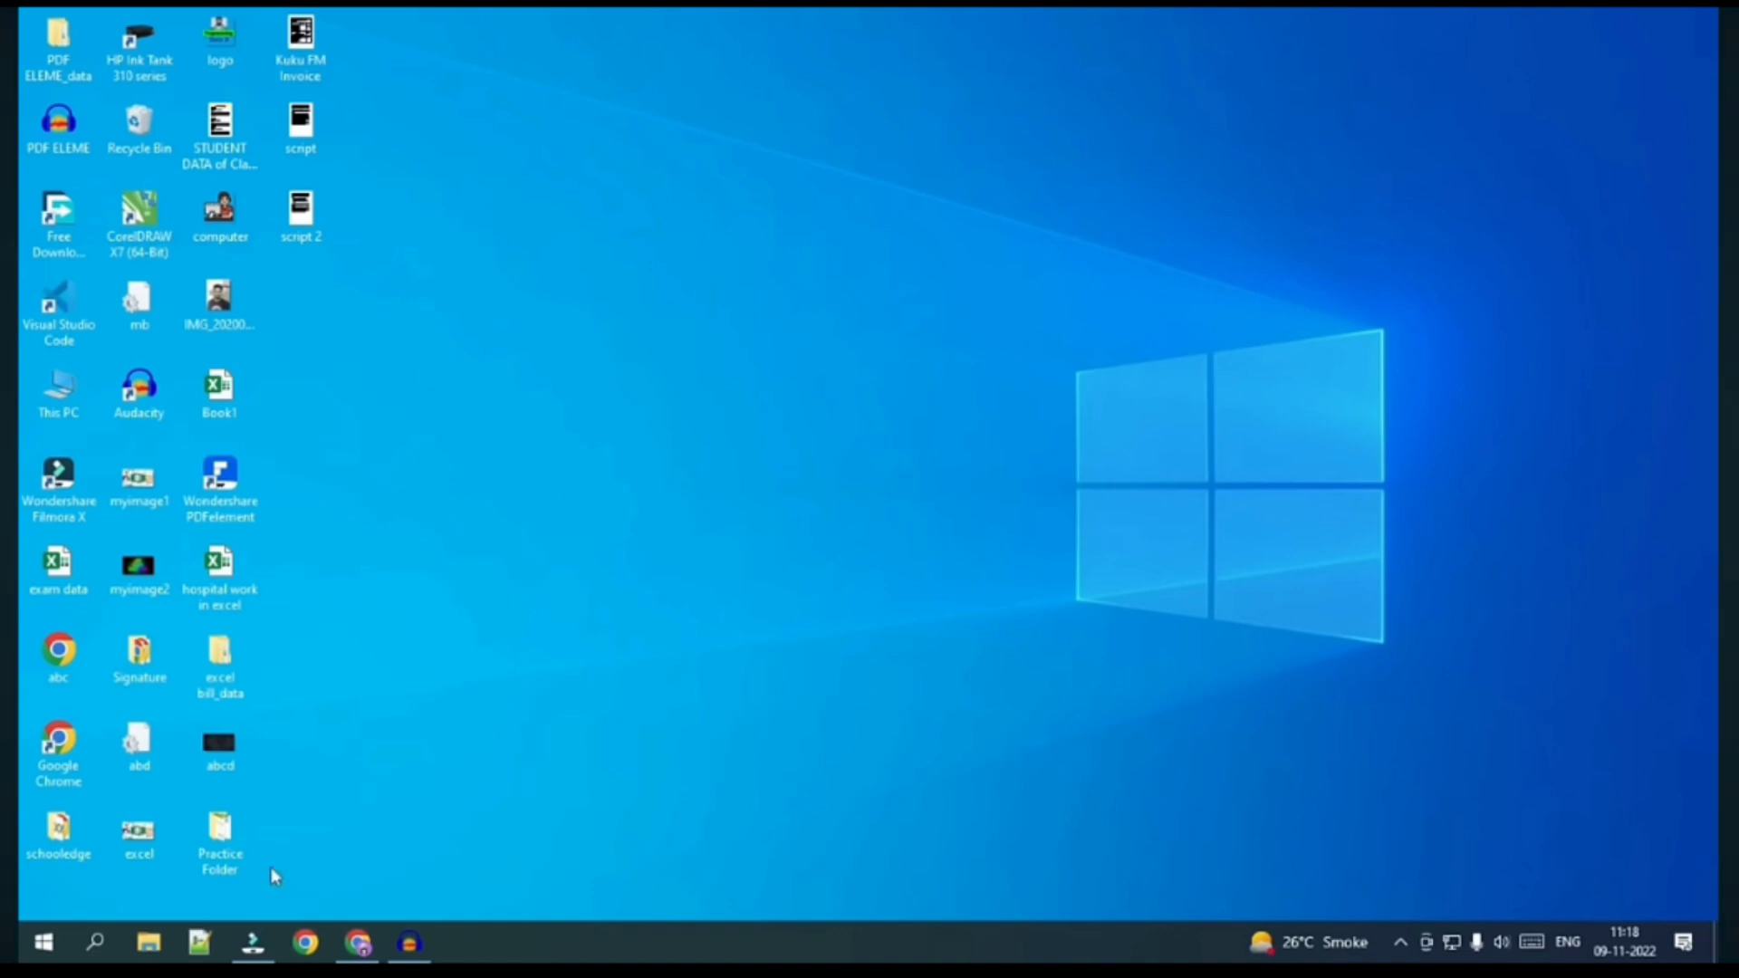
Search for 'excel' in the Windows search panel, then dismiss it without opening anything
left_click(91, 951)
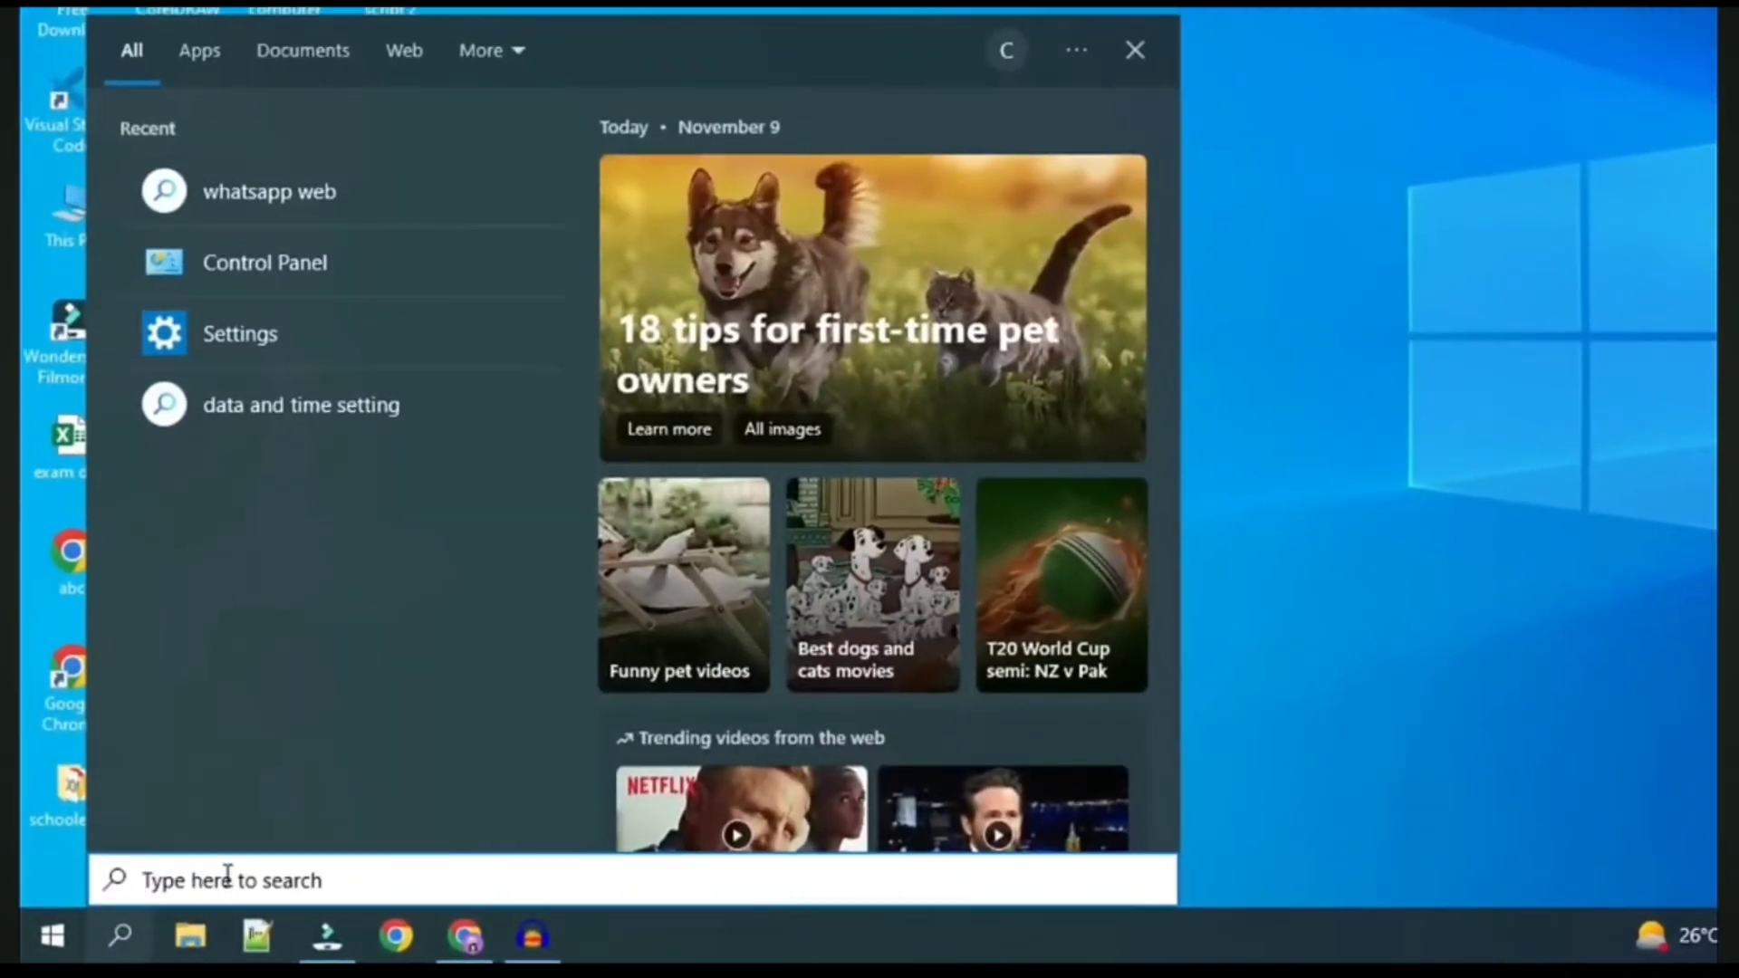
type("excel")
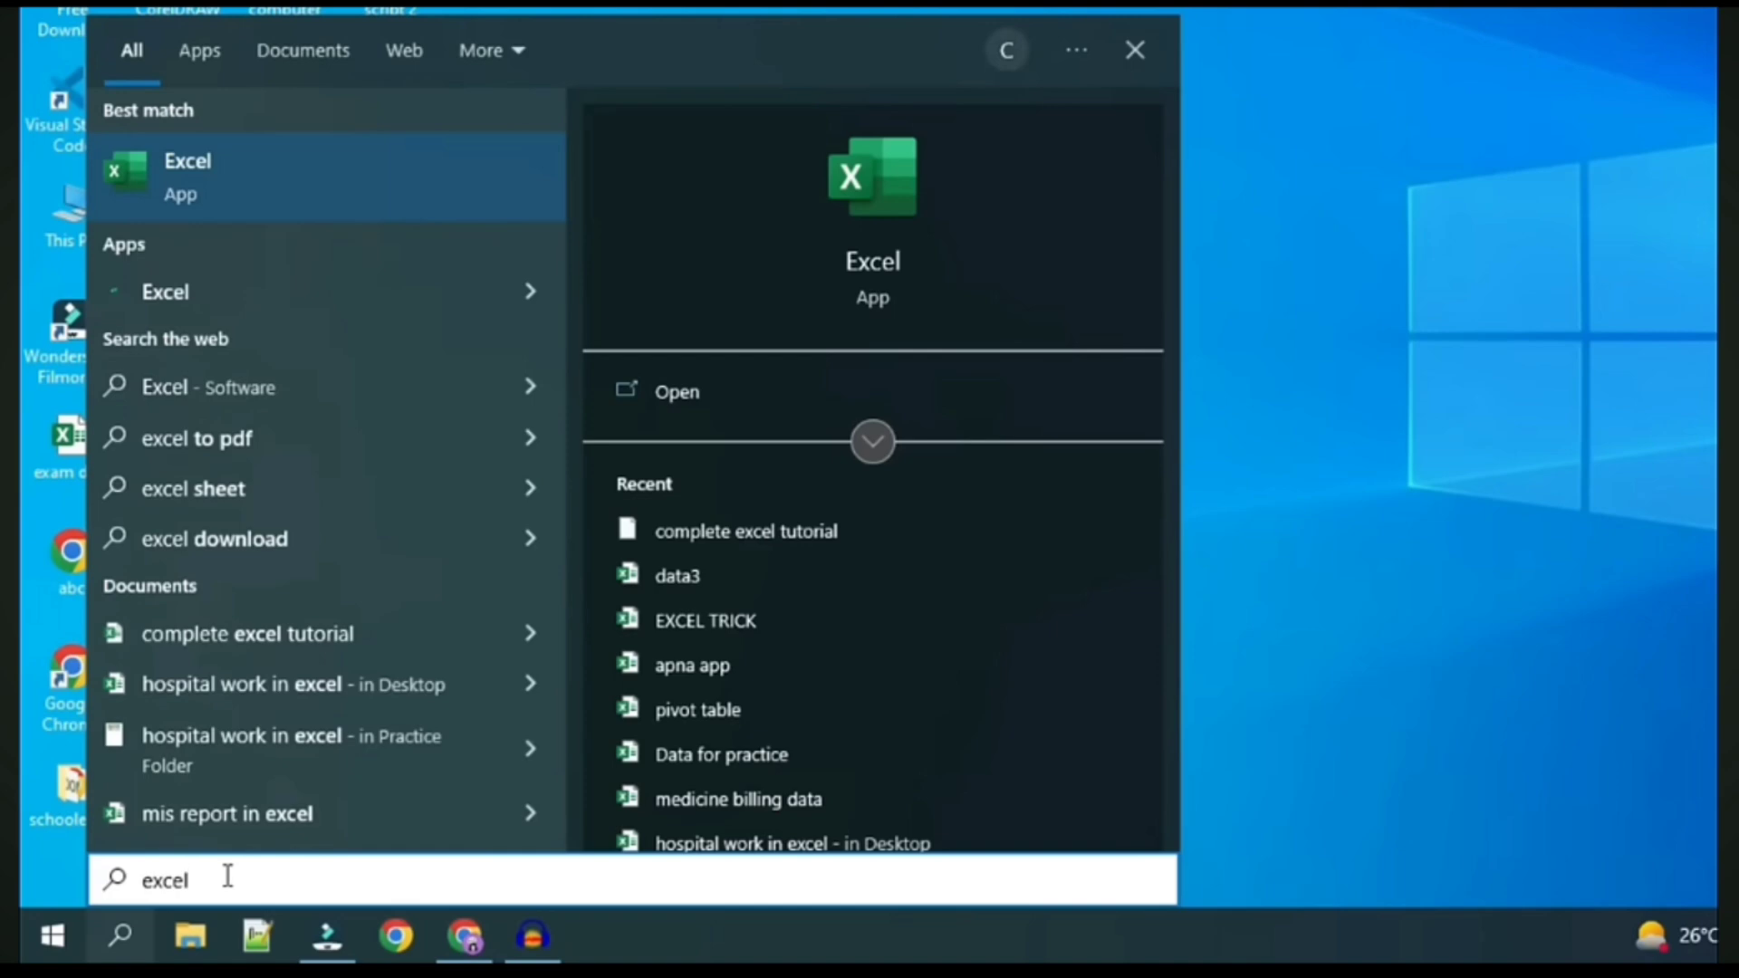
left_click(253, 186)
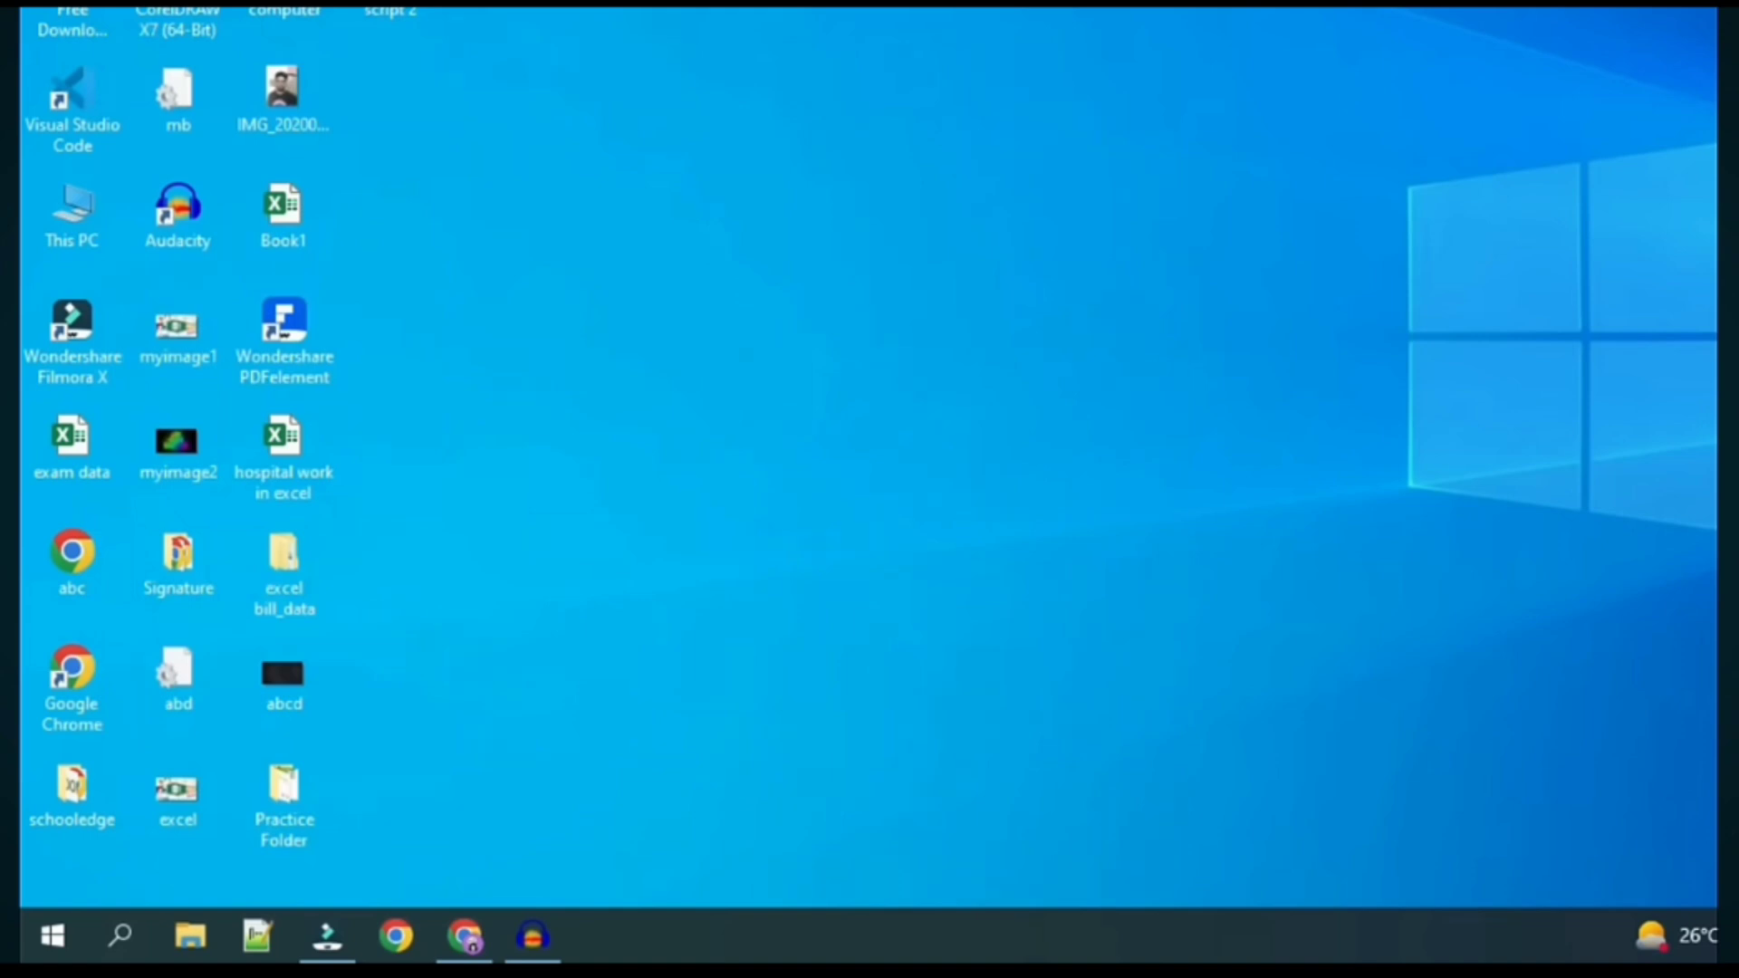
Launch Excel by running 'excel' from the Windows Run dialog
key("super+r")
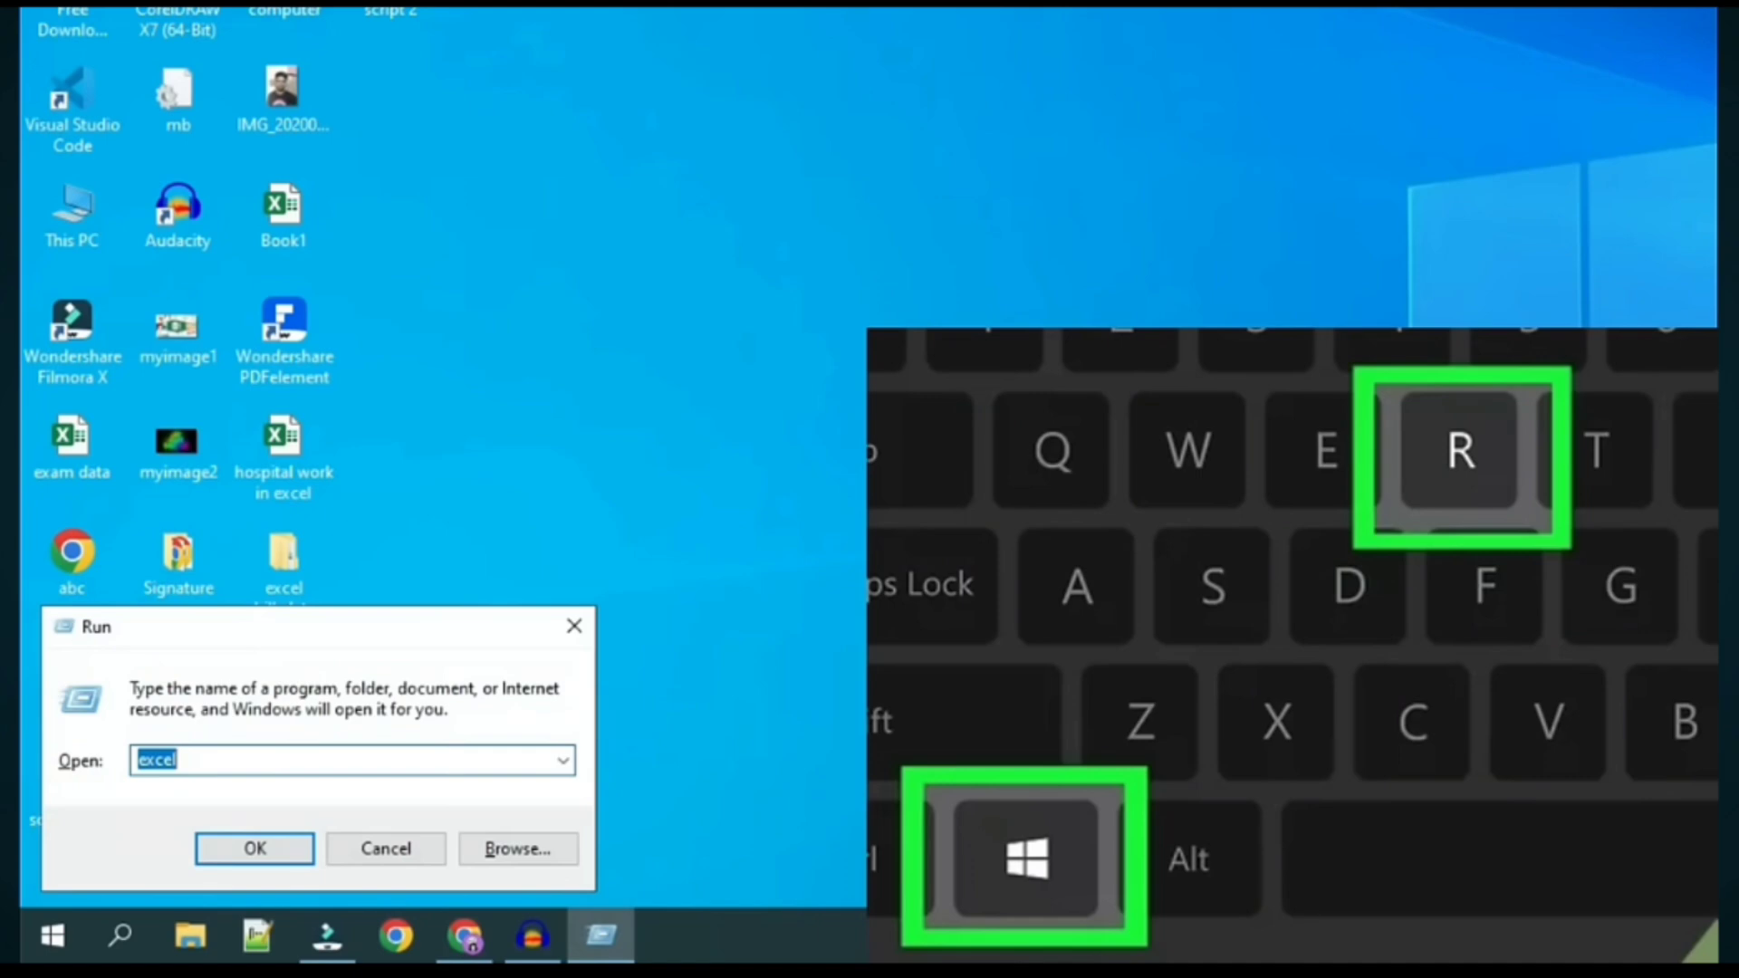
key("BackSpace")
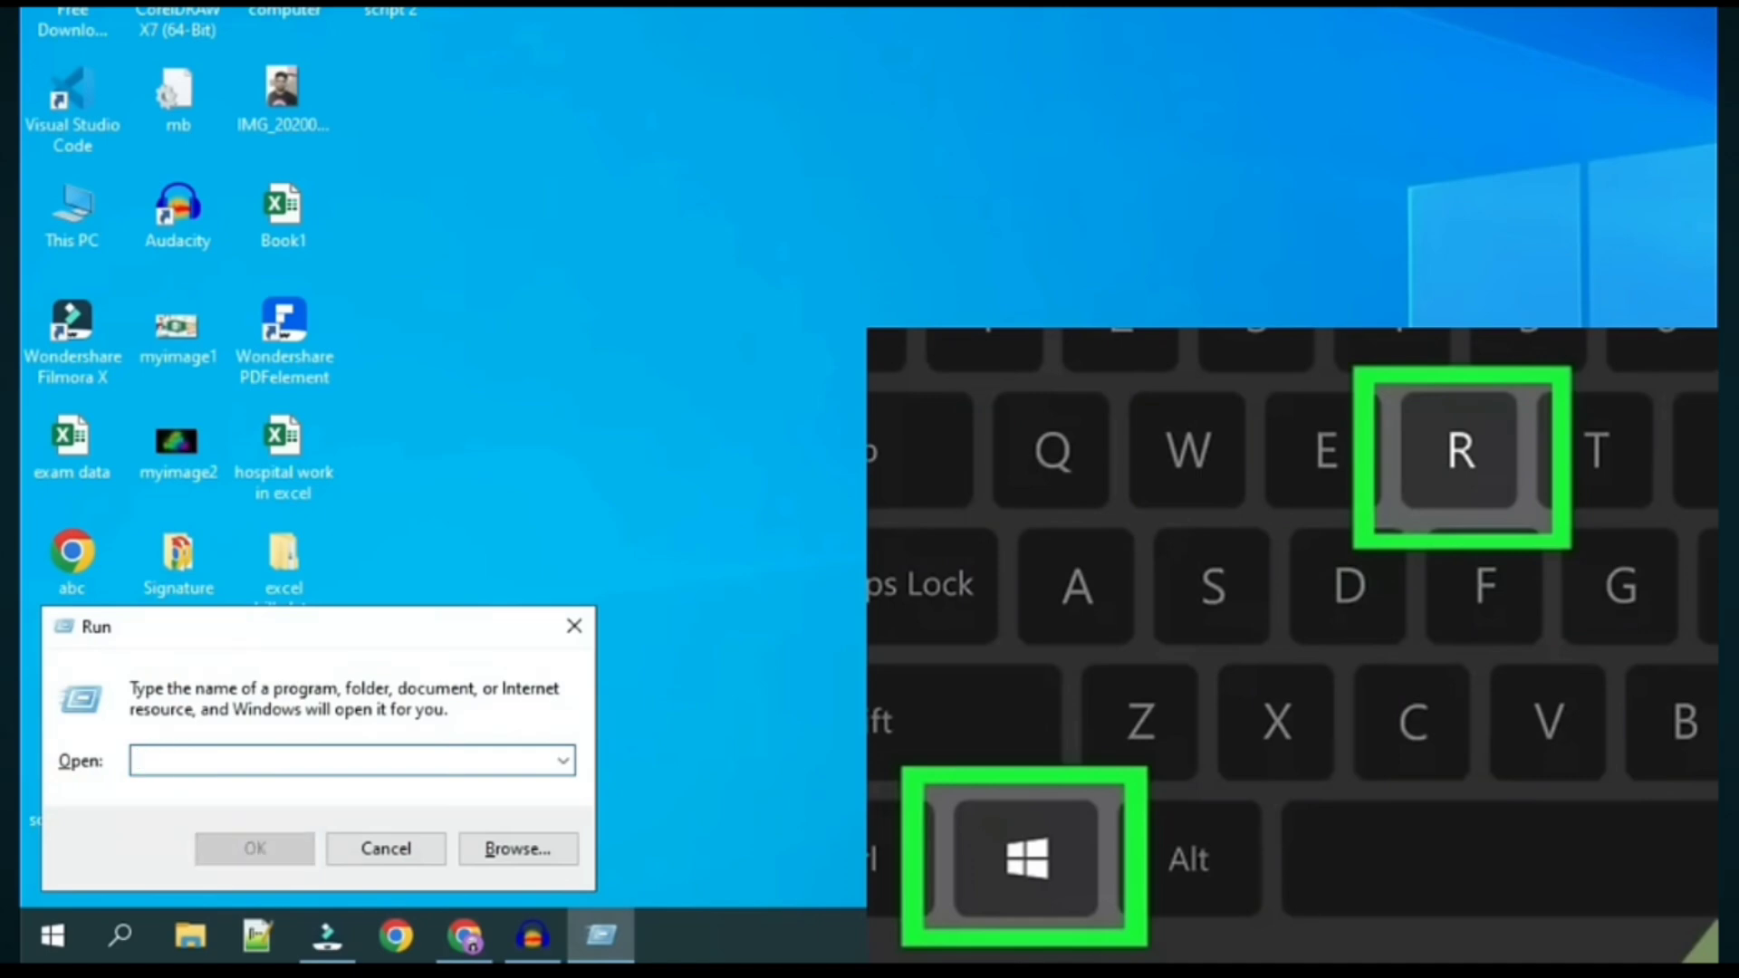
type("excel")
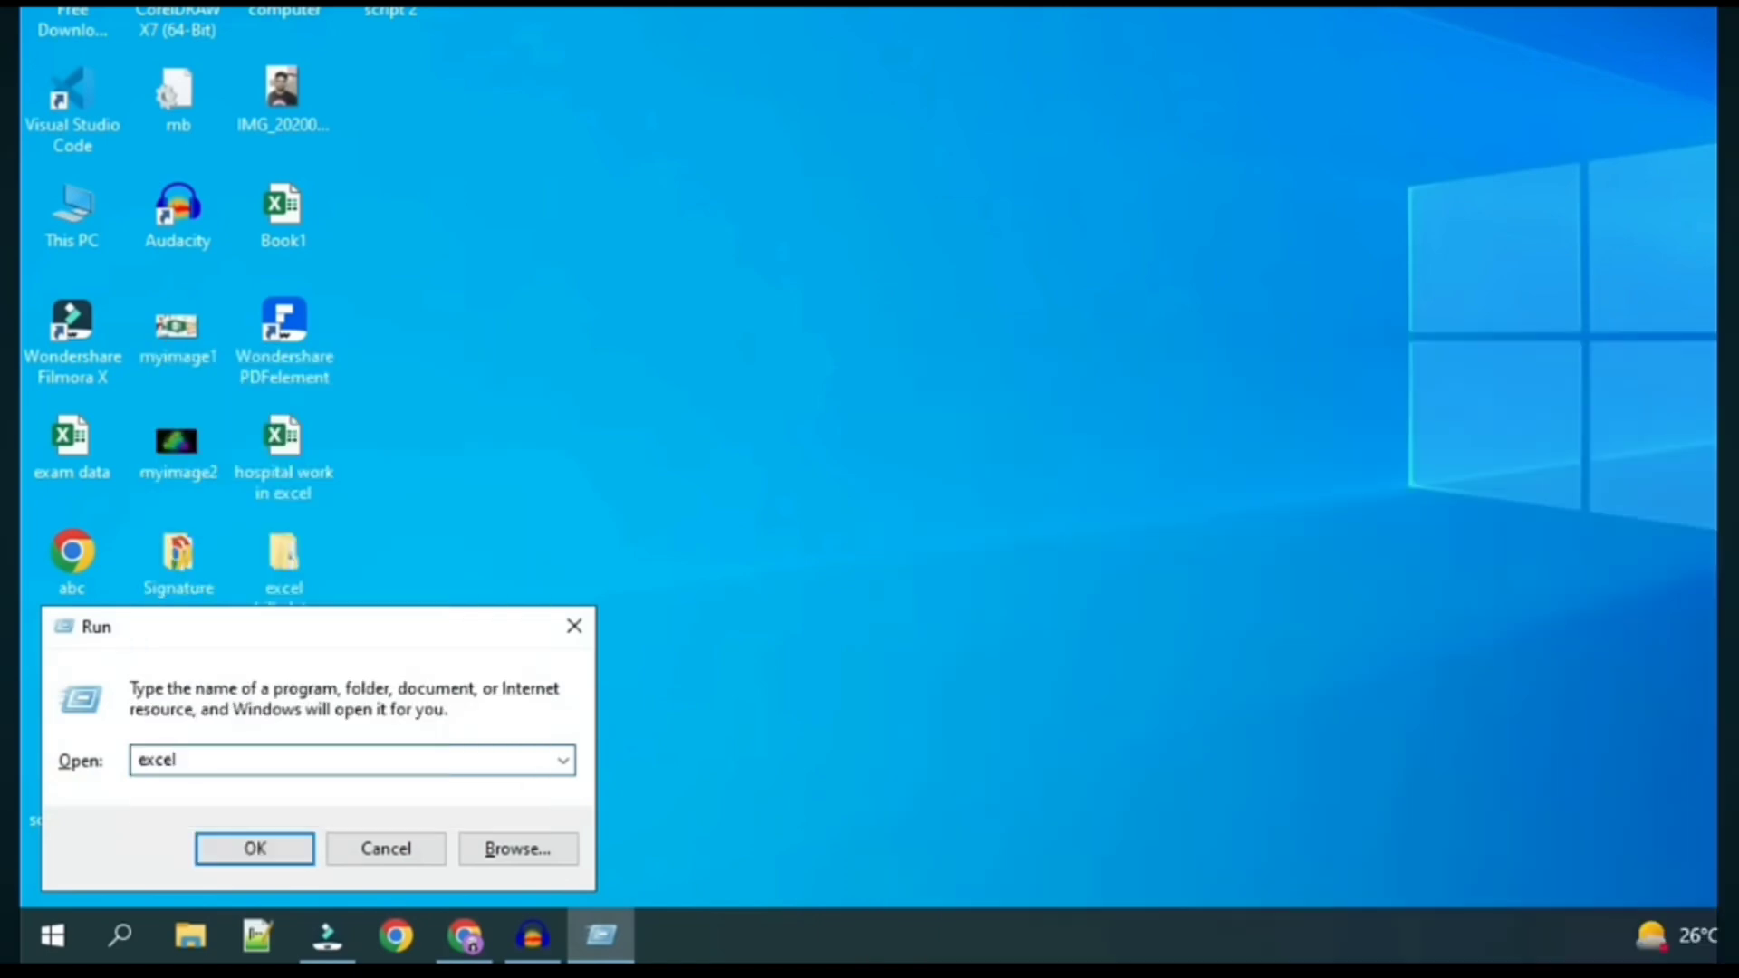
left_click(212, 856)
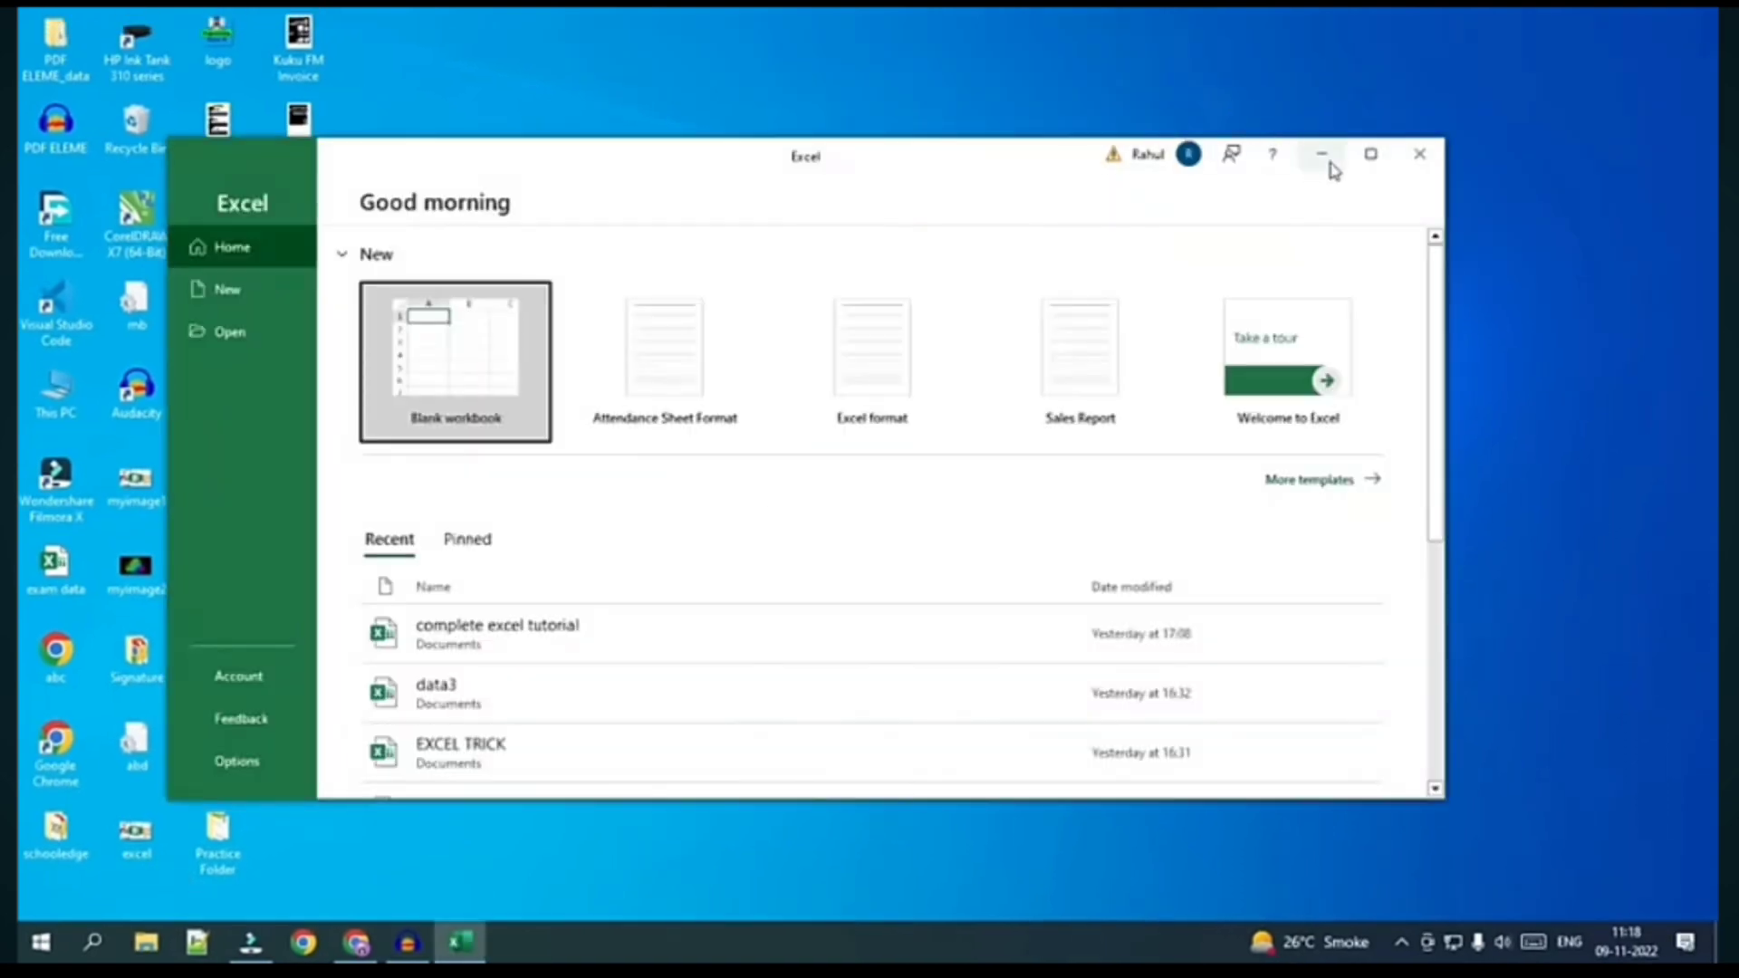
Maximize the Excel start window to show templates and recent workbooks full screen
left_click(1366, 156)
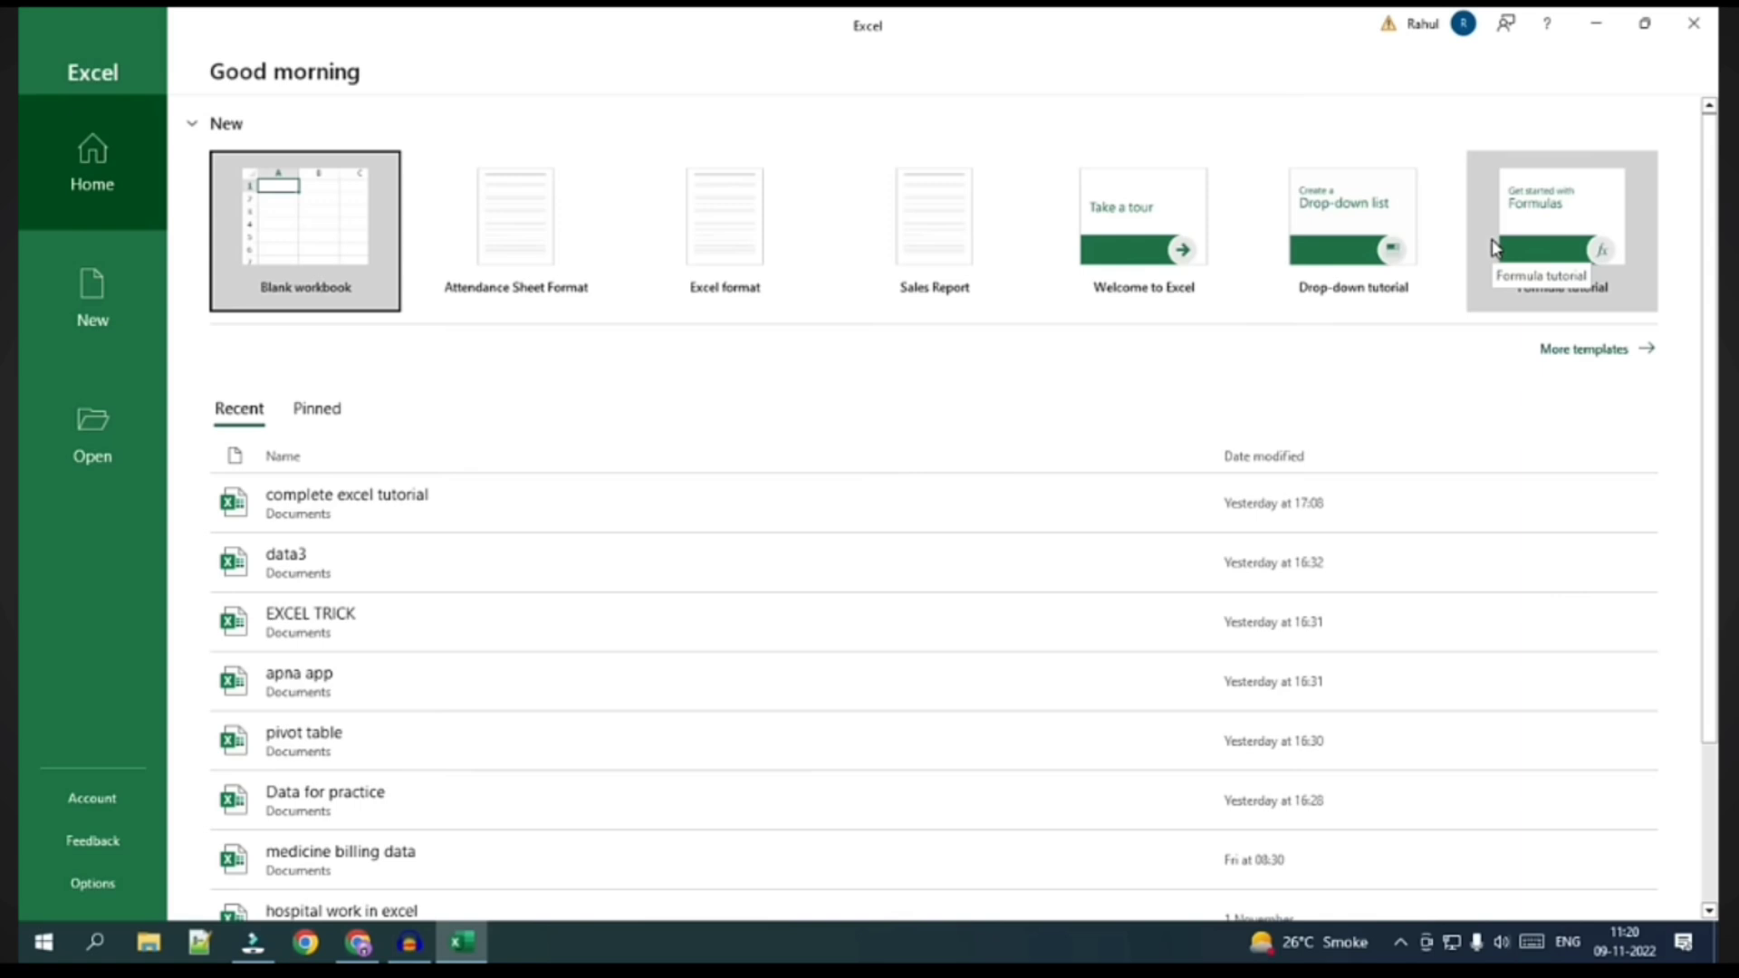
Create a new blank workbook, Book1, and select cell B3
left_click(291, 243)
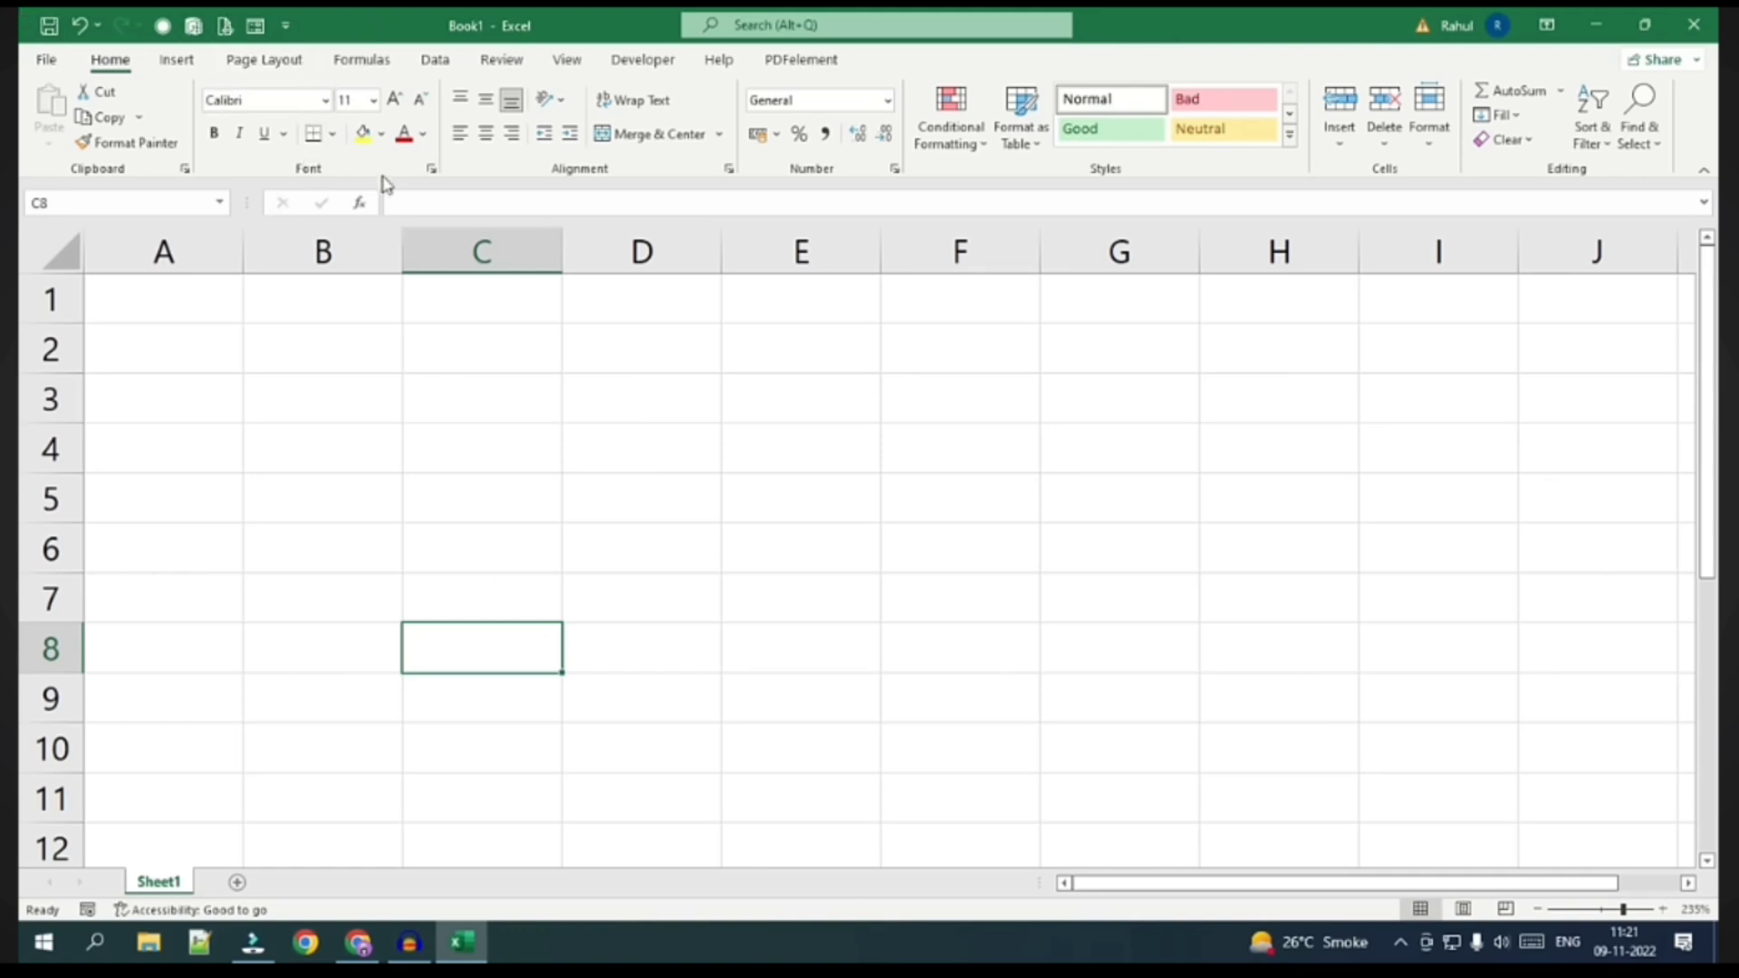
left_click(318, 380)
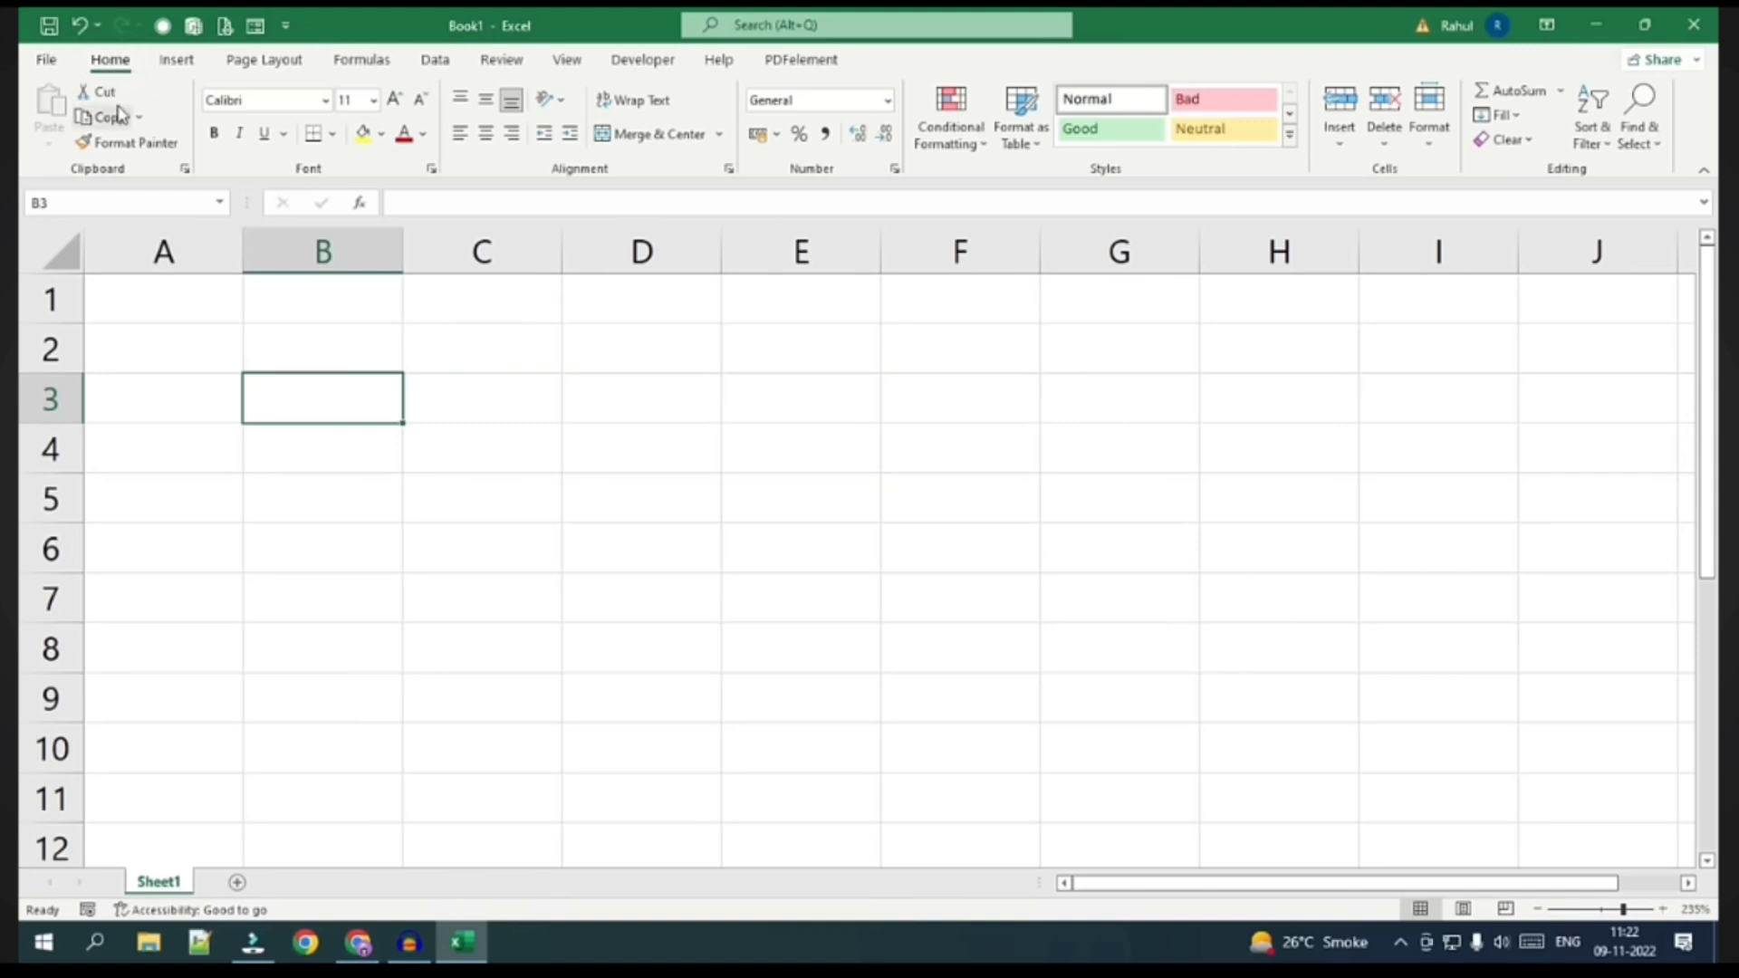
left_click(177, 61)
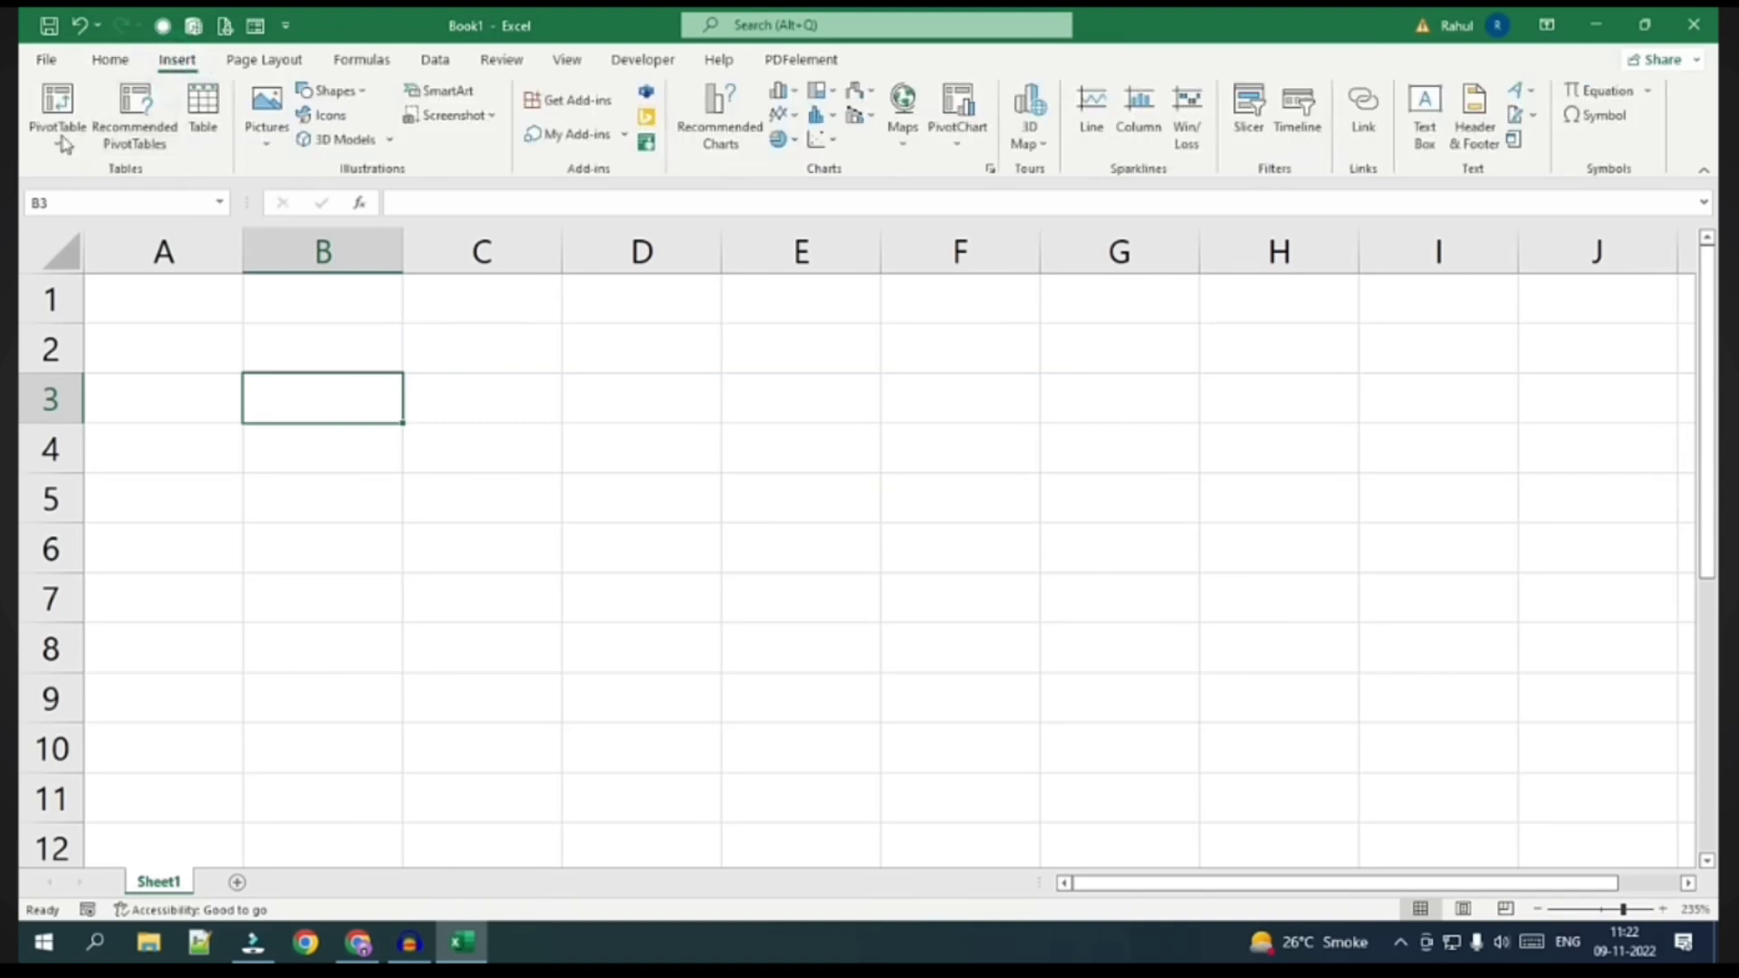
left_click(290, 61)
left_click(358, 57)
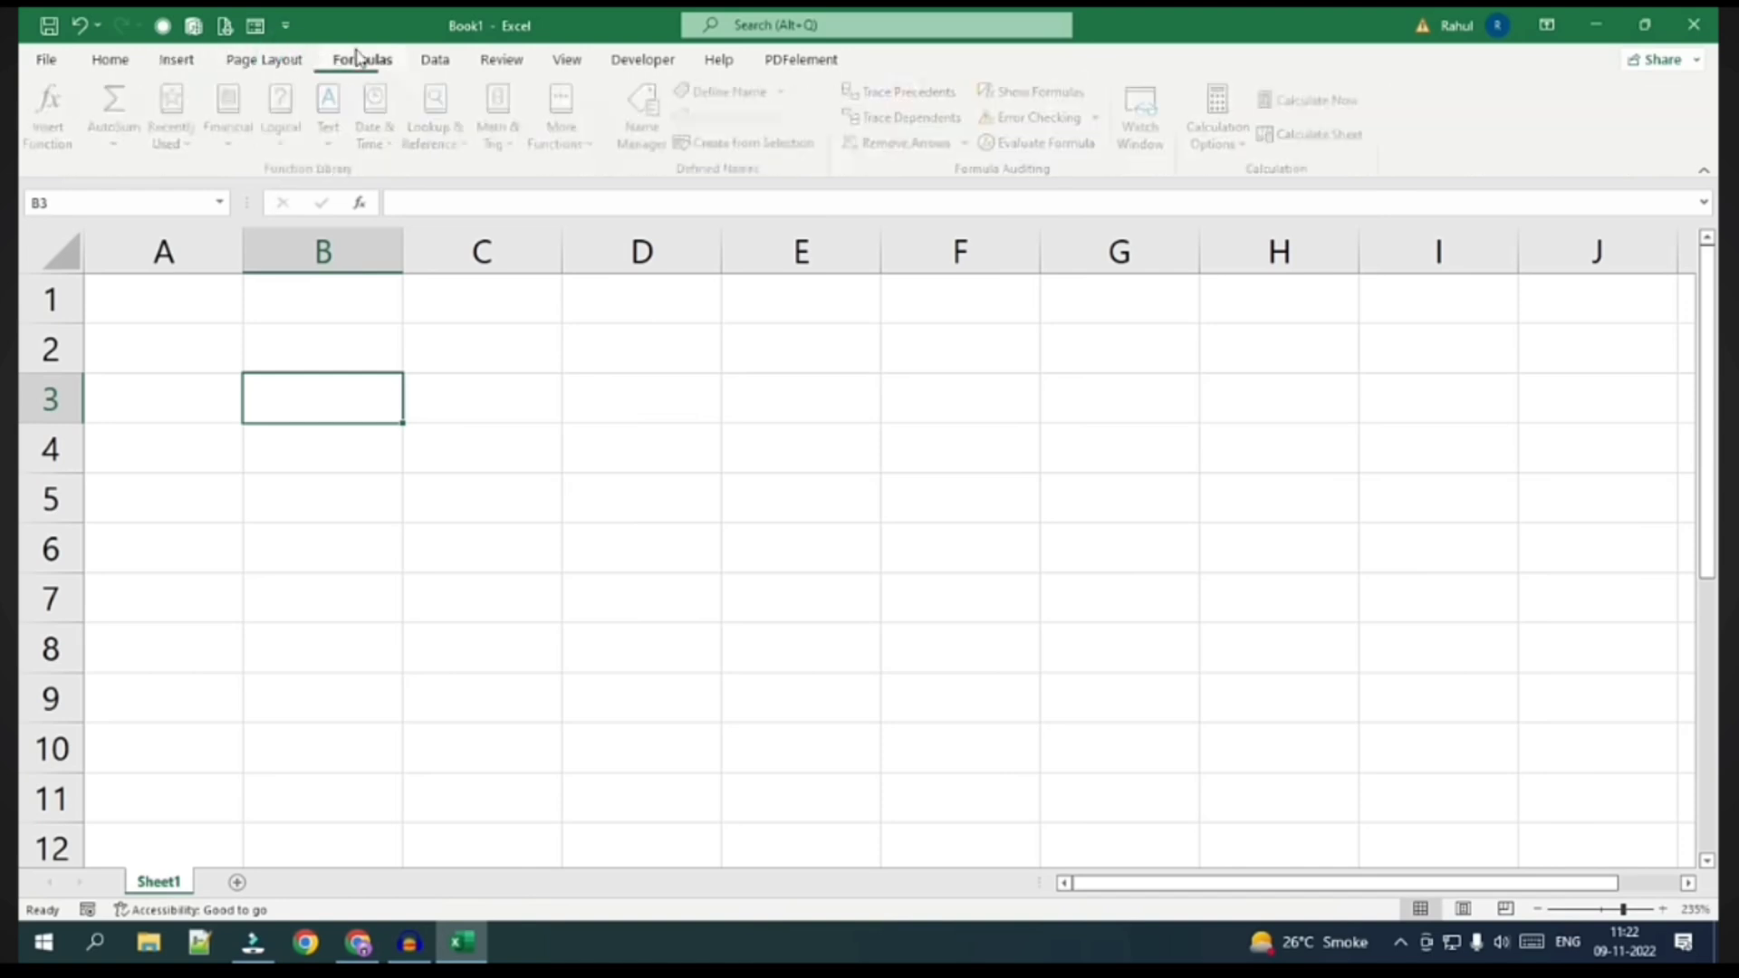
left_click(125, 61)
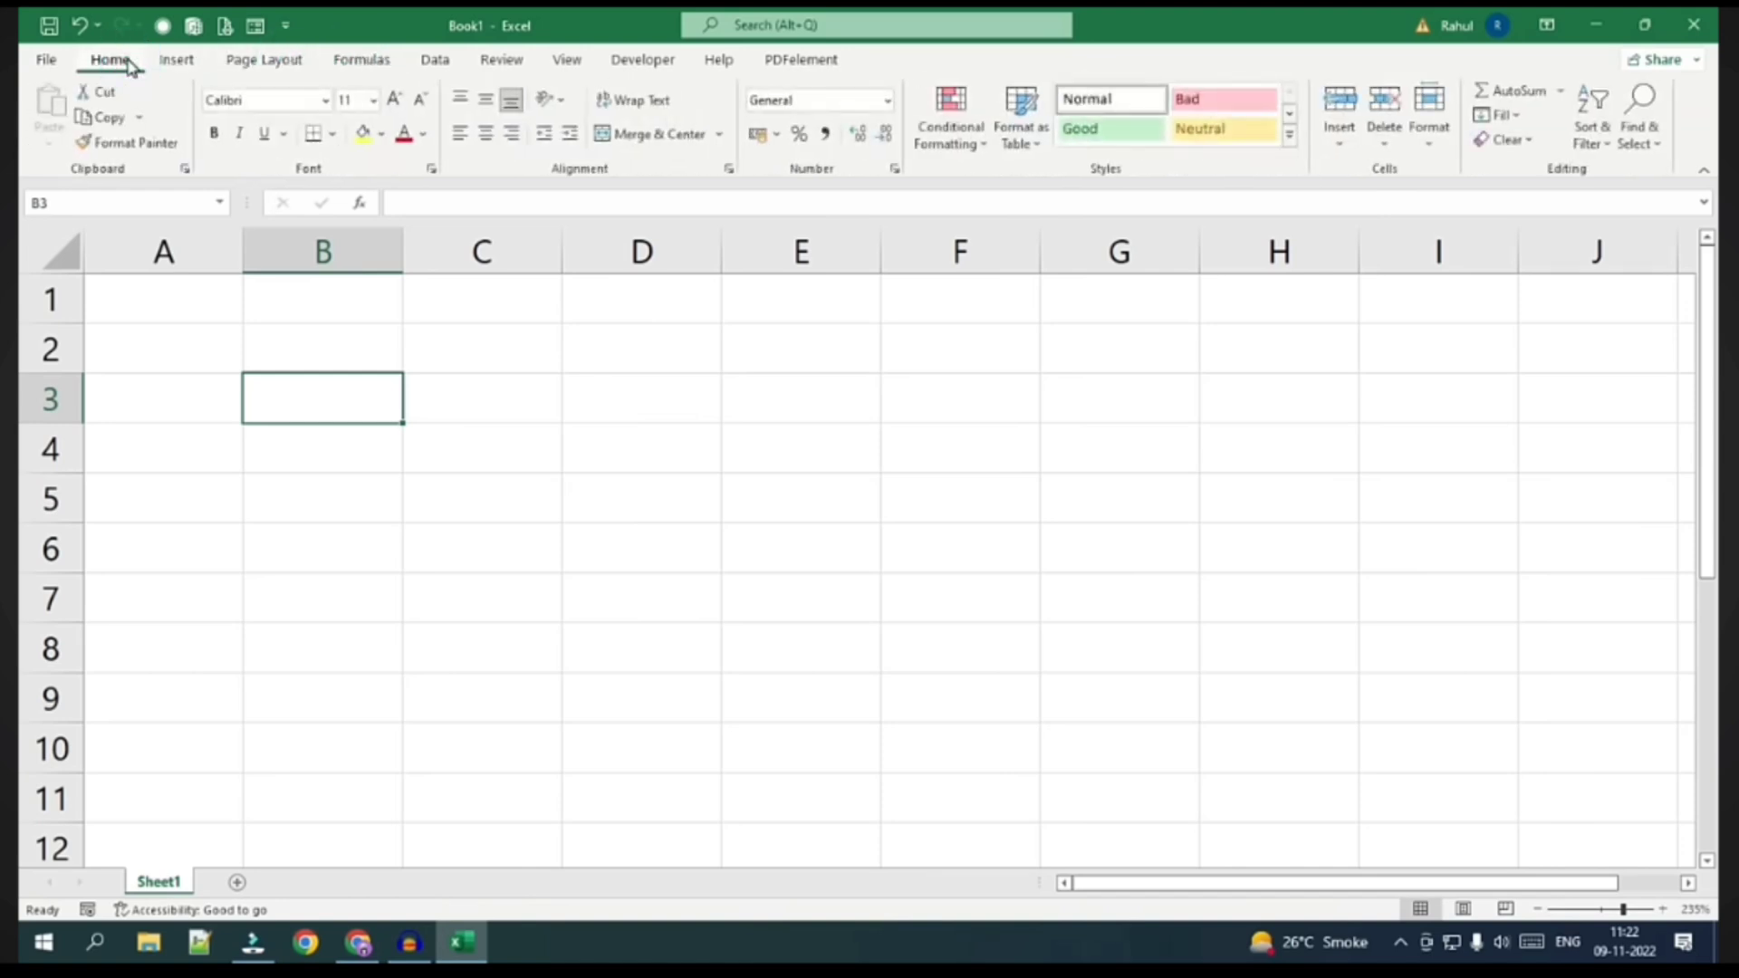
left_click(60, 201)
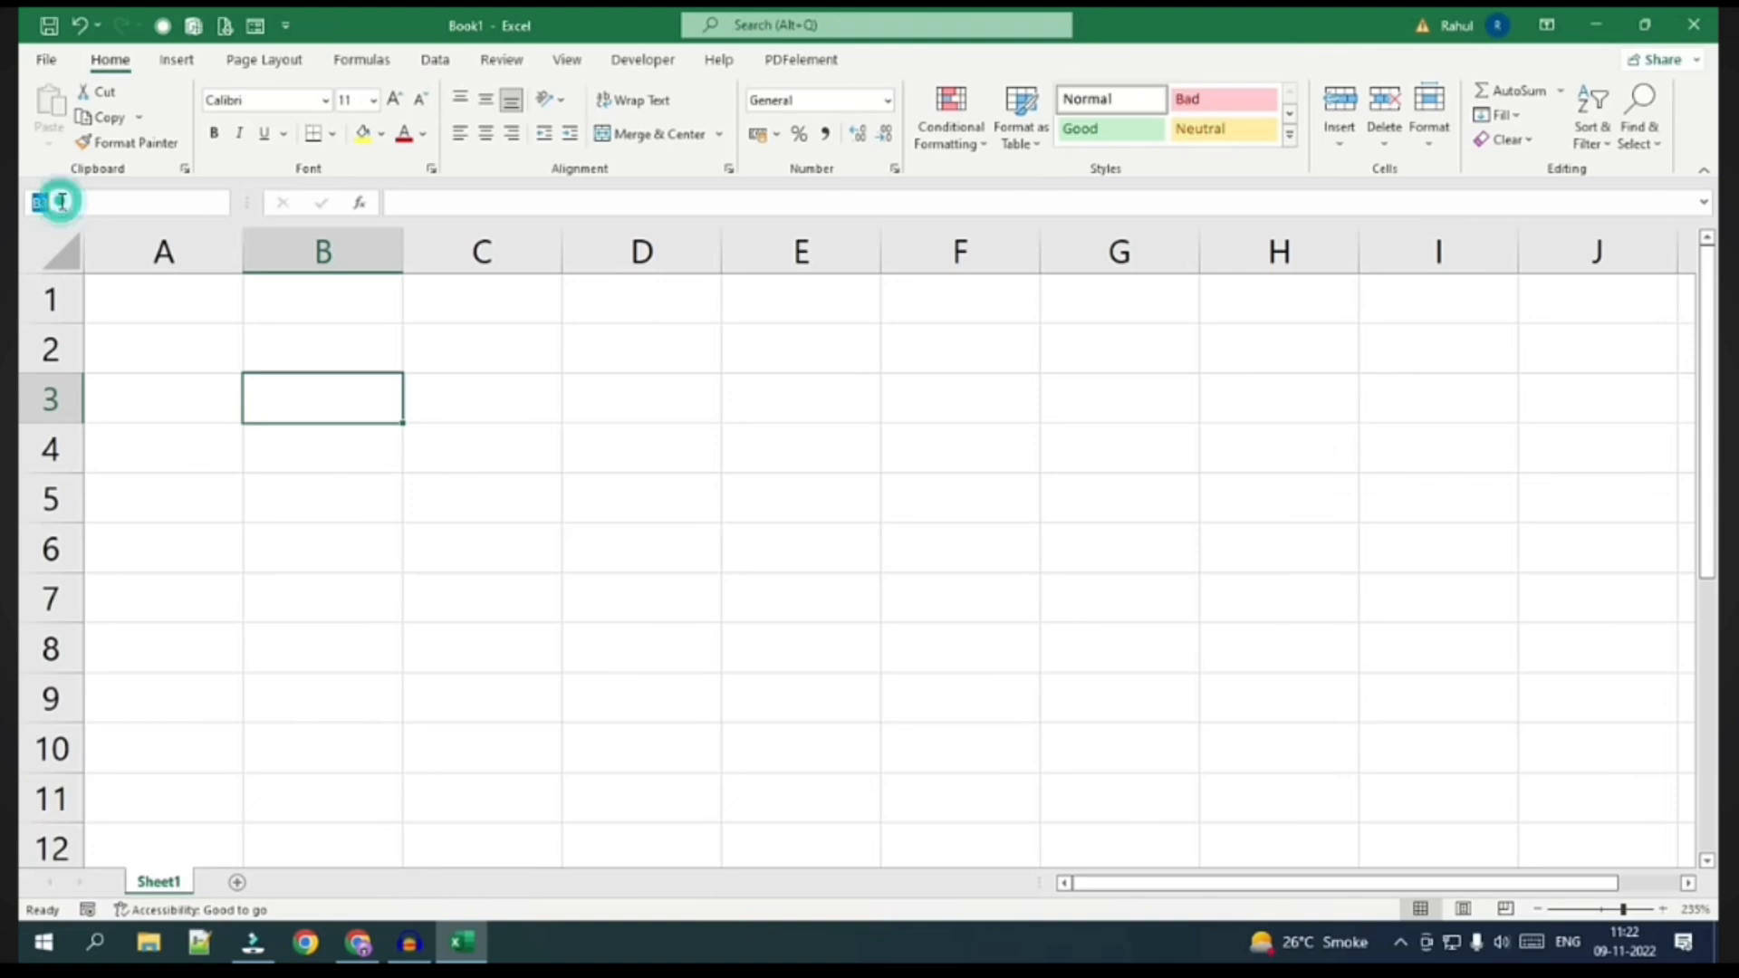
left_click(87, 201)
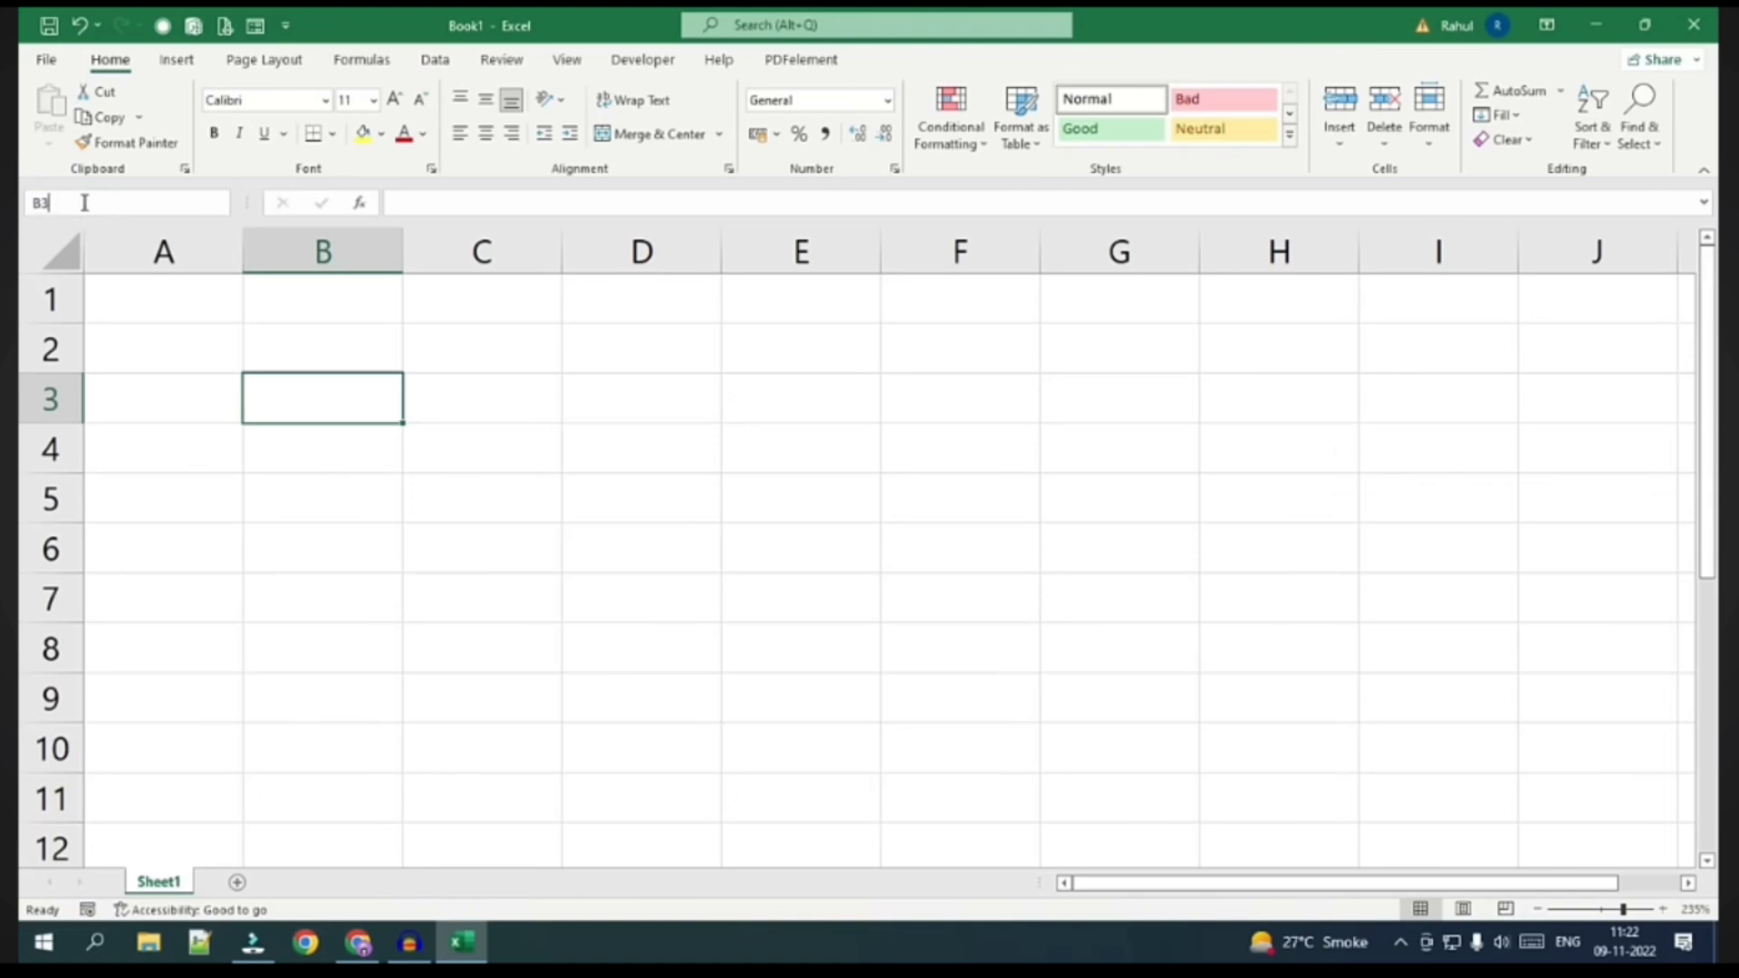
left_click(297, 385)
left_click(644, 405)
left_click(764, 342)
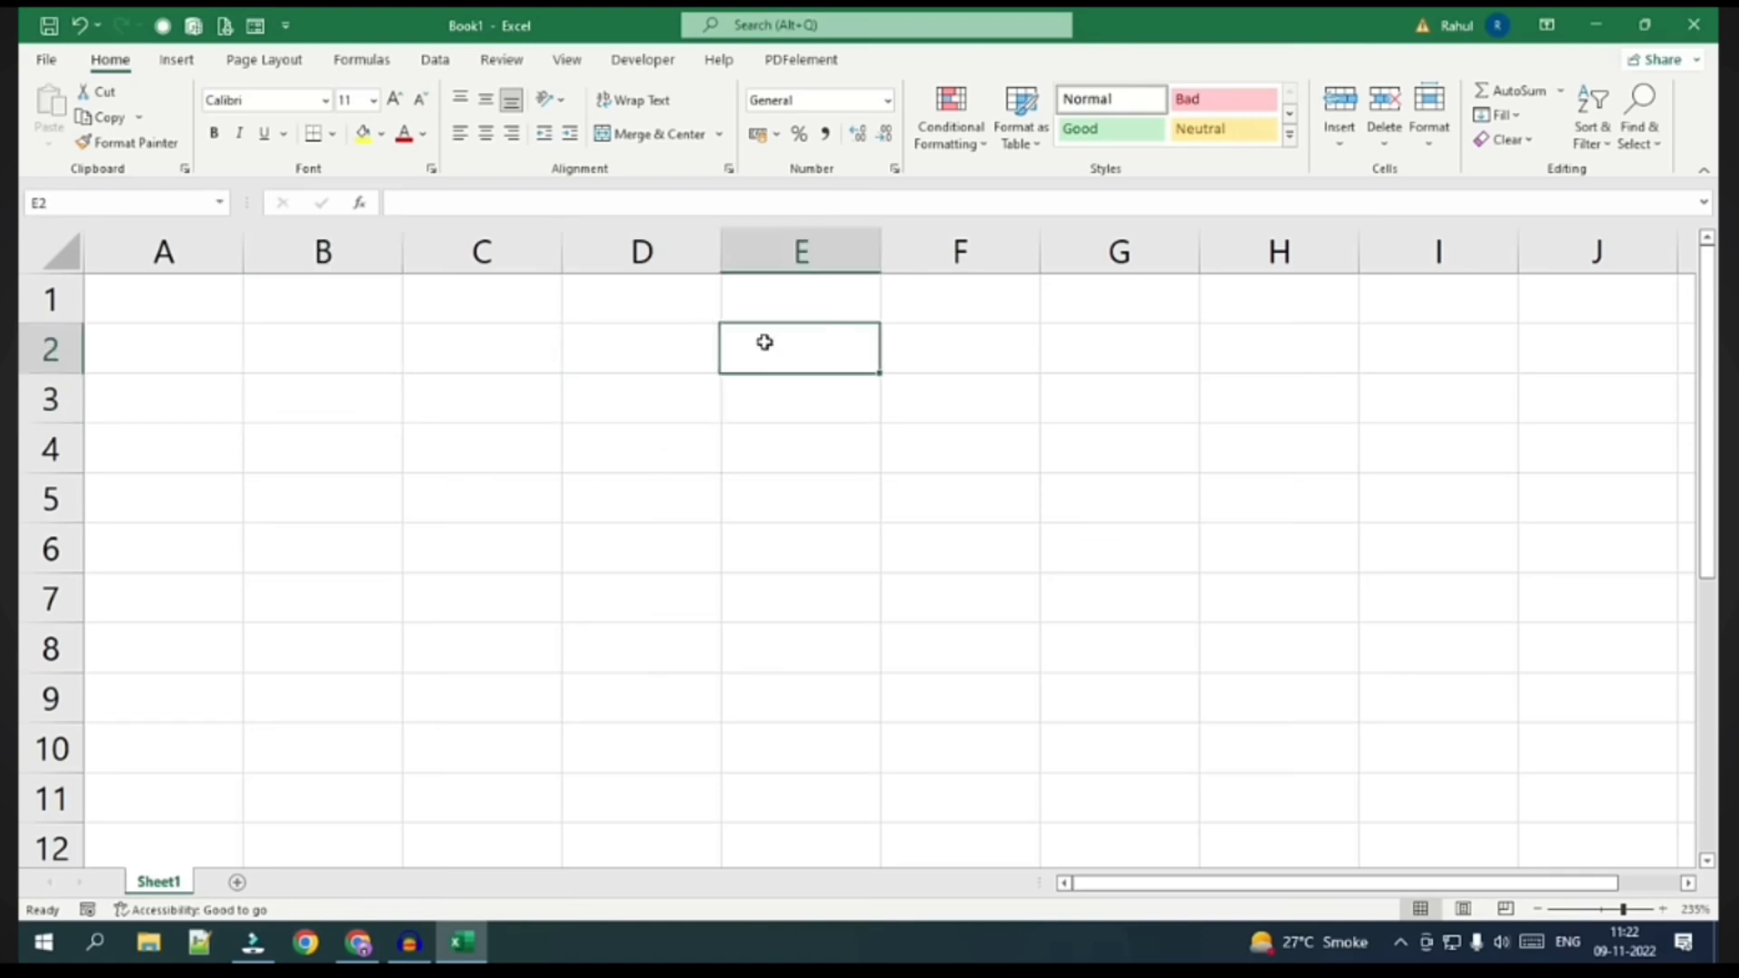
left_click(757, 395)
left_click(758, 450)
left_click(634, 450)
left_click(641, 406)
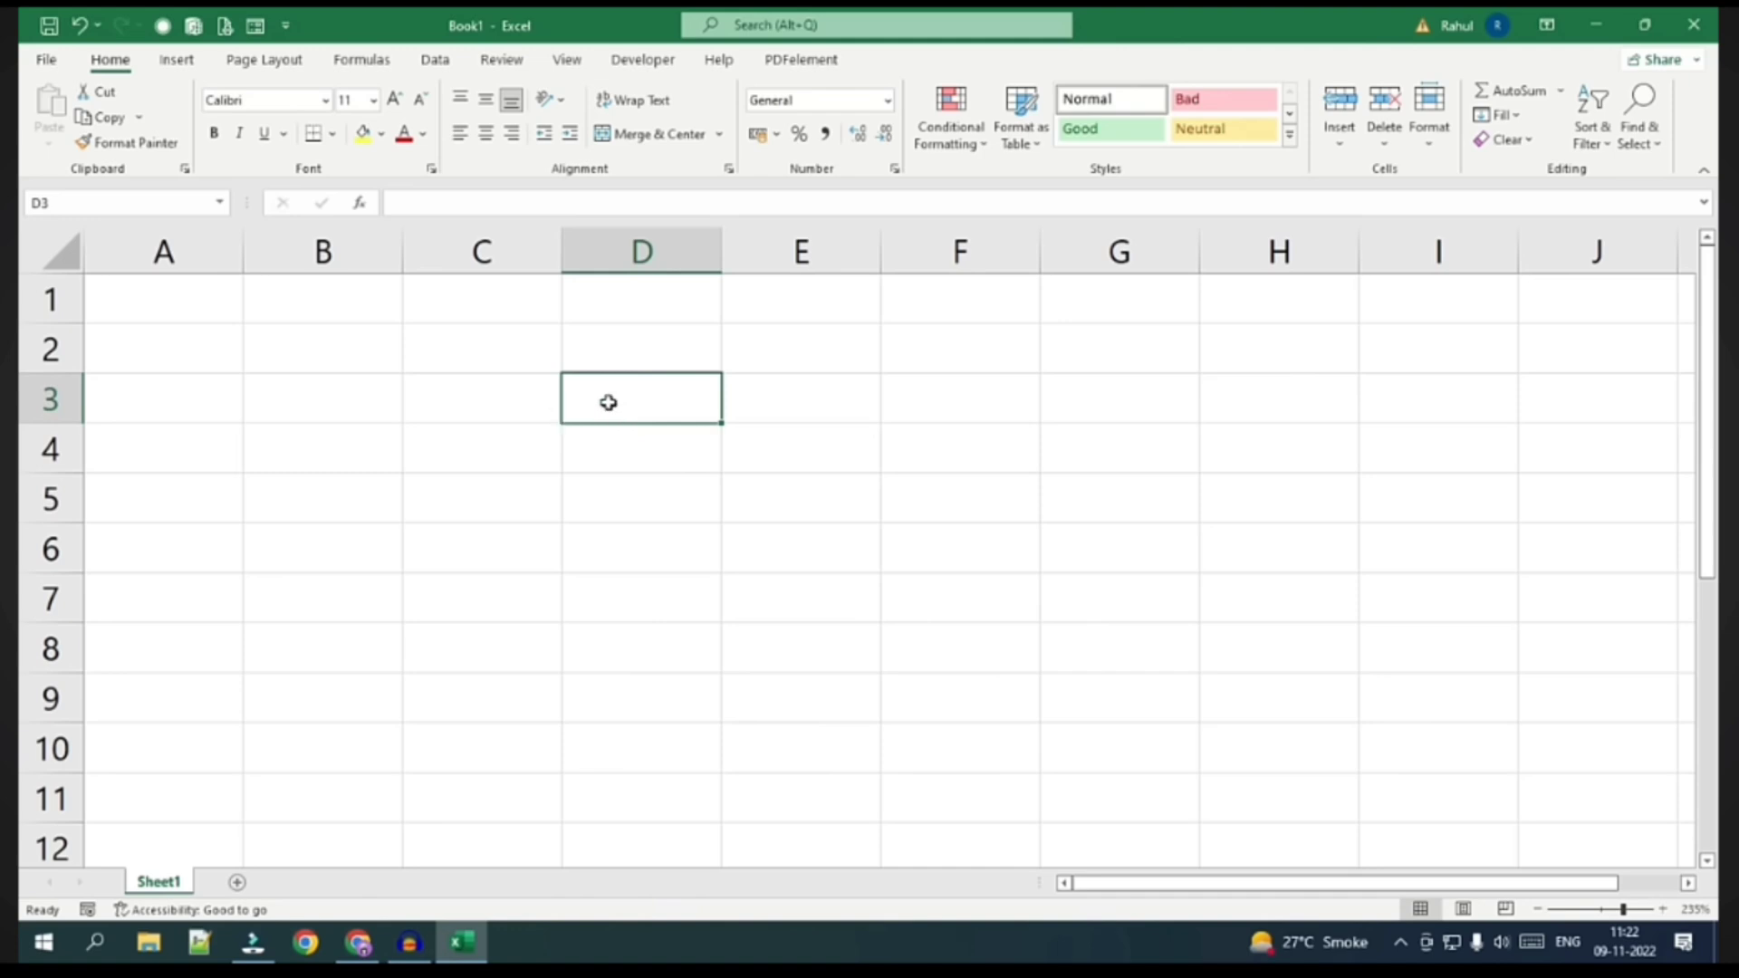
left_click_drag(653, 287, 656, 737)
left_click_drag(361, 450, 966, 454)
left_click(628, 436)
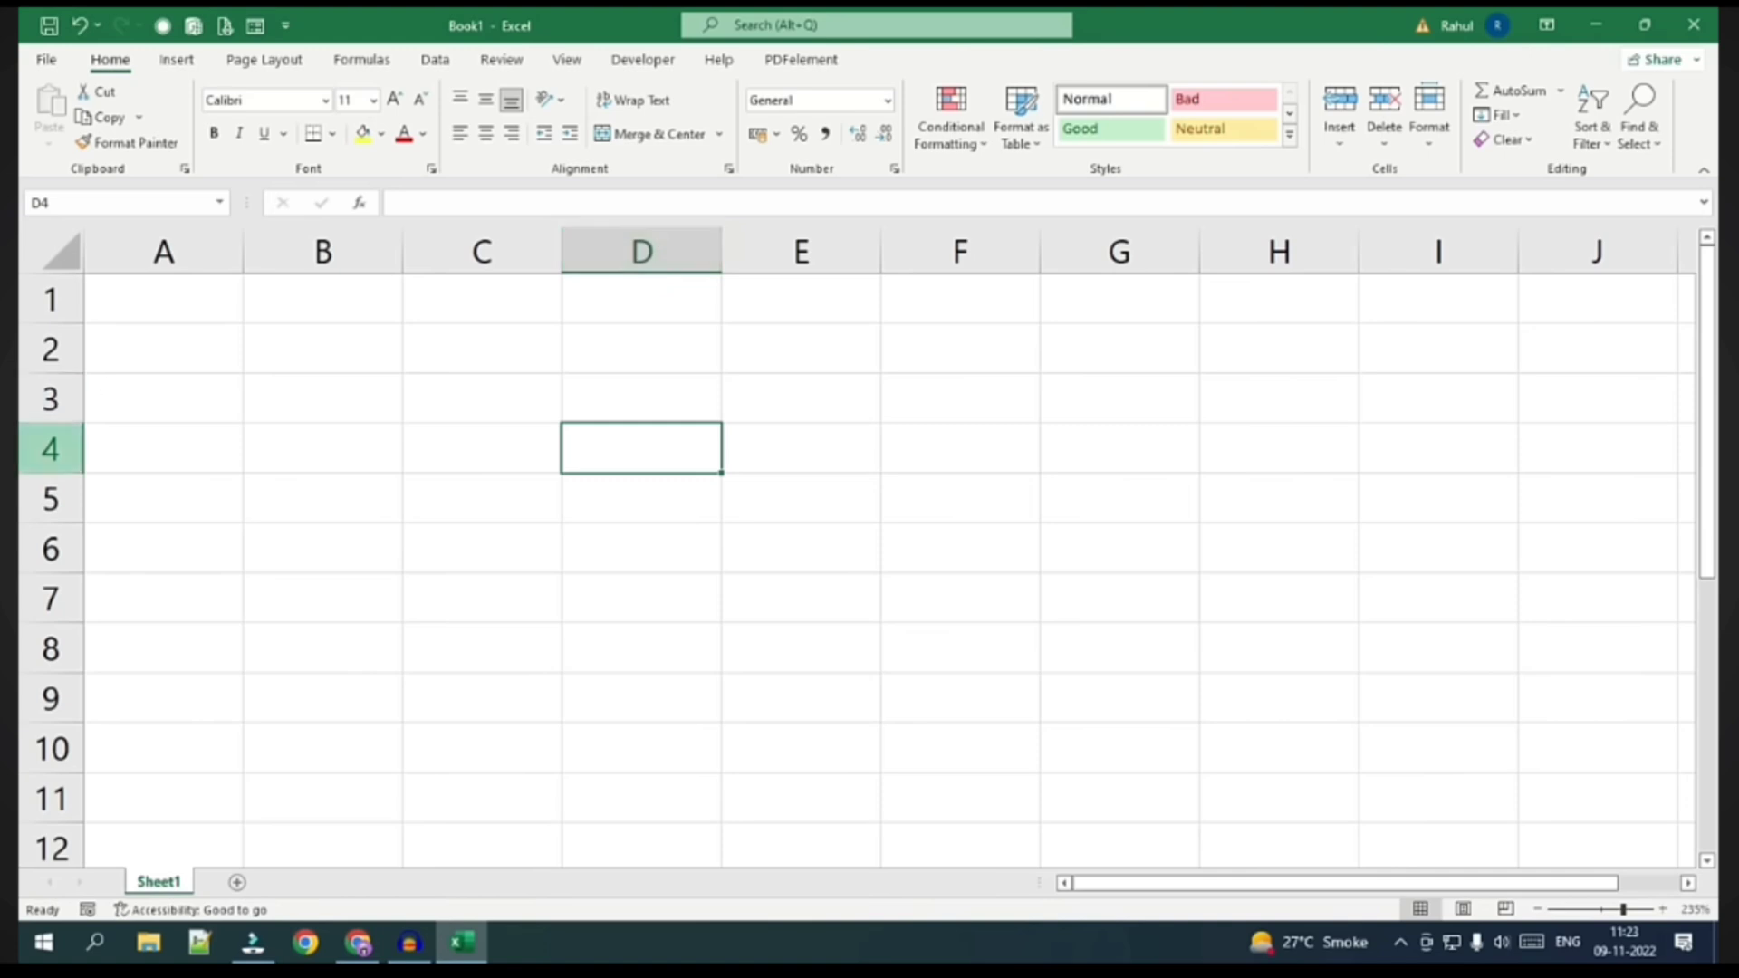
left_click(340, 362)
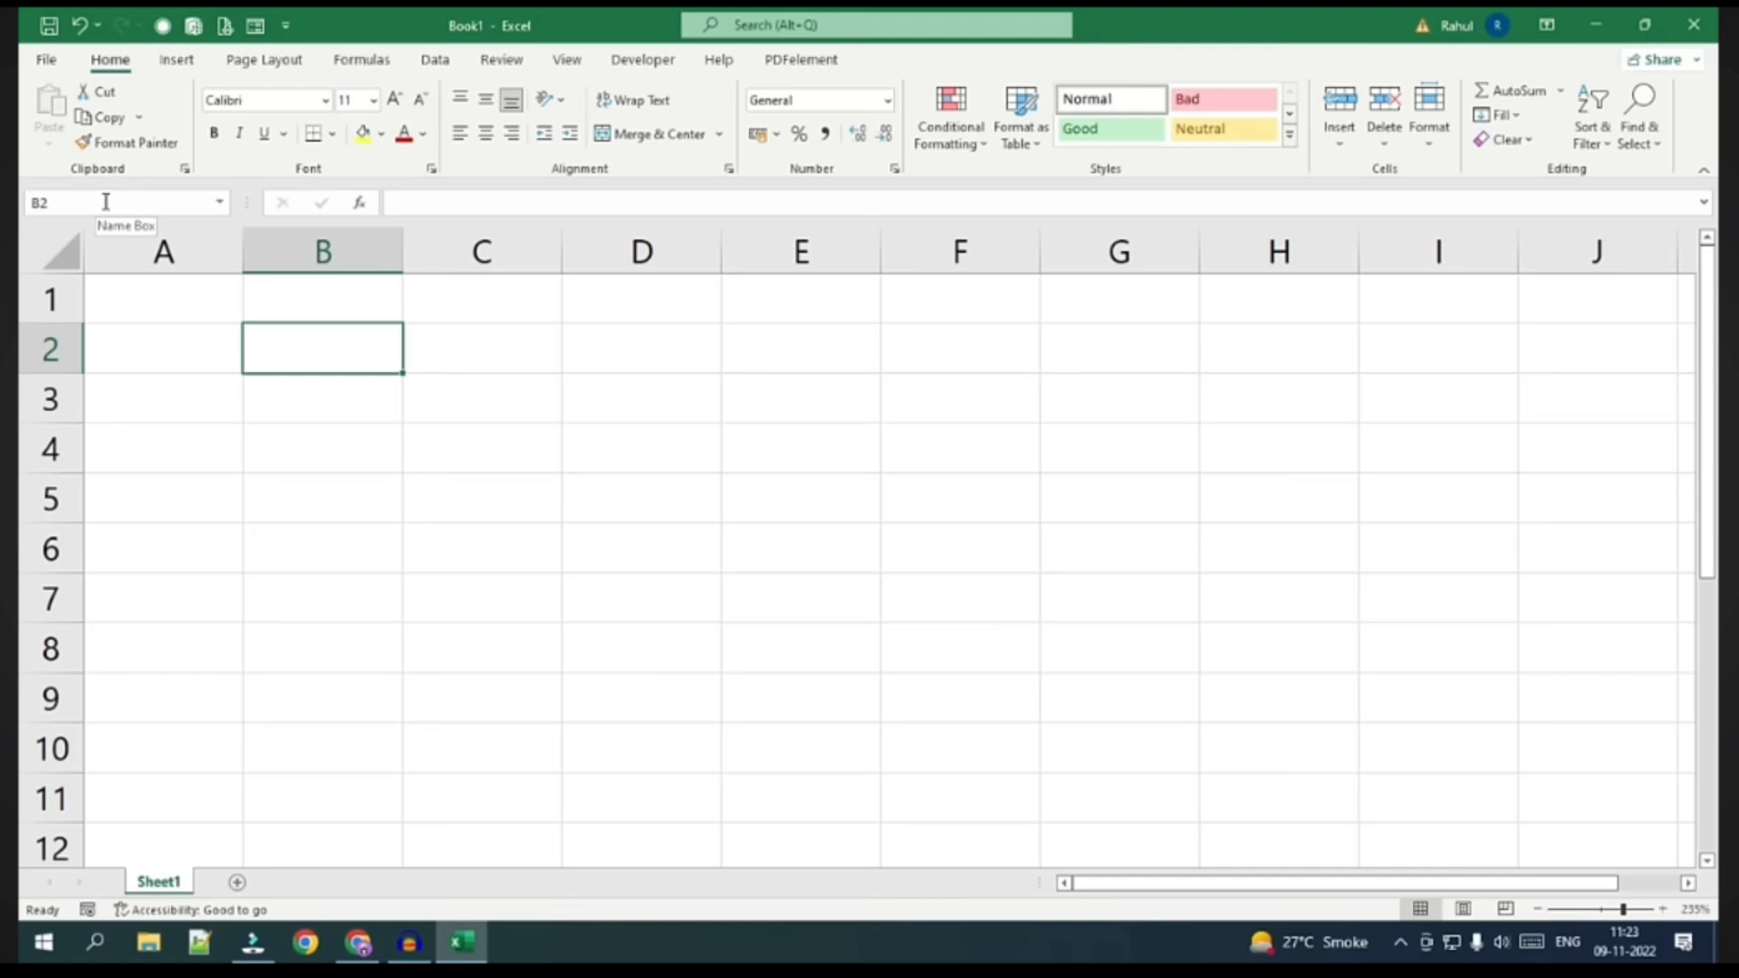
left_click(648, 400)
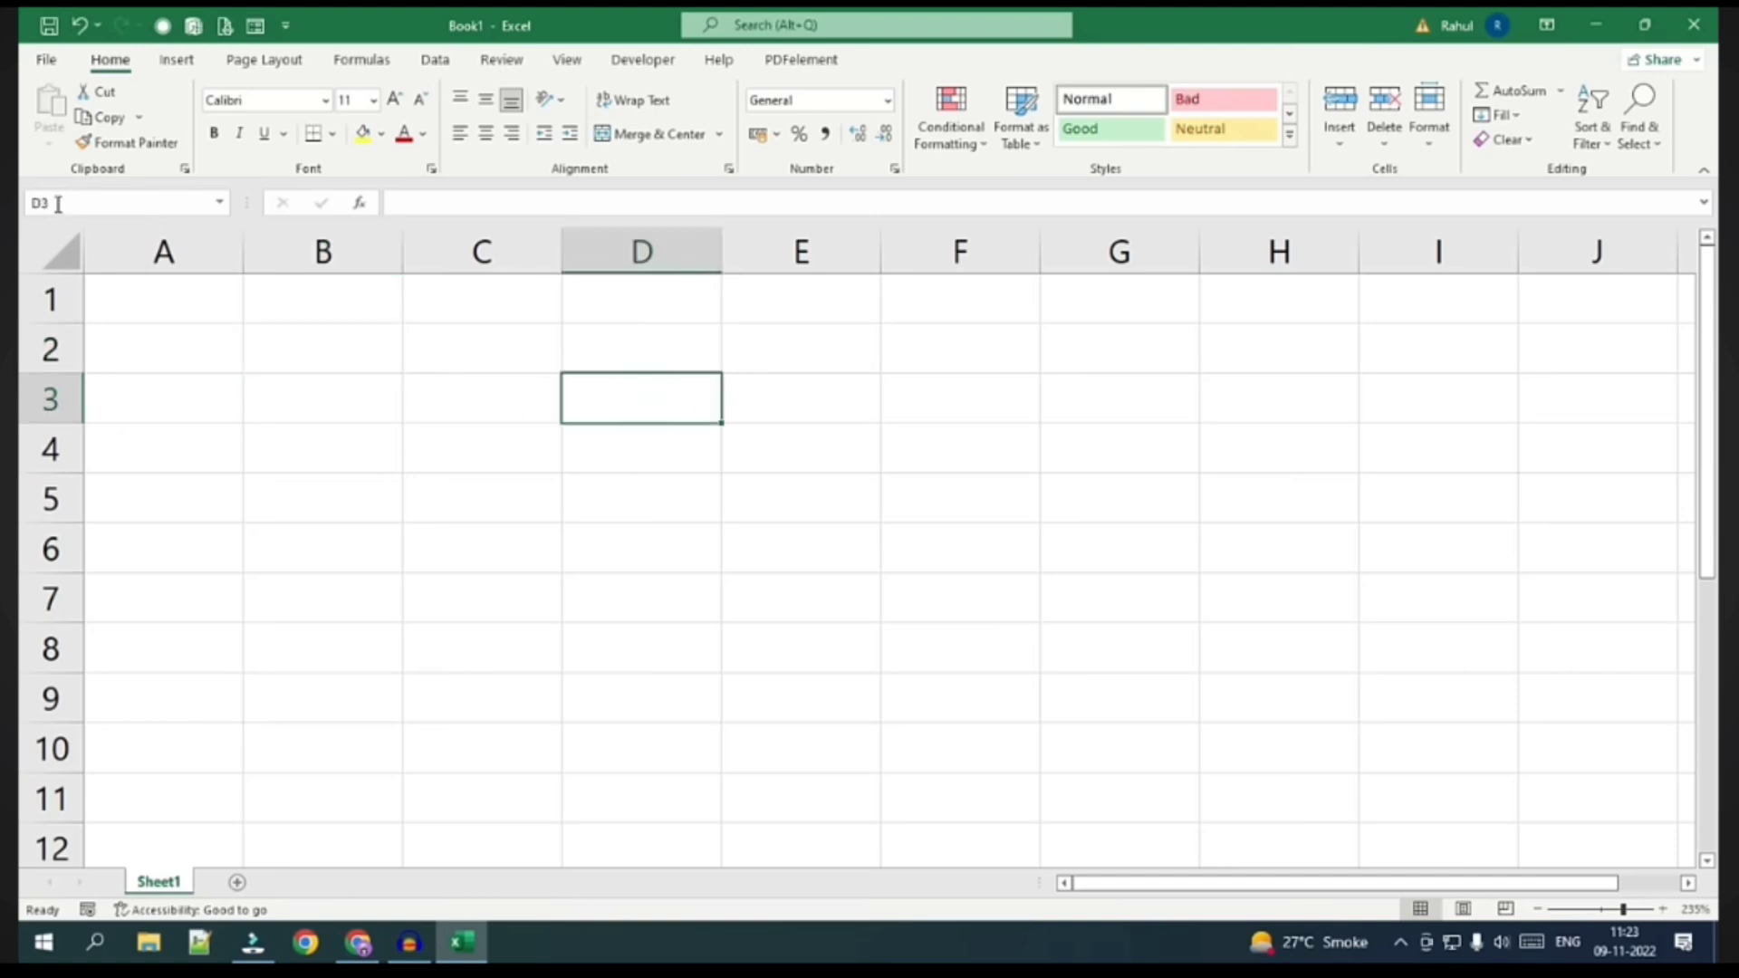
left_click(410, 454)
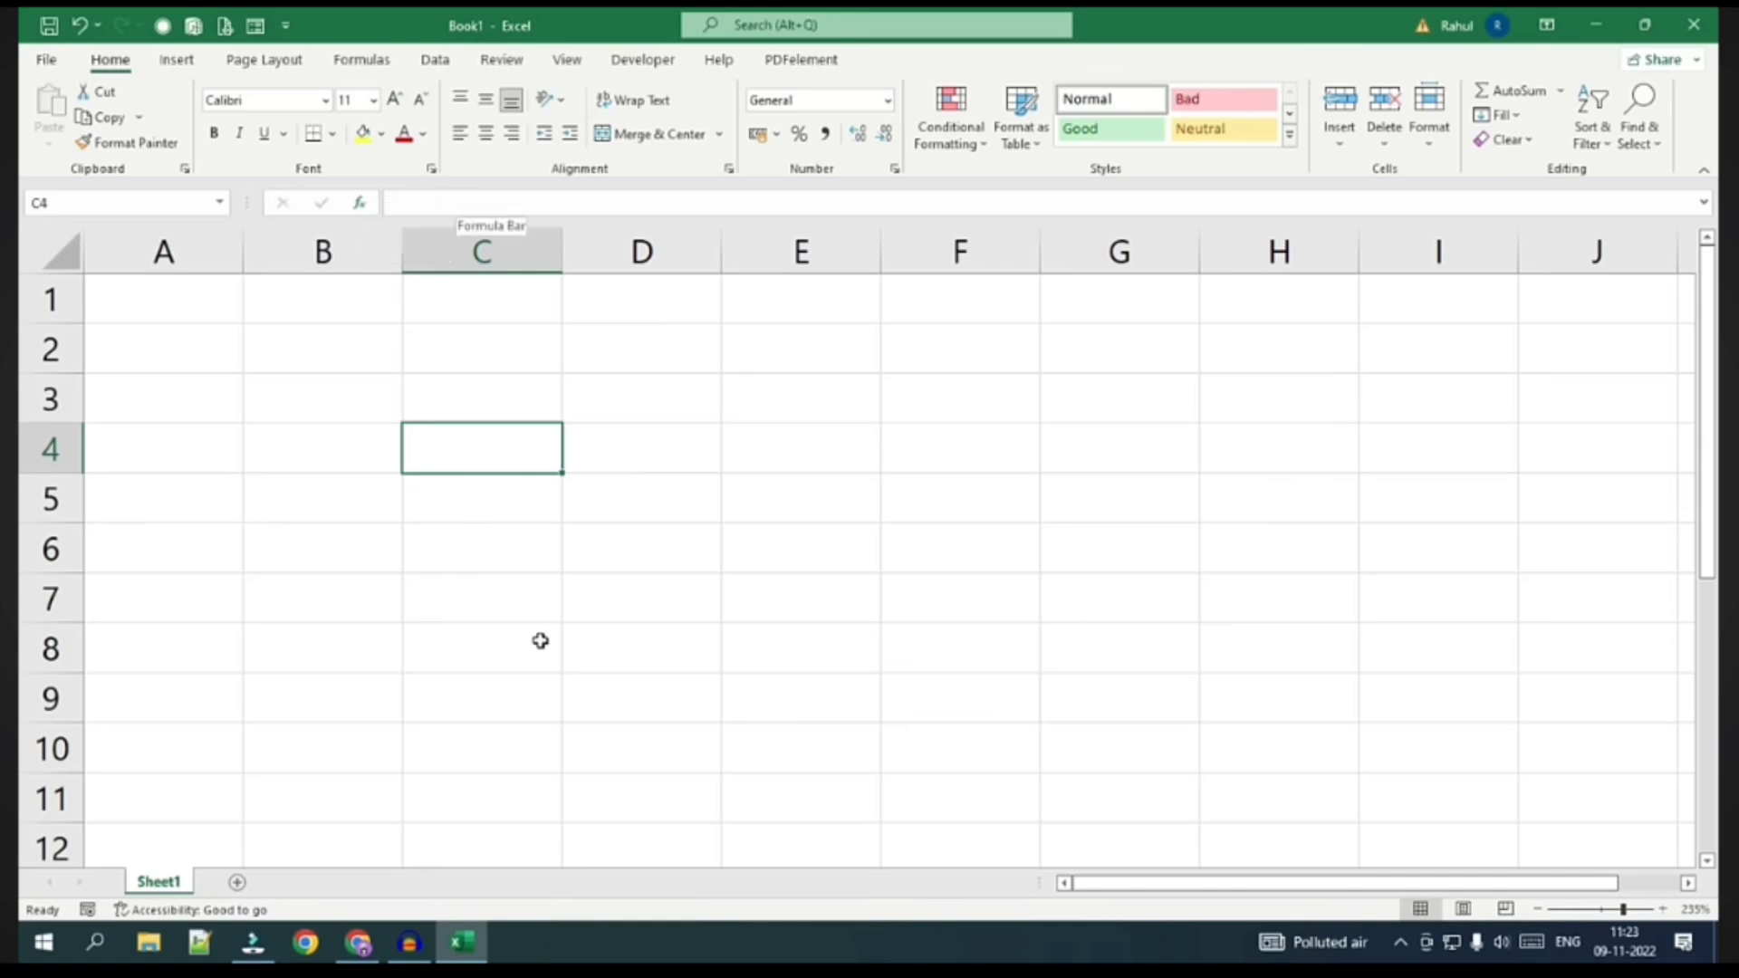
double_click(466, 454)
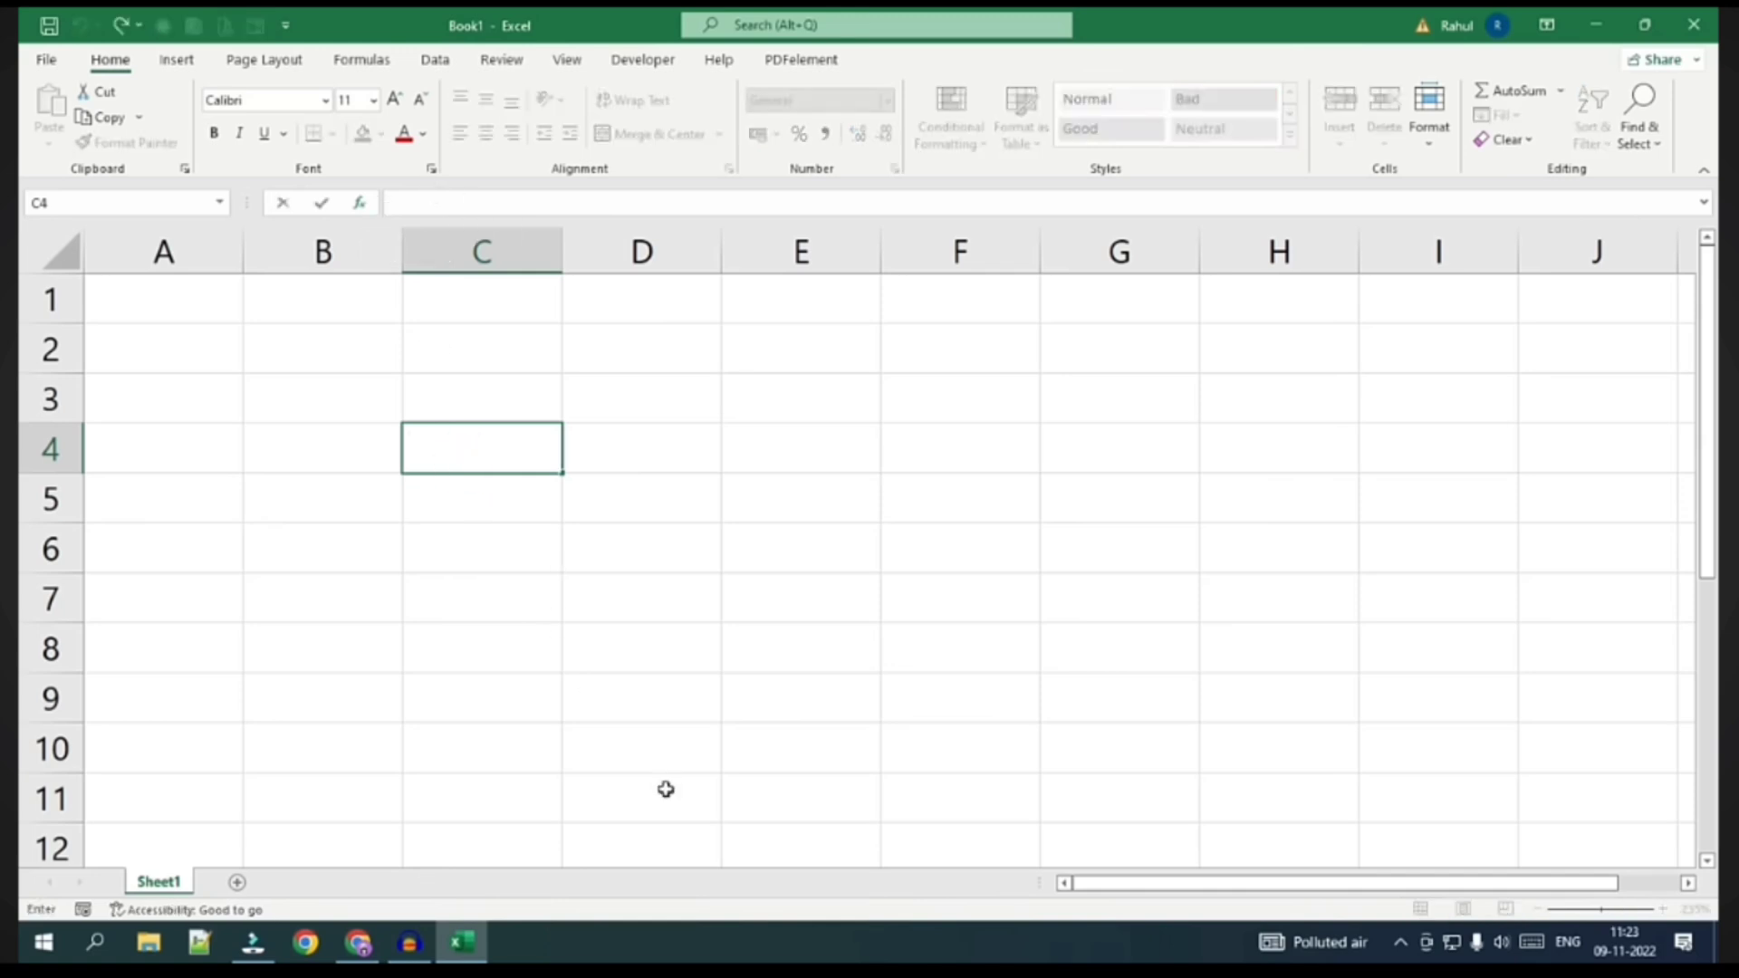
type("djdkj")
key("BackSpace")
key("BackSpace")
key("BackSpace")
key("BackSpace")
key("BackSpace")
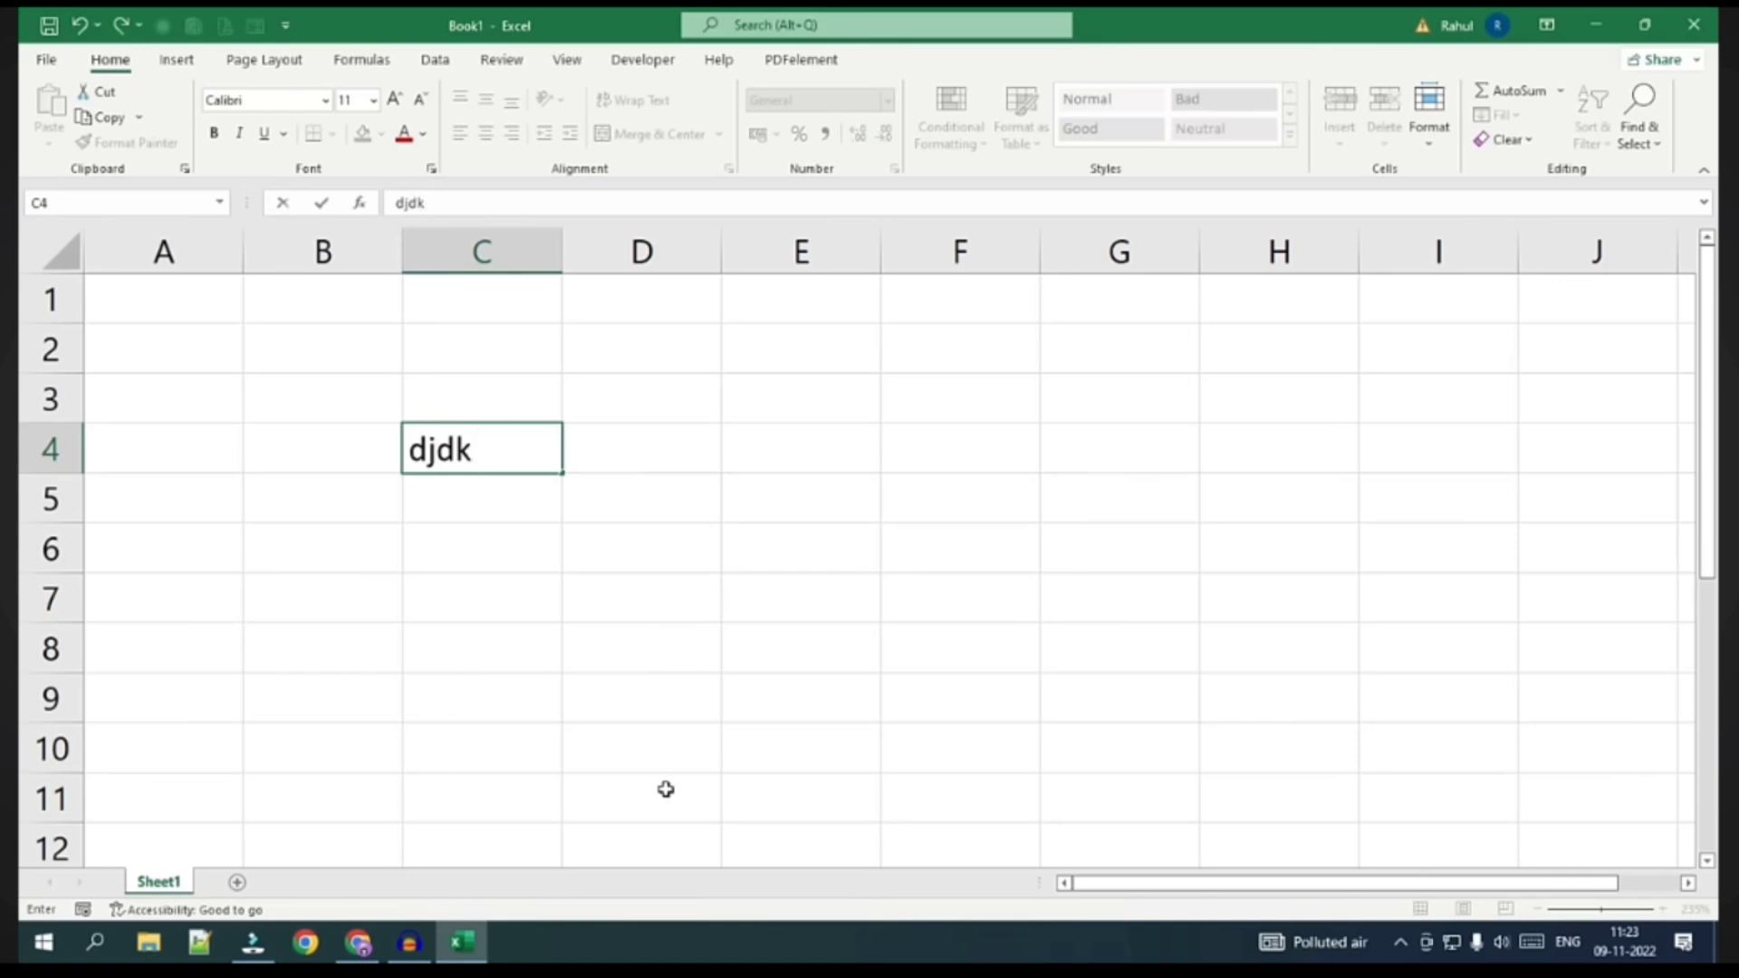
left_click(609, 767)
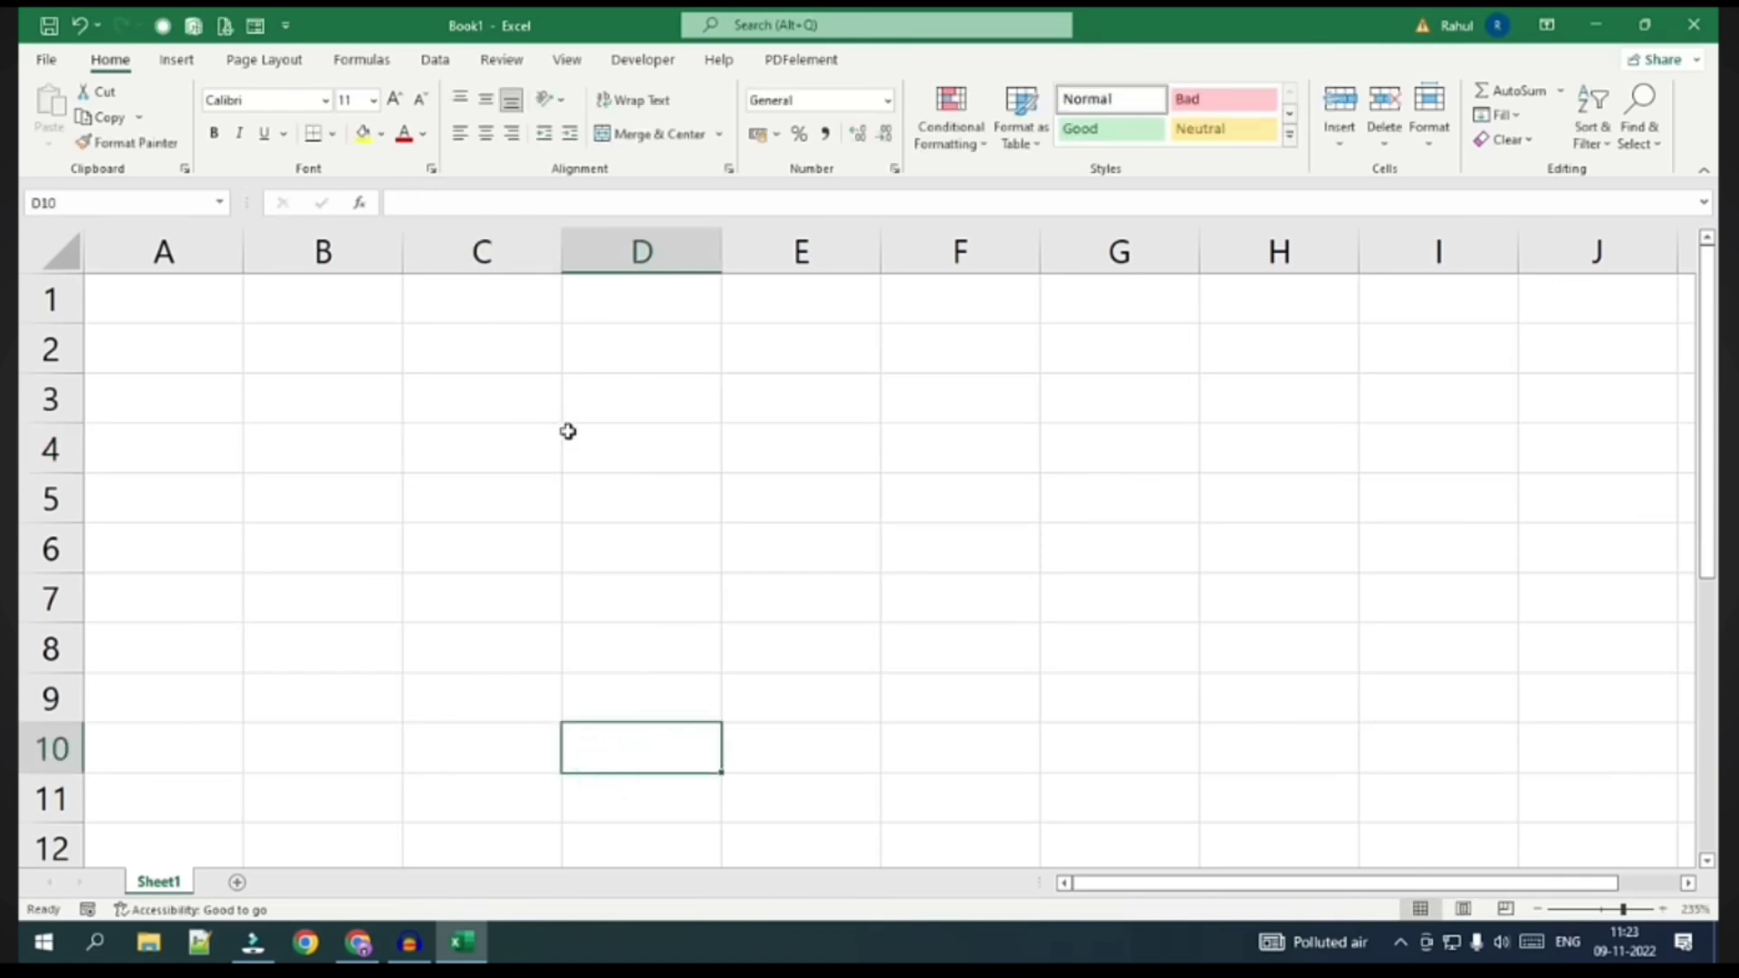
left_click(621, 440)
left_click(412, 195)
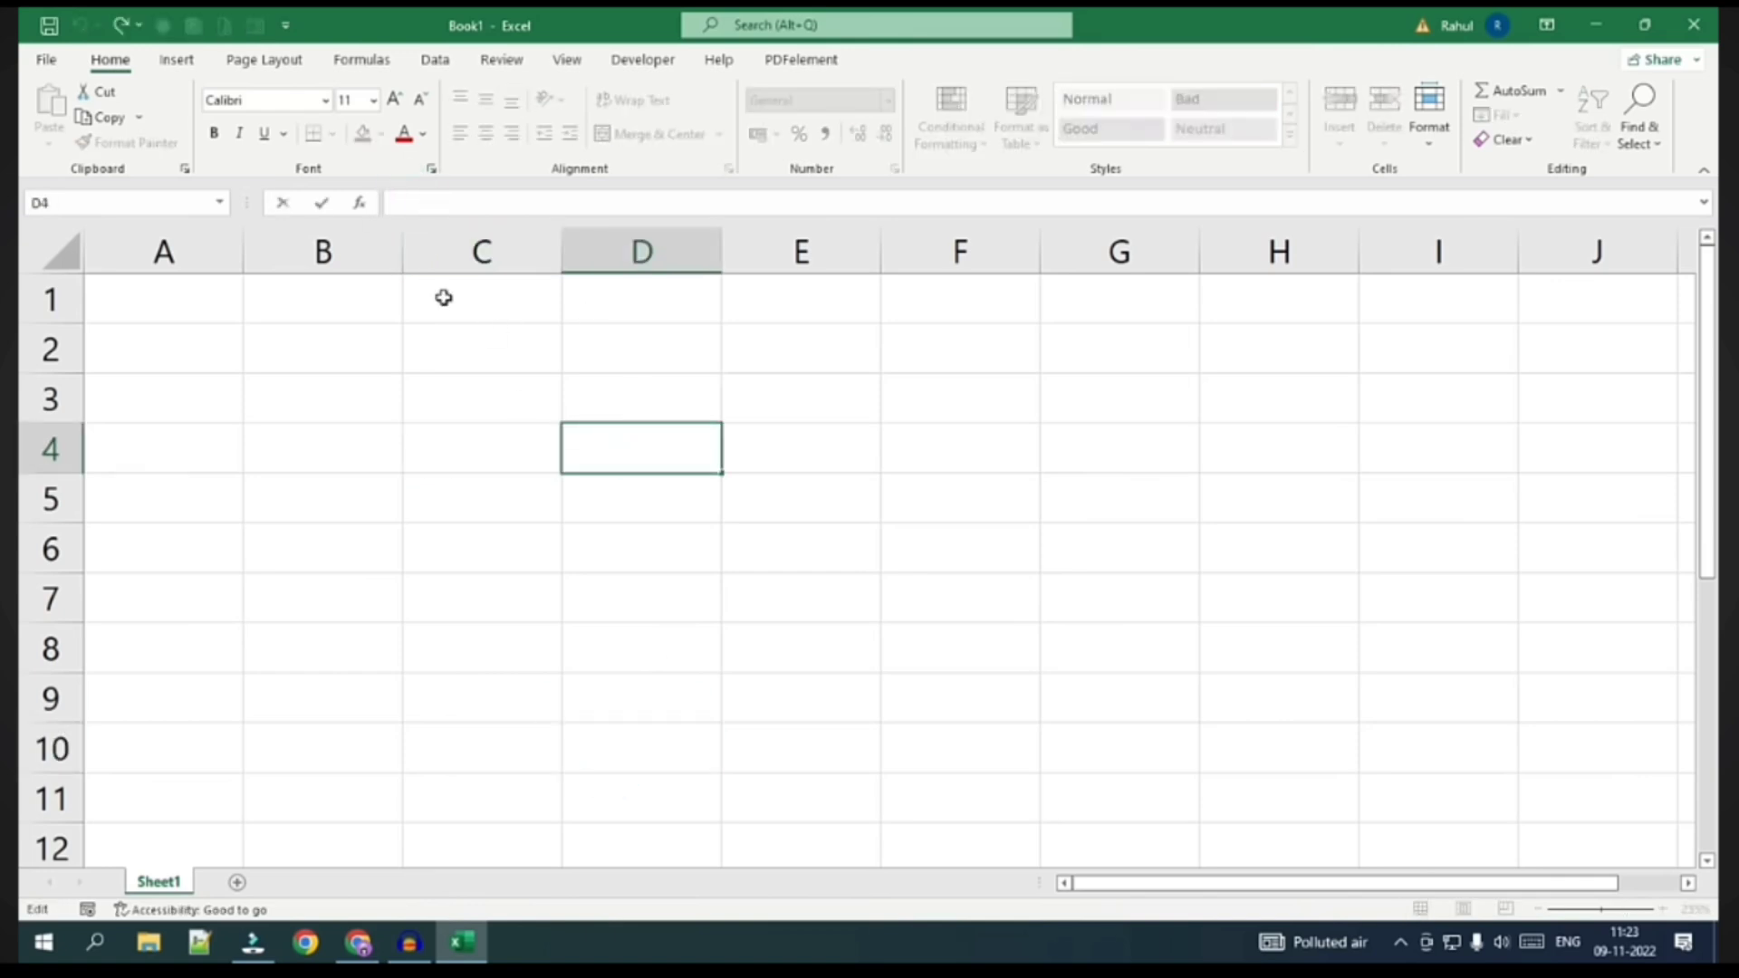
type("jddj")
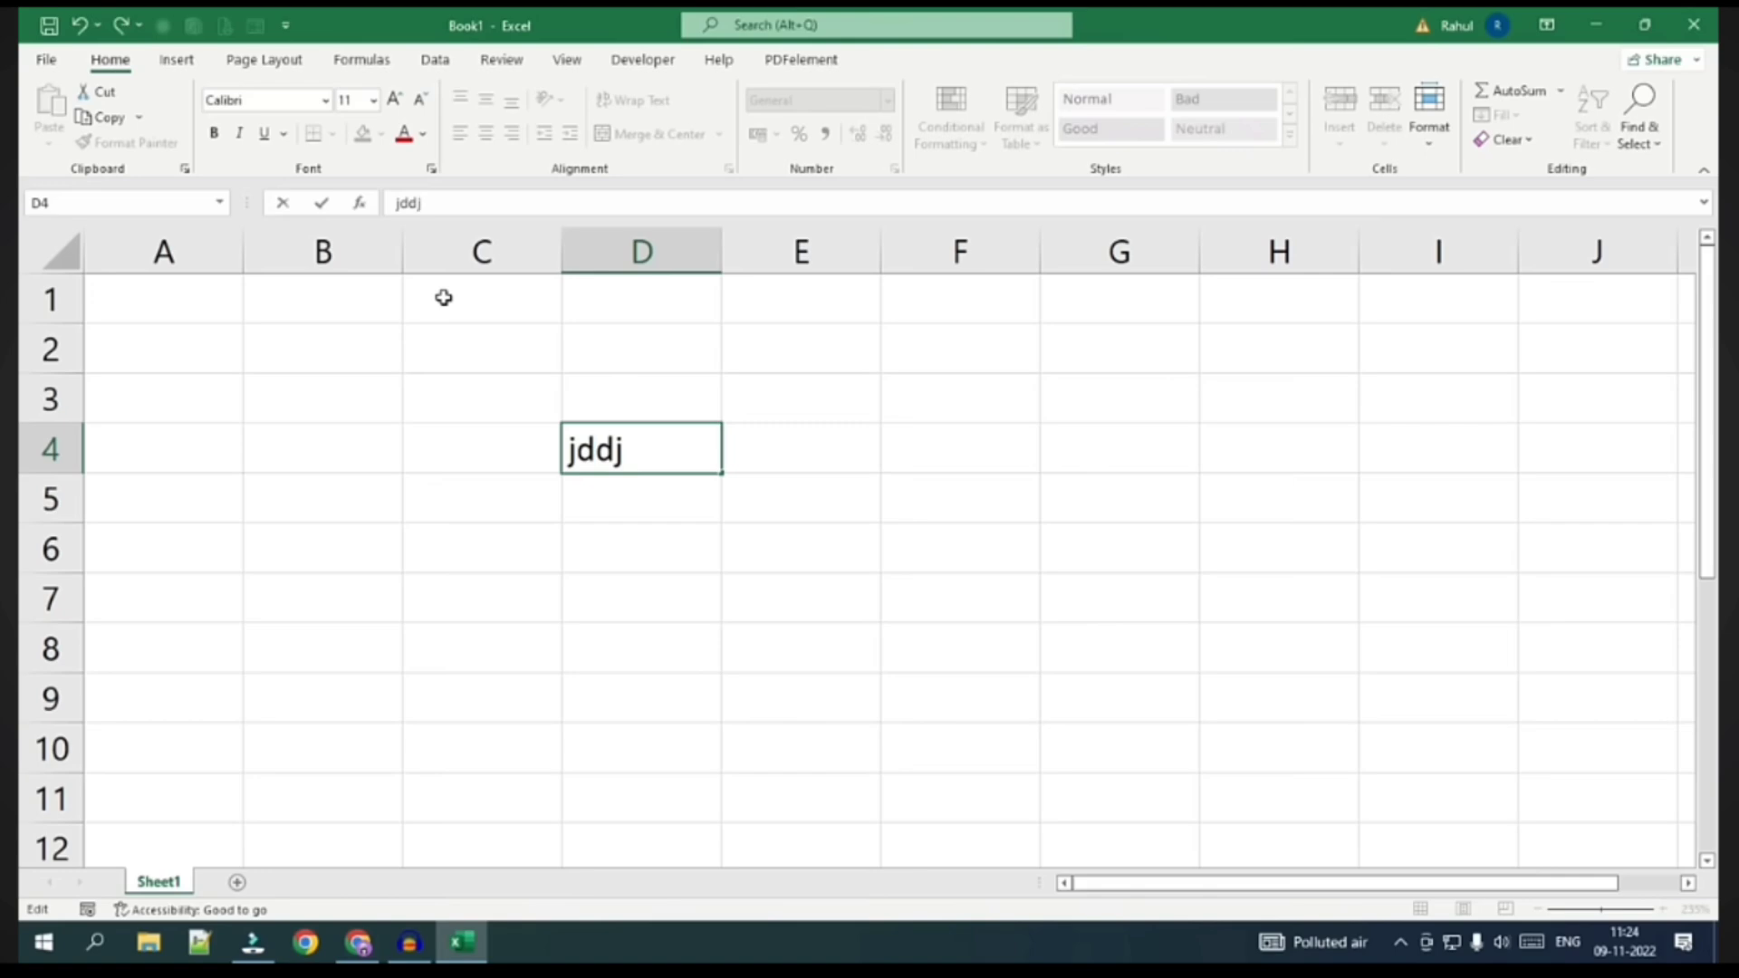
left_click_drag(399, 201, 460, 203)
left_click(605, 543)
left_click(609, 448)
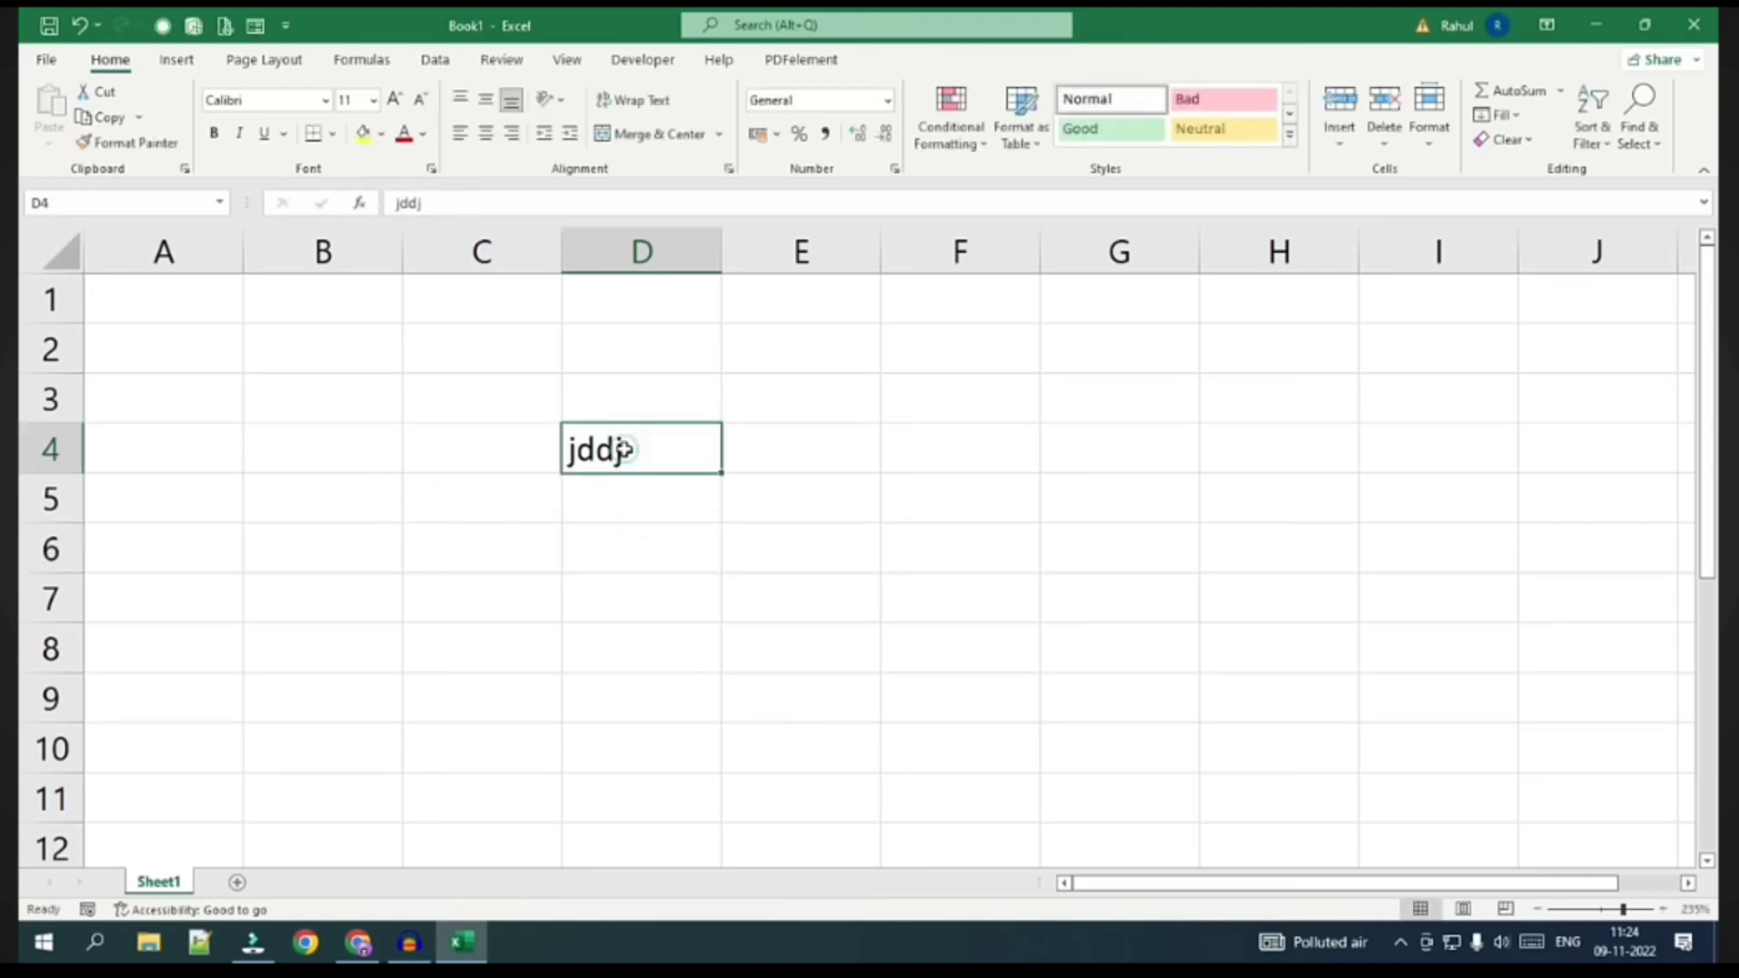
key("Delete")
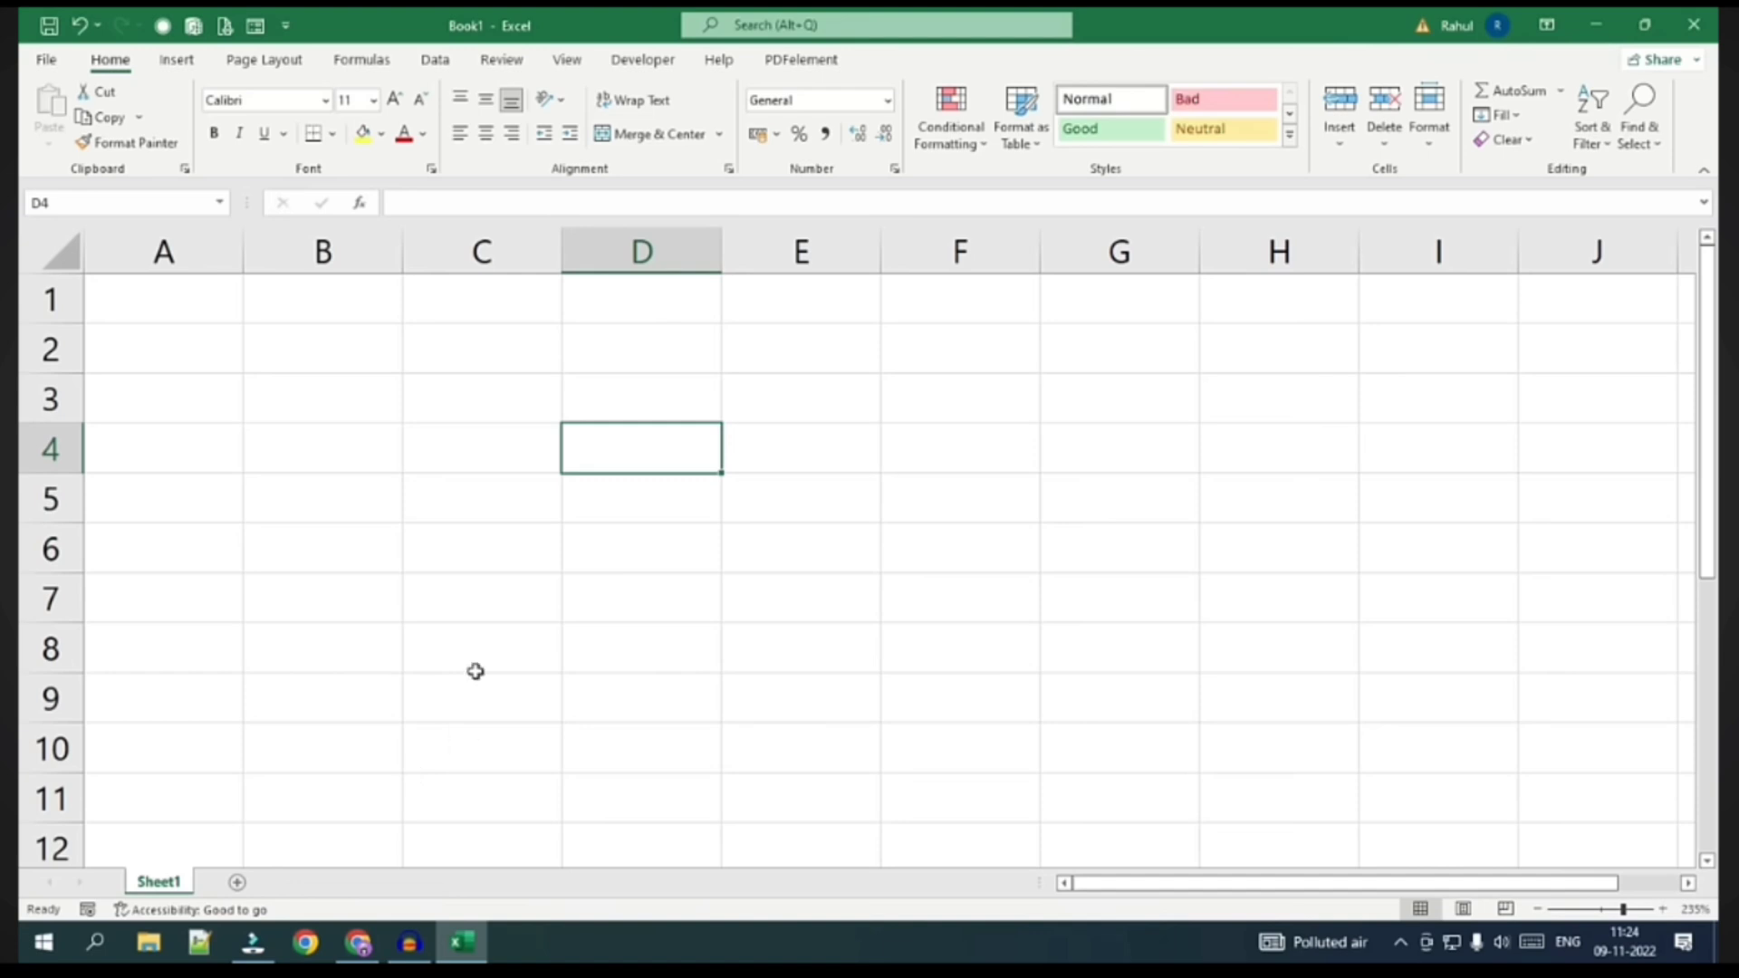
key("Down")
key("Down")
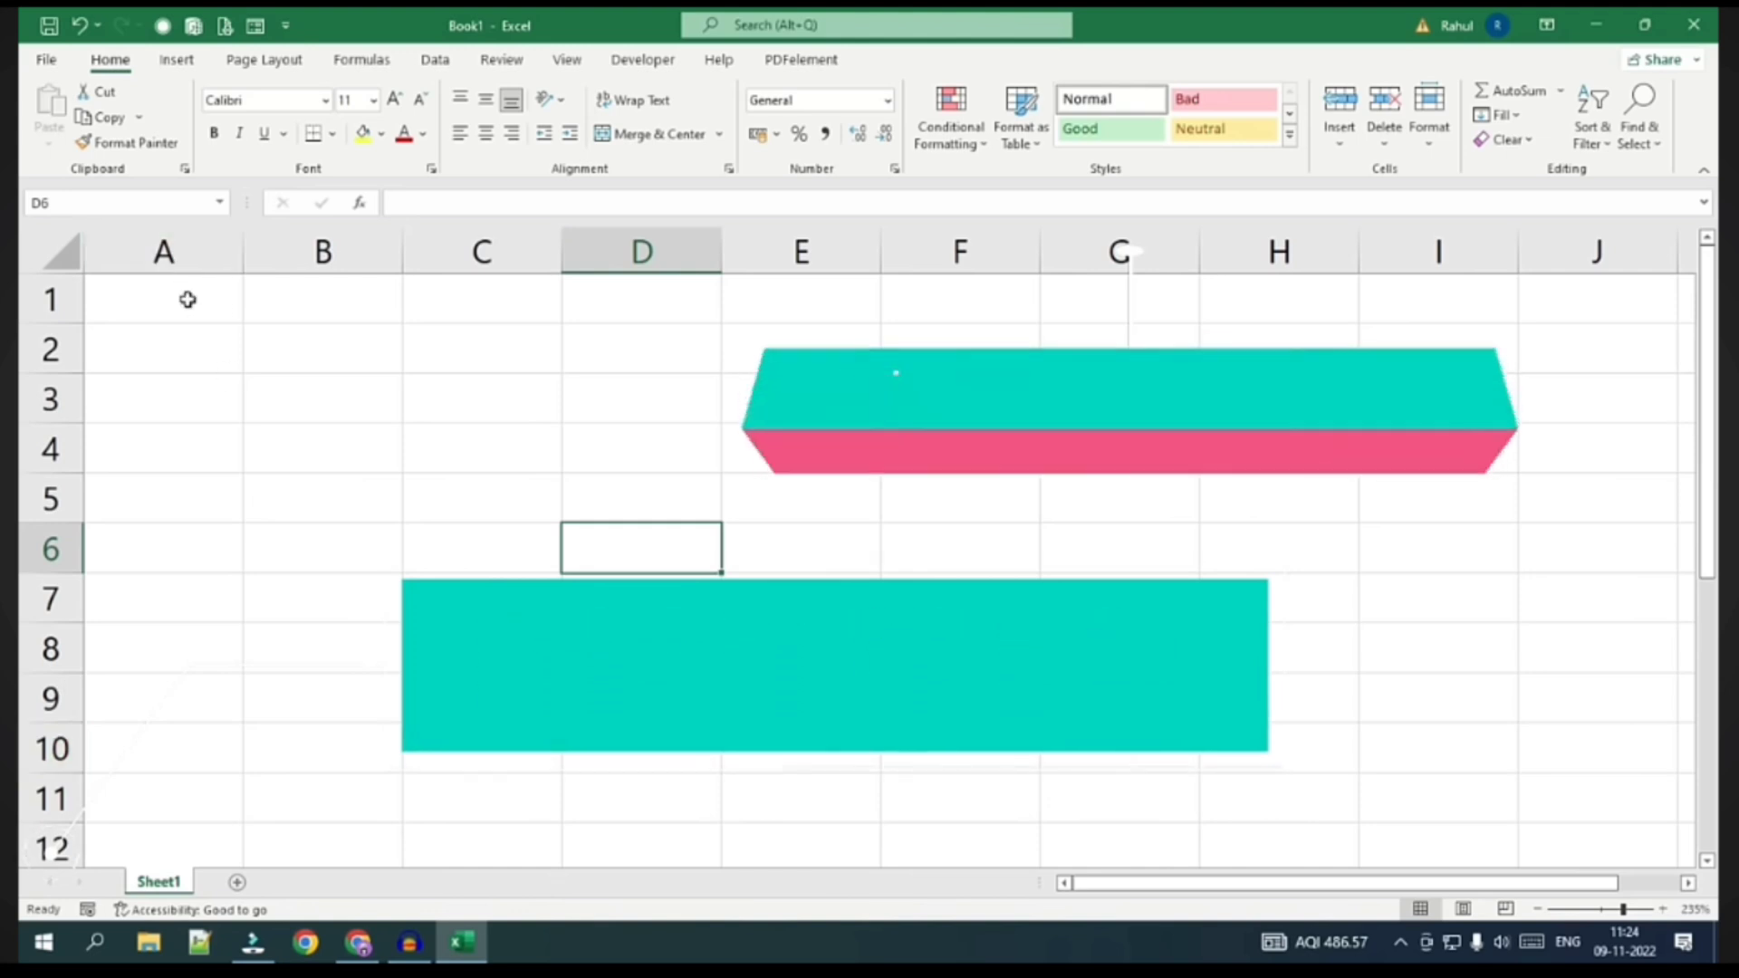
left_click_drag(188, 300, 171, 692)
left_click_drag(341, 303, 296, 750)
left_click_drag(477, 304, 440, 738)
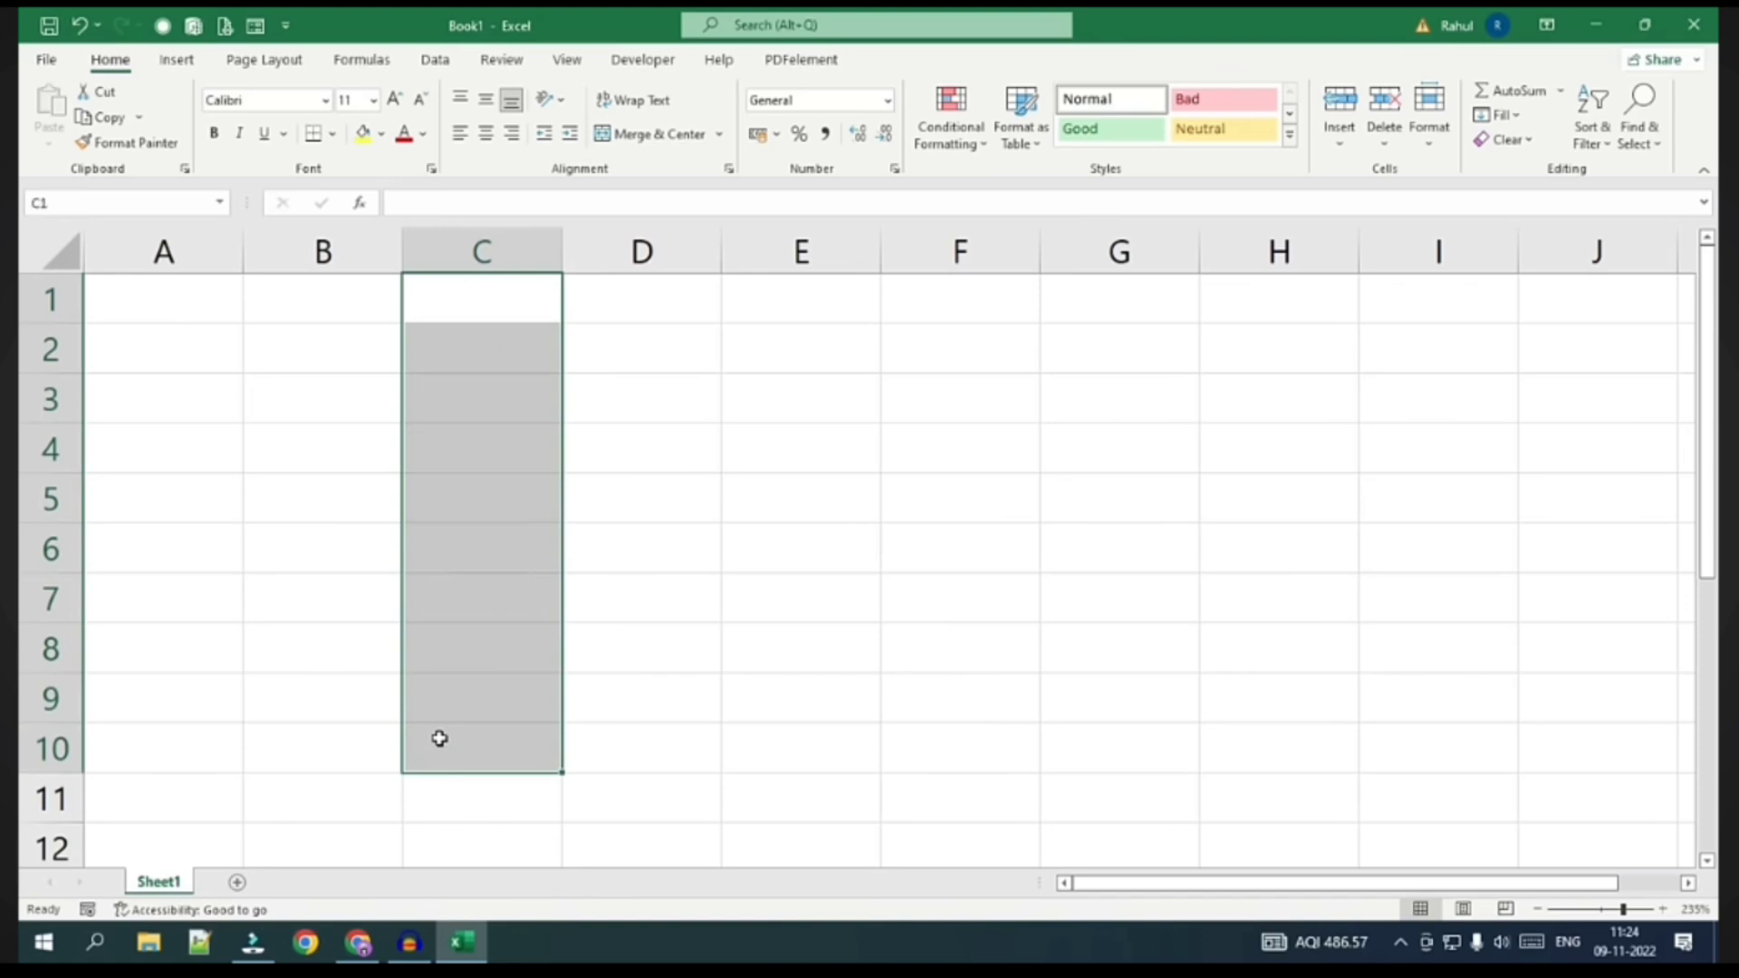
left_click_drag(155, 307, 960, 303)
left_click_drag(158, 356, 1268, 357)
left_click_drag(163, 404, 1160, 427)
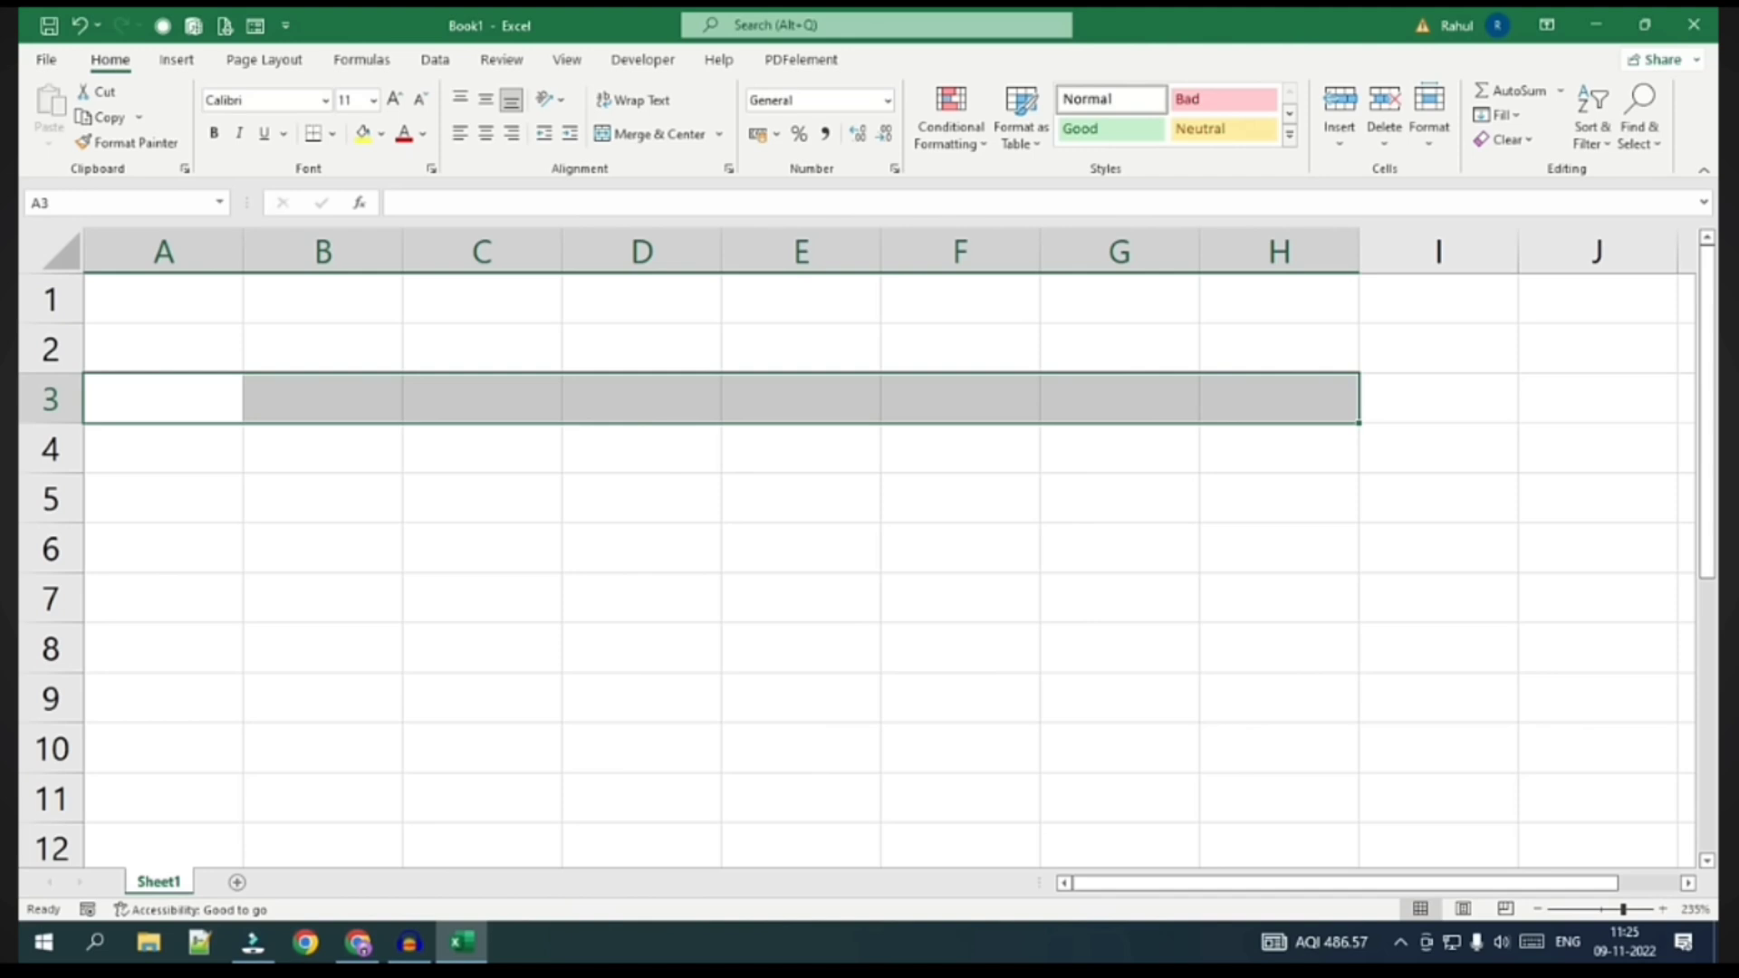
left_click(297, 512)
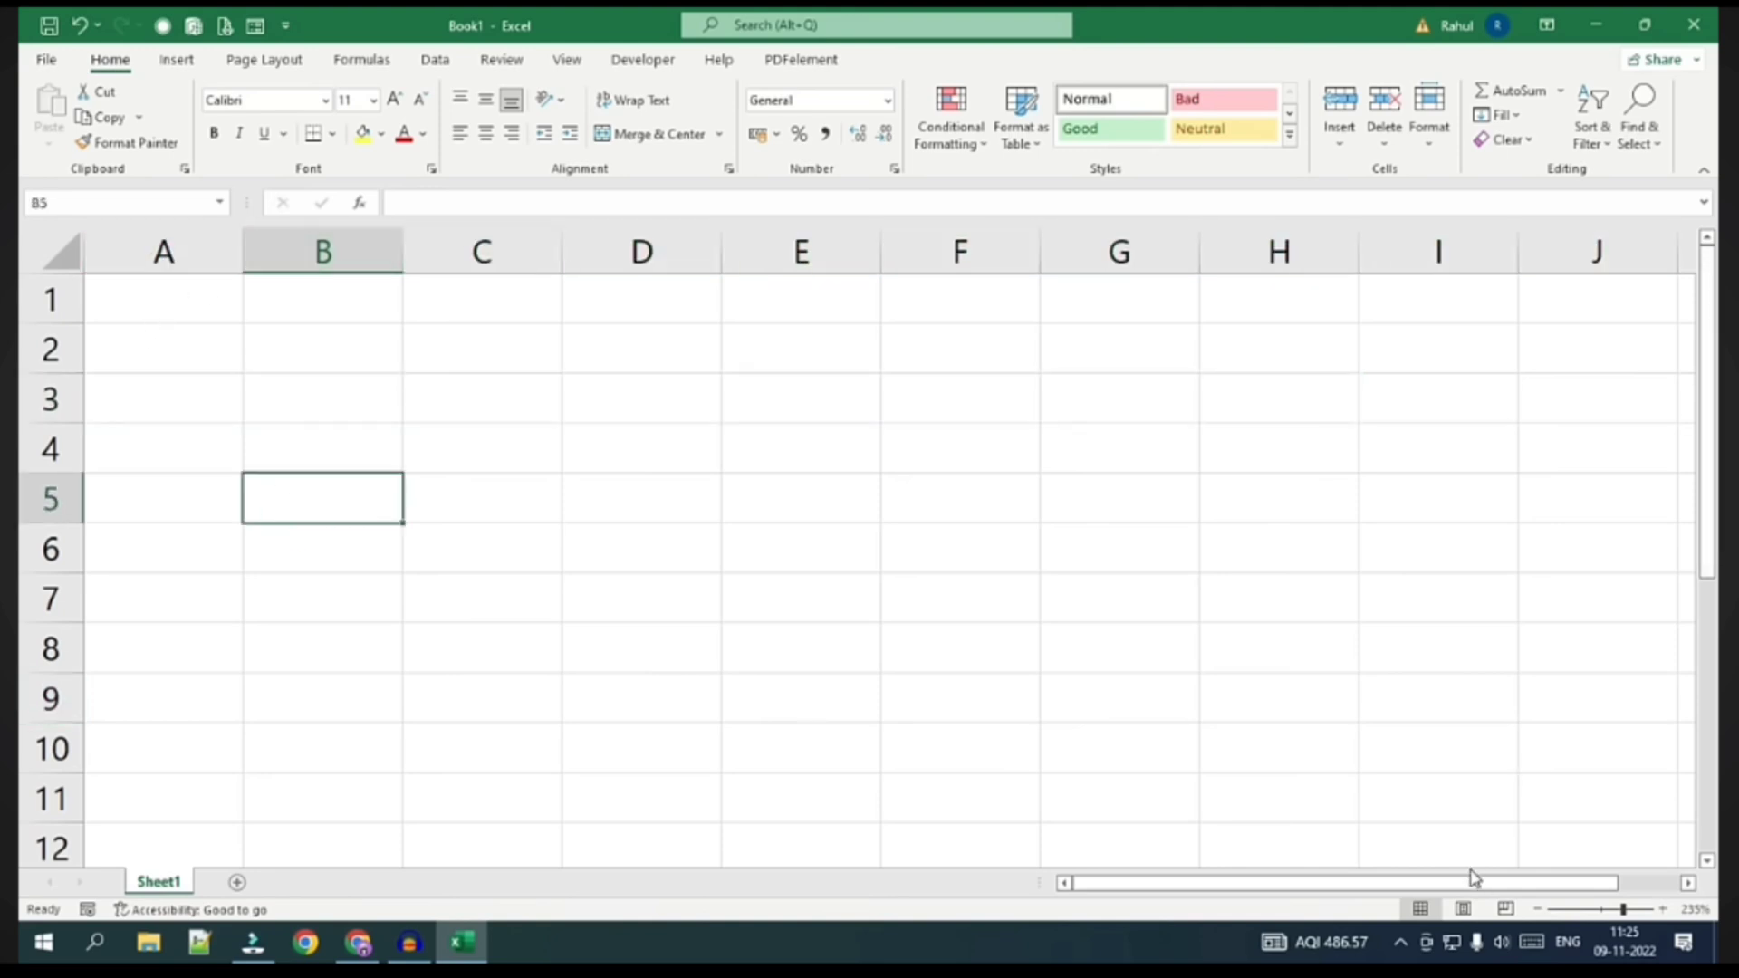
left_click_drag(1472, 884, 1539, 885)
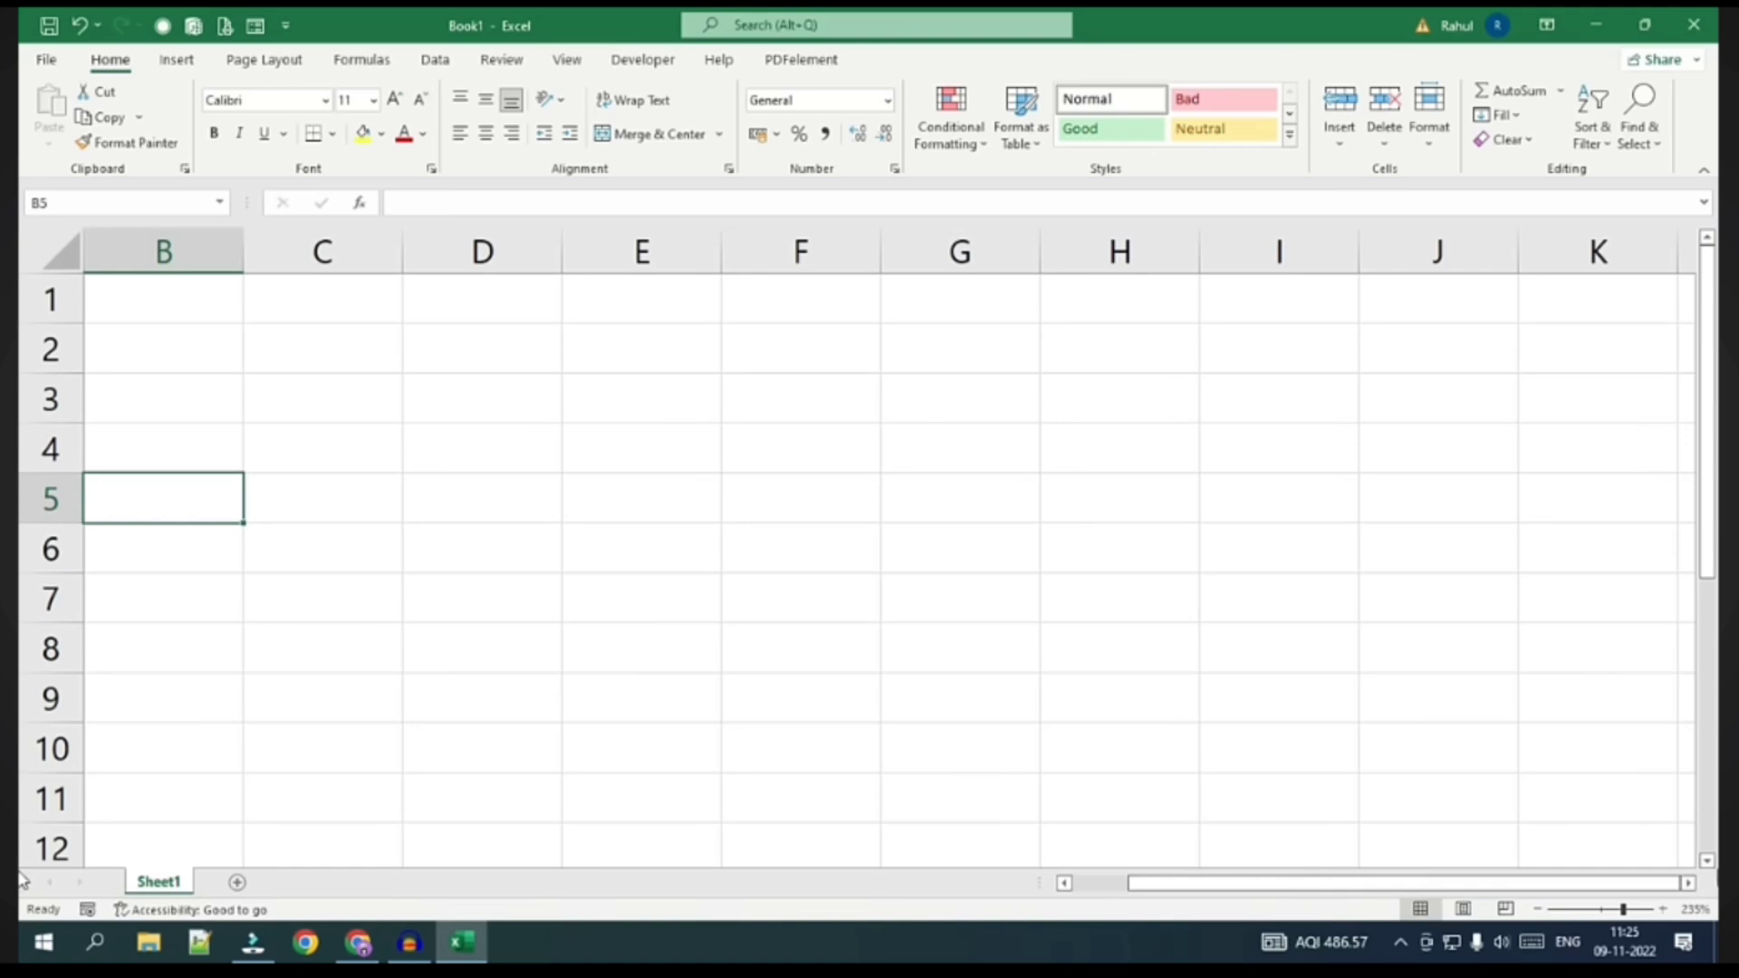
left_click(1687, 883)
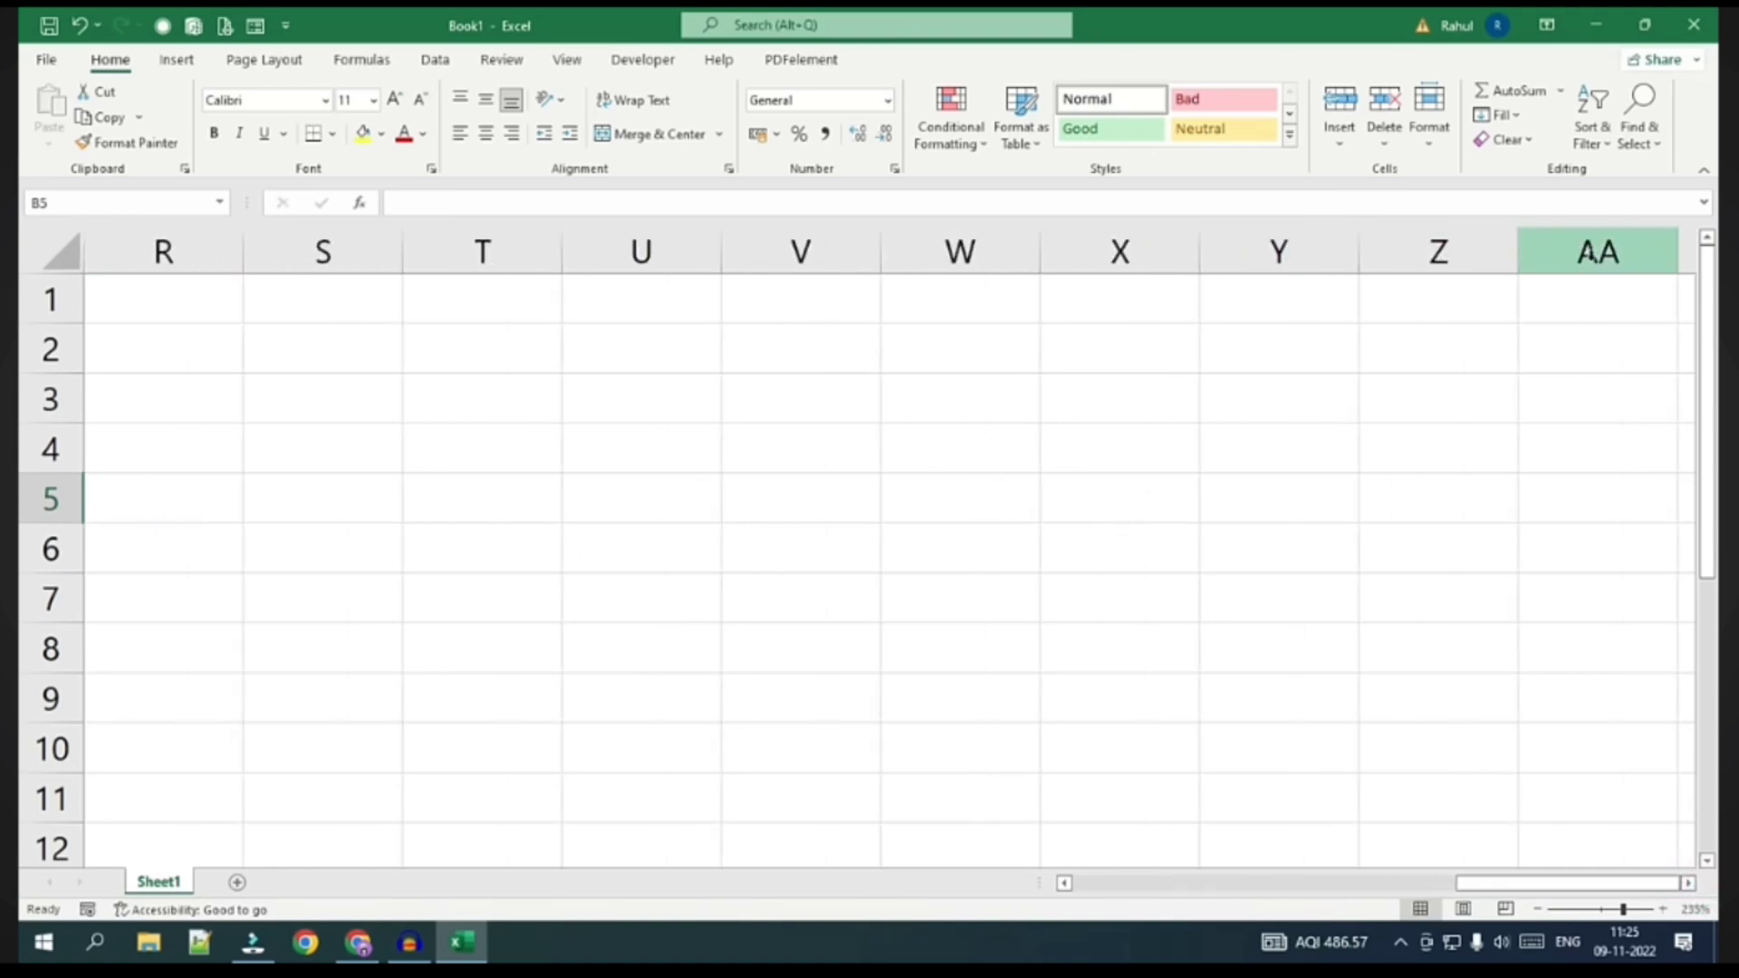
left_click(1688, 884)
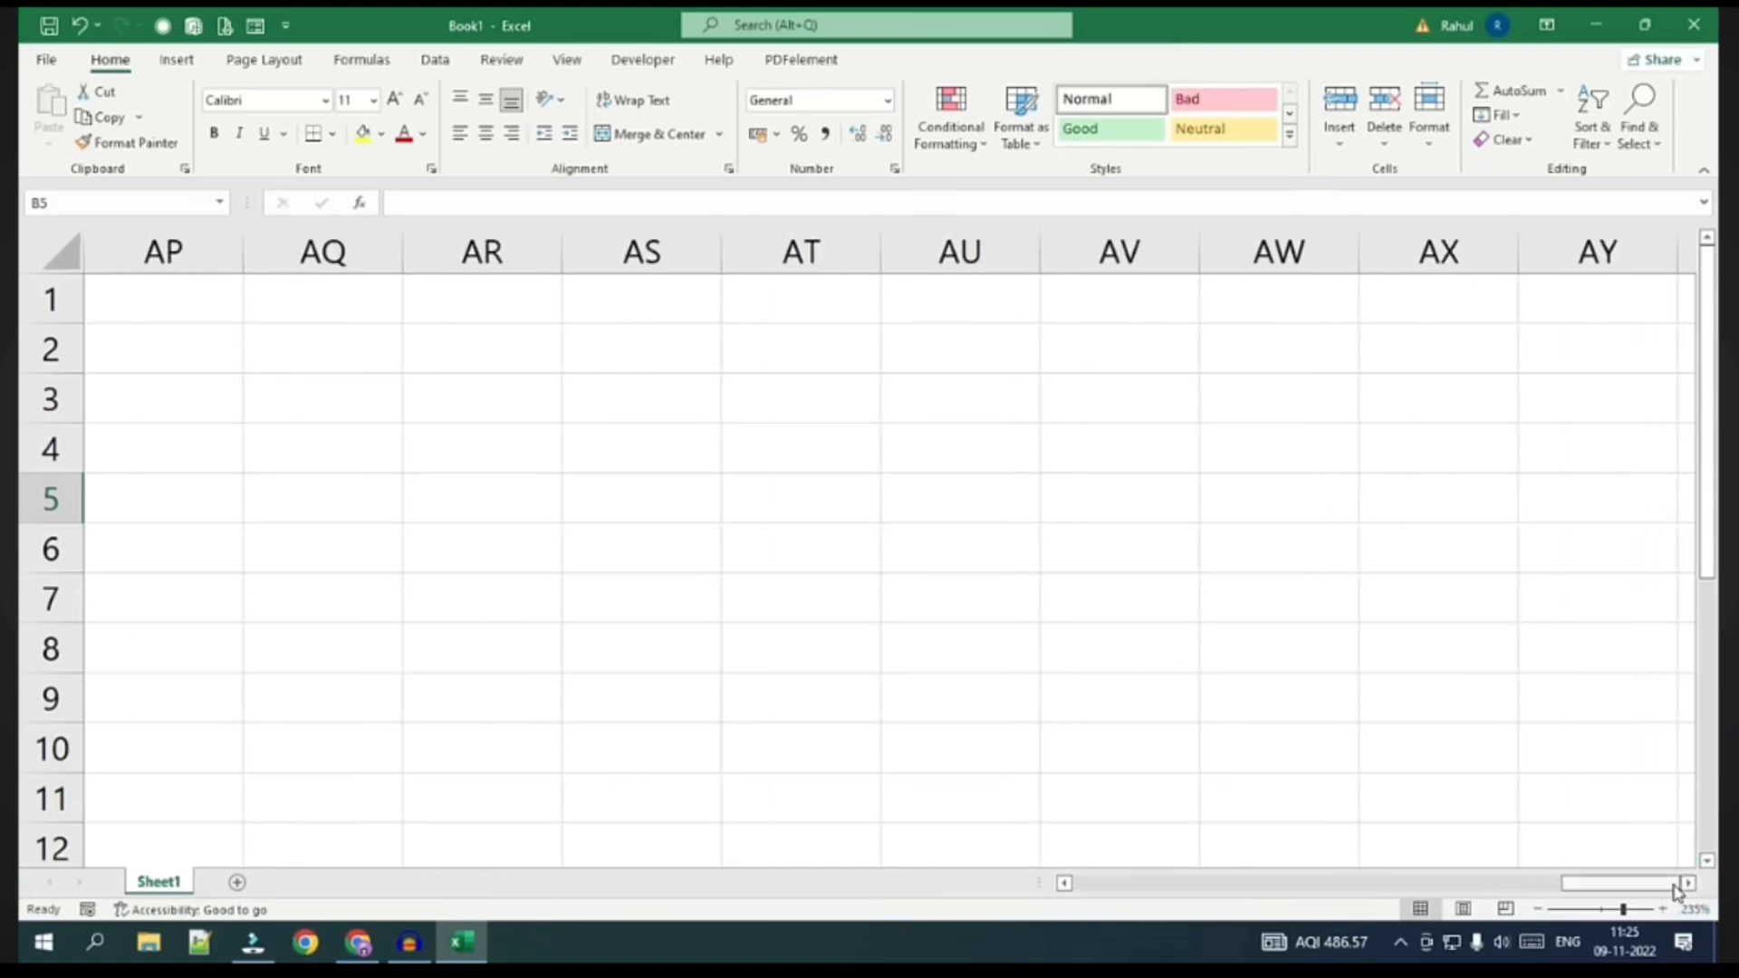
left_click_drag(1676, 892, 990, 823)
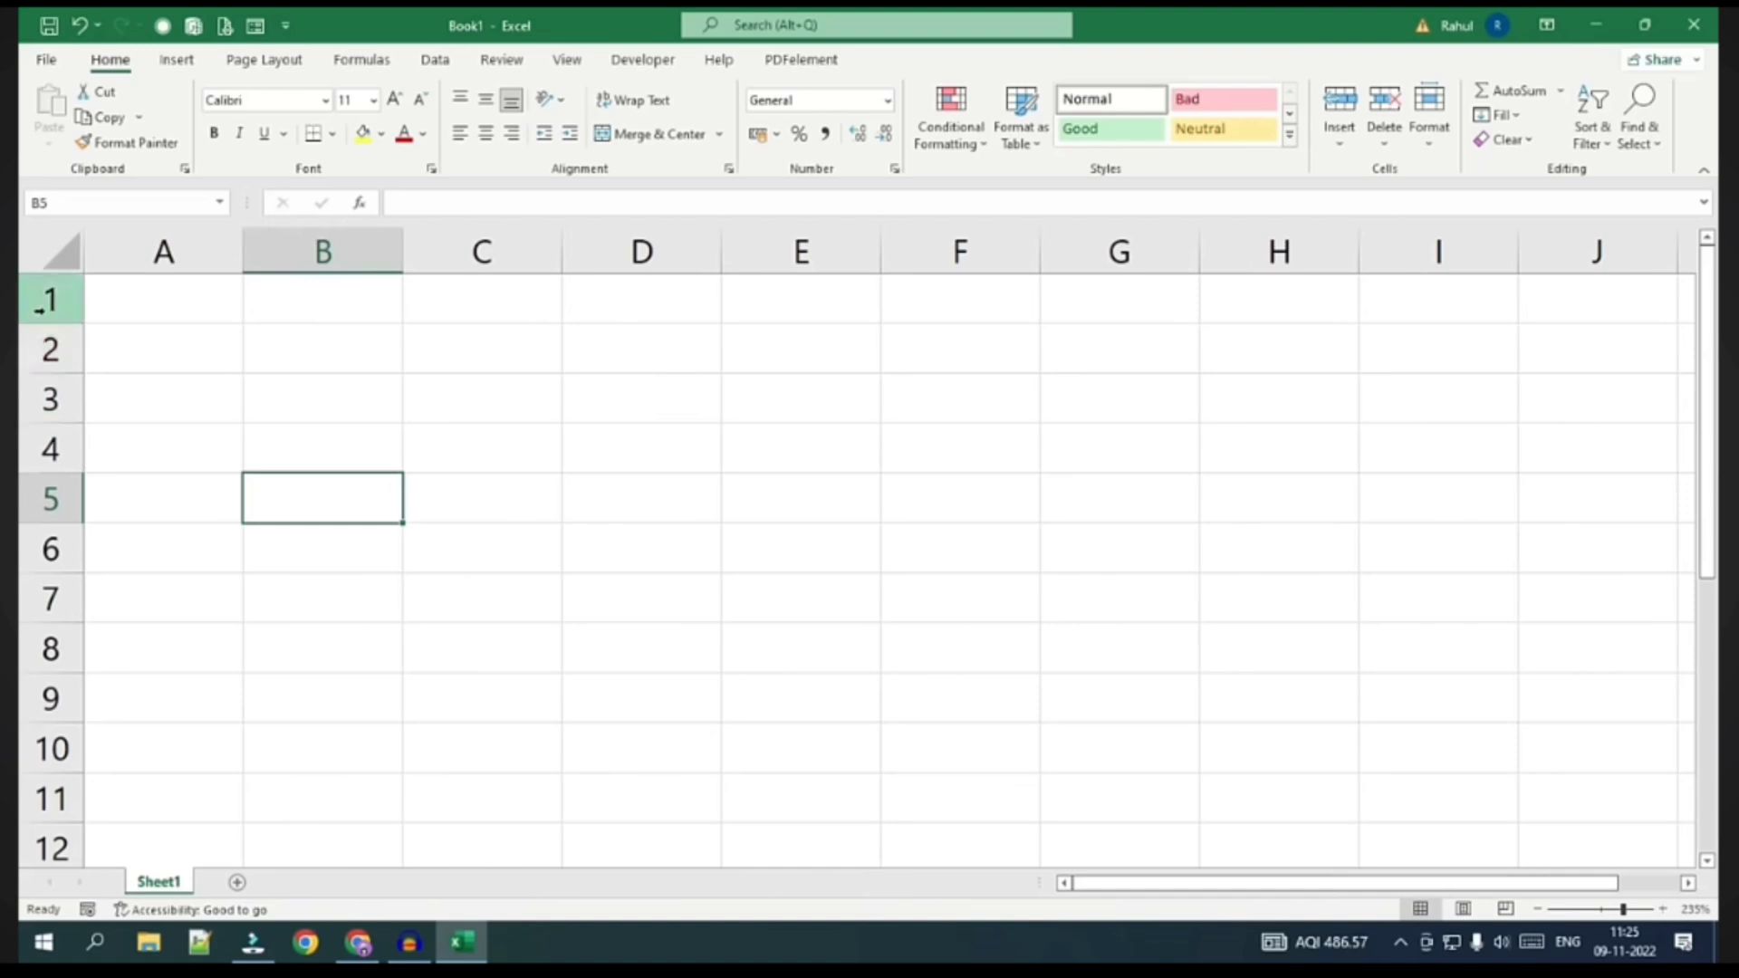
left_click_drag(1709, 862, 1708, 862)
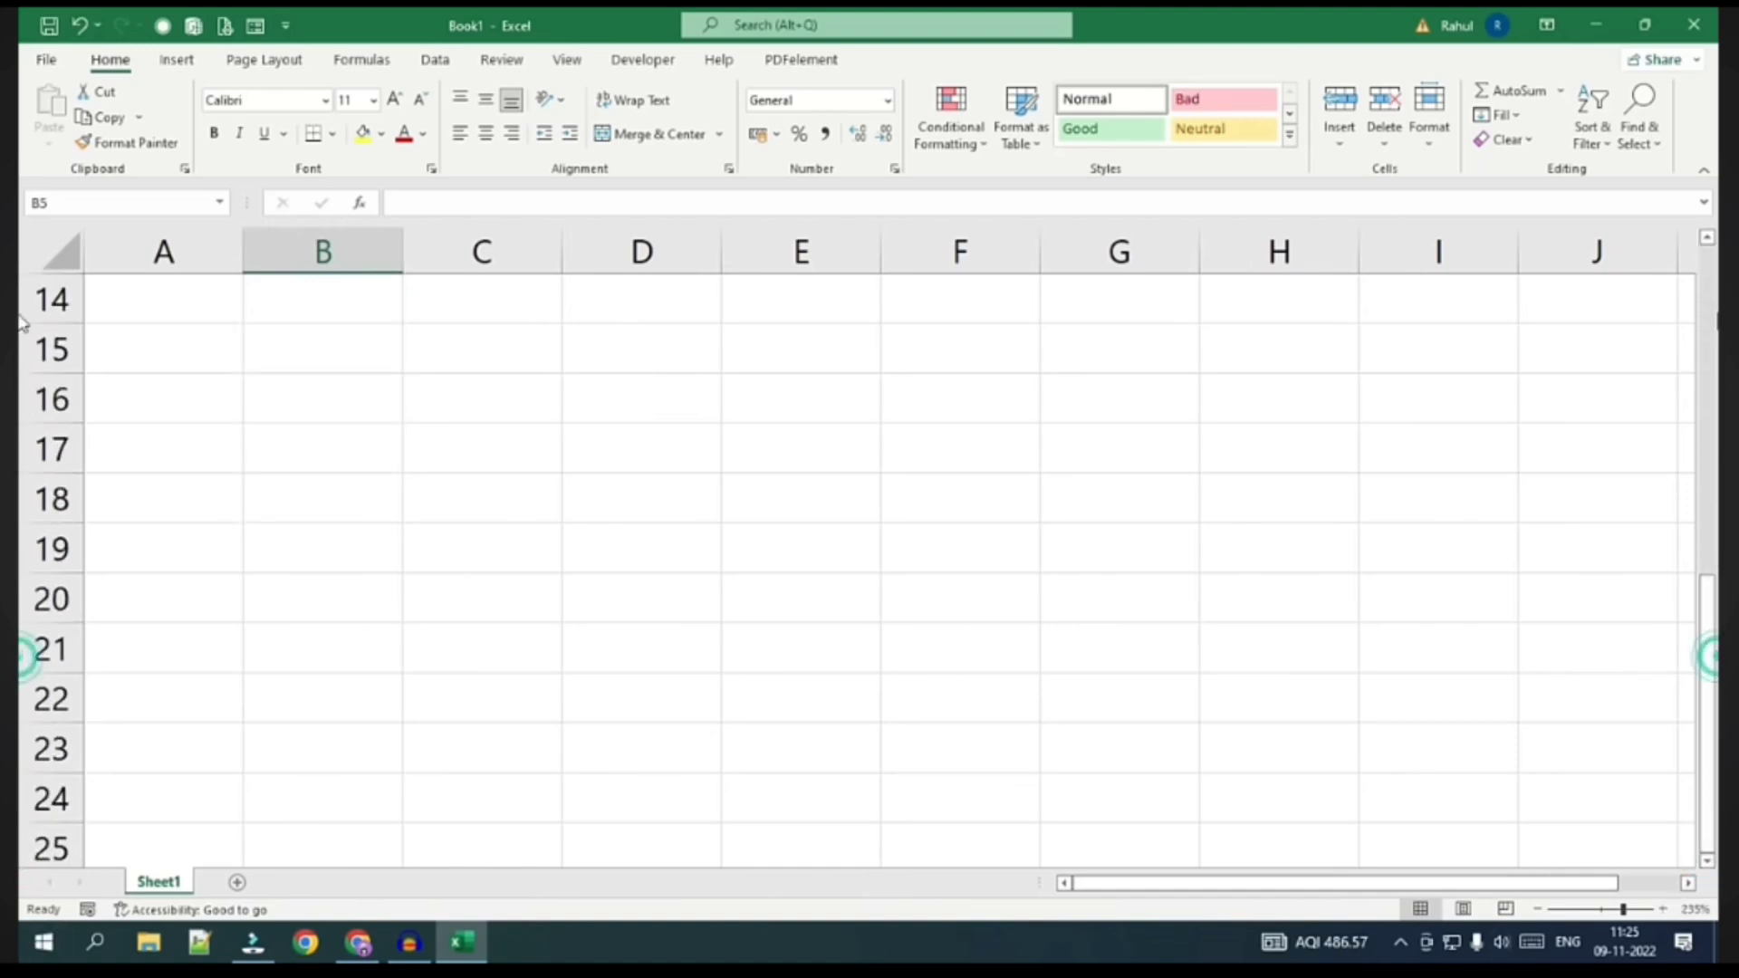
left_click_drag(1713, 664, 1711, 267)
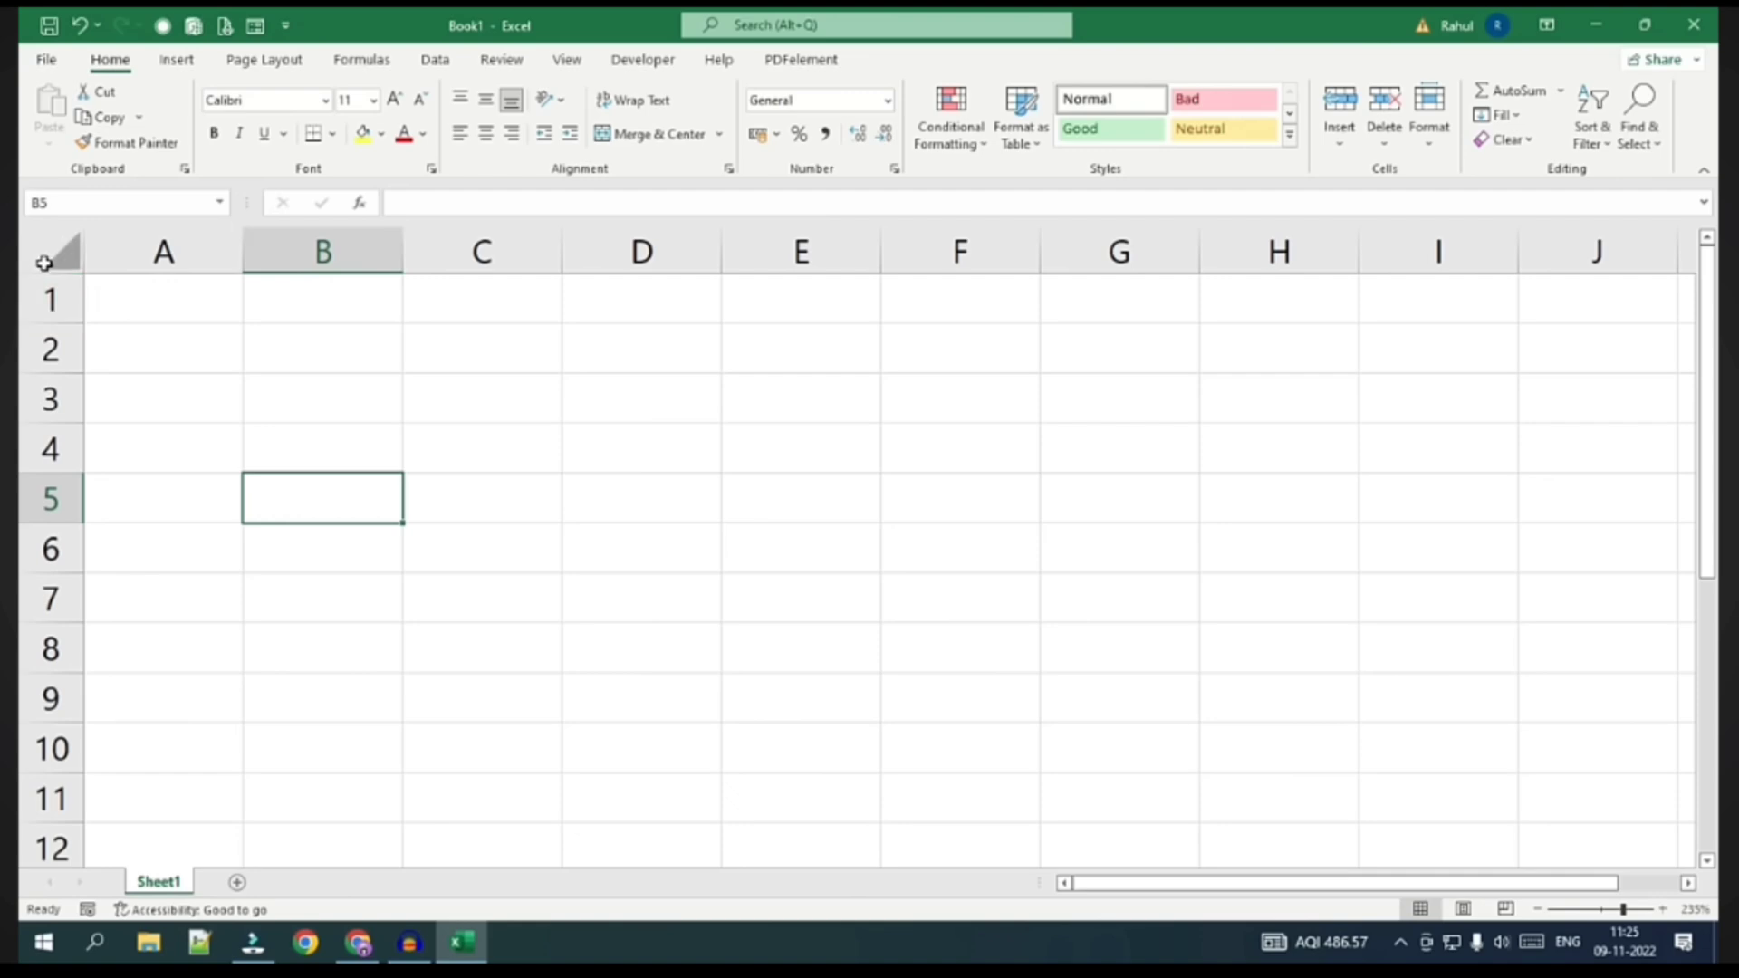
left_click(44, 259)
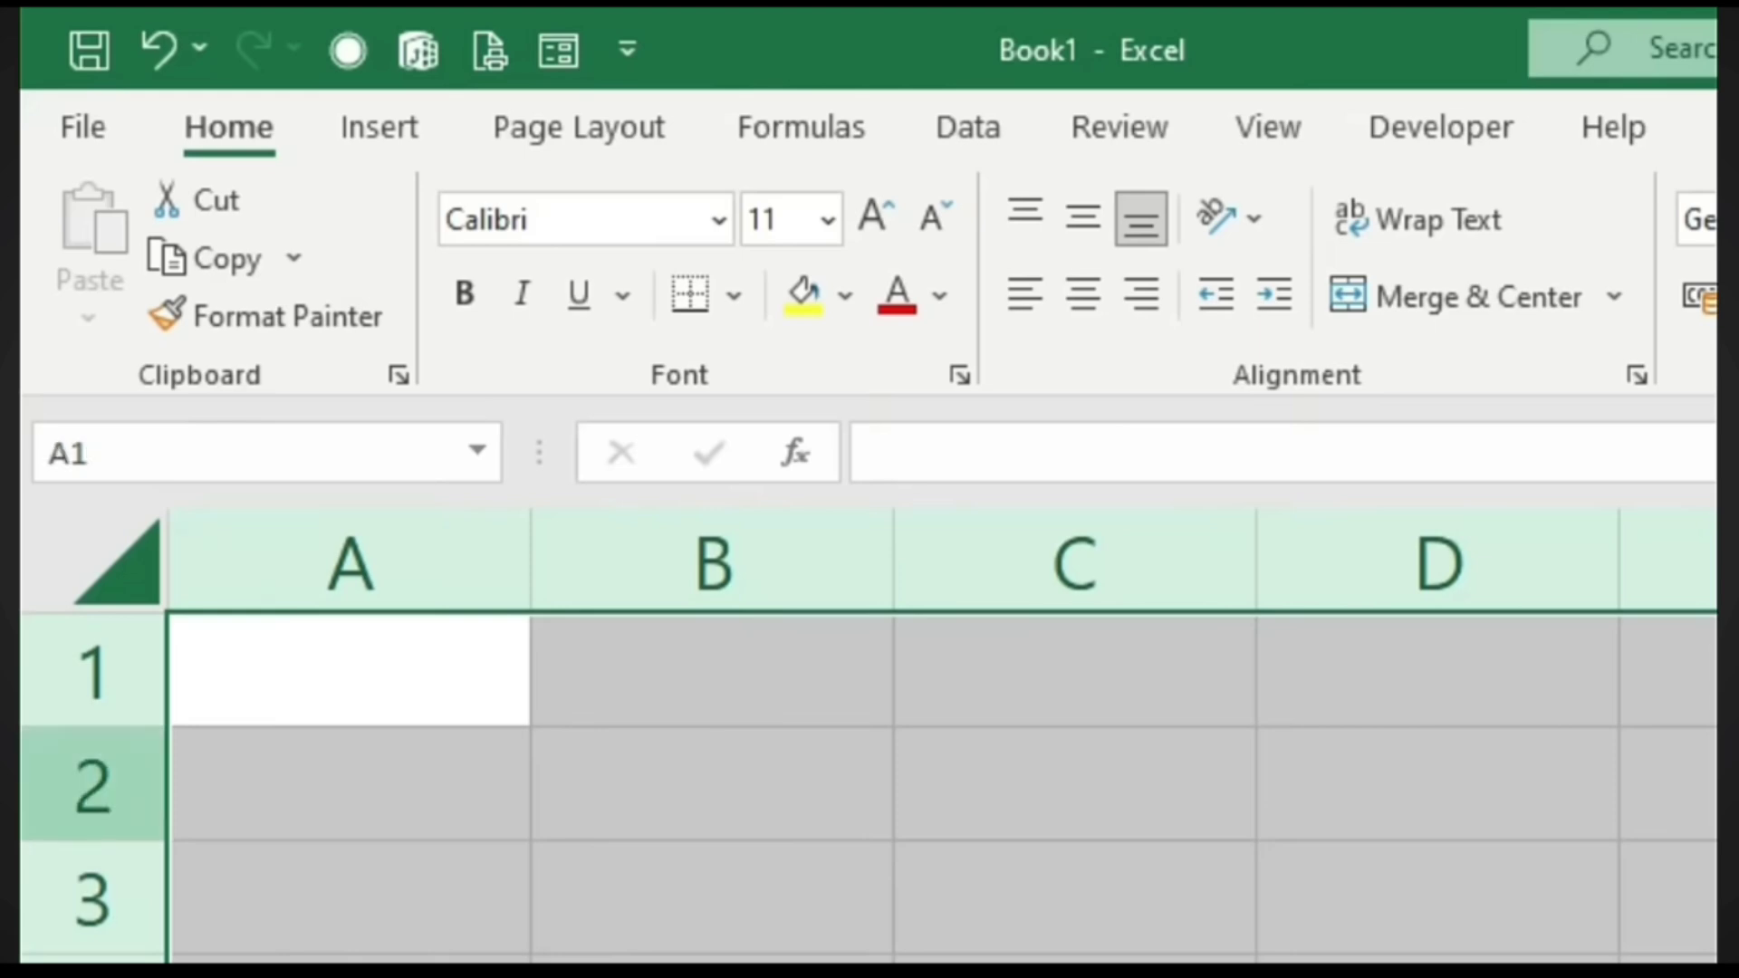
left_click(46, 549)
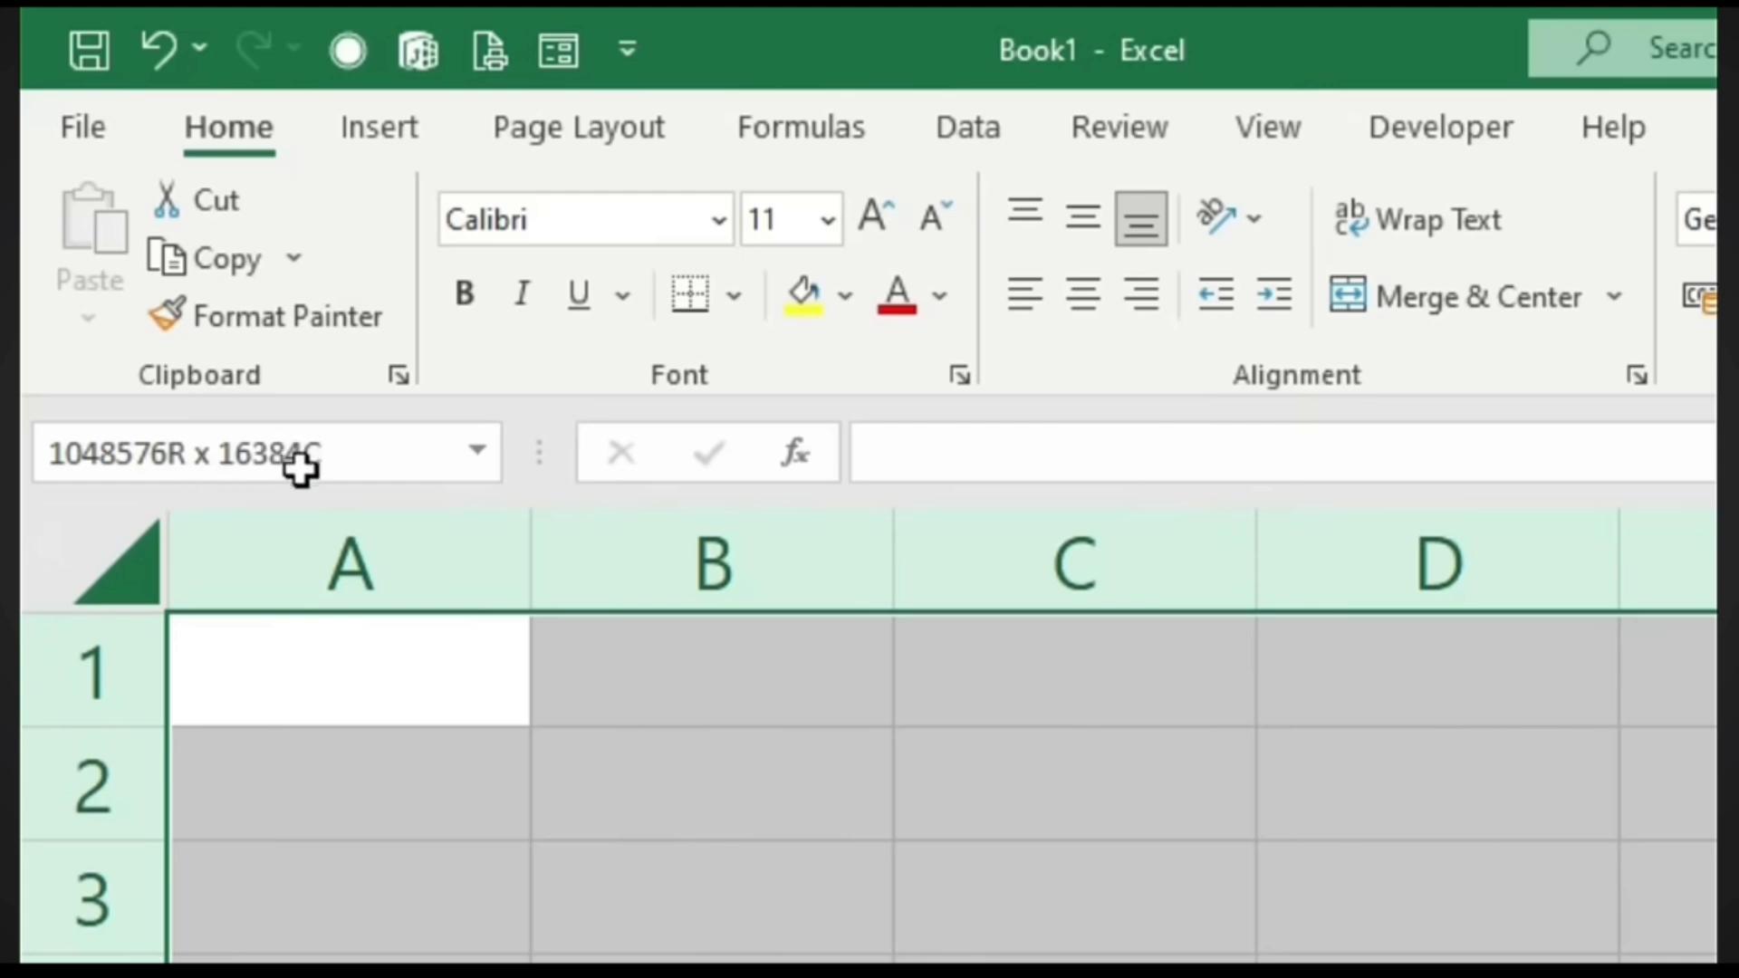
left_click(570, 890)
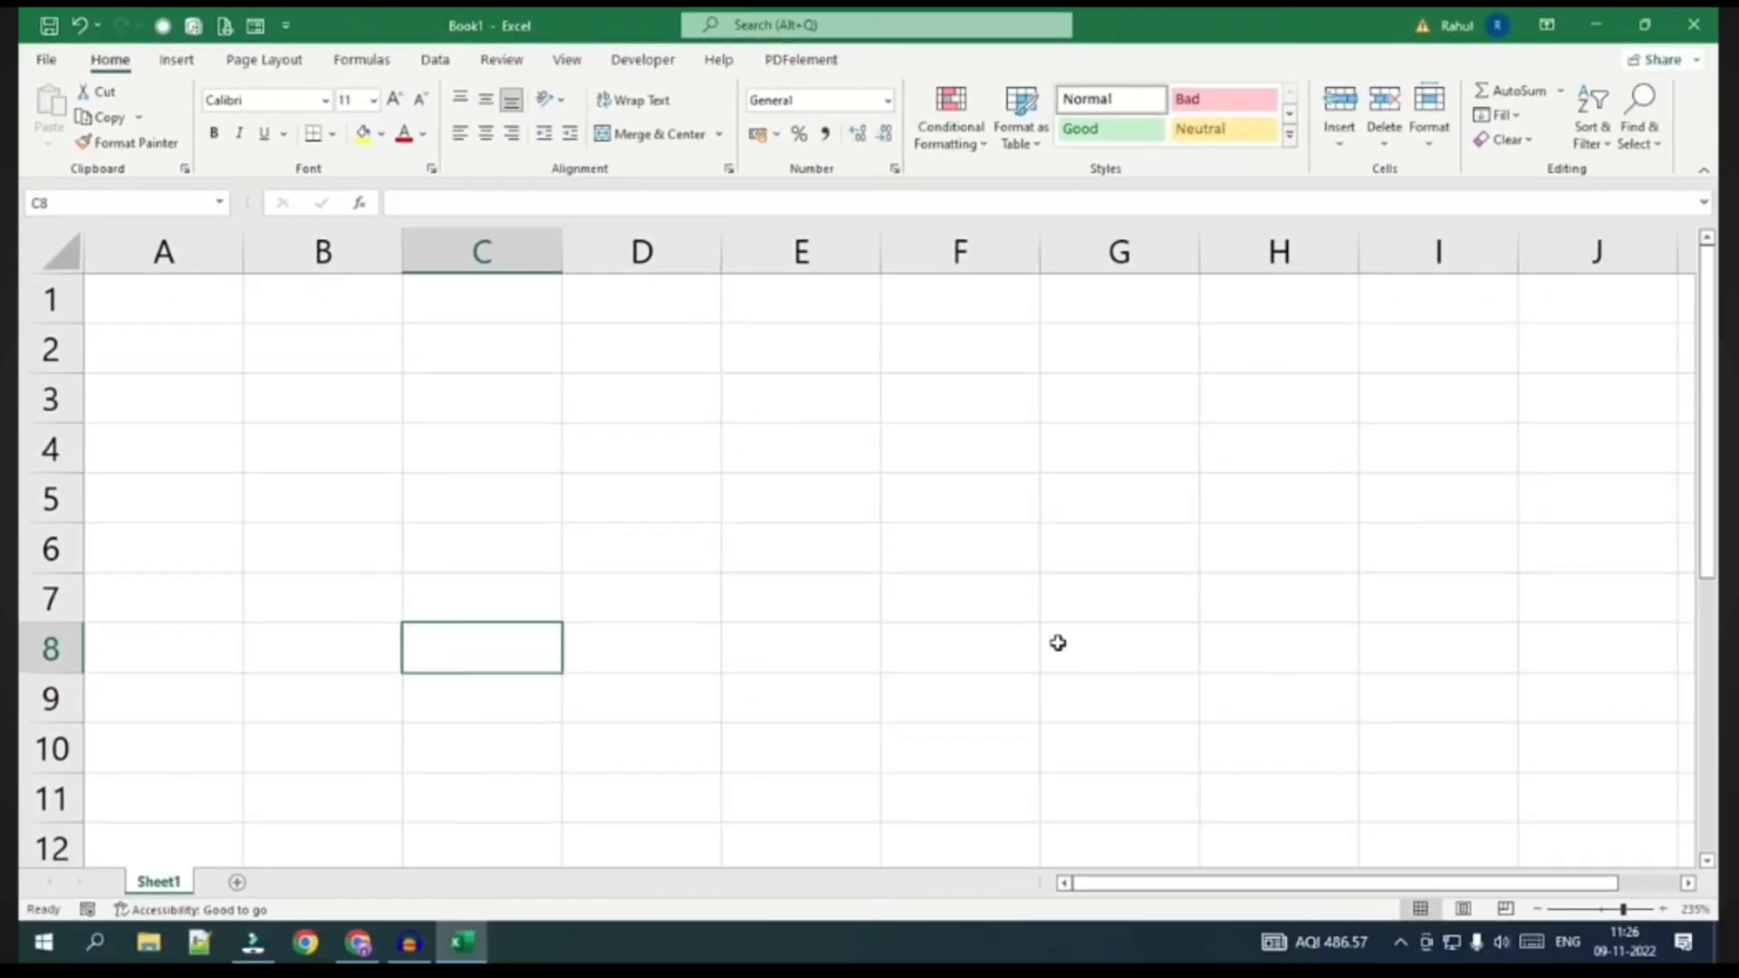
left_click_drag(1704, 466, 1714, 391)
left_click_drag(1475, 880, 1600, 913)
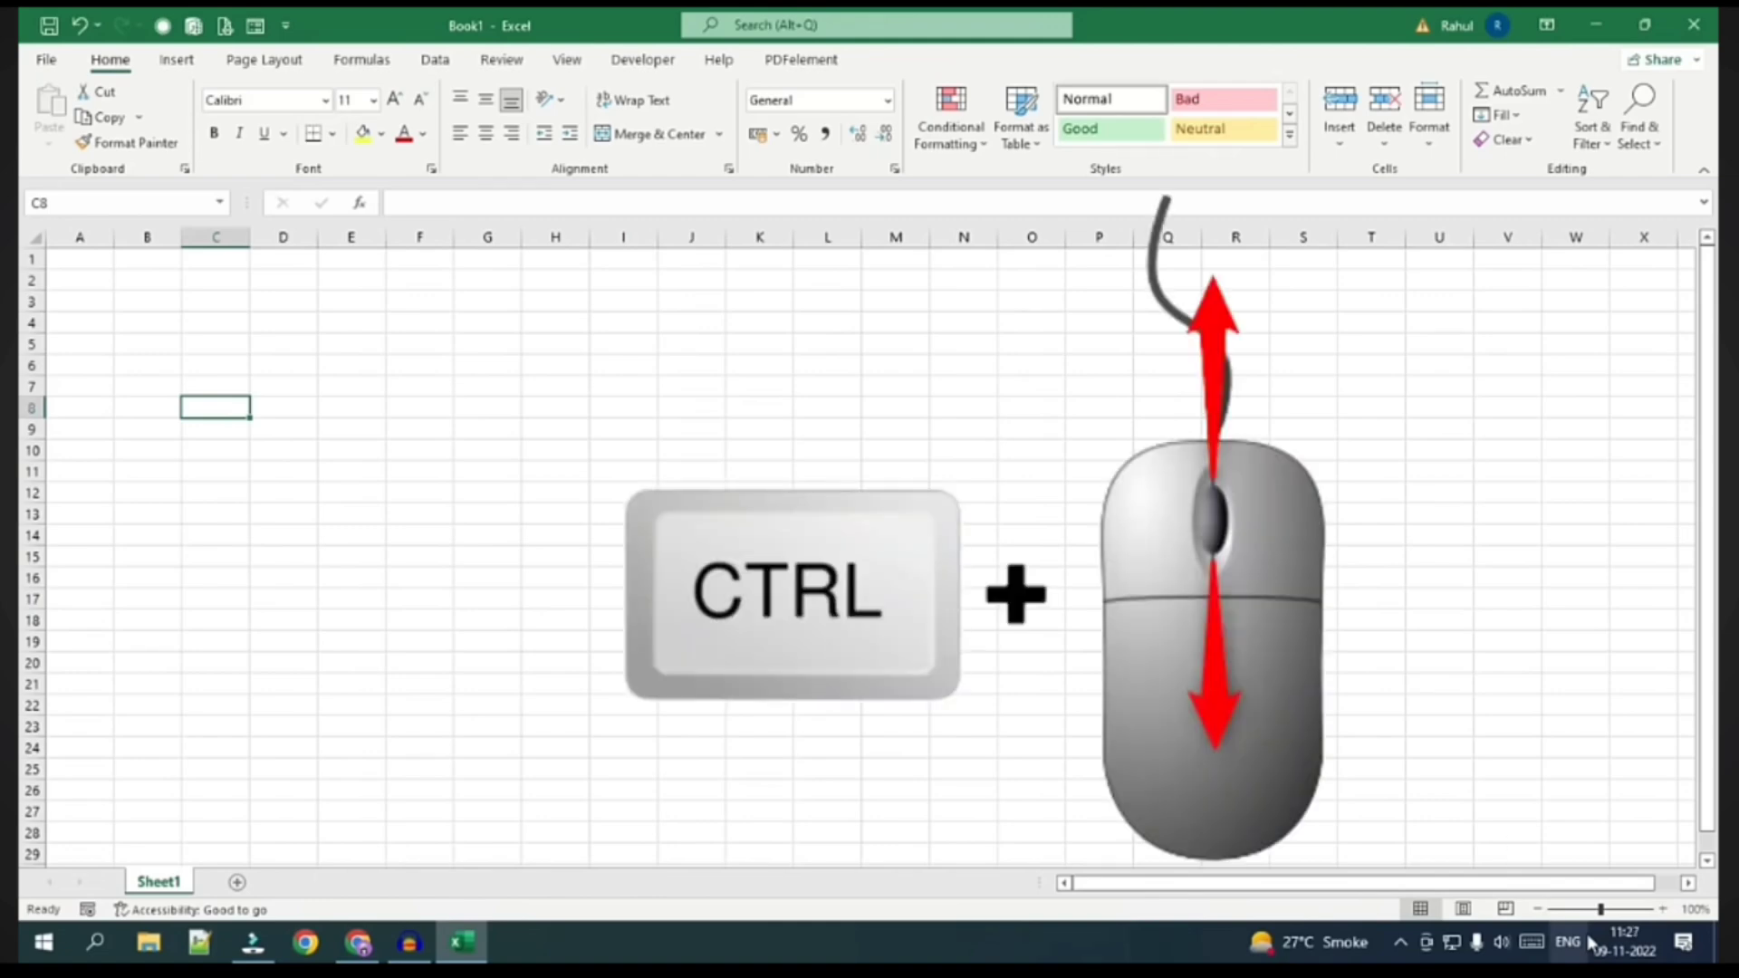
Zoom the empty sheet in and out with Ctrl+wheel, settling at 160%
scroll(543, 628, "up", 8)
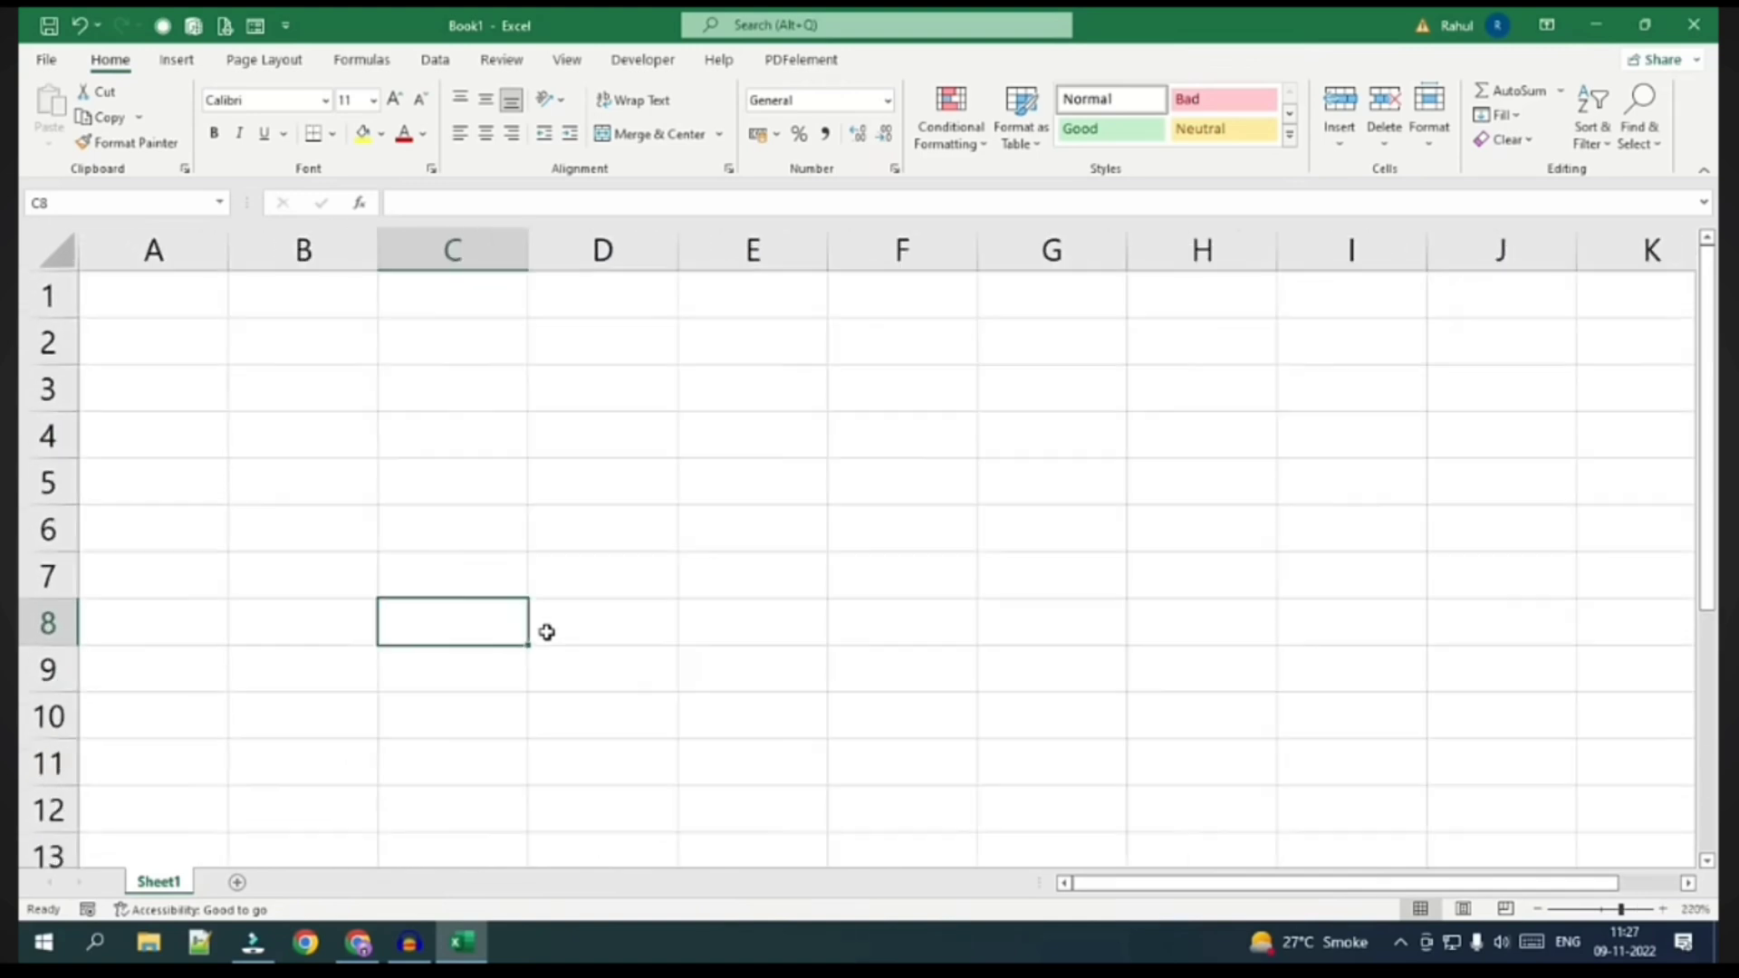
scroll(546, 631, "up", 1)
scroll(546, 632, "down", 3)
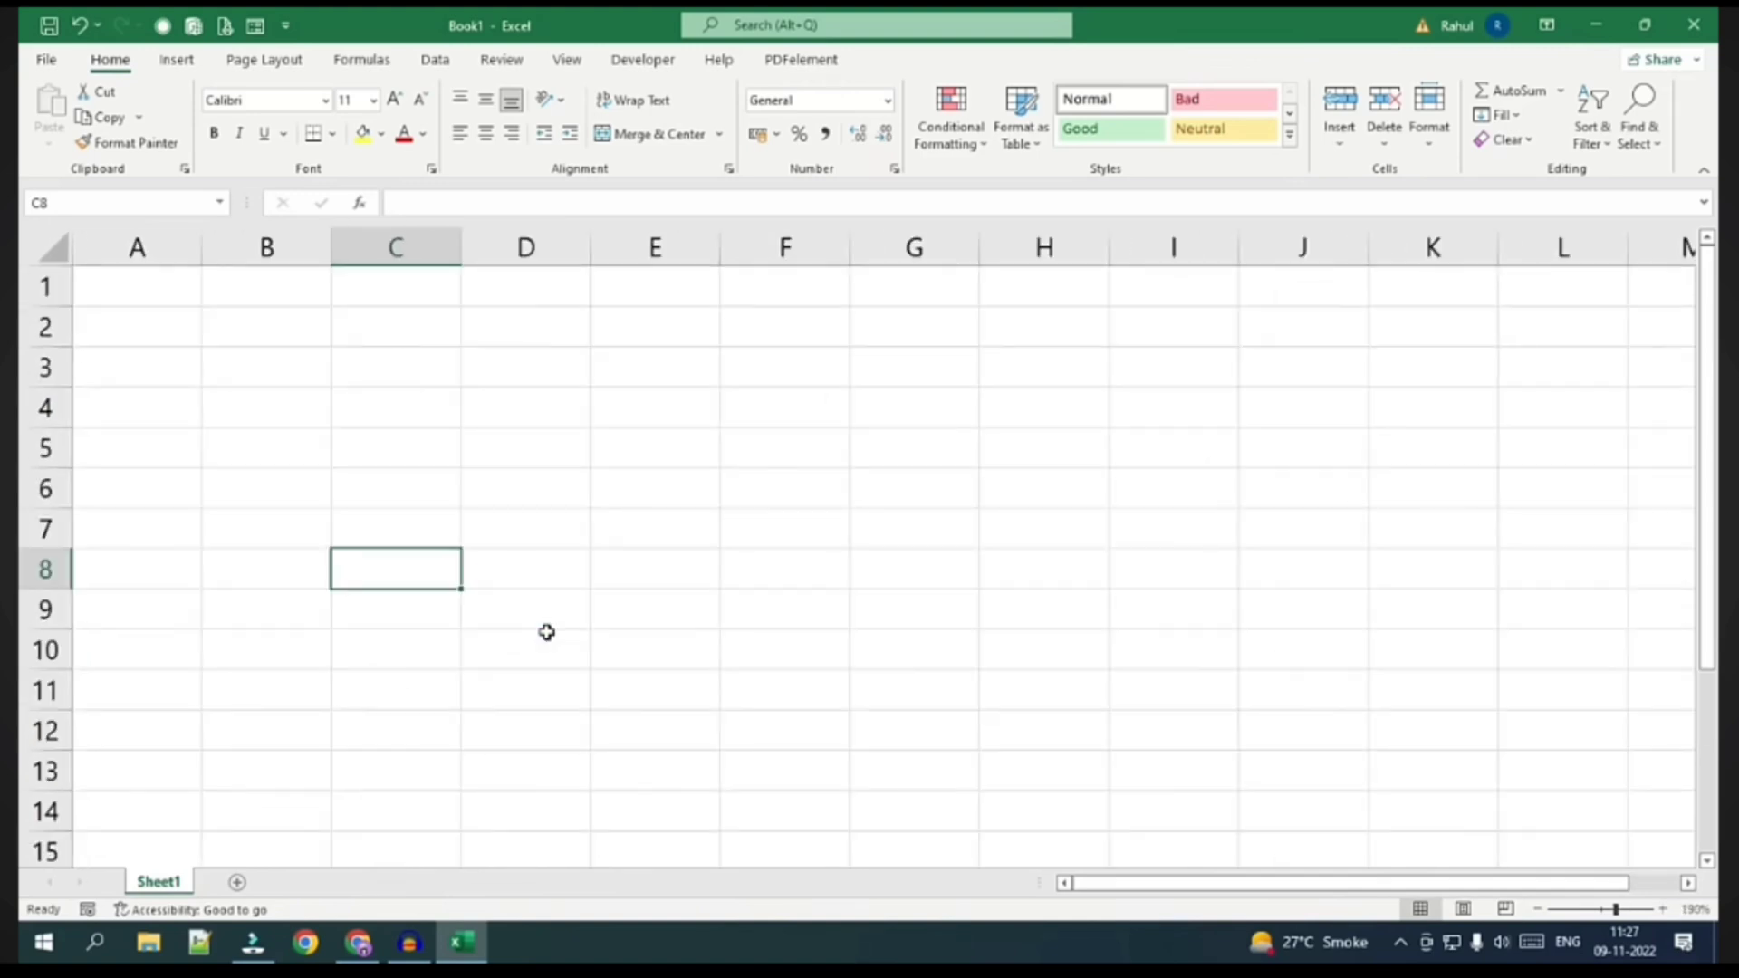
scroll(546, 631, "down", 2)
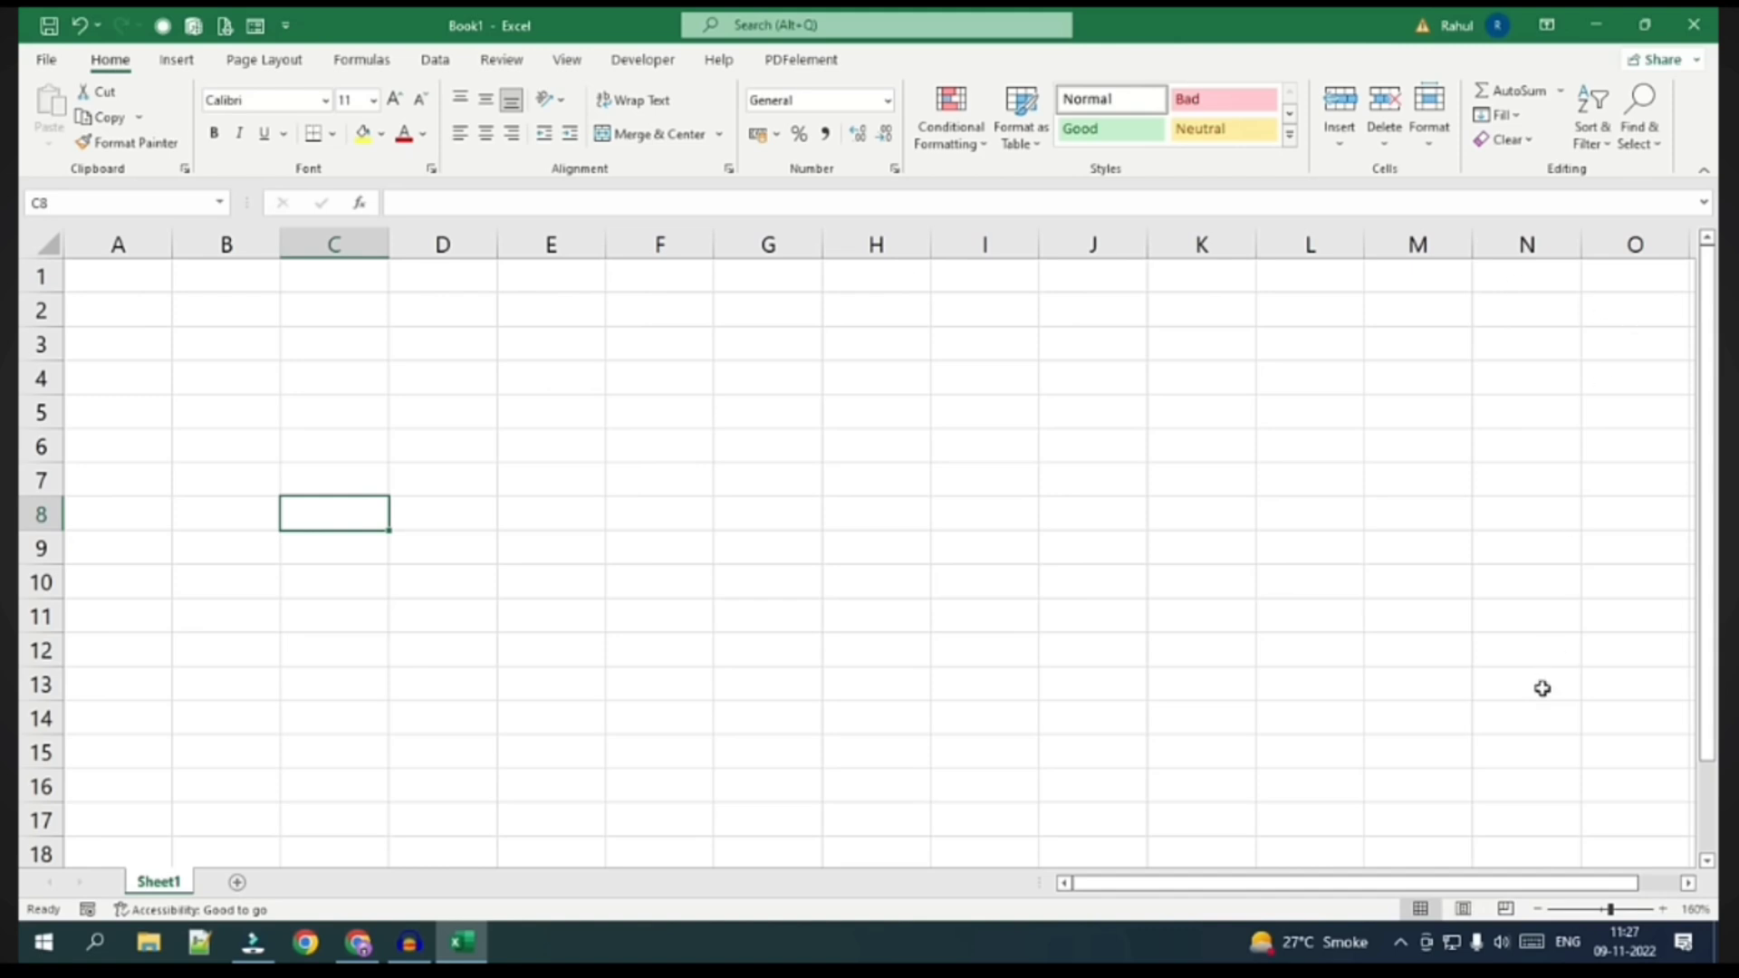
left_click(1462, 908)
scroll(737, 687, "down", 4)
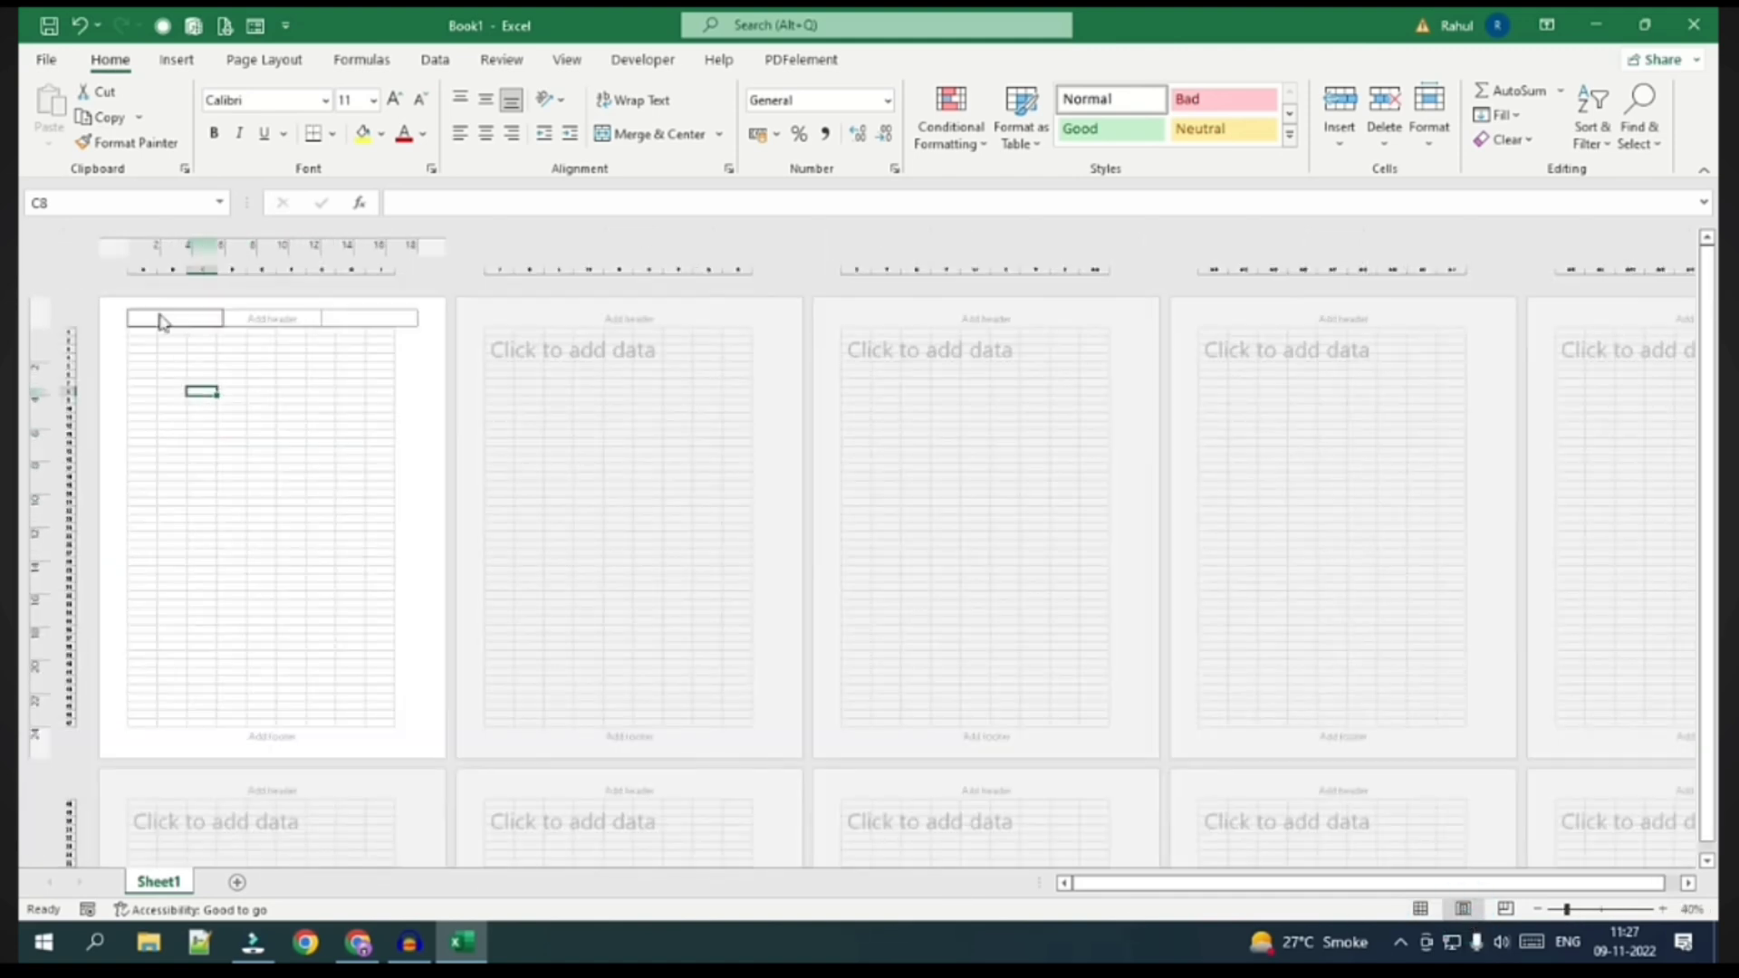
left_click_drag(138, 337, 387, 744)
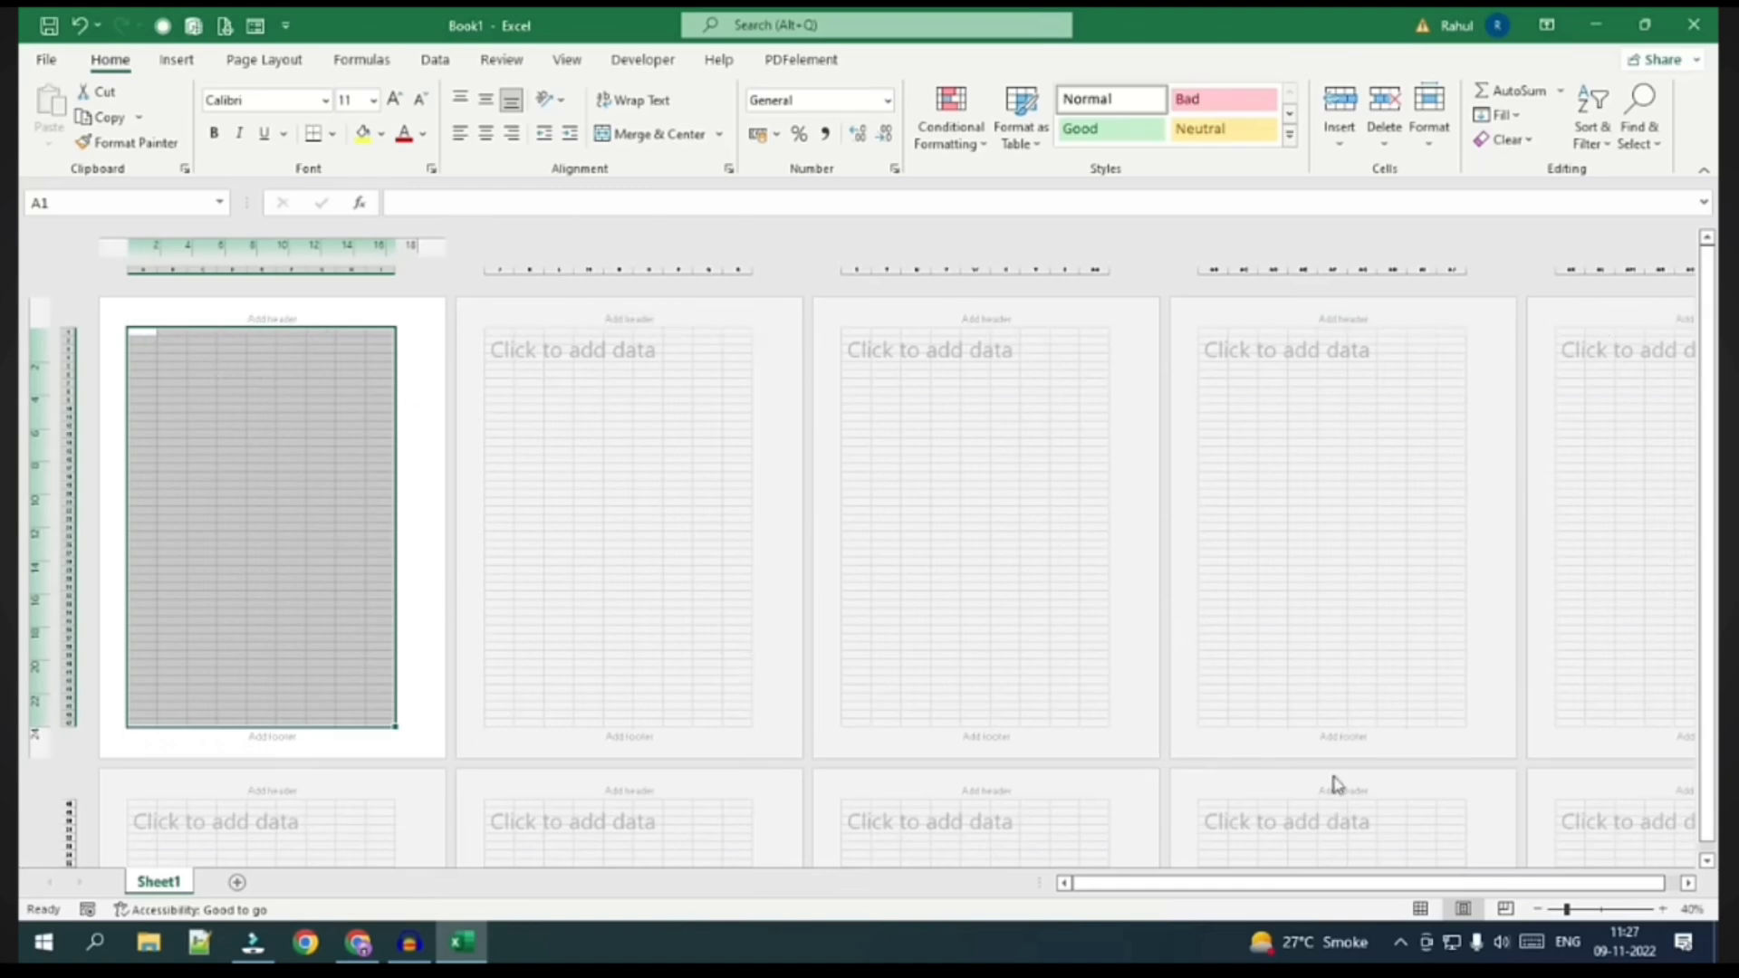
left_click(1420, 908)
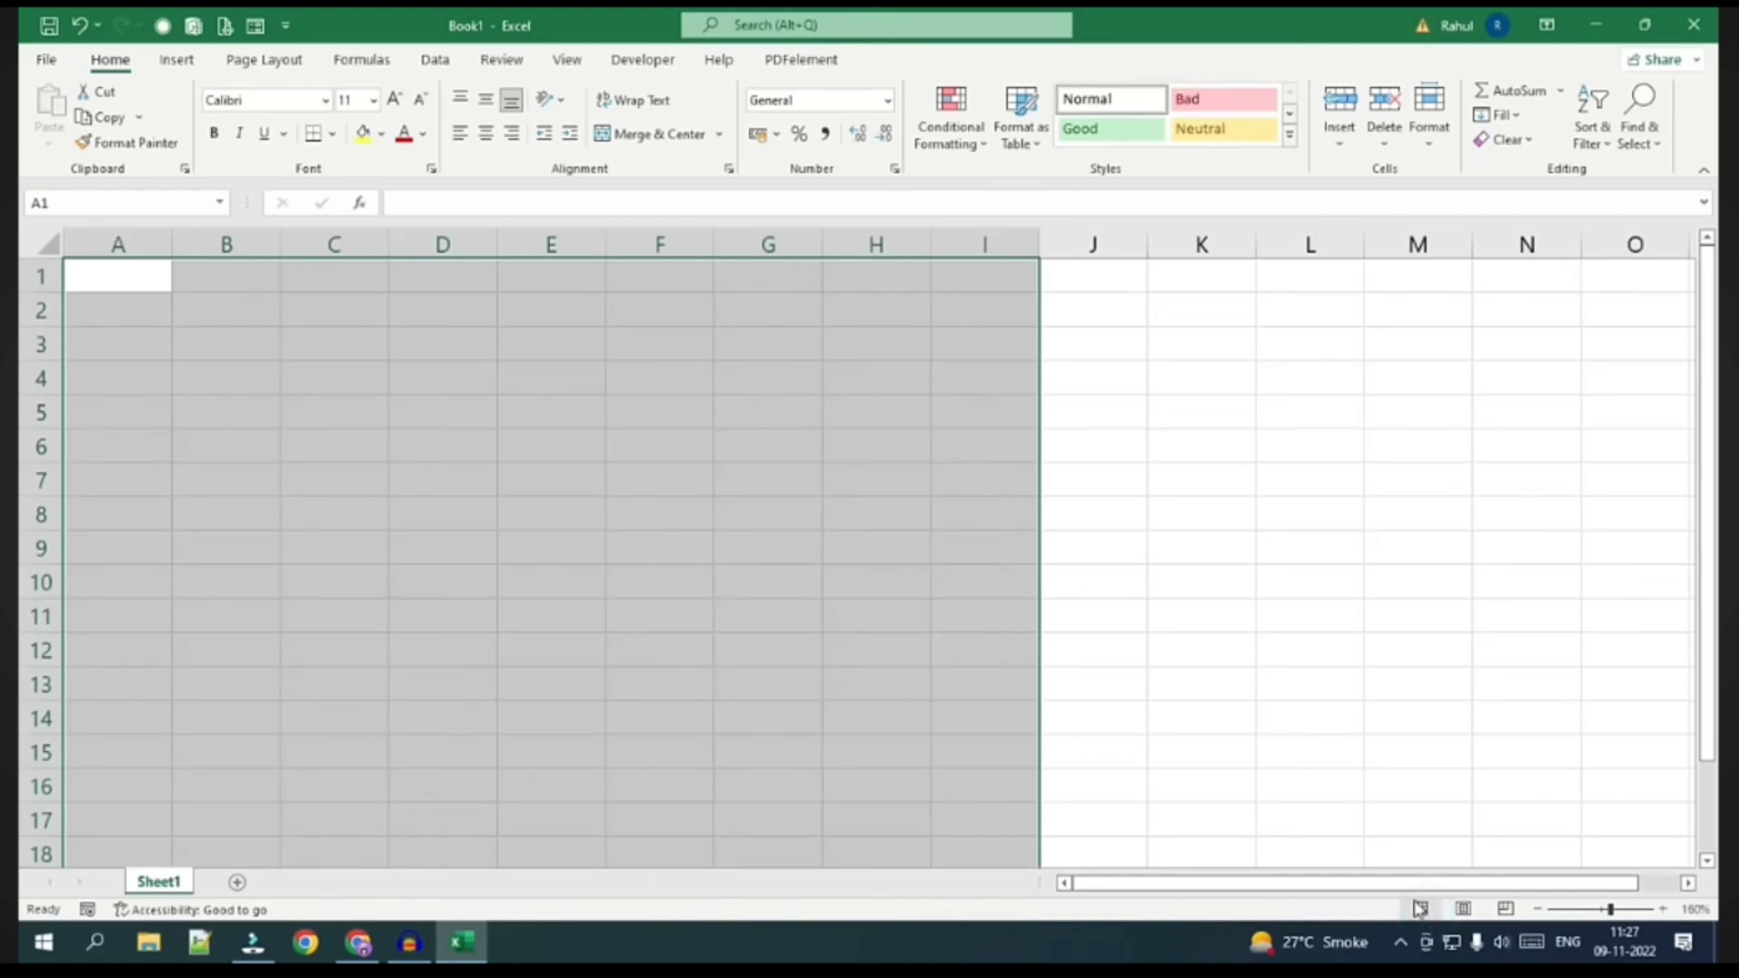
Select A1:I1 in row 1 and zoom the sheet in to 205%
left_click(799, 474)
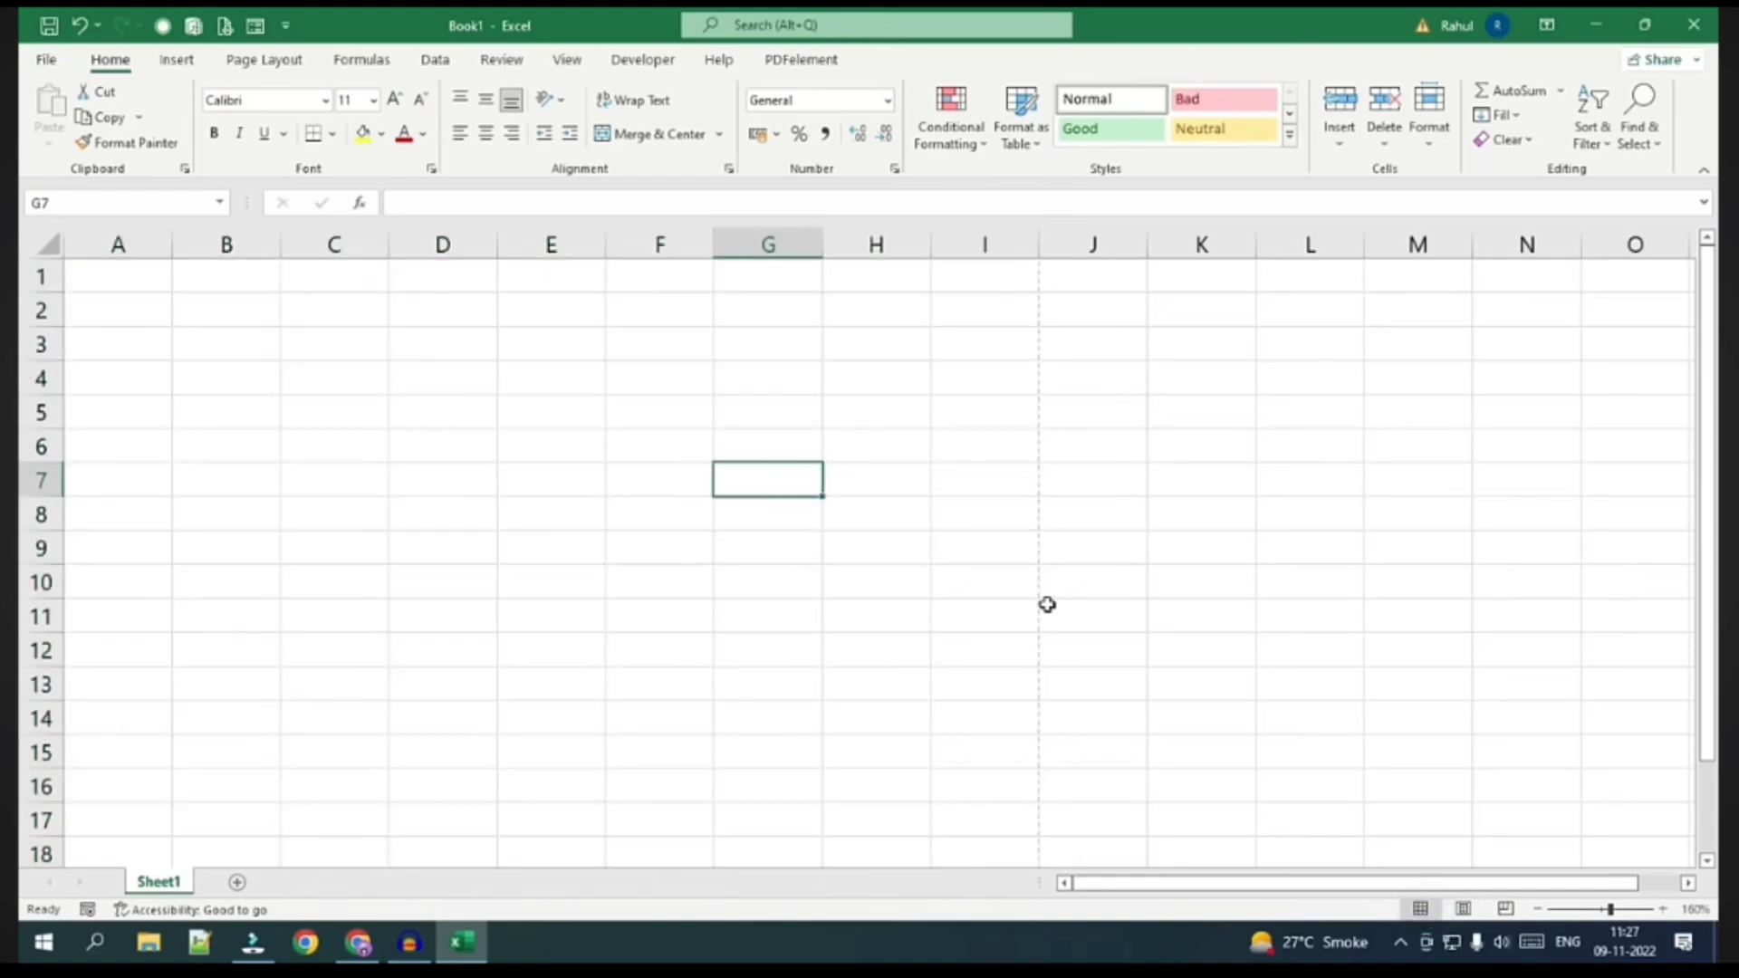
left_click_drag(85, 272, 998, 286)
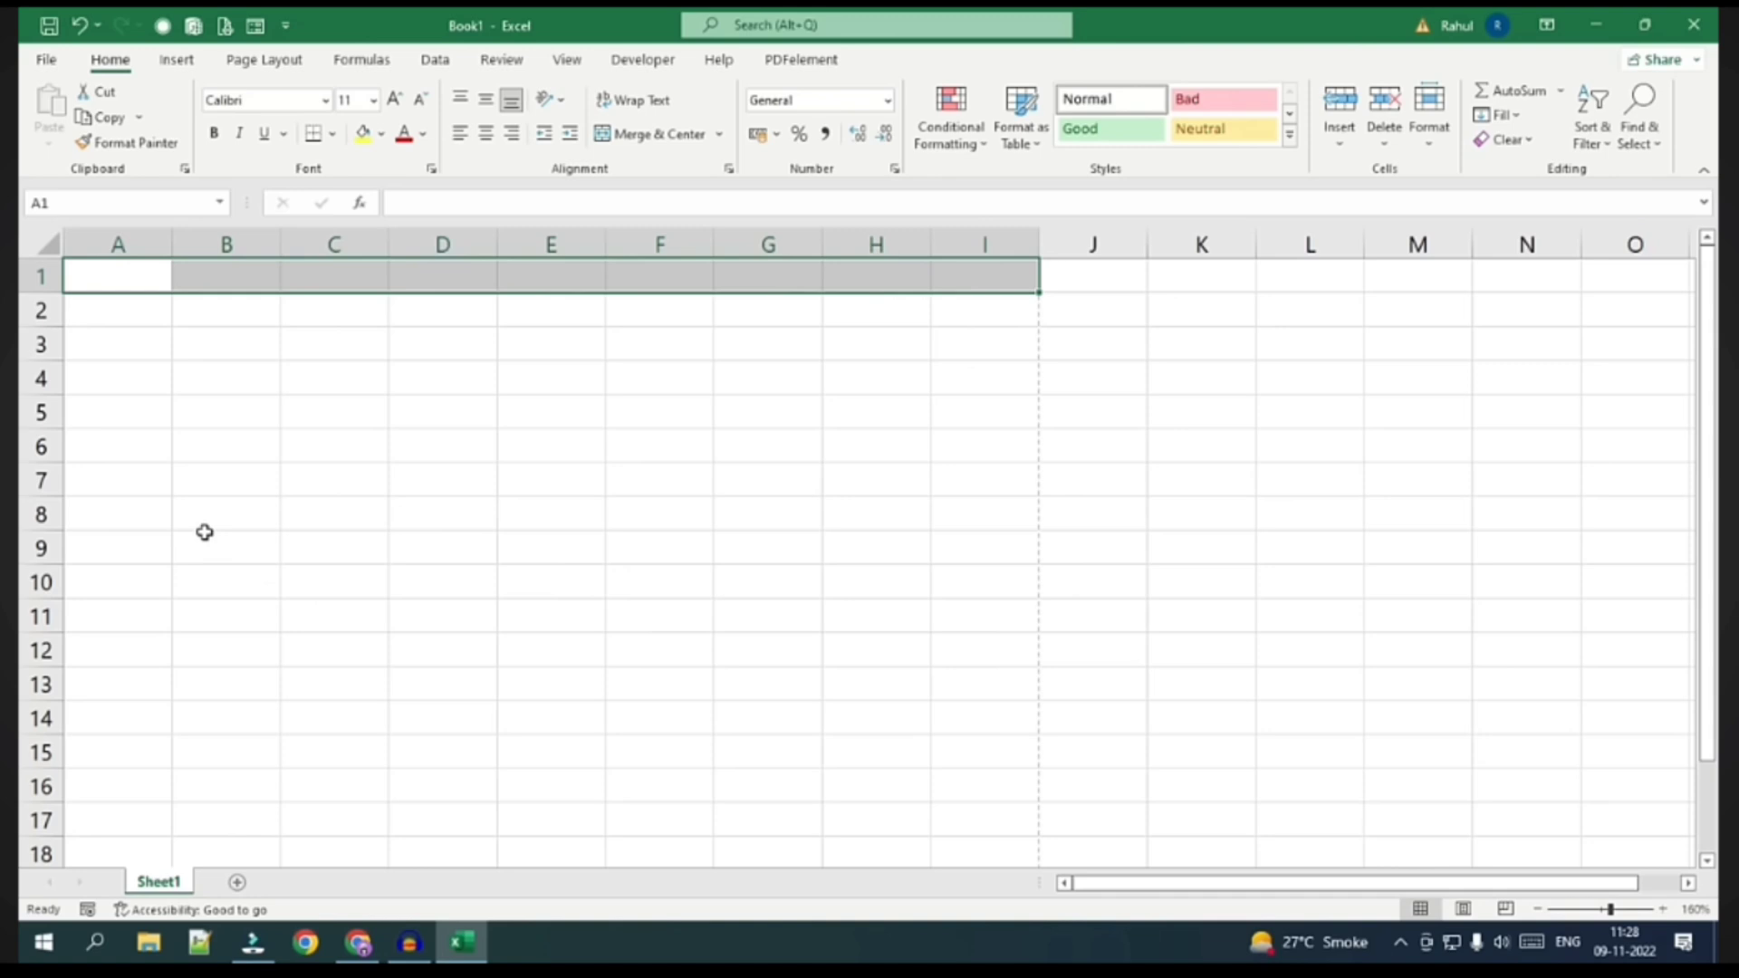
scroll(143, 575, "up", 3)
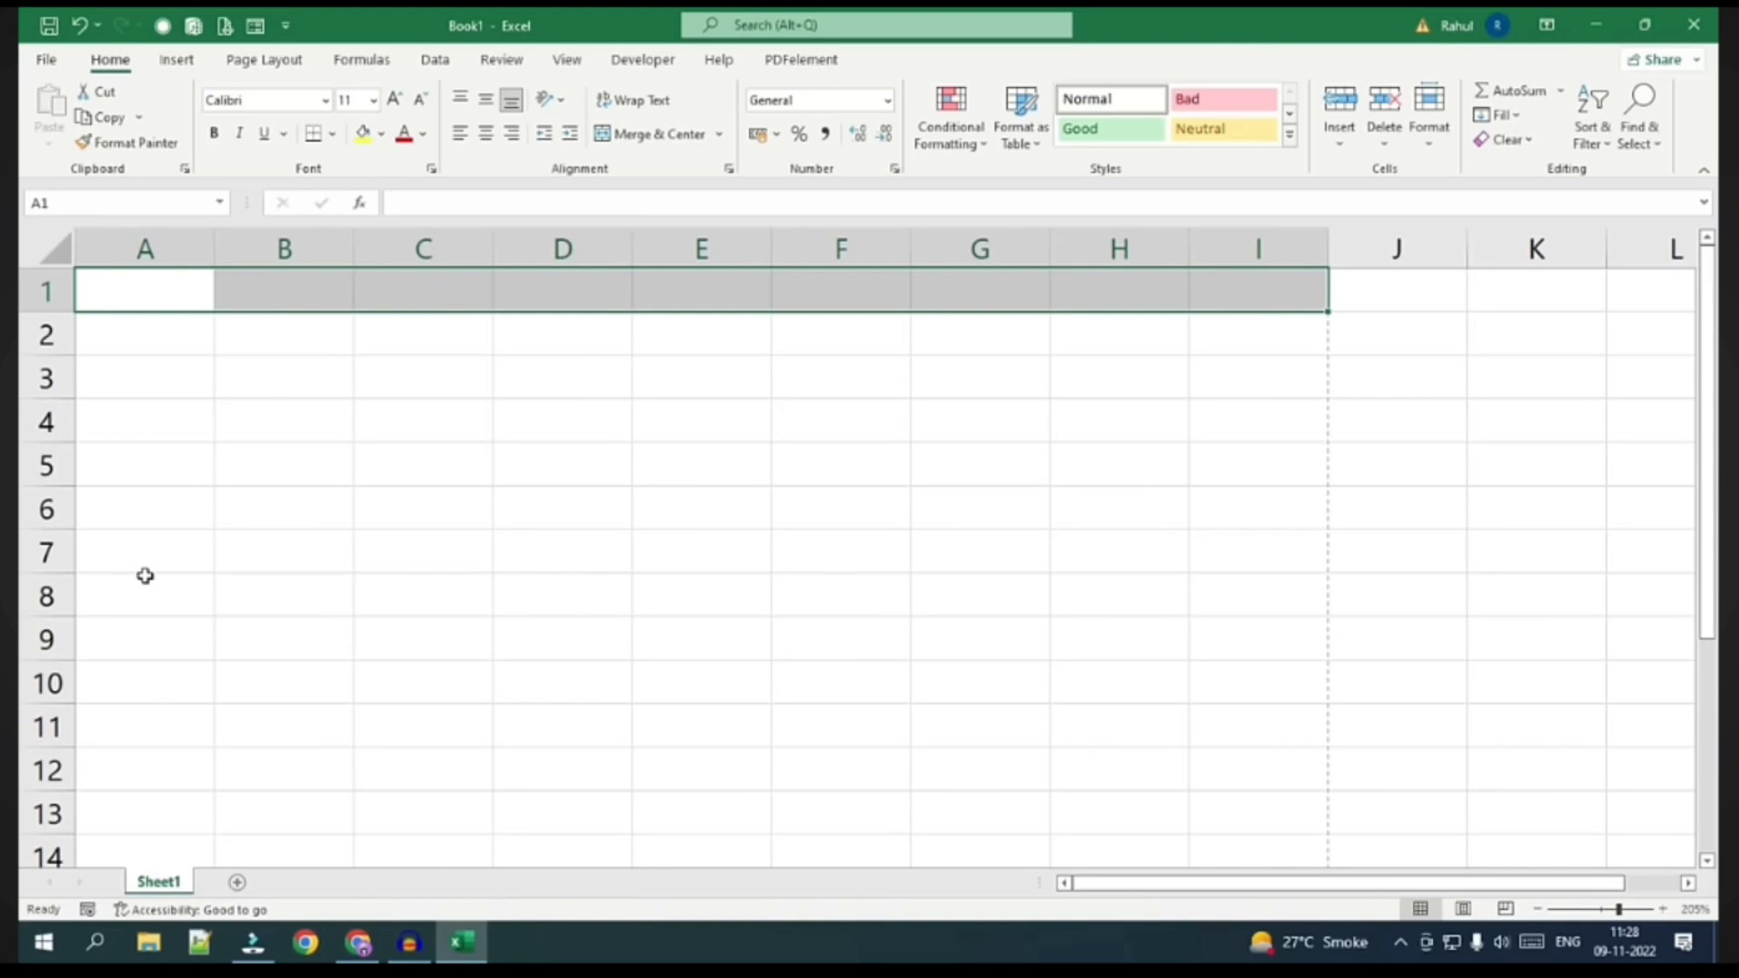
Enter headings 'Name' in A1 and 'Father's Name' in B1, then autofit column B
left_click(132, 299)
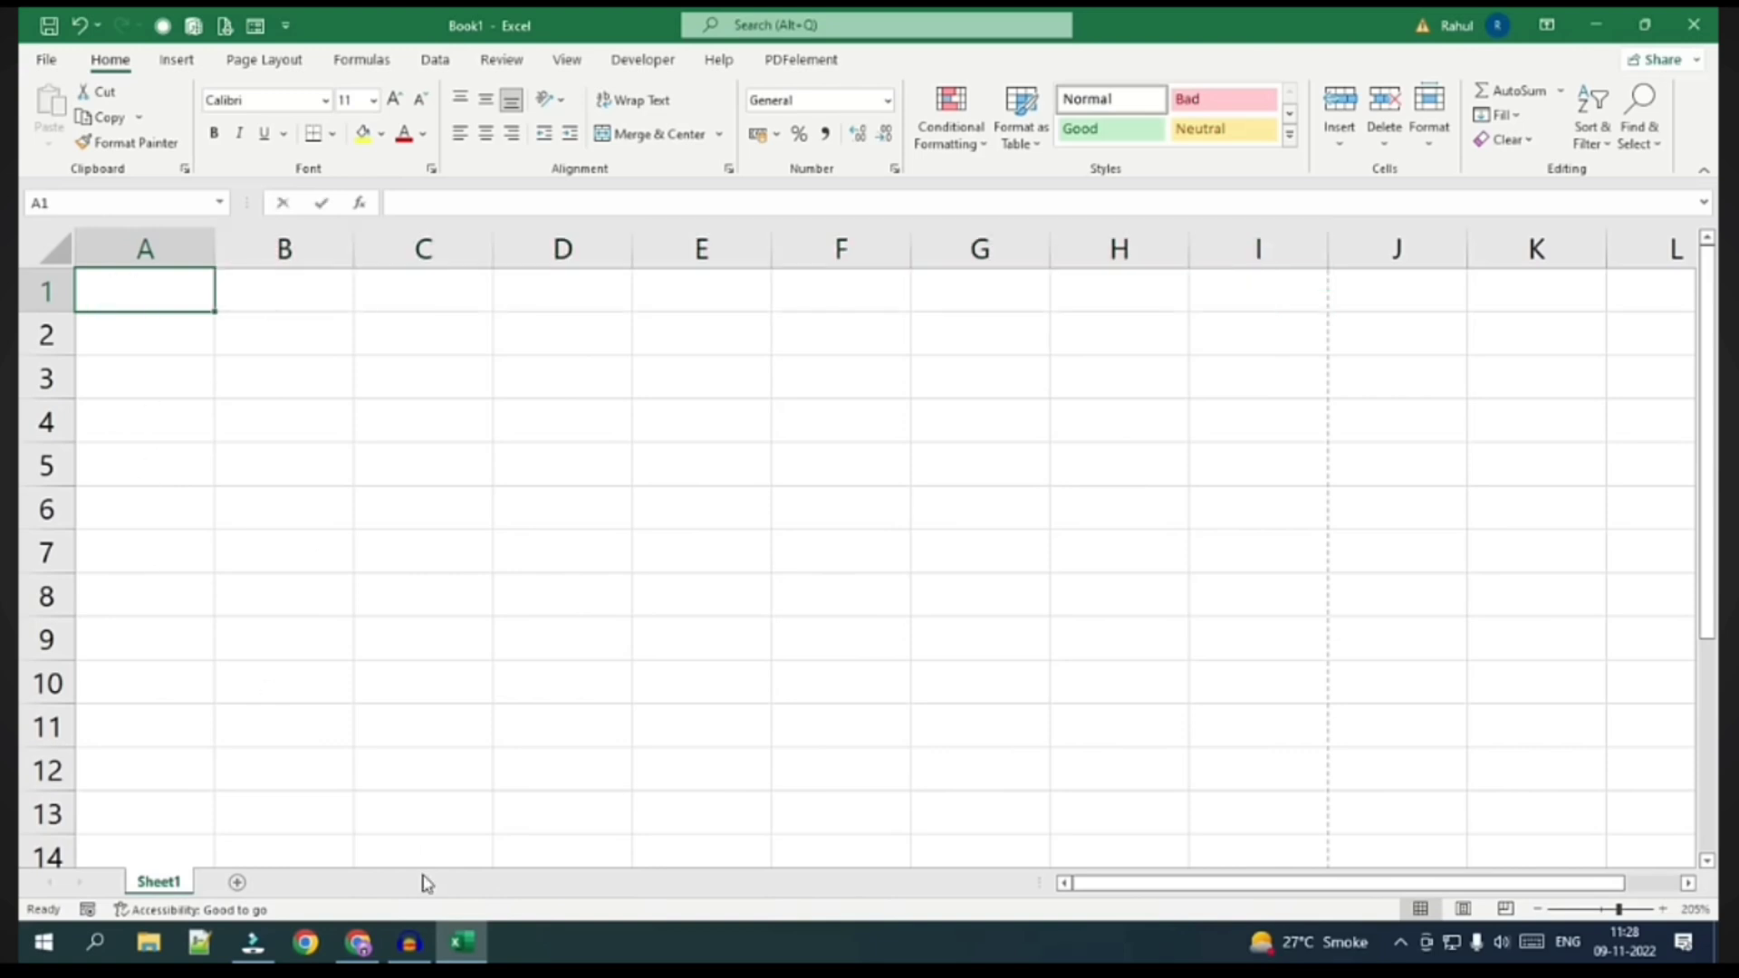
type("Name")
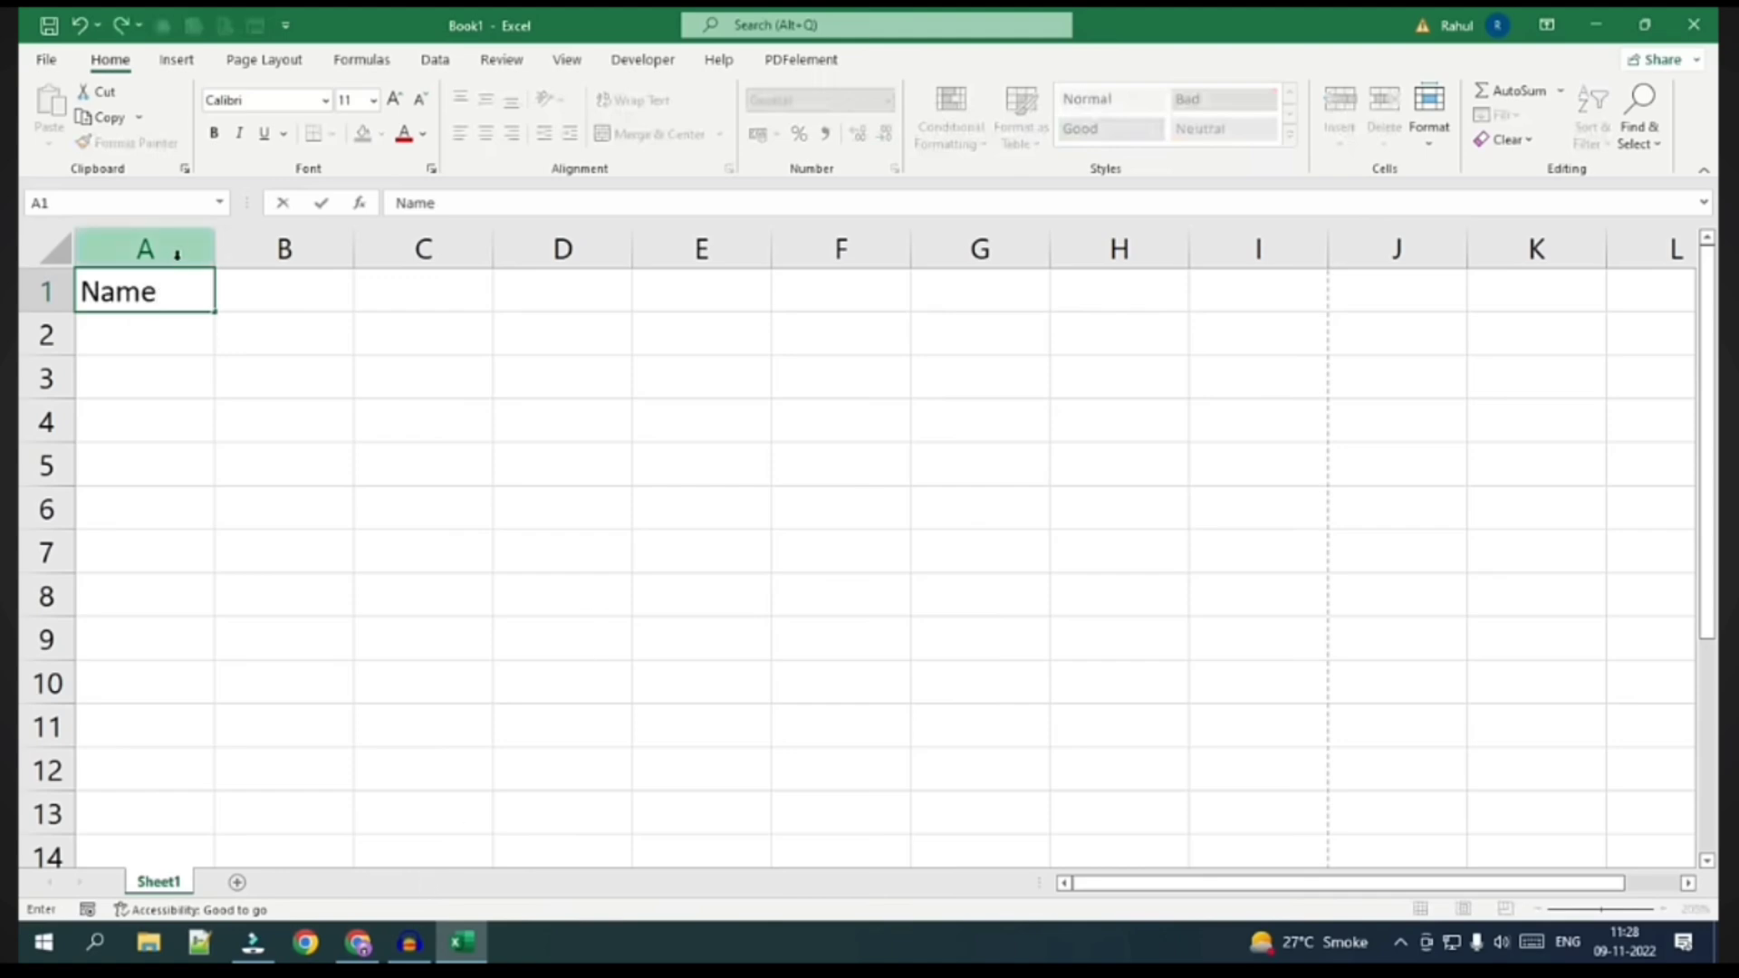
left_click(276, 294)
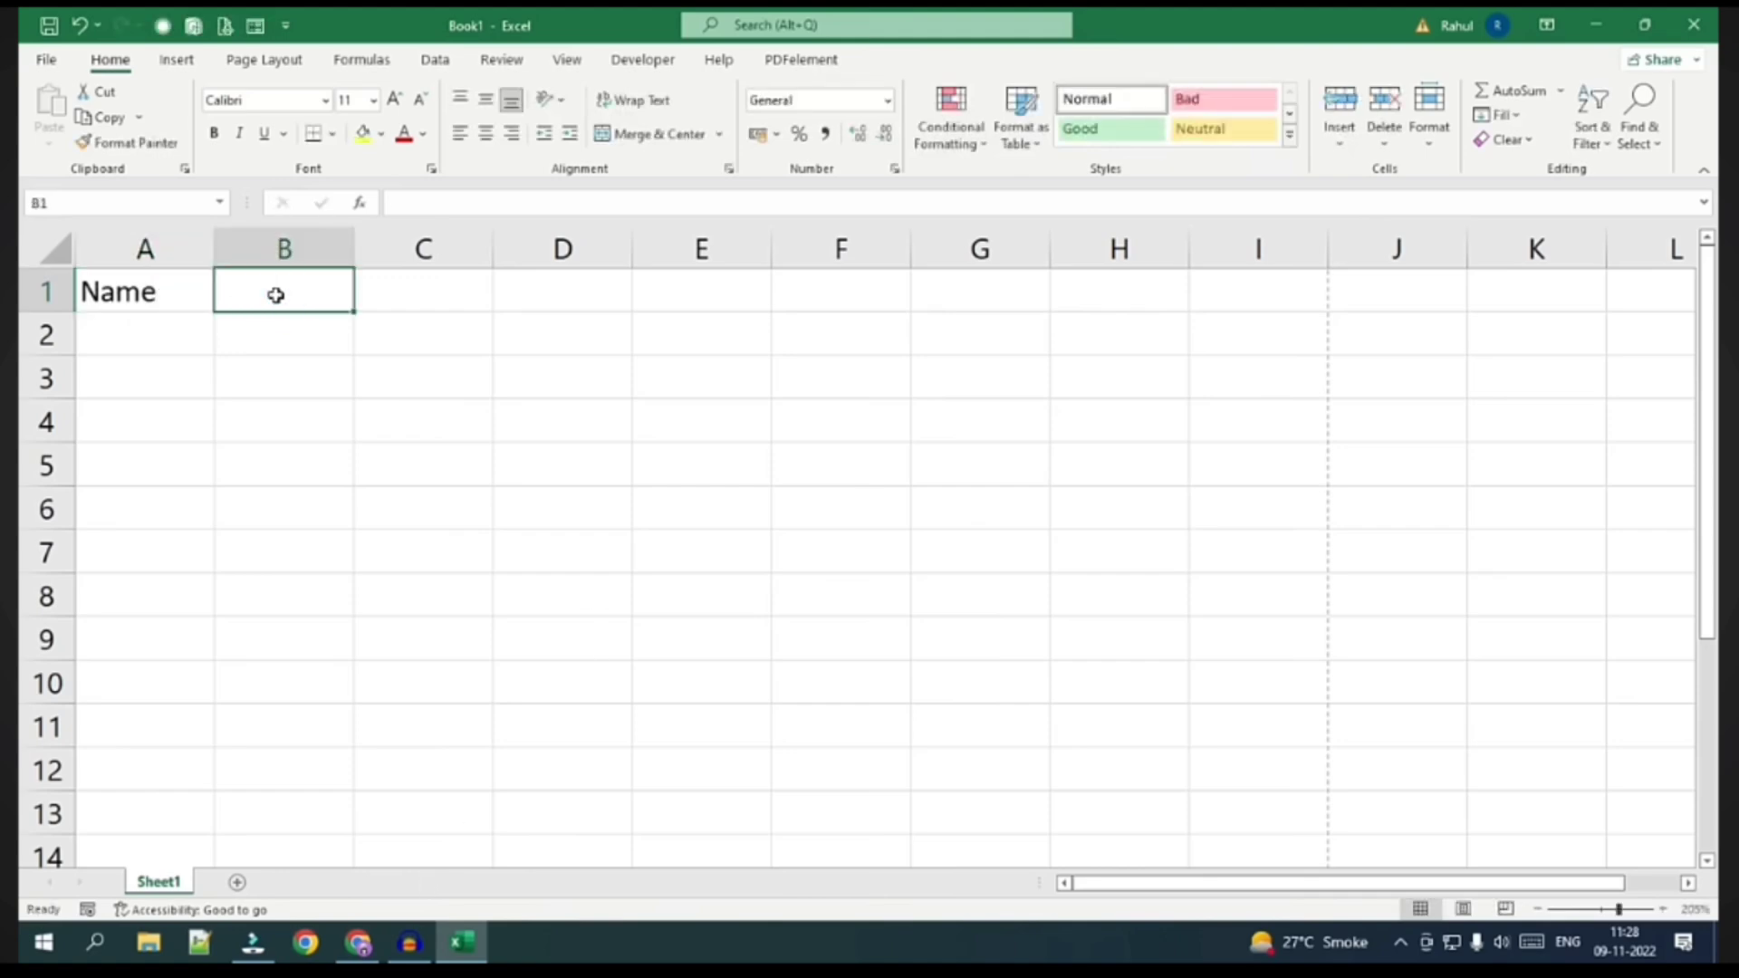
left_click(143, 290)
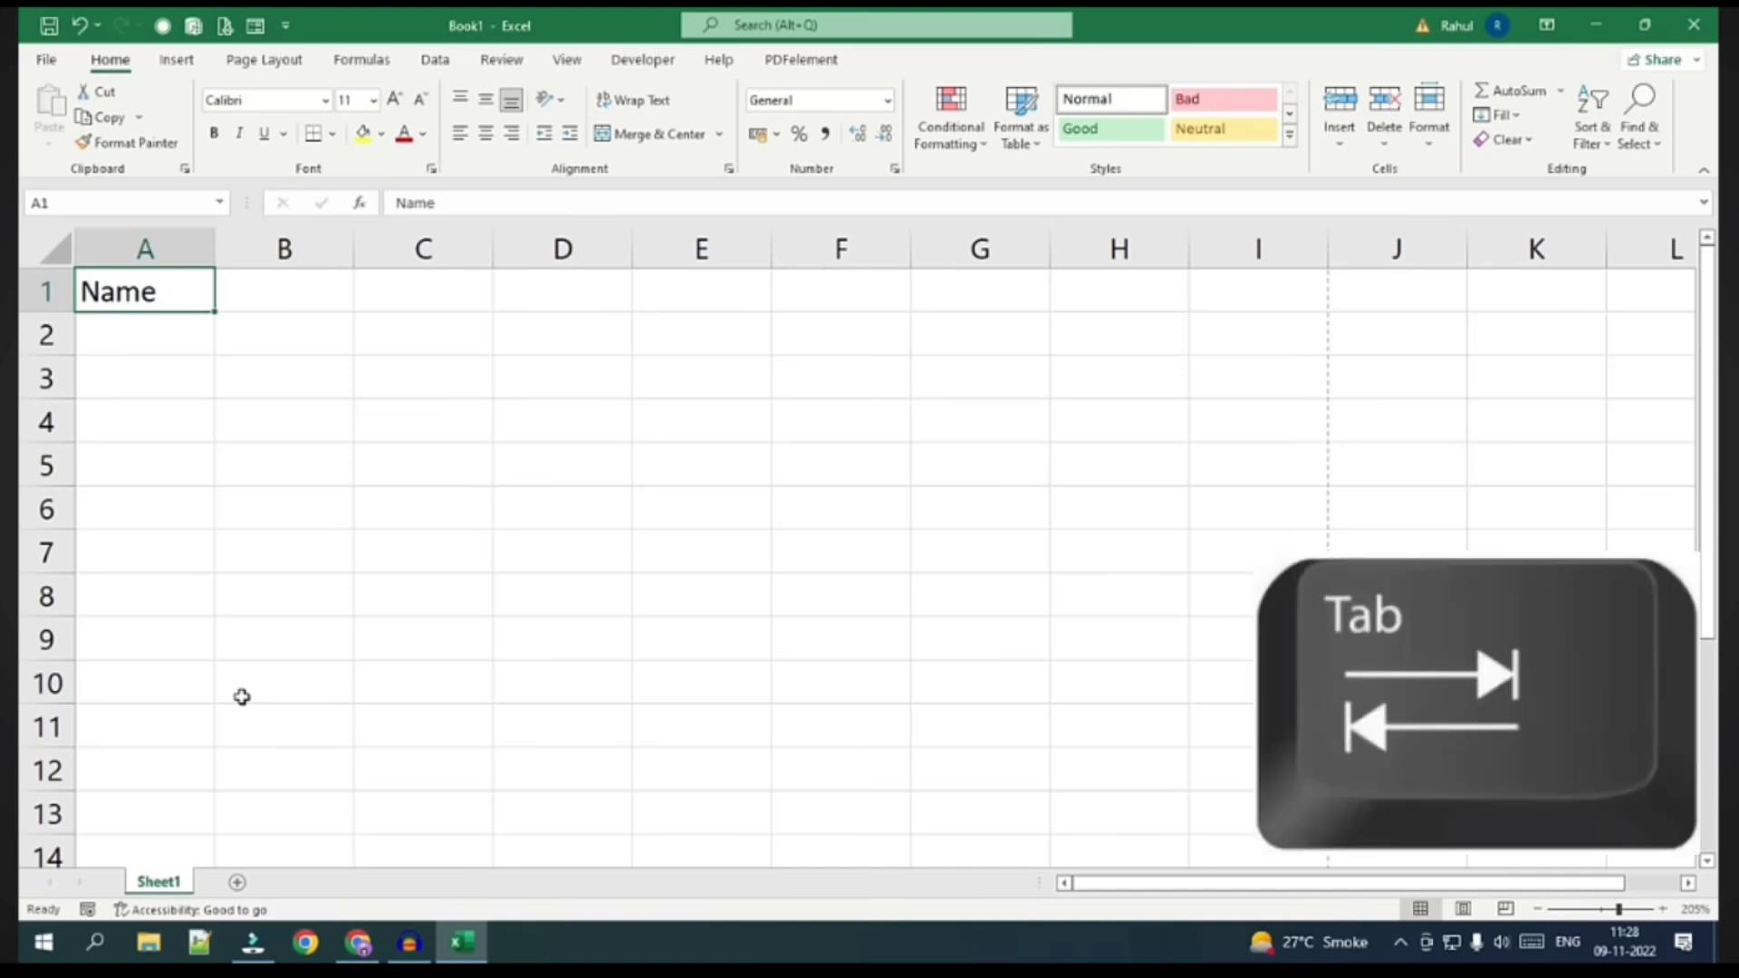
key("Tab")
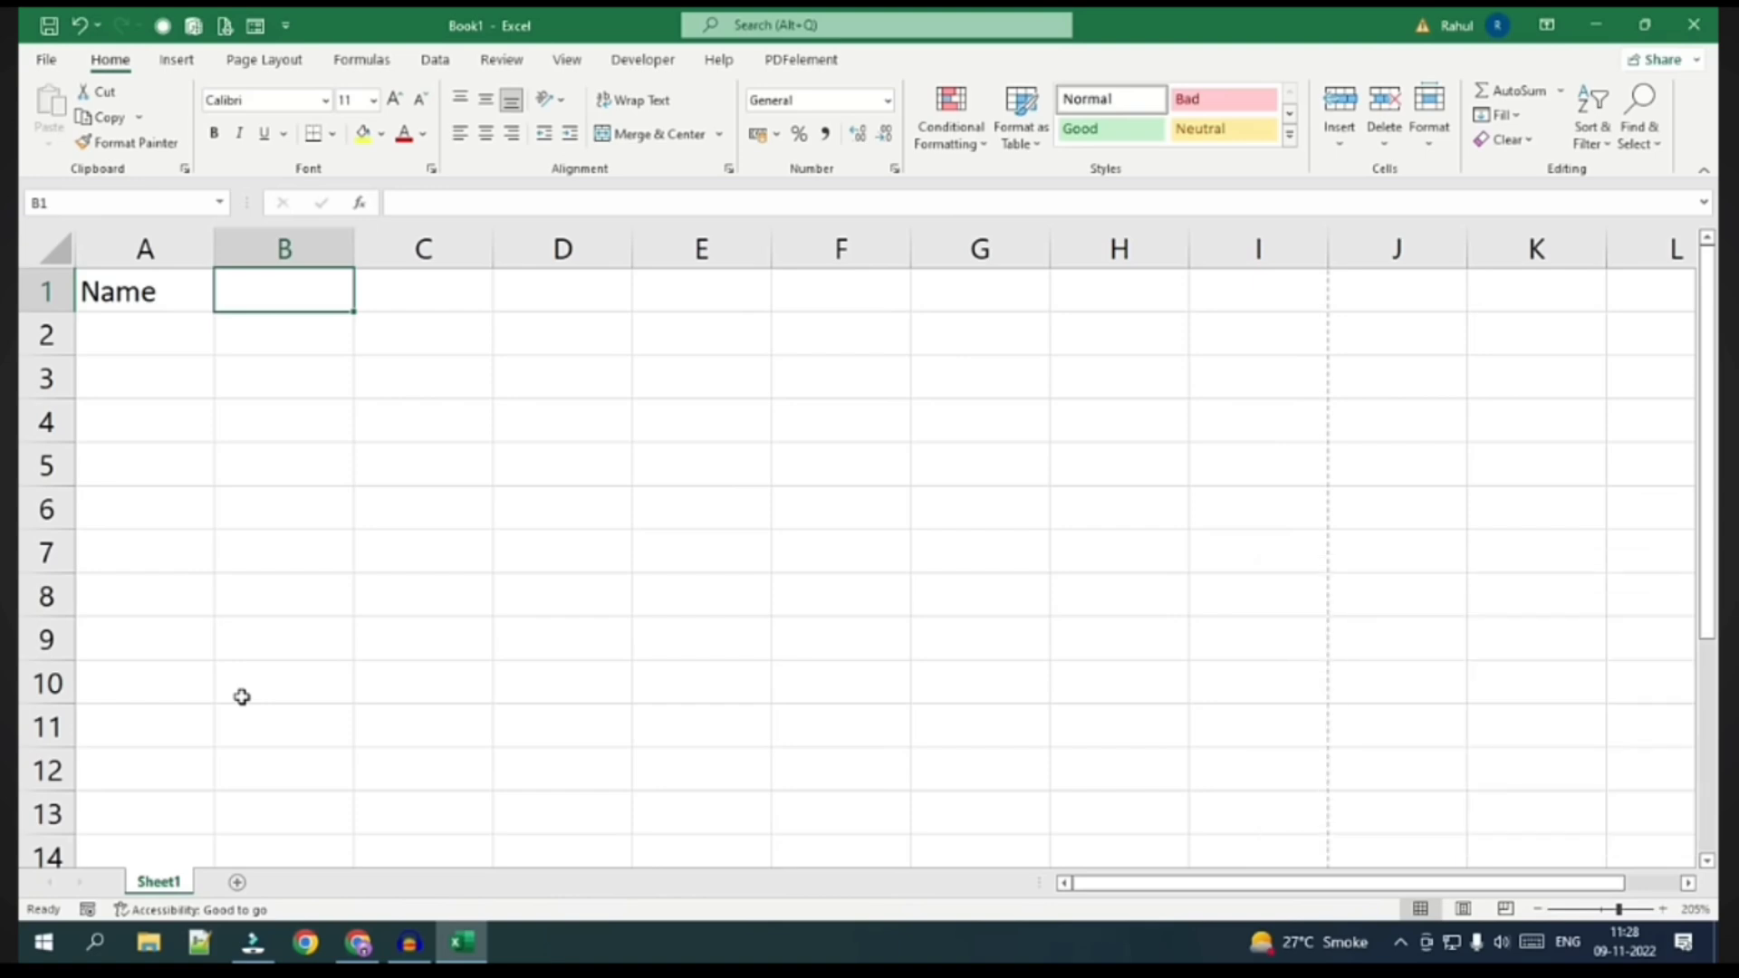
type("Father's ")
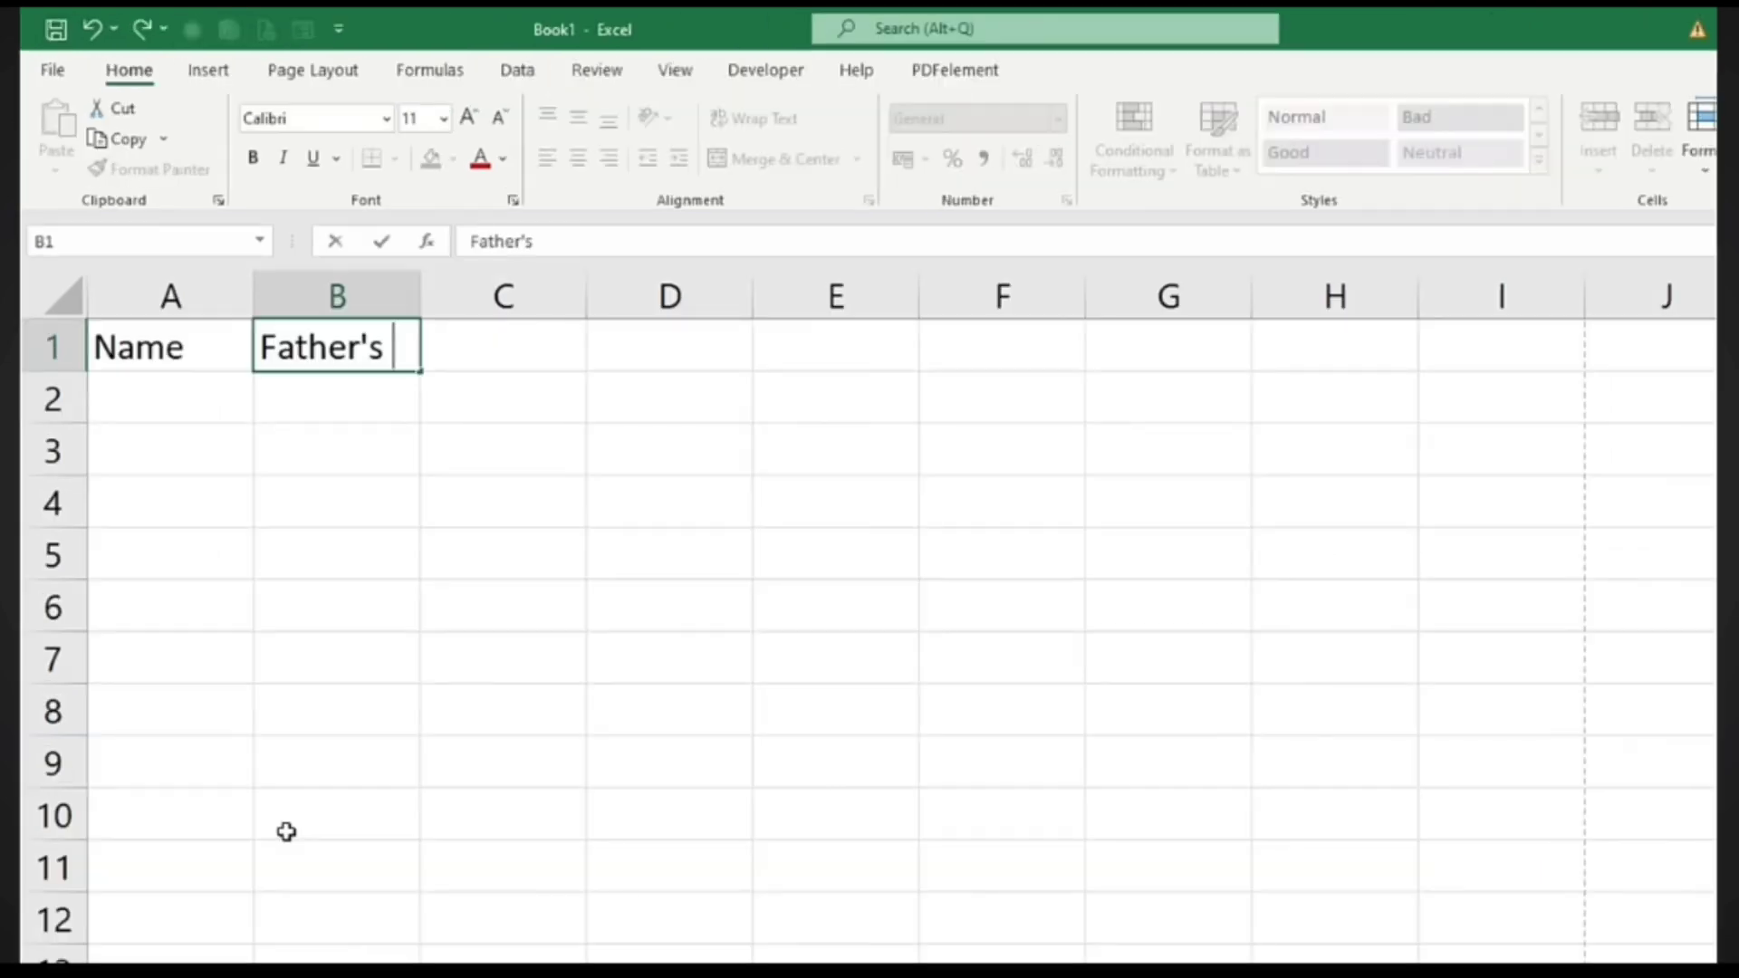
type("Name")
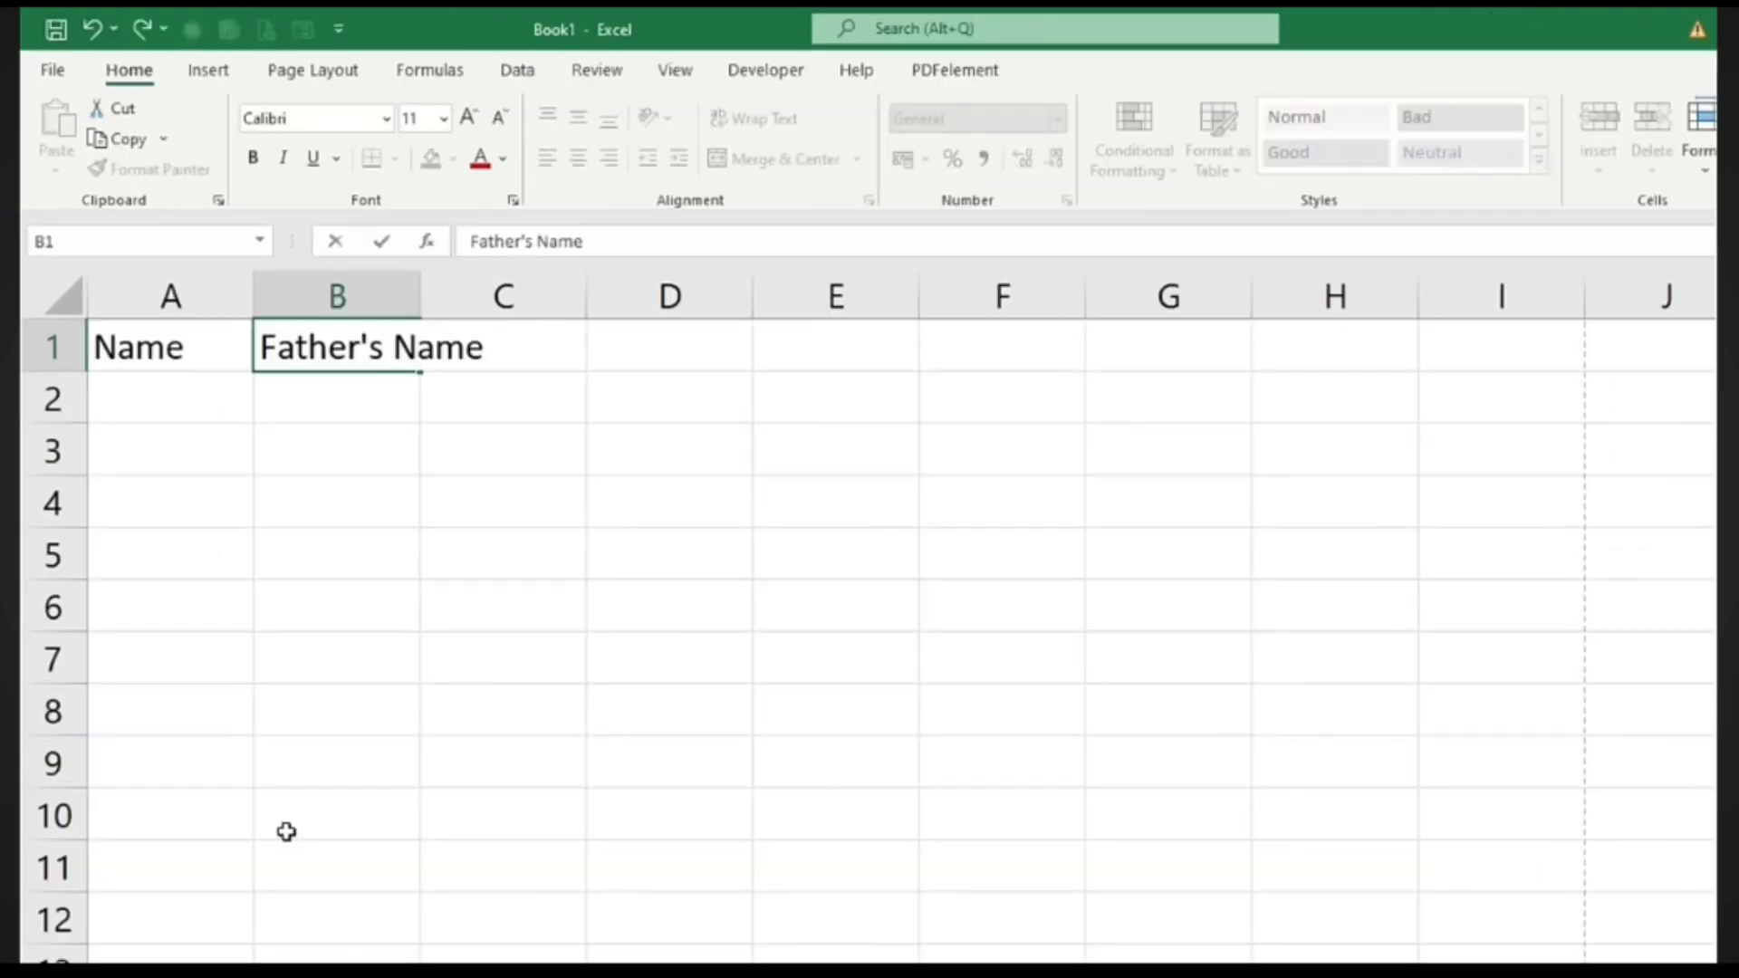
key("Tab")
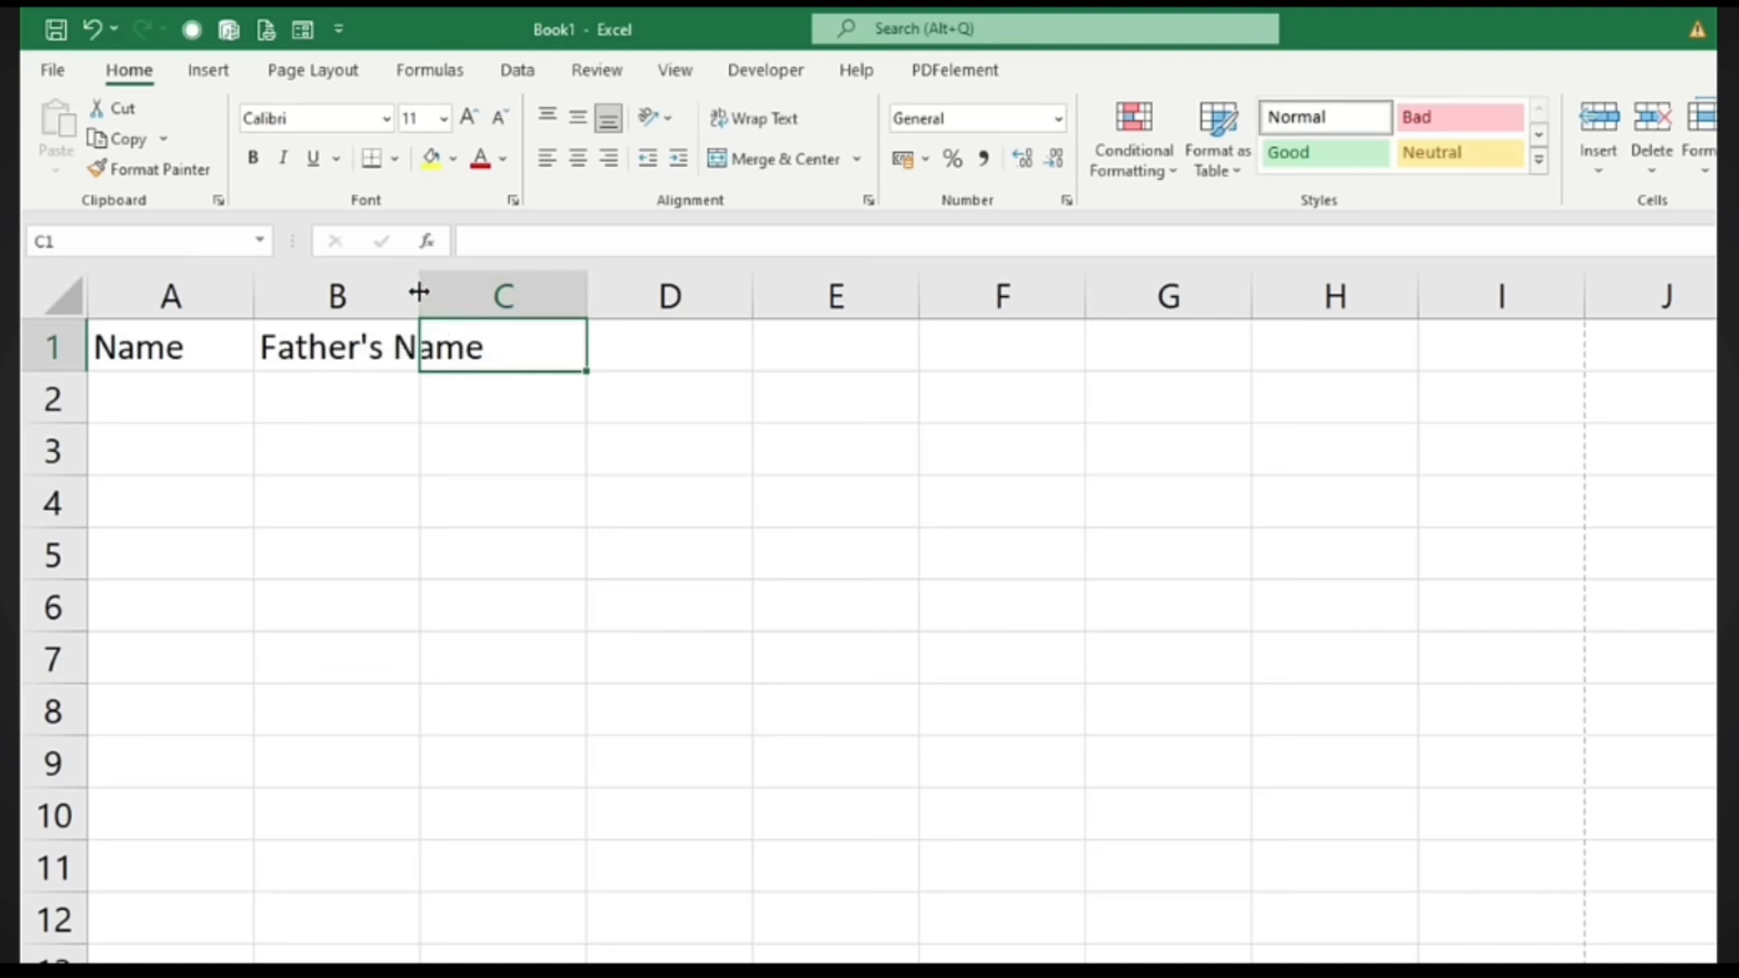
mouse_move(419, 291)
left_mouse_down()
mouse_move(473, 307)
mouse_move(489, 333)
mouse_move(390, 291)
left_mouse_up()
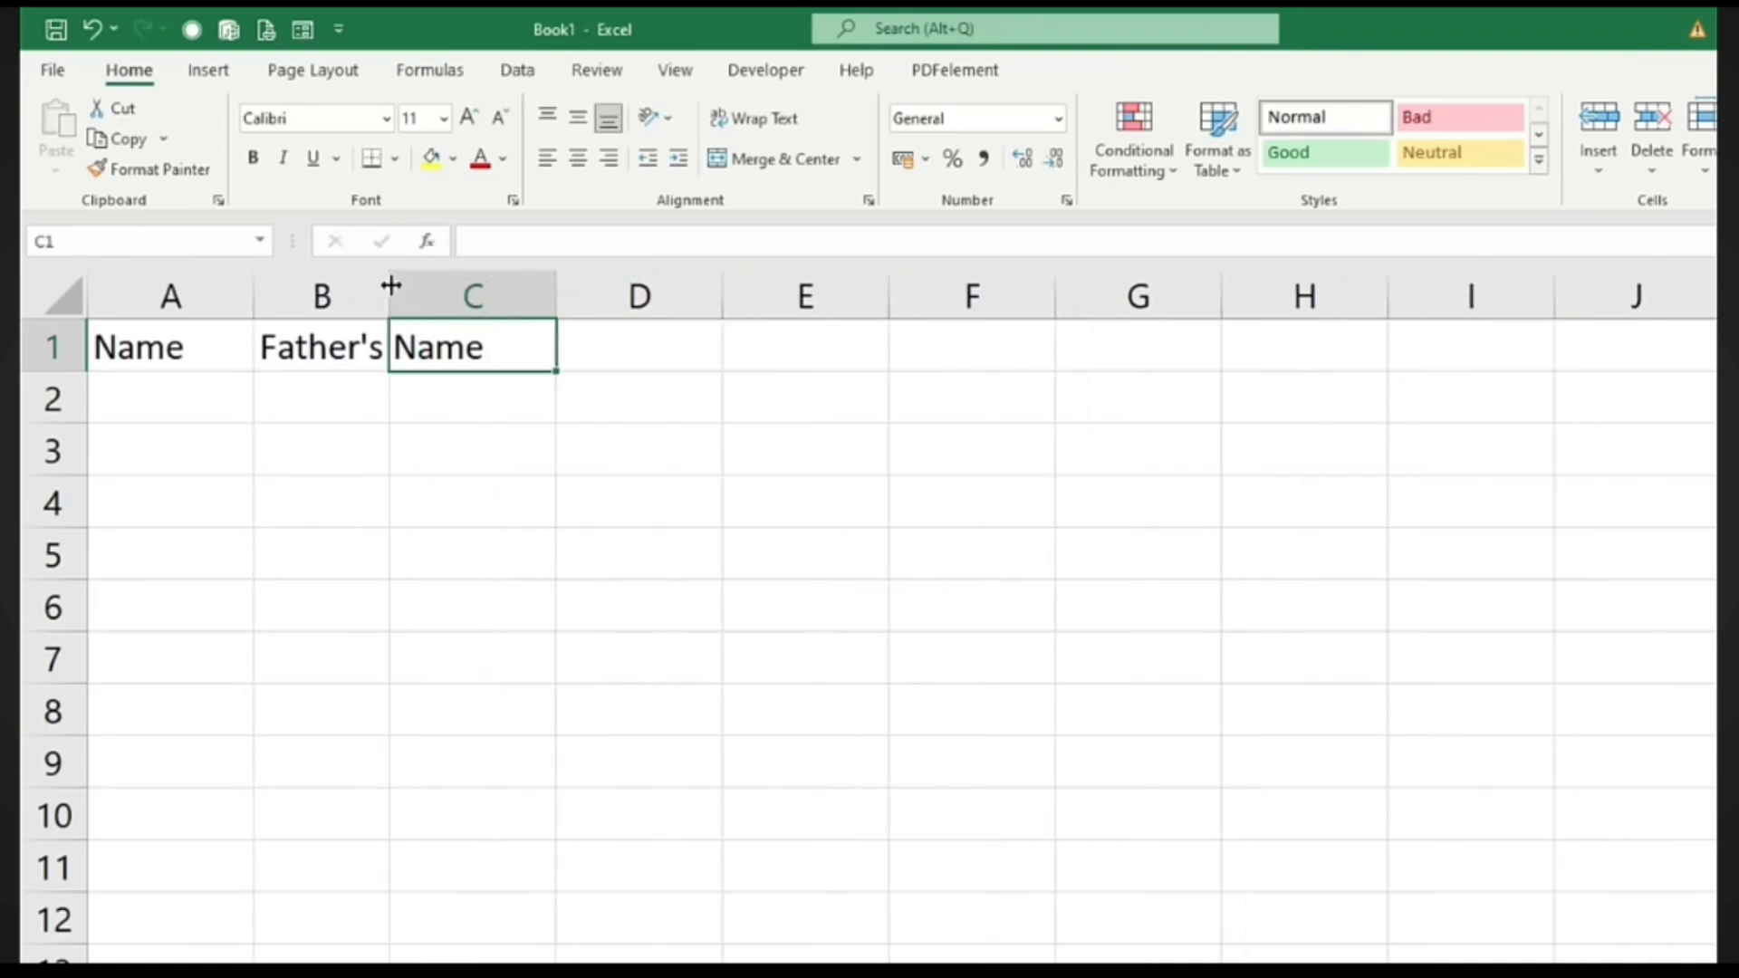
double_click(390, 286)
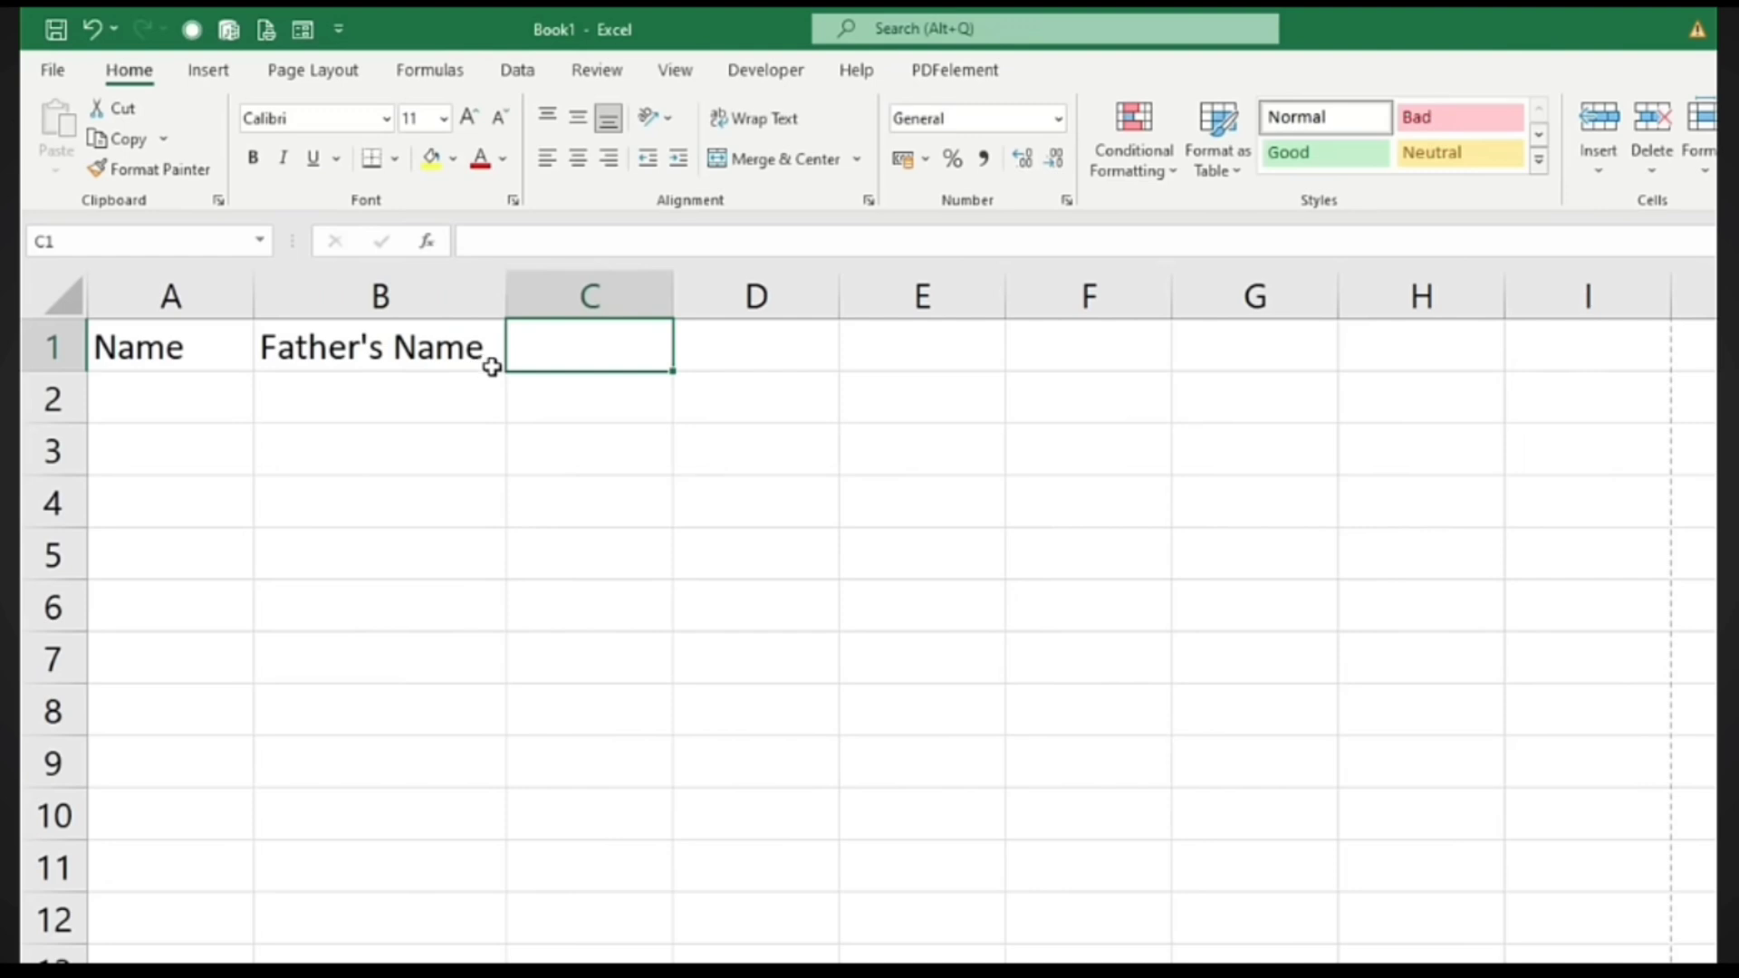
Enter subject headings English, Hindi, Math, Science and S.S.T across C1:G1
left_click(556, 350)
type("English")
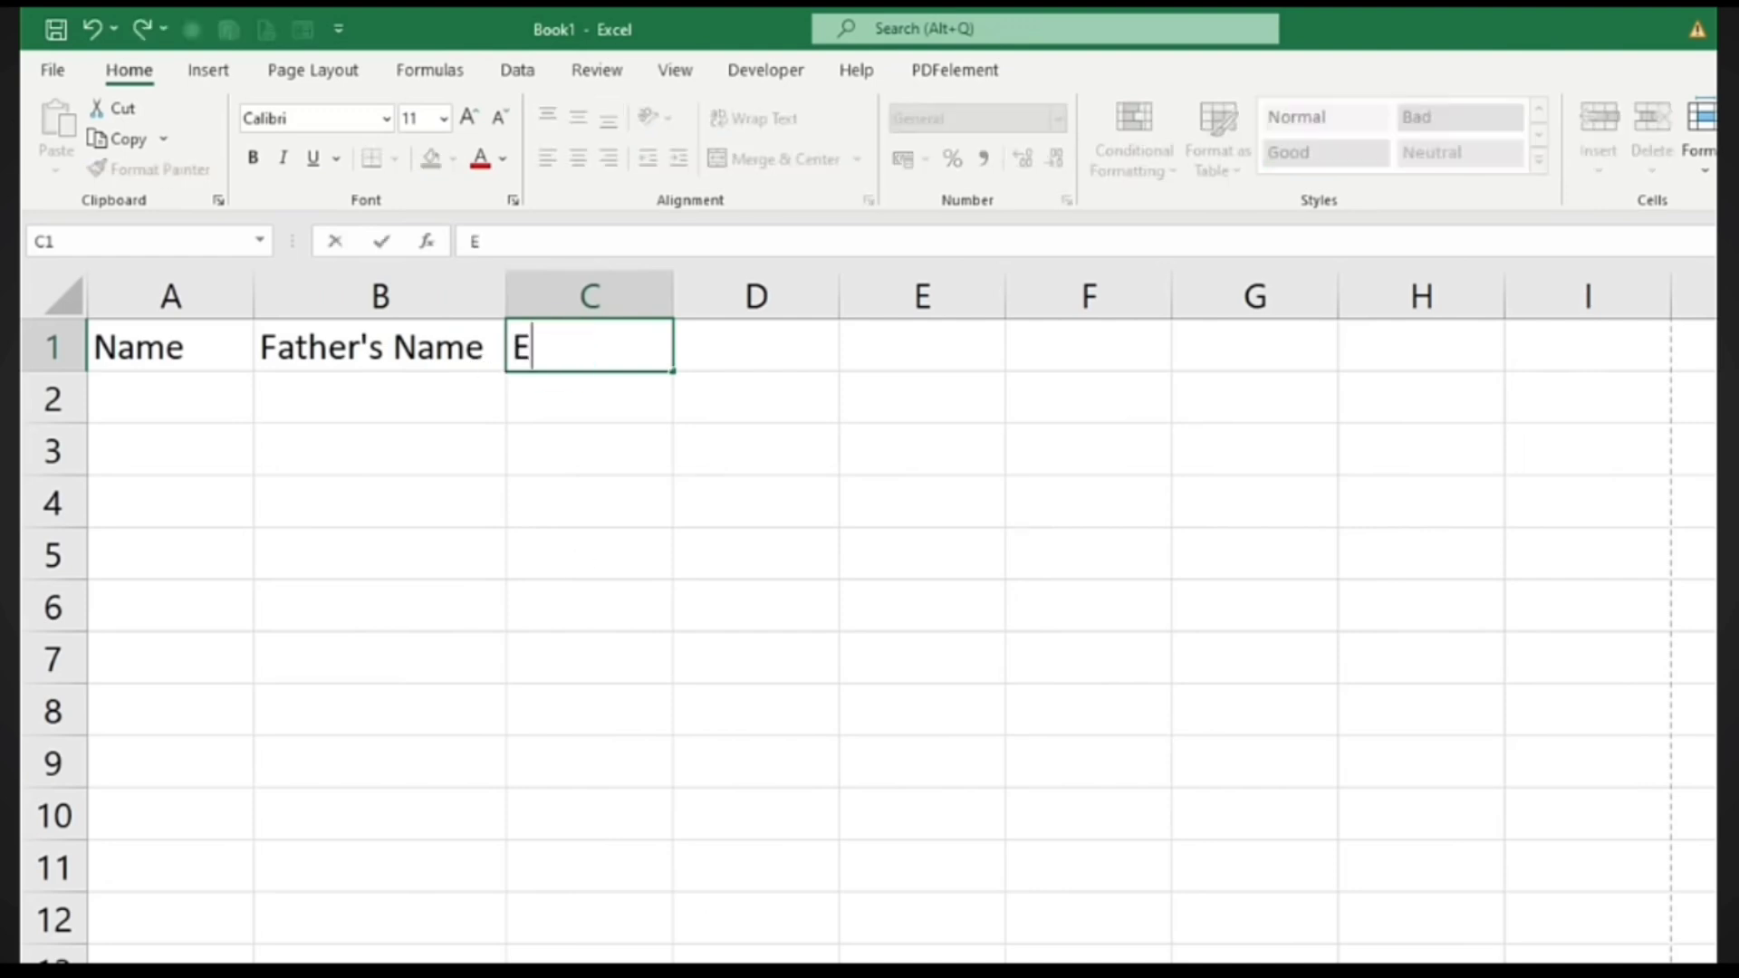
key("Tab")
type("Hindi")
key("Tab")
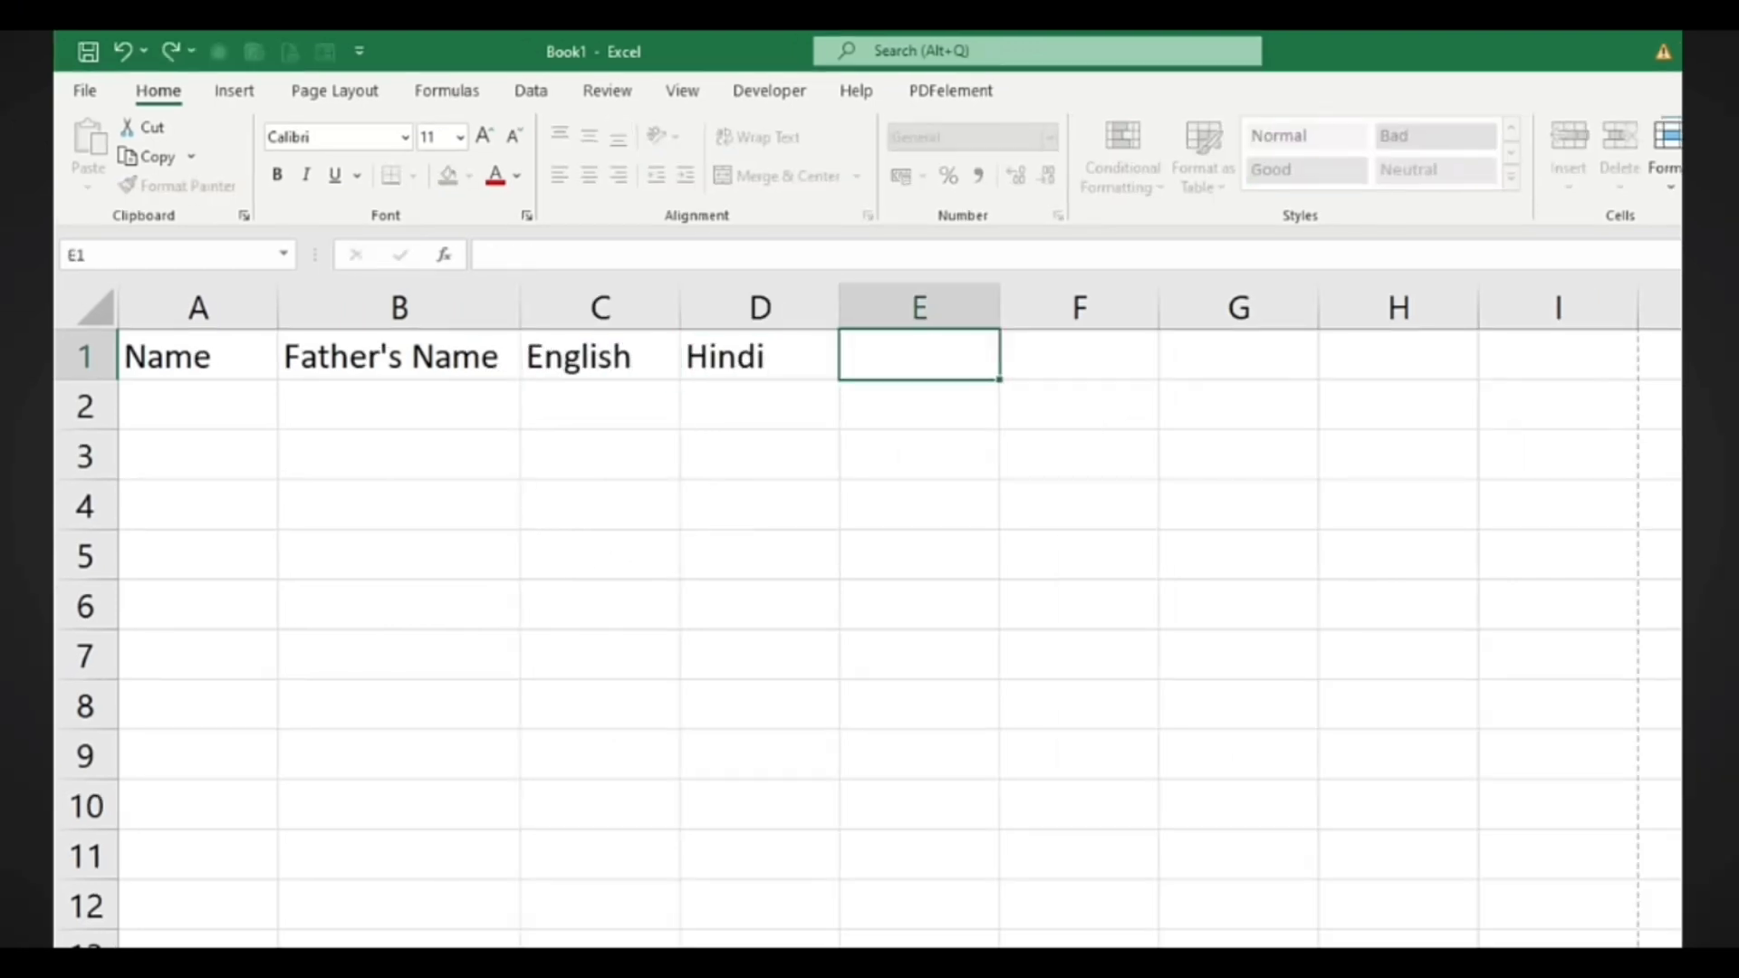
type("Math")
key("Tab")
type("Science")
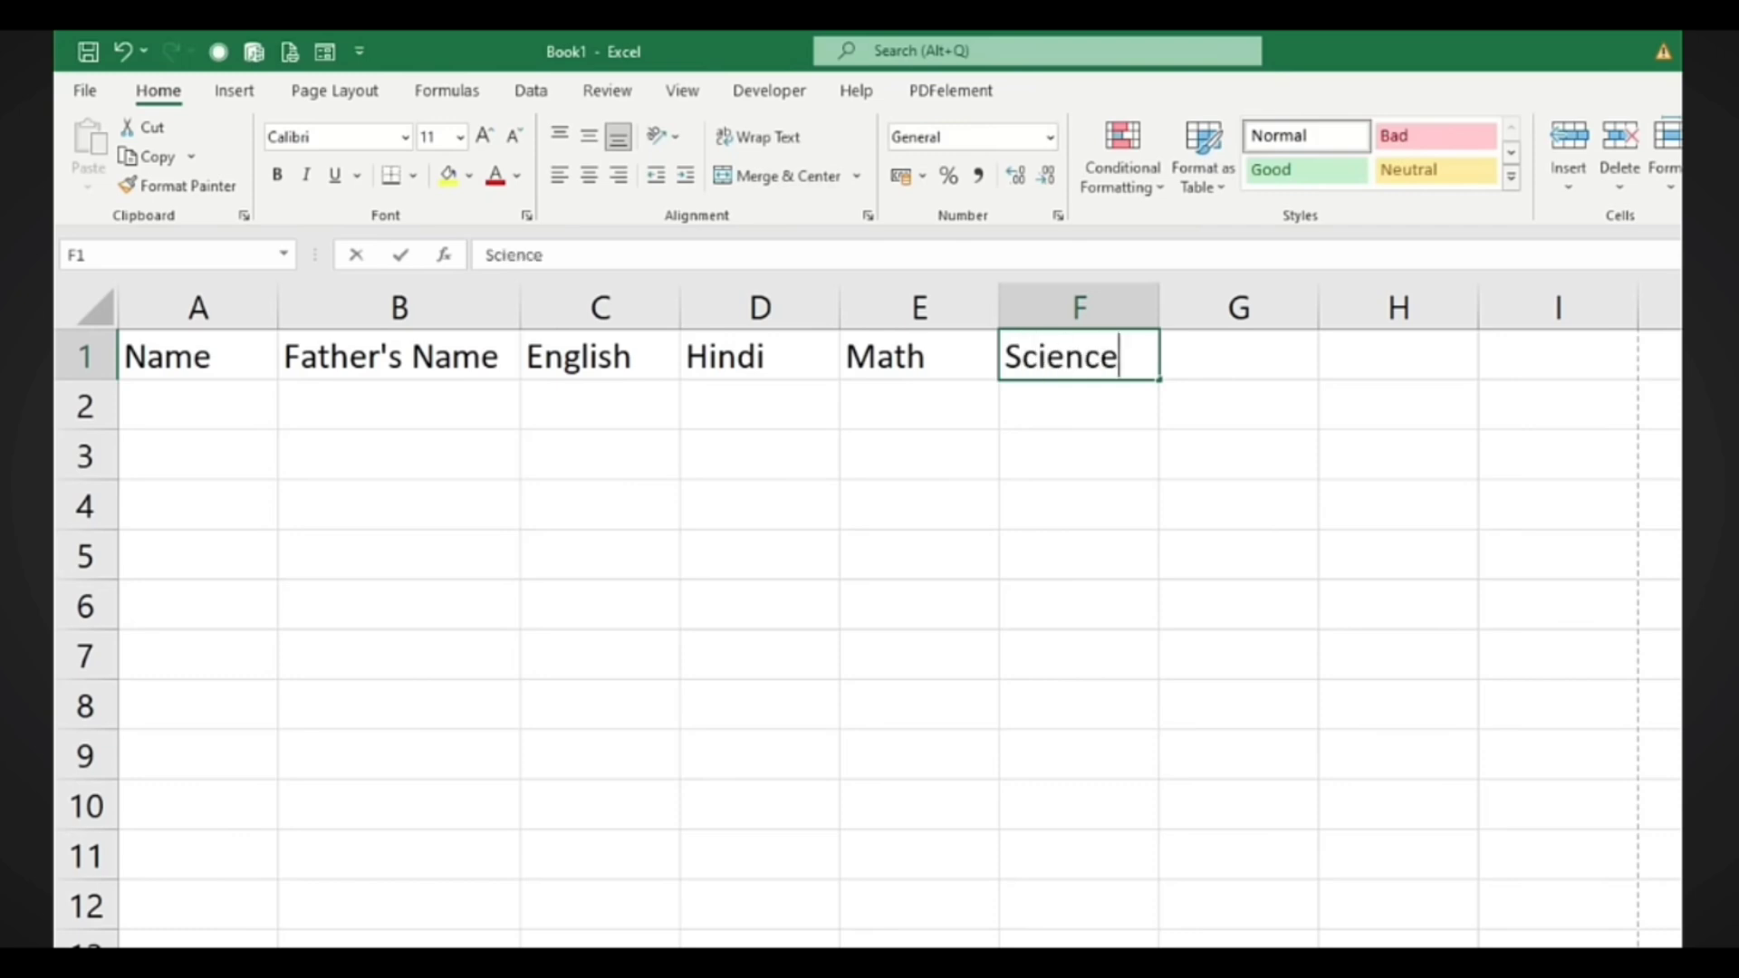
key("Tab")
type("s")
key("BackSpace")
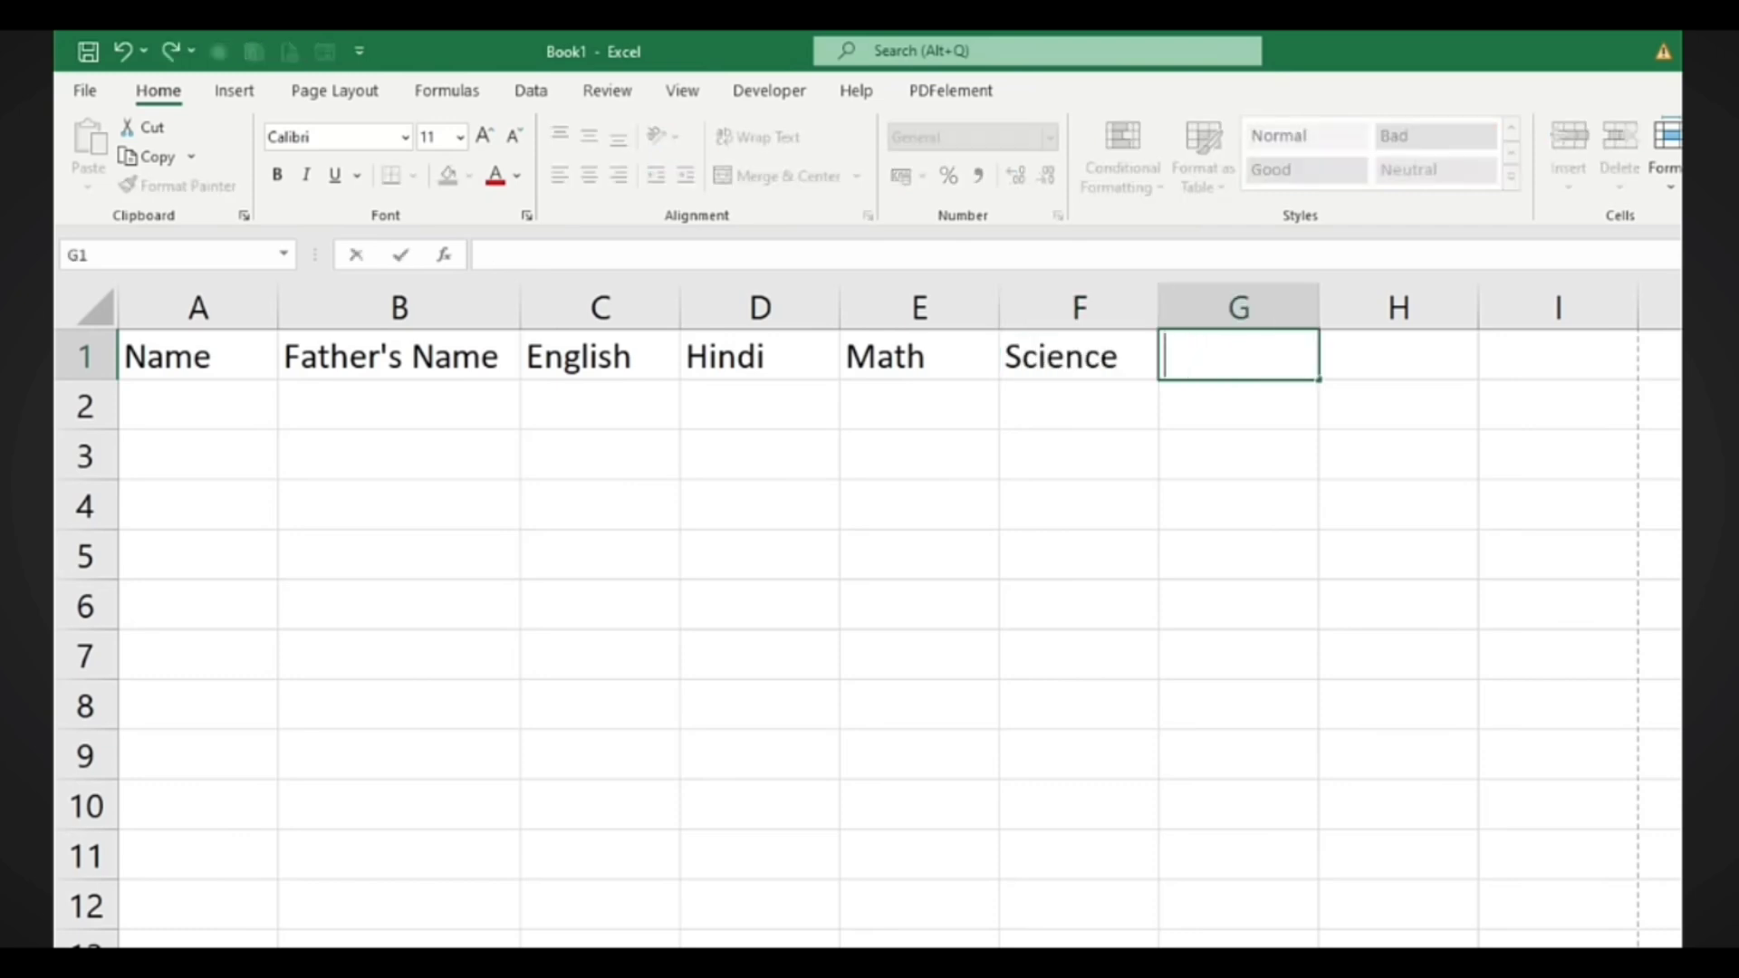
type("S.S.T")
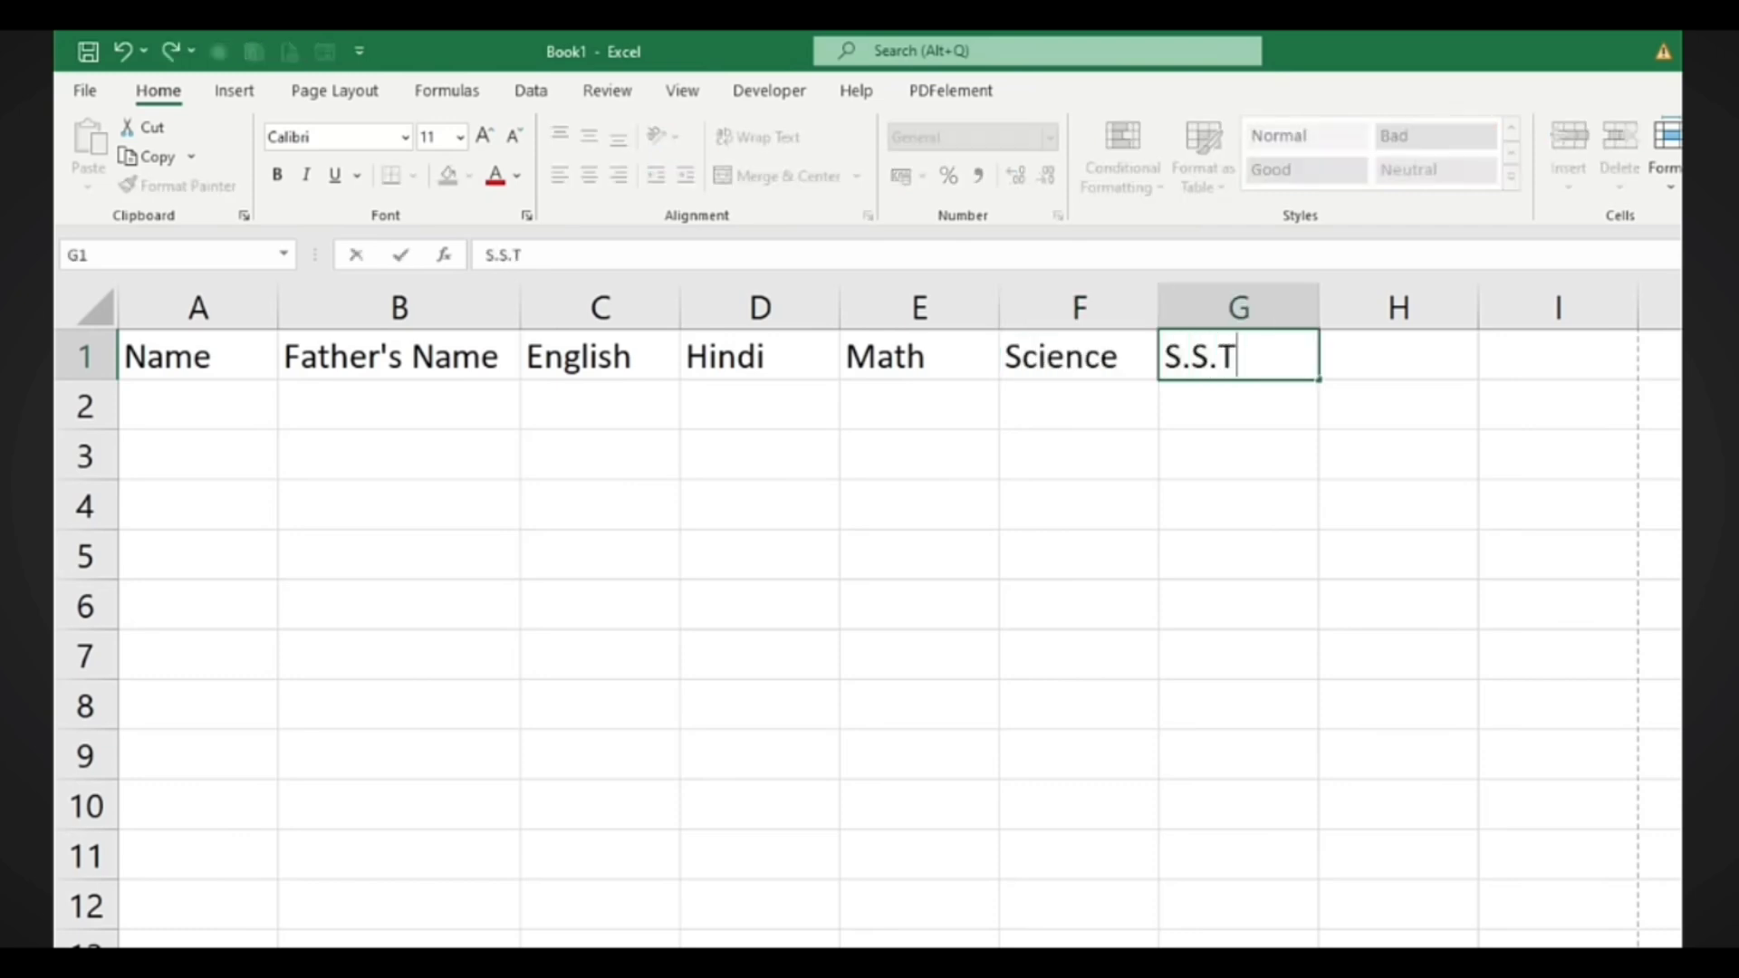
key("Tab")
Type six student names down column A, from A2 to A7
key("Return")
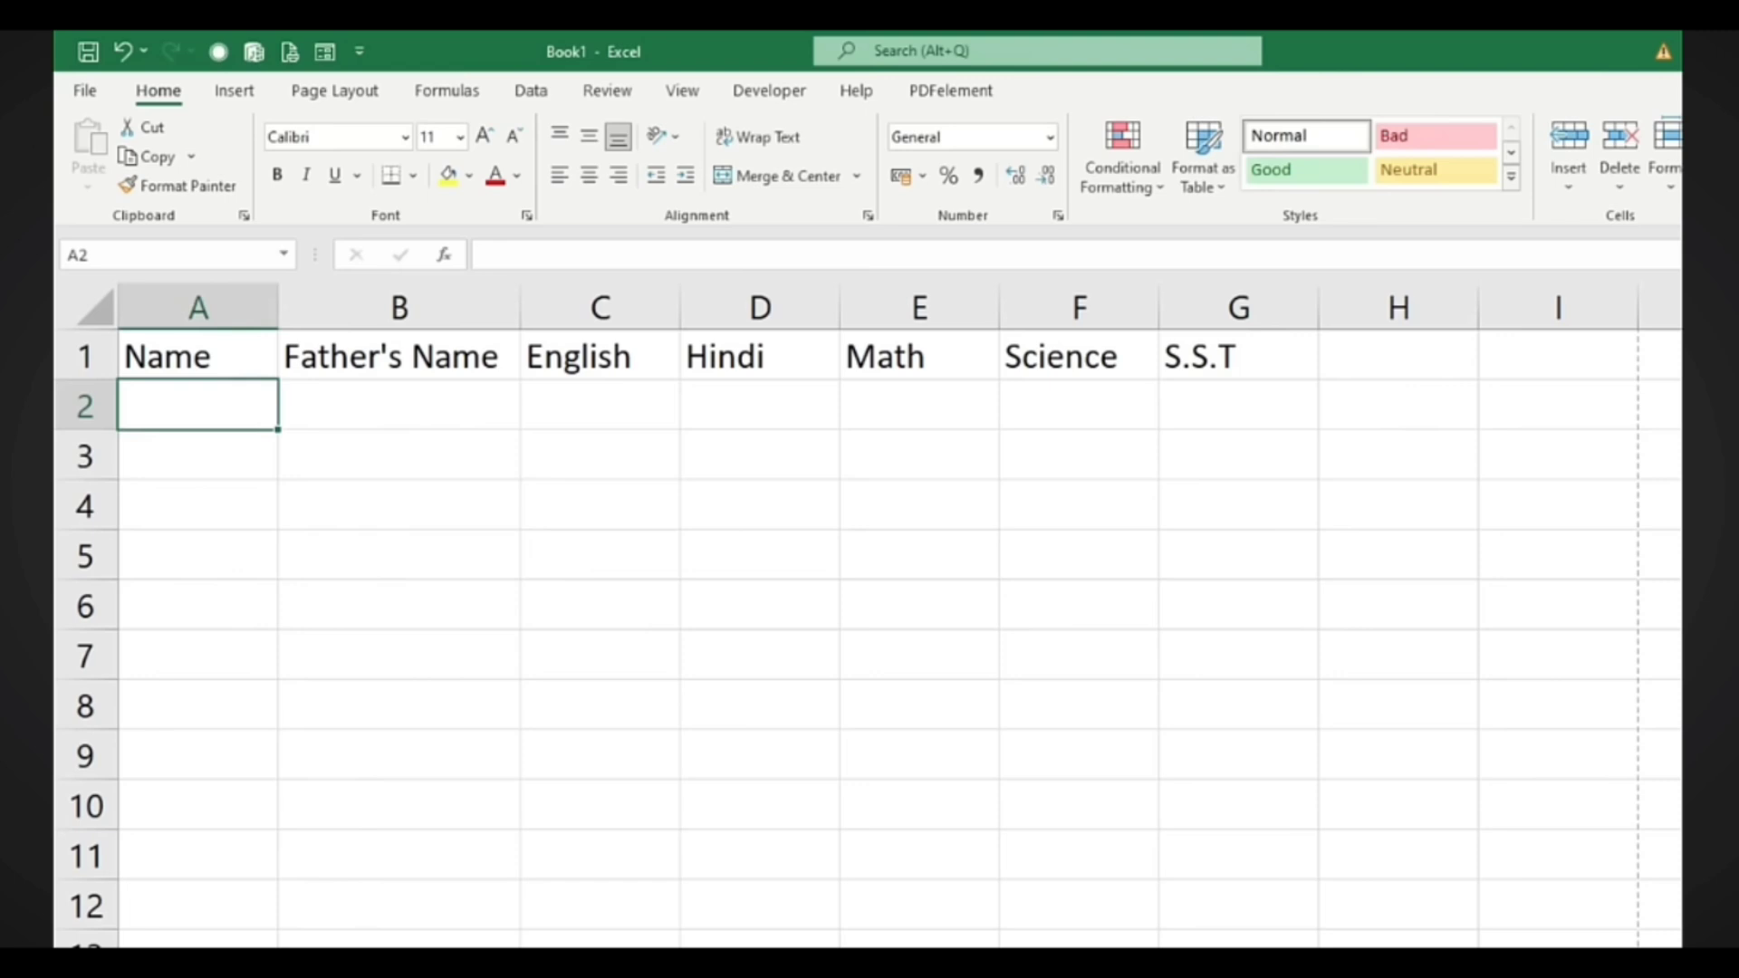
type("Rajesh")
key("Return")
type("Mahesh")
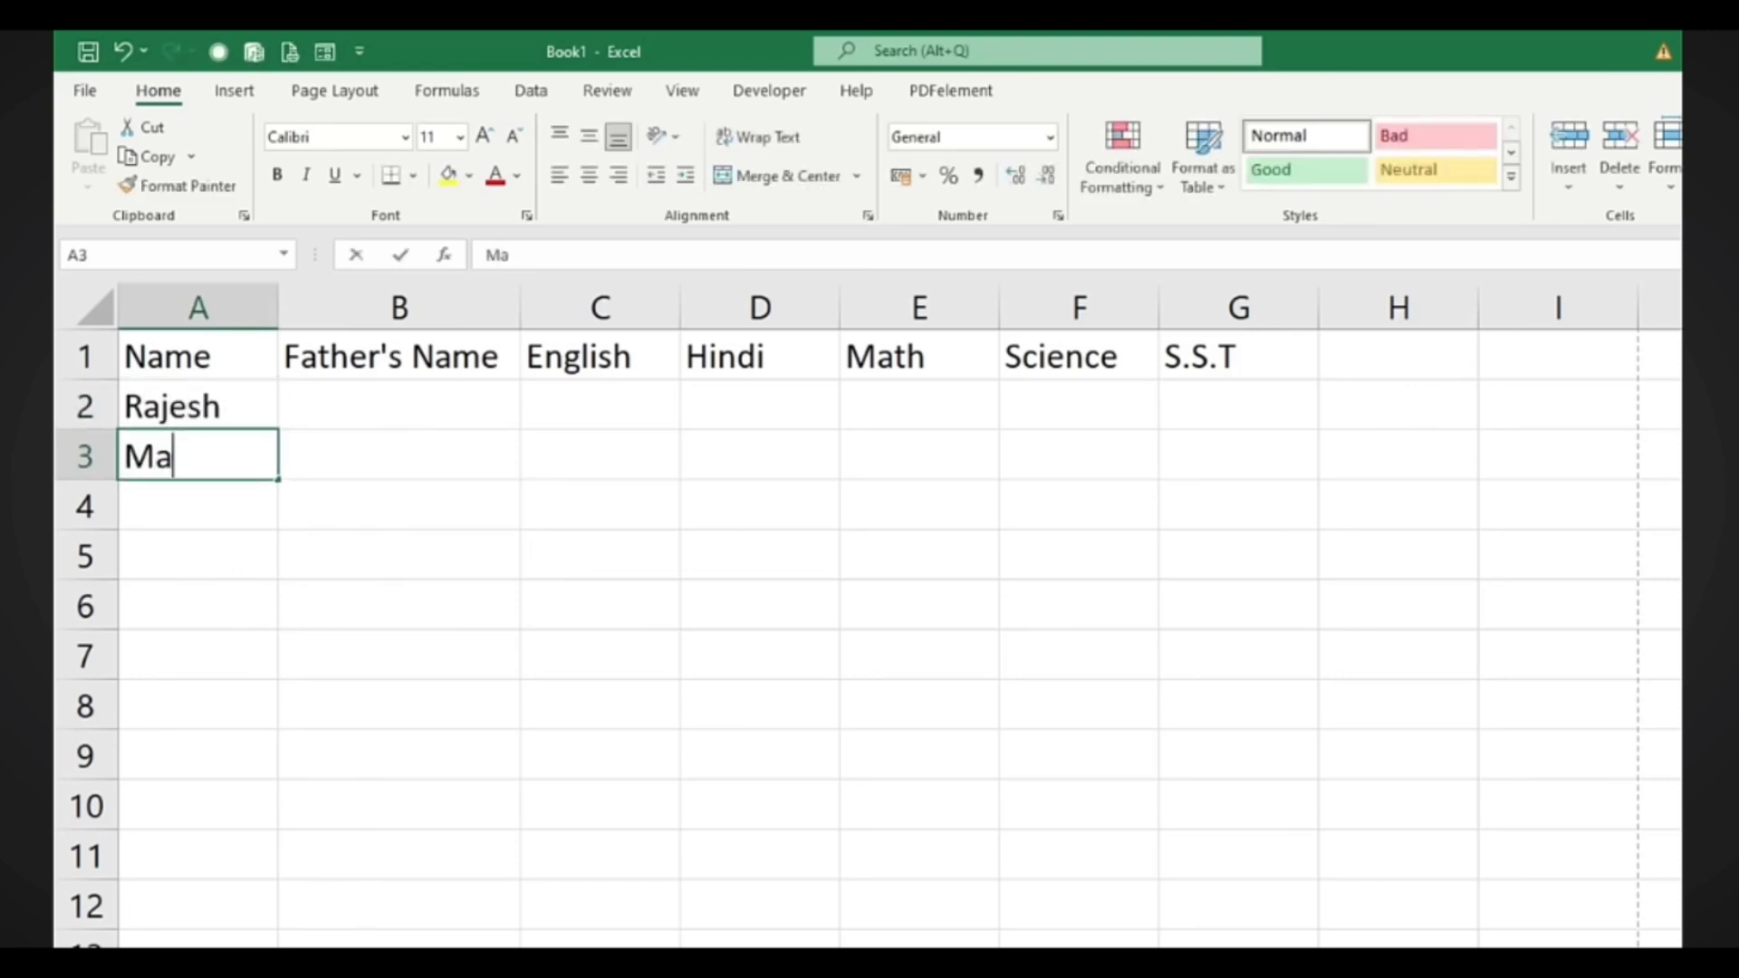
key("Return")
type("Suresh")
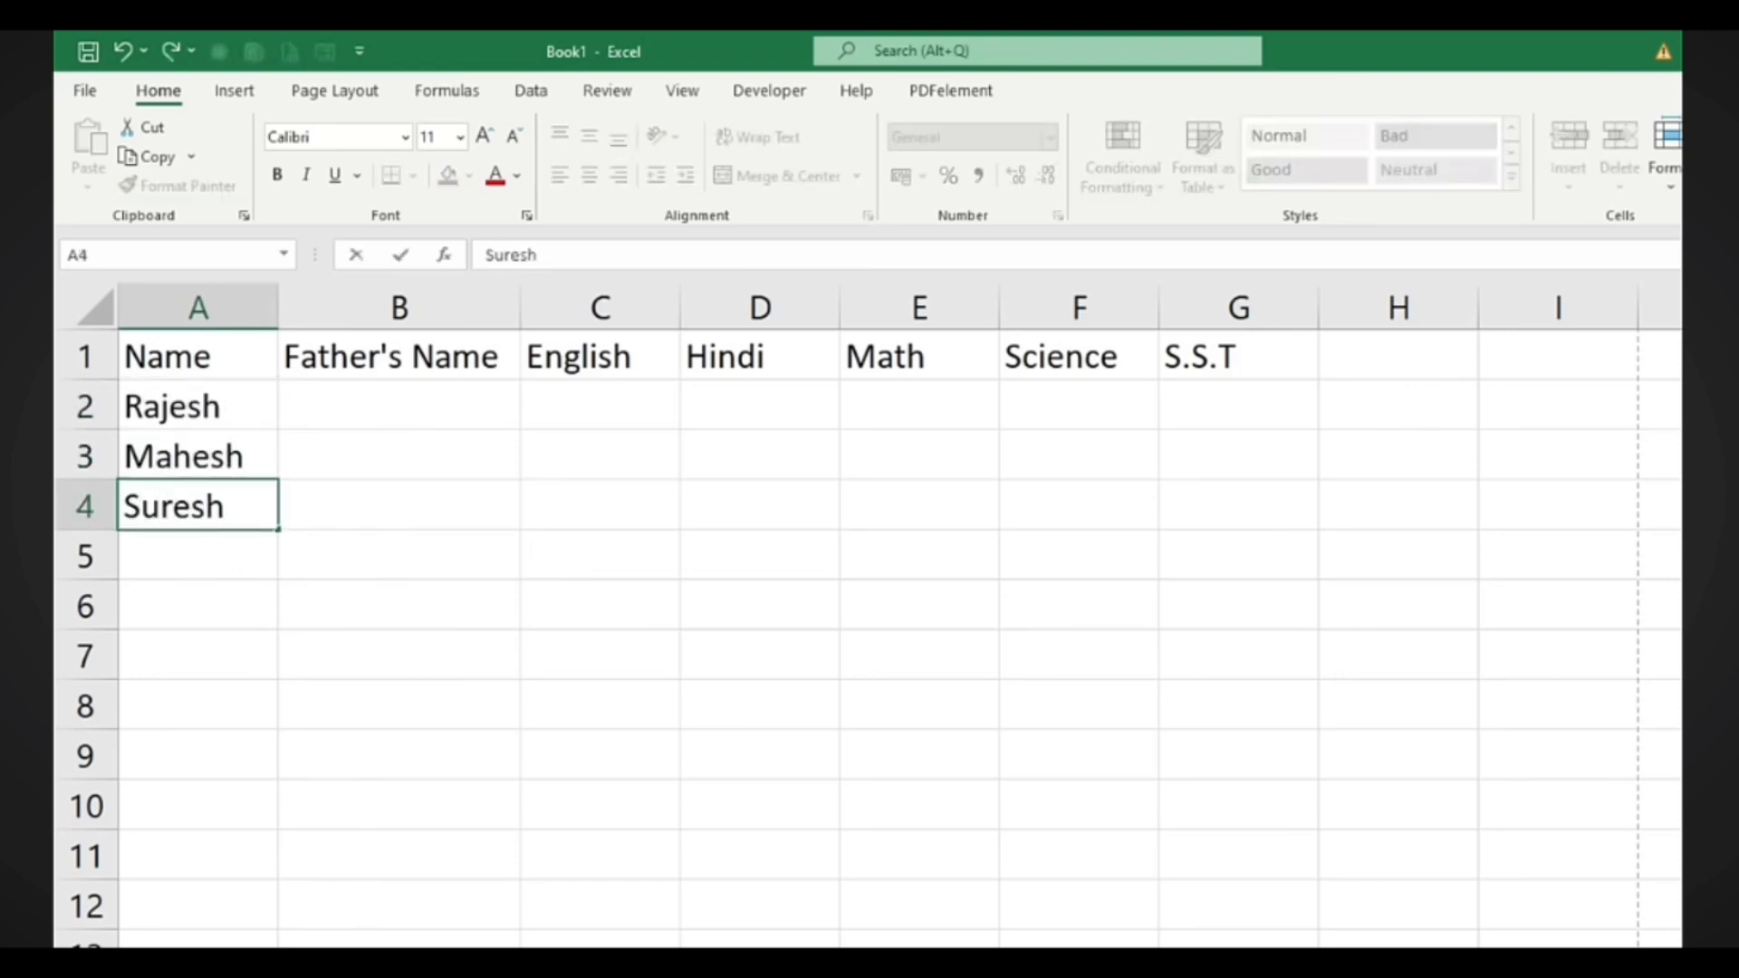
key("Return")
type("Naresh")
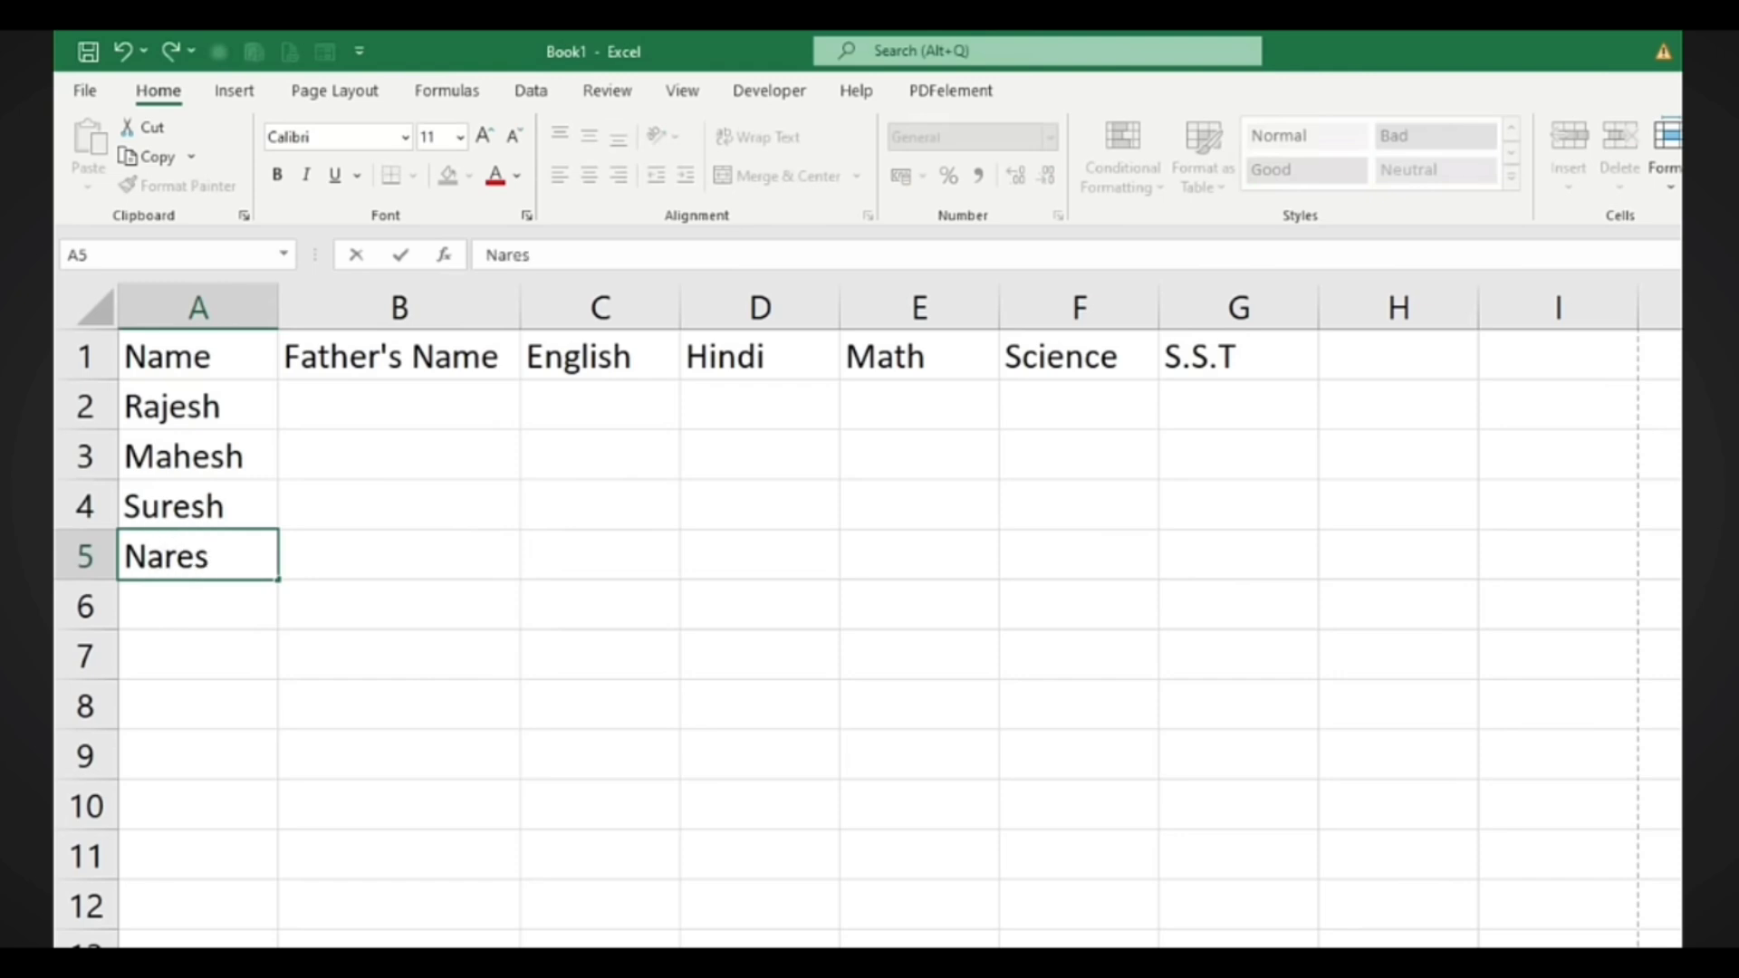
key("Return")
type("Harsh")
key("Return")
type("Nishant")
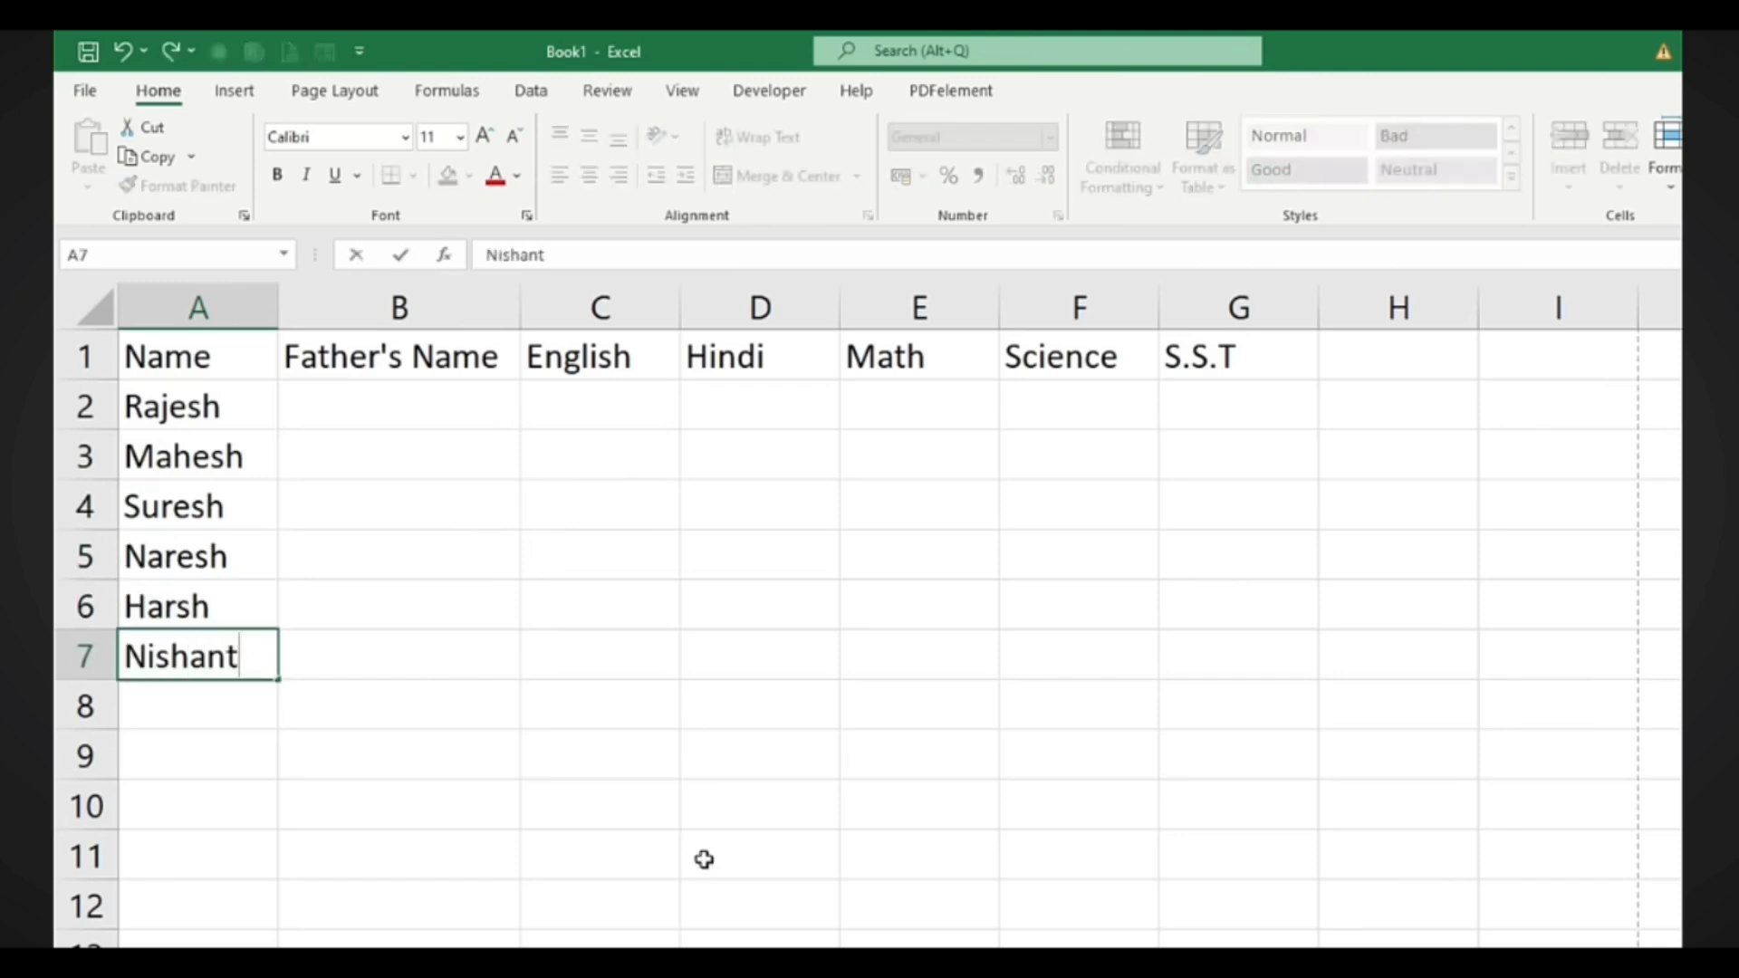
Enter the first three fathers' names in B2:B4, correcting a typo in B2
left_click(360, 396)
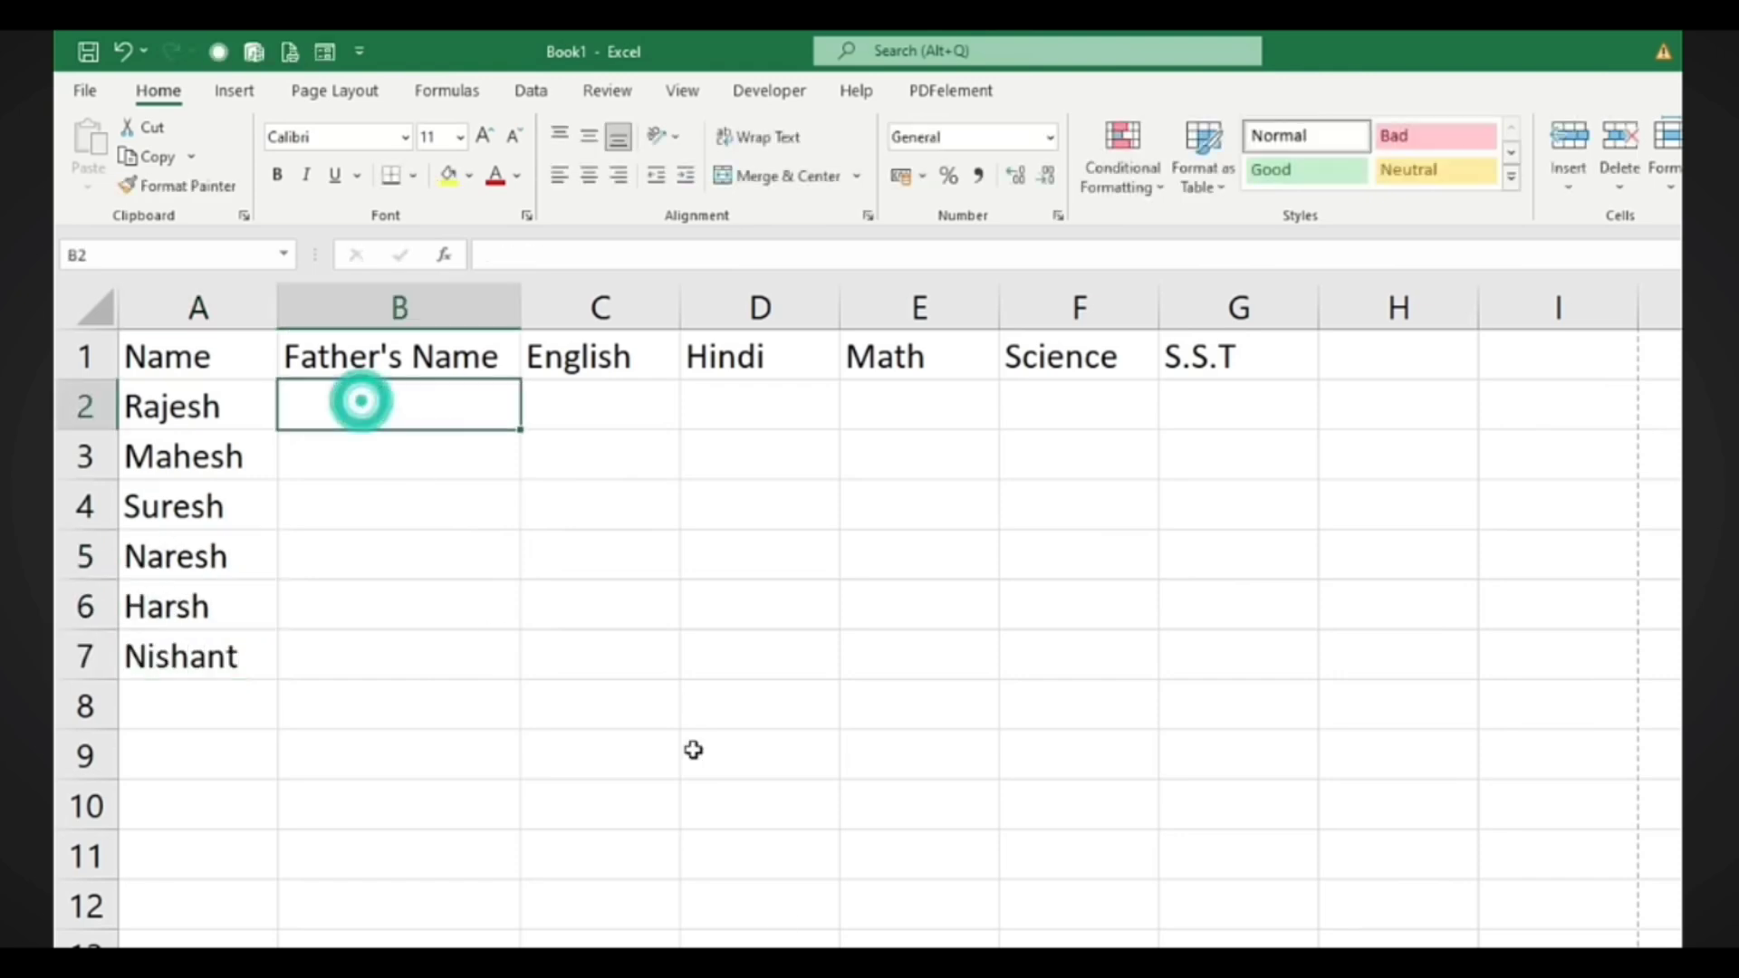
type("Mr.")
type("an")
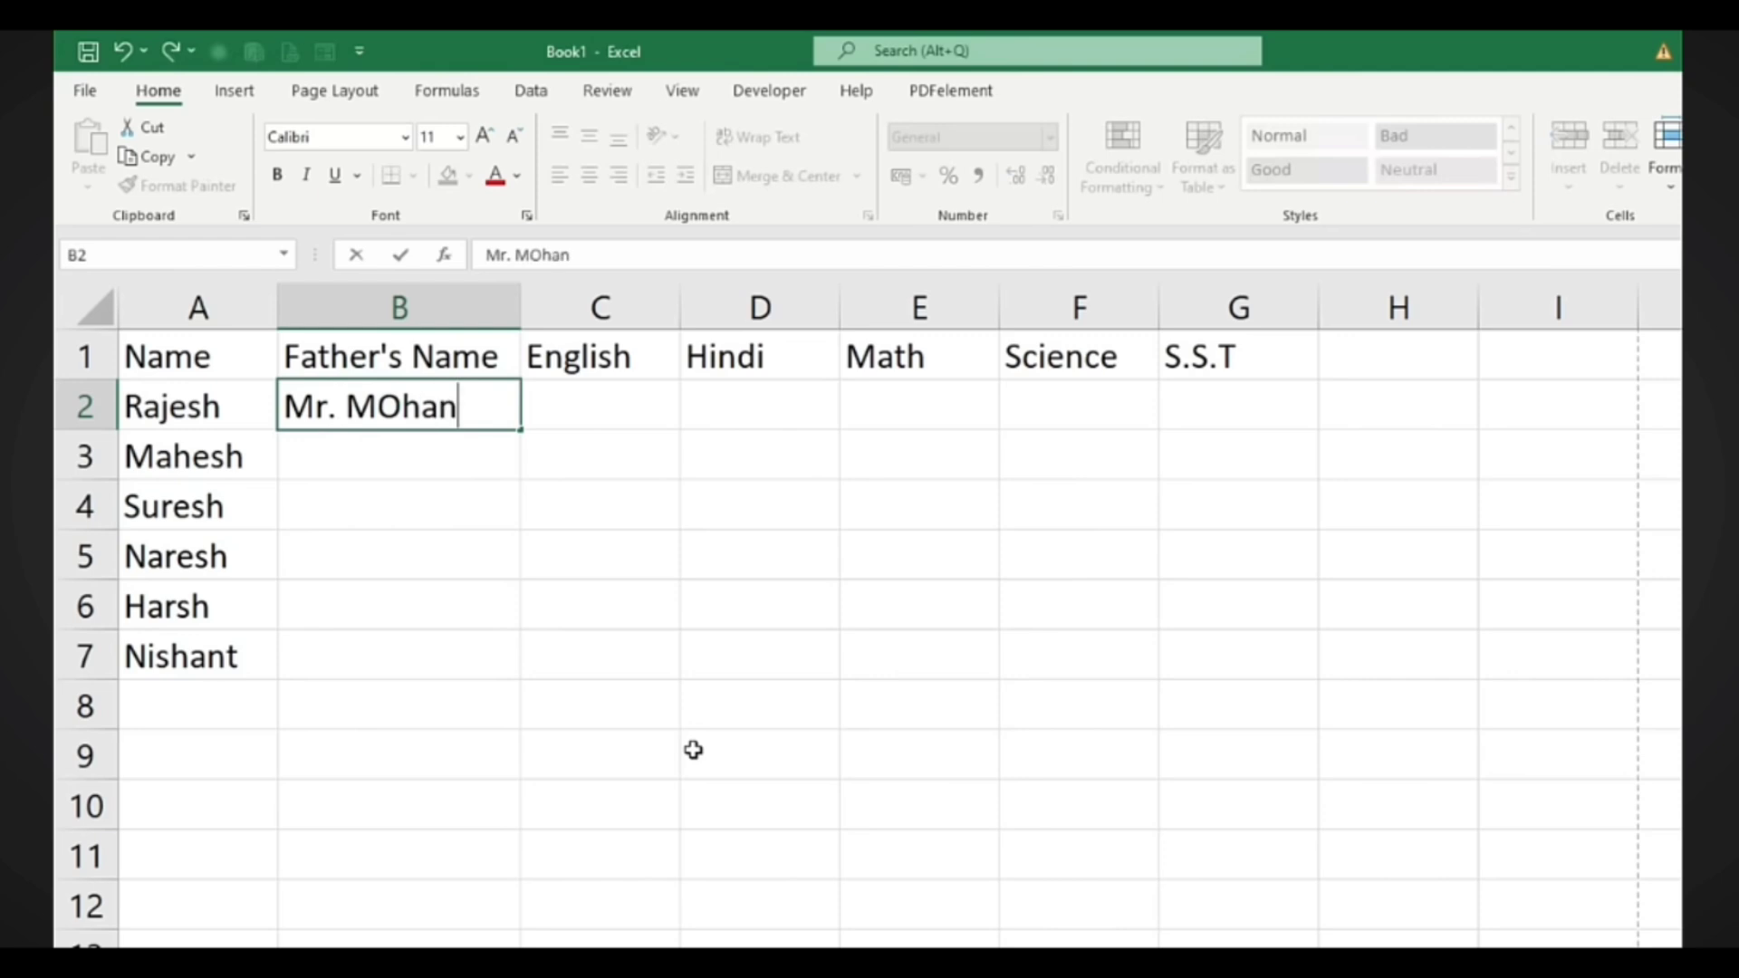
key("BackSpace")
key("BackSpace")
key("BackSpace")
key("BackSpace")
type("ohan")
key("Return")
type("Mr. Sohan")
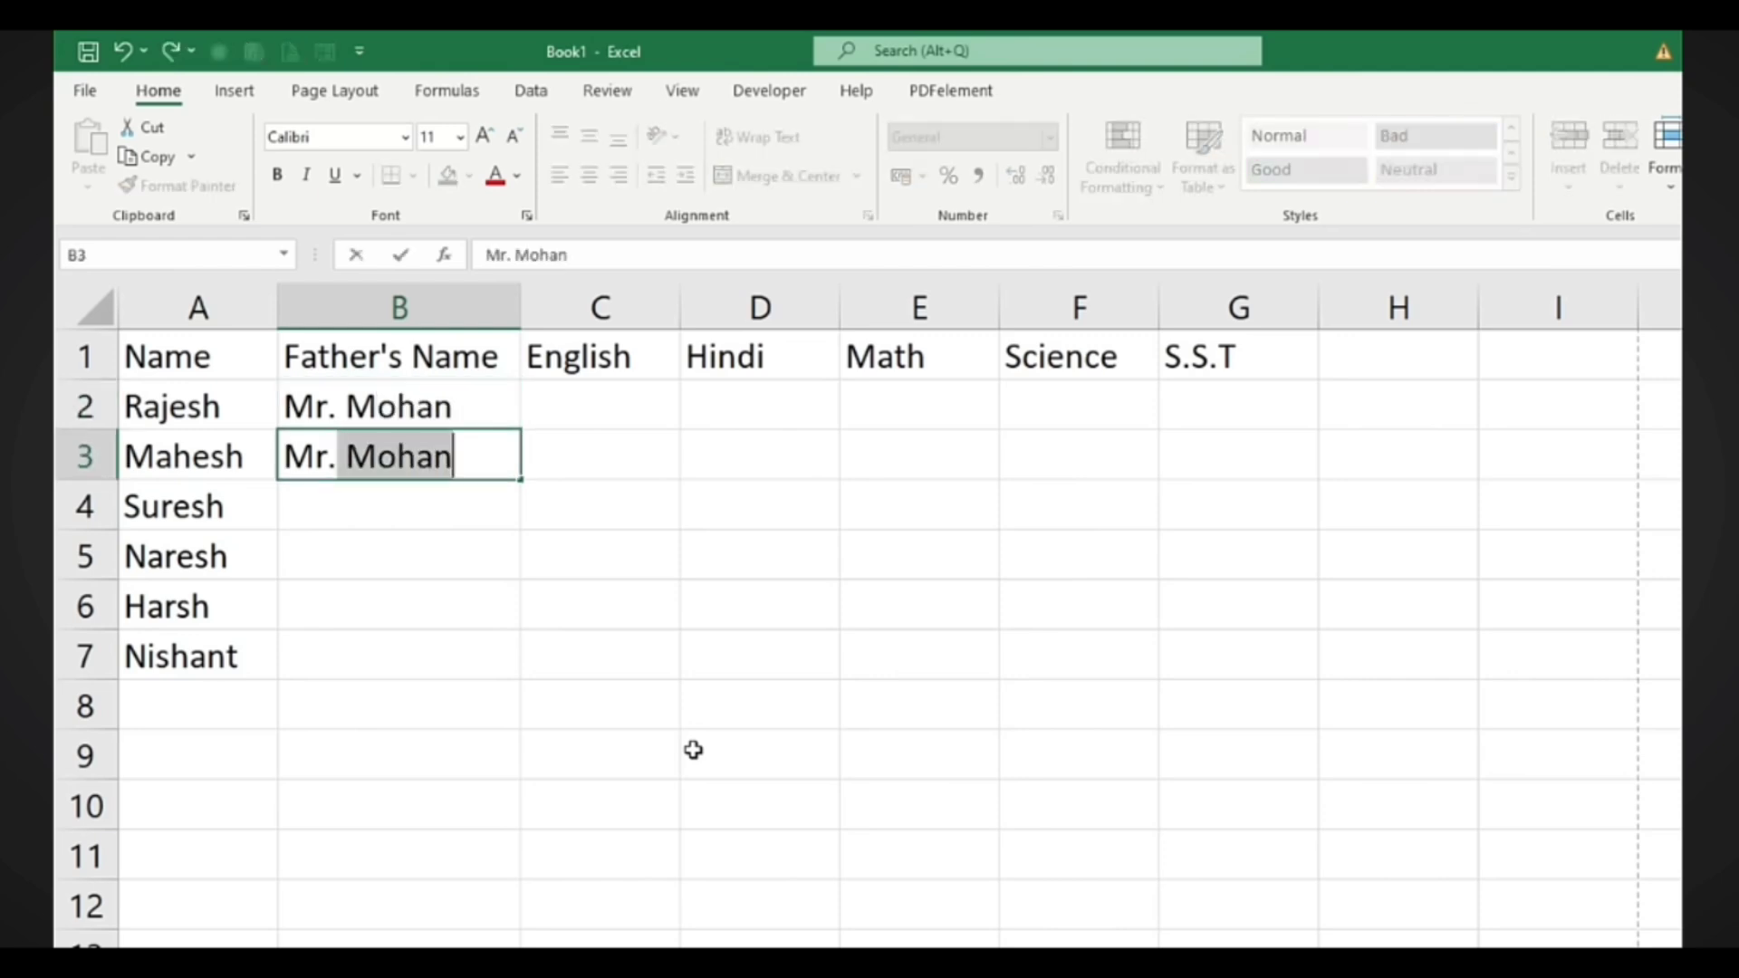
key("Return")
type("Mr. Nishant")
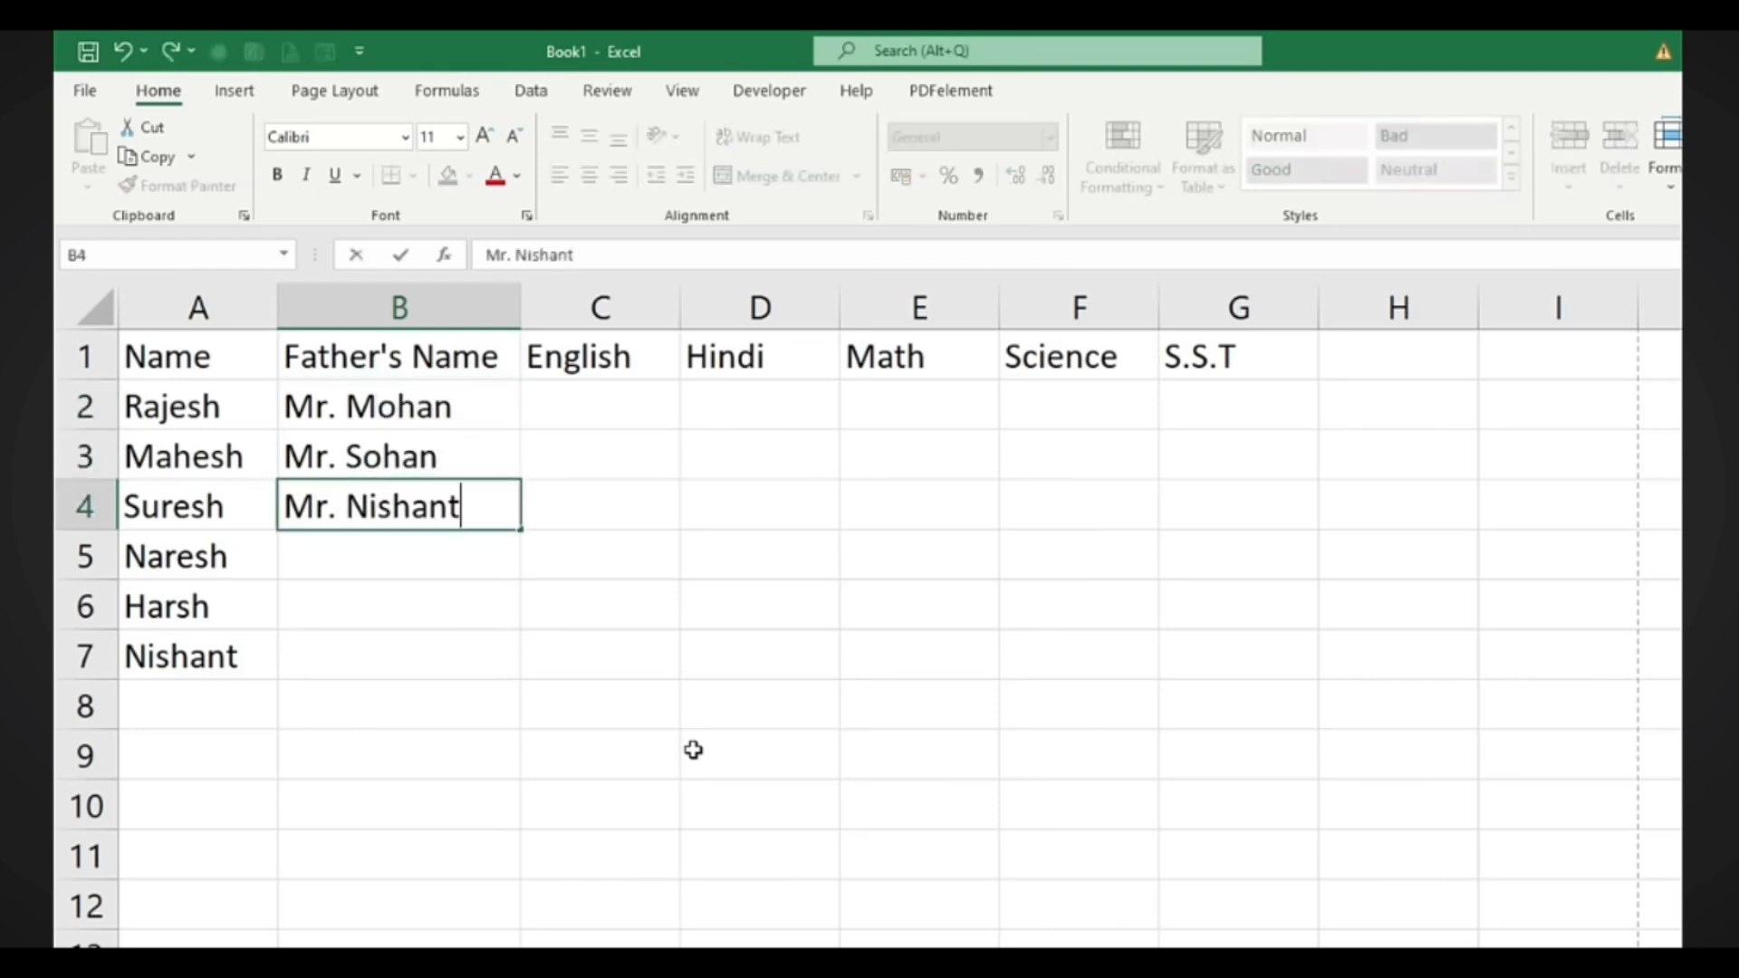
key("Return")
Enter the remaining fathers' names in B5:B7, fixing misspellings along the way
type("Mr. Jia")
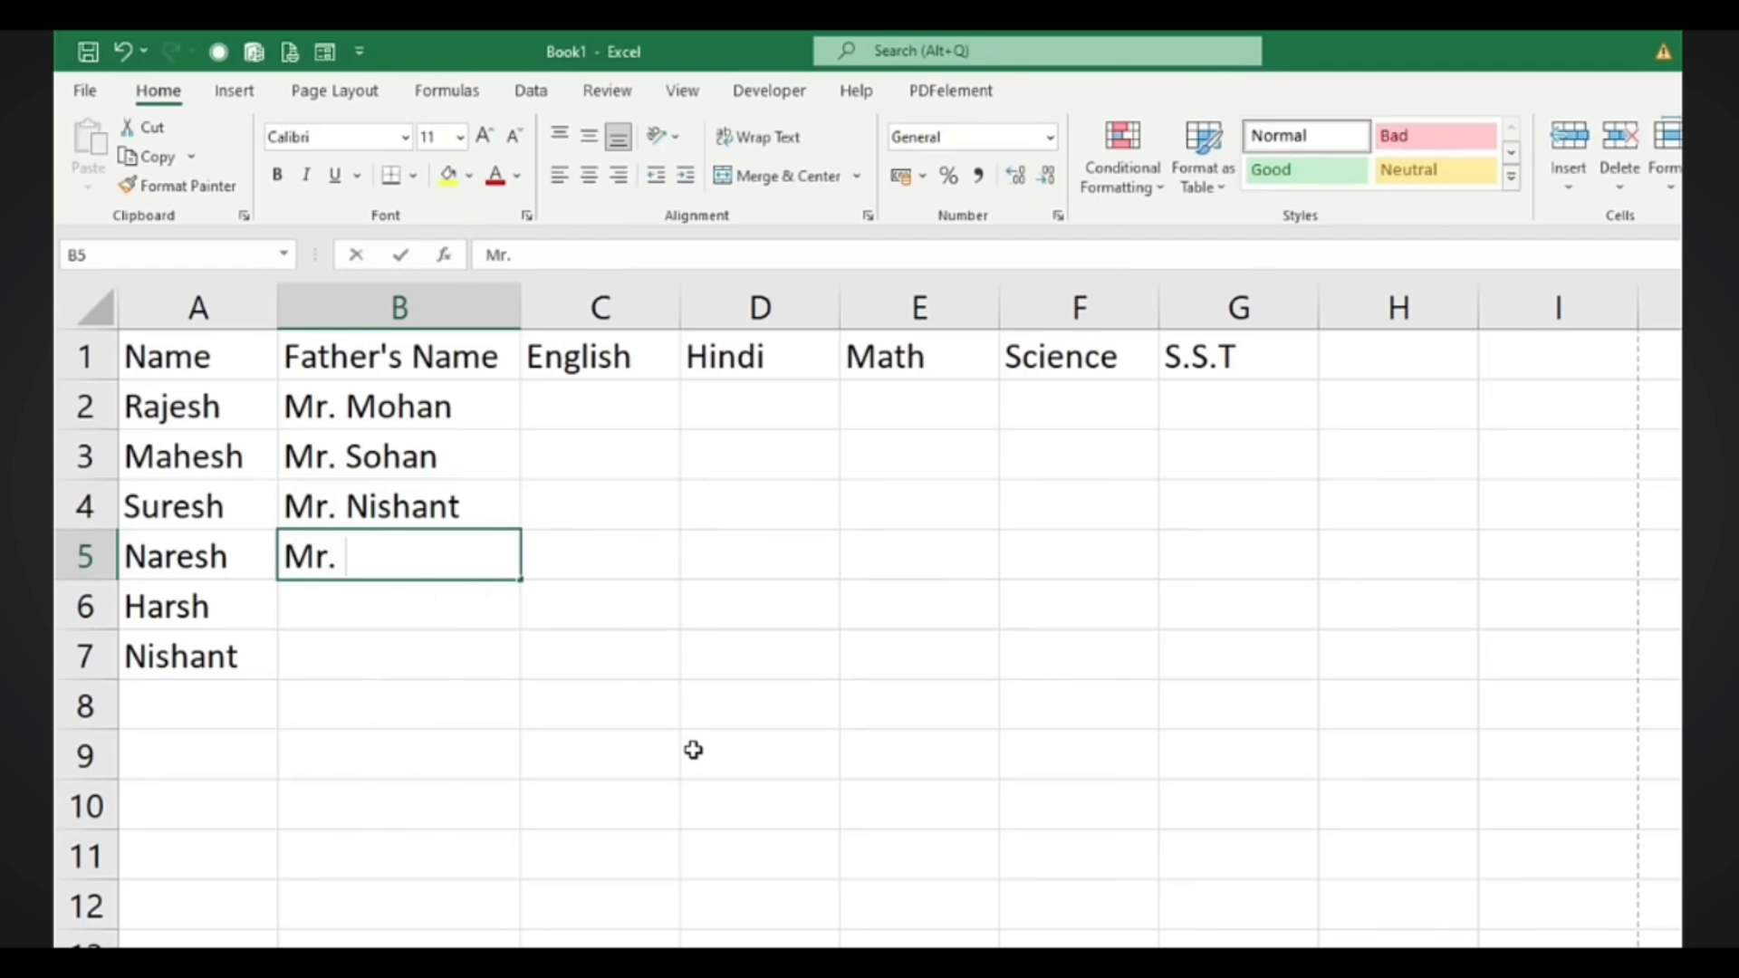
key("BackSpace")
key("BackSpace")
type("ai")
key("Return")
type("Mr")
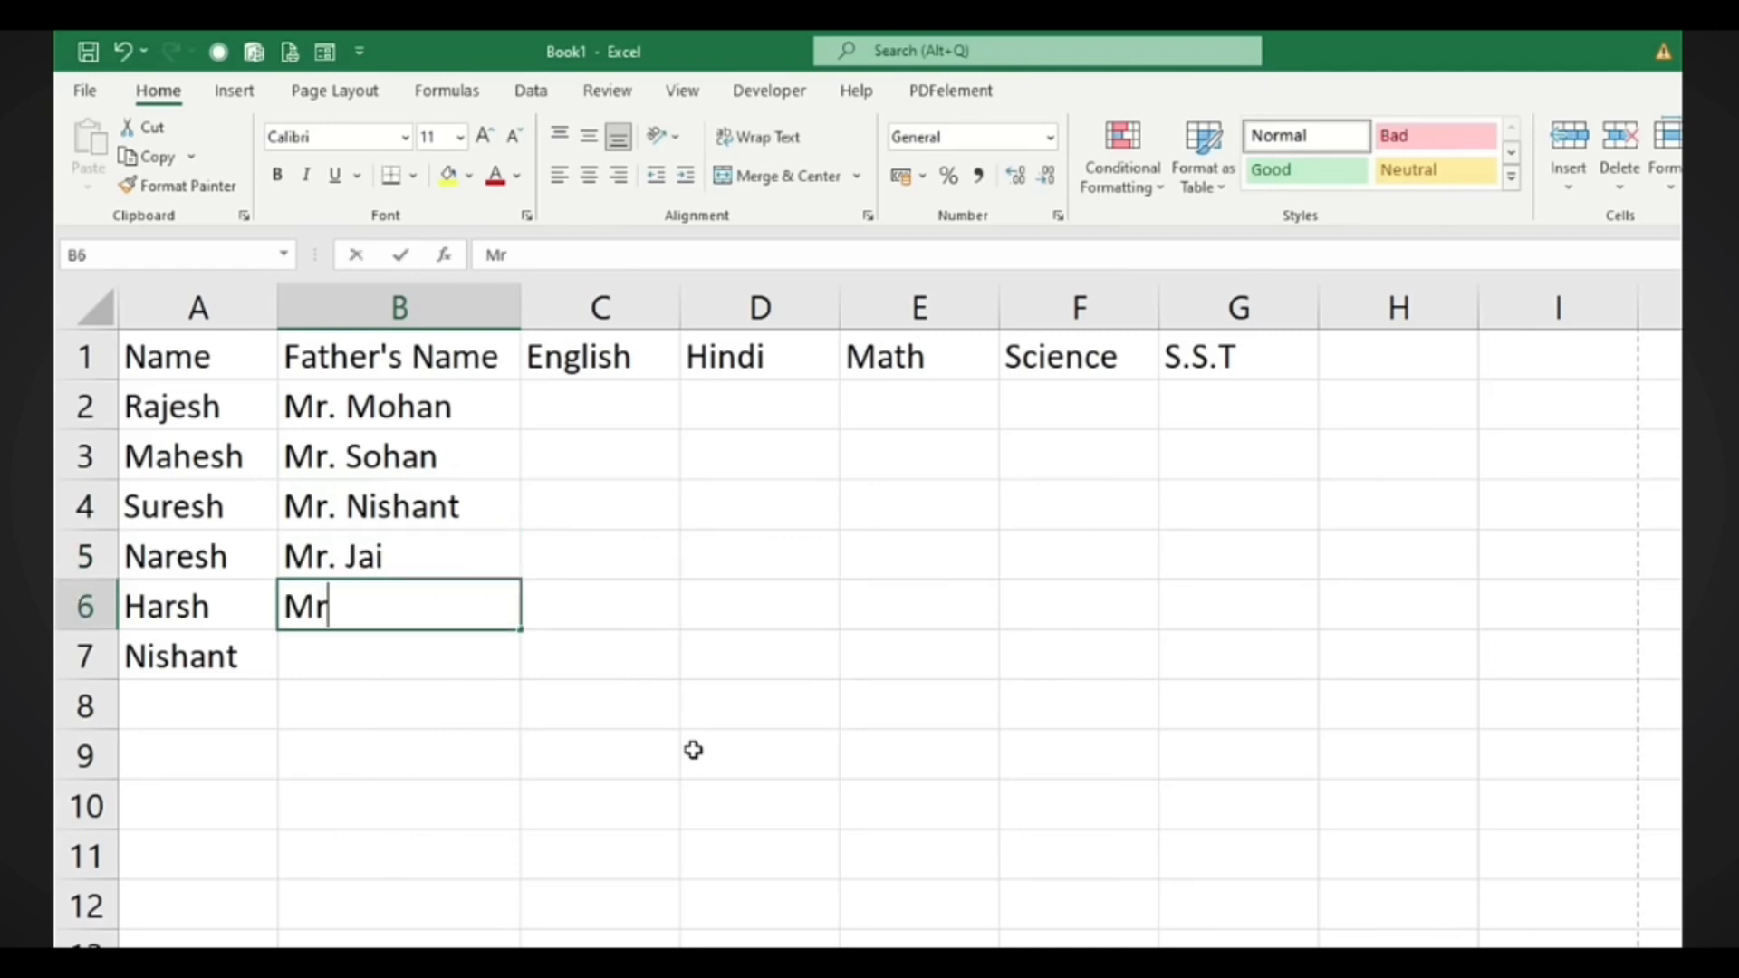
type(". Kabir")
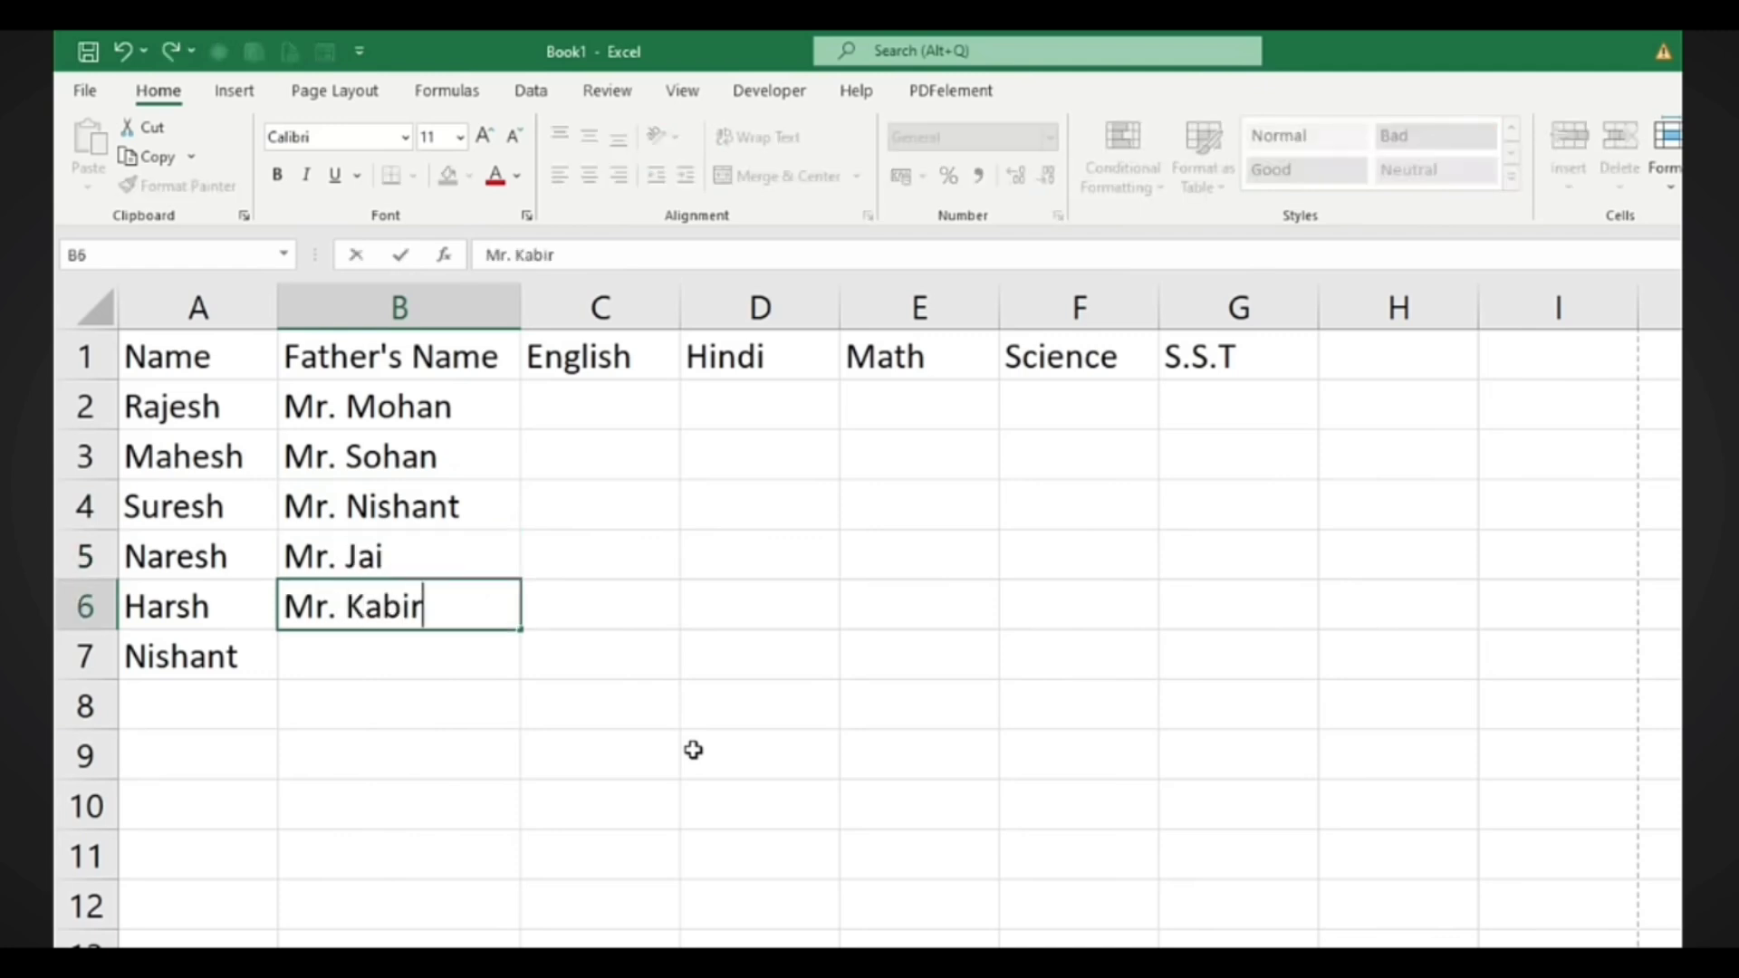
key("Return")
type("Mr. Arnav")
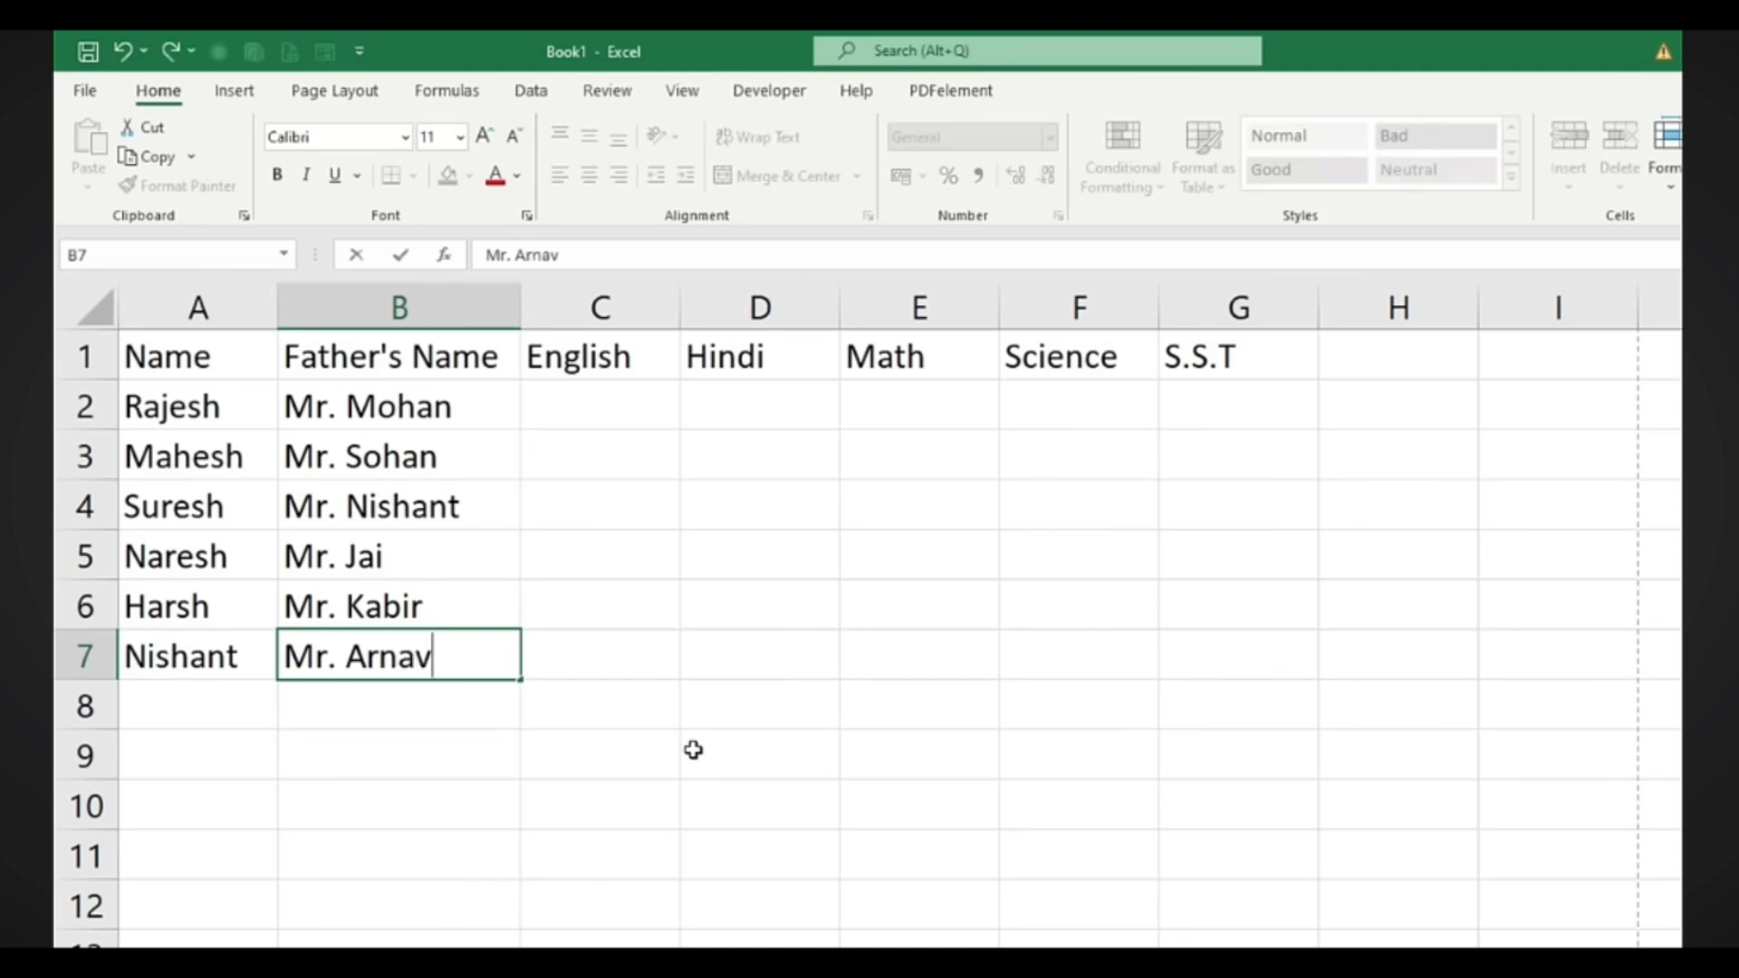
Enter marks 45, 65, 85, 74 and 65 across C2:G2, then select the headings and first row
left_click(590, 404)
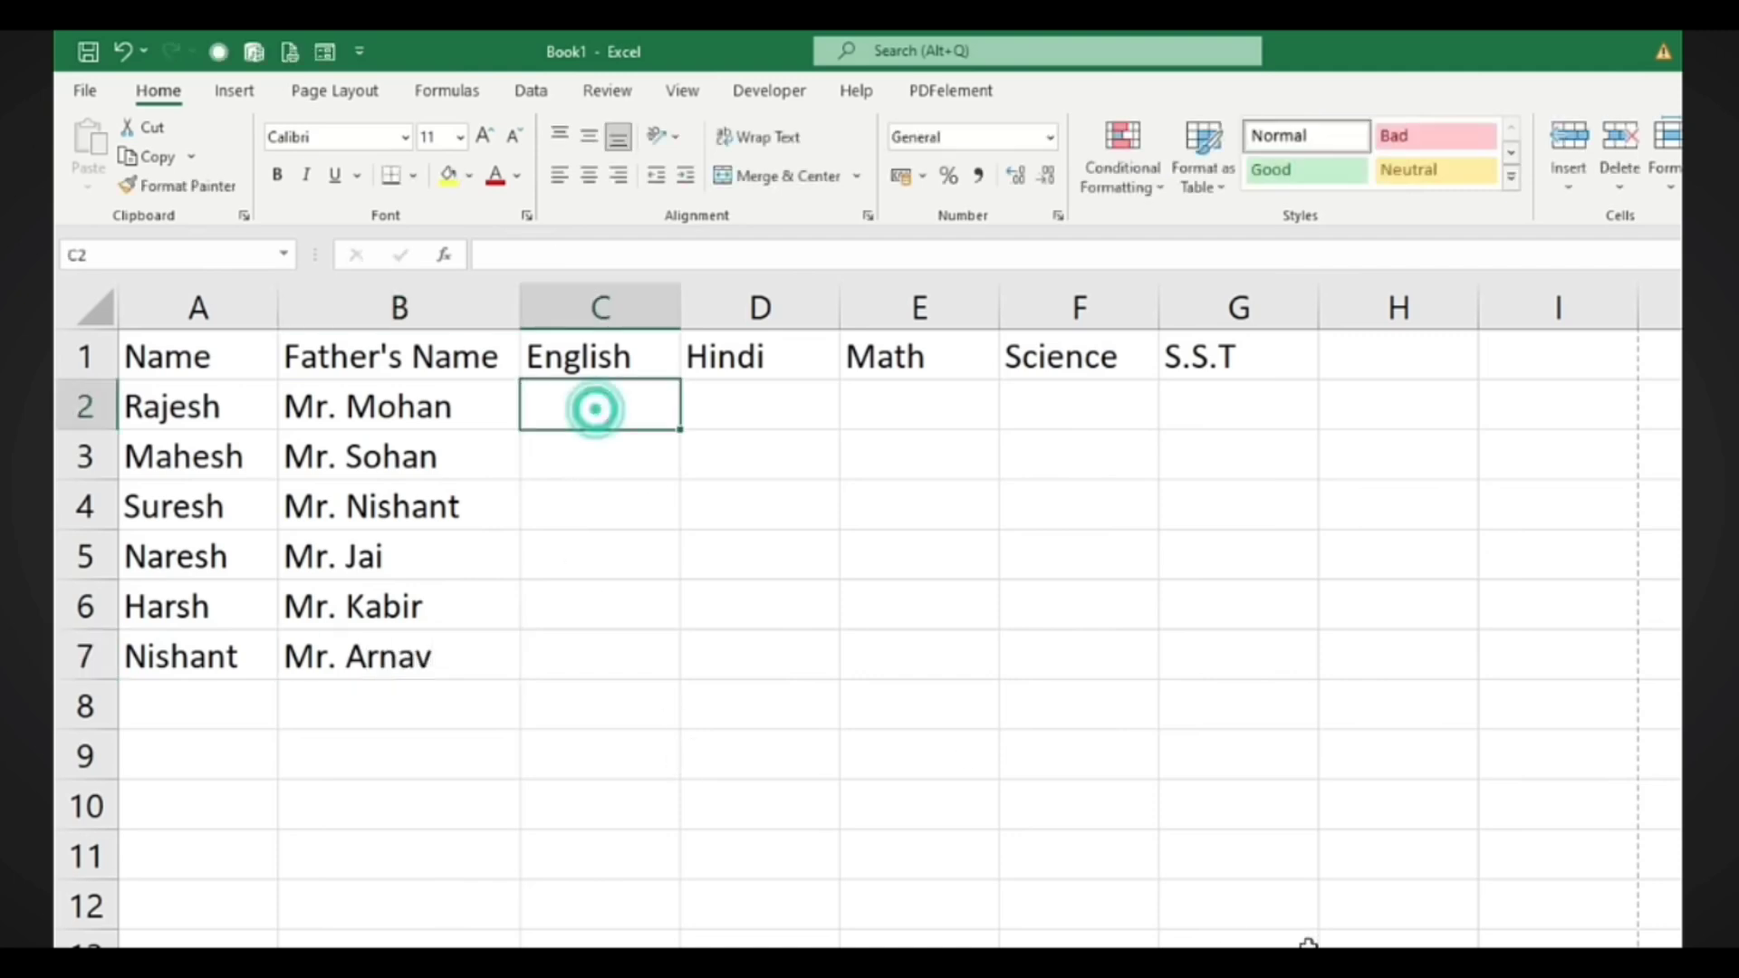
type("4")
key("Tab")
type("6")
key("shift+Tab")
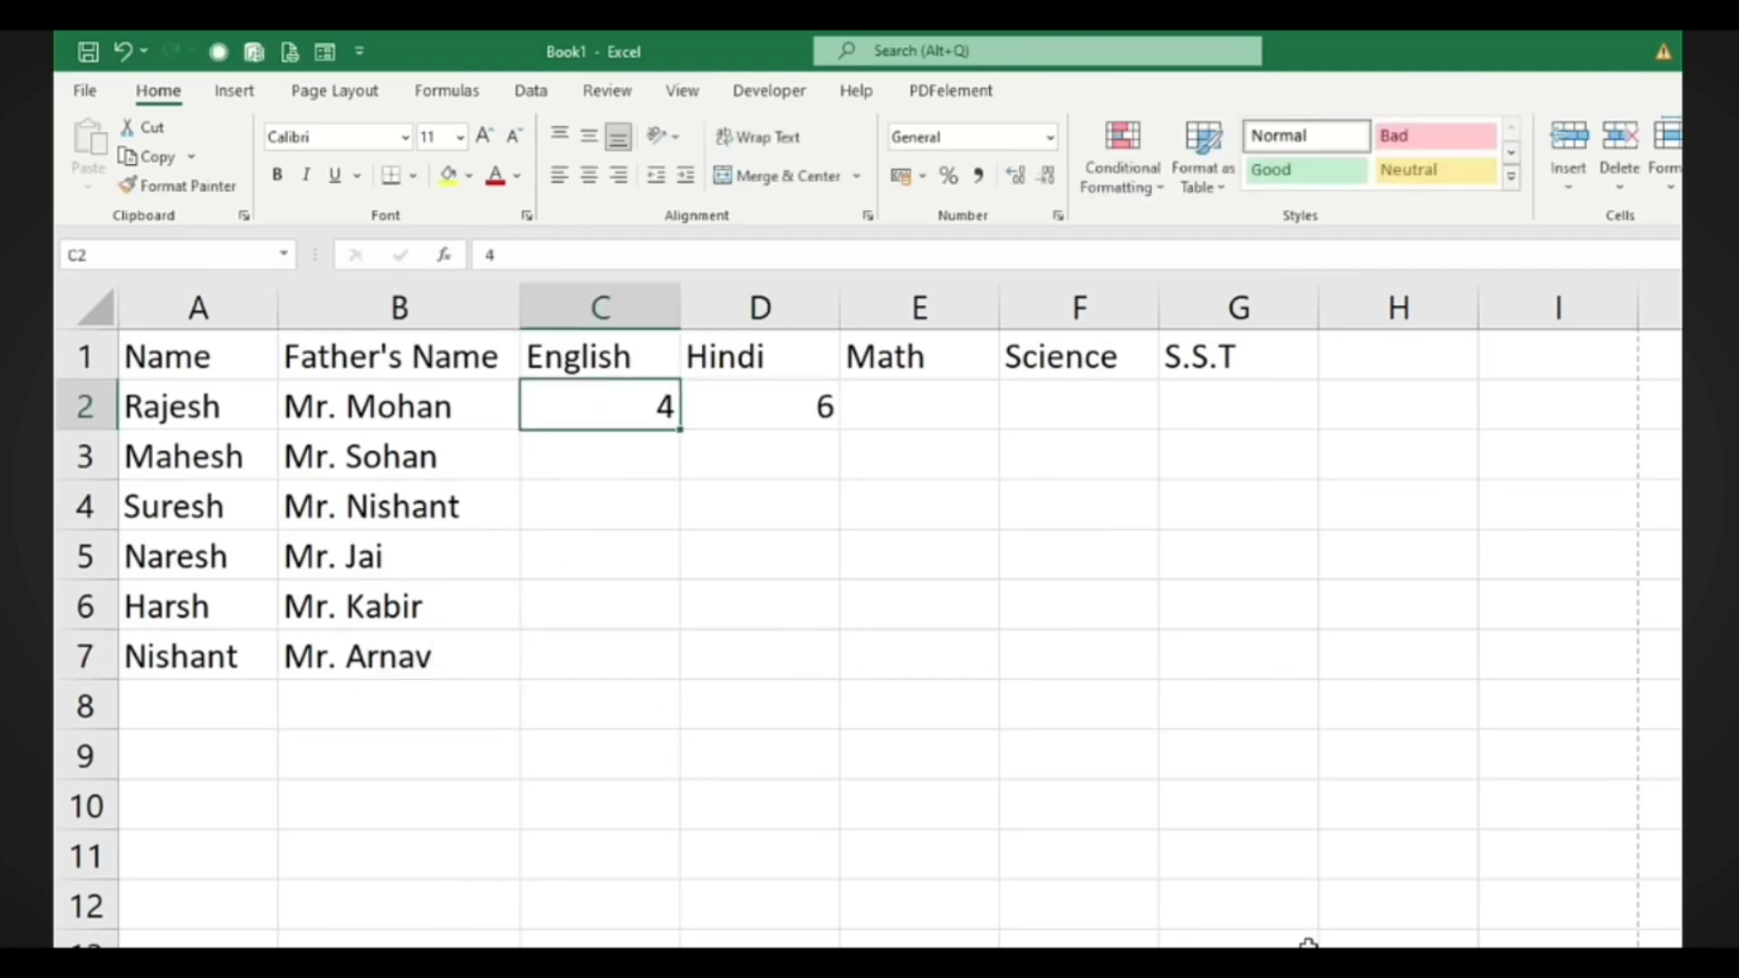
type("5")
key("Tab")
type("65")
key("Tab")
type("85")
key("Tab")
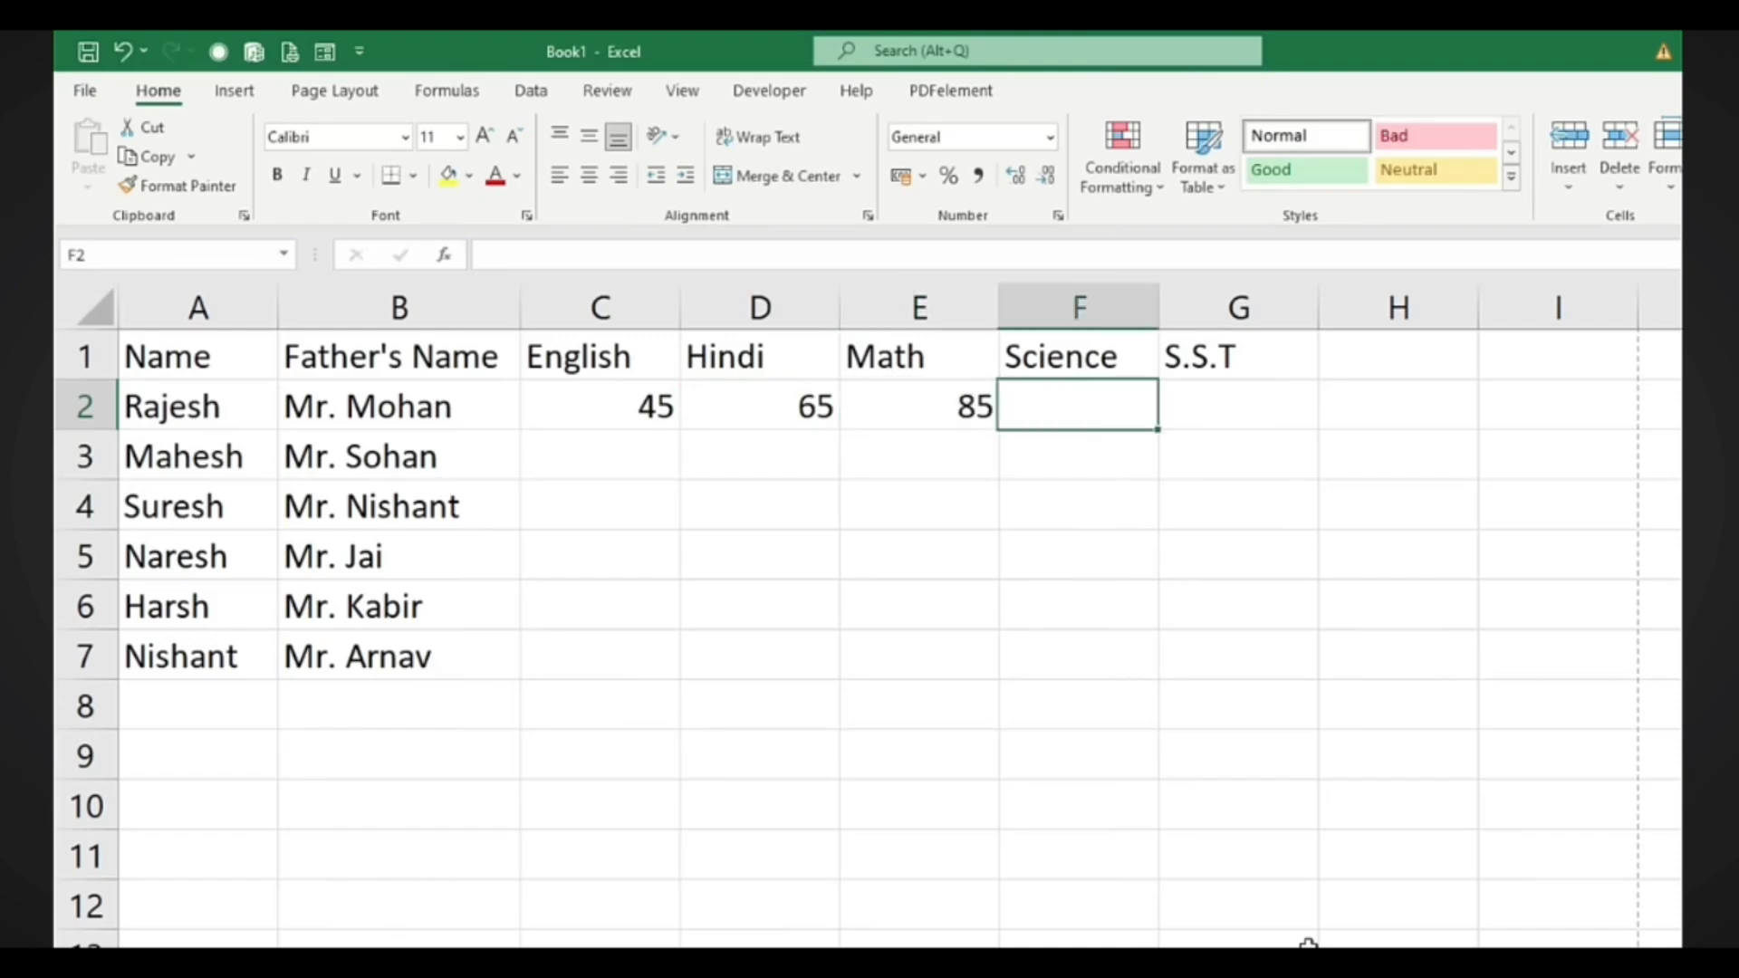
type("74")
key("Tab")
type("65")
key("Return")
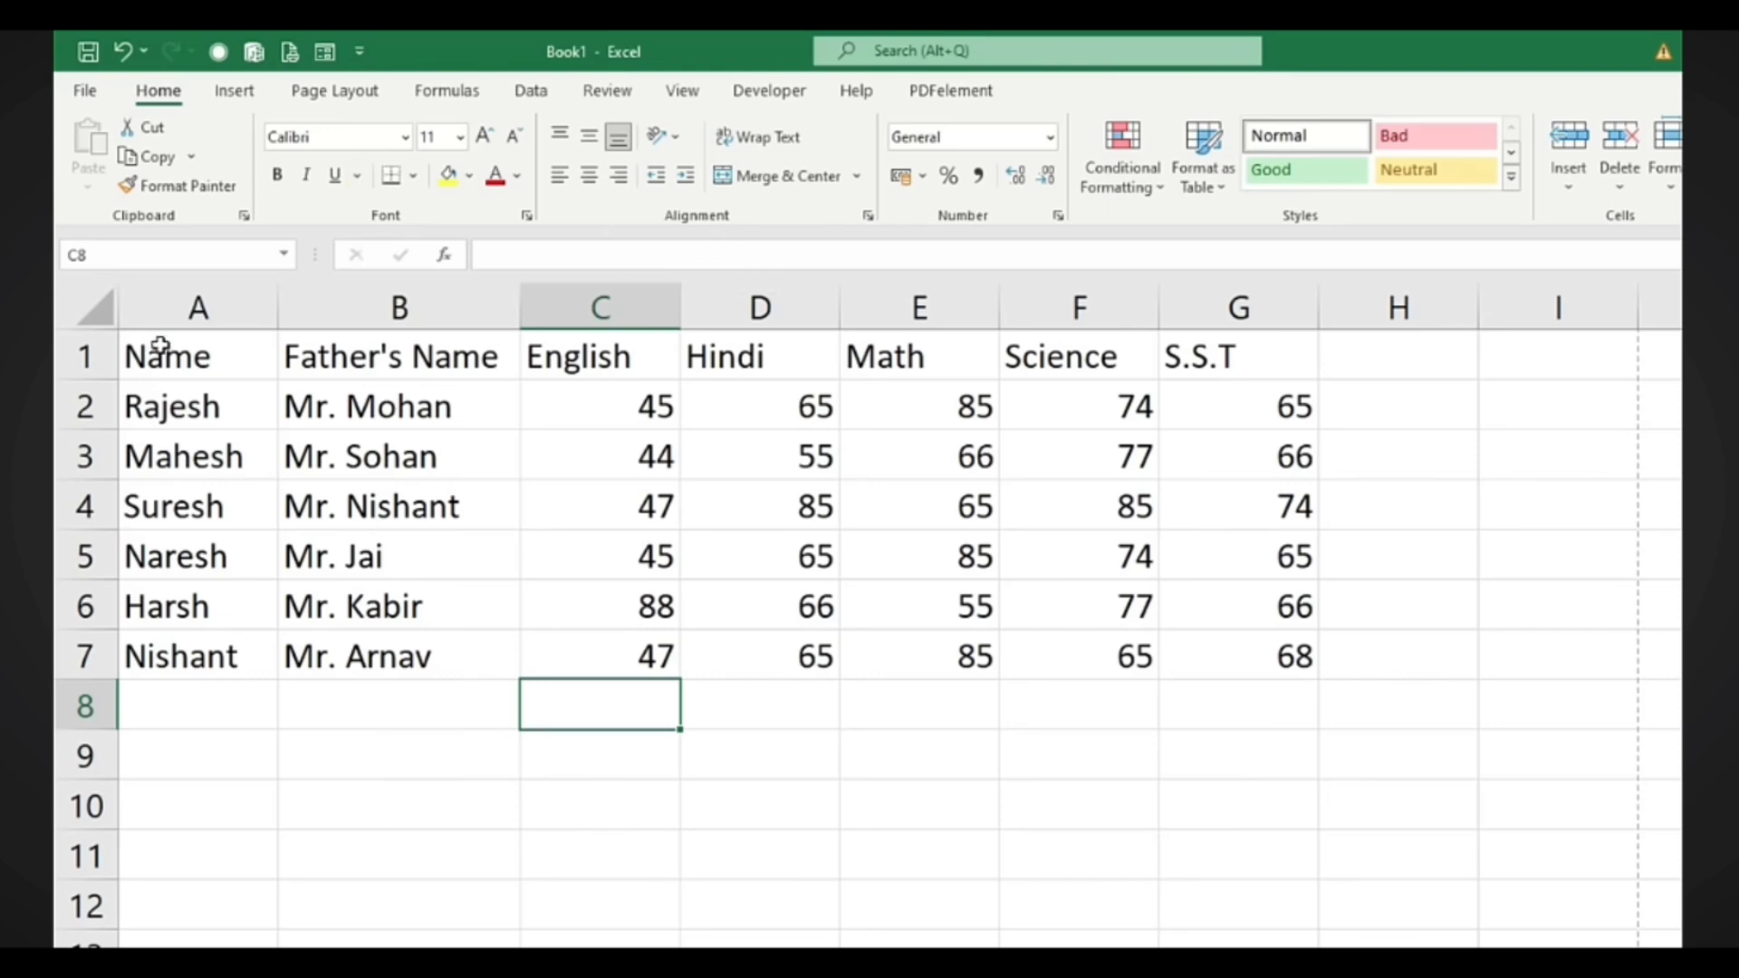
left_click_drag(158, 352, 1304, 720)
Drag the table down so it starts at row 3, then select the empty A1:G2 title area
left_click(288, 902)
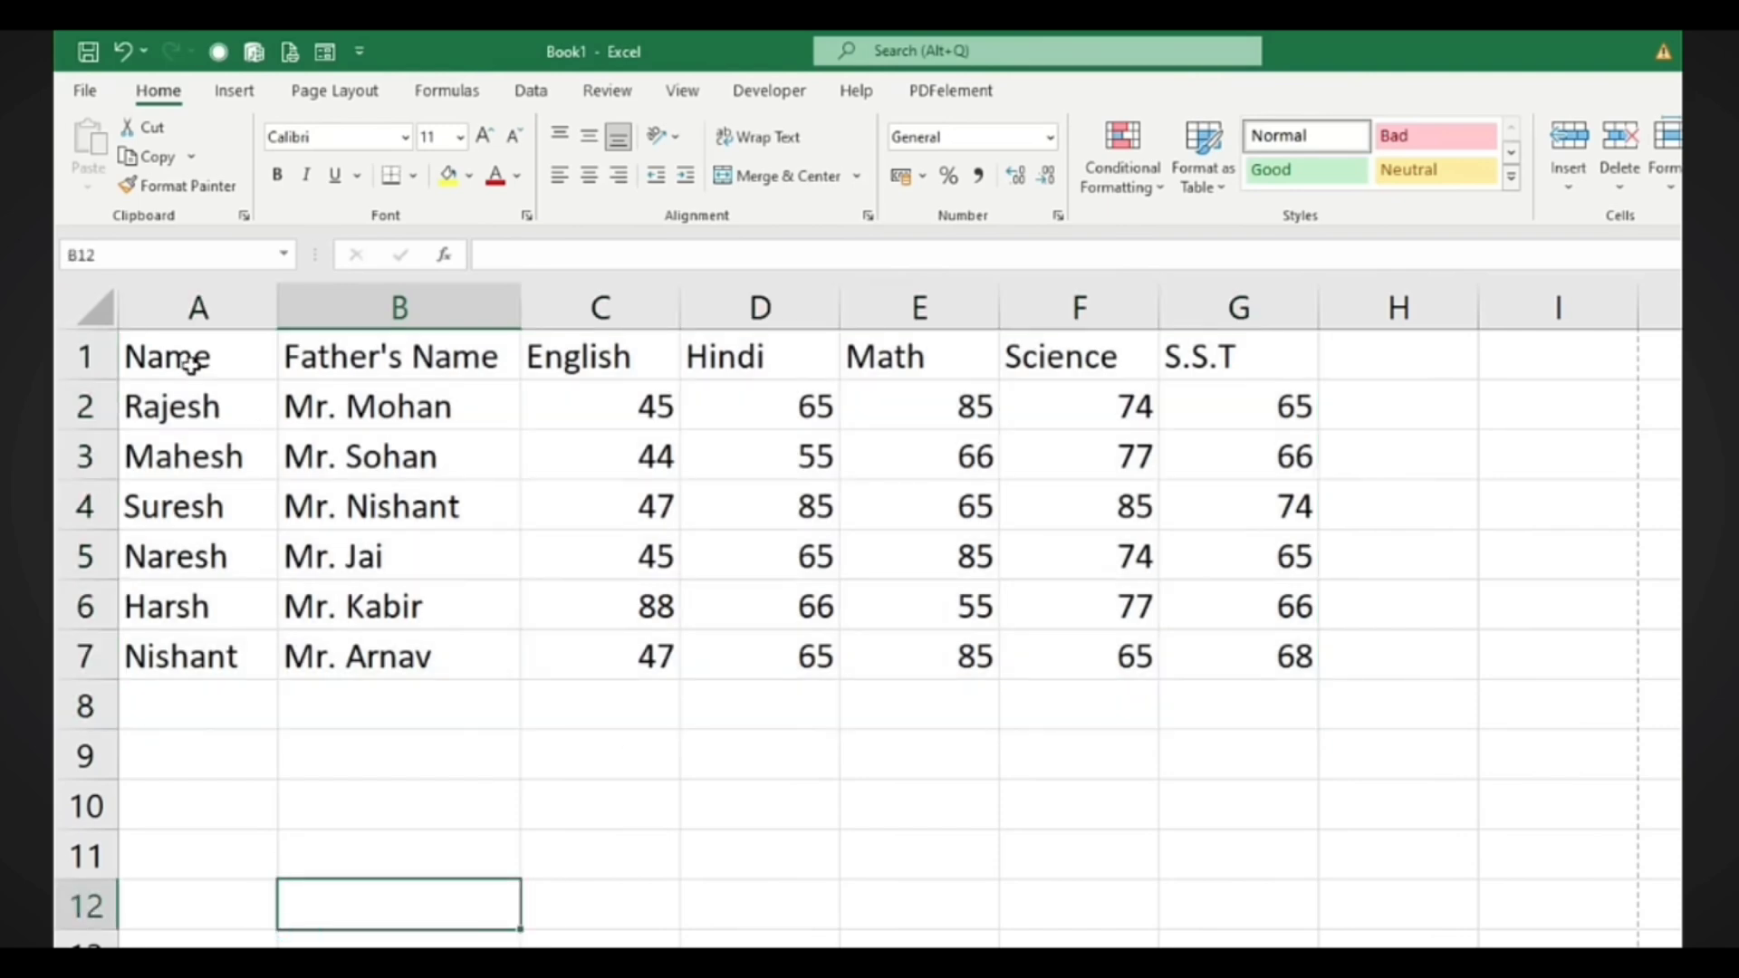
left_click_drag(190, 363, 1290, 654)
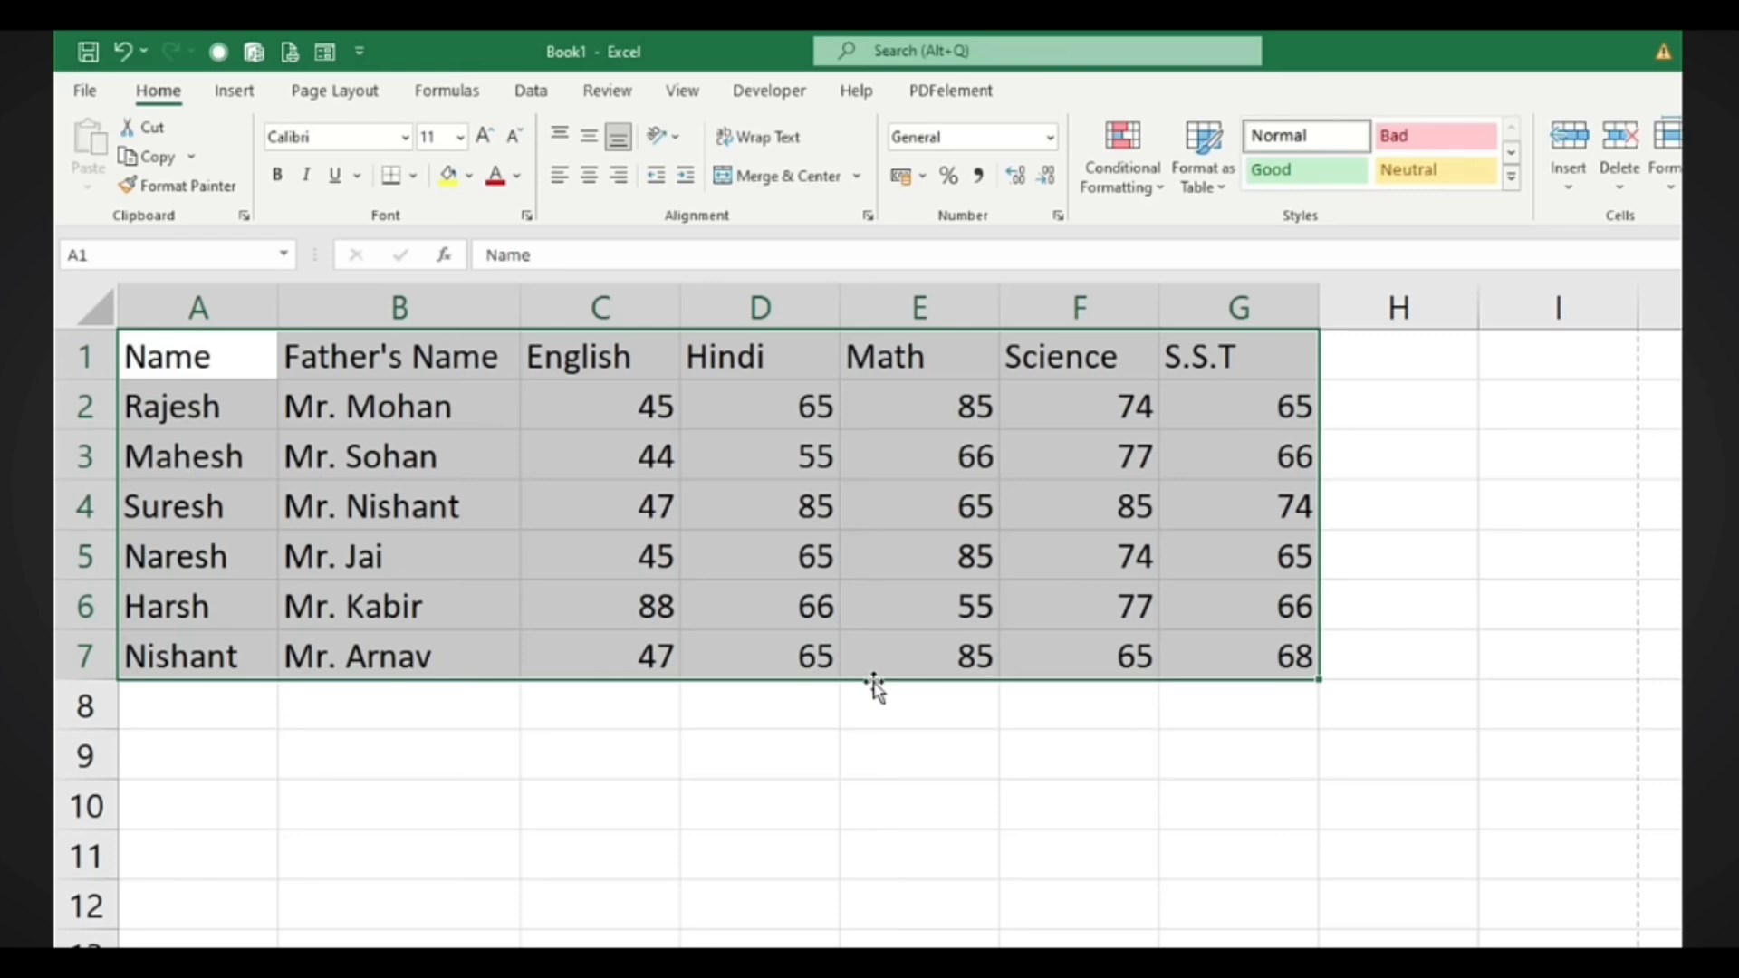
left_click_drag(873, 679, 1072, 843)
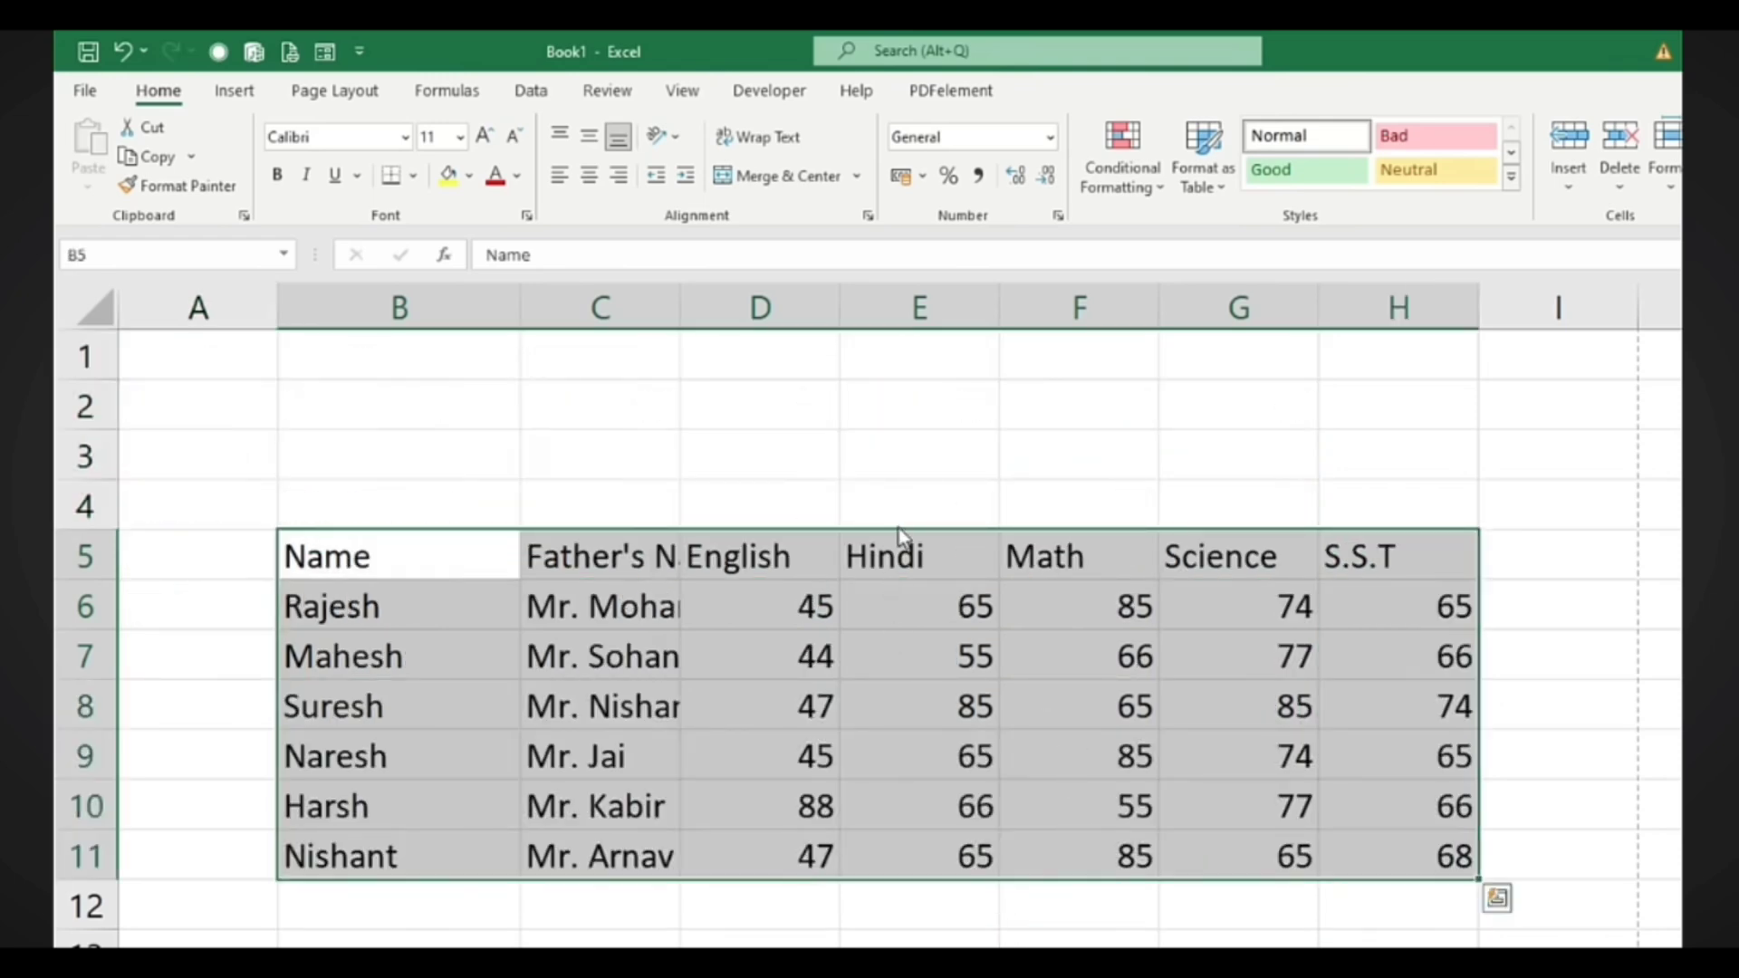
left_click_drag(897, 539, 721, 453)
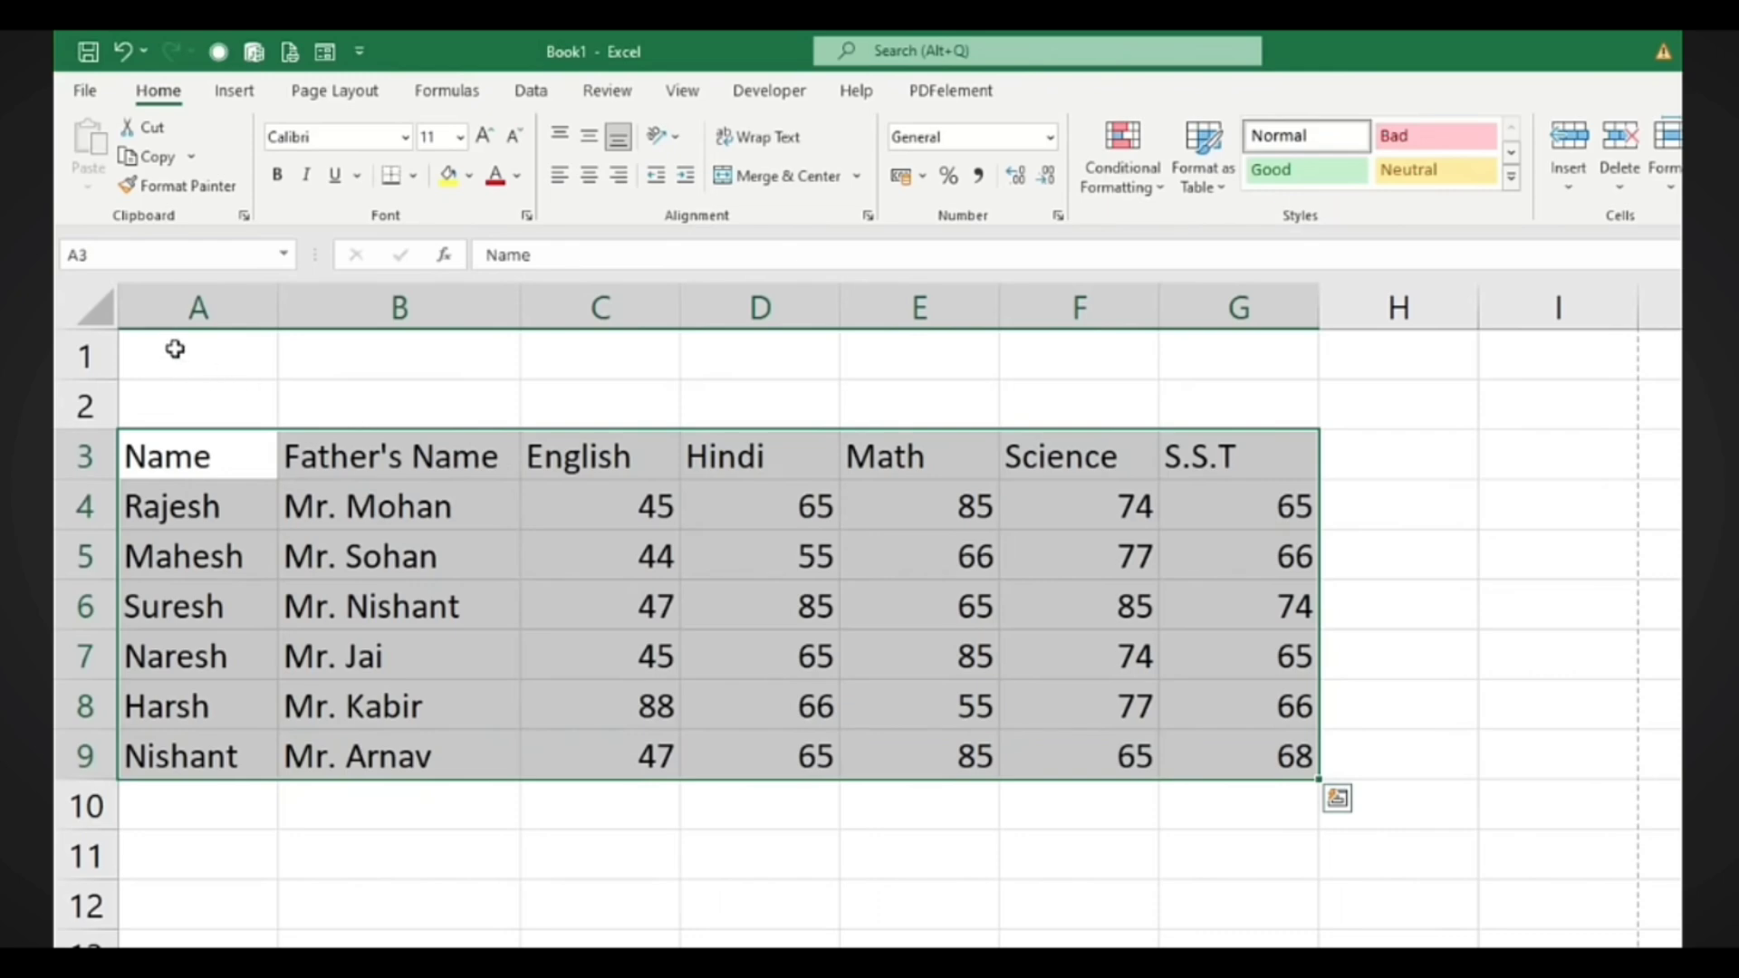
left_click_drag(175, 349, 1226, 419)
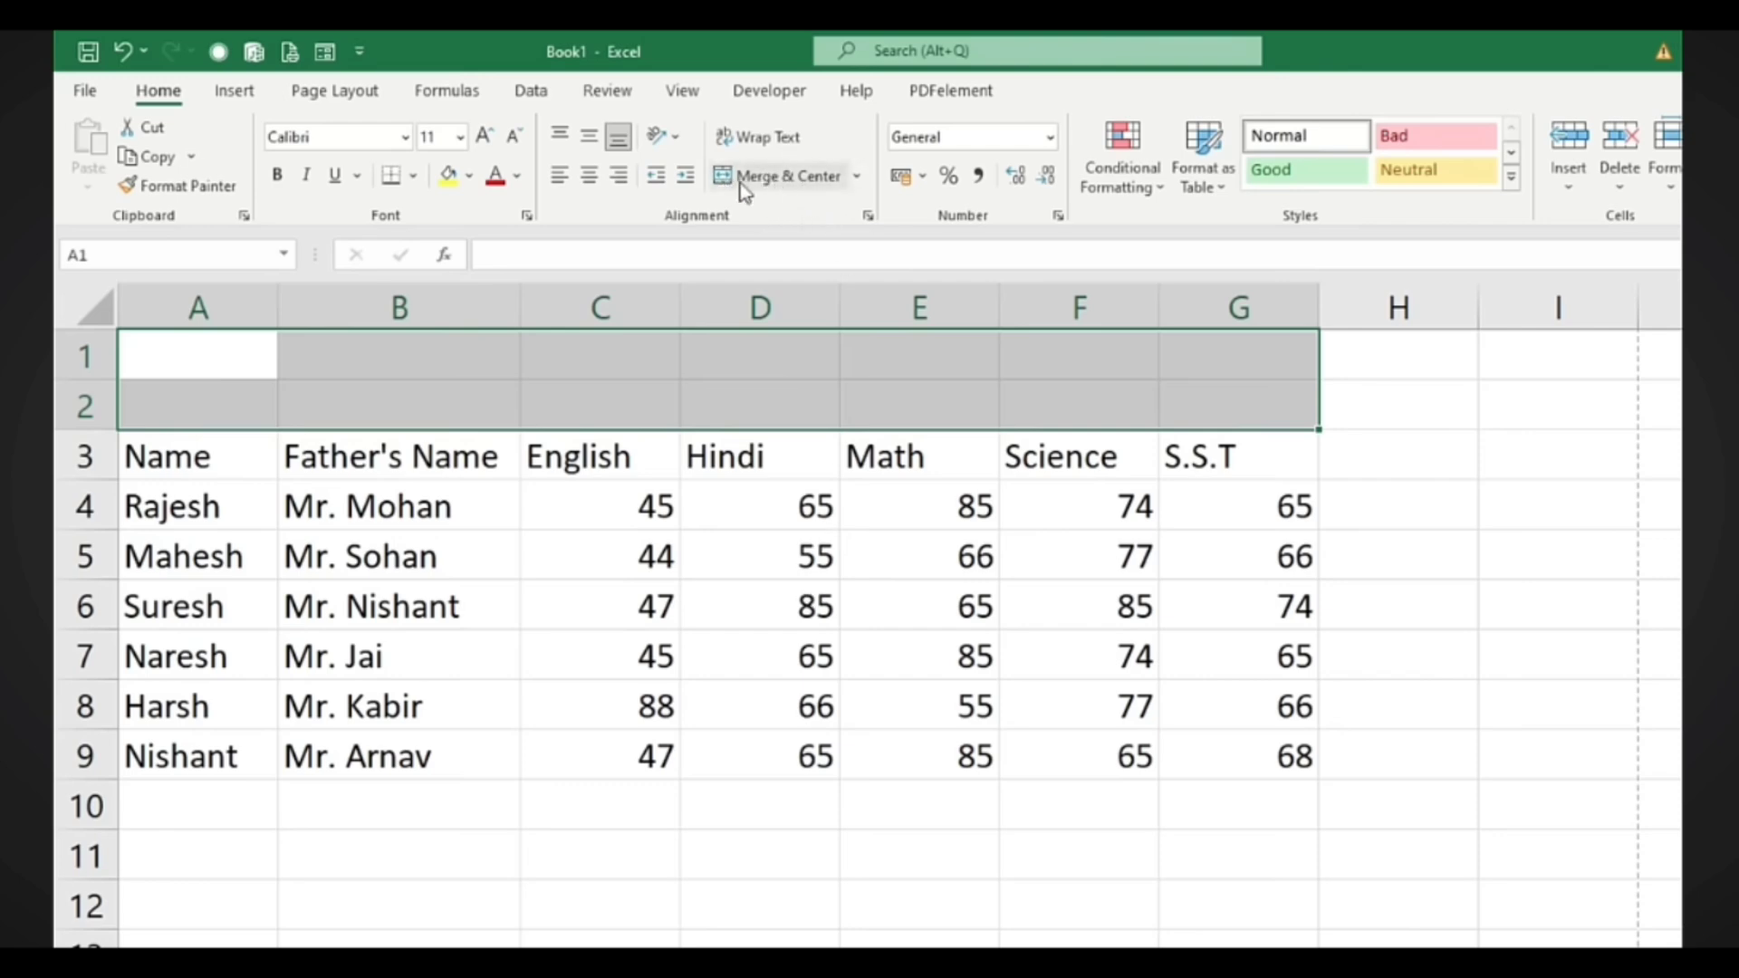
Merge A1:G2 into one centred title cell reading 'Result' and make row 2 slightly taller
left_click(773, 186)
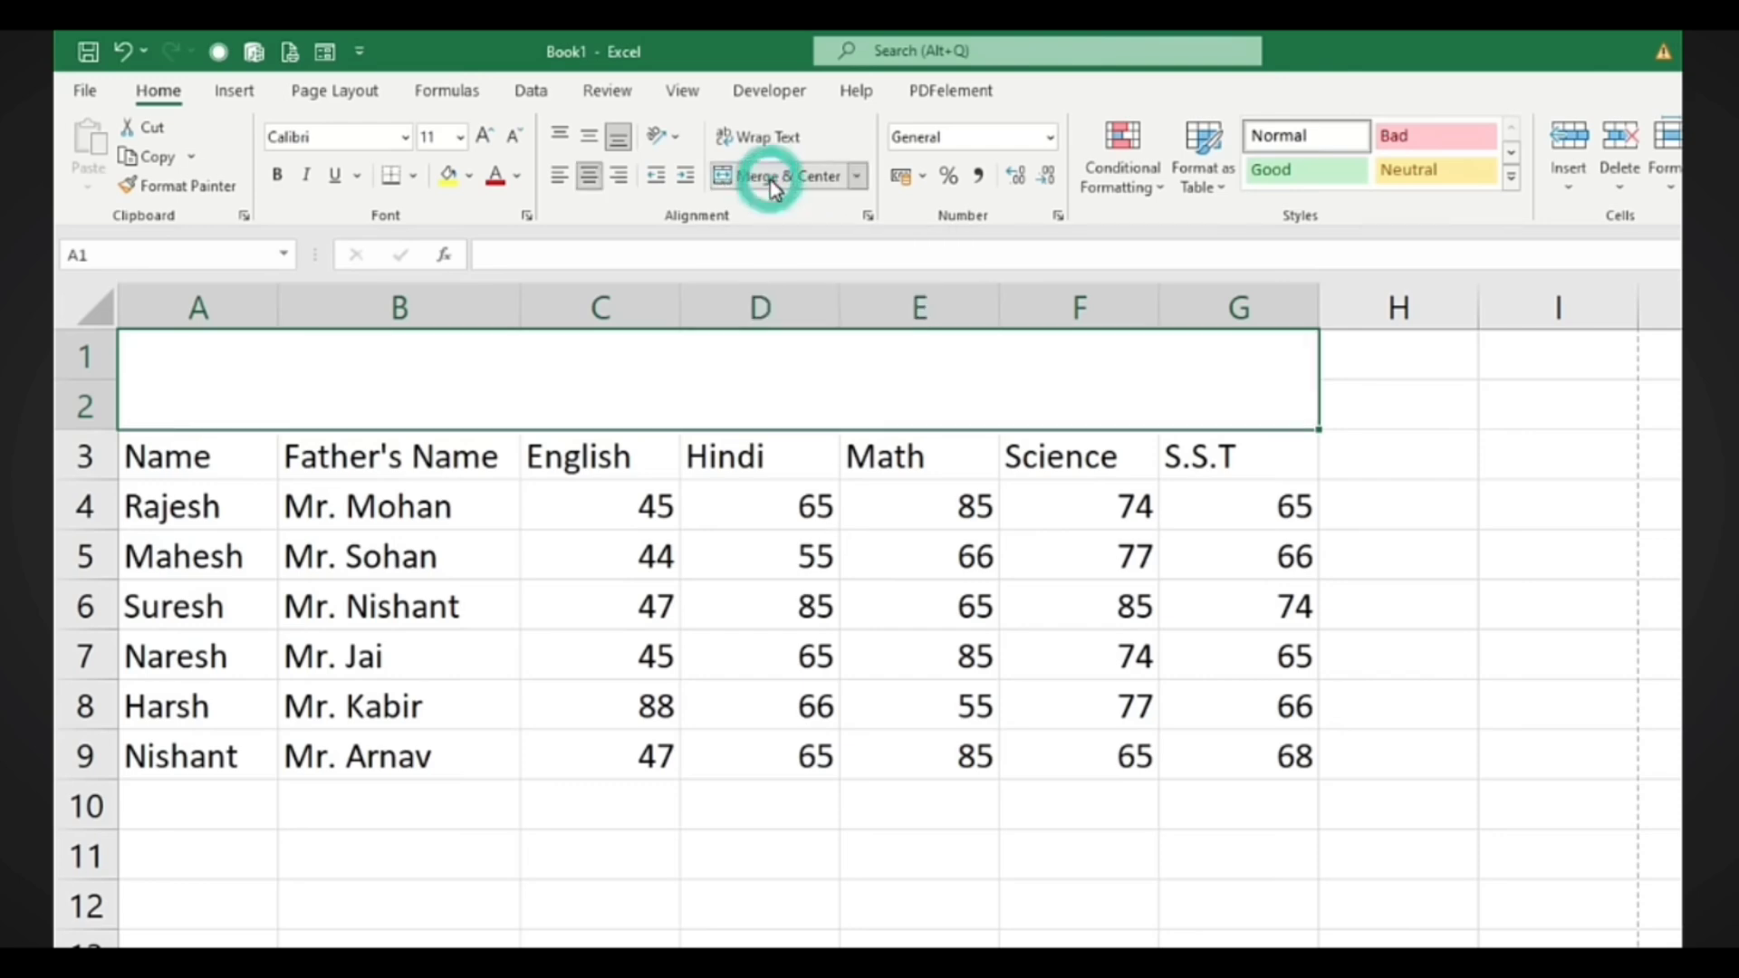
left_click(426, 617)
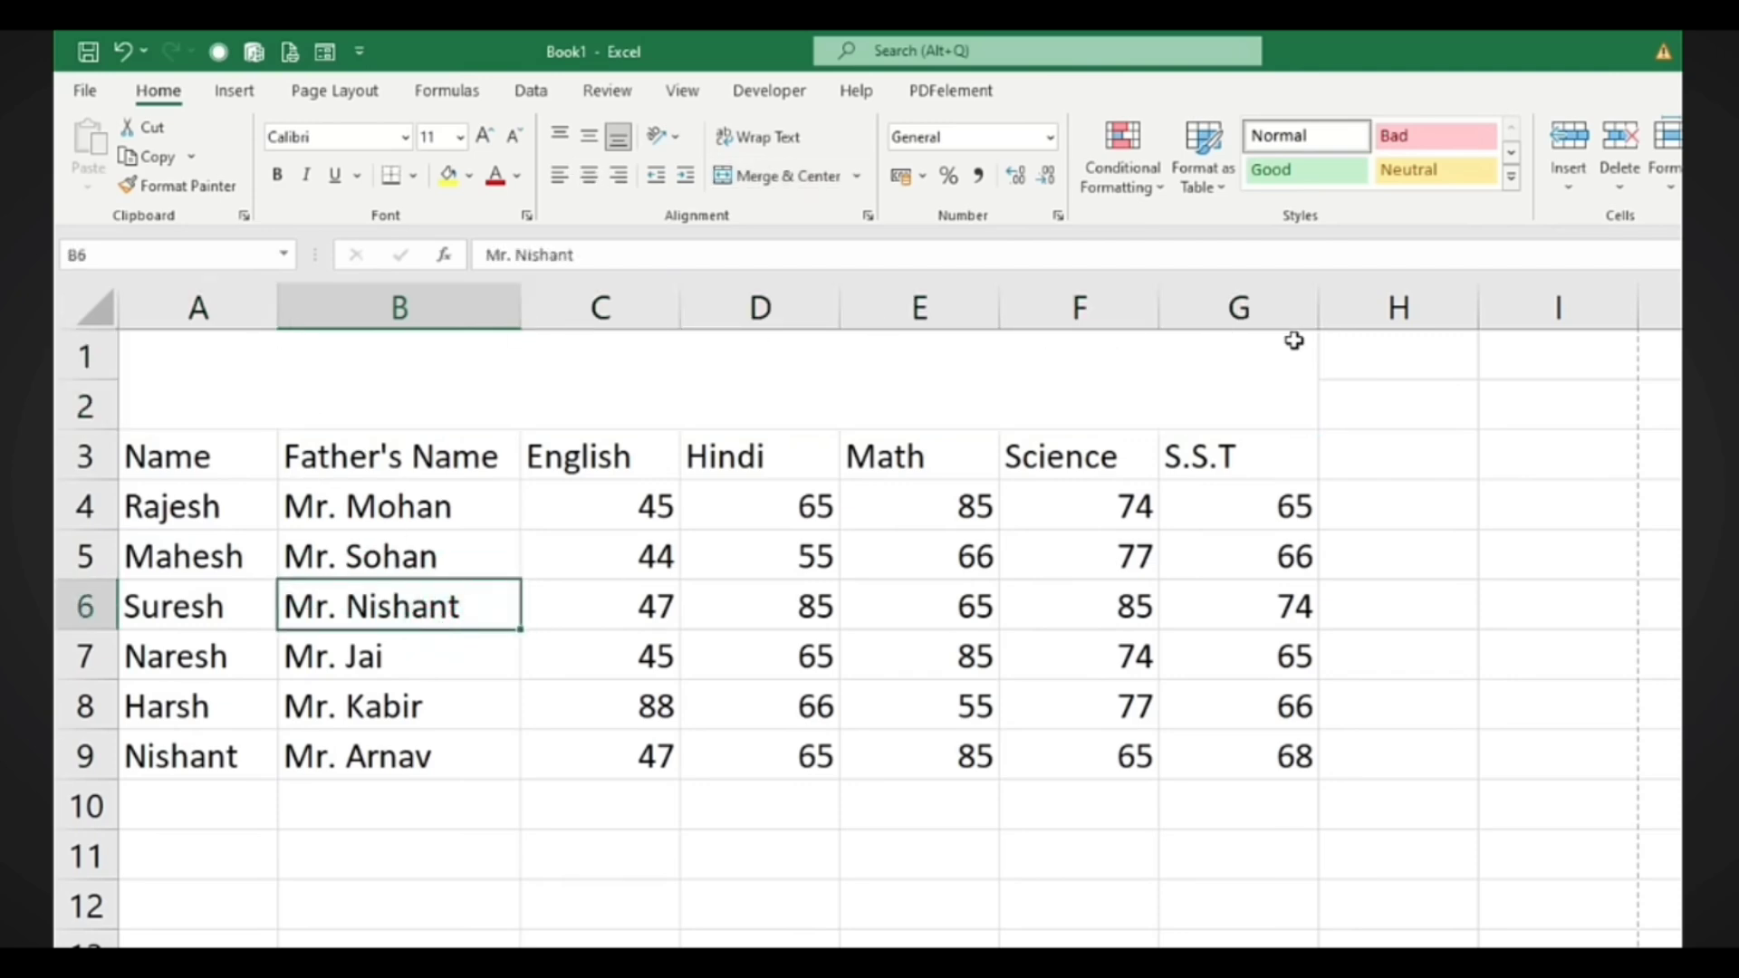
left_click(1001, 394)
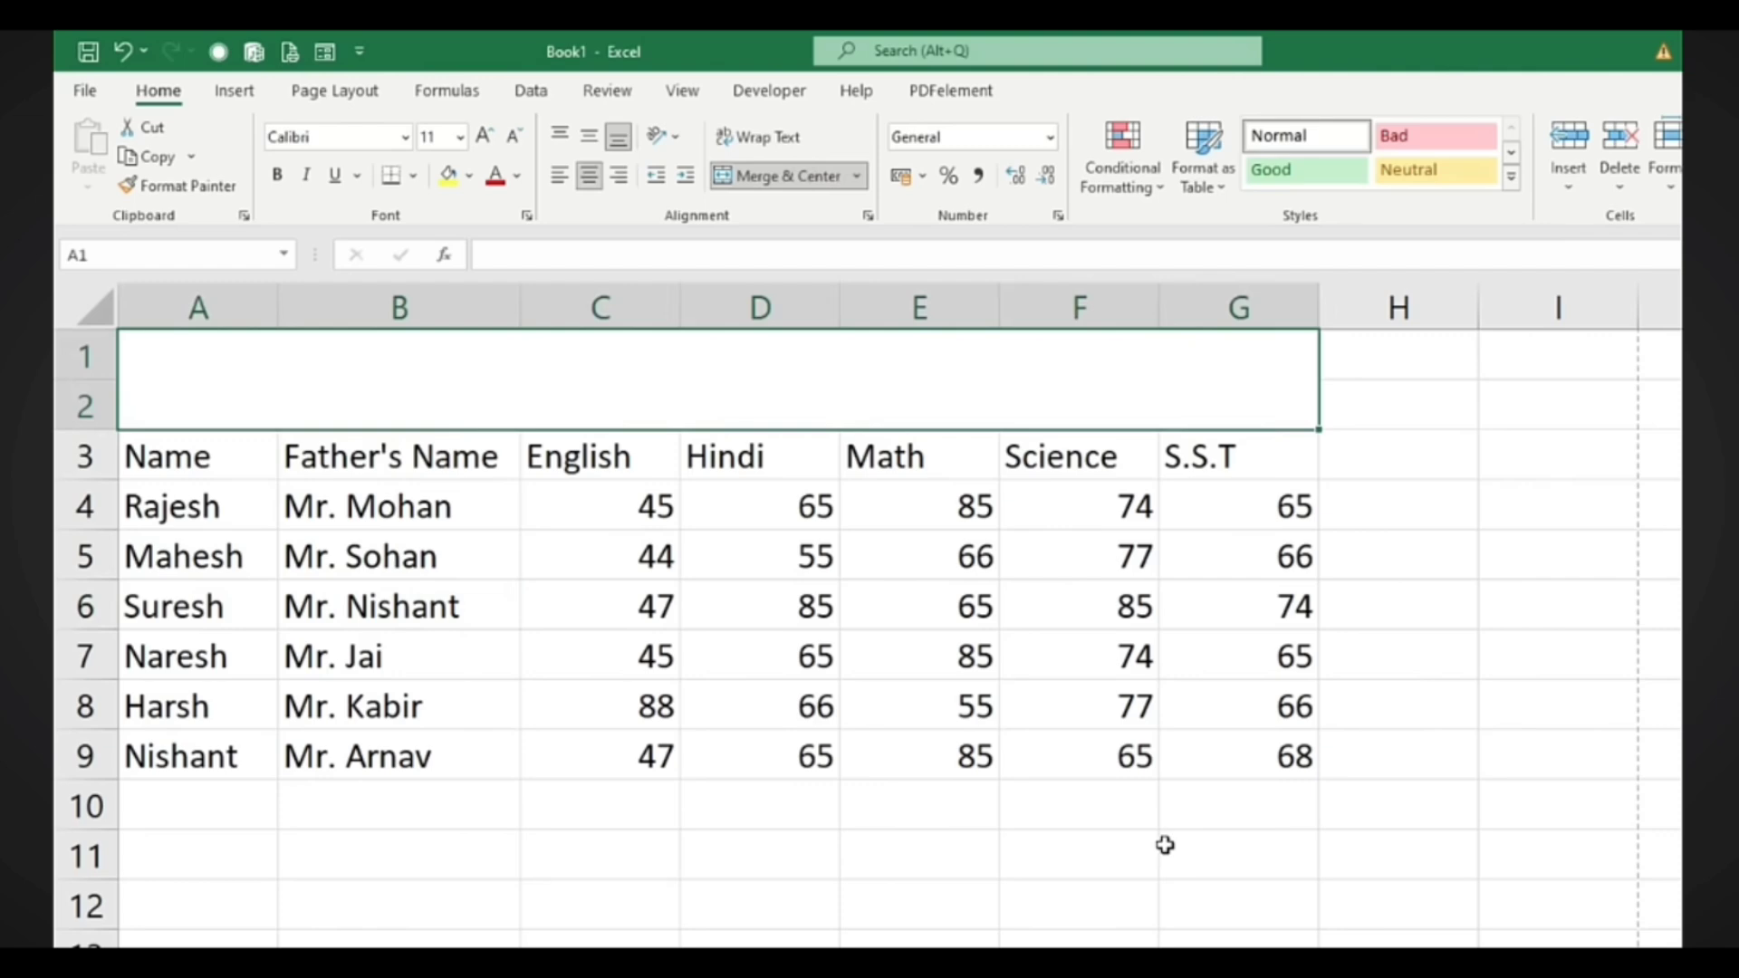
type("Result")
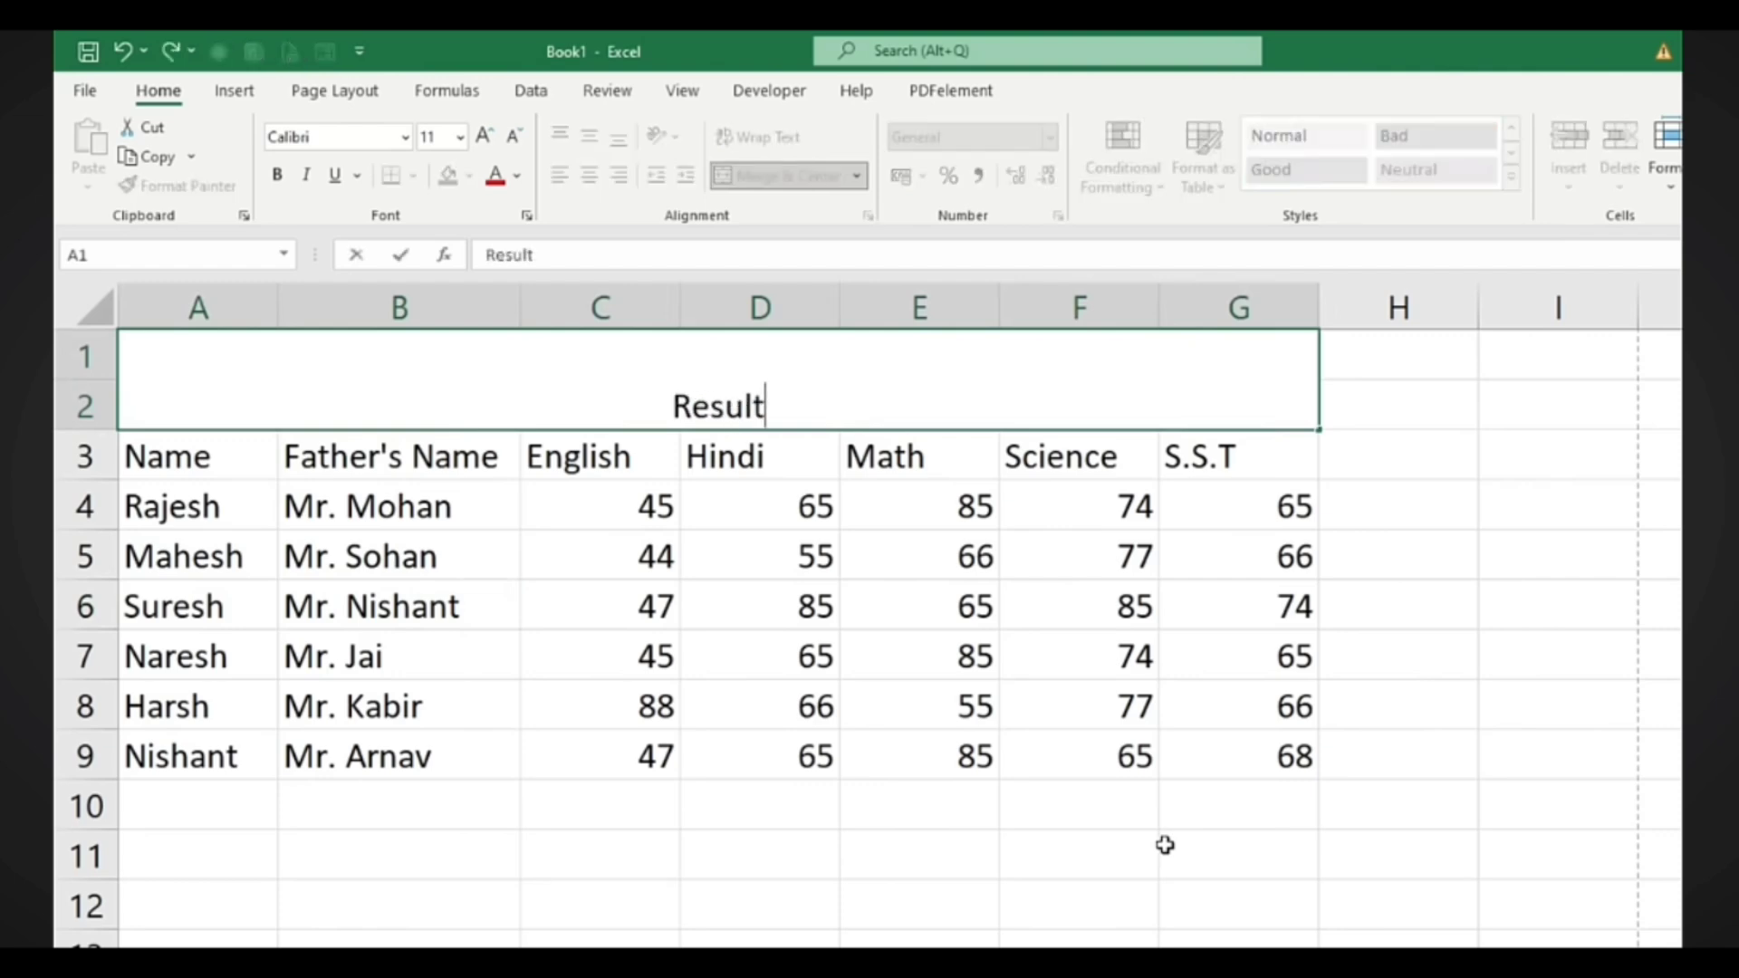
key("Return")
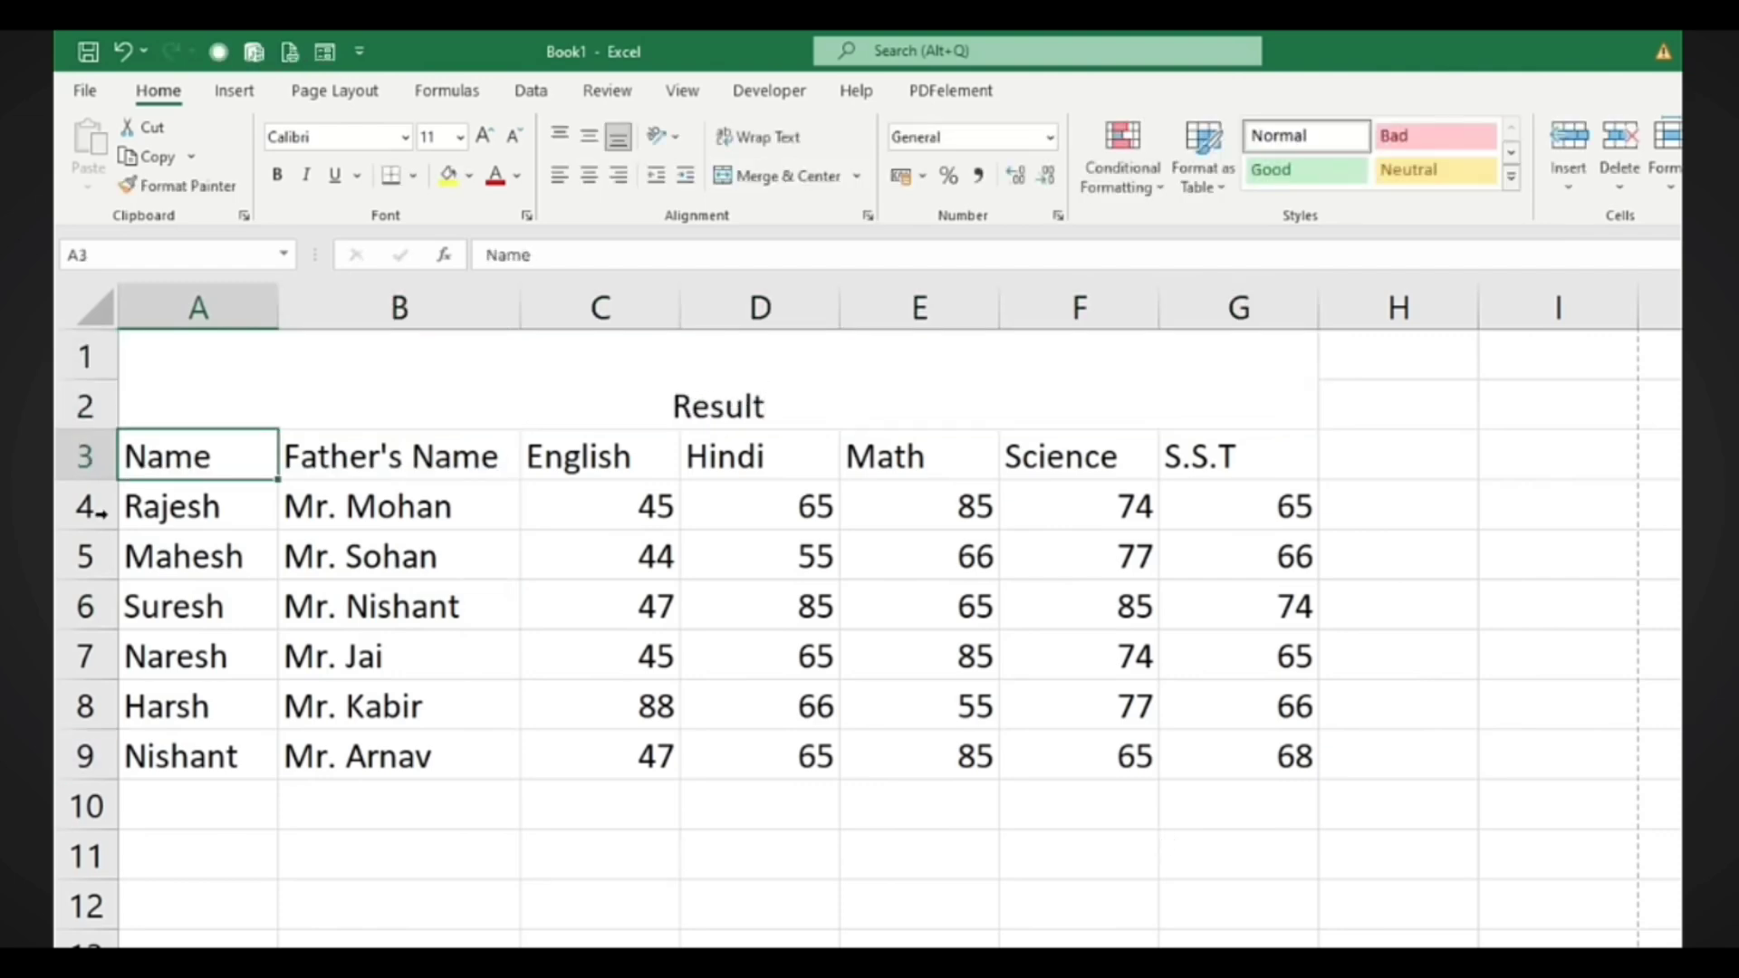
left_click_drag(117, 432, 119, 443)
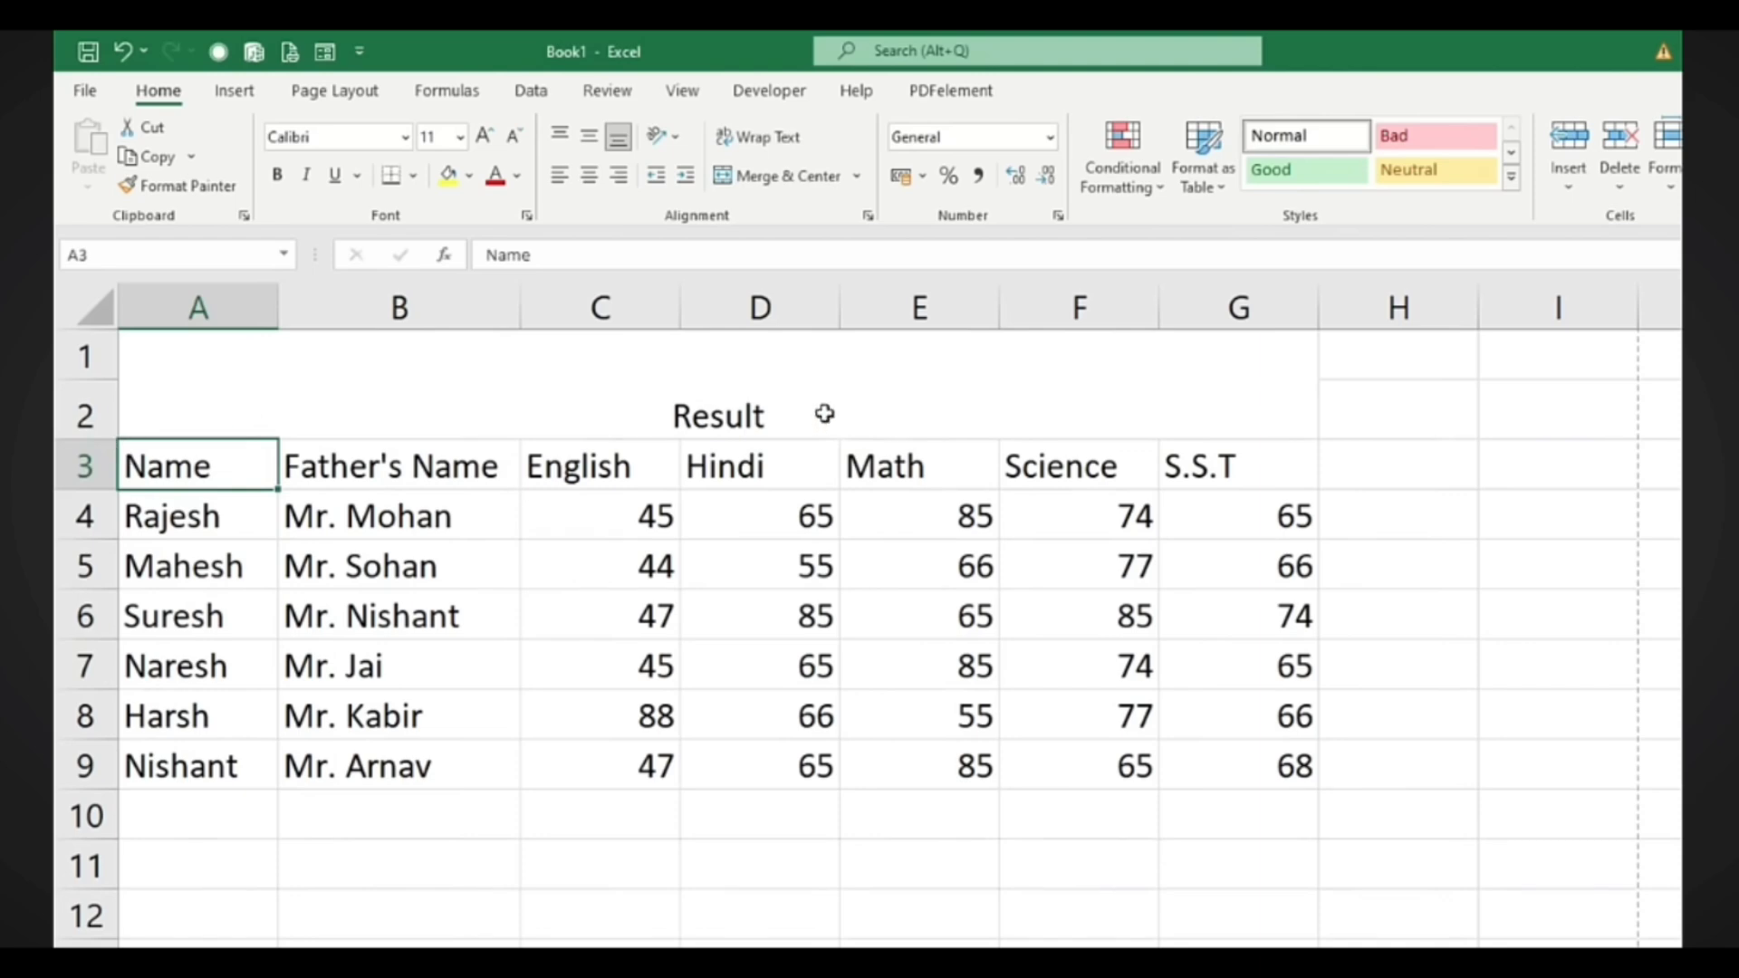
left_click(788, 411)
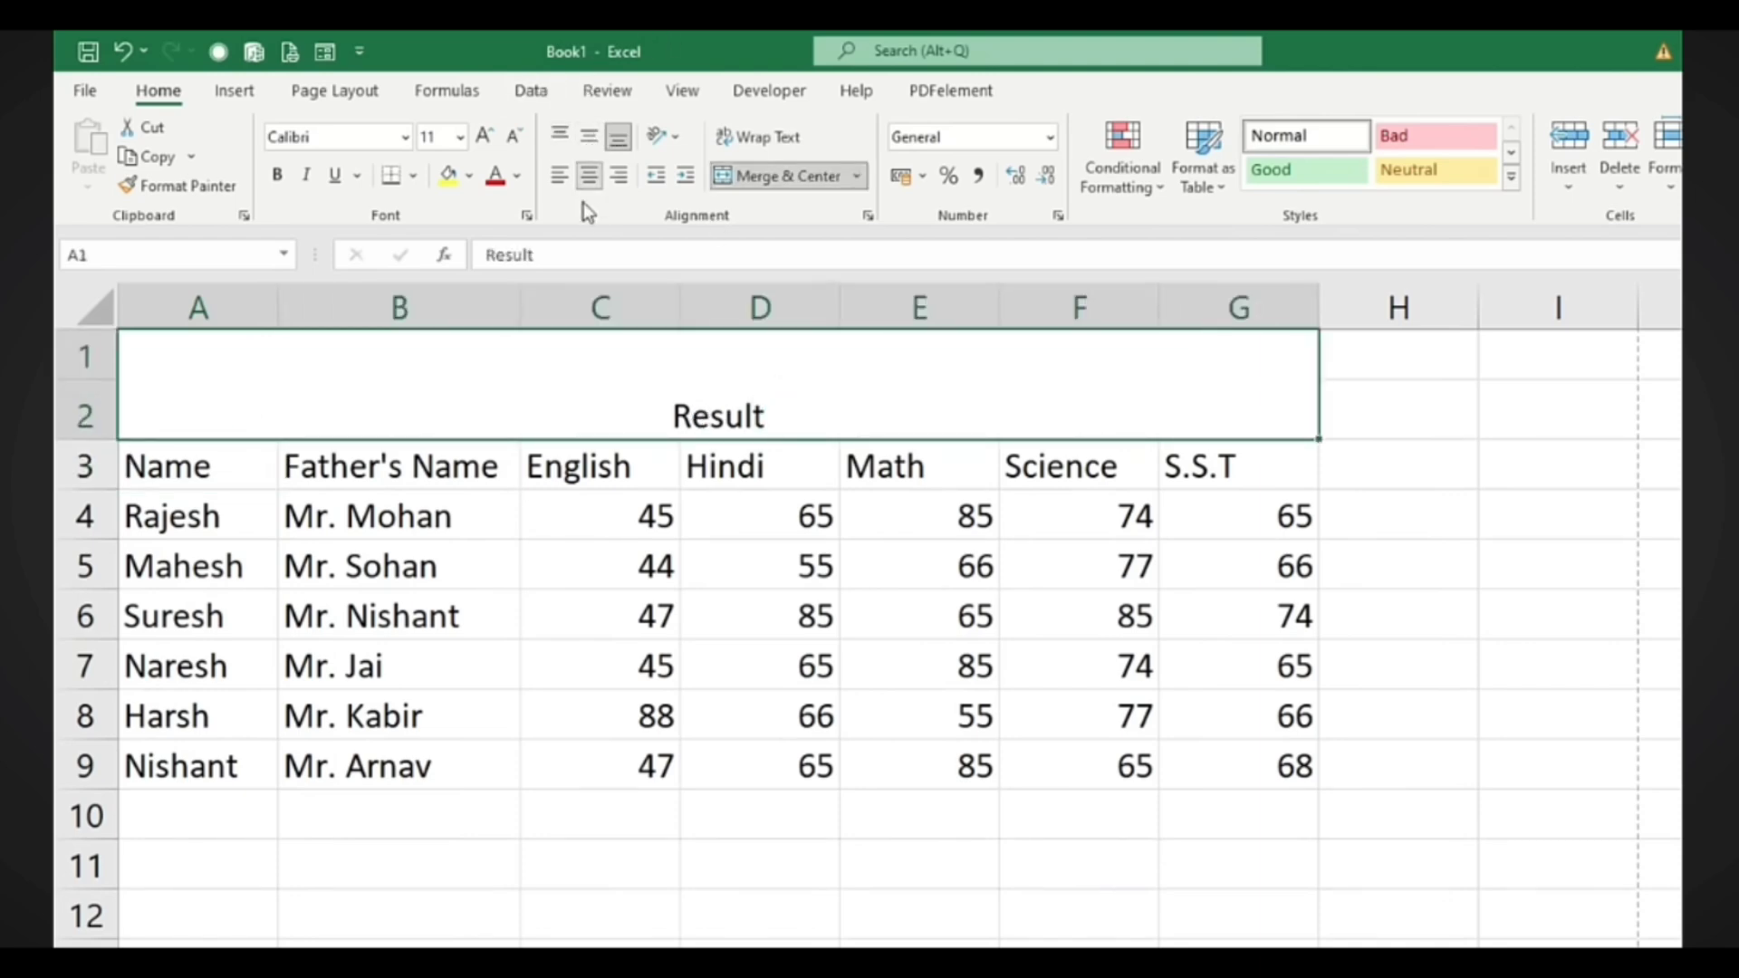
Centre the Result title both vertically and horizontally in its merged cell
left_click(591, 138)
left_click(559, 132)
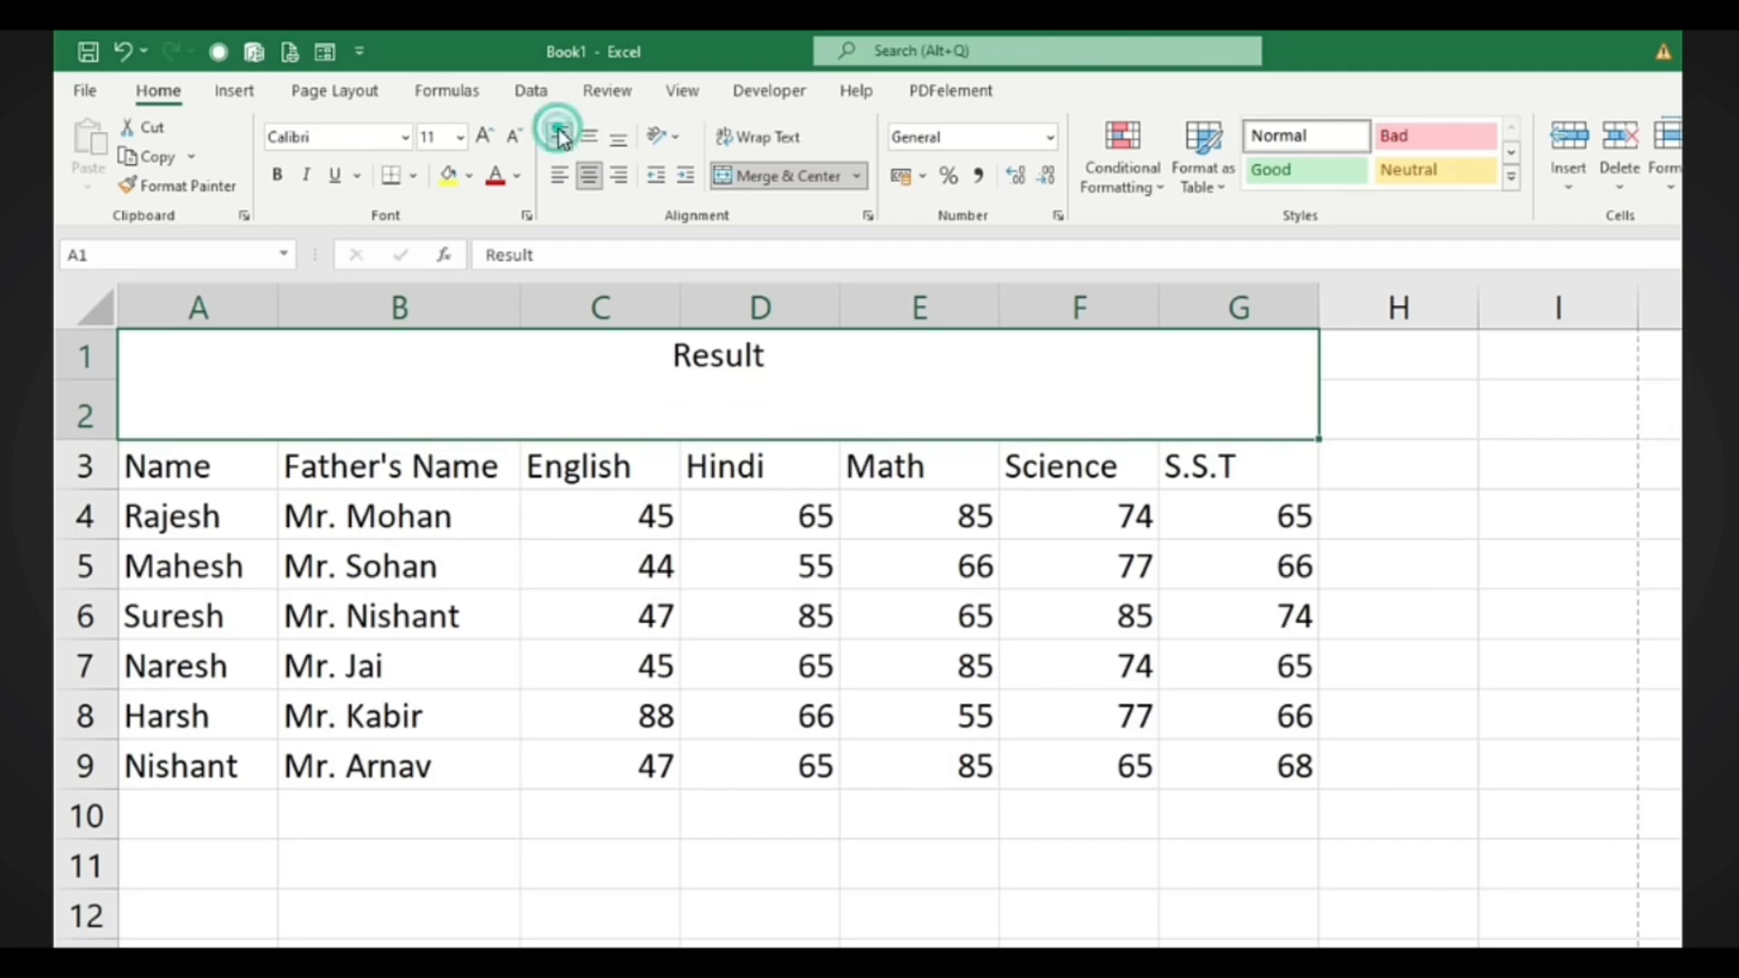
left_click(560, 177)
left_click(618, 176)
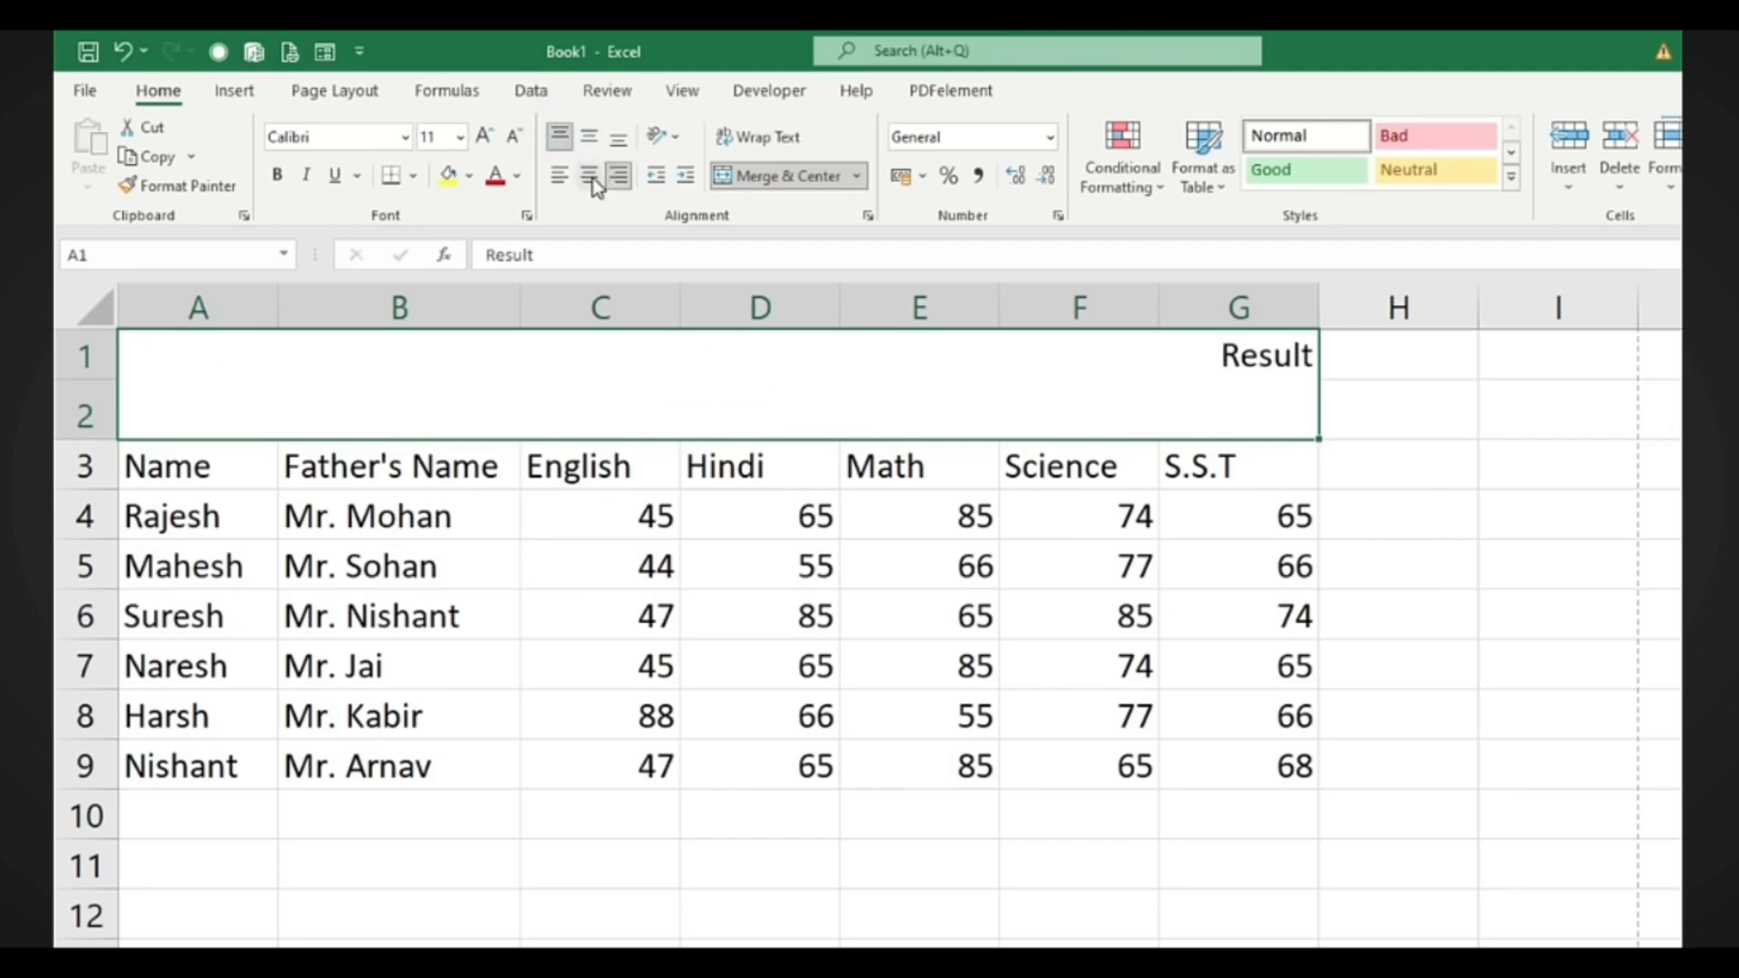
left_click(589, 176)
left_click(591, 140)
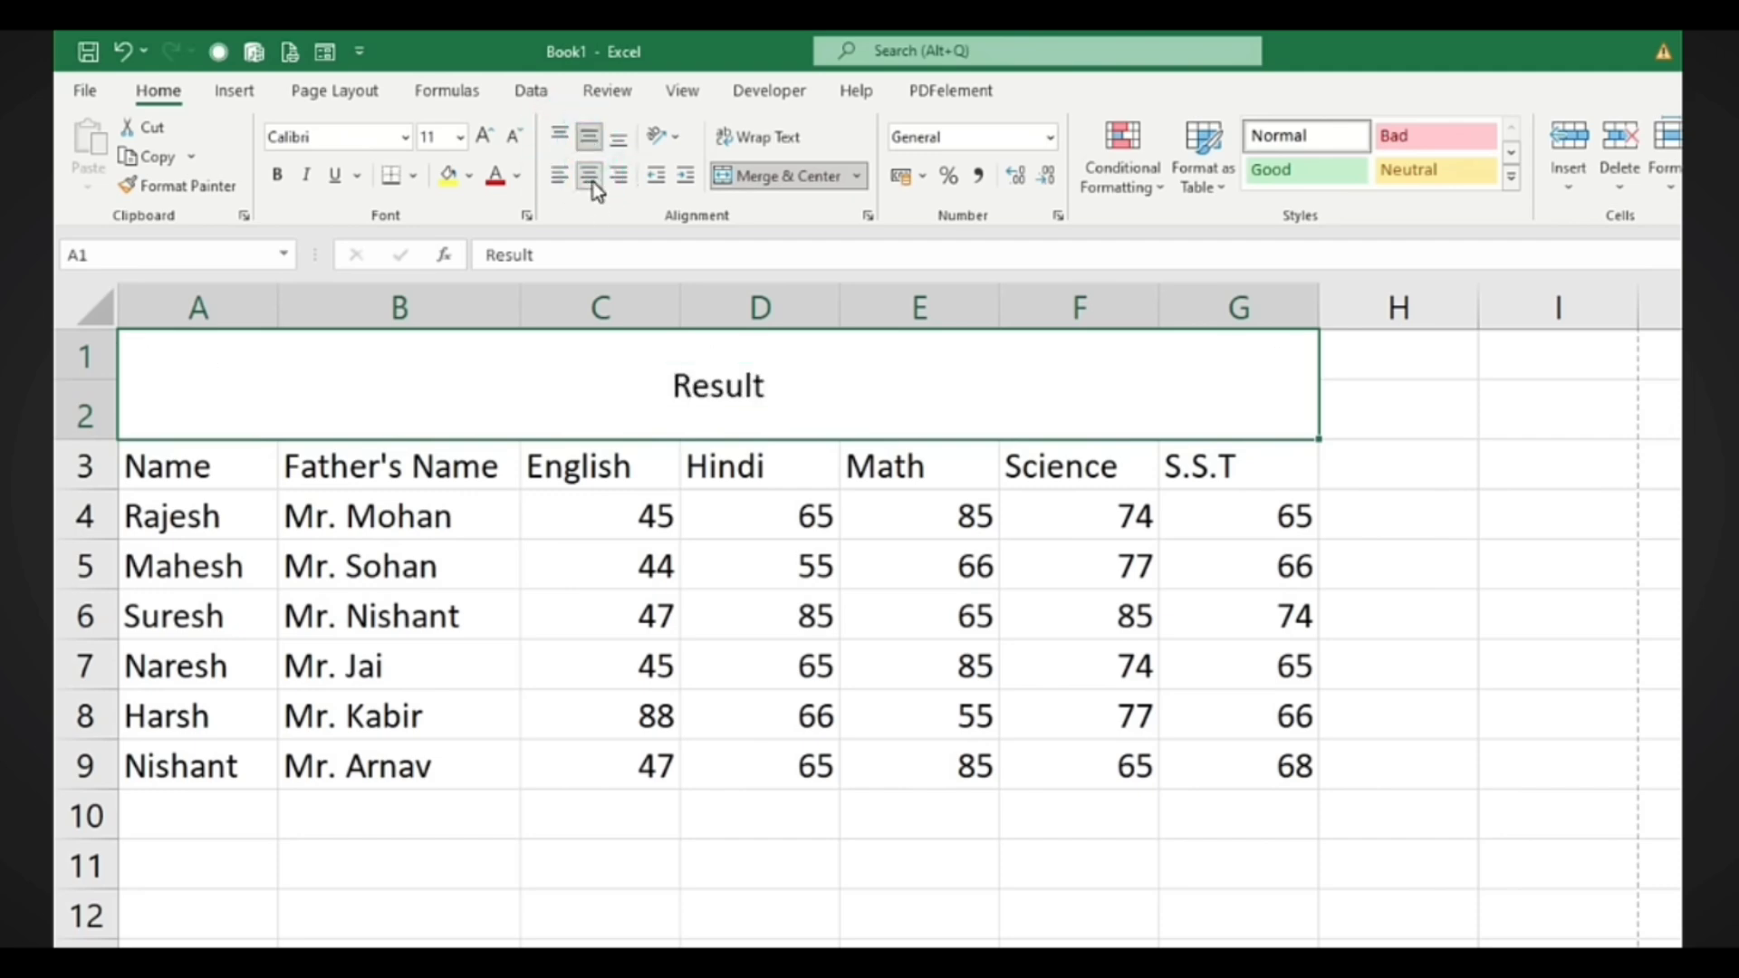
Enlarge the title font to 26 points and set it to Bahnschrift Light
left_click(484, 136)
left_click(485, 137)
left_click(485, 136)
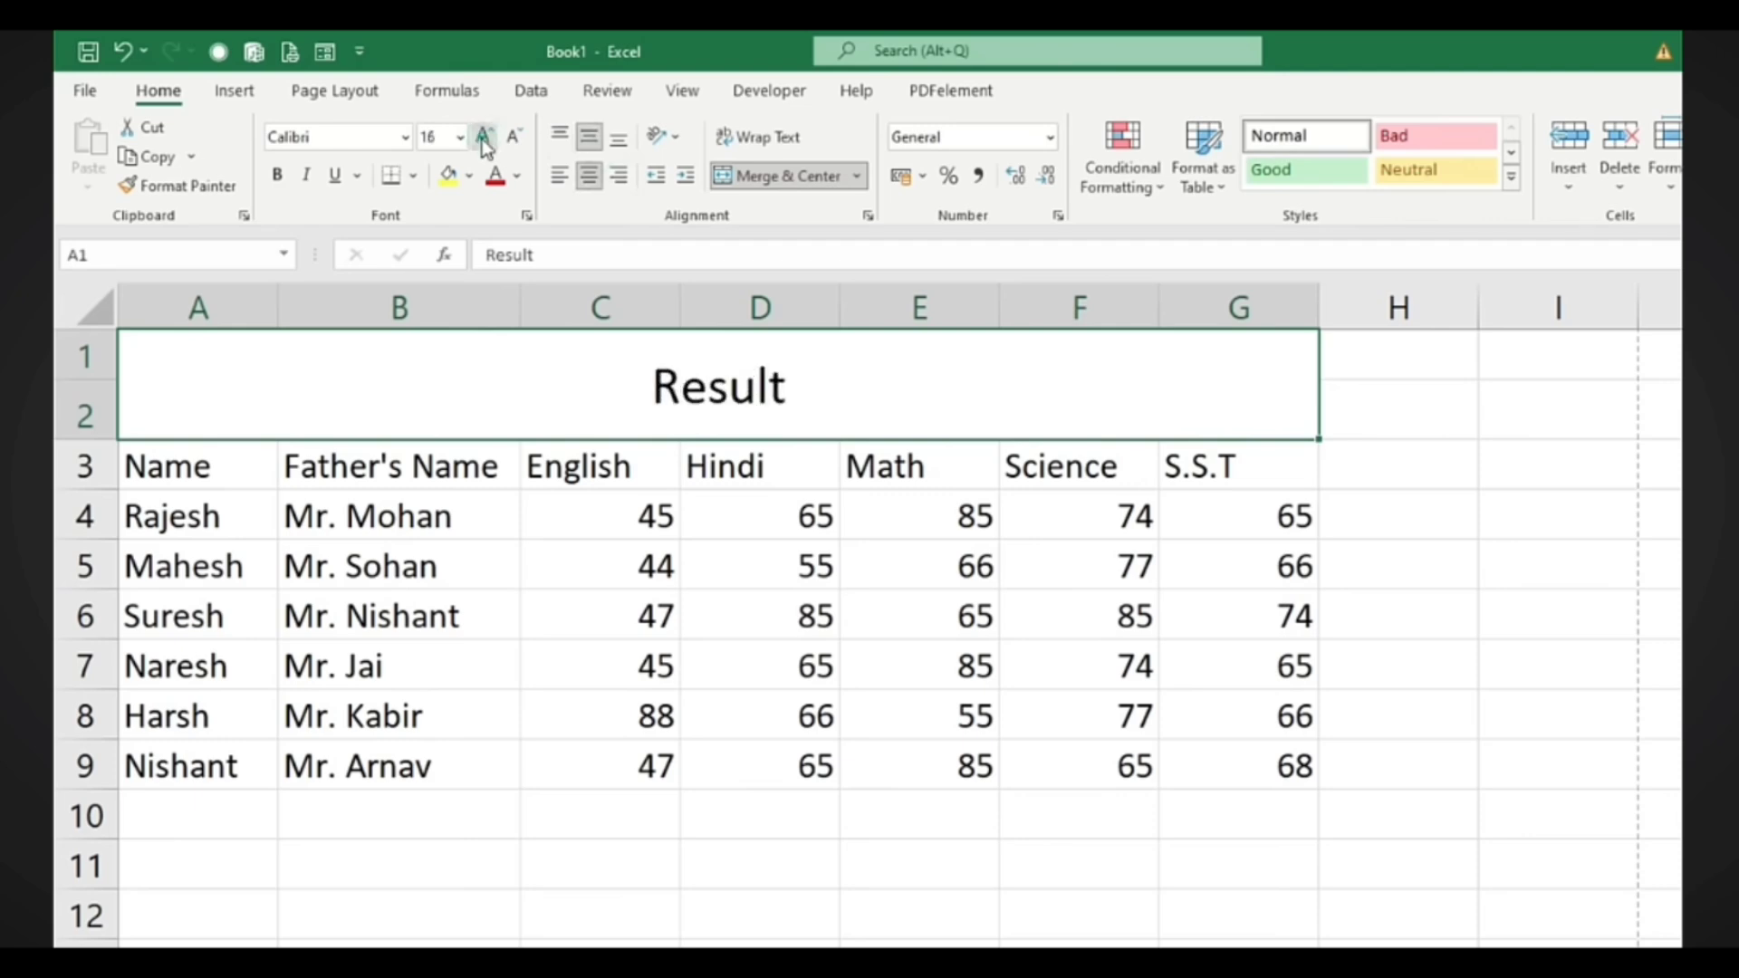
left_click(485, 136)
left_click(484, 137)
left_click(485, 137)
left_click(484, 137)
left_click(485, 137)
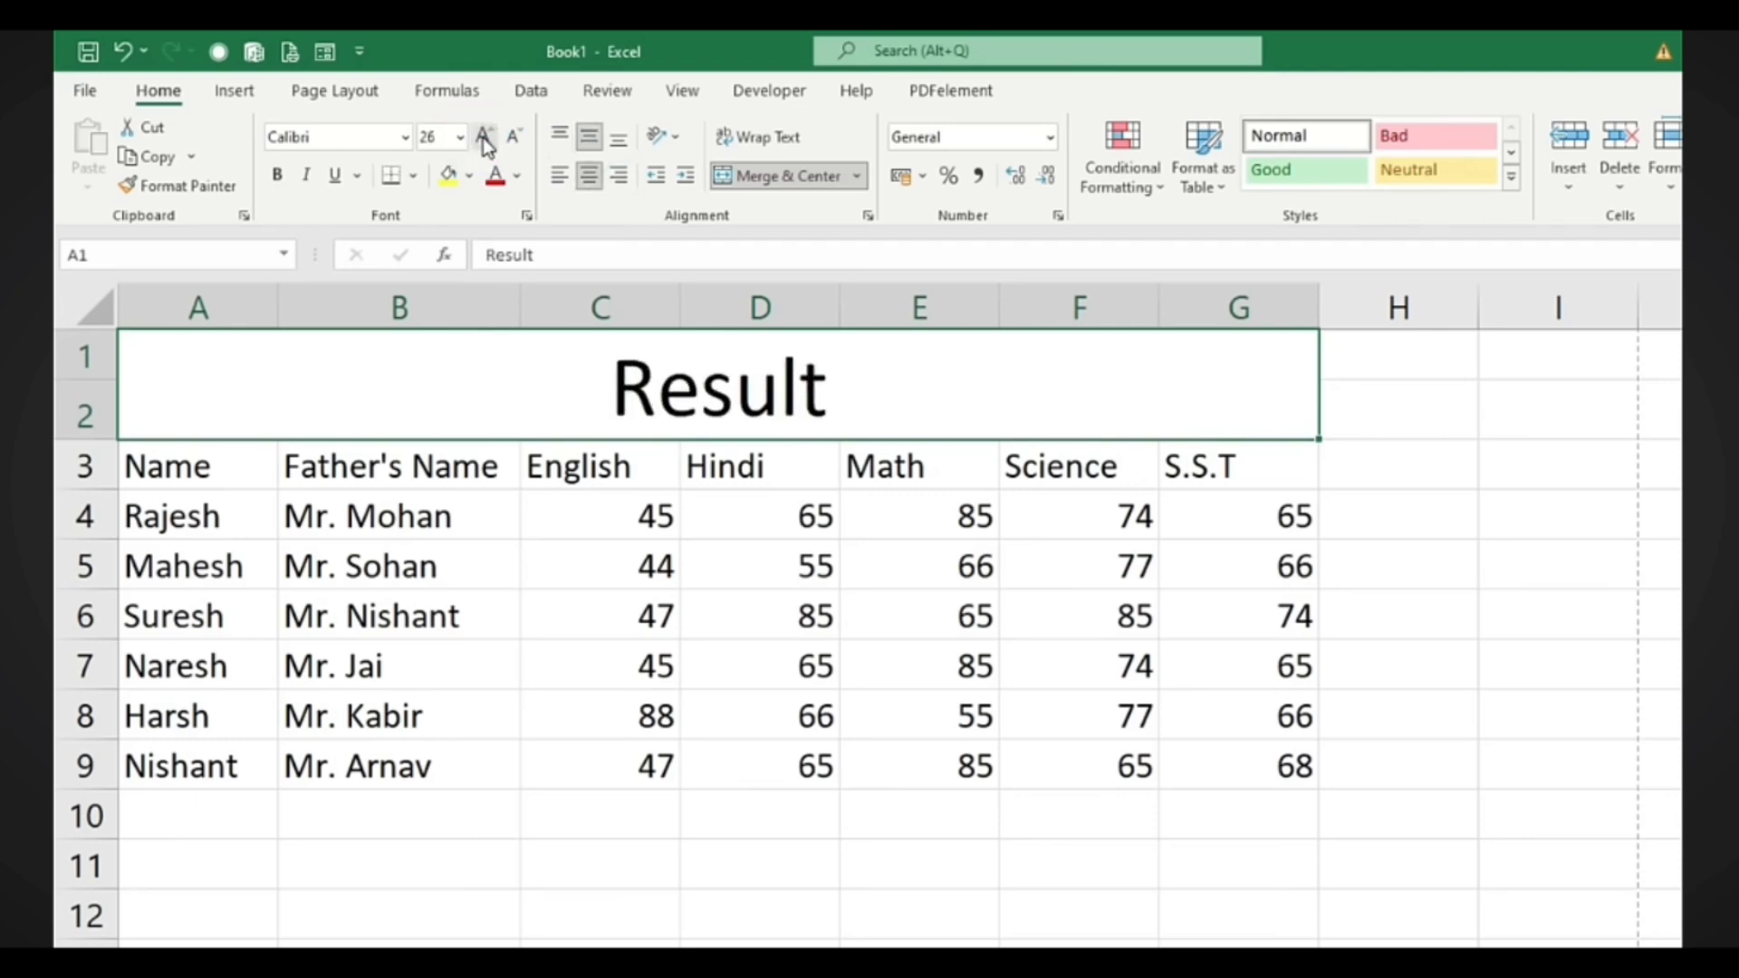
left_click(408, 139)
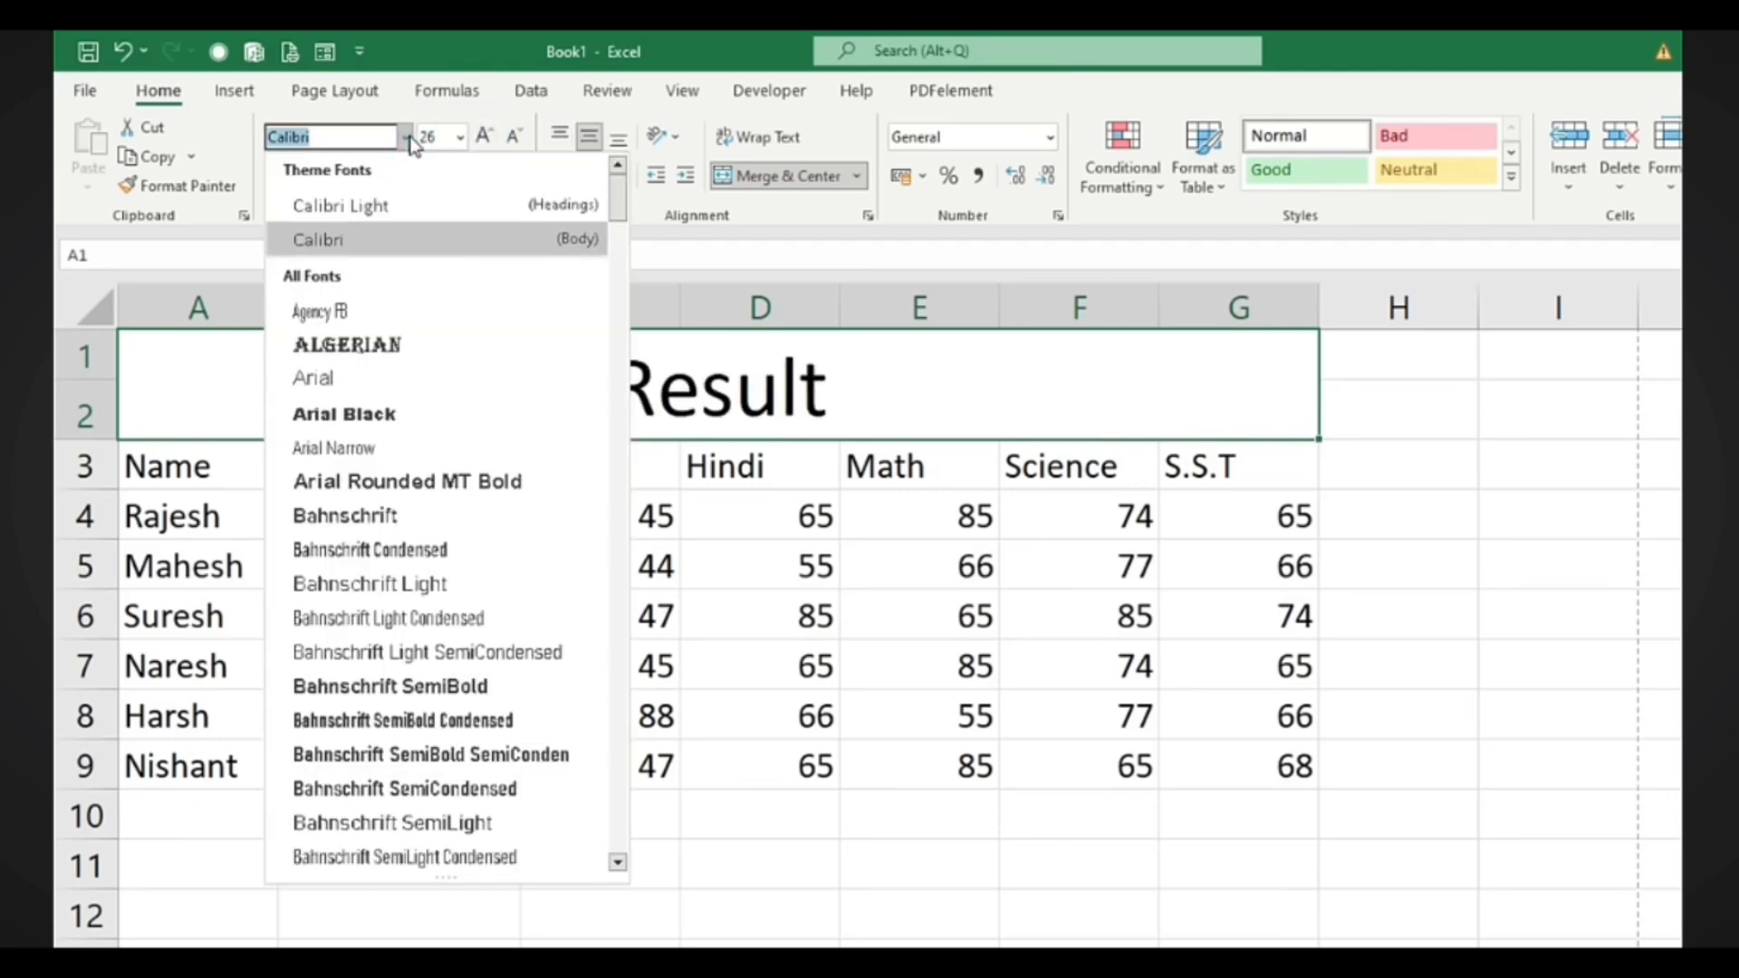
left_click(374, 584)
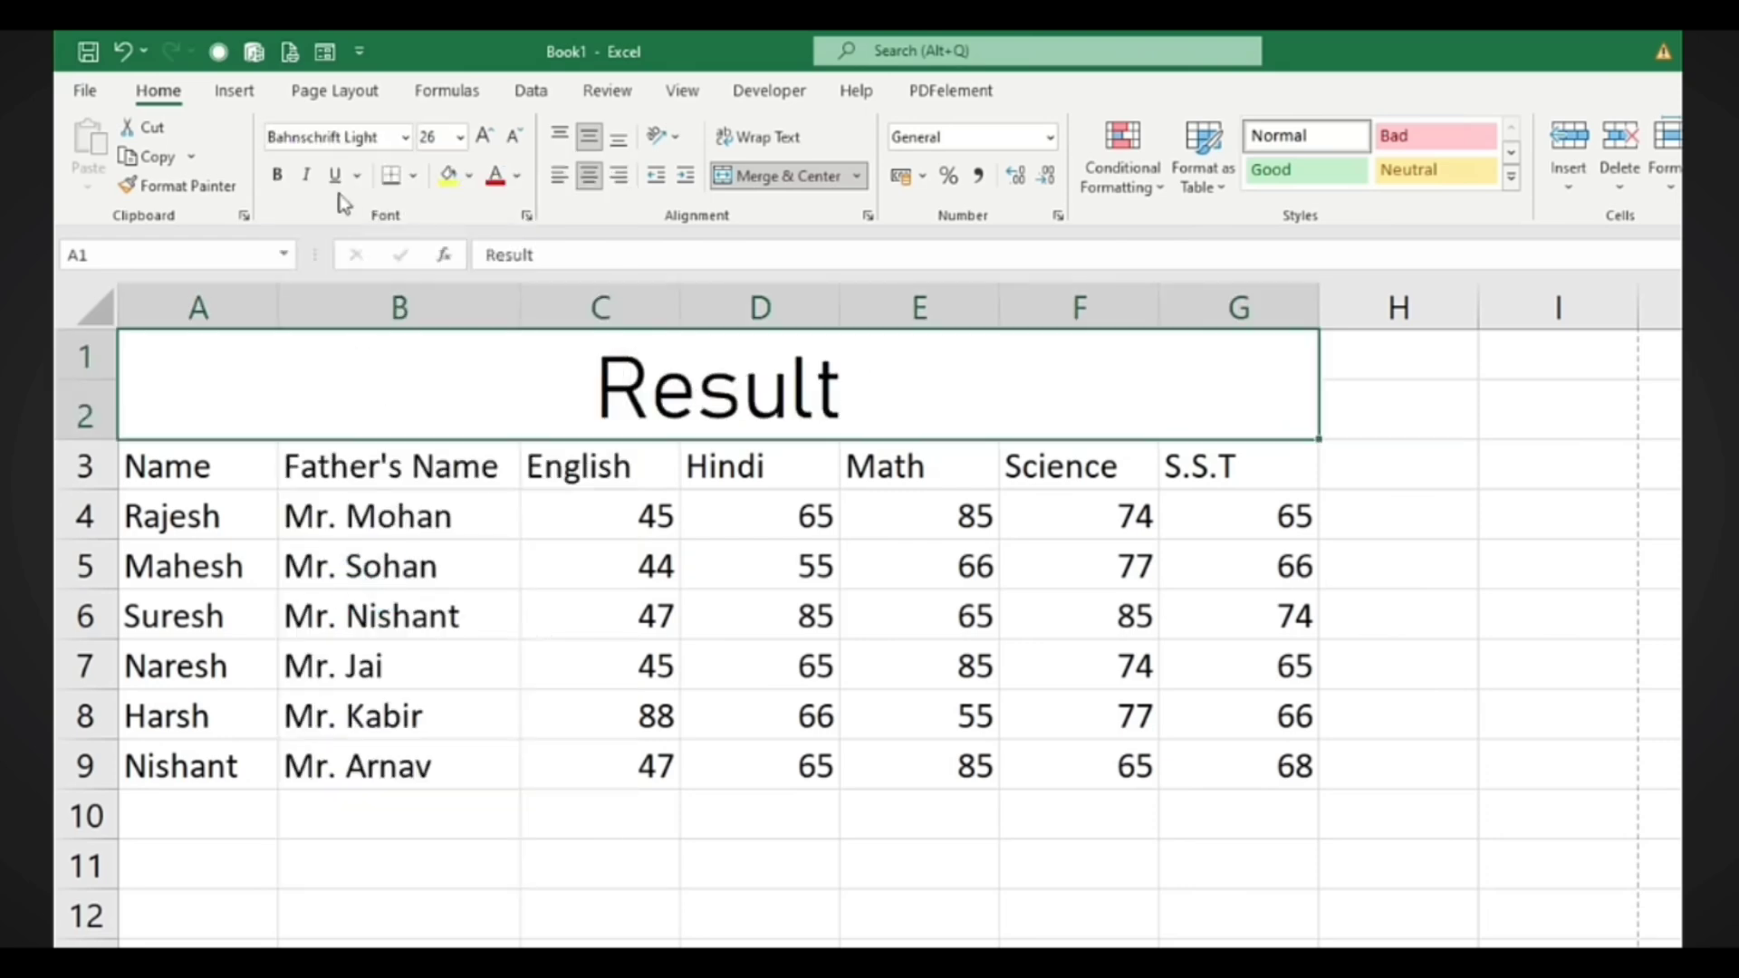
Make the title bold, trying italic and double underline before removing both
left_click(277, 174)
left_click(307, 178)
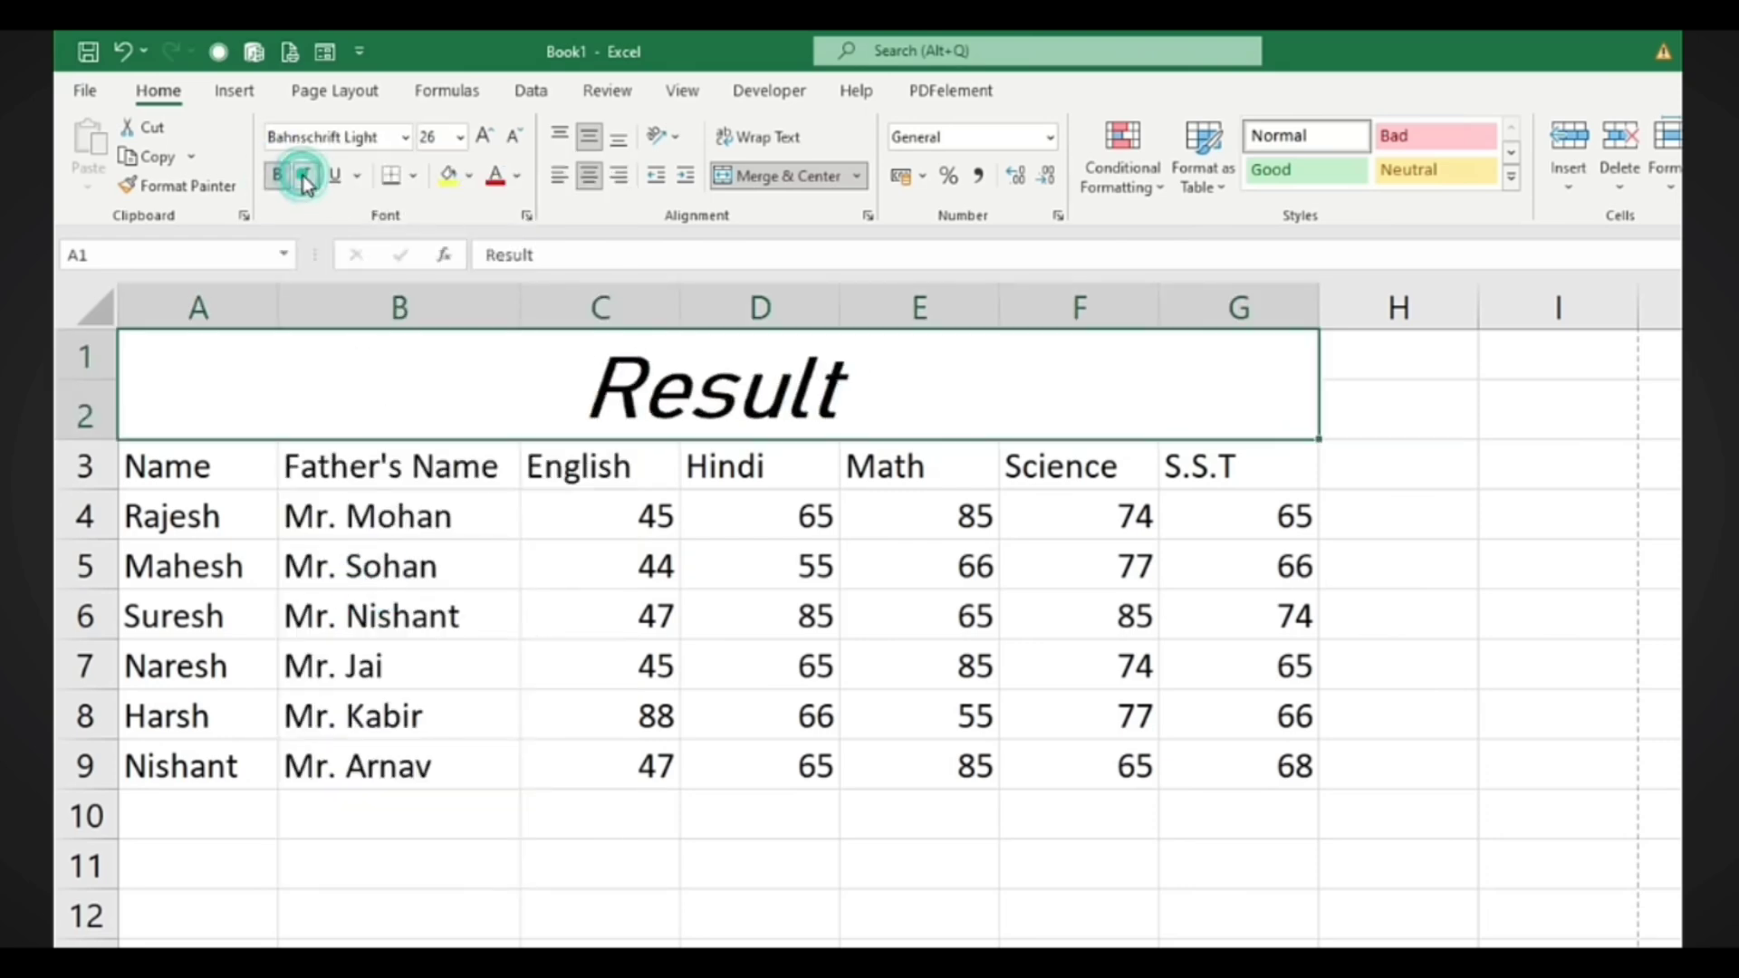
left_click(337, 177)
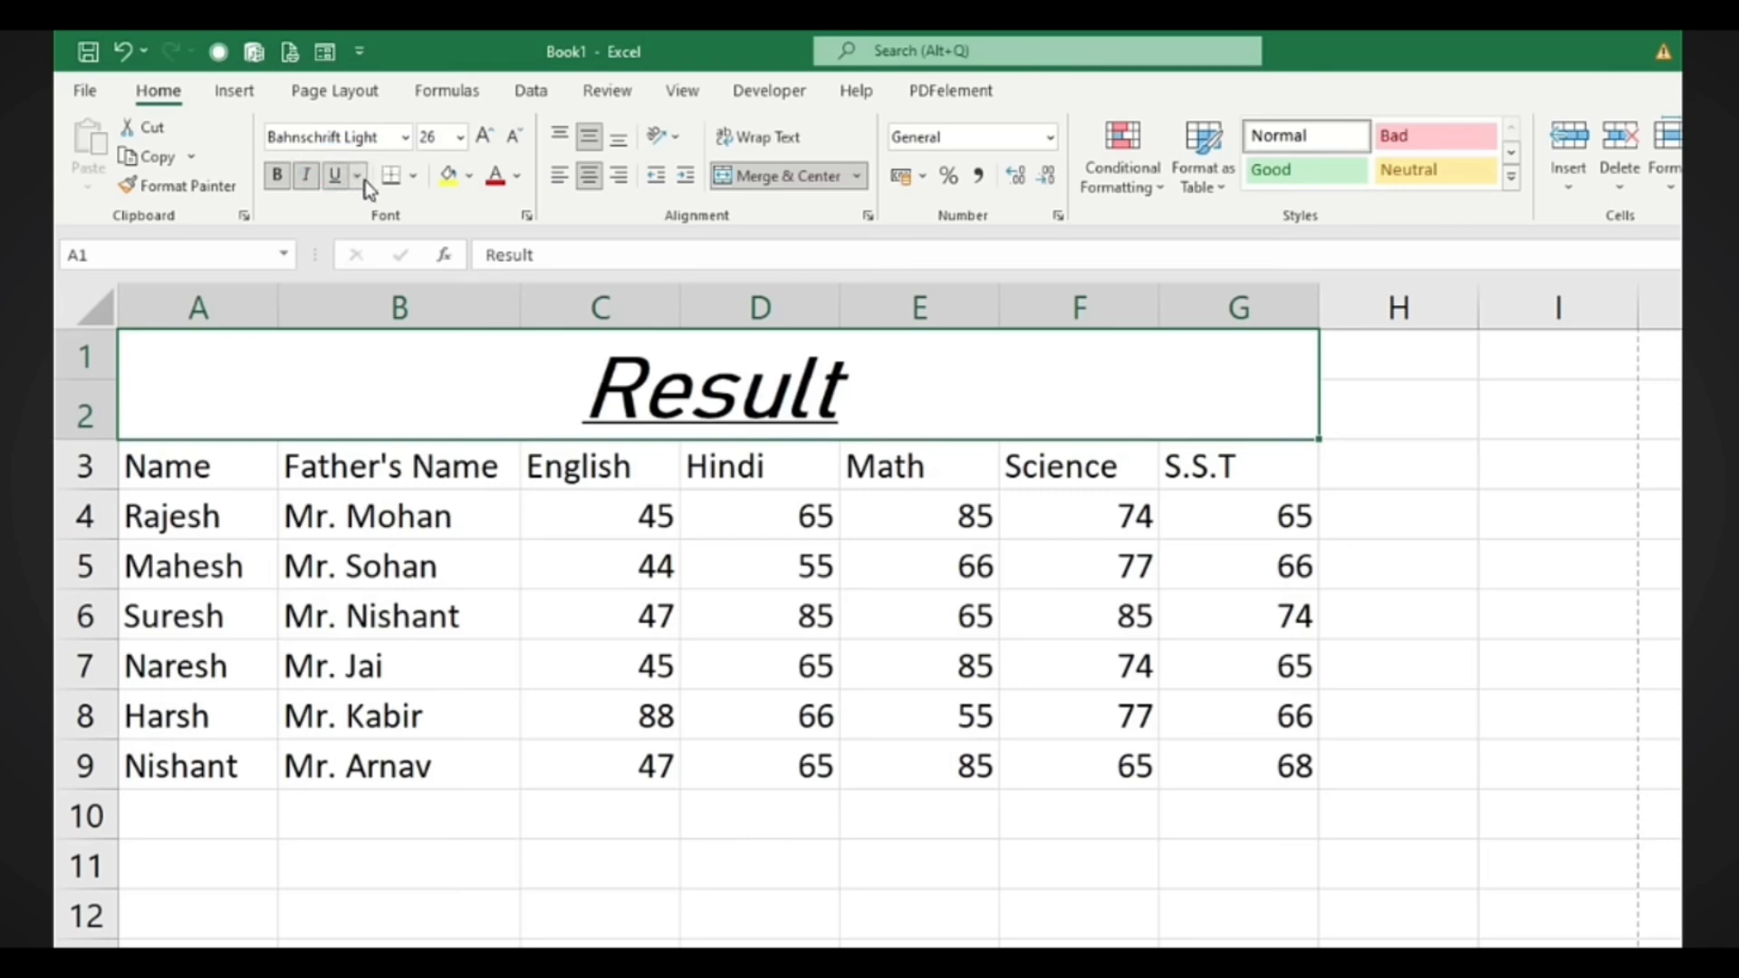
left_click(358, 177)
left_click(377, 241)
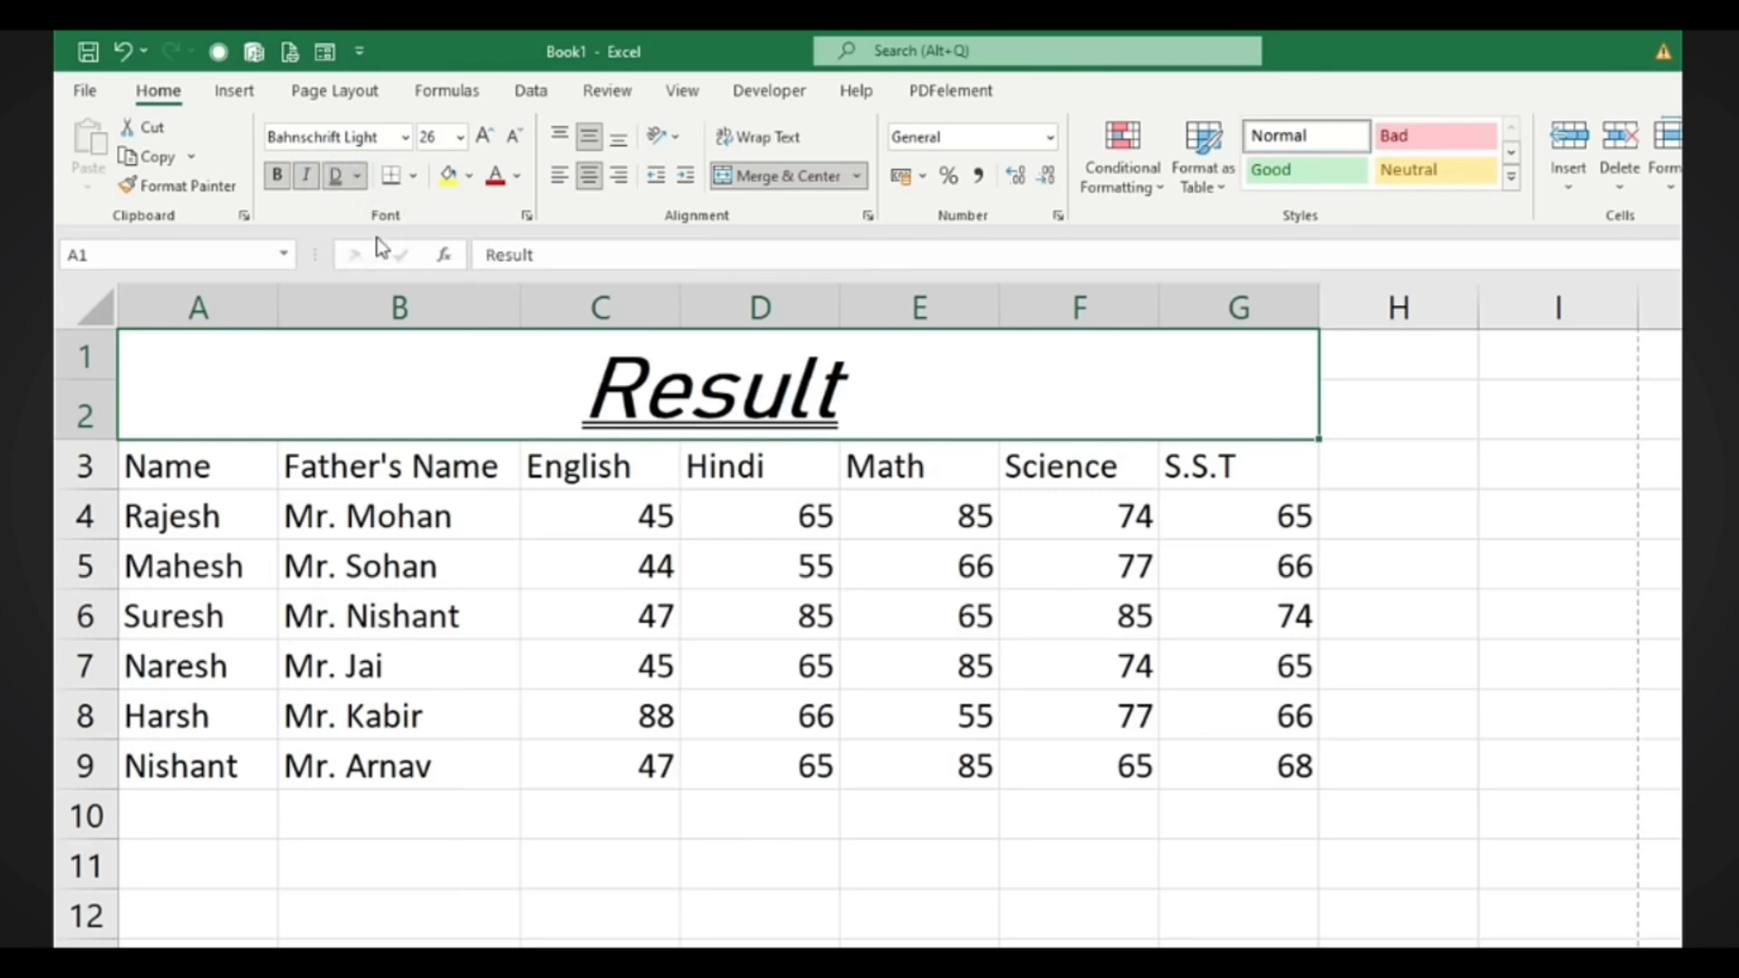
left_click(337, 176)
left_click(308, 176)
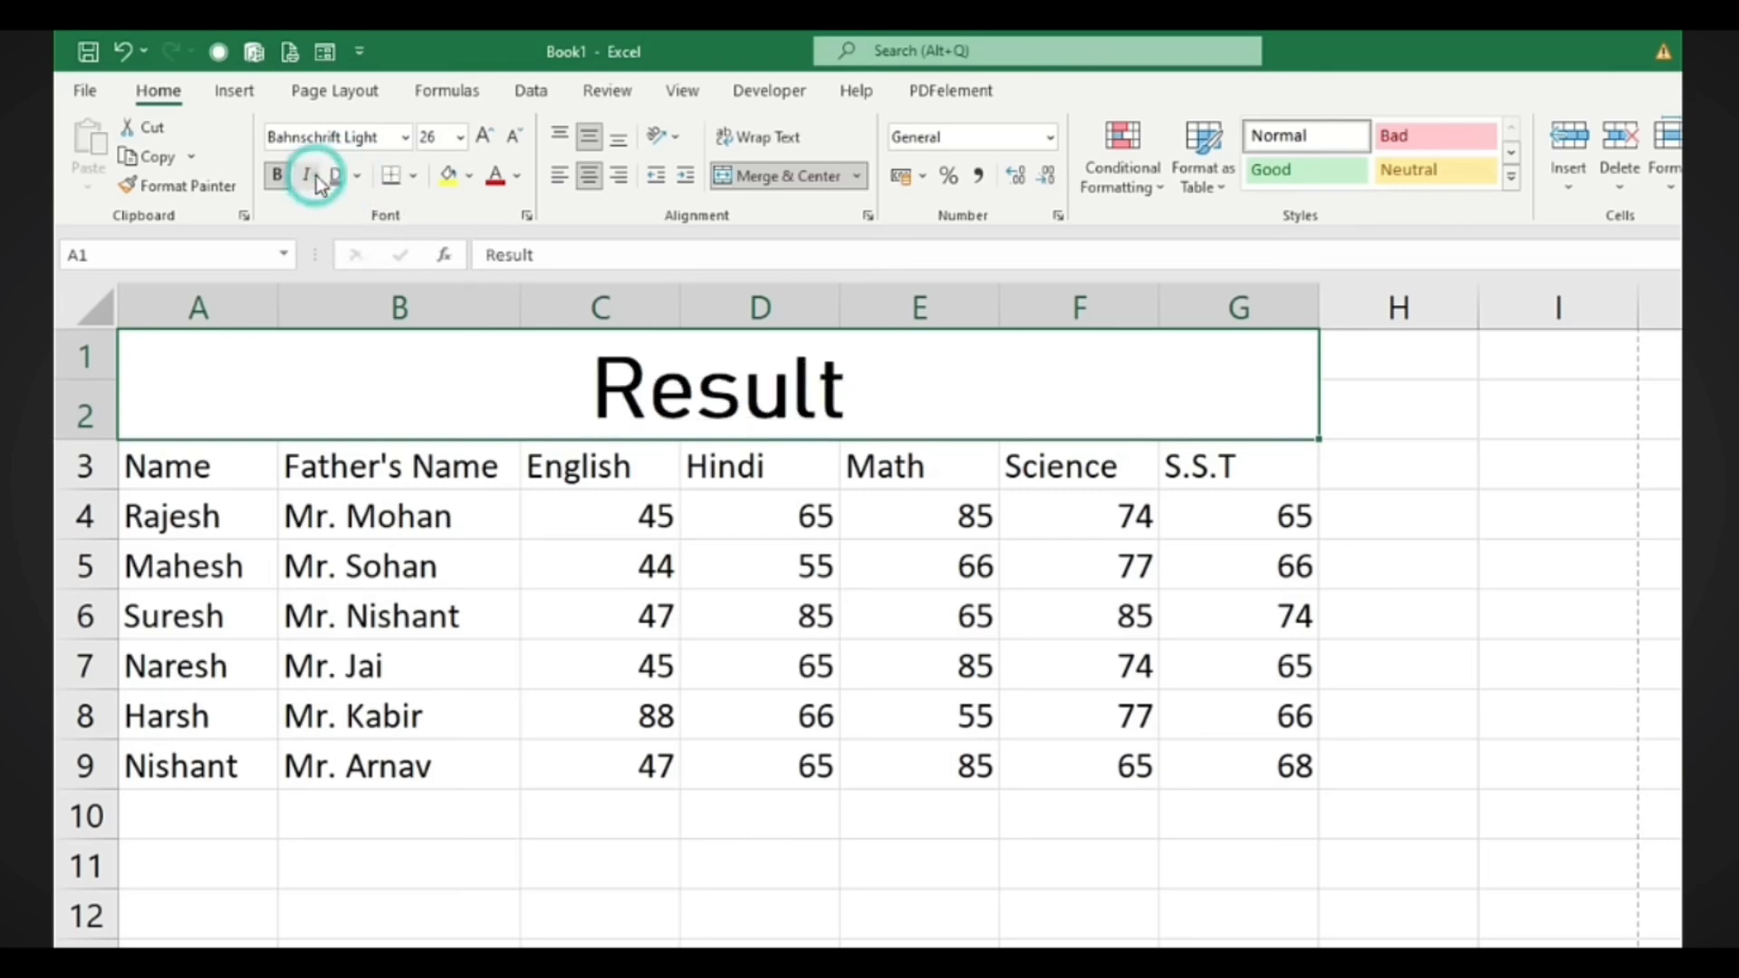
left_click(470, 177)
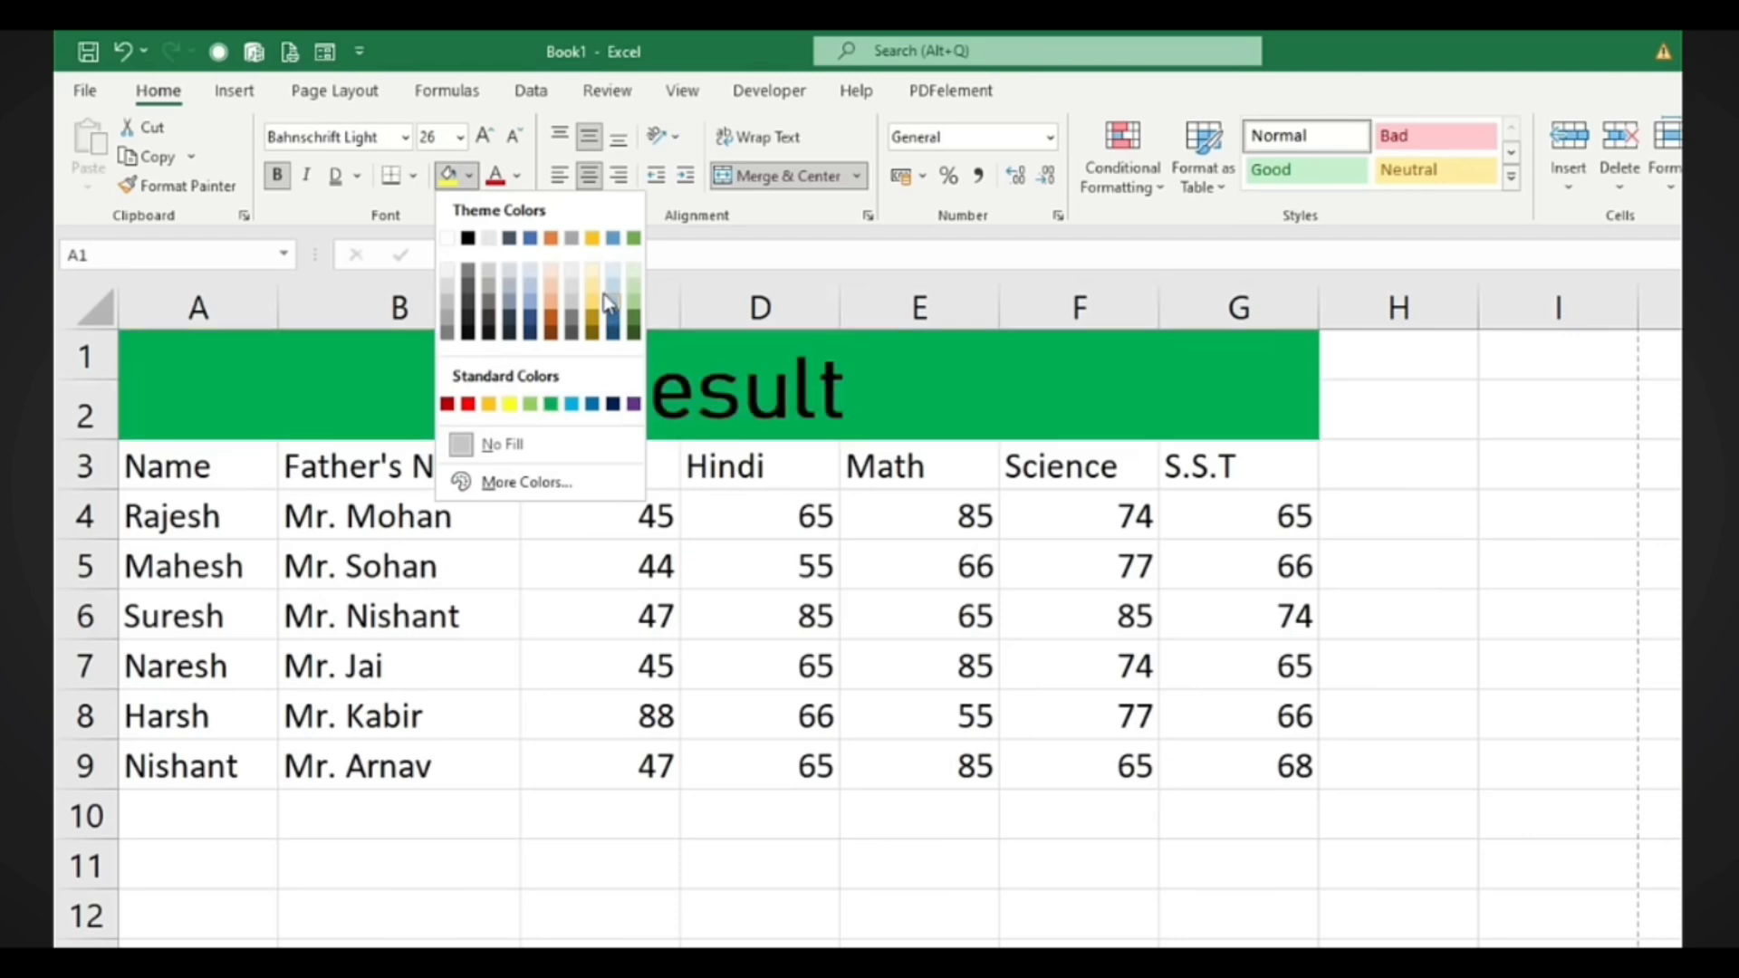
Give the Result title band a dark green fill from More Colors and white text
left_click(521, 482)
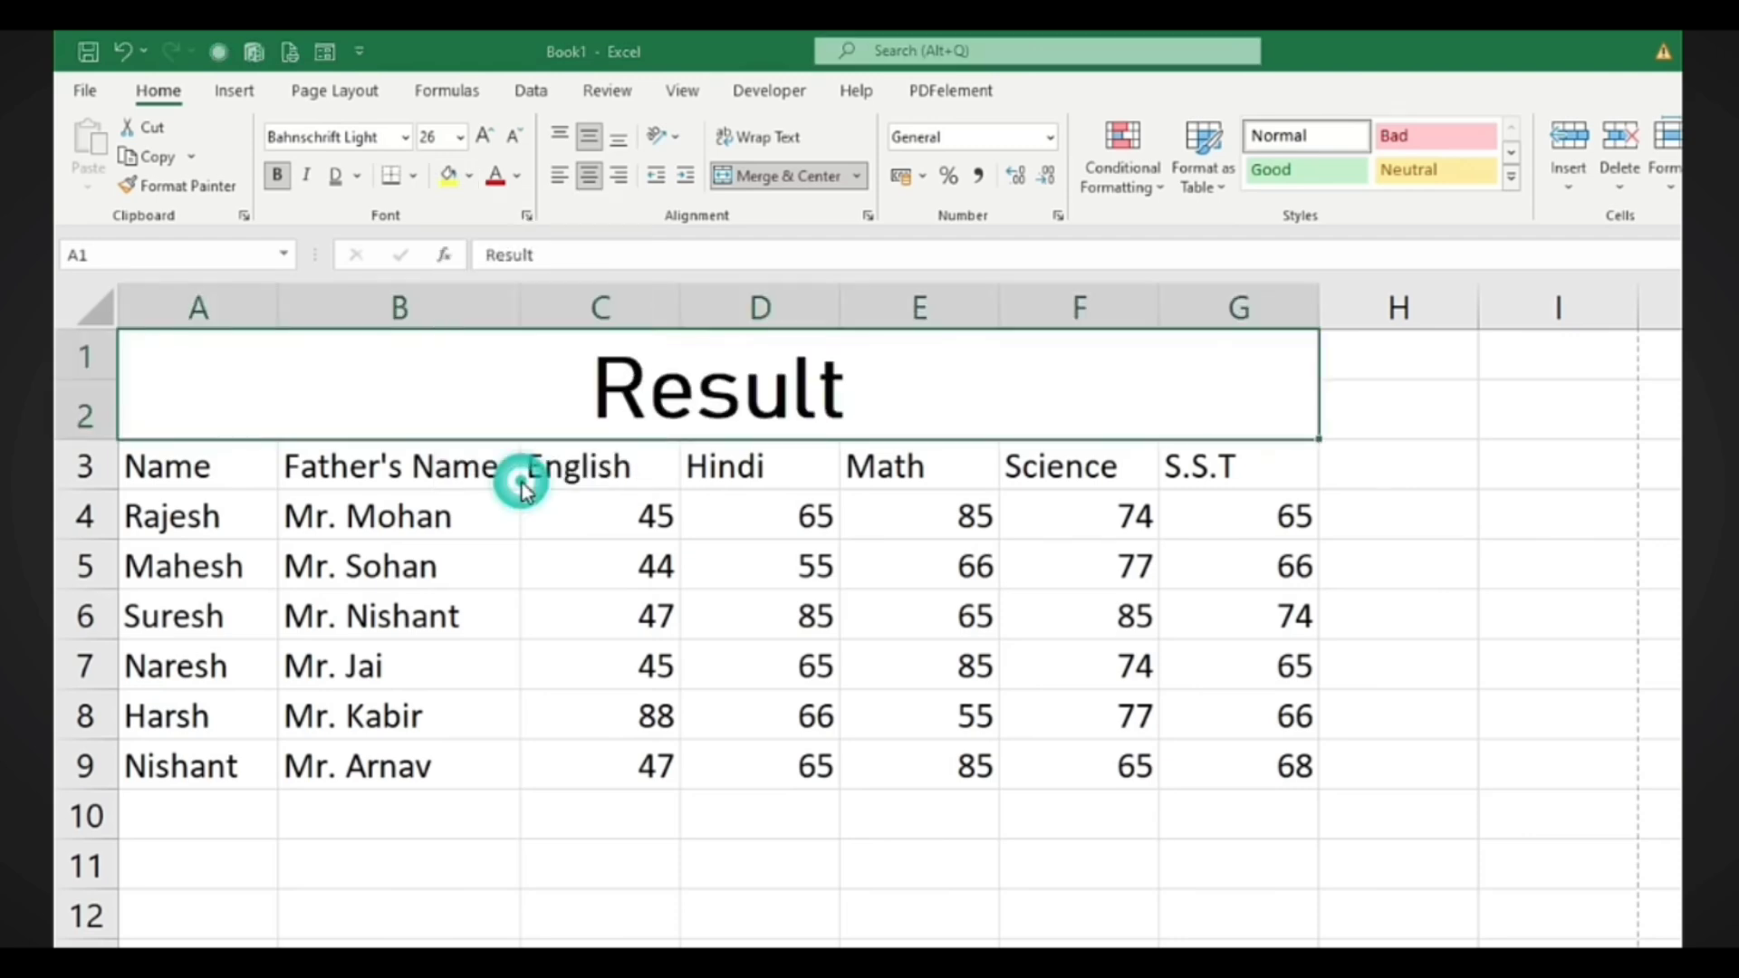
left_click(1525, 613)
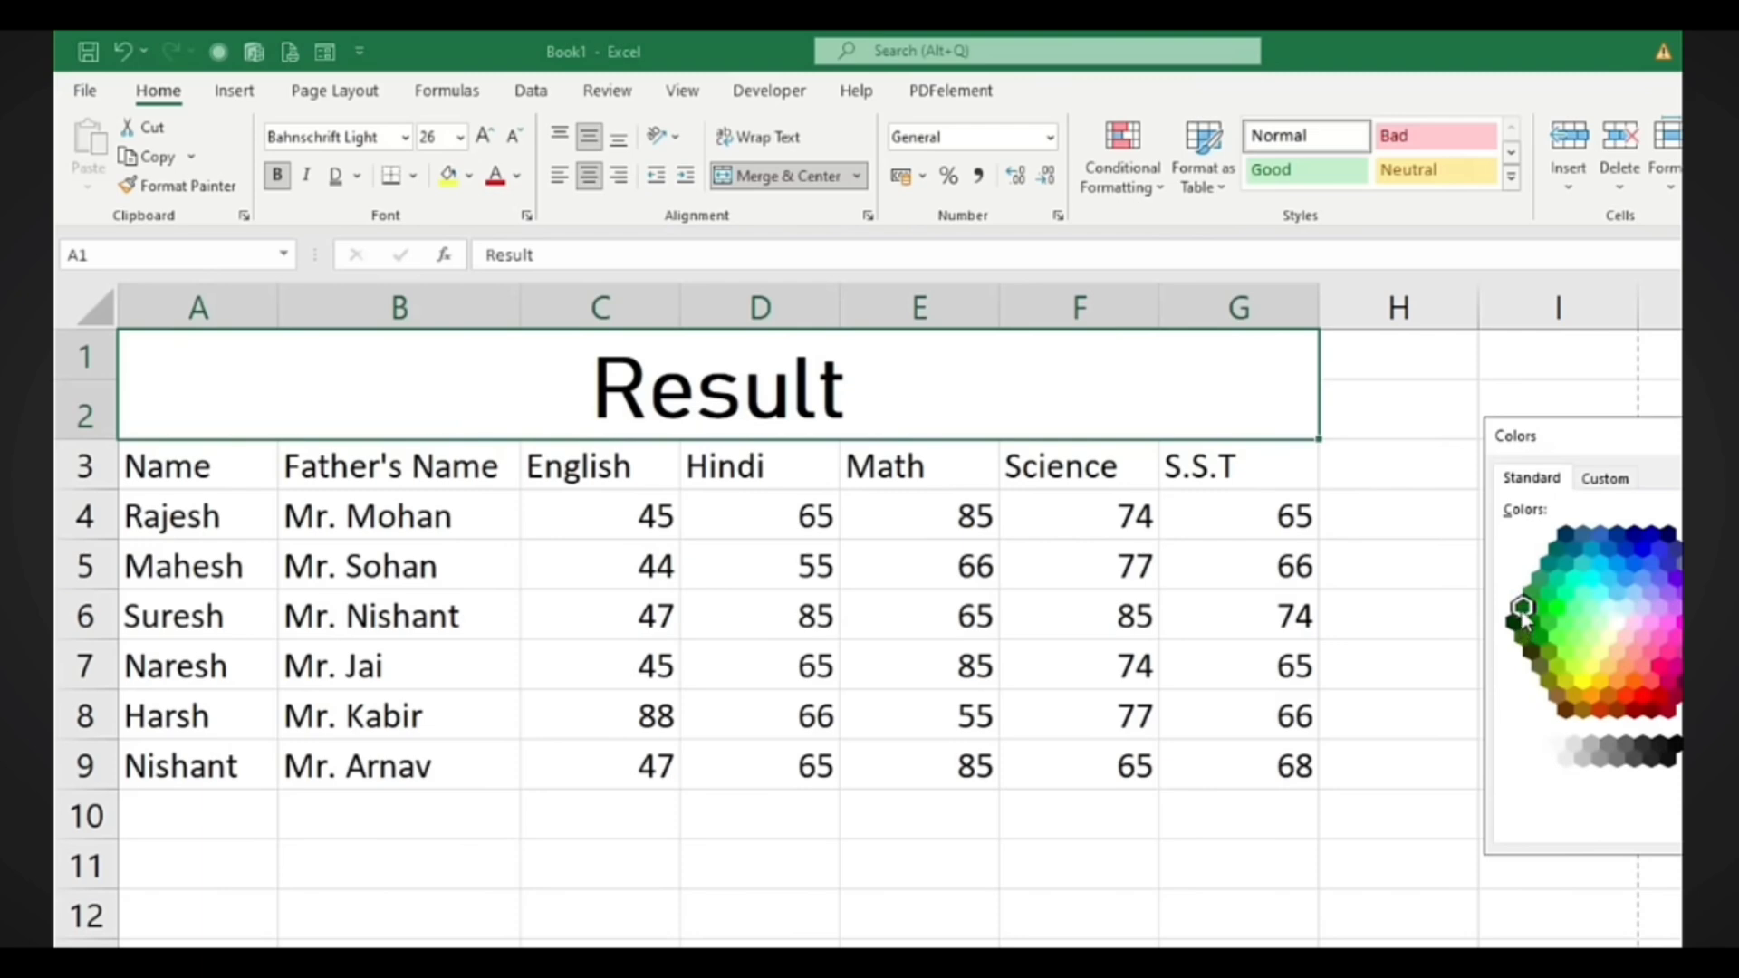
key("Return")
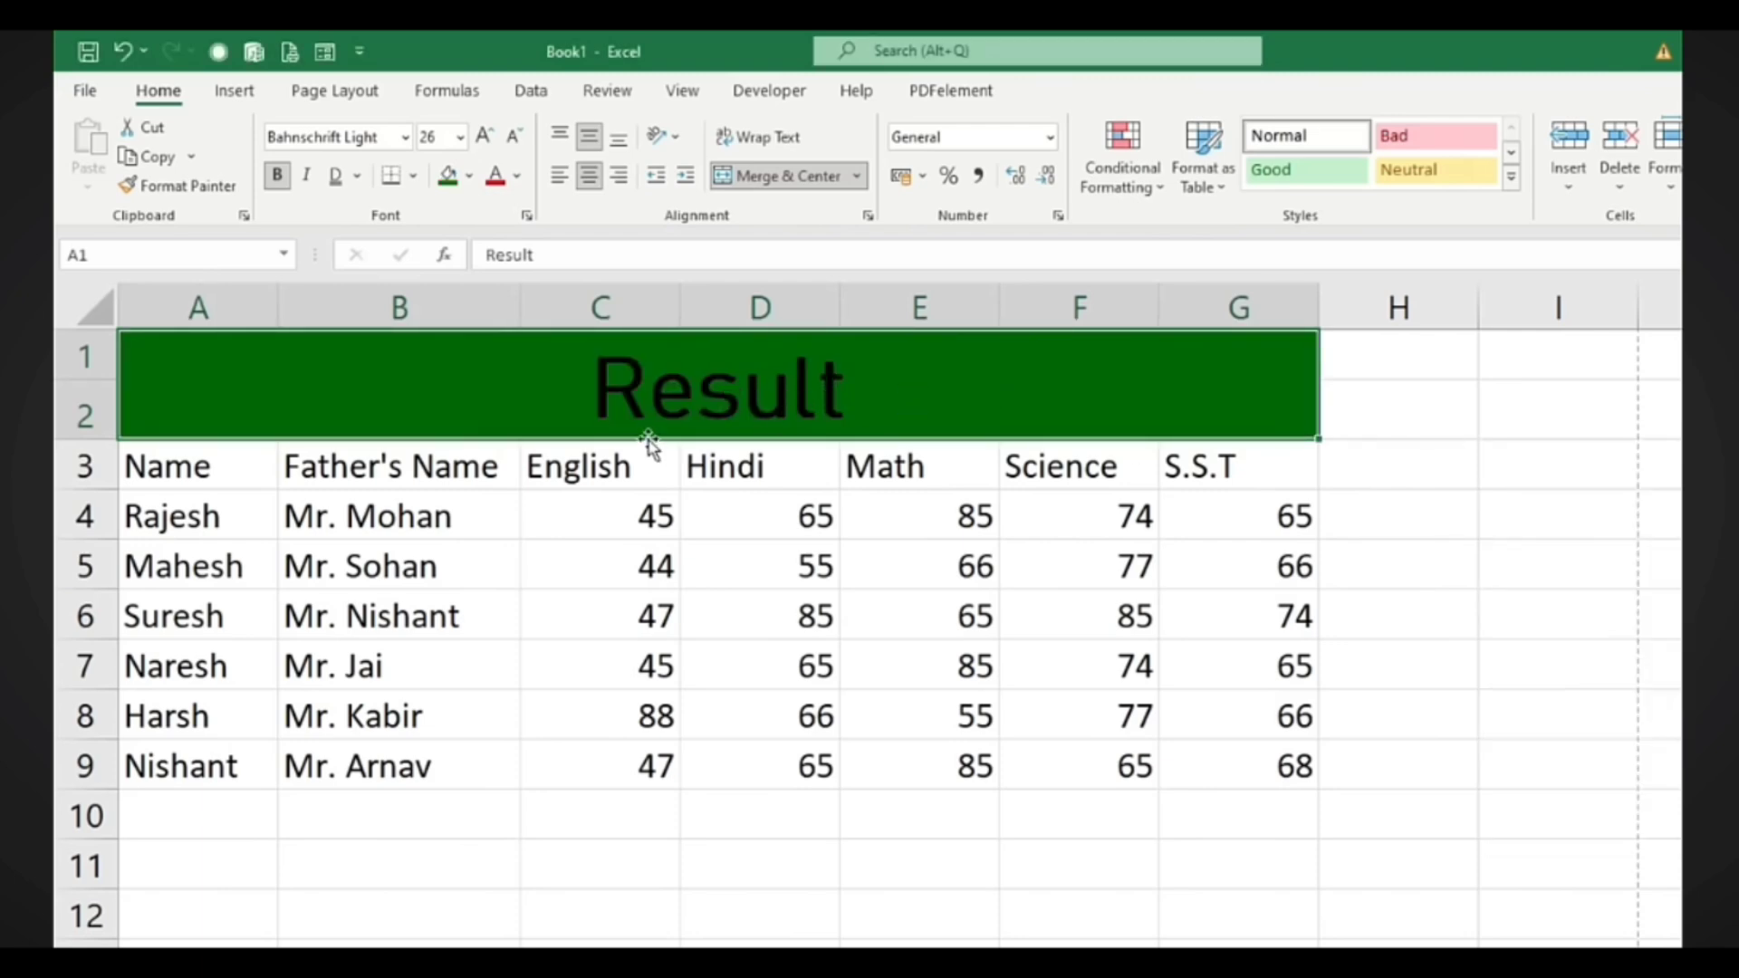
left_click(522, 176)
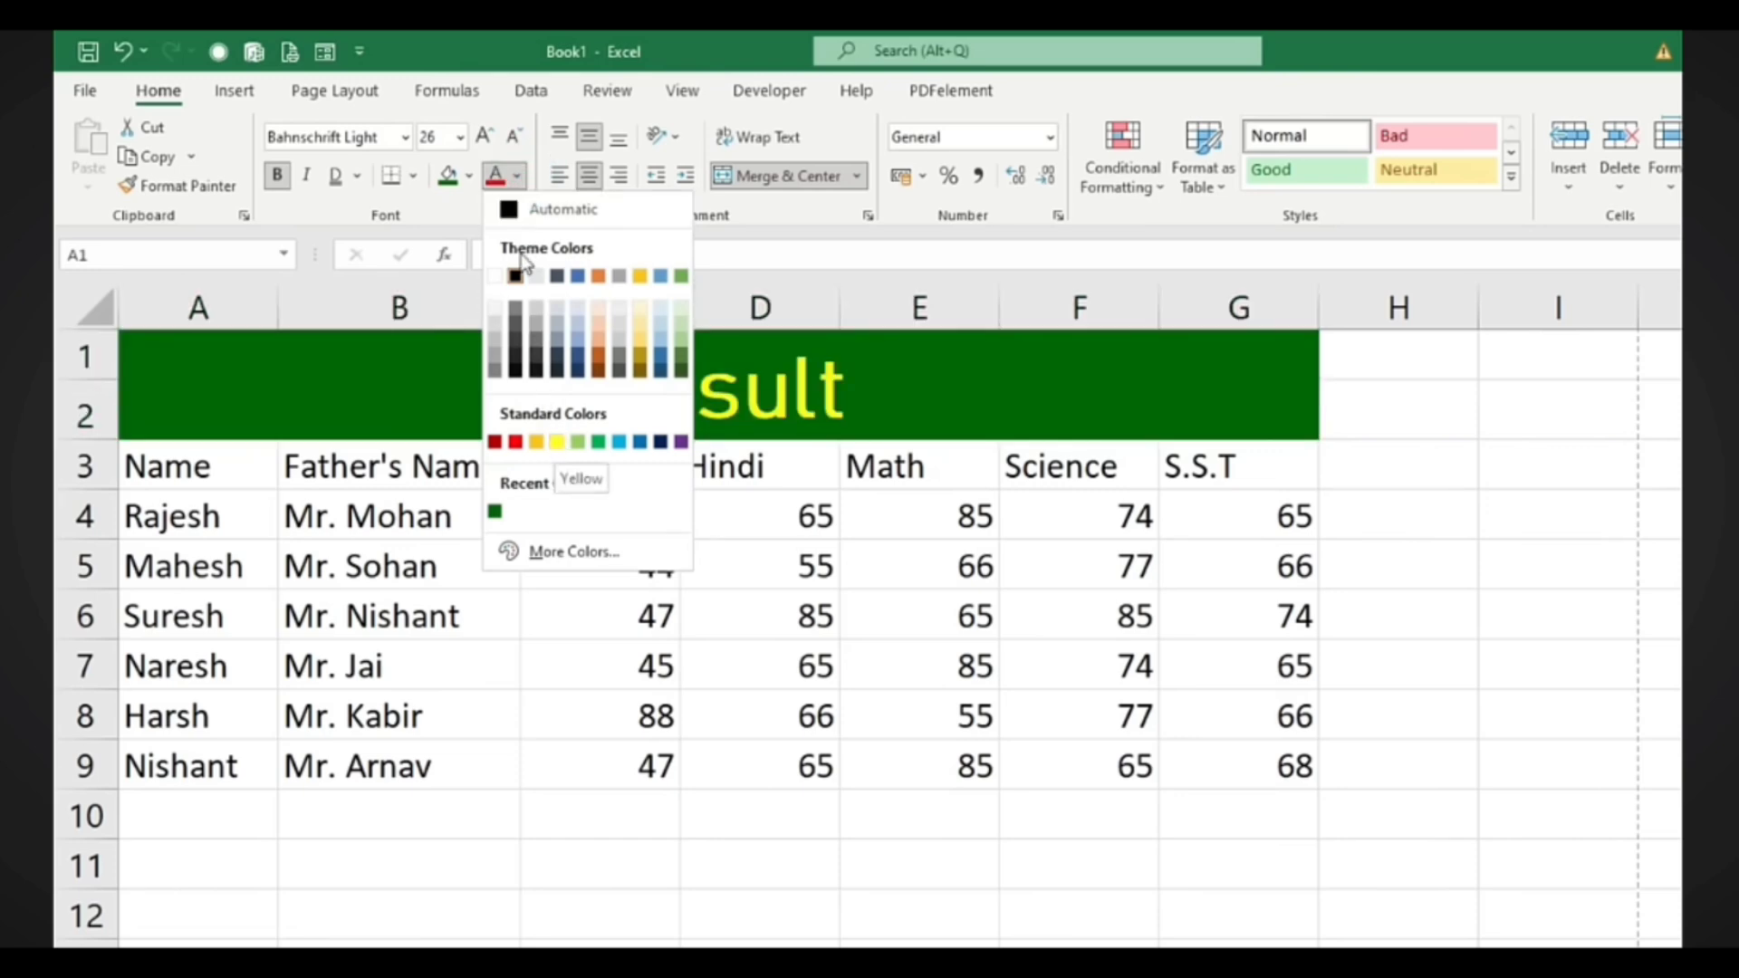
left_click(493, 276)
left_click_drag(187, 459, 1244, 463)
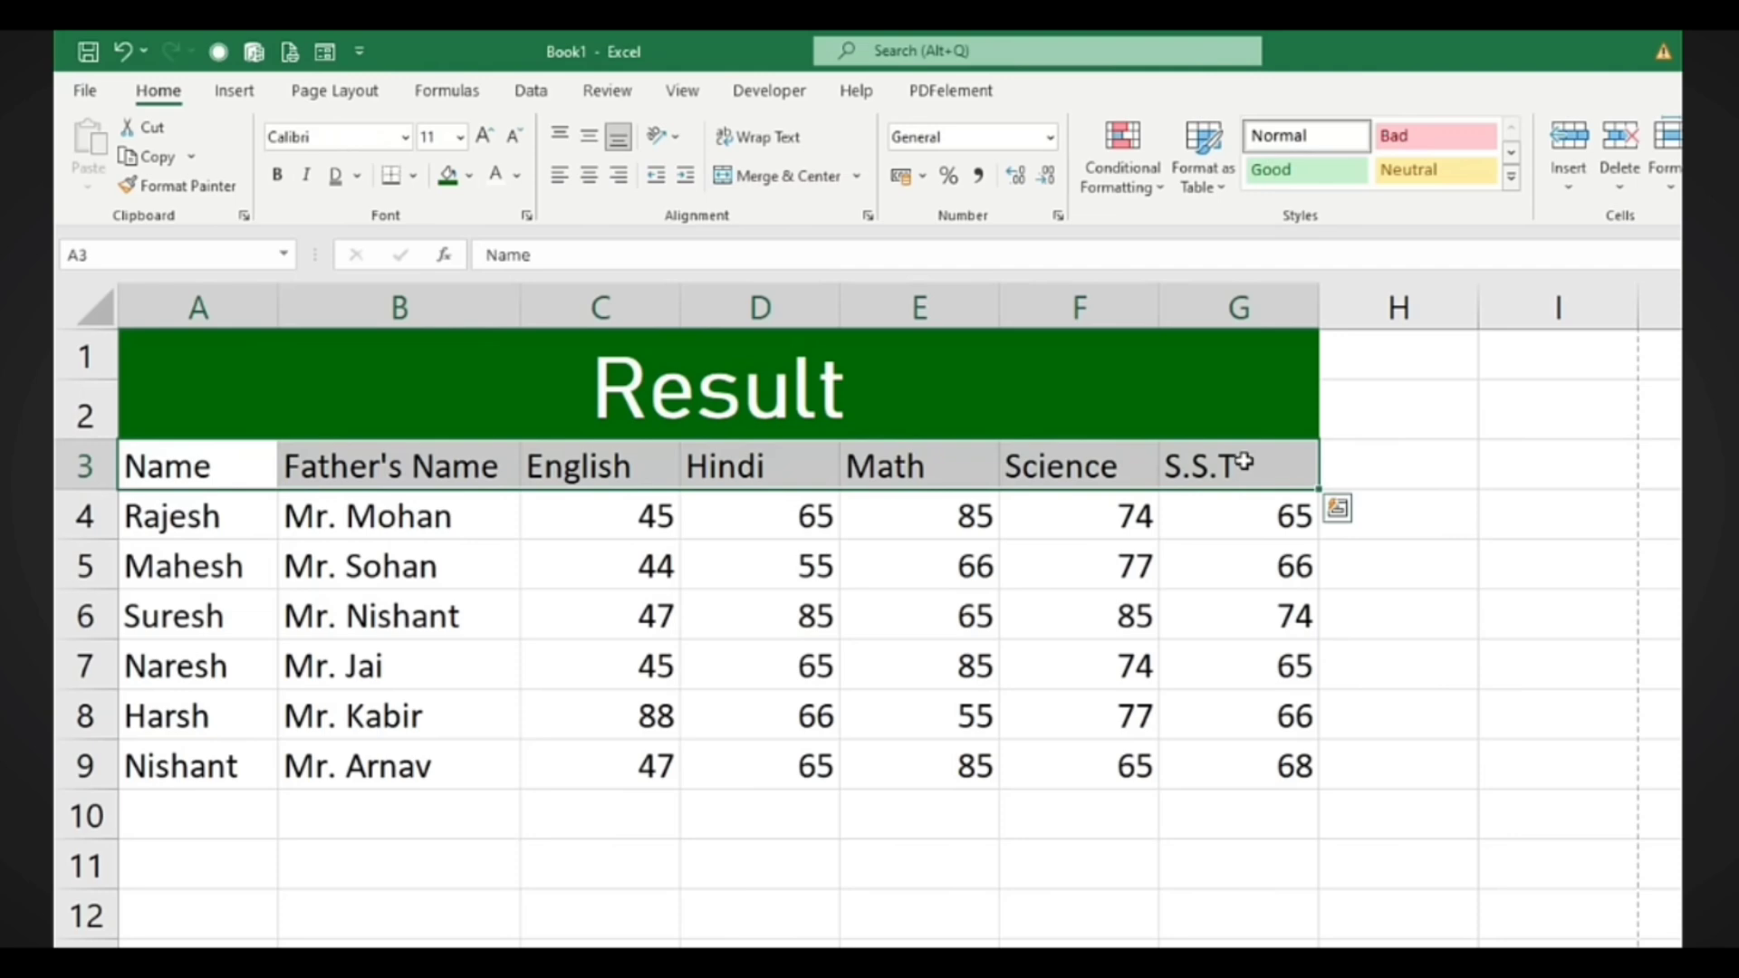
Fill the header row A3:G3 with yellow and make its text bold
left_click(470, 176)
left_click(504, 399)
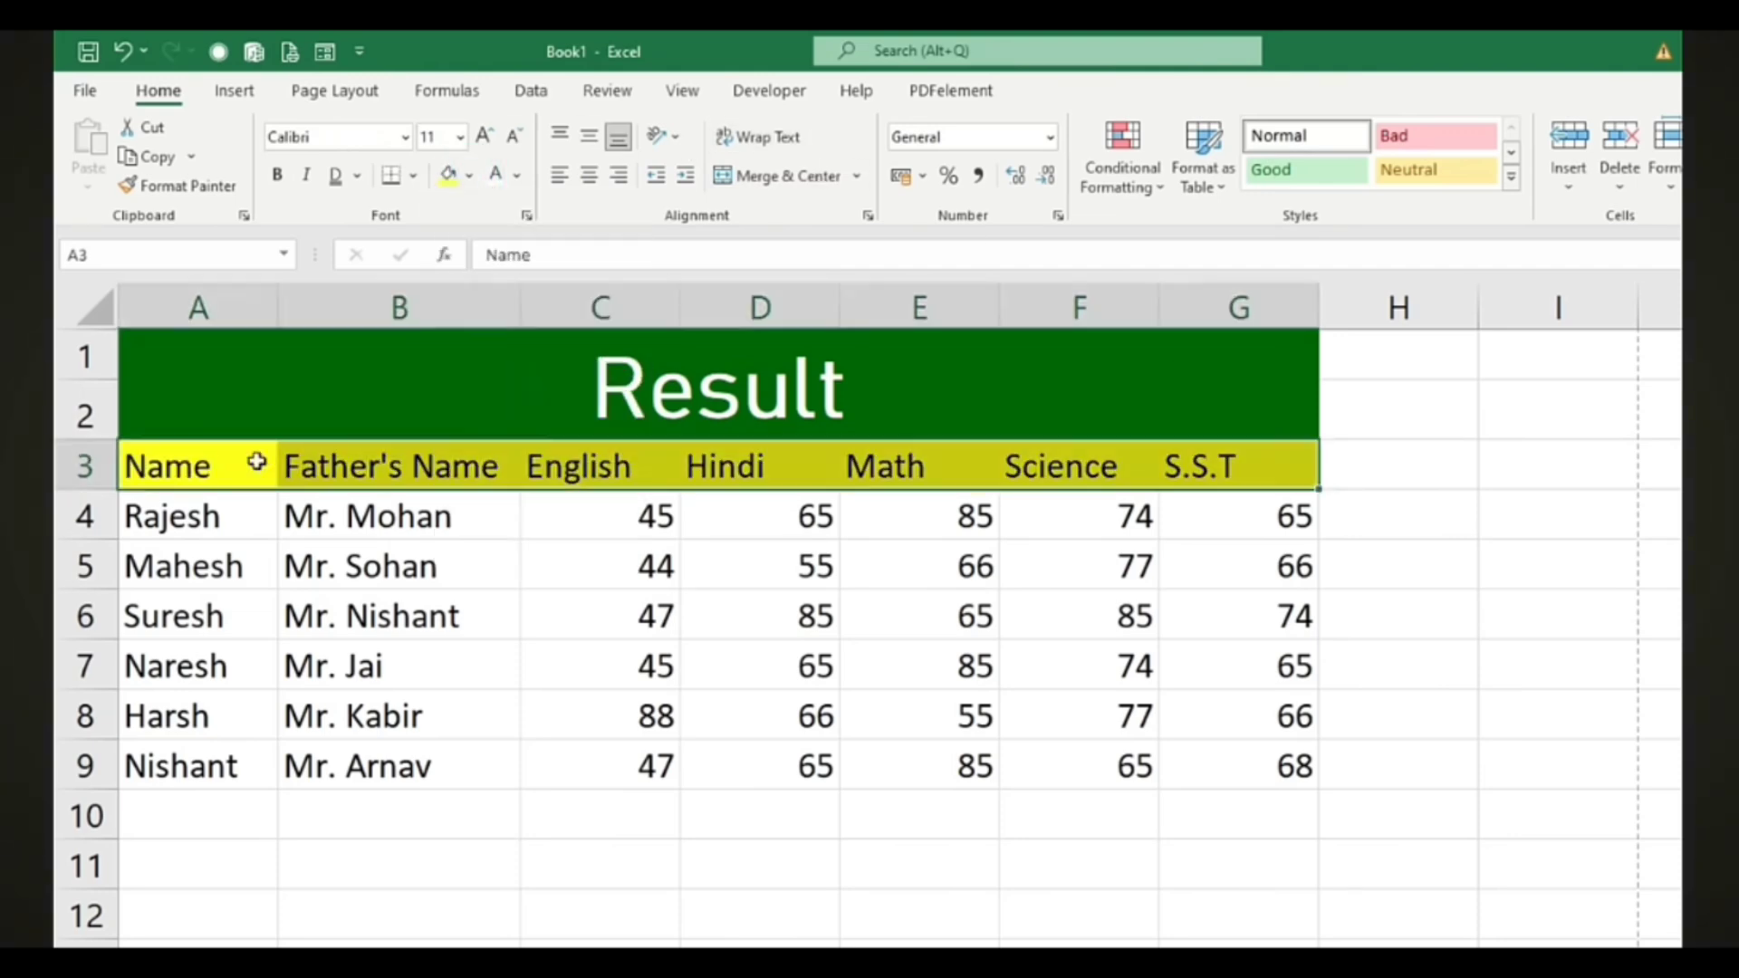
left_click(277, 175)
left_click(796, 823)
left_click(222, 522)
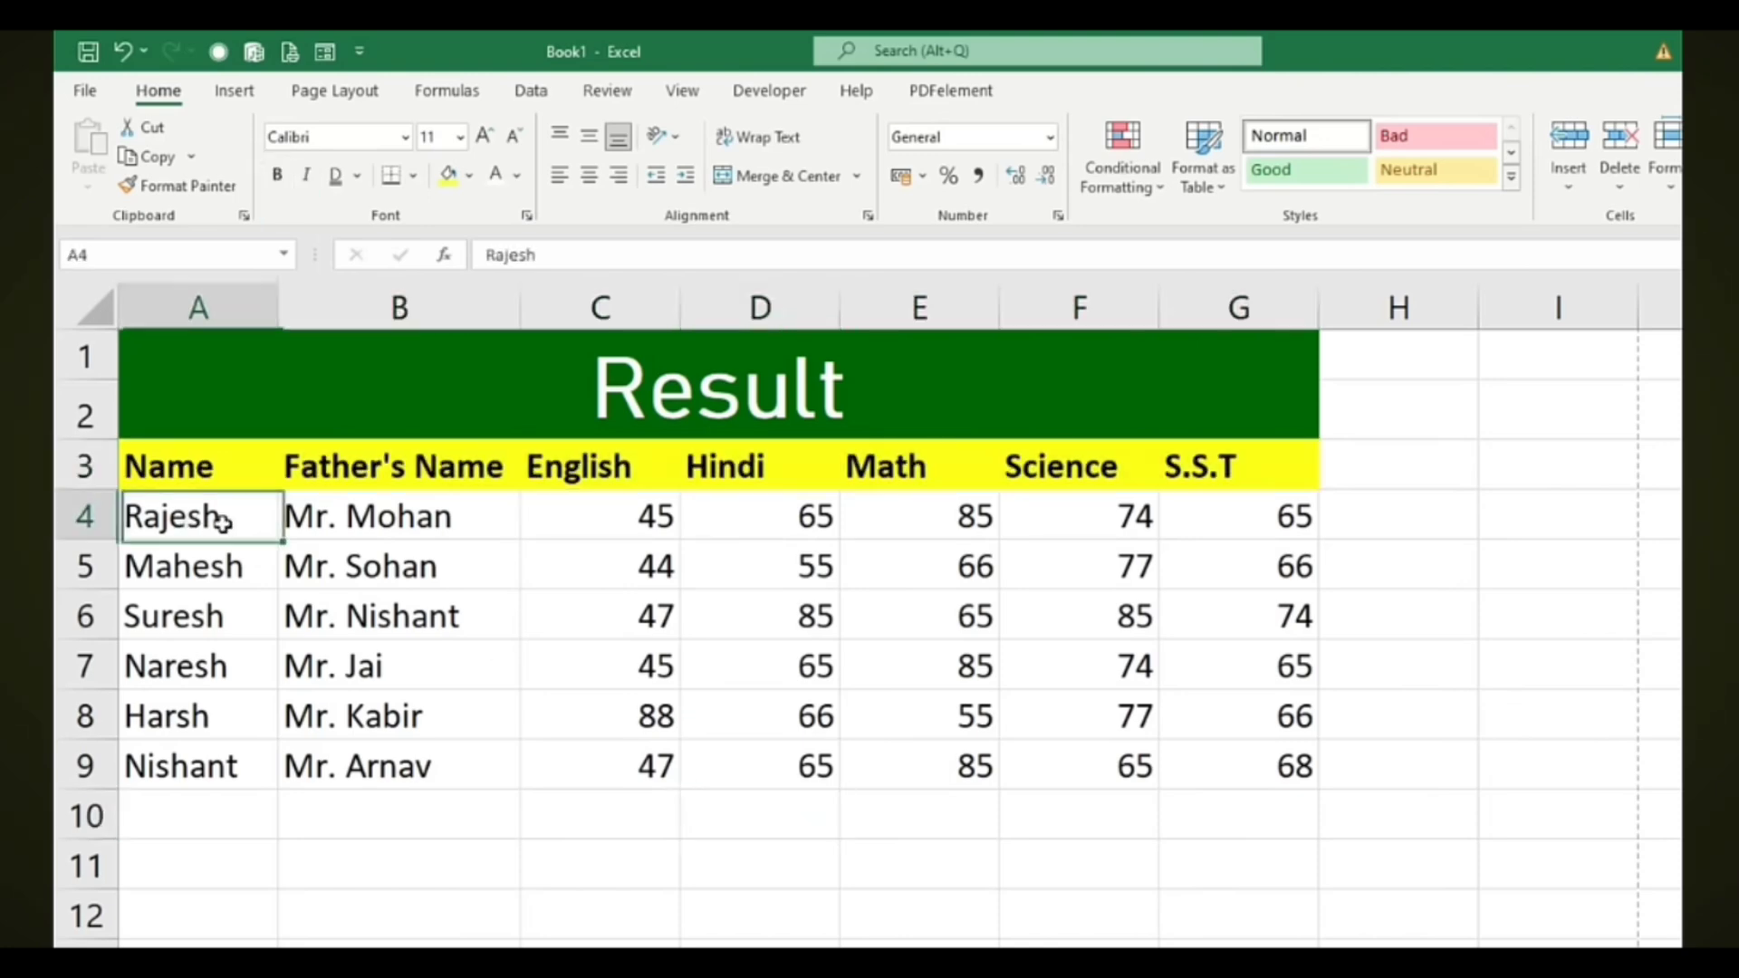
left_click_drag(222, 522, 1189, 769)
Apply All Borders to the student data rows A4:G9
left_click(411, 178)
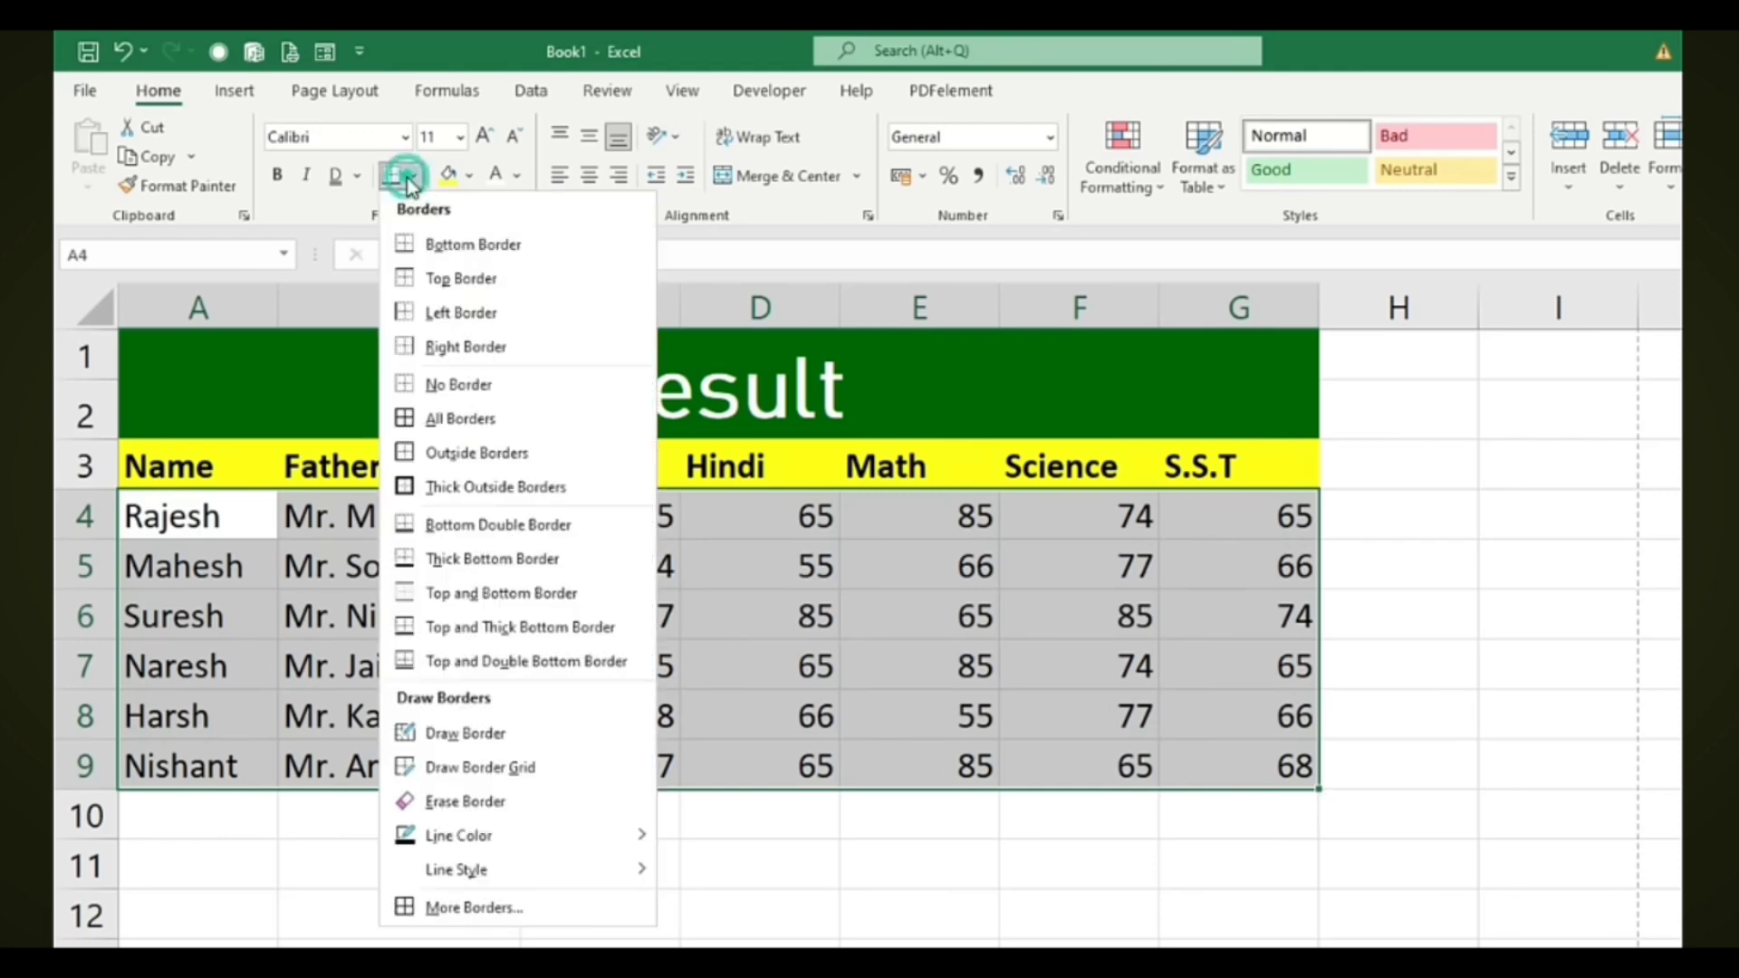
left_click(465, 424)
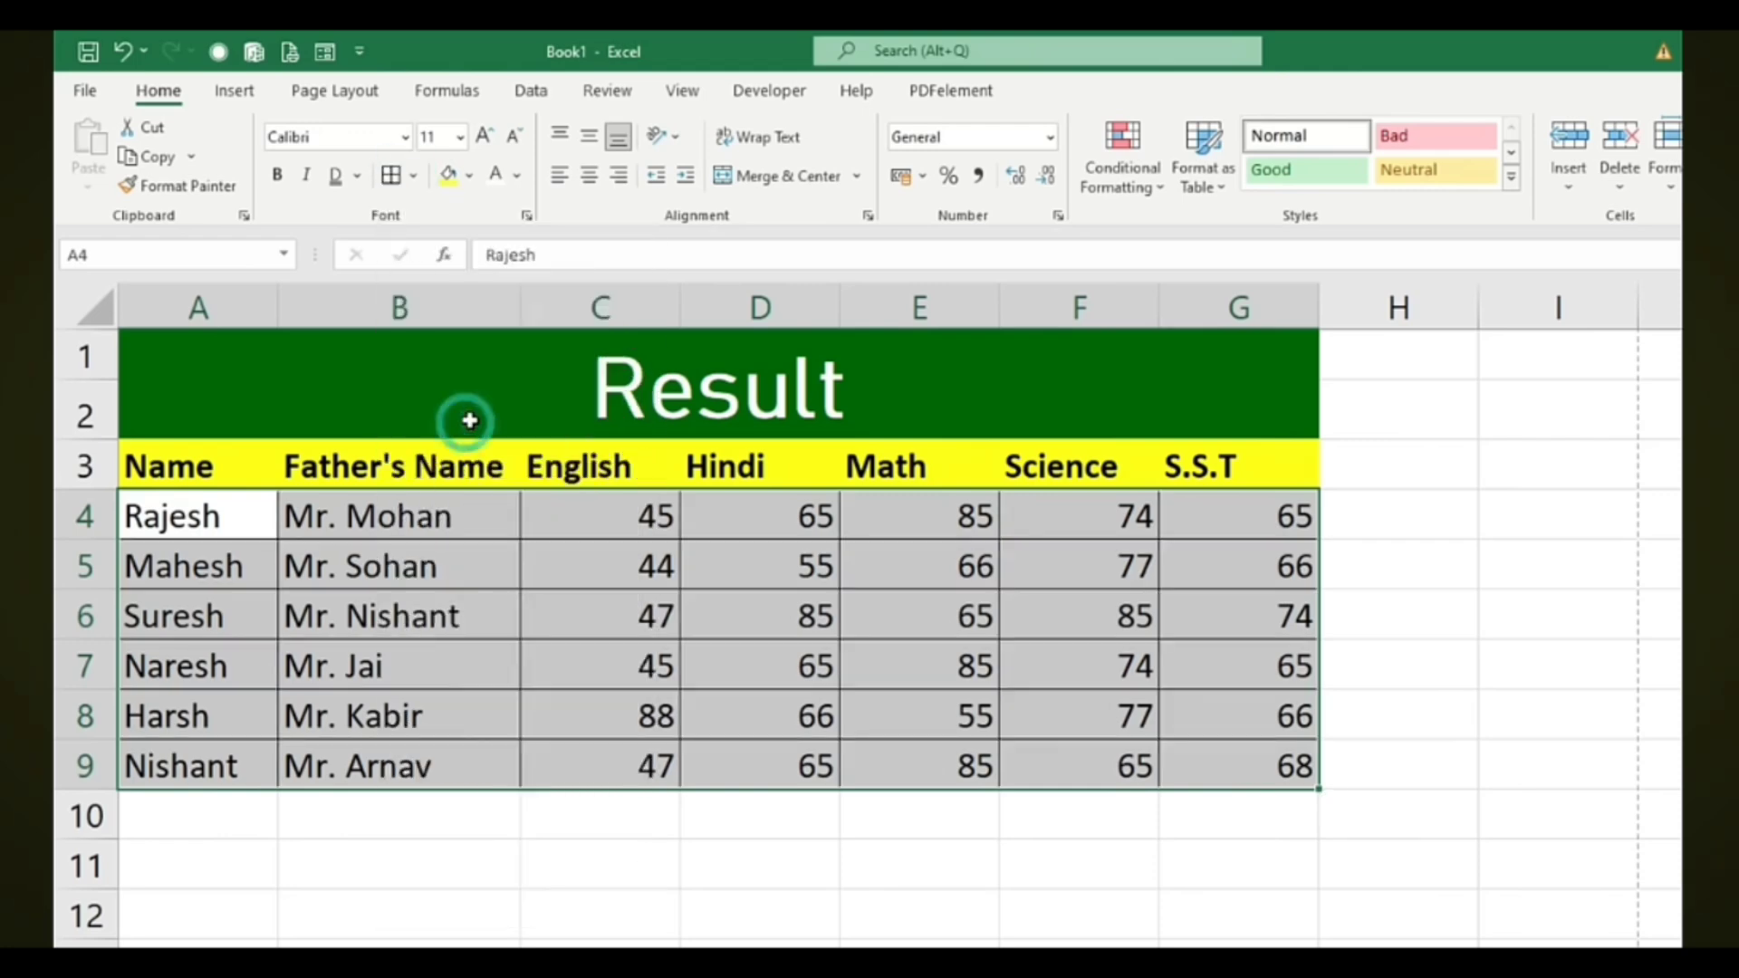
left_click(1555, 755)
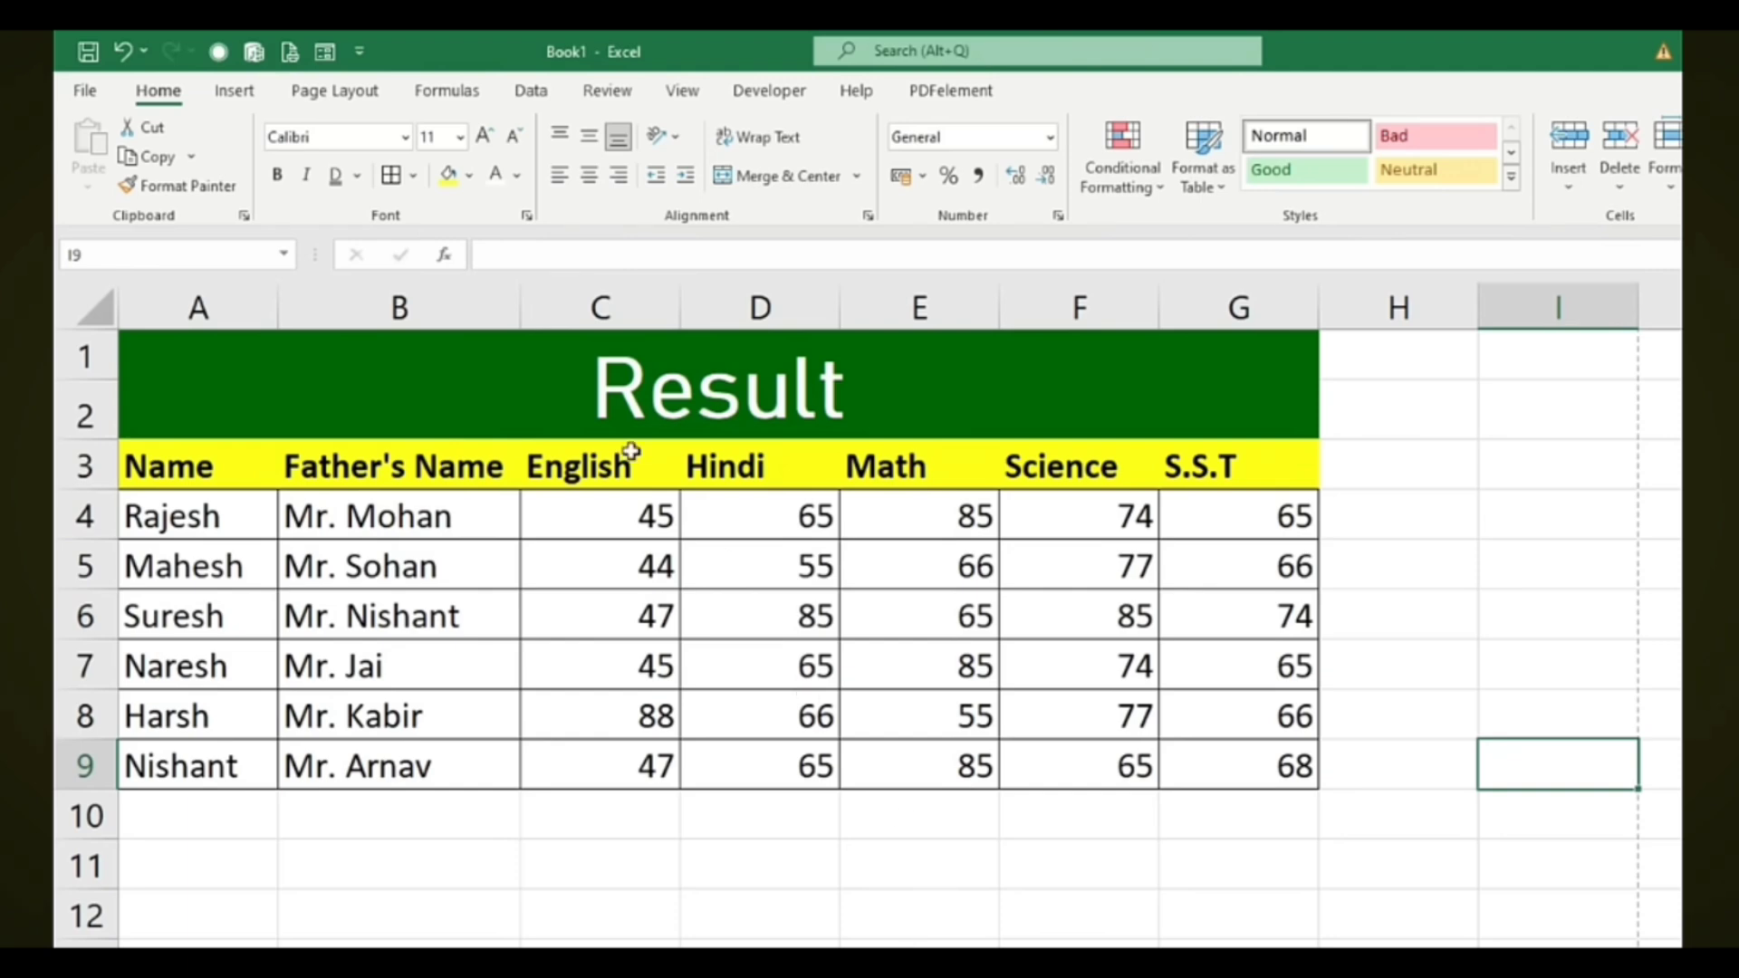
Centre-align the subject marks in C4:G9
left_click_drag(587, 507, 1198, 766)
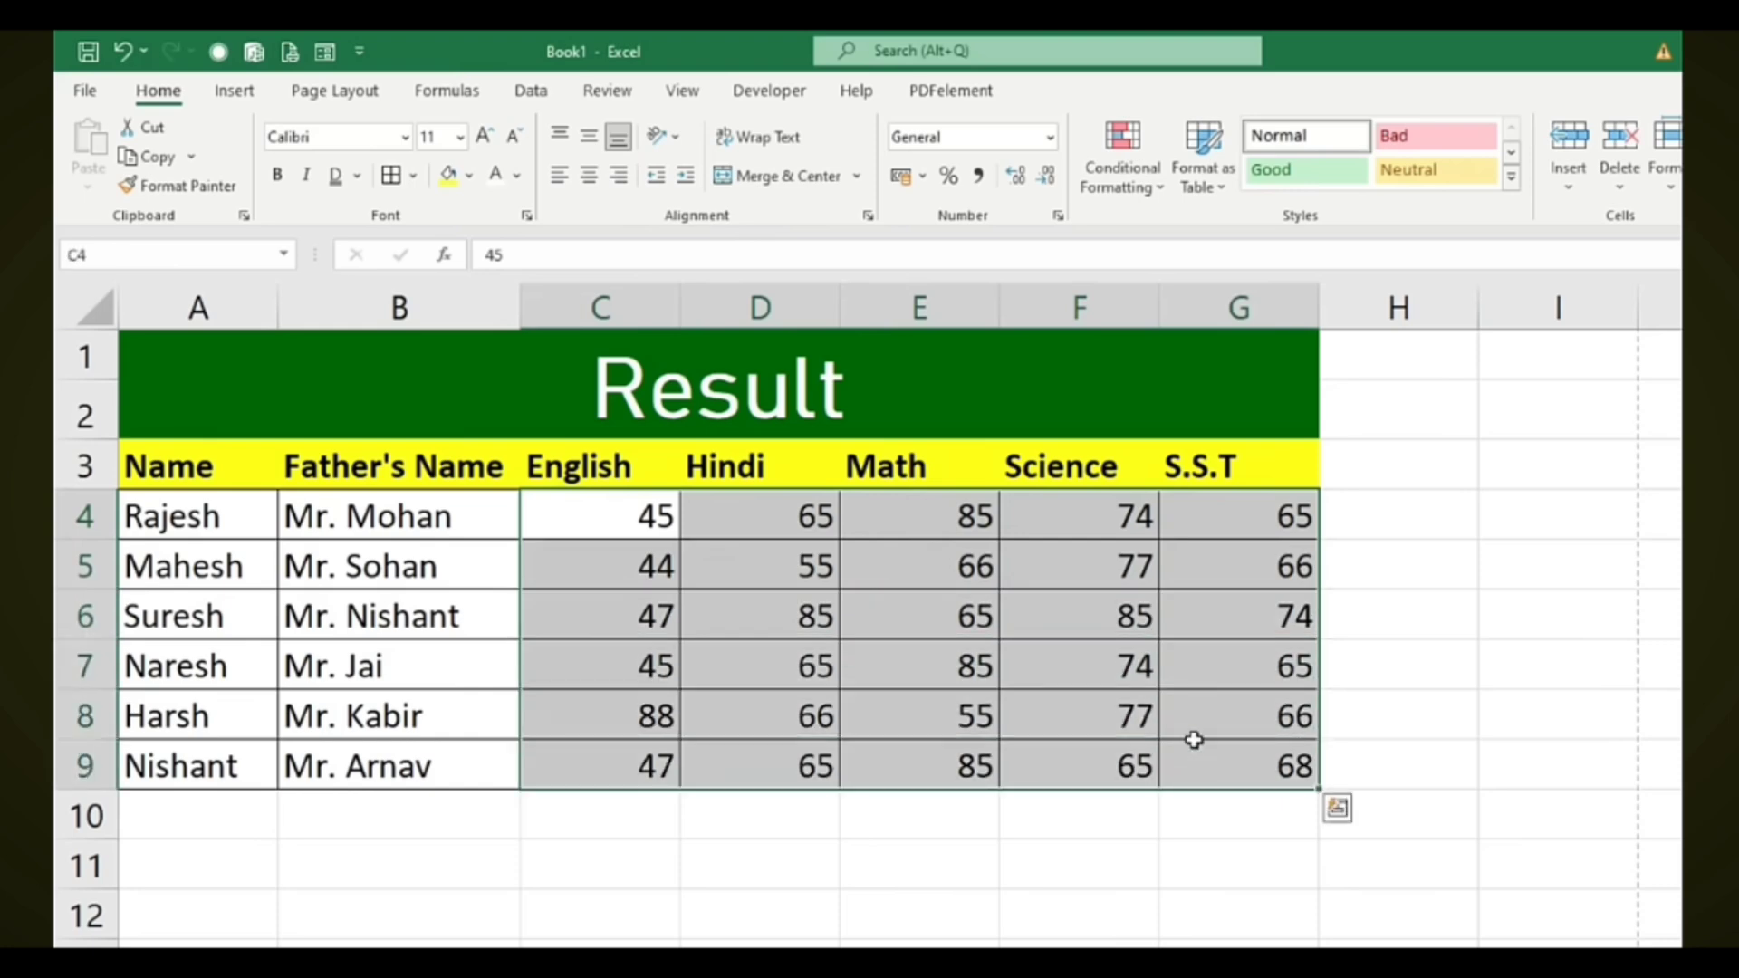
left_click(590, 176)
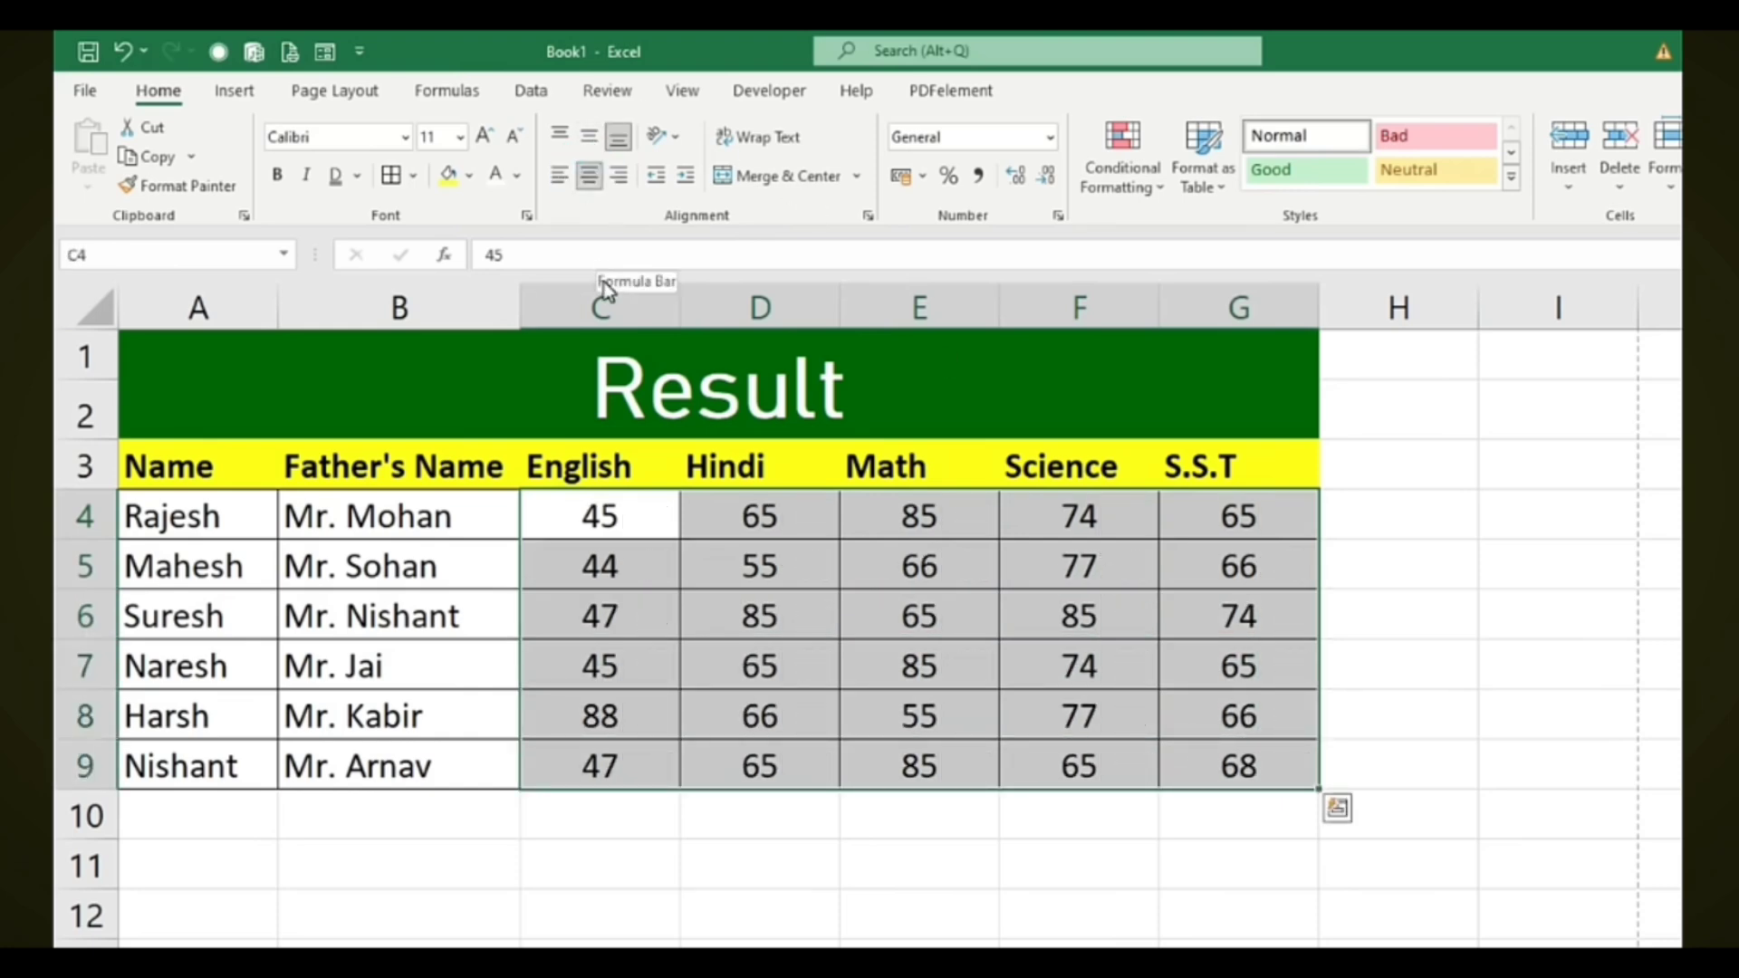
left_click(1485, 851)
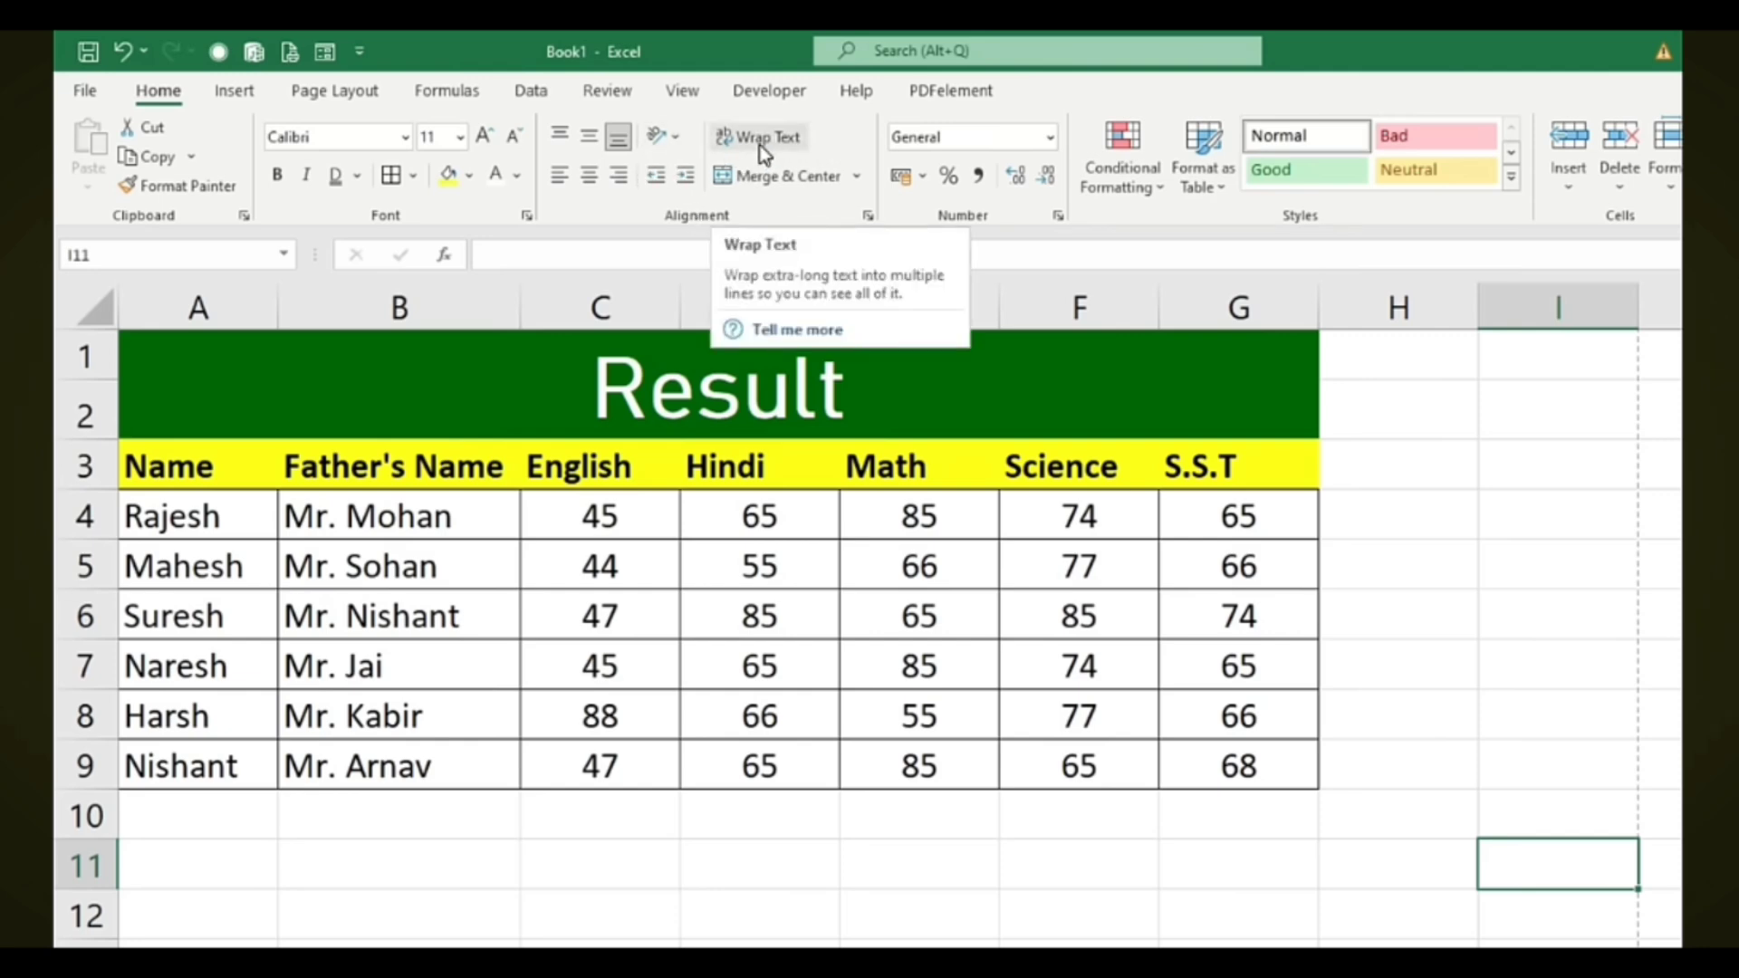
Narrow column B and wrap the Father's Name heading onto two lines
left_click(421, 471)
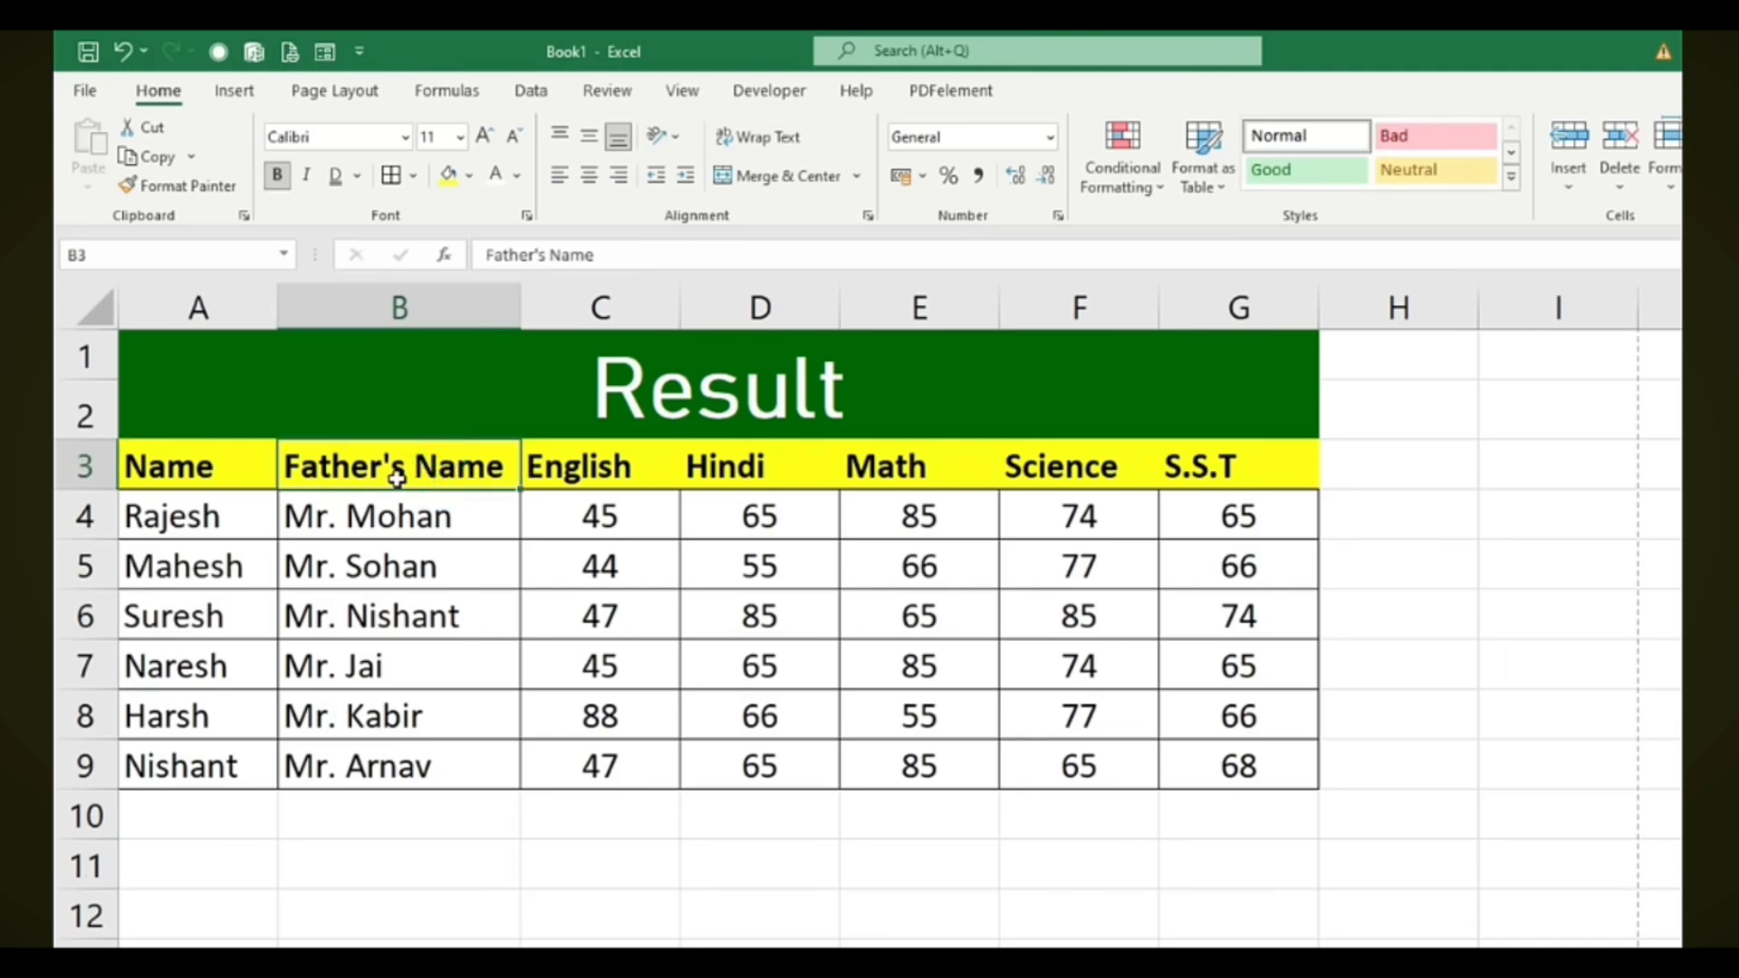
left_click_drag(502, 307, 466, 310)
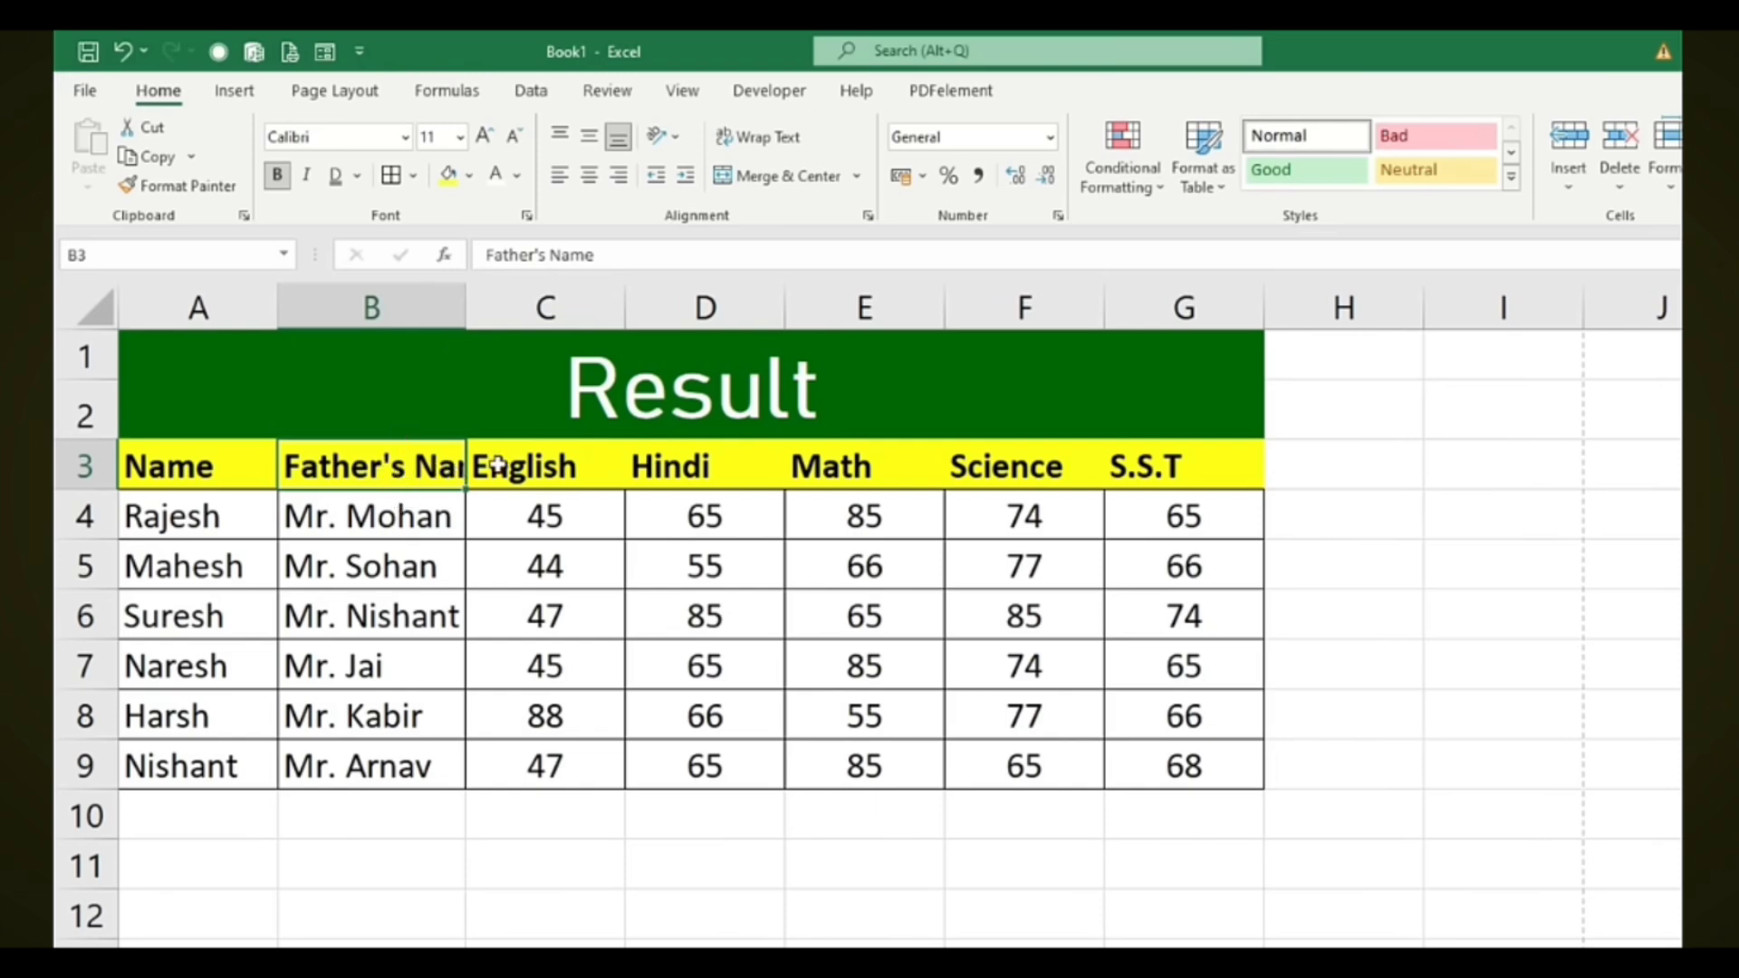
left_click(768, 141)
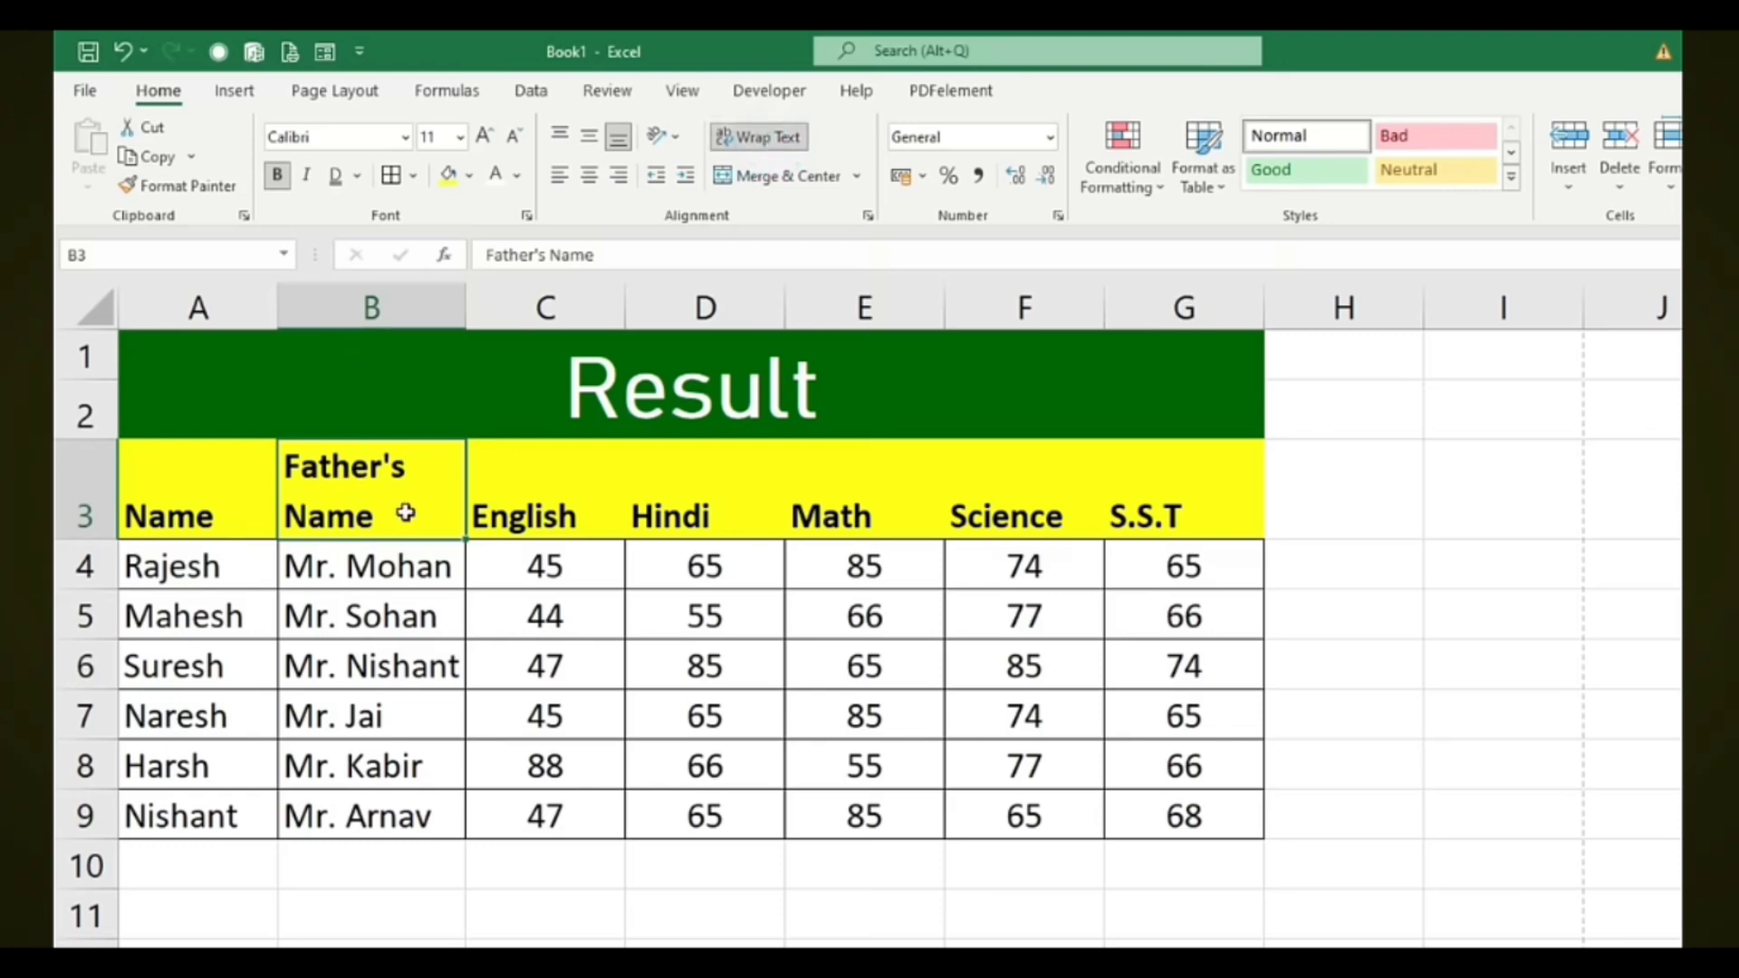
Top-align, centre and add All Borders to the header row A3:G3
left_click_drag(210, 494, 1149, 493)
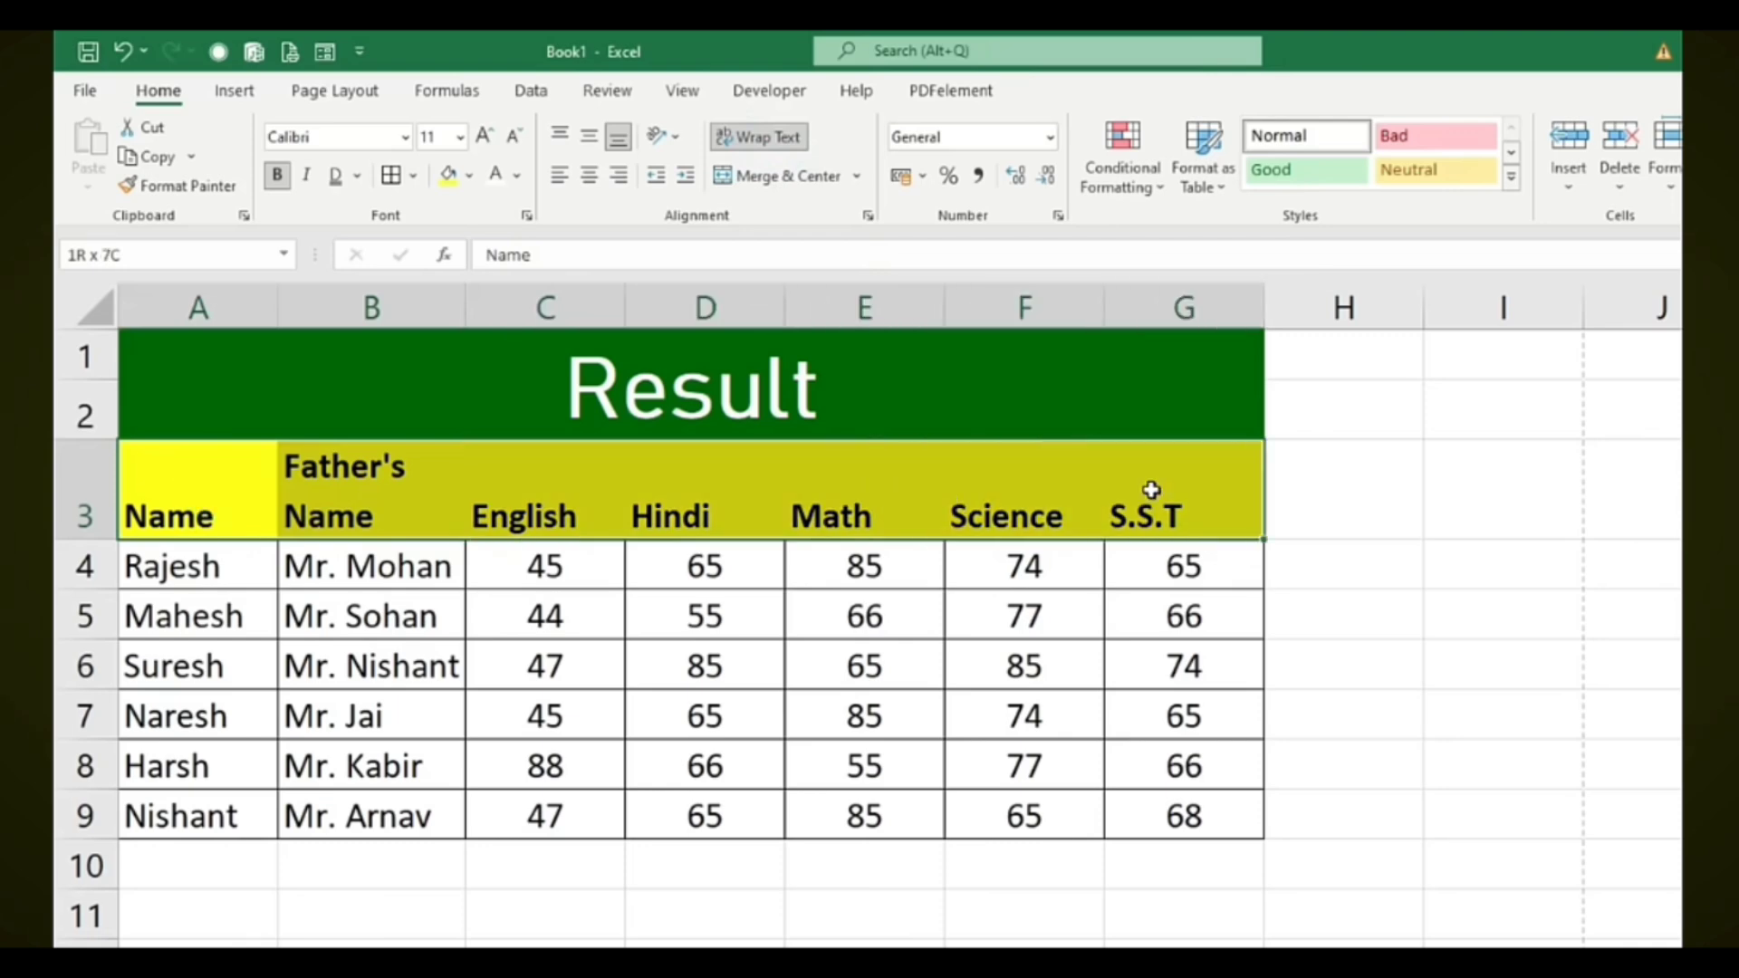
left_click(562, 136)
left_click(592, 173)
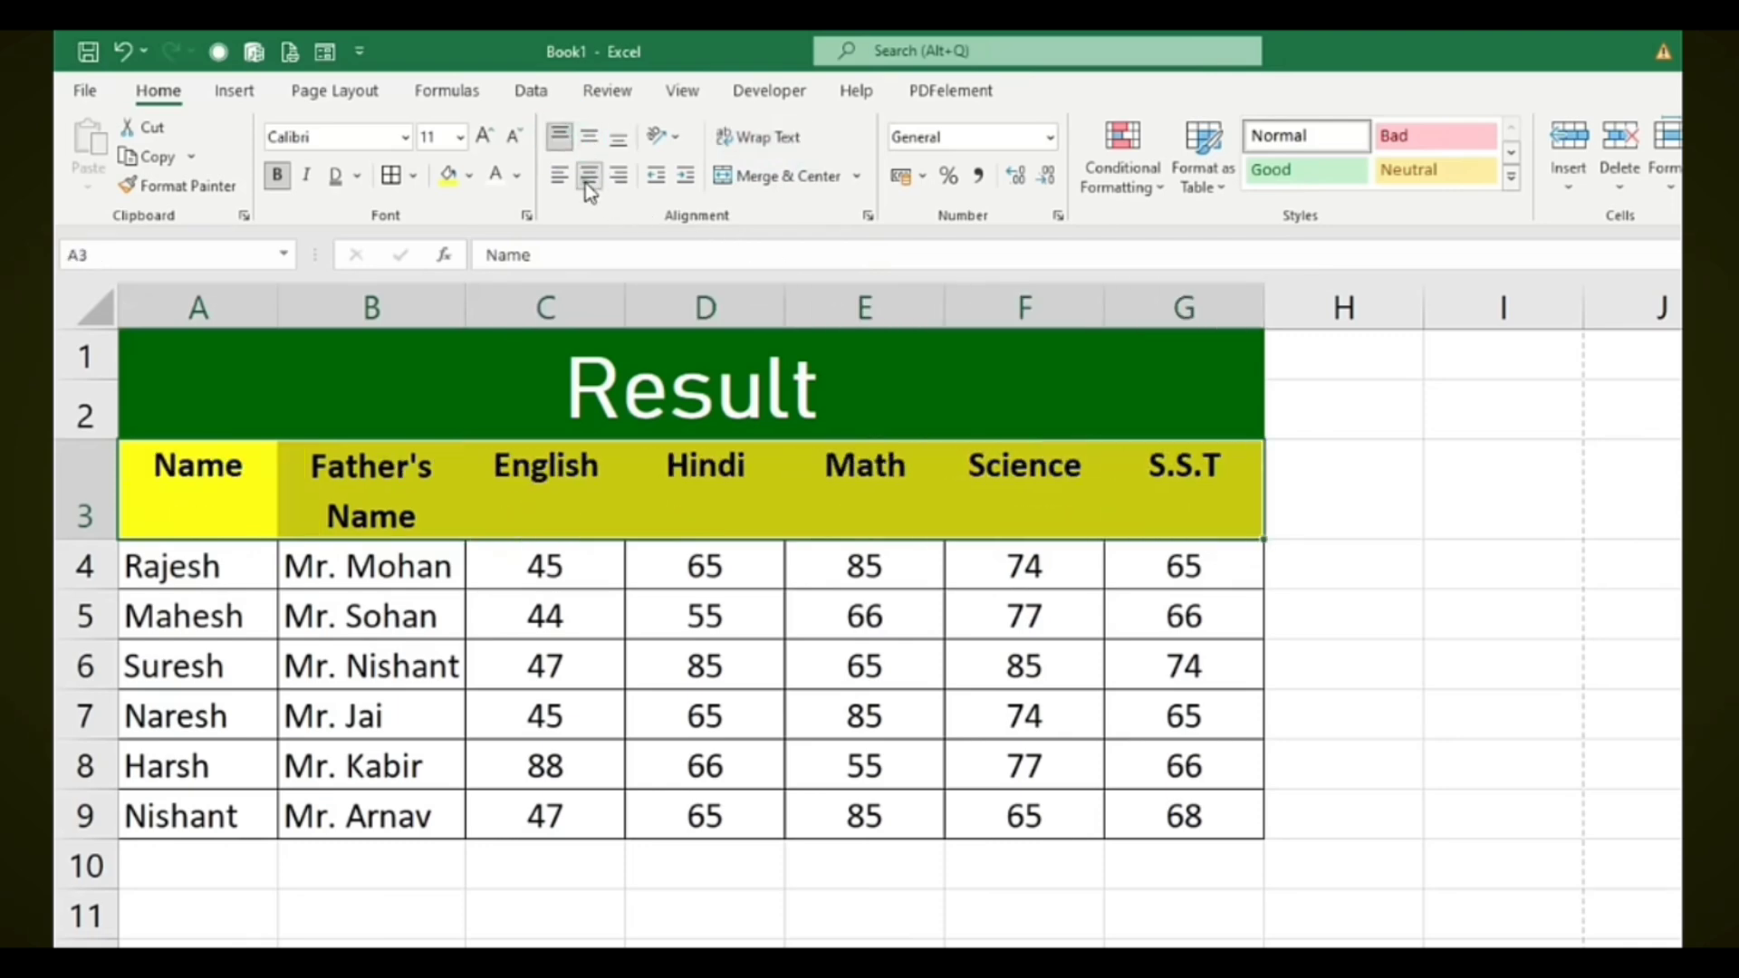
left_click(391, 175)
left_click(371, 466)
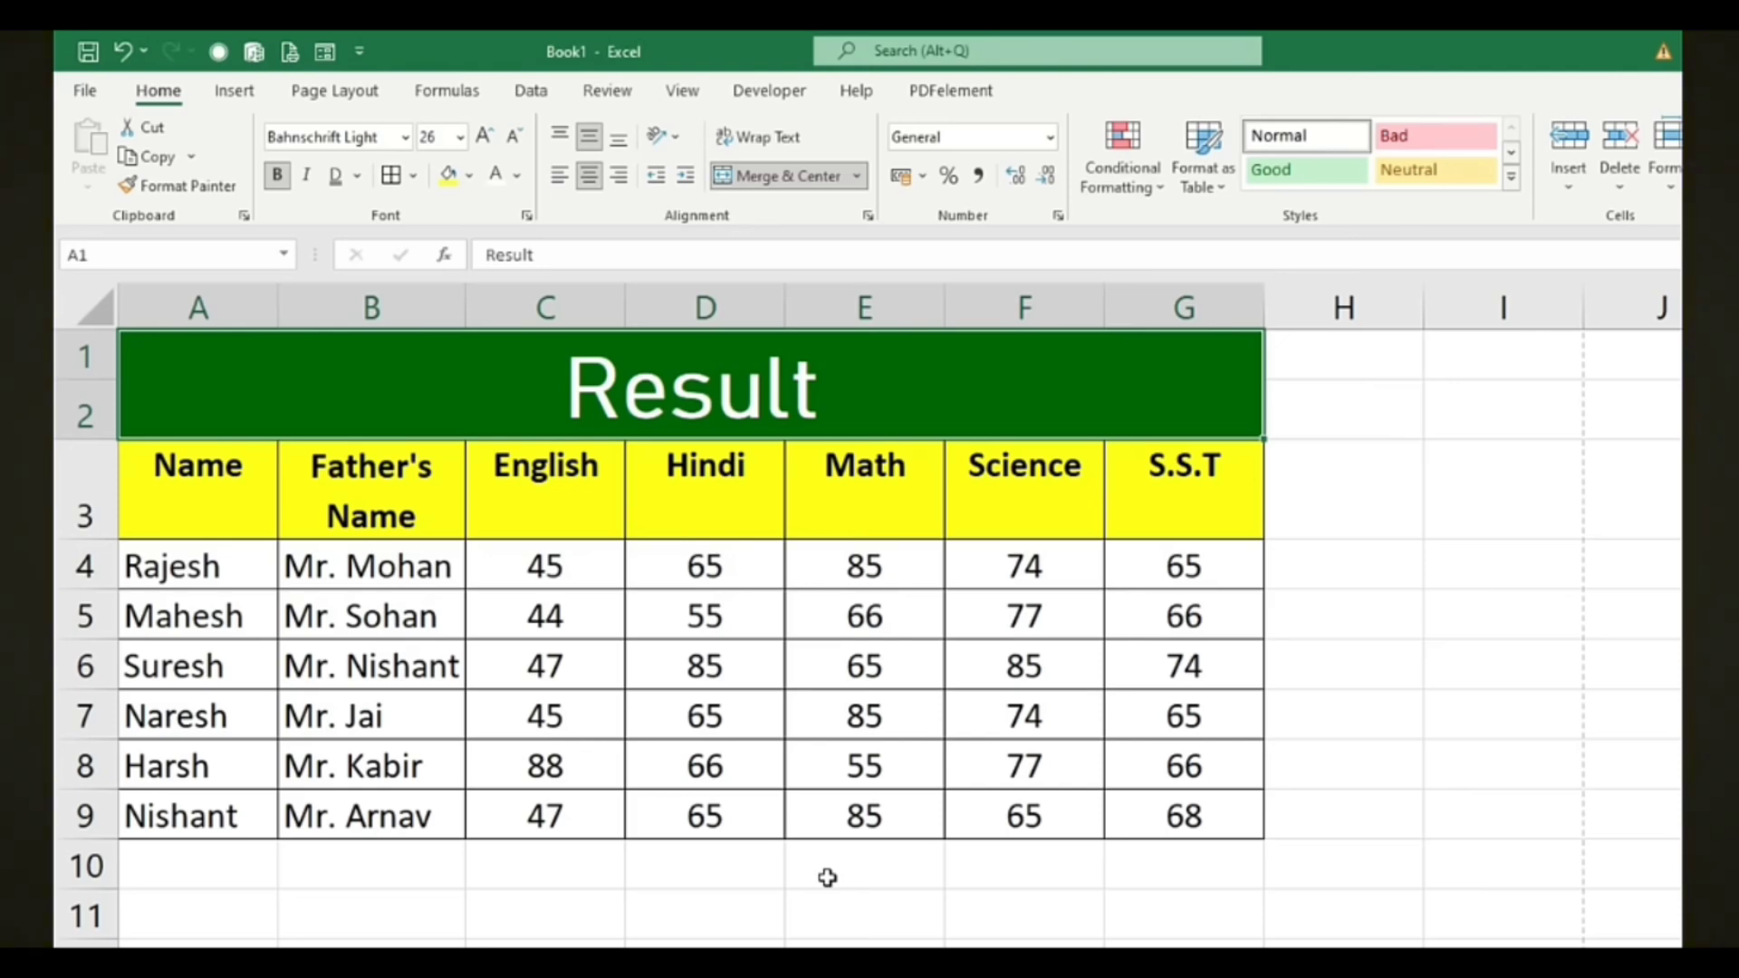
left_click(562, 974)
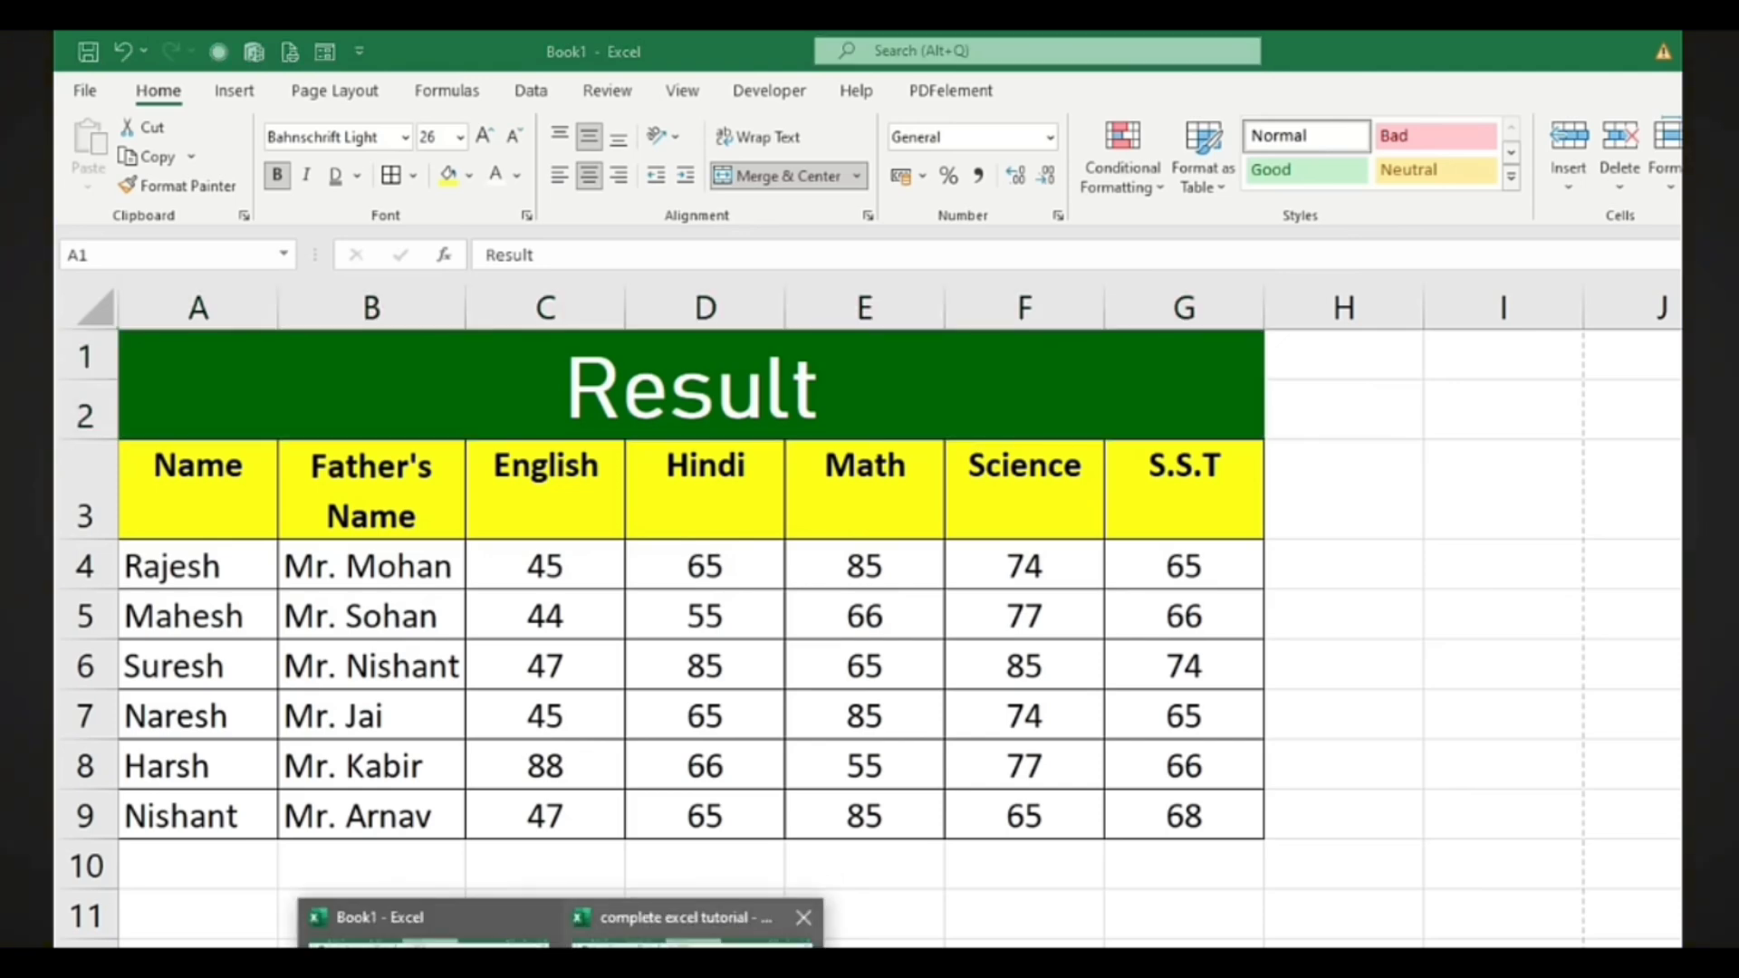
Switch to the 'complete excel tutorial' workbook, widen column A slightly, and select department cells in column B
left_click(675, 918)
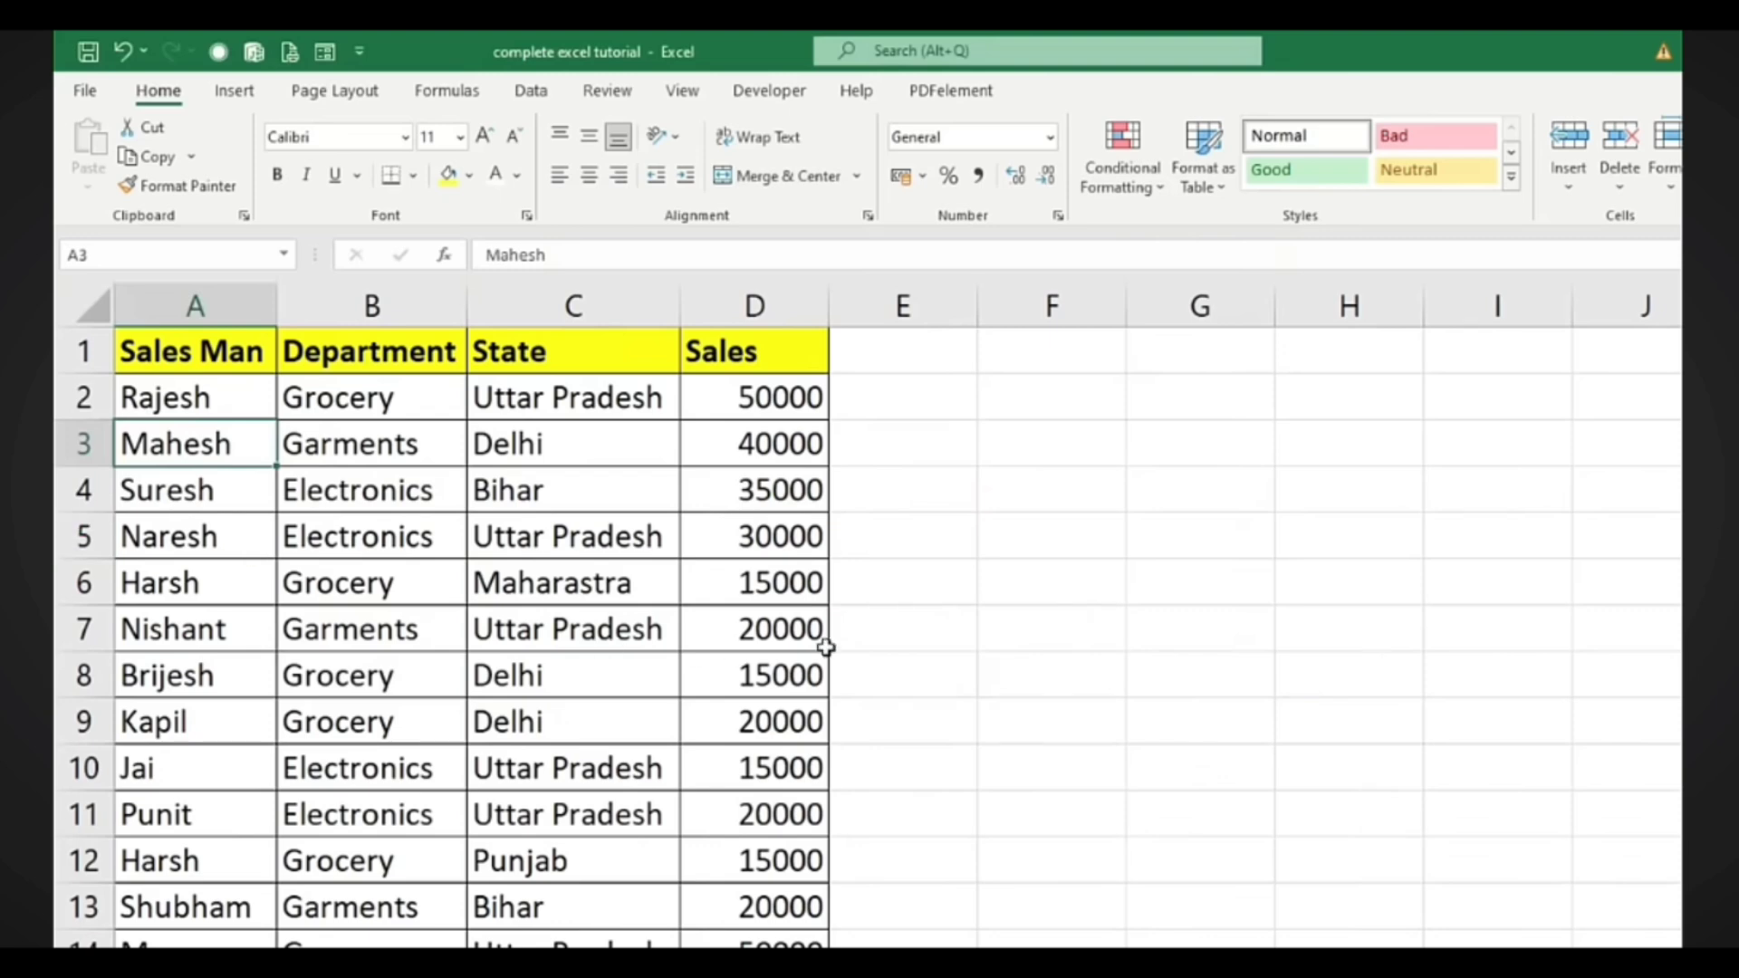
left_click_drag(275, 306, 292, 306)
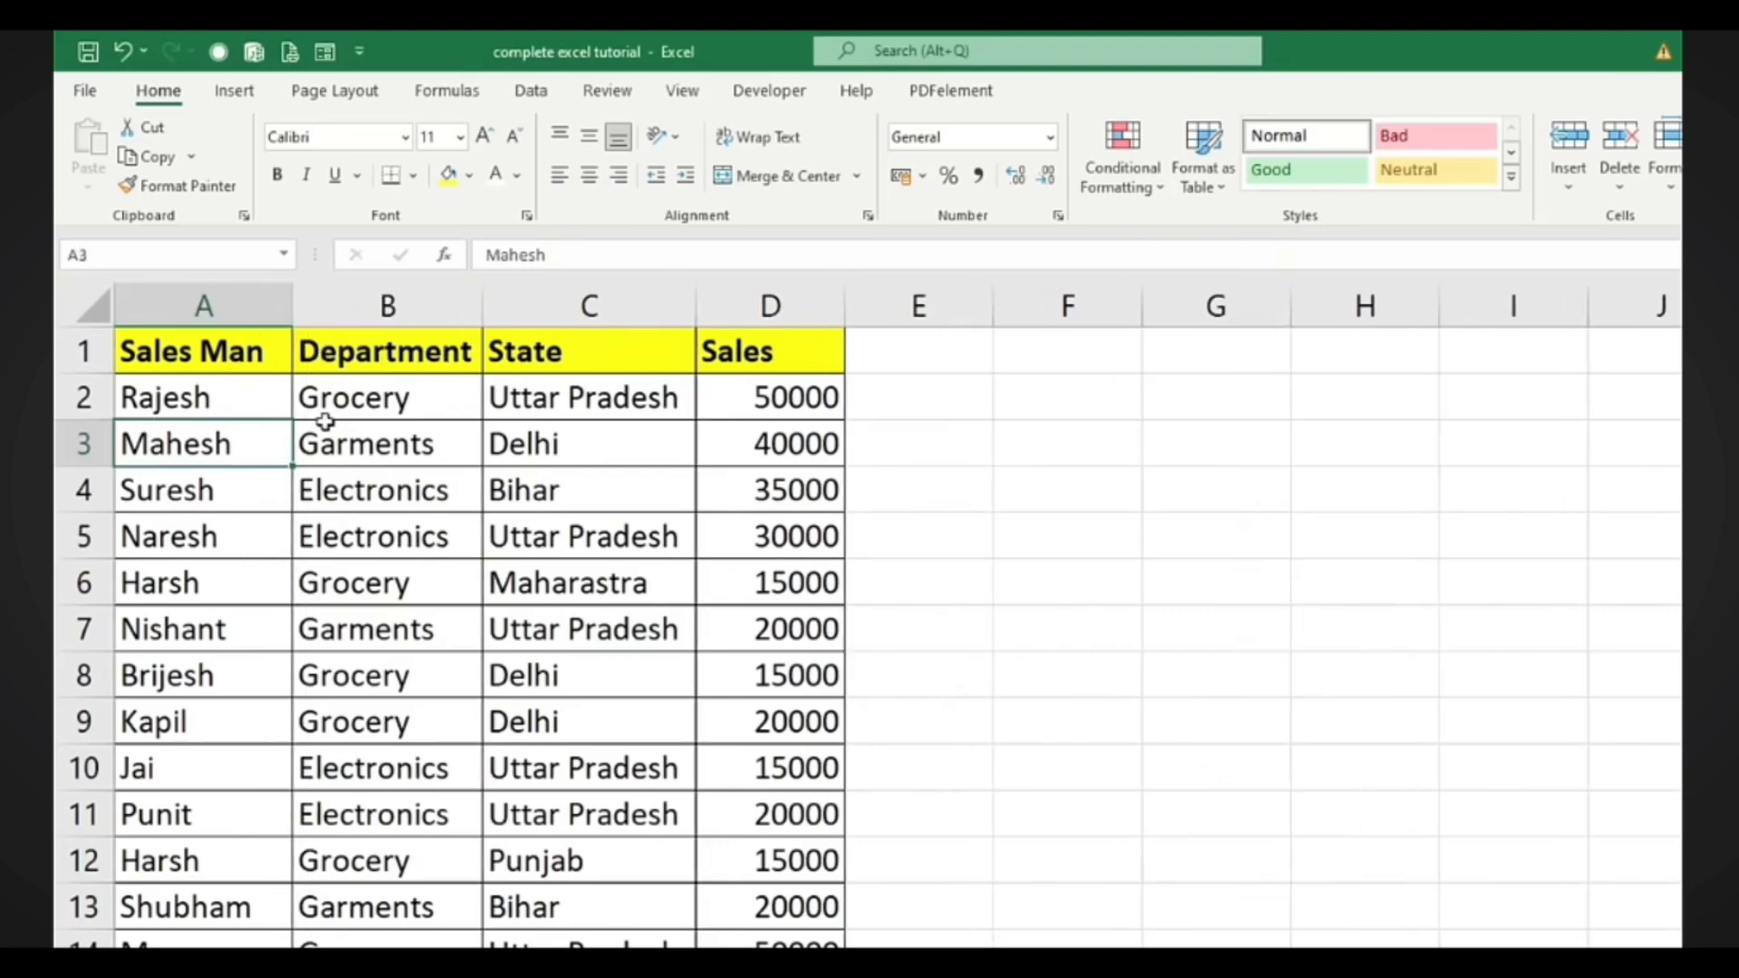
scroll(557, 598, "down", 2, "ctrl")
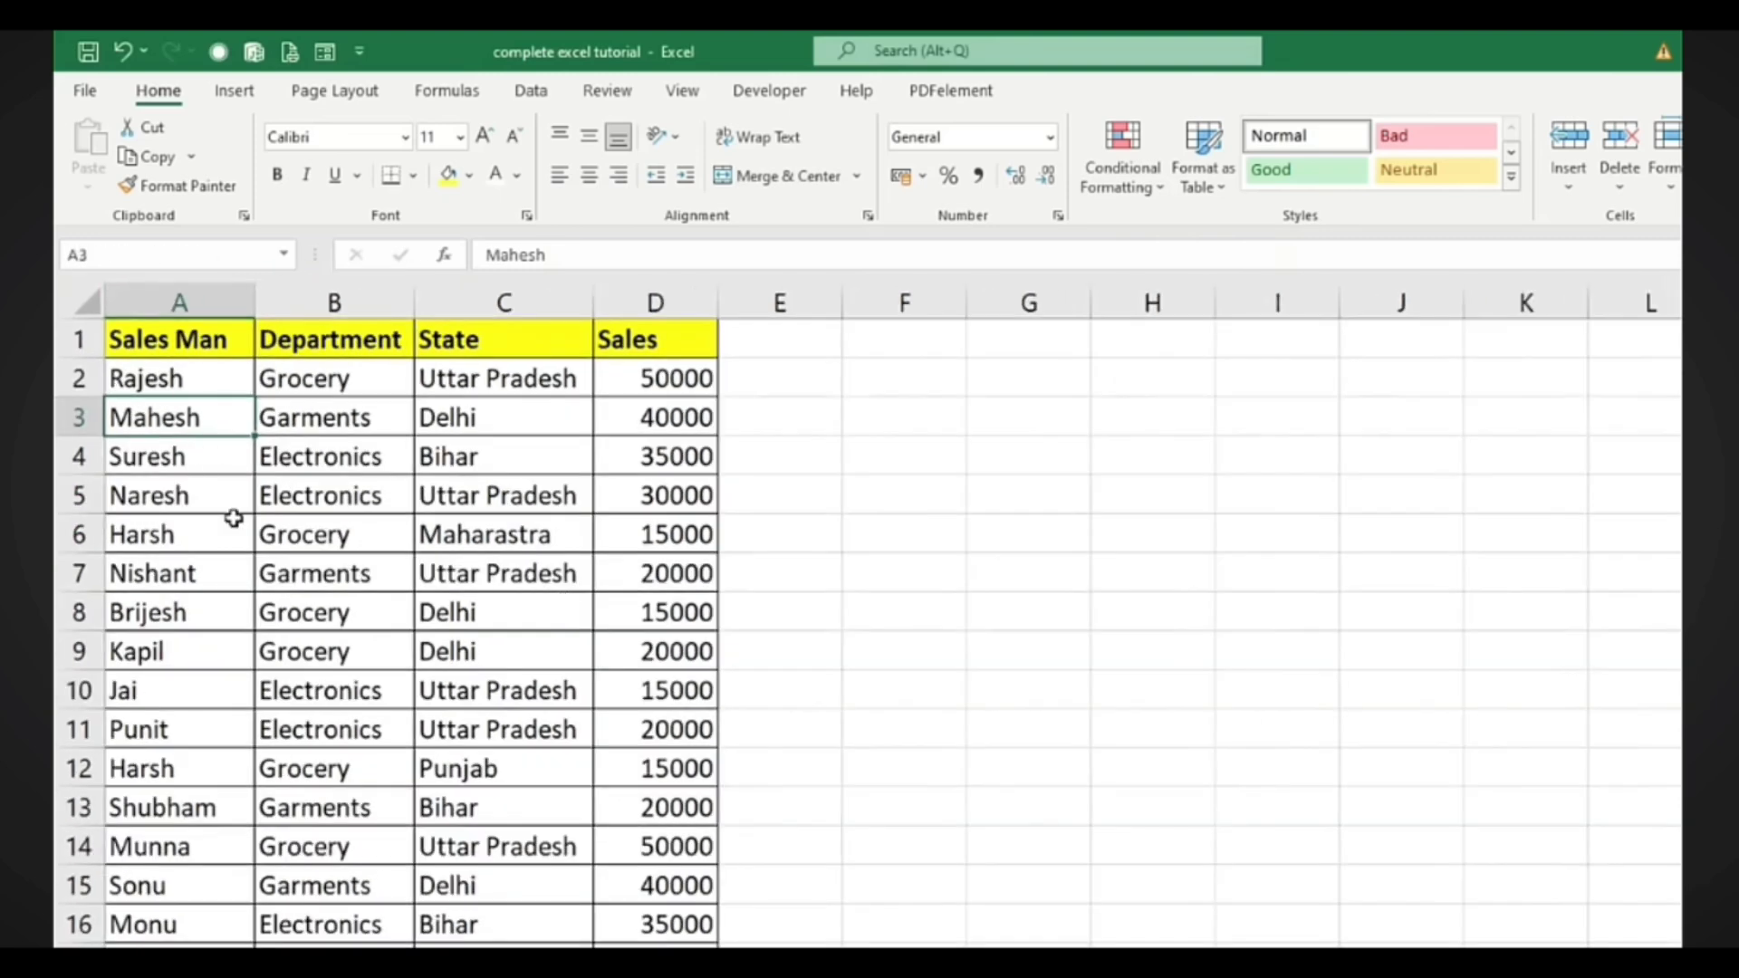
scroll(234, 518, "up", 2, "ctrl")
scroll(208, 462, "up", 1)
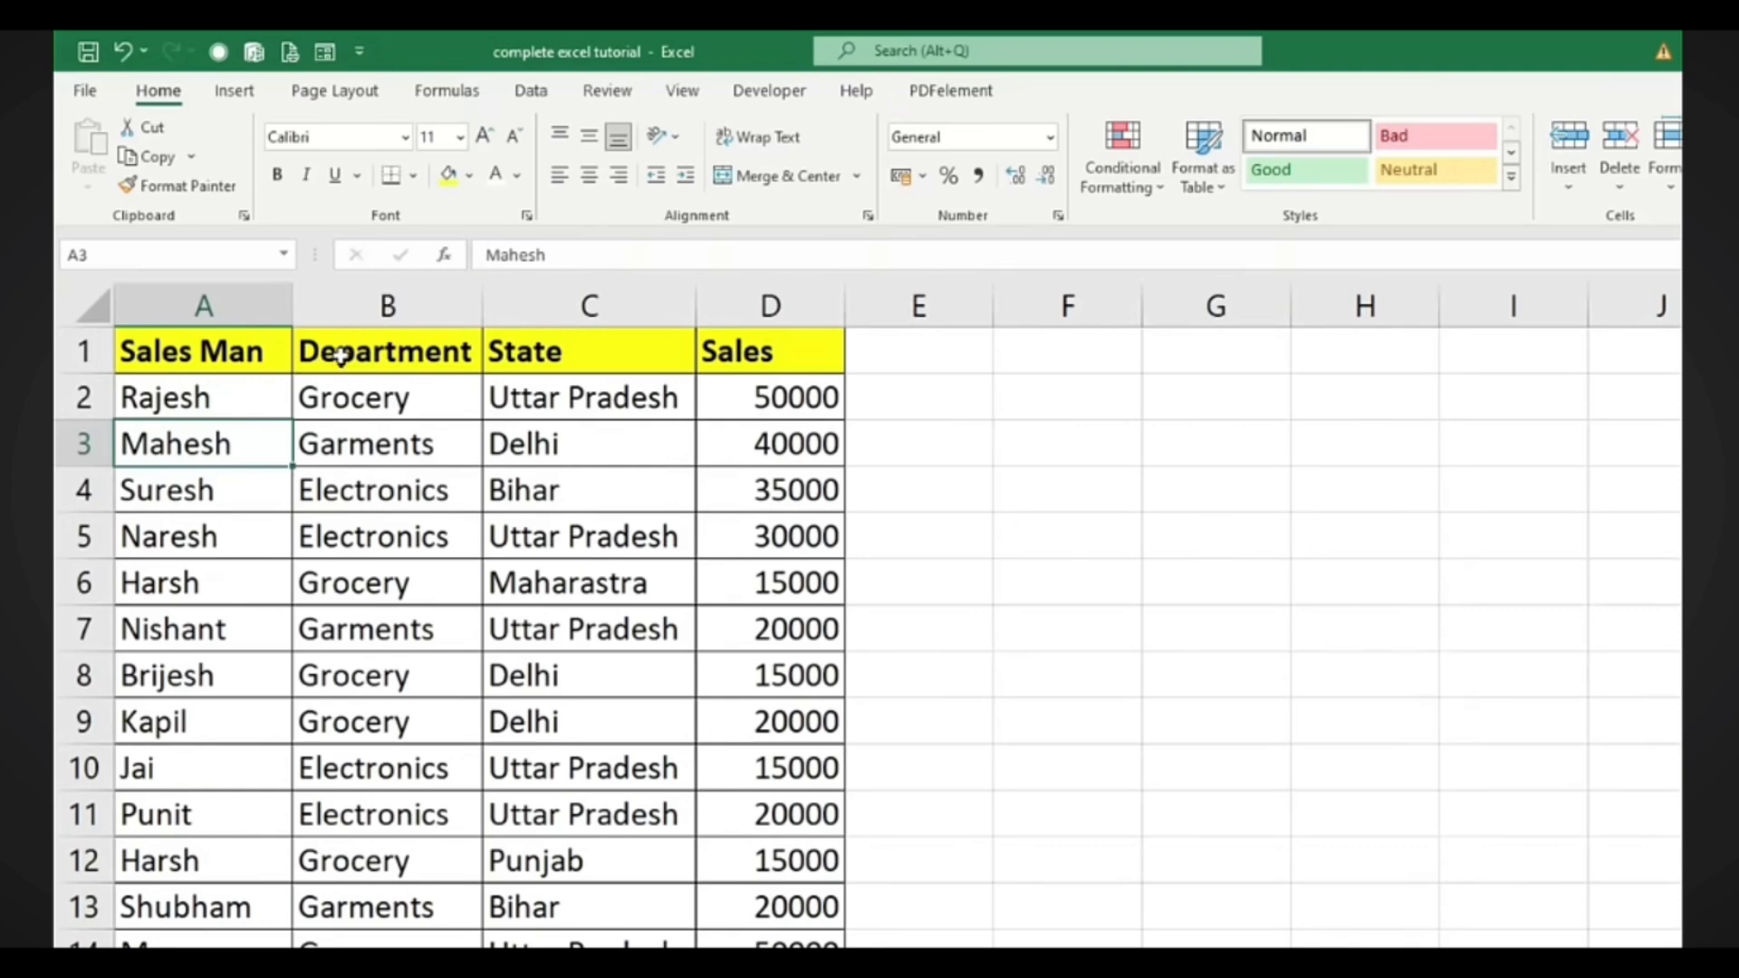
left_click(353, 396)
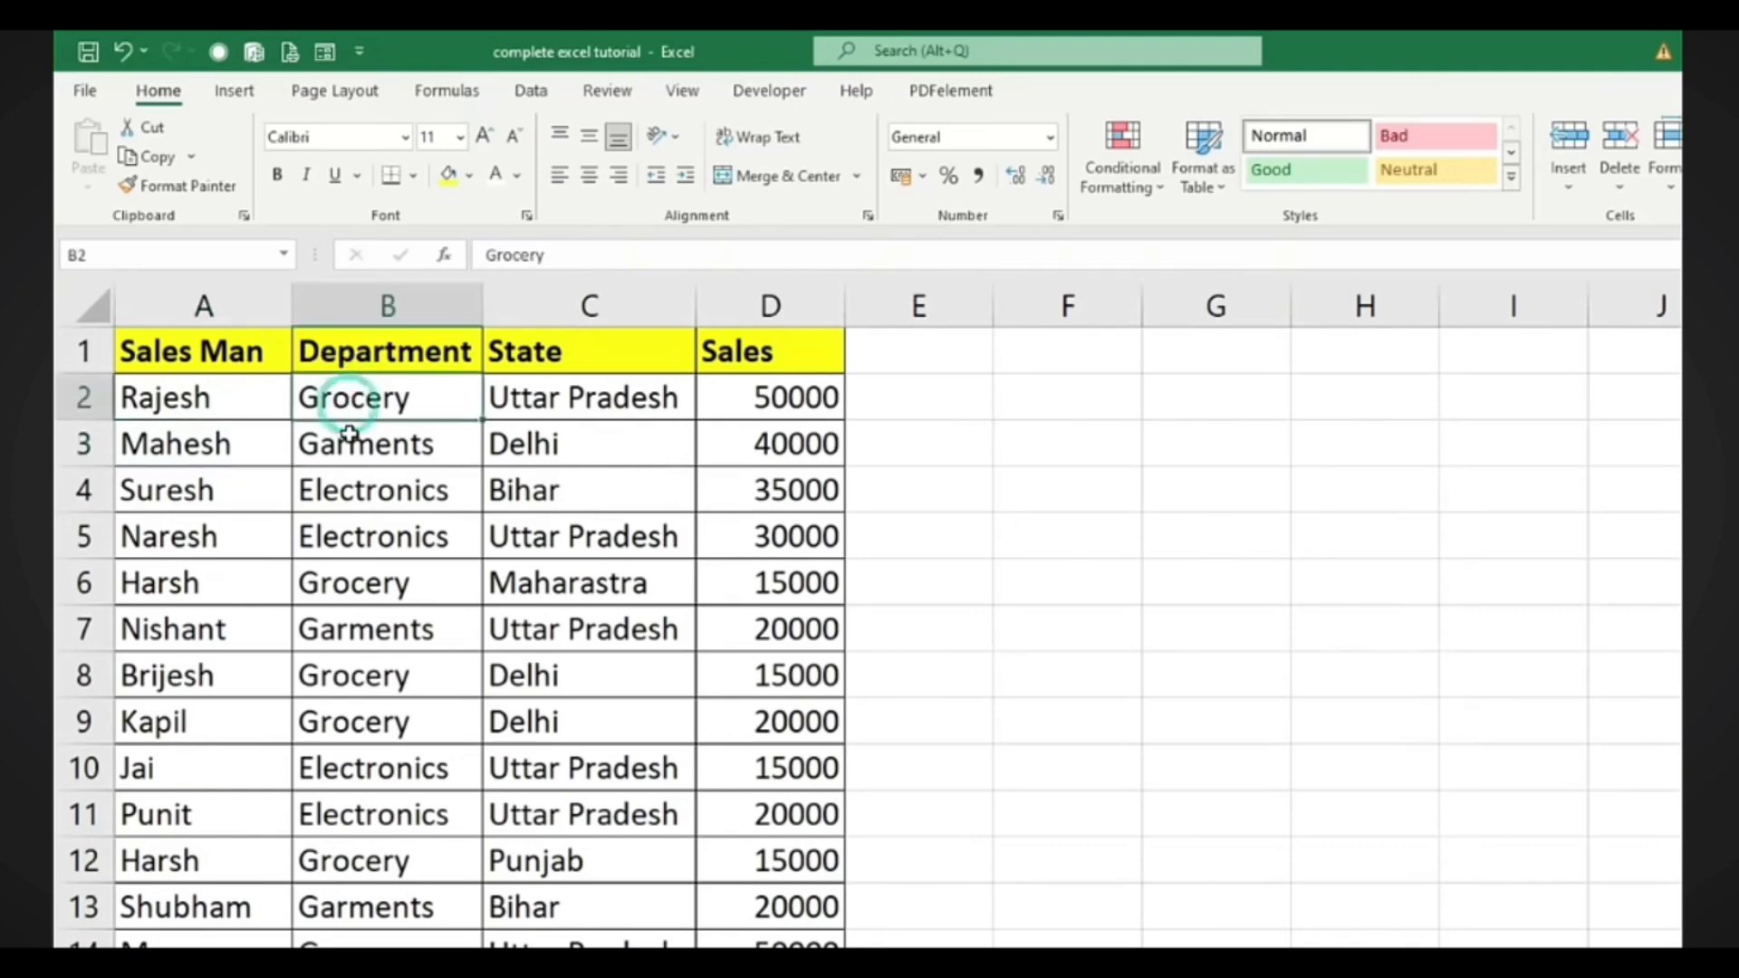
left_click(354, 442)
left_click(349, 489)
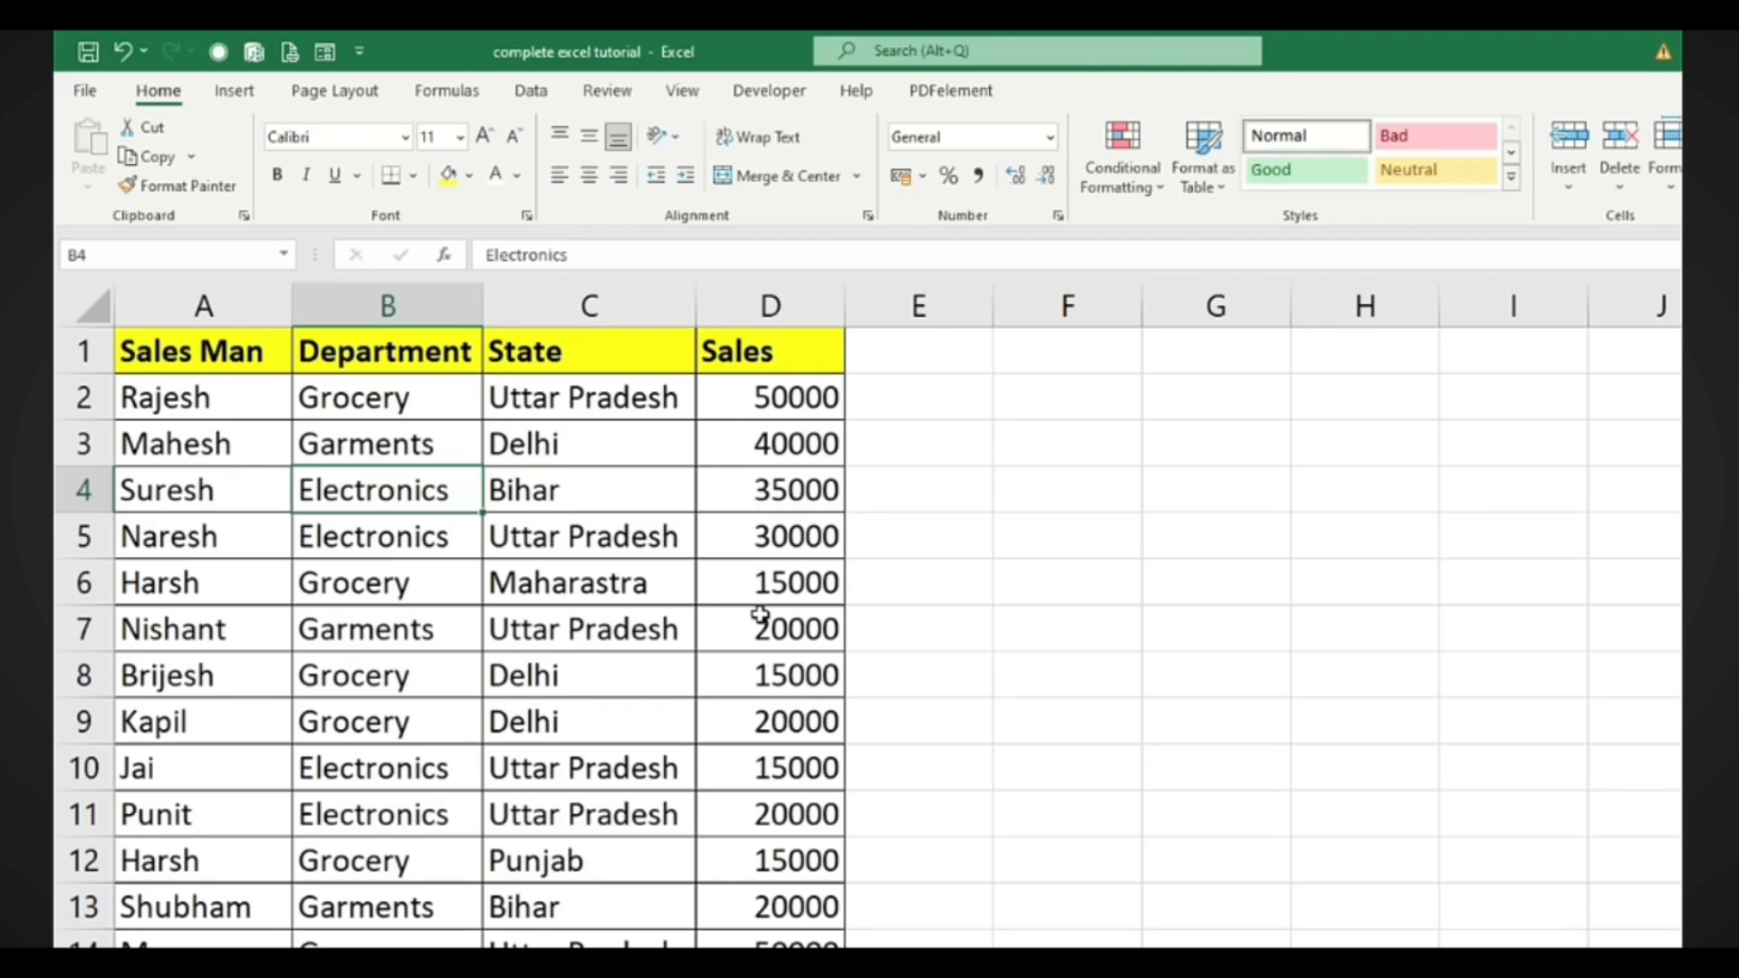
left_click(1133, 194)
mouse_move(1182, 237)
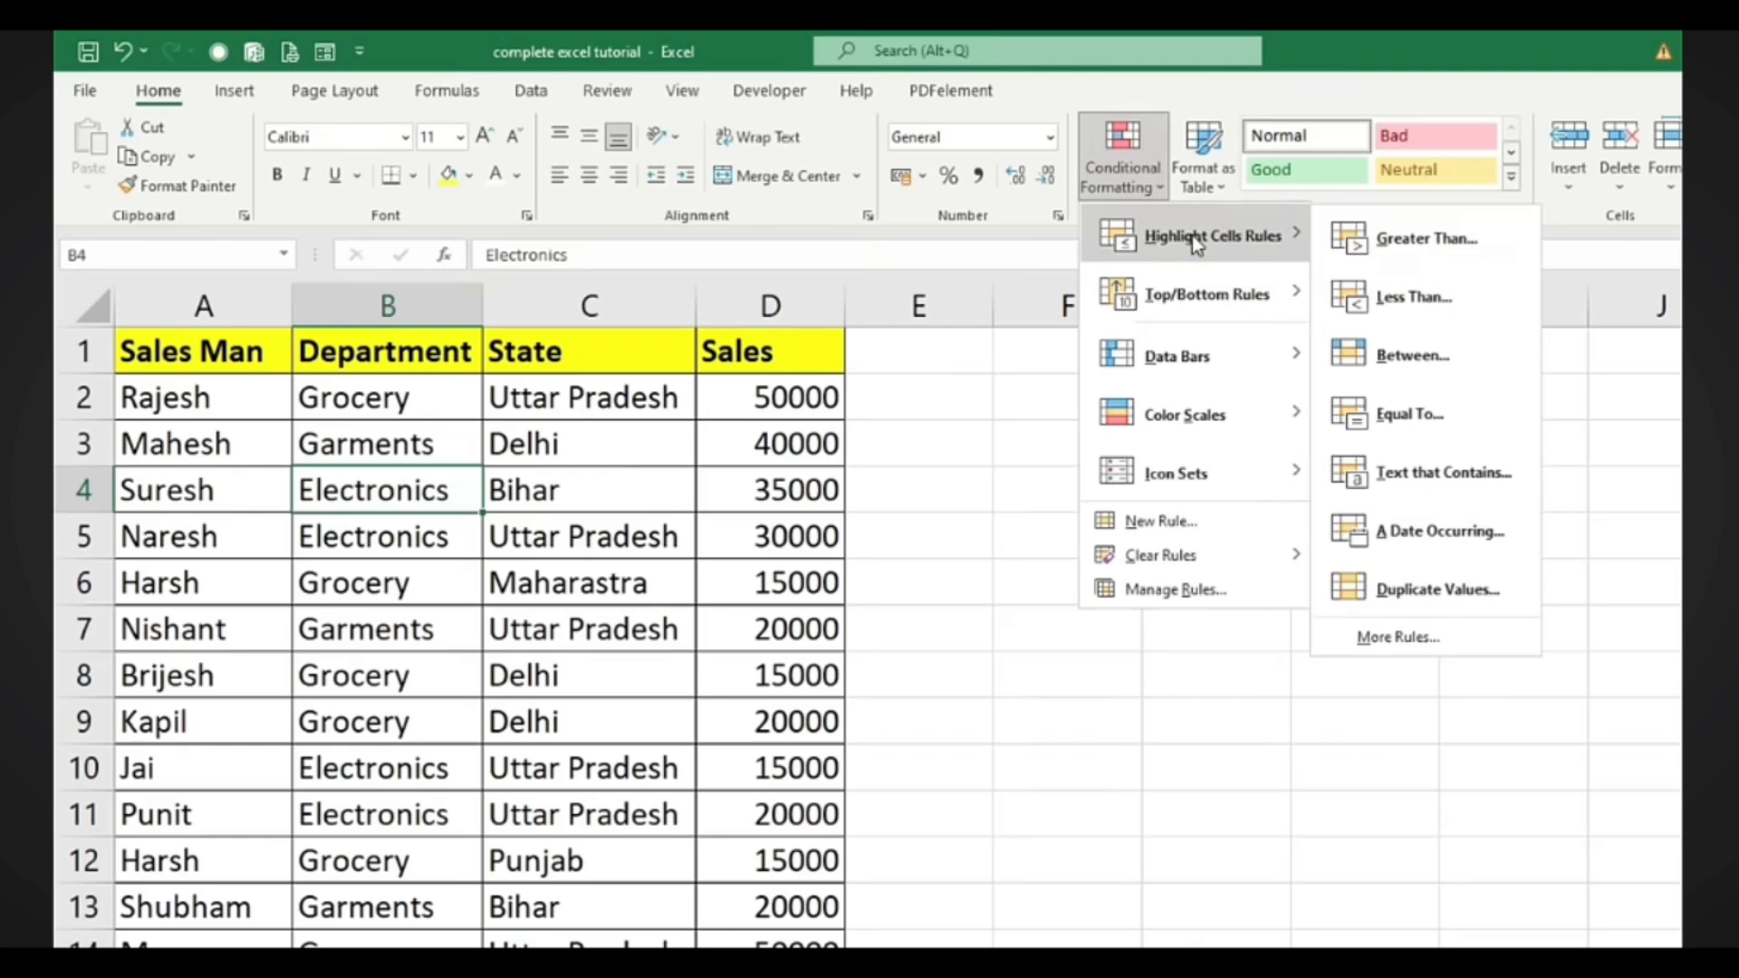
left_click(1393, 244)
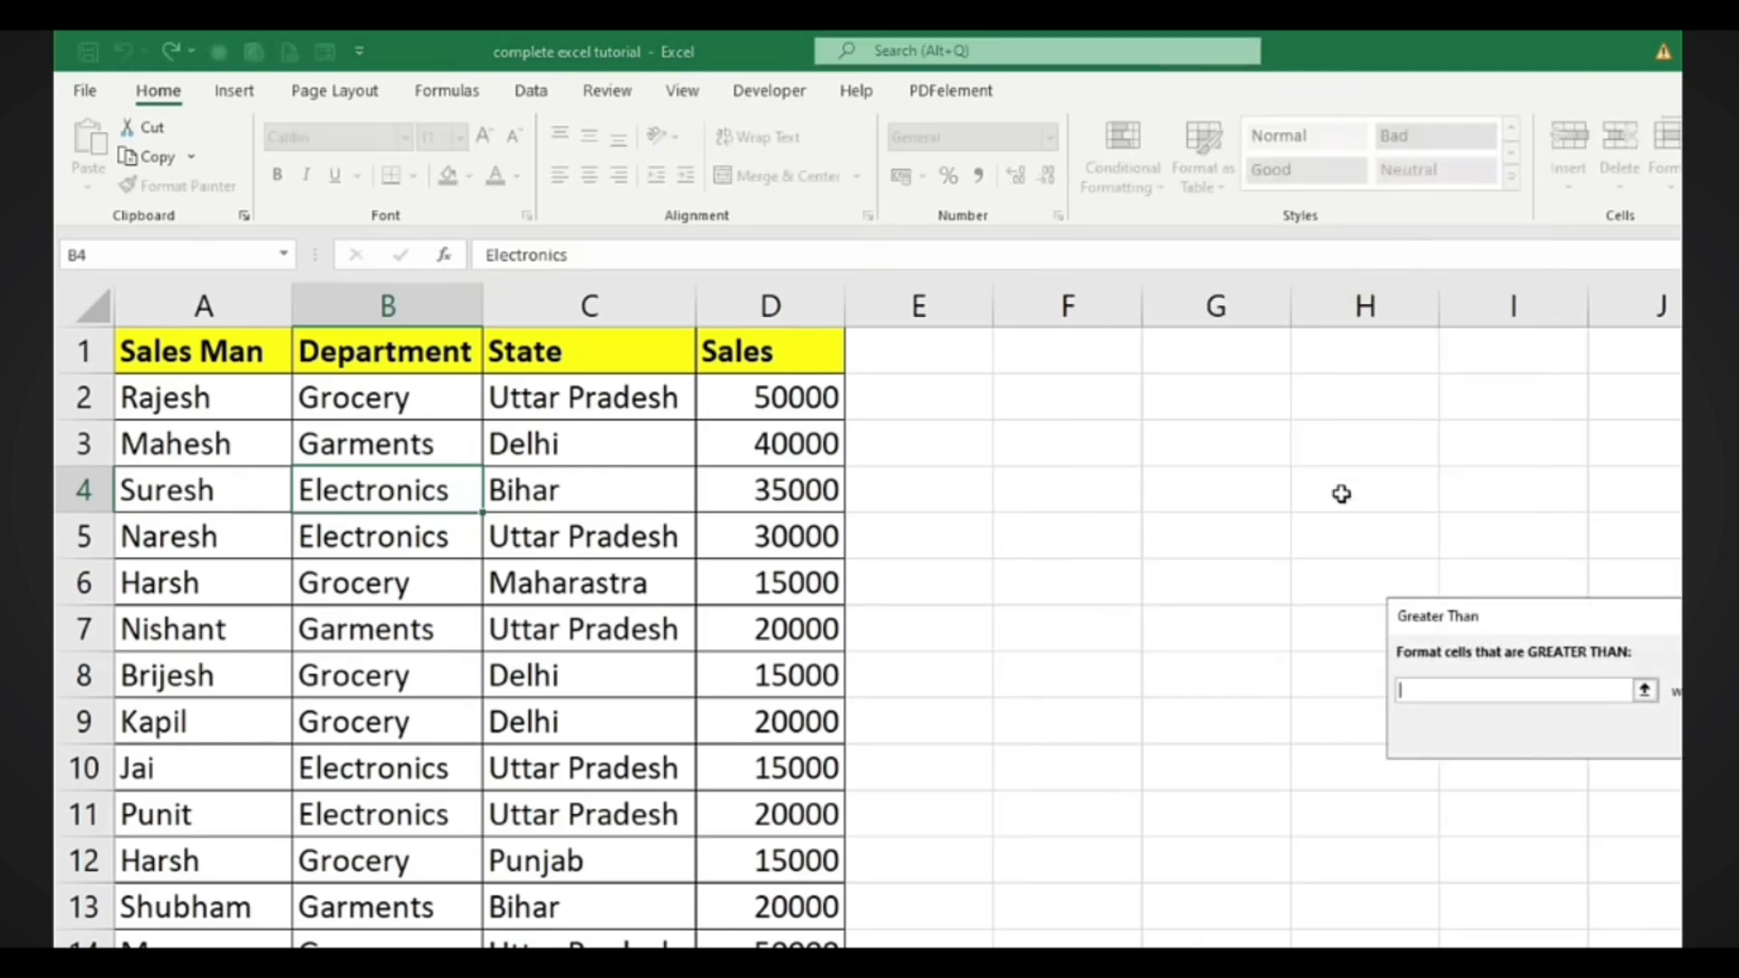
left_click_drag(1677, 625, 1307, 456)
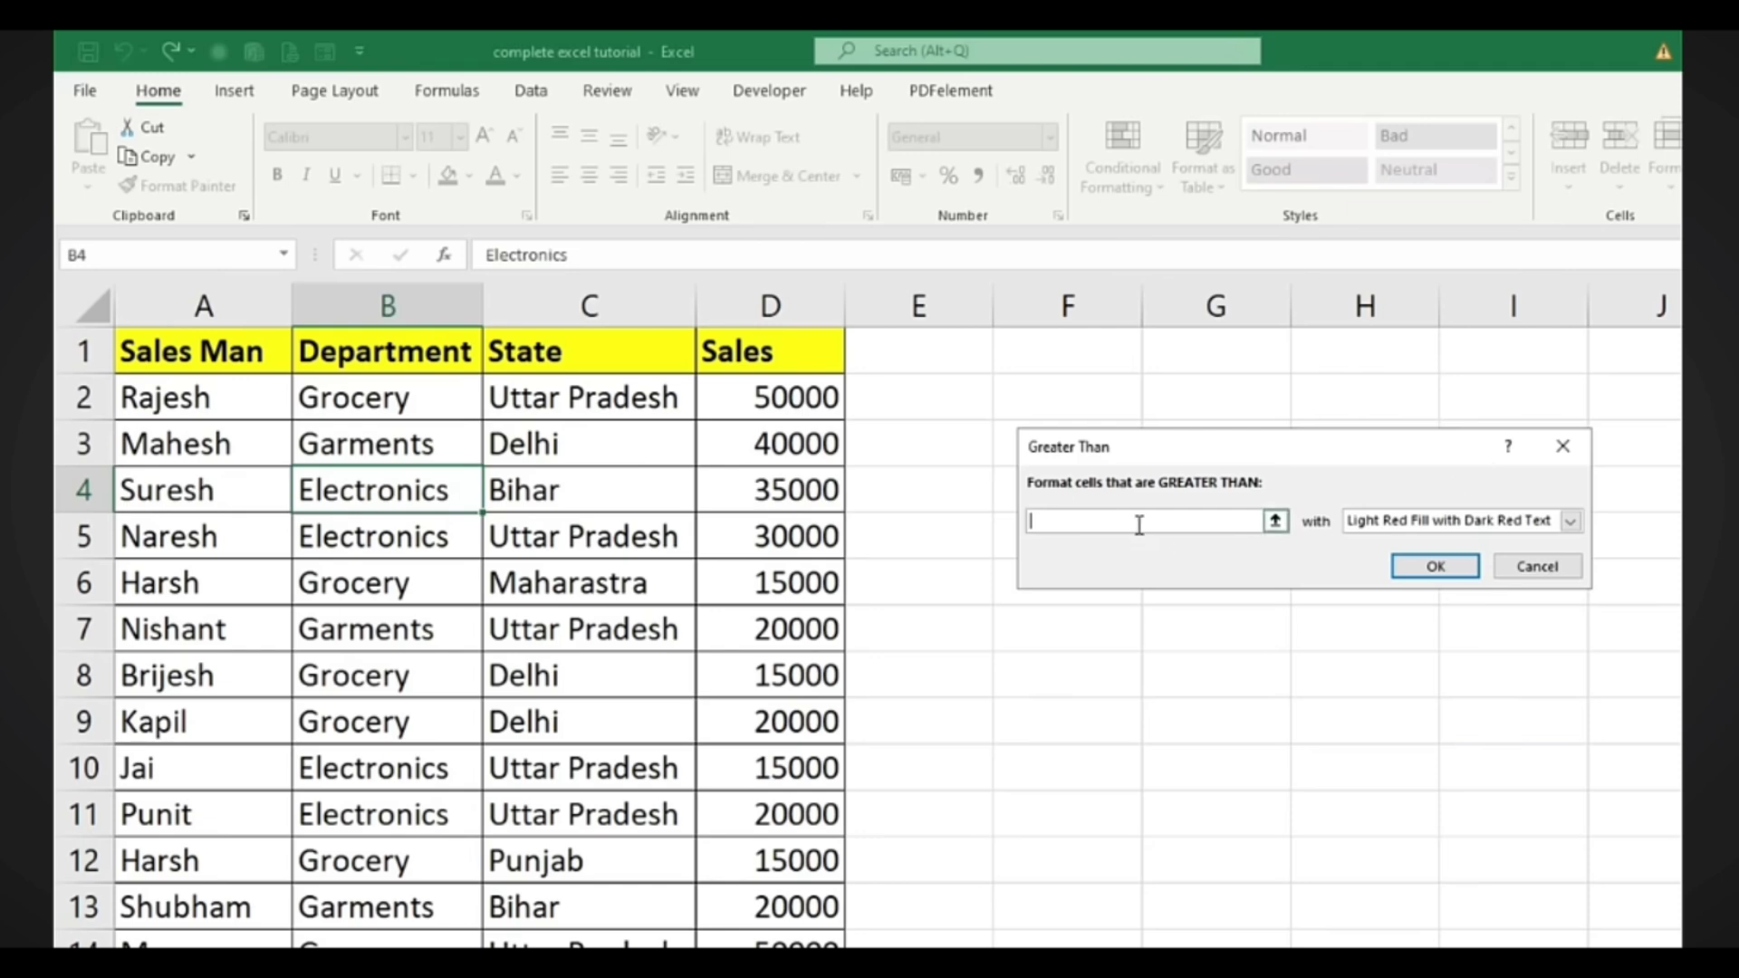
left_click(1563, 445)
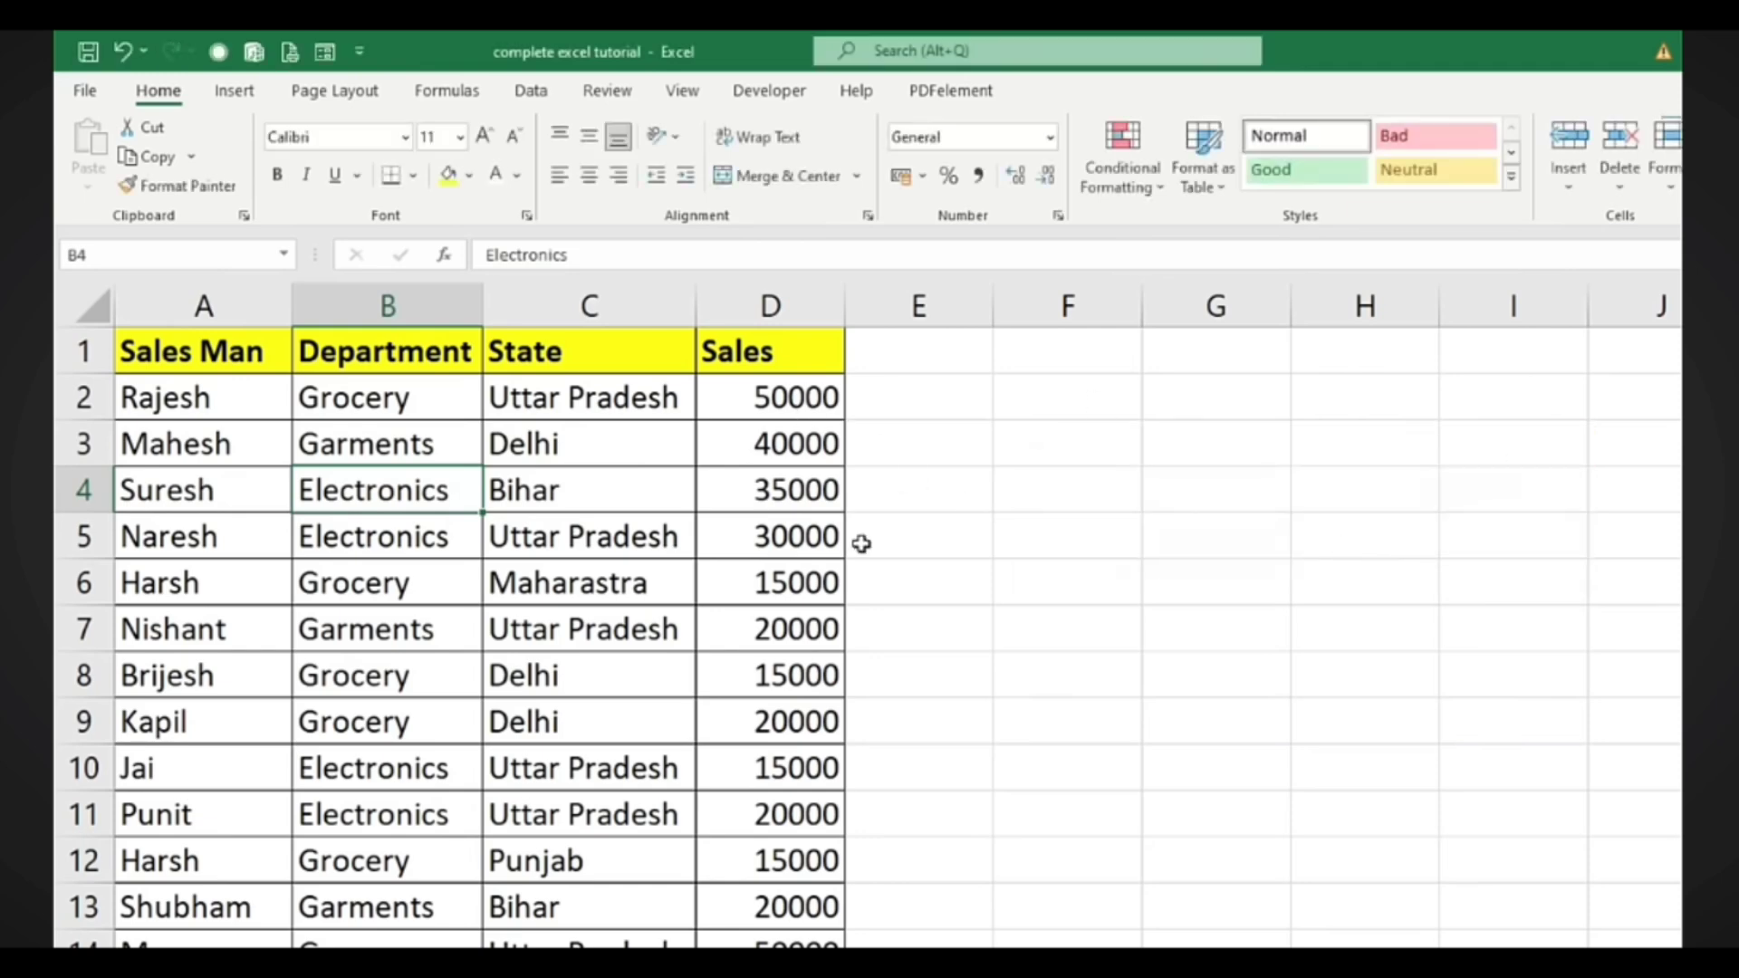
left_click(779, 399)
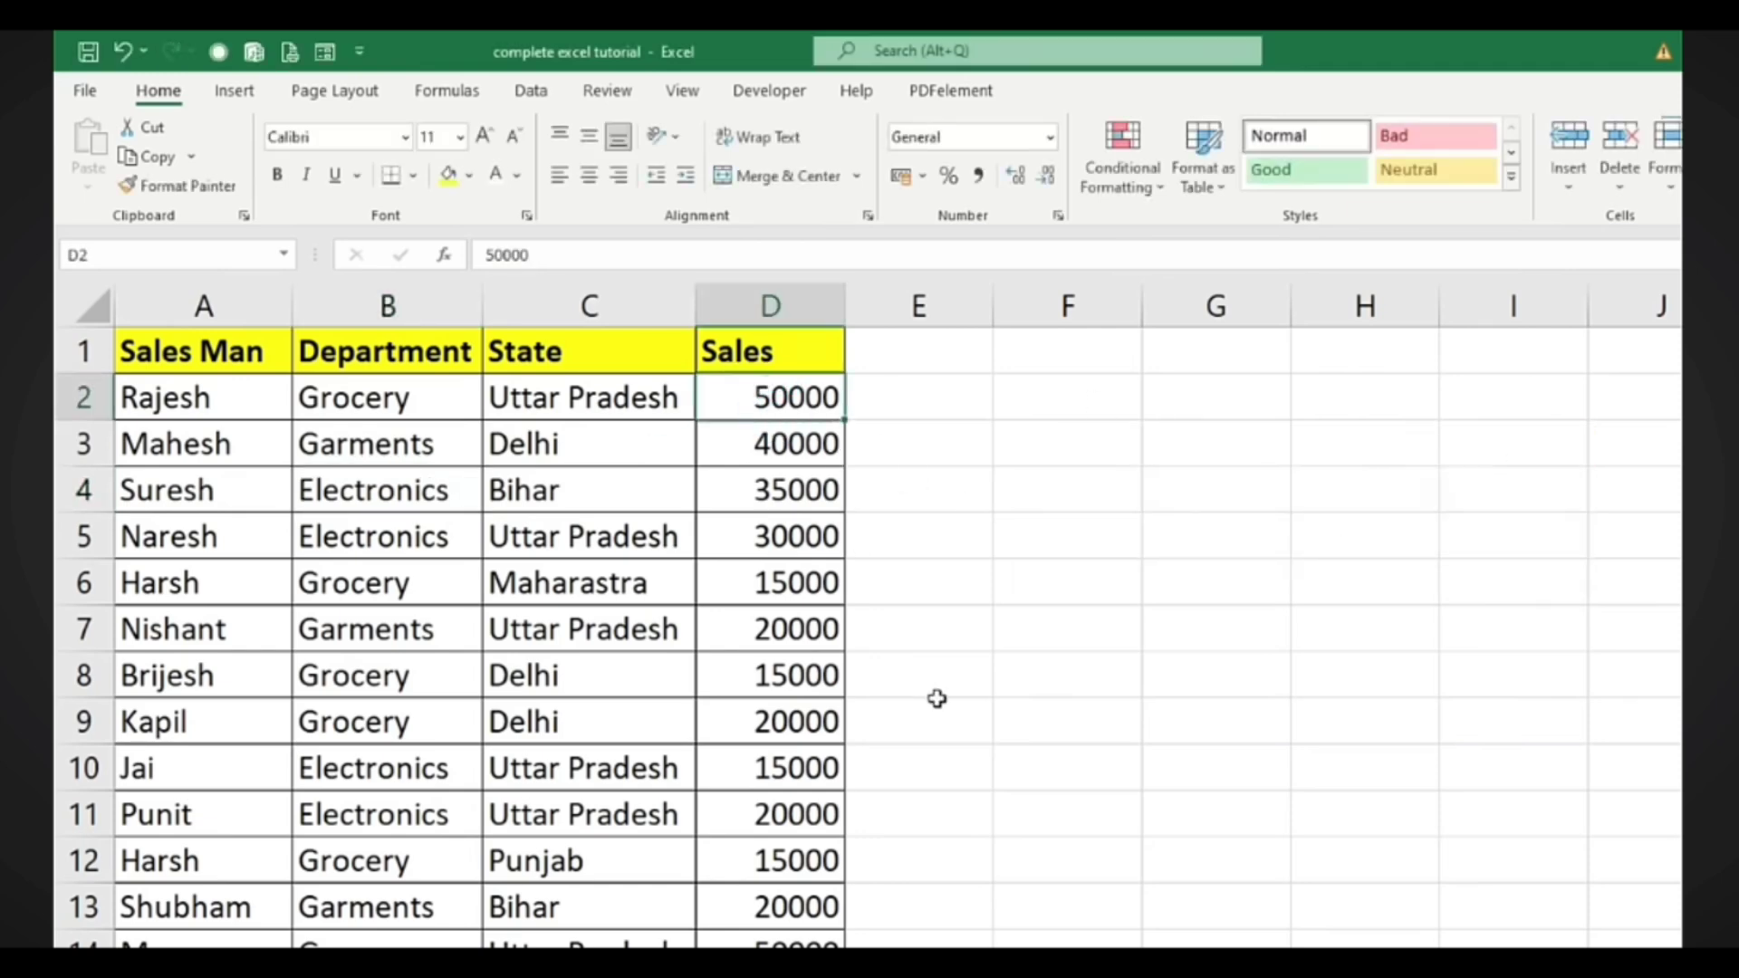
Select the sales figures down column D
scroll(937, 699, "down", 2, "ctrl")
left_click_drag(645, 399, 632, 916)
scroll(1114, 858, "up", 4)
scroll(1056, 788, "down", 2, "ctrl")
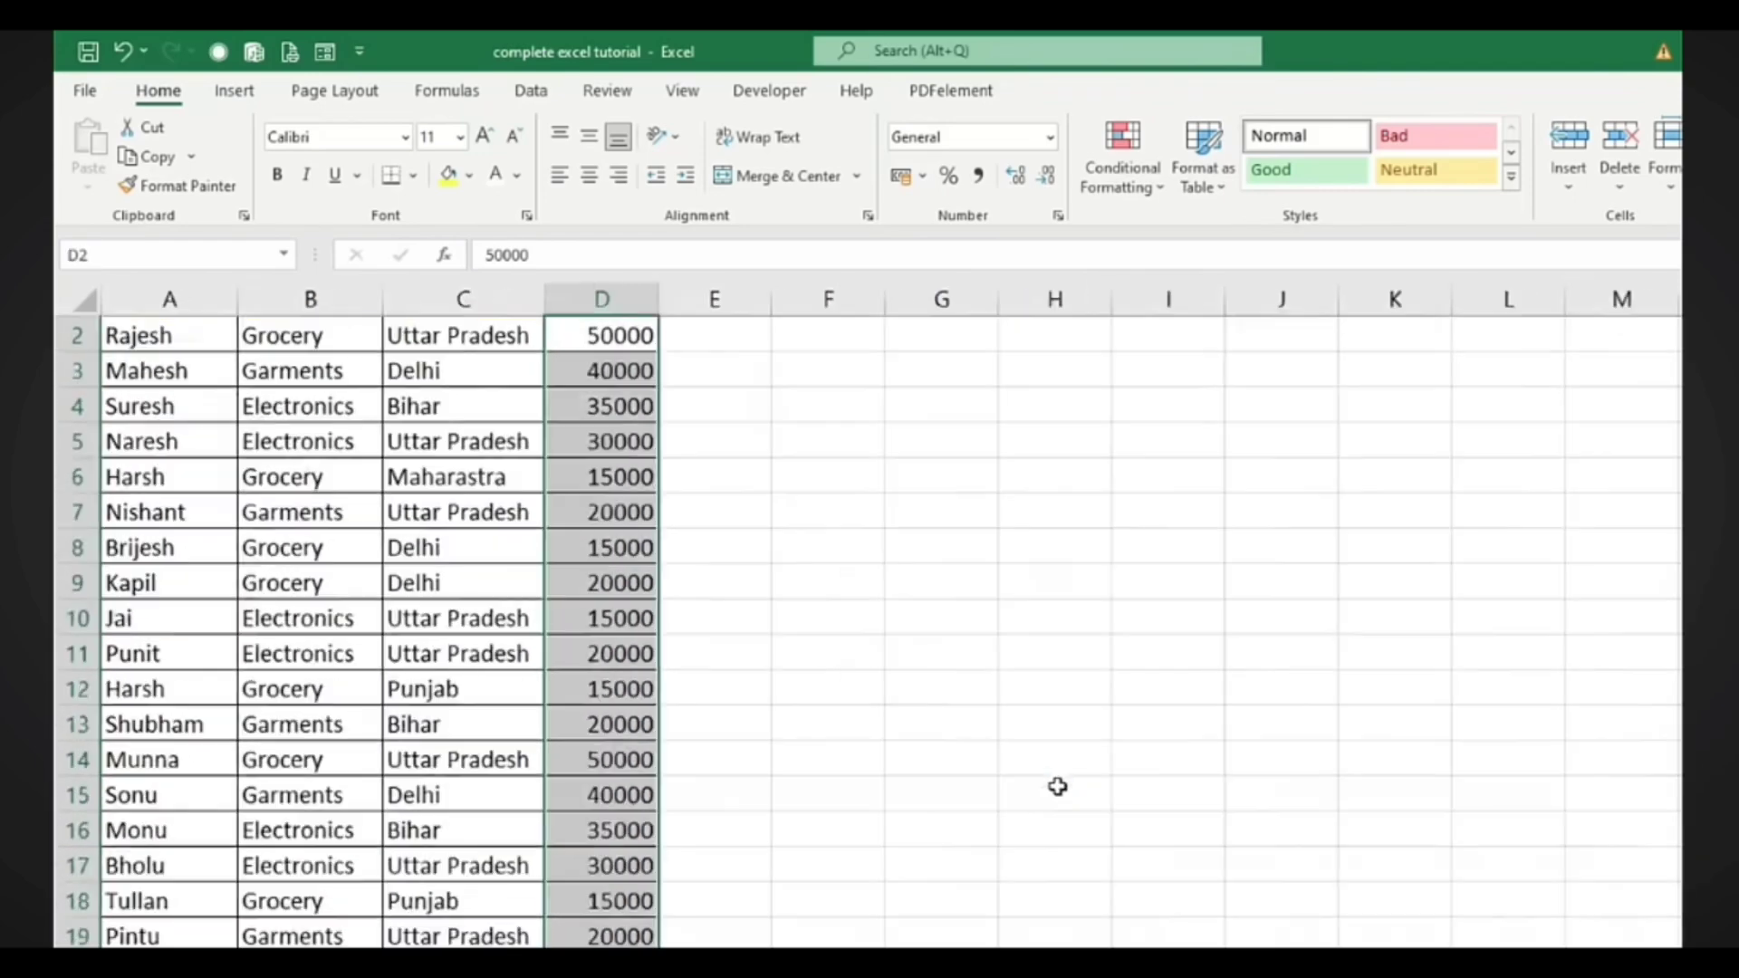
scroll(745, 758, "up", 1)
scroll(746, 724, "down", 1)
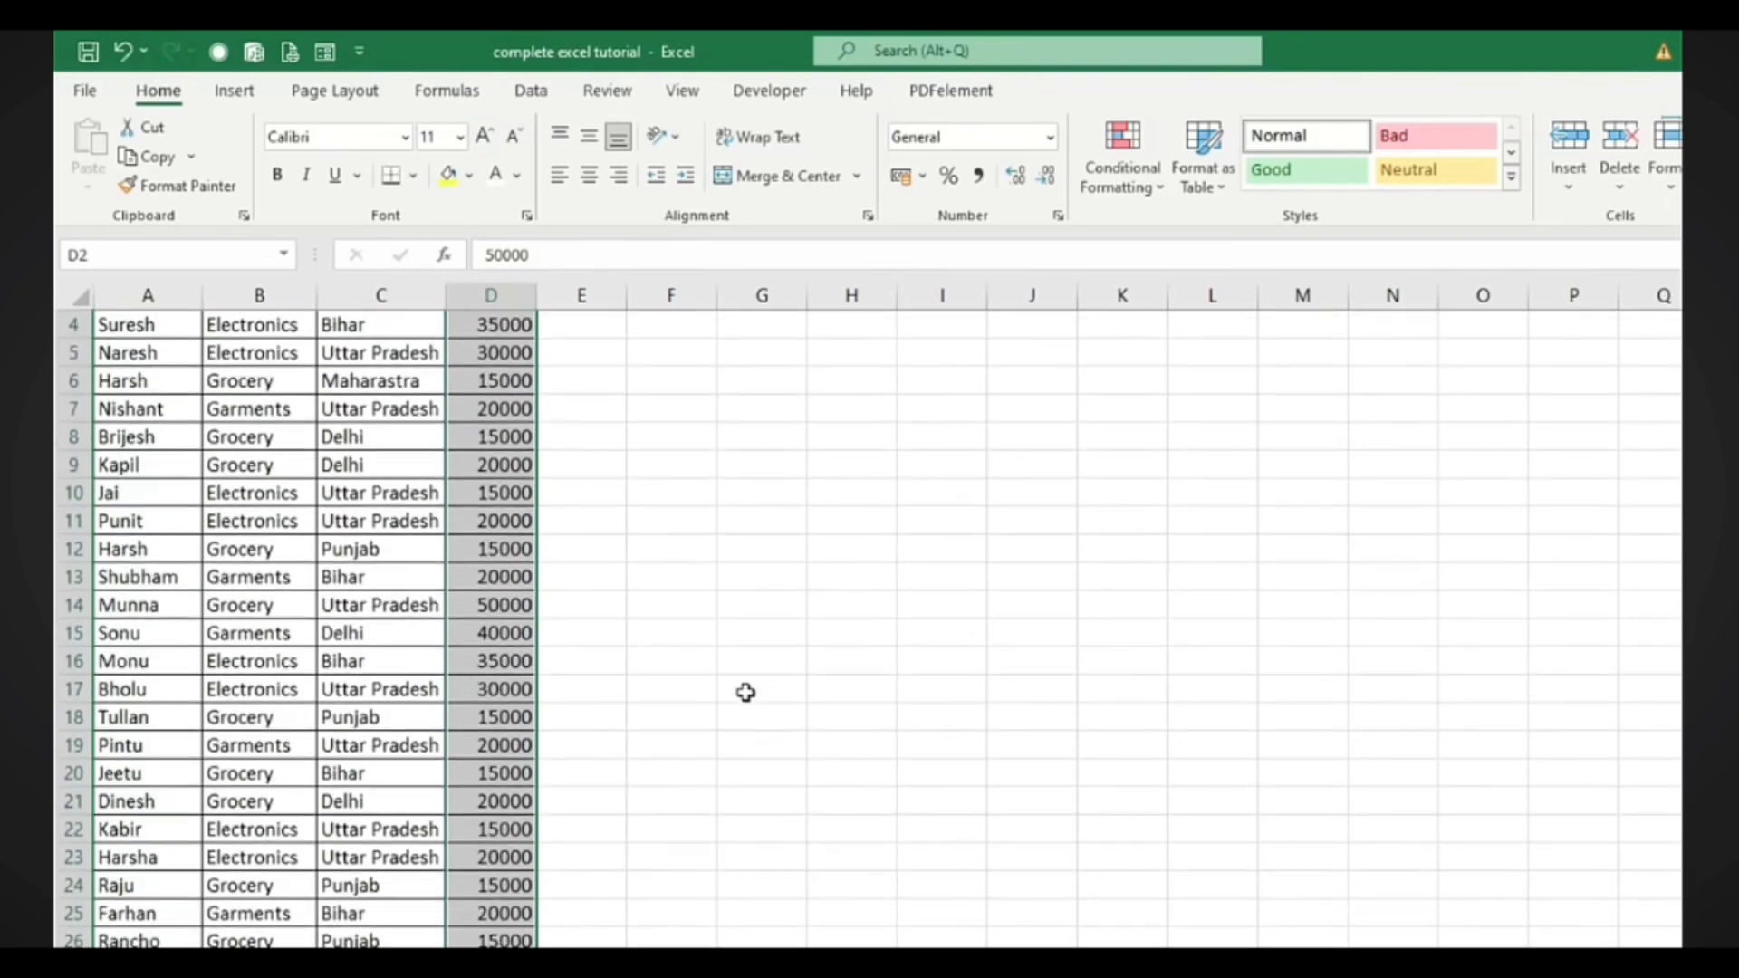
scroll(1408, 779, "up", 1)
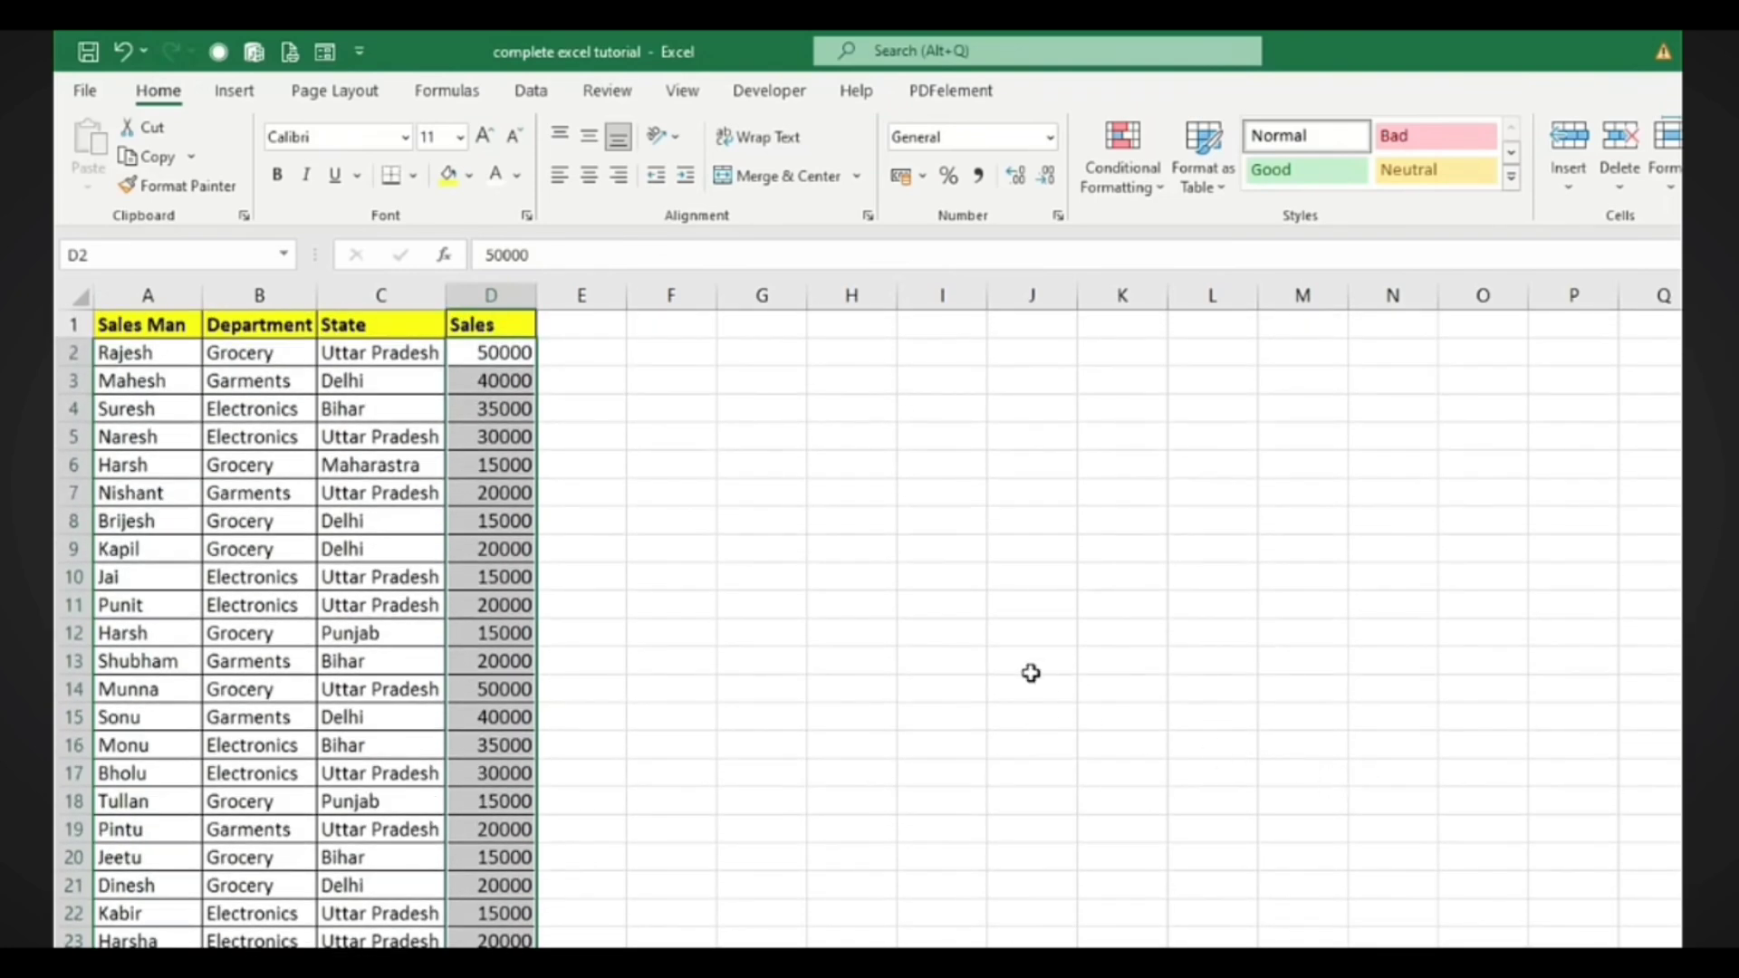
Add a Greater Than 30000 rule with Light Red Fill with Dark Red Text
left_click(1146, 192)
mouse_move(1185, 247)
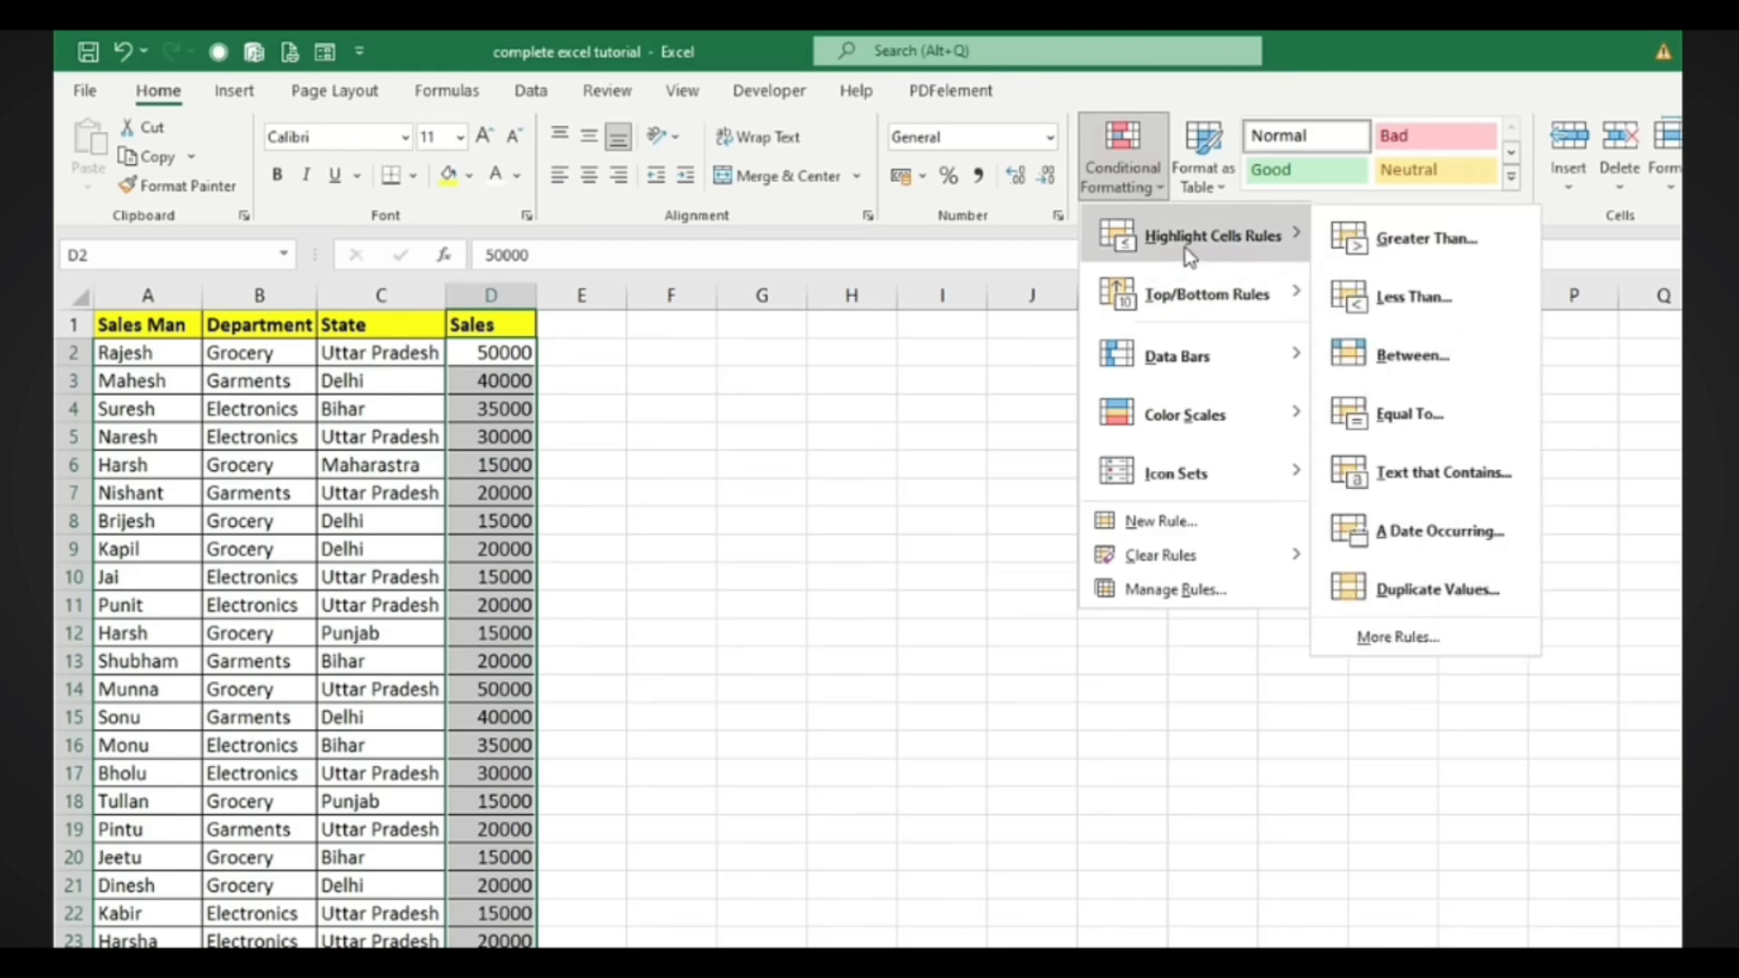
left_click(1405, 243)
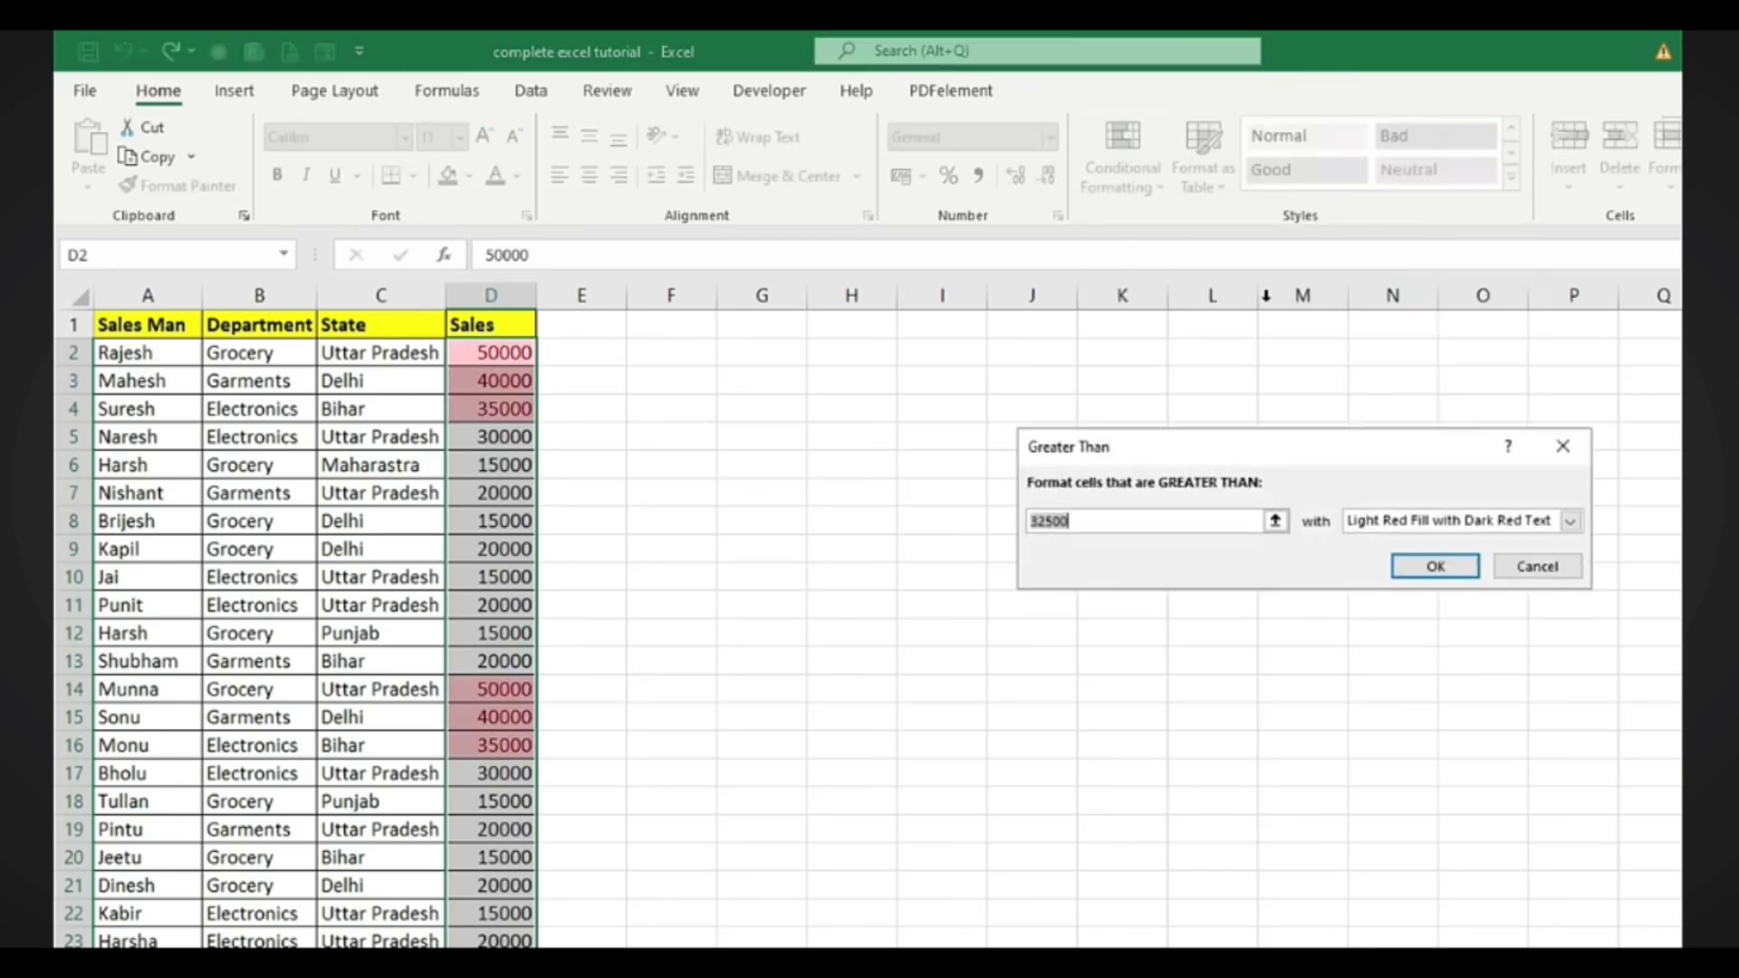
left_click_drag(1091, 444, 932, 425)
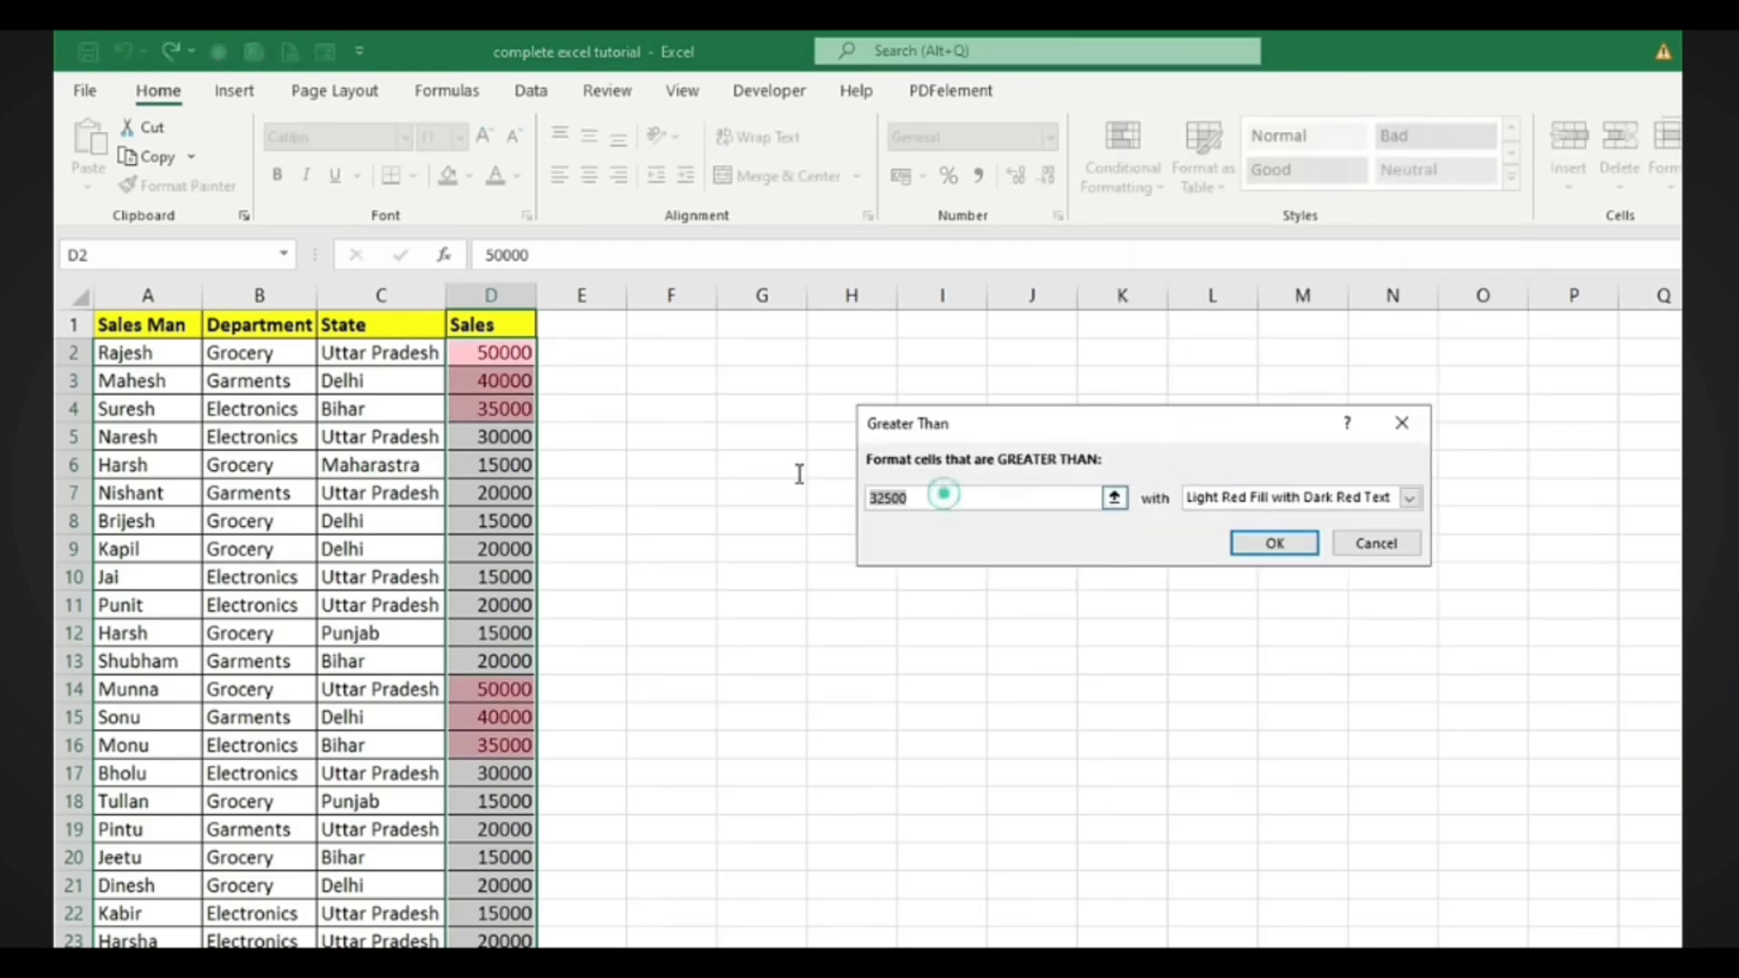
type("30")
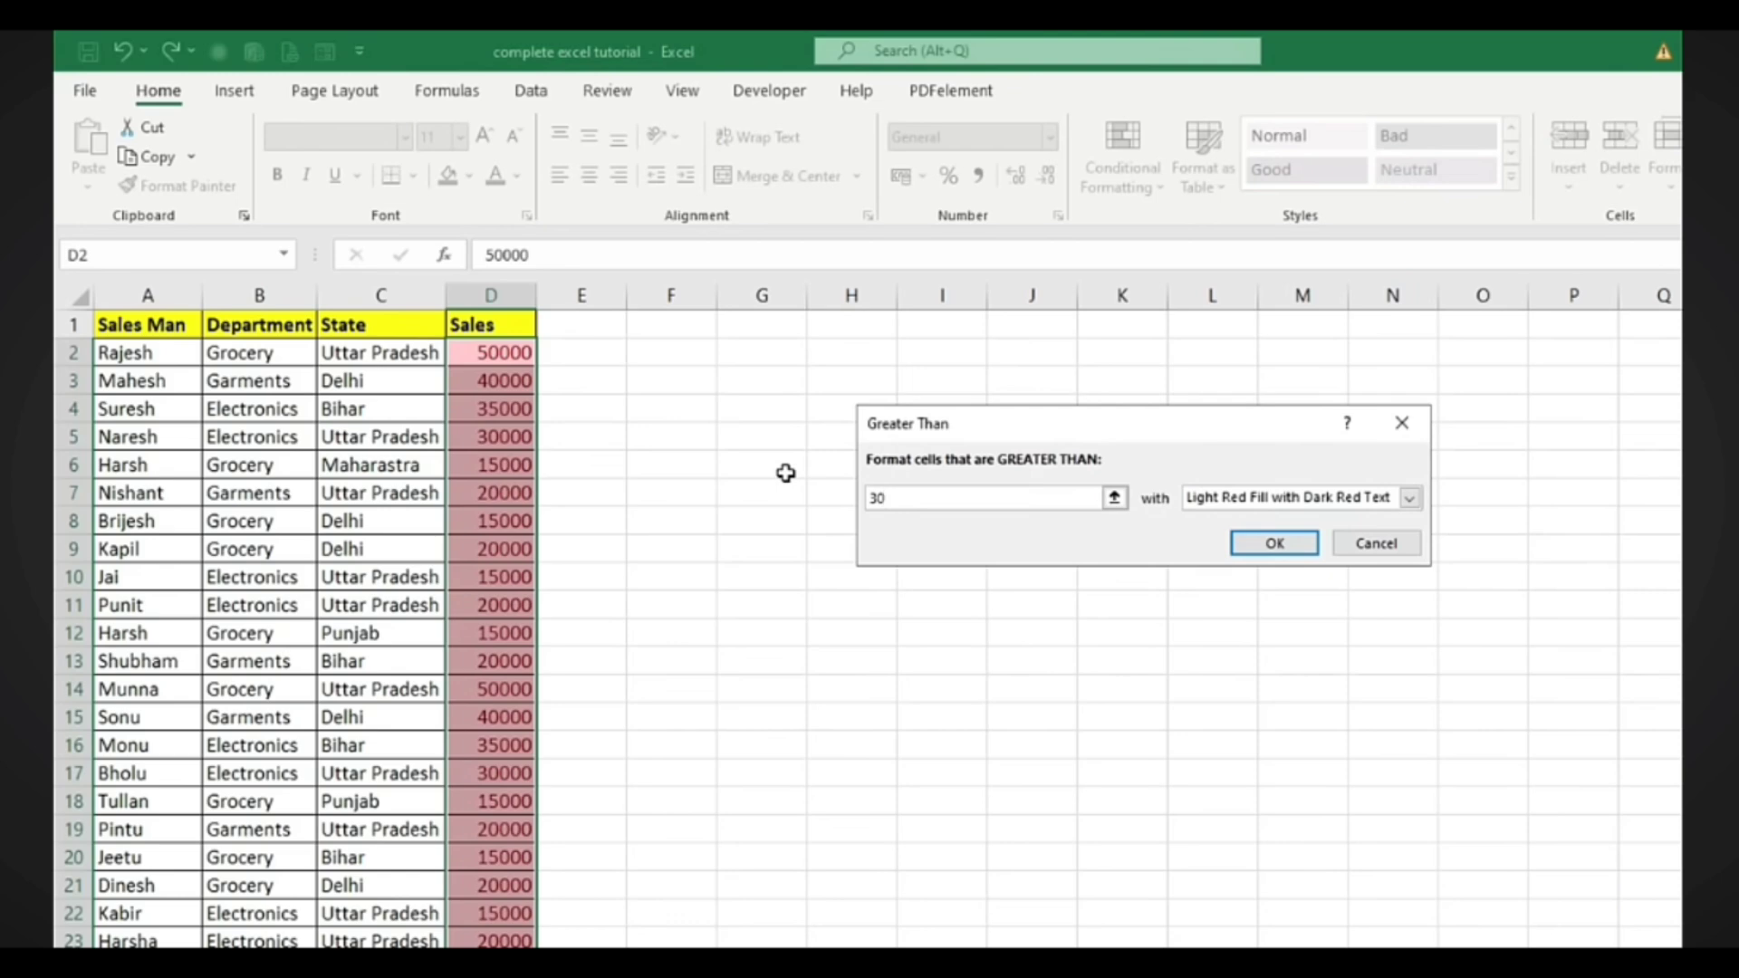
type("000")
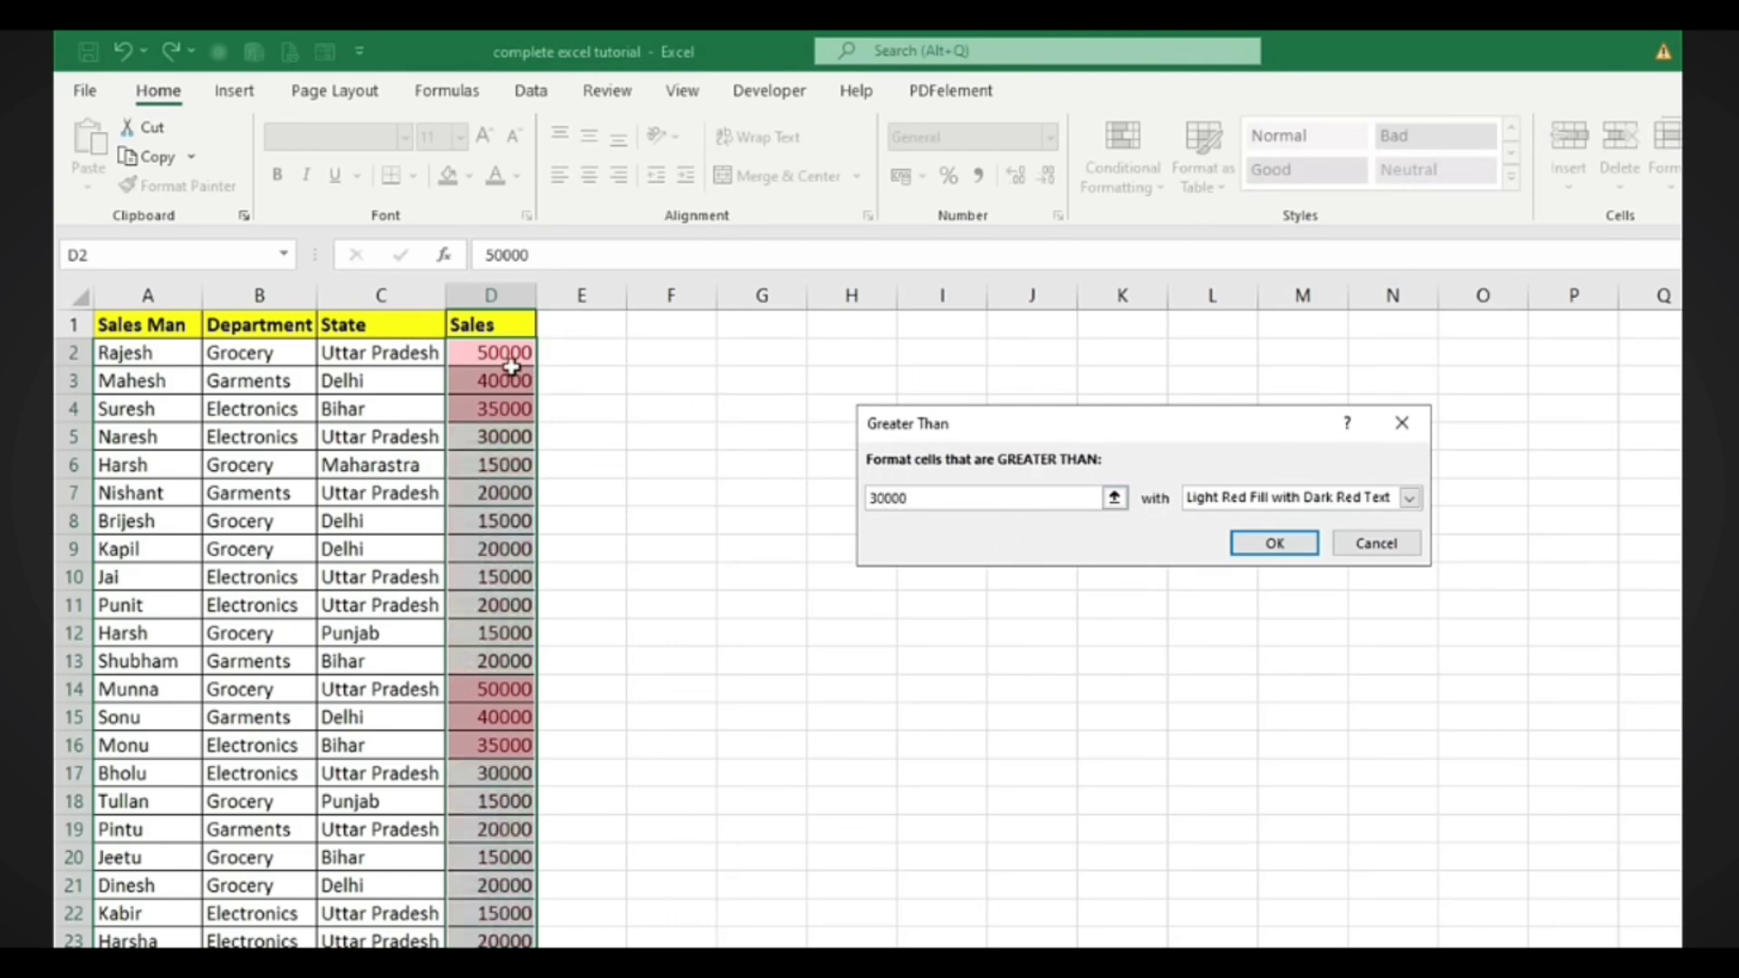
left_click(1409, 498)
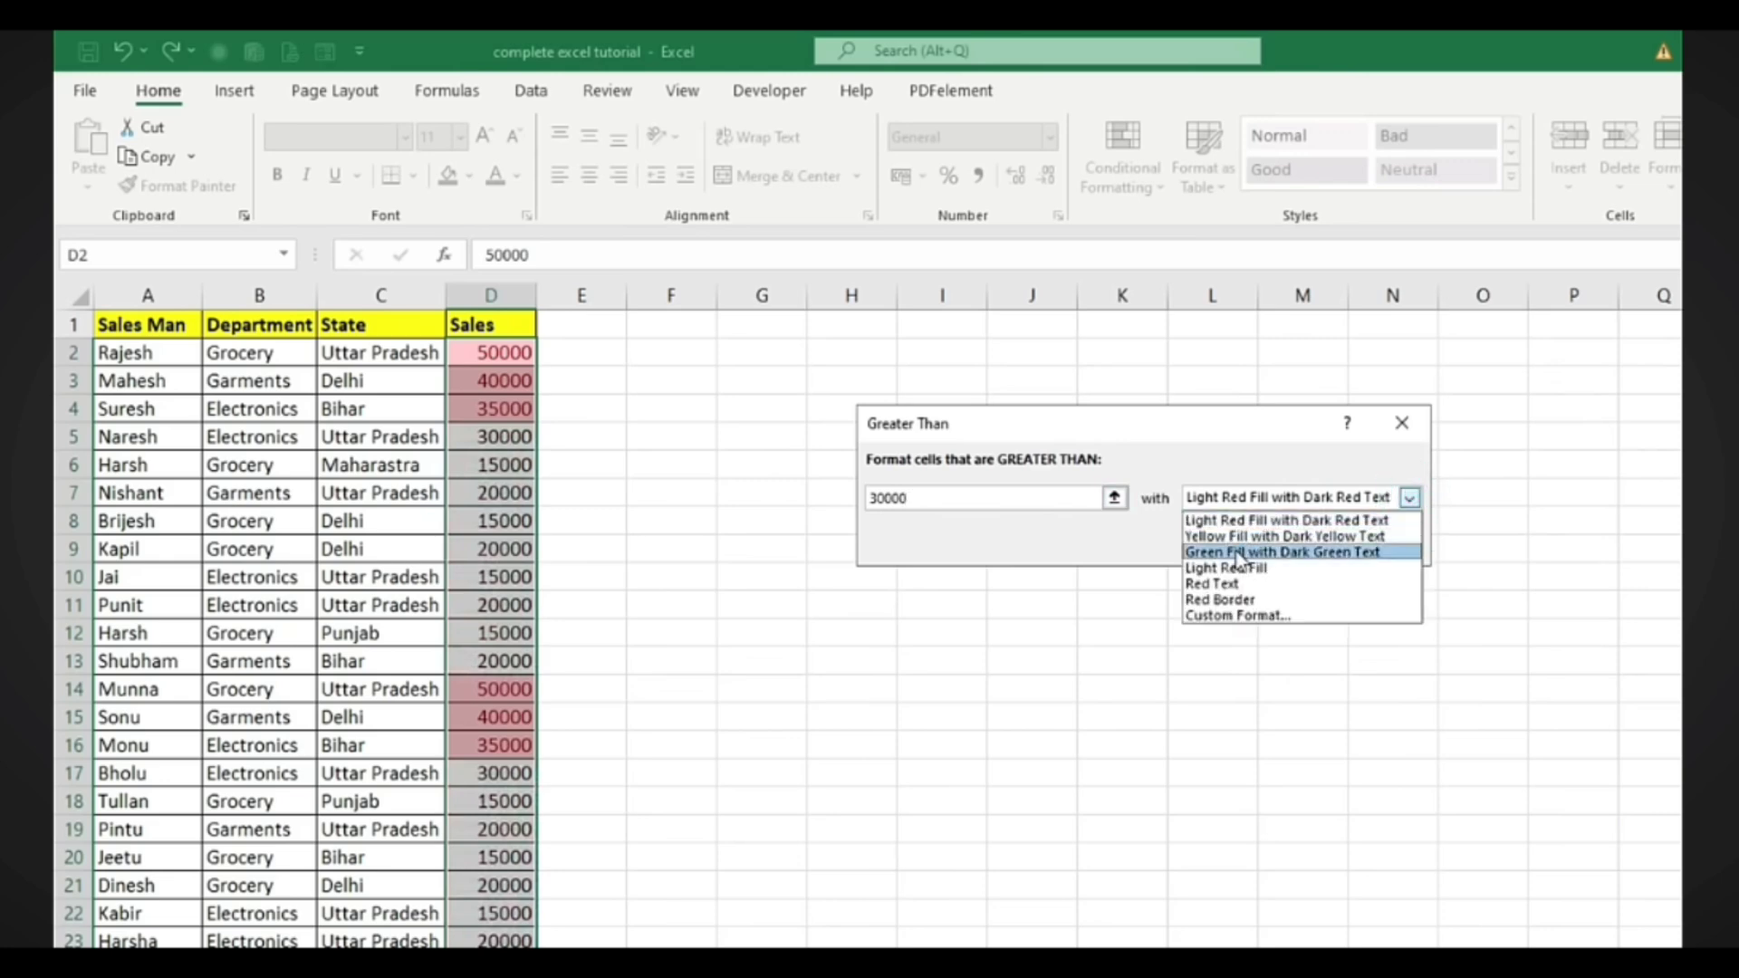
left_click(1103, 557)
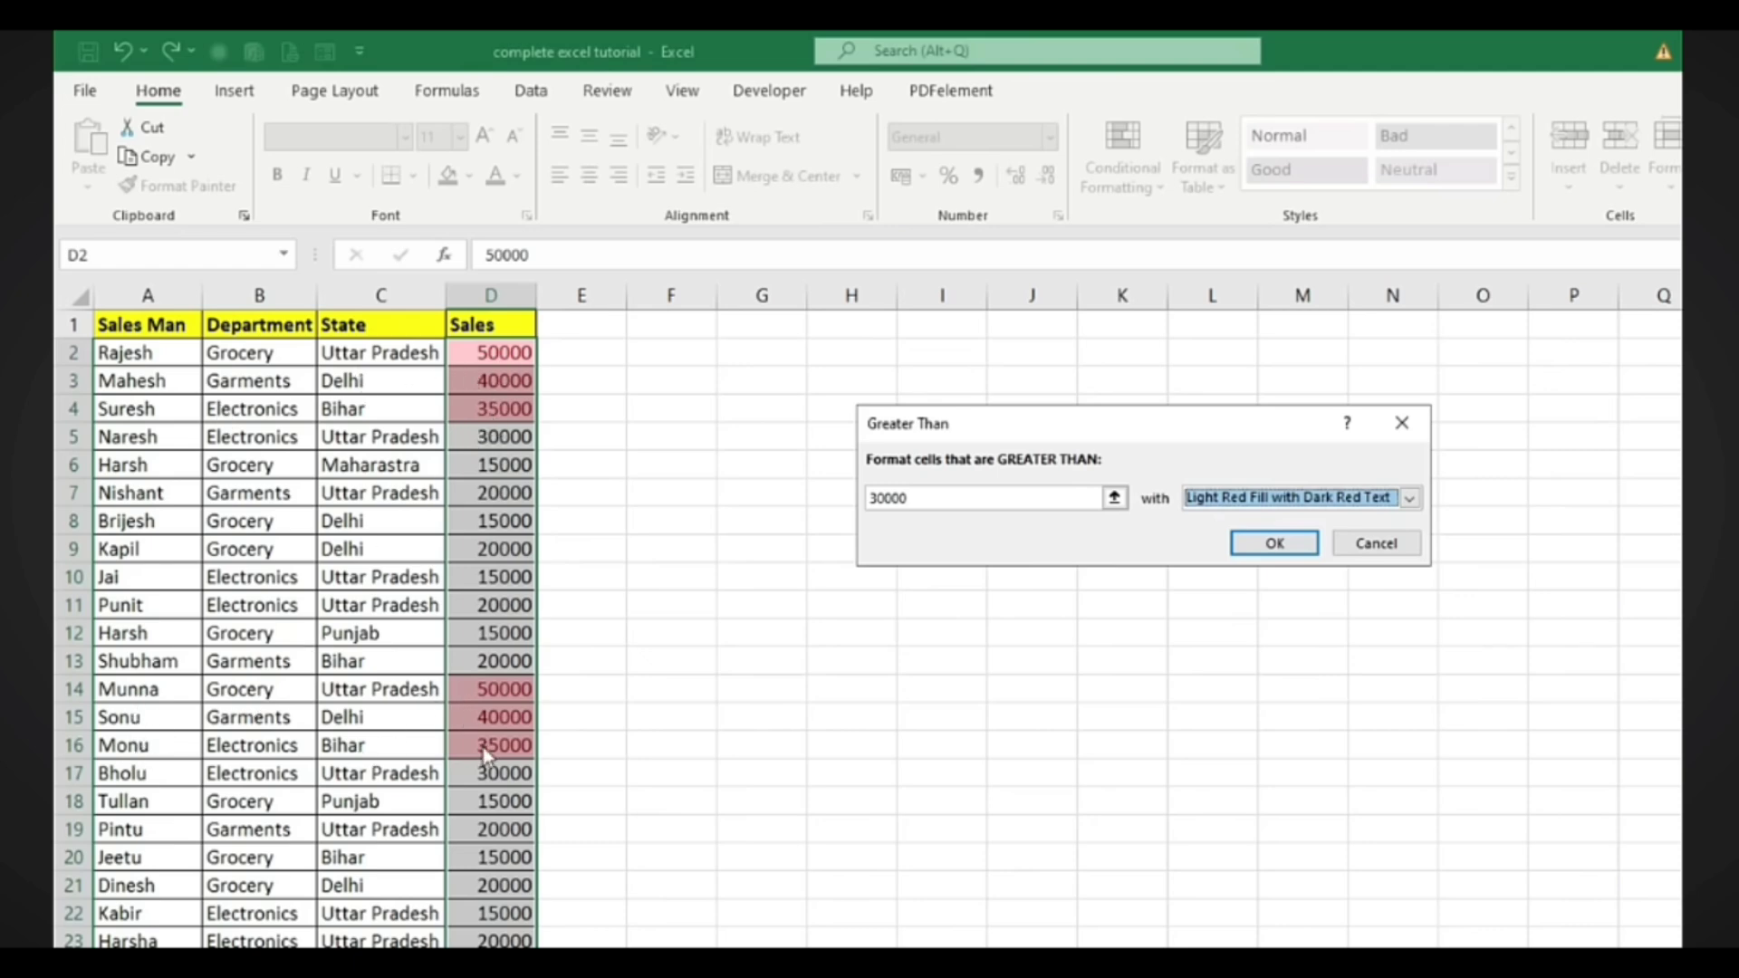
left_click(588, 766)
left_click(1279, 544)
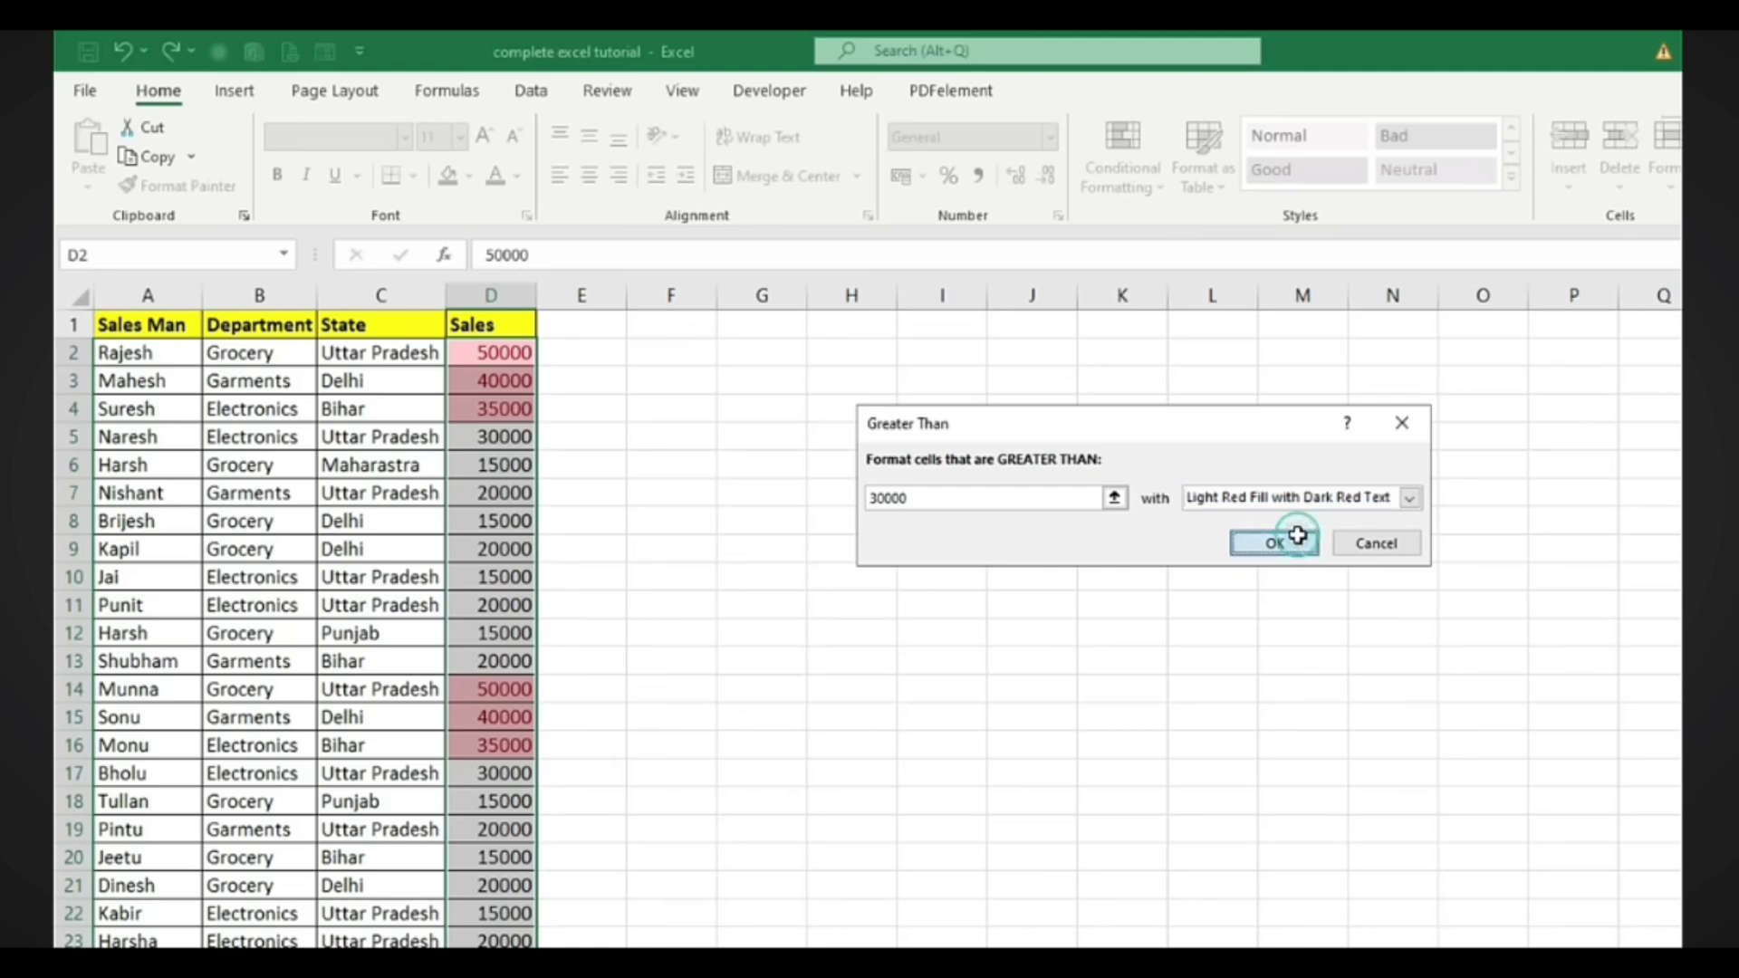
scroll(732, 630, "down", 4)
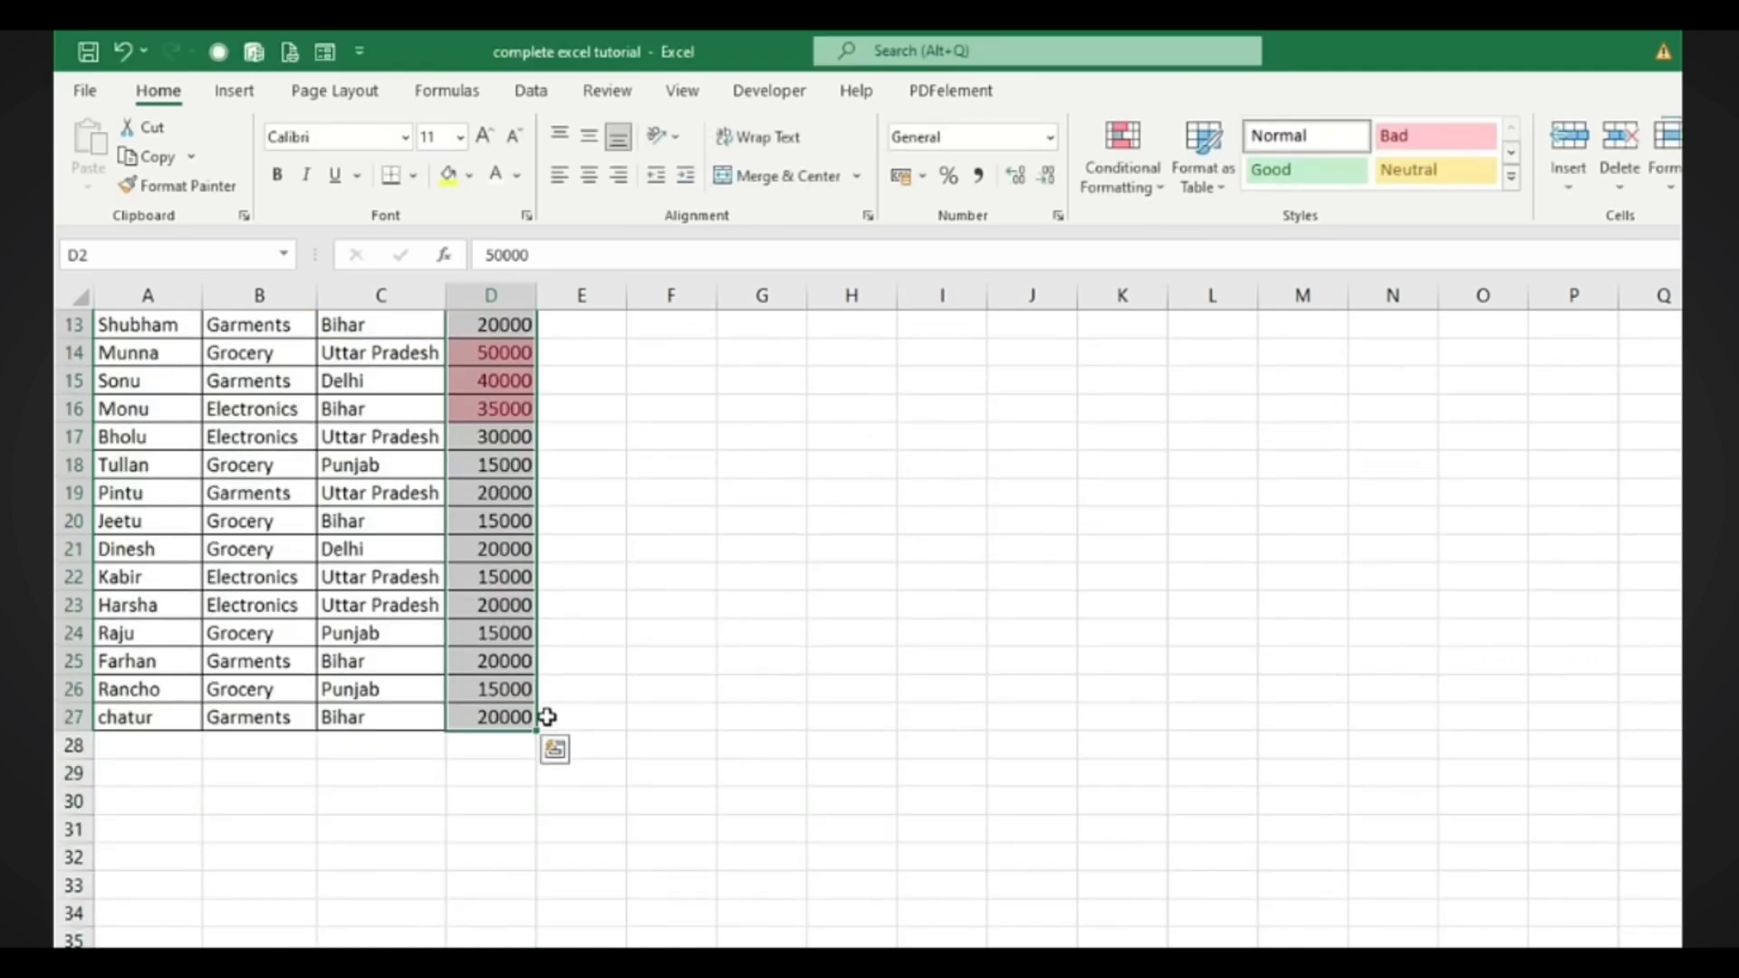
Clear the conditional formatting rules from the selected Sales cells
scroll(548, 715, "up", 4)
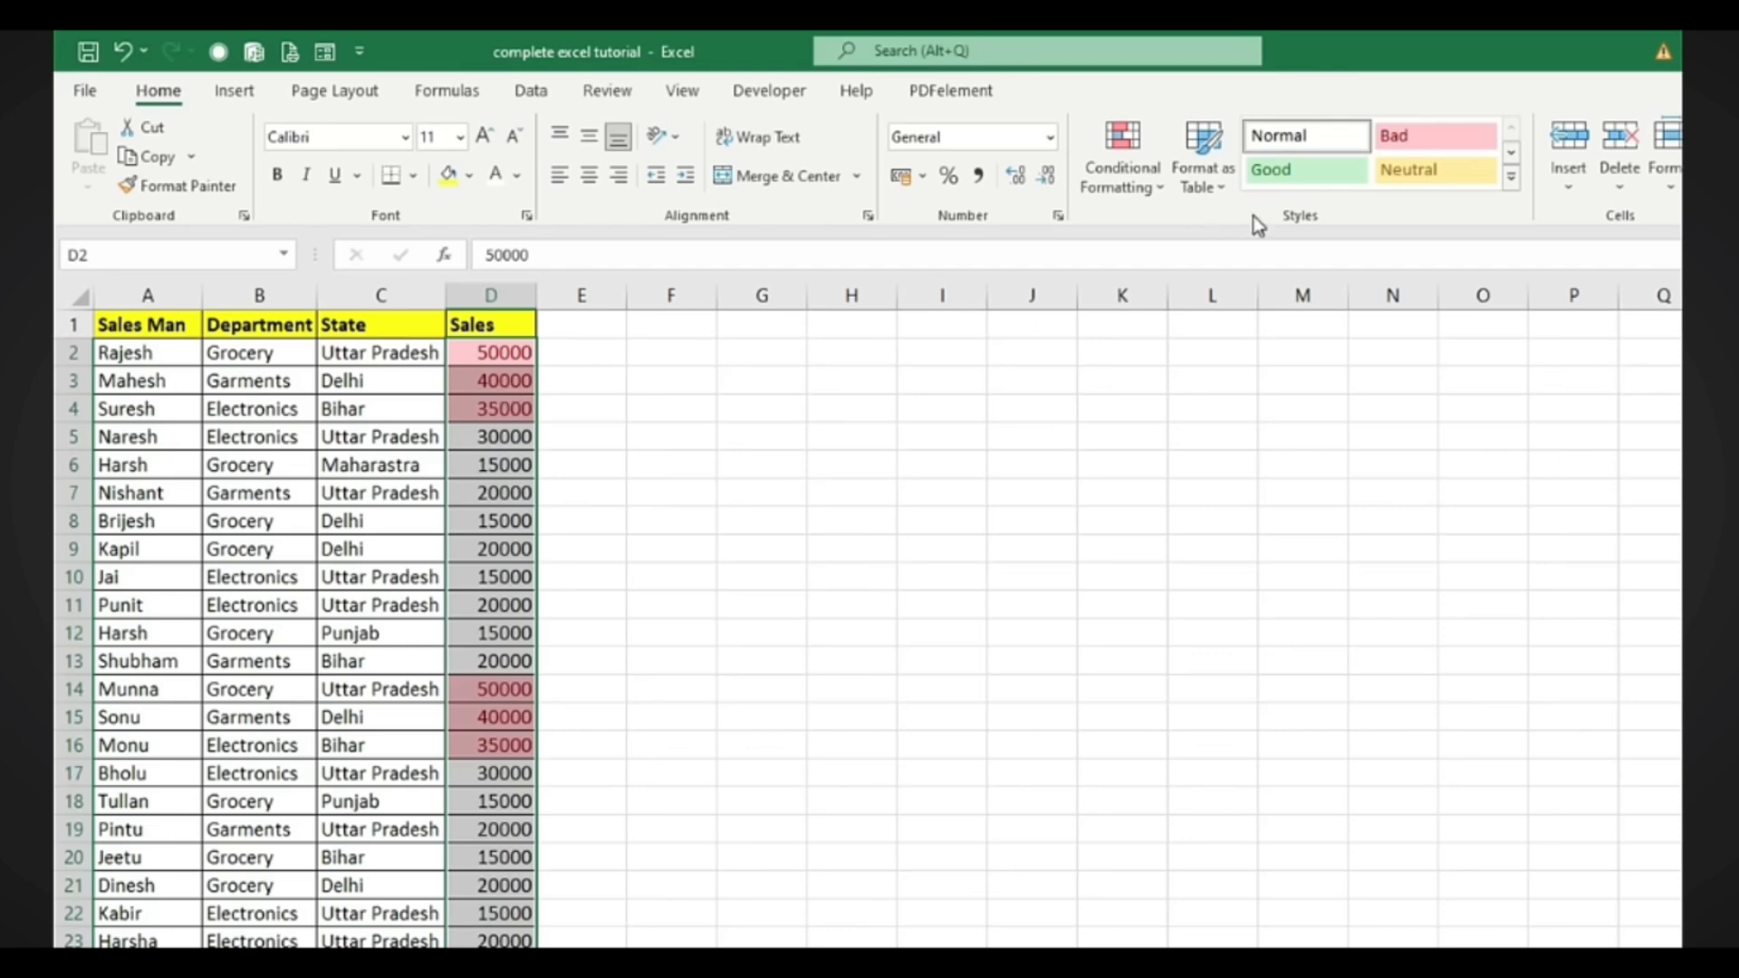
left_click(1143, 194)
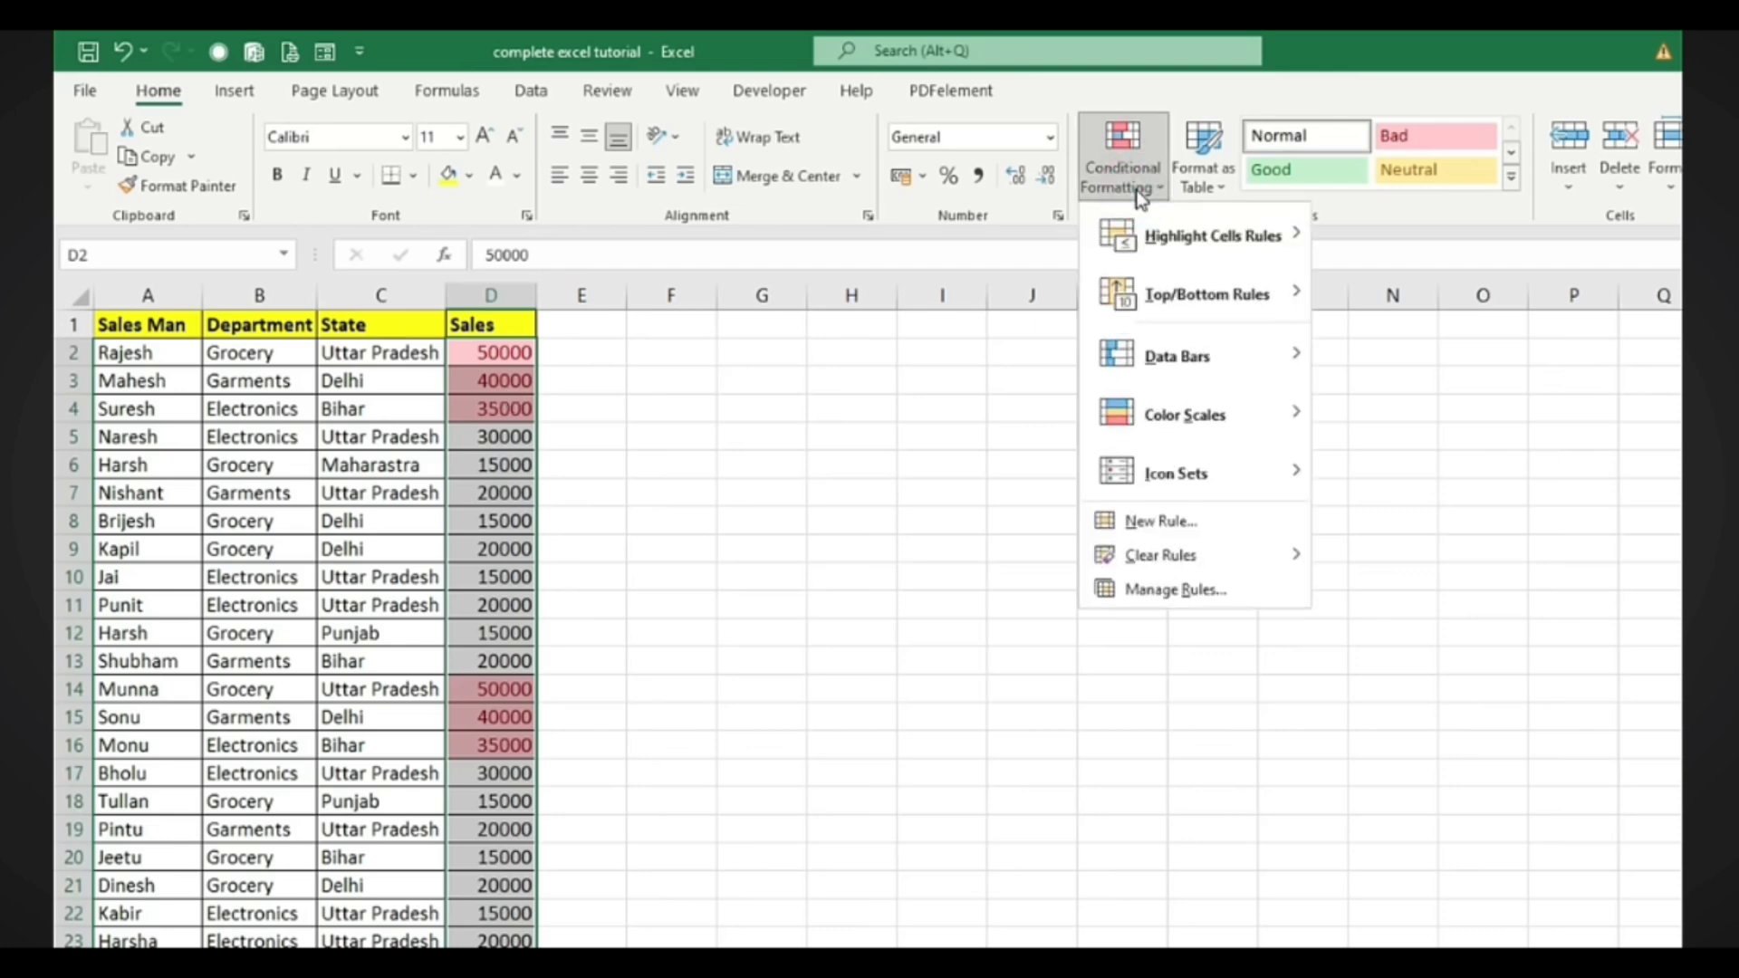
mouse_move(1150, 561)
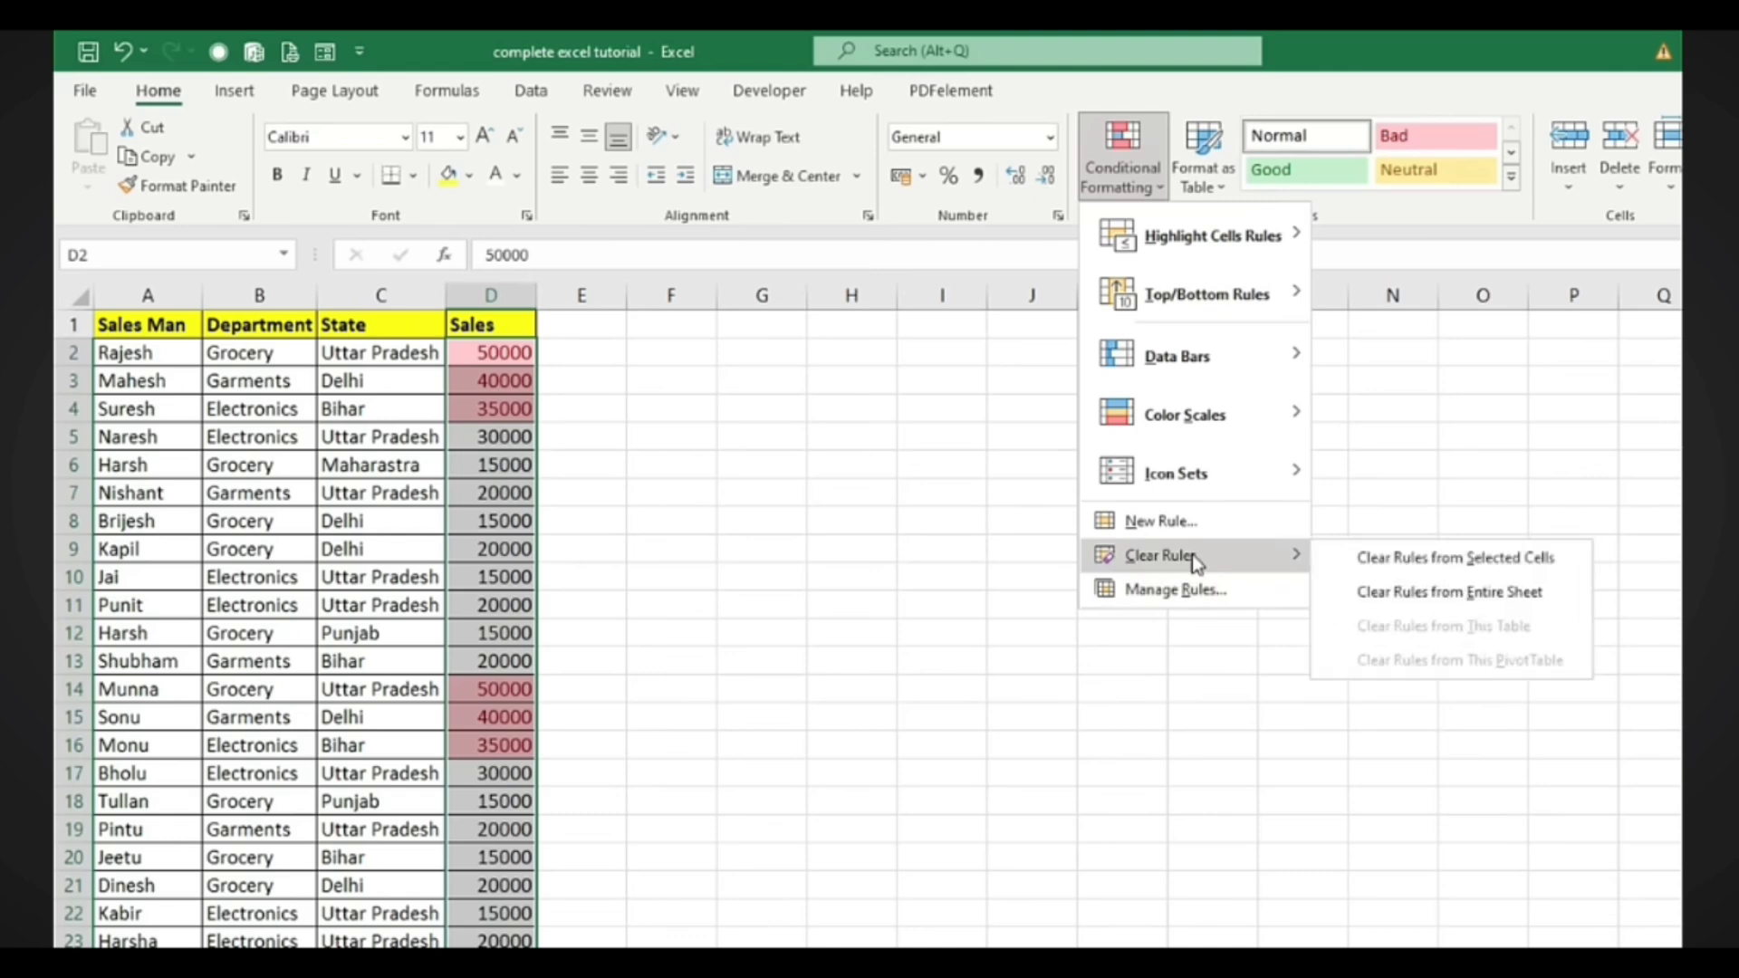
left_click(1408, 556)
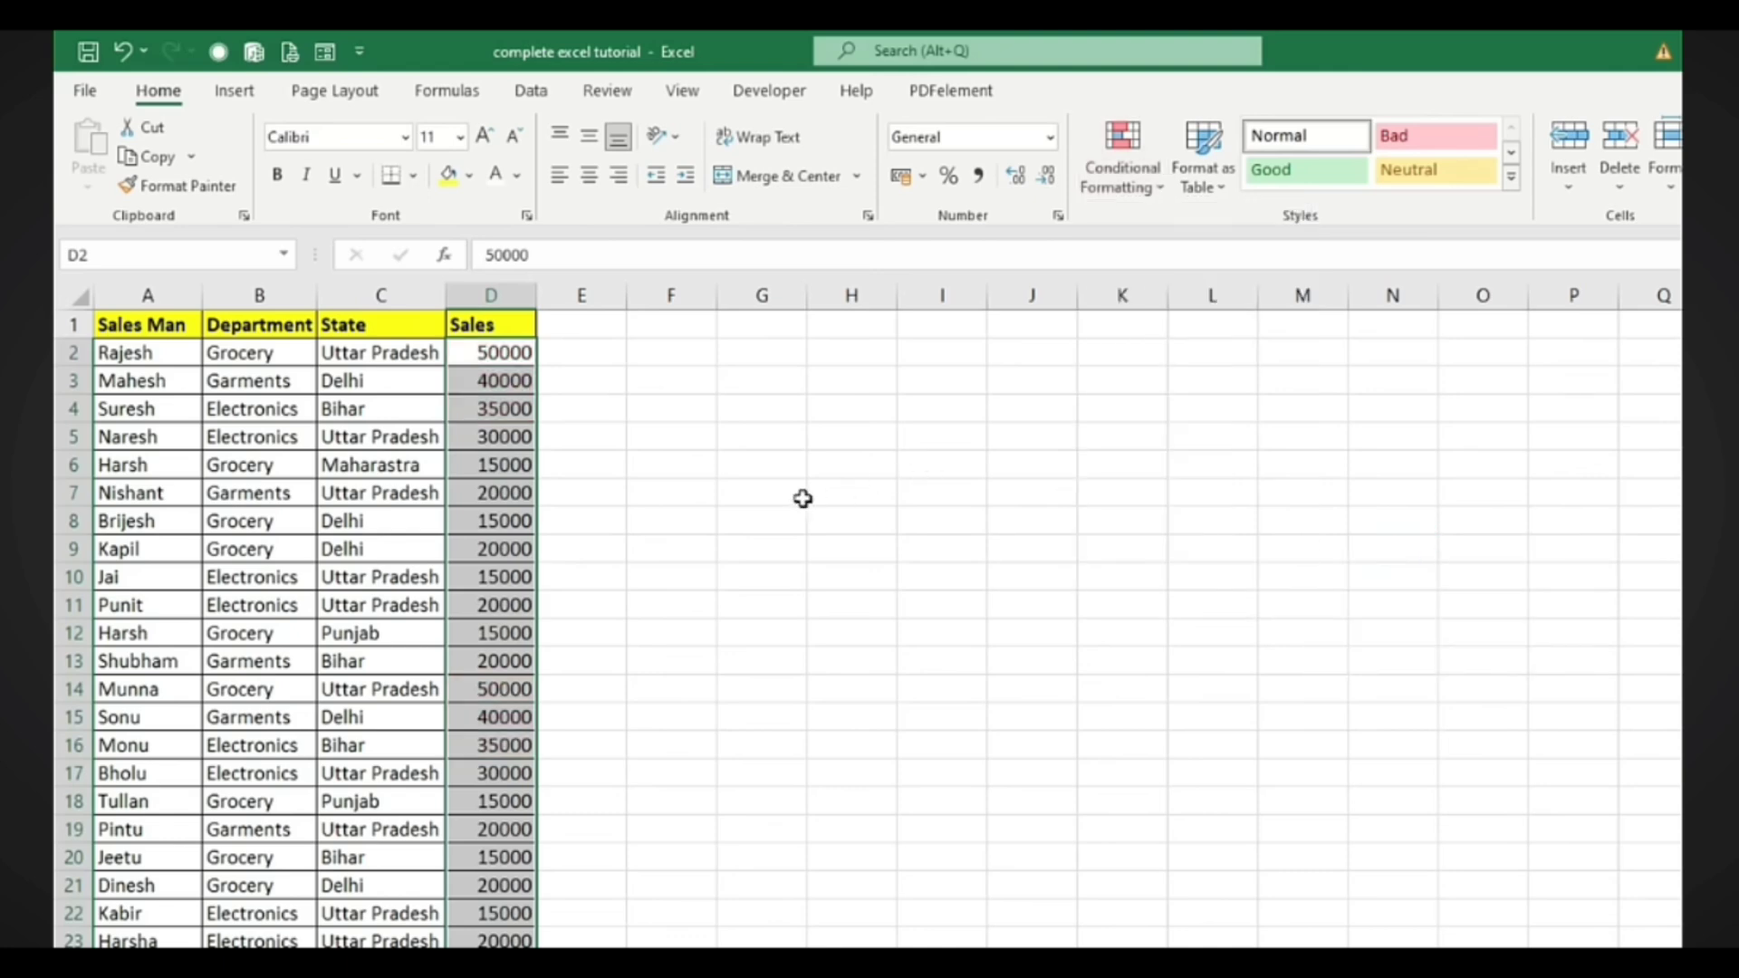
Add a Less Than 20000 rule with light red fill and dark red text, then select the column D Sales values
left_click(1139, 196)
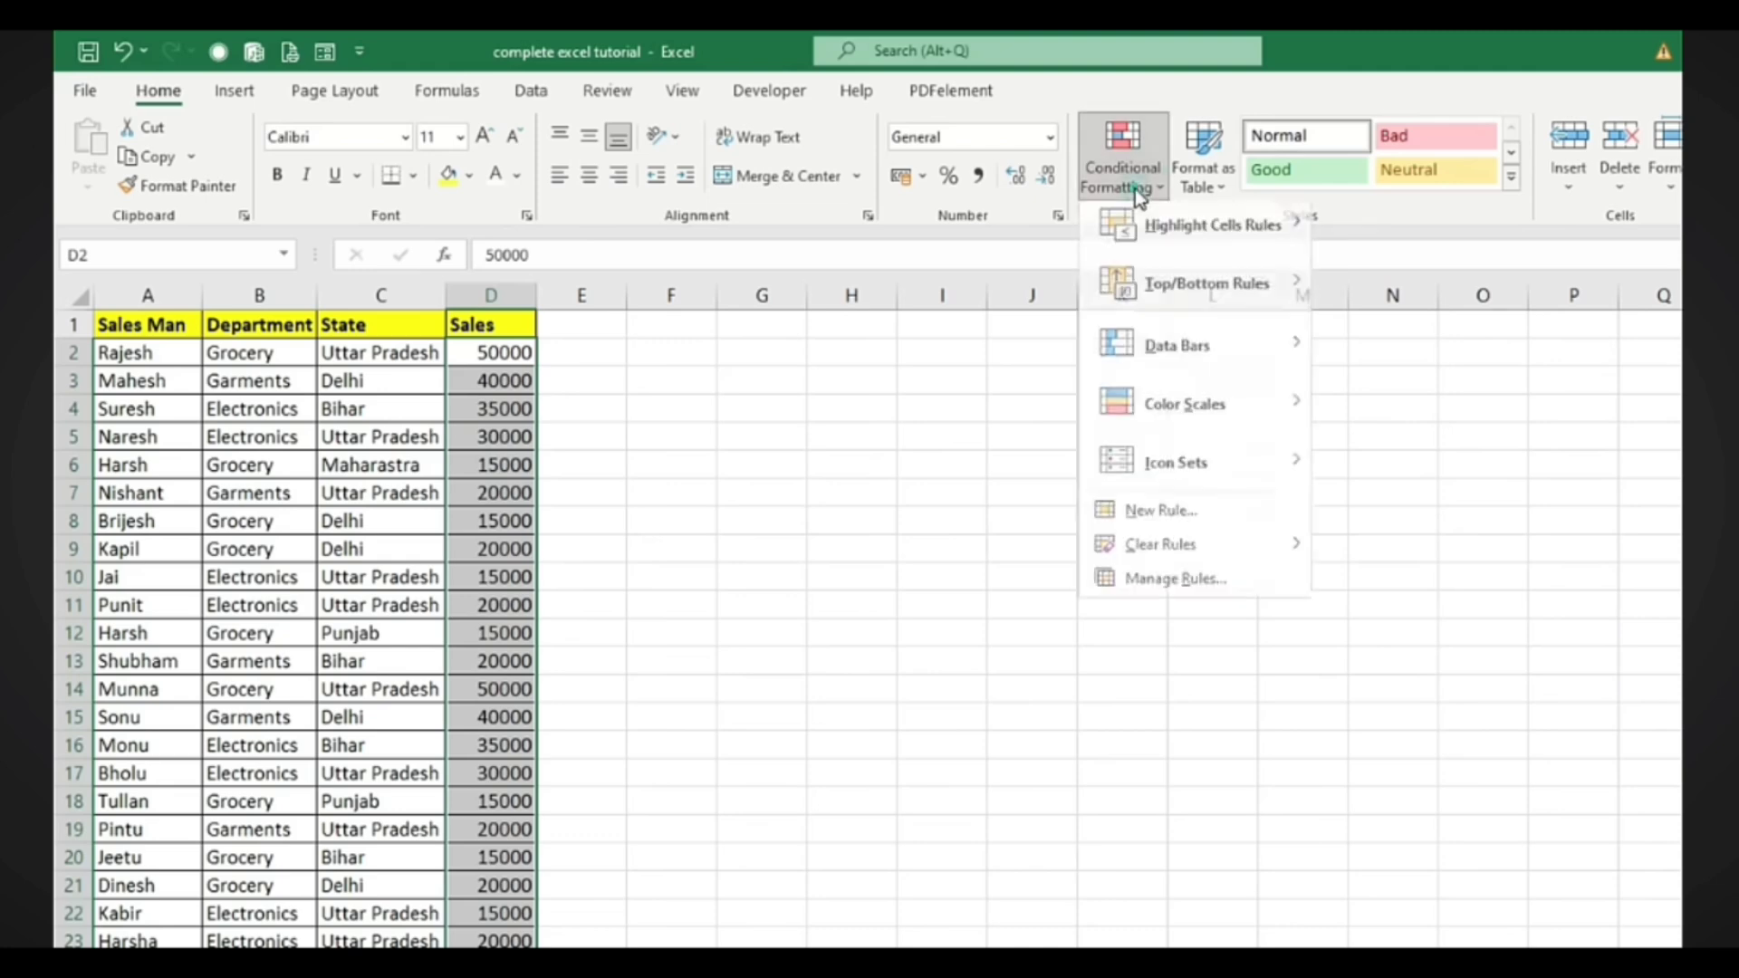
mouse_move(1162, 233)
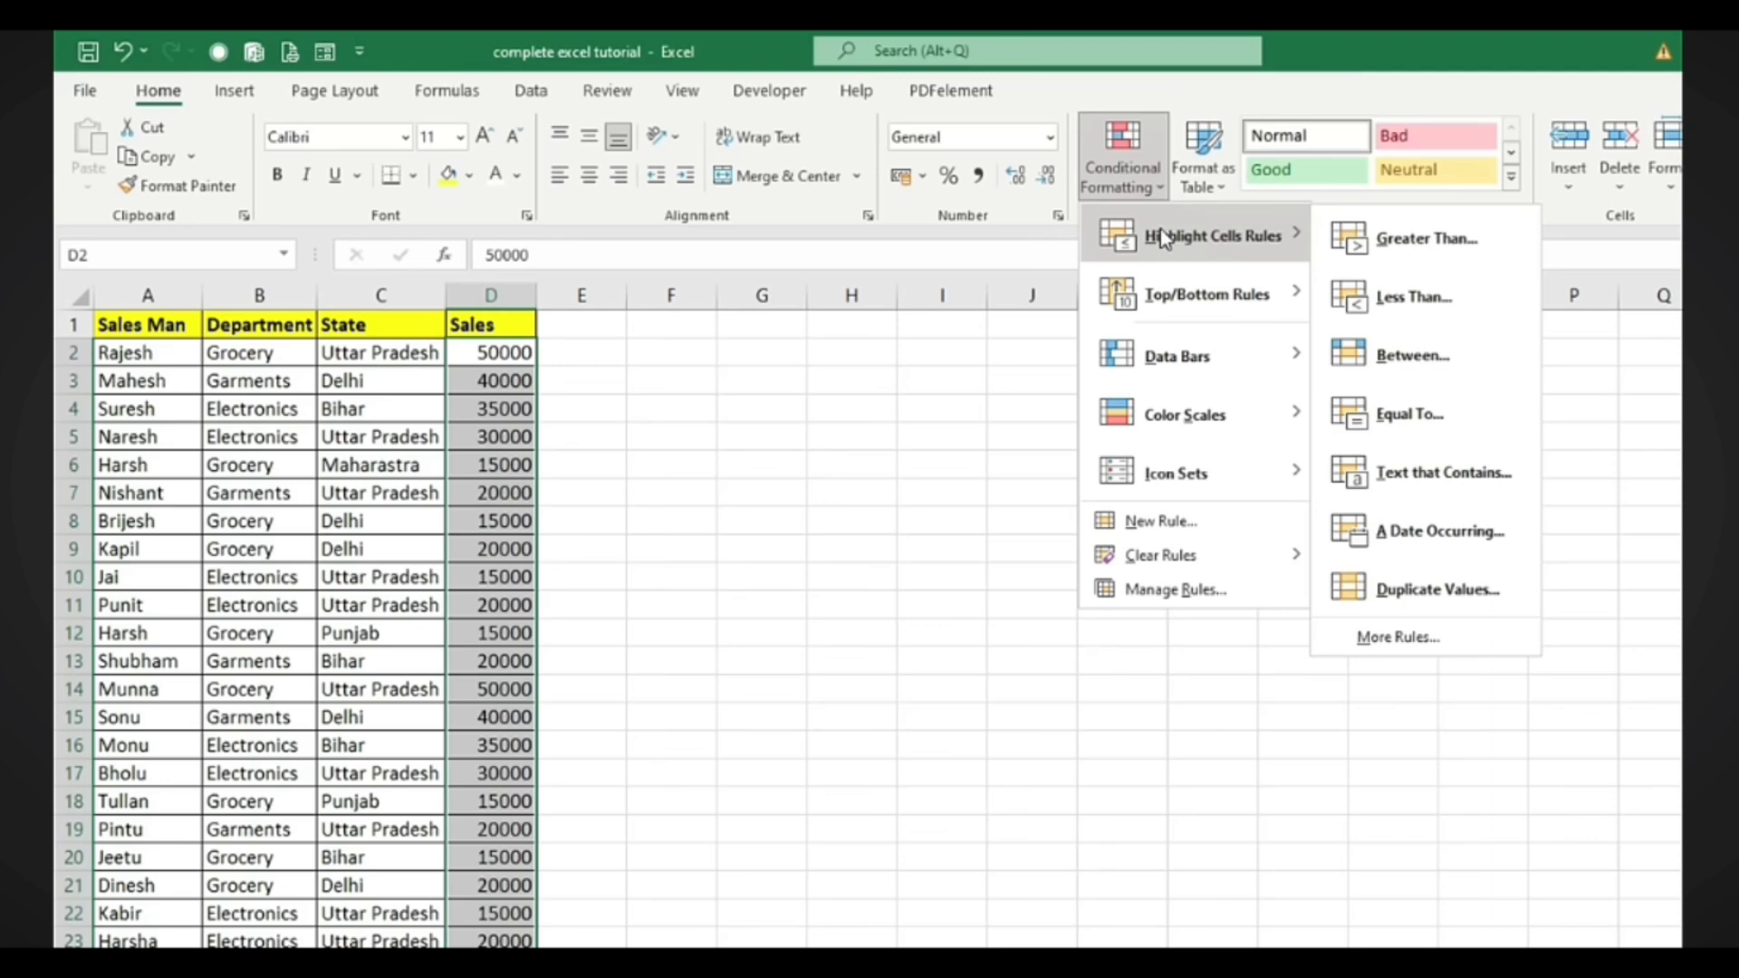
left_click(1372, 286)
left_click_drag(922, 496, 790, 484)
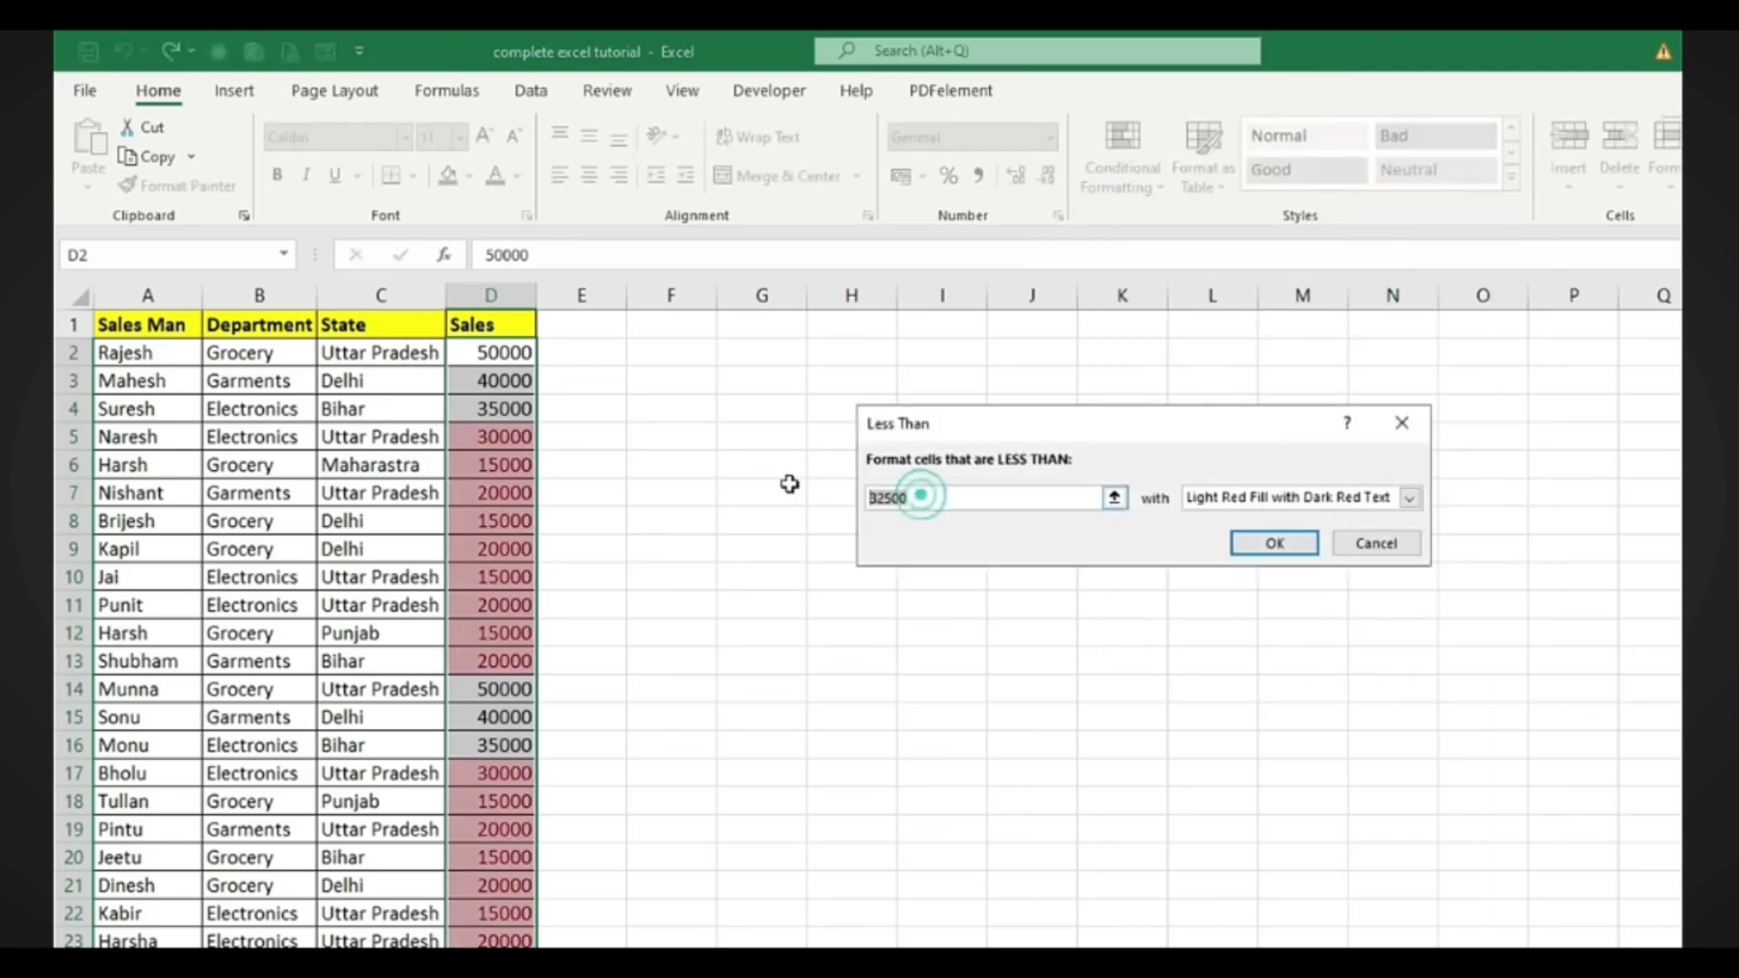
type("20000")
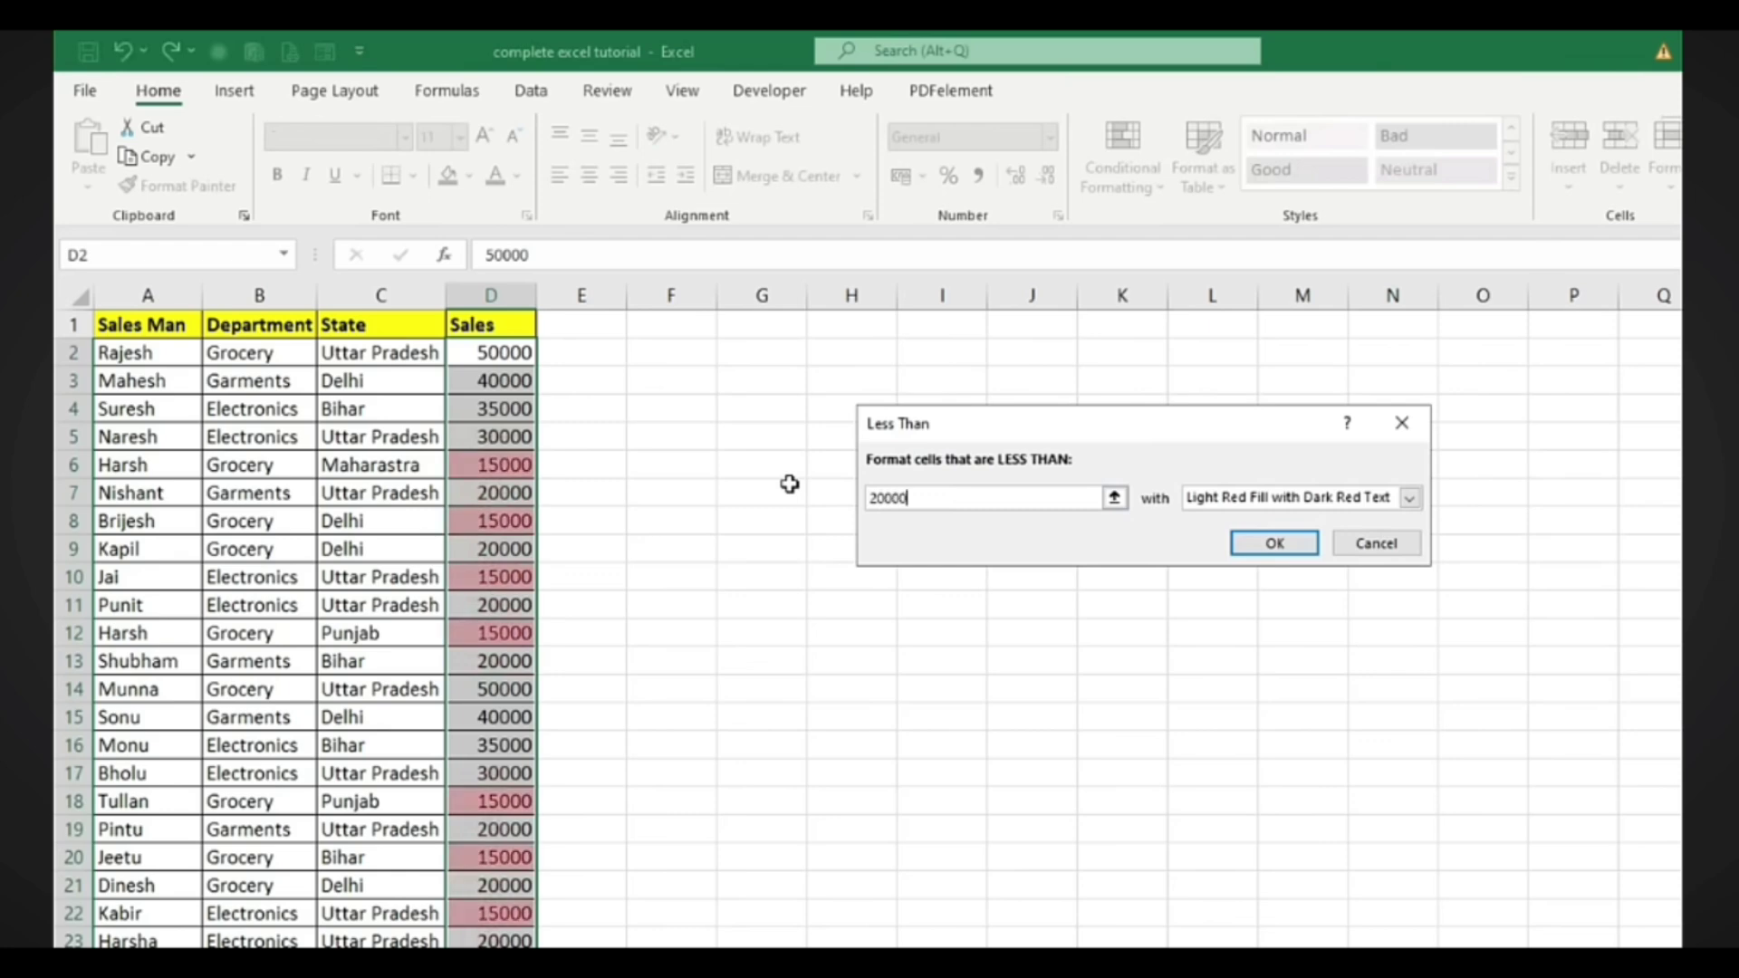
left_click(1266, 543)
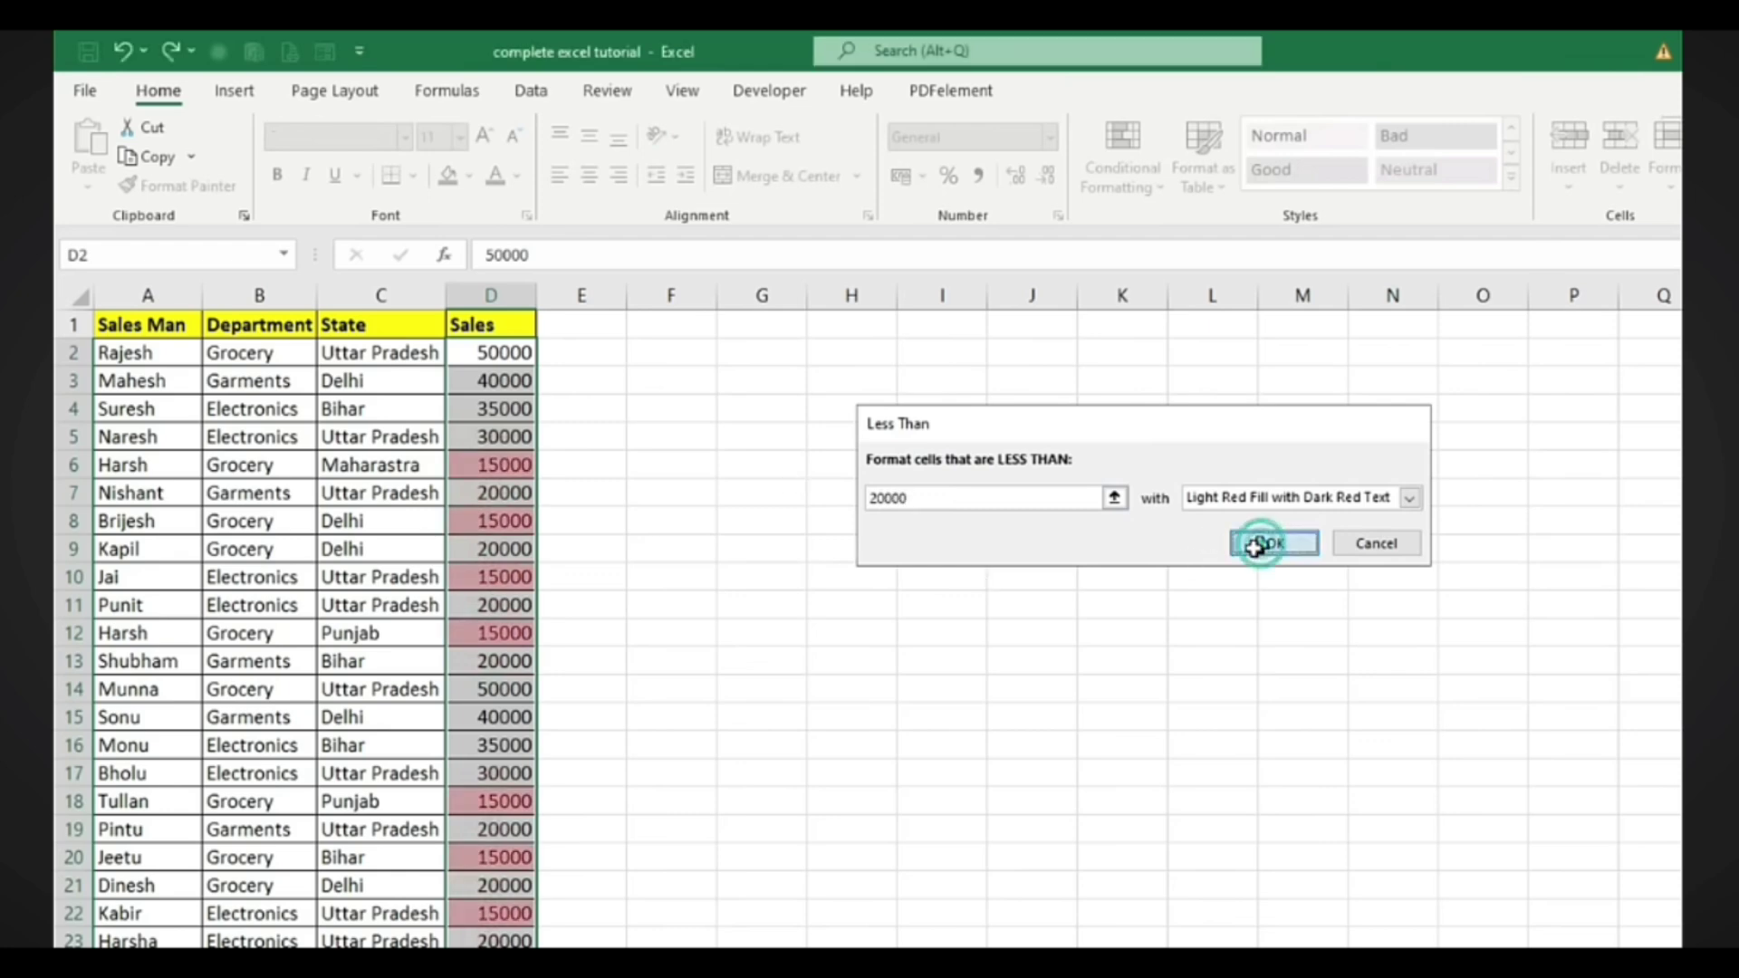
scroll(709, 427, "down", 4)
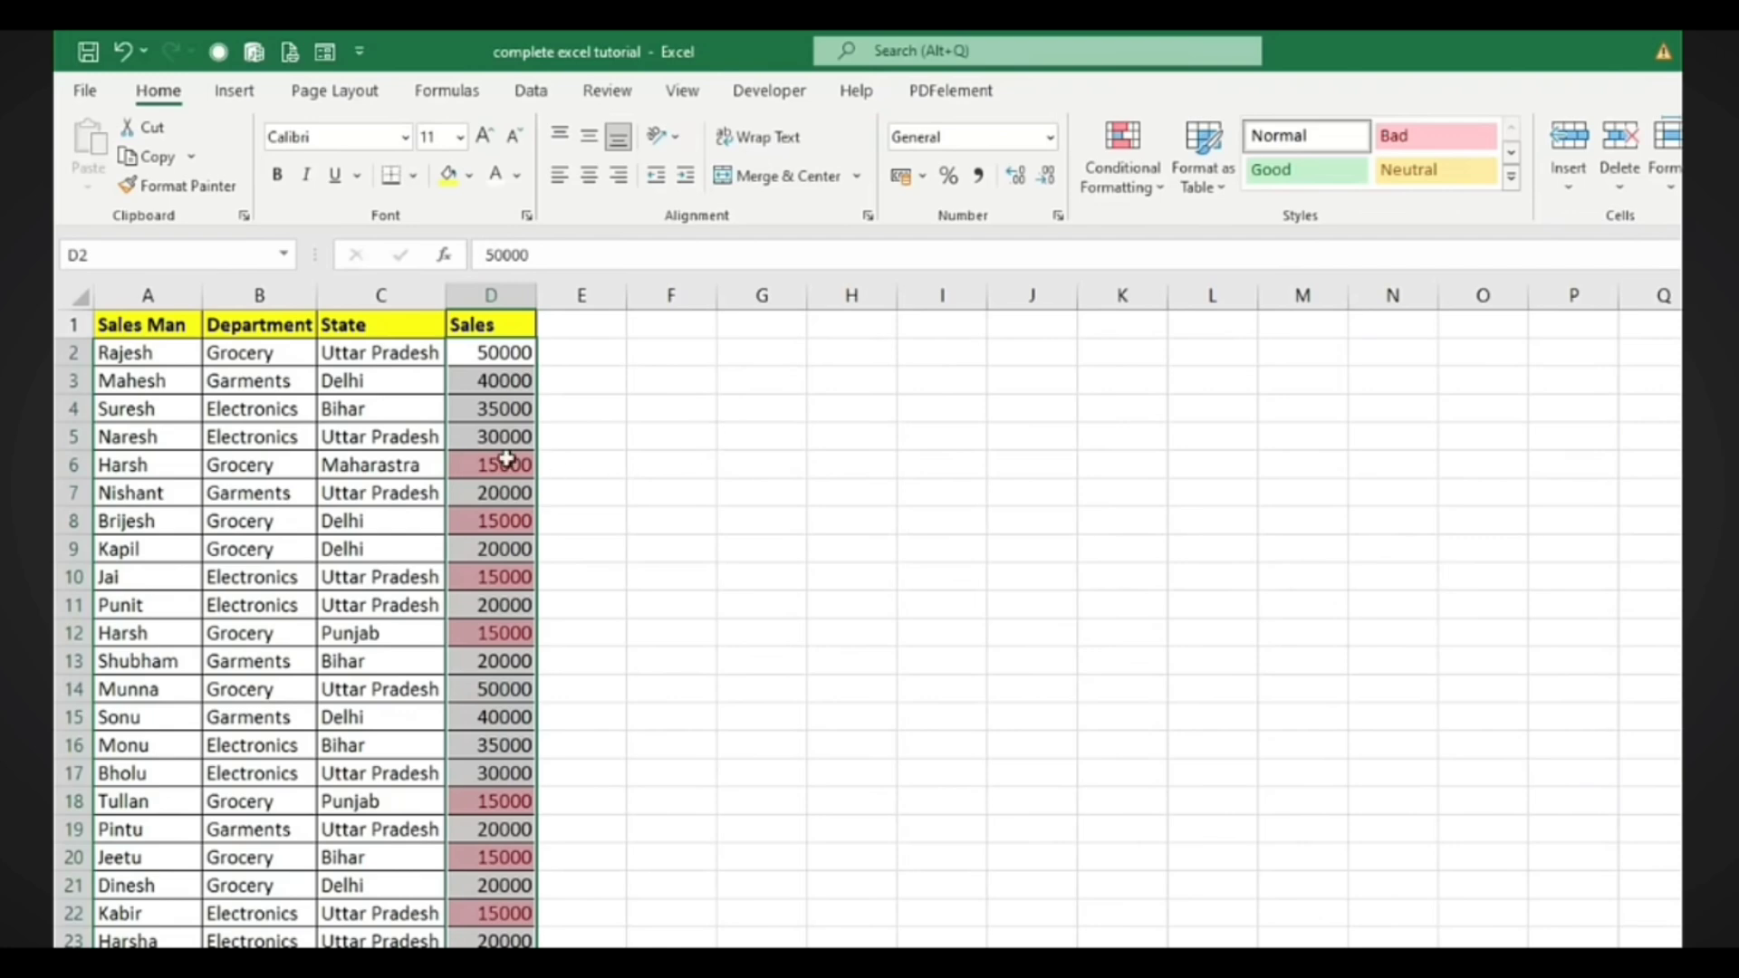
left_click_drag(509, 354, 540, 935)
Clear the conditional formatting rules from the selected Sales cells D2:D27, leaving only D2 selected
scroll(749, 795, "up", 1)
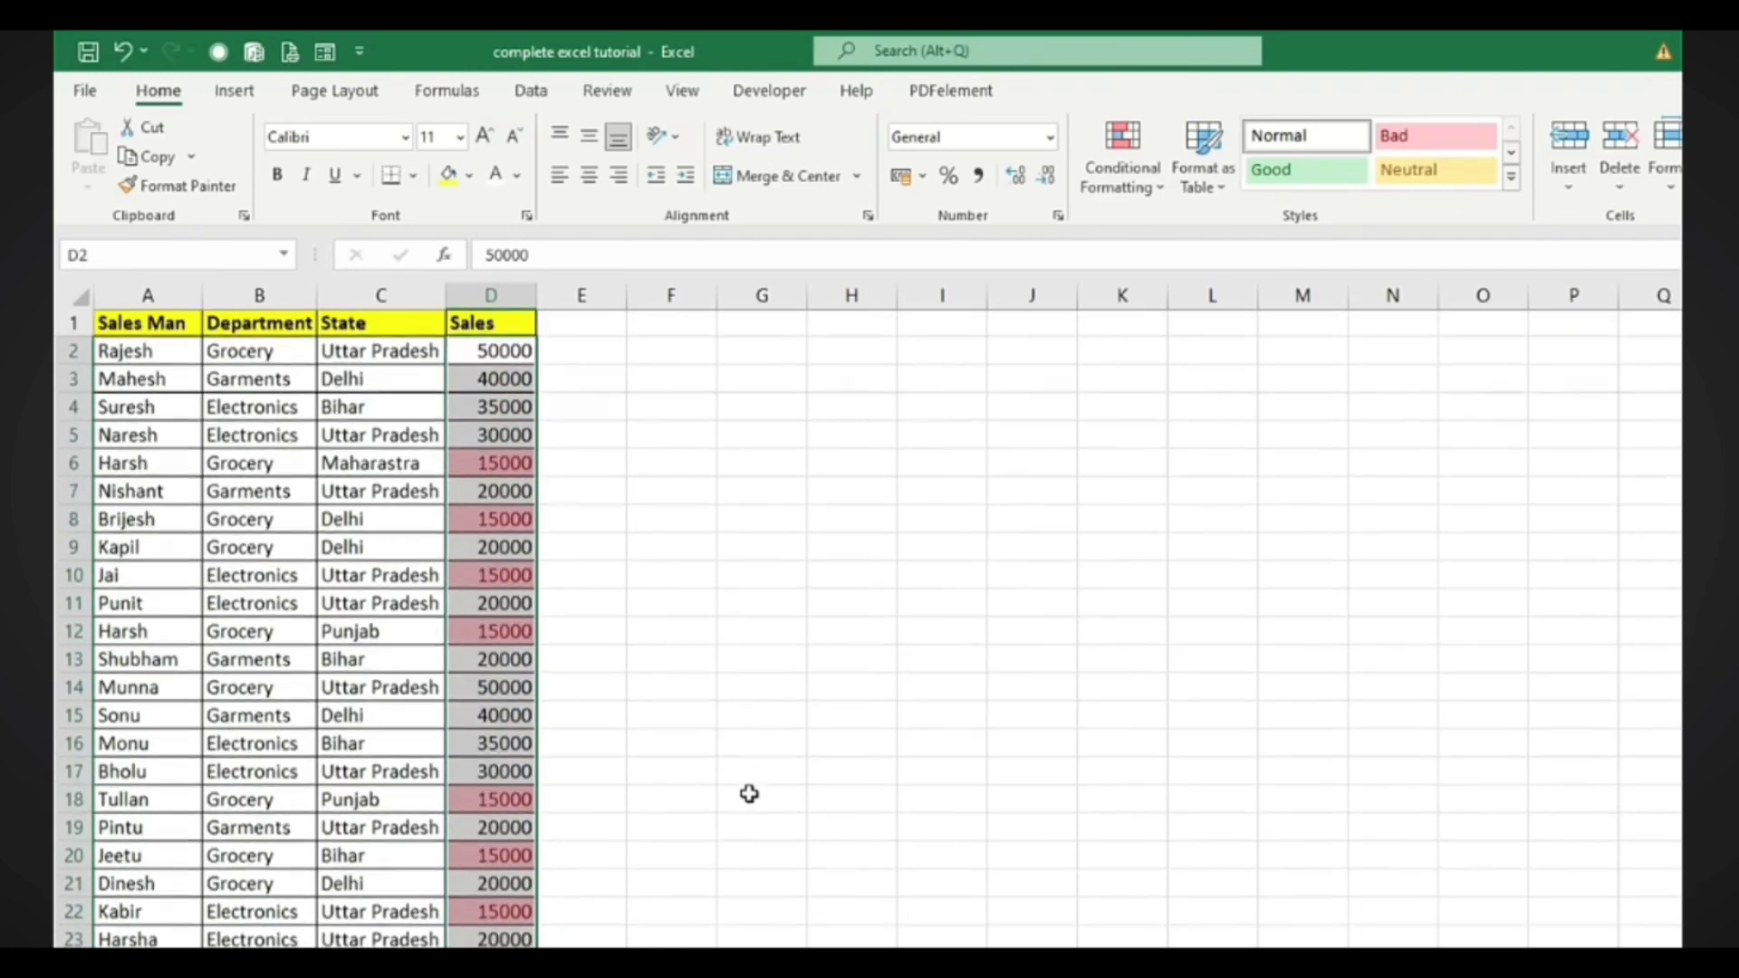
left_click(1162, 193)
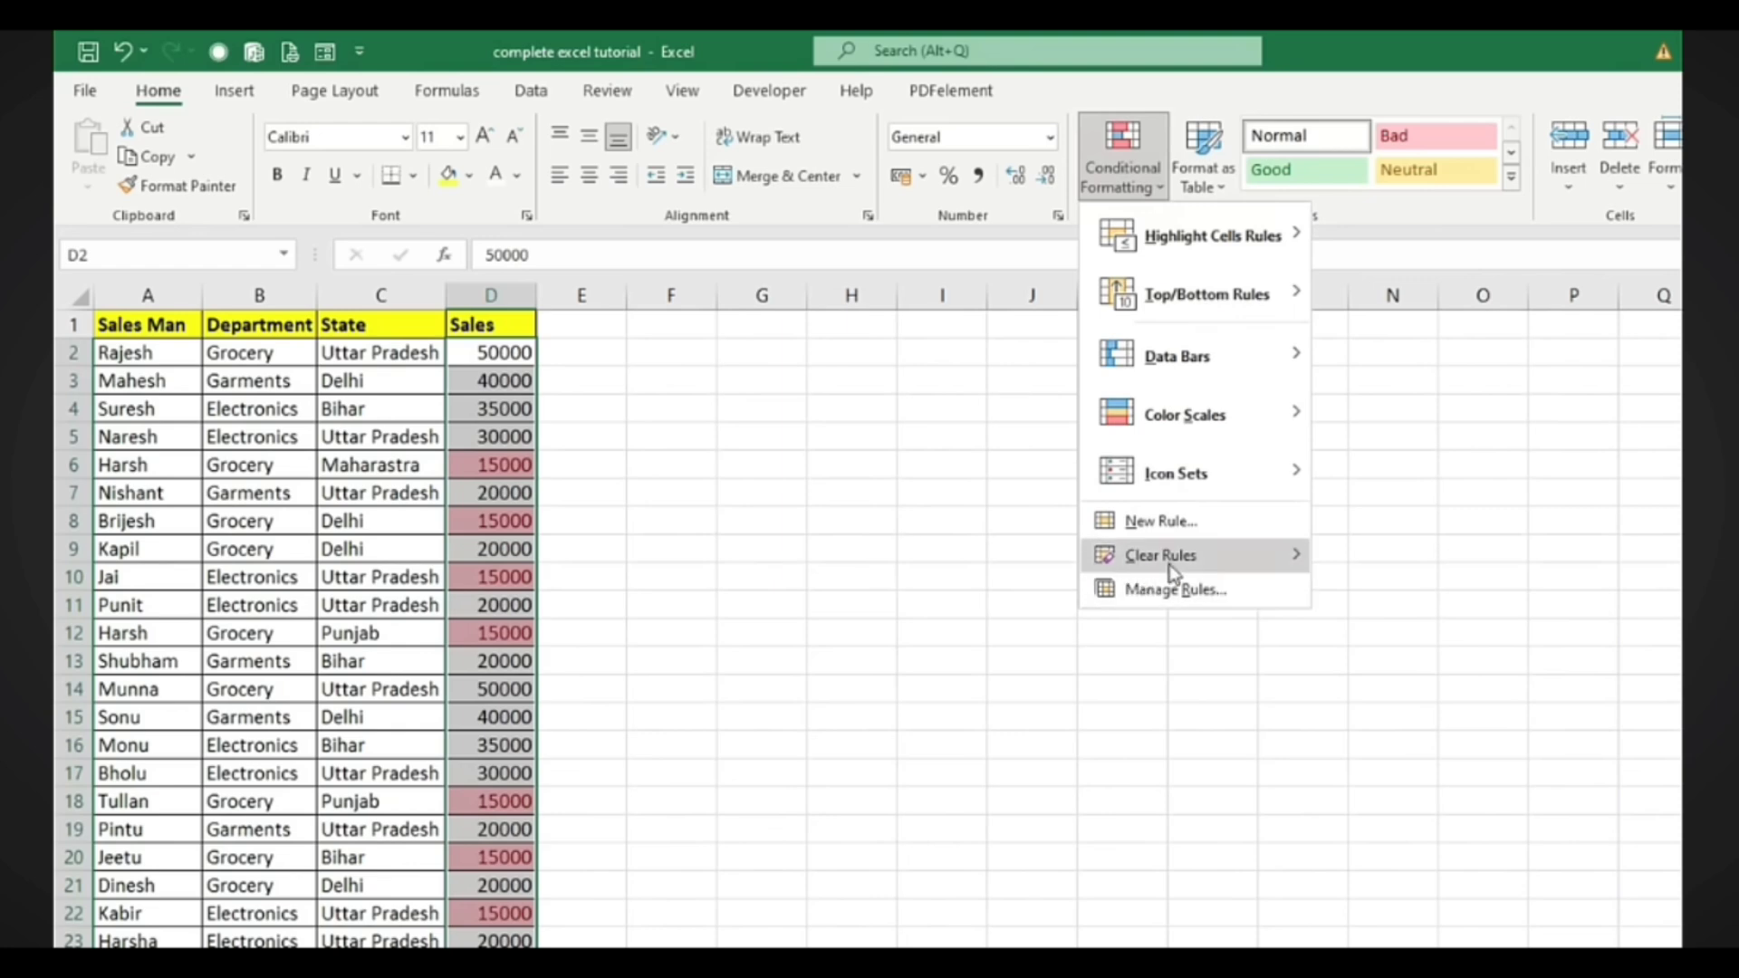
mouse_move(1170, 563)
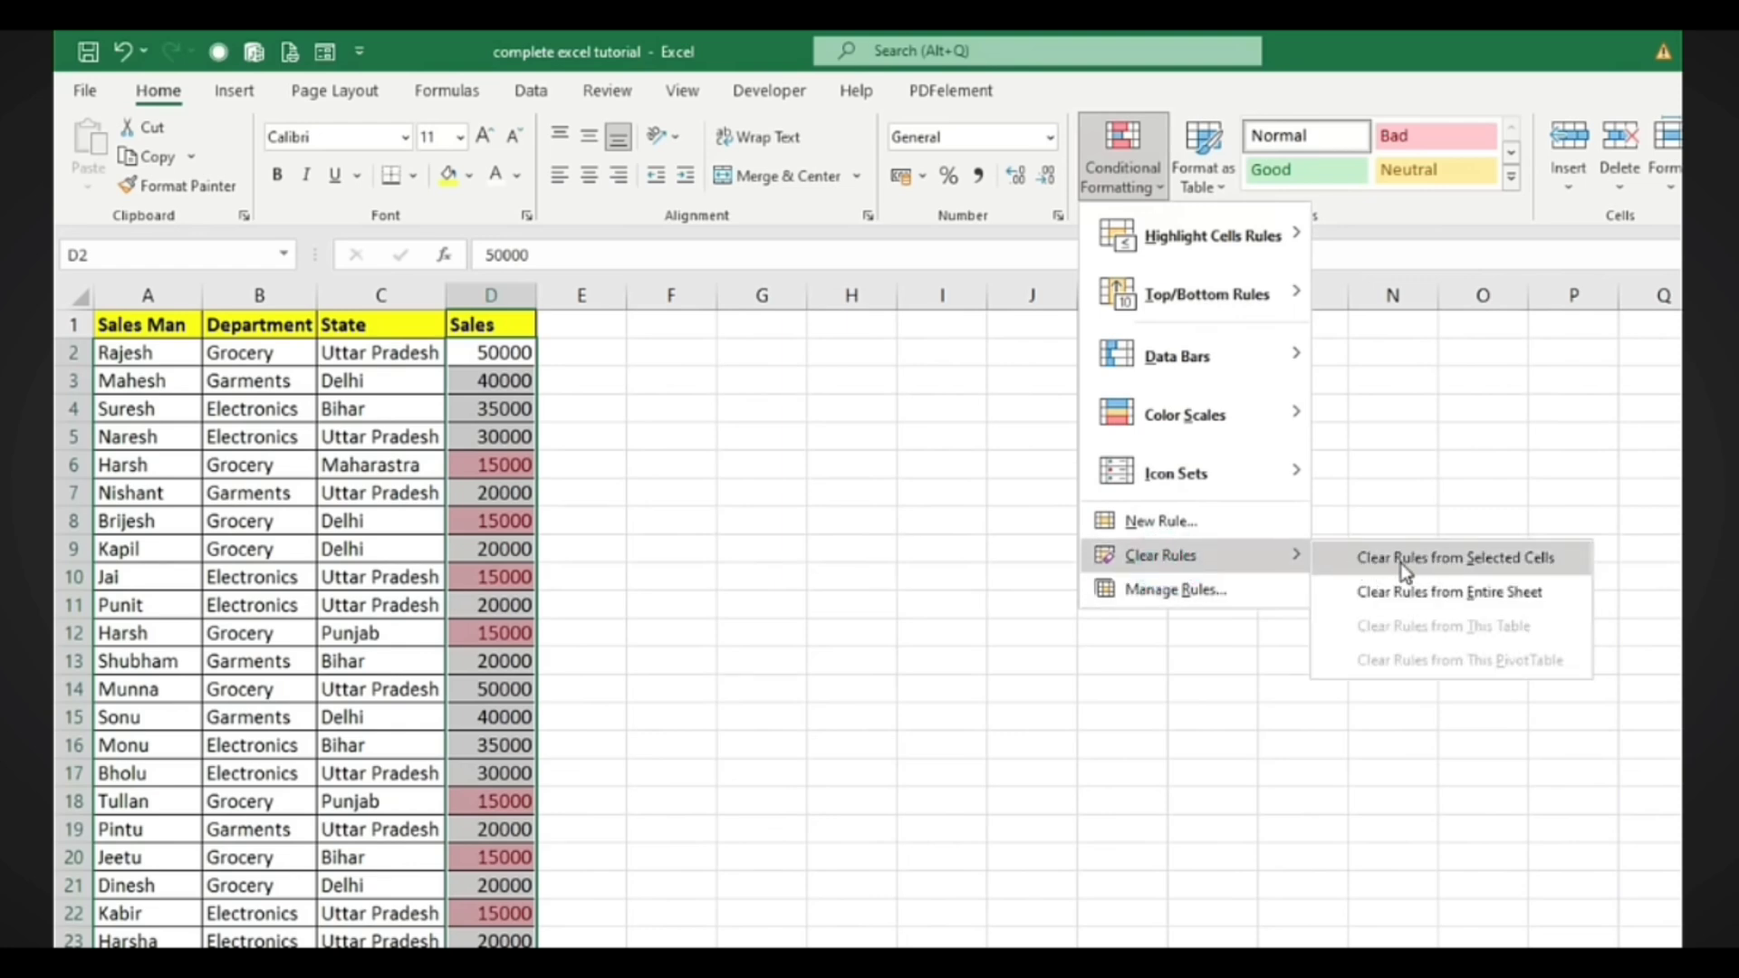
left_click(1517, 562)
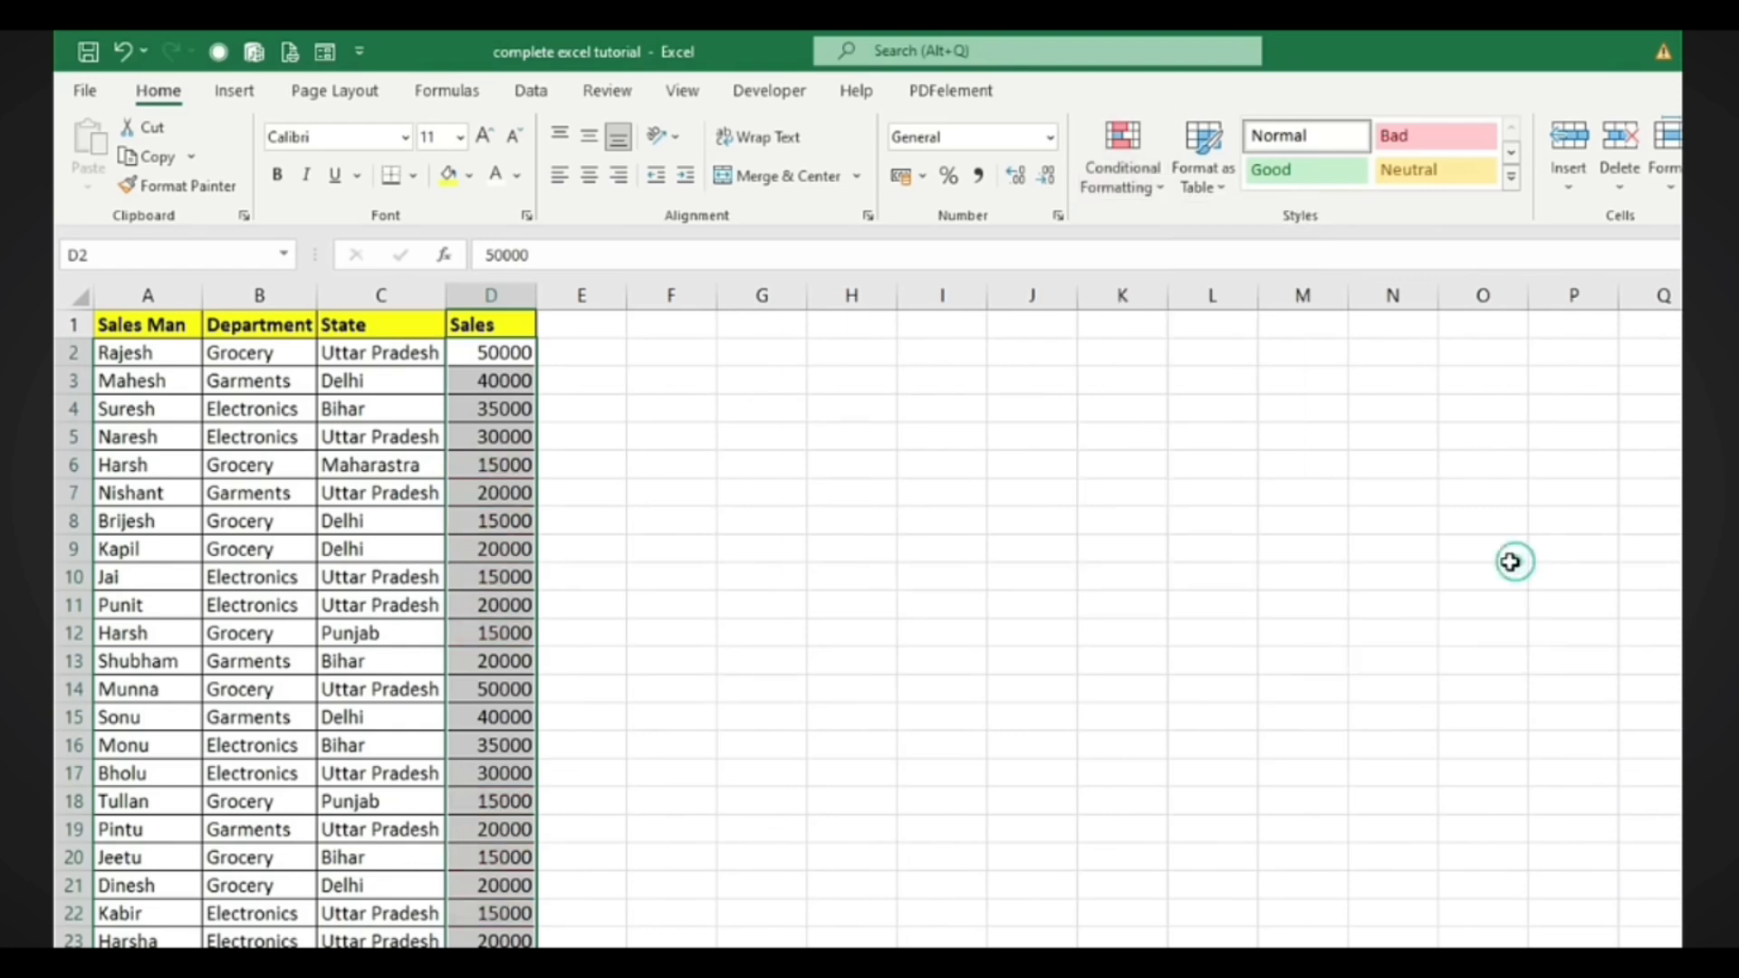
left_click(1110, 187)
mouse_move(1205, 236)
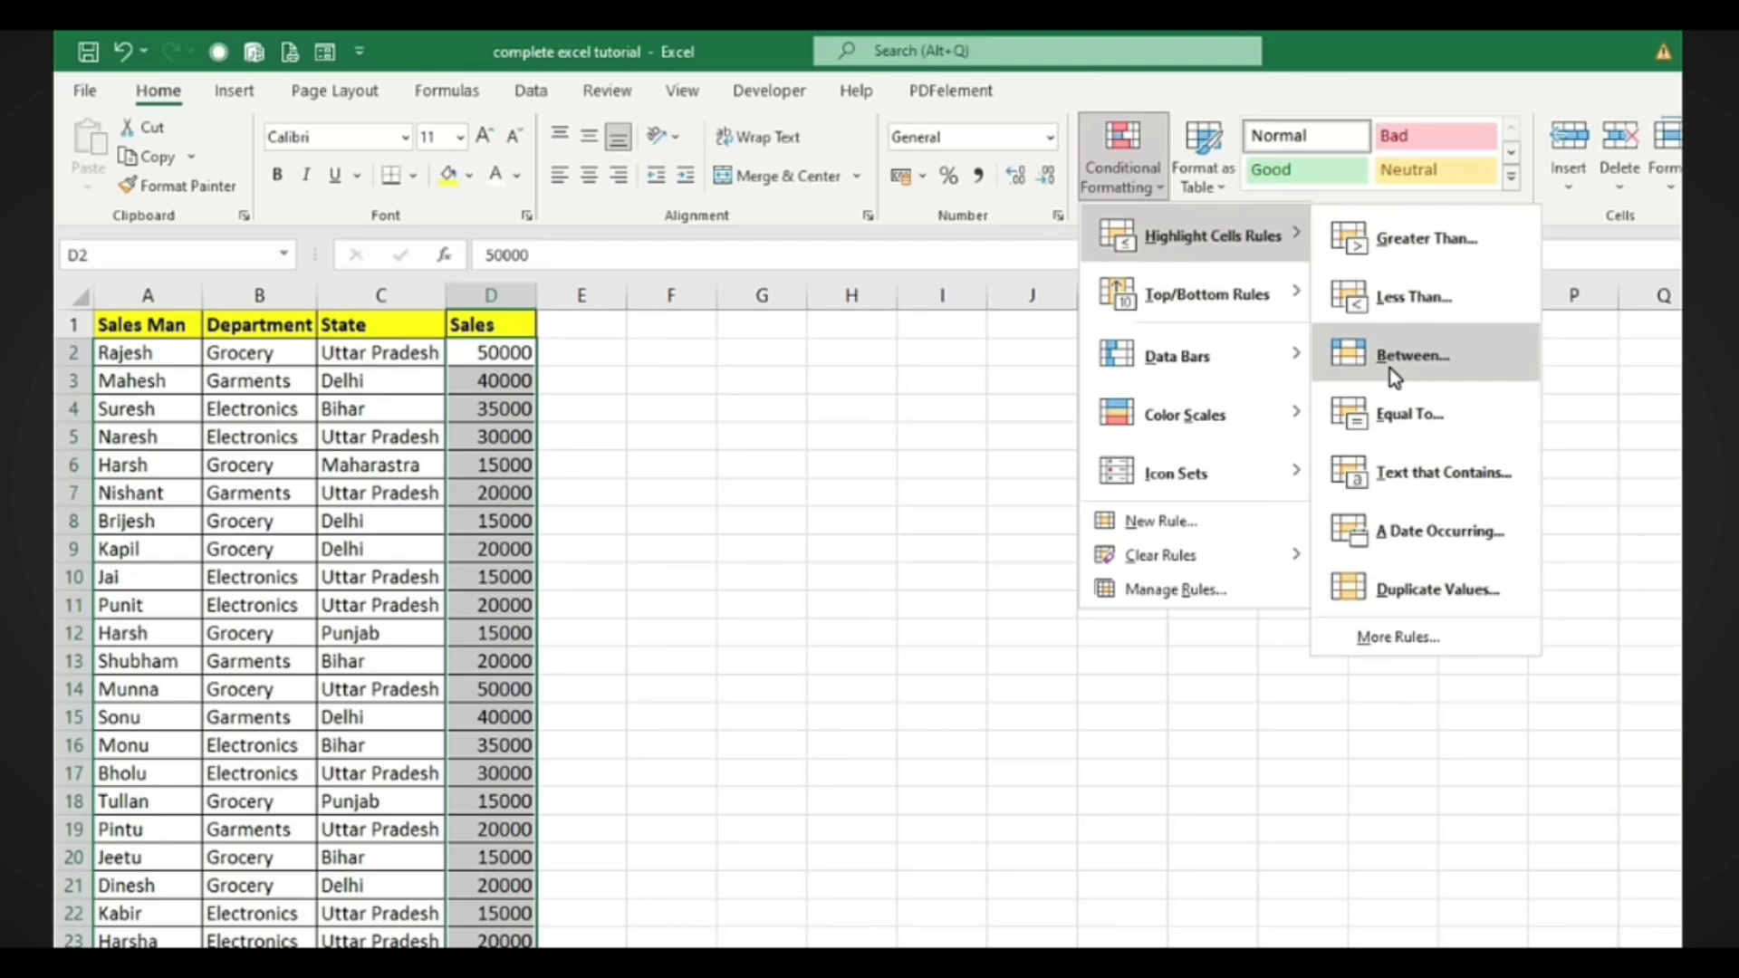
left_click(1630, 435)
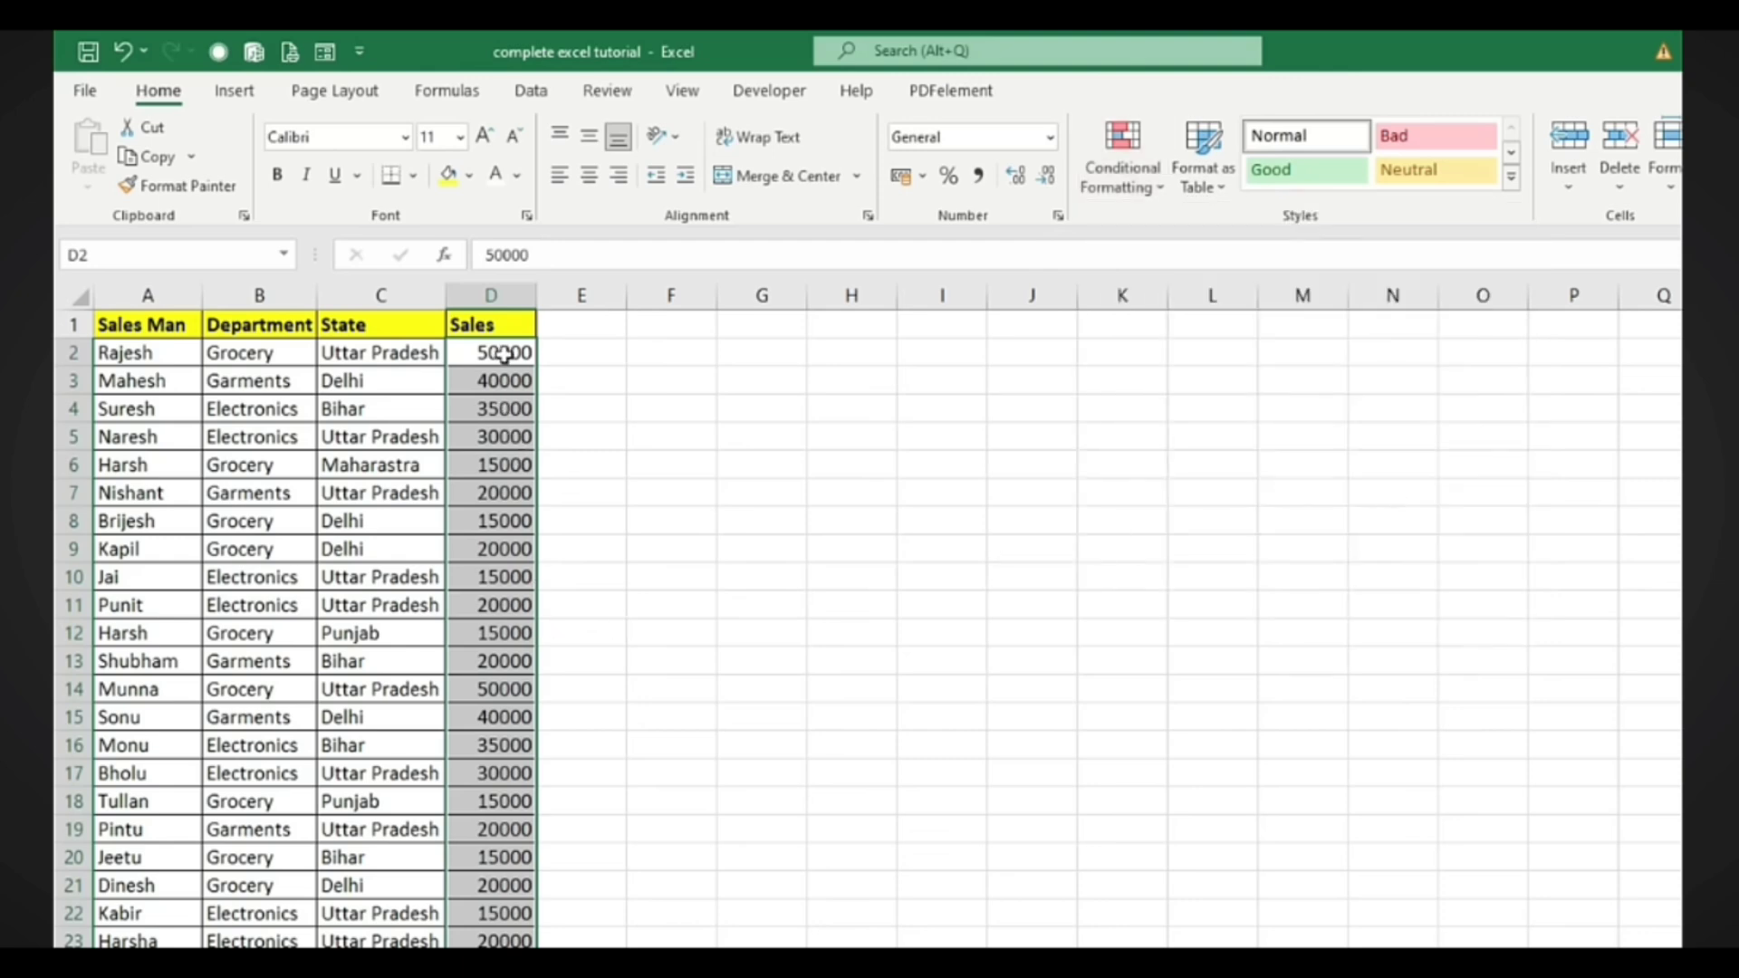
left_click(505, 353)
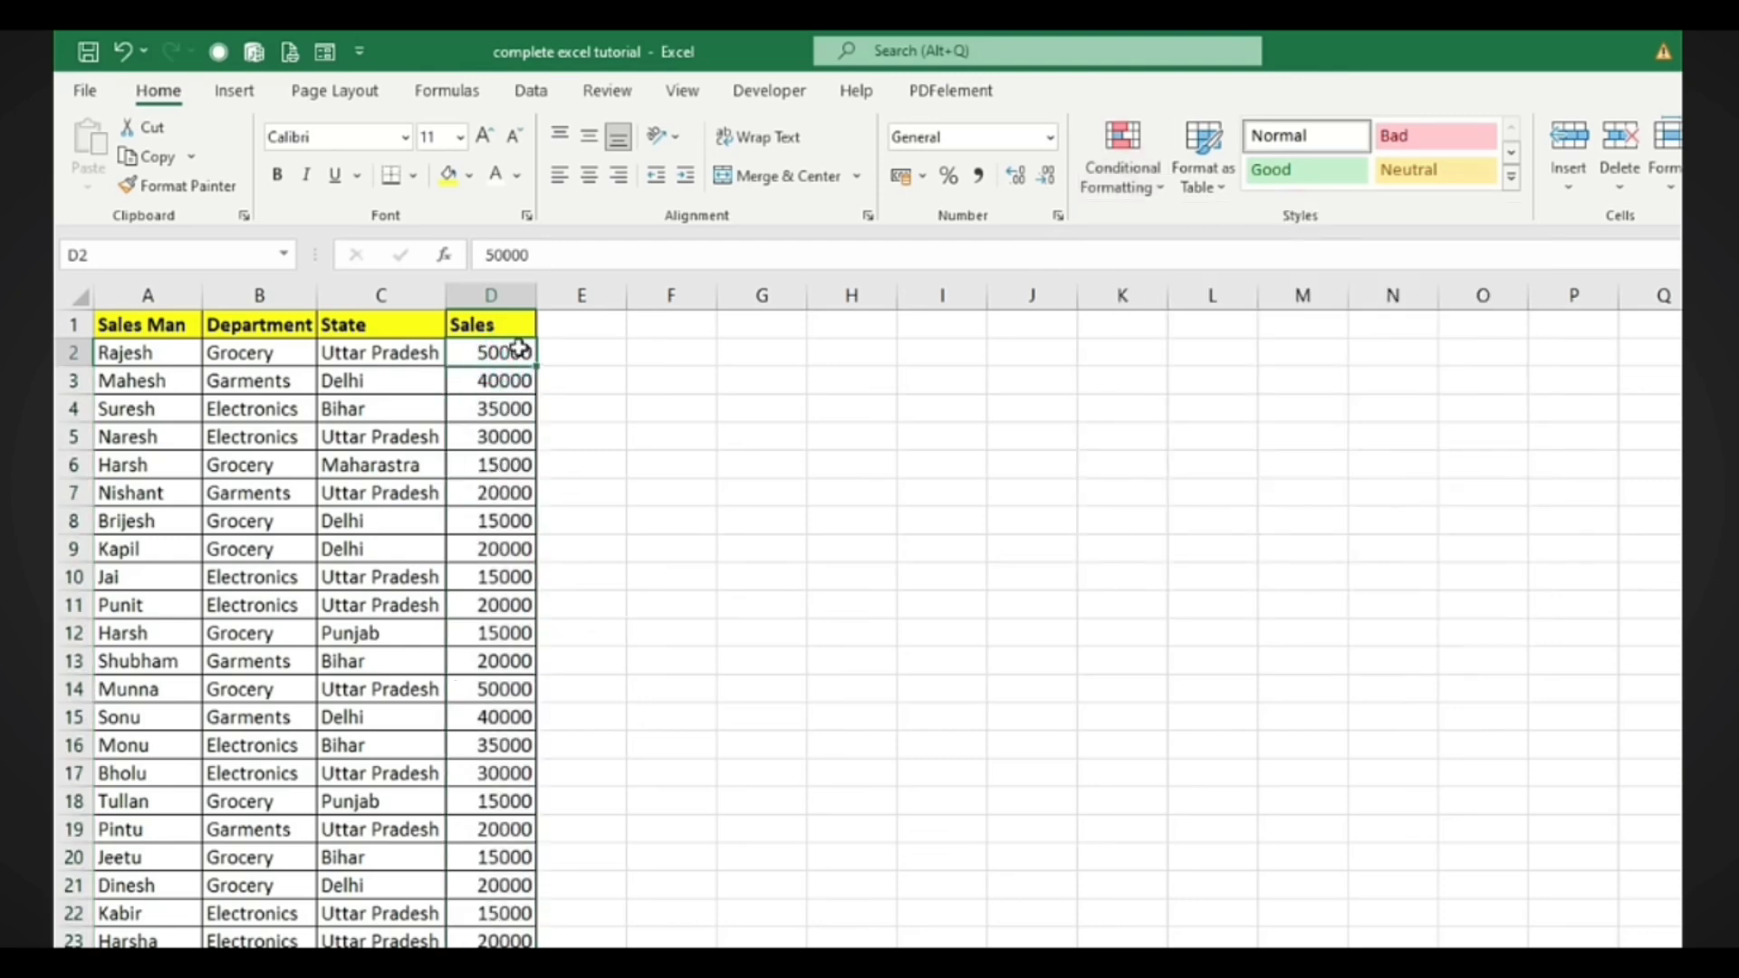
scroll(501, 660, "down", 1)
scroll(501, 661, "up", 1)
Select the column B Department values and add a Text That Contains 'Garments' rule in light red
left_click(351, 384)
left_click_drag(256, 367, 246, 946)
scroll(932, 815, "up", 1)
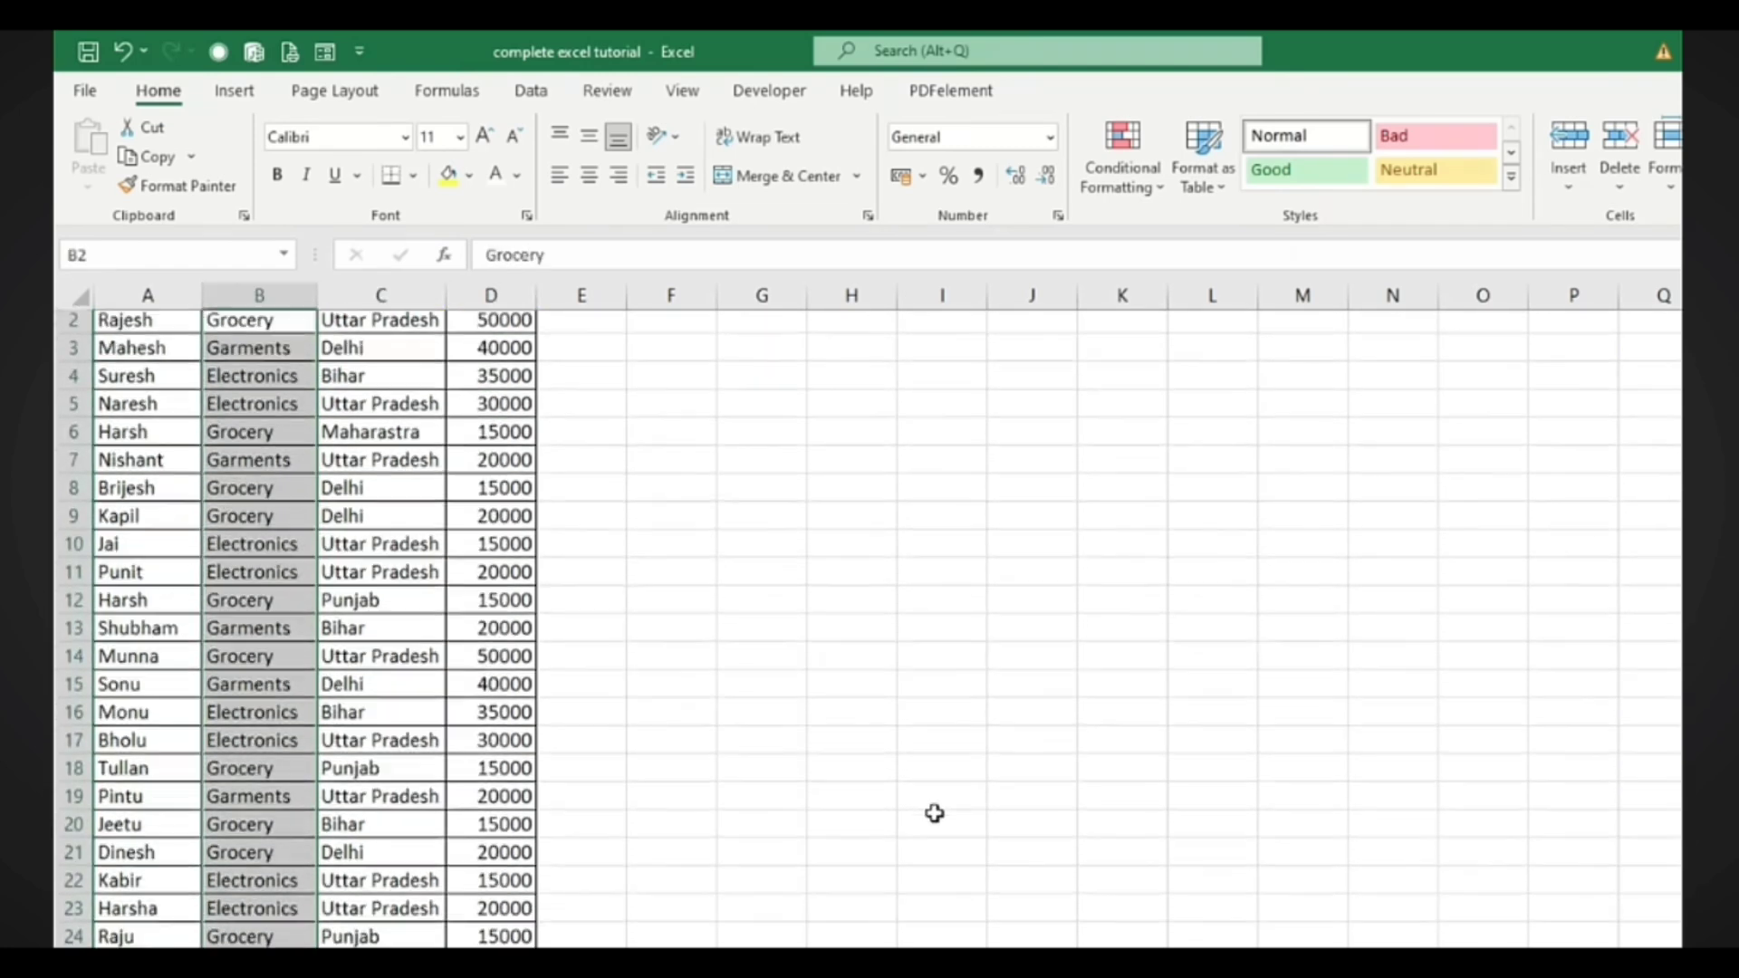
left_click(1105, 170)
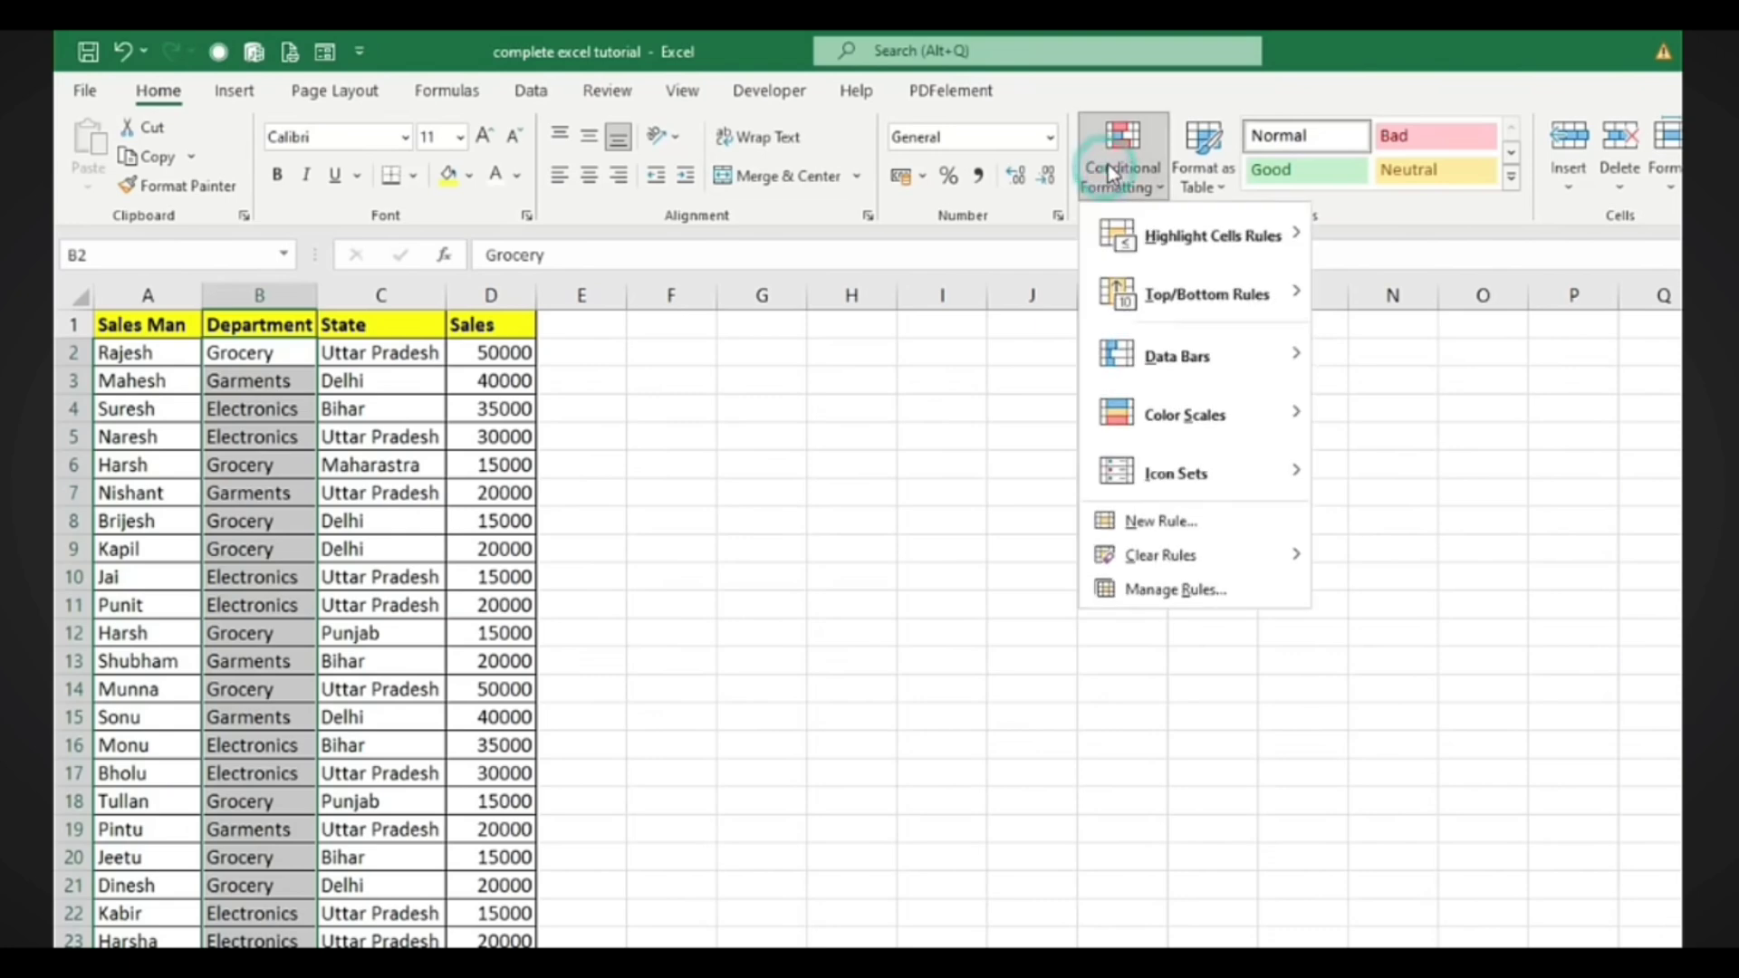
mouse_move(1286, 243)
left_click(1366, 484)
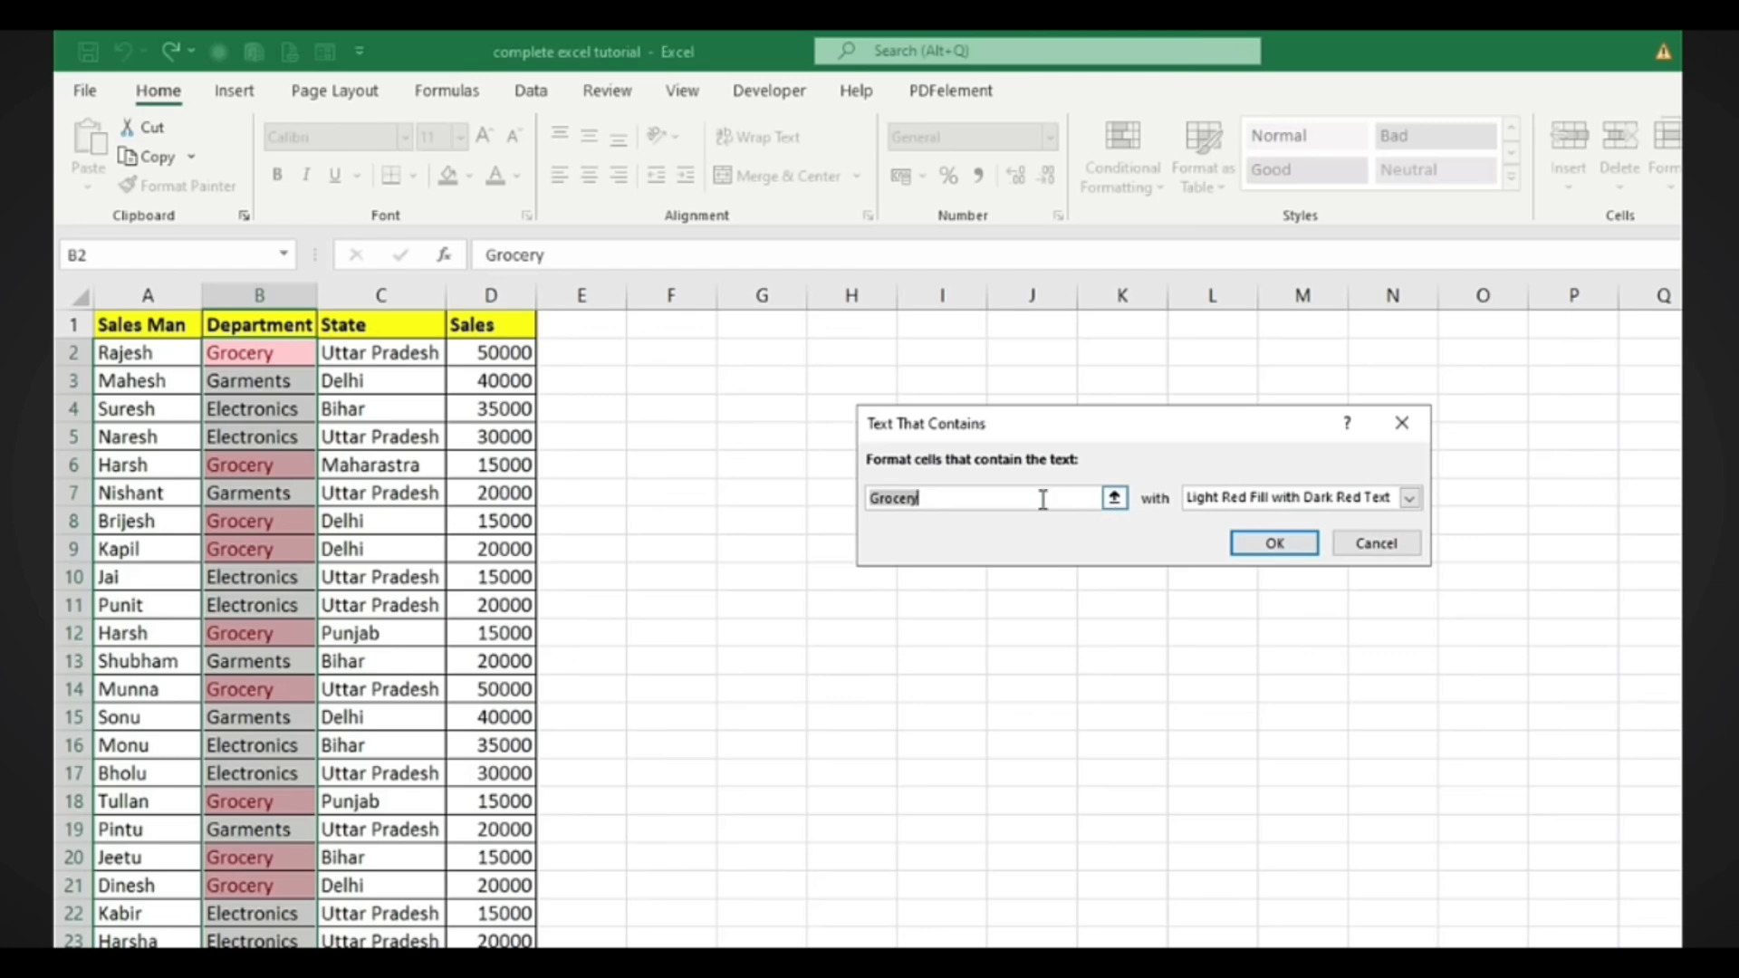
type("Garment")
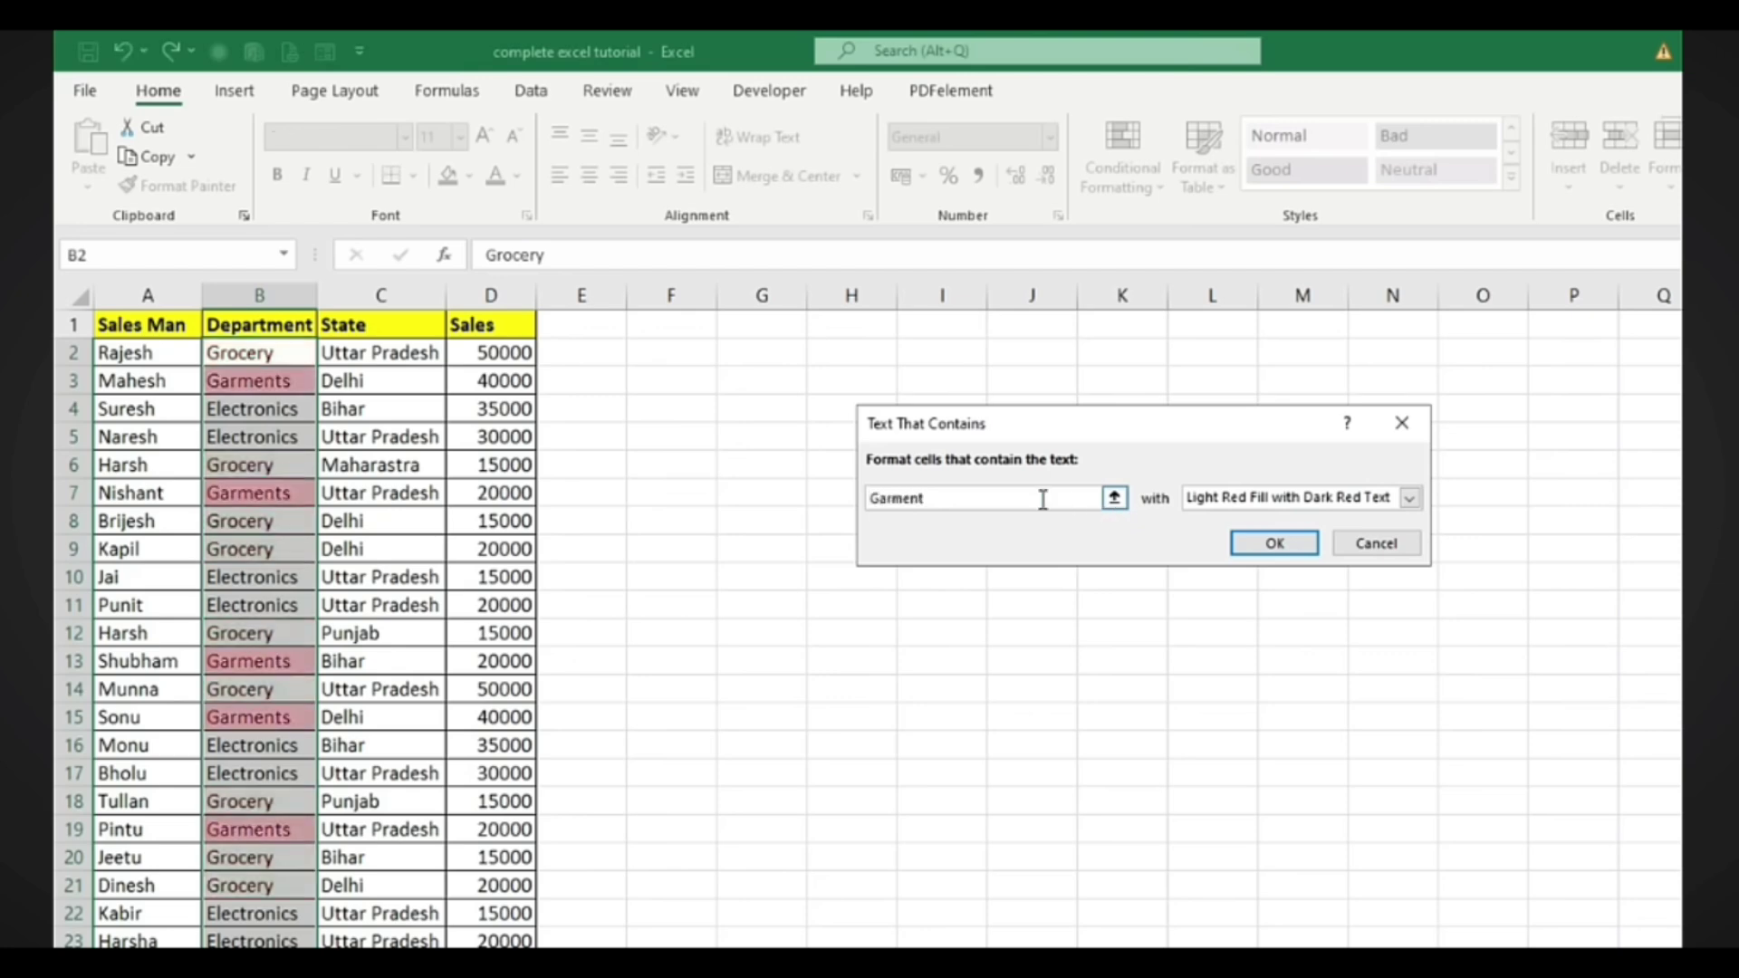
type("s")
left_click(1276, 543)
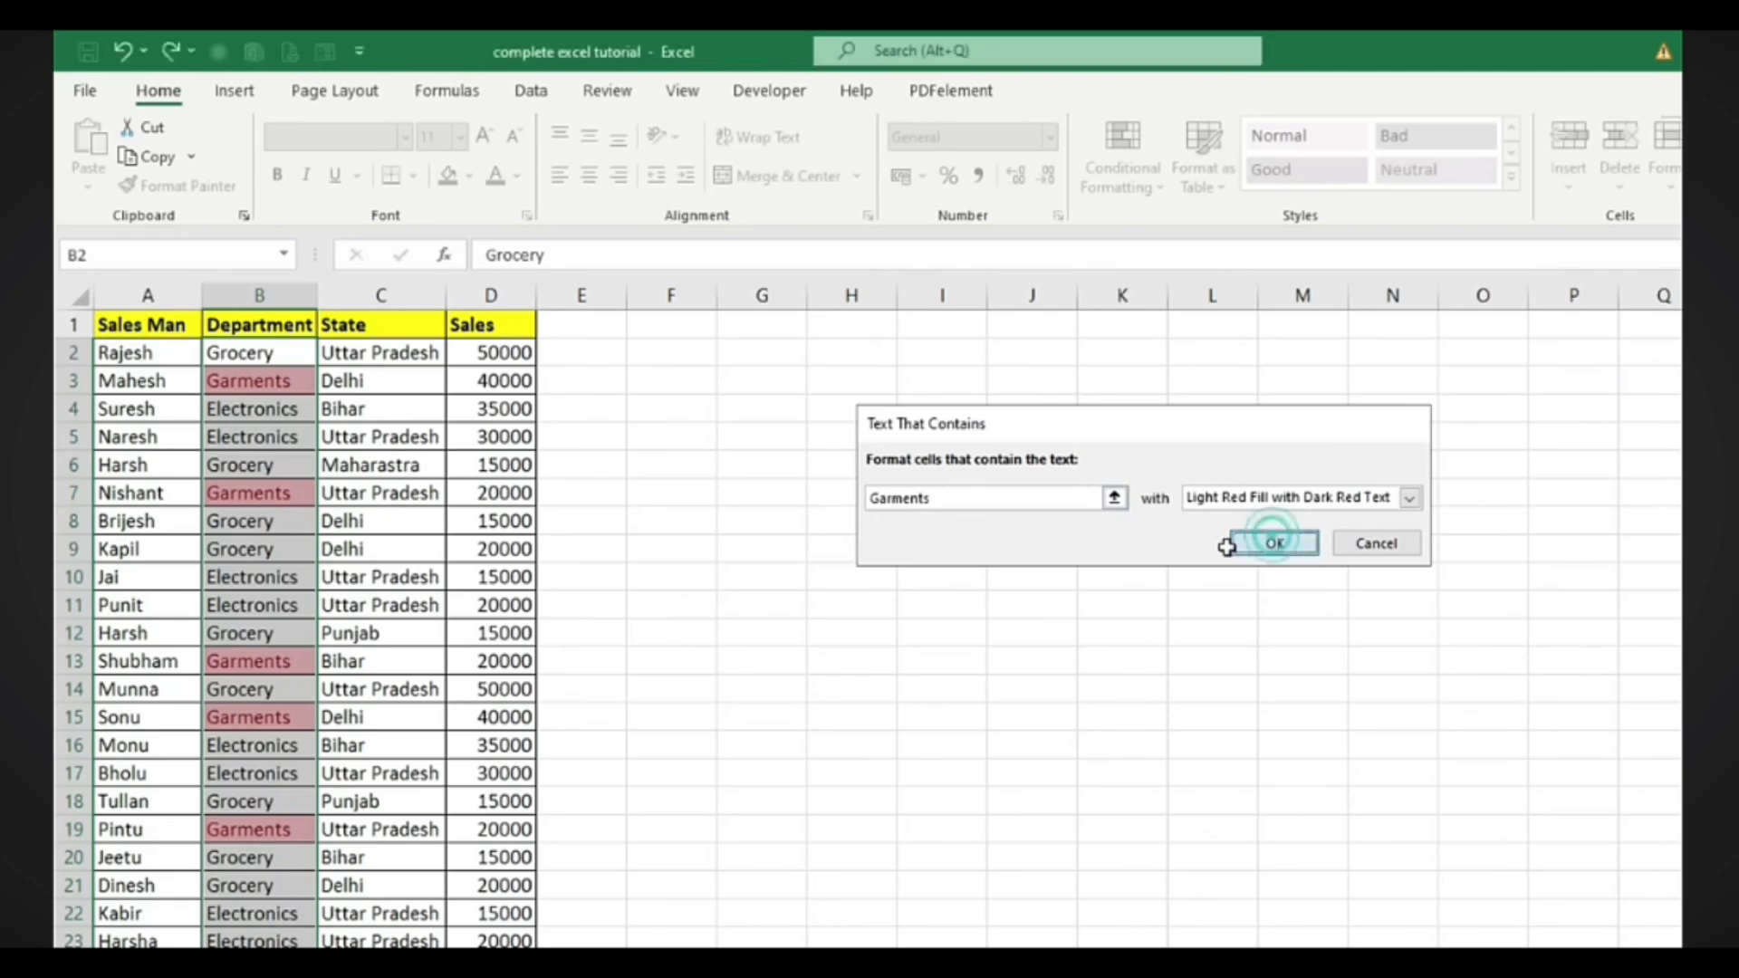
scroll(563, 628, "down", 4)
scroll(550, 750, "up", 4)
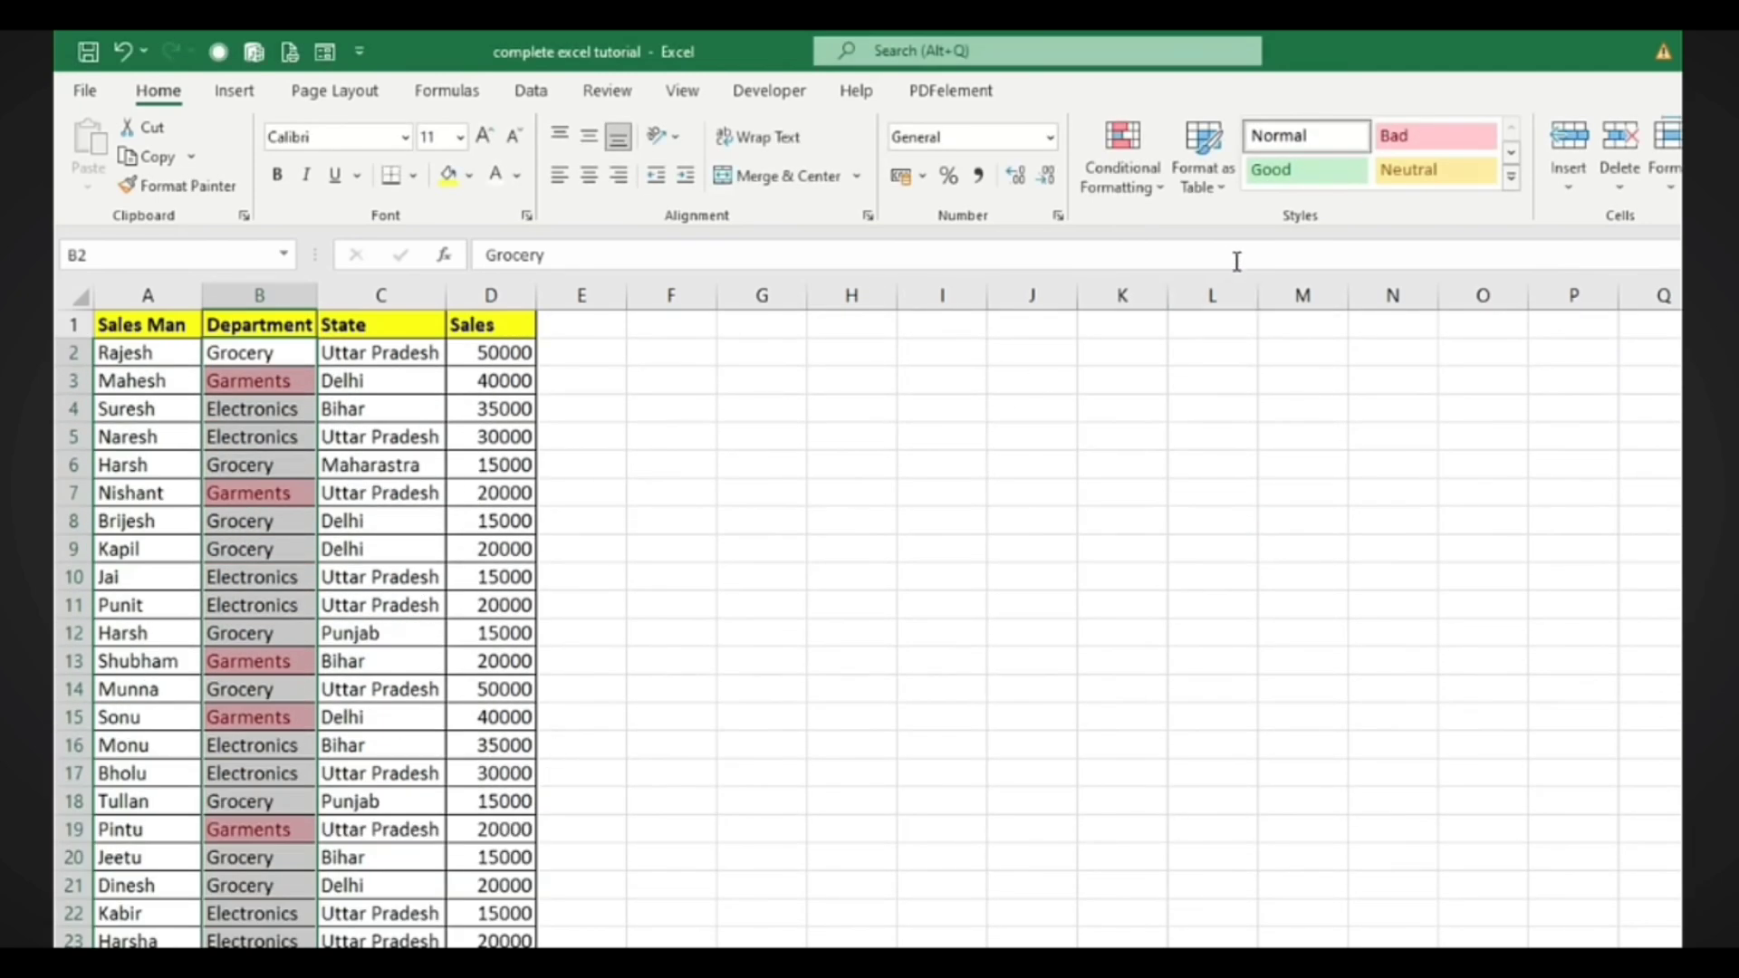
Clear the rules from the selected Department cells, then click an empty cell to deselect column B
left_click(1160, 193)
mouse_move(1174, 221)
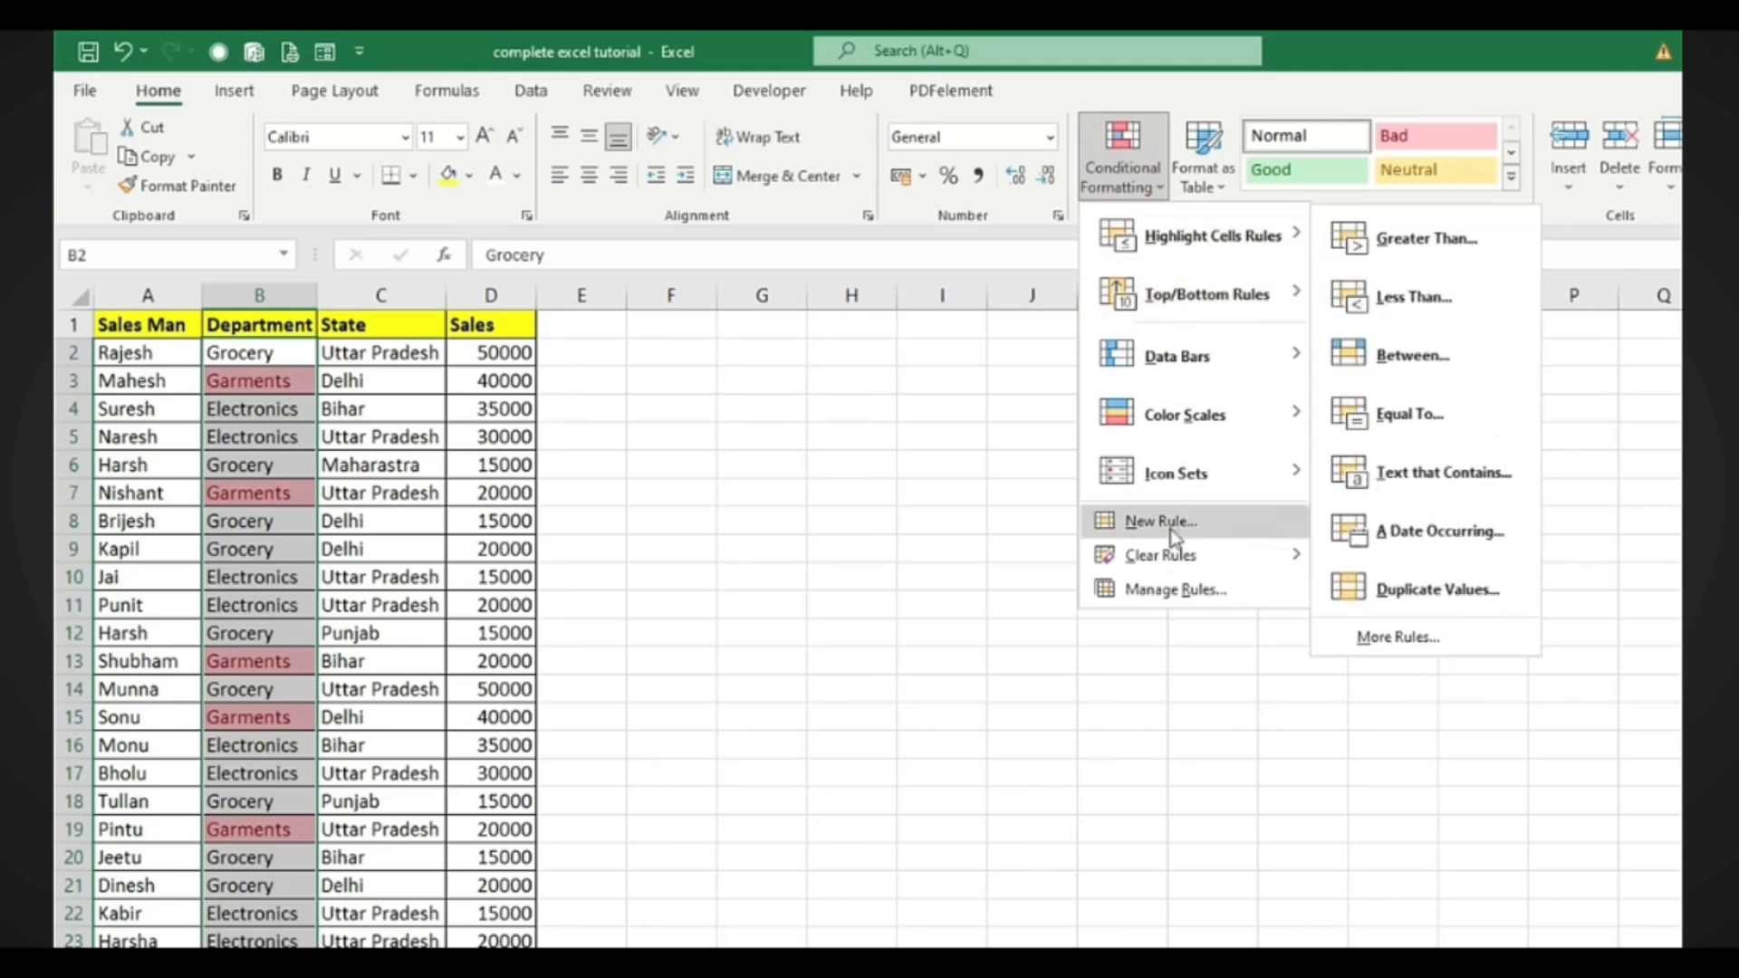
mouse_move(1171, 562)
left_click(1396, 559)
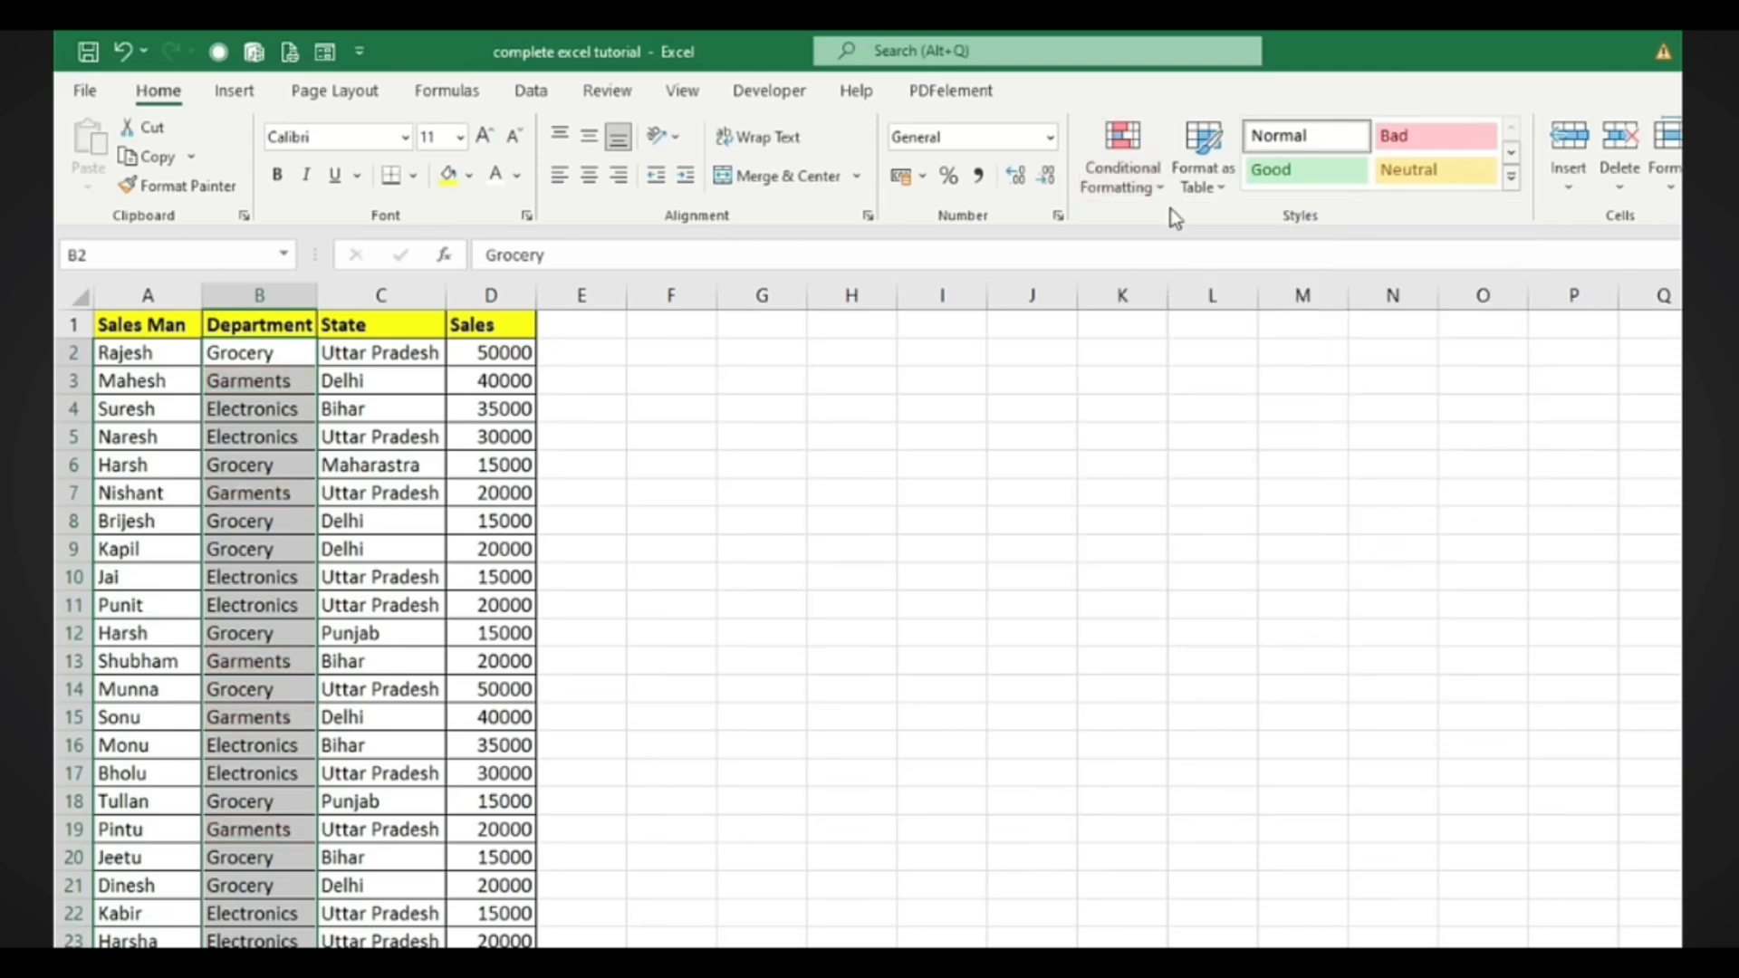
left_click(1141, 172)
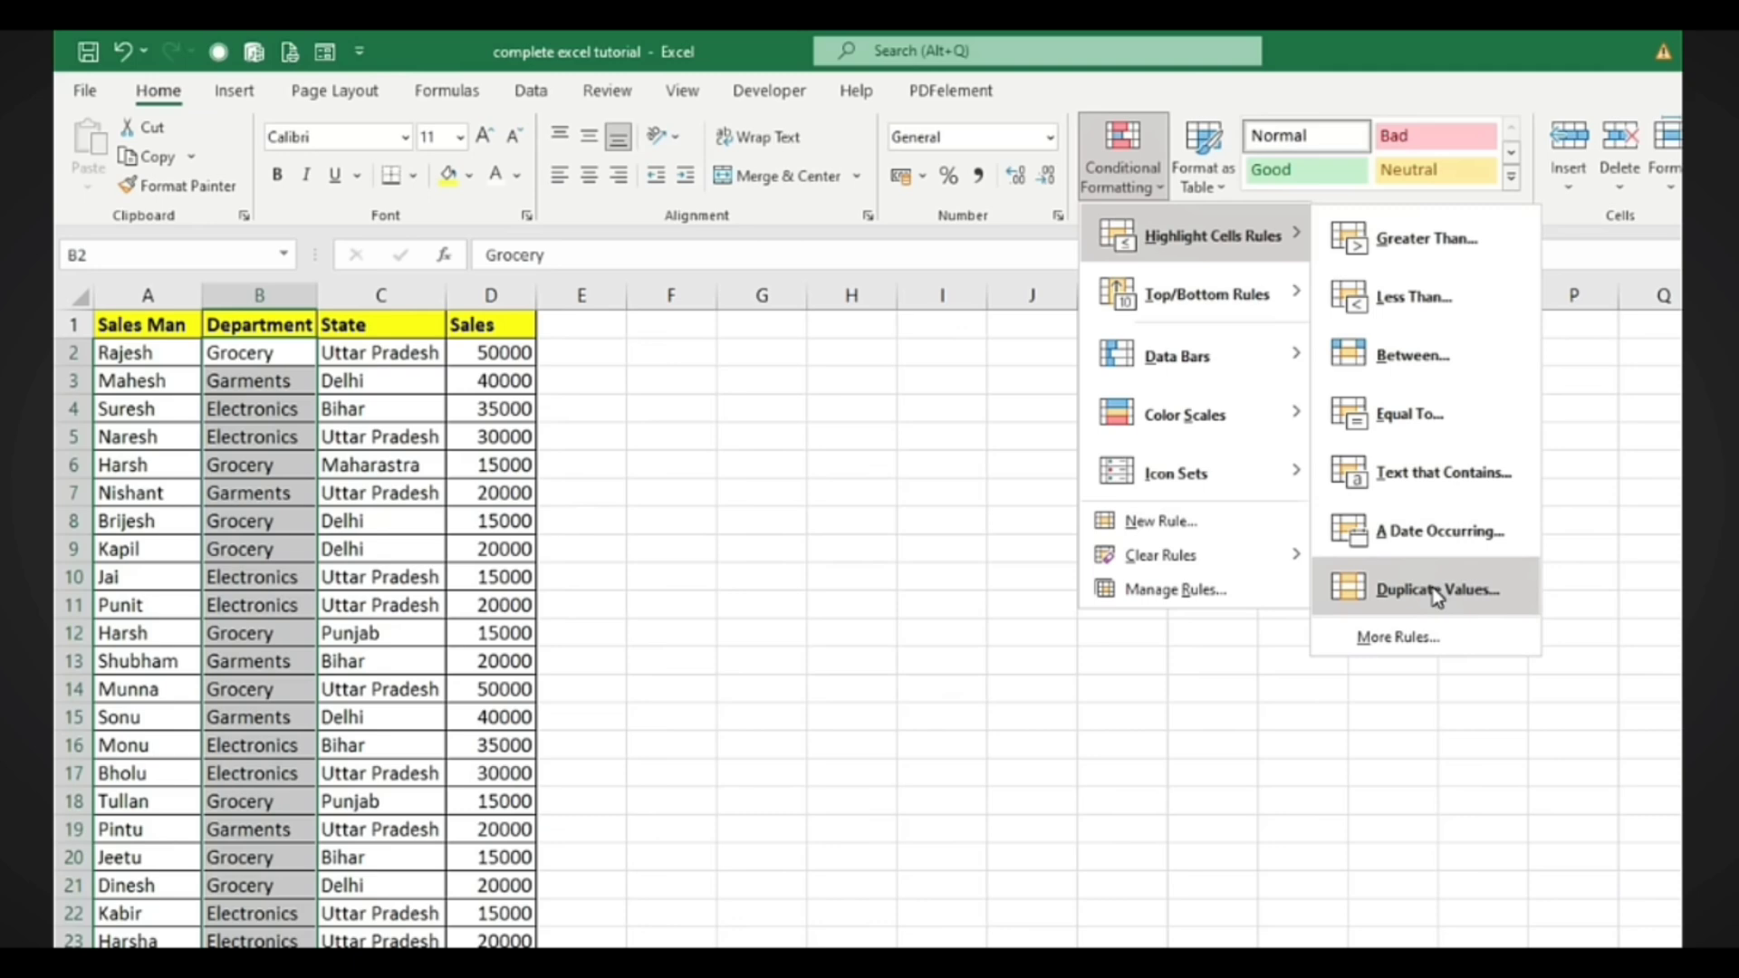
left_click(777, 756)
left_click(777, 756)
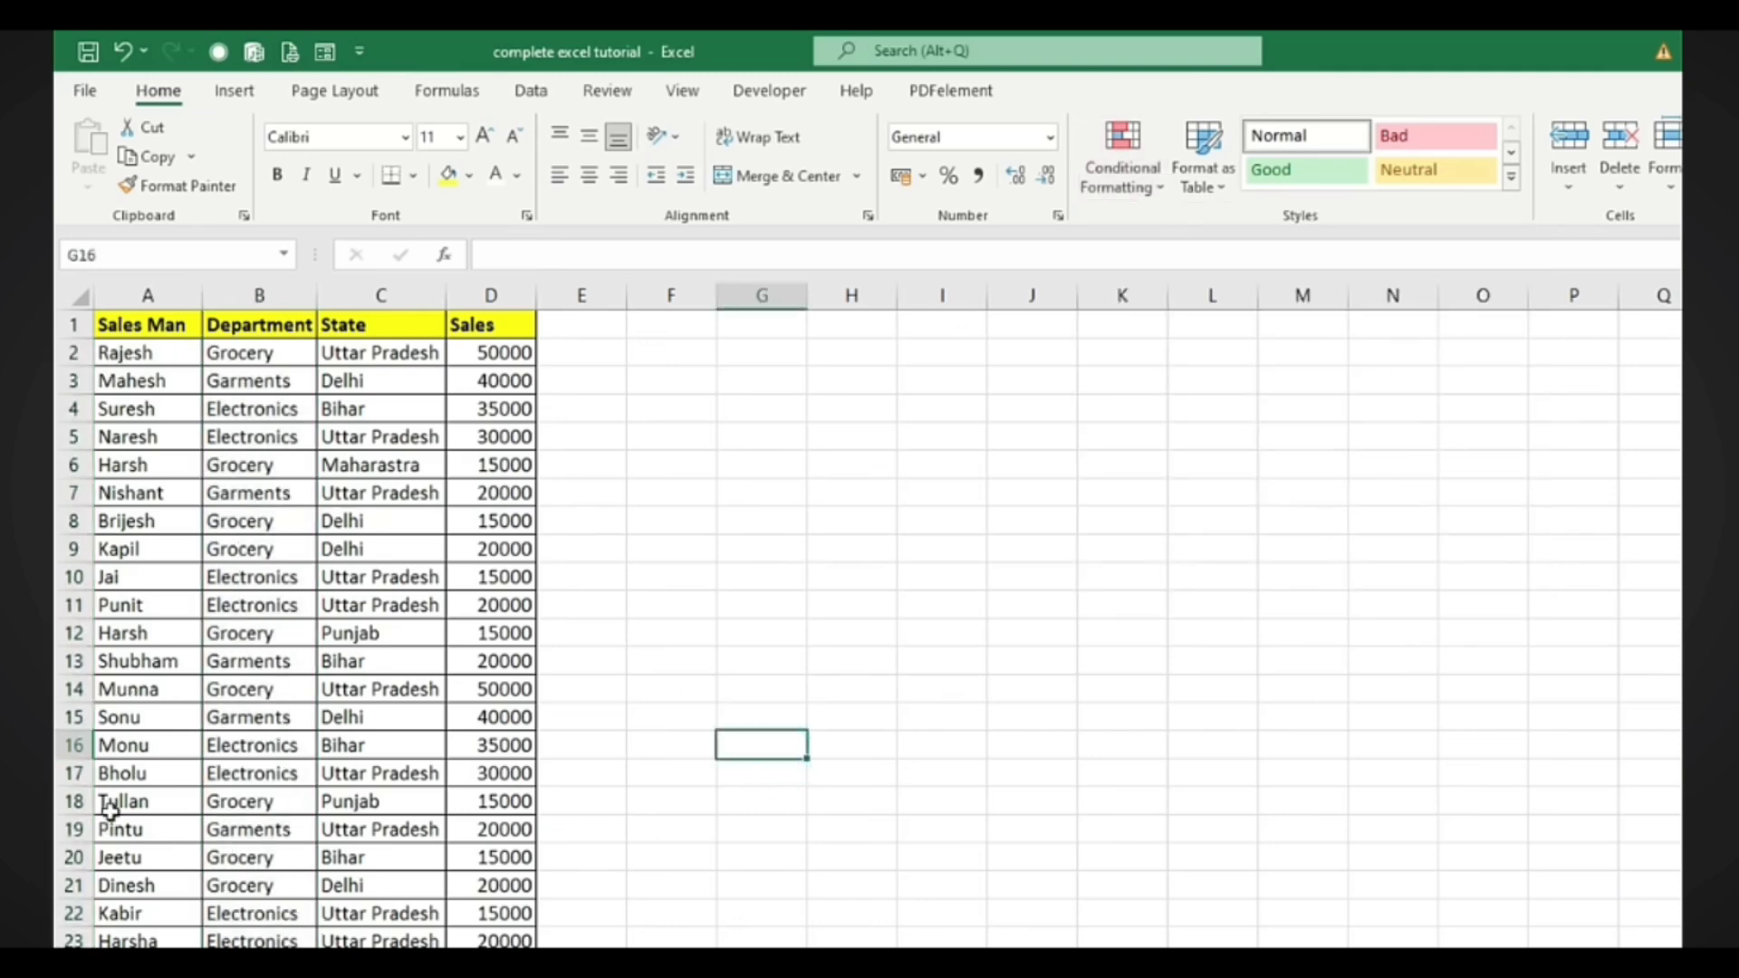
Copy row 2's record (Grocery, Uttar Pradesh, 50000) over row 20, replacing its previous data
left_click_drag(118, 352, 471, 352)
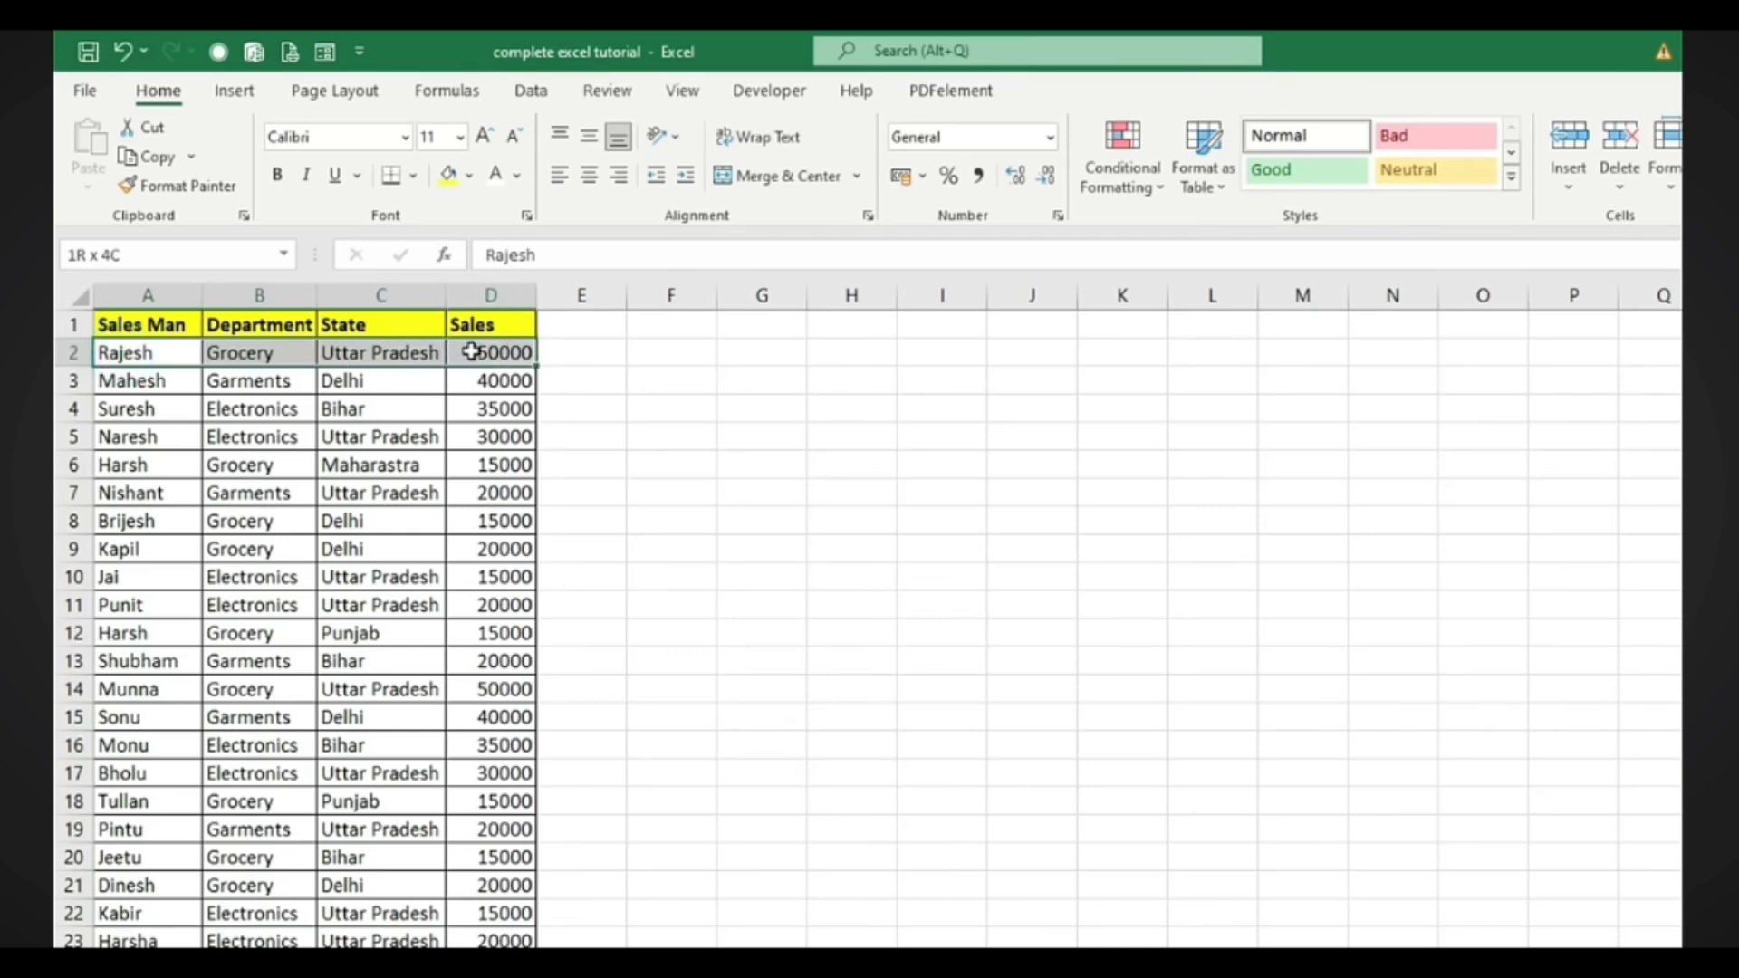
key("ctrl+c")
left_click(145, 858)
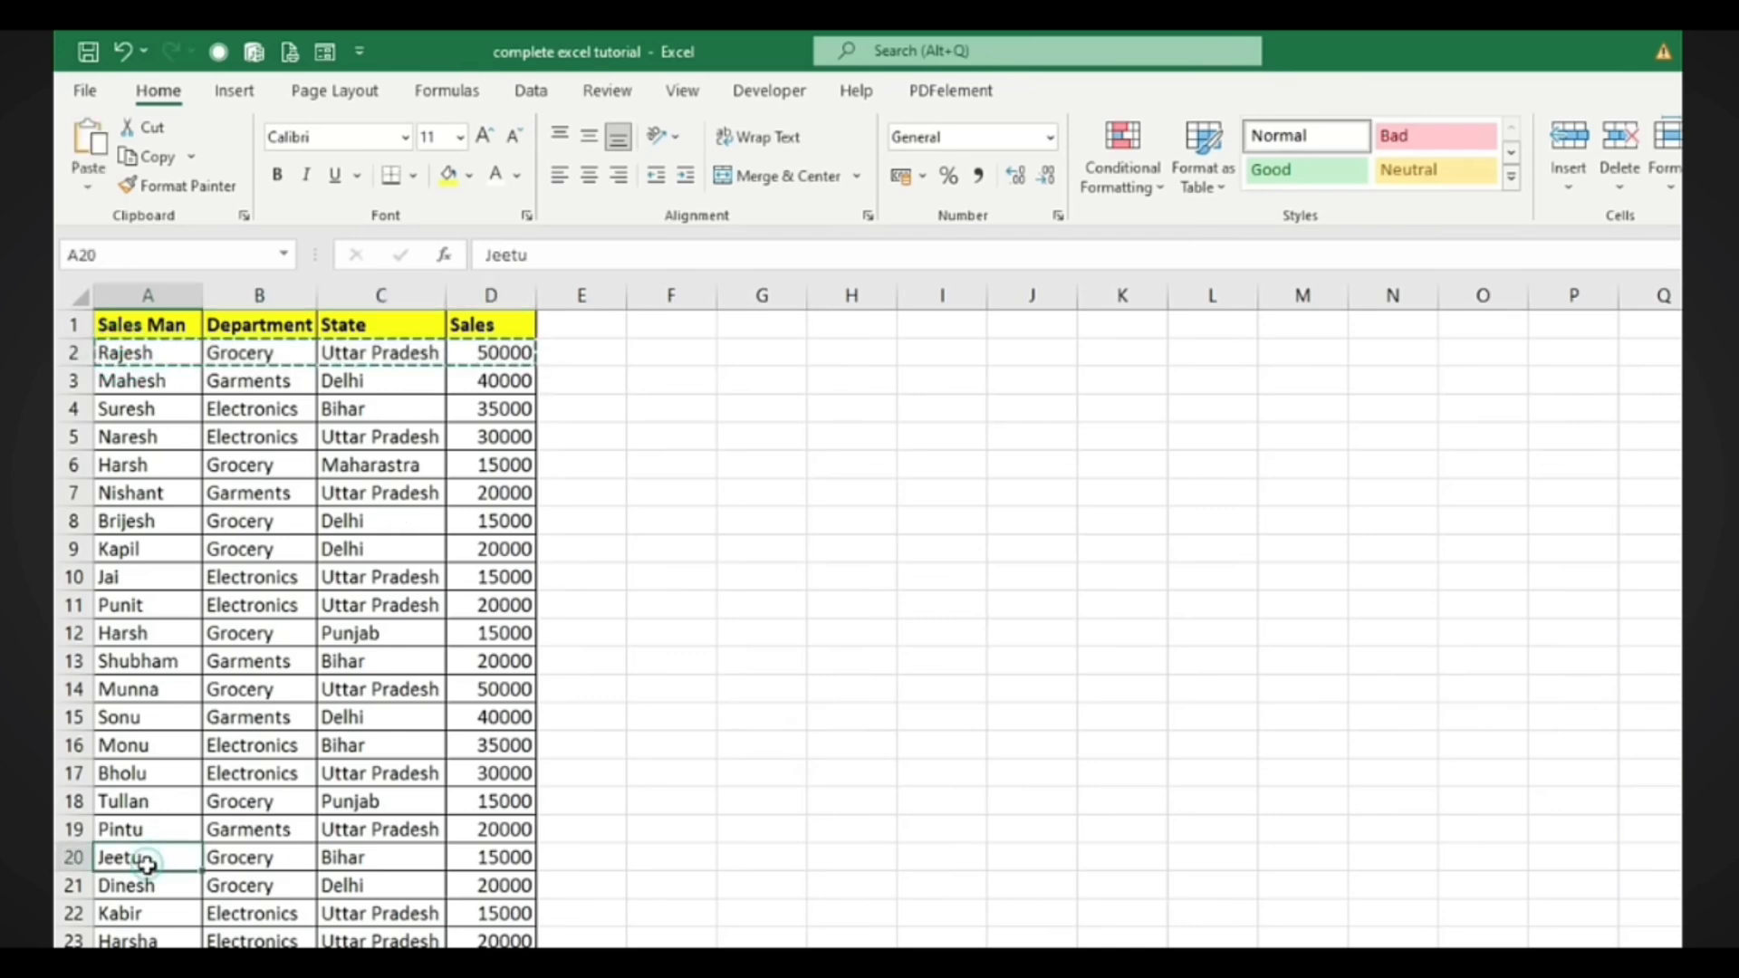
key("ctrl+v")
left_click(996, 801)
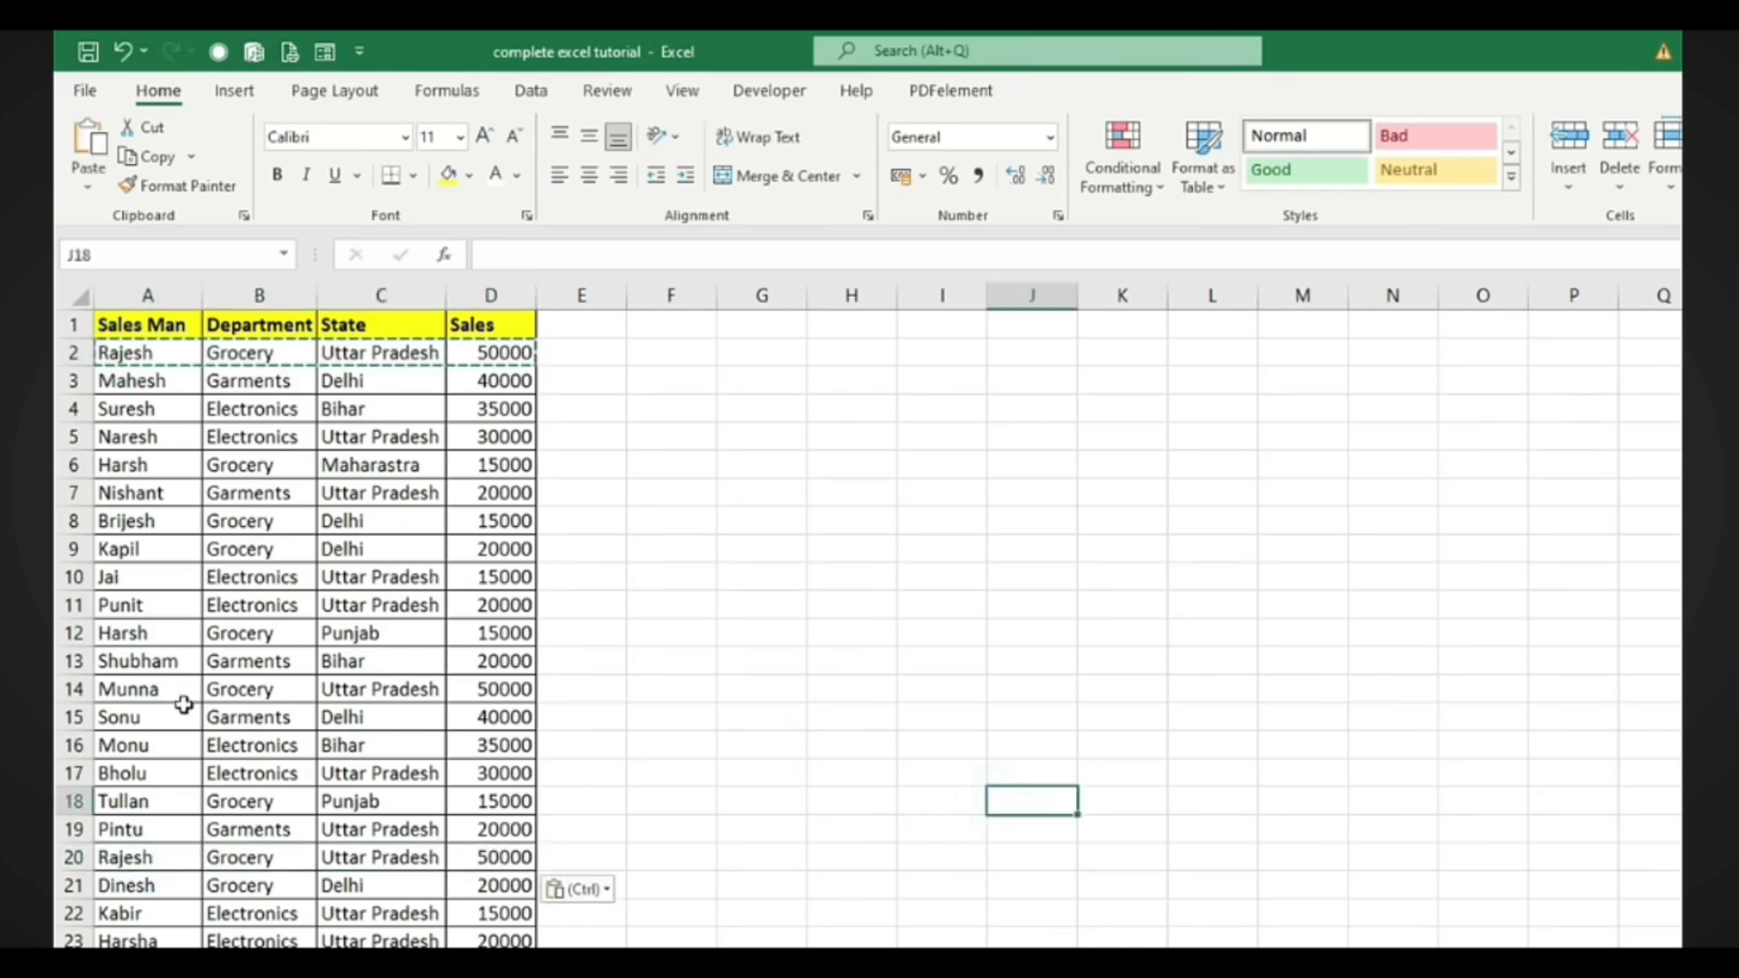
key("Escape")
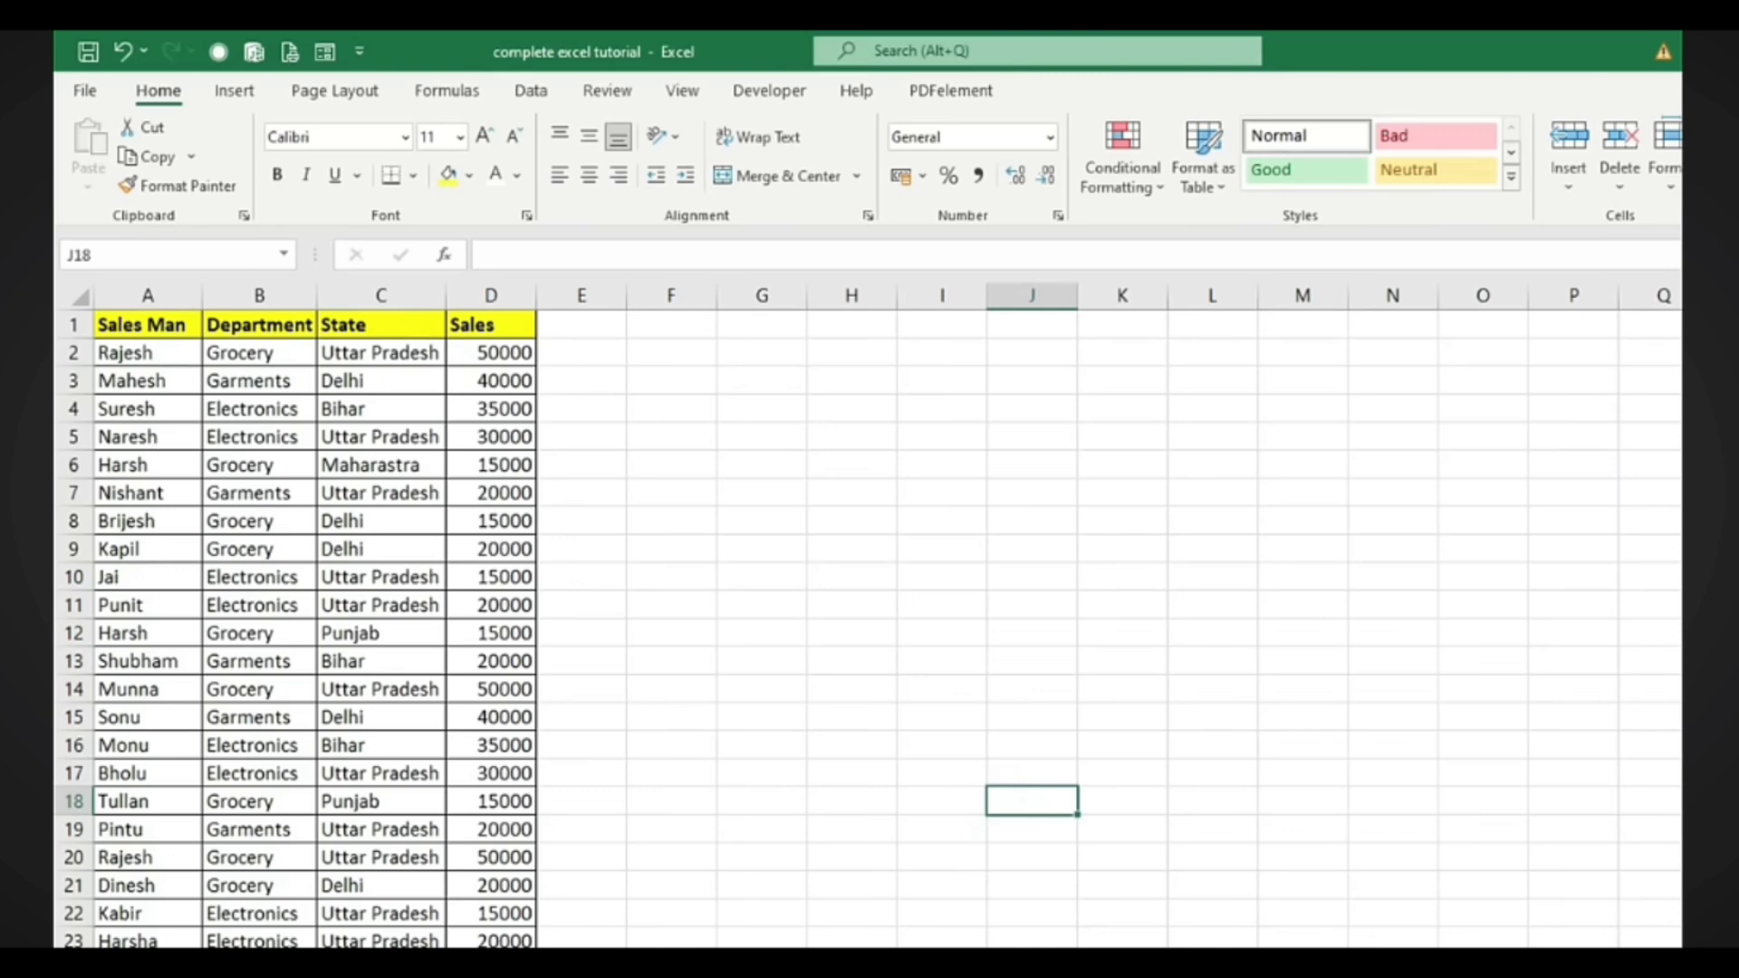
scroll(207, 925, "down", 1)
scroll(208, 925, "up", 1)
Select the whole data range A1:D27
left_click(129, 328)
left_click_drag(130, 329, 505, 885)
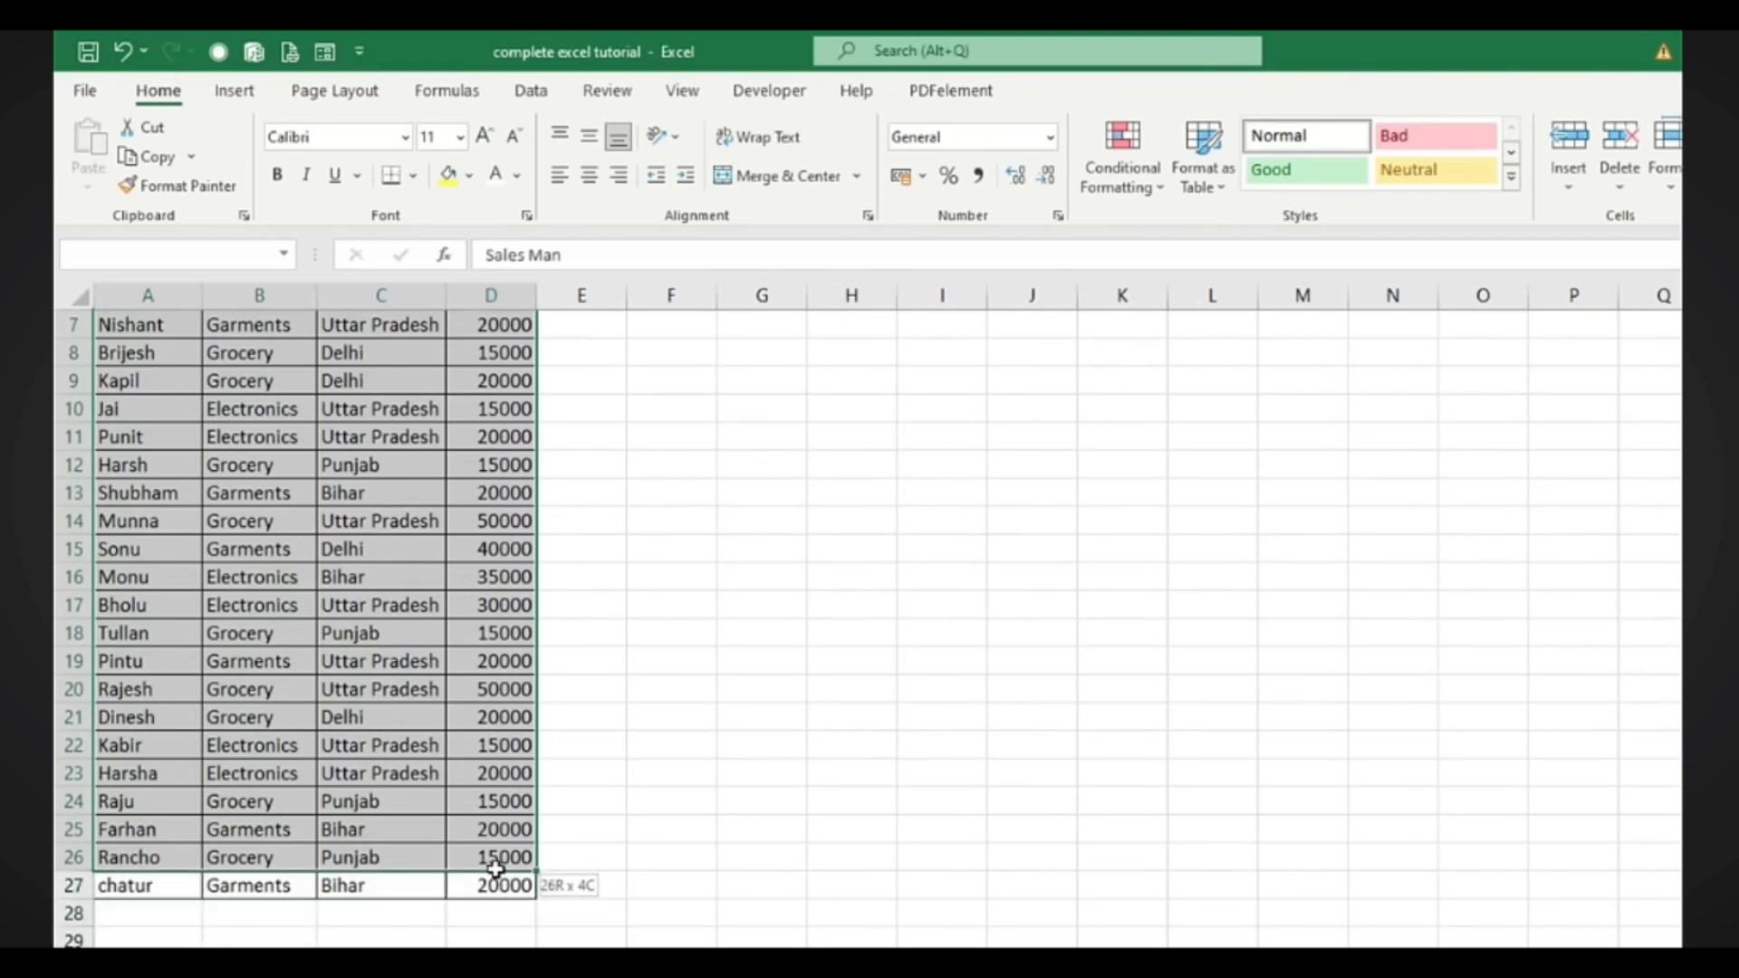
scroll(661, 761, "up", 2)
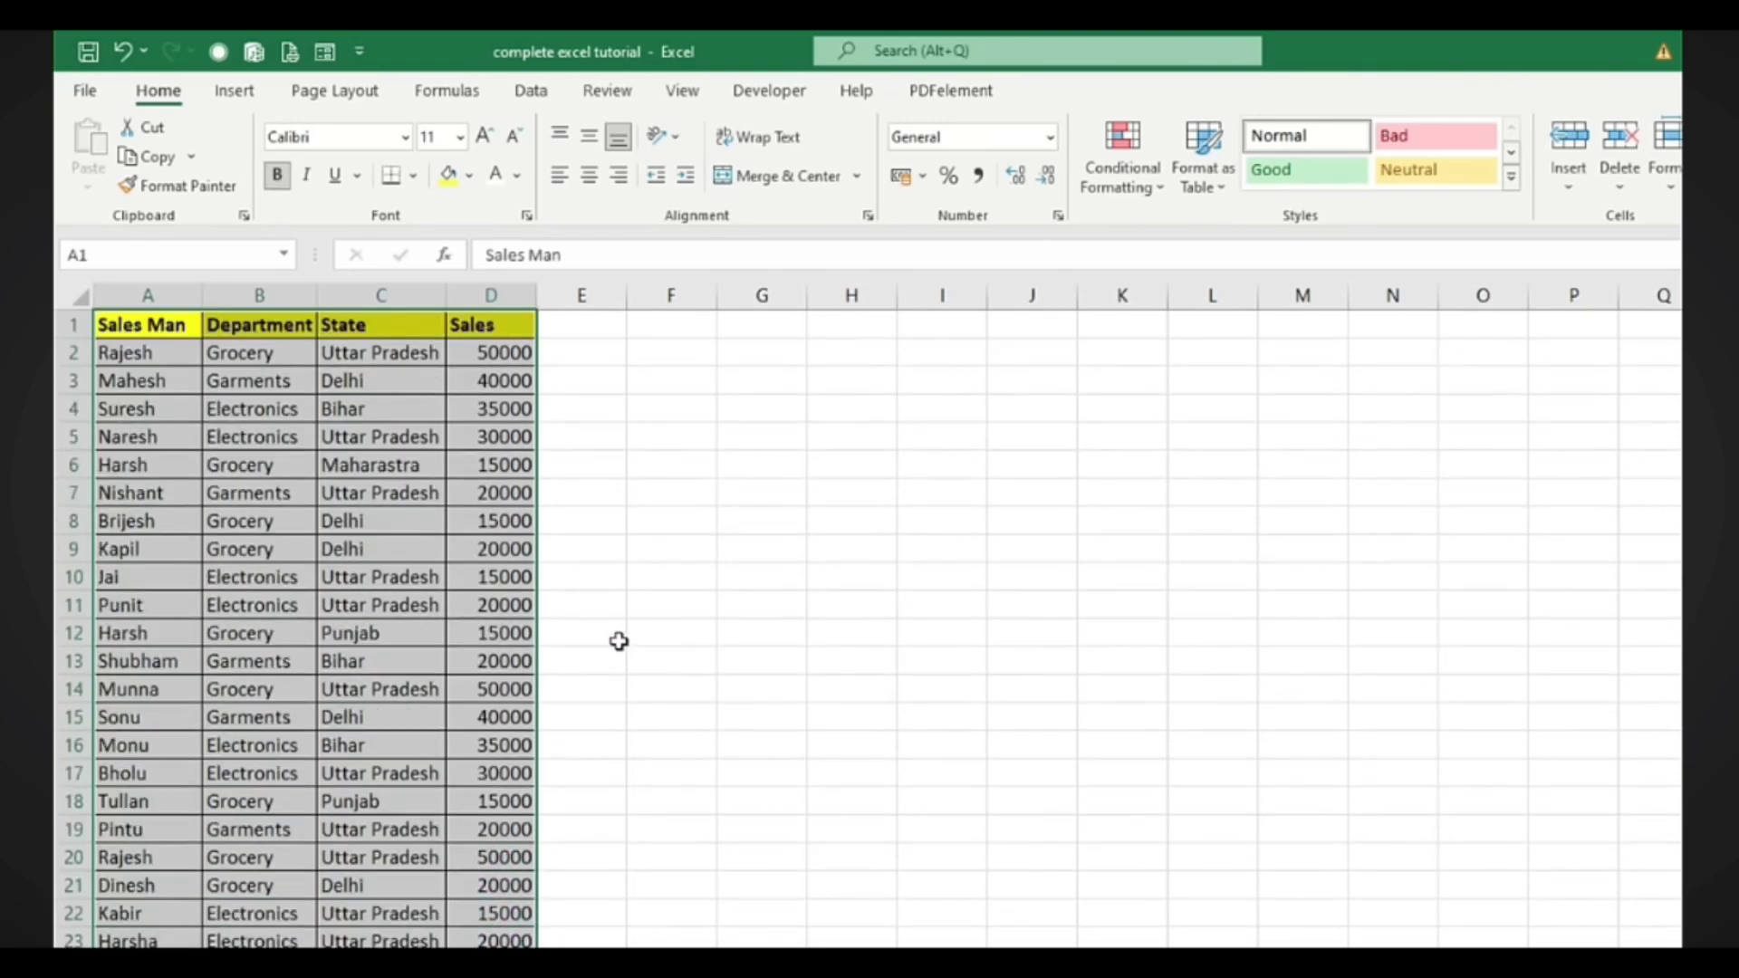
left_click(150, 321)
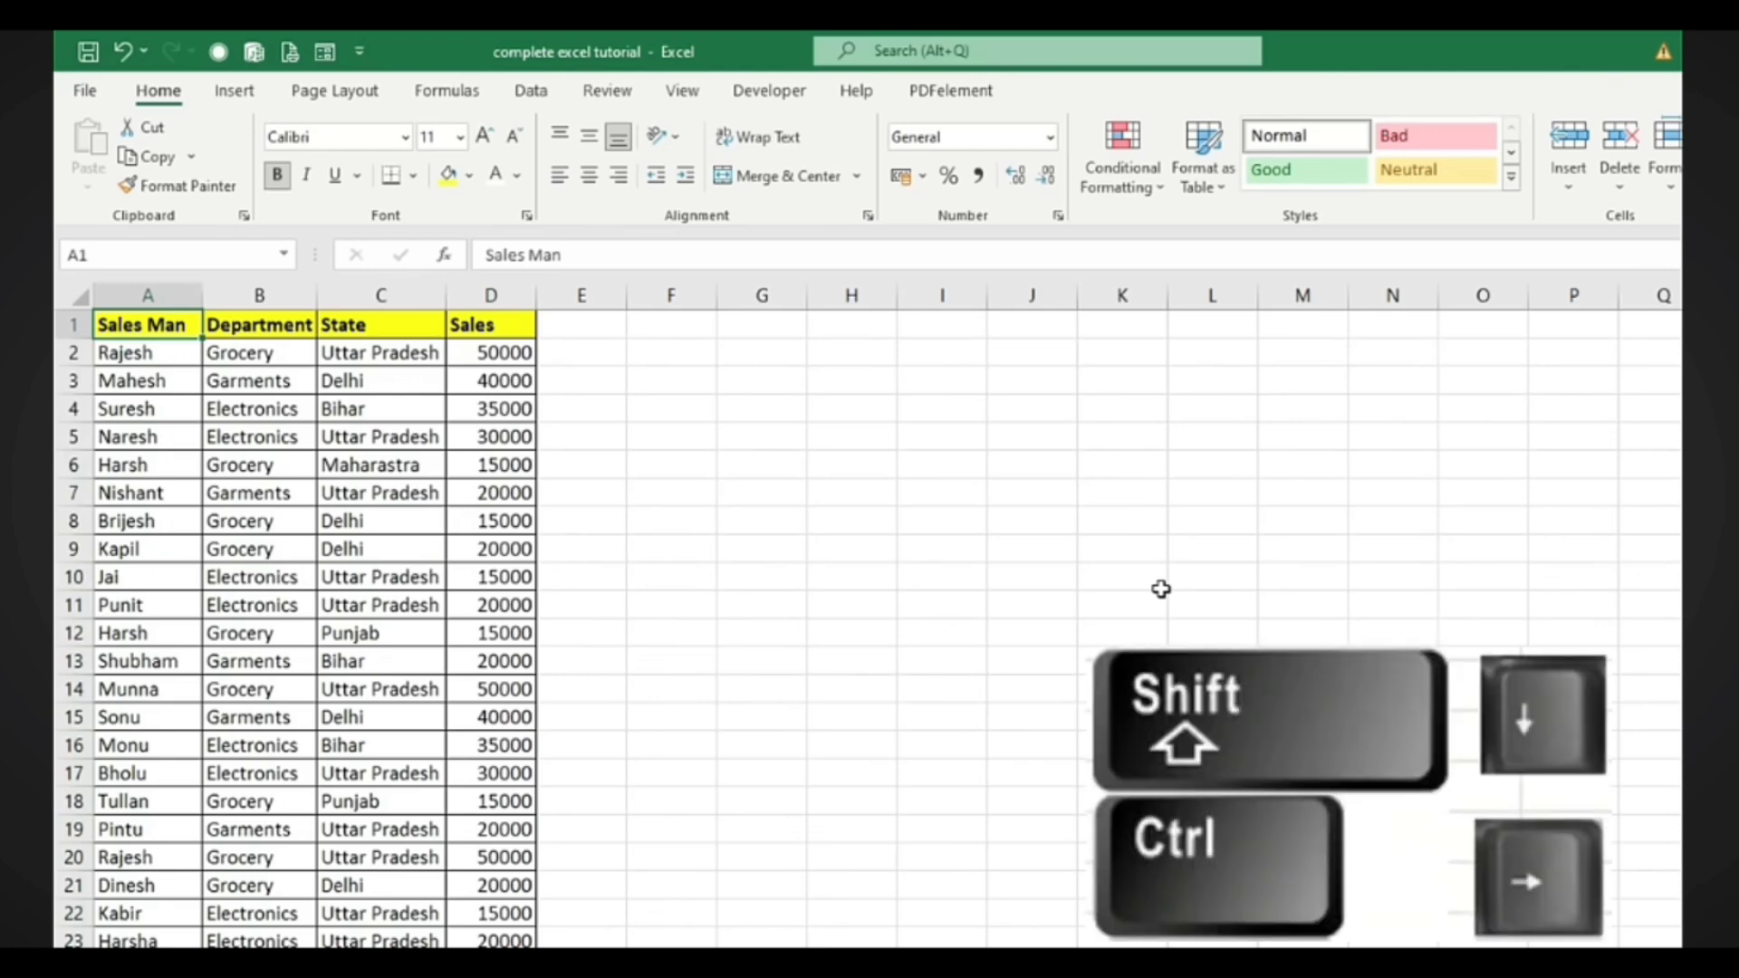
key("ctrl+shift+Down")
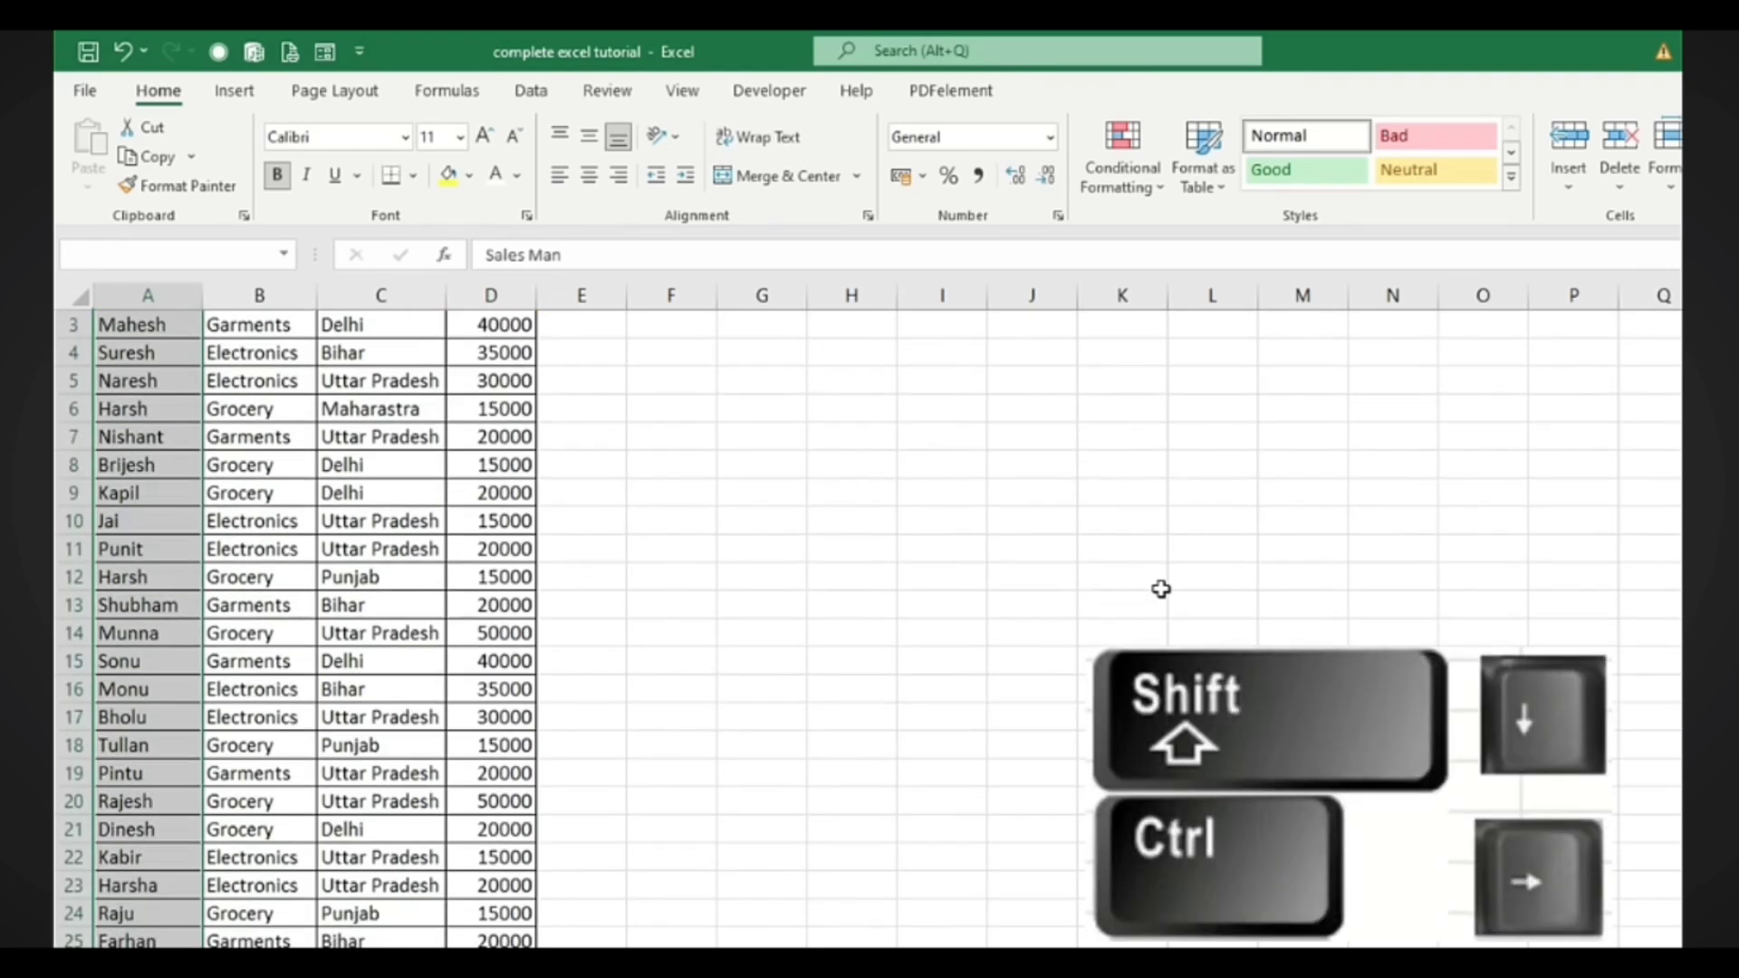
key("ctrl+shift+Right")
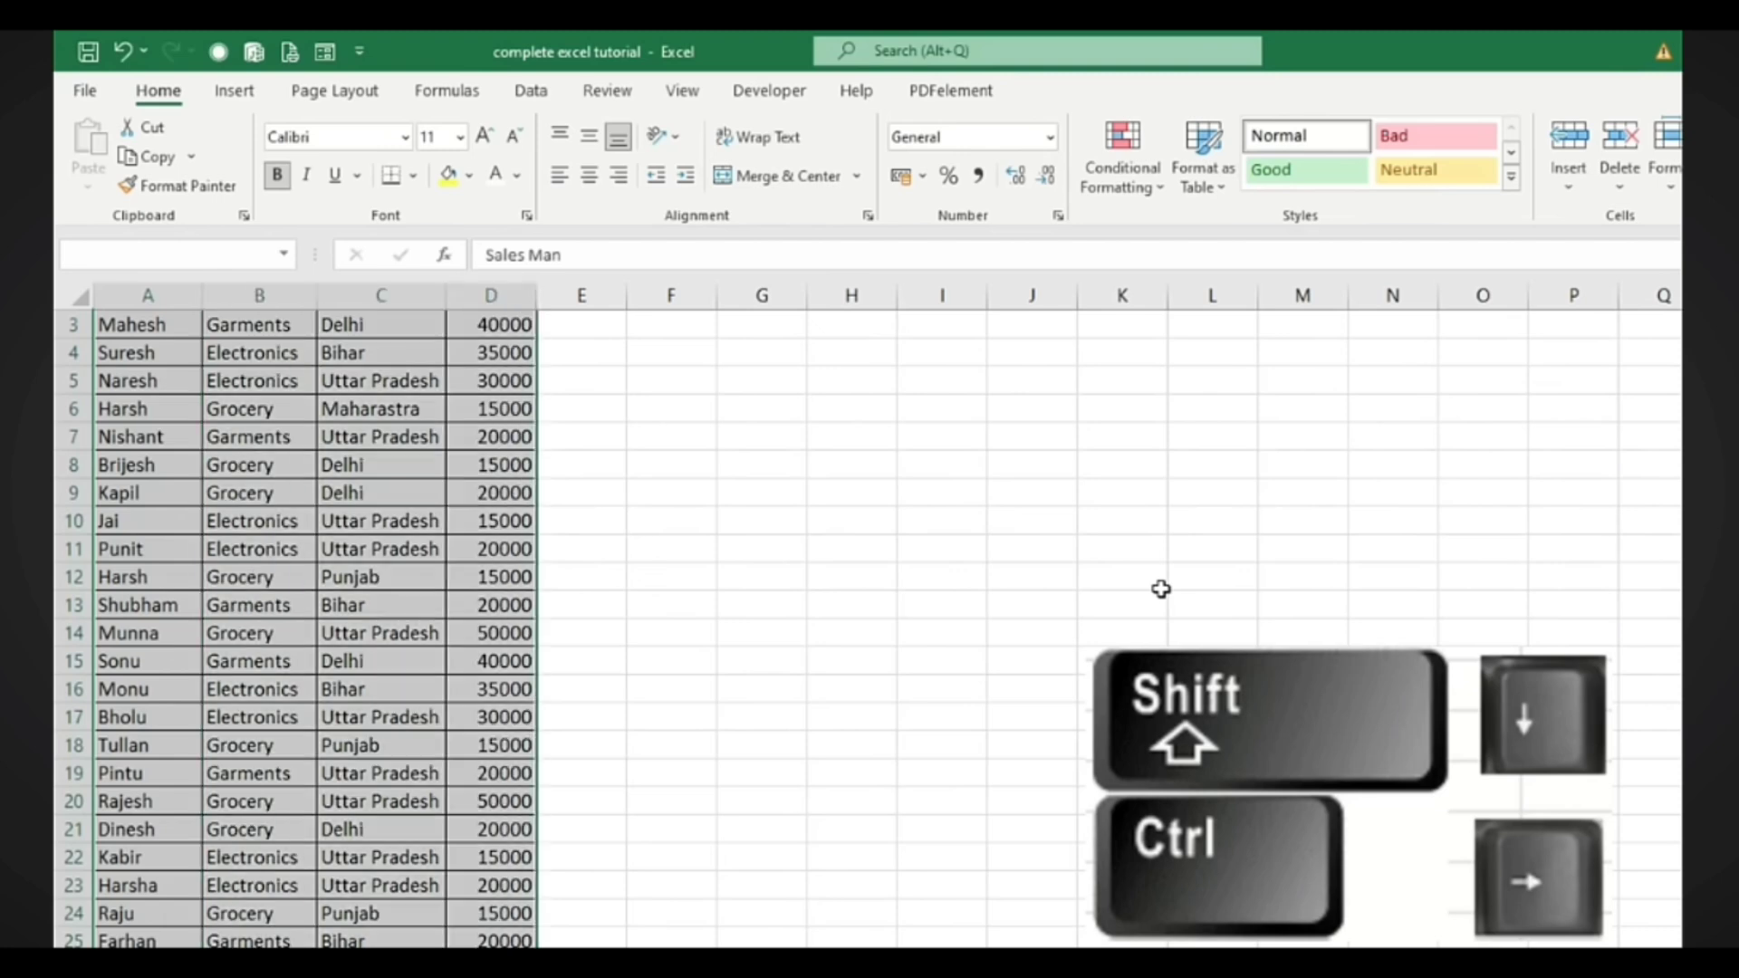
scroll(1161, 589, "up", 1)
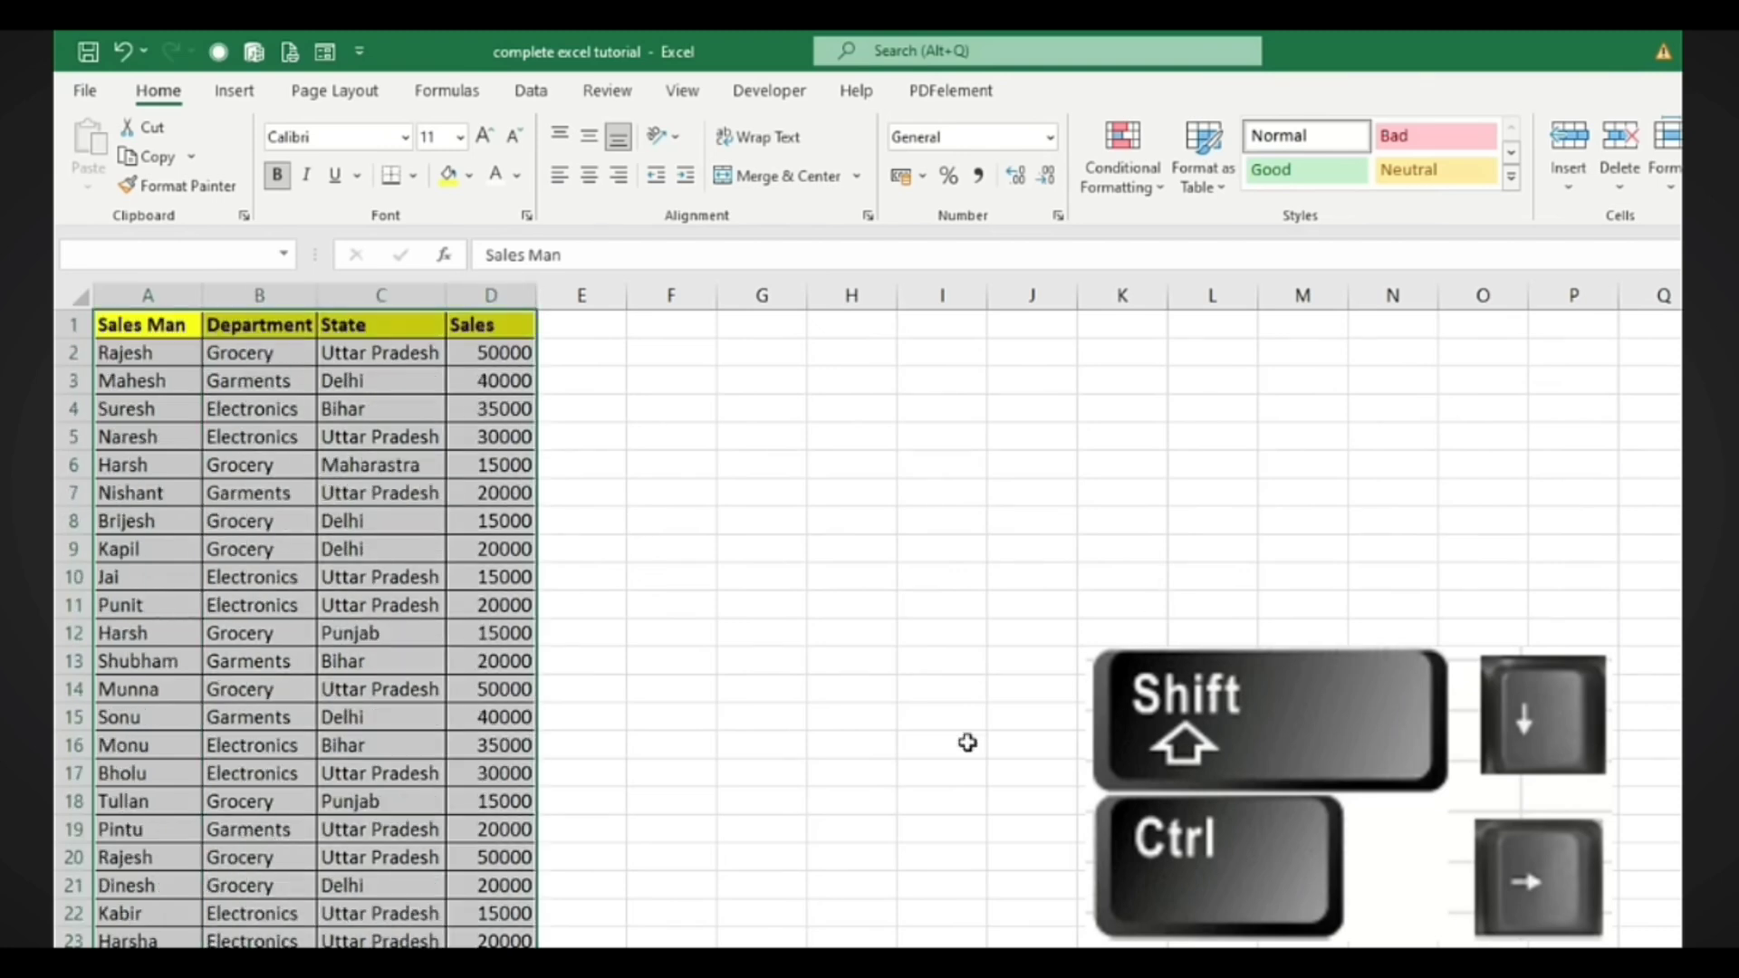
left_click(1141, 193)
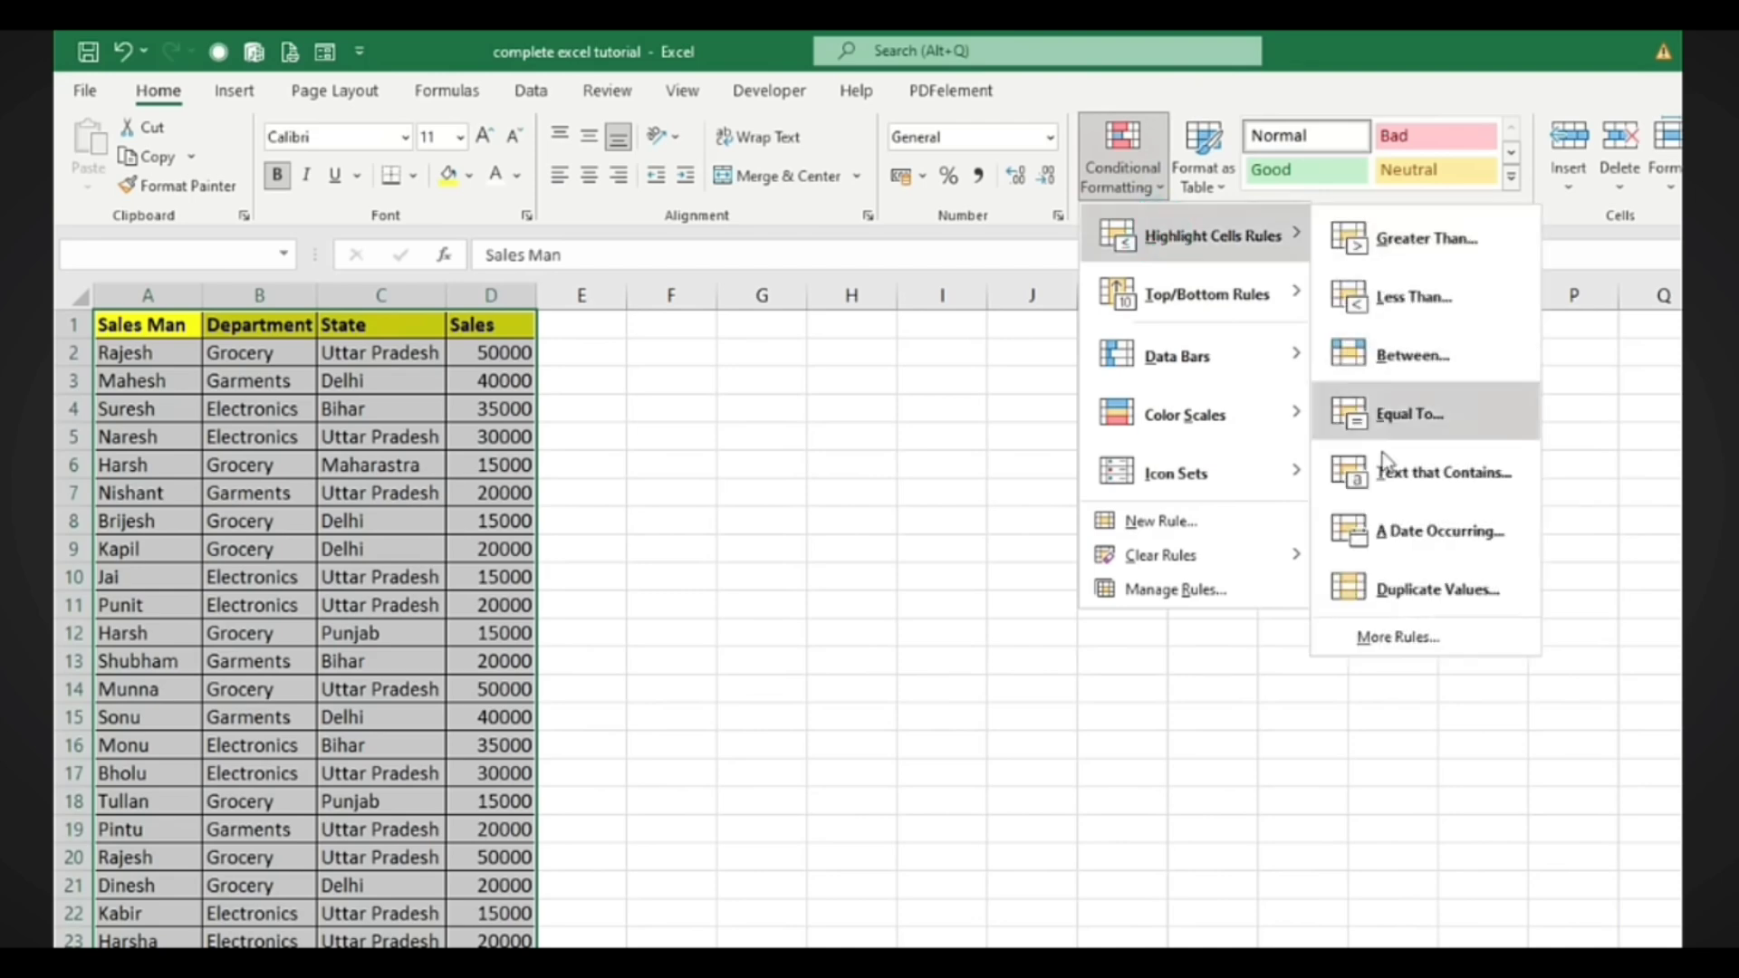
left_click(1411, 593)
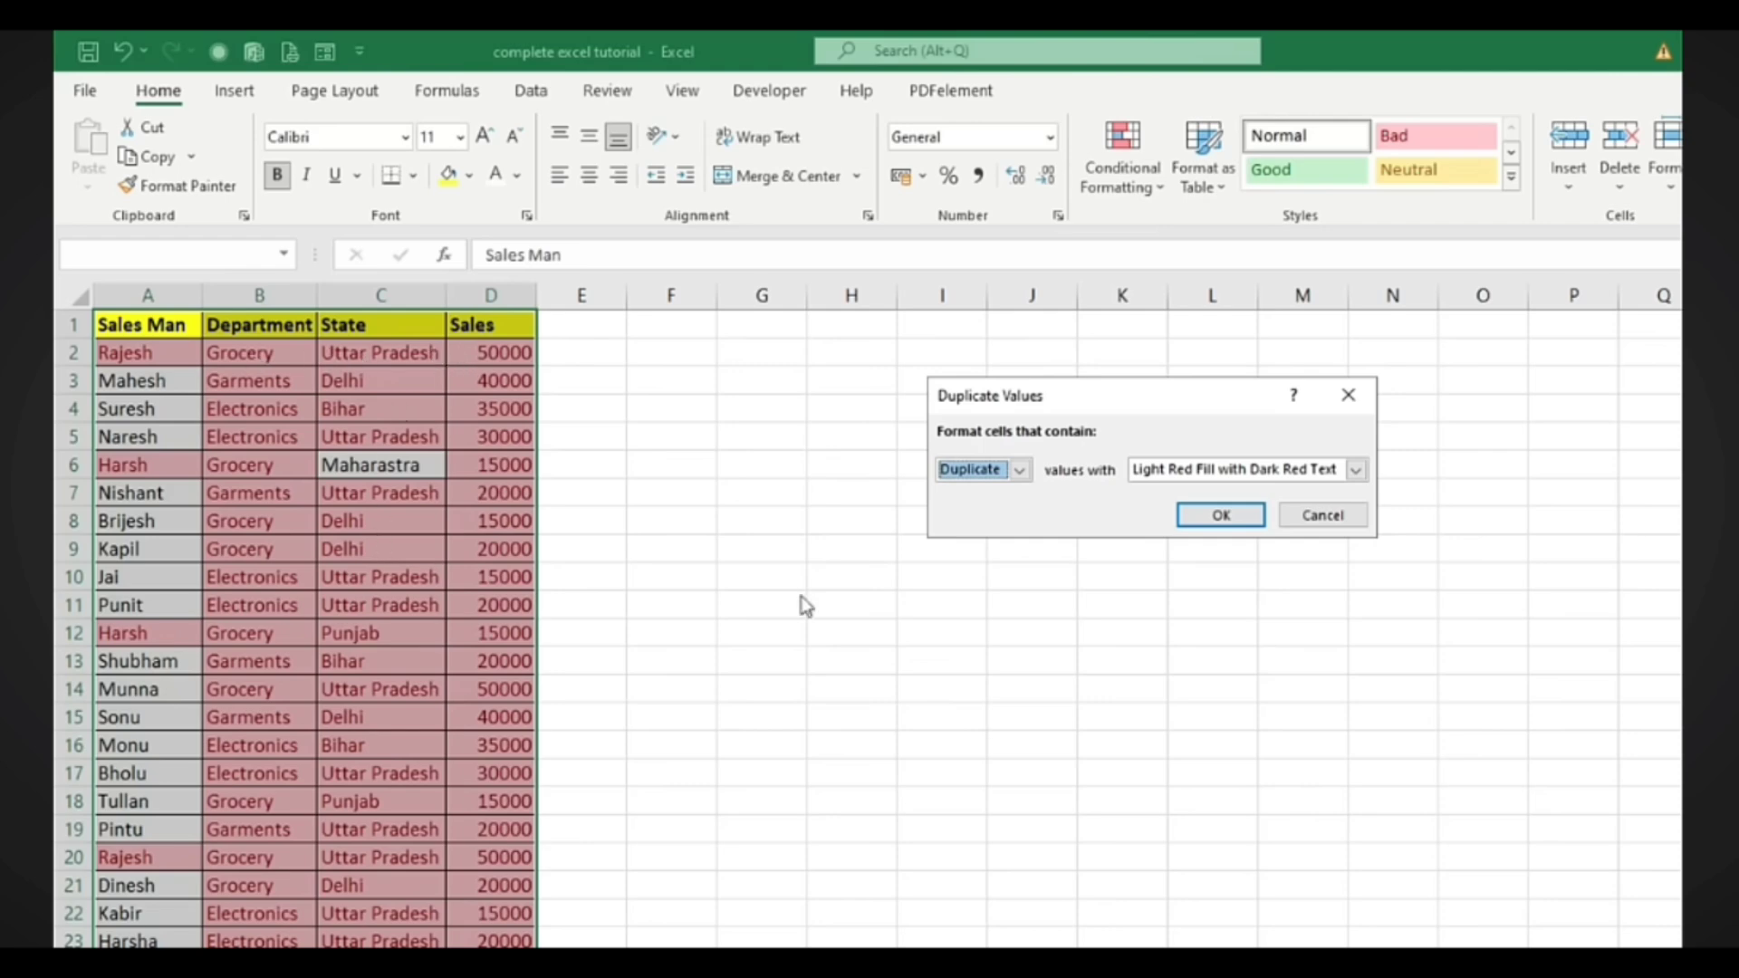
left_click(1346, 394)
left_click(185, 490)
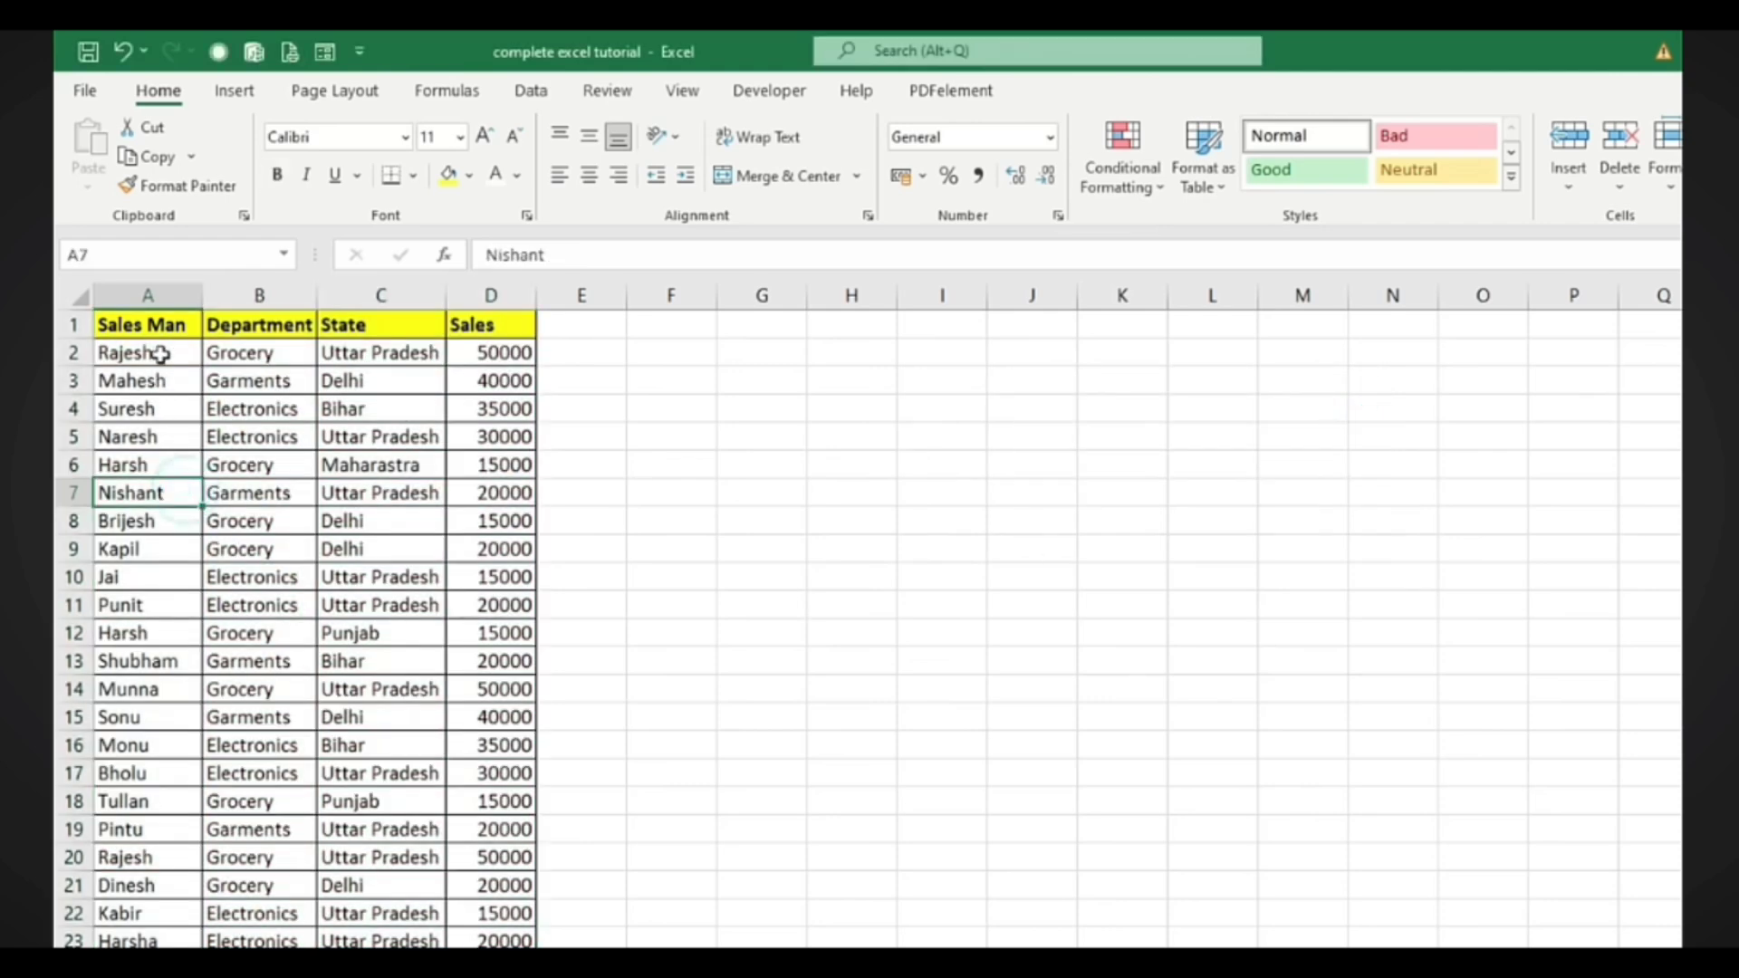
left_click(135, 353)
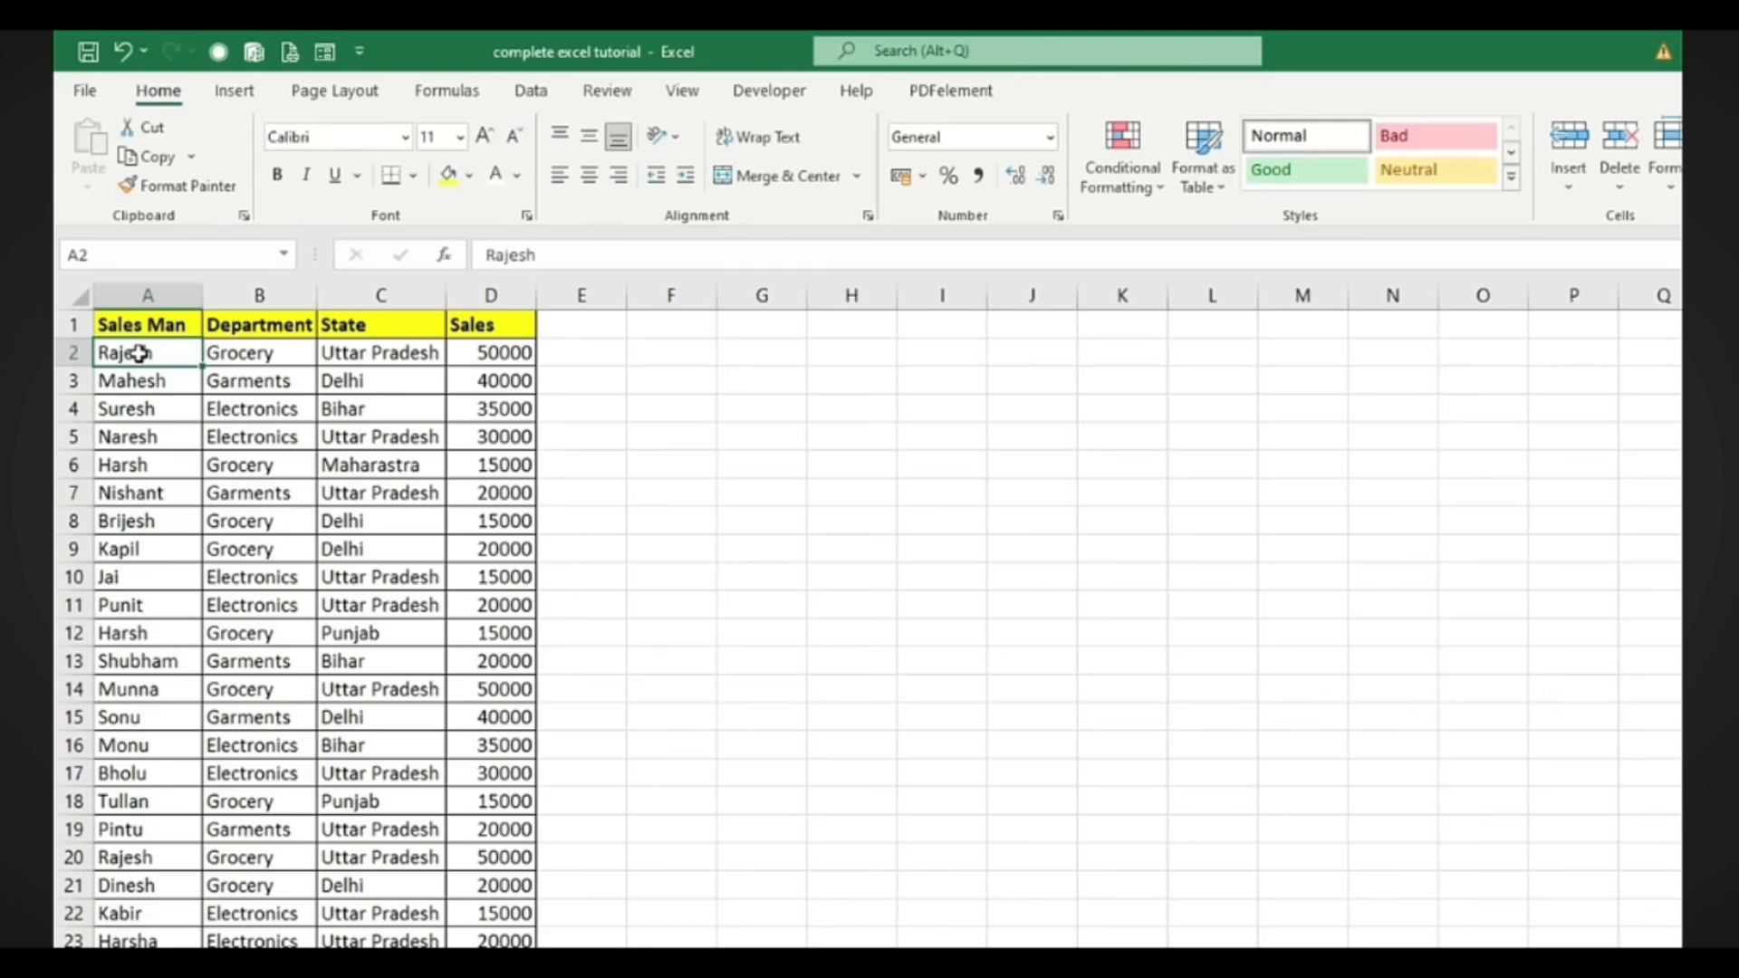
Highlight duplicate Sales Man names from A2 downward with the light red Duplicate Values rule
key("ctrl+shift+Down")
scroll(866, 474, "up", 1)
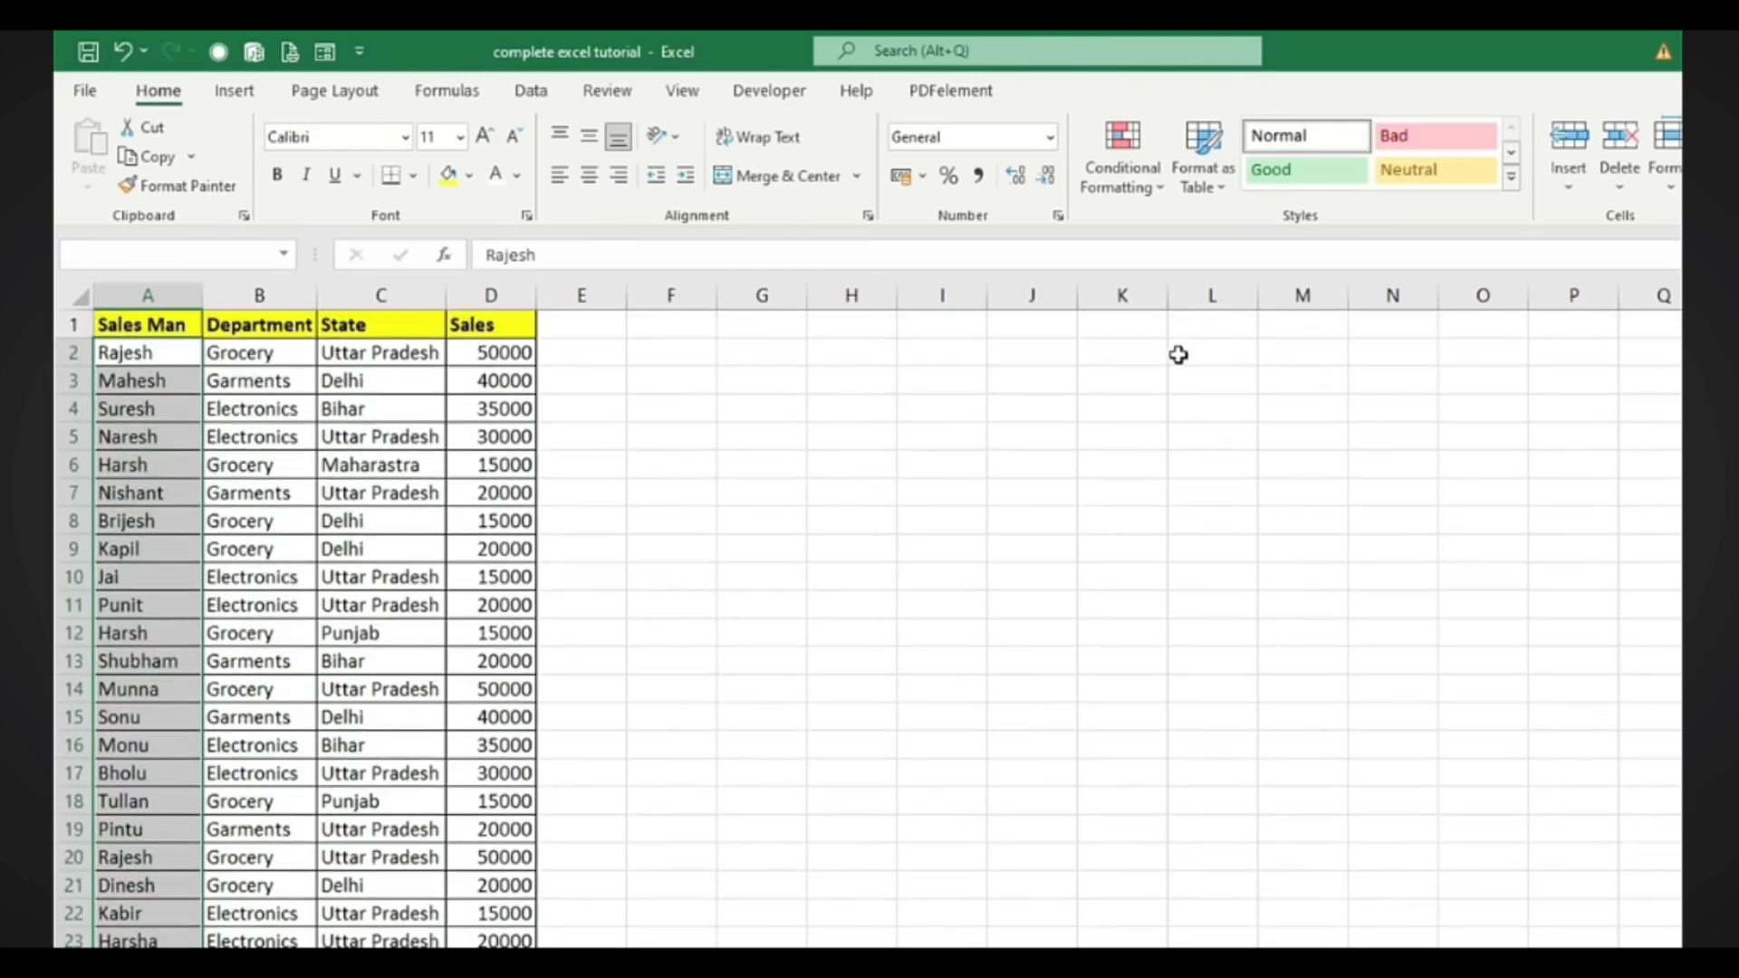
left_click(1139, 186)
mouse_move(1161, 269)
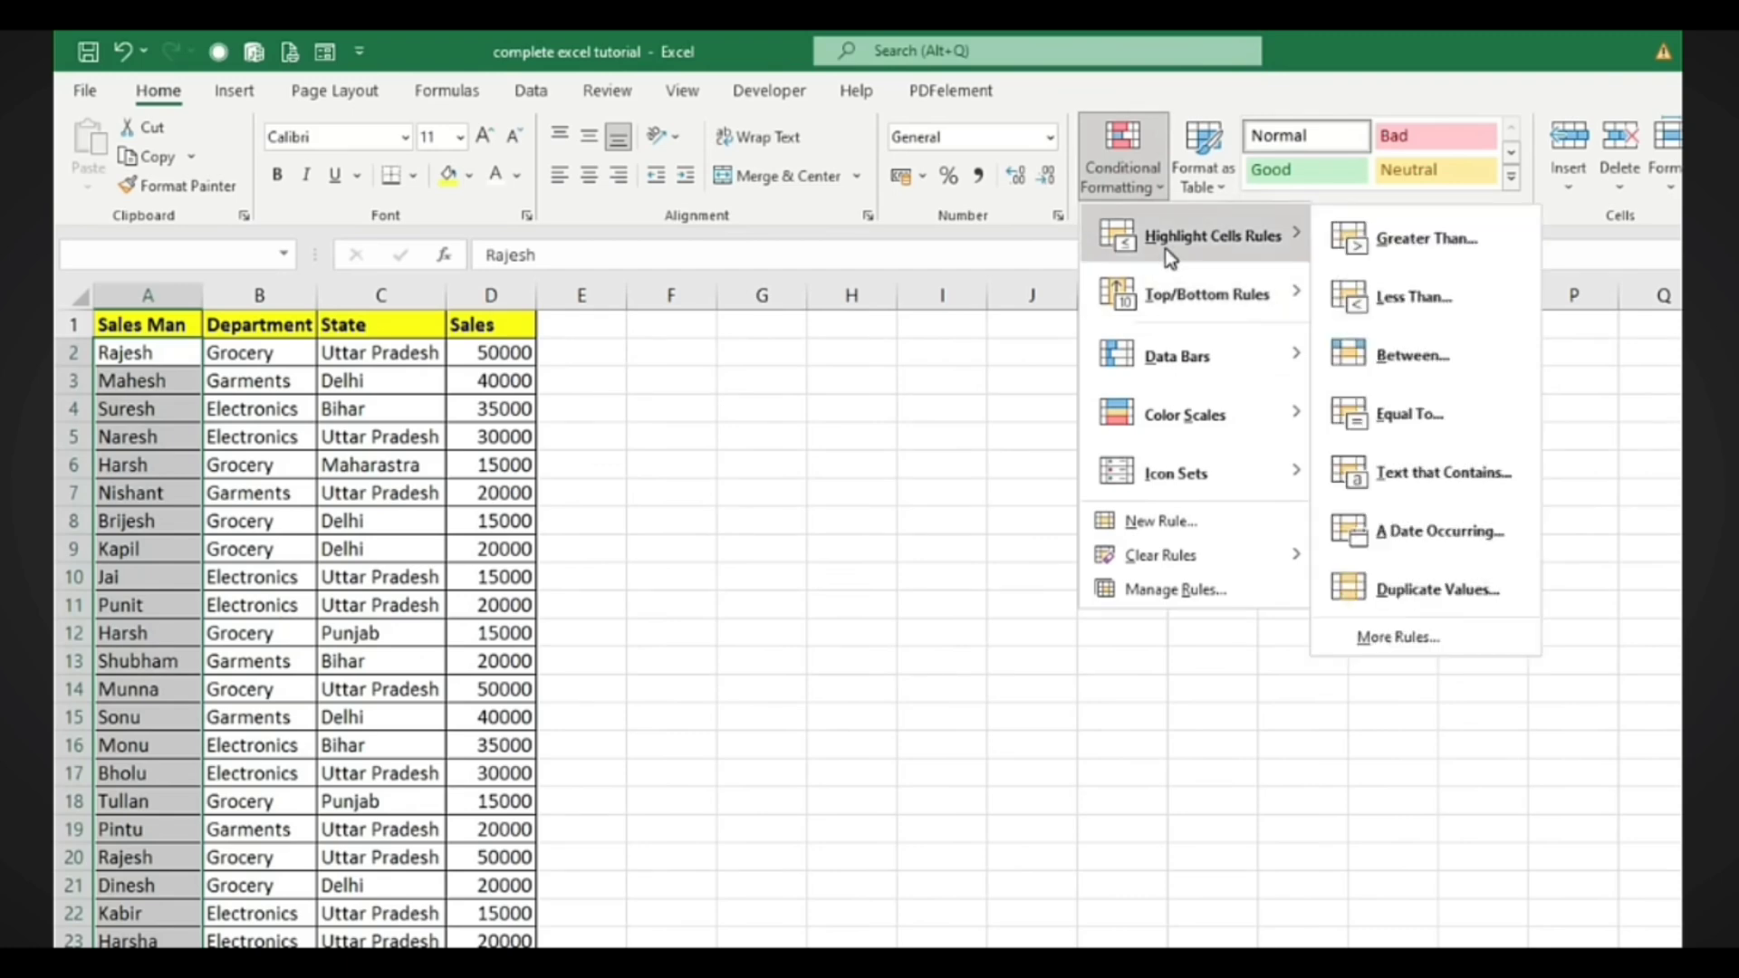
left_click(1445, 587)
left_click(1219, 514)
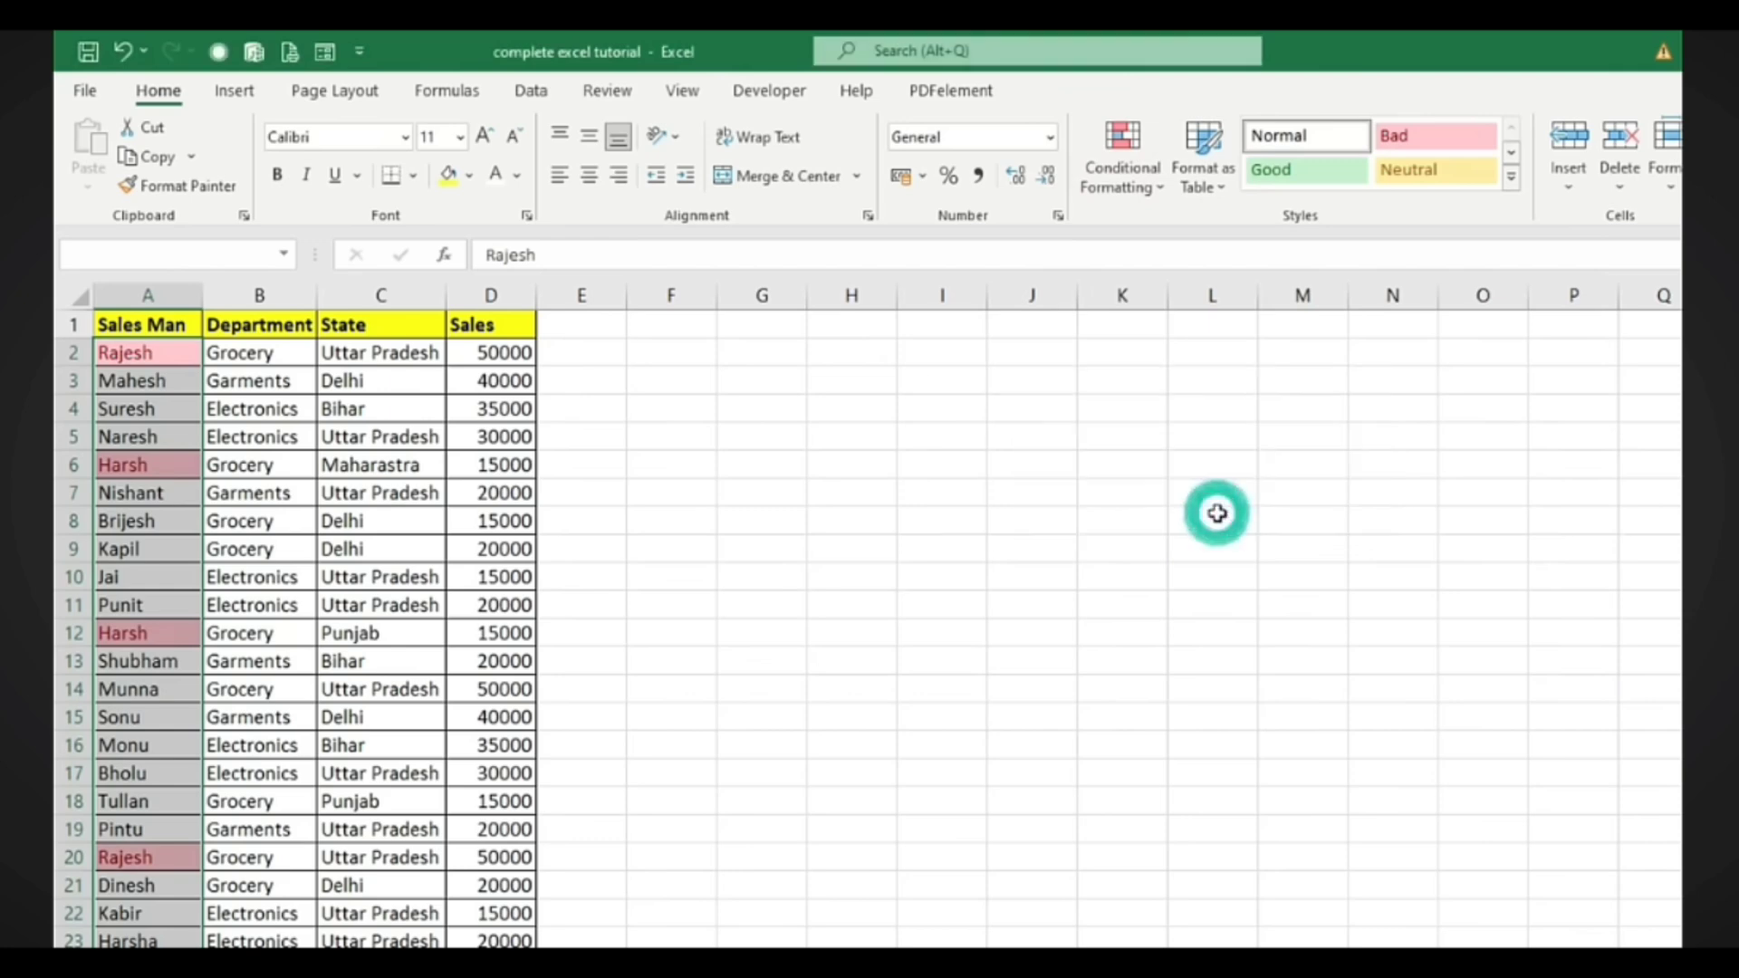
Compare the duplicated salesmen's rows 2, 20, 6 and 12, ending on cell A20
left_click(134, 358)
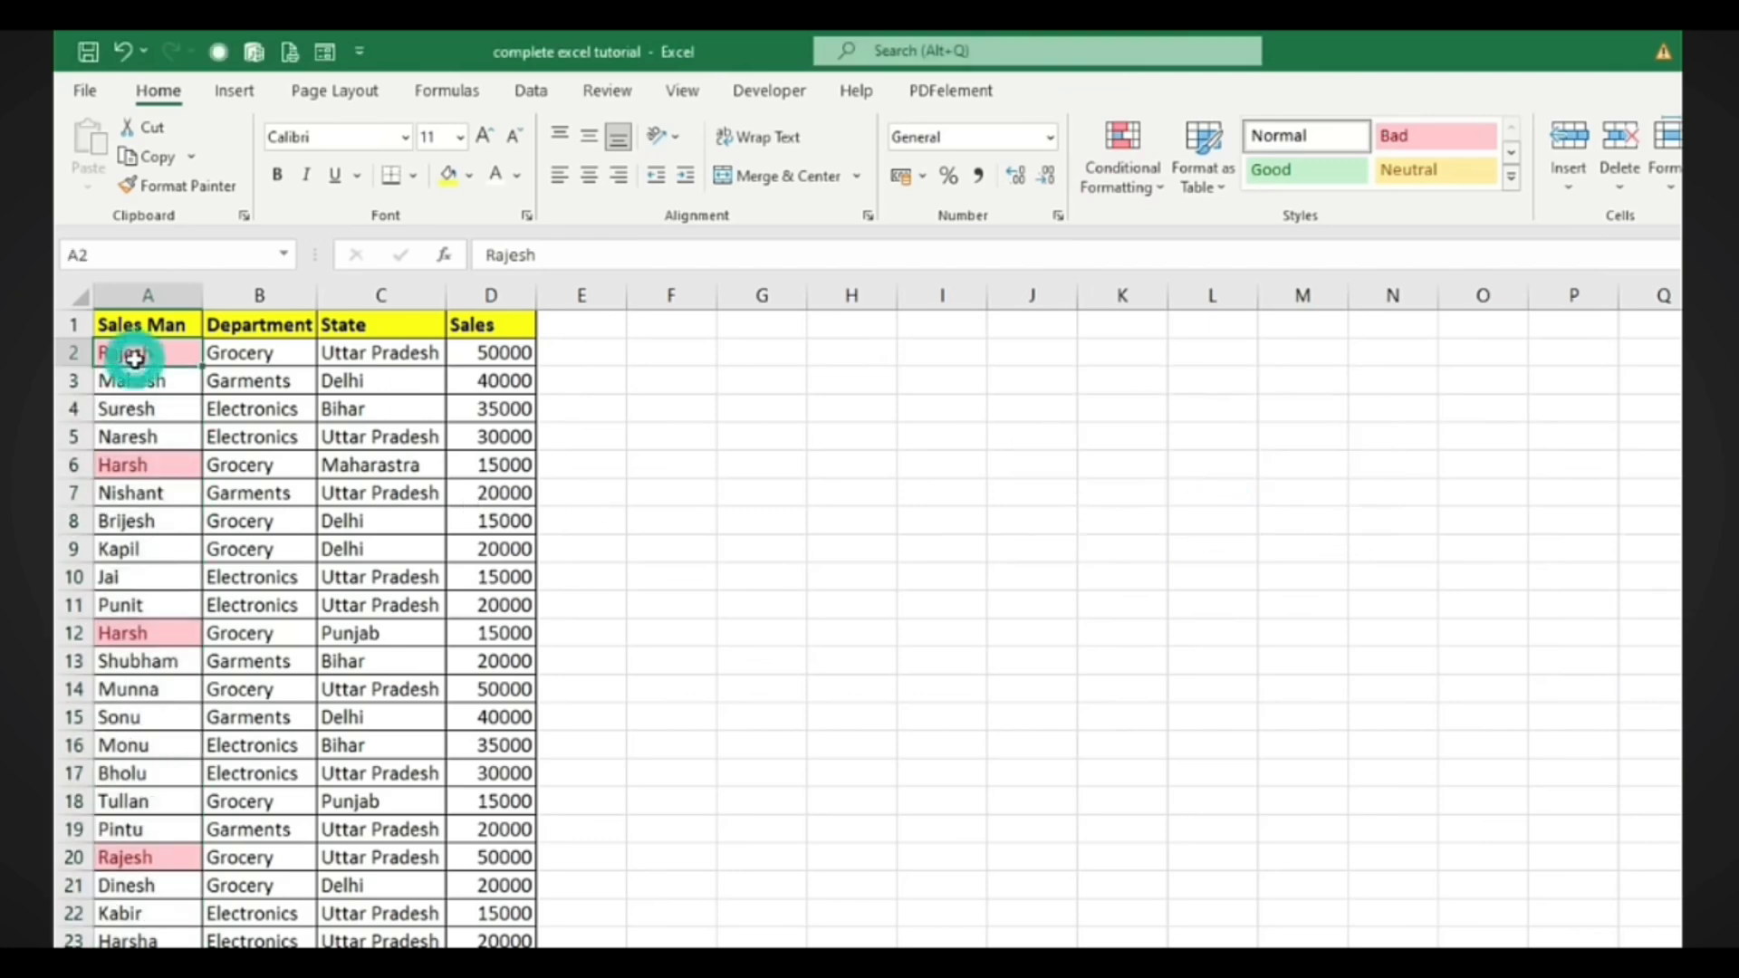
left_click(125, 861)
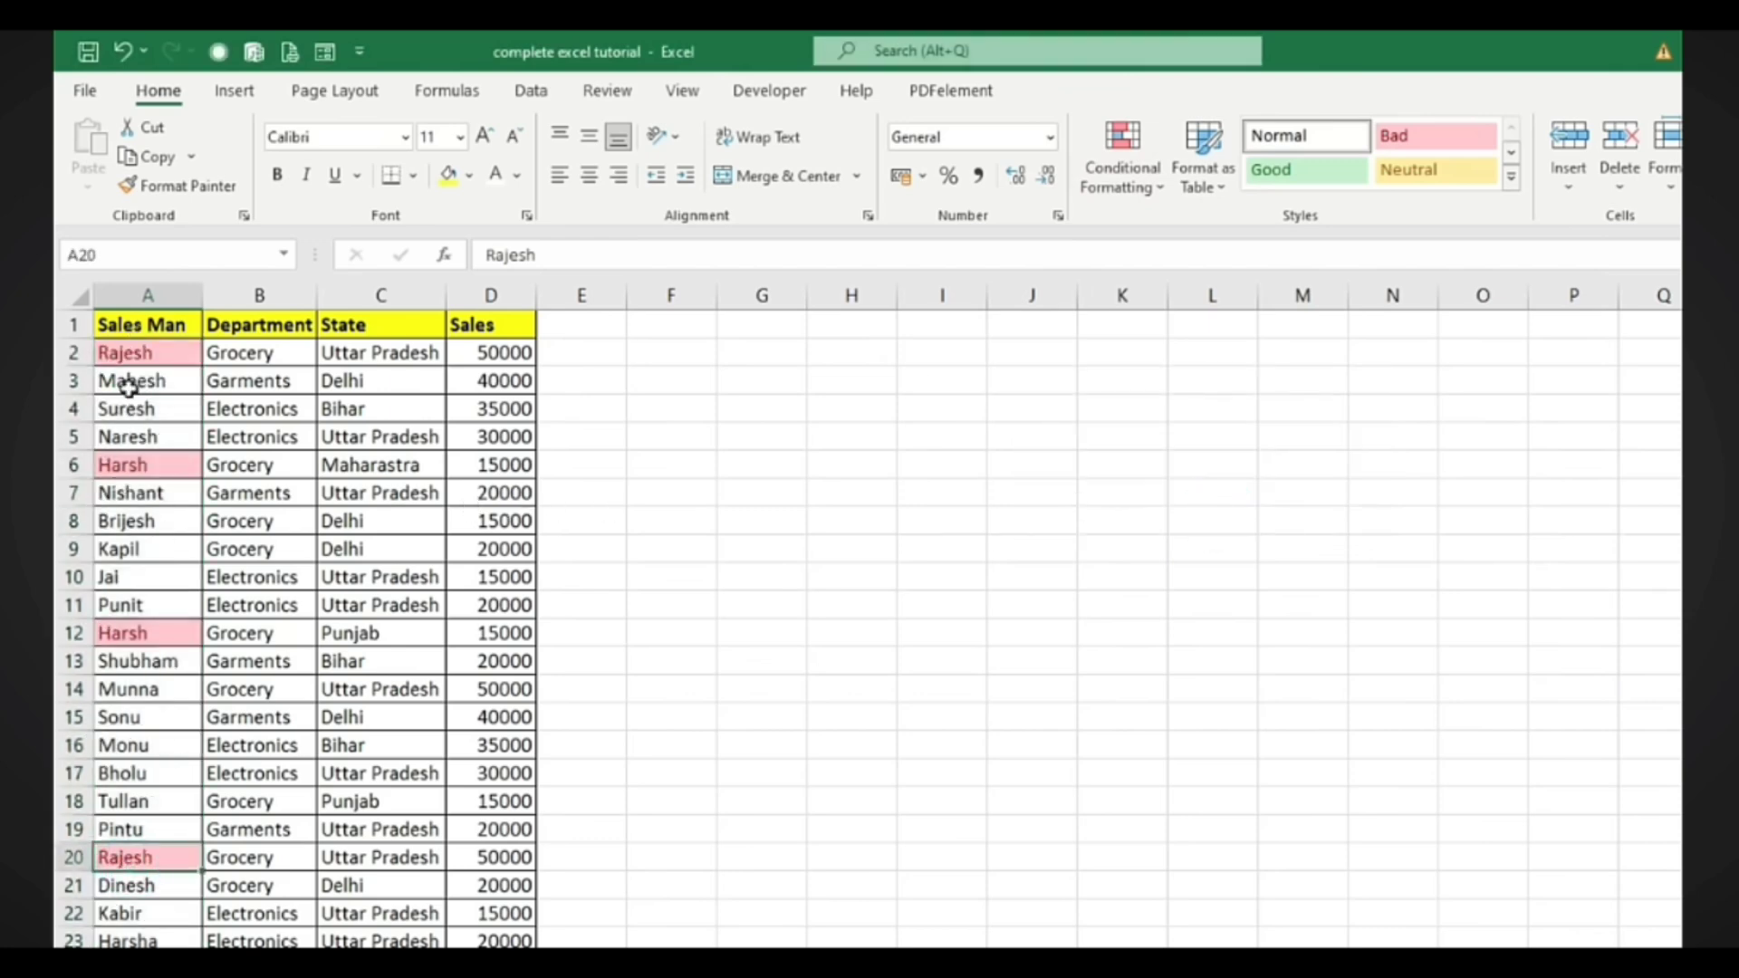
left_click_drag(258, 861, 513, 858)
left_click_drag(239, 357, 494, 355)
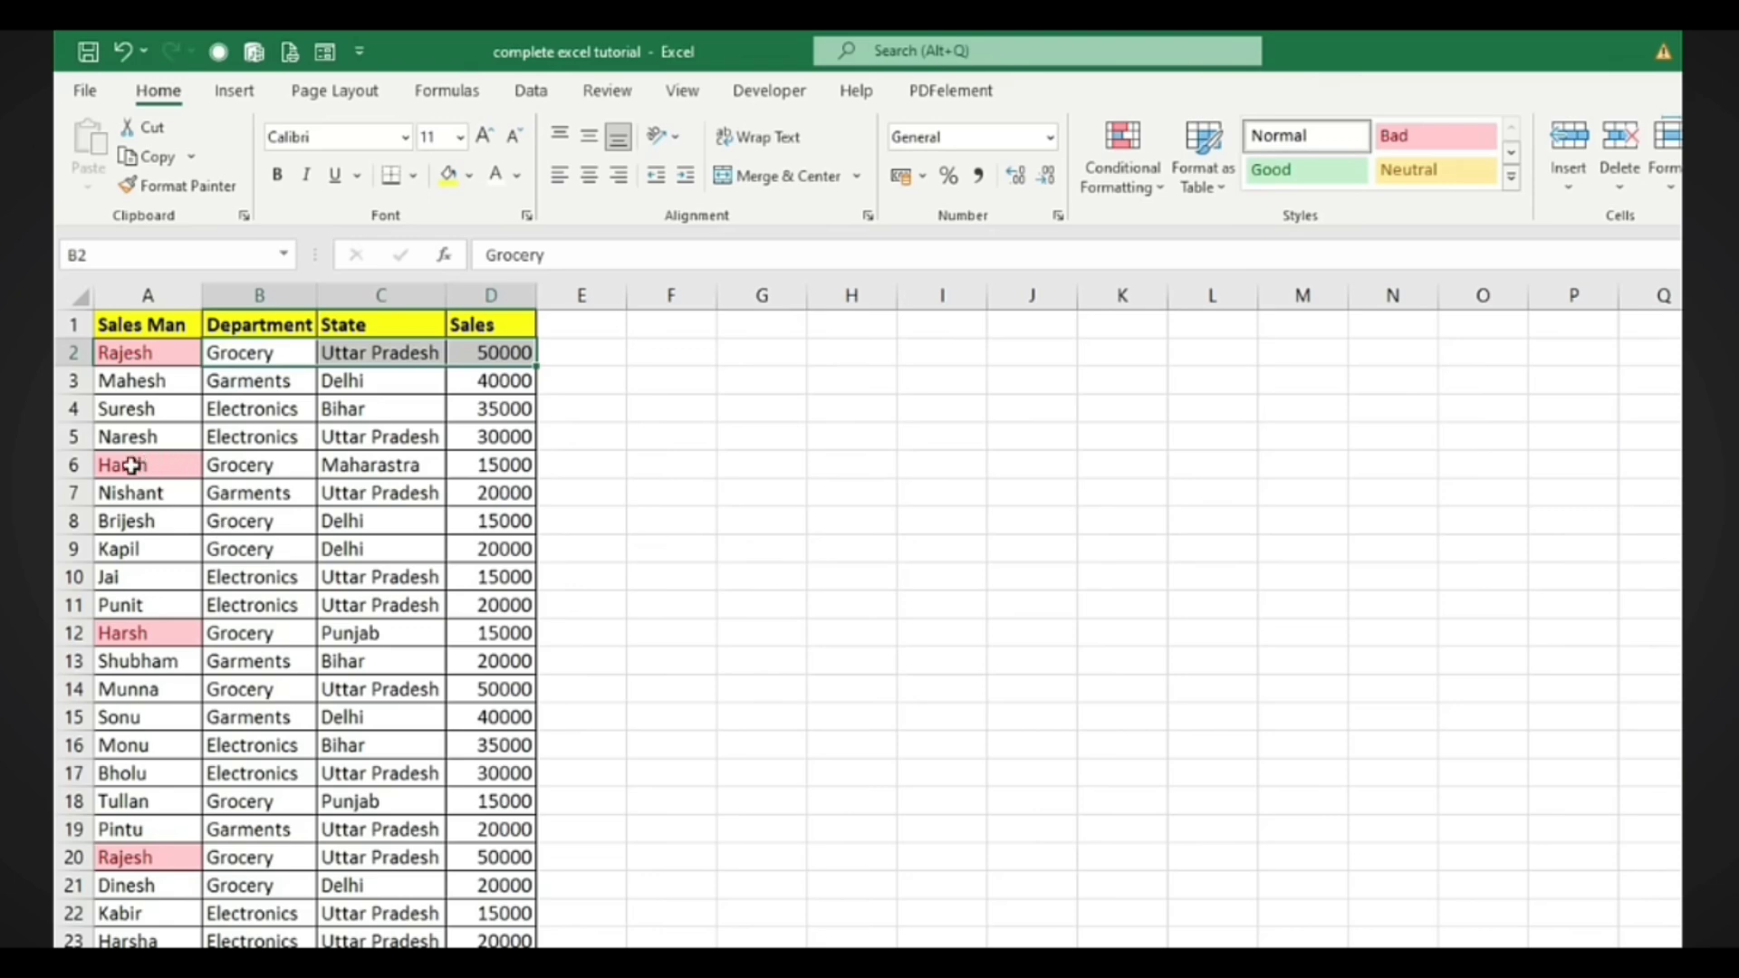
left_click_drag(132, 465, 509, 465)
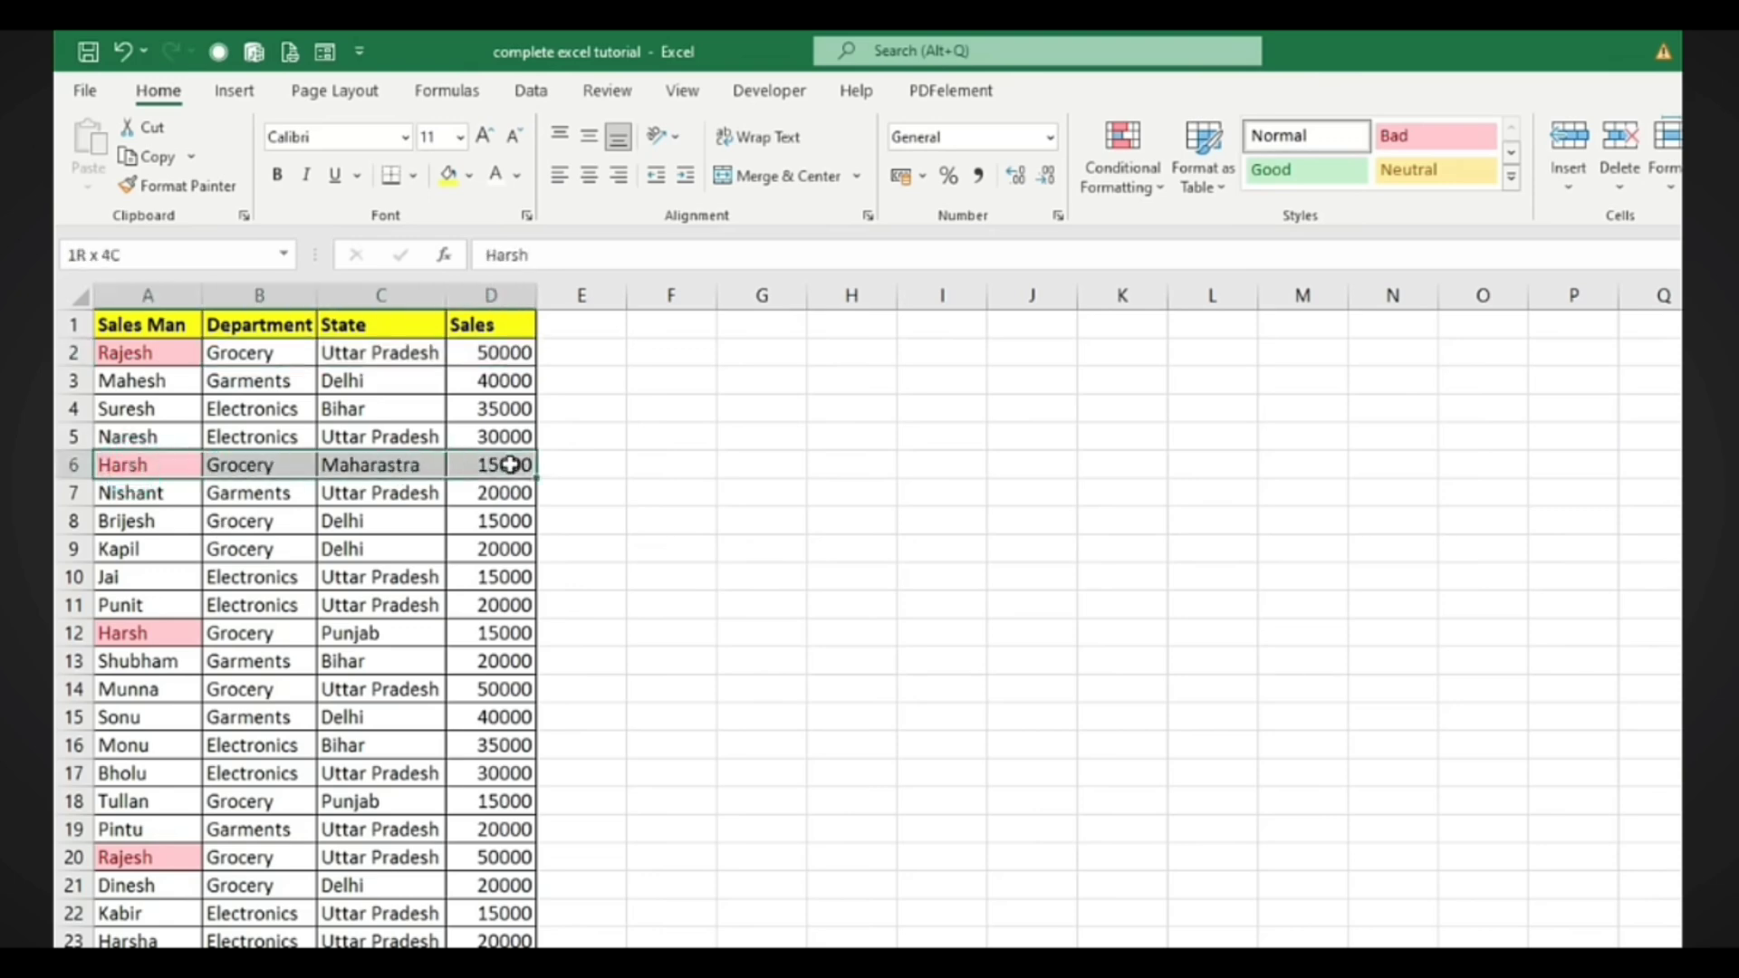
left_click_drag(127, 638, 355, 639)
left_click(356, 467)
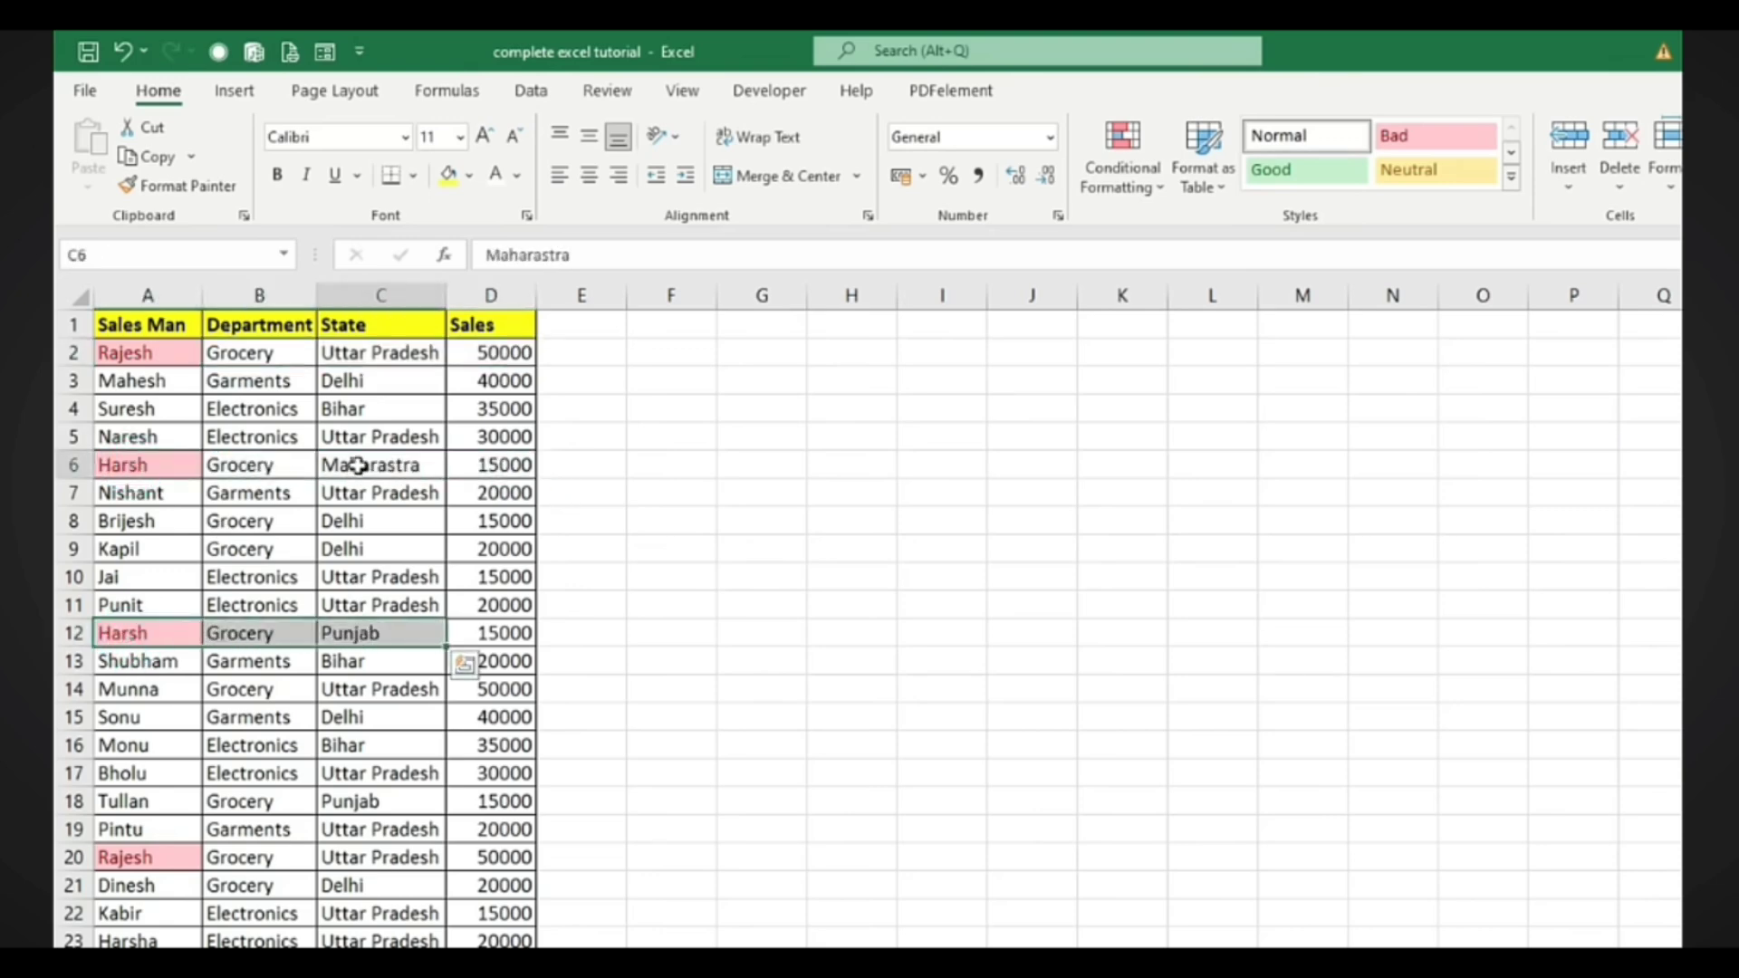
left_click(362, 640)
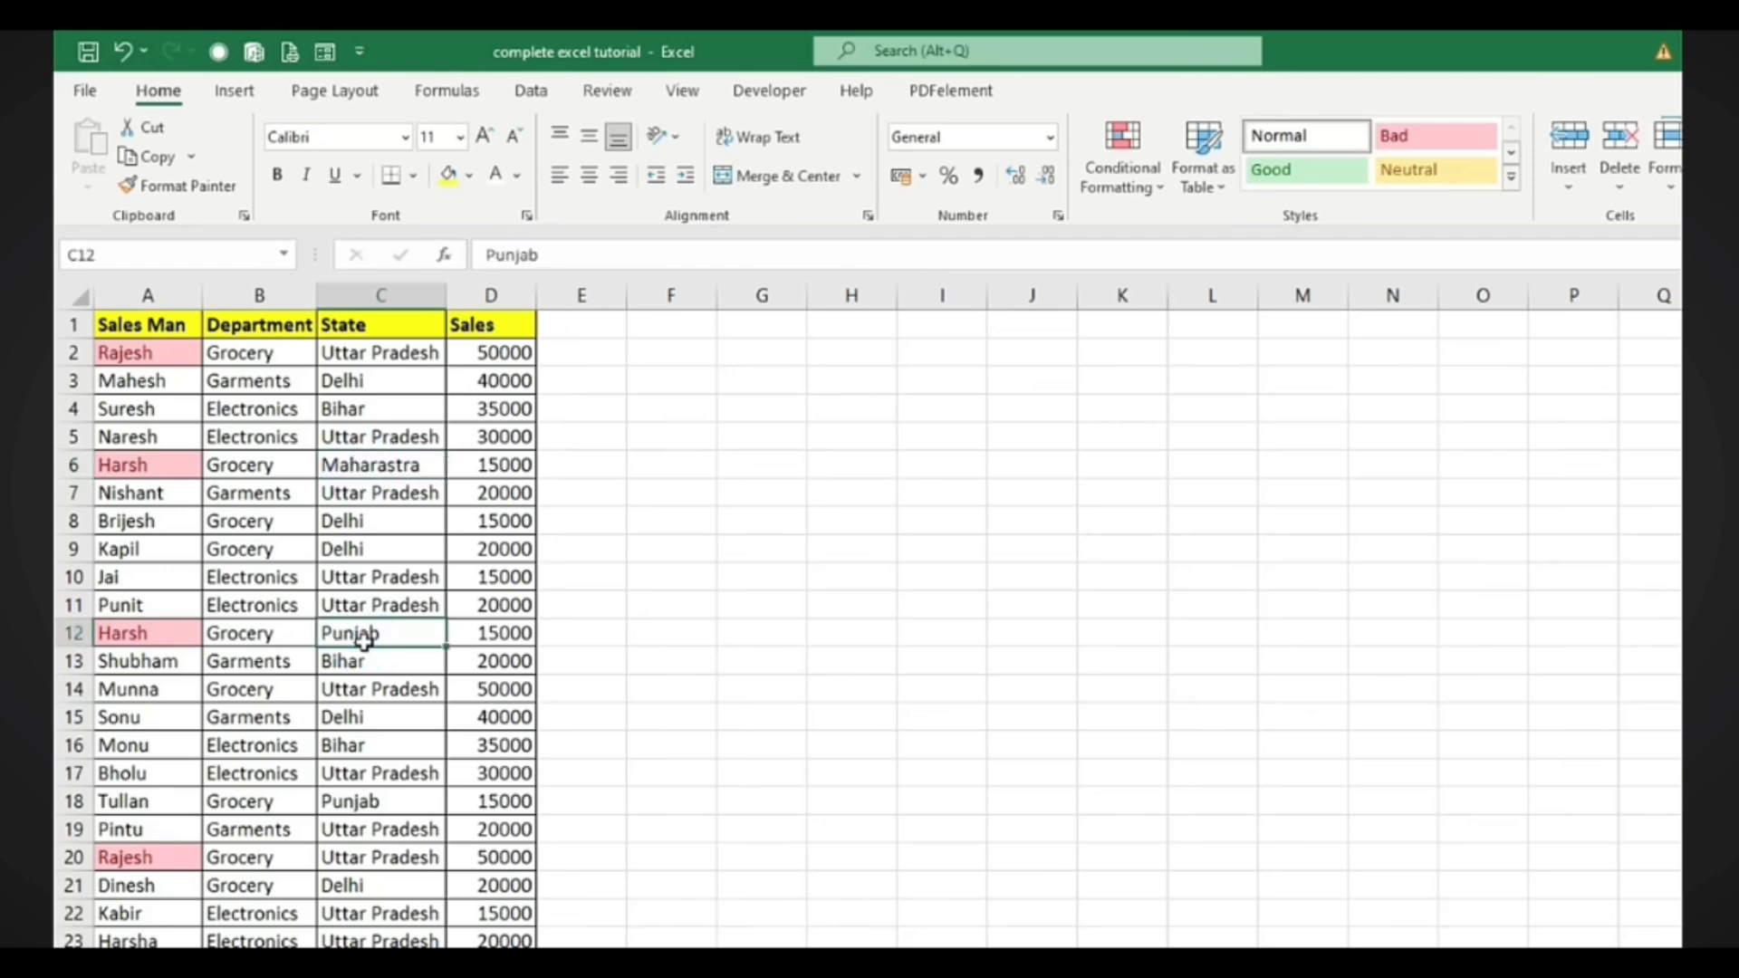
scroll(272, 824, "down", 1)
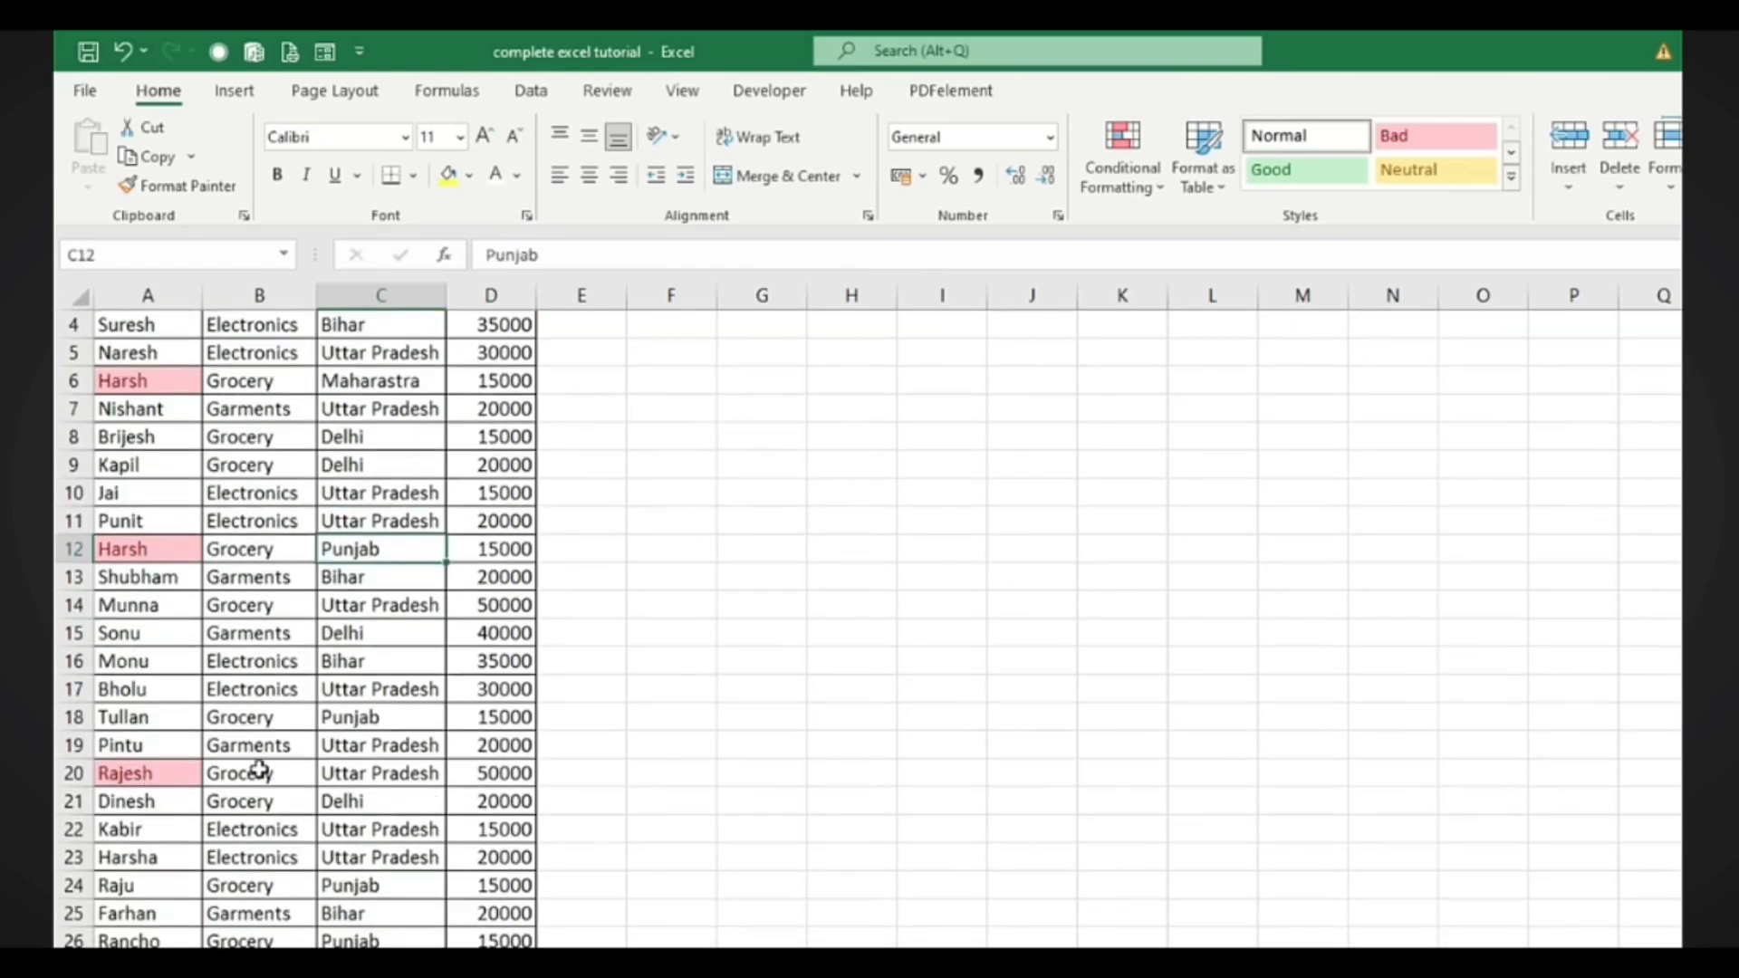
left_click(178, 777)
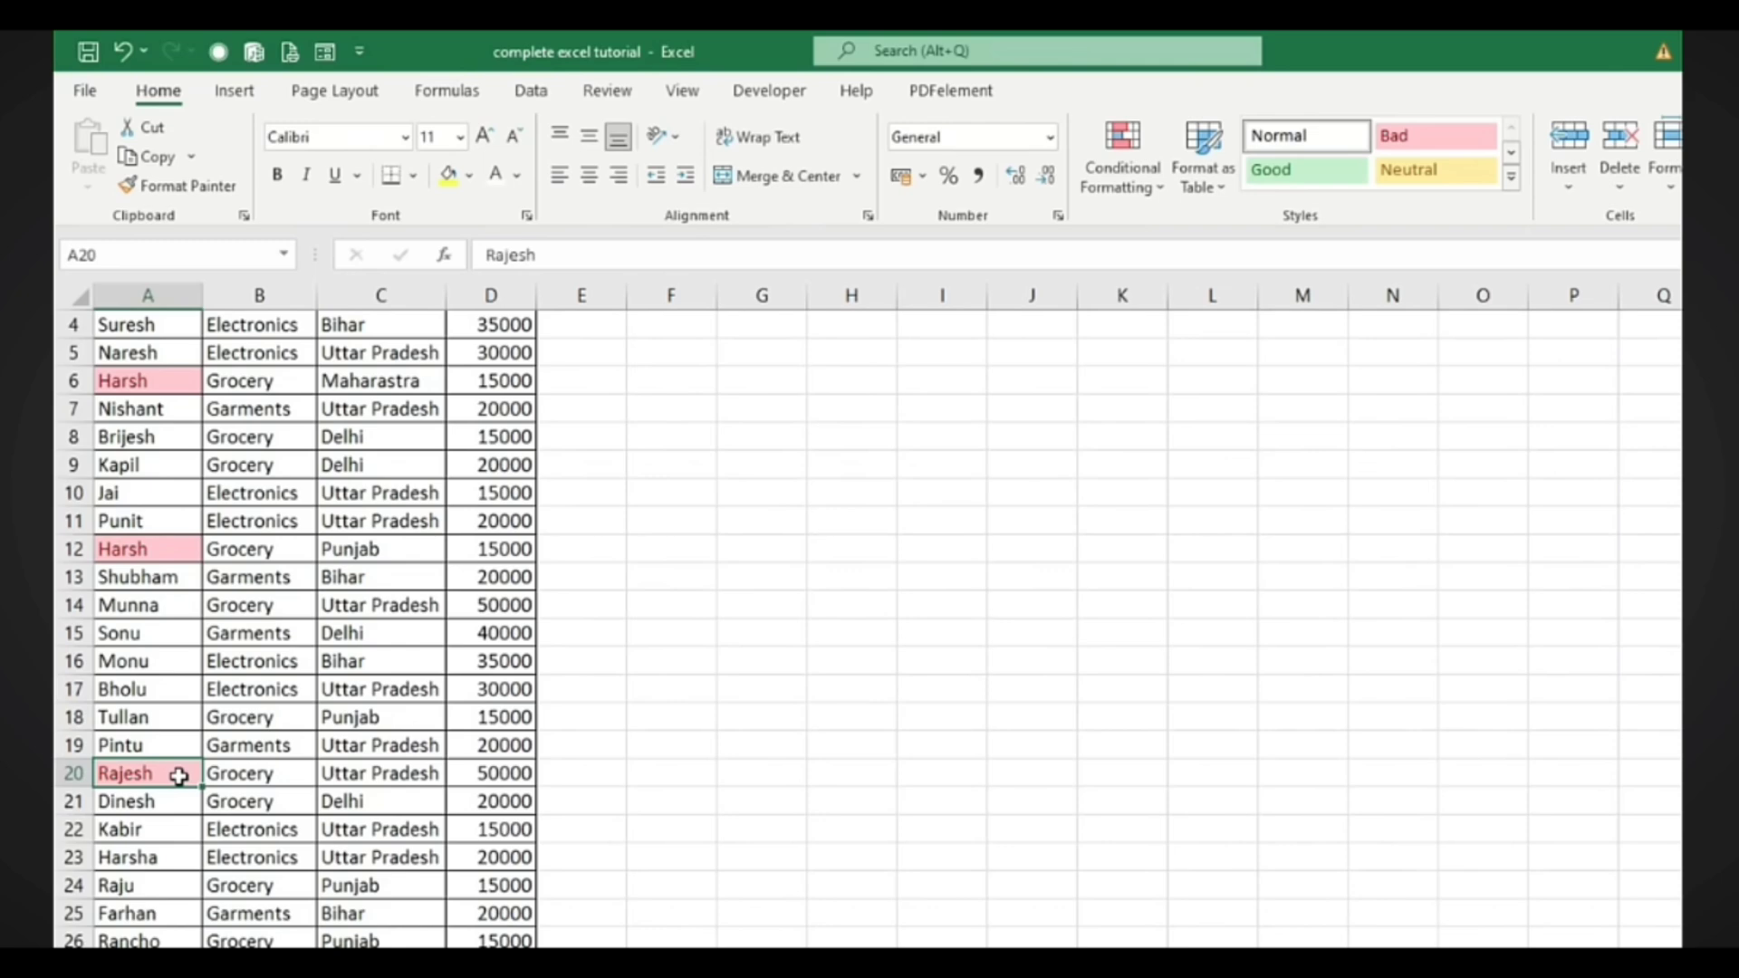
Delete the entire row 20 holding the duplicate salesman record
right_click(180, 777)
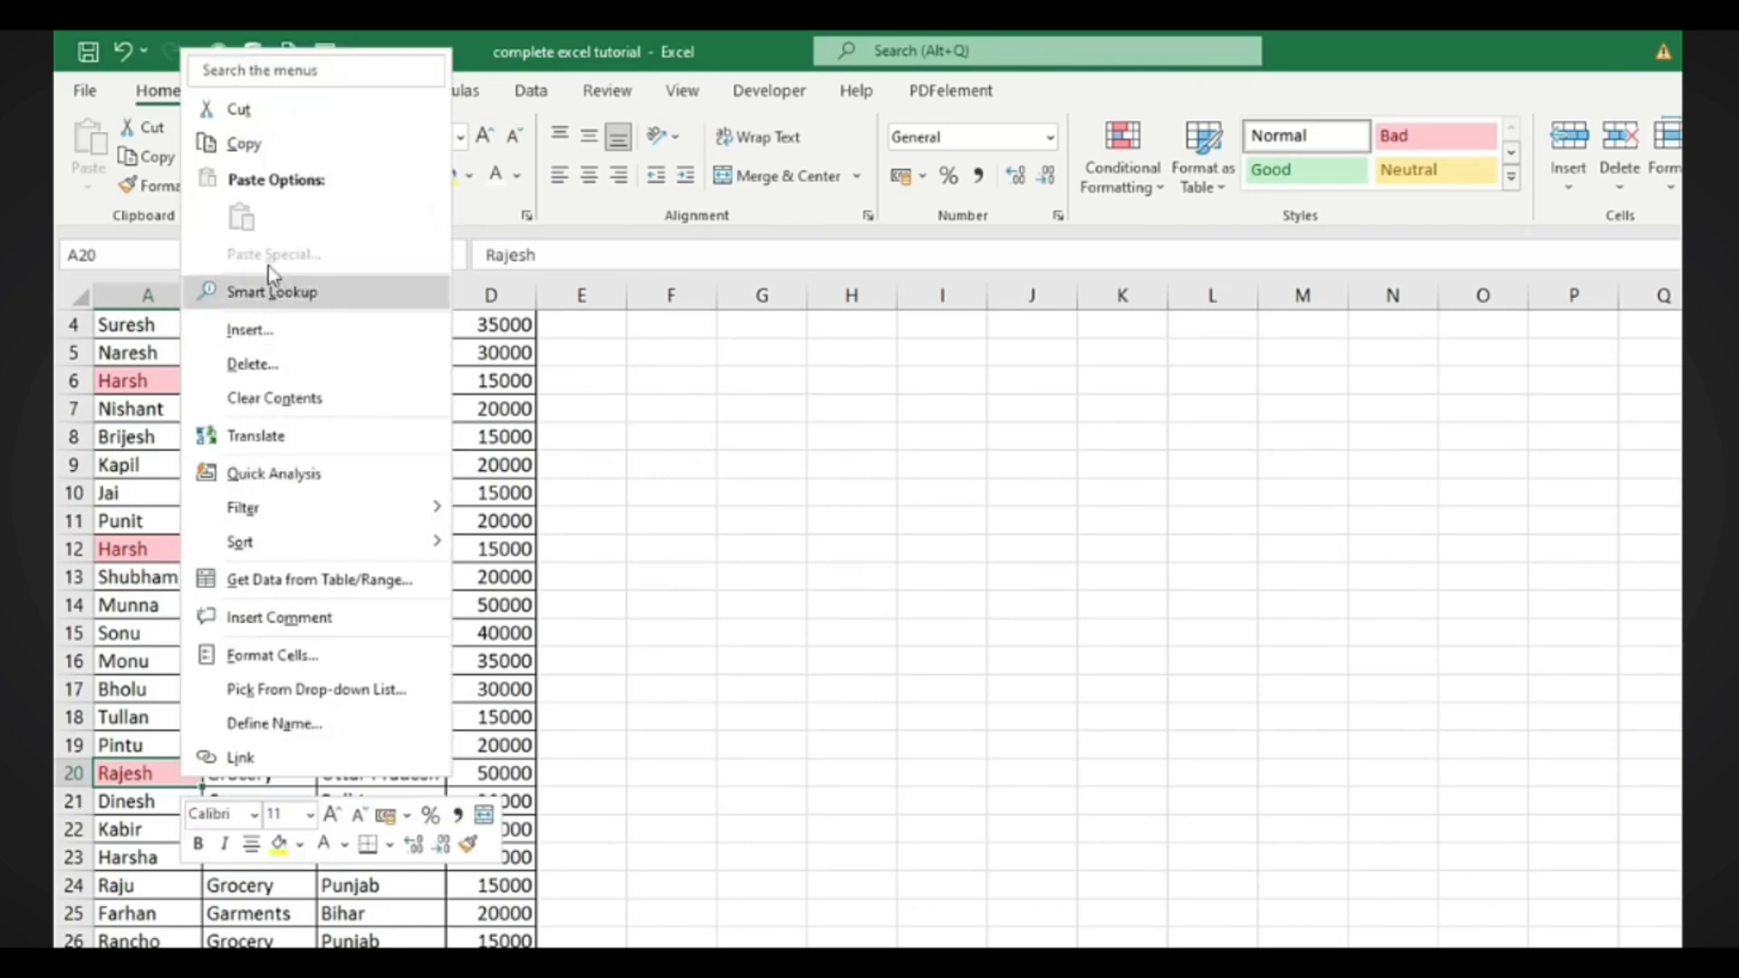
left_click(253, 365)
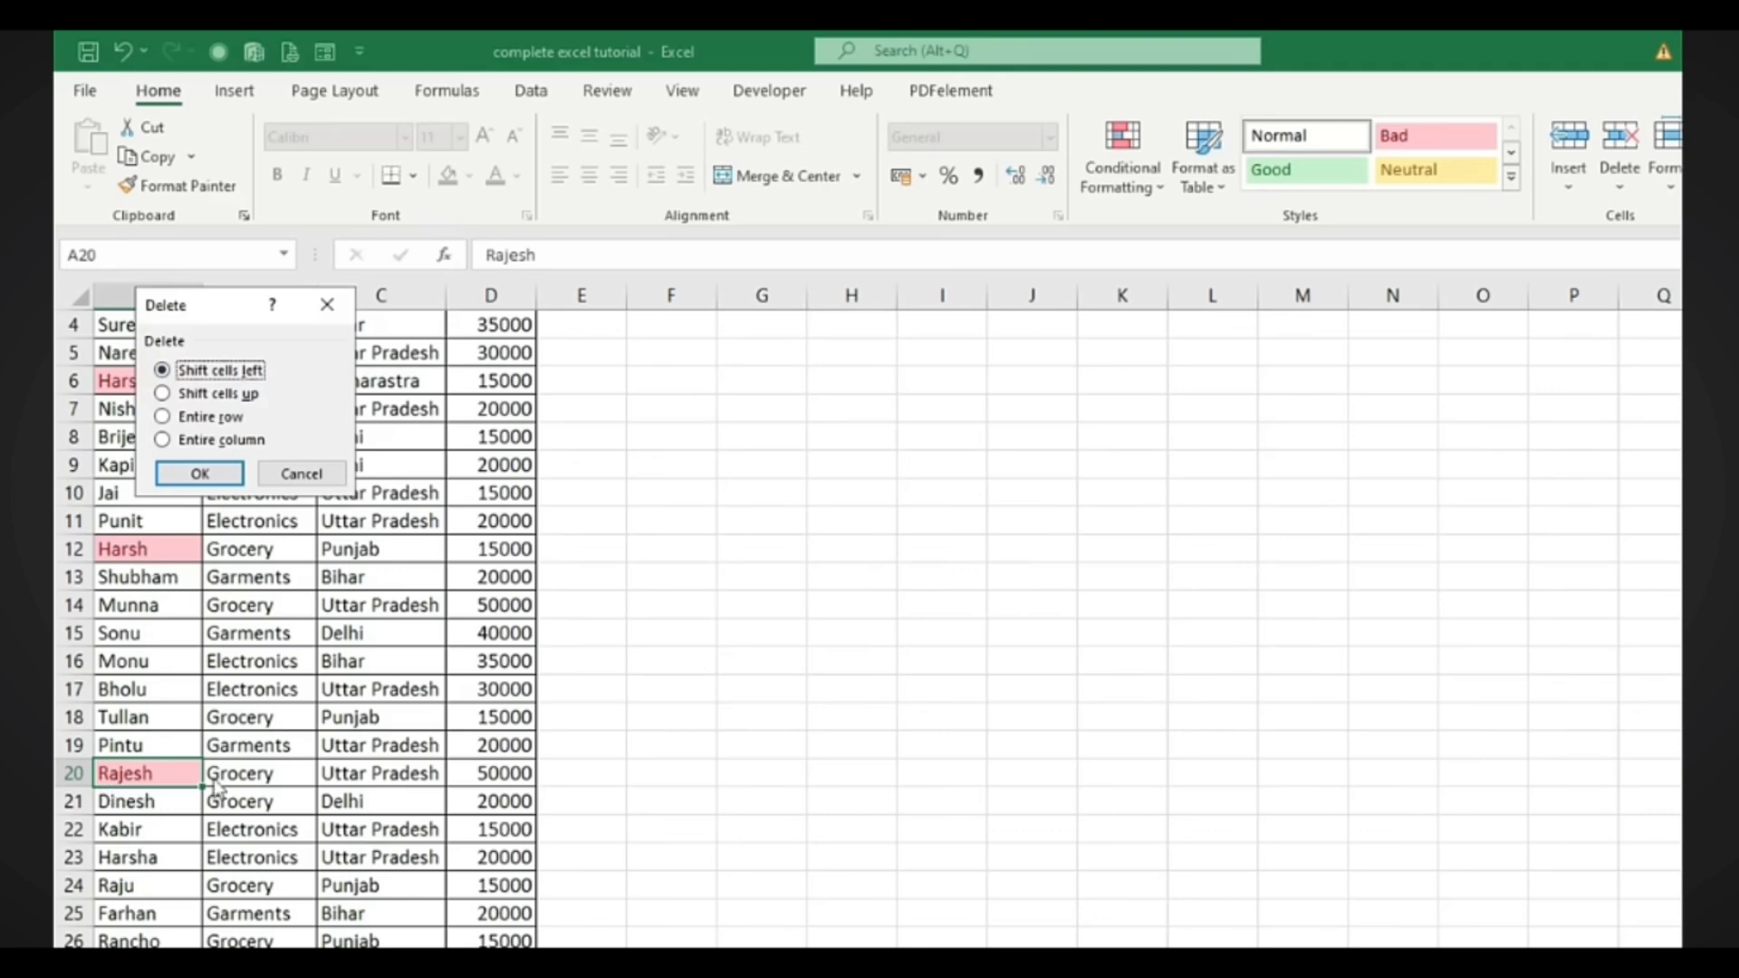
left_click(208, 417)
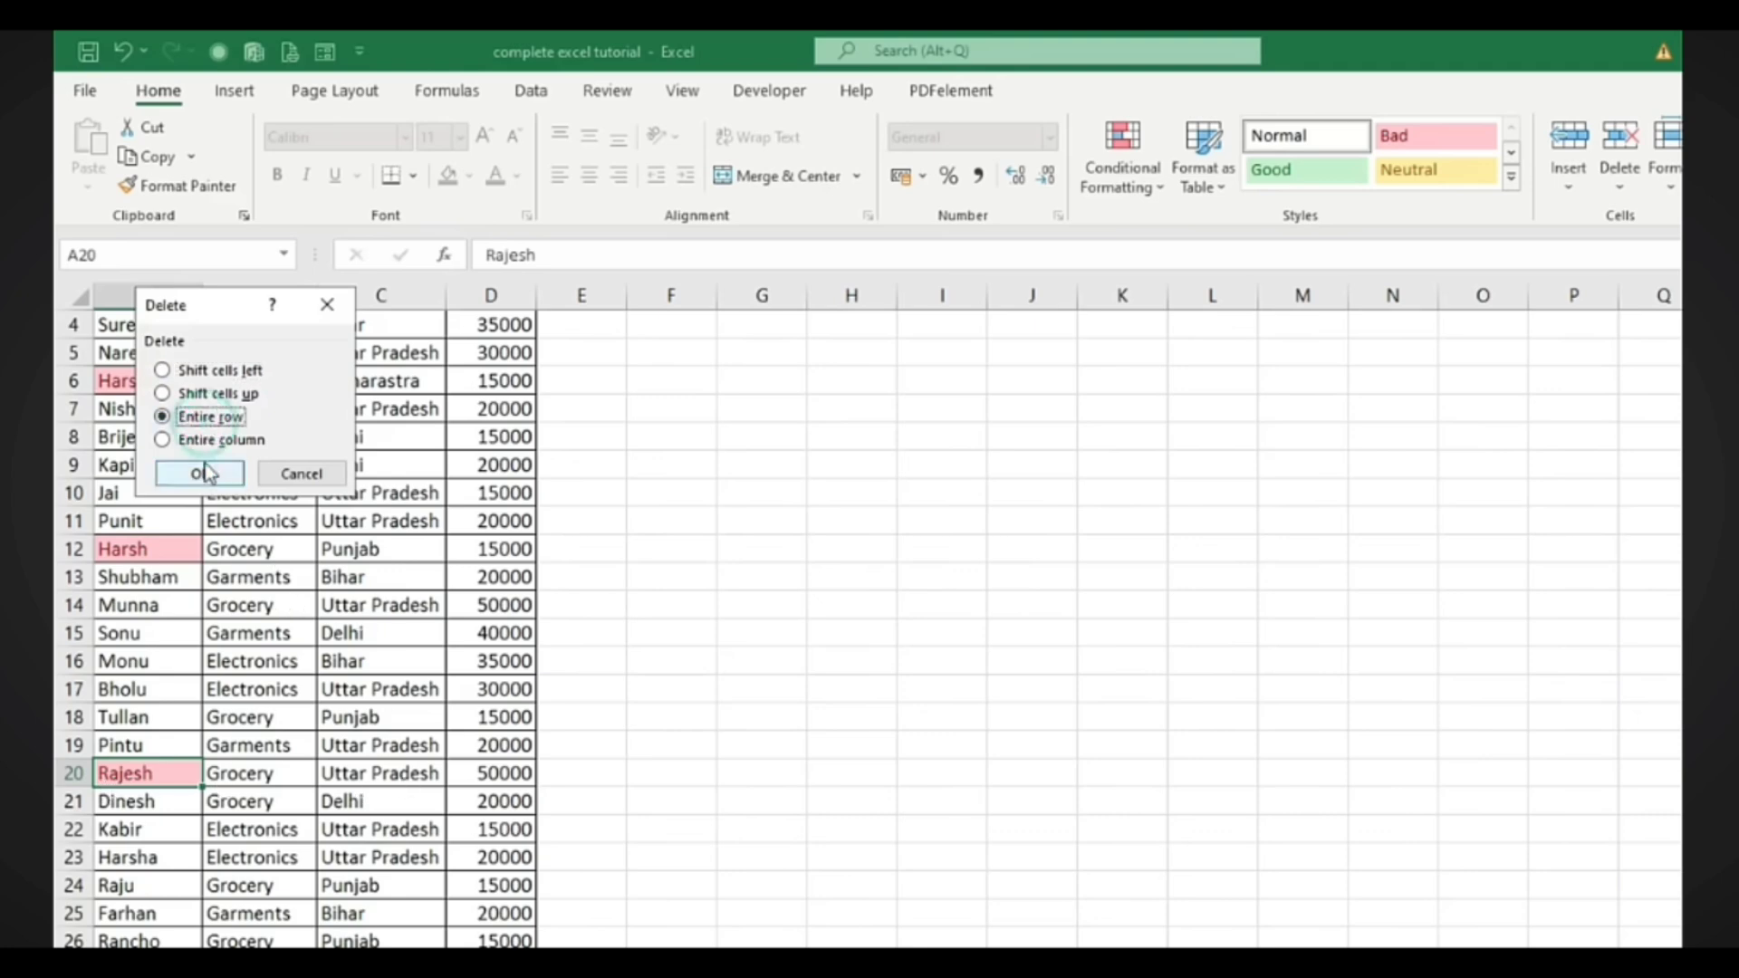
left_click(200, 473)
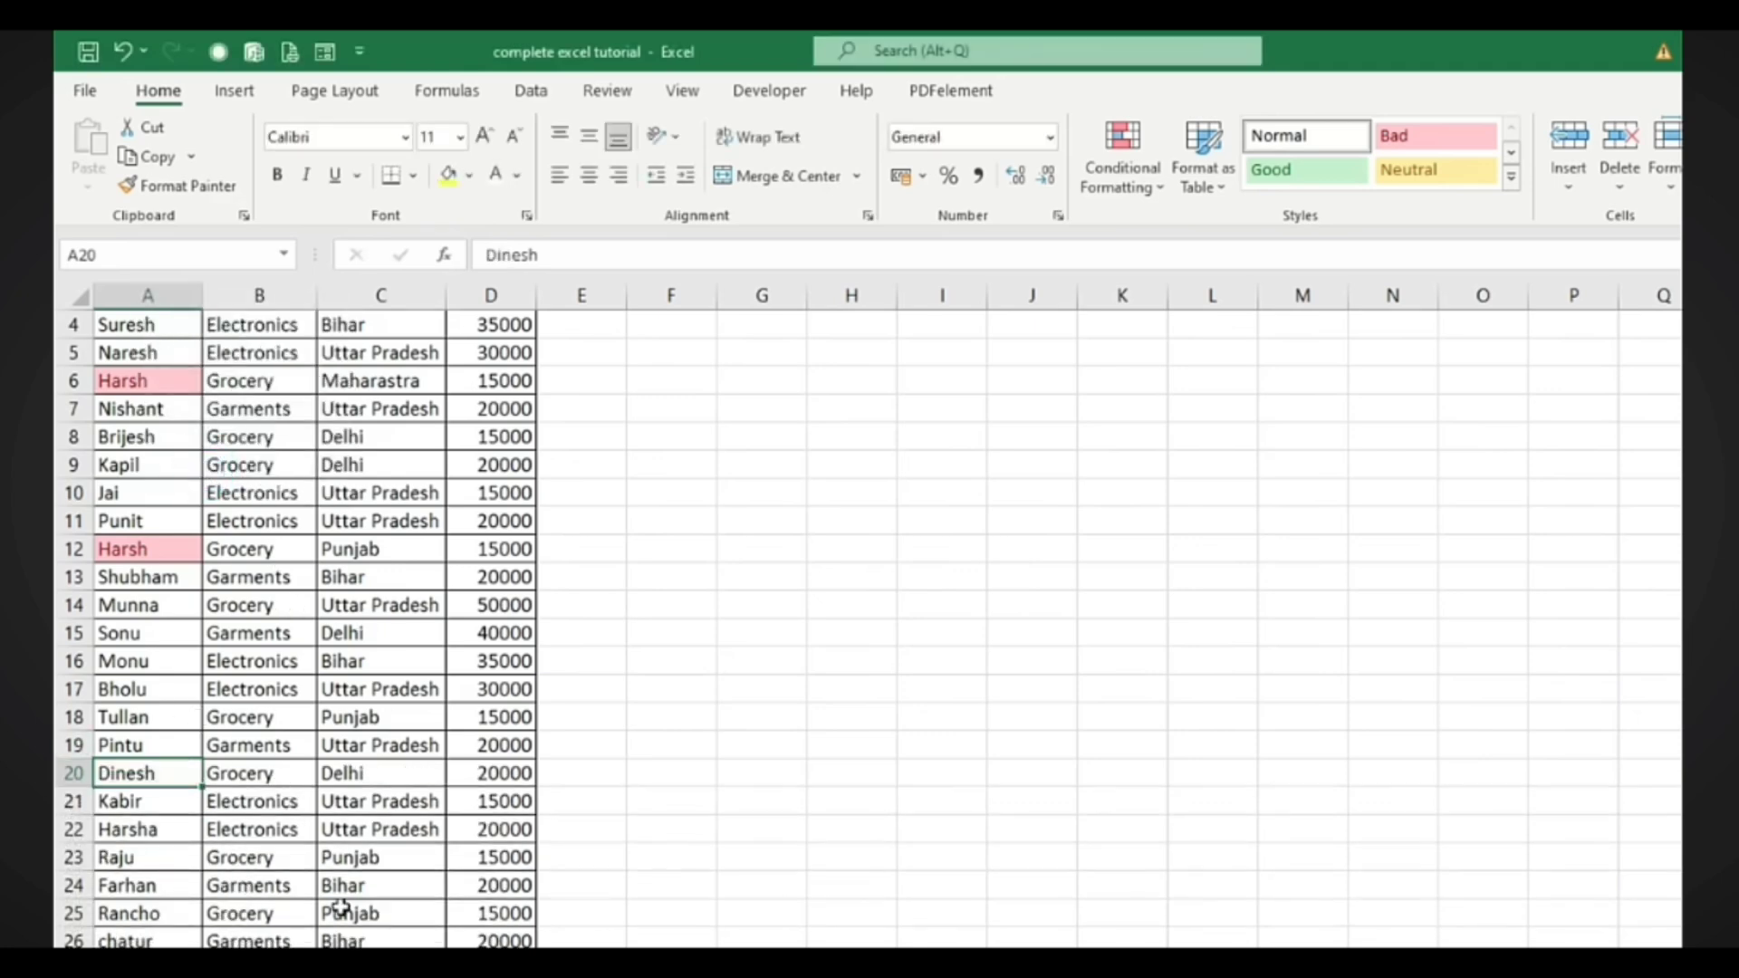
scroll(341, 908, "up", 1)
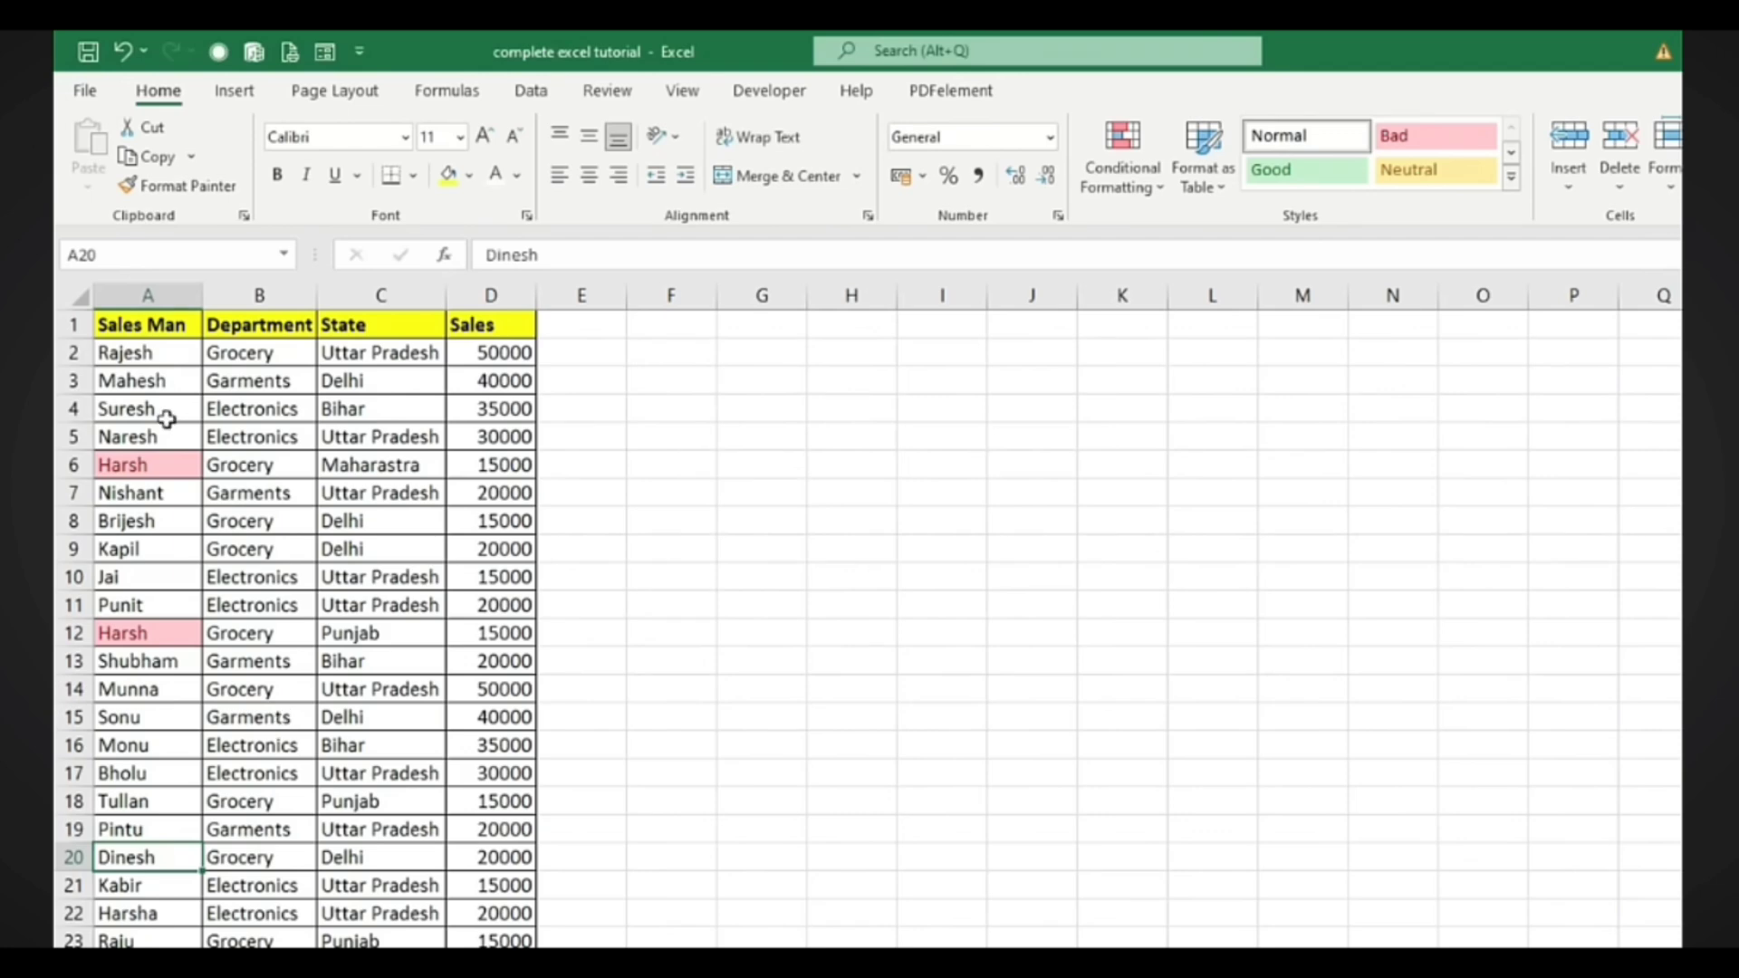
Clear conditional formatting rules from the entire sheet
left_click(1149, 192)
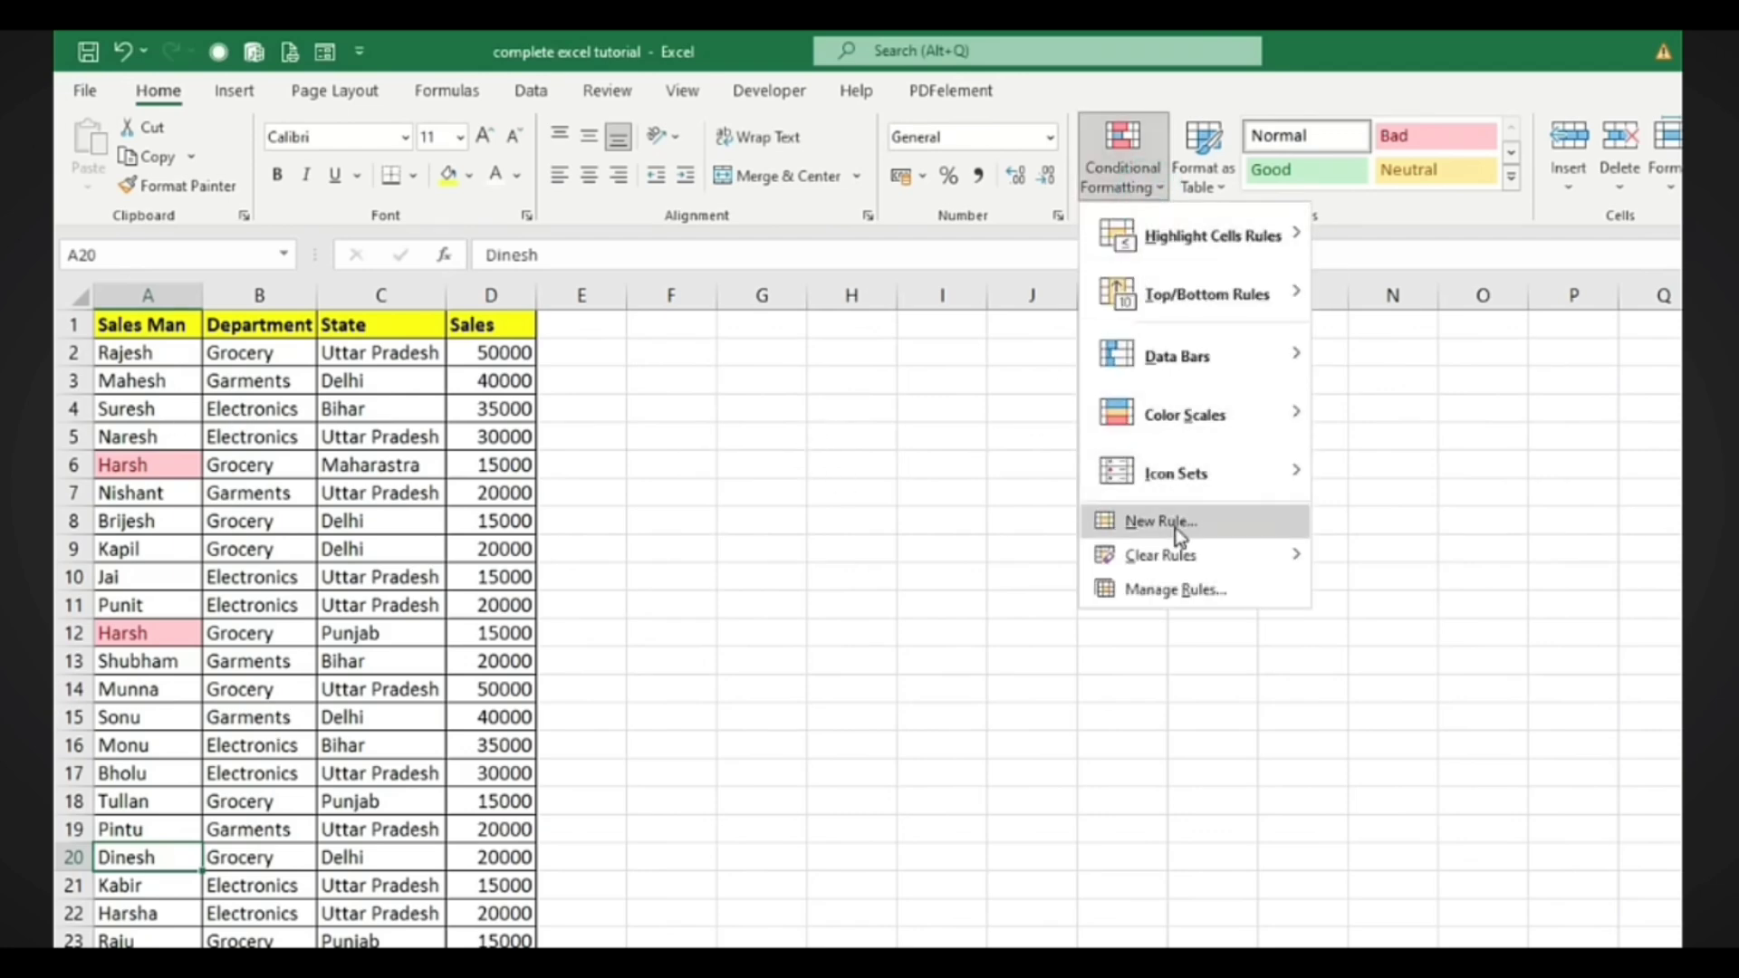
left_click(1160, 555)
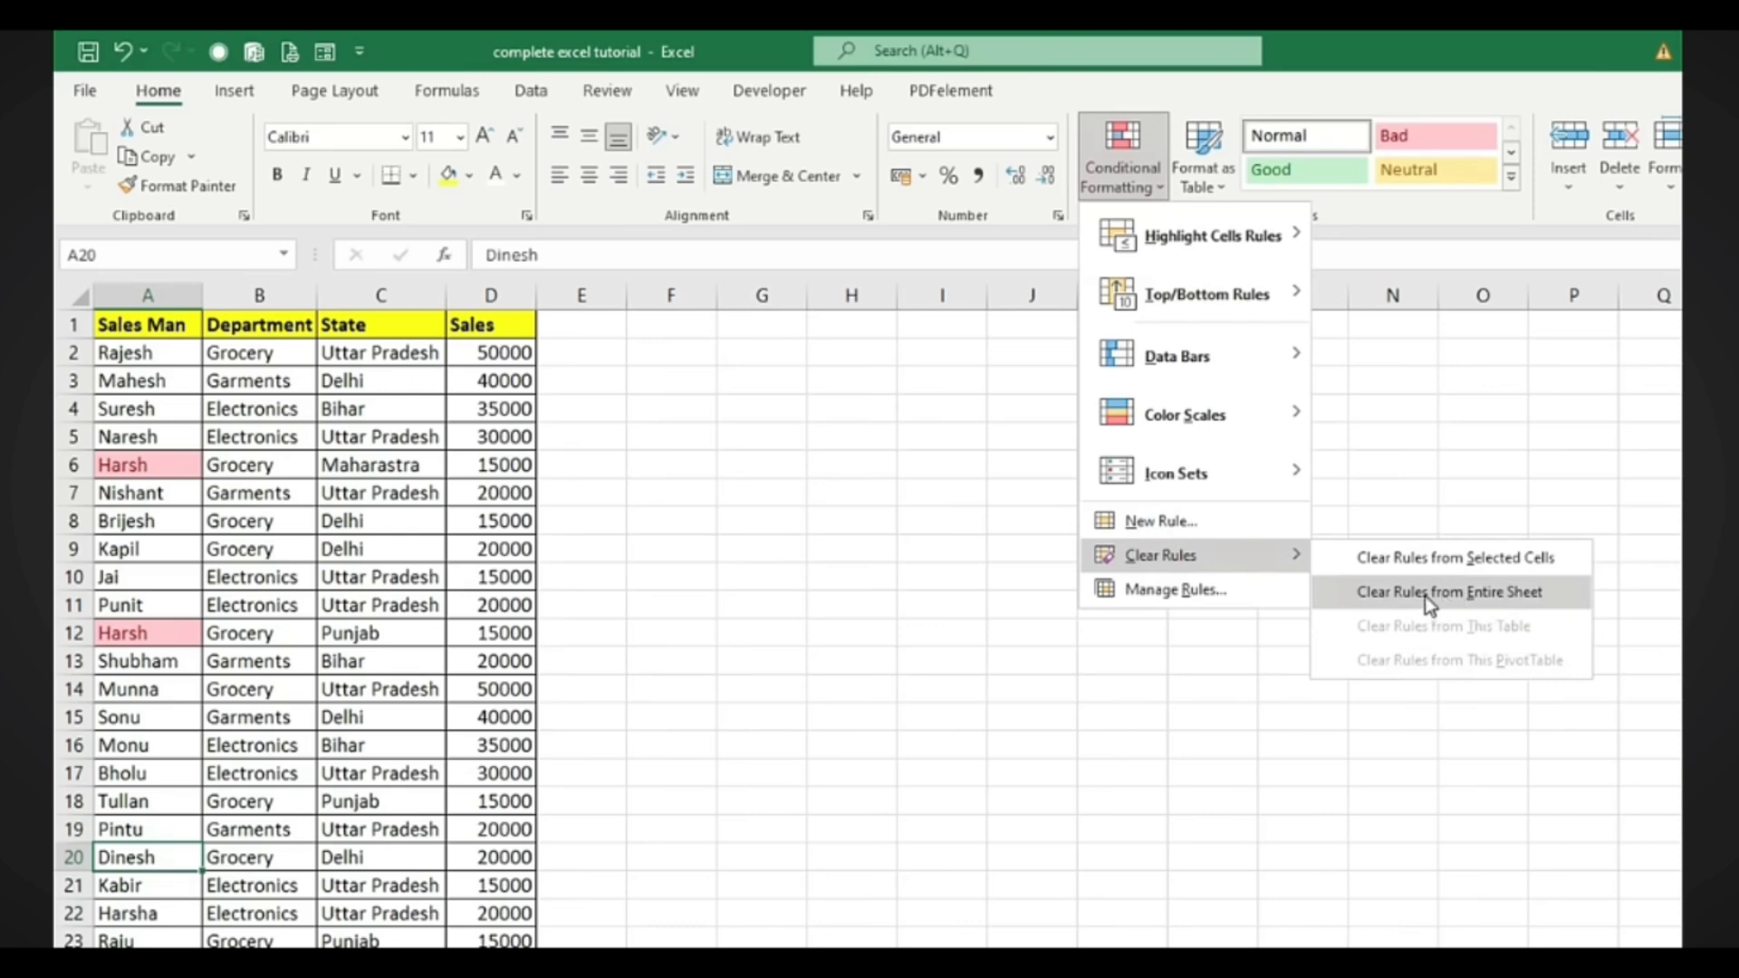
left_click(1467, 594)
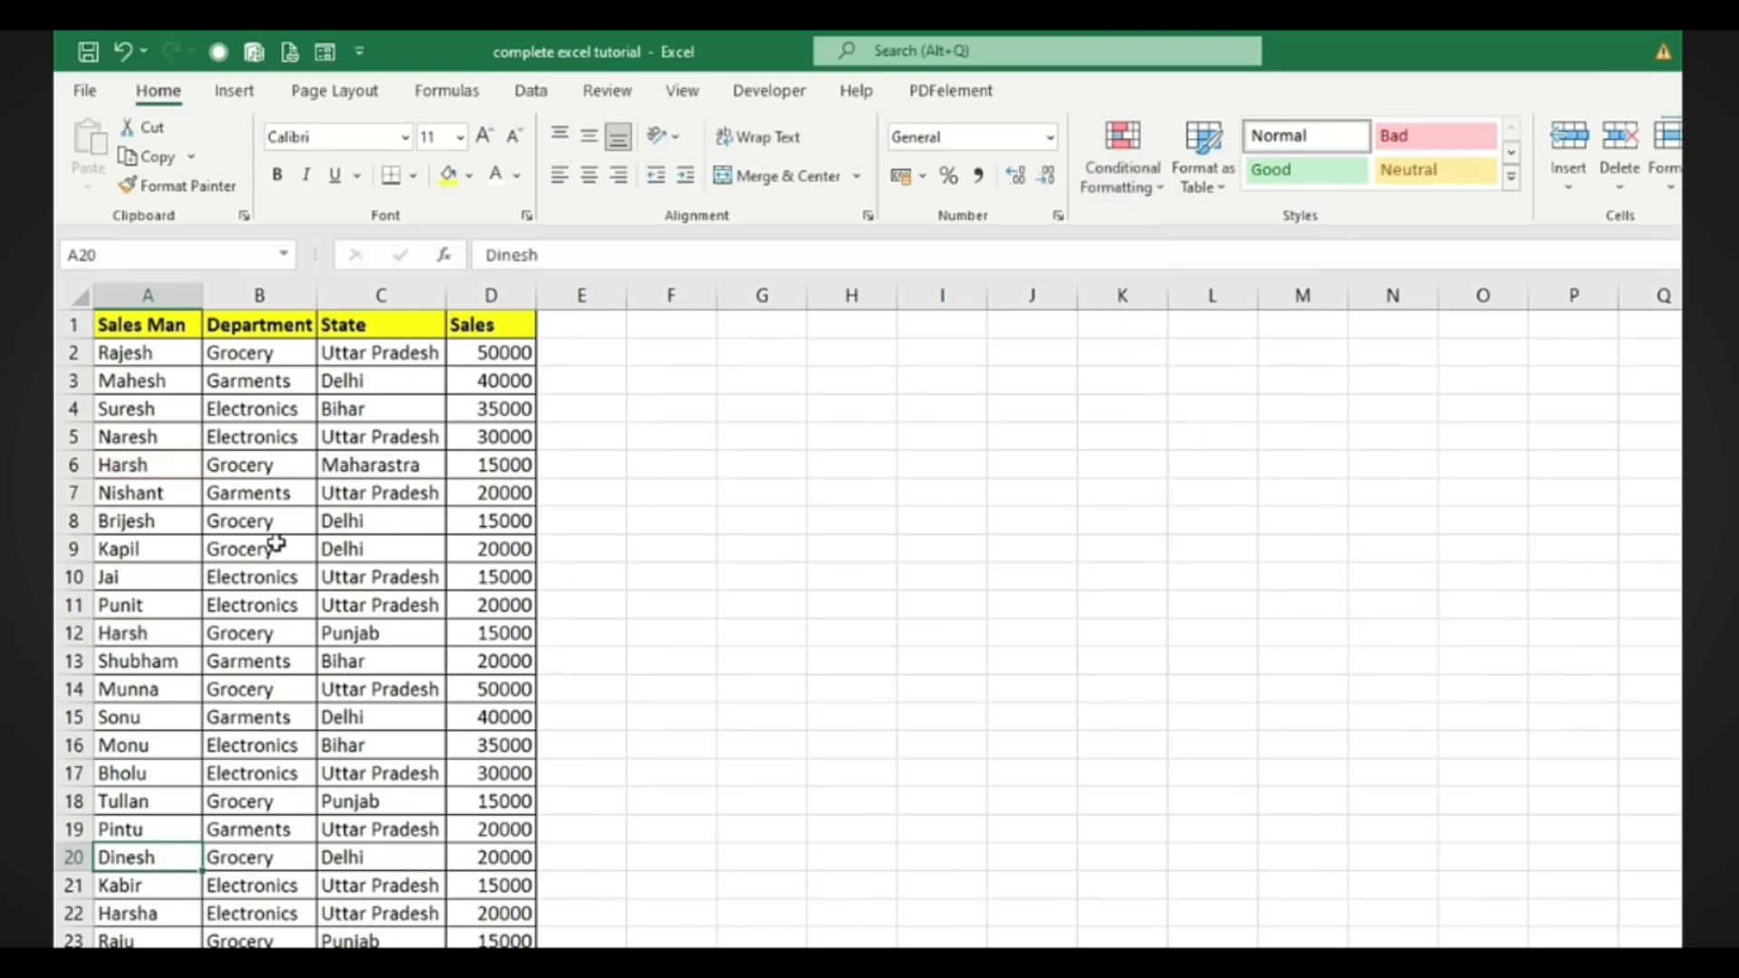
Browse the Highlight Cells Rules, Top/Bottom Rules and Data Bars options under Conditional Formatting
left_click(1156, 190)
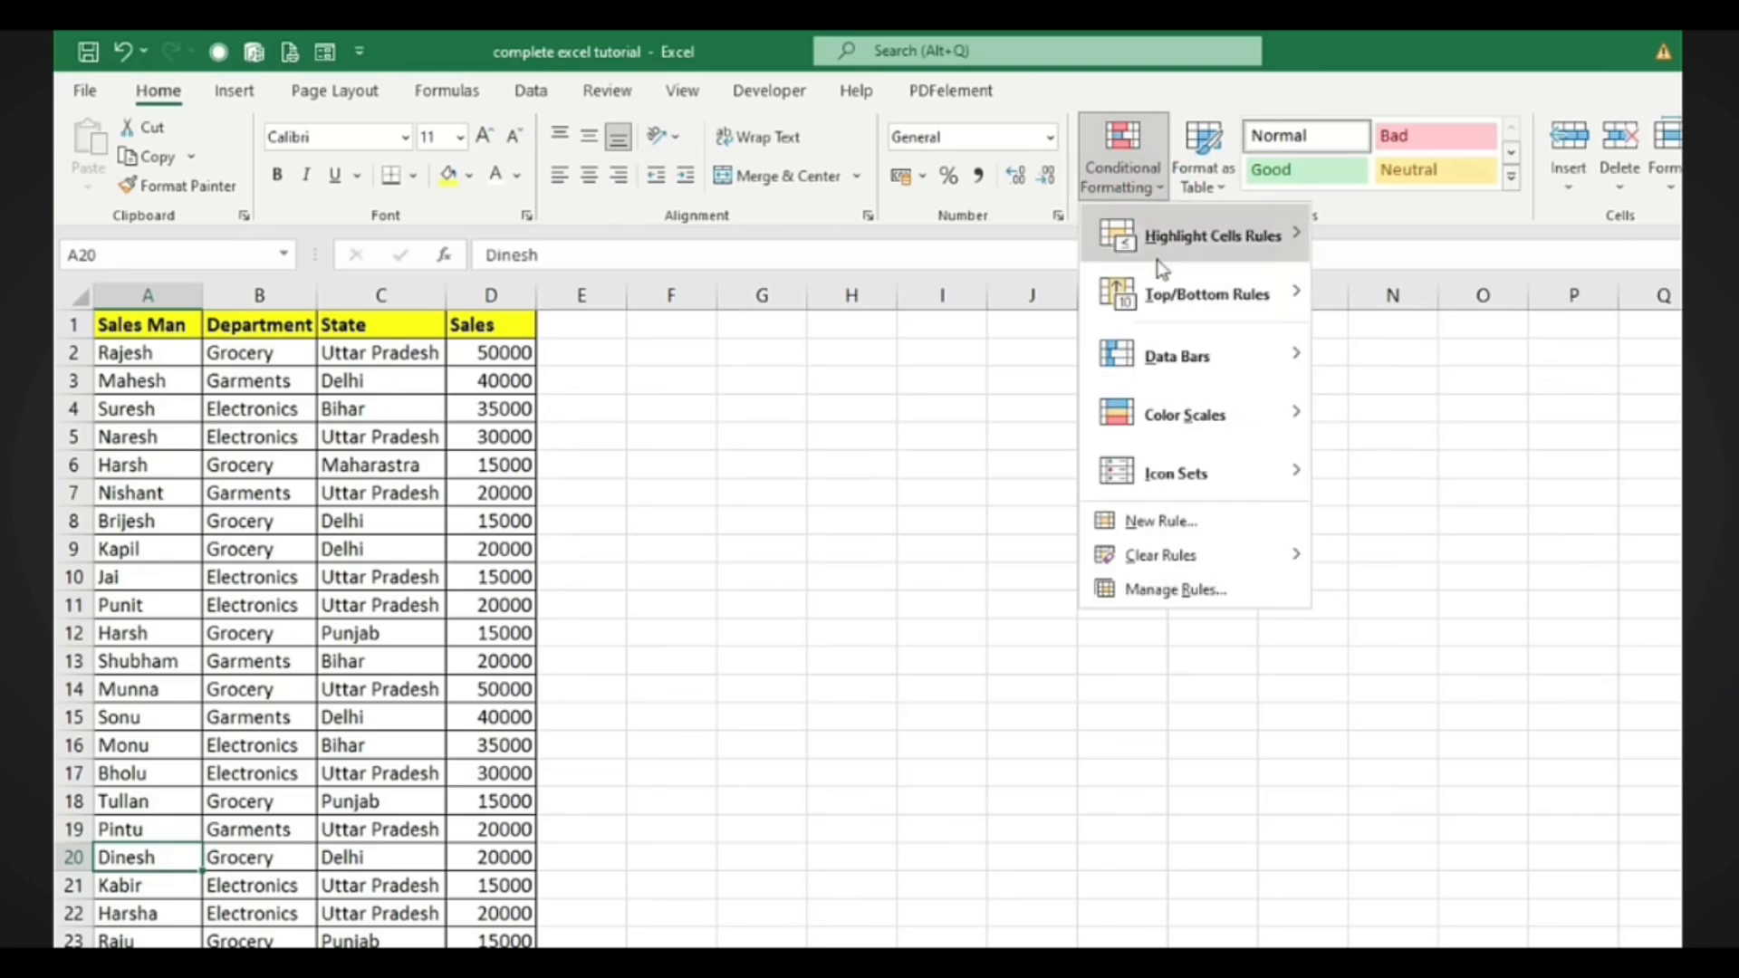
mouse_move(1152, 299)
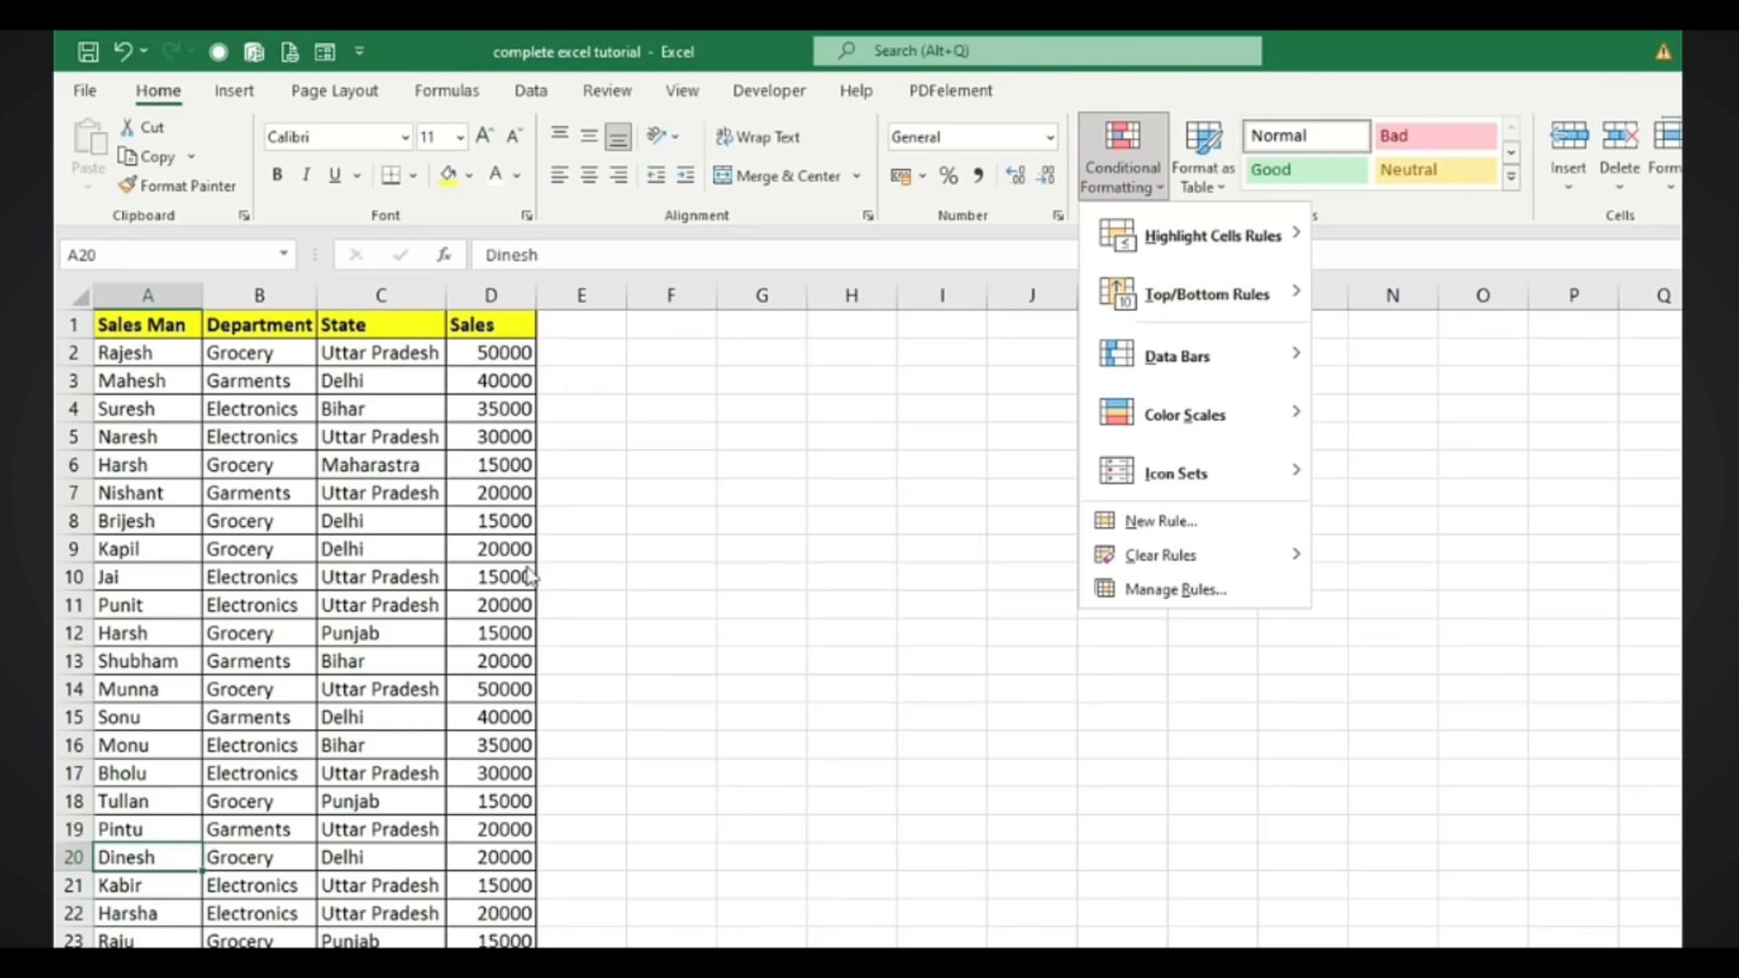
mouse_move(1272, 291)
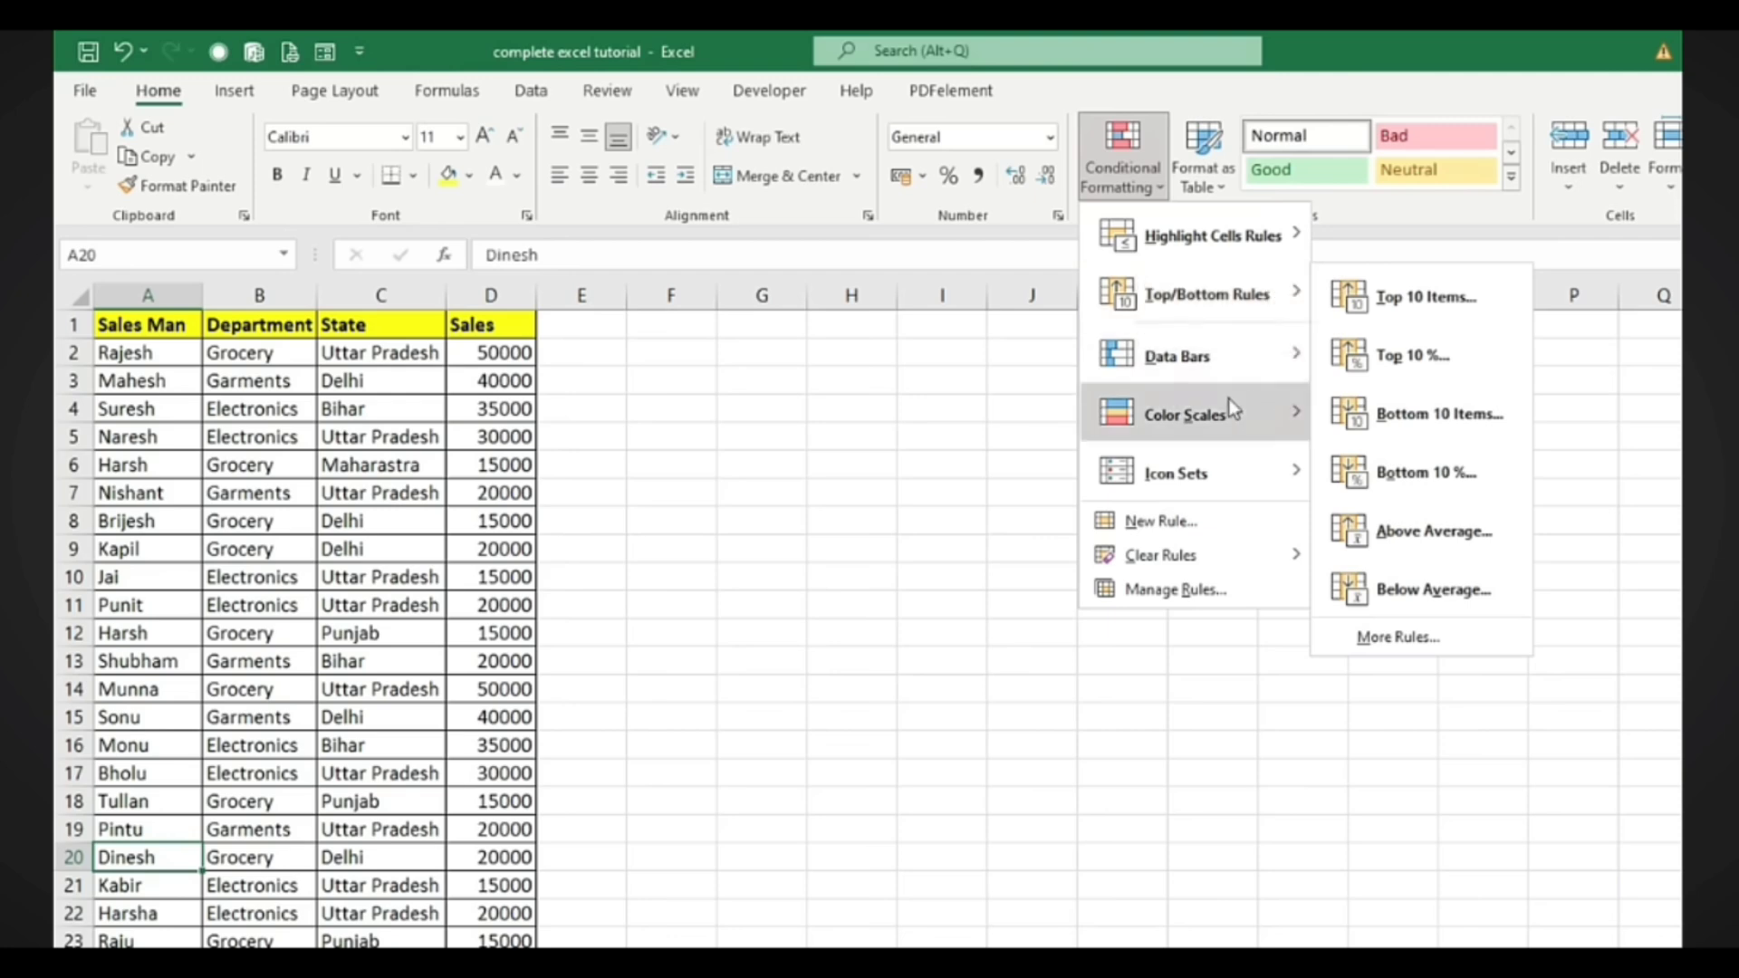
mouse_move(1150, 373)
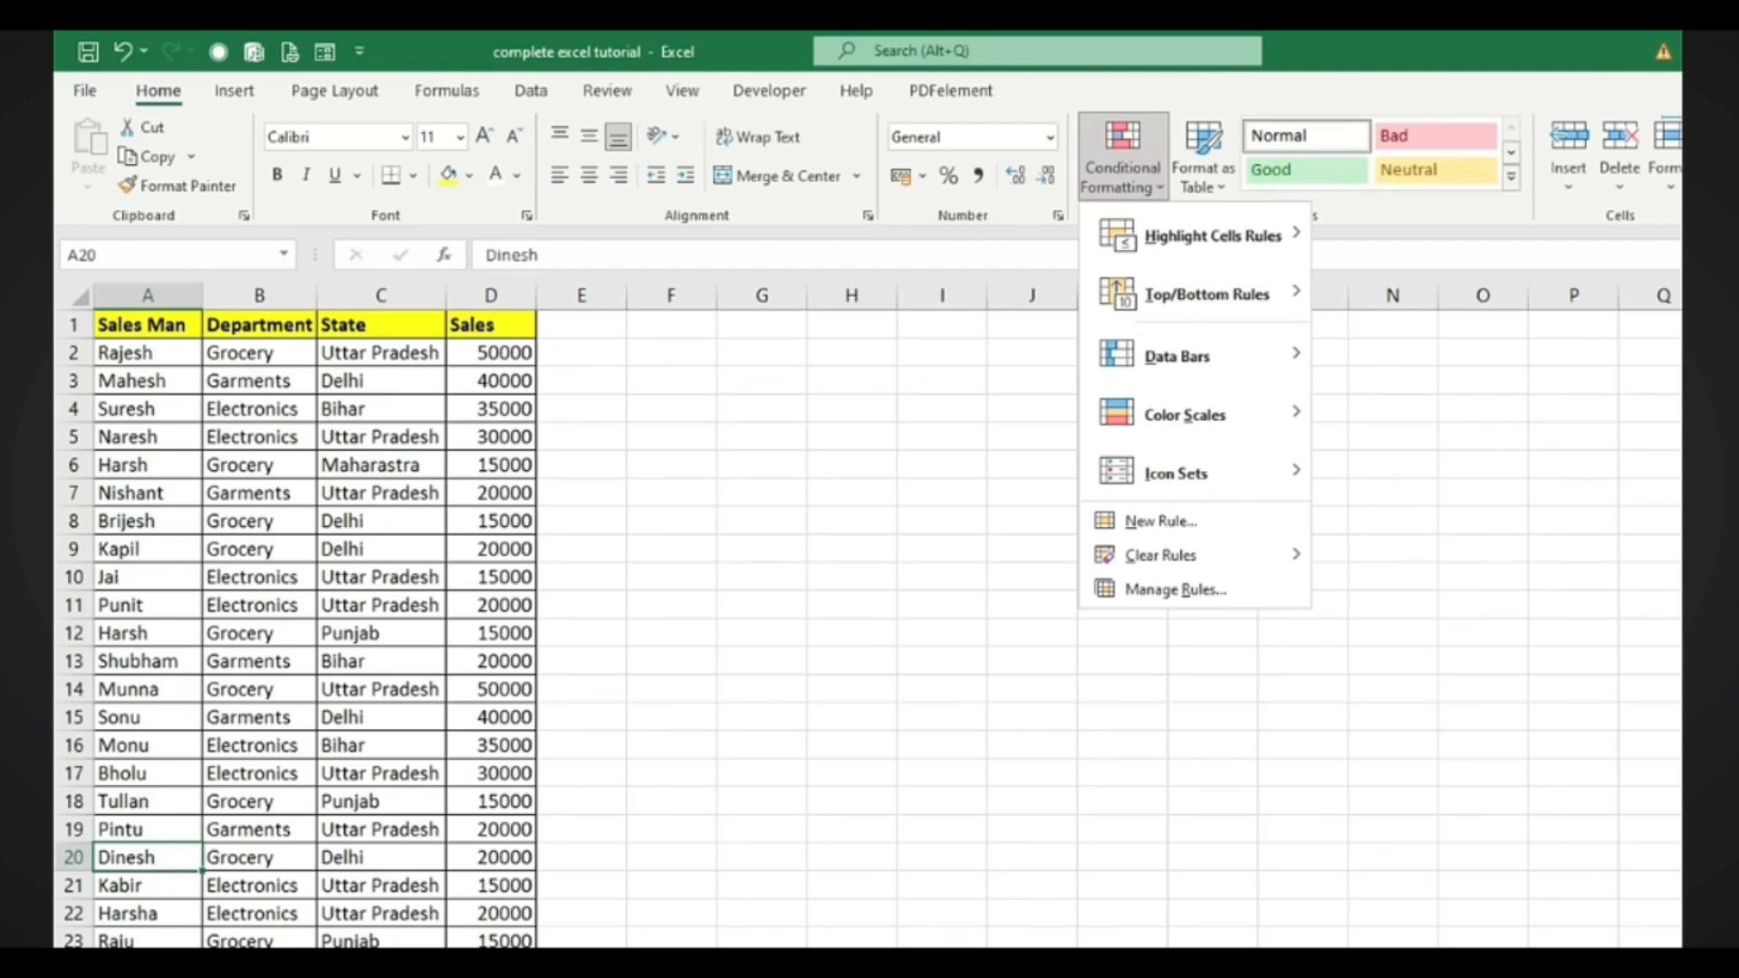
In Book1, select marks C4:G9 and preview Data Bars, Color Scales, Icon Sets and Highlight Cells Rules
left_click(408, 921)
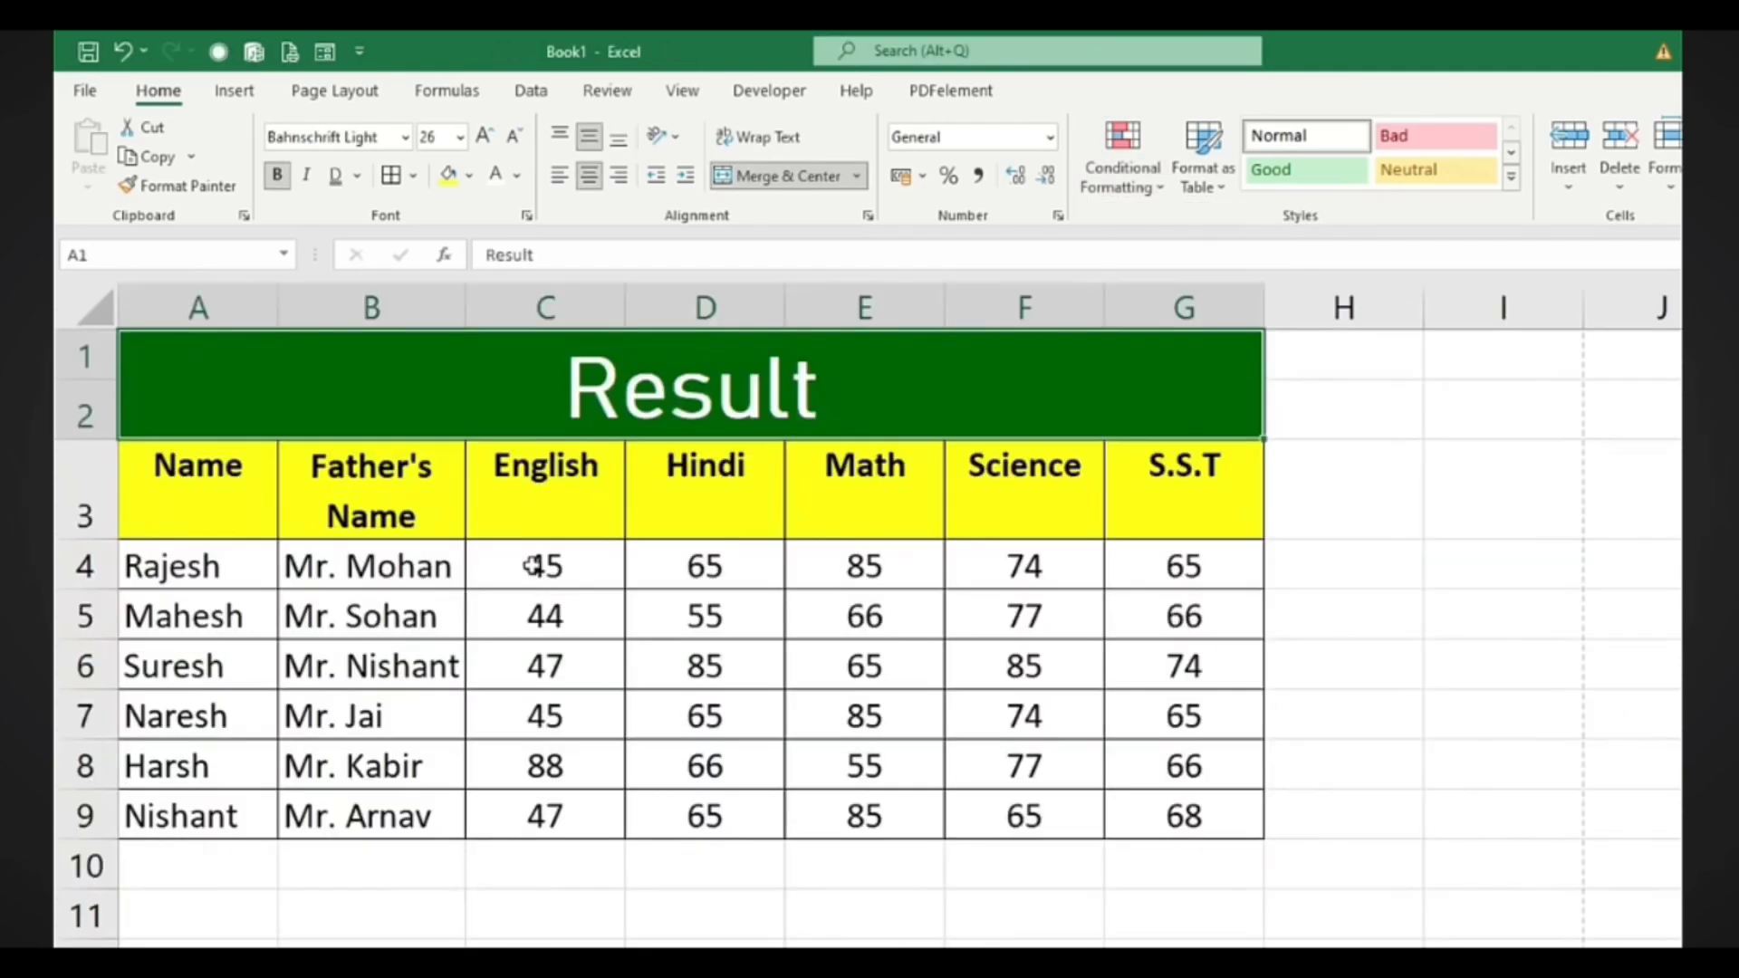
left_click_drag(535, 566, 1177, 809)
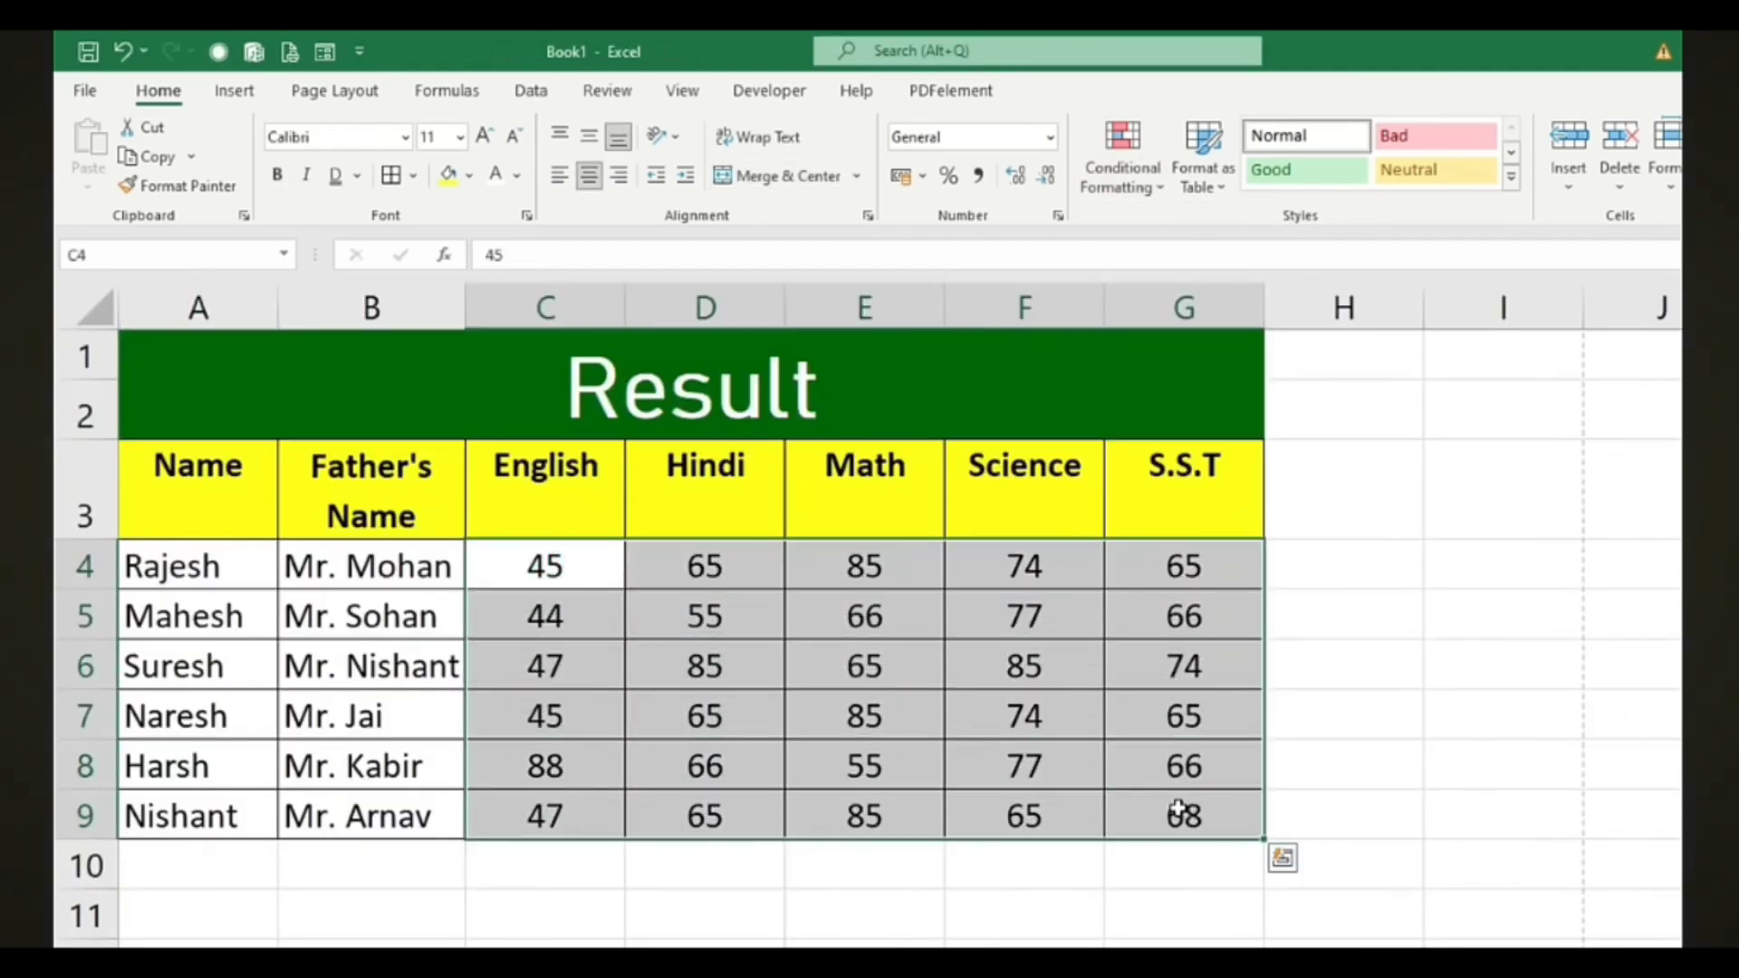
left_click(1121, 165)
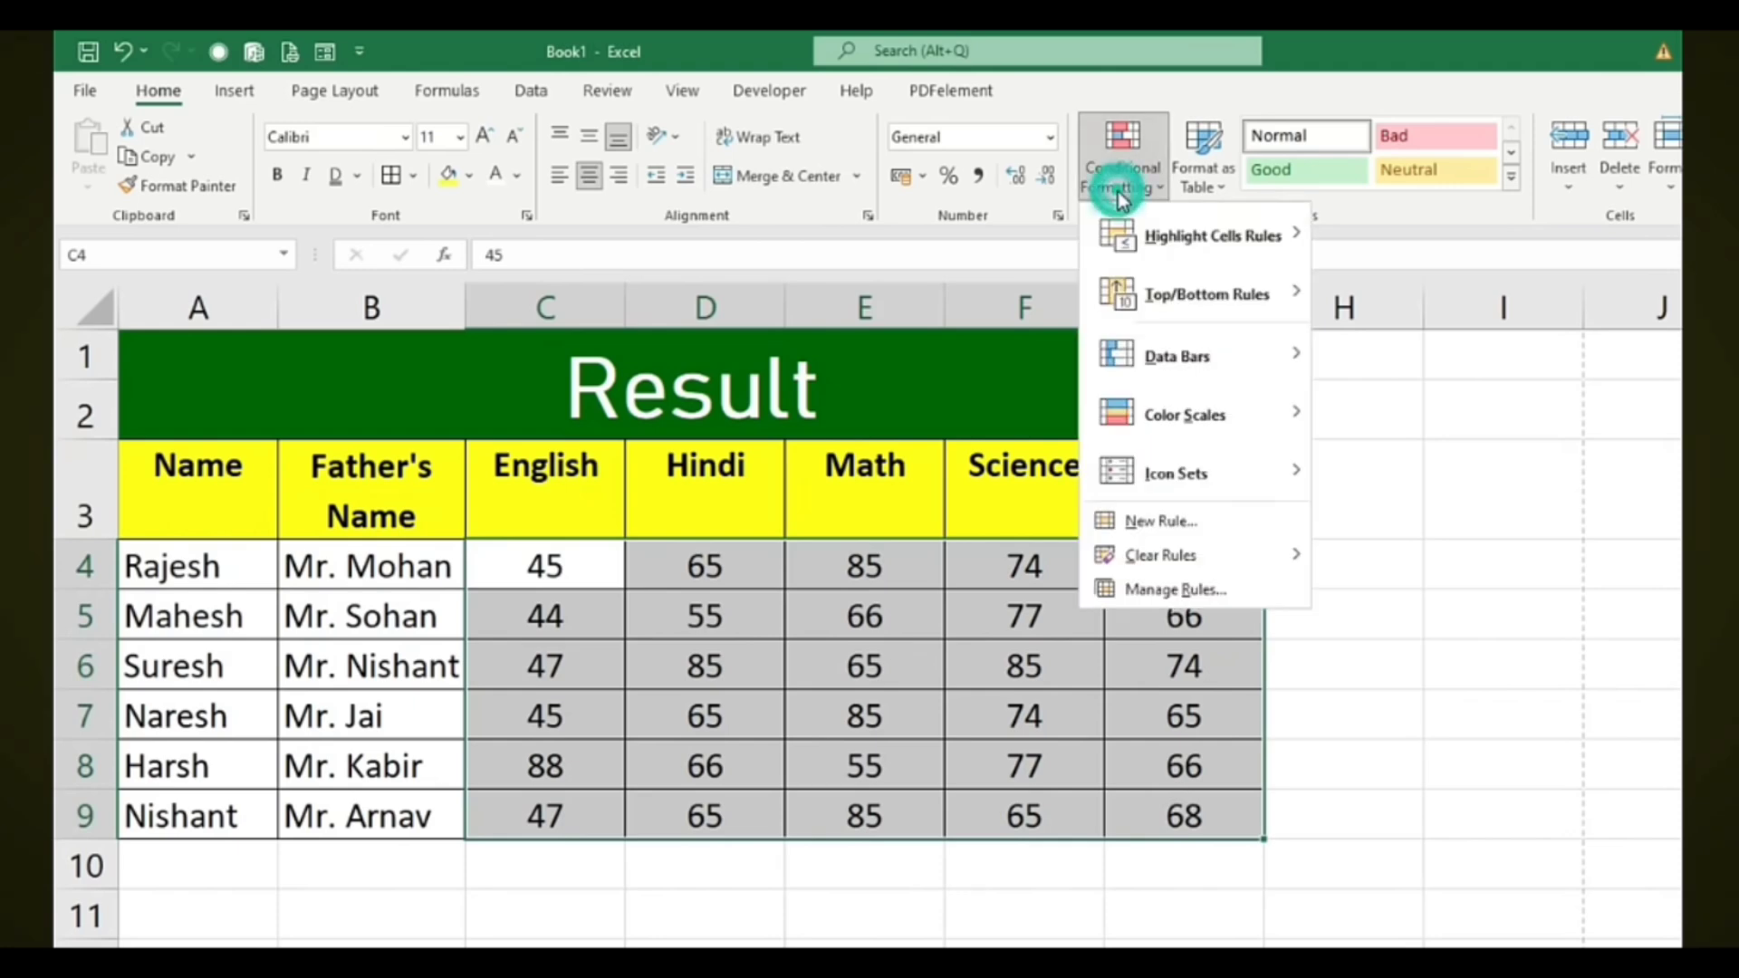
mouse_move(1174, 355)
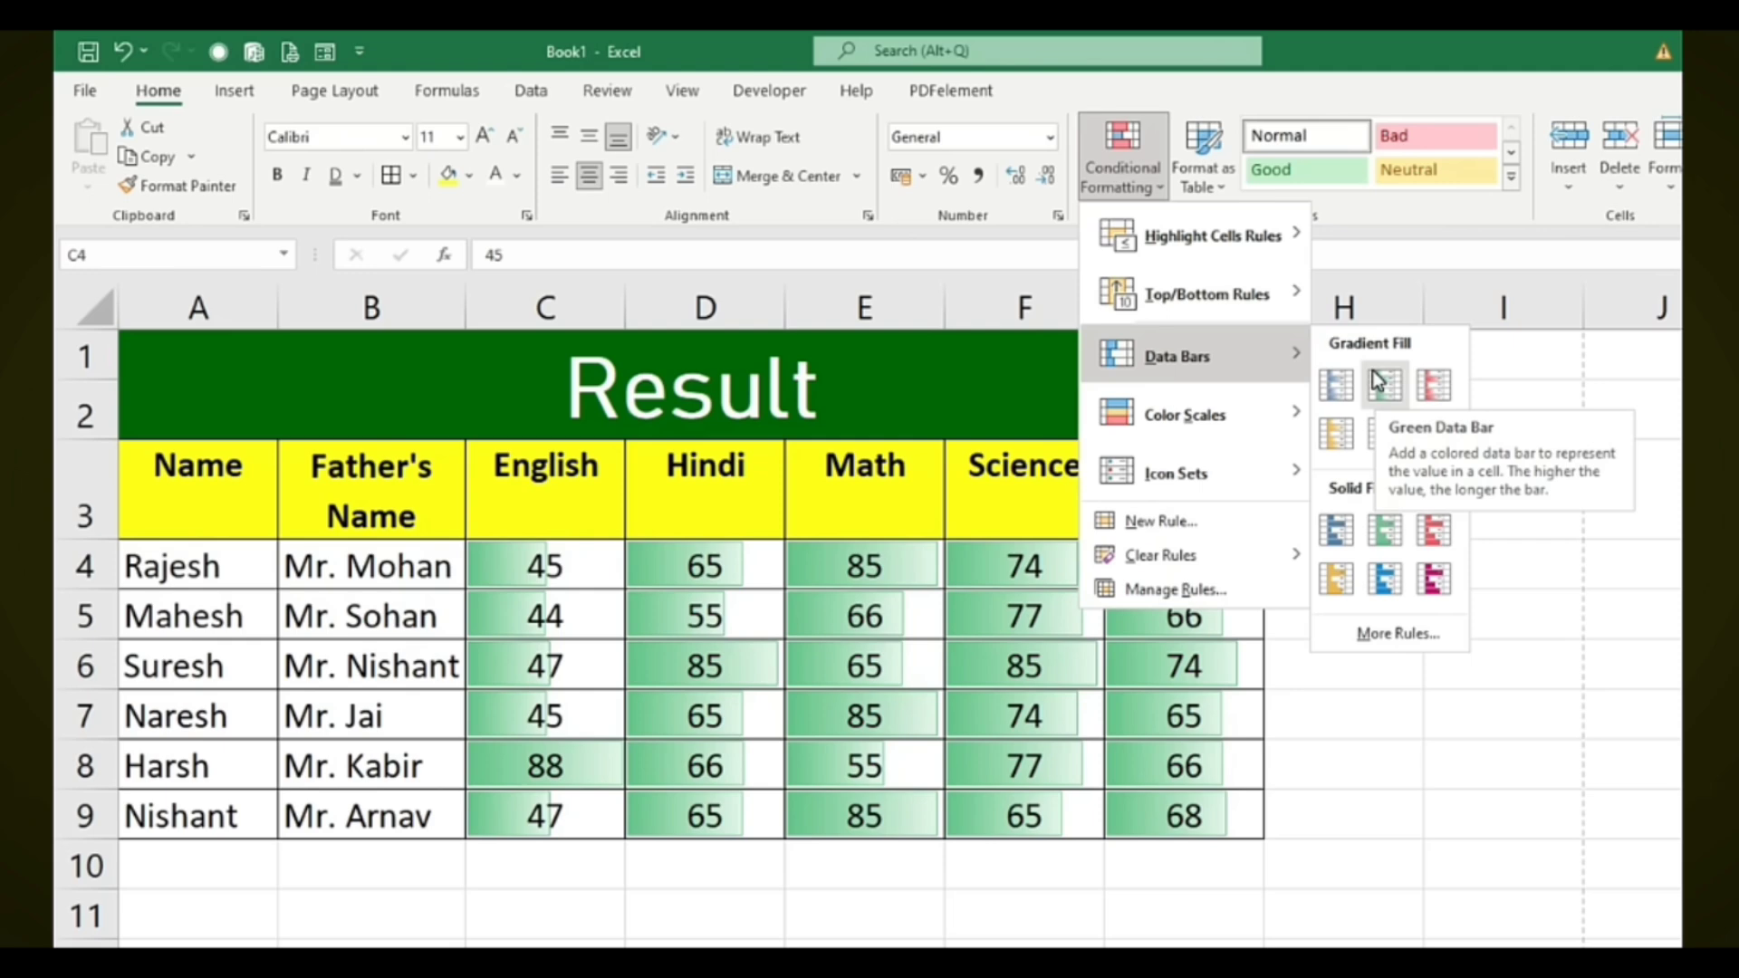
mouse_move(1146, 418)
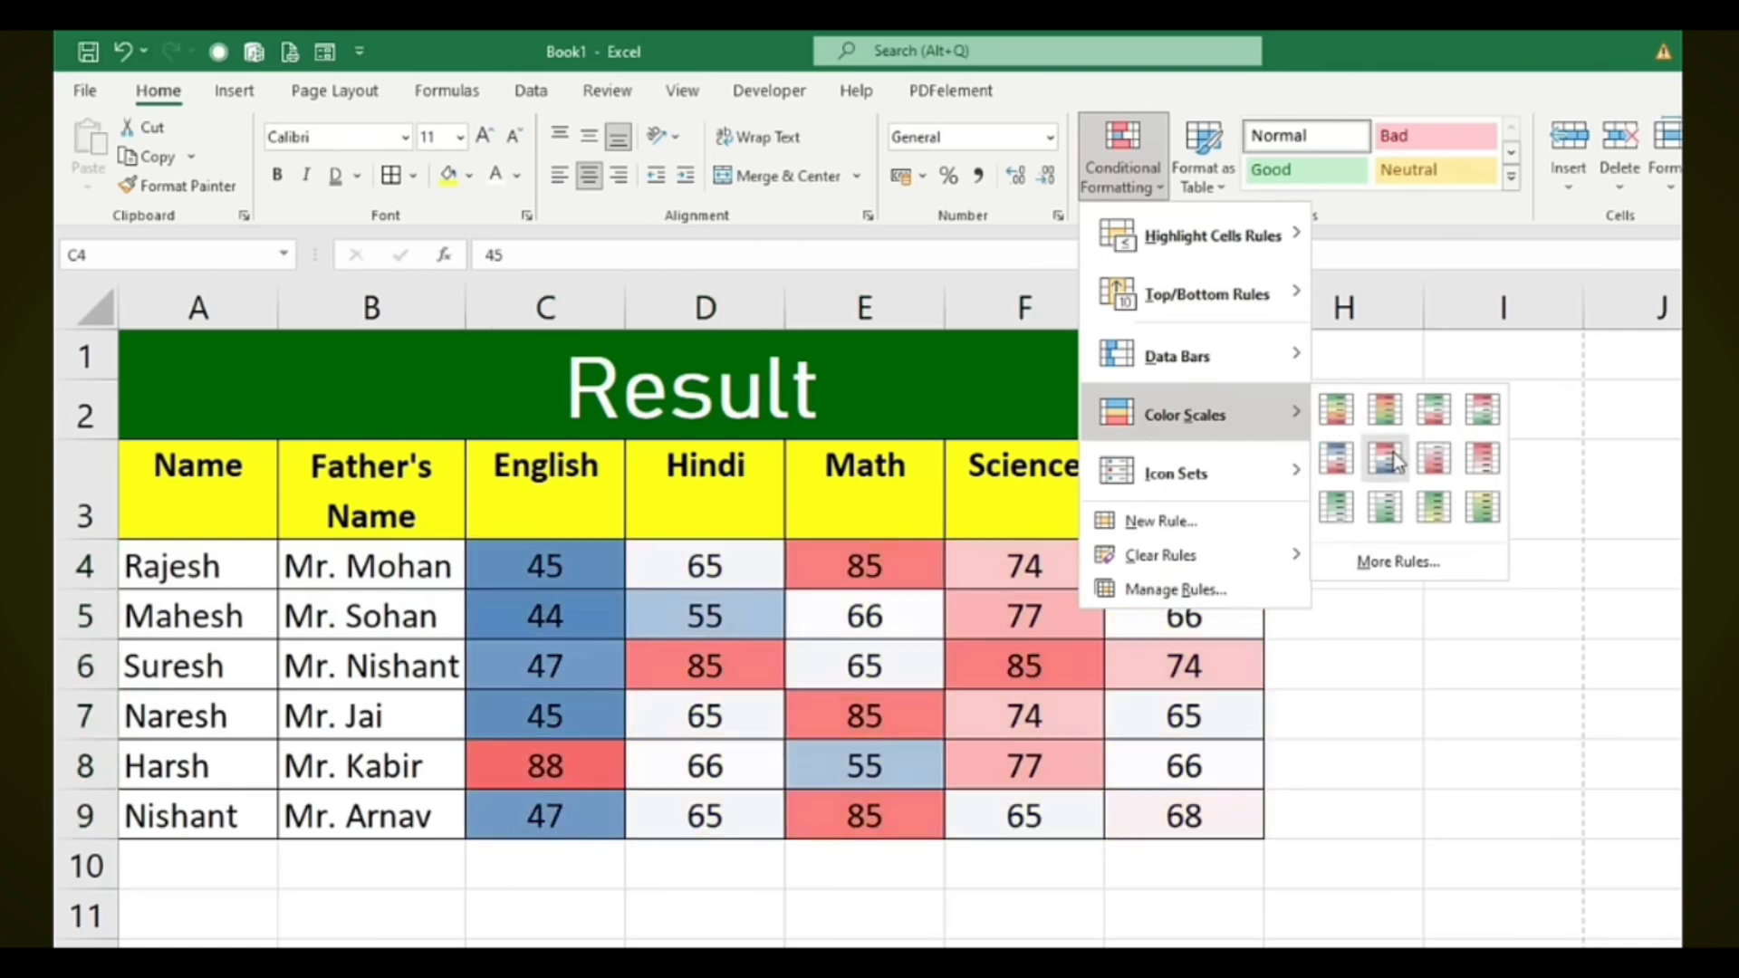
mouse_move(1186, 471)
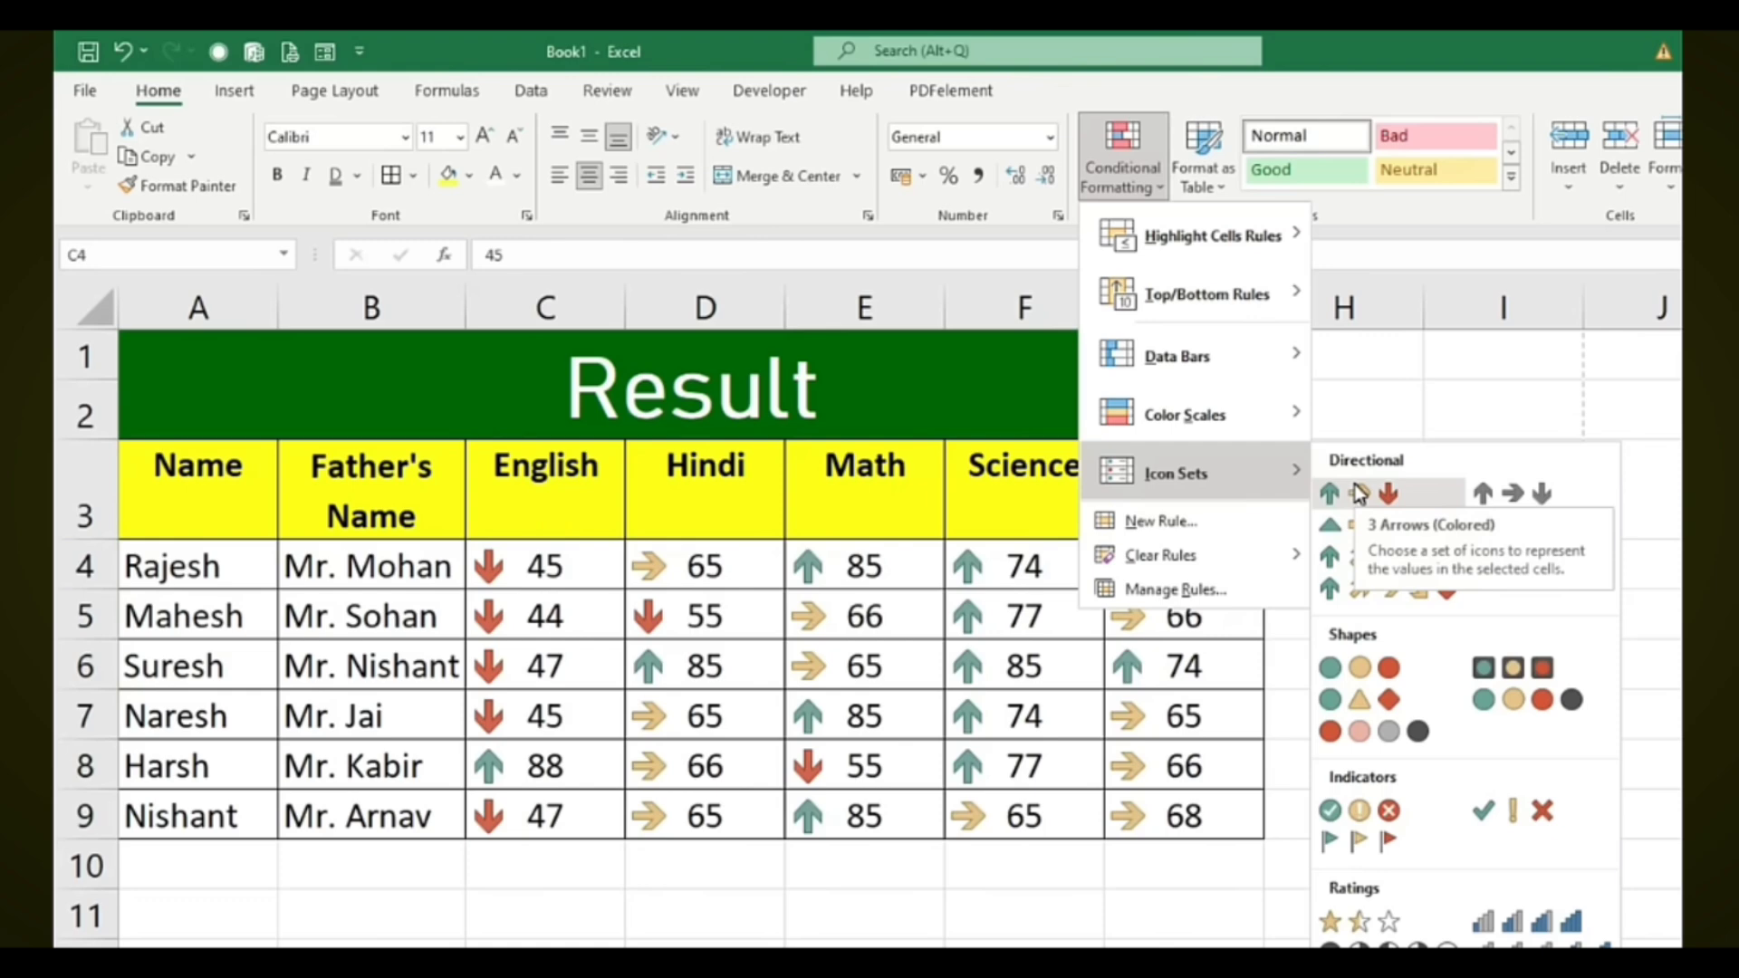
mouse_move(1173, 250)
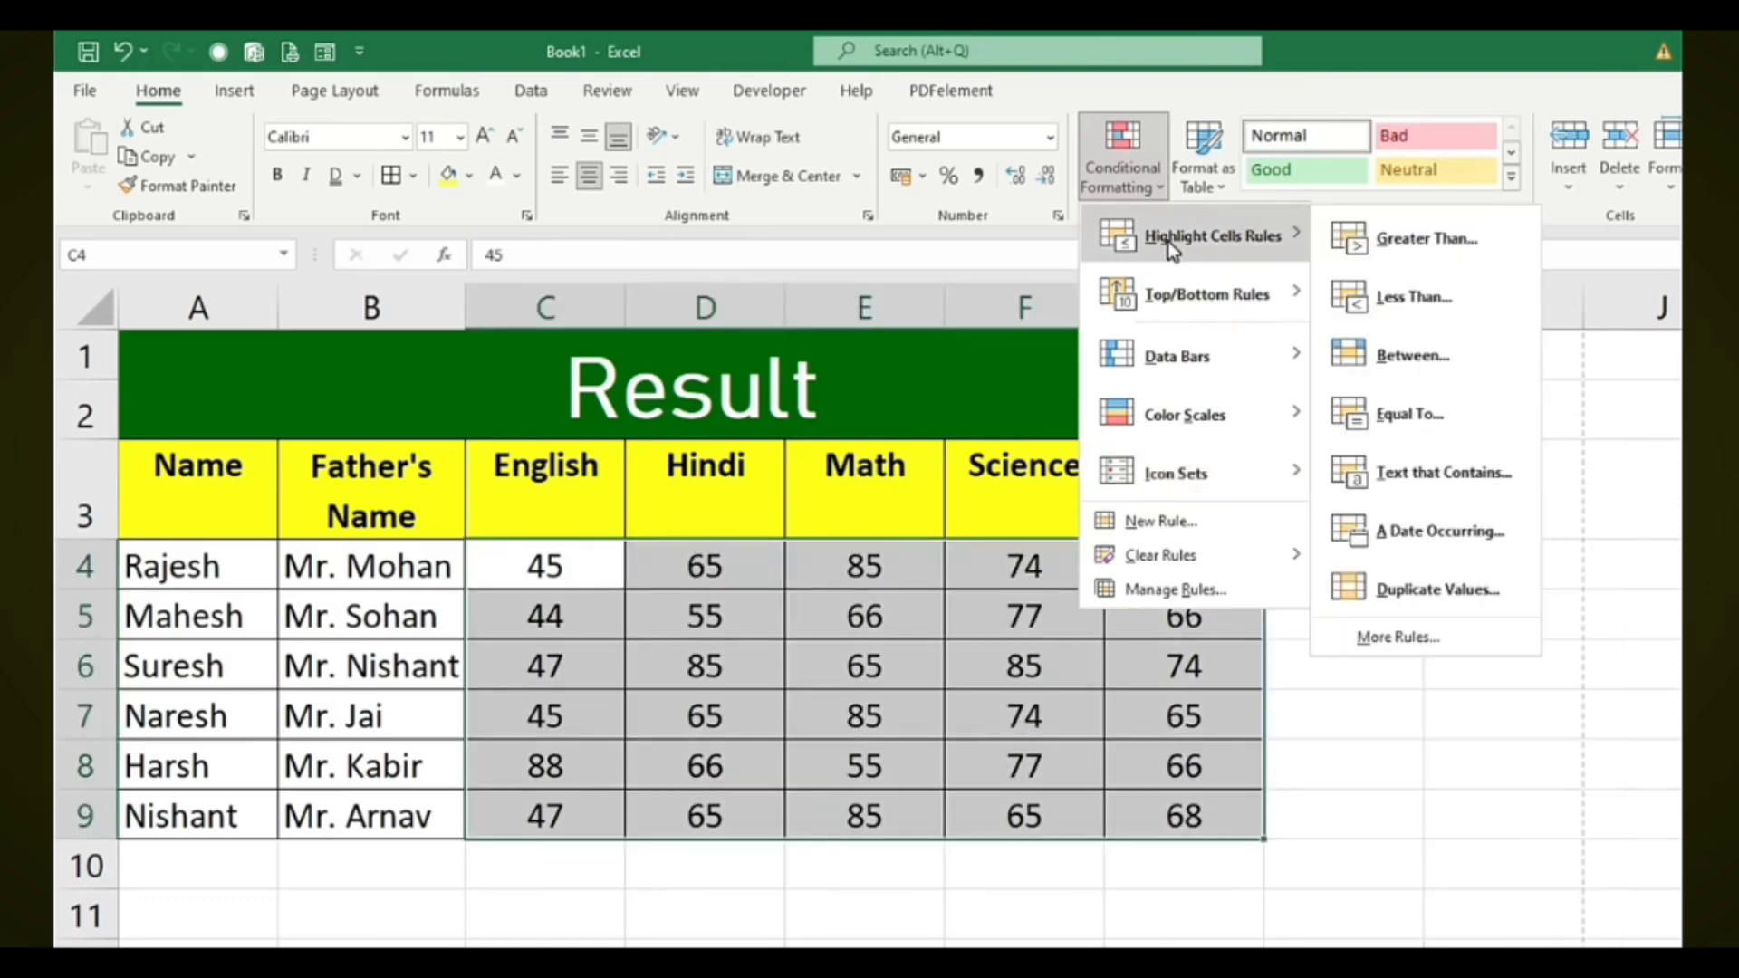
Back in the tutorial workbook, select the sales data from A1 through column D and view table styles
left_click(1521, 838)
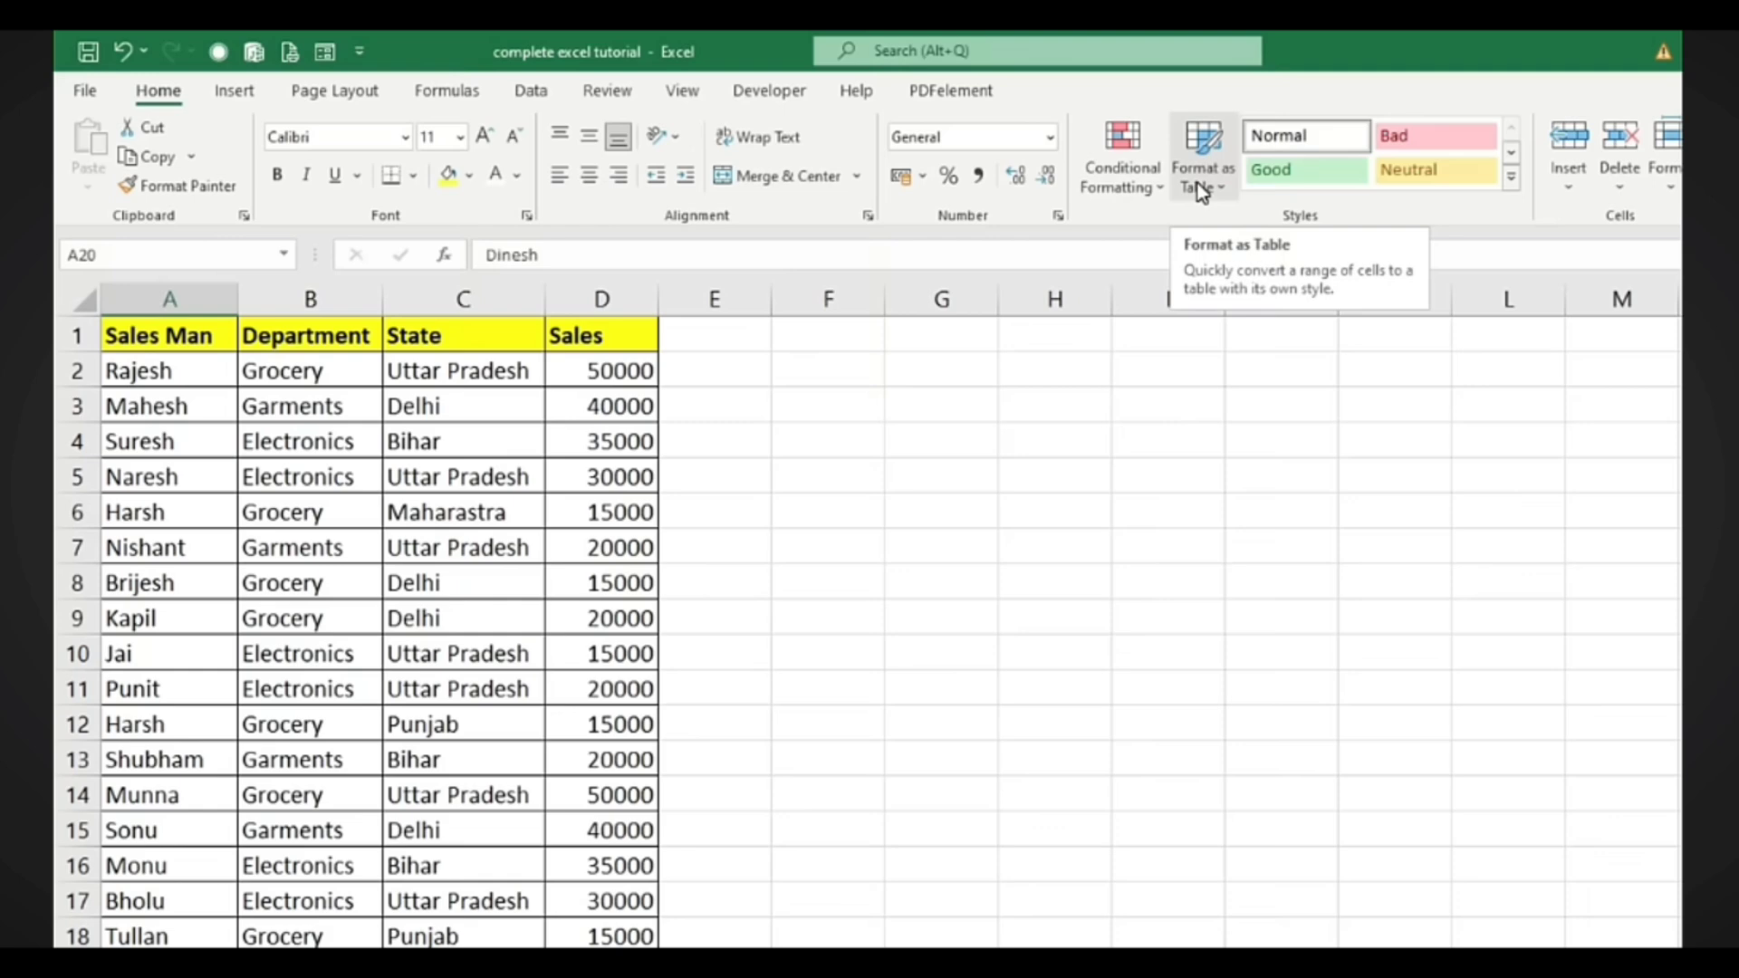
left_click(221, 446)
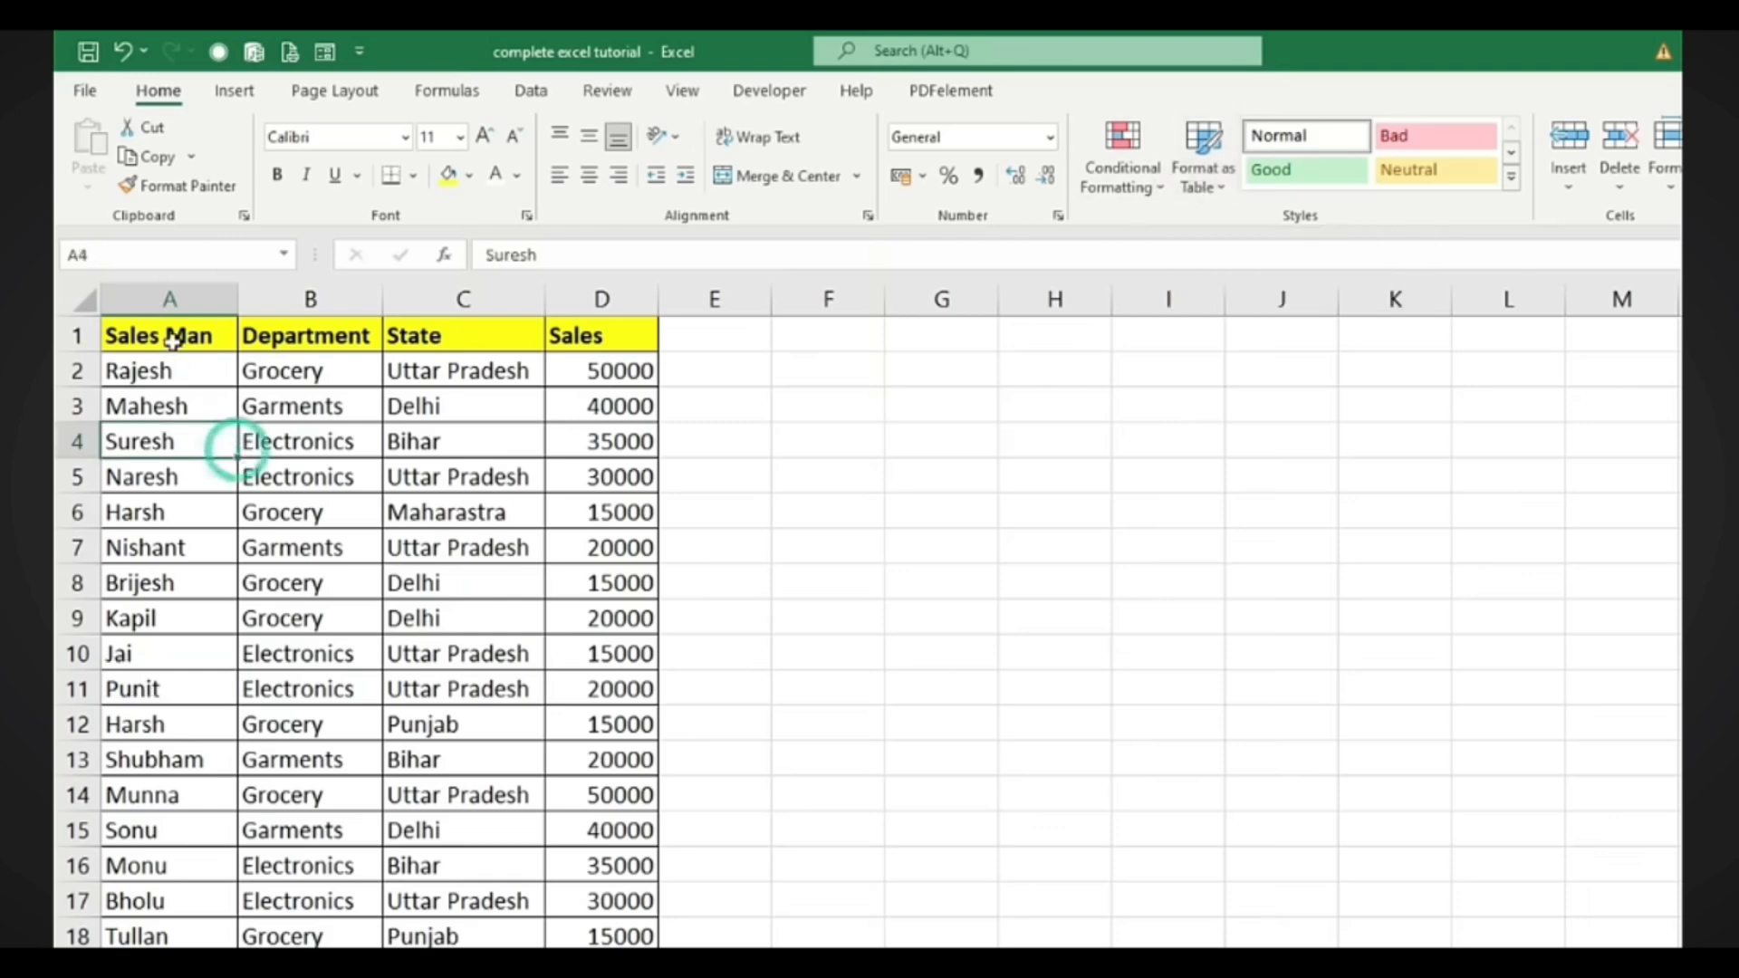
left_click(172, 340)
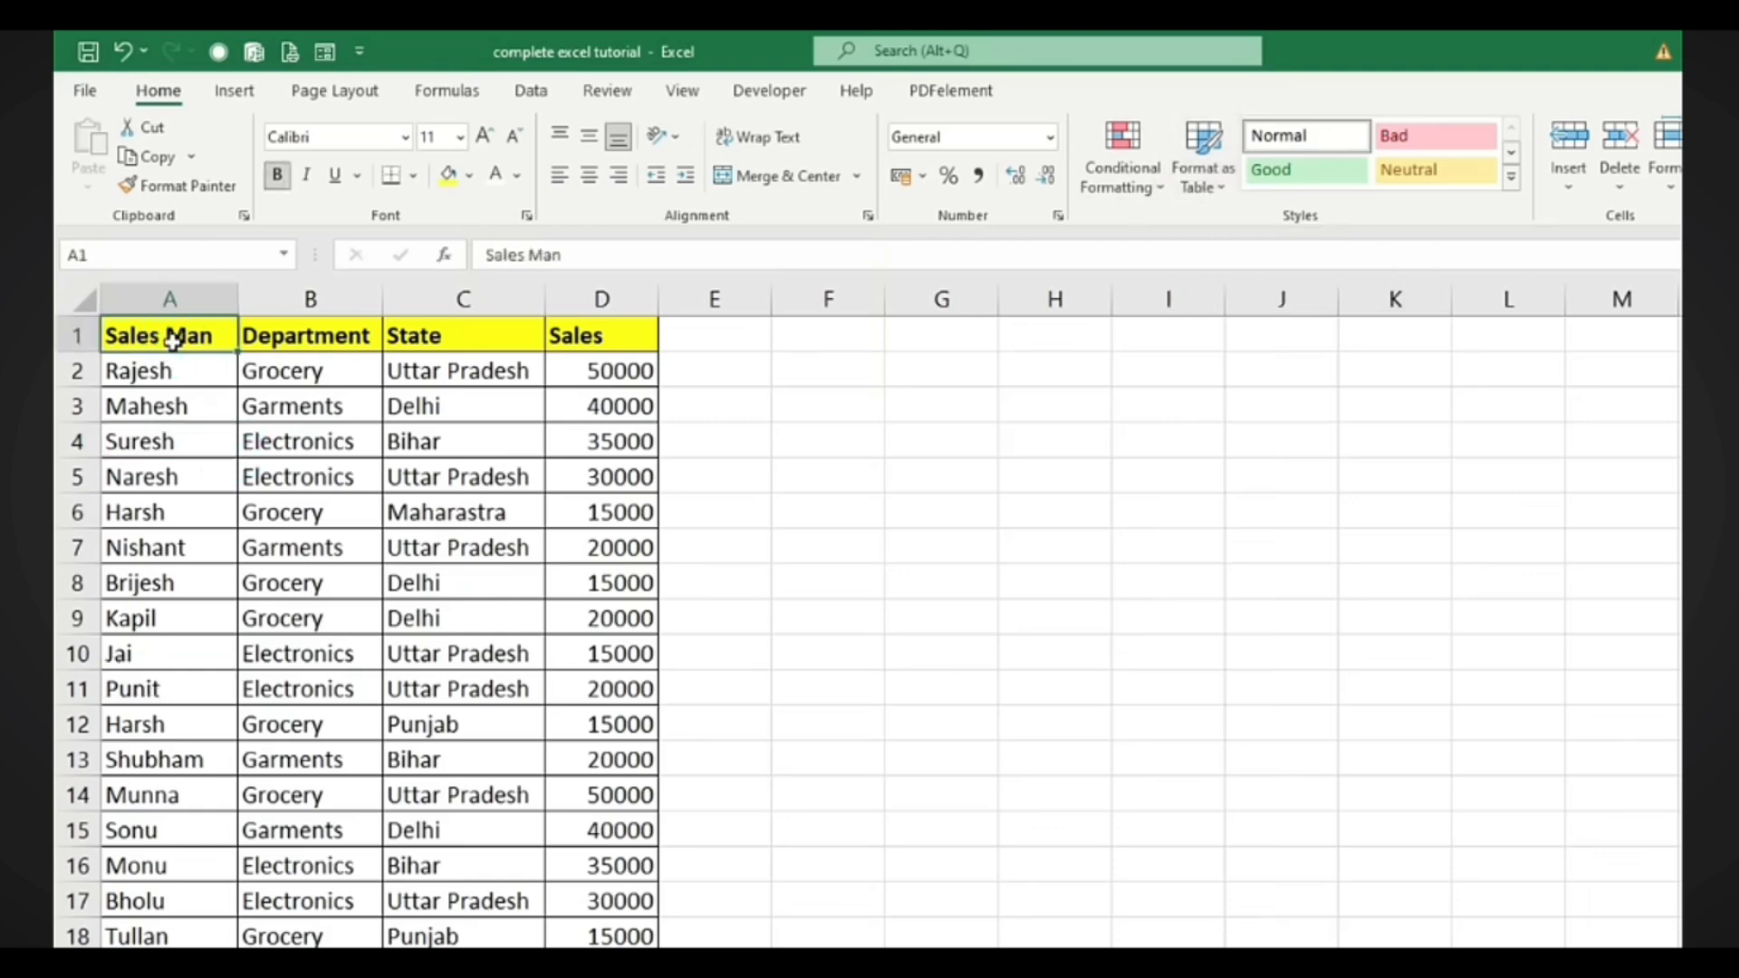
key("ctrl+shift+Down")
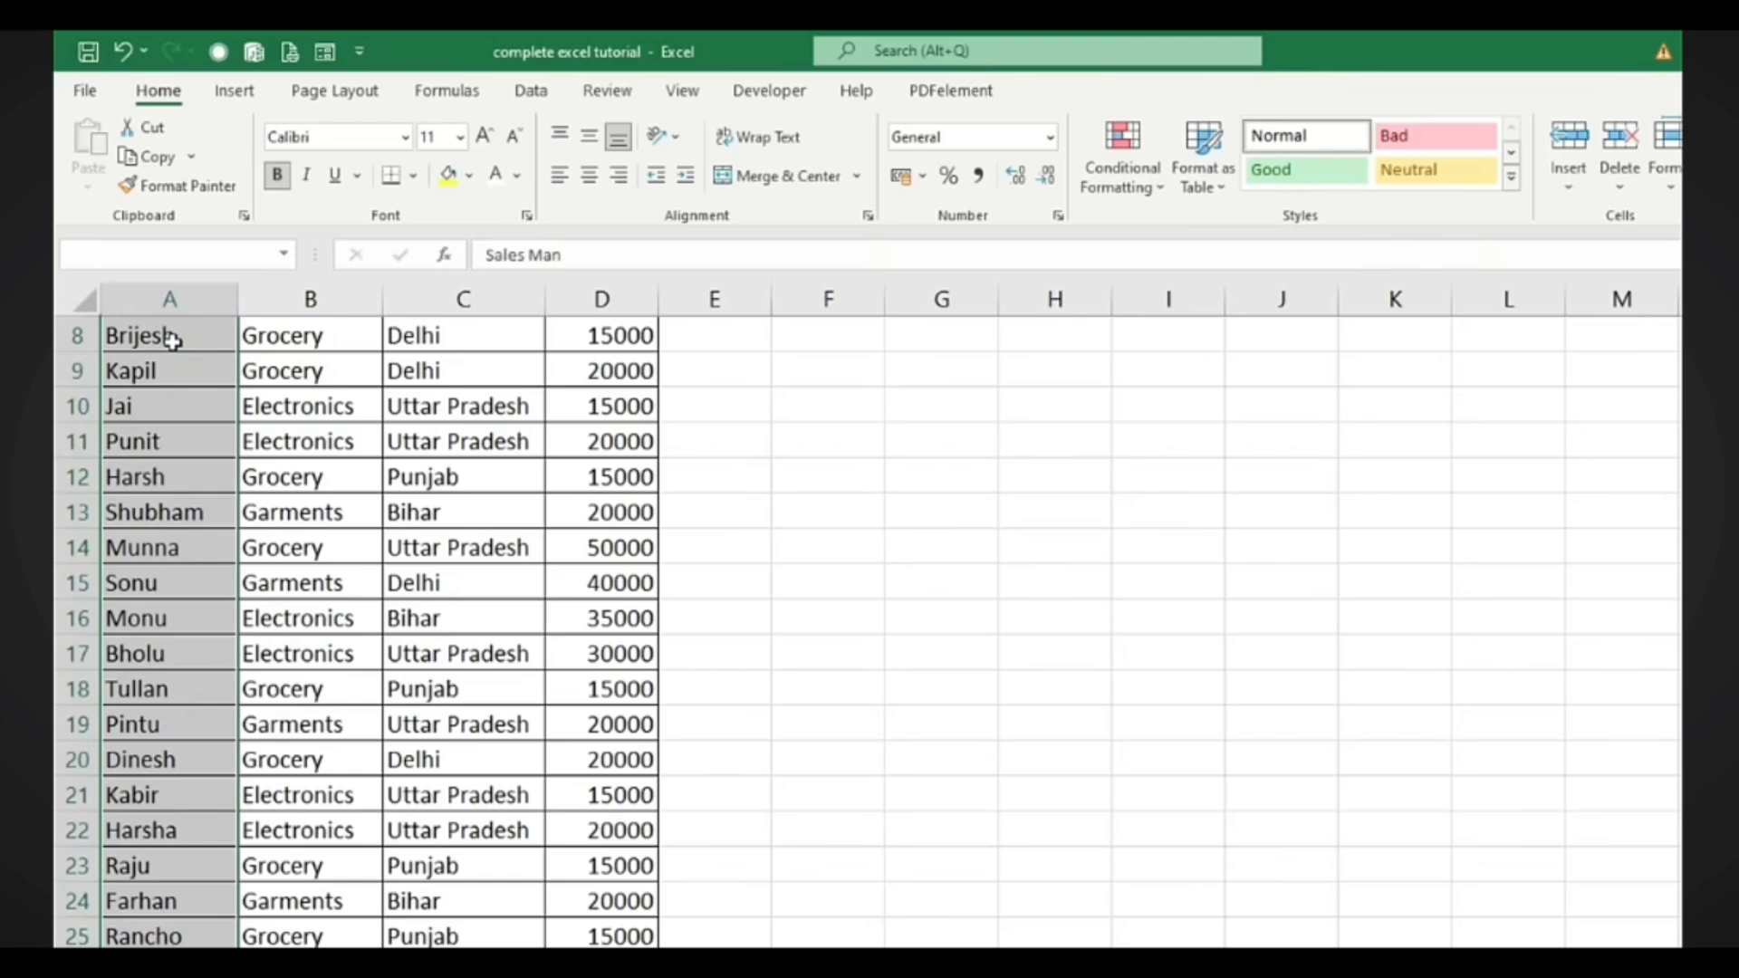
key("ctrl+shift+Right")
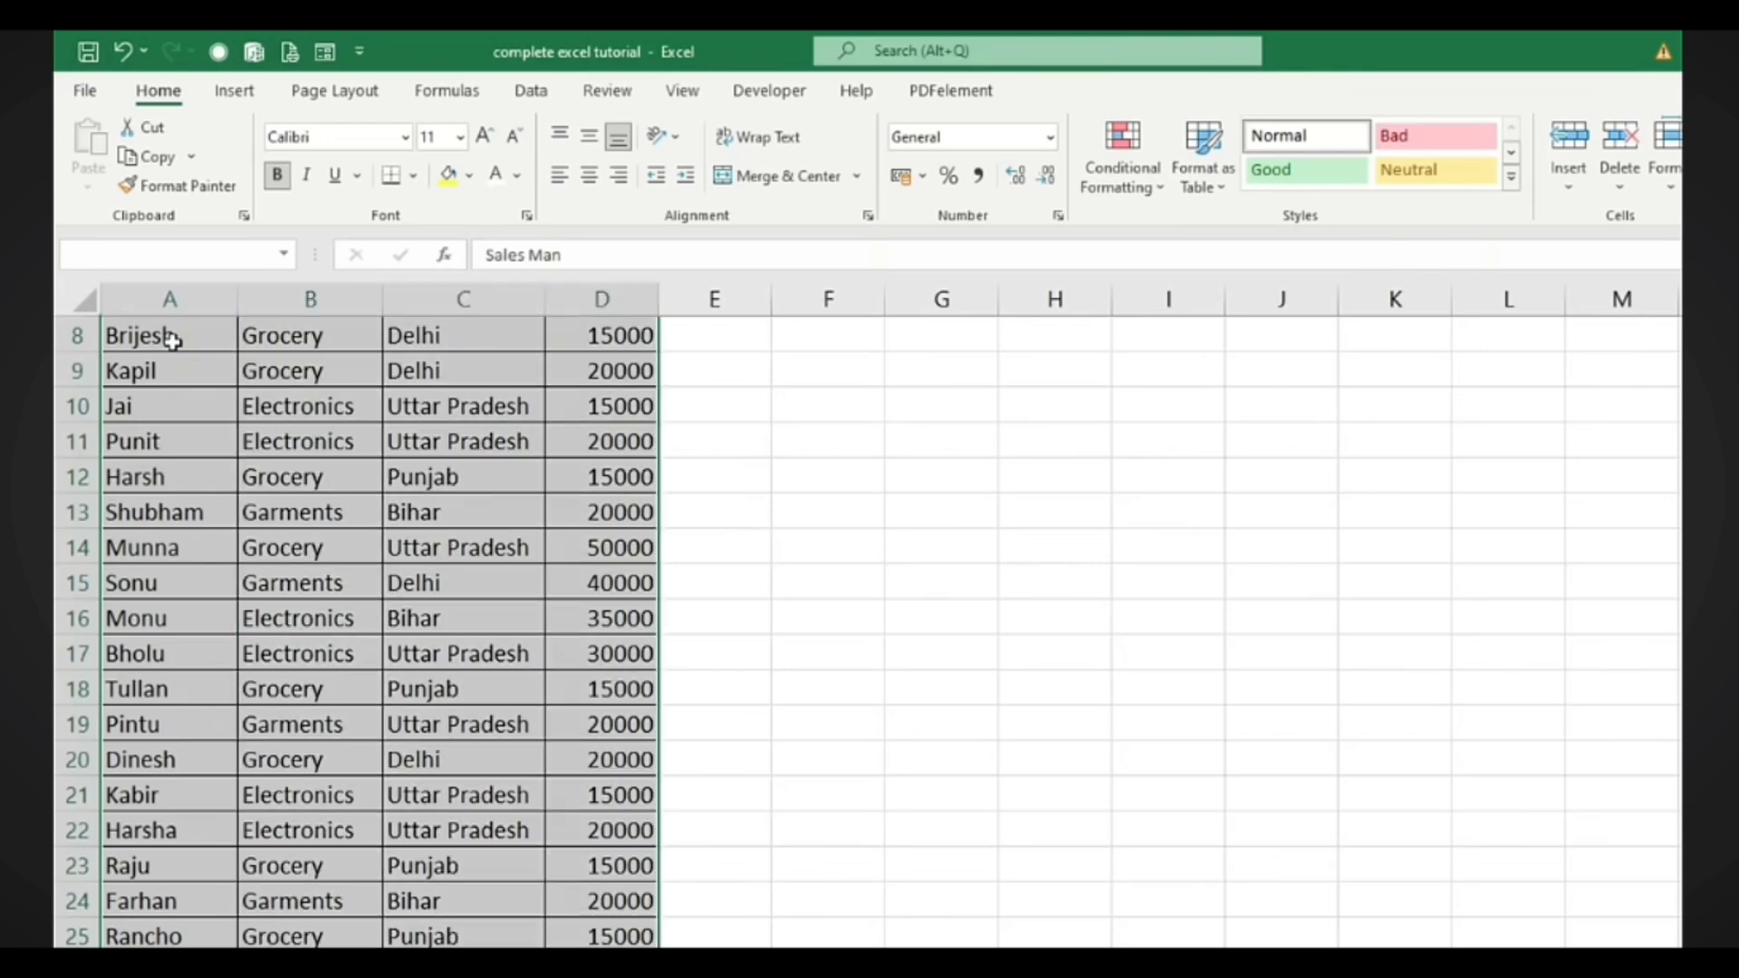
scroll(579, 534, "up", 3)
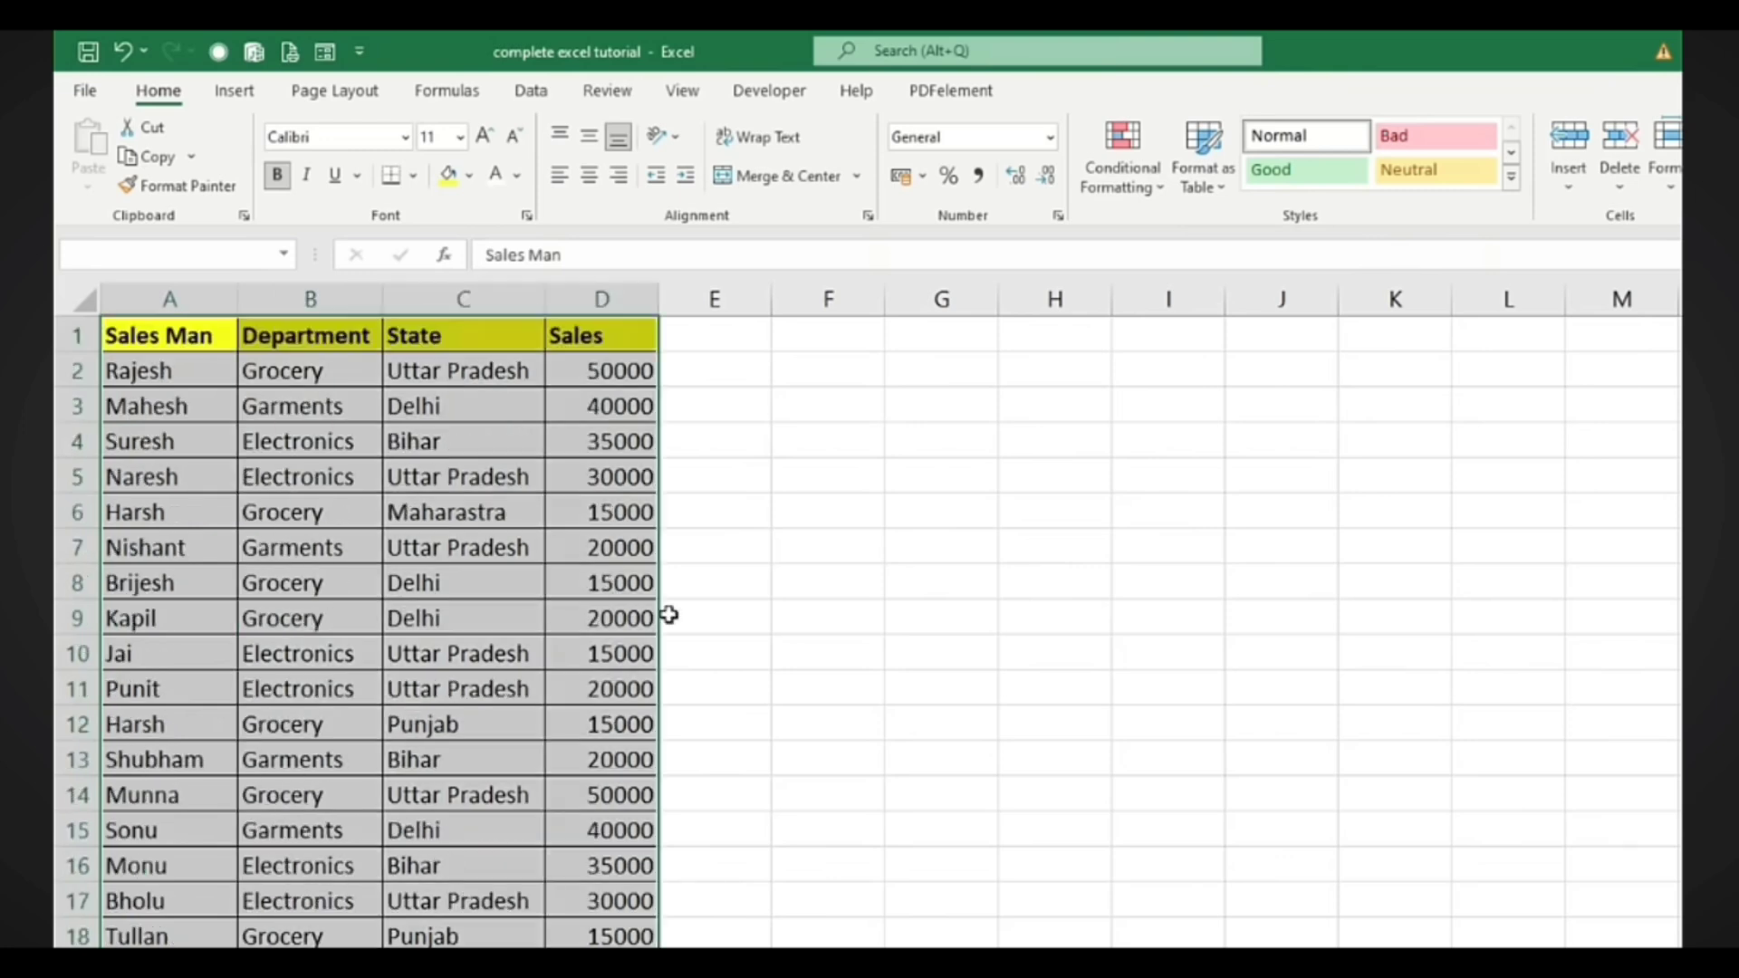
left_click(1214, 190)
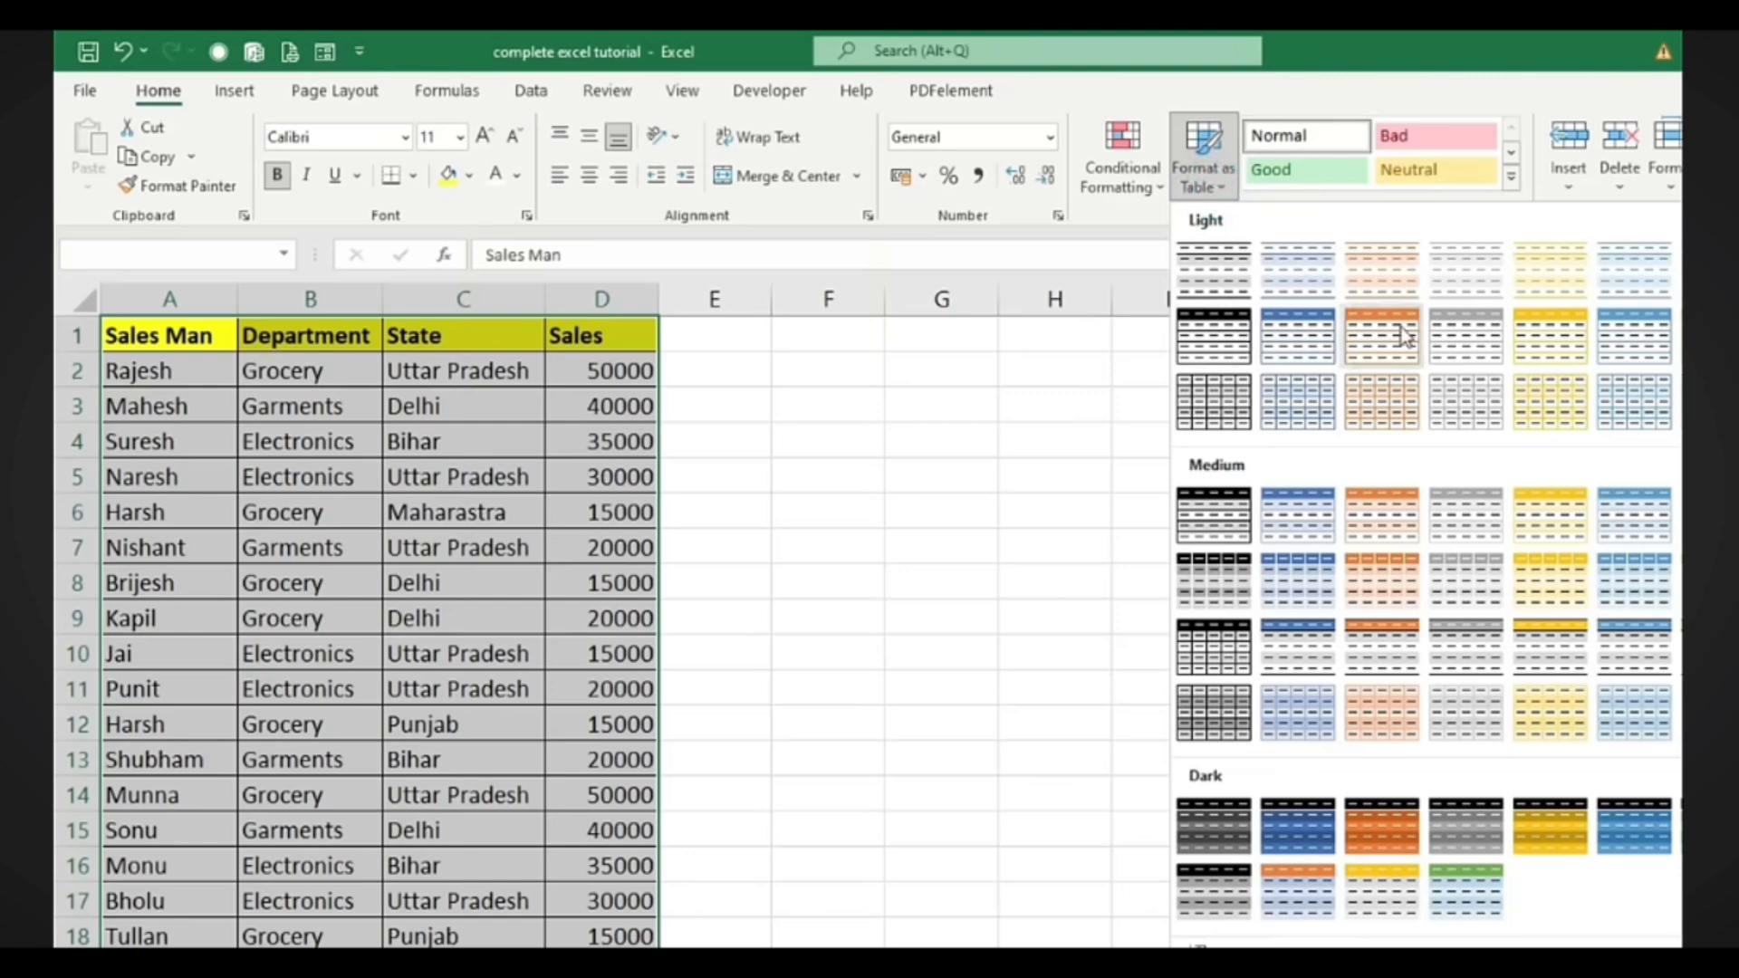
Format the data as a blue table with headers, resetting header cells A1:D1 to Normal style
left_click(1313, 663)
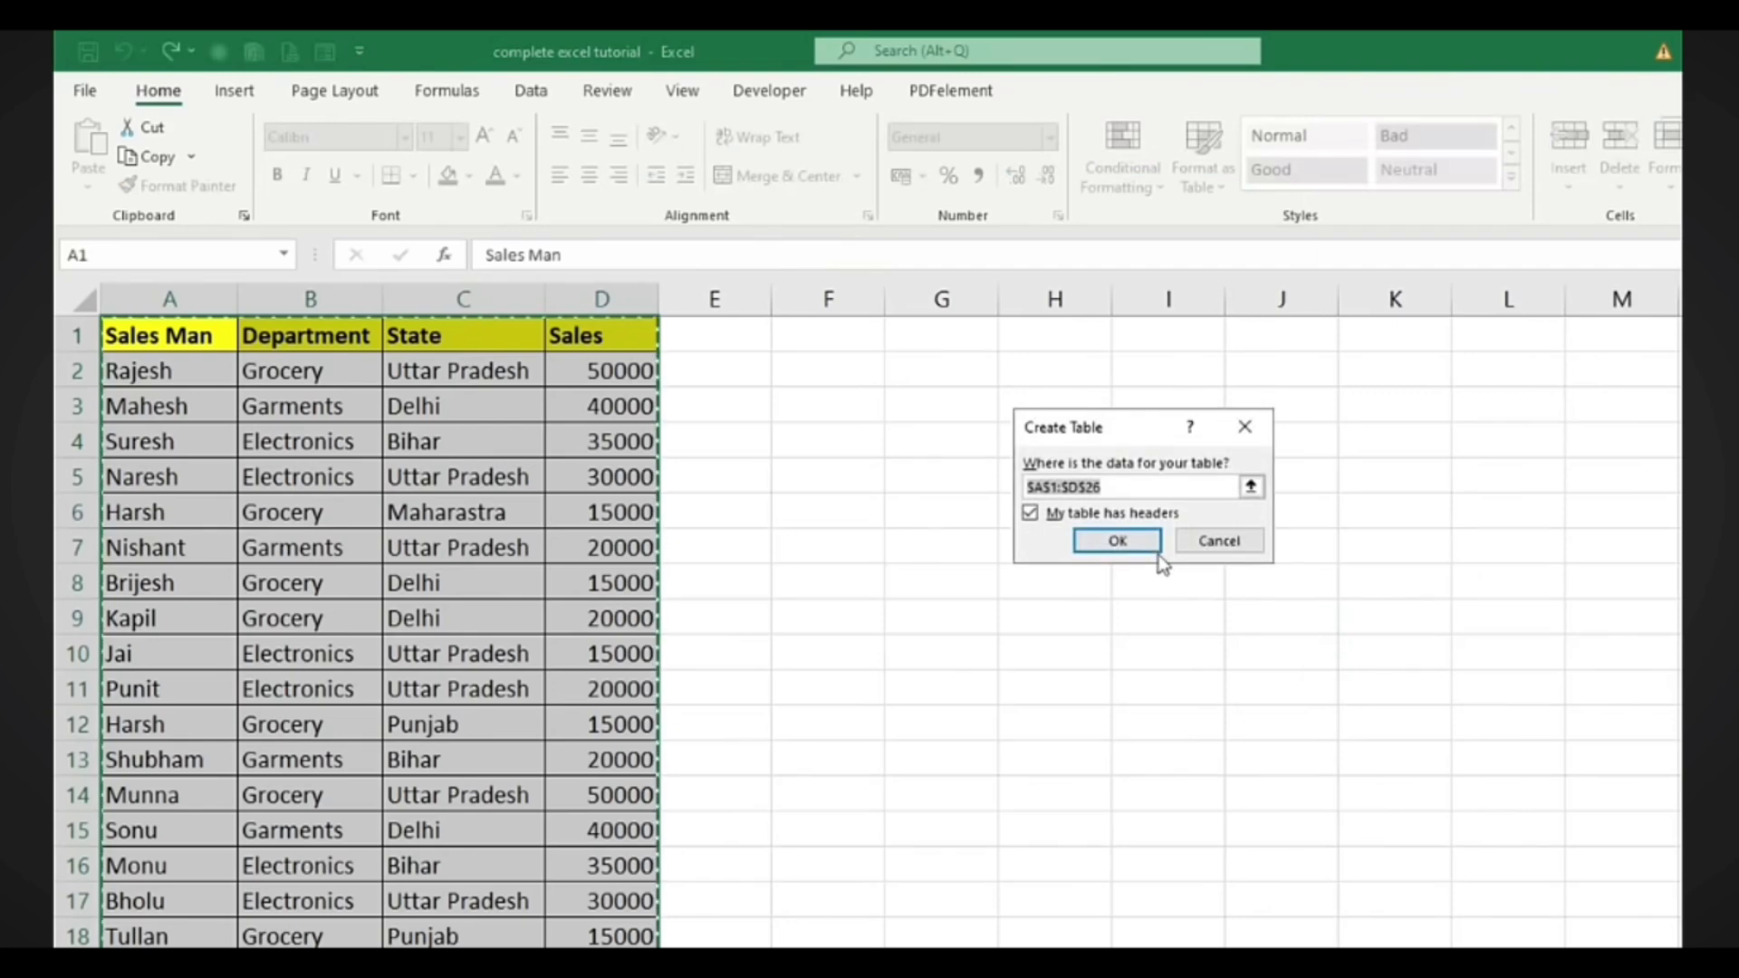
left_click(1151, 543)
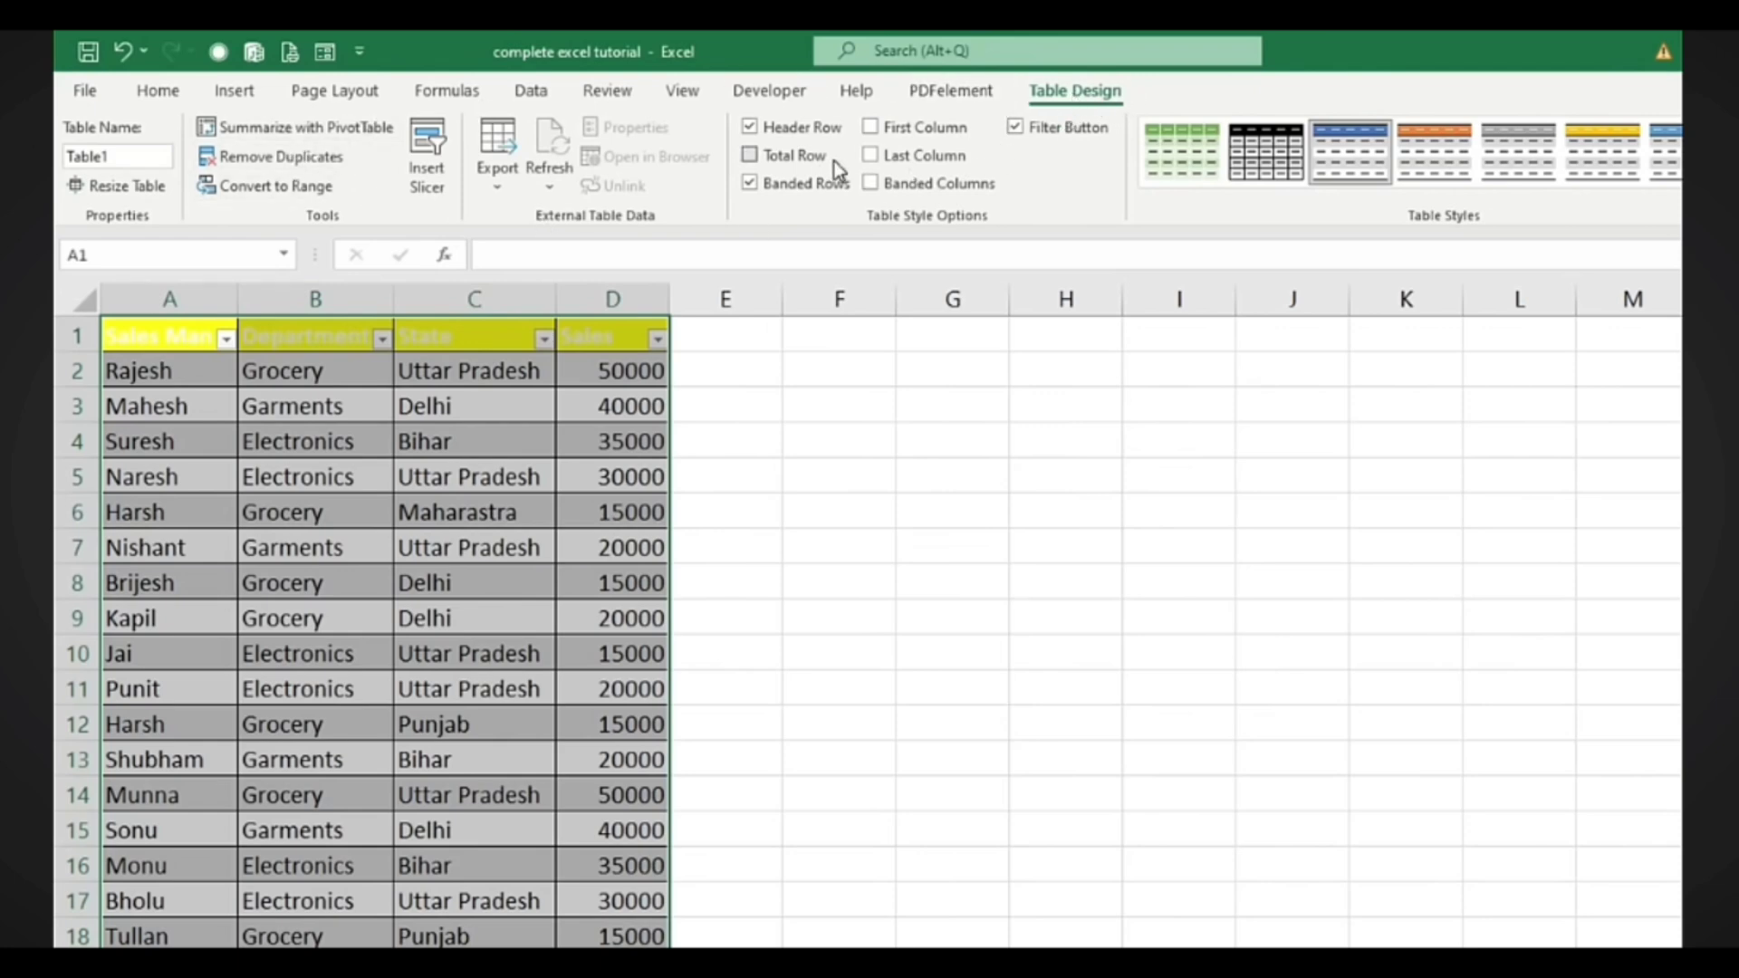
left_click_drag(175, 340, 613, 336)
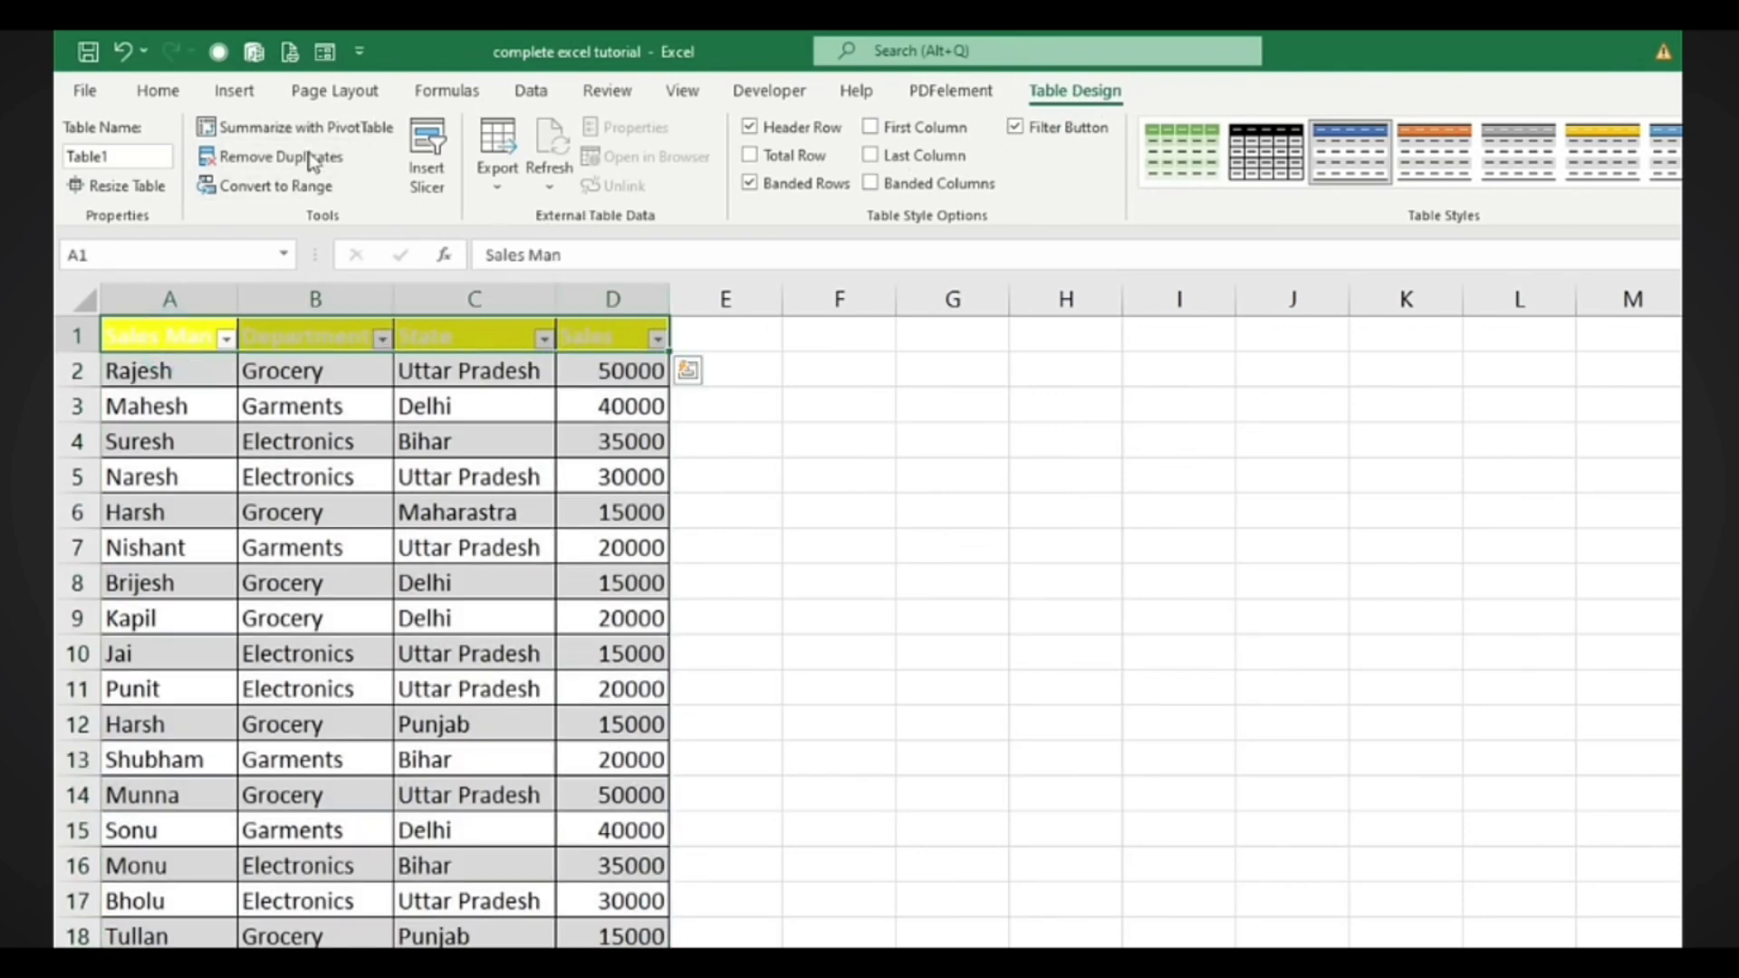
left_click(156, 91)
left_click(1284, 138)
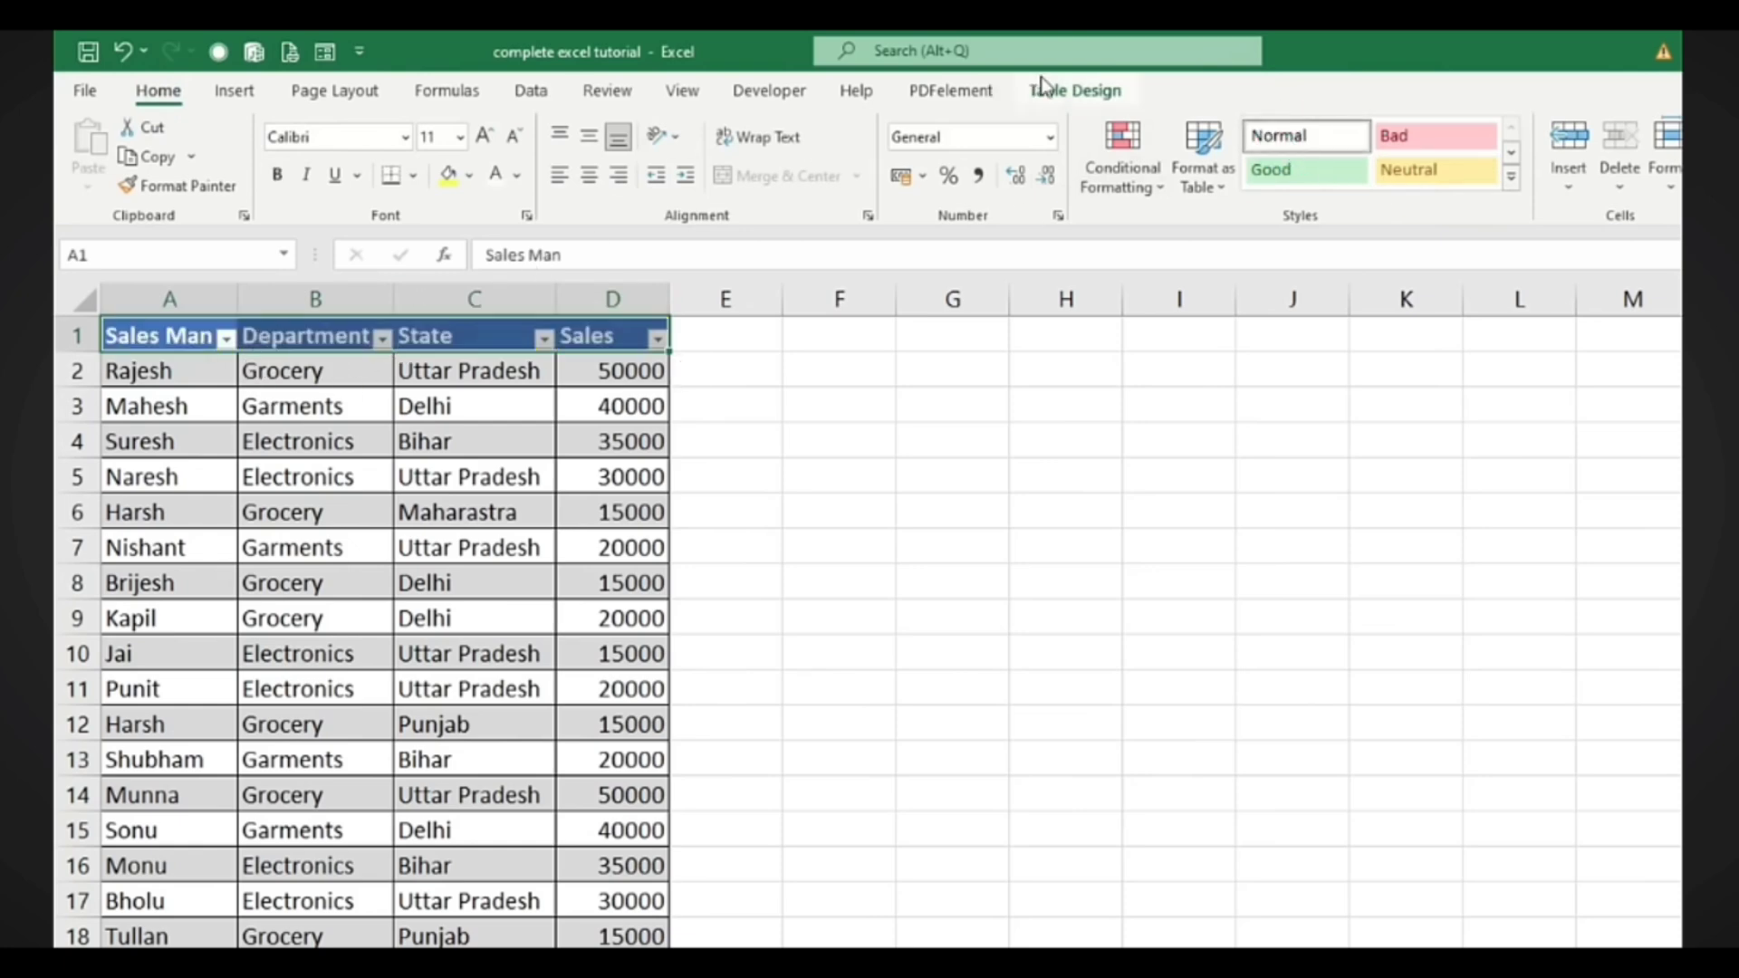
Apply the darker blue style from the right of the Table Styles gallery
left_click(1065, 93)
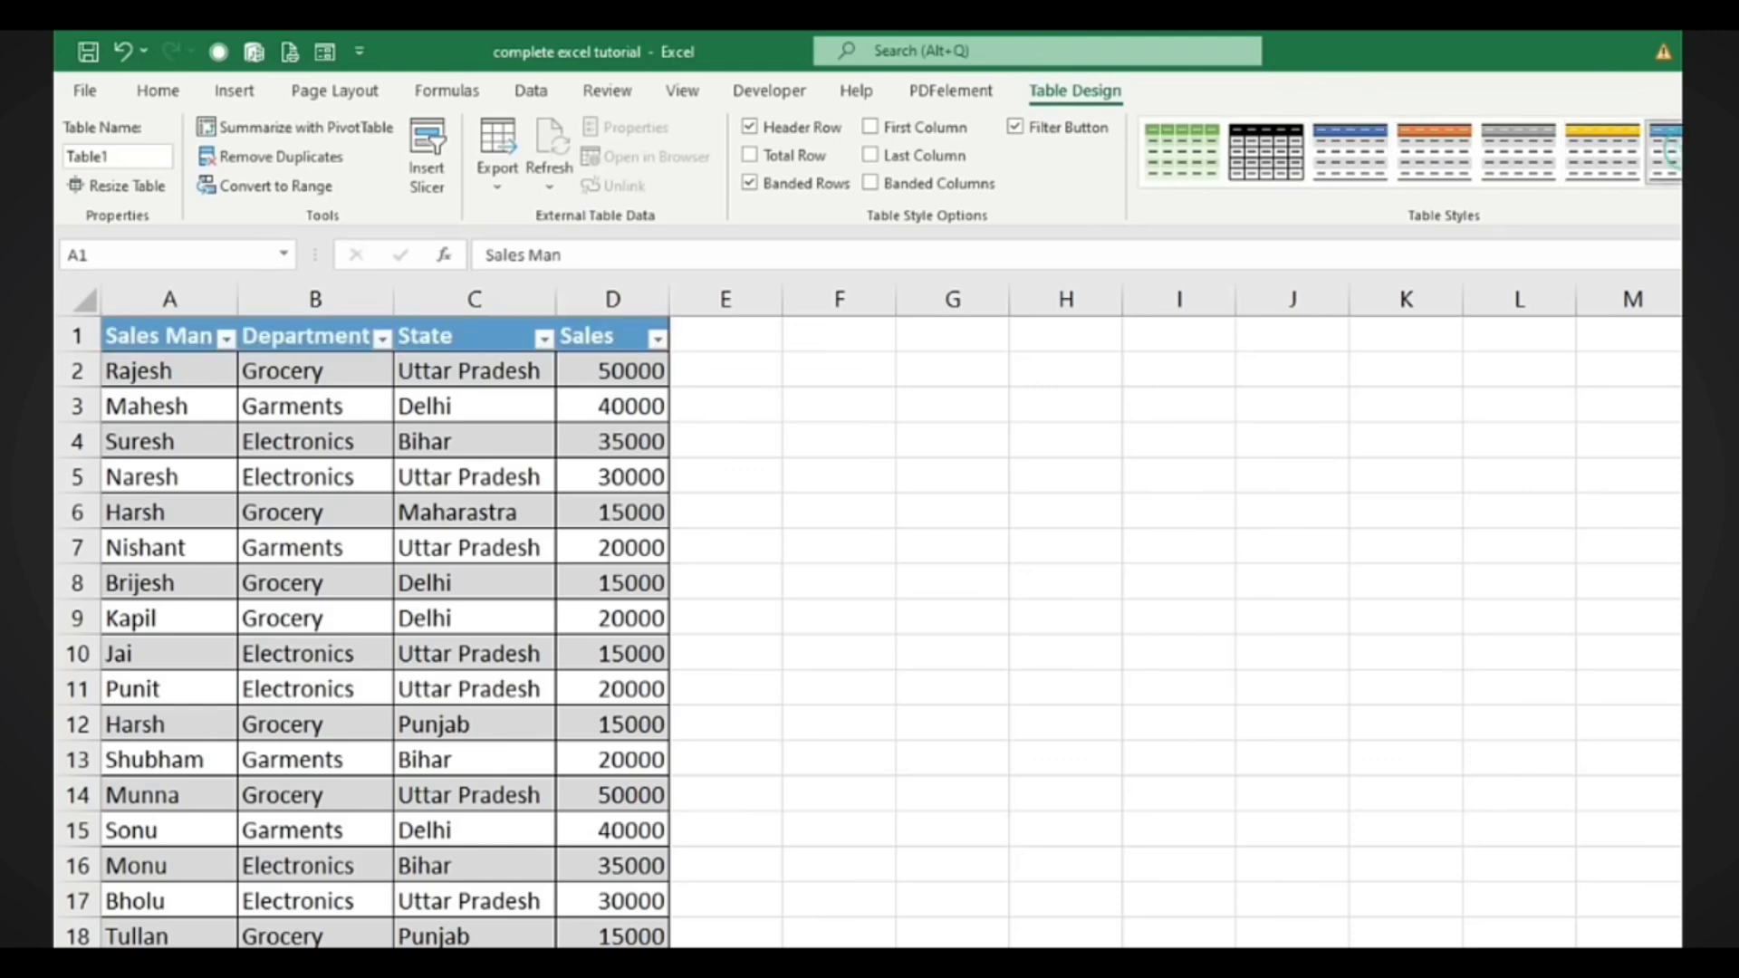
left_click(1665, 149)
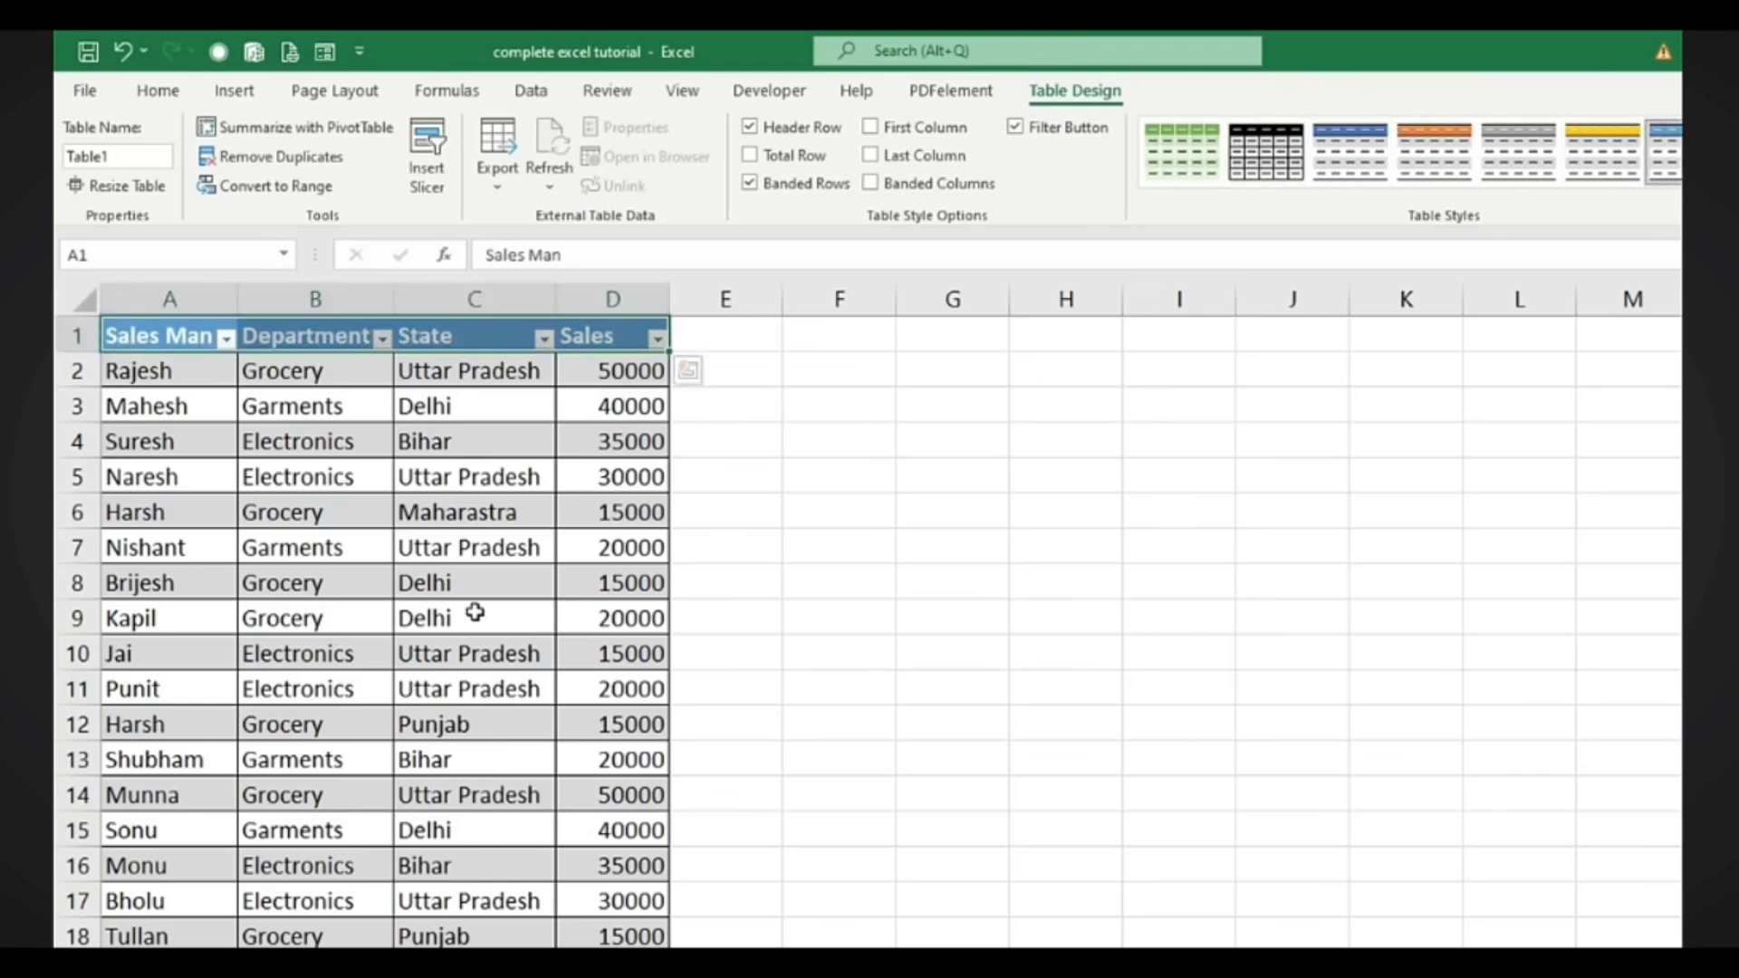
left_click(1056, 465)
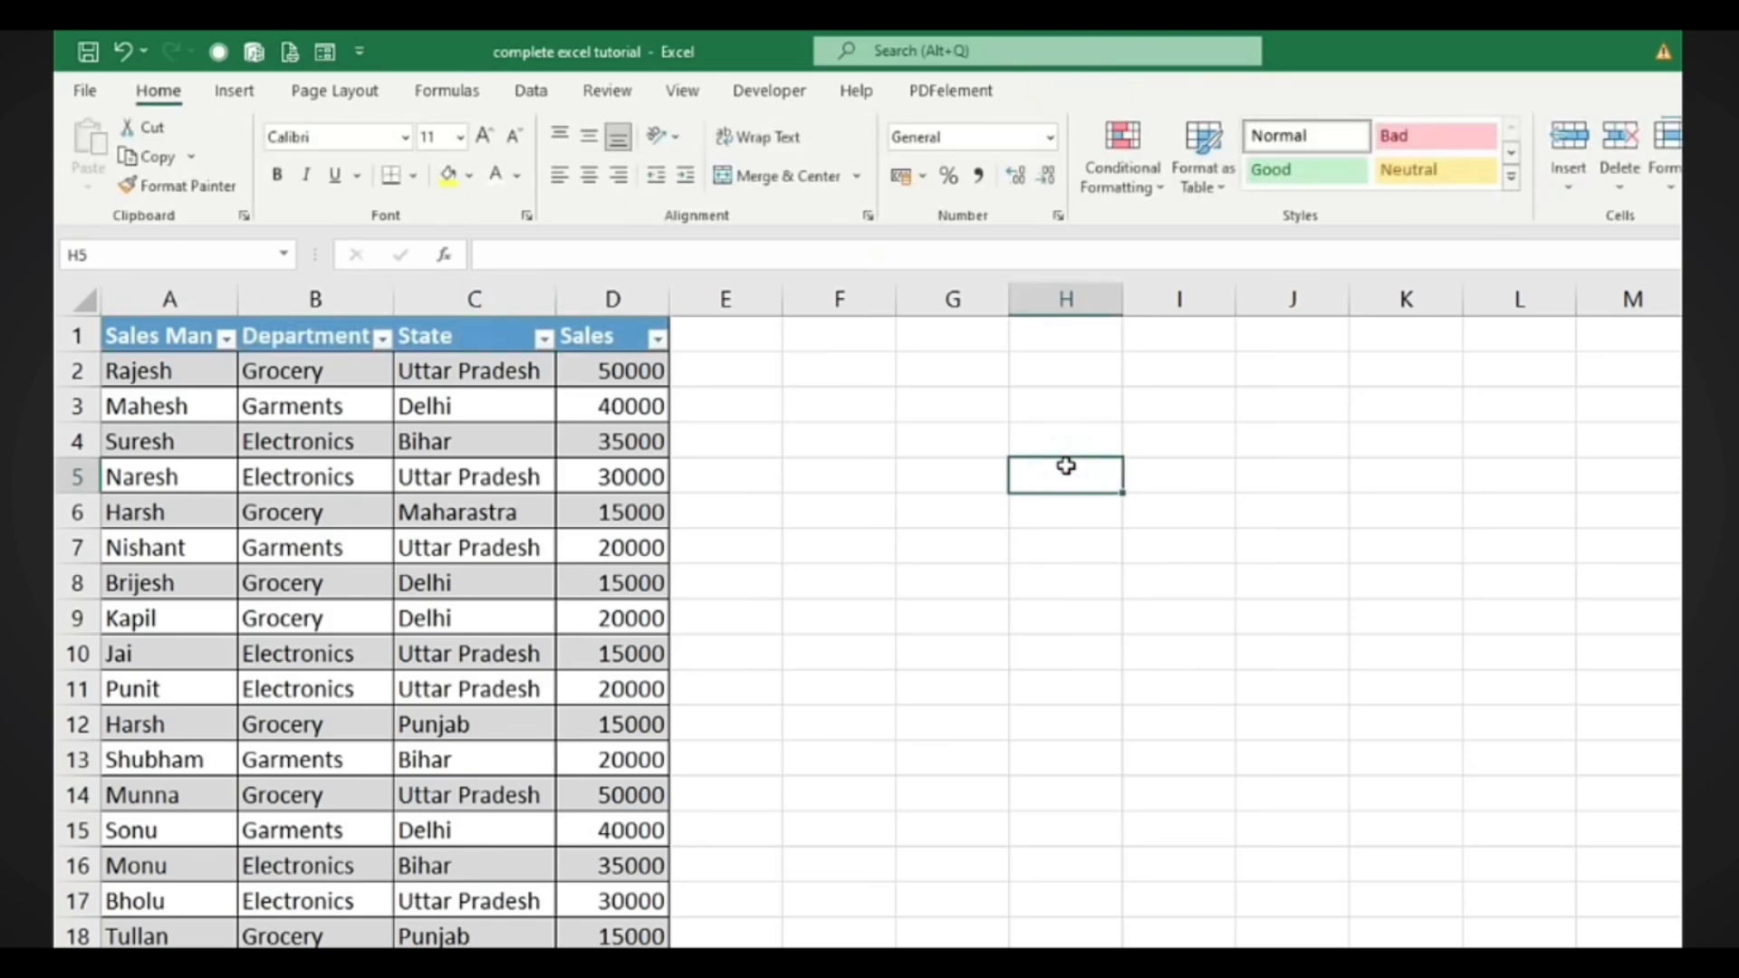
left_click(188, 505)
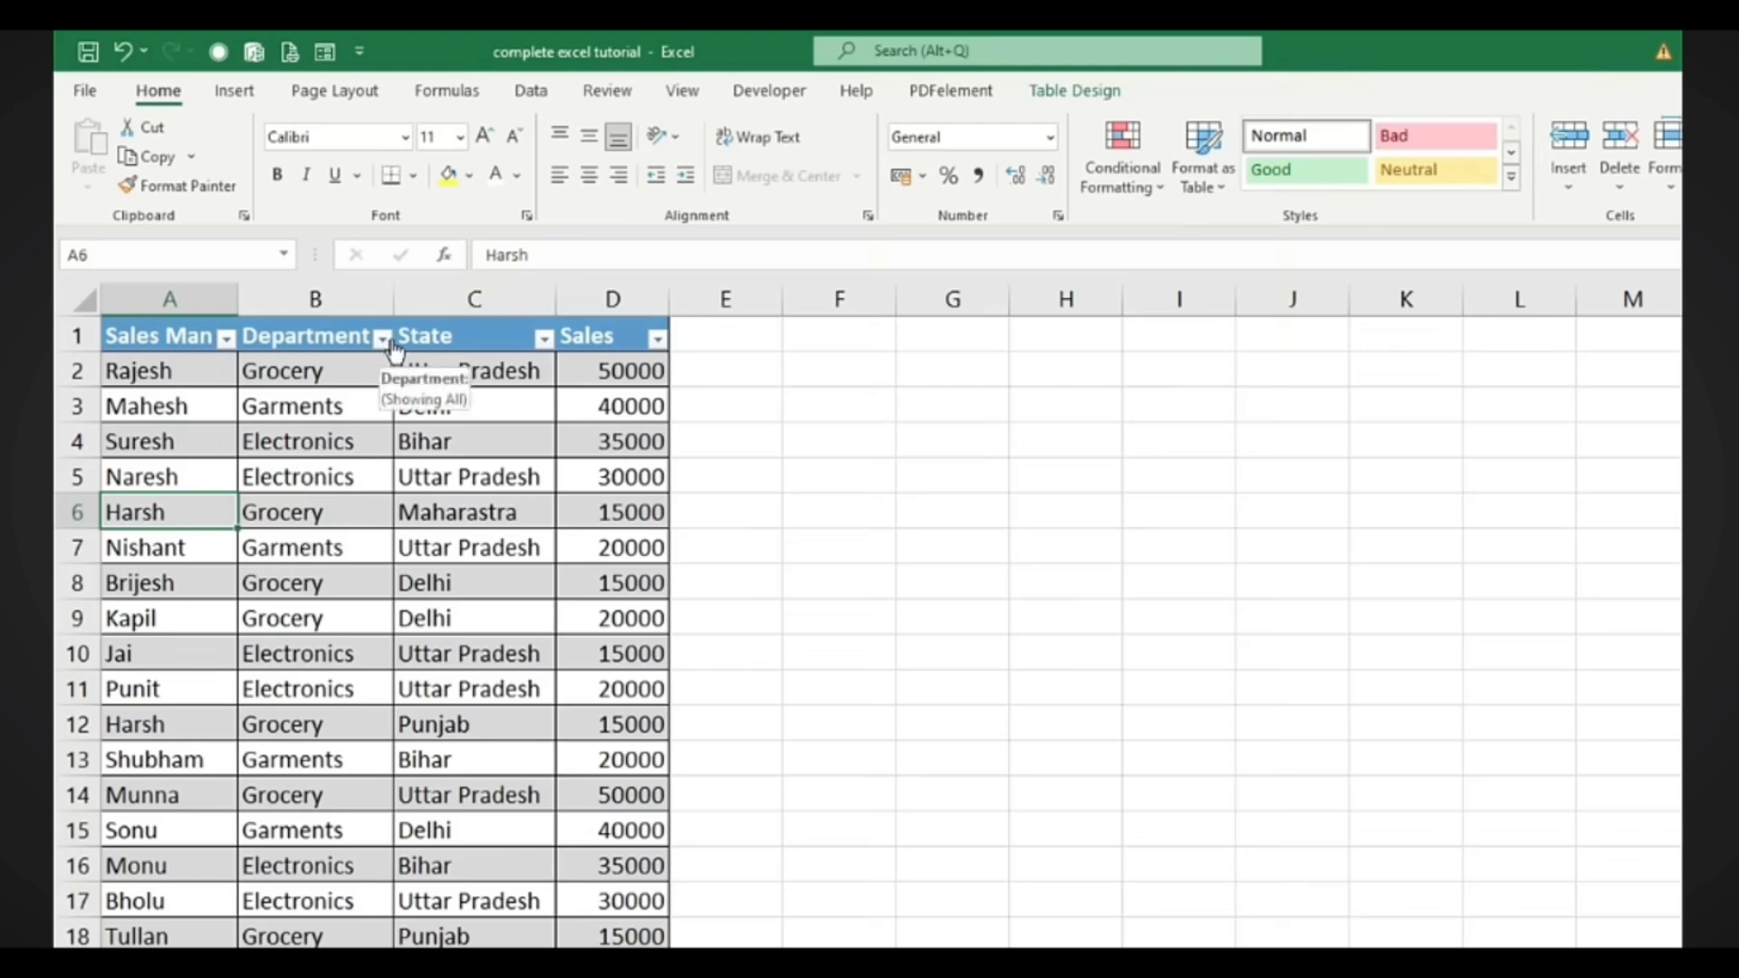
left_click(384, 340)
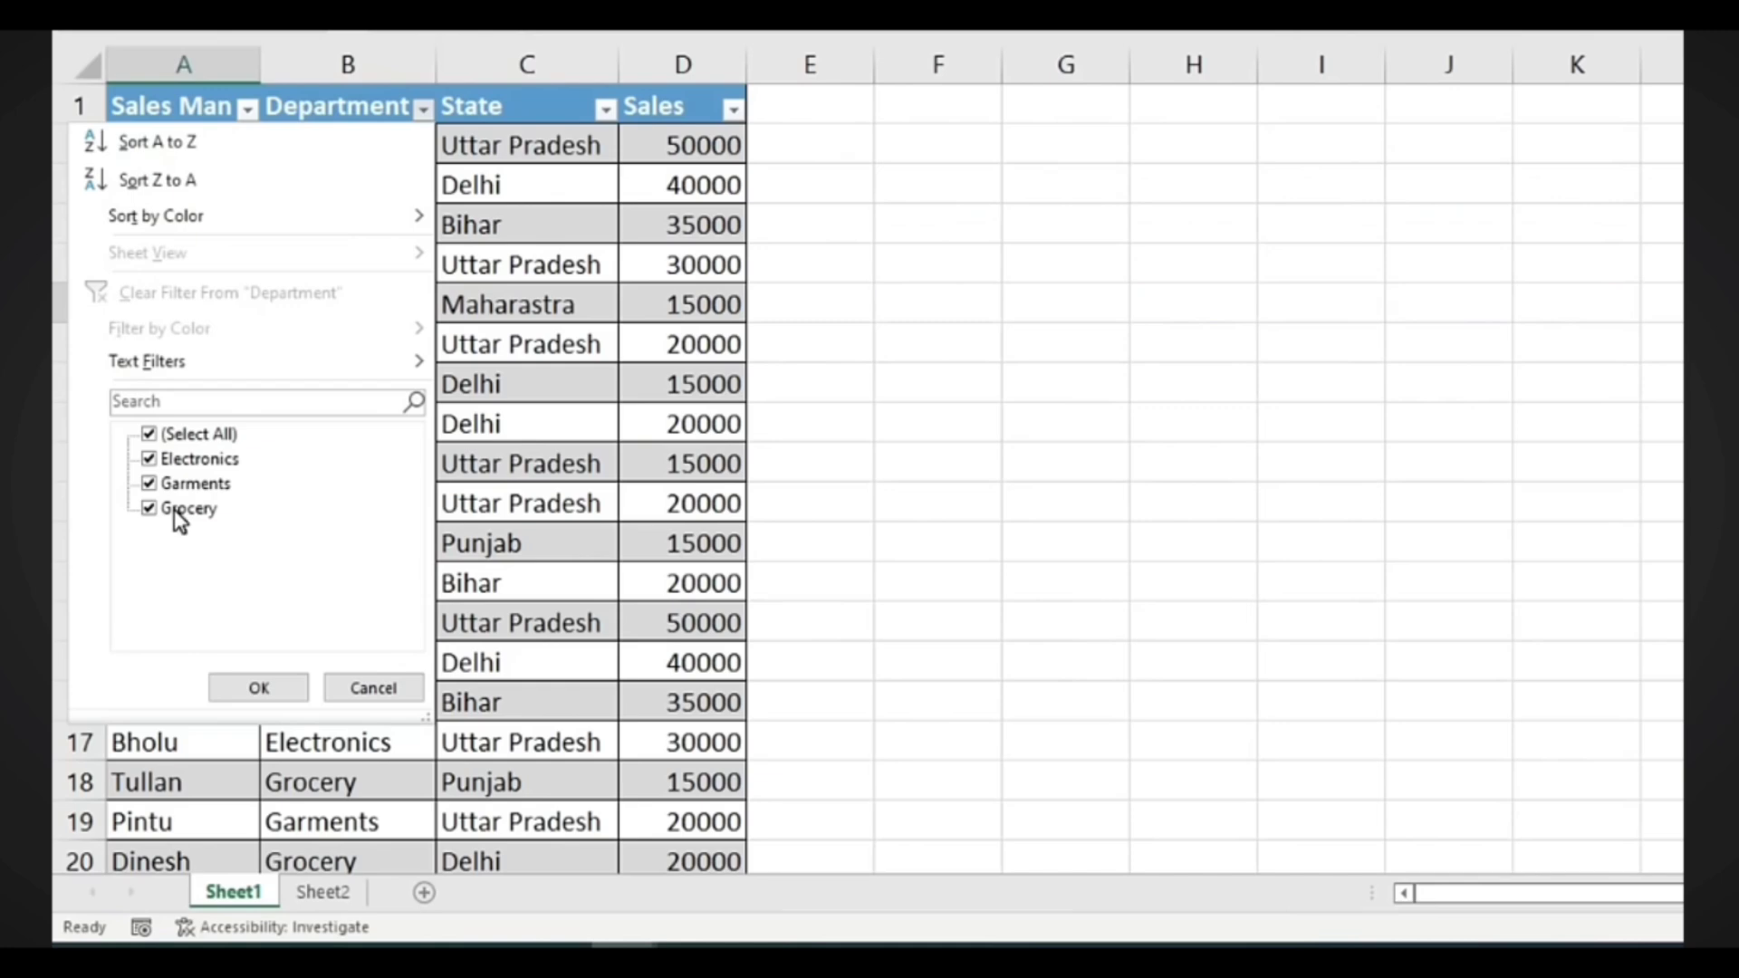
left_click(146, 437)
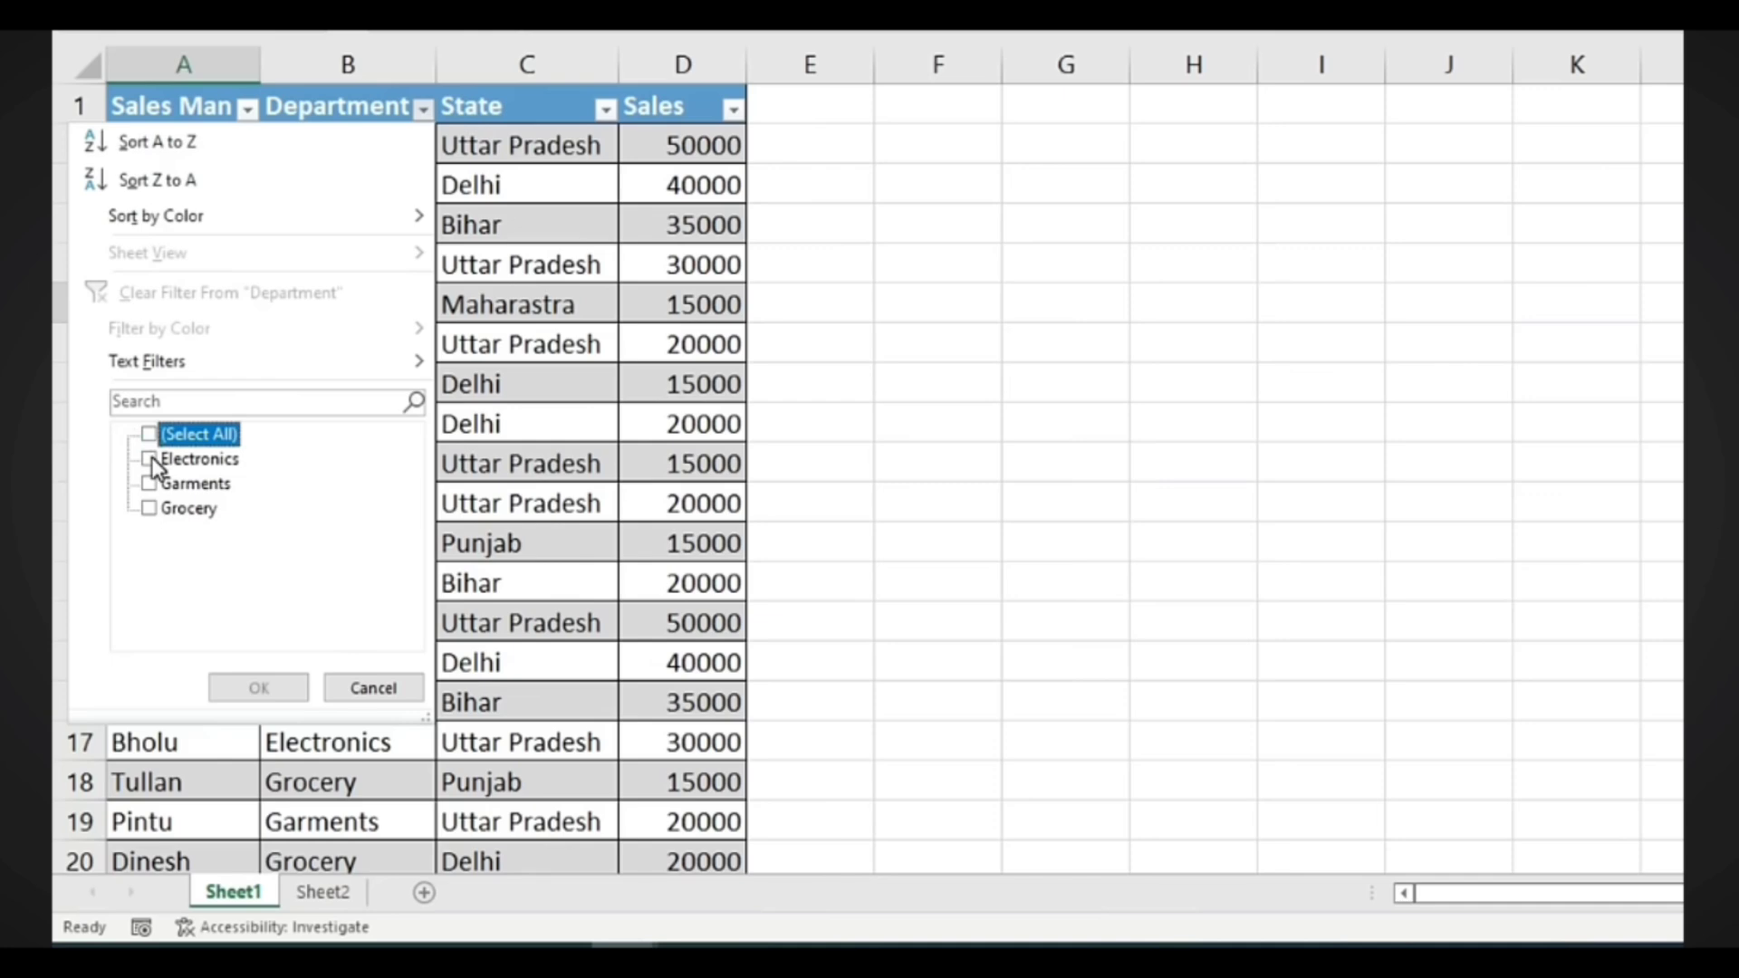
left_click(150, 509)
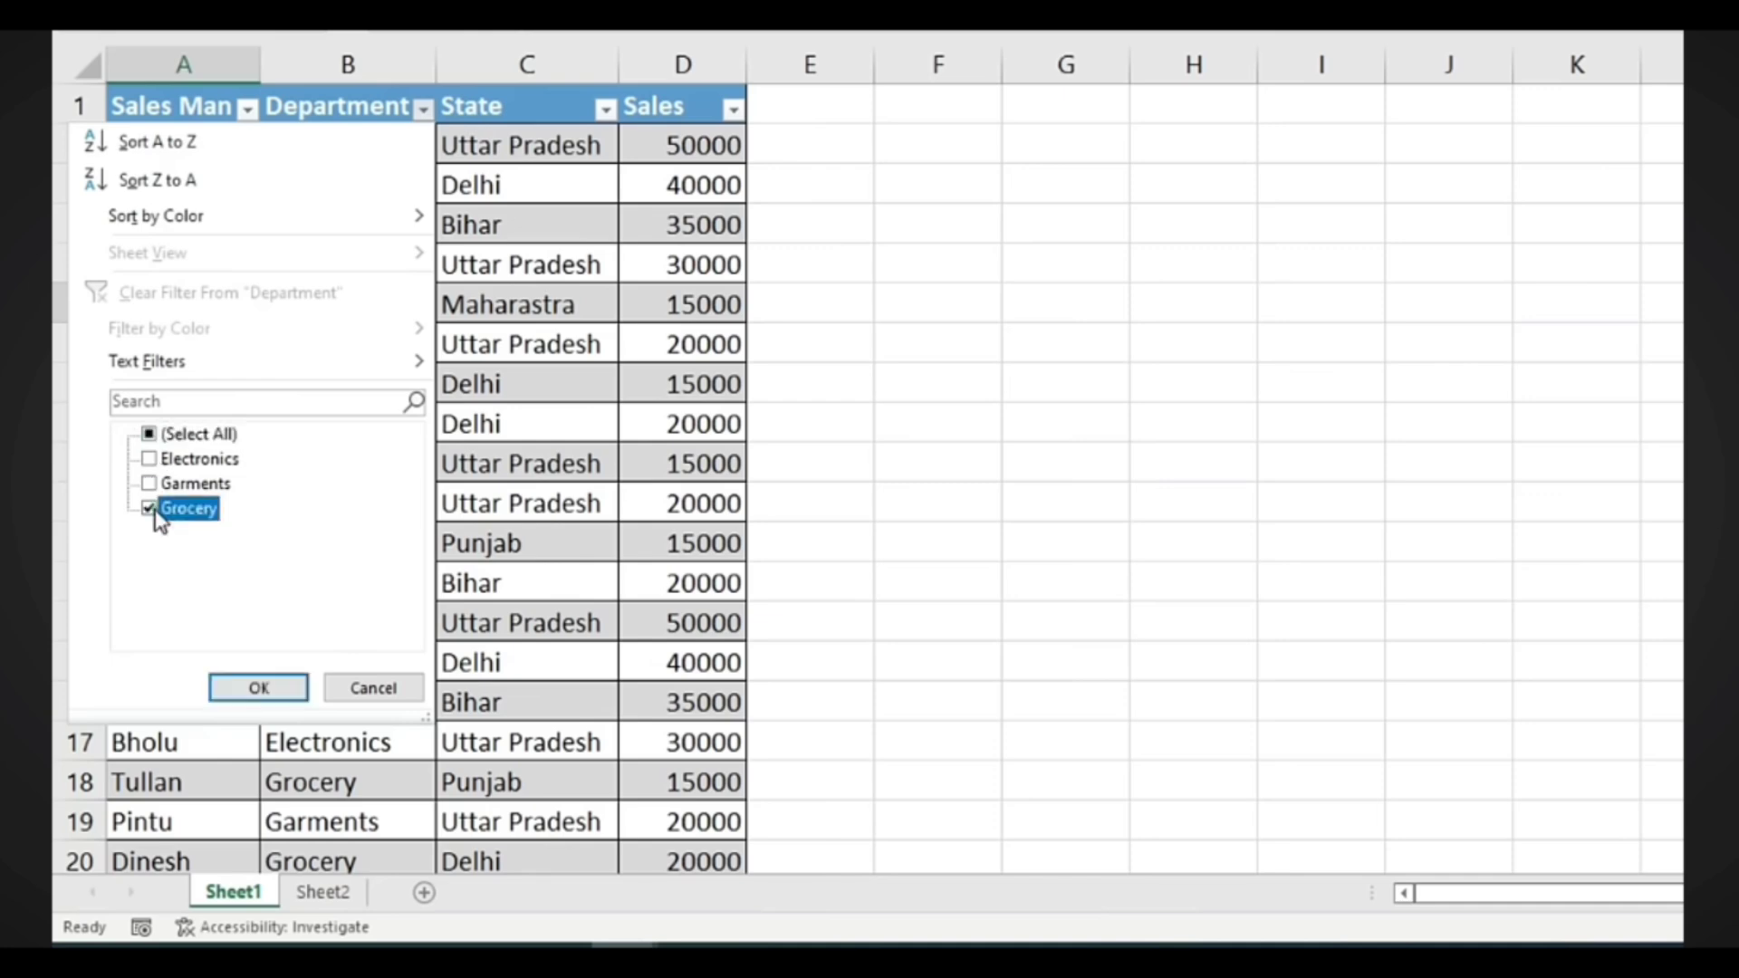
left_click(257, 690)
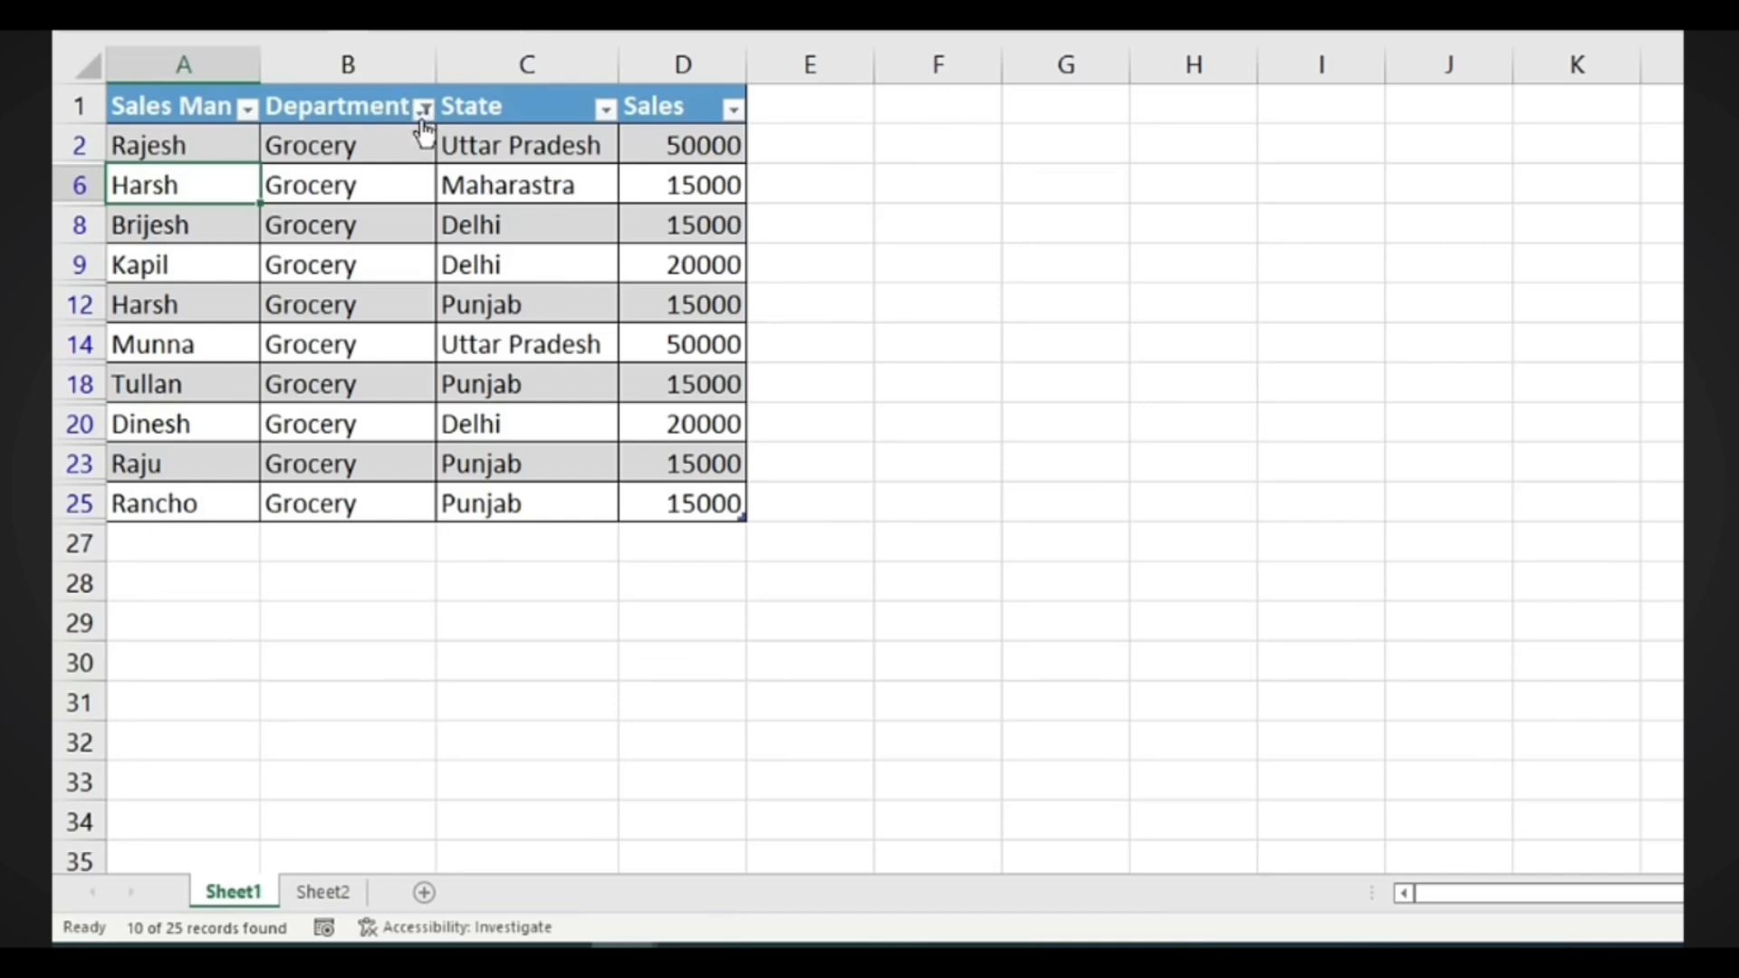
left_click(423, 111)
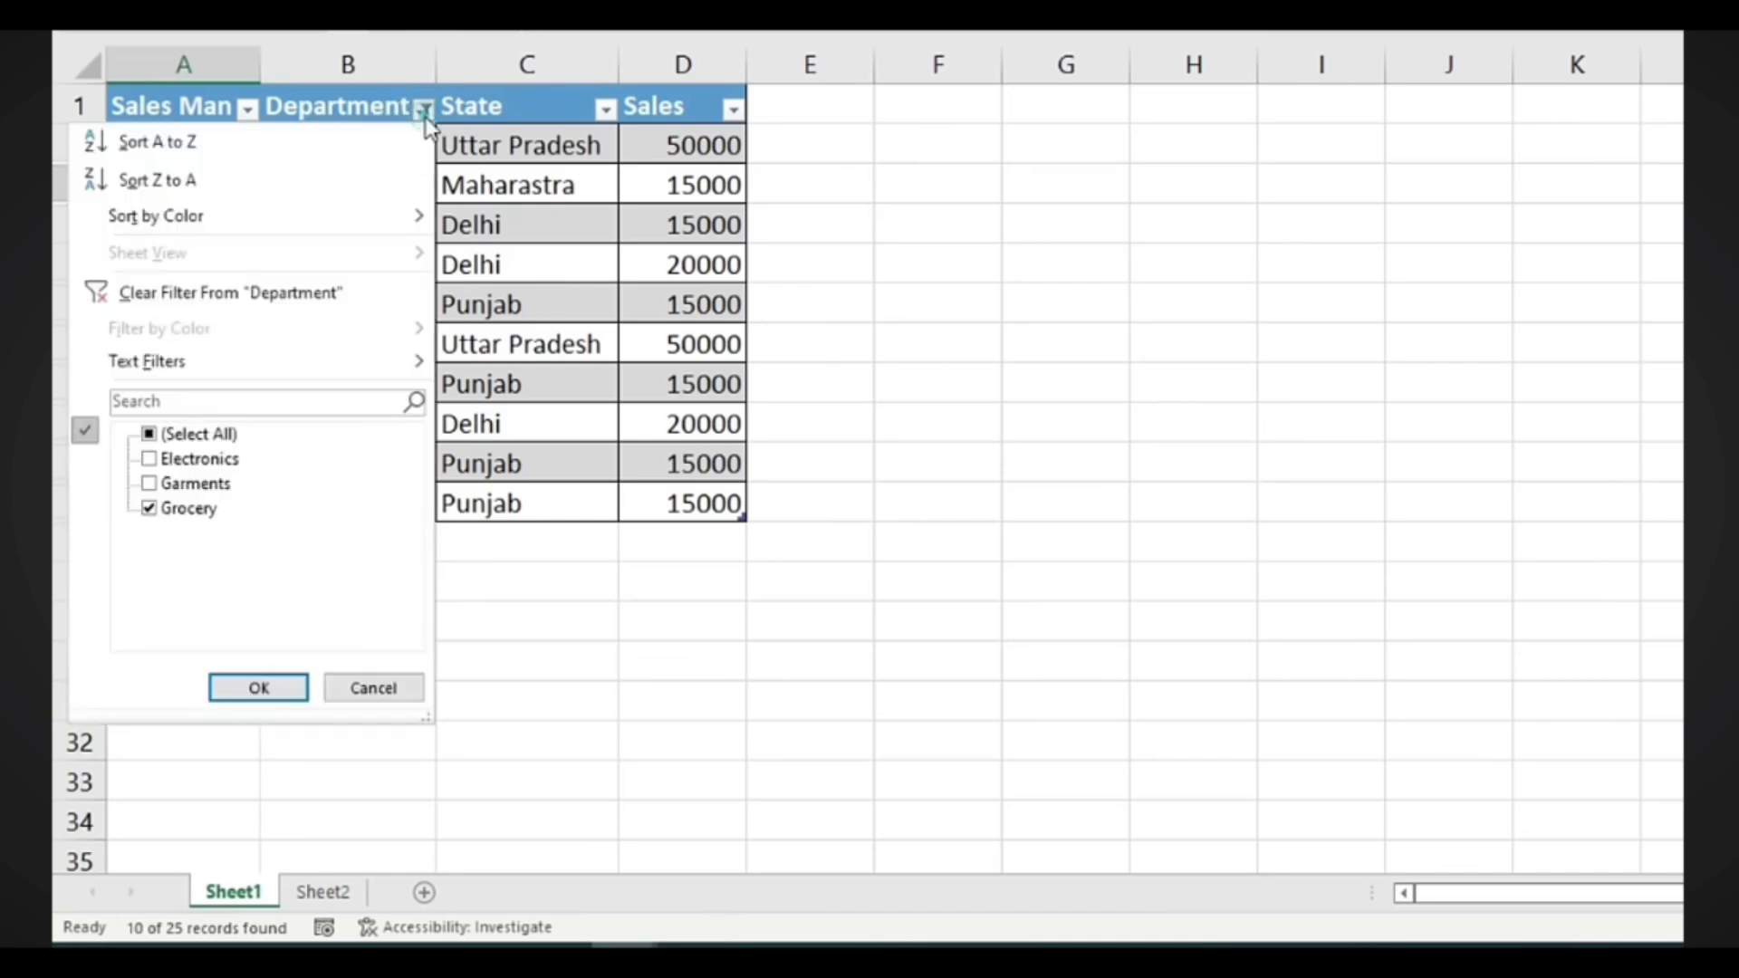
left_click(195, 294)
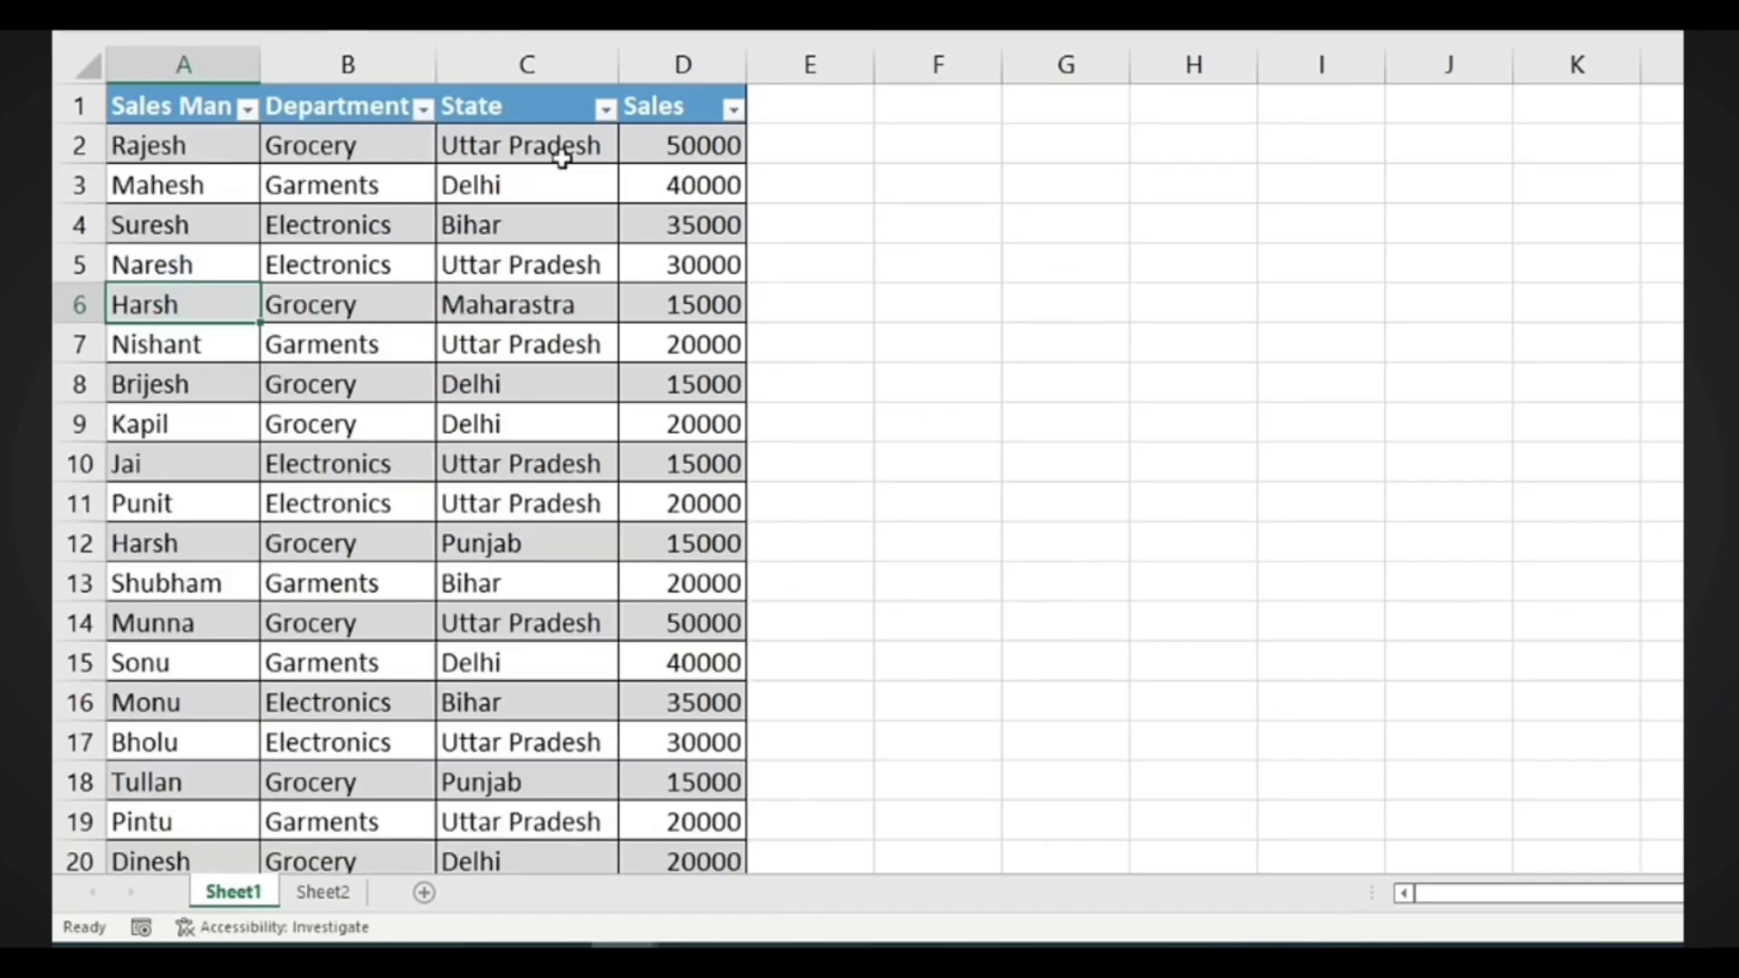
left_click(605, 109)
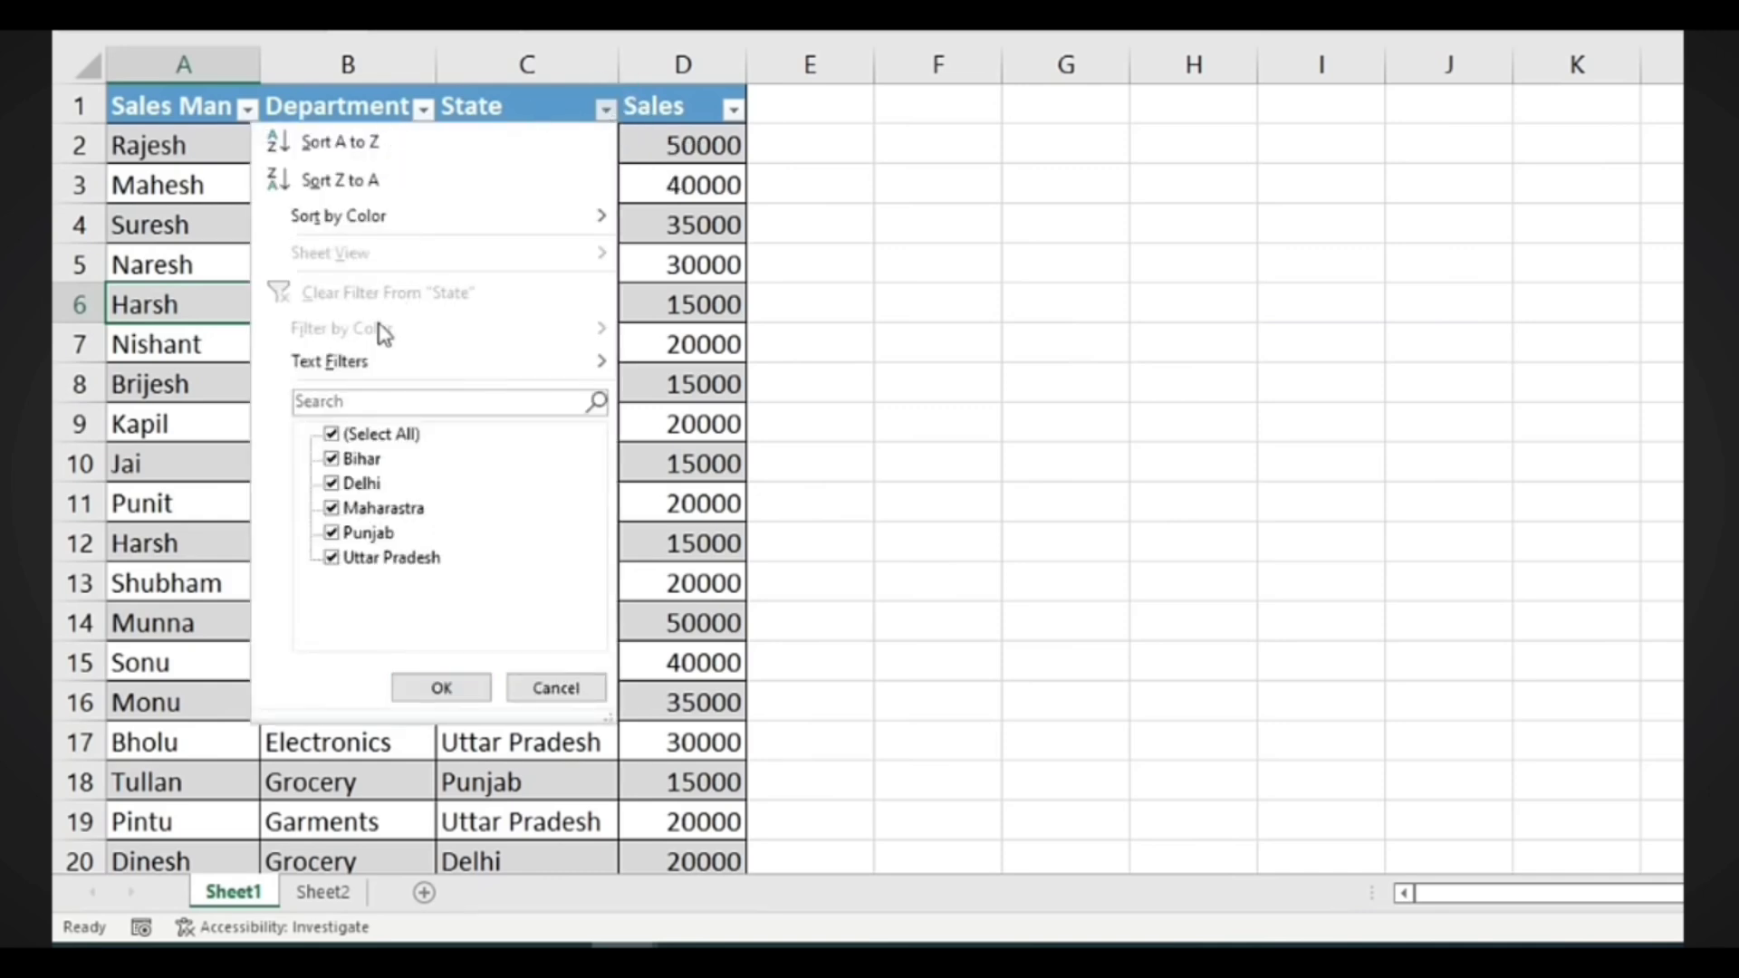
left_click(361, 435)
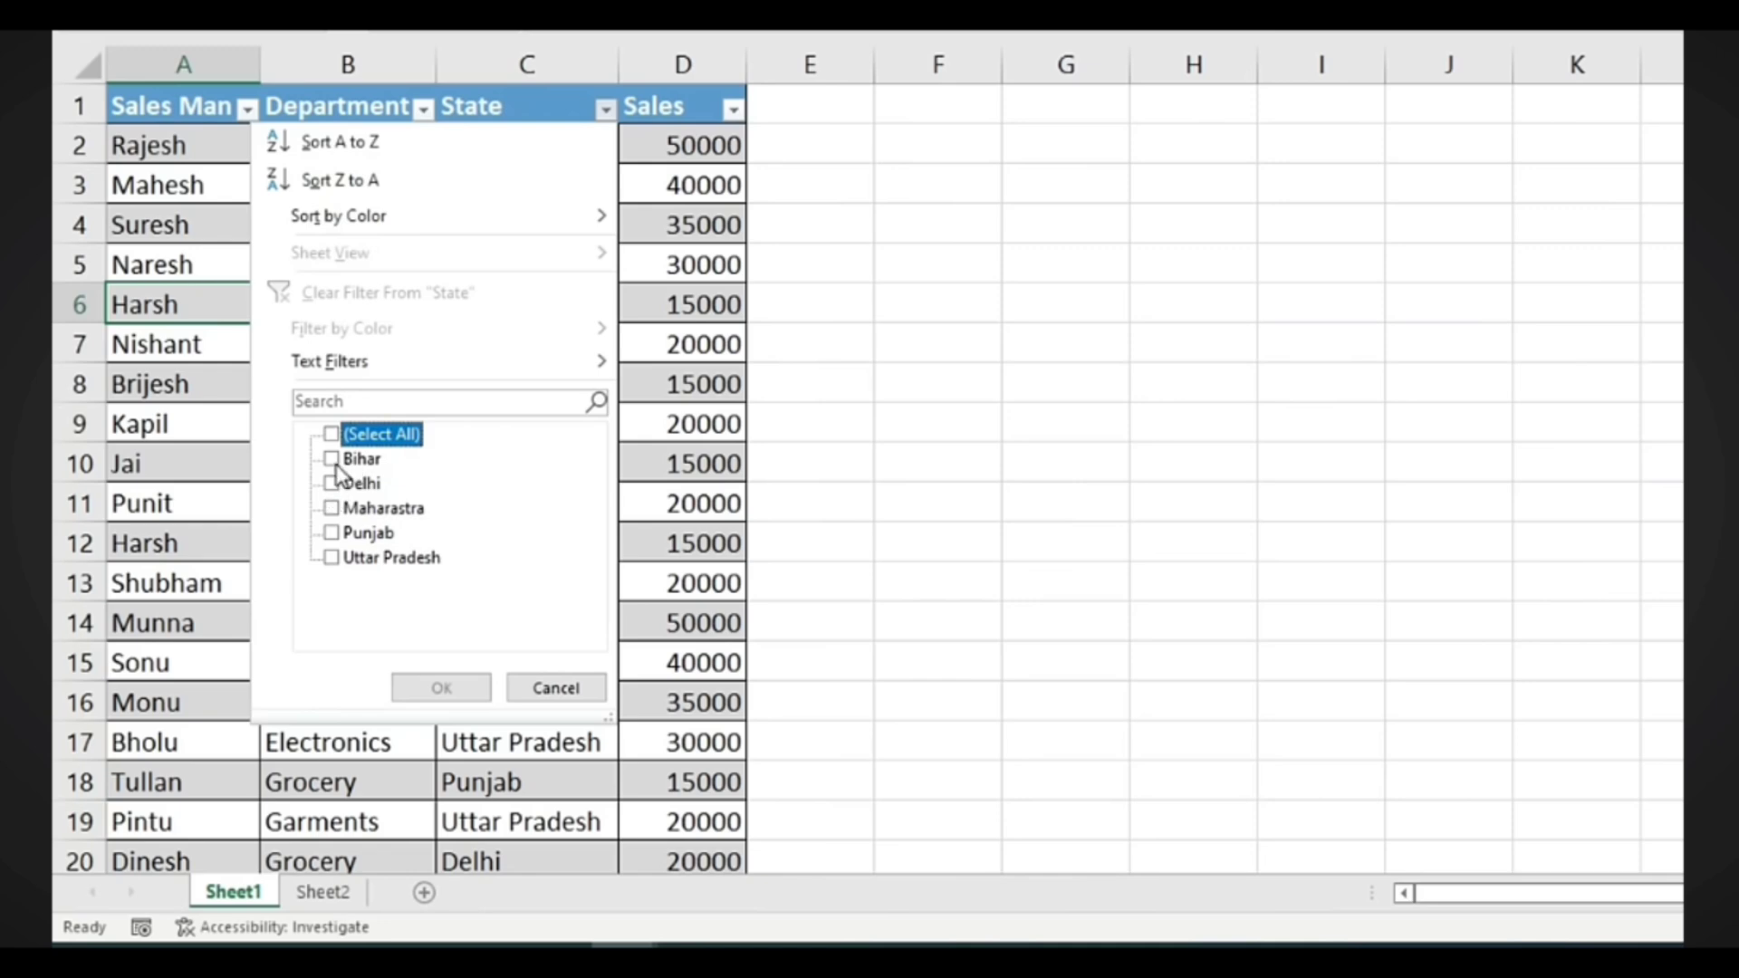
left_click(332, 459)
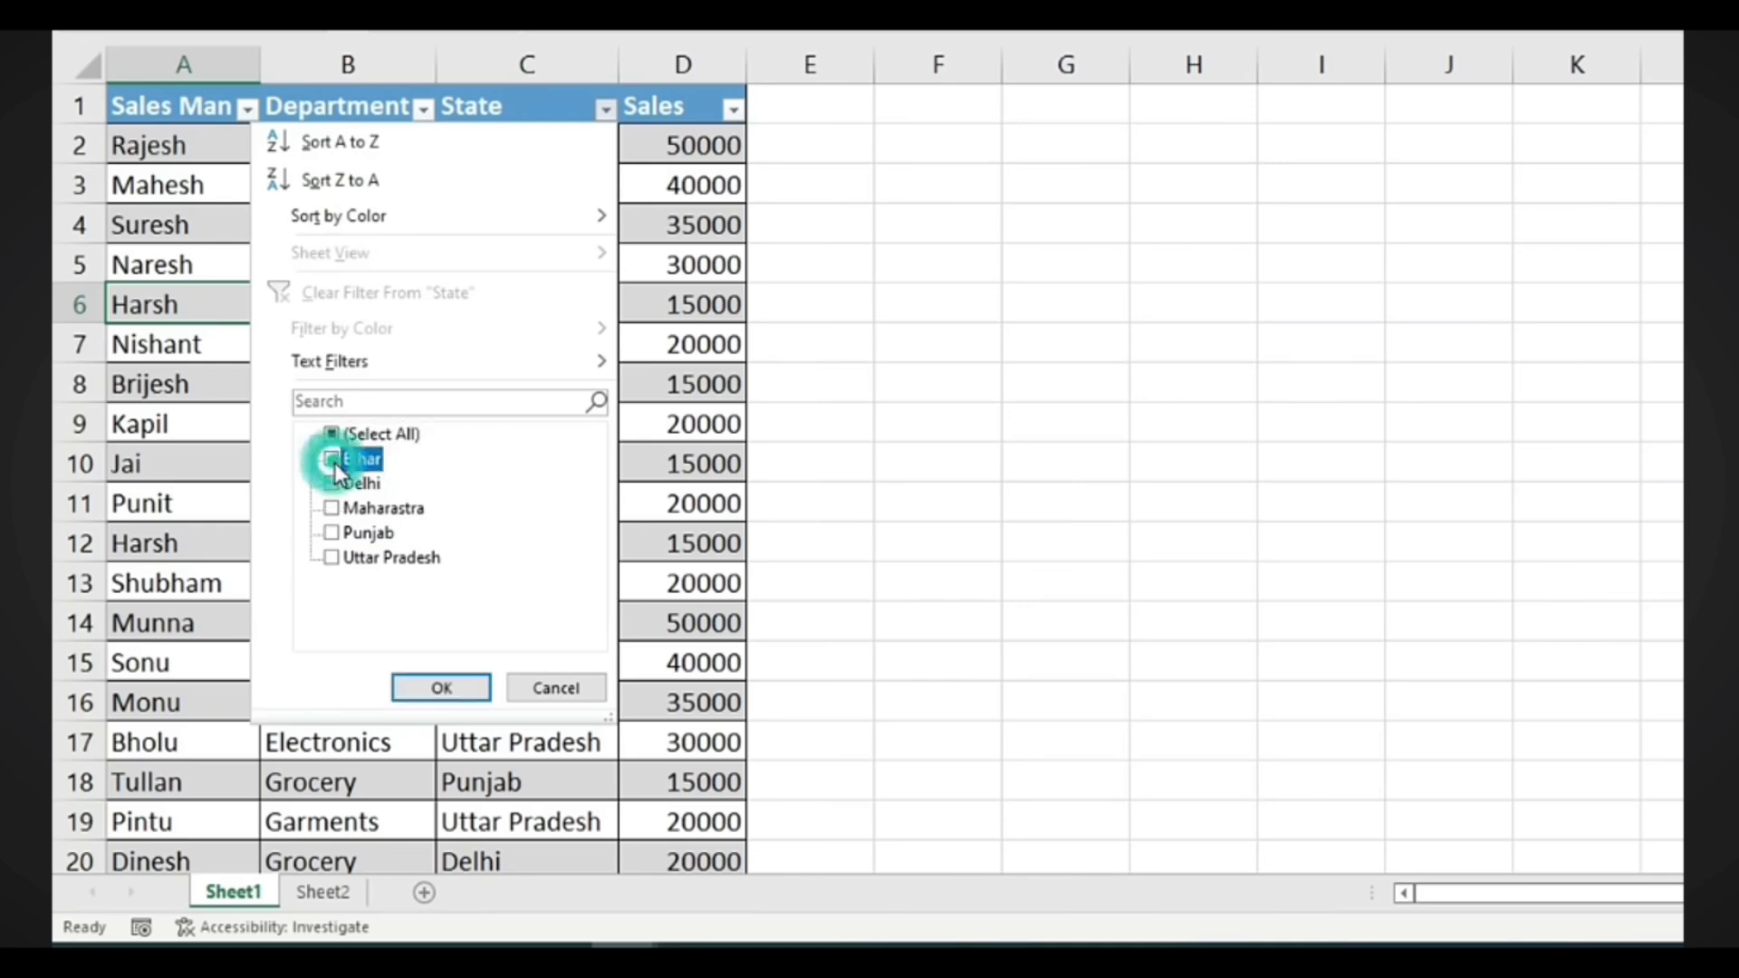
left_click(440, 688)
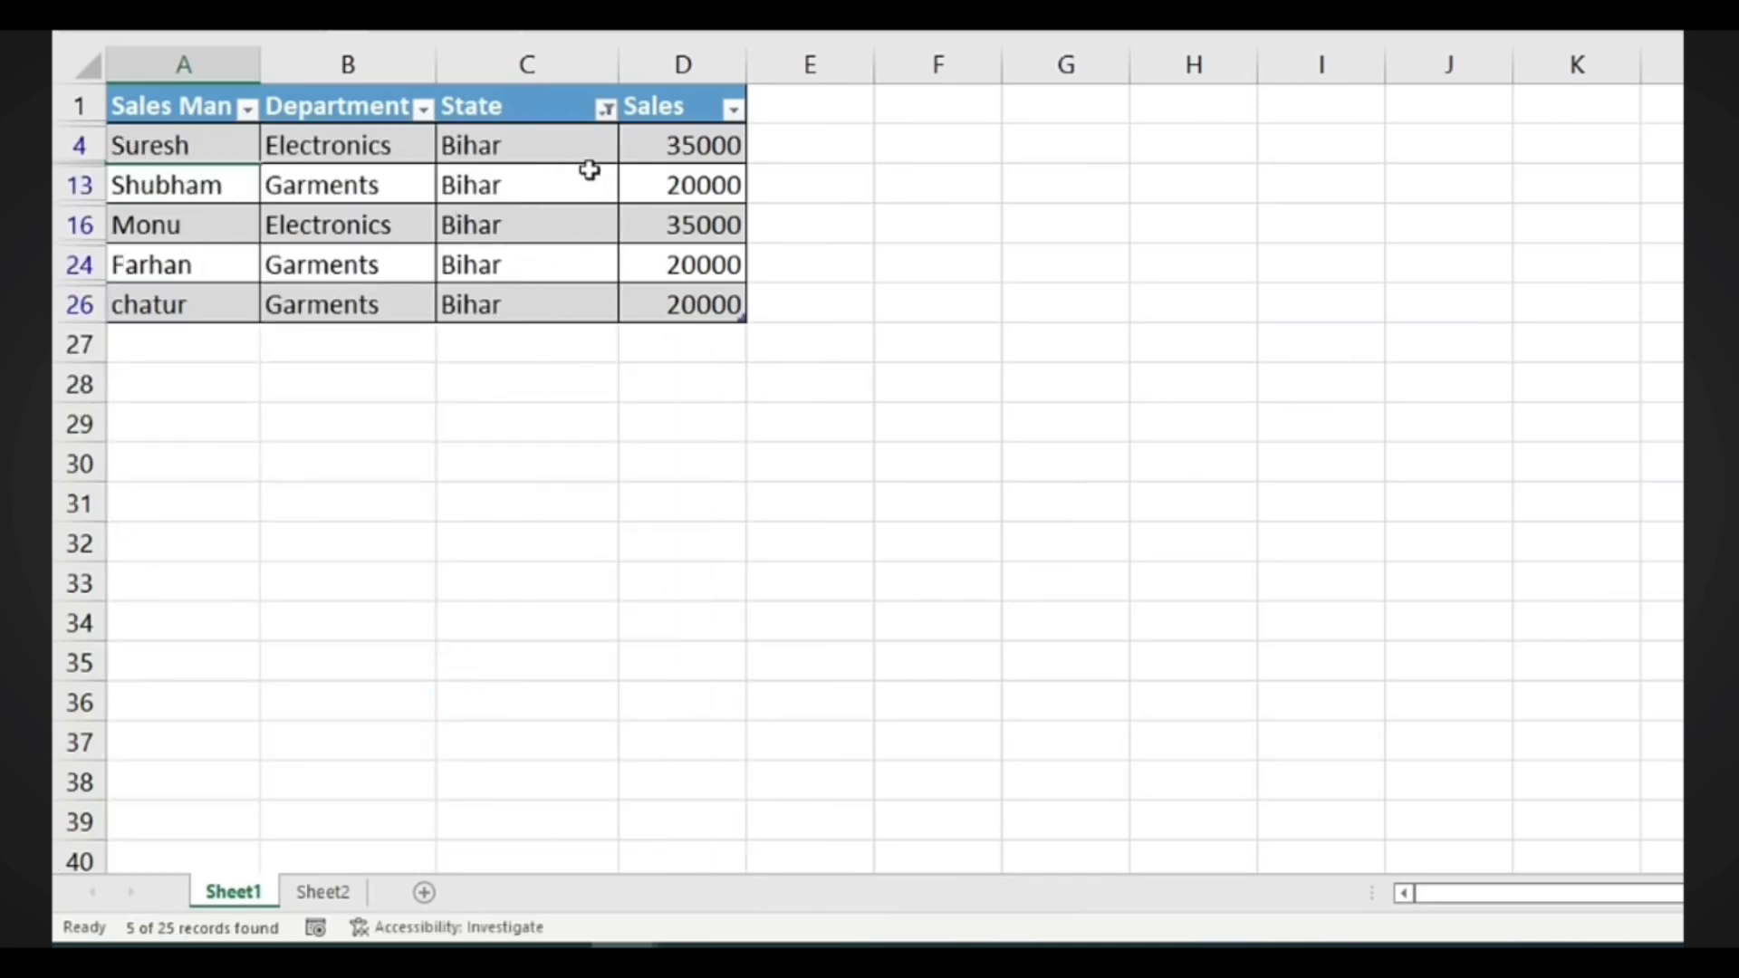
left_click(606, 109)
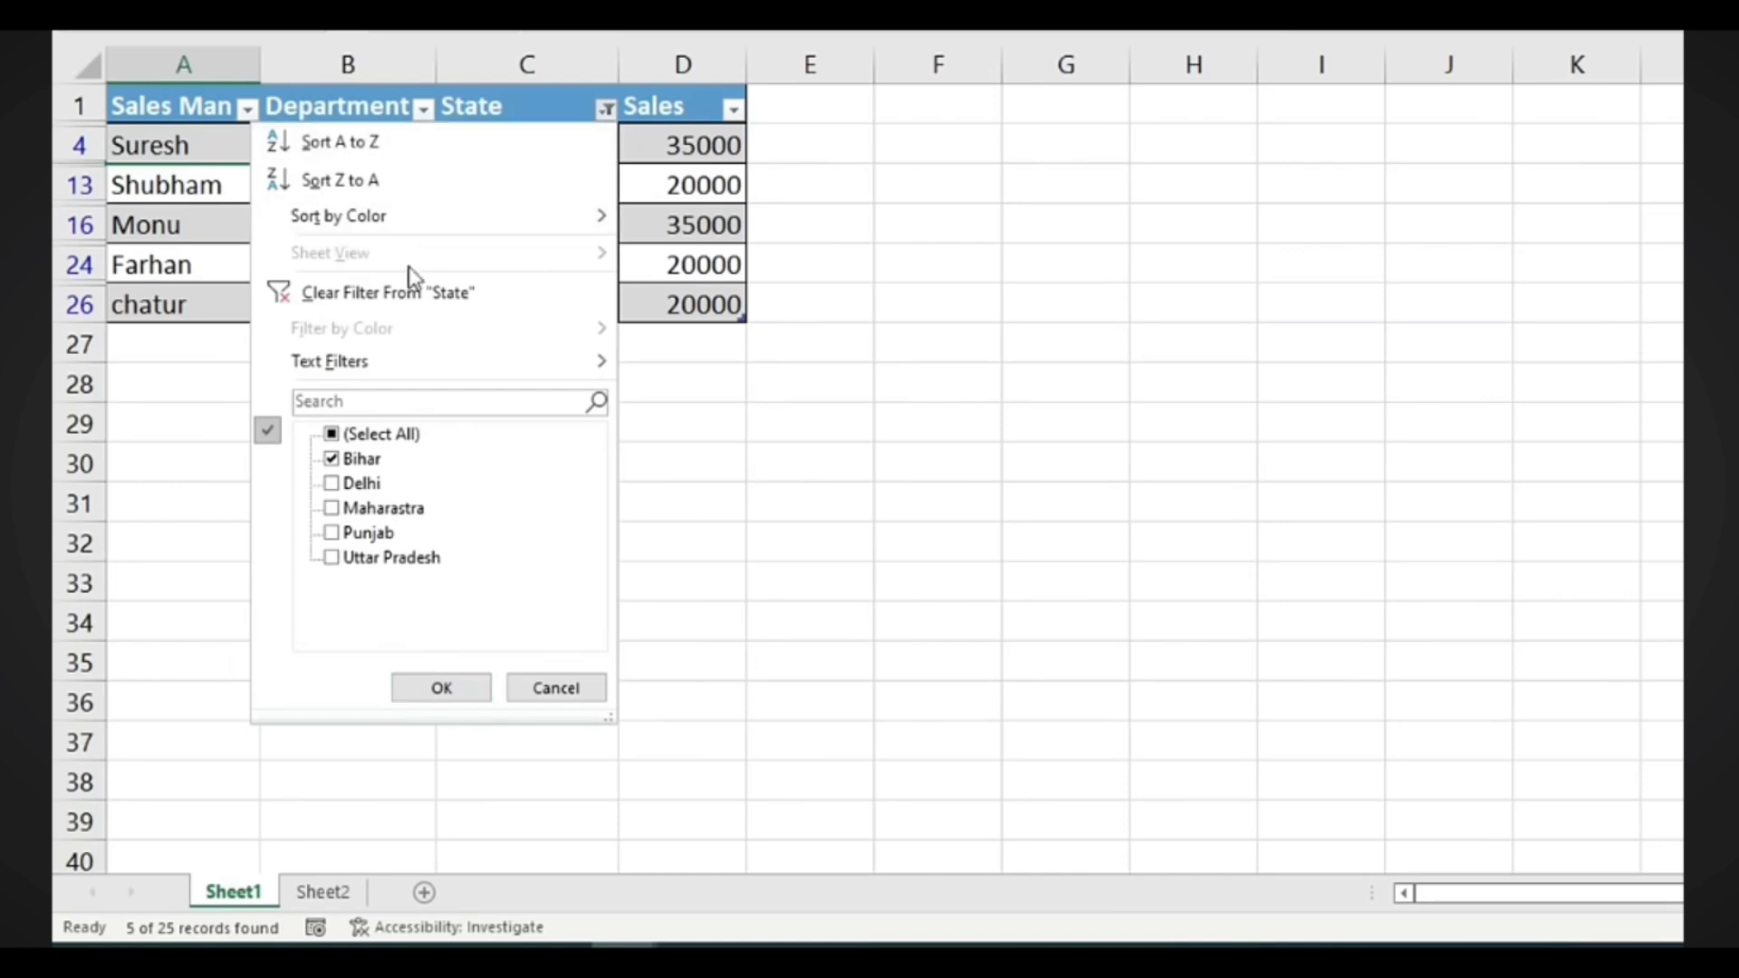
left_click(424, 294)
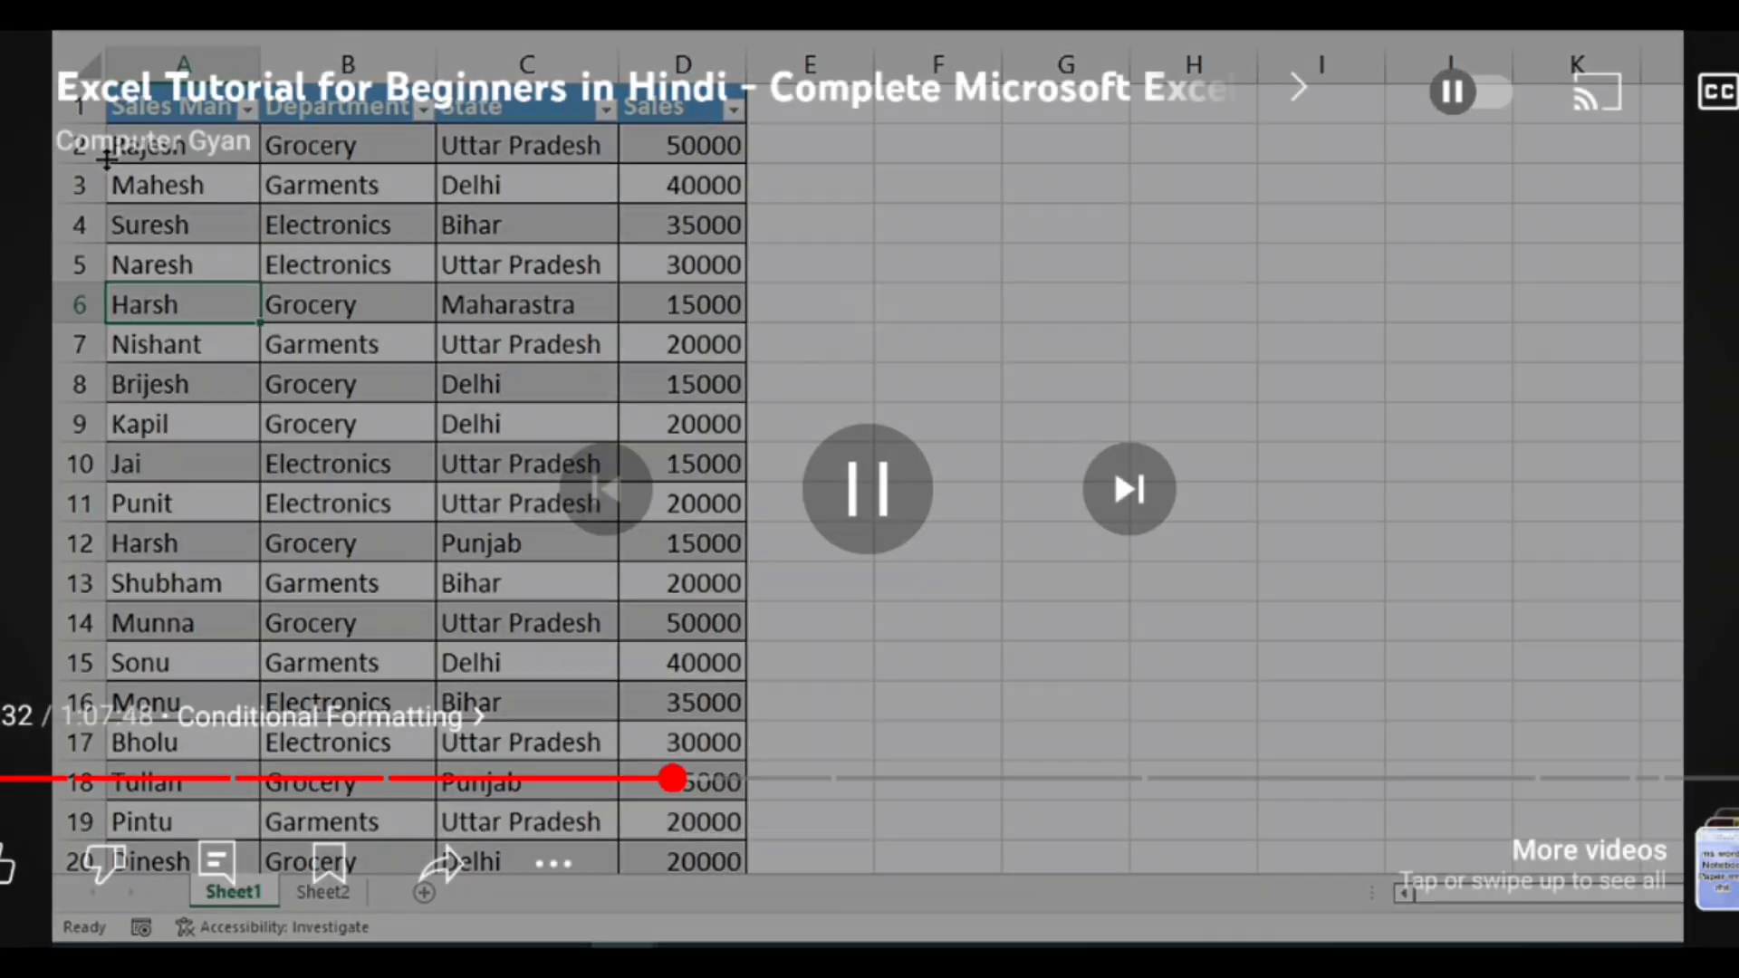
Sort Table1 by Sales largest to smallest and select the Sales figures D2:D15
left_click(854, 294)
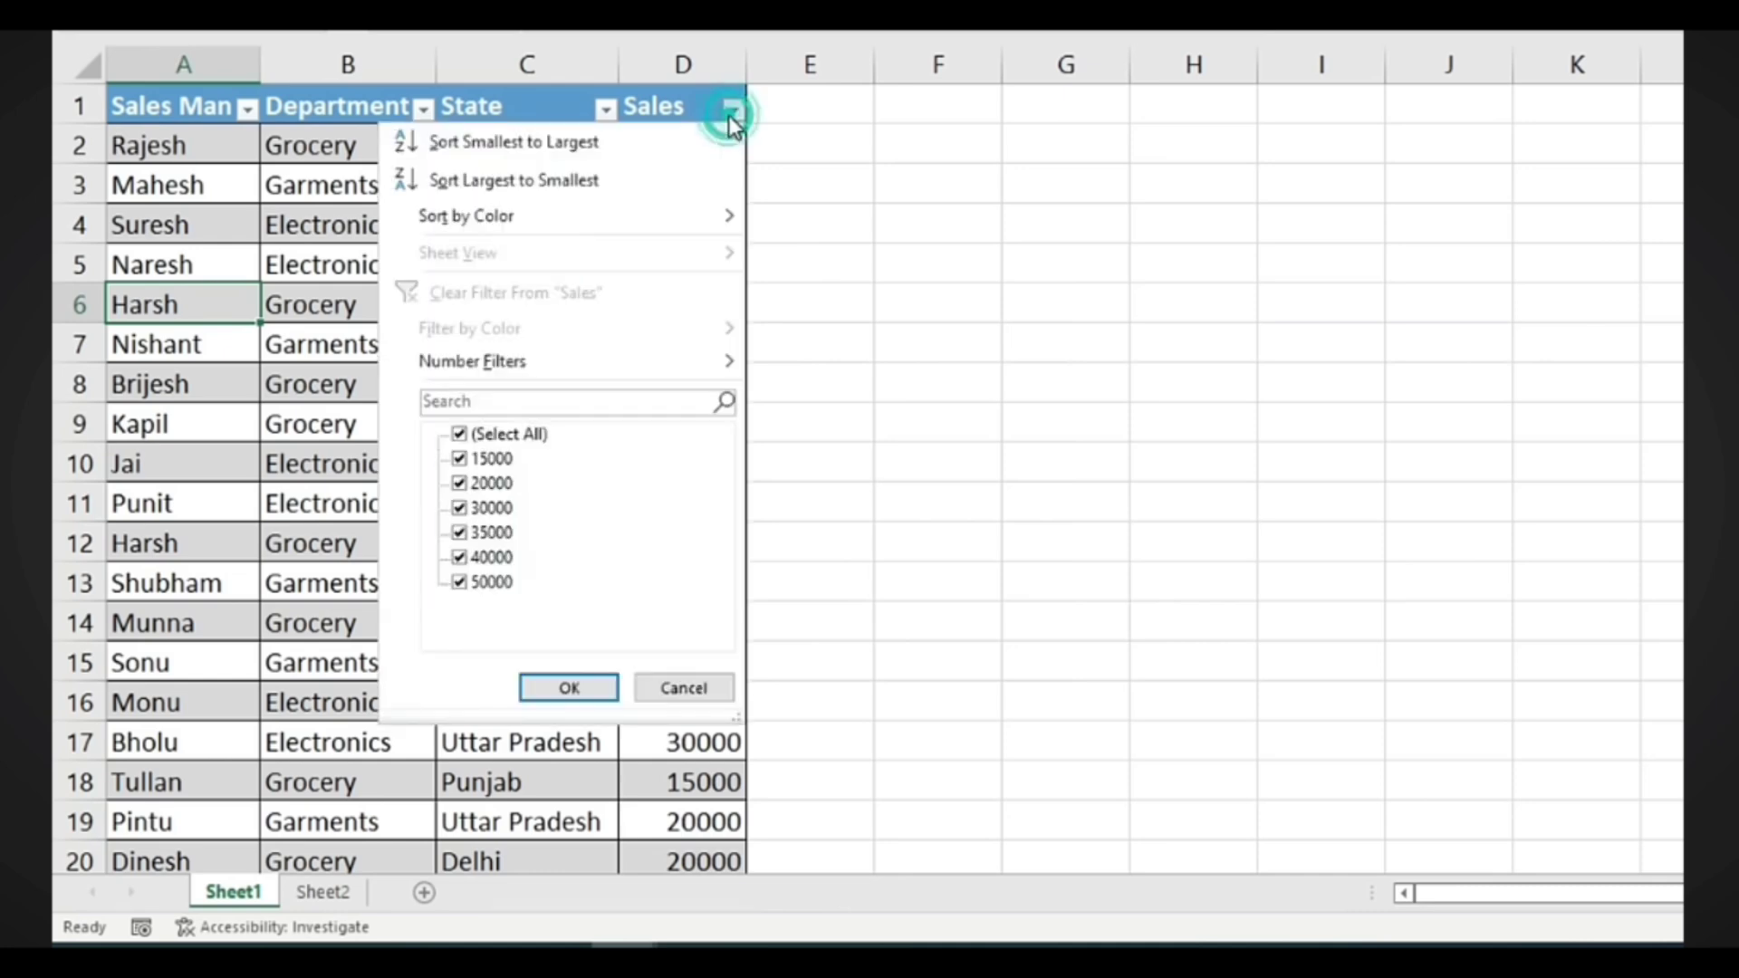
left_click(557, 182)
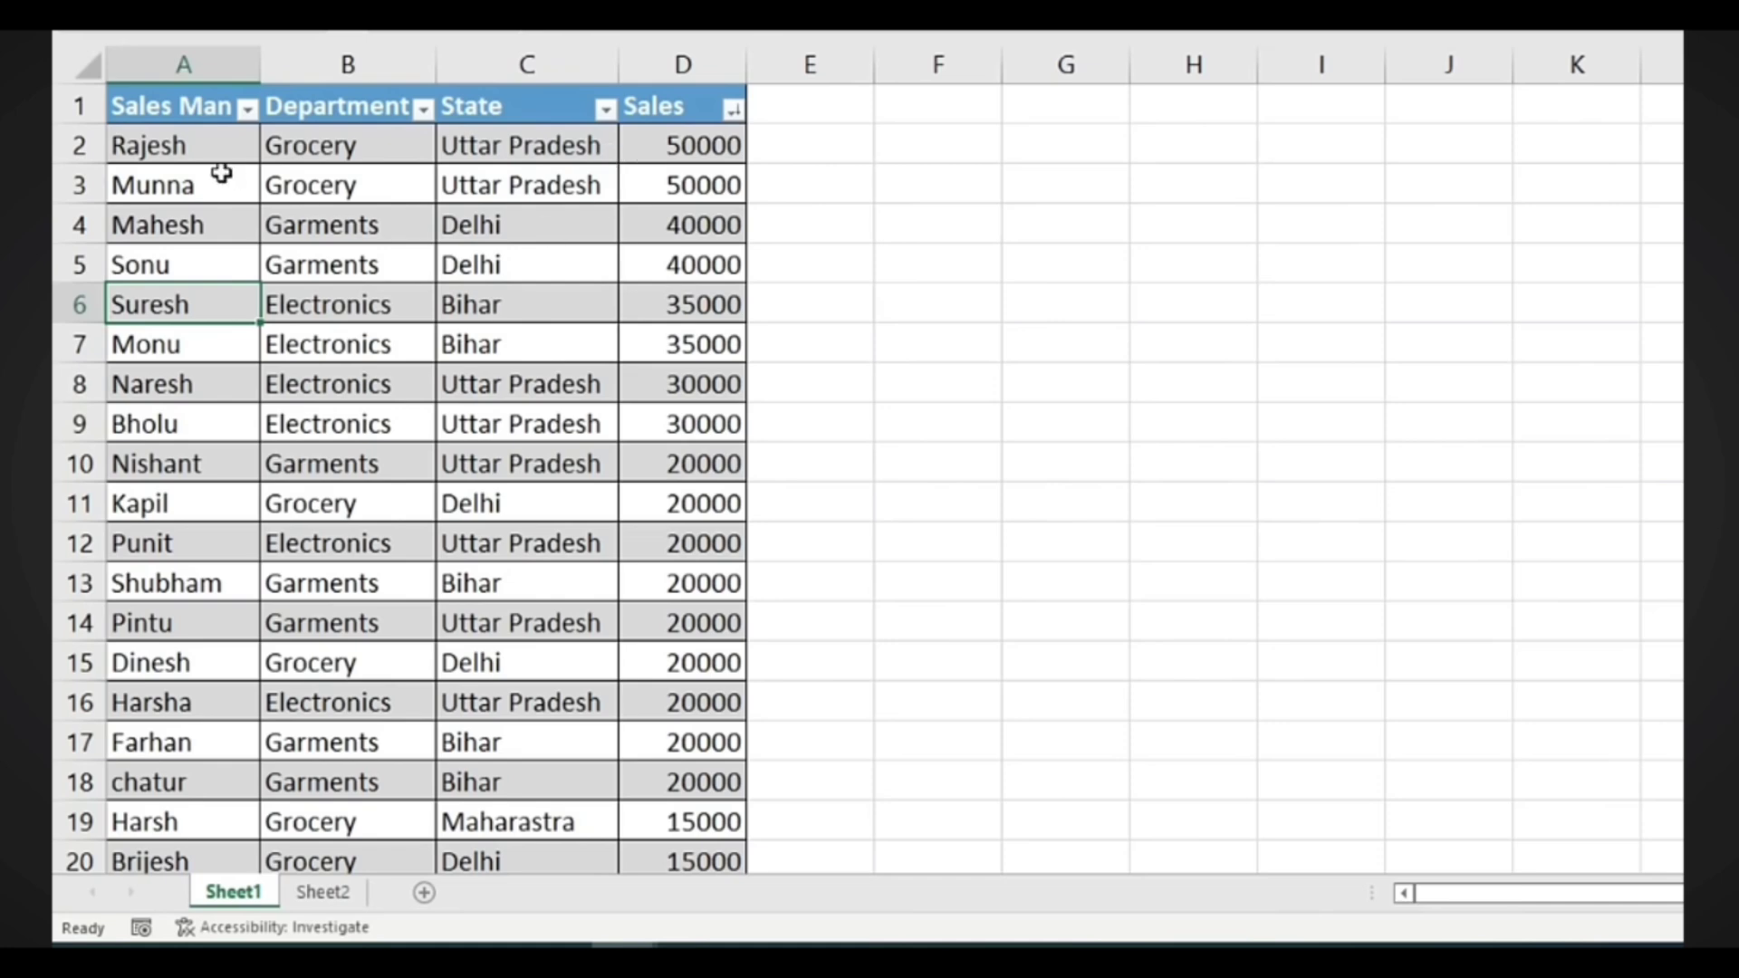
left_click_drag(715, 145, 698, 464)
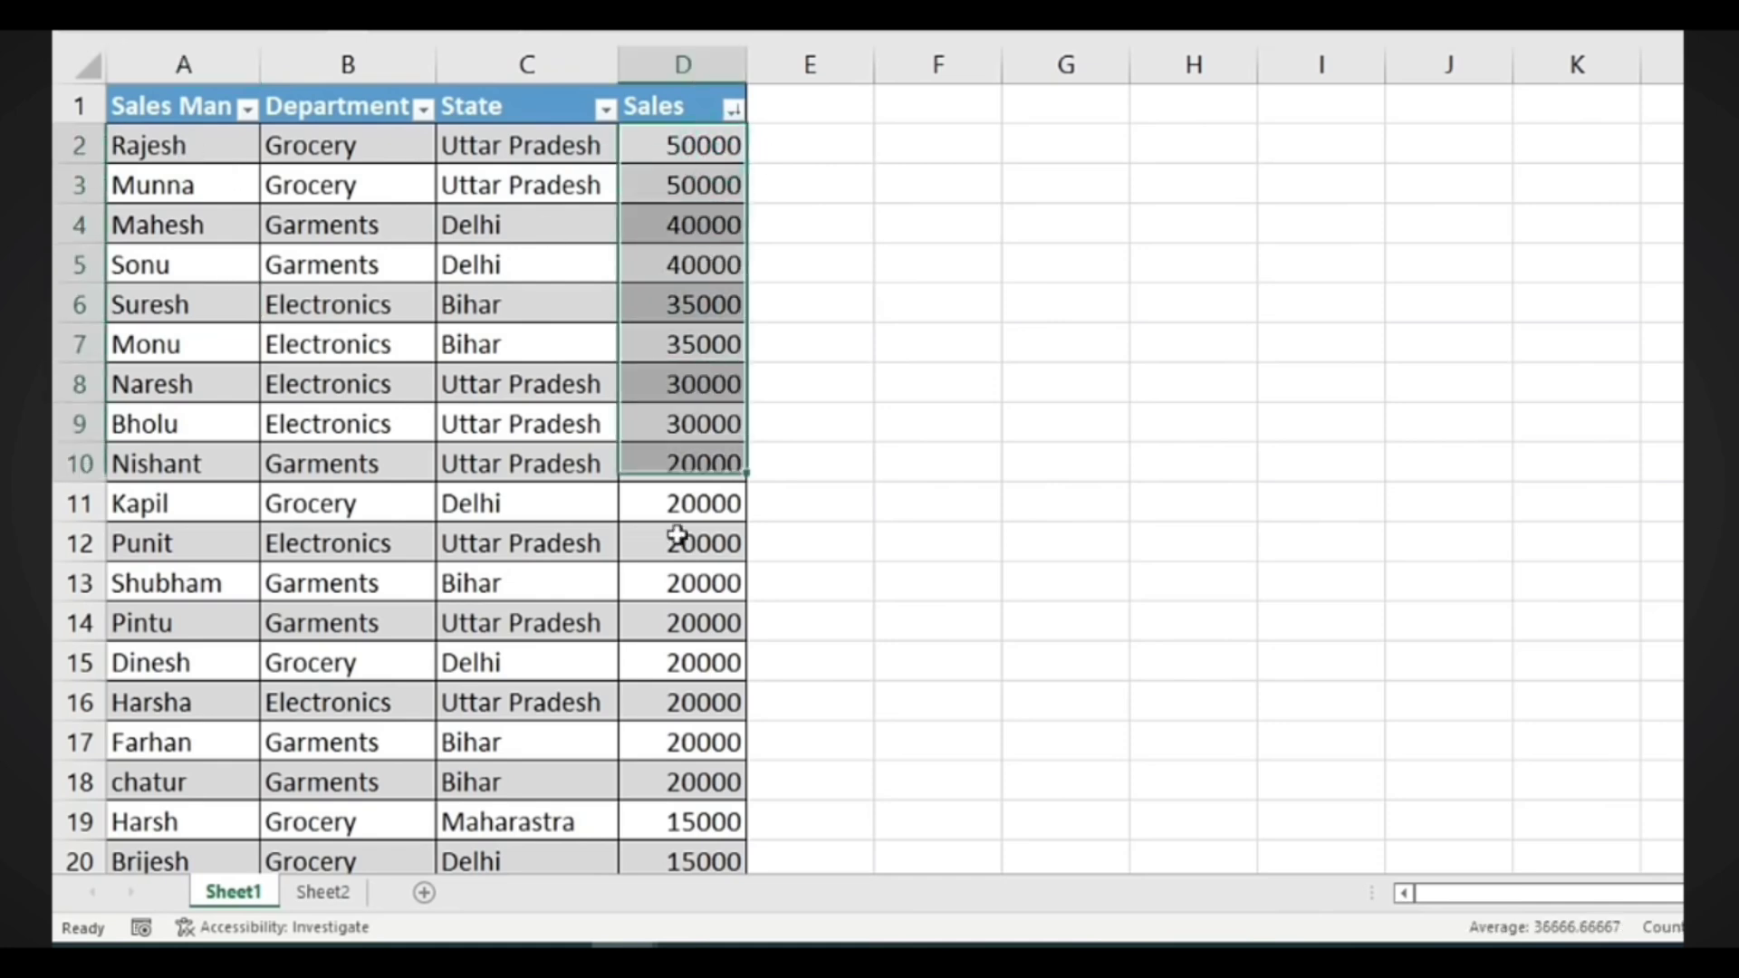
left_click_drag(677, 535, 673, 652)
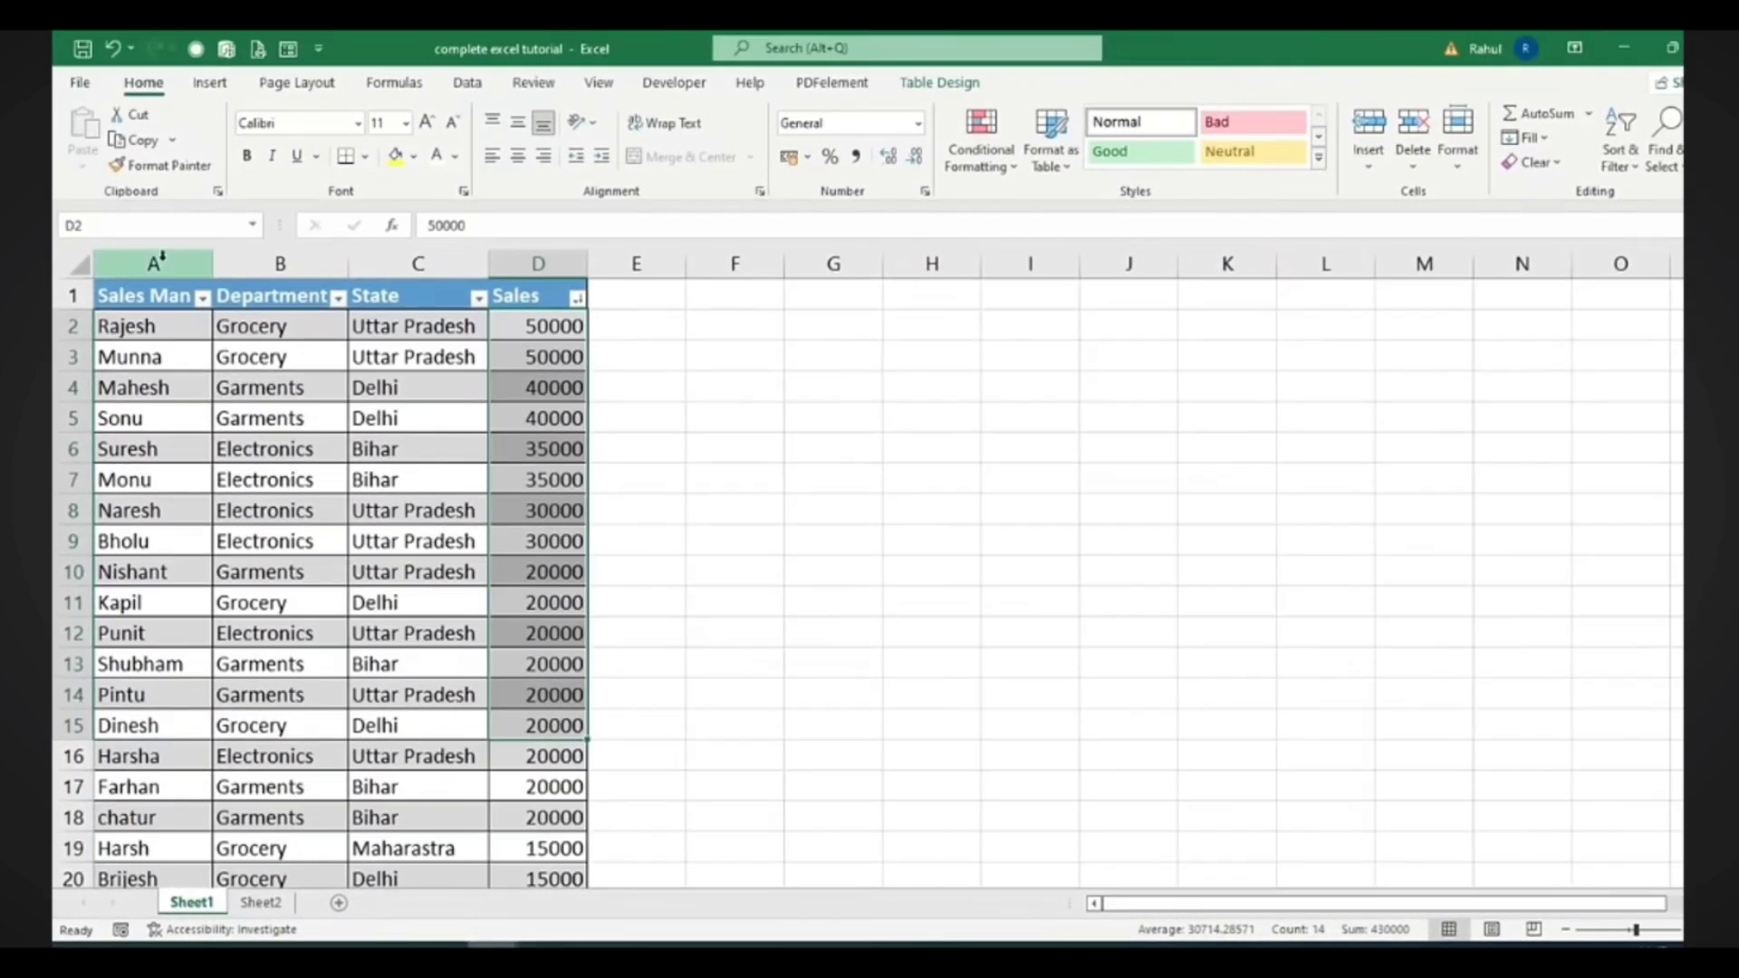
Convert Table1 to a normal range, confirming with Yes
left_click(942, 82)
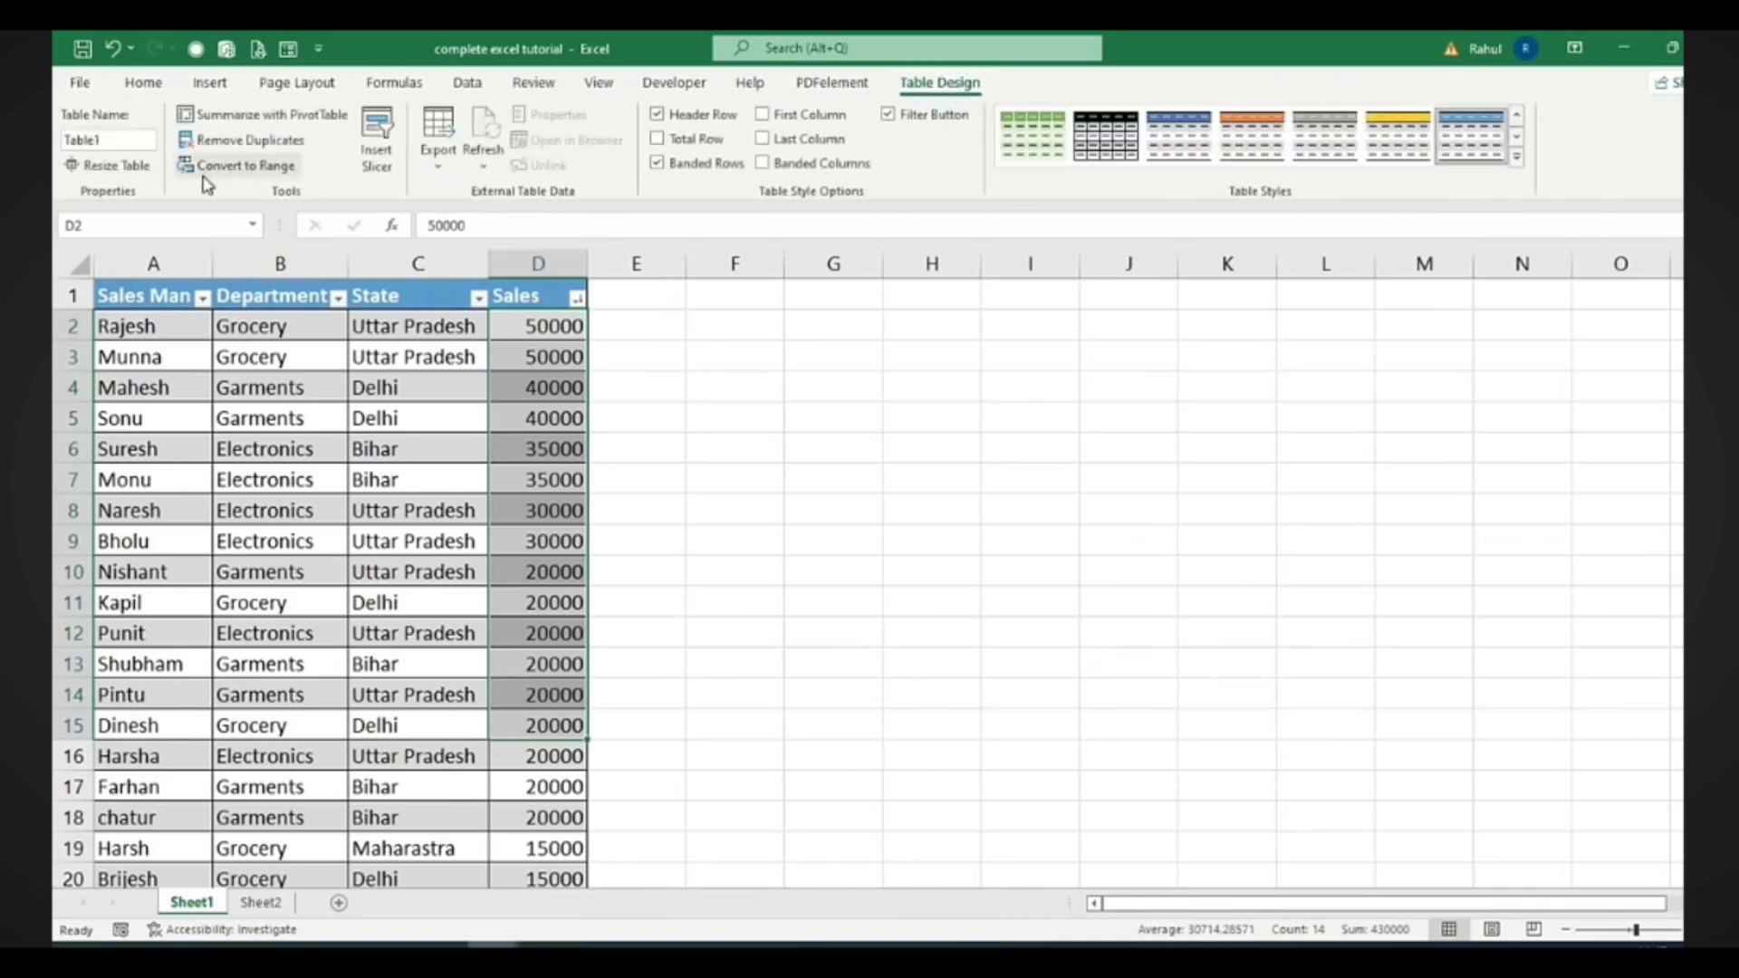
left_click(272, 167)
left_click(868, 555)
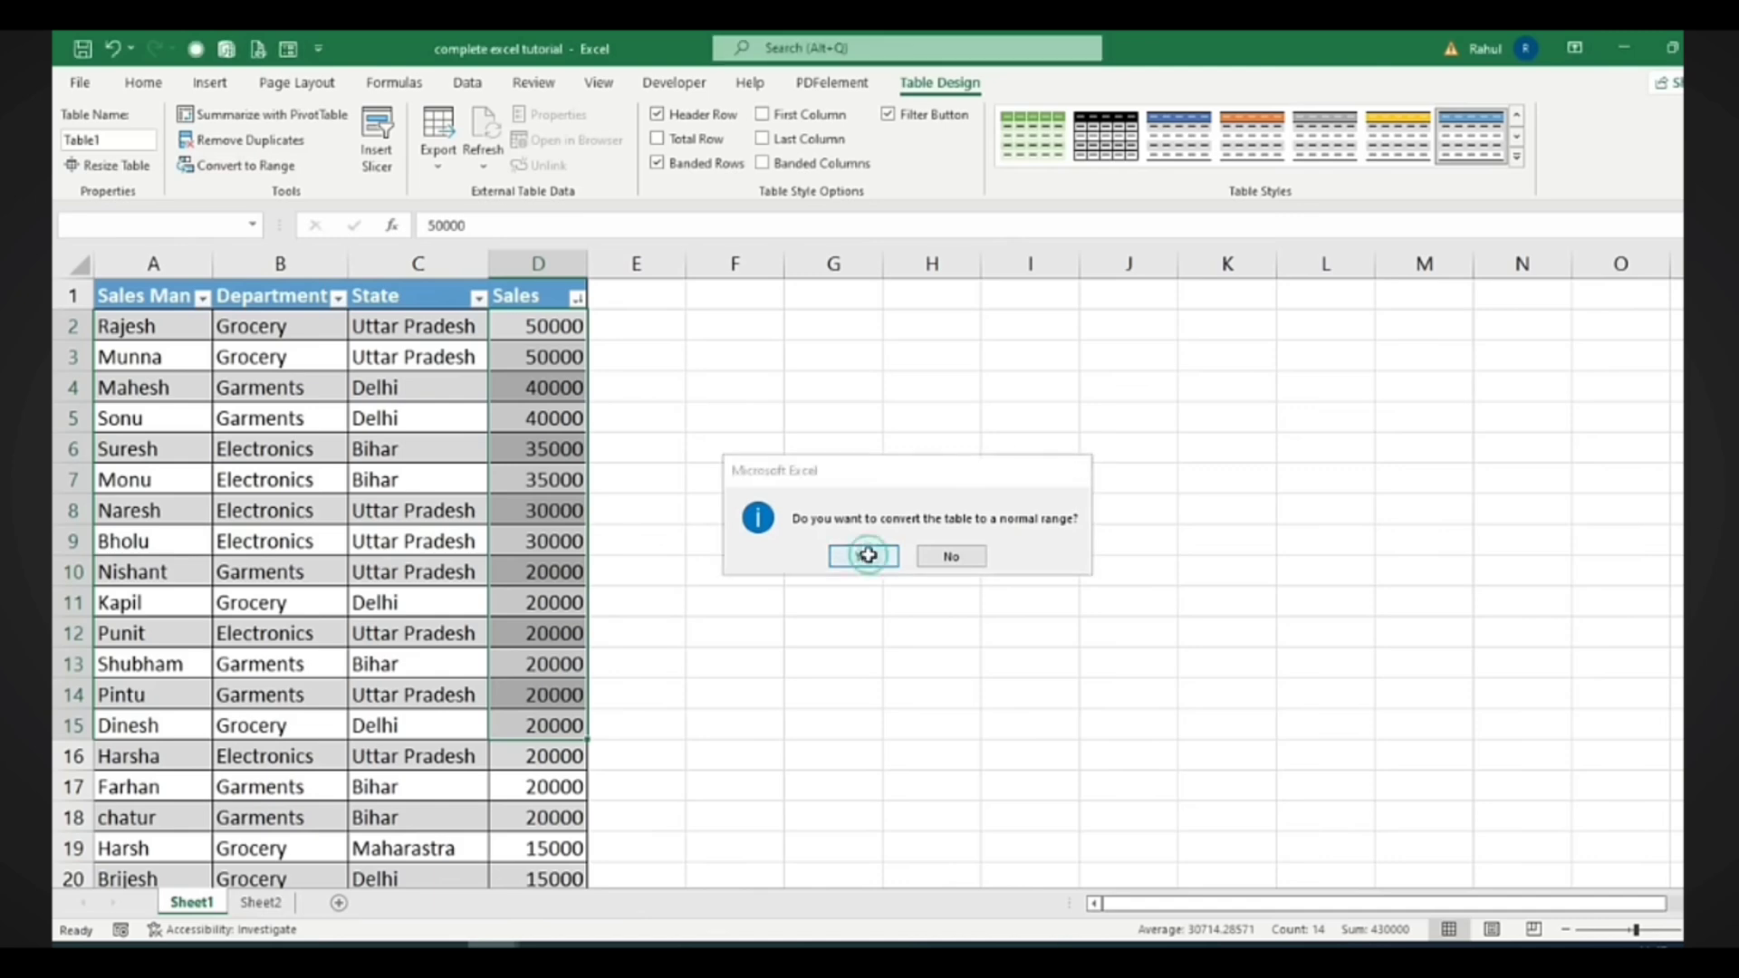
Select the whole data block from A1 down to the last row and across to Sales
left_click(335, 419)
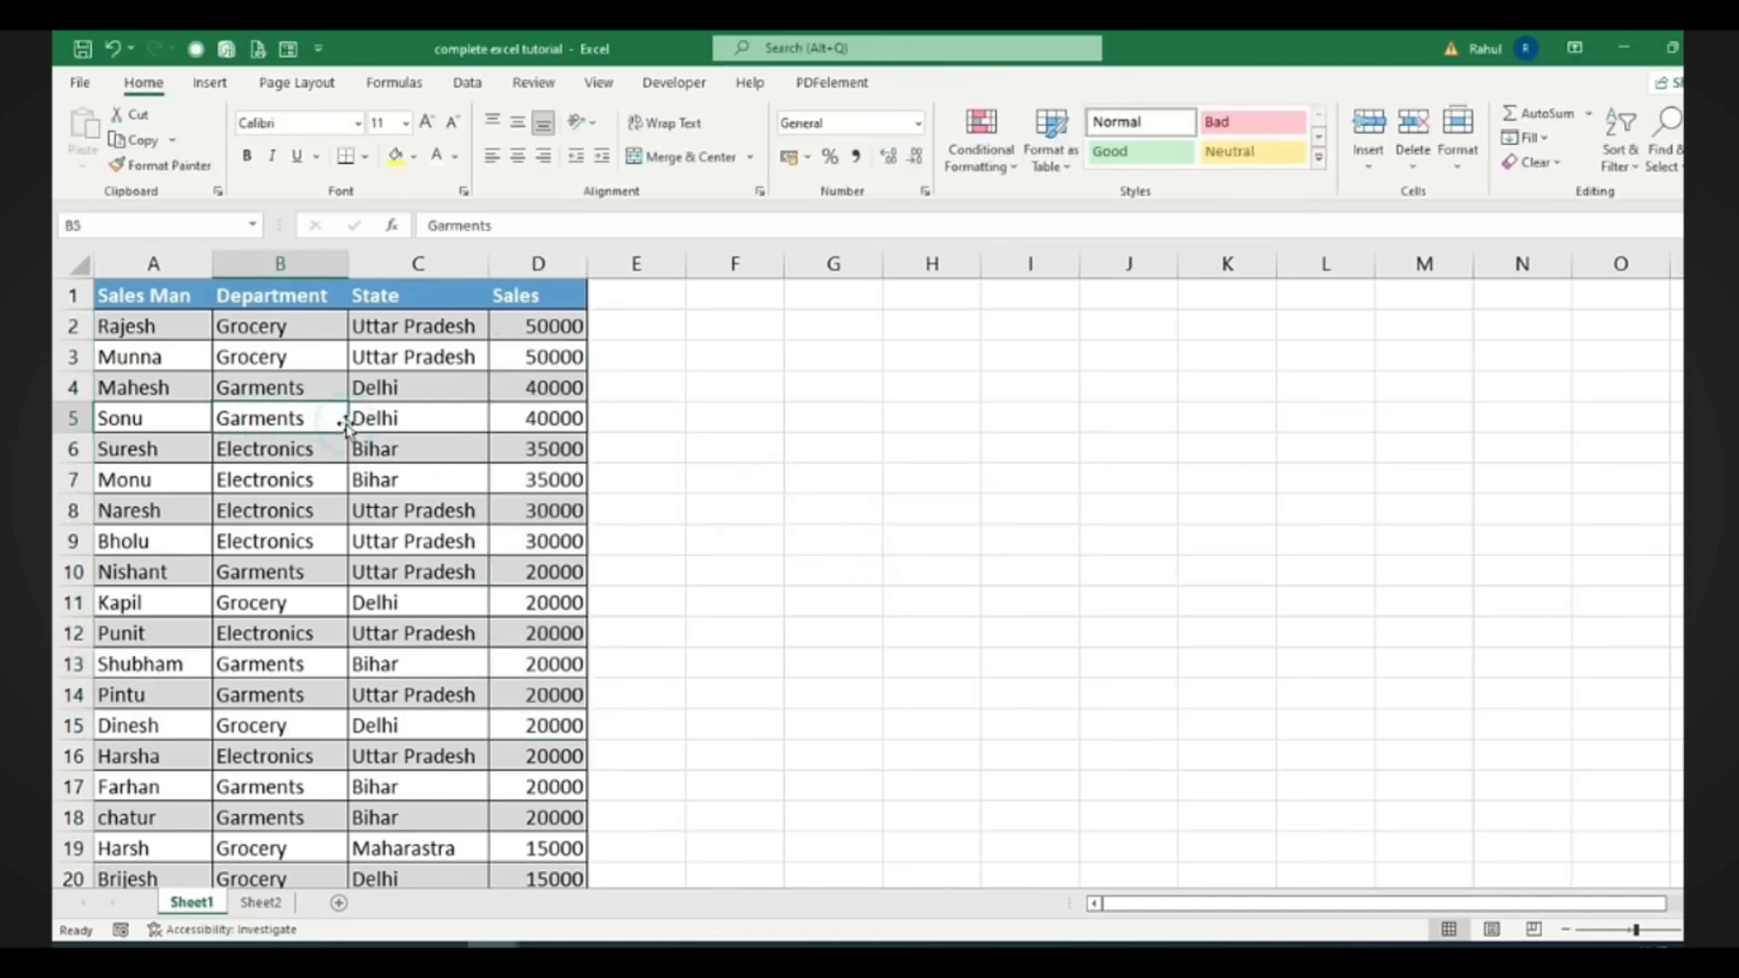
left_click(163, 297)
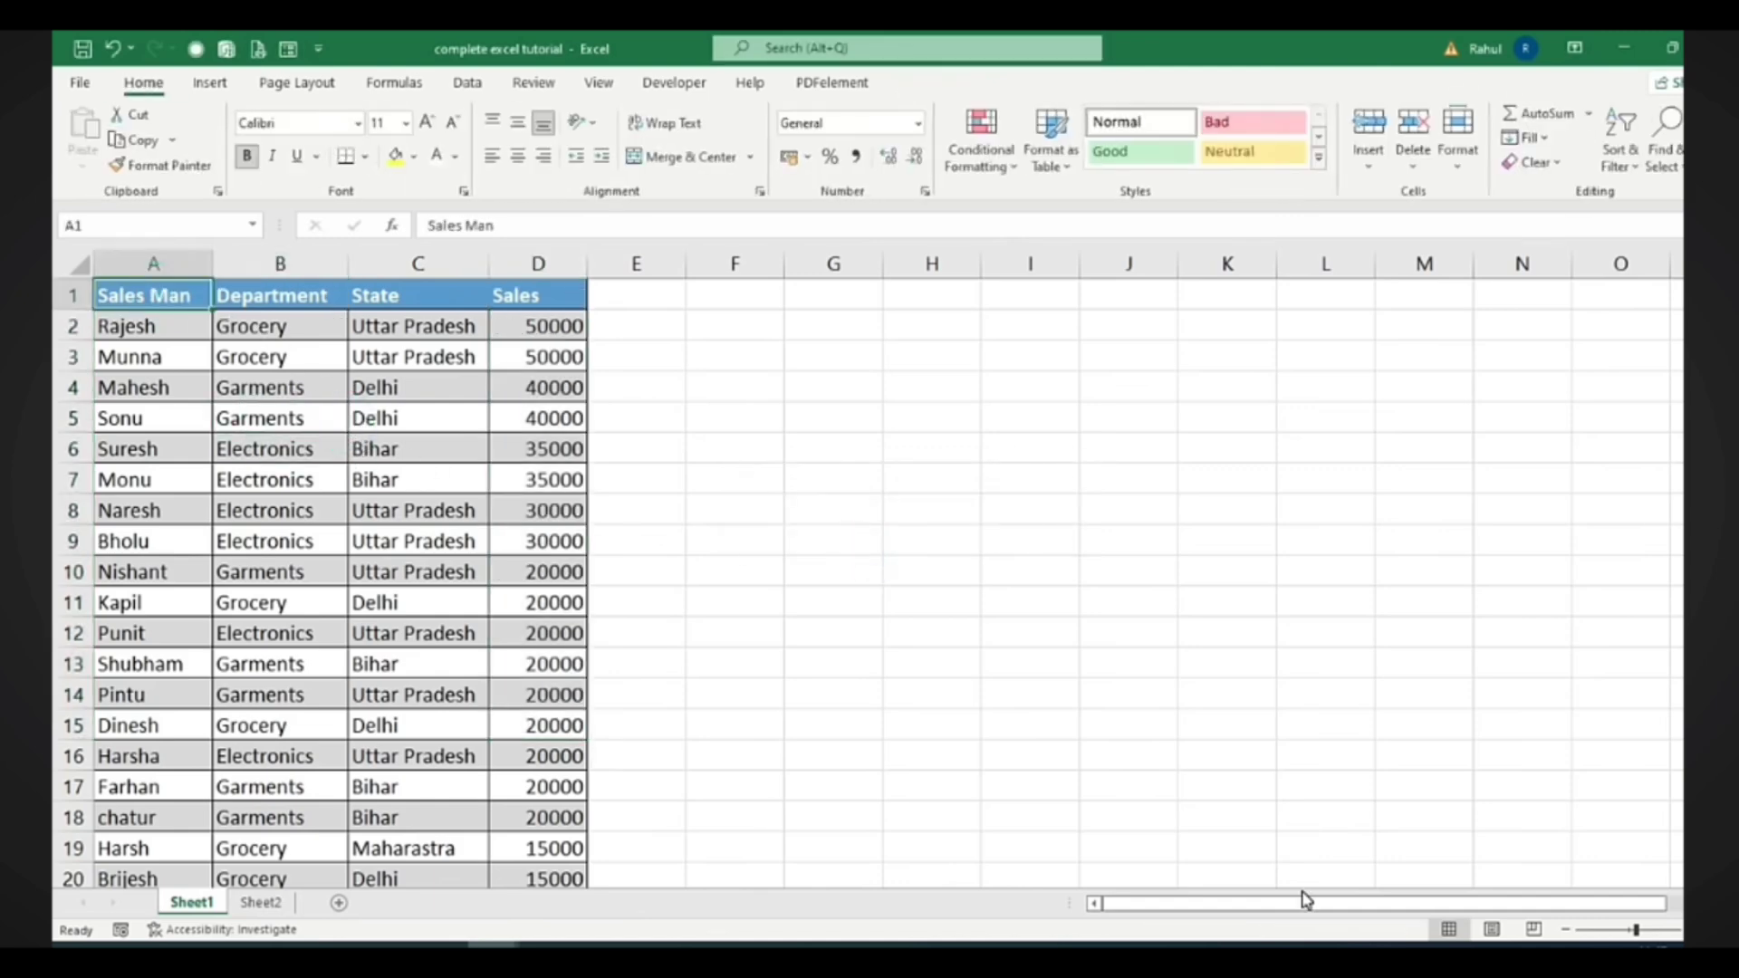
key("ctrl+shift+Down")
key("ctrl+shift+Right")
scroll(1451, 442, "up", 3)
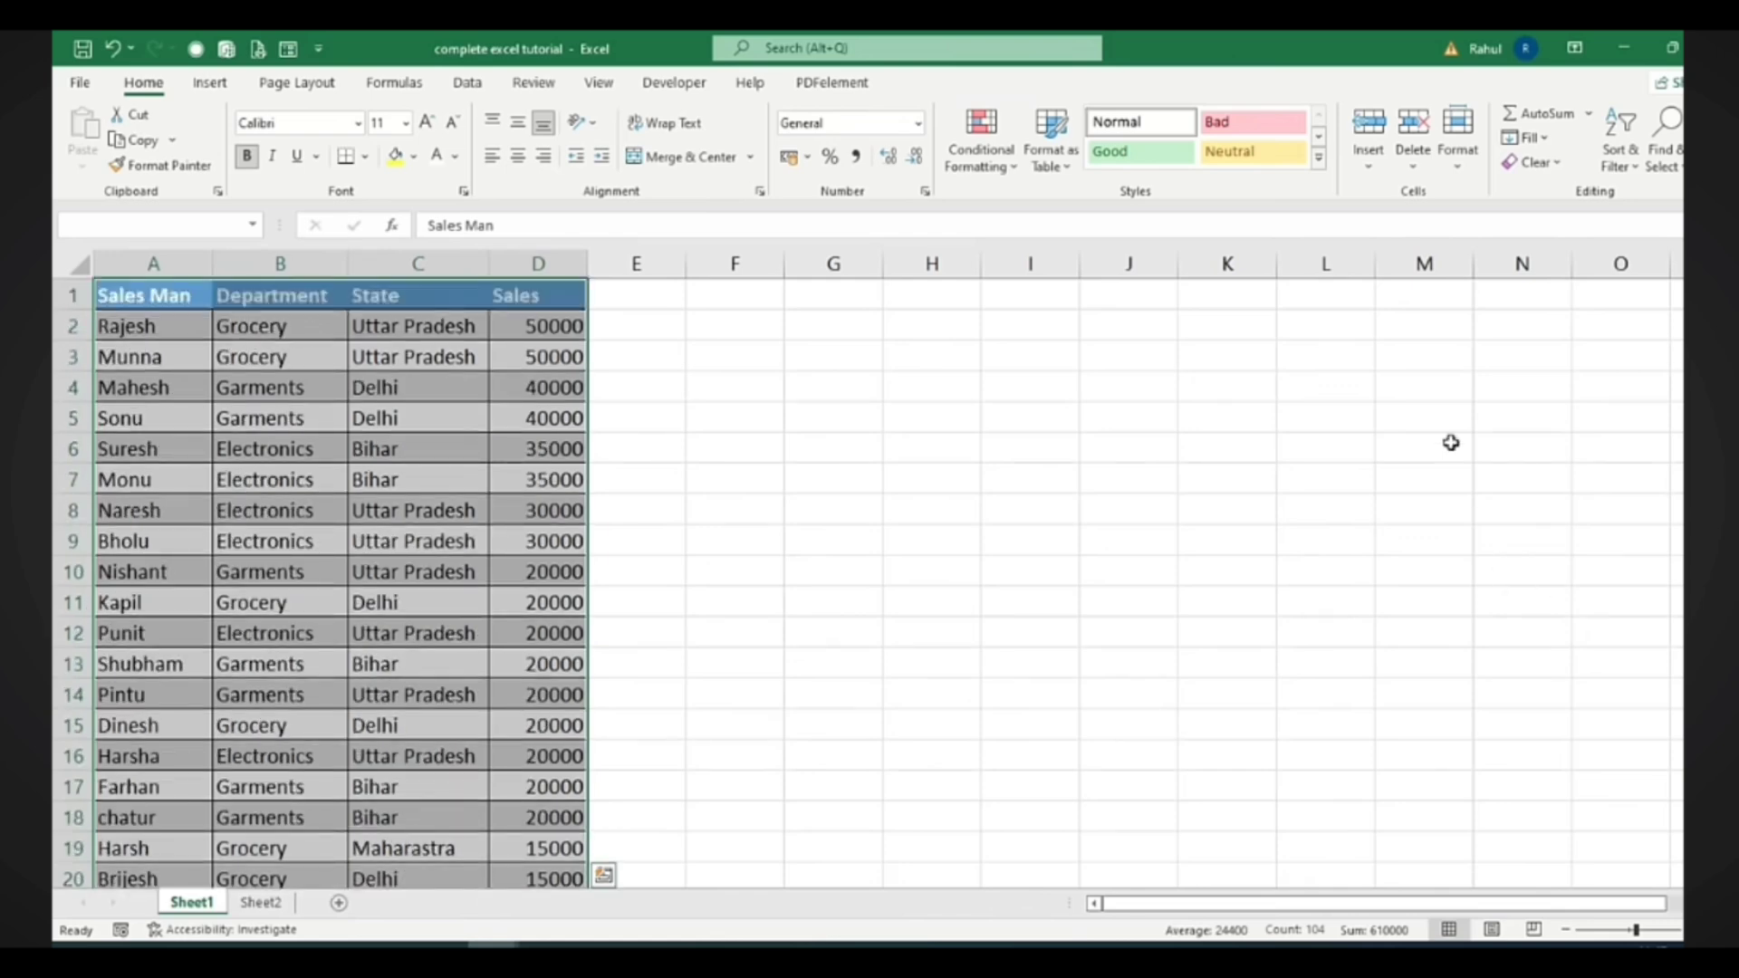
left_click(1319, 157)
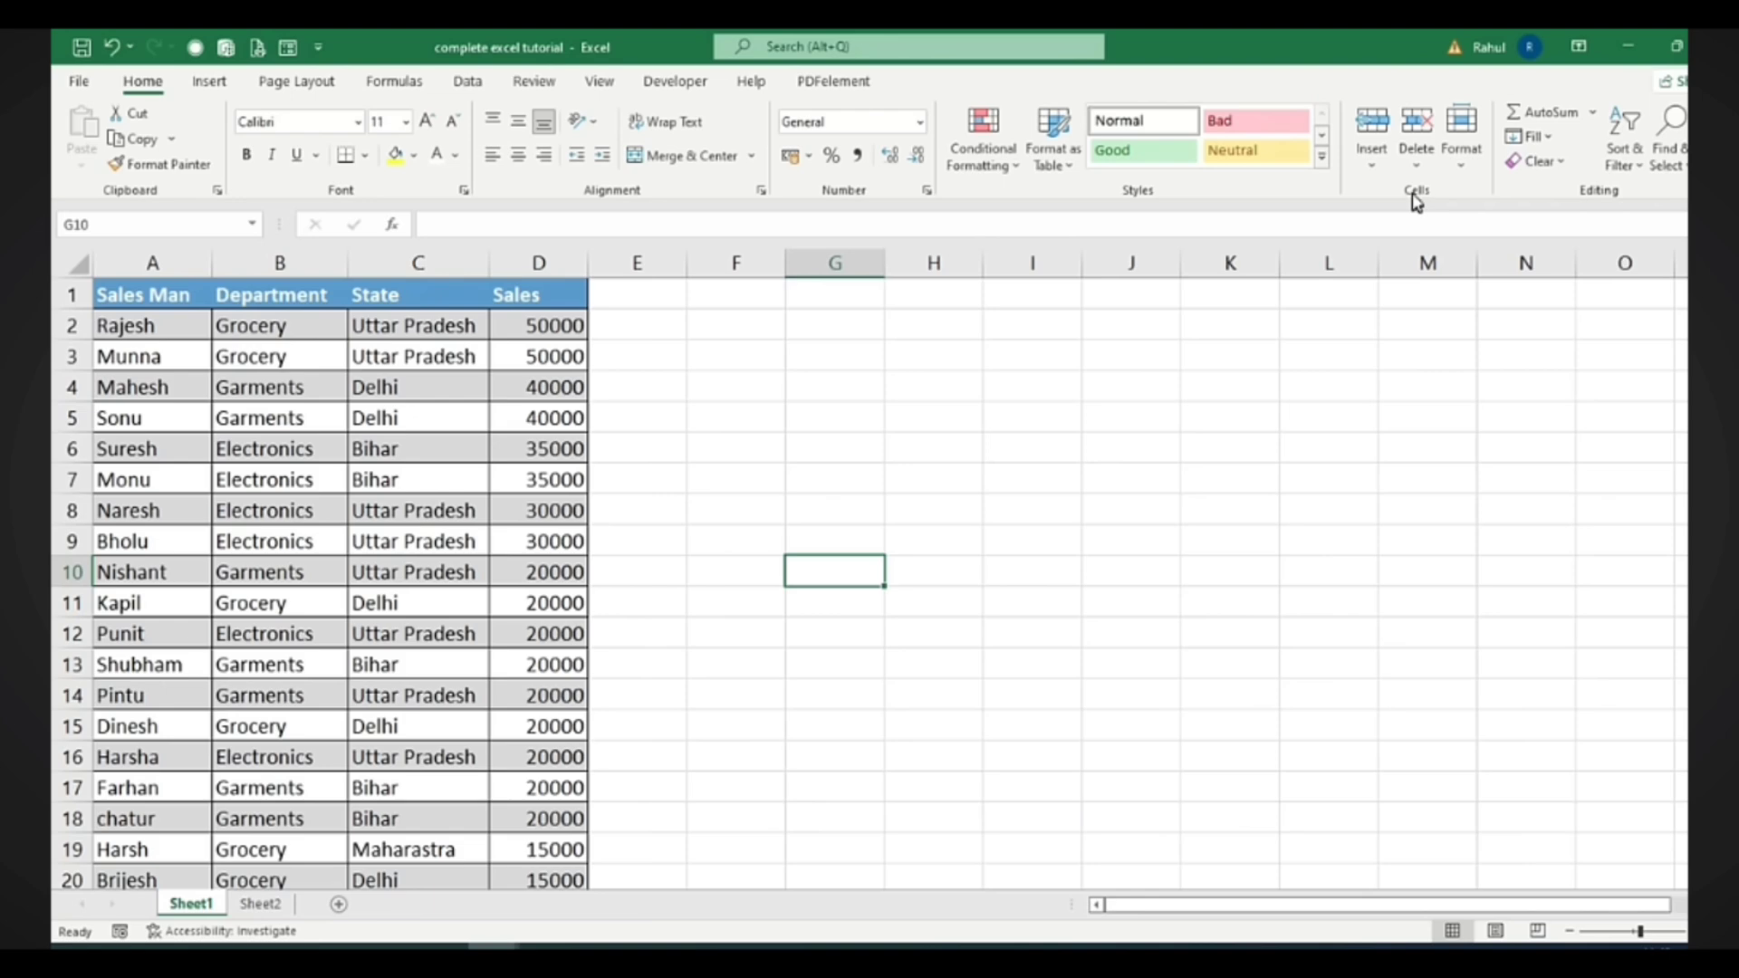
left_click(1462, 156)
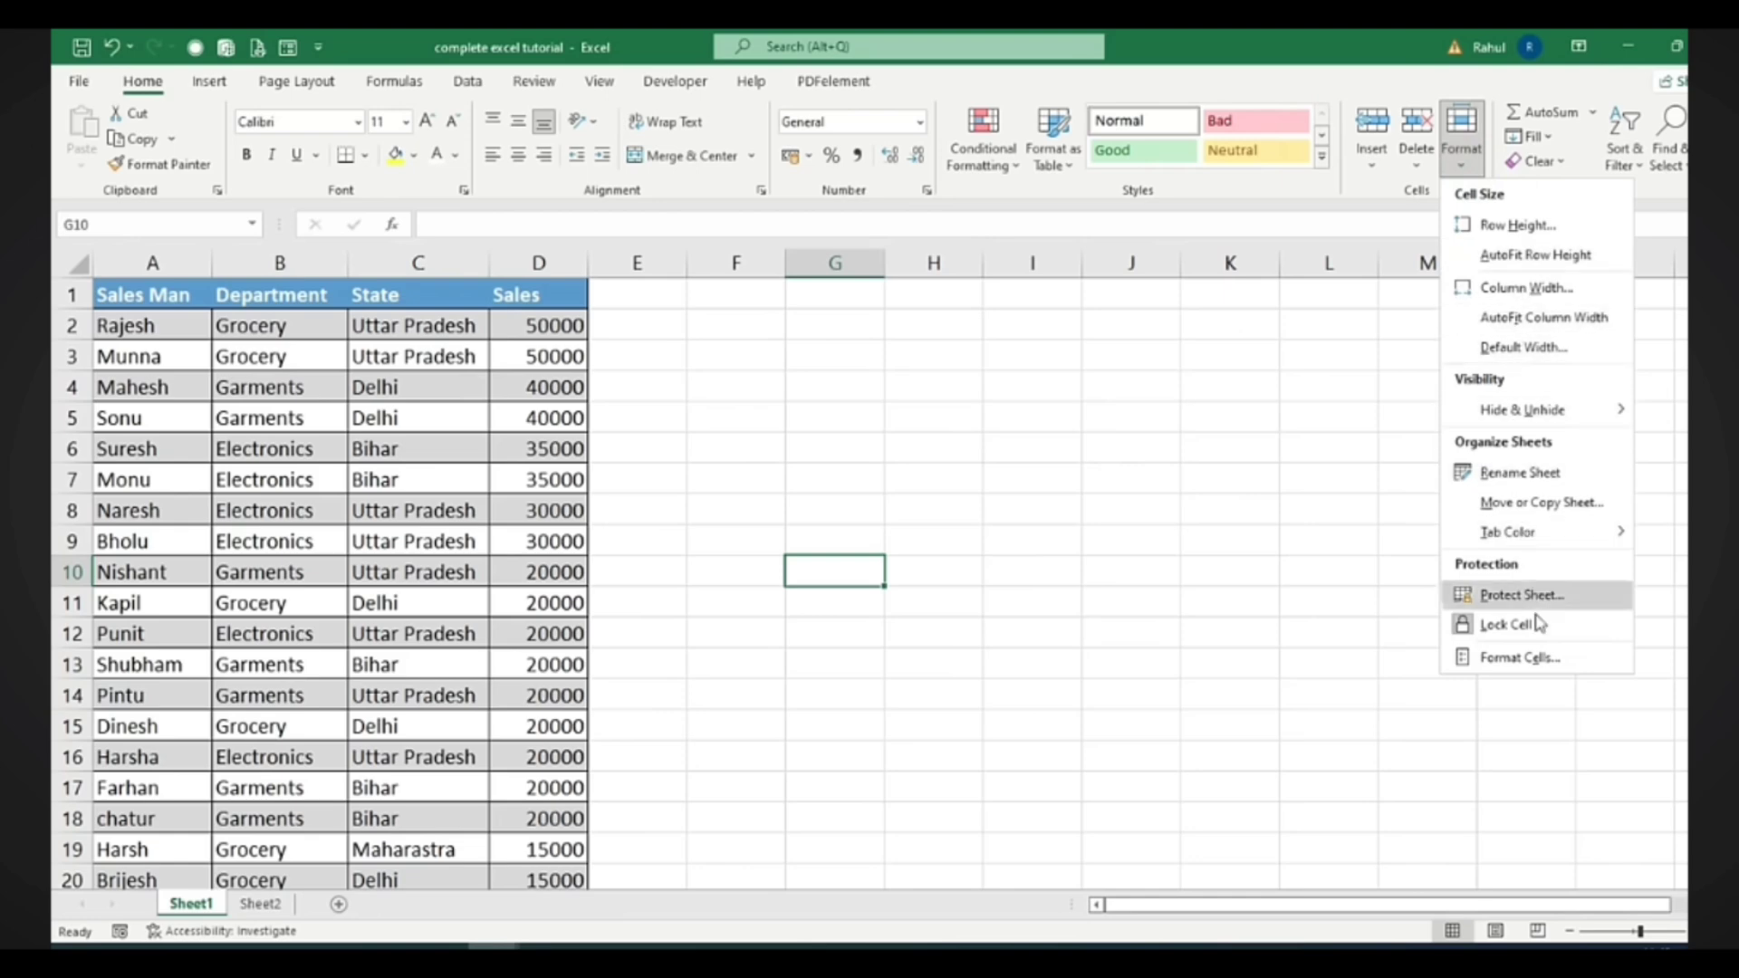
left_click(1012, 540)
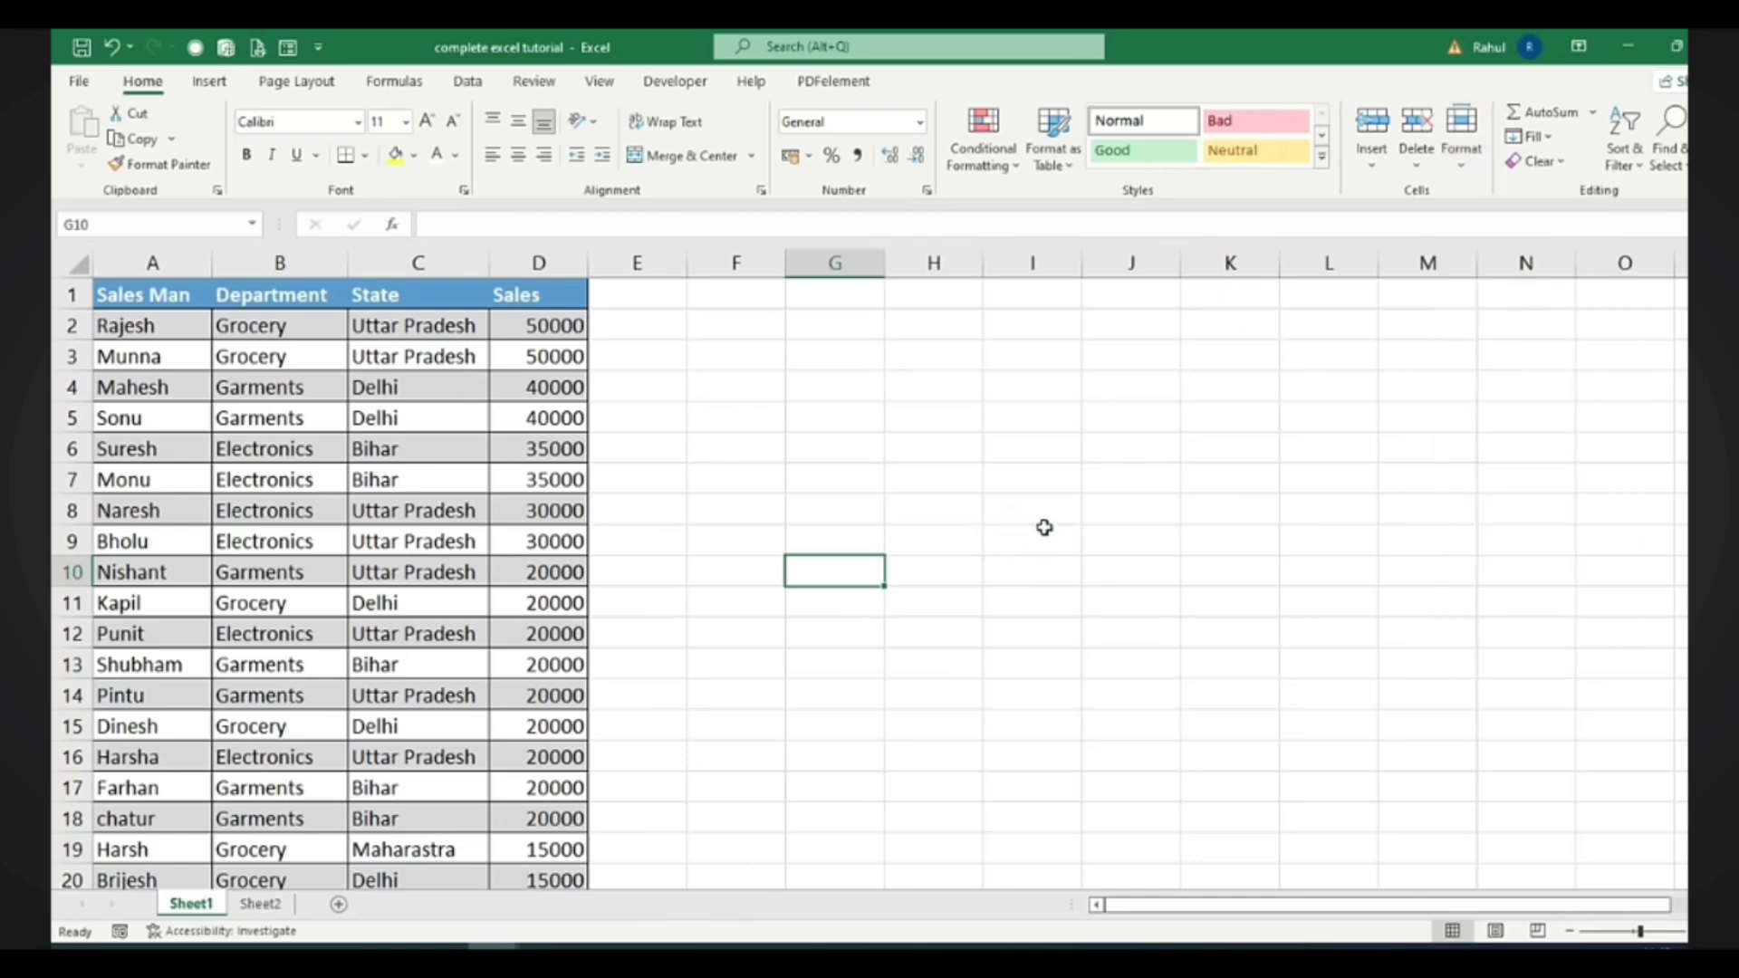
left_click(1379, 169)
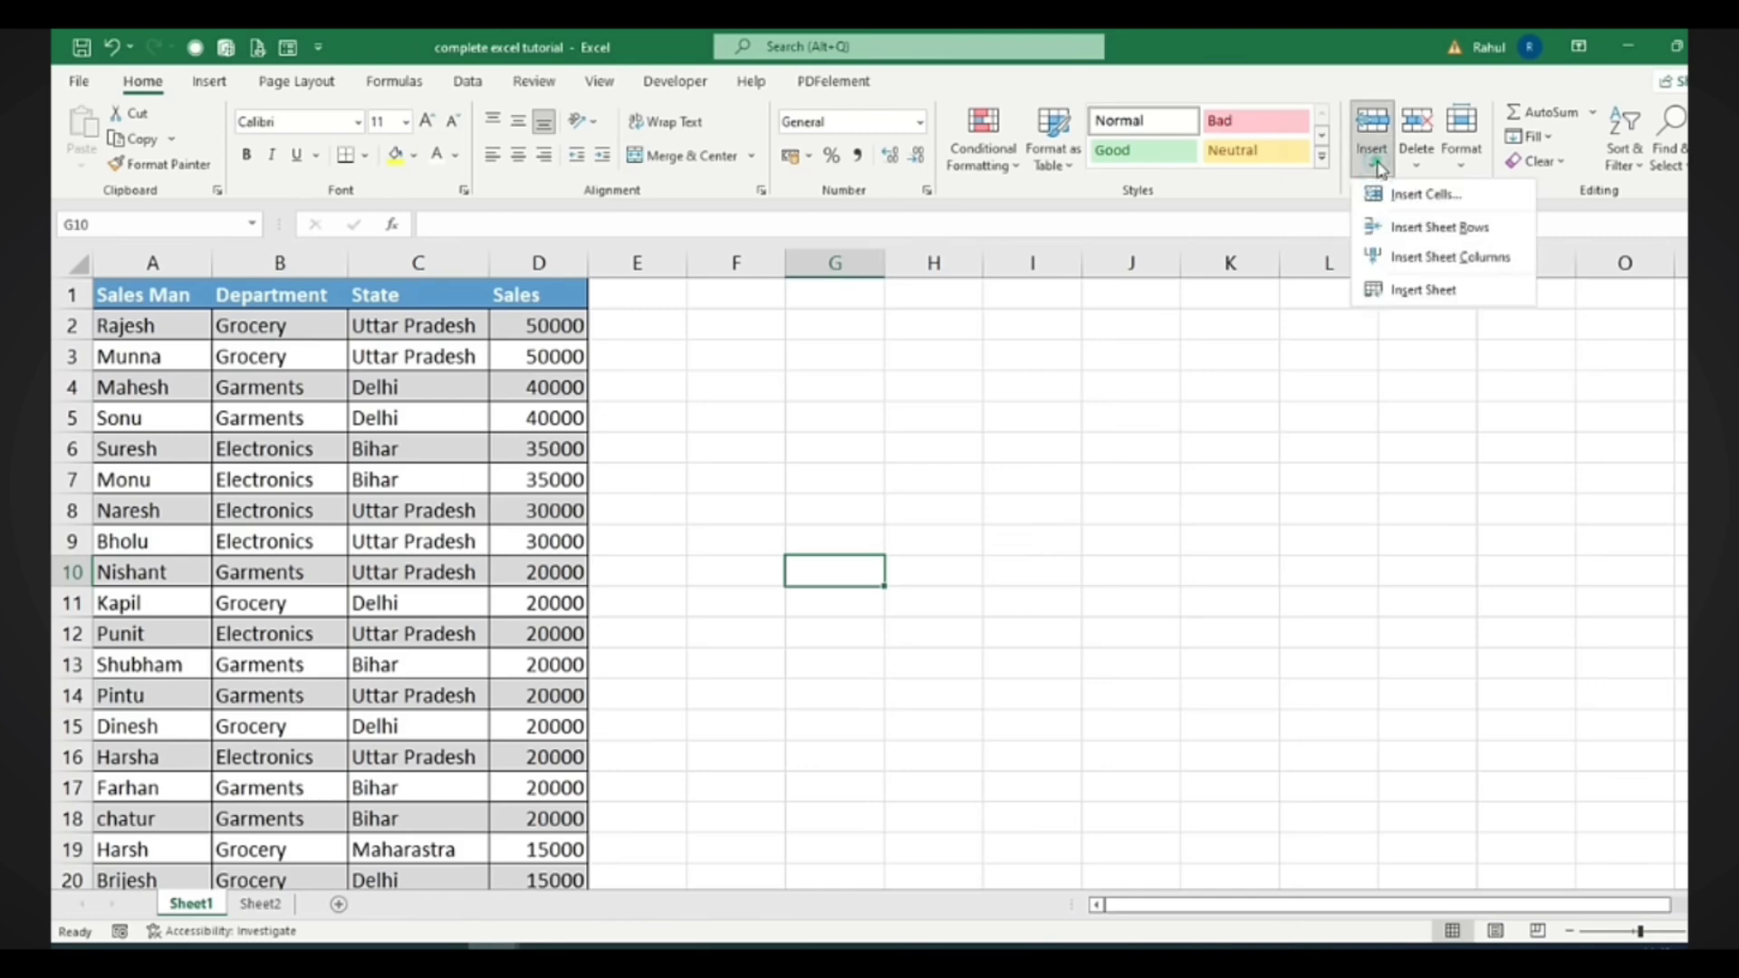
left_click(1411, 163)
left_click(954, 446)
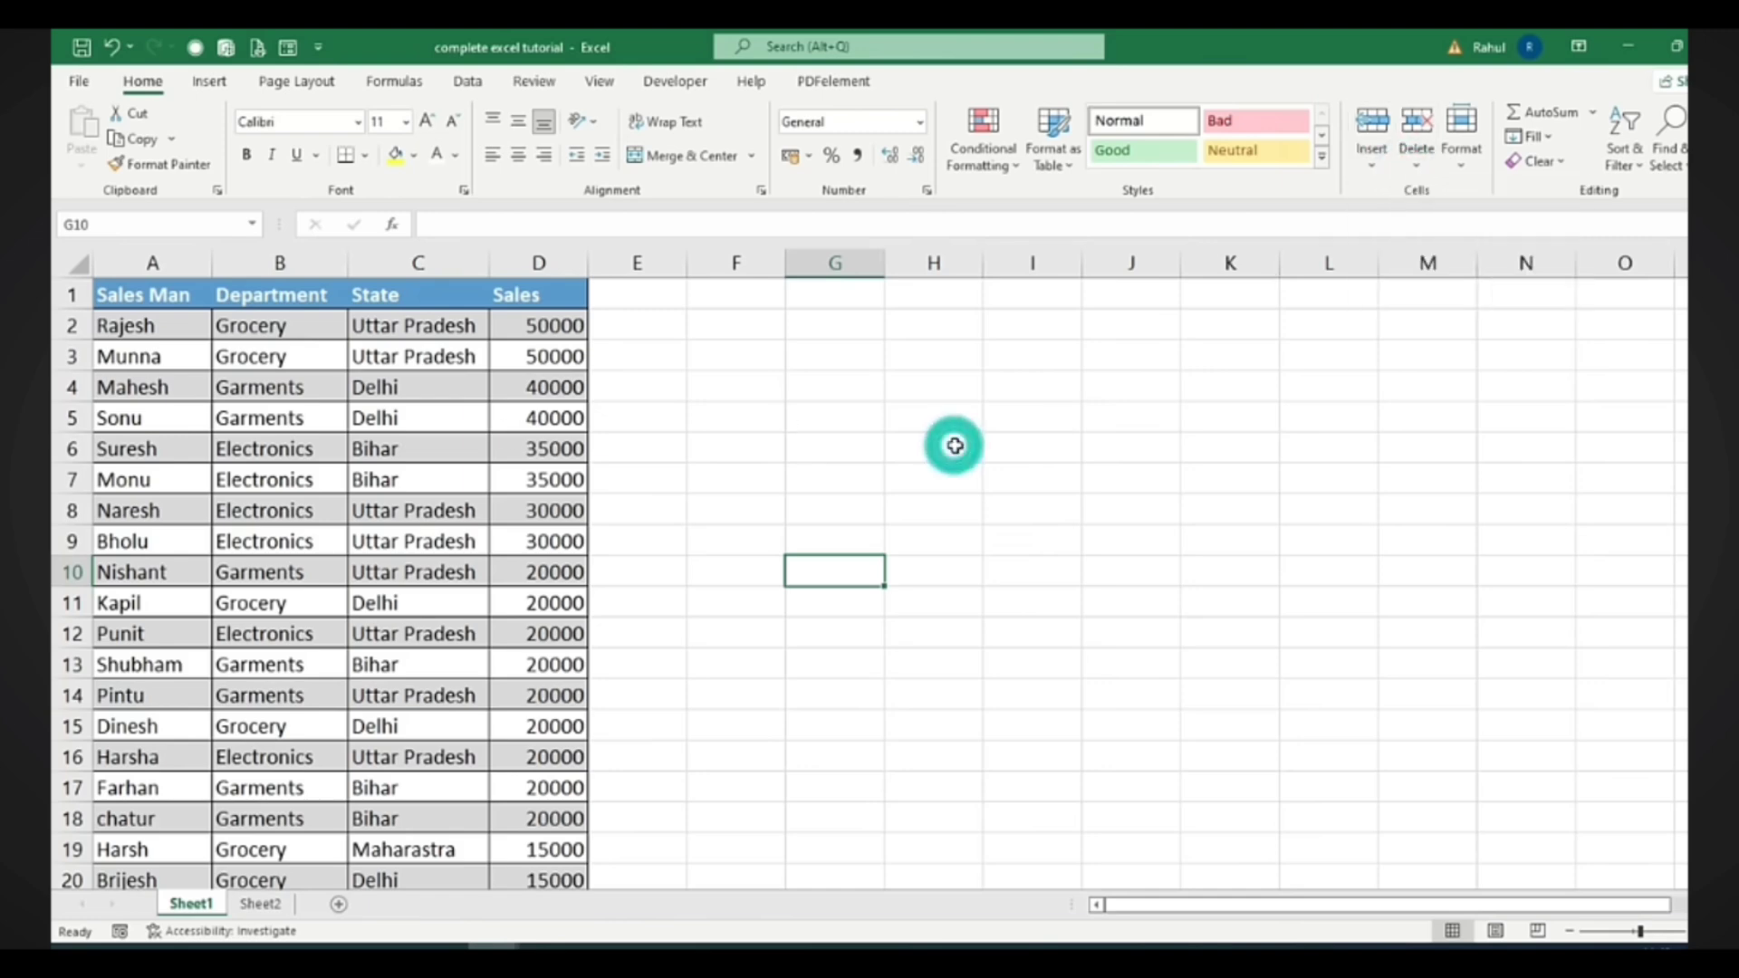
key("space")
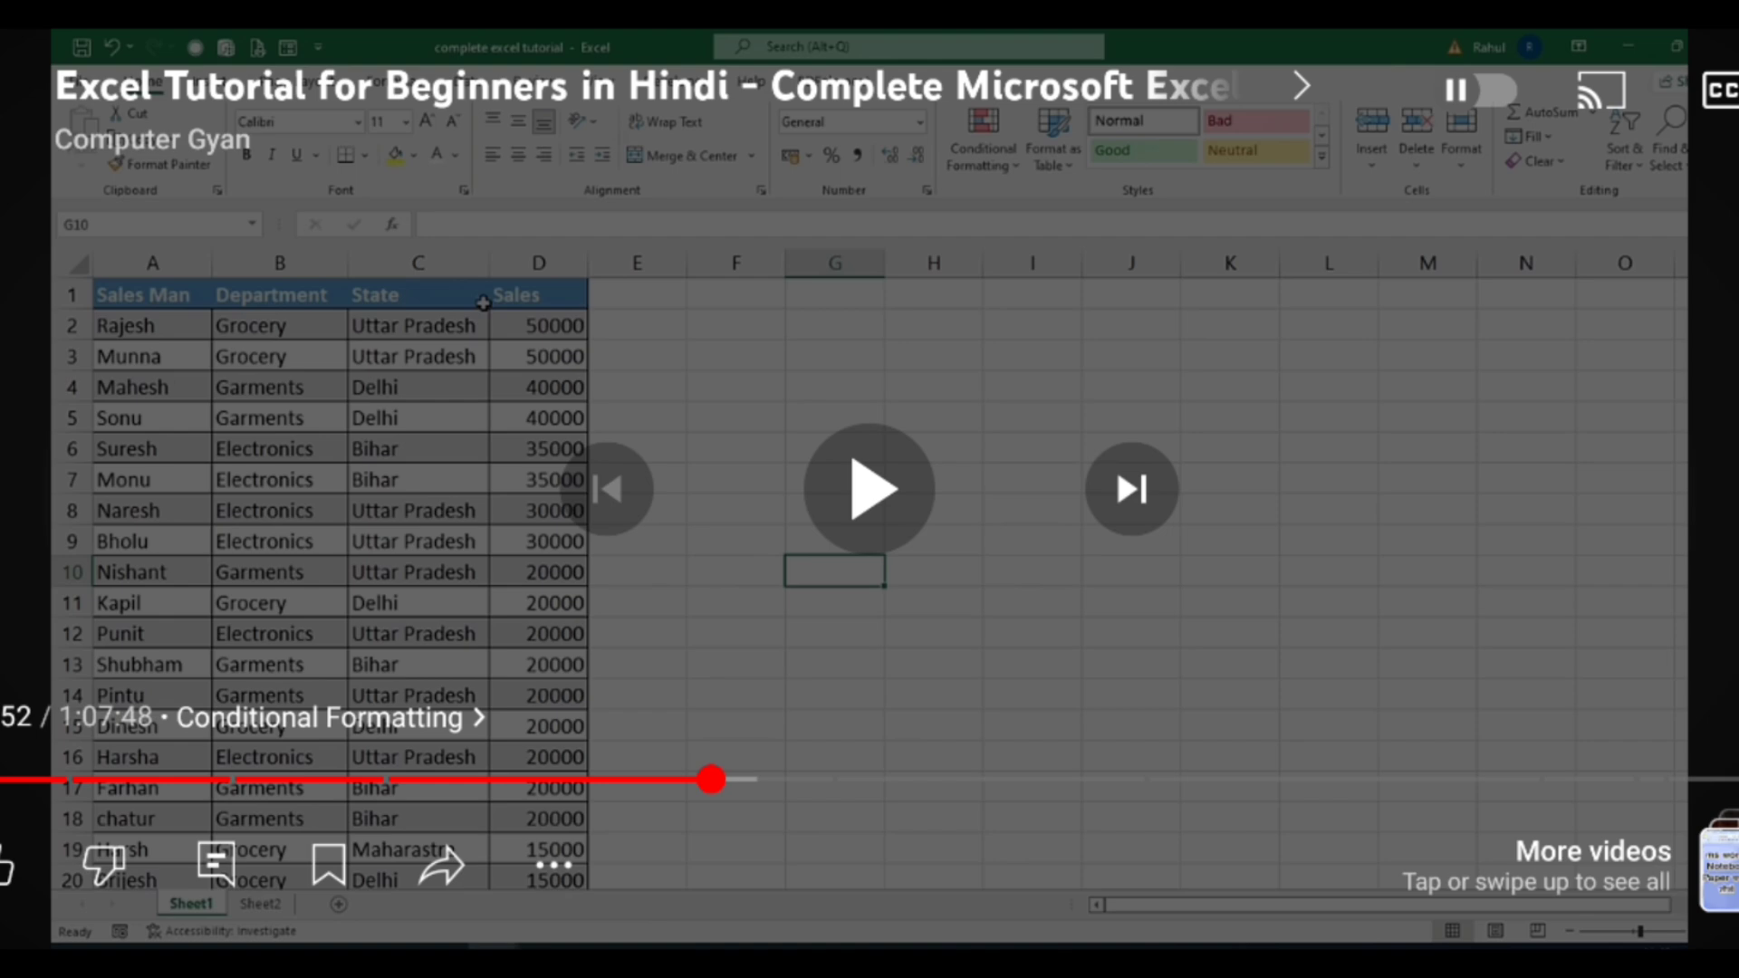
key("space")
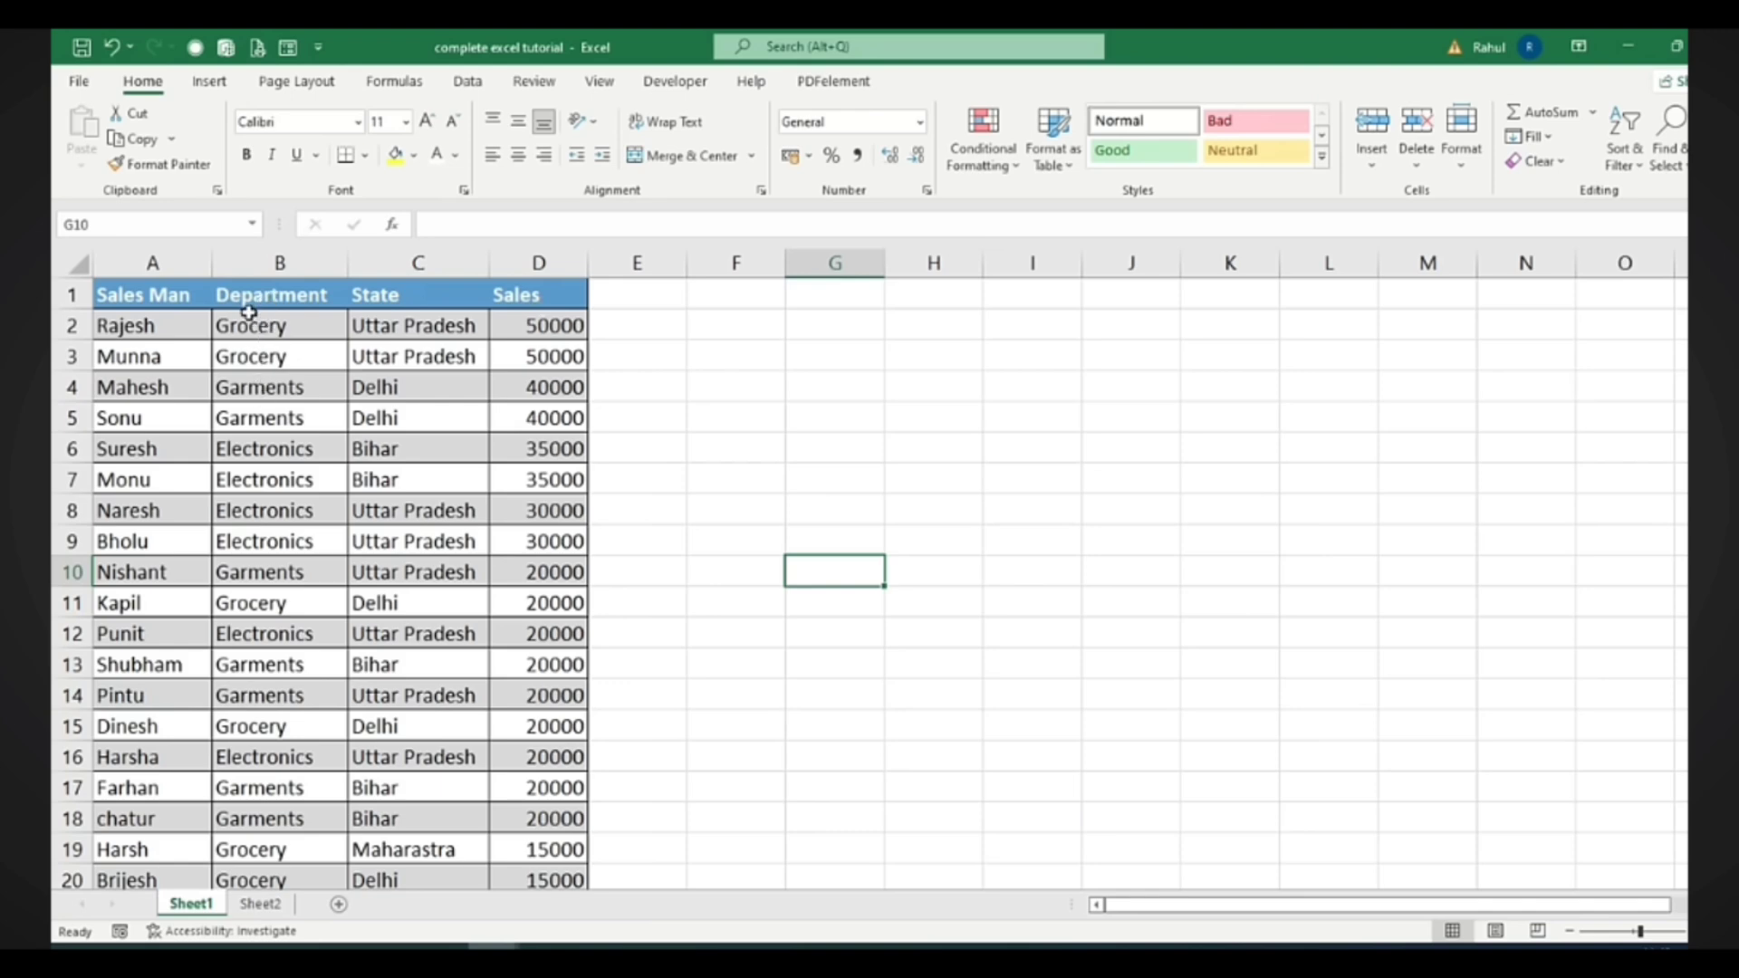
Insert an entire new empty column at B, before Department
left_click(269, 329)
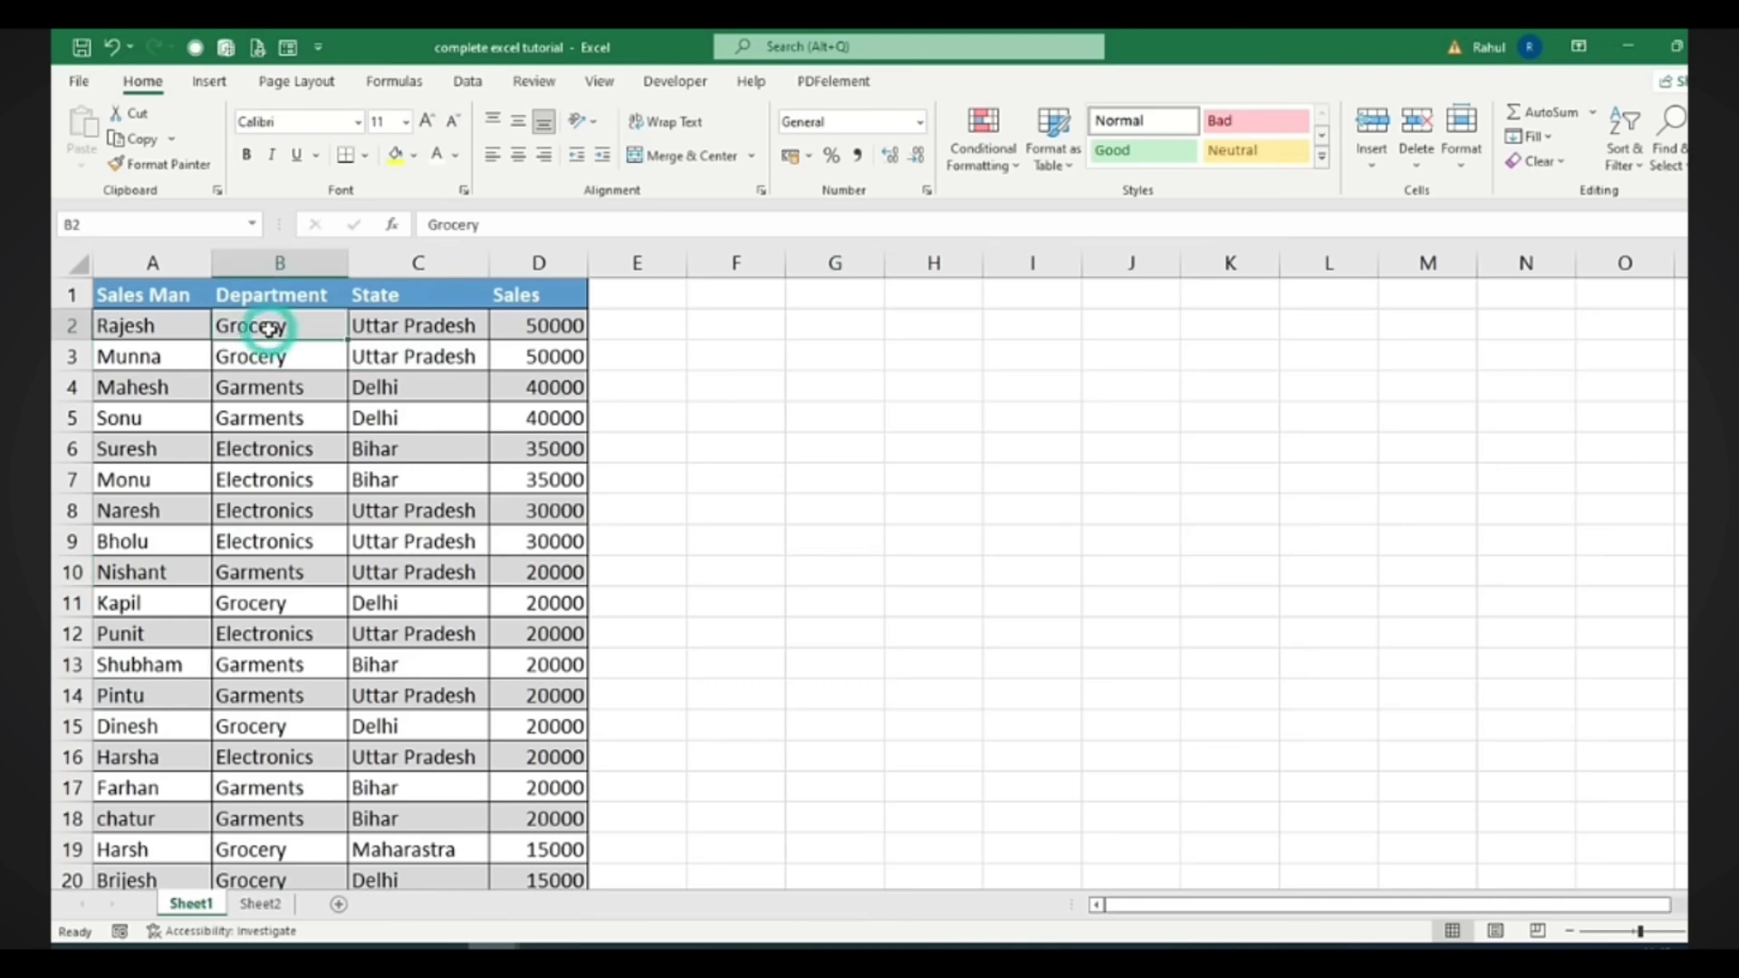
right_click(272, 337)
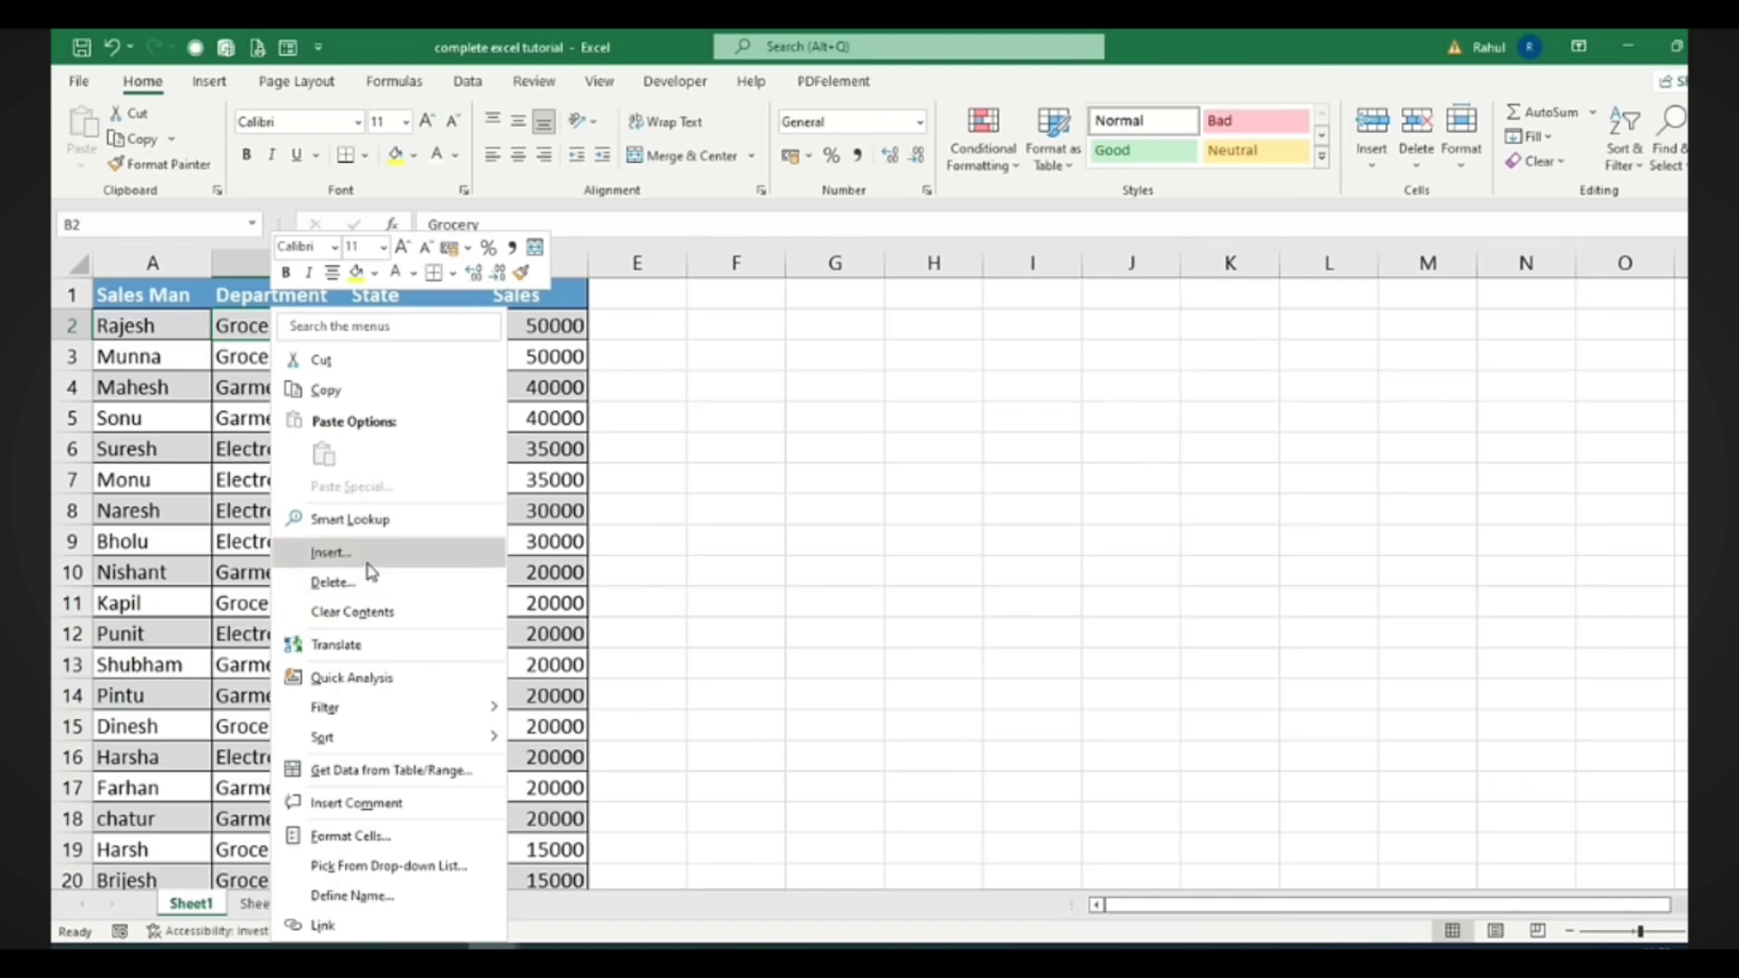
left_click(368, 560)
left_click_drag(324, 520, 607, 362)
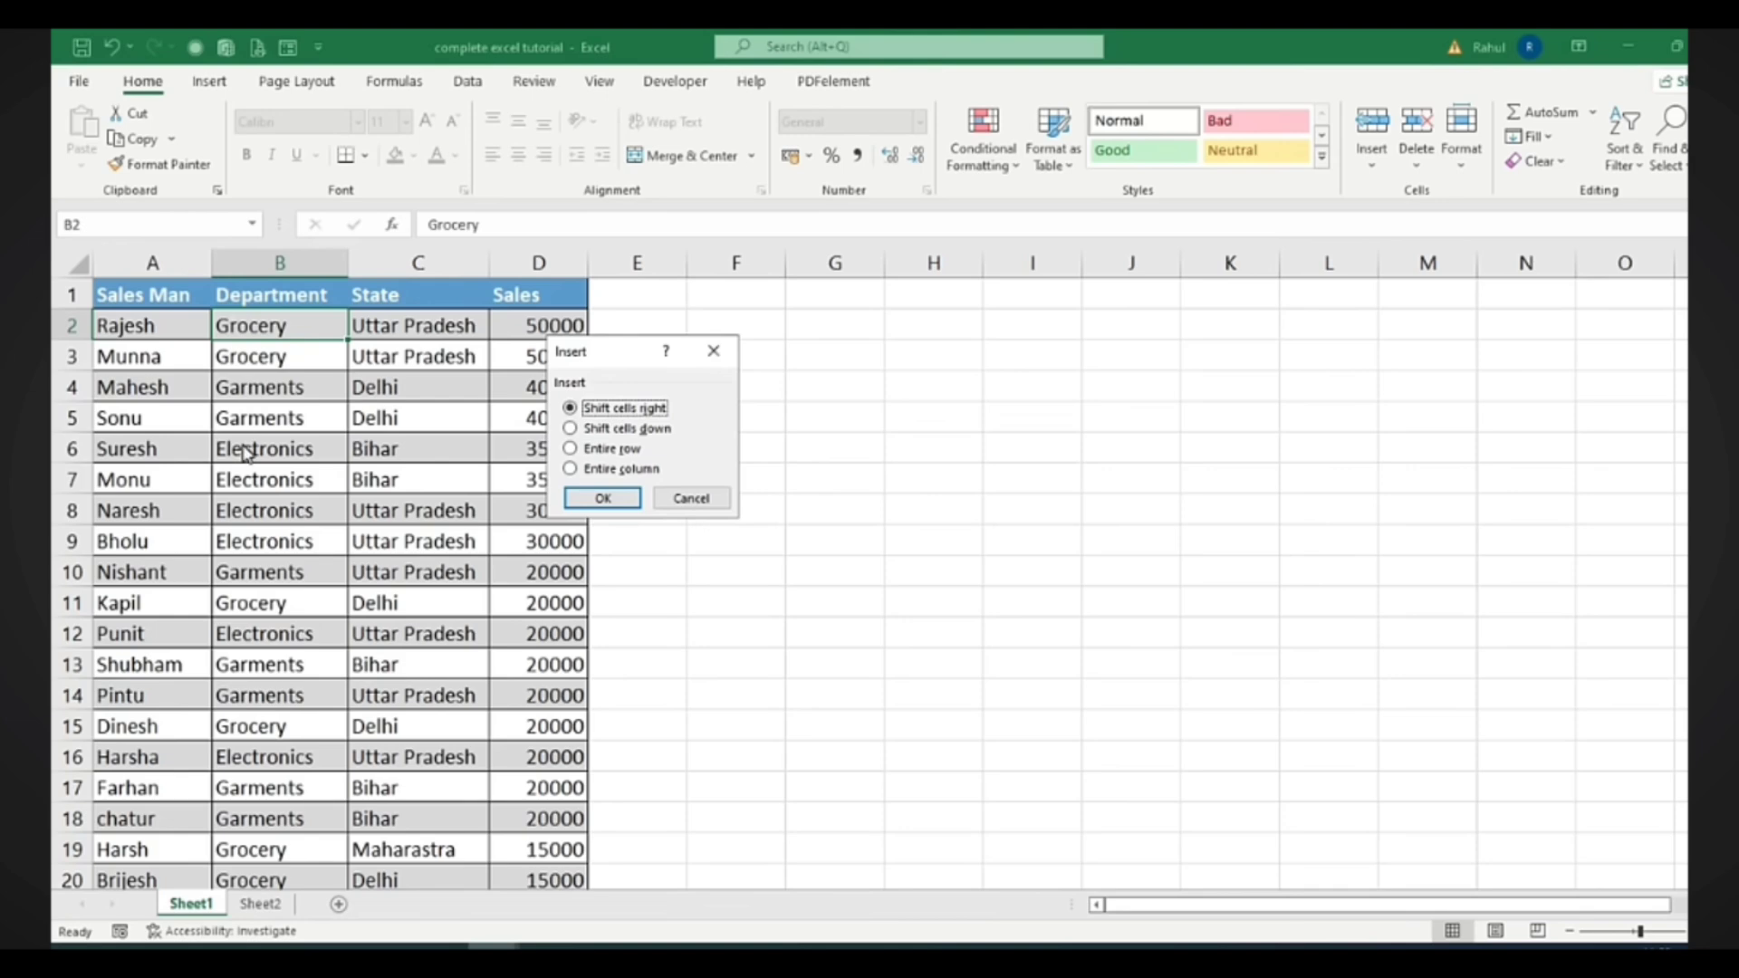
left_click(612, 472)
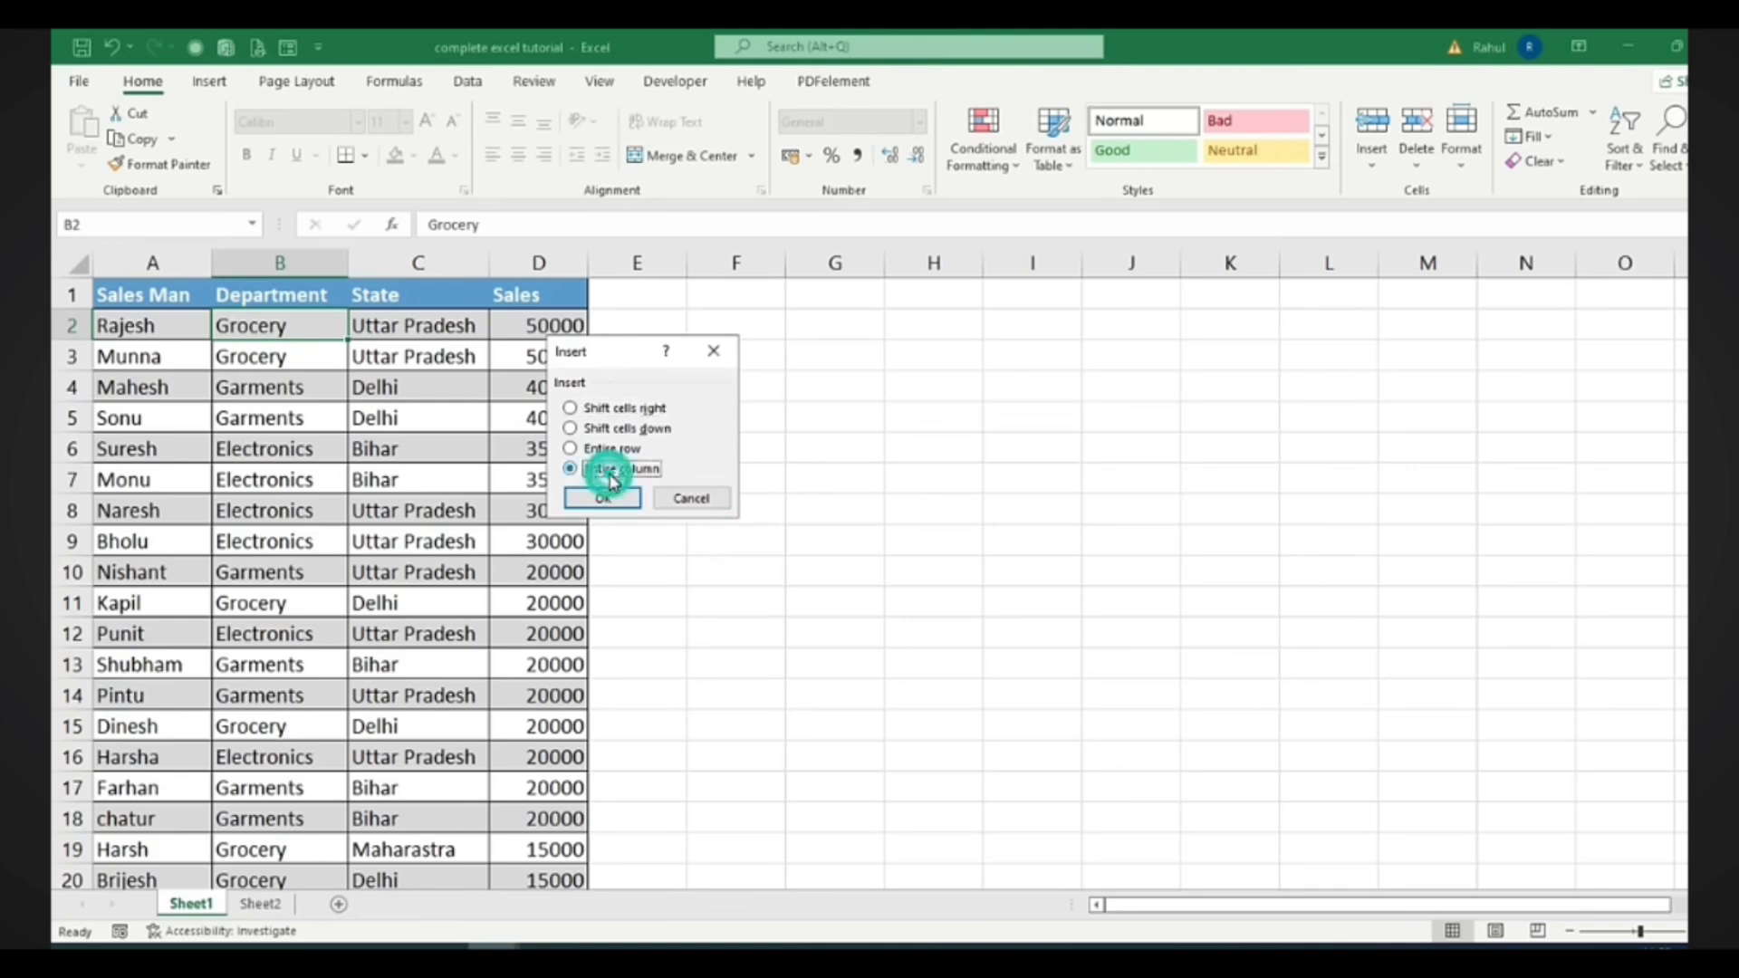
left_click(605, 498)
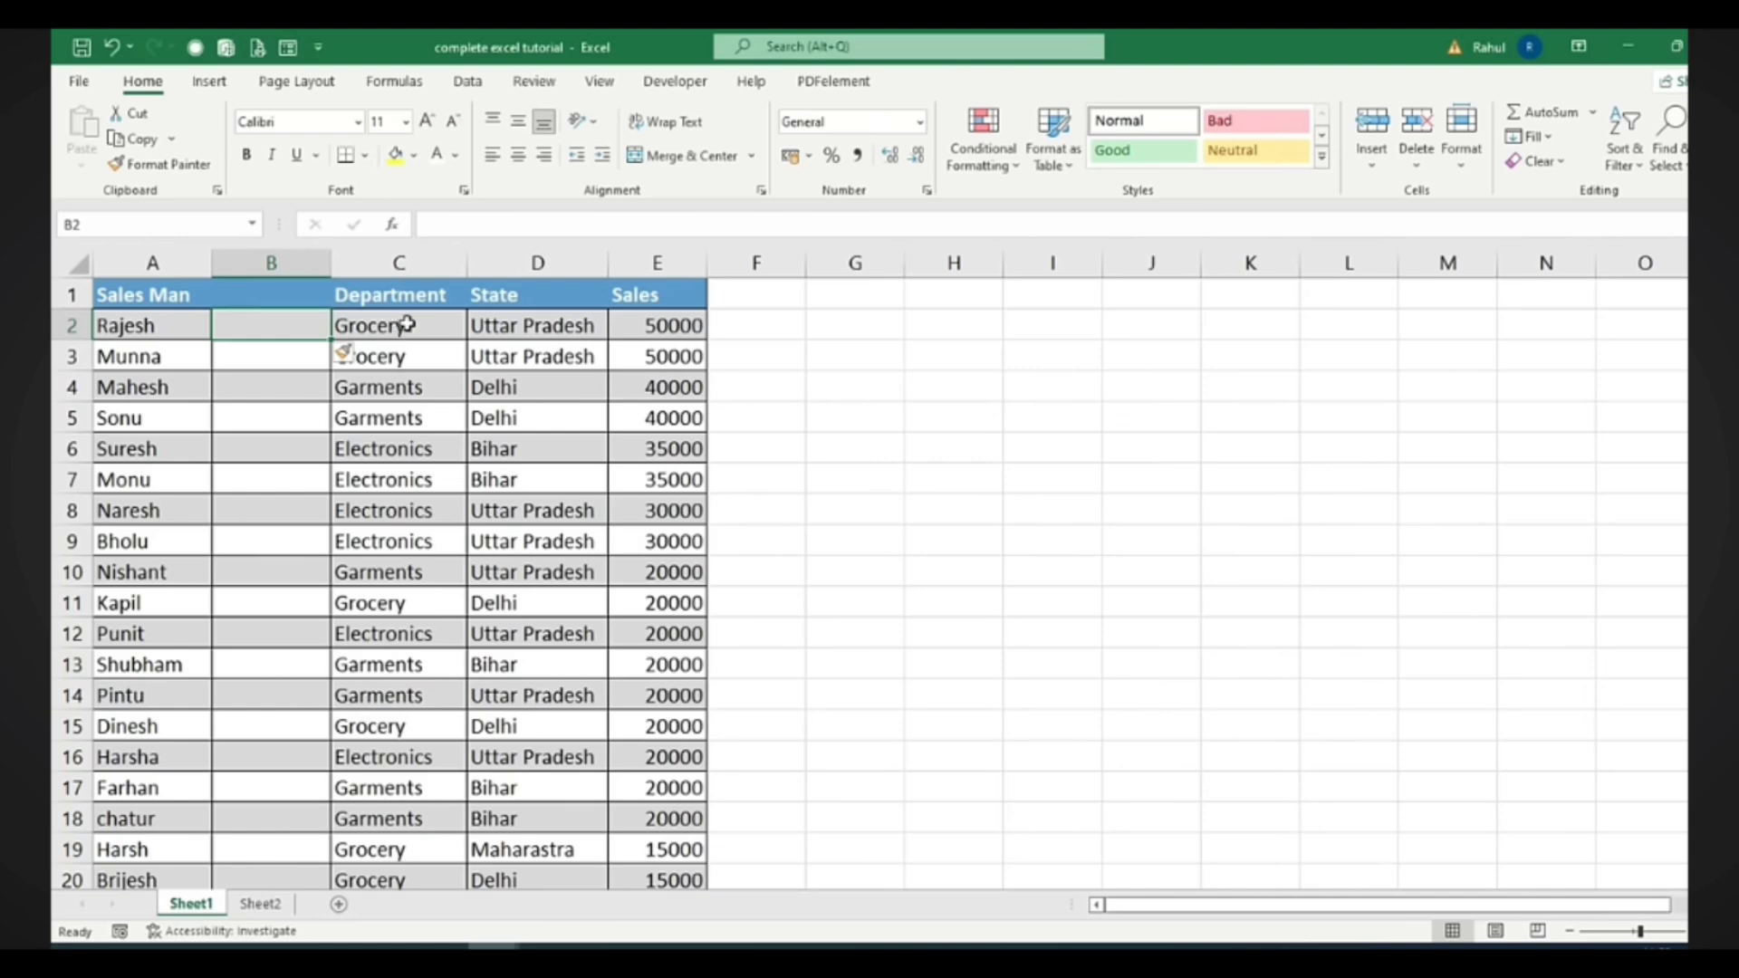
Enter the header 'Age' in cell B1
left_click(282, 295)
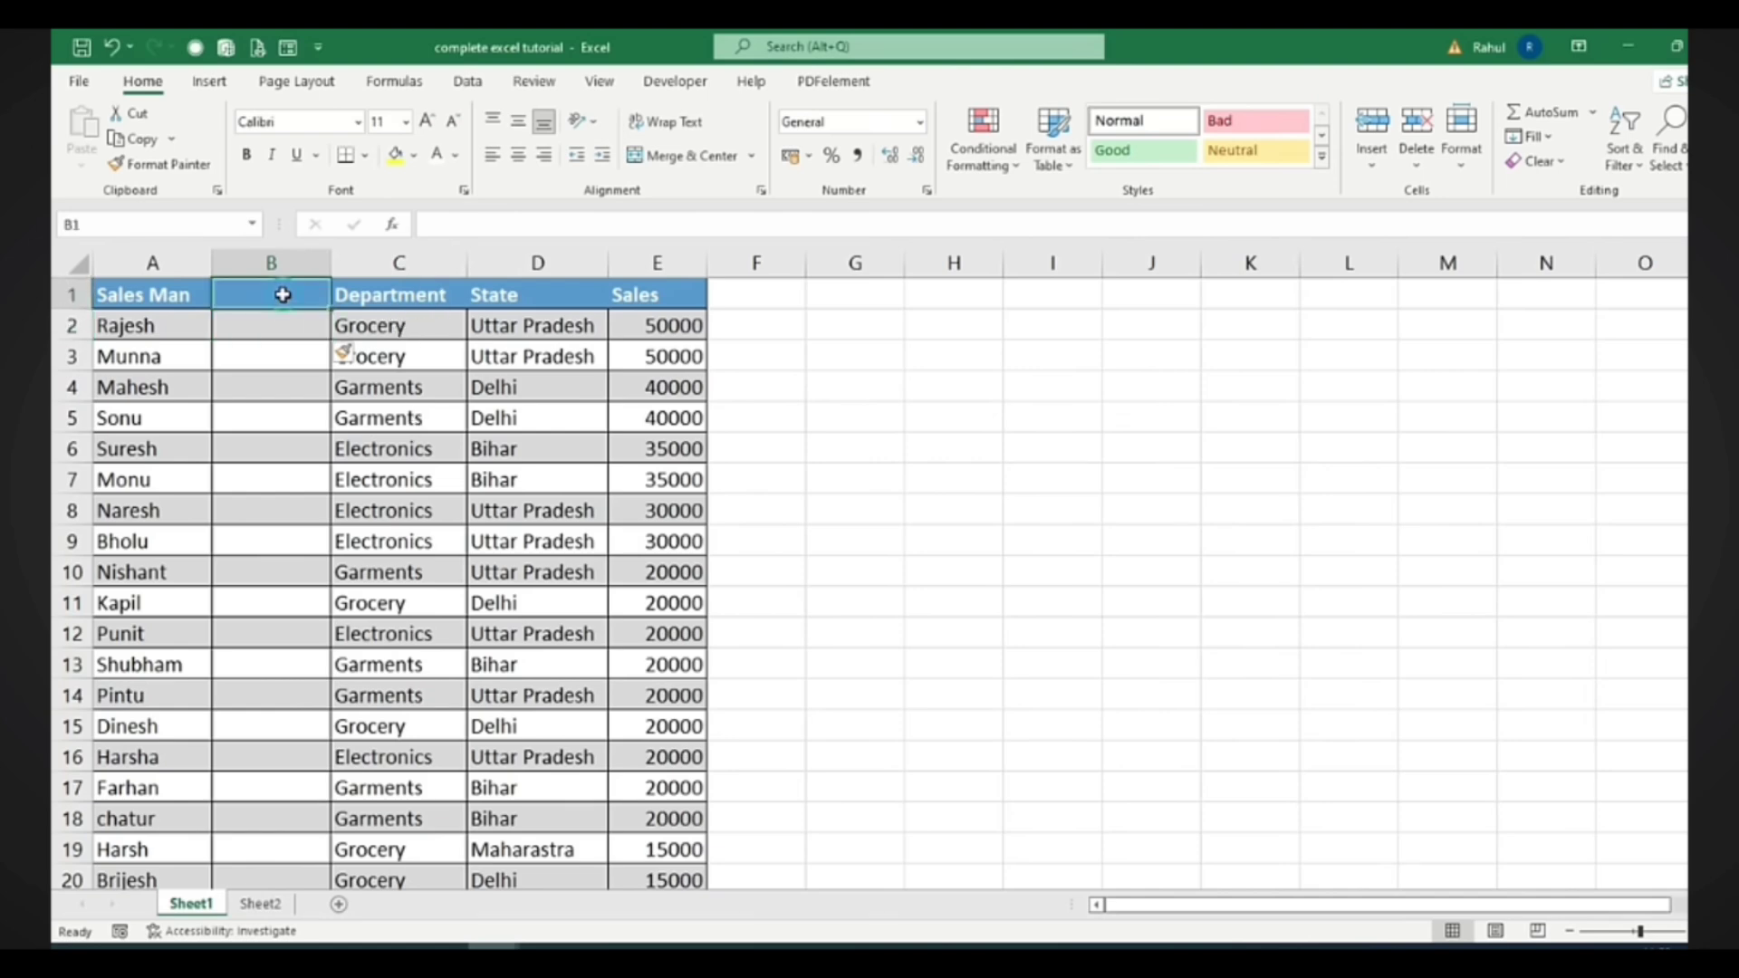
left_click_drag(282, 294, 280, 447)
left_click(282, 326)
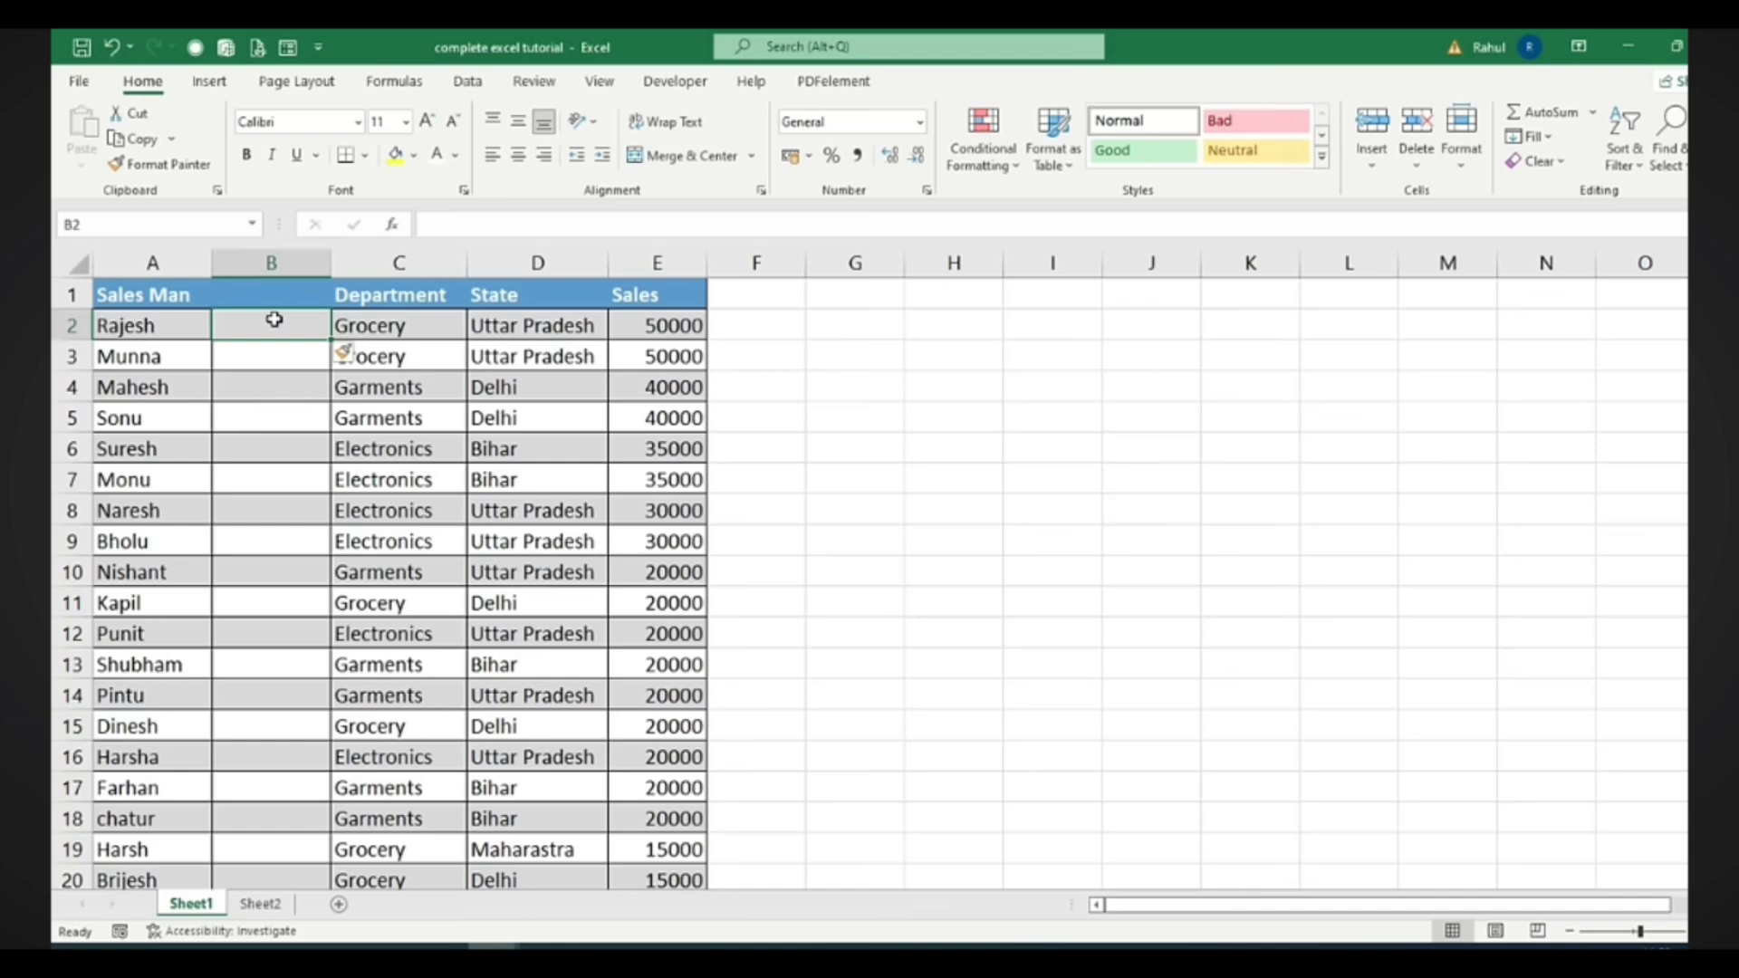
left_click(268, 295)
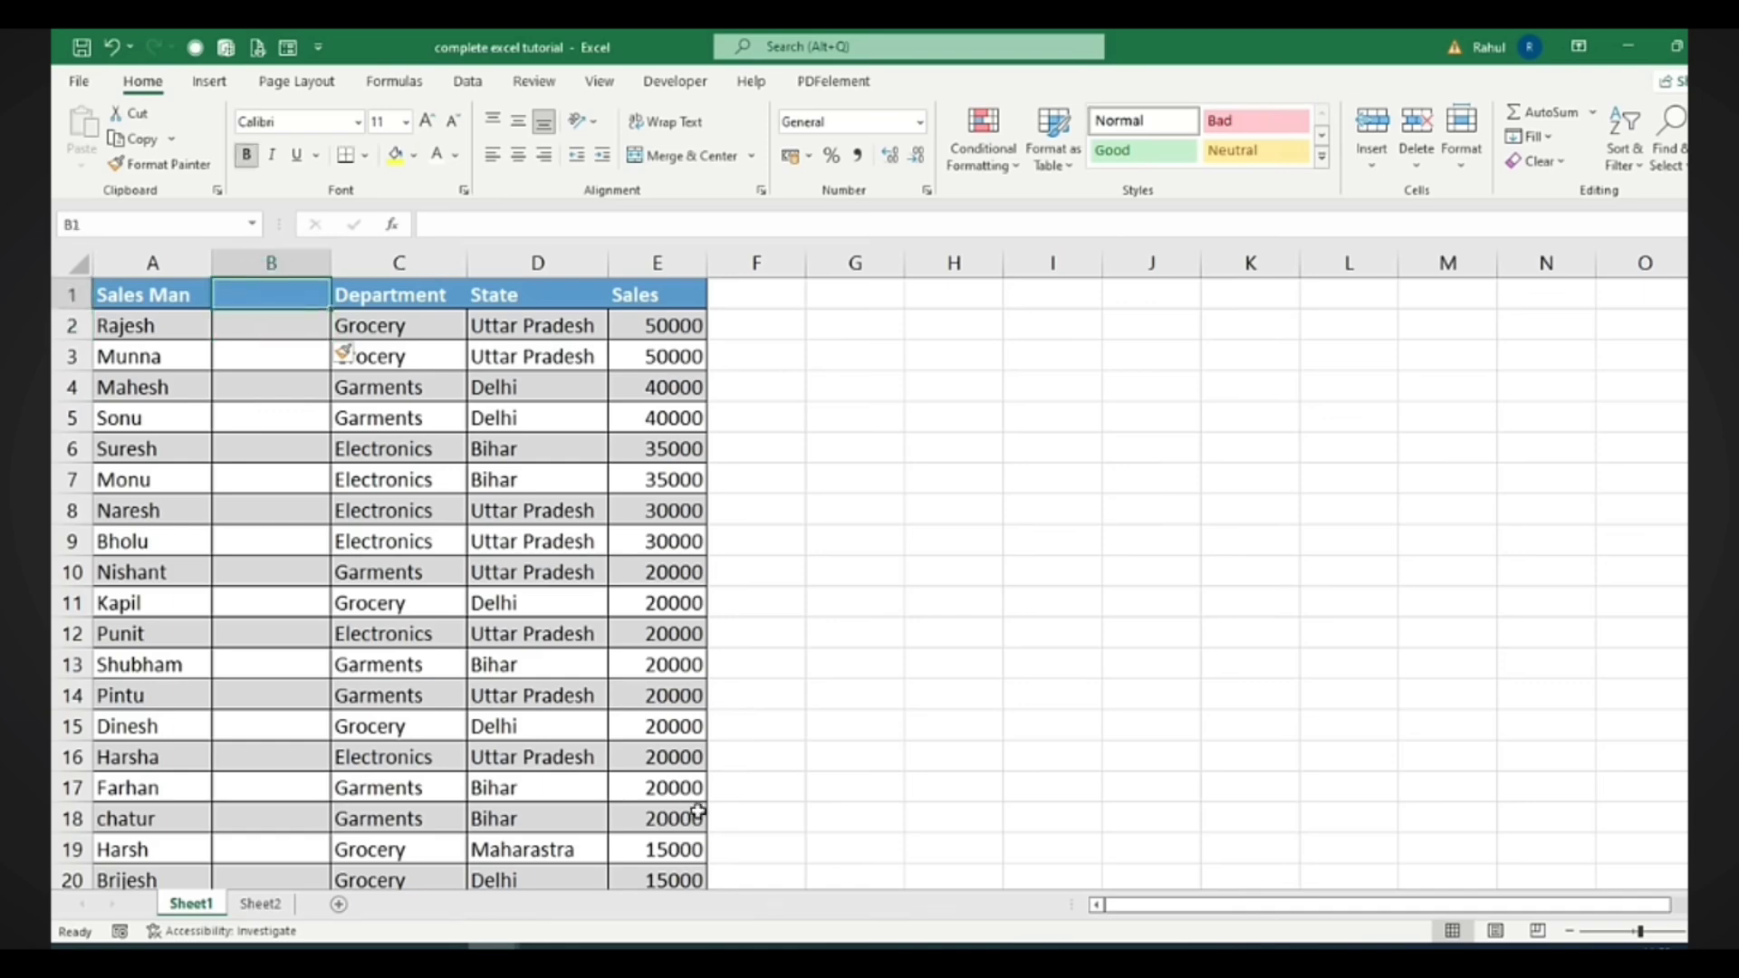
type("Age")
key("Return")
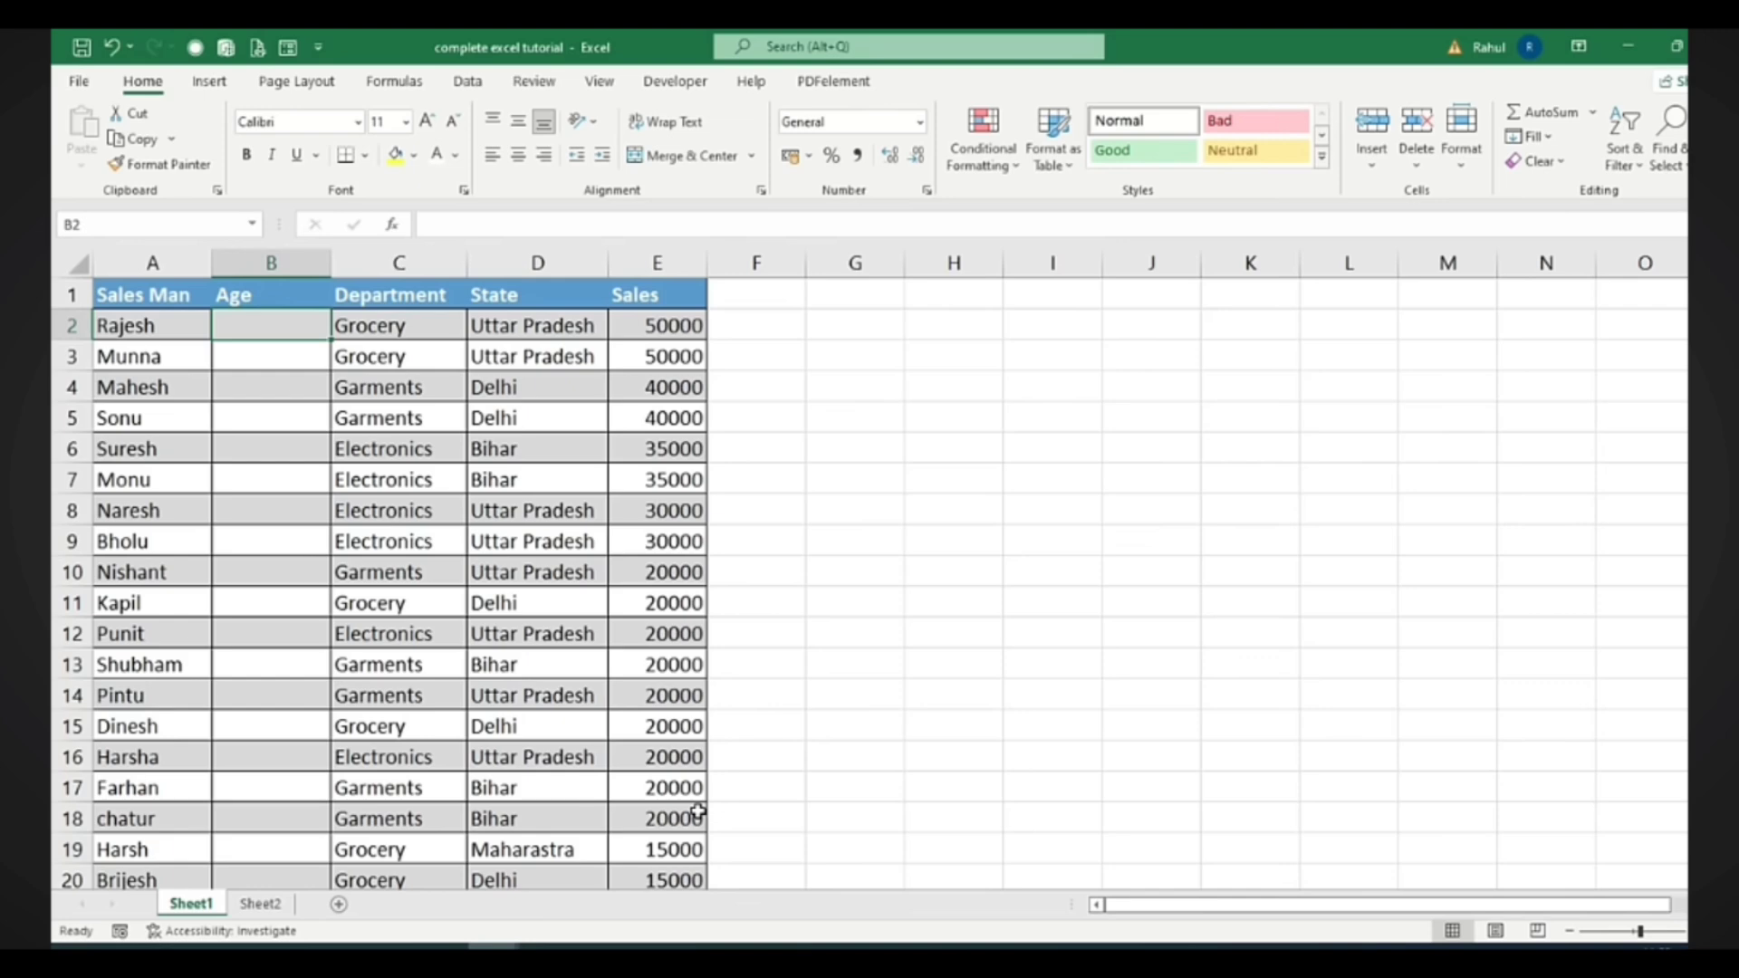
Insert an entire empty row at row 3, between Rajesh's and Munna's records
left_click(258, 367)
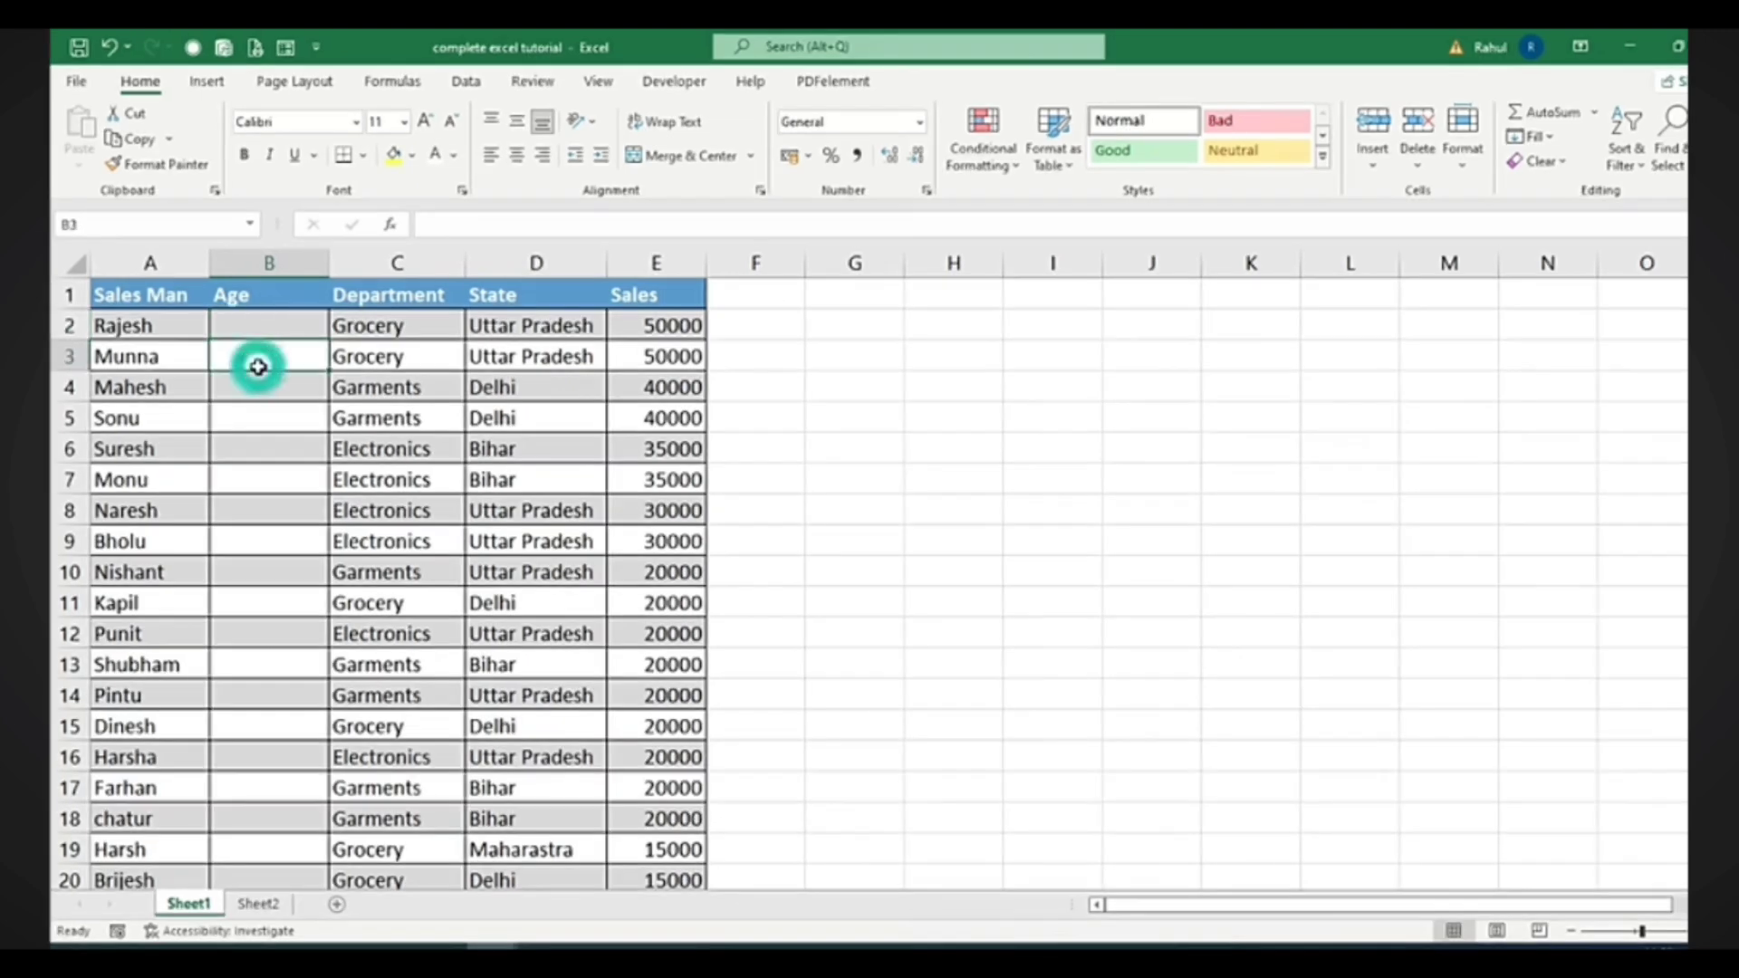
right_click(240, 364)
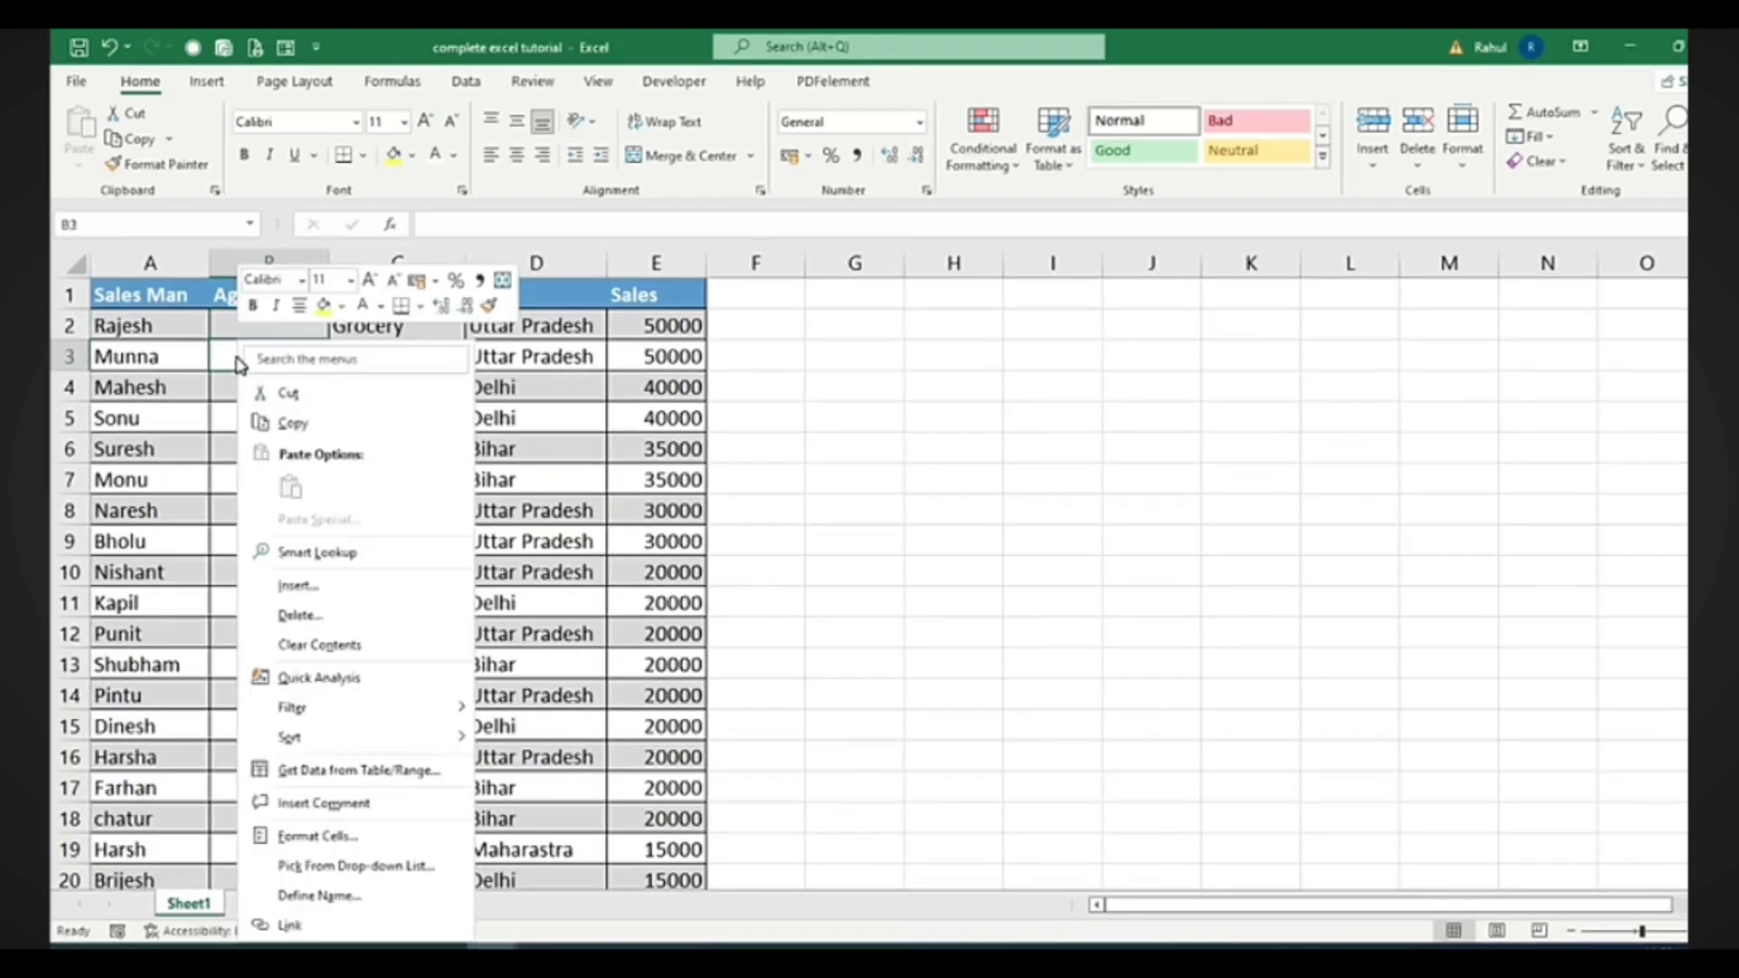
left_click(303, 585)
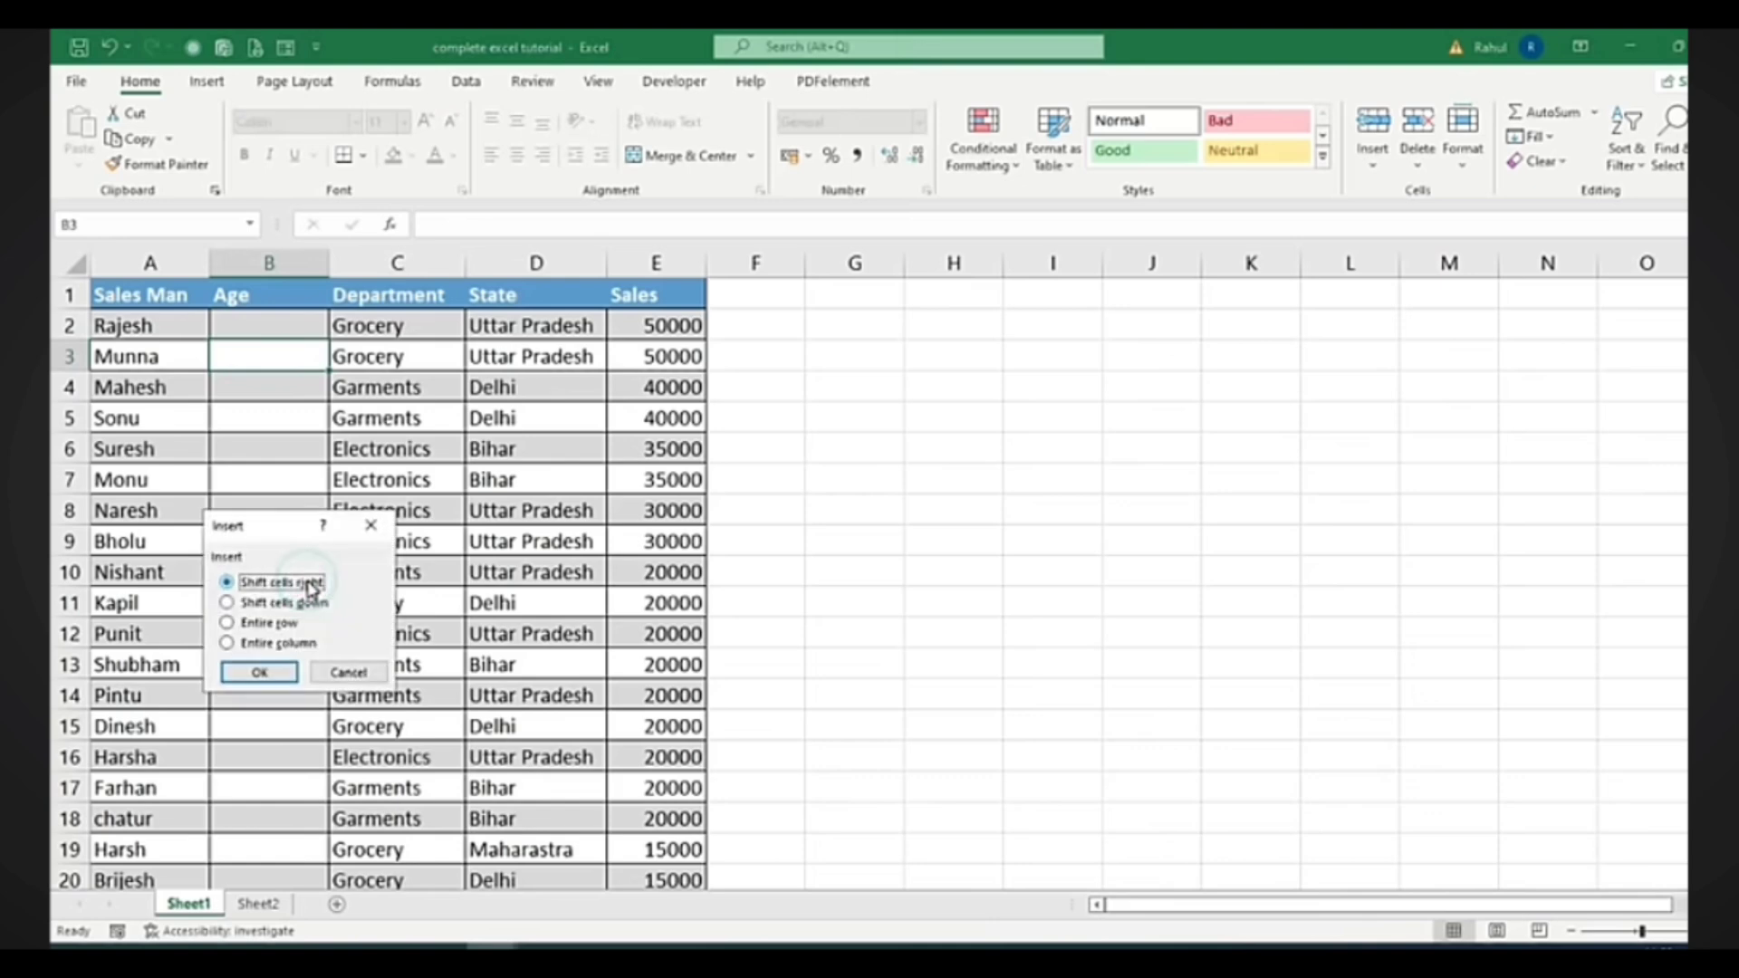
left_click(269, 623)
left_click(260, 672)
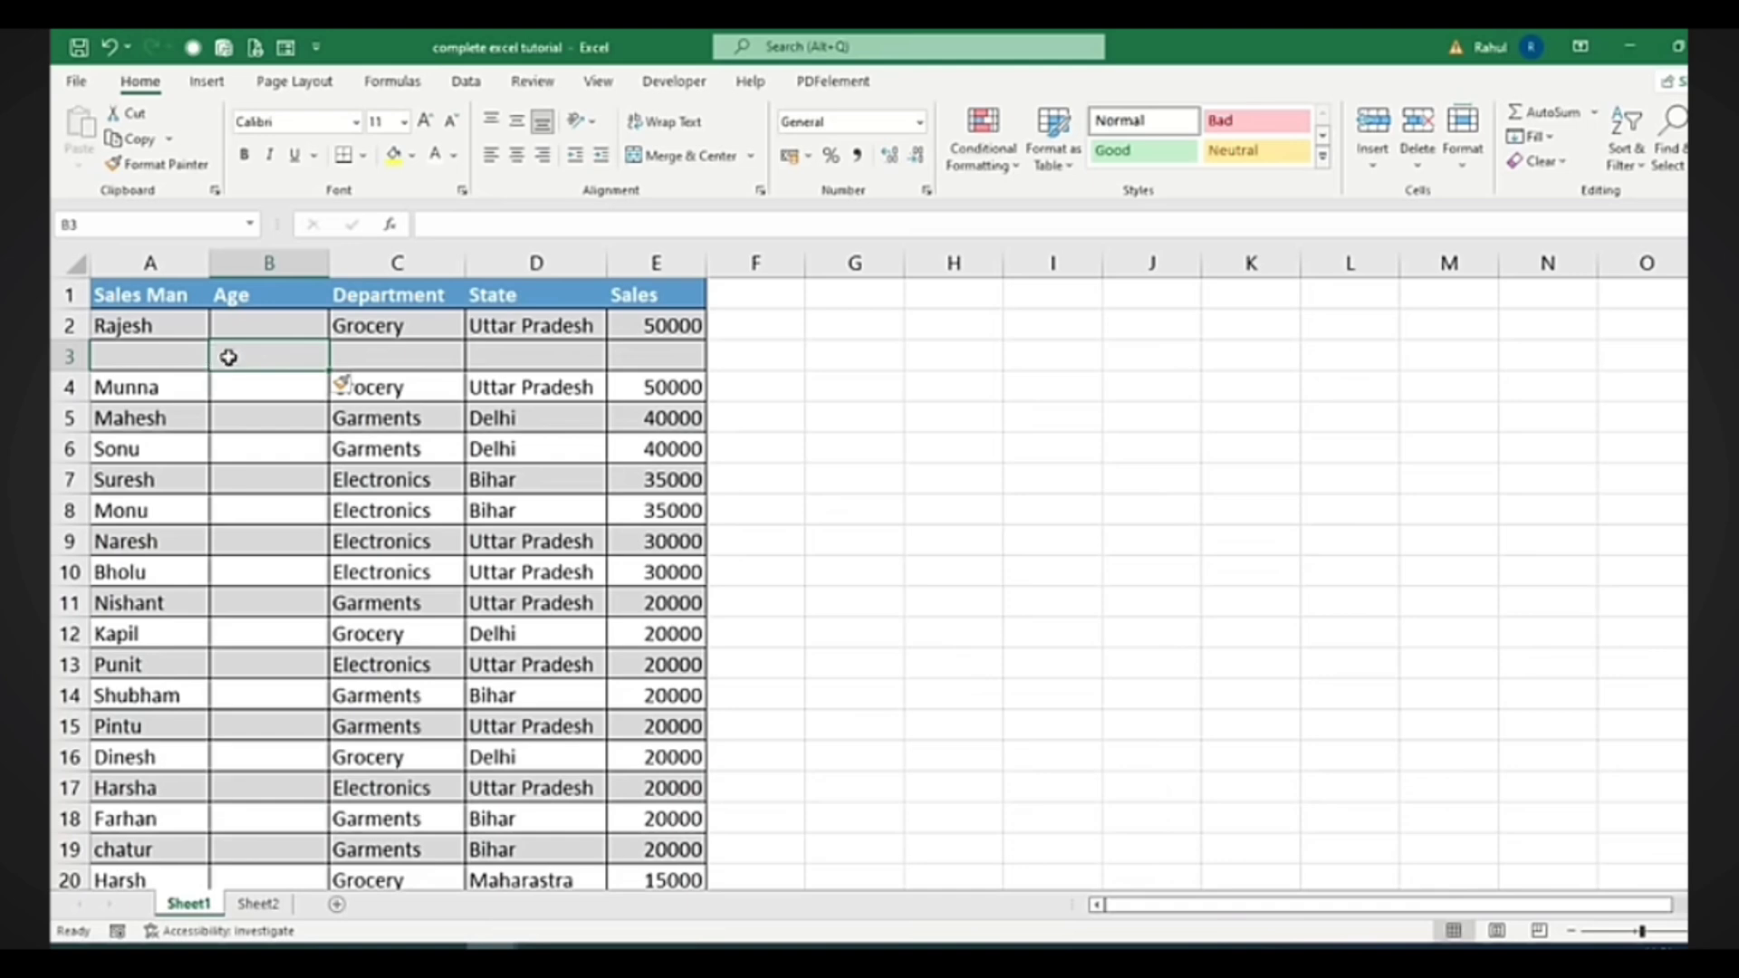
Delete the entire Age column B using Delete options from cell B3
right_click(228, 357)
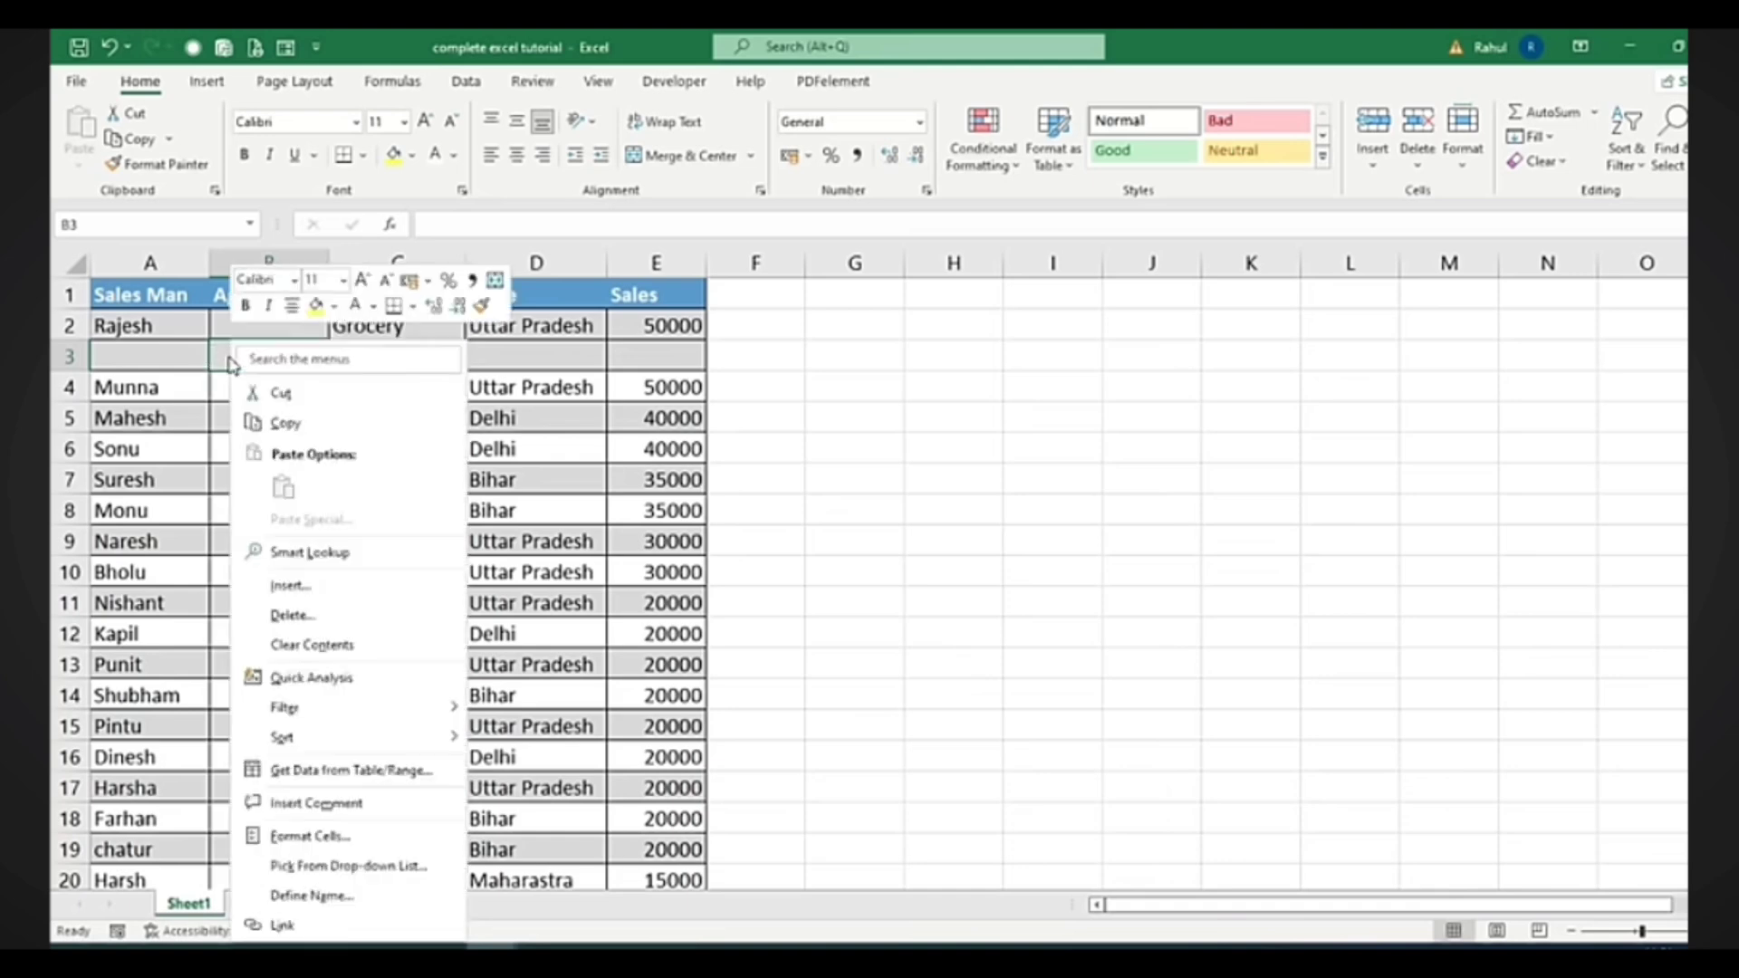
left_click(310, 623)
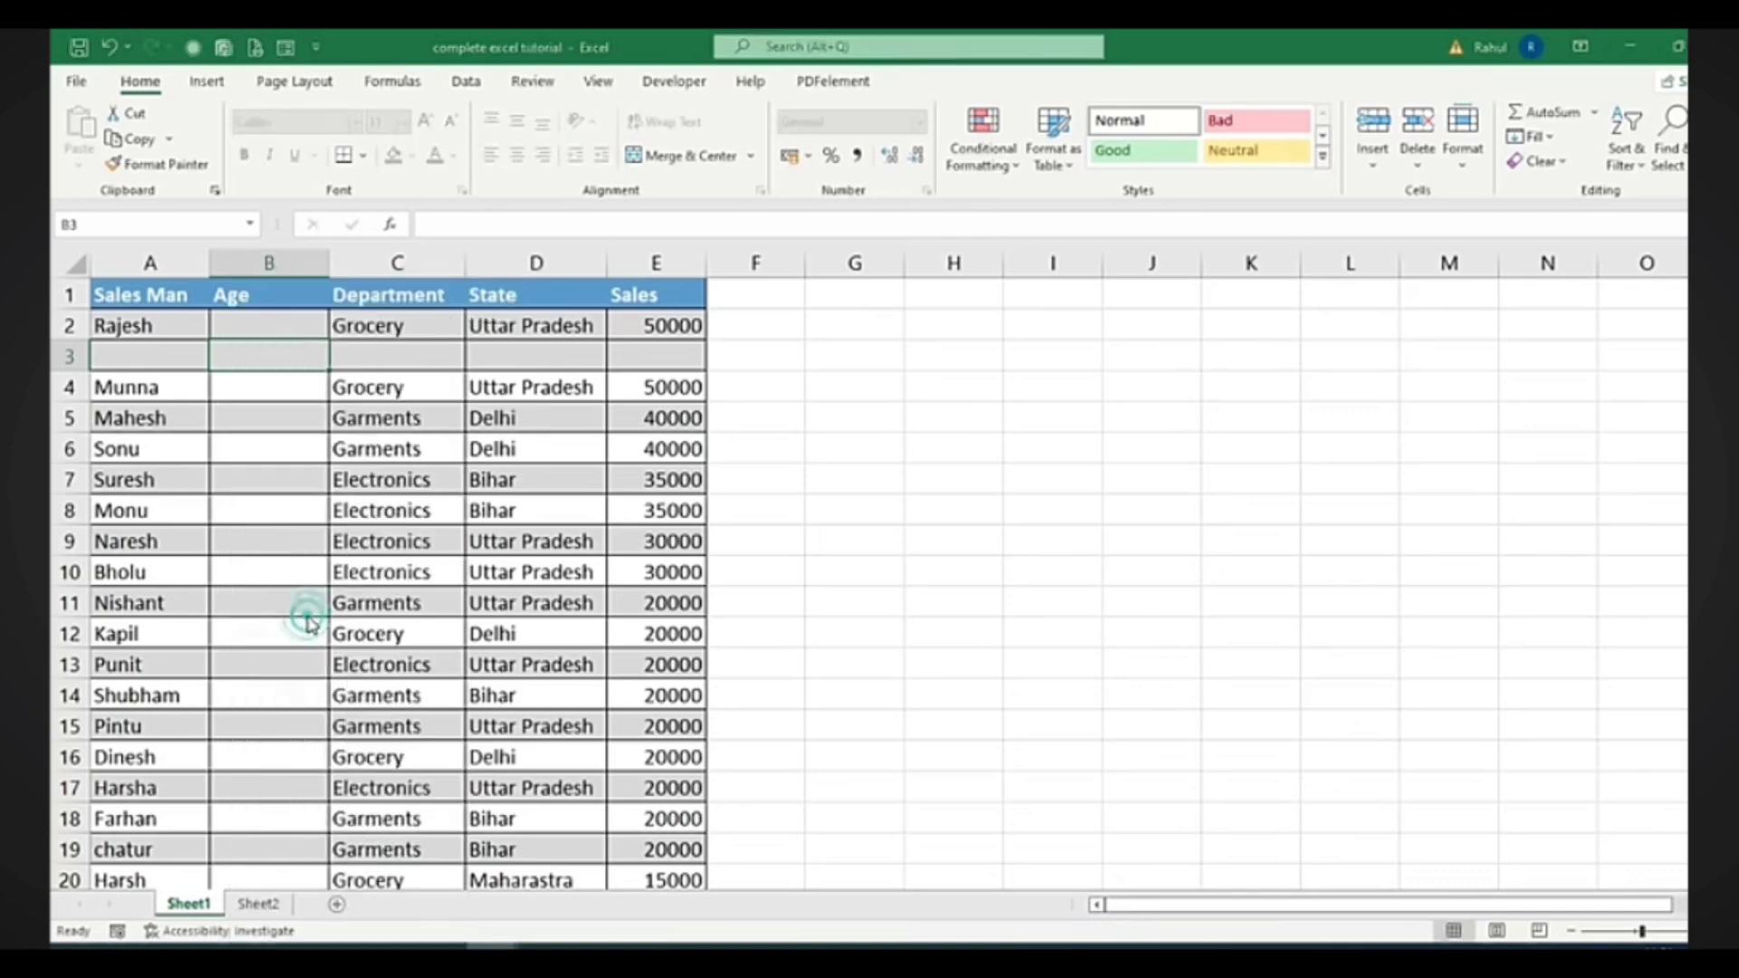
left_click_drag(280, 562, 652, 349)
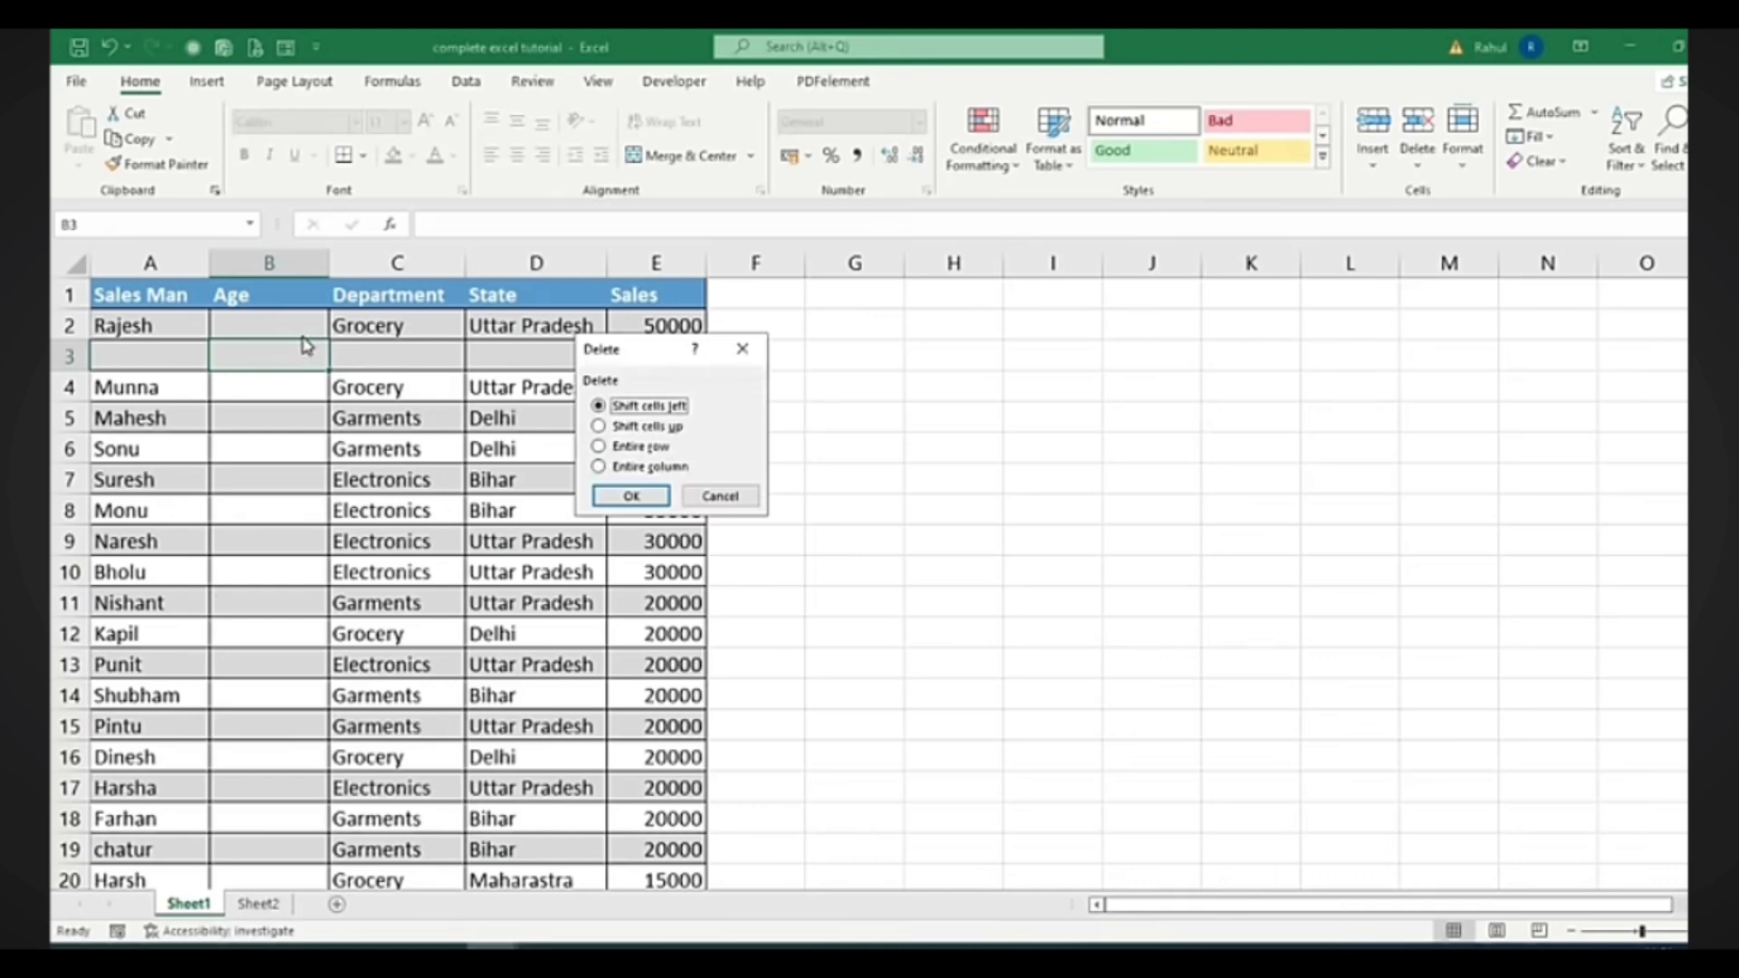
left_click(657, 466)
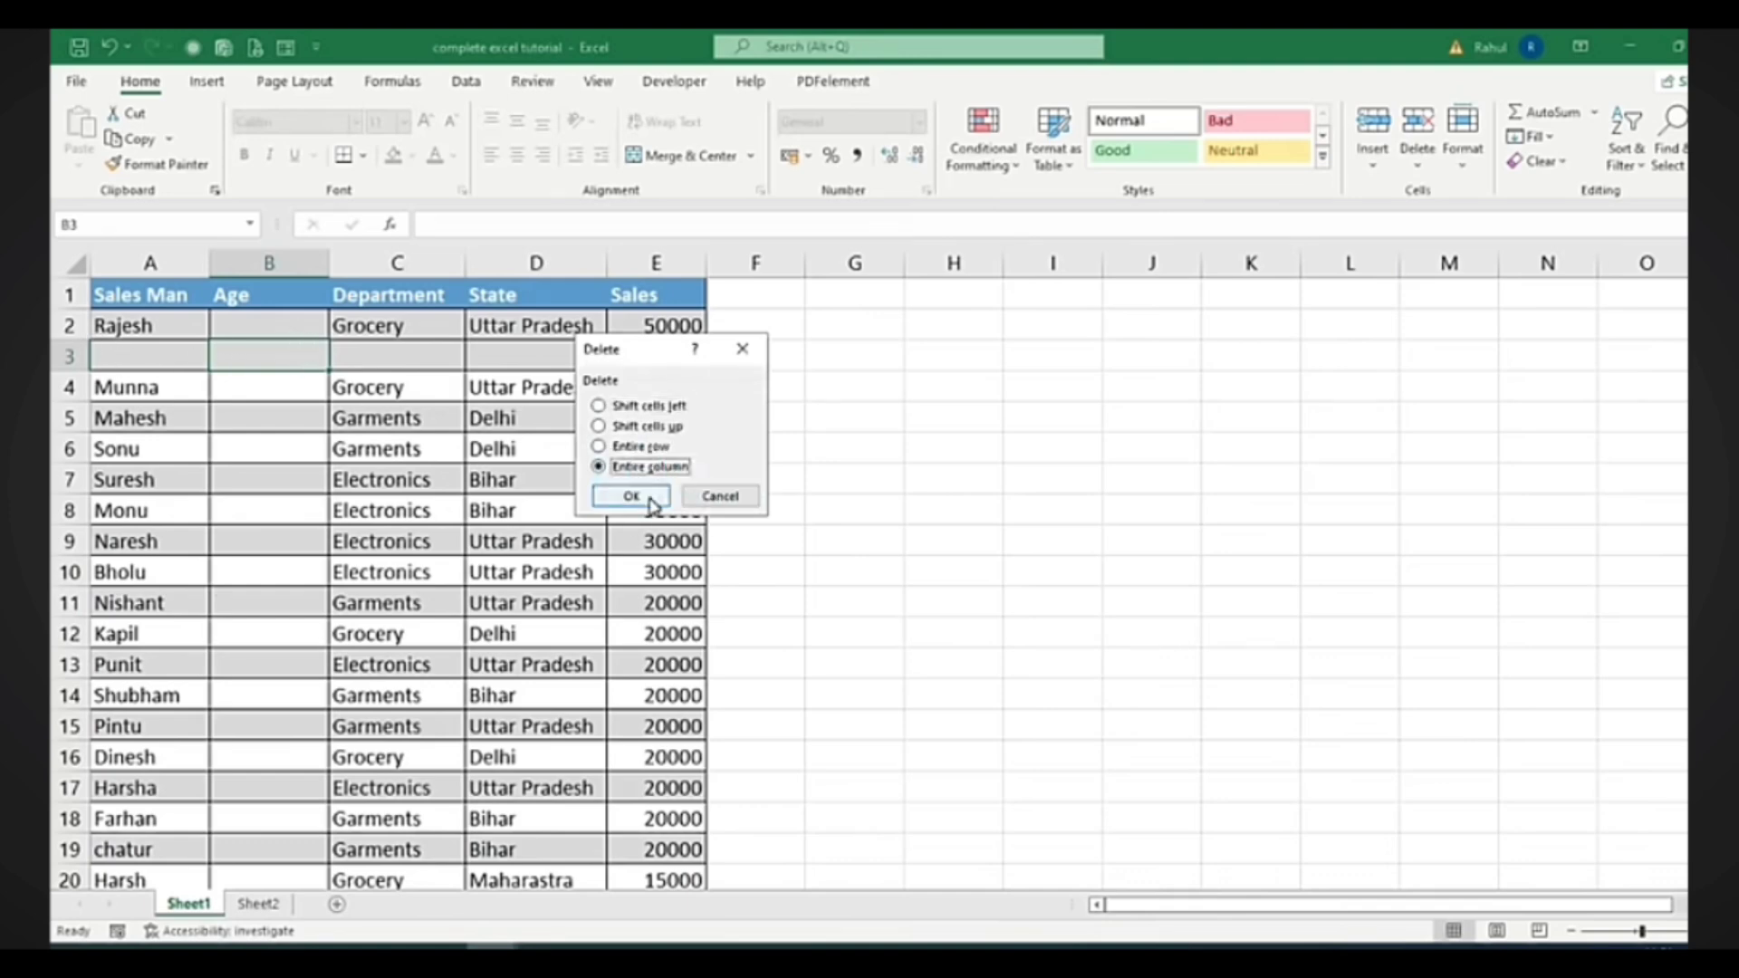
left_click(641, 494)
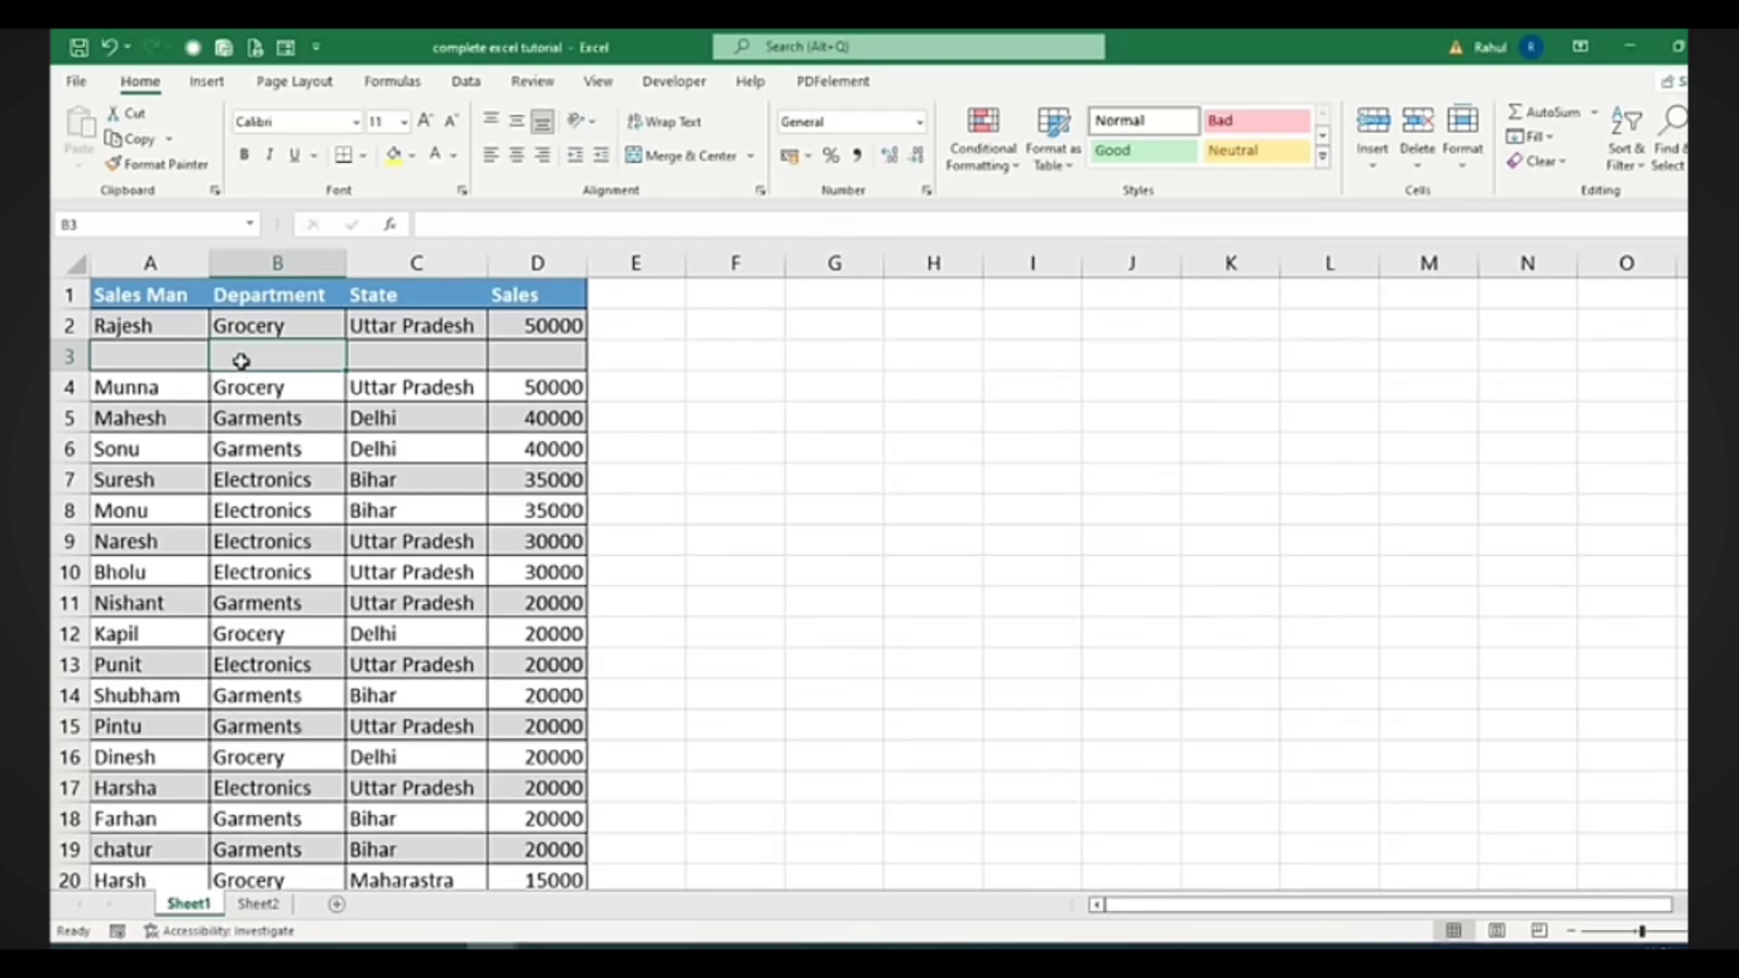
right_click(241, 362)
left_click(316, 619)
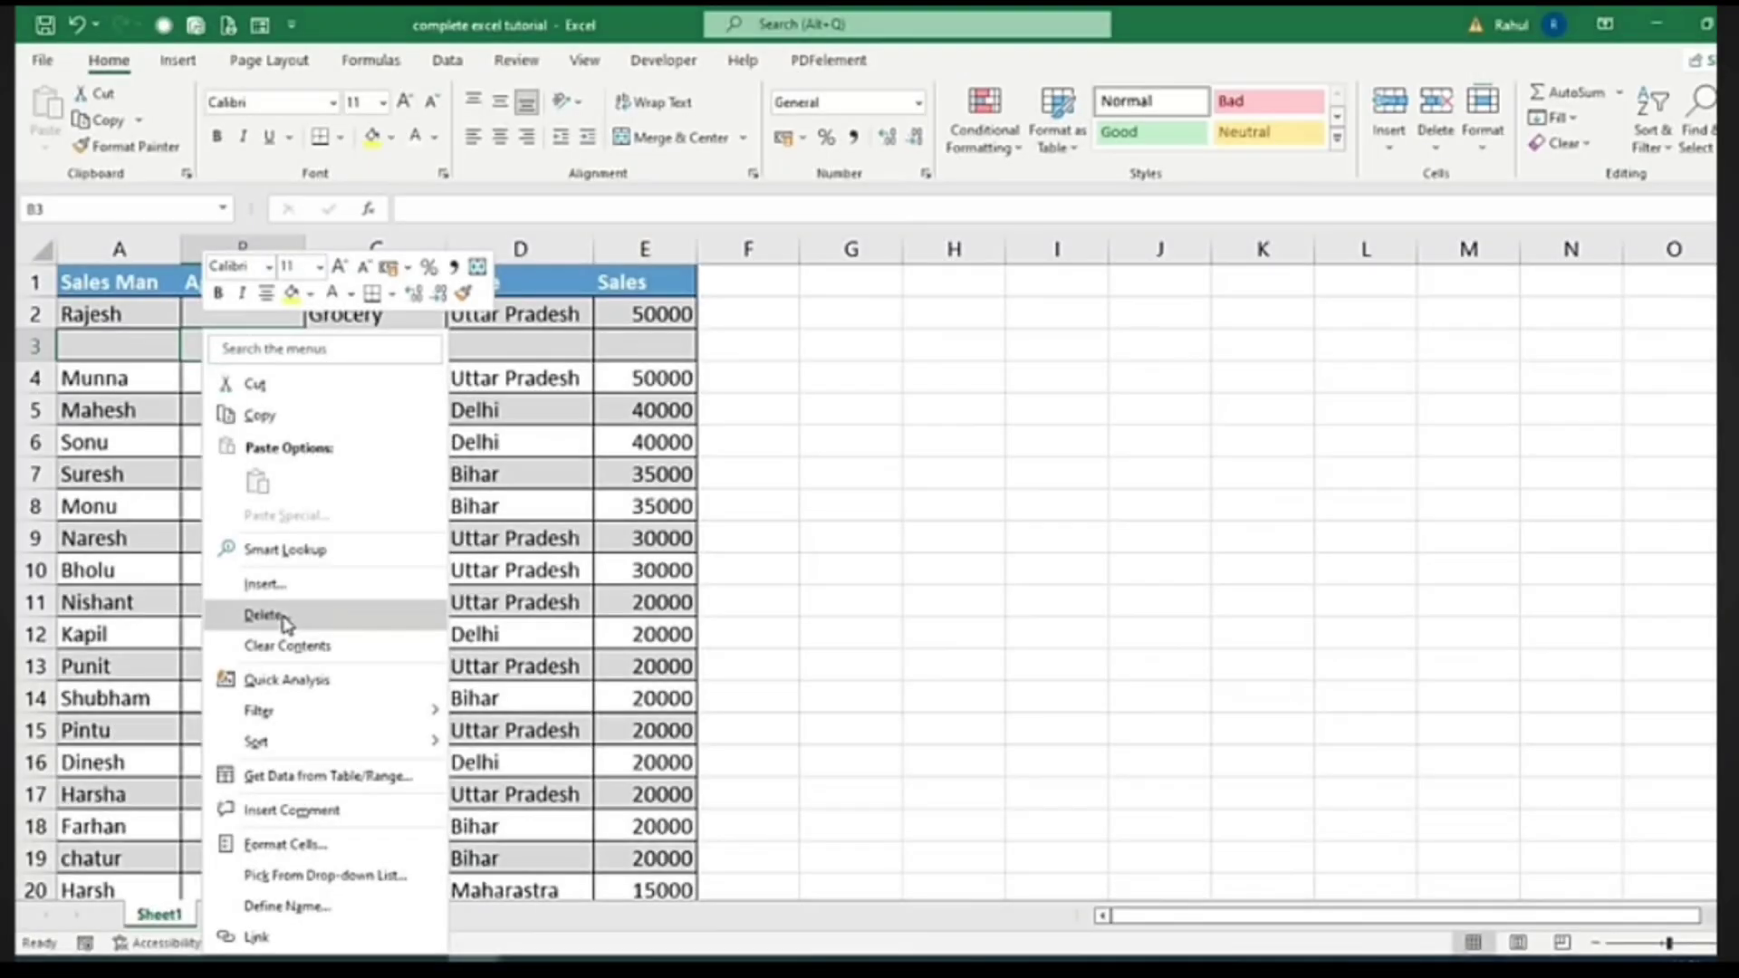
Delete the entire Age column B
left_click(280, 619)
left_click_drag(255, 579, 643, 364)
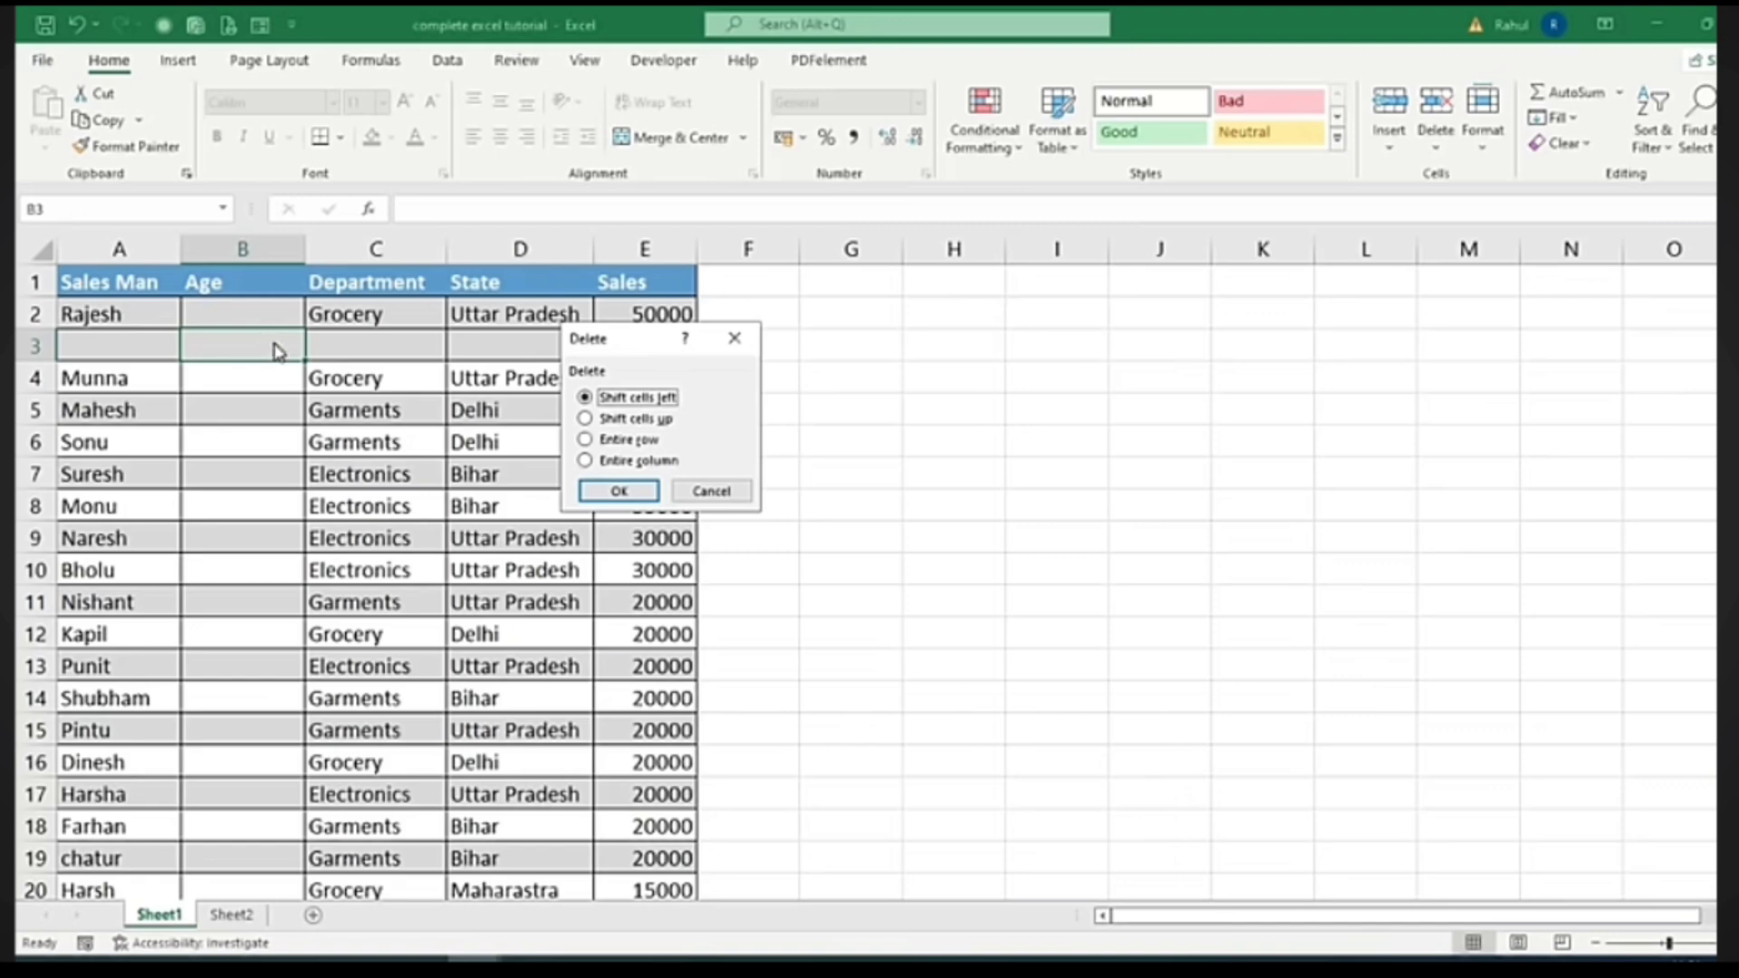
left_click(643, 460)
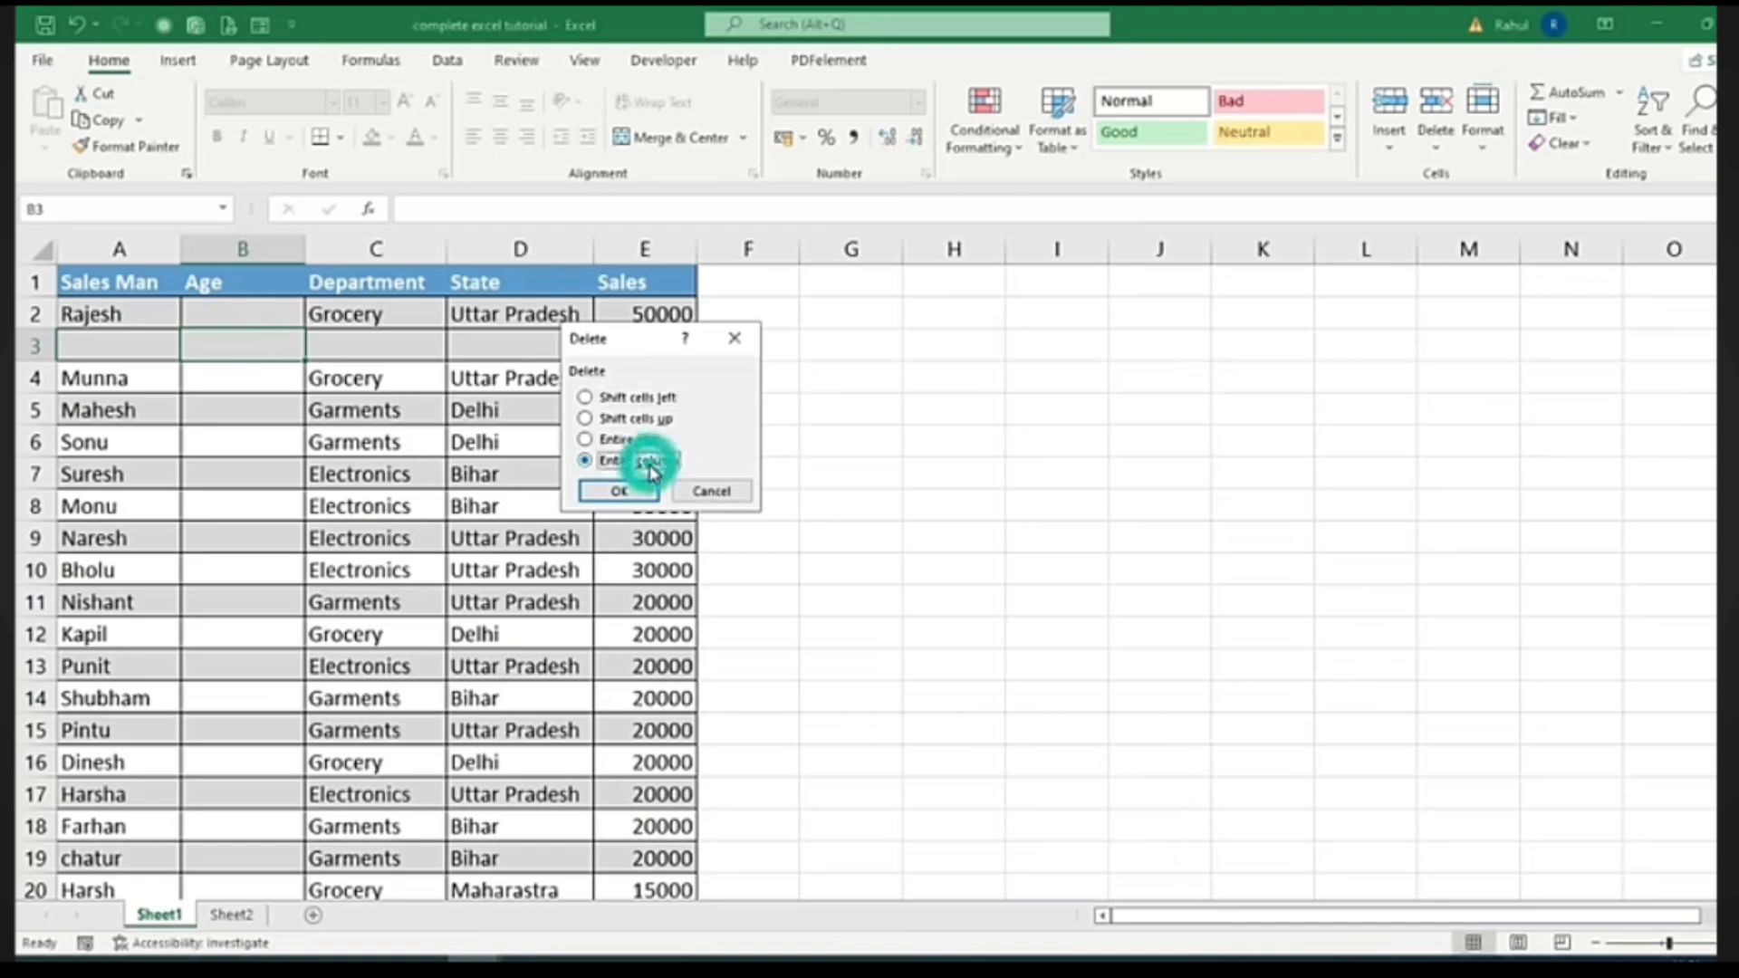
left_click(620, 491)
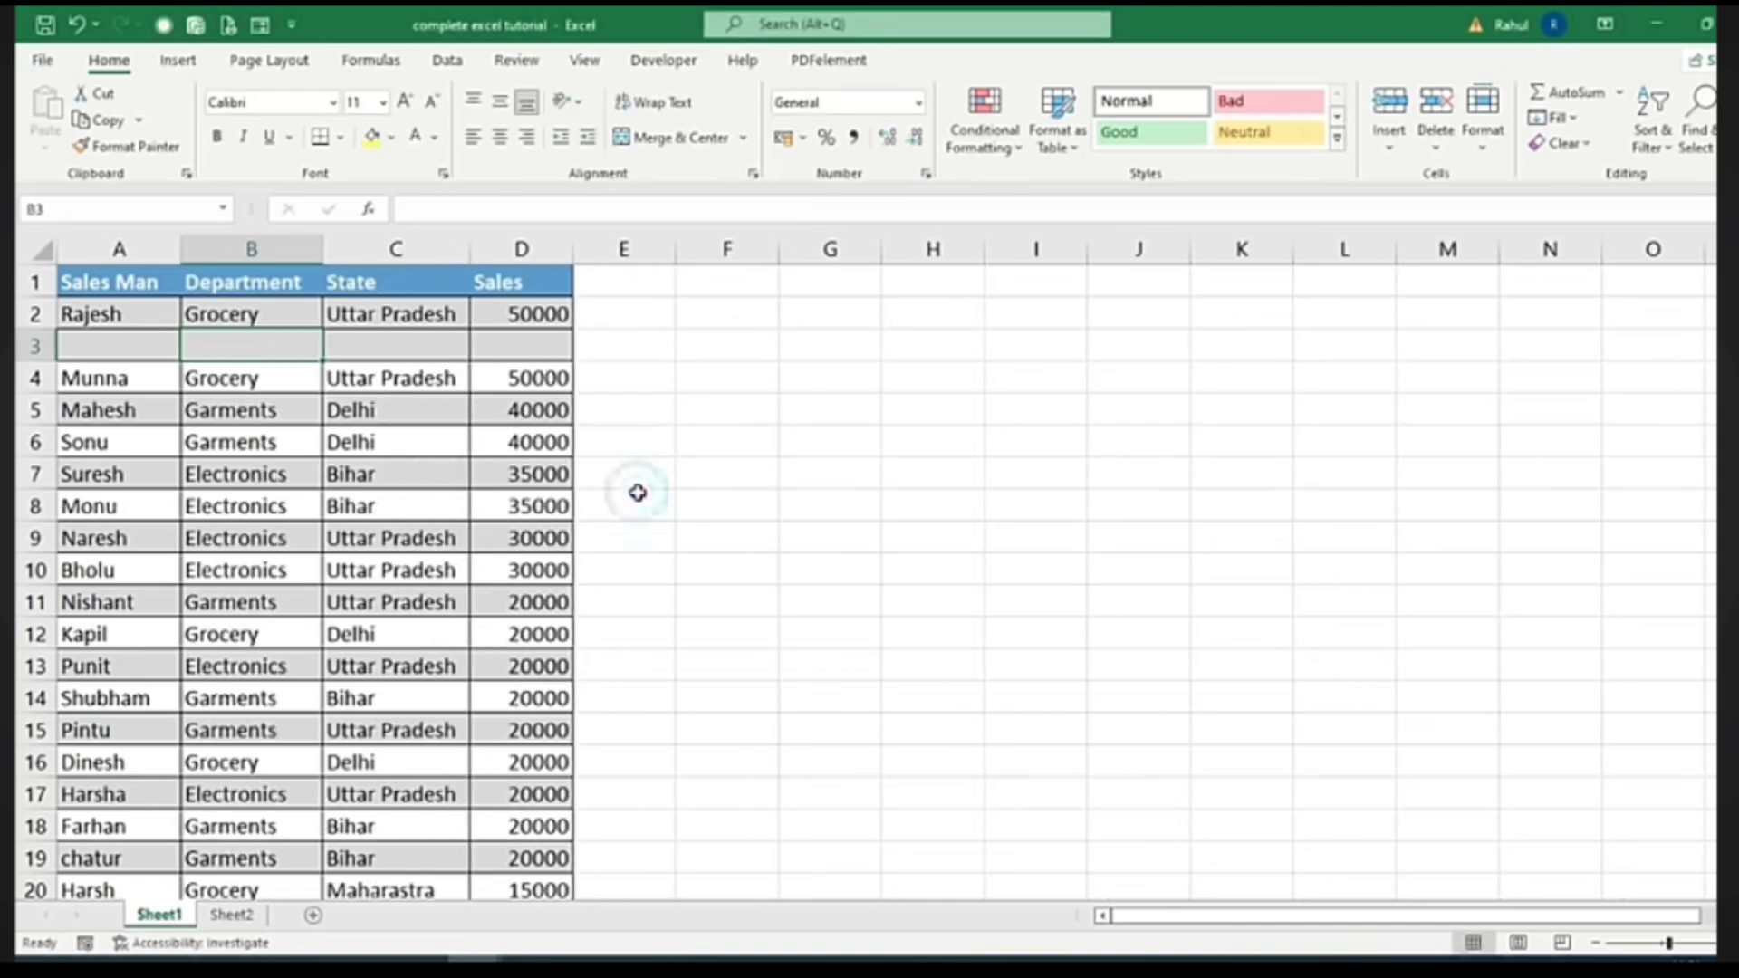
Delete the entire empty row 3 so Munna's record follows Rajesh's
right_click(216, 340)
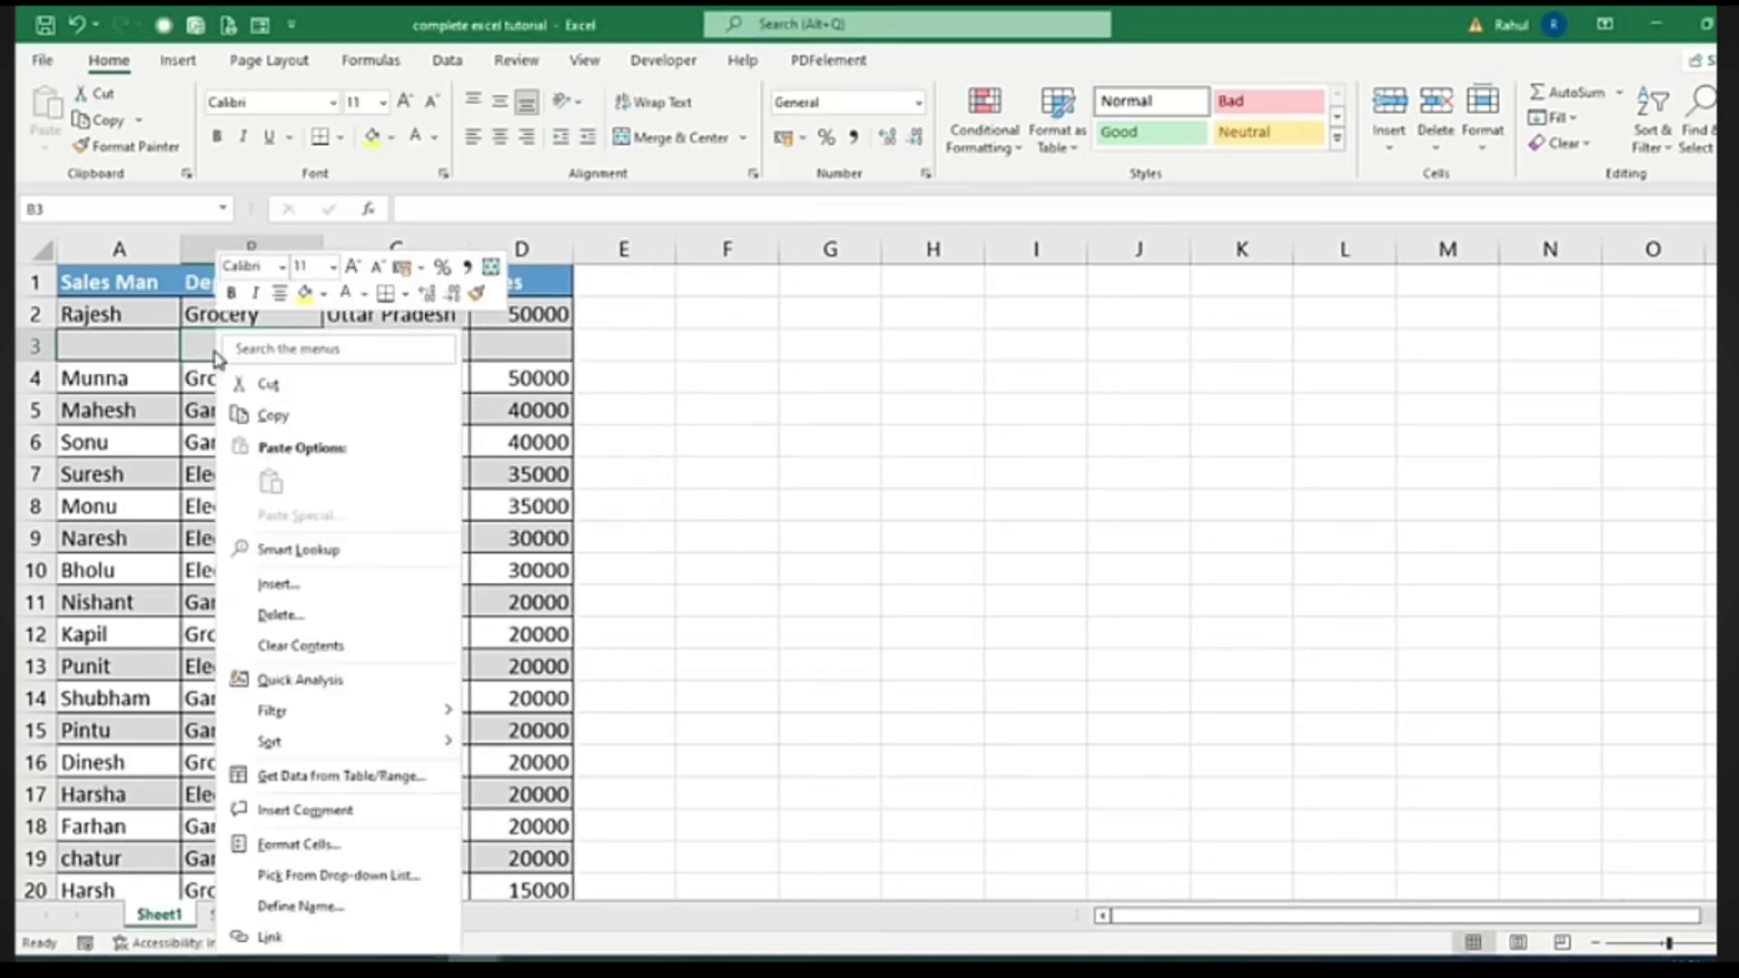
left_click(295, 617)
left_click(253, 654)
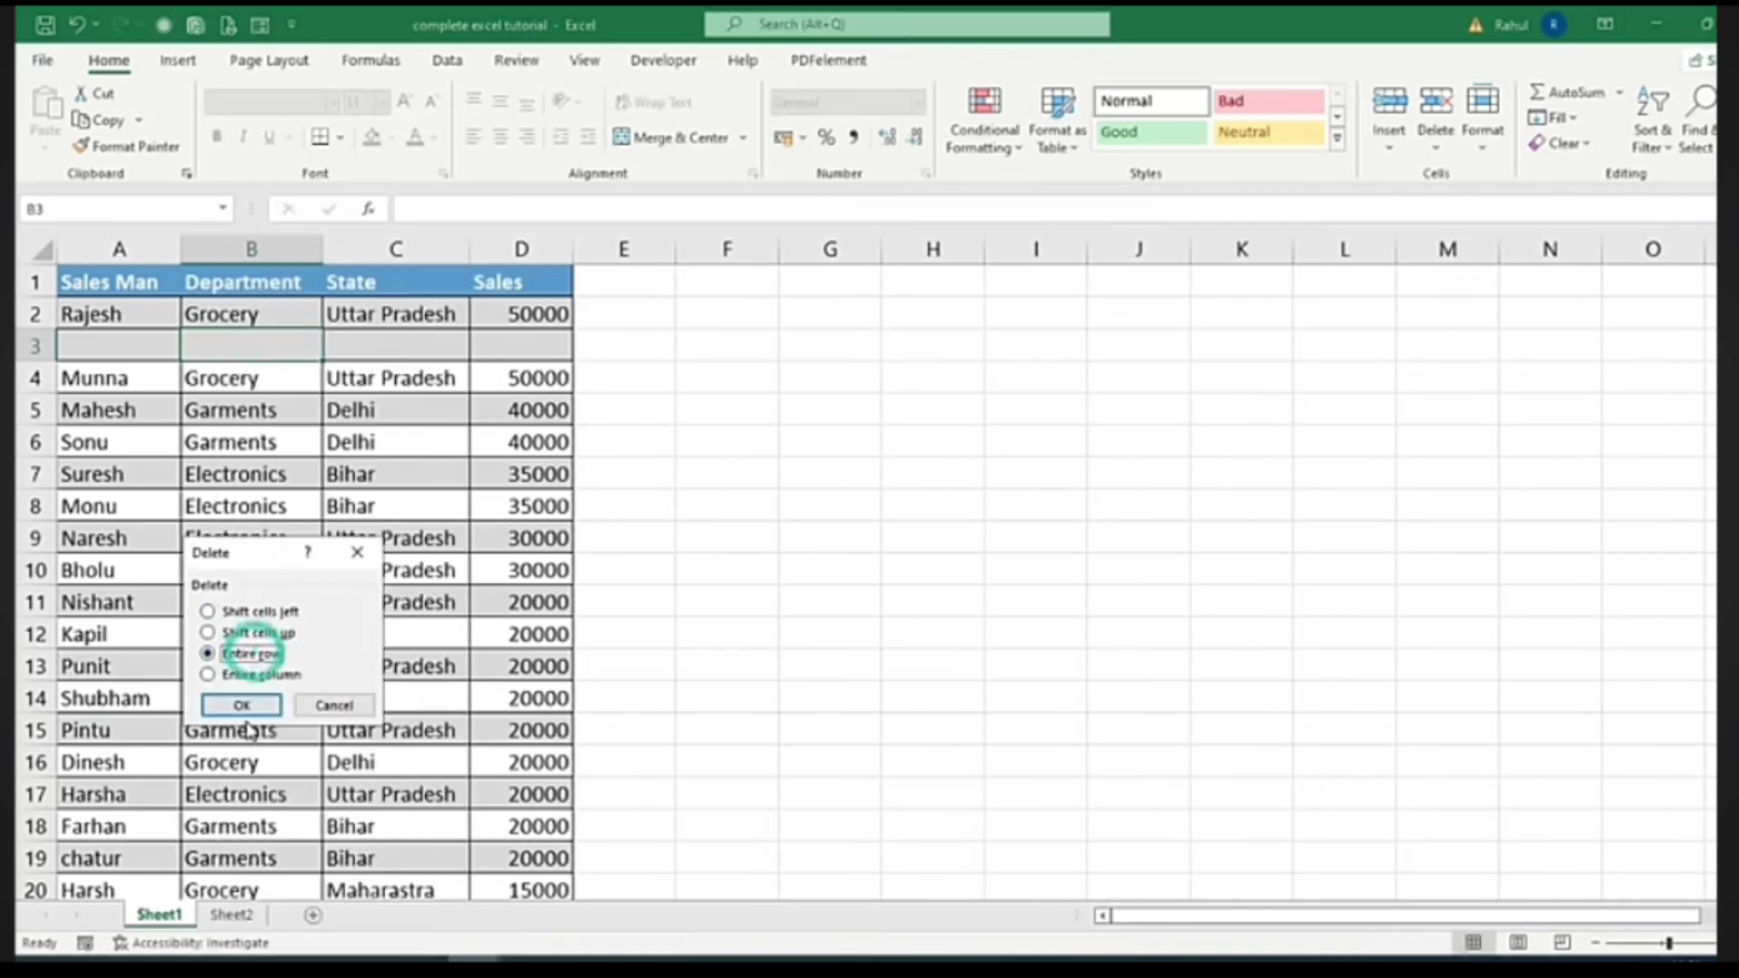
left_click(243, 706)
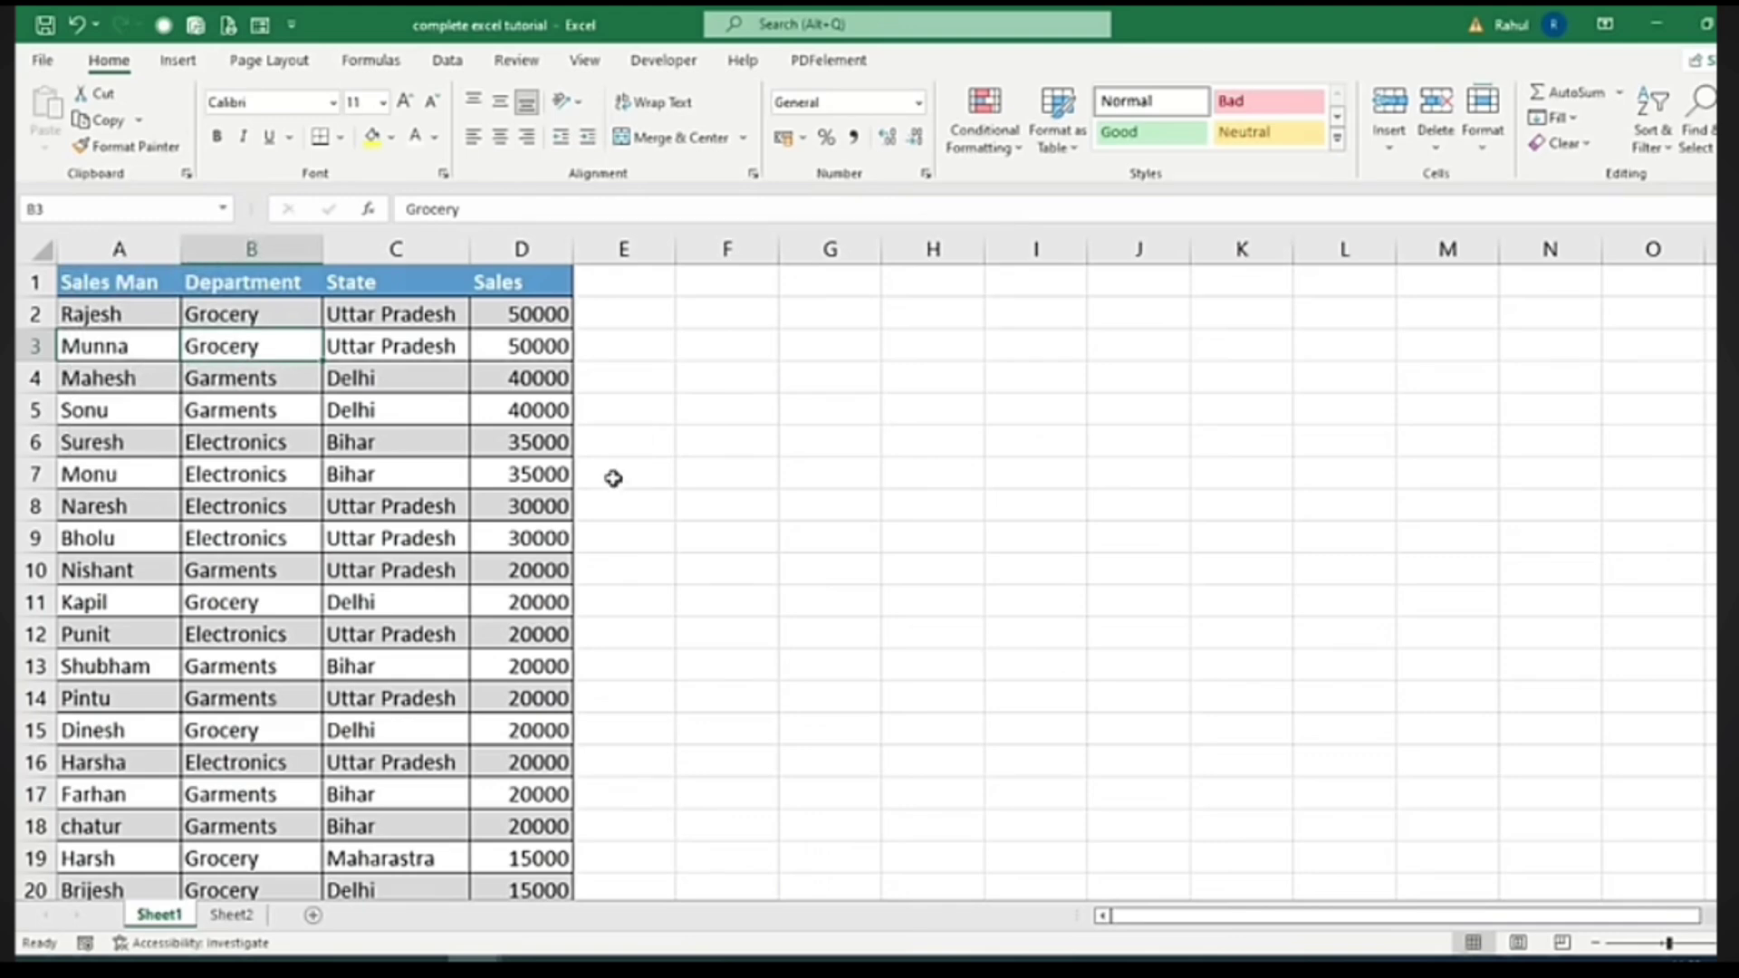
Reset the sales table A1:D26 to the Normal cell style, removing its banded fill
left_click_drag(70, 280, 489, 896)
scroll(1114, 423, "up", 3)
left_click(1141, 100)
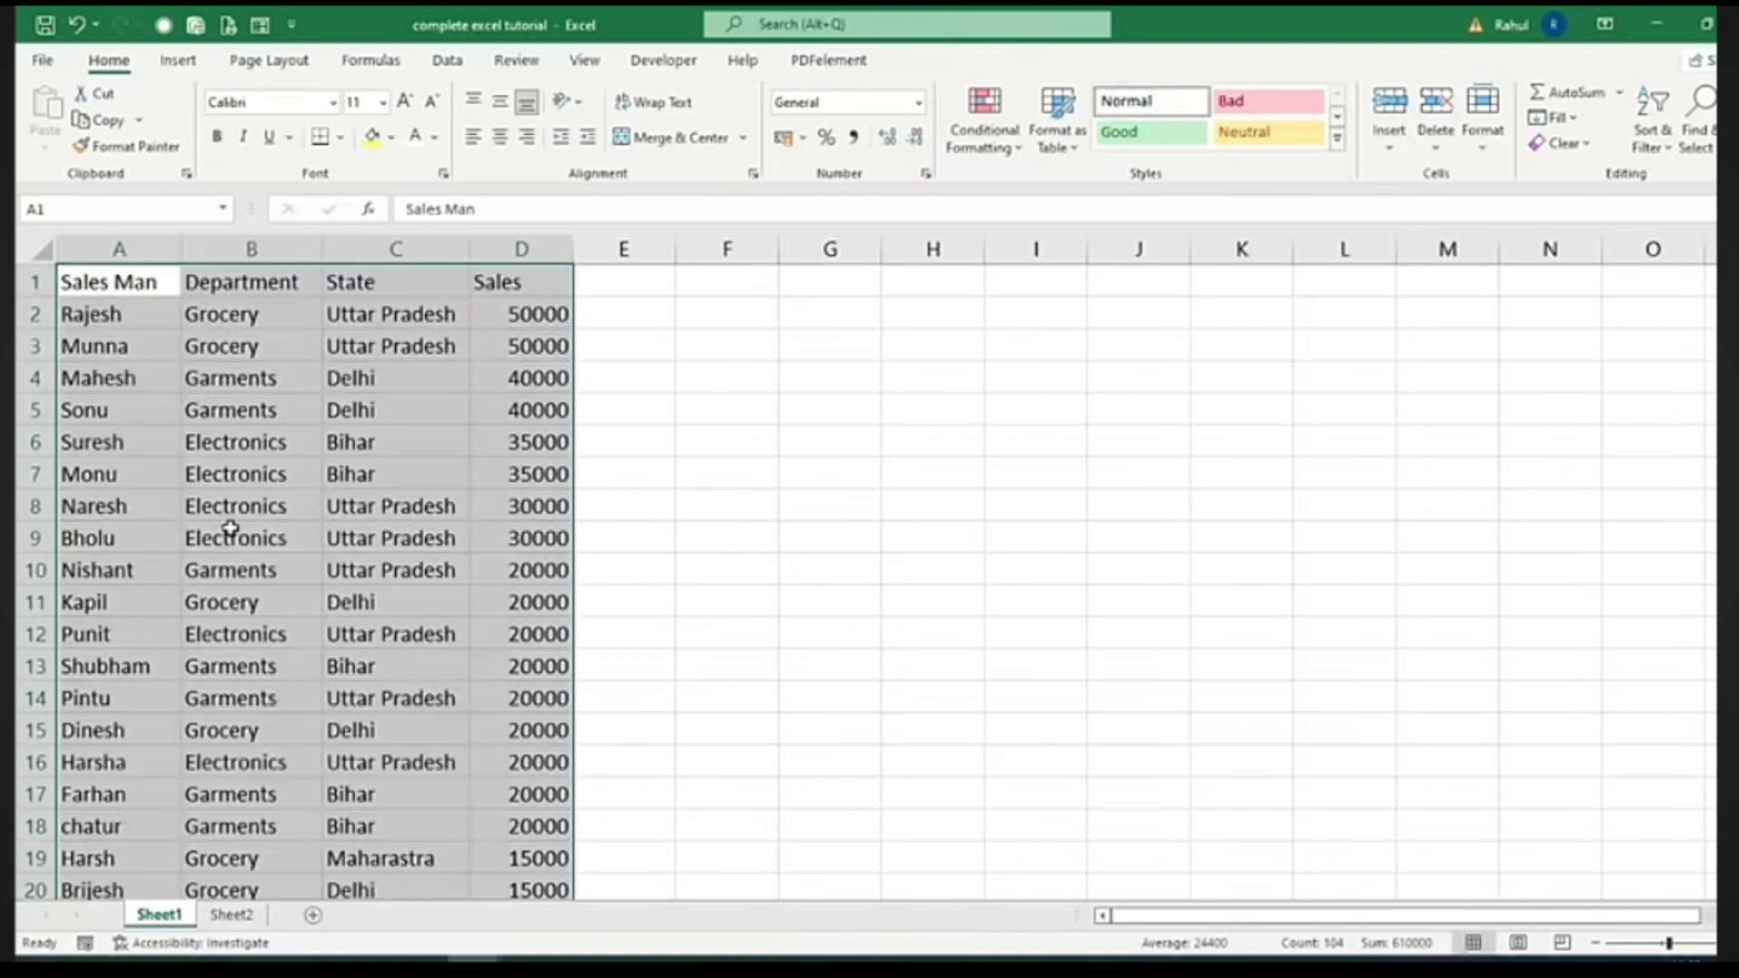
left_click(625, 404)
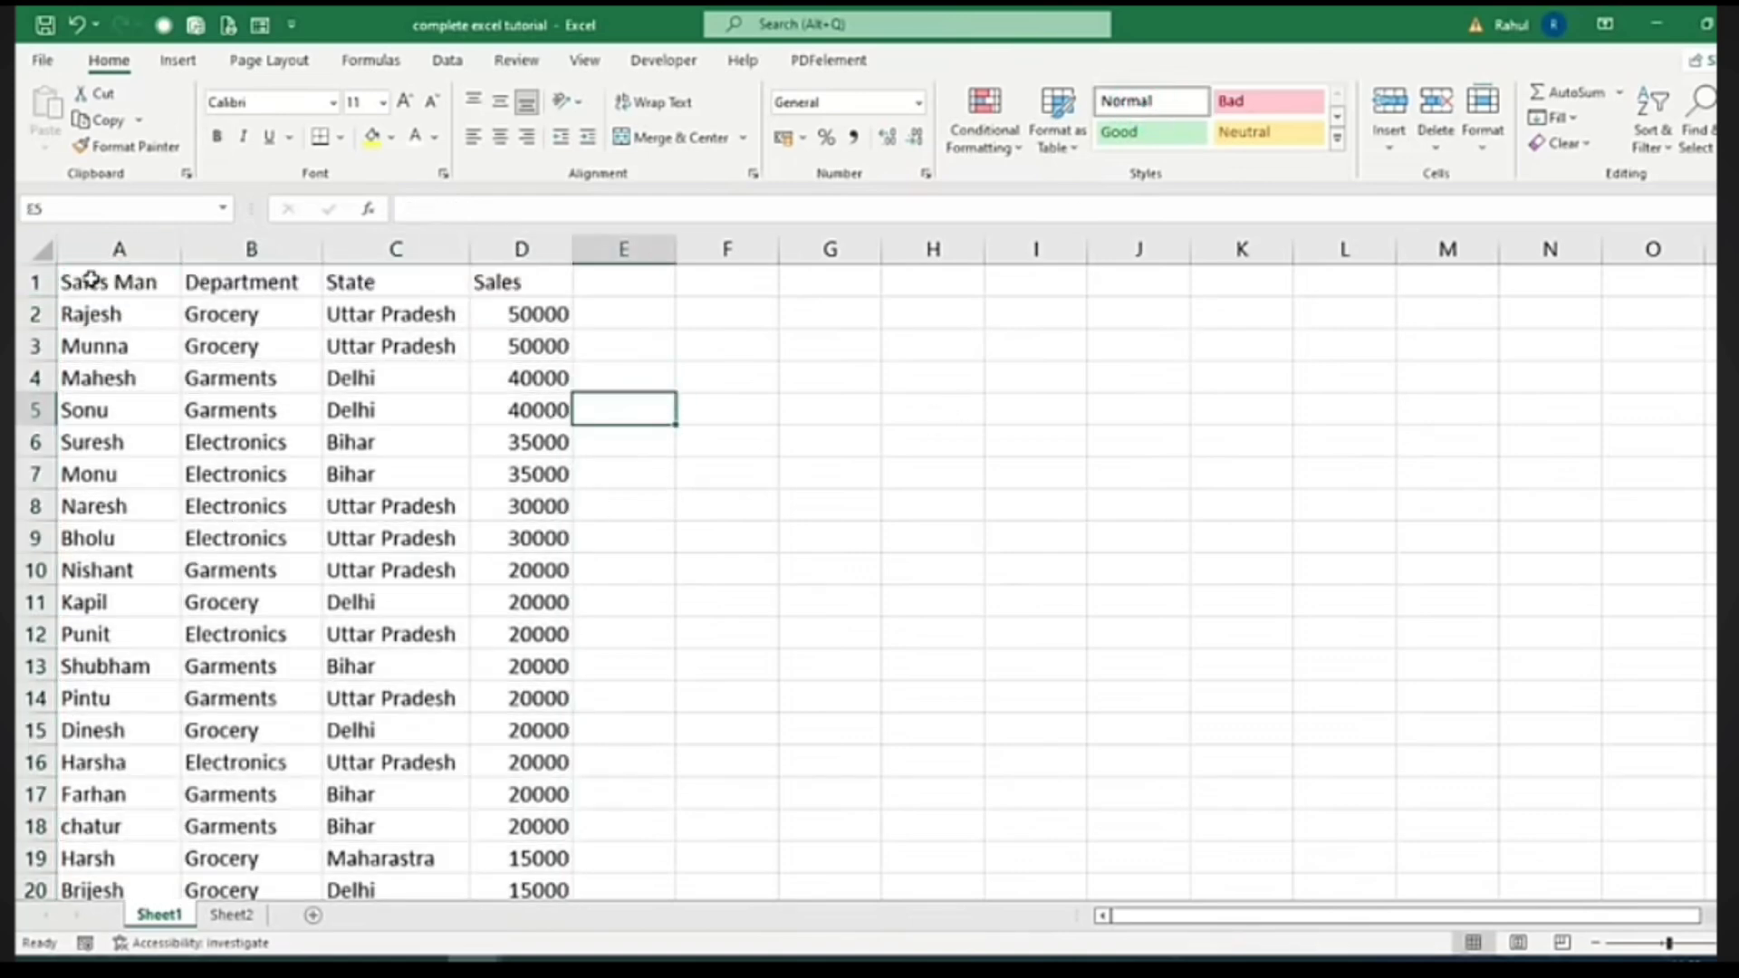
Format header row A1:D1 as bold Agency FB size 12 with a yellow fill
left_click_drag(90, 281, 493, 280)
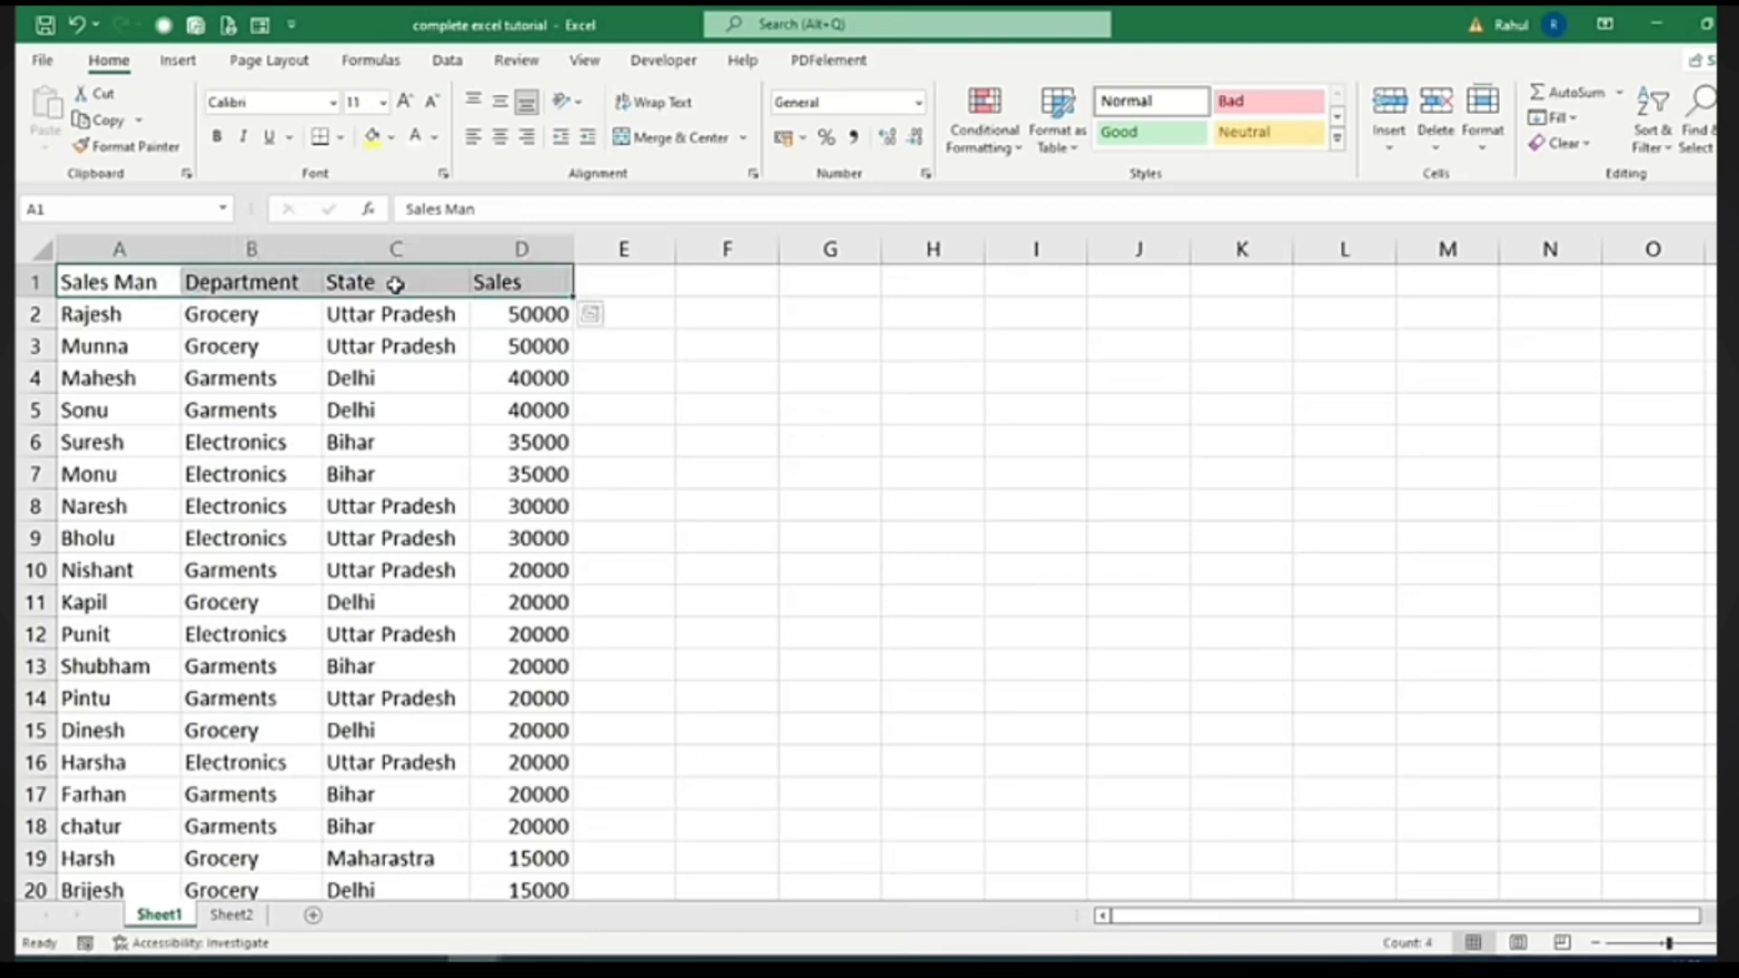
left_click(335, 102)
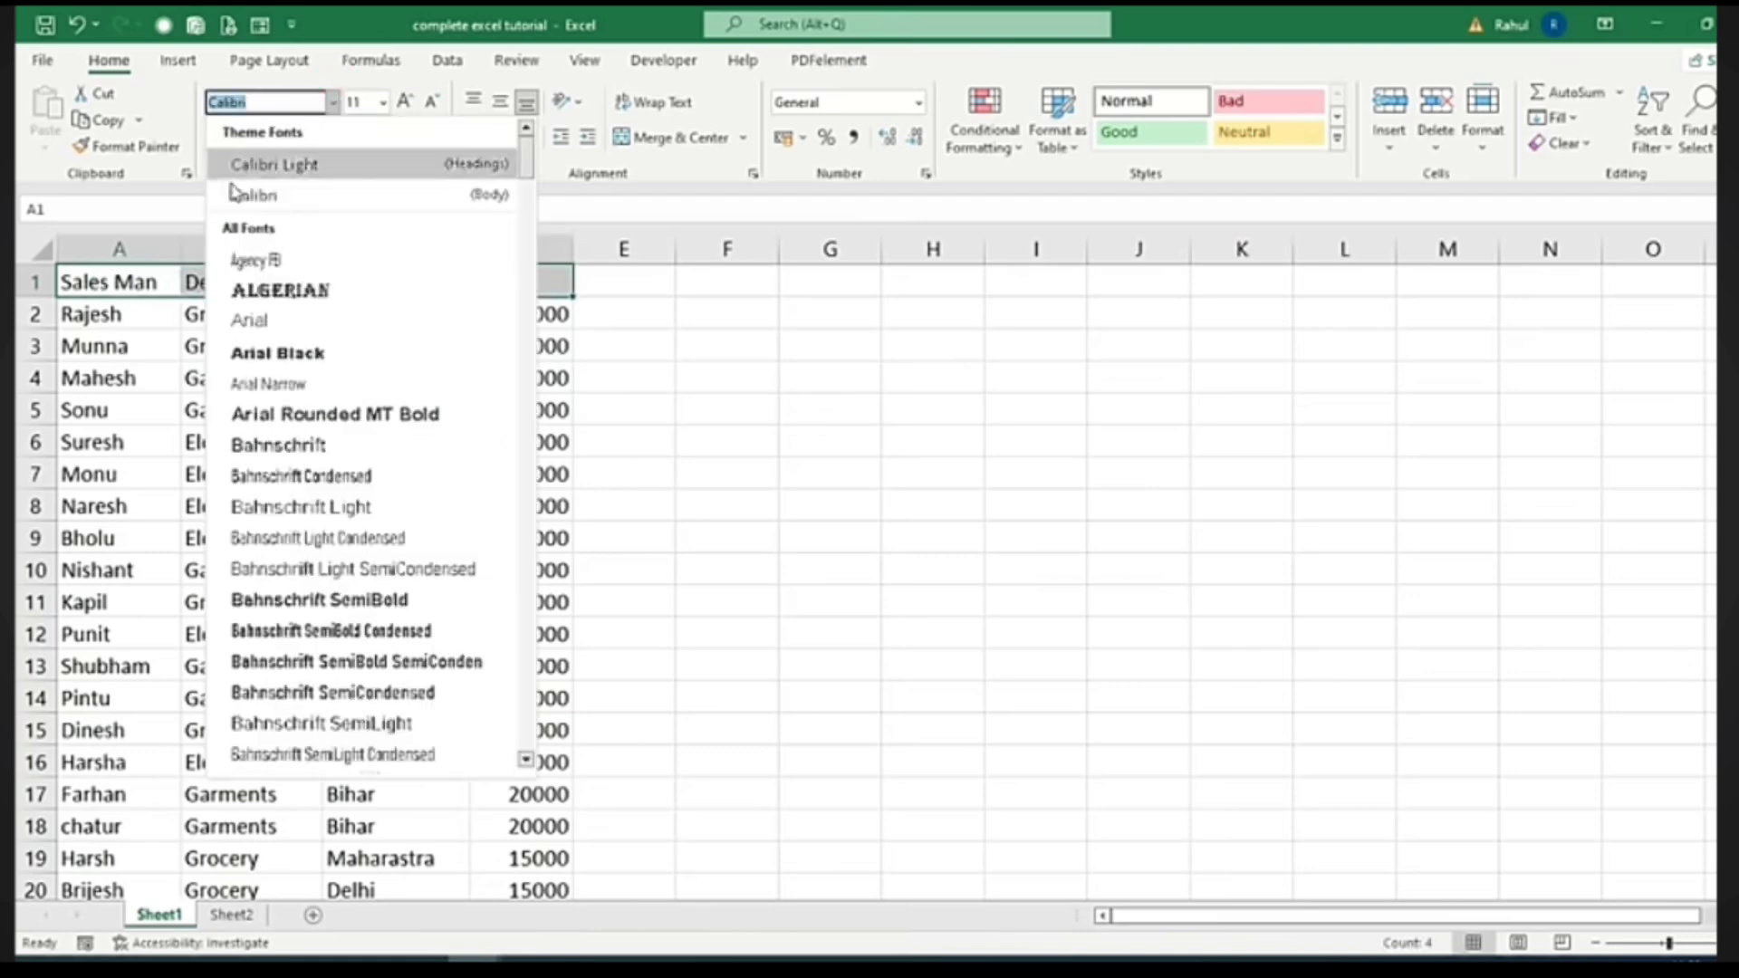
left_click(250, 252)
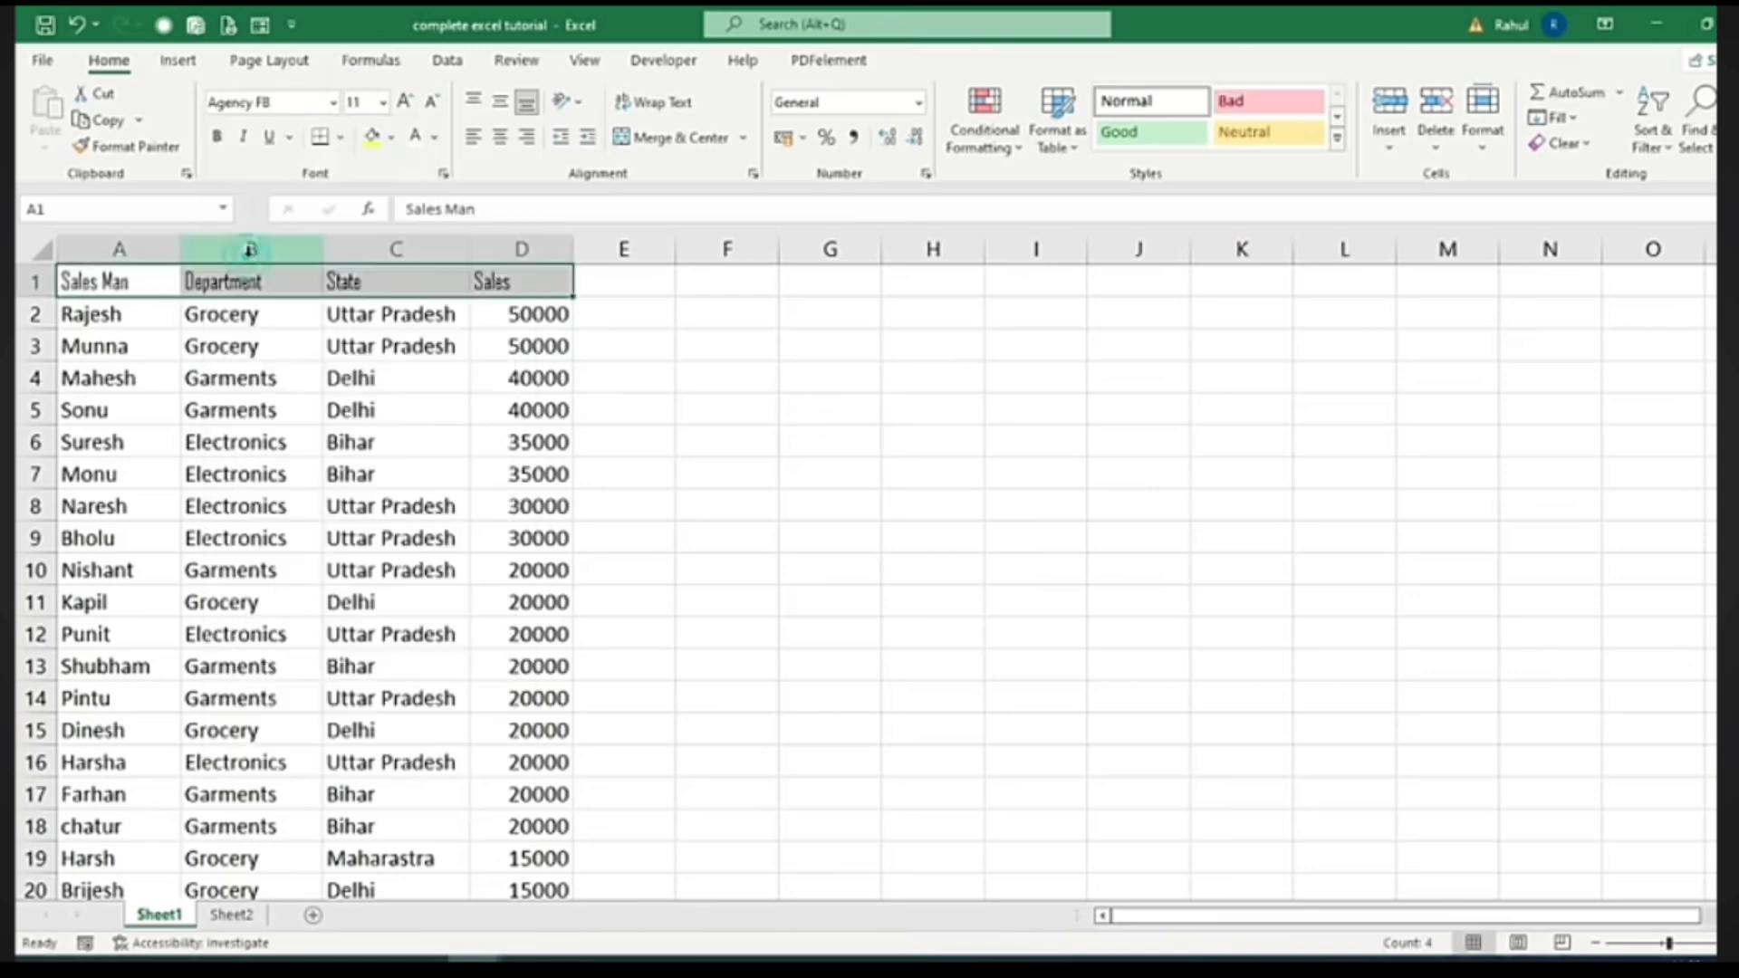
left_click(402, 103)
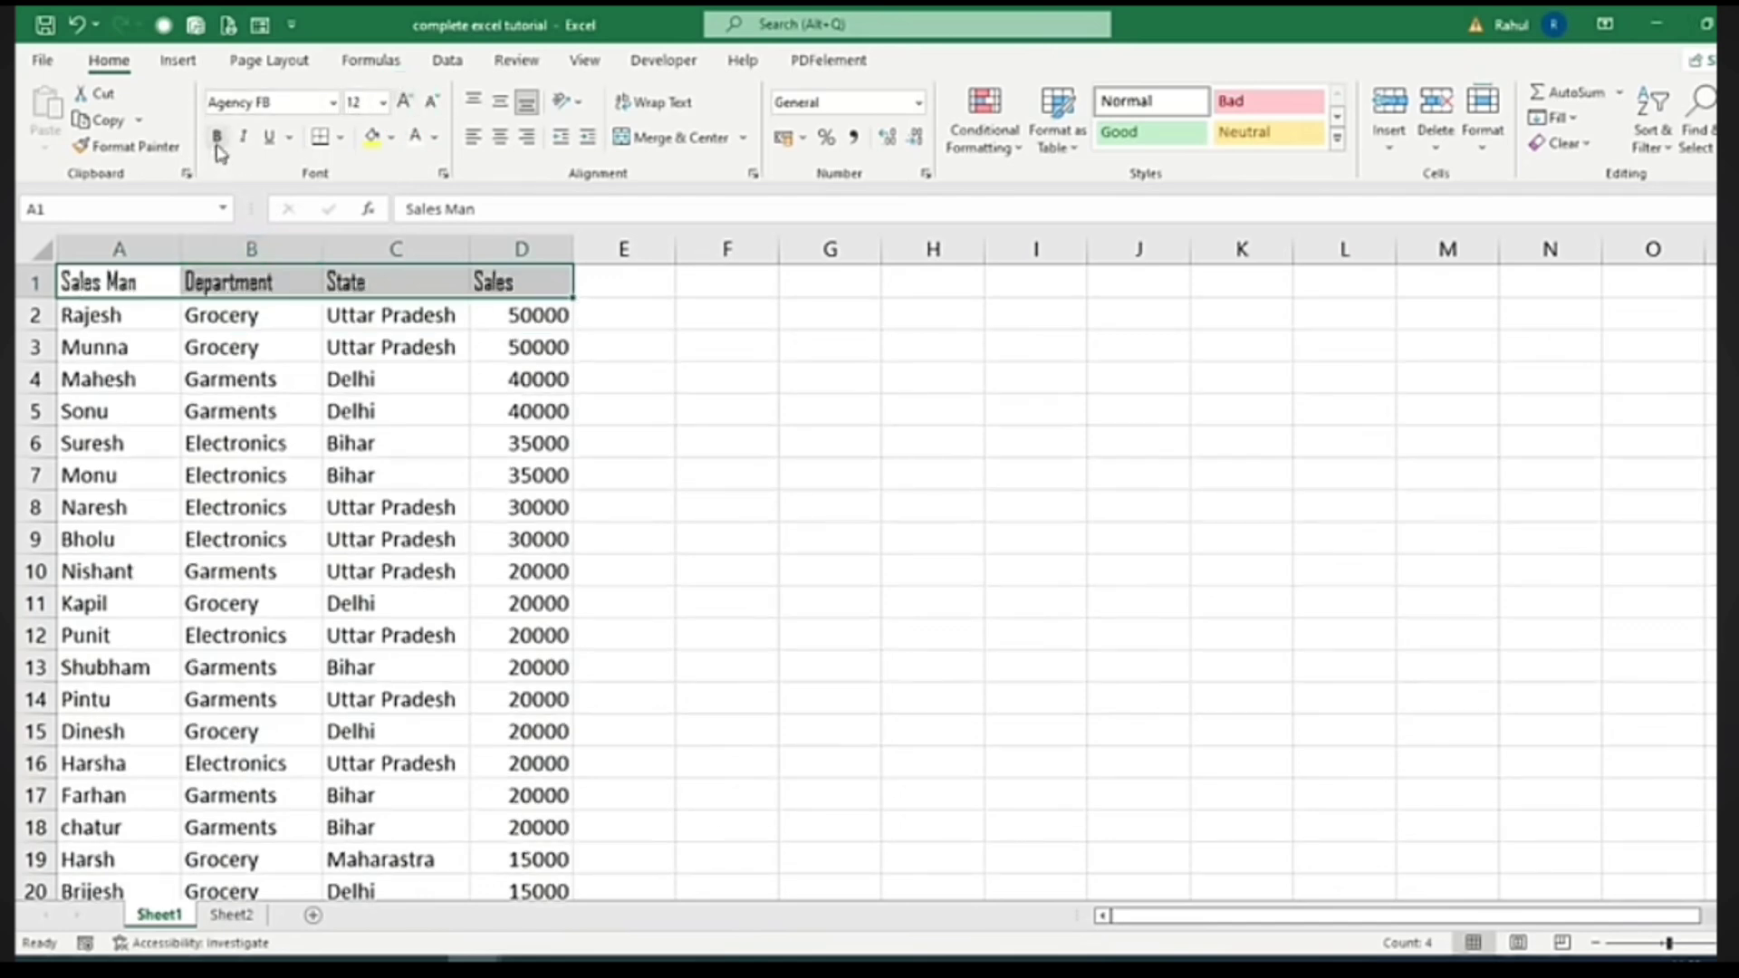
left_click(216, 141)
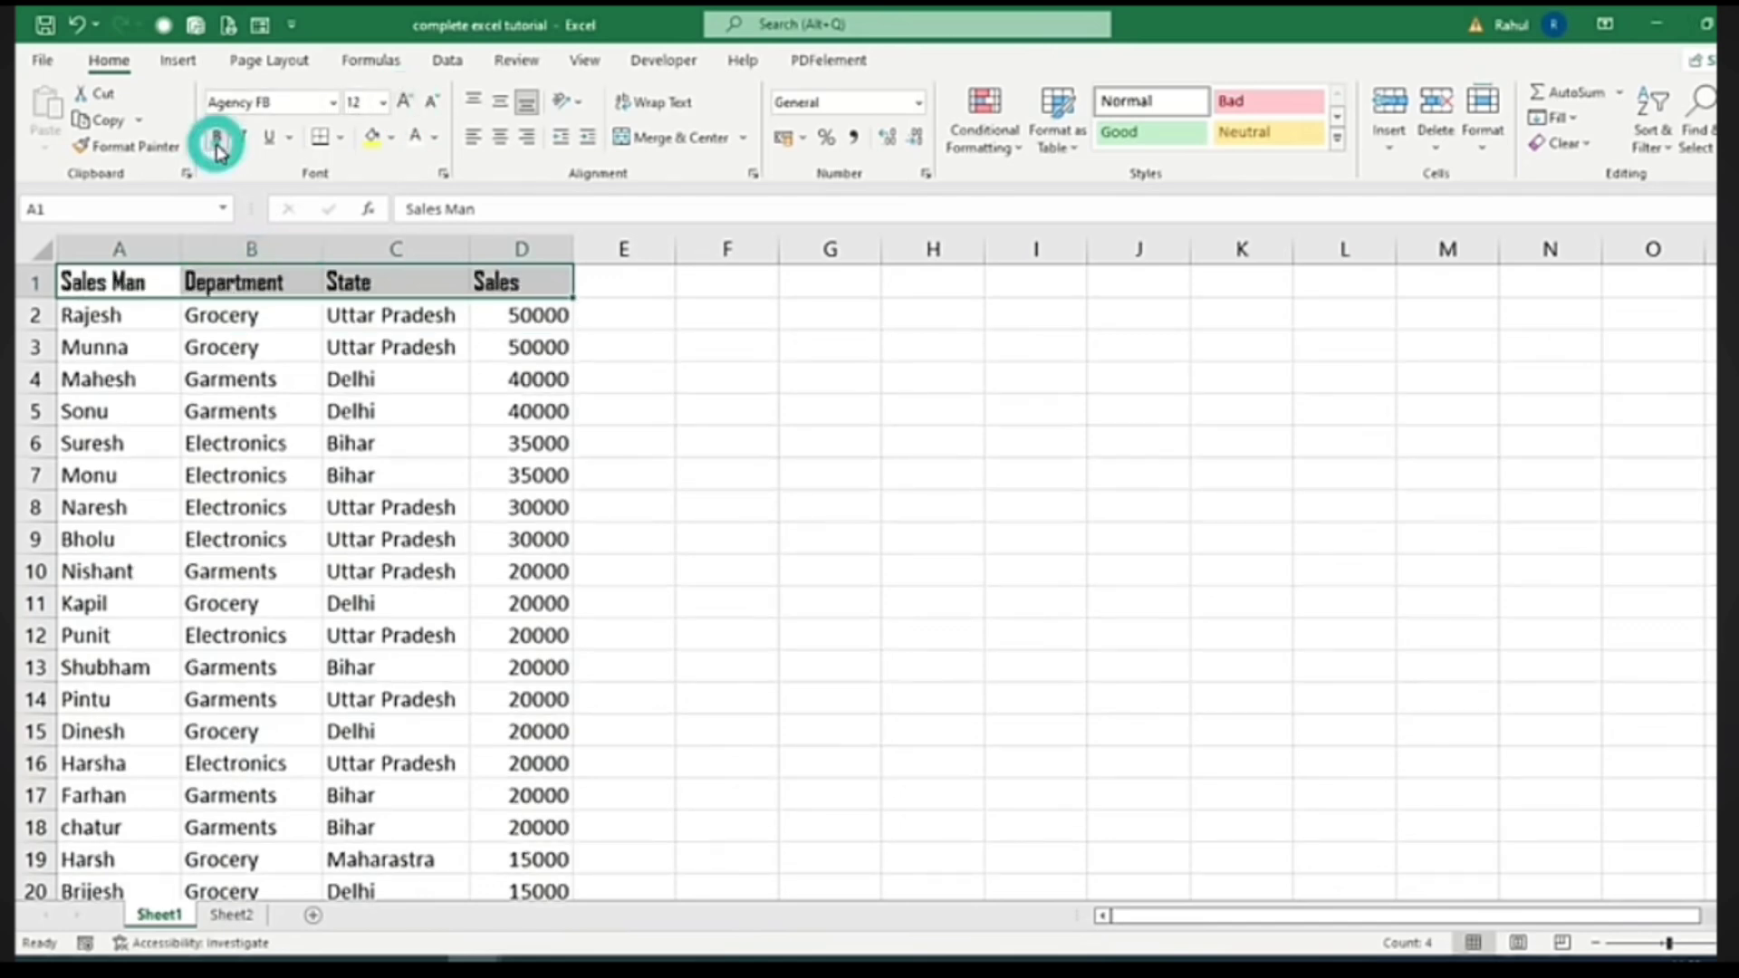
left_click(372, 139)
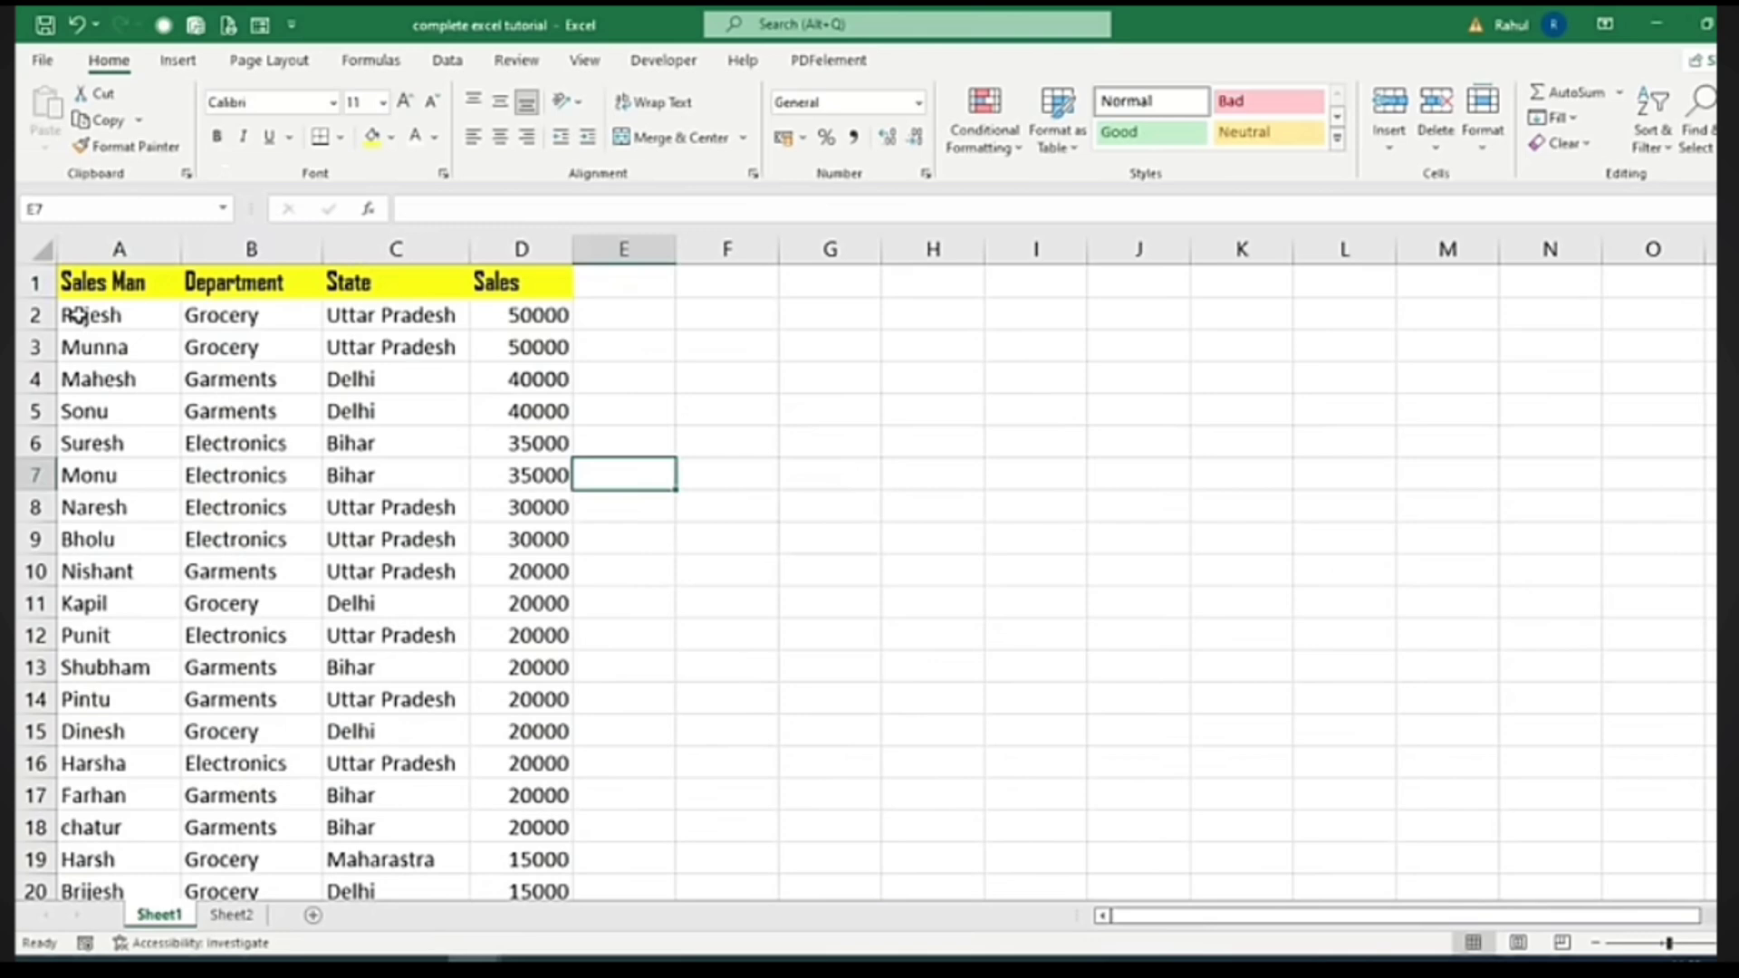
left_click_drag(77, 314, 508, 314)
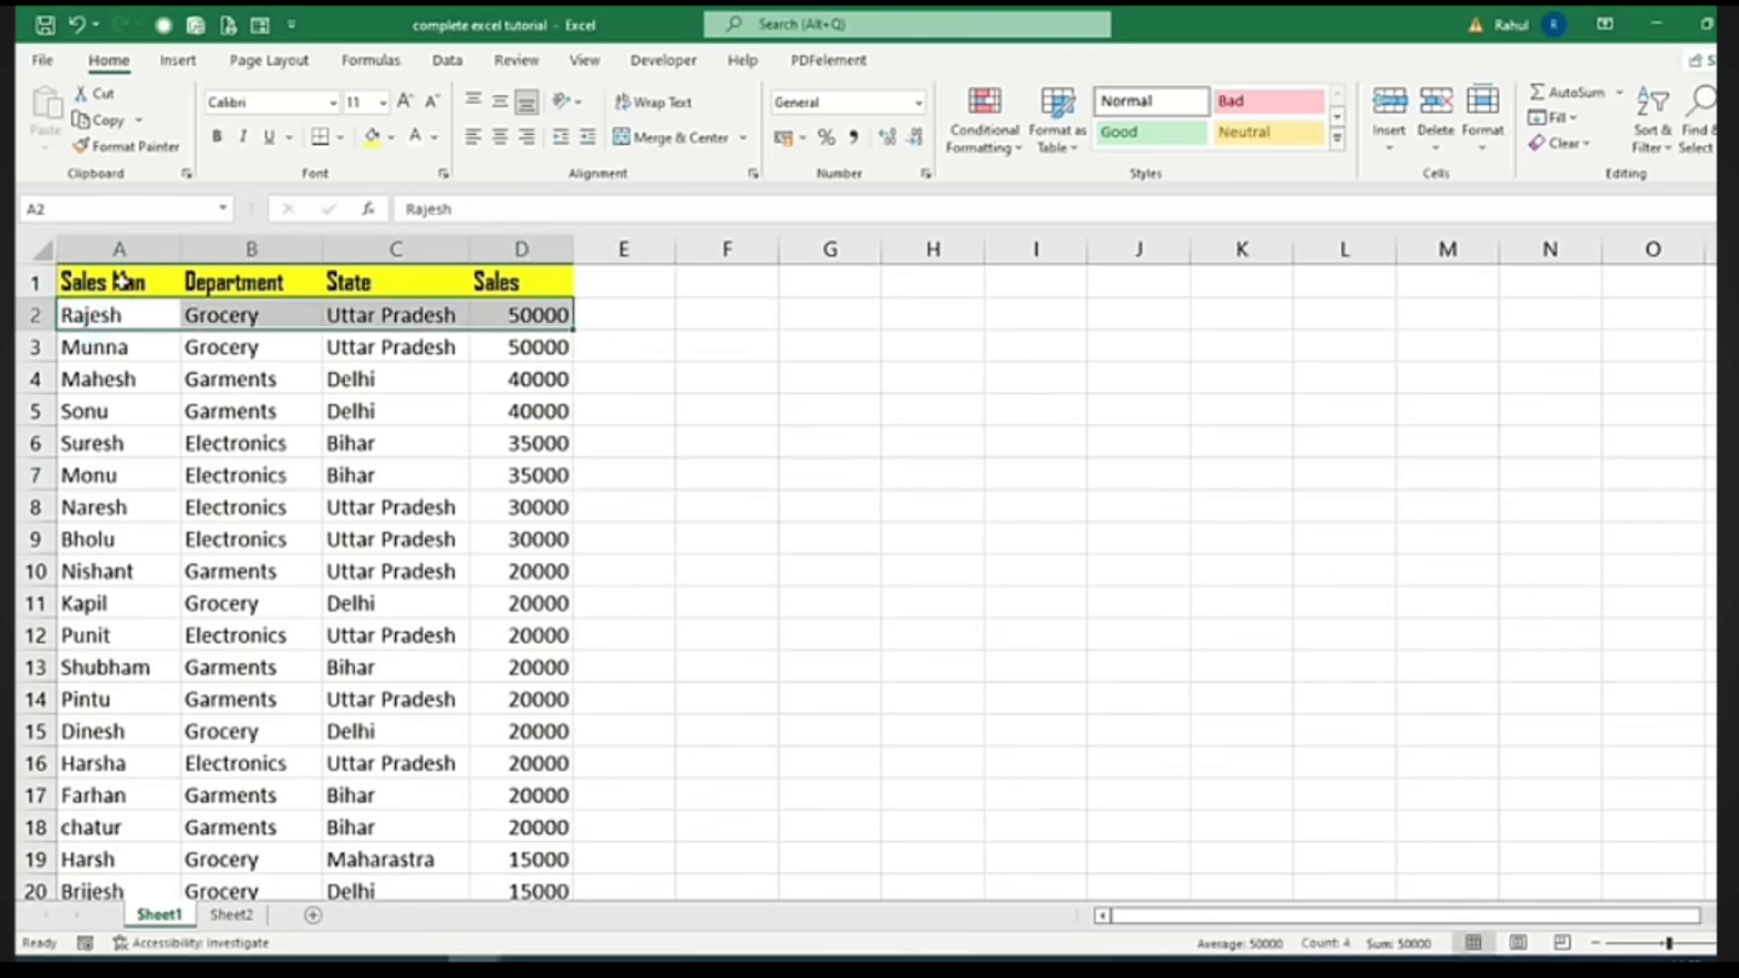
left_click(119, 280)
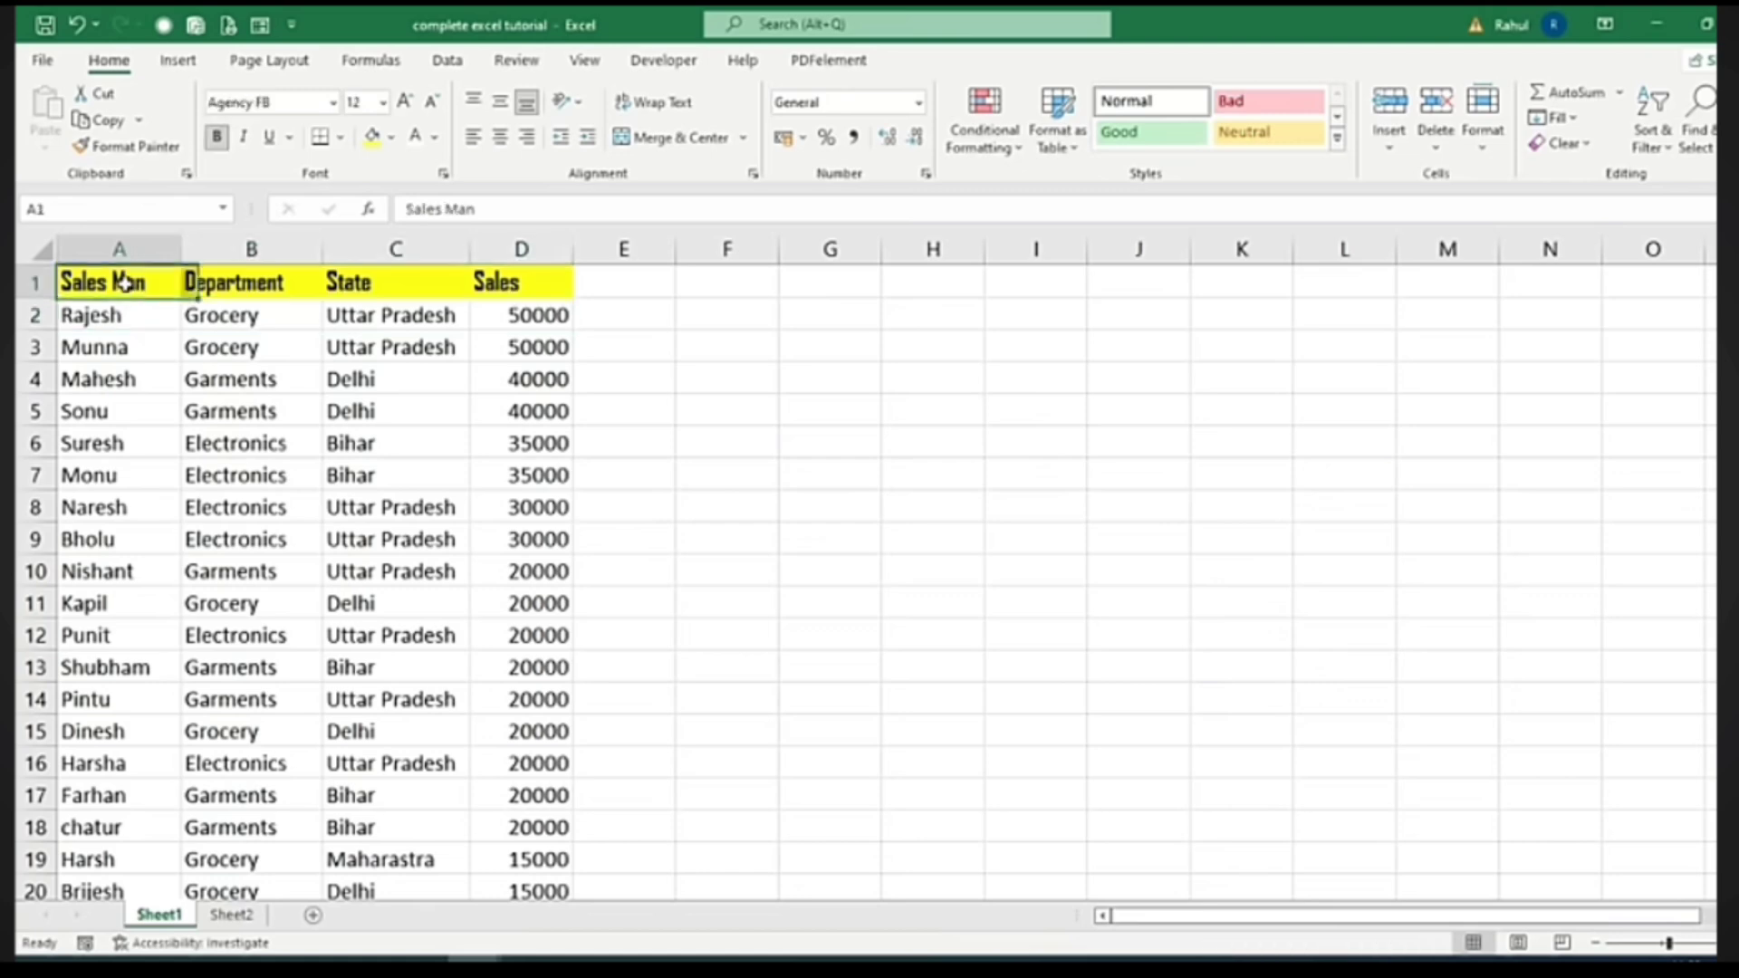
Paint the header formatting onto row 2, change its fill, and copy it to rows 3–26
left_click(132, 146)
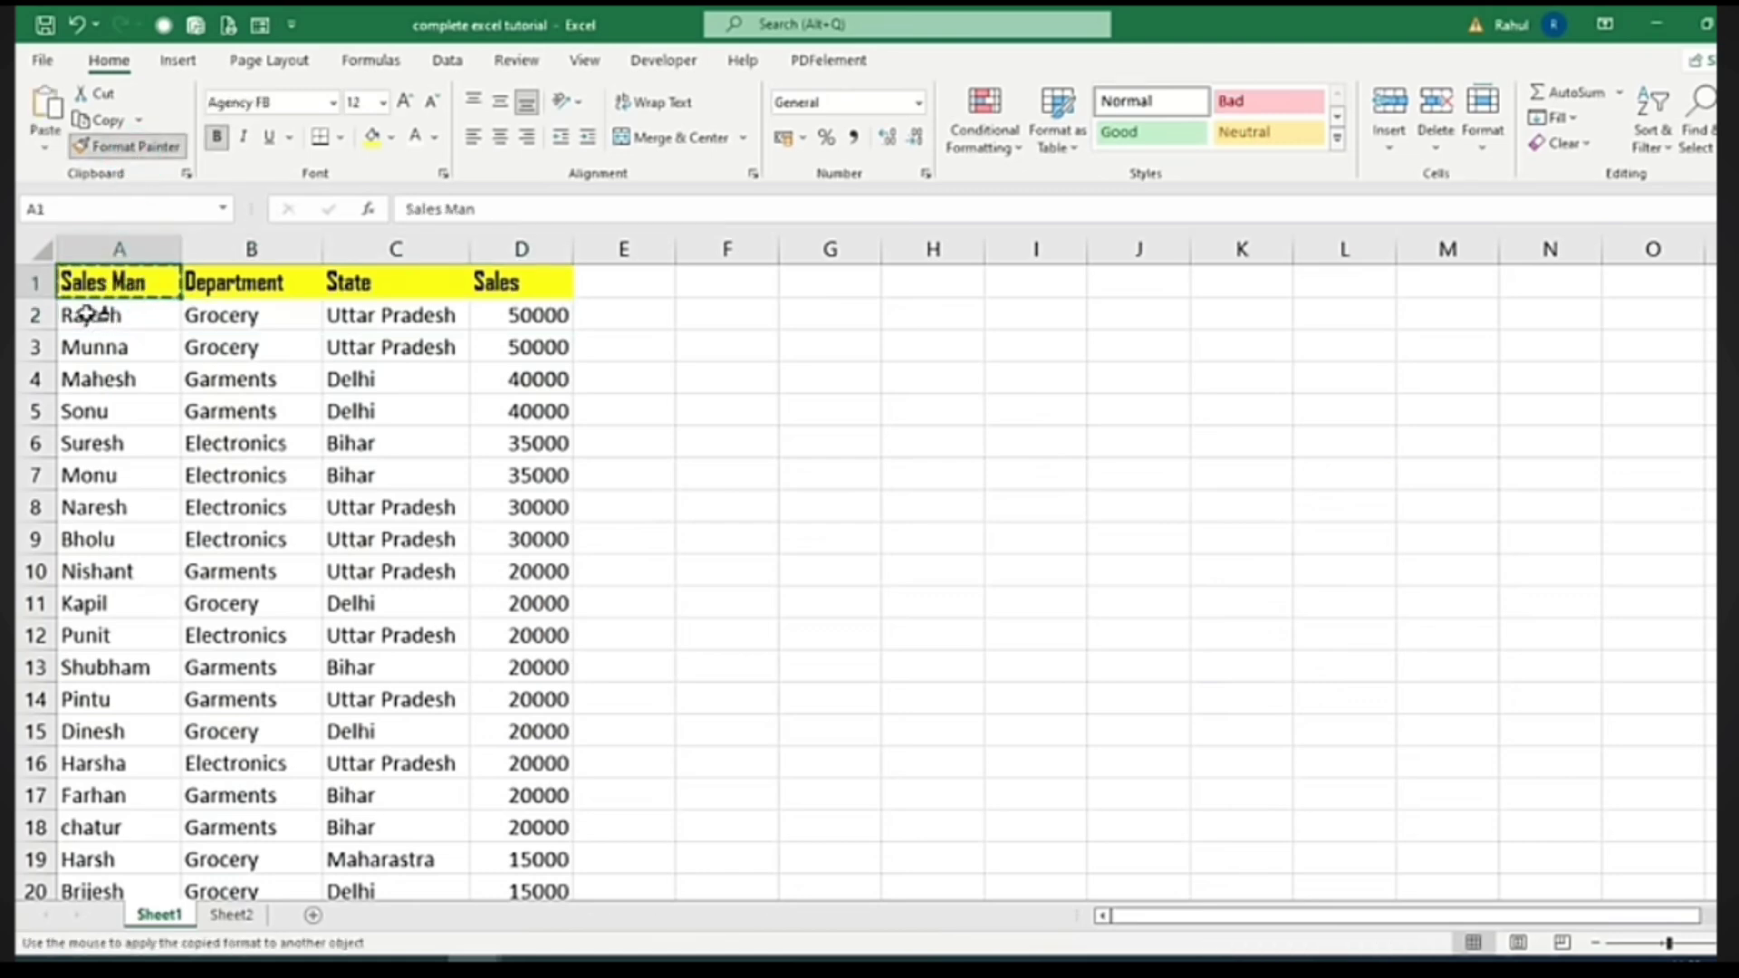
mouse_move(87, 314)
left_mouse_down()
mouse_move(163, 299)
mouse_move(544, 314)
left_mouse_up()
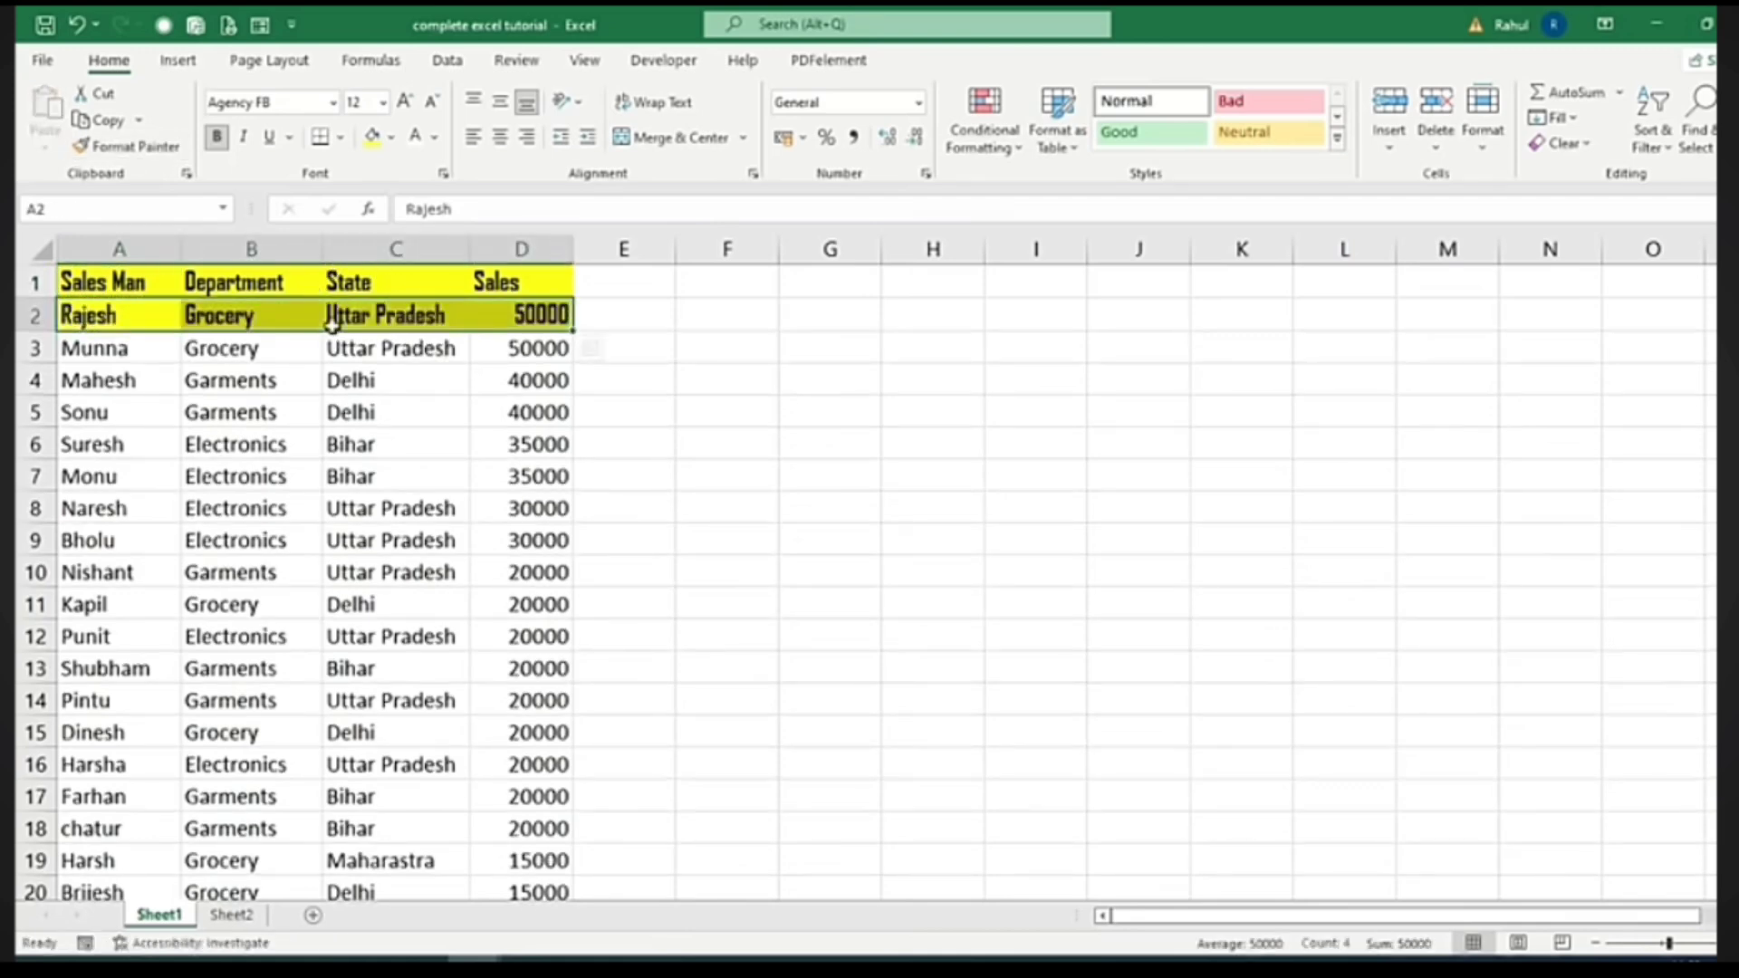
left_click(391, 137)
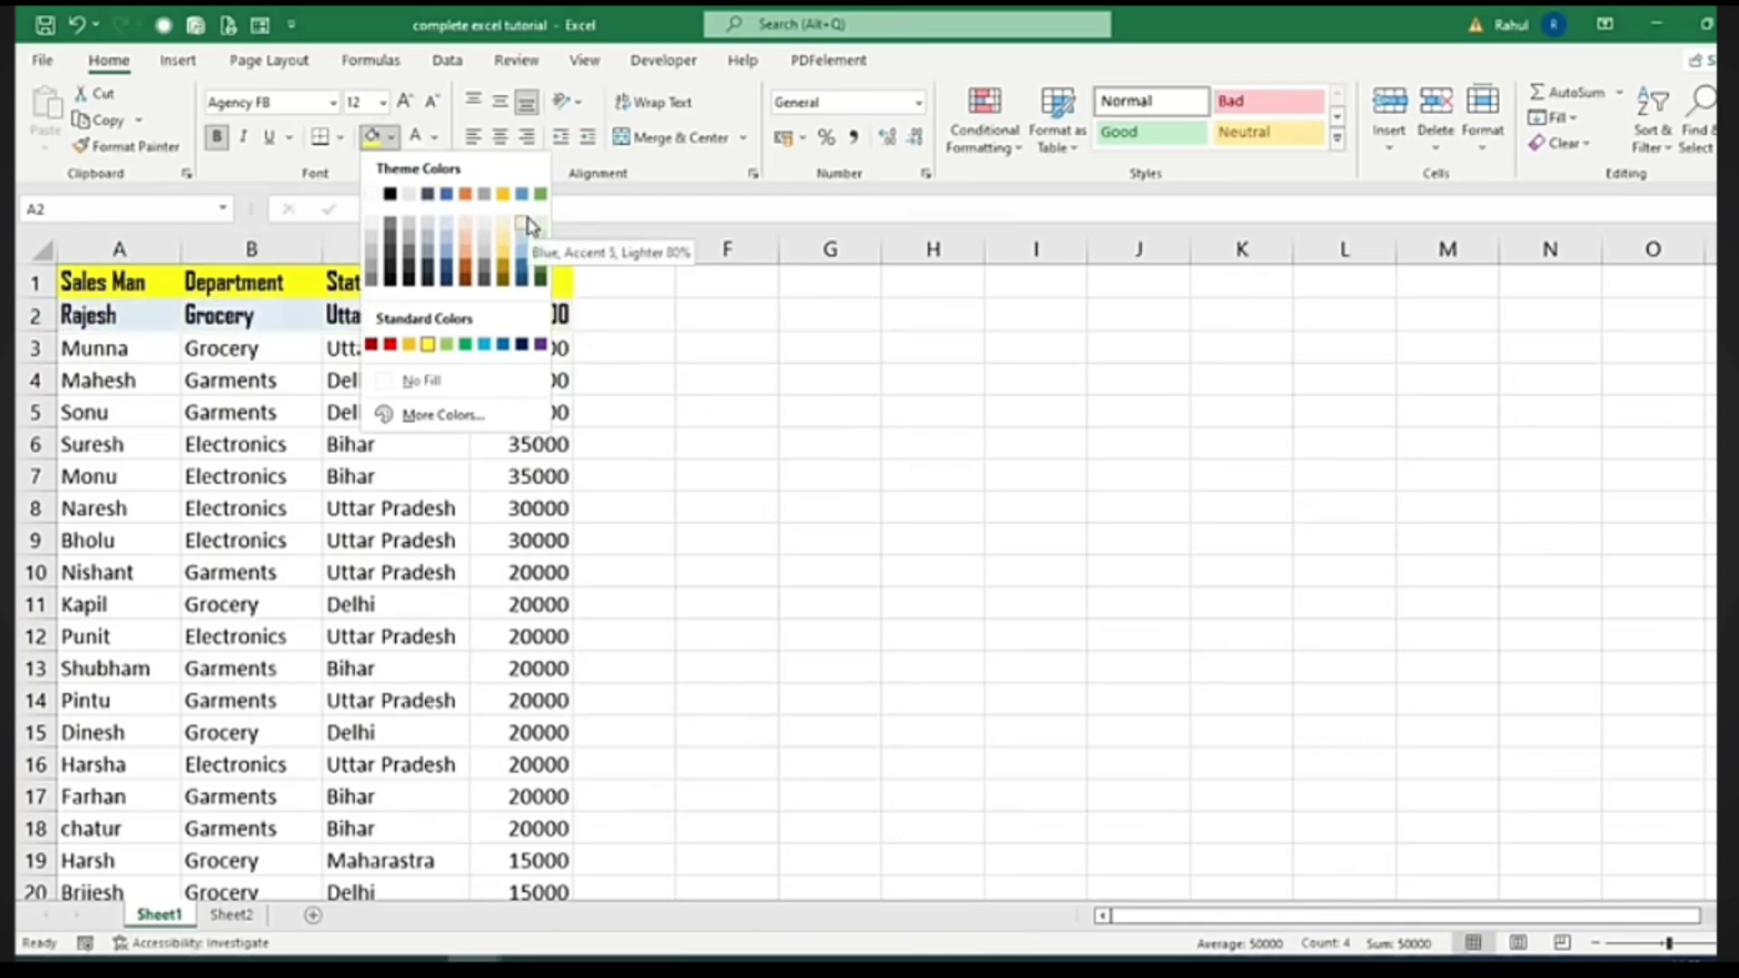
left_click(487, 231)
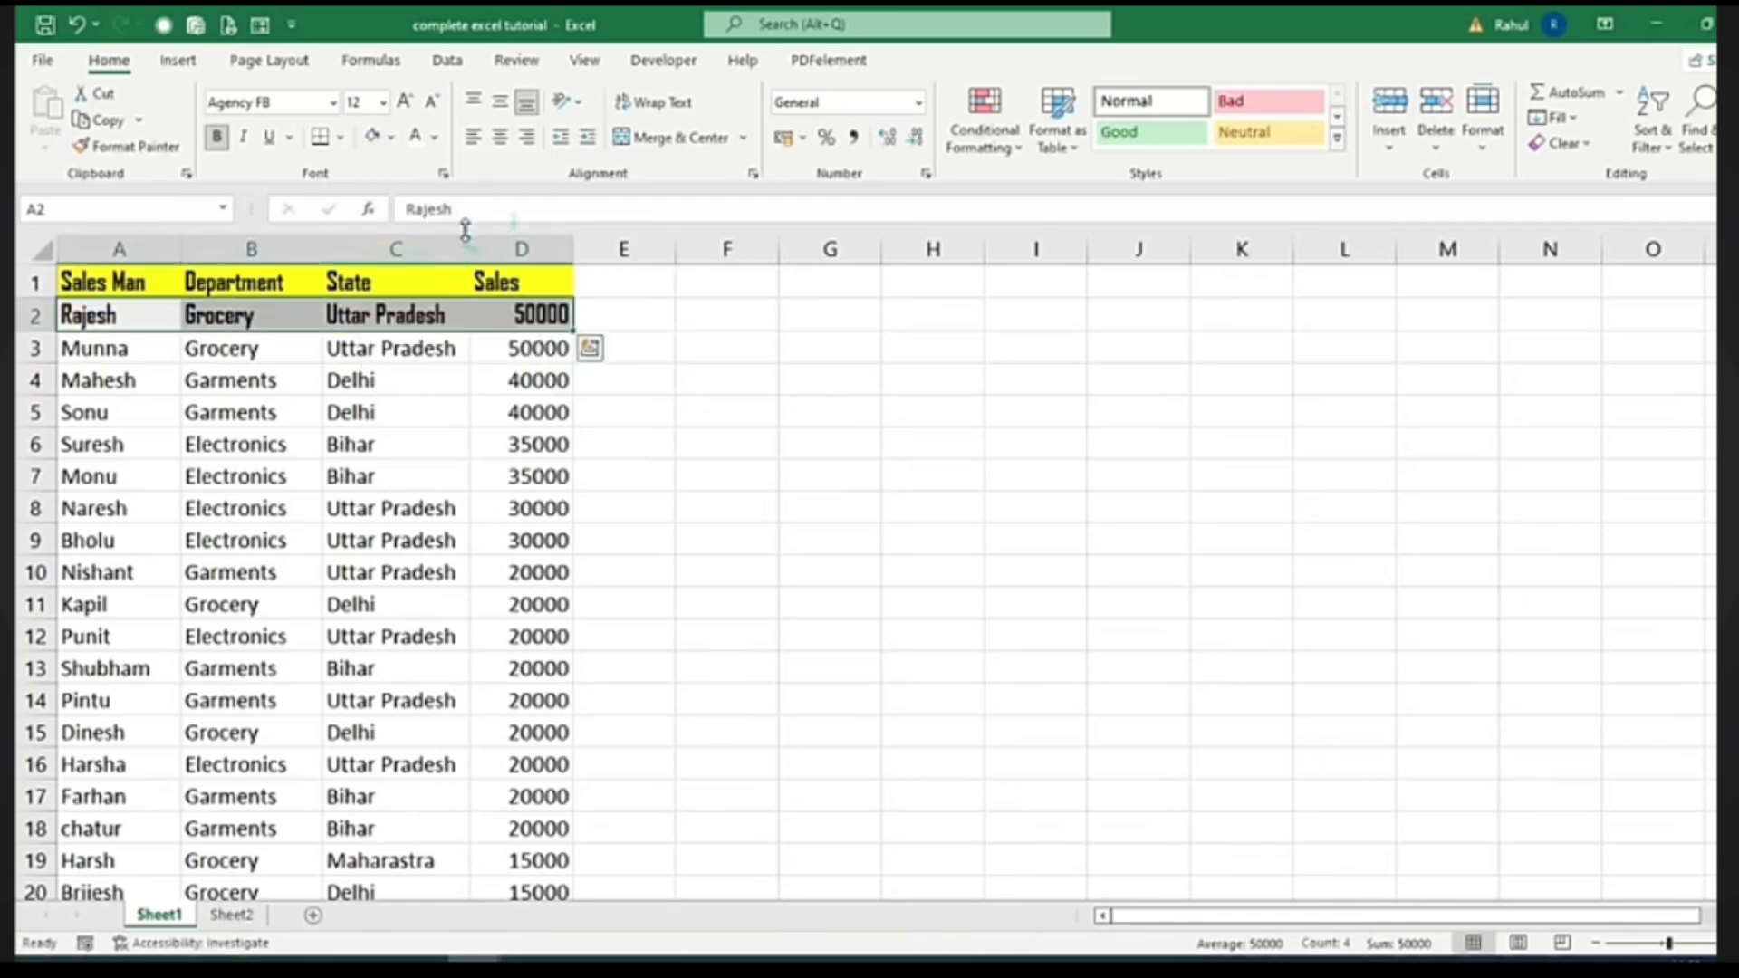
left_click(138, 152)
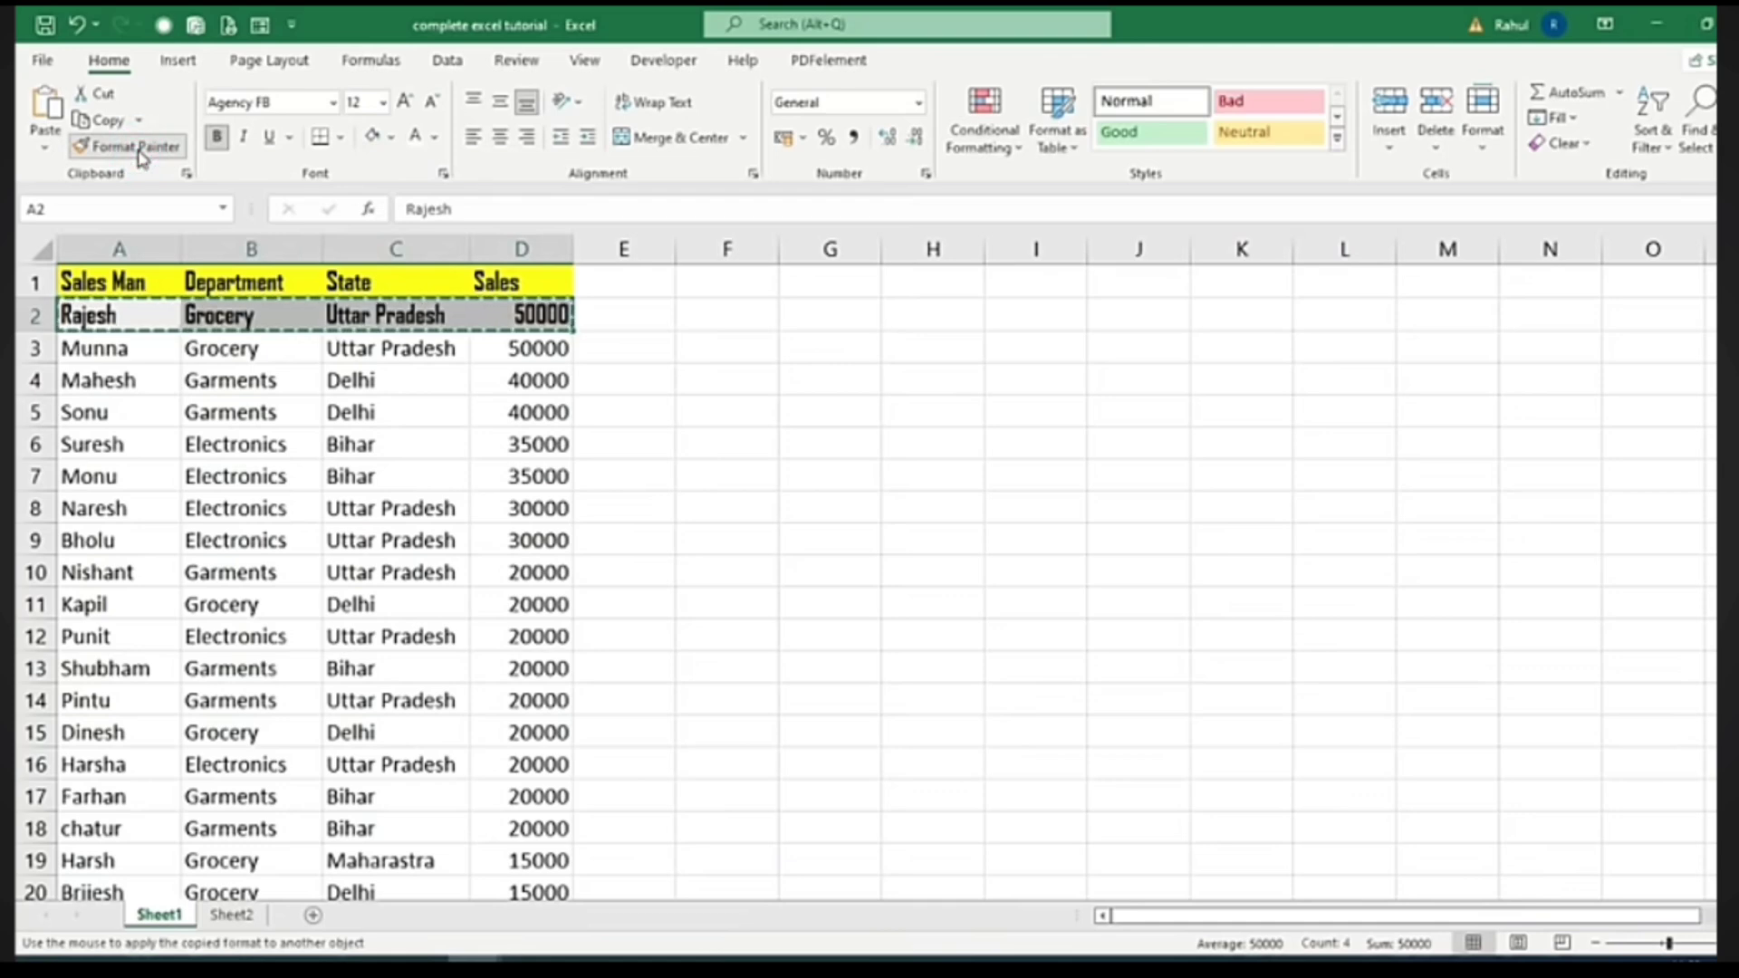
mouse_move(86, 339)
left_mouse_down()
mouse_move(291, 360)
mouse_move(465, 698)
mouse_move(489, 893)
mouse_move(523, 921)
mouse_move(541, 827)
left_mouse_up()
scroll(721, 664, "up", 3)
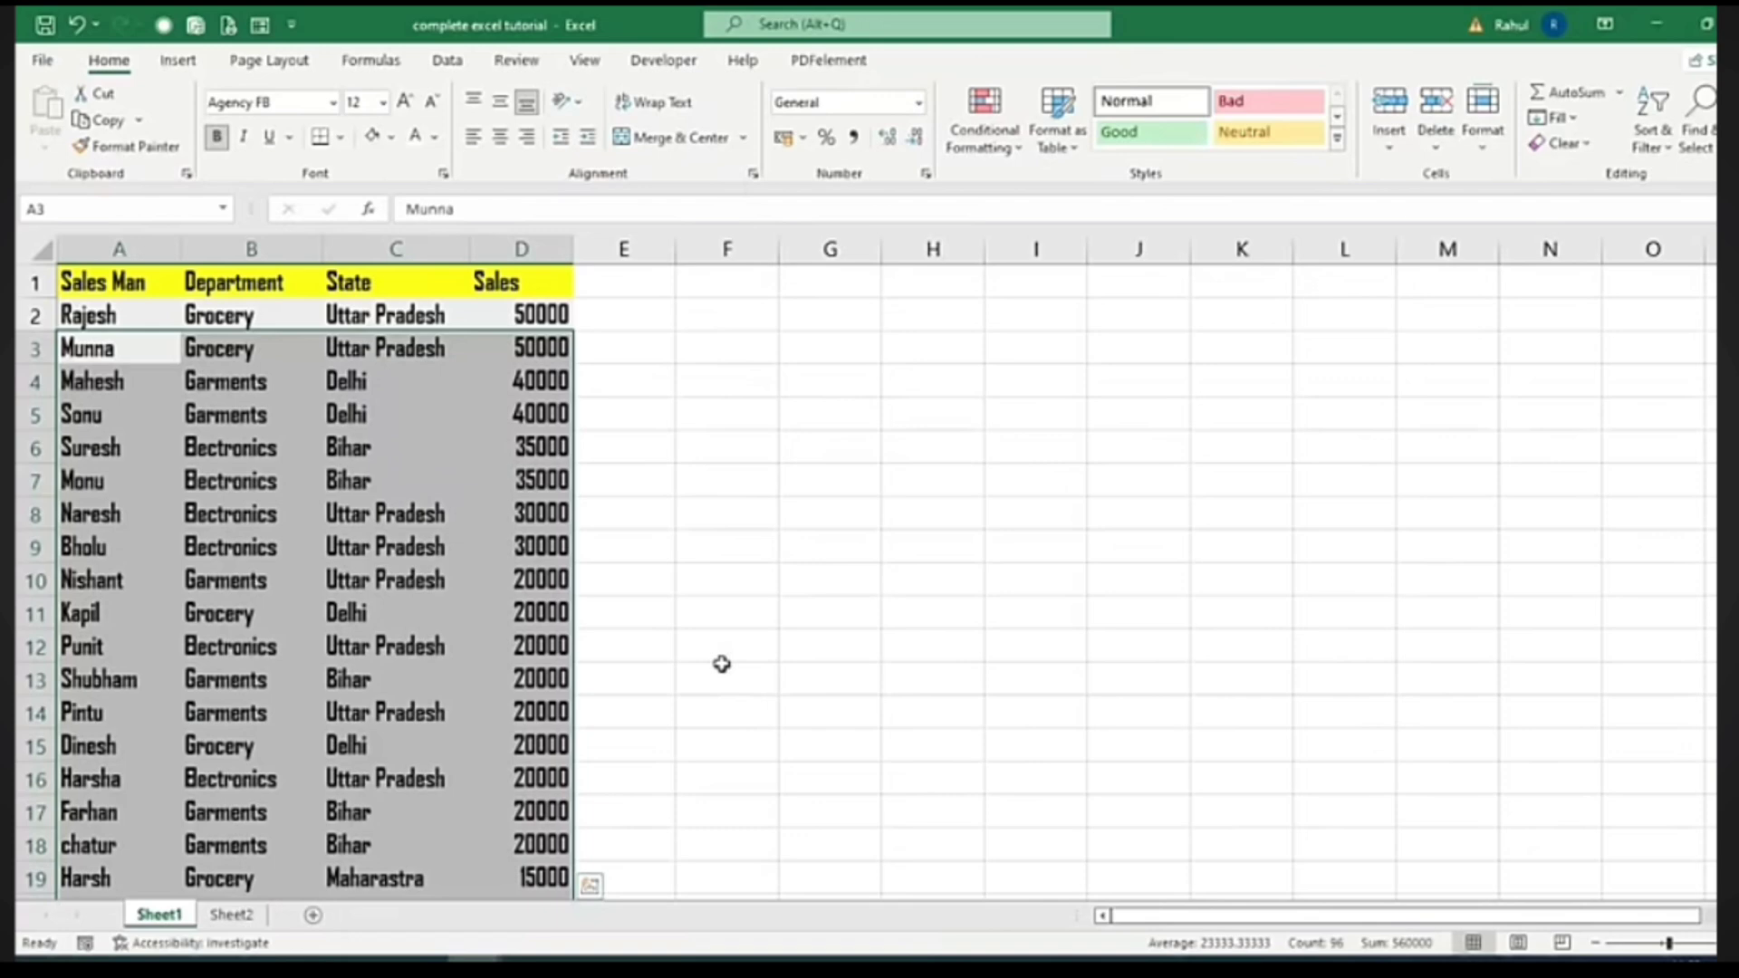
left_click(681, 623)
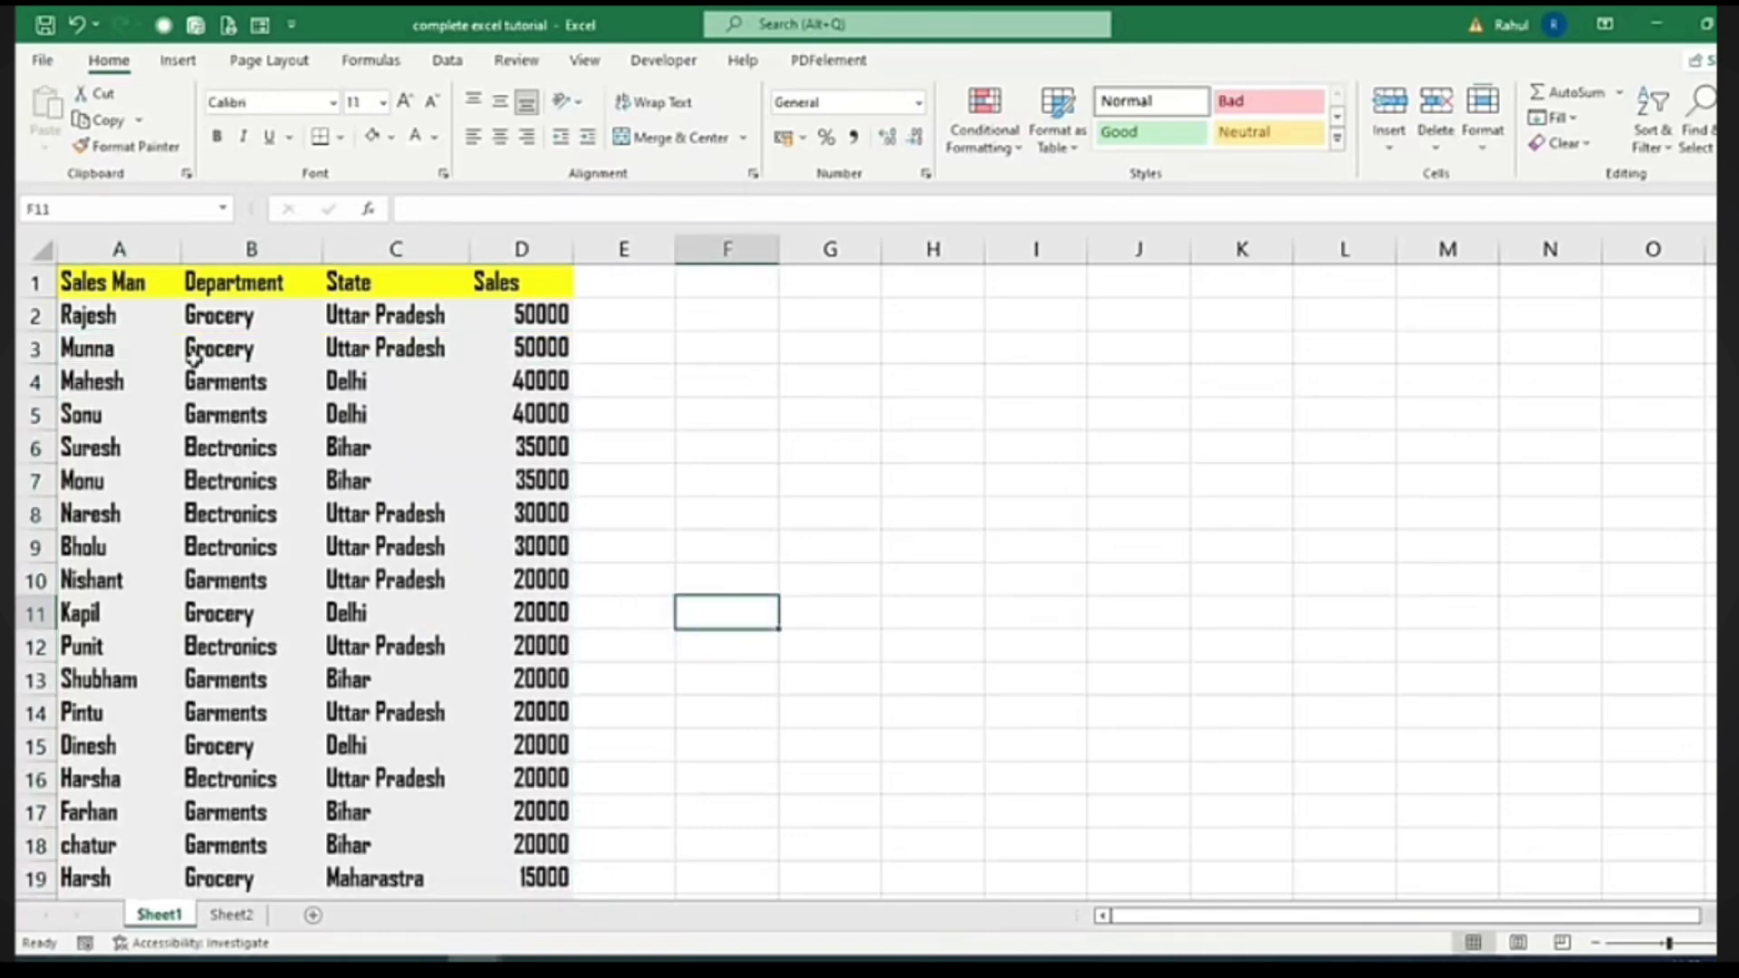
Unbold row 2 and paint its regular Agency FB formatting onto rows 3–26
left_click_drag(126, 319, 509, 321)
left_click(218, 136)
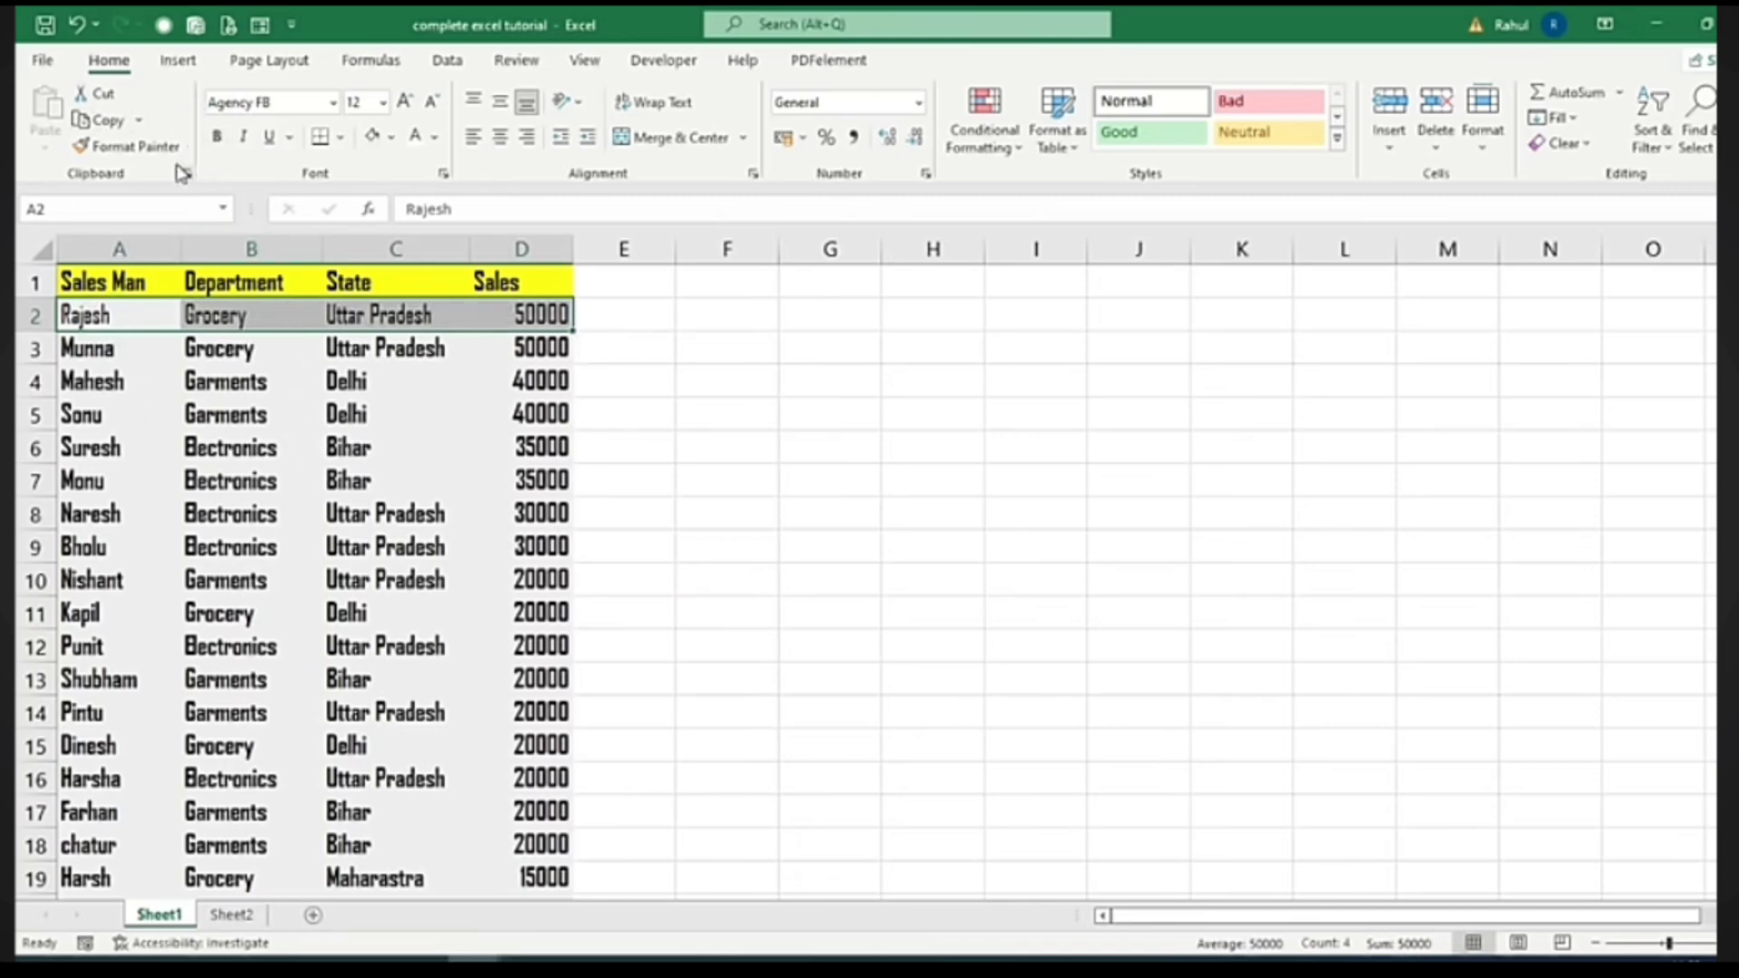
left_click(129, 146)
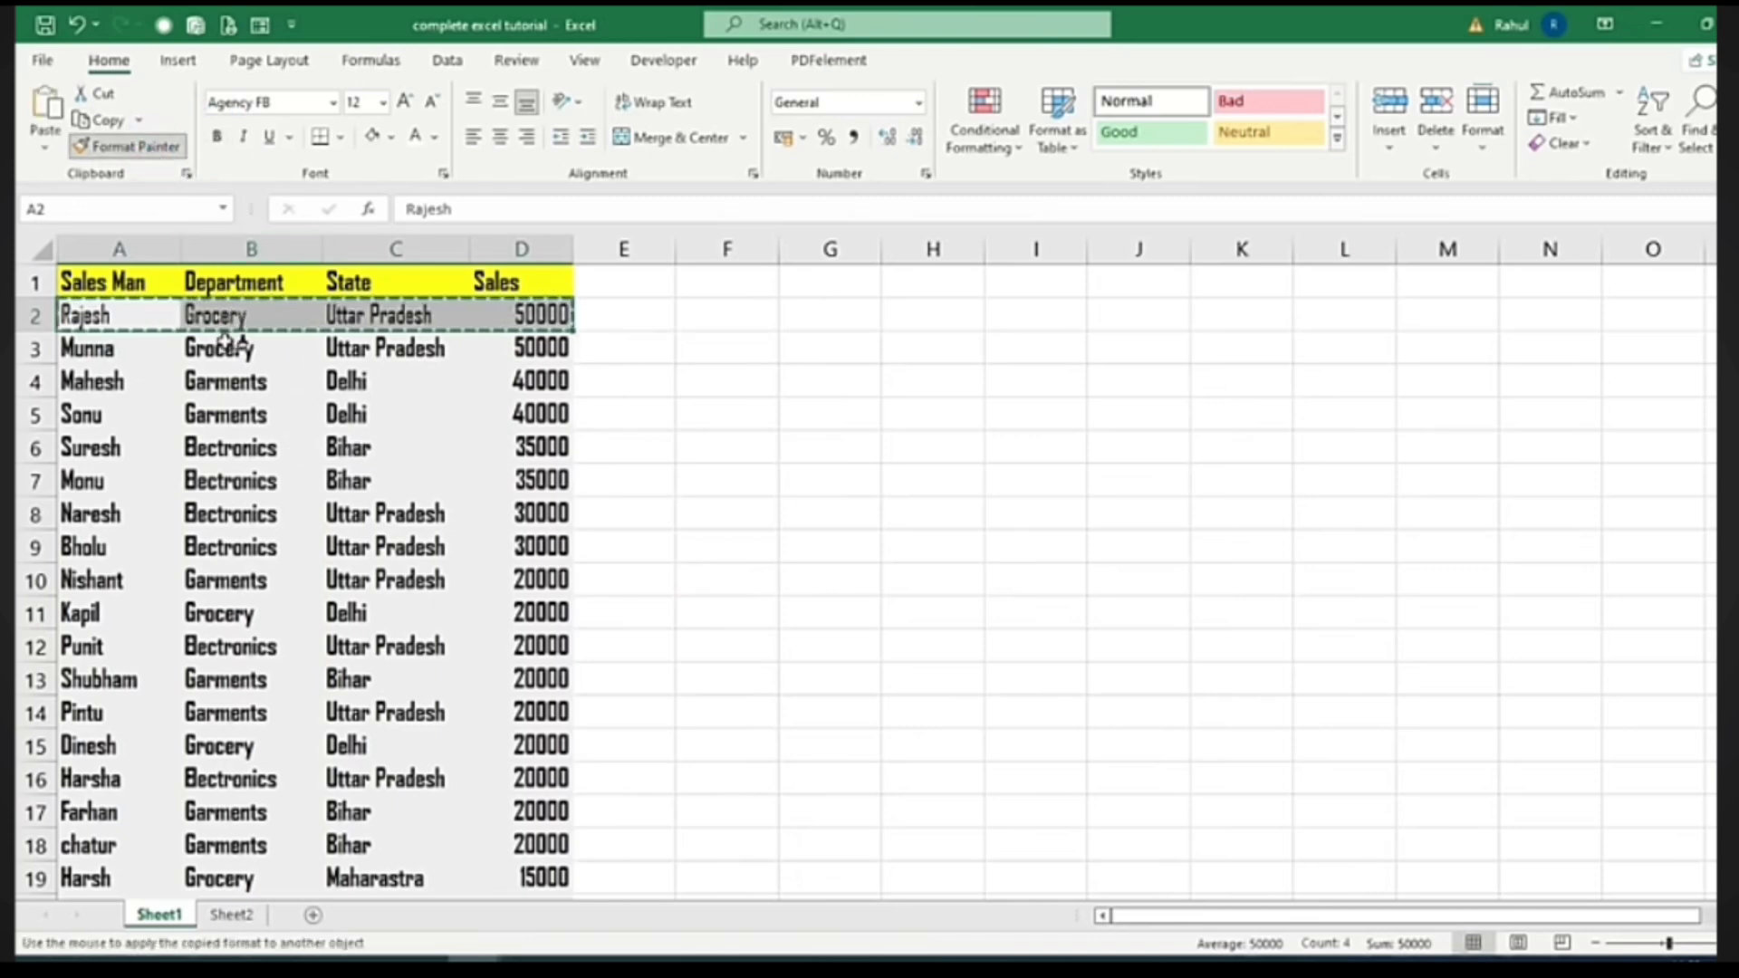
mouse_move(81, 340)
left_mouse_down()
mouse_move(386, 382)
mouse_move(493, 857)
mouse_move(489, 951)
mouse_move(497, 871)
left_mouse_up()
scroll(550, 819, "up", 2)
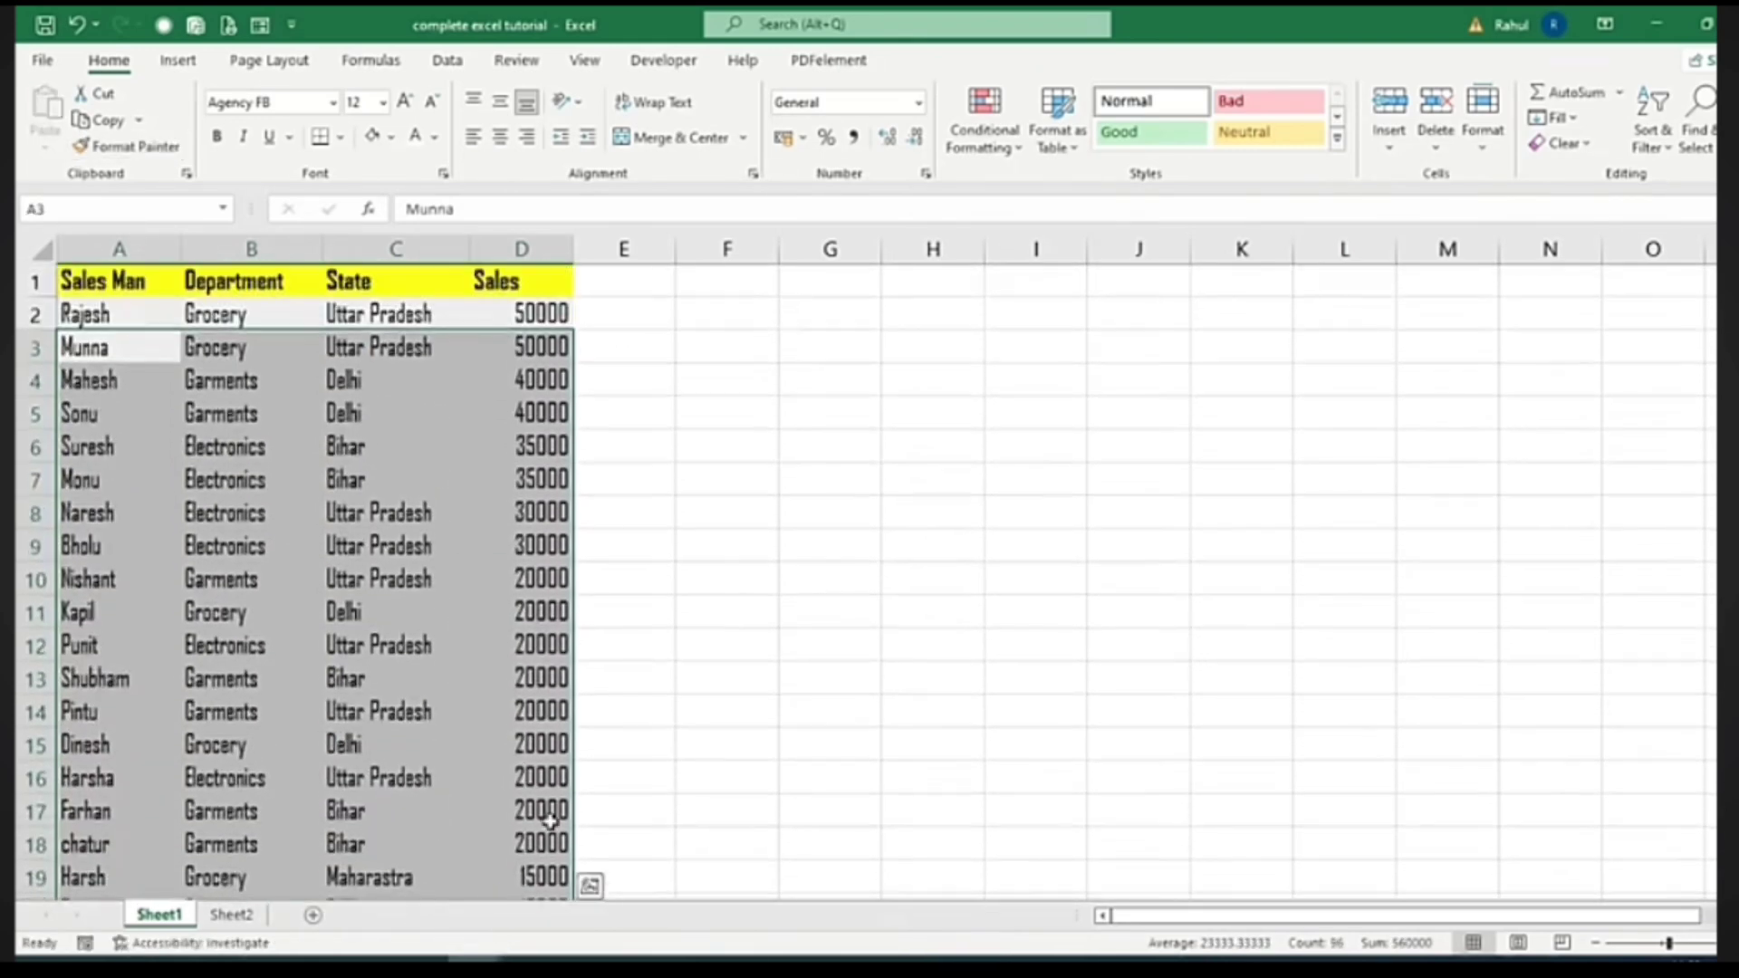
scroll(722, 574, "down", 4)
scroll(722, 574, "up", 4)
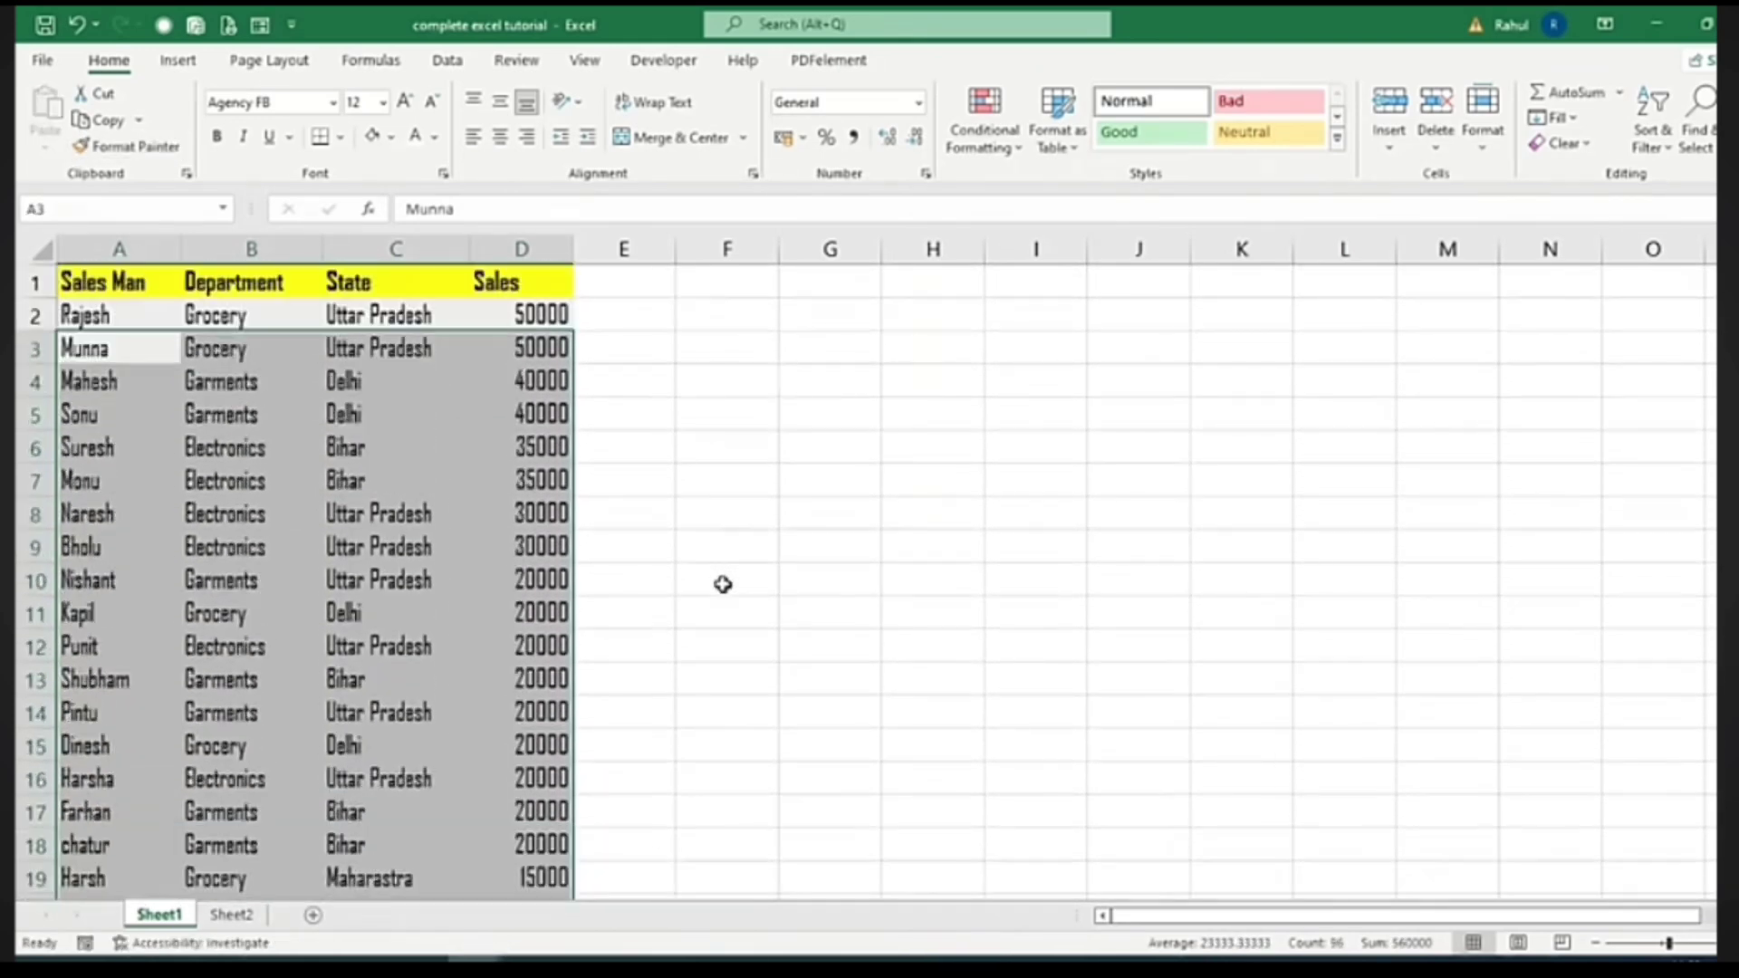
left_click(270, 410)
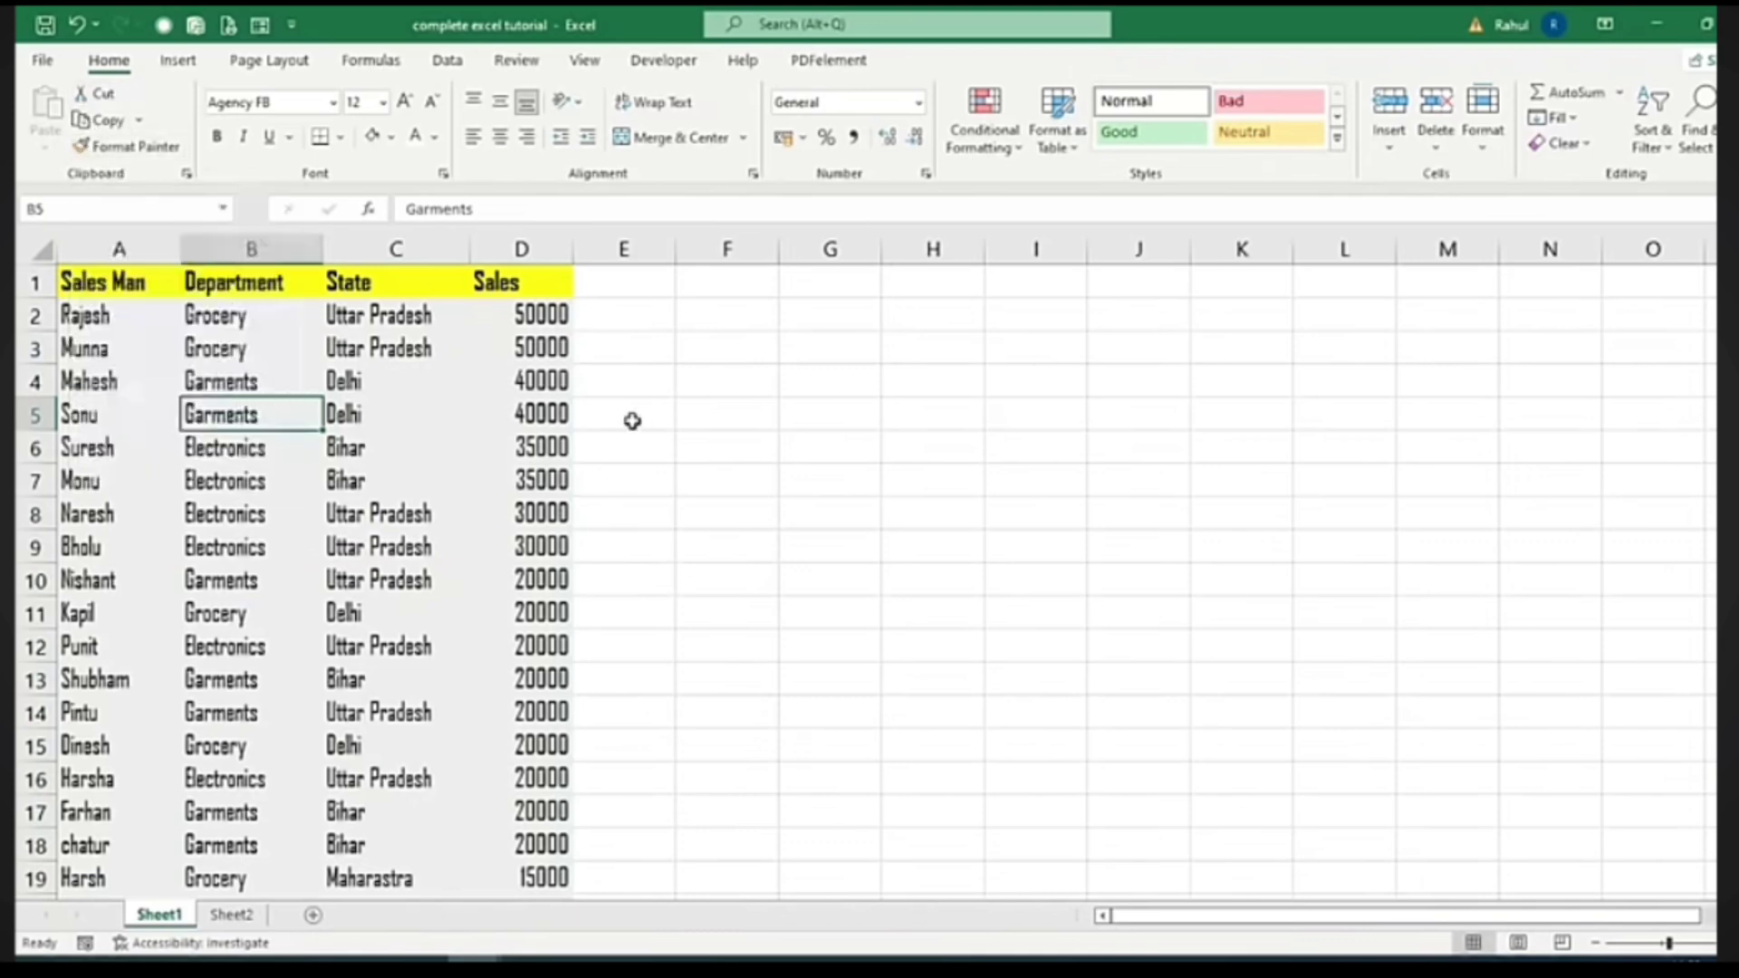
left_click(88, 285)
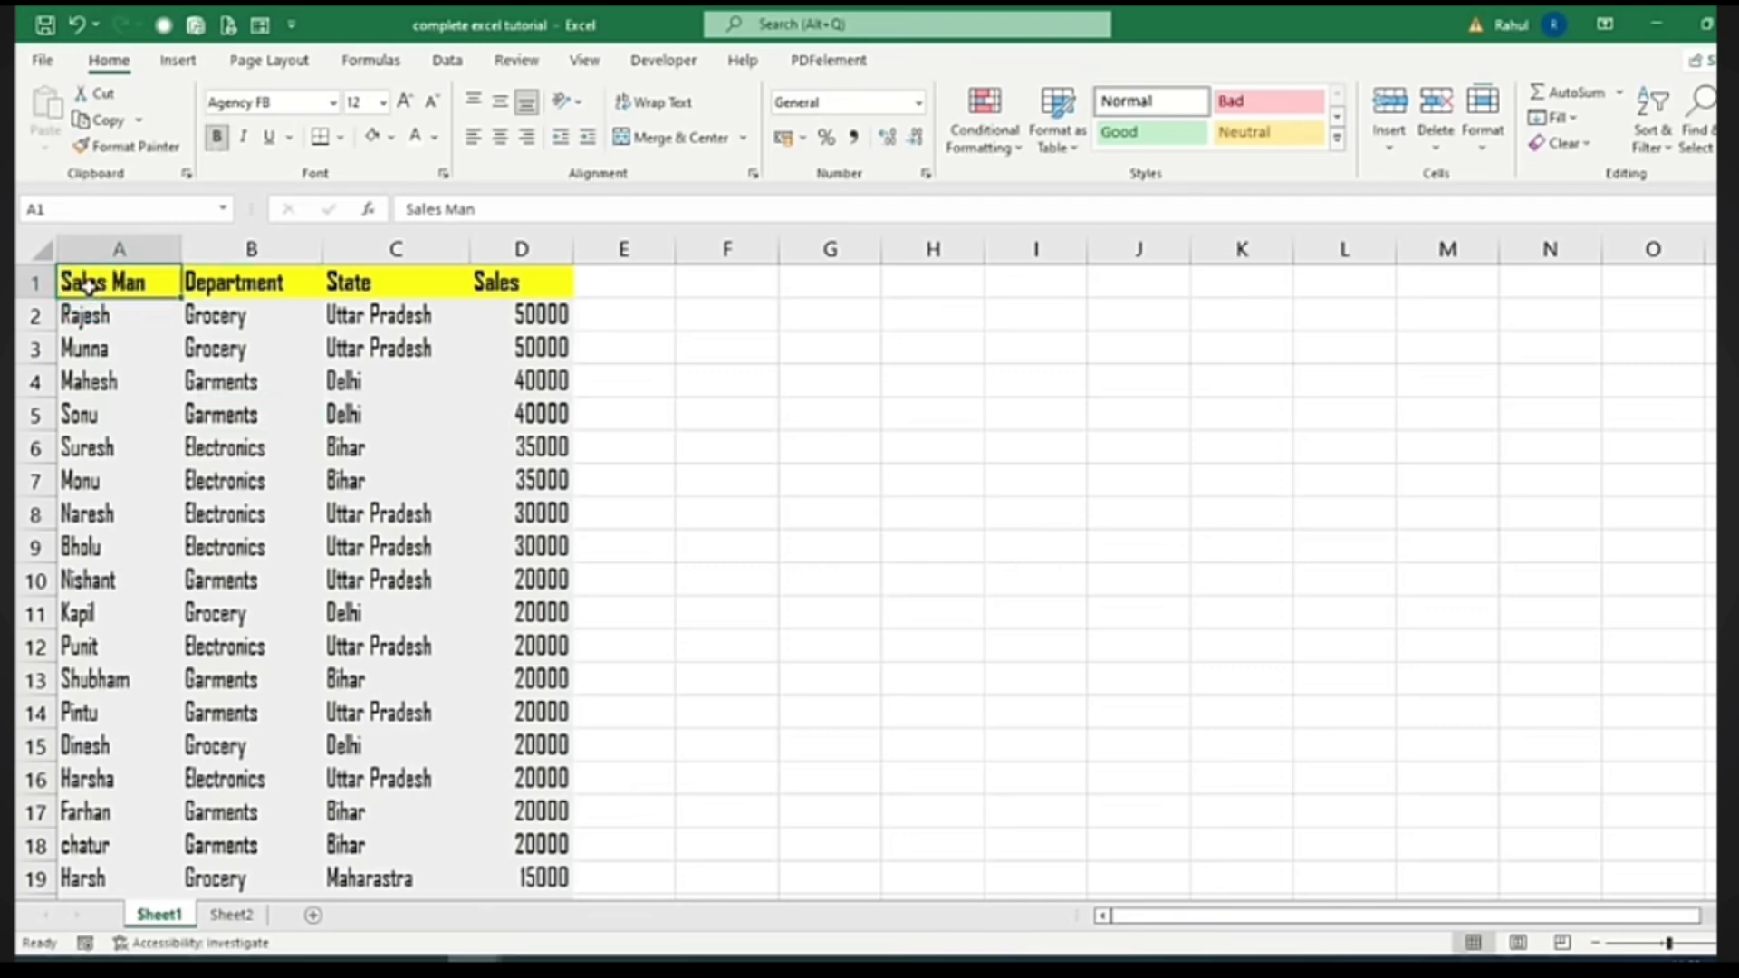
key("ctrl+shift+Down")
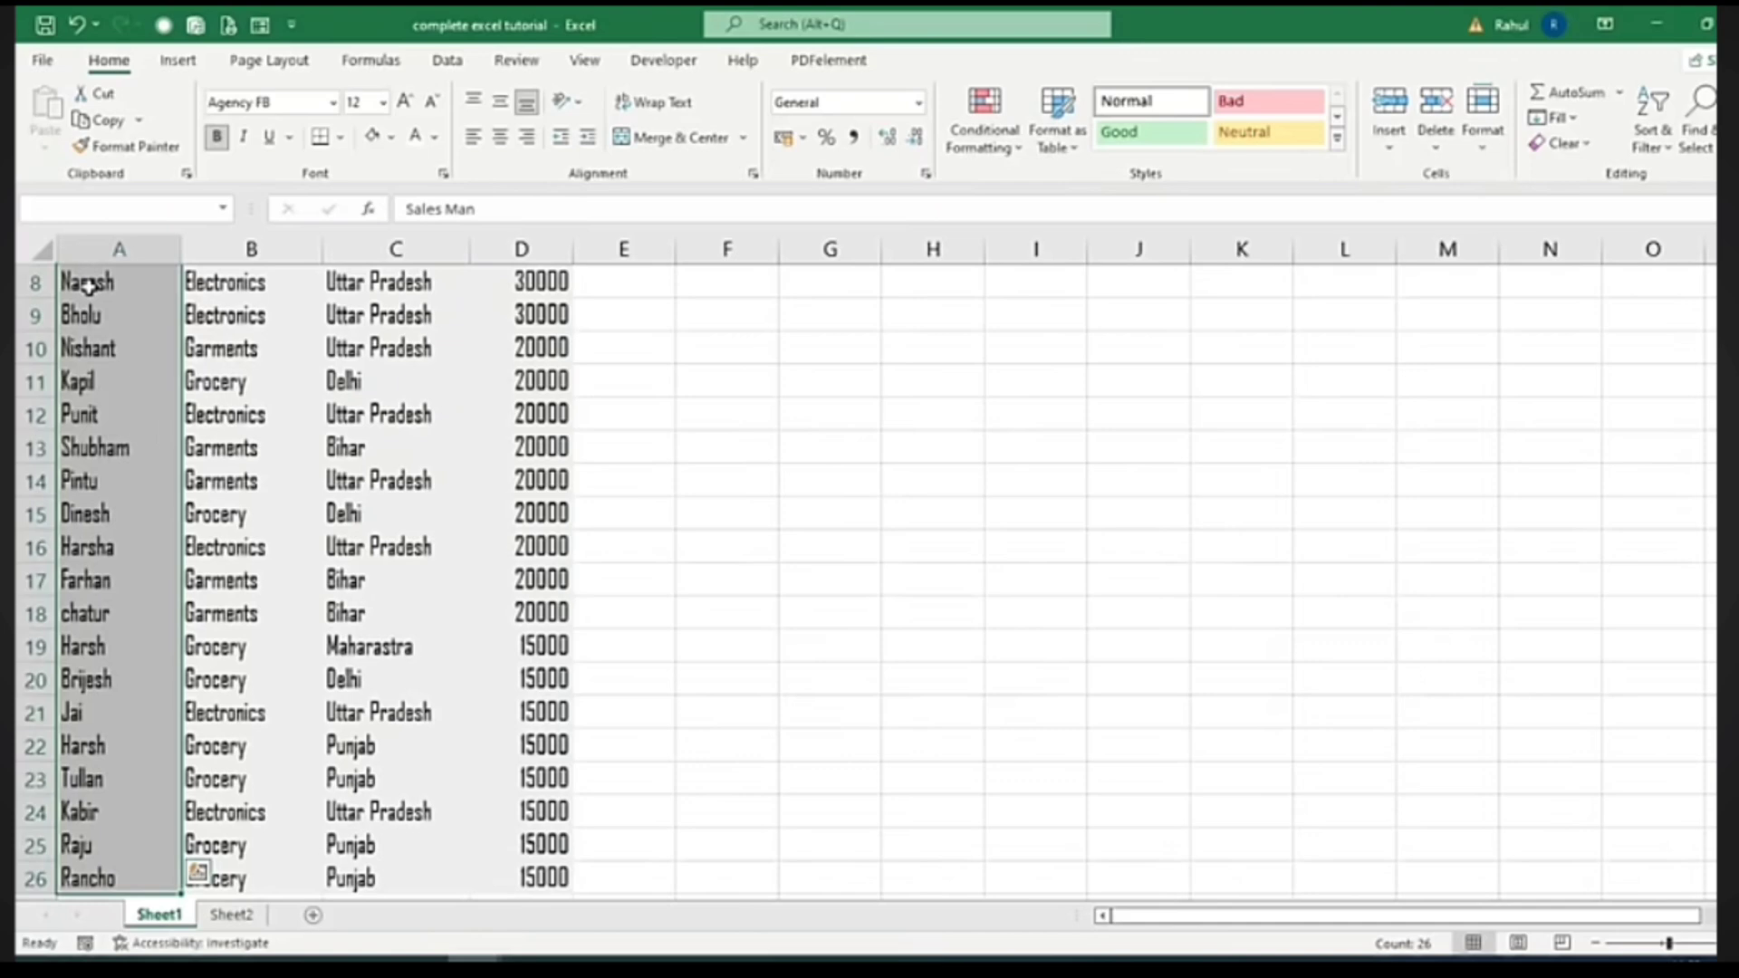
key("ctrl+shift+Right")
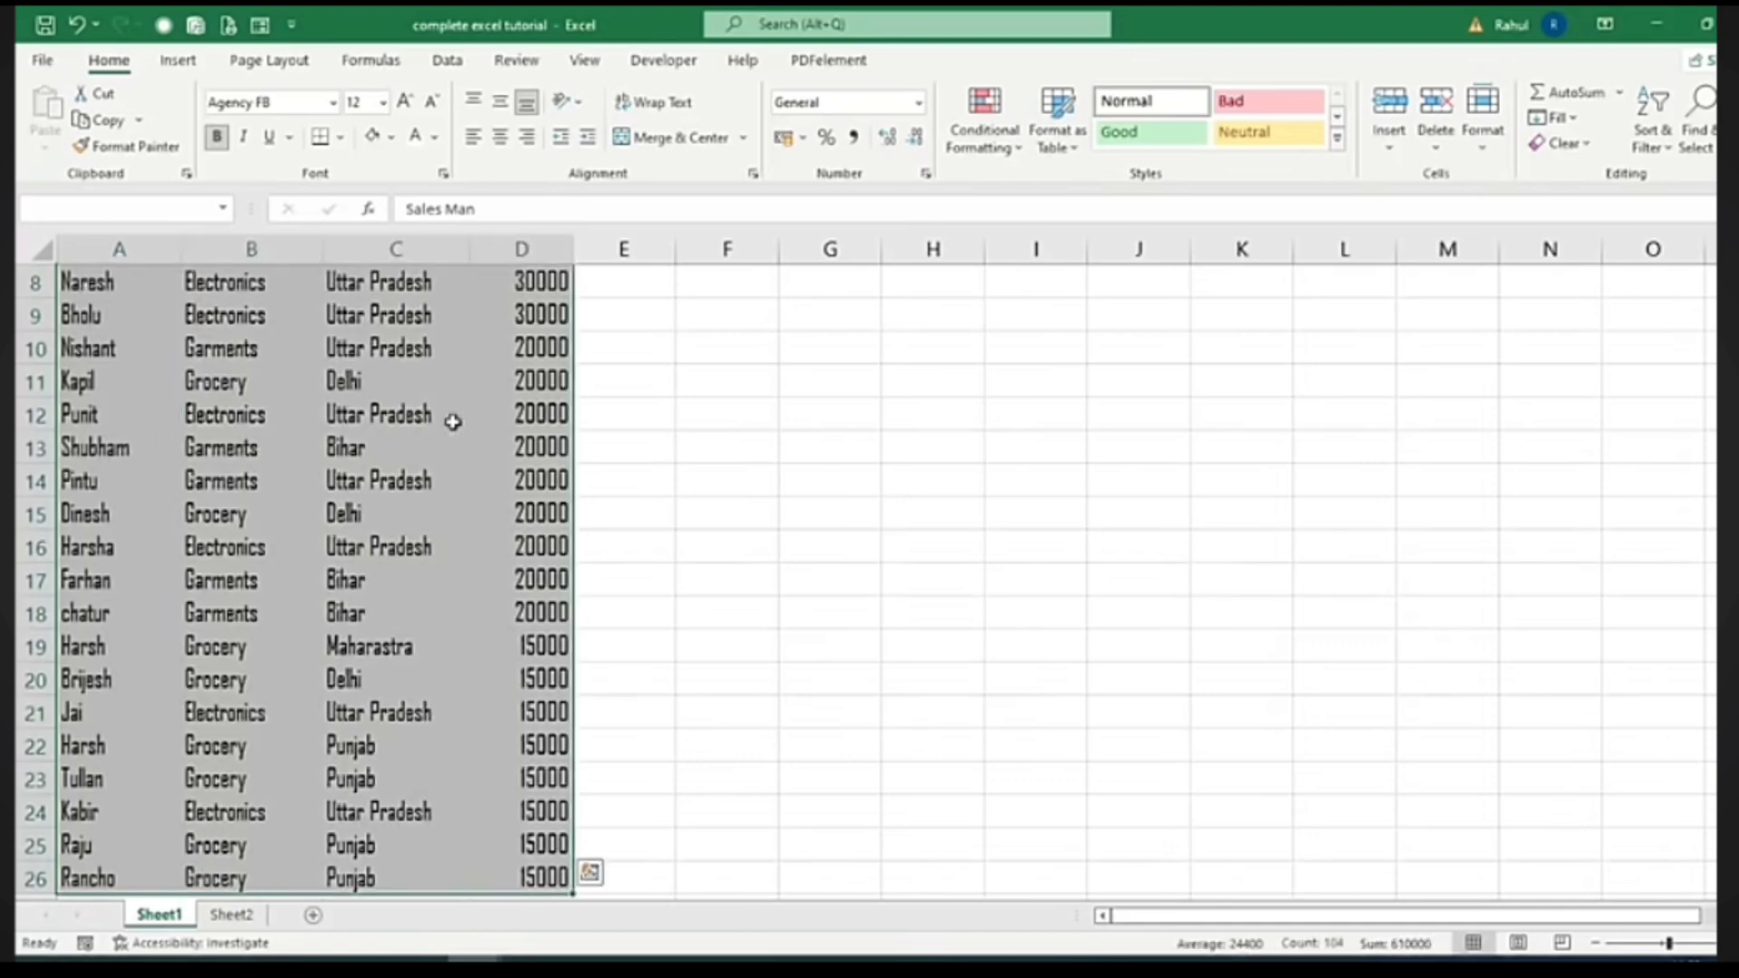
scroll(453, 422, "up", 3)
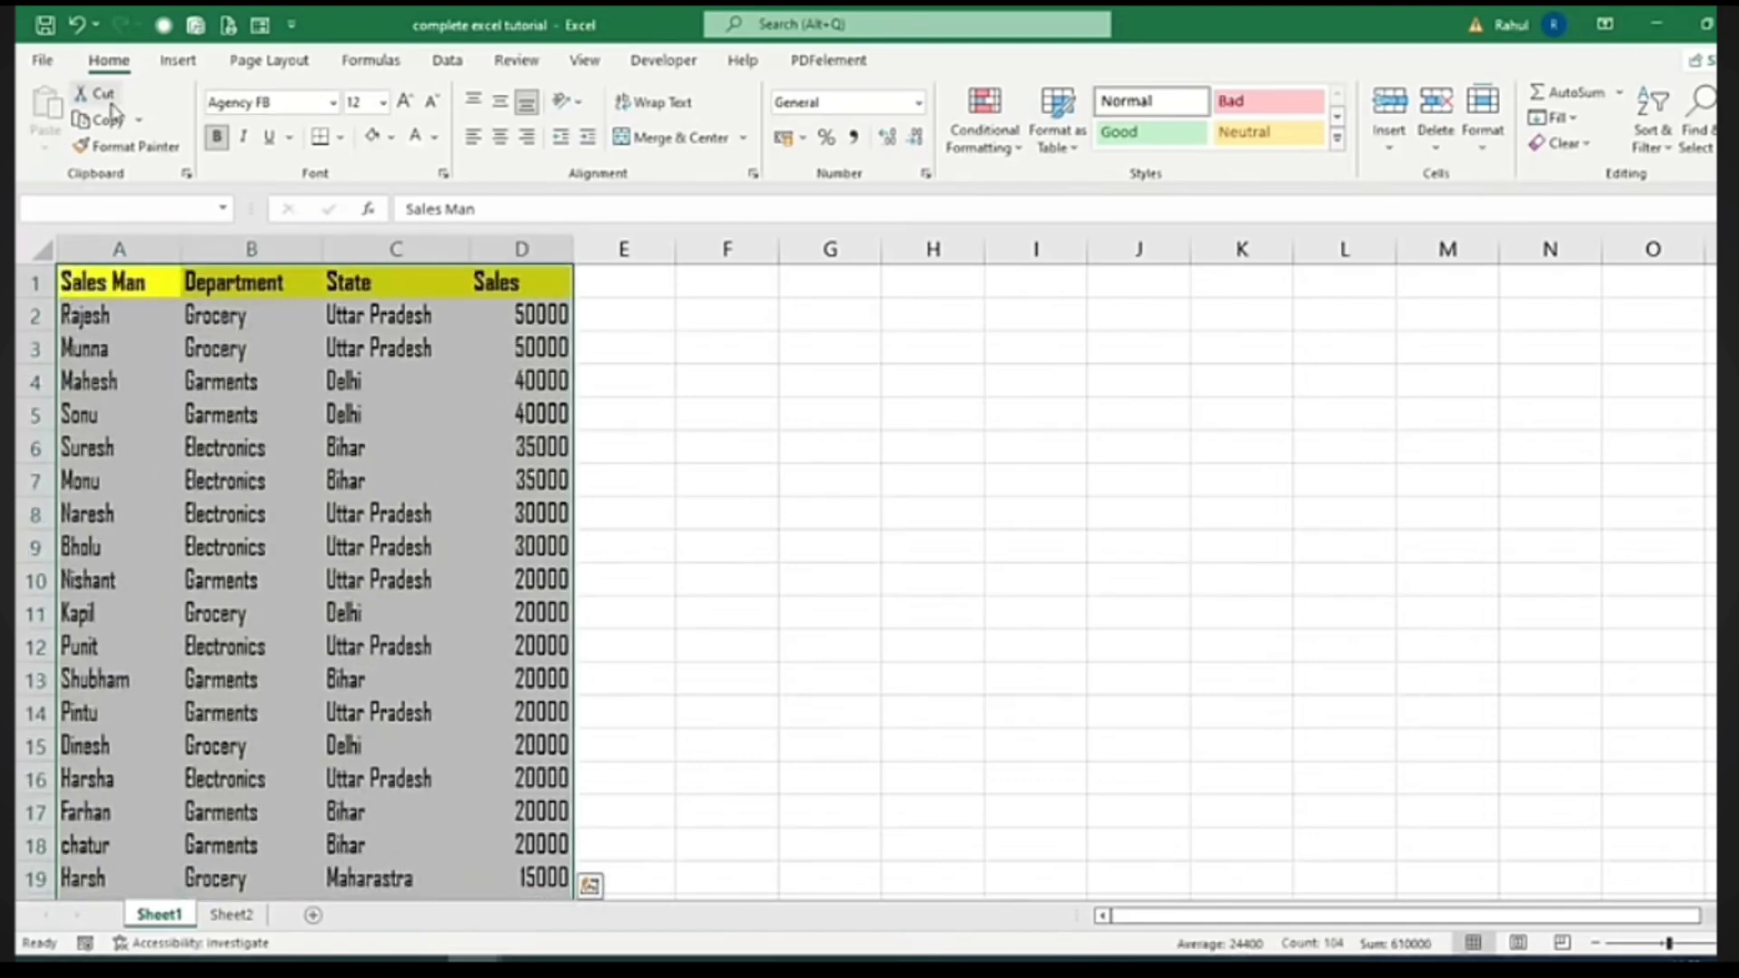
key("ctrl+c")
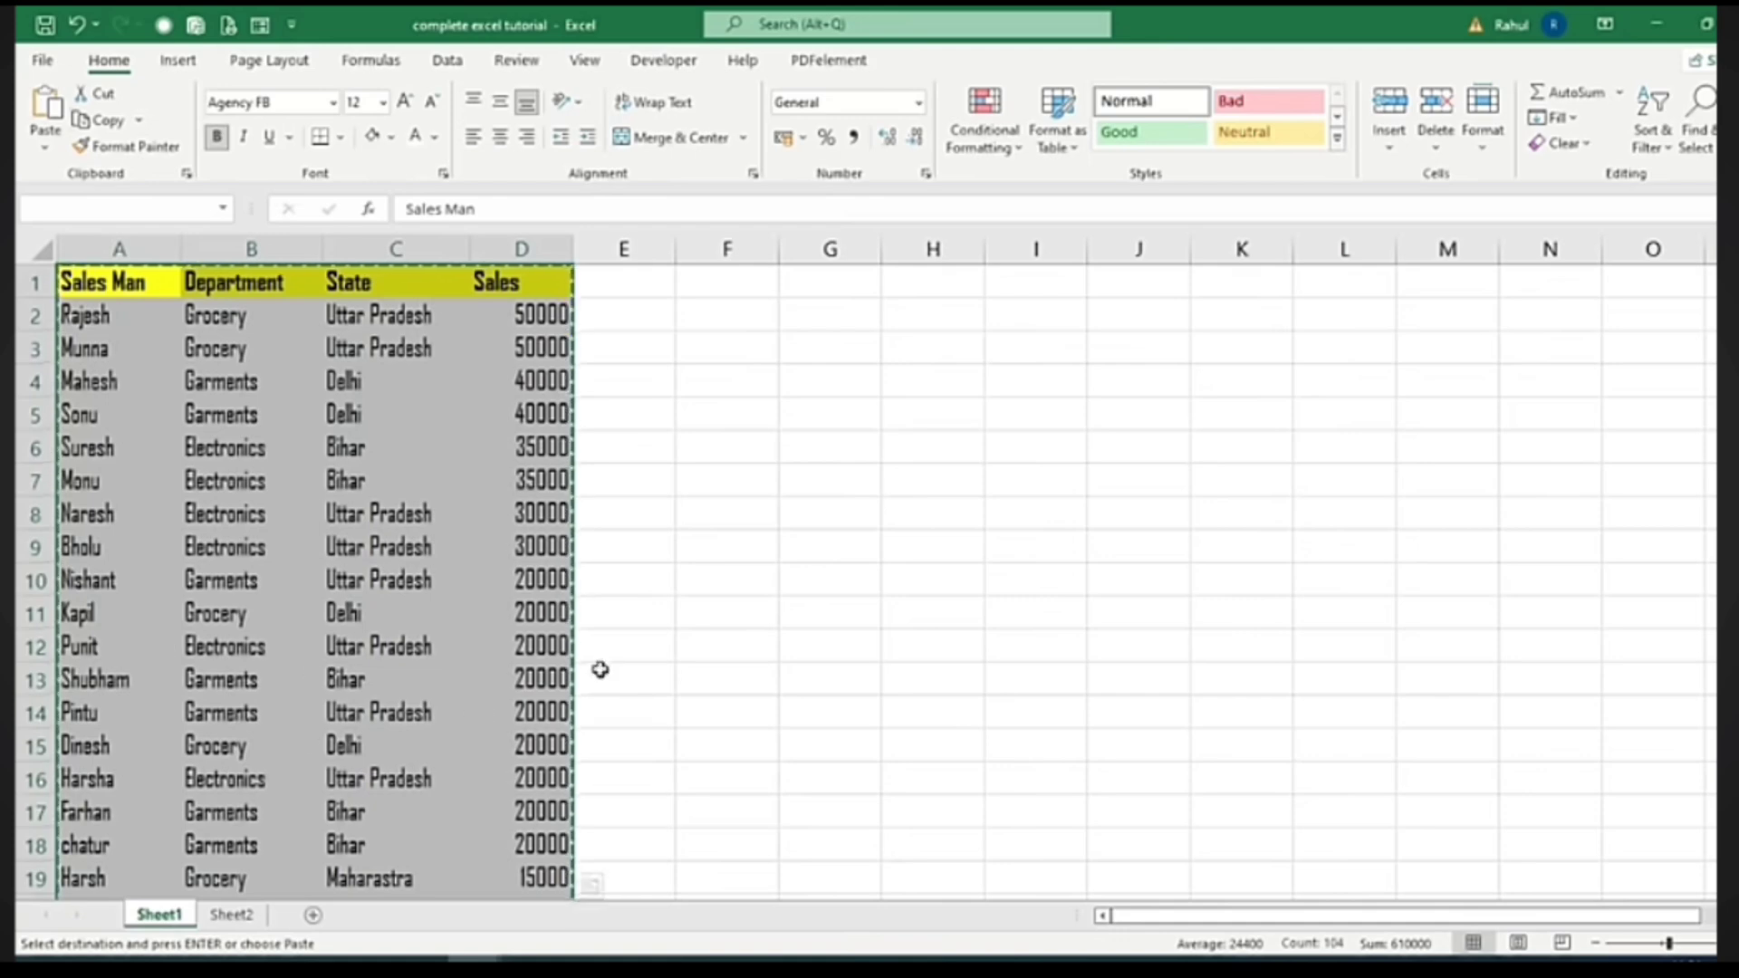
left_click(312, 919)
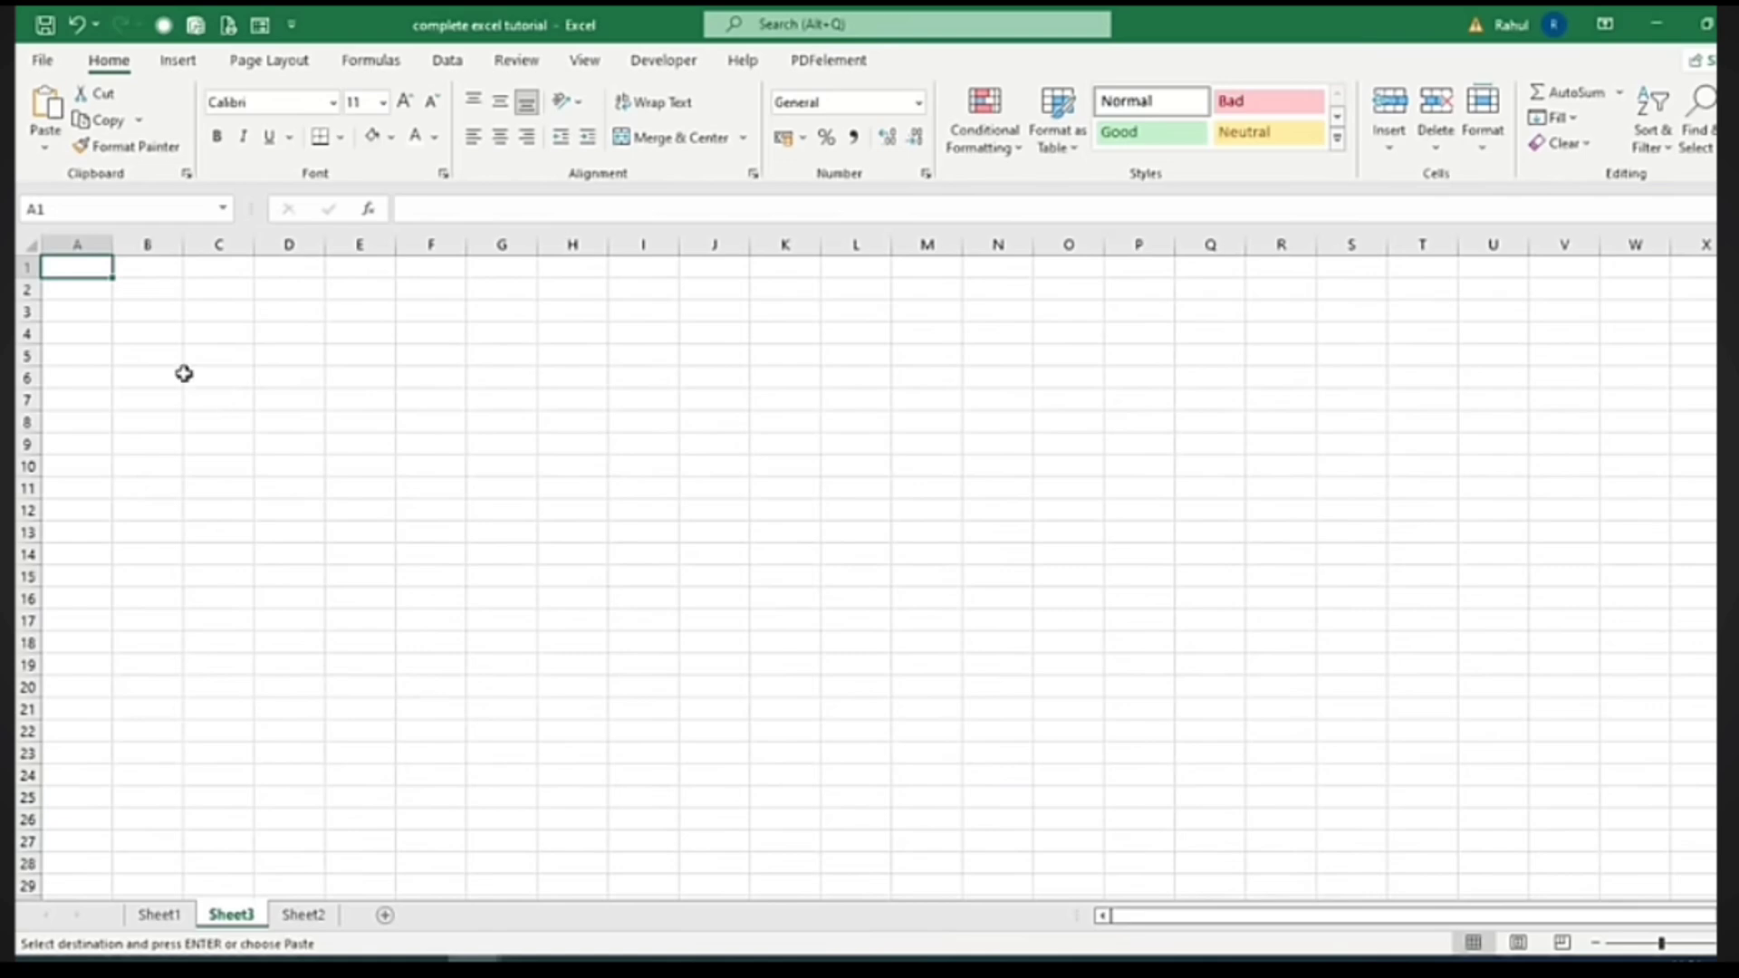
left_click(45, 104)
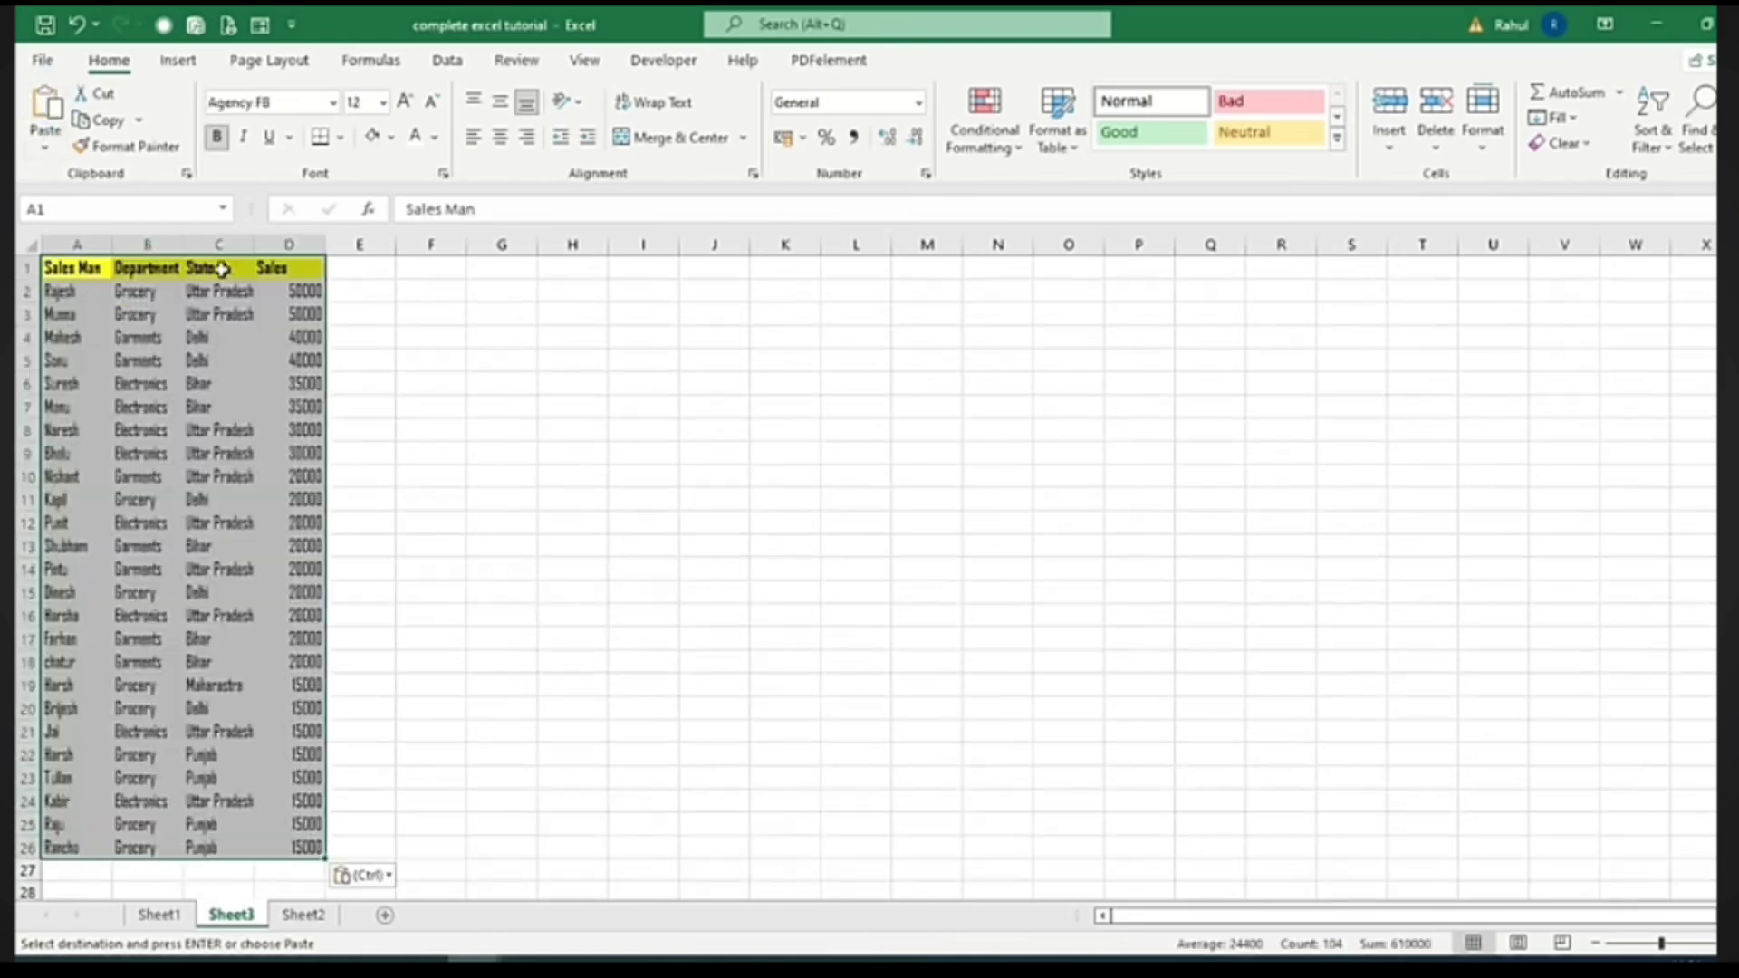
double_click(182, 247)
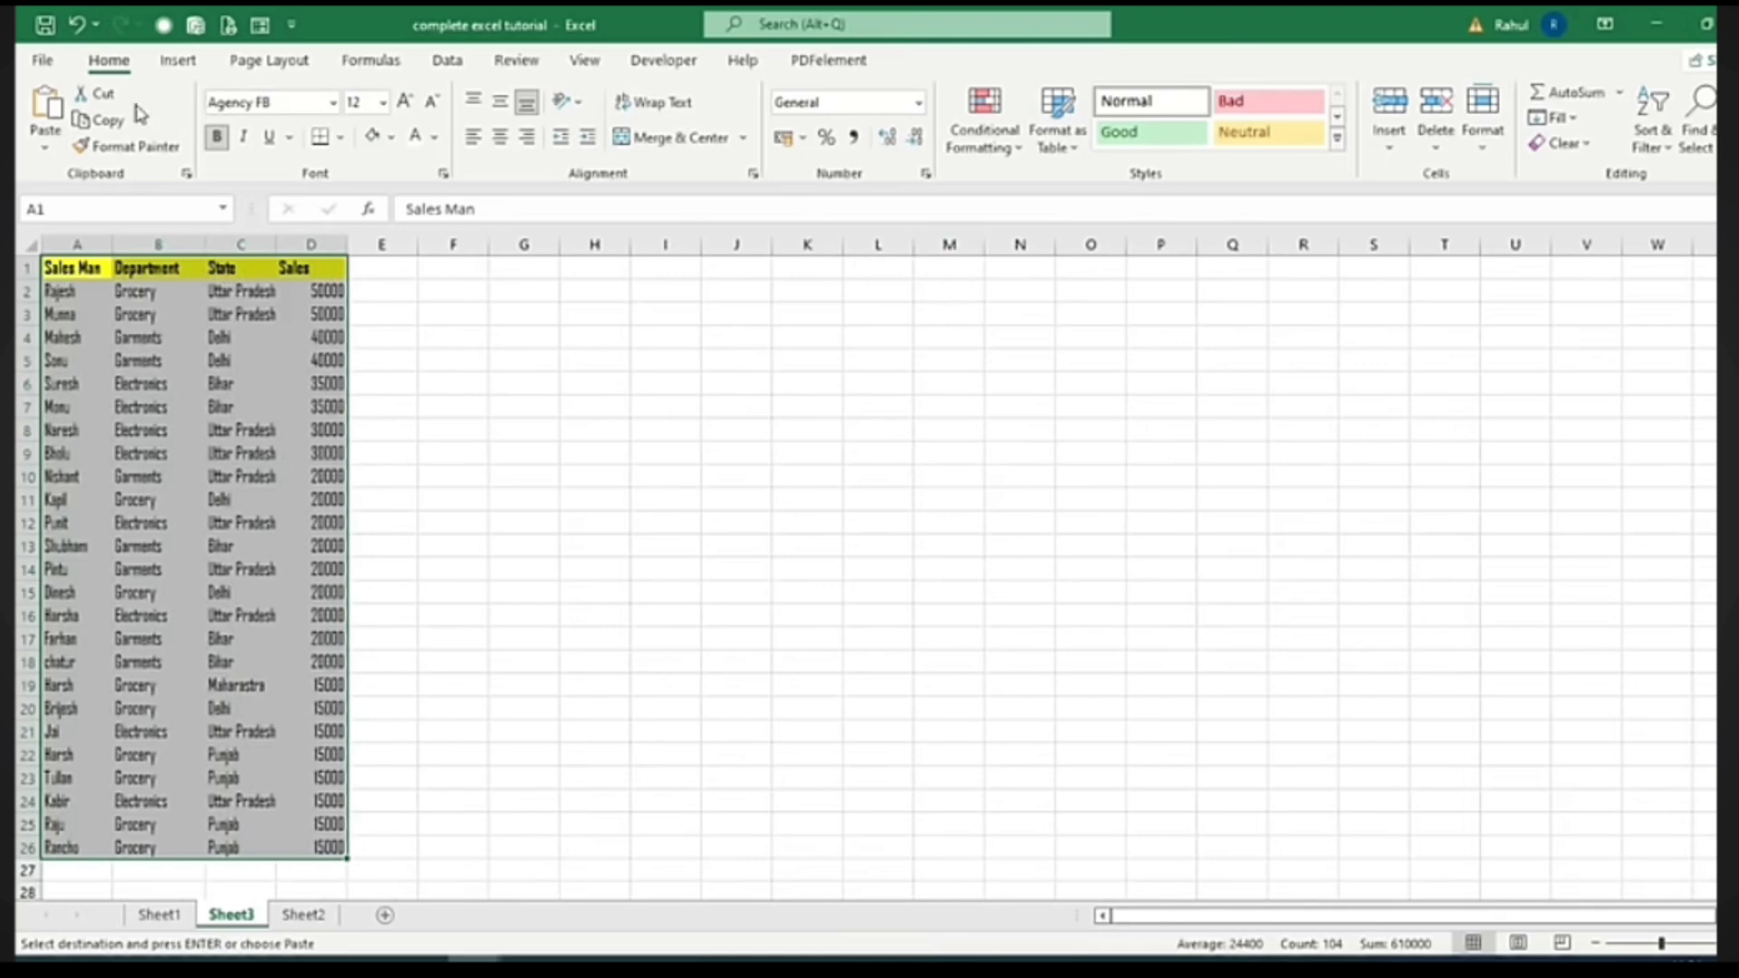
left_click(105, 119)
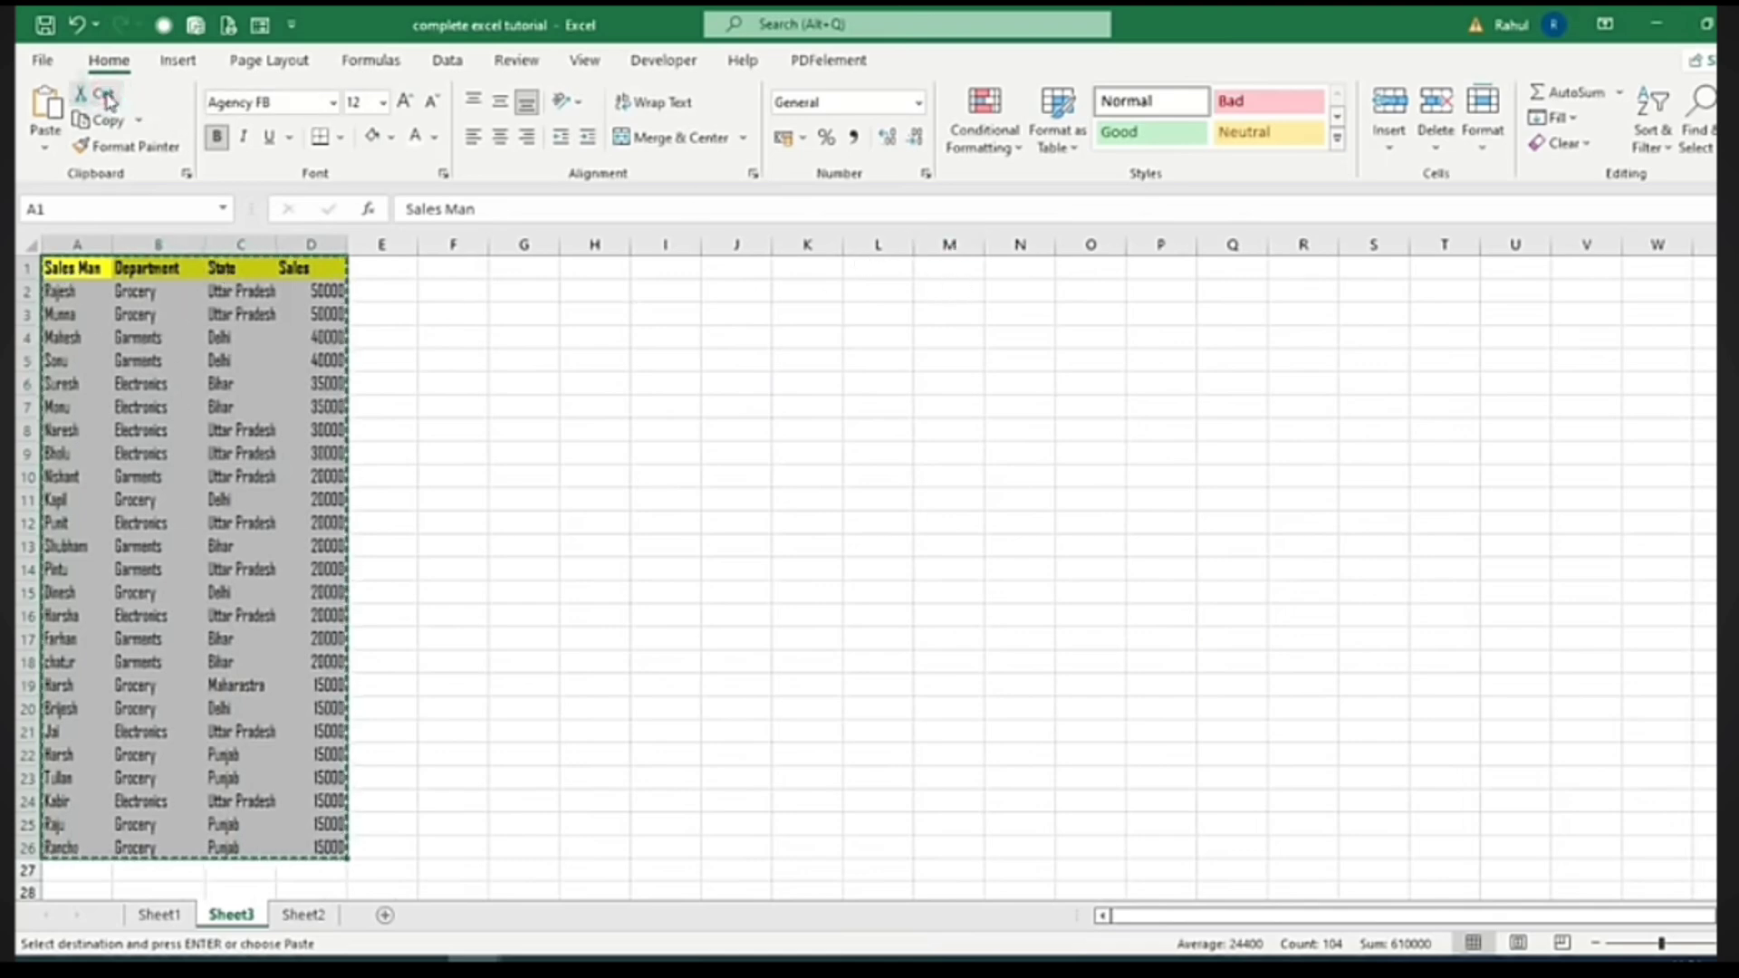
left_click(806, 269)
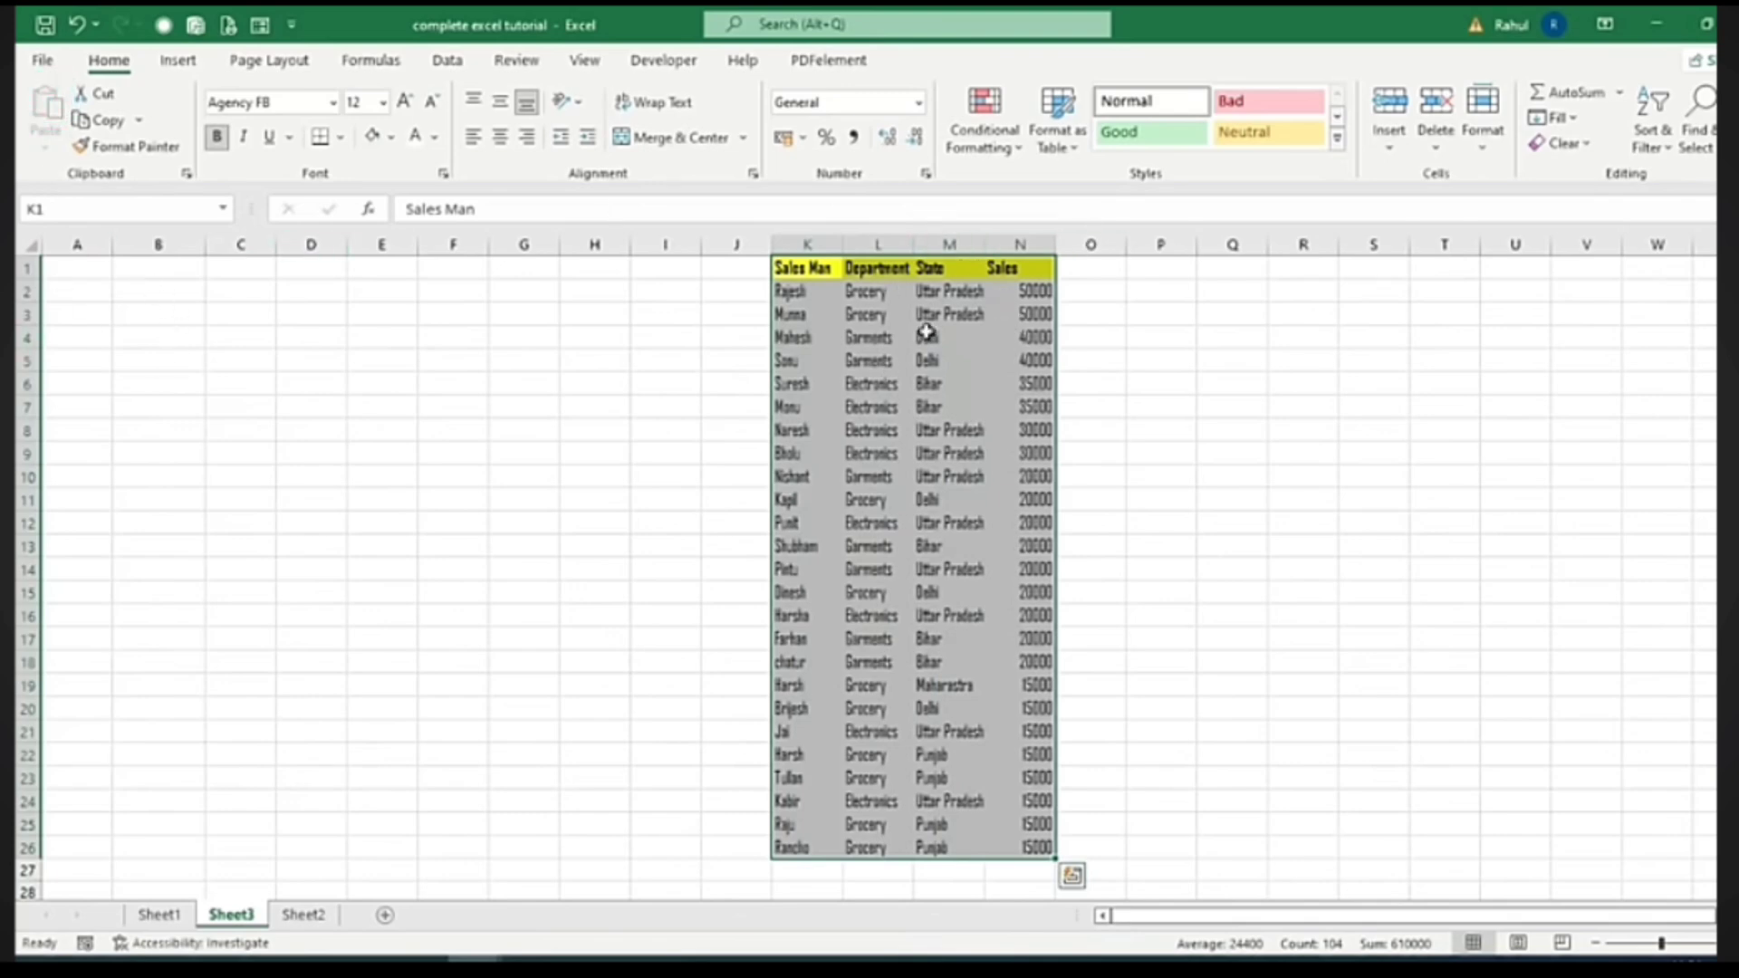
left_click(97, 93)
left_click(77, 262)
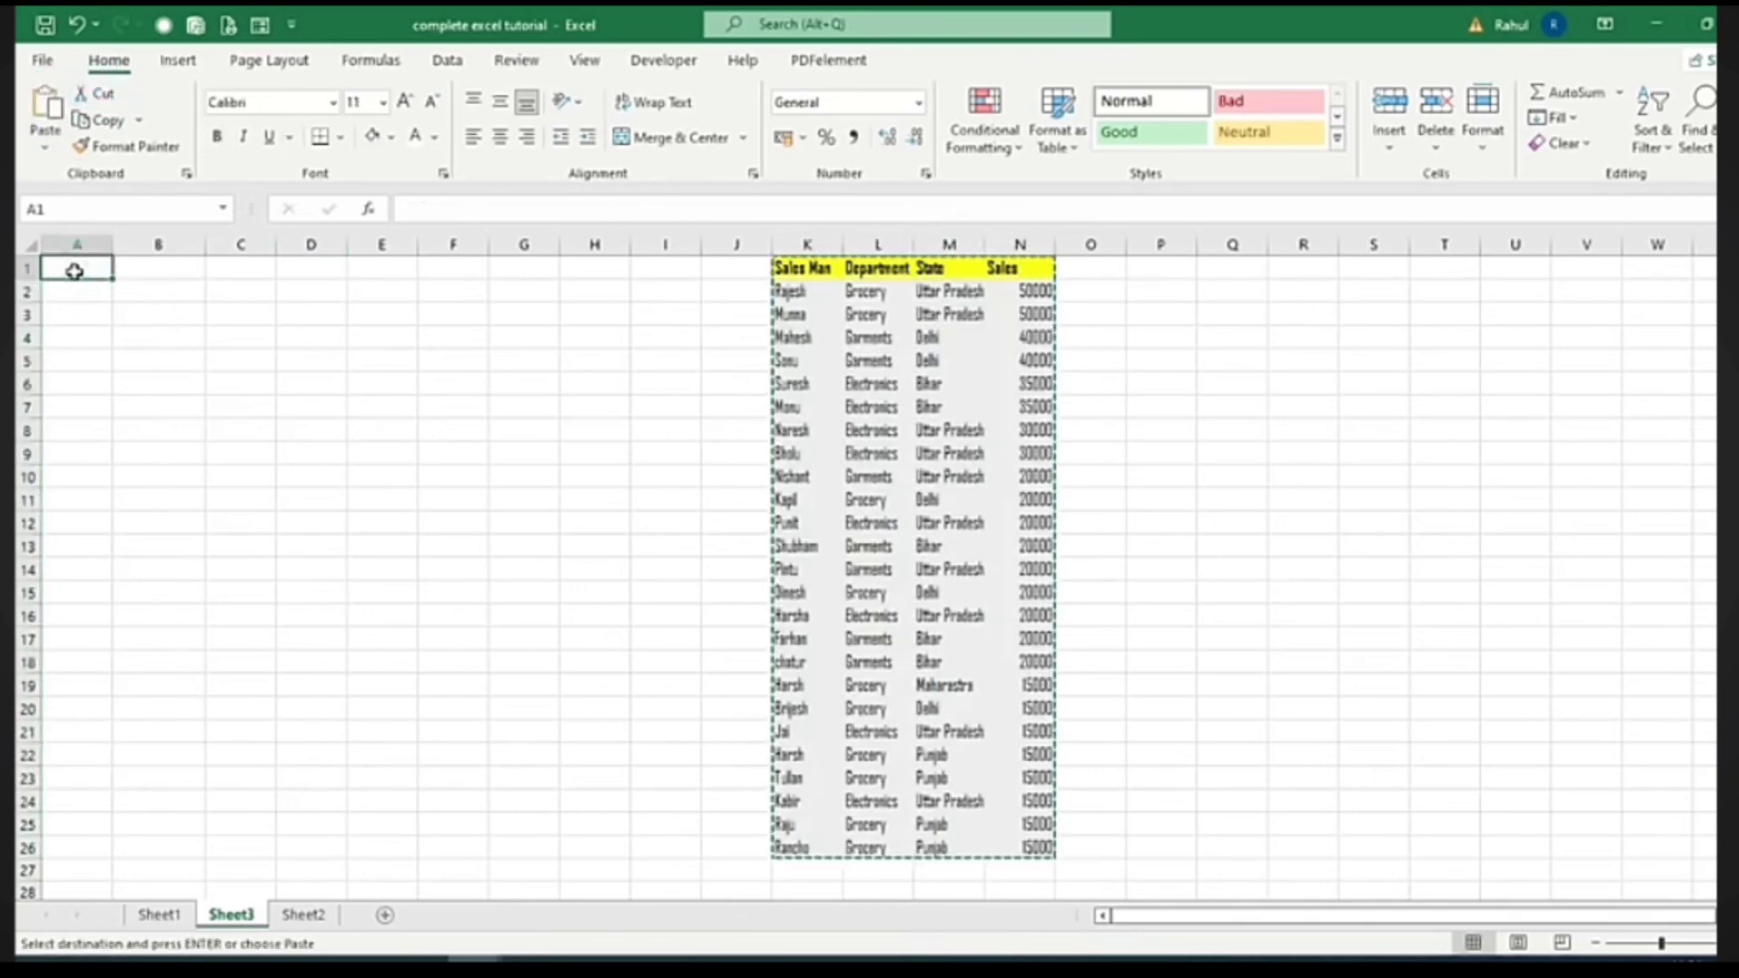
left_click(45, 108)
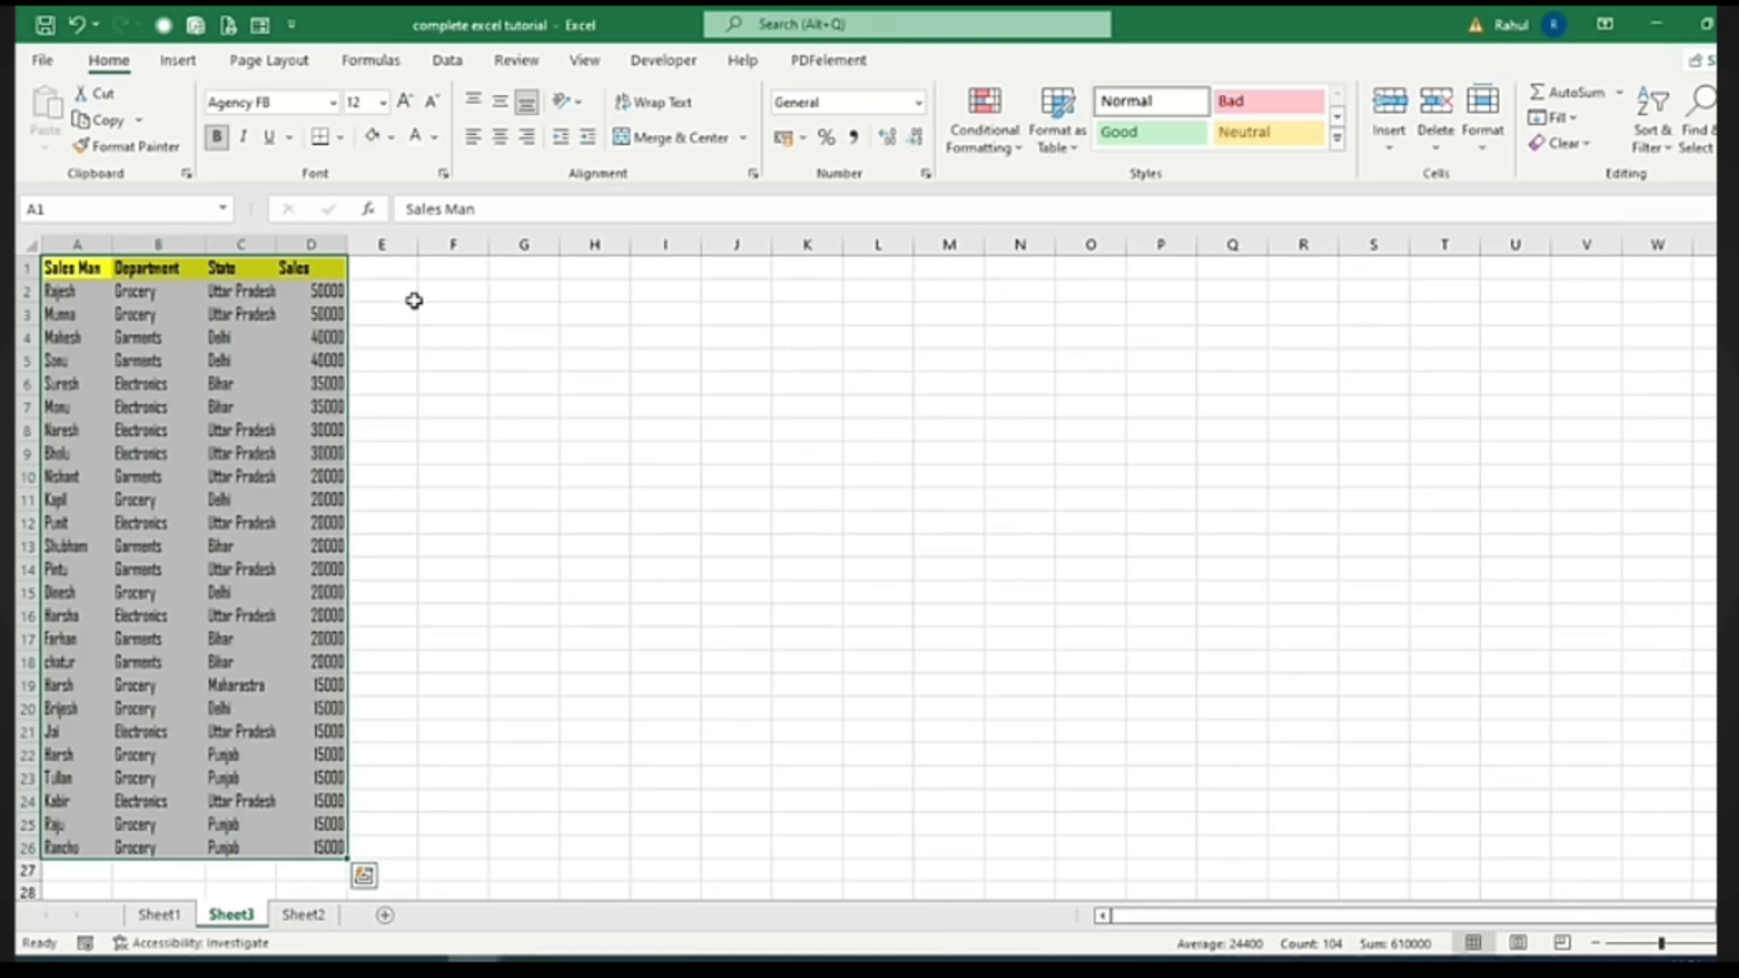
Review Sheet2's sales table by selecting the Emp ID, date, salesman, department, state and sales cells
left_click(178, 61)
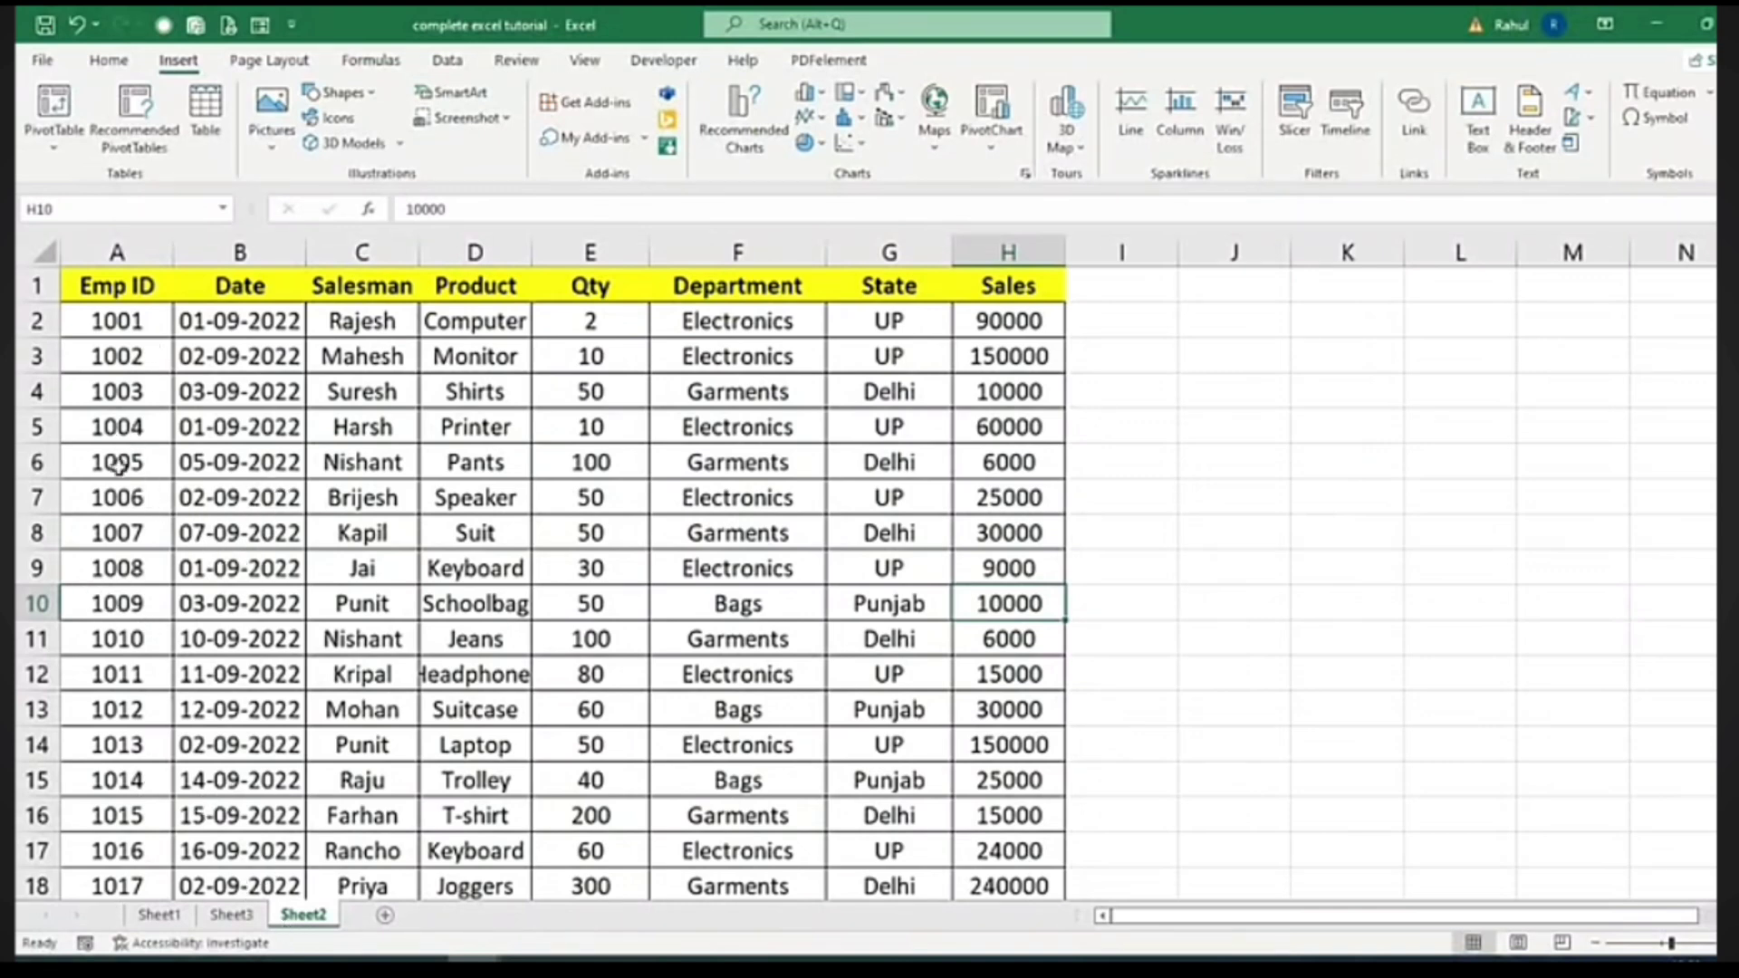
left_click(197, 327)
left_click(335, 326)
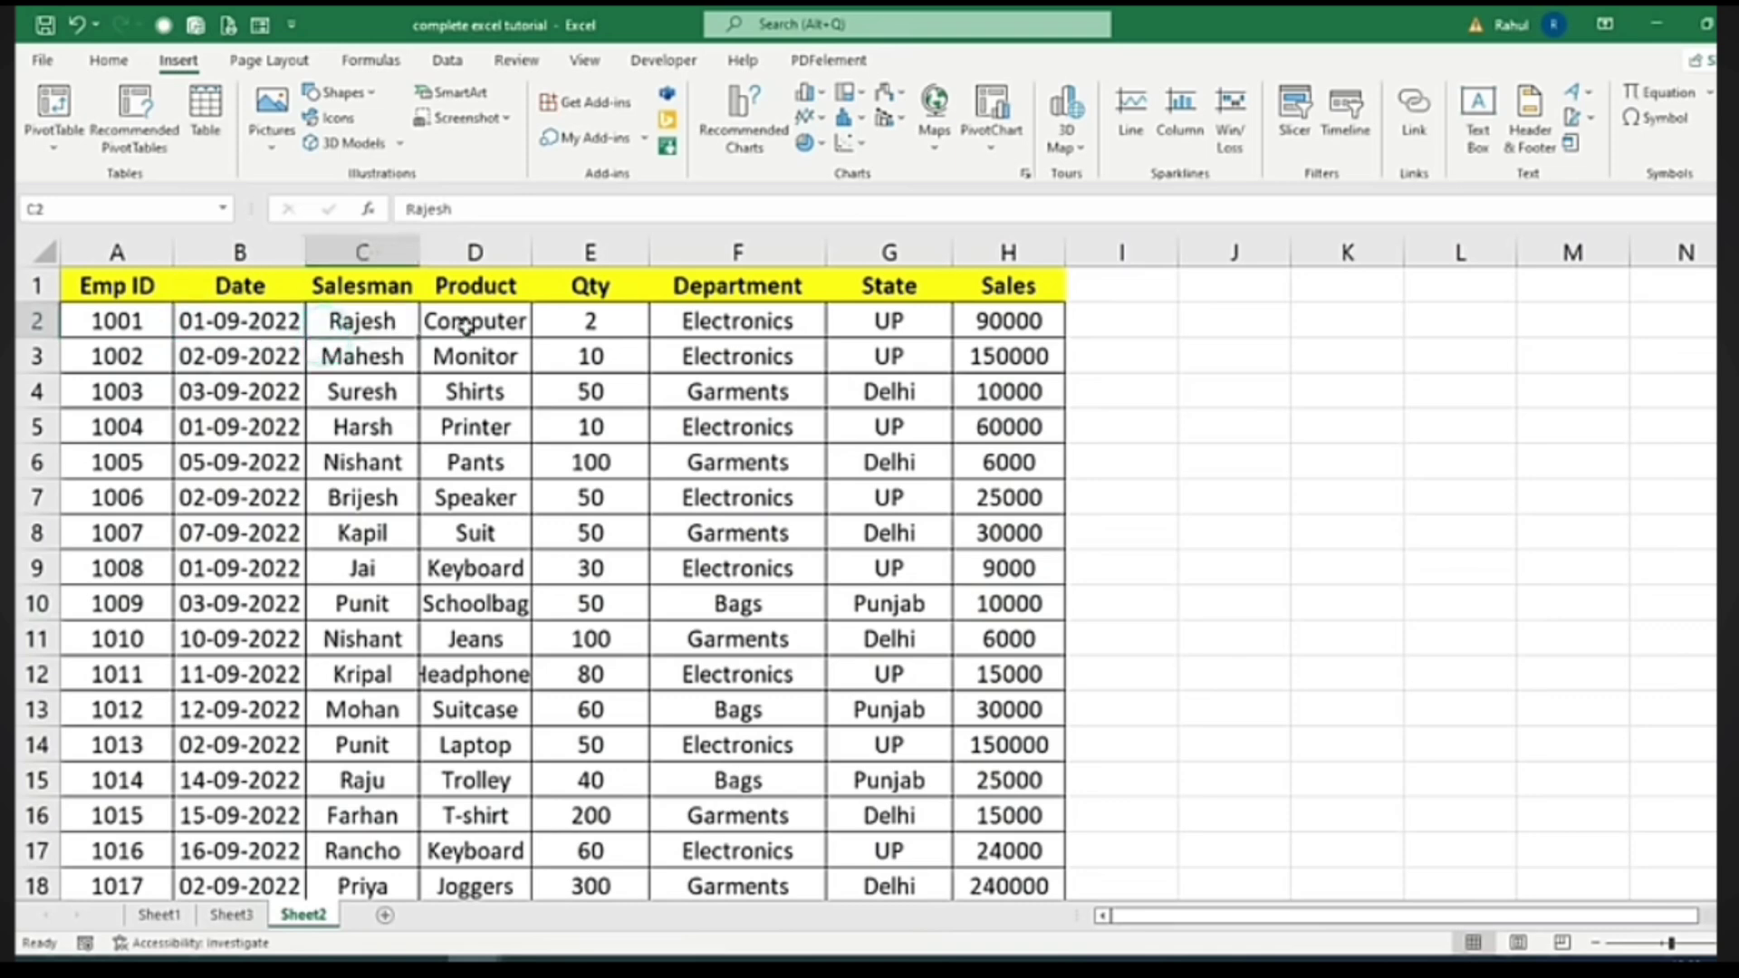
left_click(505, 344)
left_click(600, 329)
left_click(742, 343)
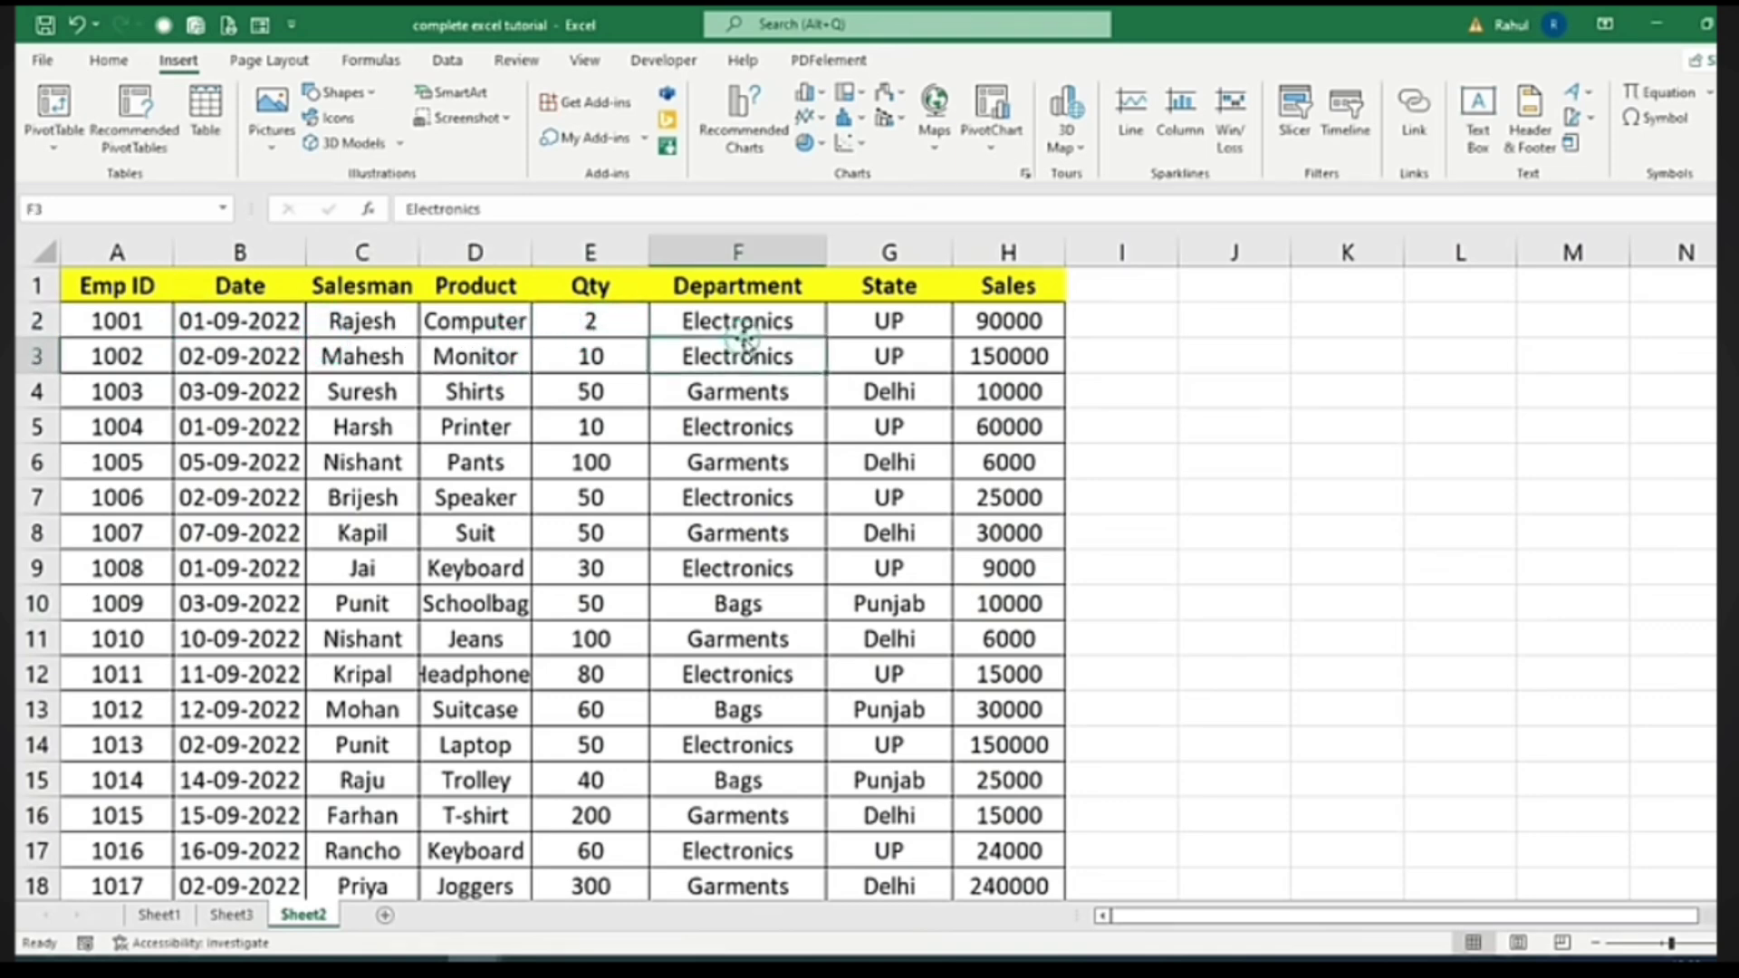
left_click(738, 323)
left_click(869, 326)
left_click(987, 324)
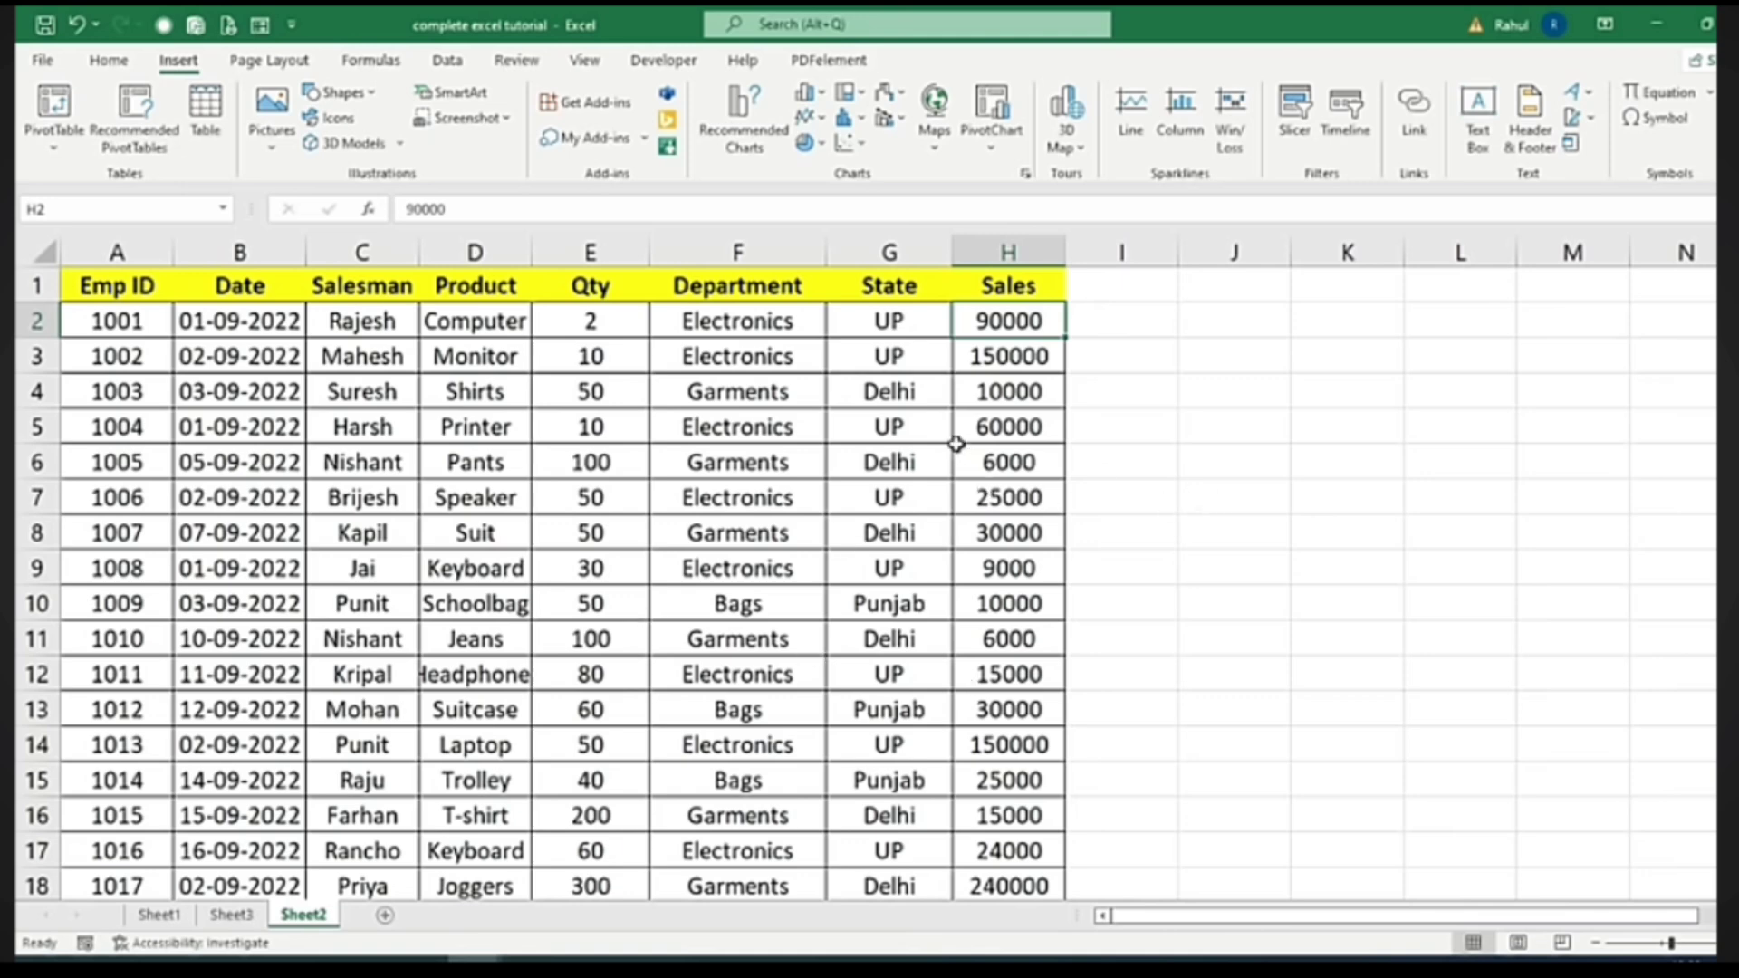
left_click(116, 328)
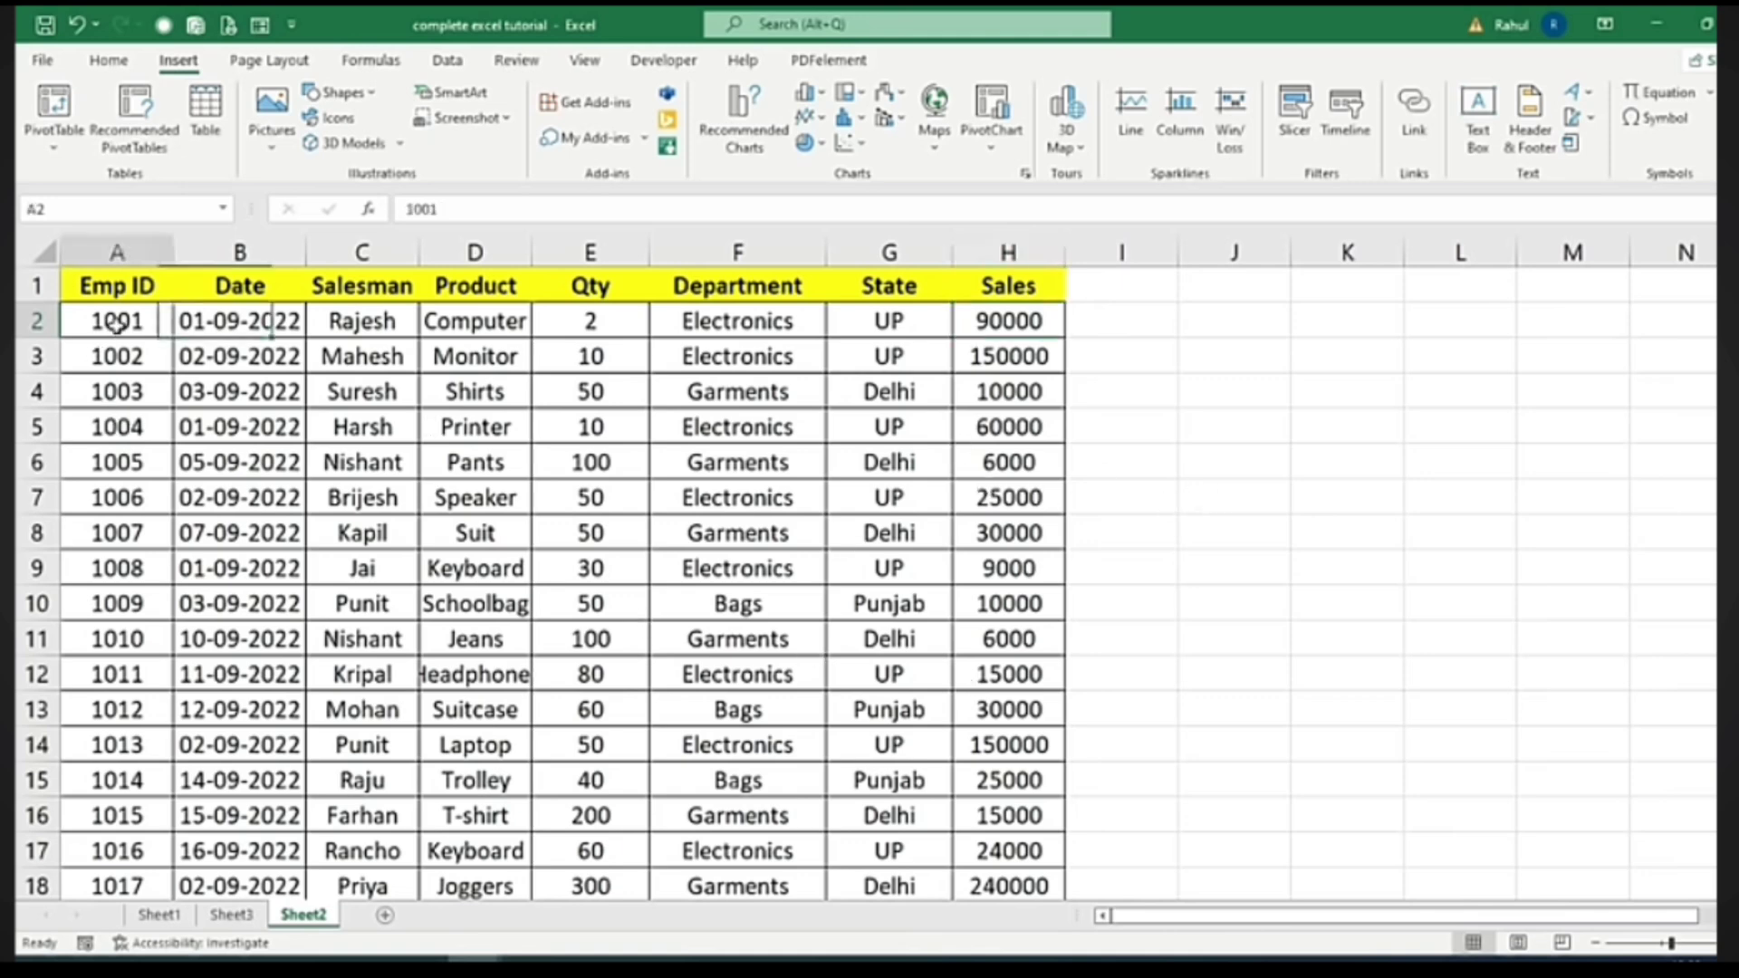
left_click(761, 325)
left_click(965, 311)
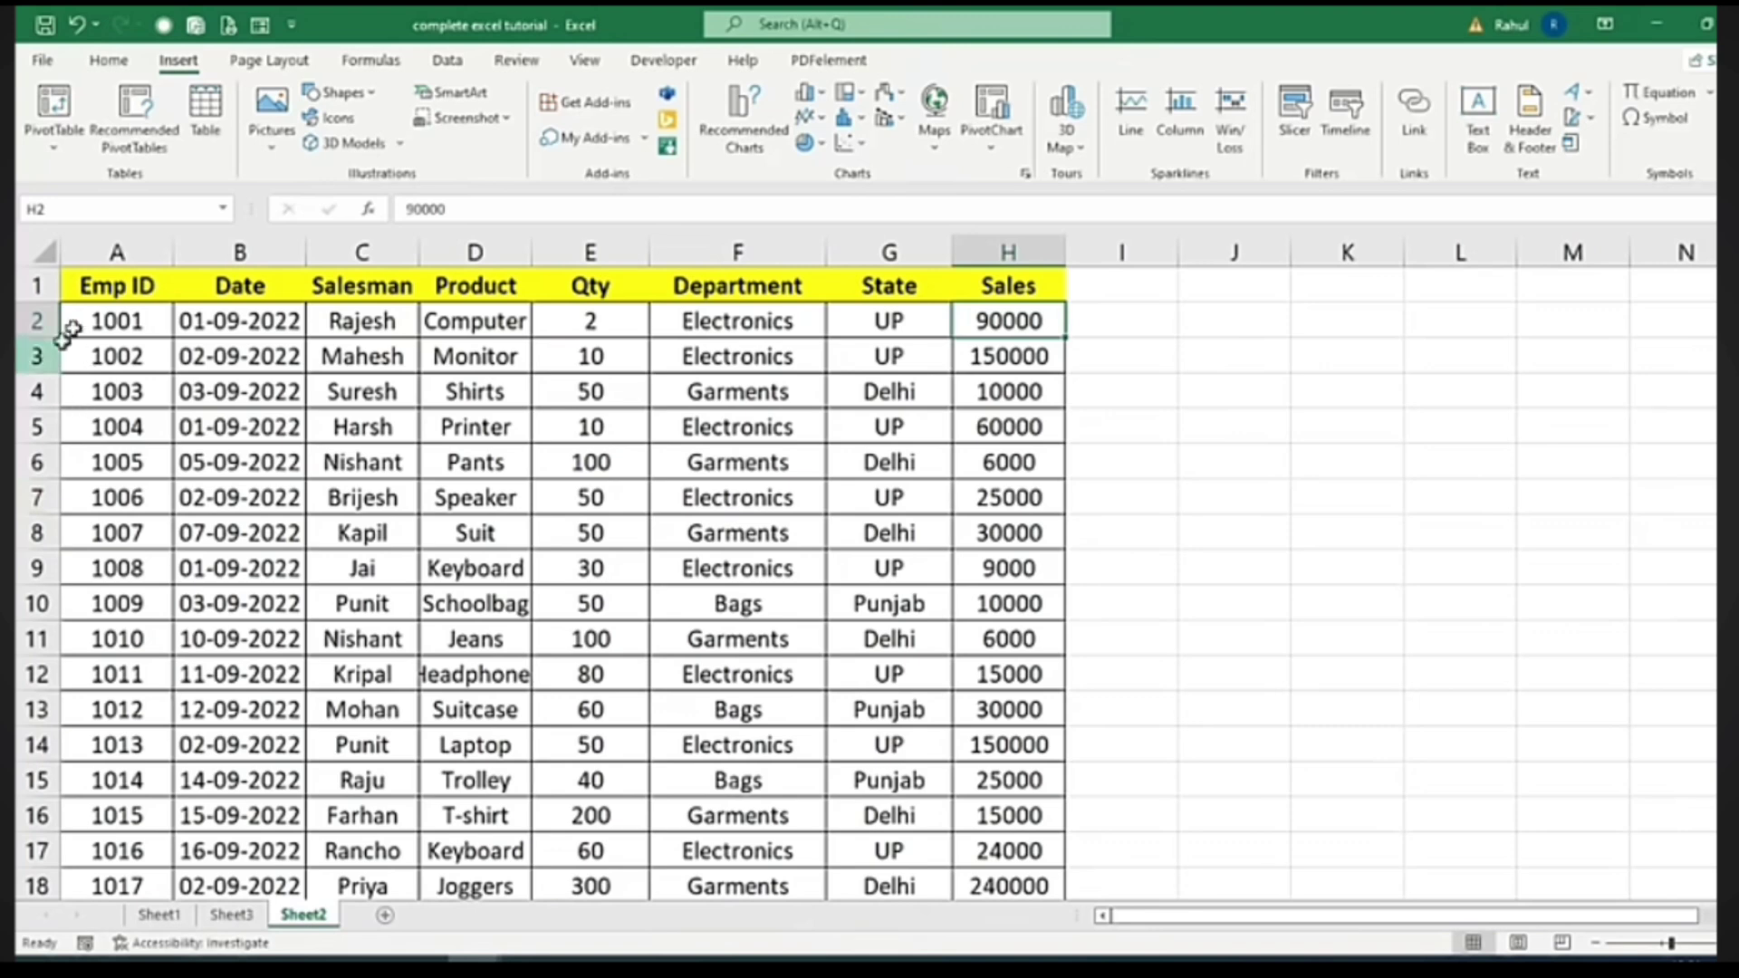
left_click(98, 288)
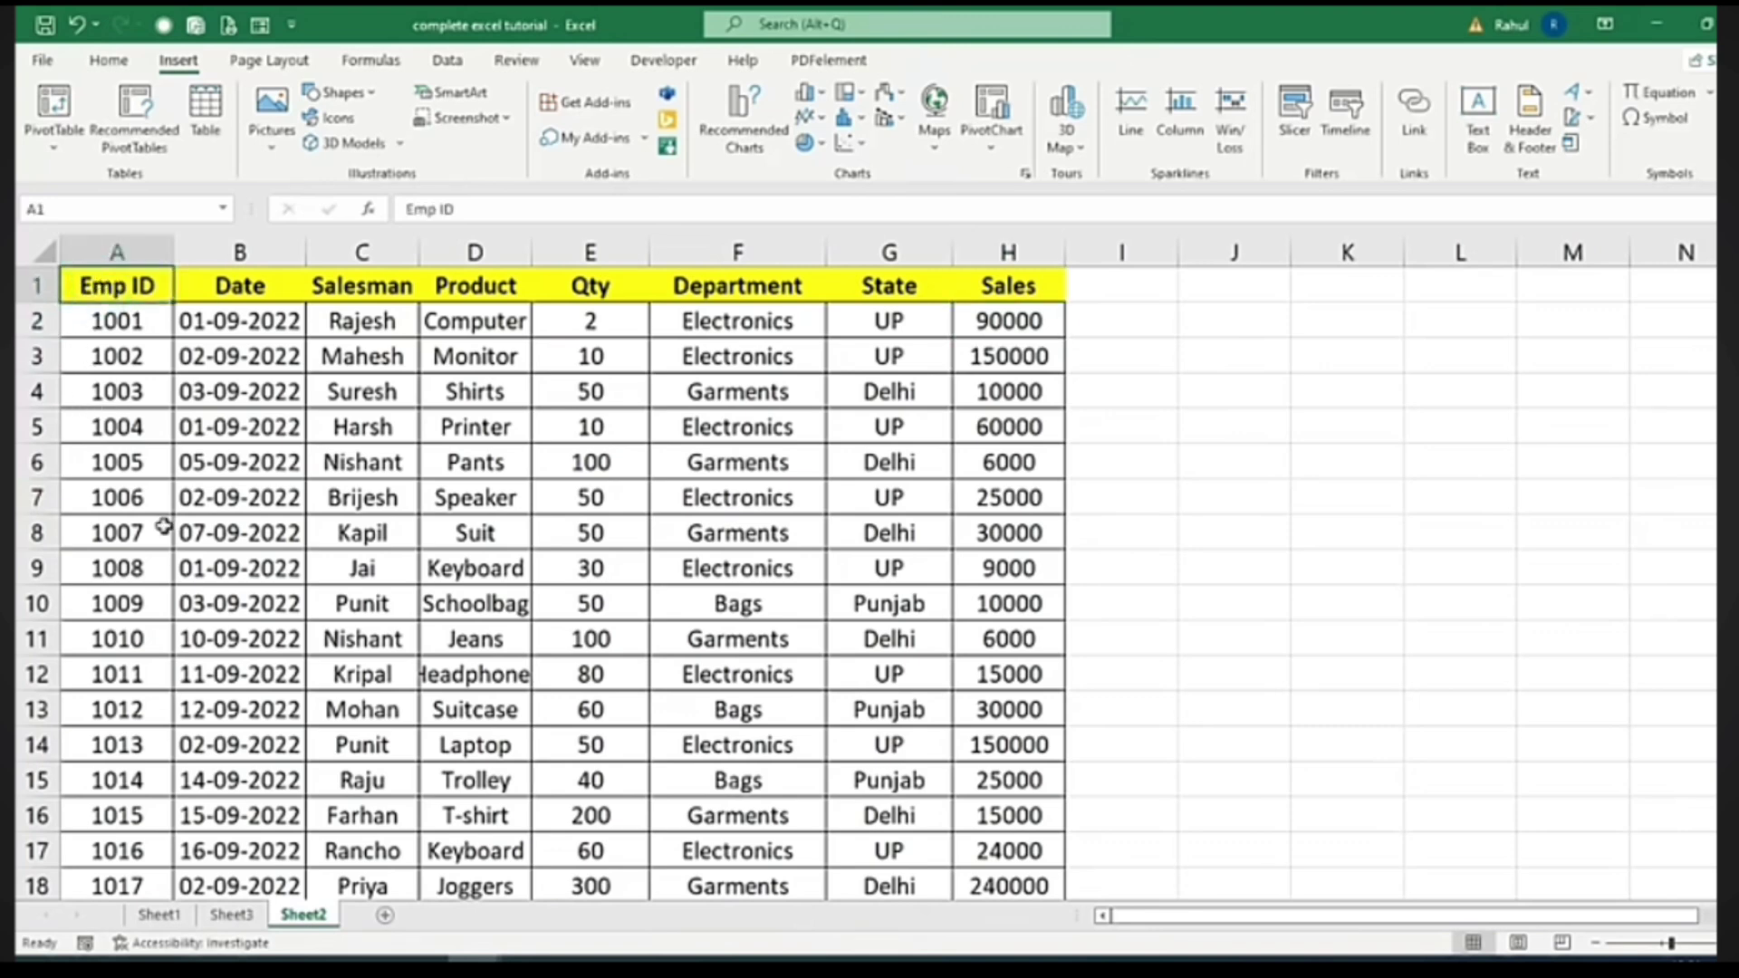
Create PivotTable1 on a new sheet from A1:H21, then move and enlarge its field list
key("ctrl+shift+Down")
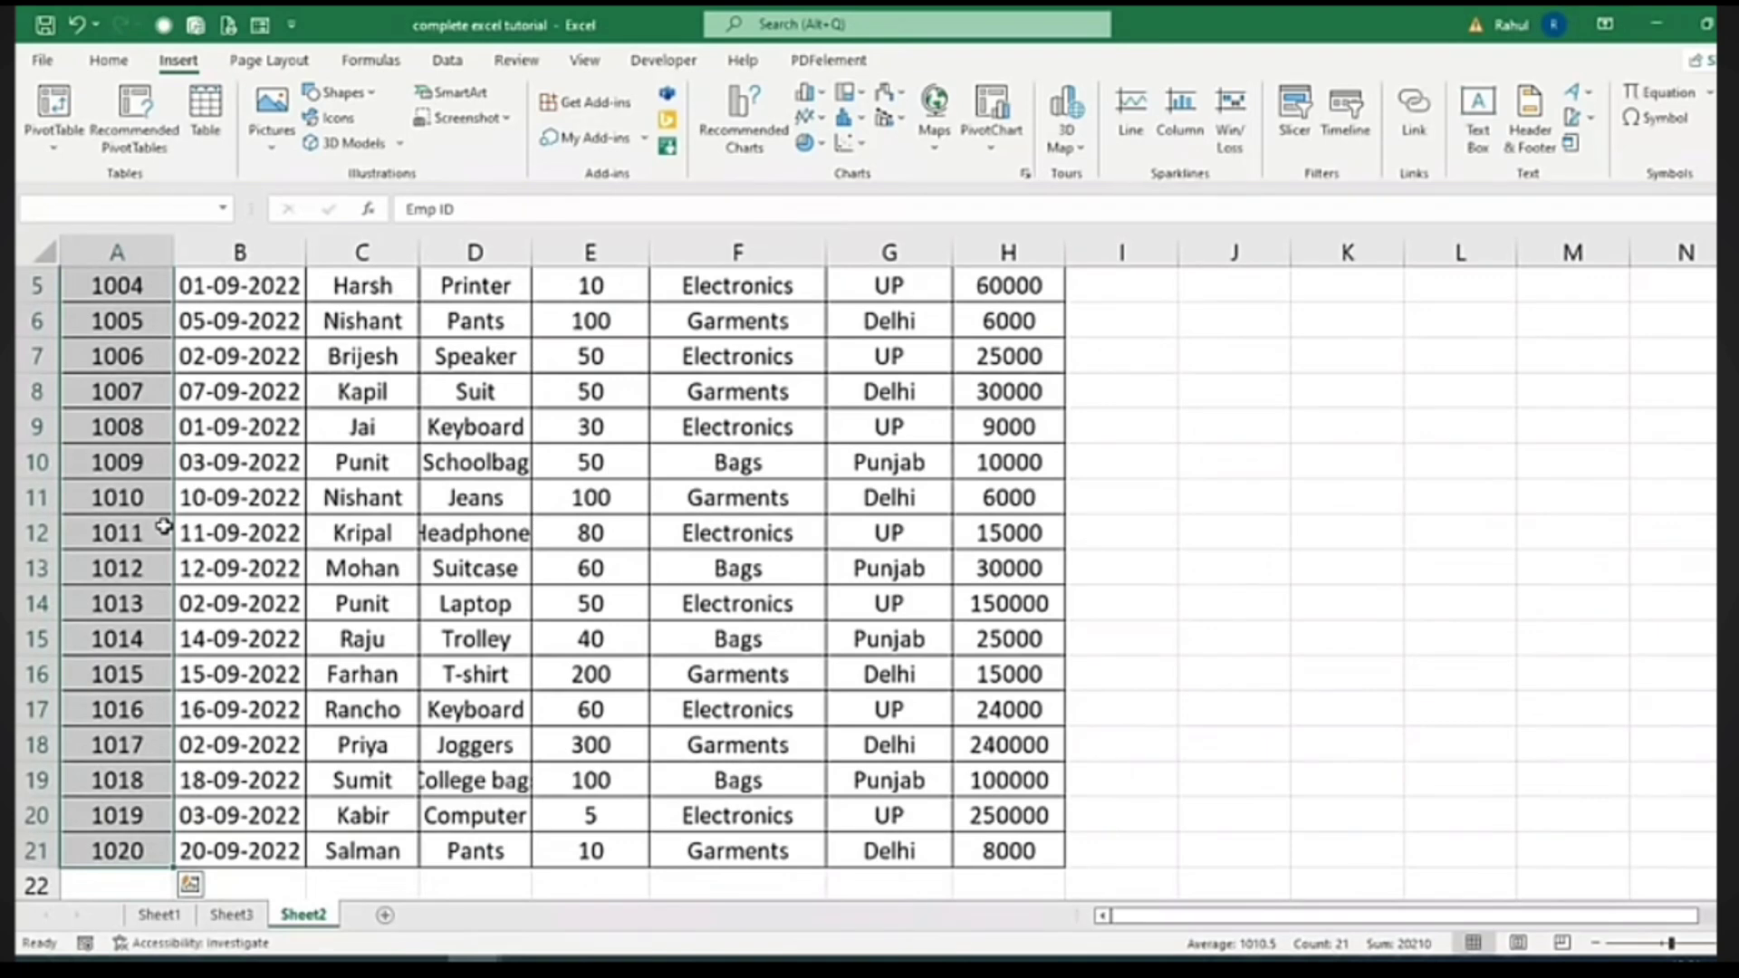
key("ctrl+shift+Right")
scroll(798, 625, "up", 2)
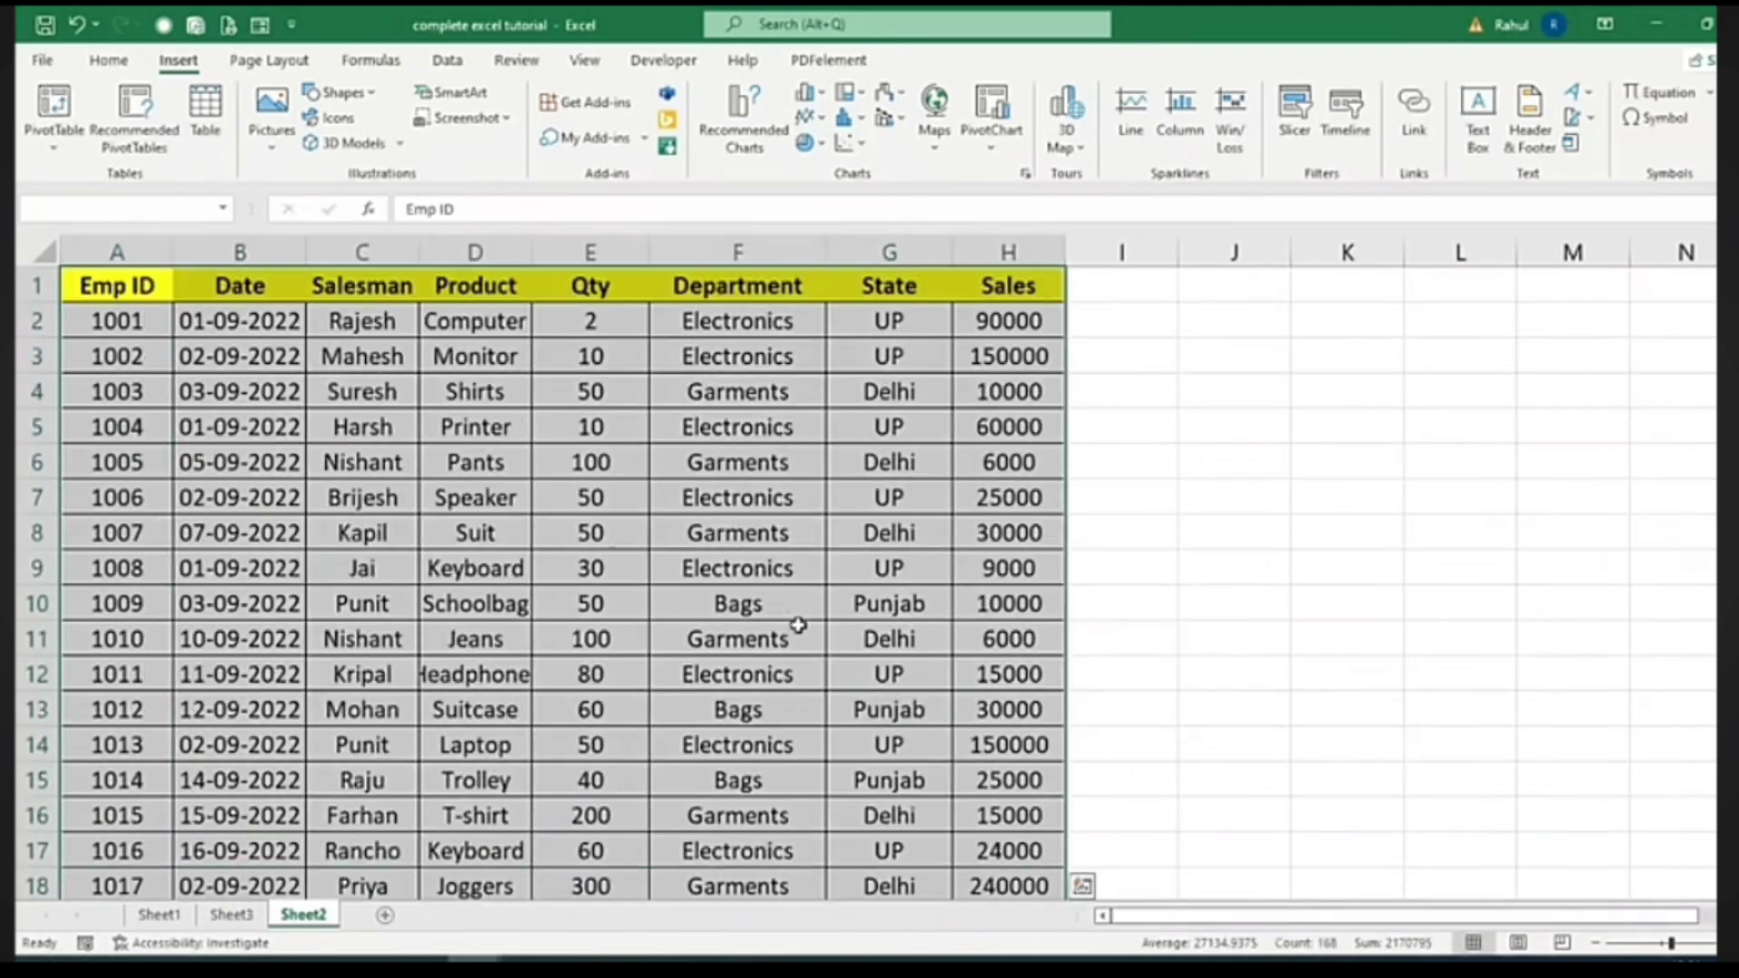
left_click(64, 110)
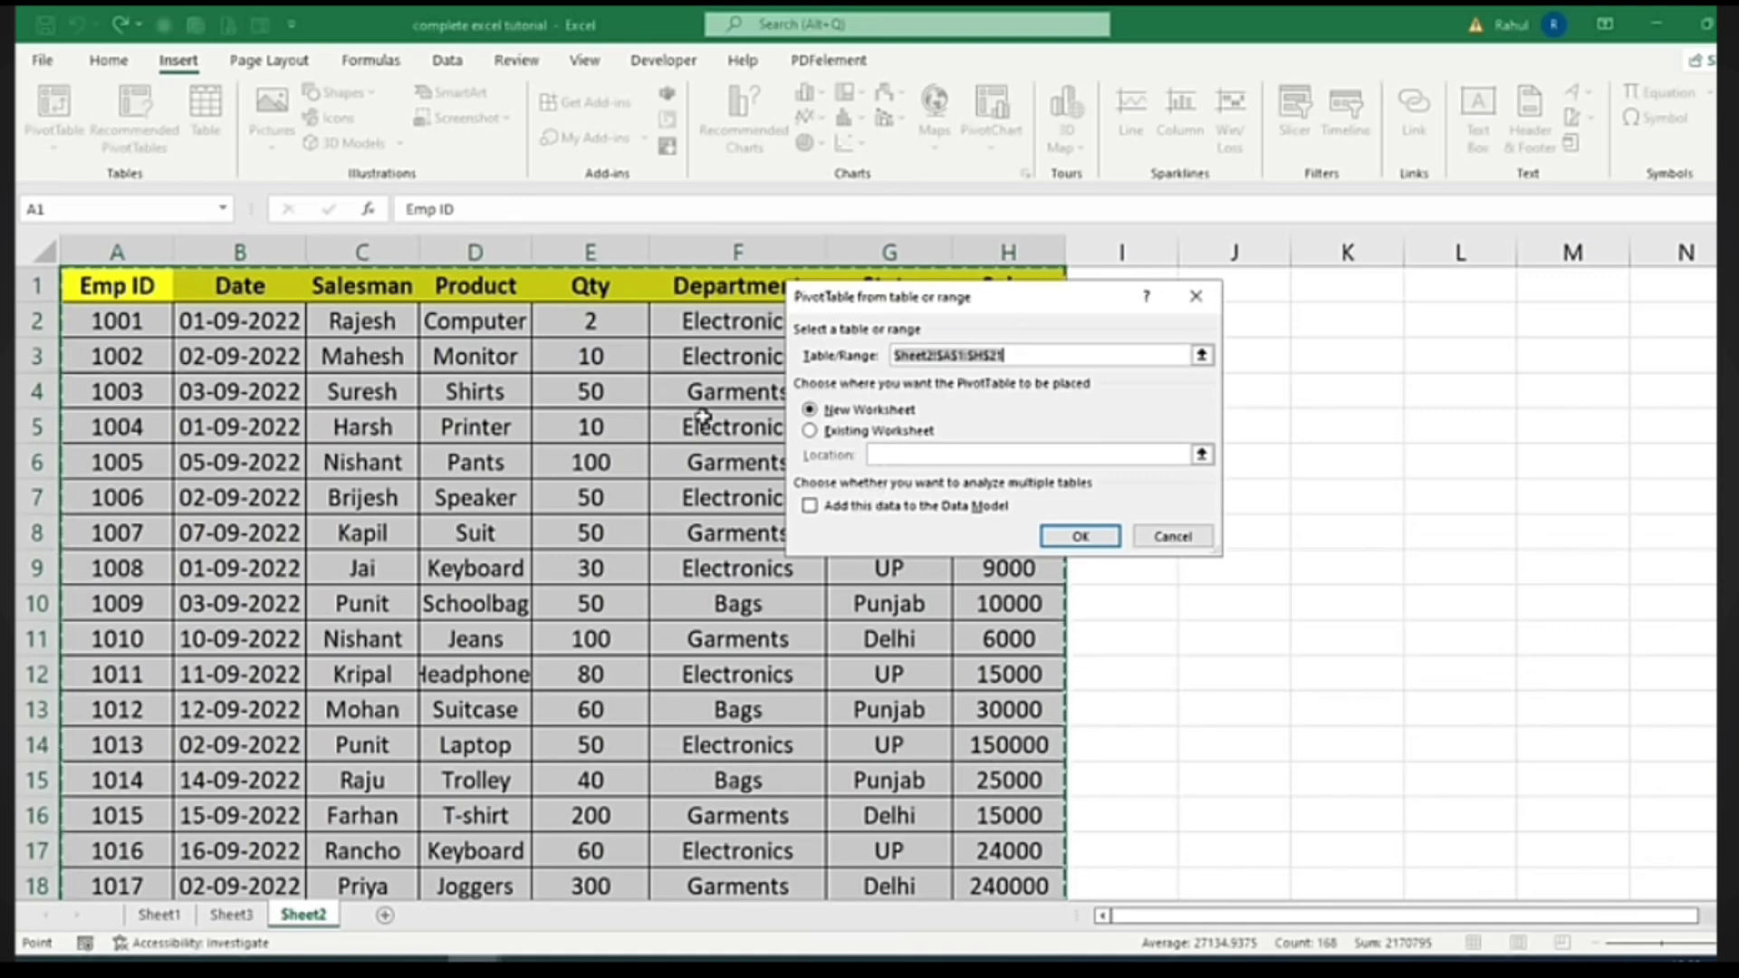
left_click(1085, 538)
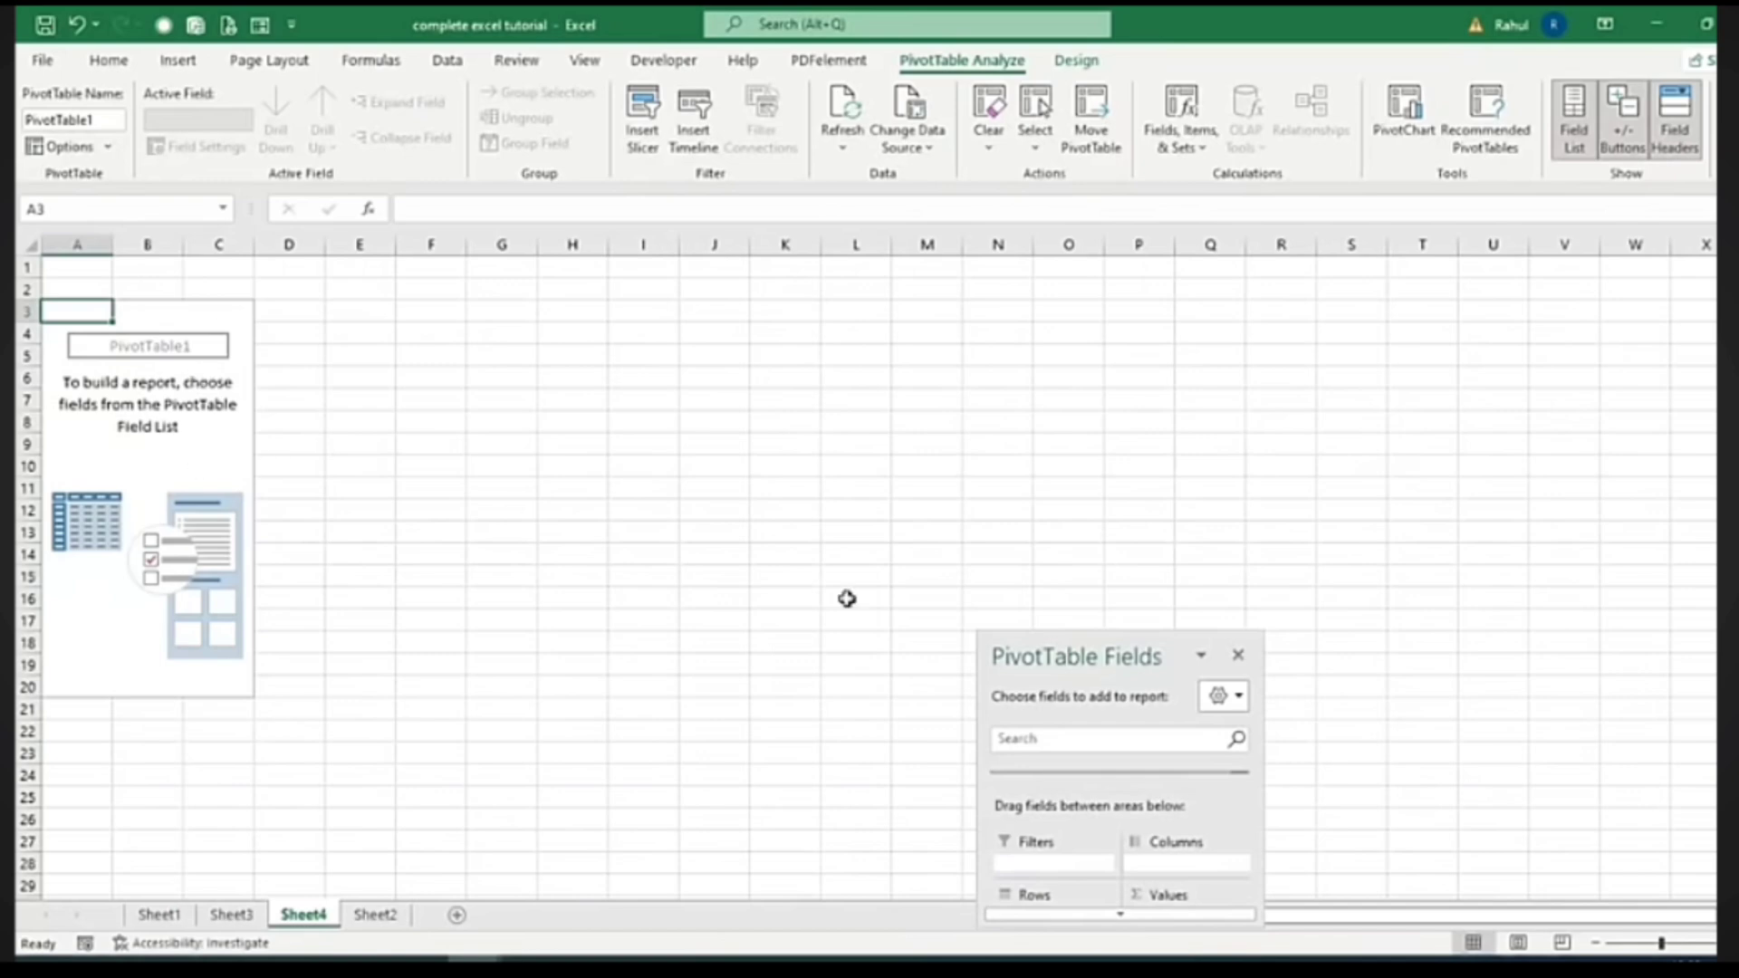
left_click_drag(1099, 656, 1607, 223)
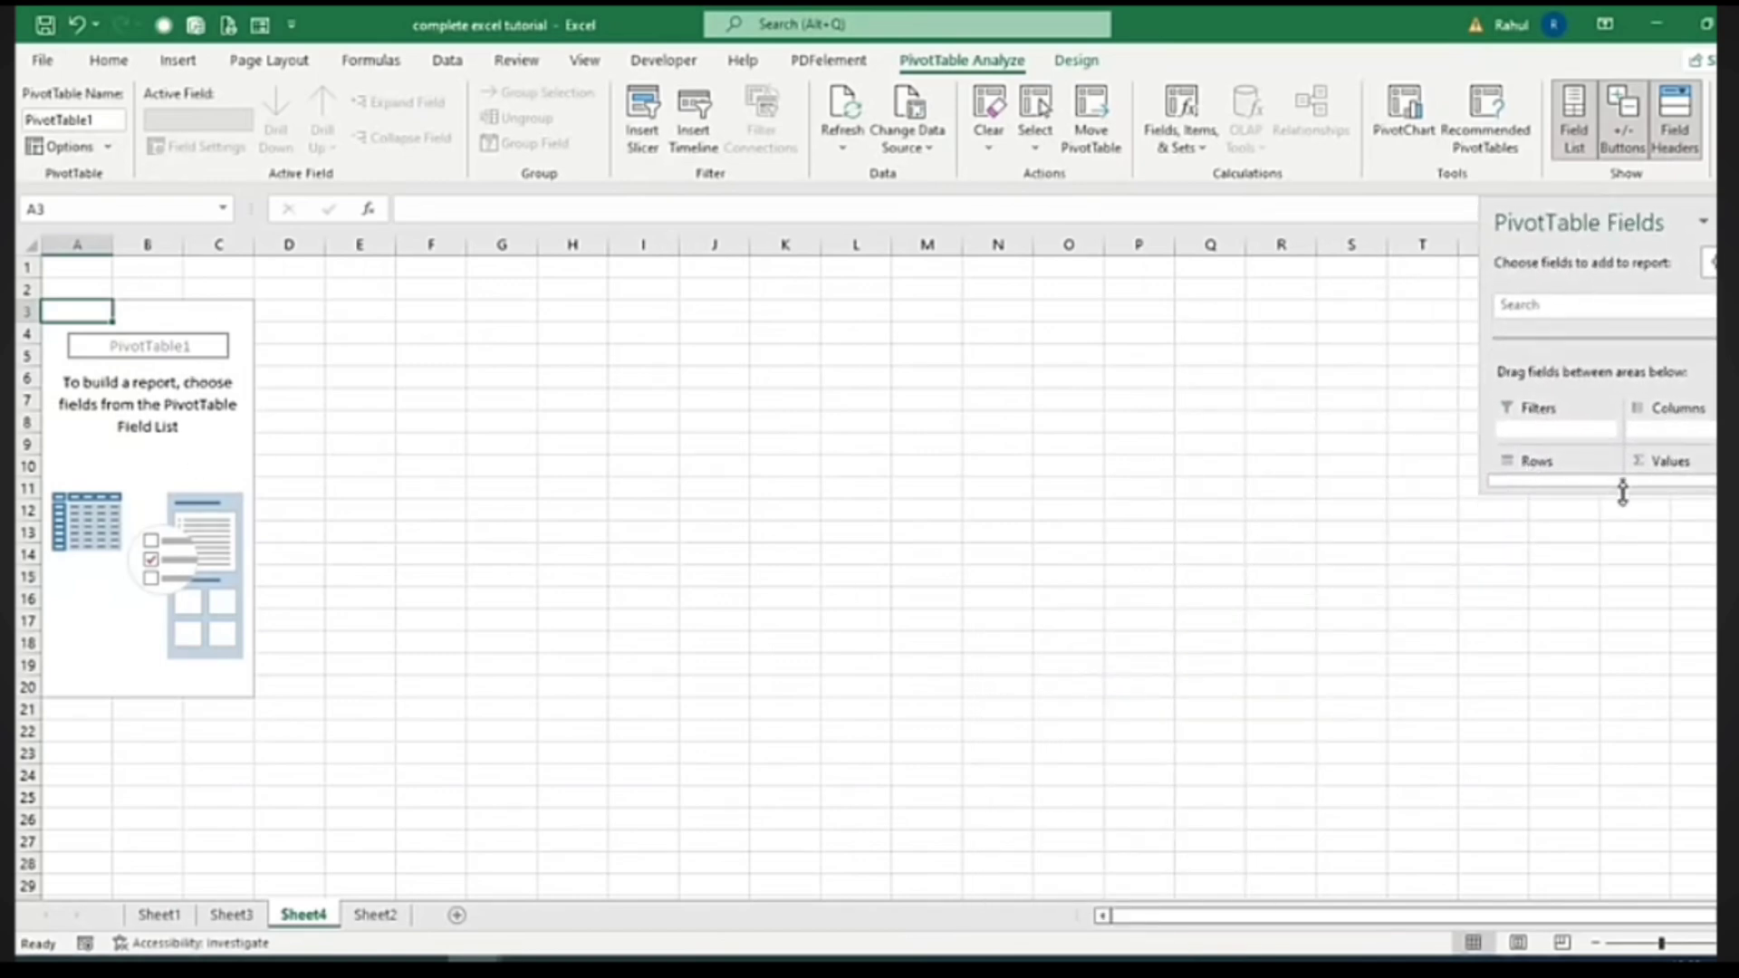
left_click_drag(1622, 492, 1637, 893)
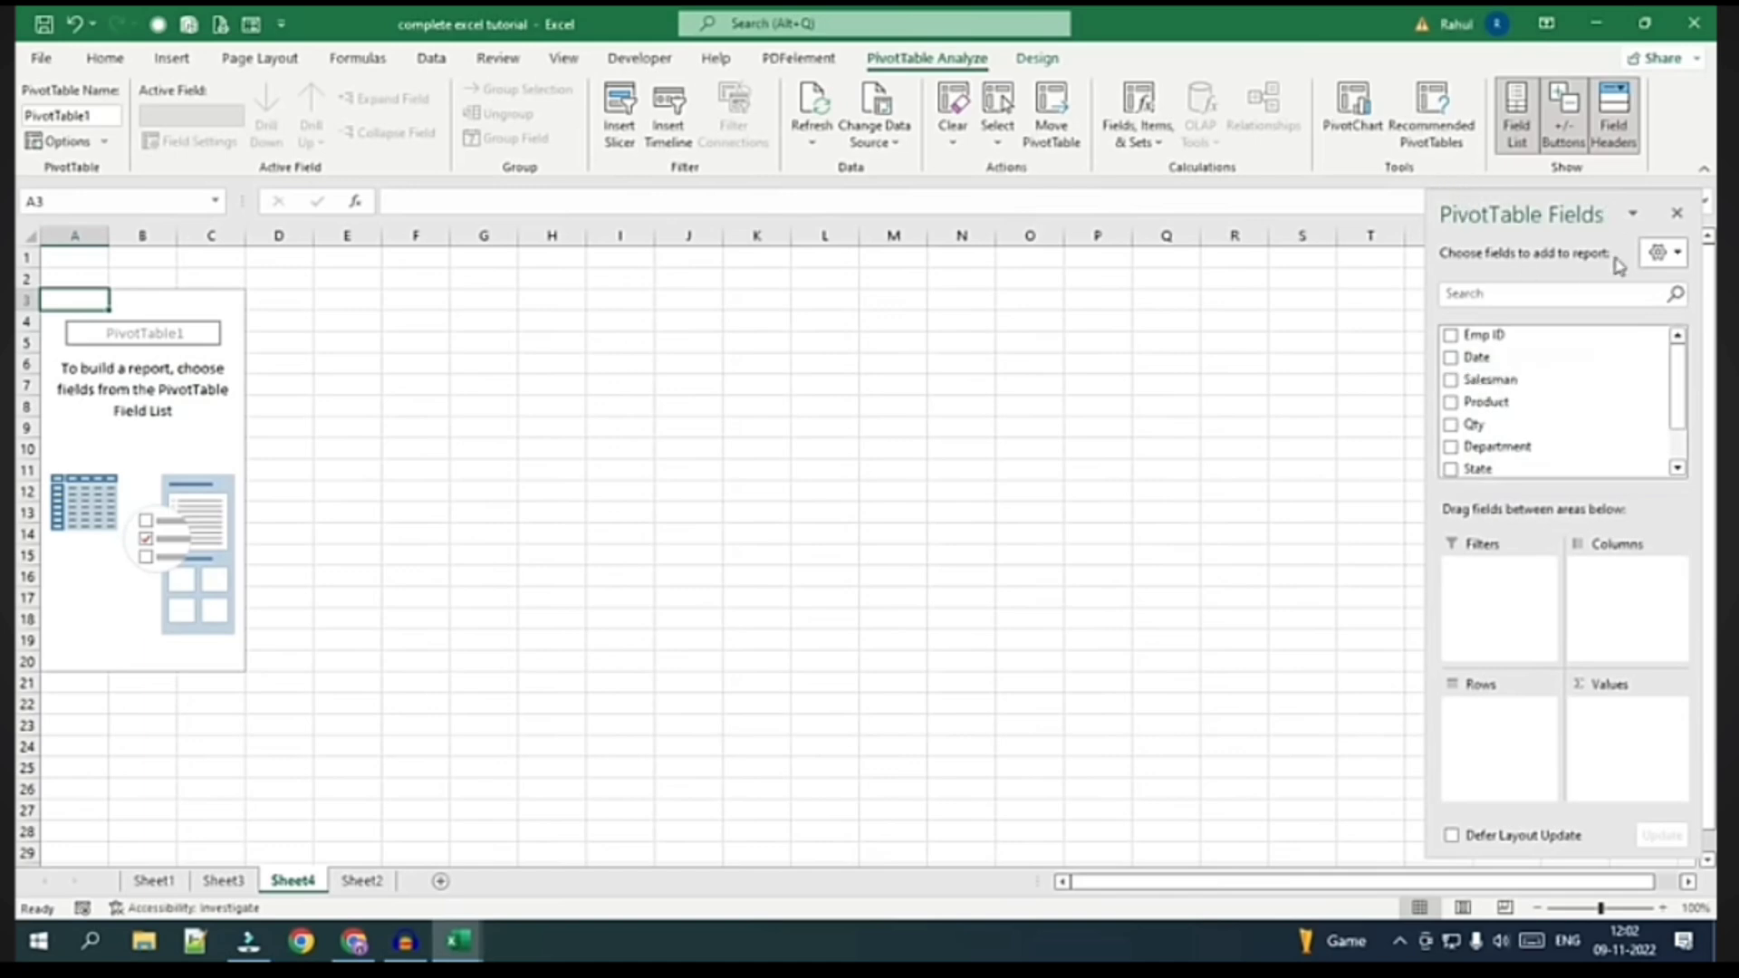
left_click(1678, 217)
left_click(438, 409)
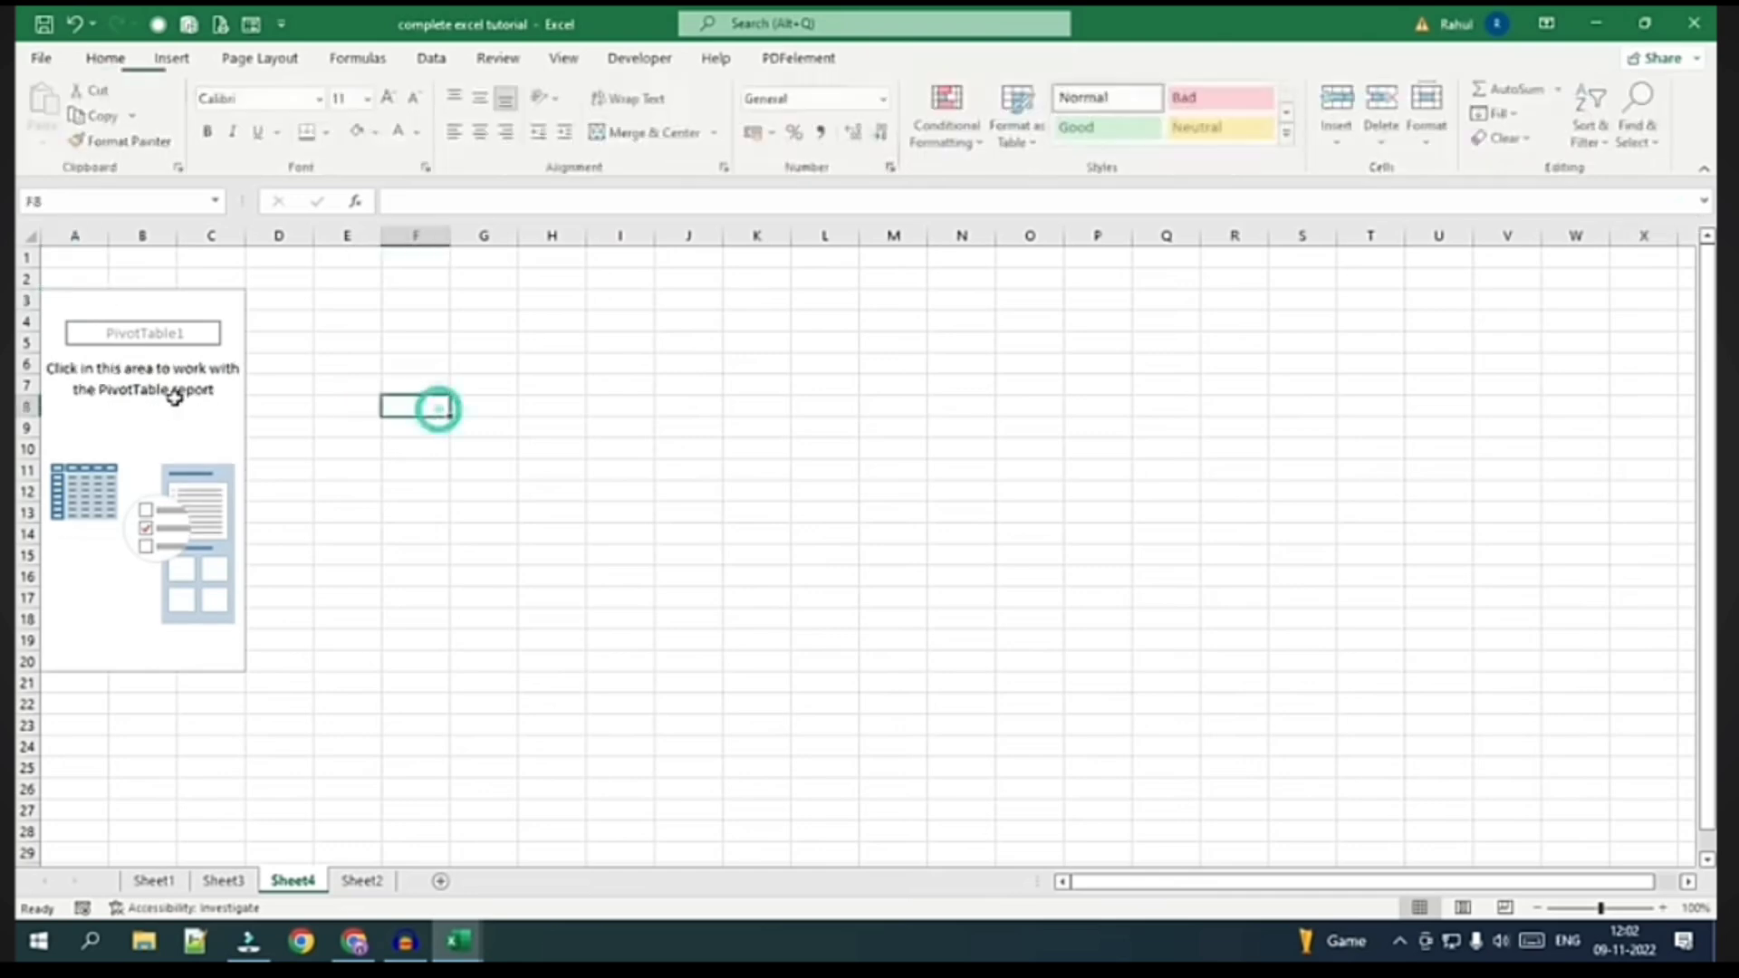
left_click(173, 397)
left_click(749, 388)
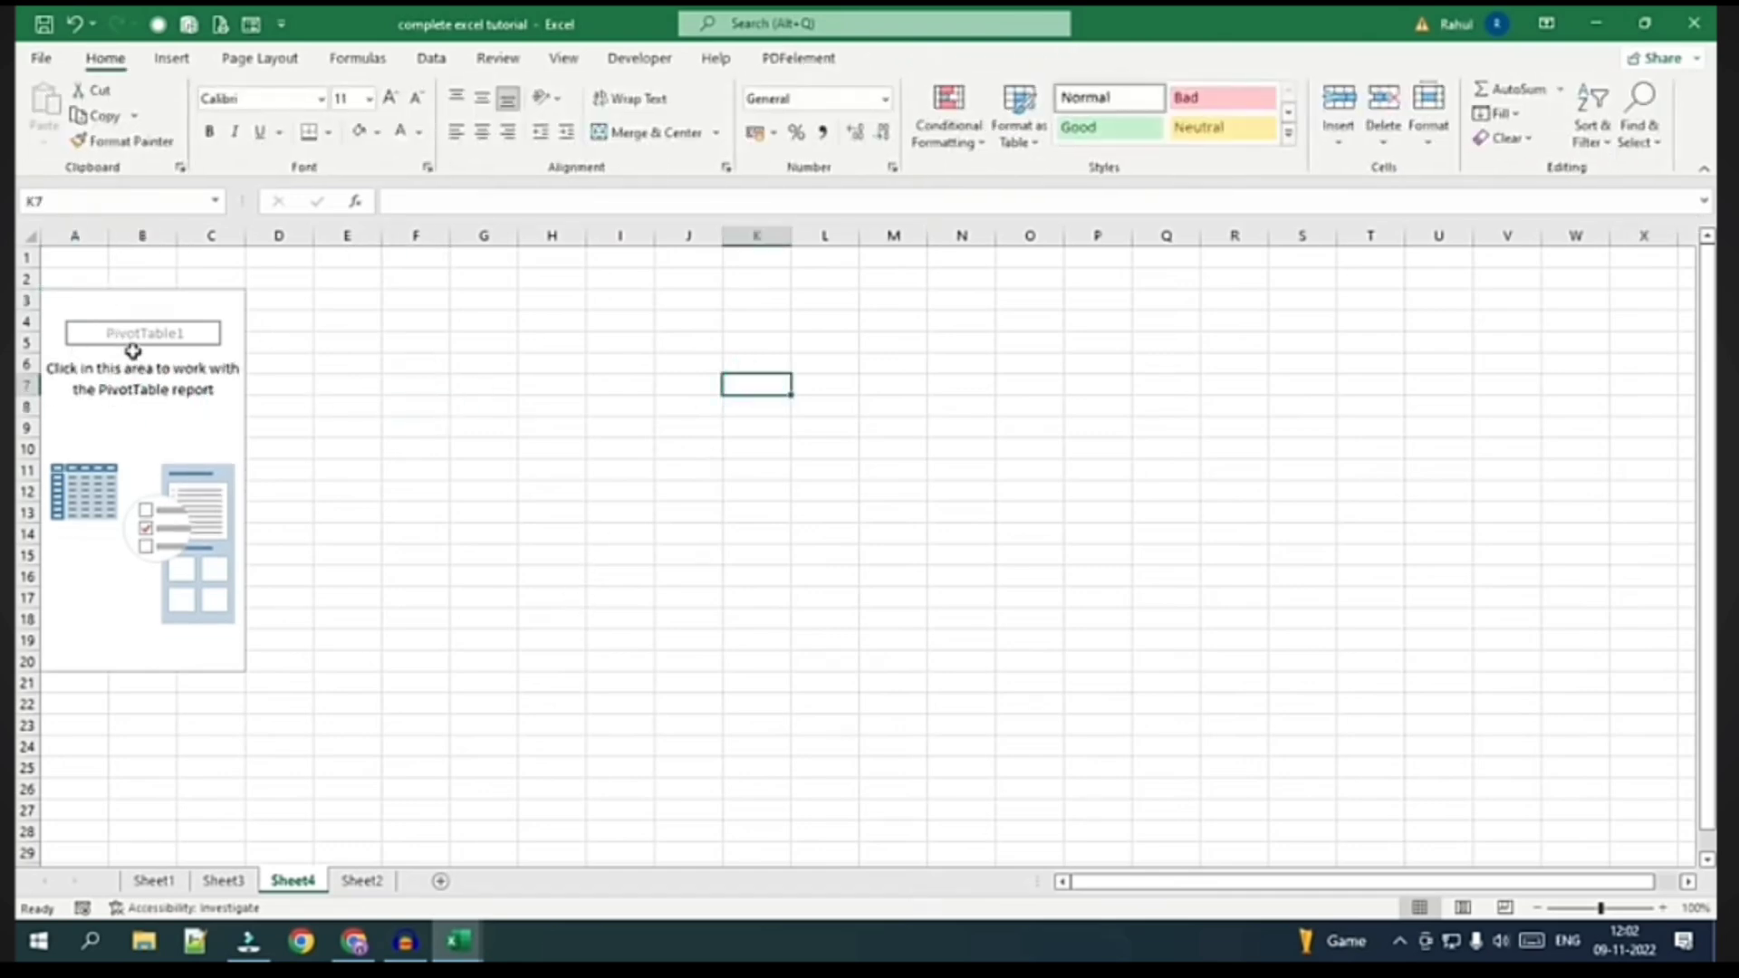
left_click(157, 416)
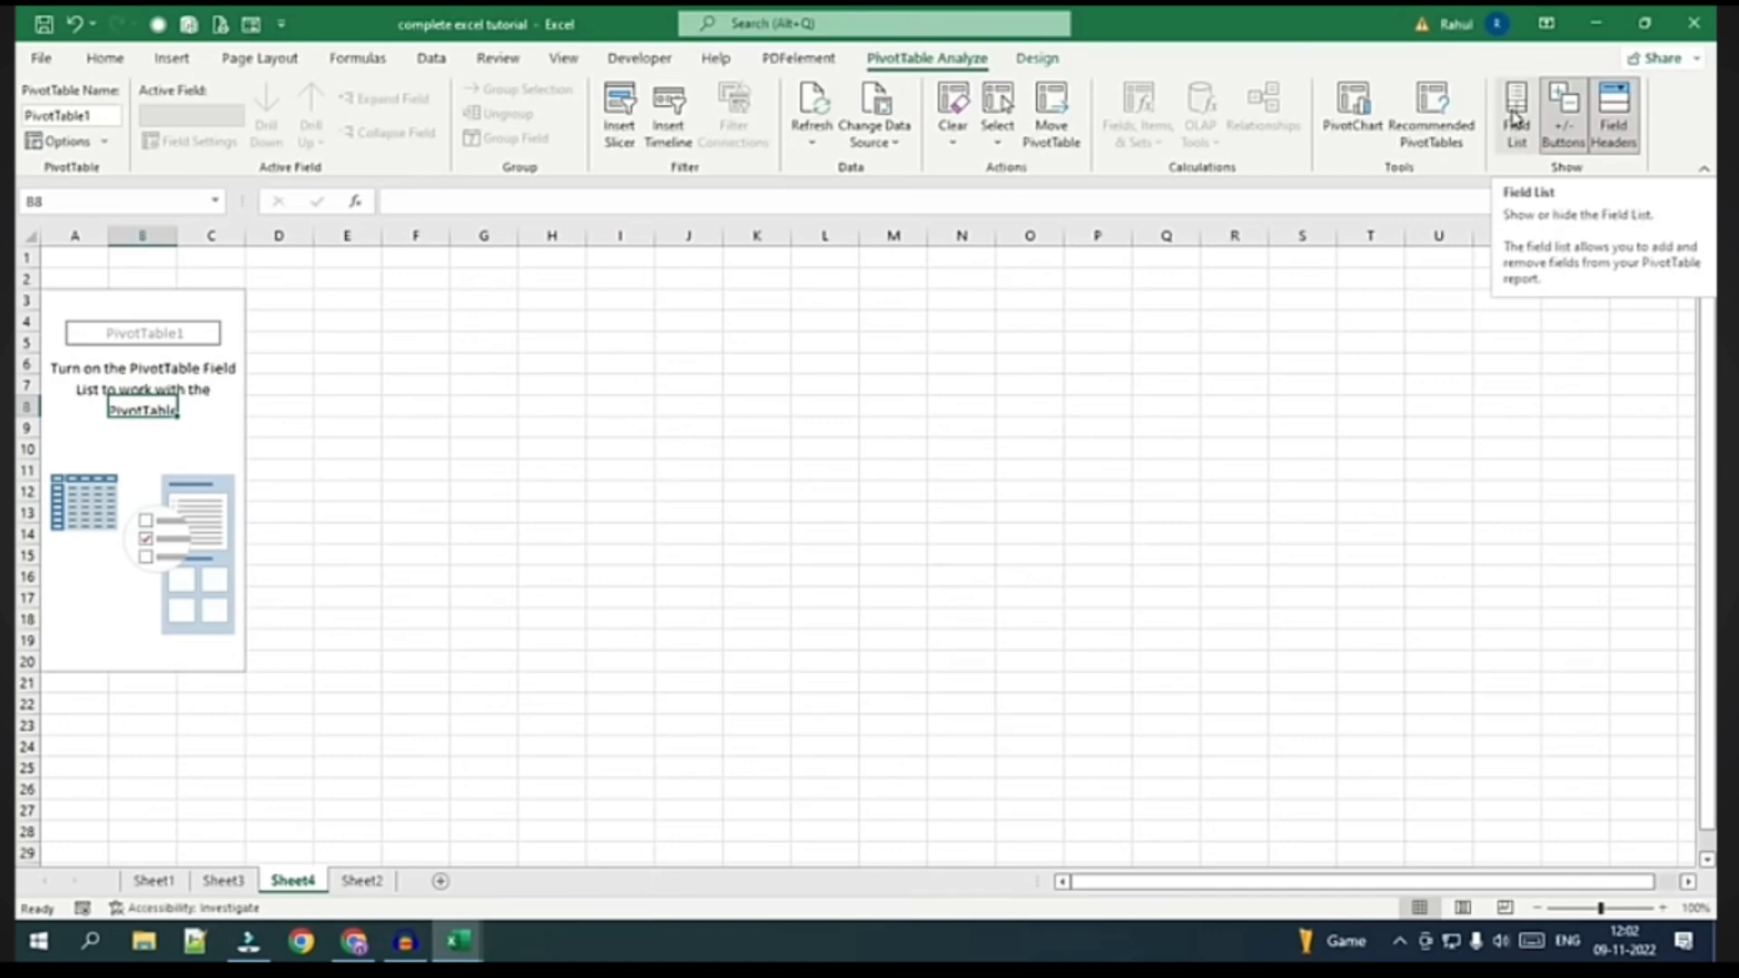
left_click(1513, 116)
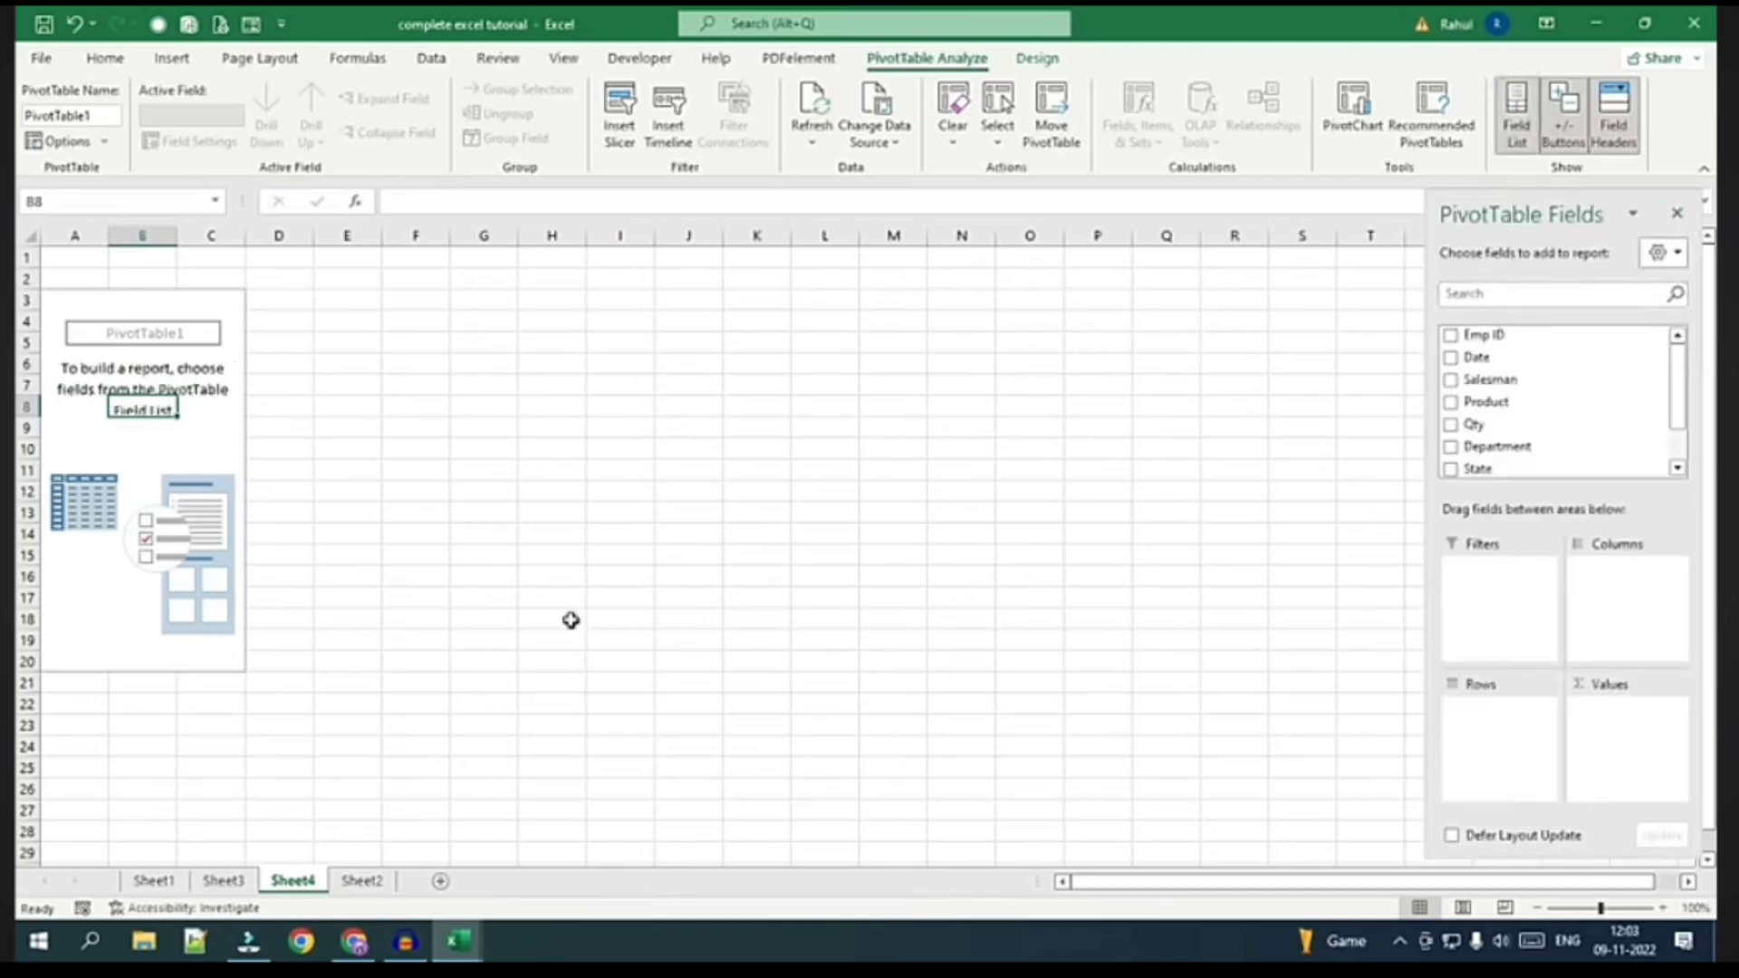
left_click(365, 883)
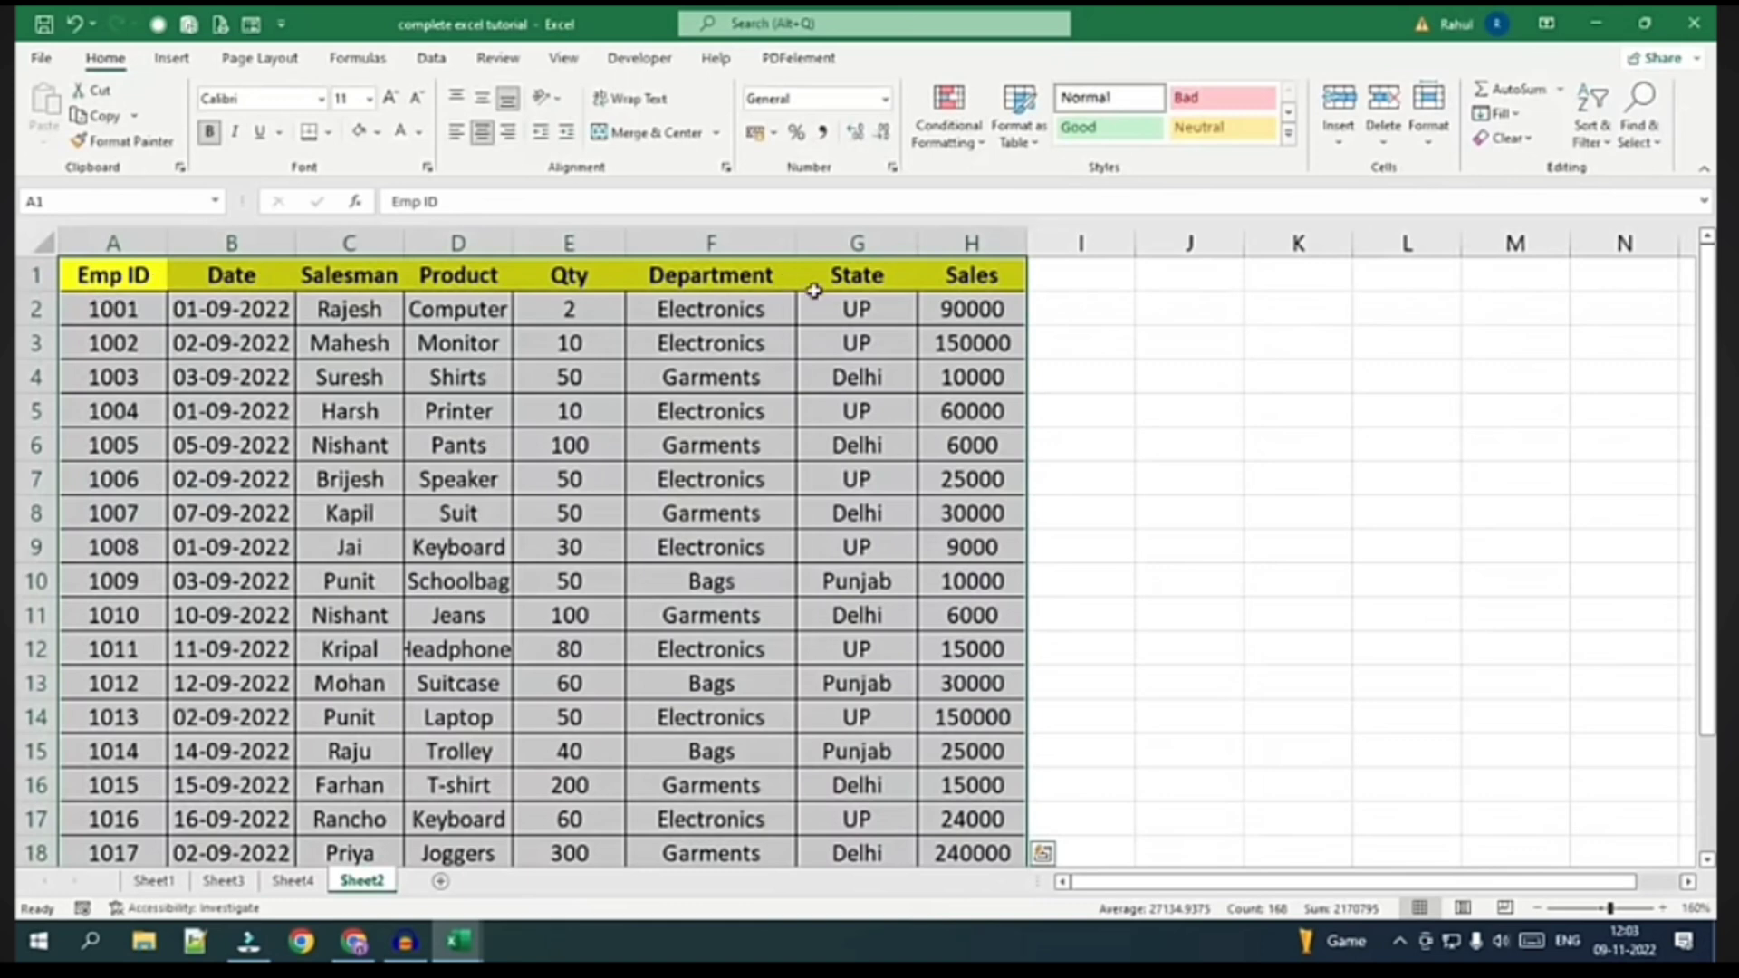
left_click(304, 883)
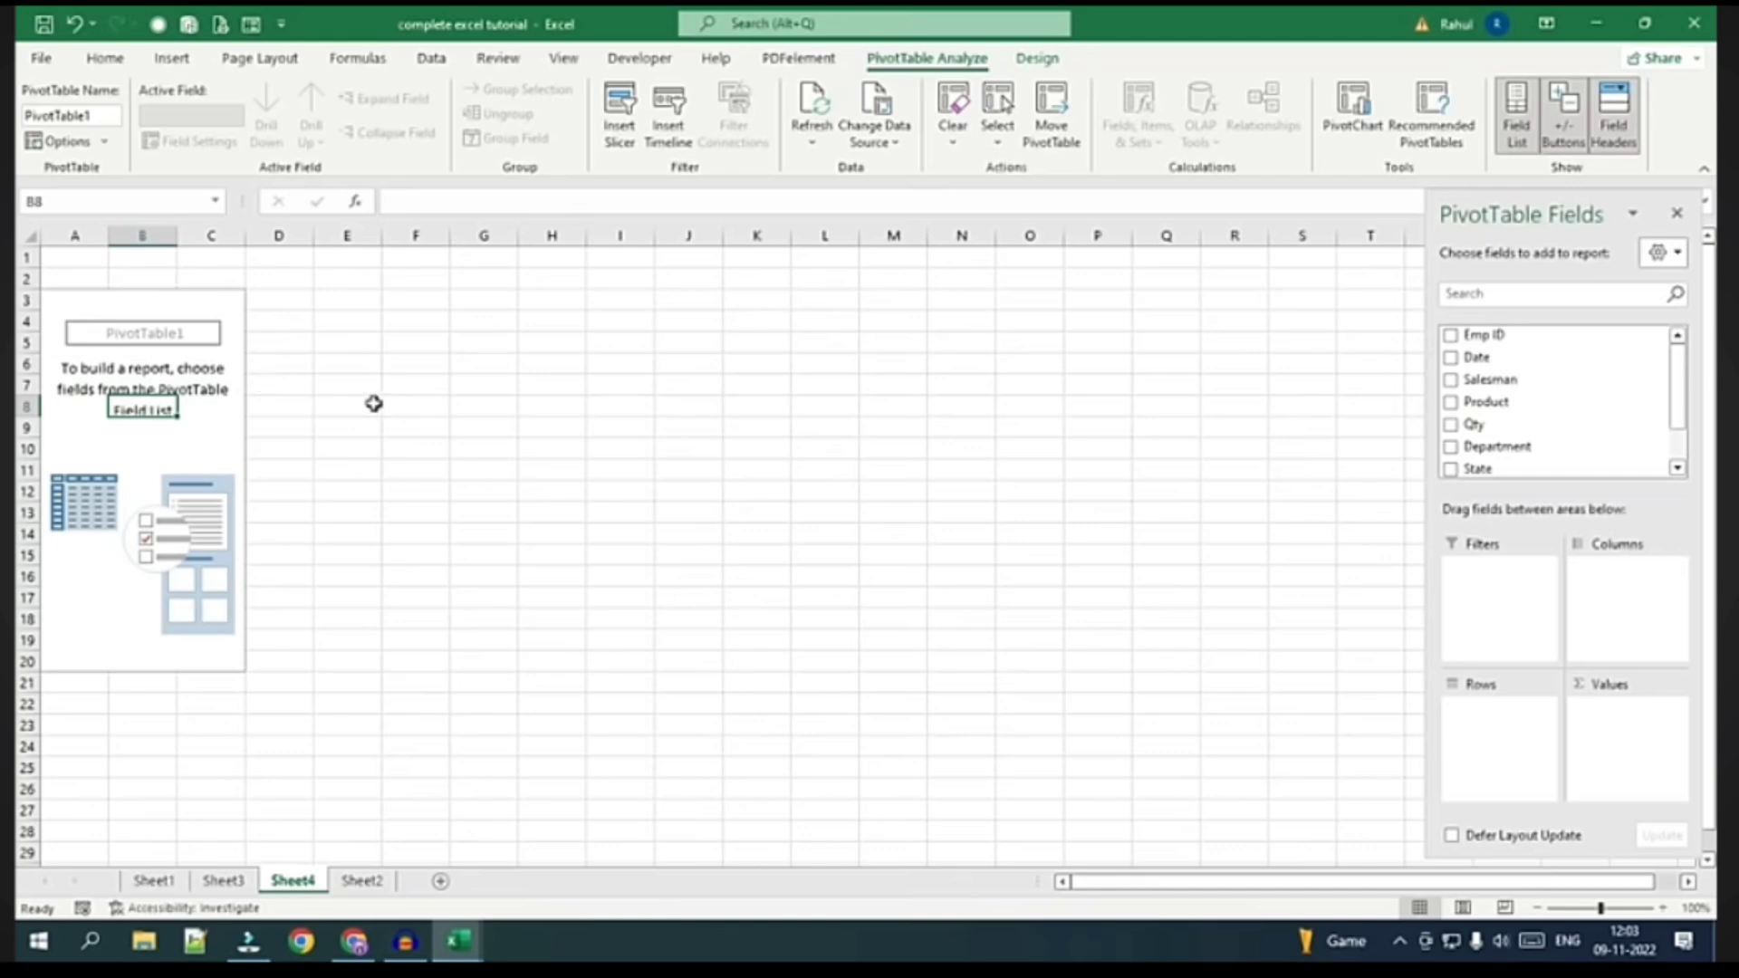
left_click(1232, 428)
Place Emp ID in the pivot rows and Product in the columns
left_click(151, 418)
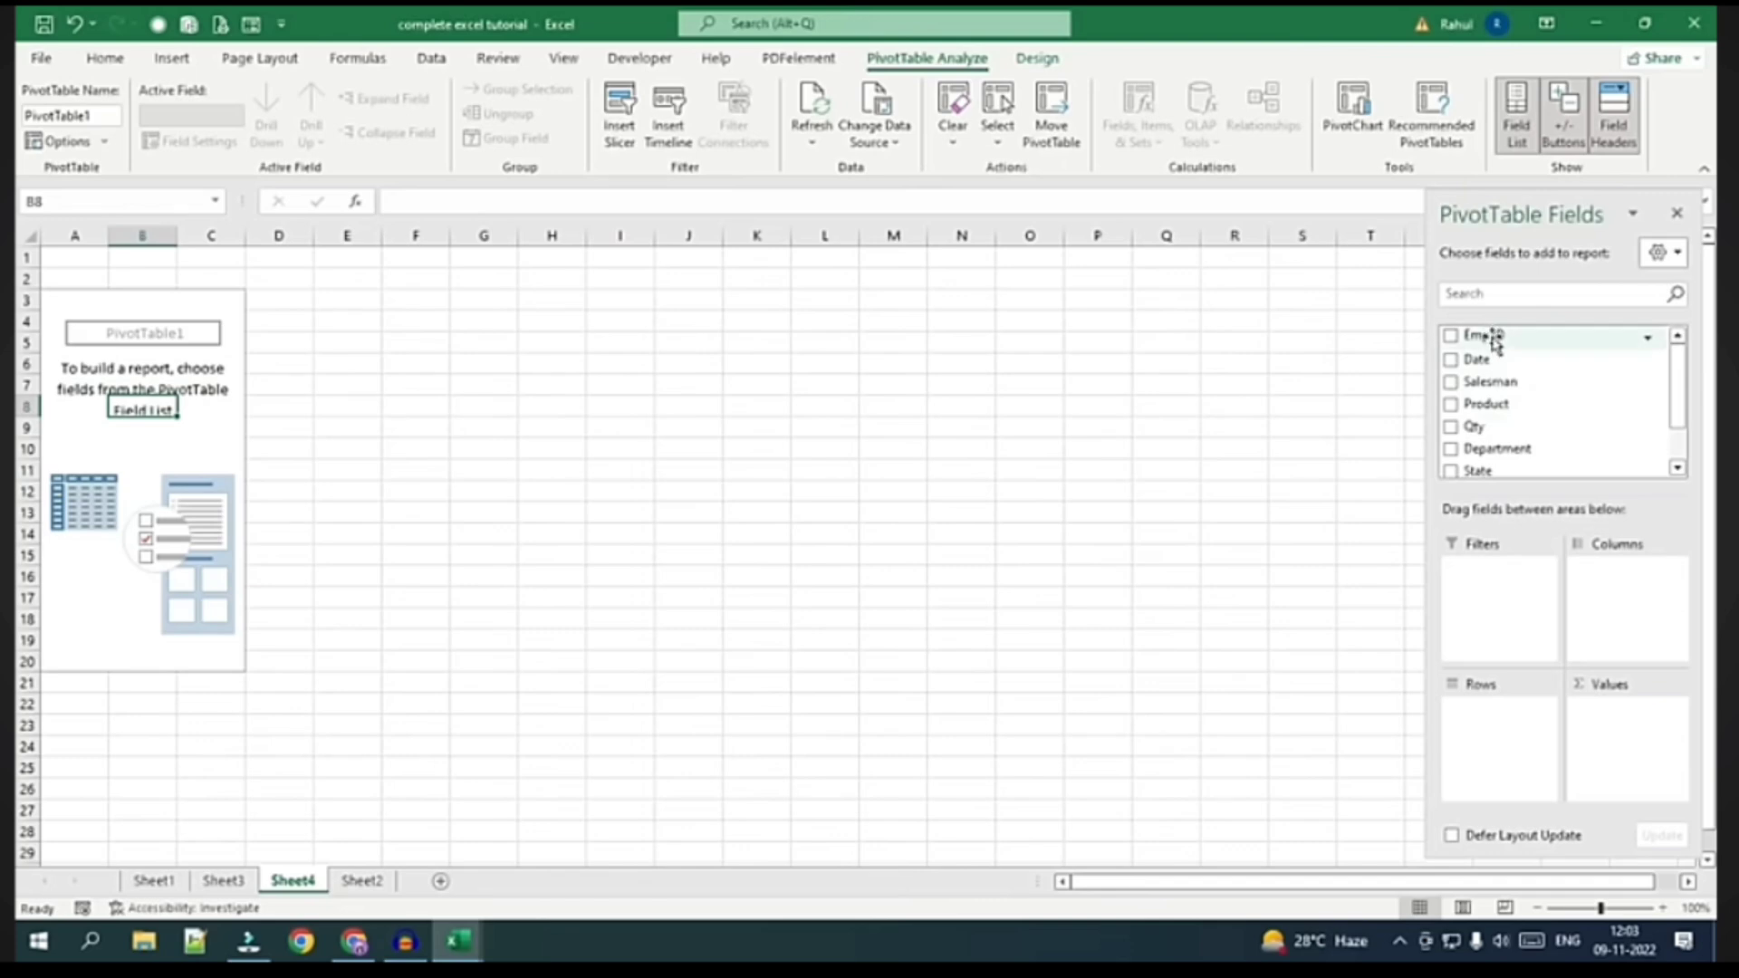
left_click_drag(1495, 337, 1503, 672)
left_click_drag(1520, 720, 1512, 730)
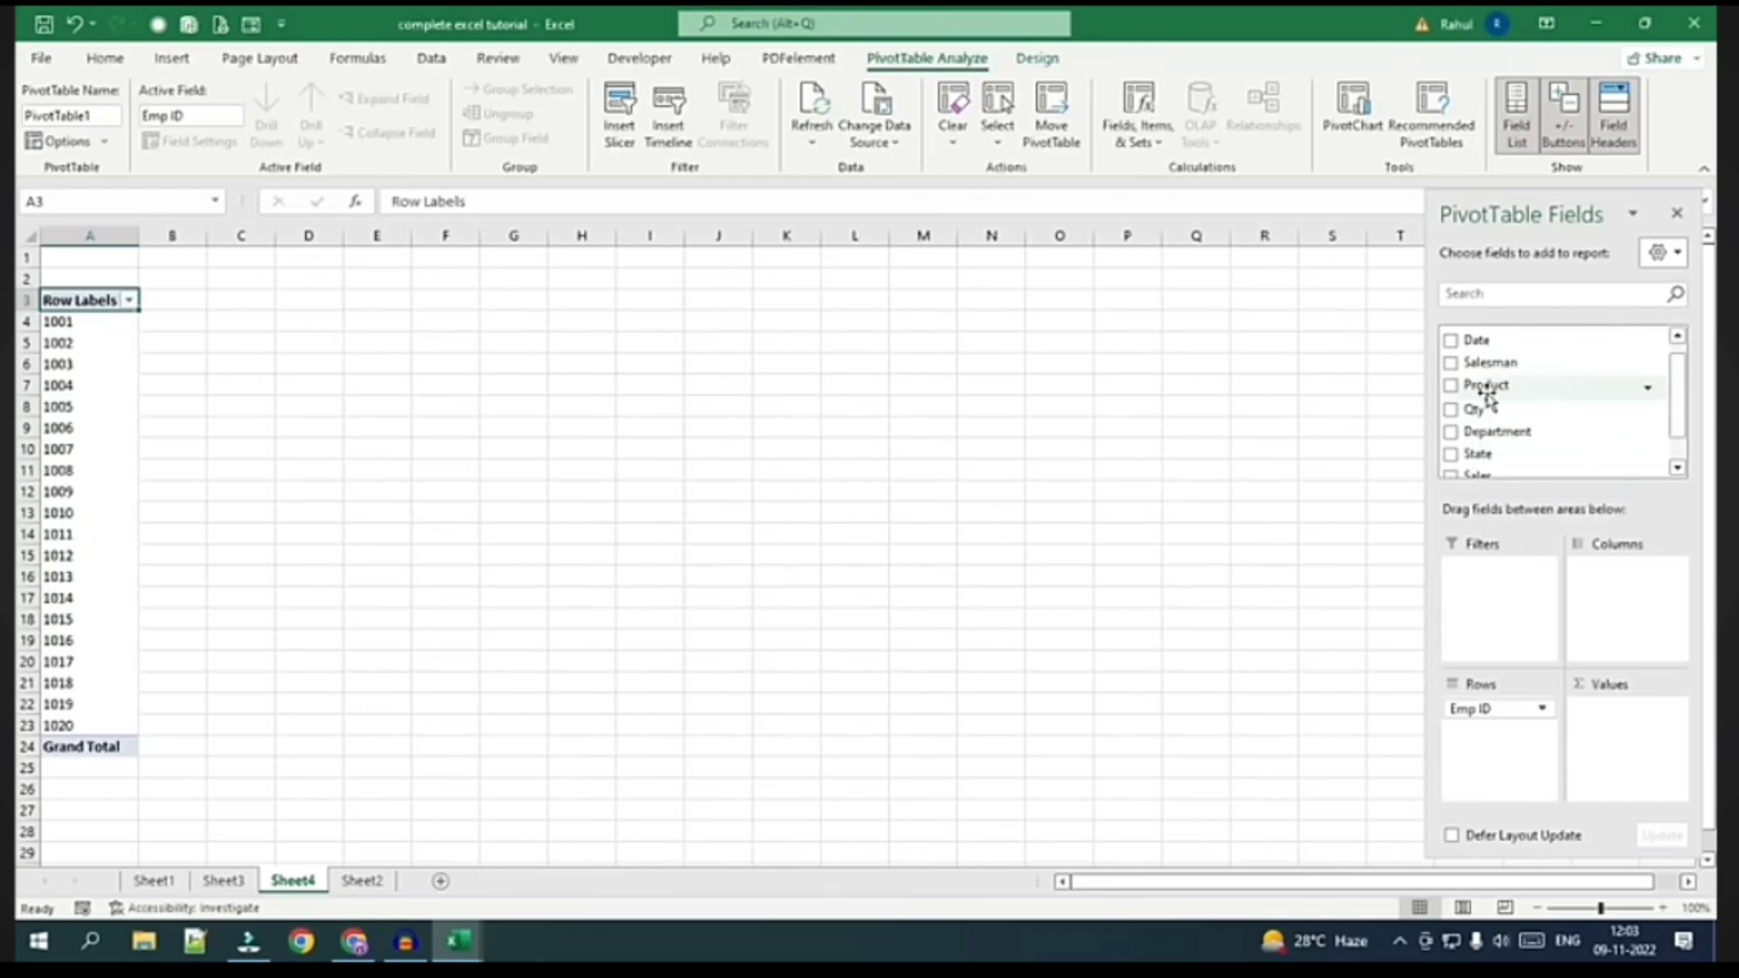
left_click_drag(1486, 391, 1494, 736)
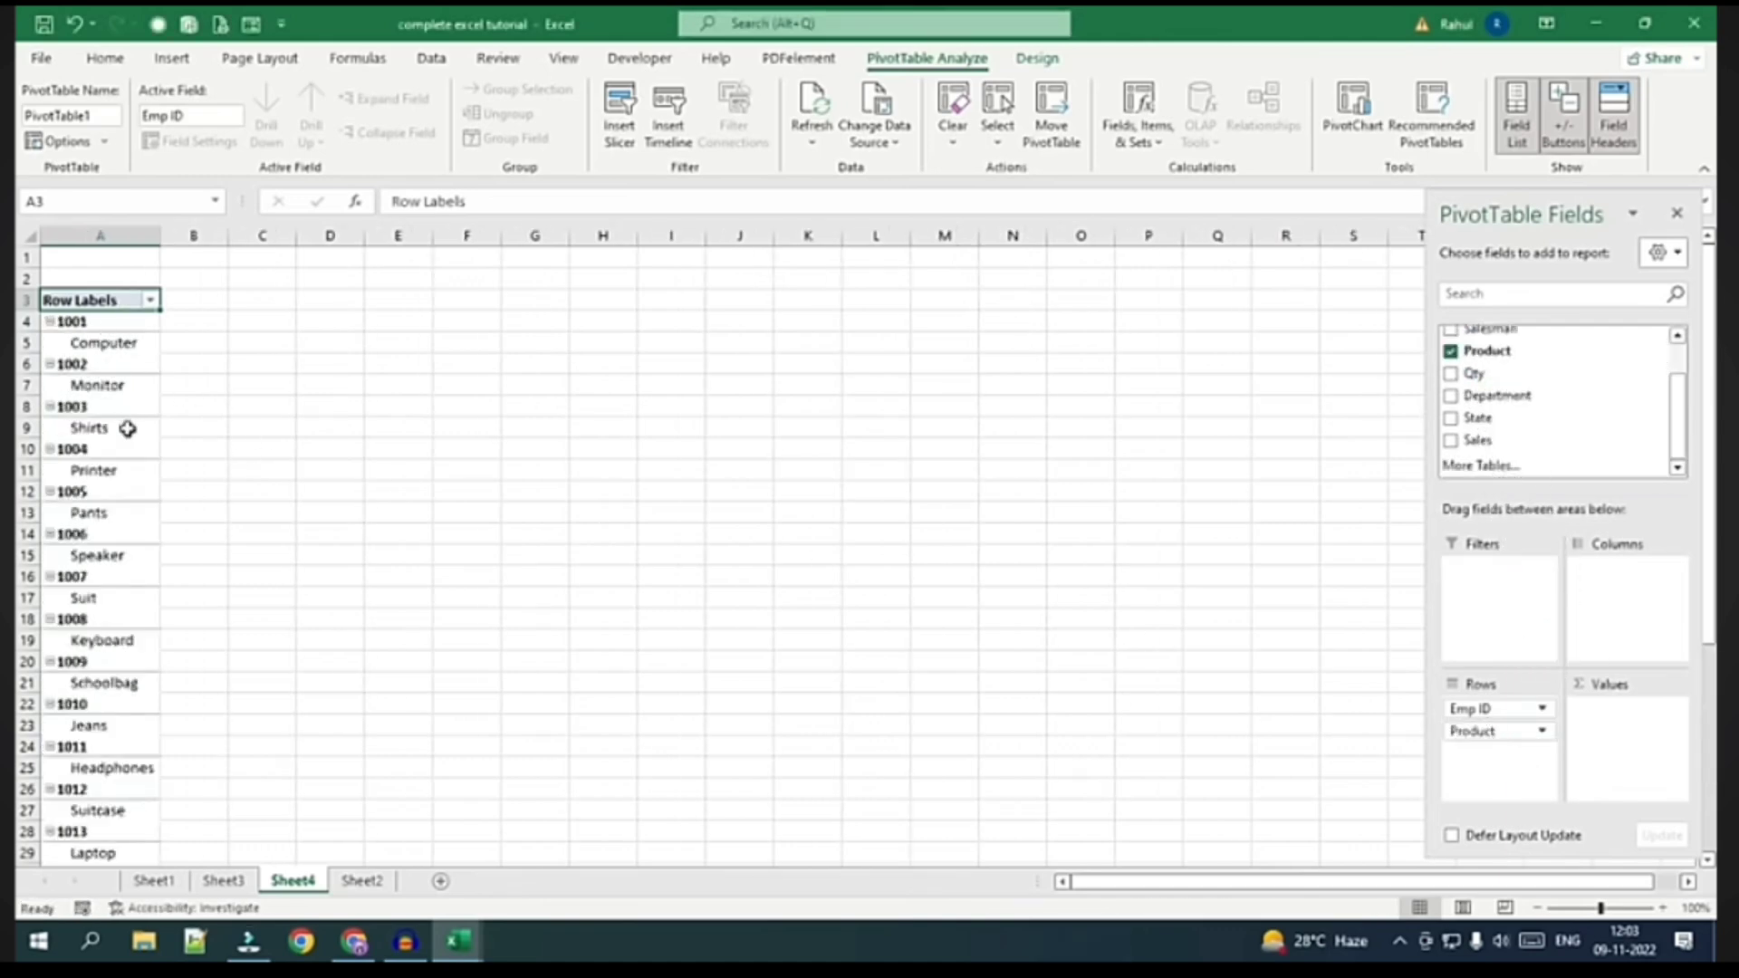
left_click(1469, 735)
left_click_drag(1501, 738, 1585, 605)
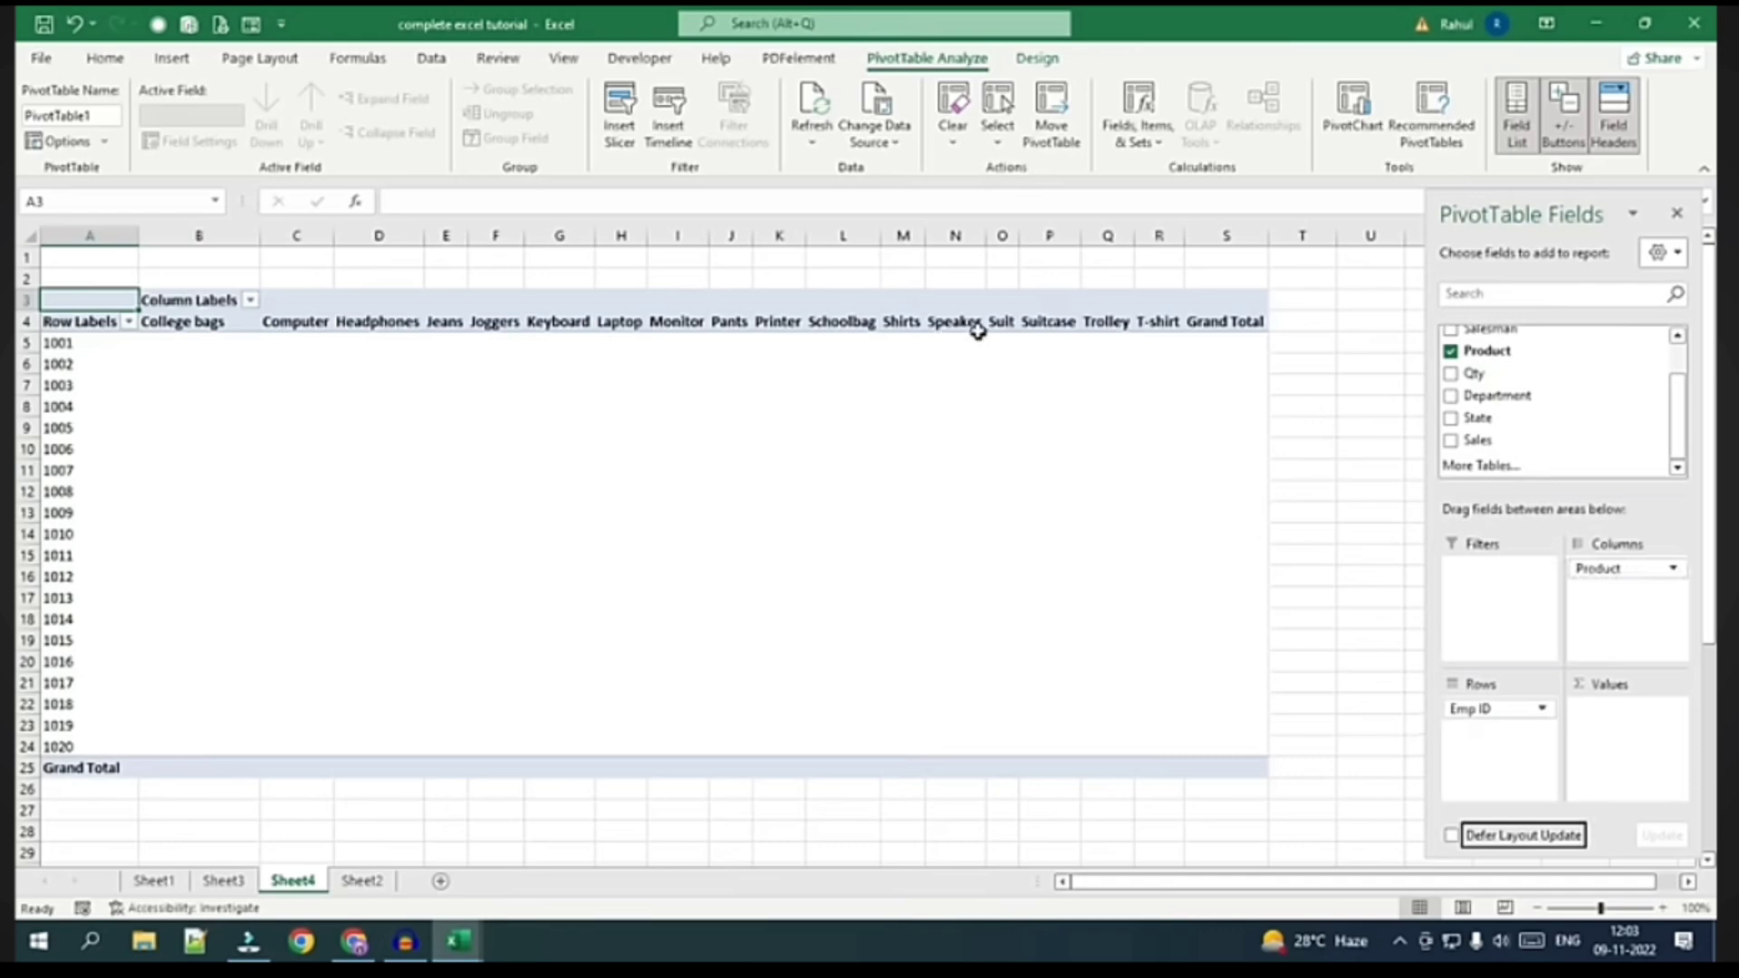
left_click(223, 880)
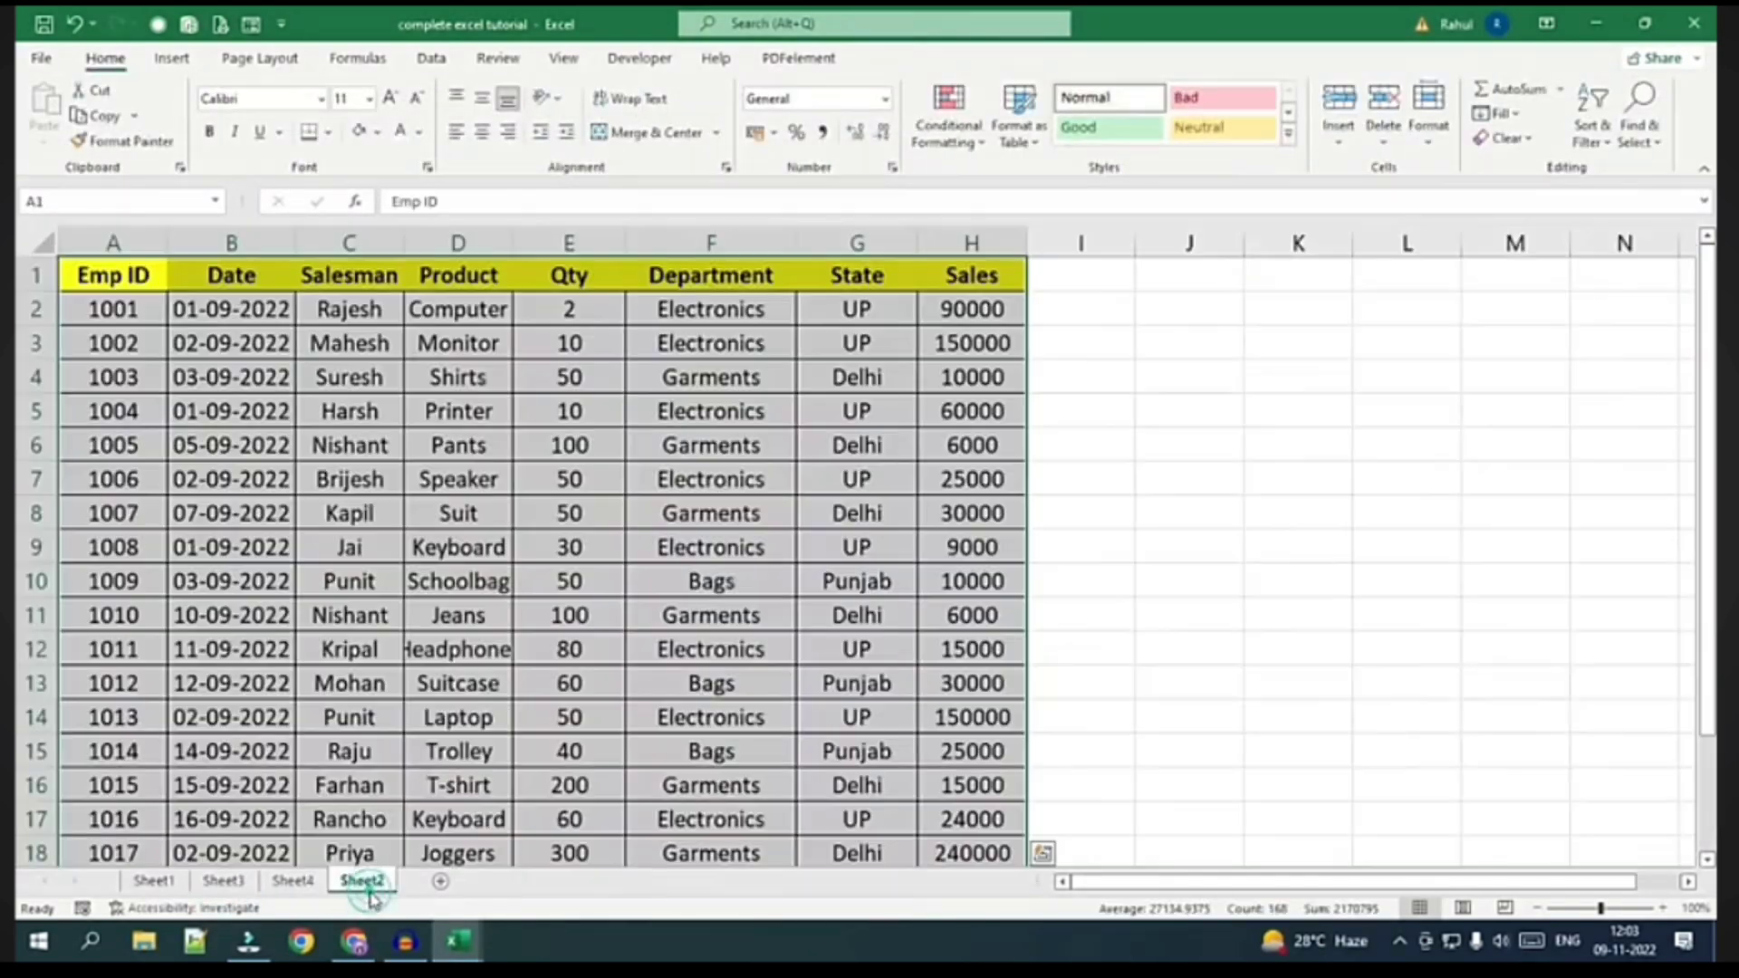
left_click(291, 881)
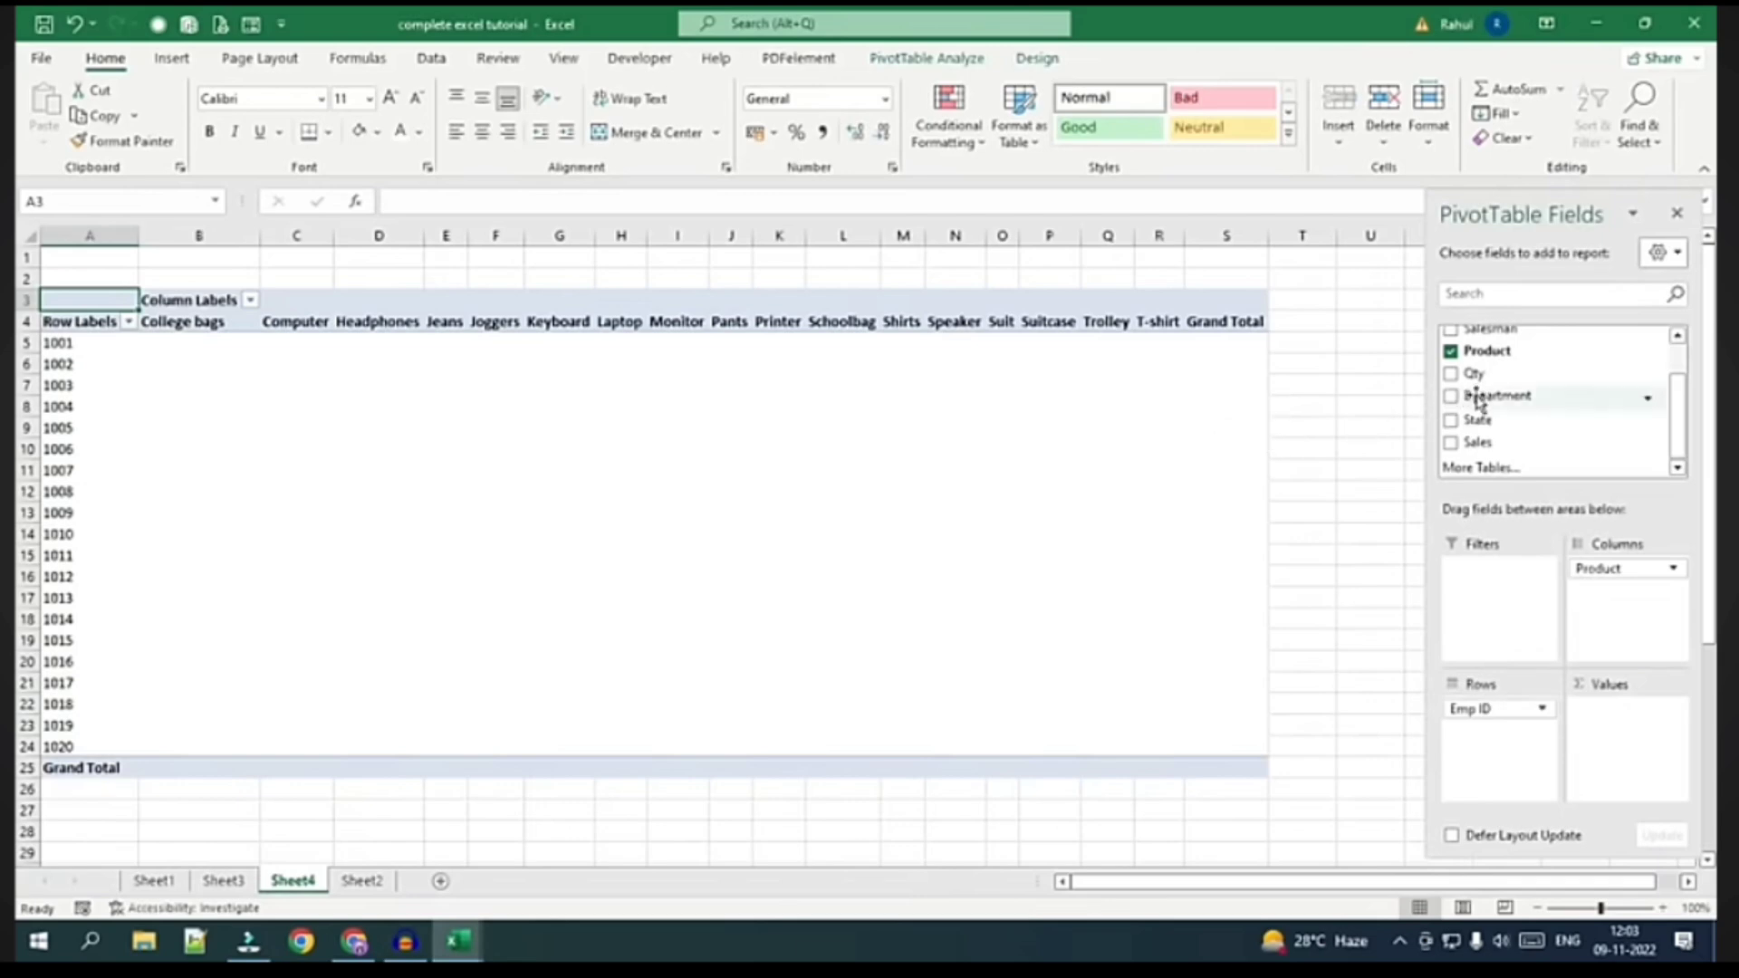
Add Sales as Sum of Sales values, then inspect College bags values and employees 1001 and 1019
left_click_drag(1476, 398, 1612, 597)
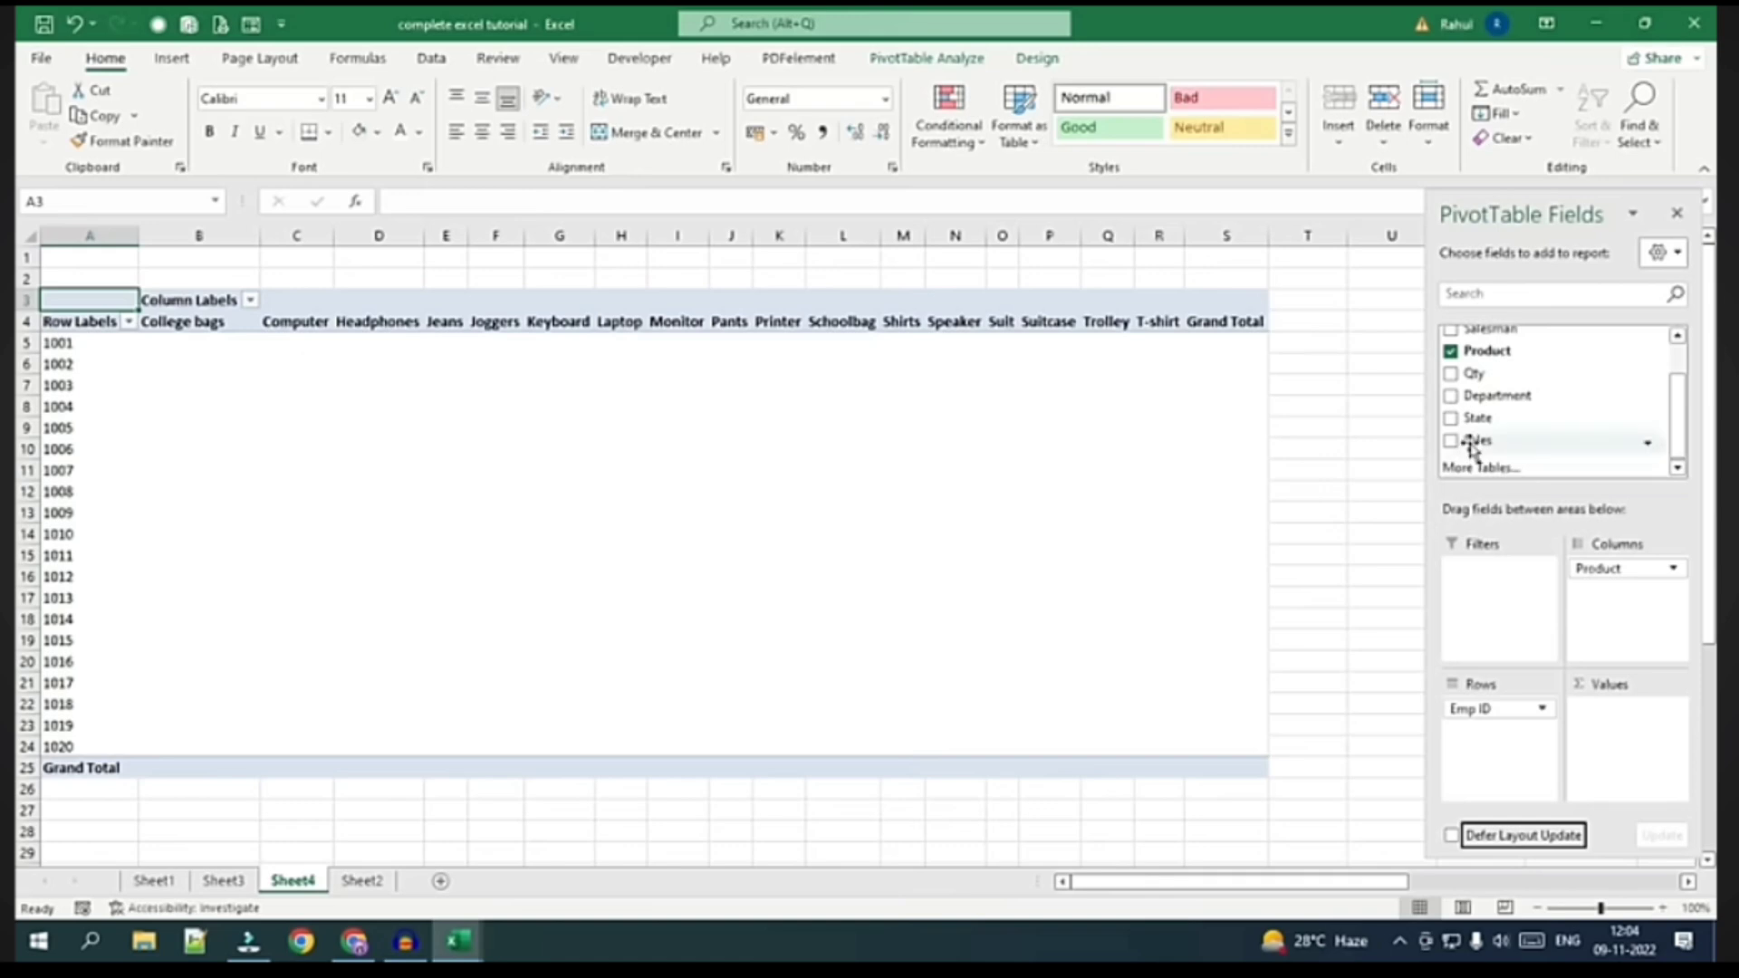
left_click_drag(1476, 439, 1611, 727)
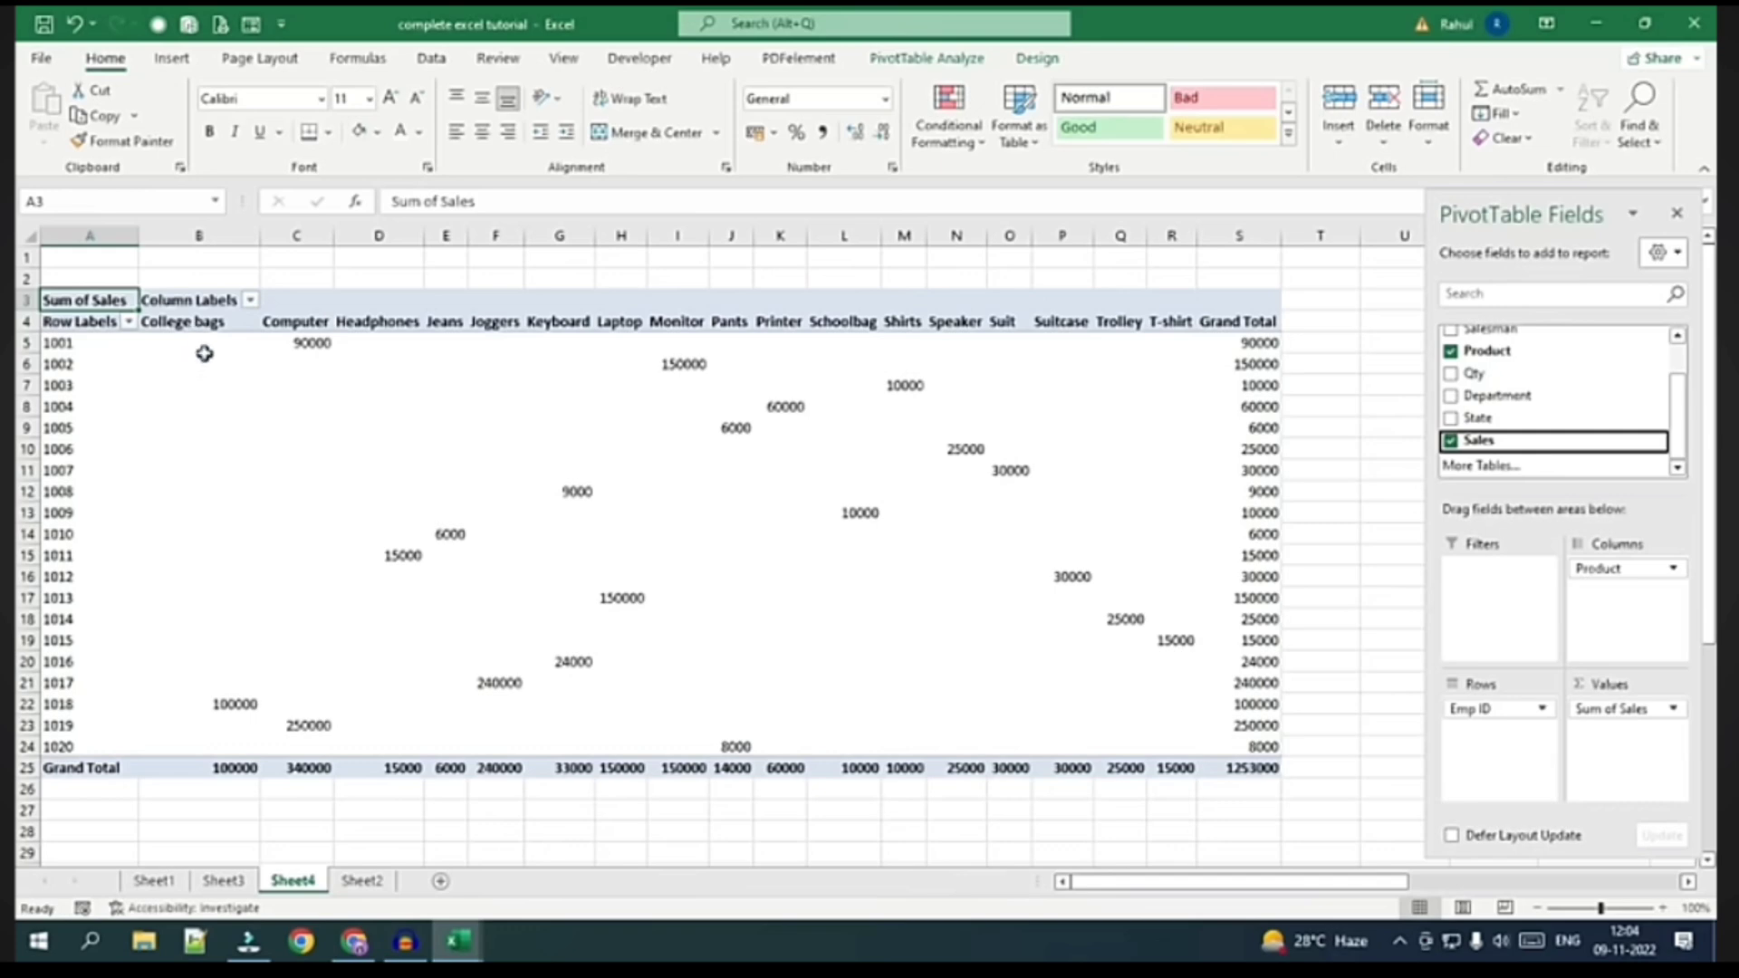
left_click_drag(202, 350, 209, 744)
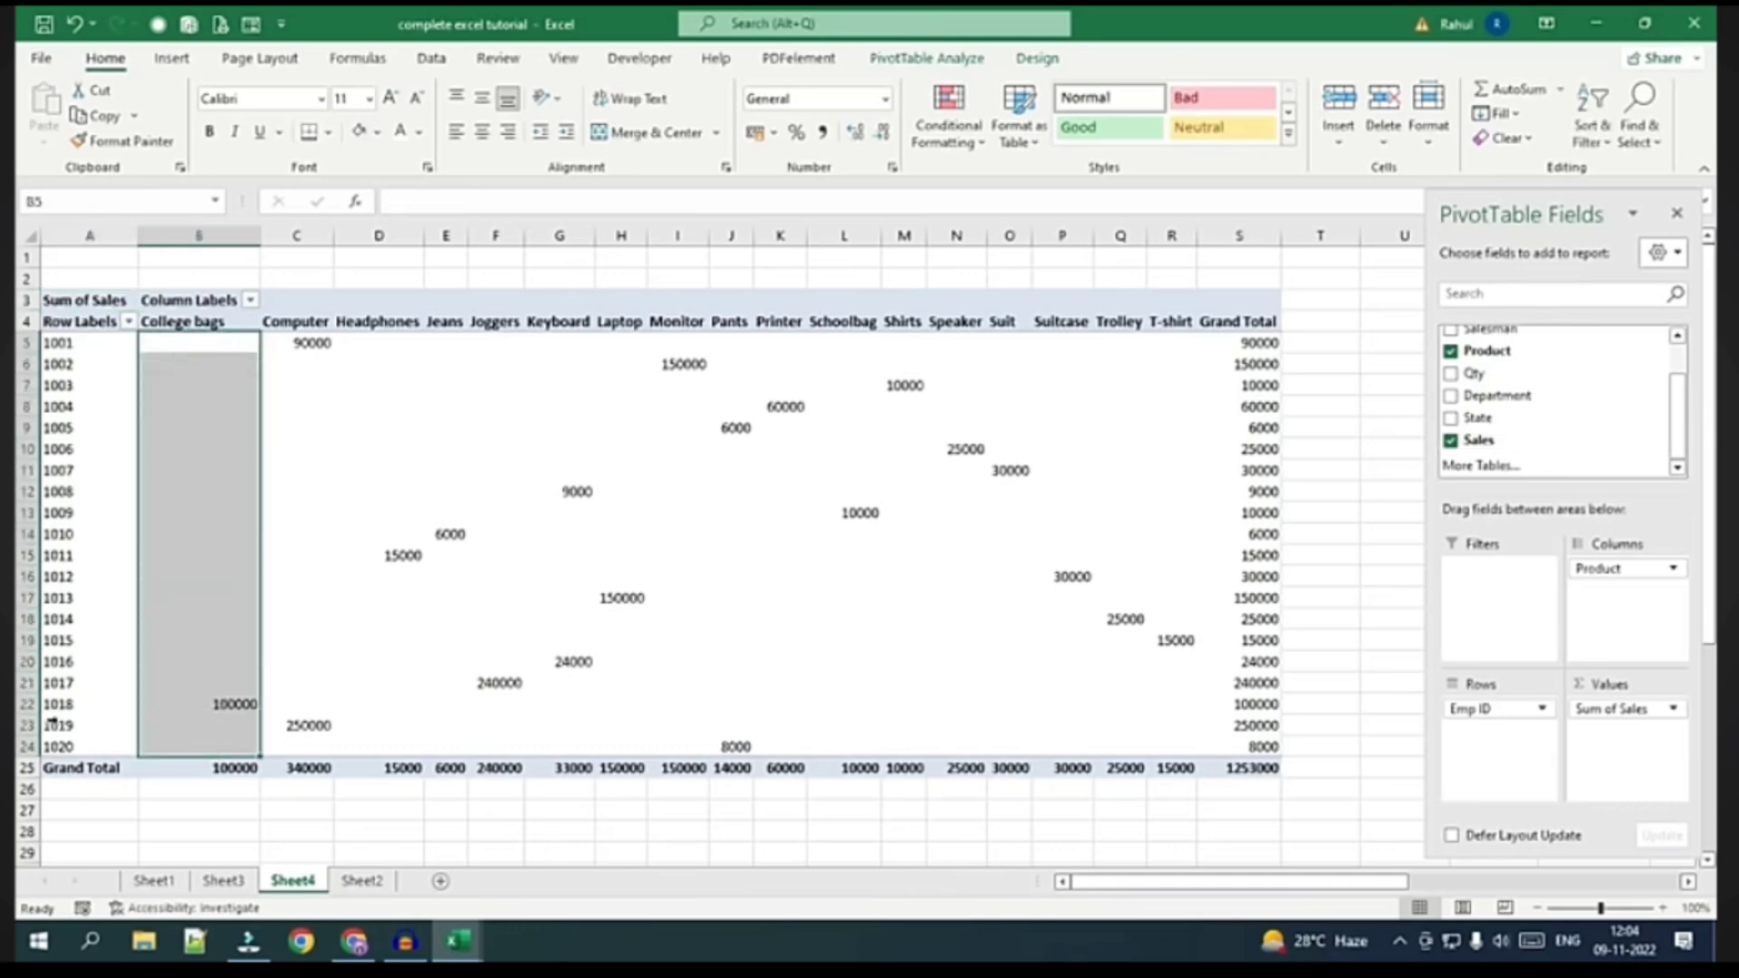
left_click(234, 710)
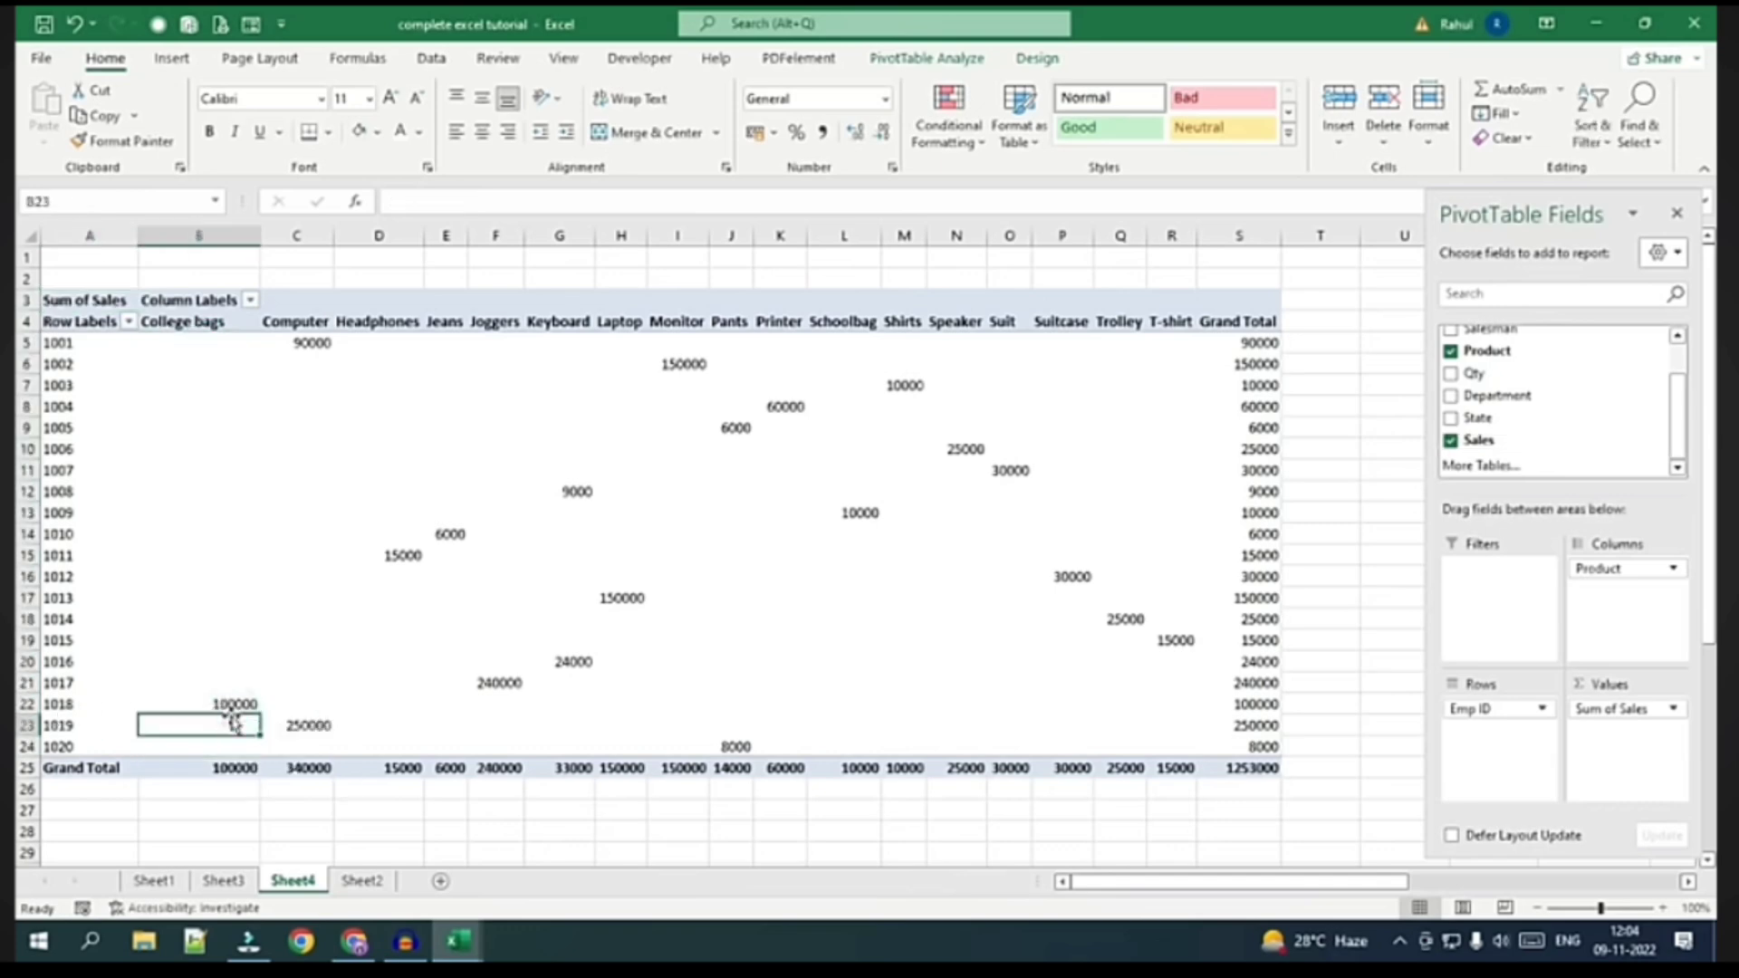
left_click(226, 705)
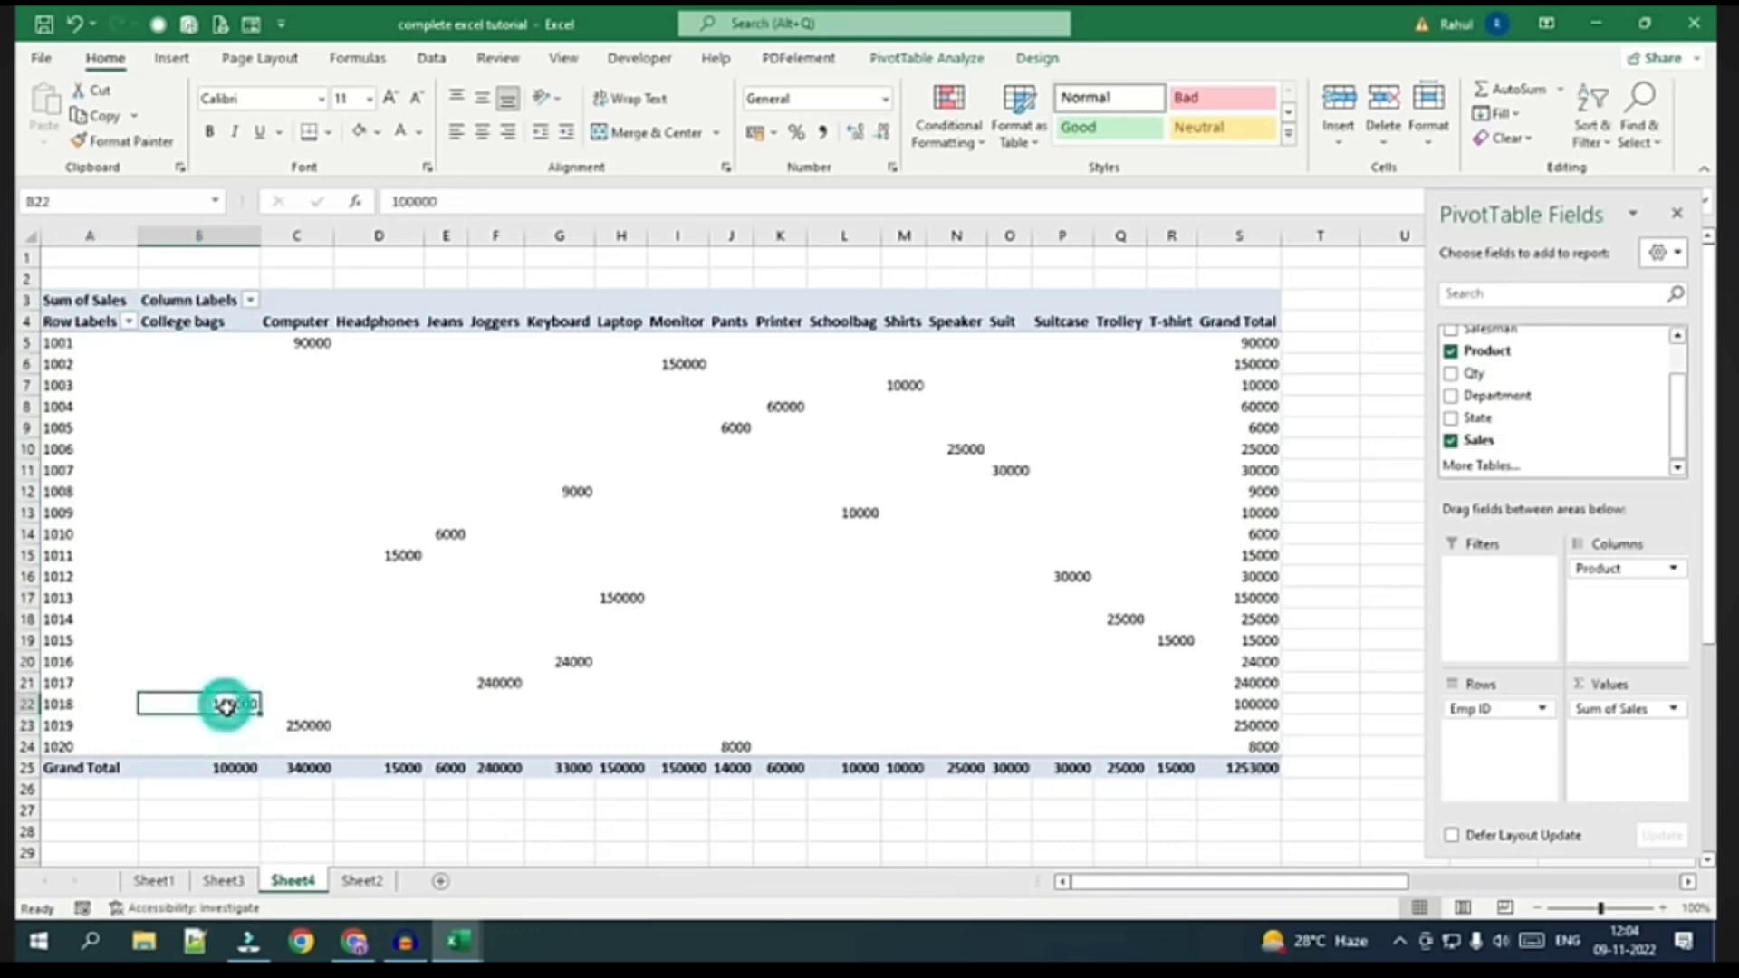
left_click(297, 323)
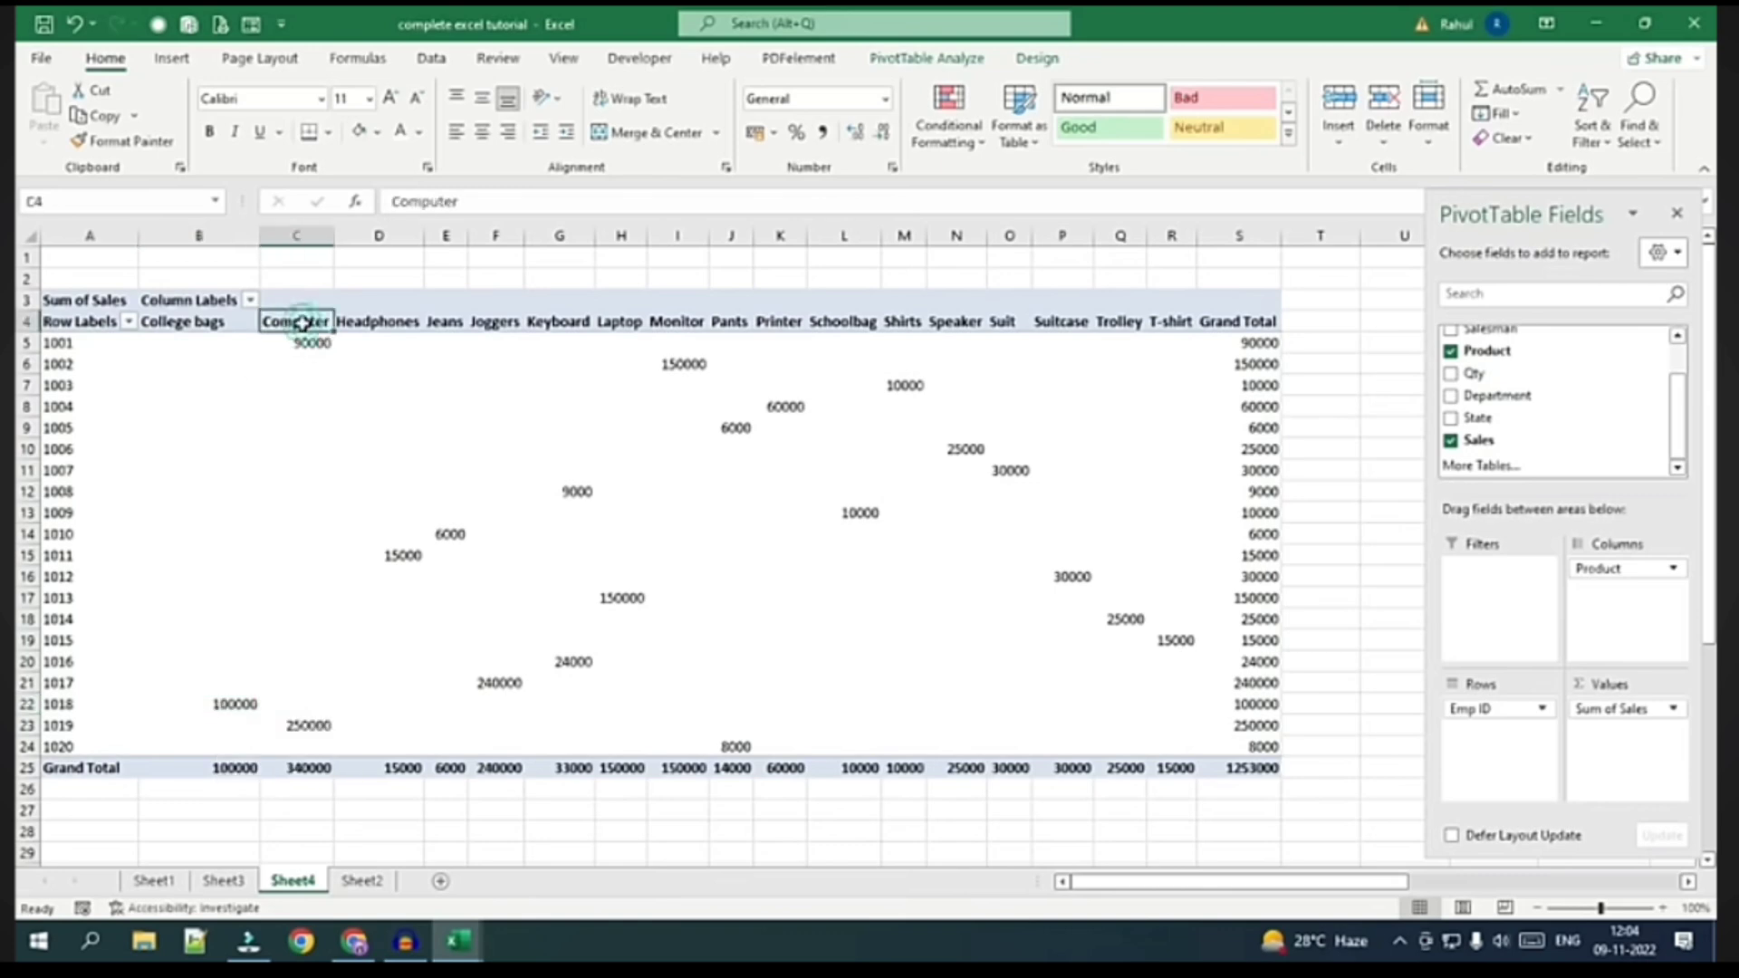
left_click(56, 344)
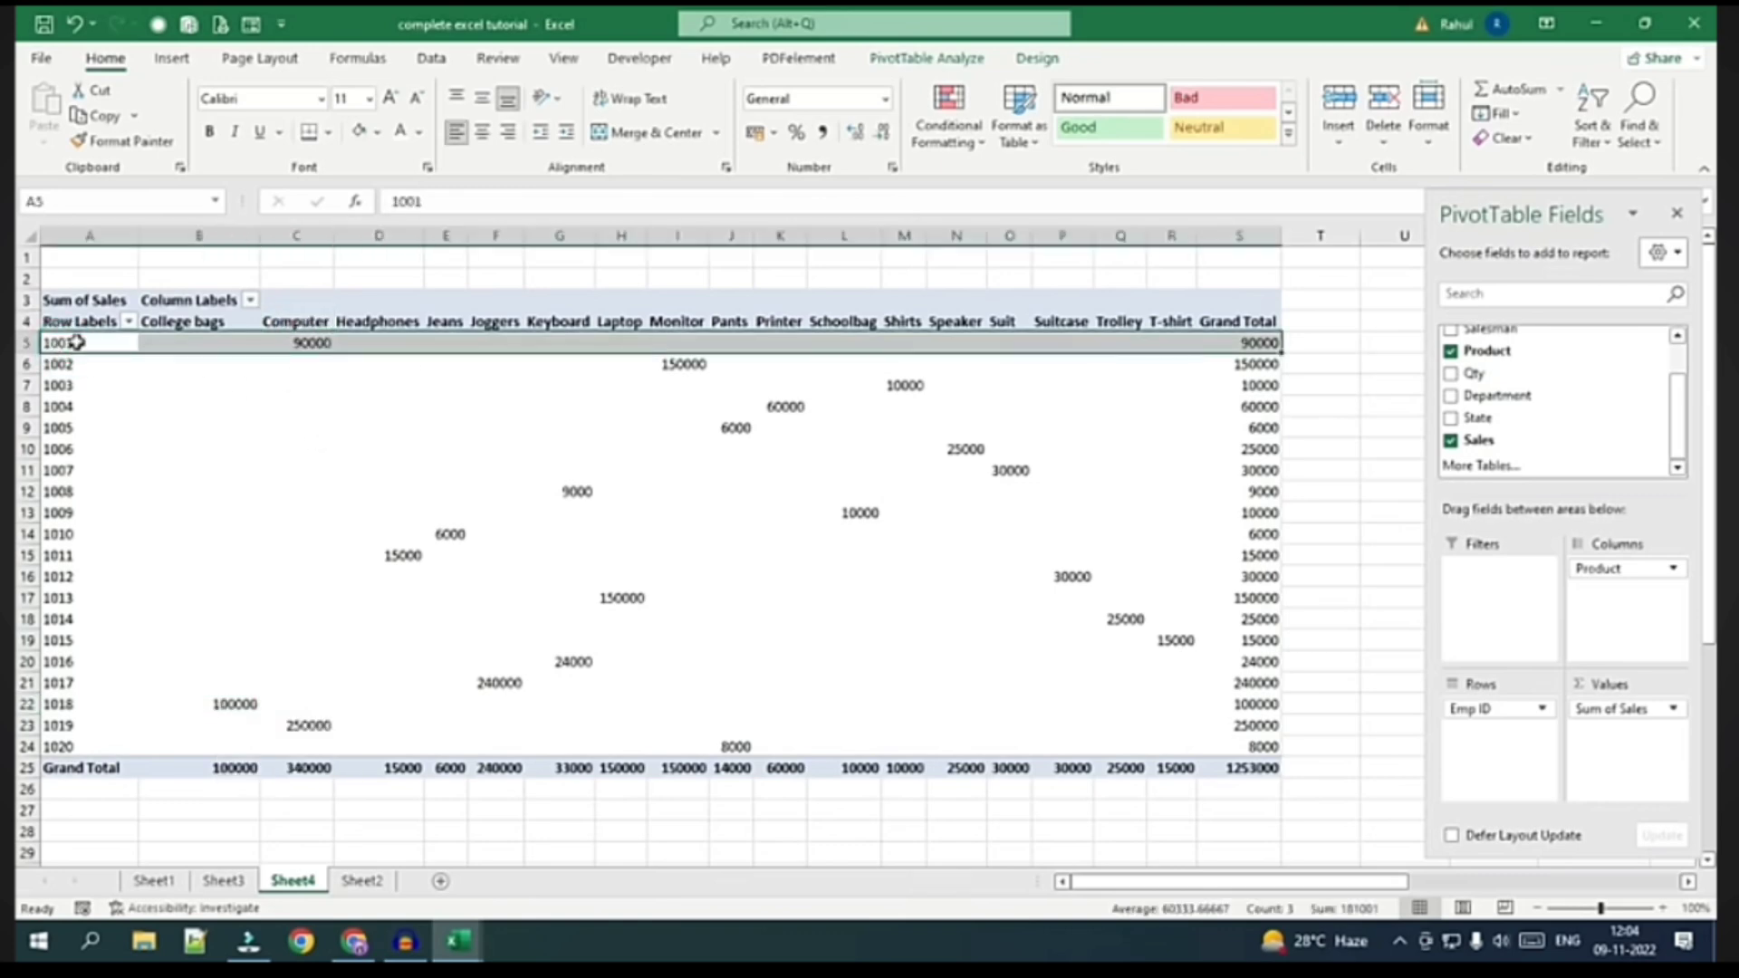
left_click(57, 724)
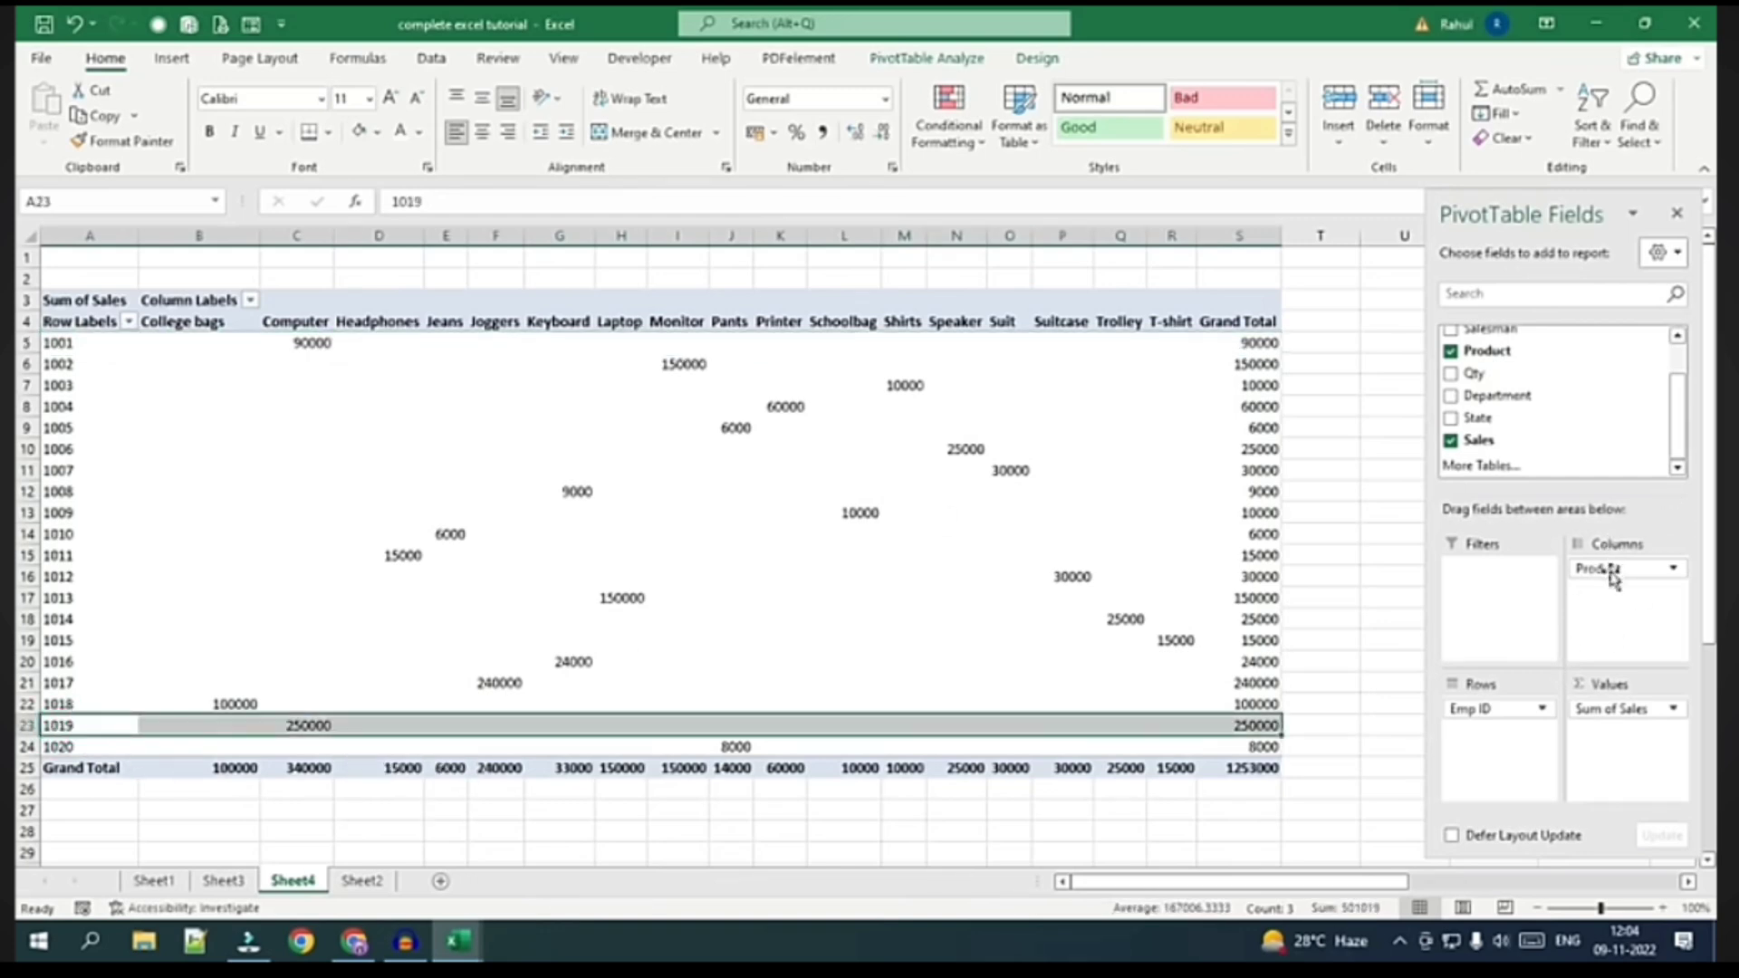
Swap Product for Department in the columns, checking the Bags total 165000 and grand total 1253000
left_click_drag(1615, 579, 1616, 616)
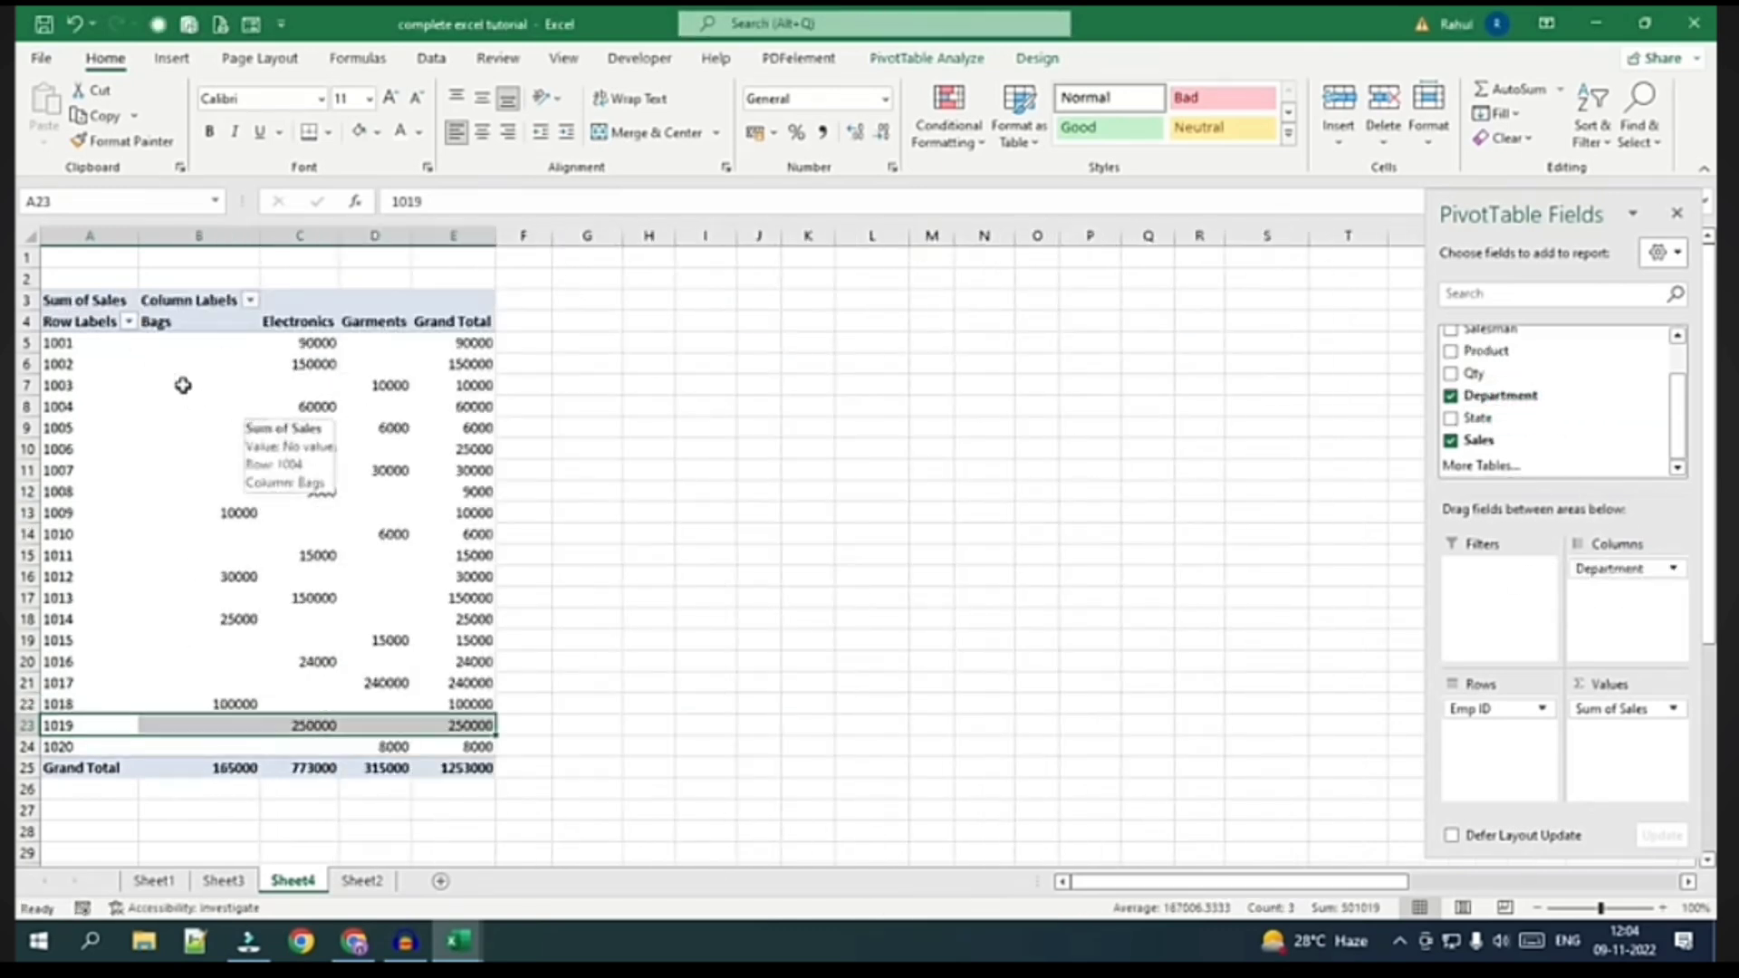
left_click(173, 324)
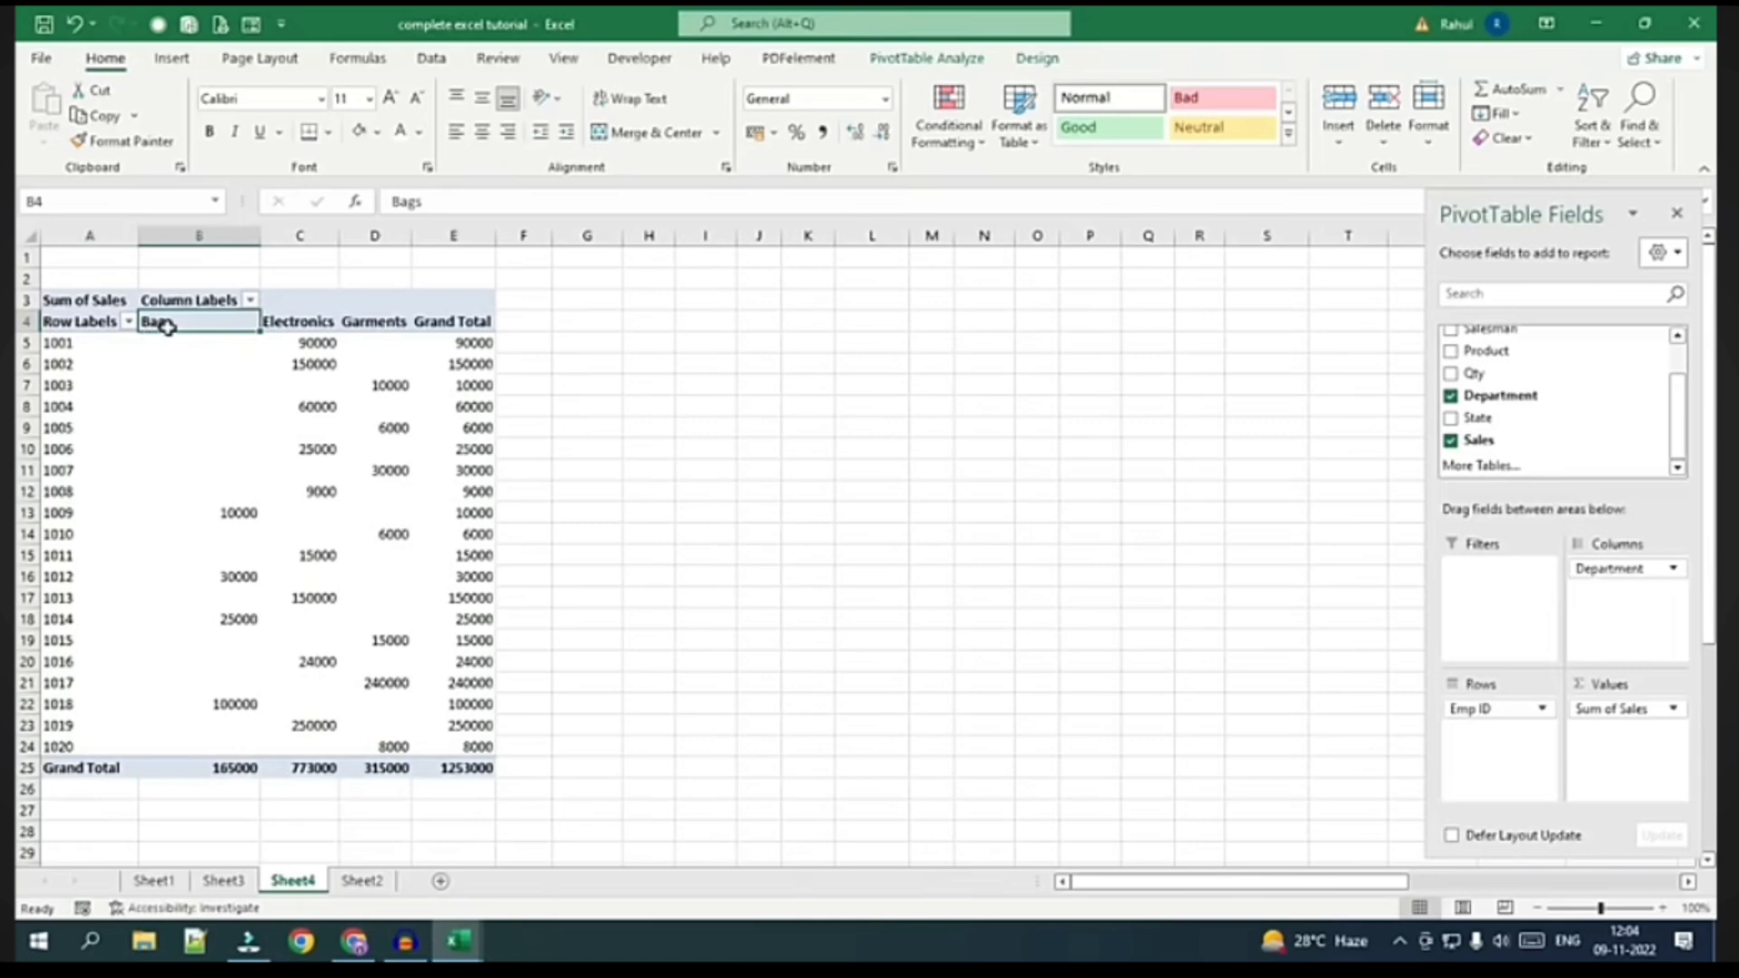
left_click(215, 769)
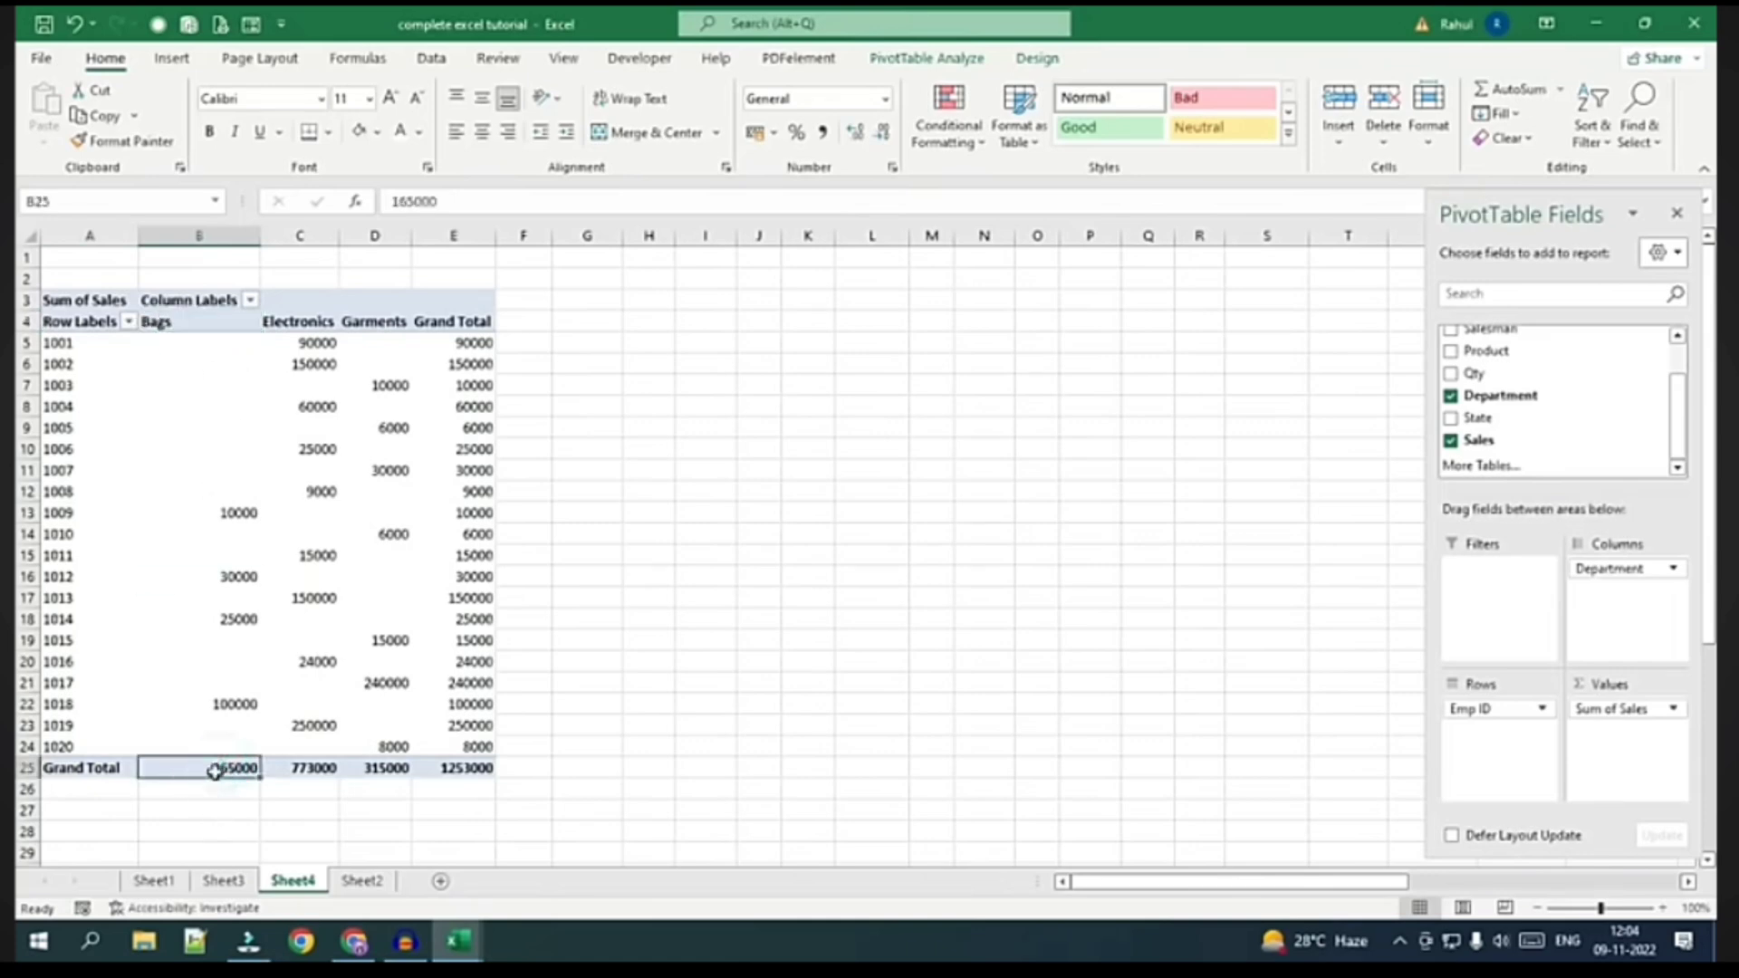
mouse_move(237, 765)
left_click(452, 769)
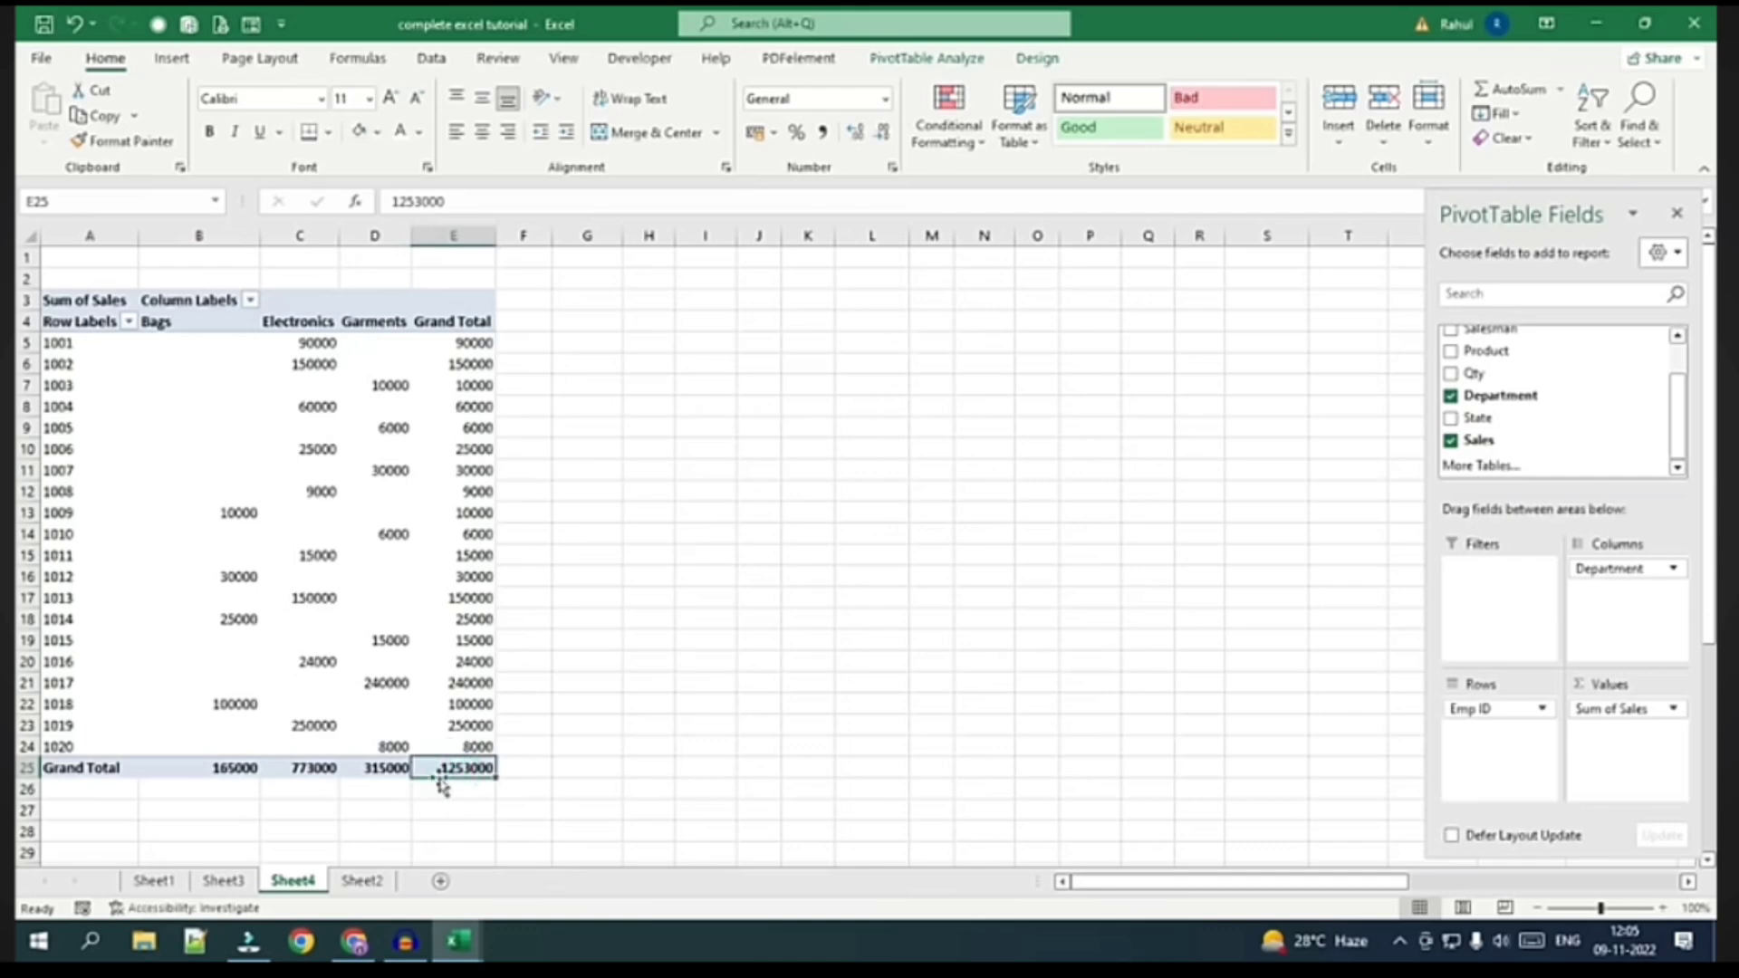
left_click(361, 880)
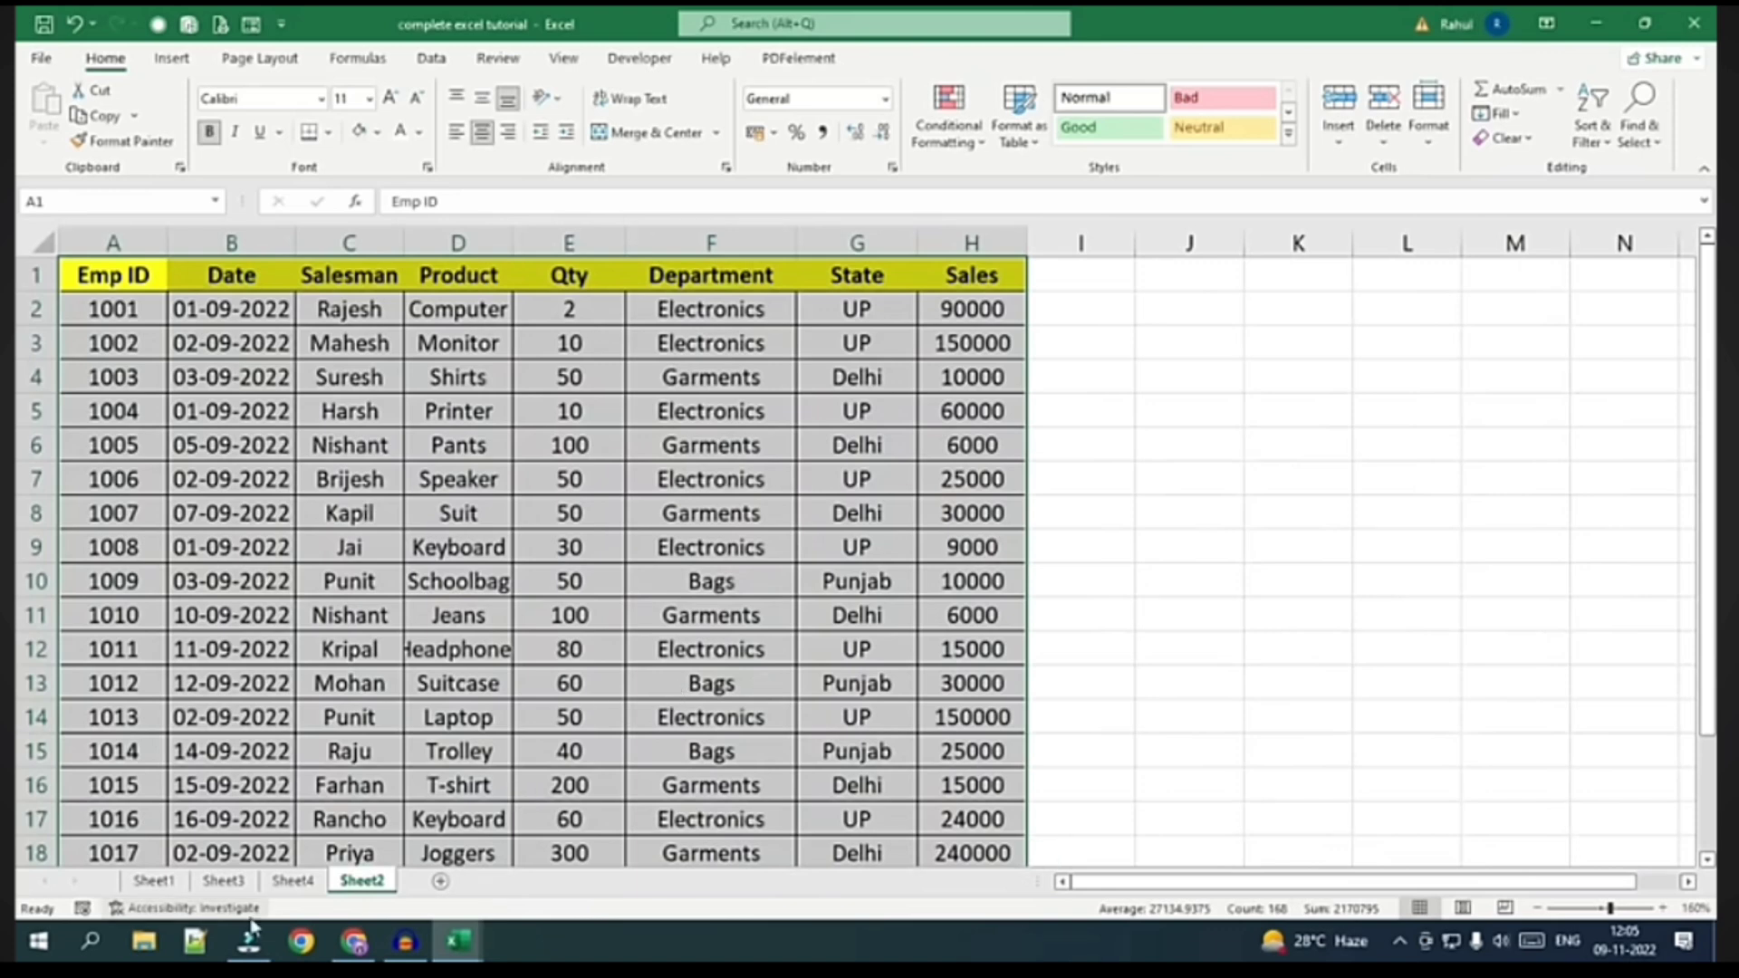
left_click(292, 880)
mouse_move(405, 942)
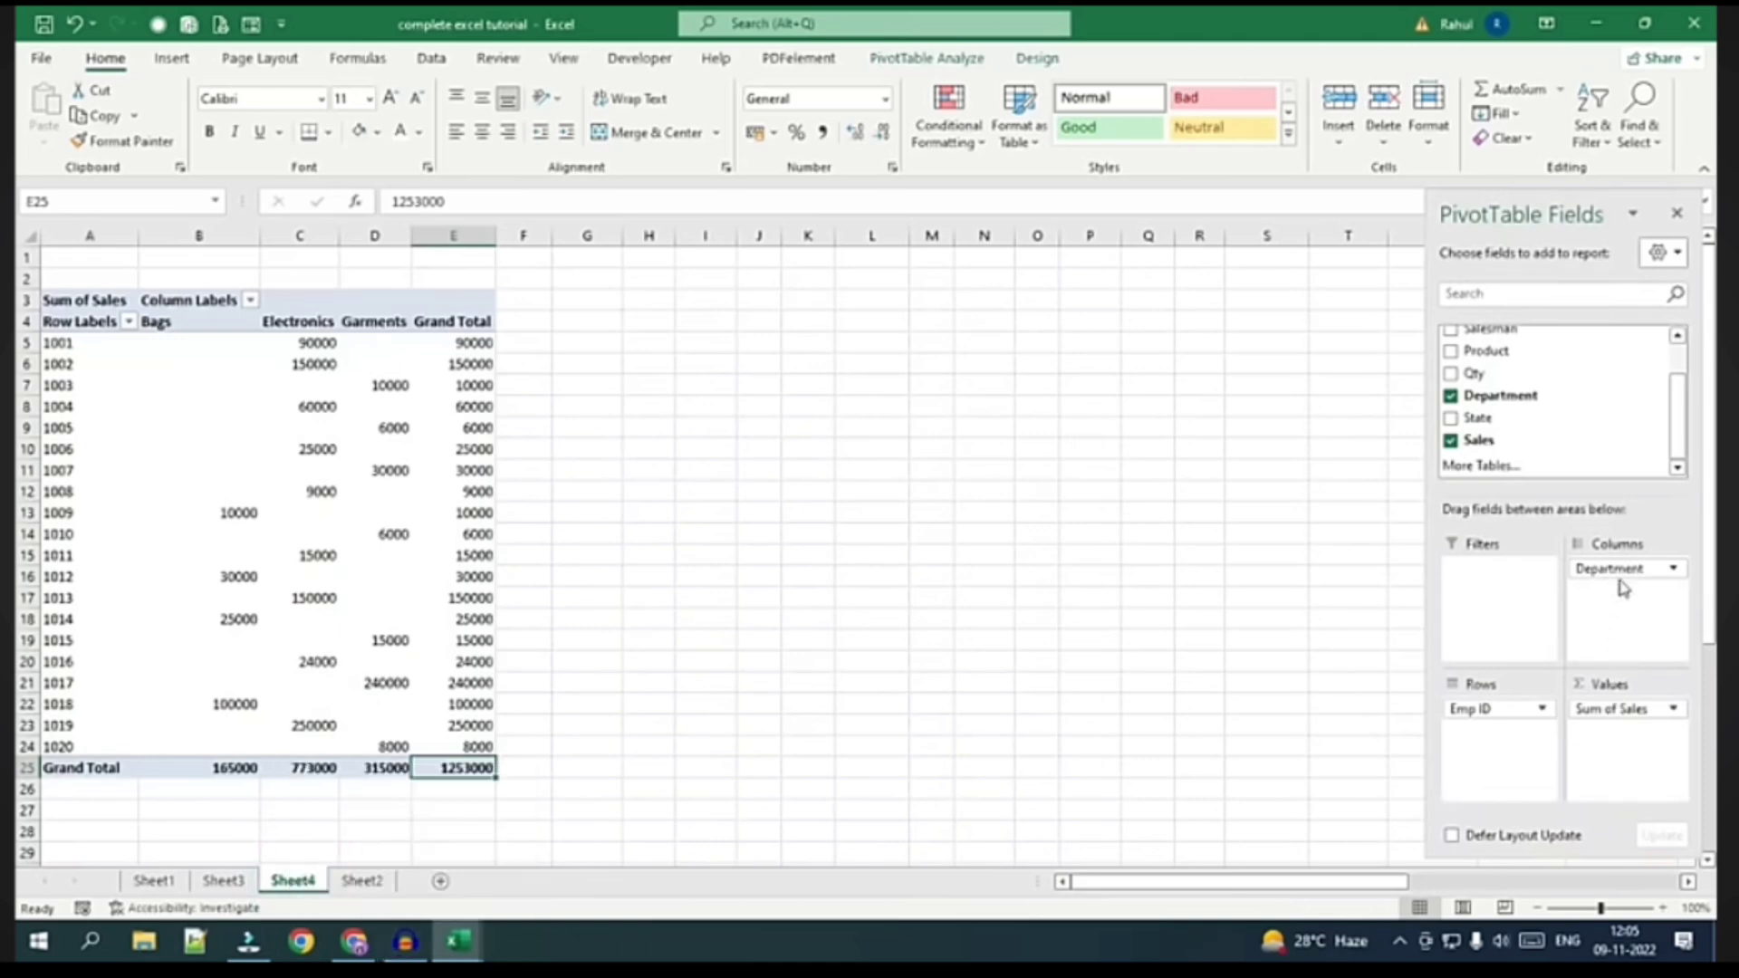
Move Department from columns to rows under Emp ID, then up into the Filters area
left_click_drag(1620, 577, 1490, 745)
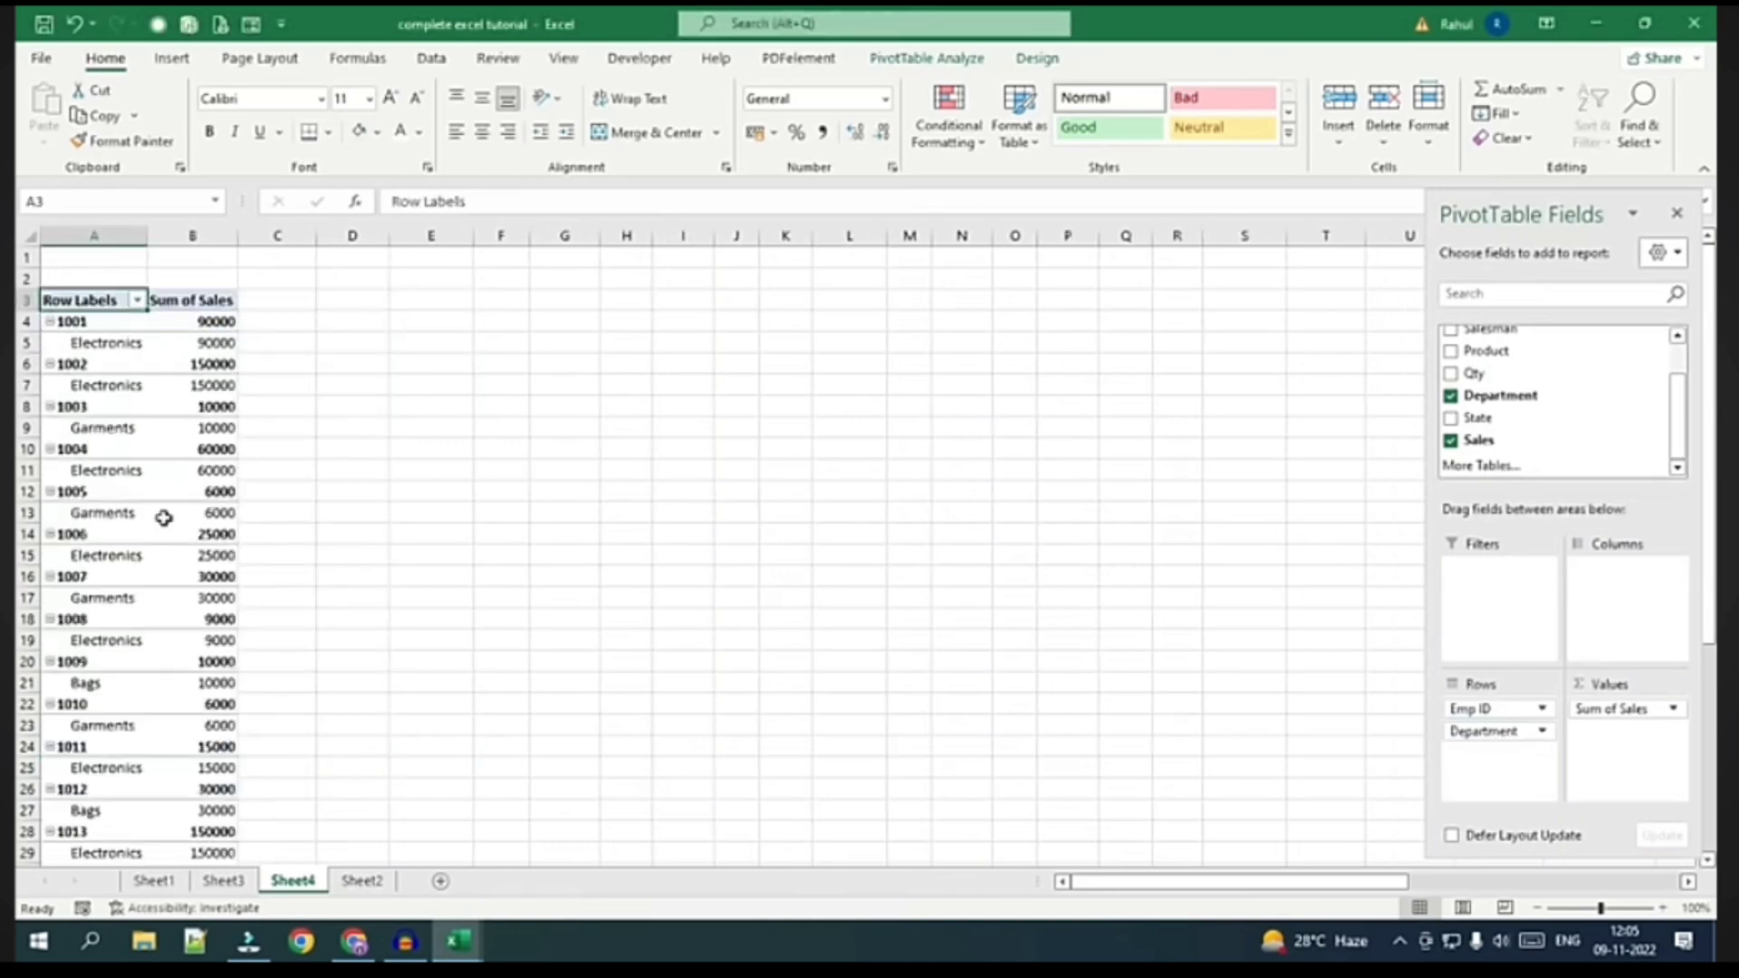
scroll(171, 543, "down", 5)
scroll(187, 683, "up", 5)
left_click_drag(1486, 730, 1474, 648)
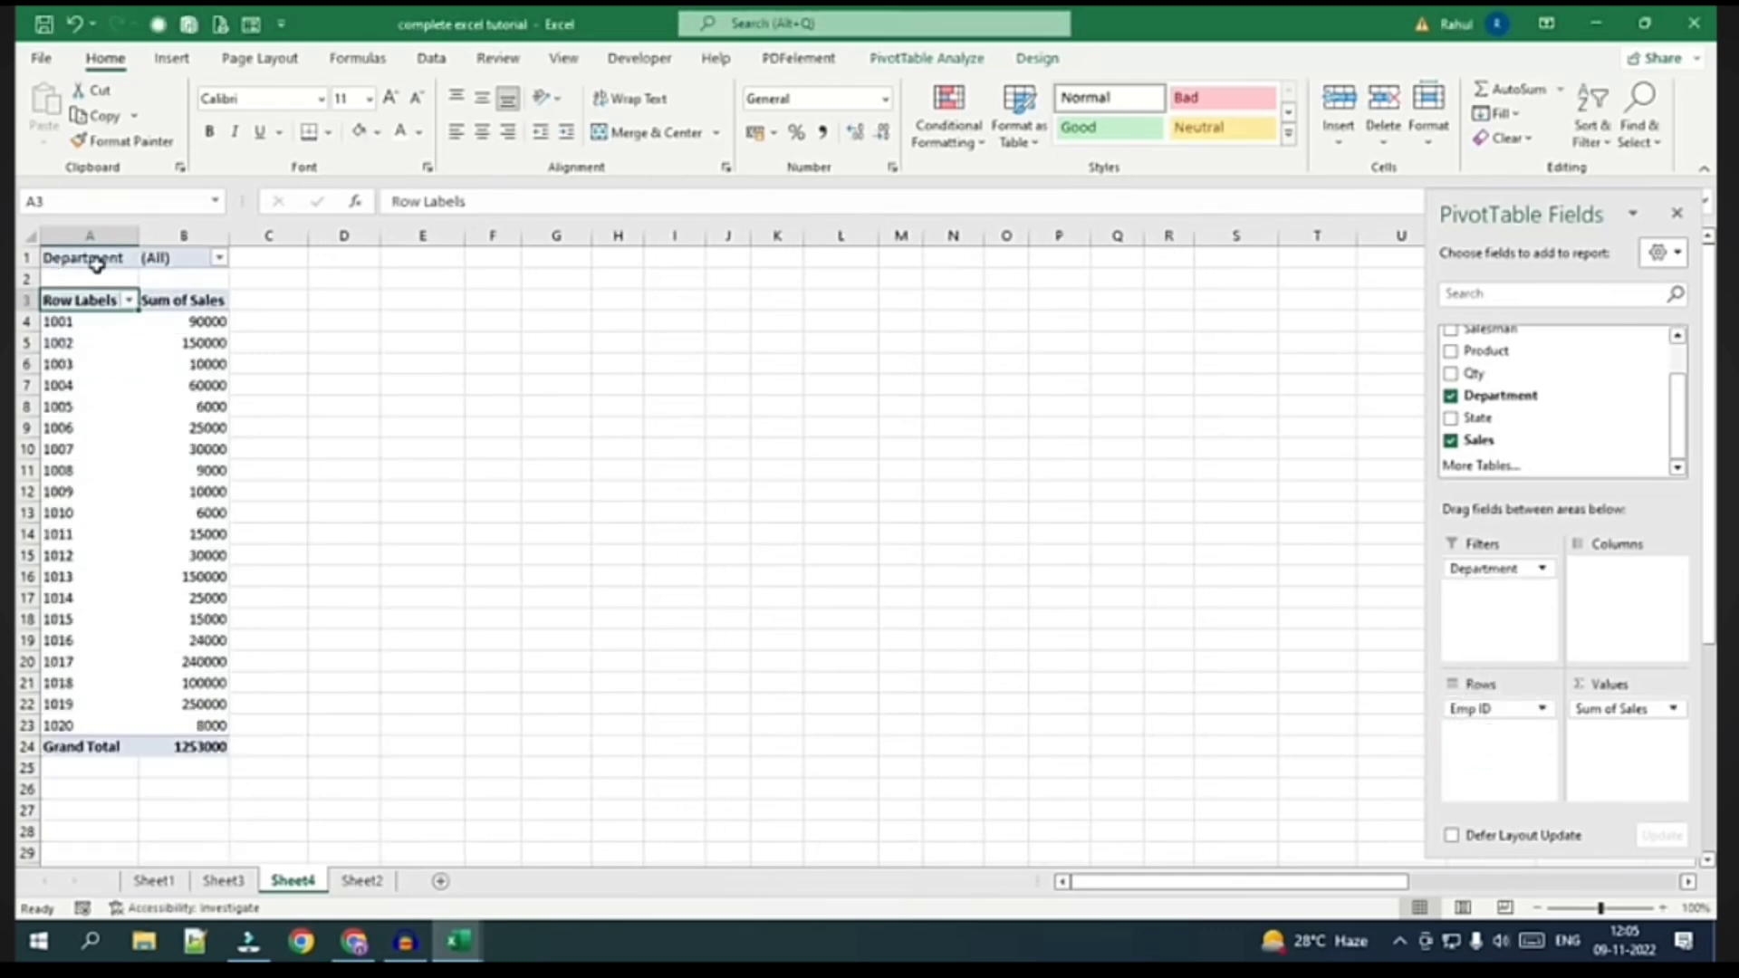
left_click_drag(206, 321, 203, 704)
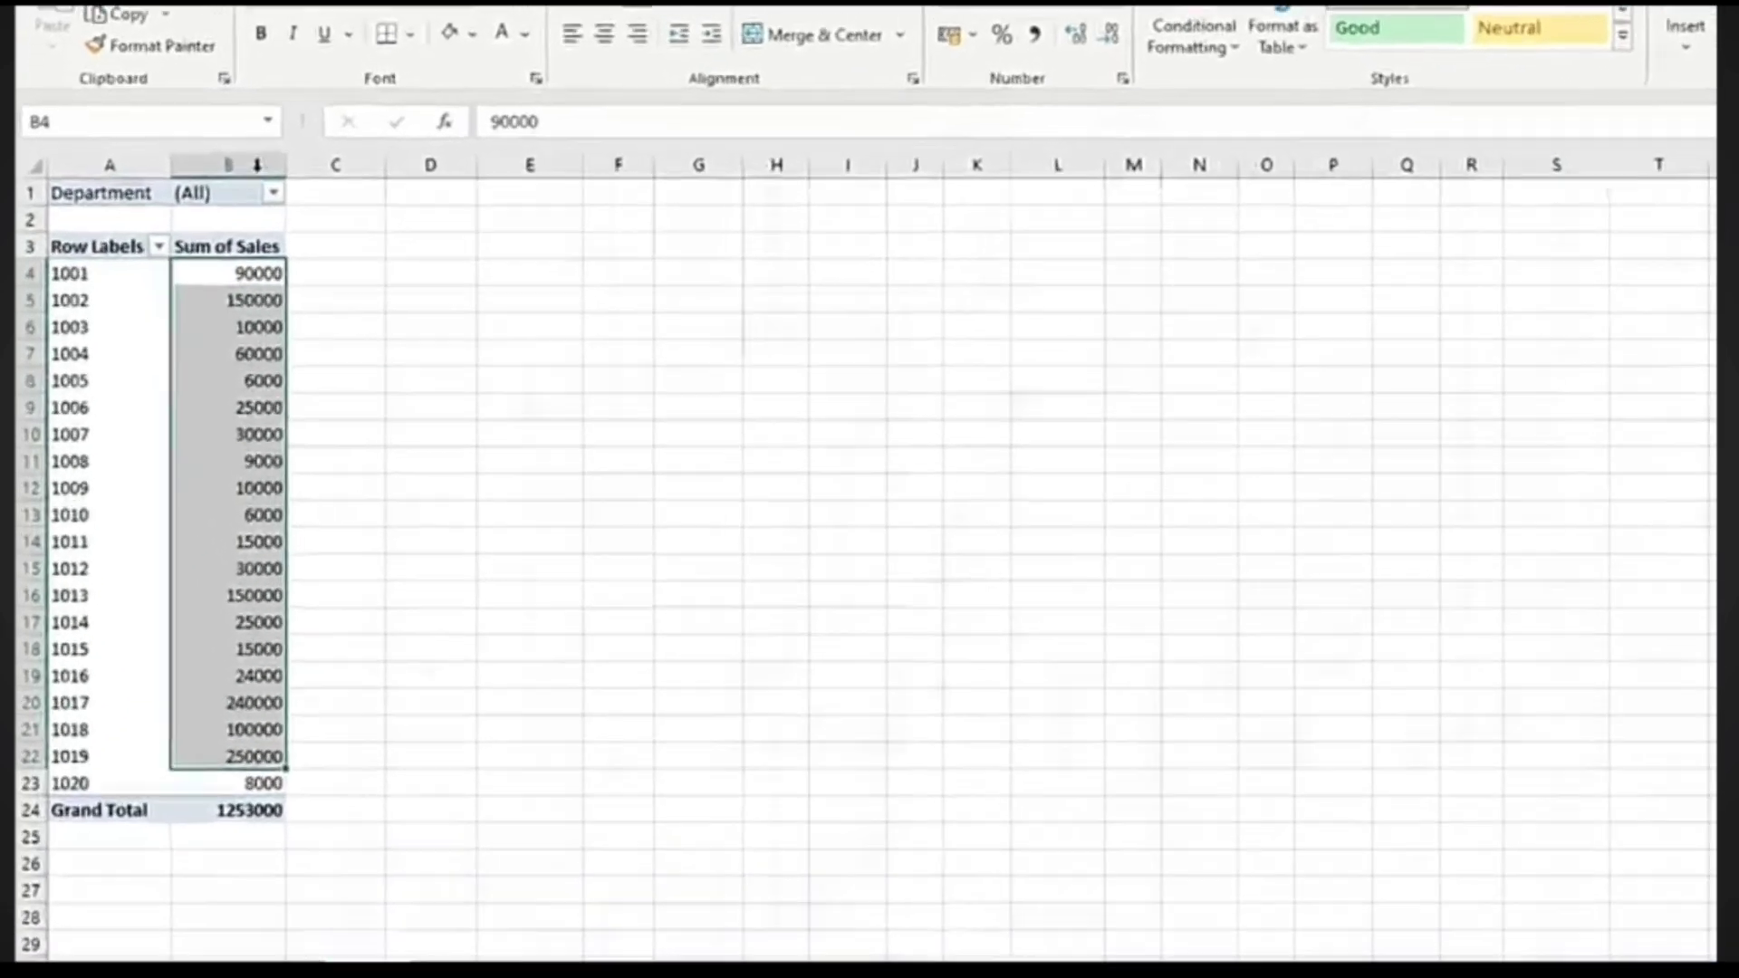
Filter the pivot's Department to Bags, then Electronics, and finally Garments
left_click(273, 192)
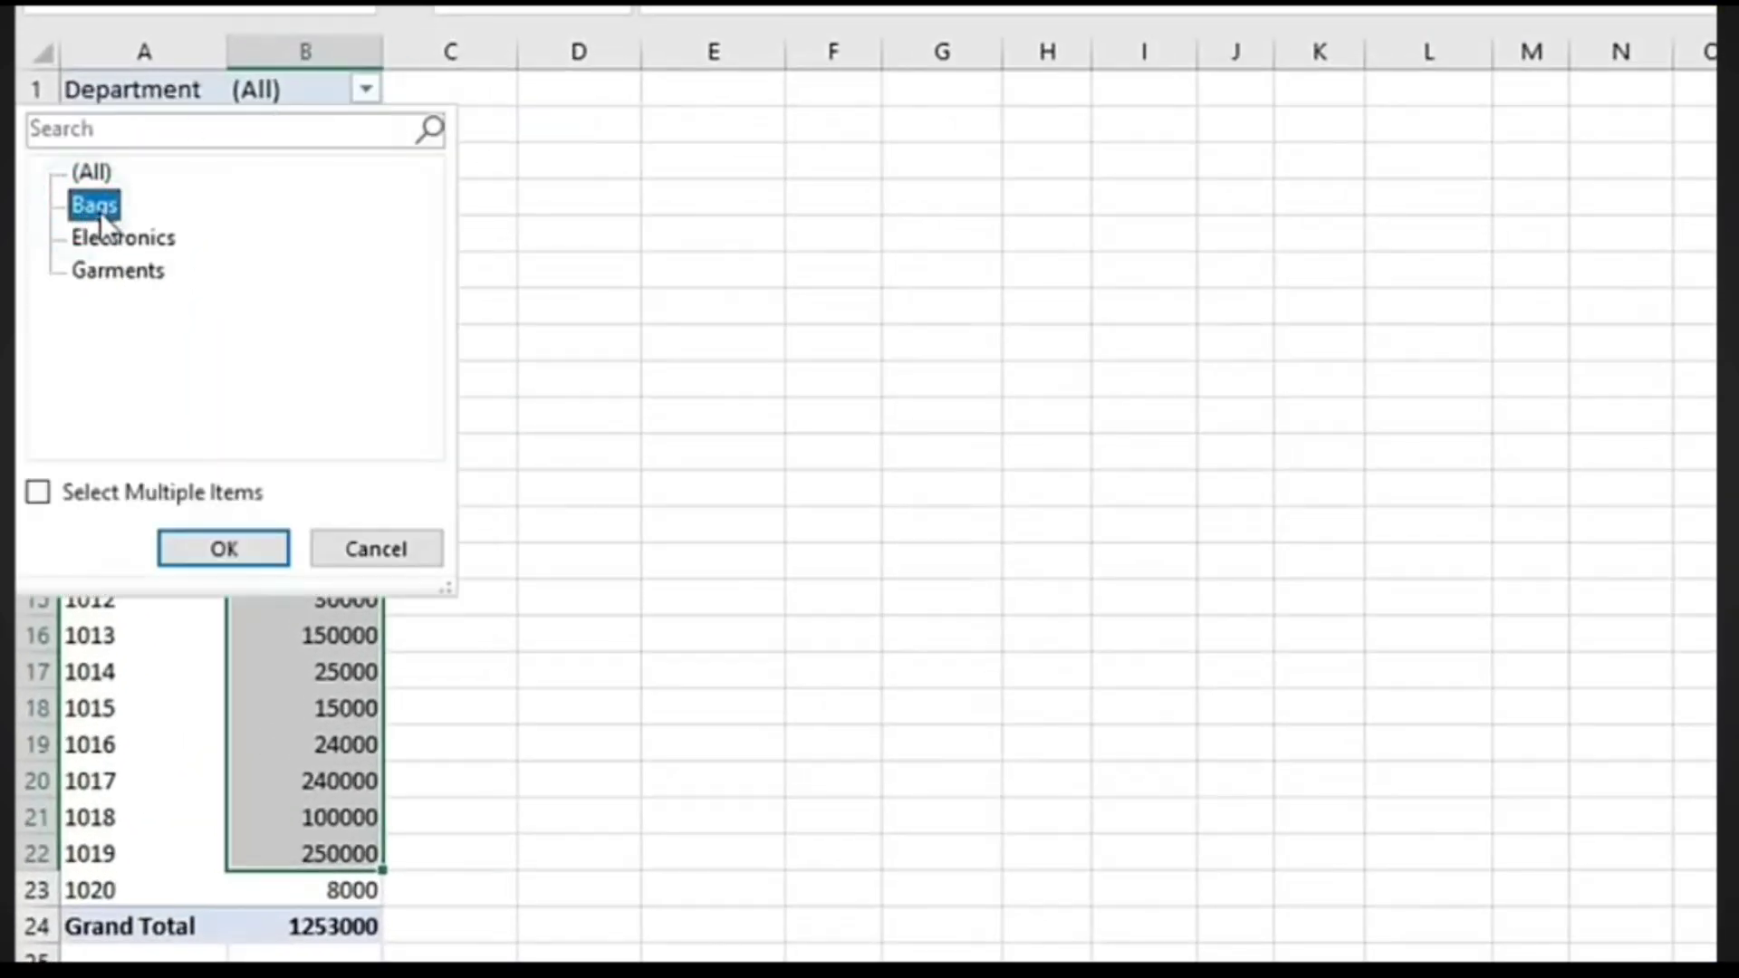
left_click(267, 548)
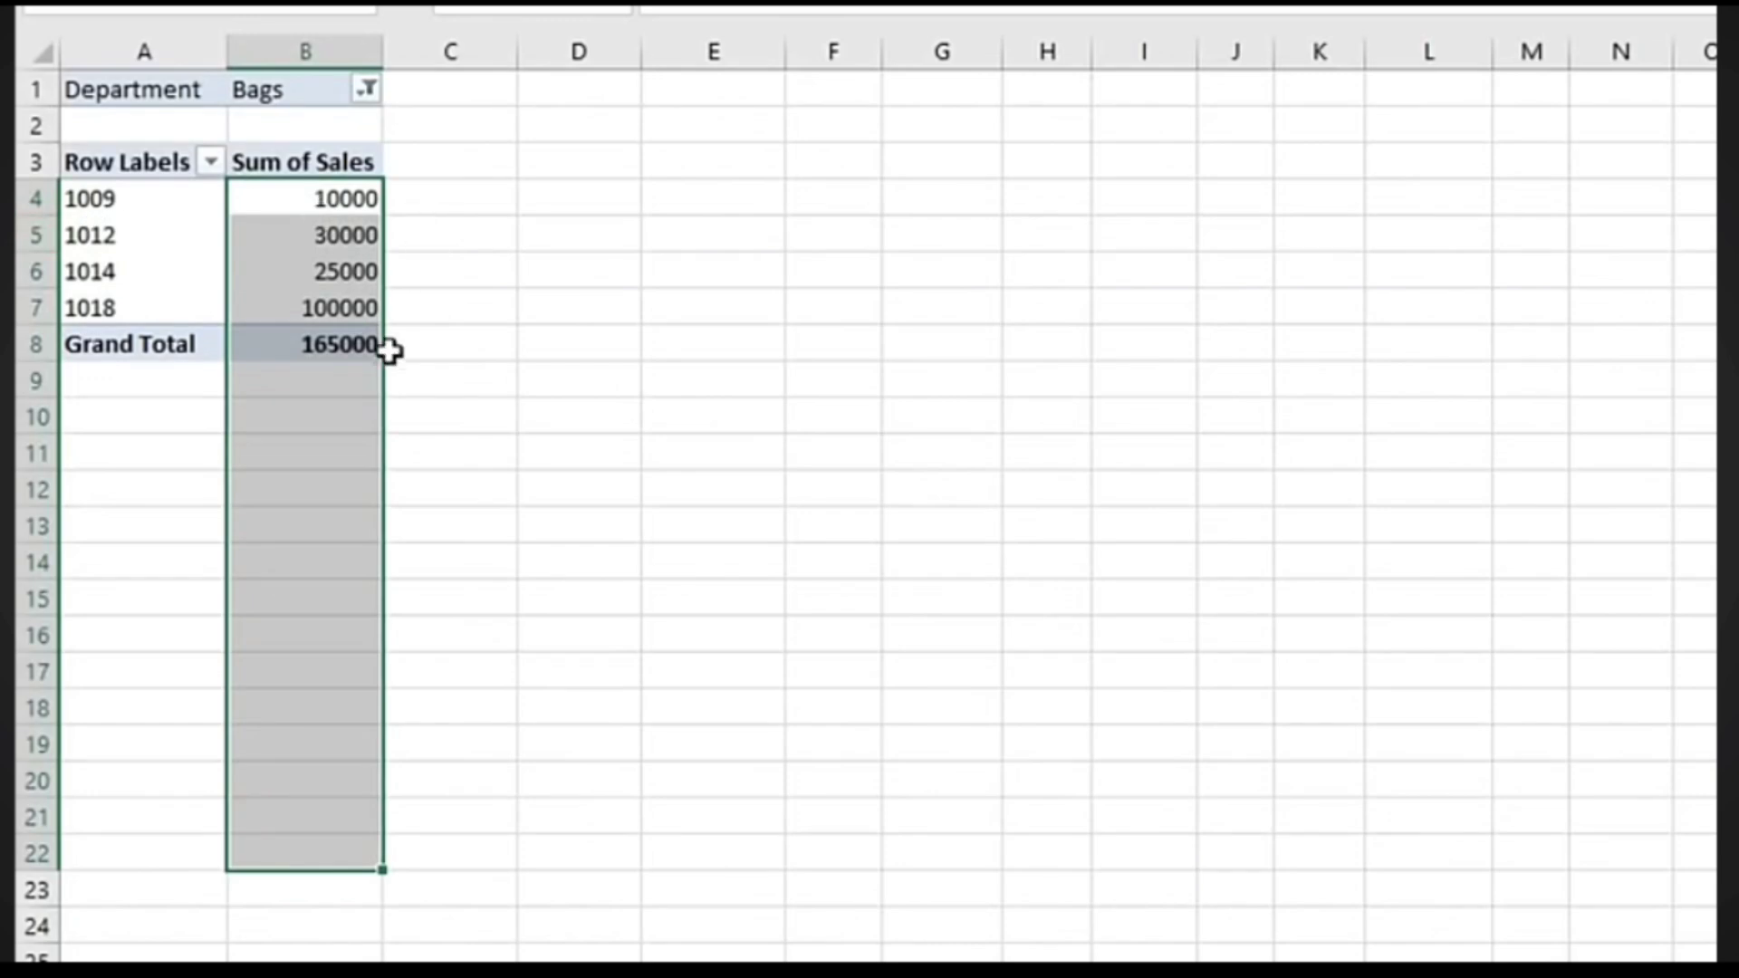
left_click(358, 349)
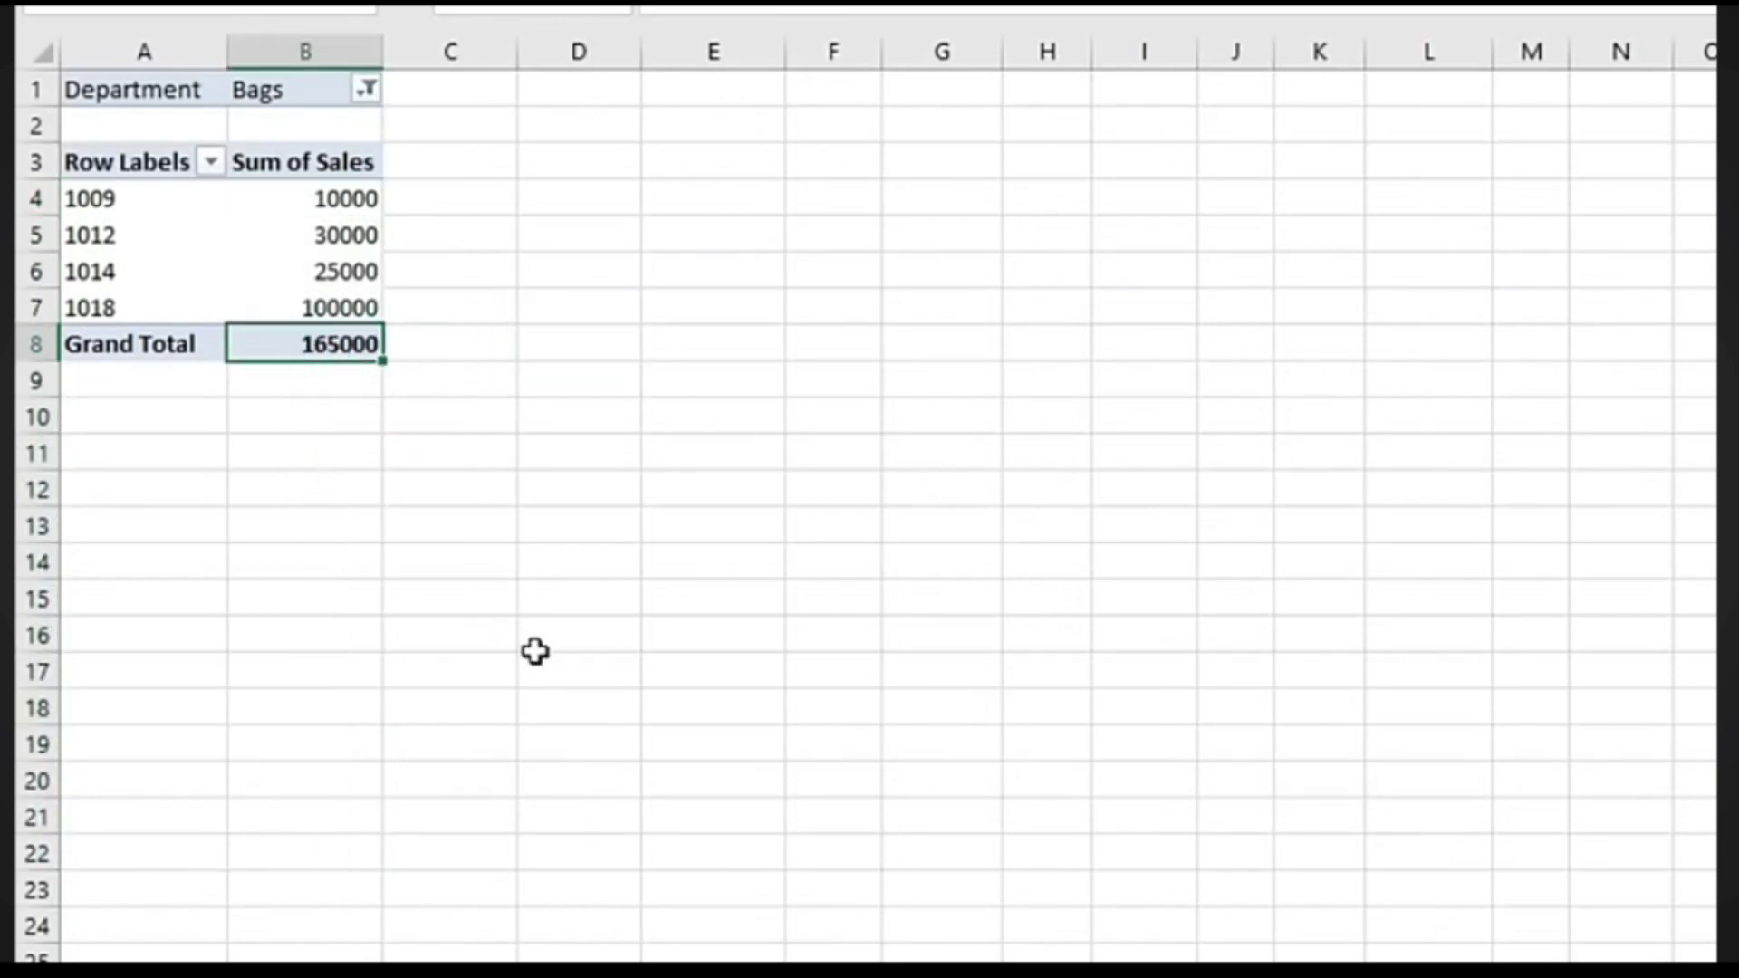
left_click(427, 683)
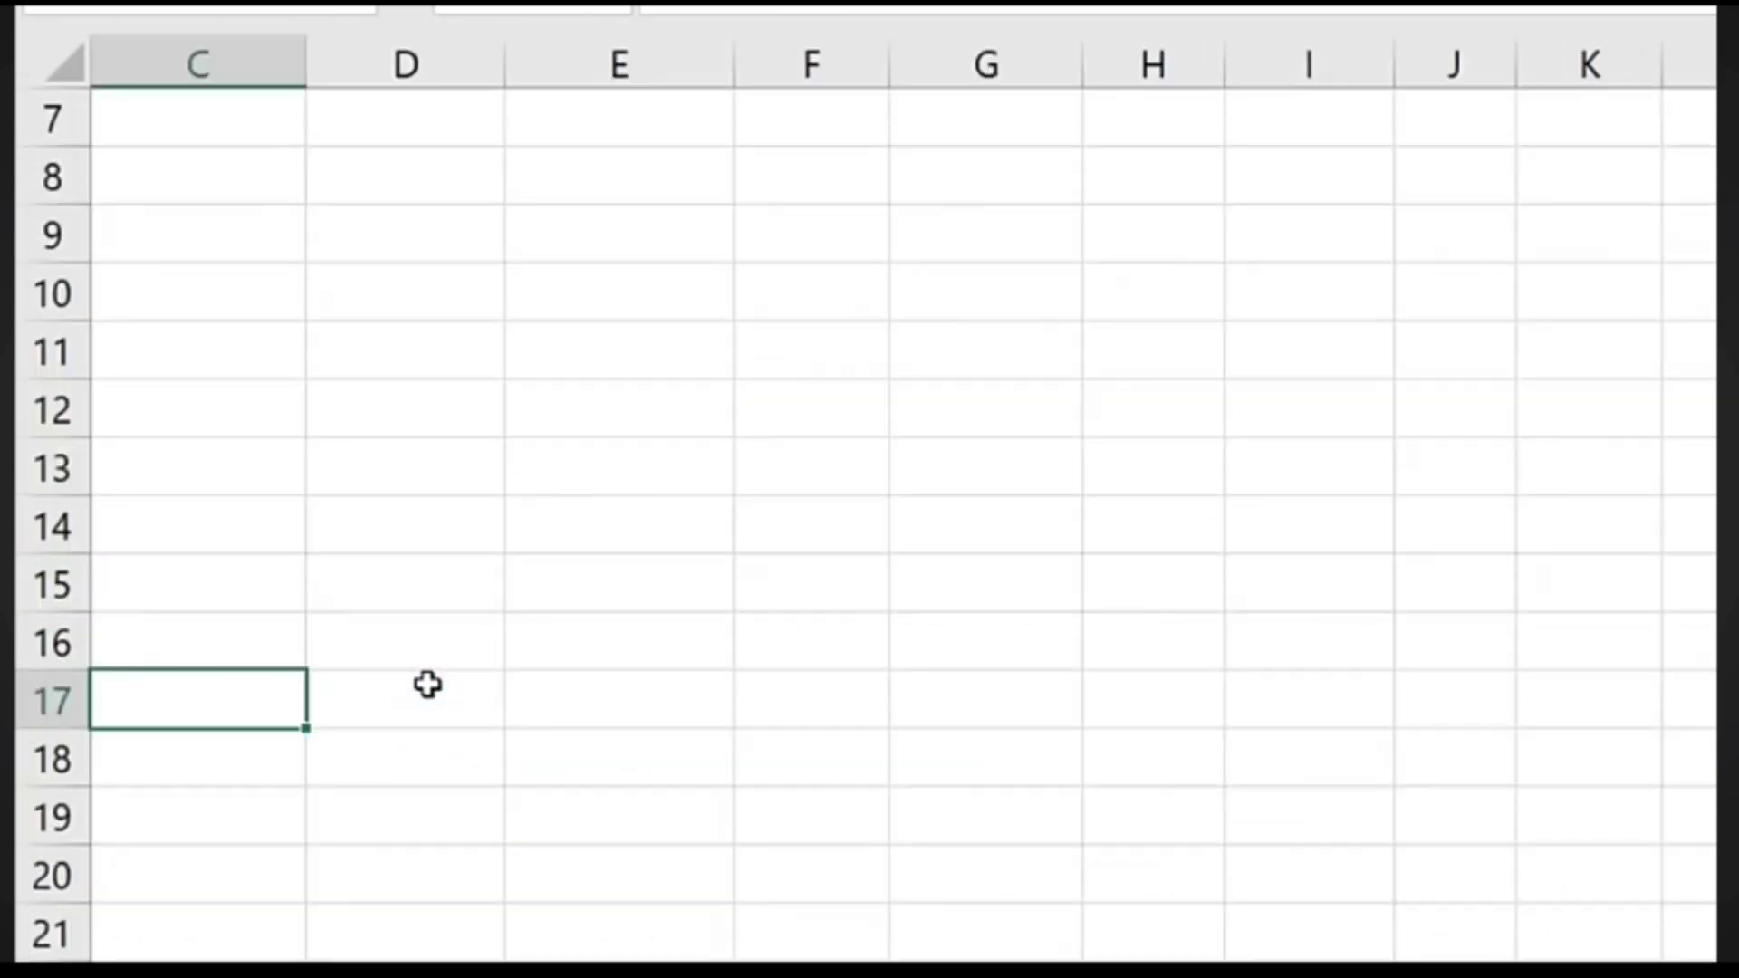
scroll(426, 685, "up", 2)
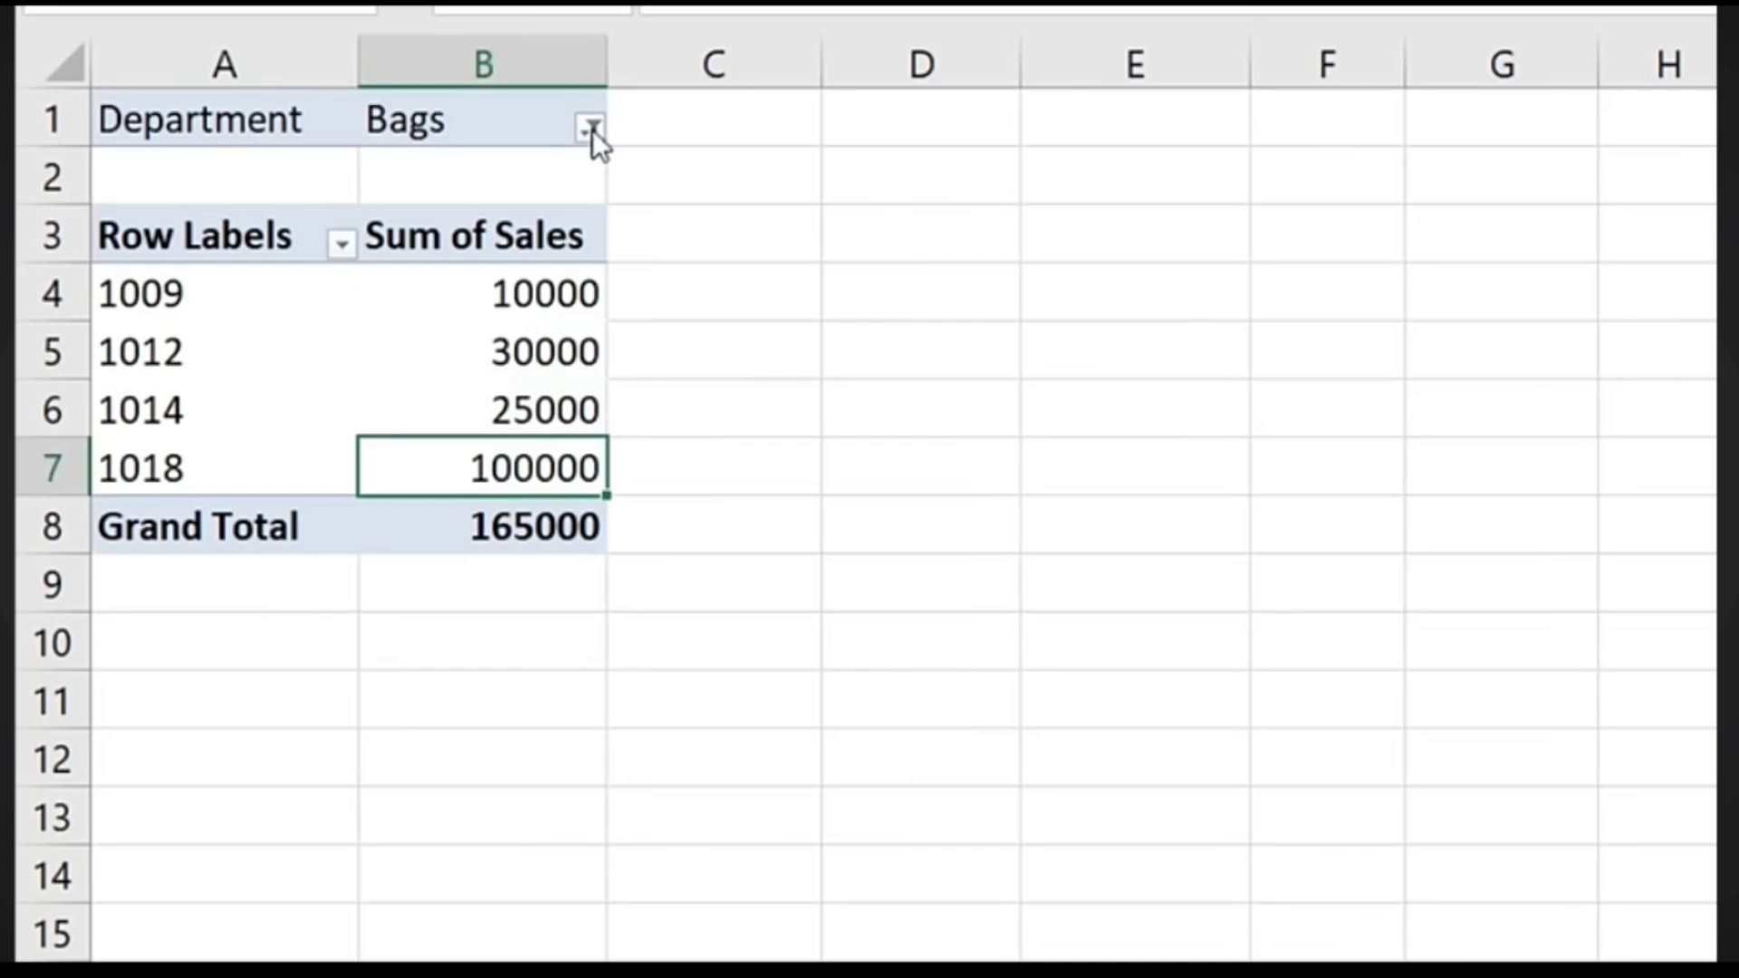
left_click(590, 130)
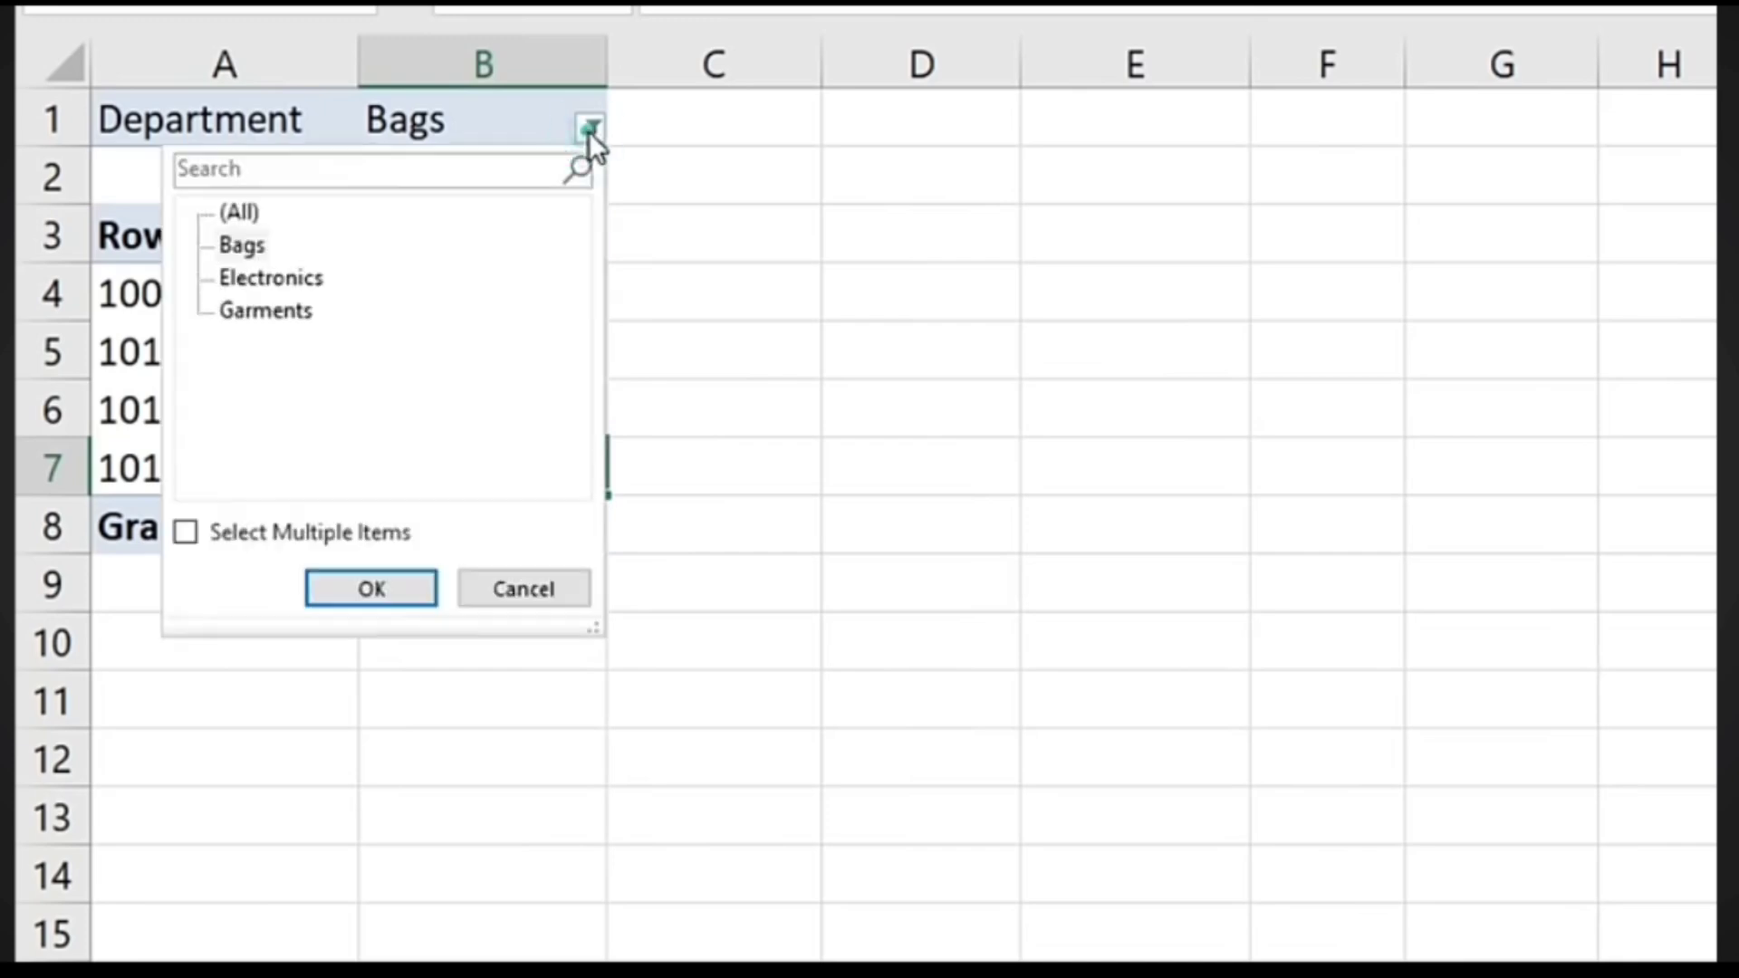
left_click(288, 281)
left_click(339, 591)
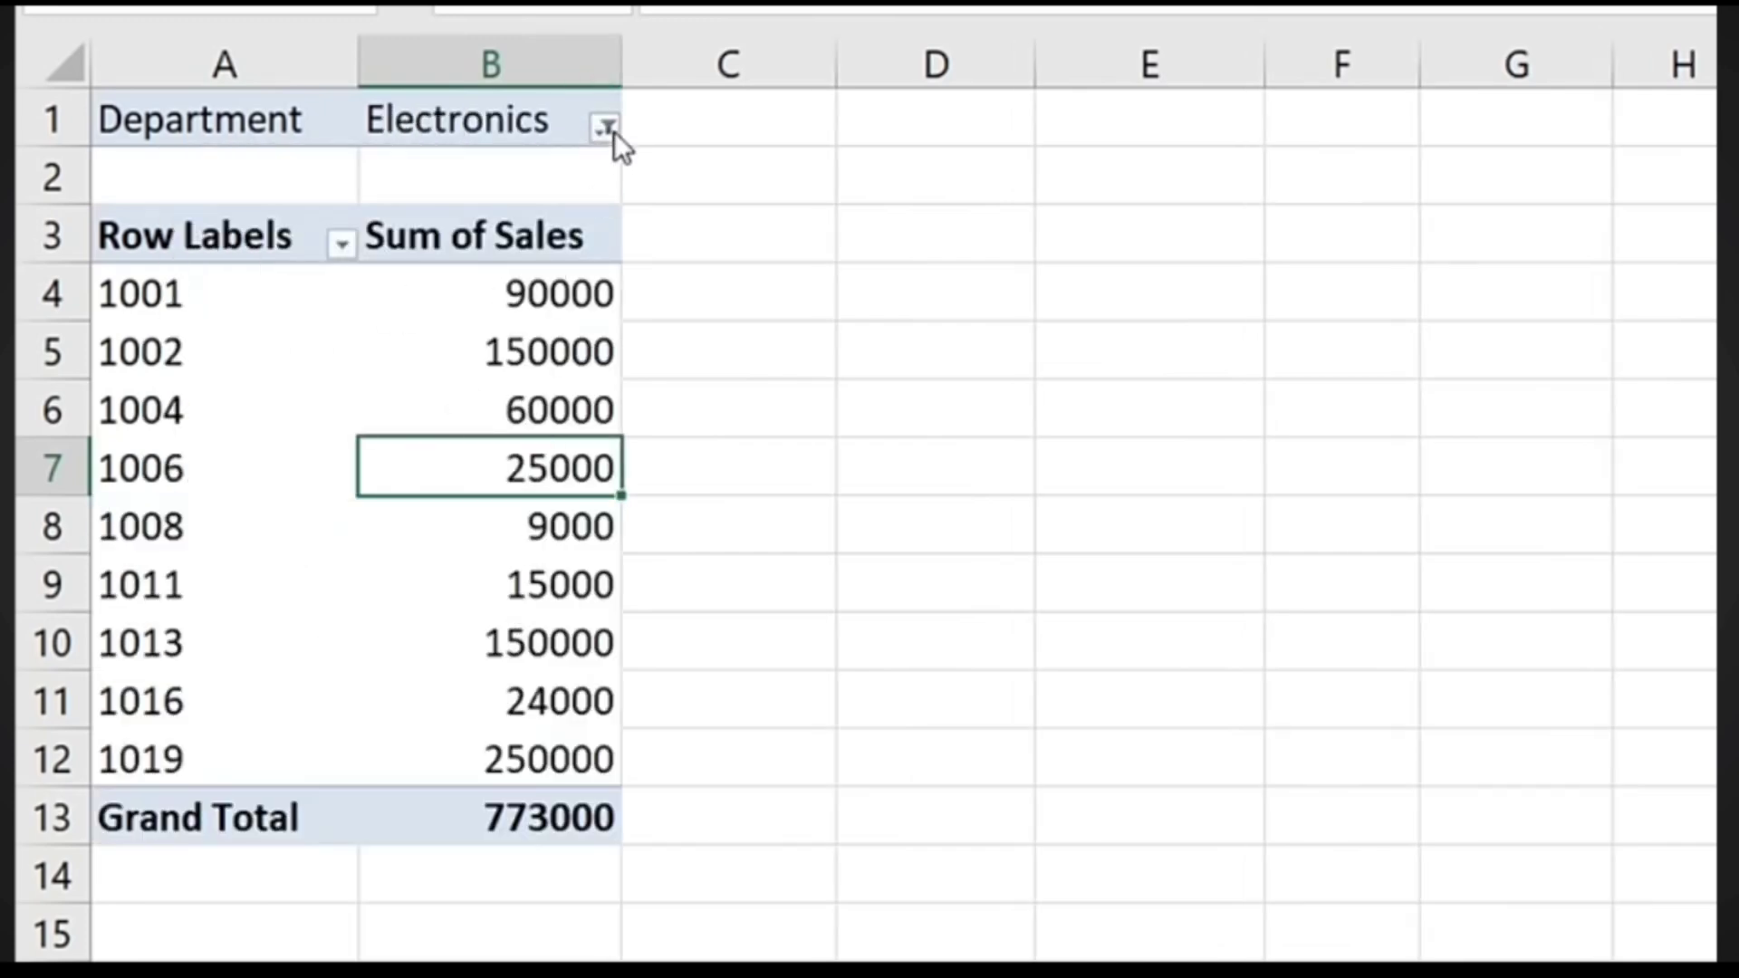
left_click(607, 129)
left_click(290, 310)
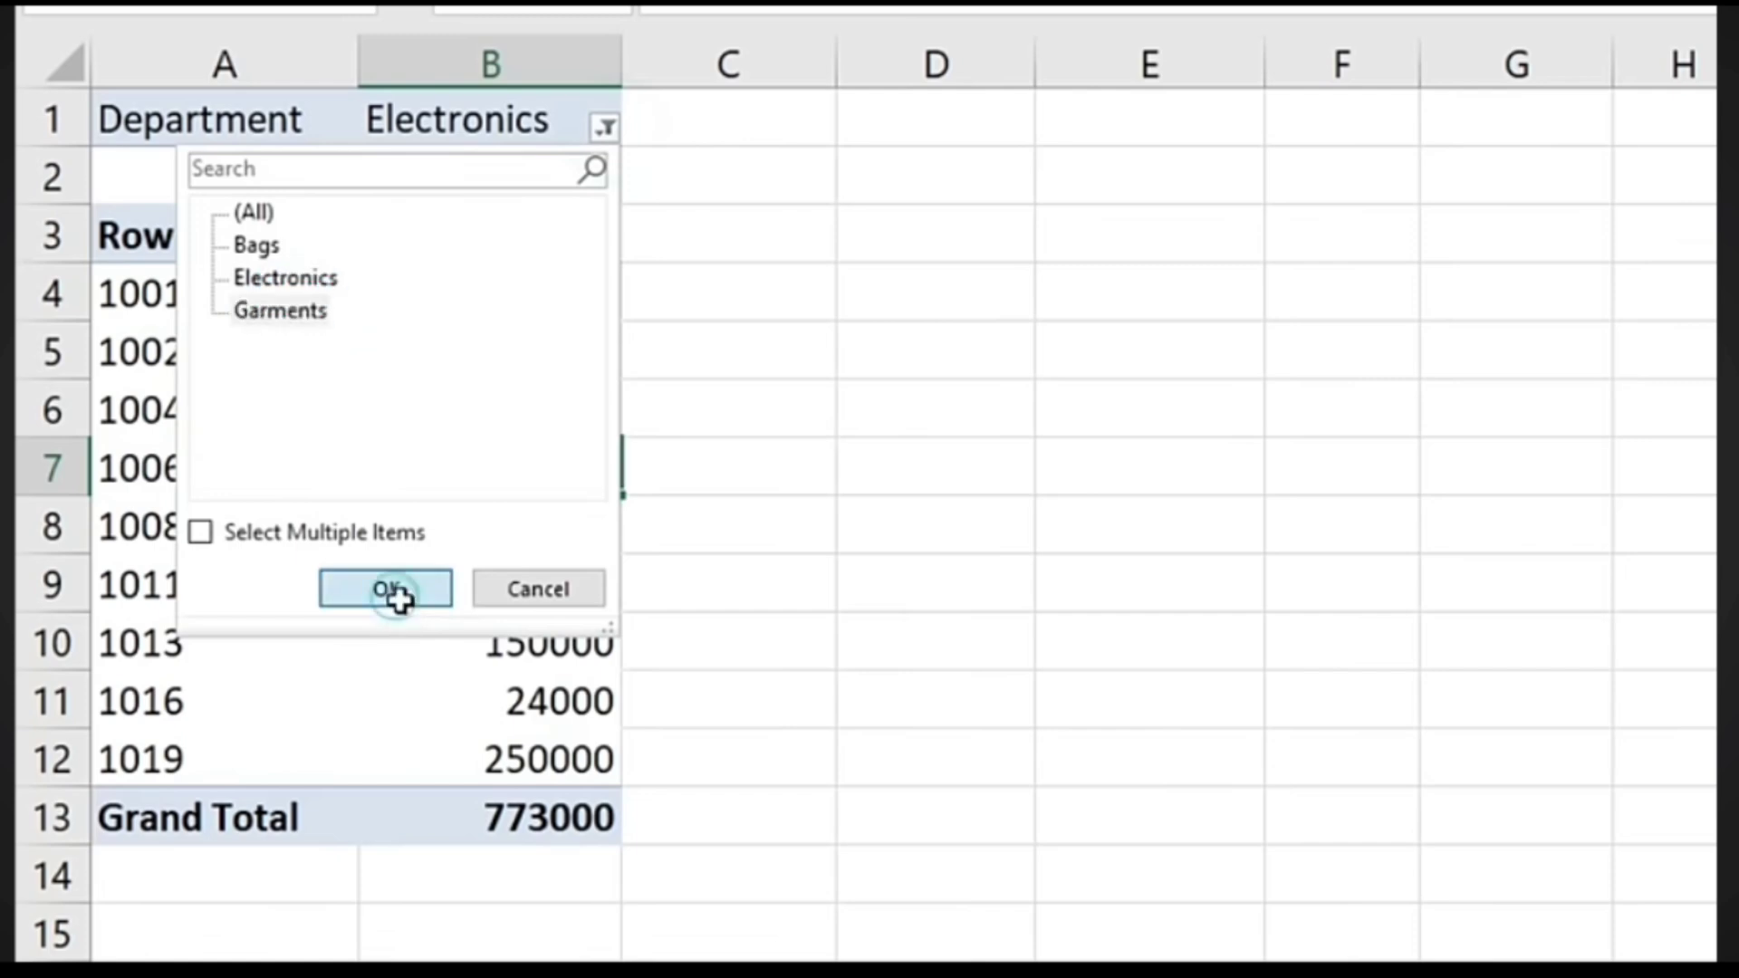
left_click(394, 590)
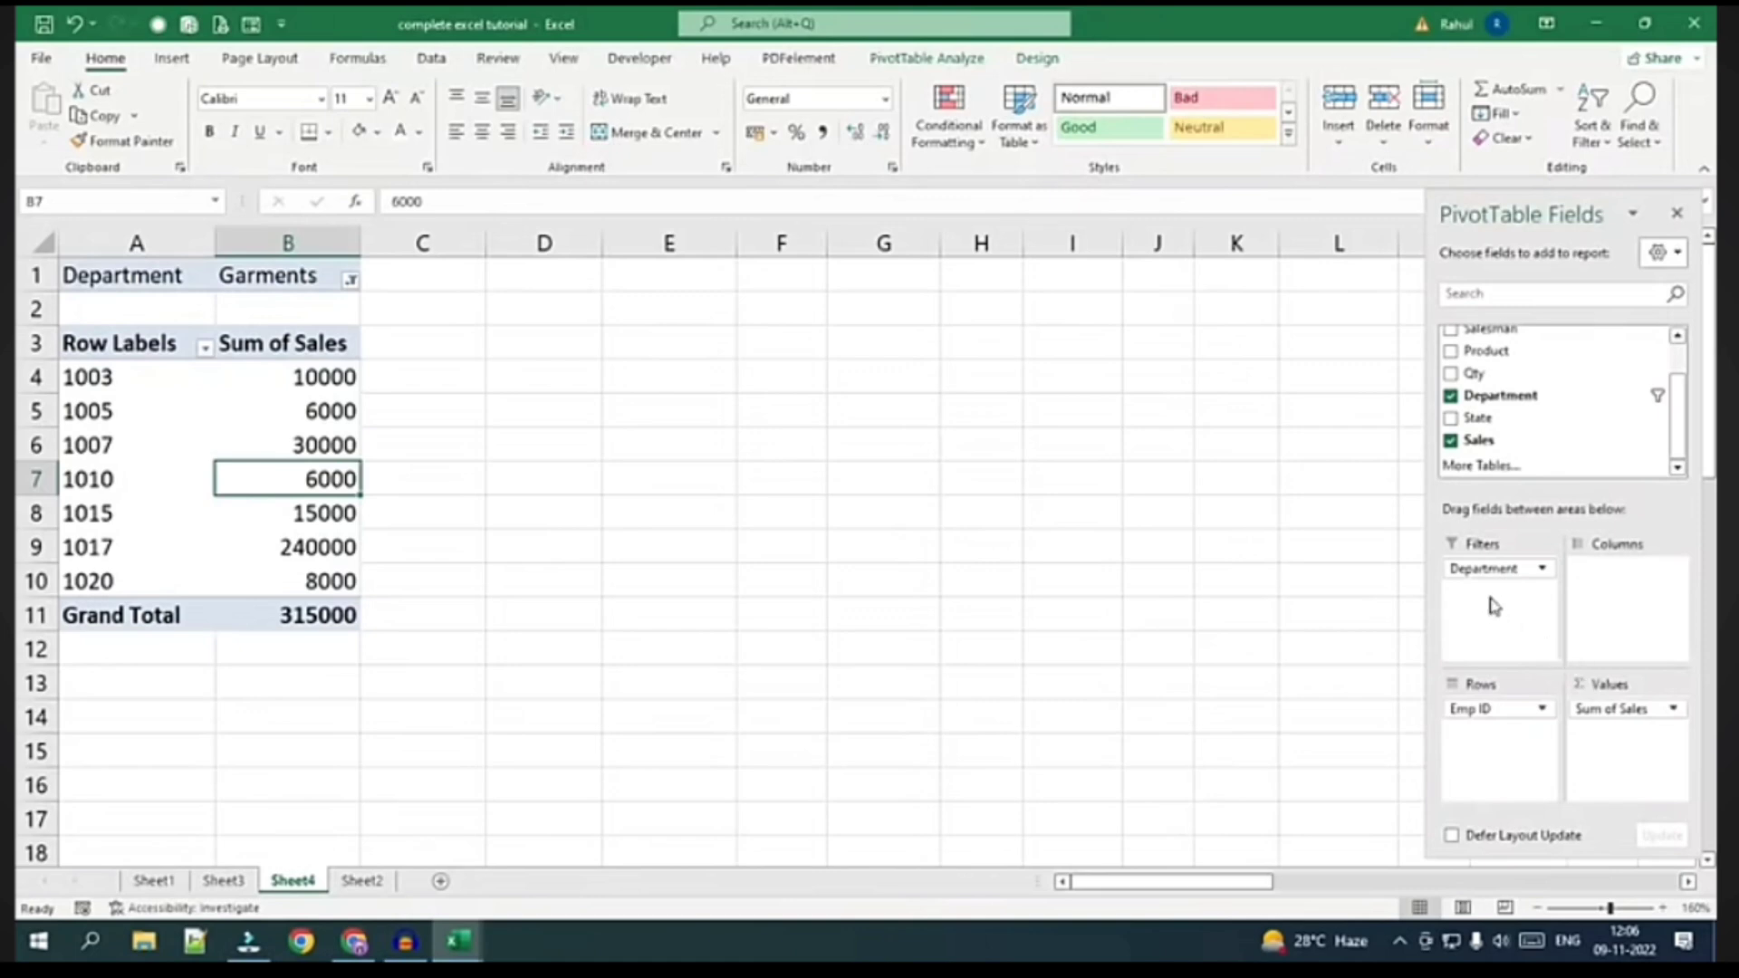
Break each employee's sales out by State, first as columns, then as sub-rows
left_click_drag(1496, 570, 1474, 625)
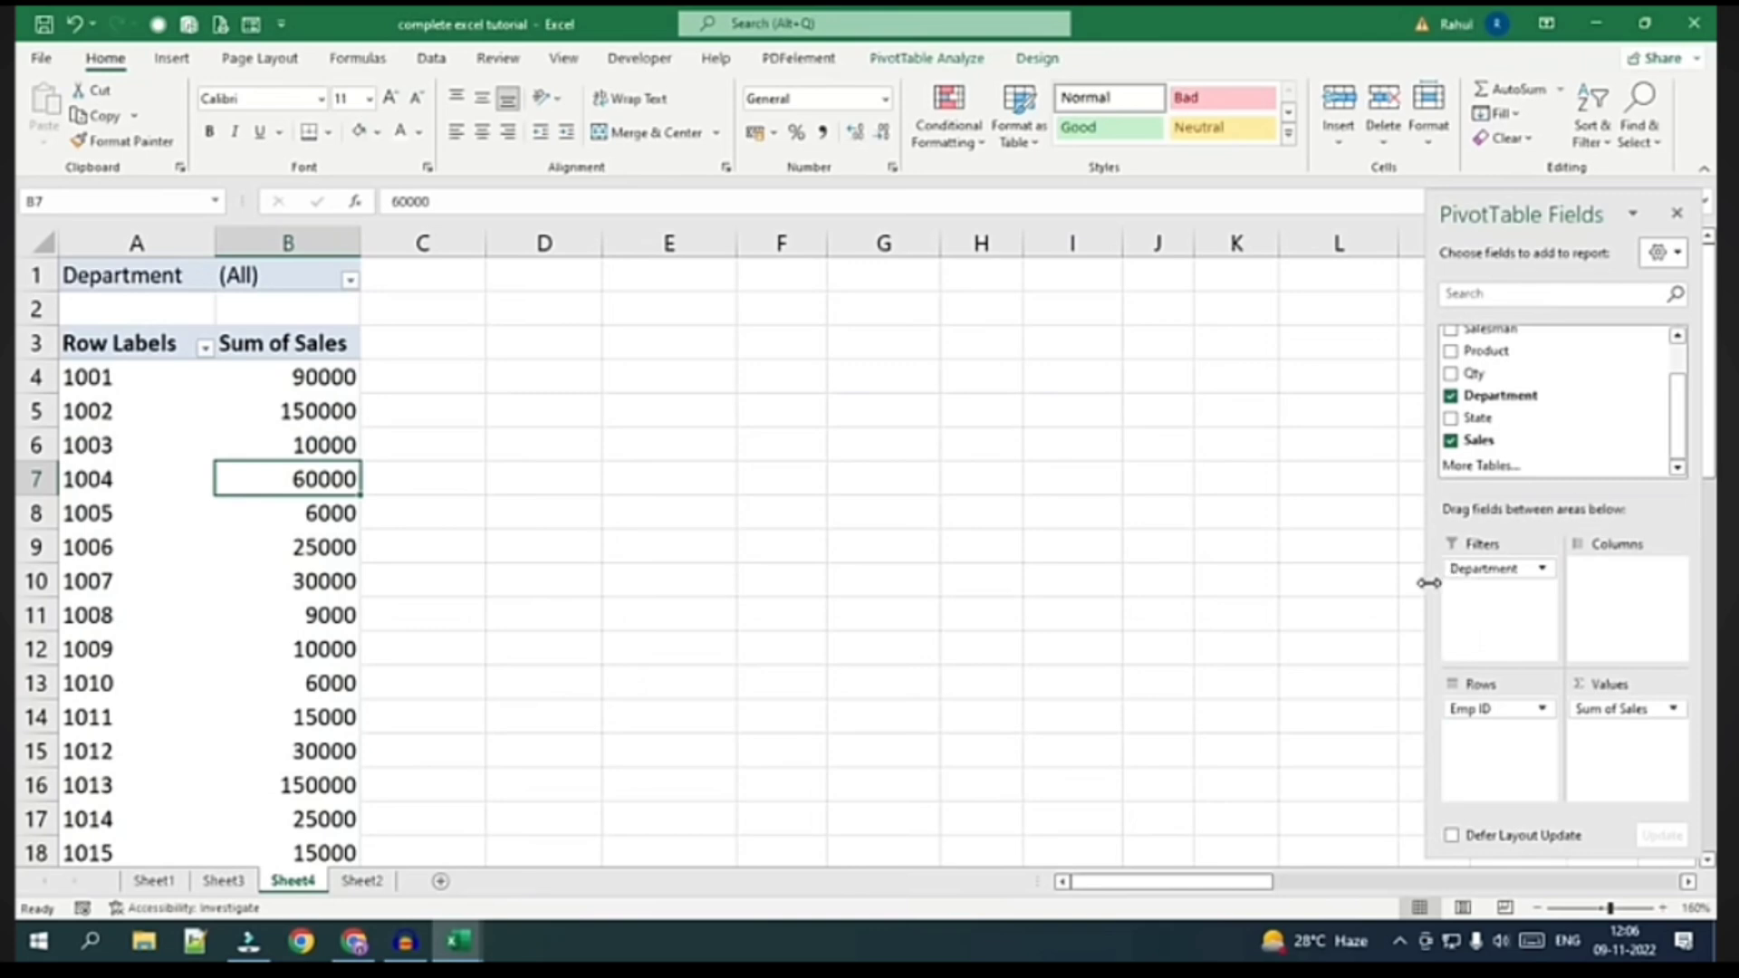
scroll(1508, 398, "up", 2)
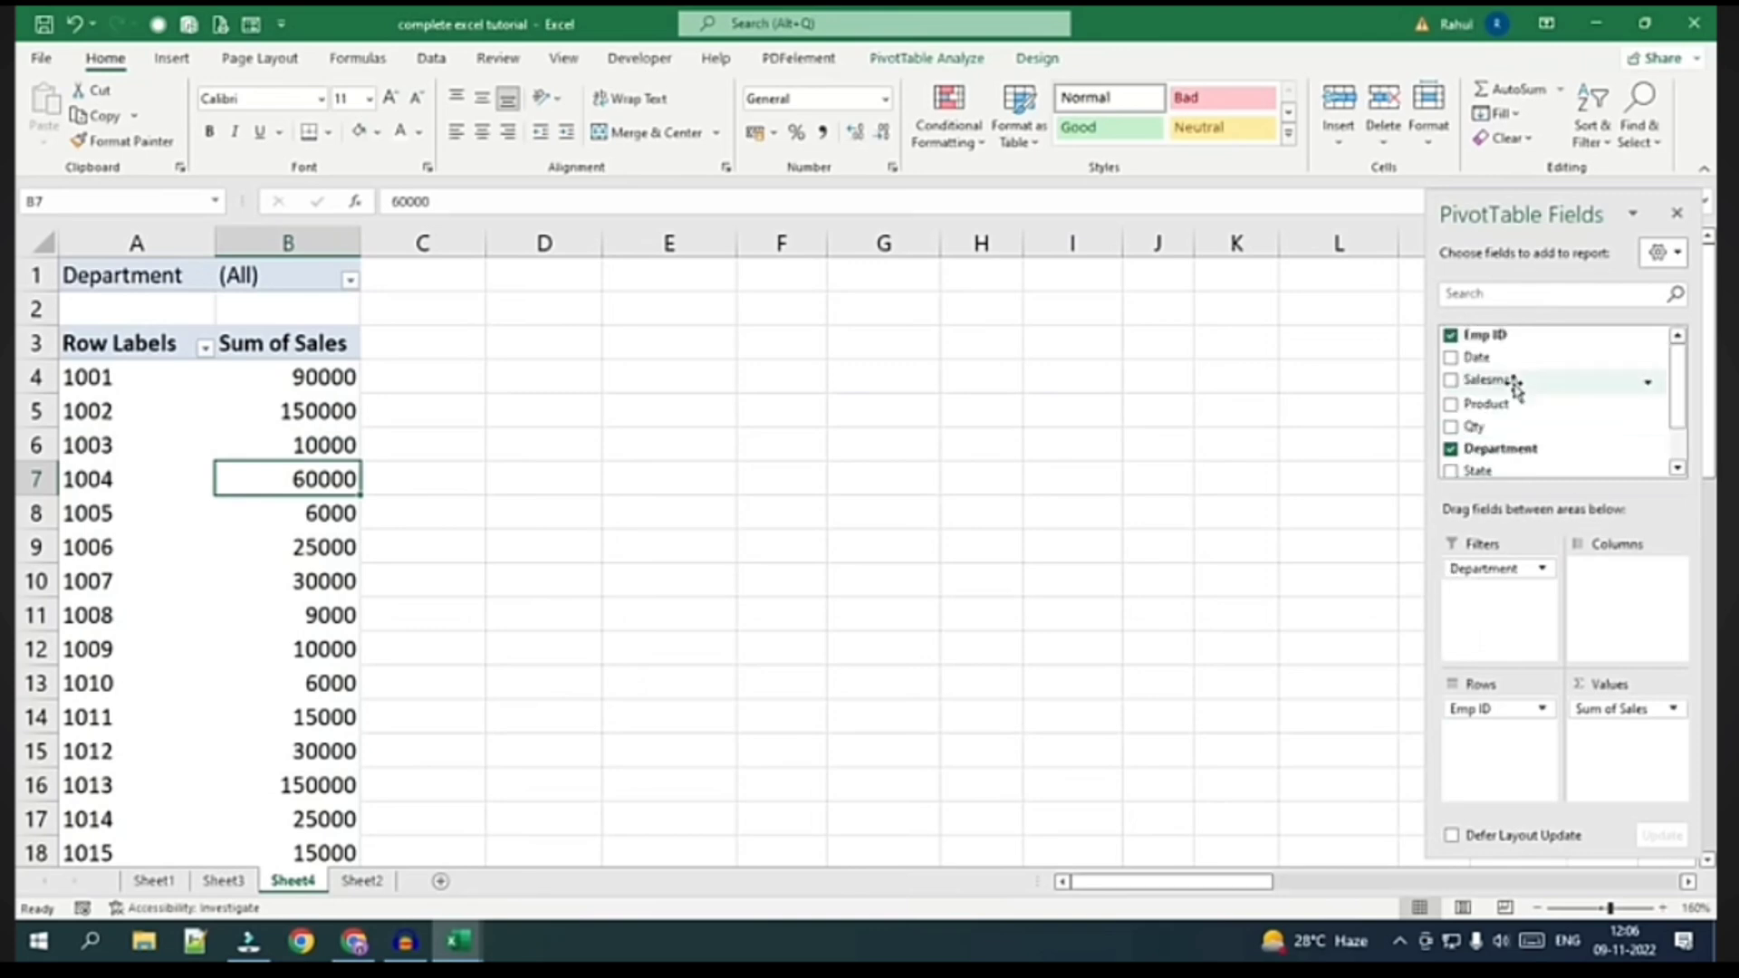
scroll(1485, 462, "down", 2)
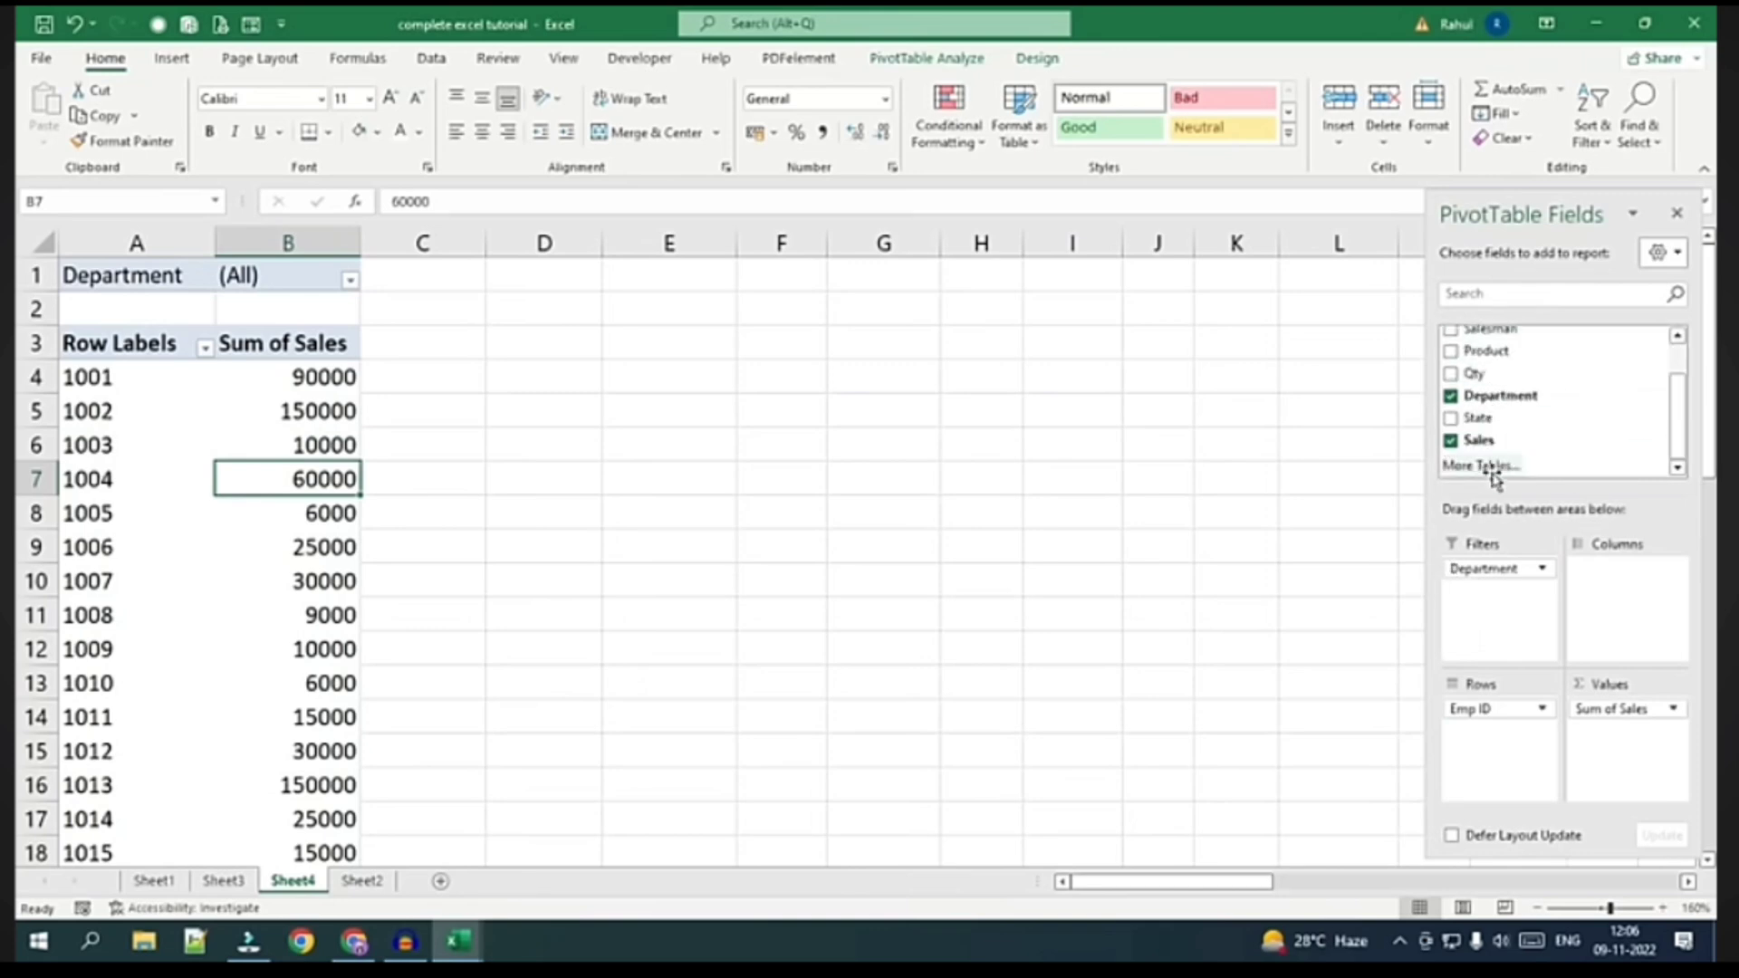
left_click(1479, 418)
left_click_drag(1479, 419, 1618, 589)
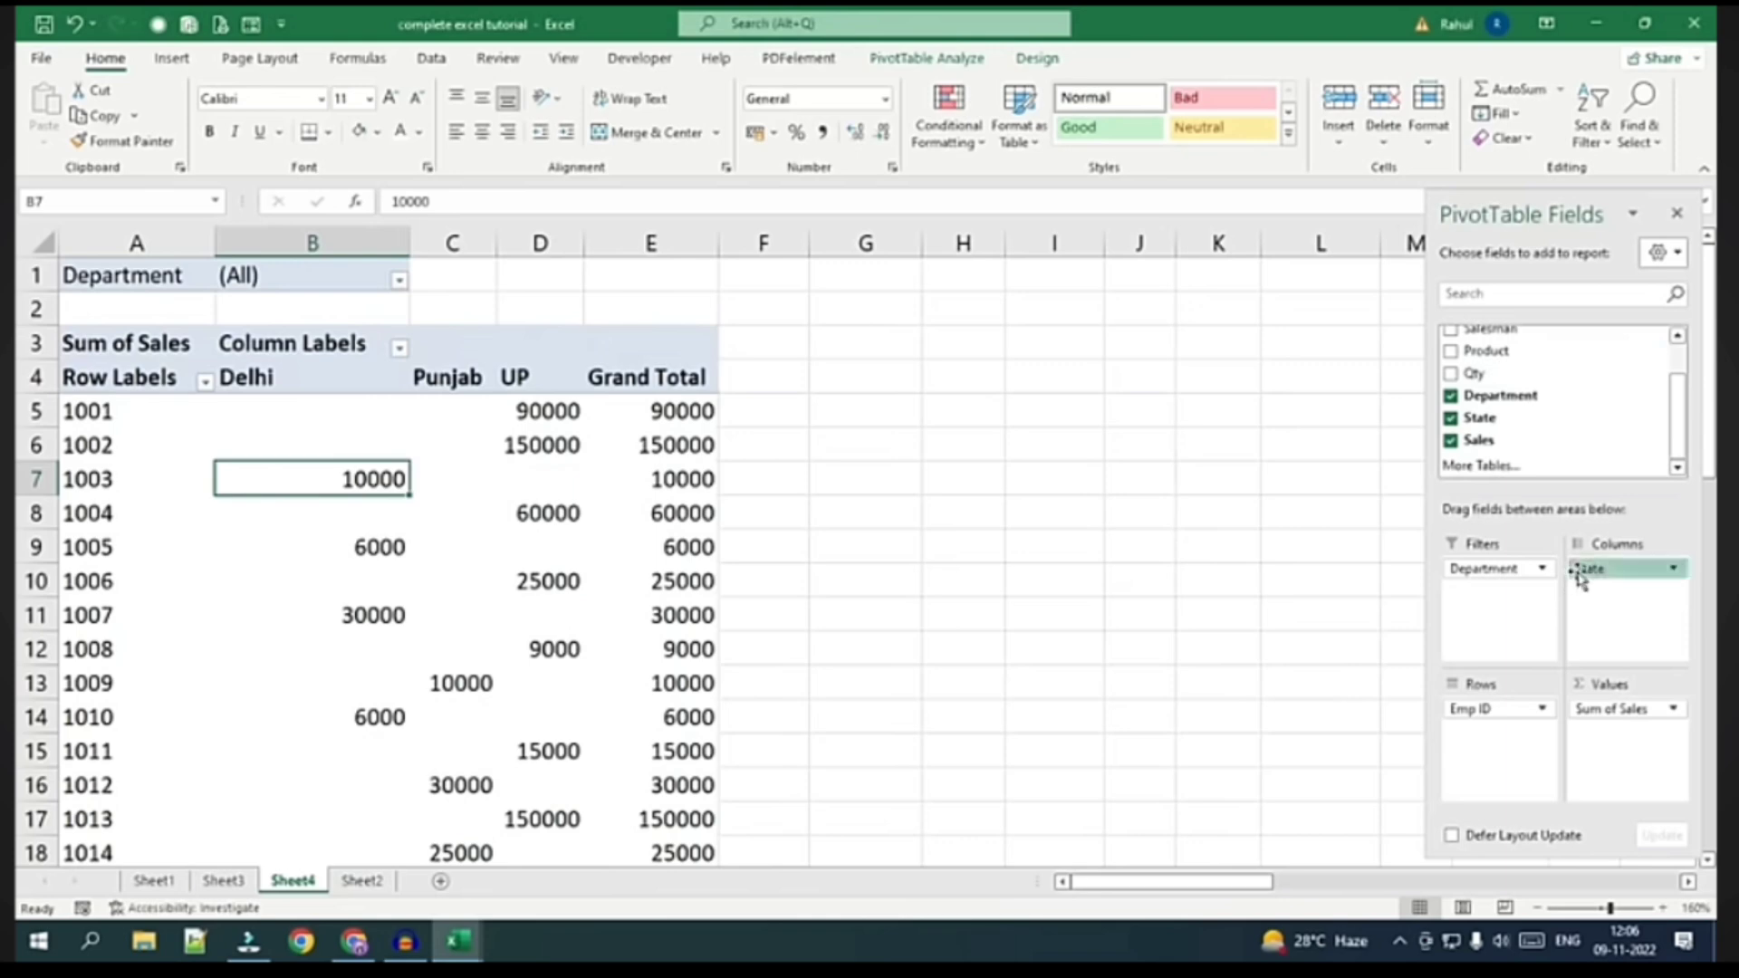
left_click_drag(1579, 574, 1485, 735)
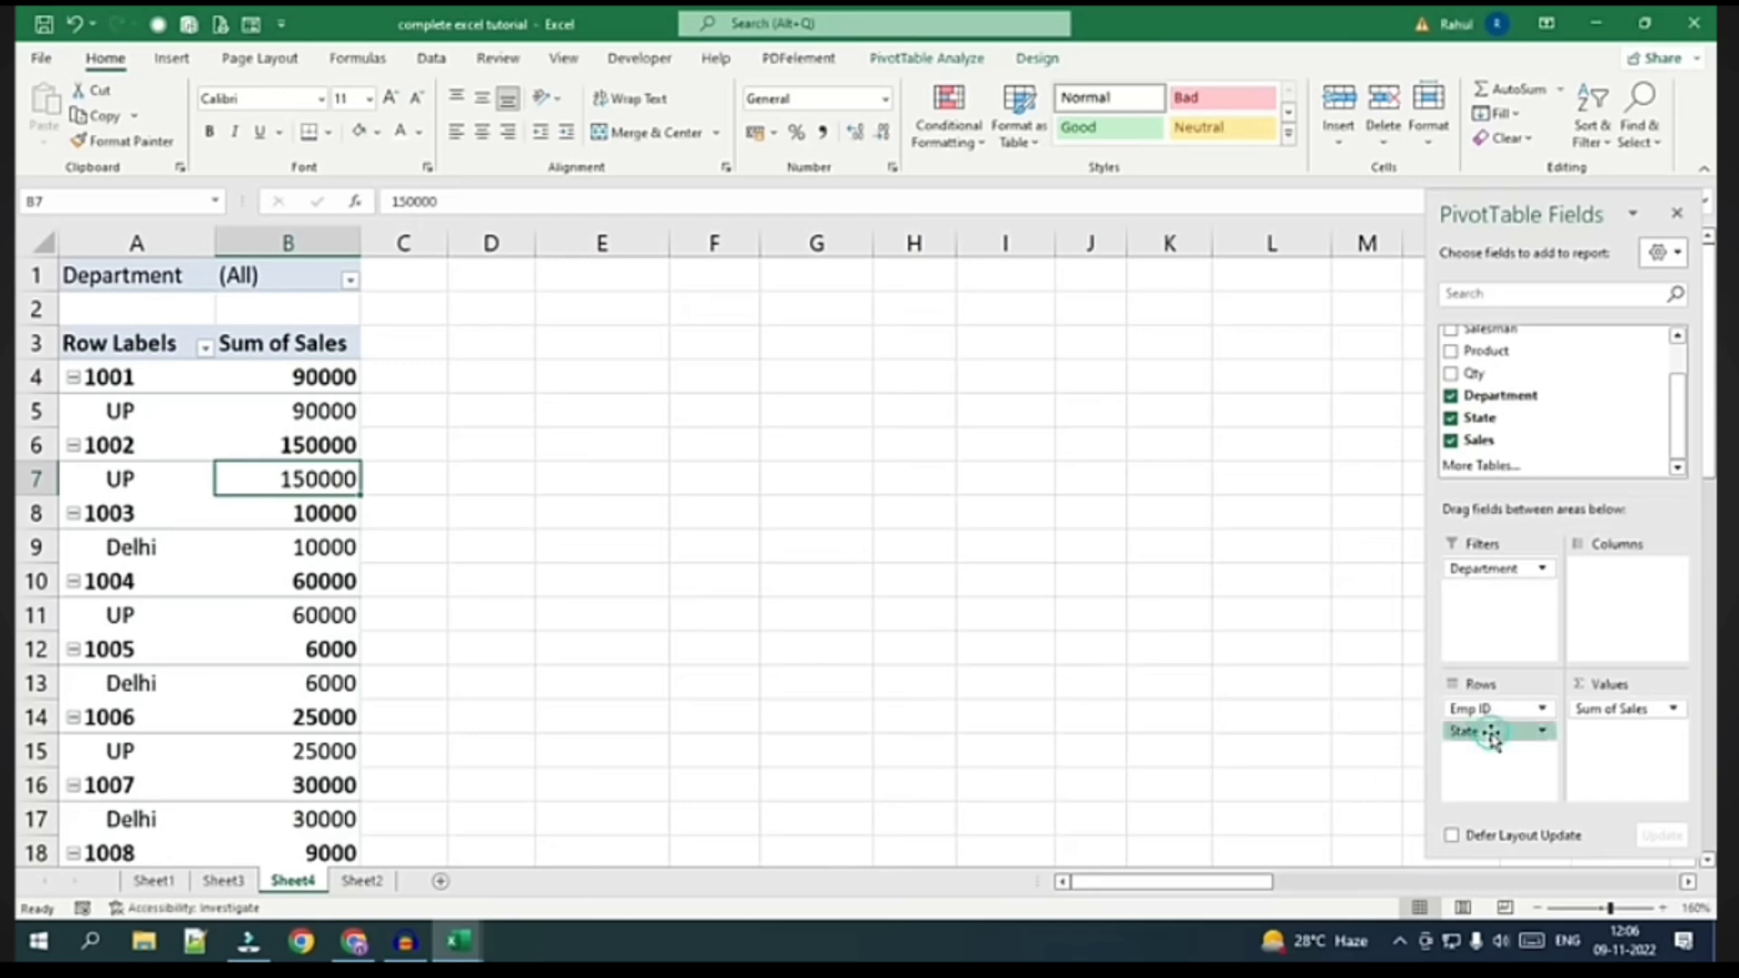
Remove State from the pivot and start adding Salesman to the rows
left_click(1544, 422)
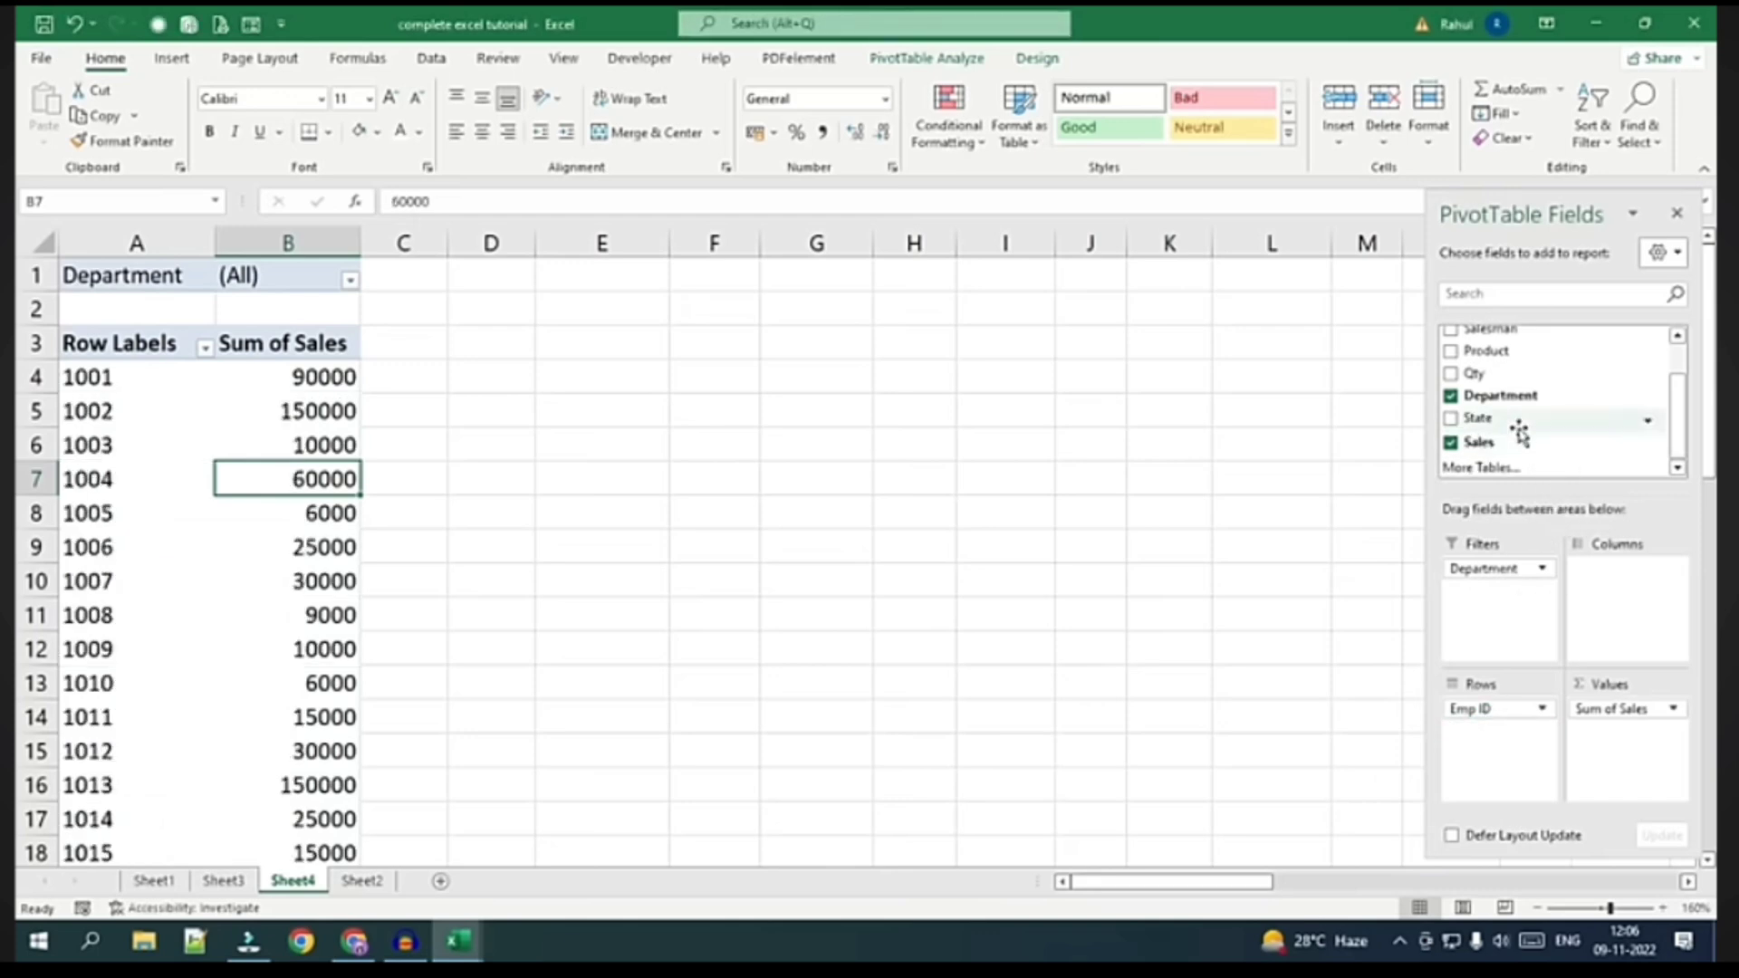
scroll(1514, 409, "up", 1)
left_click_drag(1490, 380, 1508, 738)
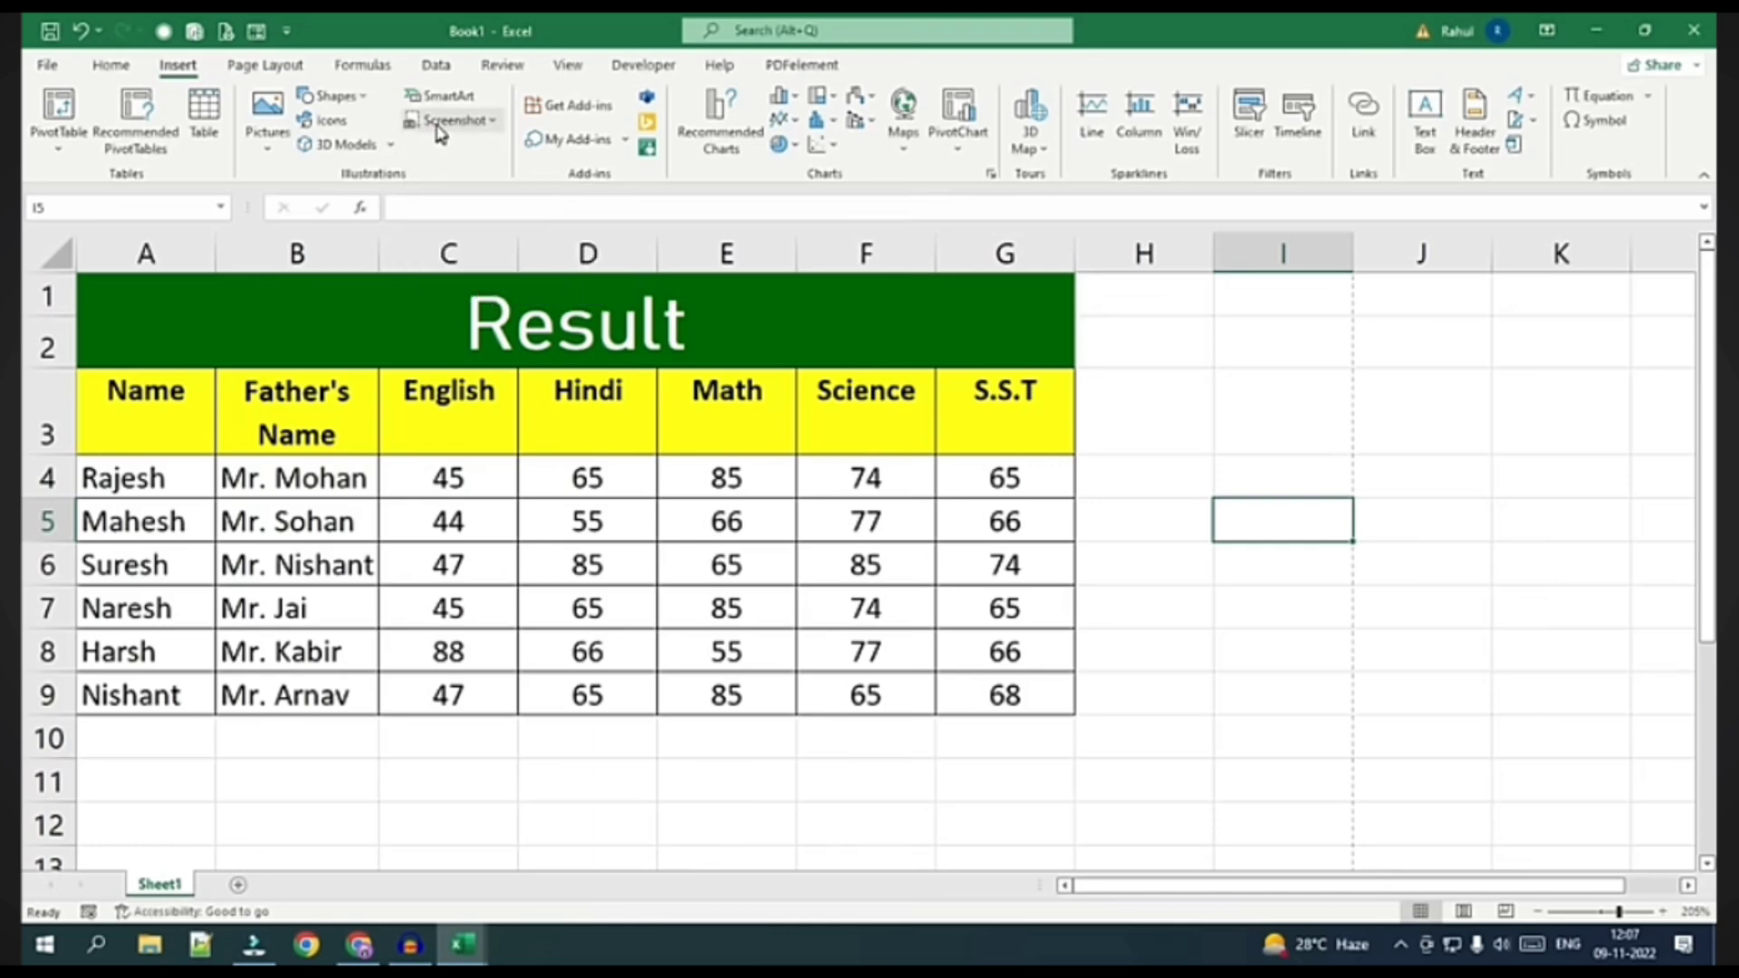
Insert the book-cover image from the Downloads folder into the sheet
left_click(280, 123)
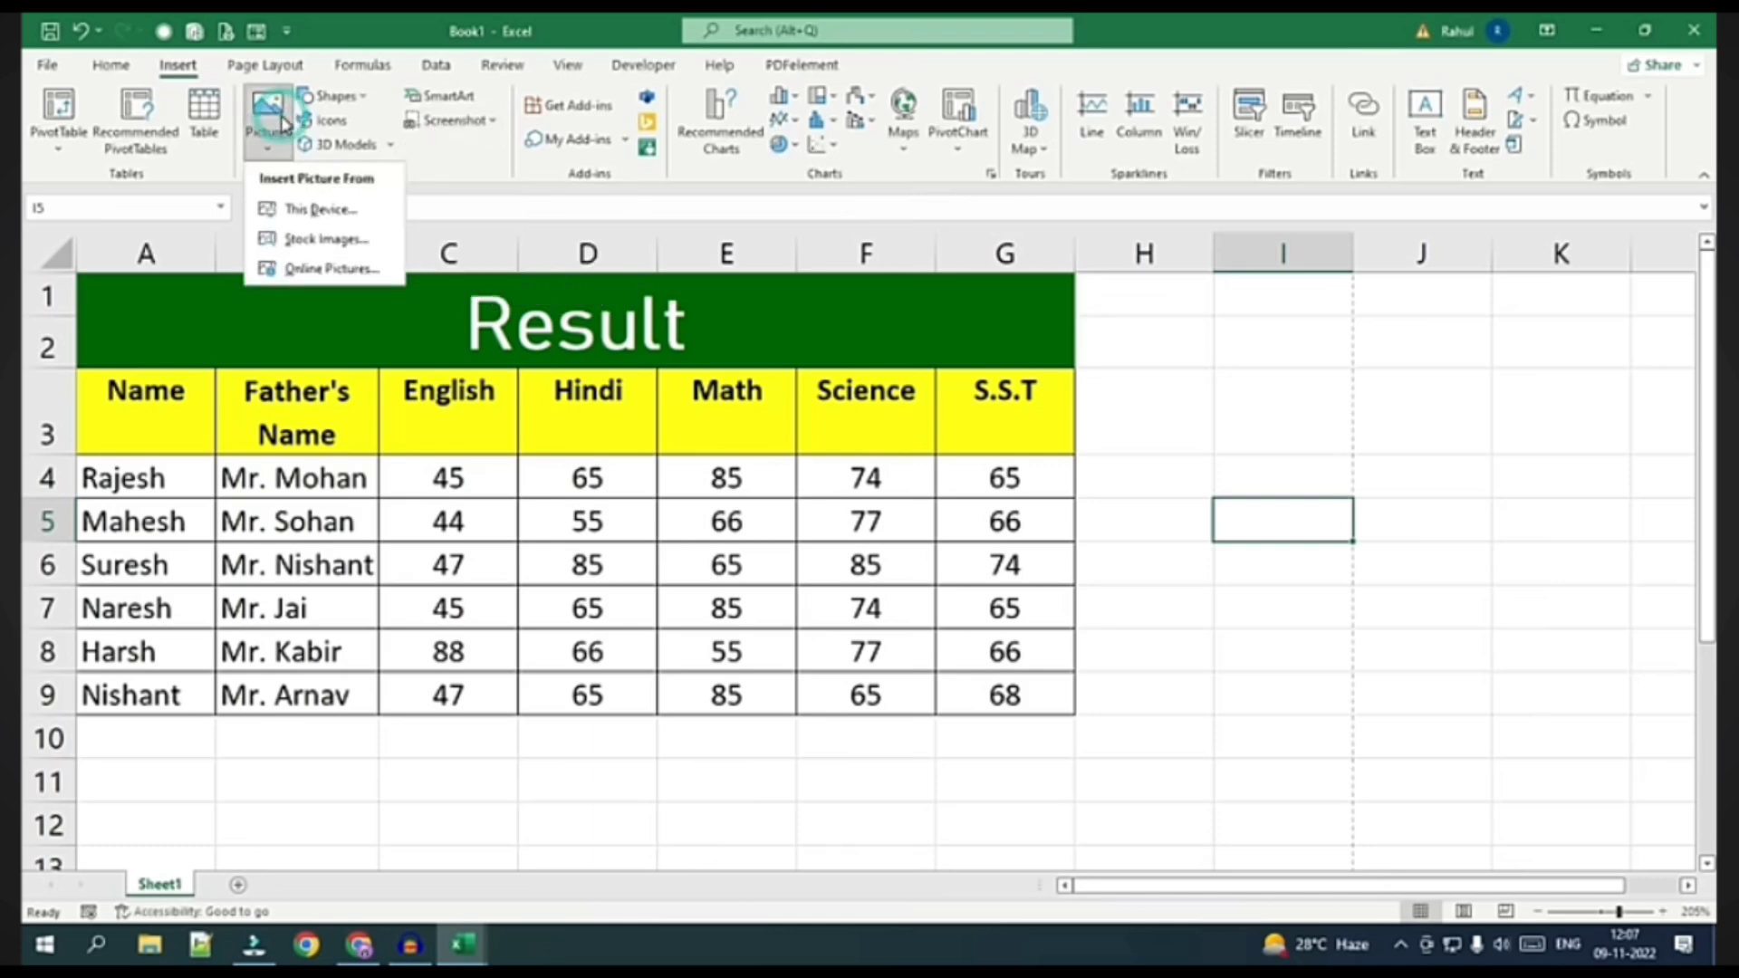
left_click(313, 218)
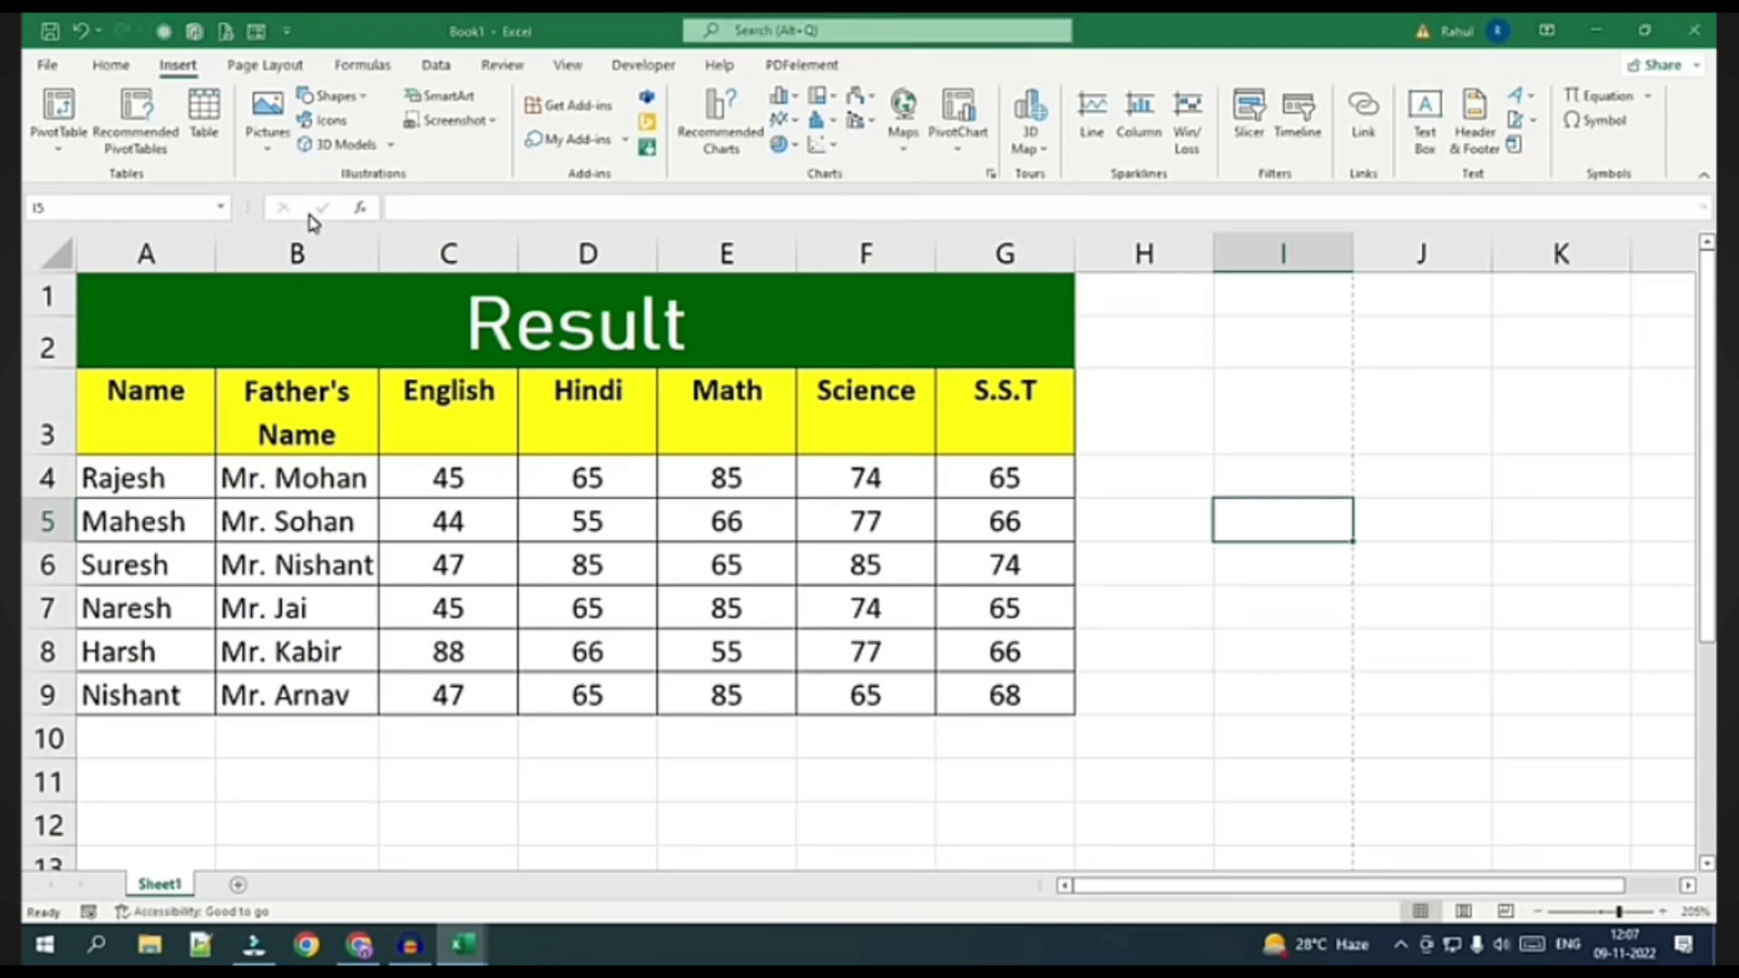
left_click(107, 279)
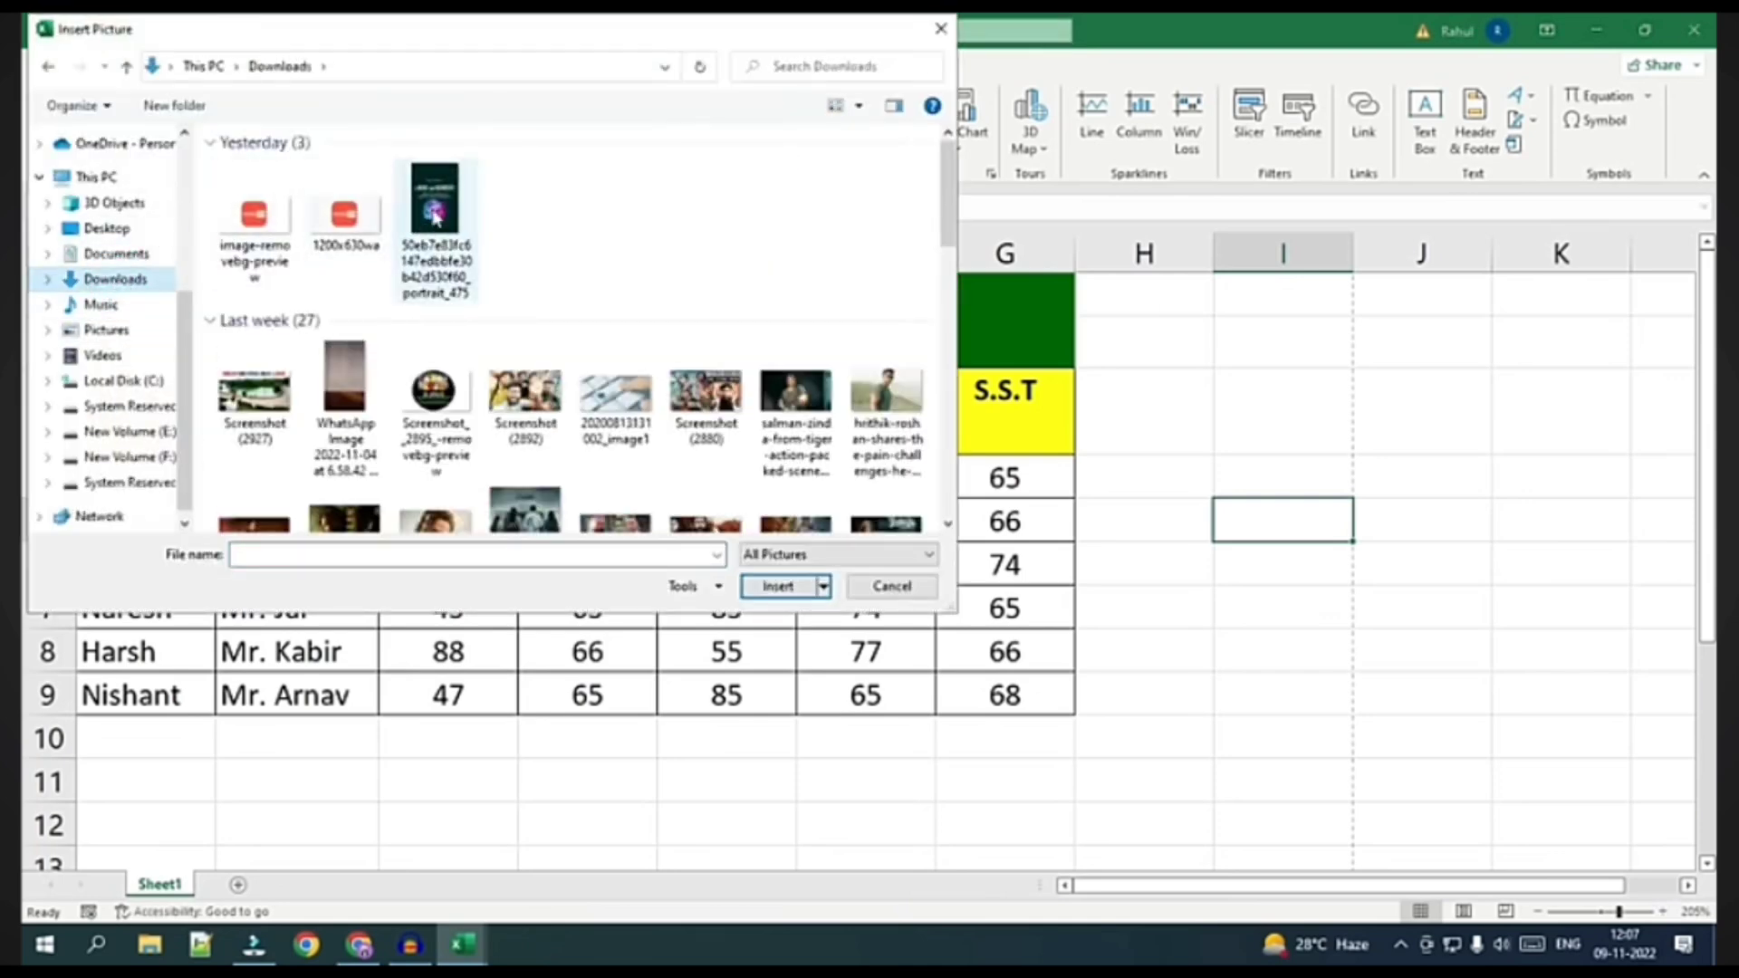
left_click(435, 201)
left_click(777, 586)
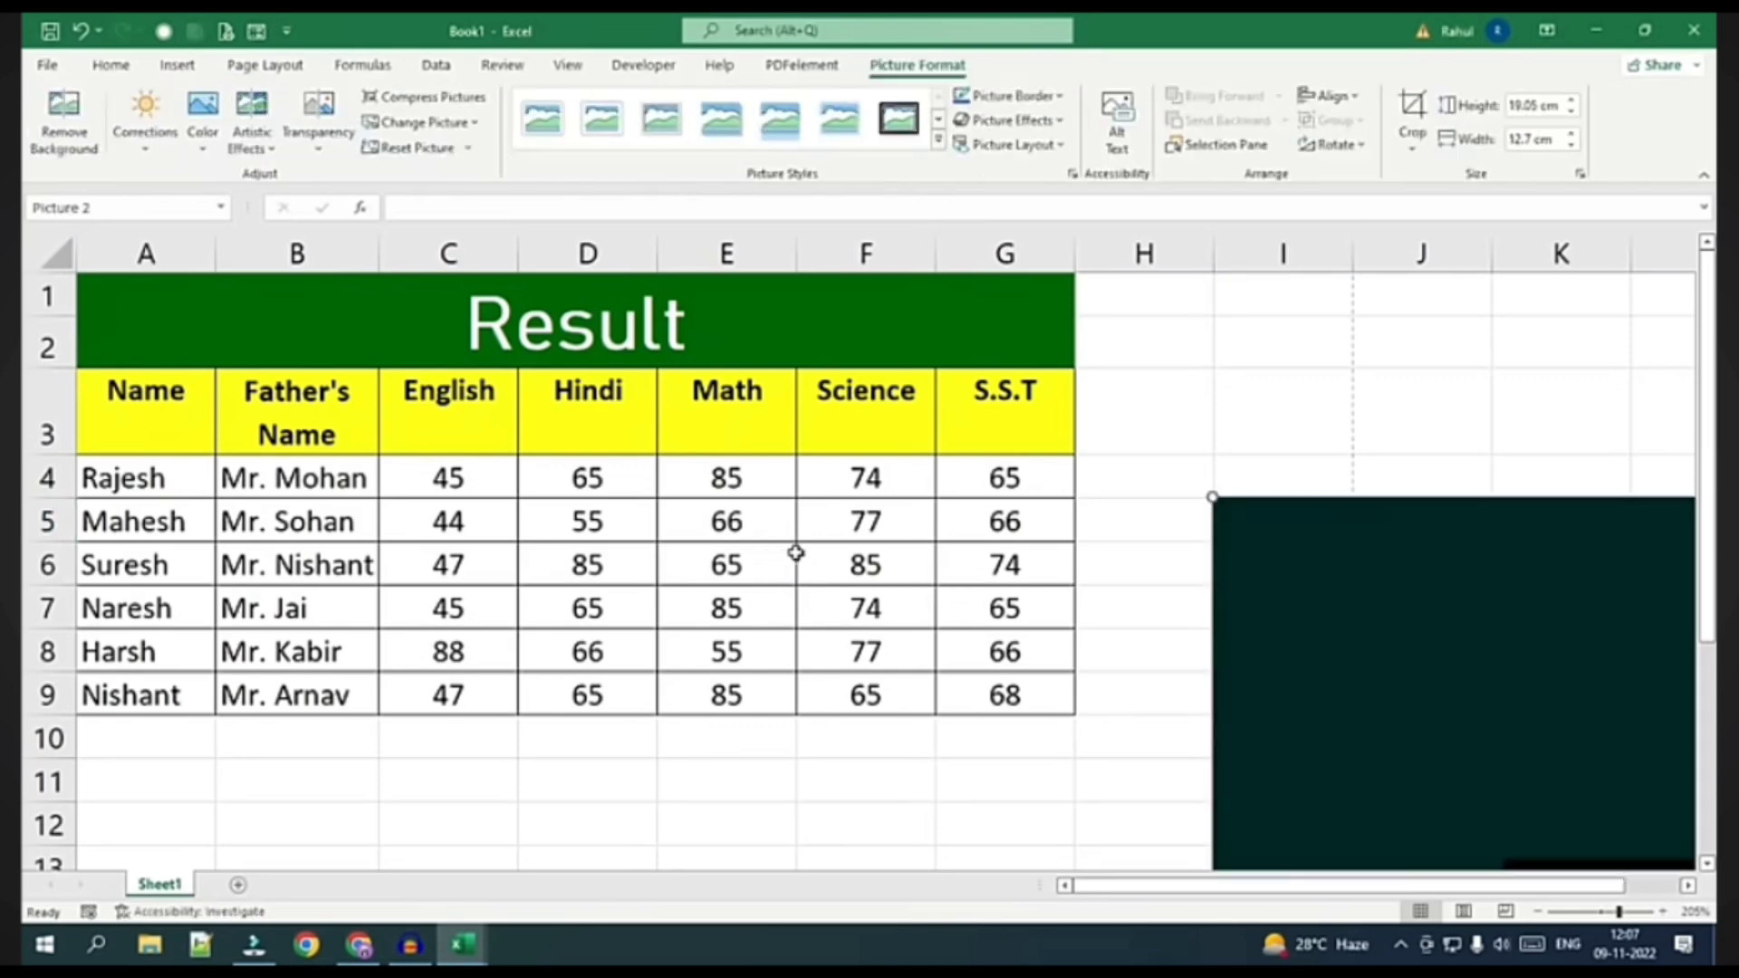
Shrink the cover picture to about 2.97 by 1.99 cm and place it beside the Result table
left_click_drag(1211, 497, 1327, 667)
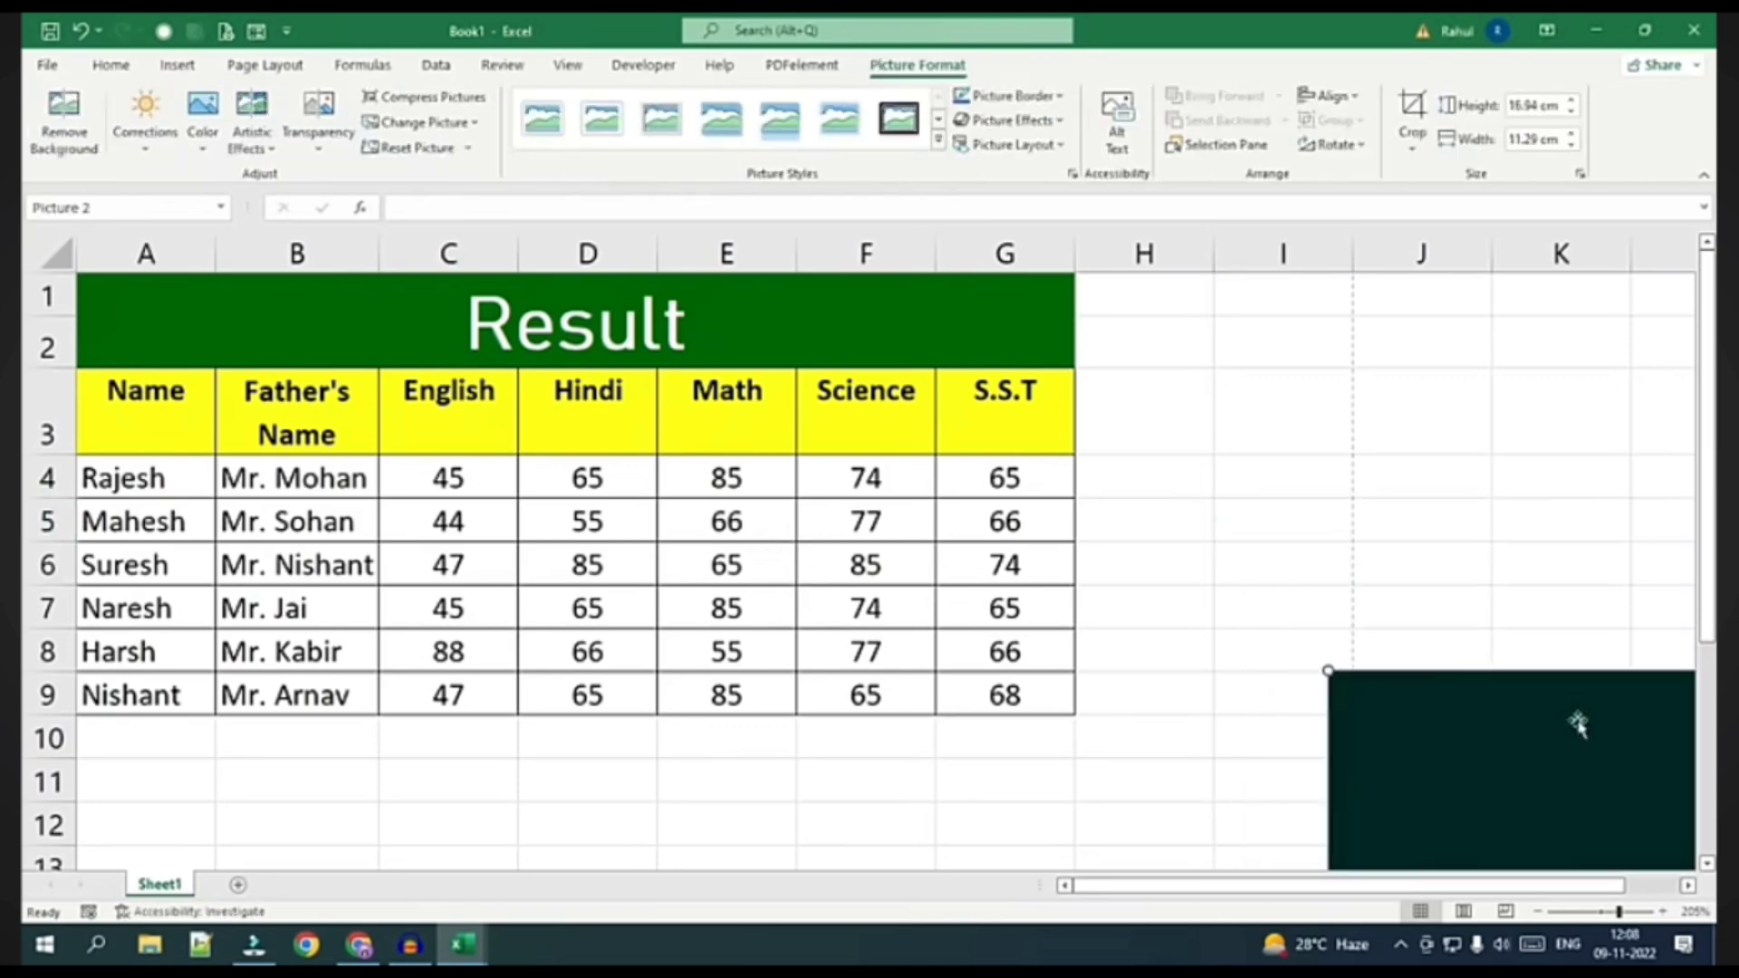
left_click_drag(1576, 722, 955, 330)
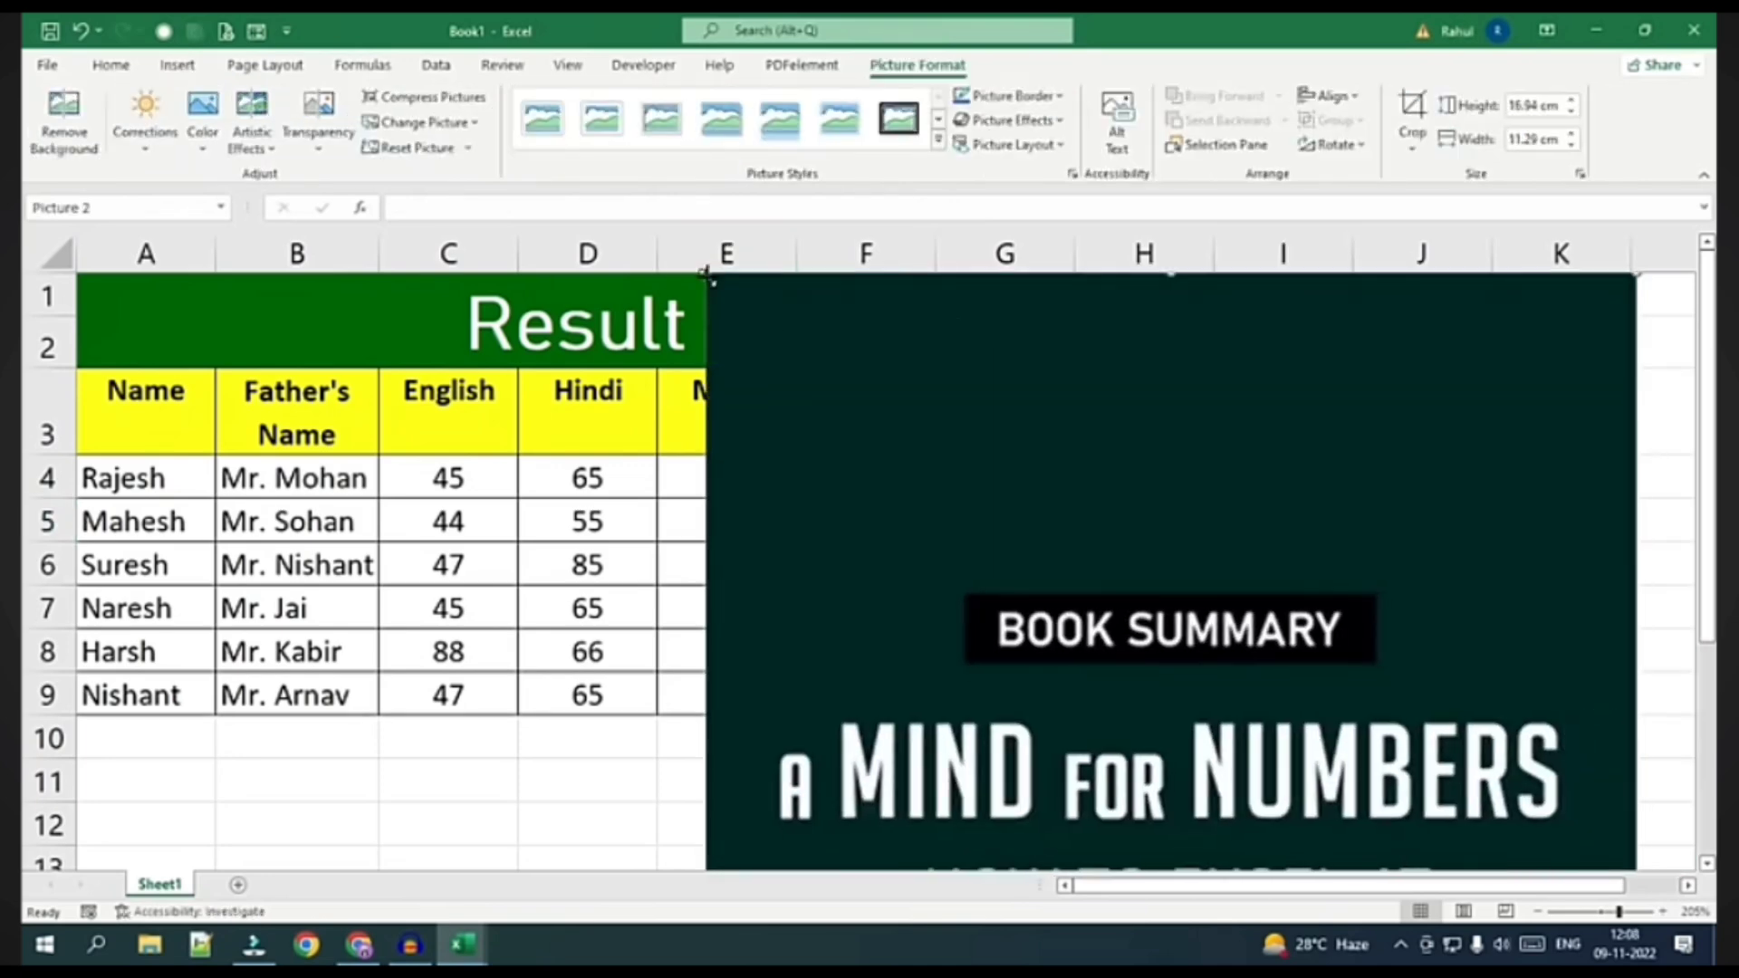
left_click_drag(705, 265, 1056, 788)
left_click_drag(1580, 812, 1532, 312)
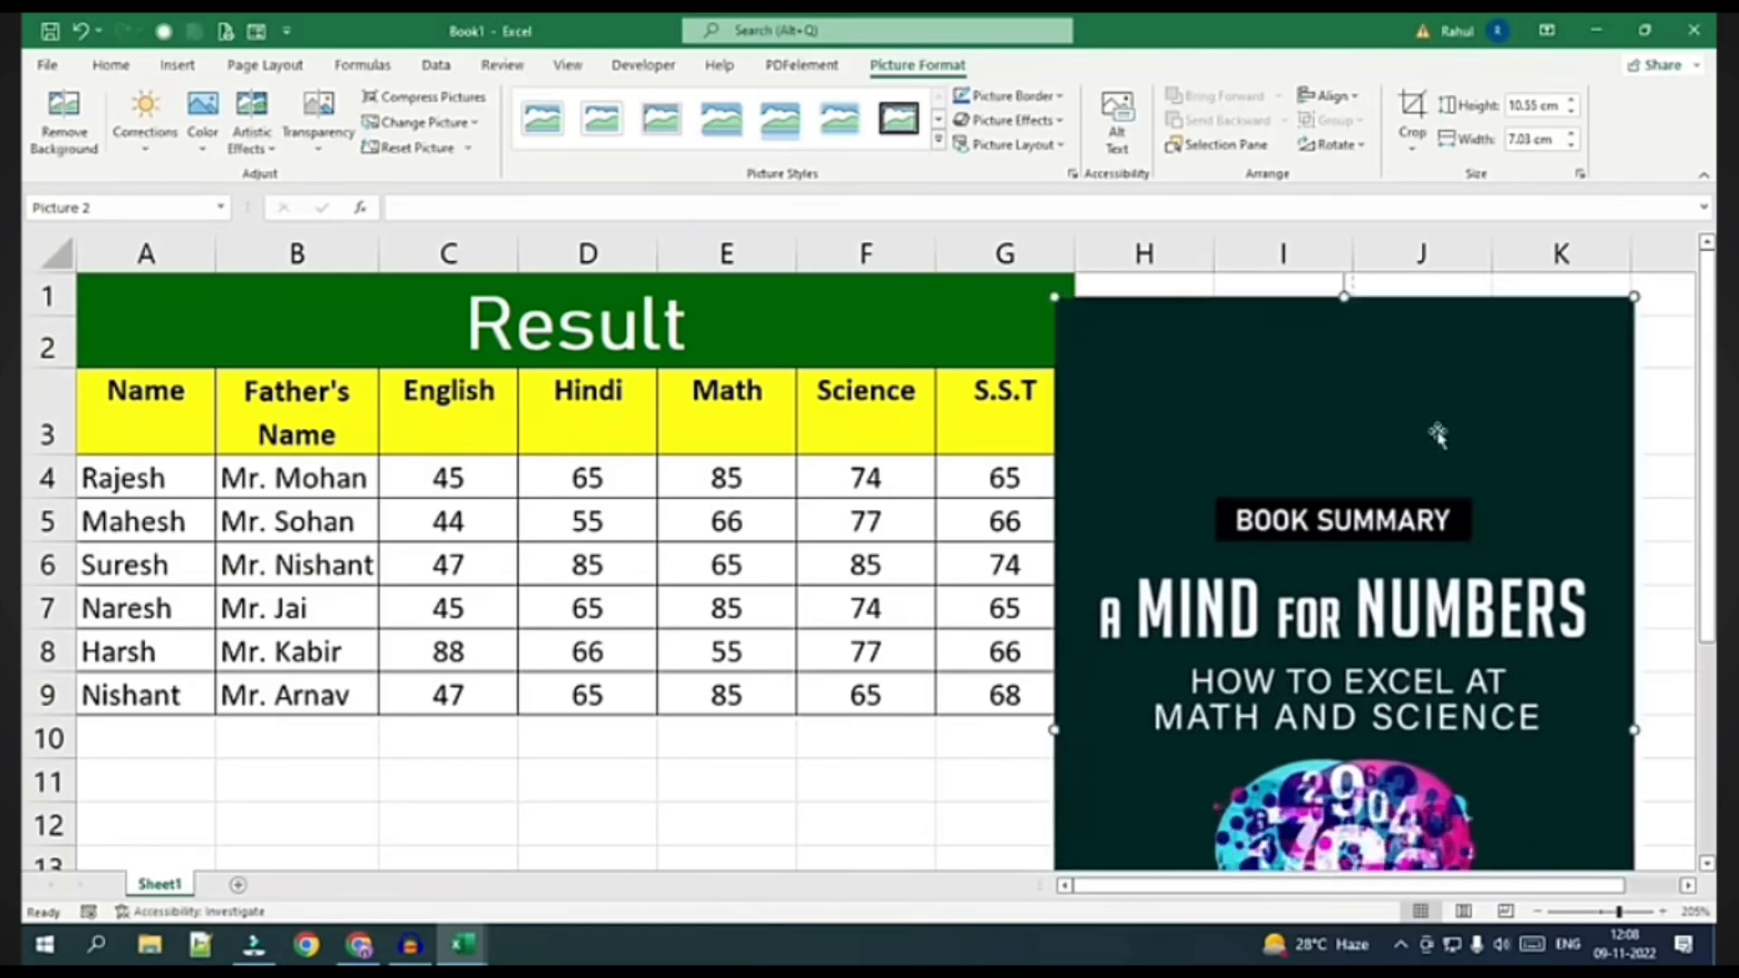
left_click_drag(871, 350, 681, 408)
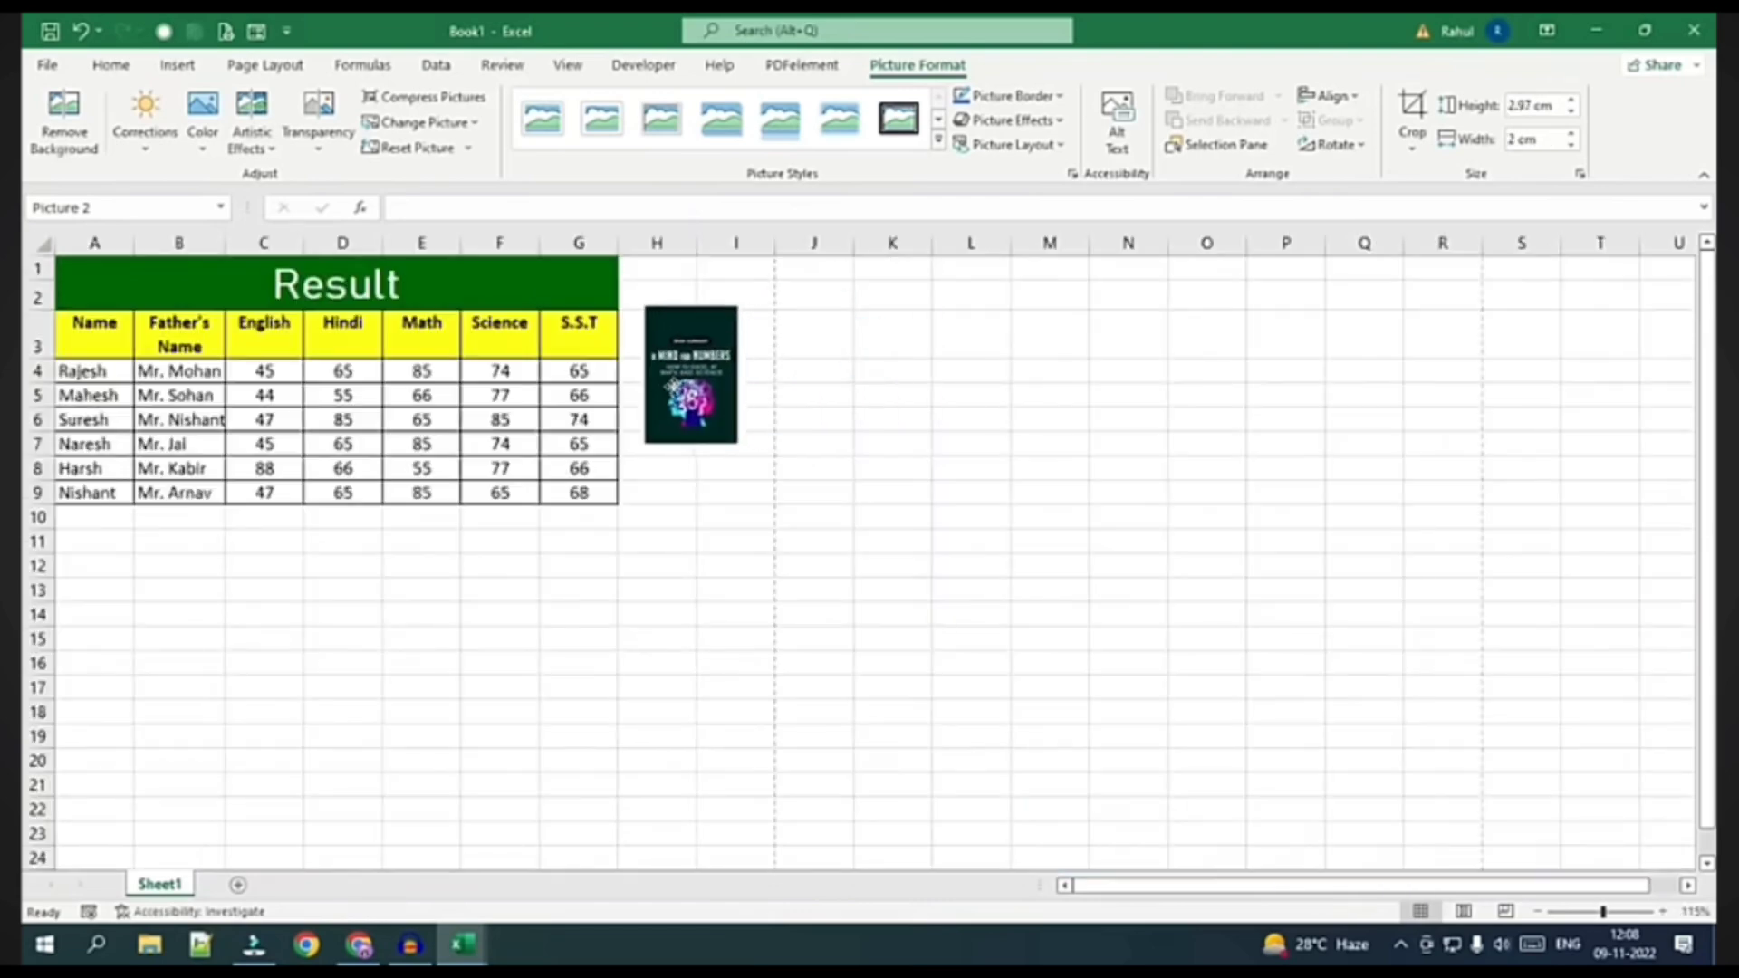
scroll(663, 567, "up", 1)
scroll(663, 567, "up", 9)
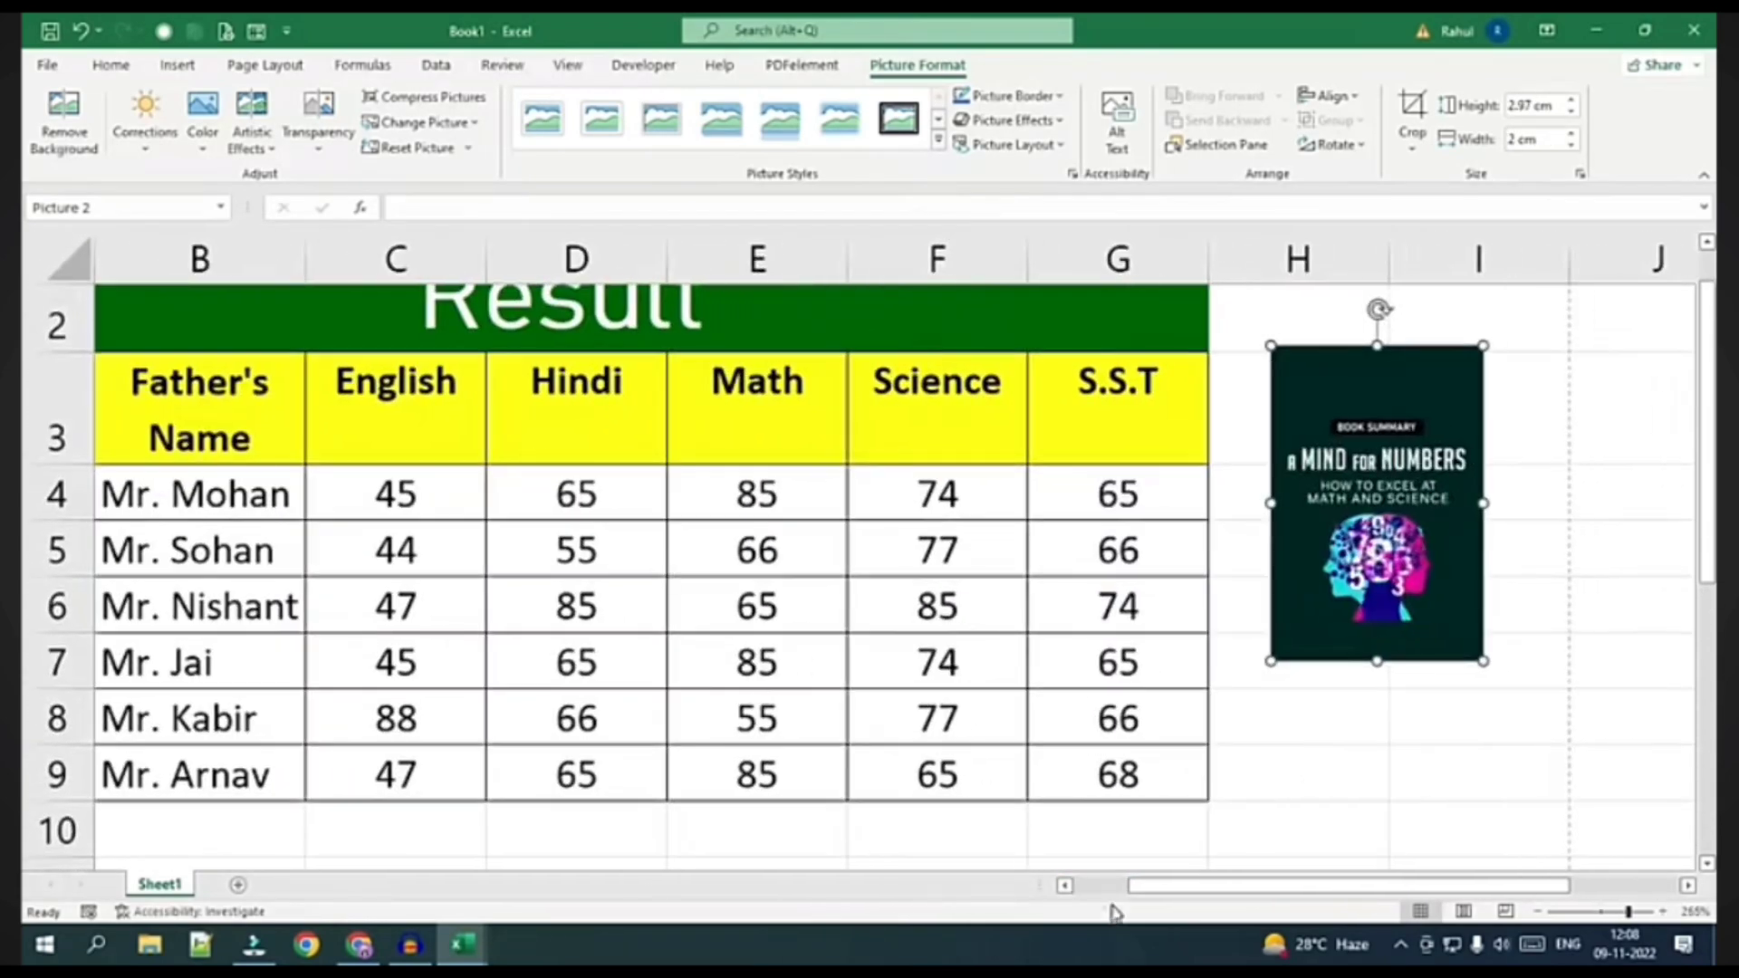
left_click_drag(1143, 886, 1088, 886)
left_click_drag(1527, 498, 1477, 509)
scroll(921, 698, "up", 1)
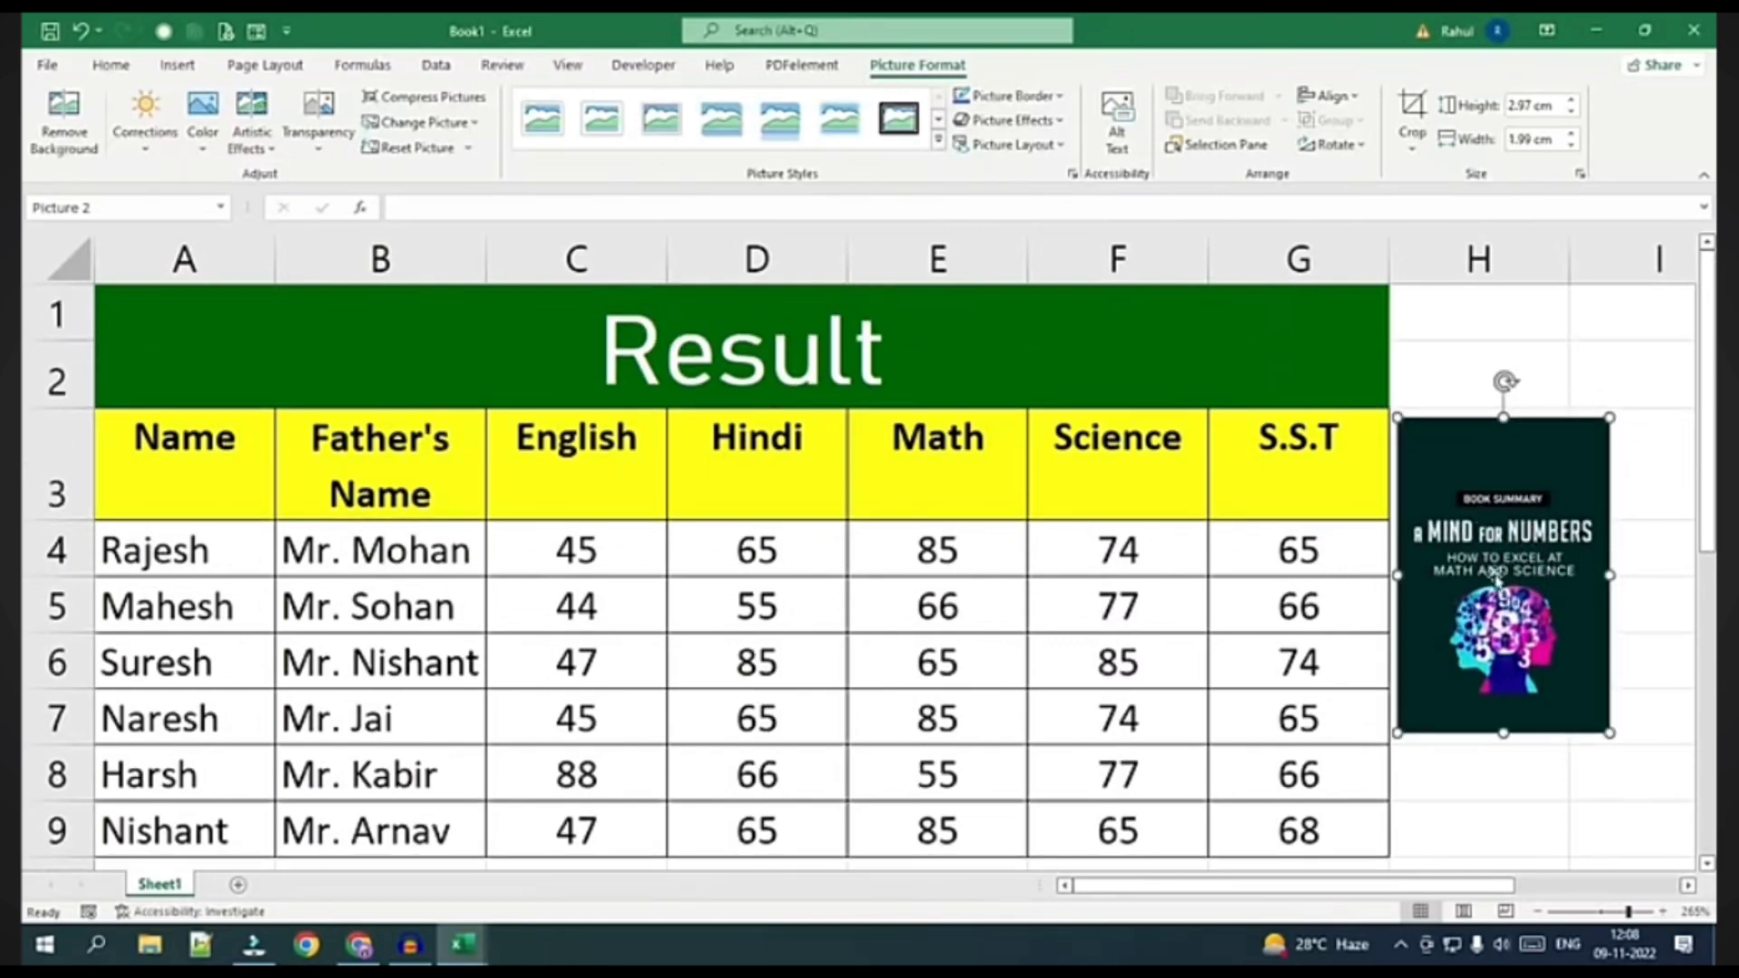
Preview the Corrections, Color, Artistic Effects and Transparency galleries, then delete the book-cover picture
left_click(163, 154)
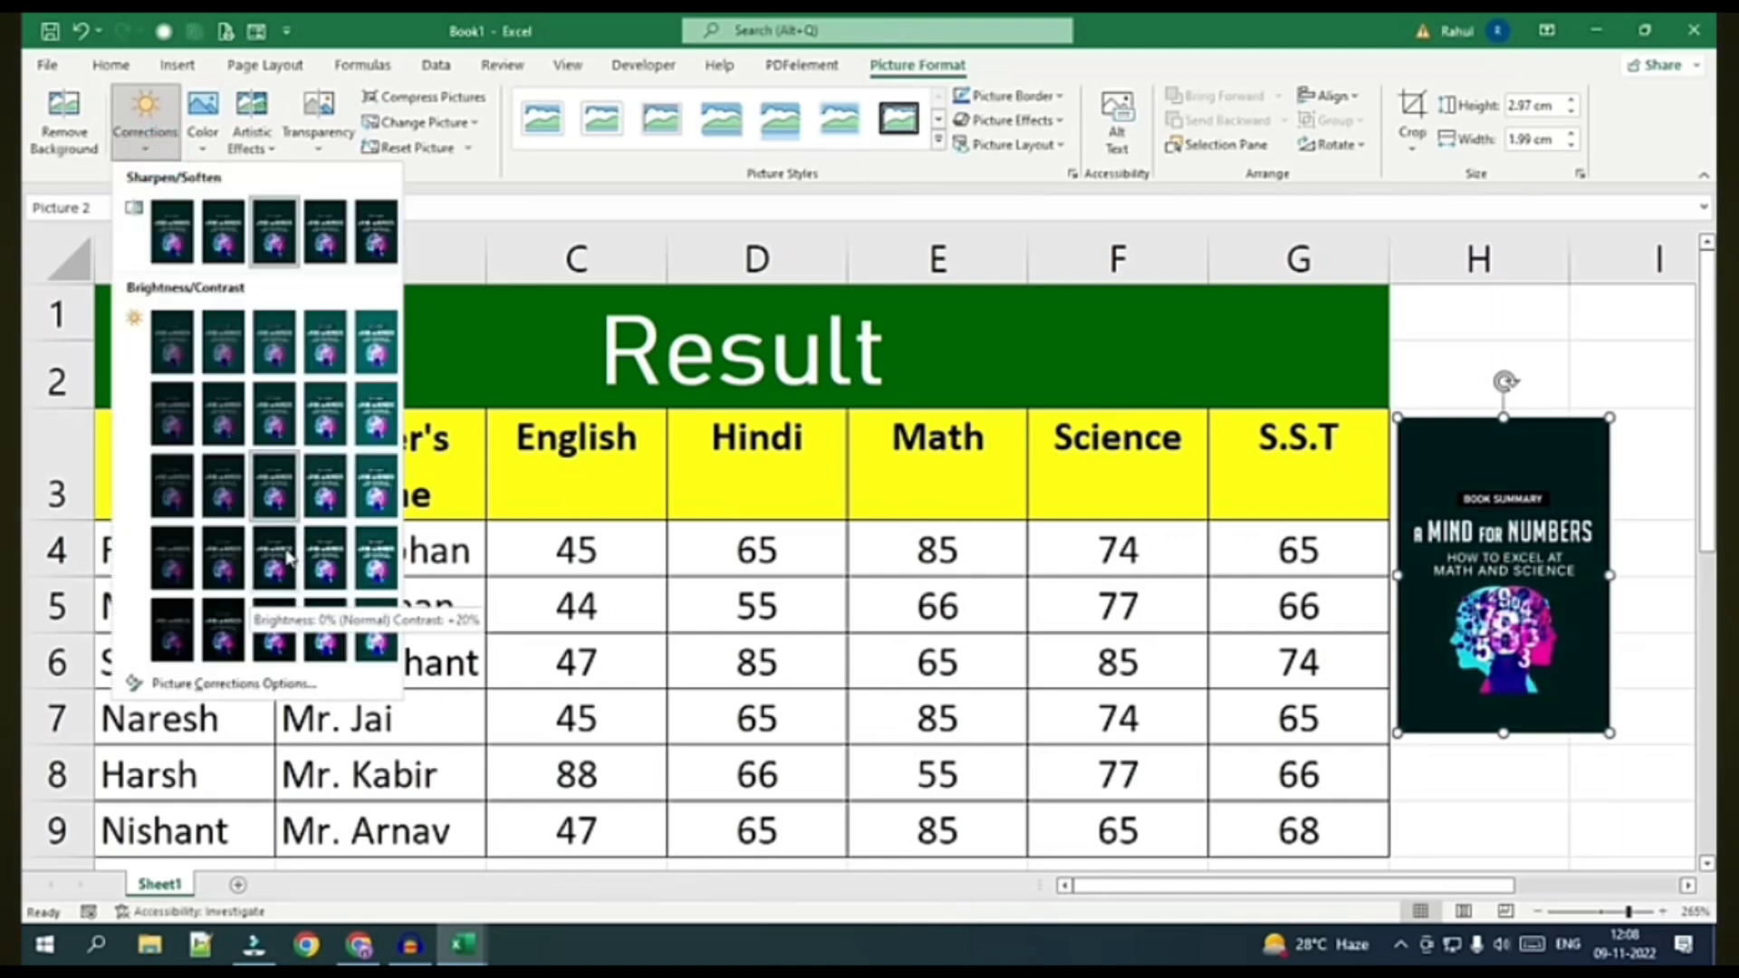
left_click(203, 127)
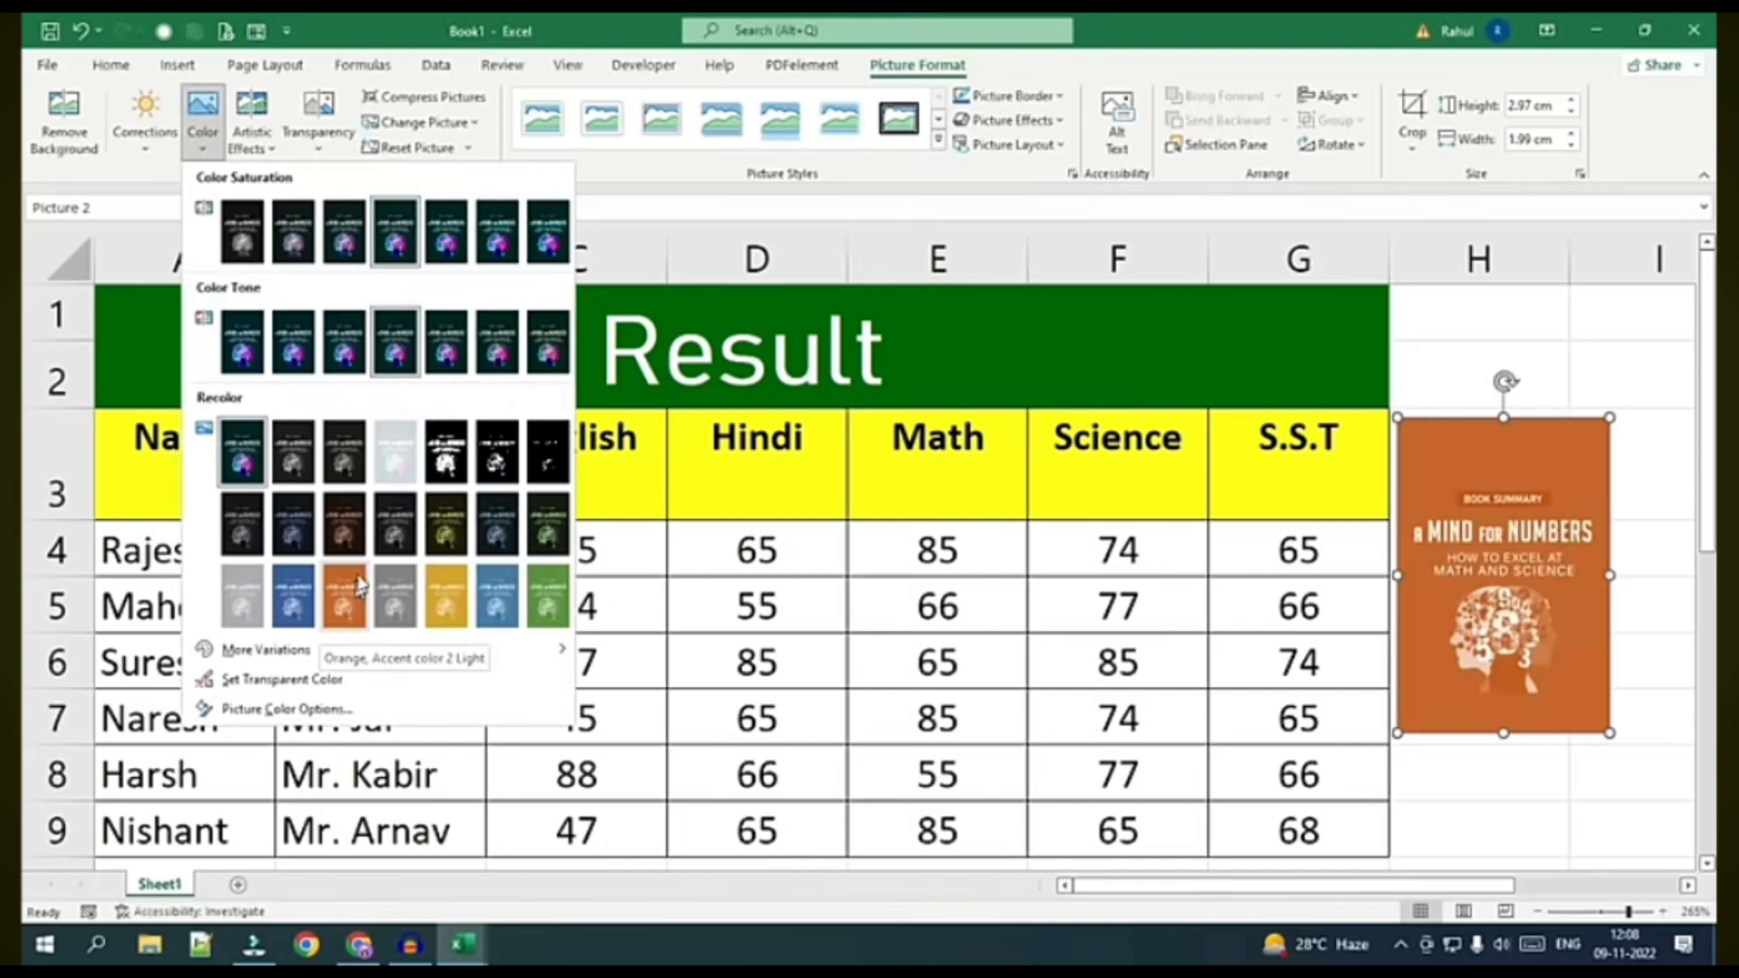
left_click(251, 127)
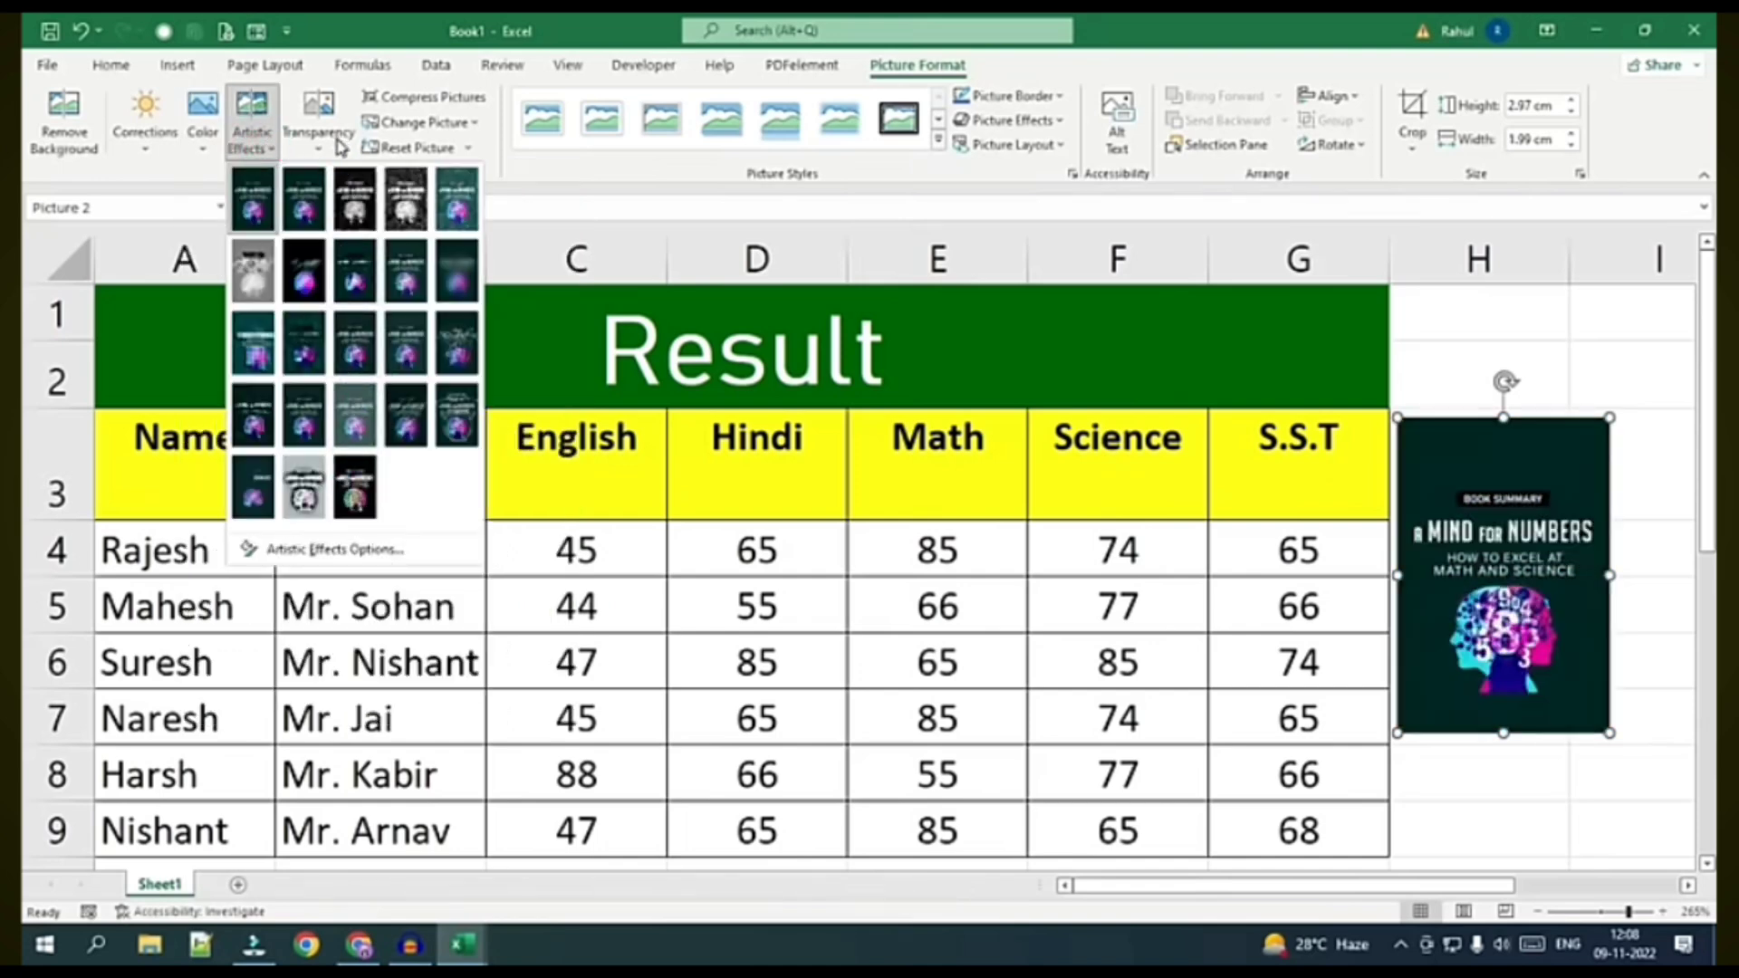
left_click(339, 145)
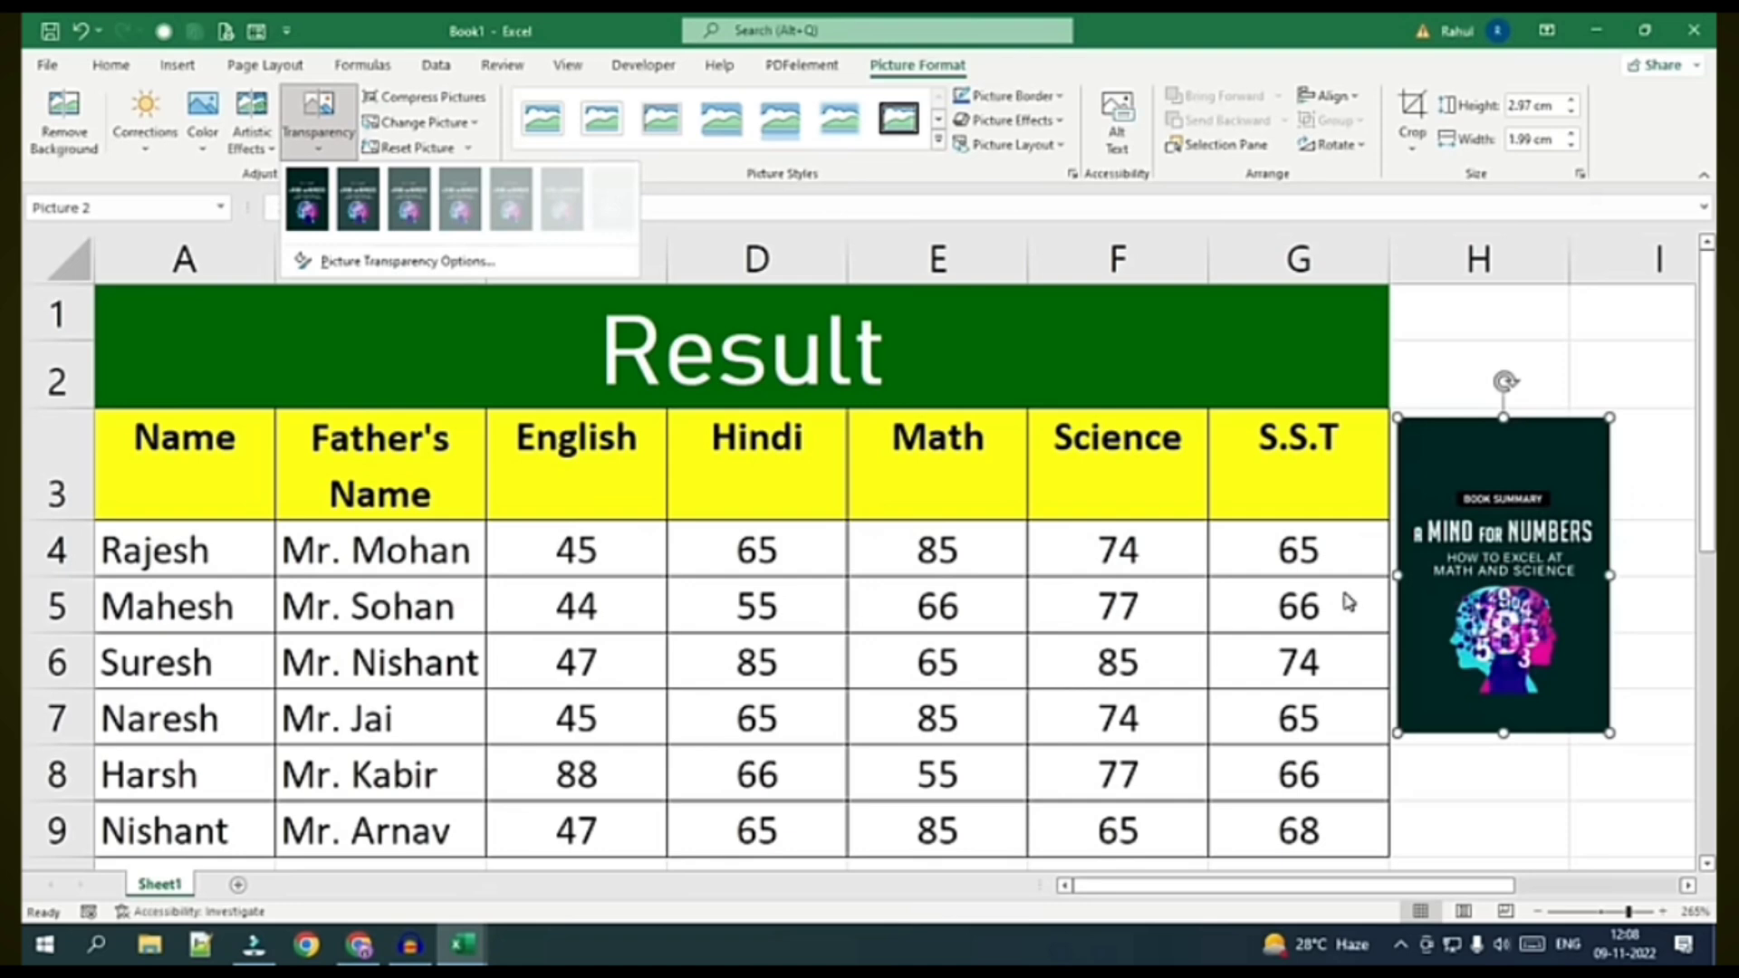
key("Escape")
key("Delete")
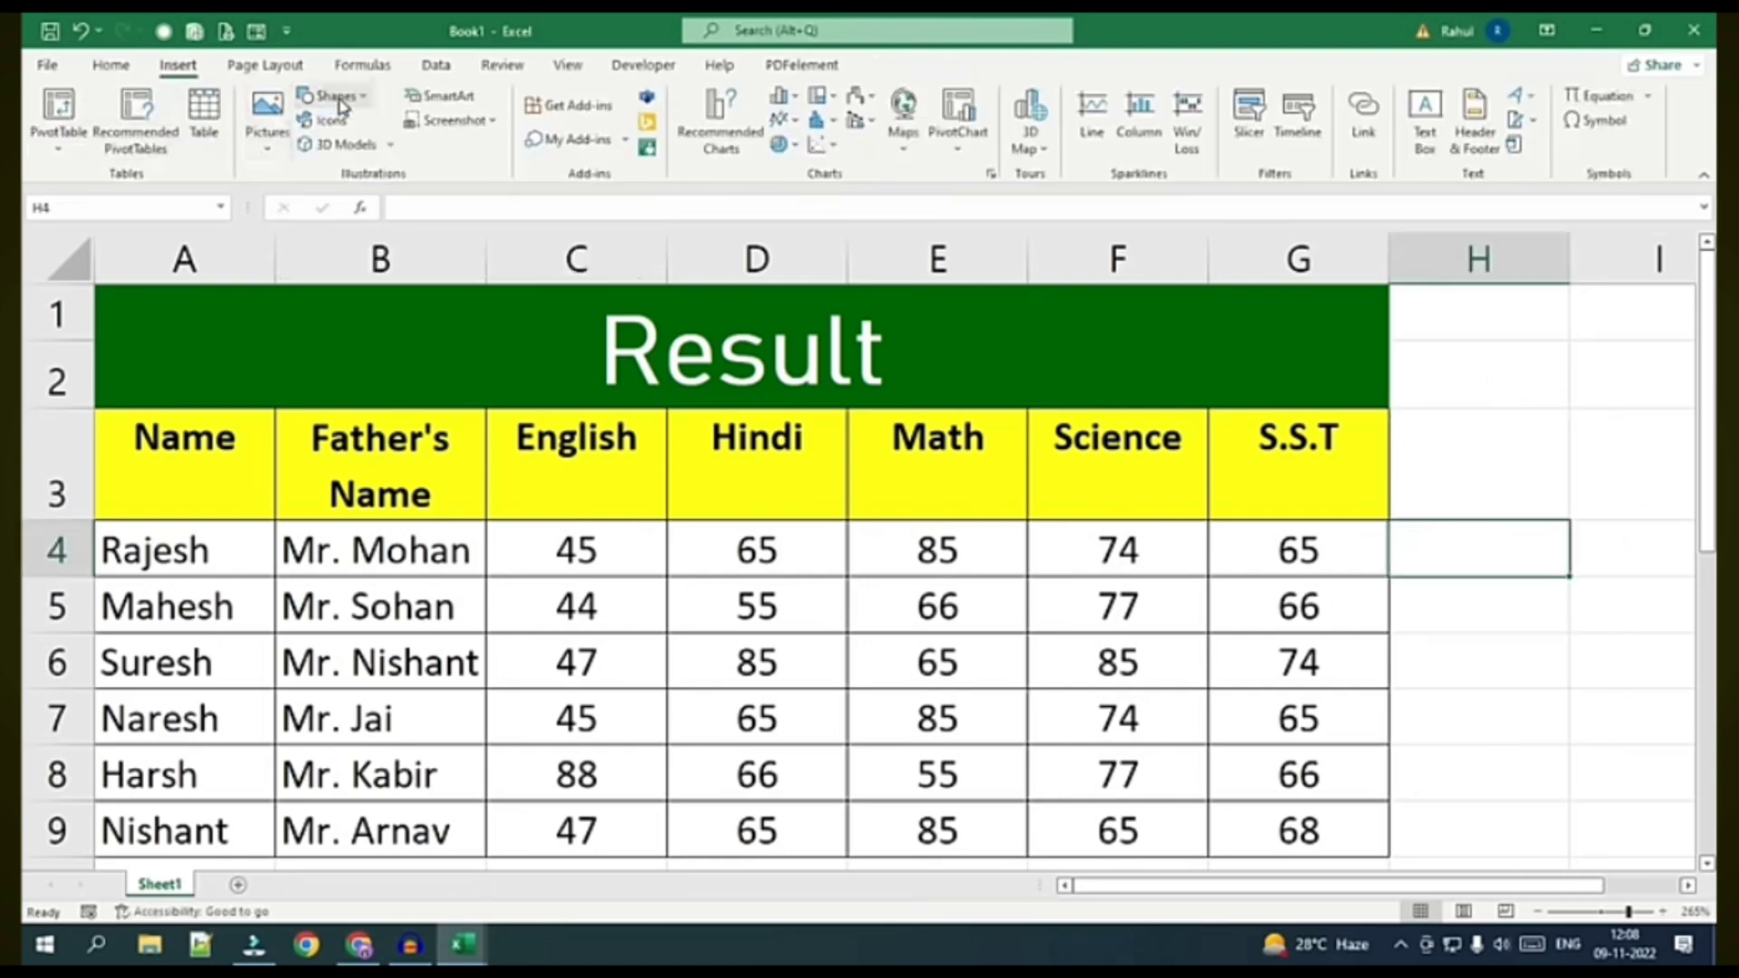
left_click(332, 95)
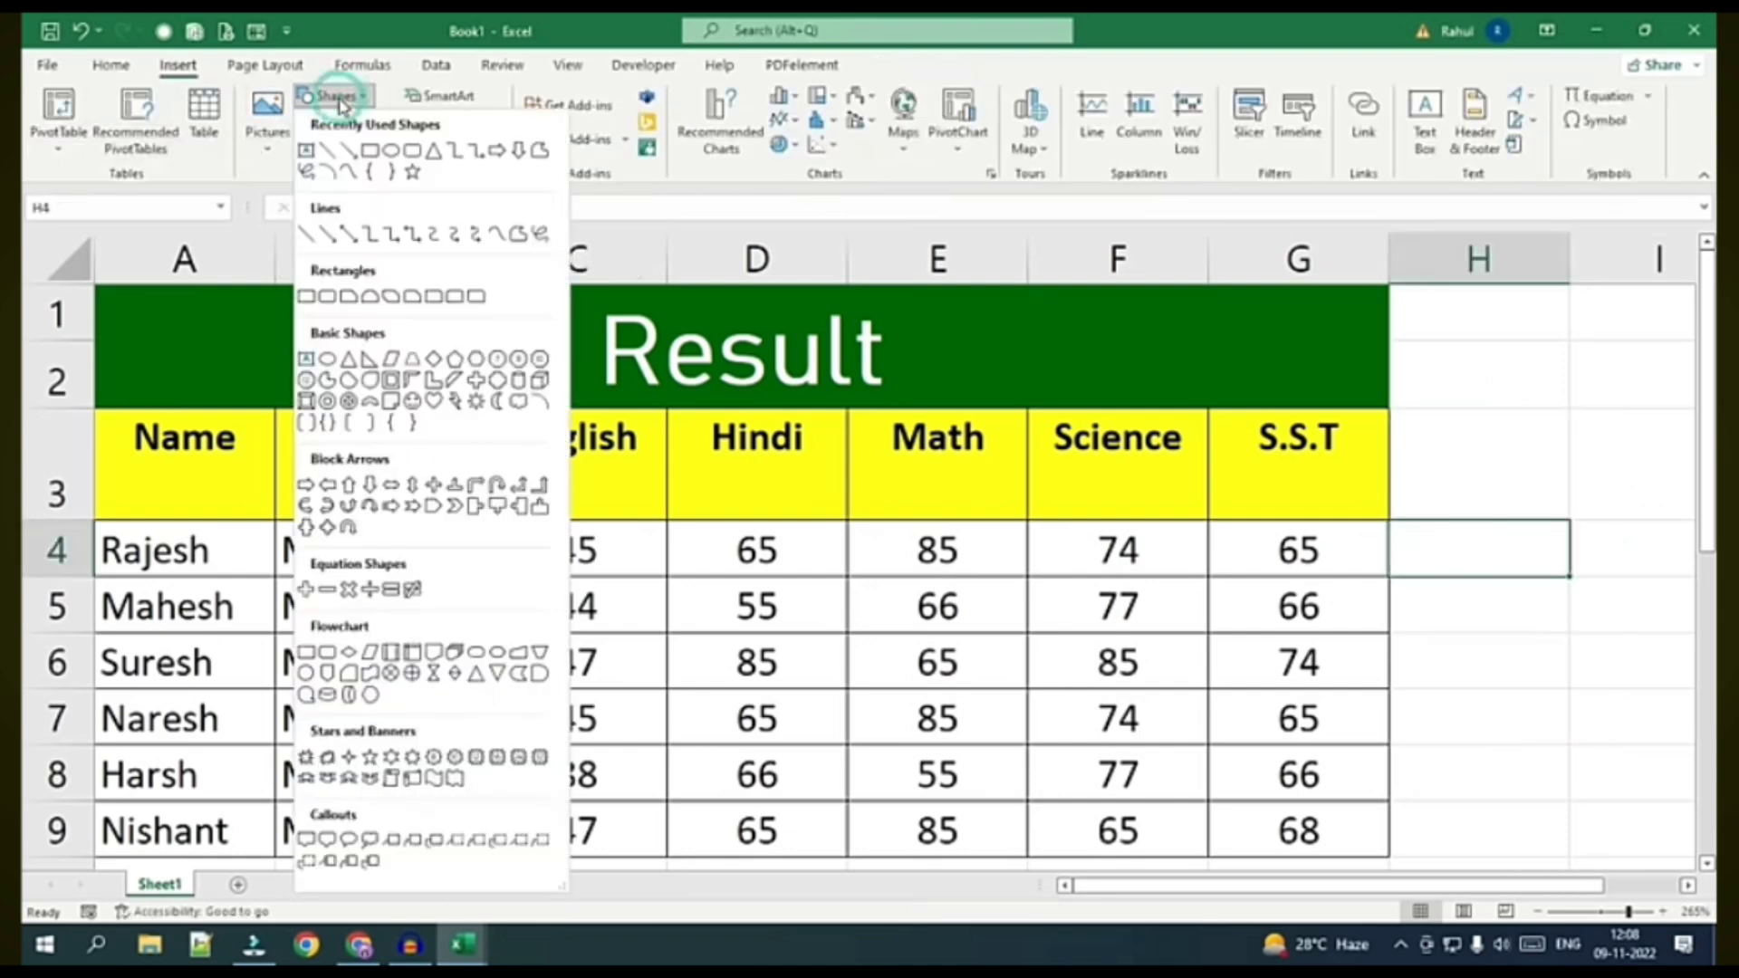
left_click(435, 507)
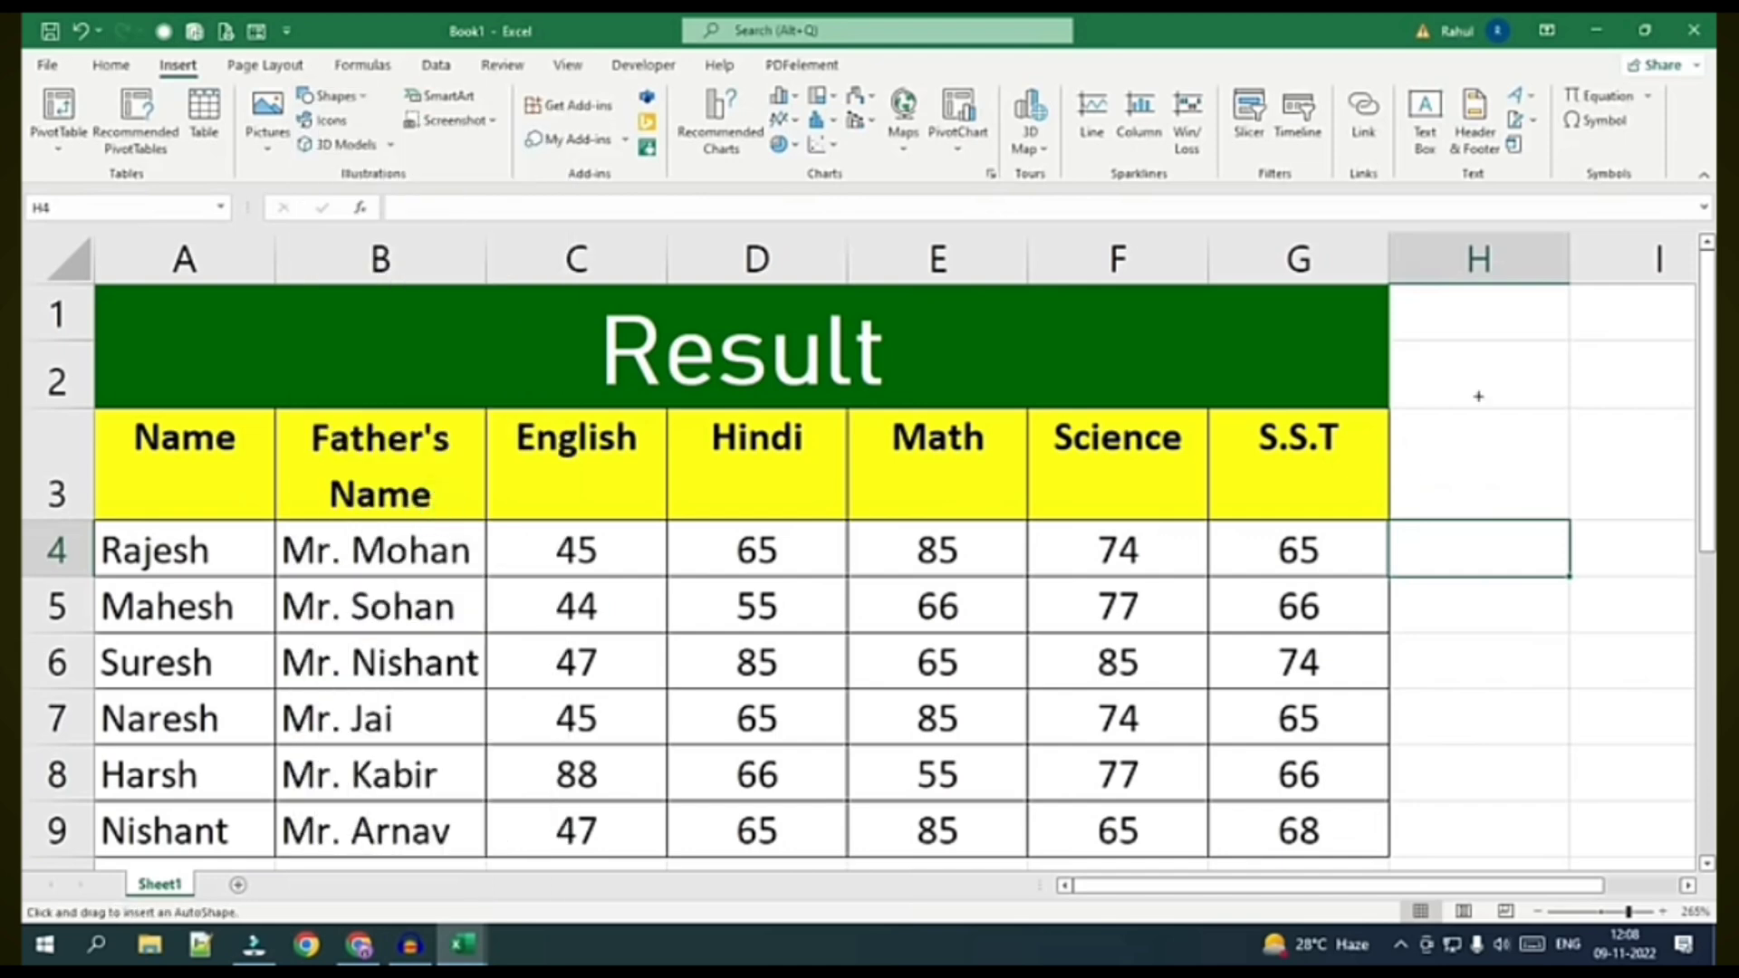
left_click_drag(1416, 410, 1549, 490)
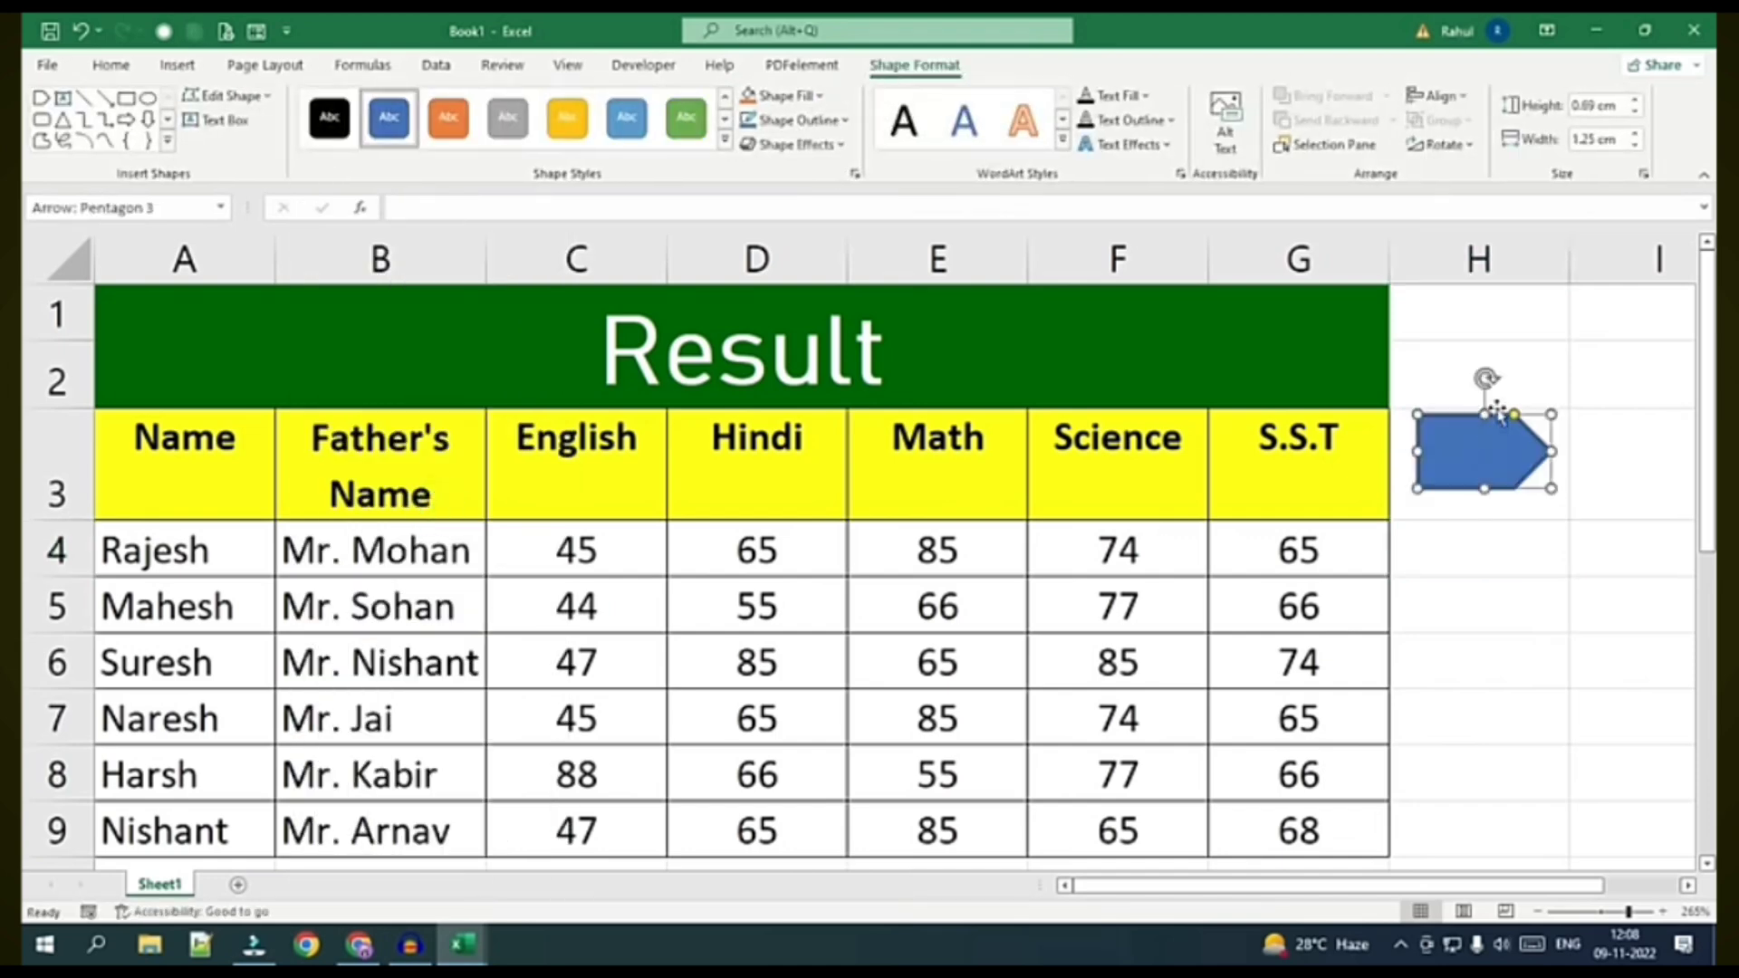
left_click_drag(1514, 414, 1488, 415)
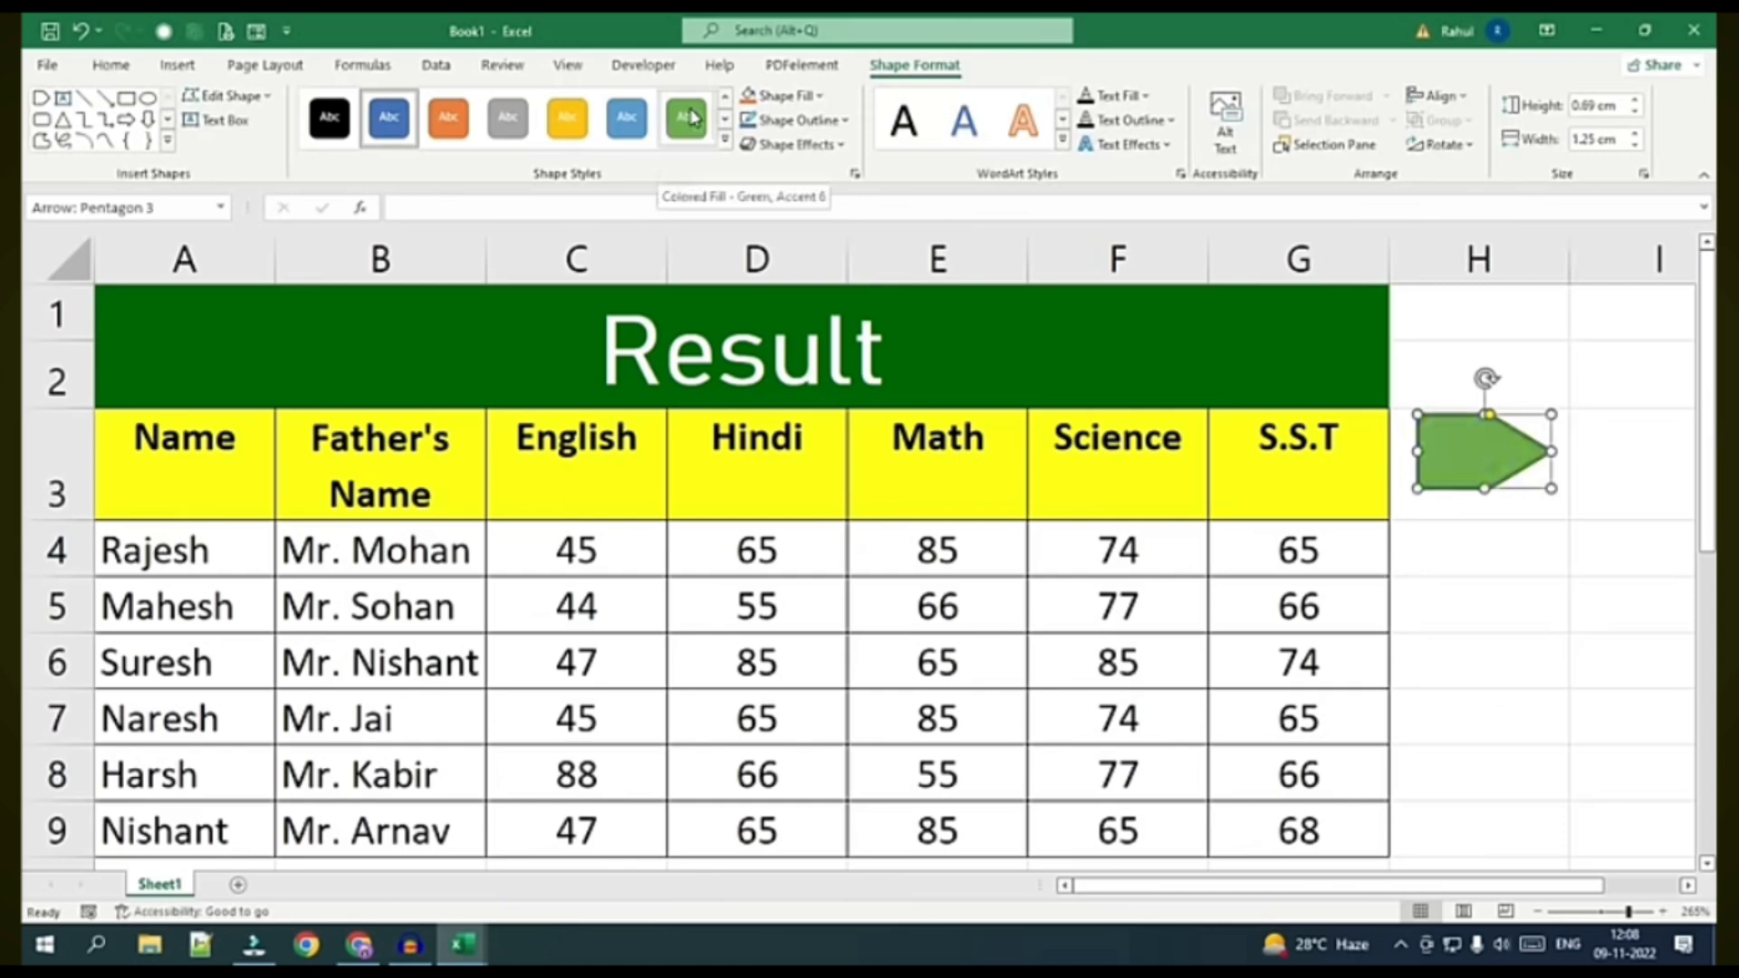
left_click(1482, 471)
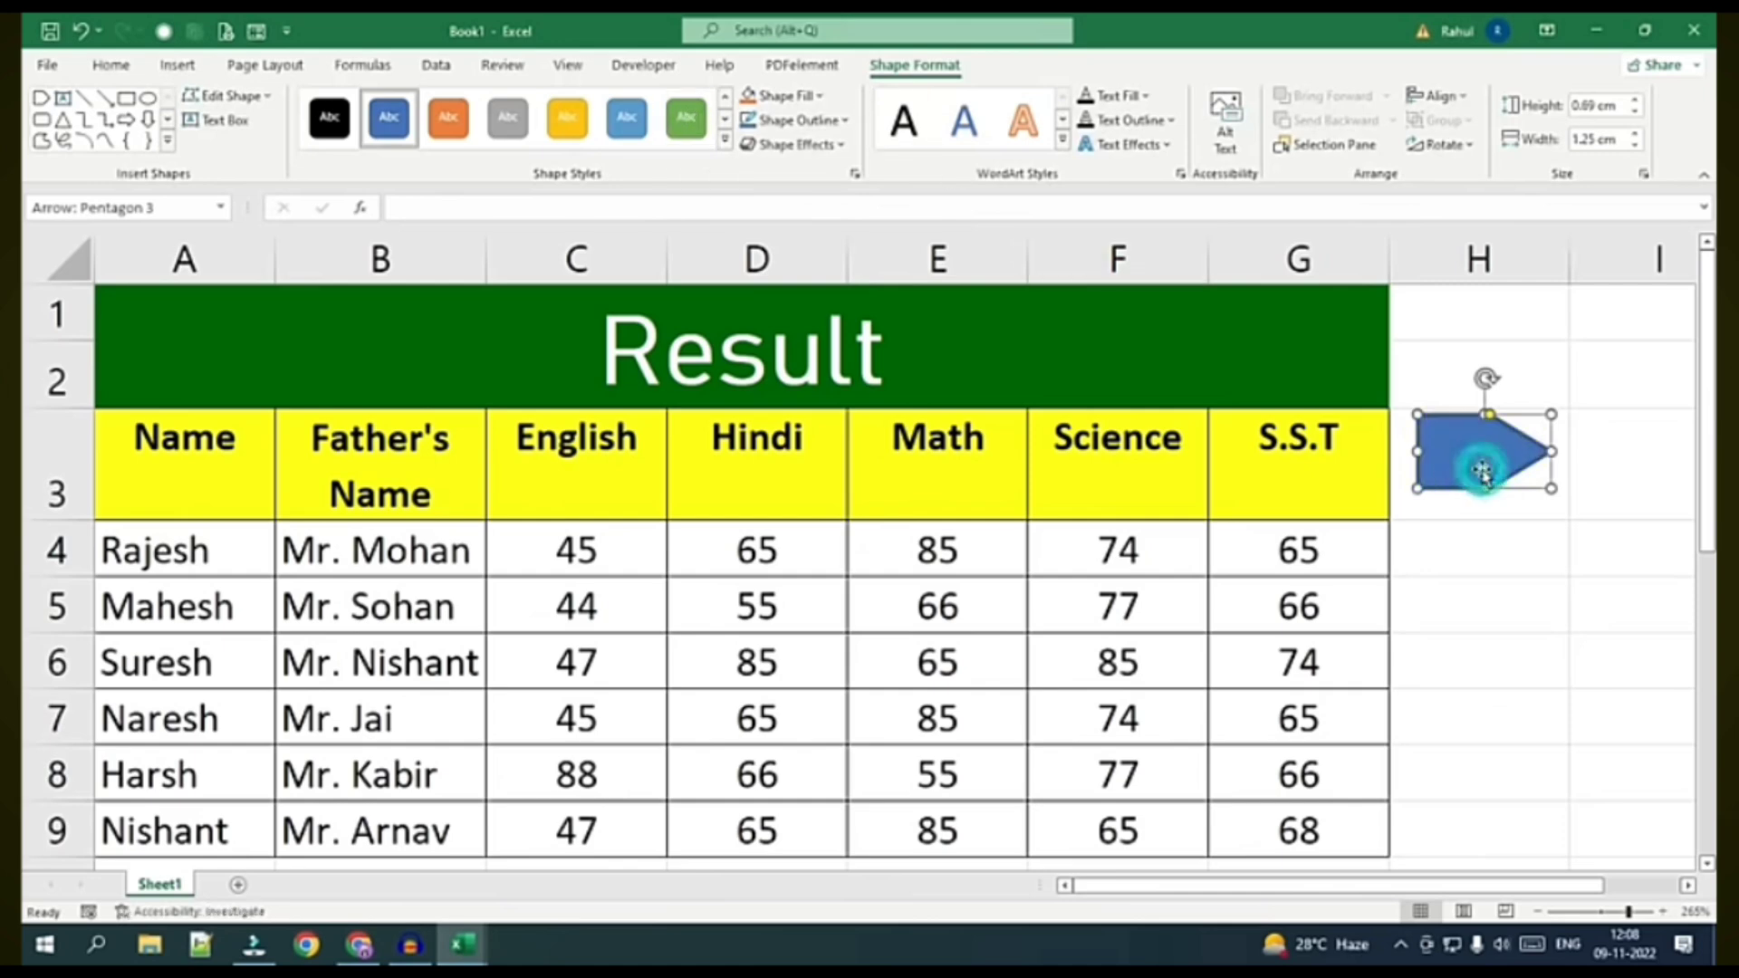
key("Delete")
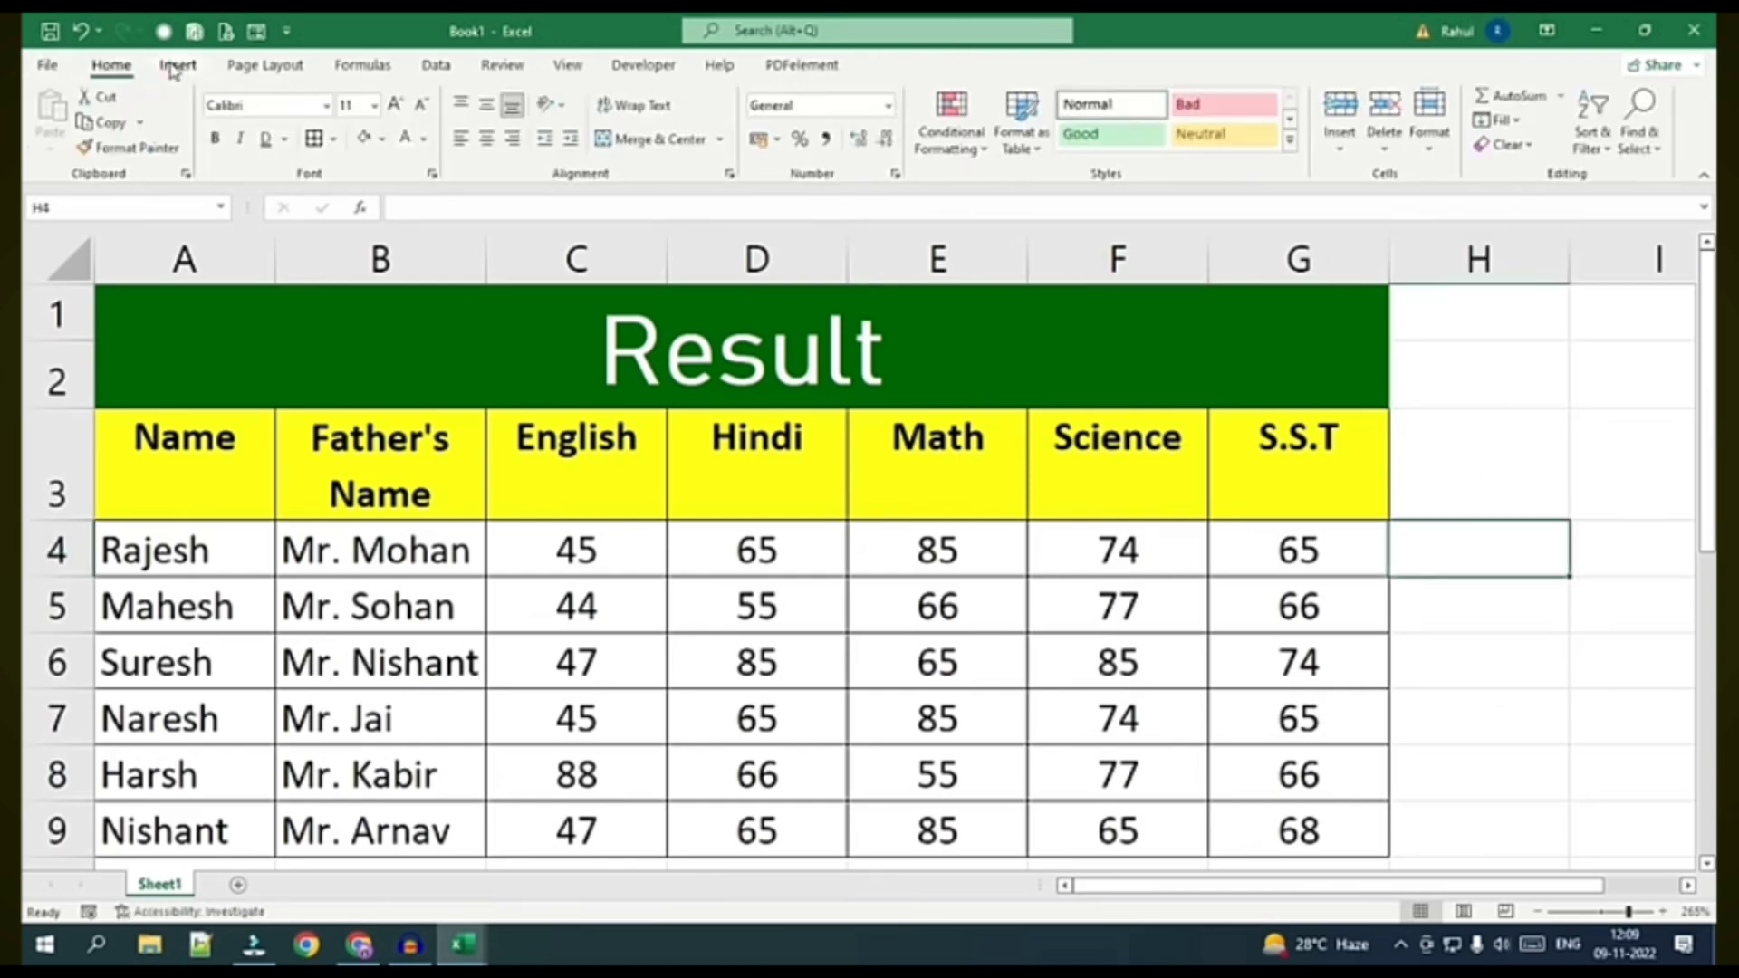
left_click(177, 65)
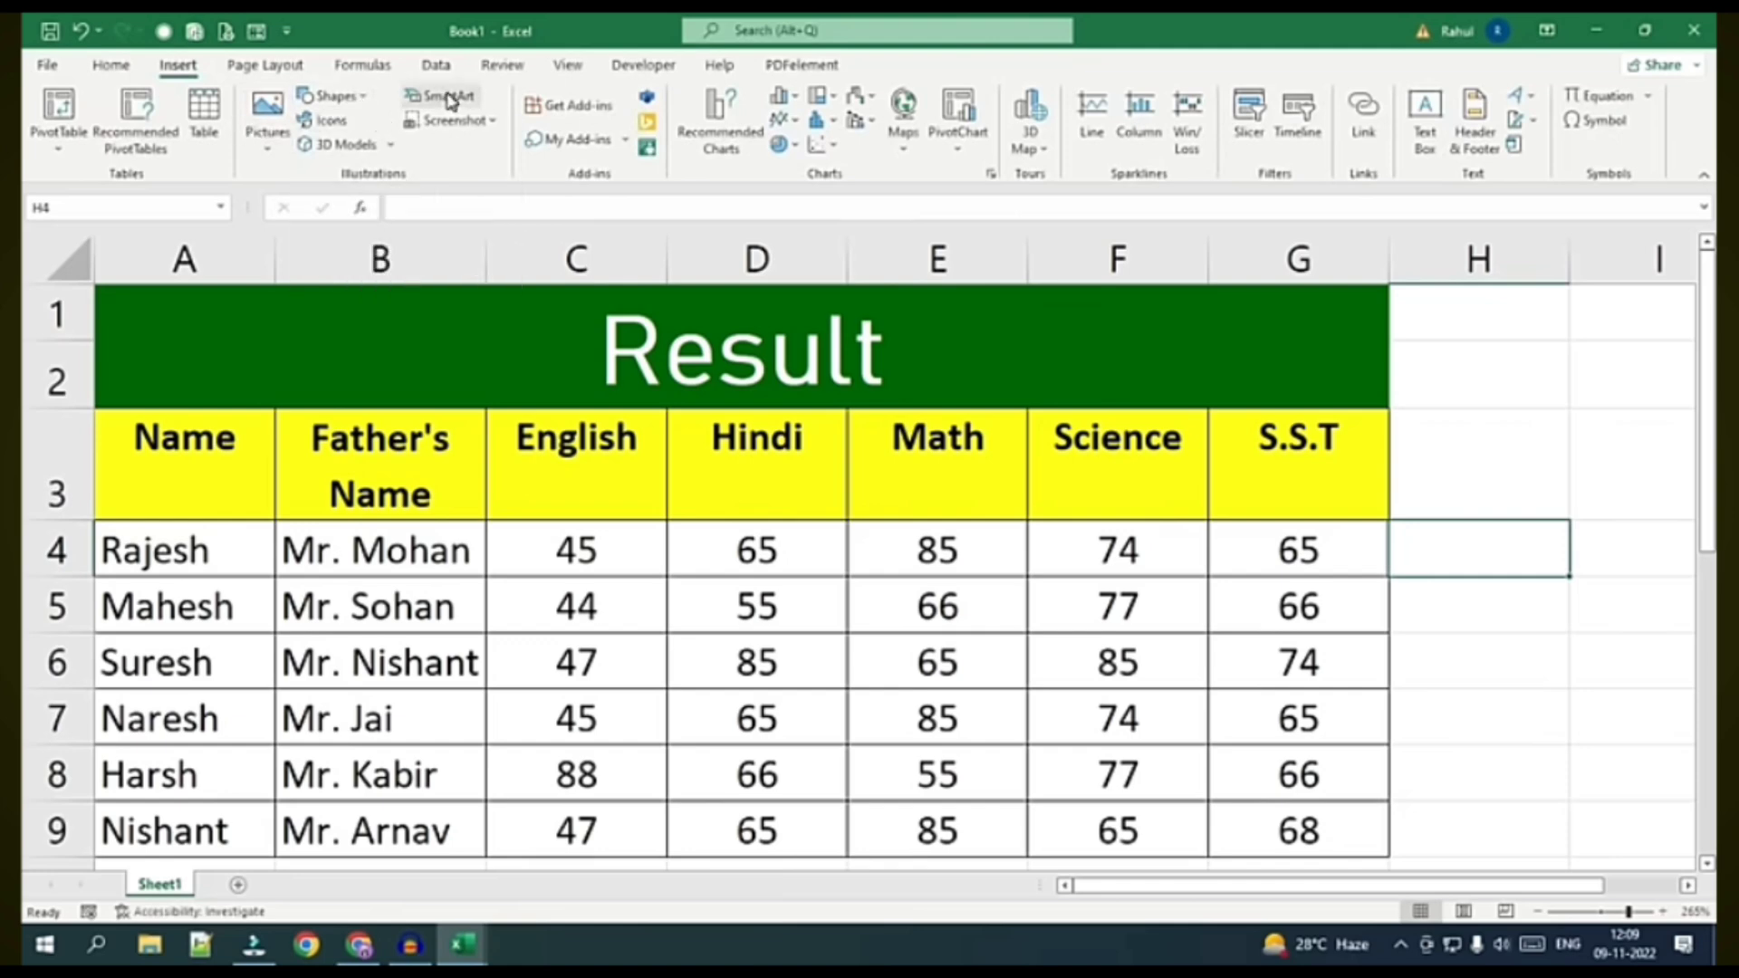
left_click(365, 147)
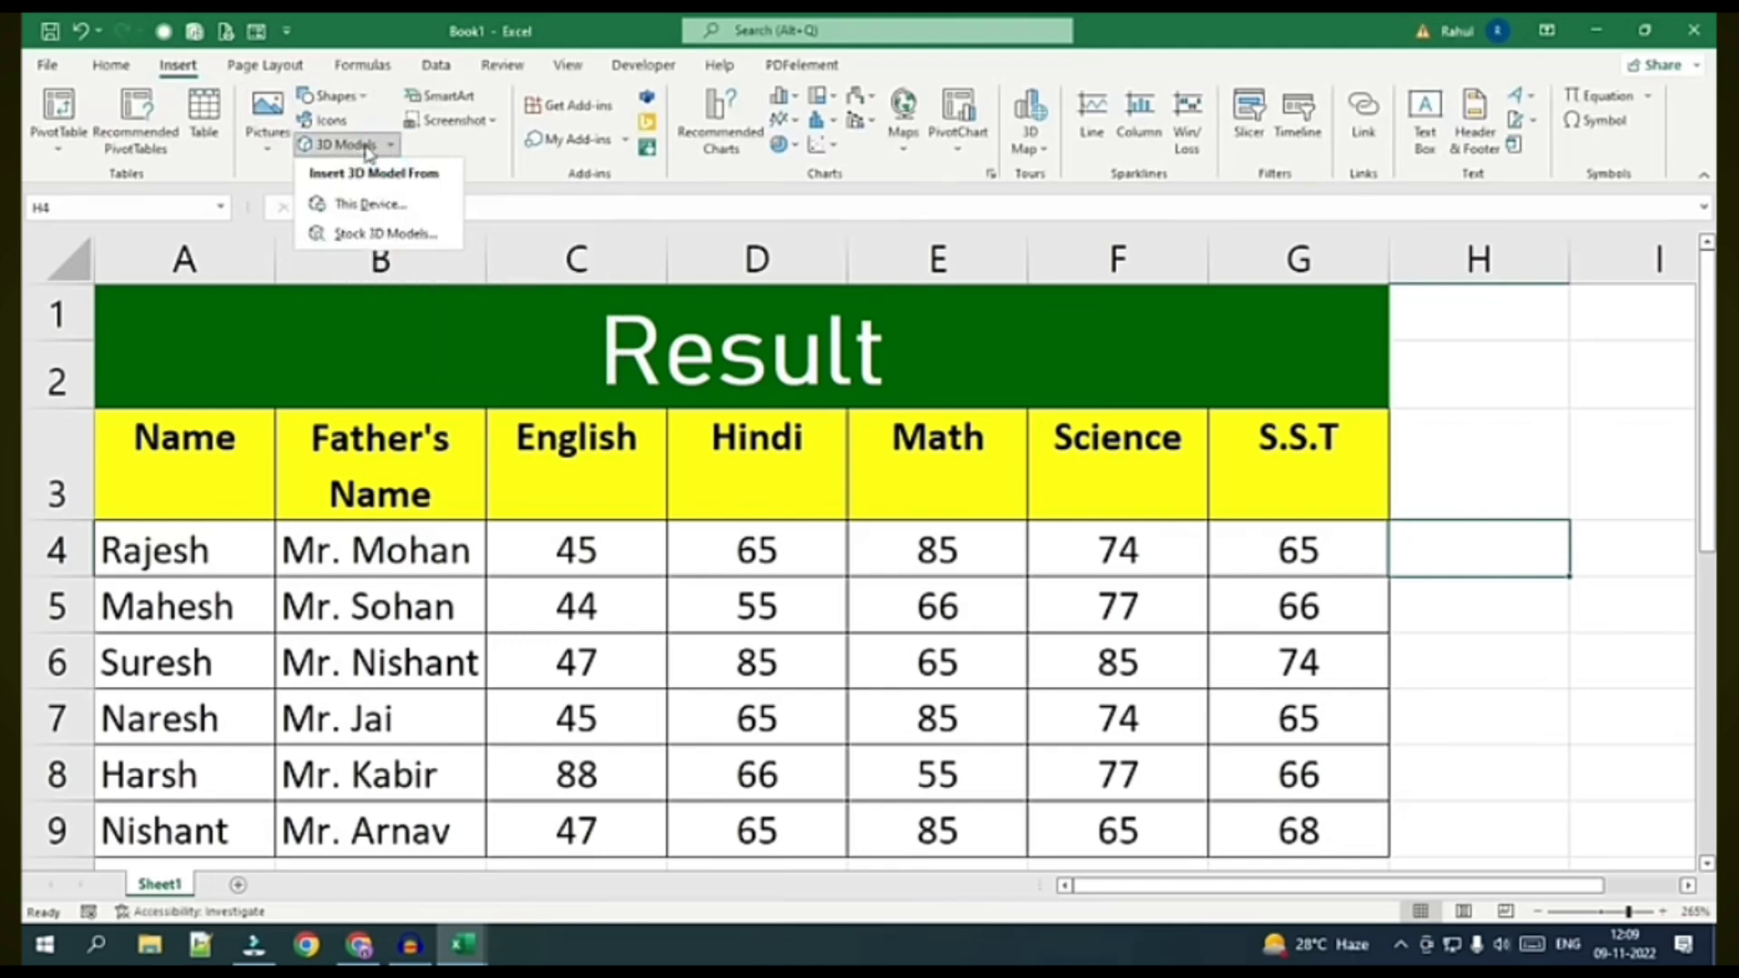
left_click(489, 154)
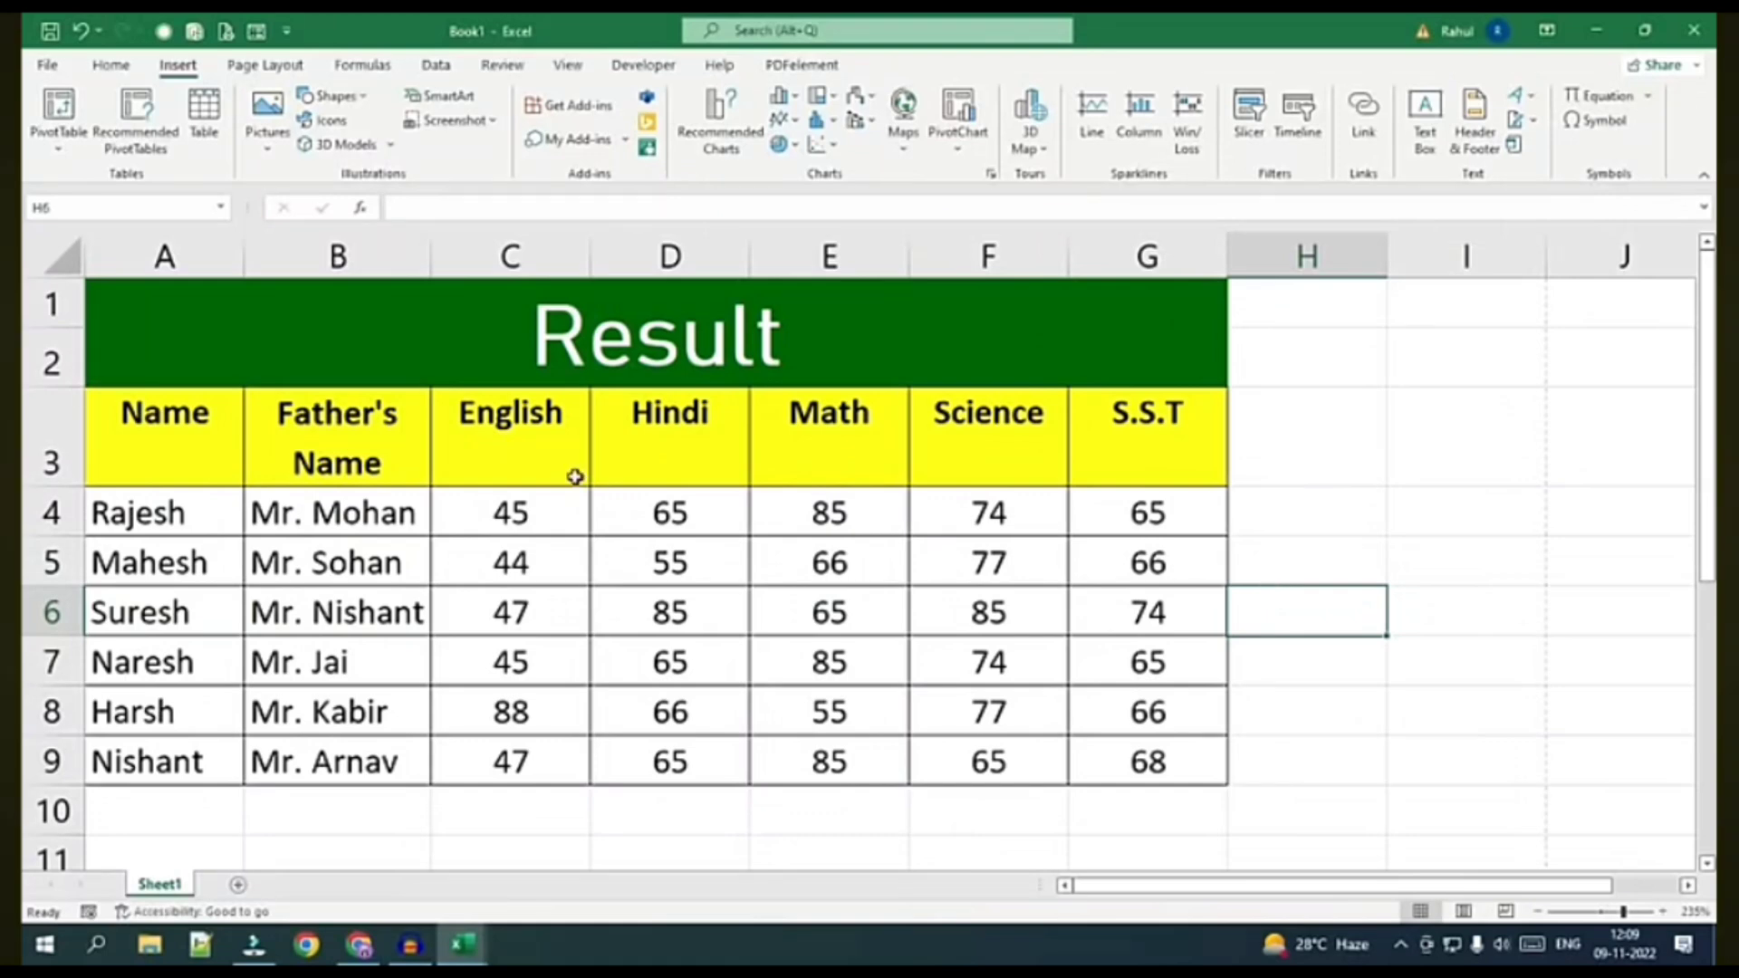
Copy the marks table's header and student rows into a new Sheet2
left_click(327, 513)
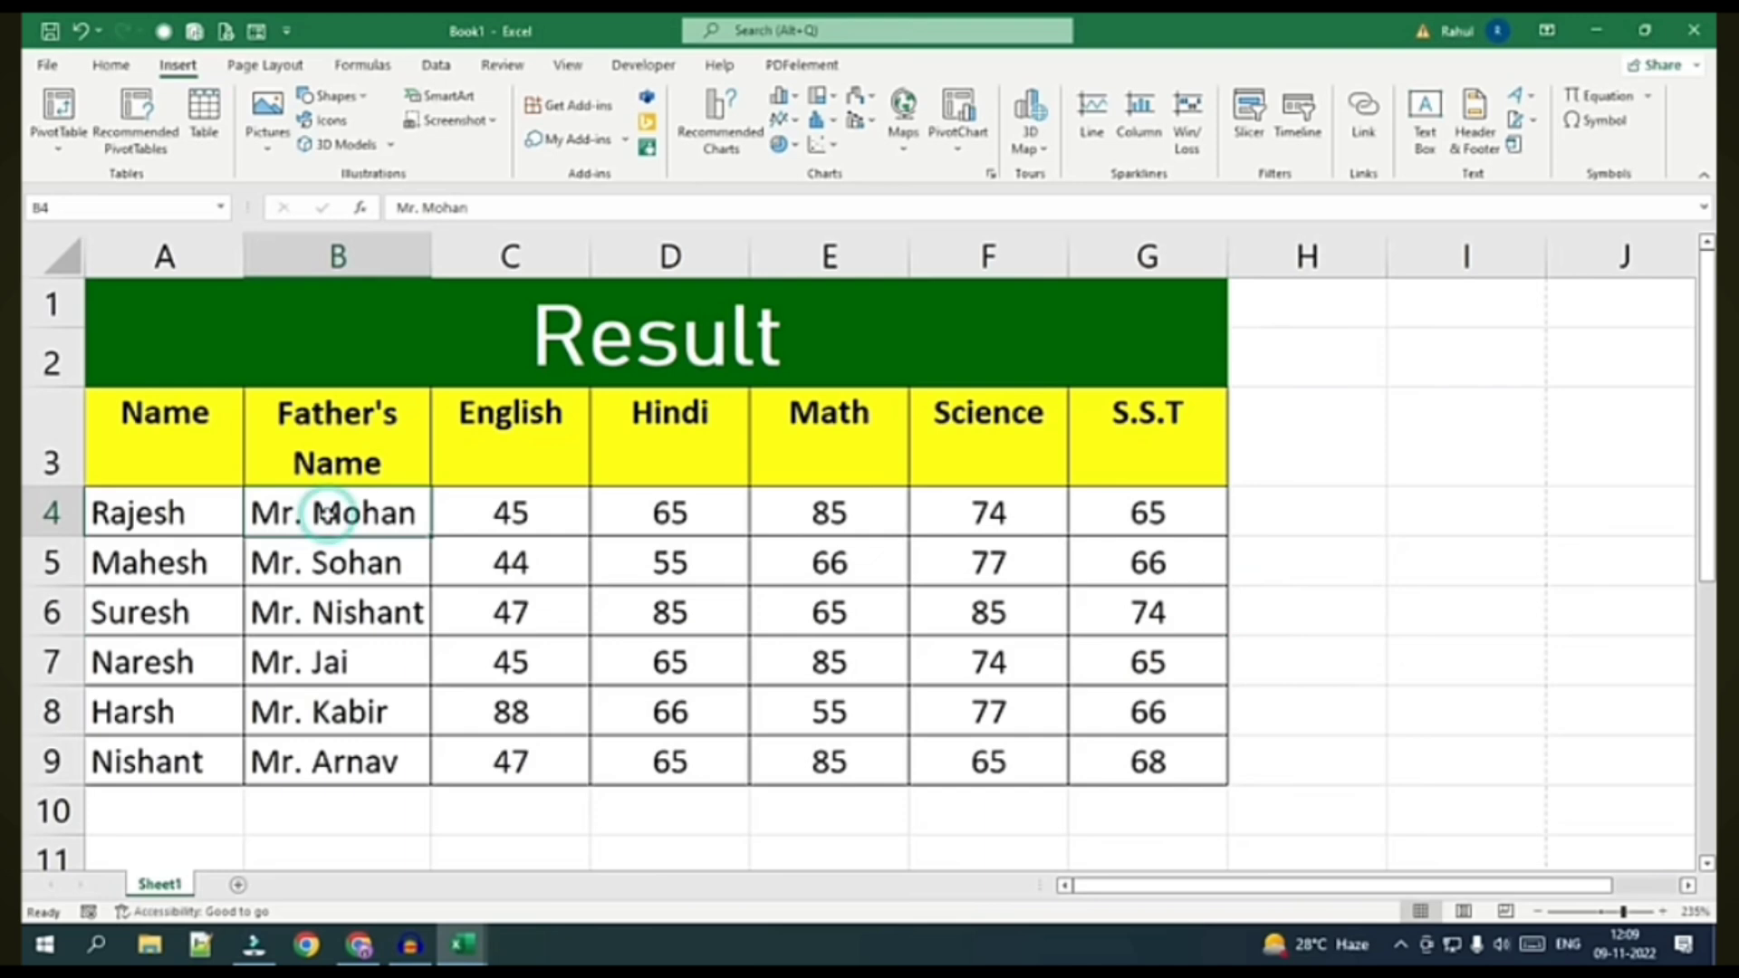
left_click(542, 284)
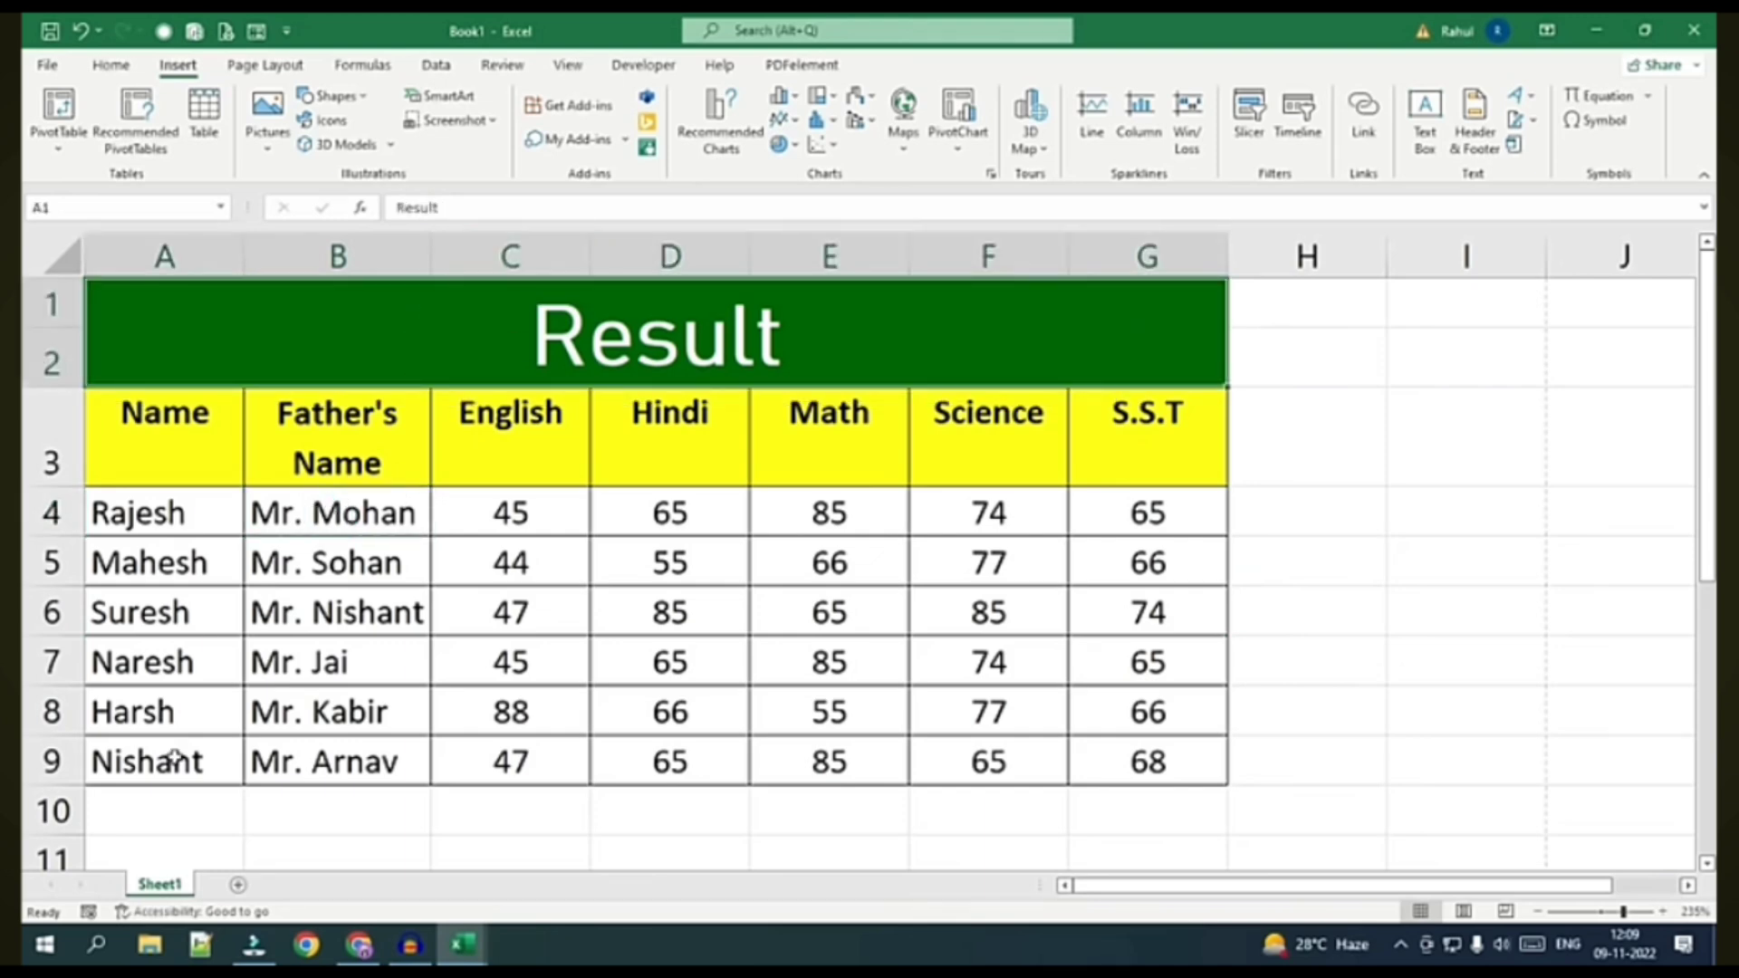
left_click(107, 515)
left_click_drag(124, 443, 1126, 754)
key("ctrl+c")
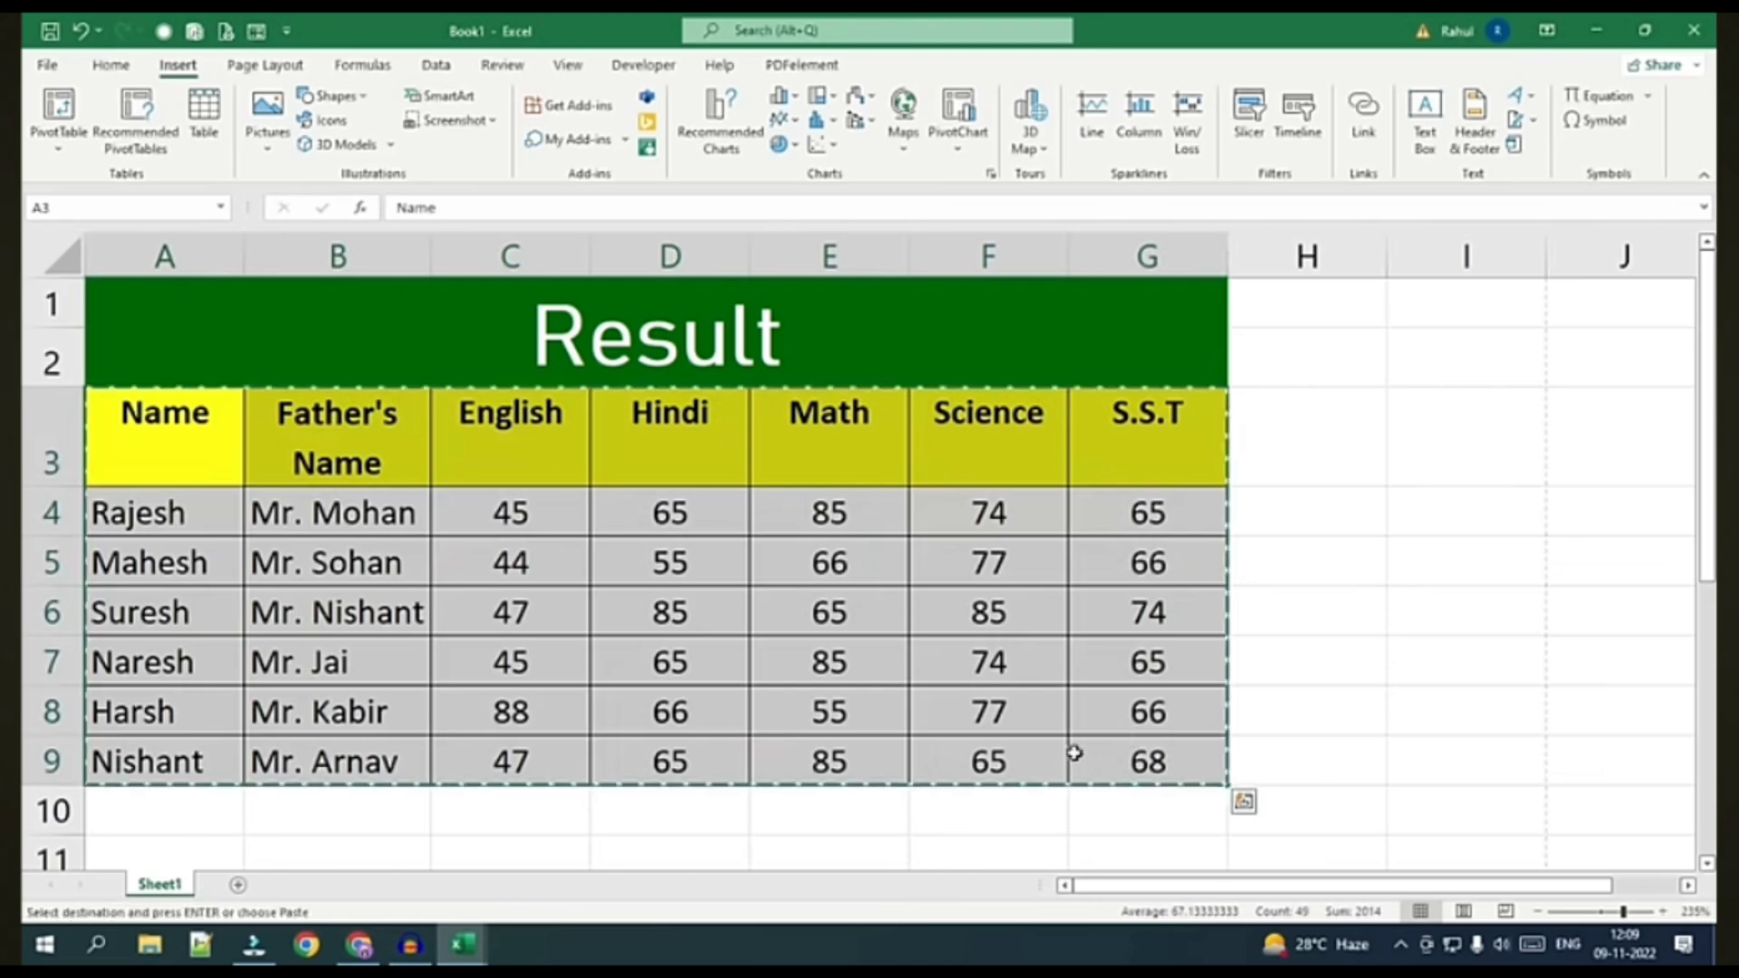
left_click(237, 884)
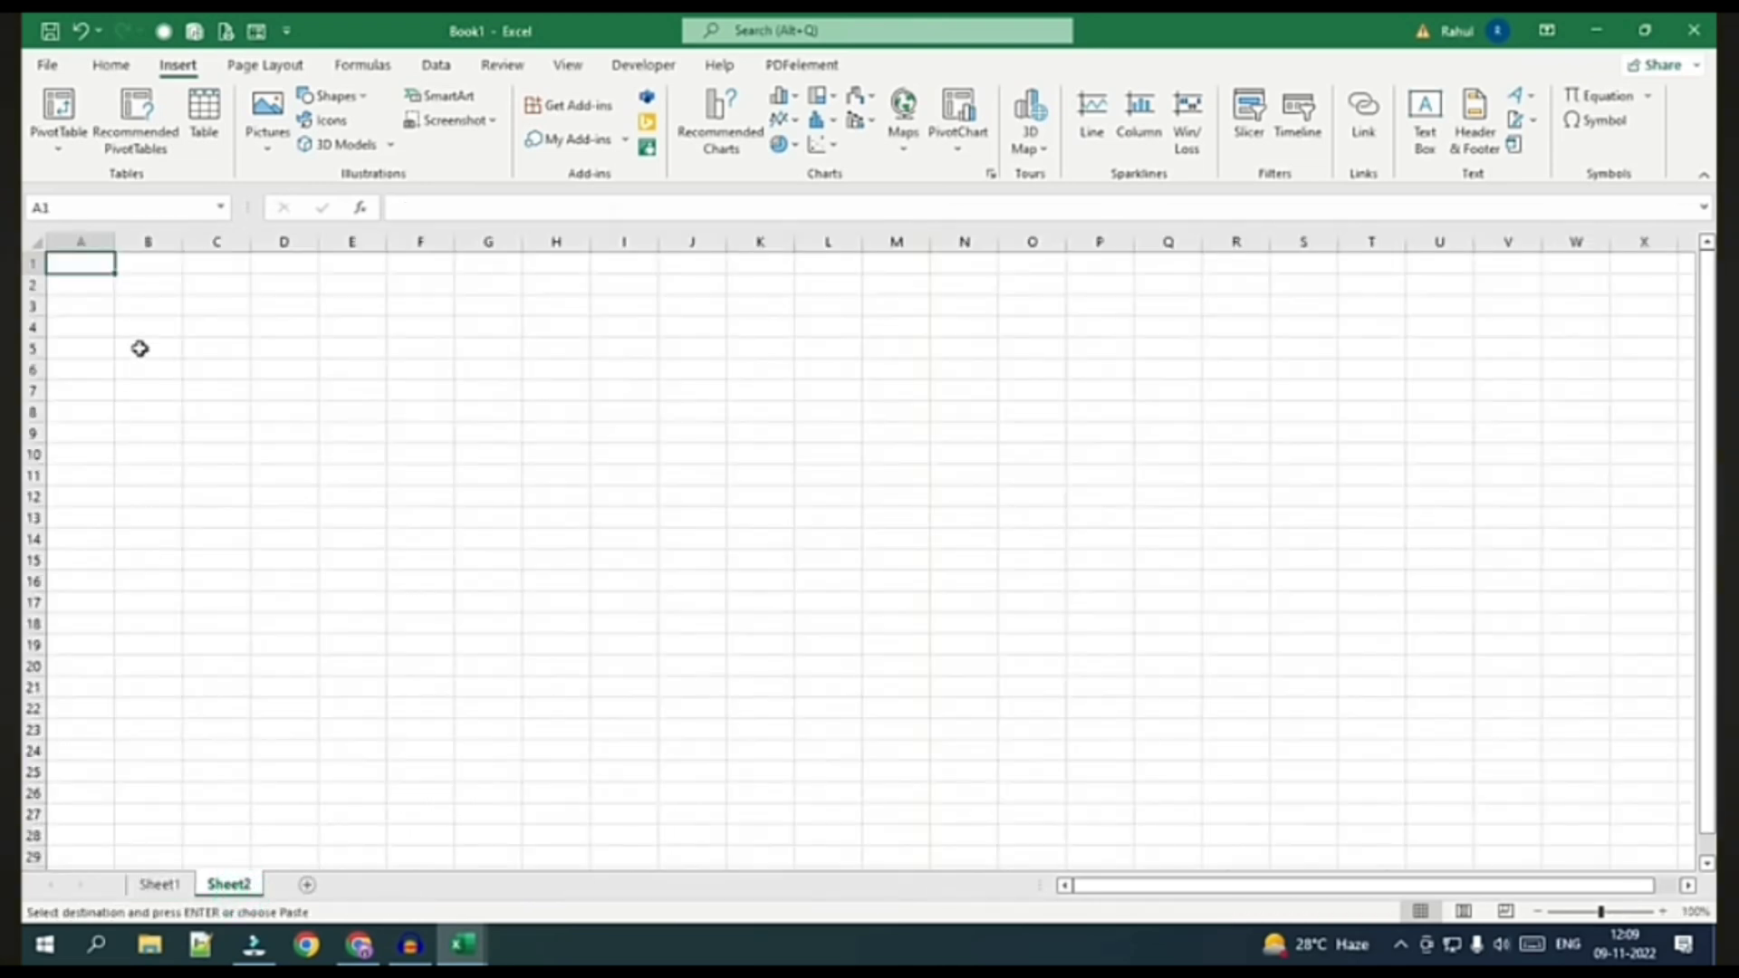
key("ctrl+v")
scroll(307, 602, "up", 4)
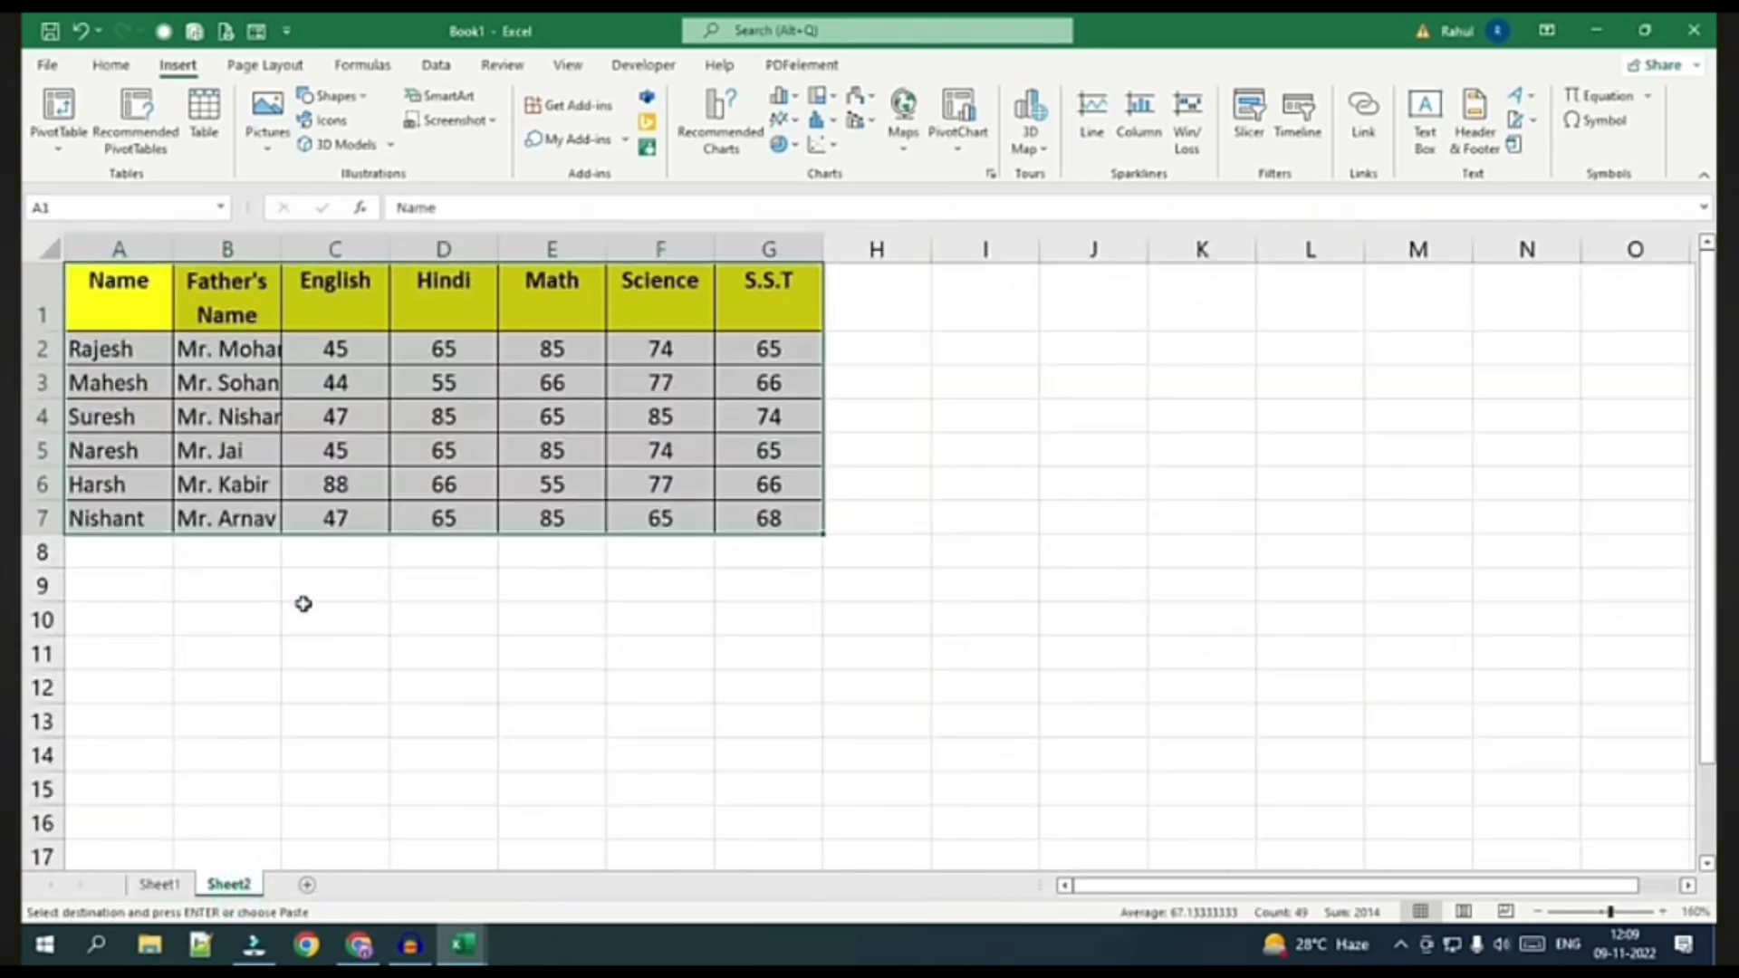
Delete the entire Father's Name column and select the remaining table A1:F7
left_click(226, 345)
right_click(231, 346)
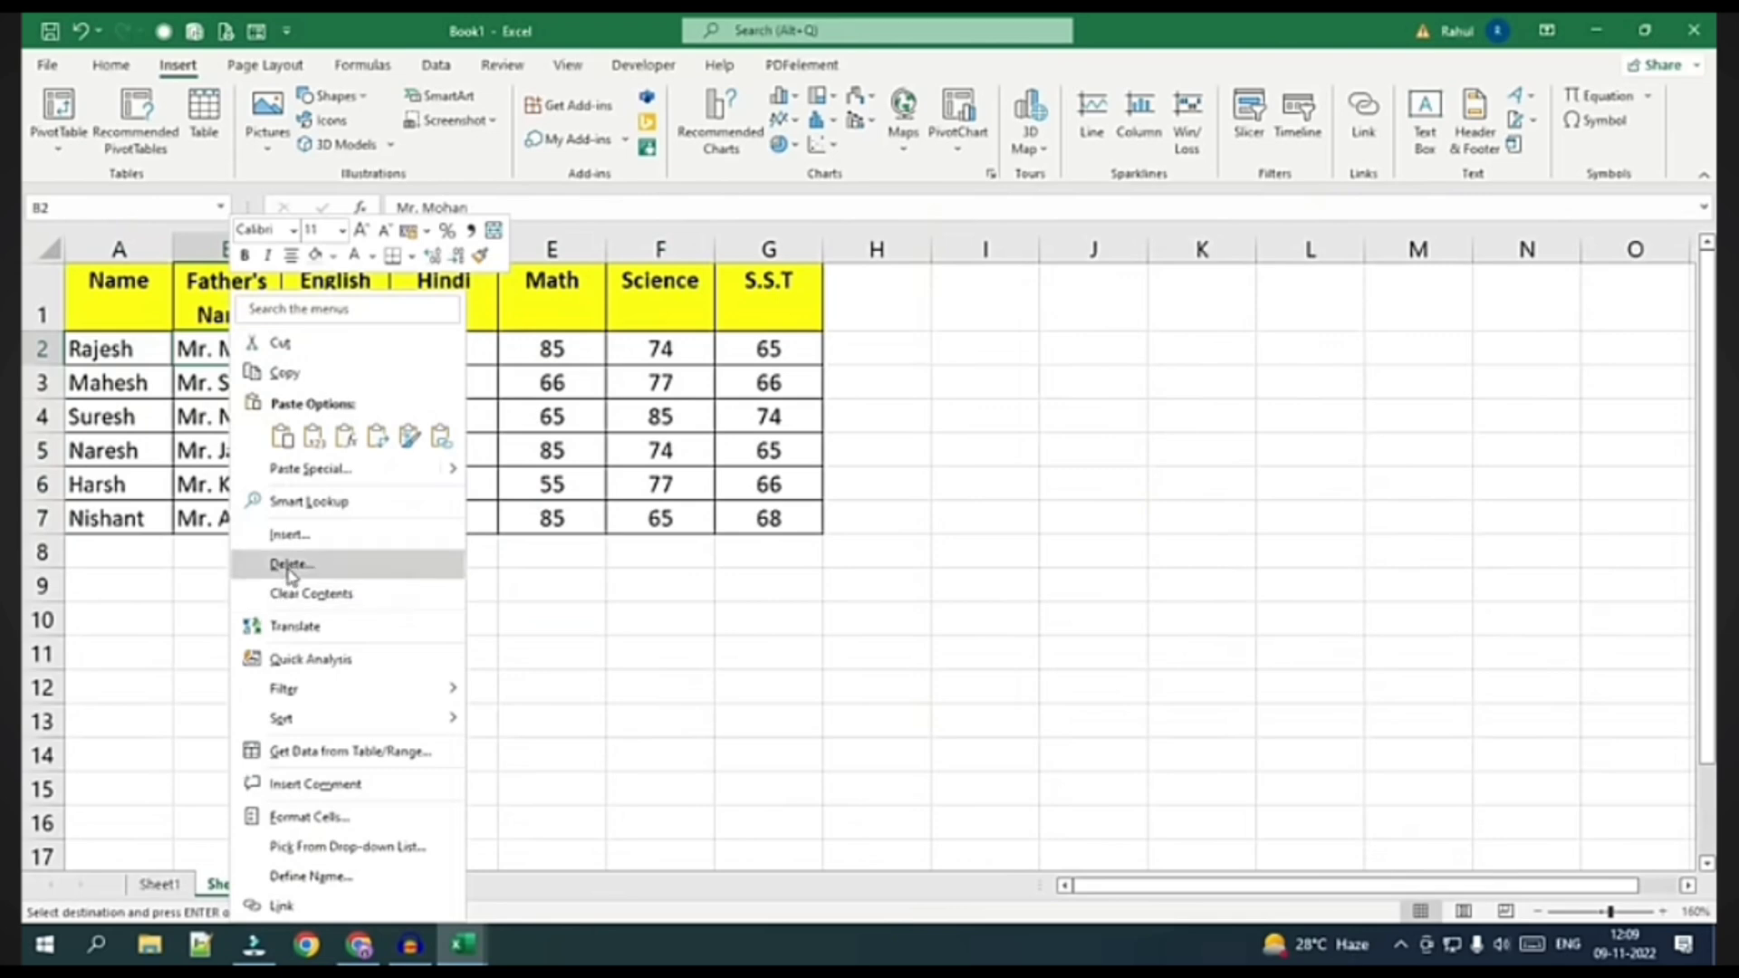
left_click(288, 564)
left_click(246, 629)
left_click(239, 659)
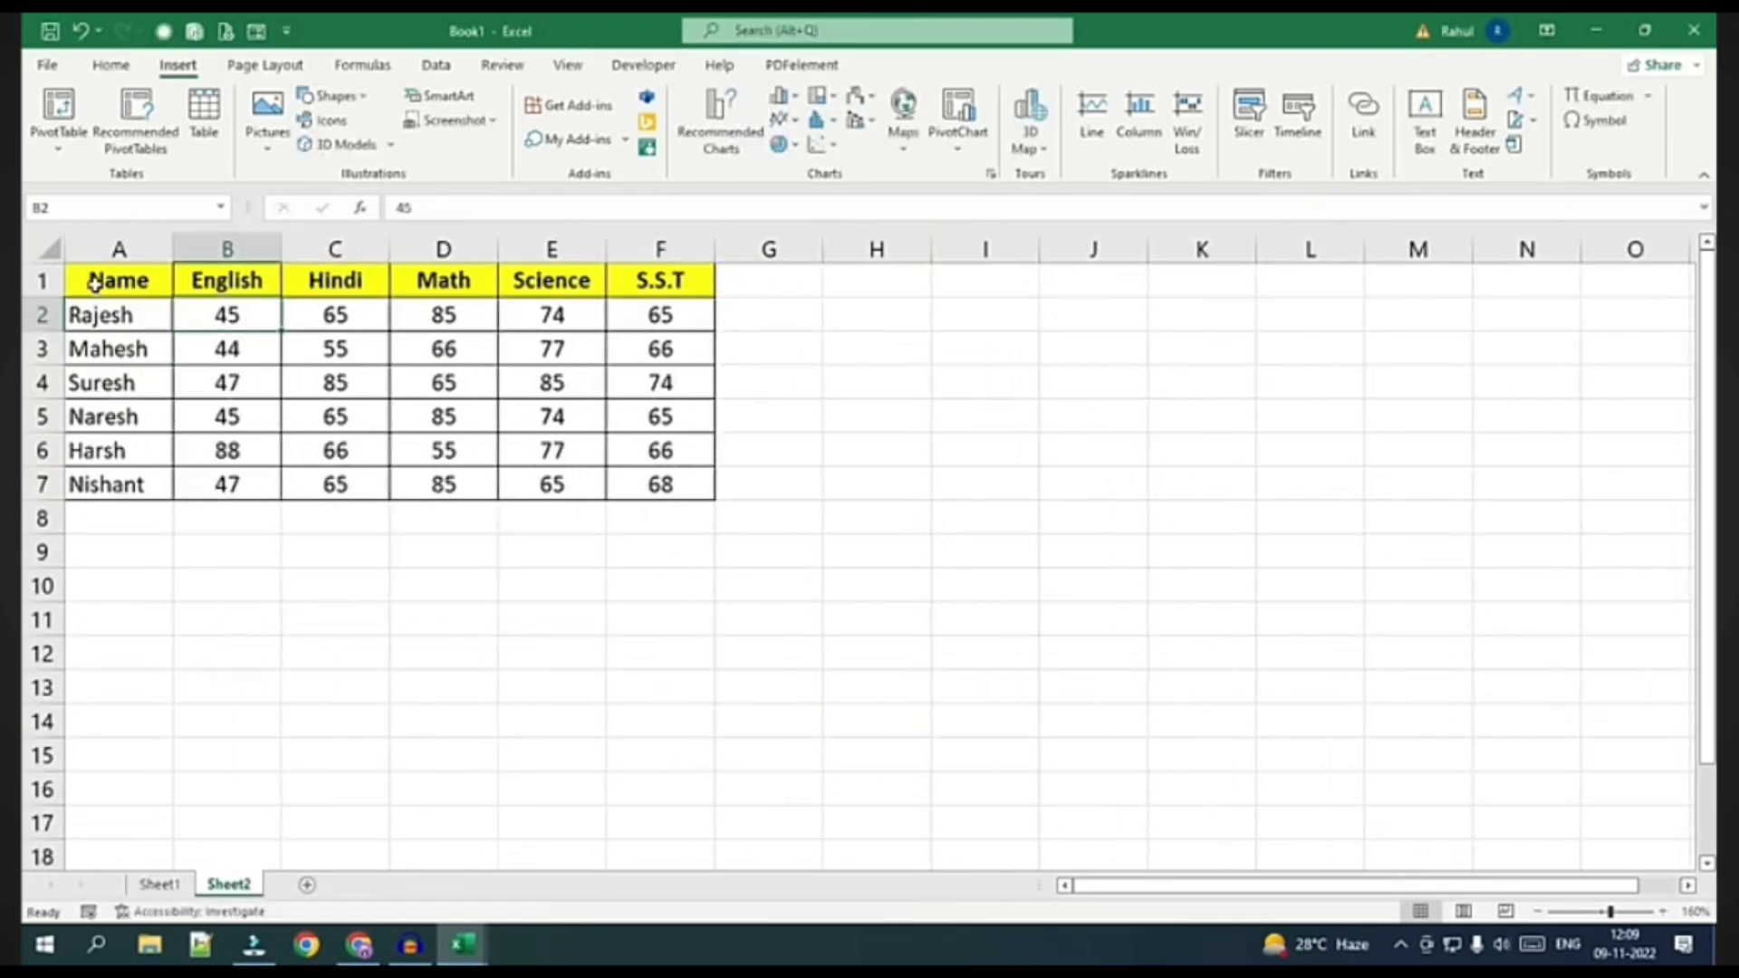
left_click_drag(94, 280, 637, 484)
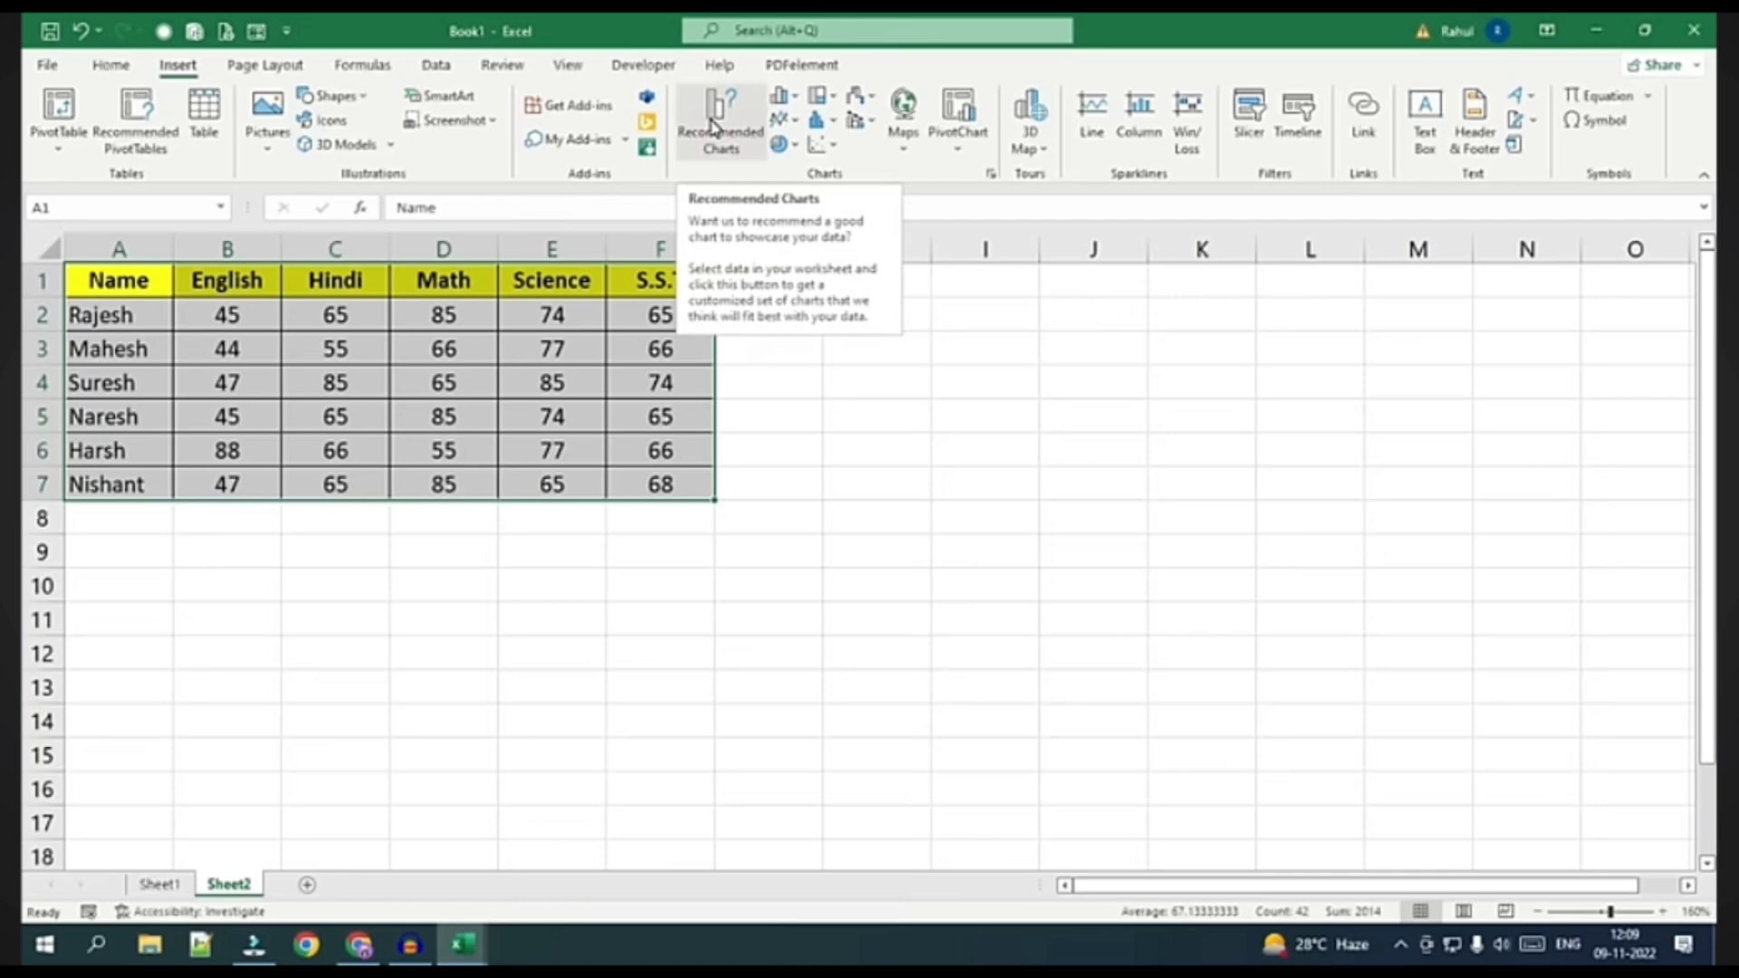
Insert a recommended clustered column chart of the marks beside the table with a dark style
left_click(712, 126)
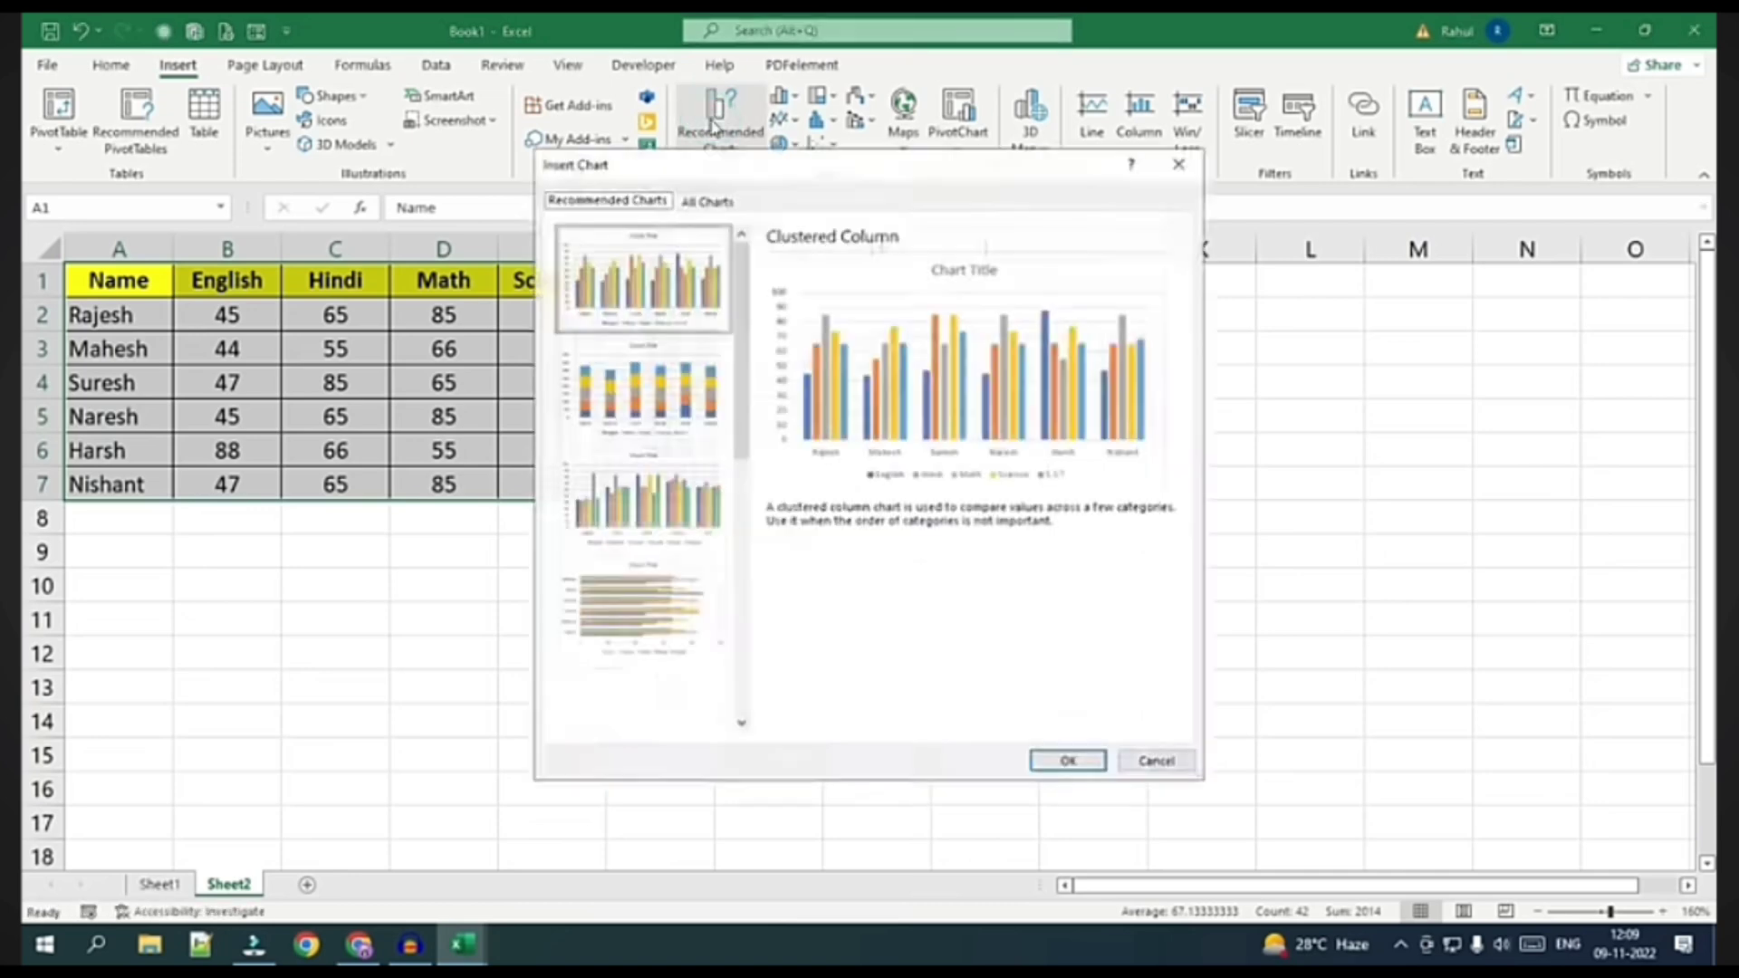
left_click_drag(770, 186, 971, 177)
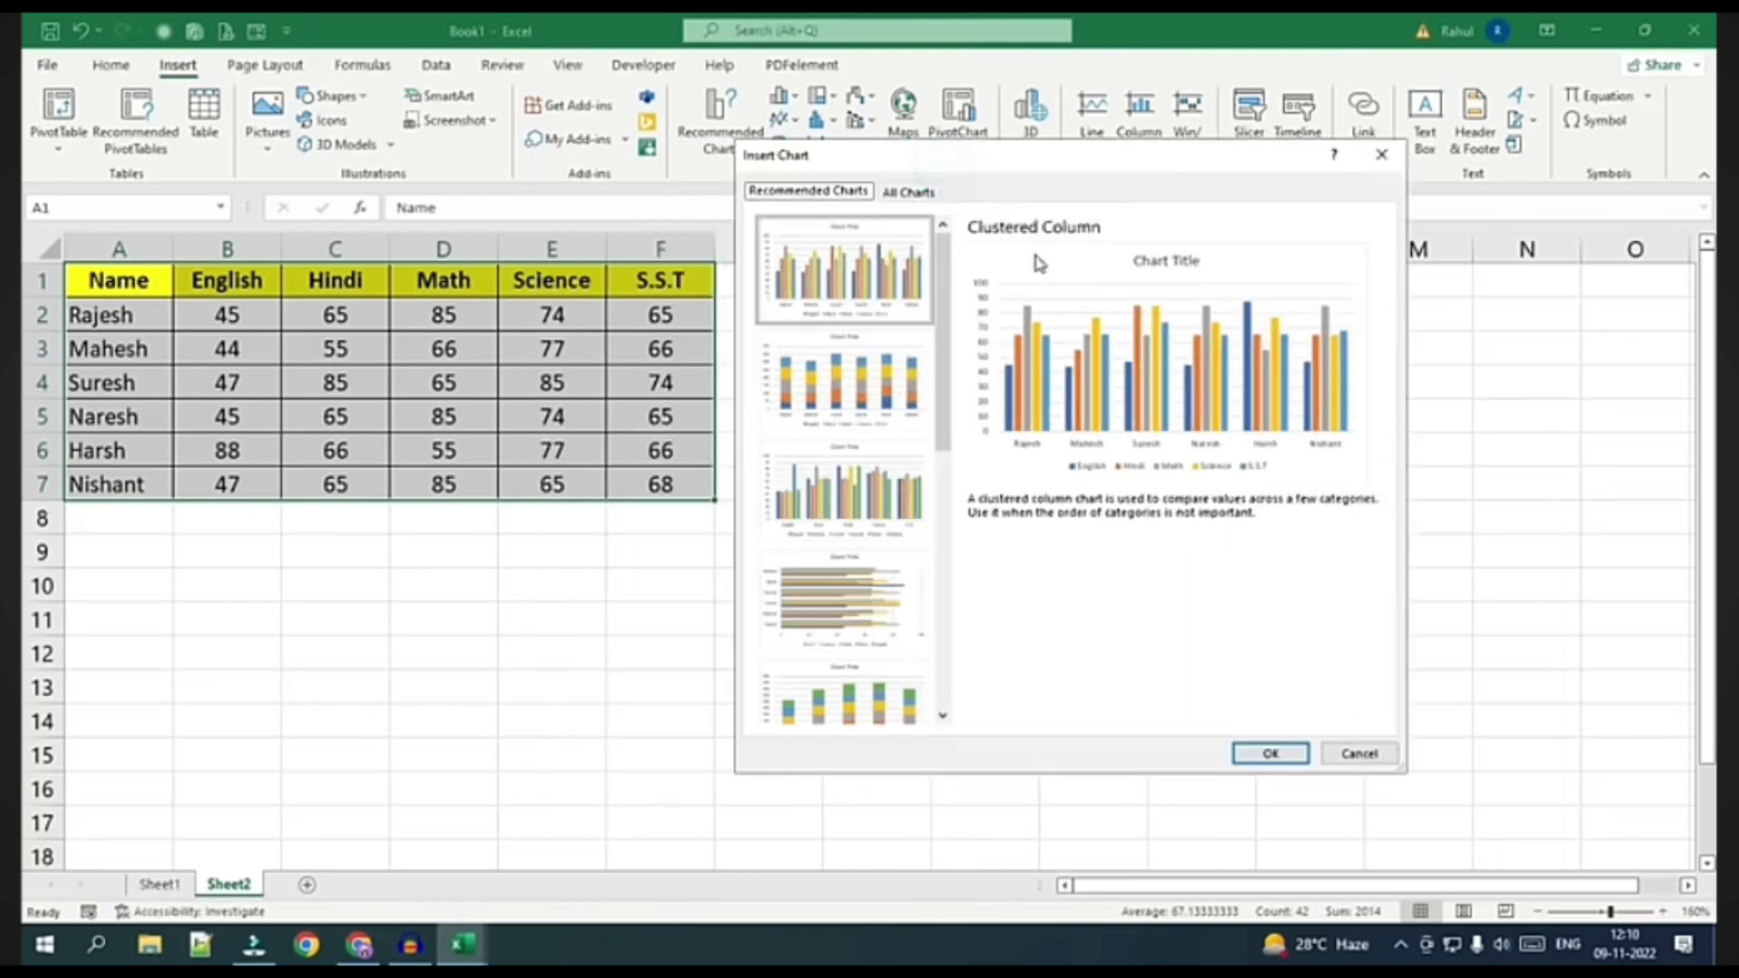
left_click(1255, 753)
left_click_drag(951, 372, 1282, 358)
left_click(925, 134)
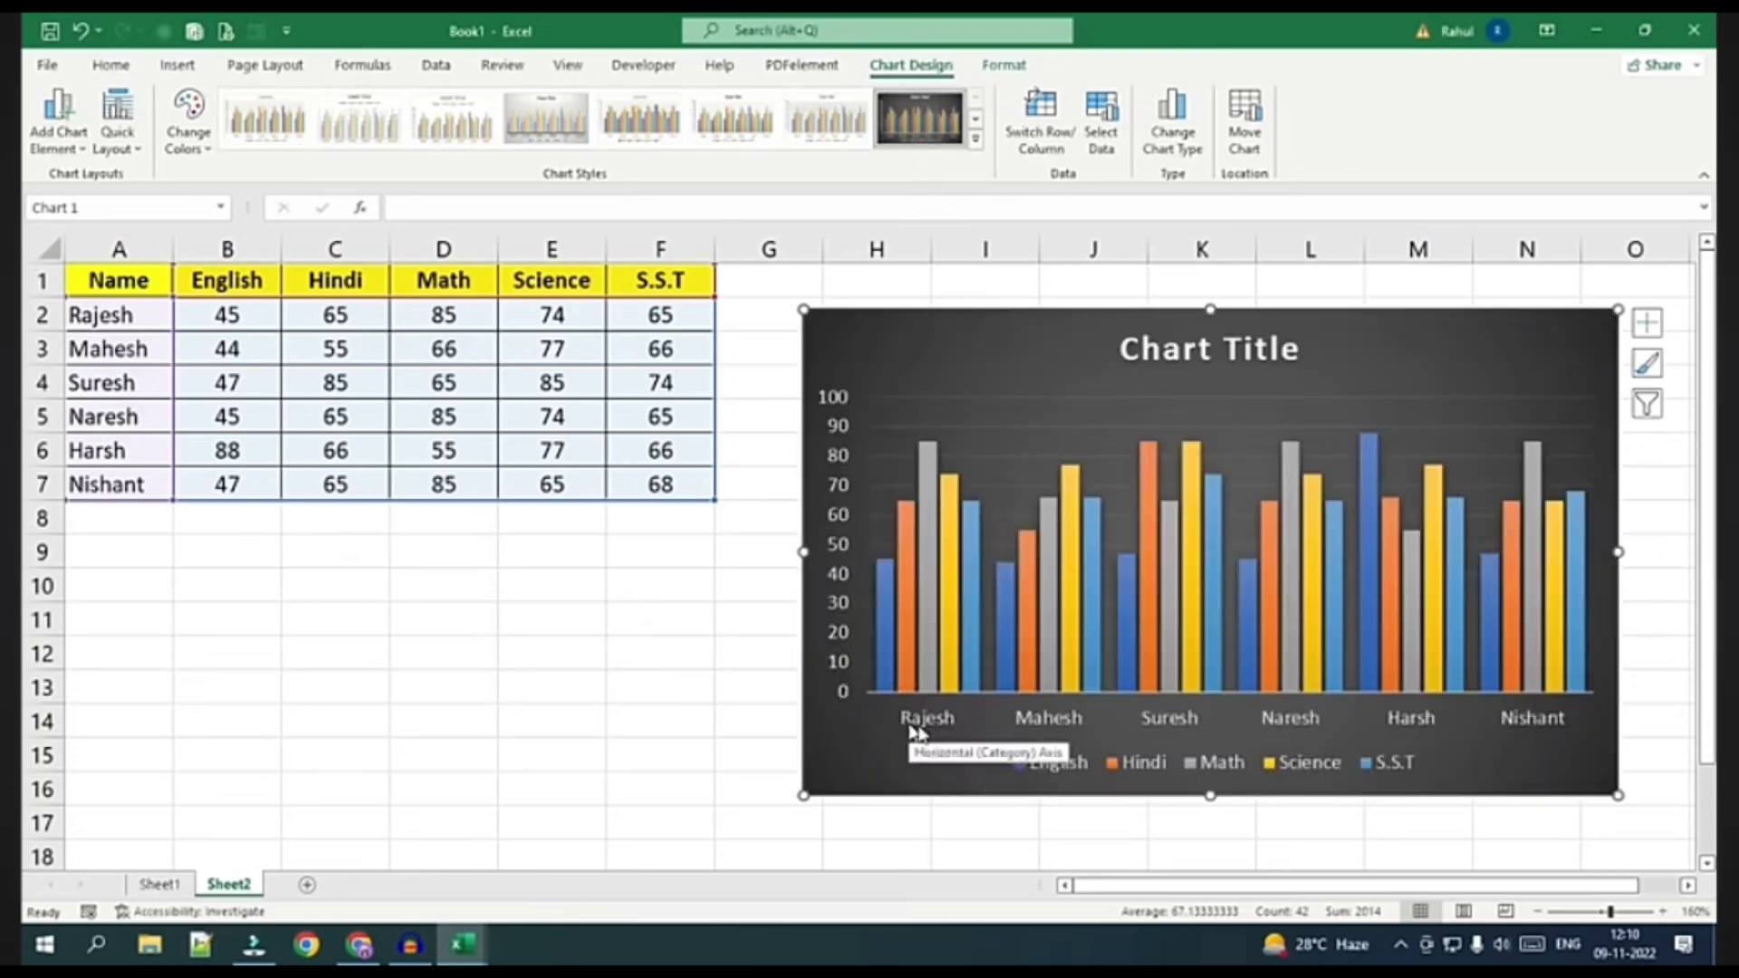
Fill the chart's S.S.T bars with dark red
mouse_move(886, 672)
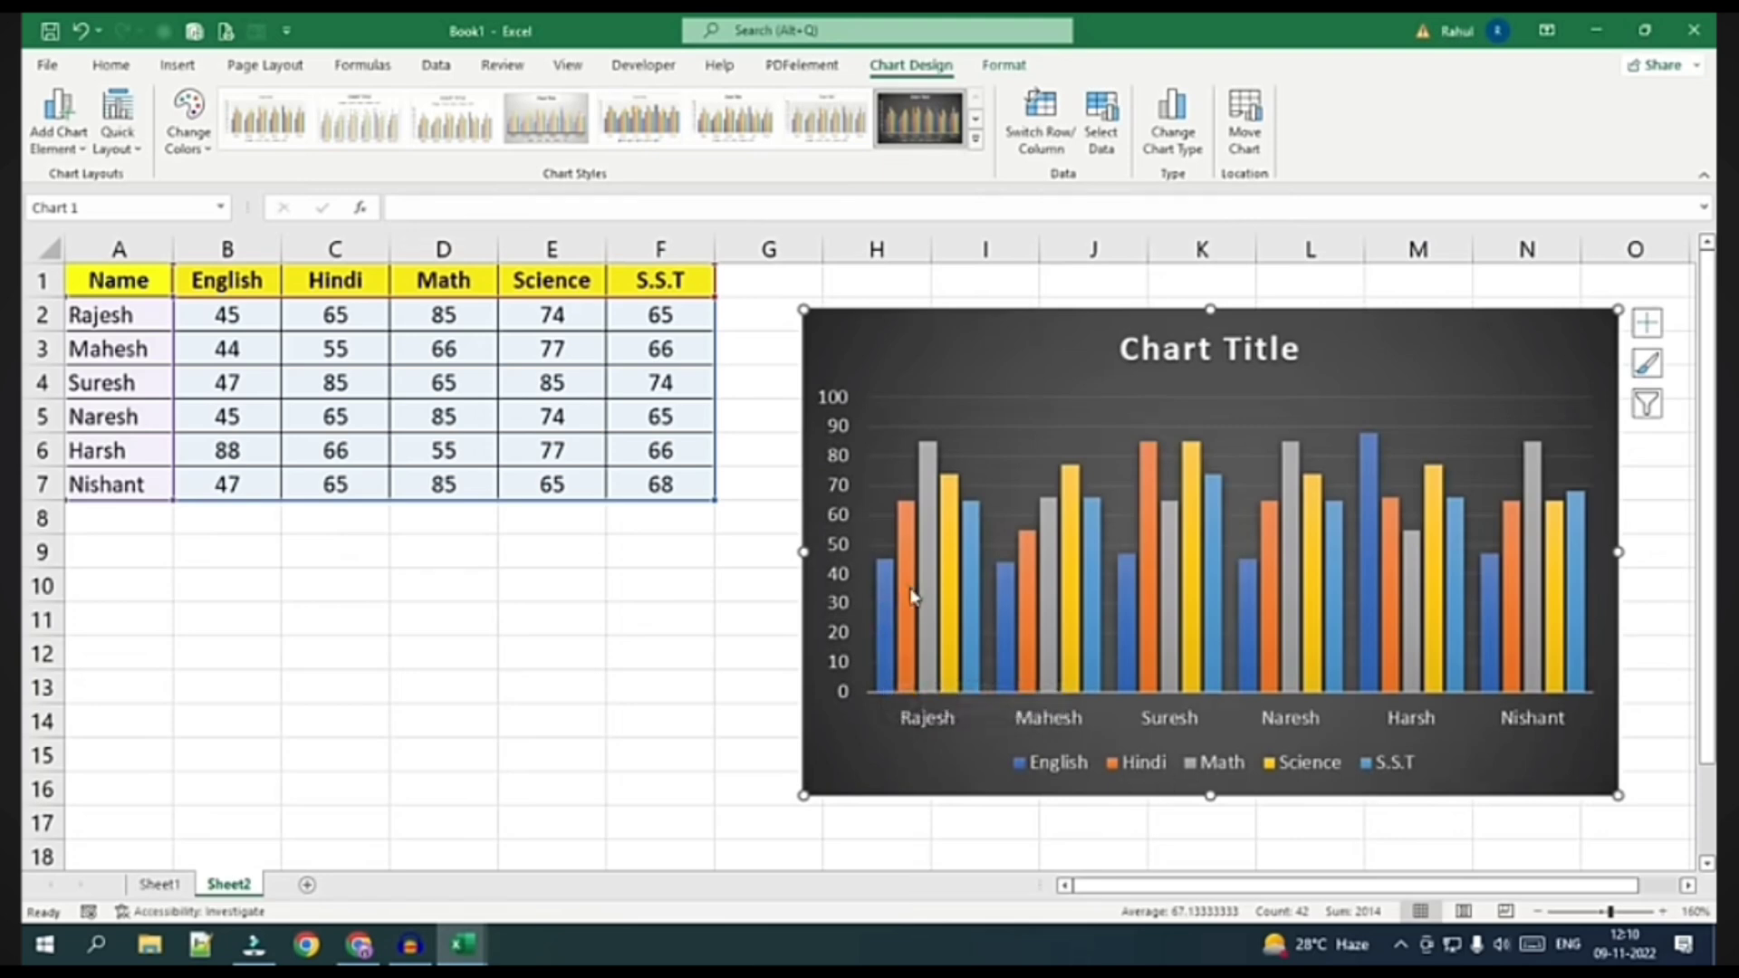
mouse_move(950, 587)
mouse_move(886, 625)
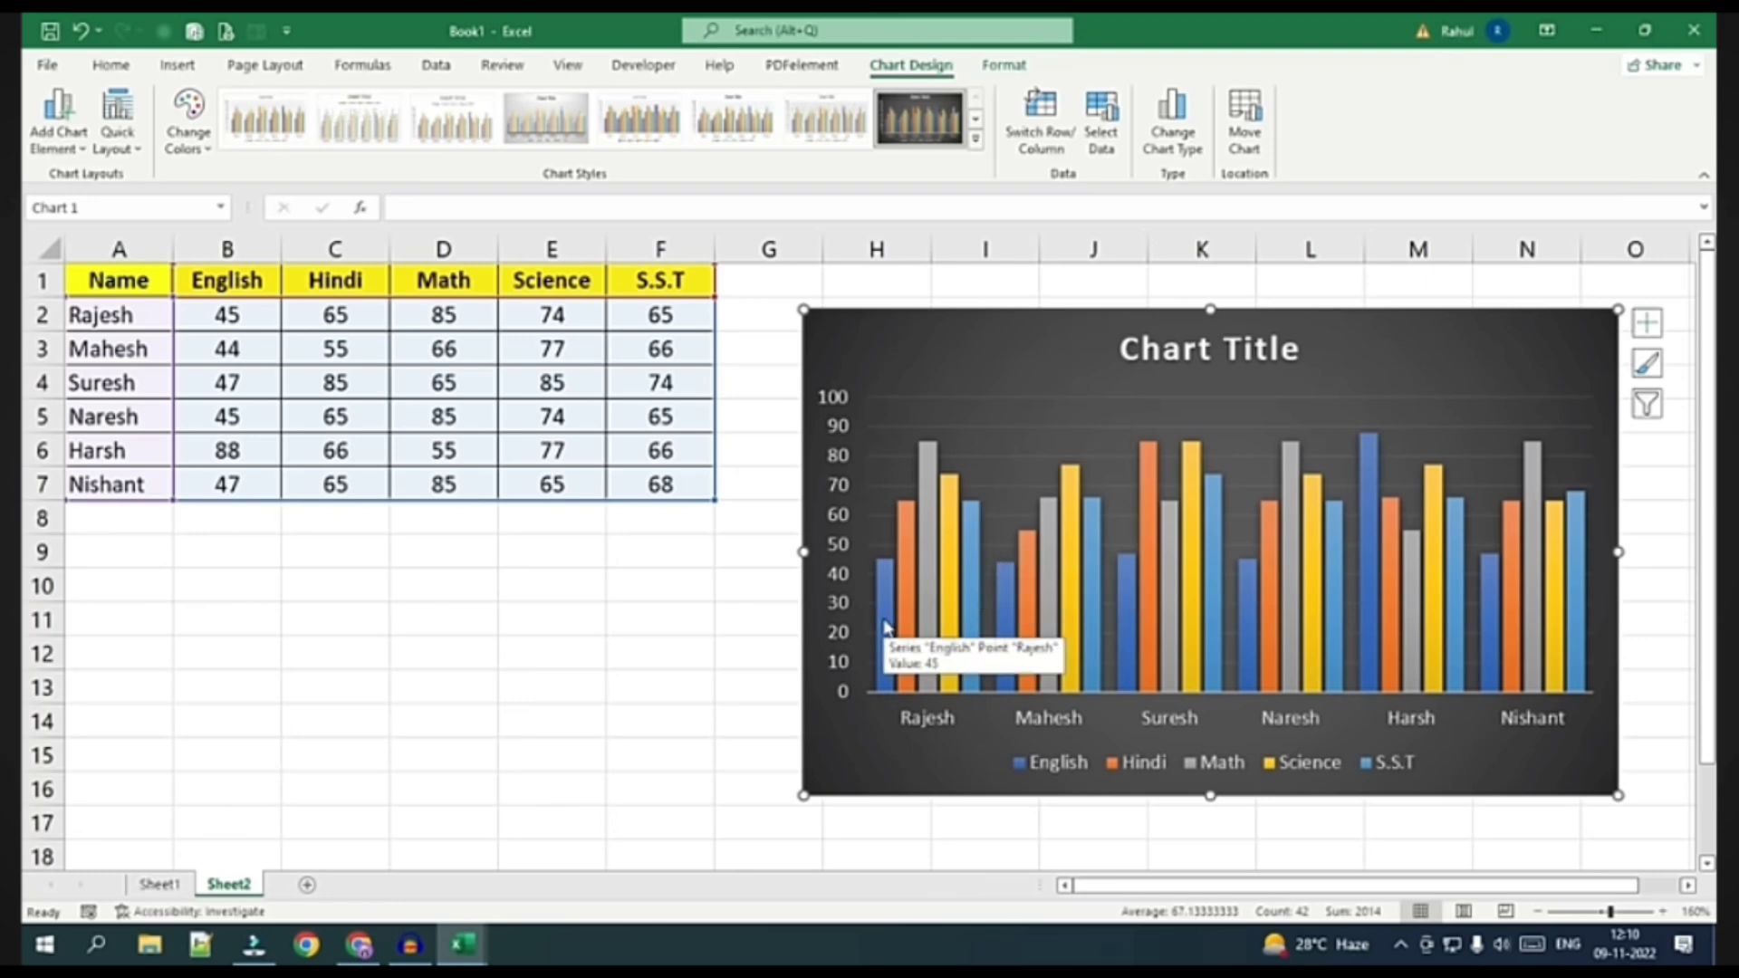
left_click(976, 579)
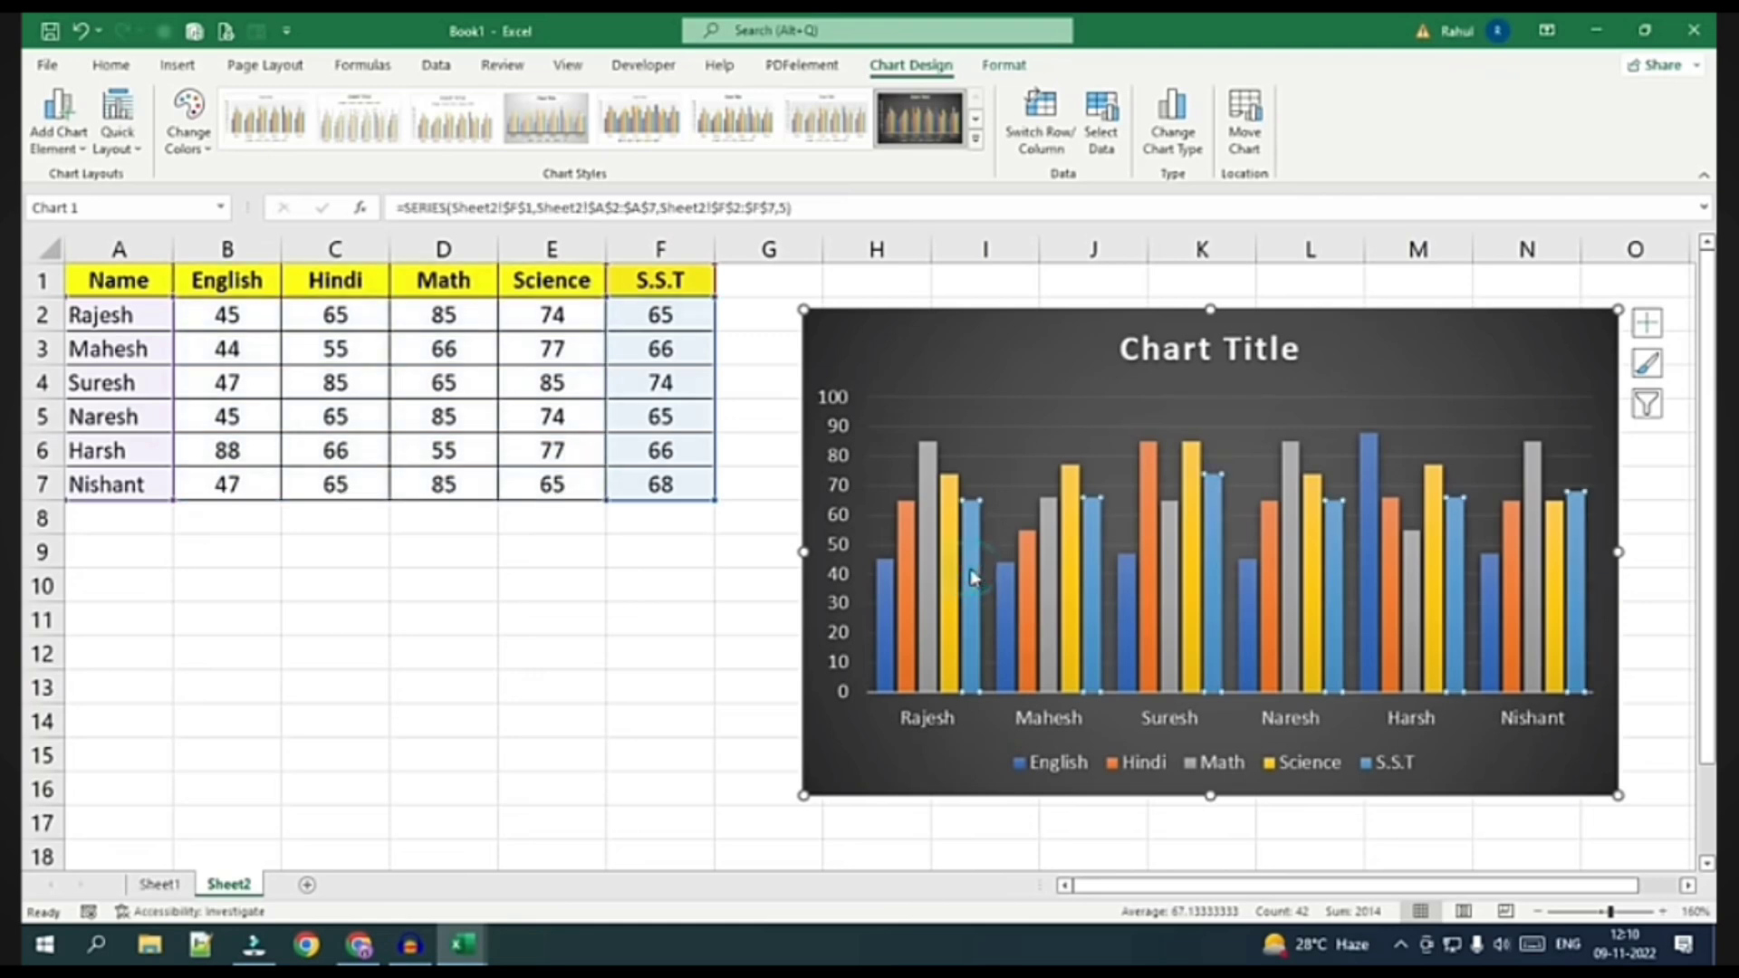
left_click(1004, 67)
left_click(843, 95)
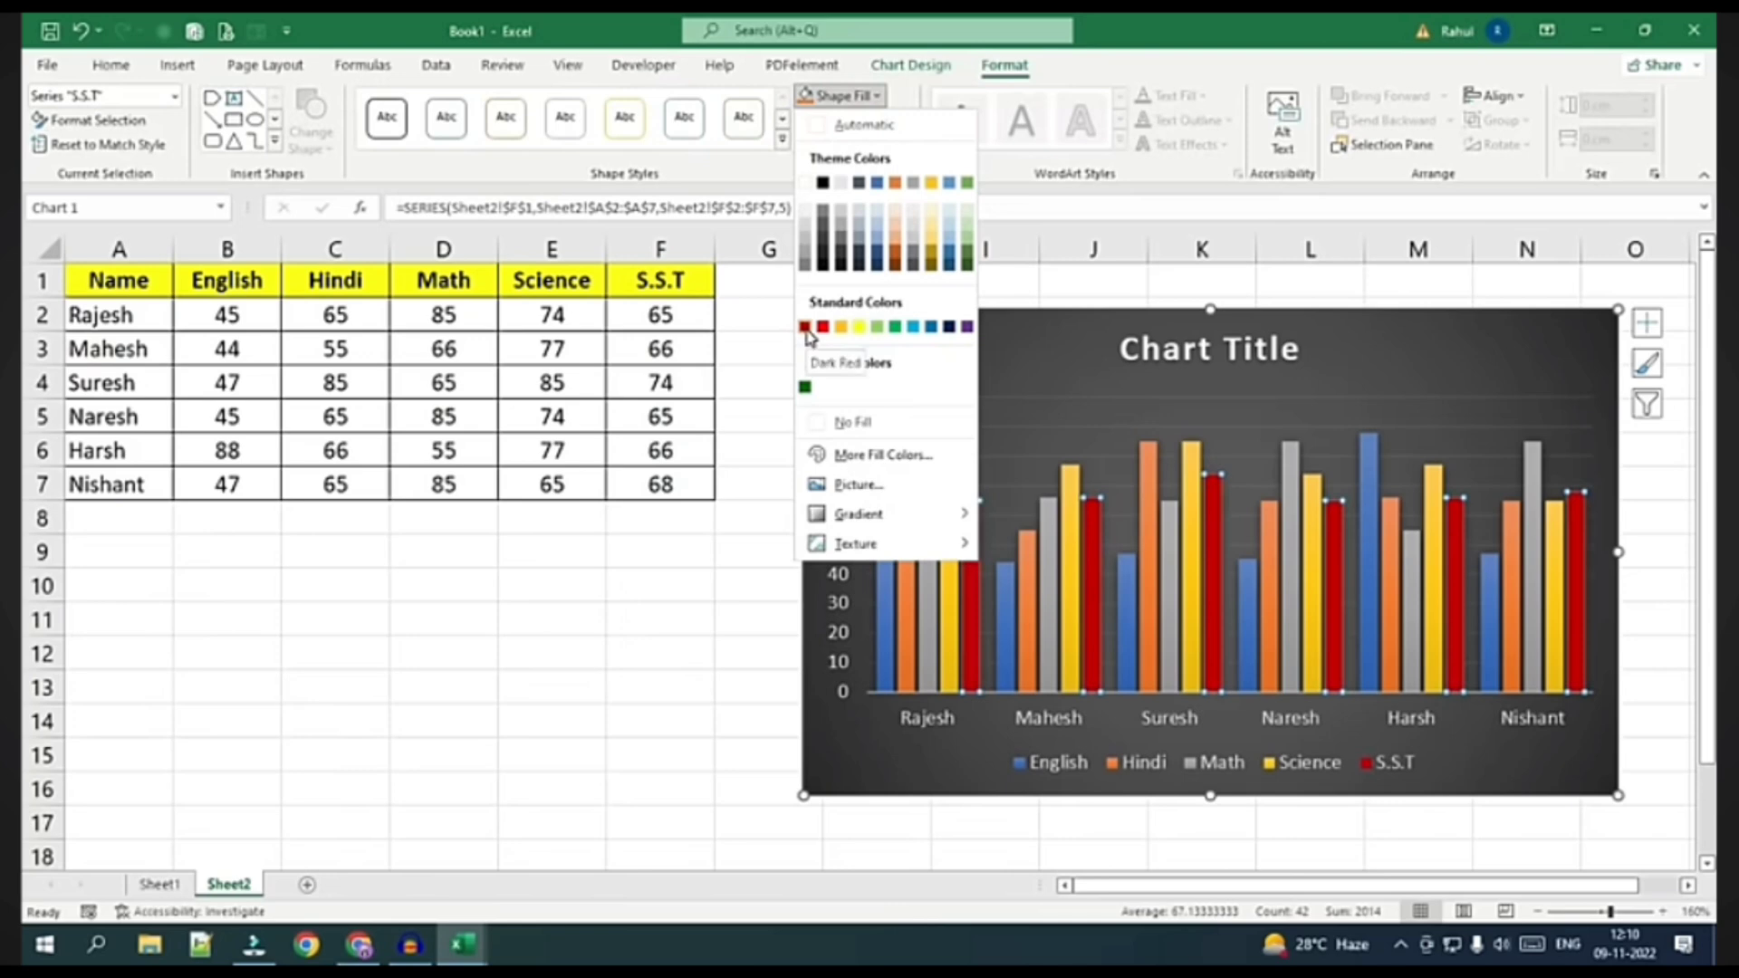
left_click(804, 327)
Make the Math bars green and the chart background black
left_click(926, 566)
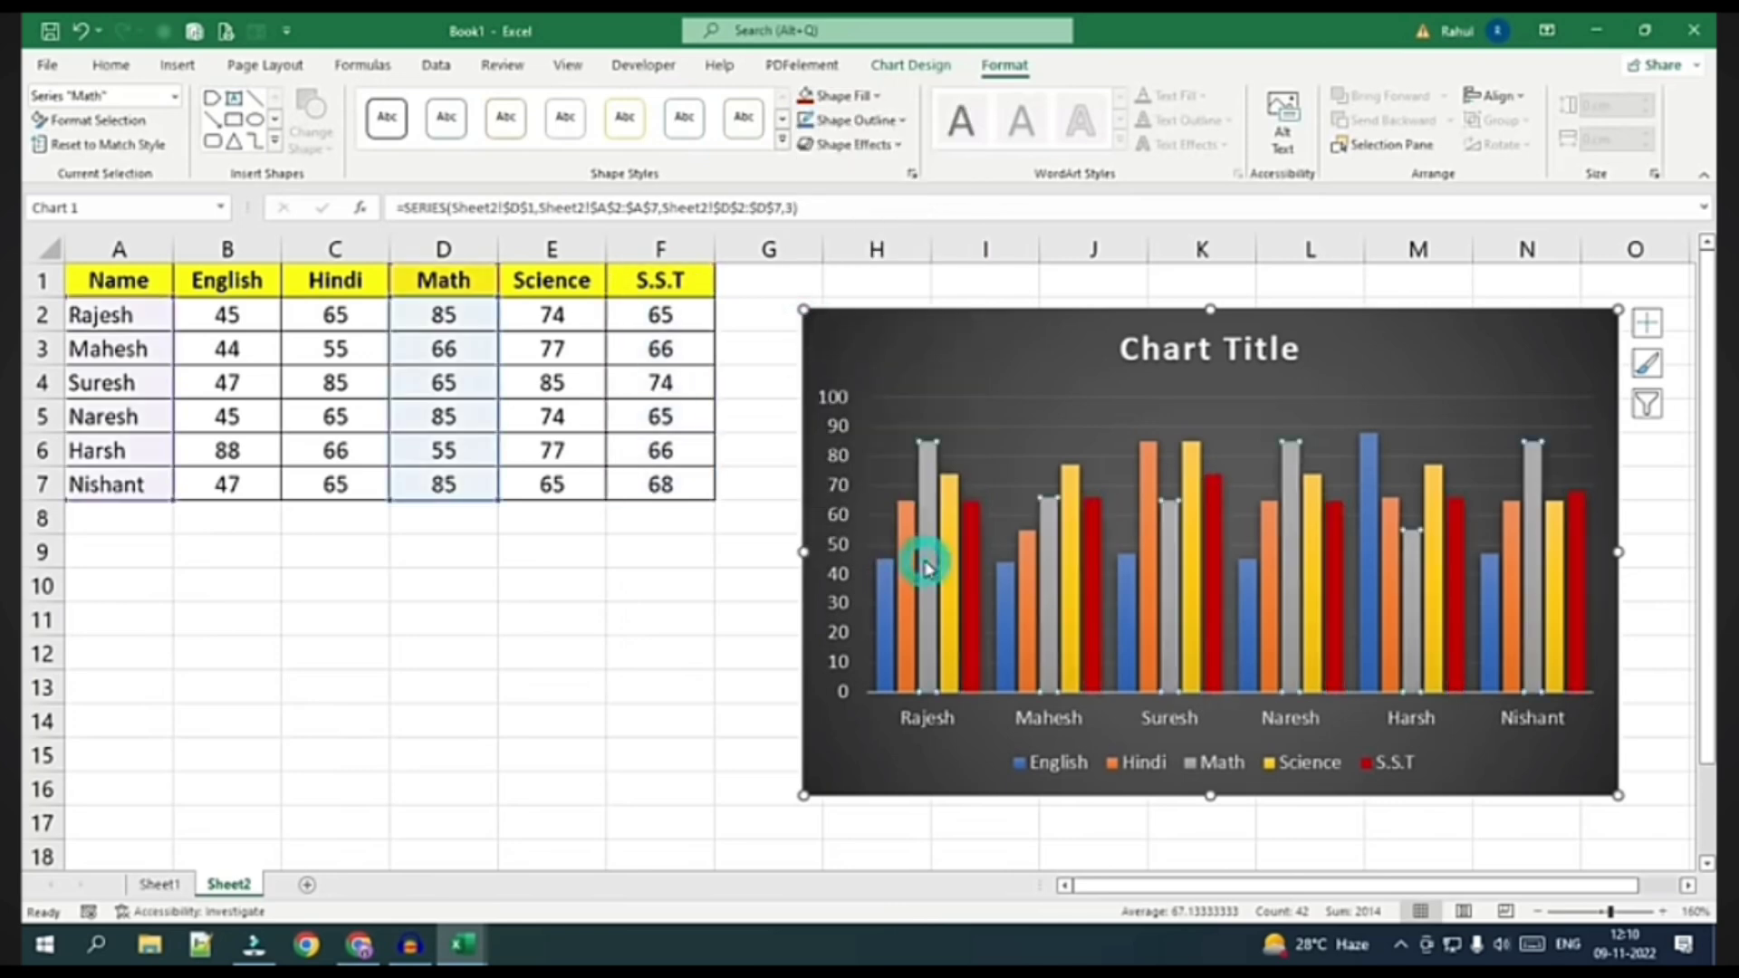
left_click(843, 95)
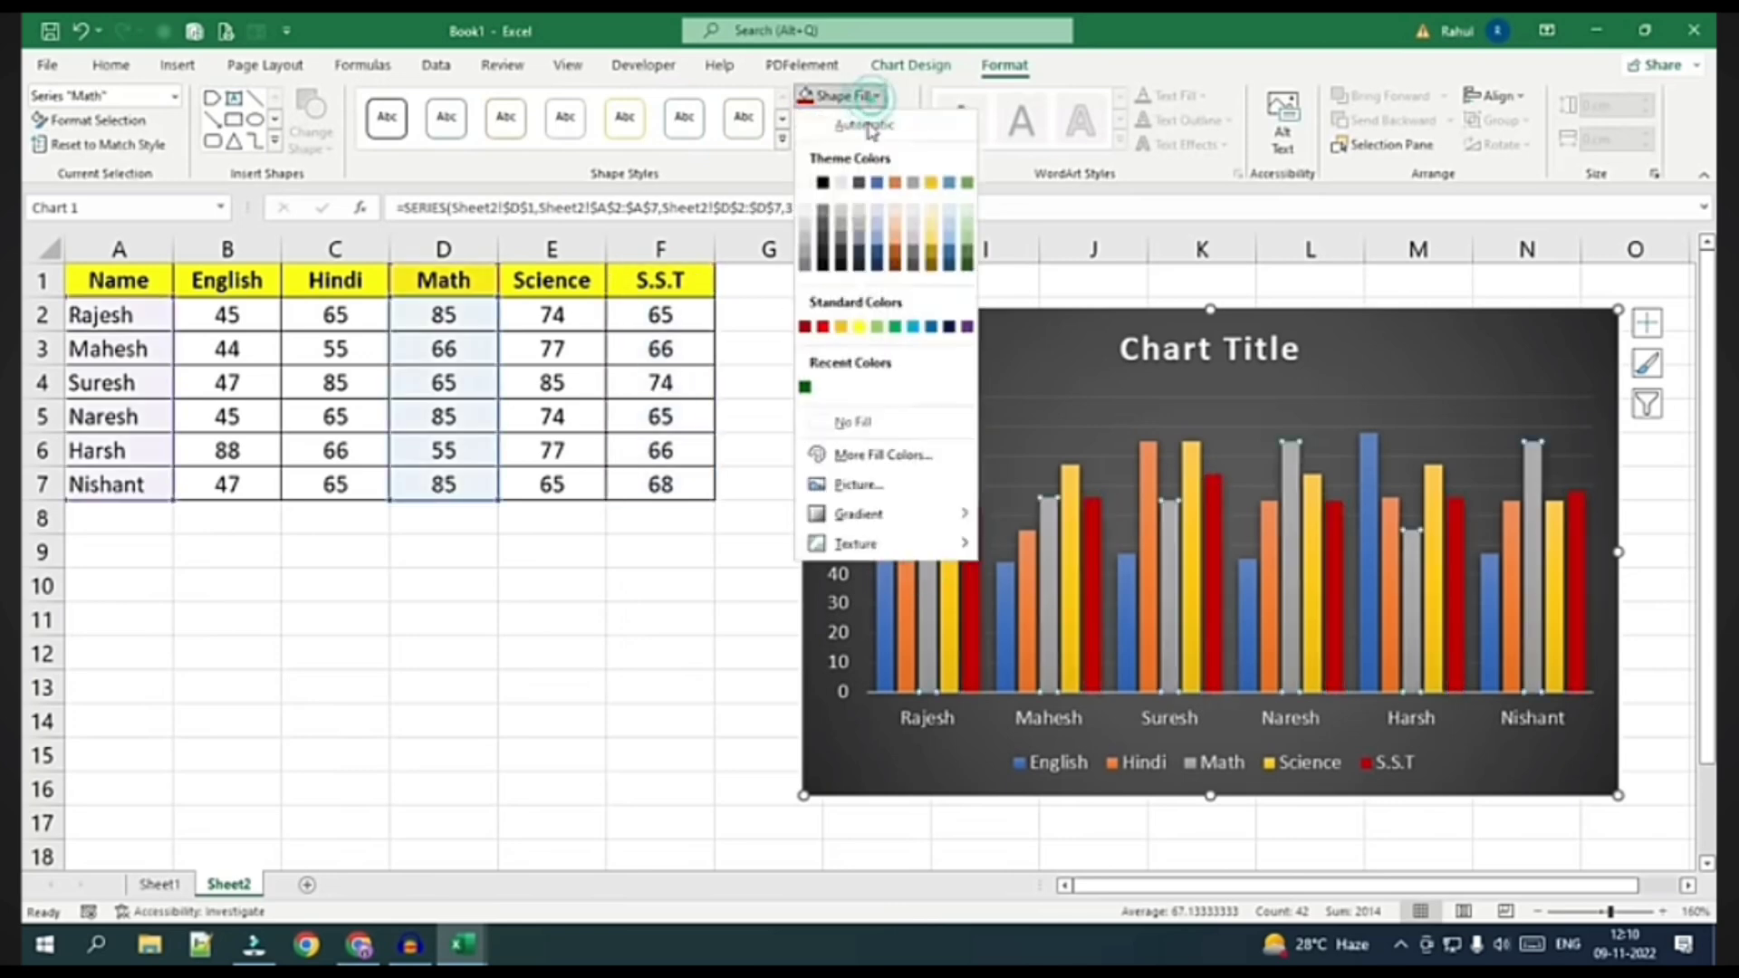
left_click(805, 389)
left_click(1069, 353)
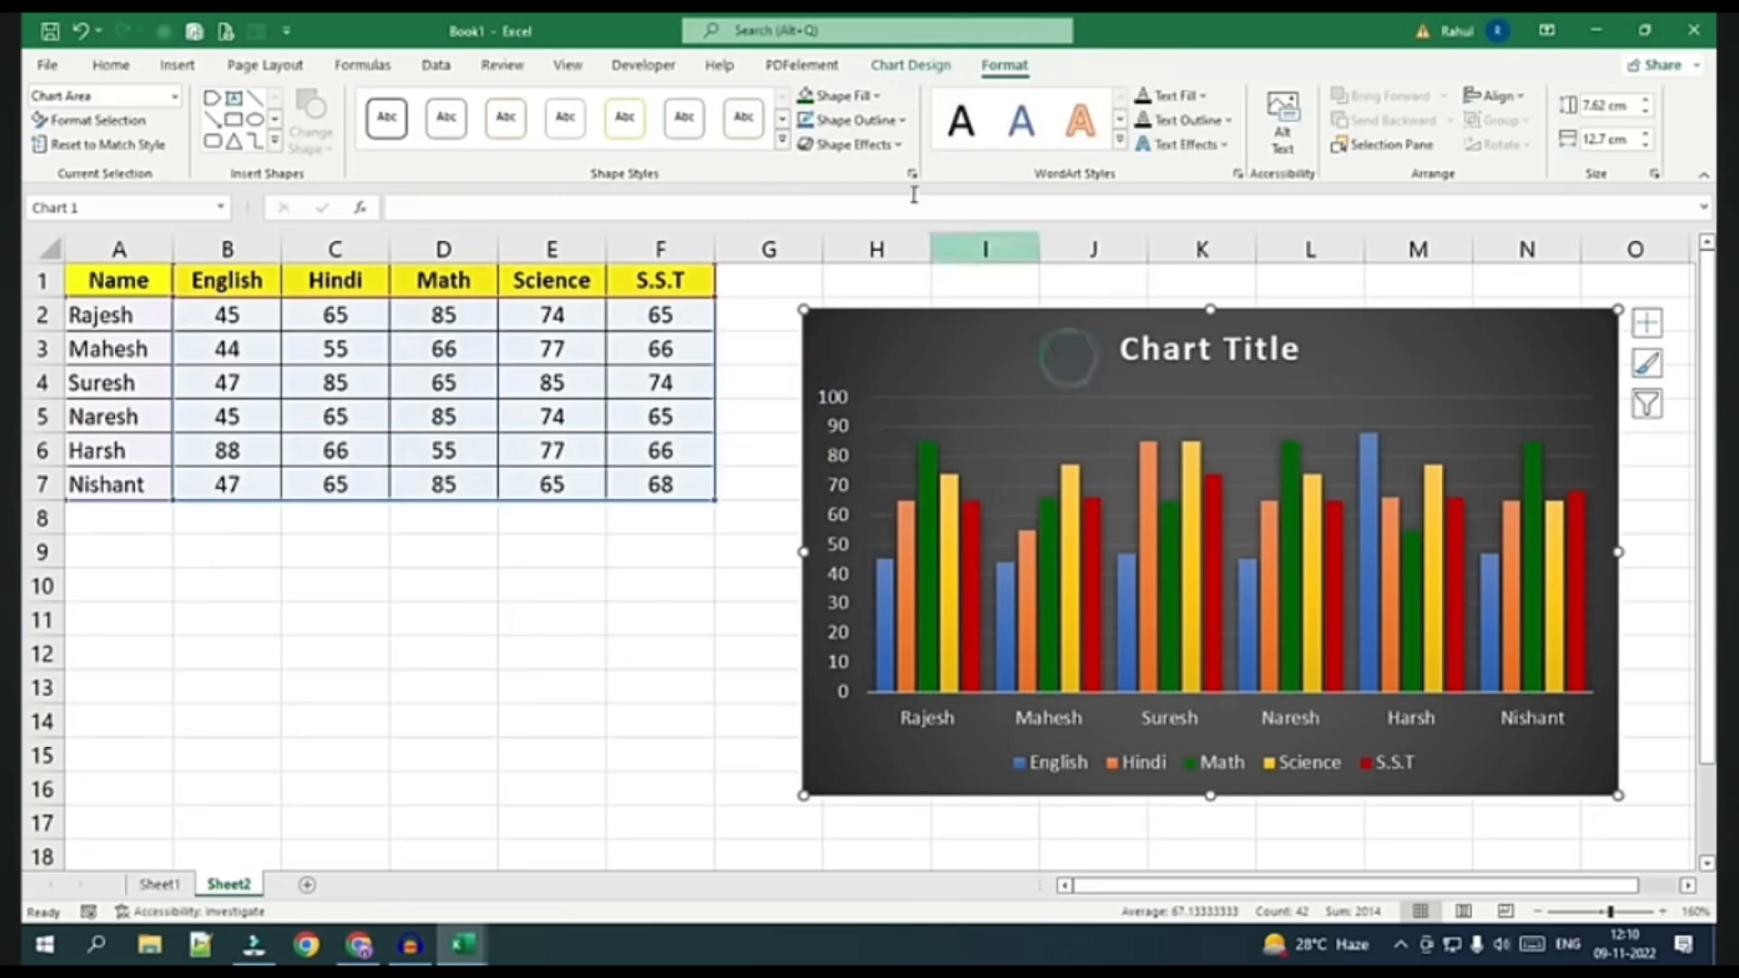
left_click(831, 96)
left_click(822, 189)
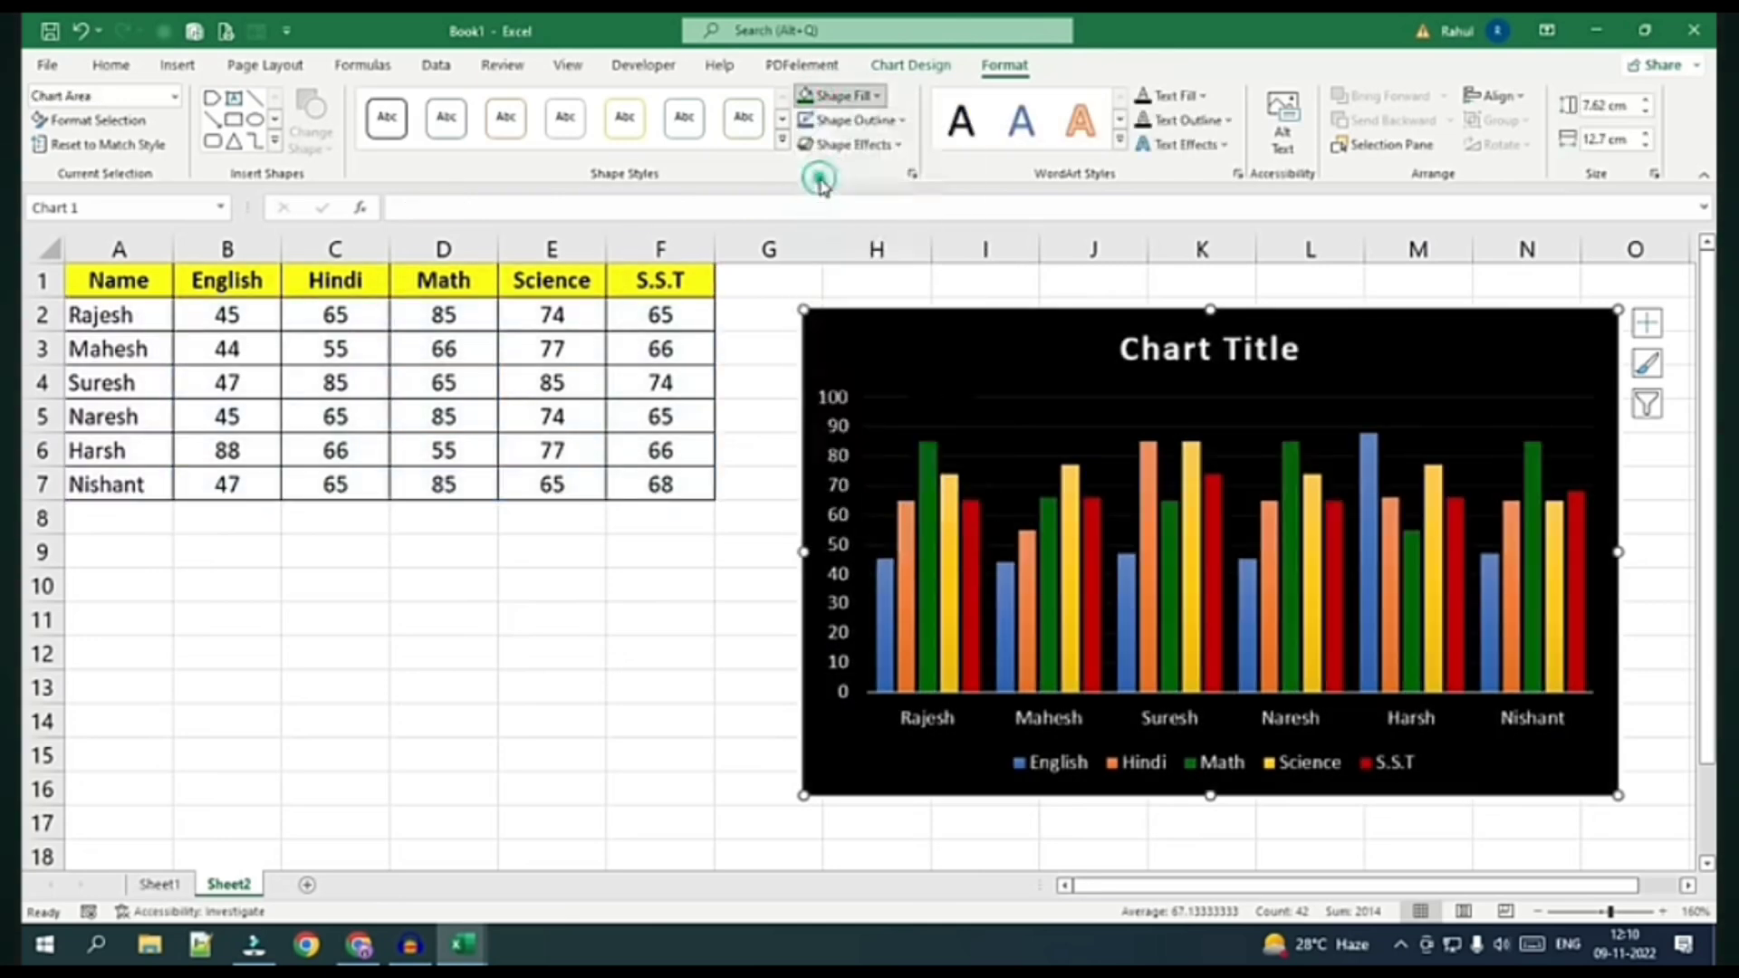
Widen the chart slightly, then select the sales table's Emp ID (A1) and Sales (H1) headers
left_click_drag(803, 552, 796, 551)
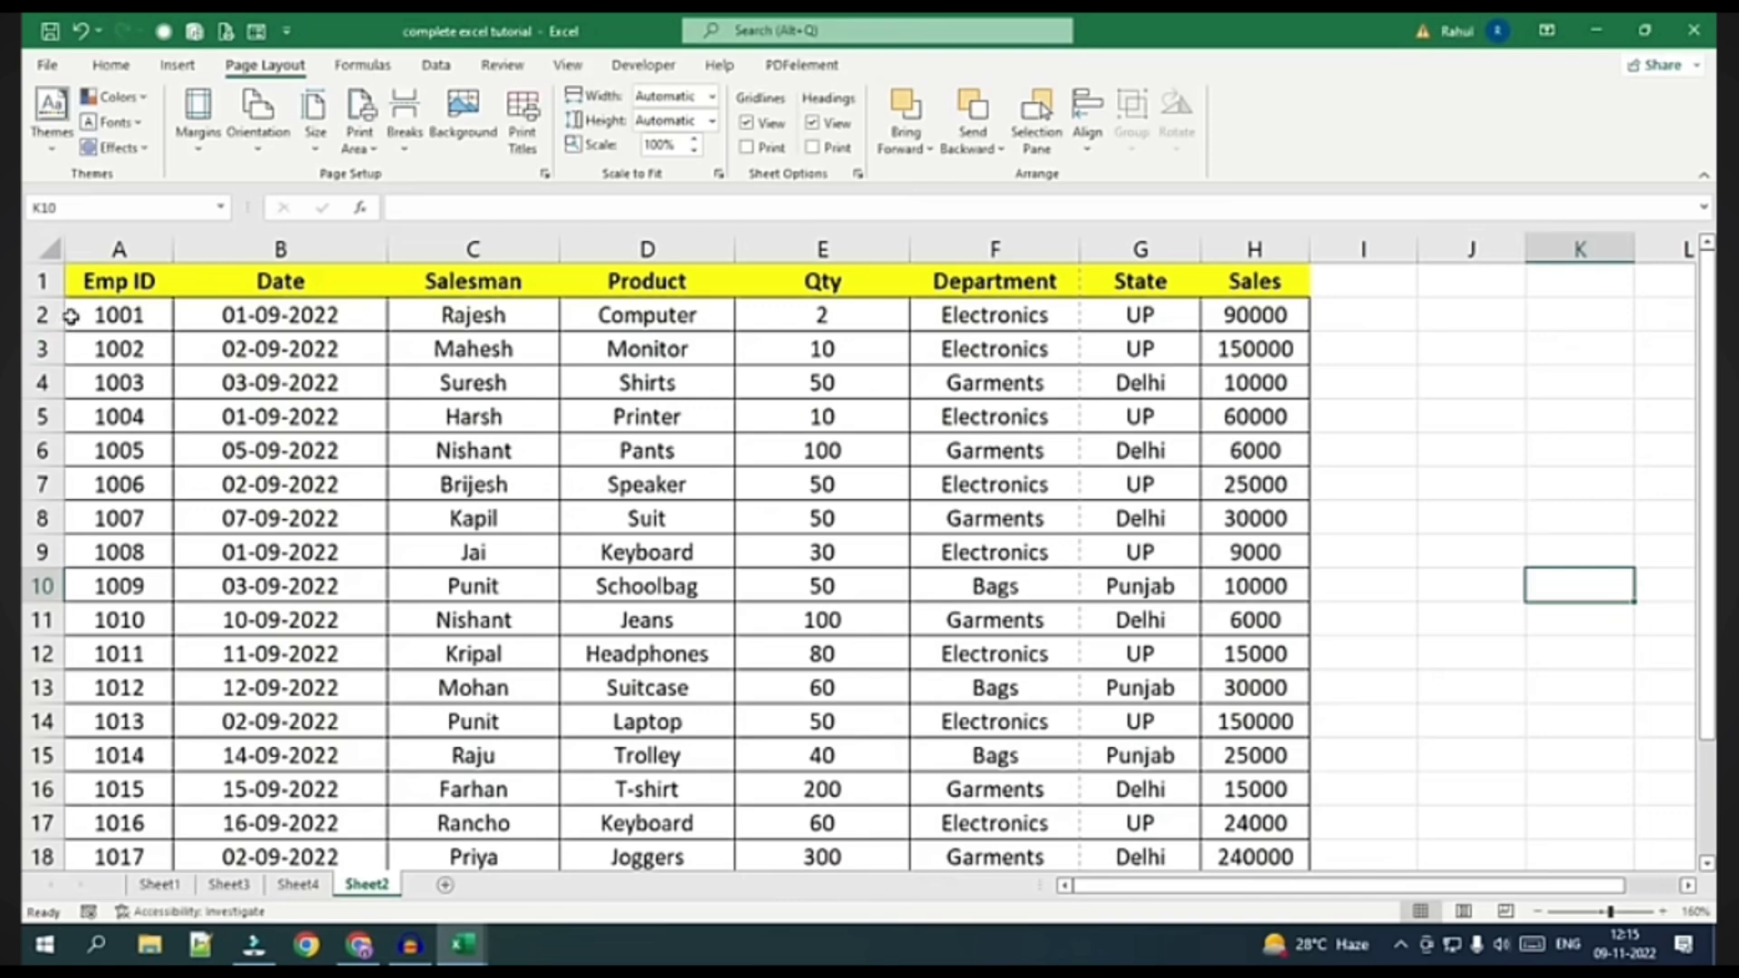
left_click(104, 284)
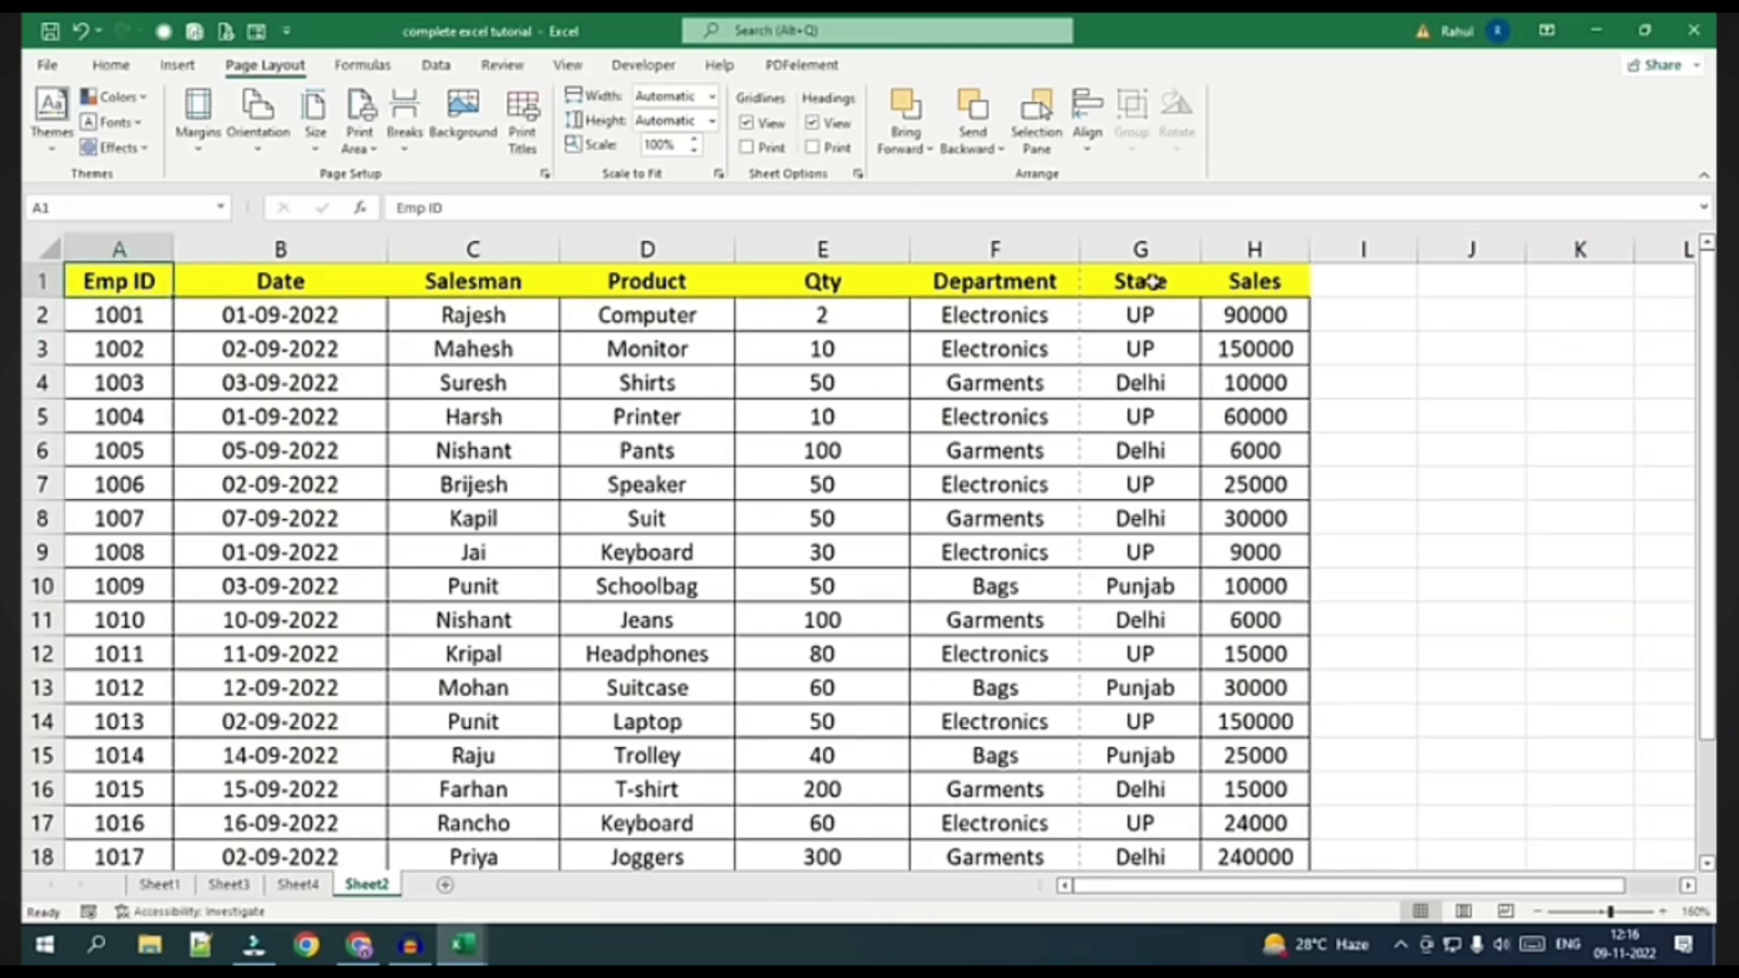
left_click(1150, 282)
left_click(1253, 281)
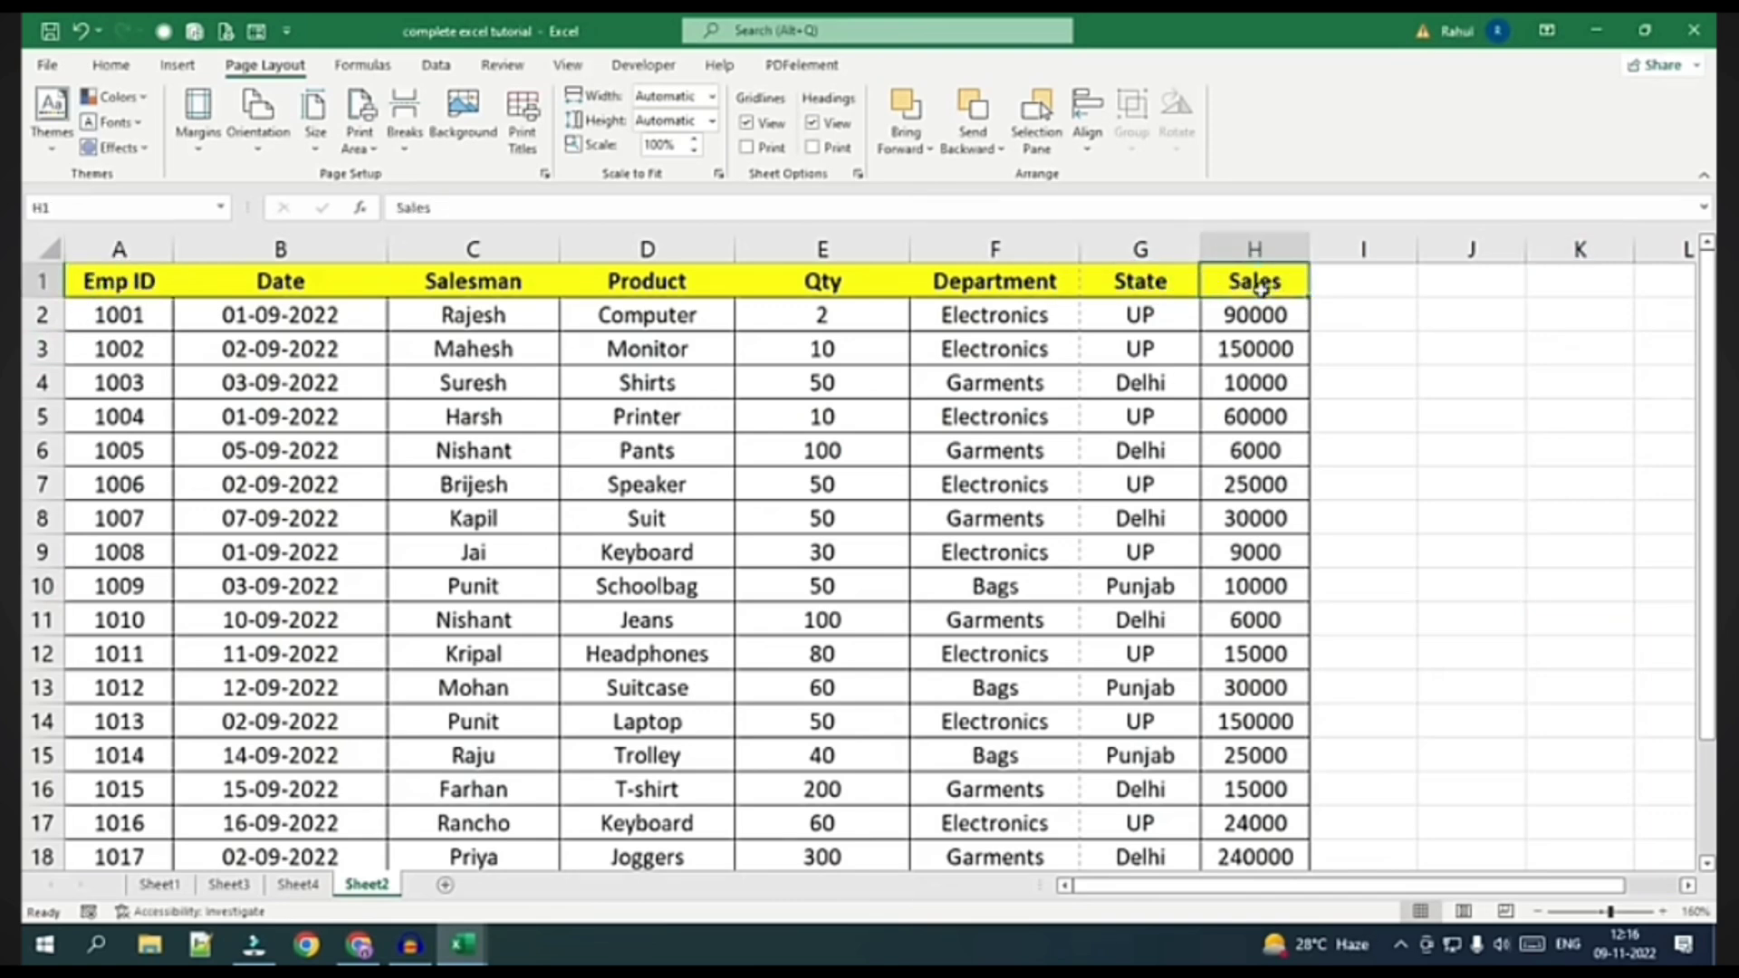
left_click(48, 65)
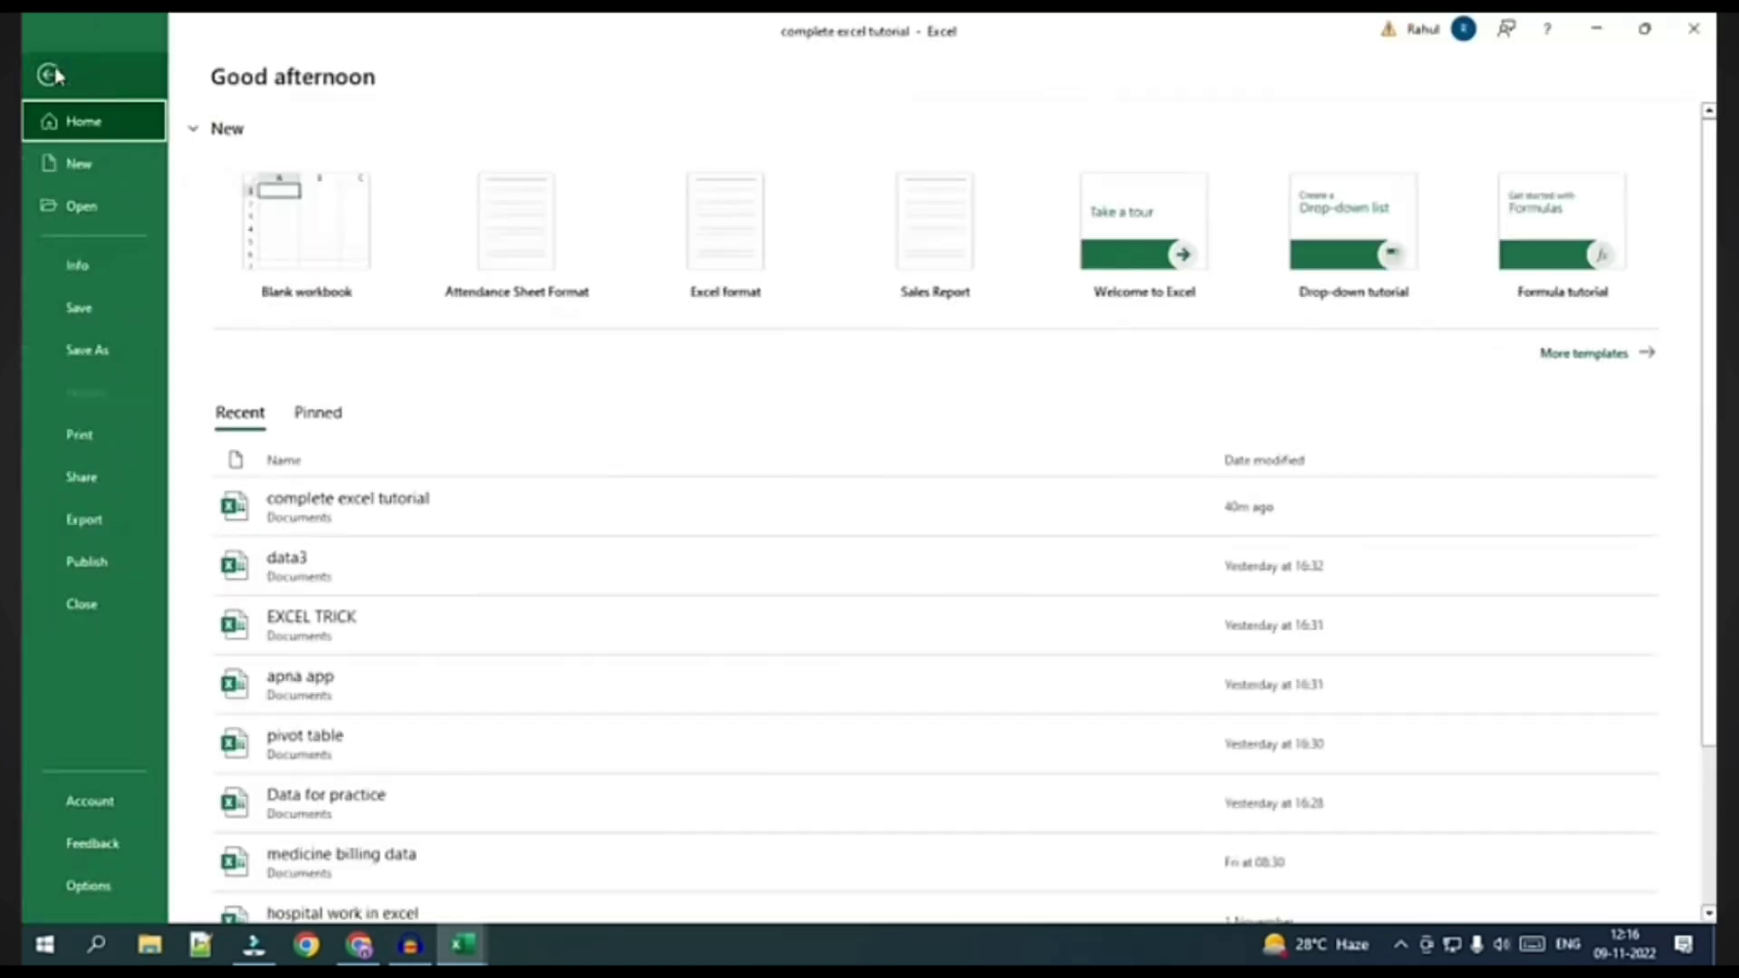
left_click(117, 450)
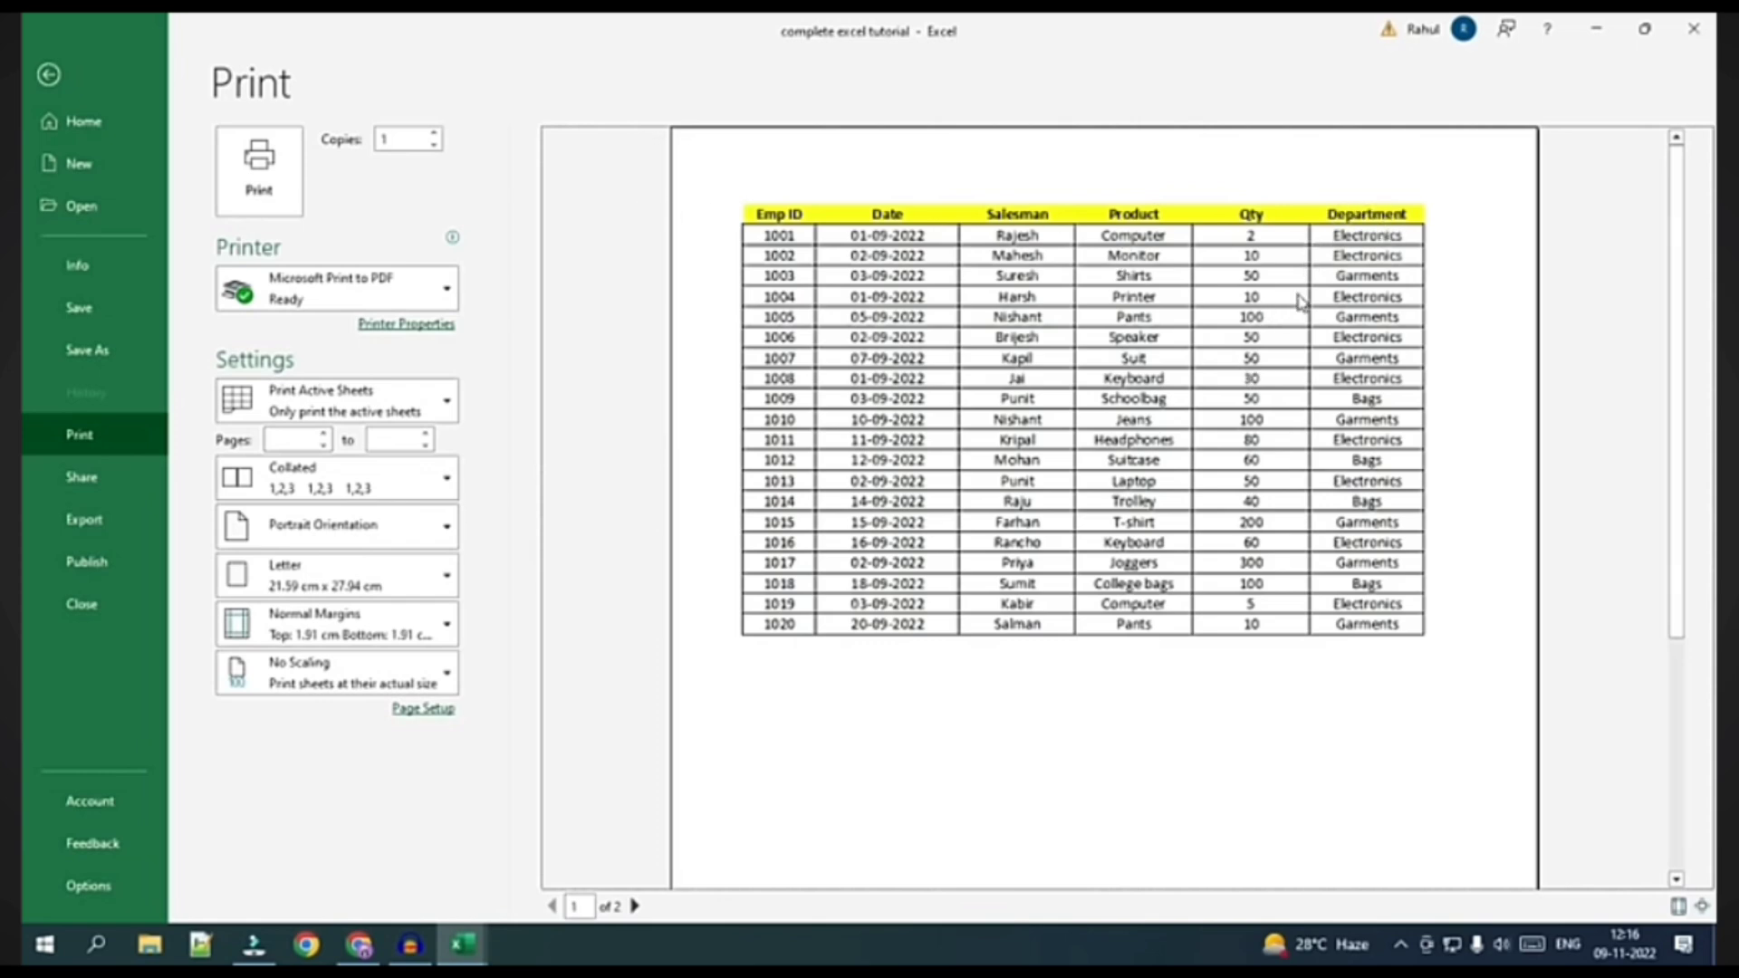
left_click(635, 906)
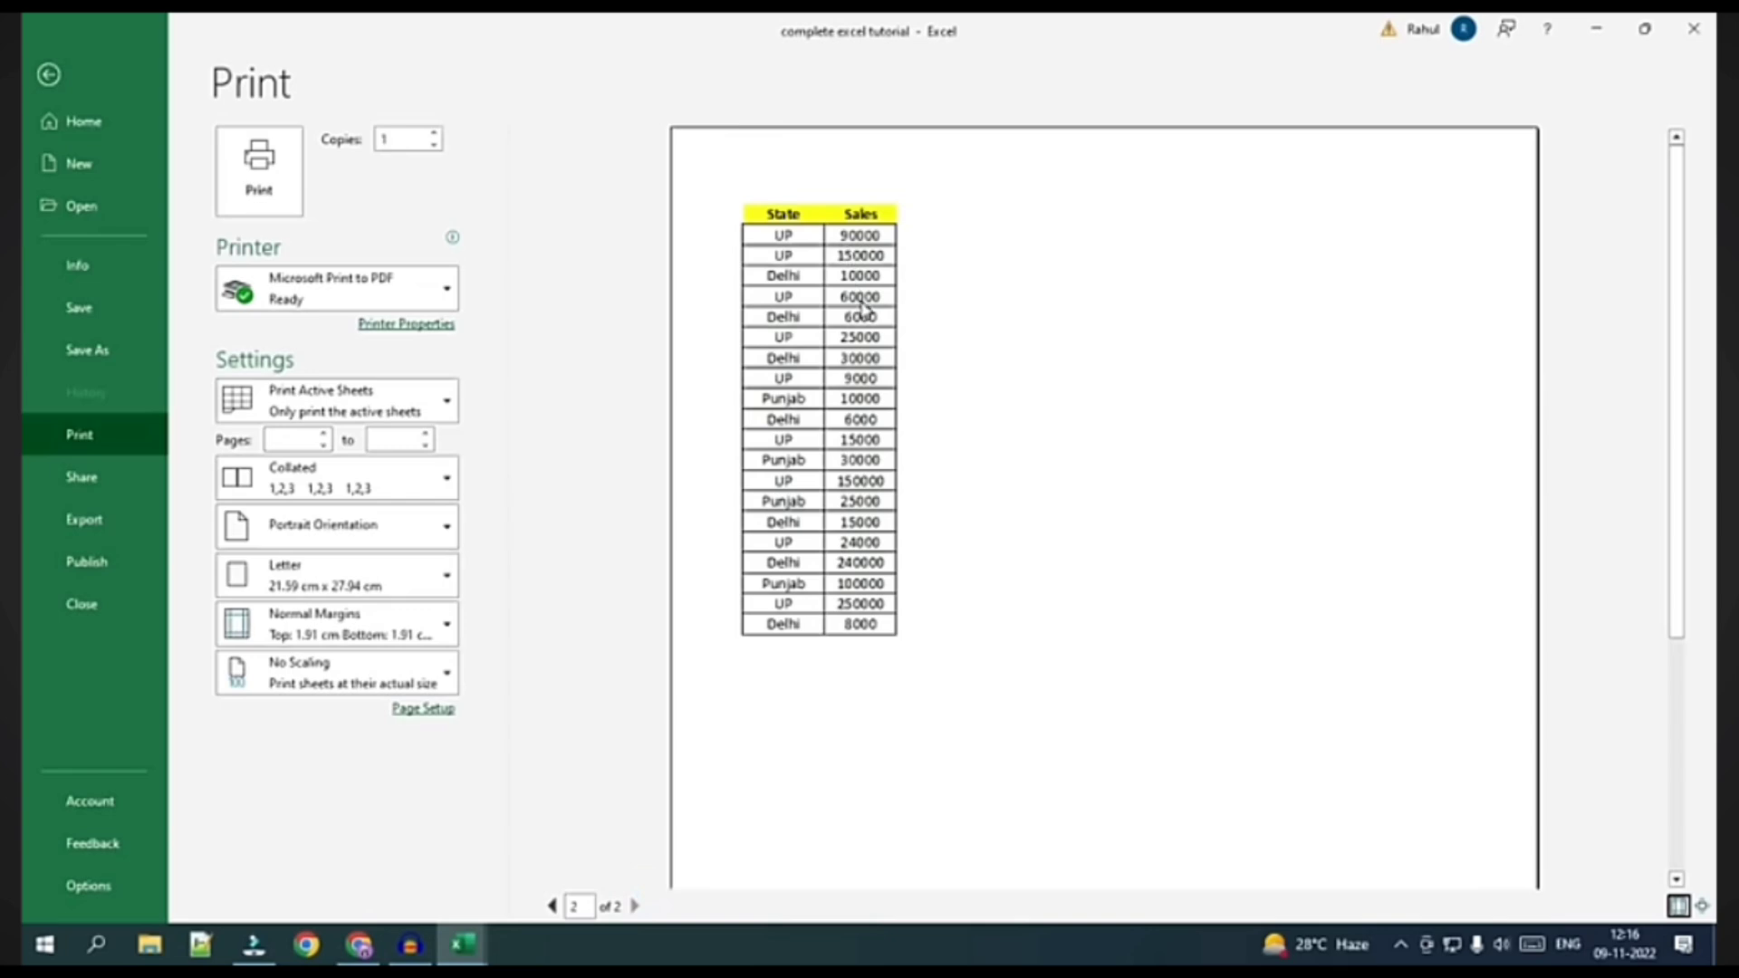
key("Escape")
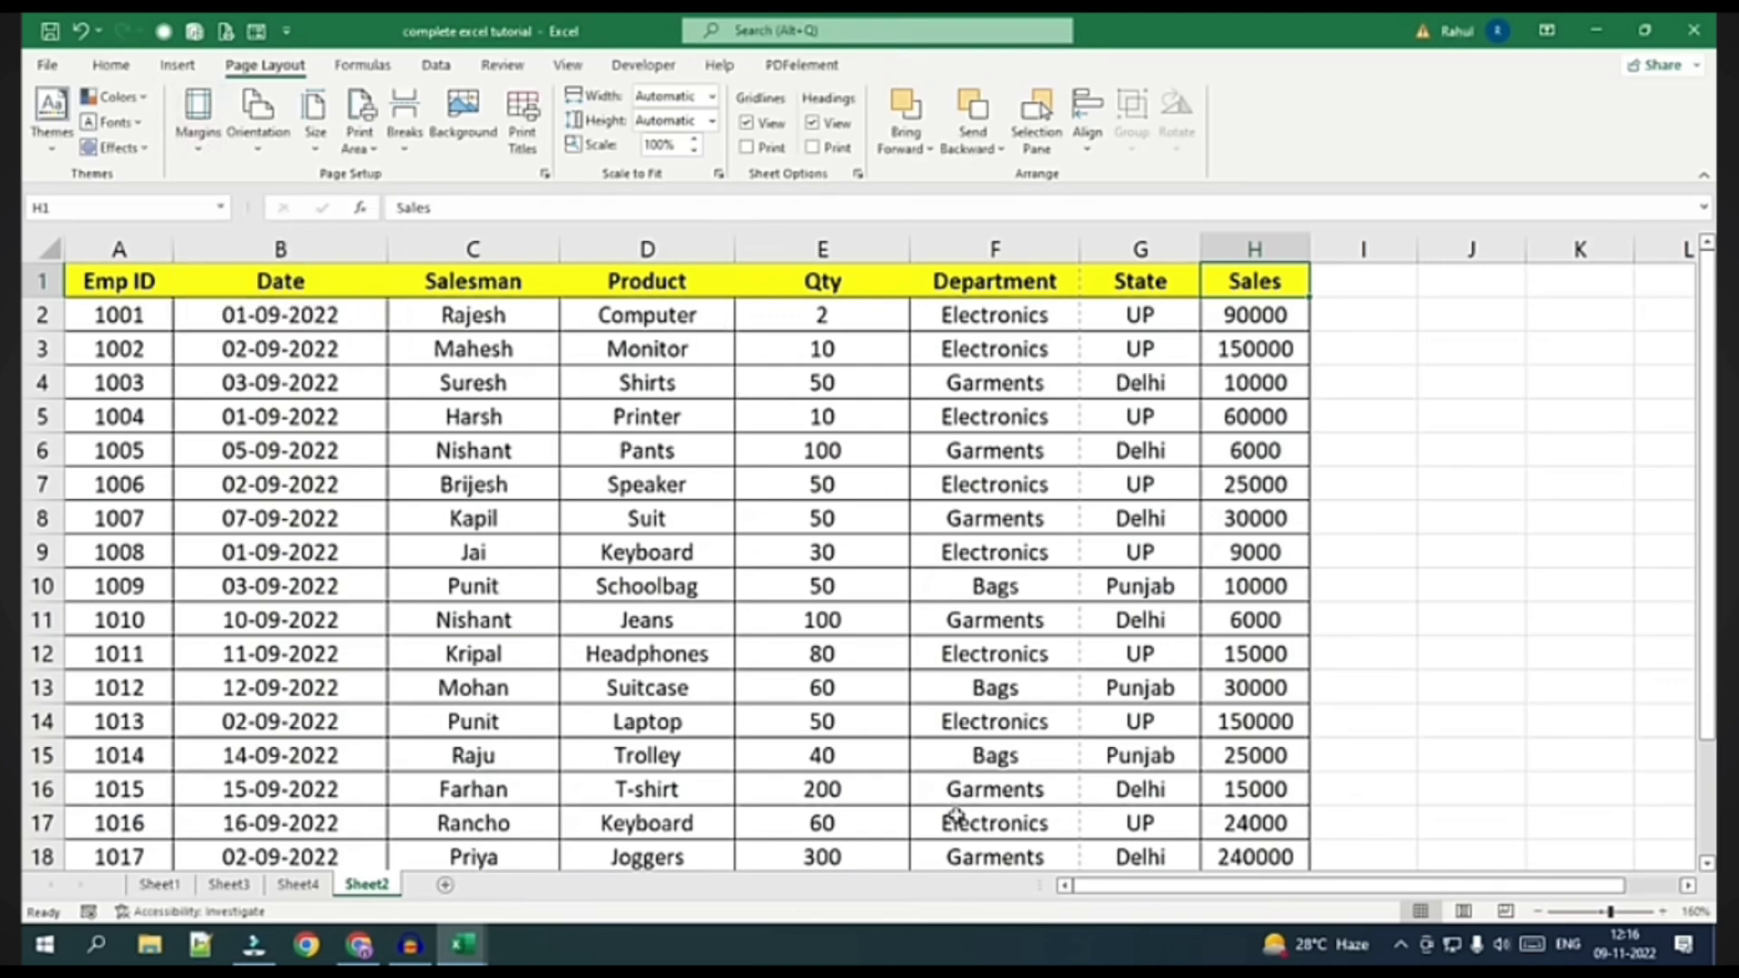
Switch Sheet2 to Page Layout view and review how the sales table splits across pages
left_click(1463, 912)
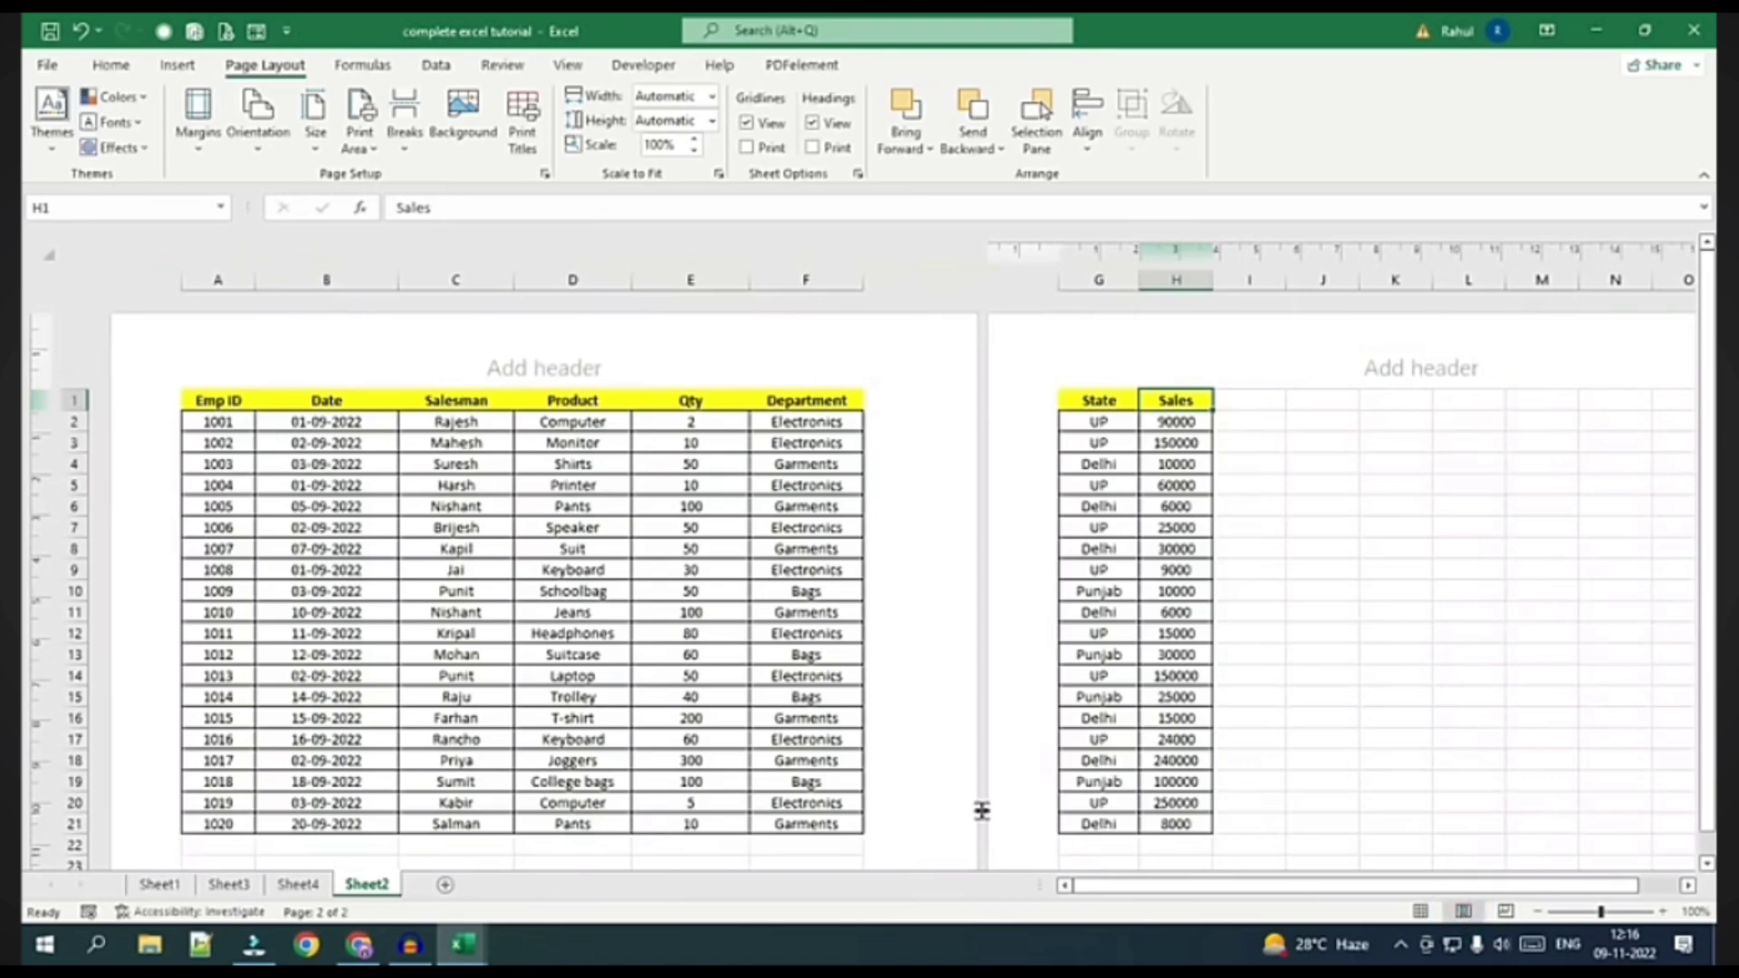
scroll(675, 466, "down", 2)
scroll(661, 489, "up", 2)
left_click(189, 156)
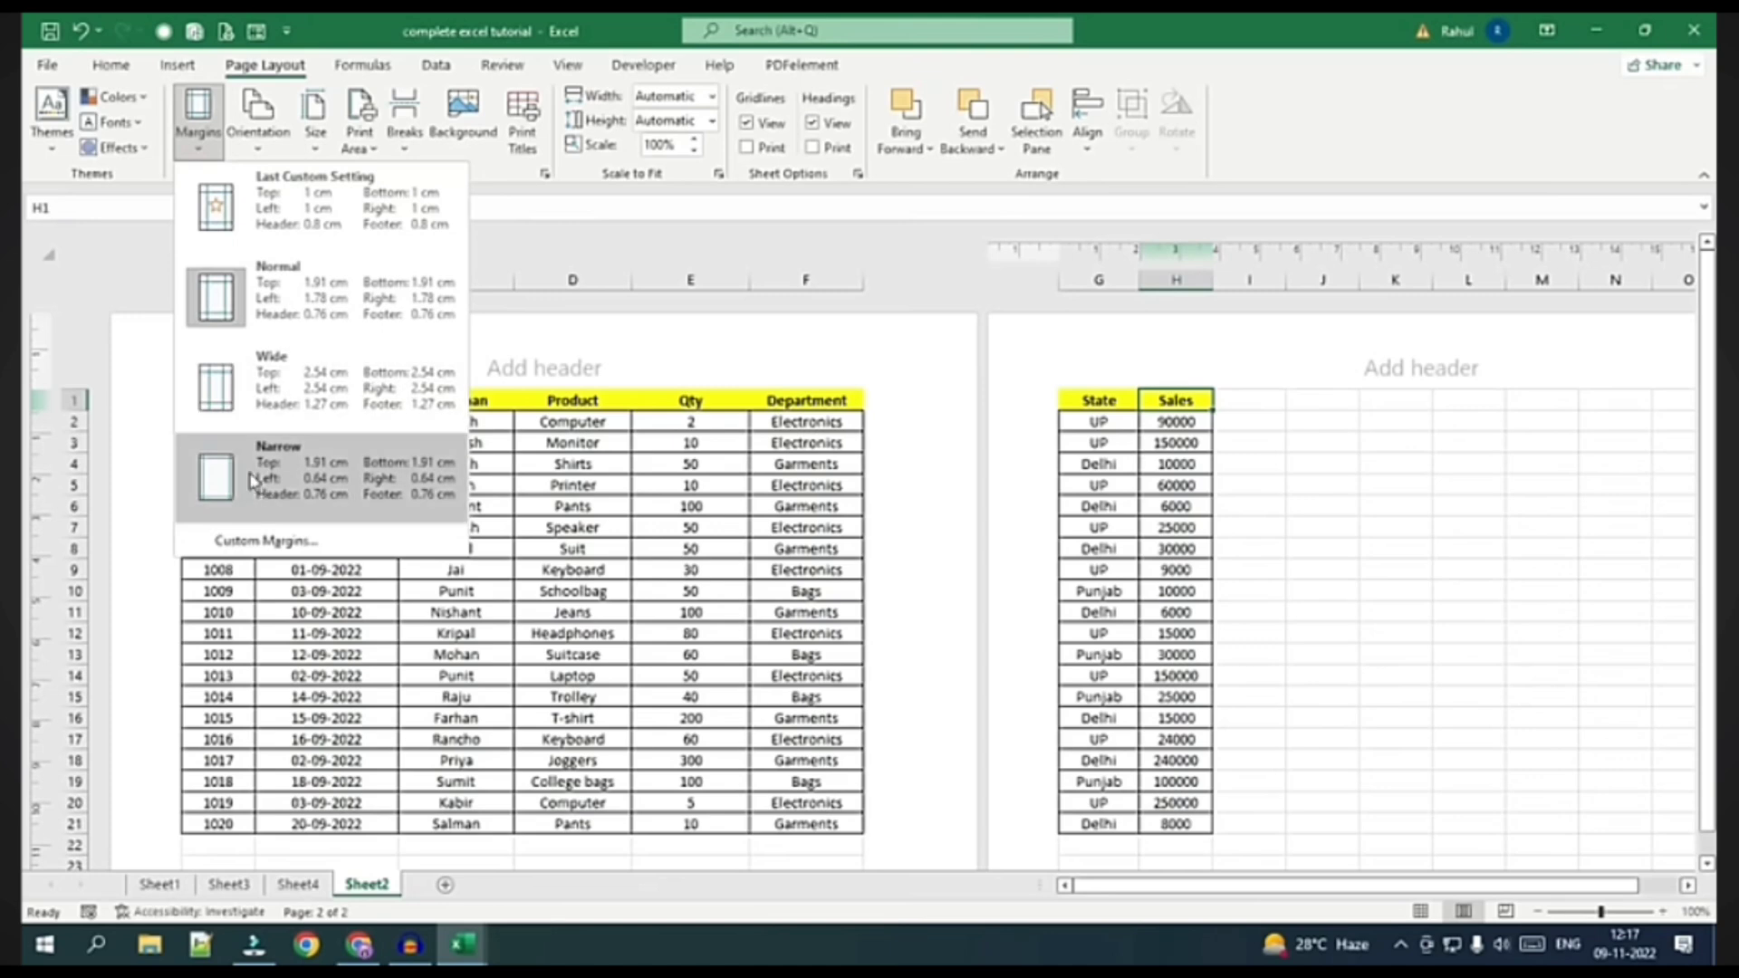
left_click(288, 483)
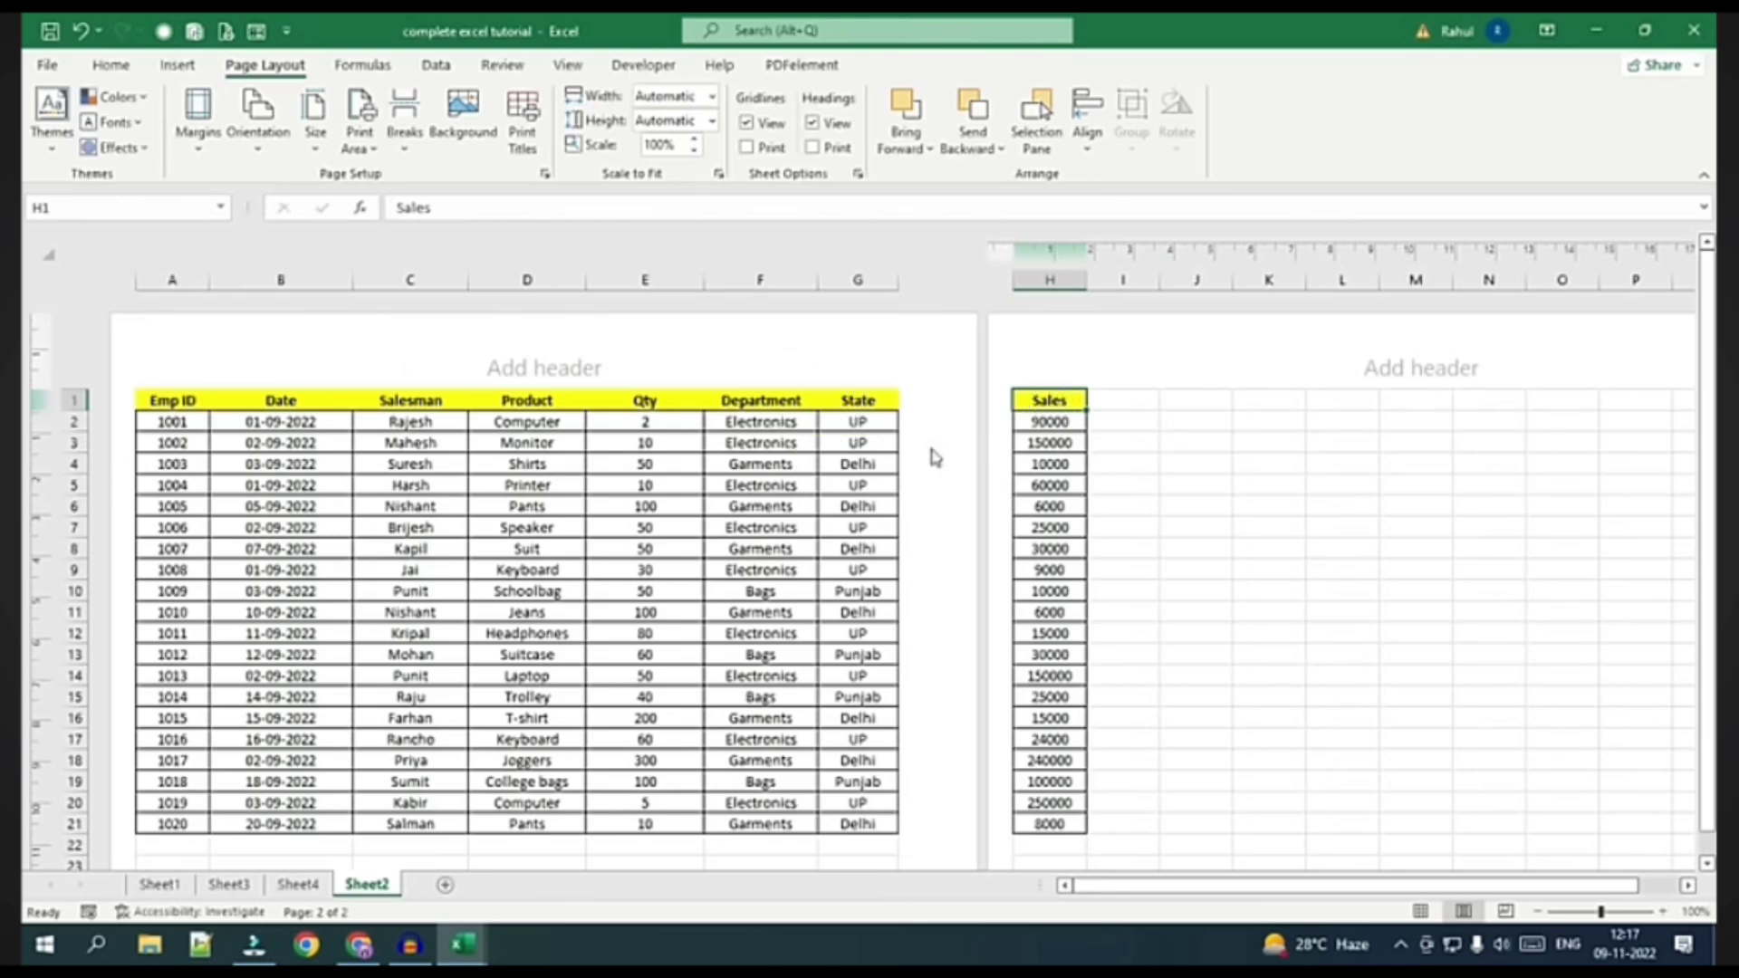
left_click_drag(1043, 399, 1031, 821)
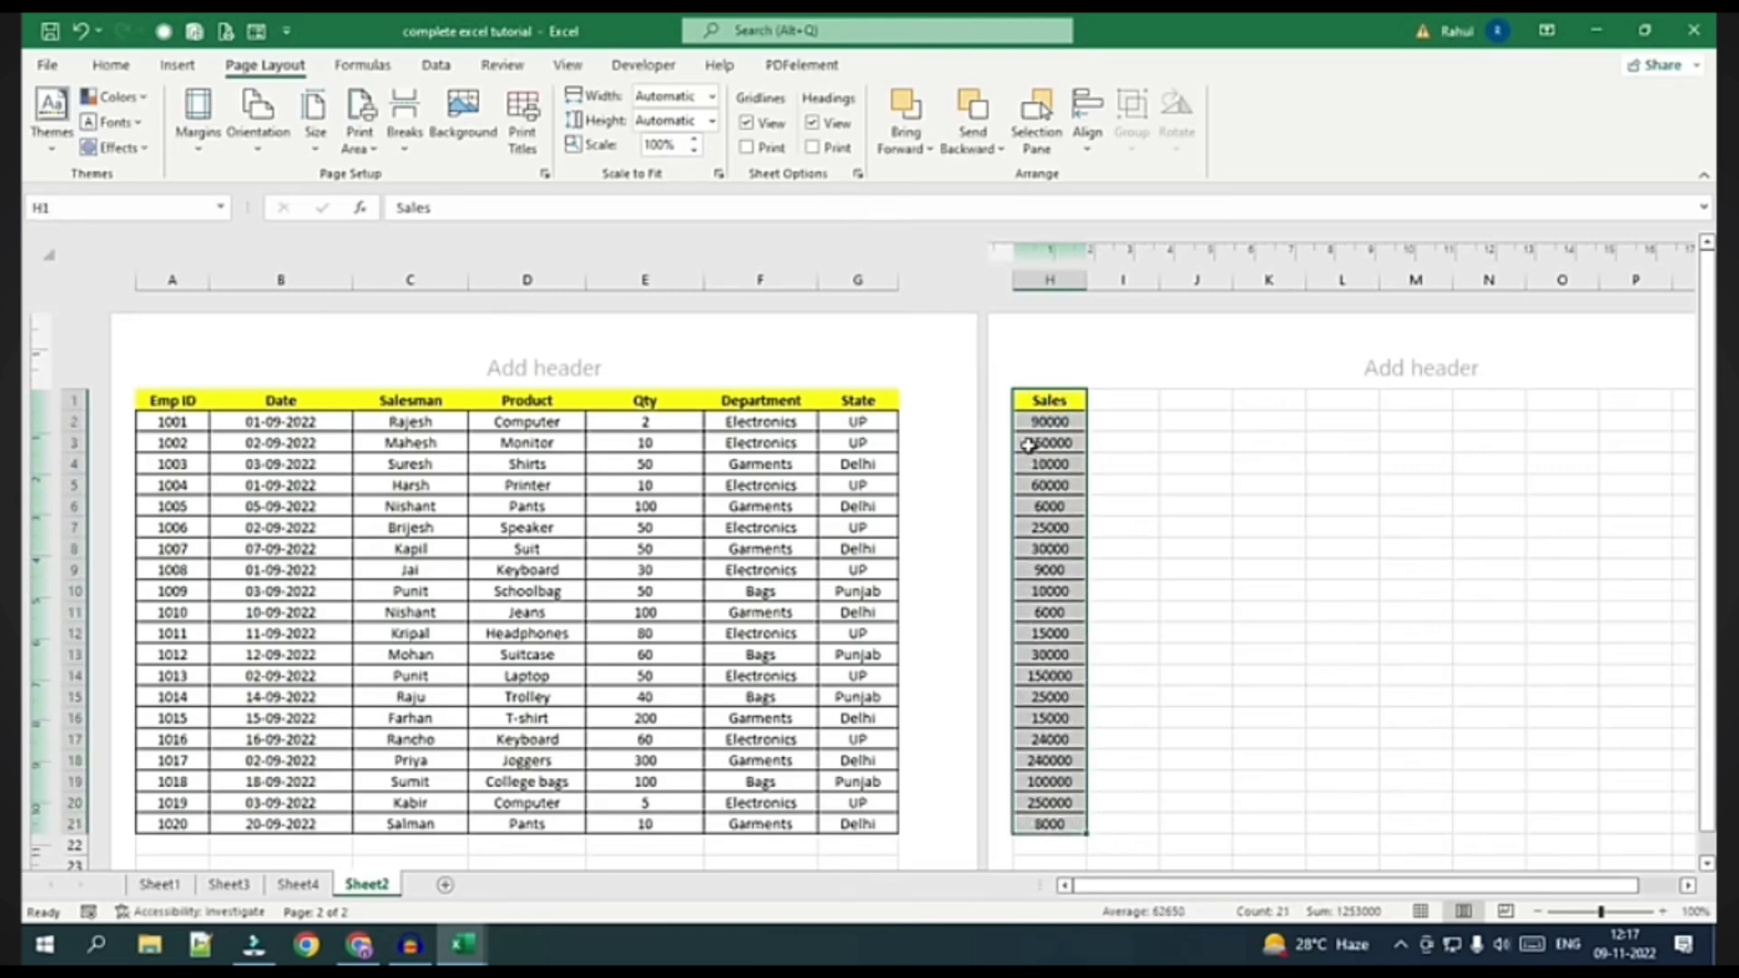
left_click(484, 482)
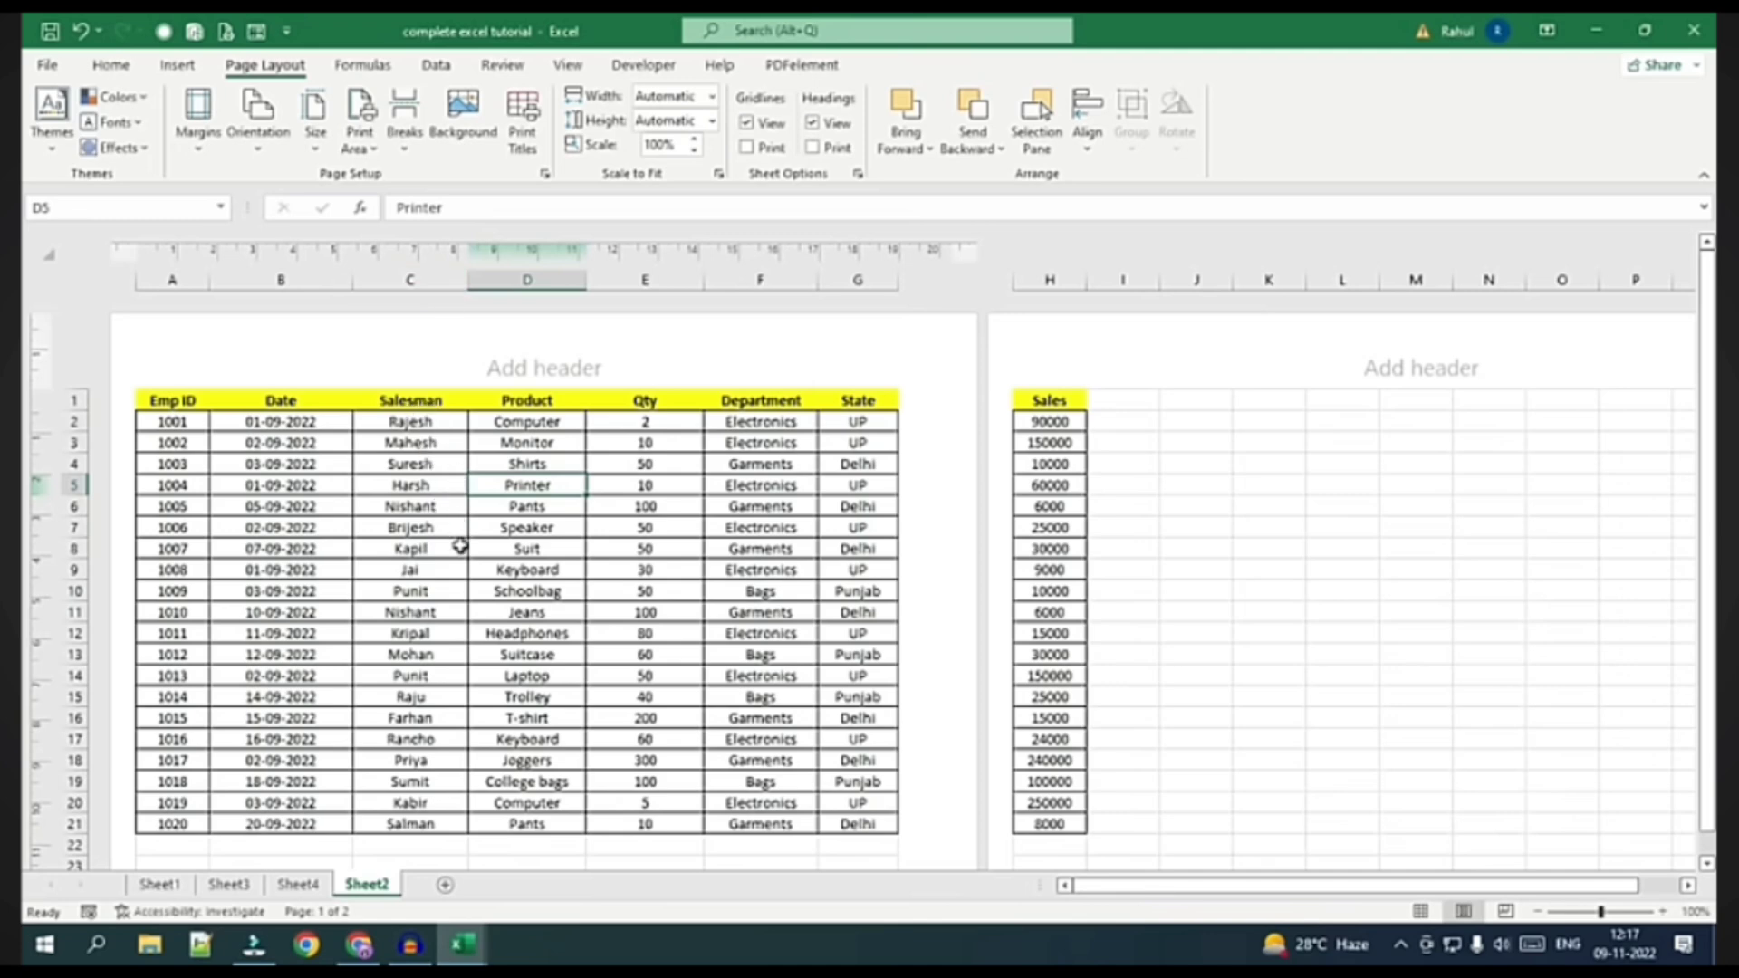
double_click(352, 280)
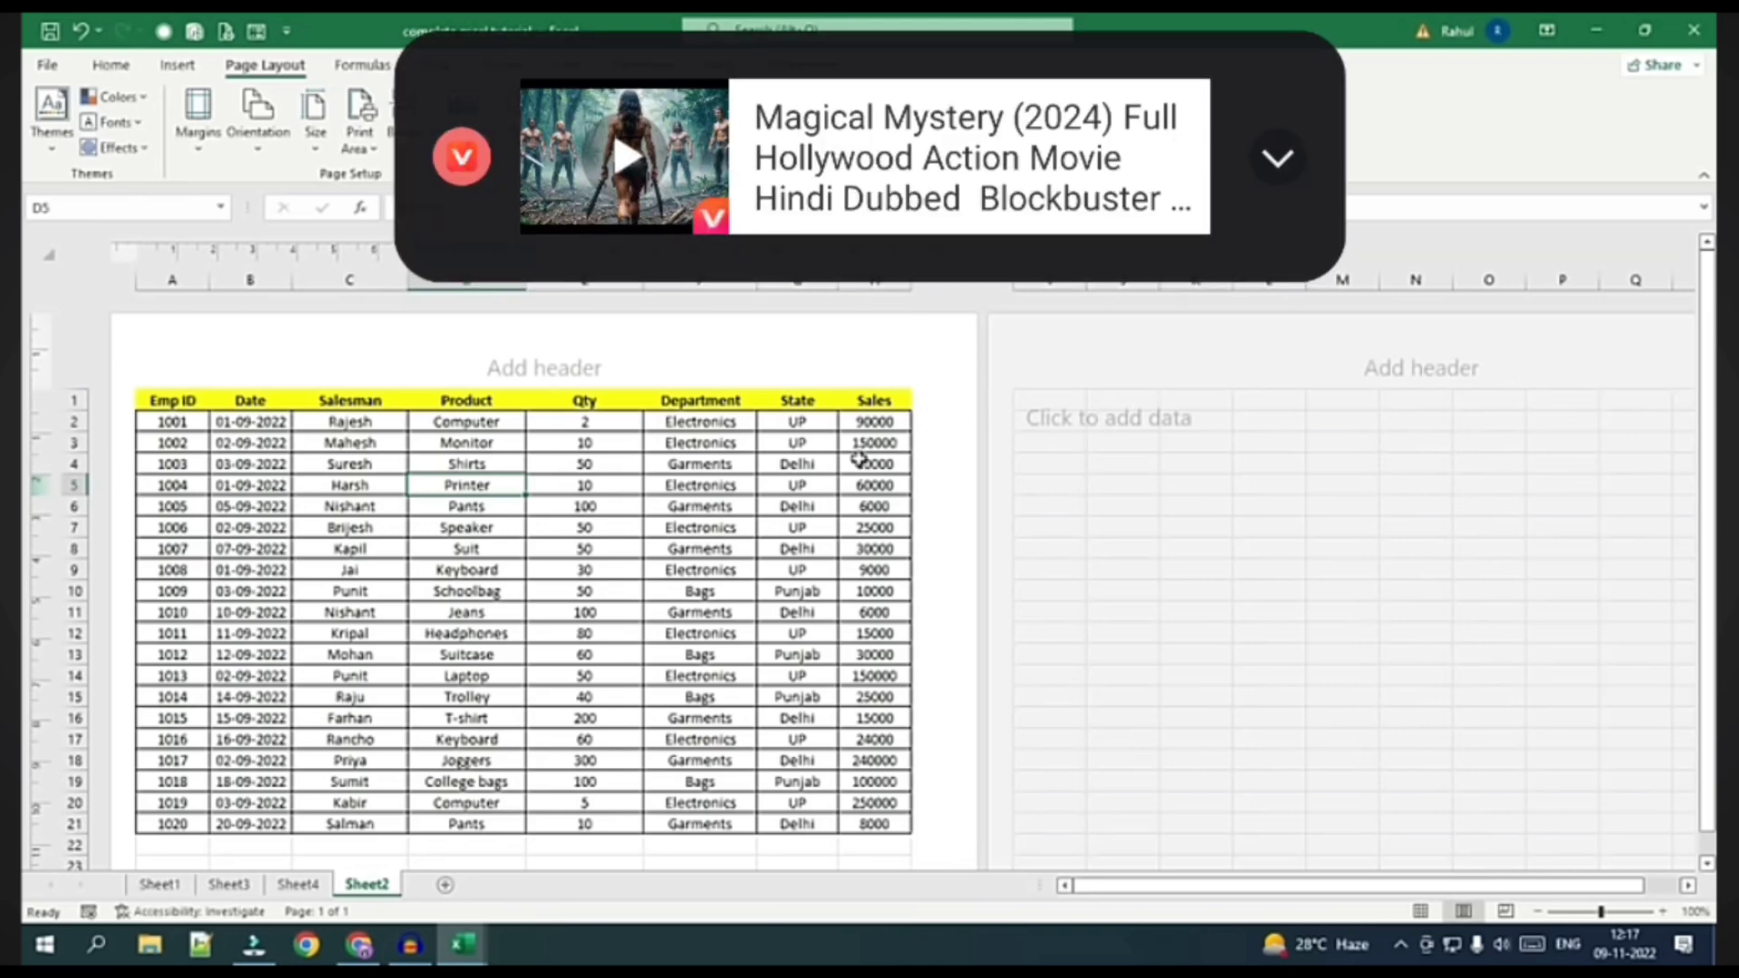
left_click(47, 66)
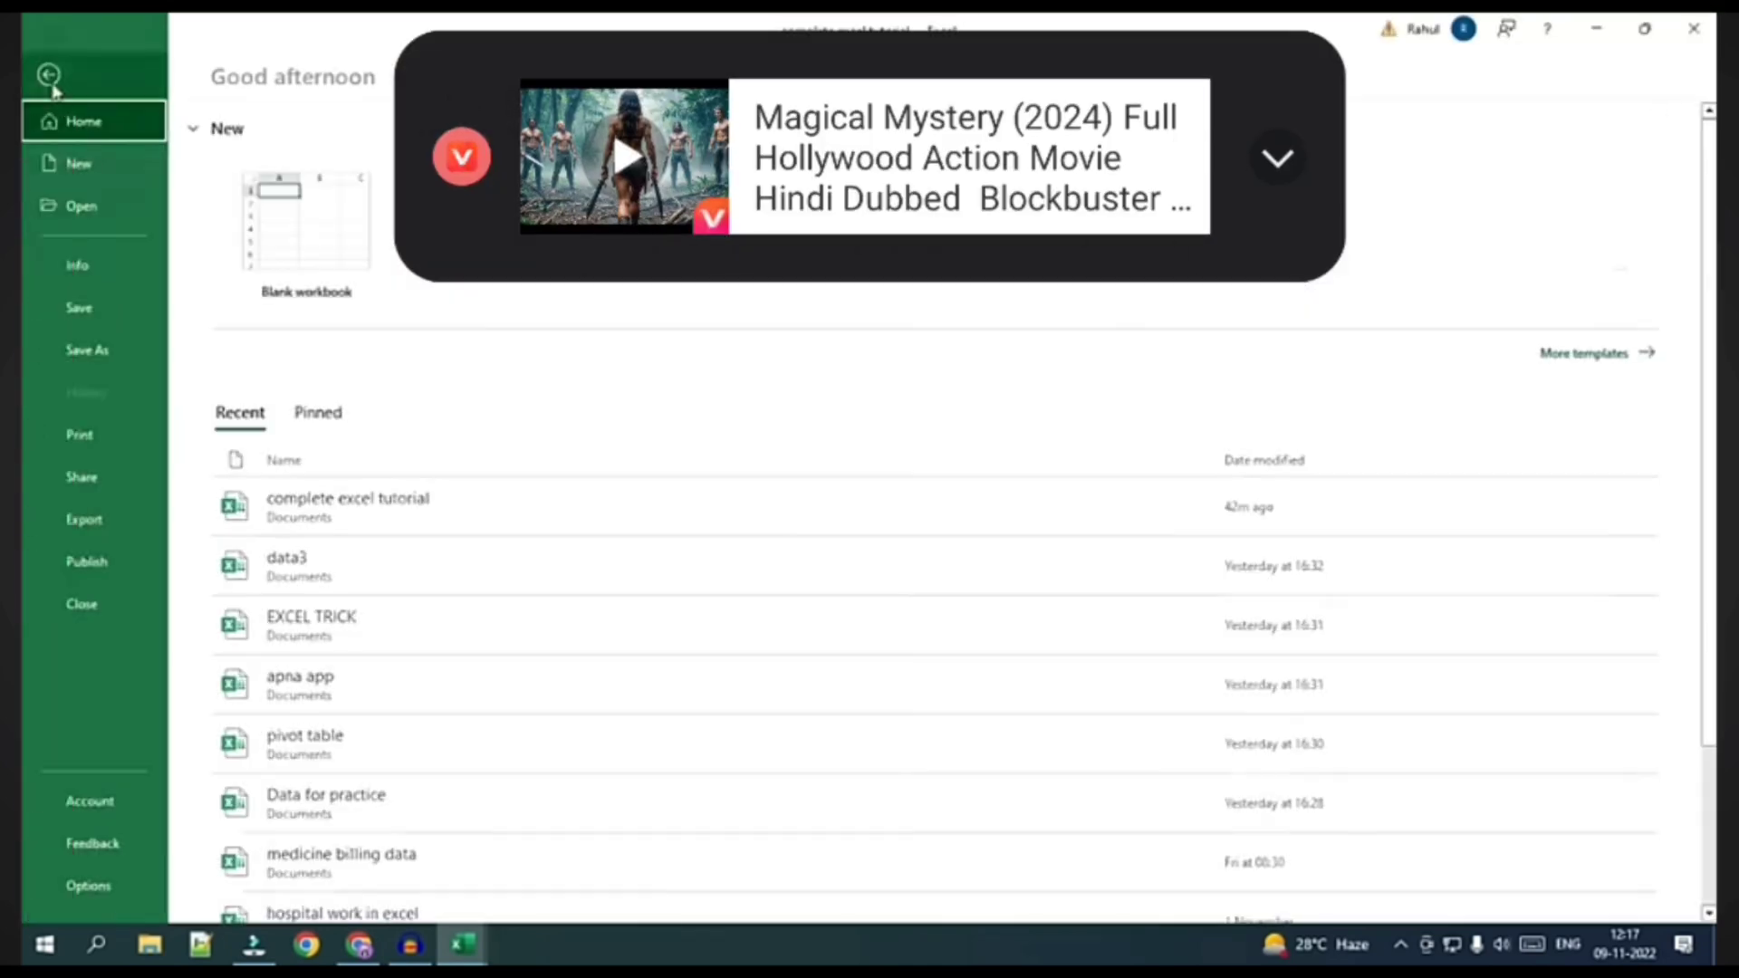
left_click(74, 442)
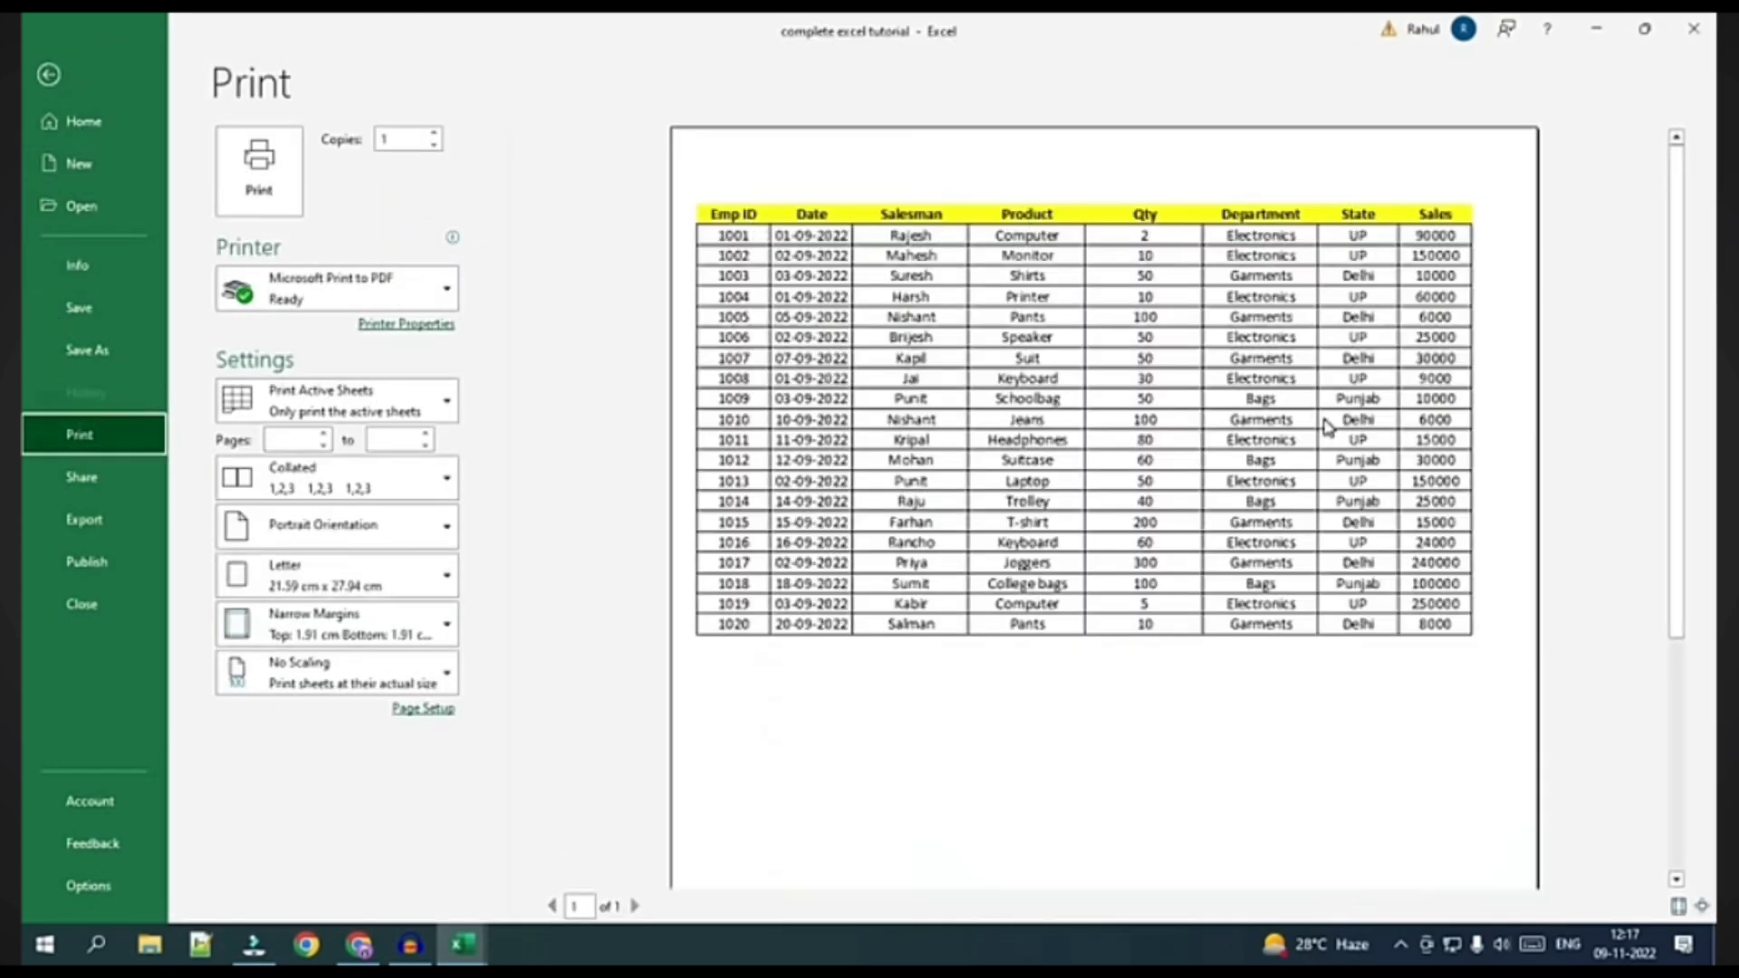
Leave print preview, restore the wider Date column, and return to Page Layout view
key("Escape")
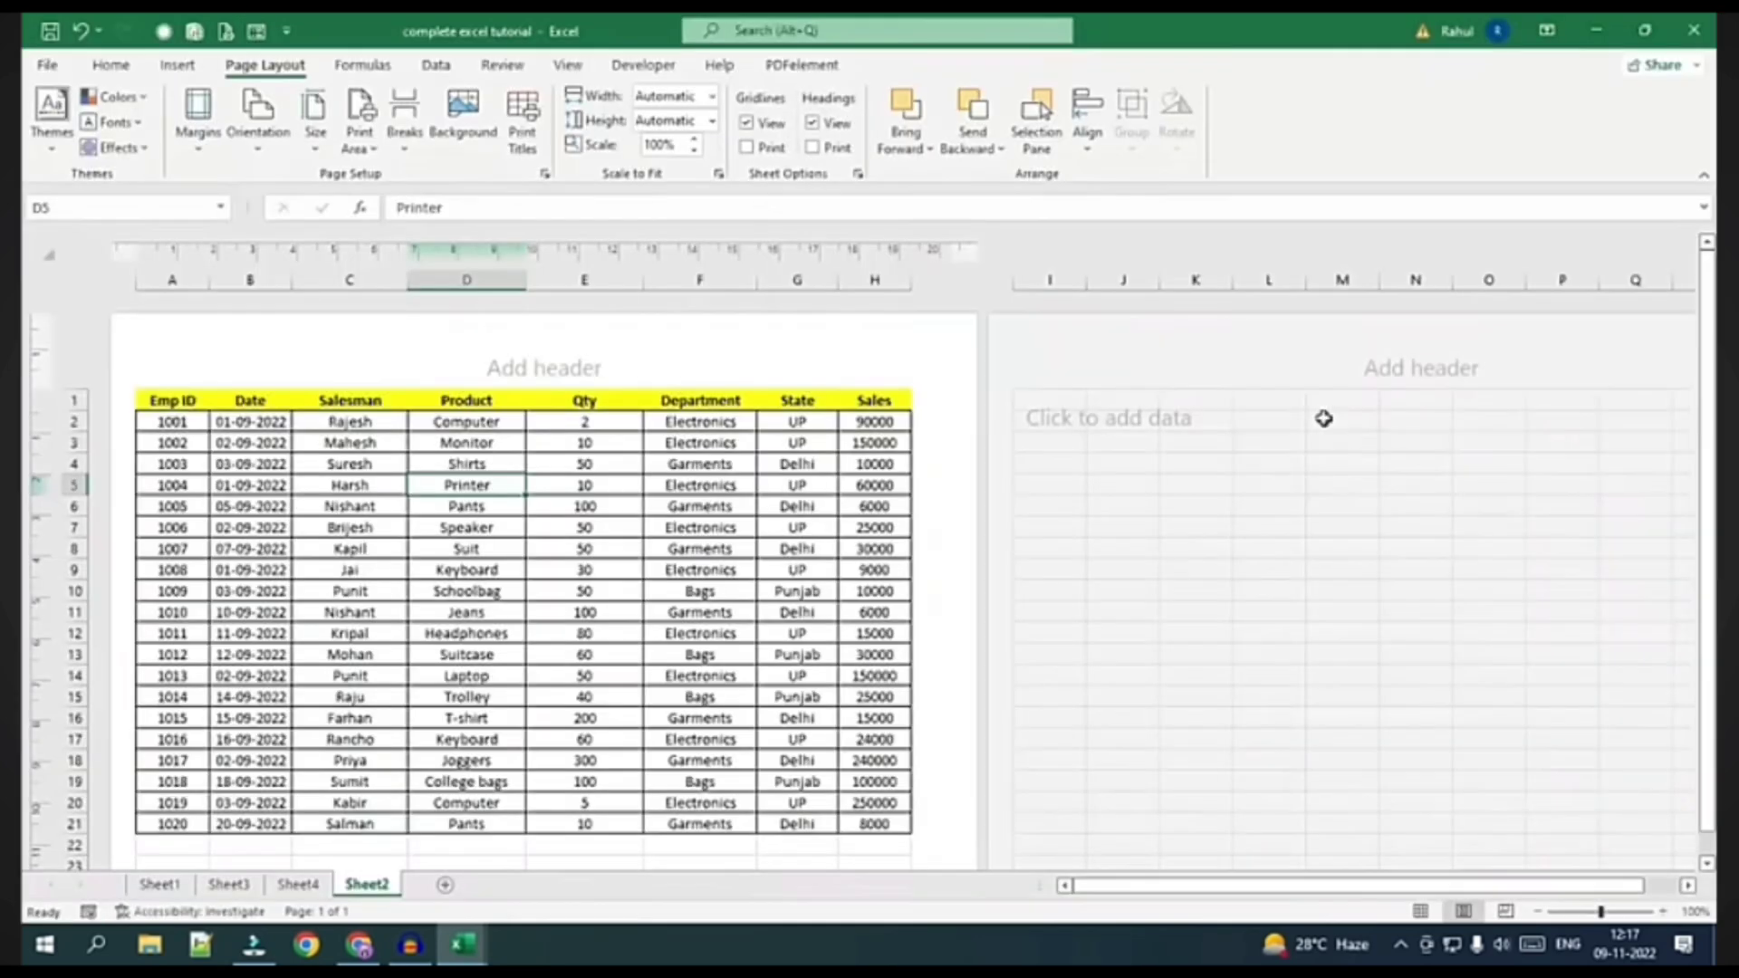
left_click(666, 612)
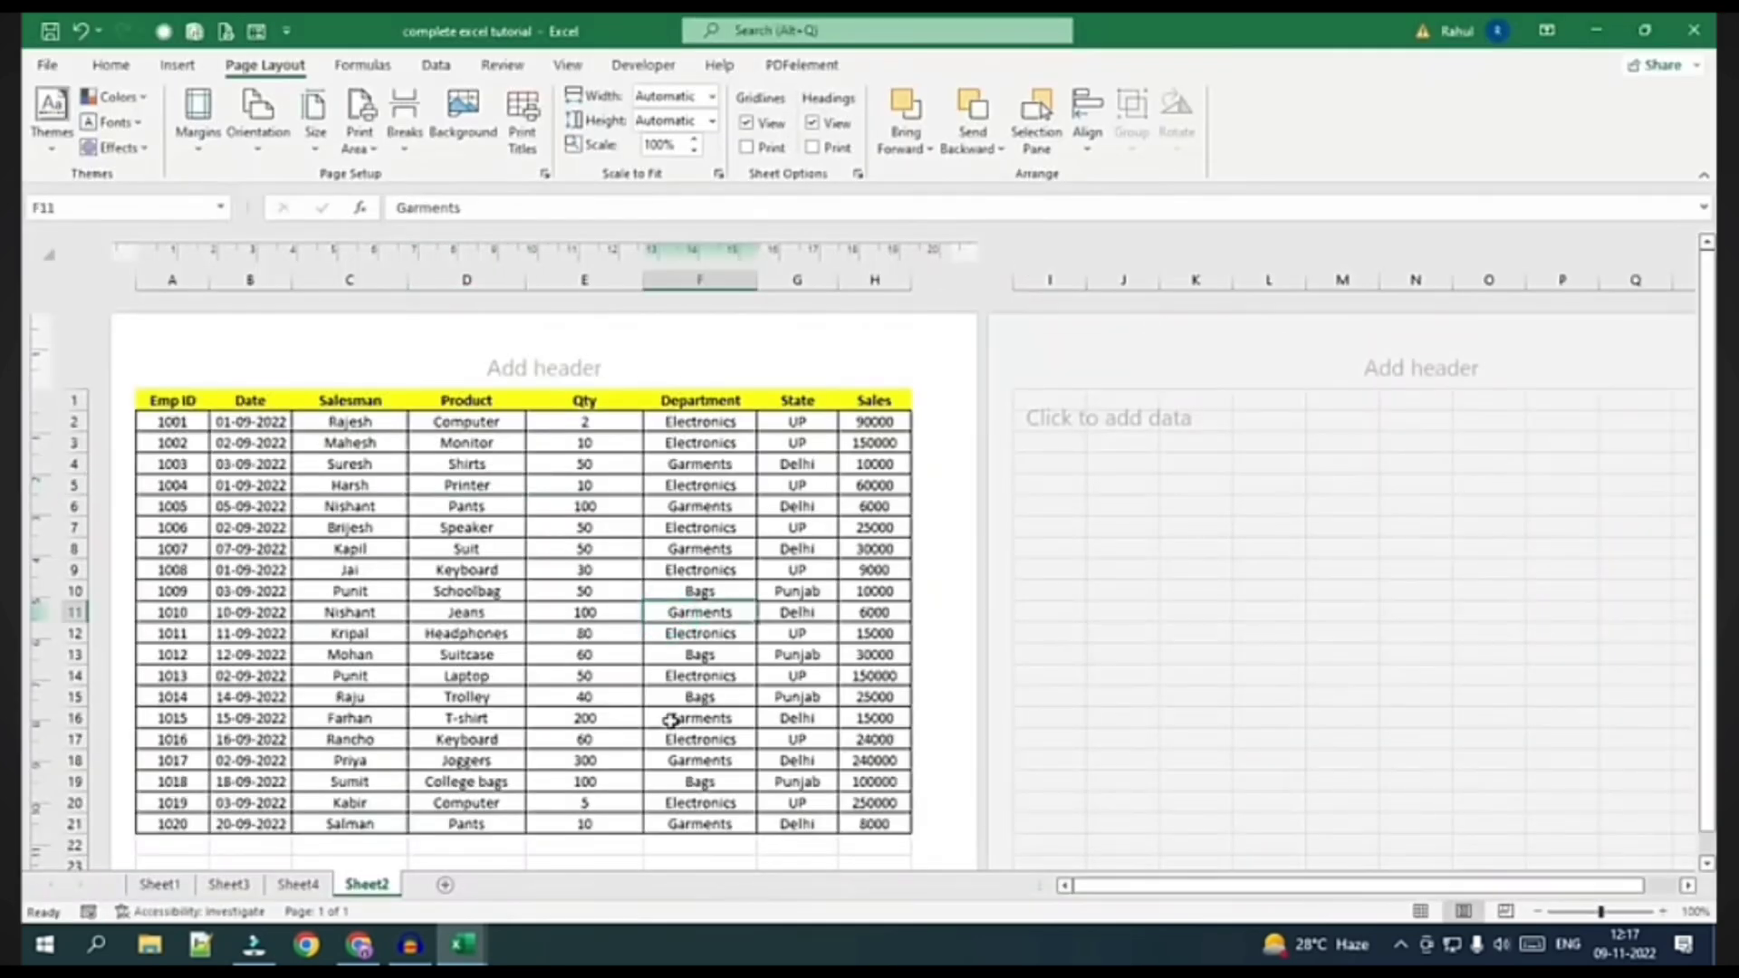
key("ctrl+z")
key("ctrl+z")
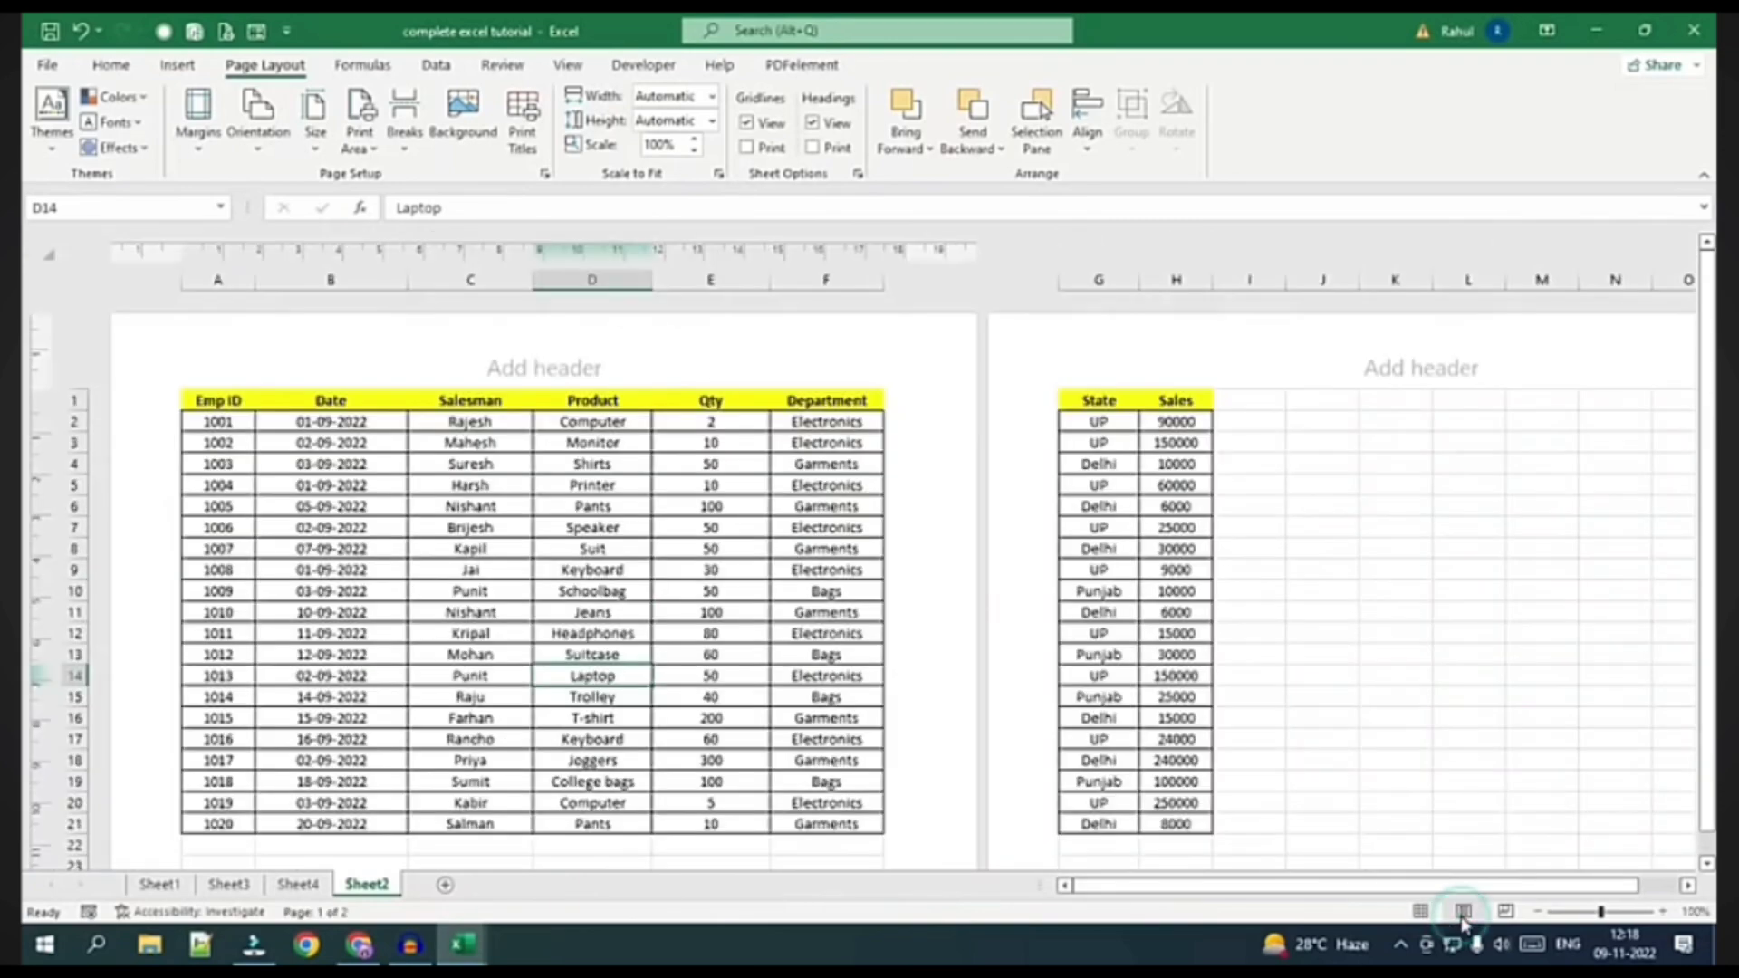
left_click(1463, 909)
scroll(632, 627, "down", 4)
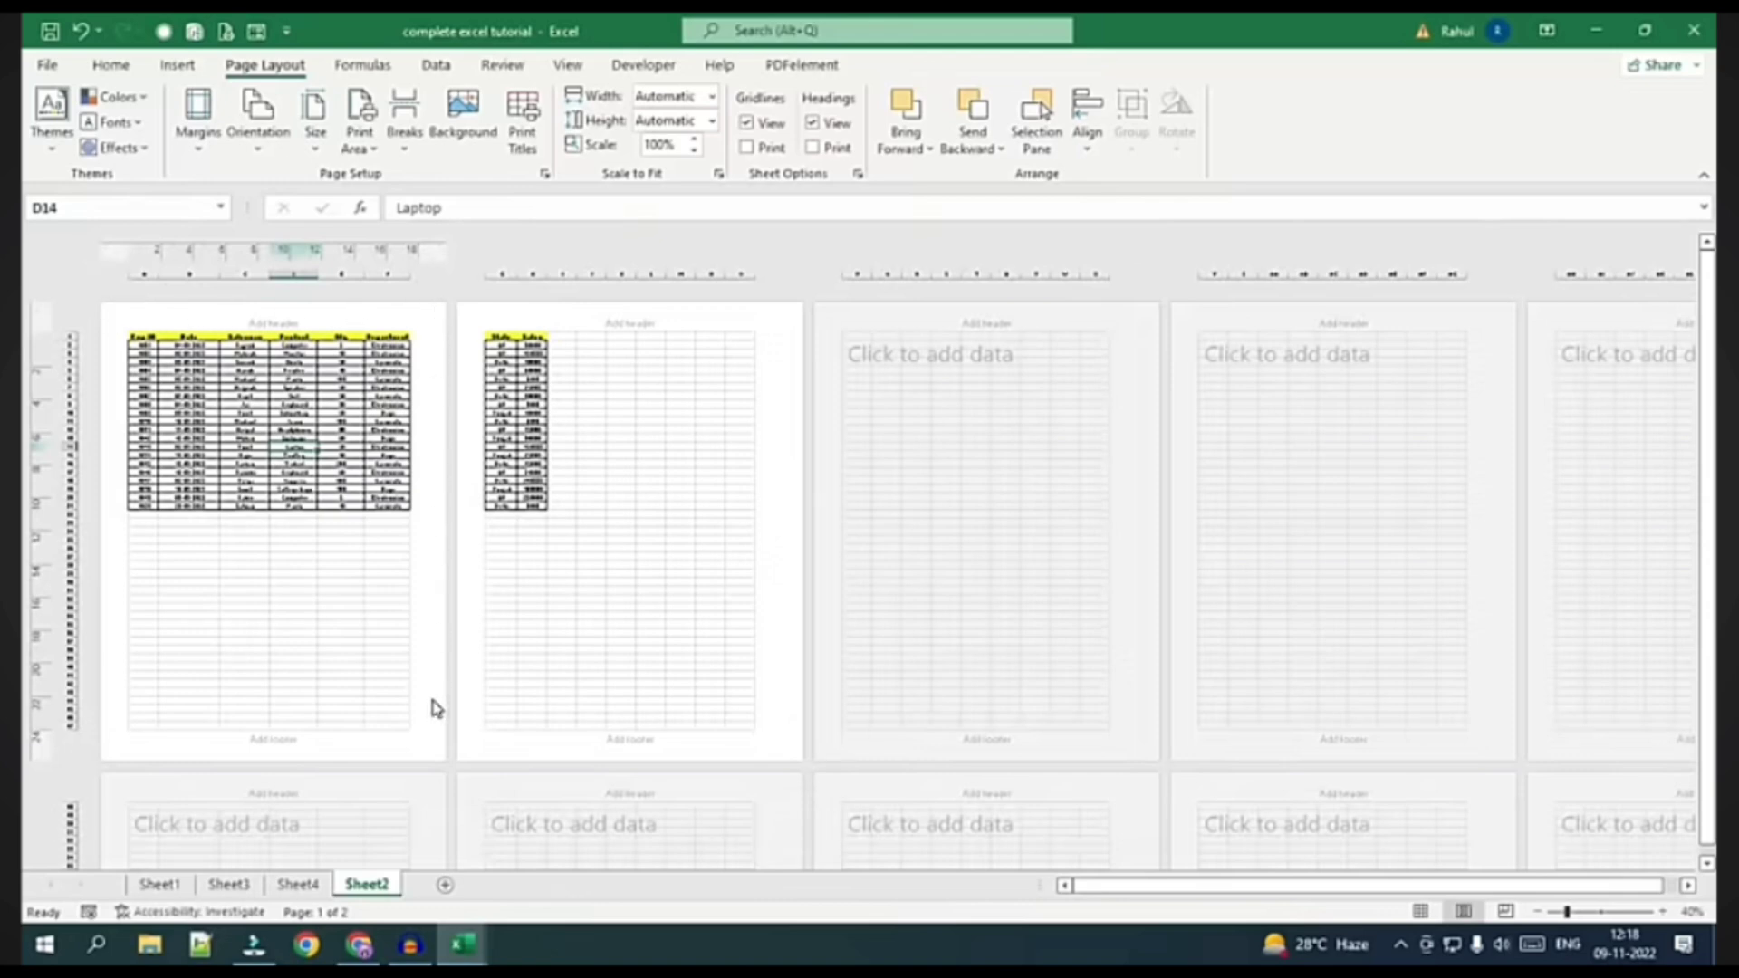
Change the page orientation to Landscape and clear the cell selection
left_click(252, 143)
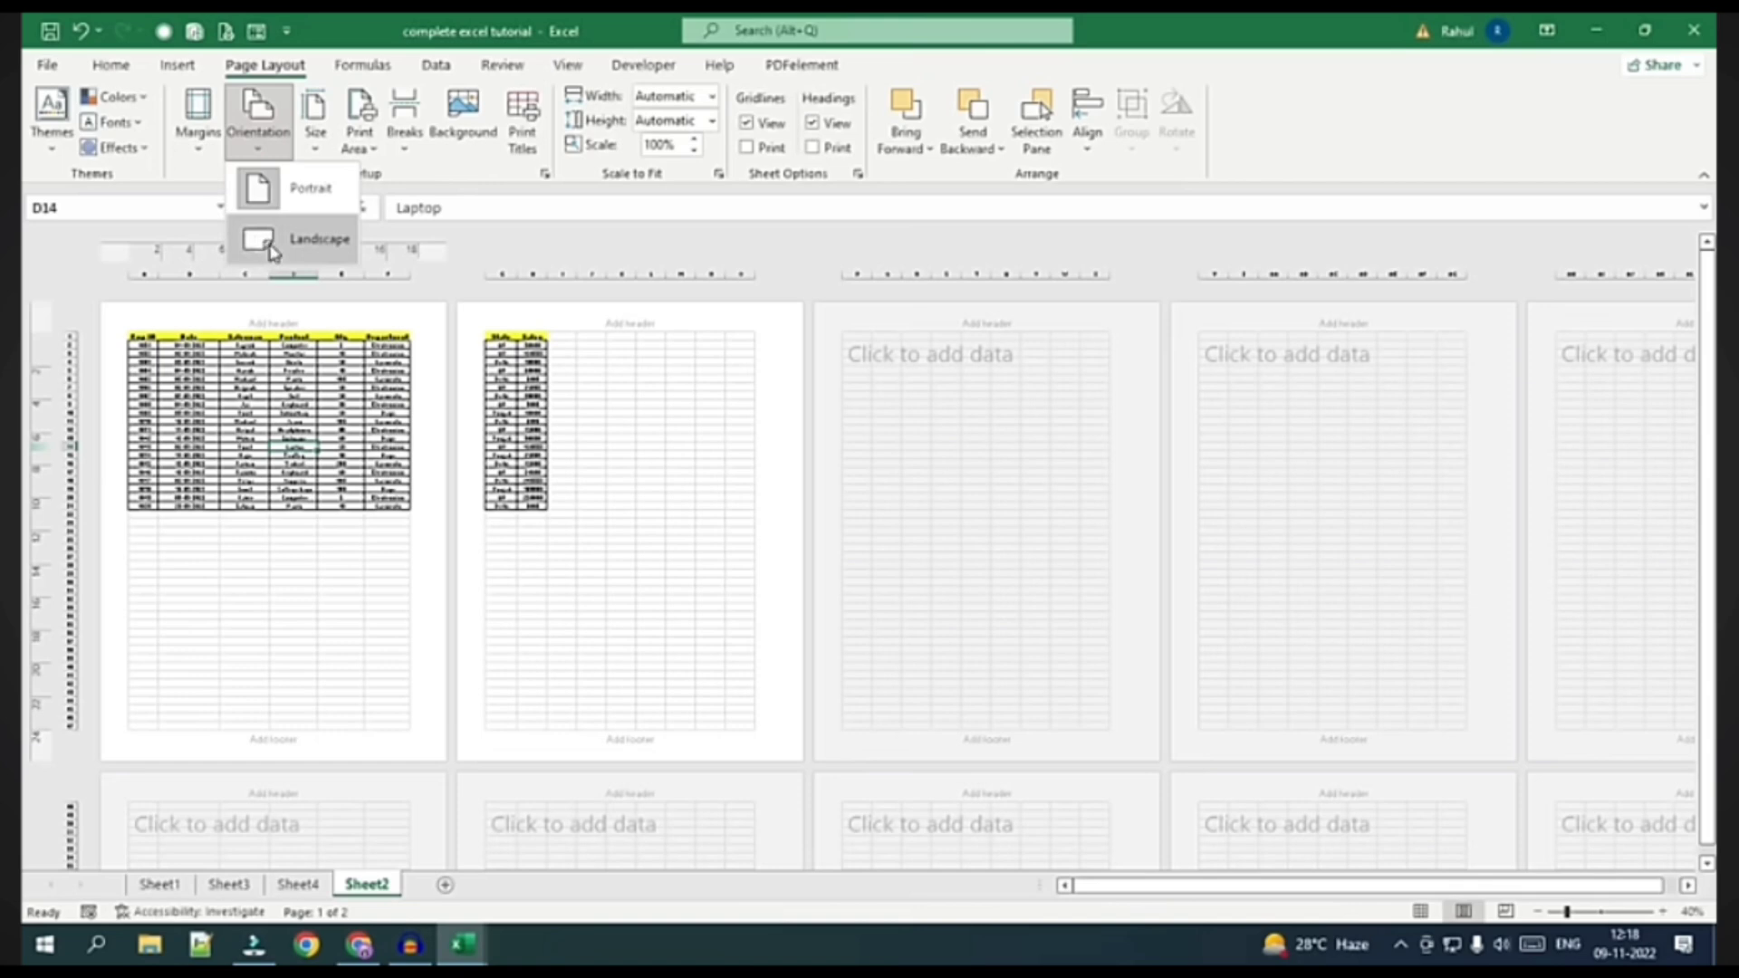
left_click(272, 242)
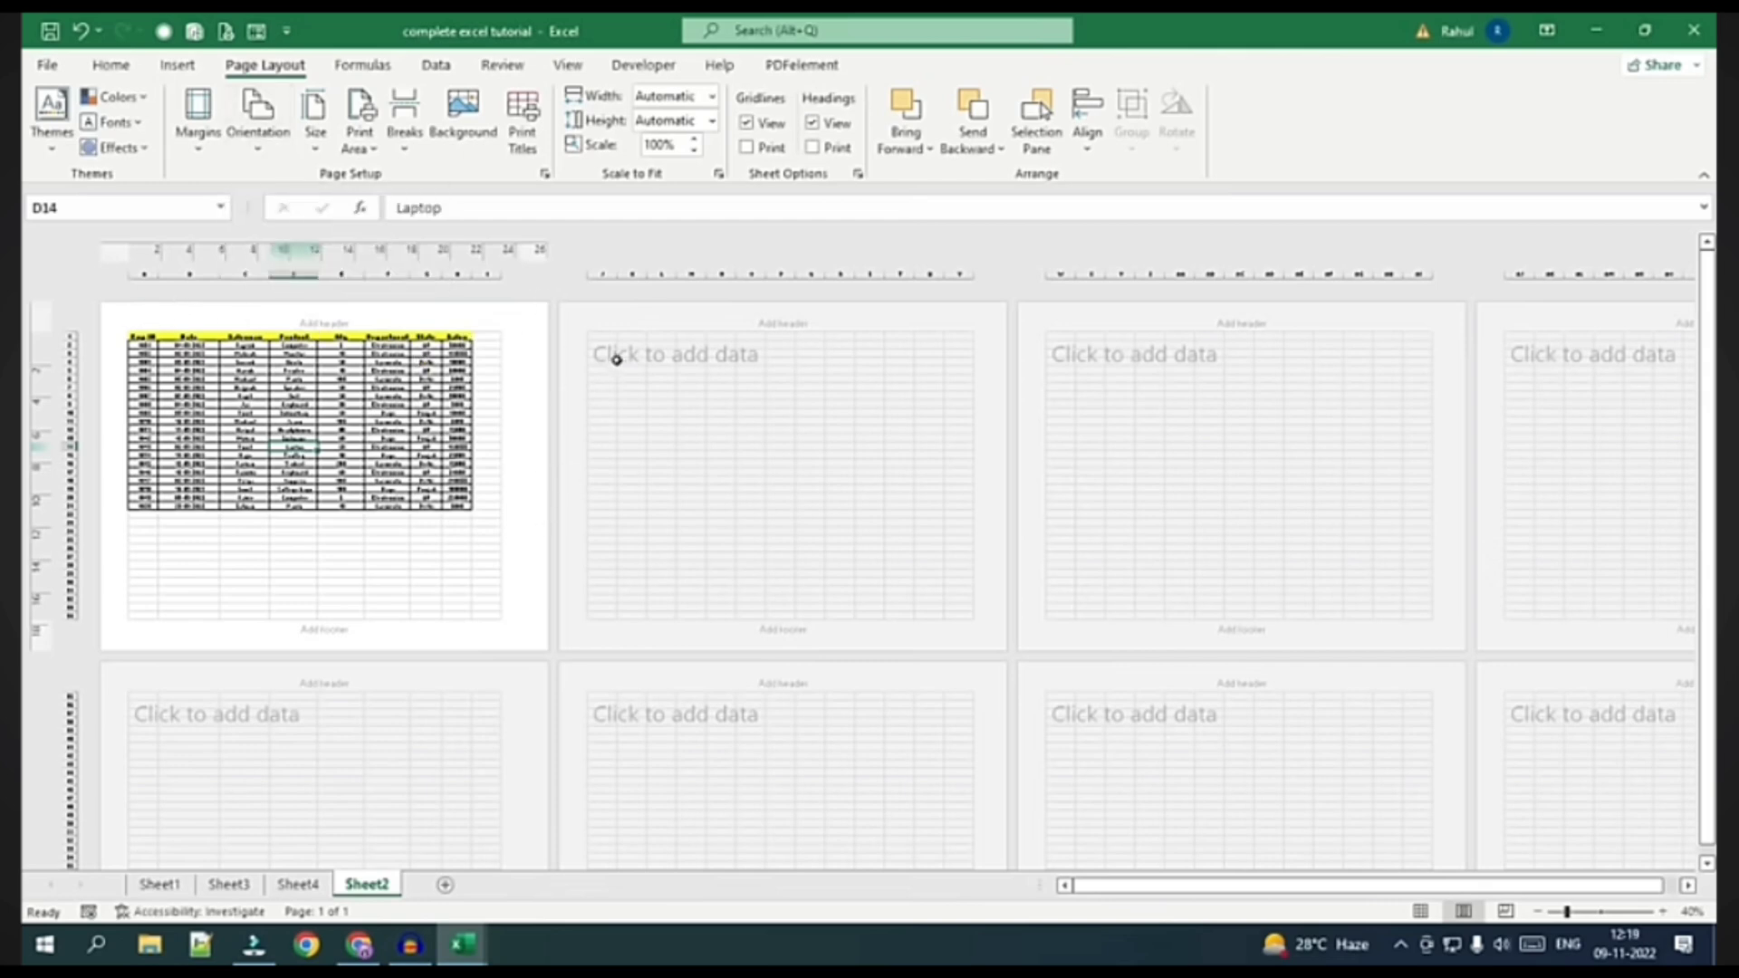
left_click_drag(602, 335, 671, 620)
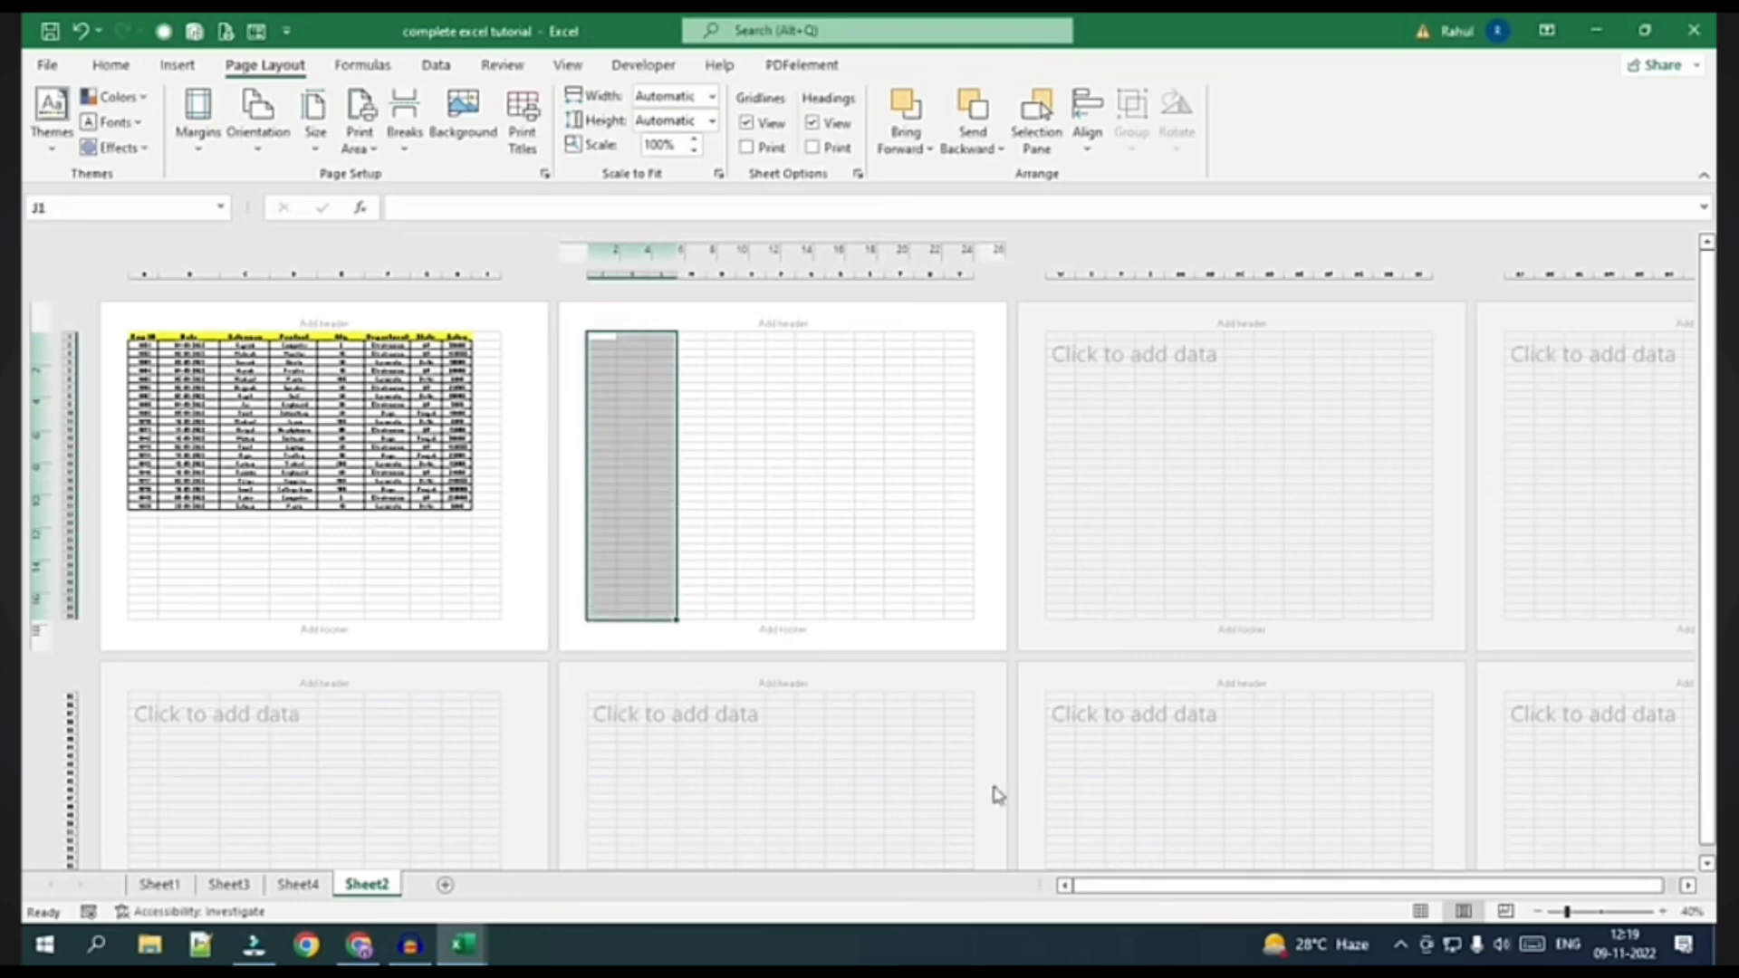
left_click(368, 524)
scroll(301, 533, "up", 4)
scroll(302, 534, "up", 3)
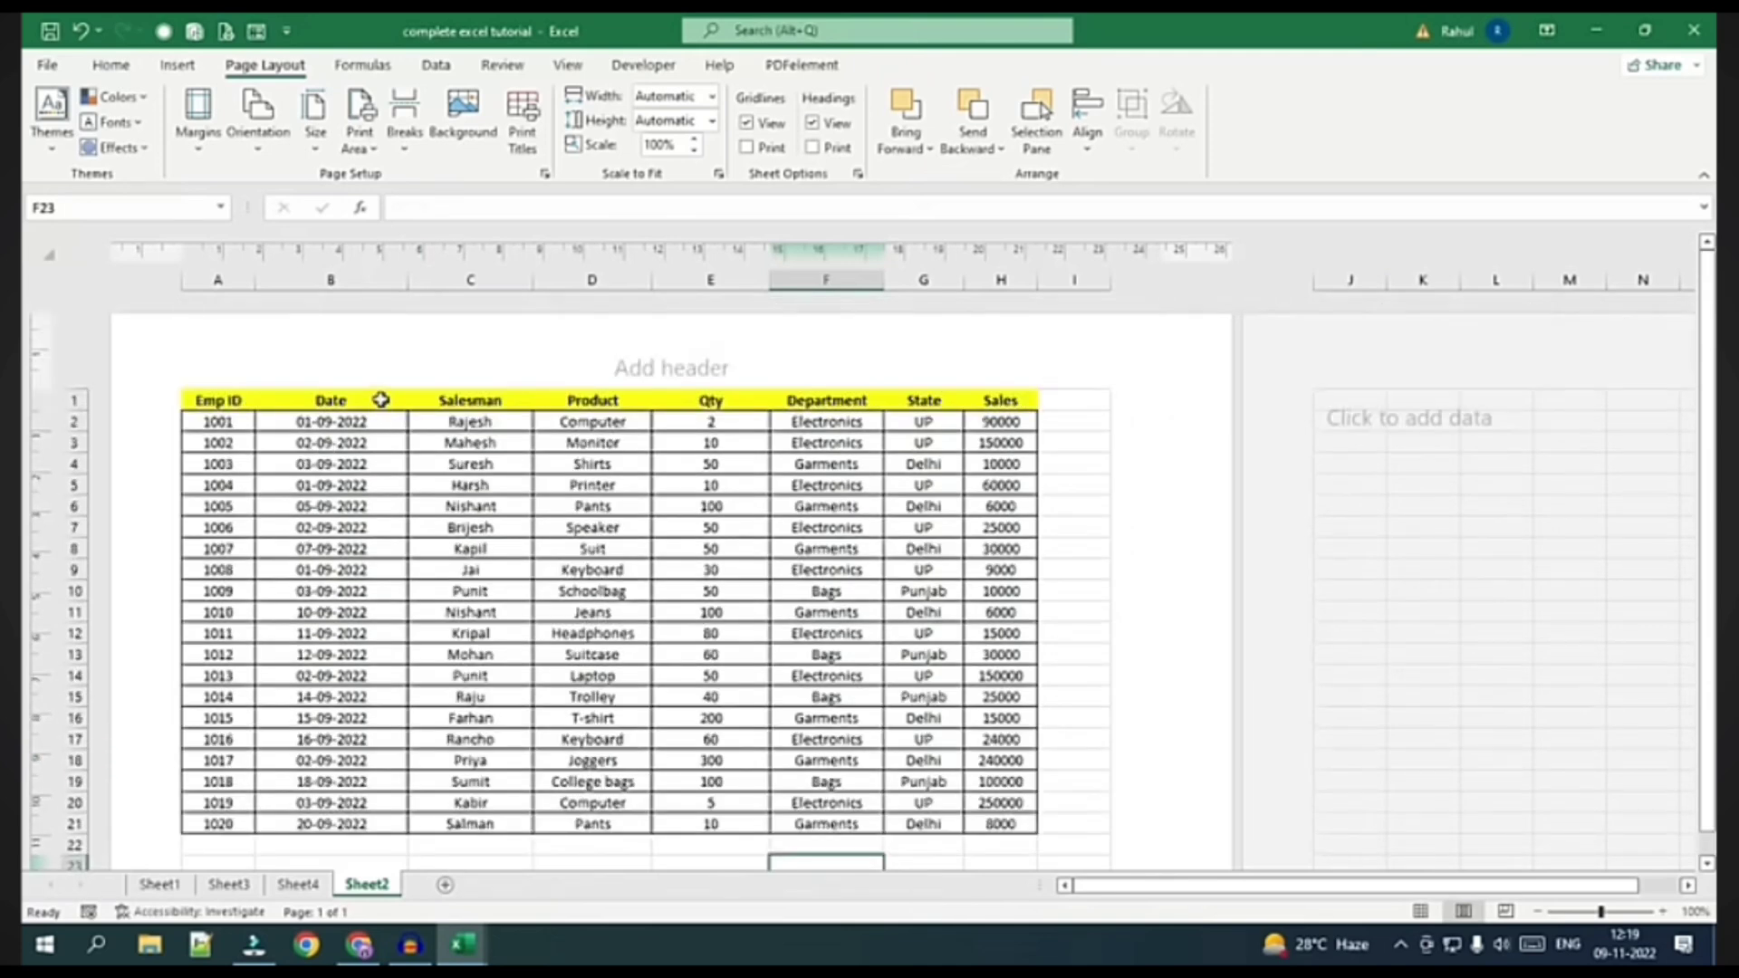
Check the margin presets without changing them, then set the page orientation back to Portrait
left_click(197, 113)
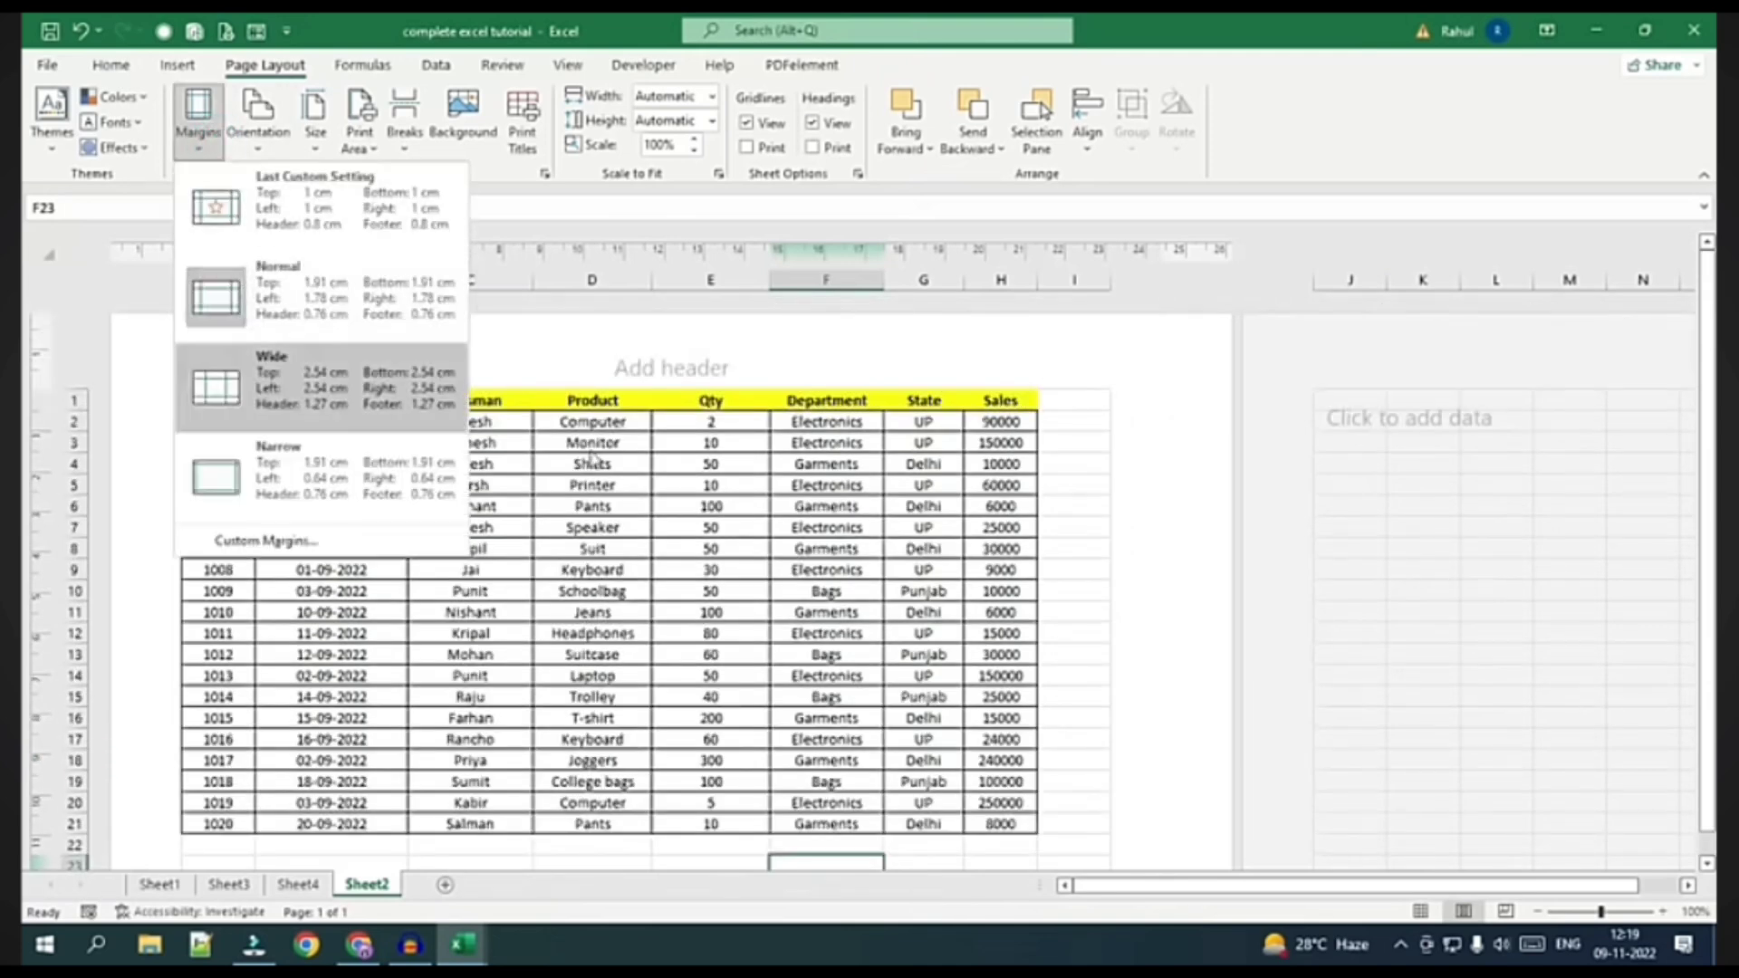
left_click(848, 550)
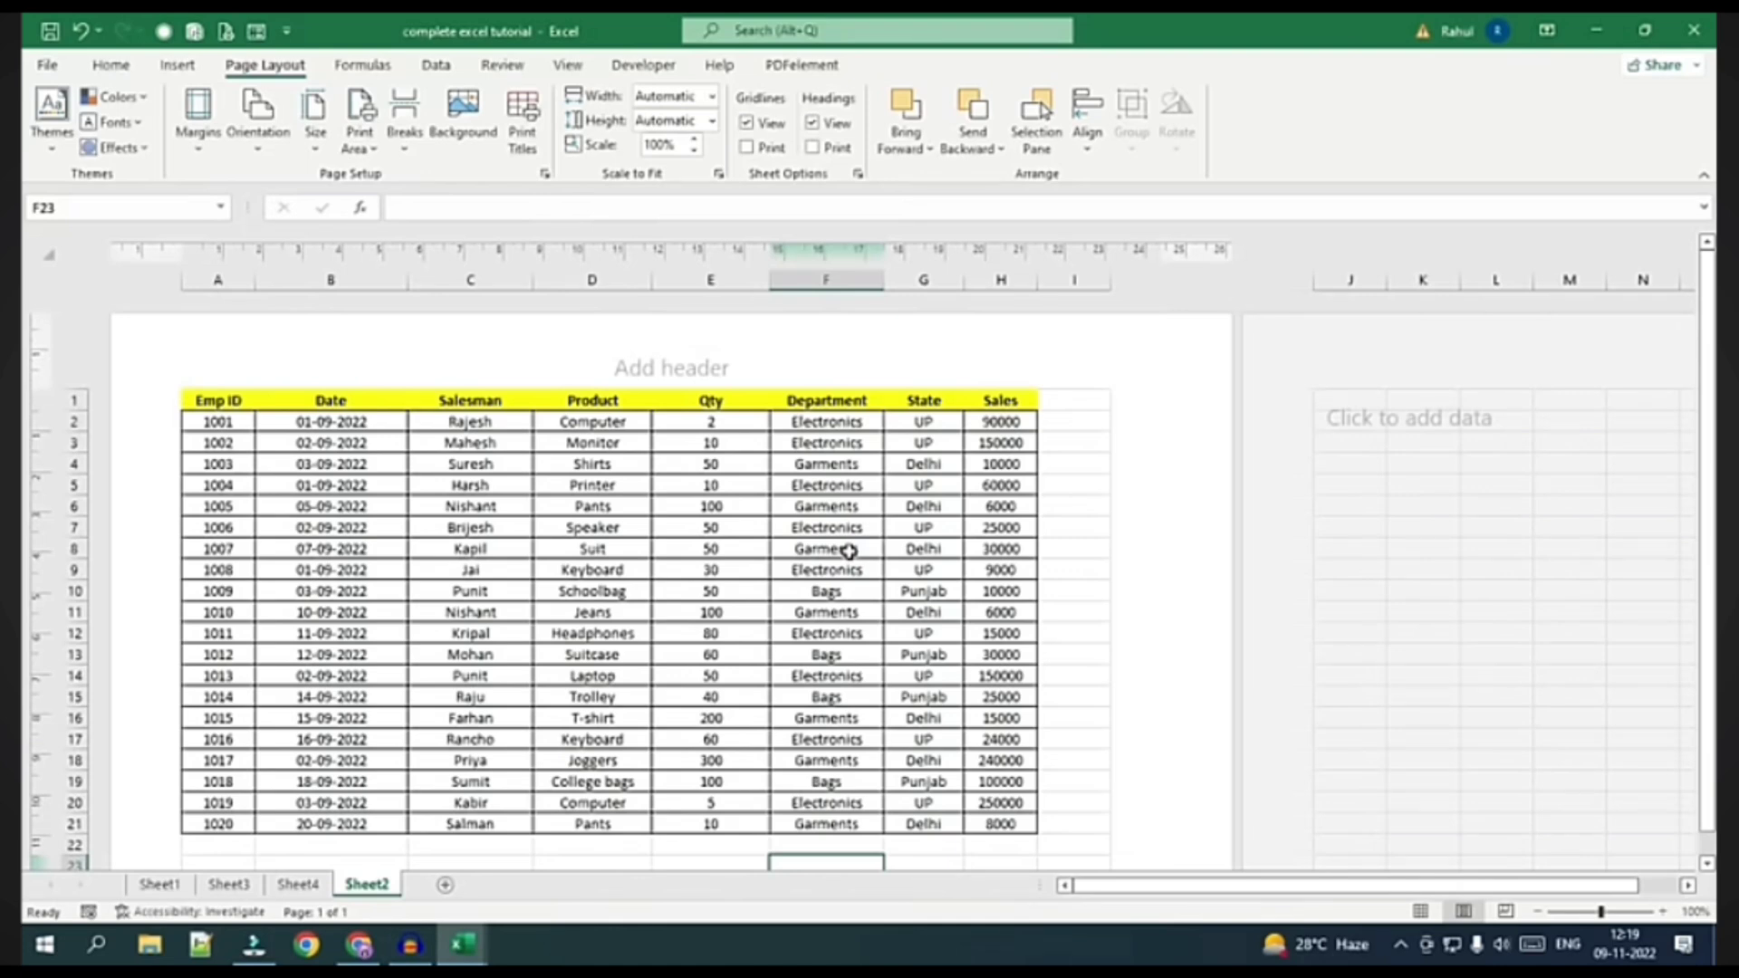
scroll(593, 482, "down", 5)
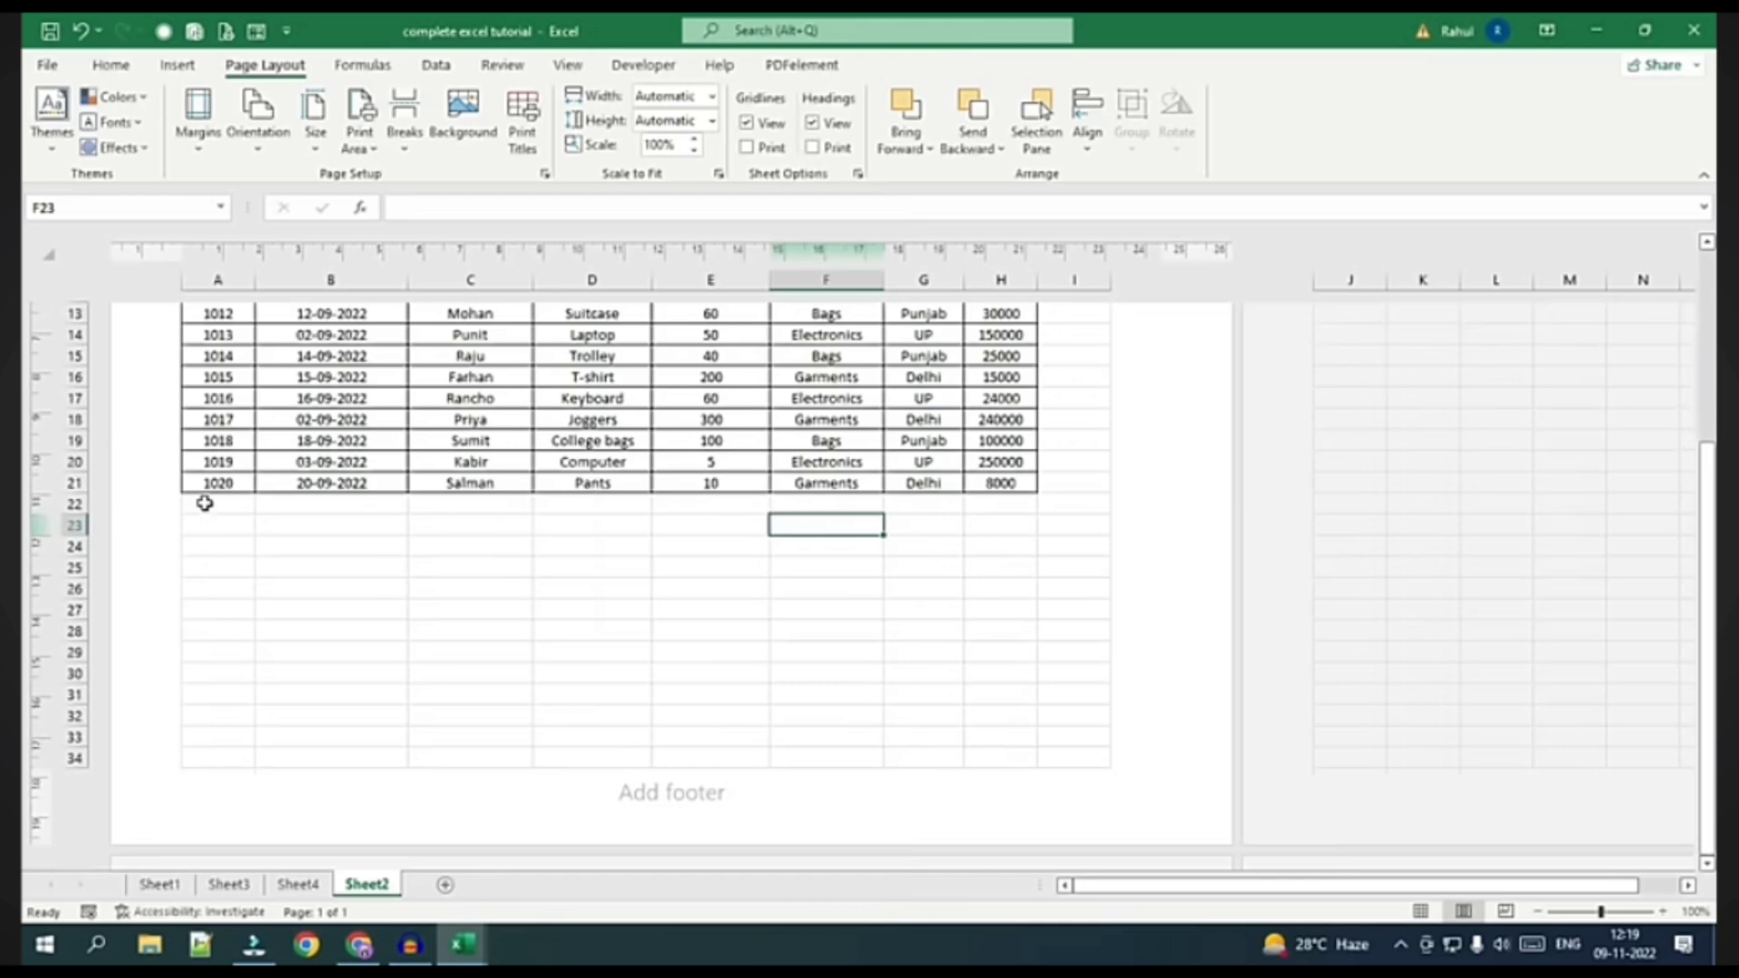
scroll(453, 657, "up", 5)
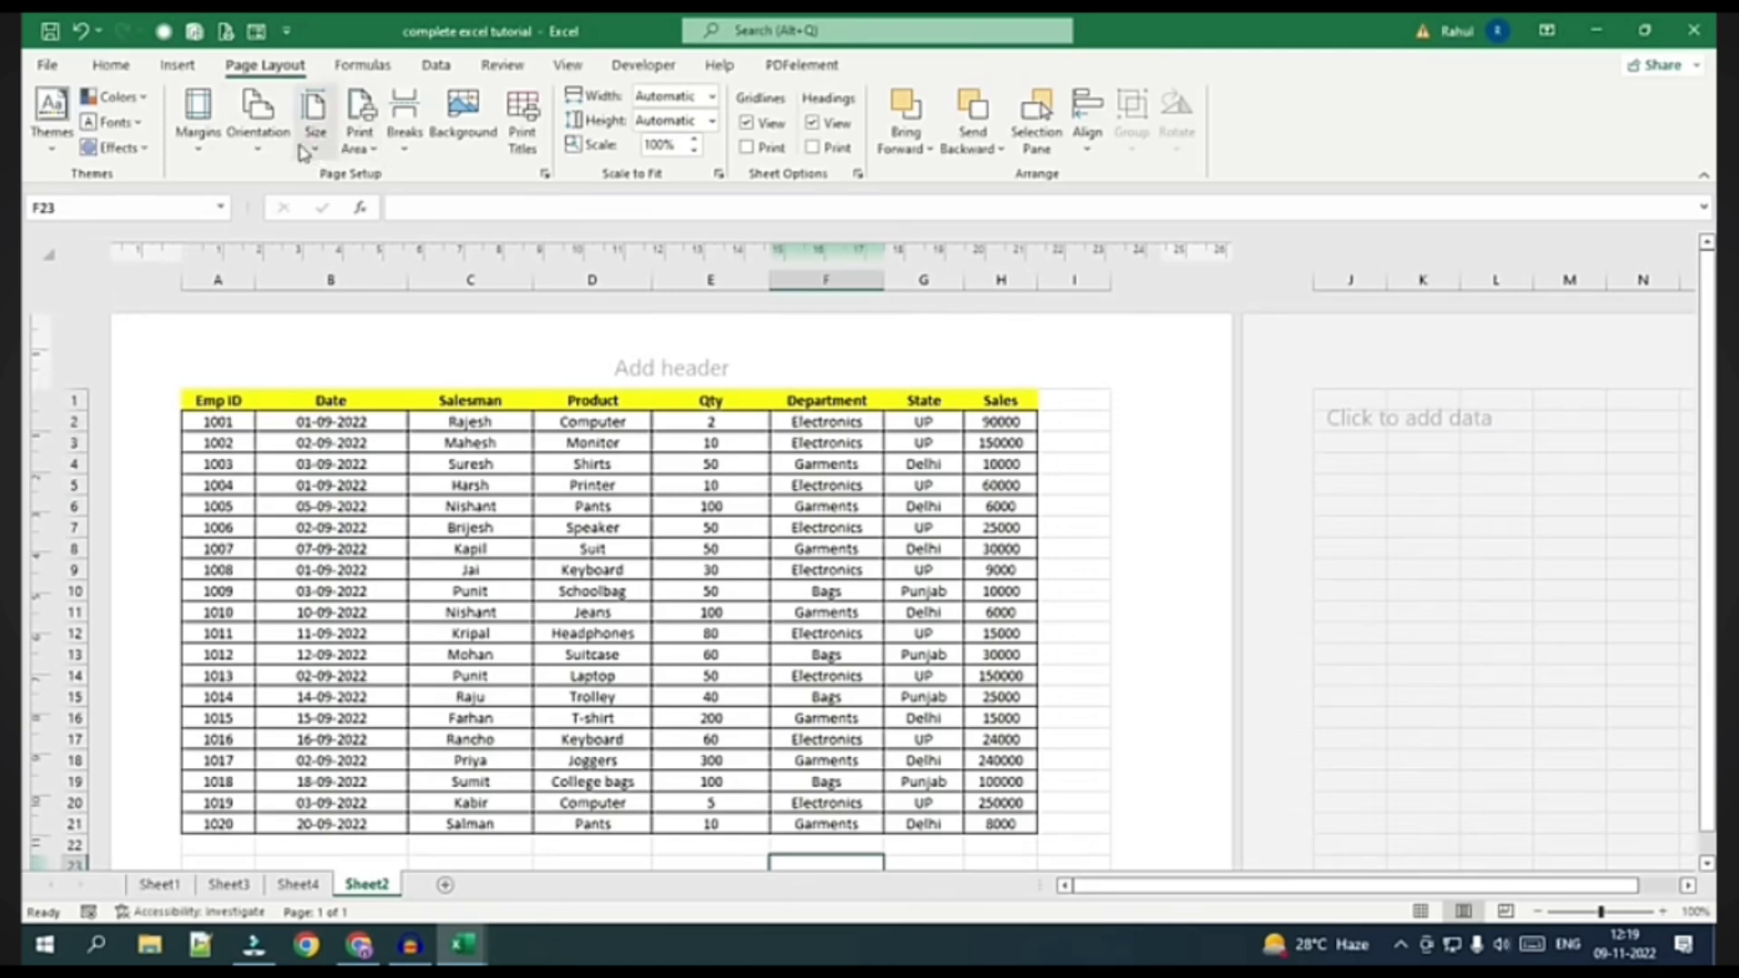
left_click(257, 127)
left_click(284, 187)
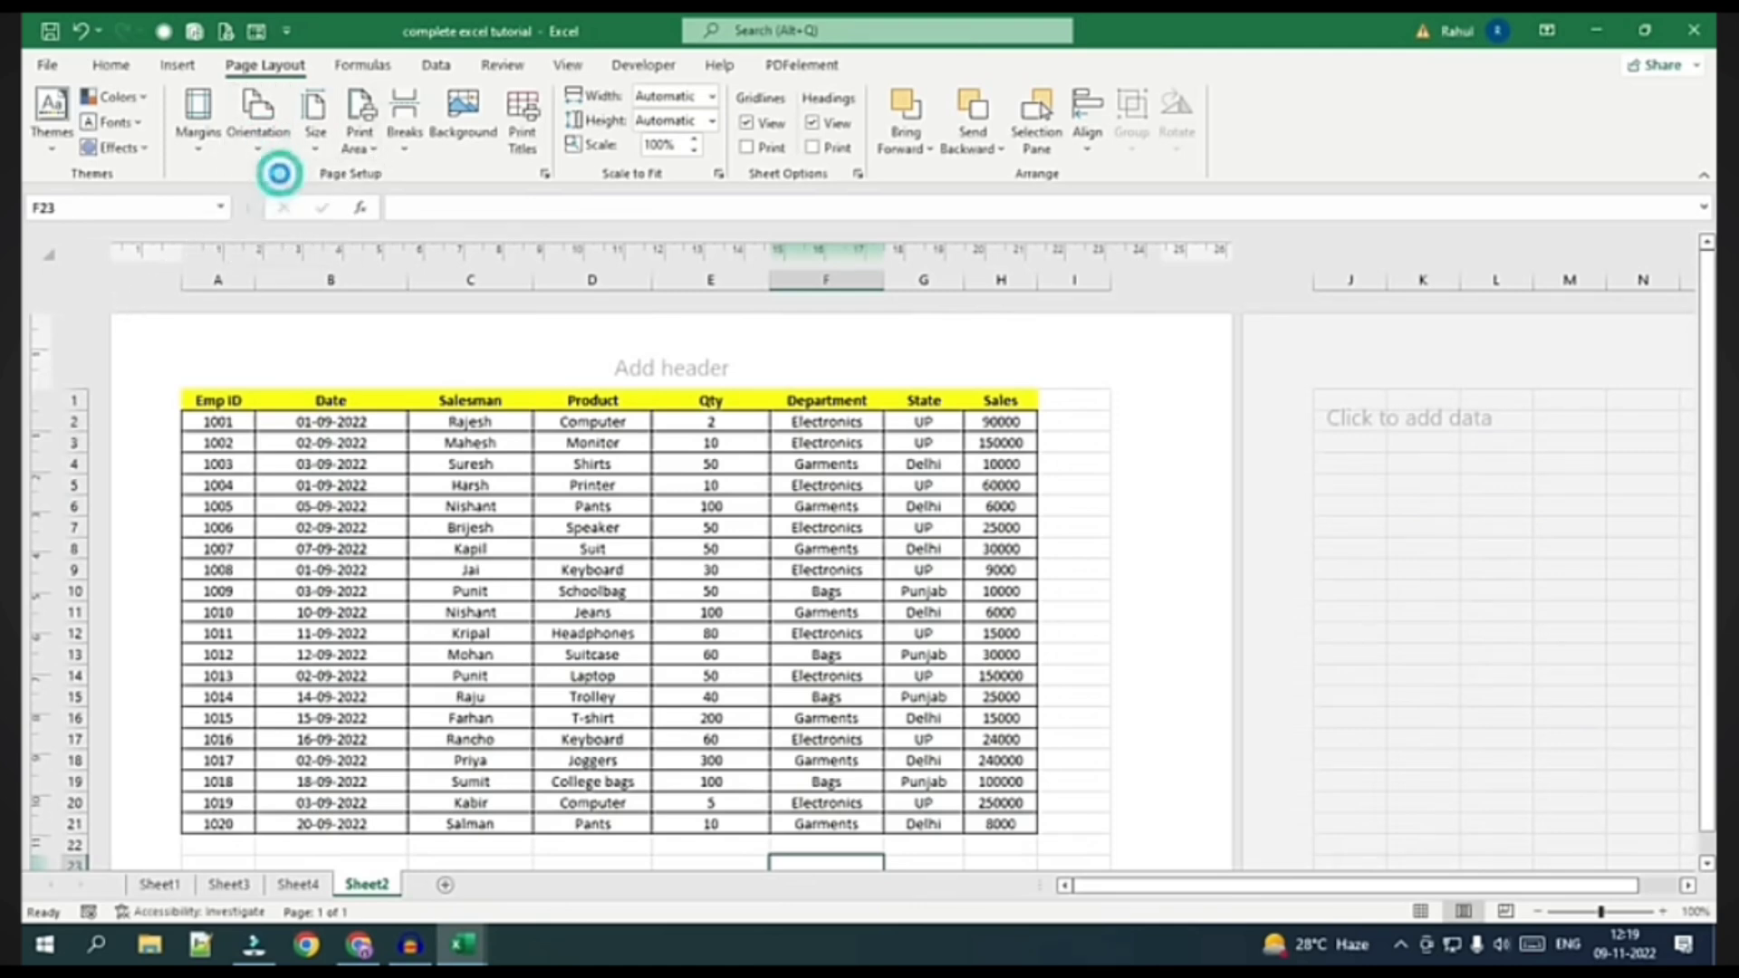
scroll(594, 542, "down", 3, "ctrl")
scroll(594, 542, "down", 1, "ctrl")
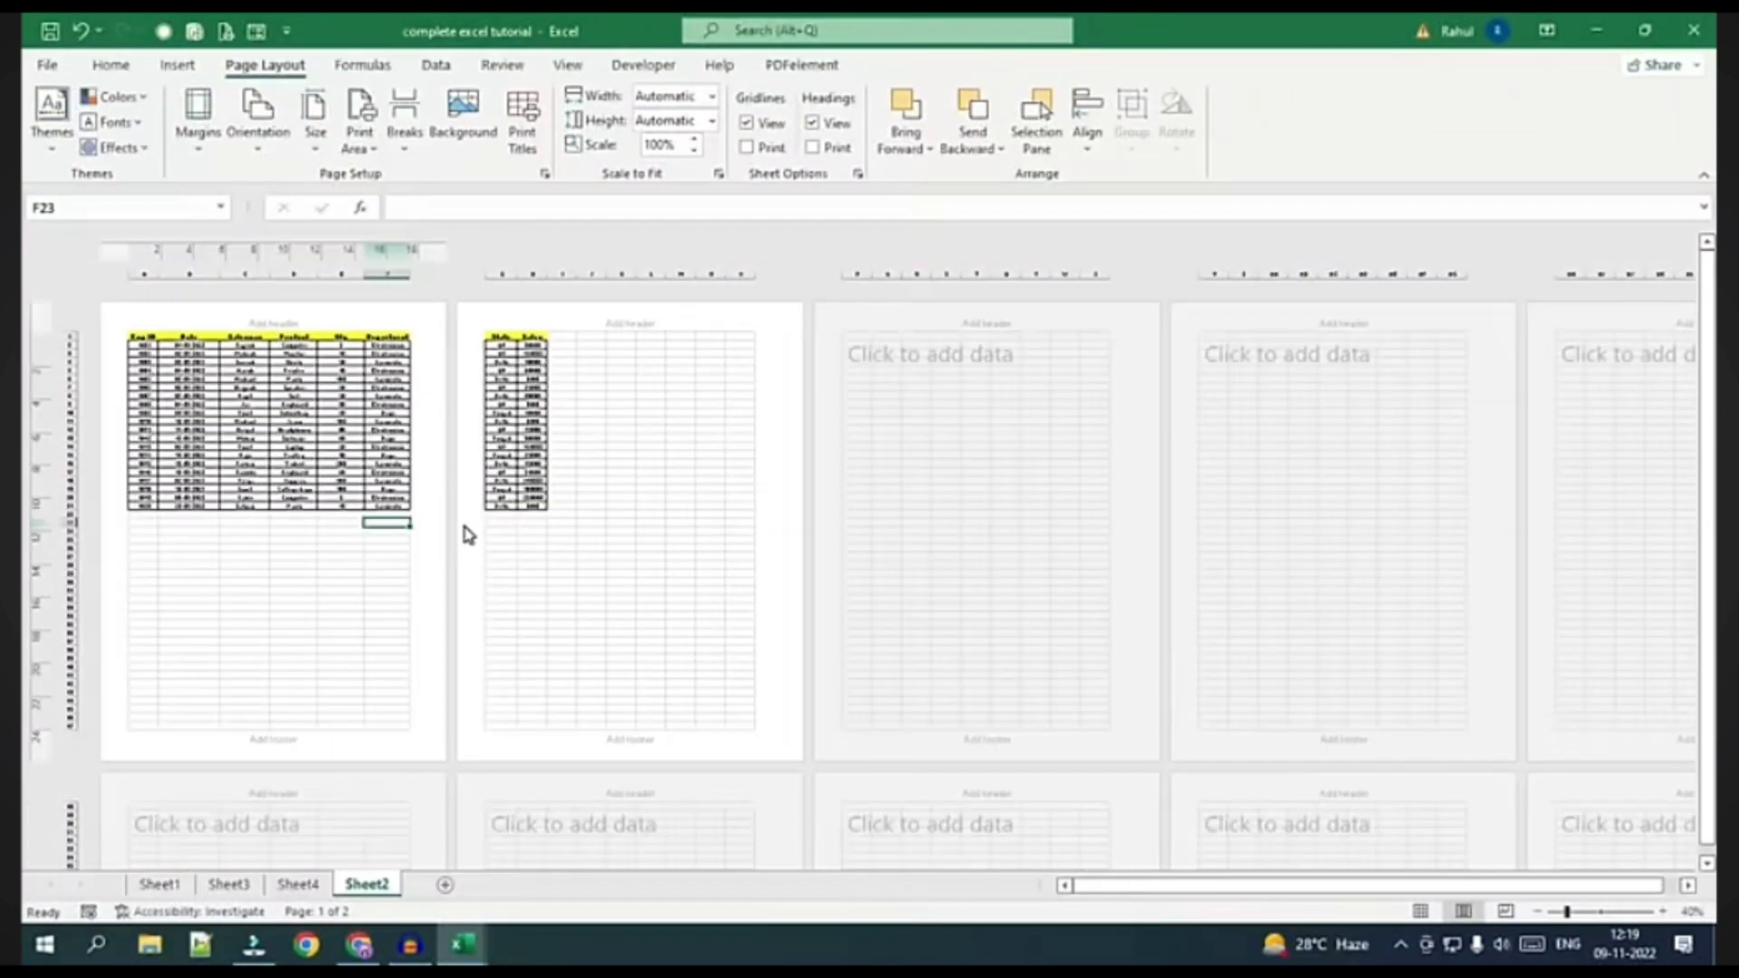
Change the paper size to A4
left_click(314, 136)
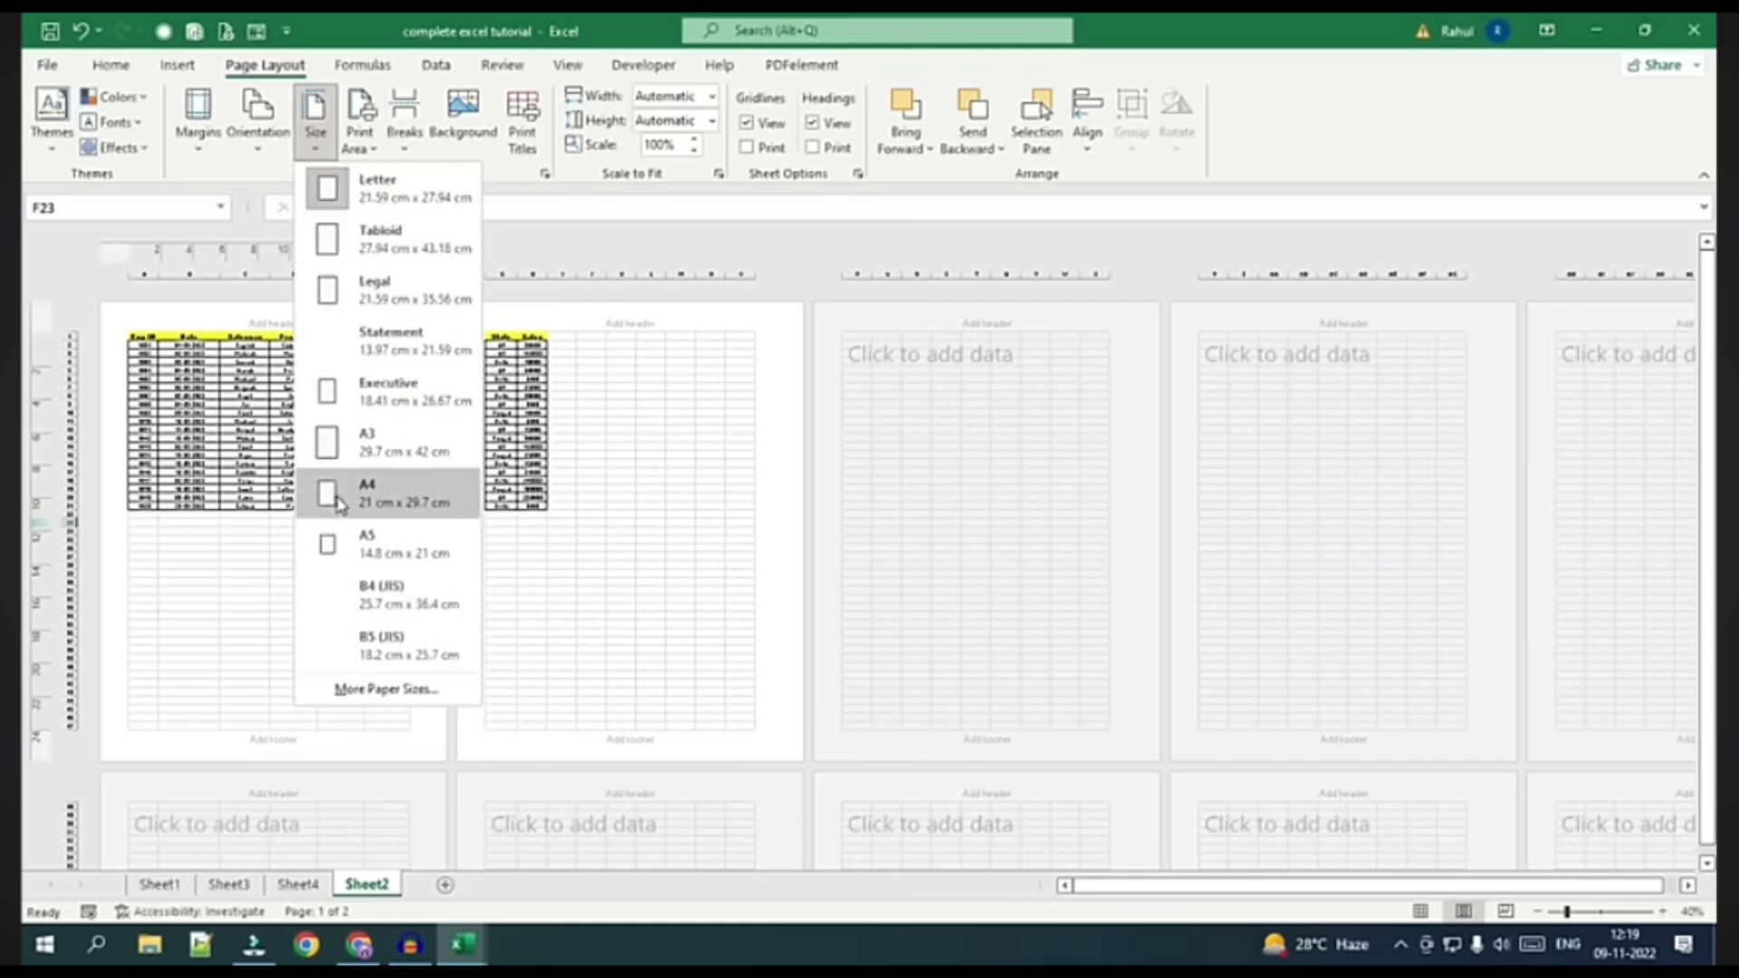
left_click(371, 506)
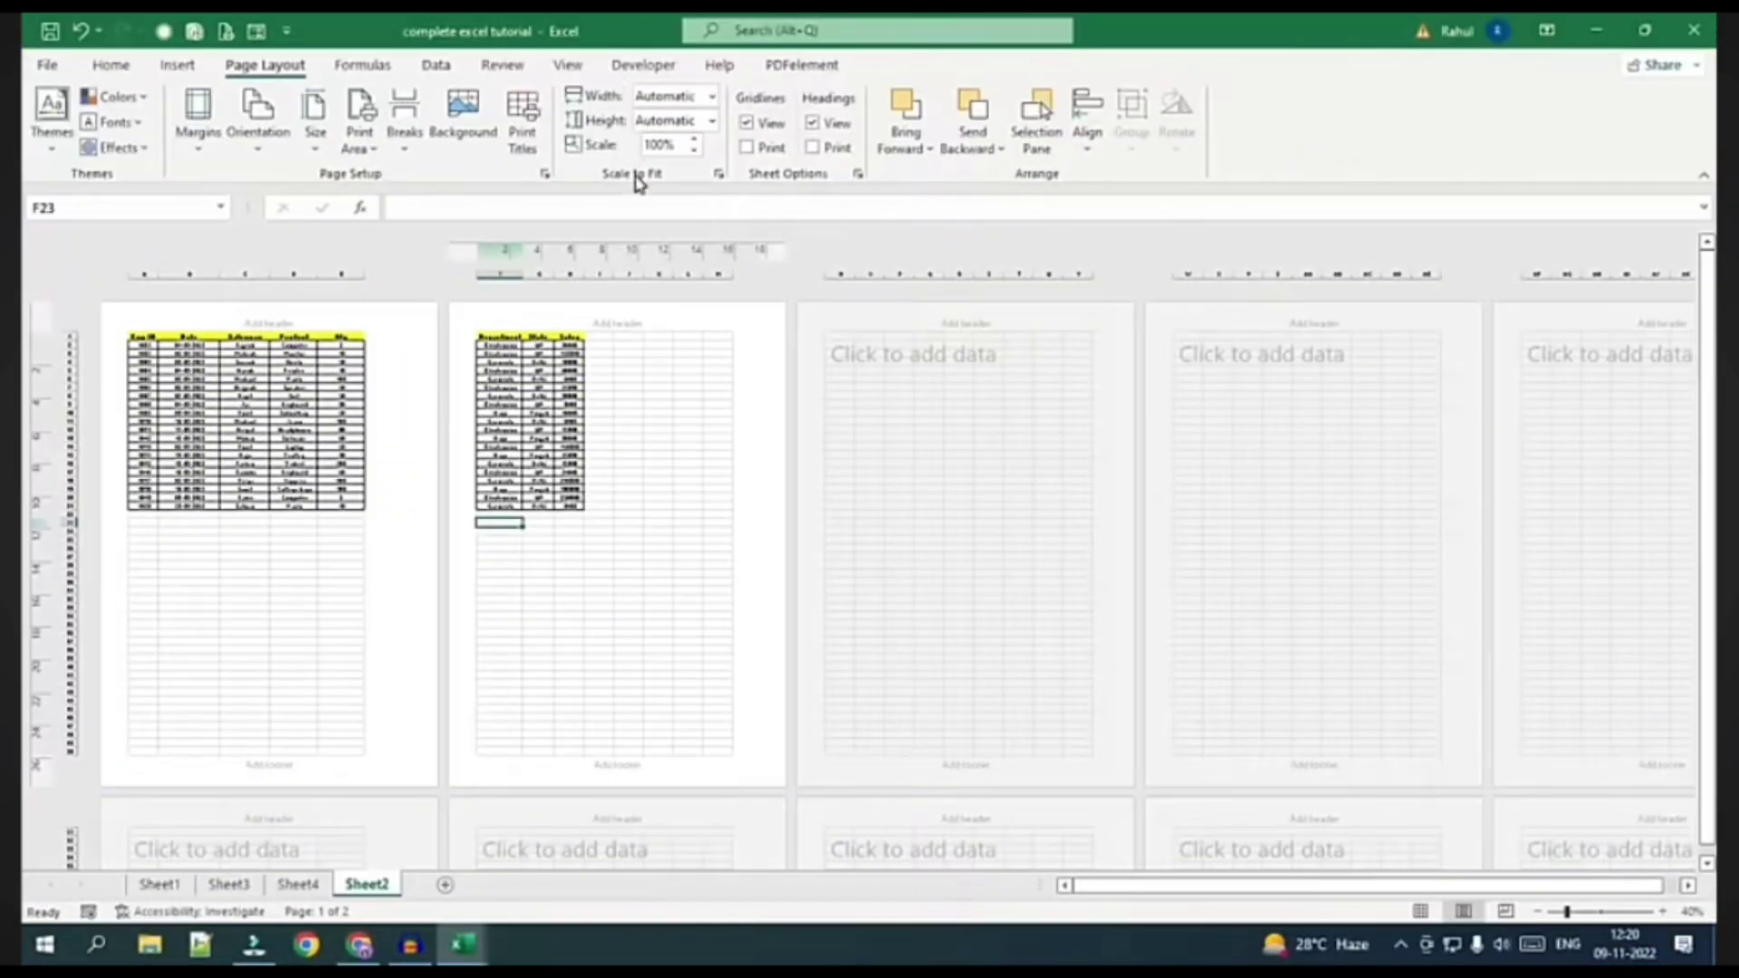
scroll(274, 558, "up", 1, "ctrl")
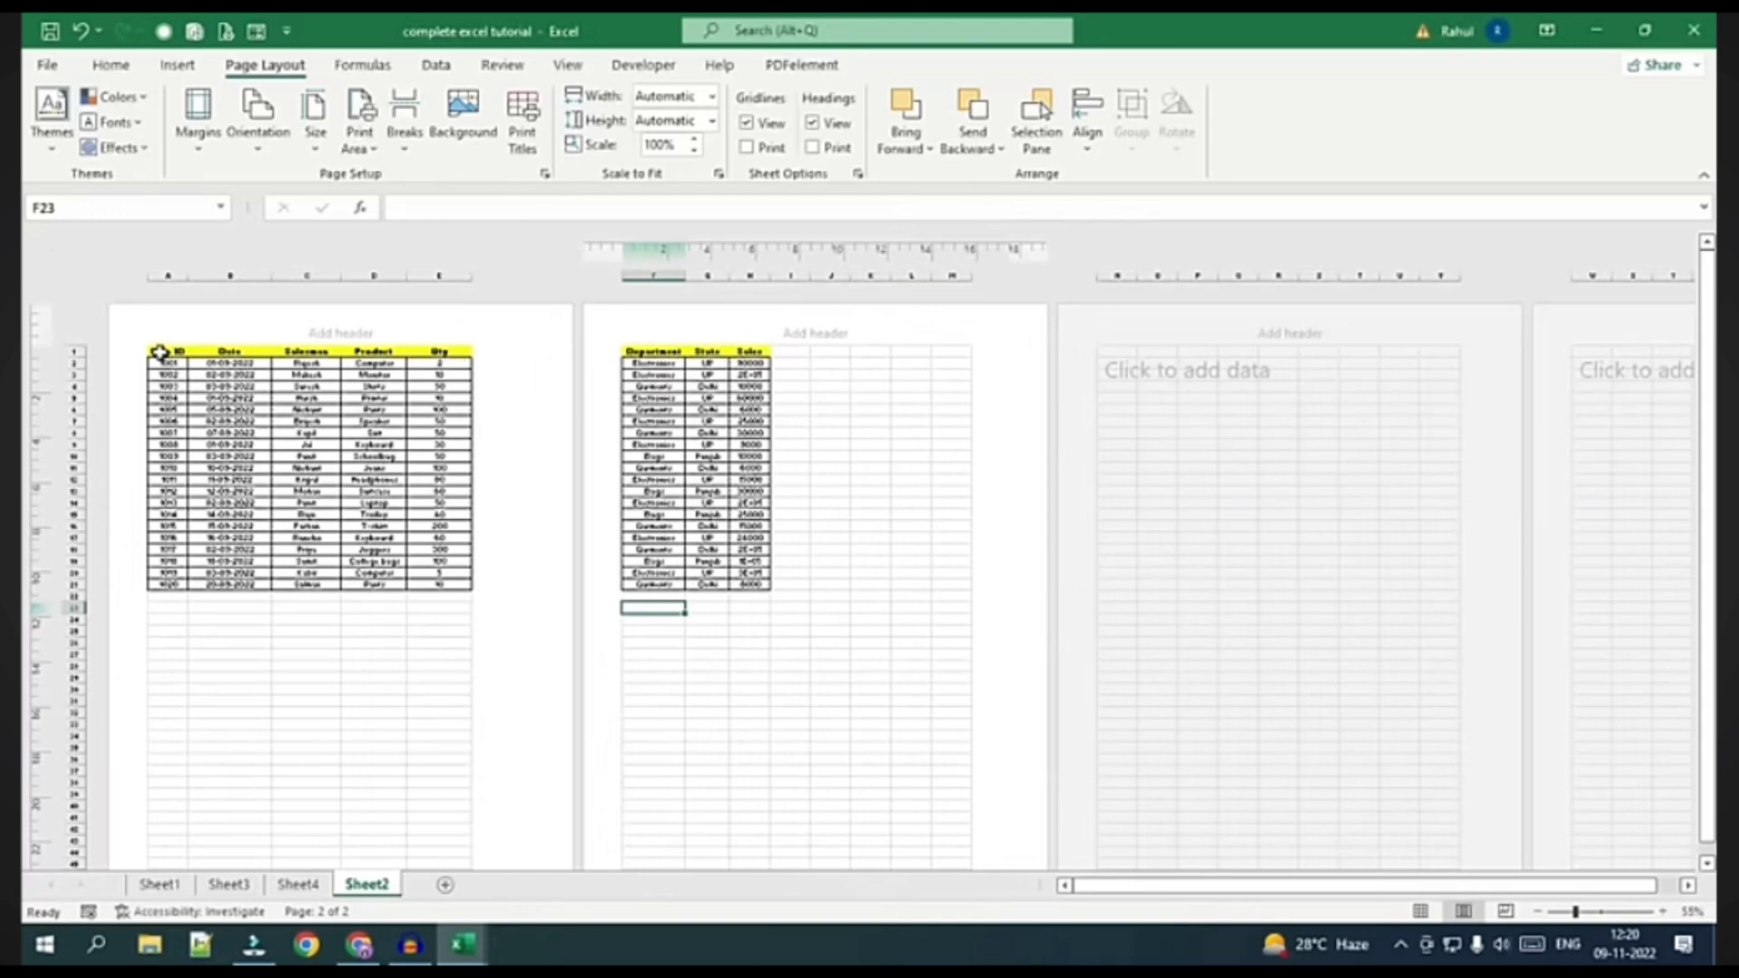
Check which columns spill onto page two, then set Scale to Fit width to 1 page
left_click_drag(159, 351, 440, 355)
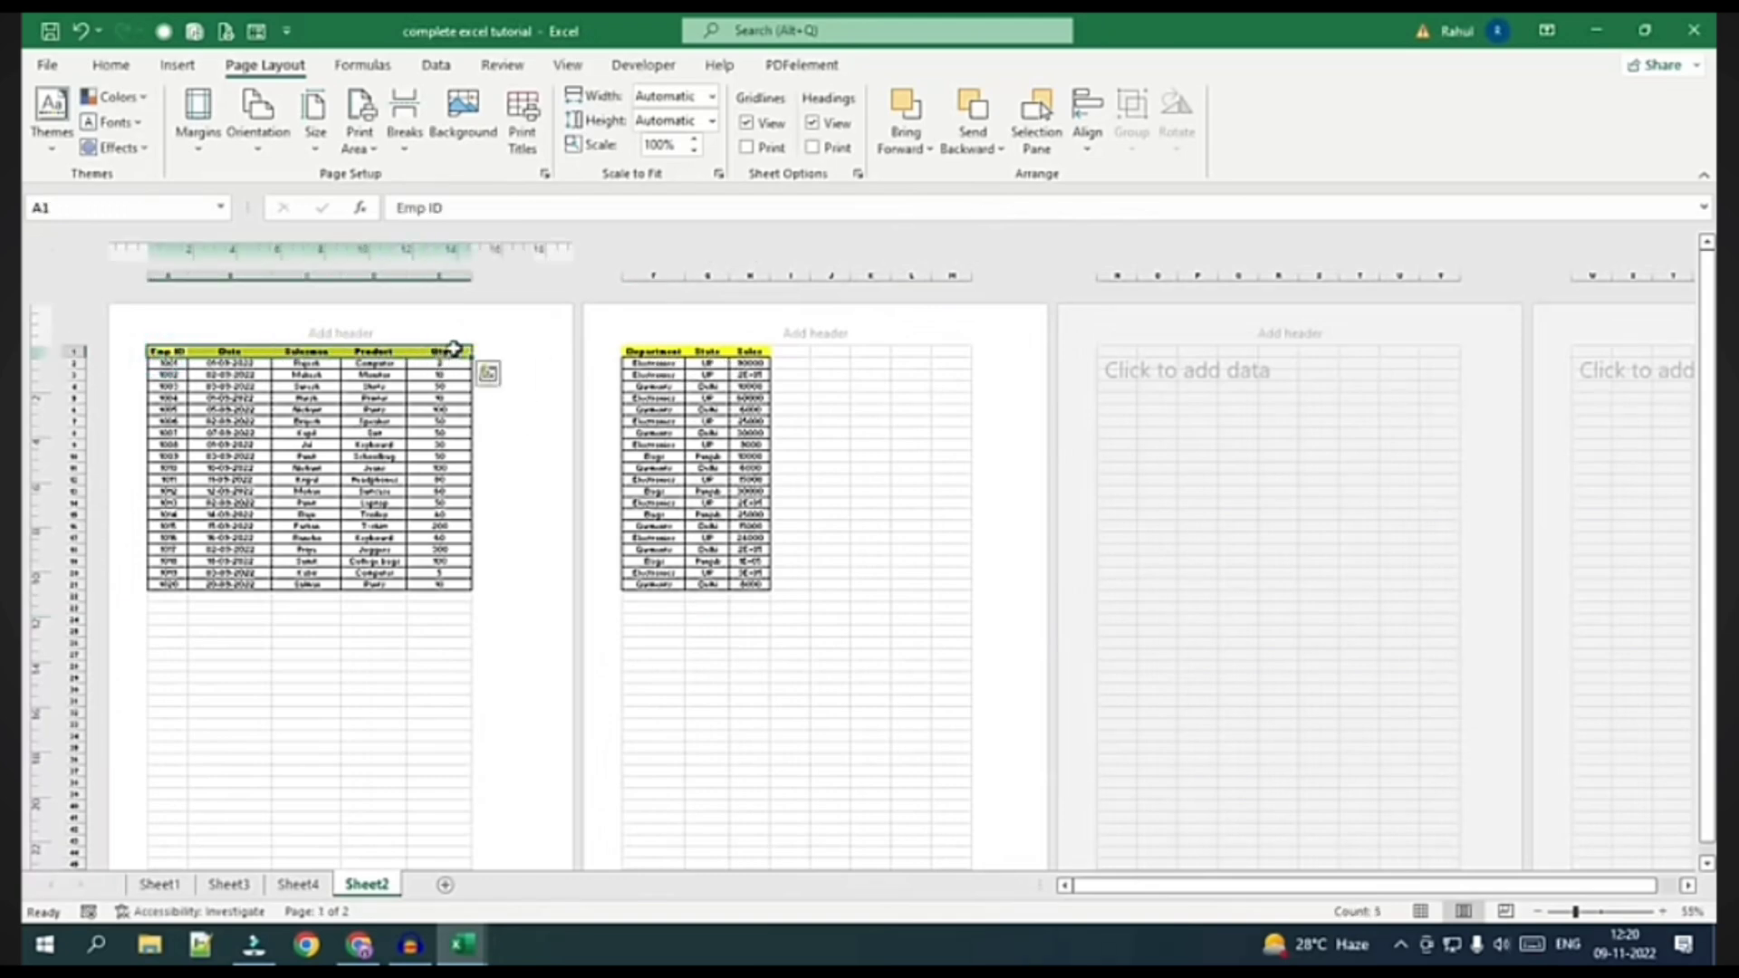
left_click_drag(172, 351, 433, 543)
left_click_drag(652, 351, 770, 586)
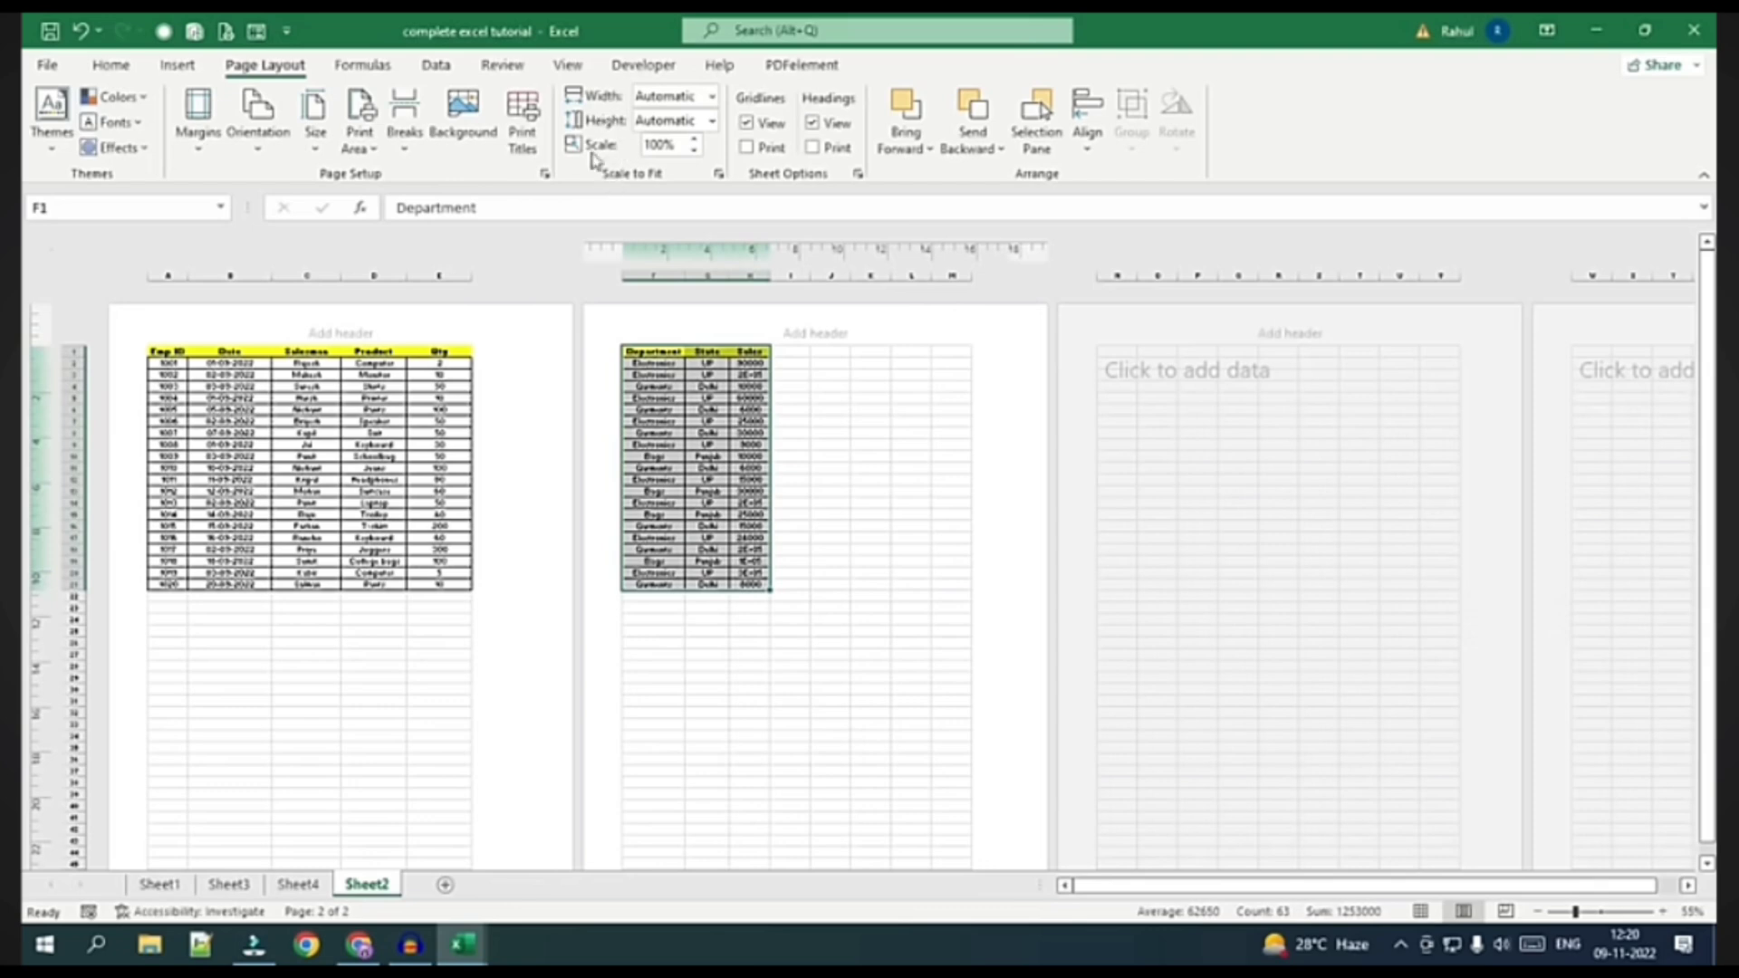
left_click(712, 100)
left_click(679, 141)
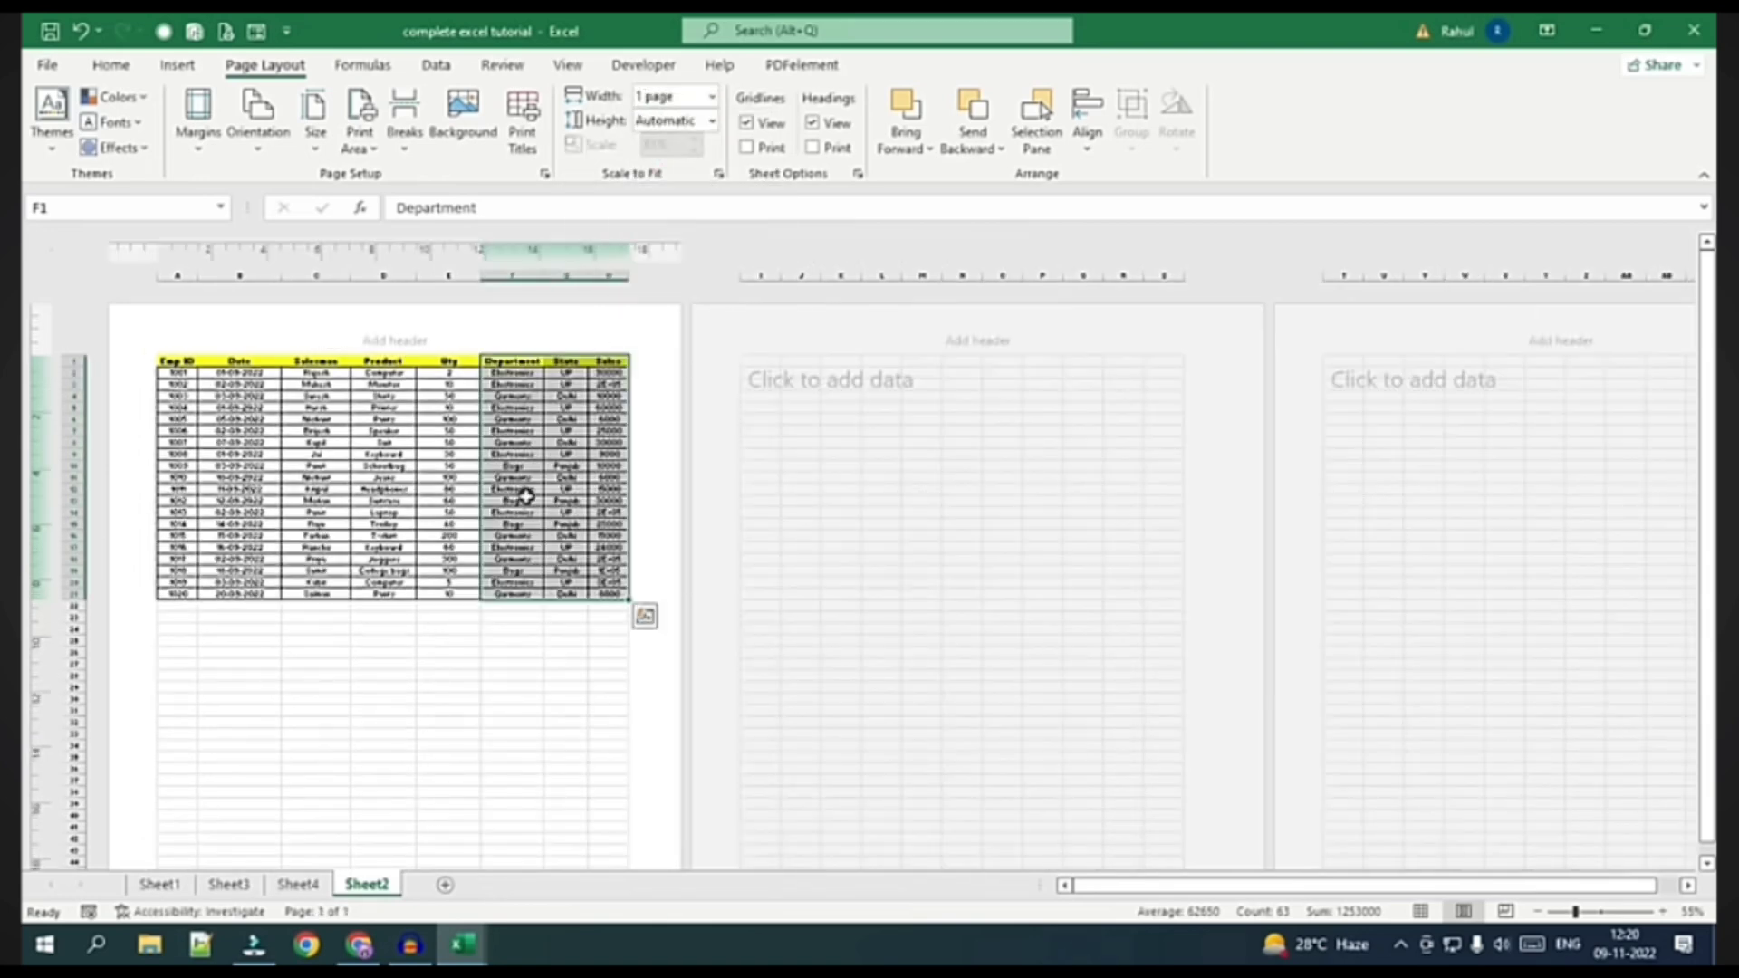
Select cell E5 and preview the printout in File > Print
left_click(421, 407)
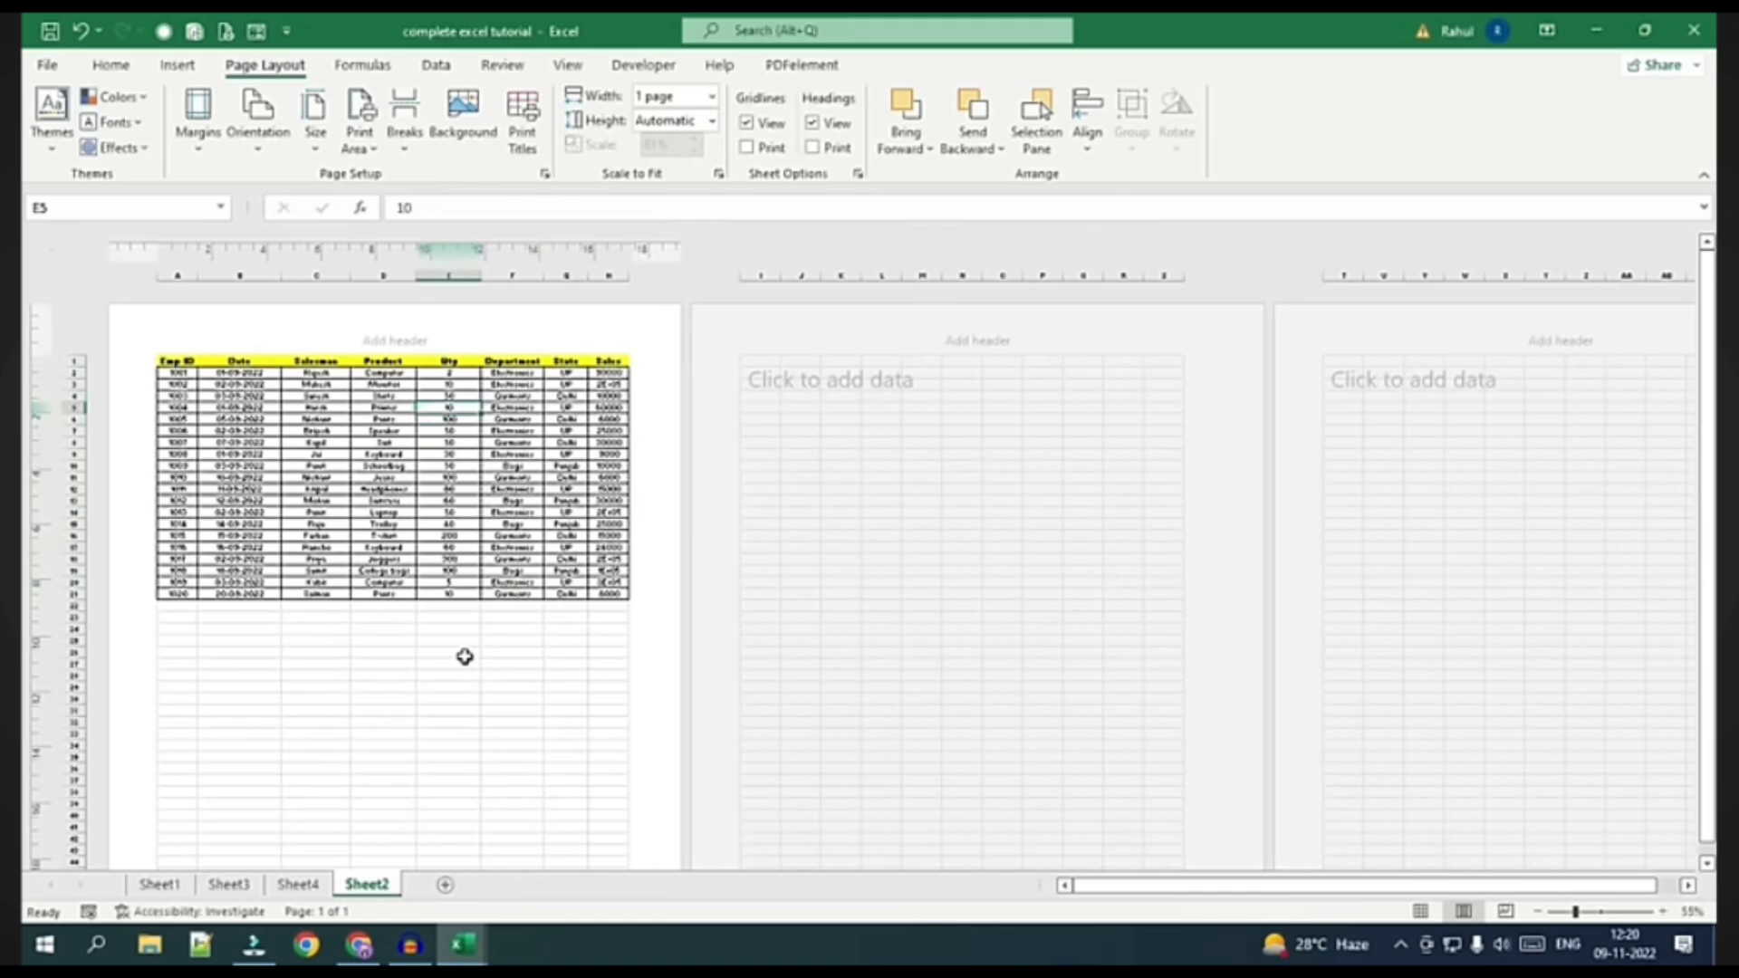
left_click(46, 64)
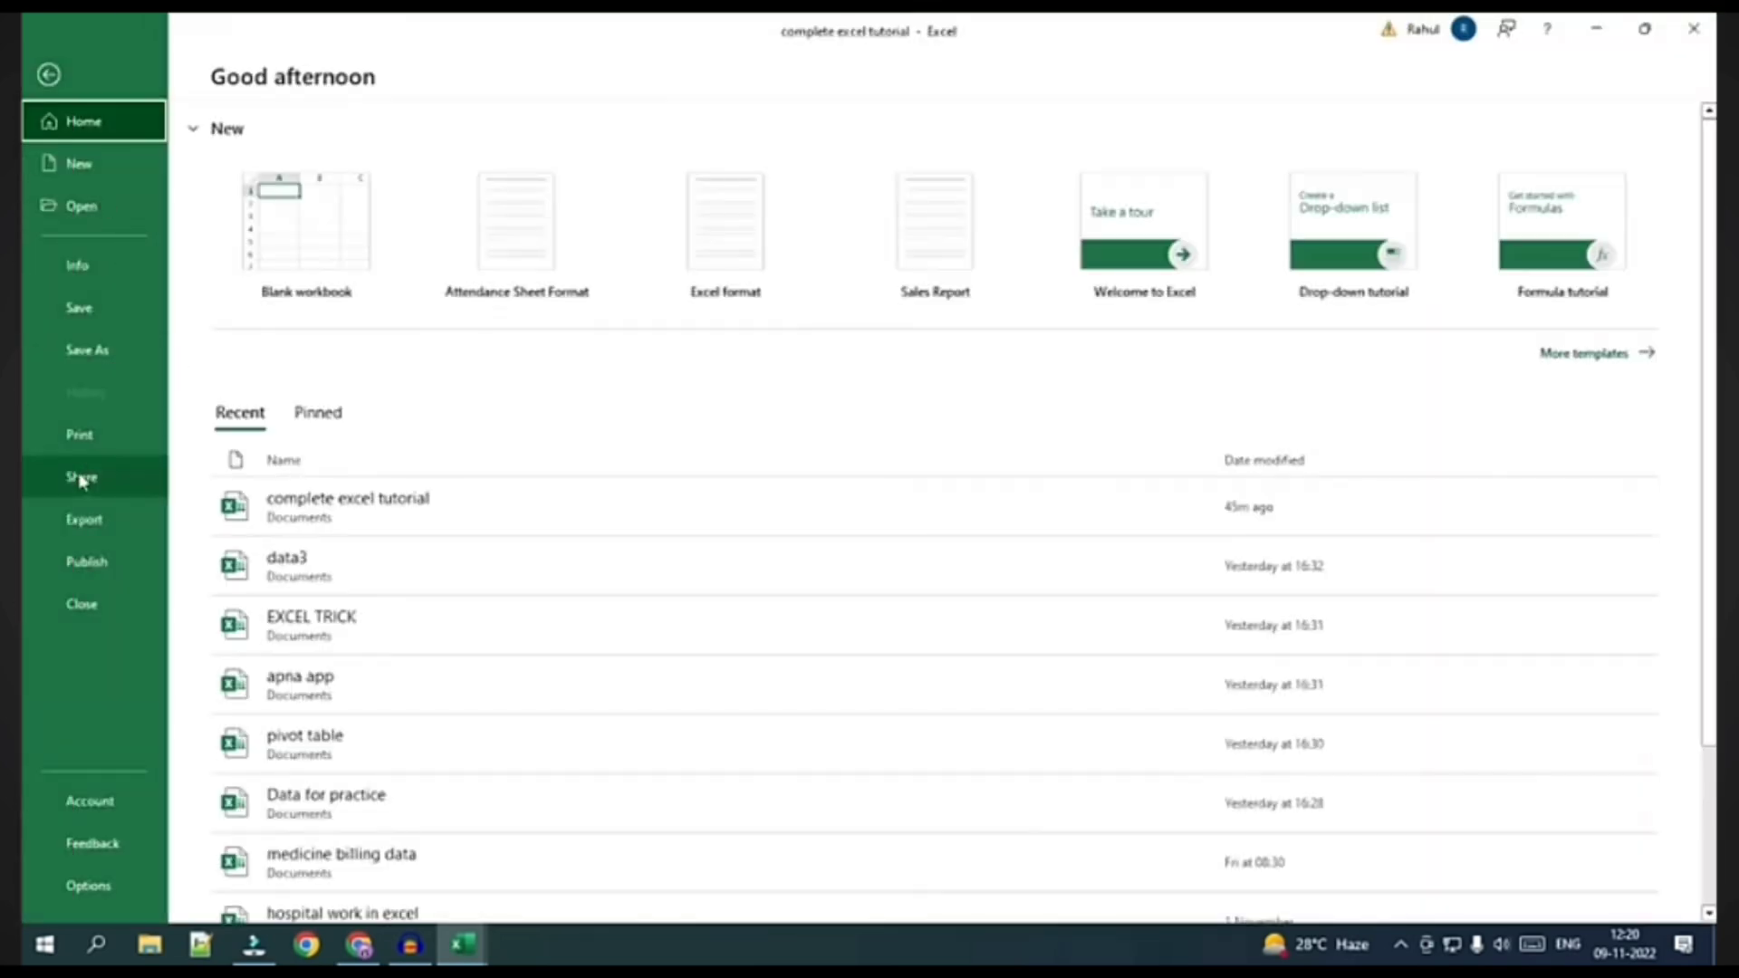
left_click(93, 442)
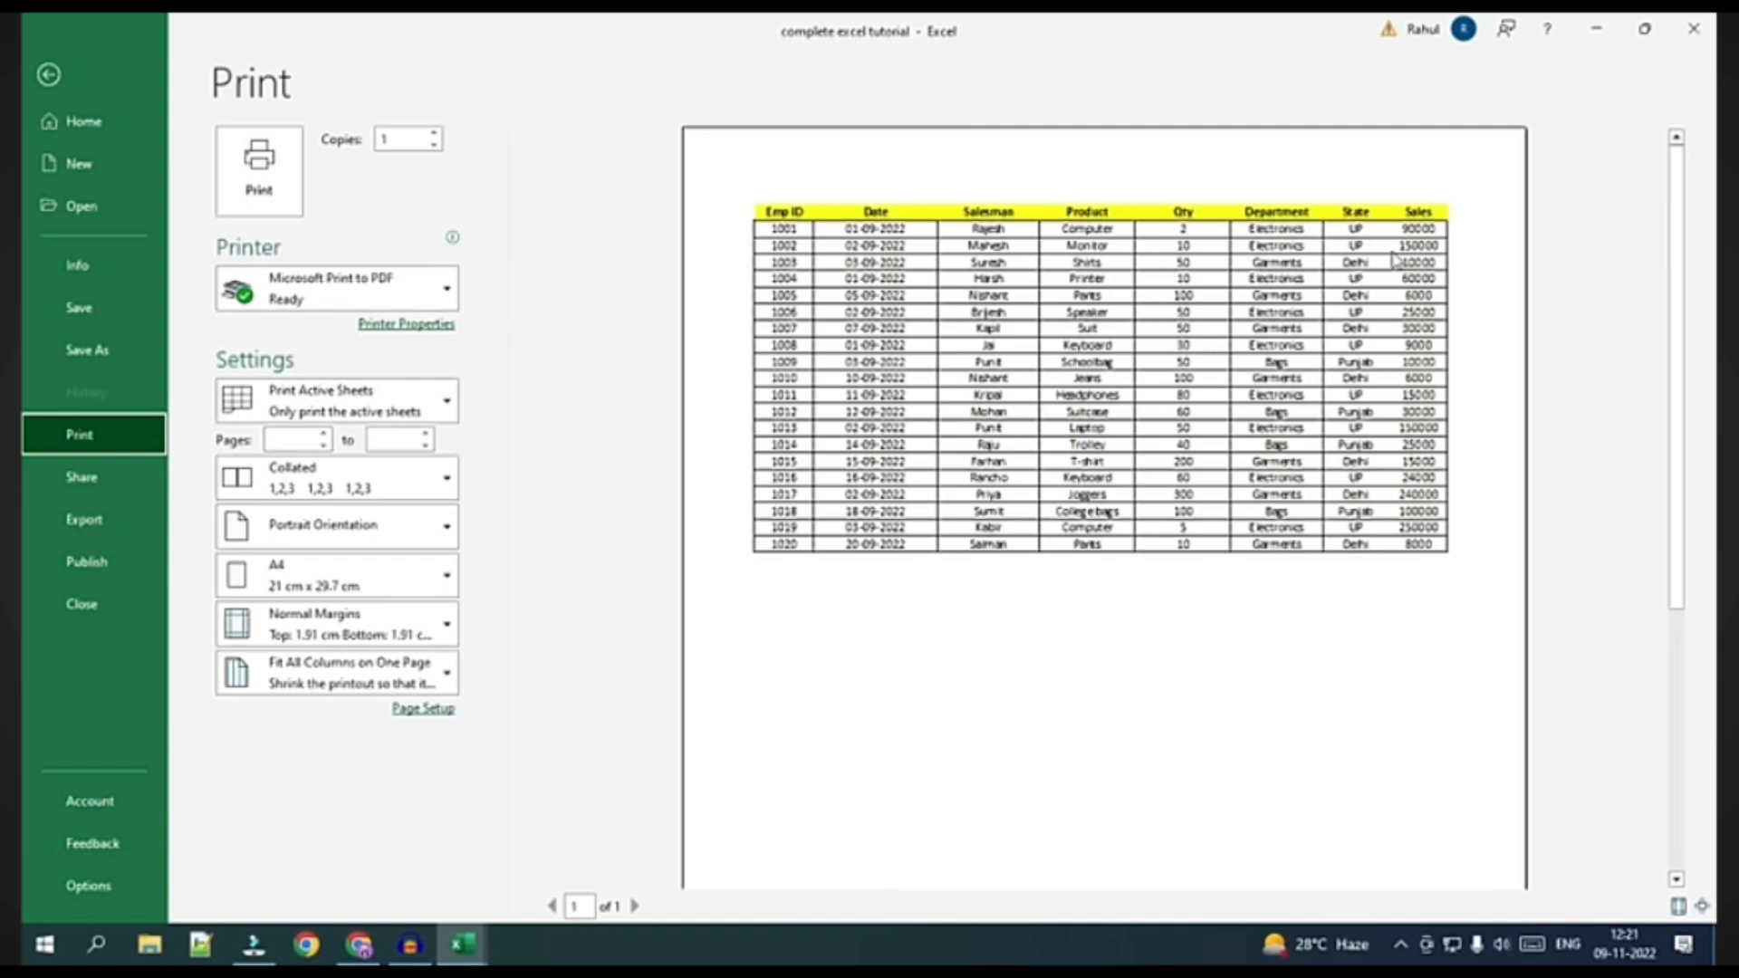
Reset the page width to Automatic and the print scale to 100%
key("Escape")
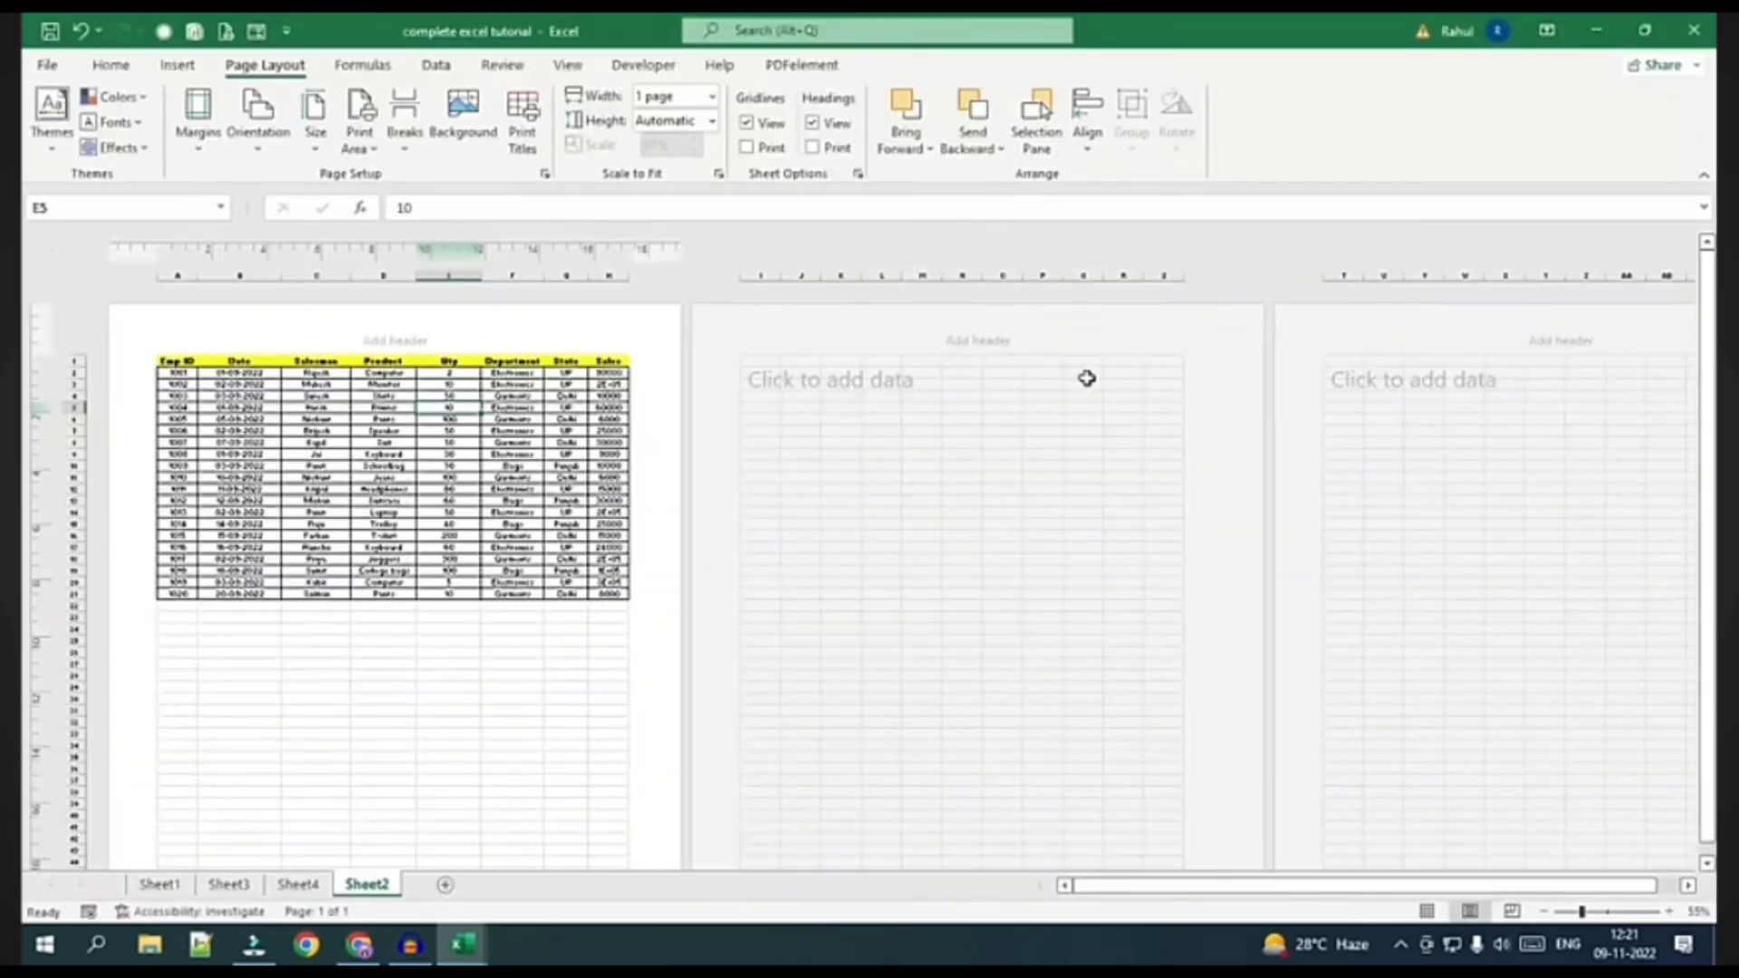
left_click(712, 96)
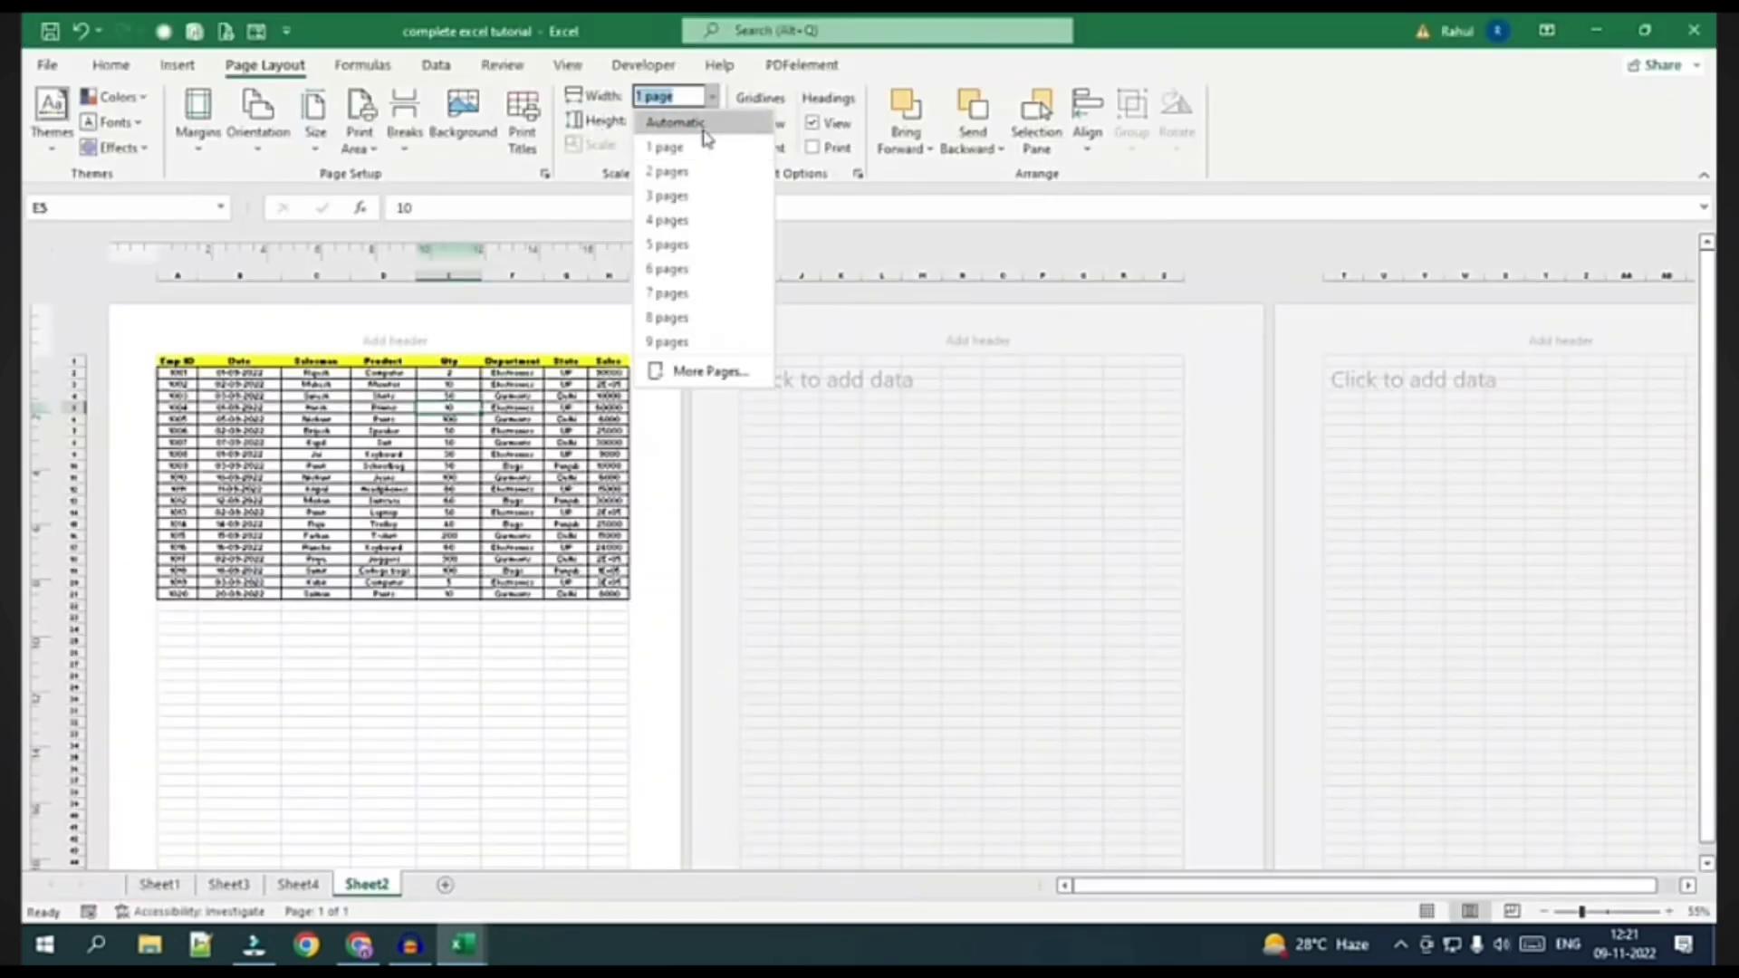
left_click(704, 122)
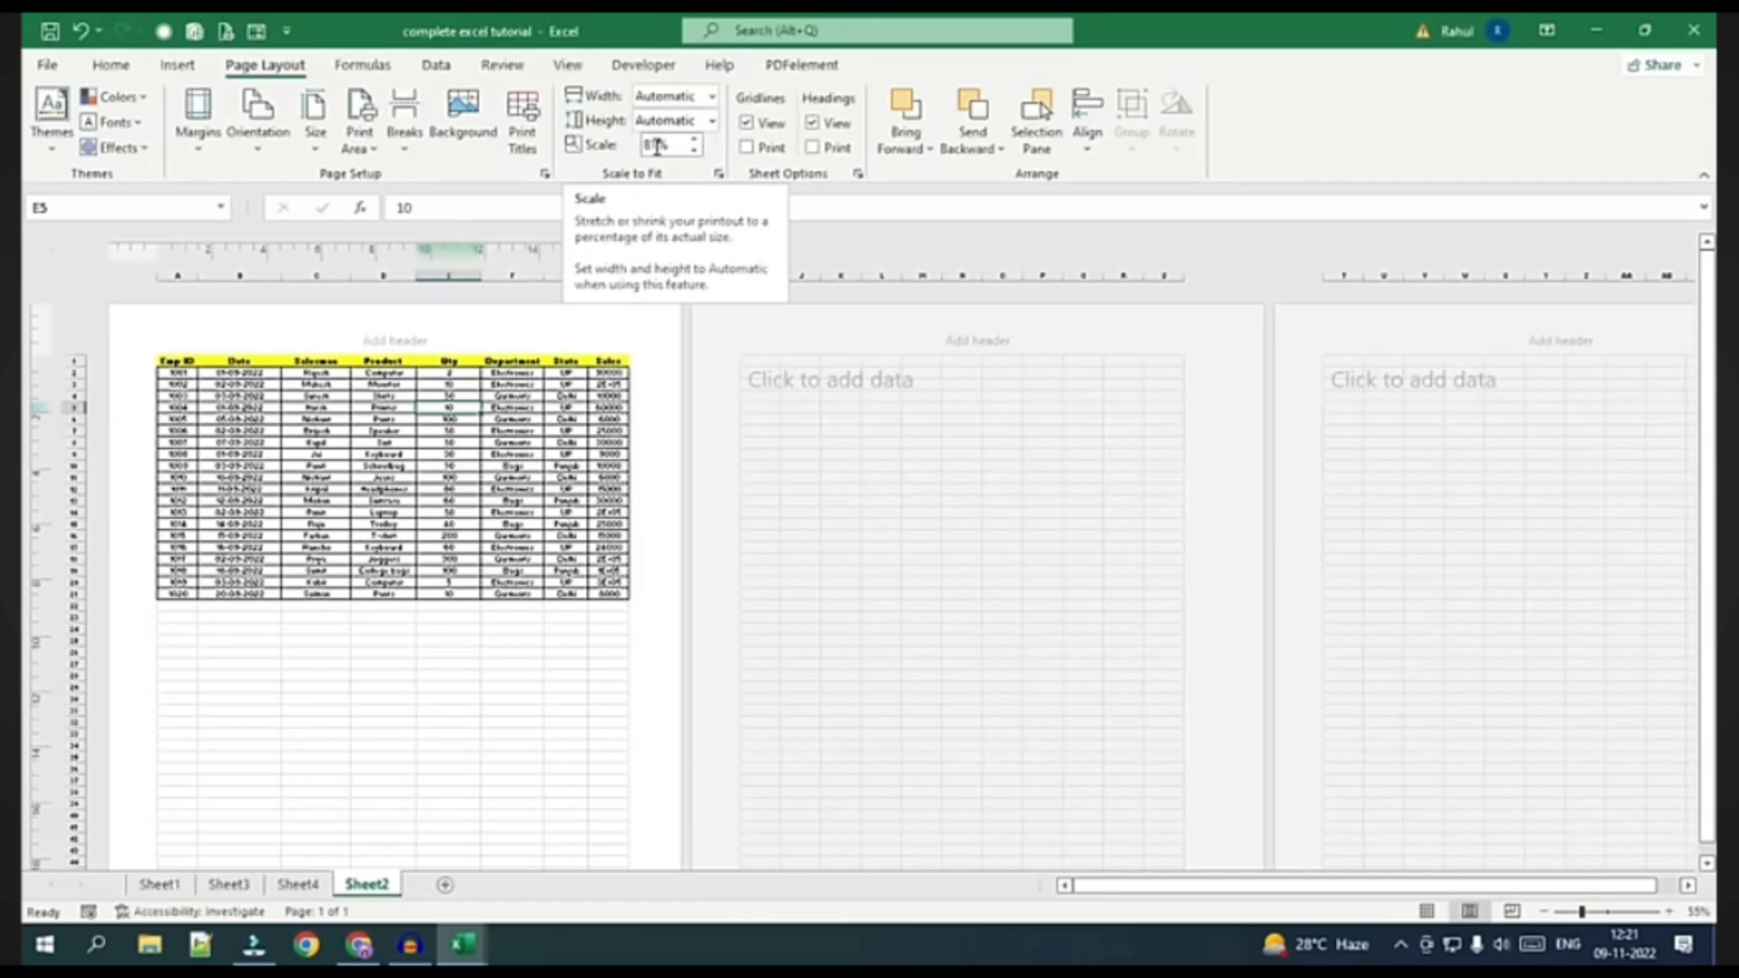
double_click(657, 147)
type("100")
key("Return")
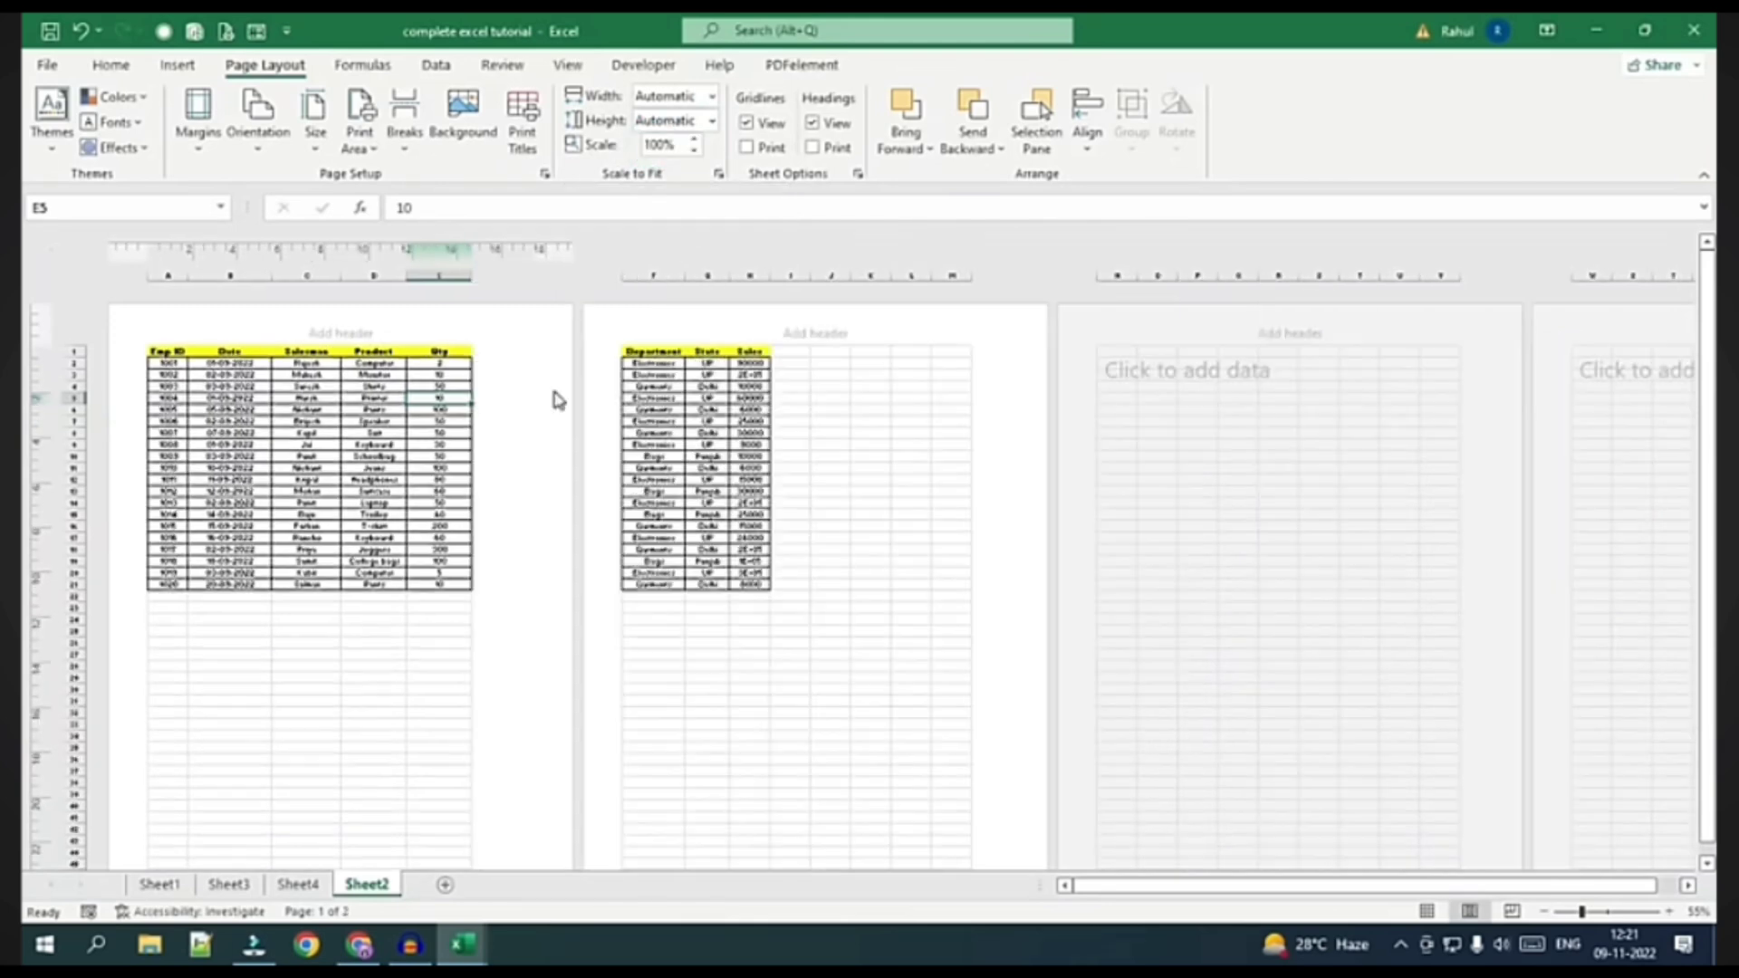
Preview the print, then set the page width back to 1 page
left_click(50, 65)
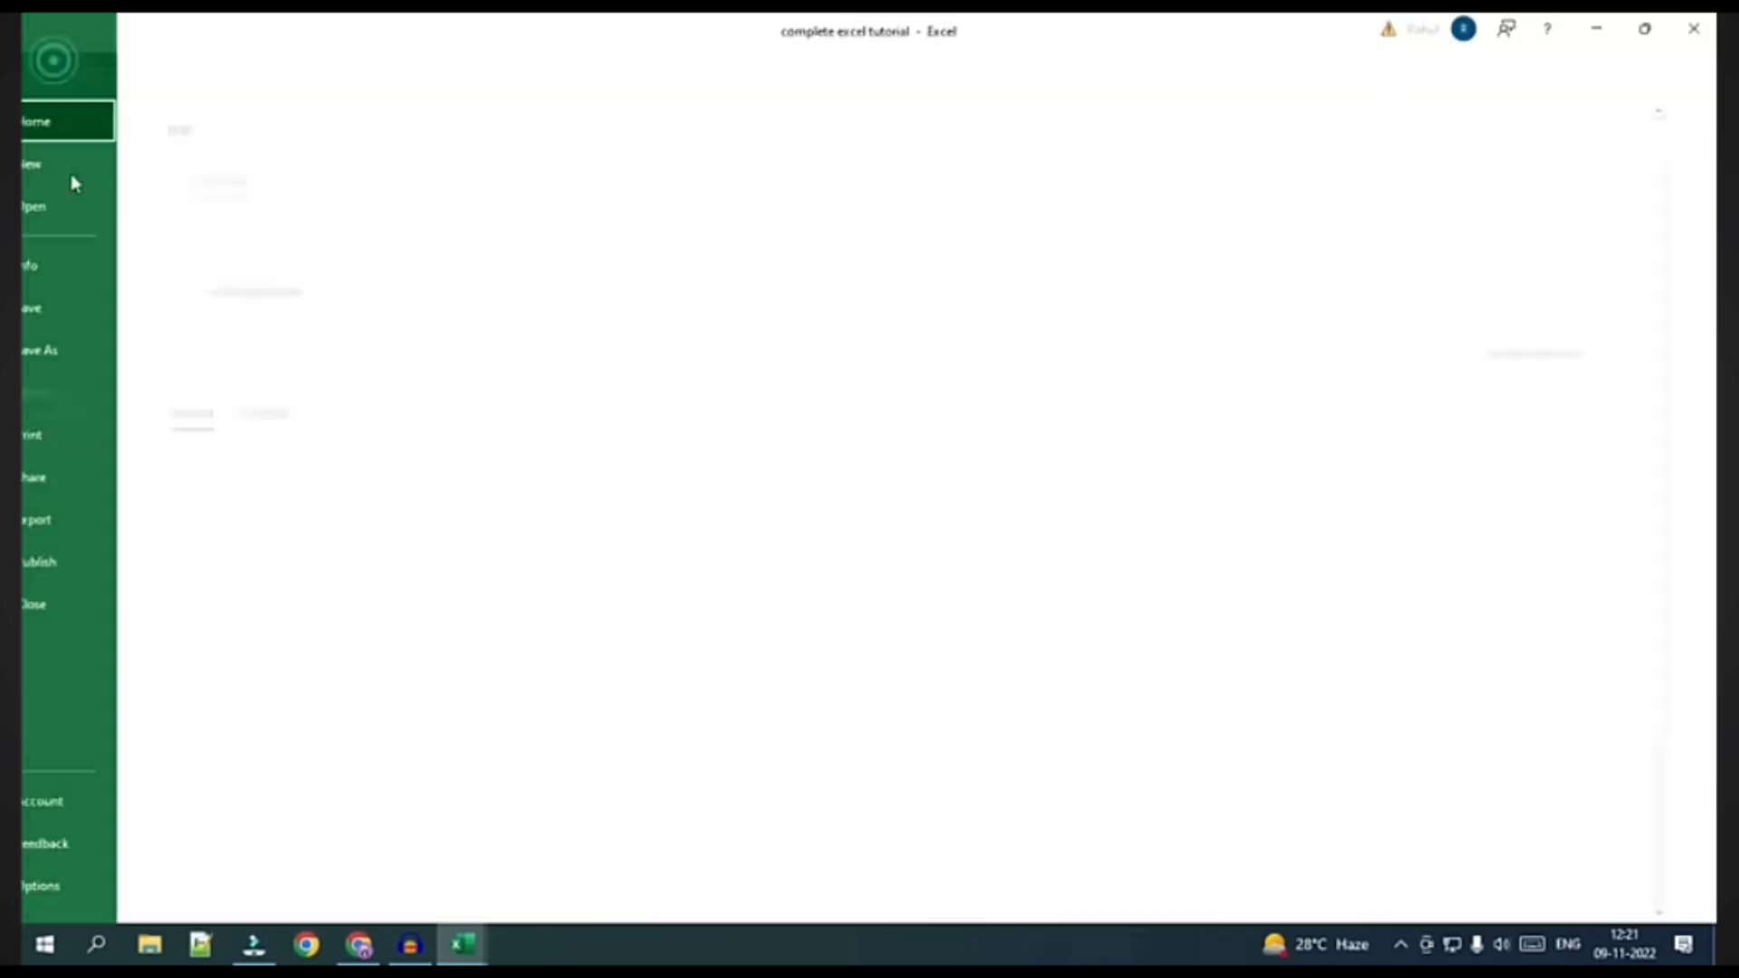
left_click(98, 435)
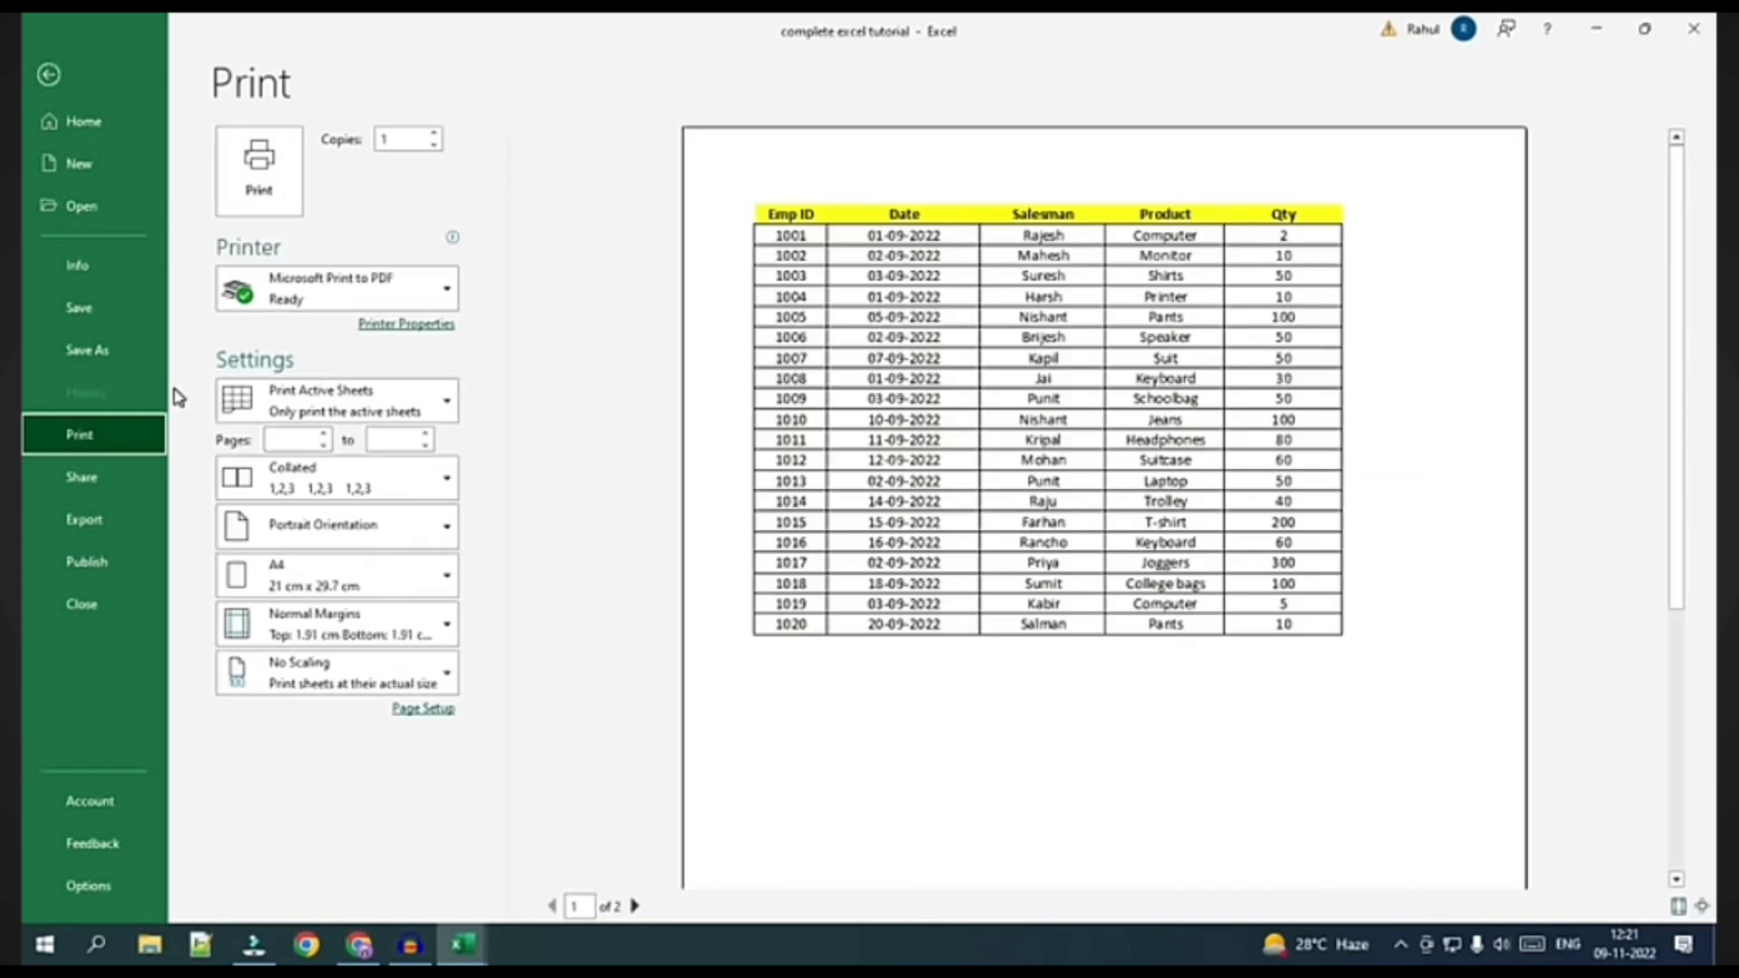
key("Escape")
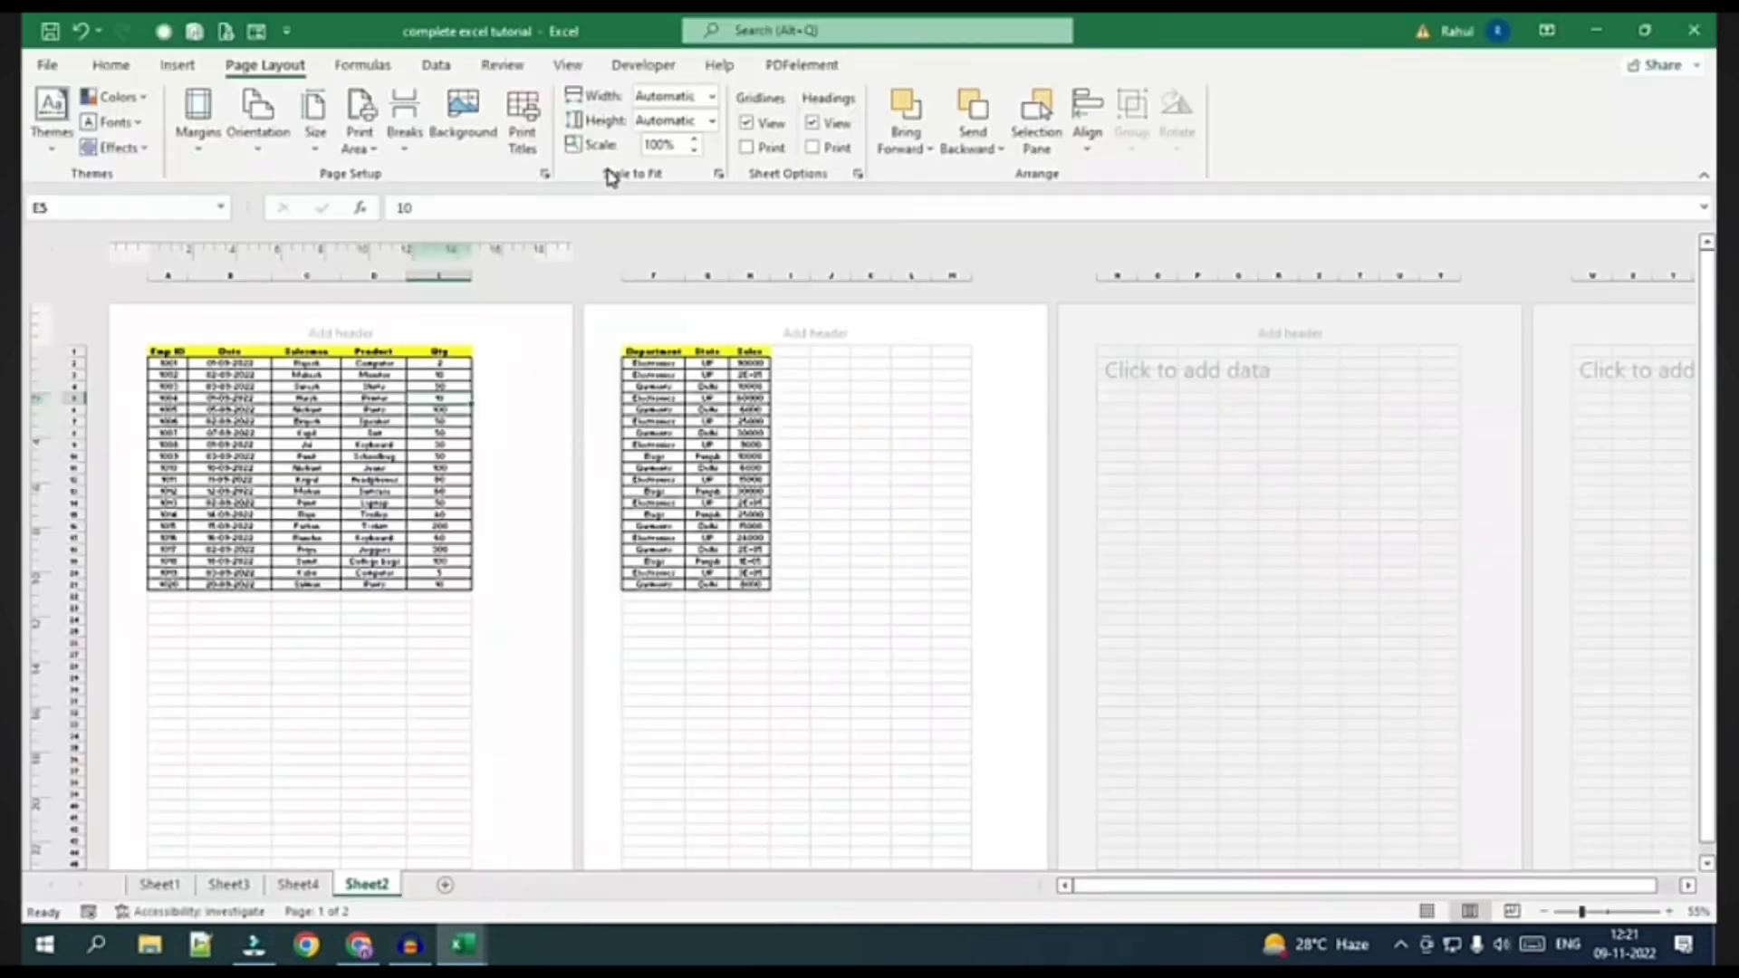
left_click(712, 95)
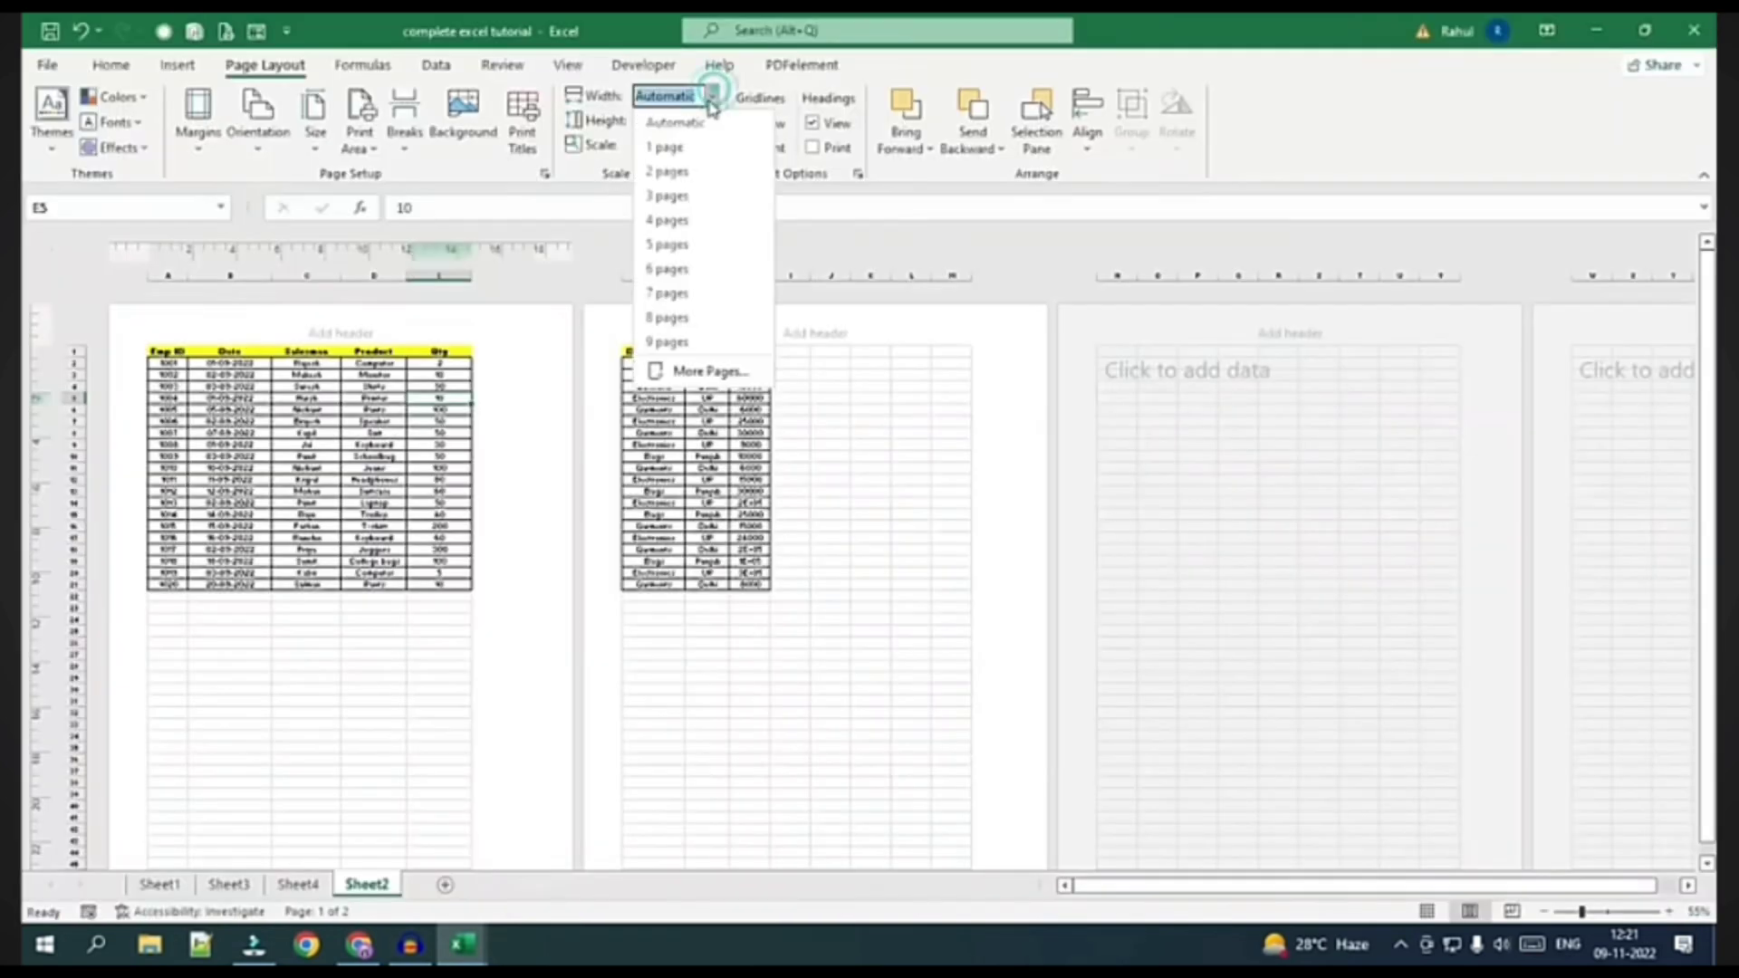
left_click(670, 146)
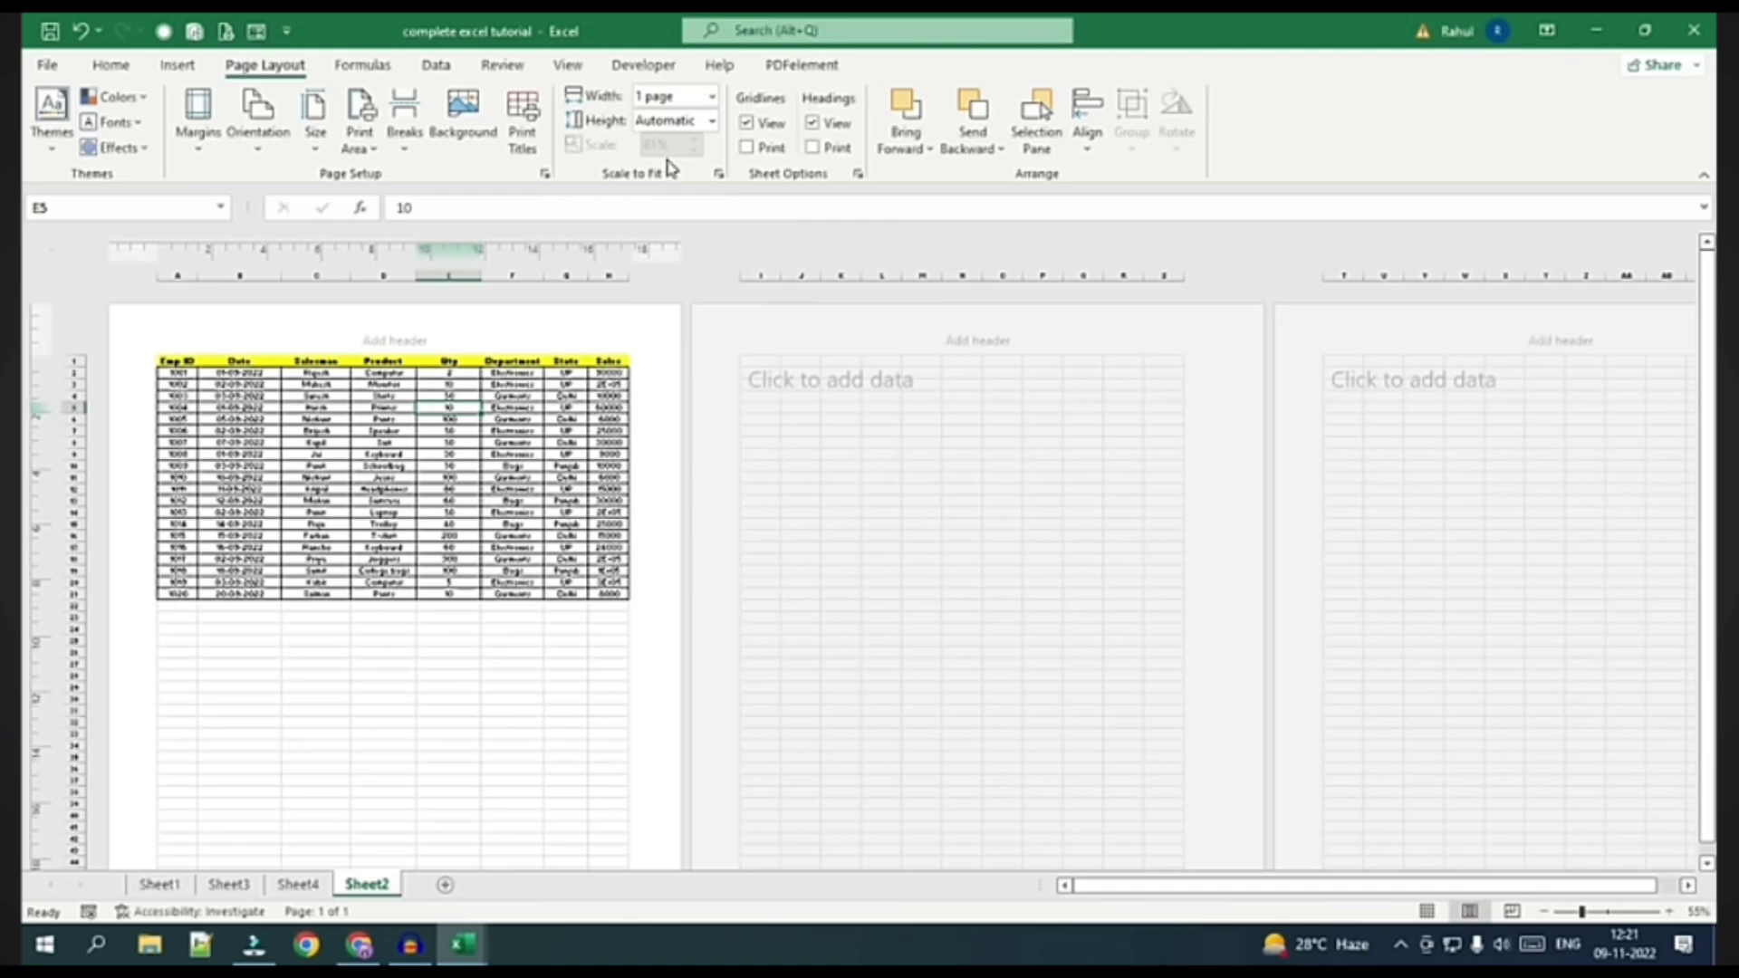
scroll(466, 353, "down", 5)
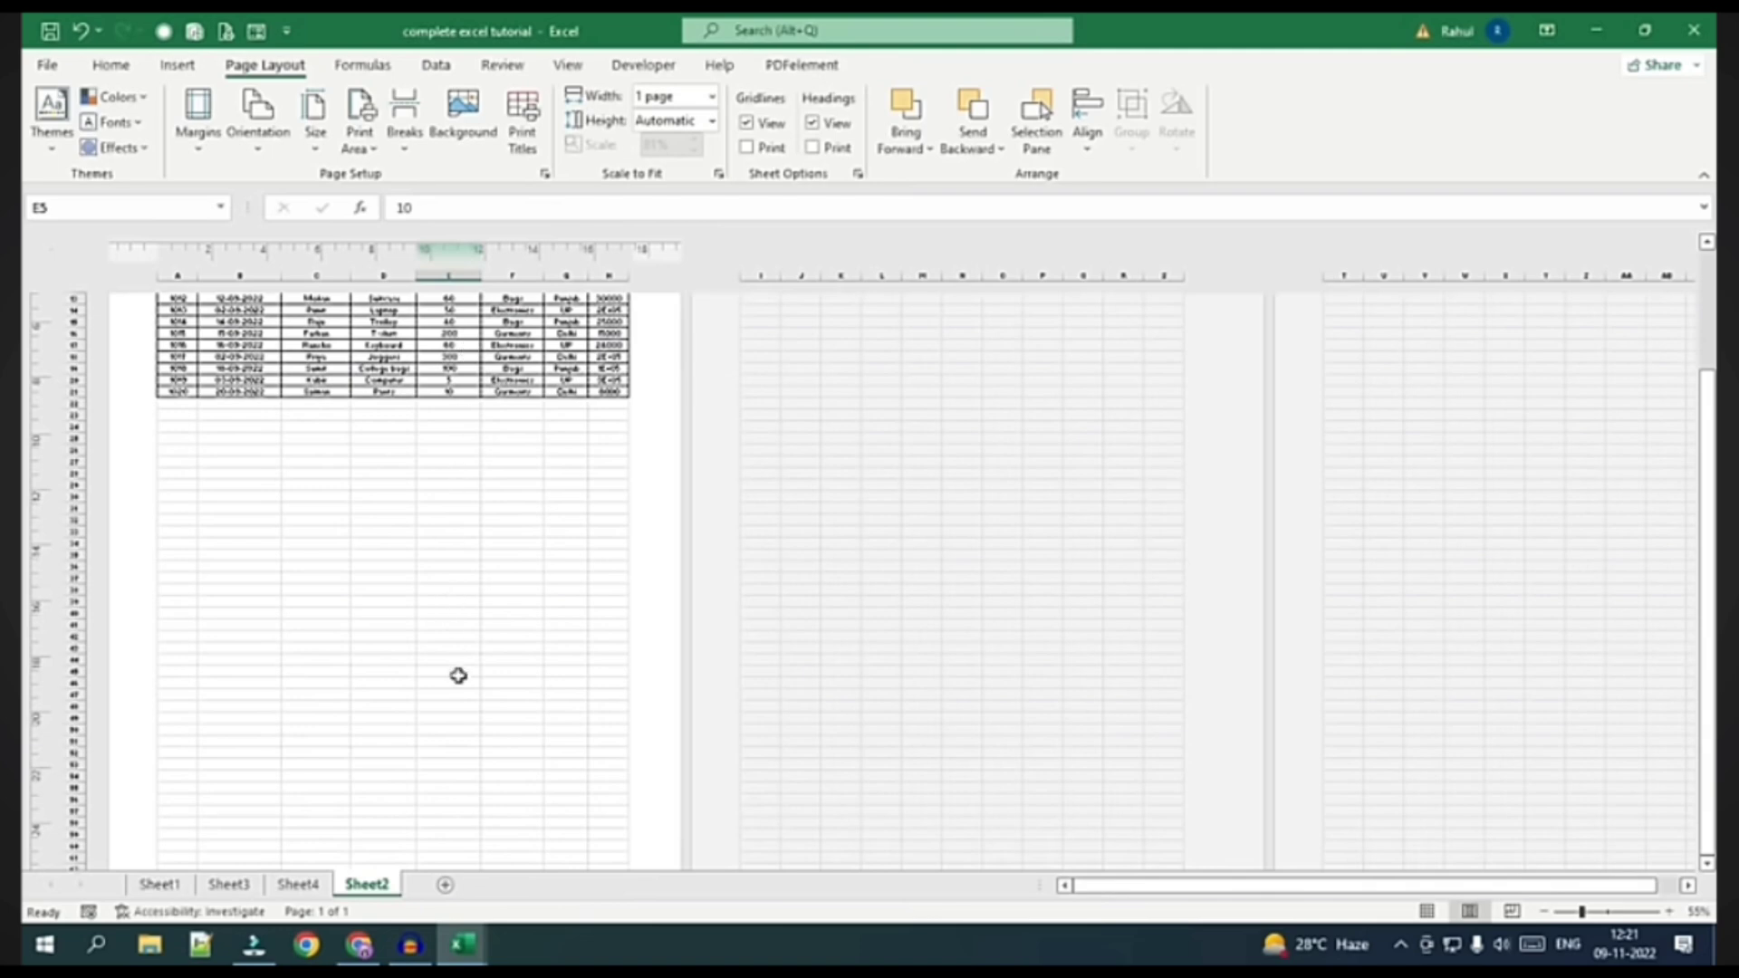
Return to Normal view with page width and height both on Automatic
left_click(713, 121)
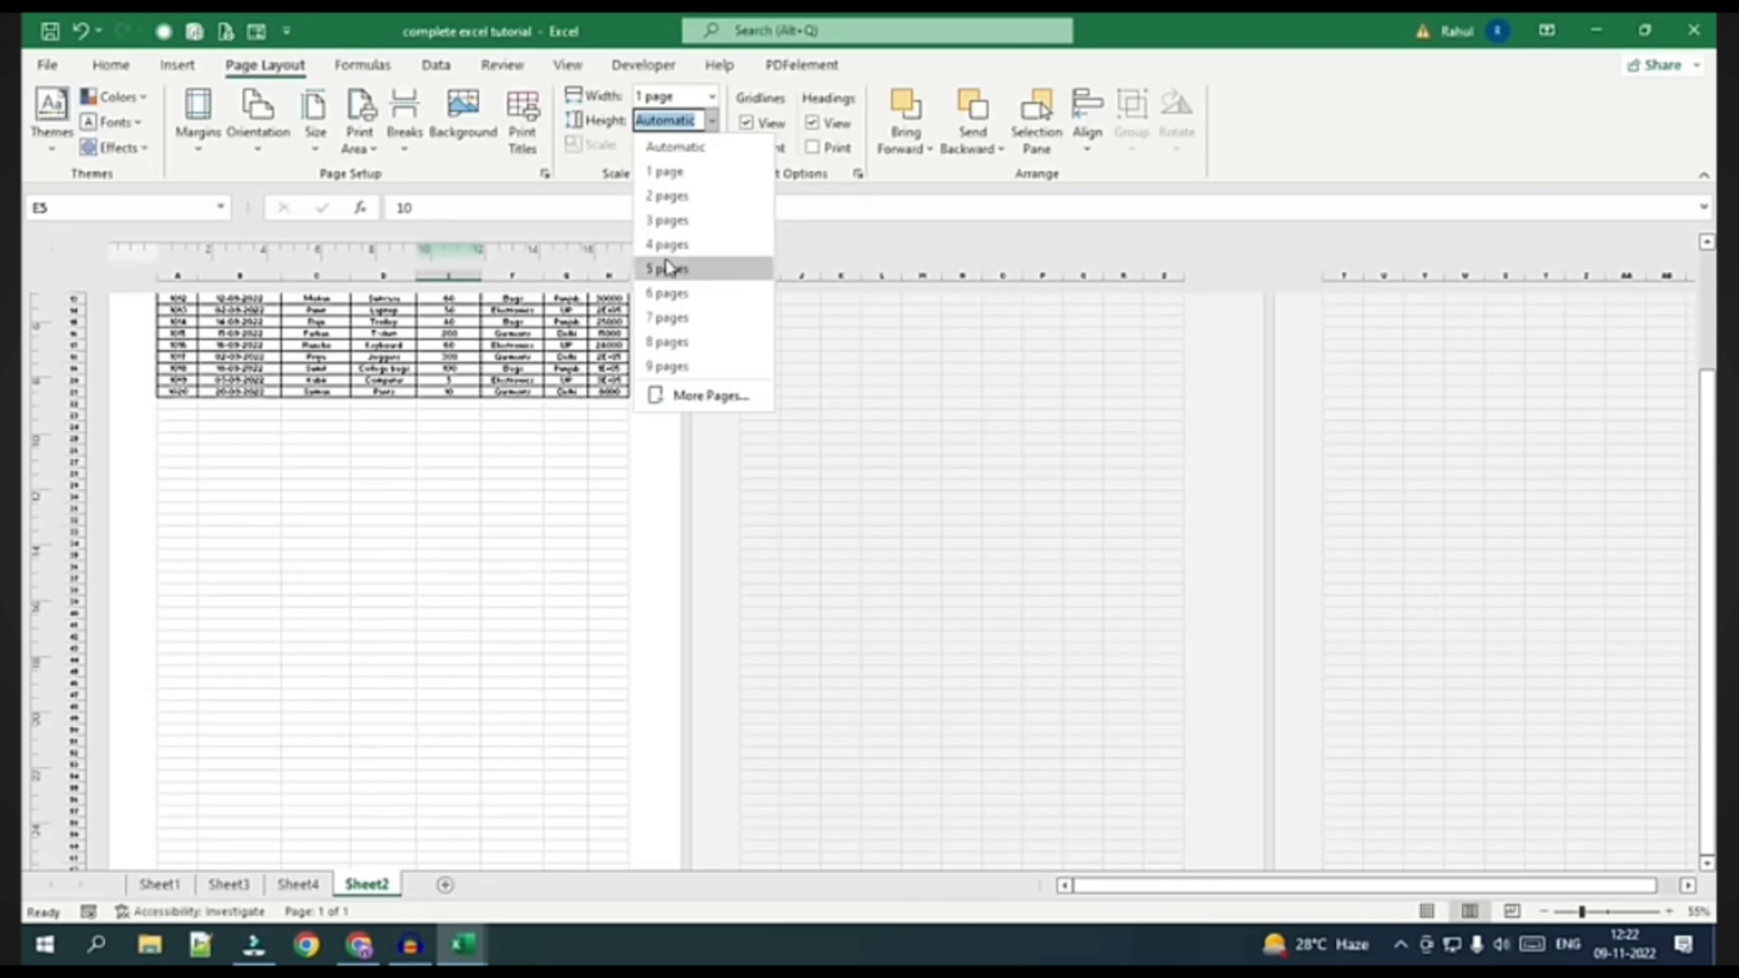
left_click(517, 559)
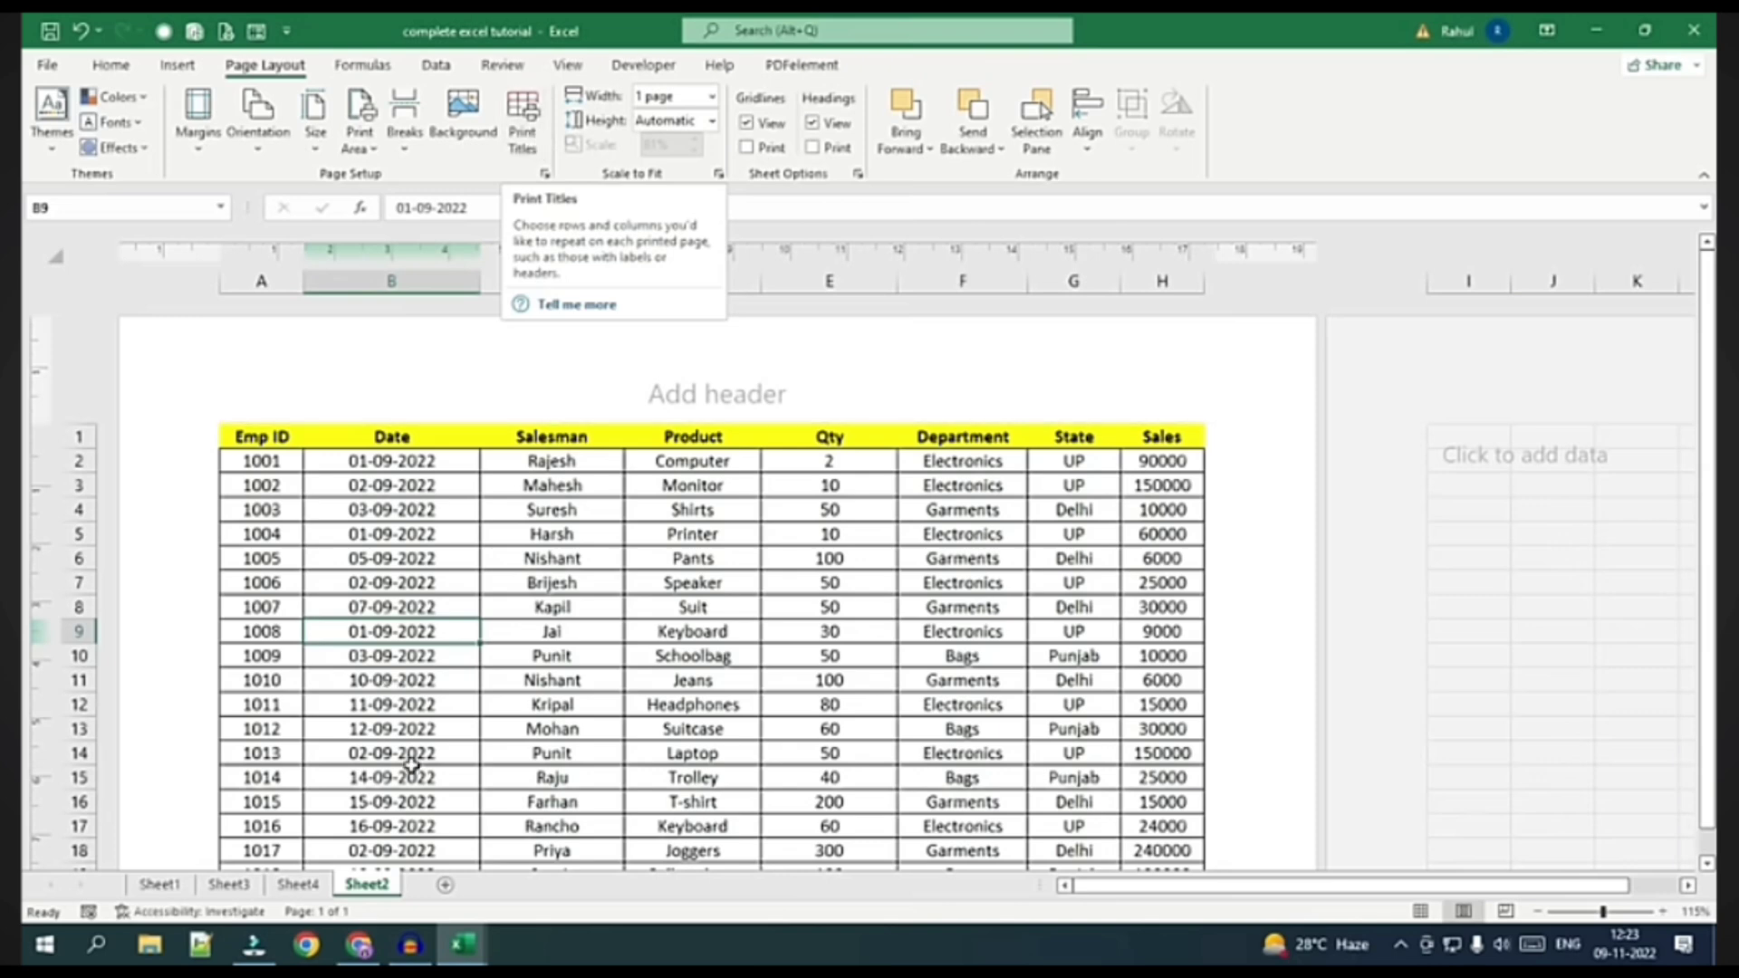
left_click(1419, 913)
left_click(712, 96)
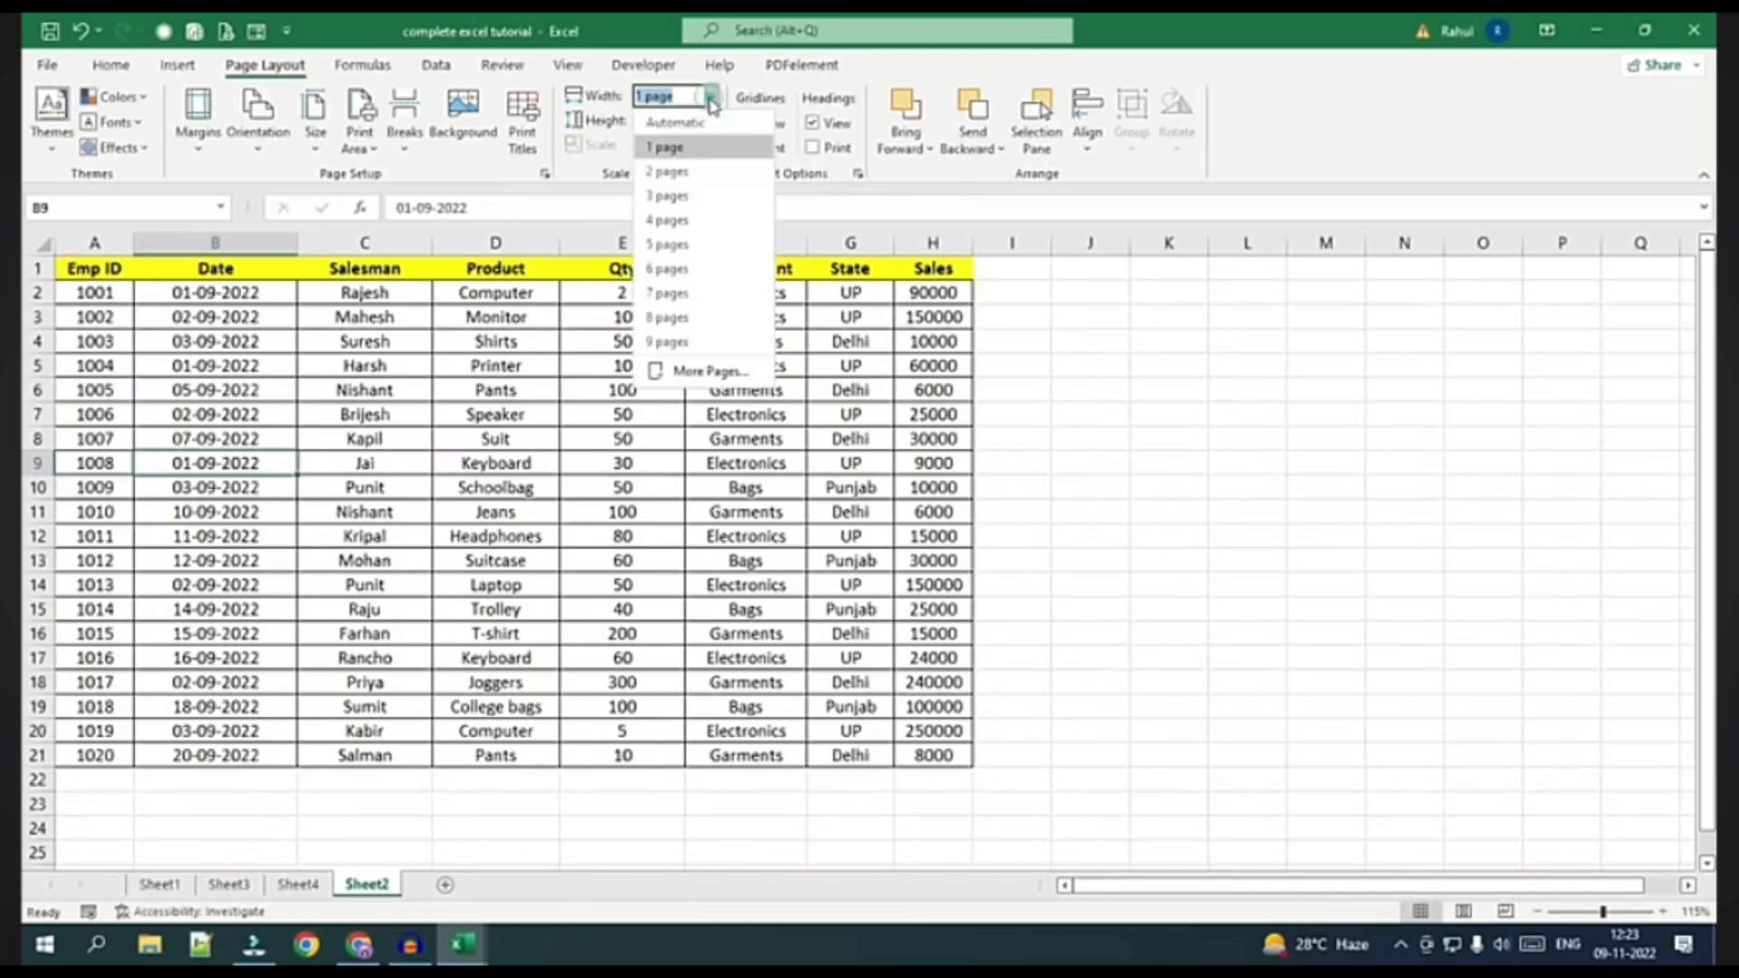
left_click(671, 132)
left_click(712, 121)
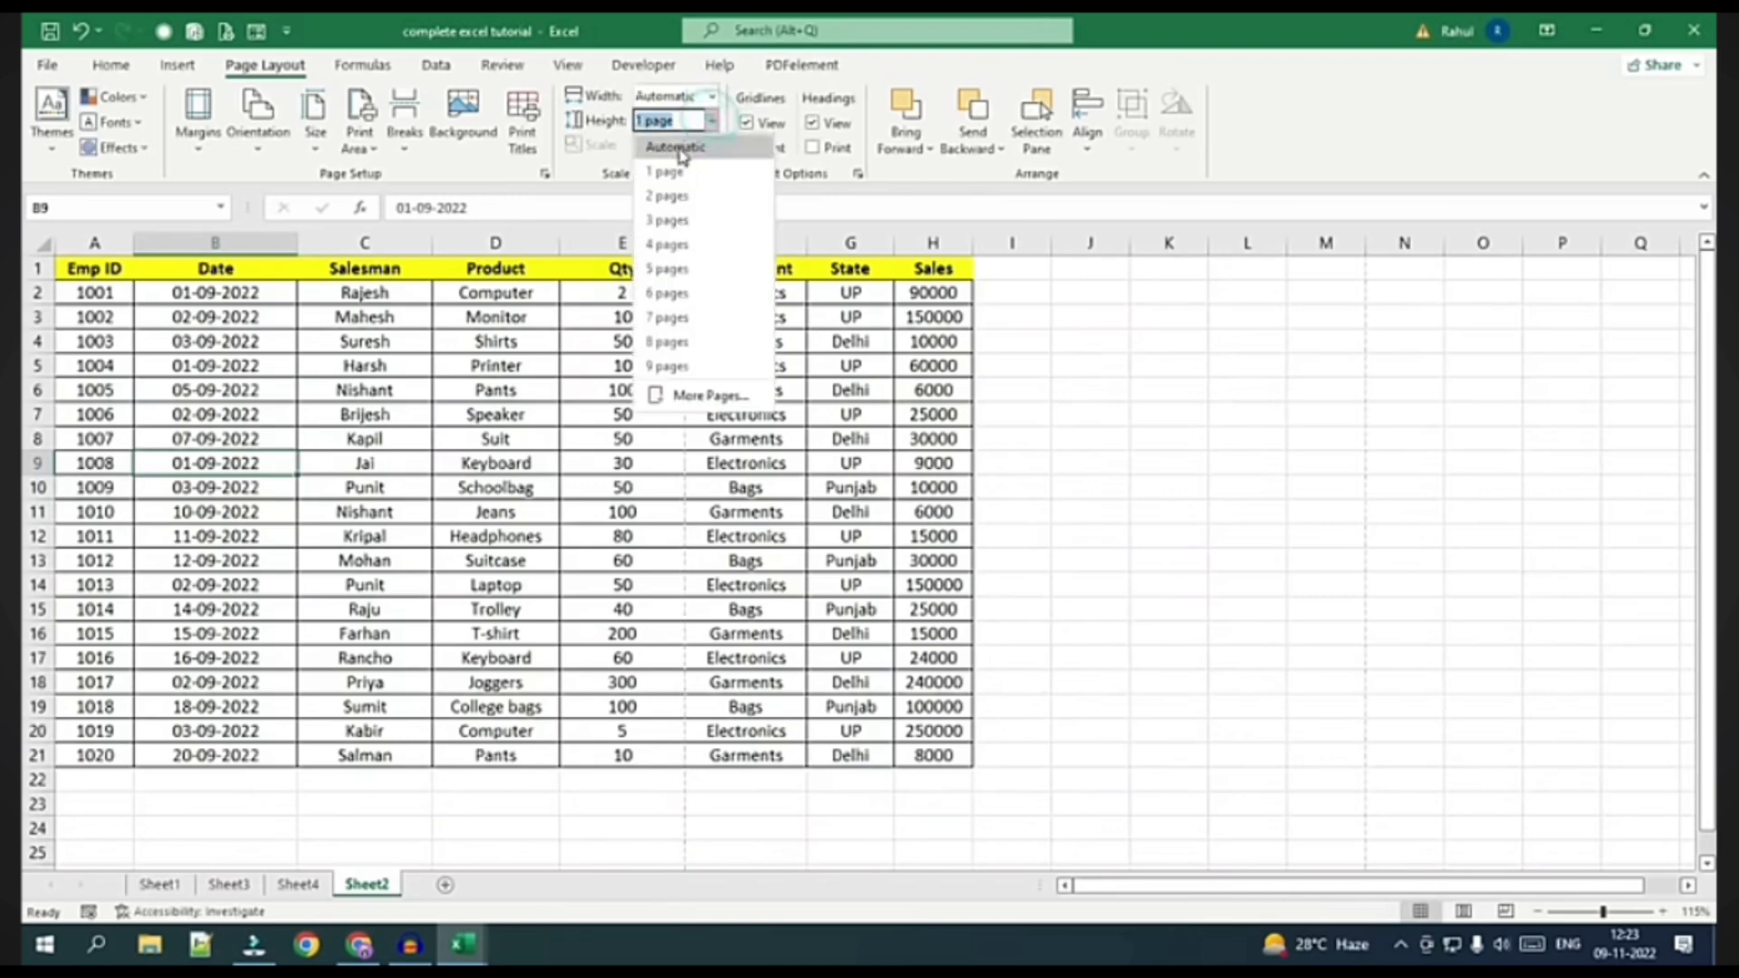
left_click(670, 145)
Apply the Normal margin preset and autofit columns C and D
left_click(198, 113)
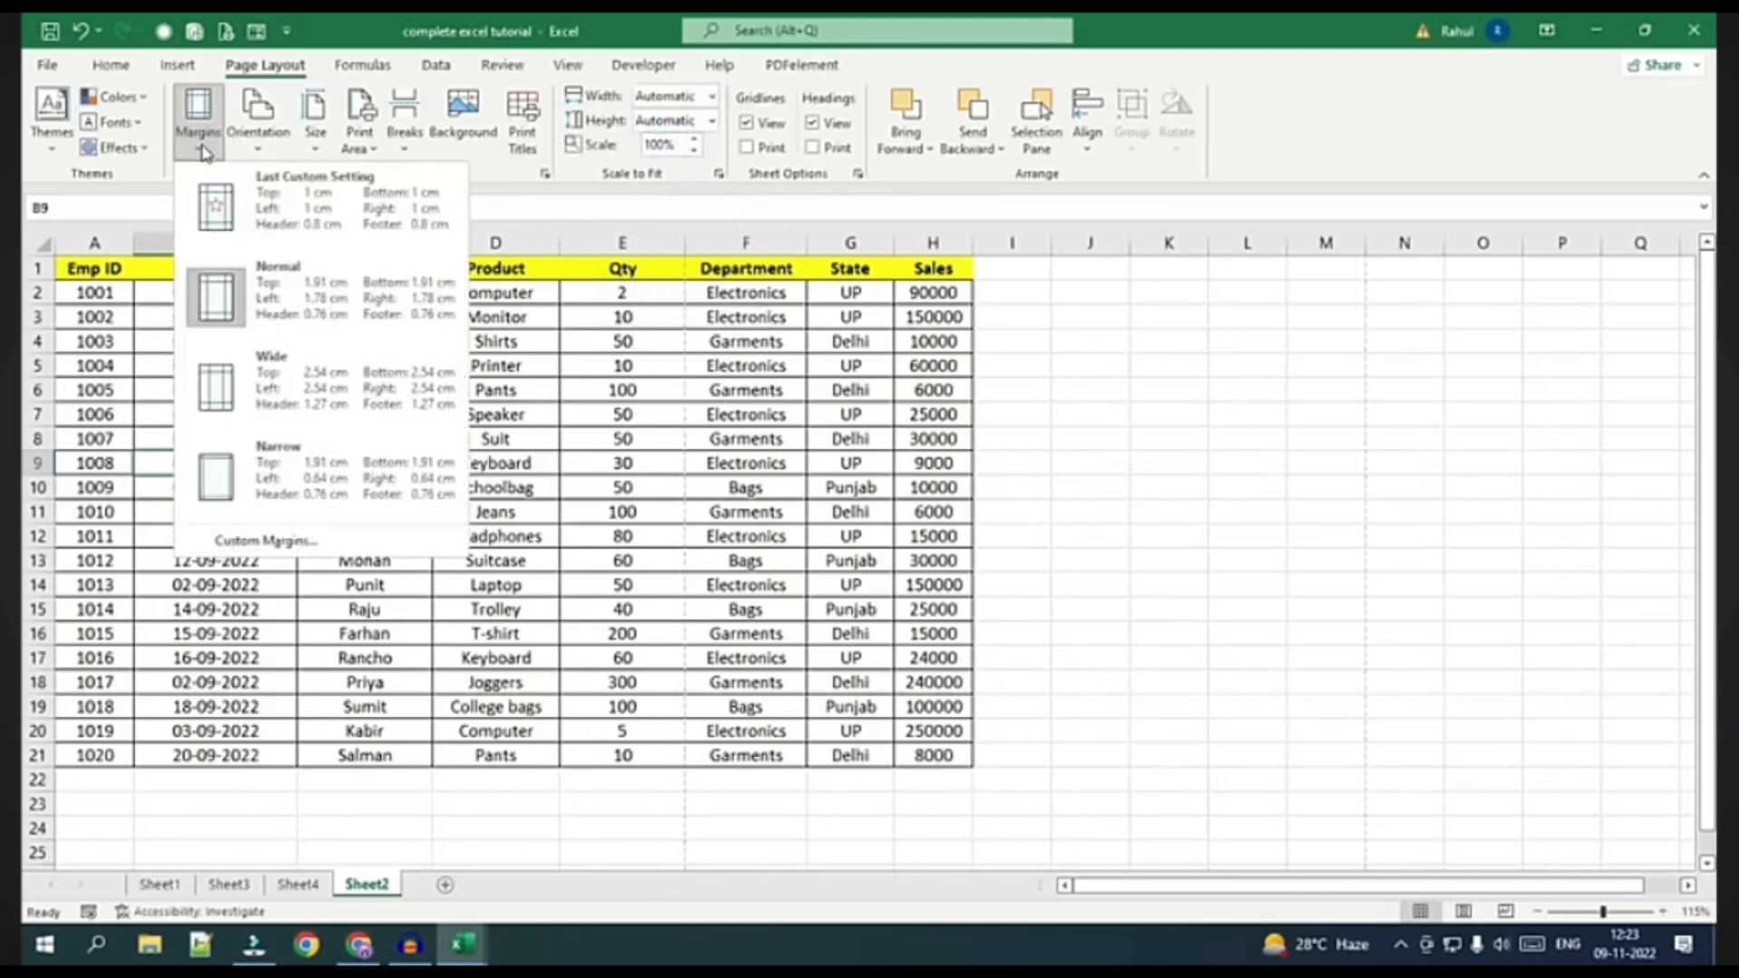
left_click(313, 326)
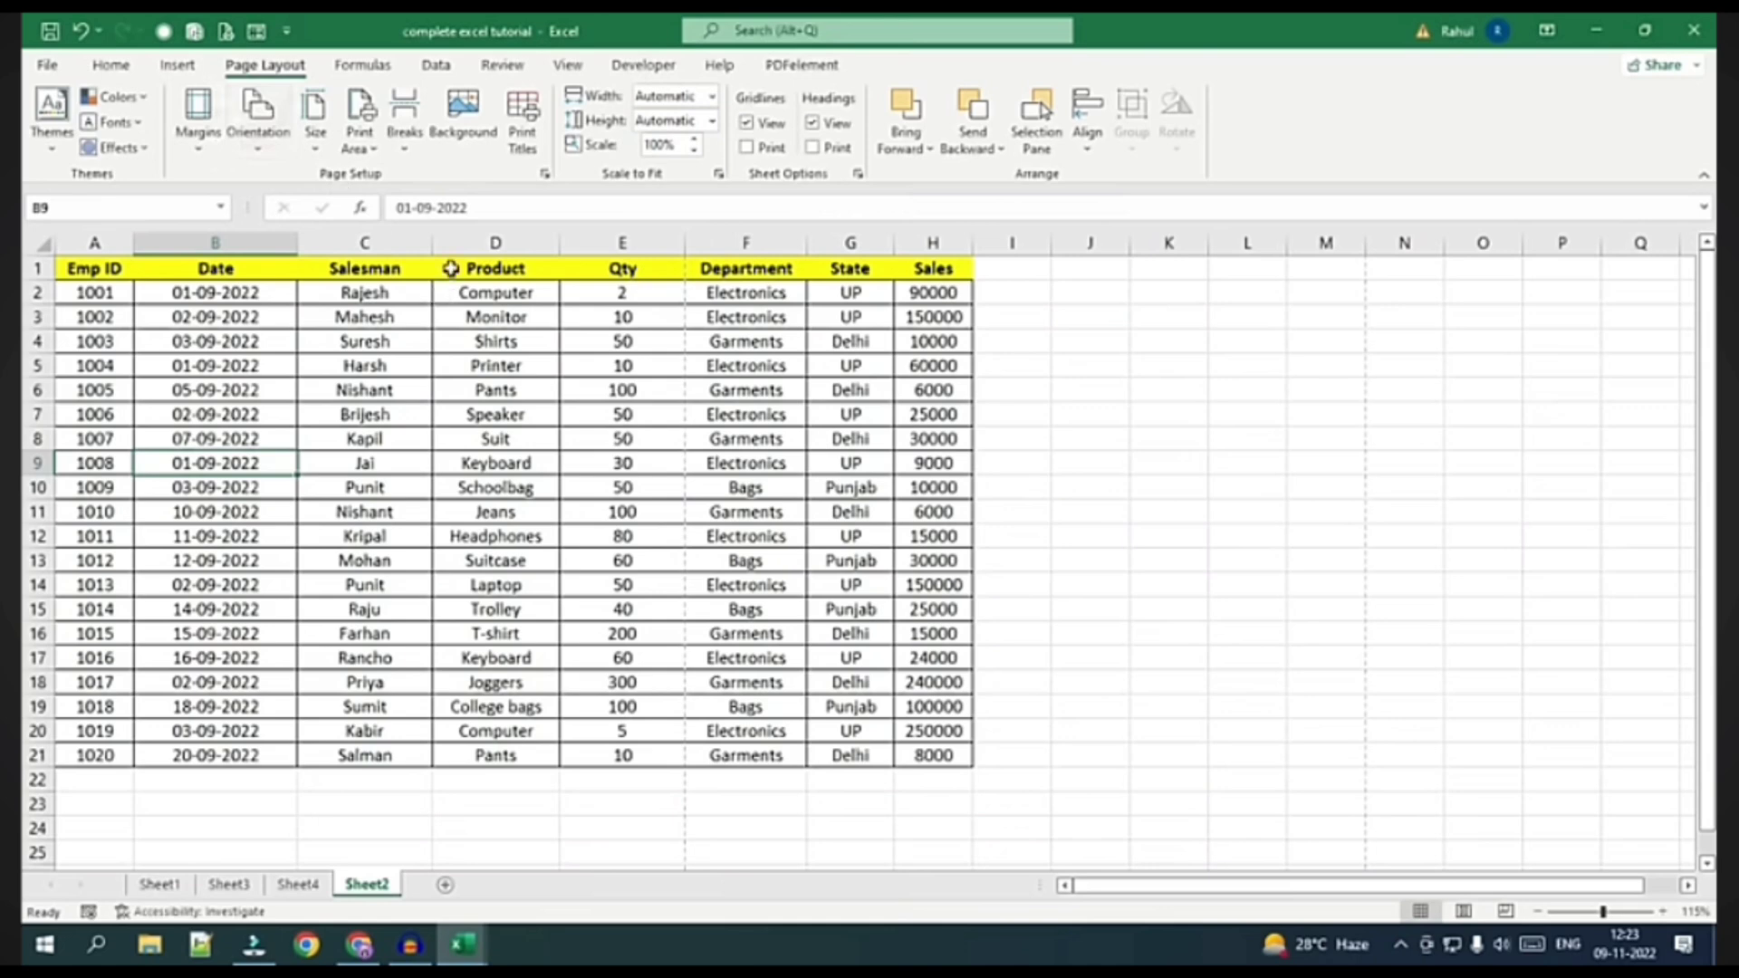
double_click(434, 244)
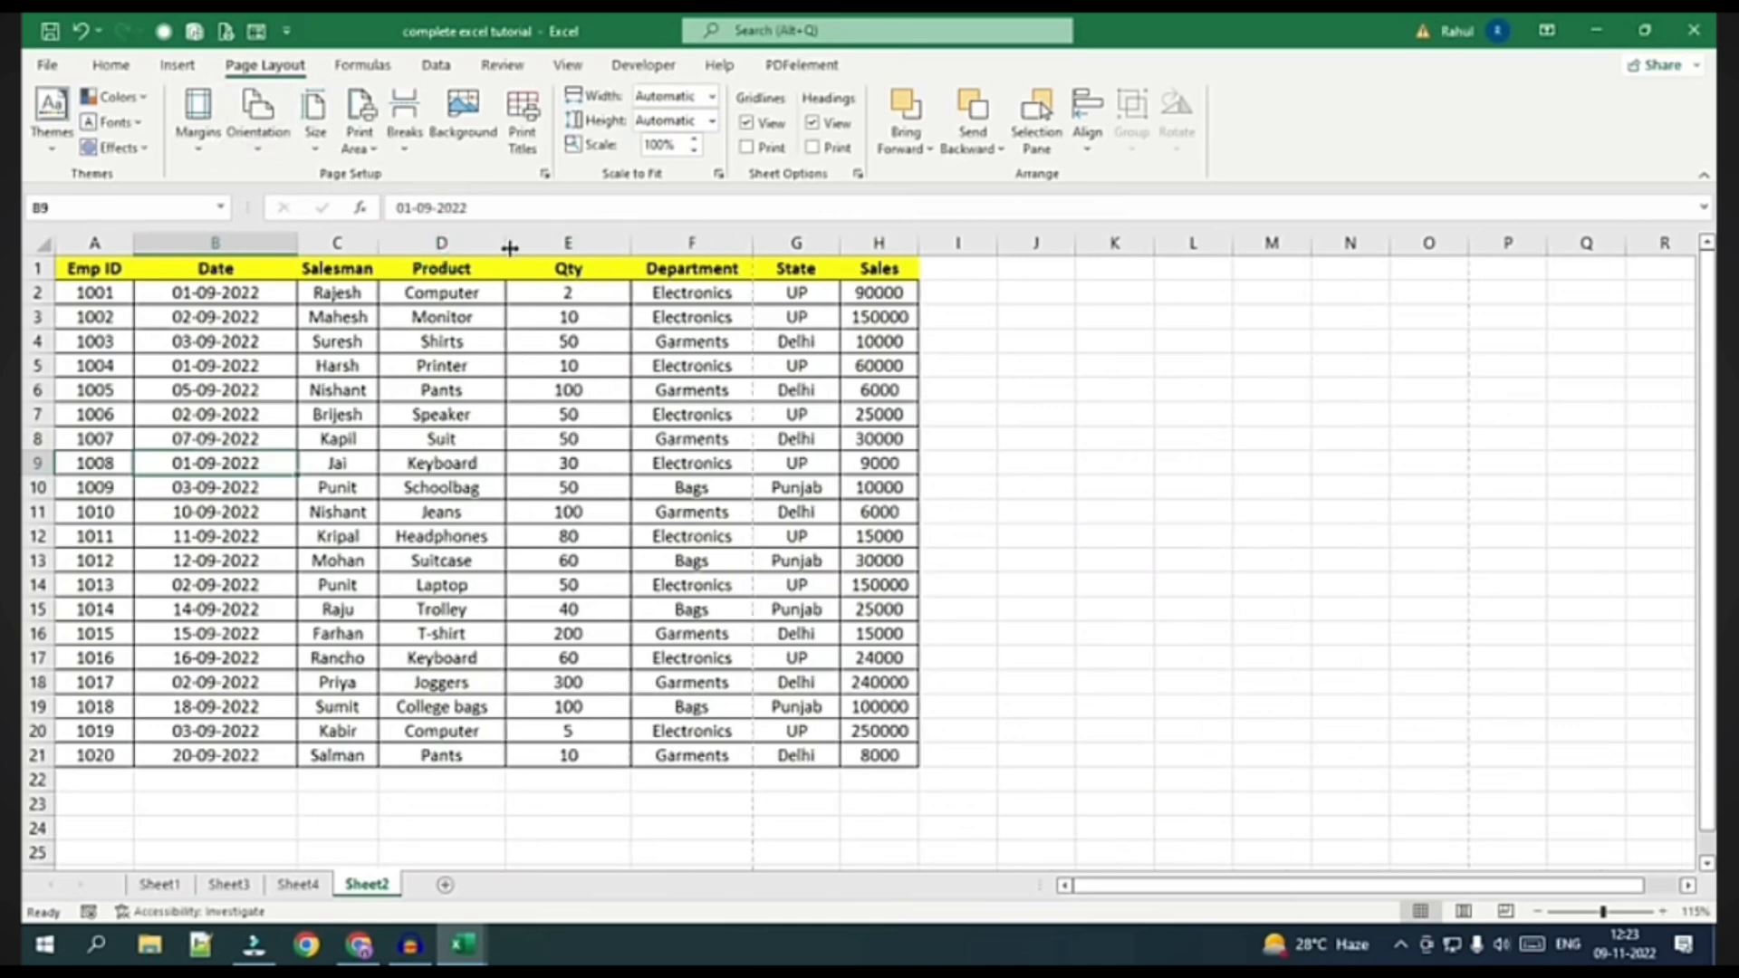
double_click(507, 243)
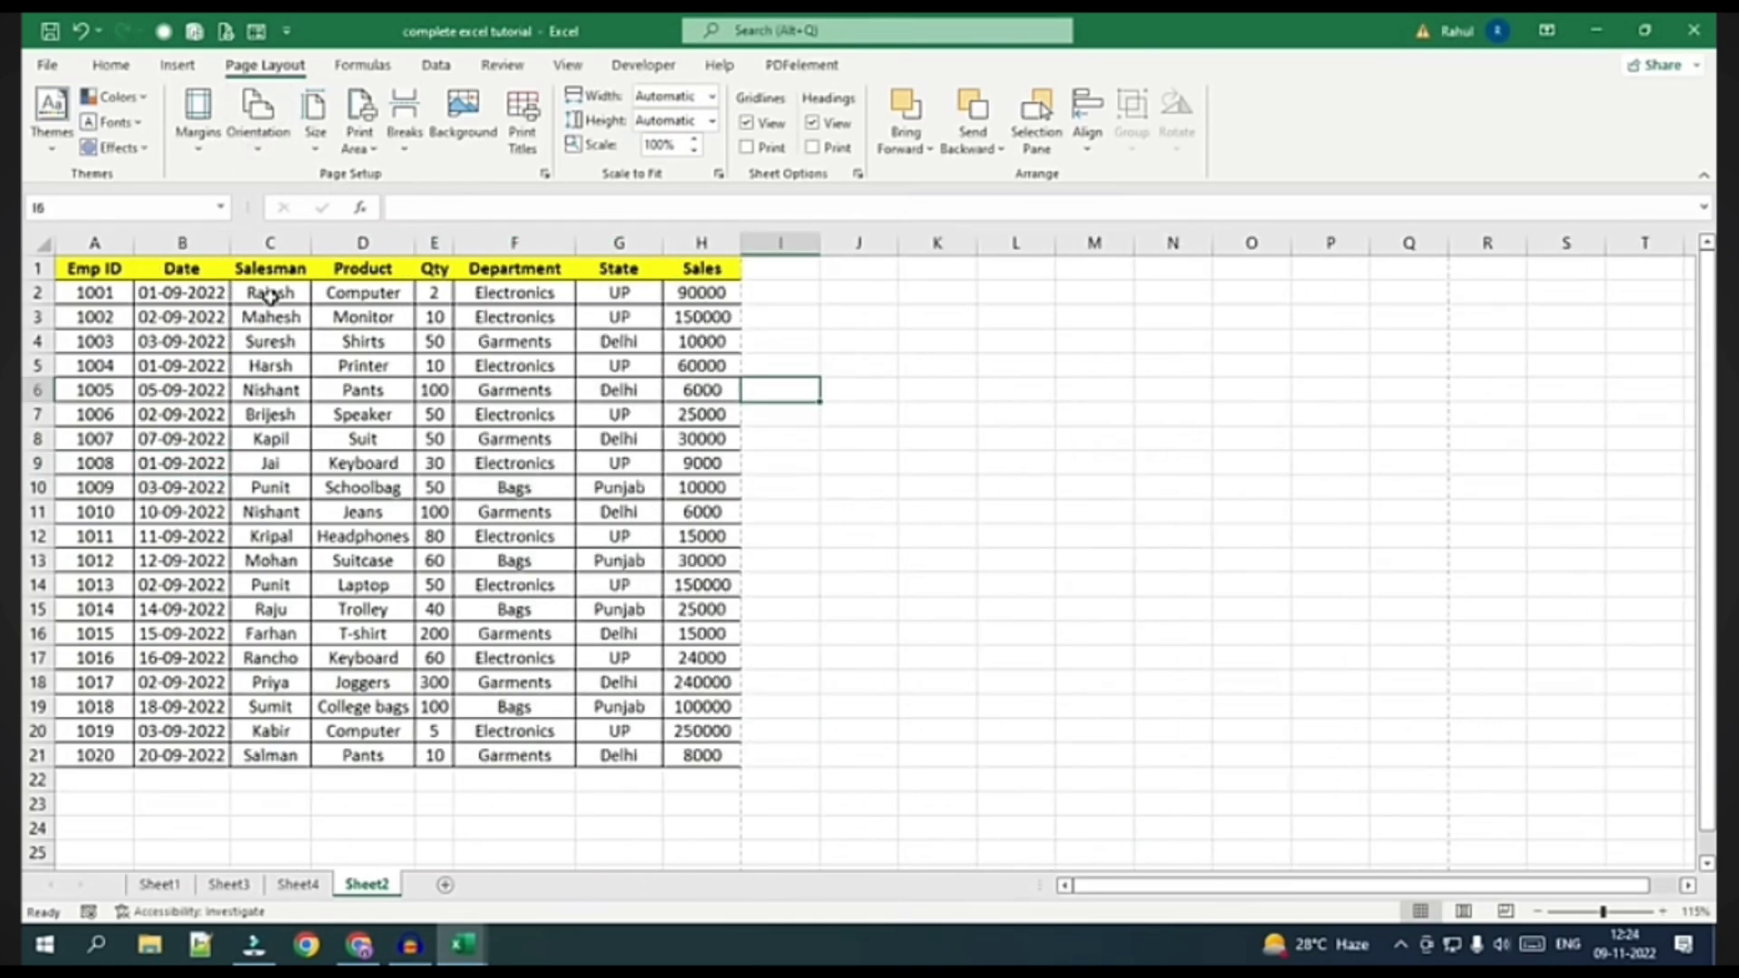
Copy the Salesman-to-Sales rows C2:H21 and paste them at C22, C42, C62, C82 and C102
left_click_drag(271, 292, 683, 753)
key("ctrl+c")
scroll(507, 670, "down", 3)
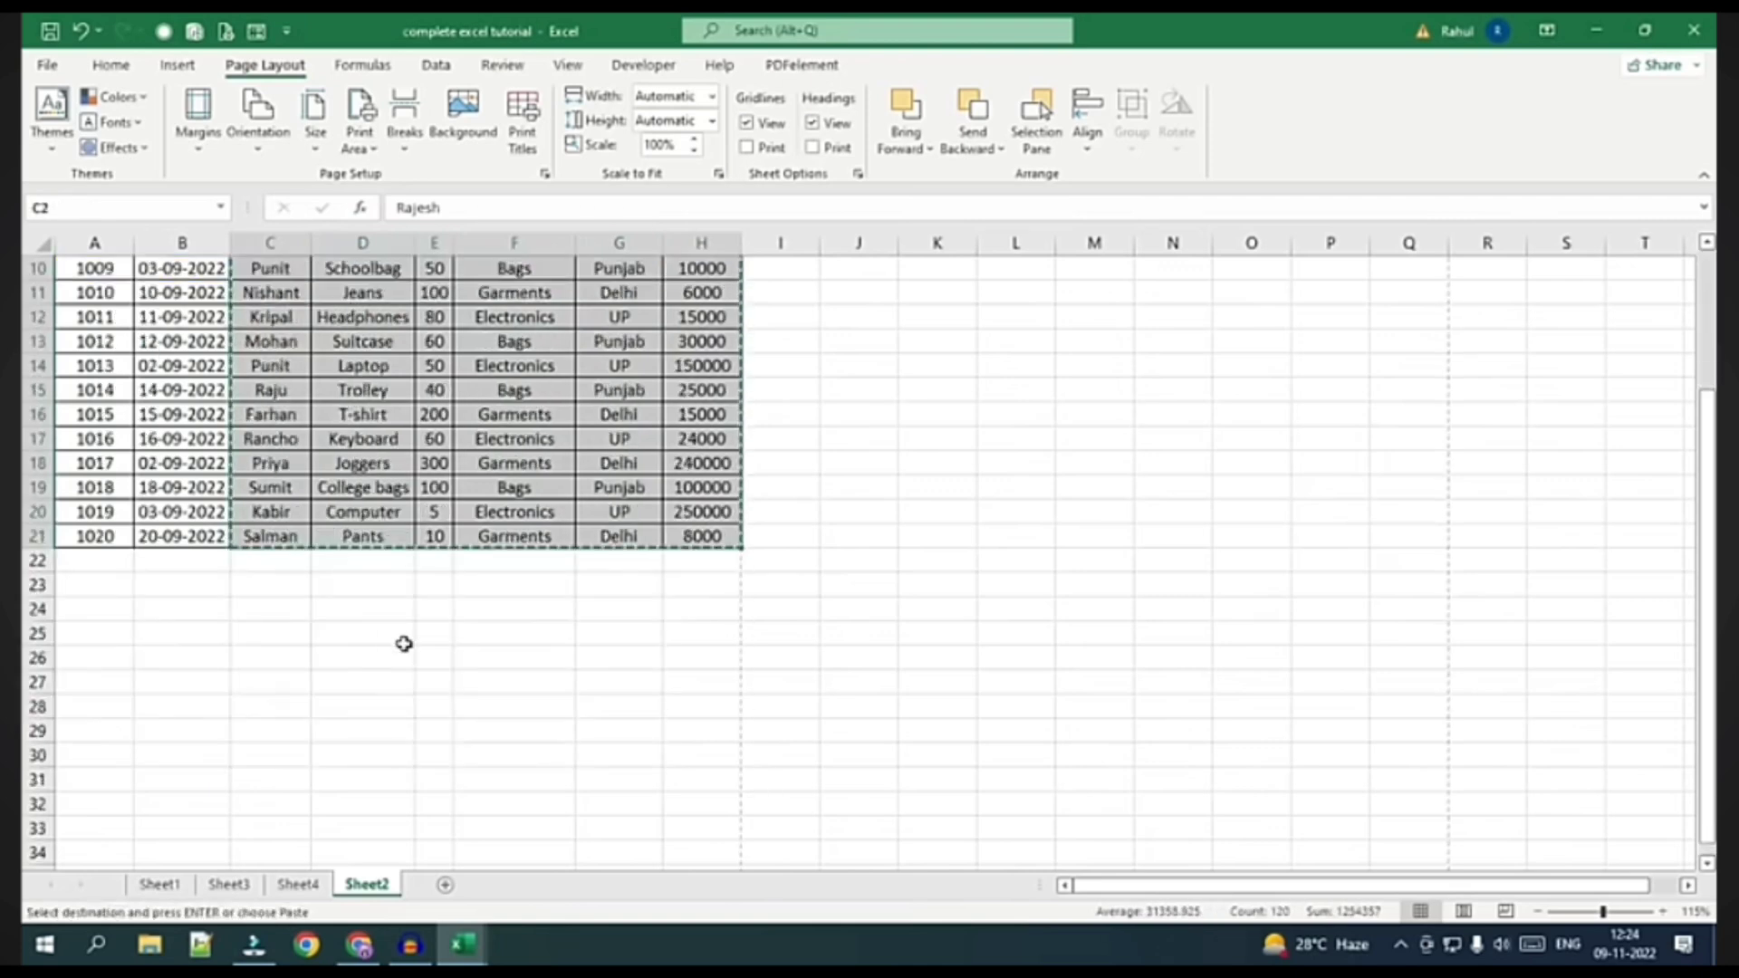
left_click(271, 562)
key("ctrl+v")
scroll(287, 613, "down", 5)
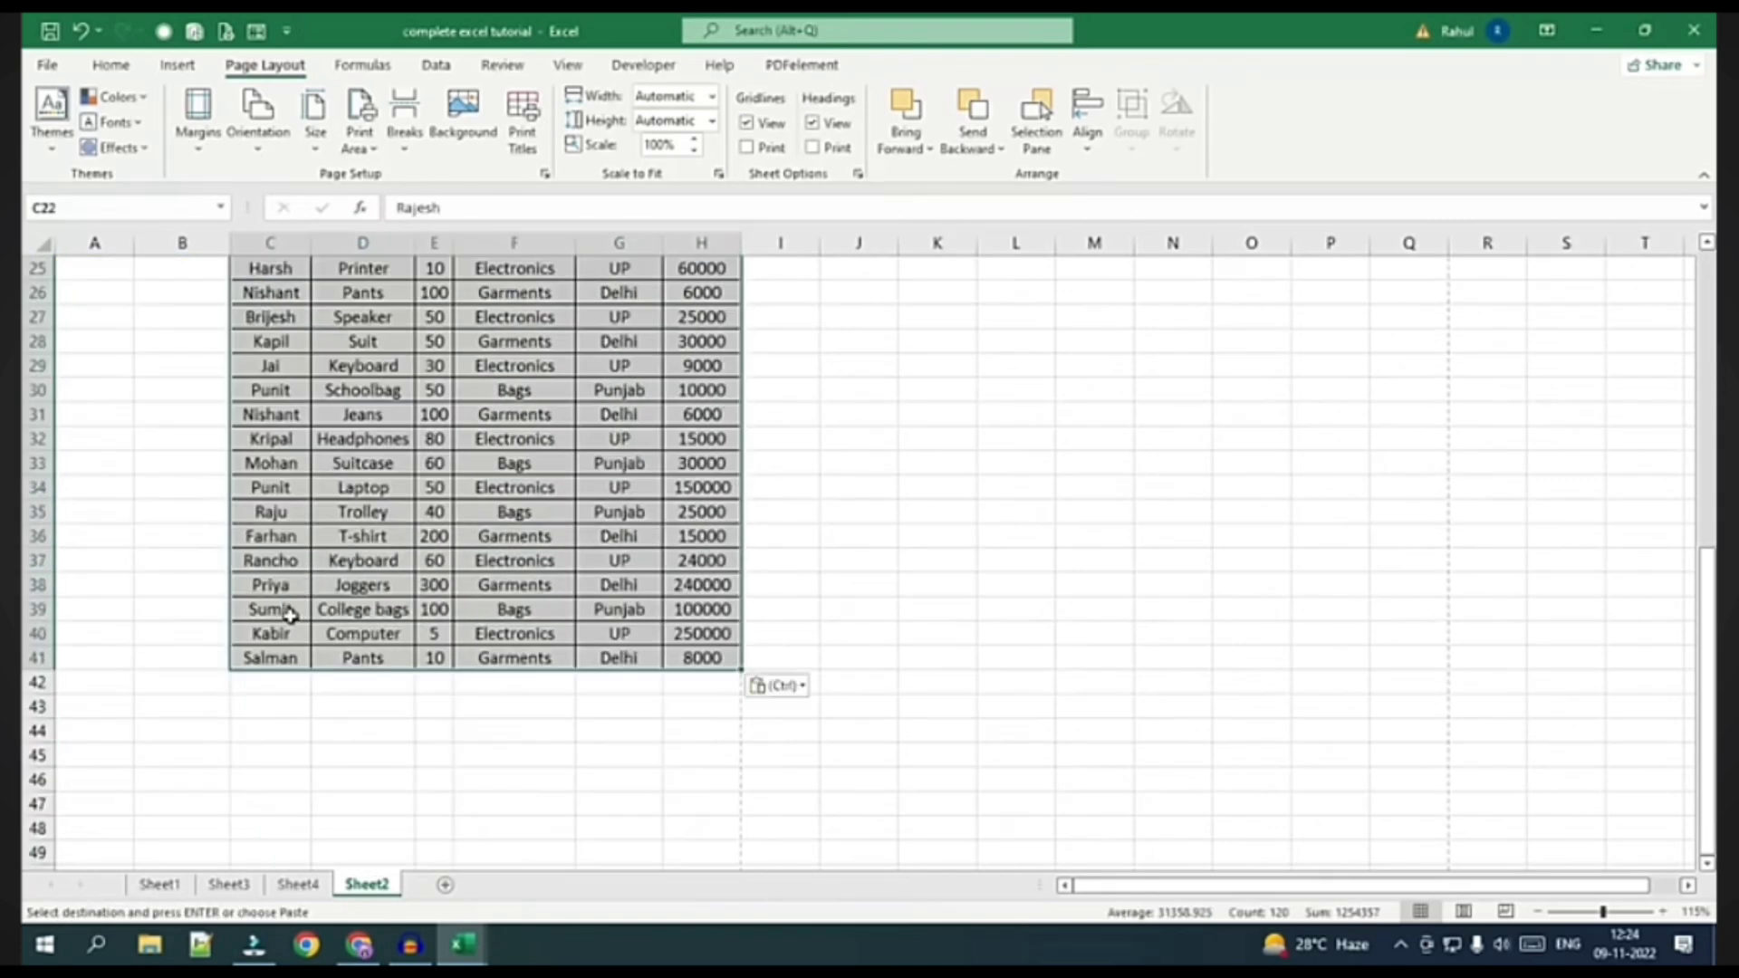
left_click(291, 688)
key("ctrl+v")
scroll(271, 706, "down", 6)
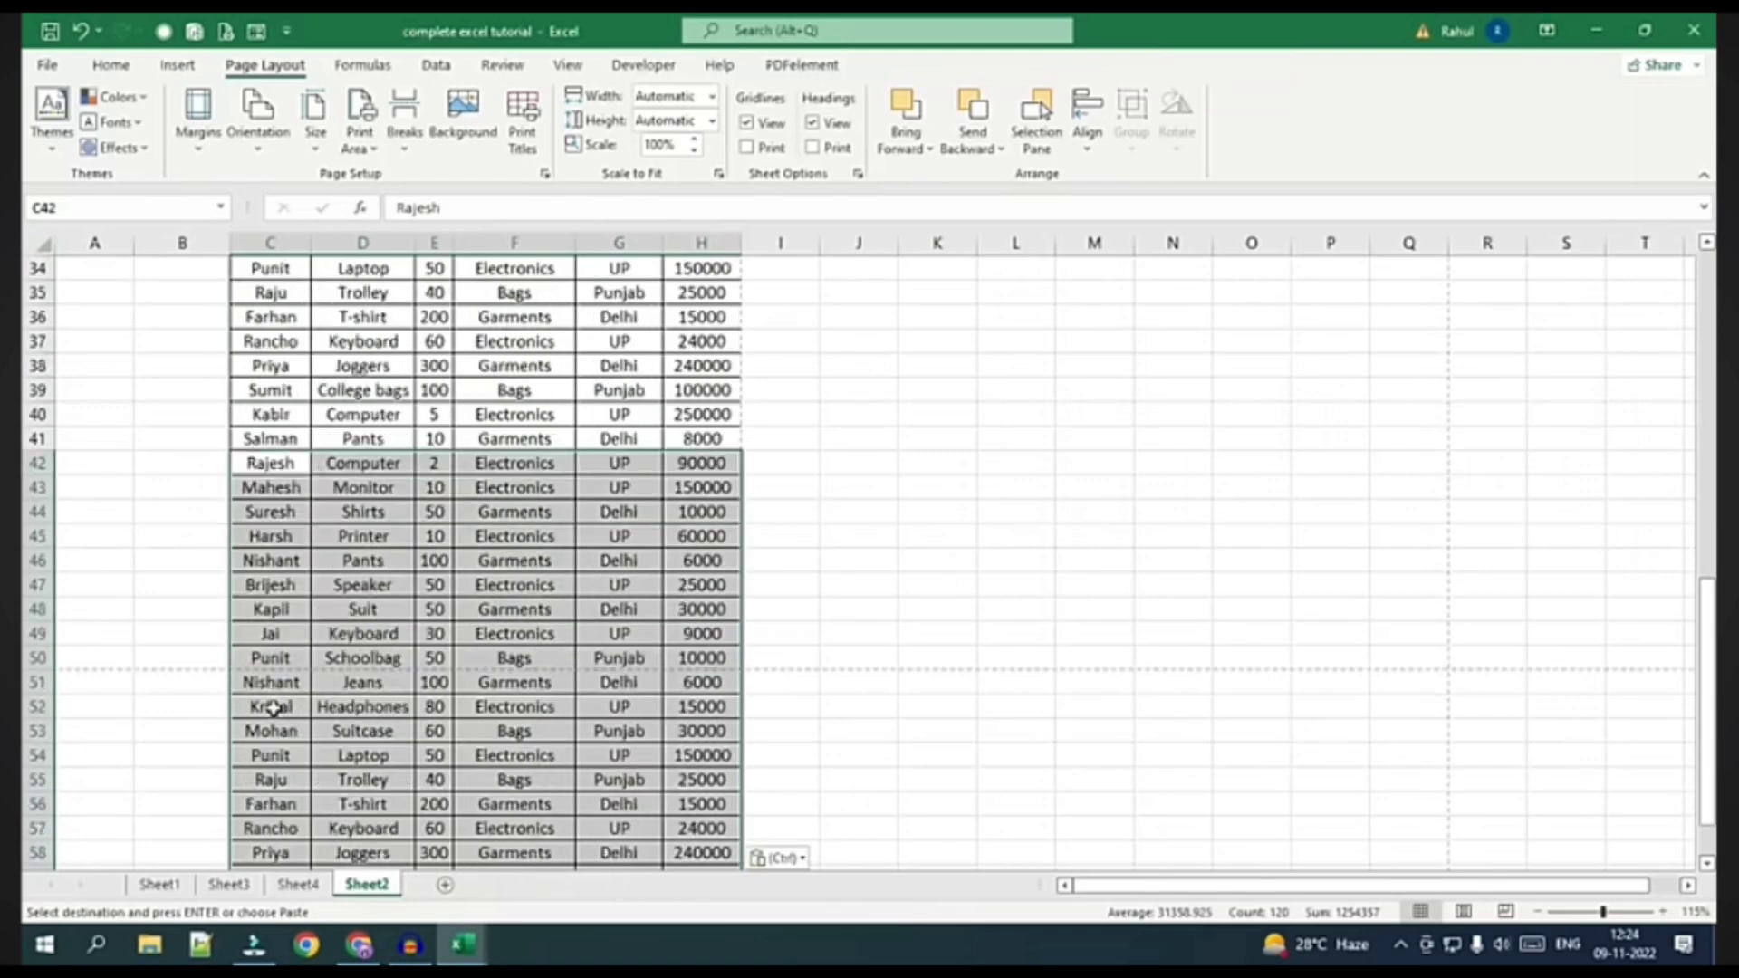
left_click(268, 729)
key("ctrl+v")
scroll(276, 702, "down", 10)
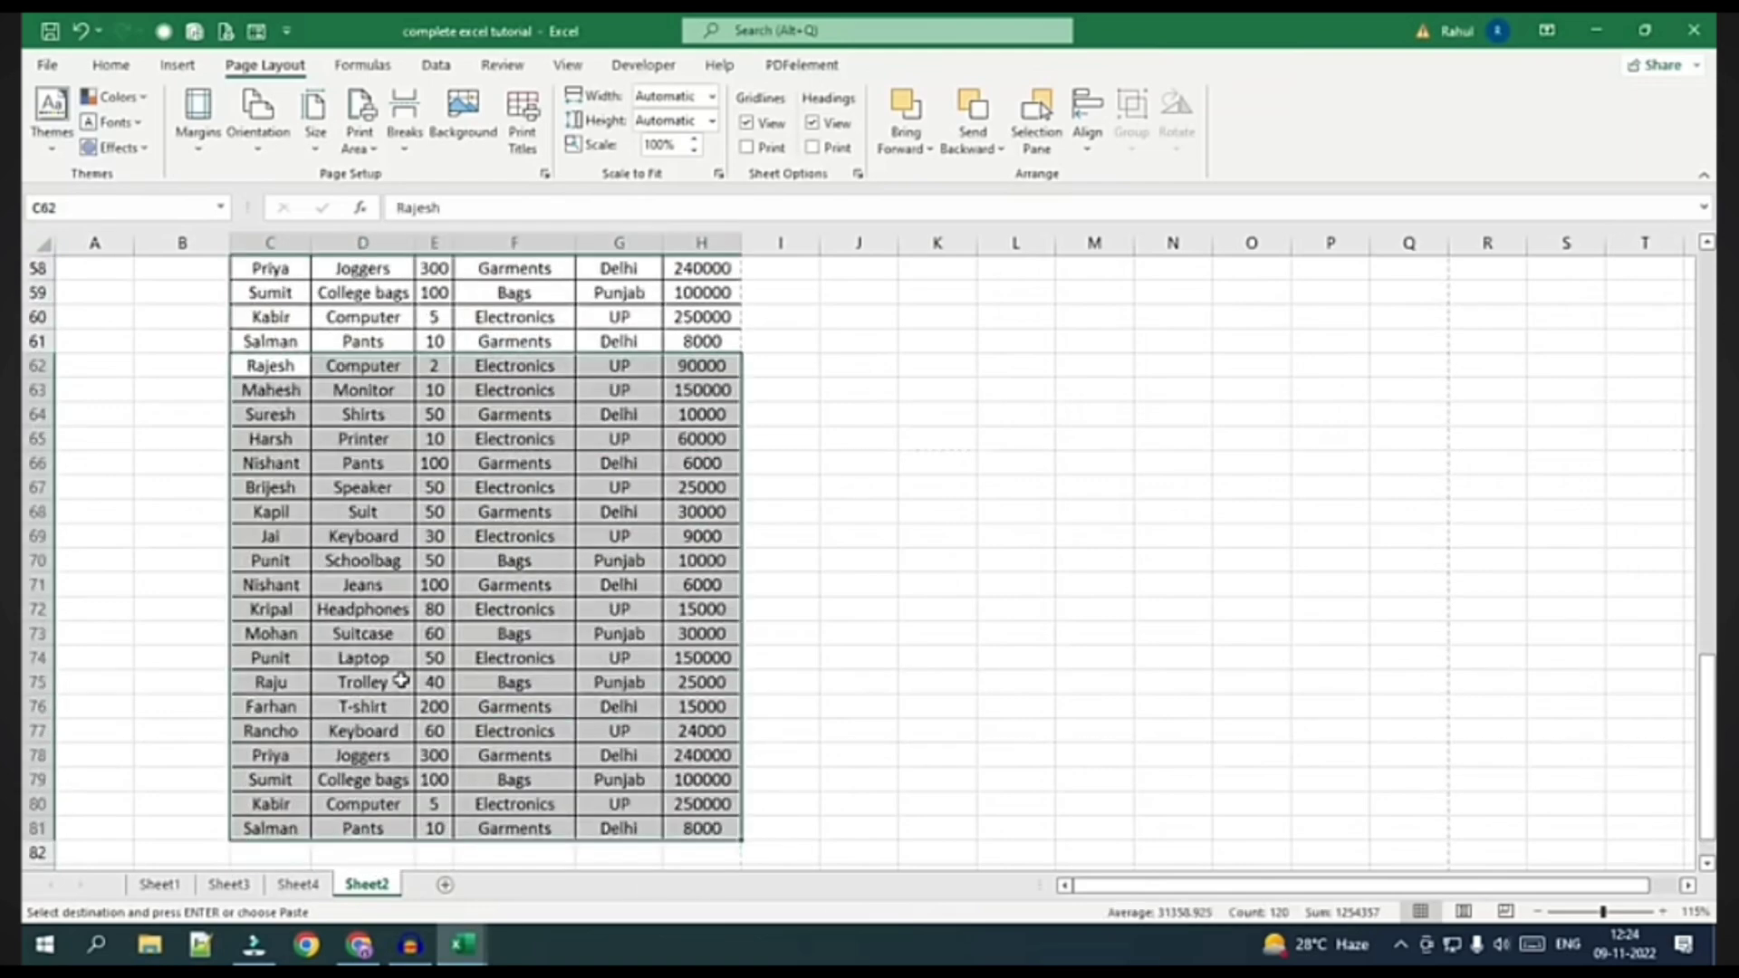
left_click(272, 488)
key("ctrl+v")
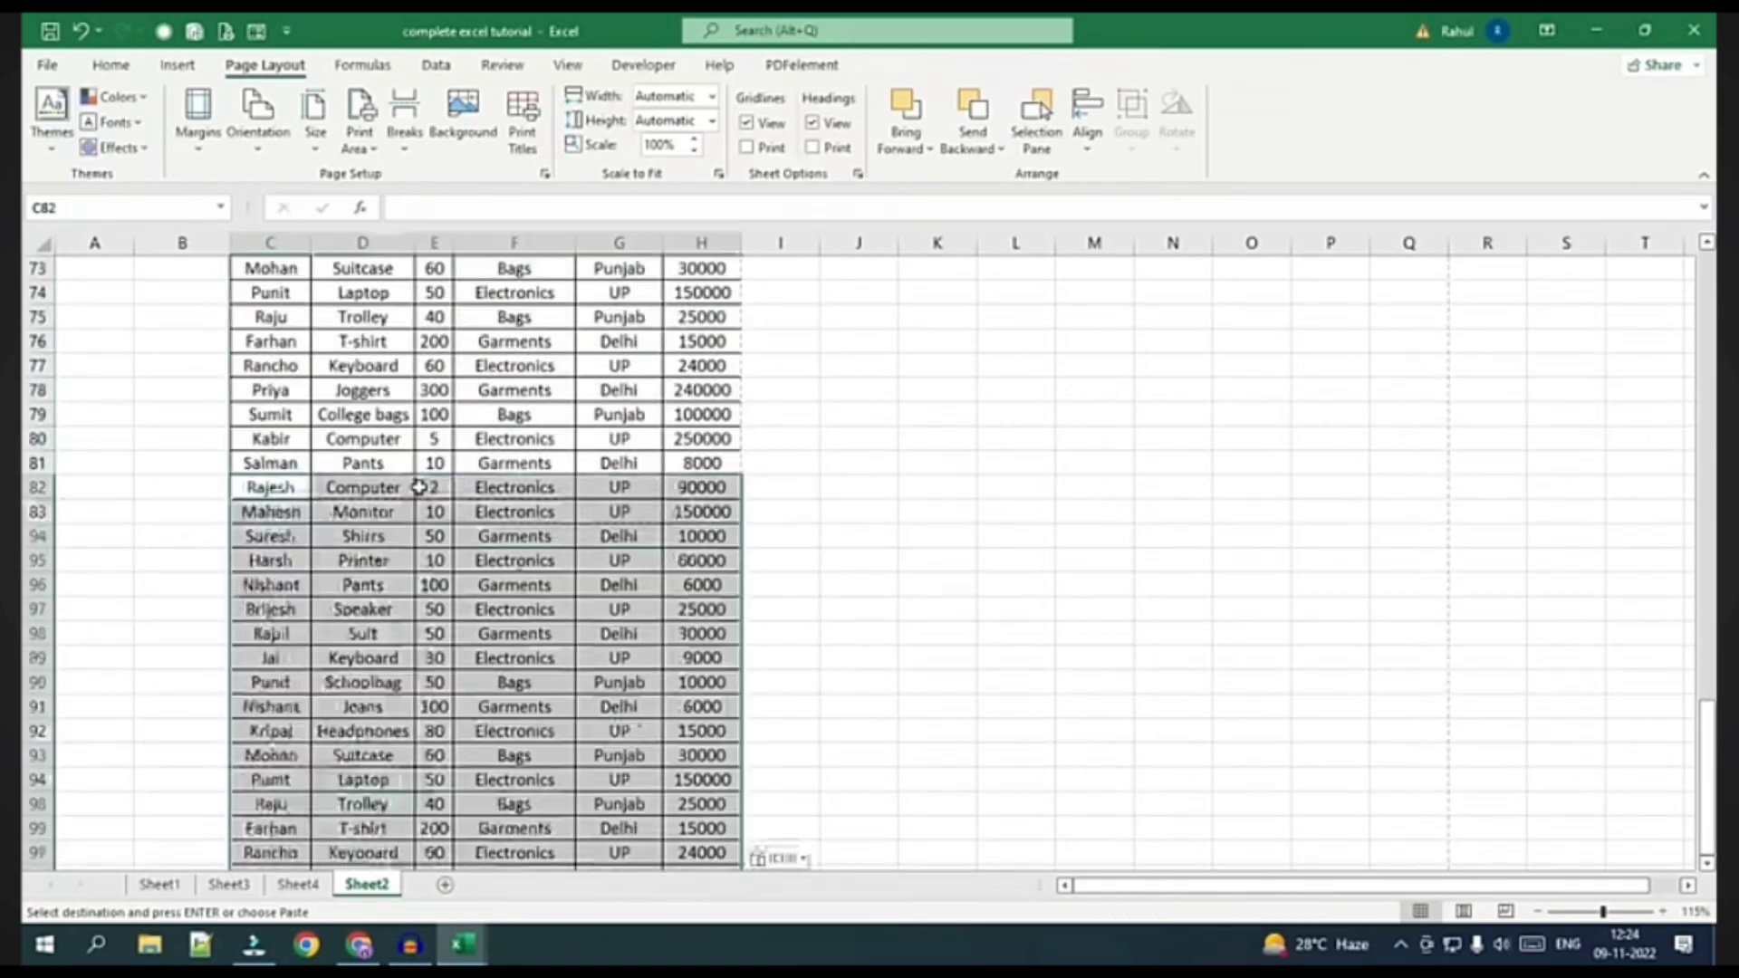
scroll(386, 586, "down", 6)
scroll(387, 586, "down", 2)
left_click(284, 390)
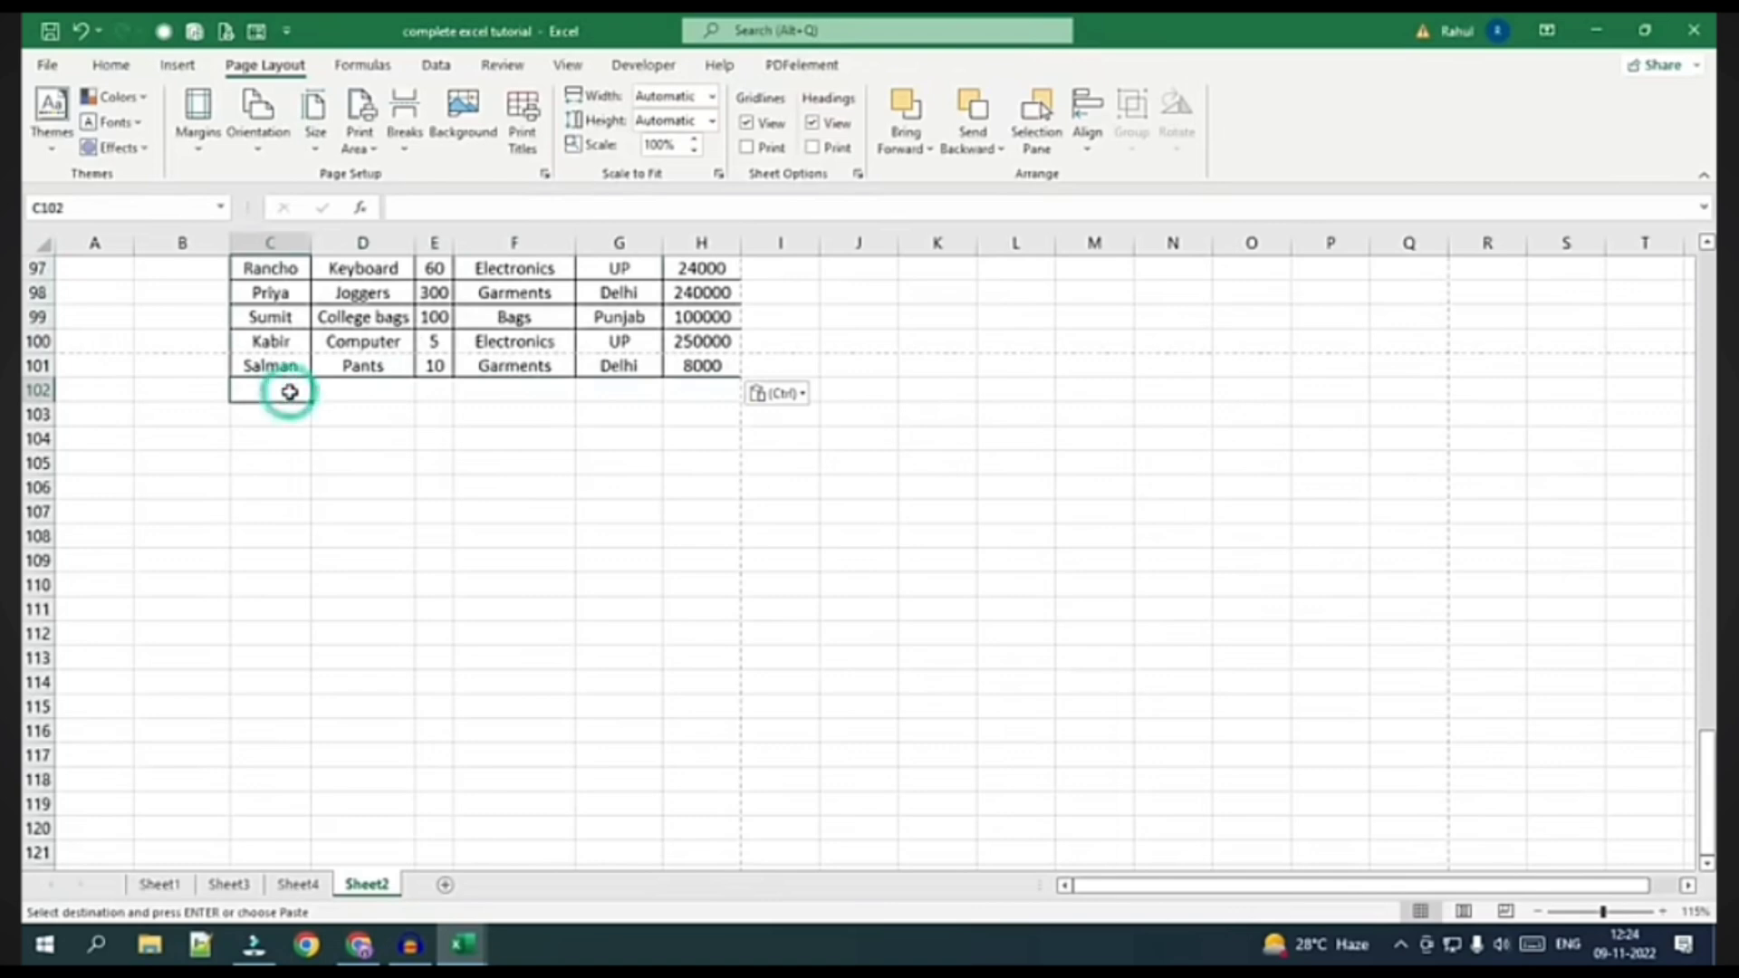
key("ctrl+v")
Continue the Emp ID series from 1019–1020 and the B20:B21 dates down the table
scroll(284, 389, "up", 20)
left_click_drag(95, 657, 95, 682)
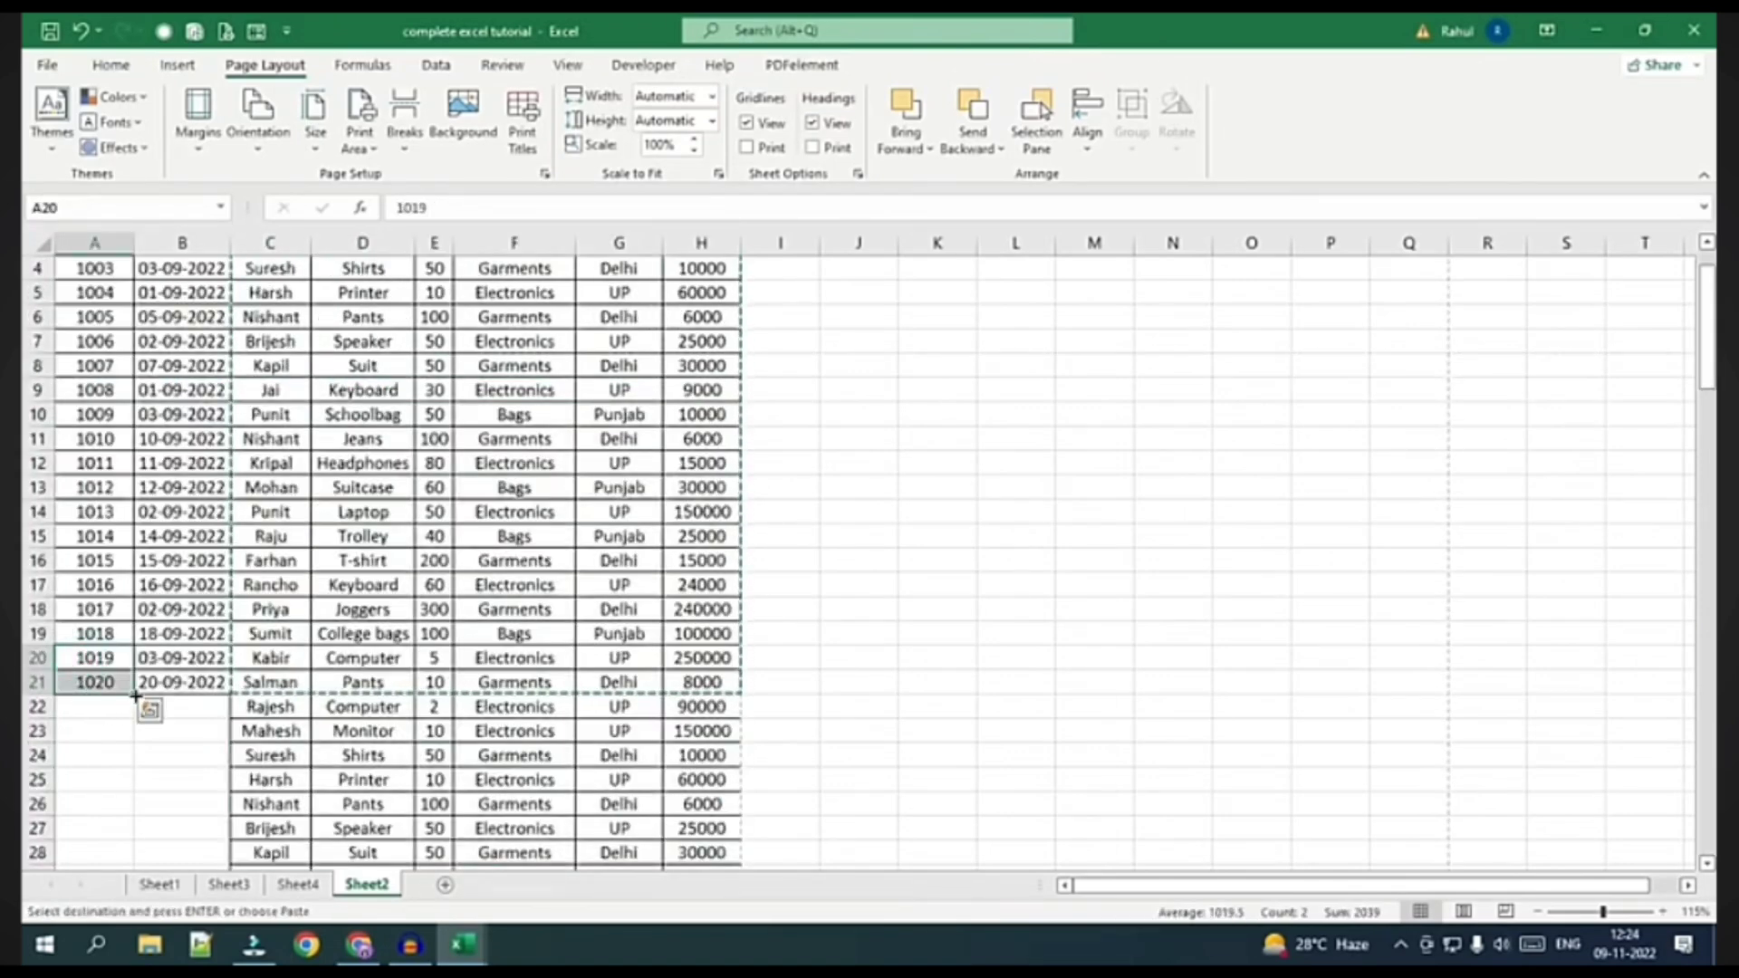
double_click(134, 694)
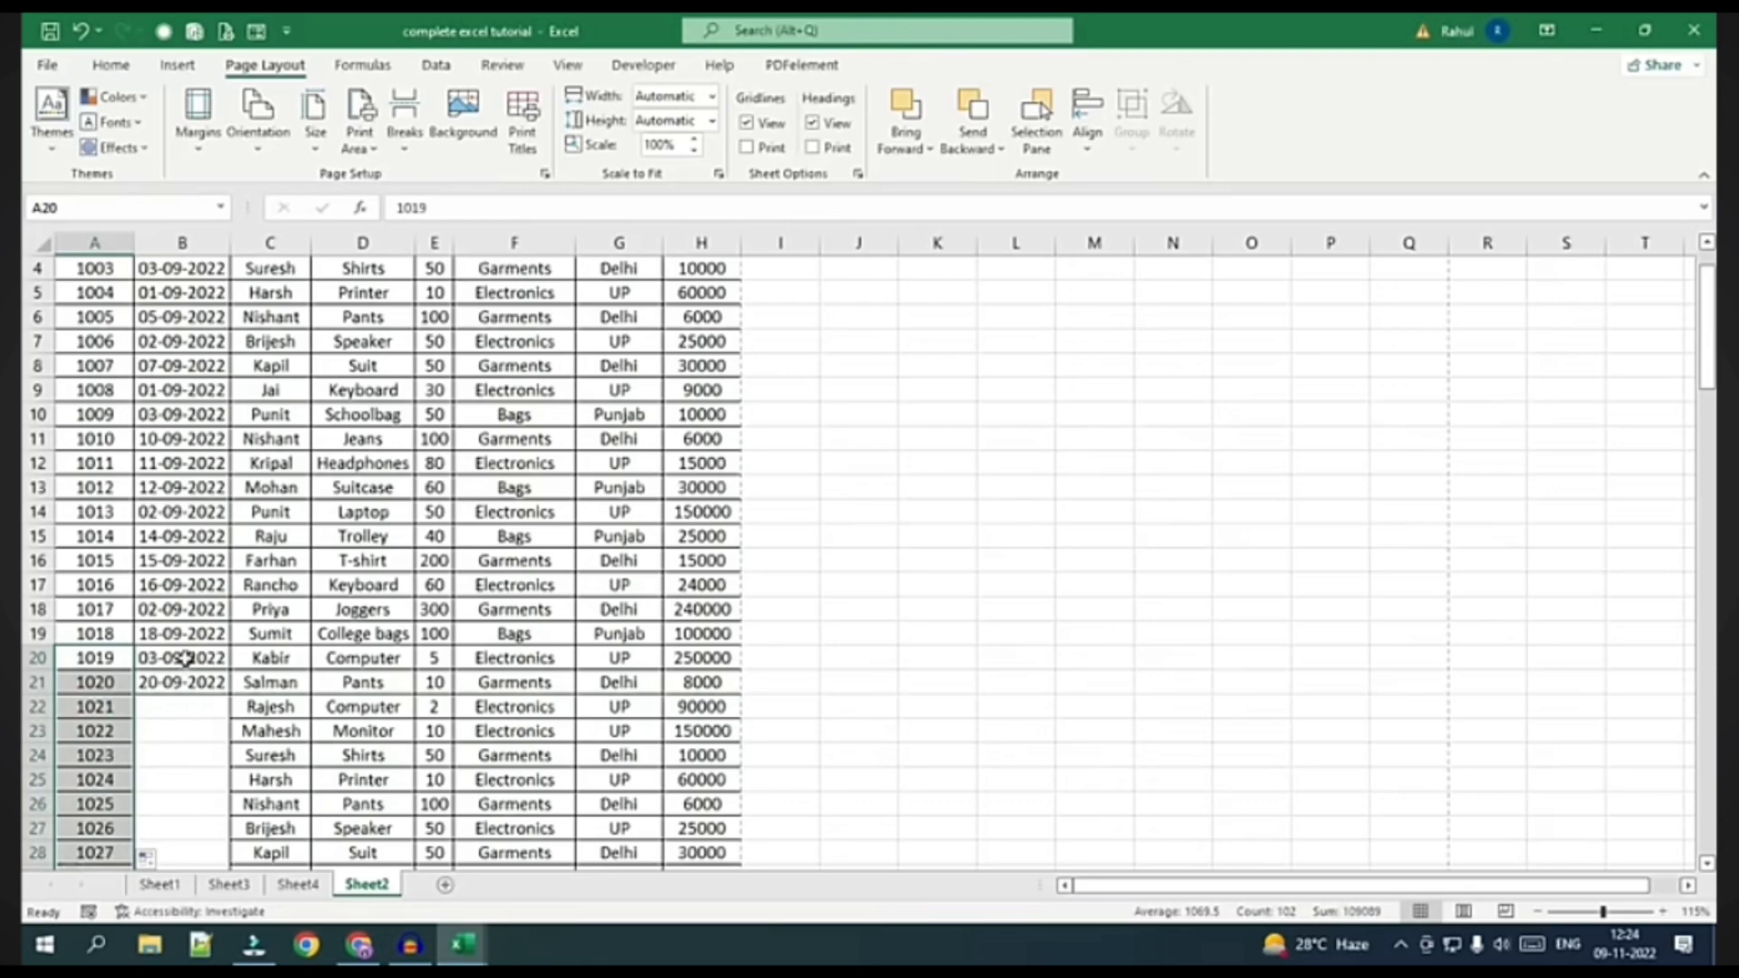
left_click_drag(184, 658, 184, 679)
double_click(228, 694)
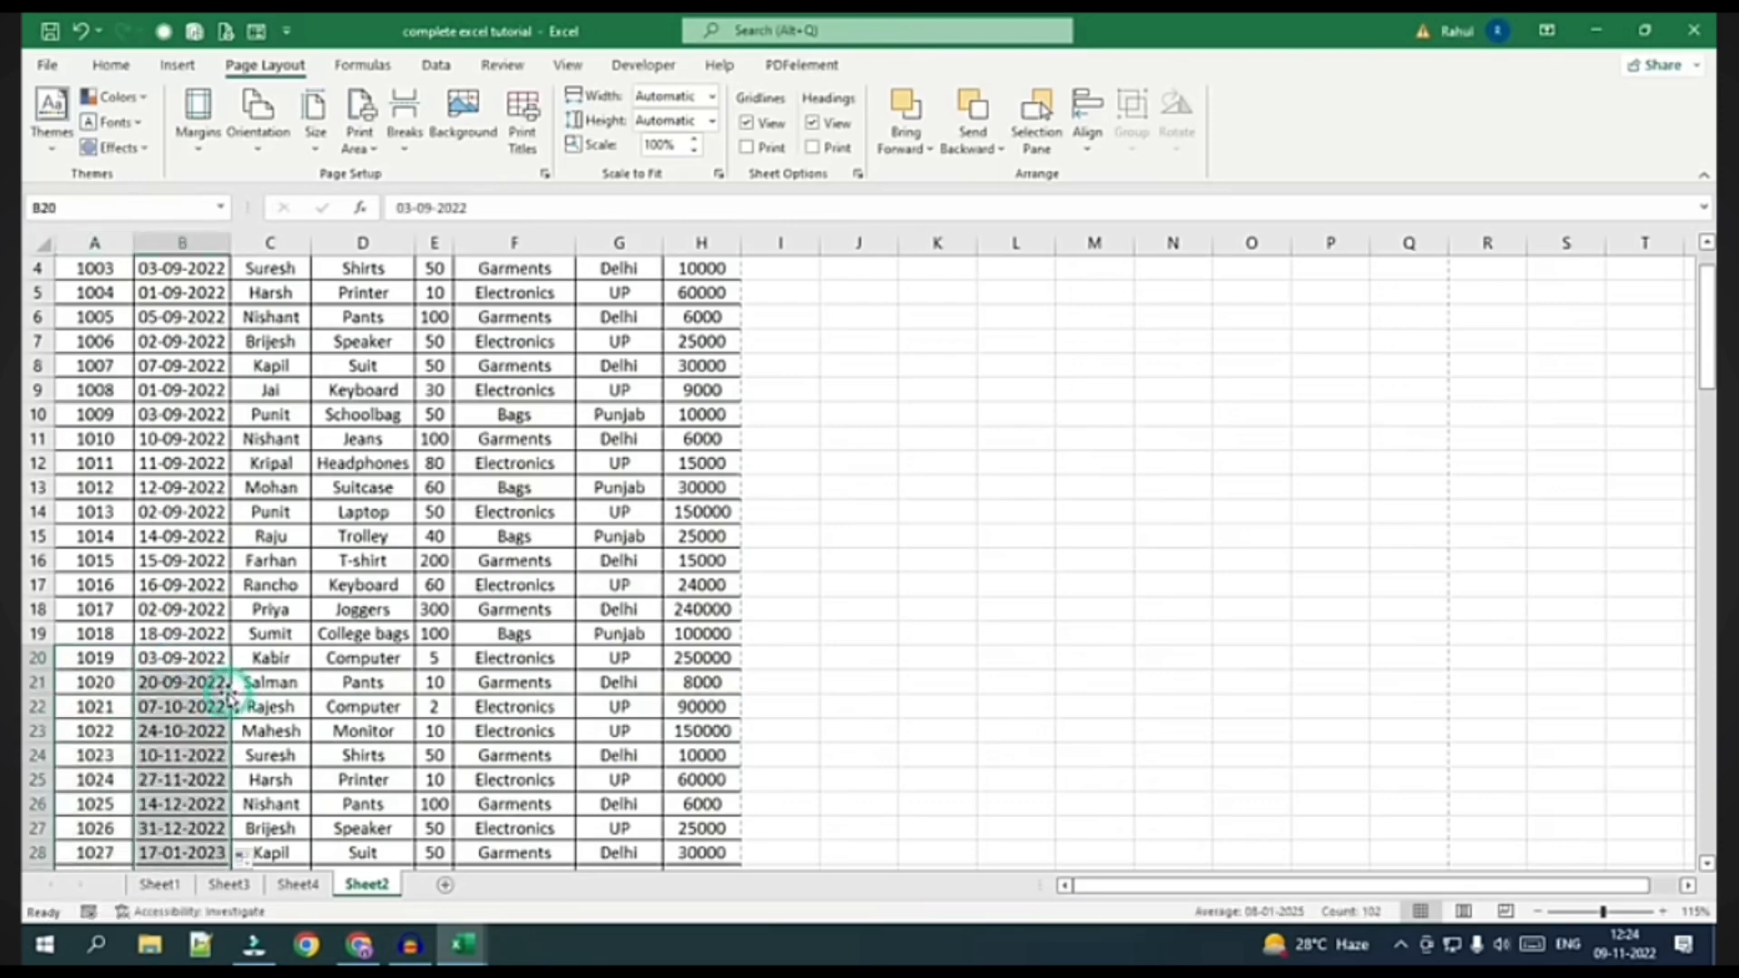
scroll(163, 774, "down", 6)
scroll(163, 775, "down", 4)
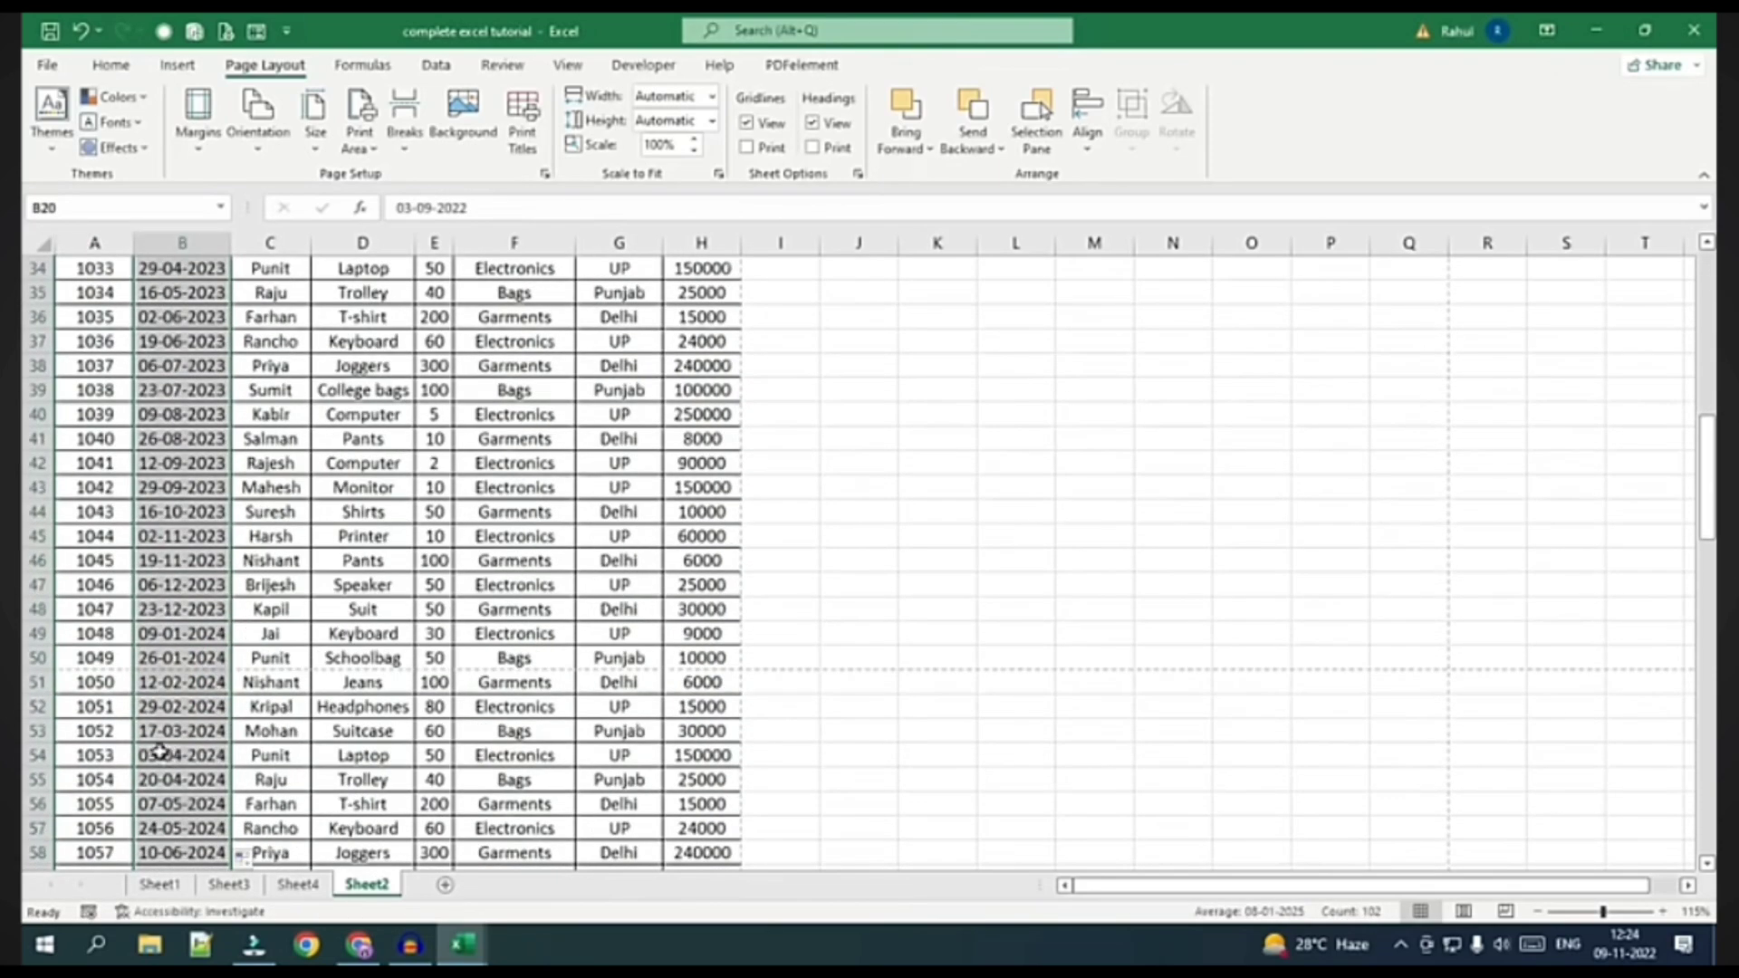
scroll(99, 707, "up", 10)
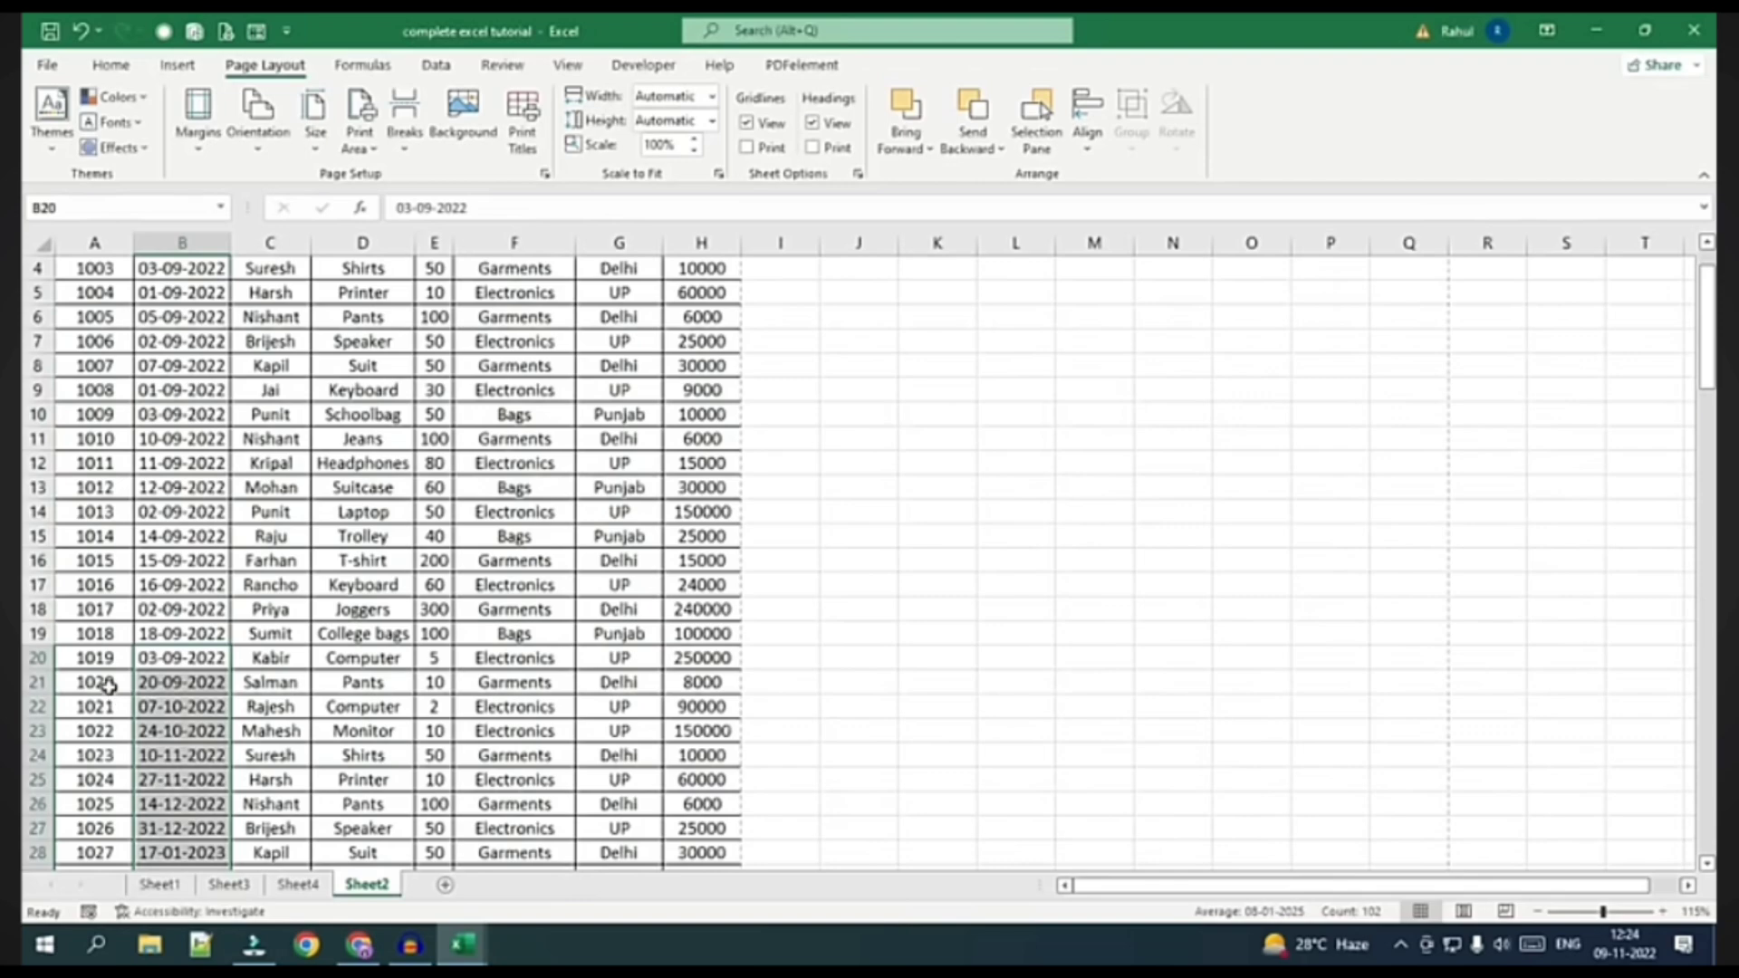
scroll(108, 686, "down", 2)
scroll(64, 774, "down", 6)
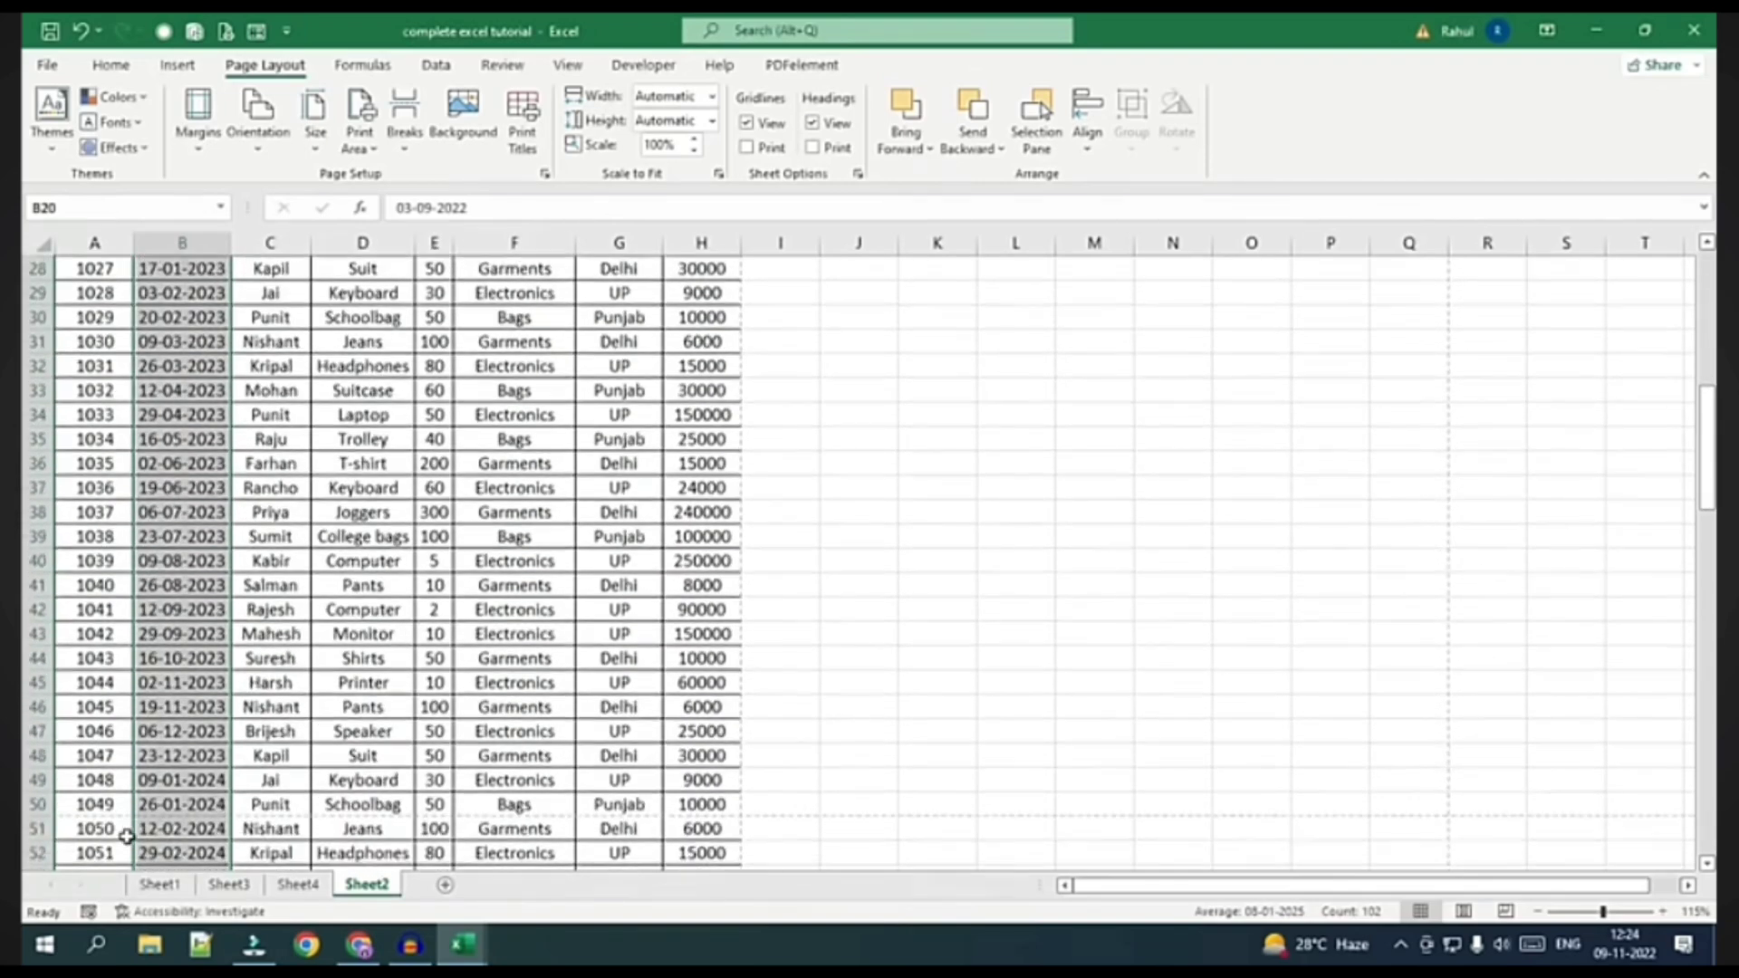
scroll(187, 765, "up", 9)
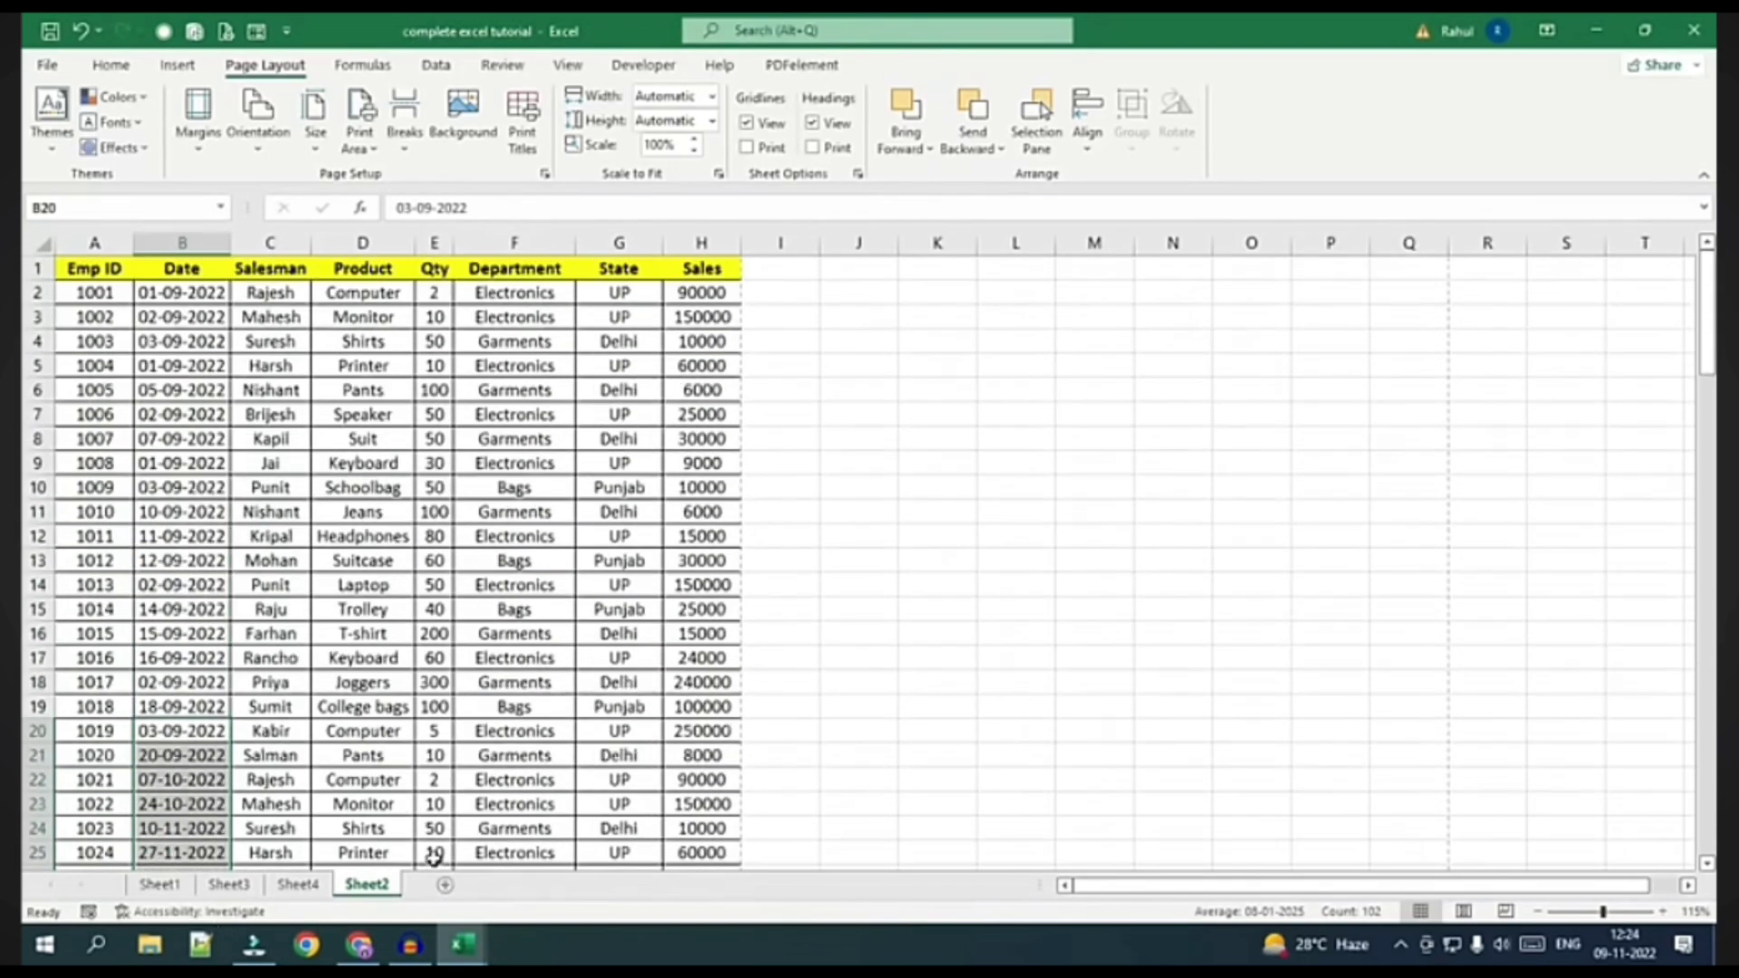
Open the print preview and zoom into page 2 to inspect it
left_click(47, 65)
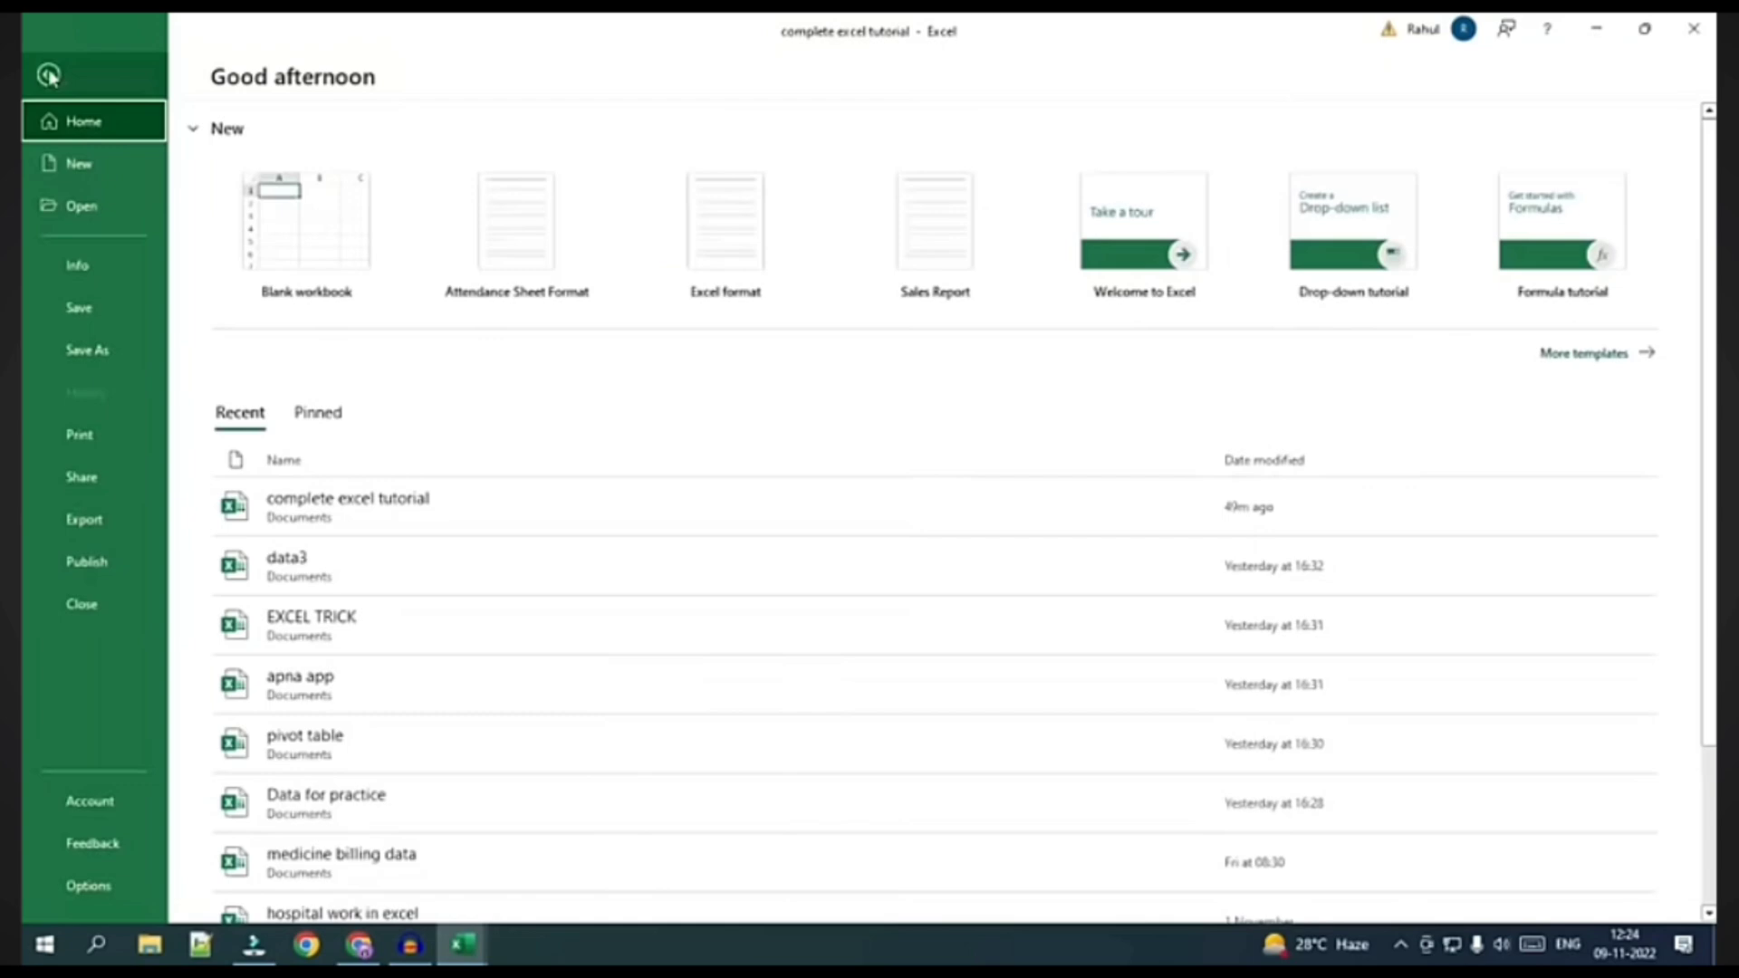
left_click(134, 450)
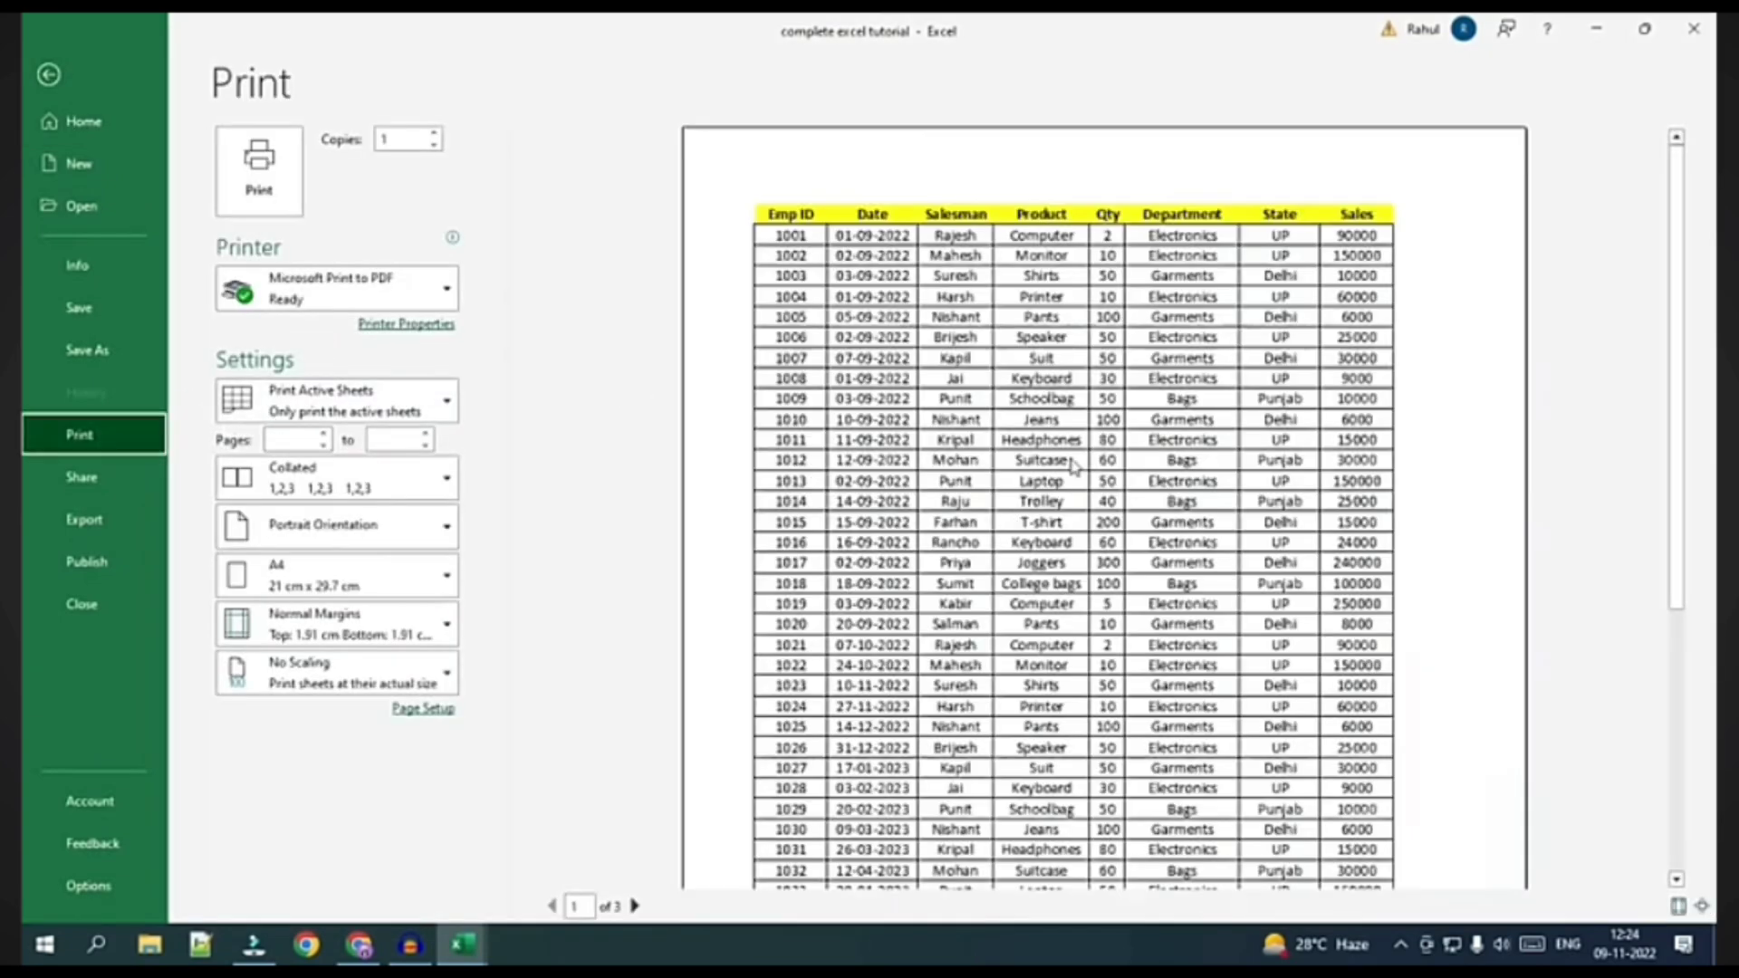
left_click(1258, 557)
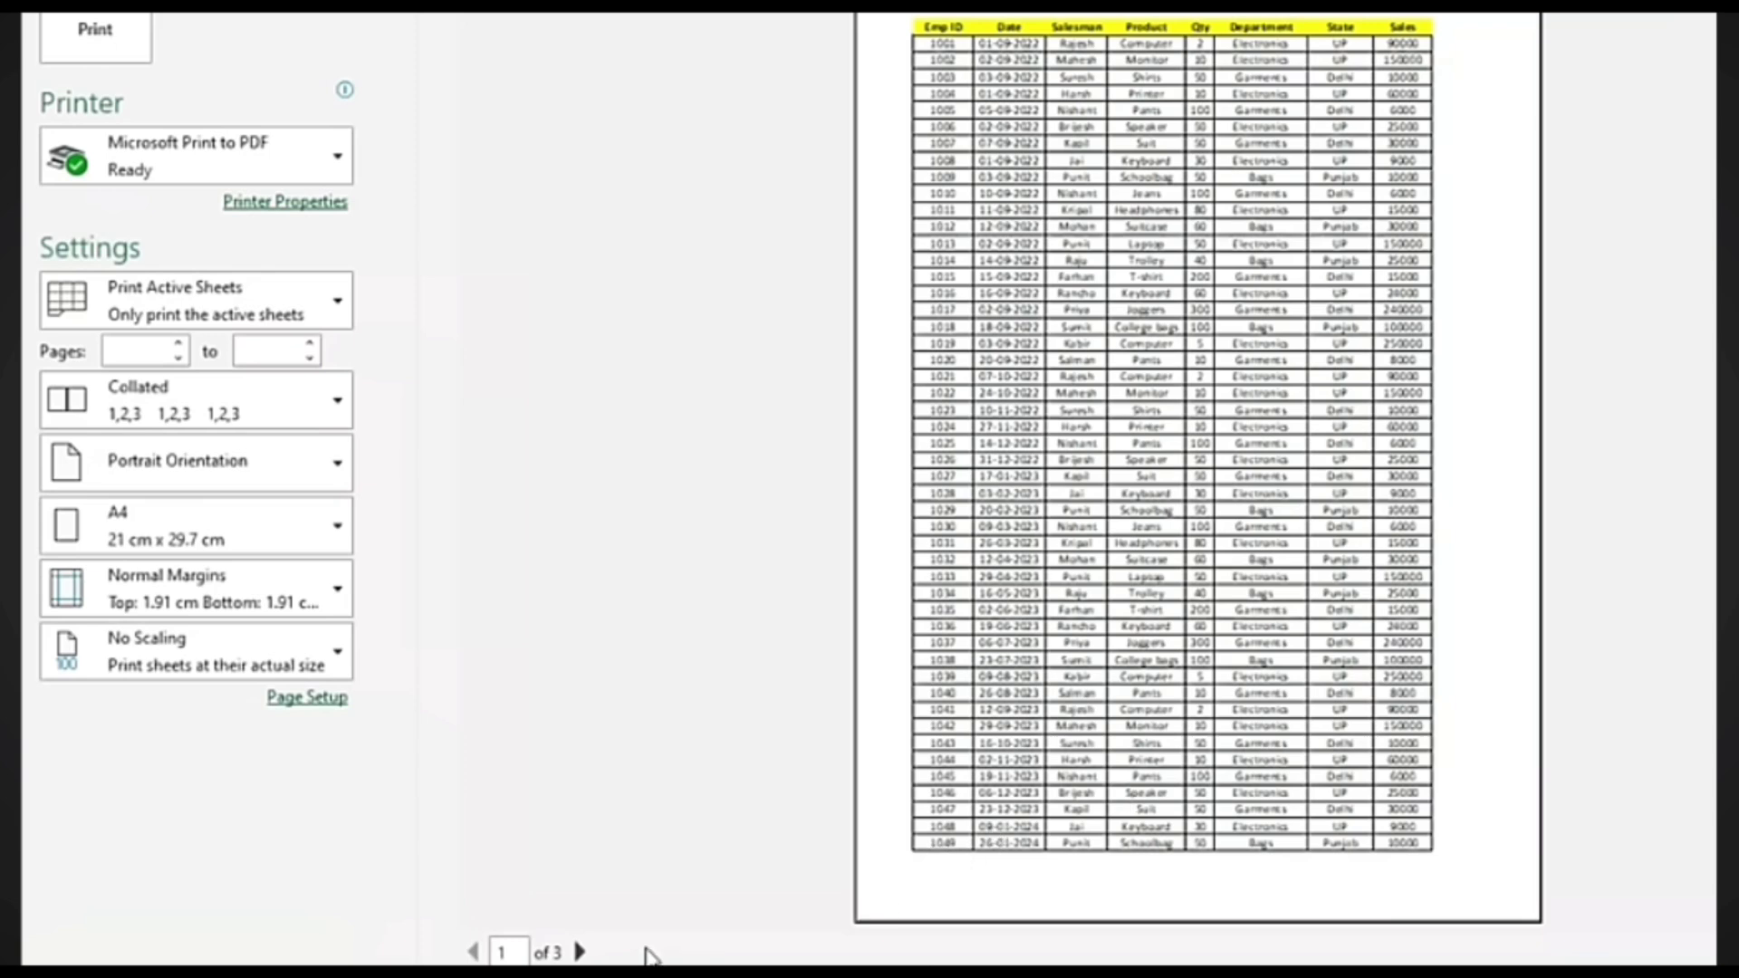
left_click(578, 952)
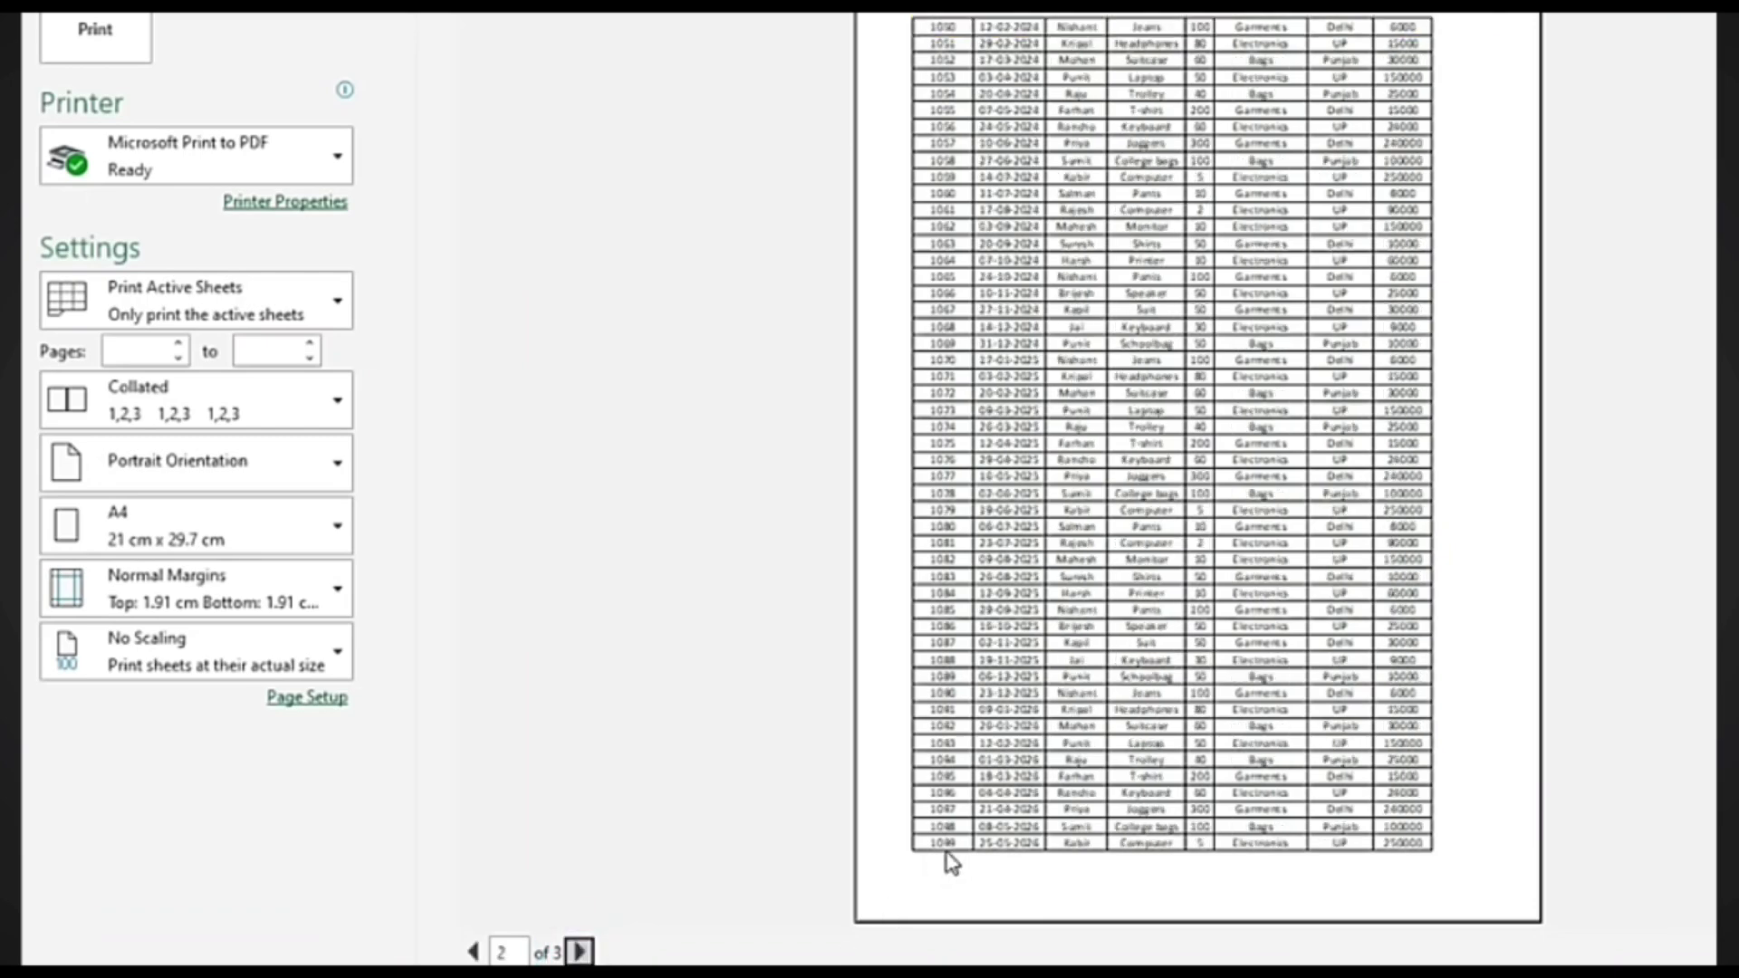
left_click(982, 846)
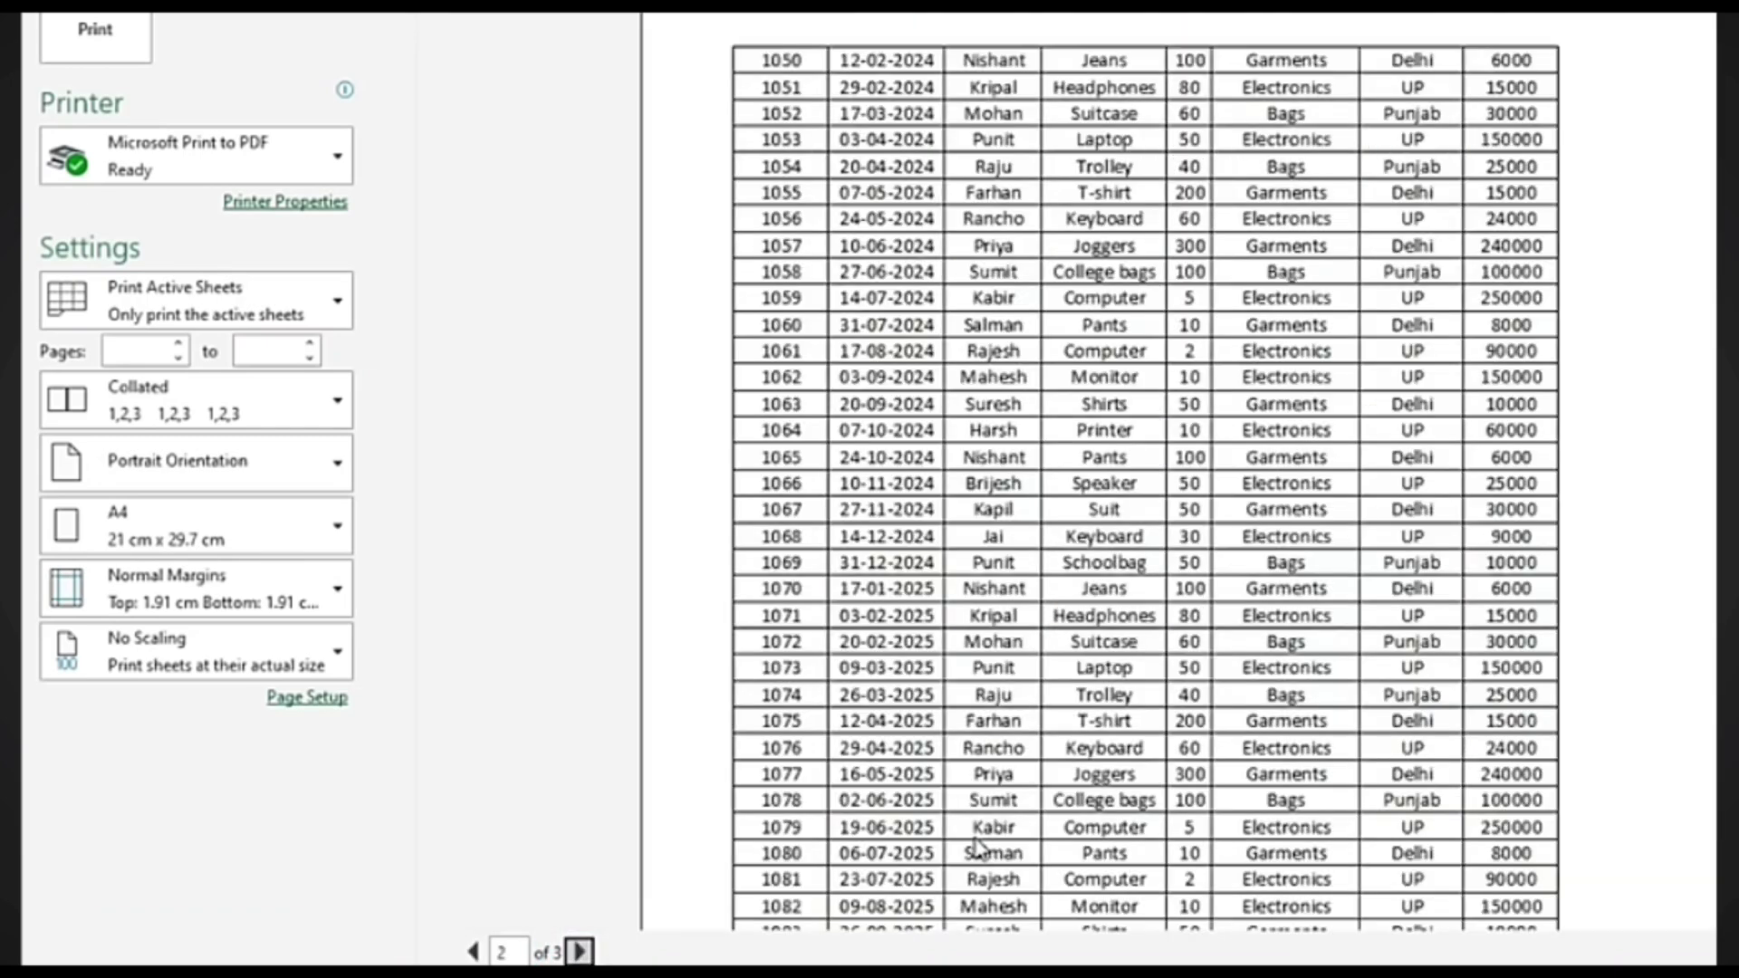
scroll(978, 833, "down", 3)
scroll(973, 829, "down", 3)
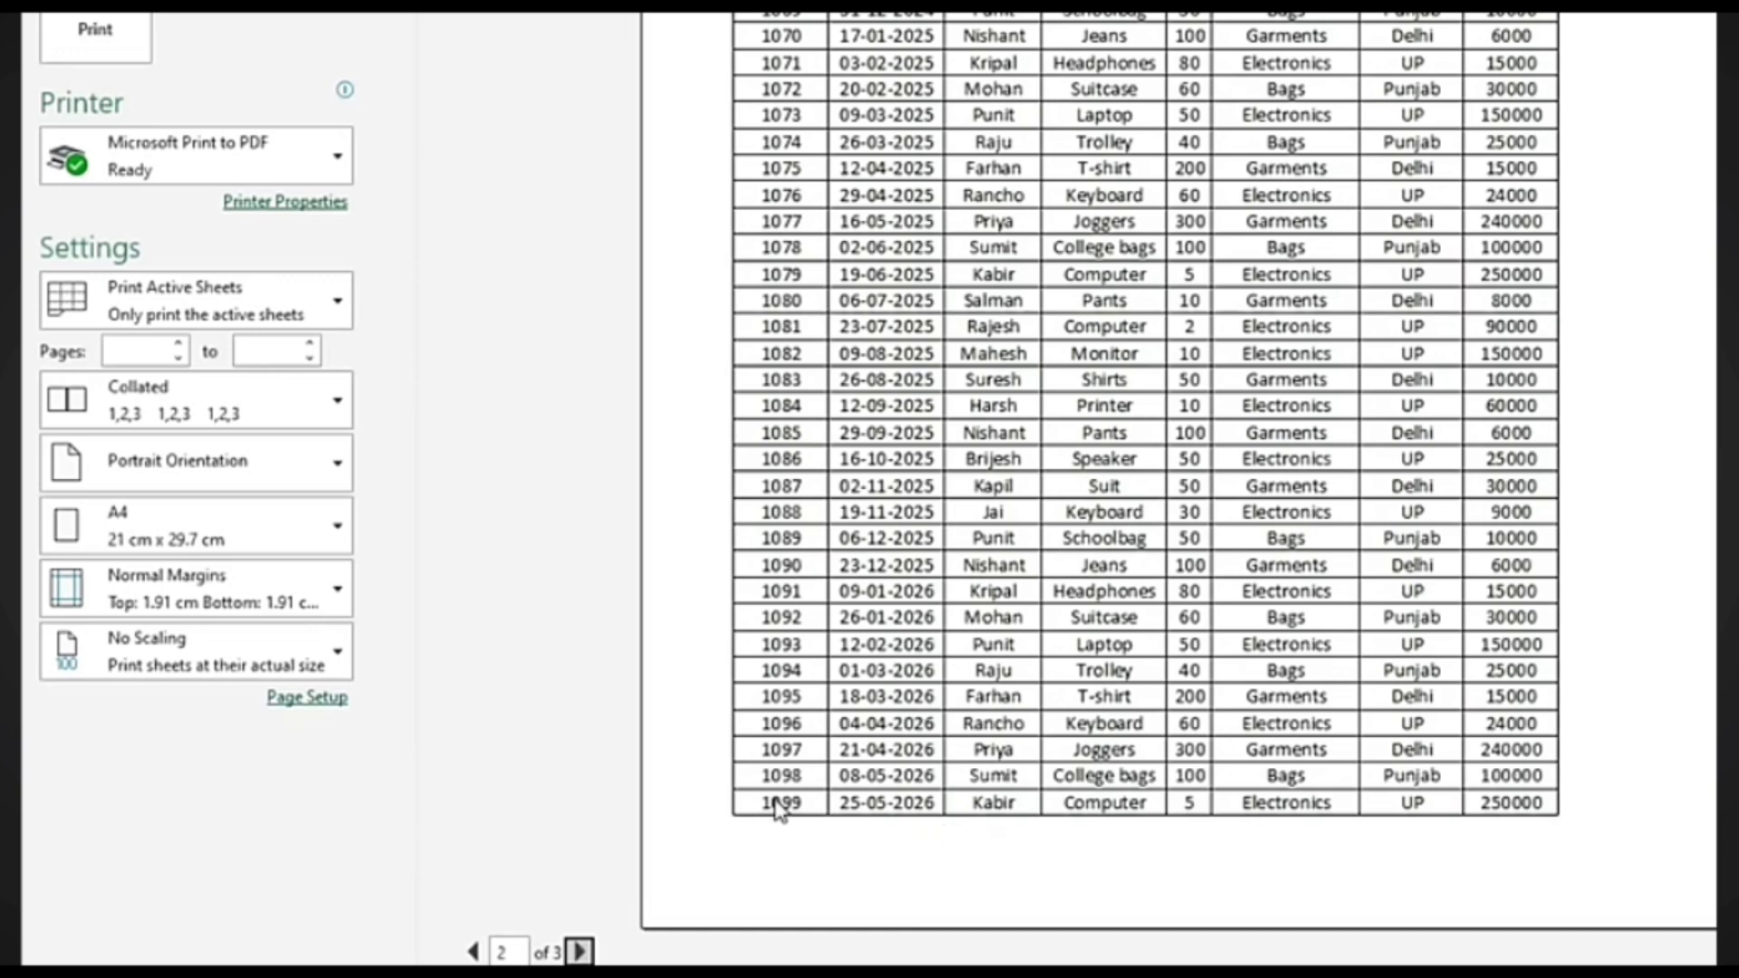
left_click(809, 675)
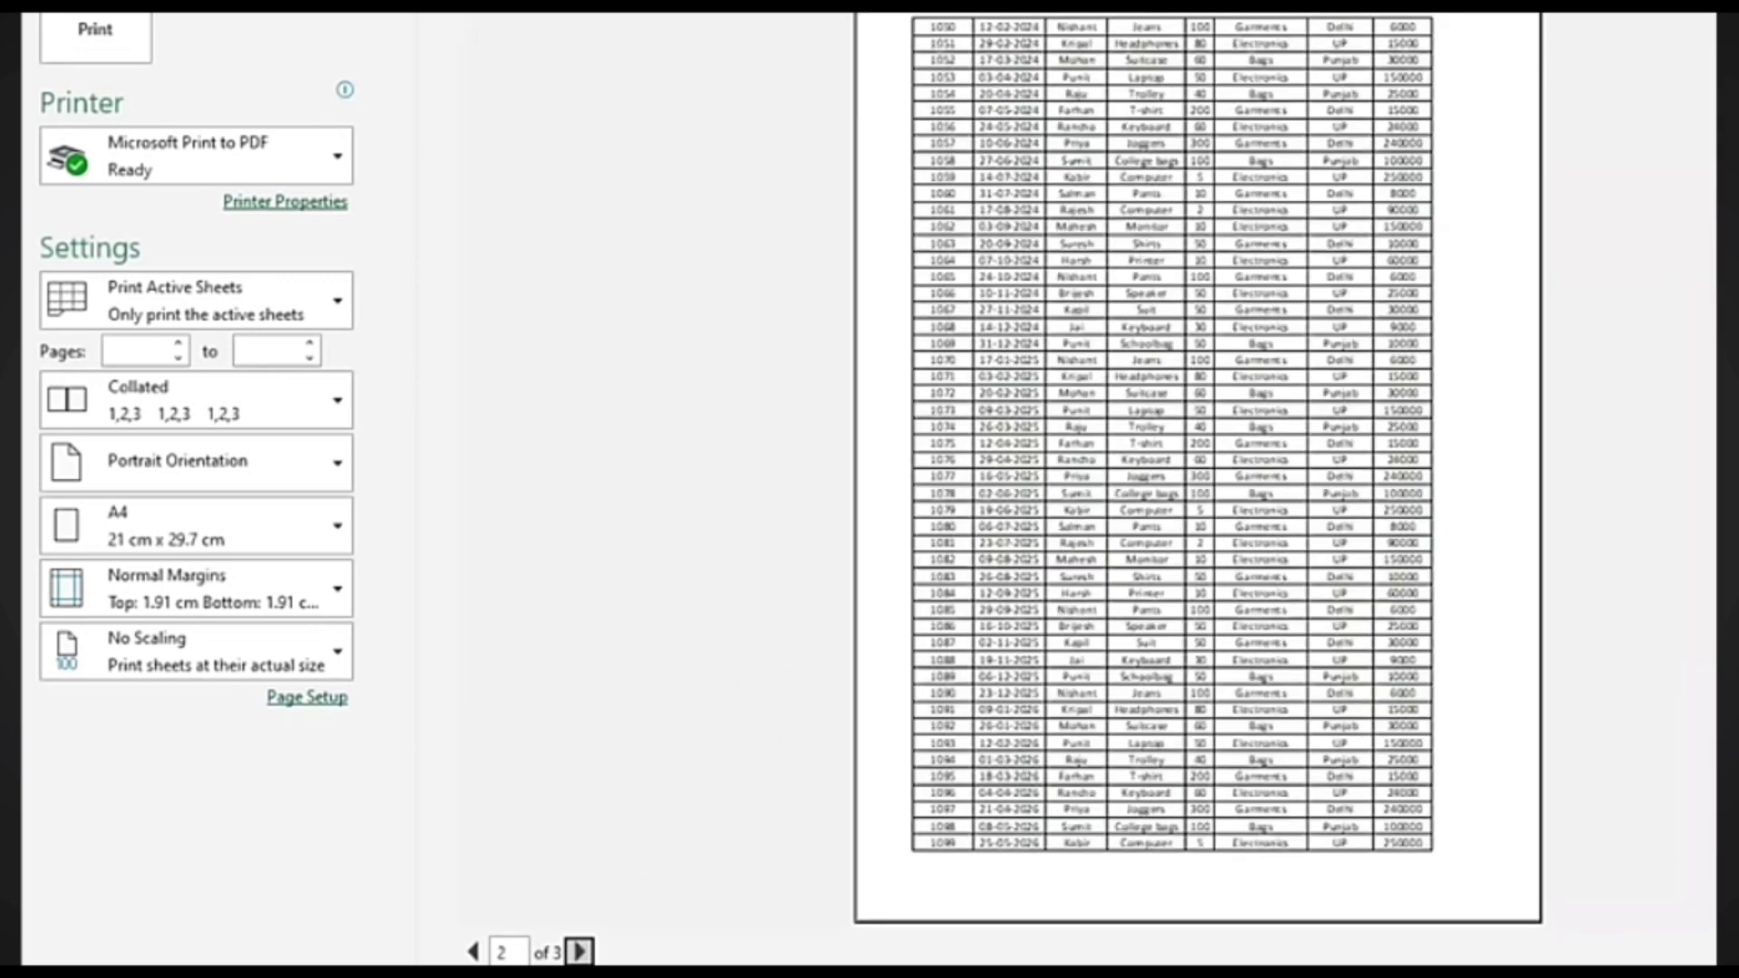
left_click(473, 951)
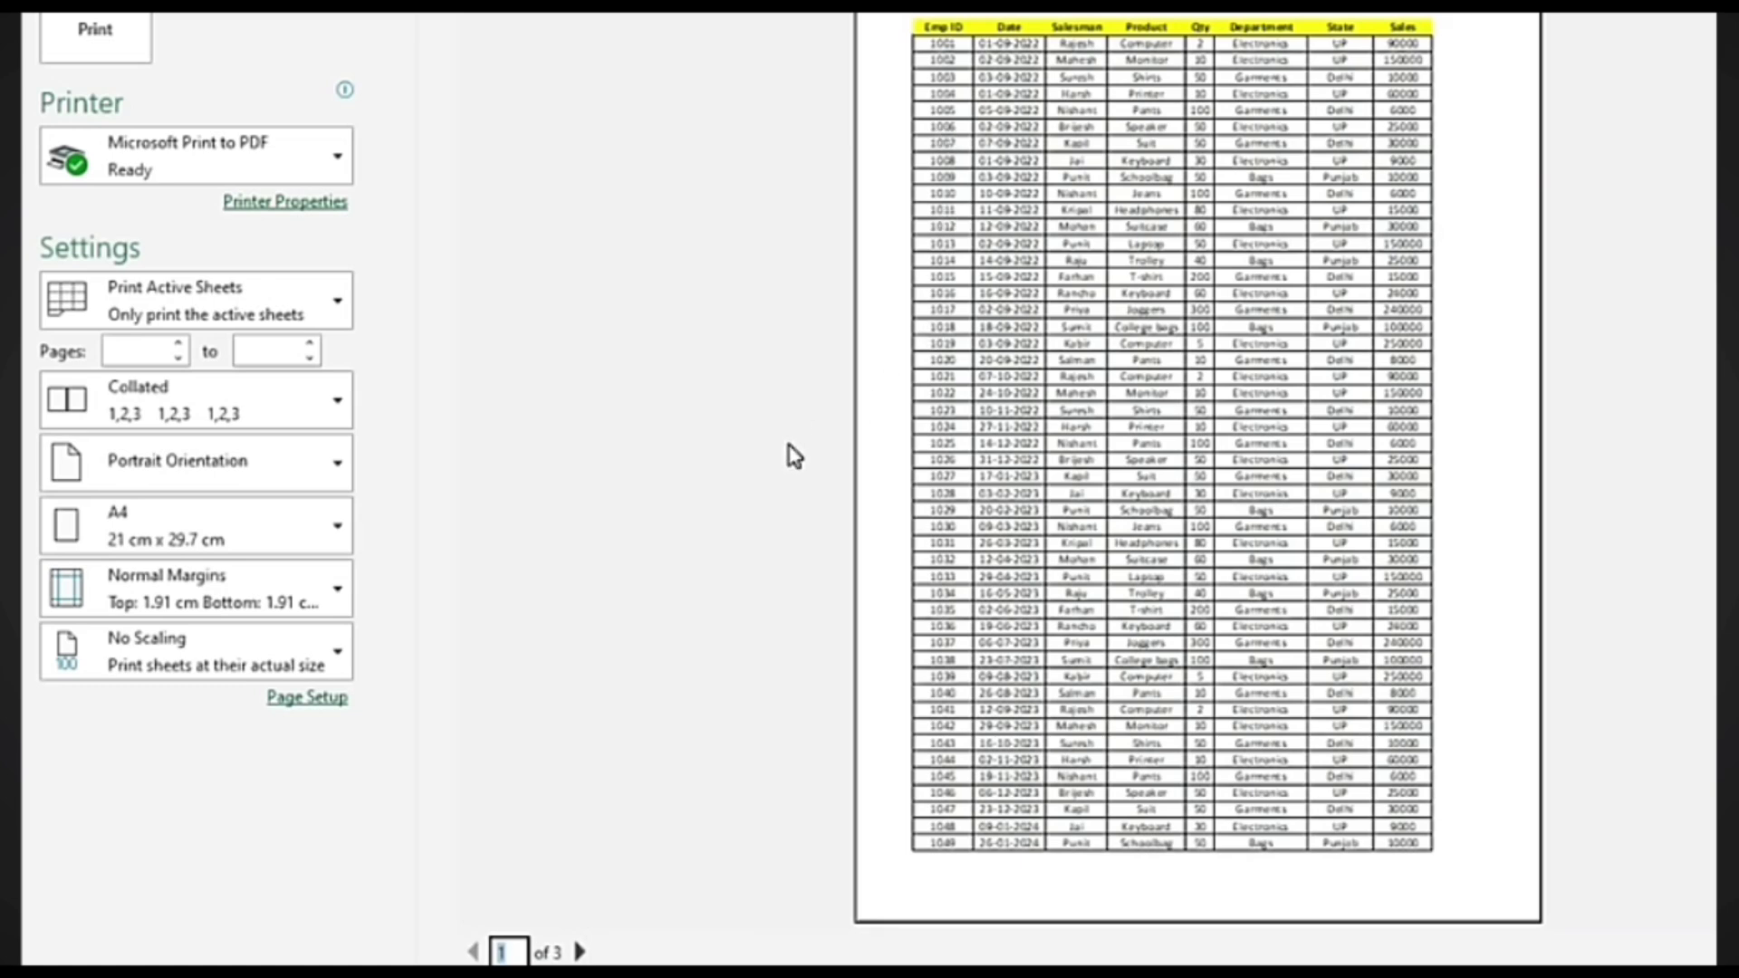
Page through preview pages 1–3 to check the headers, then return to the worksheet
left_click(580, 951)
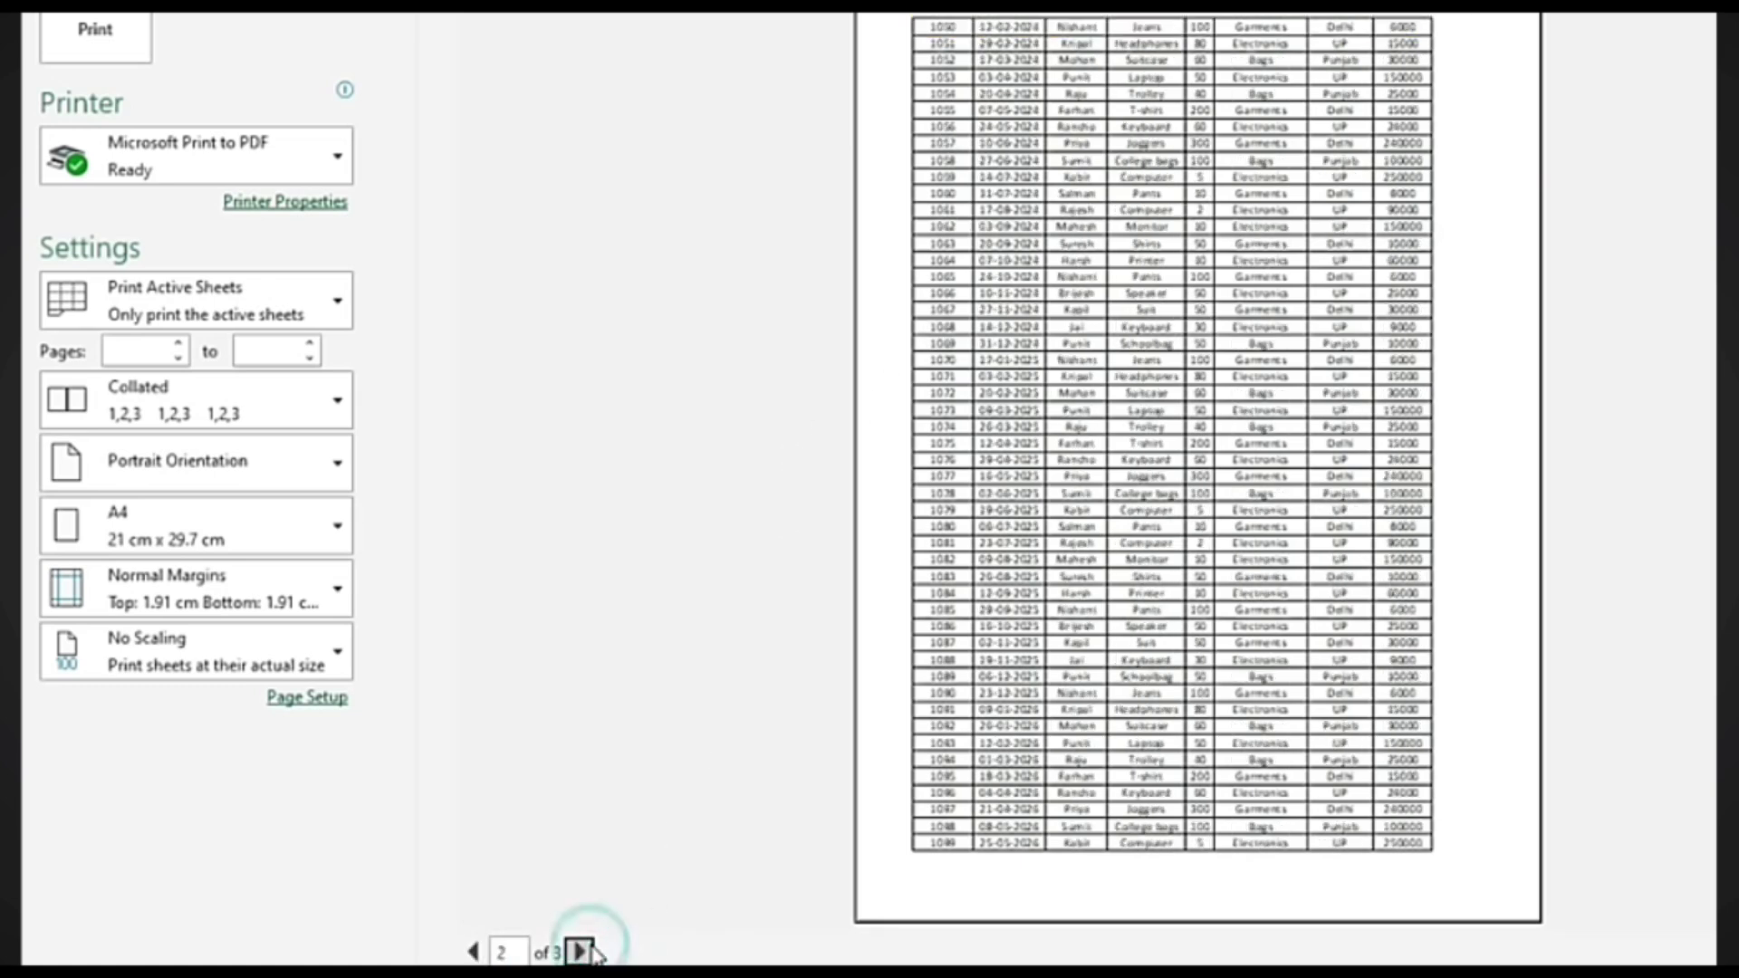
left_click(582, 951)
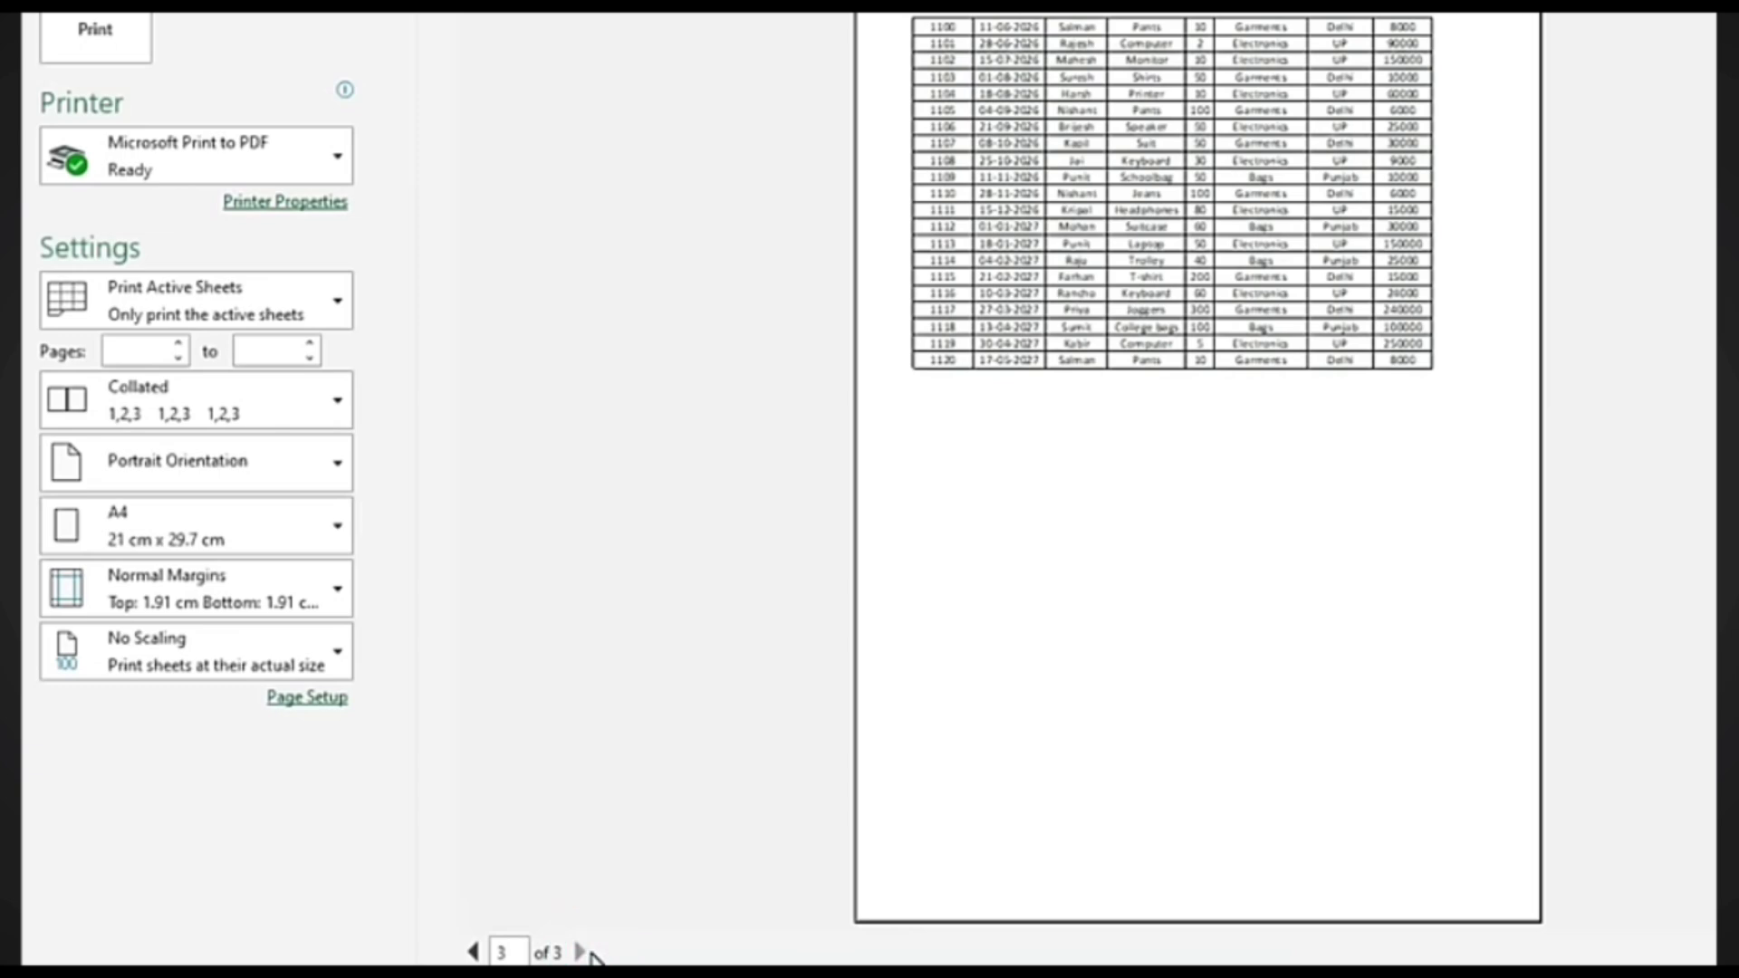
left_click(472, 951)
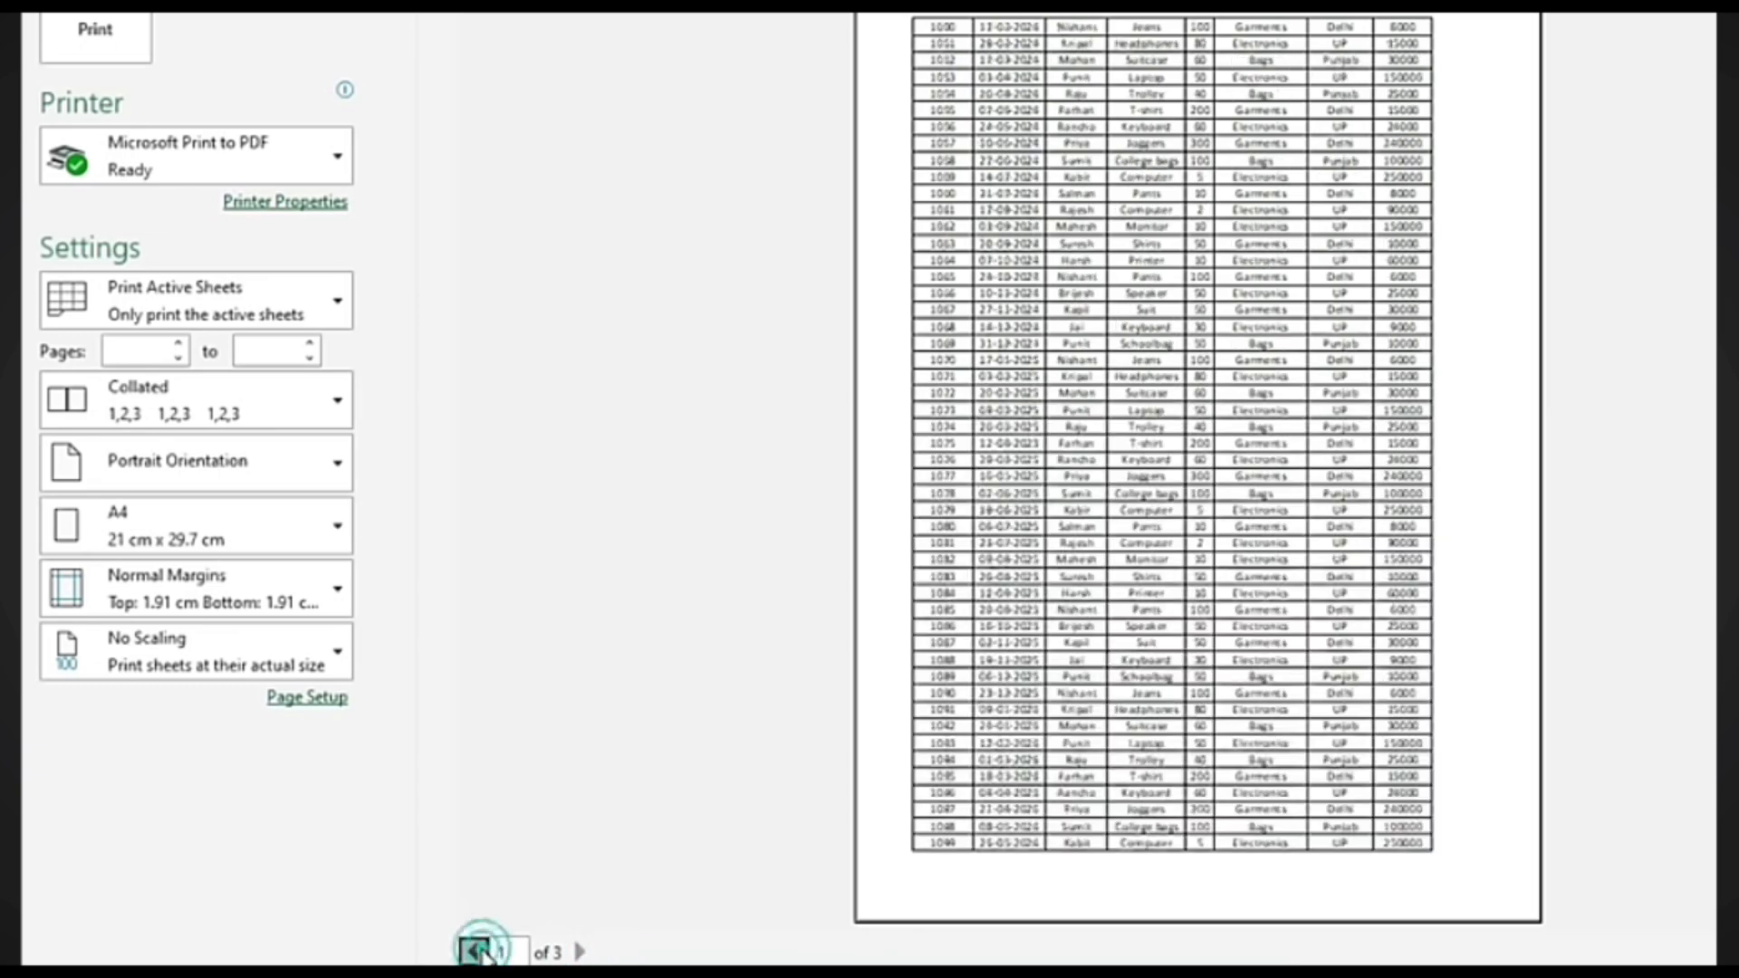
left_click(473, 951)
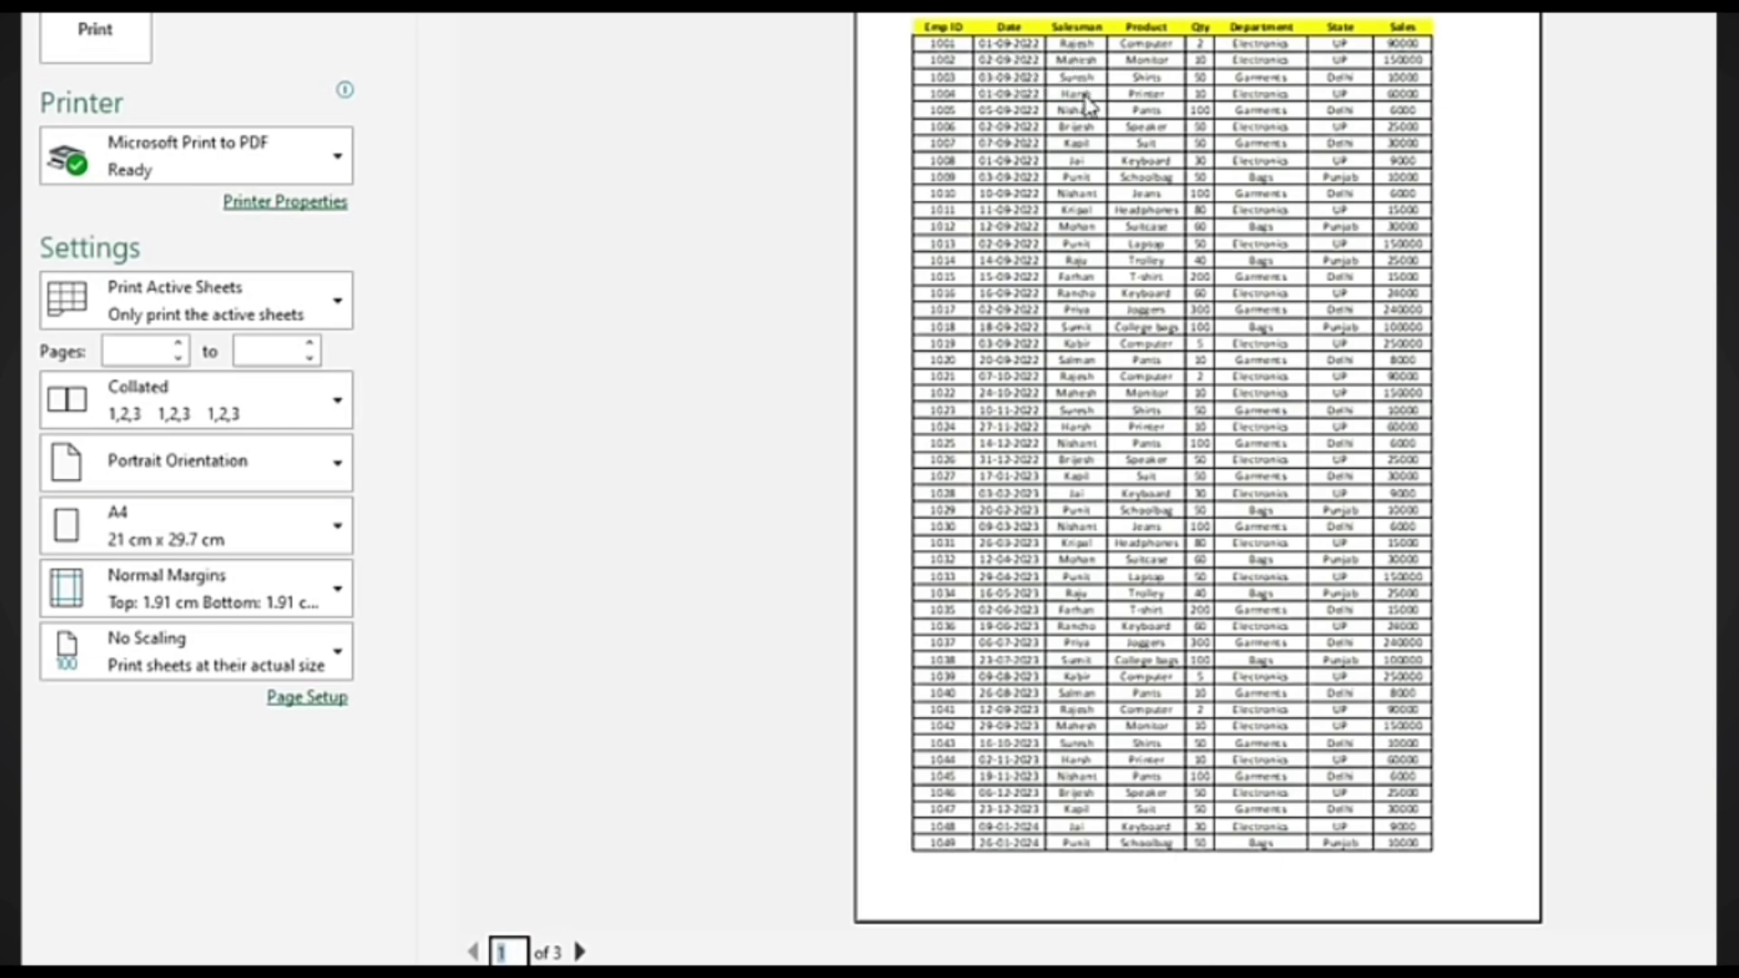
left_click(580, 952)
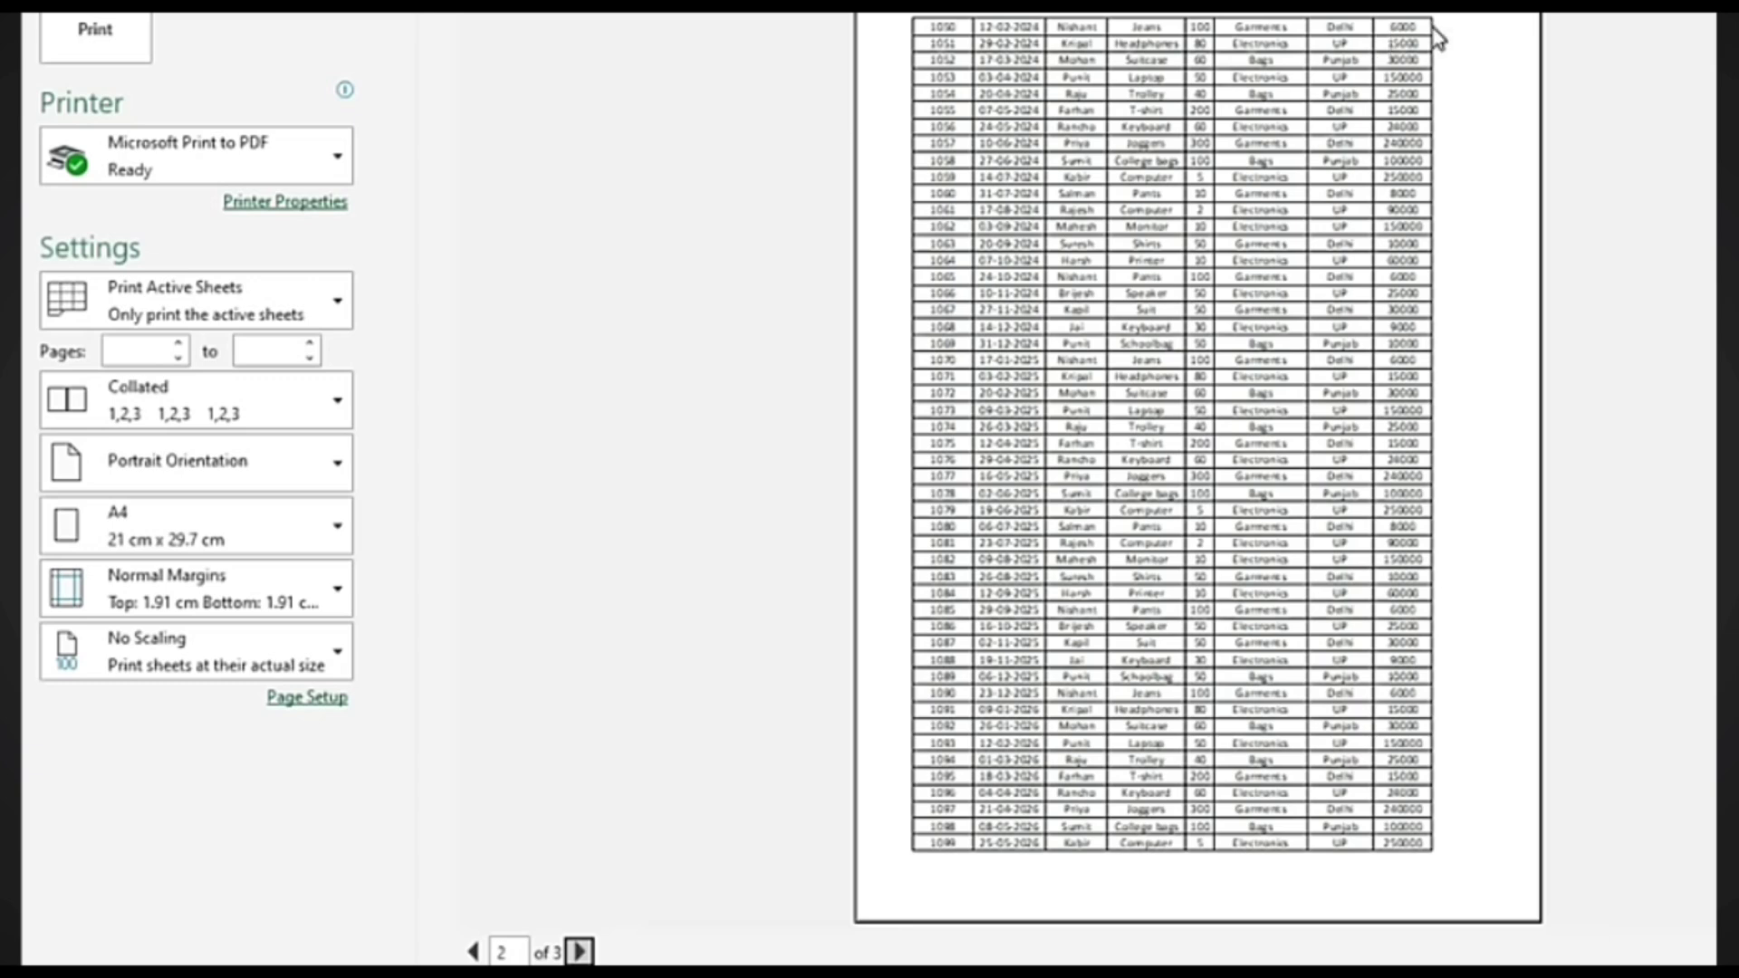
left_click(579, 951)
left_click(472, 951)
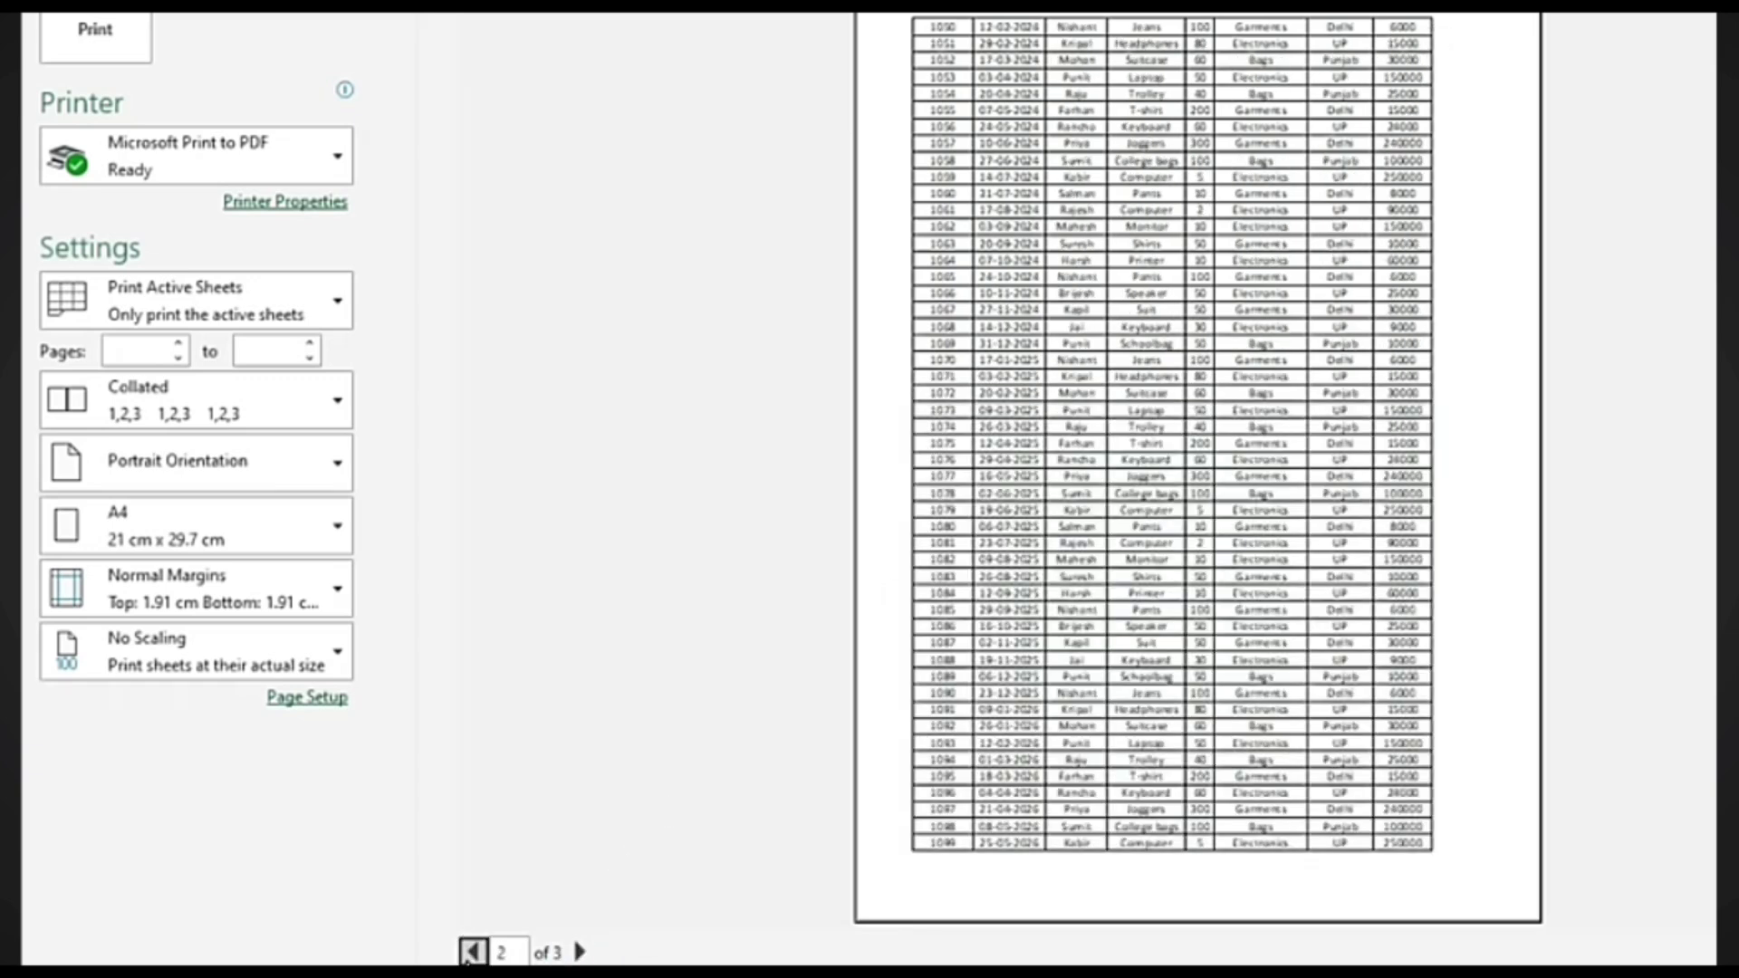
left_click(472, 951)
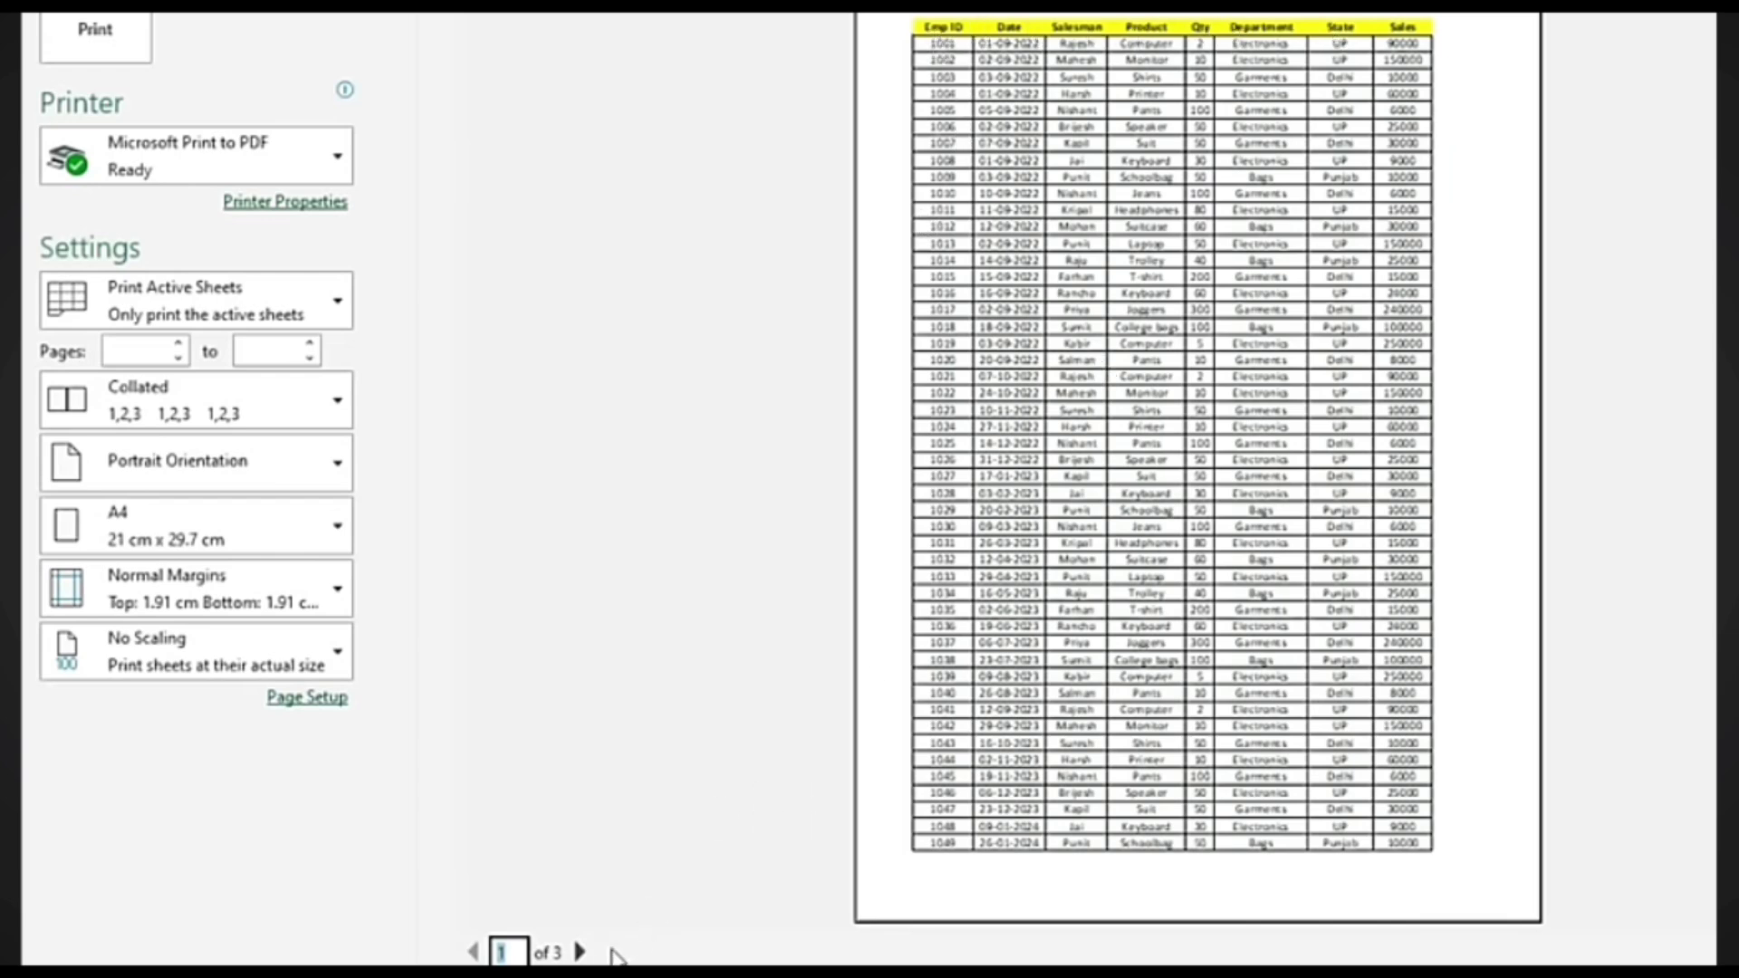
left_click(580, 951)
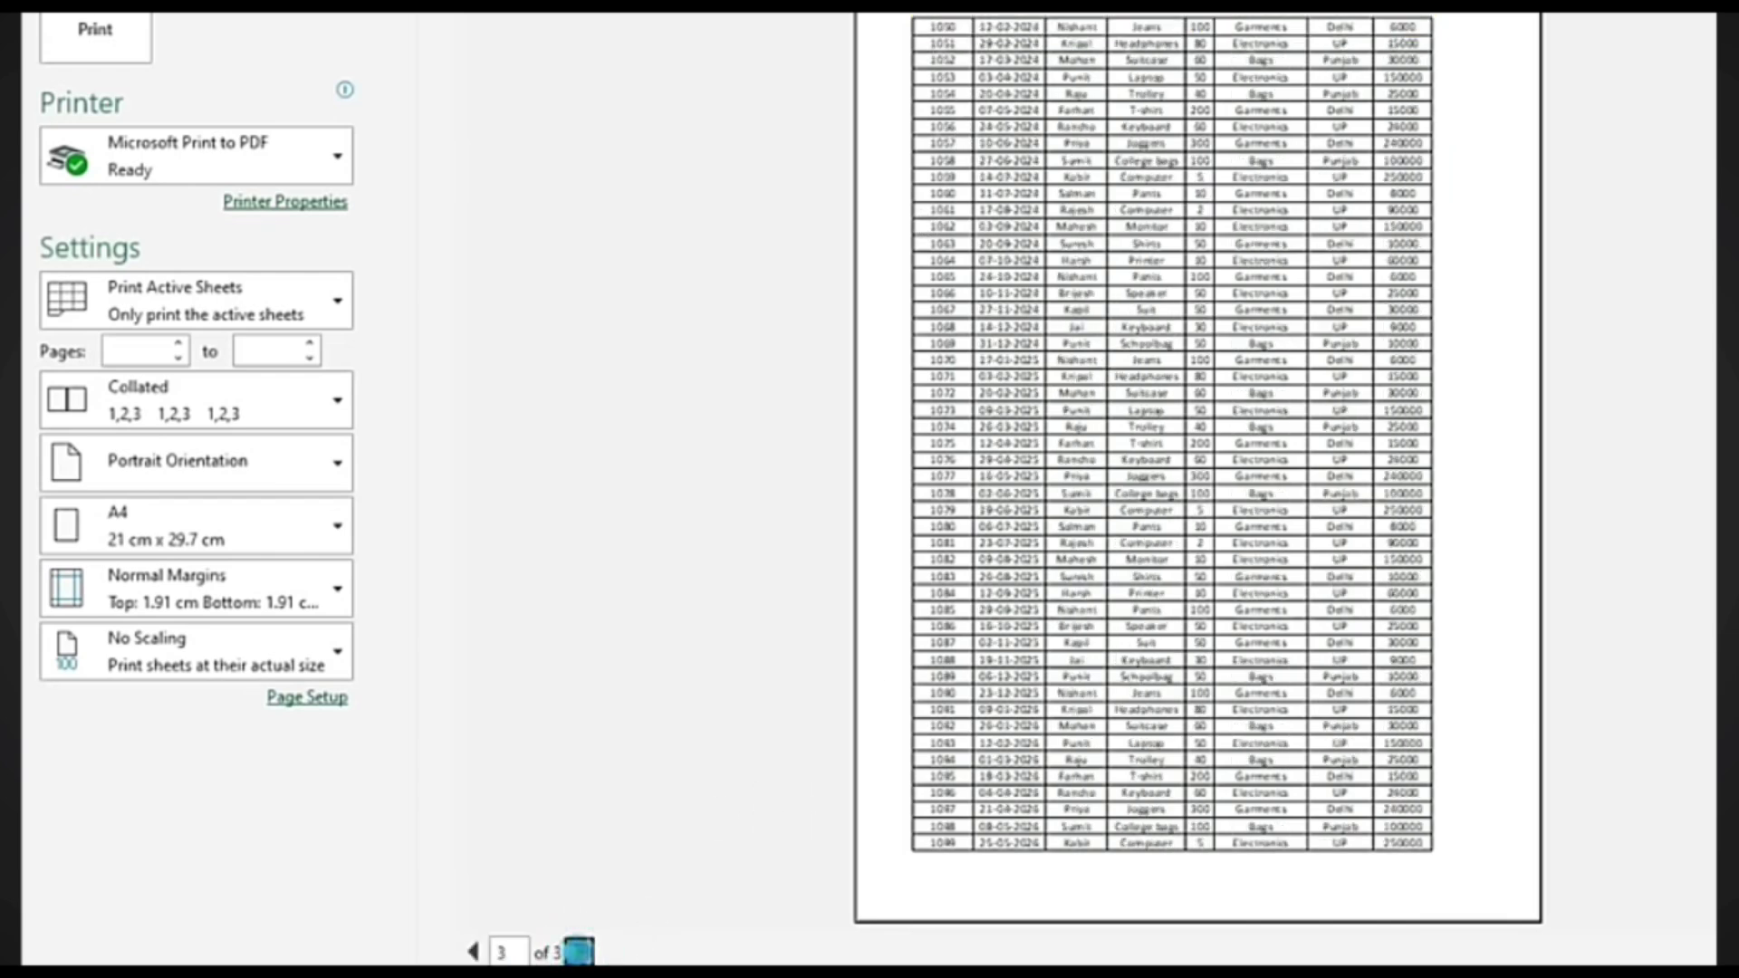
left_click(580, 951)
left_click(49, 75)
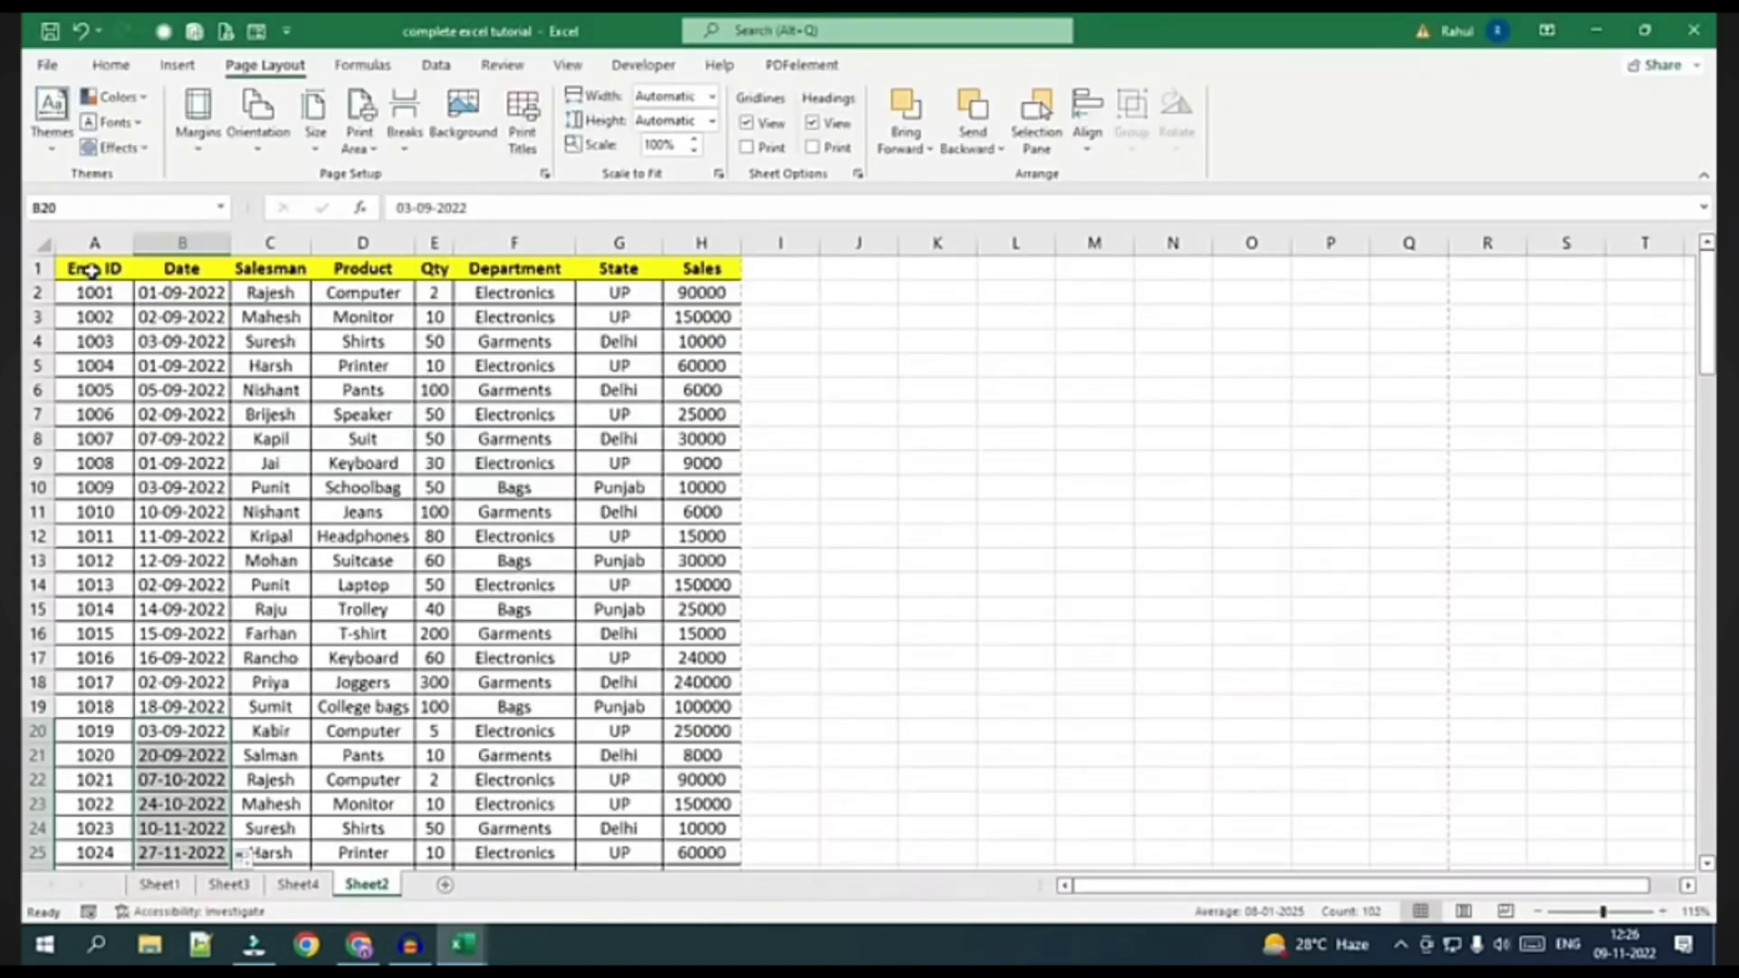
In Print Titles, set Rows to repeat at top to $1:$1 and confirm
left_click_drag(90, 270, 711, 271)
left_click(480, 390)
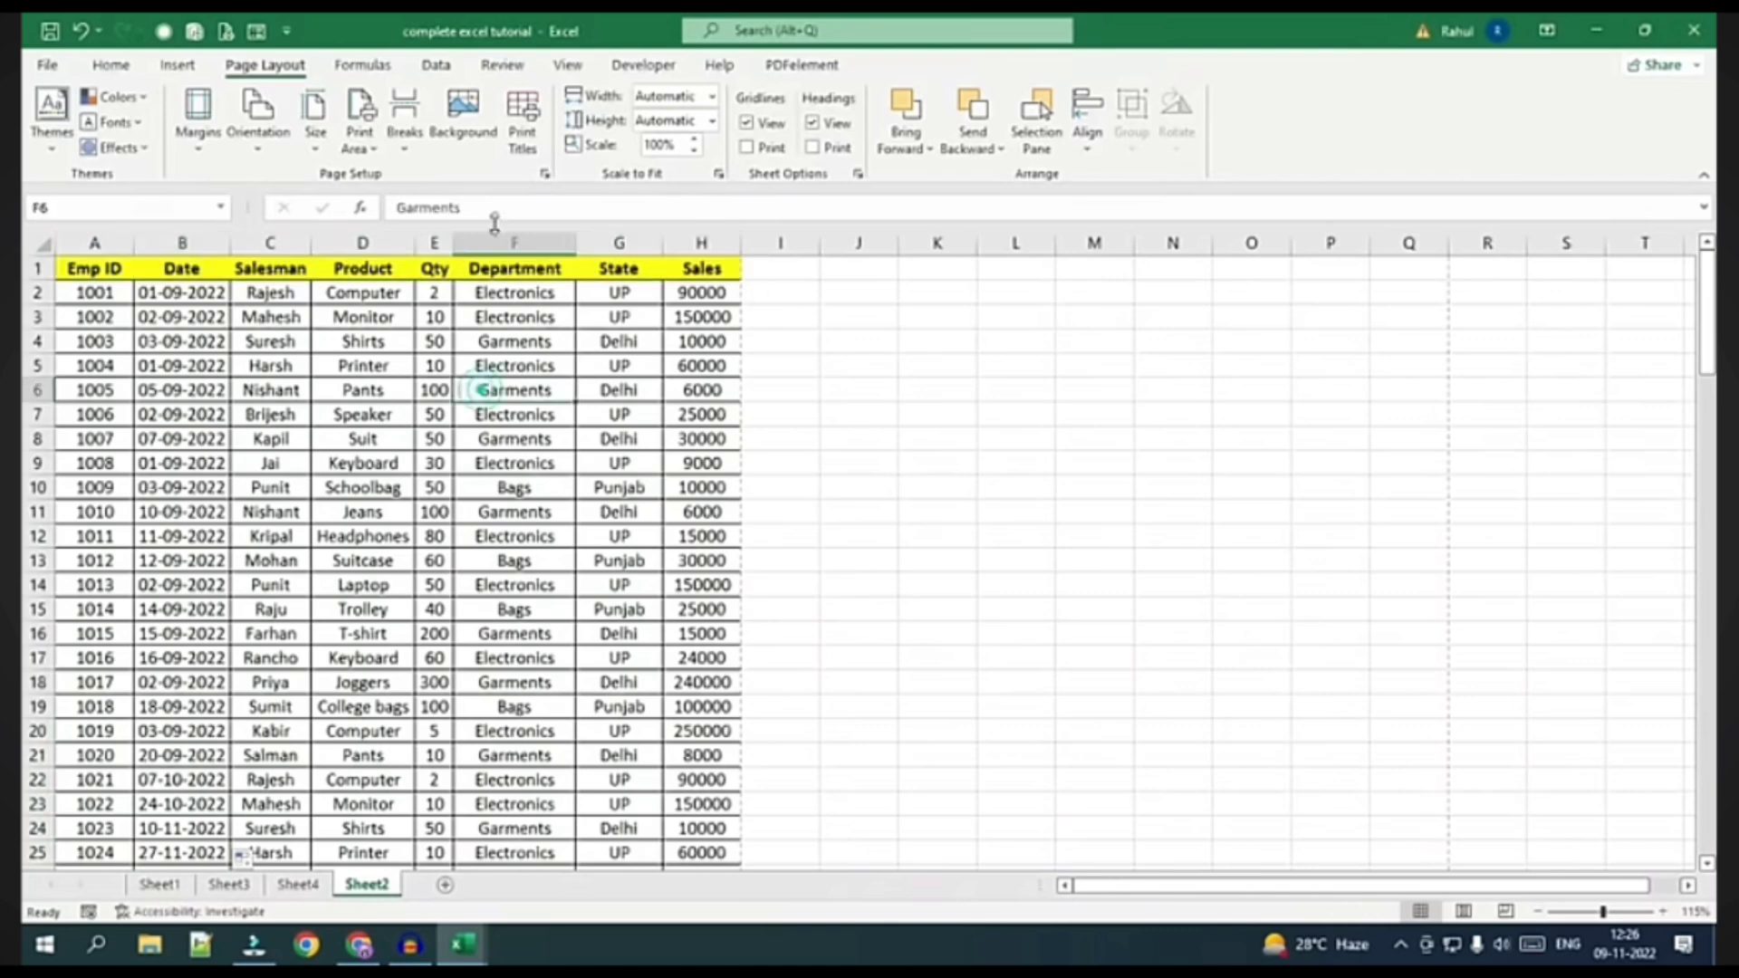
left_click(522, 133)
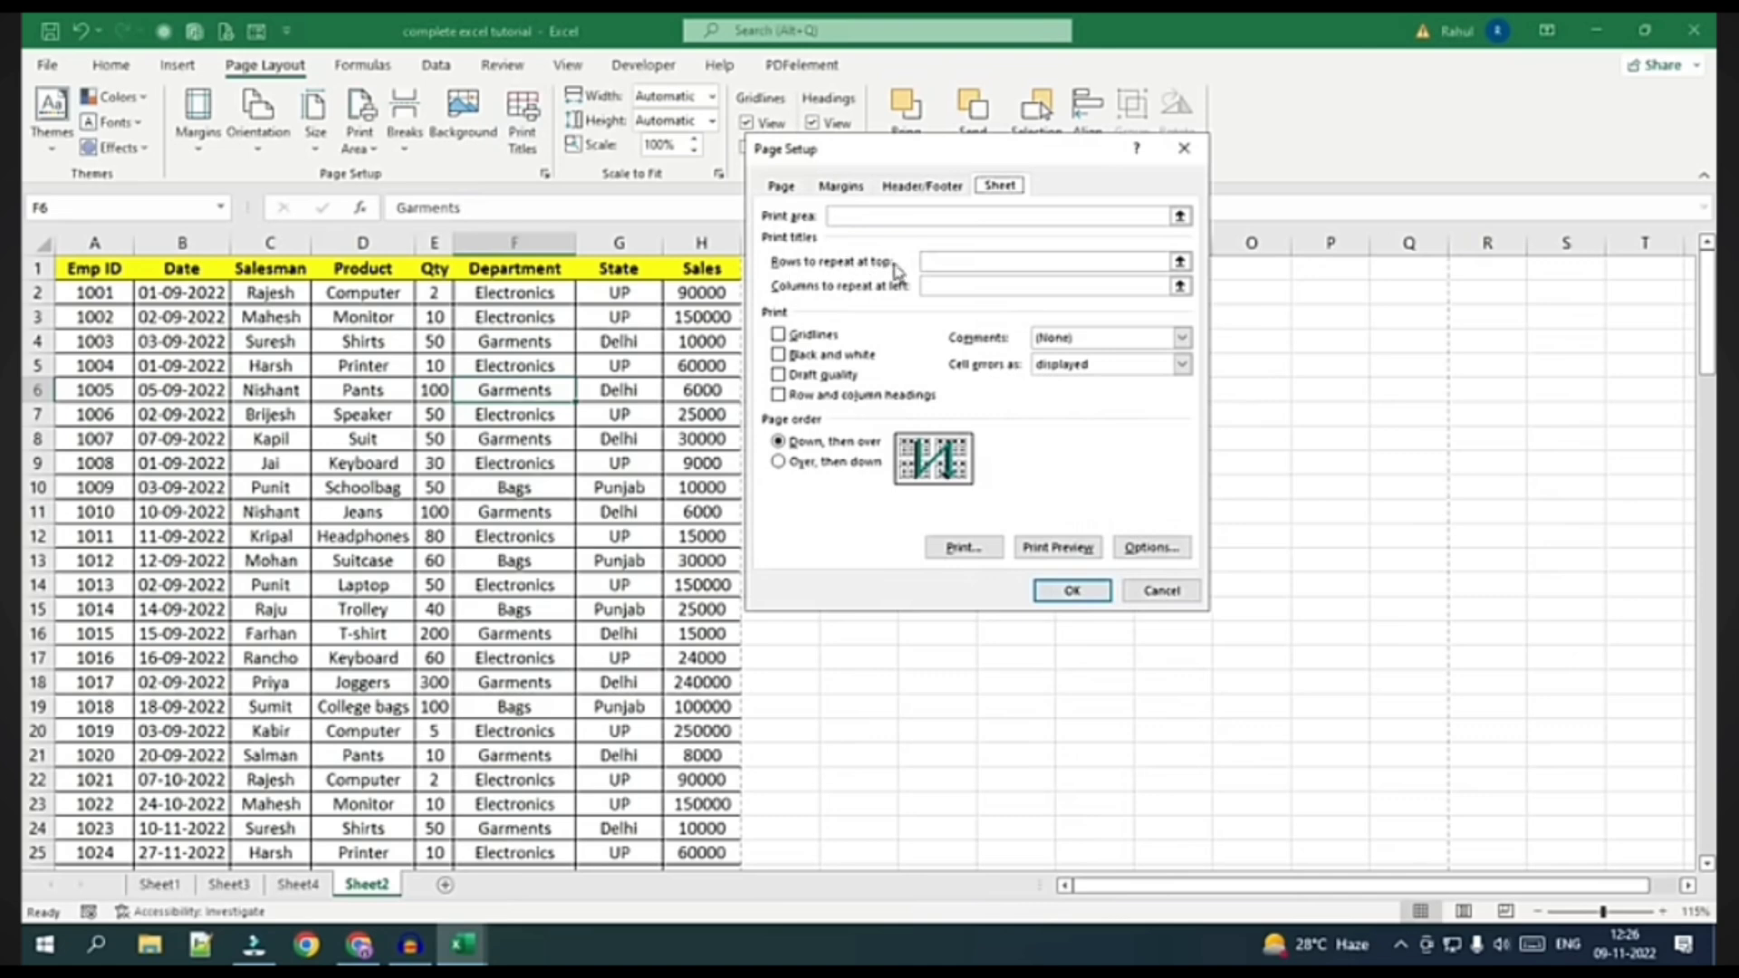
left_click(943, 263)
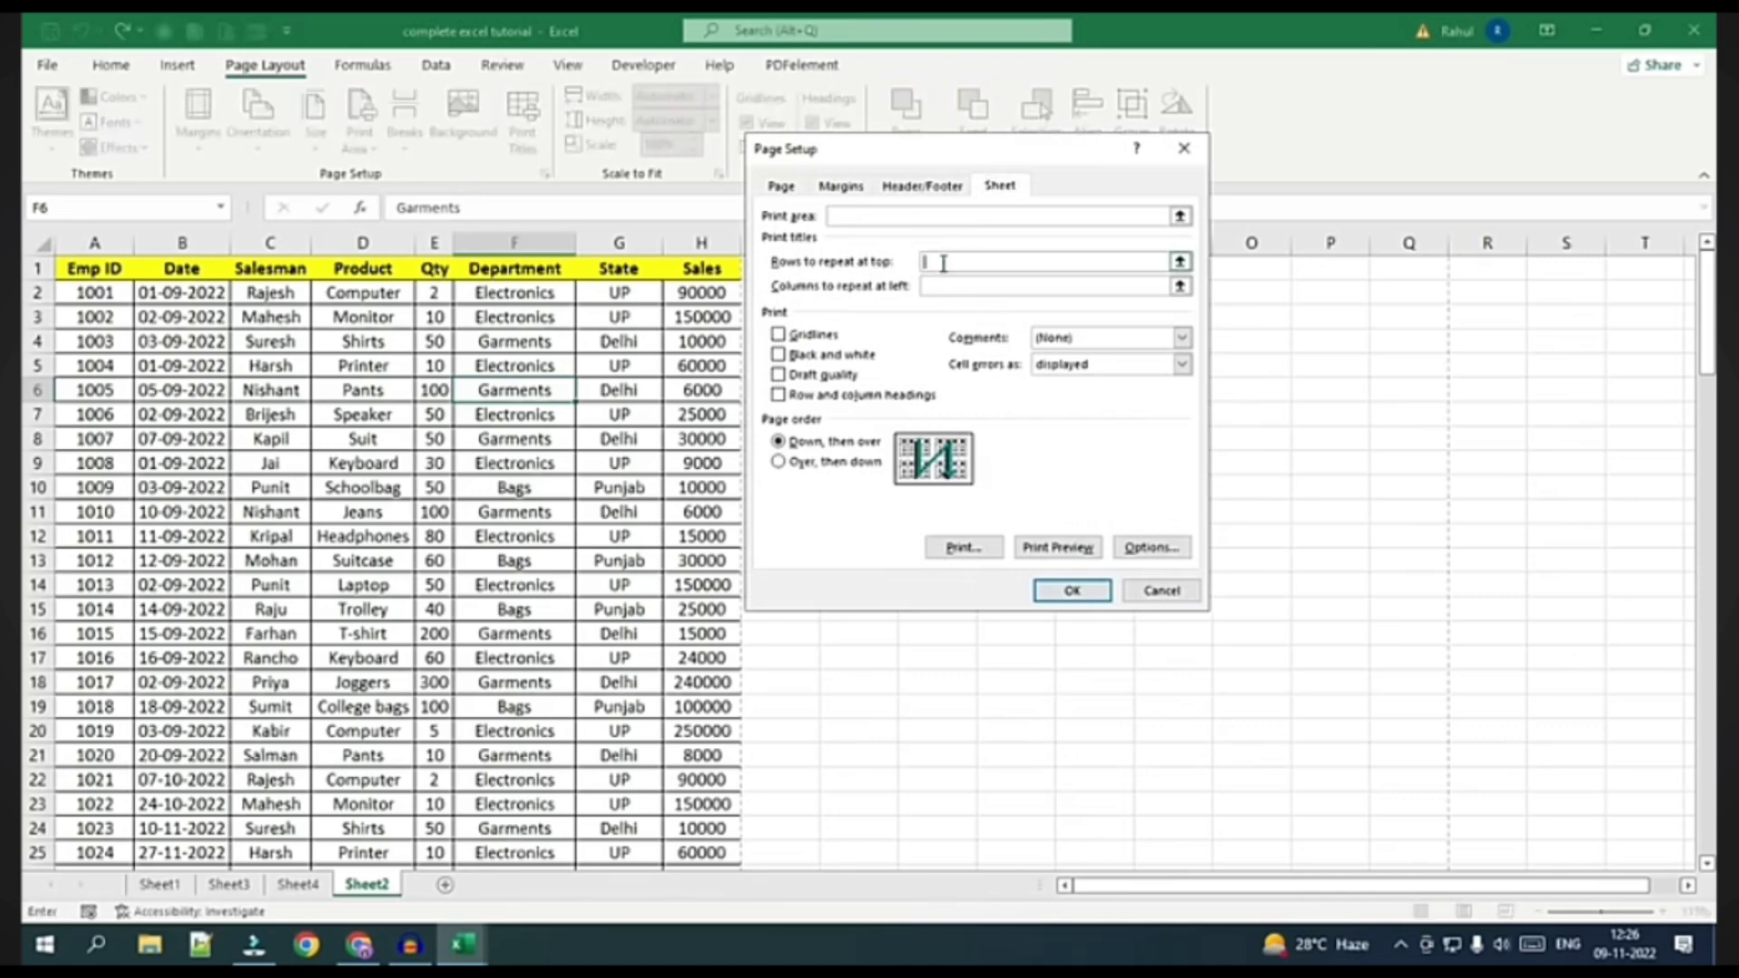
left_click(81, 270)
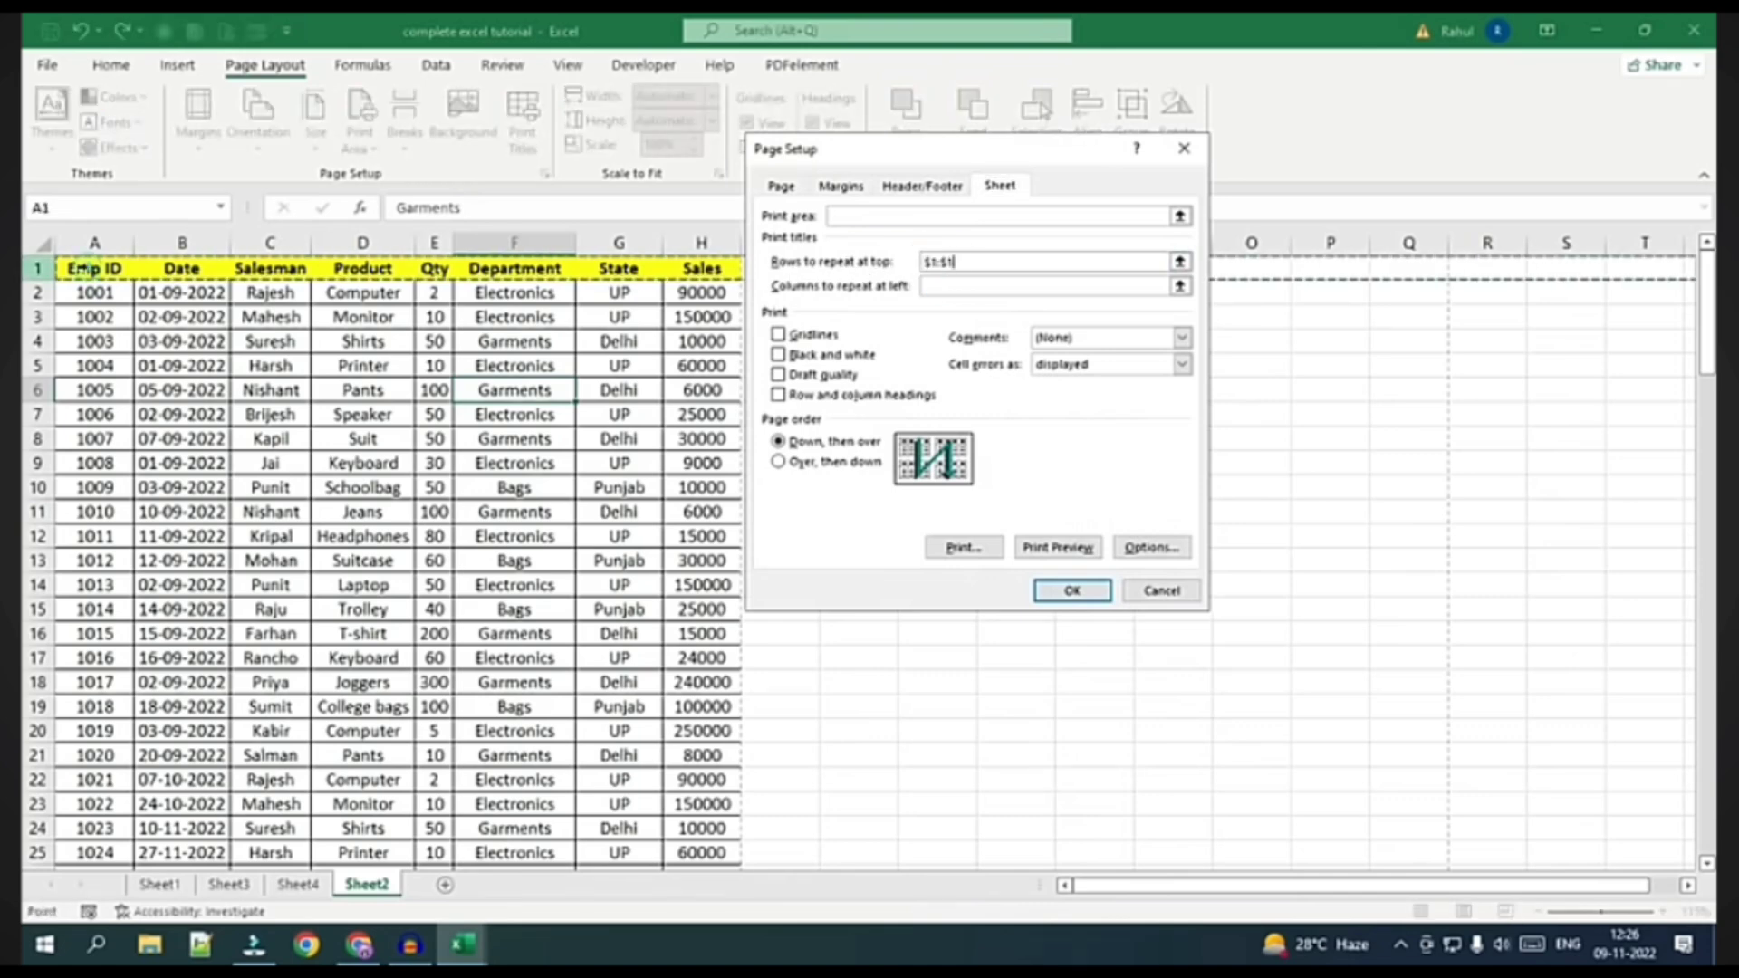
left_click(1067, 598)
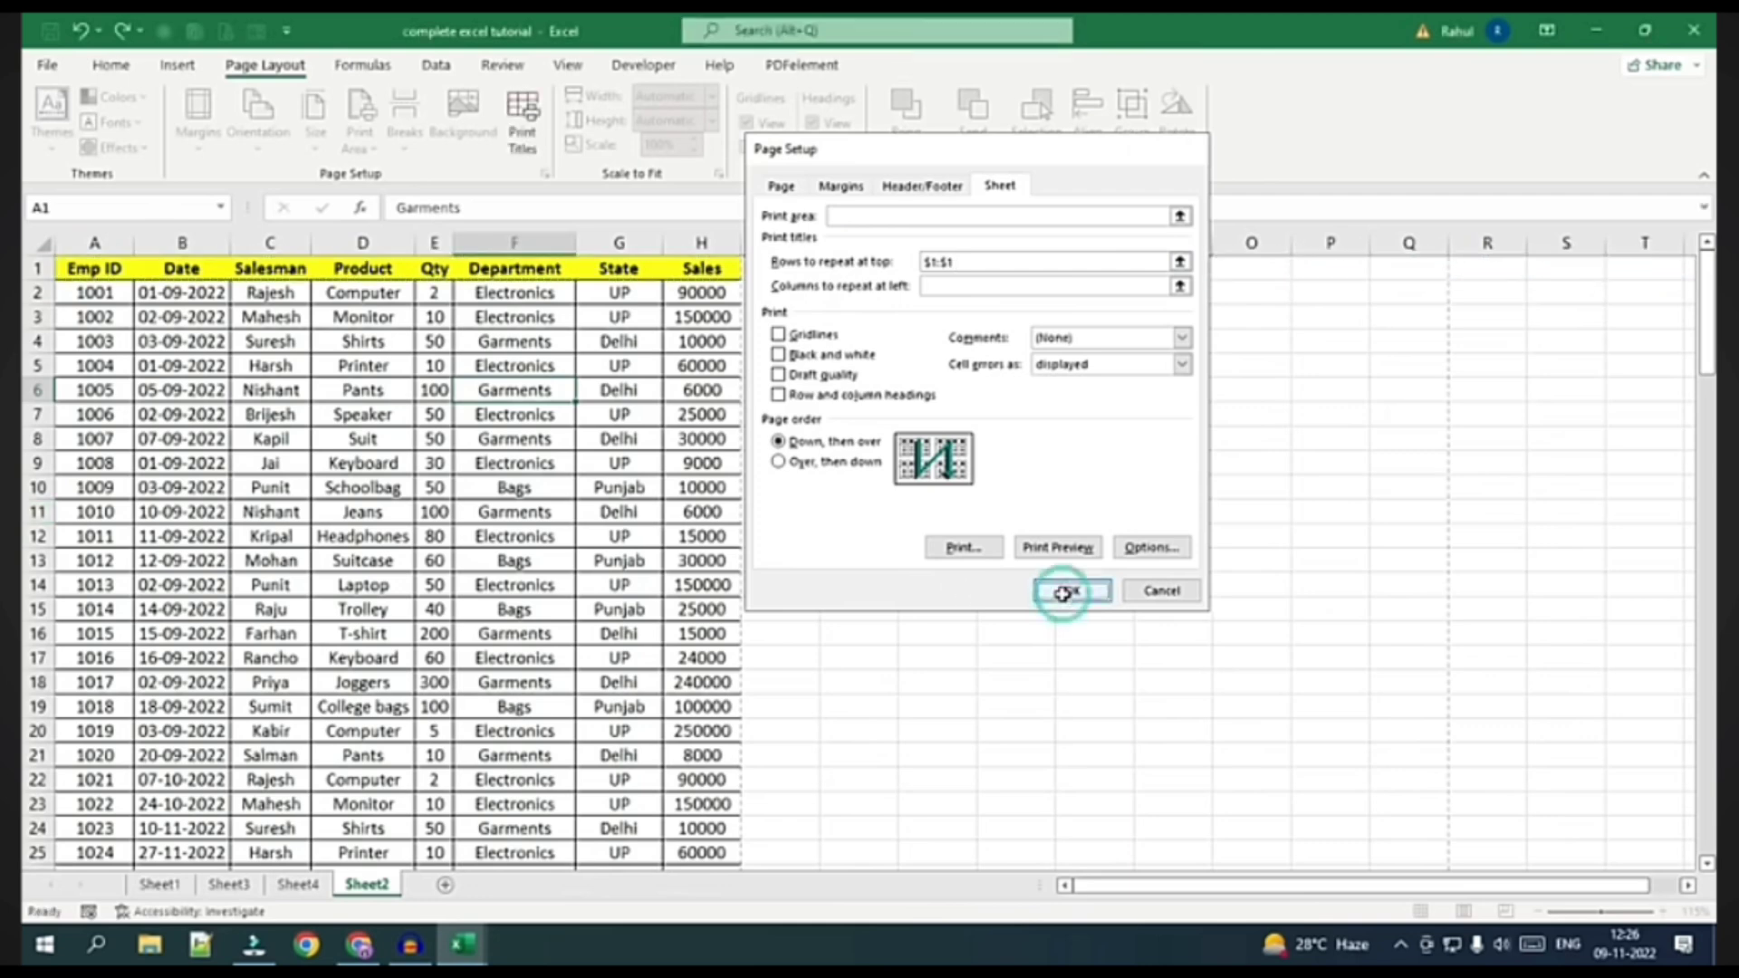
left_click(45, 65)
left_click(109, 441)
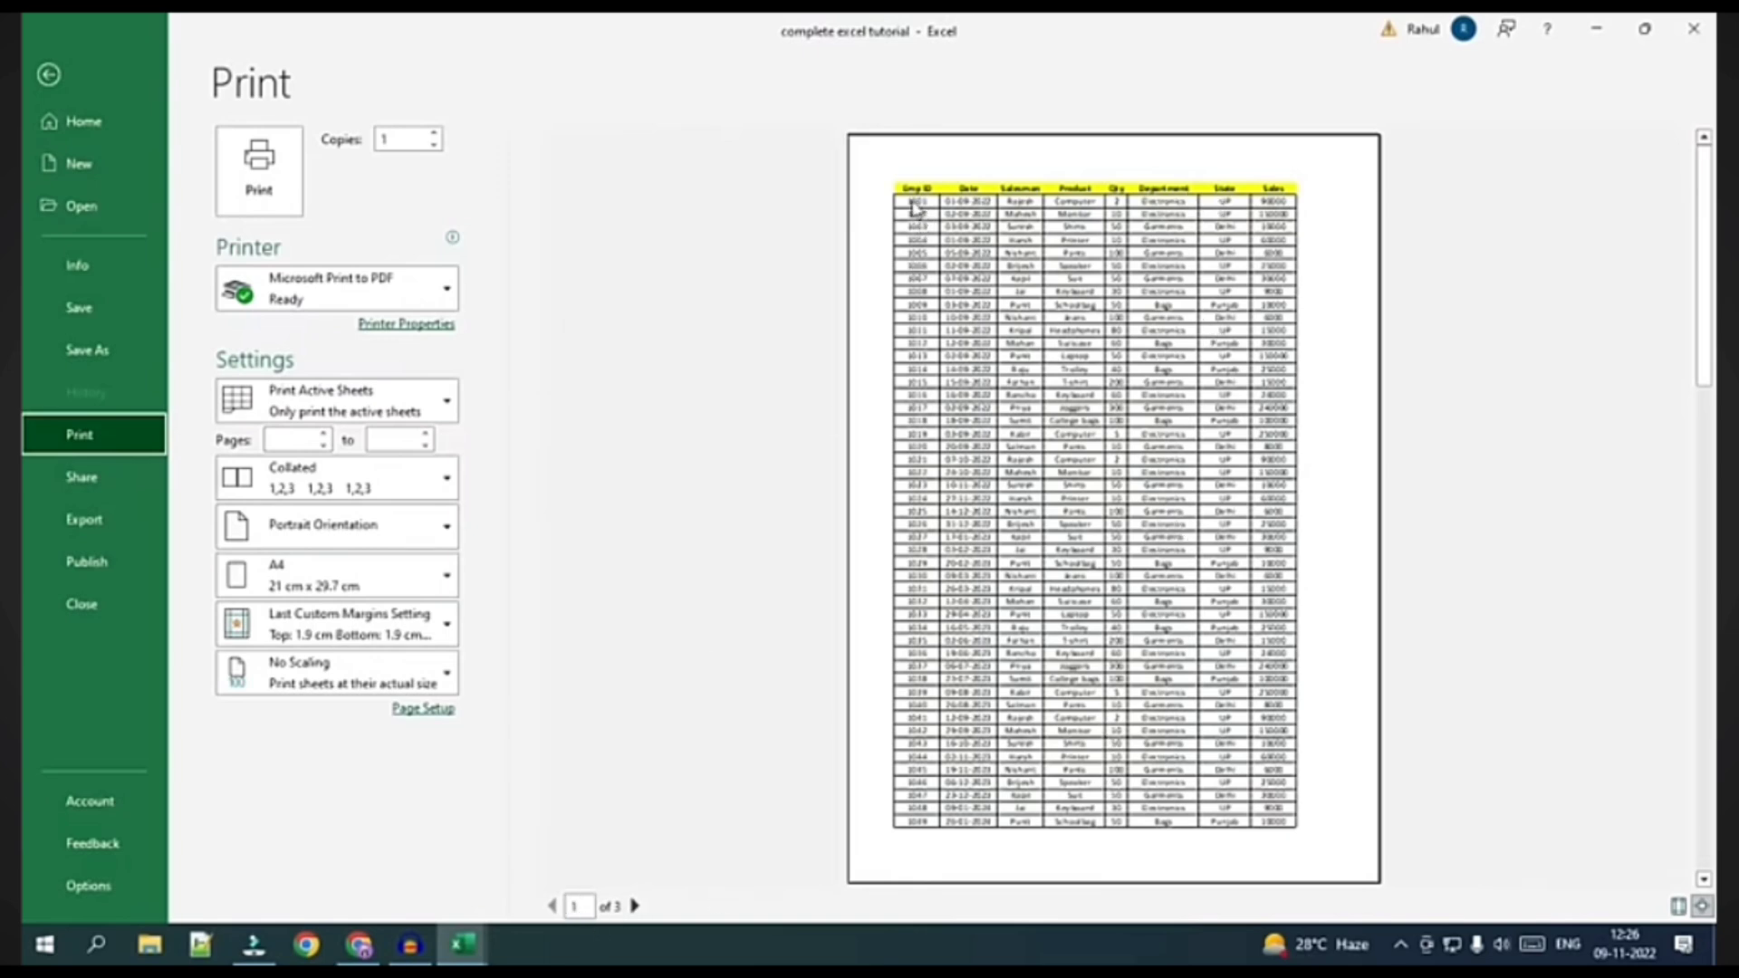
left_click(636, 906)
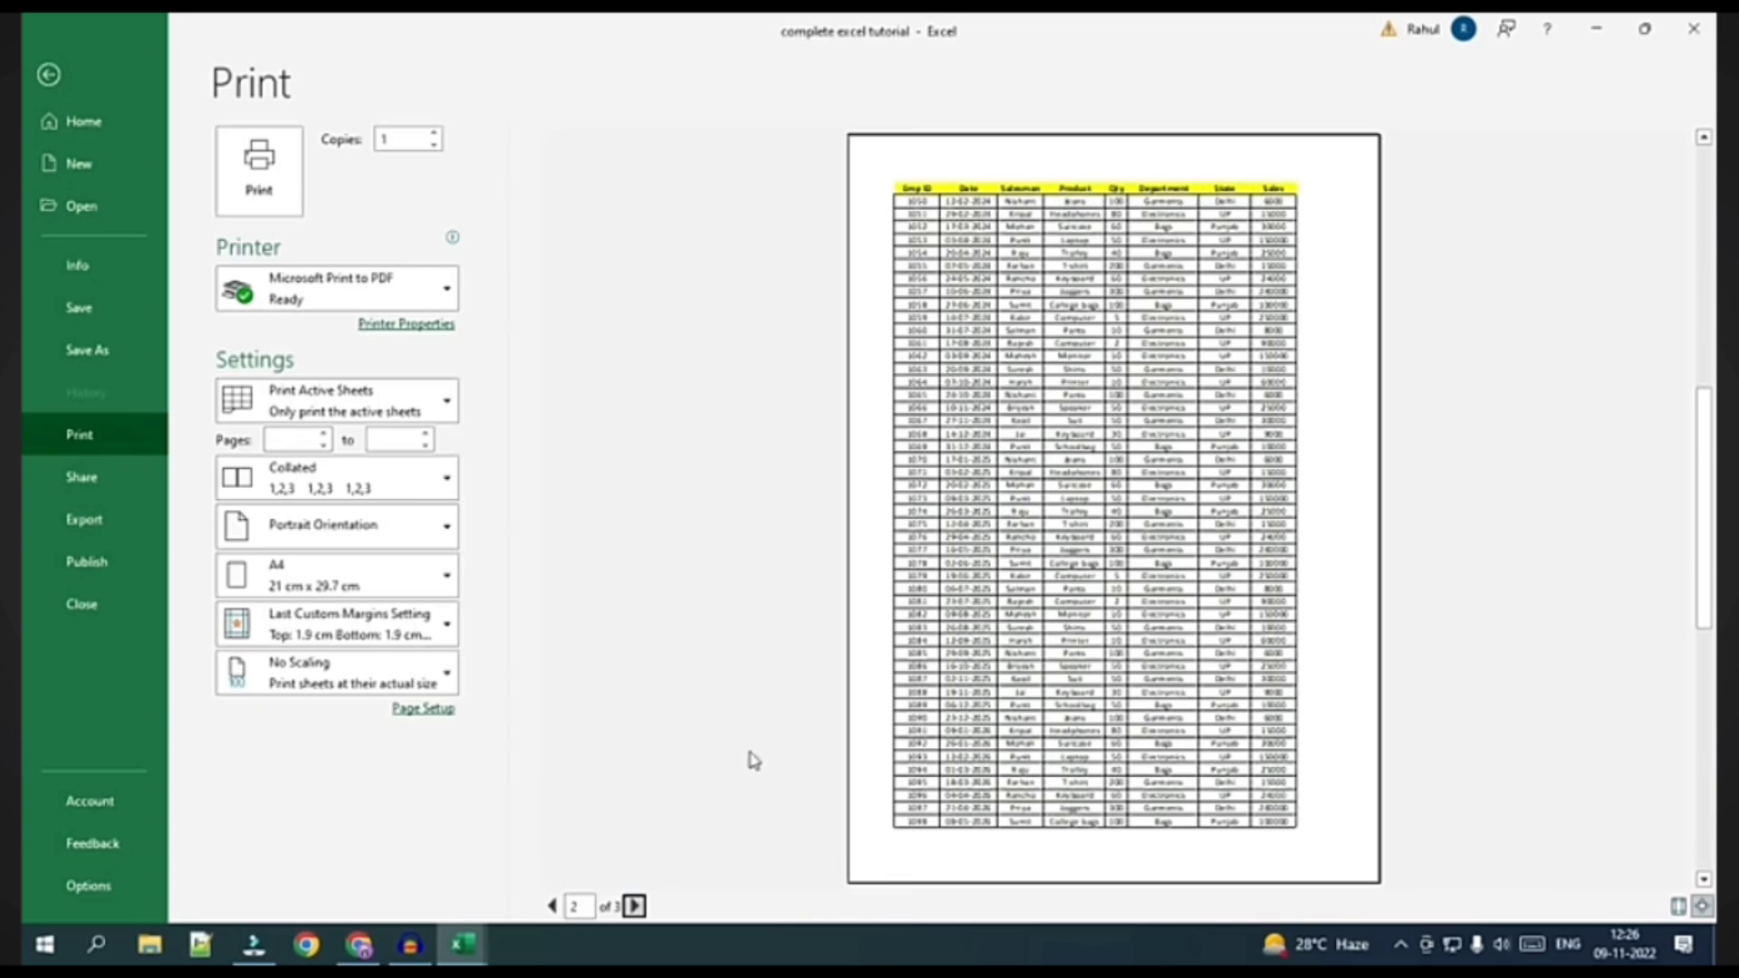
left_click(635, 907)
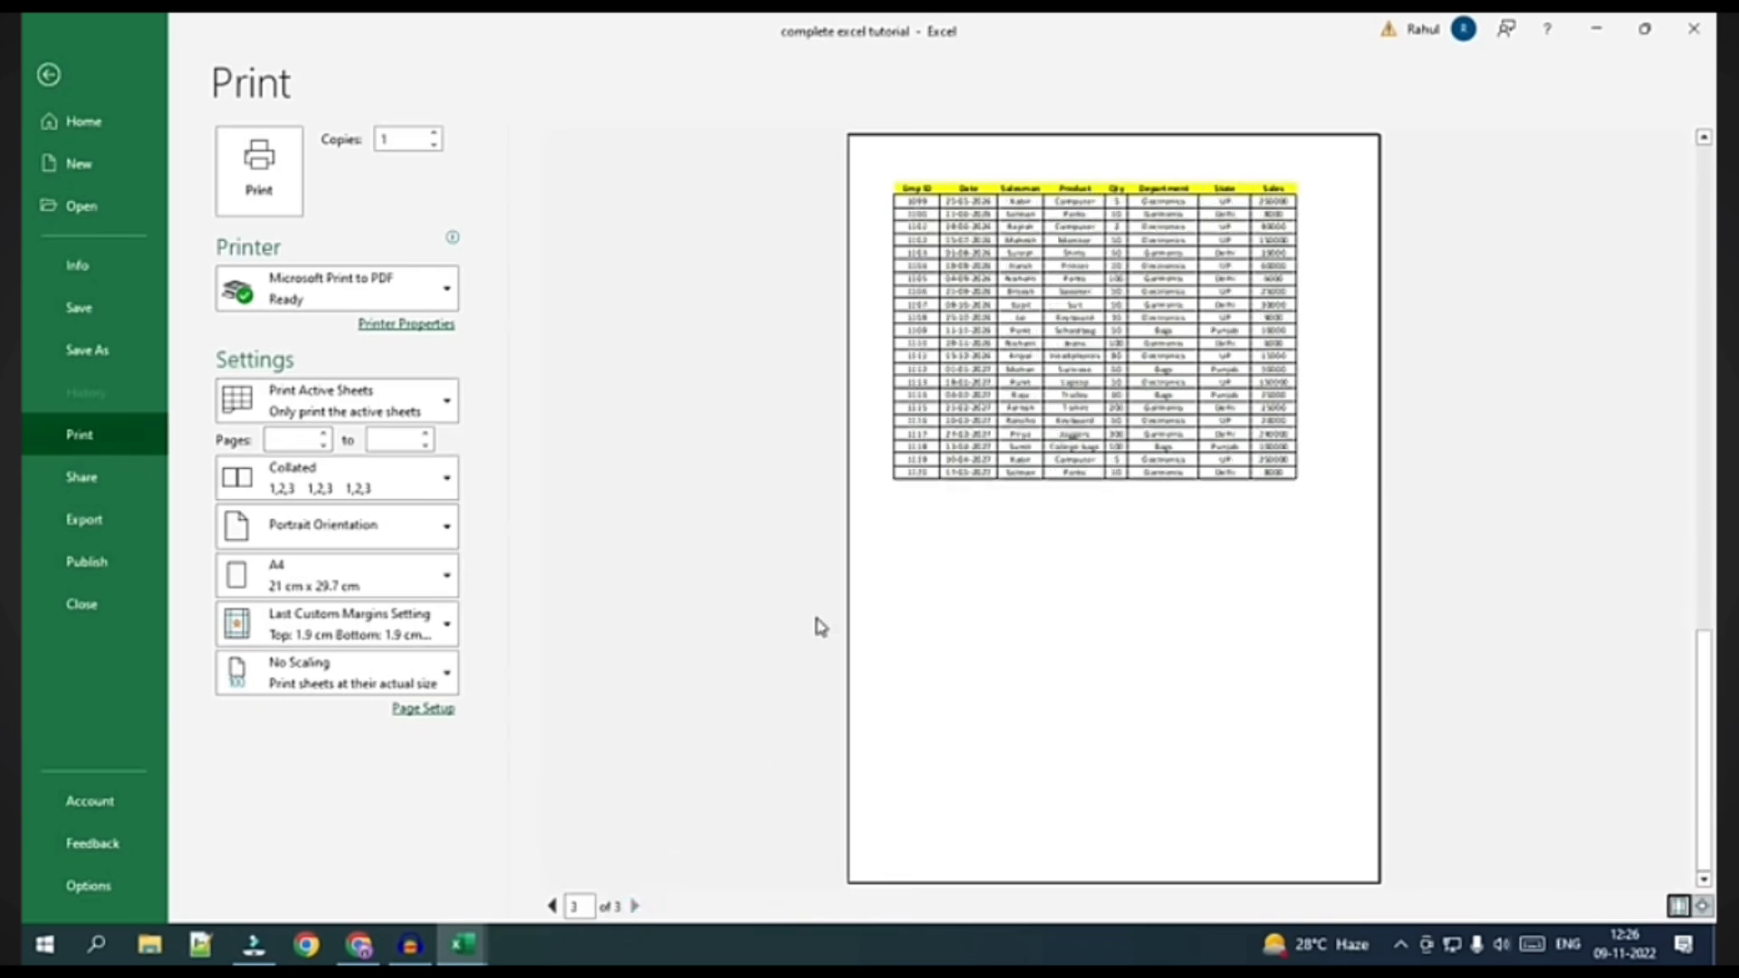
left_click(49, 75)
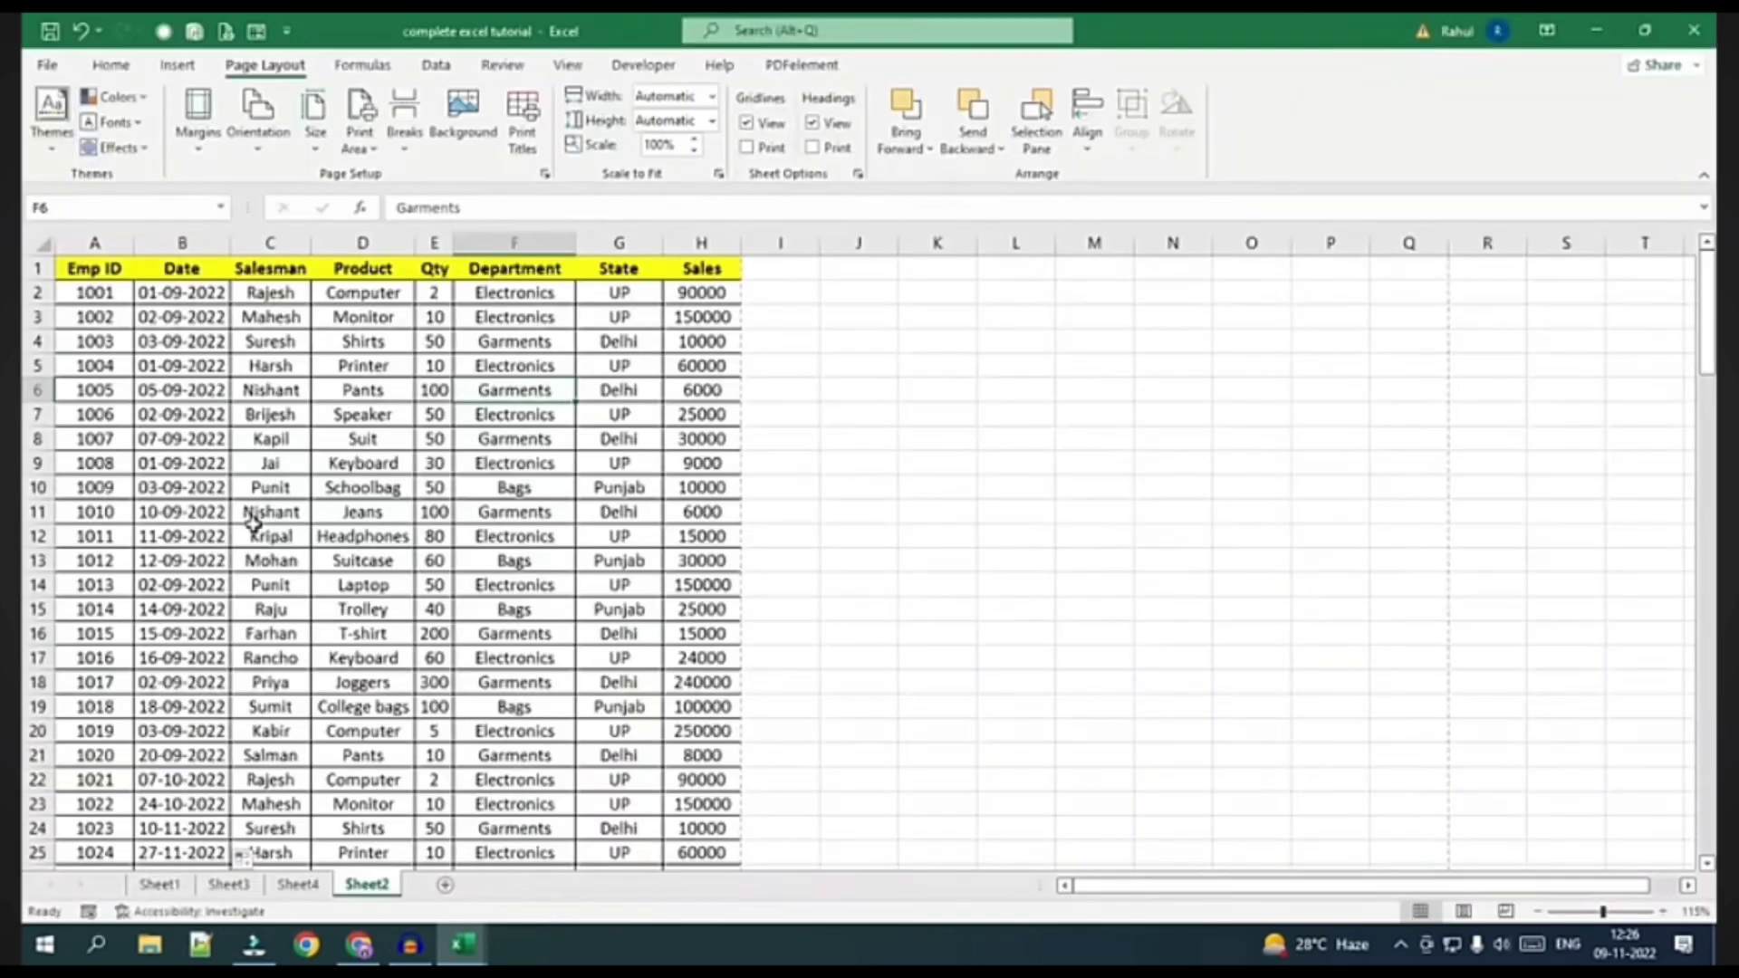
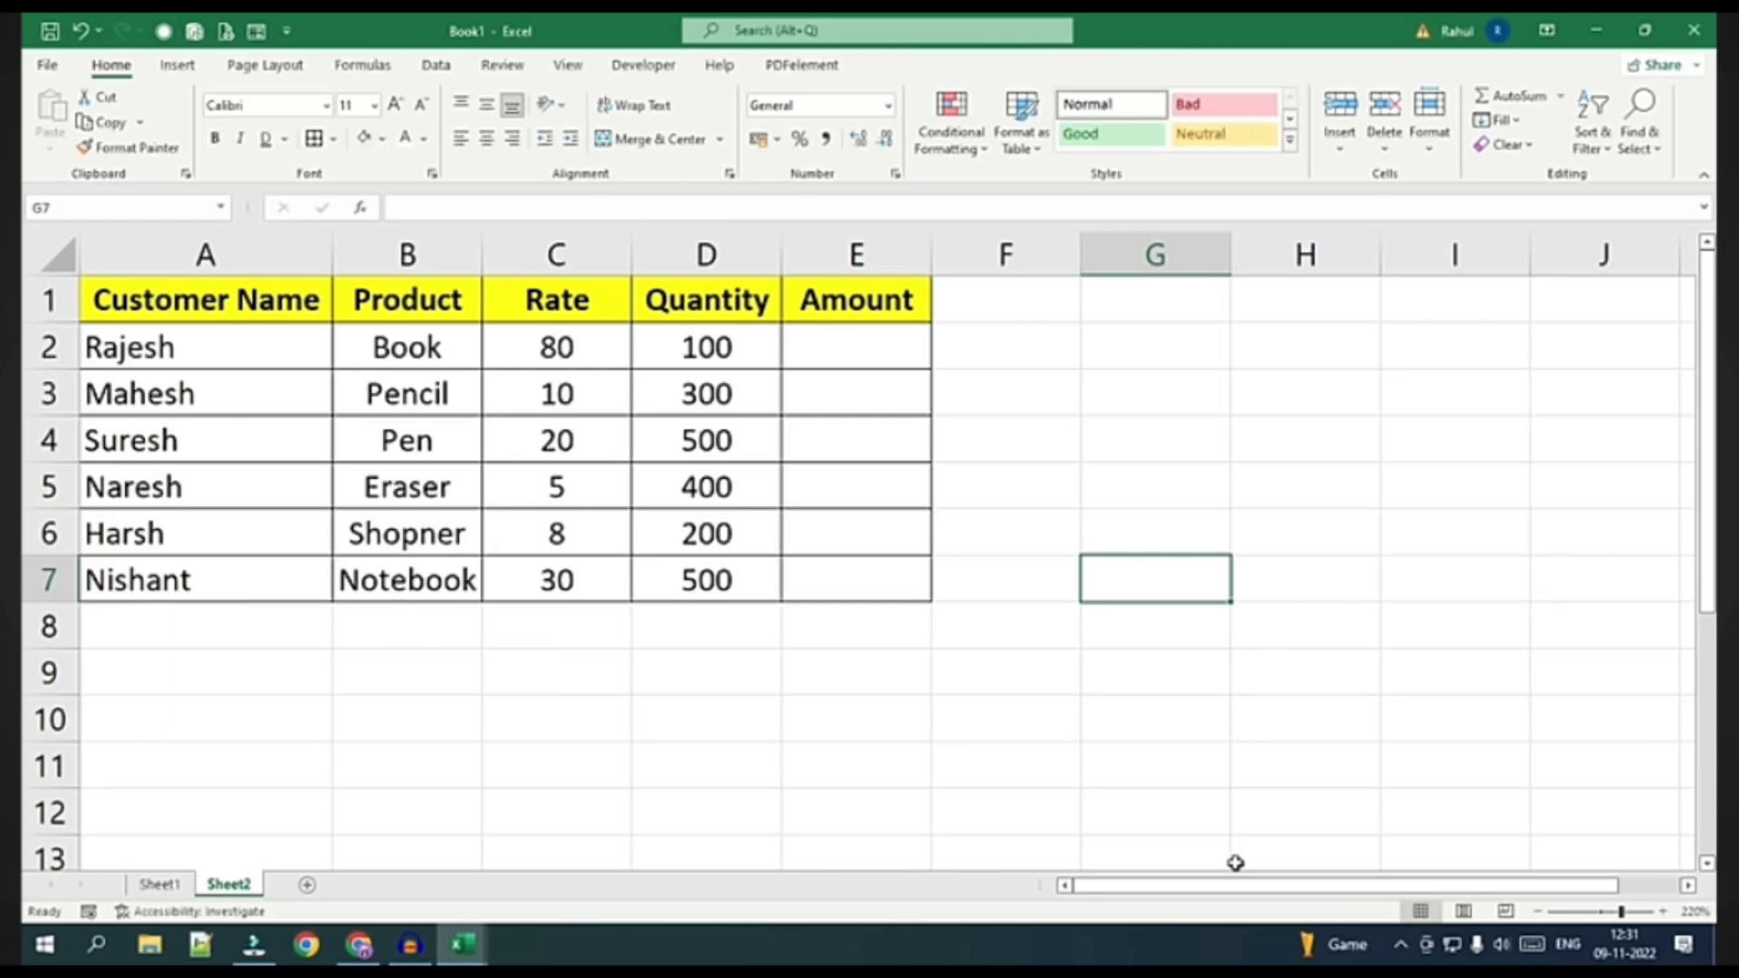
Practice =10+18, =10*5 and =45/5 in G2:G4, then clear those results
left_click(1127, 361)
type("=")
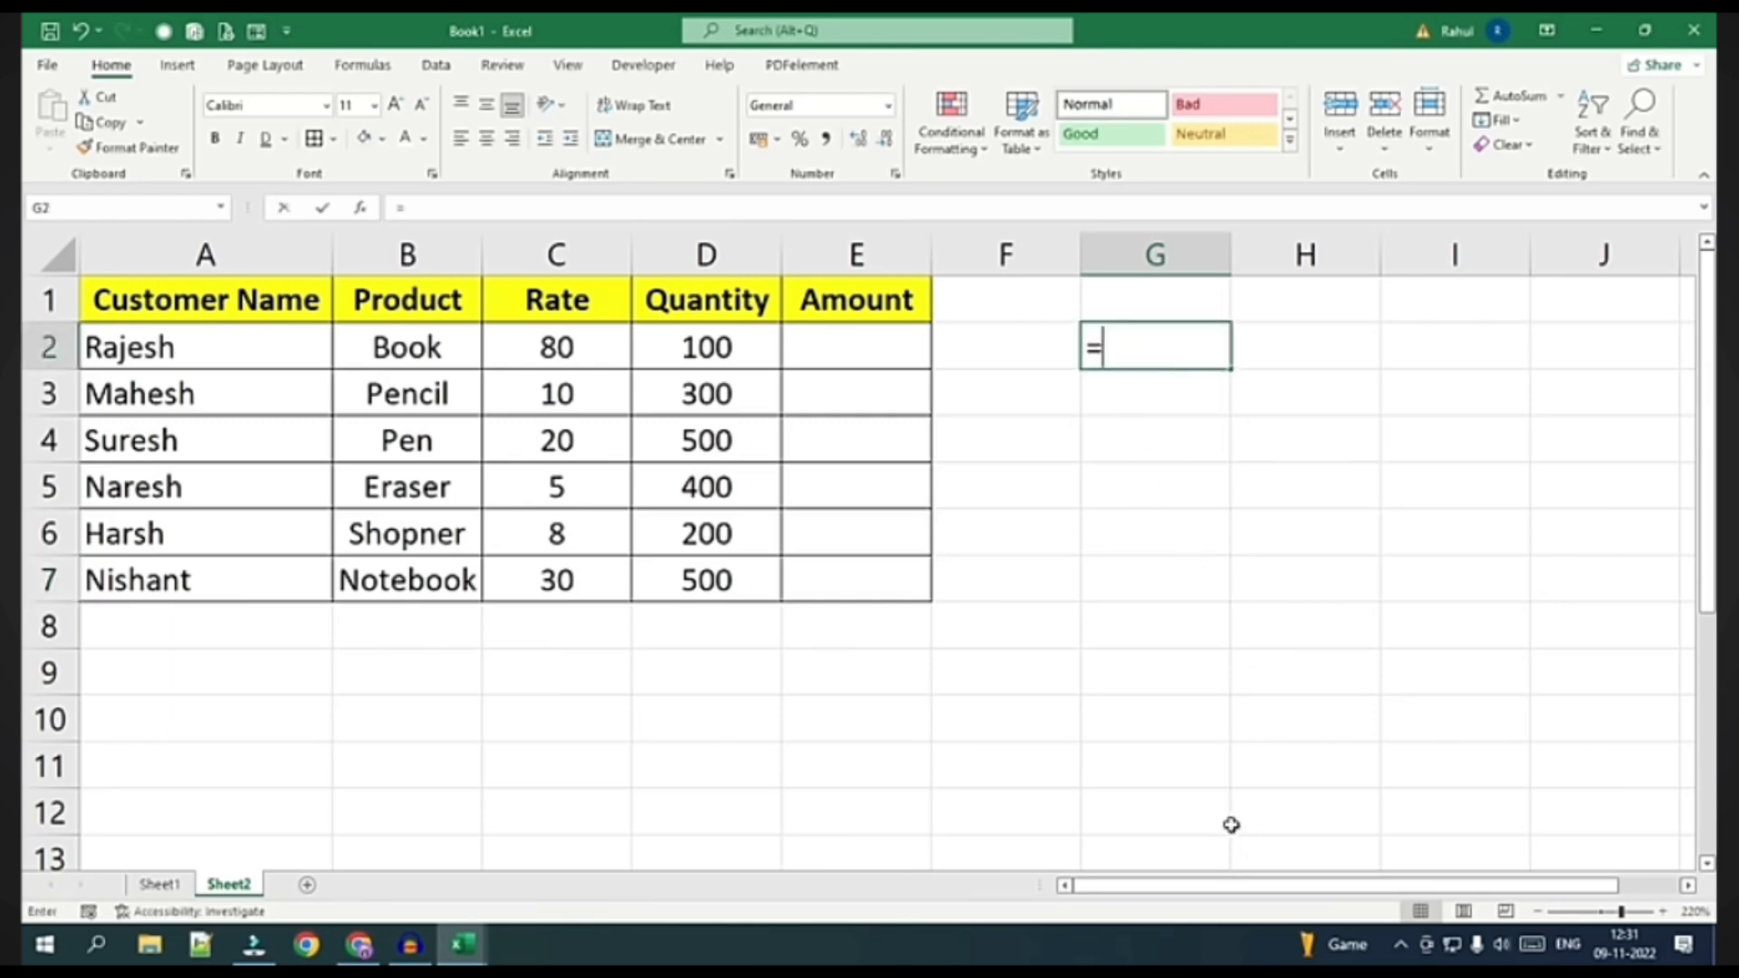
type("10+18")
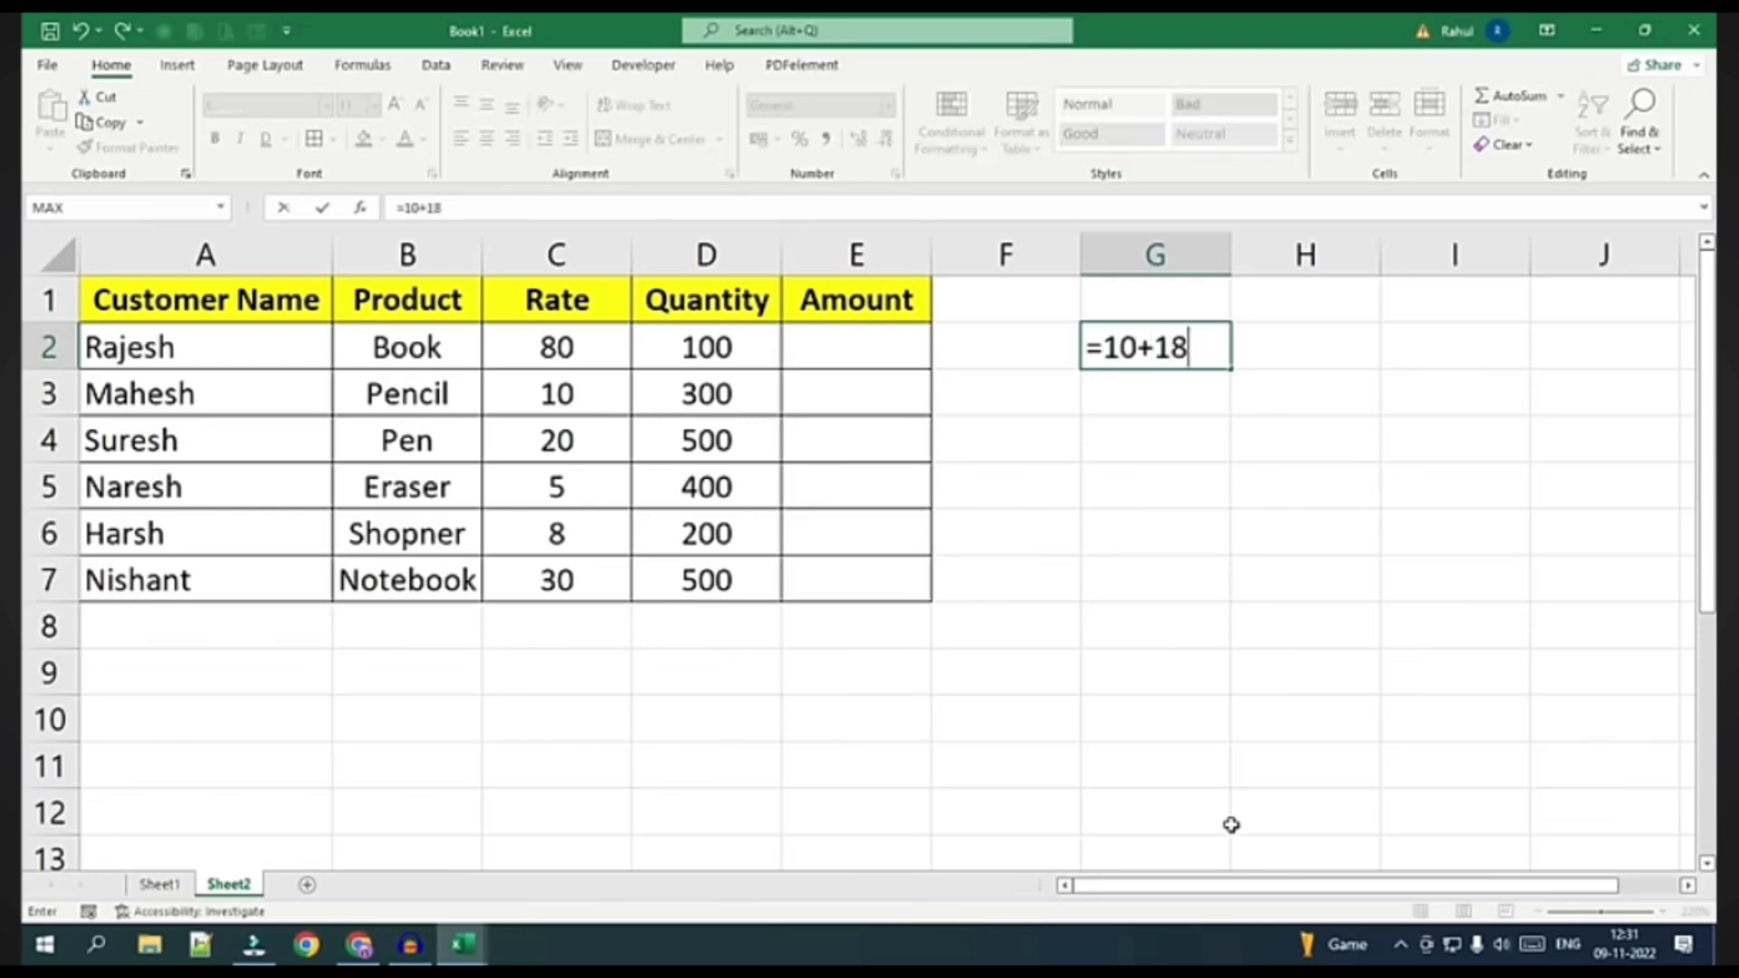
key("Return")
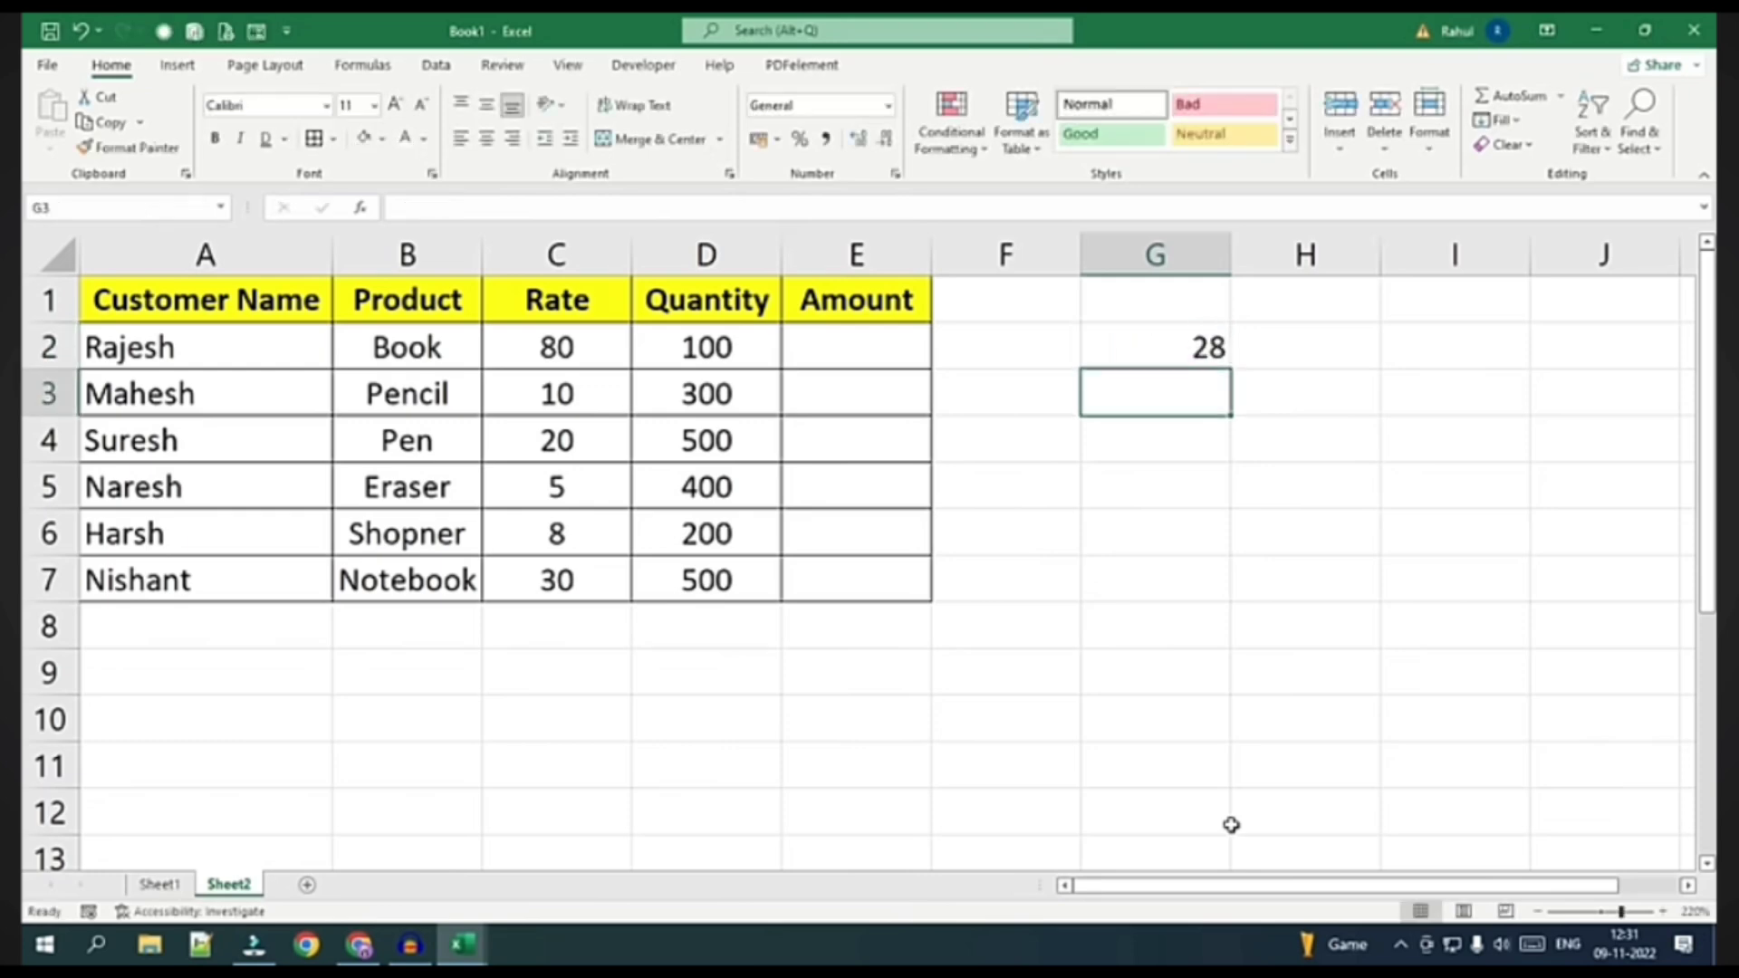
type("=10")
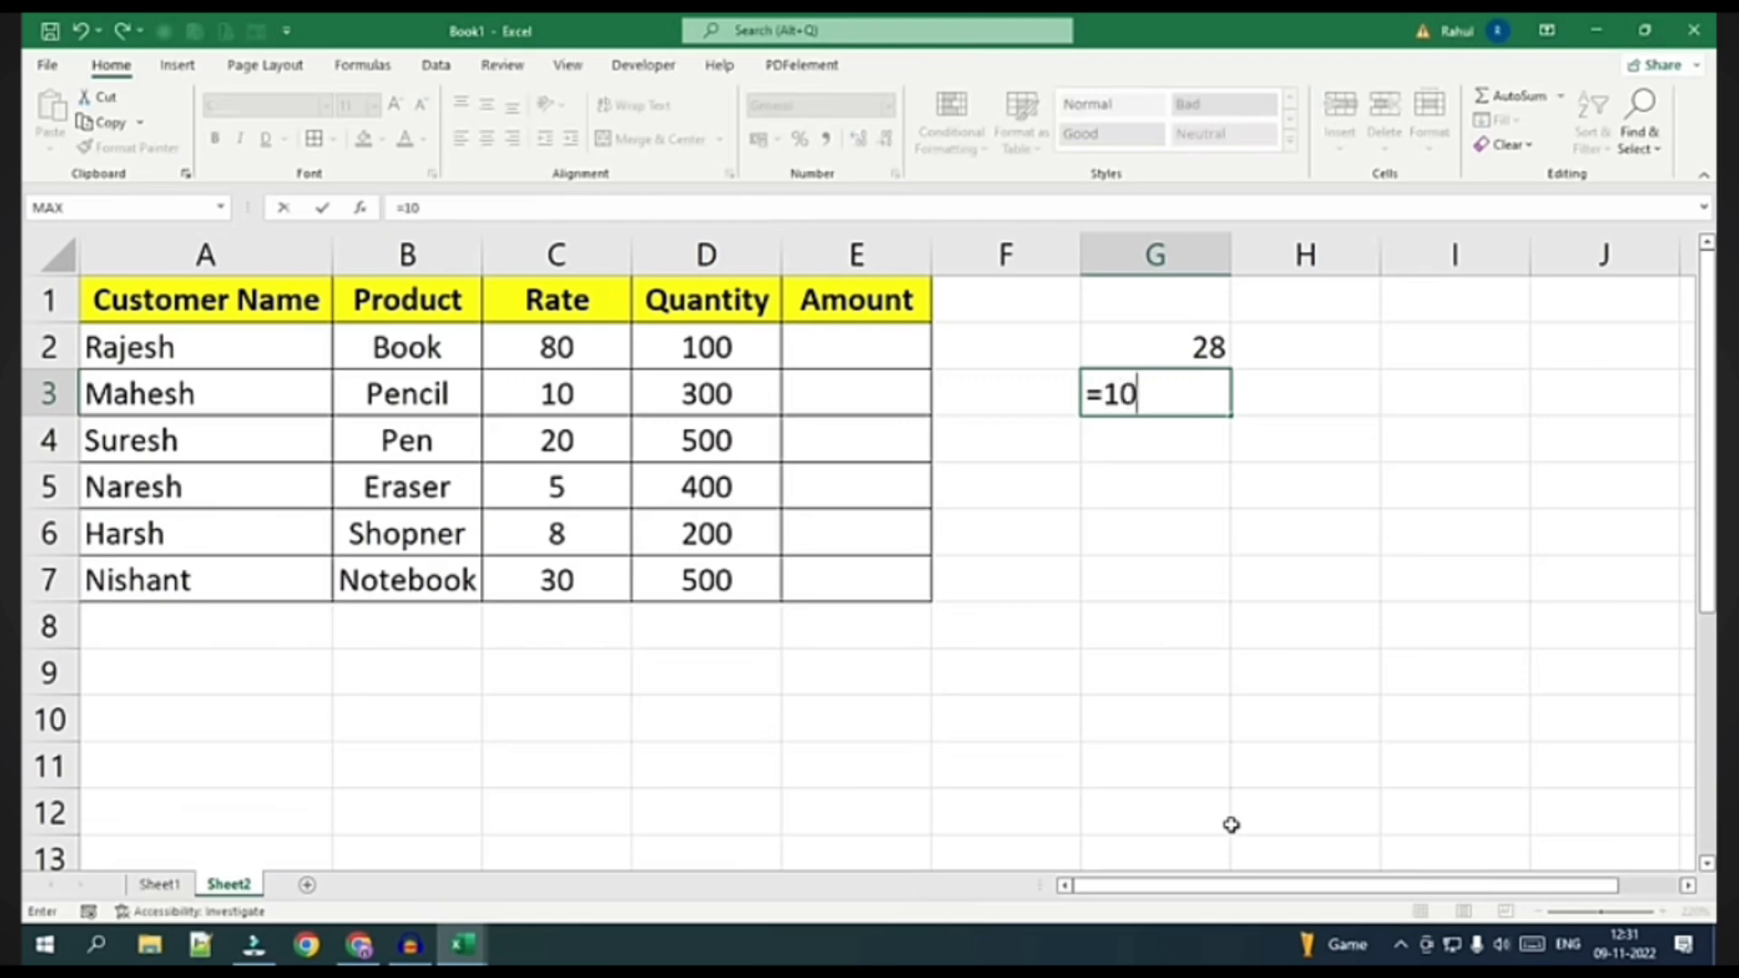
type("*5")
key("Return")
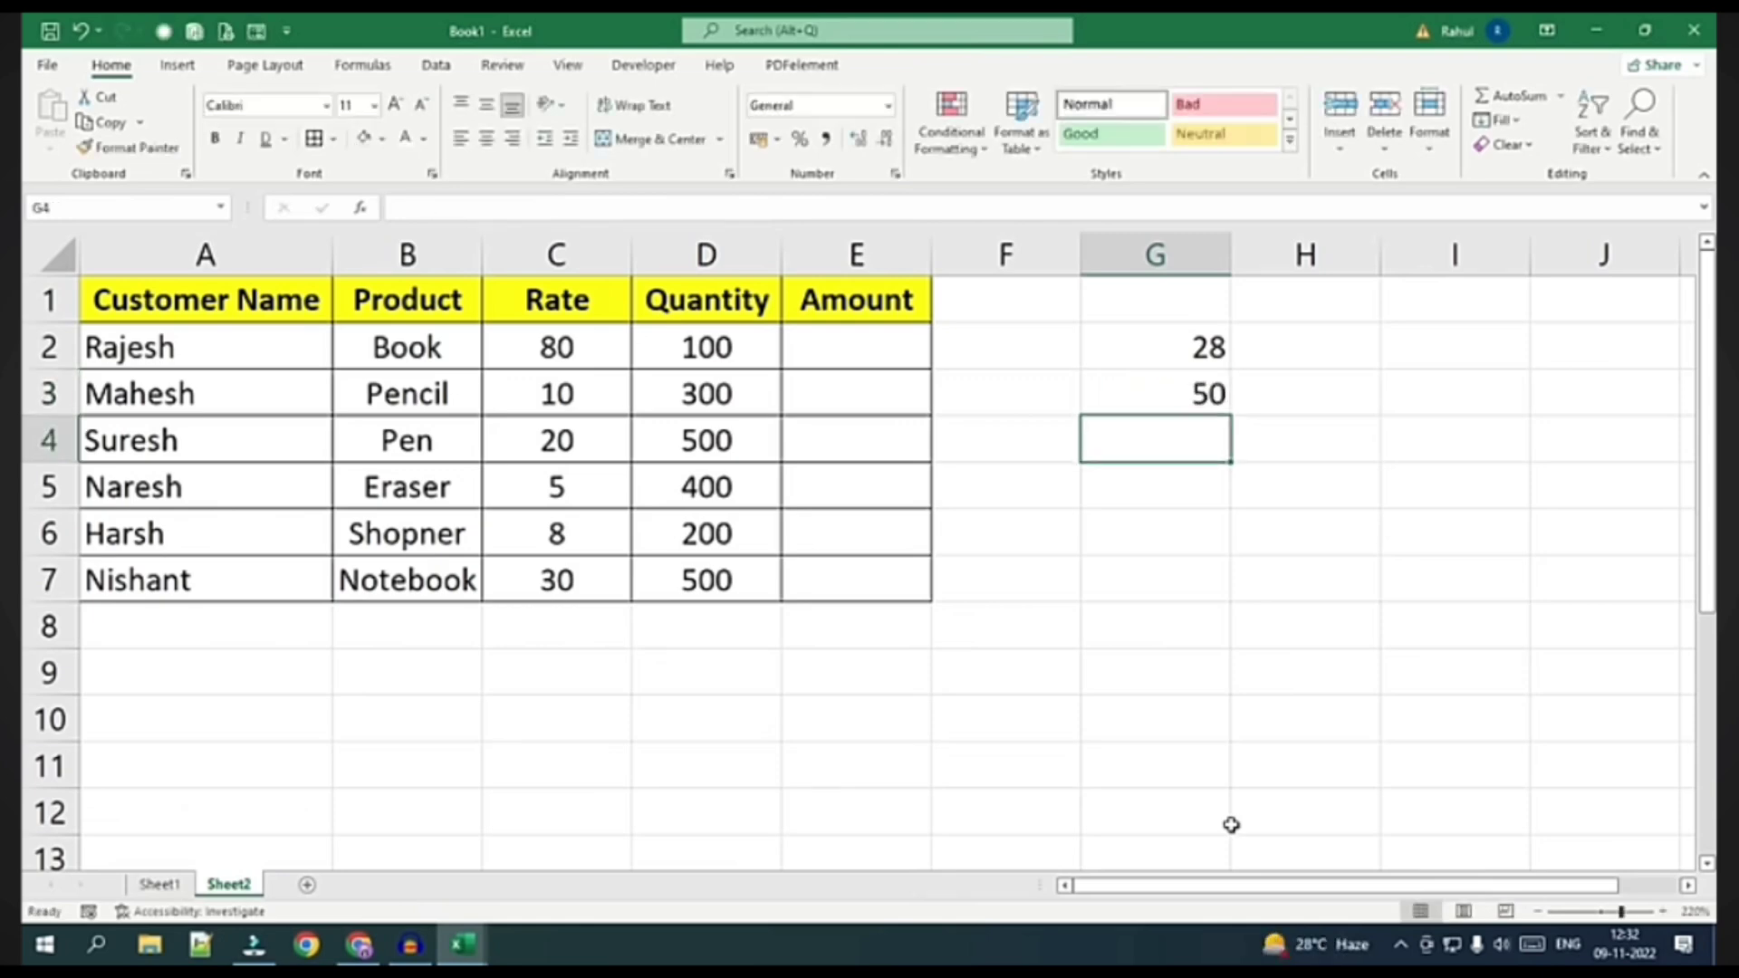
type("=45")
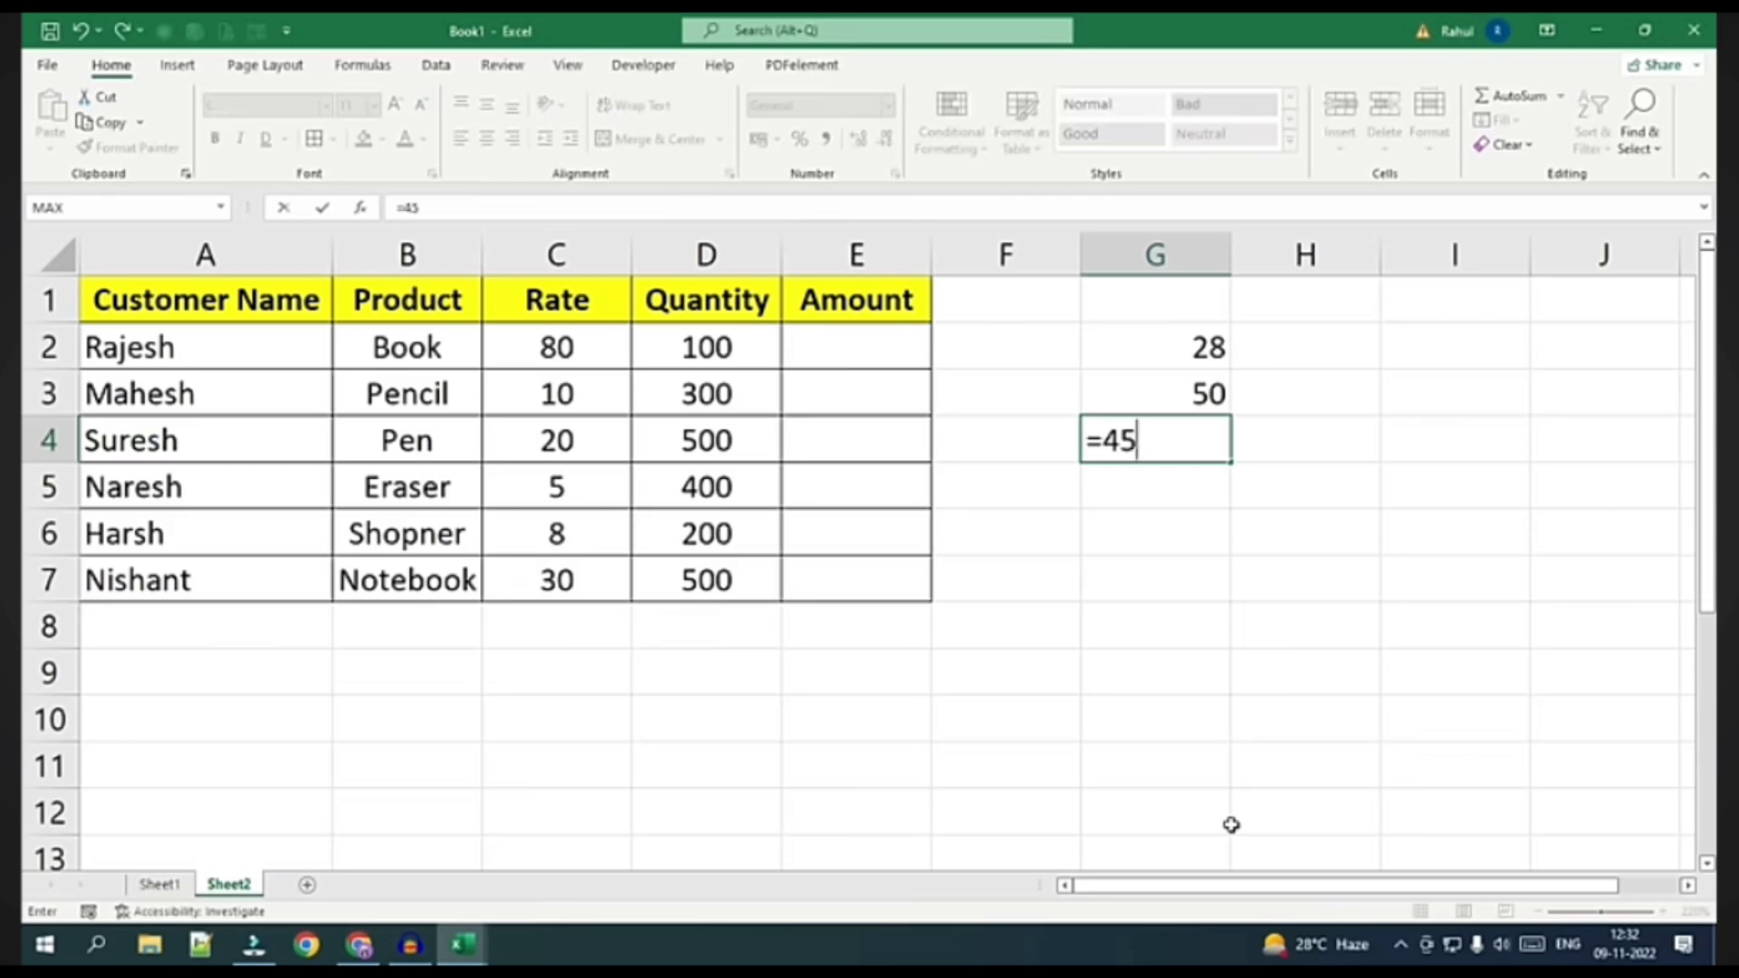
type("/5")
key("Return")
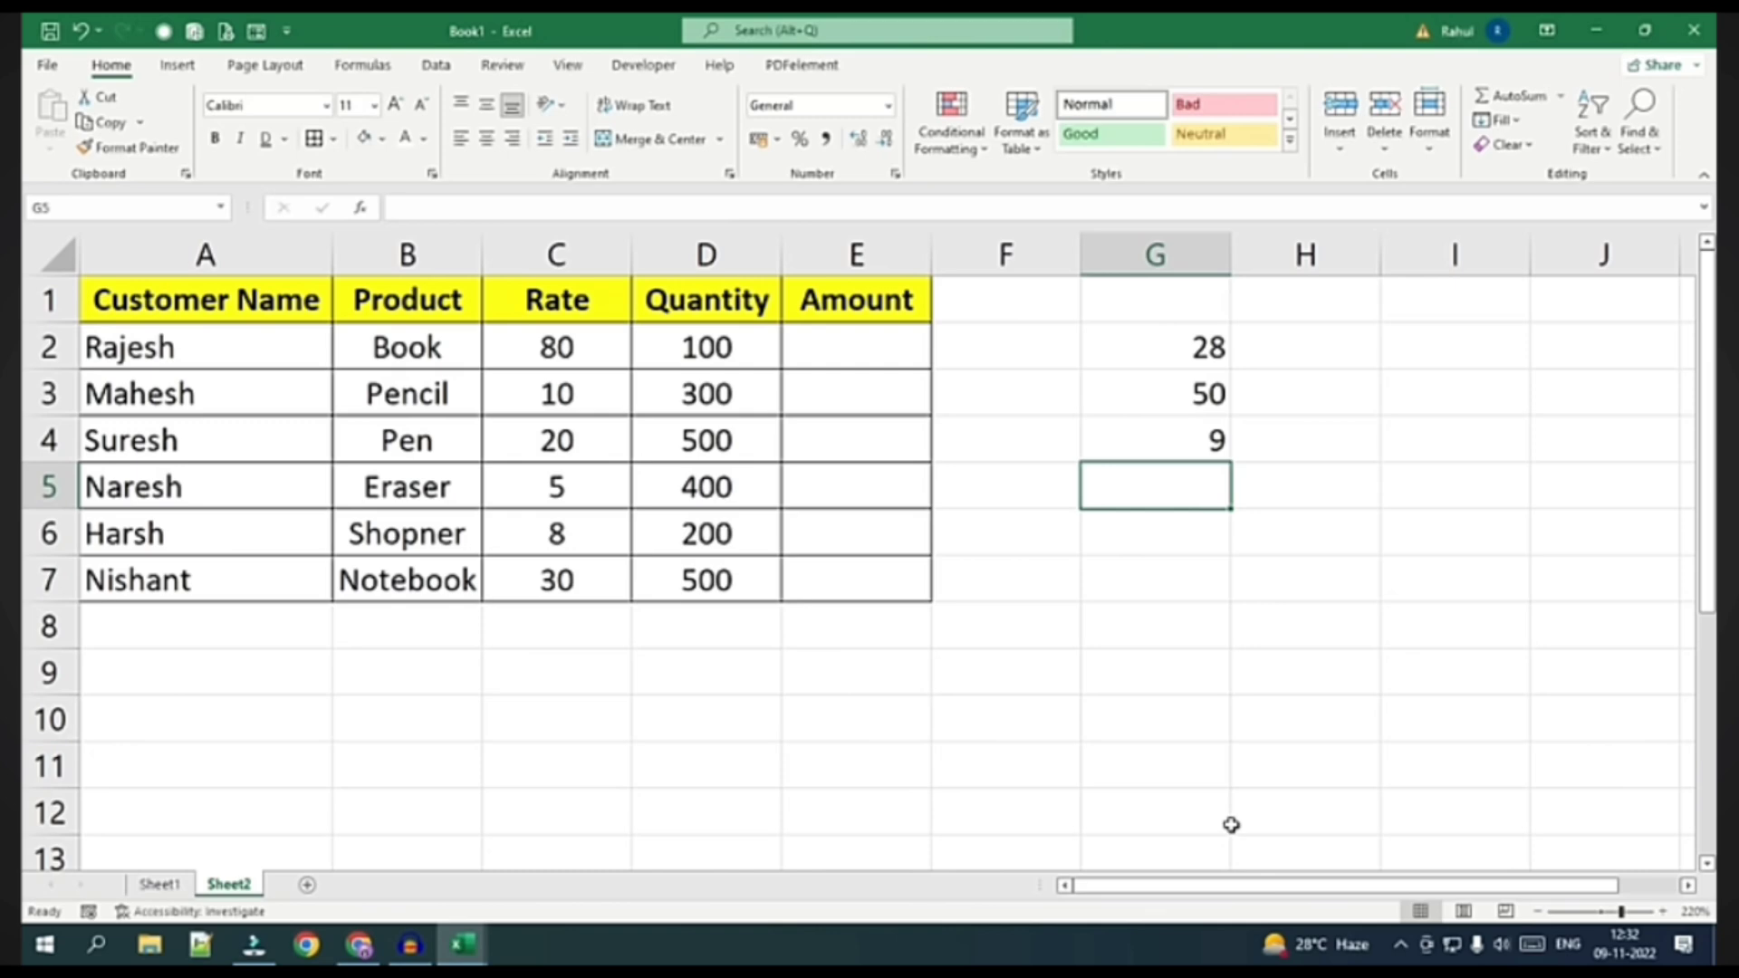
left_click_drag(1166, 353, 1167, 426)
key("Delete")
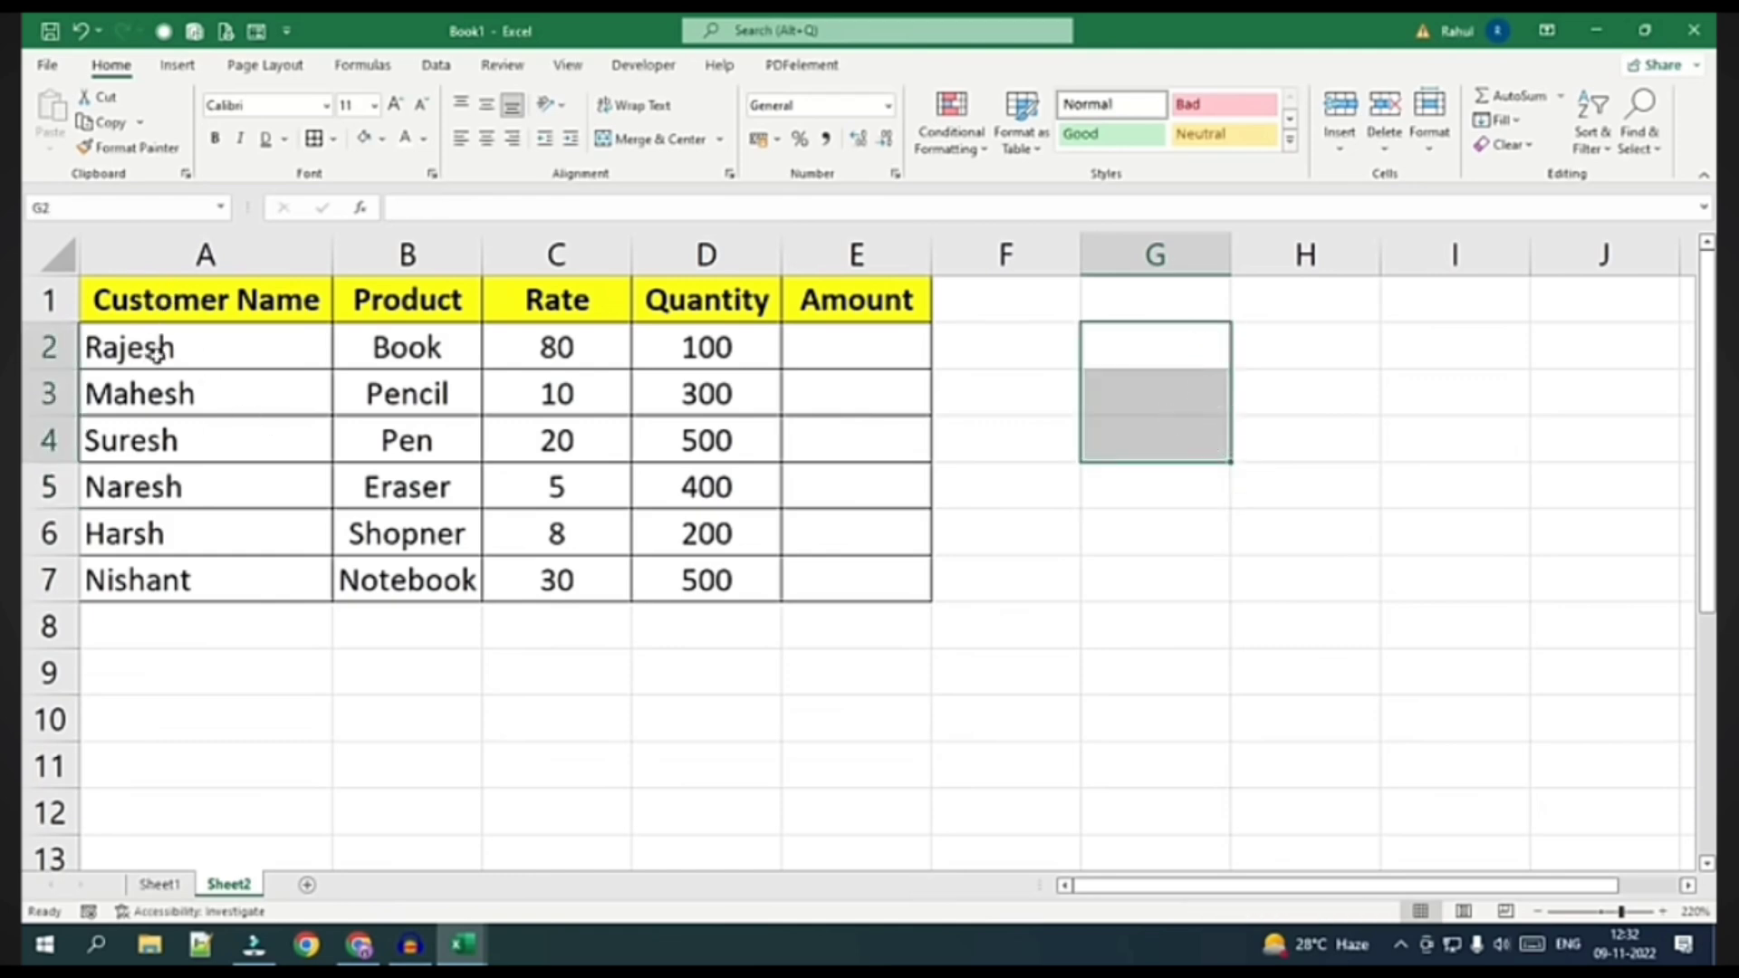
Review the product names, Rate and Quantity columns and the Book row's Rate
left_click_drag(469, 347, 439, 579)
left_click_drag(568, 349, 567, 572)
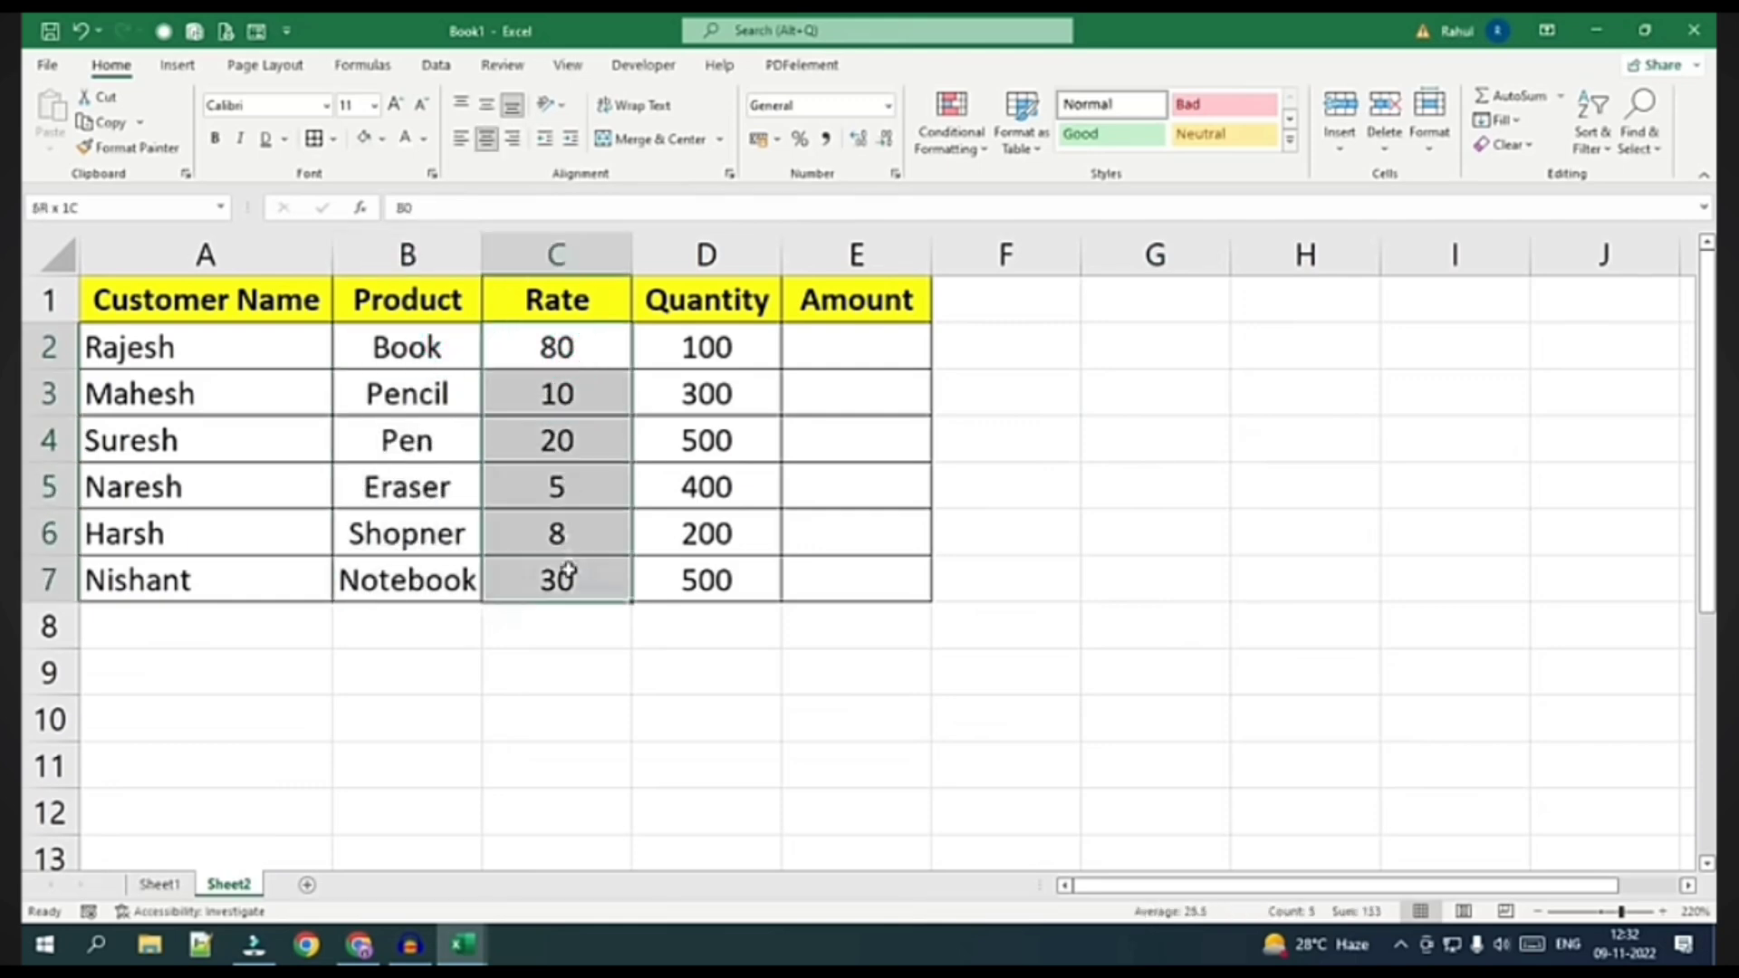
left_click_drag(711, 347, 707, 578)
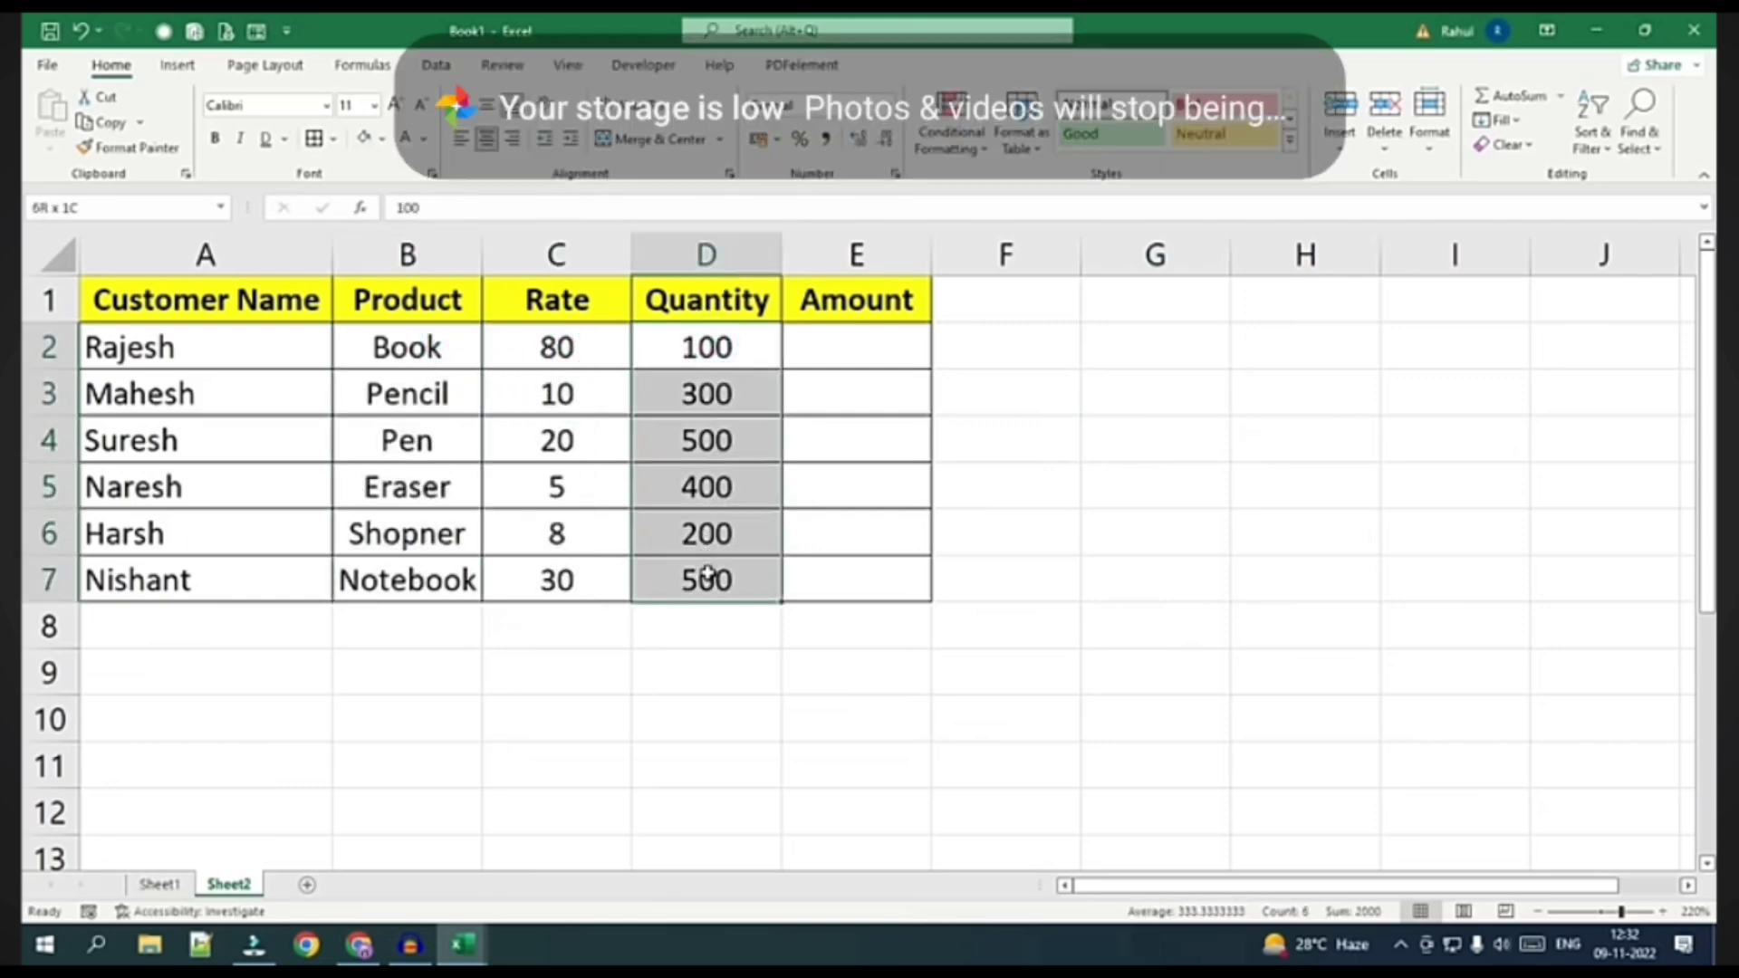
left_click(831, 343)
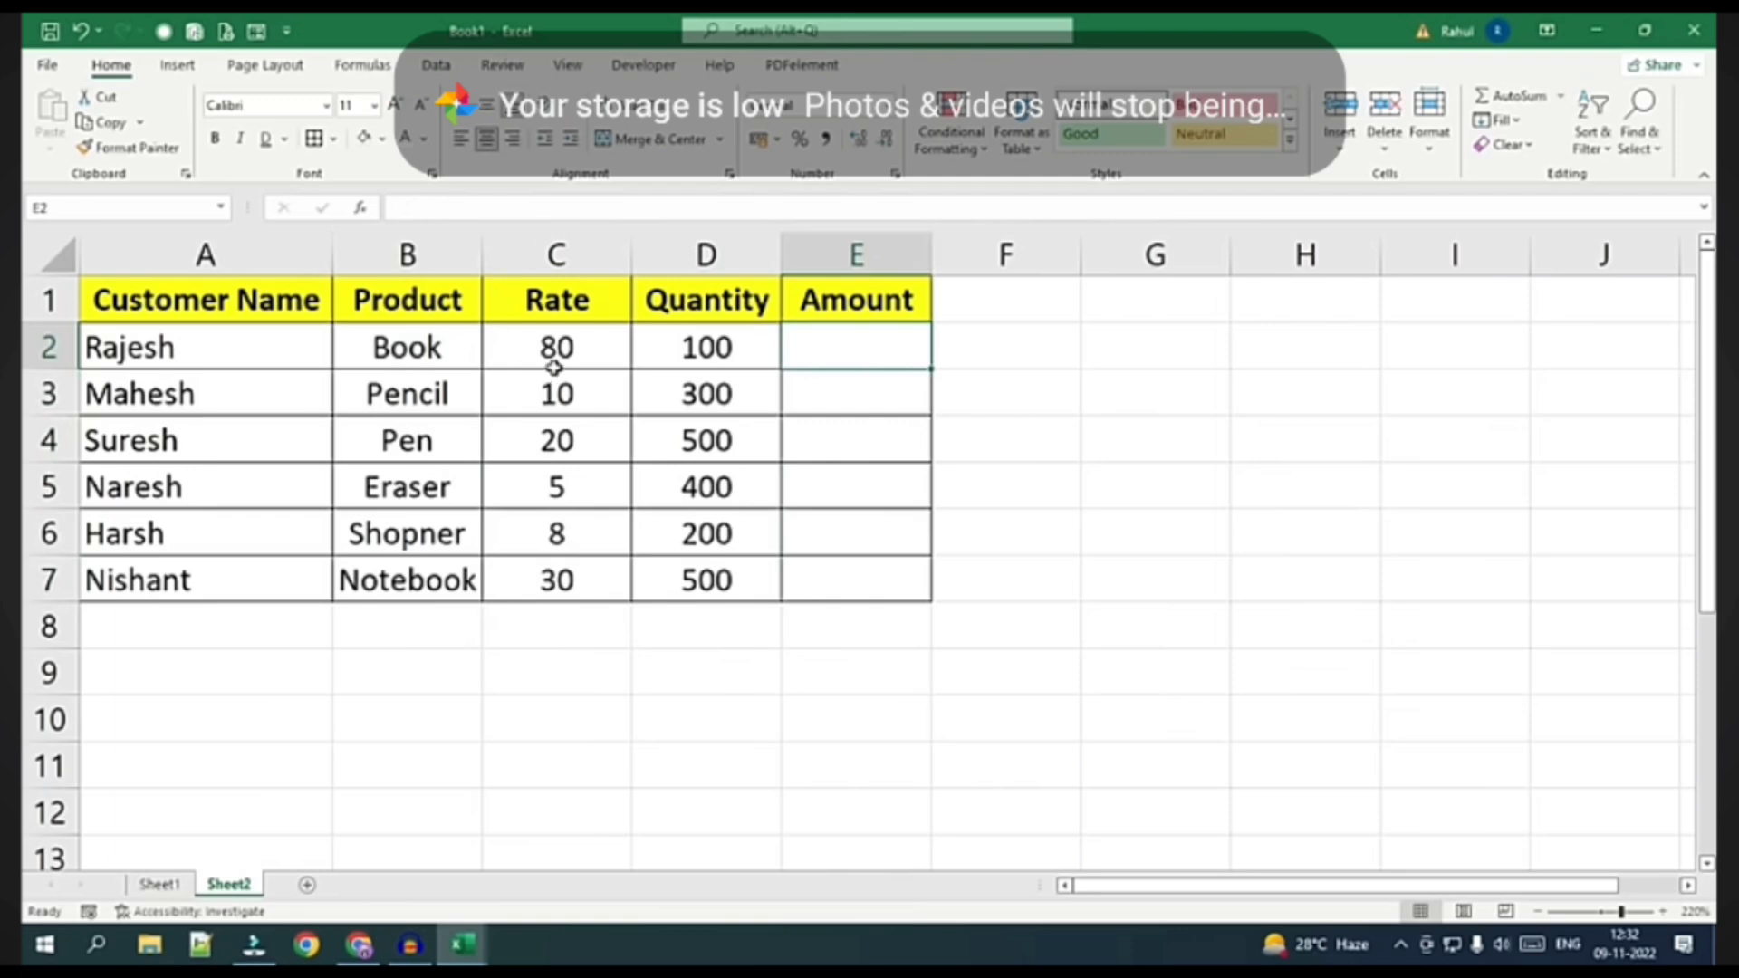
left_click(541, 350)
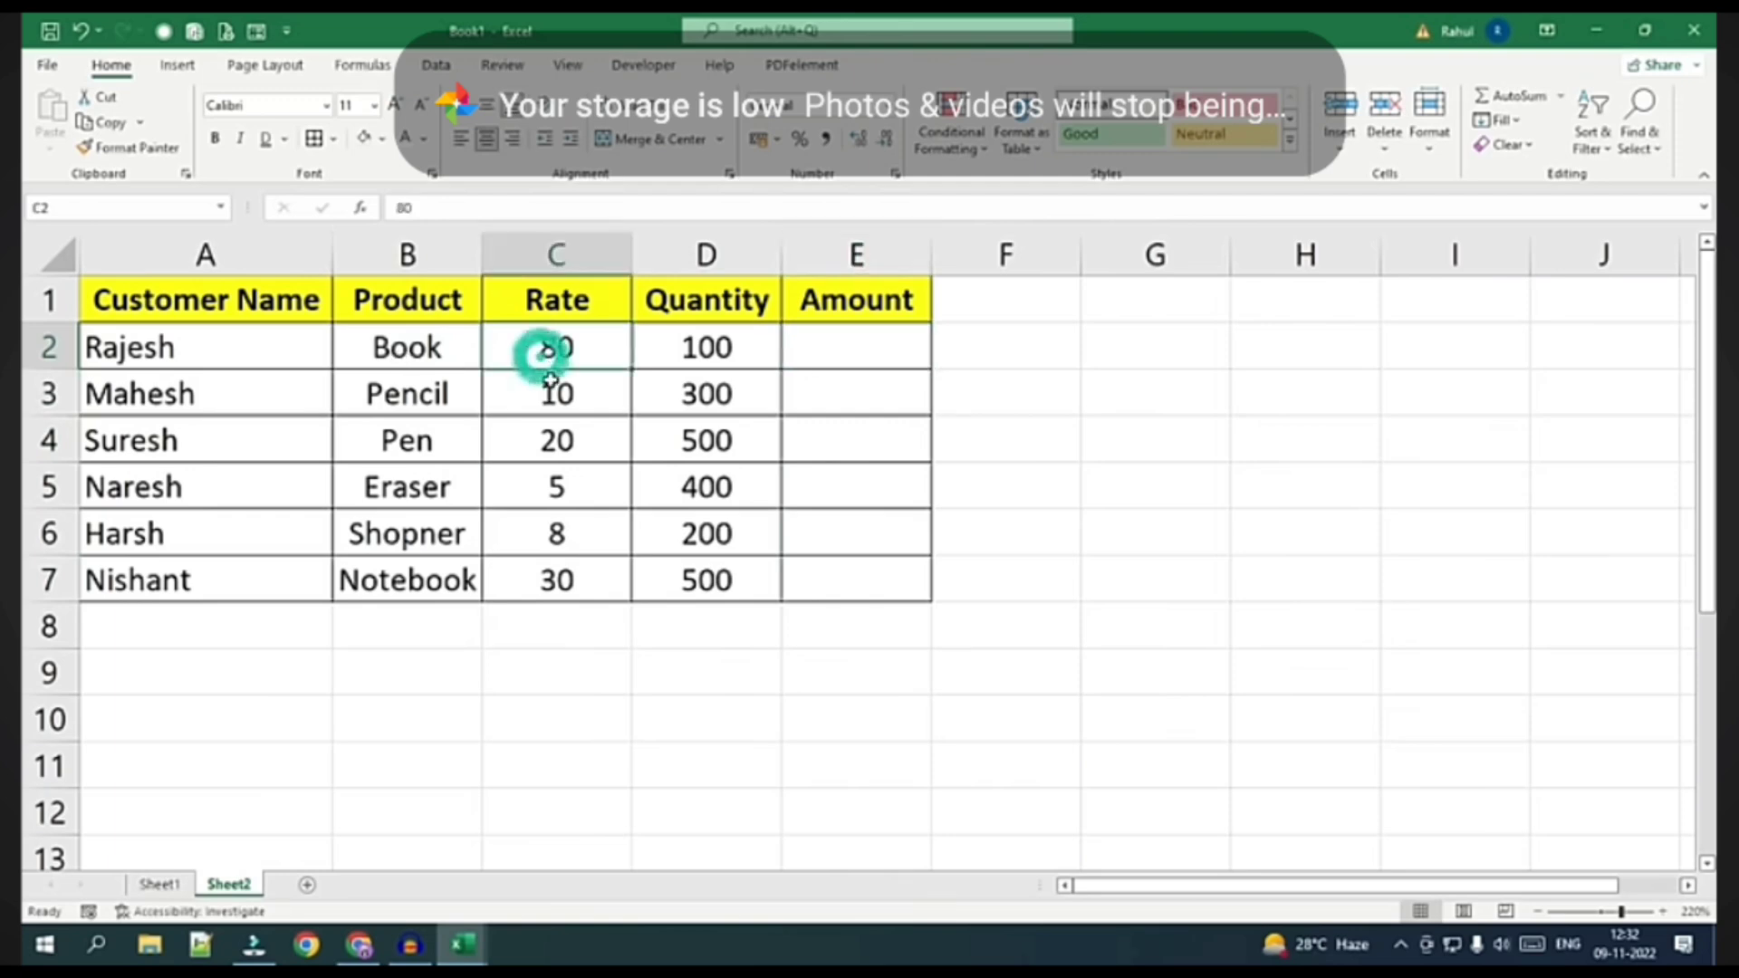
Enter =C2*D2 in E2 so the Book row's Amount shows 8000
left_click(839, 337)
type("=")
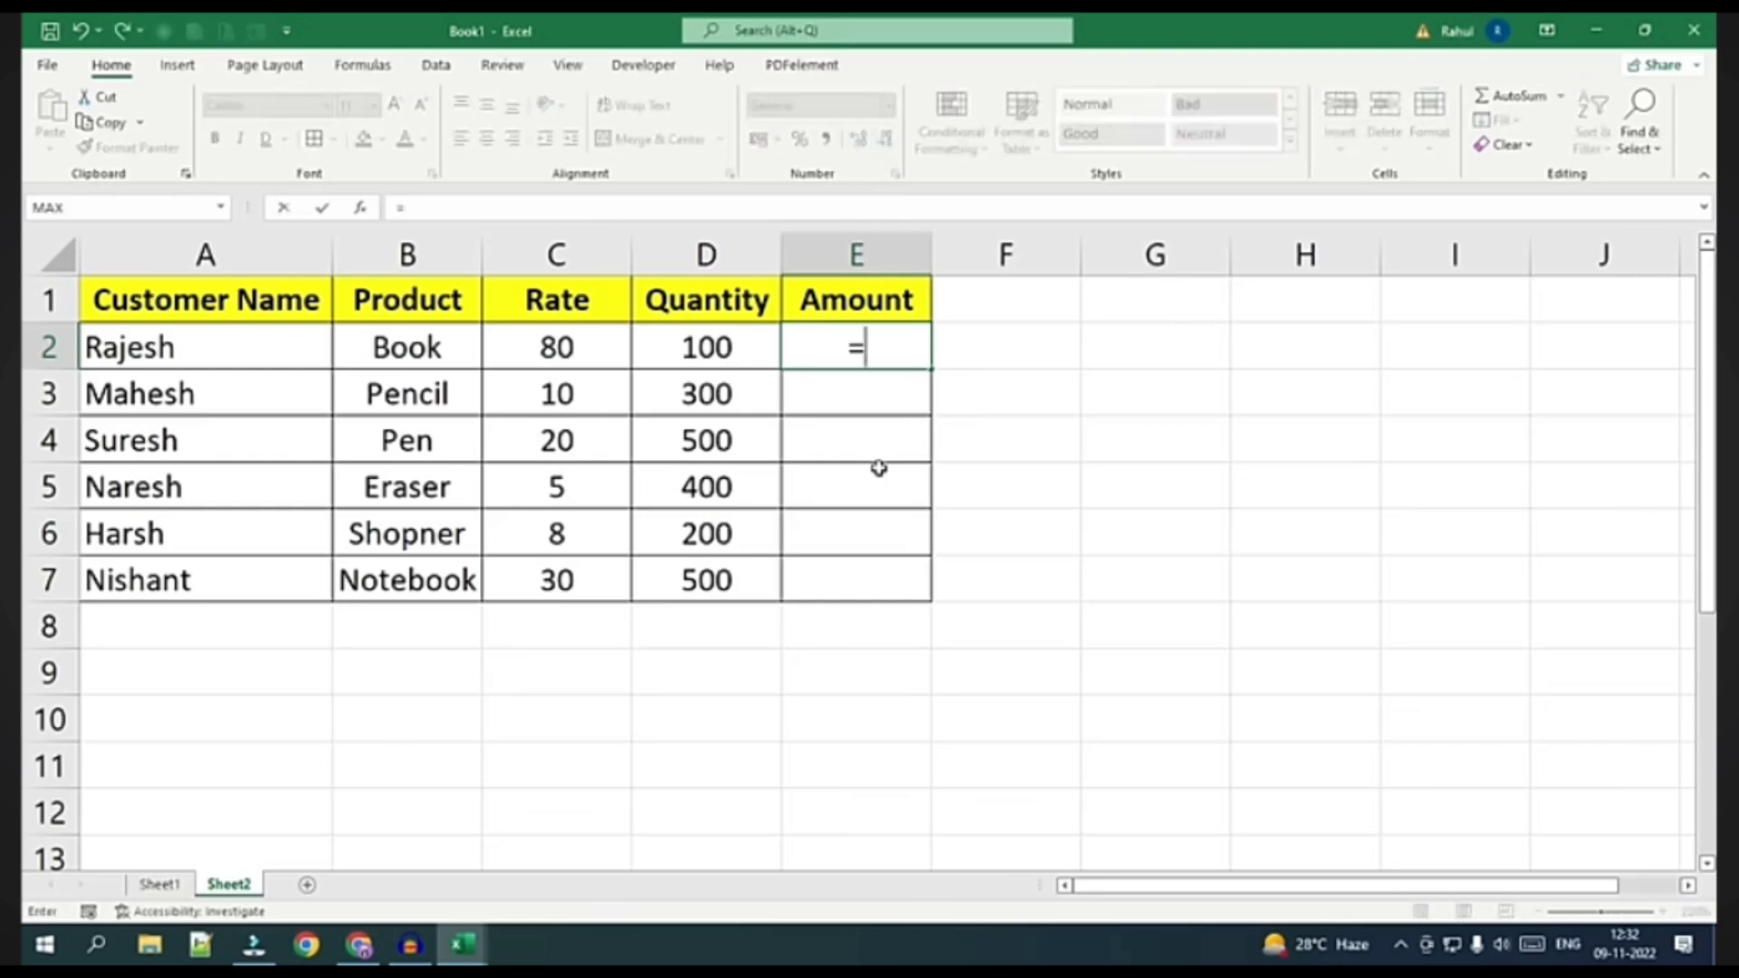
left_click(569, 347)
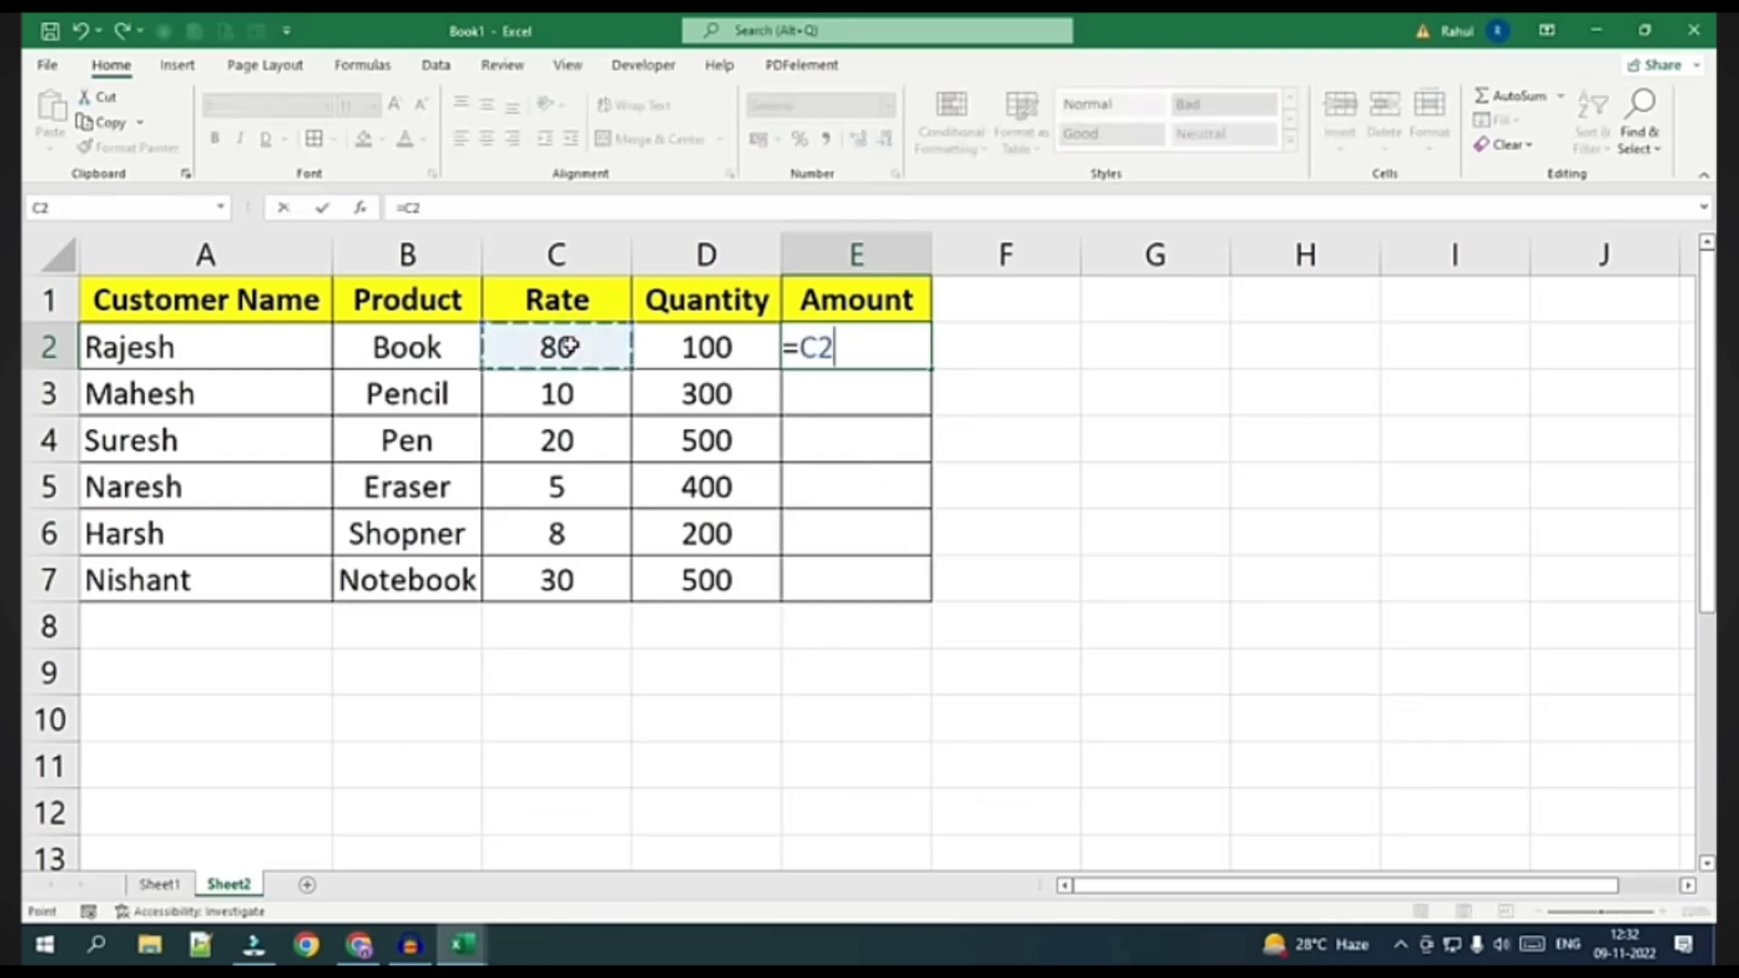
type("*")
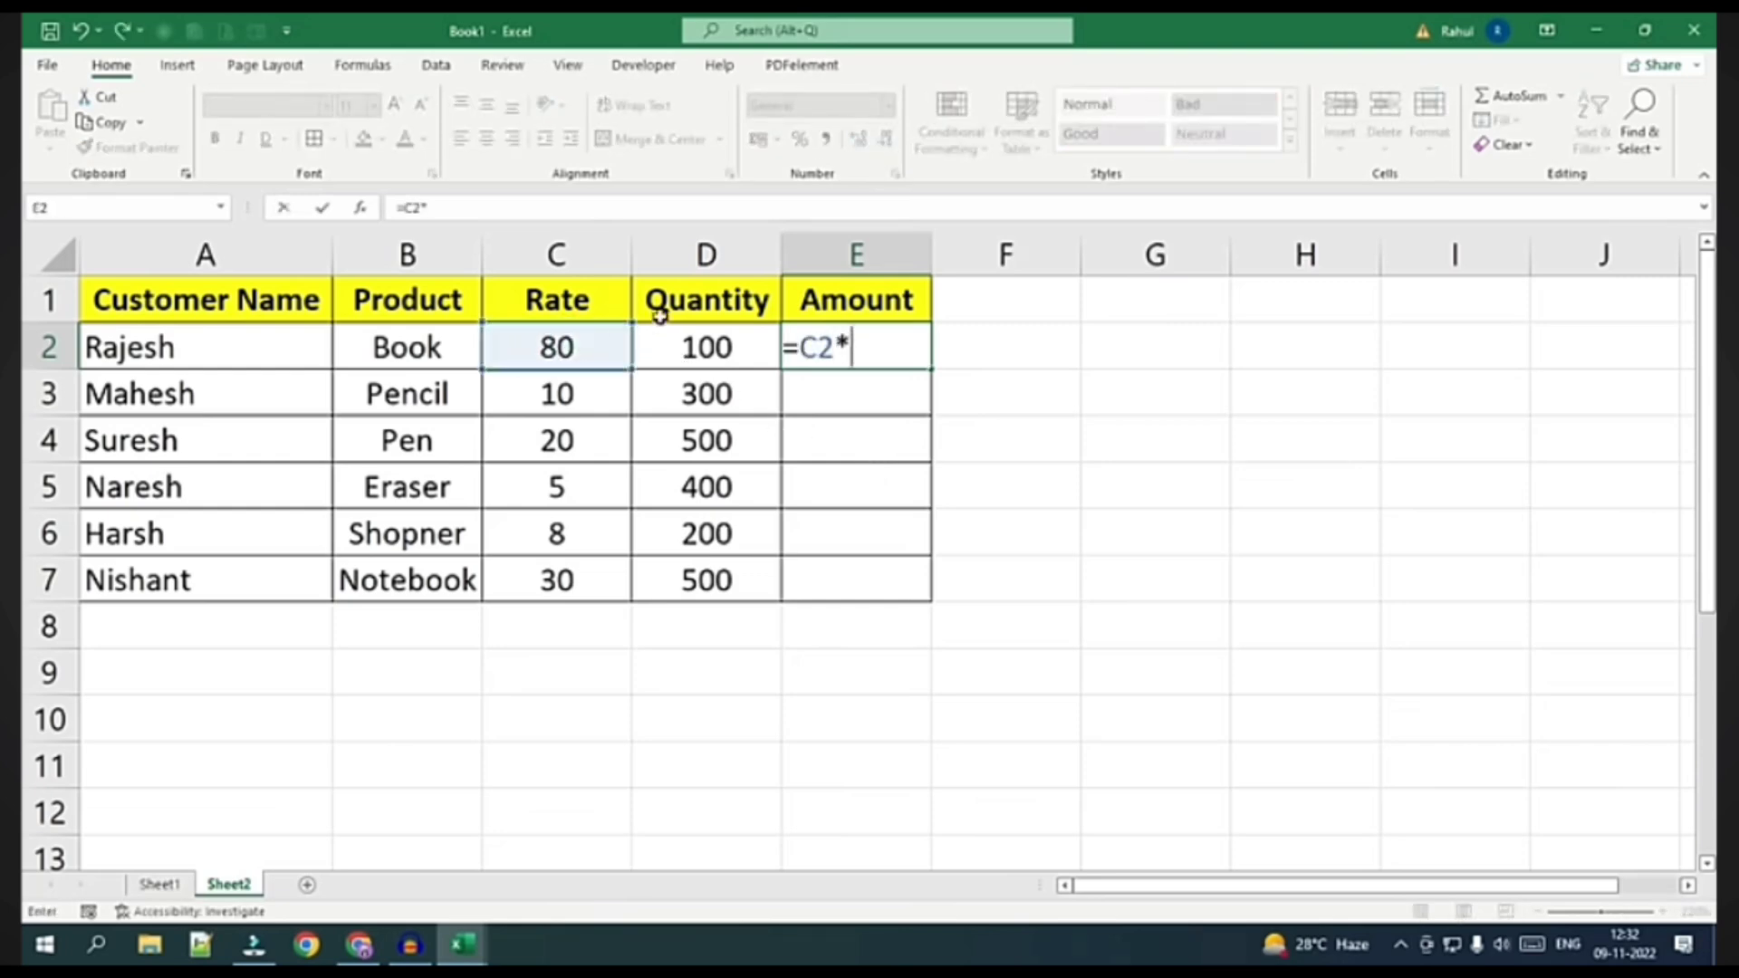
left_click(707, 342)
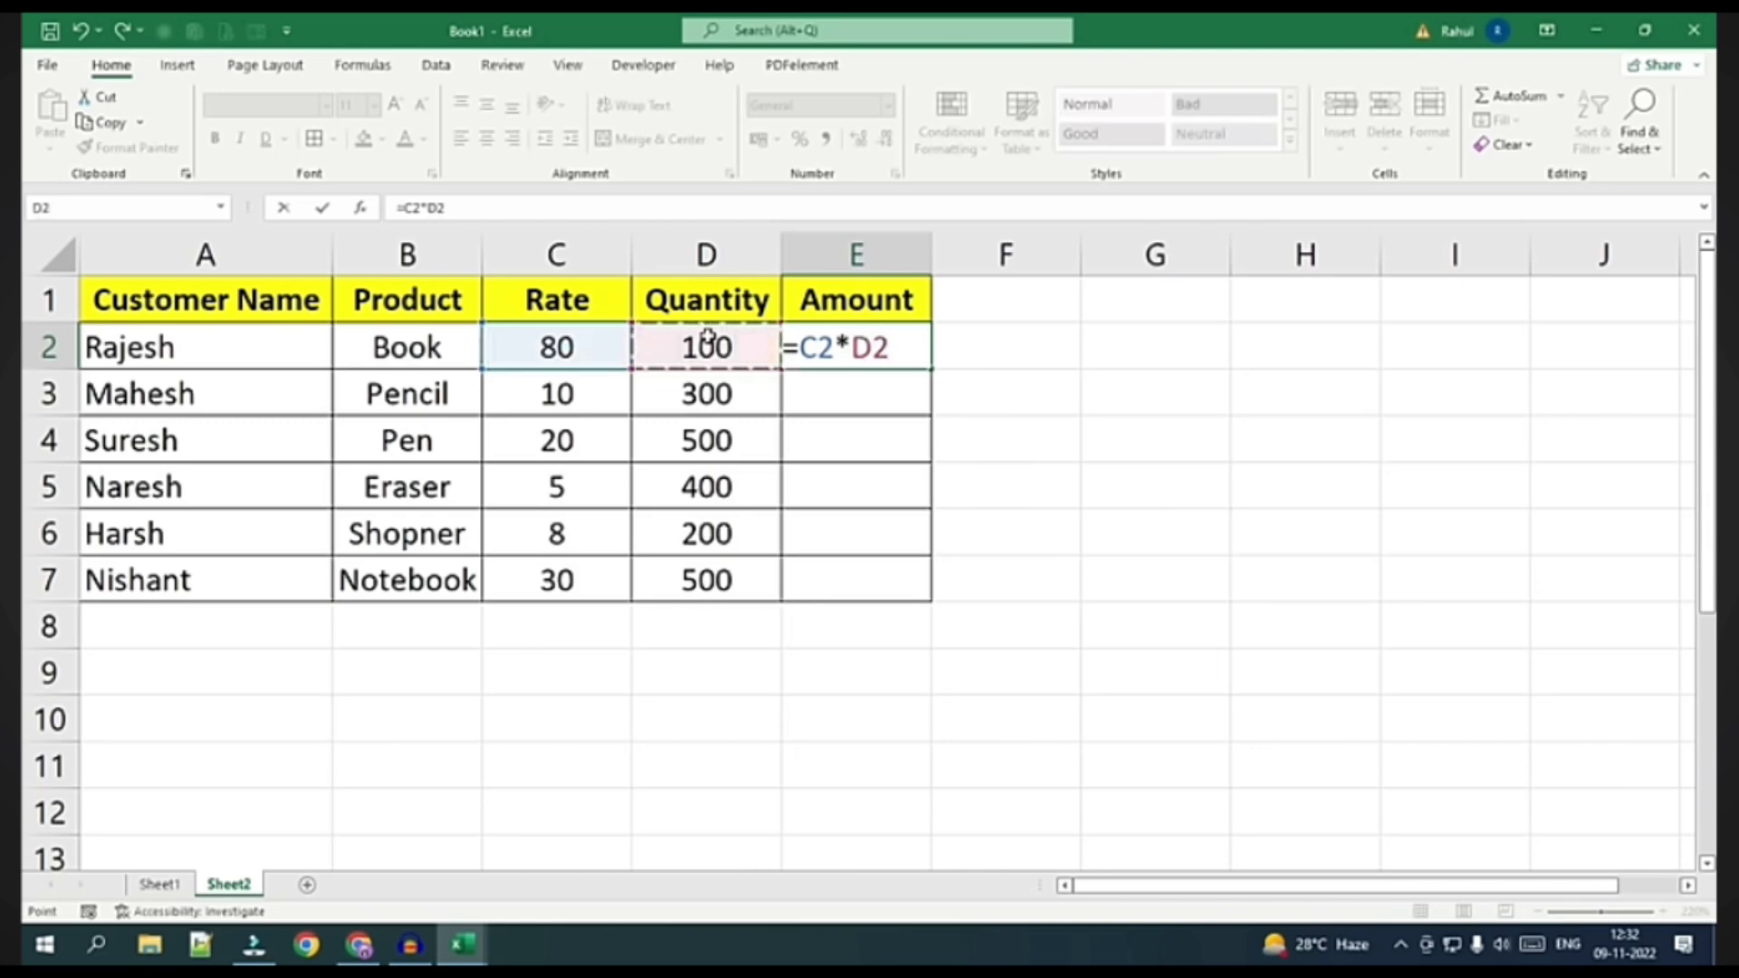
key("Return")
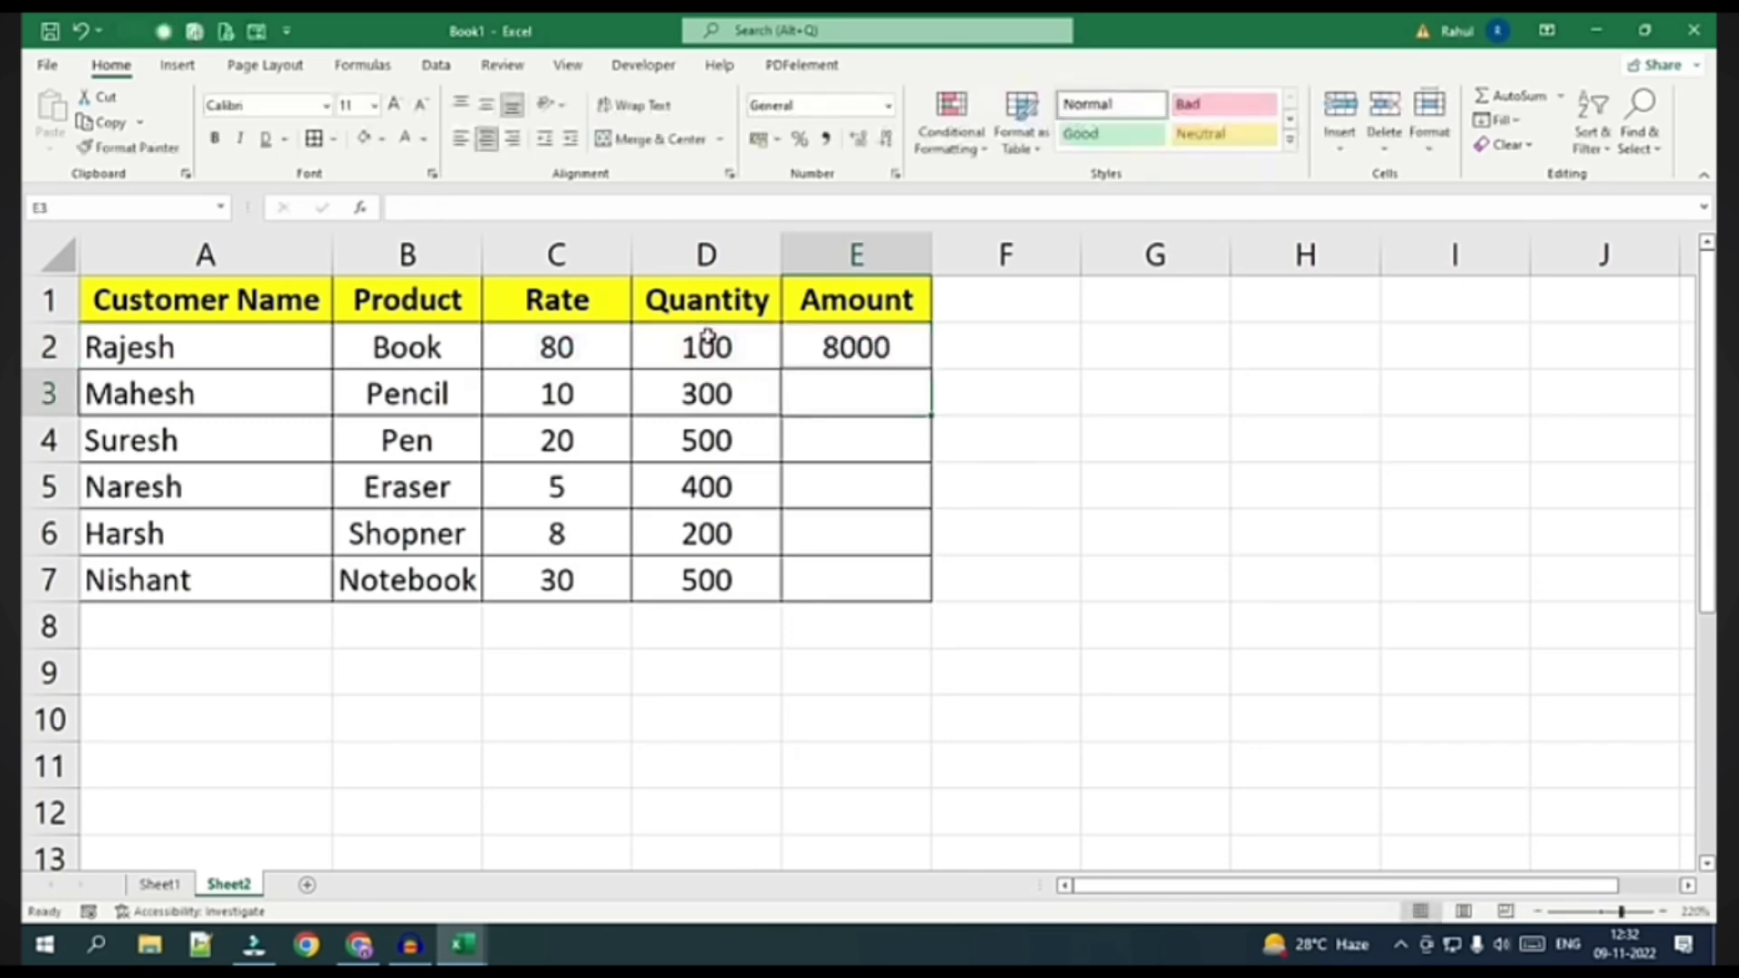
left_click(963, 344)
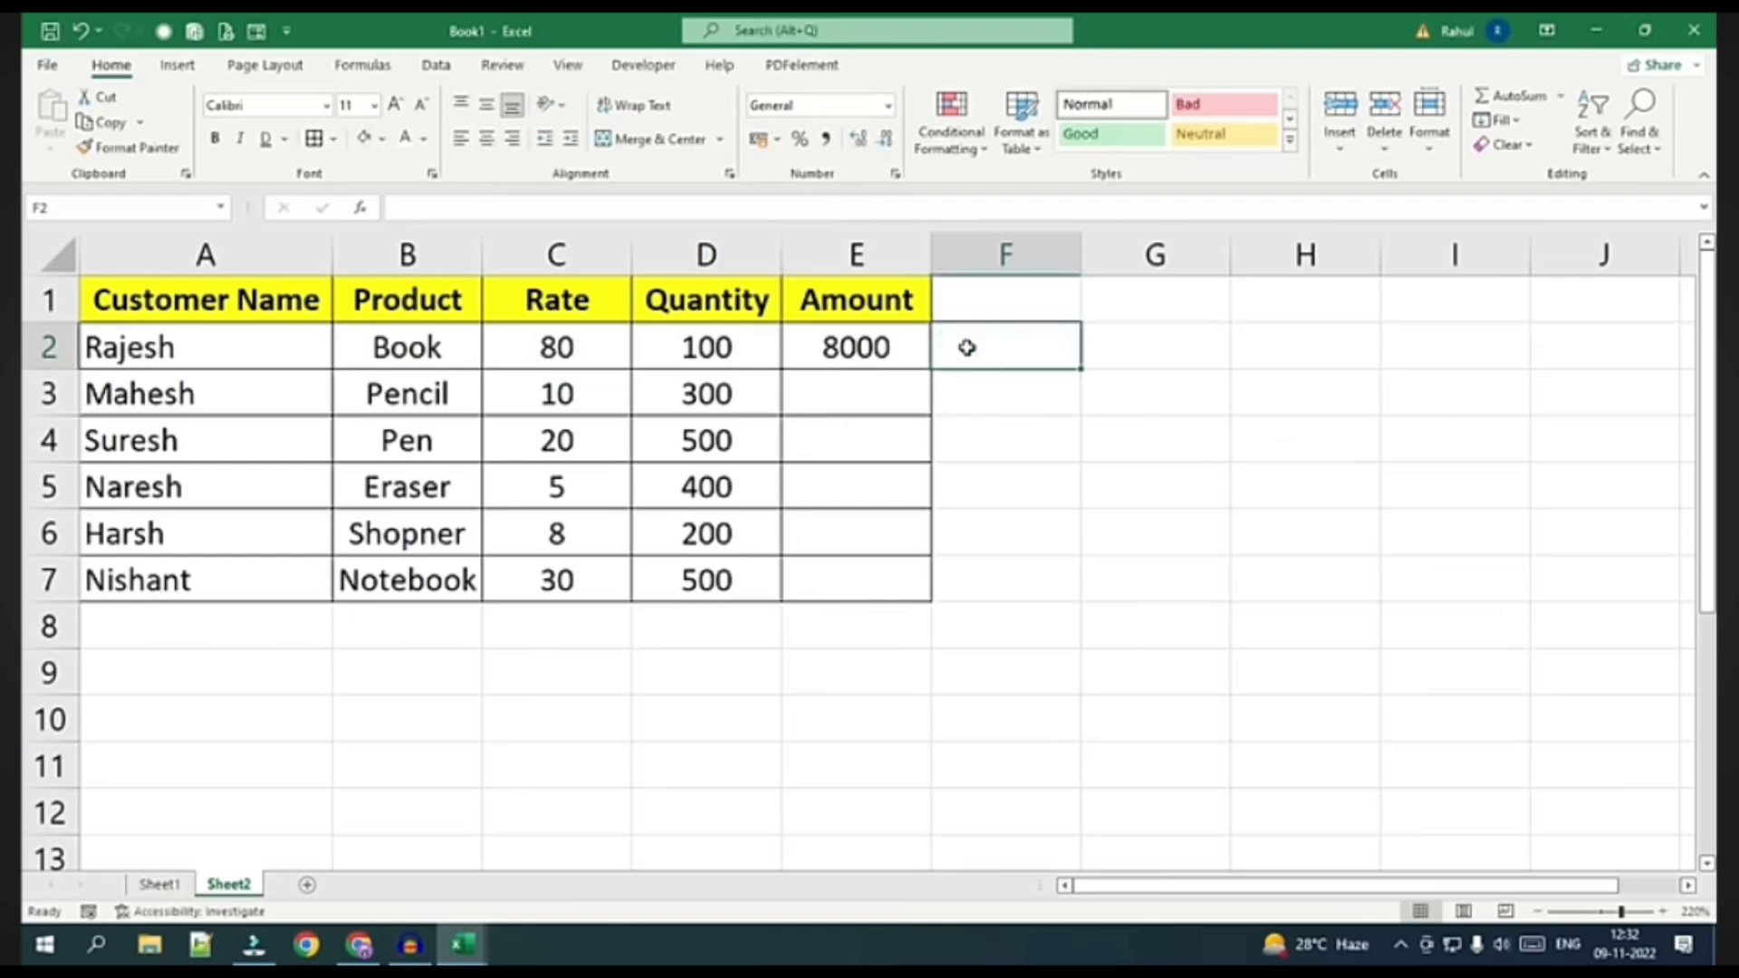
Enter the fixed formula =80*100 in F2 and compare it with E2's =C2*D2
type("=")
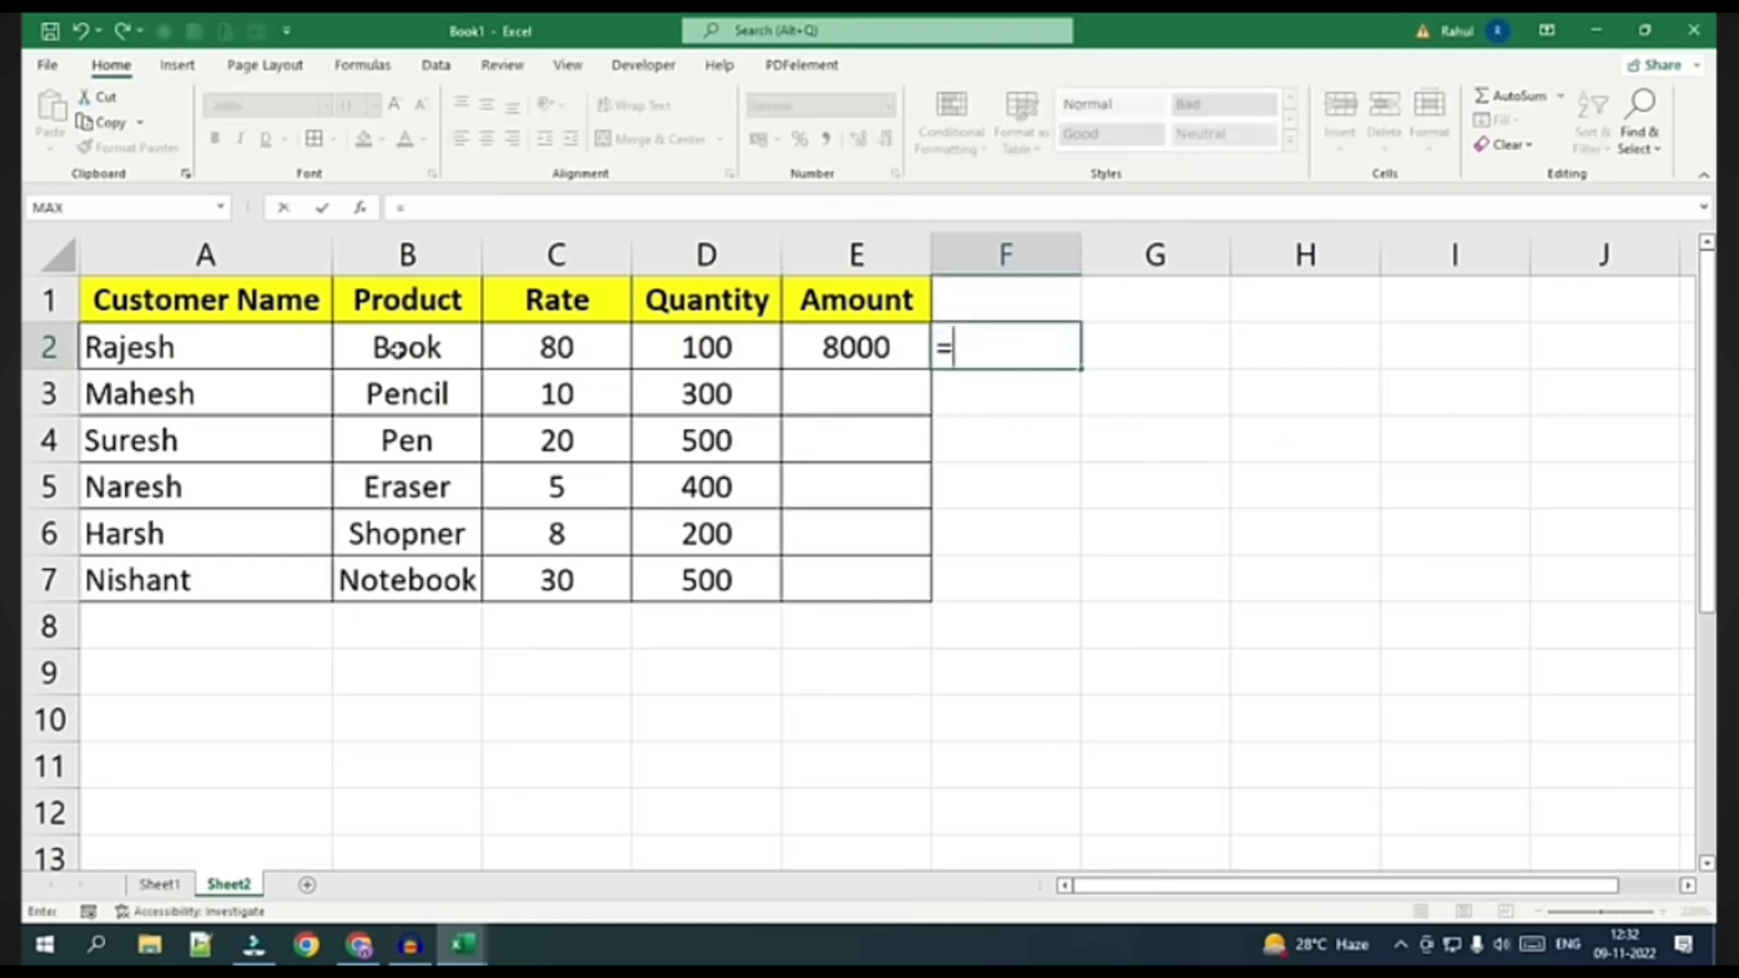
type("80")
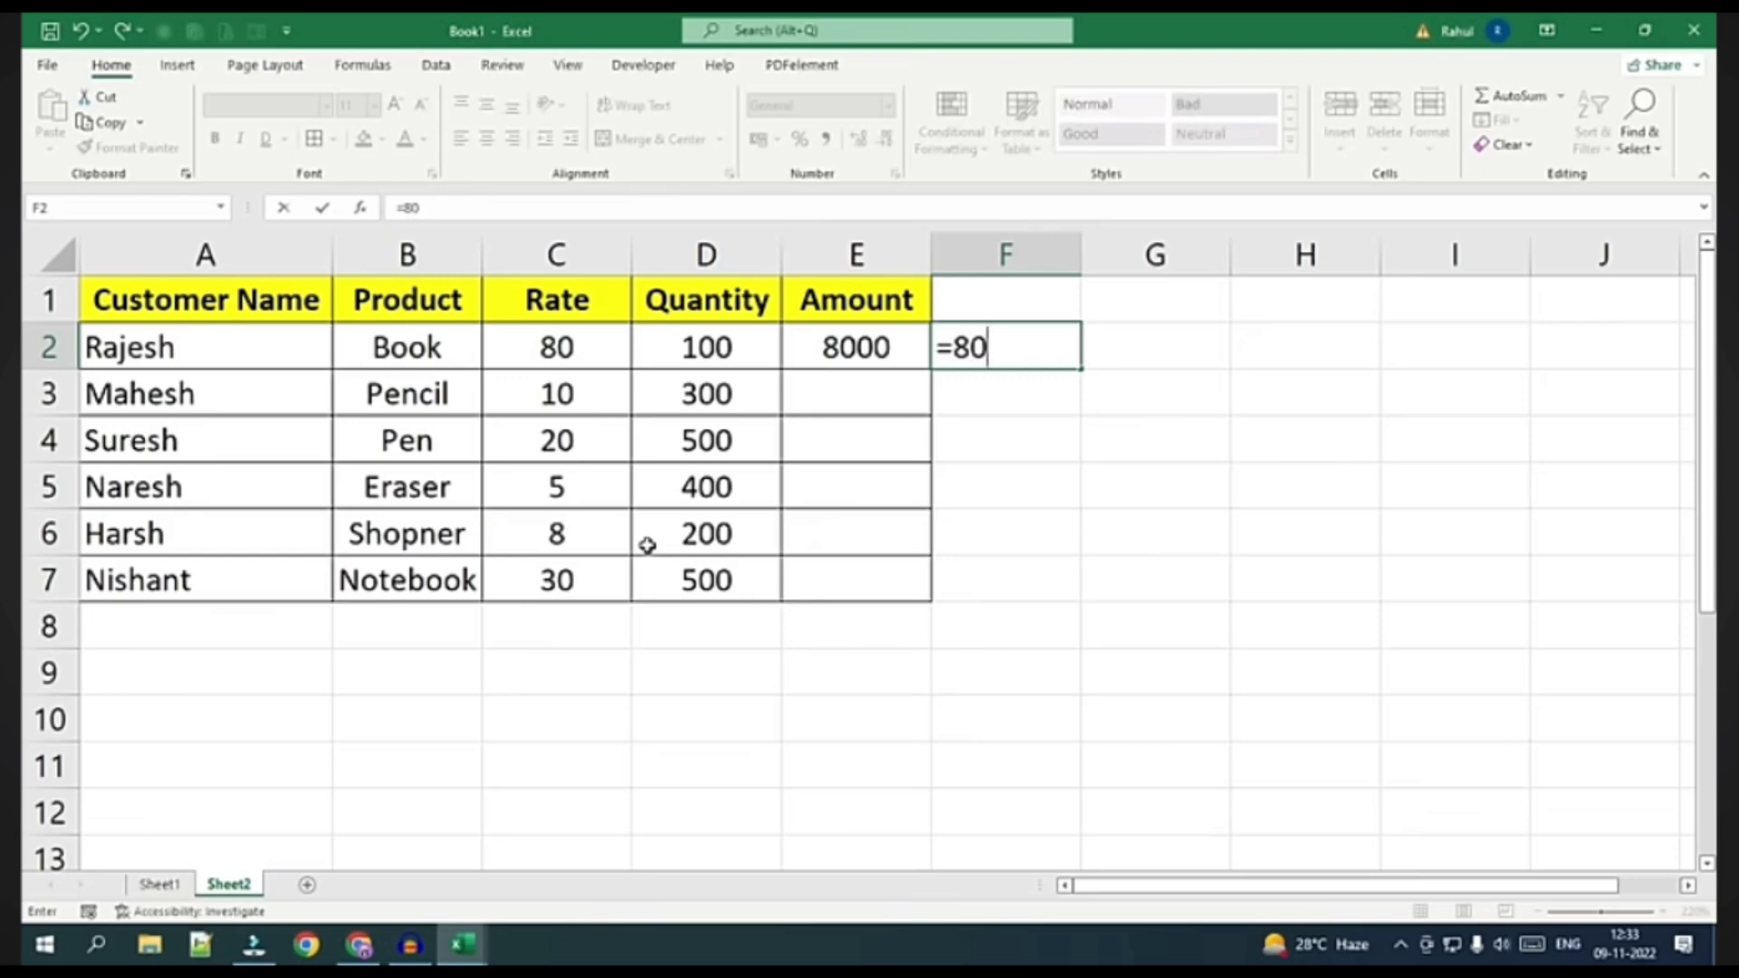
type("*100")
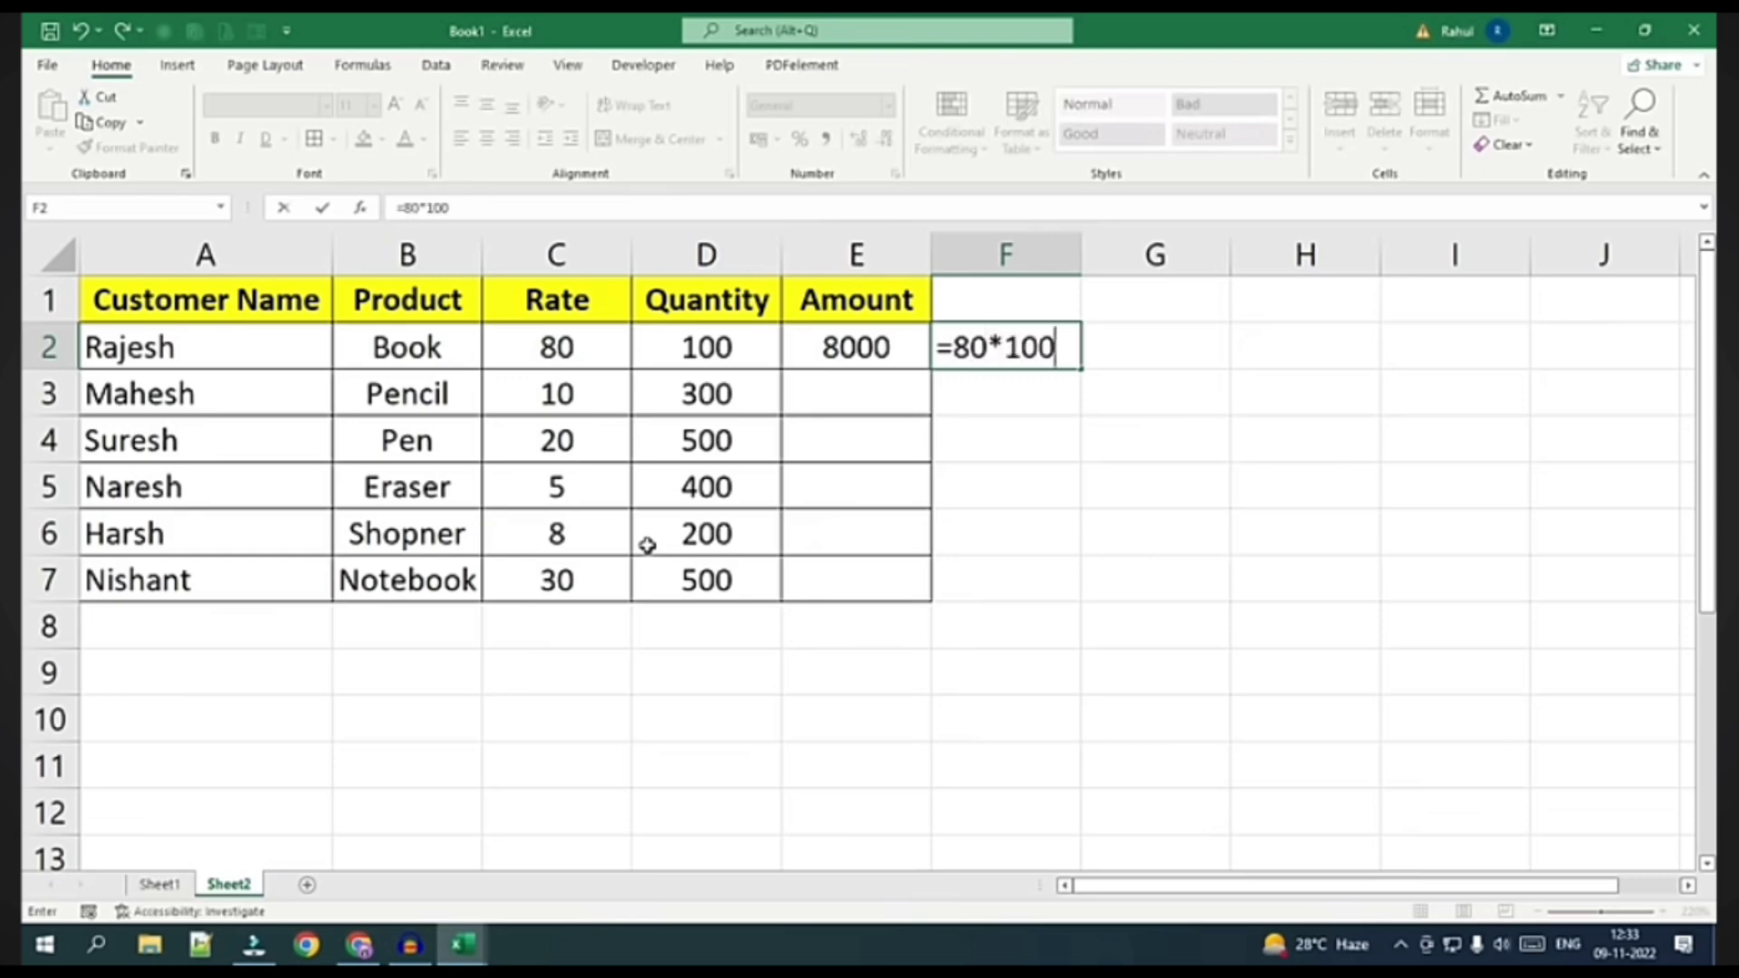
key("Return")
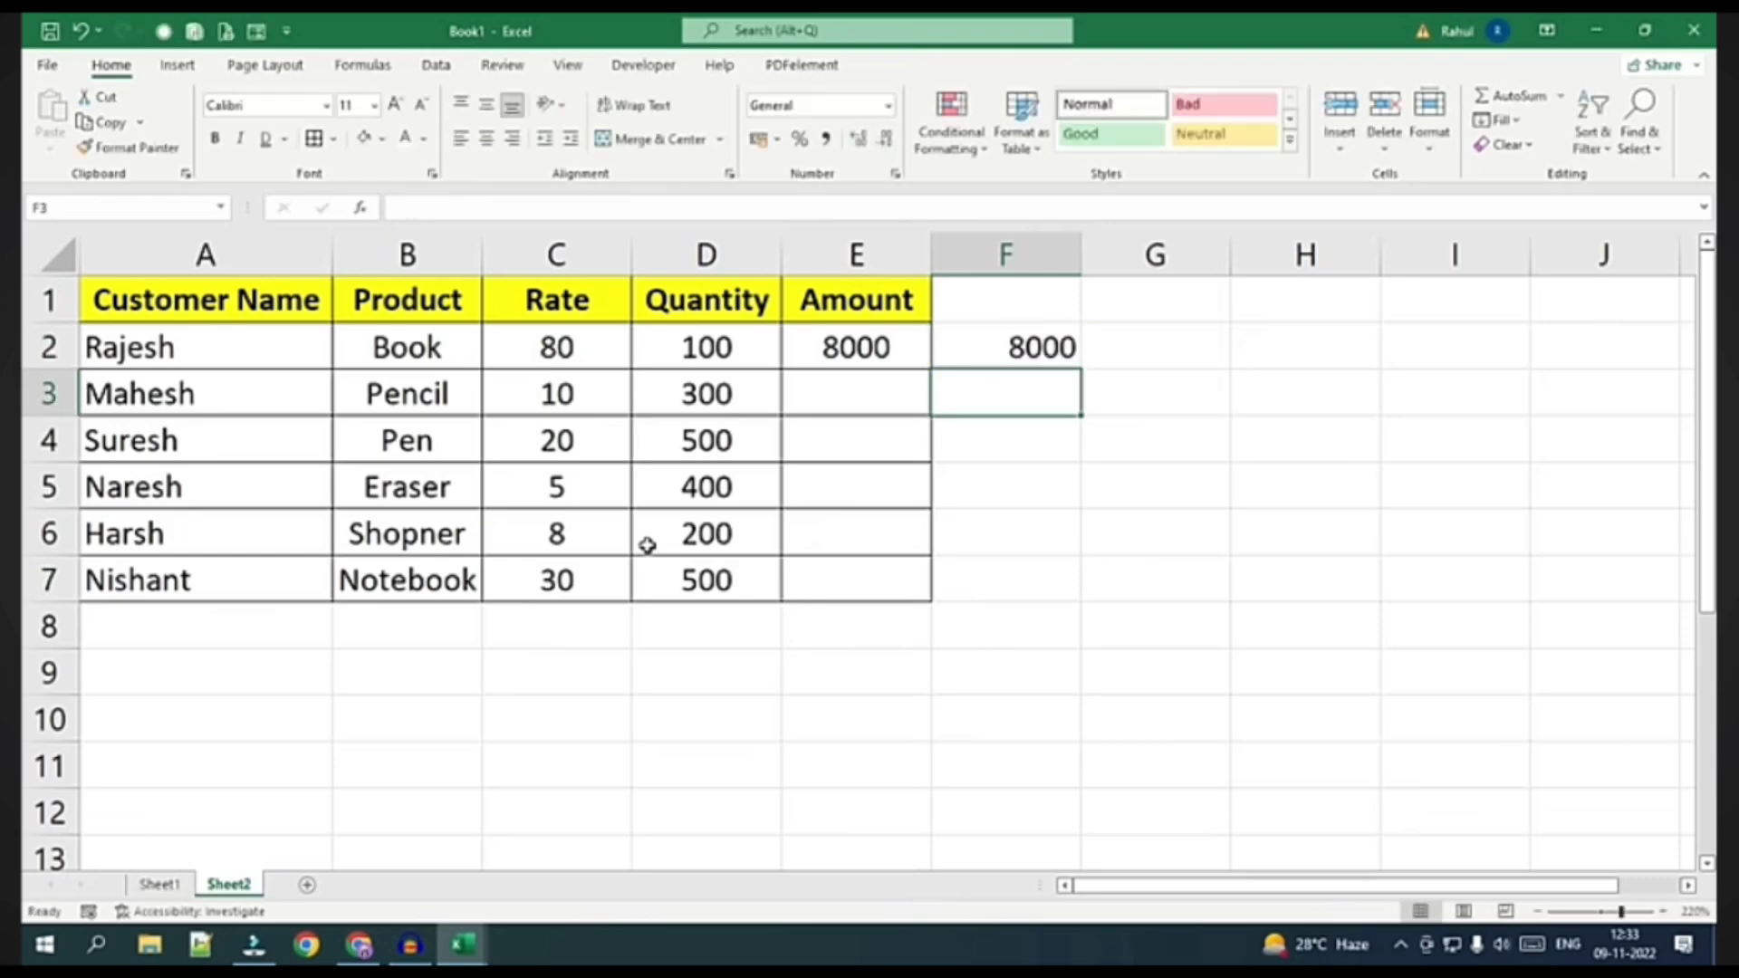
left_click(834, 348)
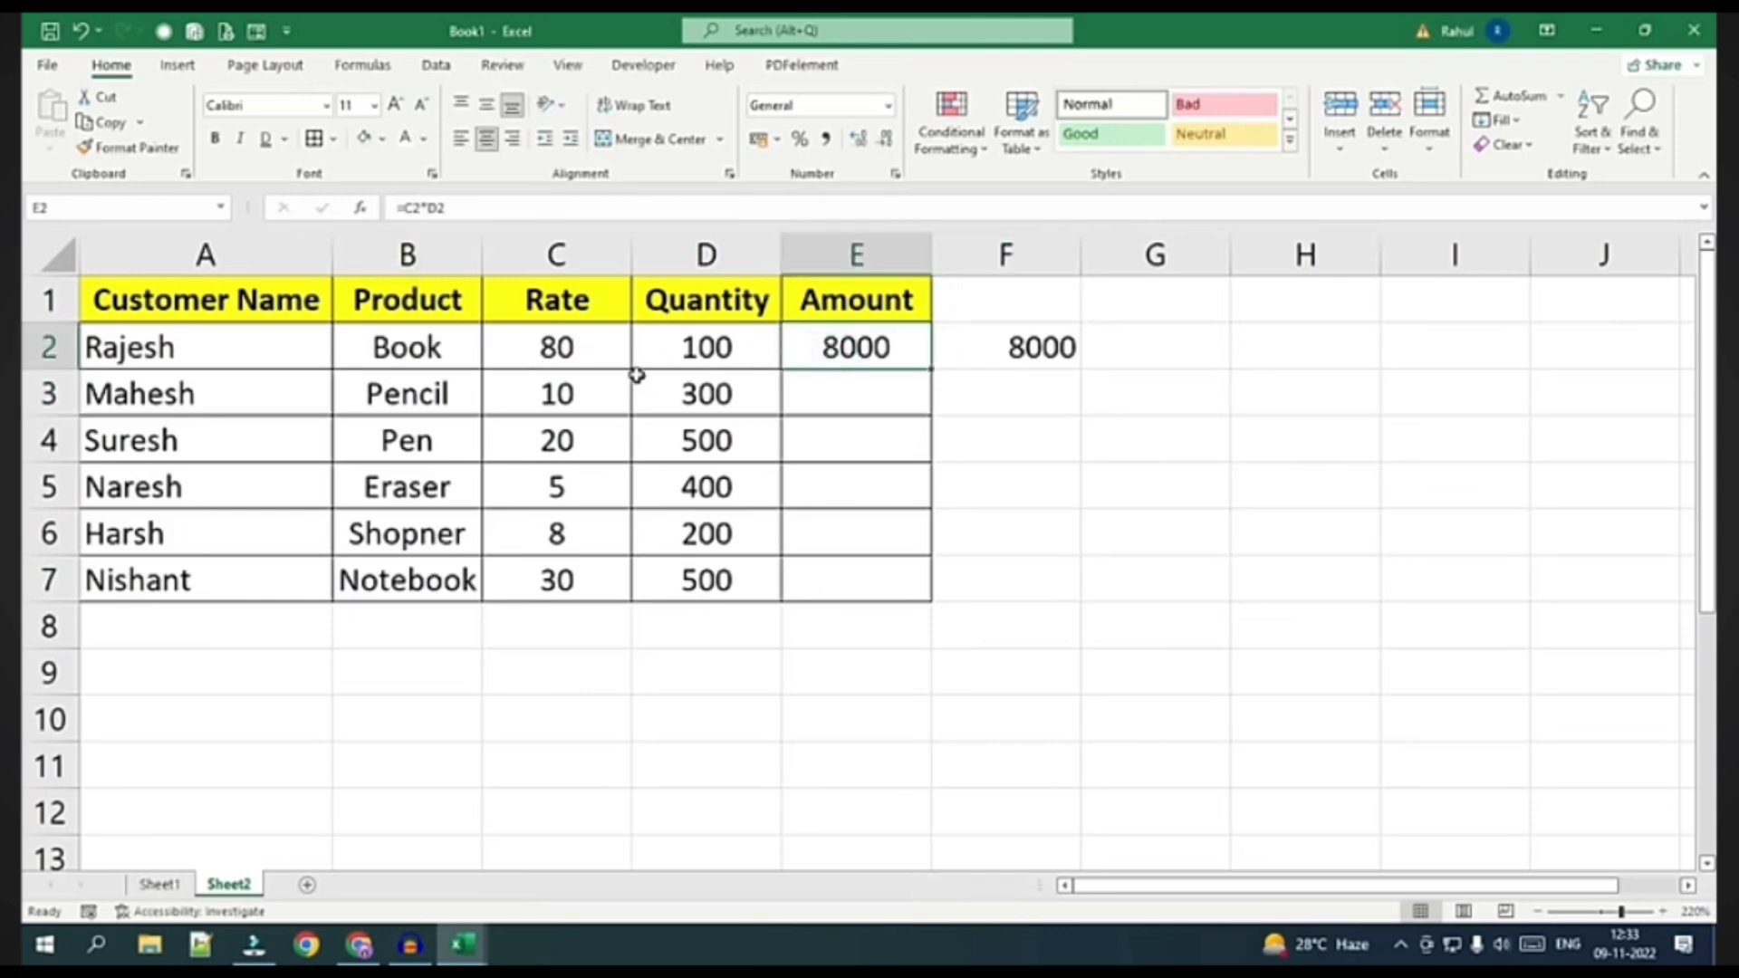
key("F2")
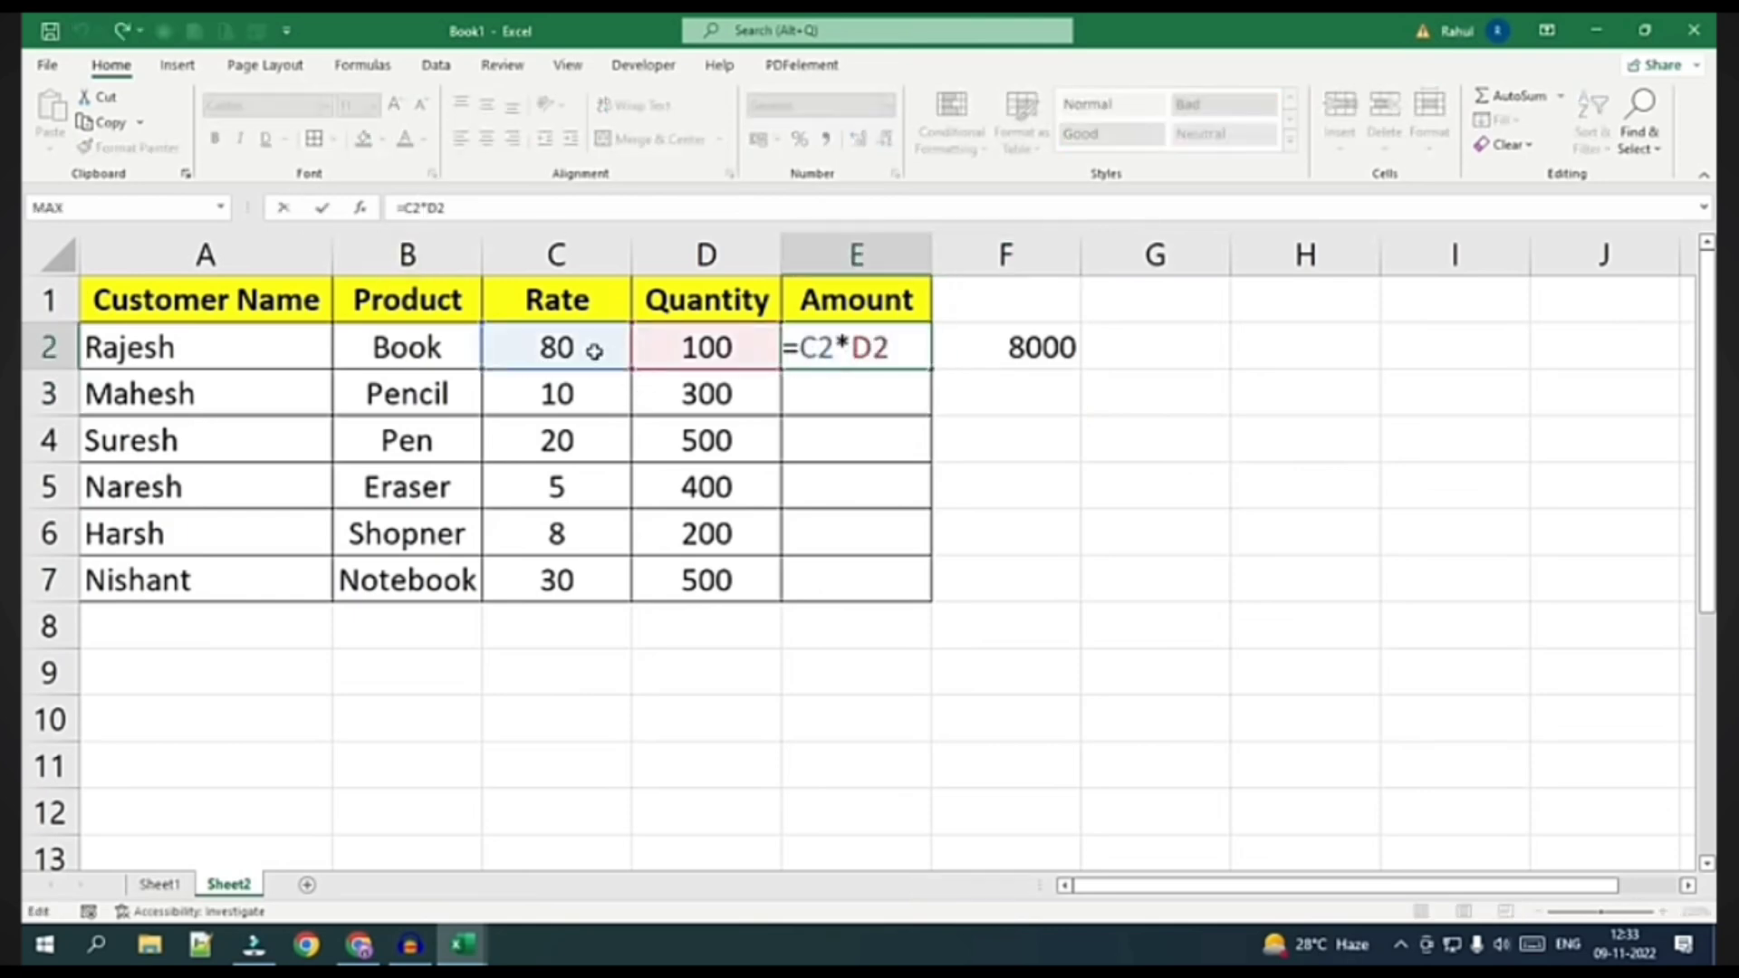
key("Return")
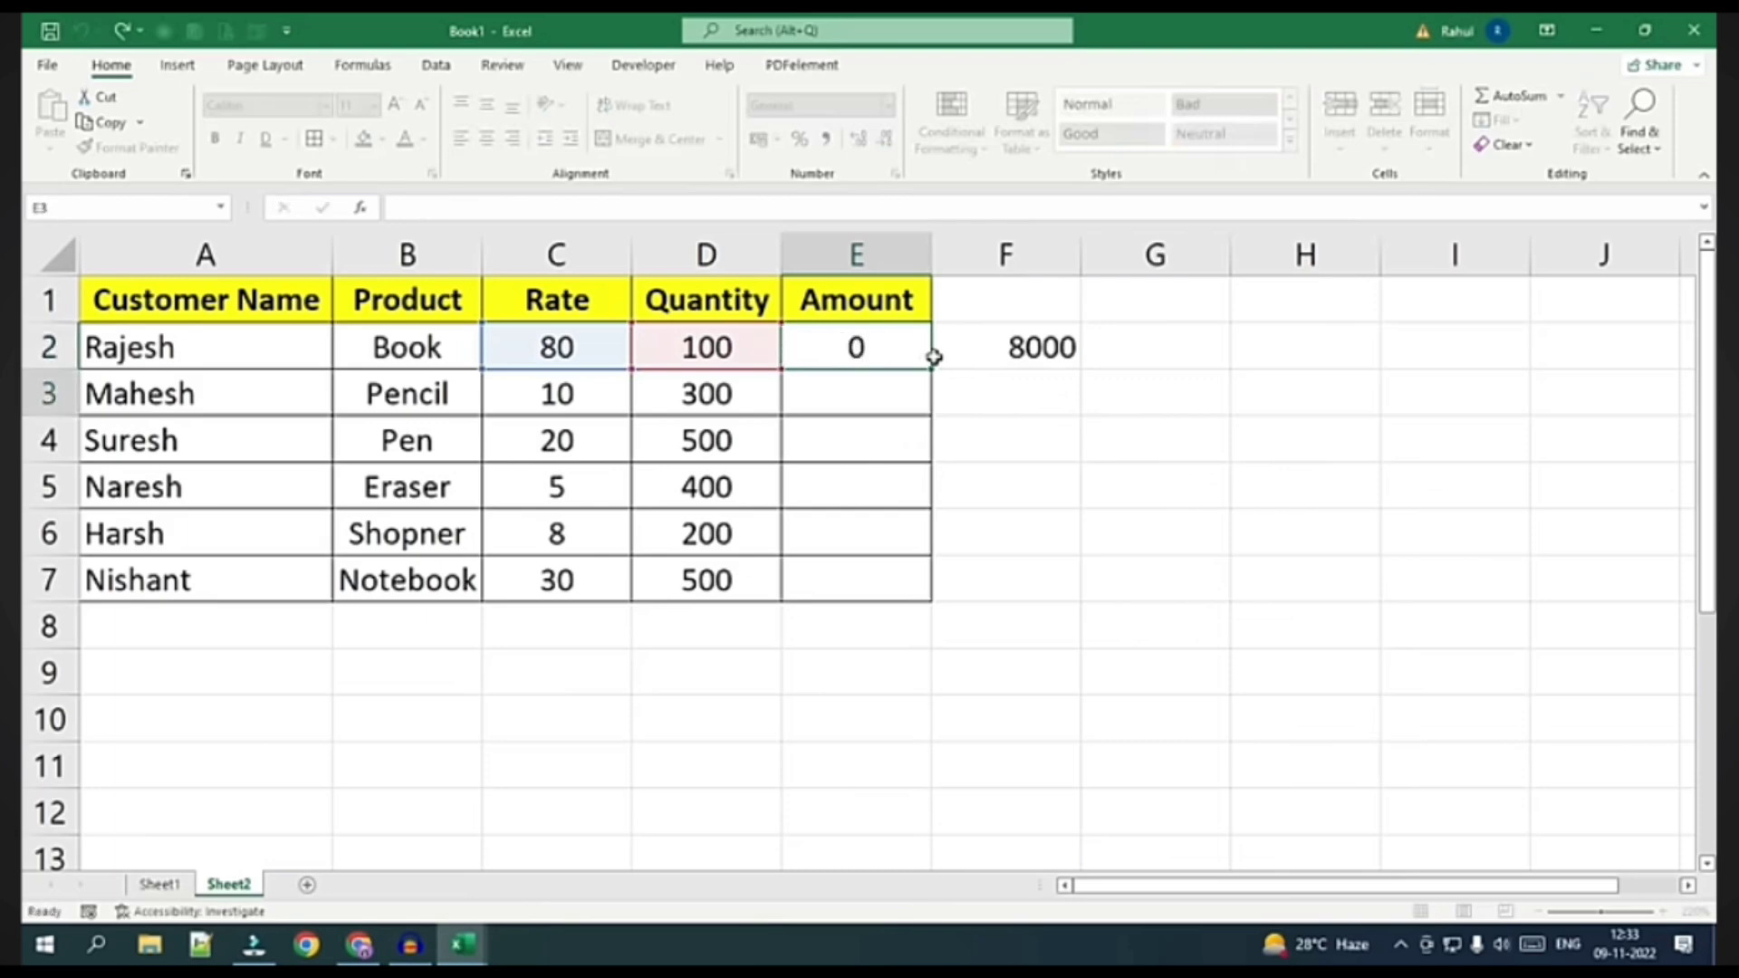
Copy E2's Amount formula down to E7 and F2's fixed formula down to F7
left_click(907, 353)
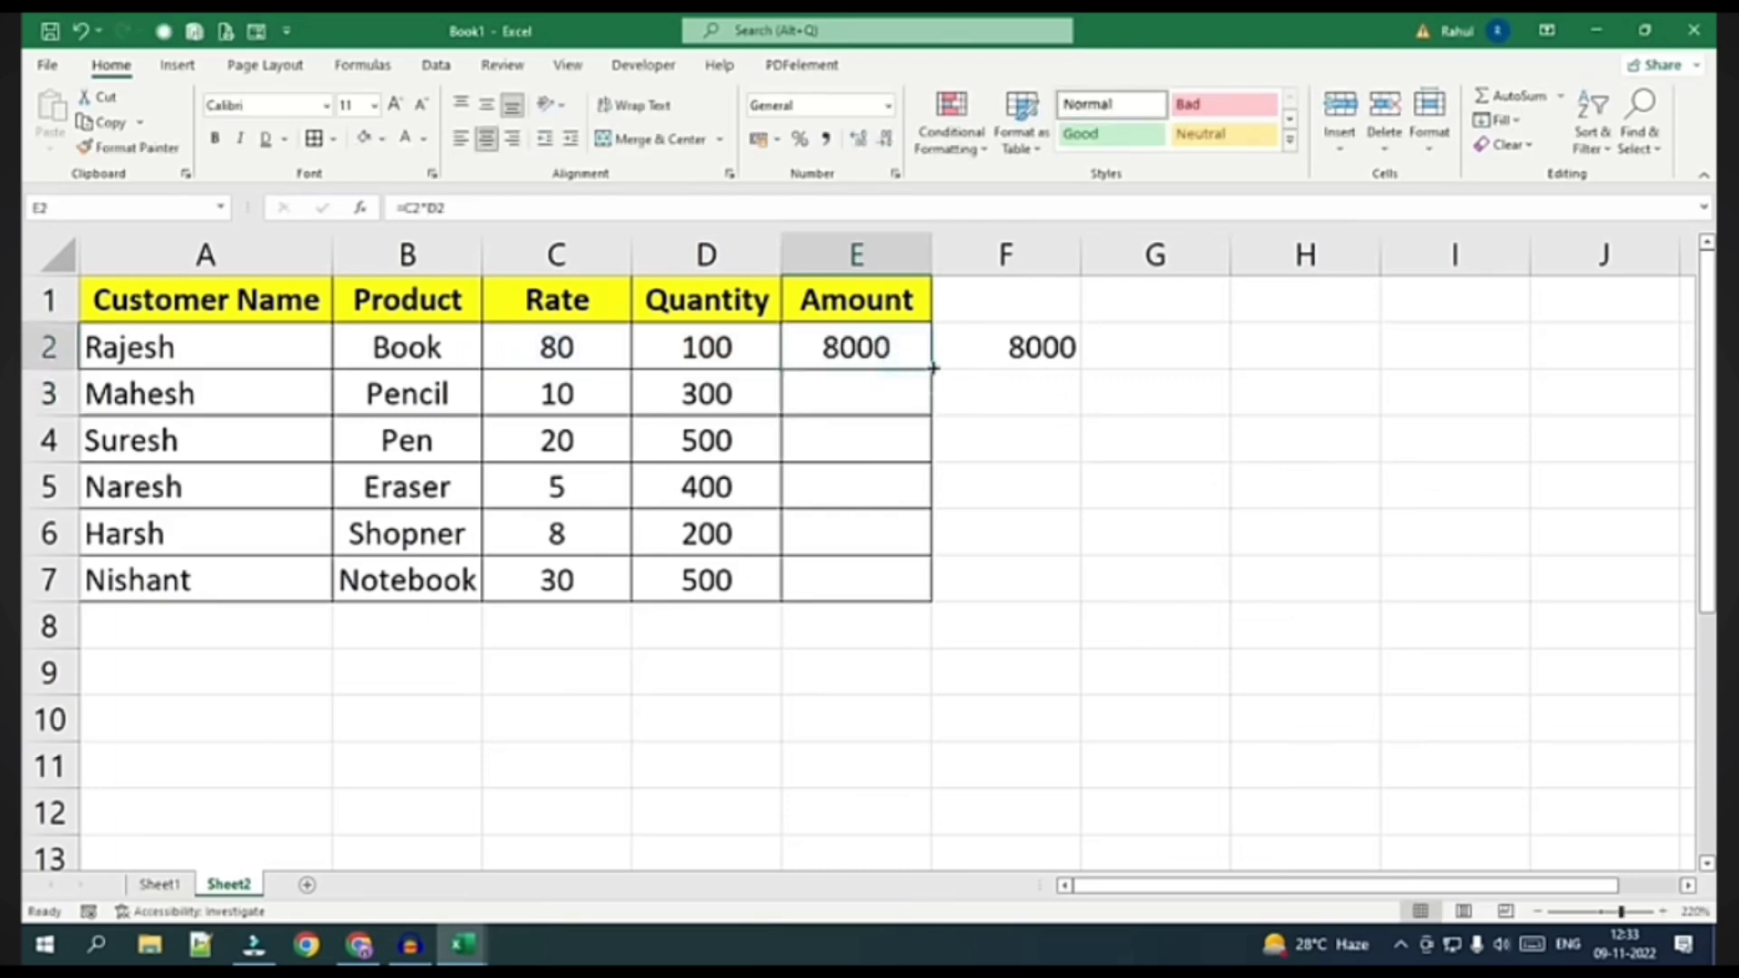
left_click_drag(933, 367, 926, 605)
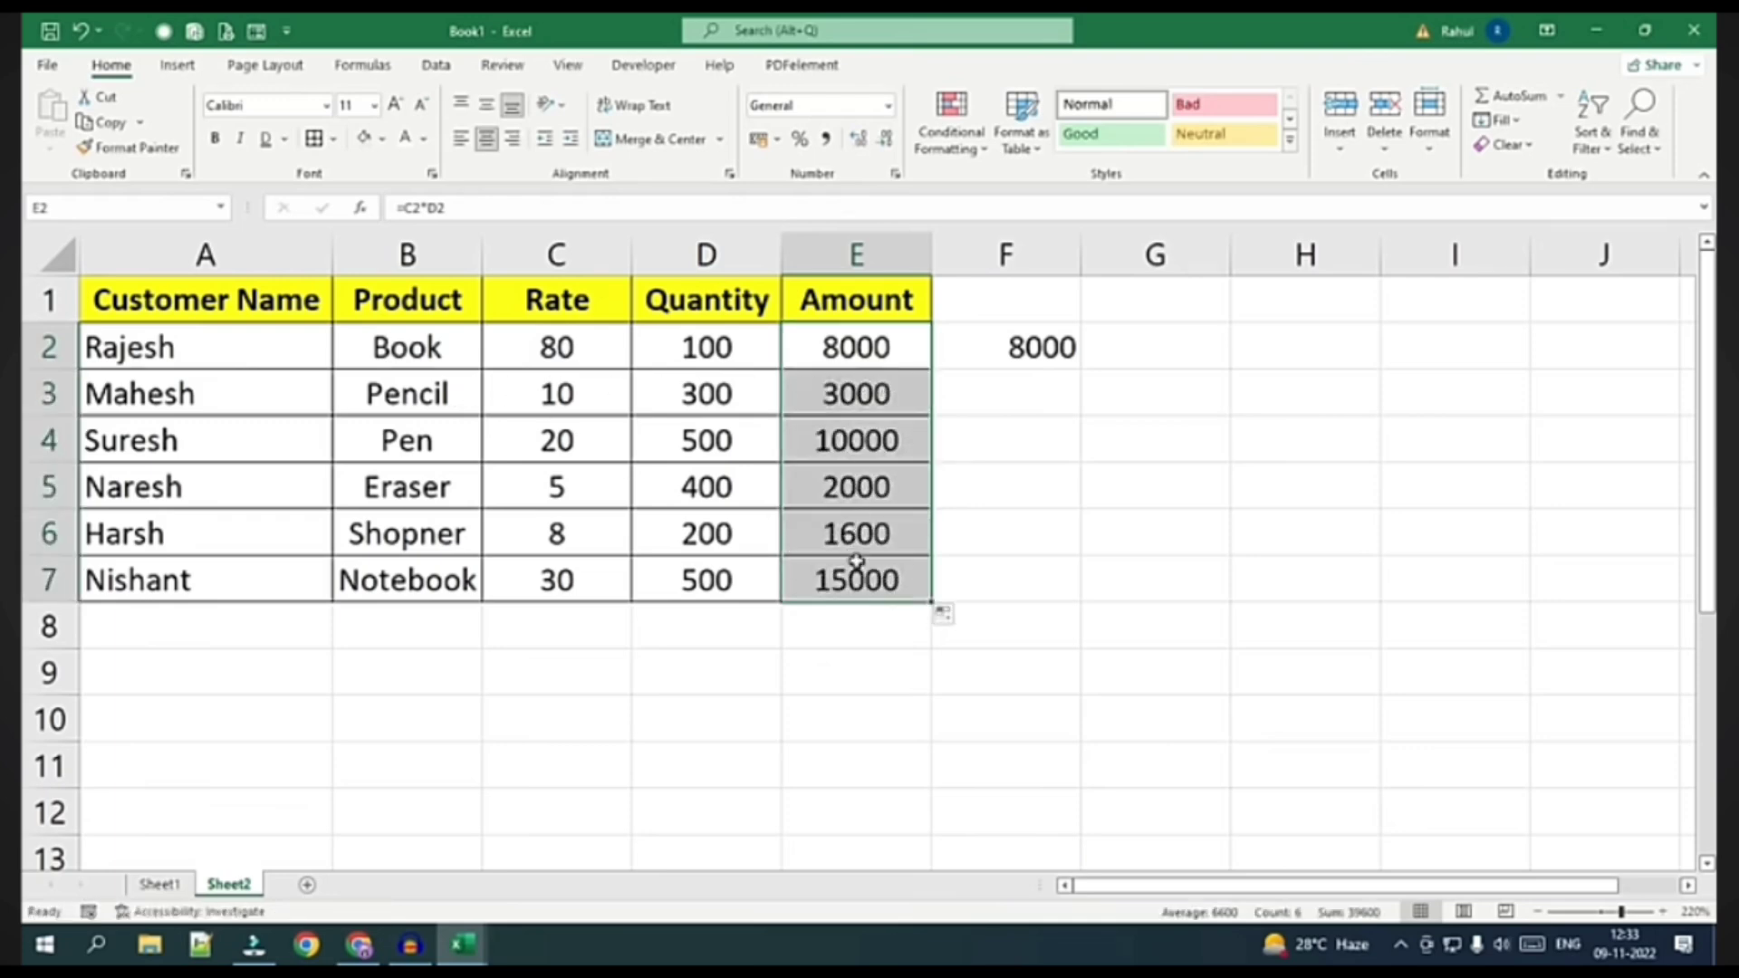
left_click(1008, 349)
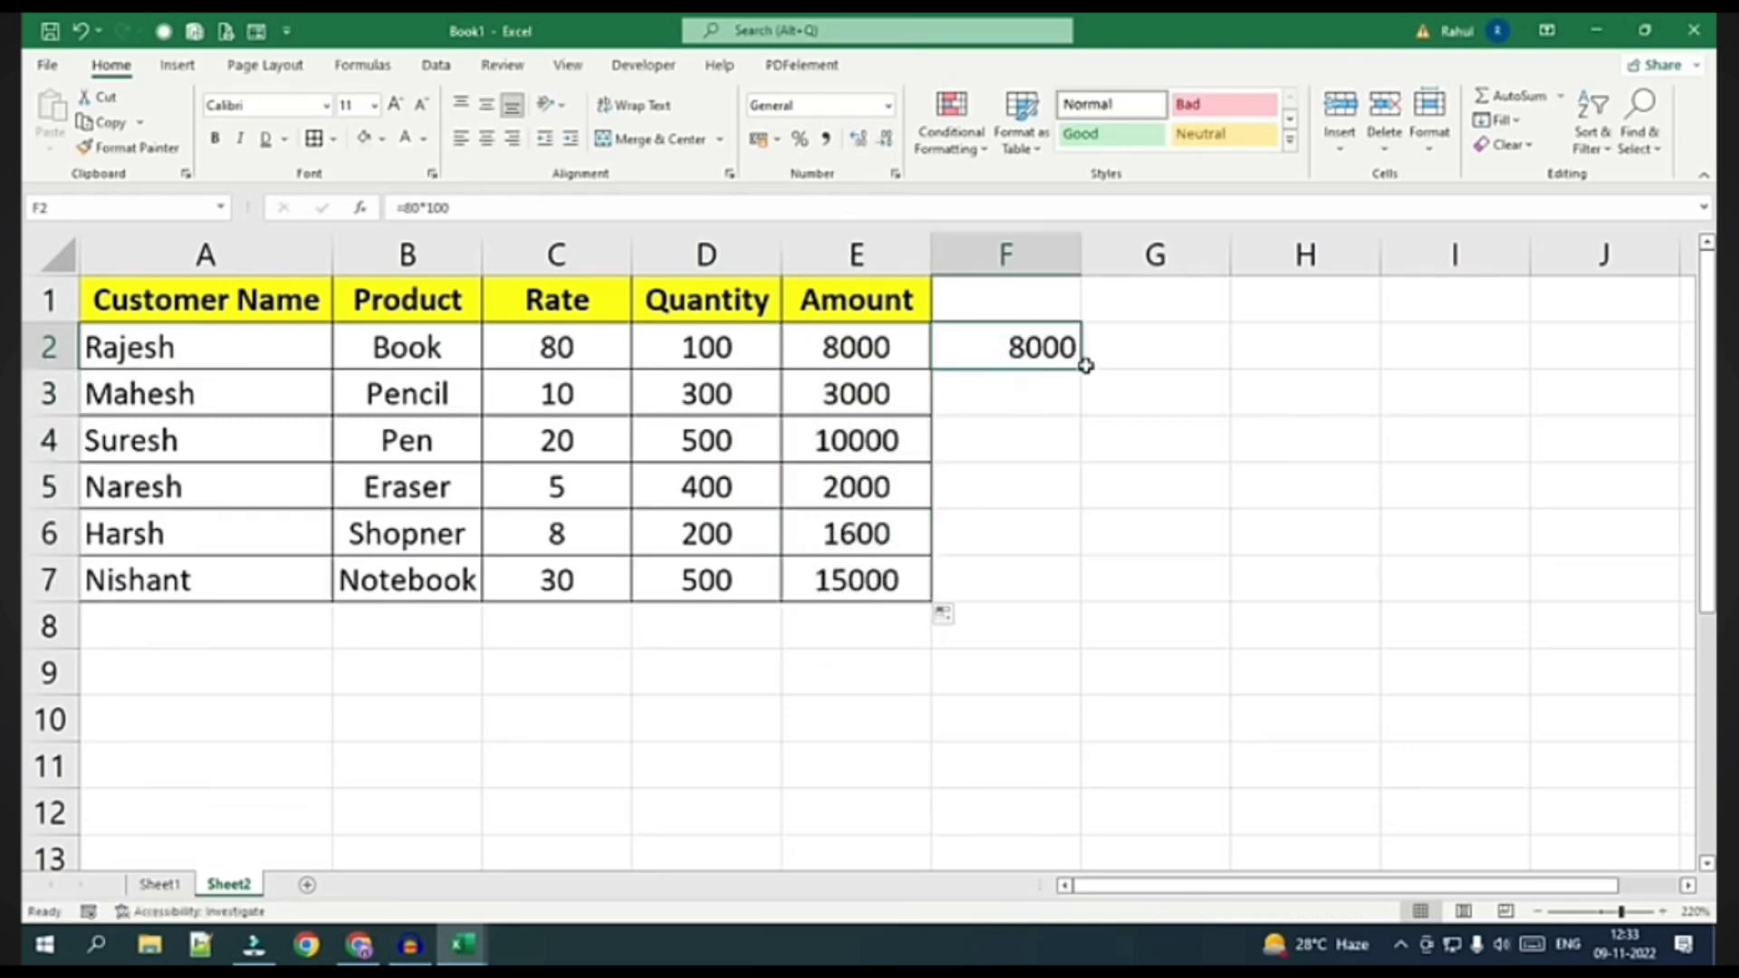
left_click_drag(1085, 365, 1083, 605)
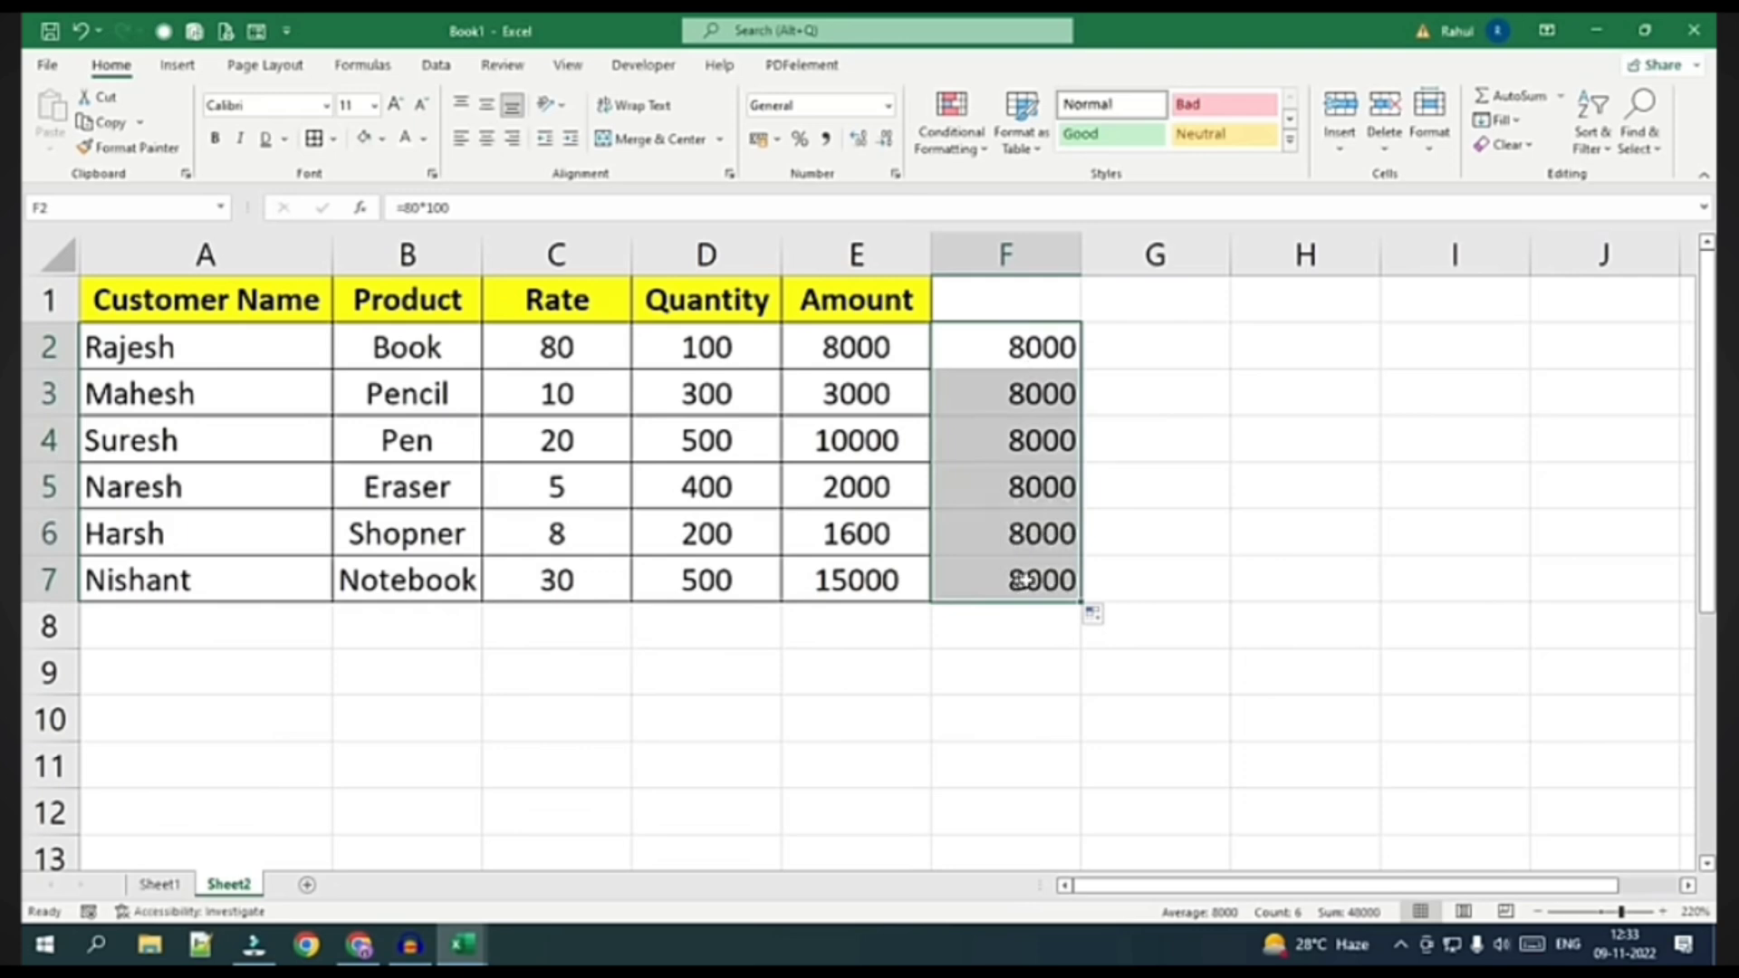
Inspect F2's hardcoded =80*100 formula without changing it
left_click(1023, 349)
double_click(1029, 351)
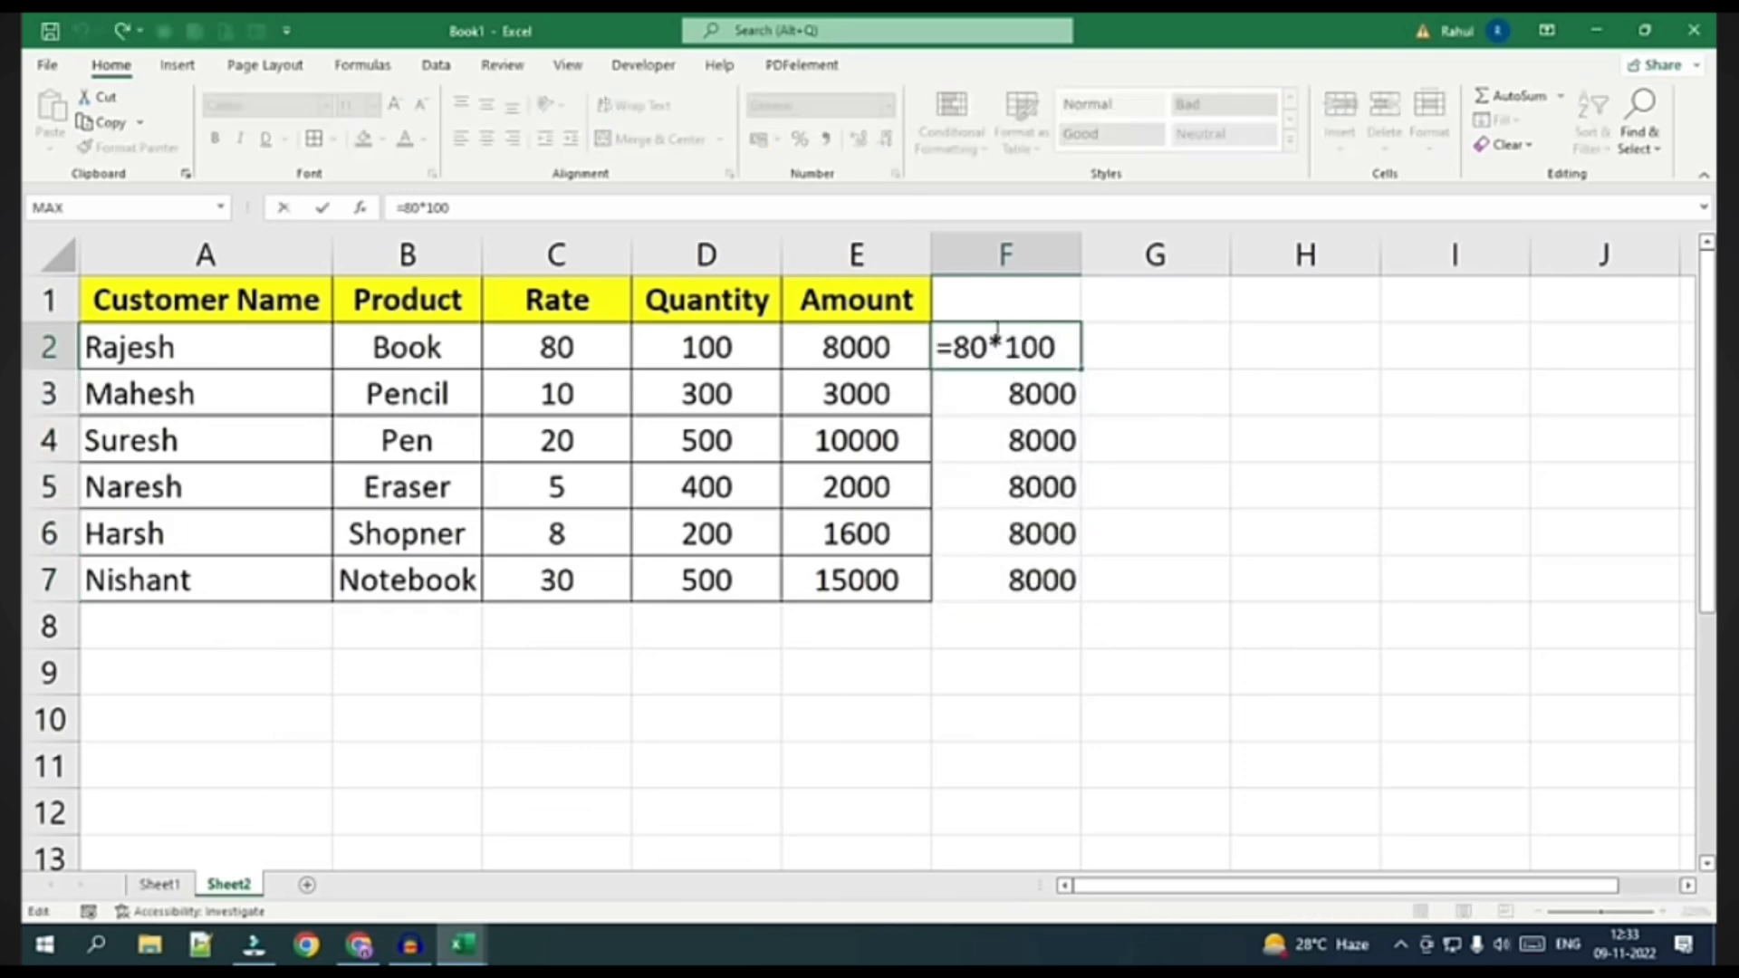
left_click(983, 349)
left_click(1205, 359)
Check that E2, E3 and E4 hold =C2*D2, =C3*D3 and =C4*D4
left_click(851, 348)
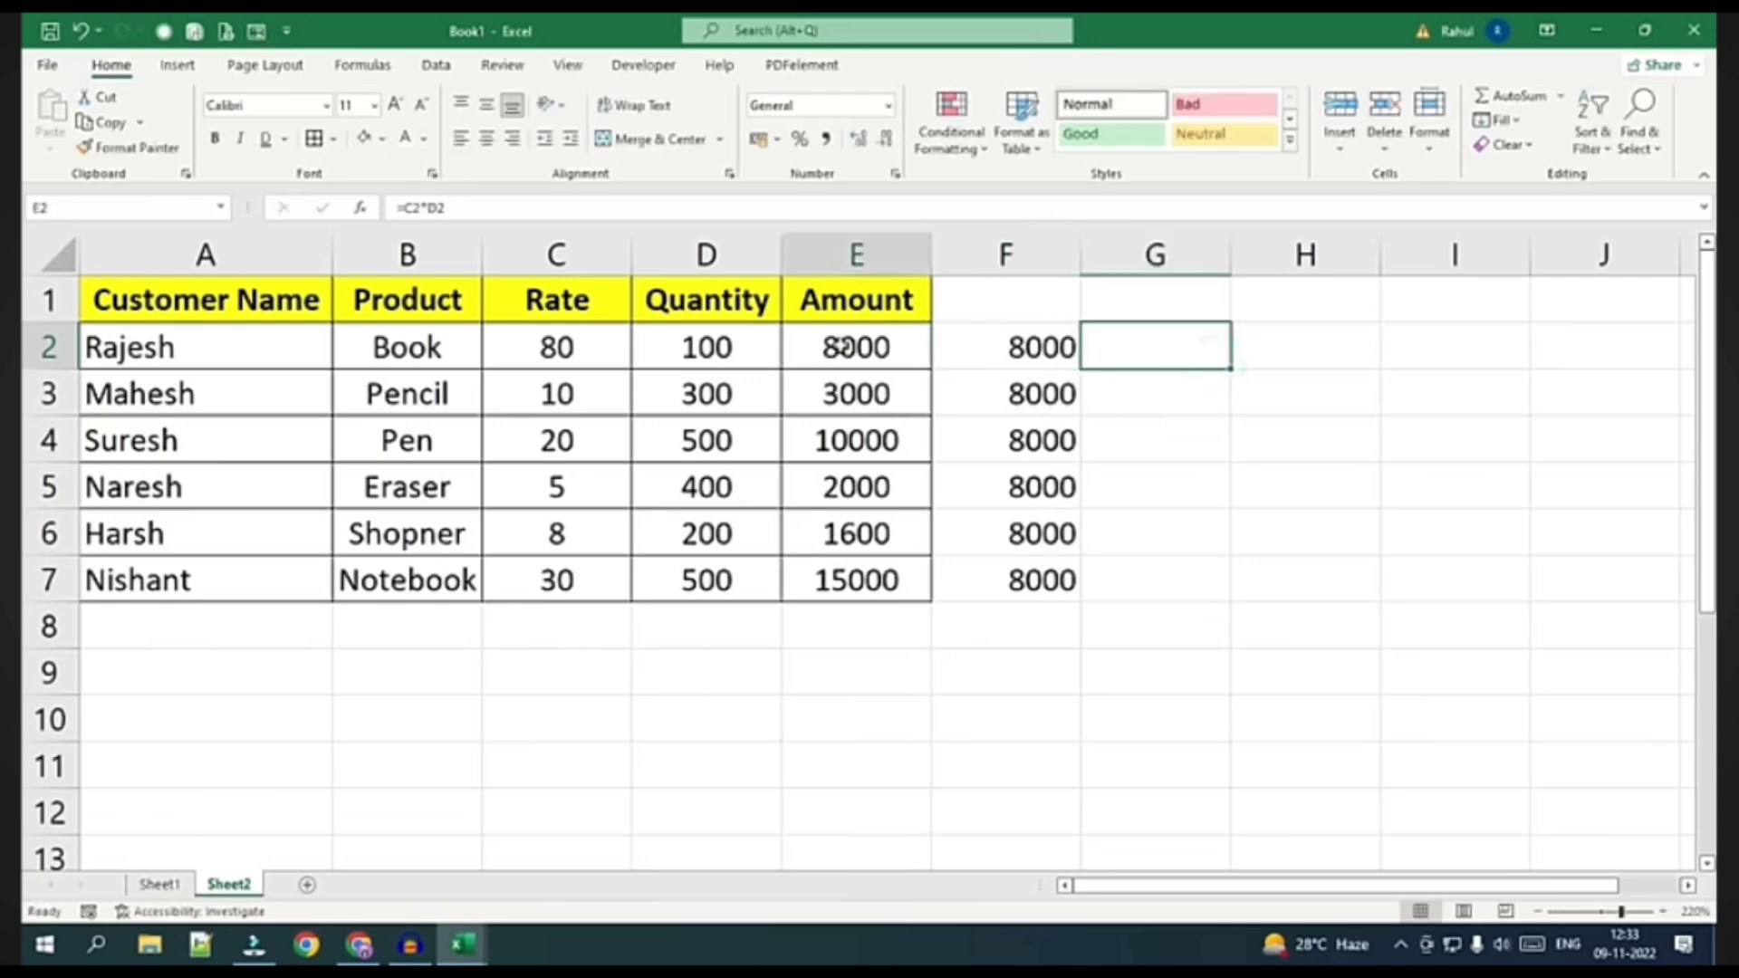
key("F2")
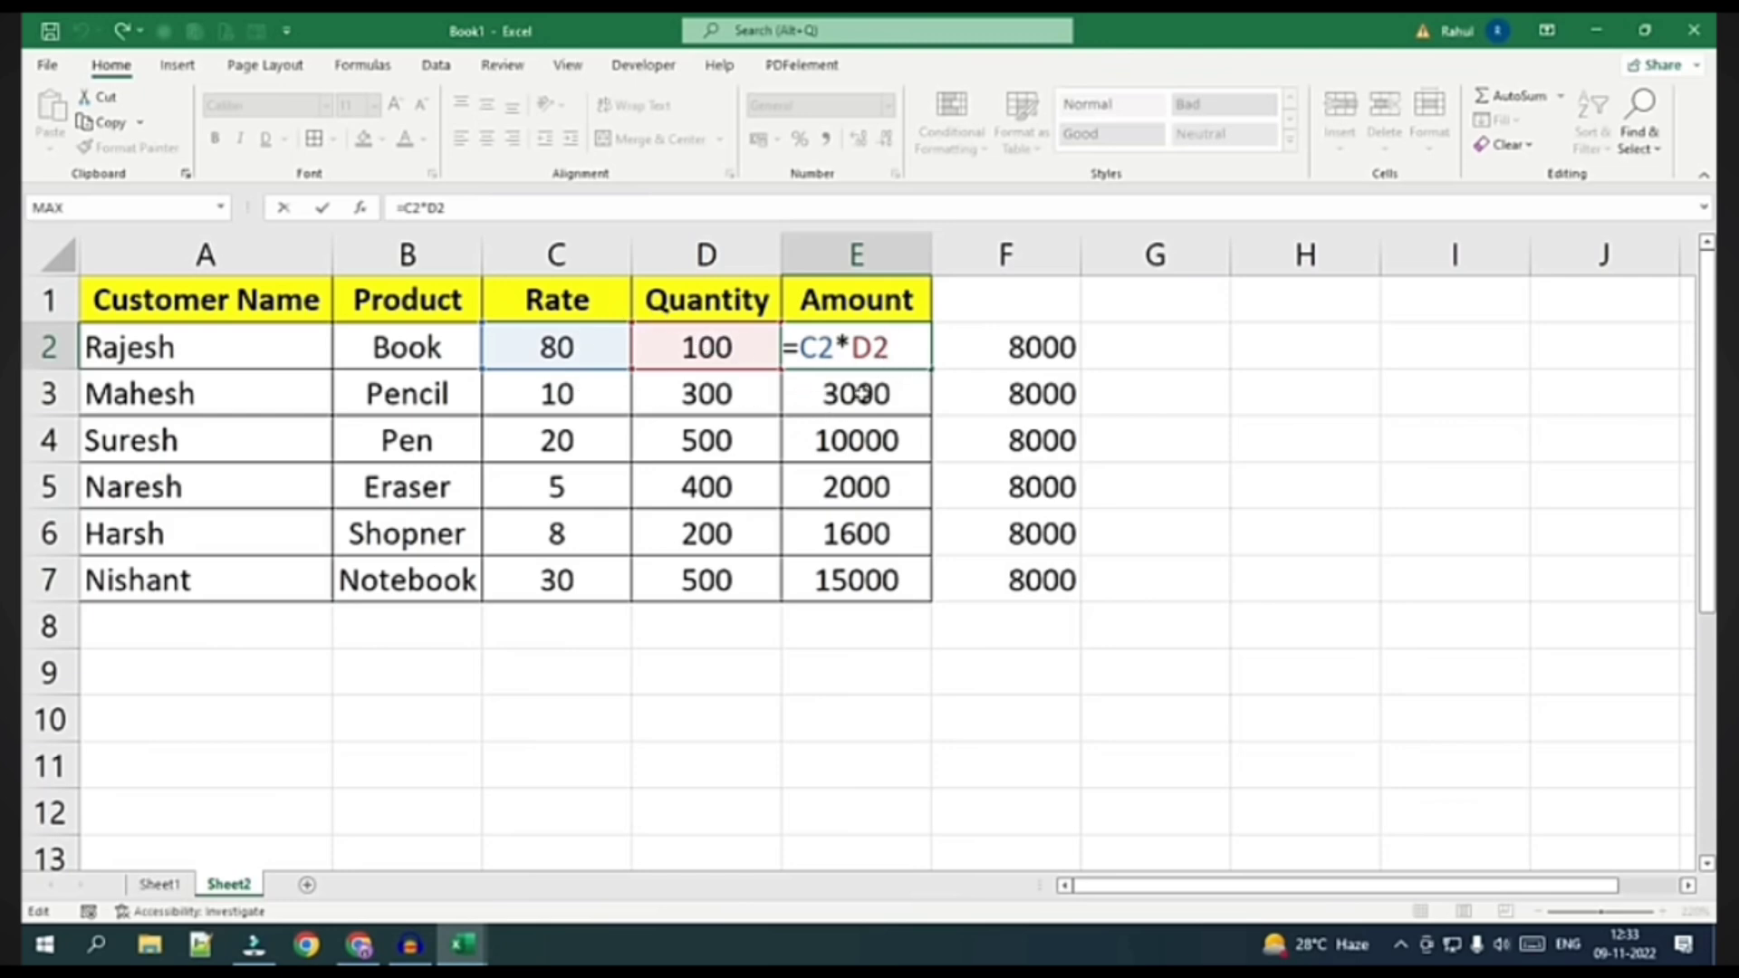
key("Return")
key("F2")
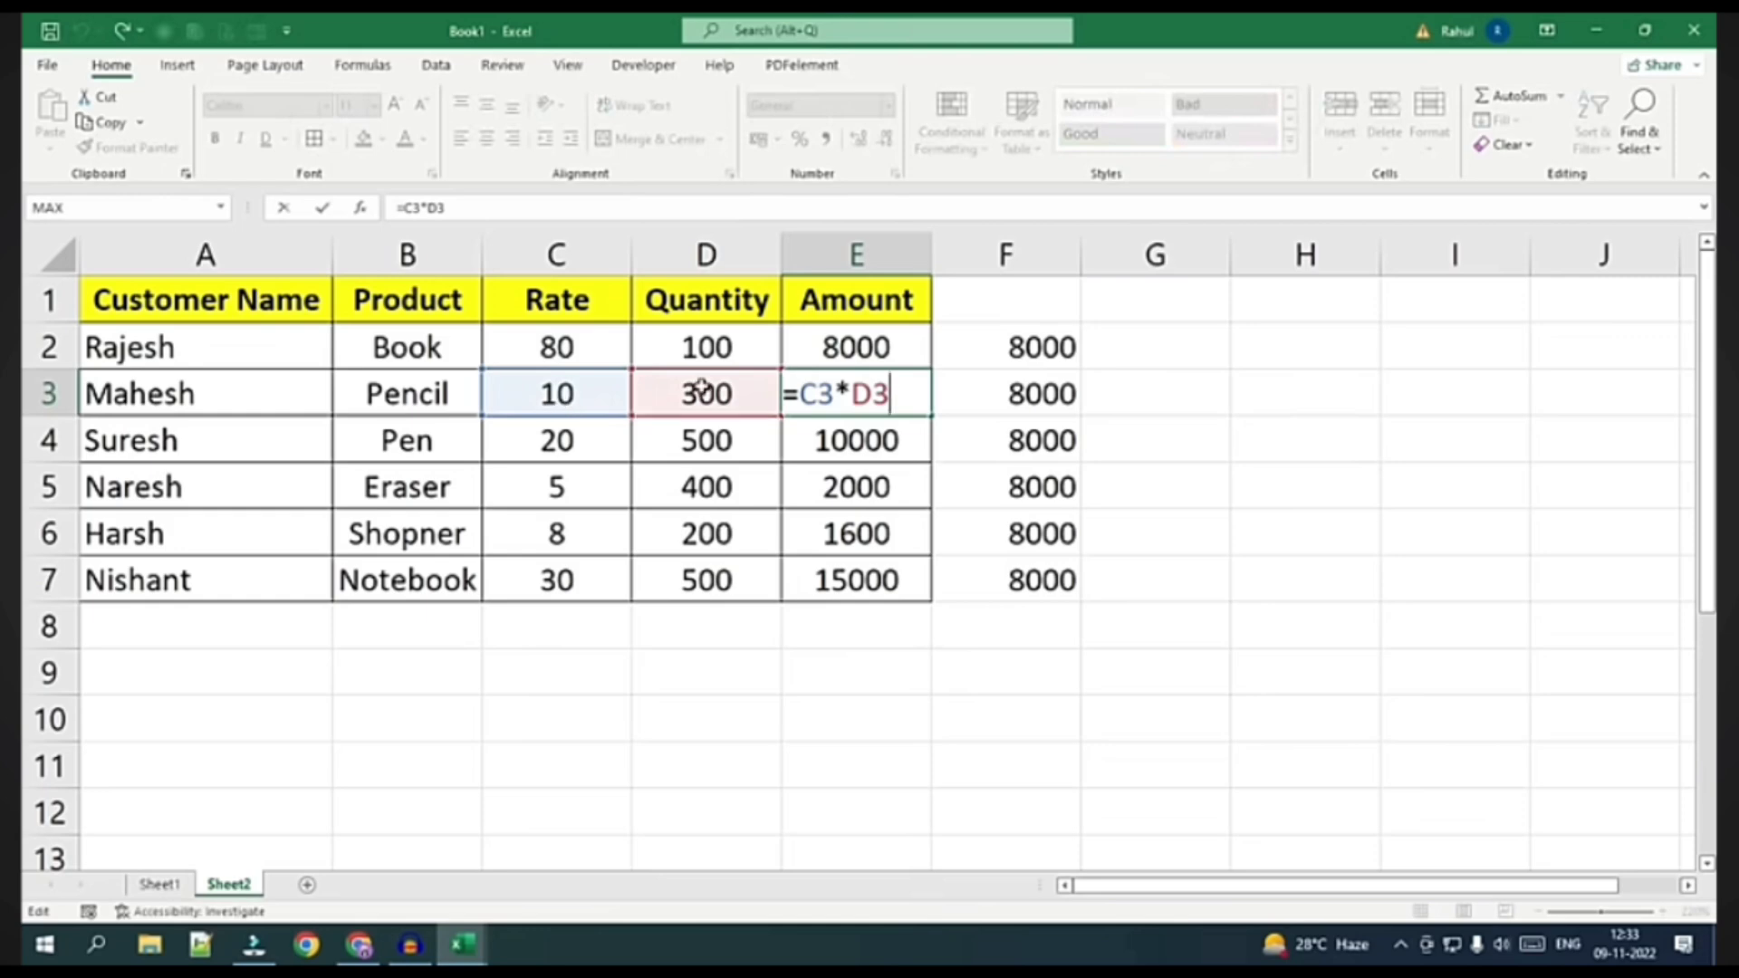
left_click(885, 440)
key("F2")
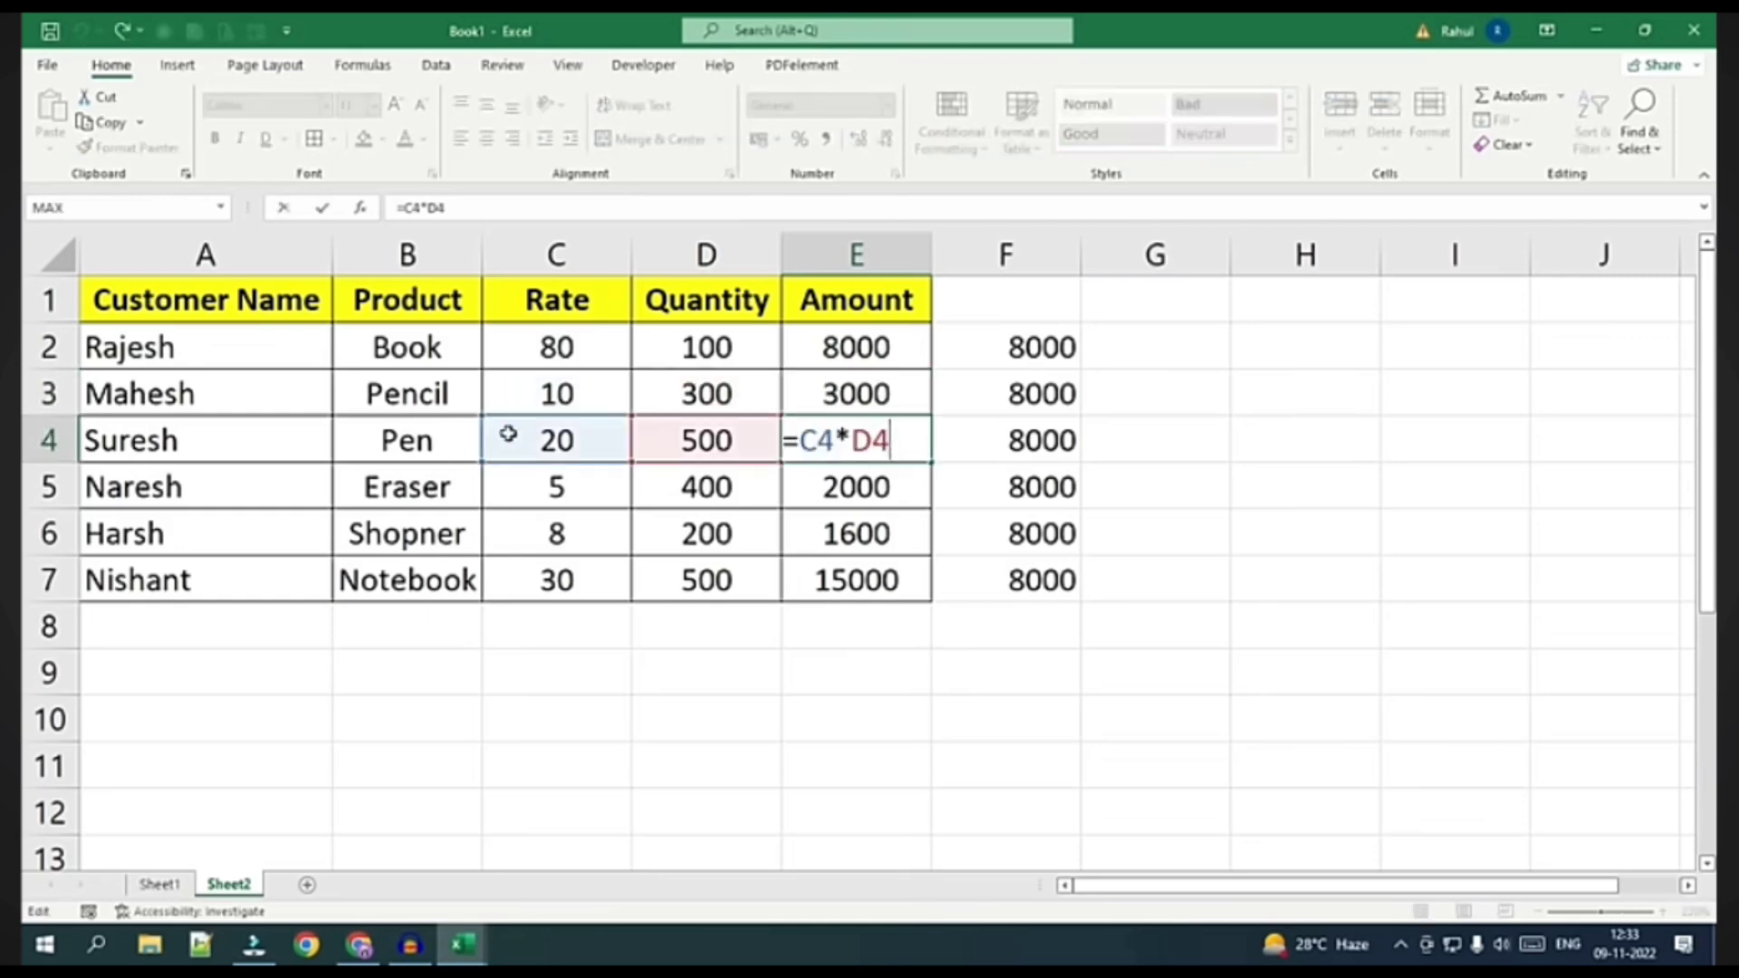
key("ctrl+Return")
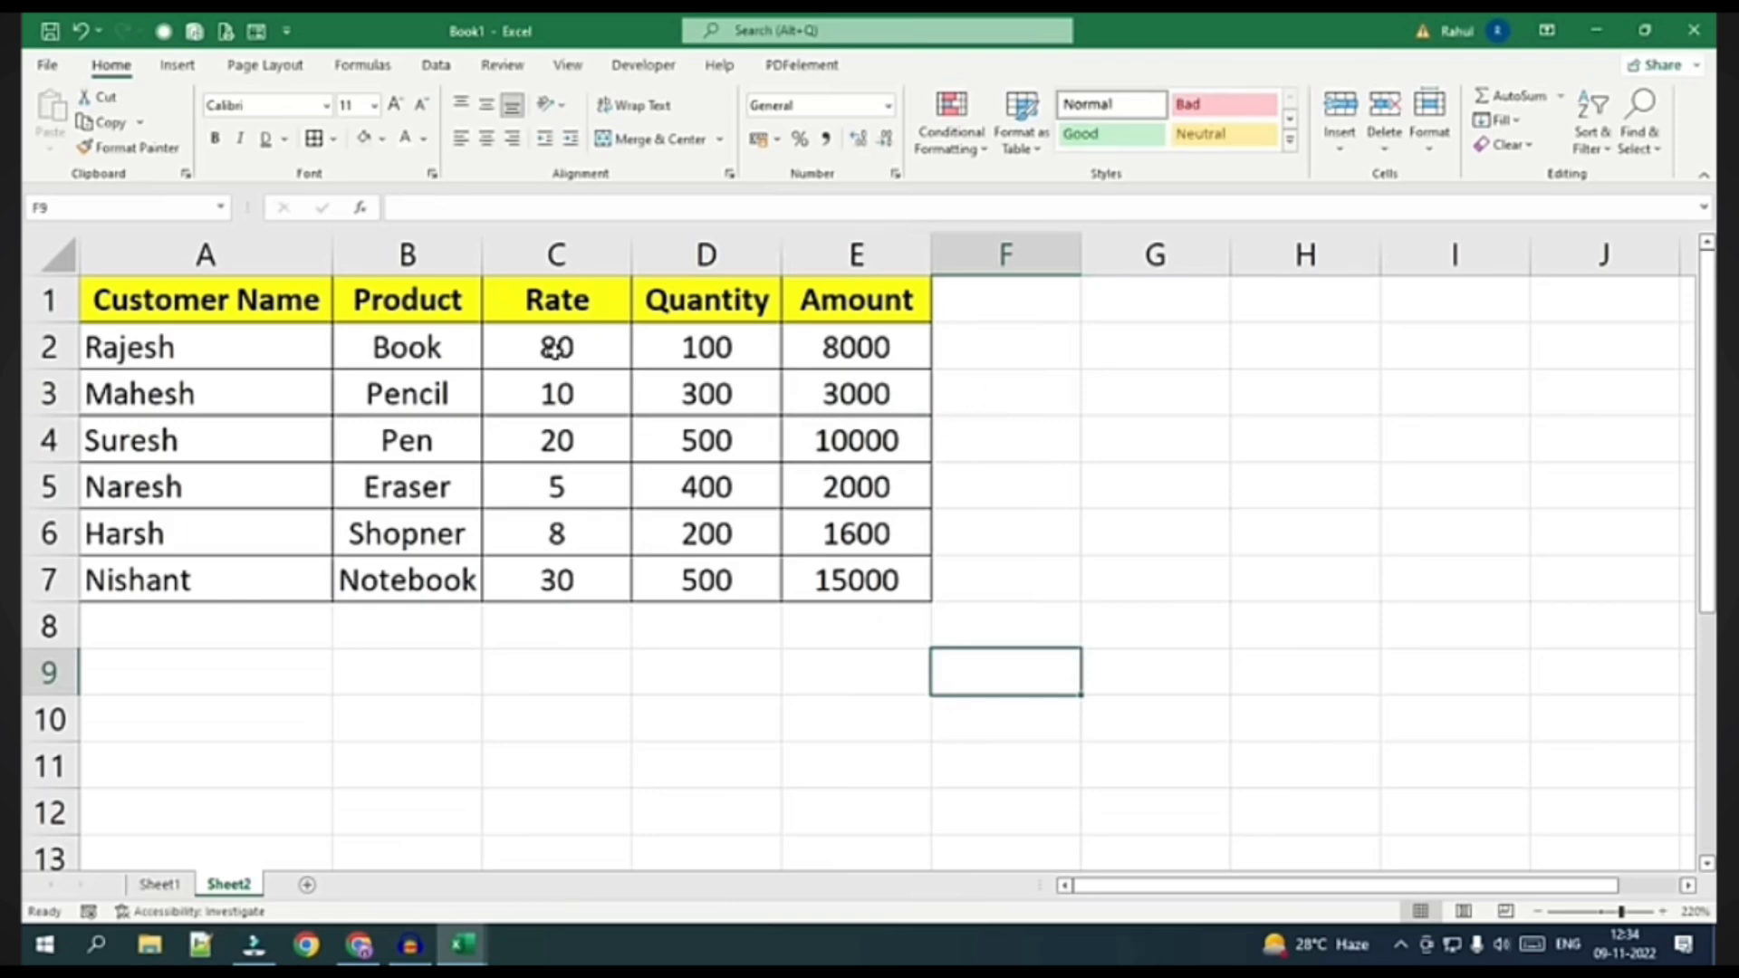
Format Rate values C2:C7 as English (India) rupee Accounting after trying Comma Style
left_click(555, 348)
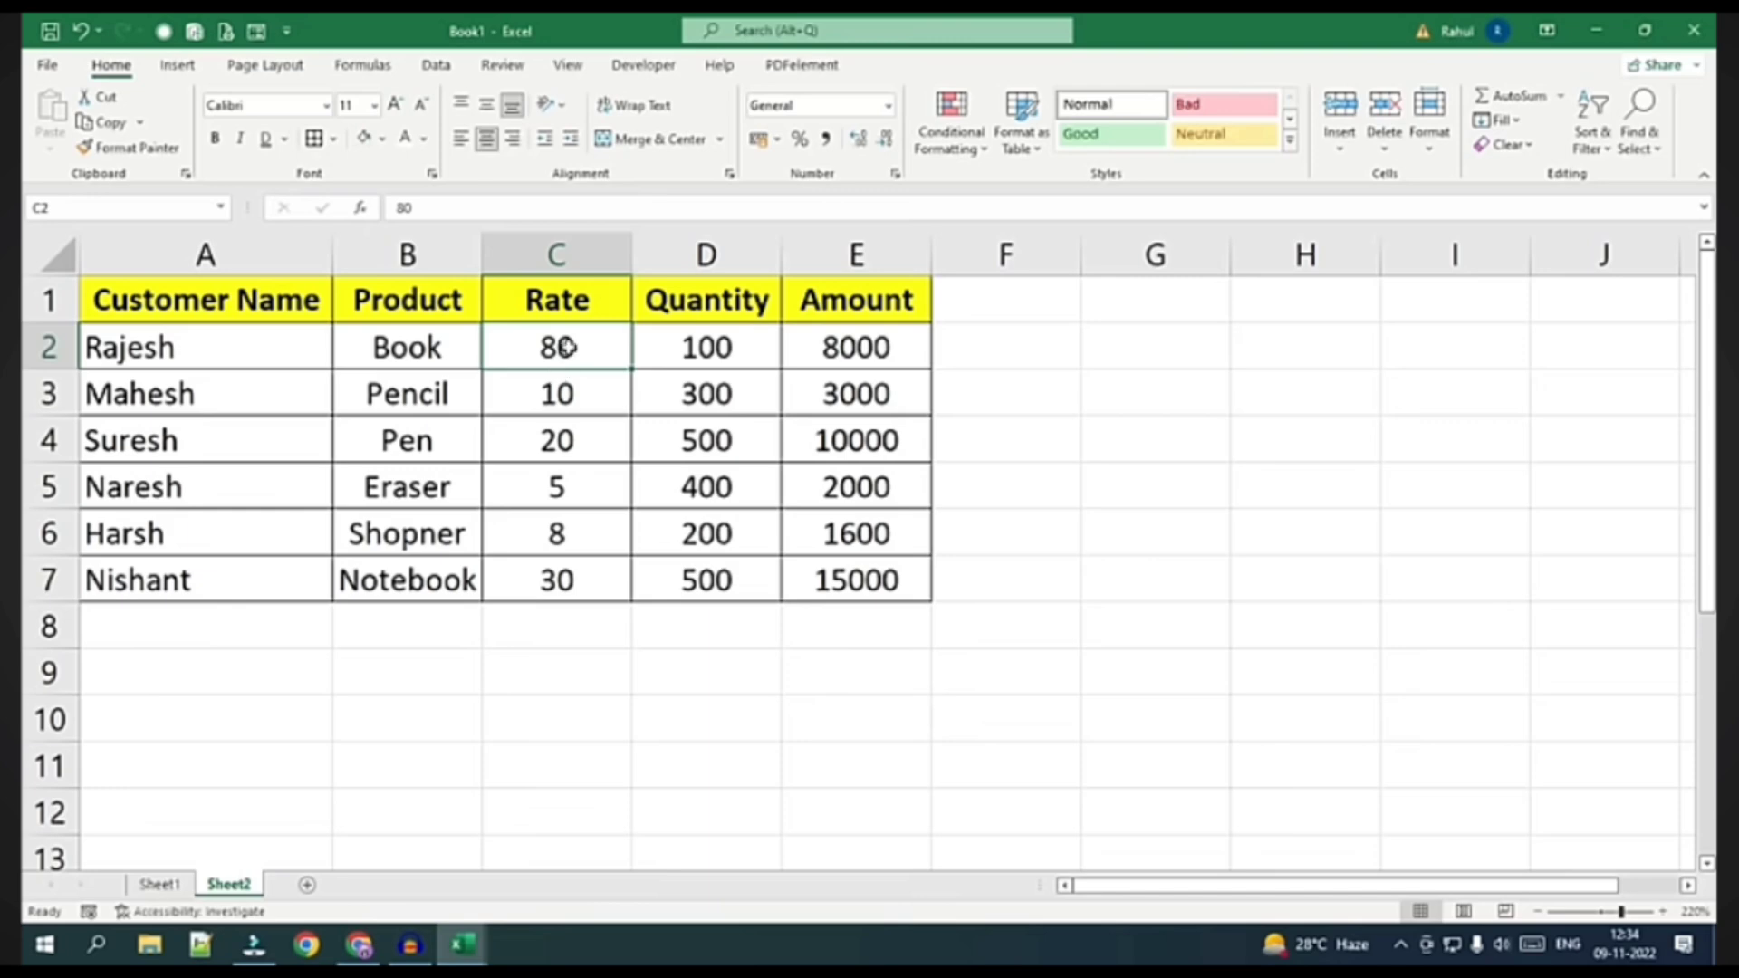
left_click_drag(562, 347, 543, 580)
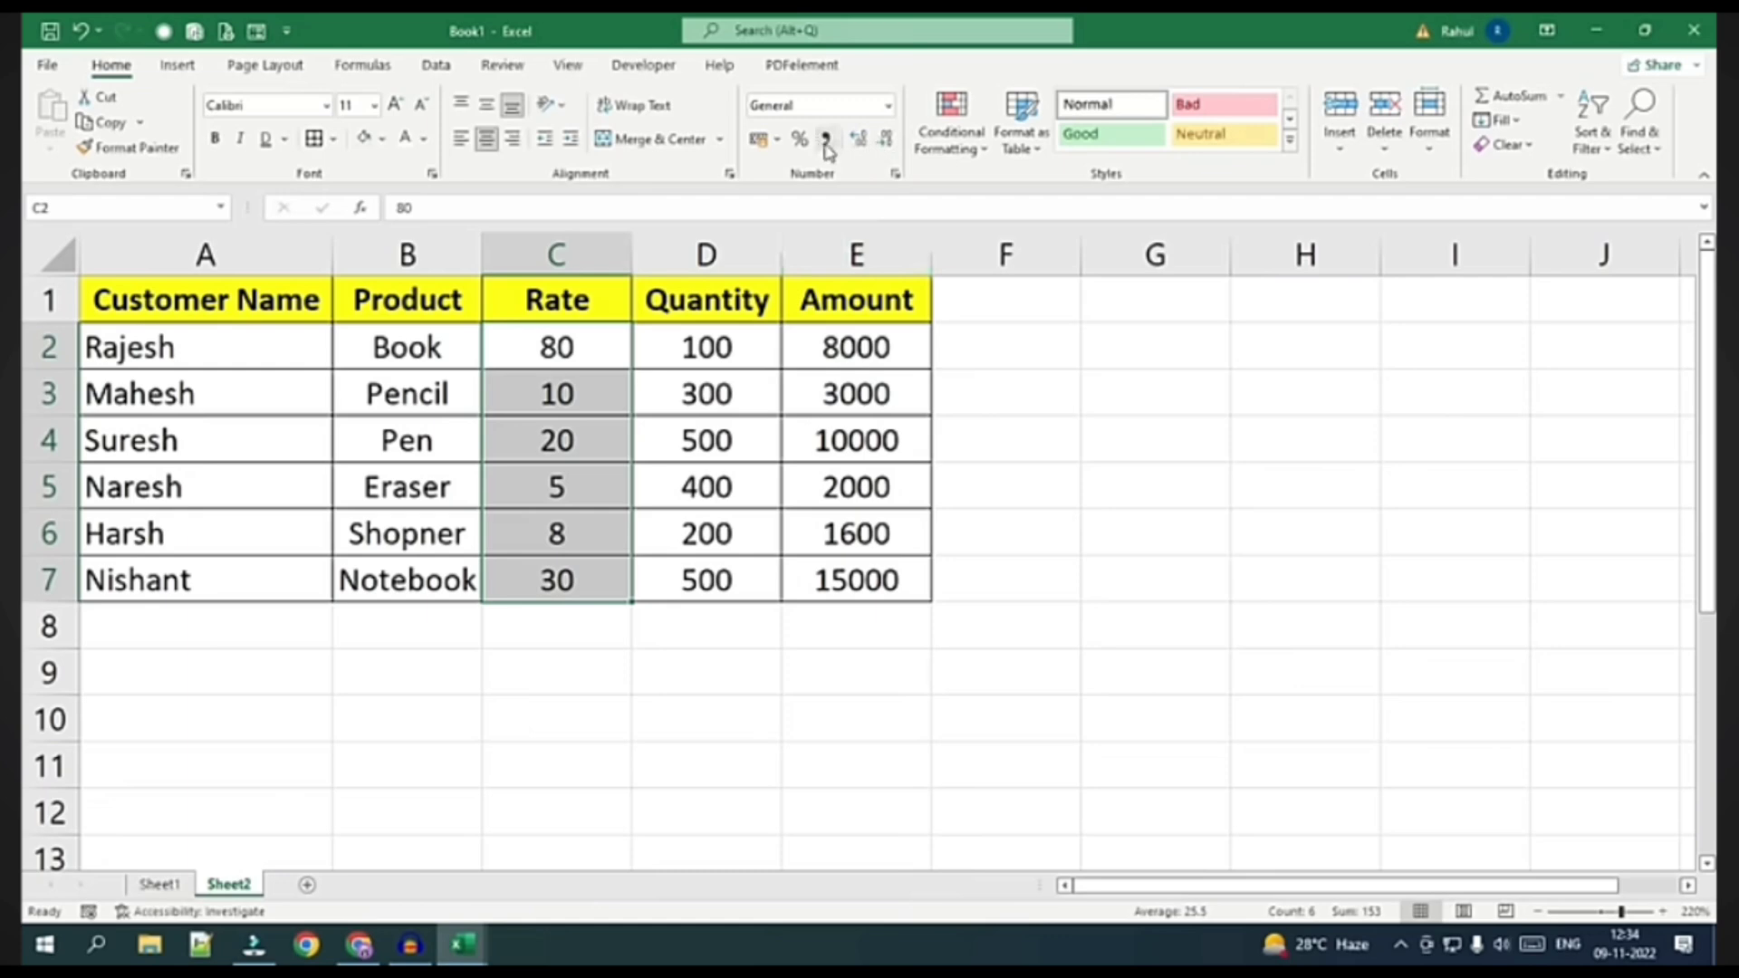
left_click(825, 138)
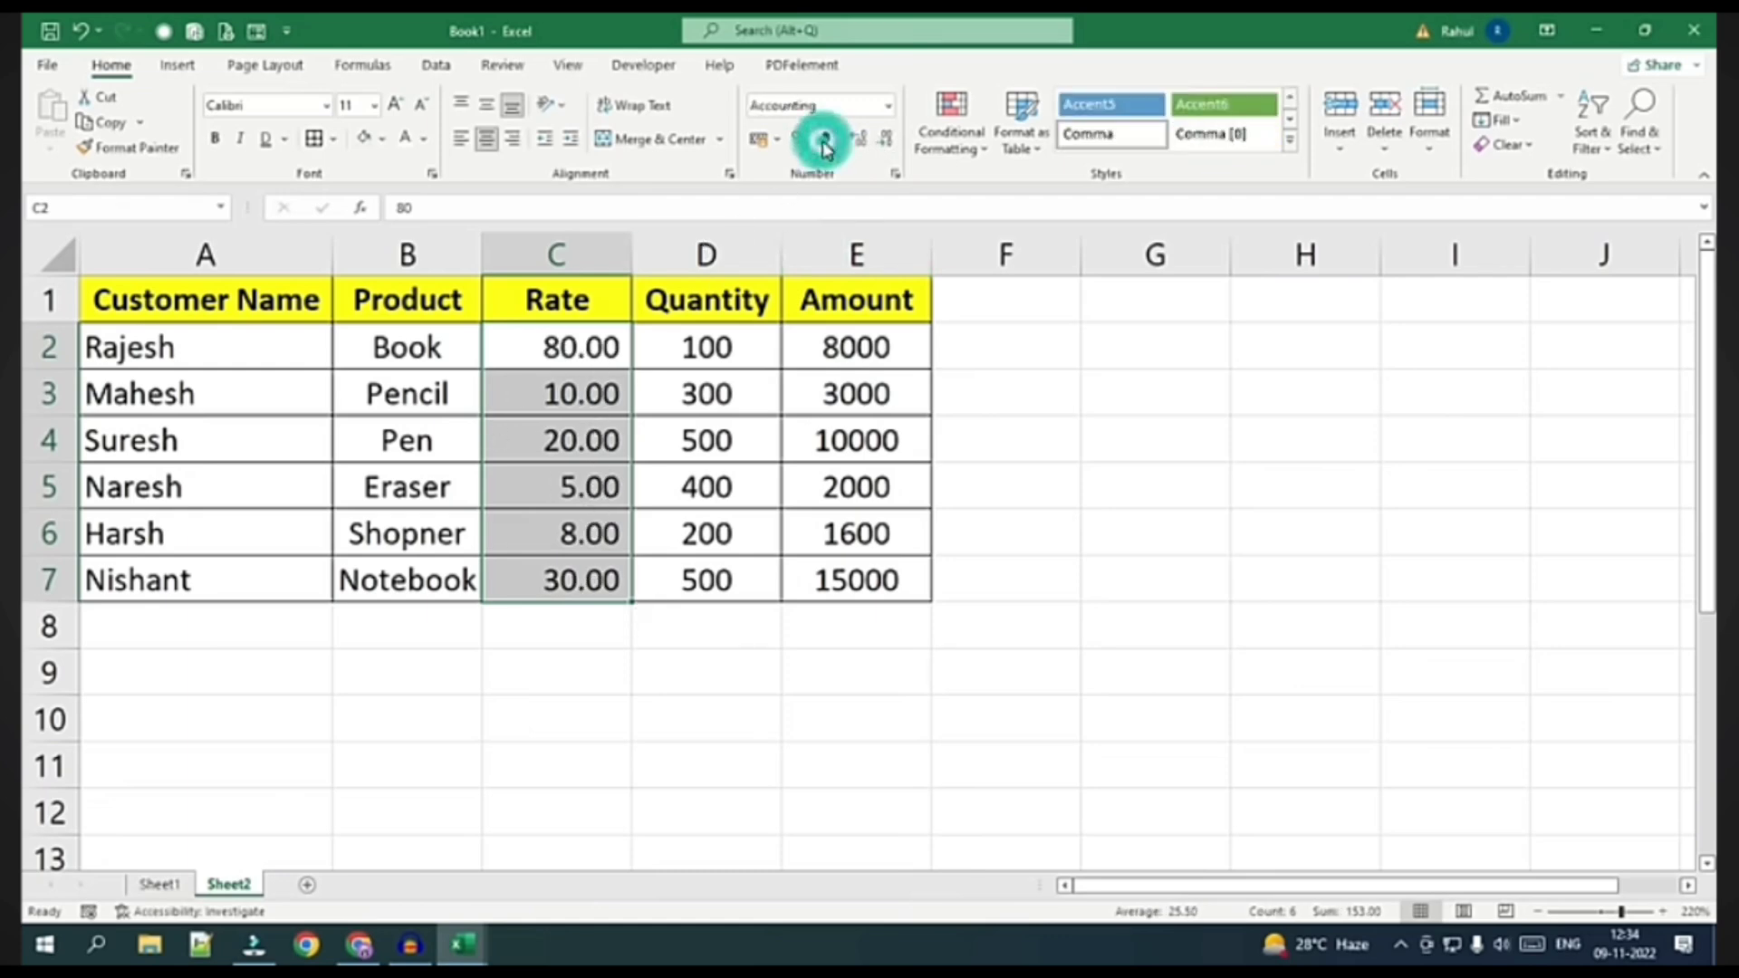
left_click(886, 106)
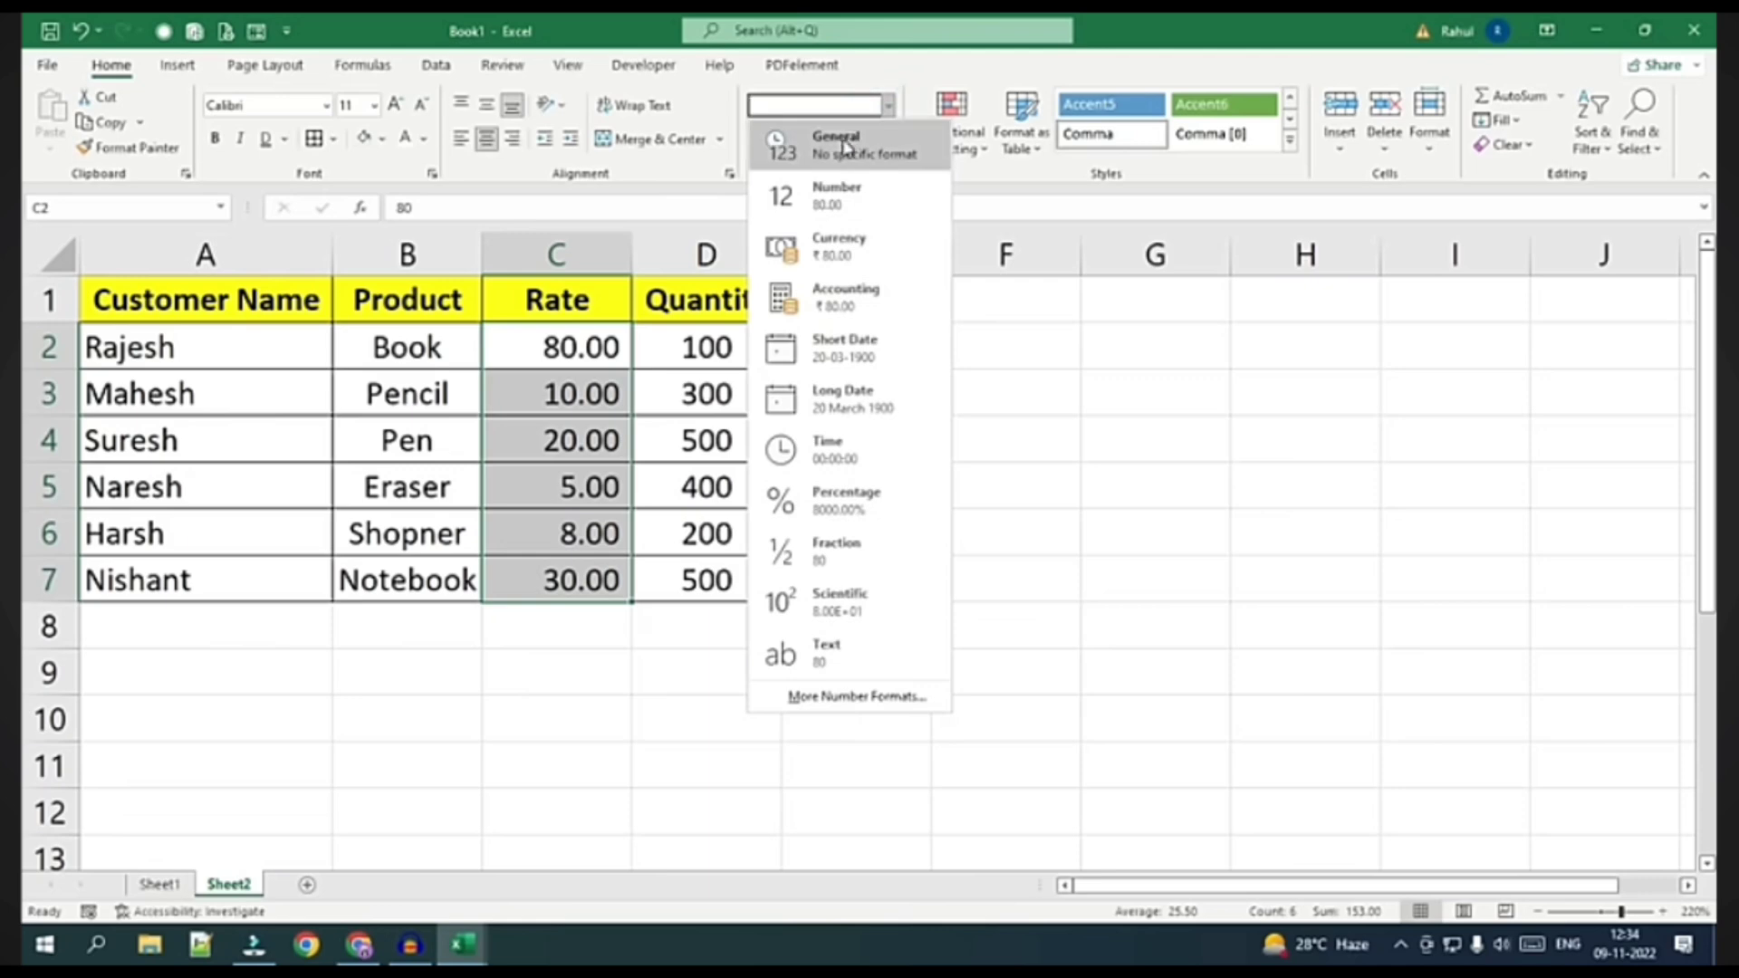
left_click(837, 139)
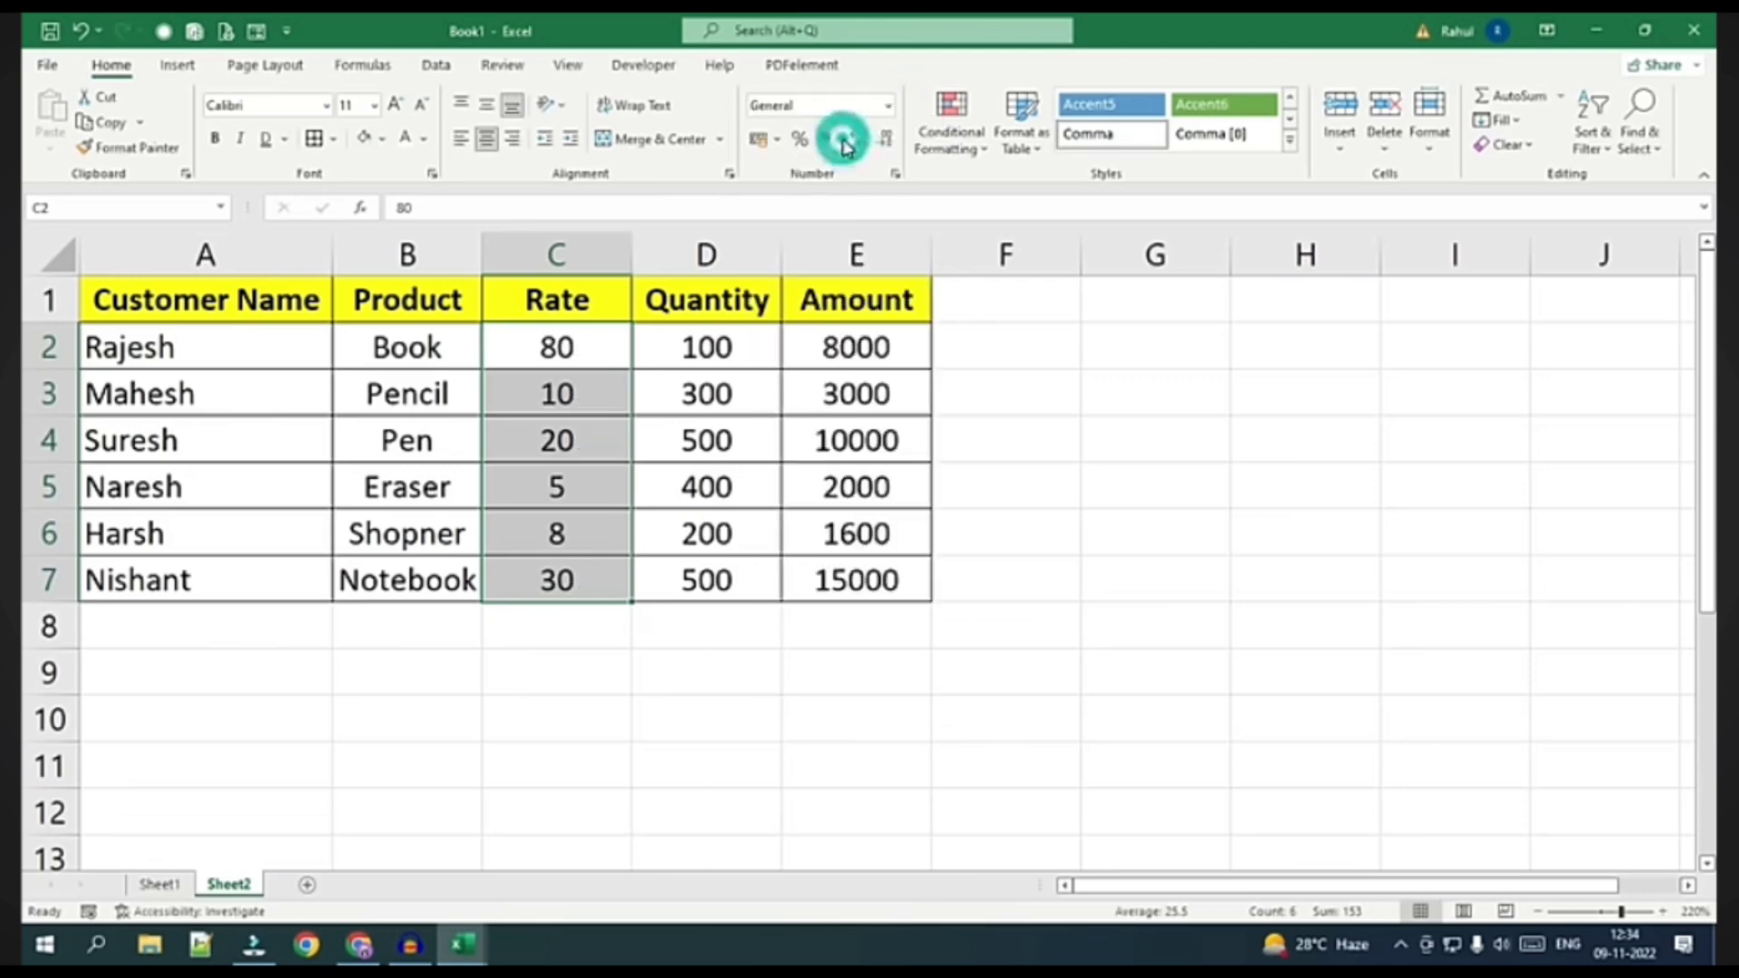
left_click(777, 141)
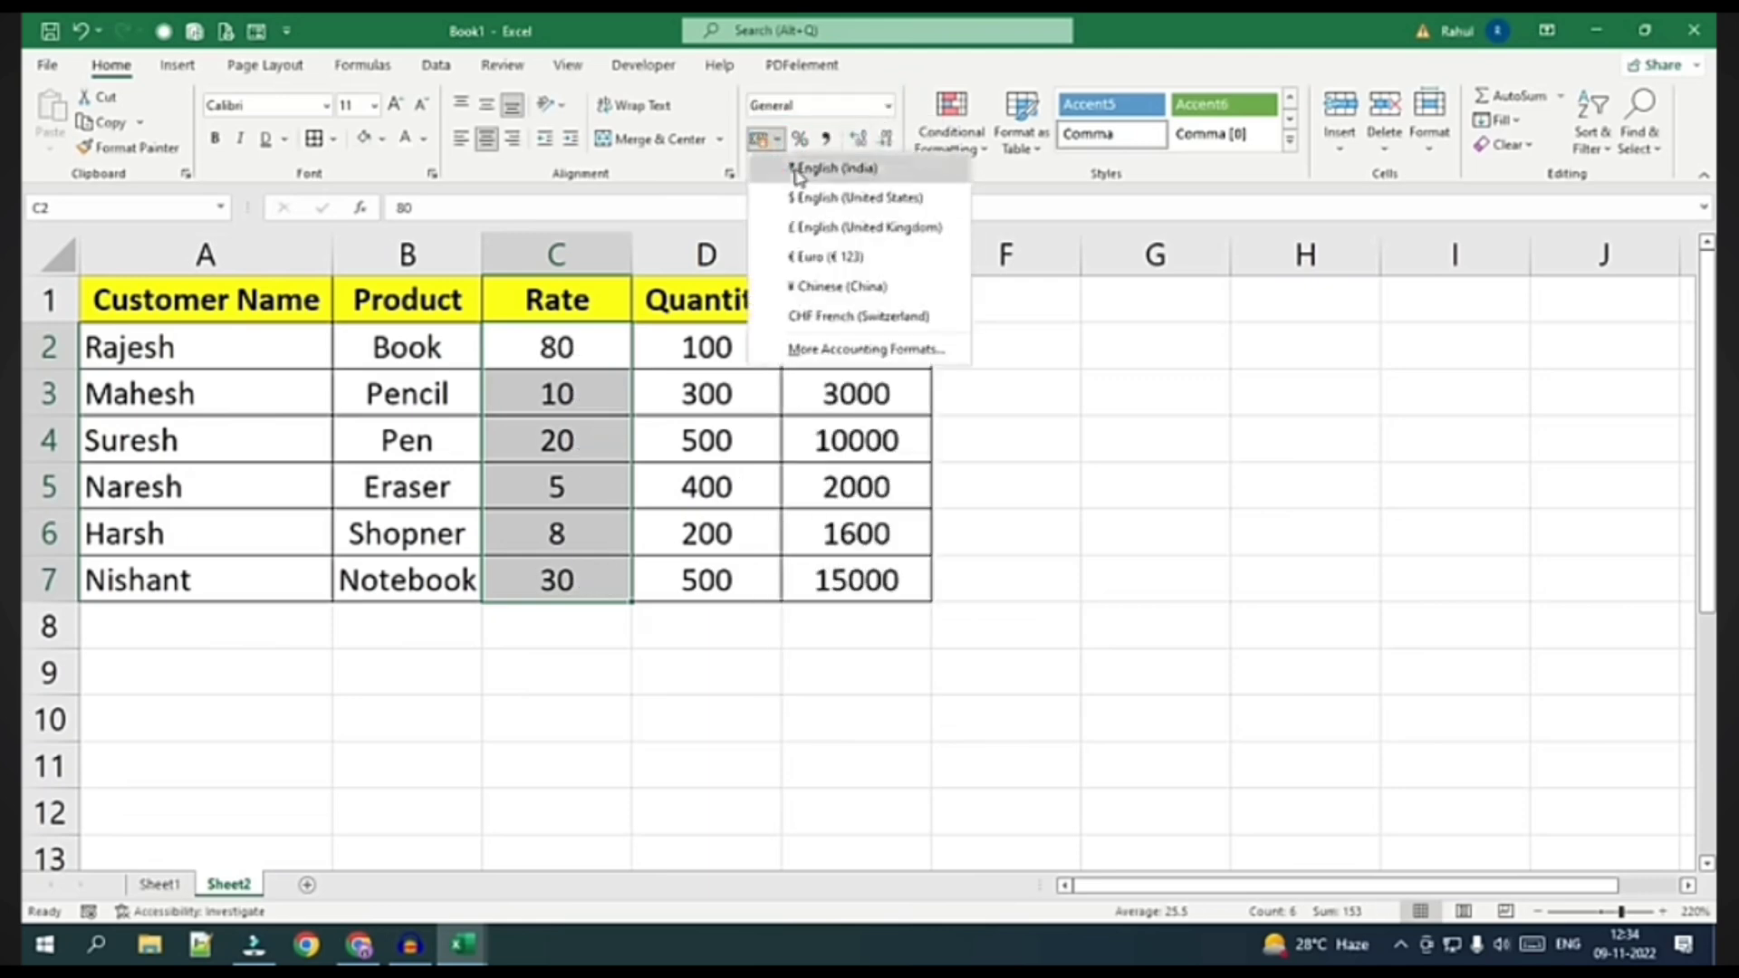
left_click(796, 169)
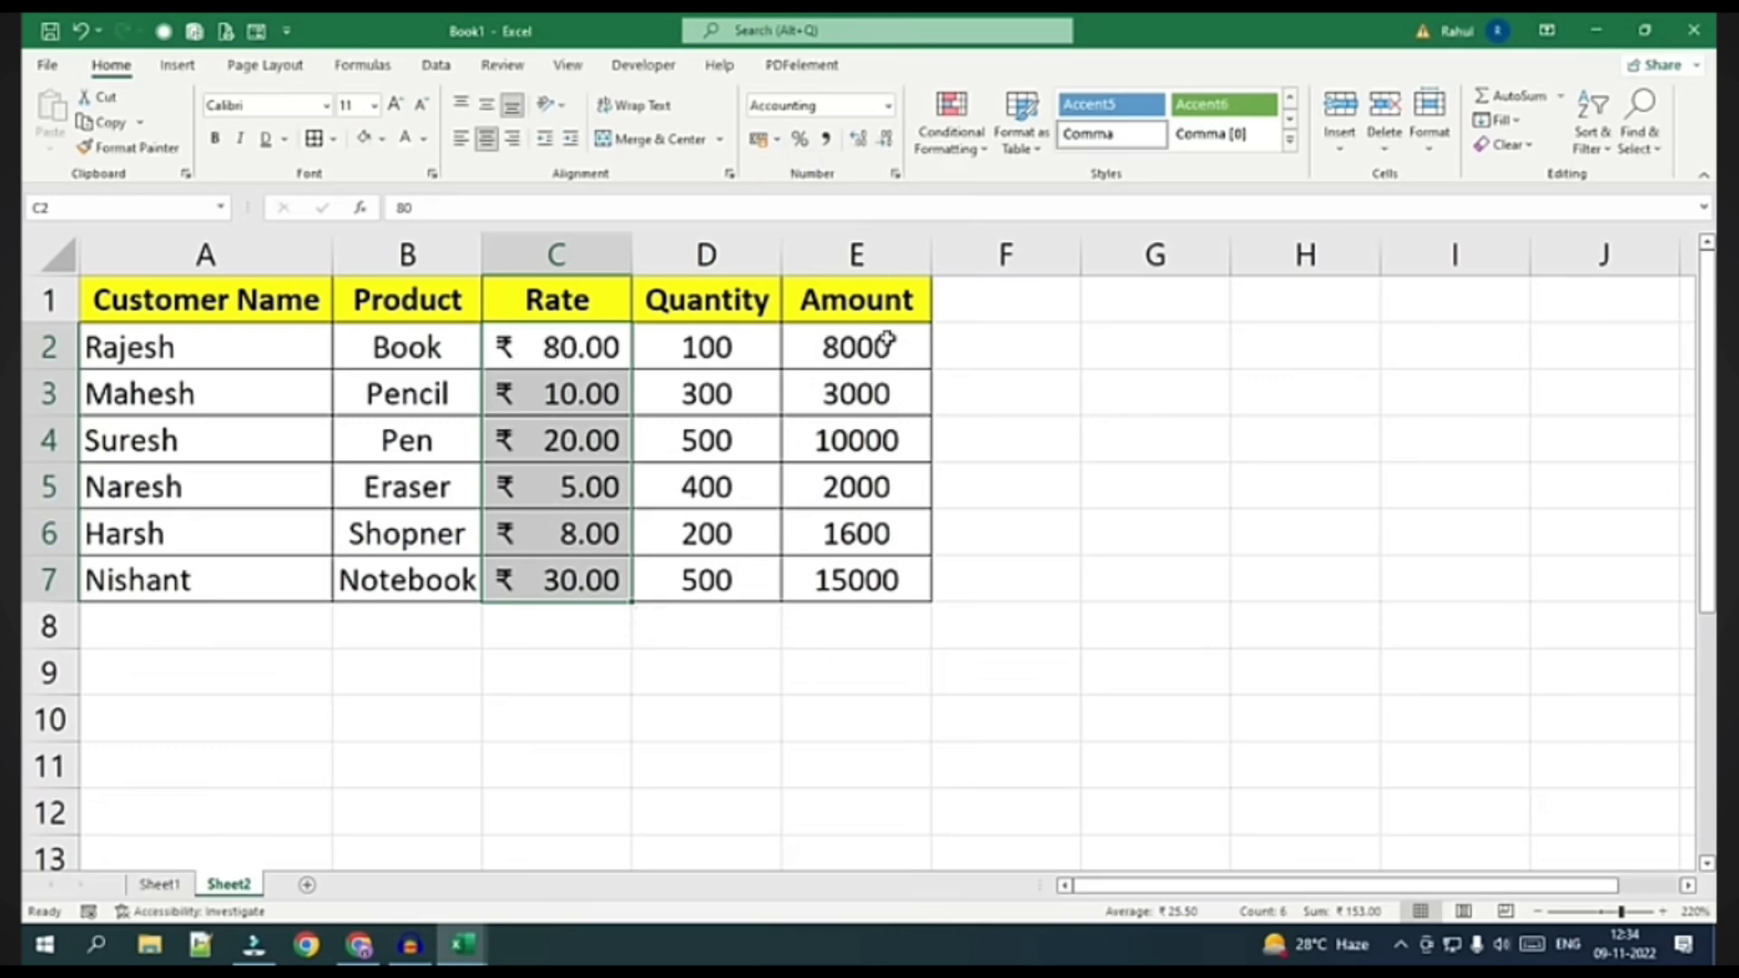
Format Amount values E2:E7 as English (India) rupee Accounting
left_click_drag(883, 342, 888, 573)
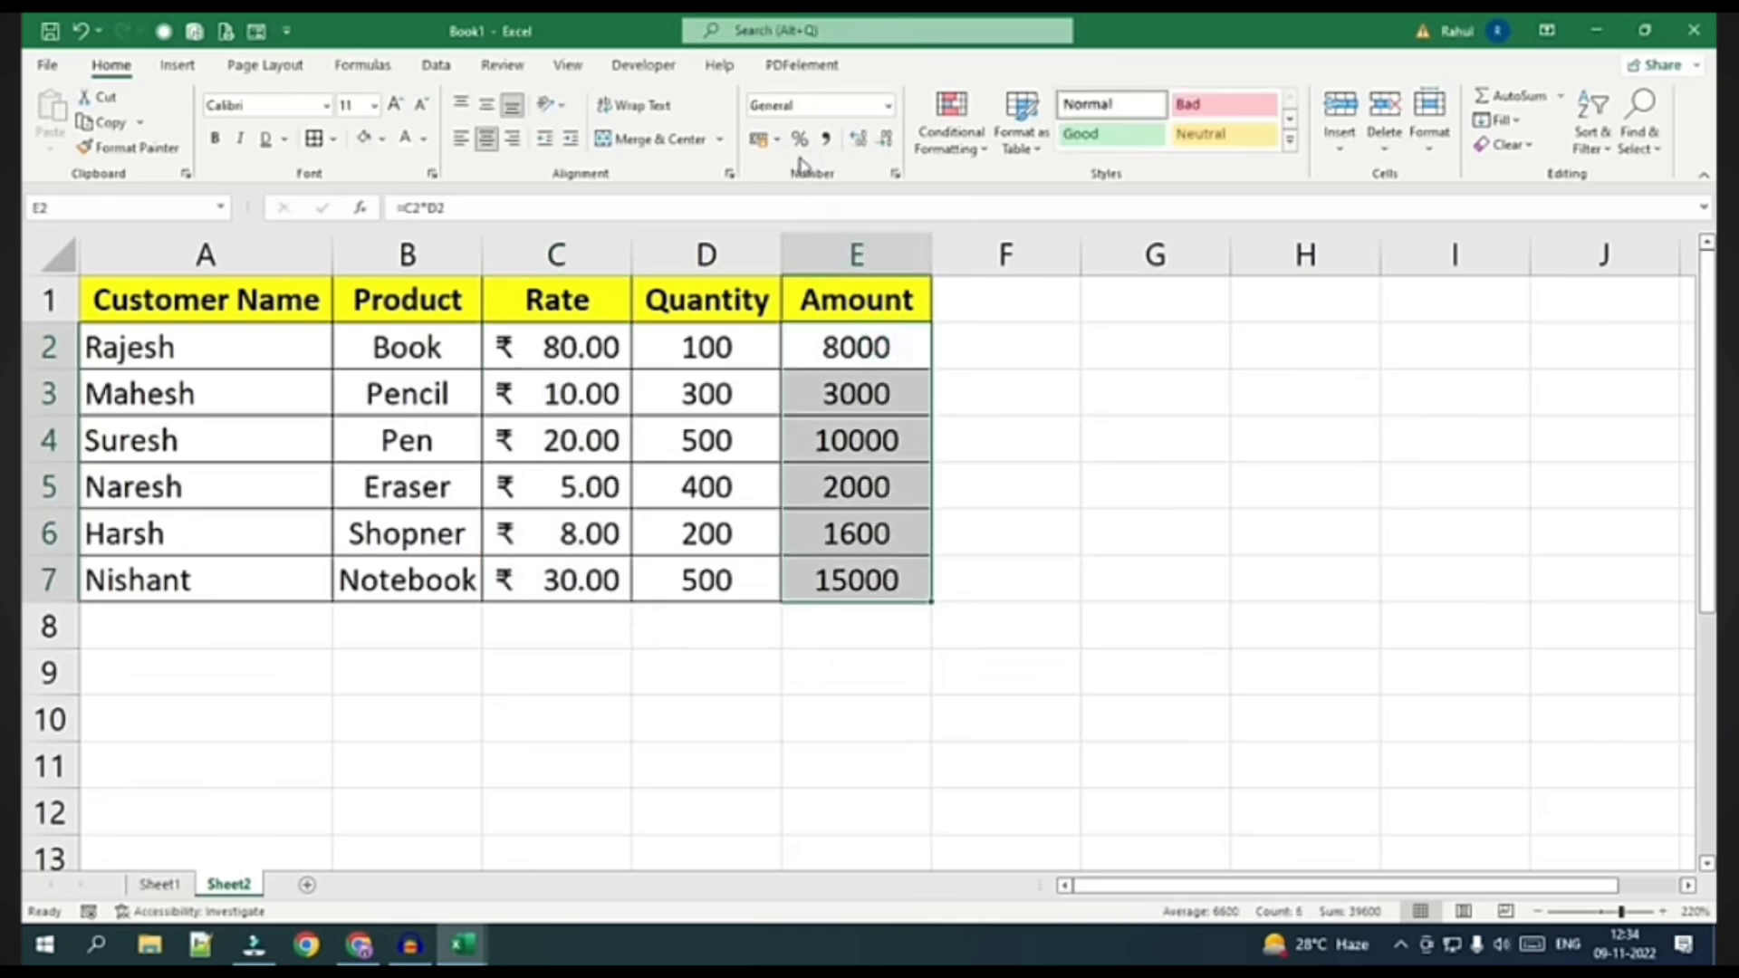
left_click(777, 140)
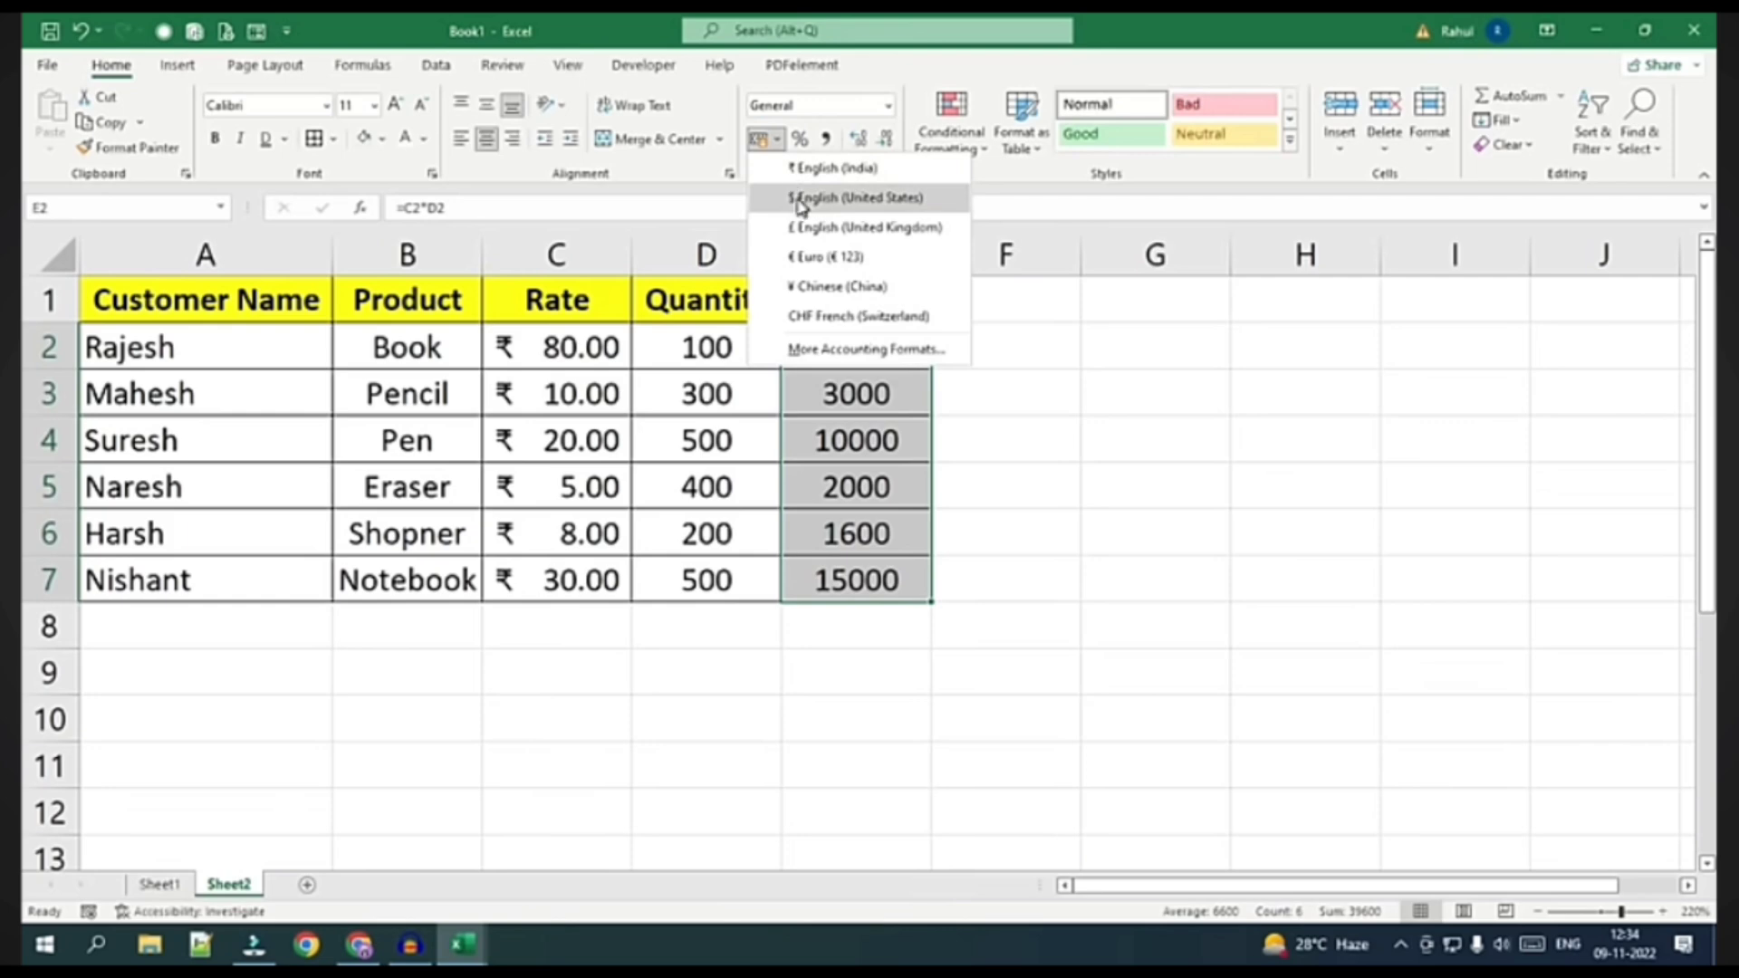
left_click(830, 168)
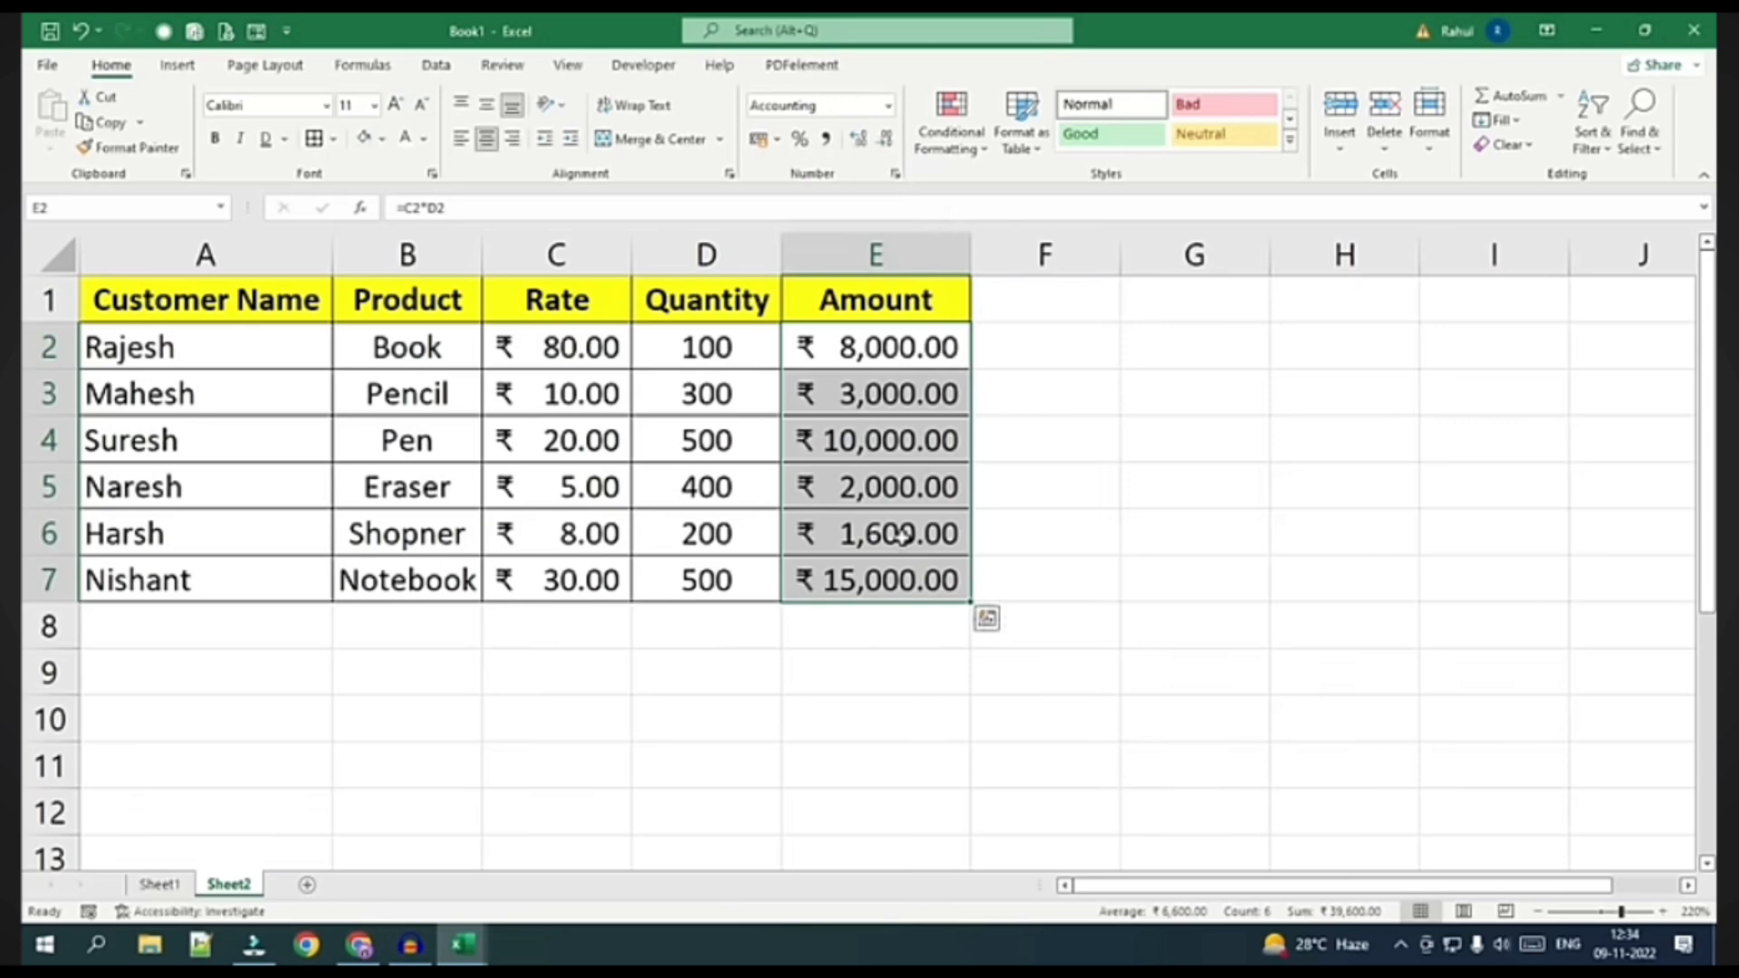
left_click(720, 354)
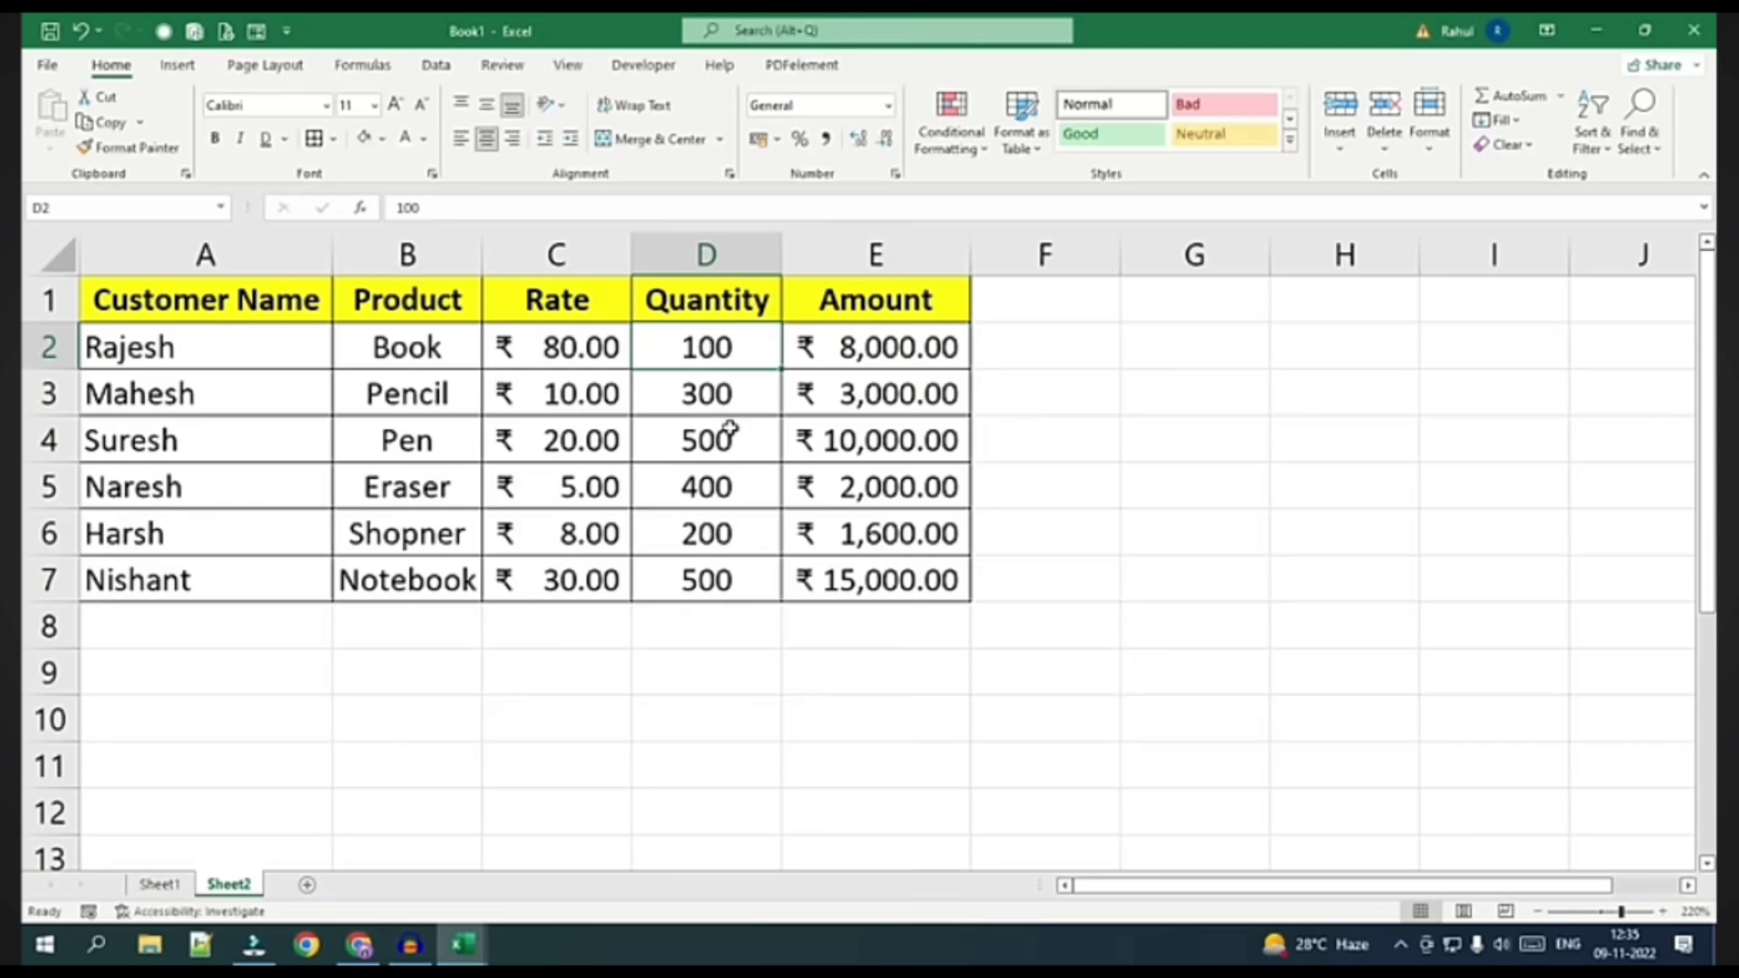
double_click(751, 346)
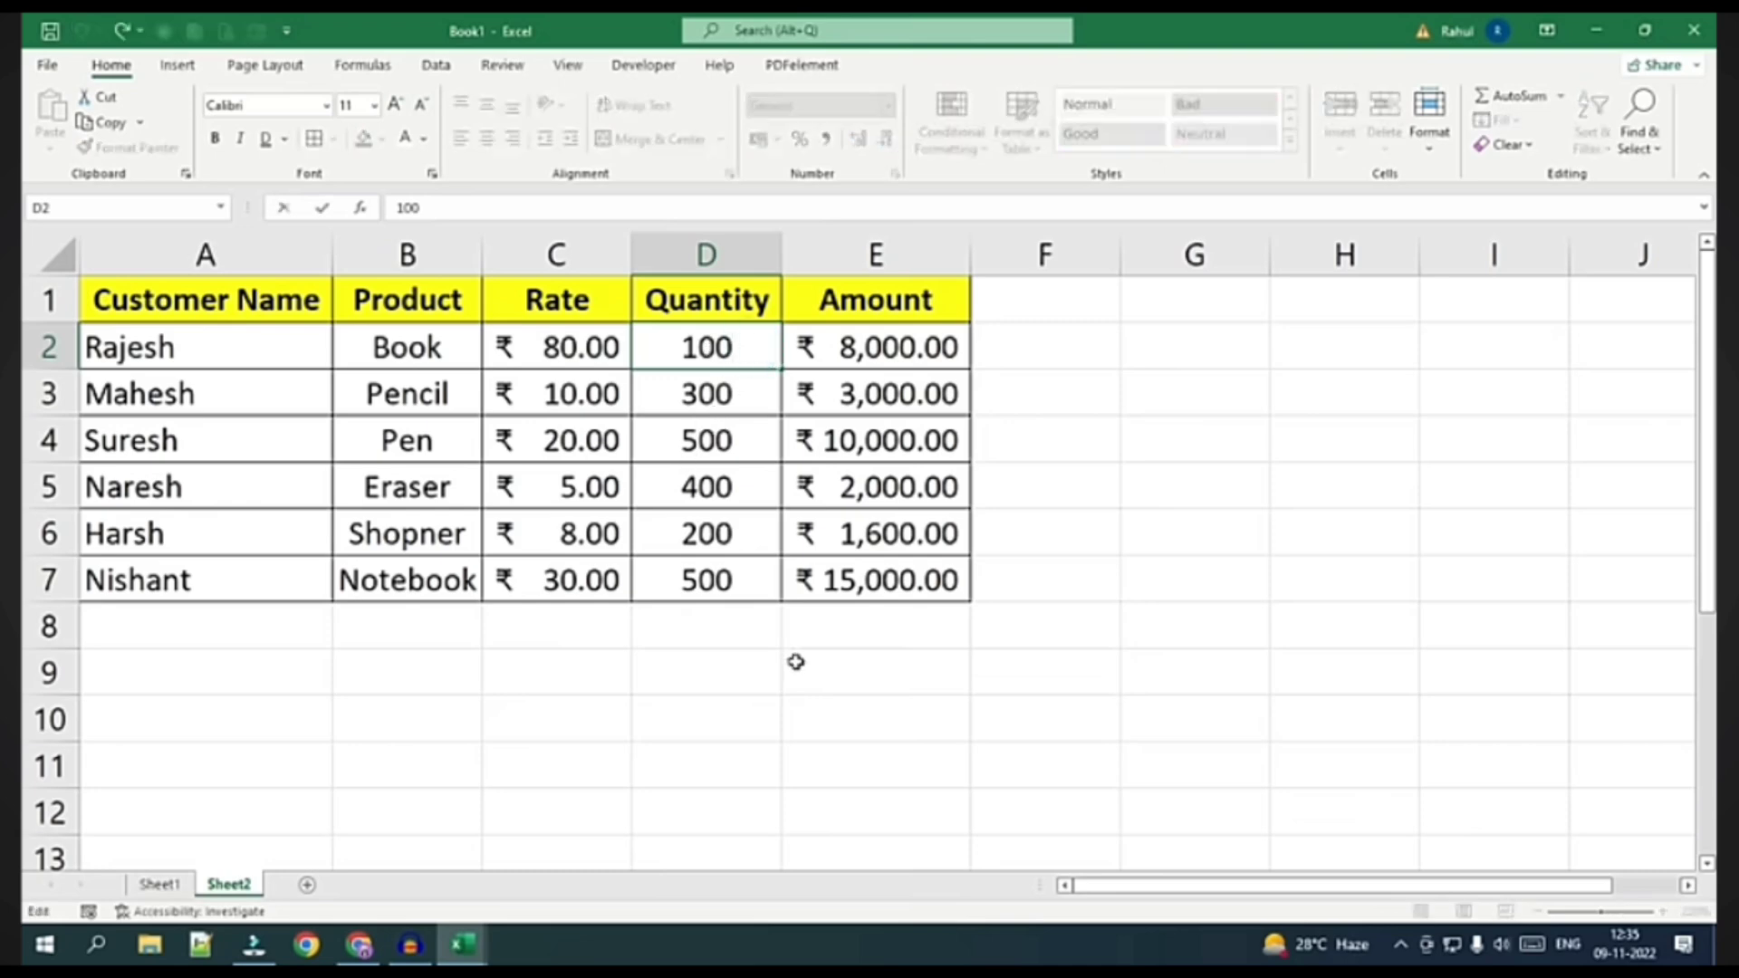
type("P")
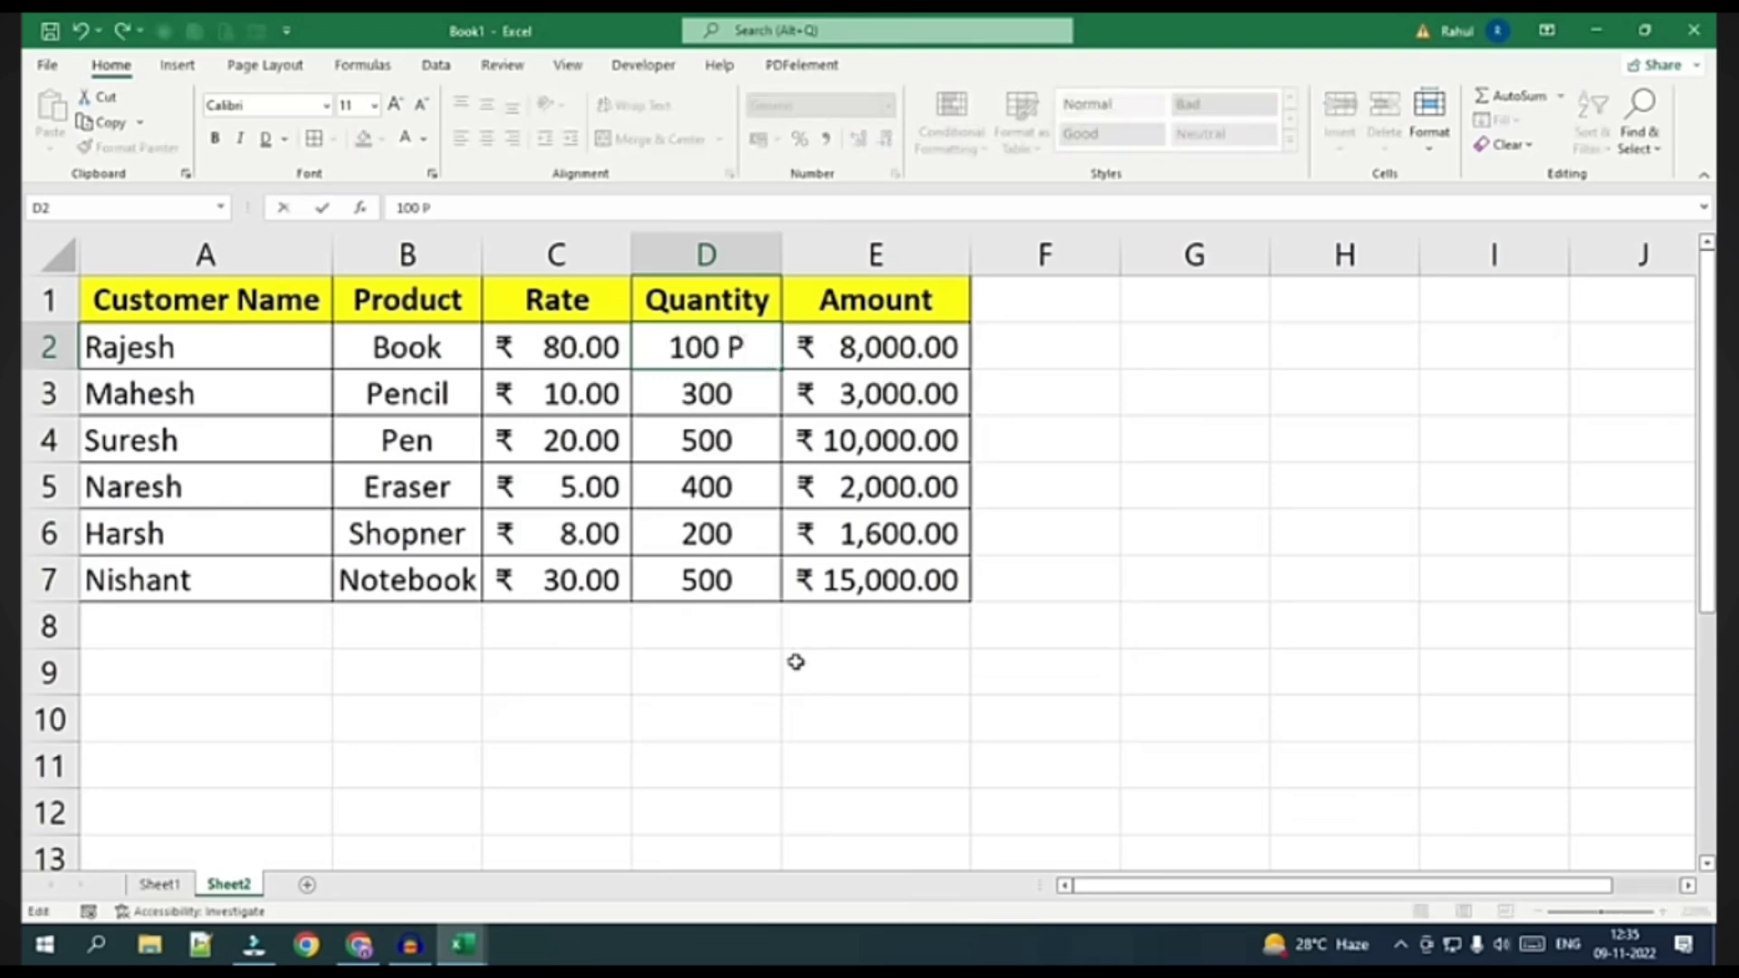
type("cs")
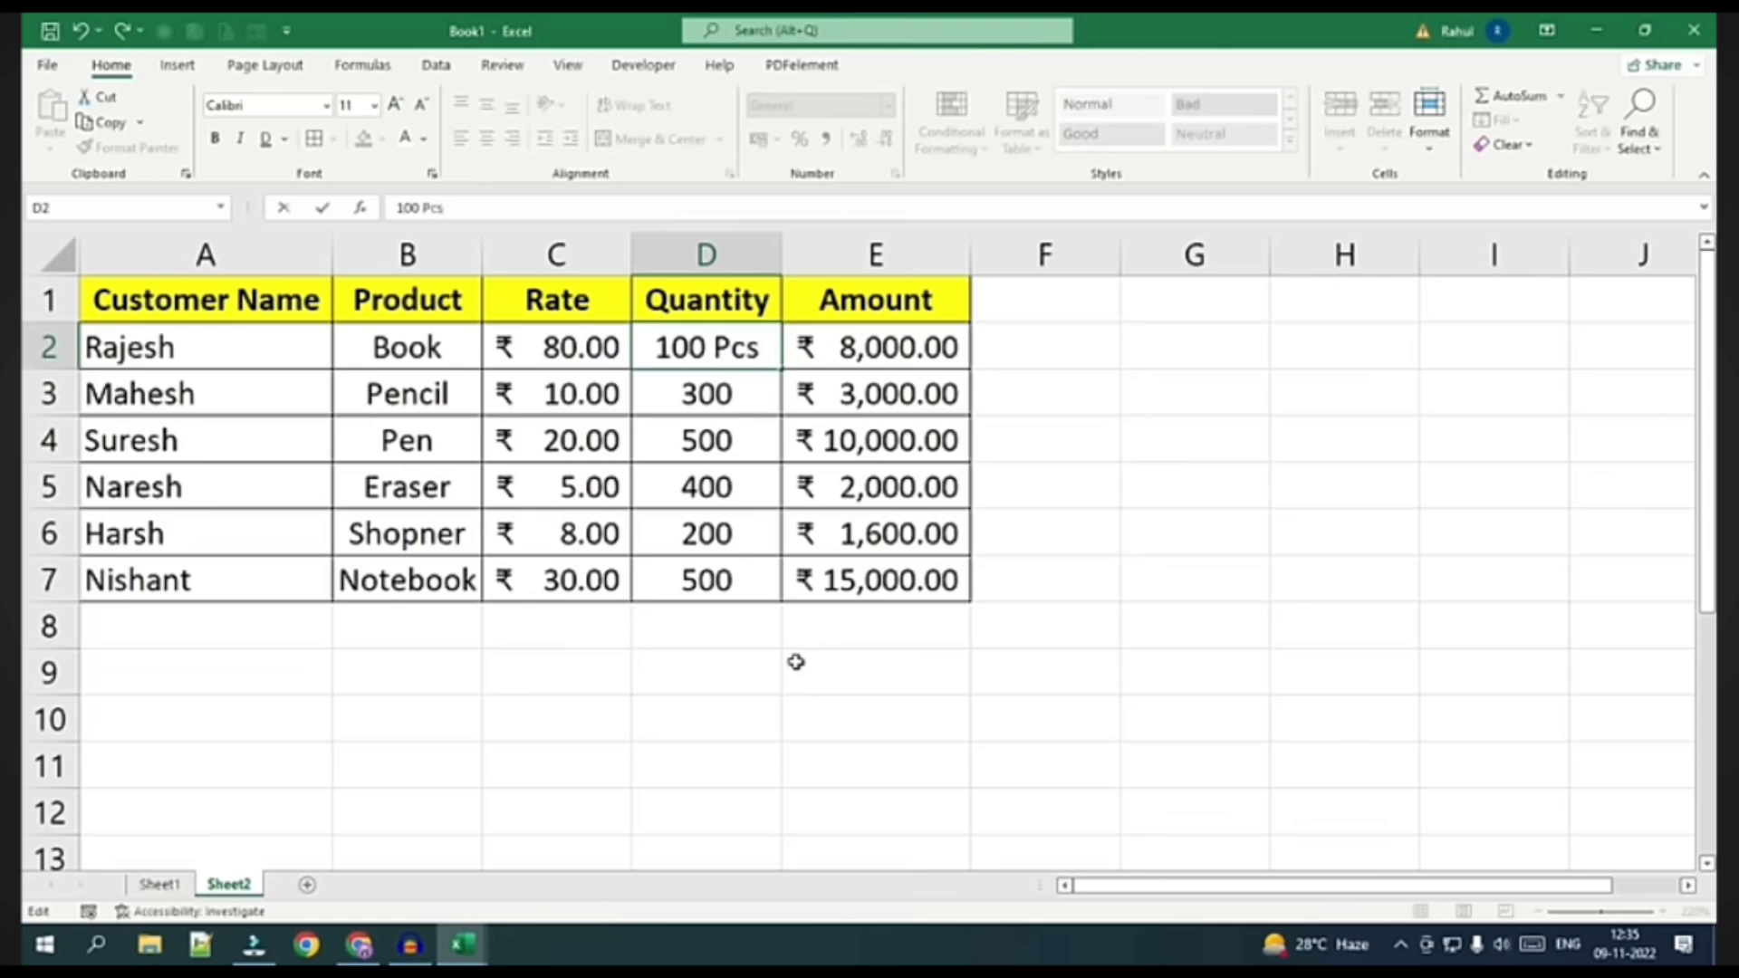
key("Return")
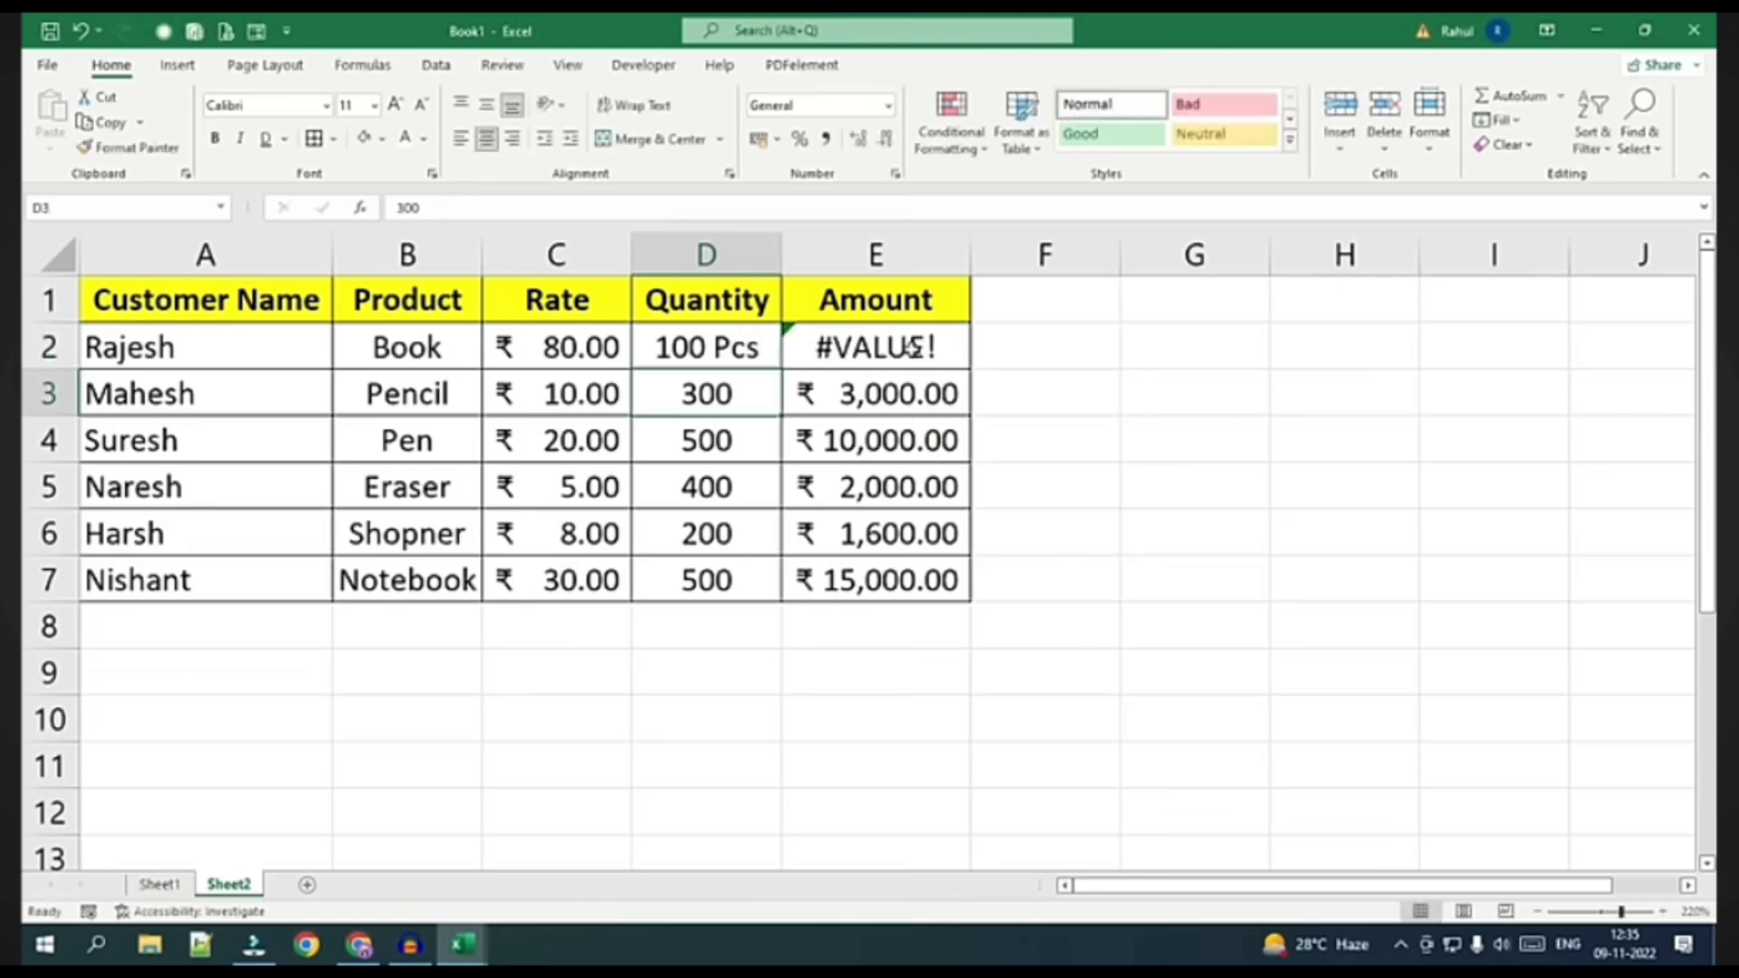
left_click(554, 349)
left_click(660, 347)
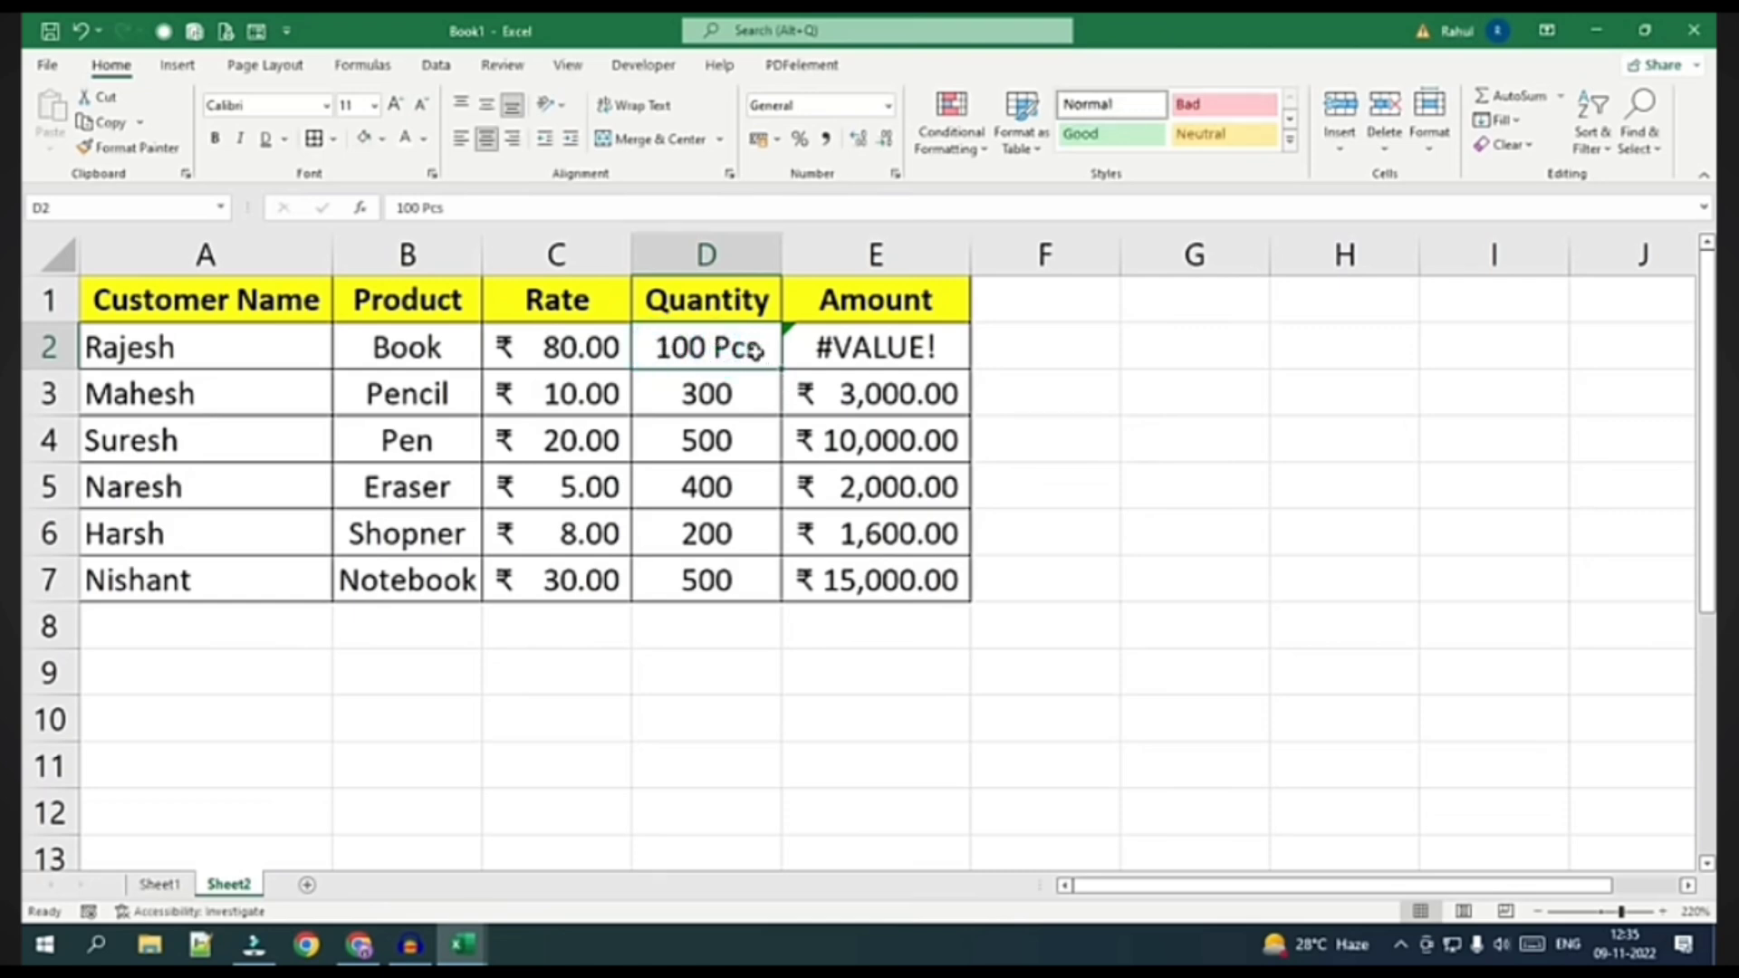
double_click(754, 350)
left_click_drag(749, 348, 686, 356)
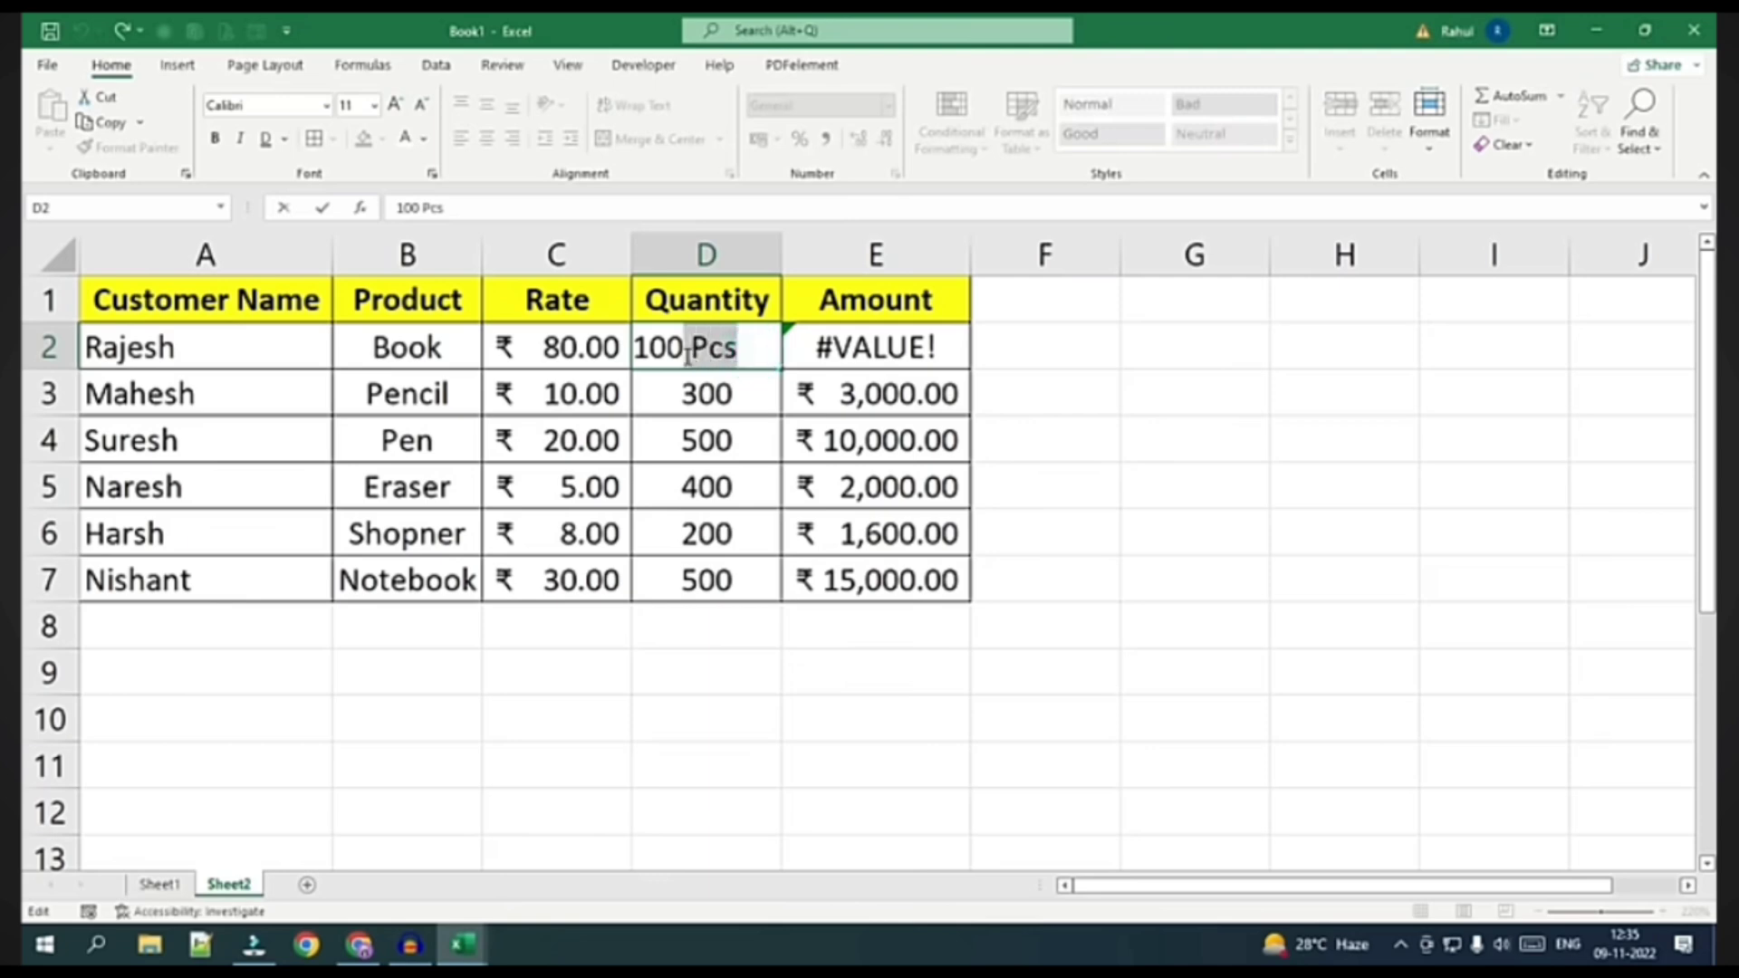
key("BackSpace")
key("Return")
left_click(702, 717)
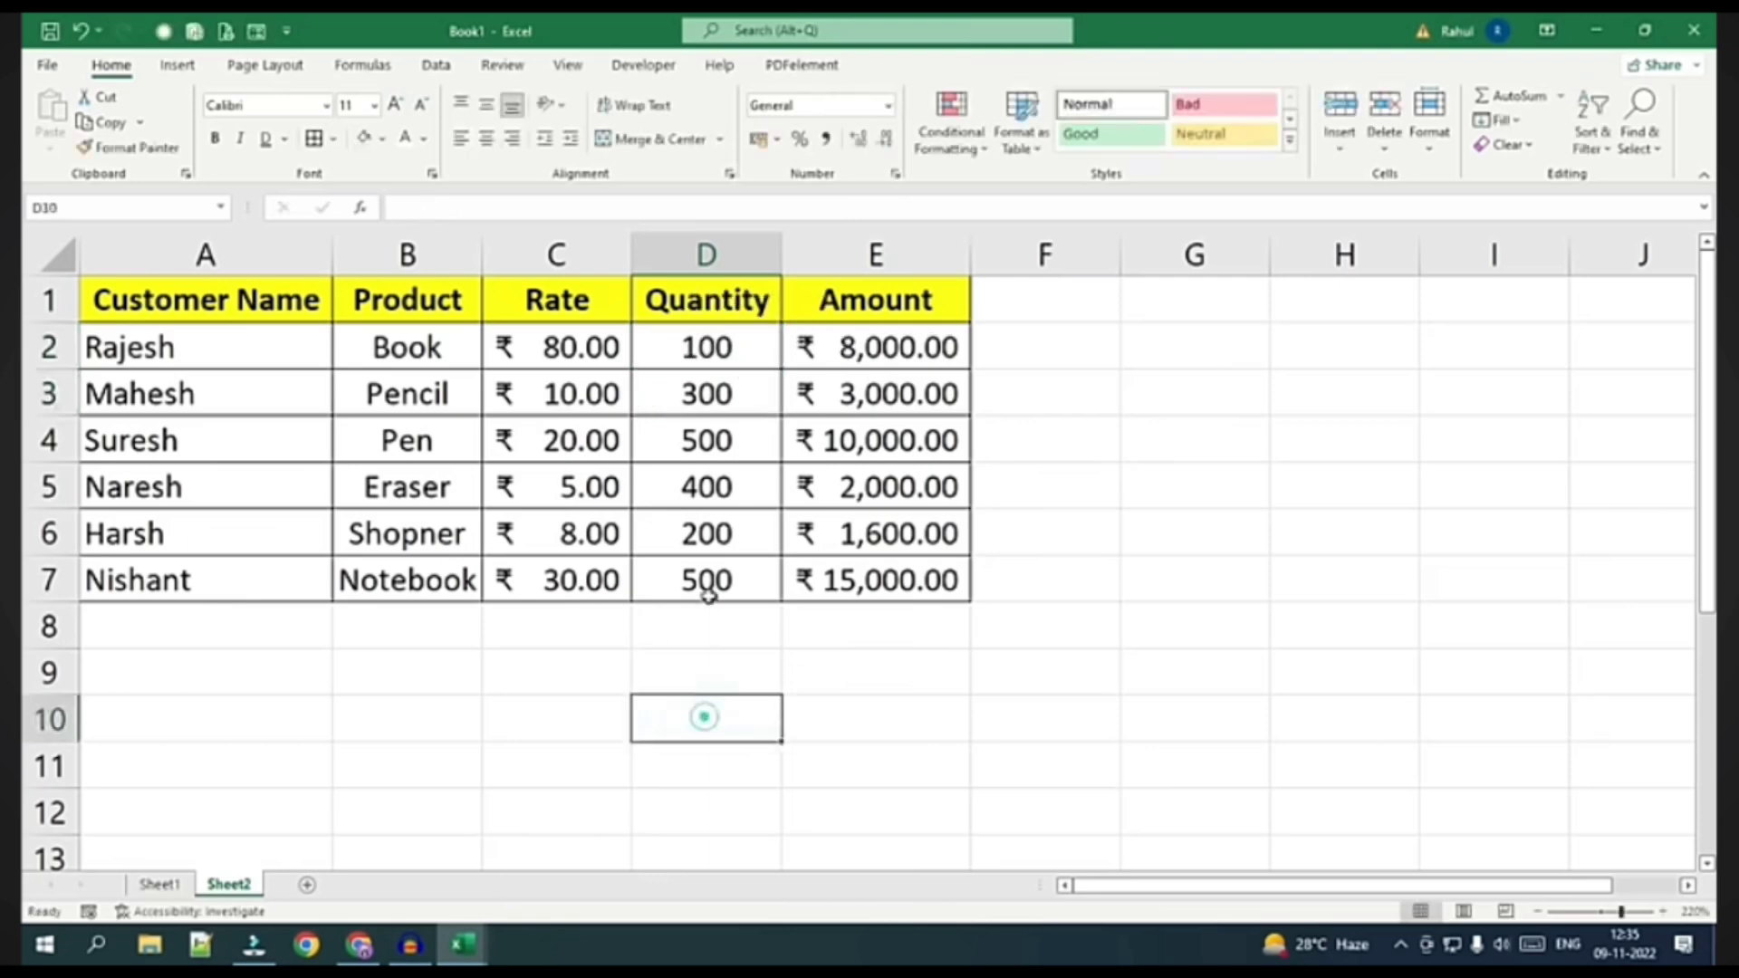
left_click_drag(690, 352, 699, 578)
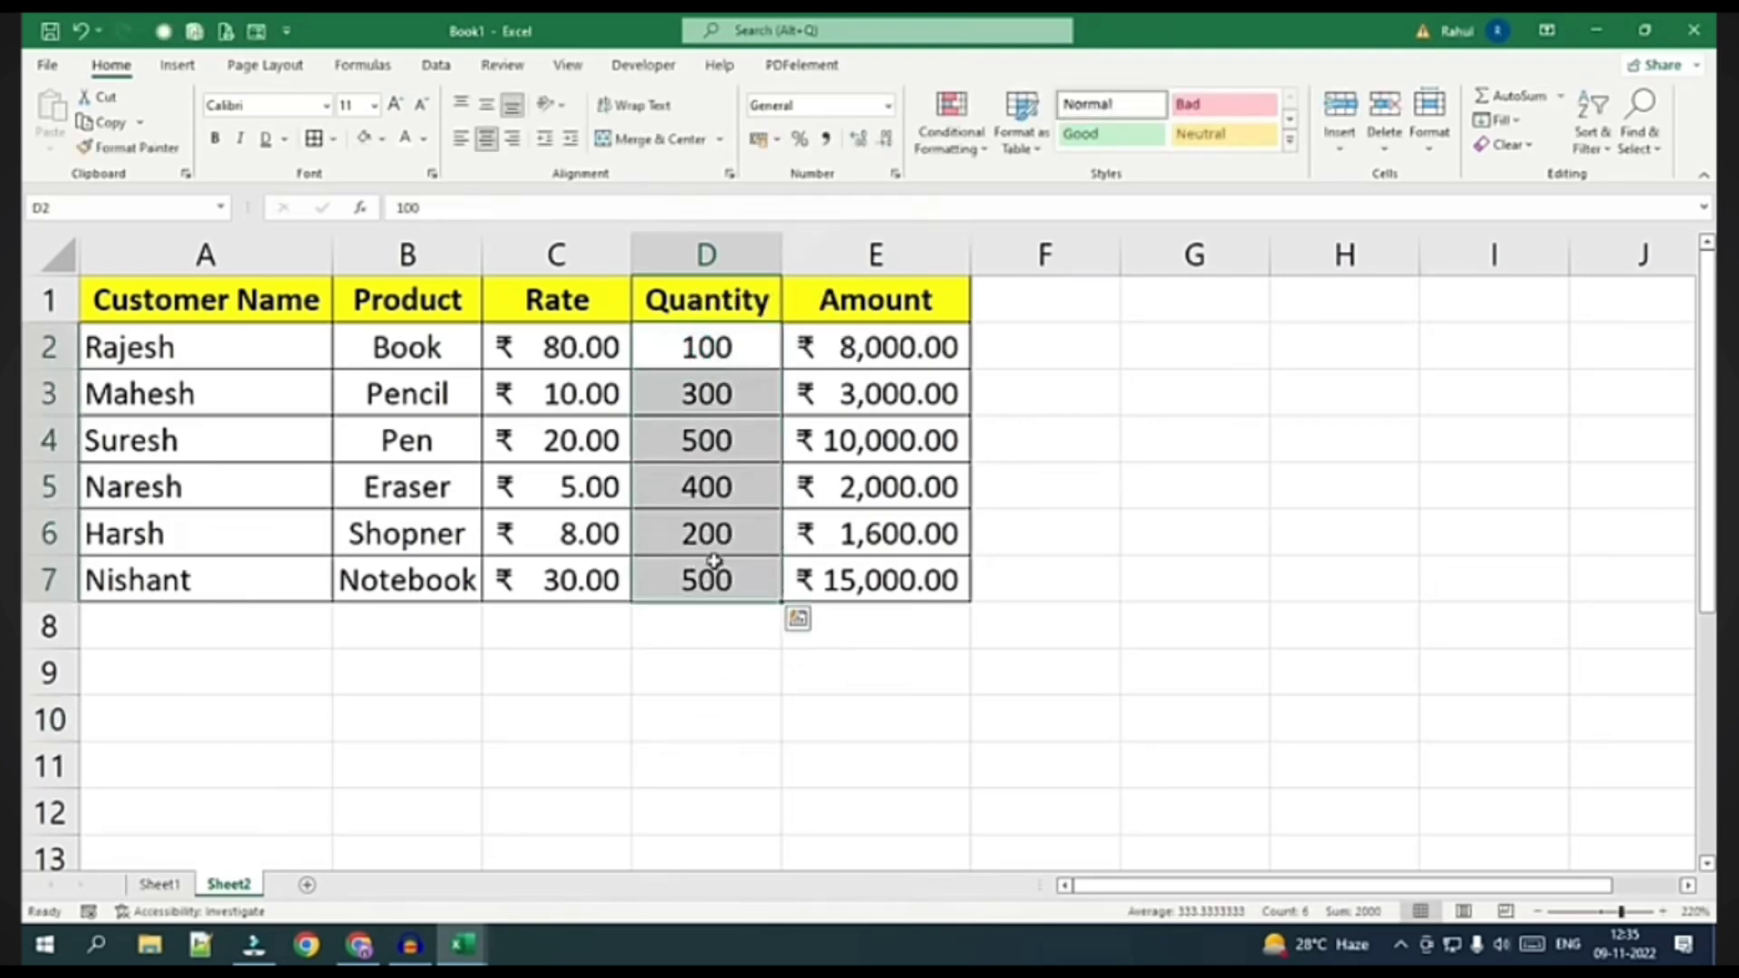
Give the Quantity values the custom number format # "Pcs"
left_click(894, 174)
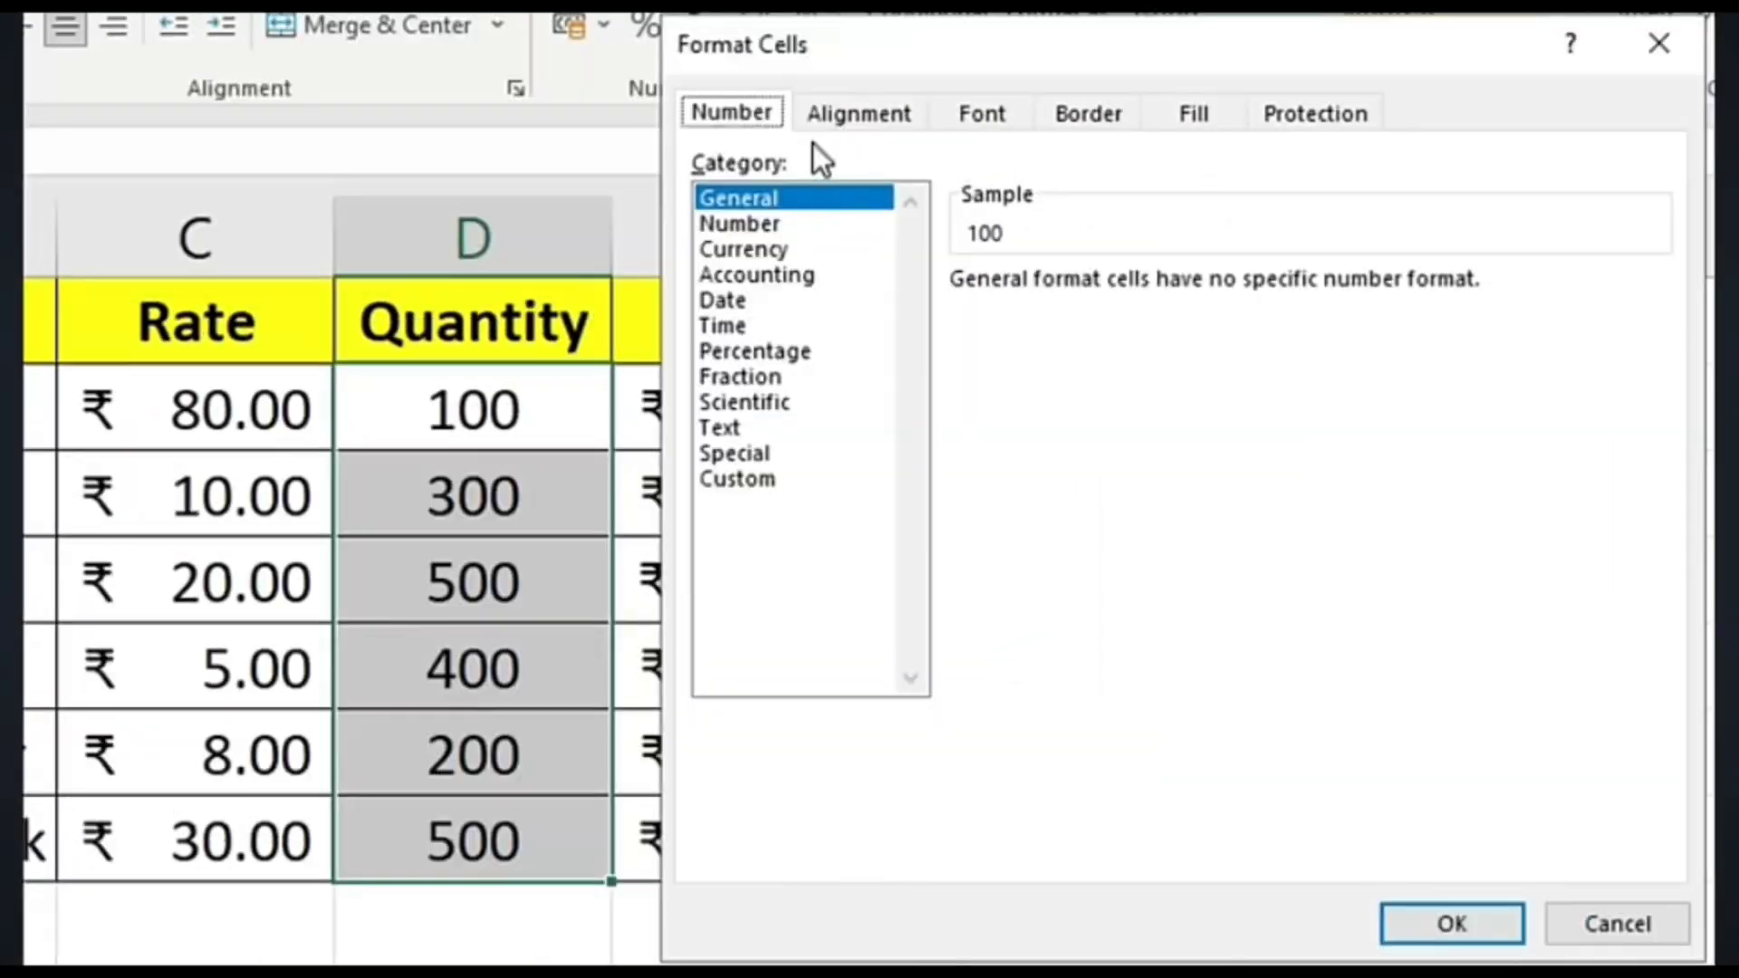
left_click(771, 481)
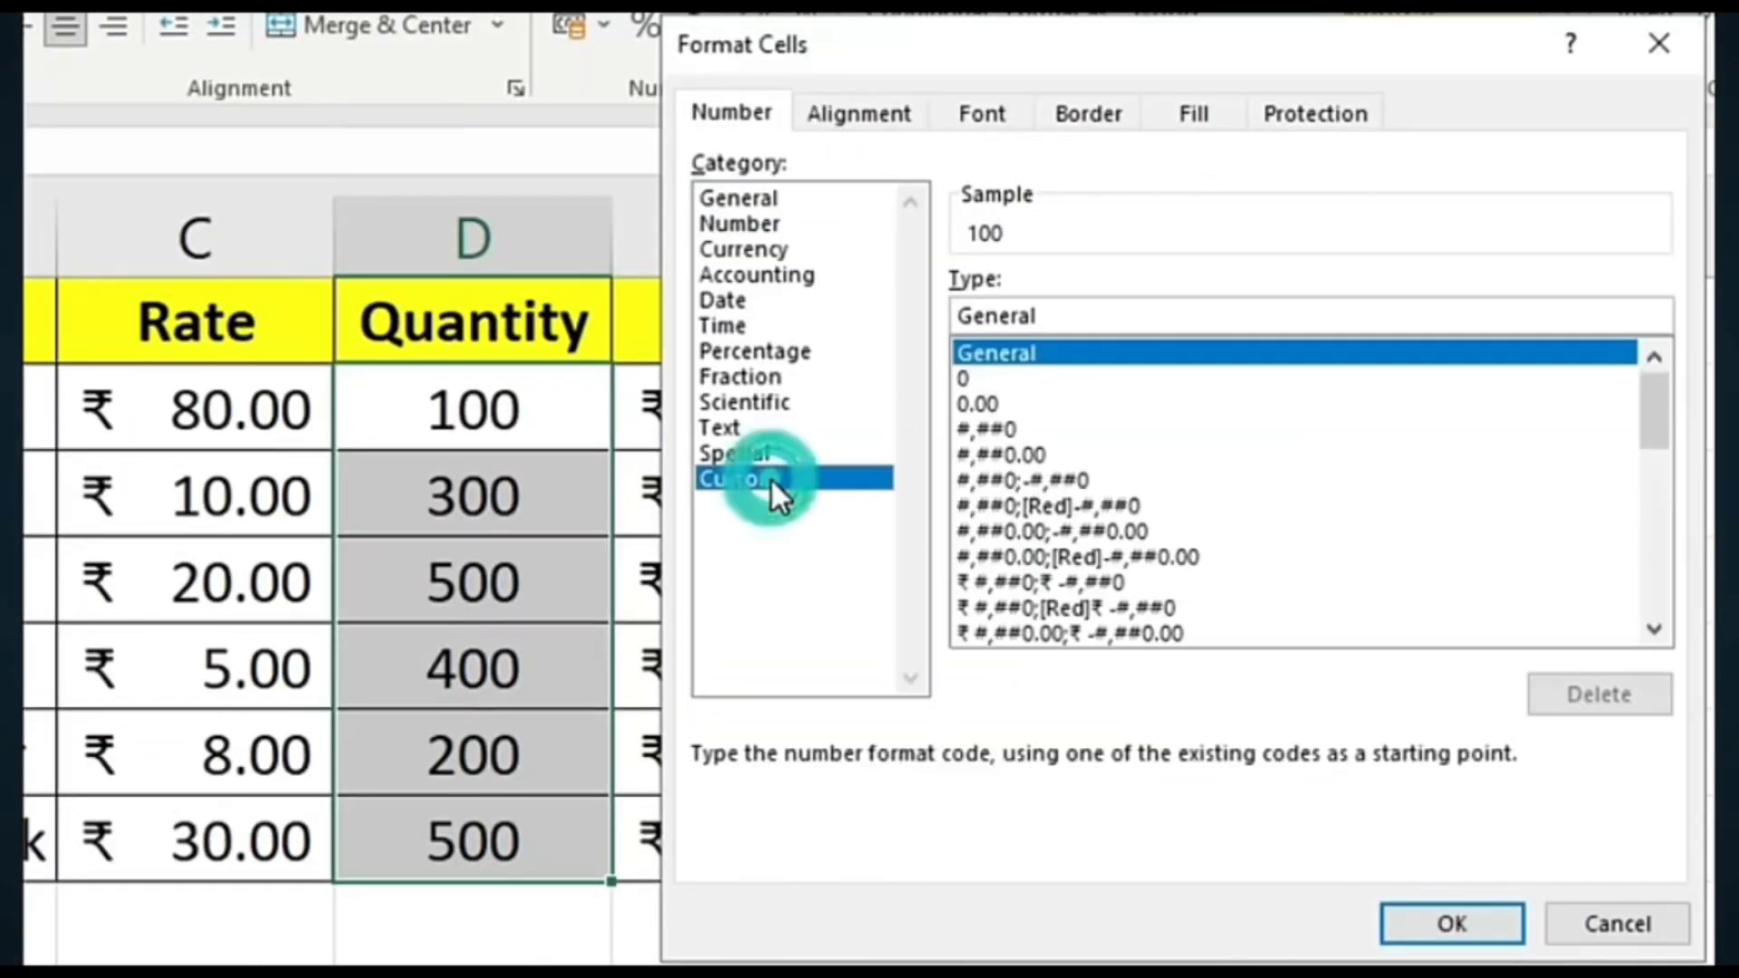
double_click(1057, 315)
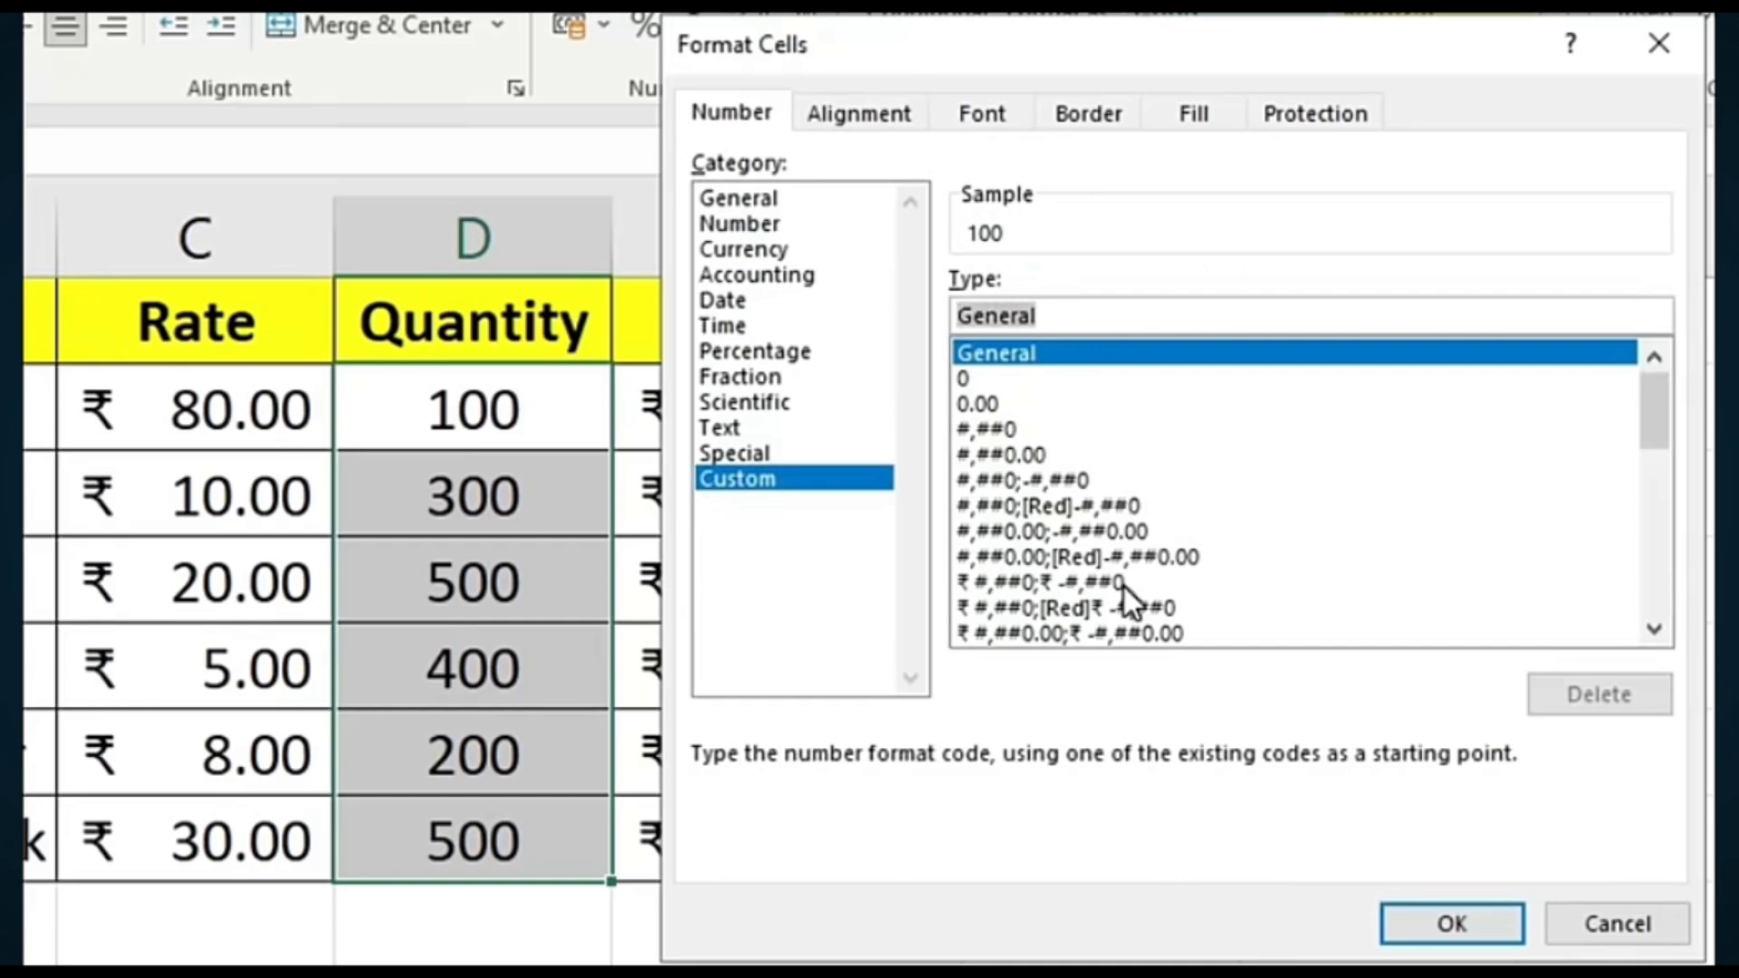
key("BackSpace")
type("#")
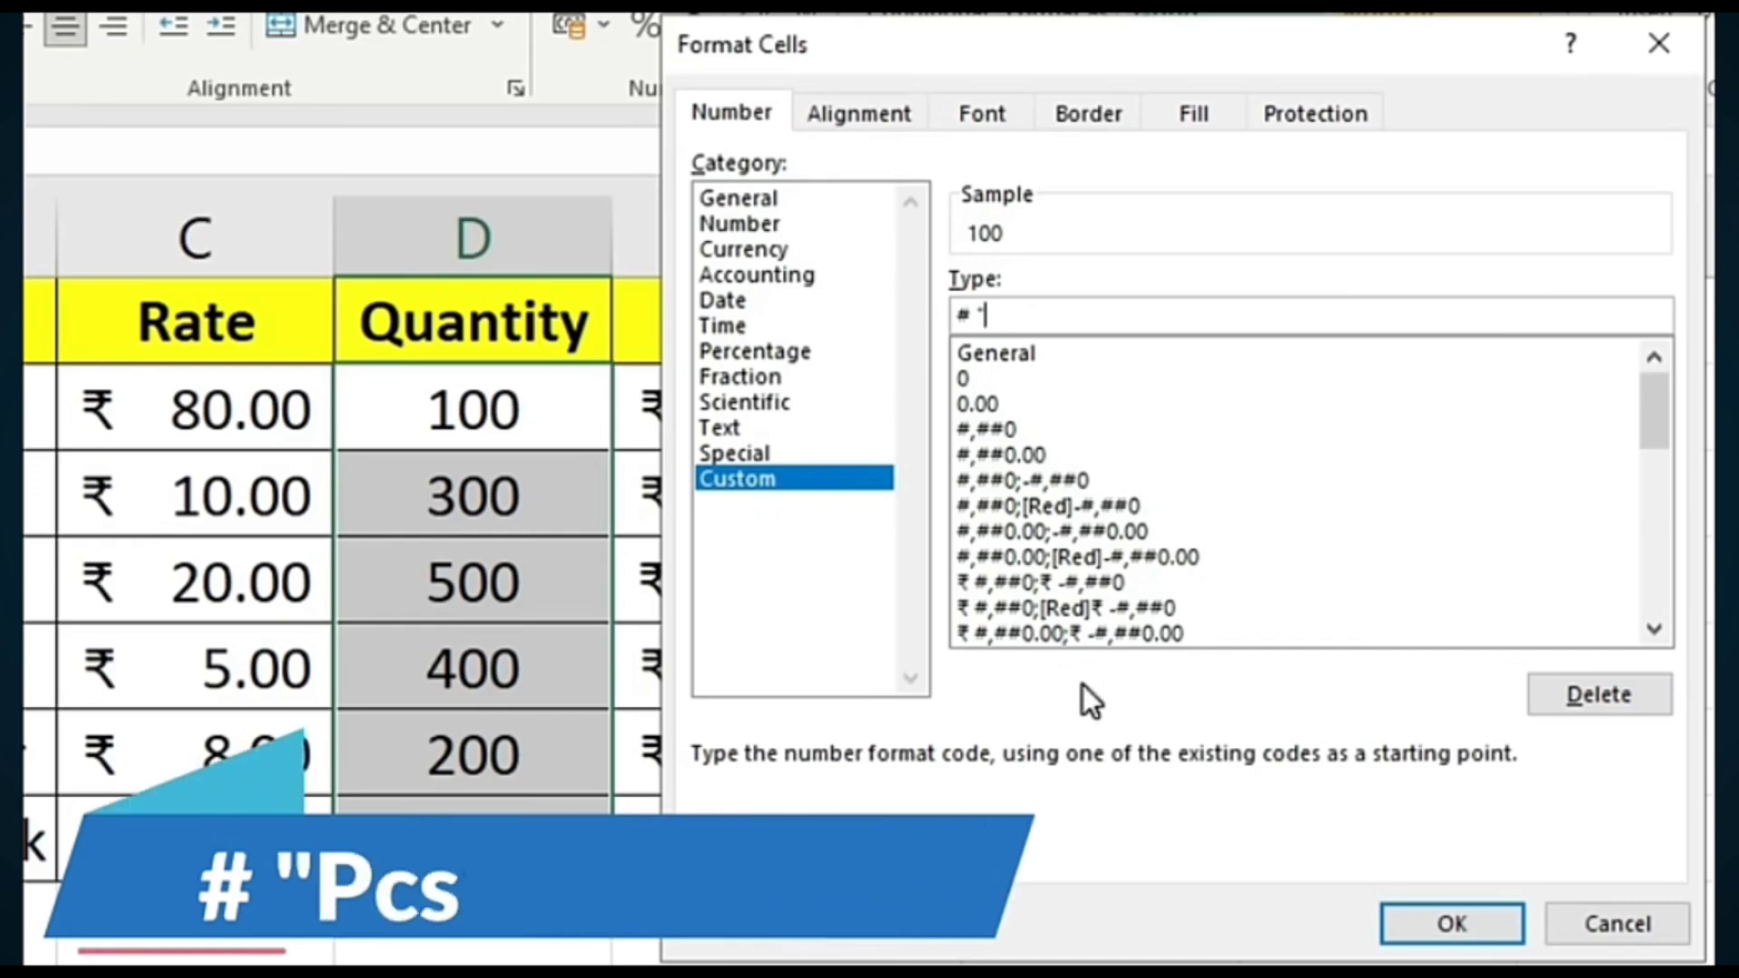
type("p")
key("BackSpace")
type("Pcs\"")
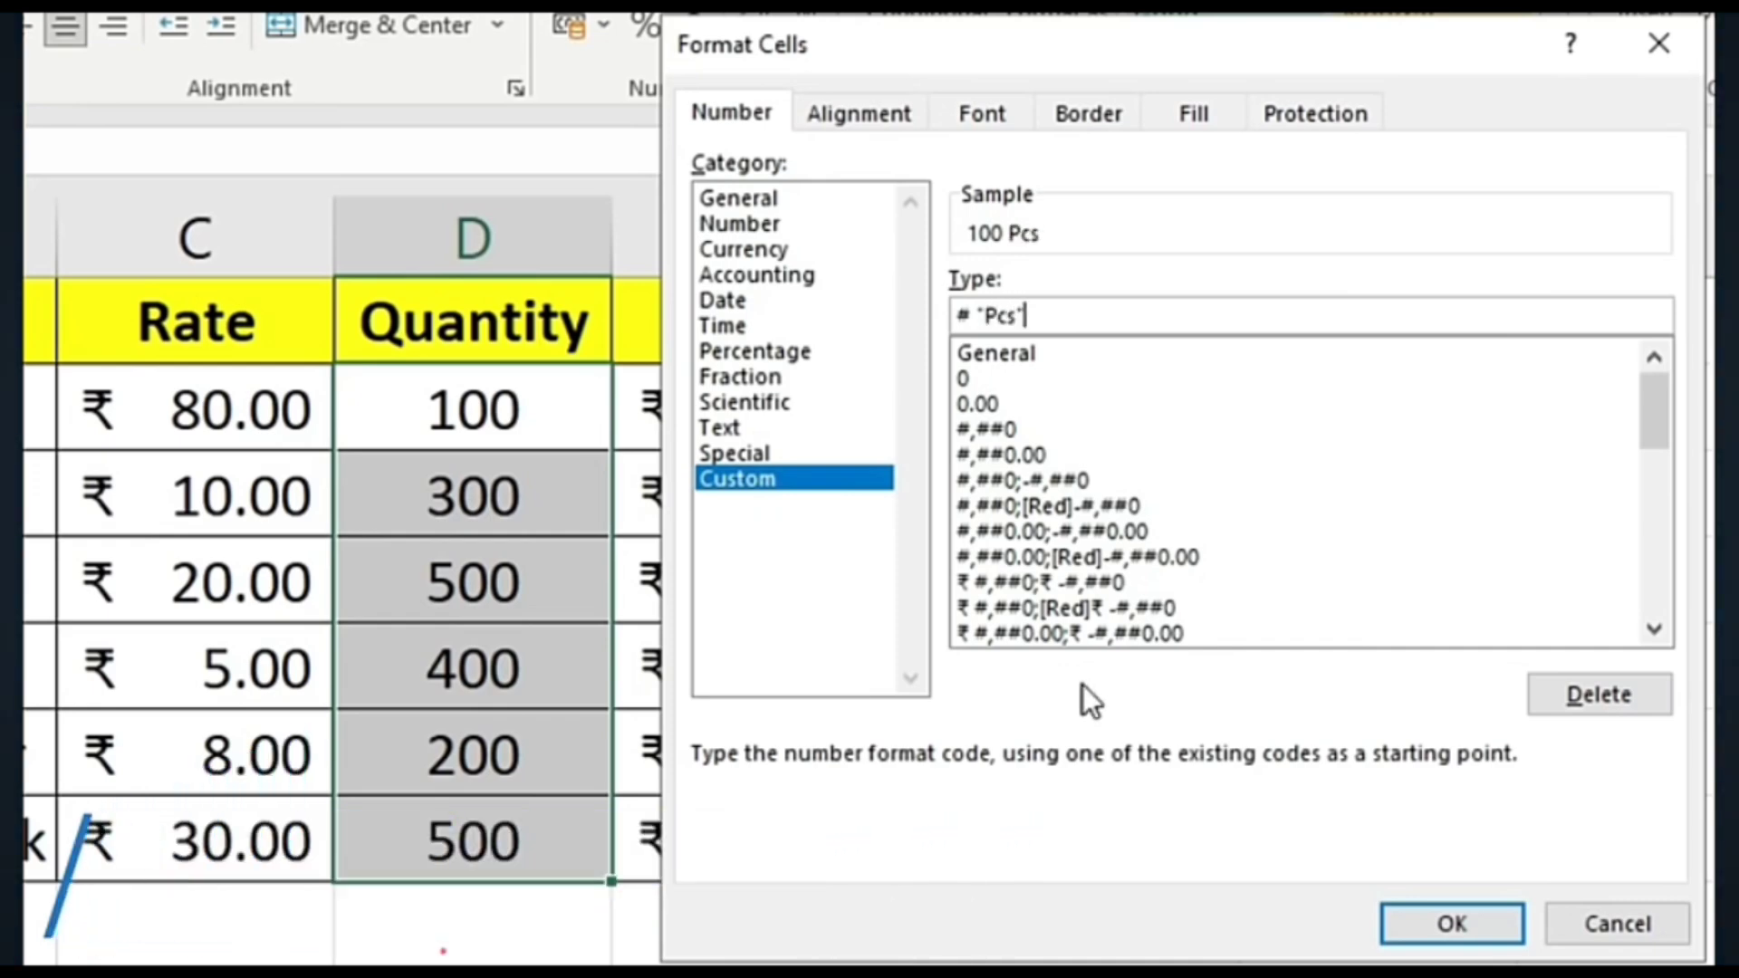
key("Return")
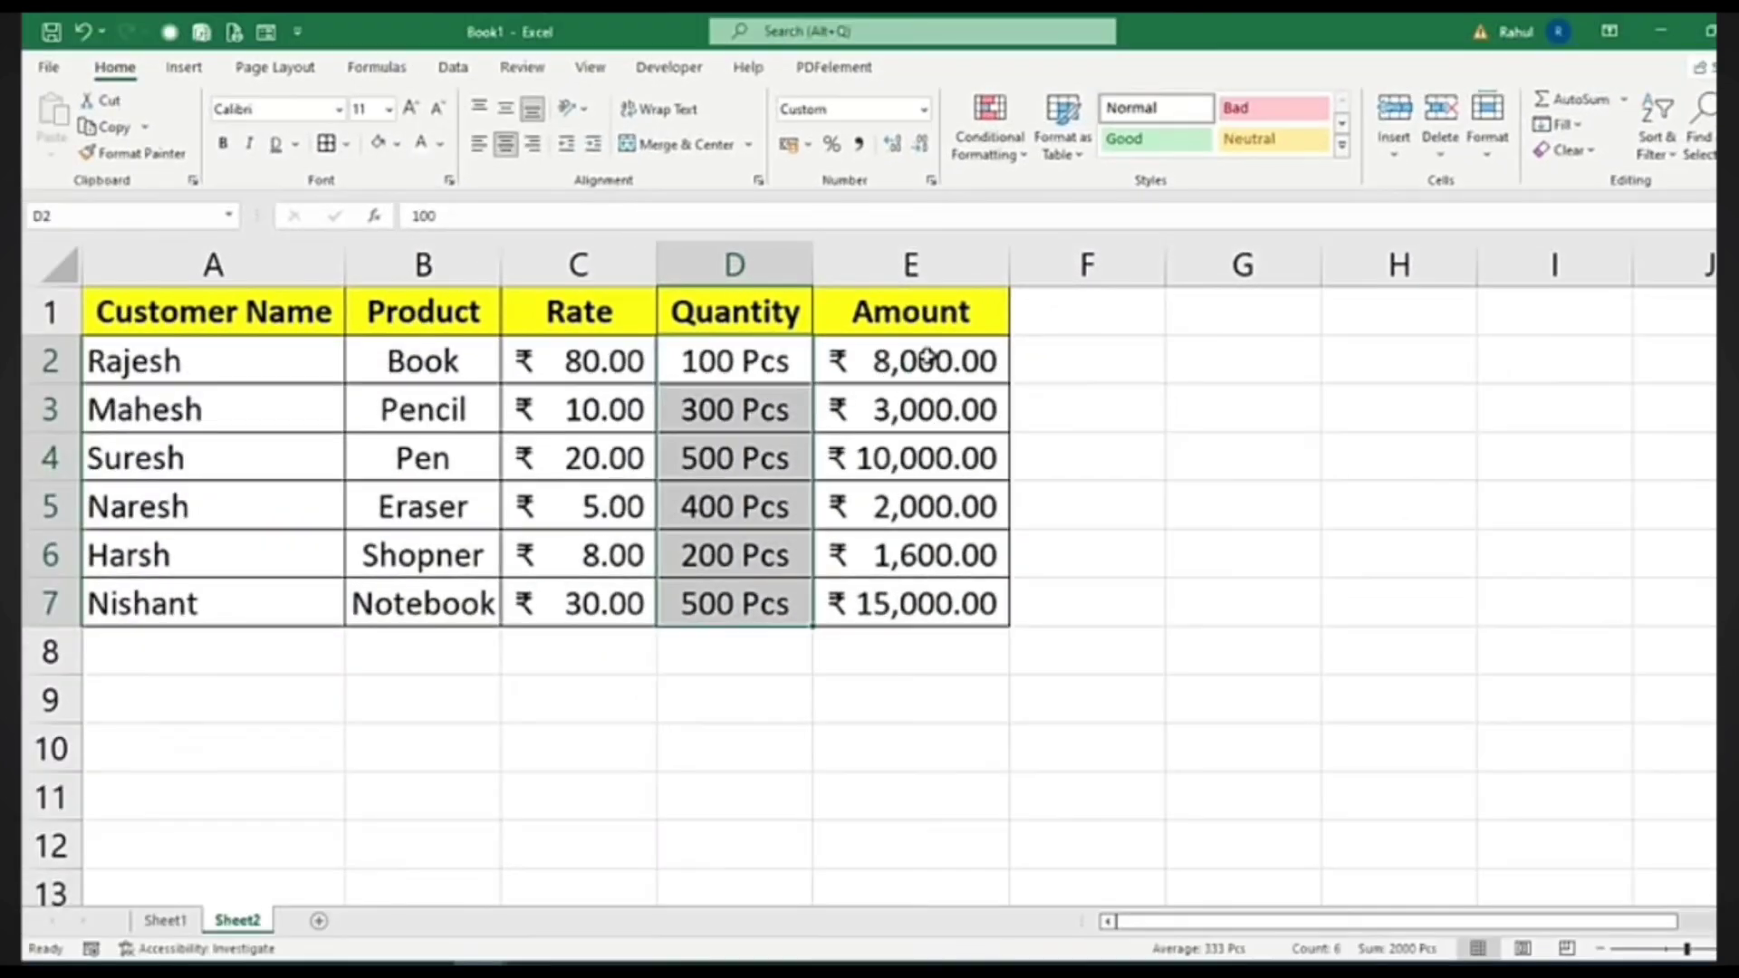
Test Decrease and Increase Decimal on E2:E7, leaving the amounts at two decimals
left_click_drag(910, 358, 911, 625)
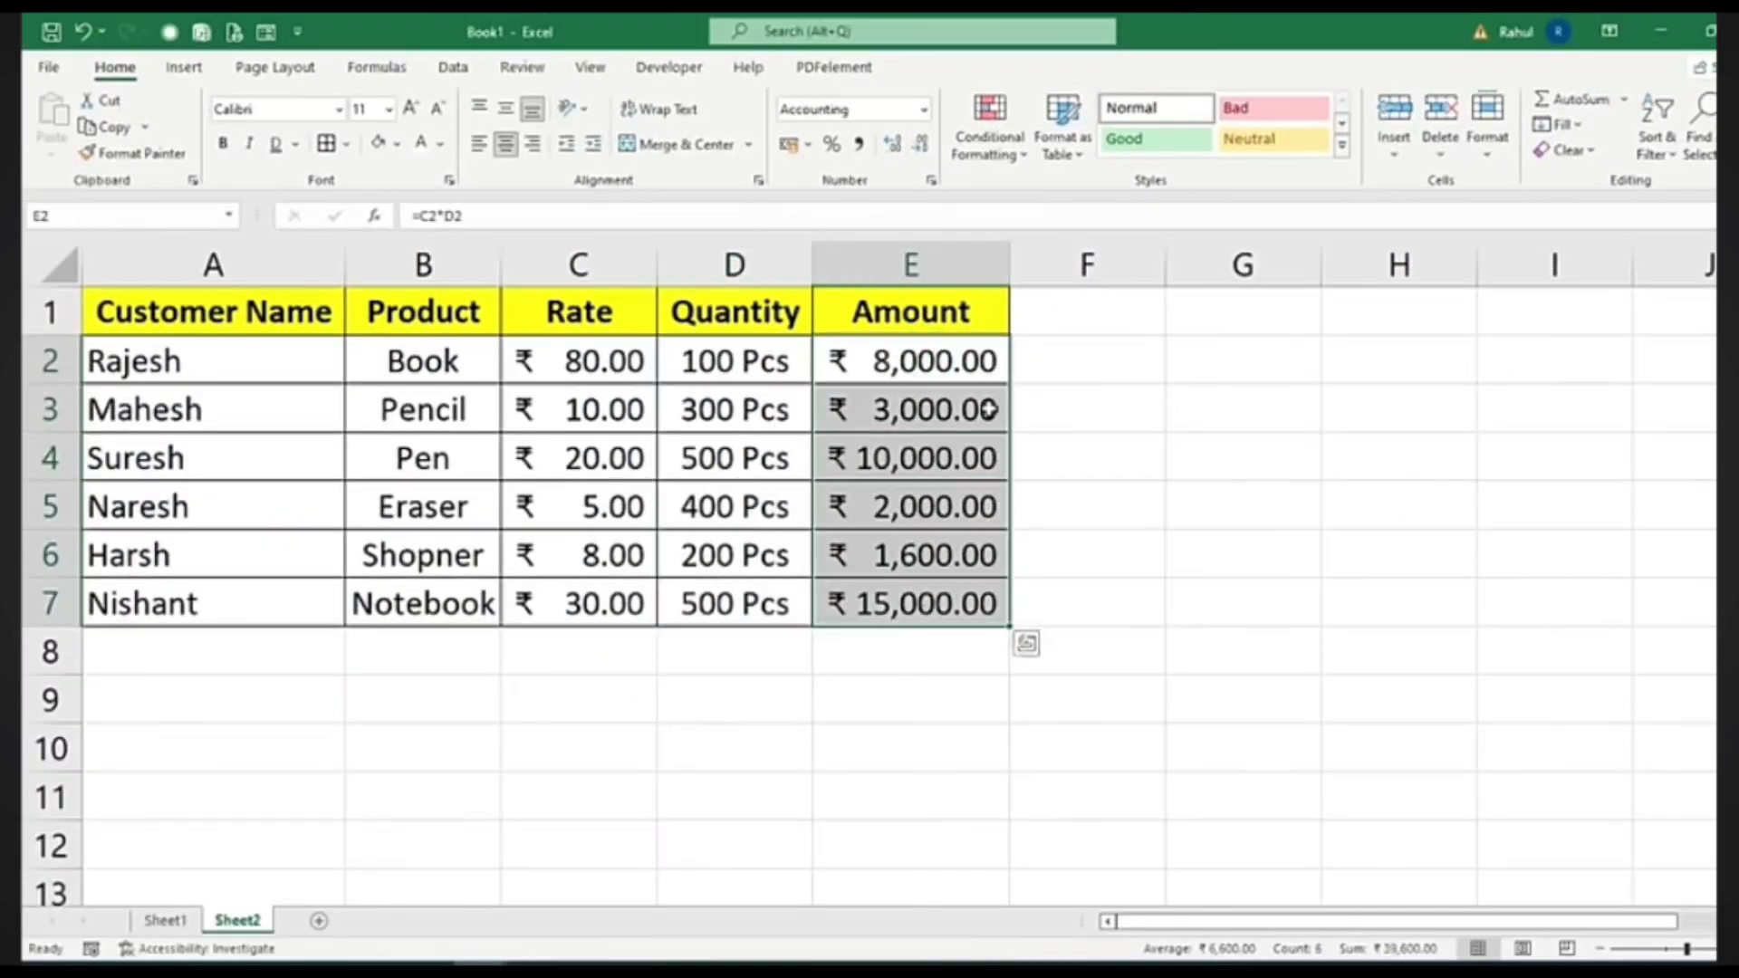
left_click(921, 143)
left_click(921, 143)
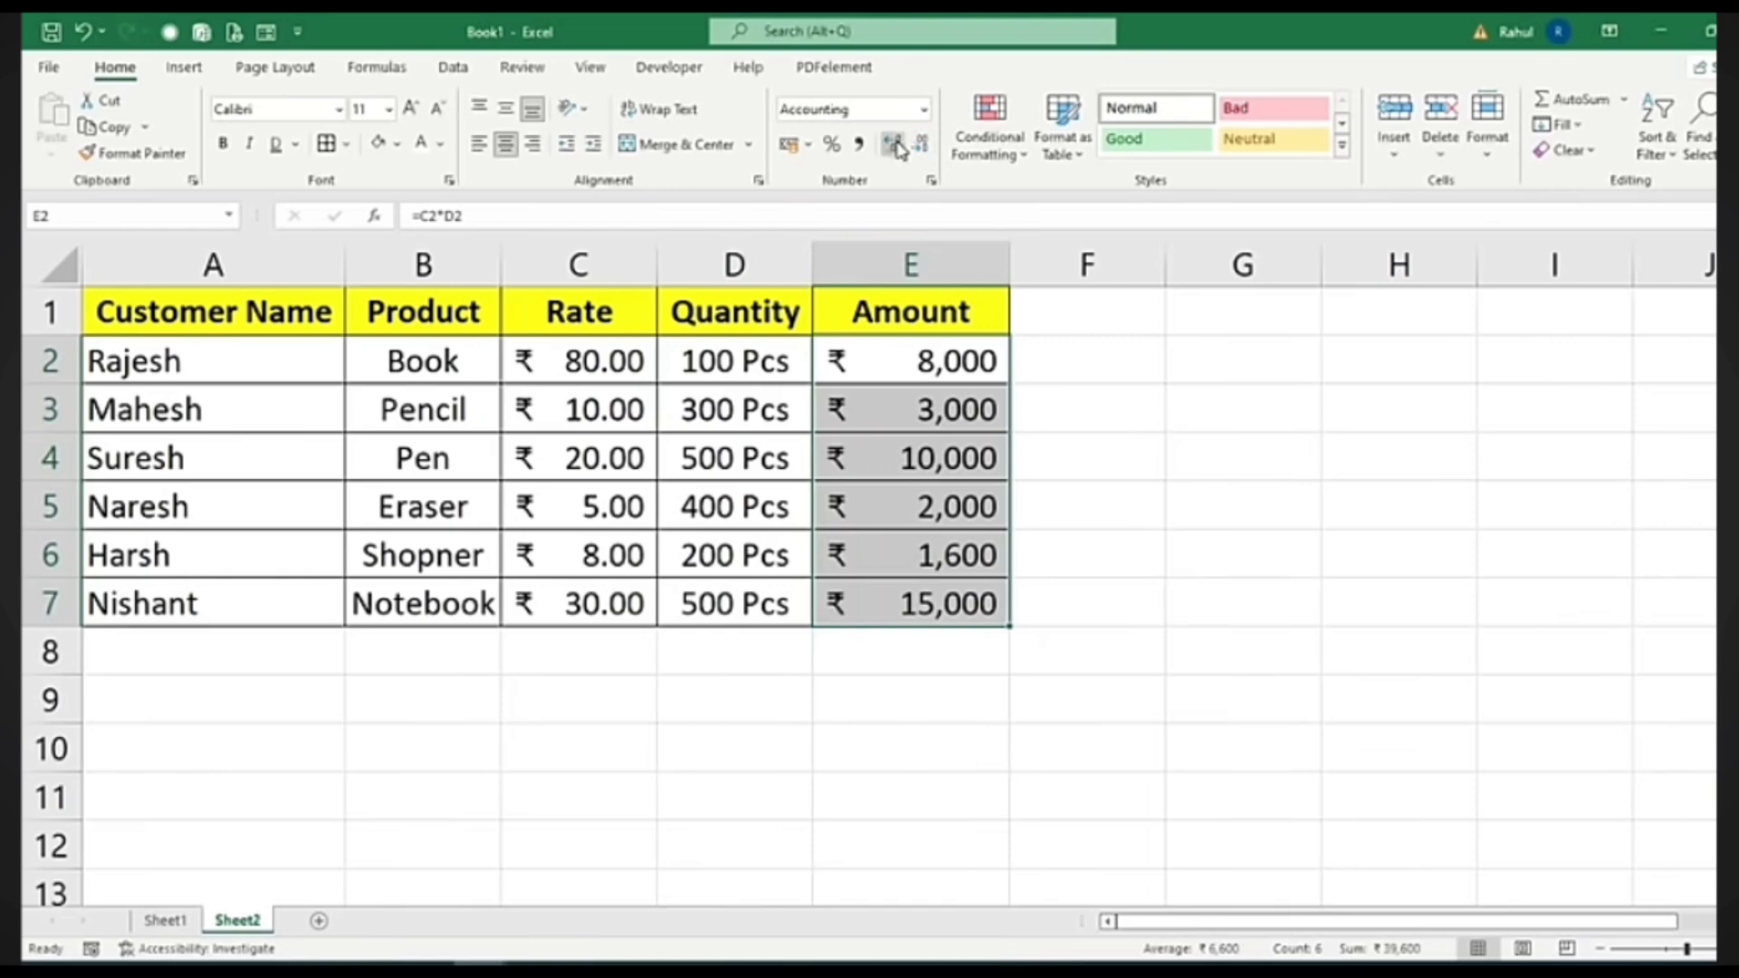
left_click(894, 144)
left_click(894, 144)
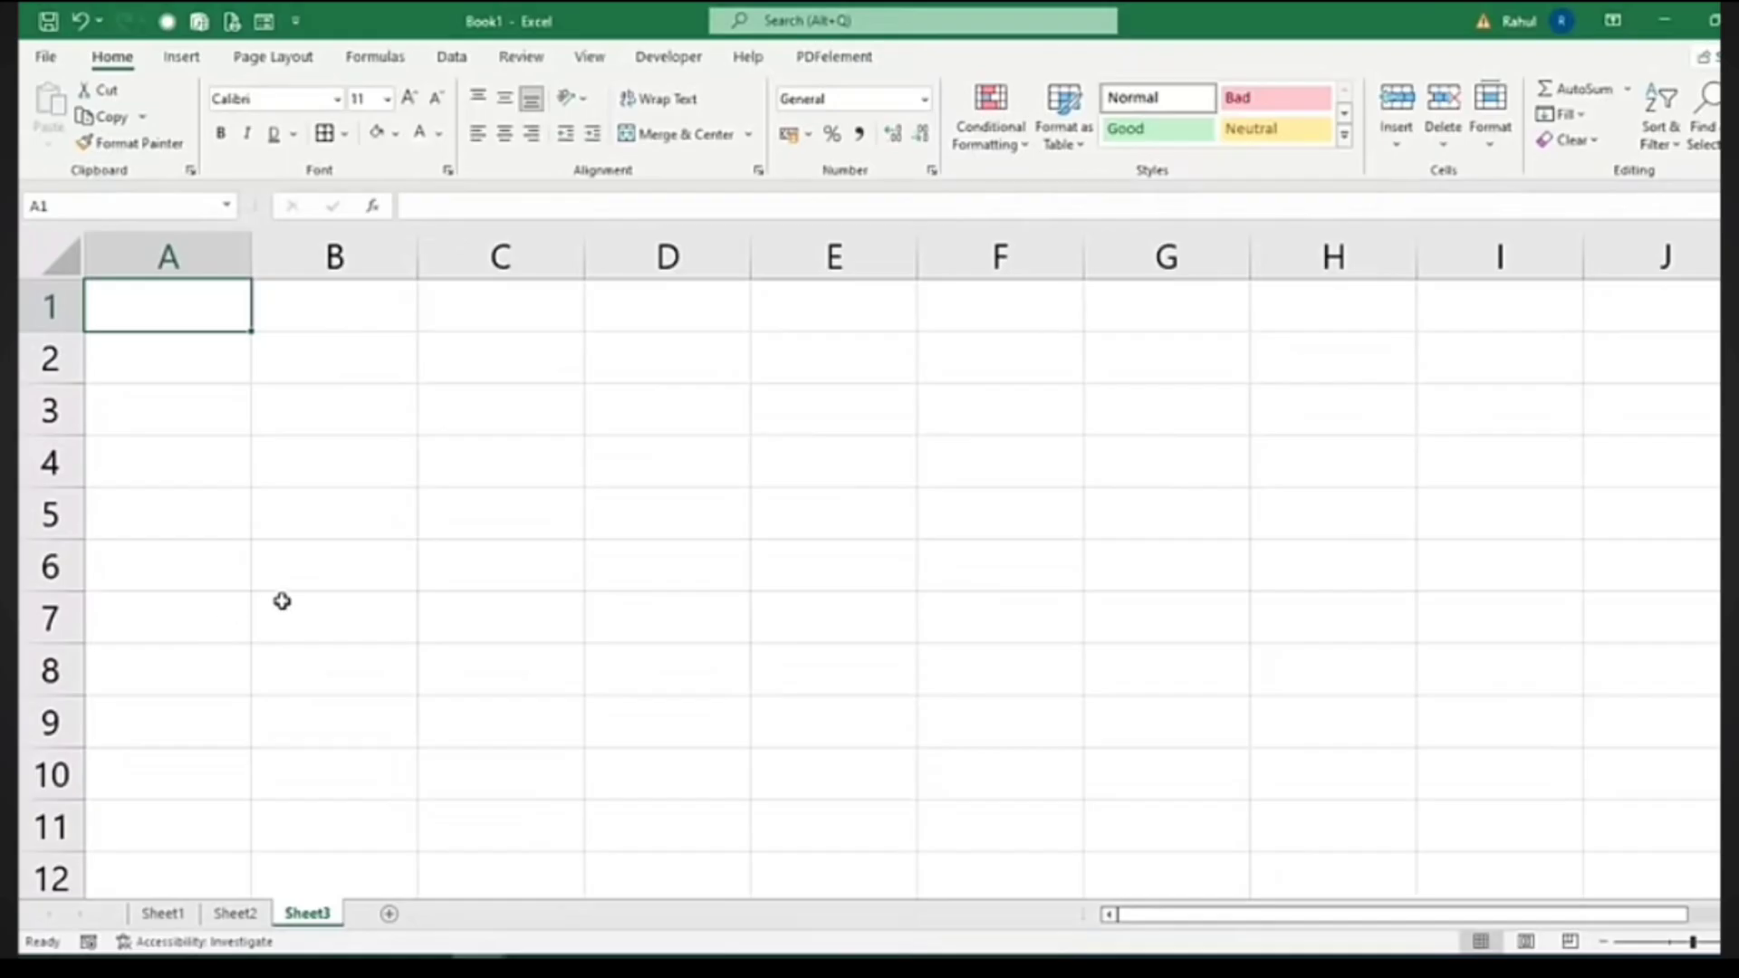
Enter 1 and 2 in A1:A2 and fill the series down to 50
scroll(278, 602, "down", 1)
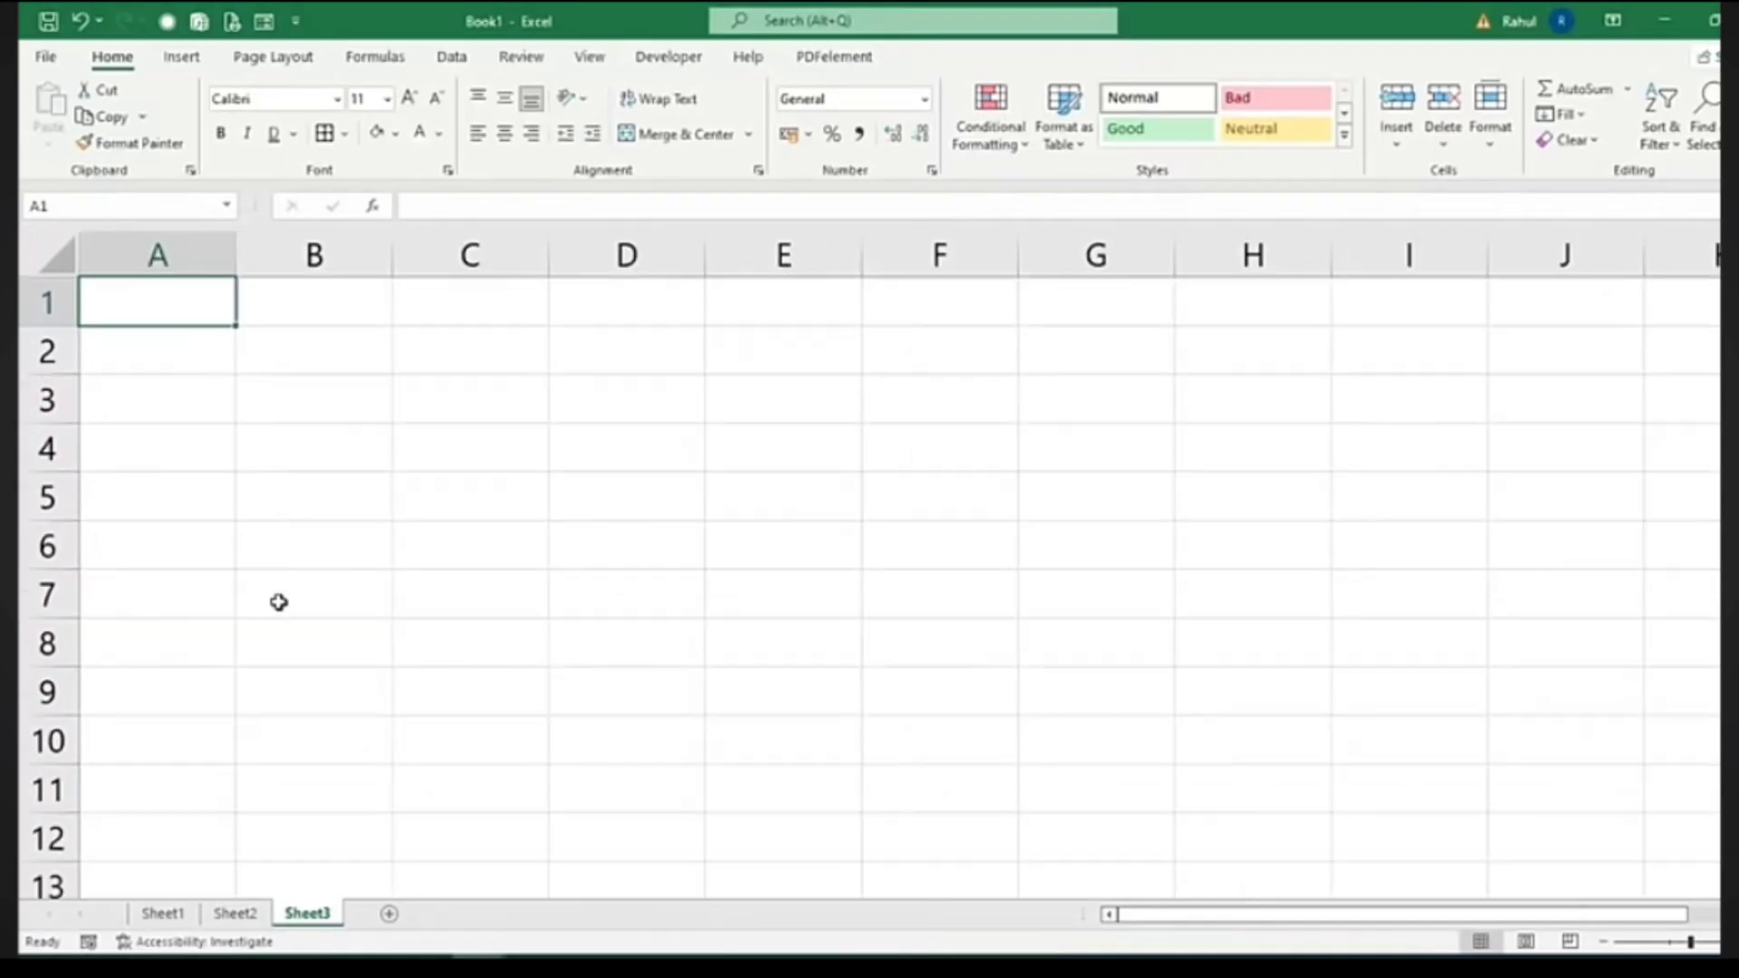
left_click(191, 315)
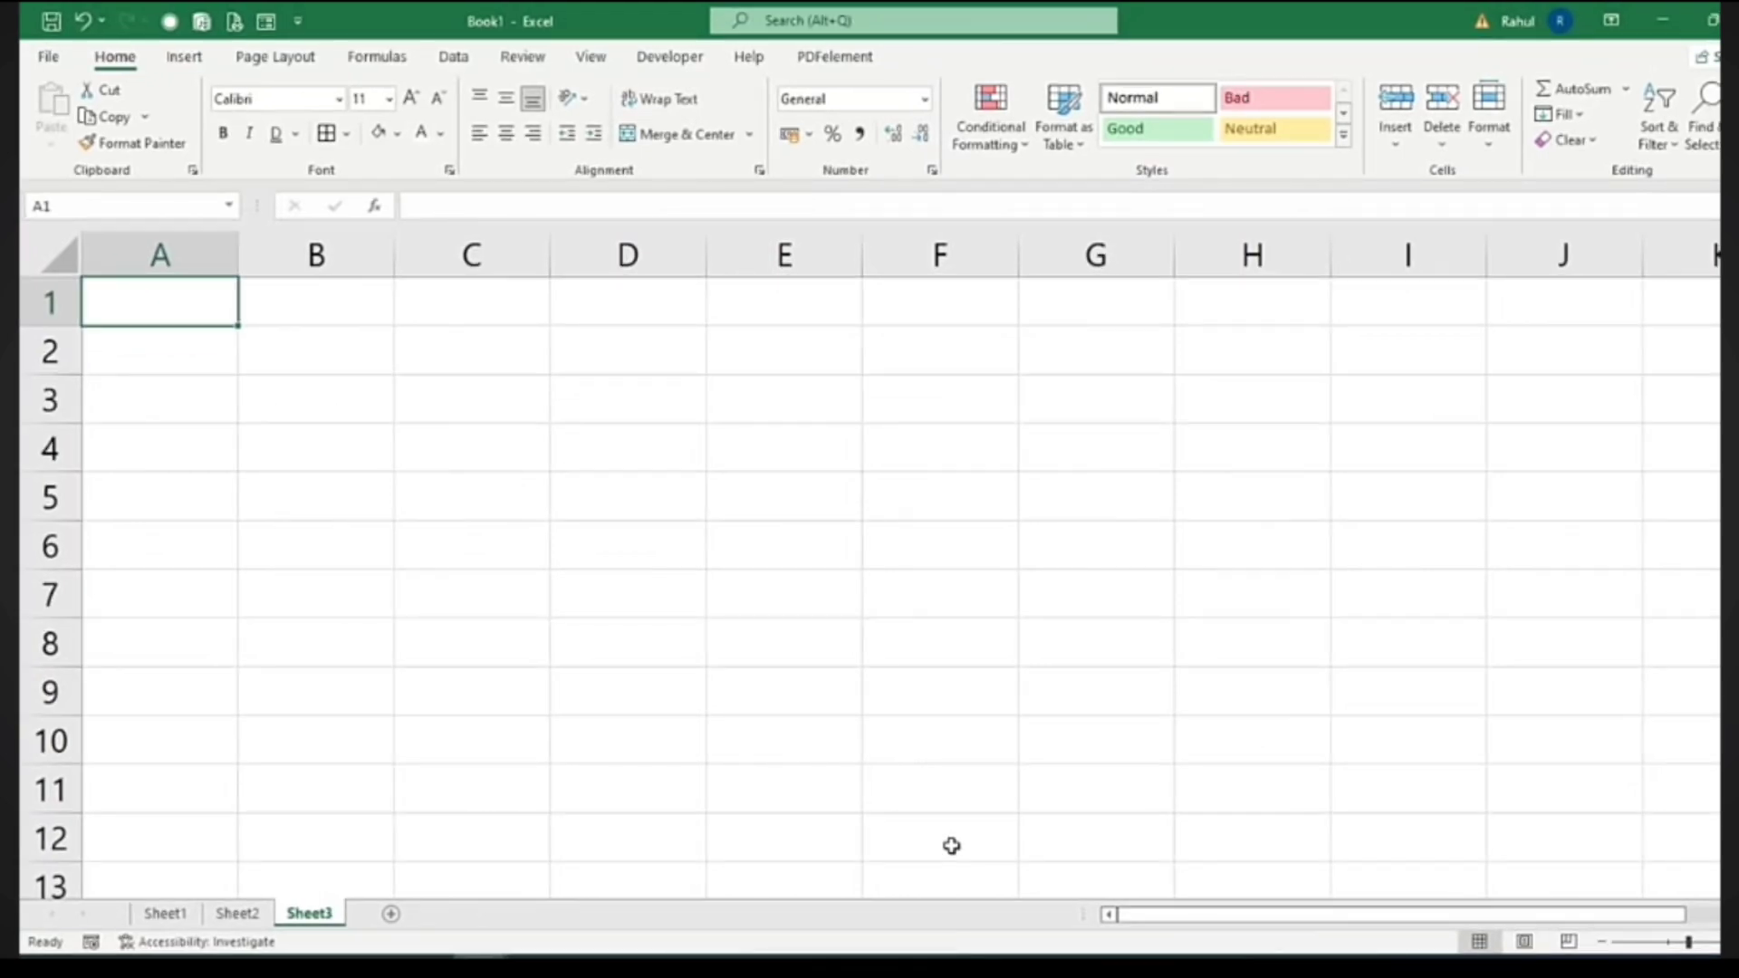
type("1")
key("Return")
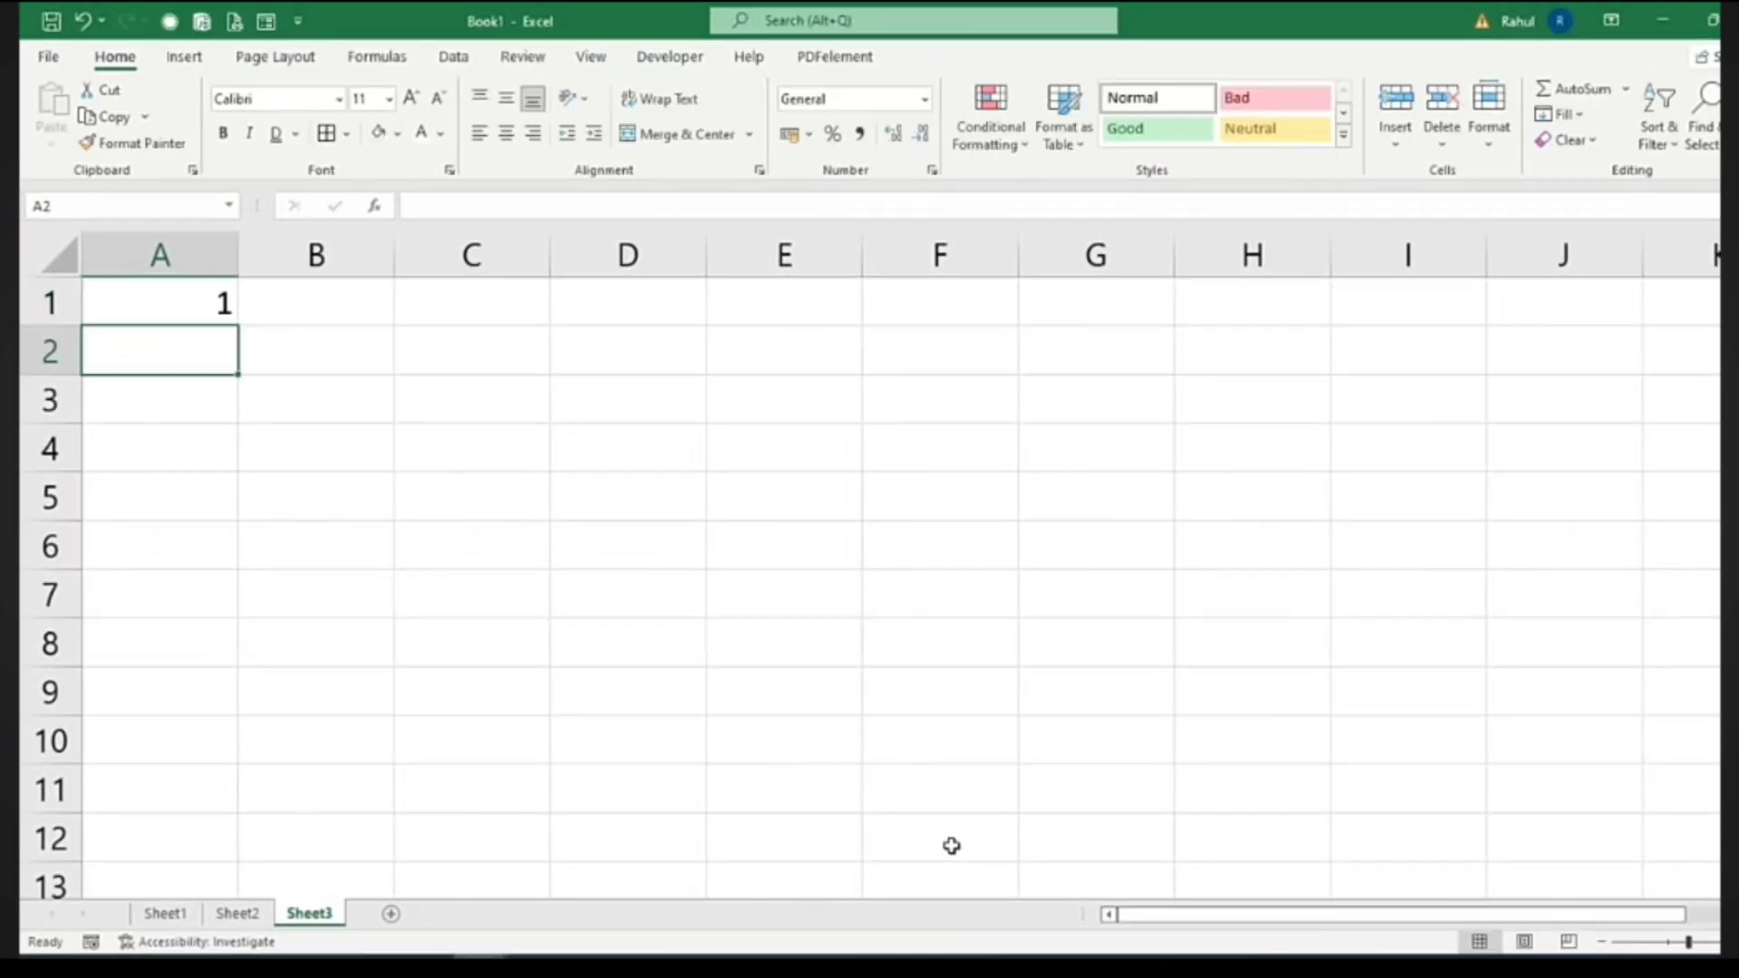
type("2")
key("Return")
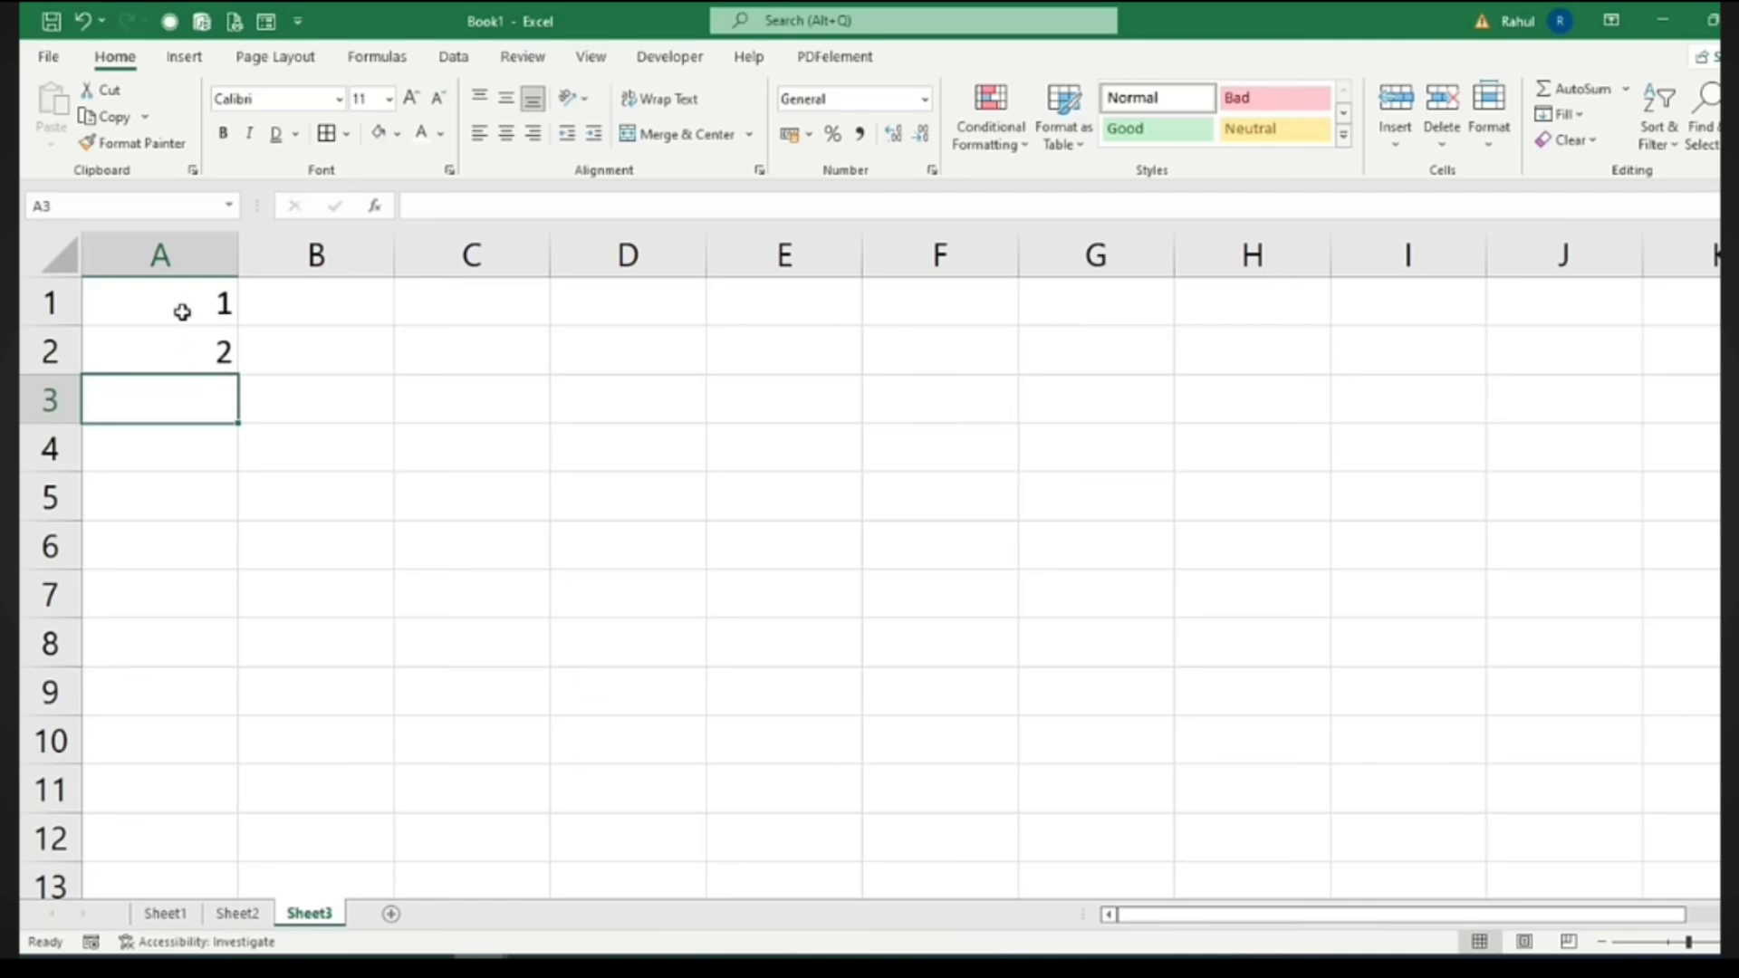
left_click_drag(181, 309, 182, 349)
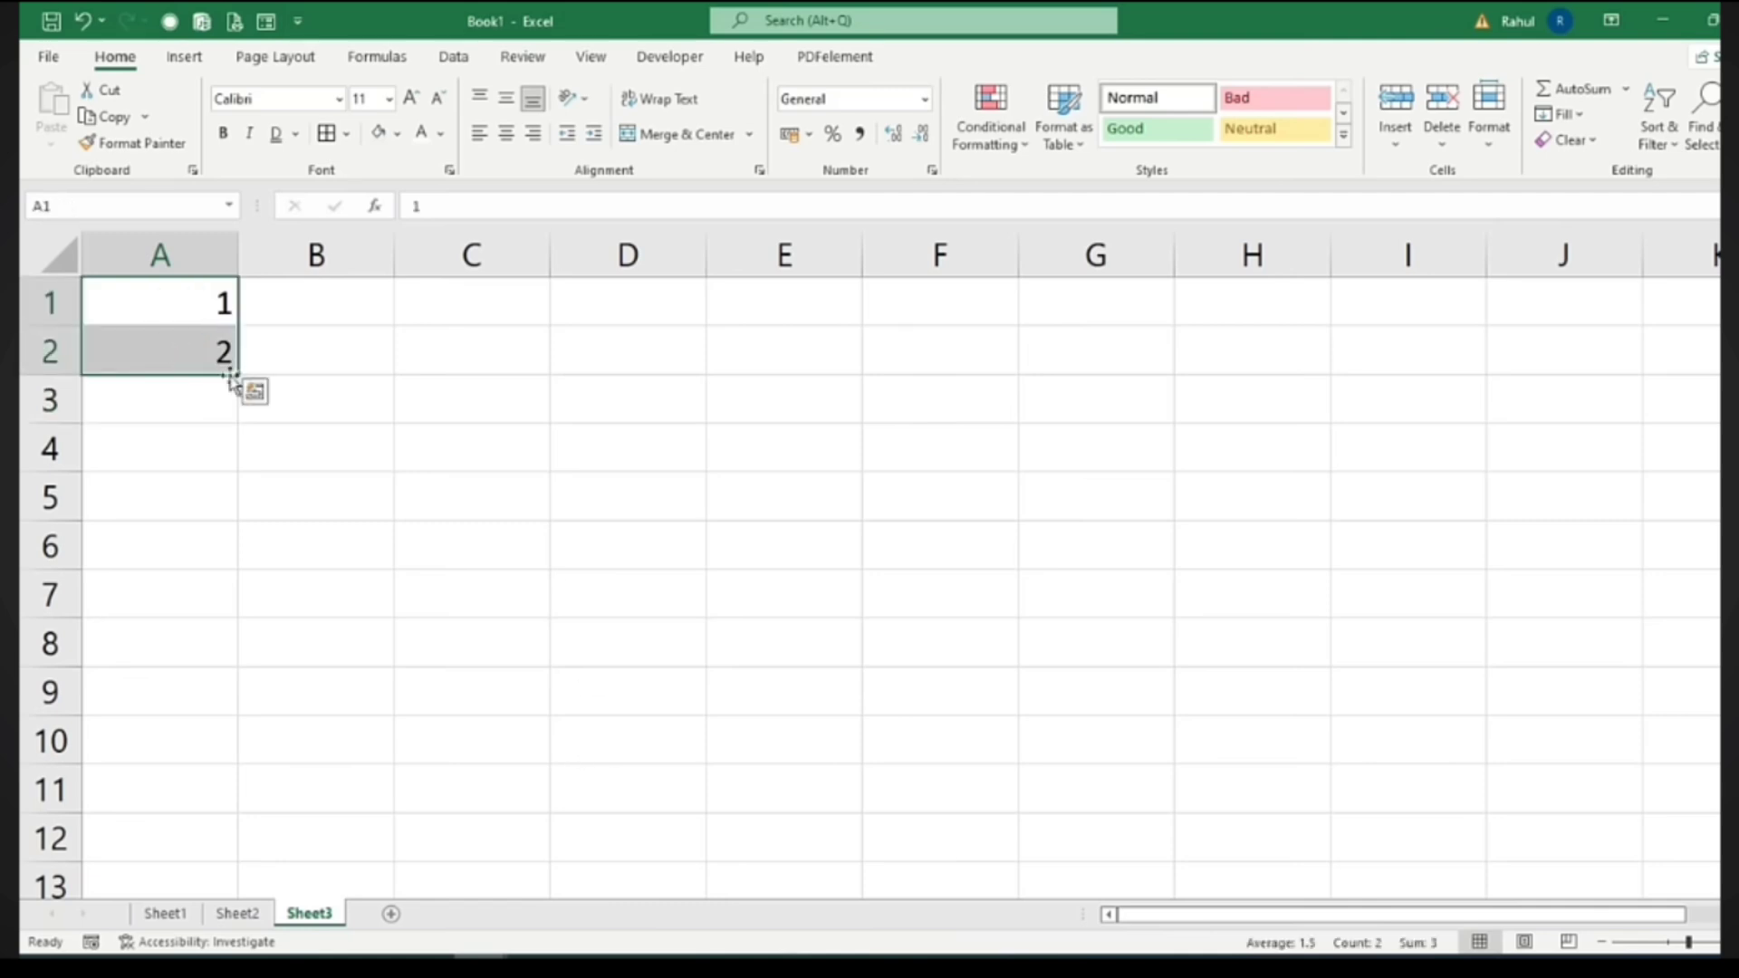
left_click_drag(240, 374, 221, 623)
Enter 2 and 4 in C1:C2 and fill down to 20 in C10
scroll(585, 725, "up", 14)
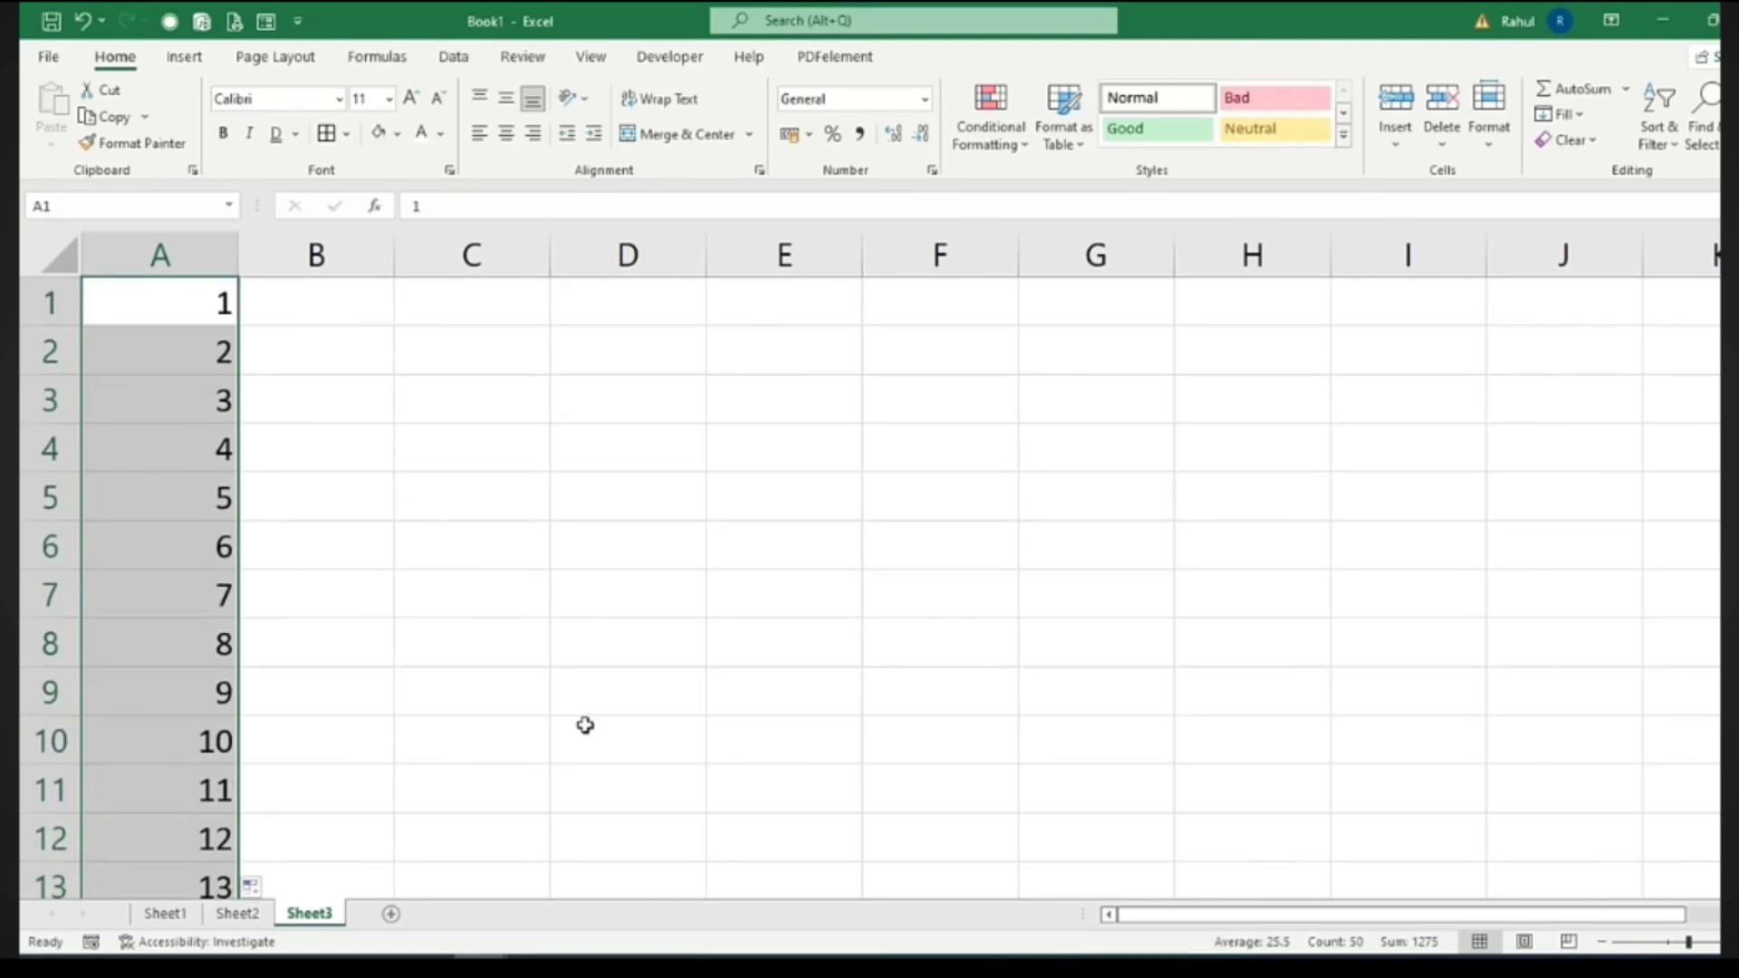
left_click(408, 294)
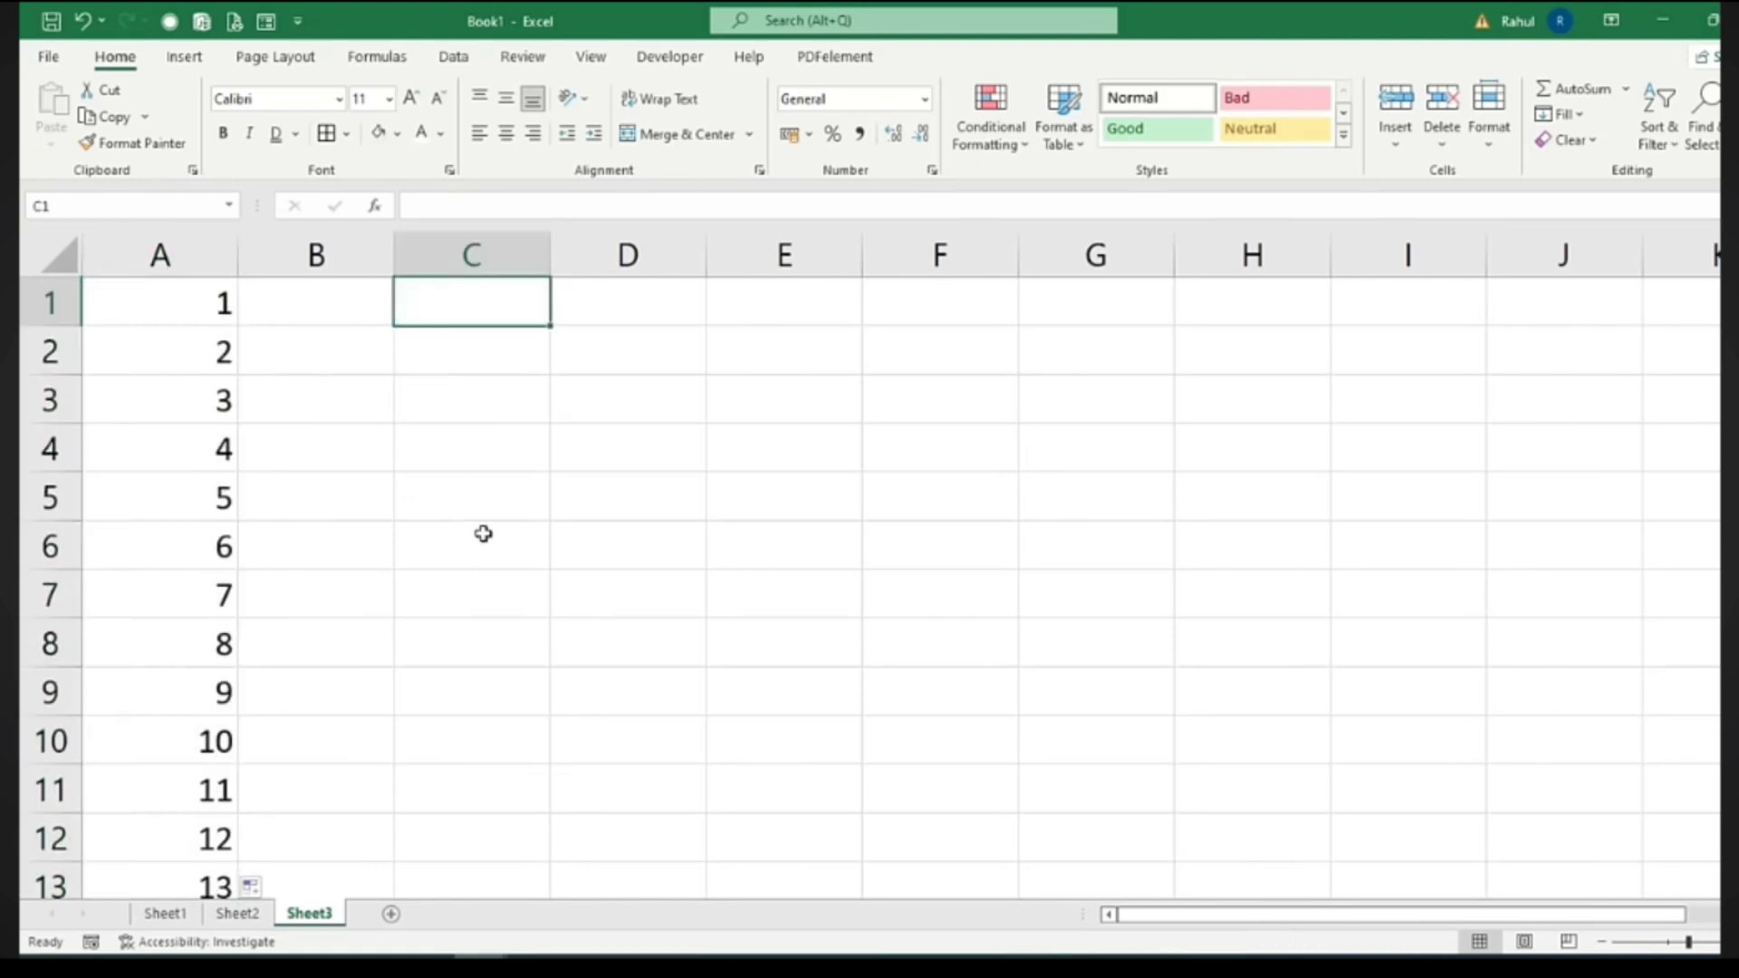
type("2")
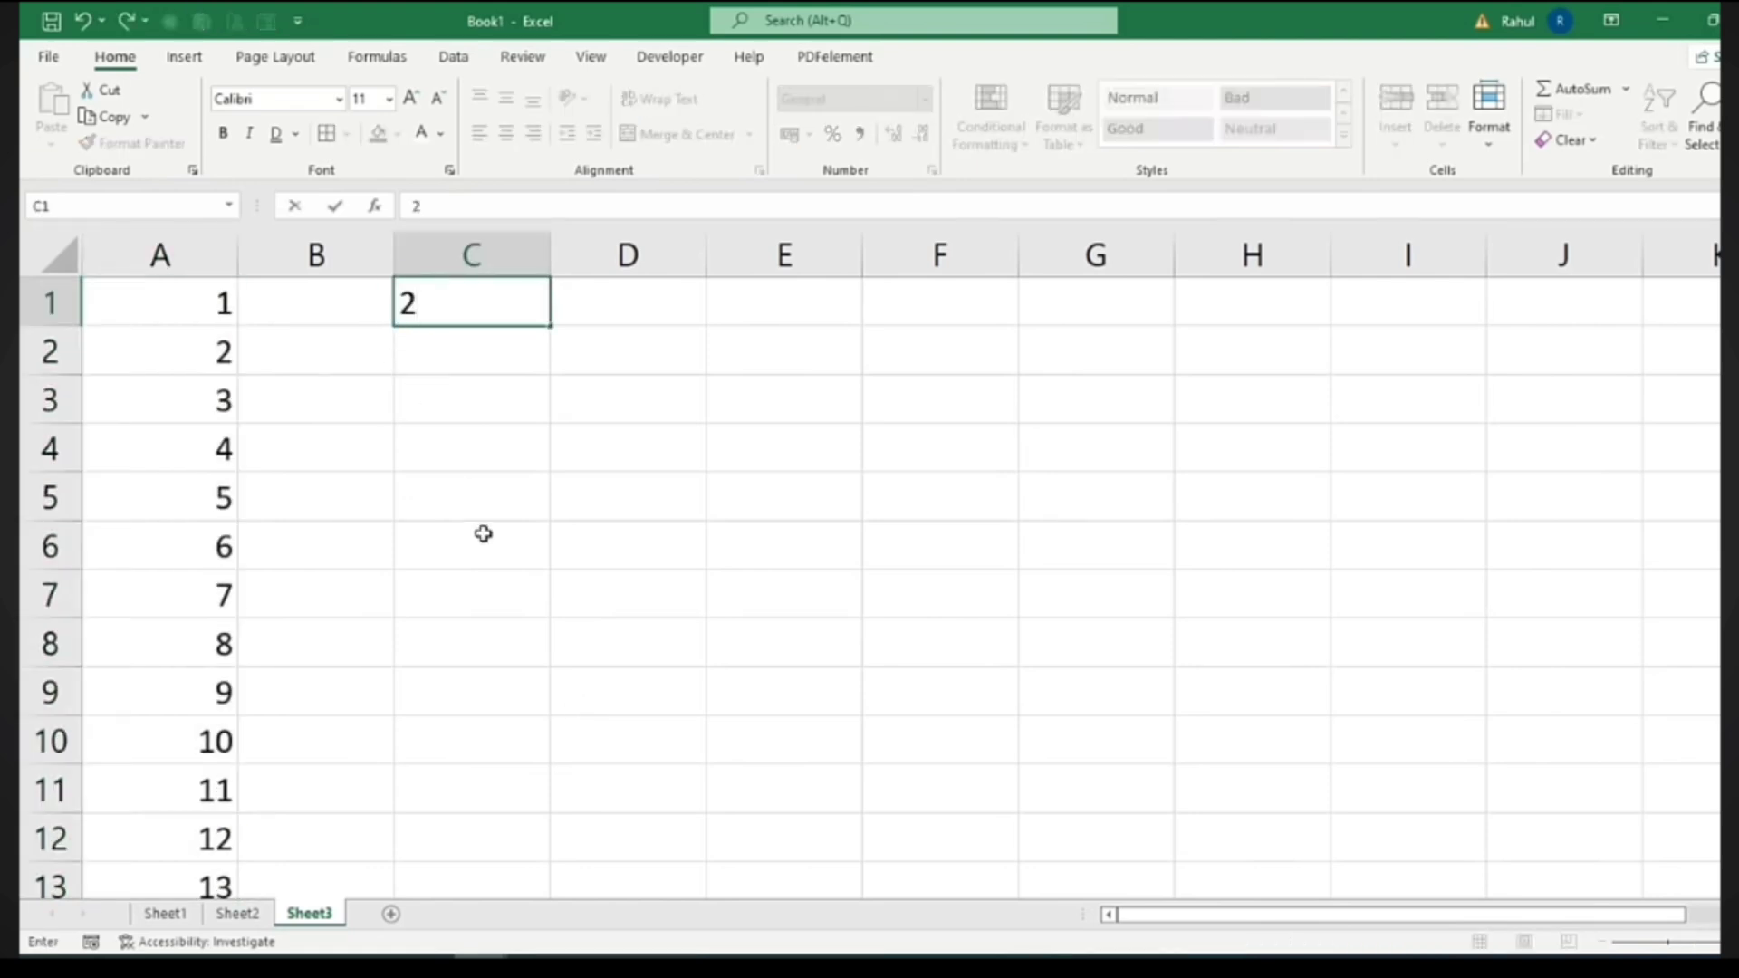
key("Return")
type("4")
key("Return")
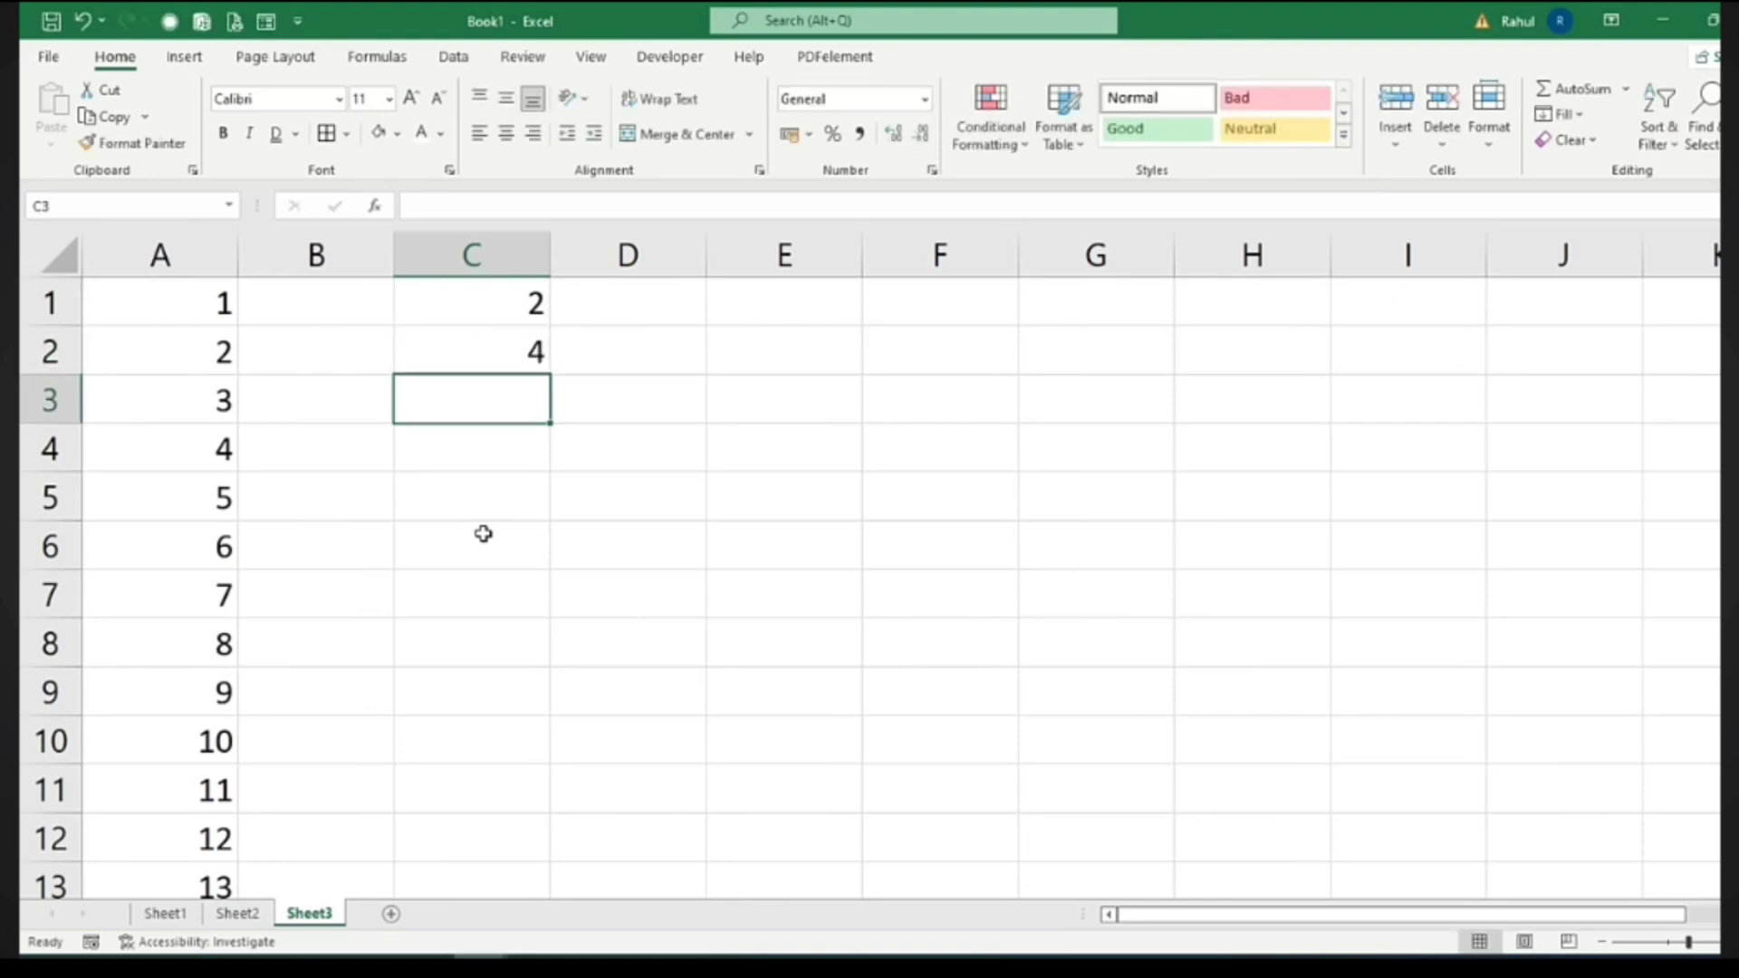
left_click_drag(505, 303, 556, 756)
Fill column E with Sunday through Saturday from Sunday, Monday and widen column E
left_click(734, 311)
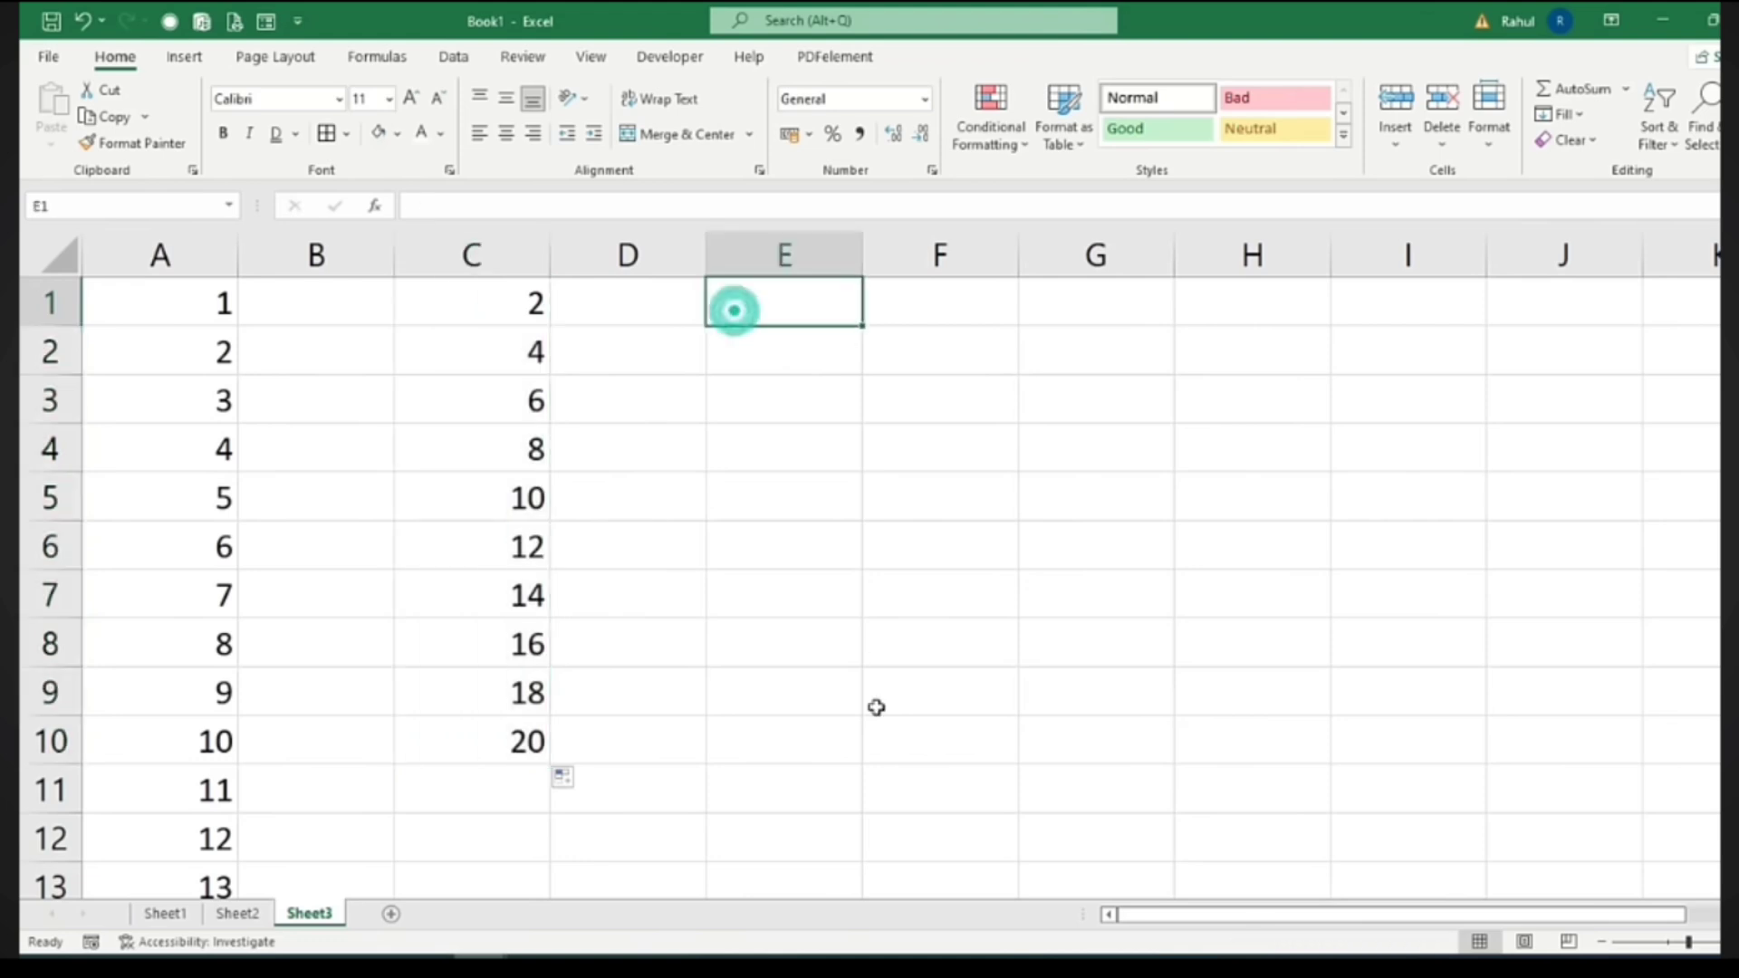
type("Sunday")
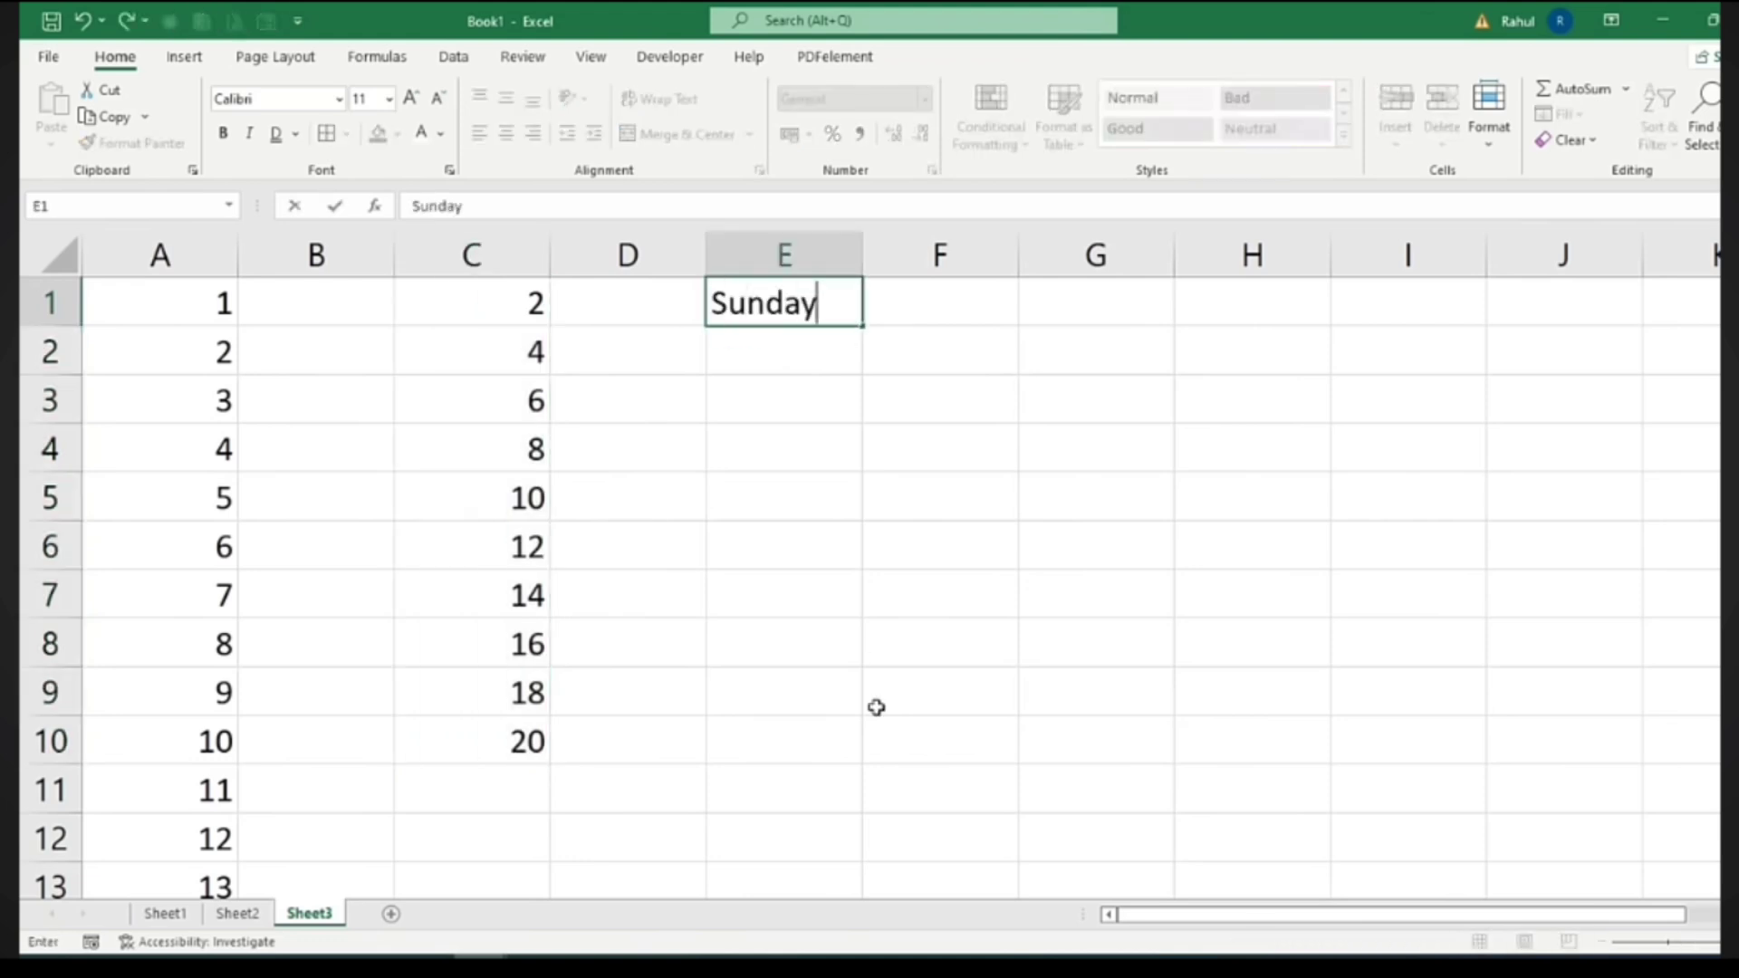
key("Return")
type("o")
key("BackSpace")
type("Monday")
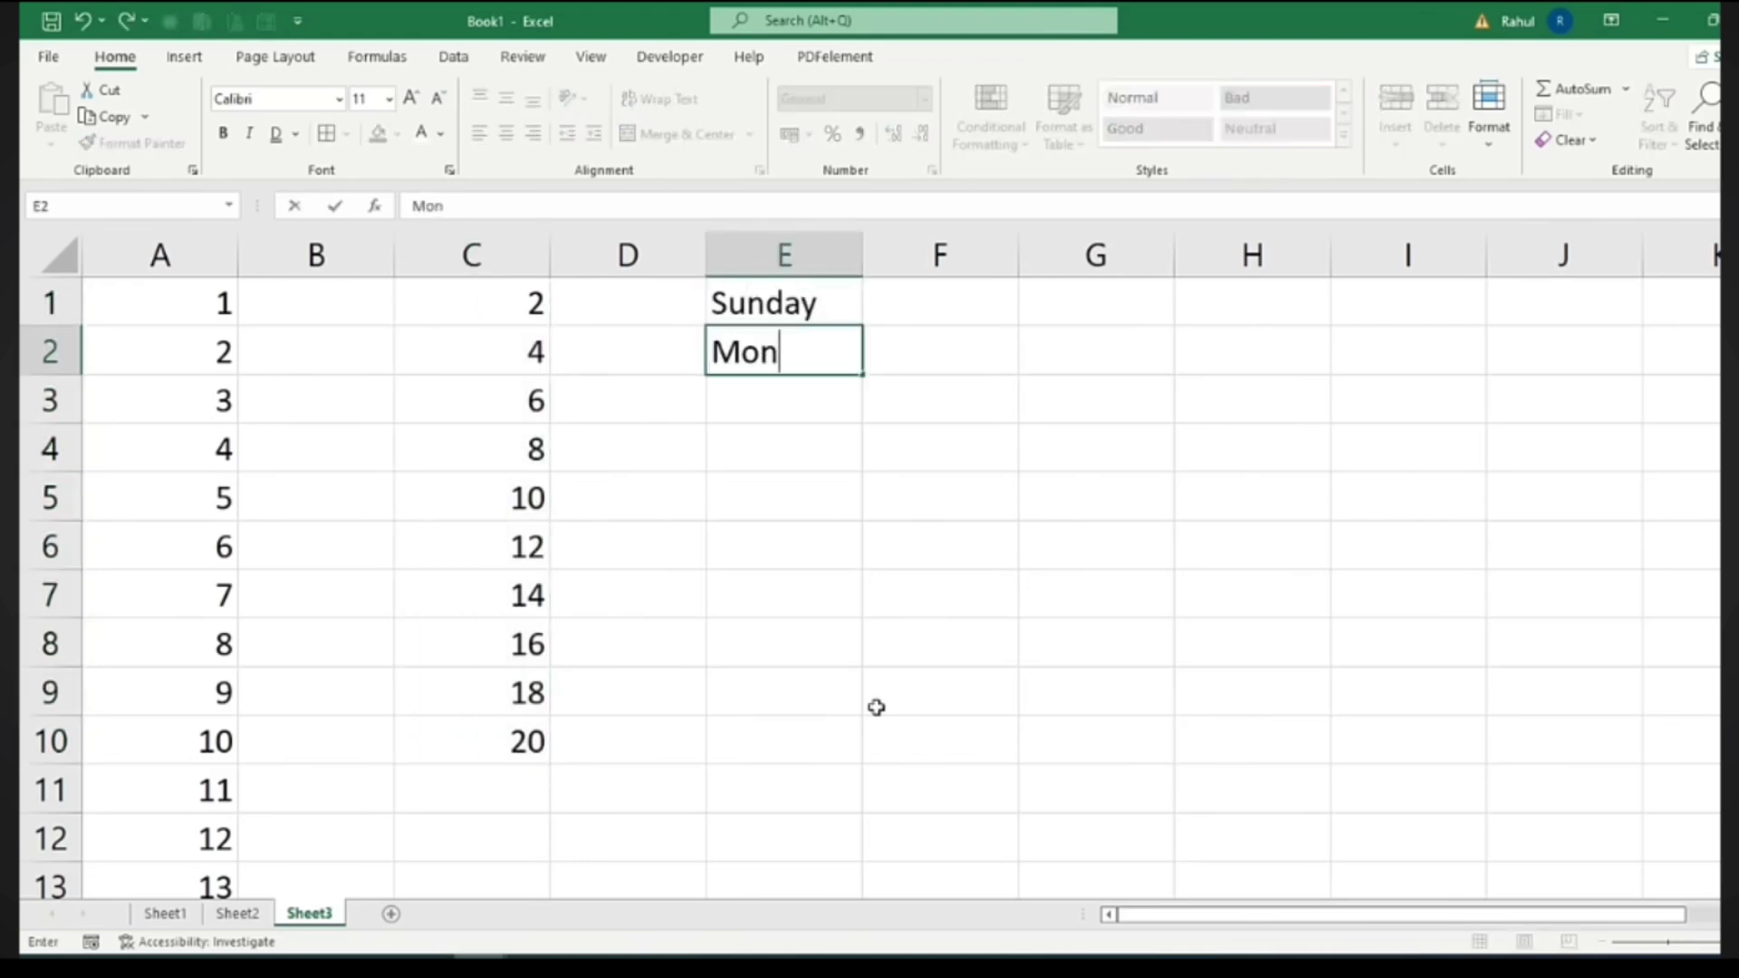
key("Return")
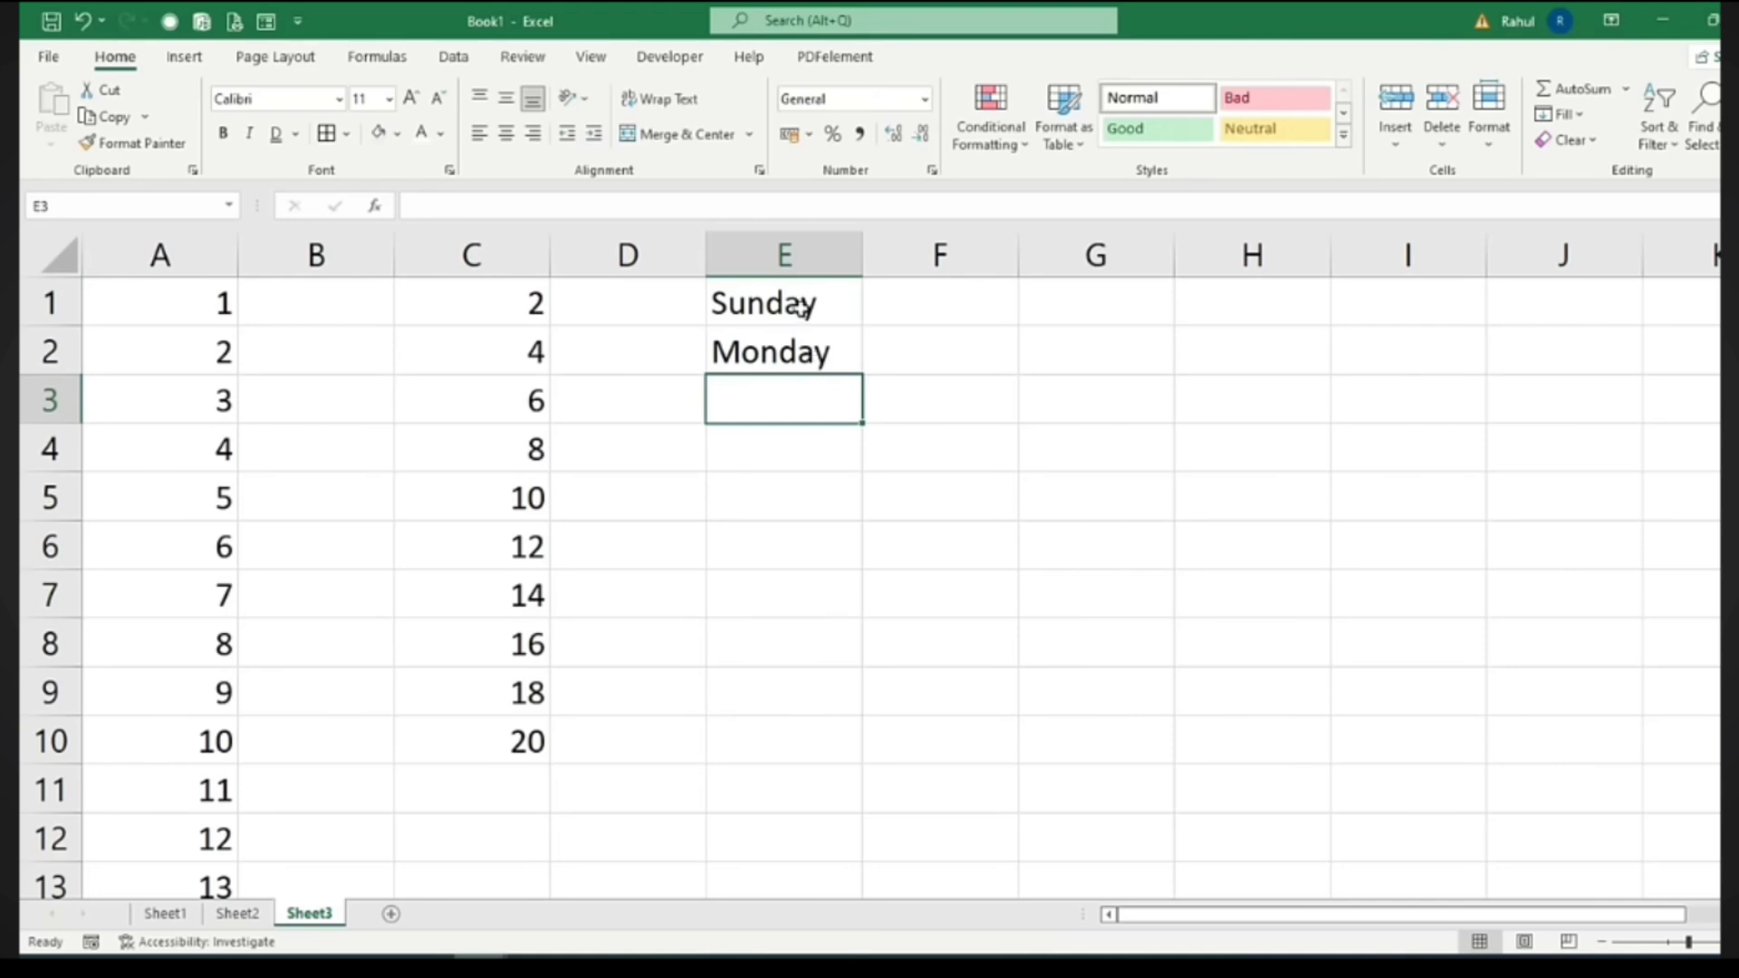
left_click_drag(801, 308, 801, 769)
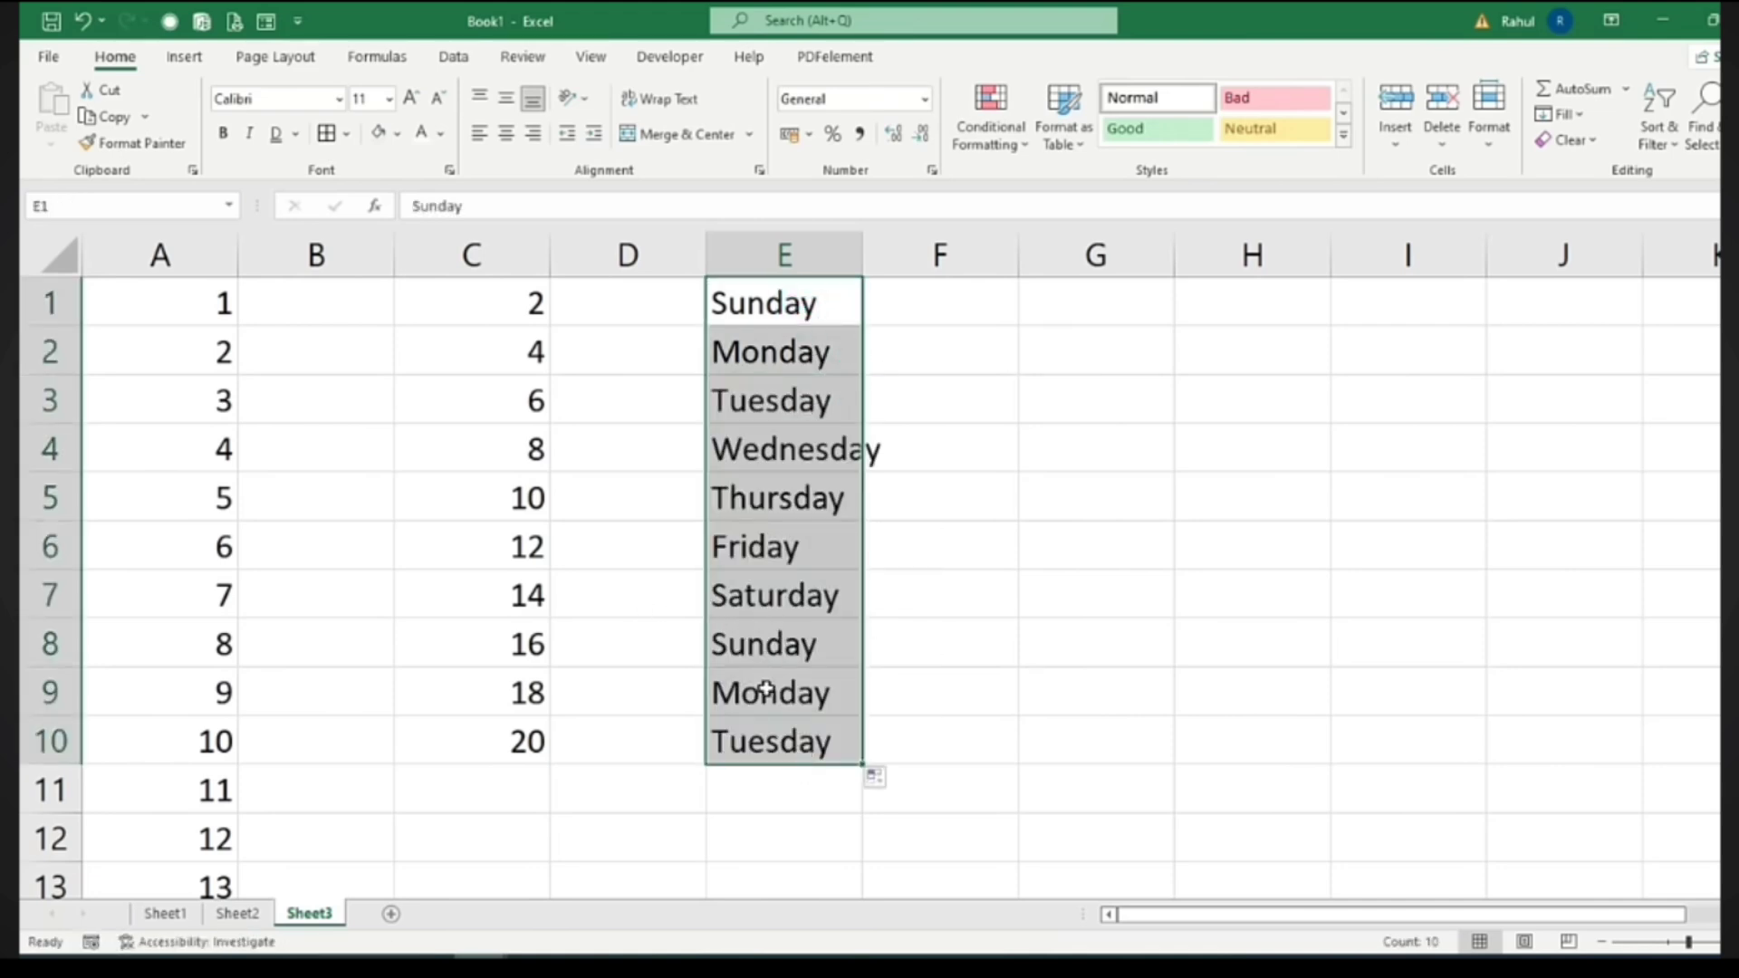
left_click_drag(772, 652, 776, 784)
key("Delete")
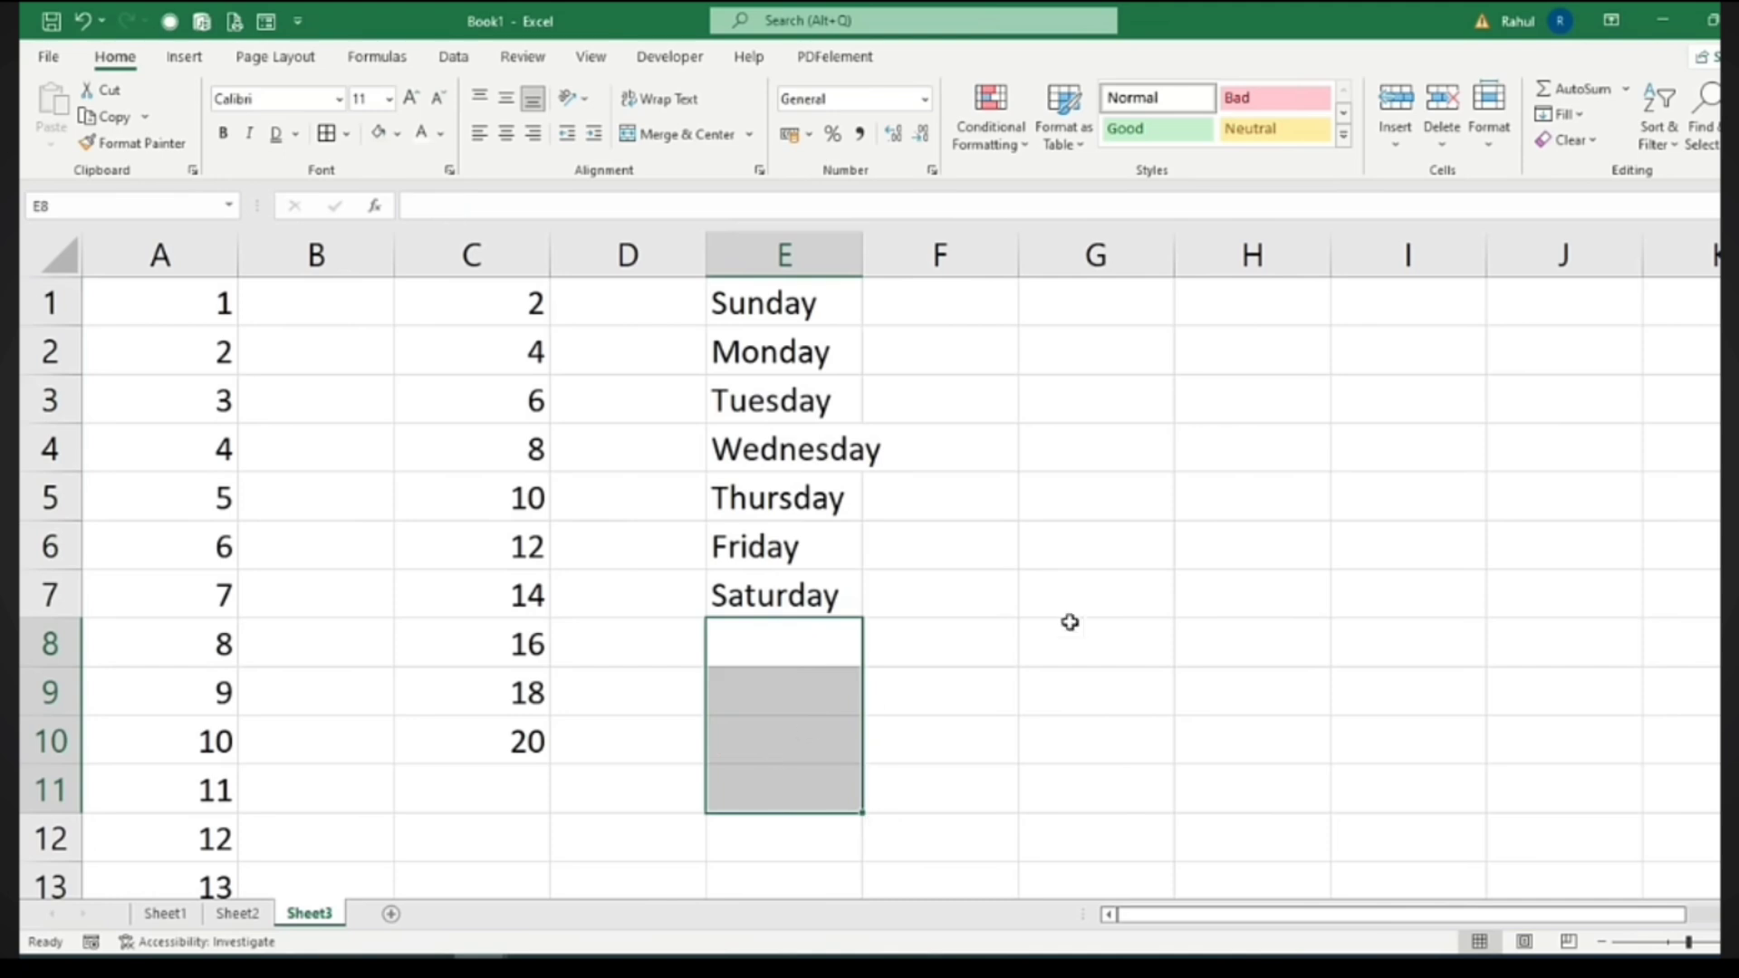
left_click(1068, 622)
left_click_drag(872, 256, 885, 295)
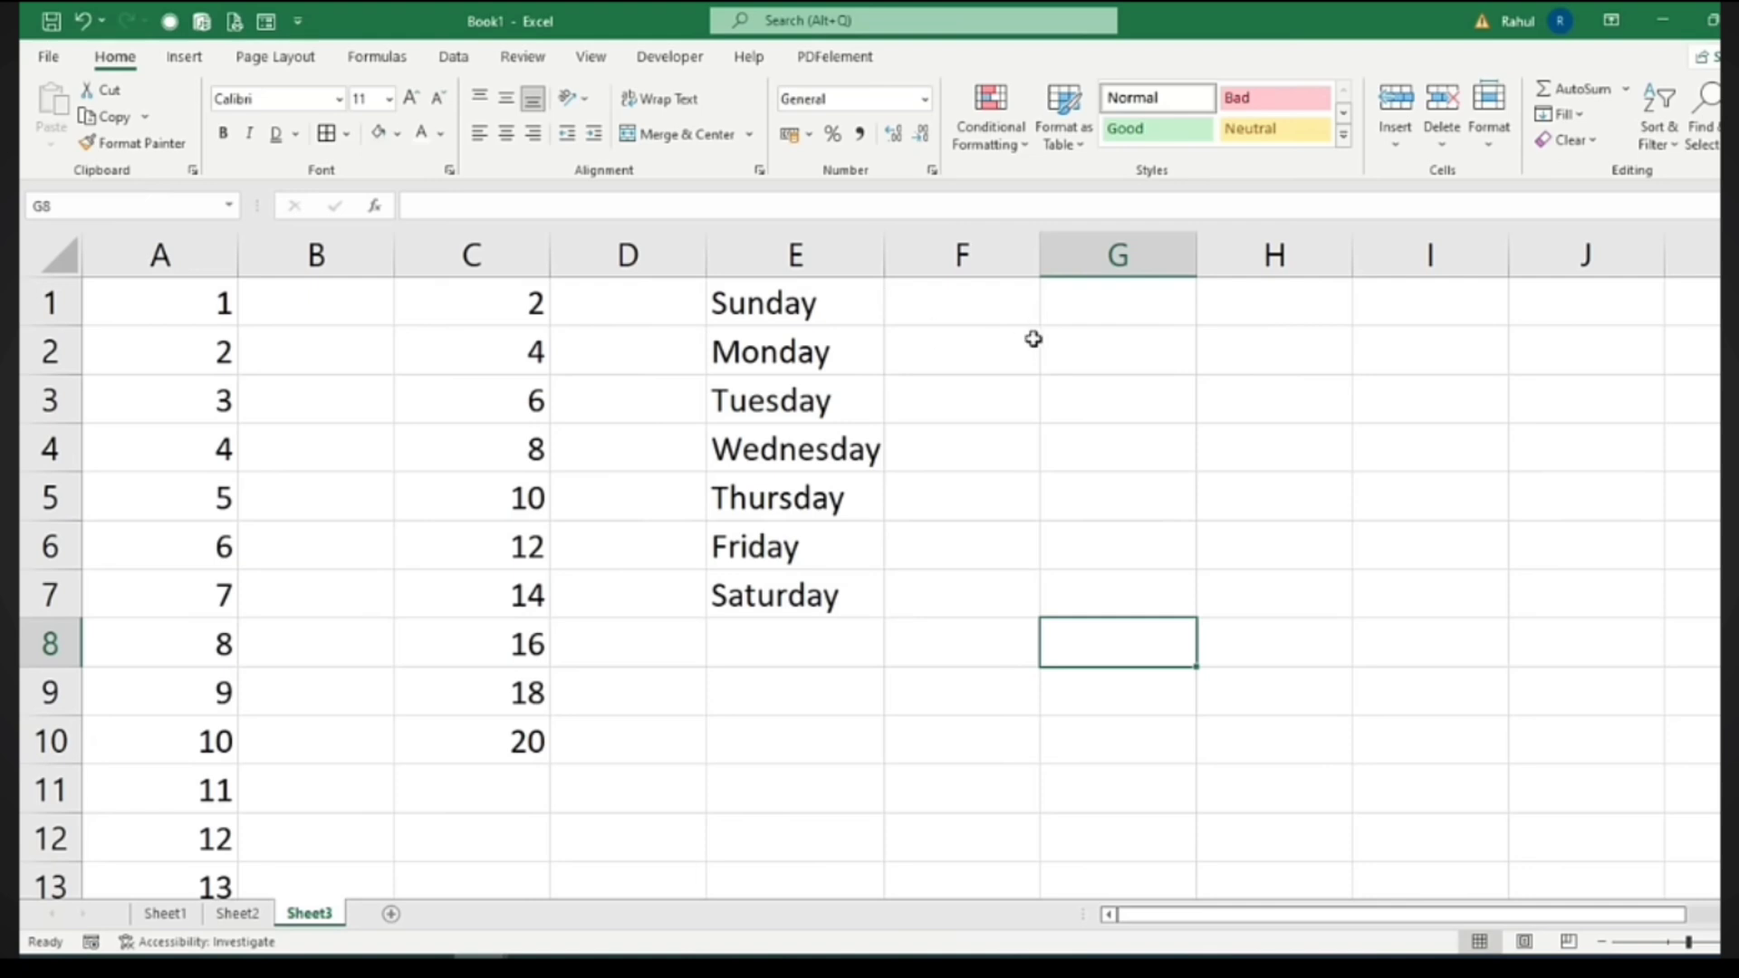
Enter January and February in G1:H1 and extend the month series to the right
left_click(1047, 306)
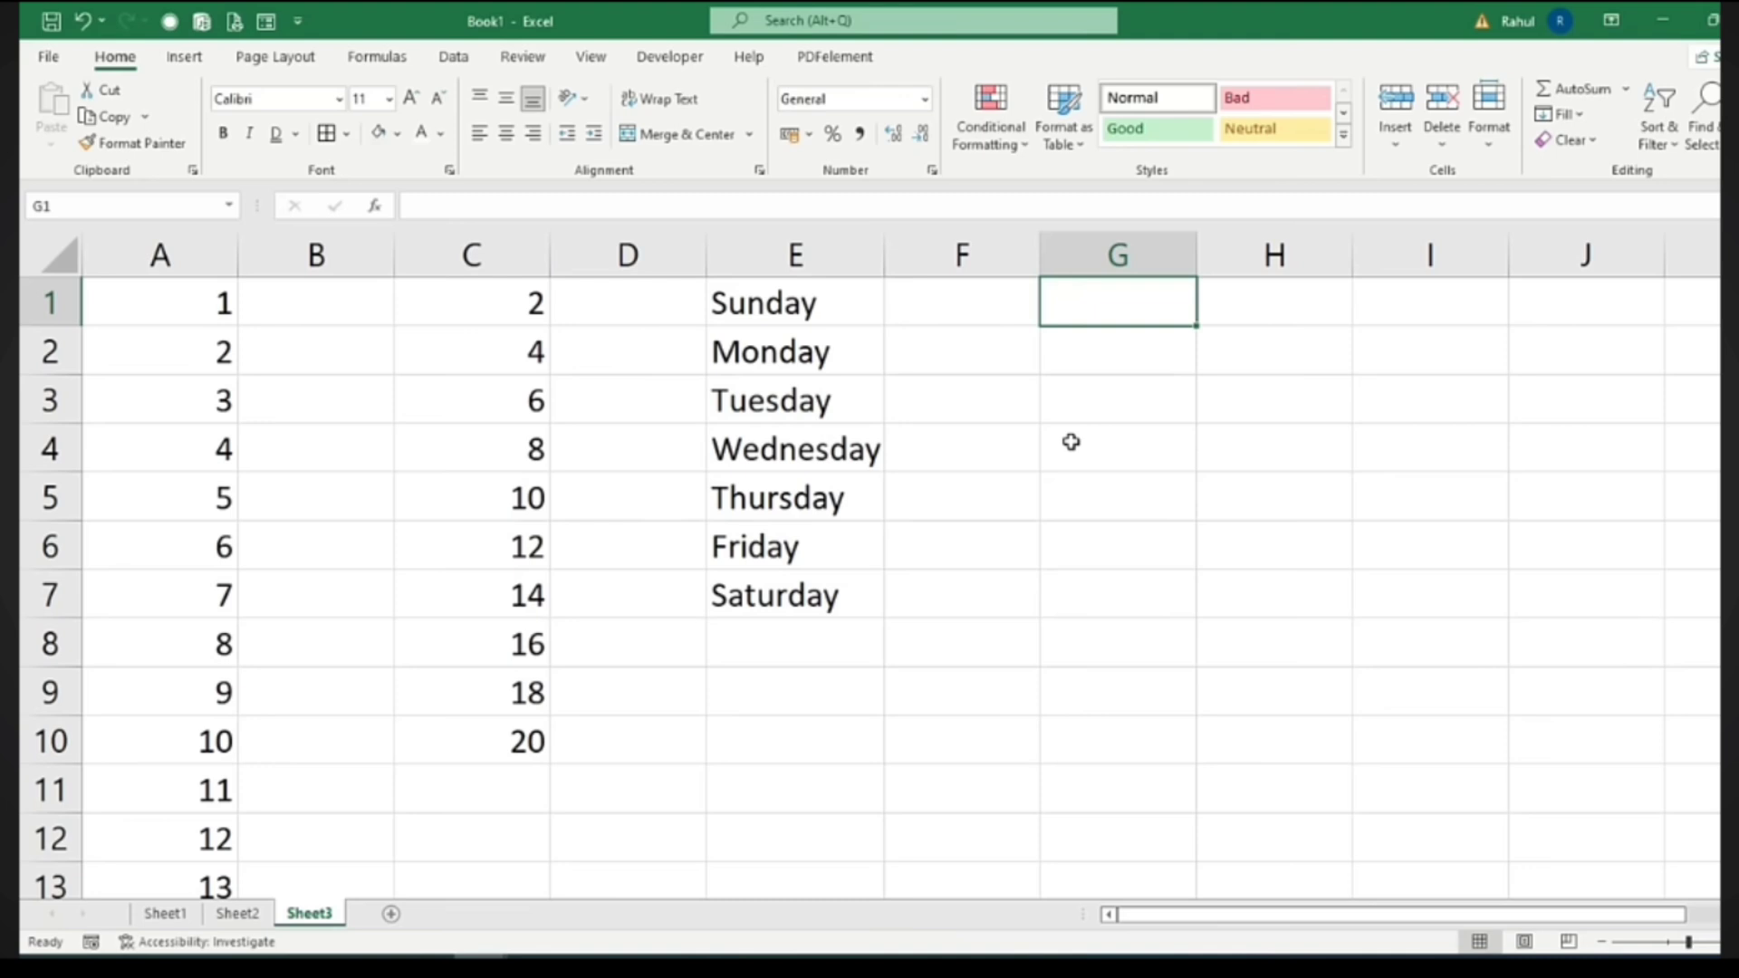
type("Jan")
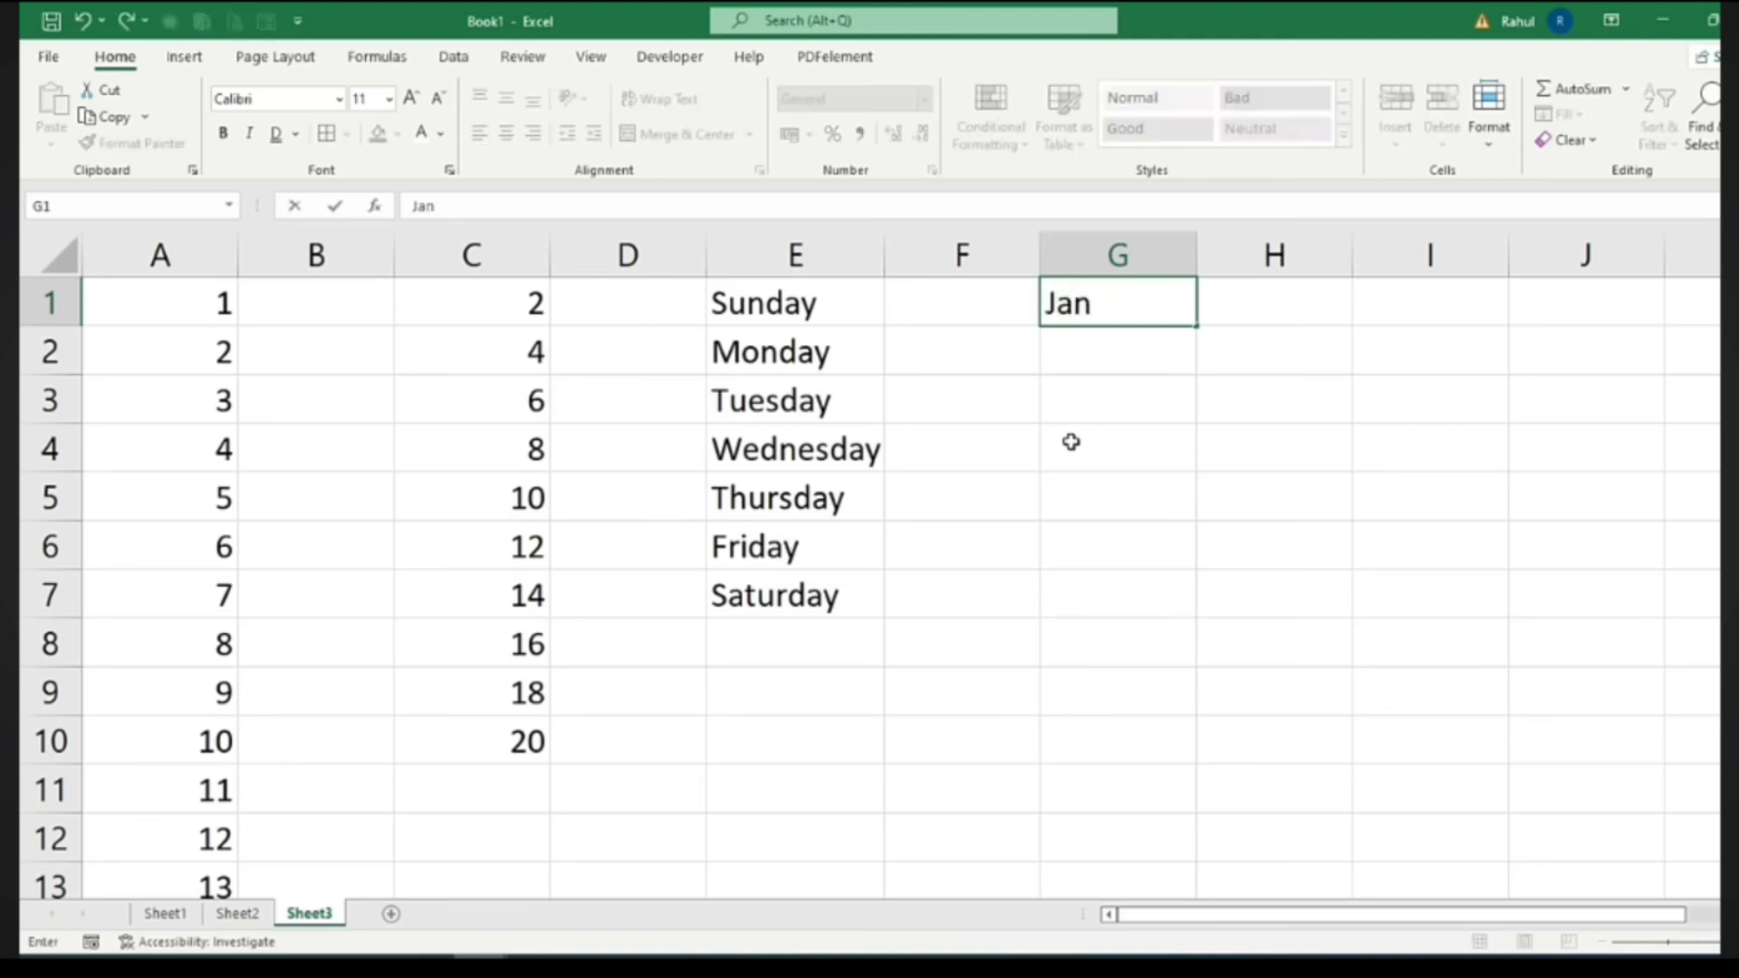
type("auary")
key("Tab")
type("Feb")
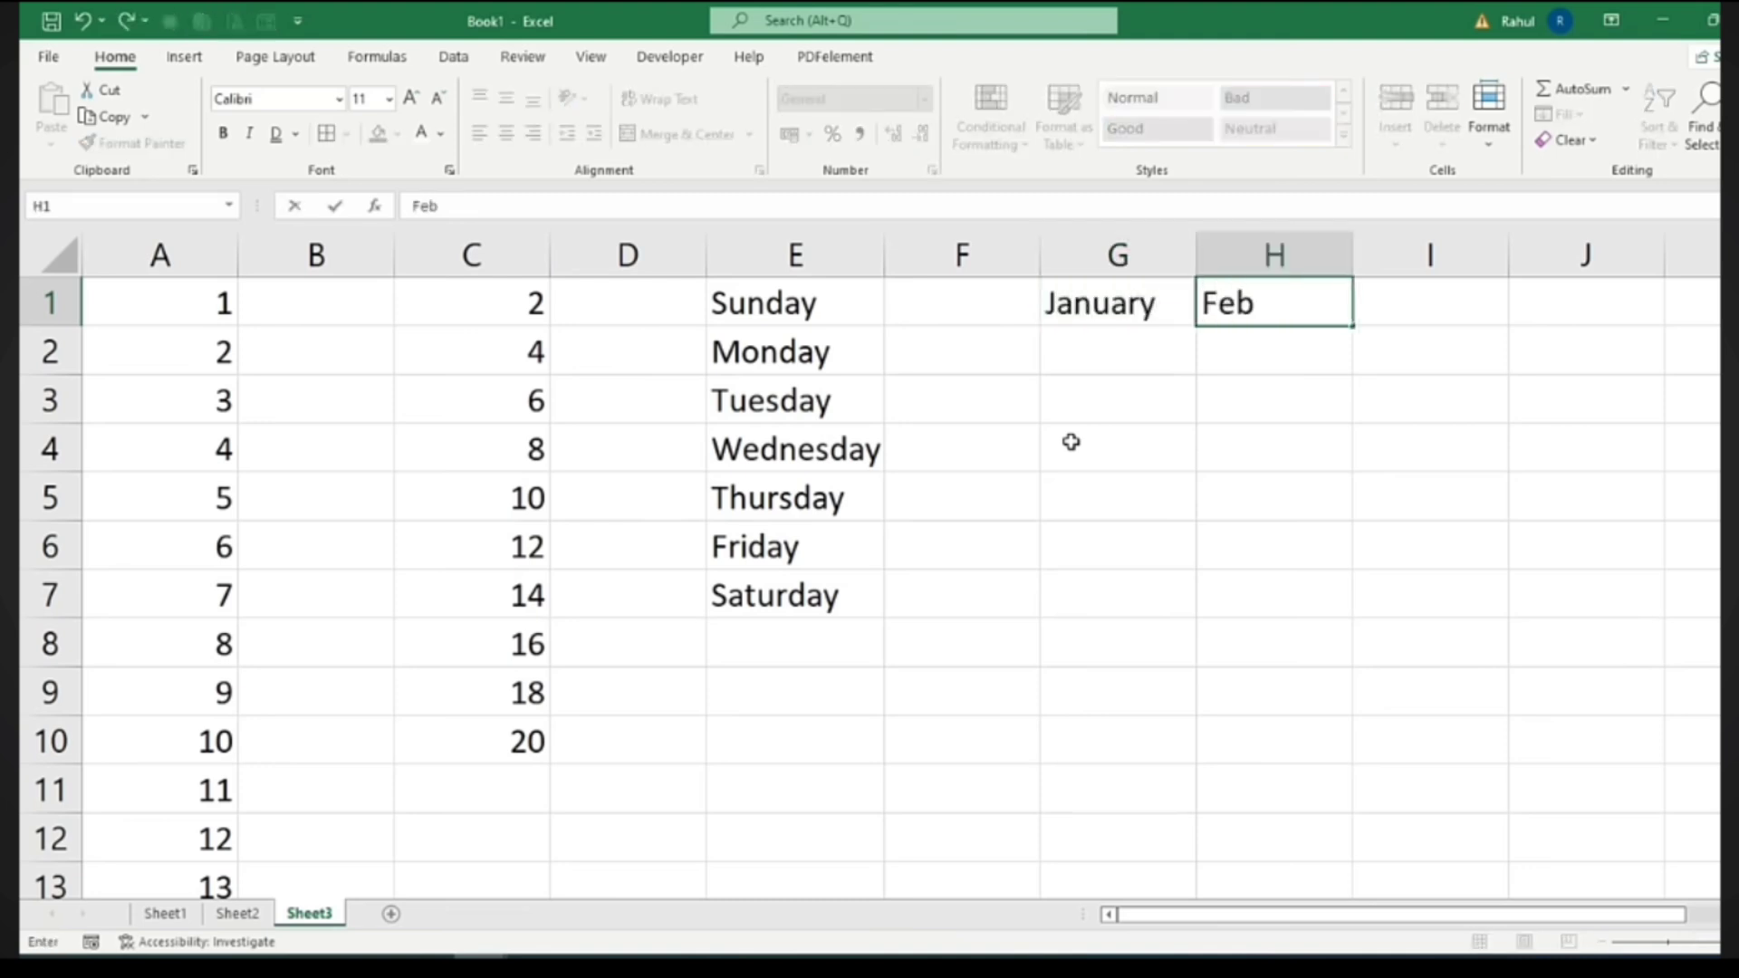
type("ruary")
key("Return")
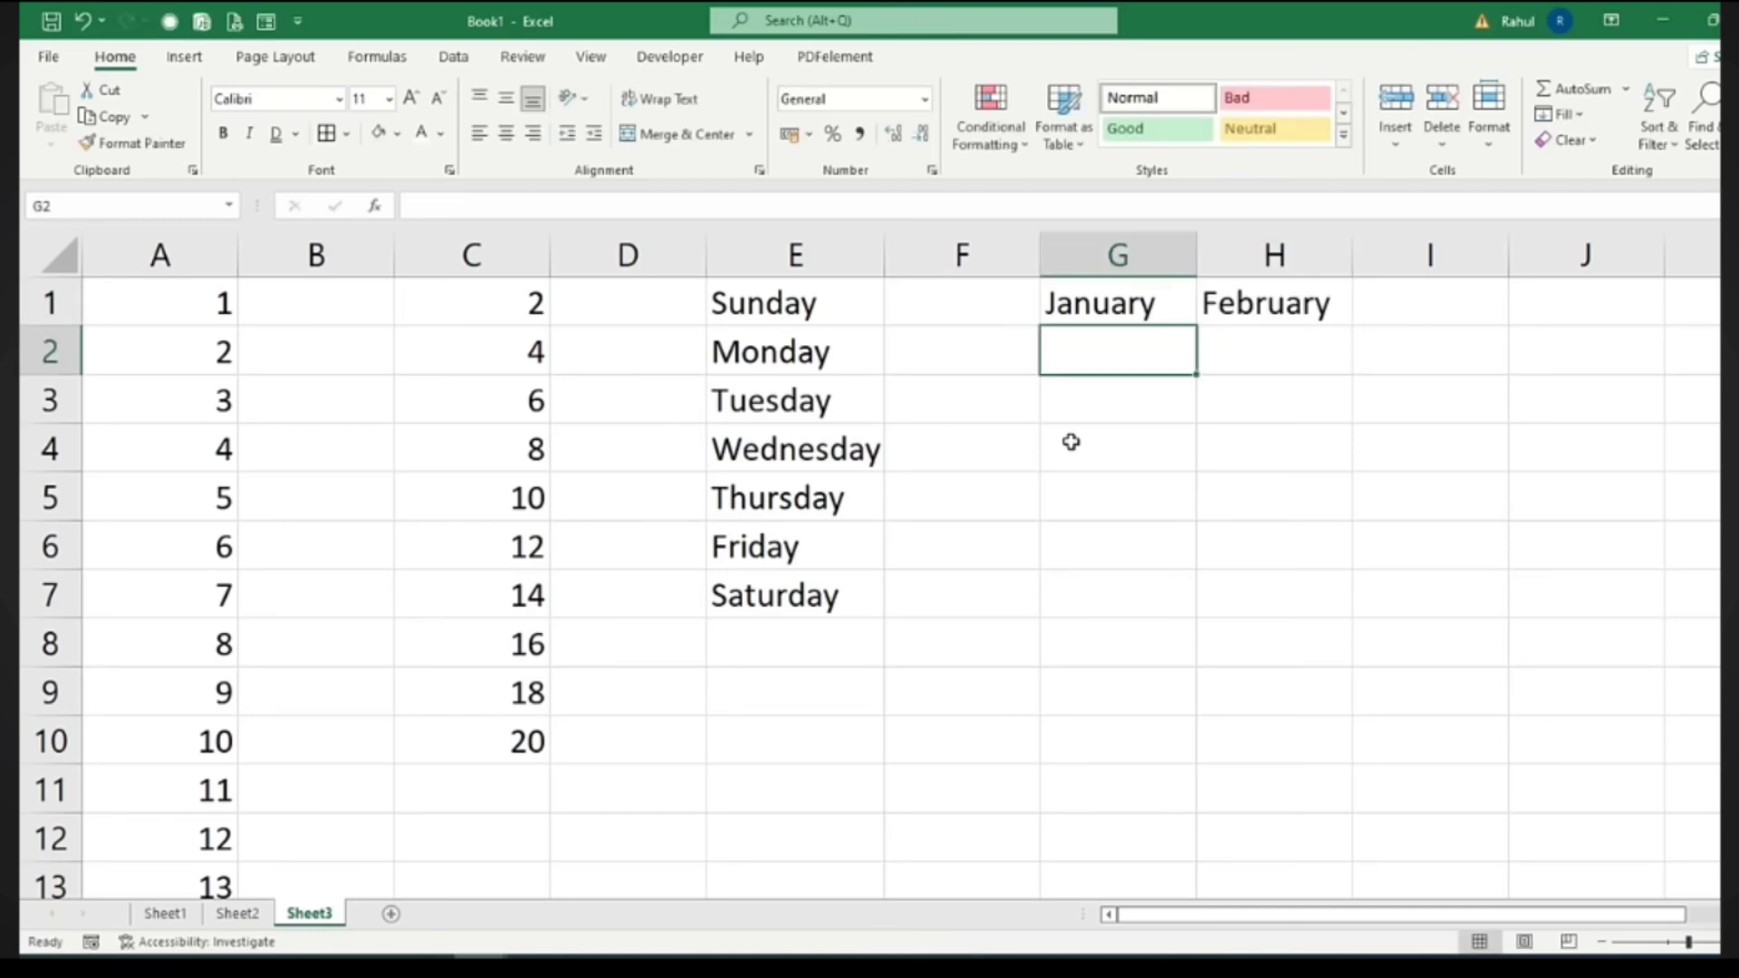
left_click_drag(793, 317, 785, 601)
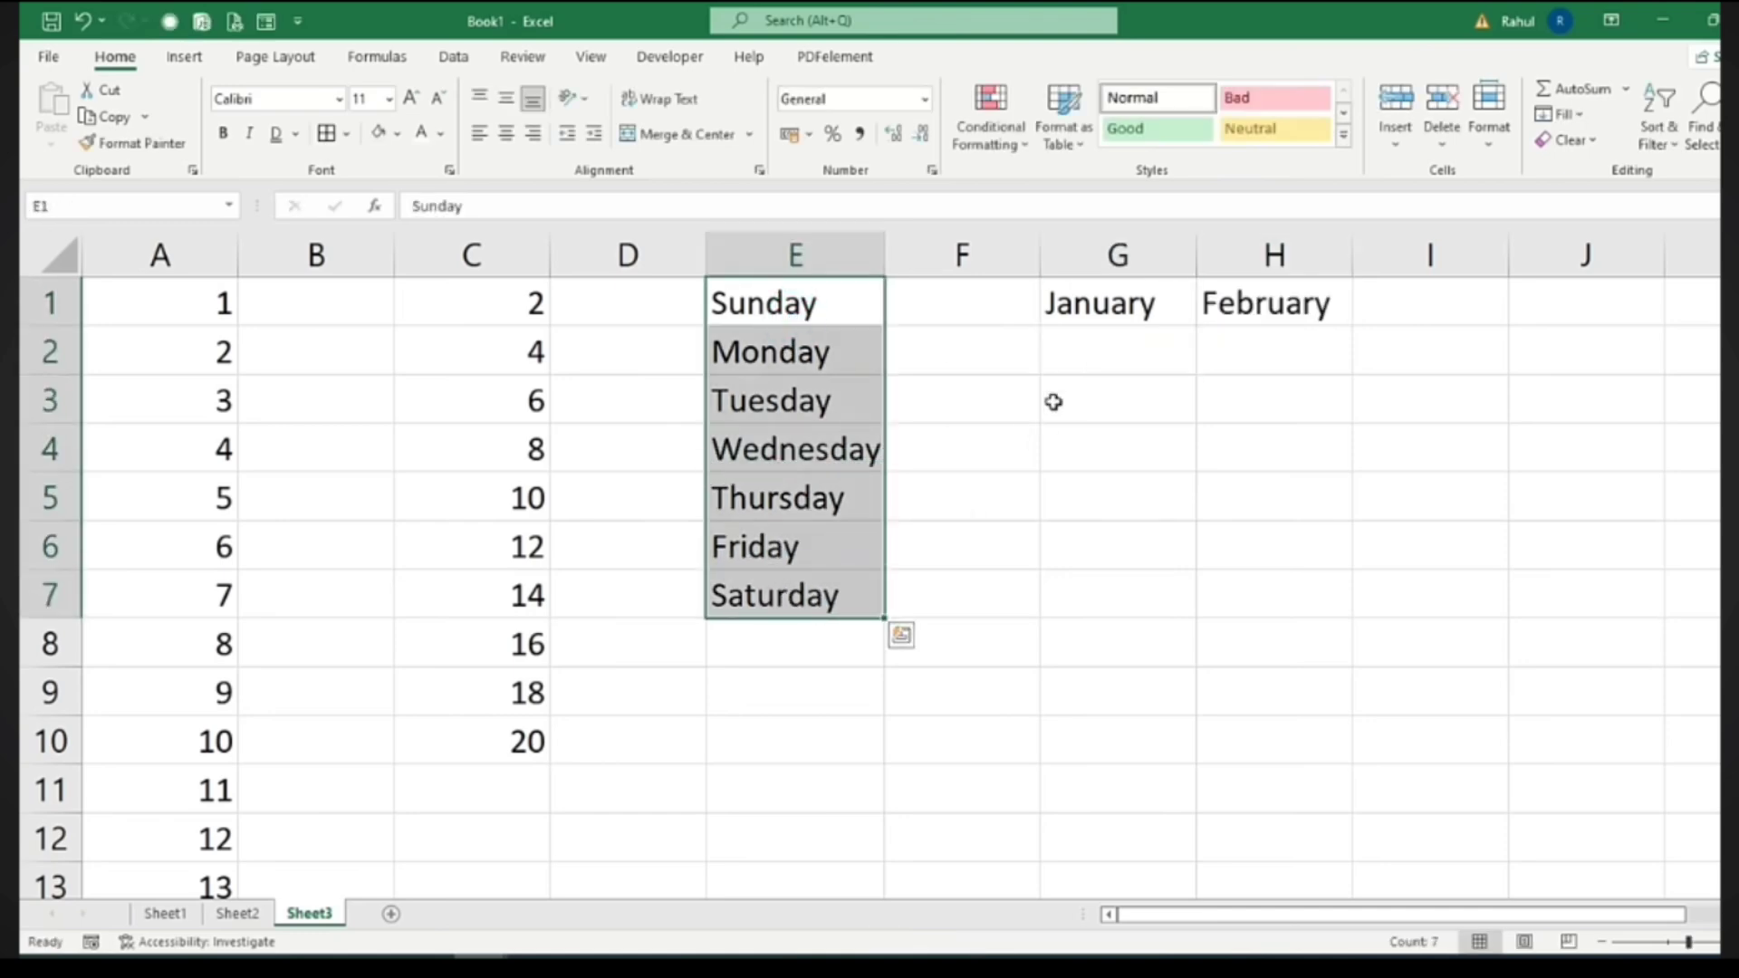
left_click_drag(1101, 304, 1162, 339)
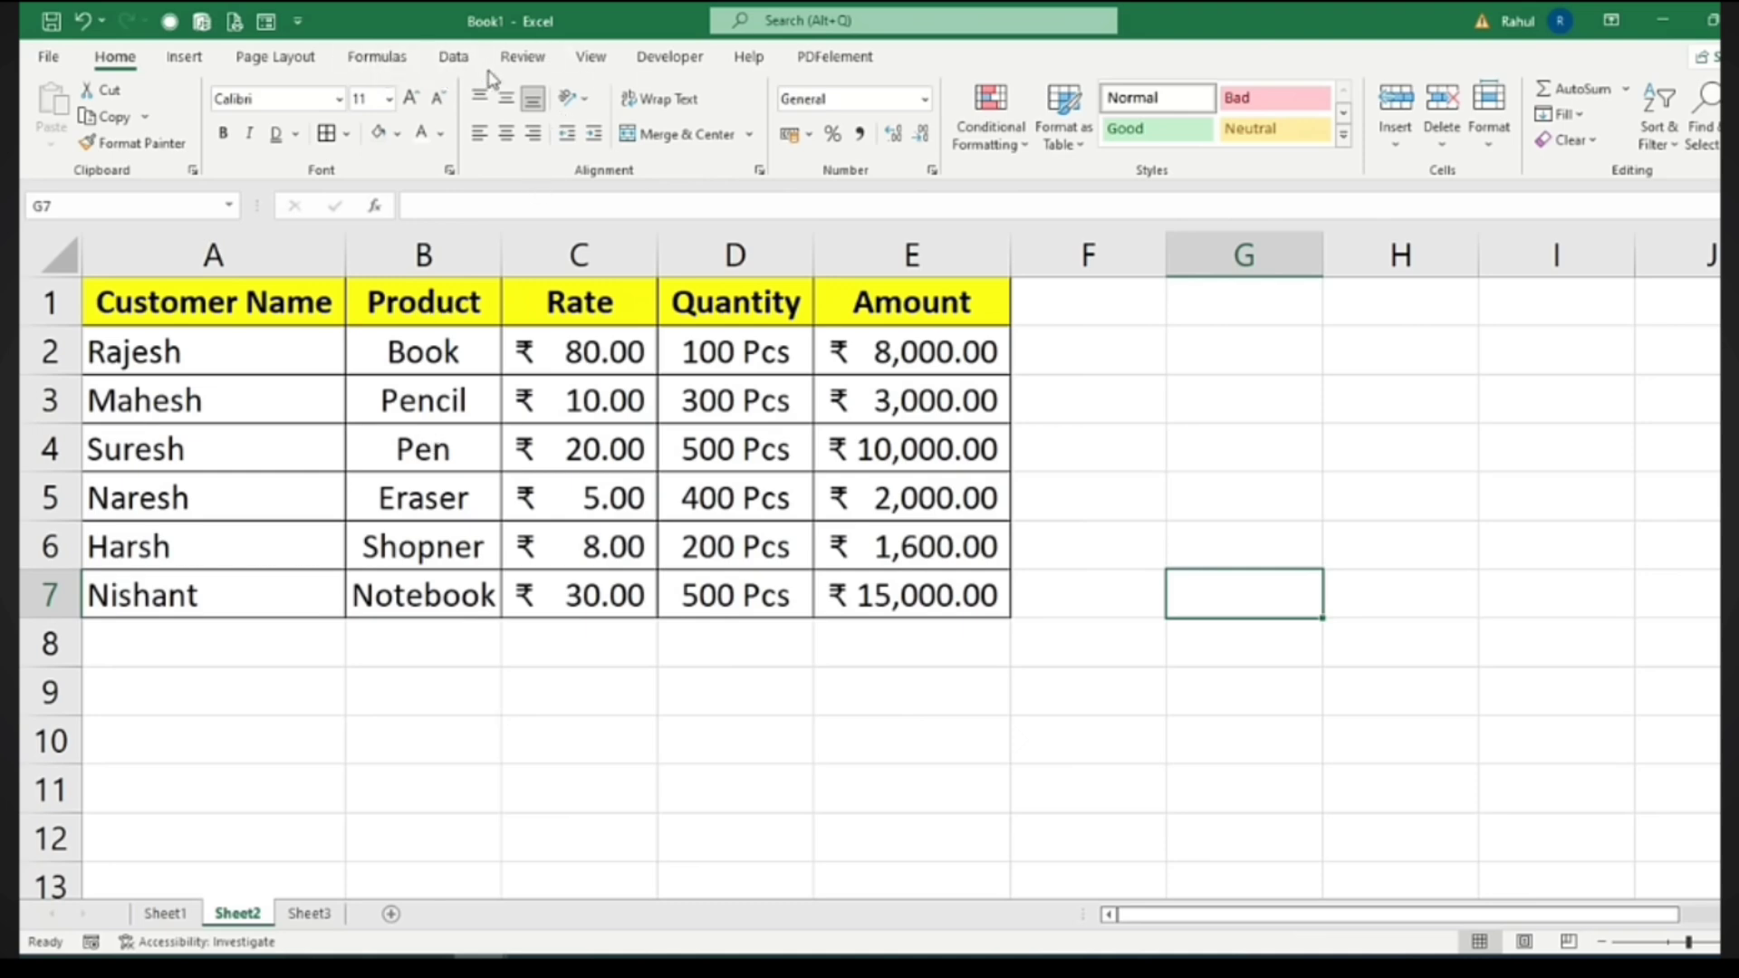
Look at the Data Validation settings on the Data tab without changing anything
left_click(454, 57)
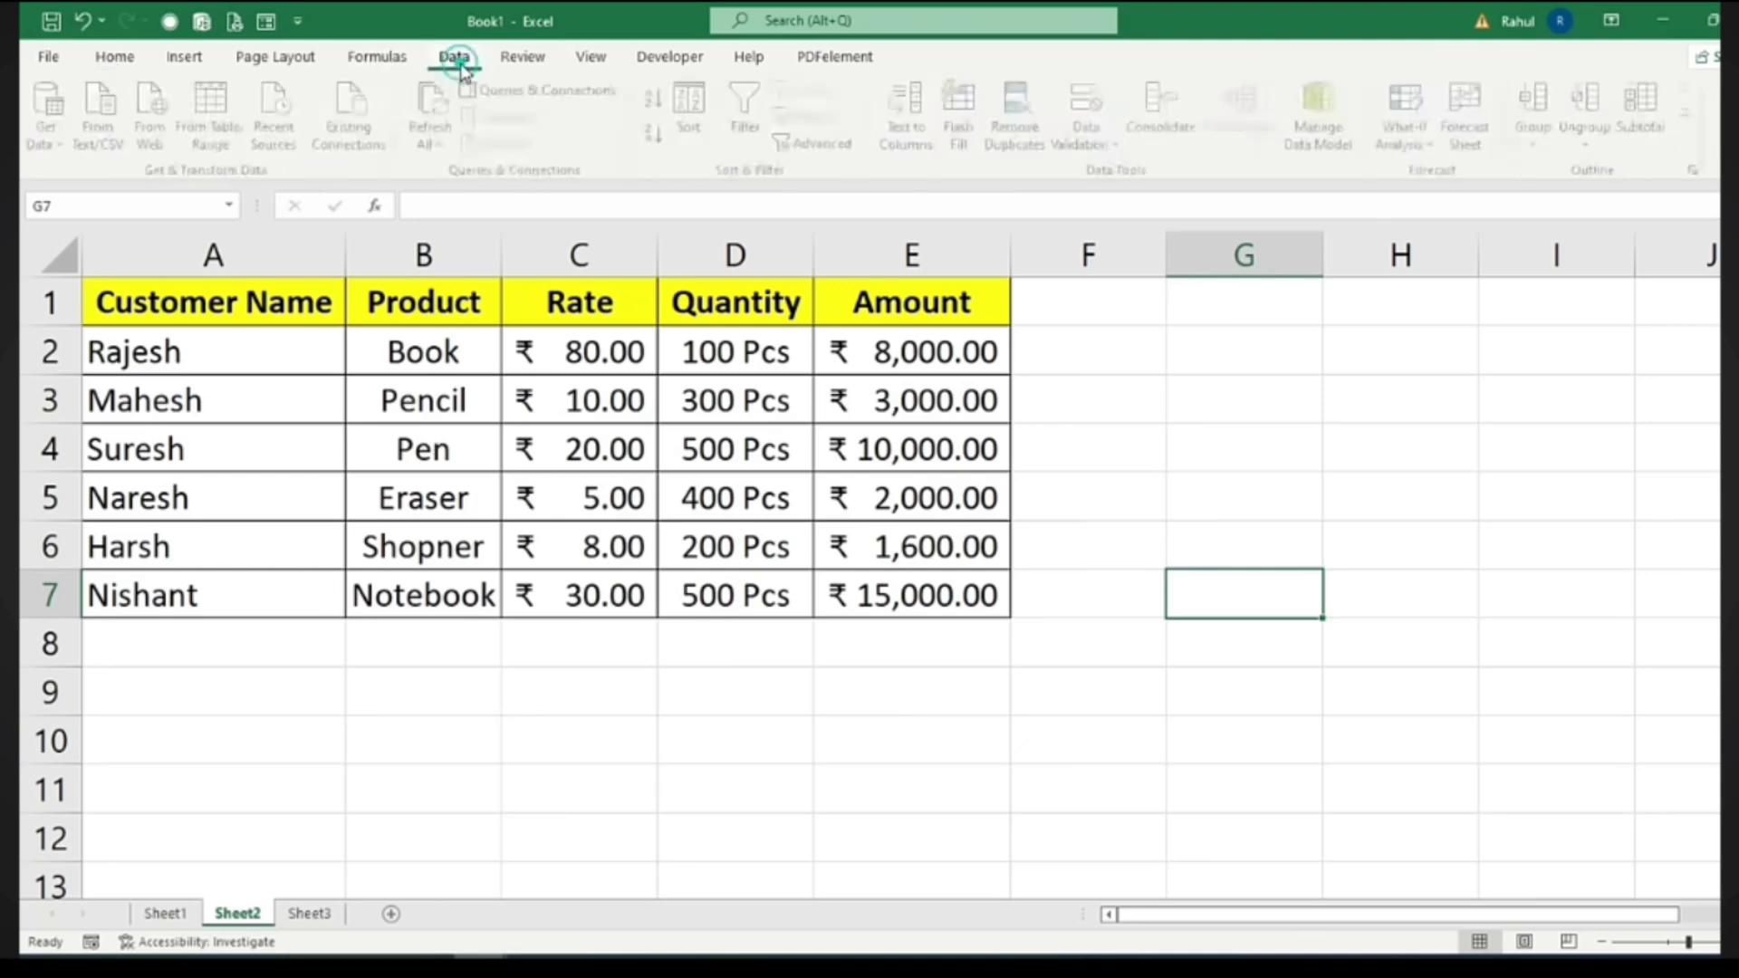
left_click(1115, 143)
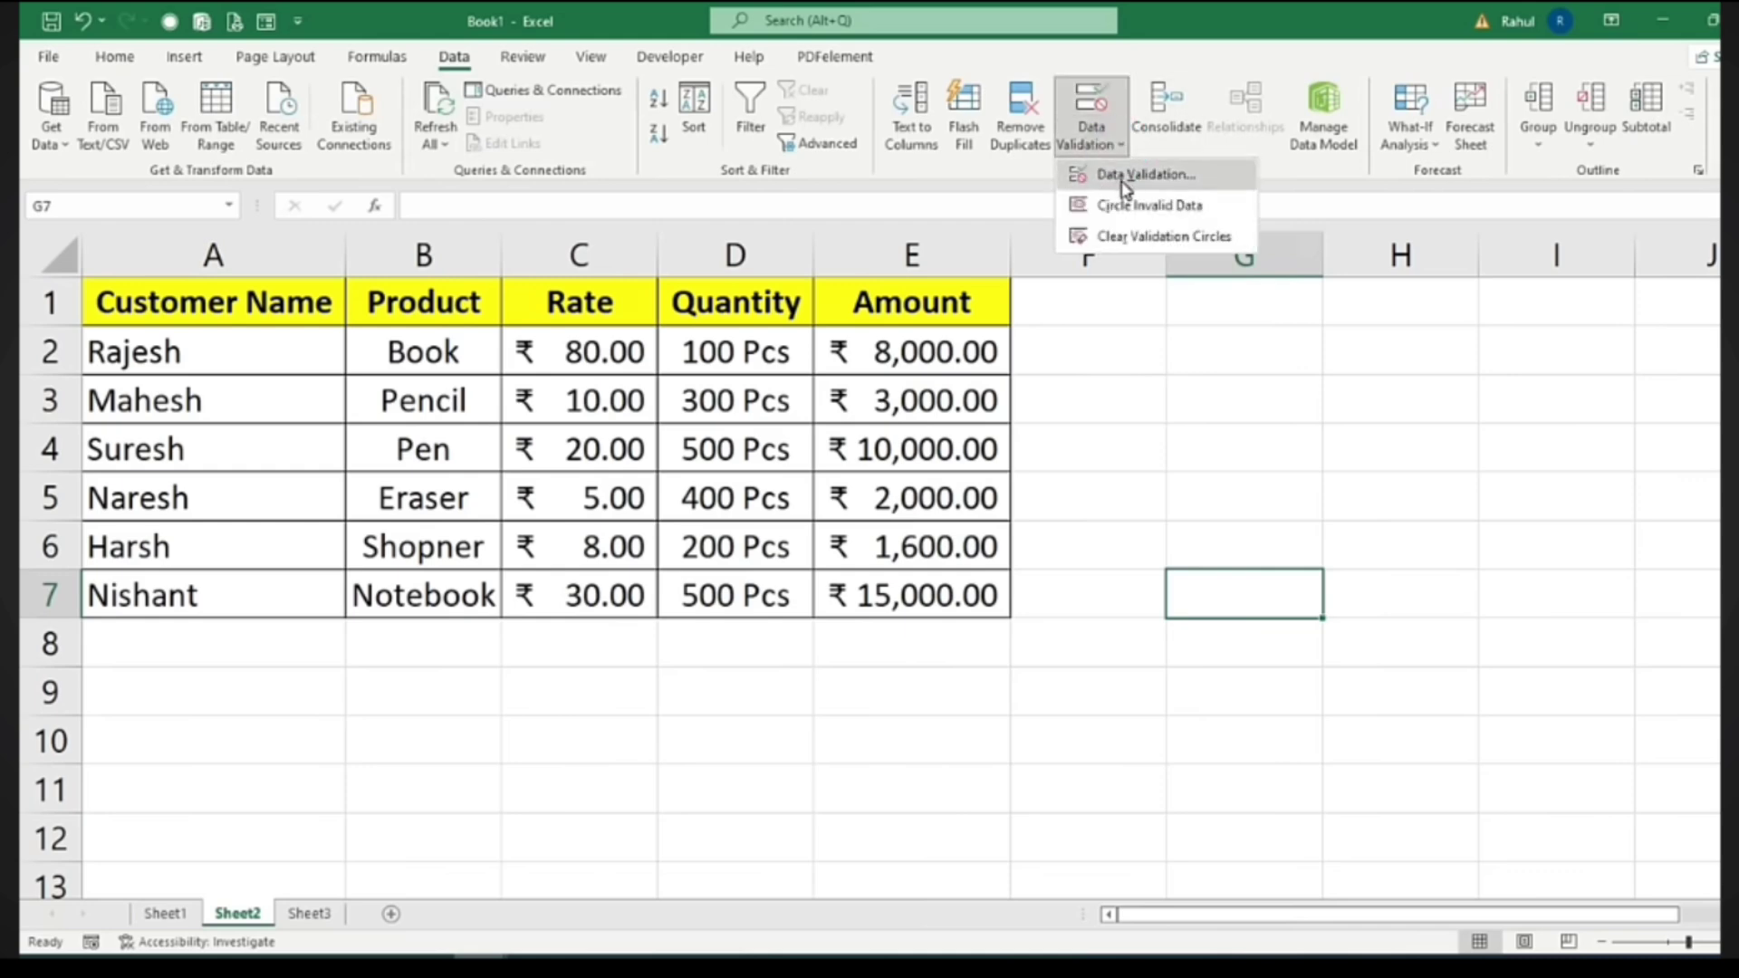
left_click(1123, 176)
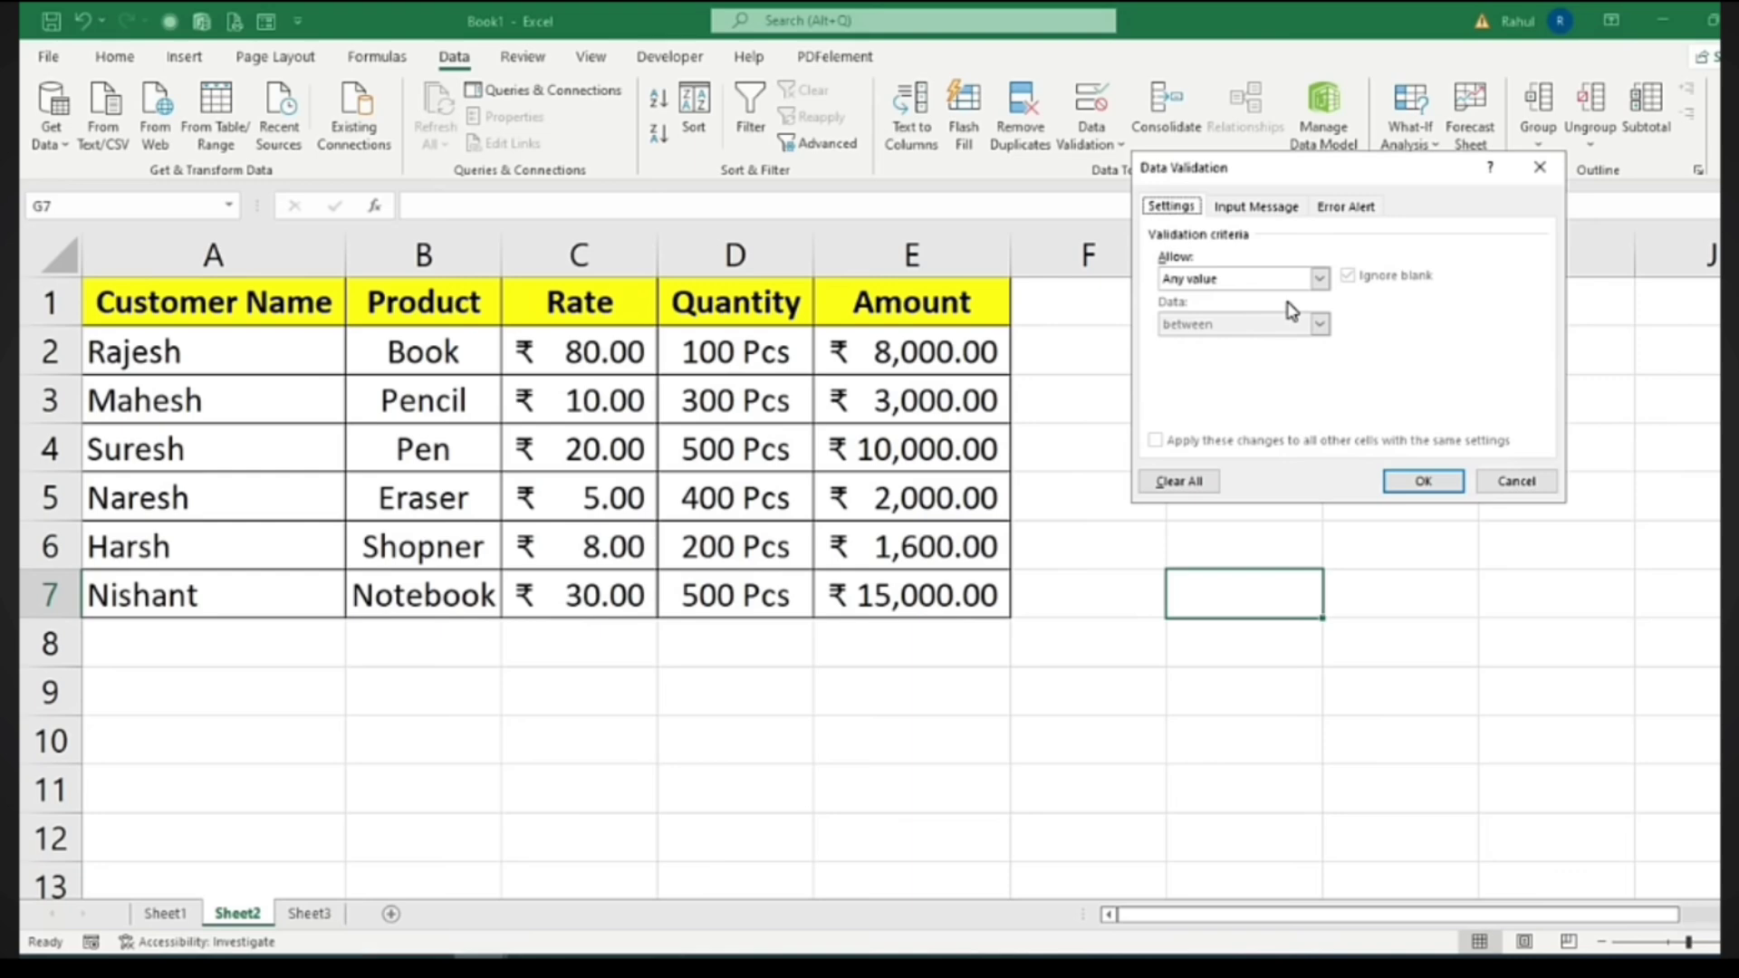
left_click(1540, 172)
Copy the product names B2:B7 from Sheet2 into column A of Sheet4
left_click_drag(441, 354, 436, 584)
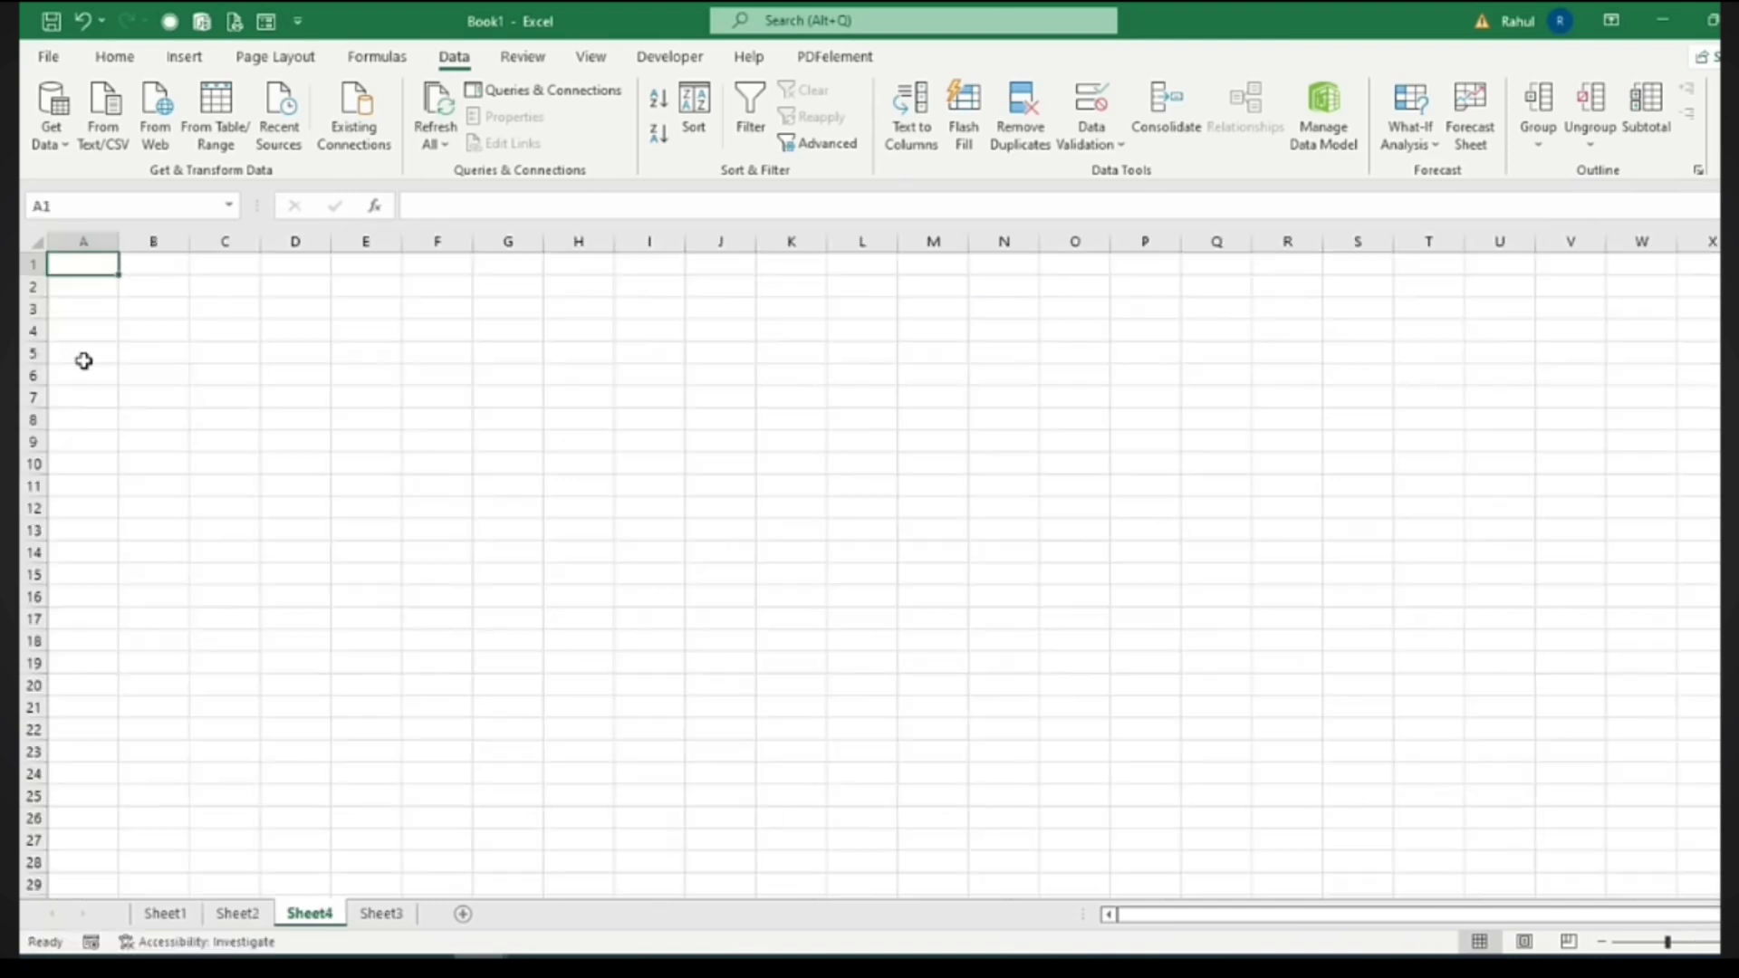
scroll(156, 471, "up", 4)
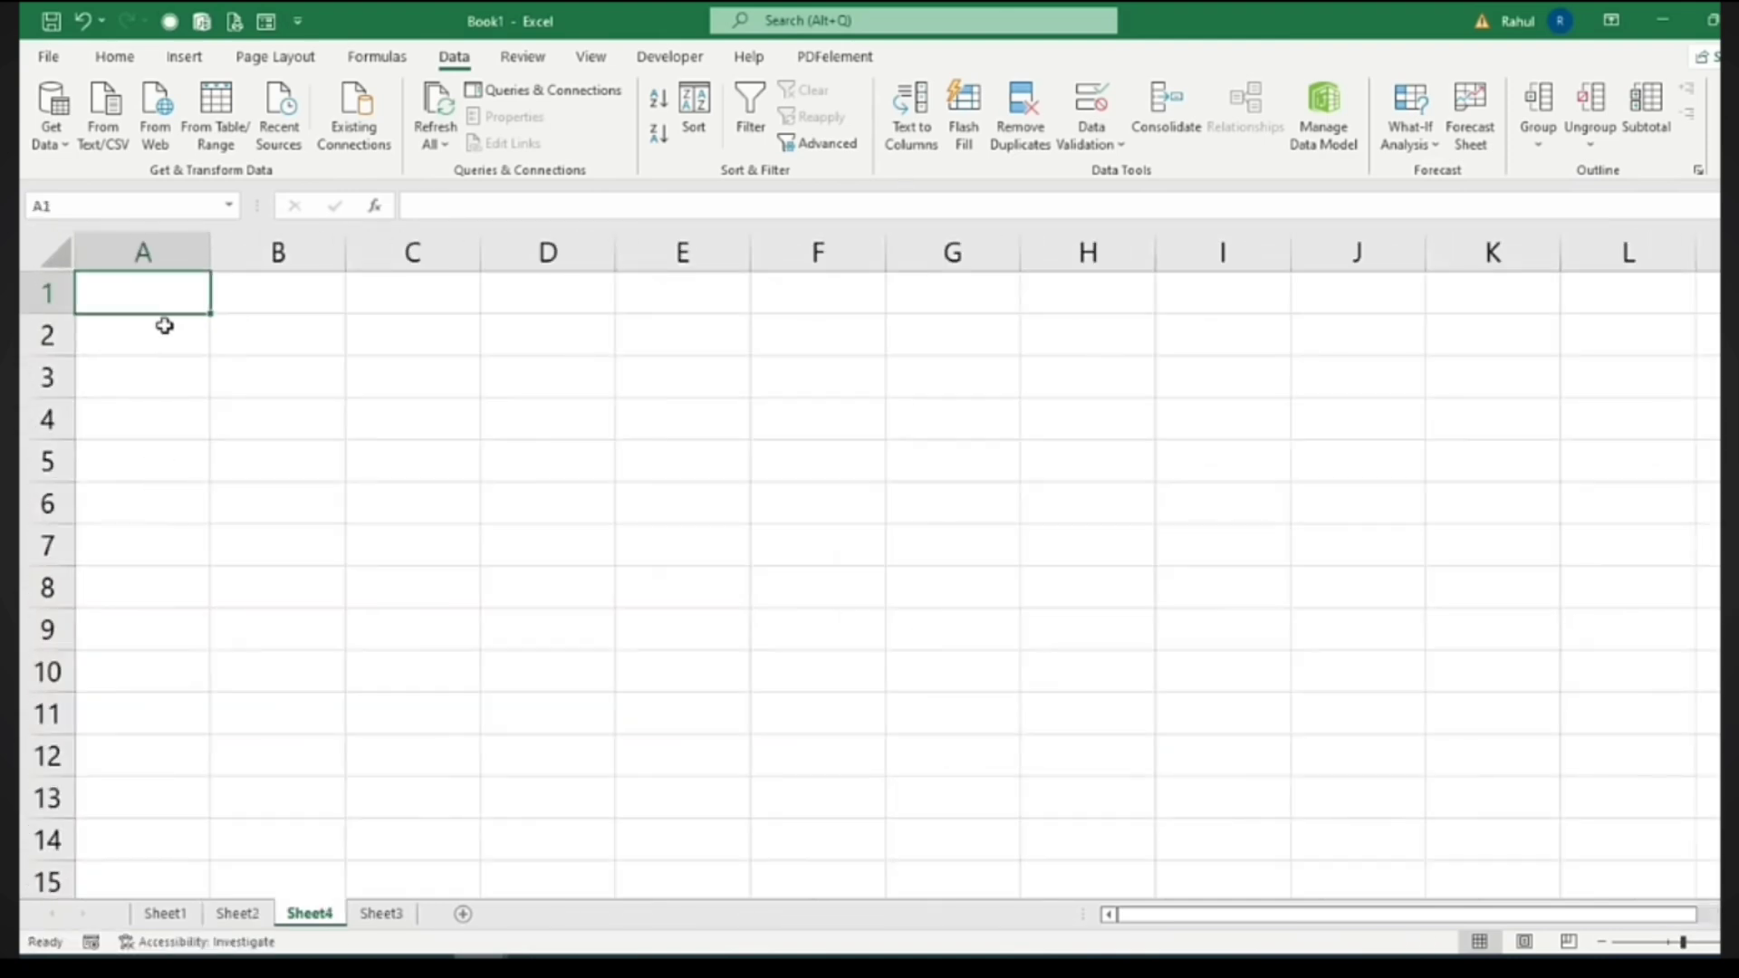
left_click(237, 913)
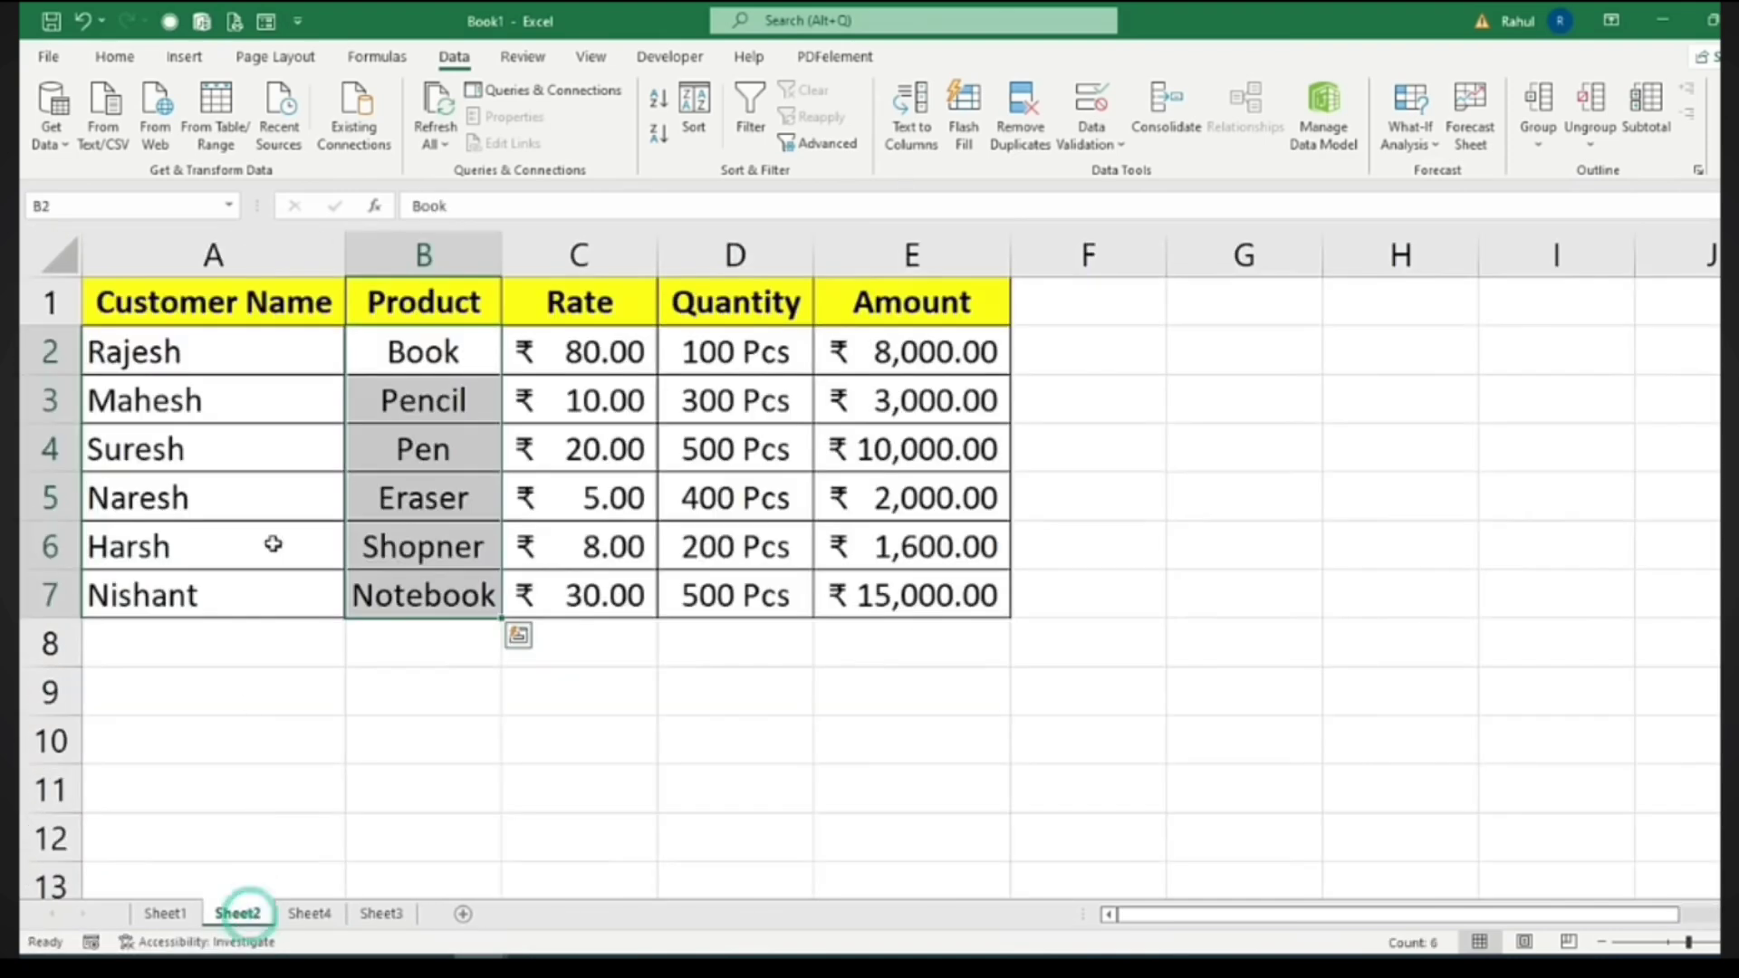
key("ctrl+c")
left_click(331, 913)
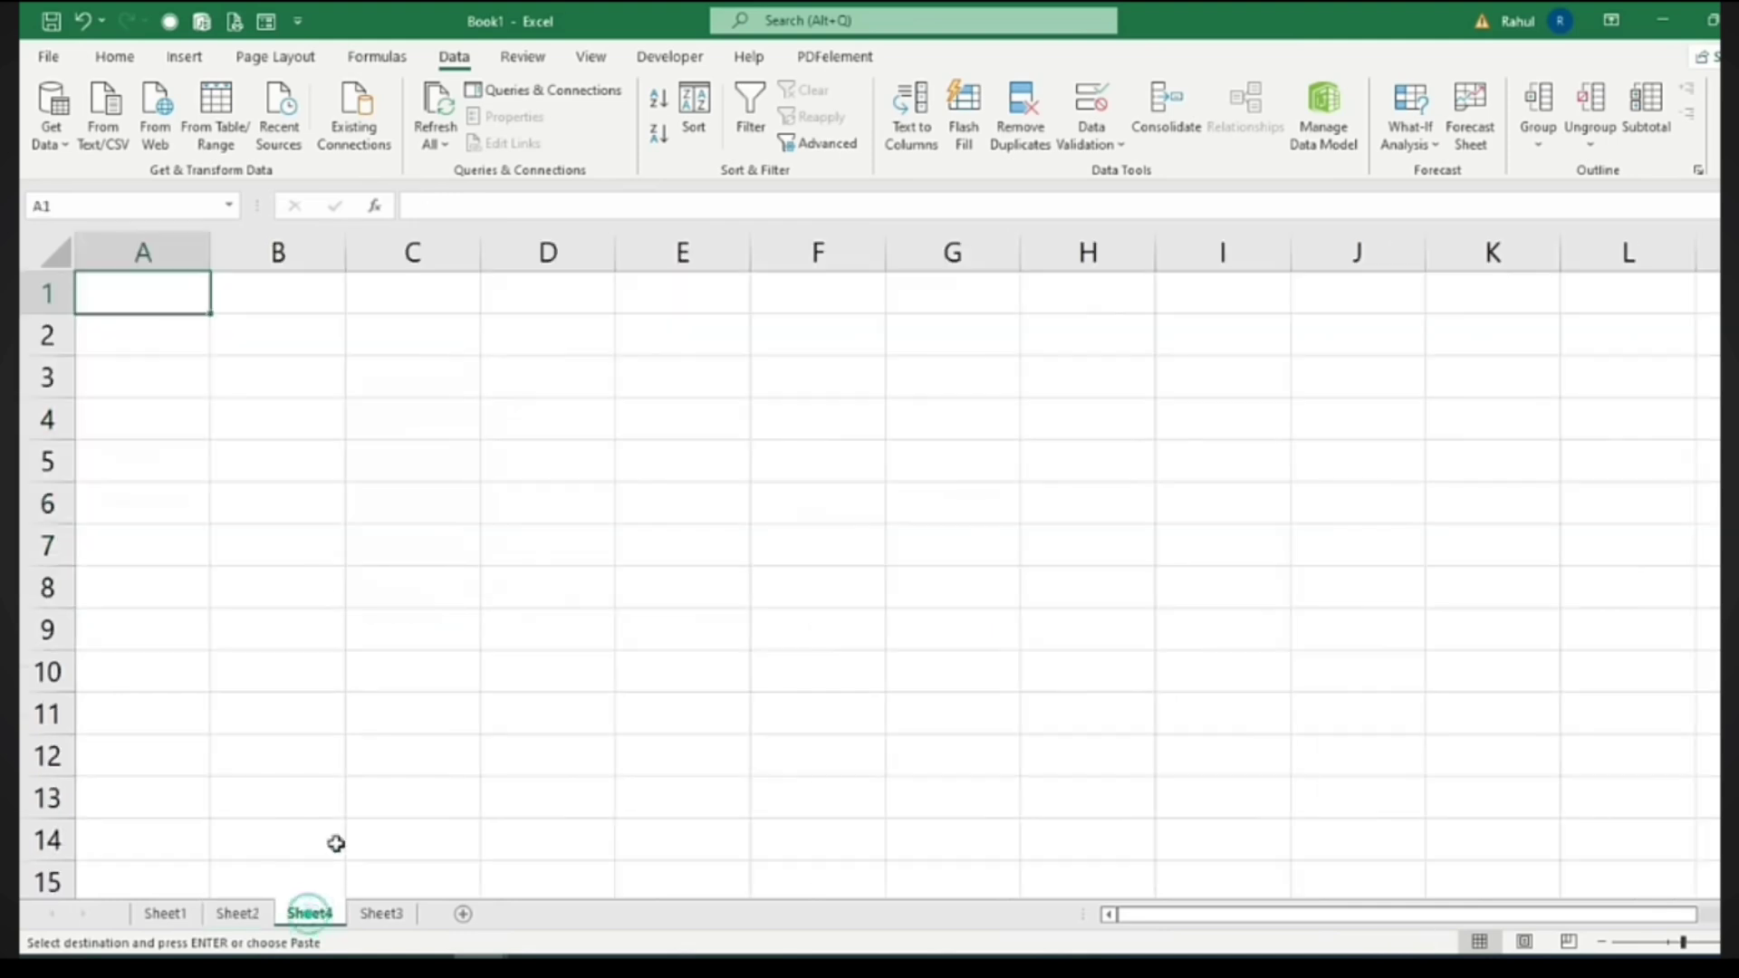
key("ctrl+v")
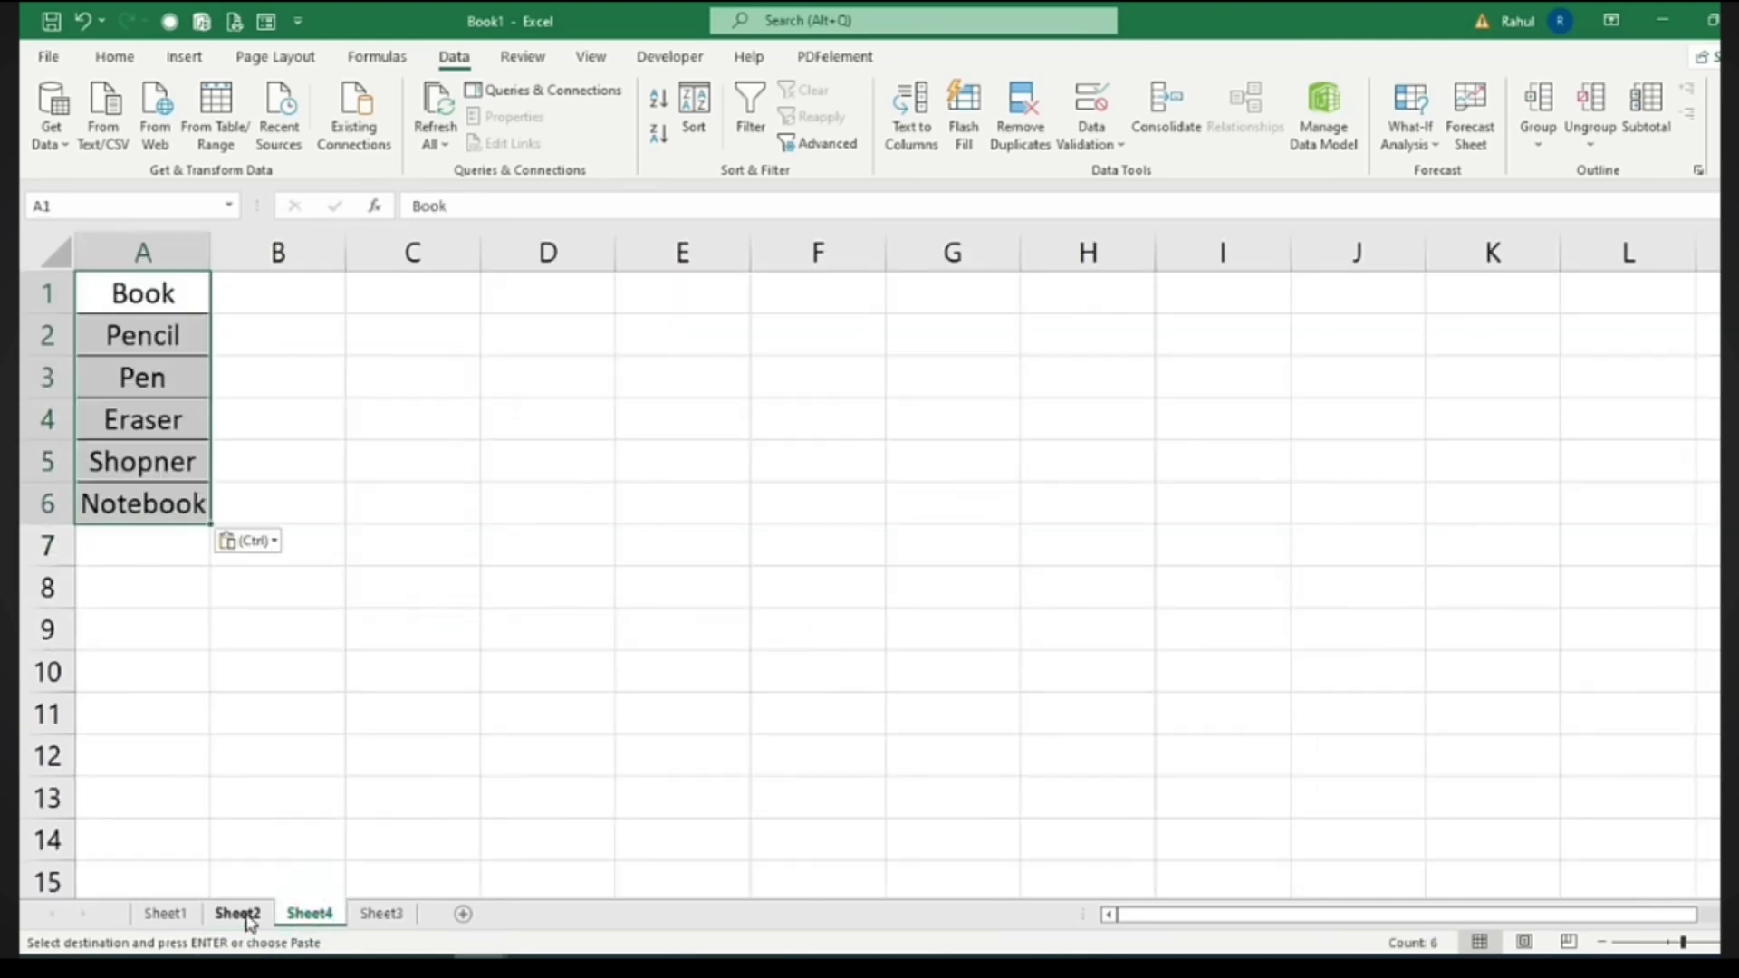
left_click(238, 913)
left_click(367, 852)
key("Escape")
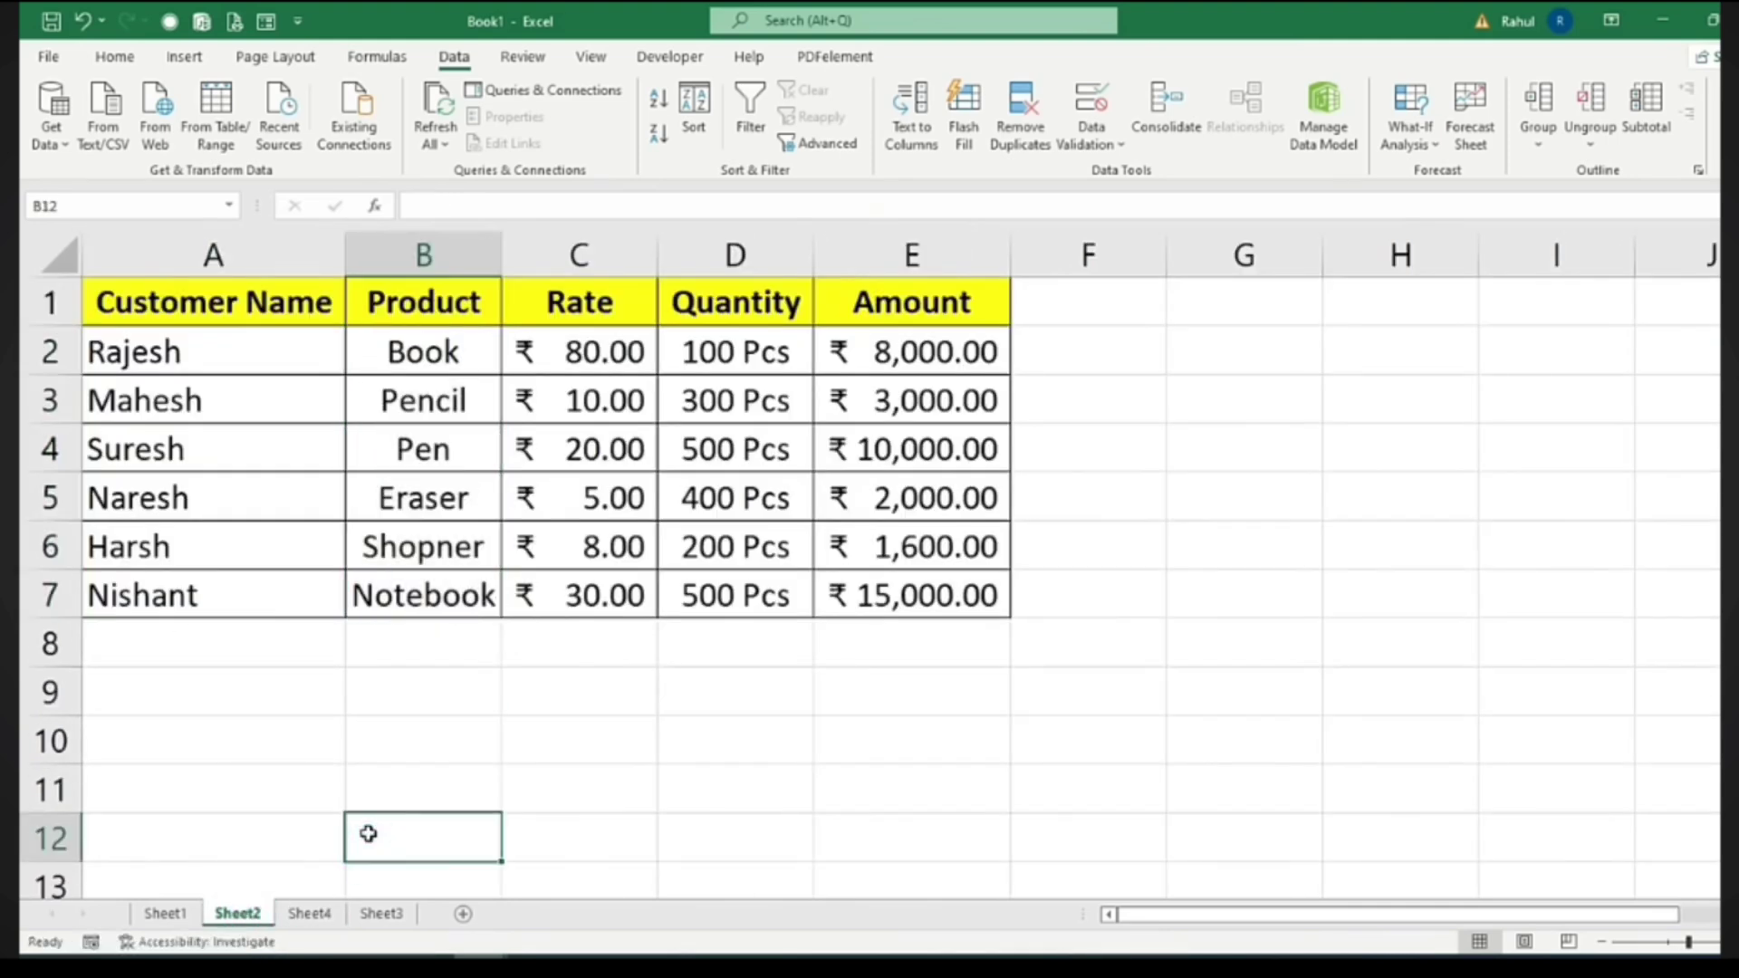
Give B2 a List validation with source Sheet4!$A$1:$A$6
left_click(445, 353)
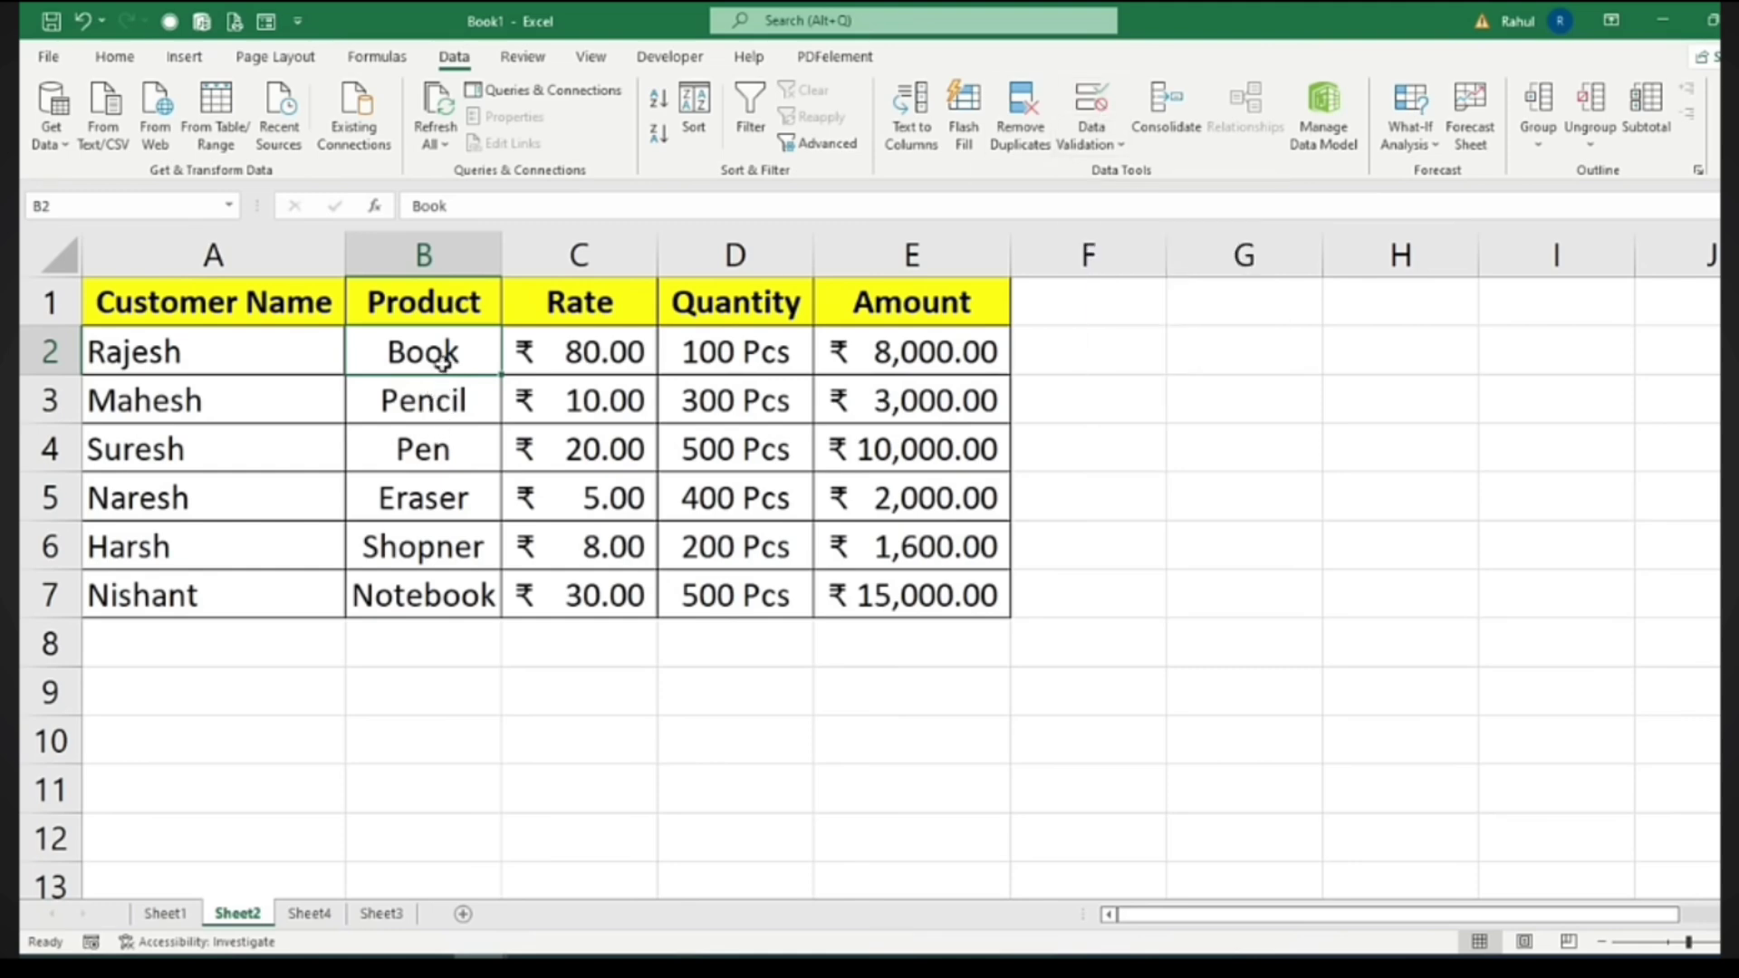
left_click(1092, 107)
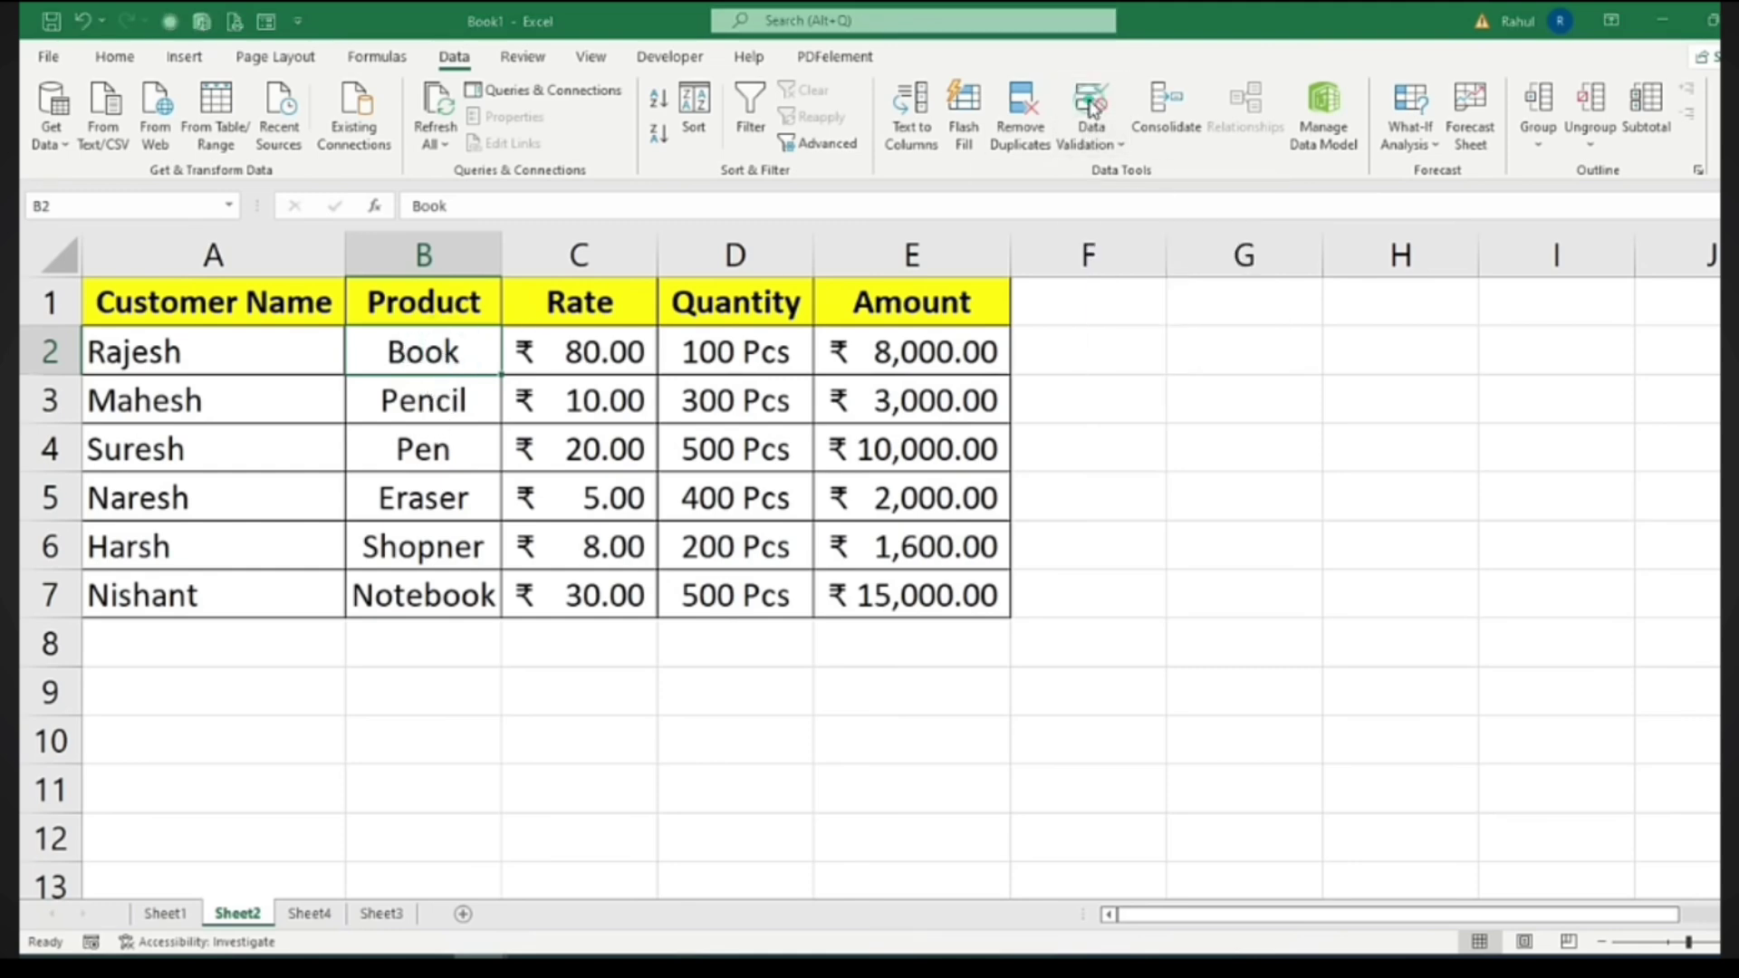
left_click(1320, 278)
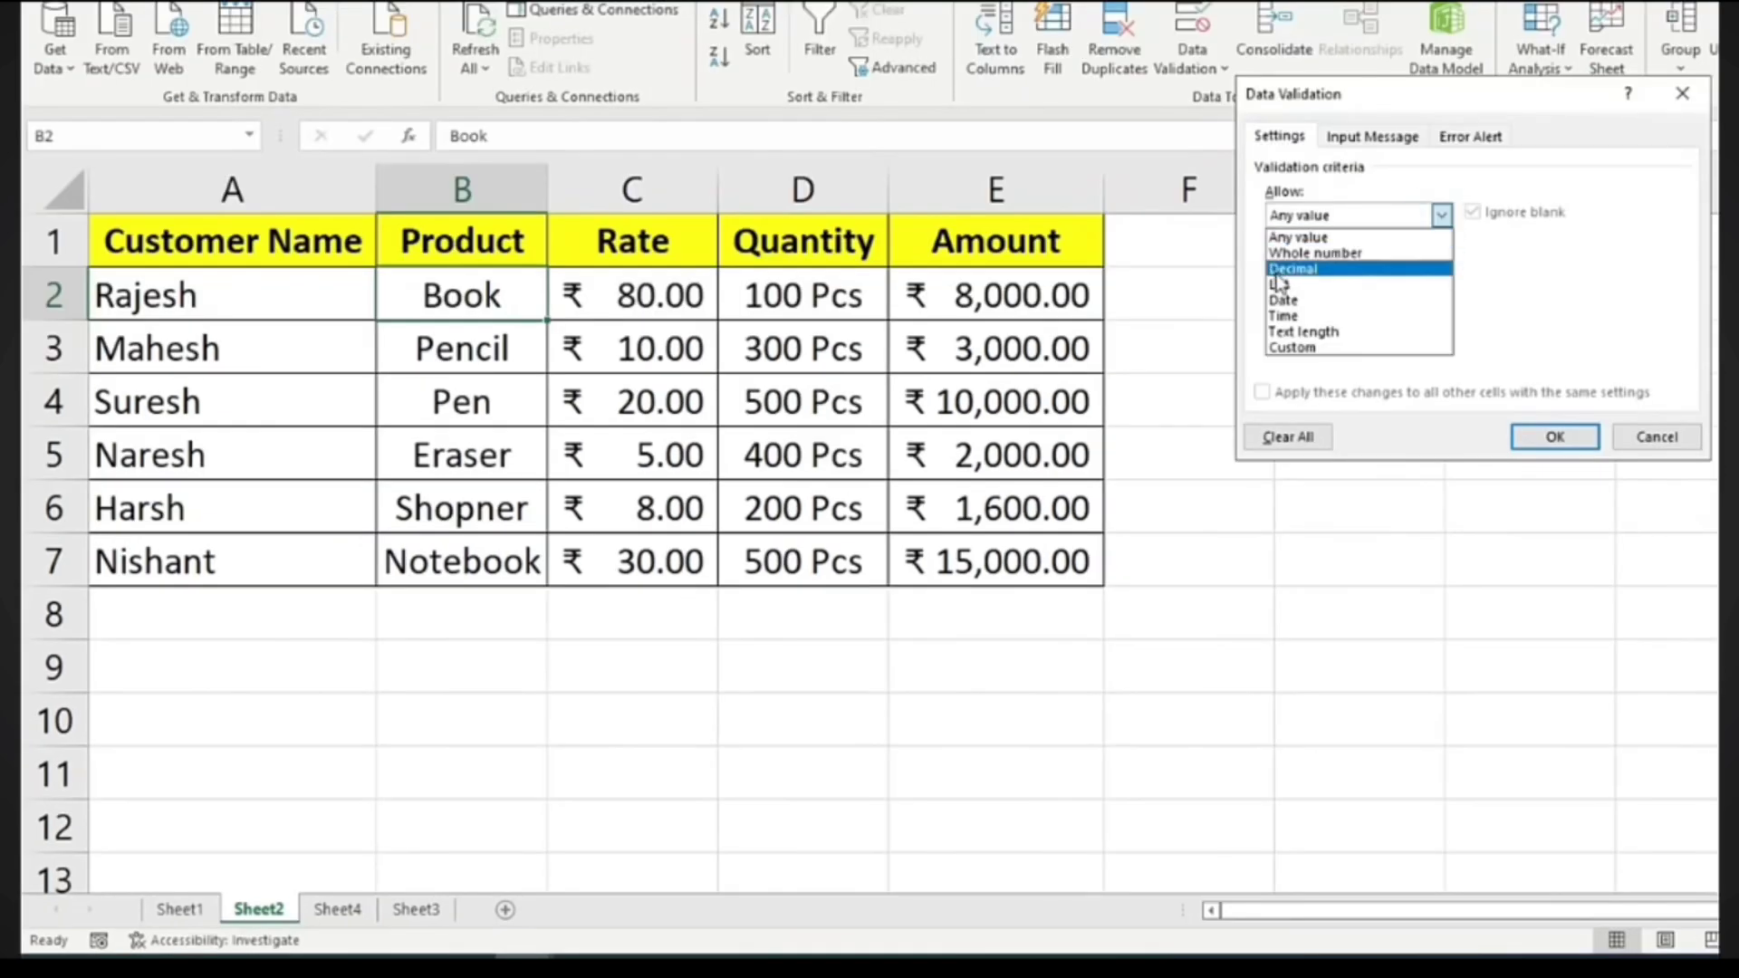
left_click(1278, 283)
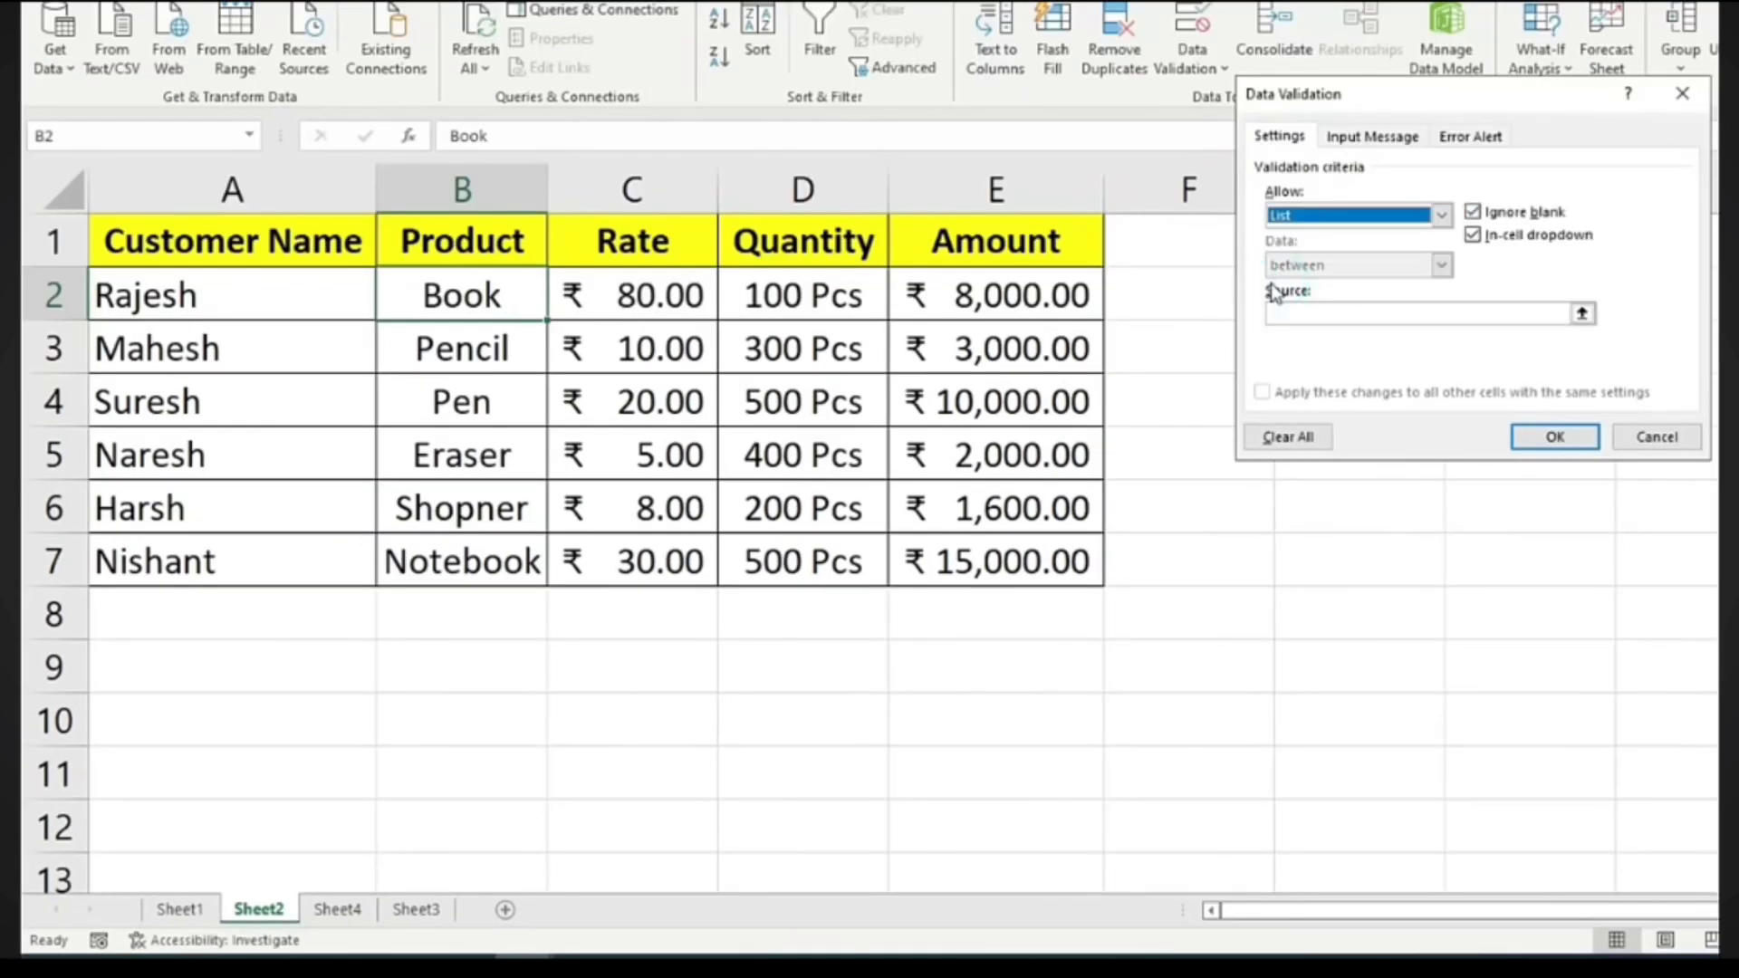
left_click(1310, 312)
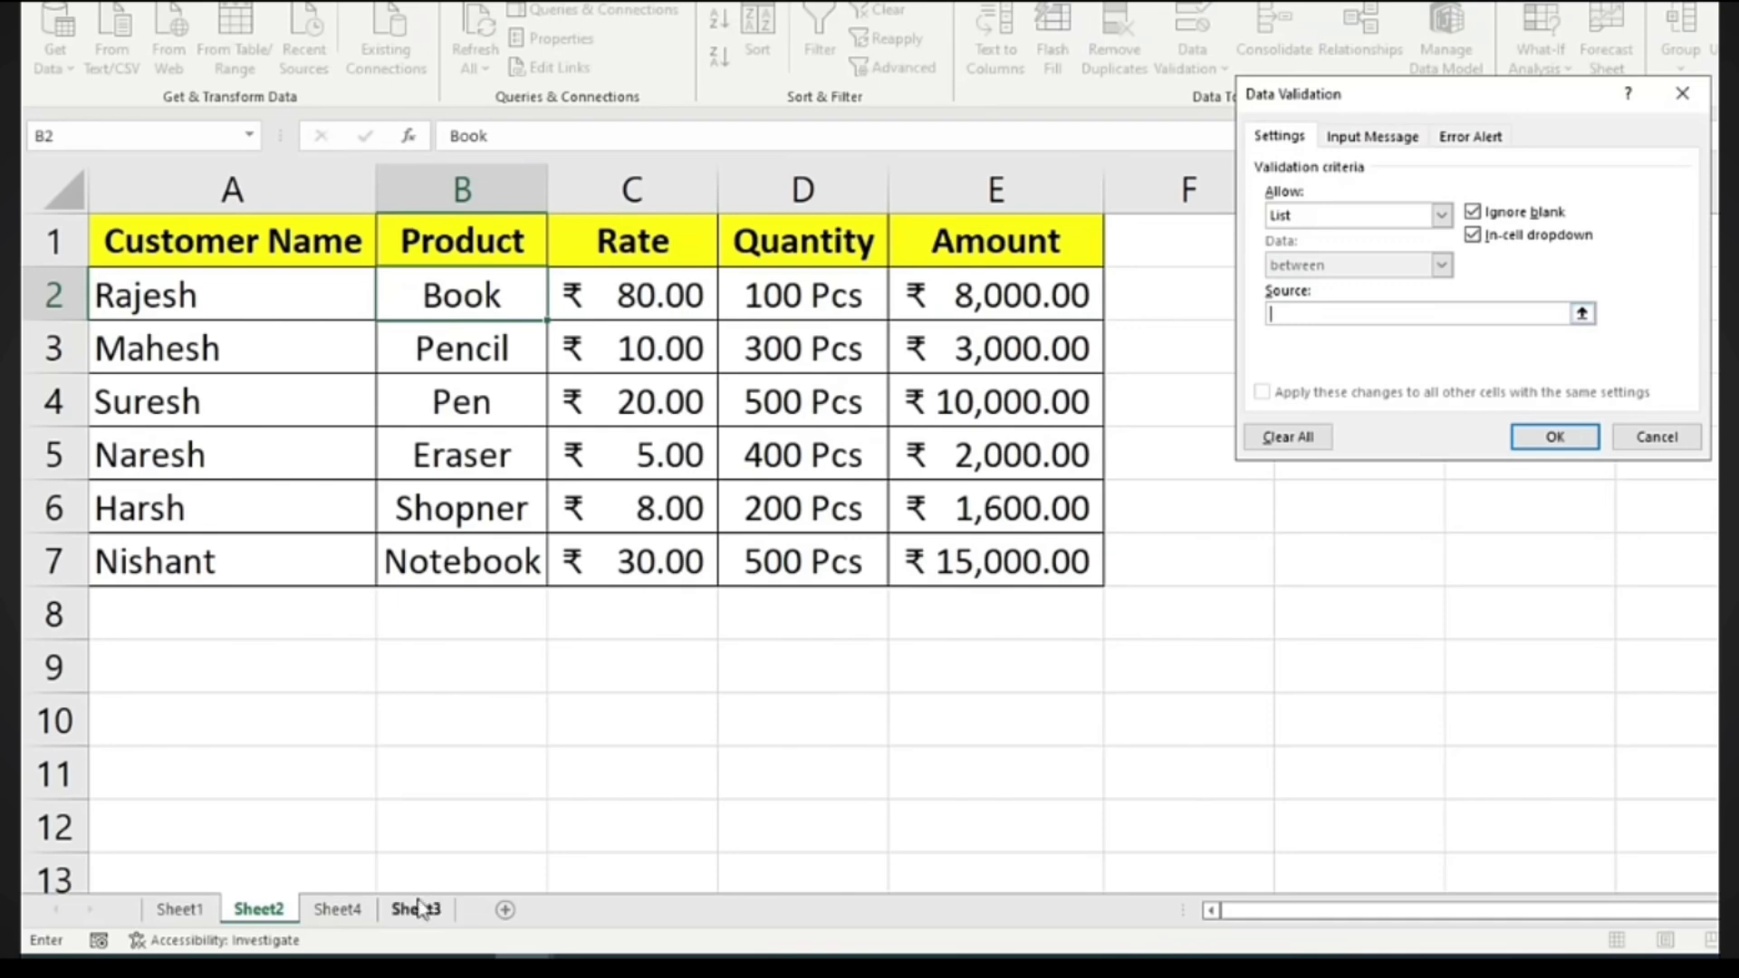
left_click(338, 910)
left_click_drag(155, 232, 157, 459)
left_click(1546, 435)
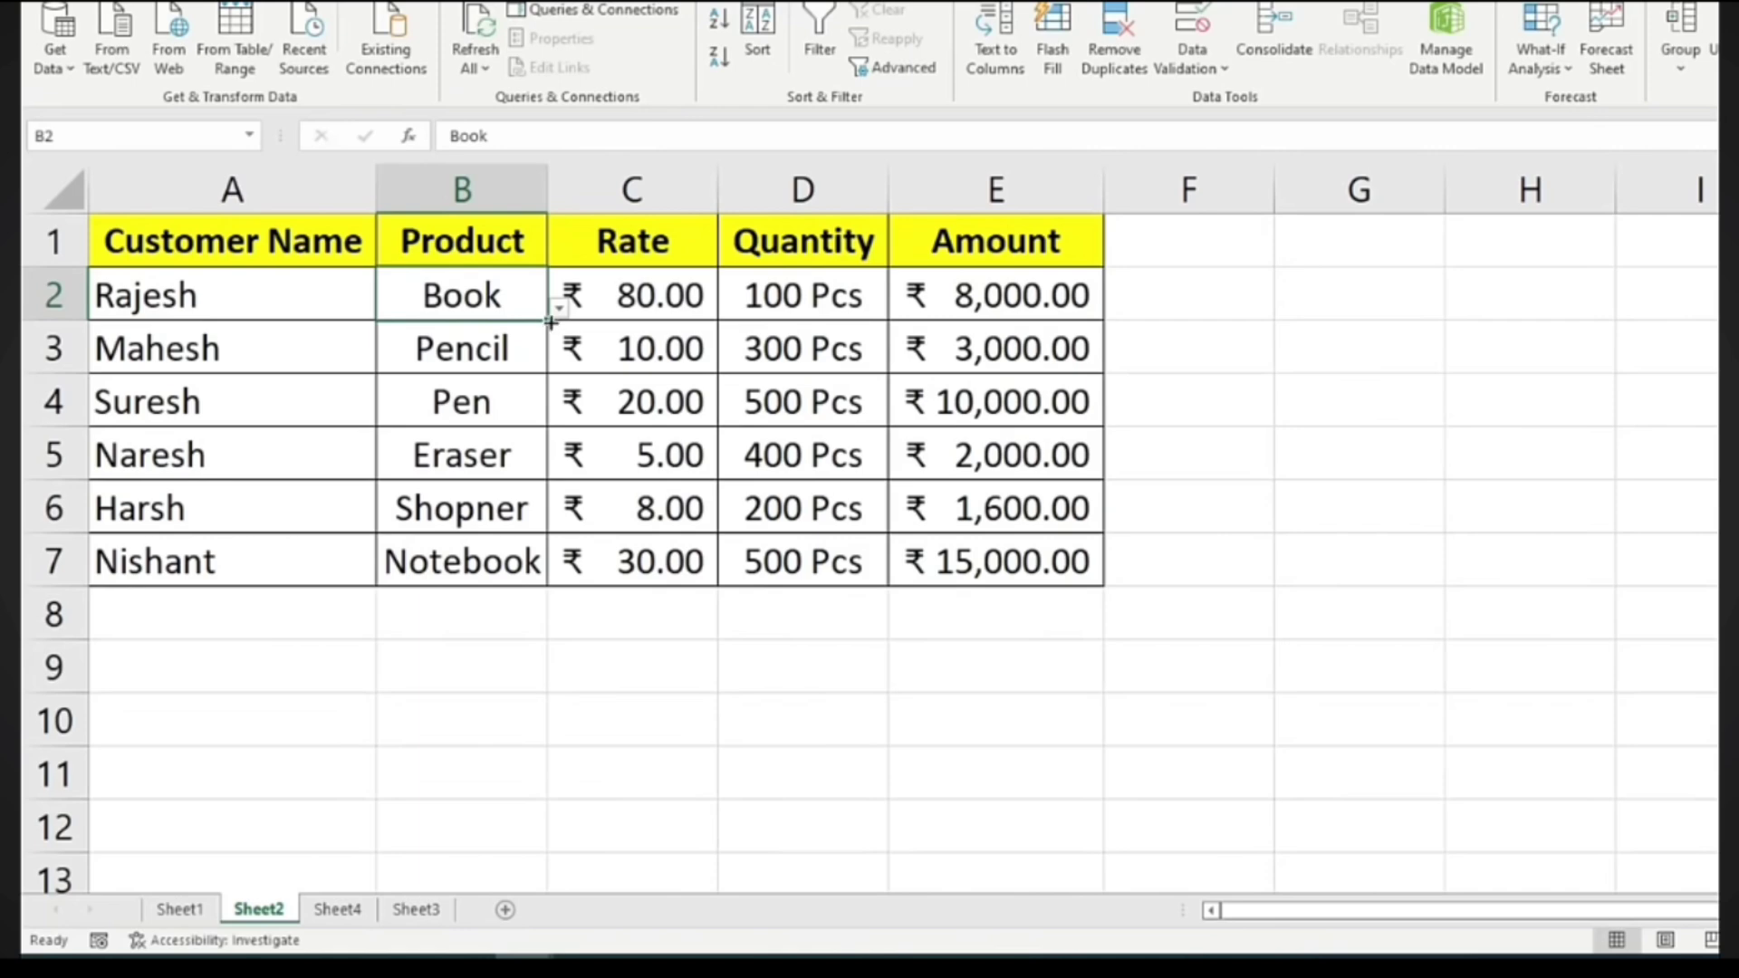
Copy B2's list validation down to B7 and clear the copied Book entries
left_click_drag(550, 321, 530, 587)
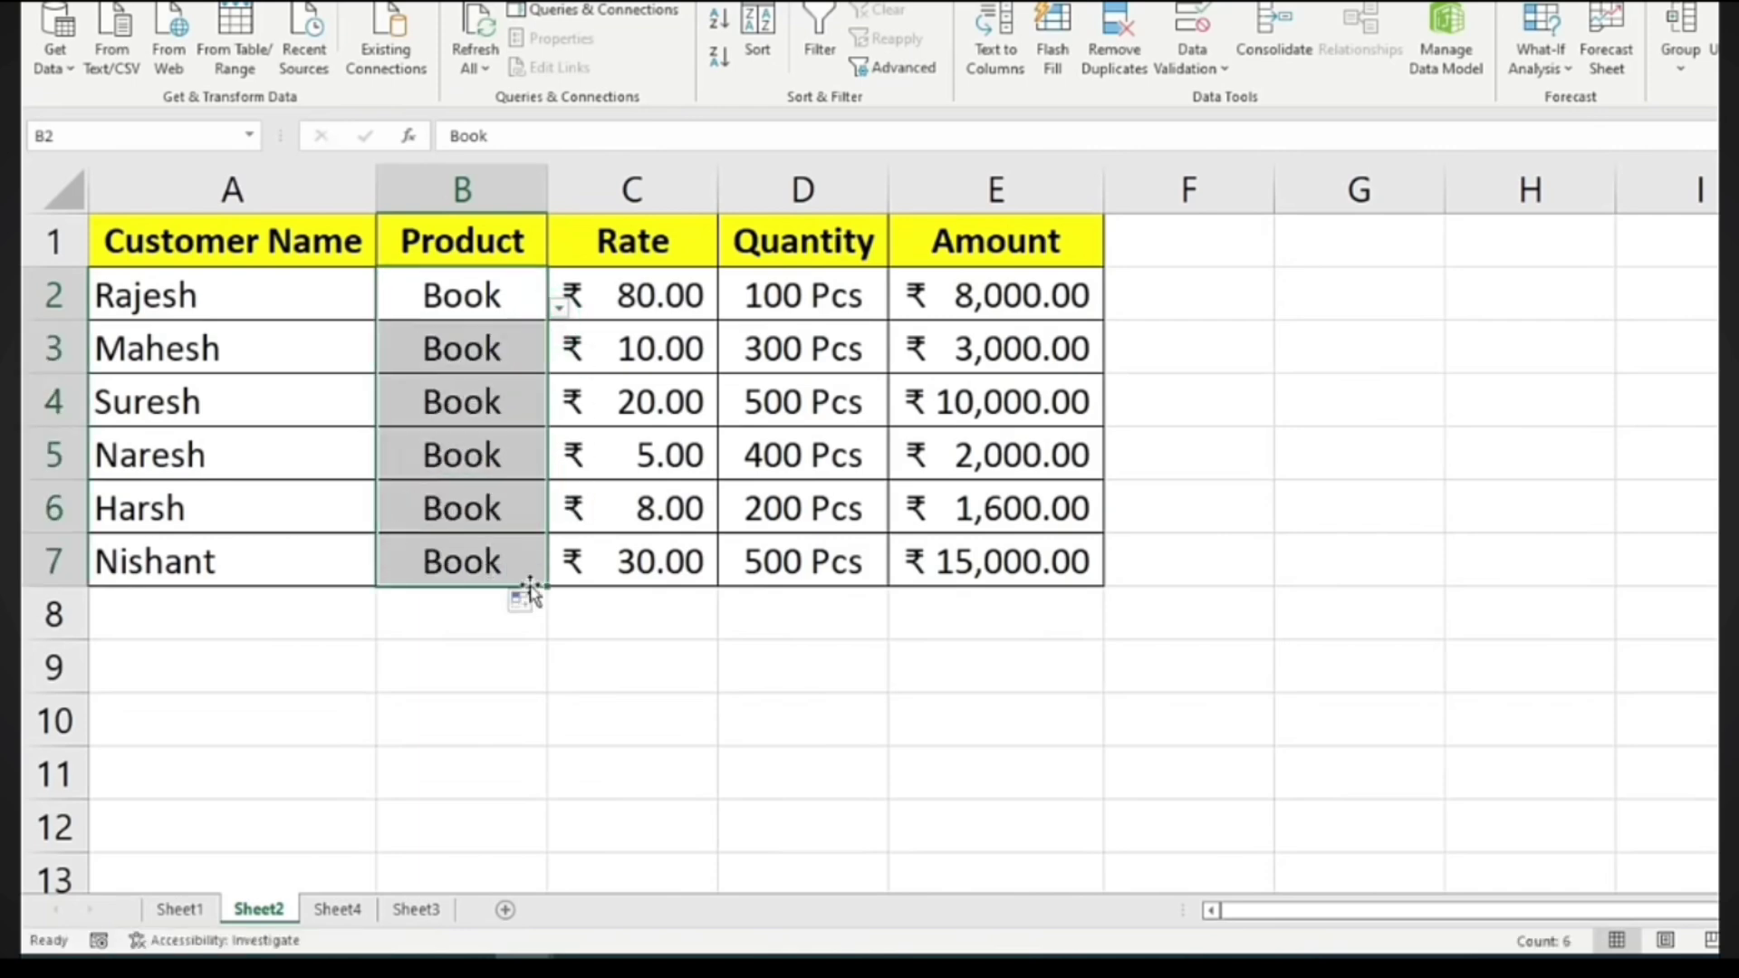
left_click_drag(476, 355, 471, 611)
key("Delete")
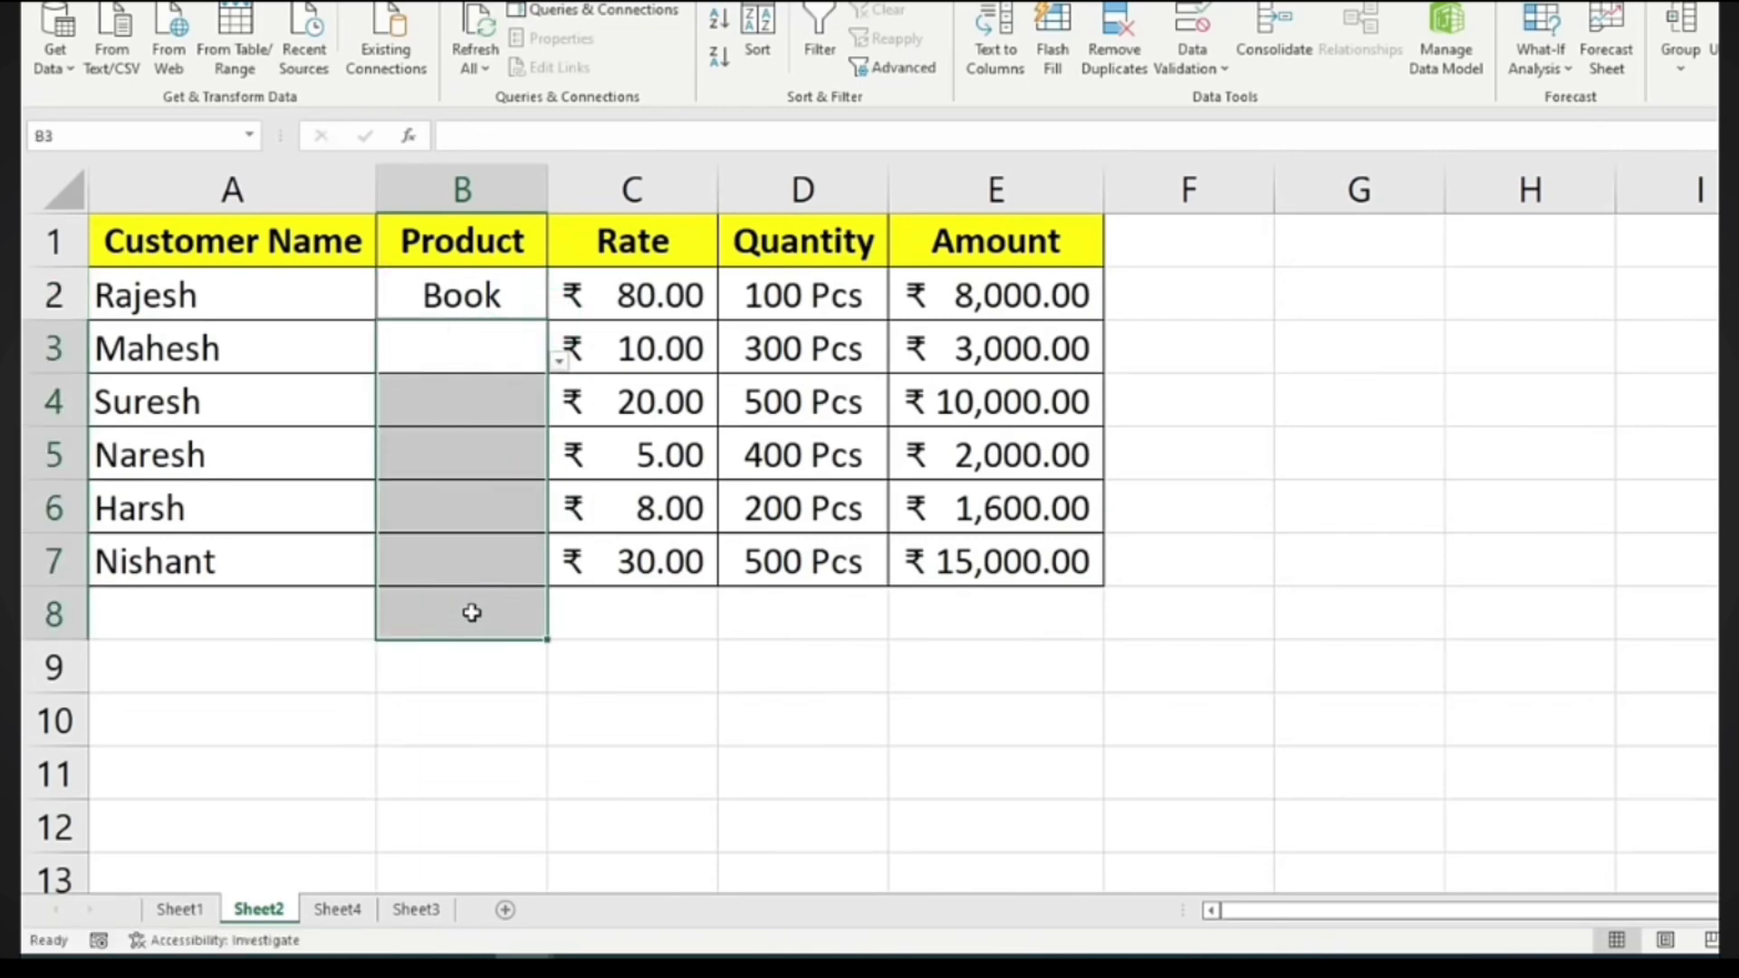
left_click(463, 299)
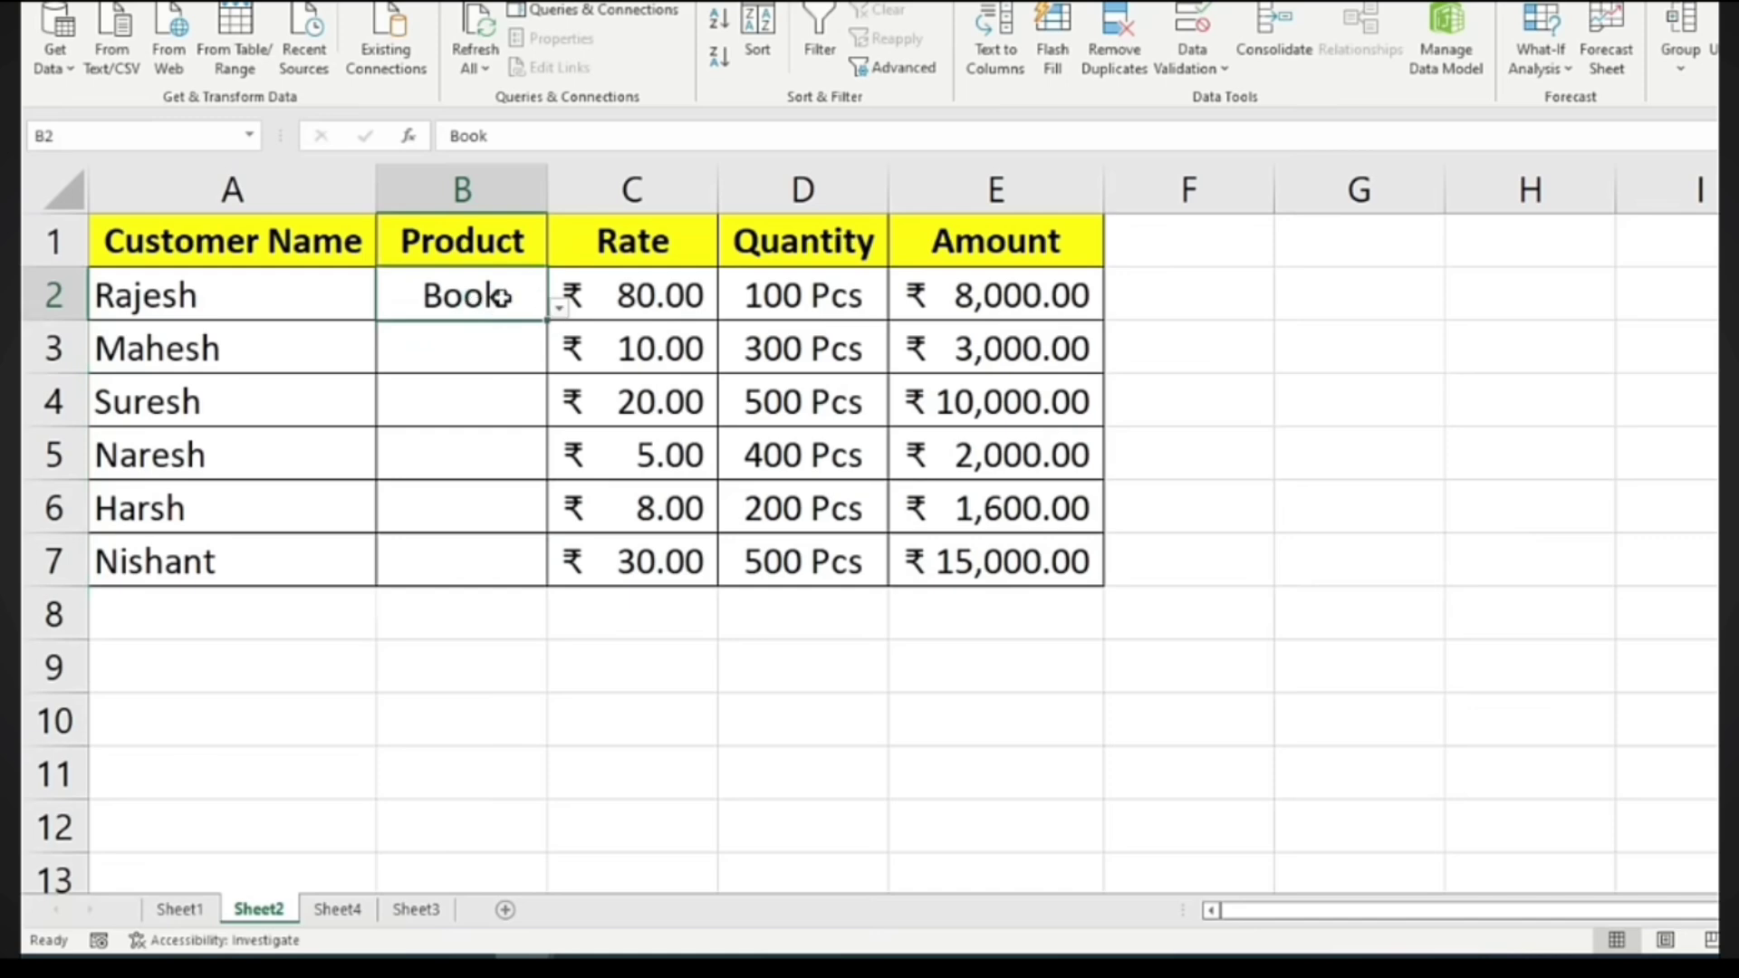
Pick Shopner, Notebook, Pen, Pencil and Shopner for B3:B7 from the dropdowns
left_click(512, 344)
left_click(559, 359)
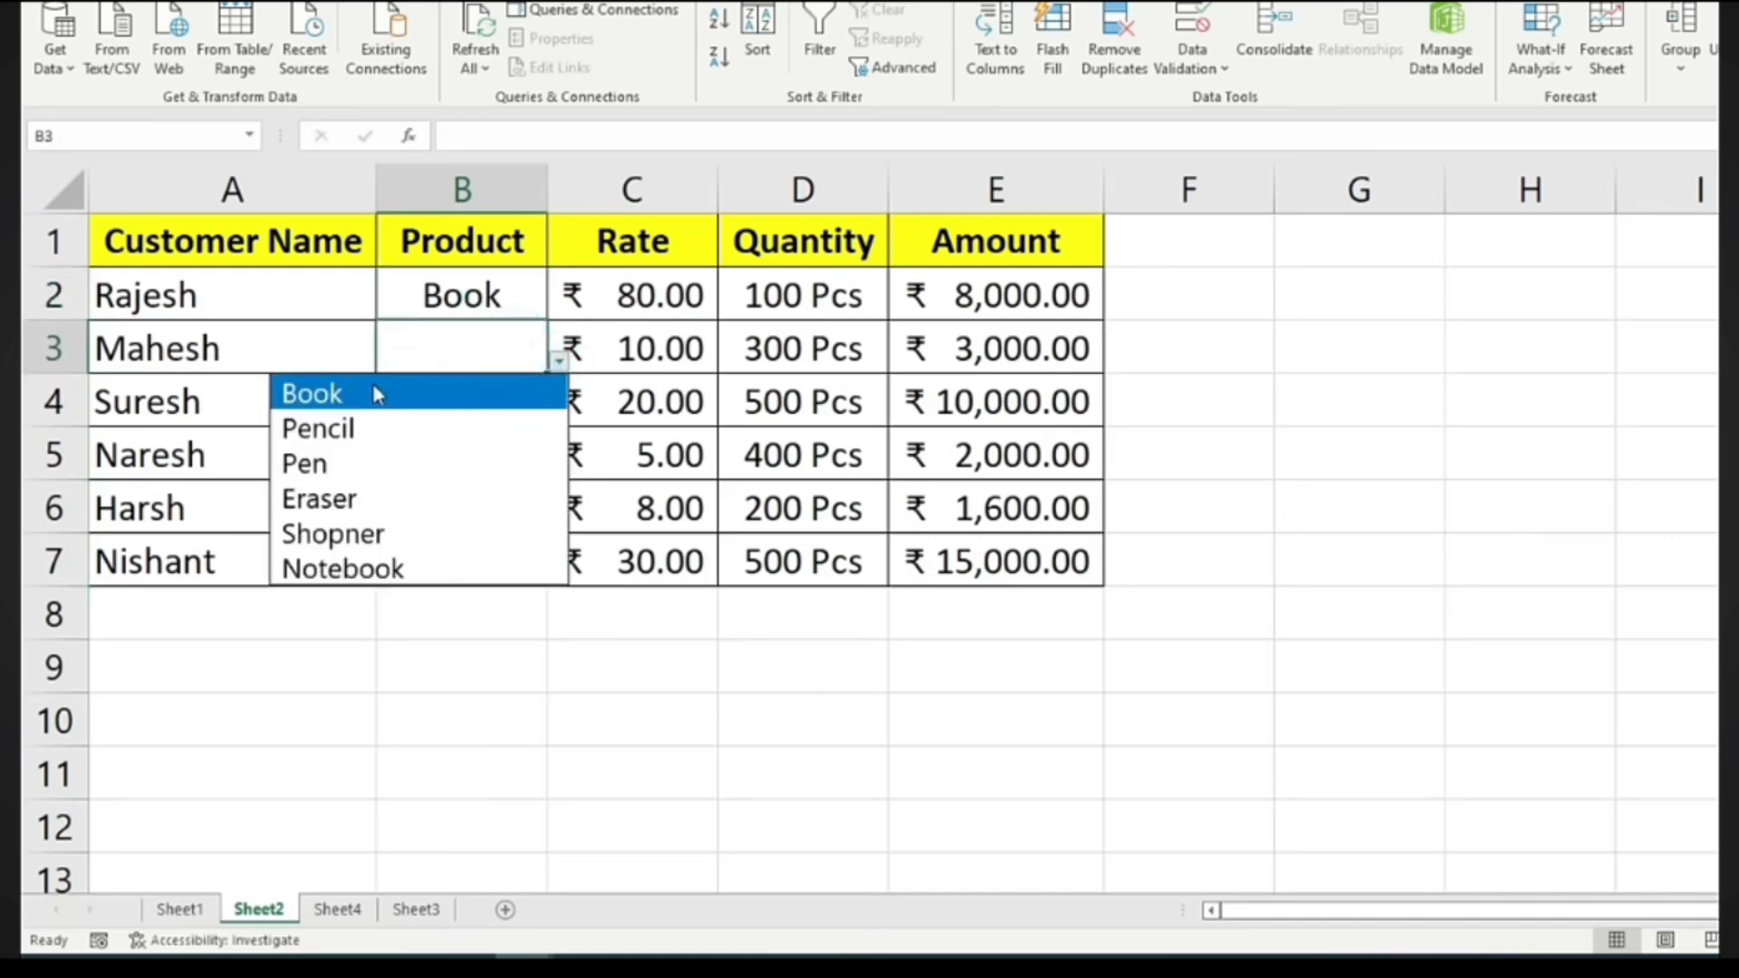
left_click(339, 537)
left_click(463, 415)
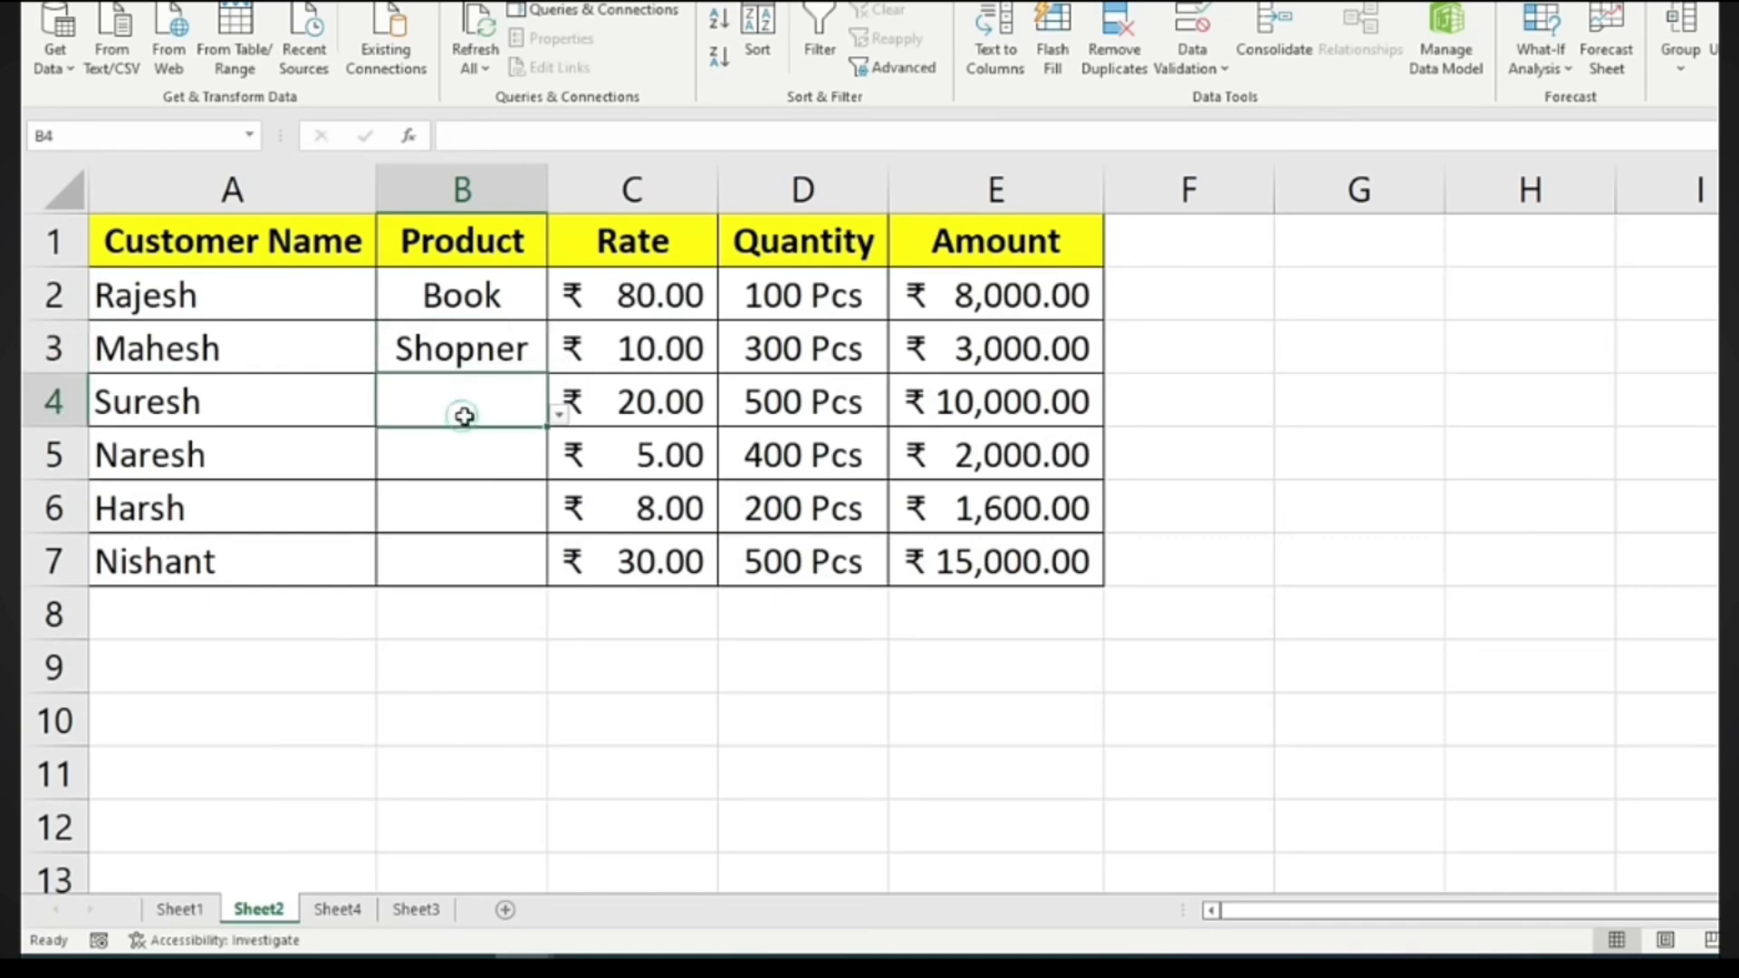
left_click(558, 414)
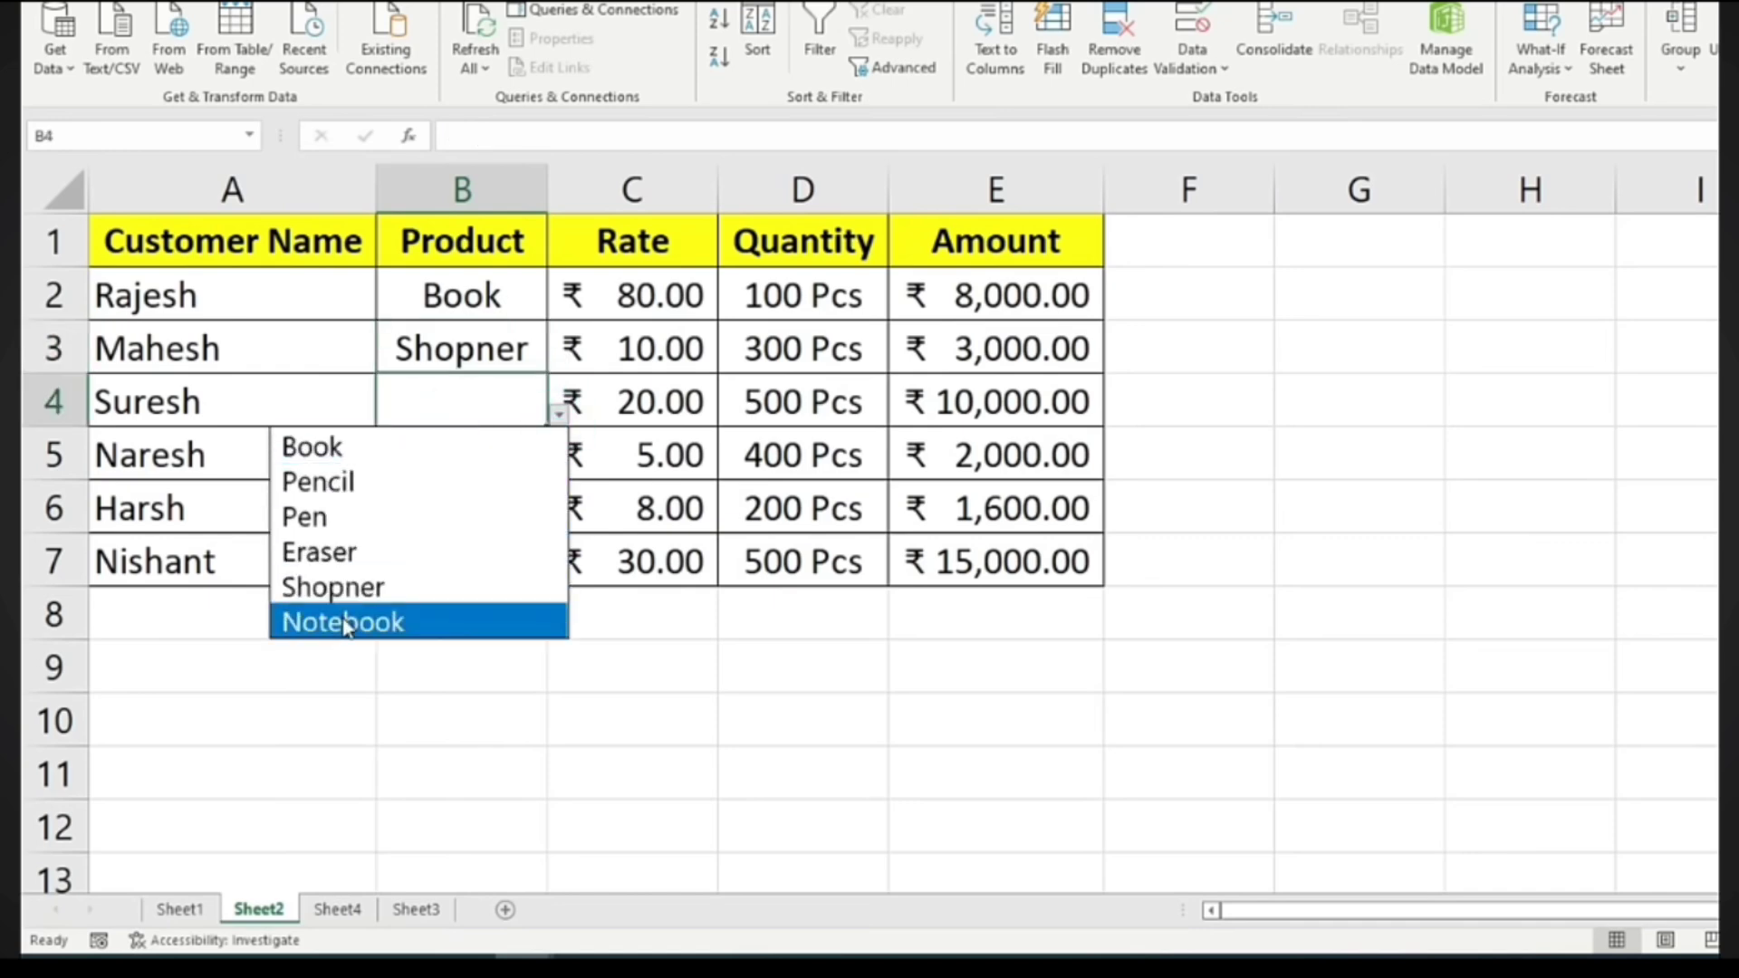
left_click(344, 623)
left_click(525, 440)
left_click(560, 468)
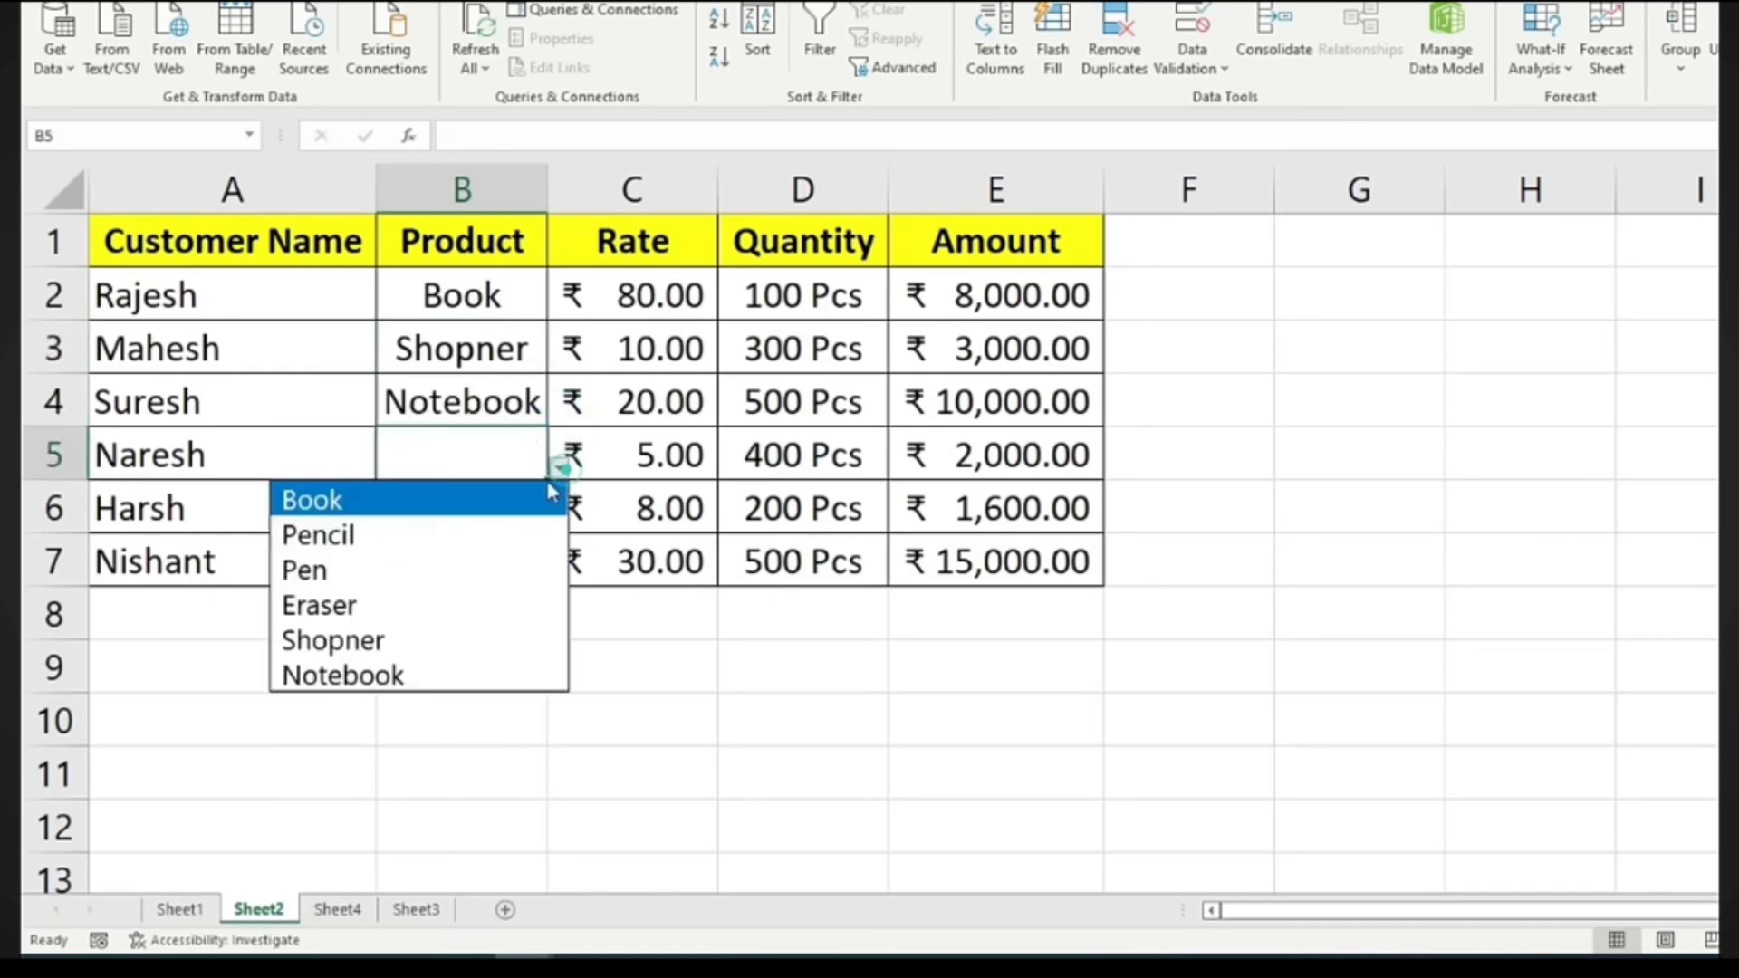
left_click(361, 571)
left_click(453, 516)
left_click(553, 523)
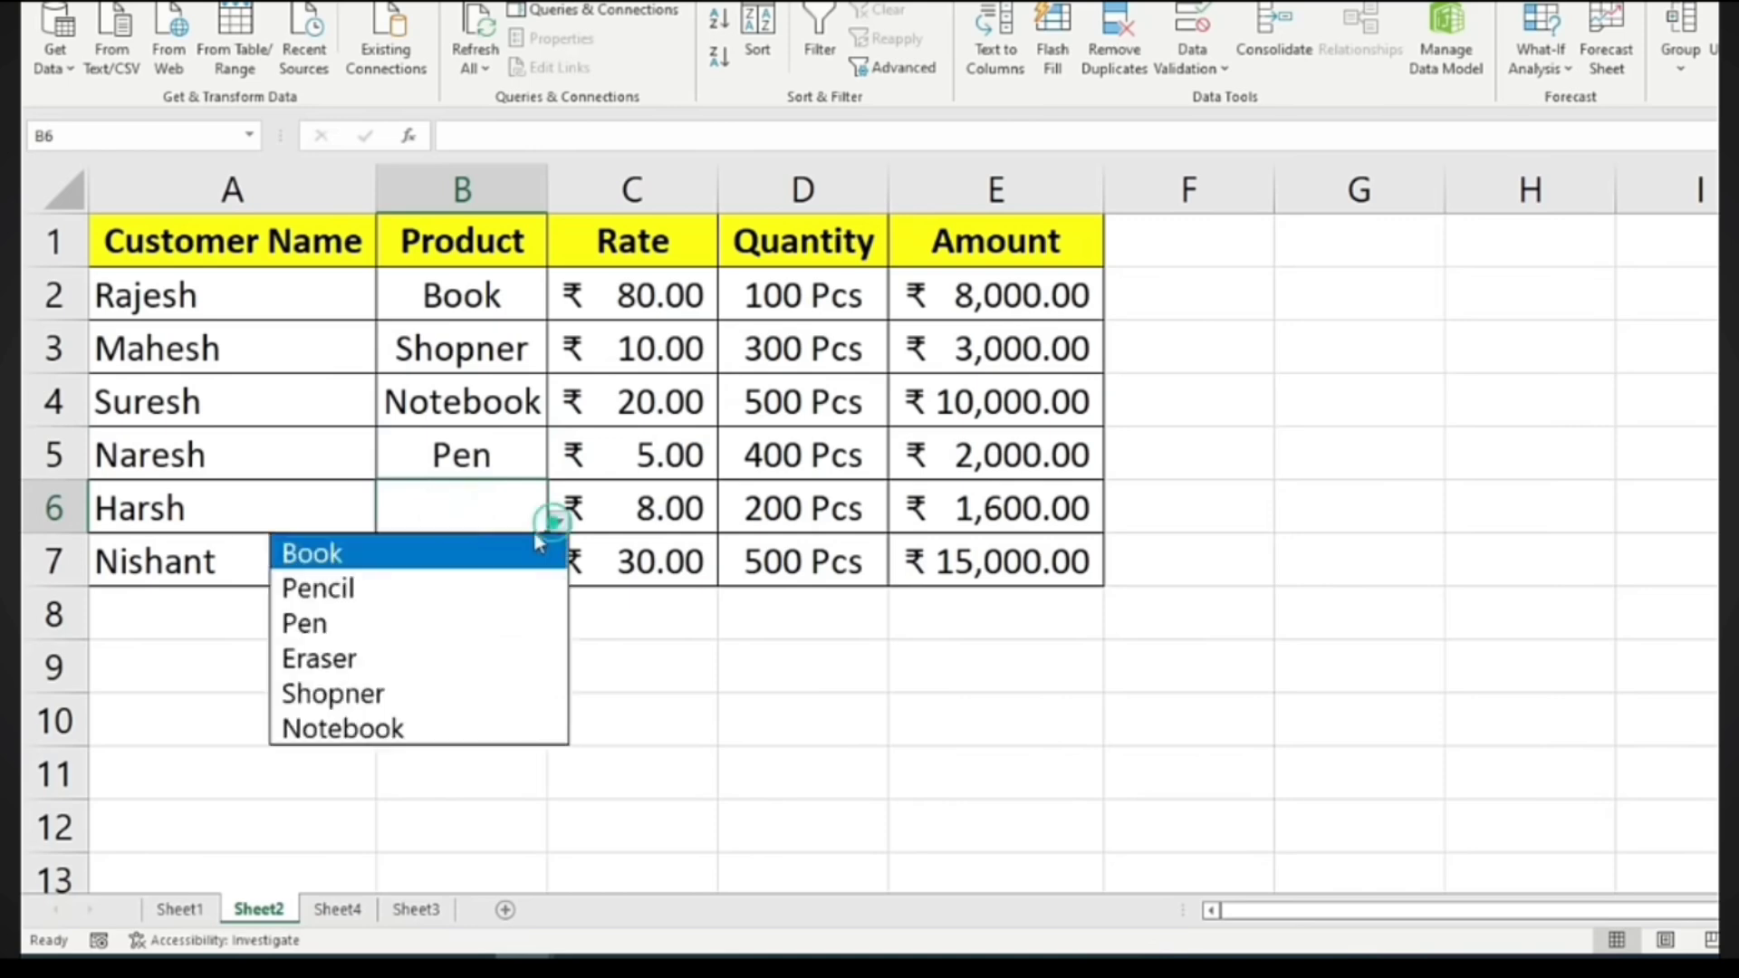
left_click(318, 589)
left_click(461, 558)
left_click(557, 574)
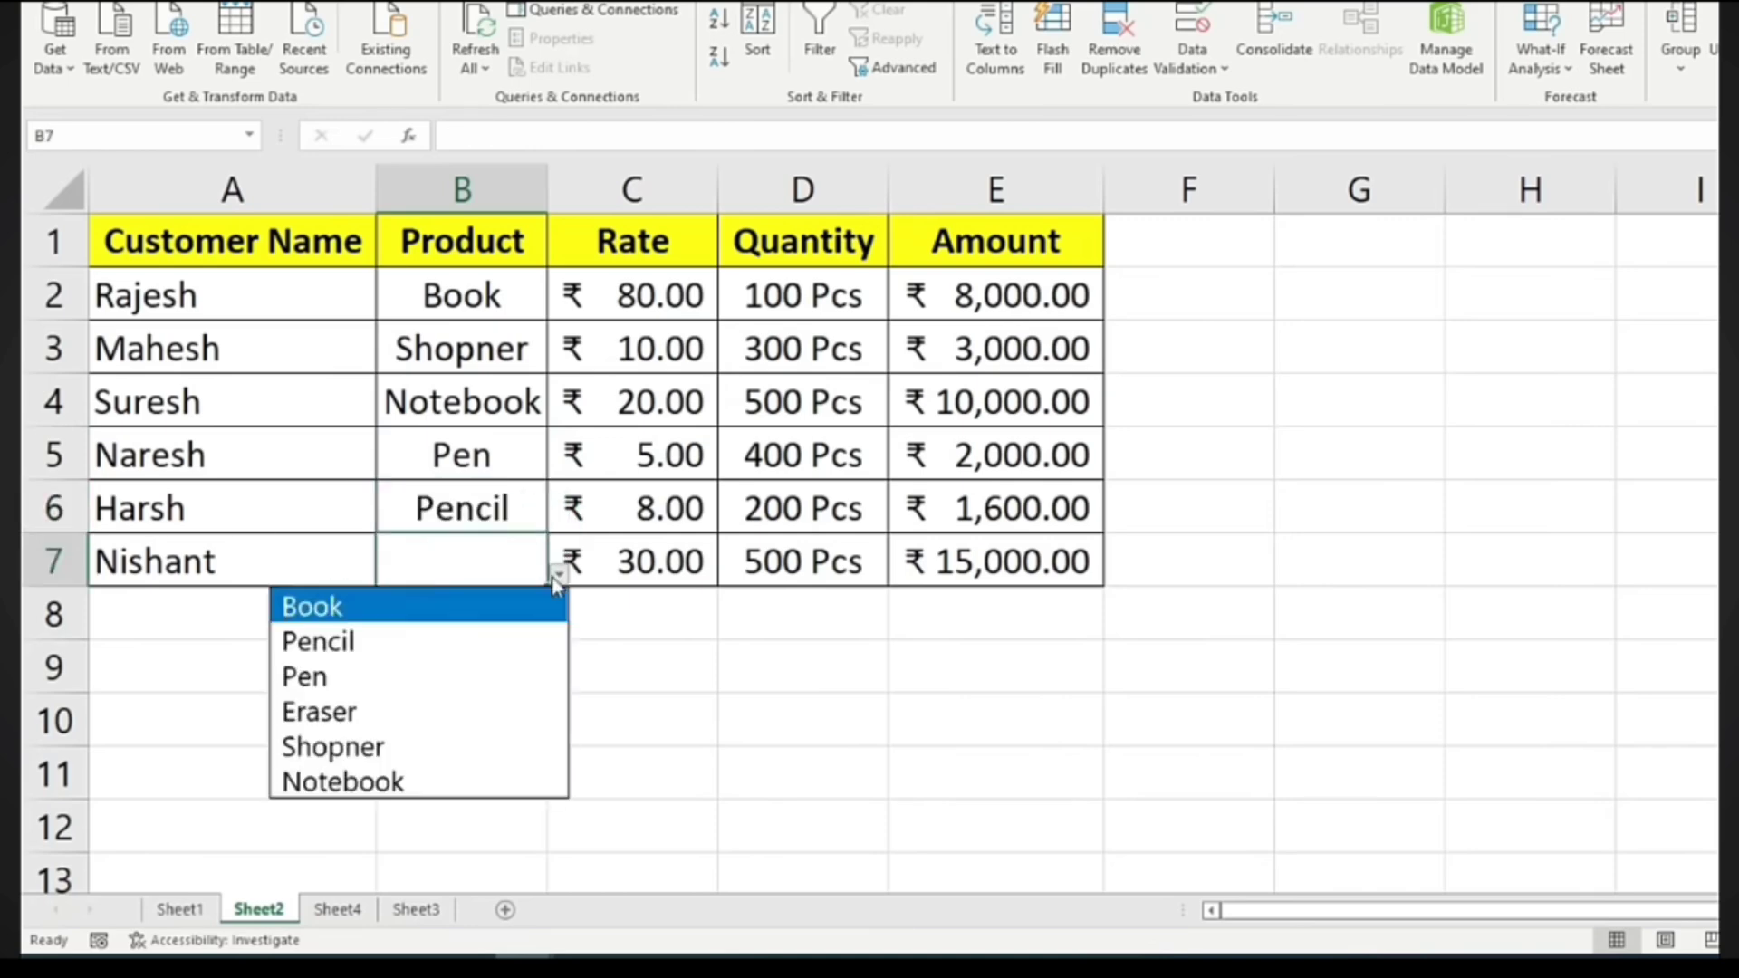
left_click(349, 750)
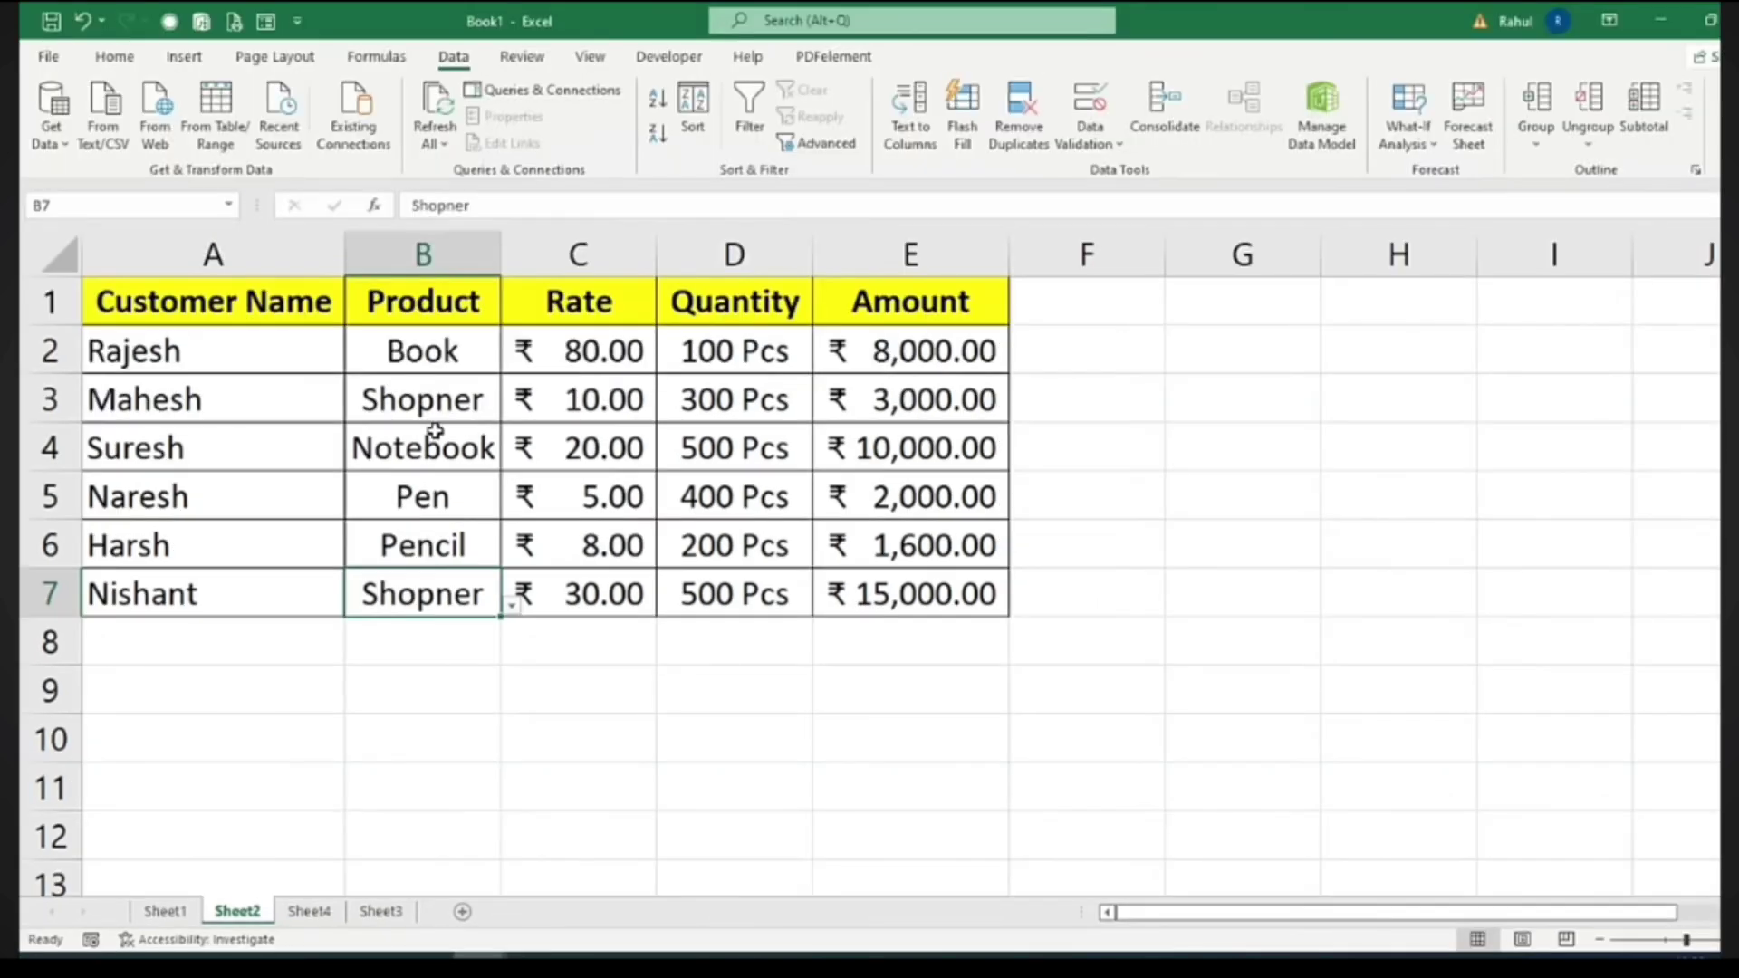
Insert an entire new column at B, before Product, and head it 'Number'
left_click(373, 307)
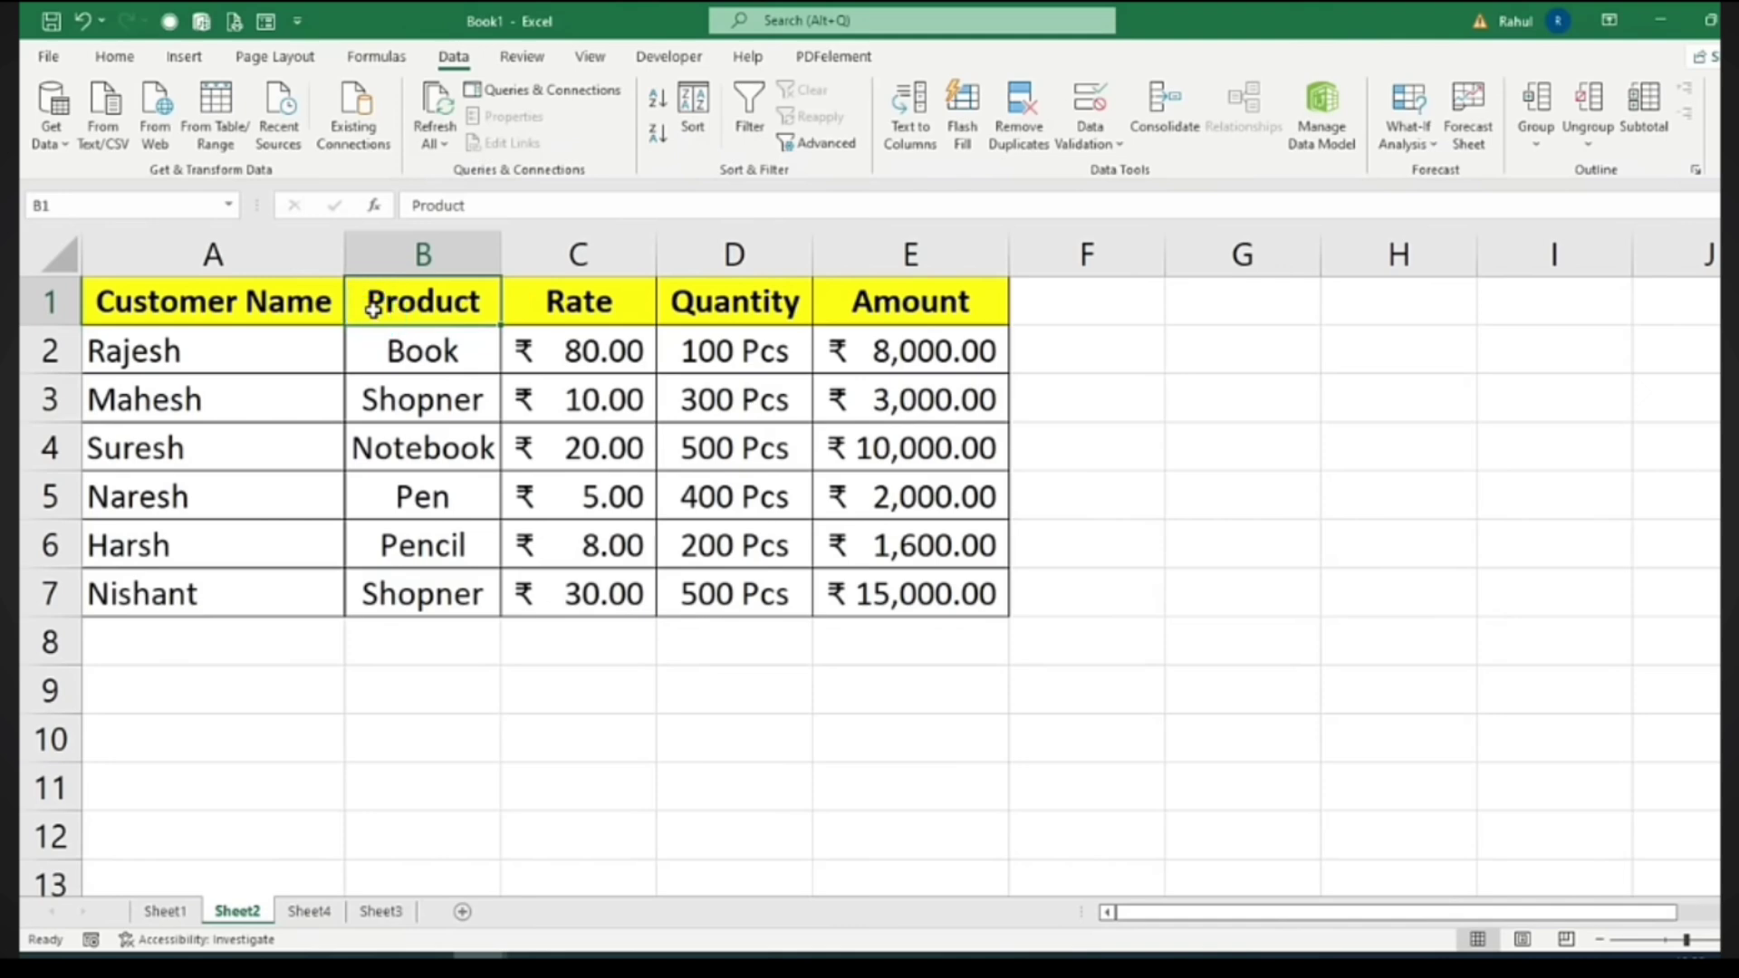
right_click(373, 309)
left_click(436, 547)
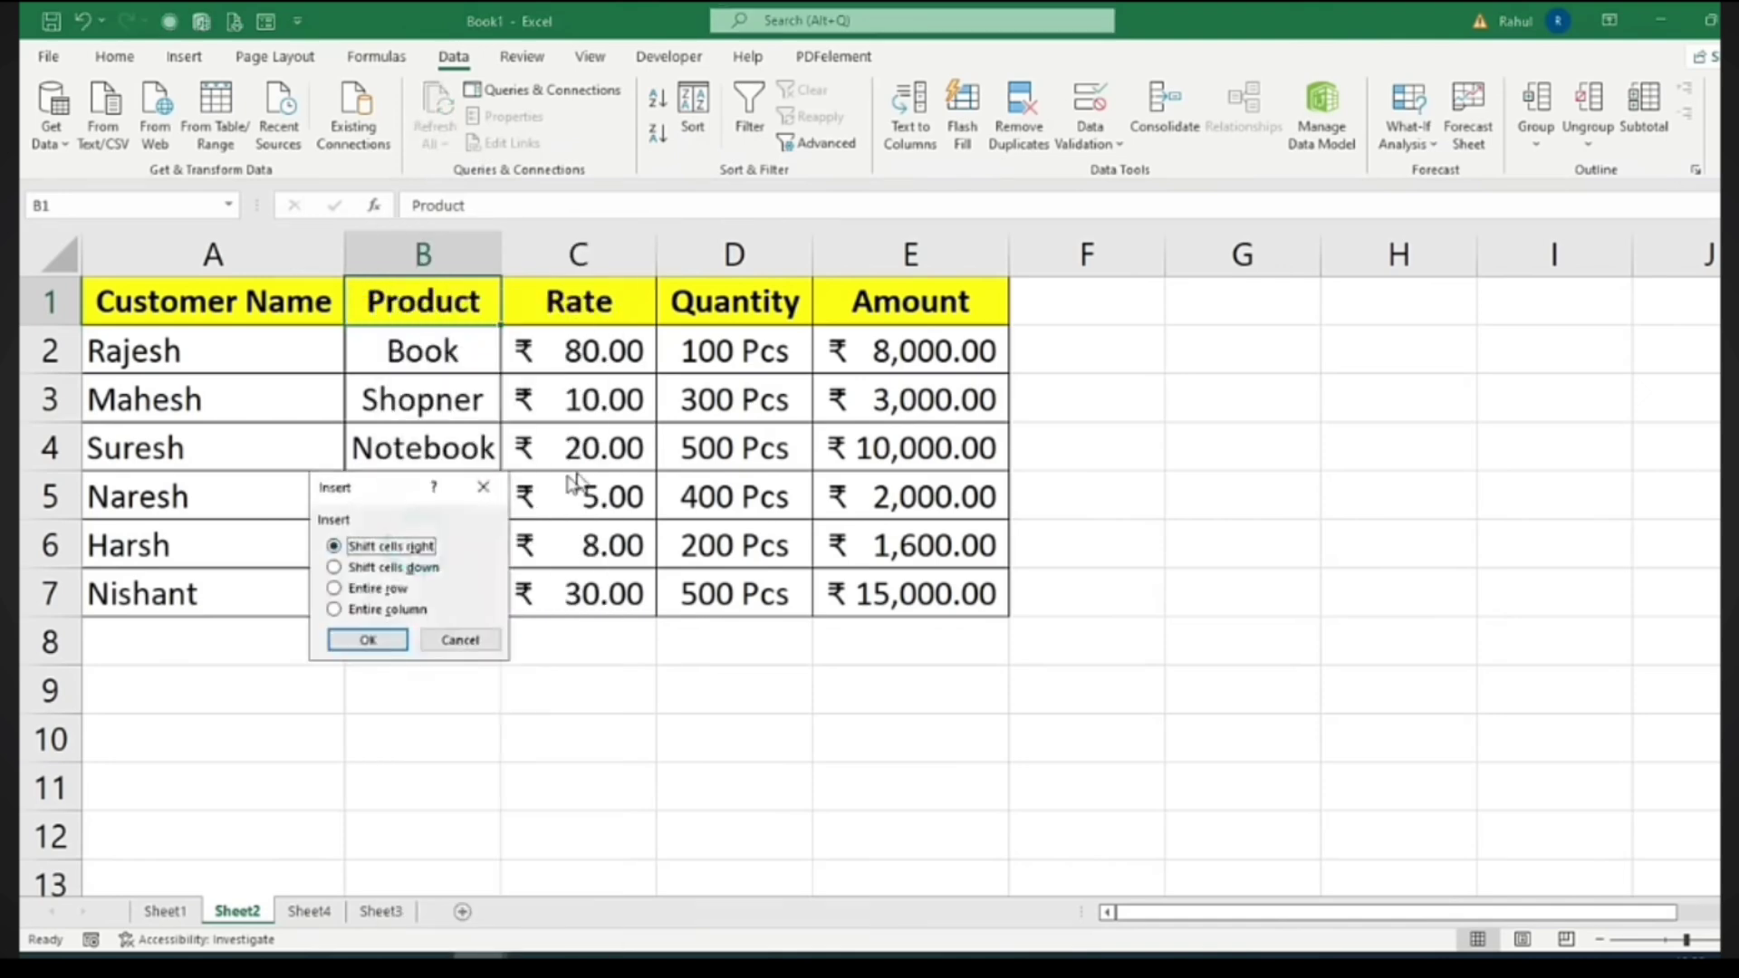
left_click(380, 608)
left_click(368, 640)
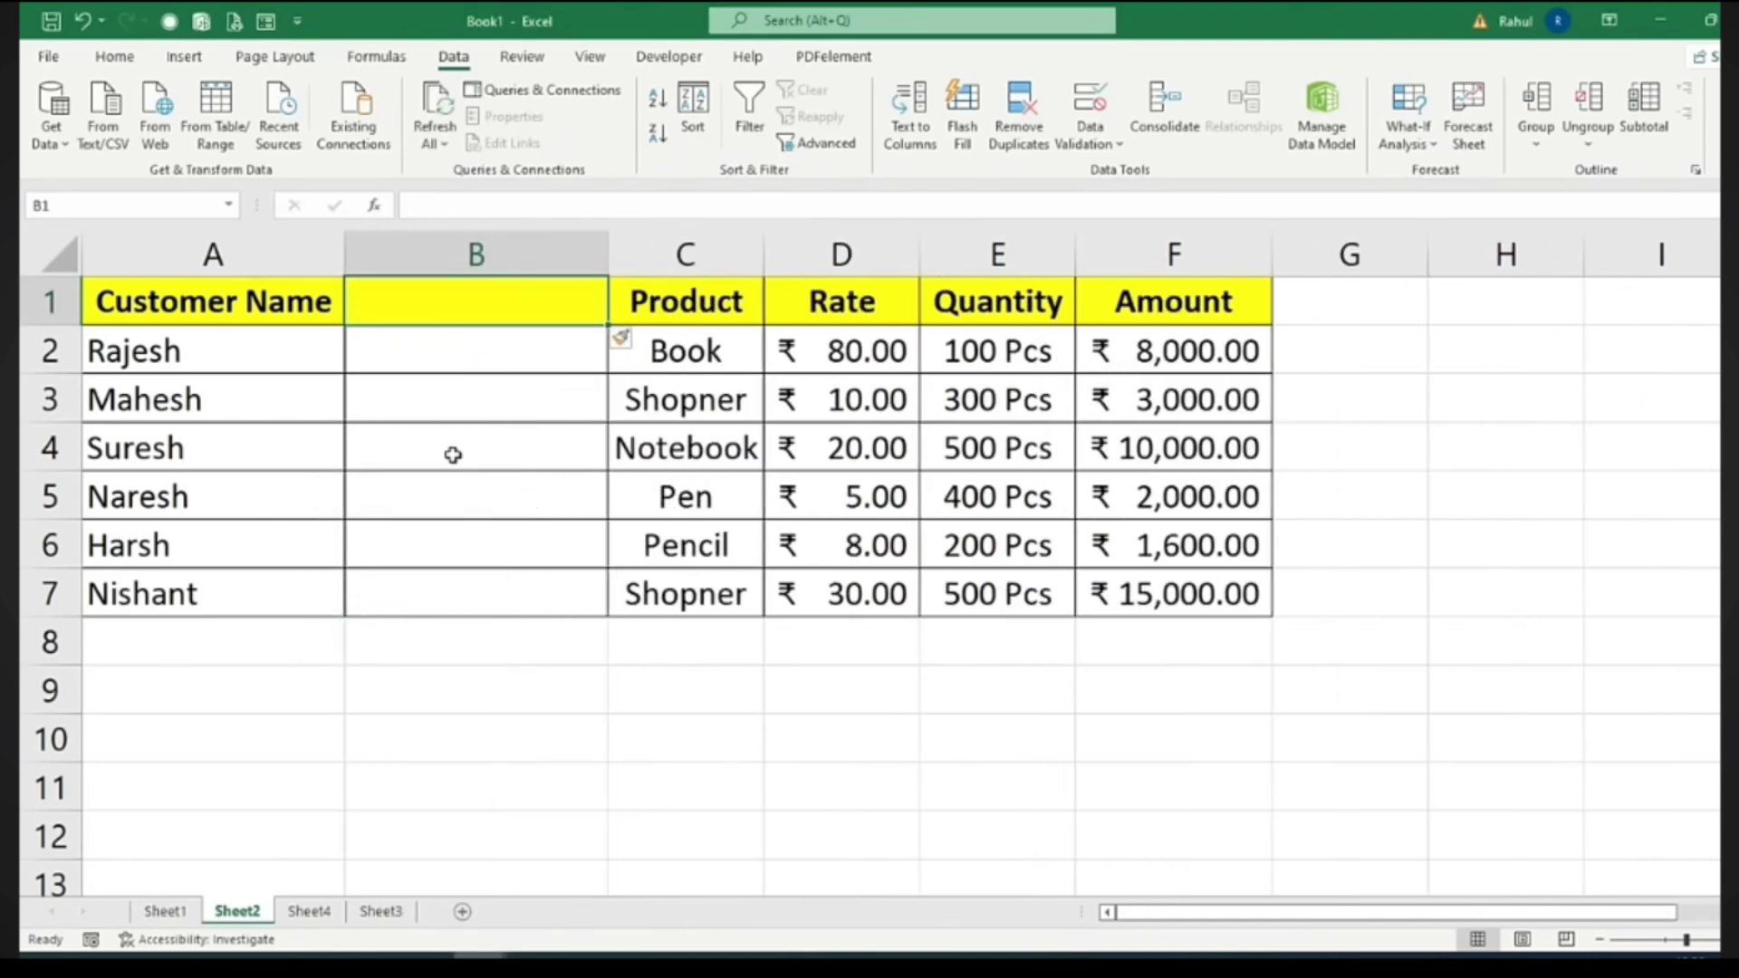
type("Number")
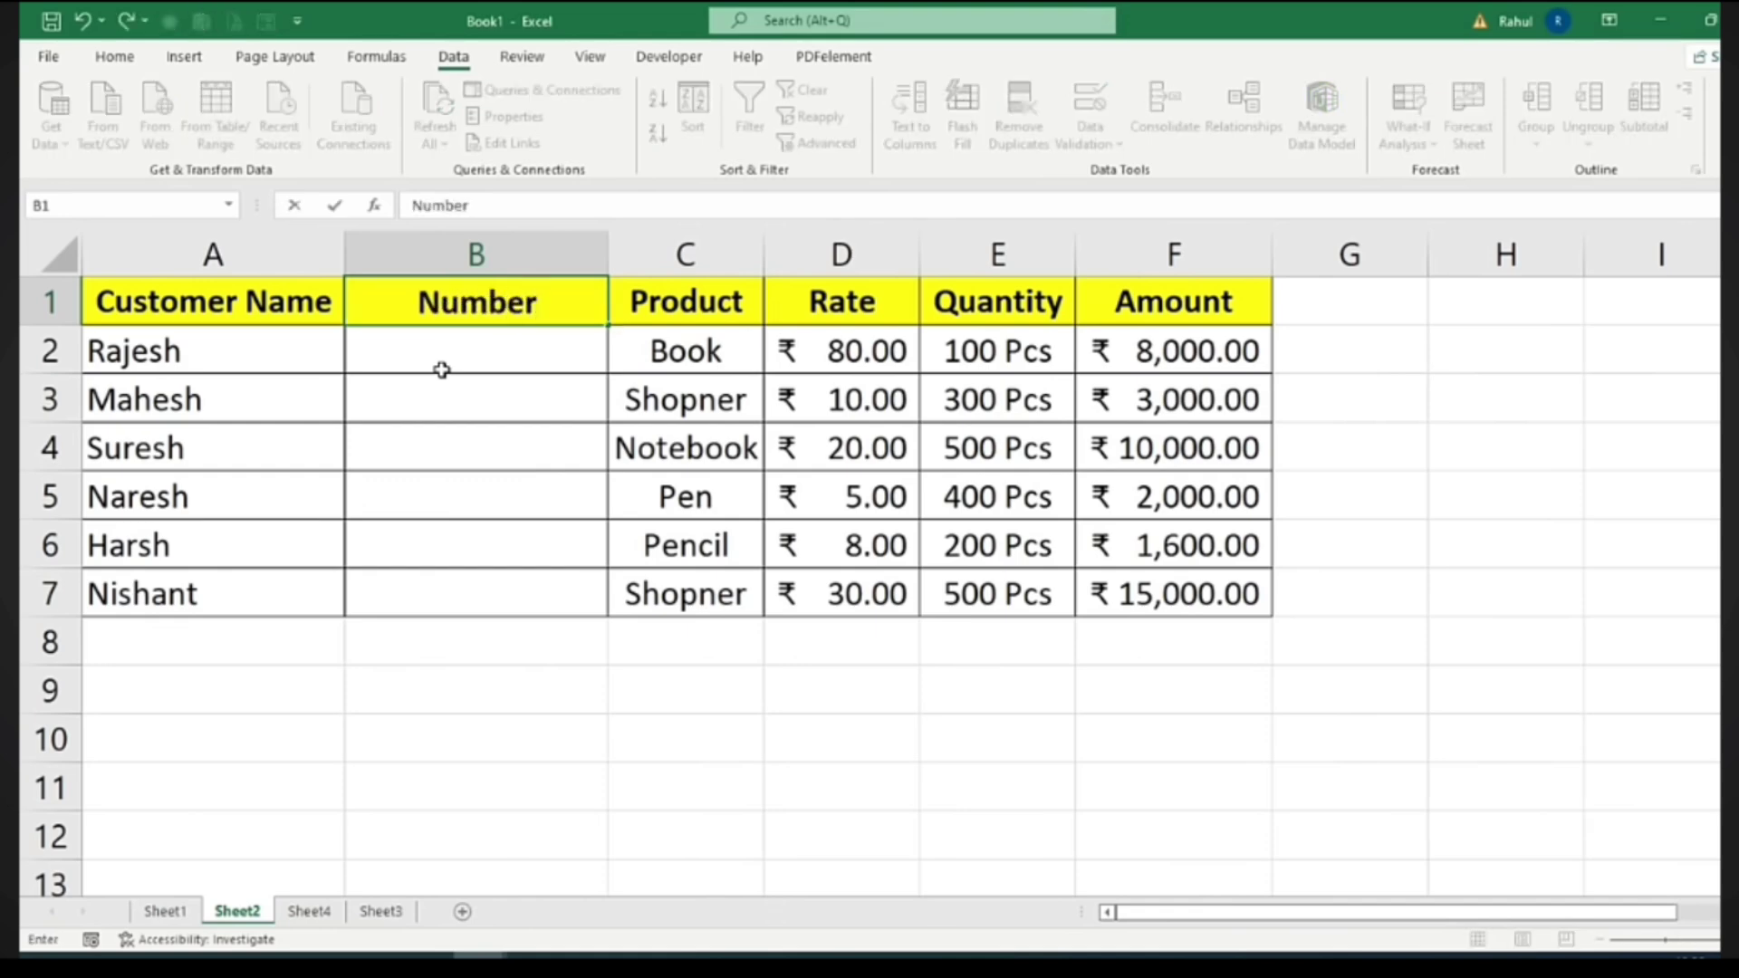
key("Return")
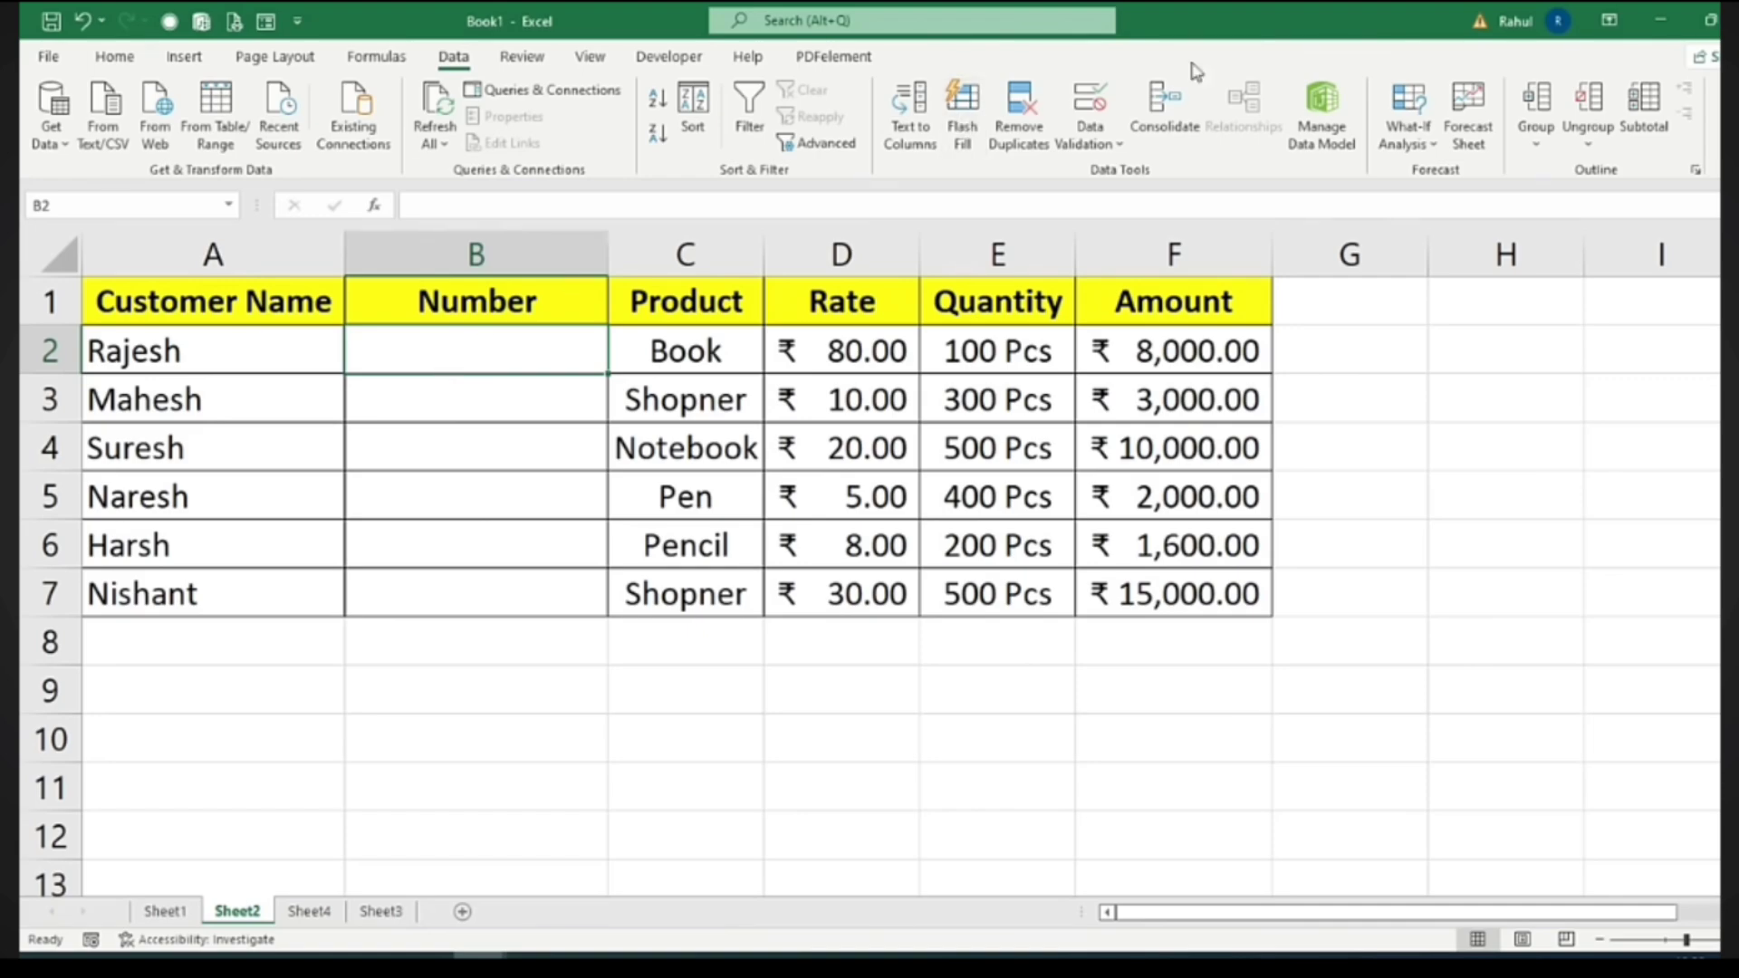
Add a Text length validation rule, between 10 and 10, and extend it down to B7
left_click(1091, 110)
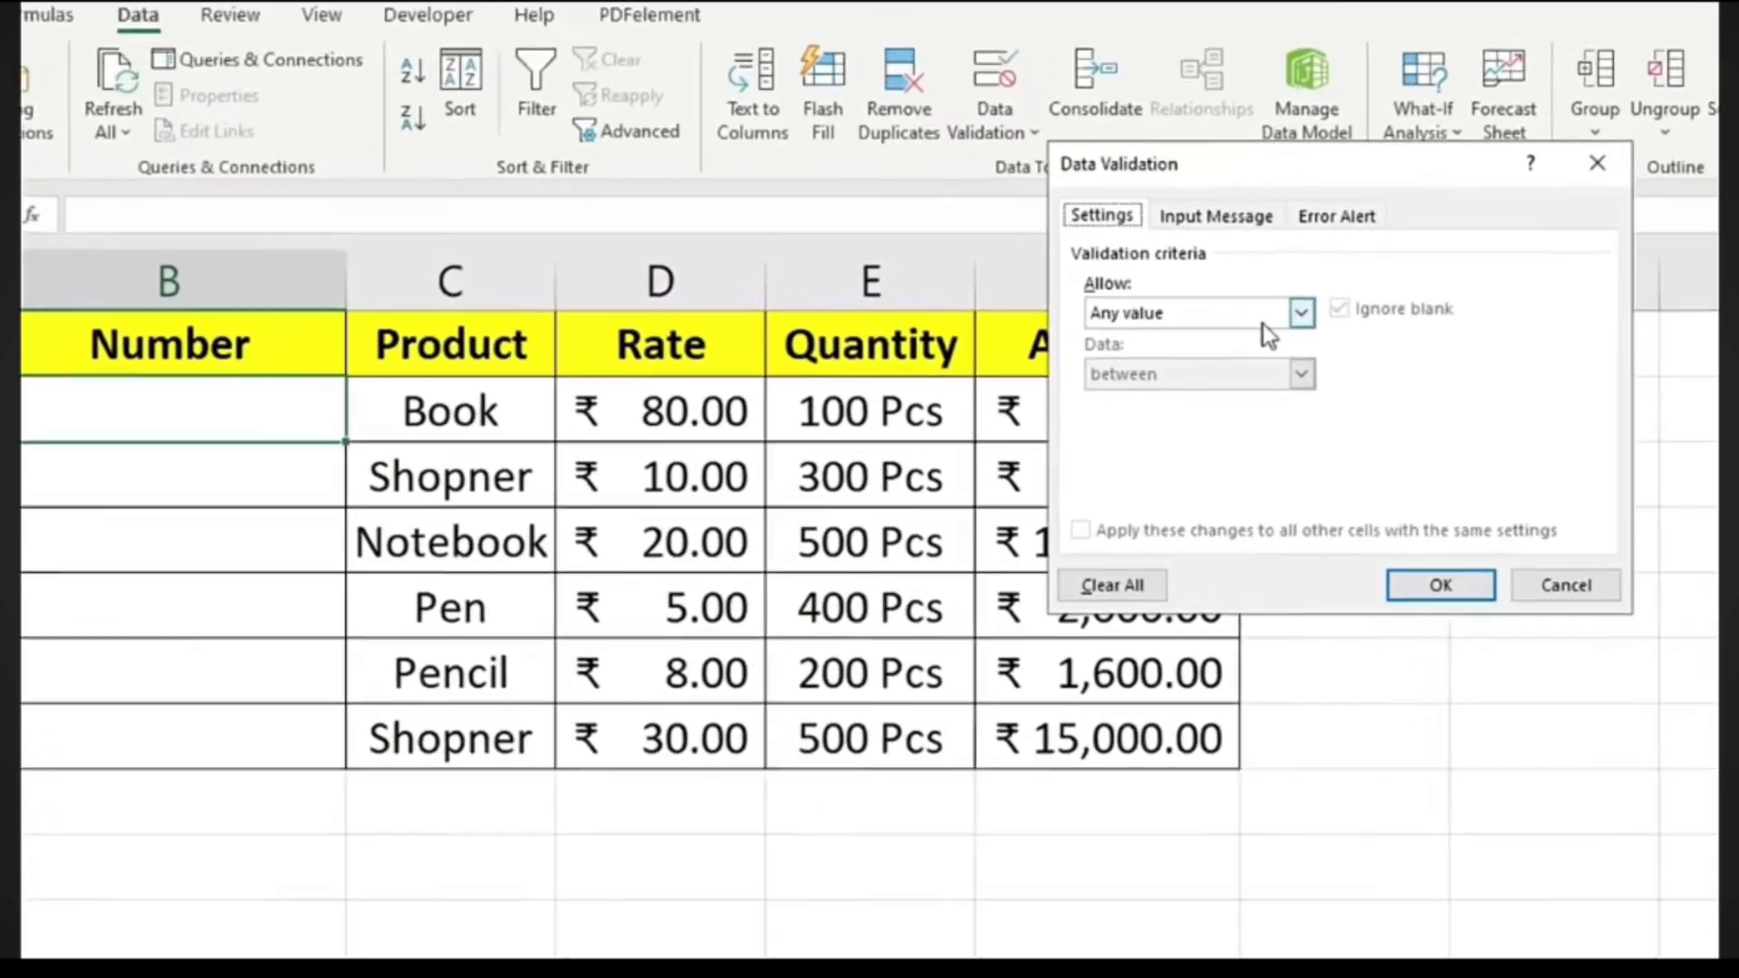
left_click(1286, 313)
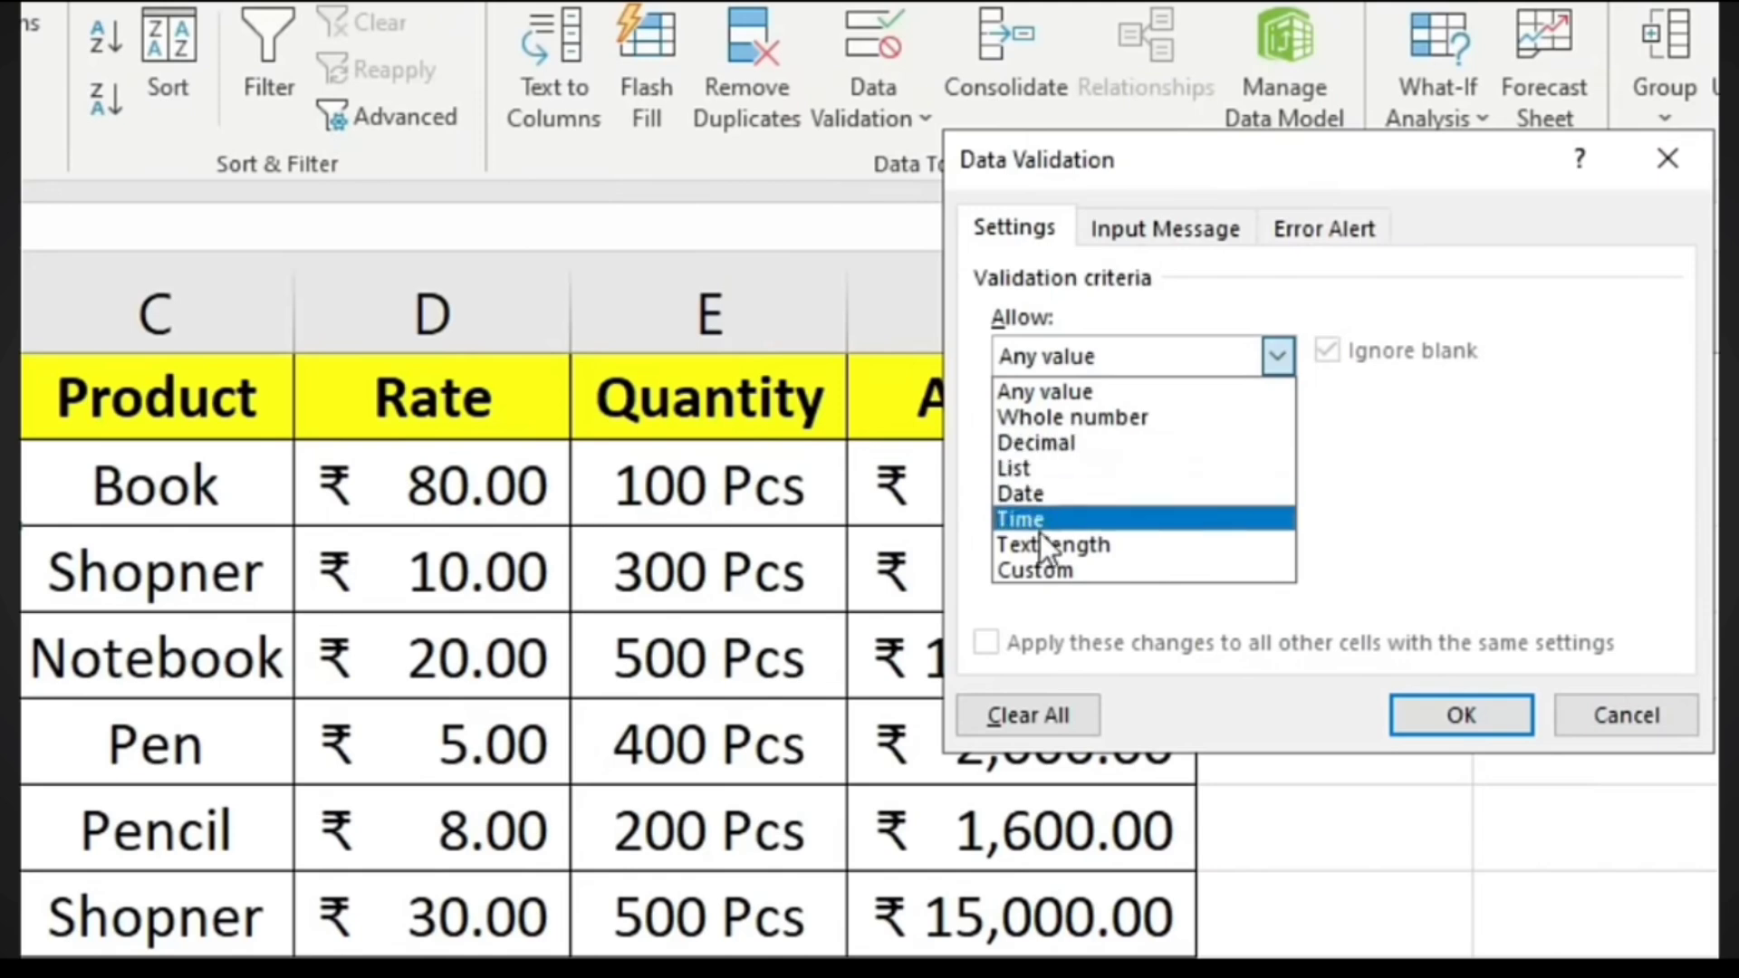
left_click(1112, 547)
left_click(1100, 514)
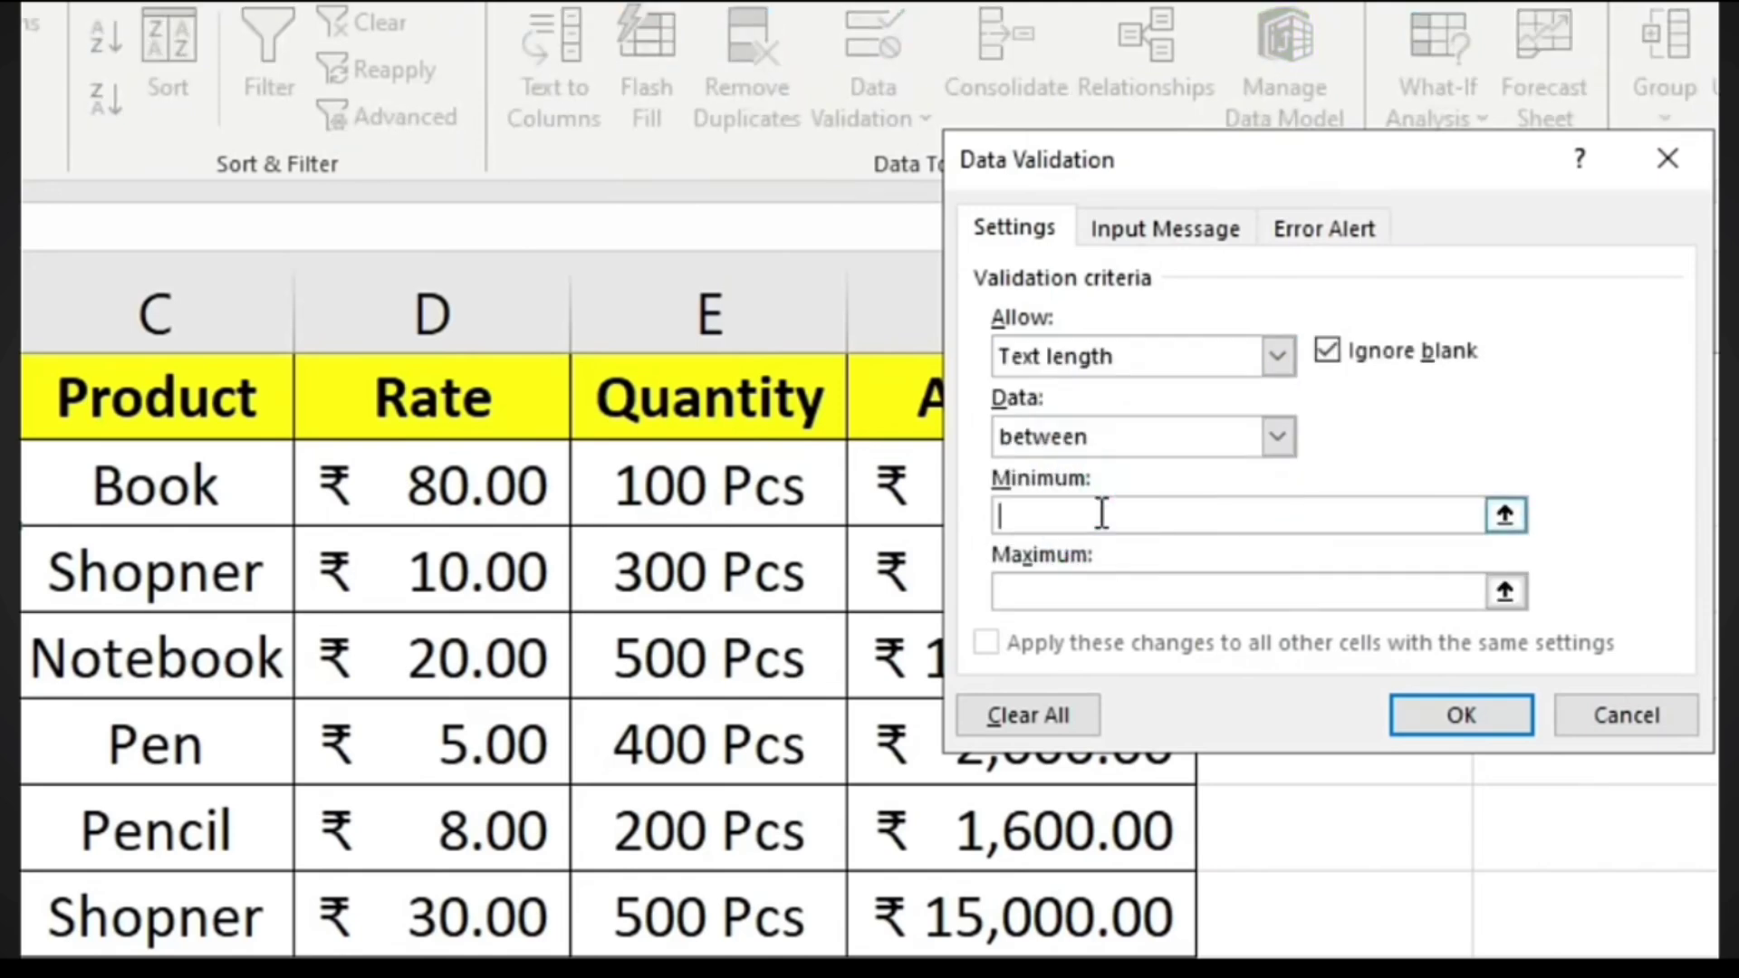
type("10")
left_click(1072, 587)
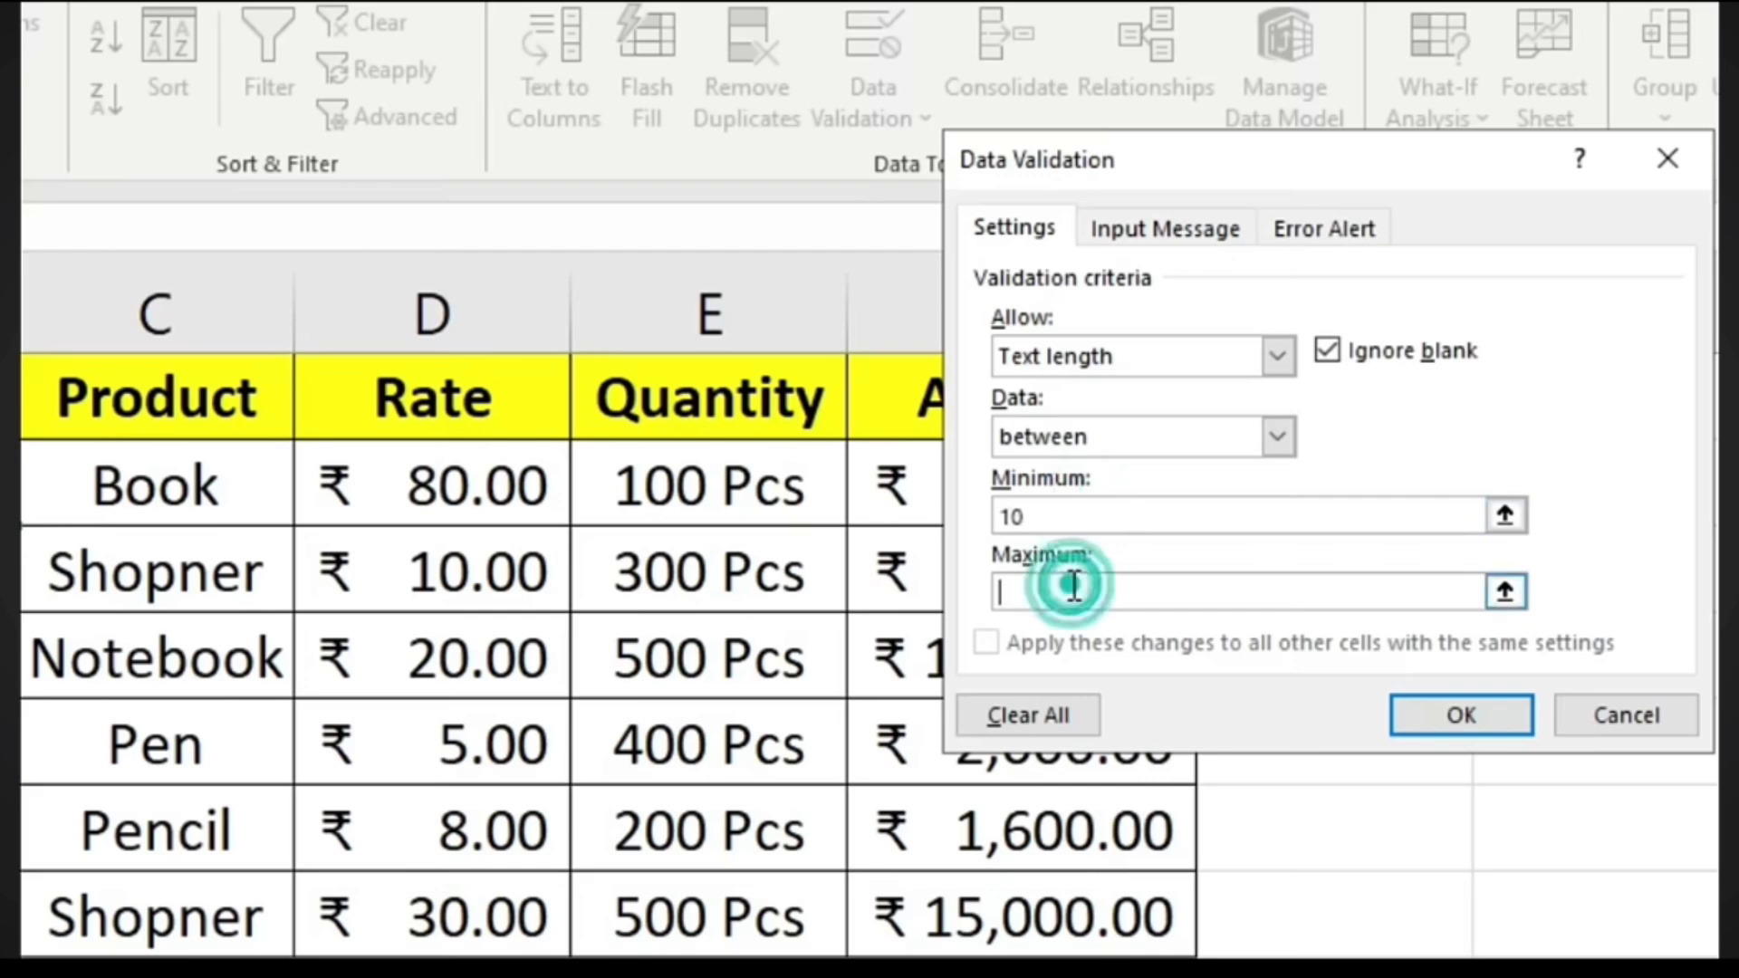
type("10")
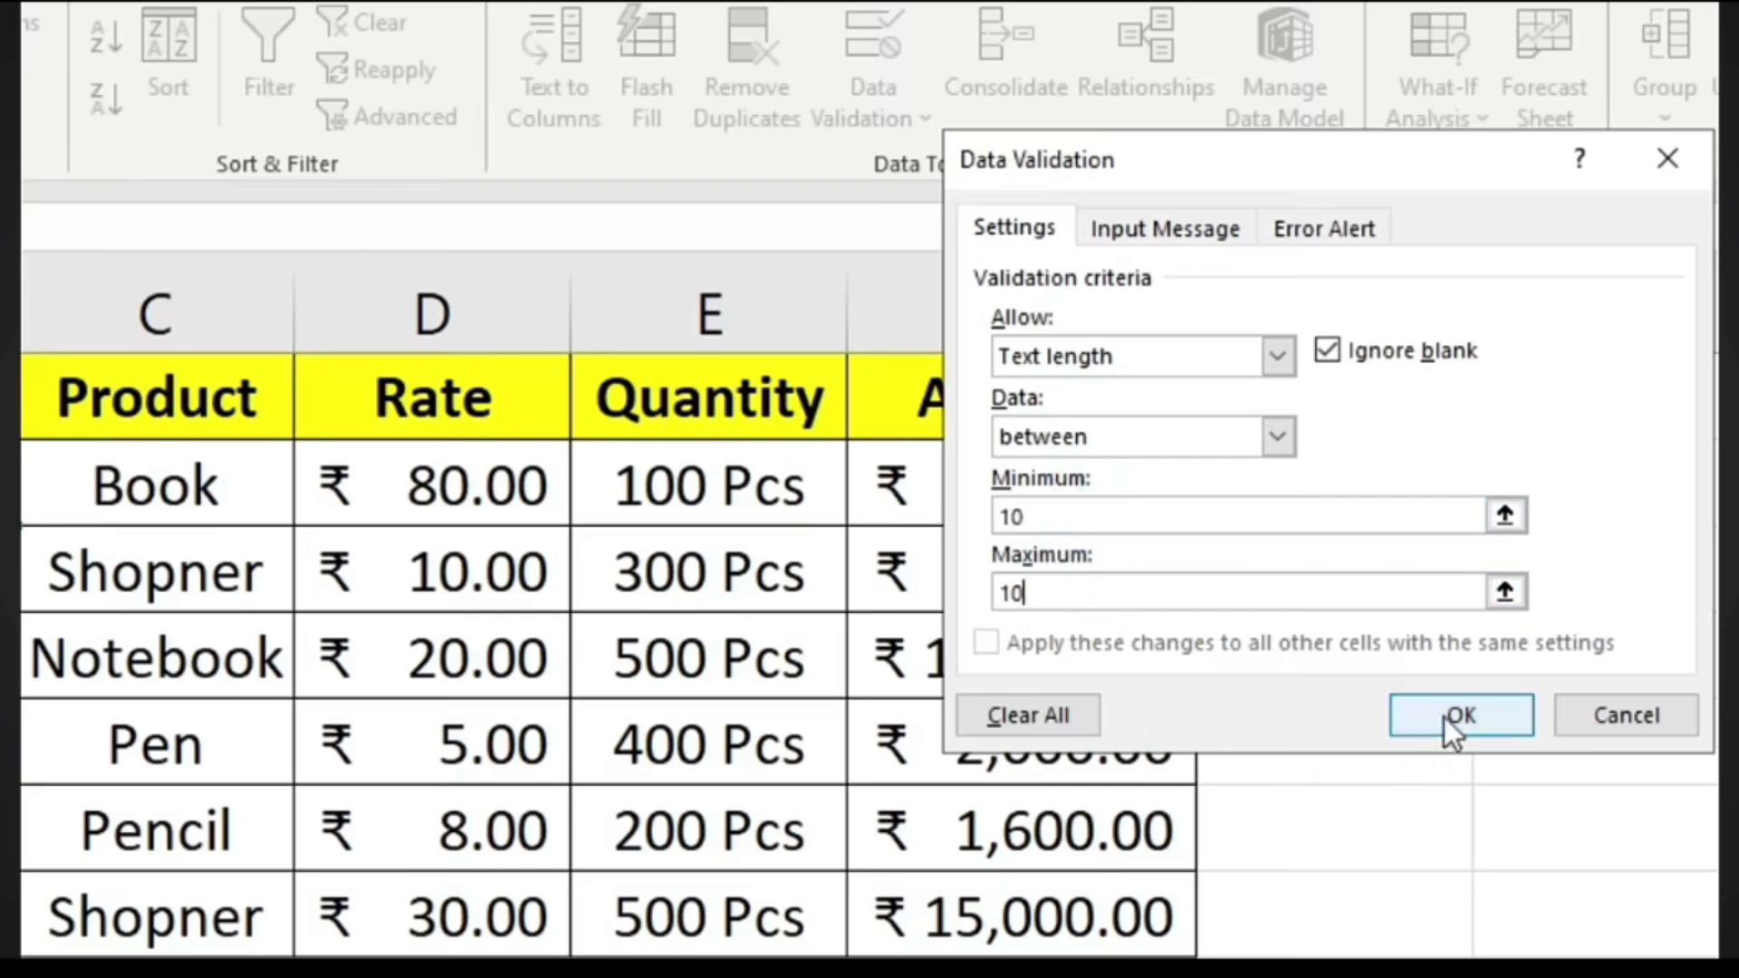
left_click(1447, 717)
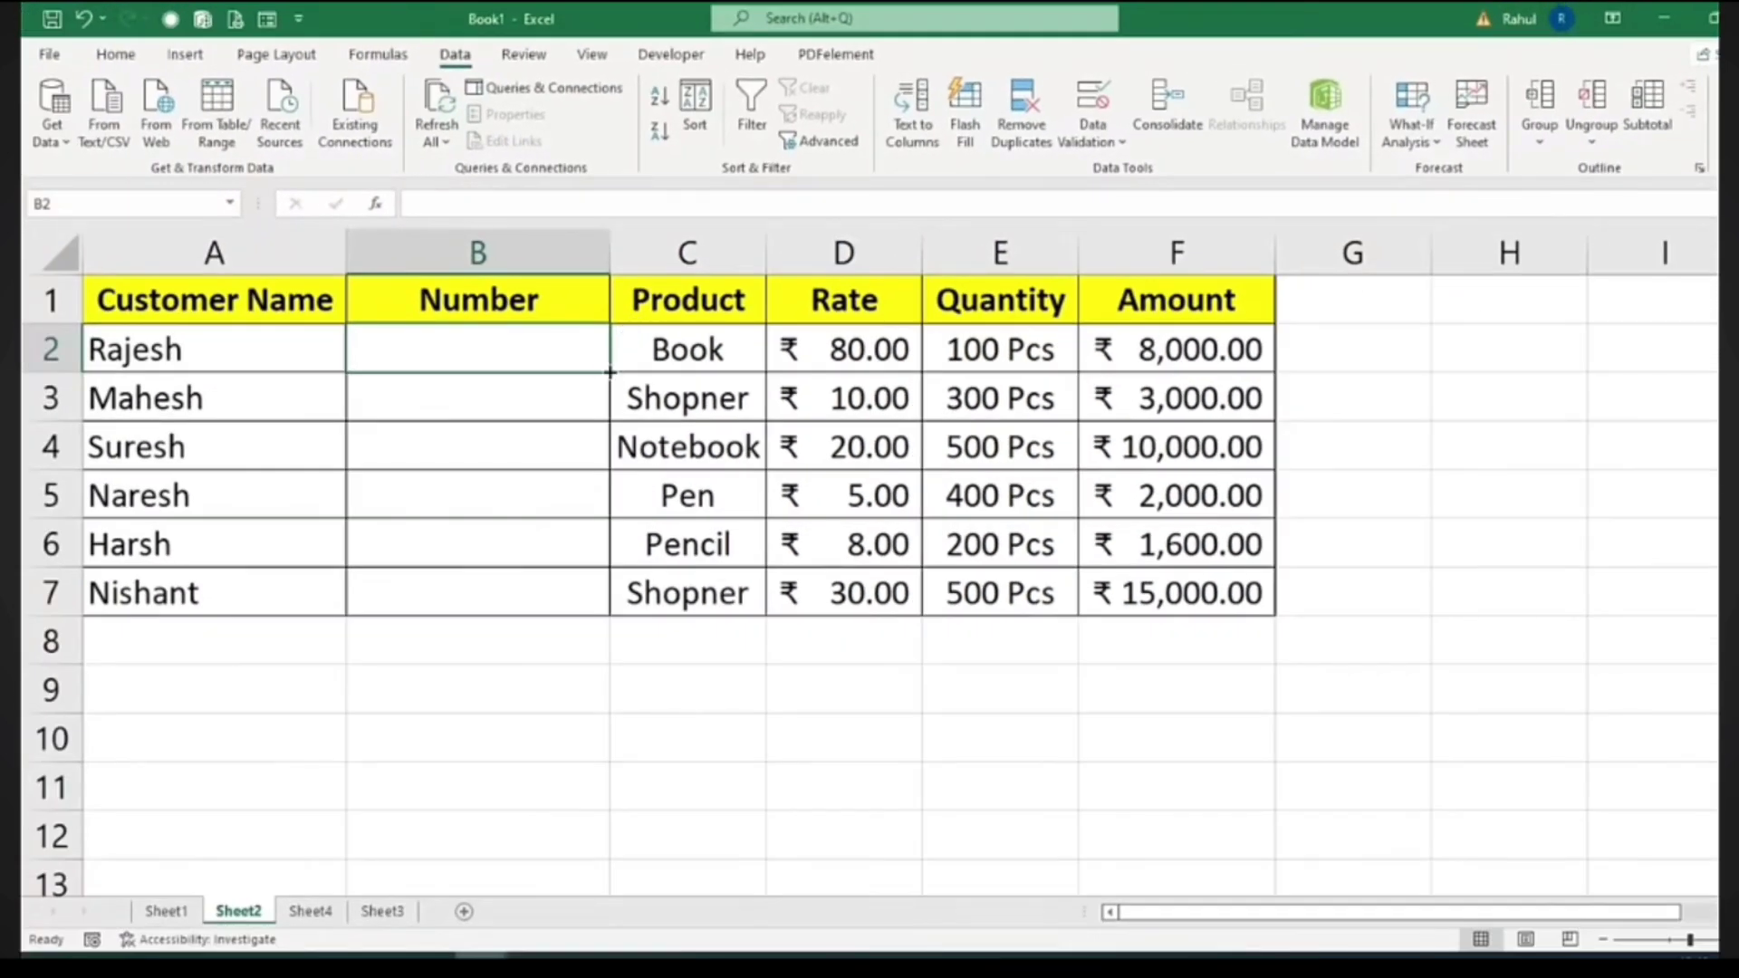
left_click_drag(609, 372, 571, 599)
Enter a 10-digit phone number in B2; an 11-digit test entry in B3 is rejected and cancelled
left_click(481, 346)
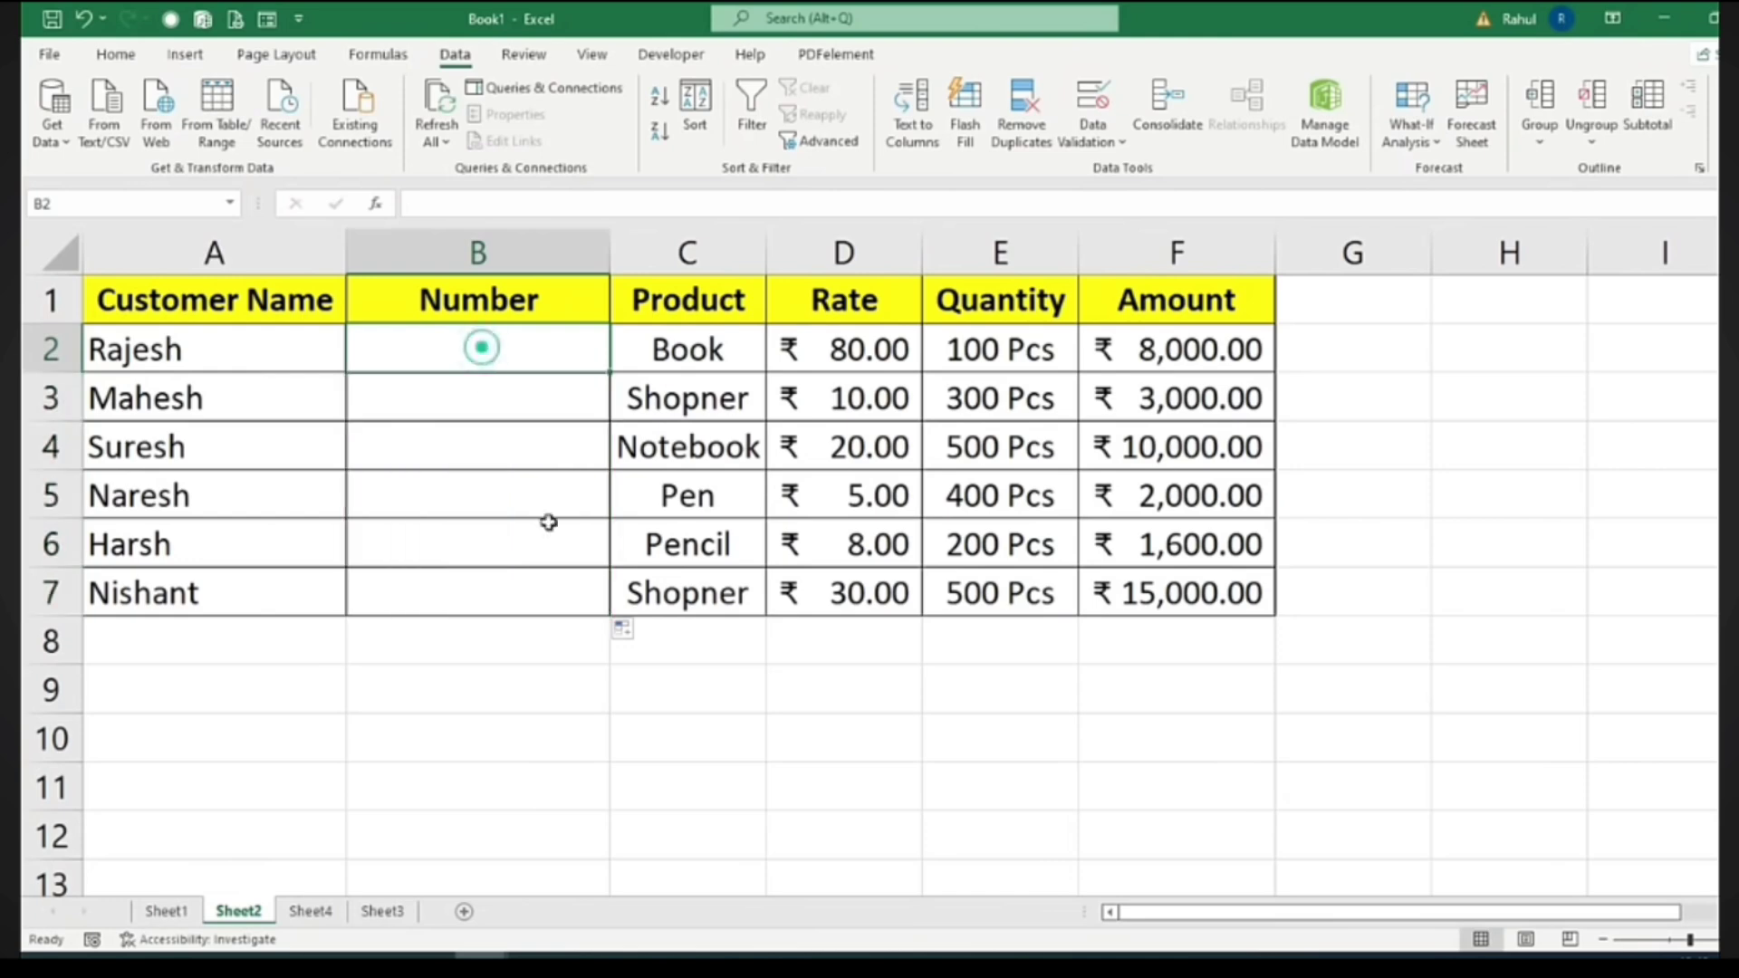
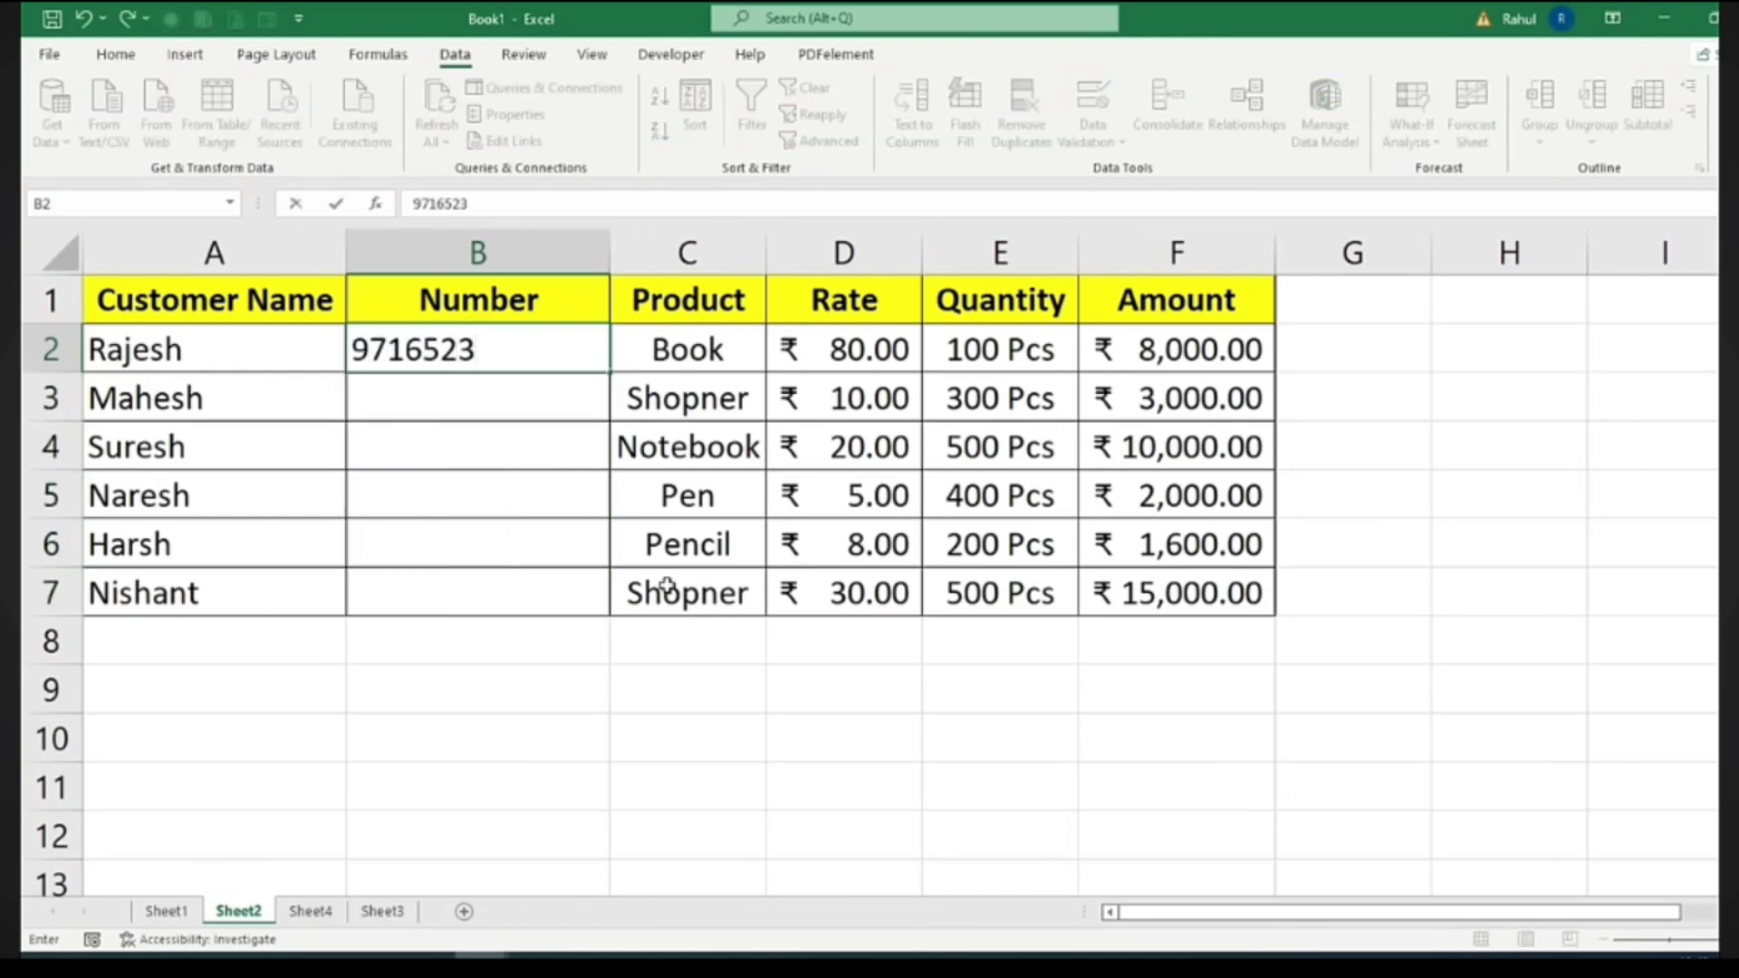
key("Return")
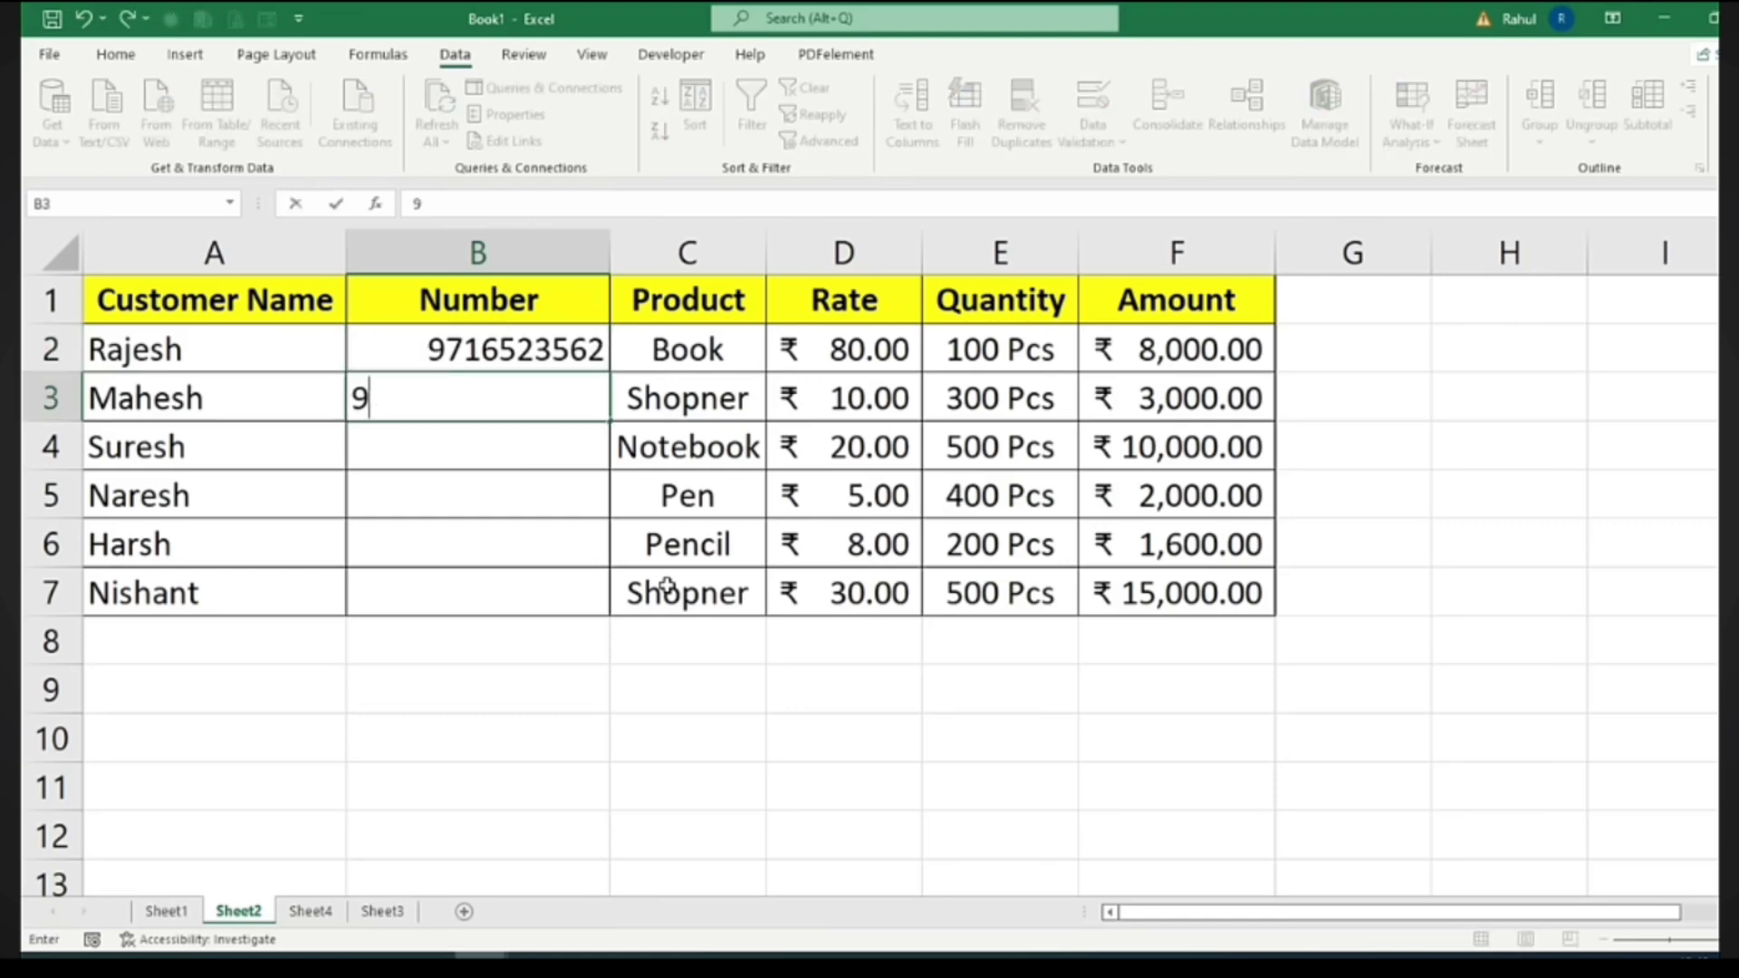
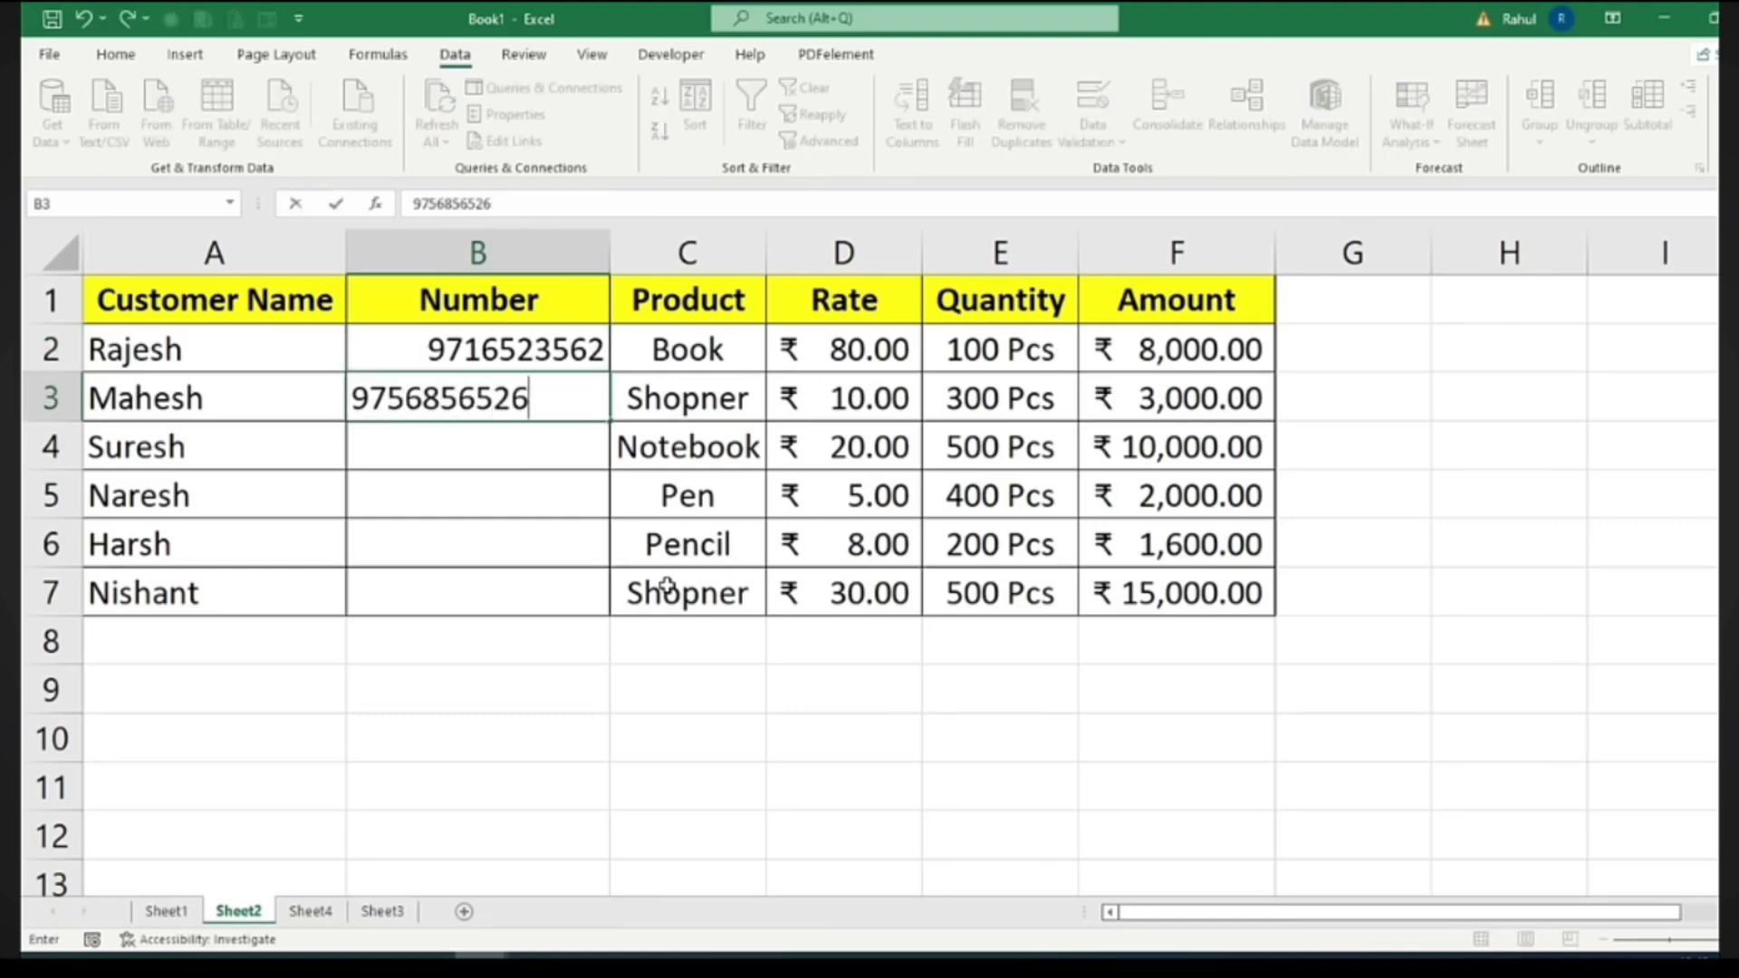
key("Return")
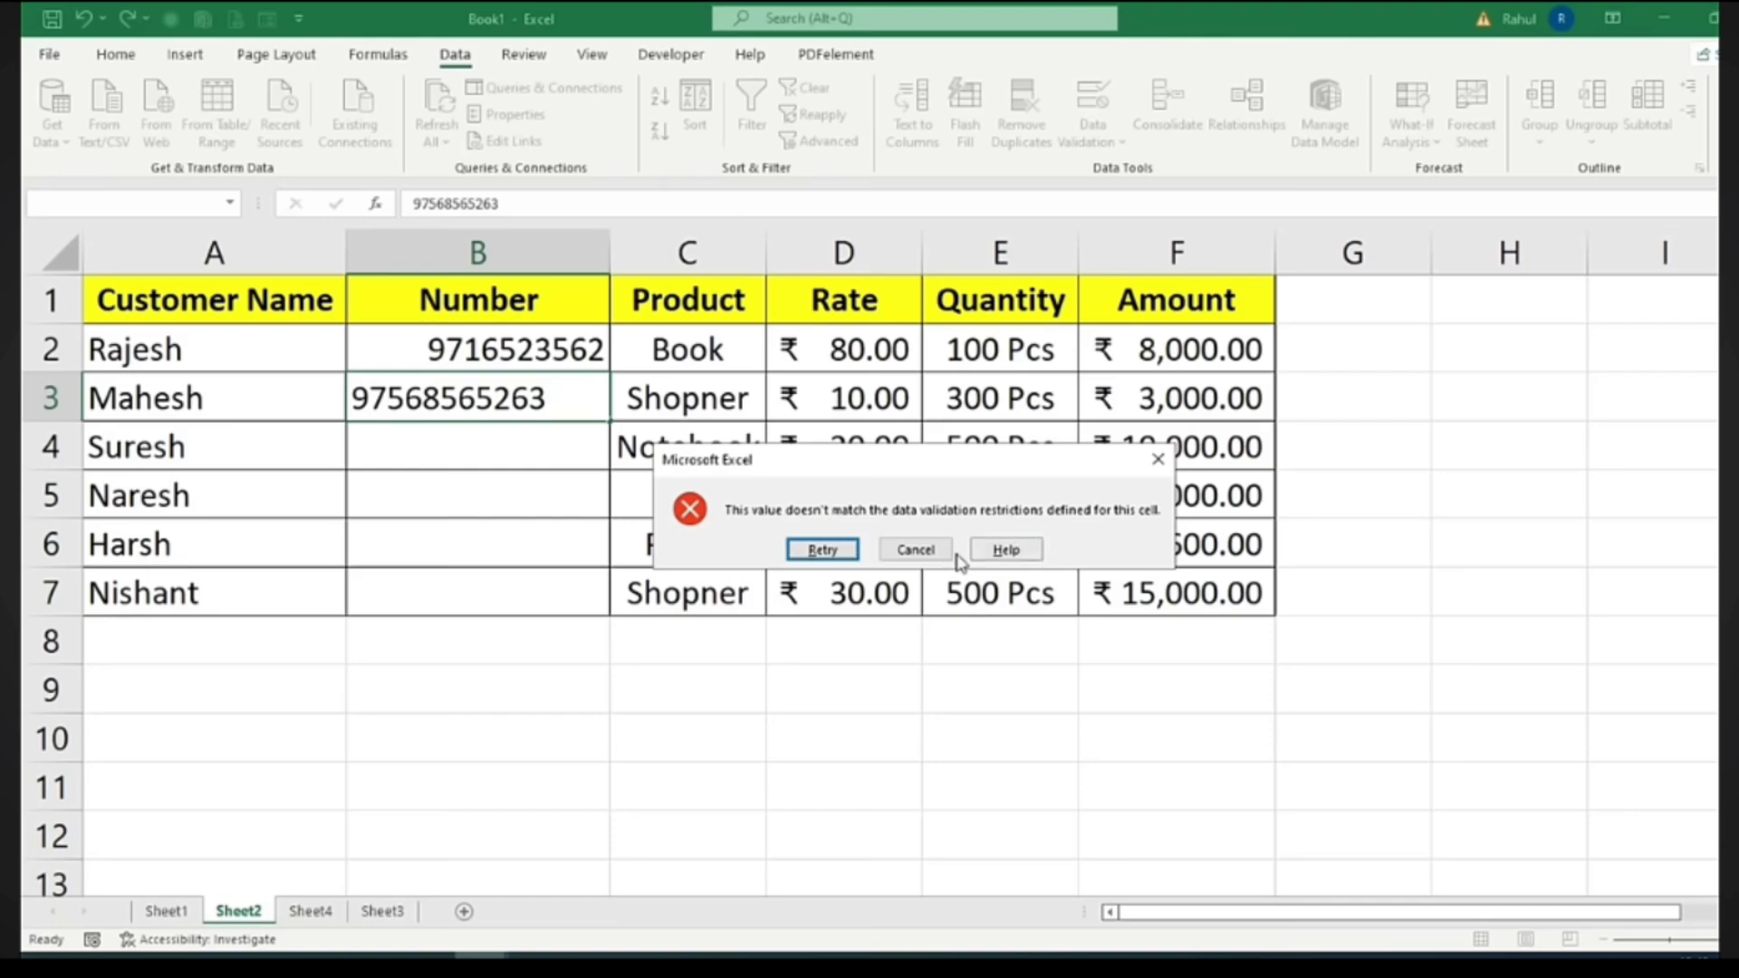
left_click(913, 549)
left_click(464, 351)
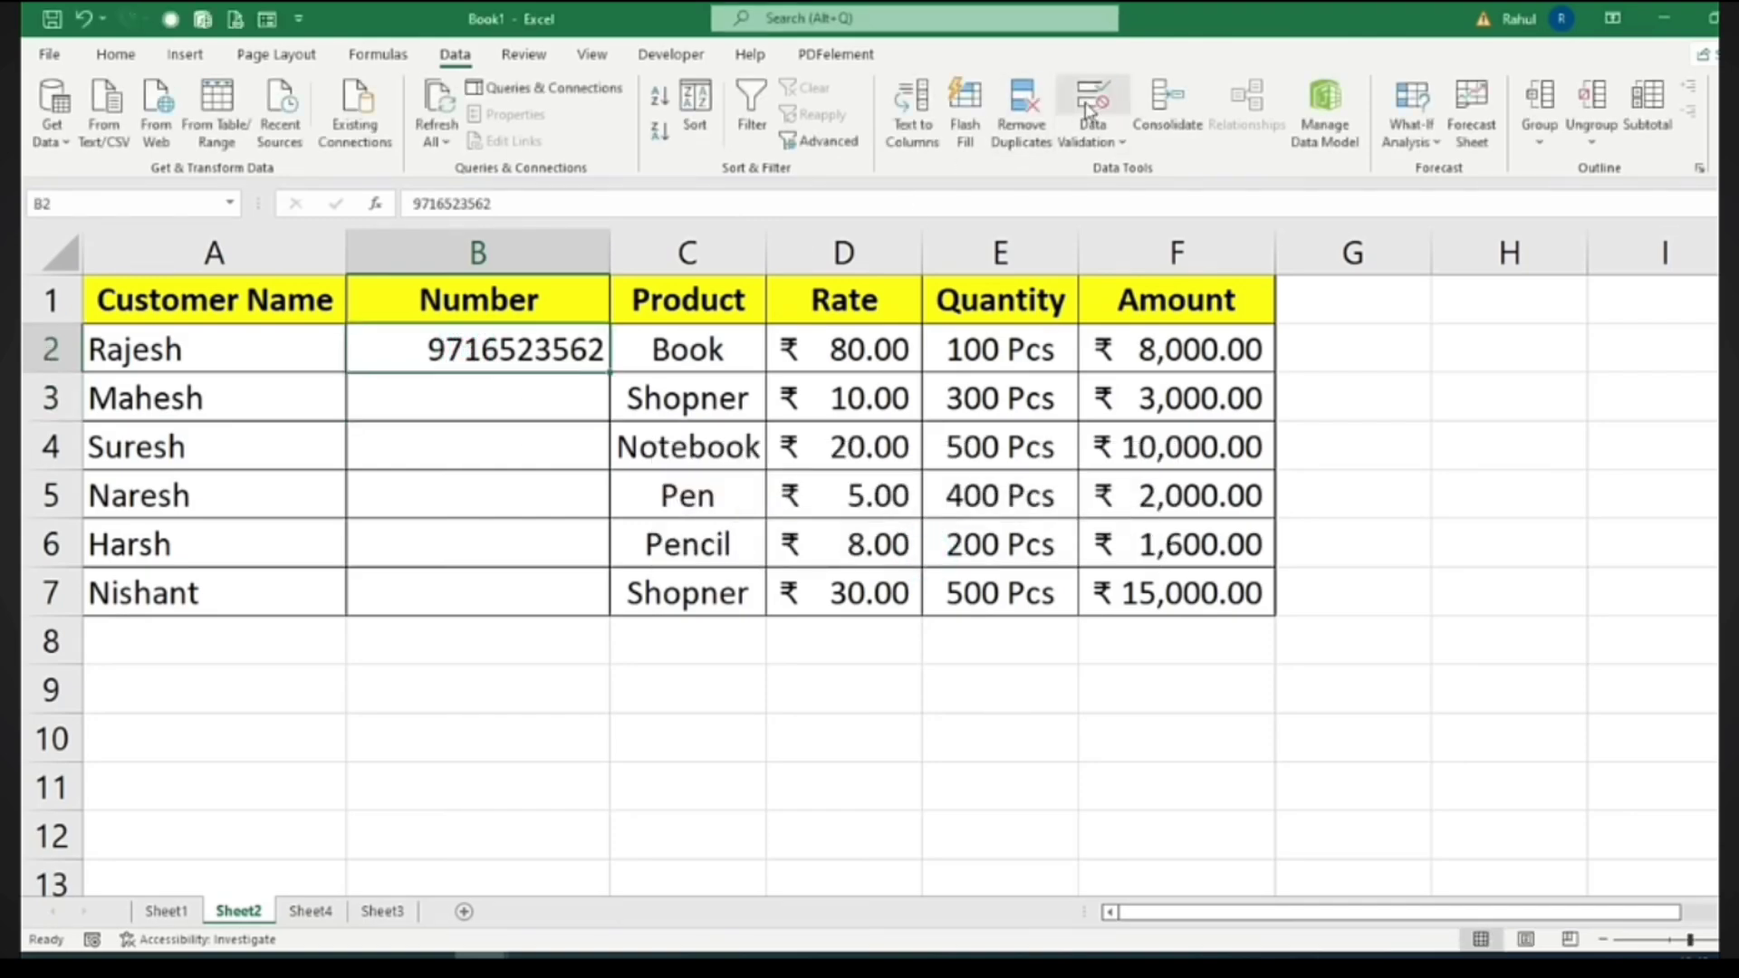
Give the validation an error alert titled 'Invalid Number' with message 'Please Insert Right Number'
left_click(1093, 100)
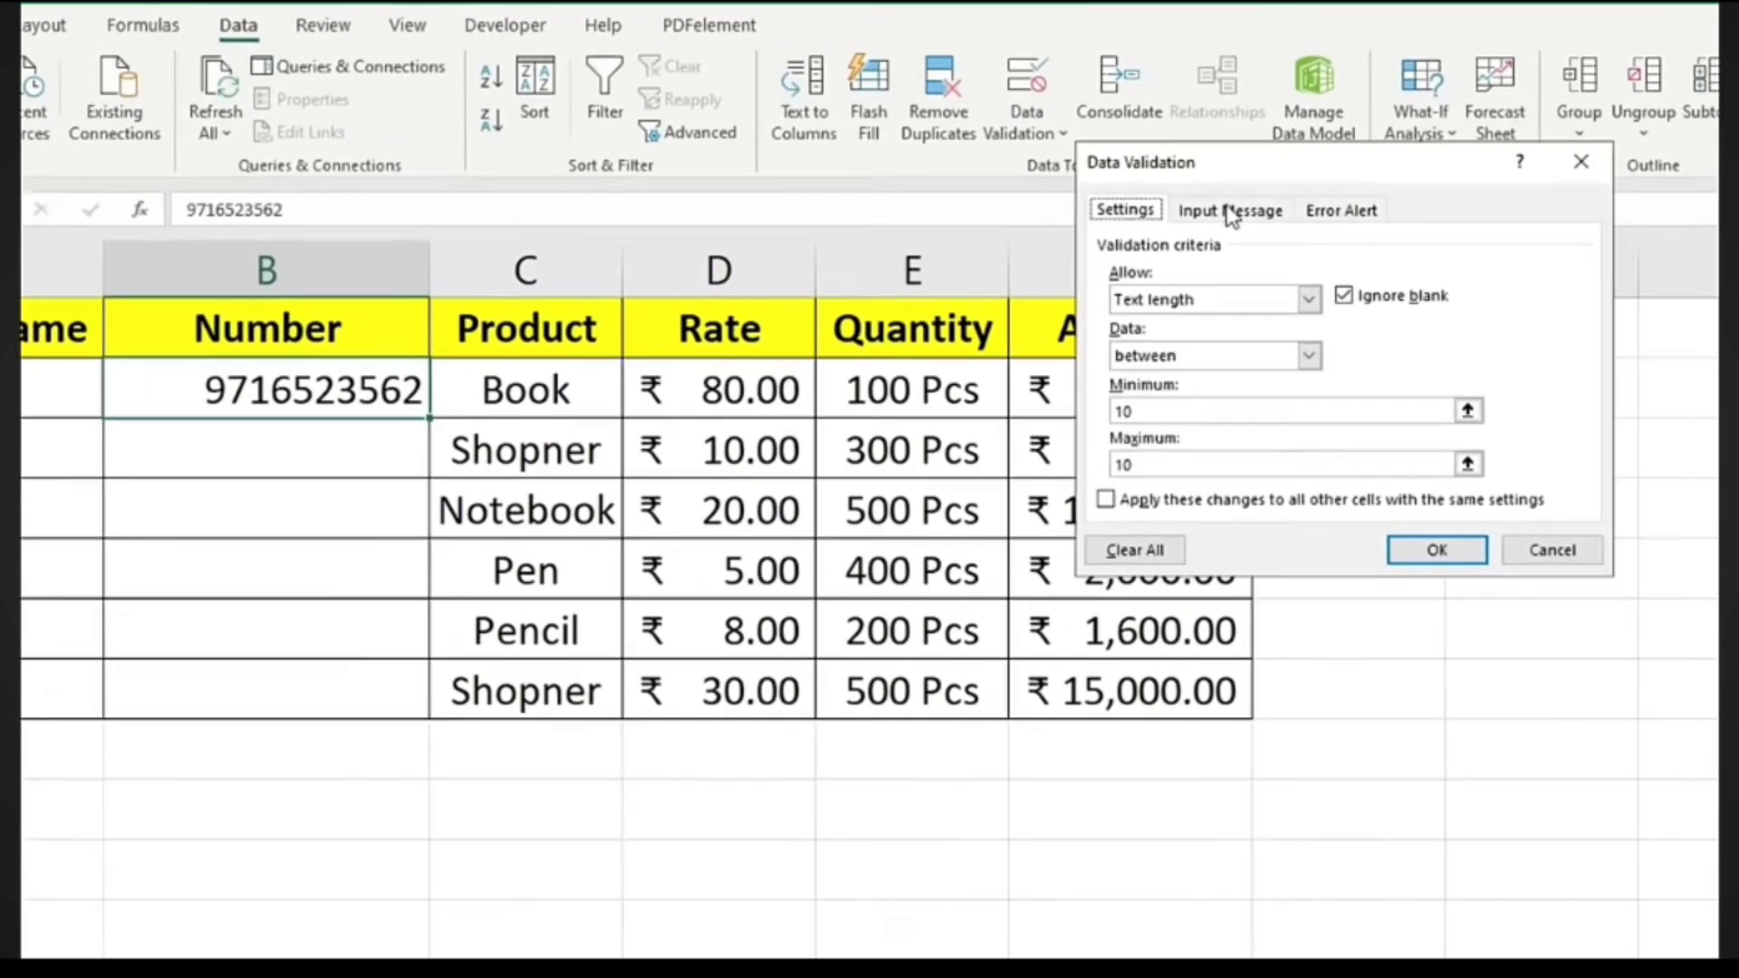
left_click(1251, 206)
left_click(1291, 226)
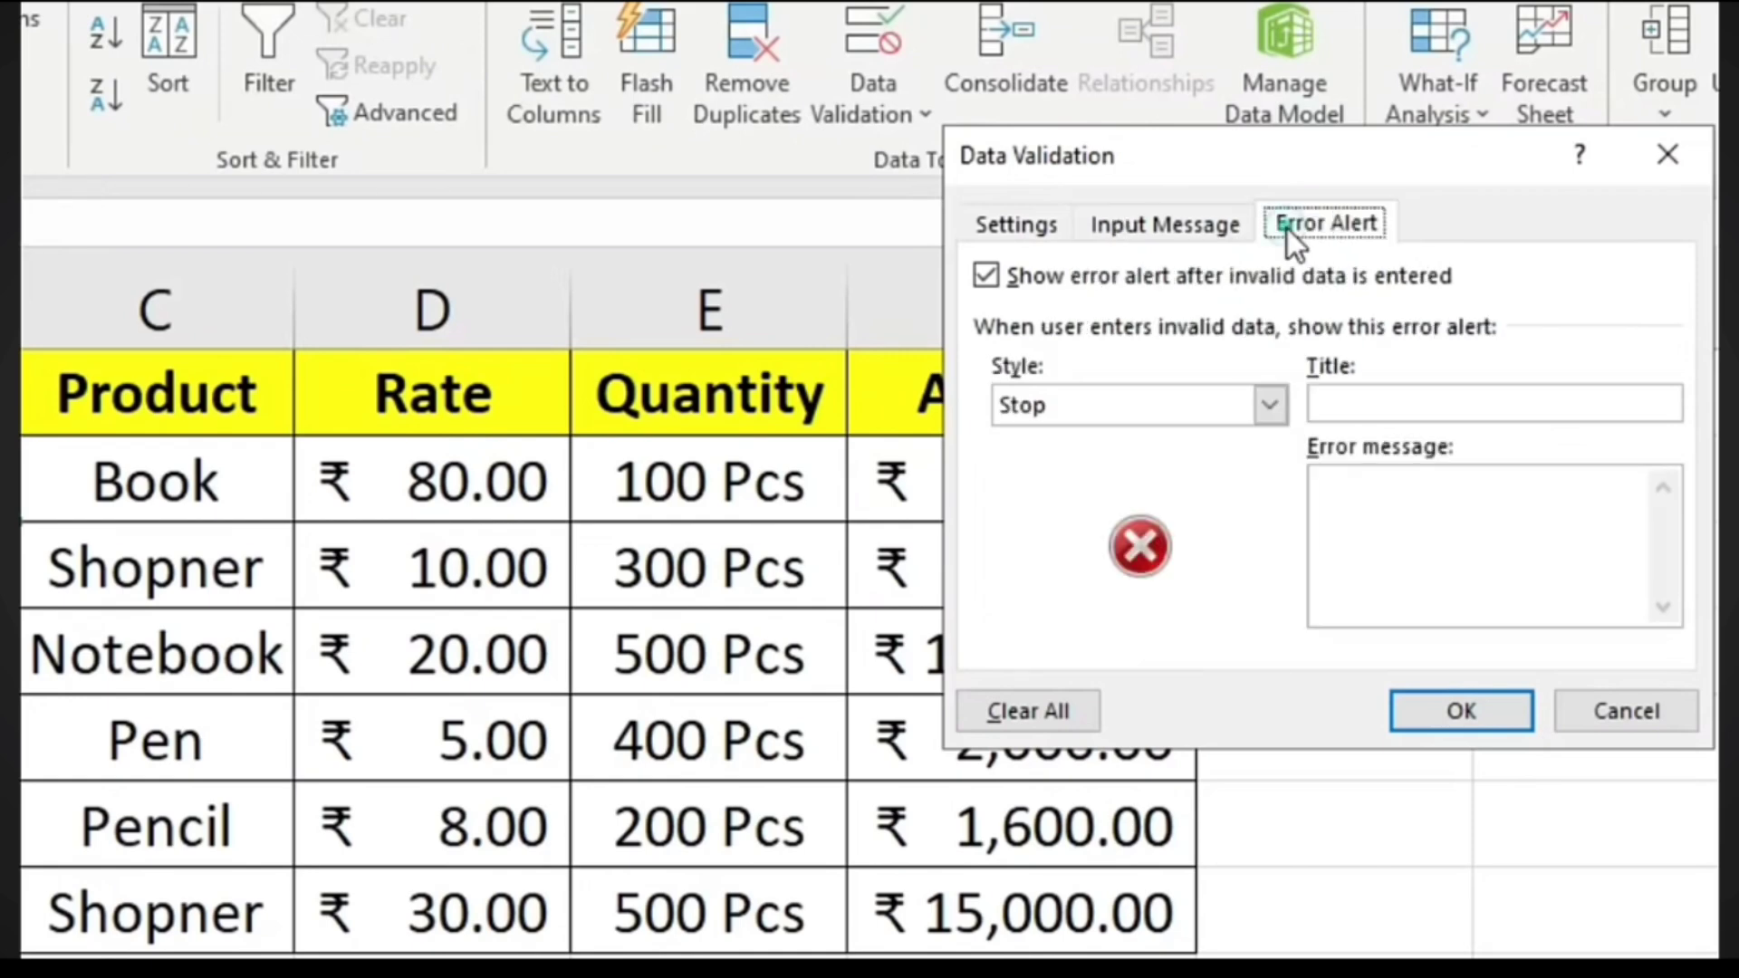
left_click(1363, 400)
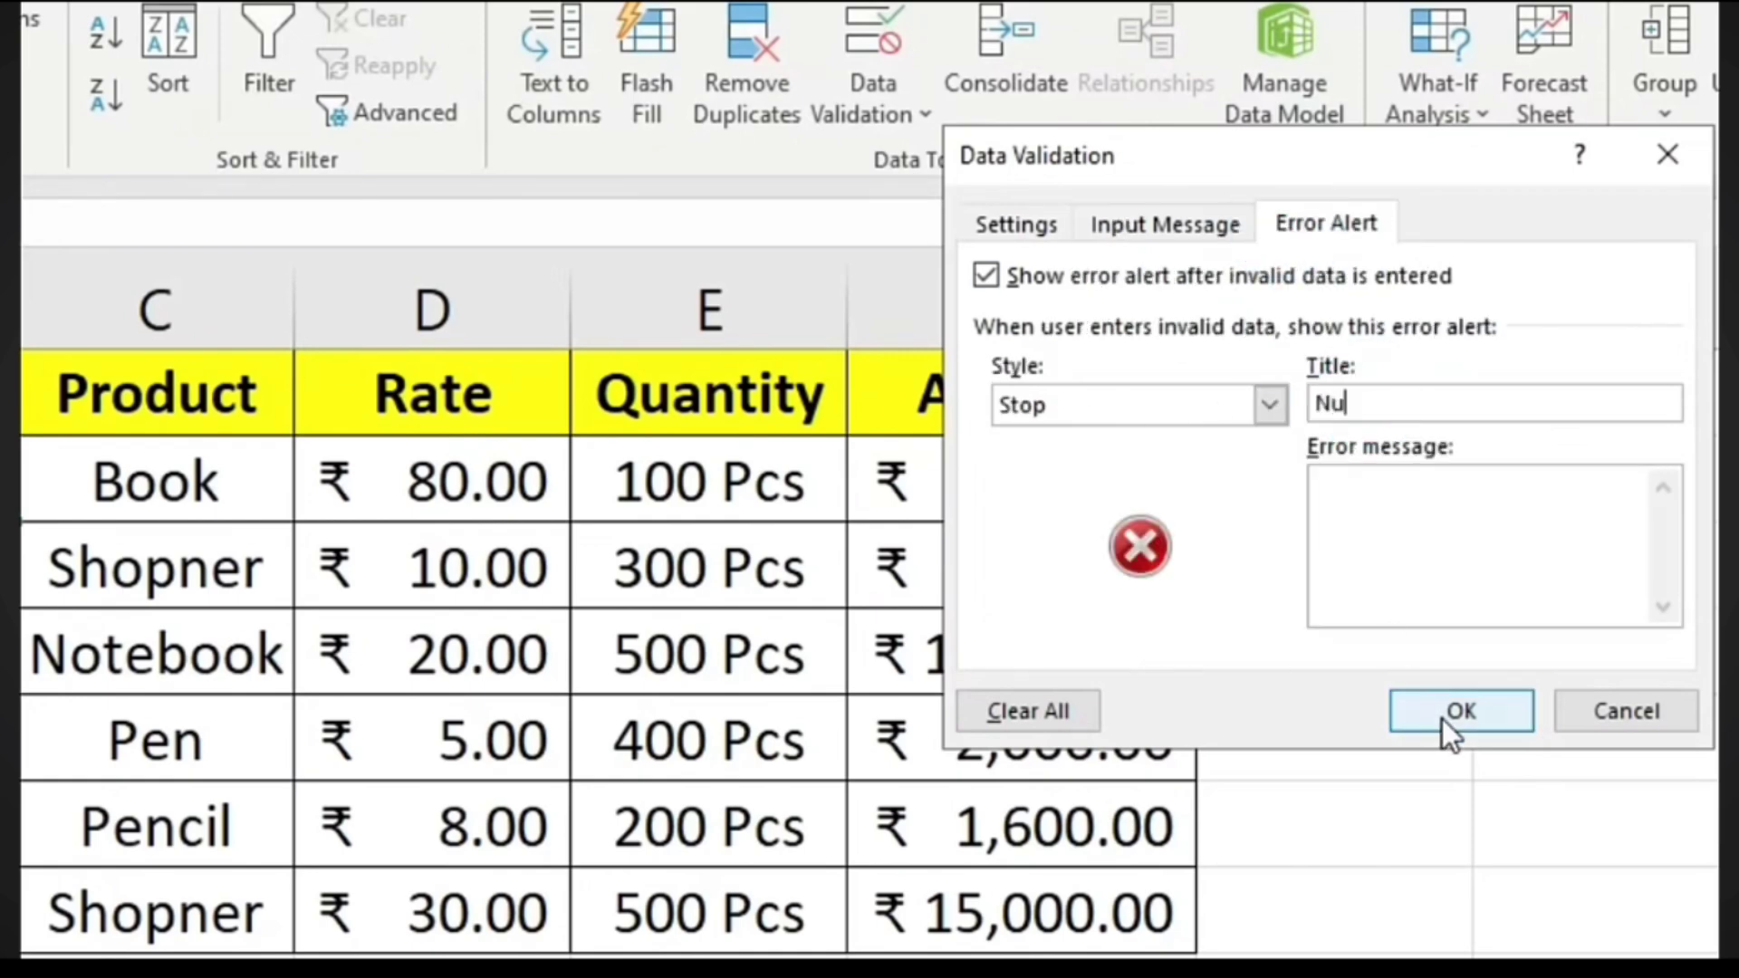
type("Invalid Numb")
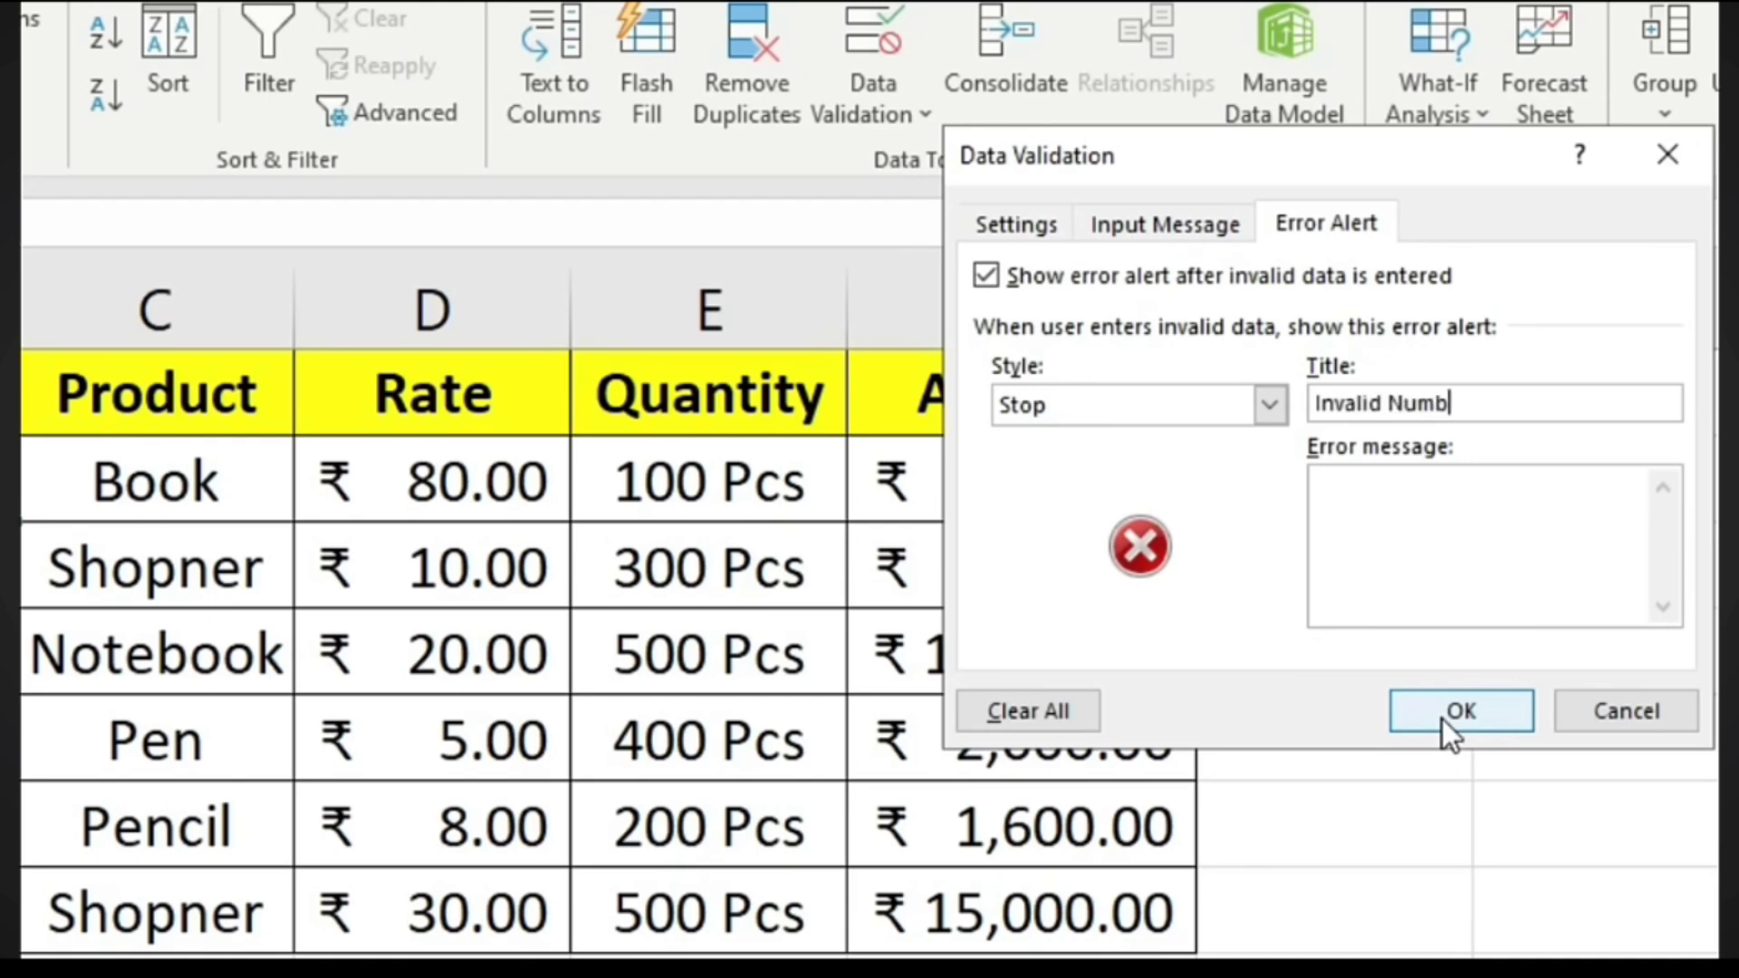
type("er")
key("Tab")
type("Please In")
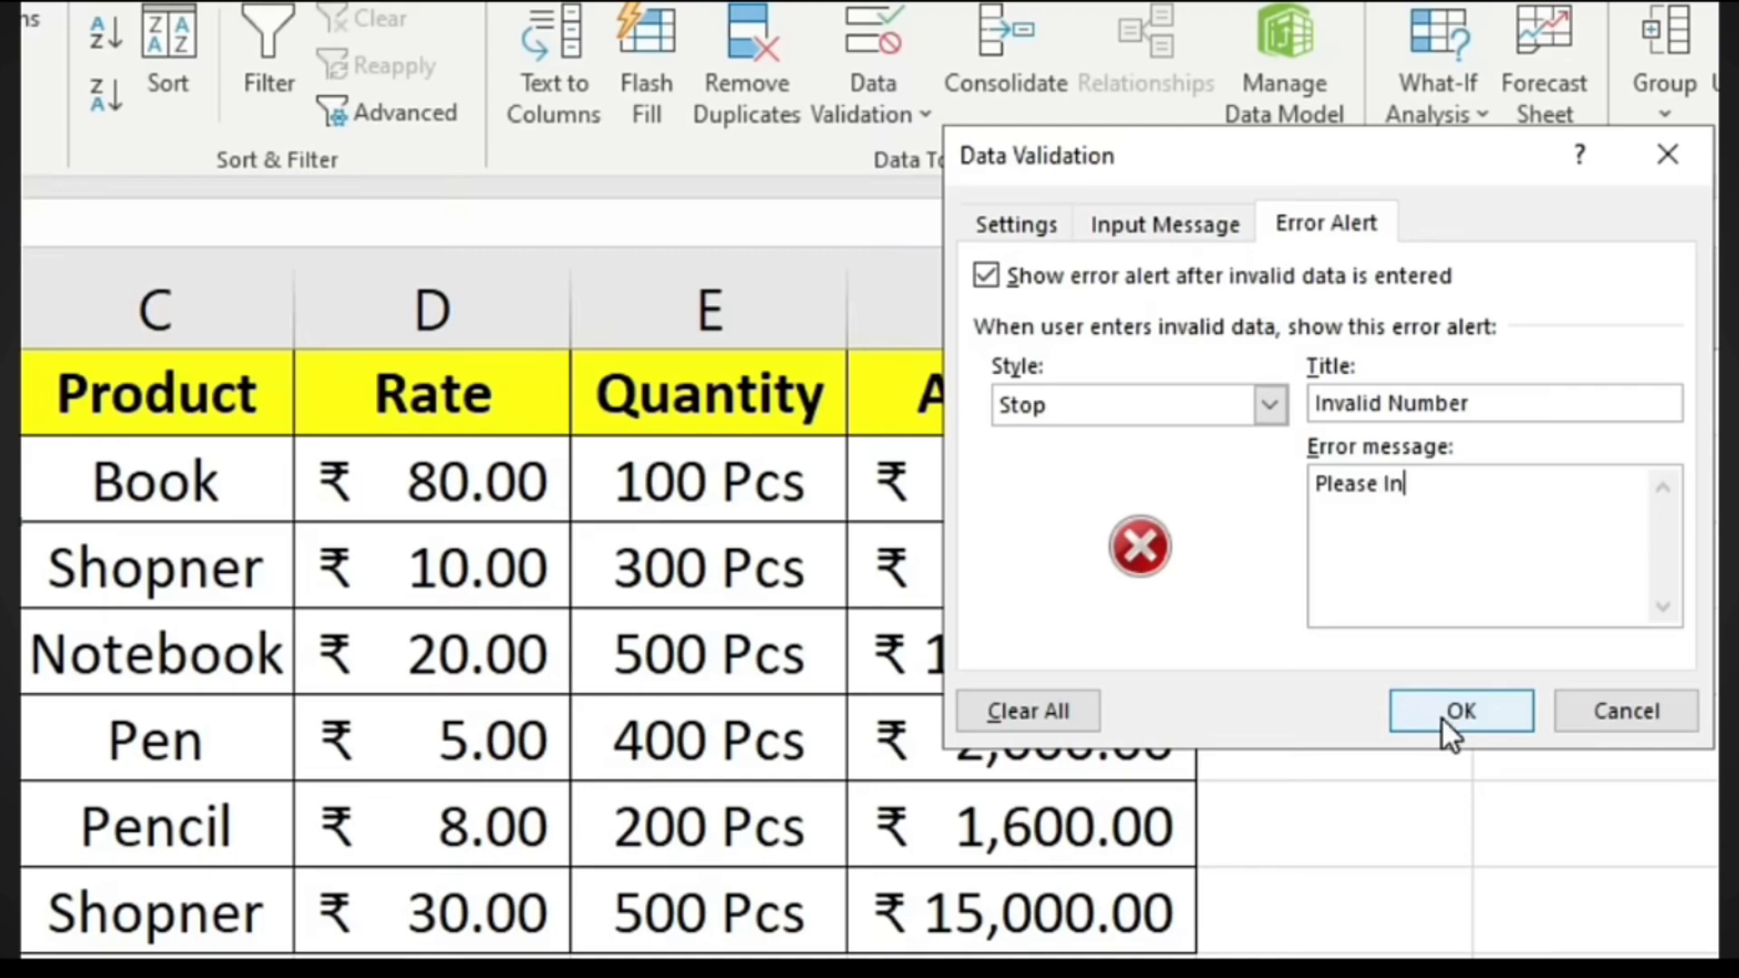
type("sert Right ")
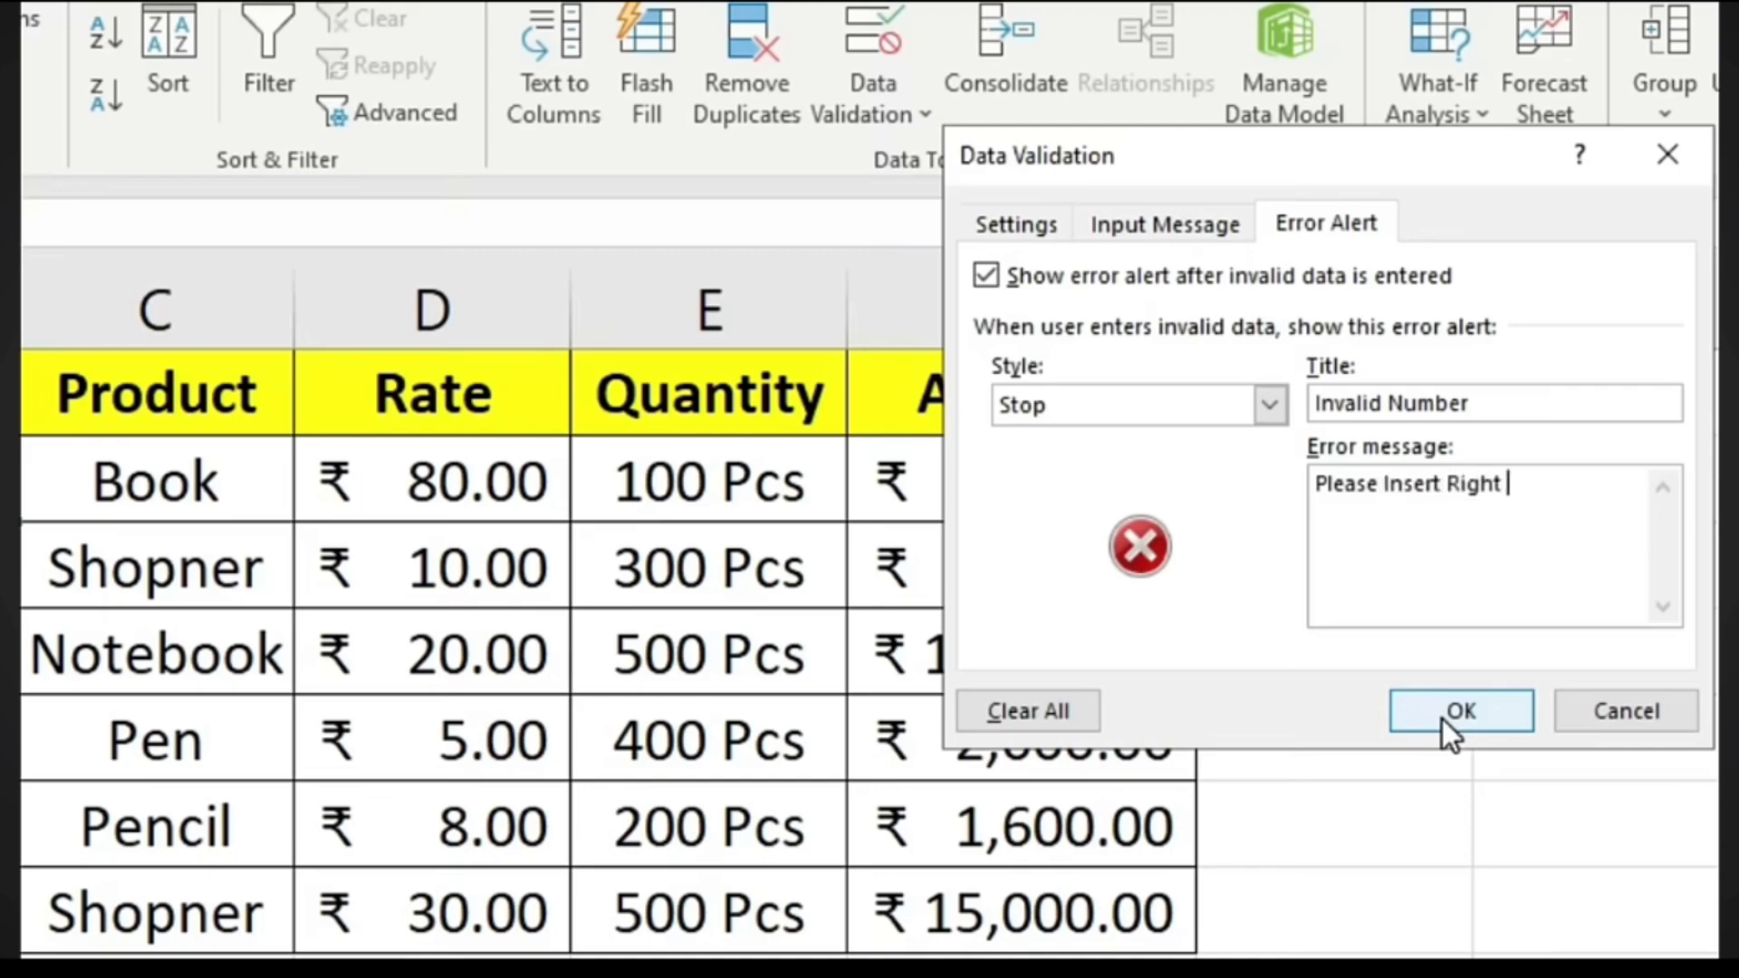
type("Number")
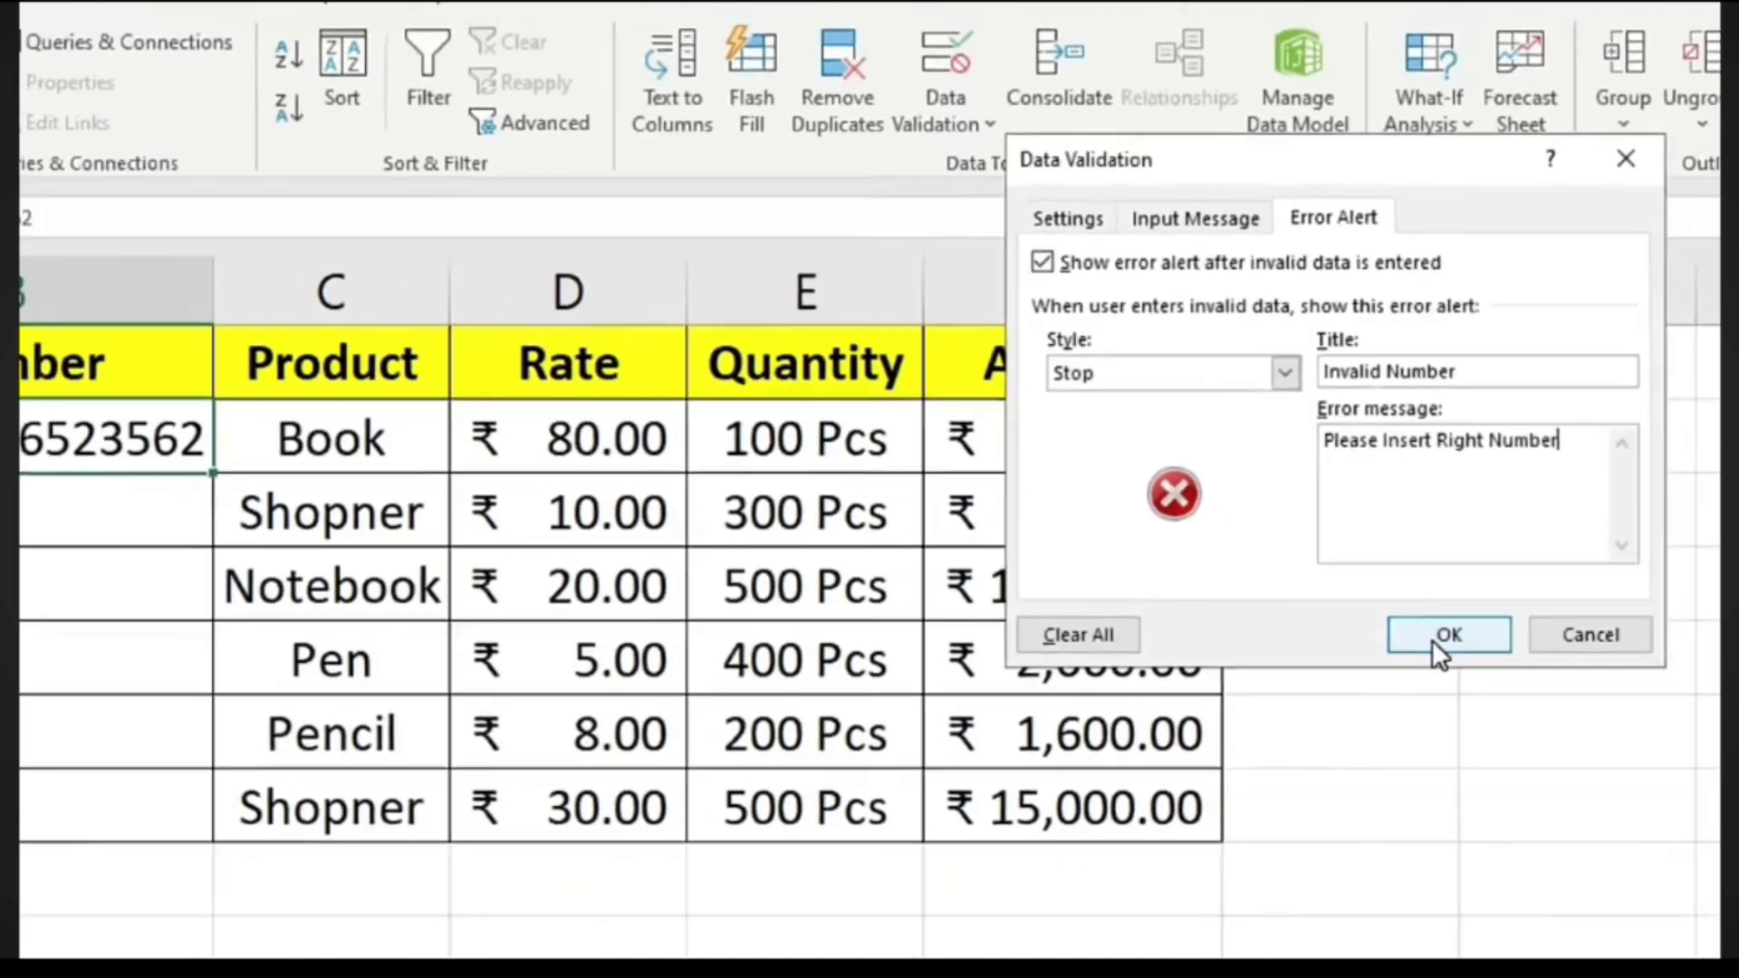
left_click(1442, 719)
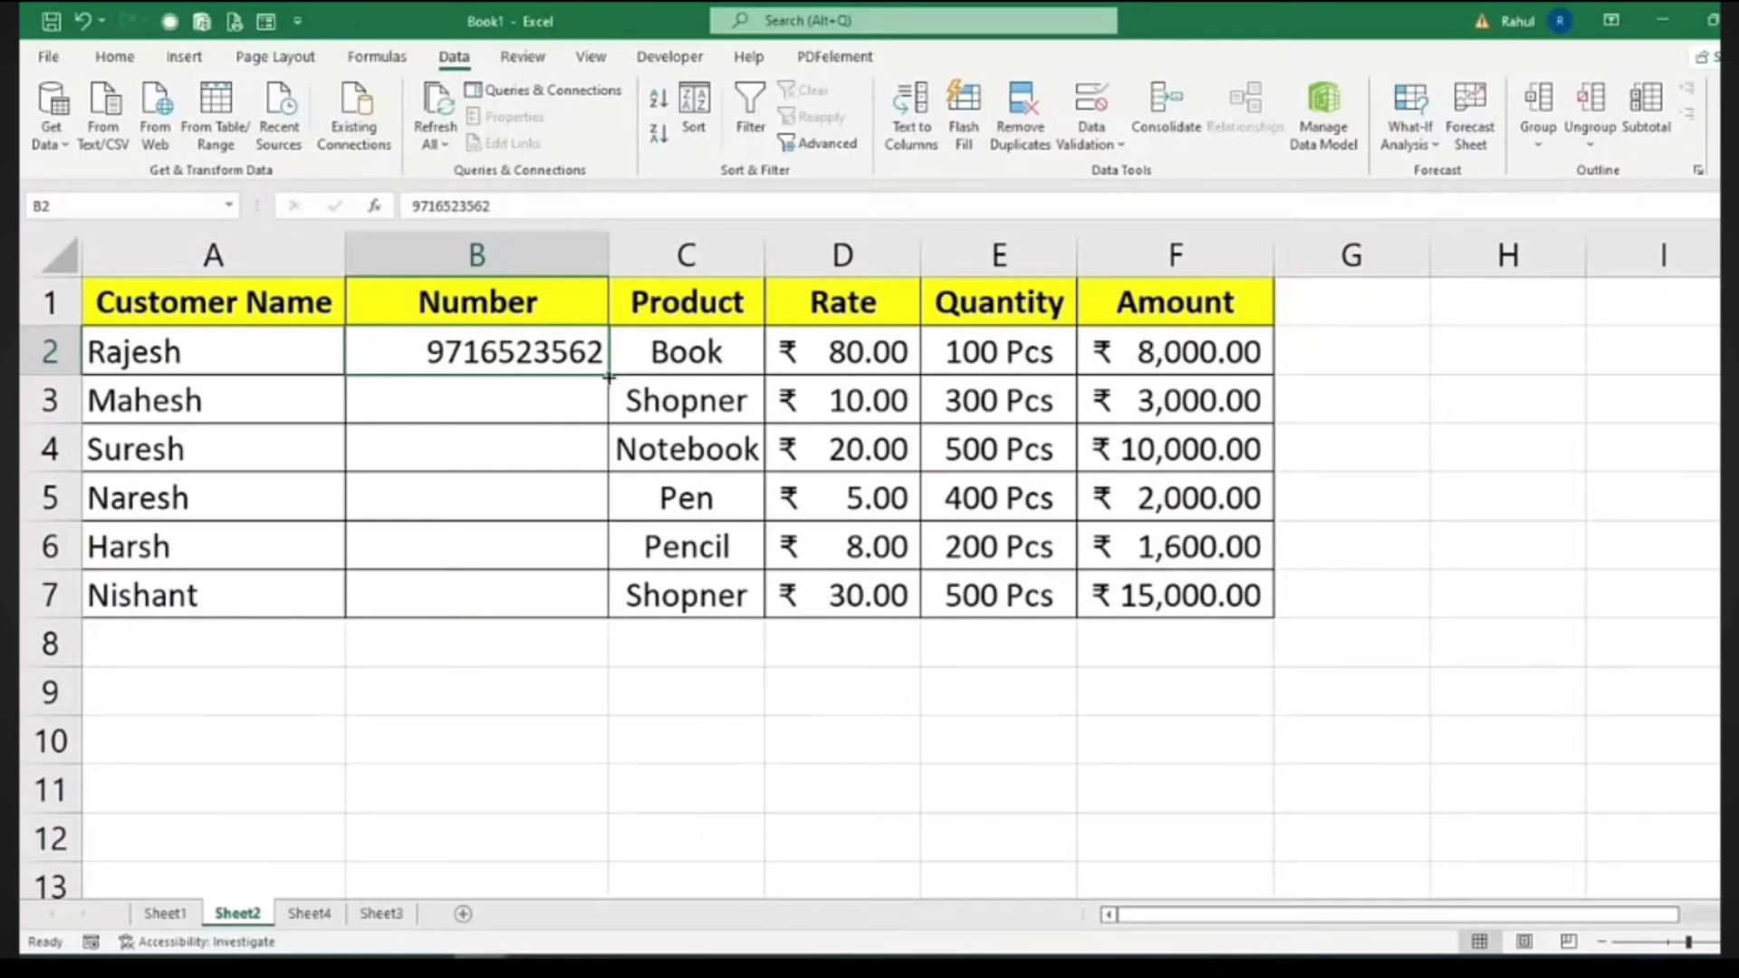
Fill the rule down to B7, clear B3:B8, and confirm an 11-digit B3 entry triggers the alert
left_click_drag(608, 376, 610, 602)
left_click(507, 400)
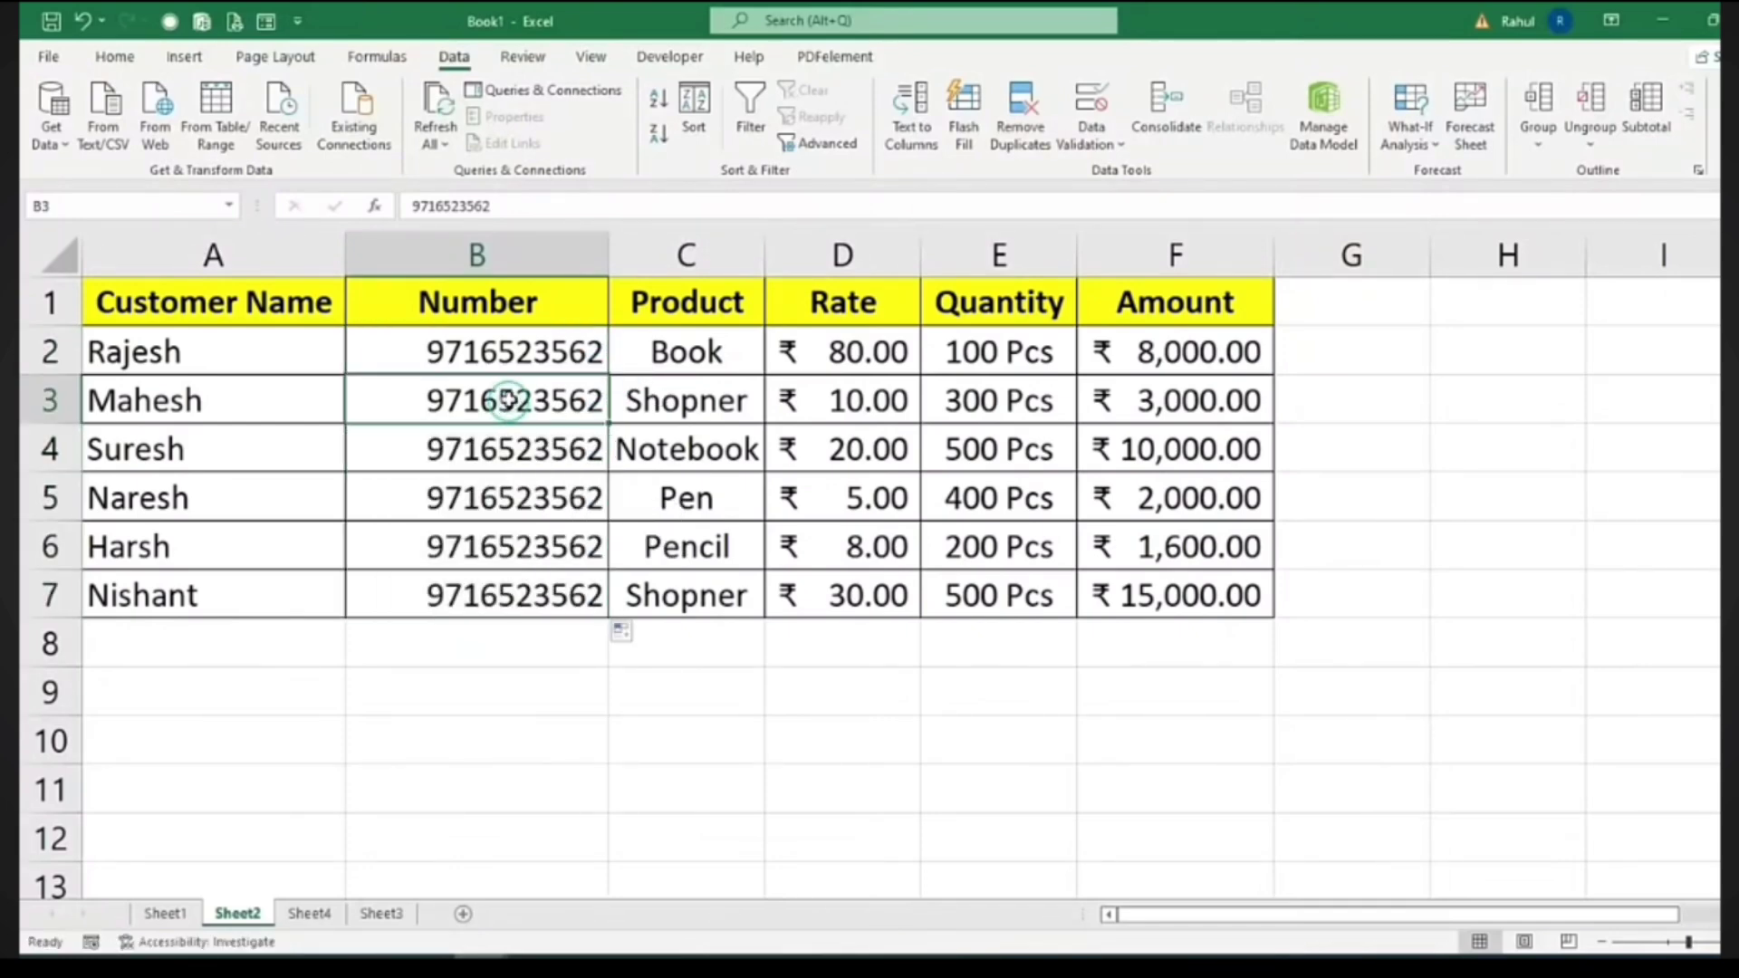
left_click_drag(507, 399, 510, 624)
key("Delete")
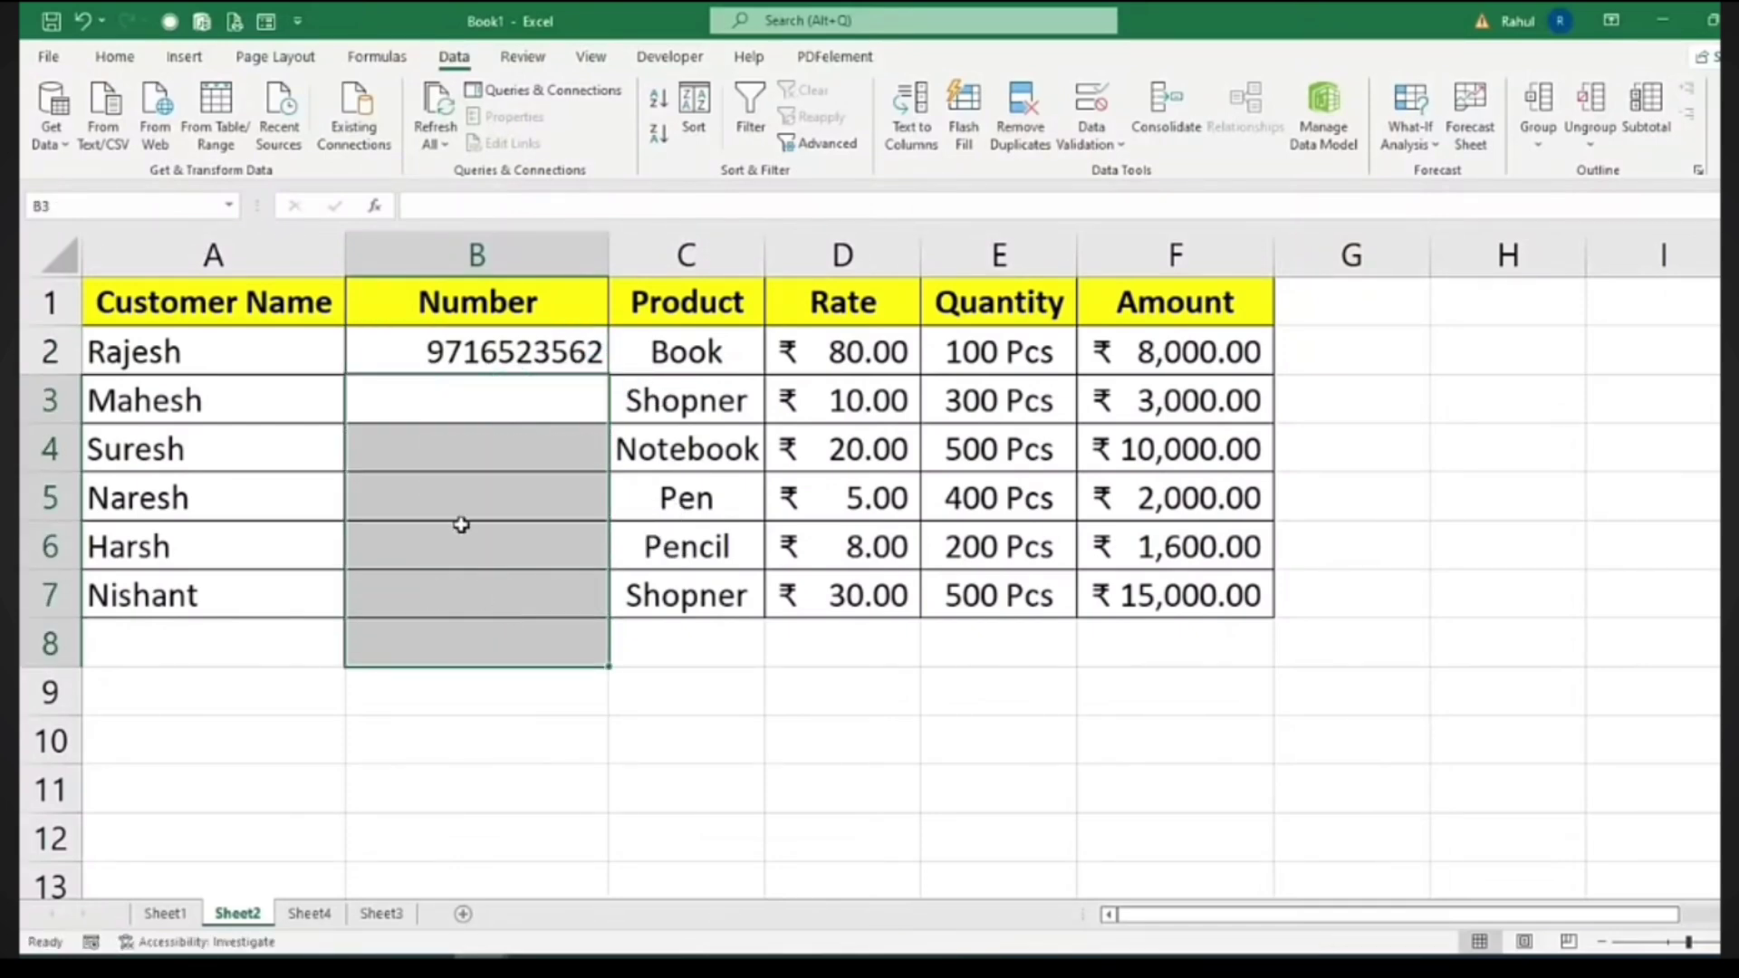
left_click(466, 392)
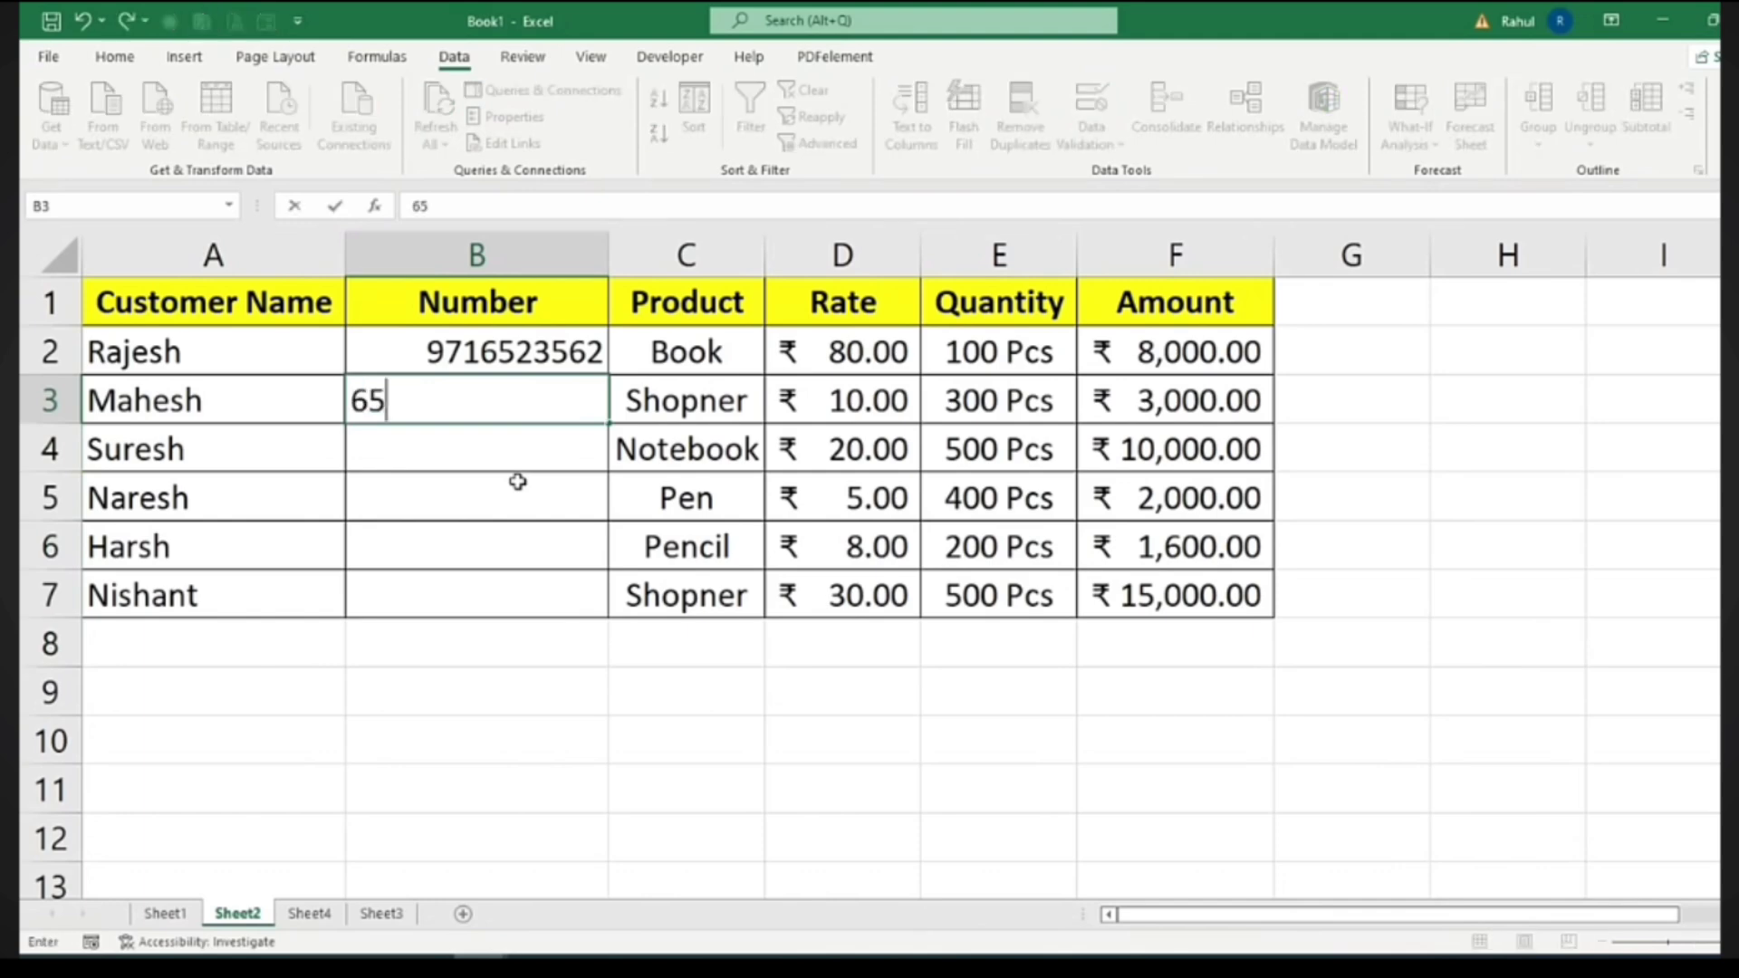
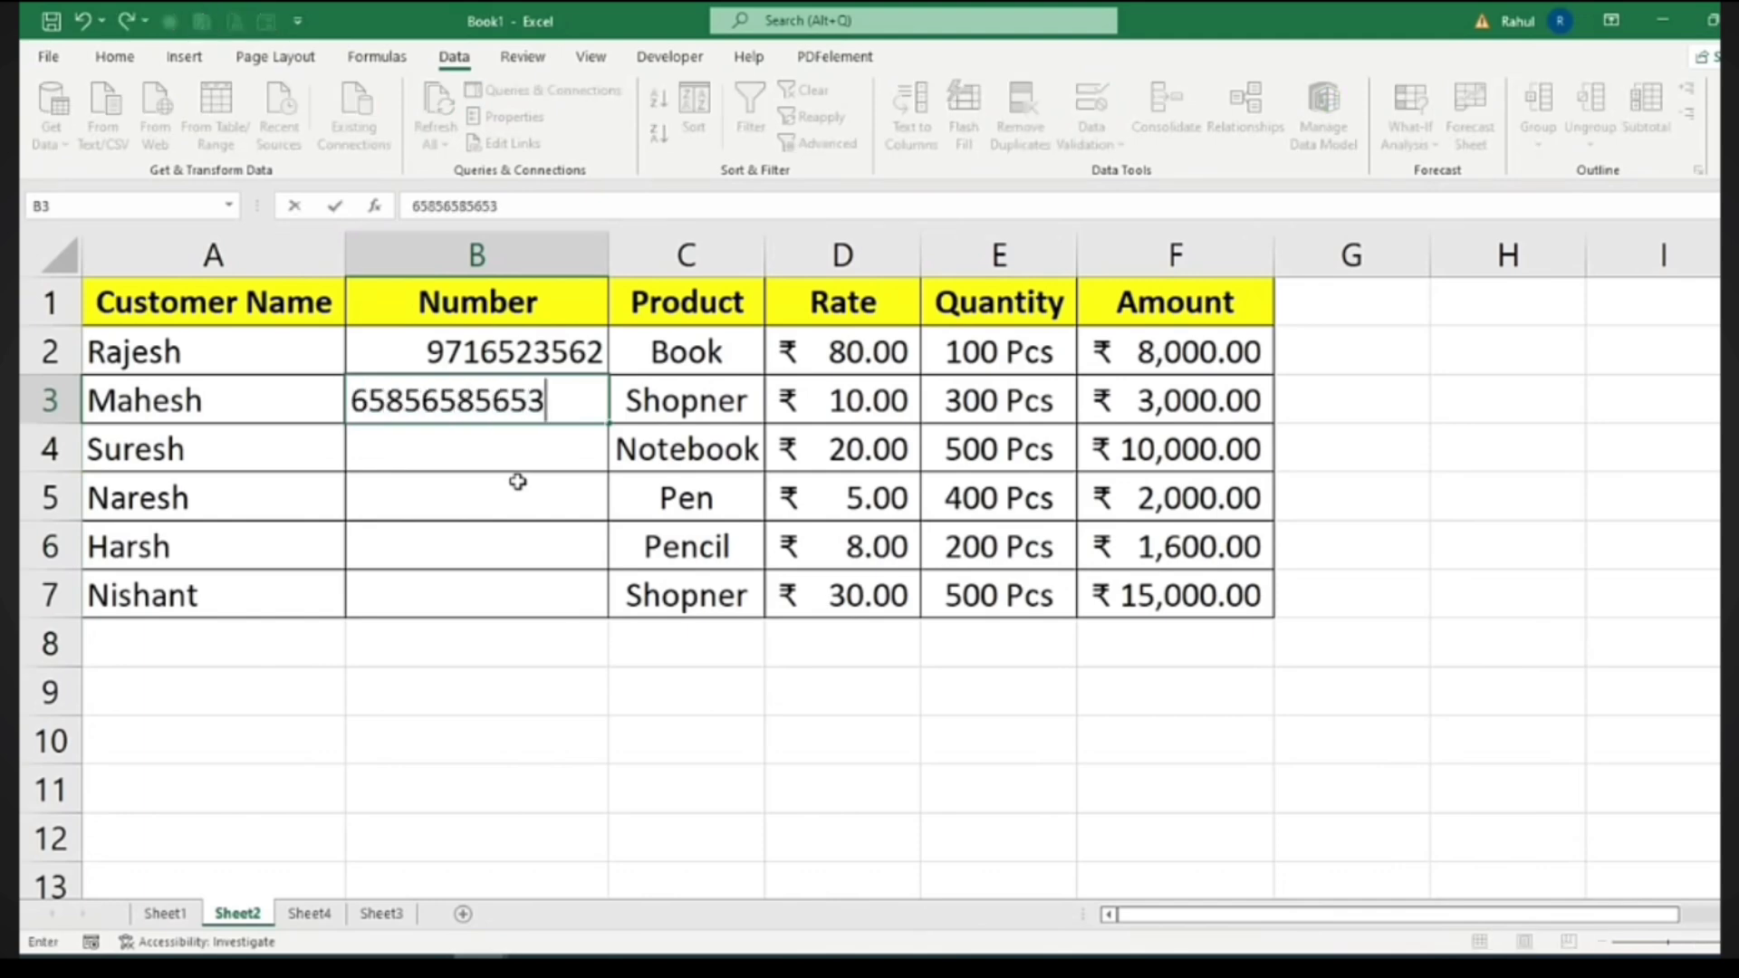
key("Return")
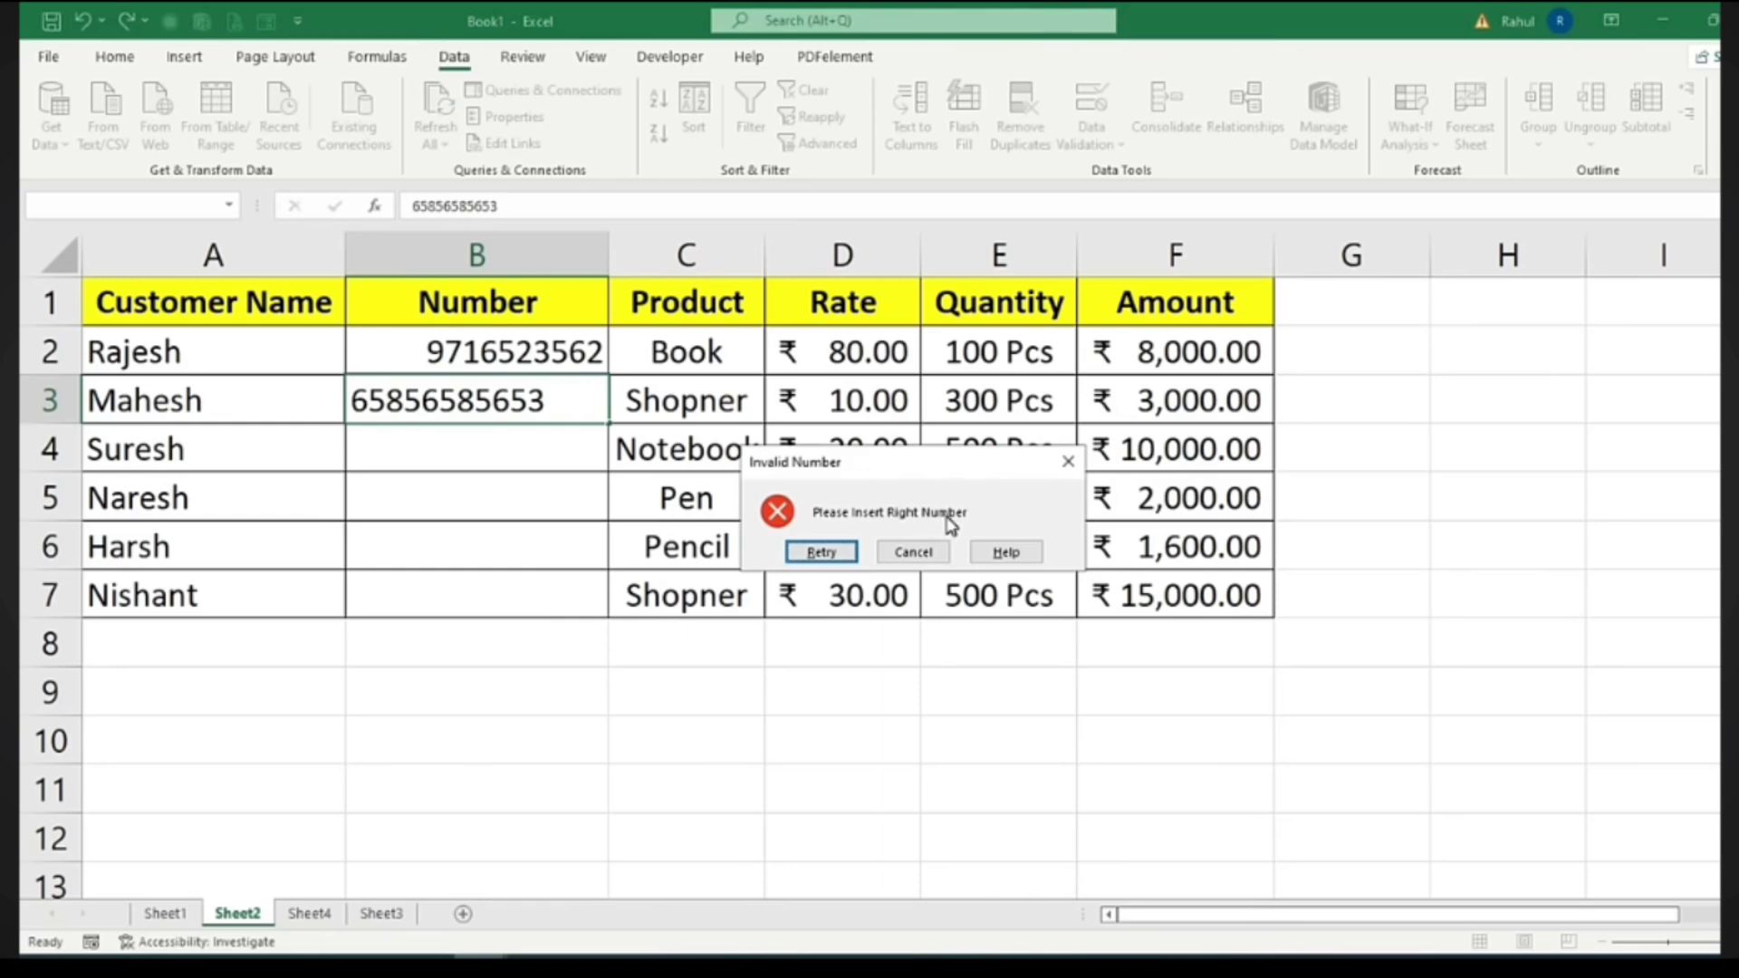
left_click(928, 551)
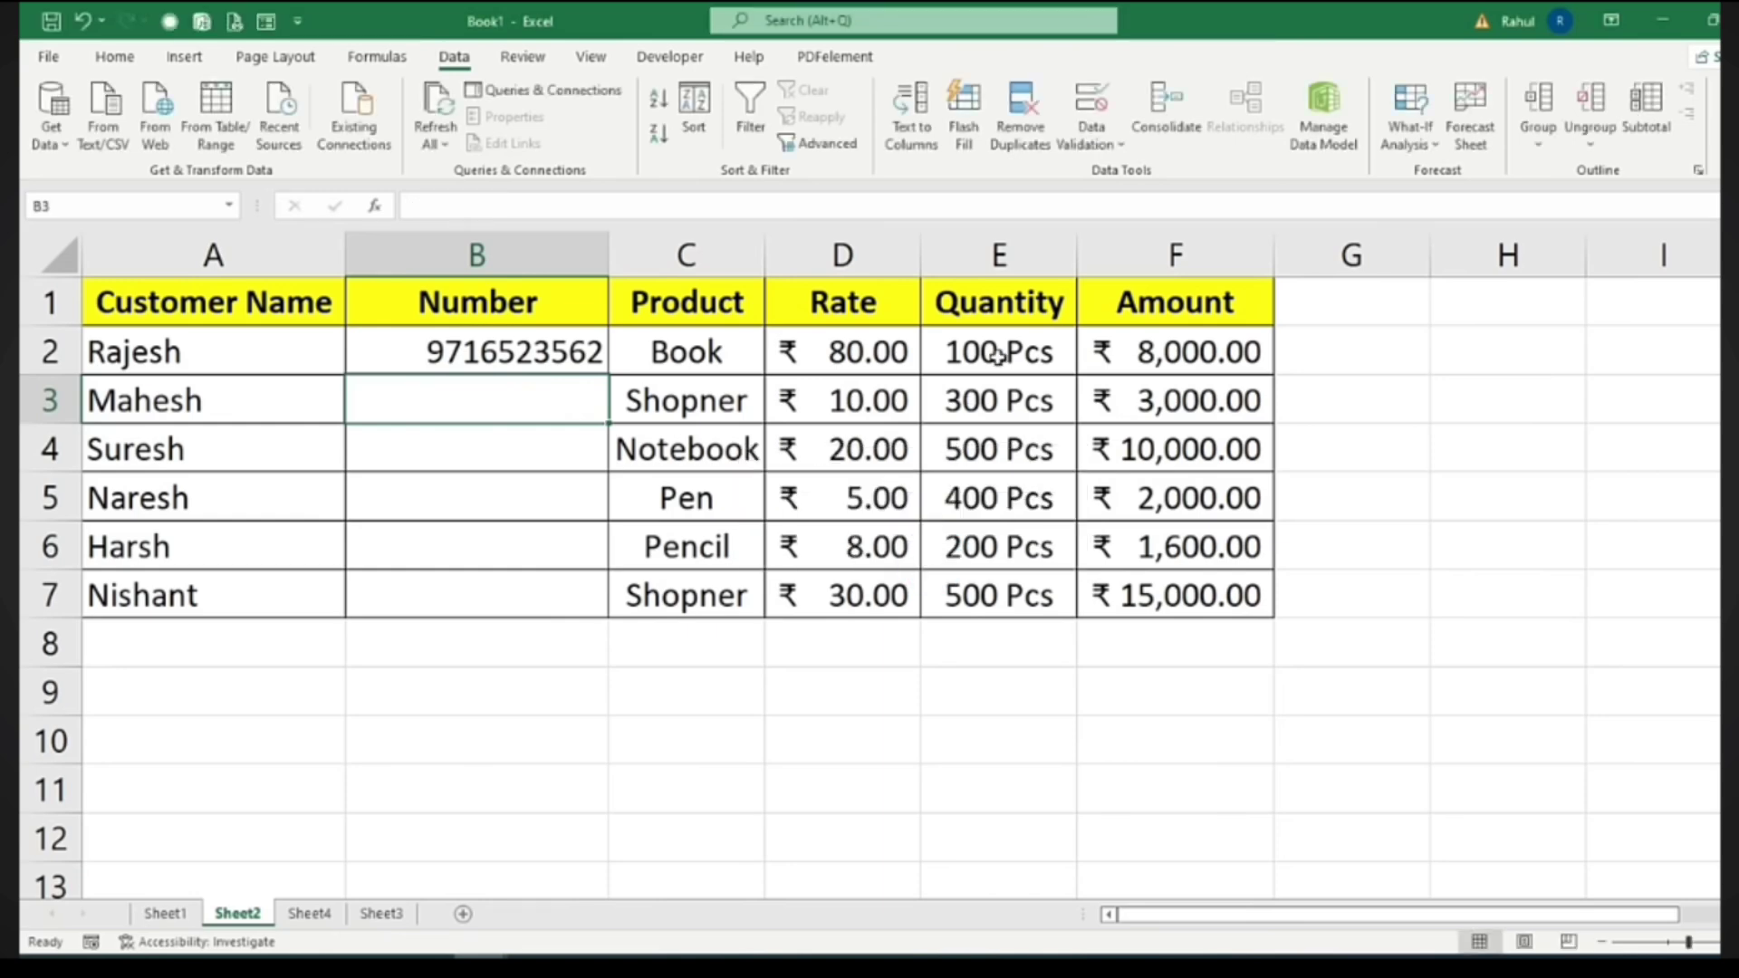
Review the validation criteria again, leaving Allow set to Text length
left_click(1094, 102)
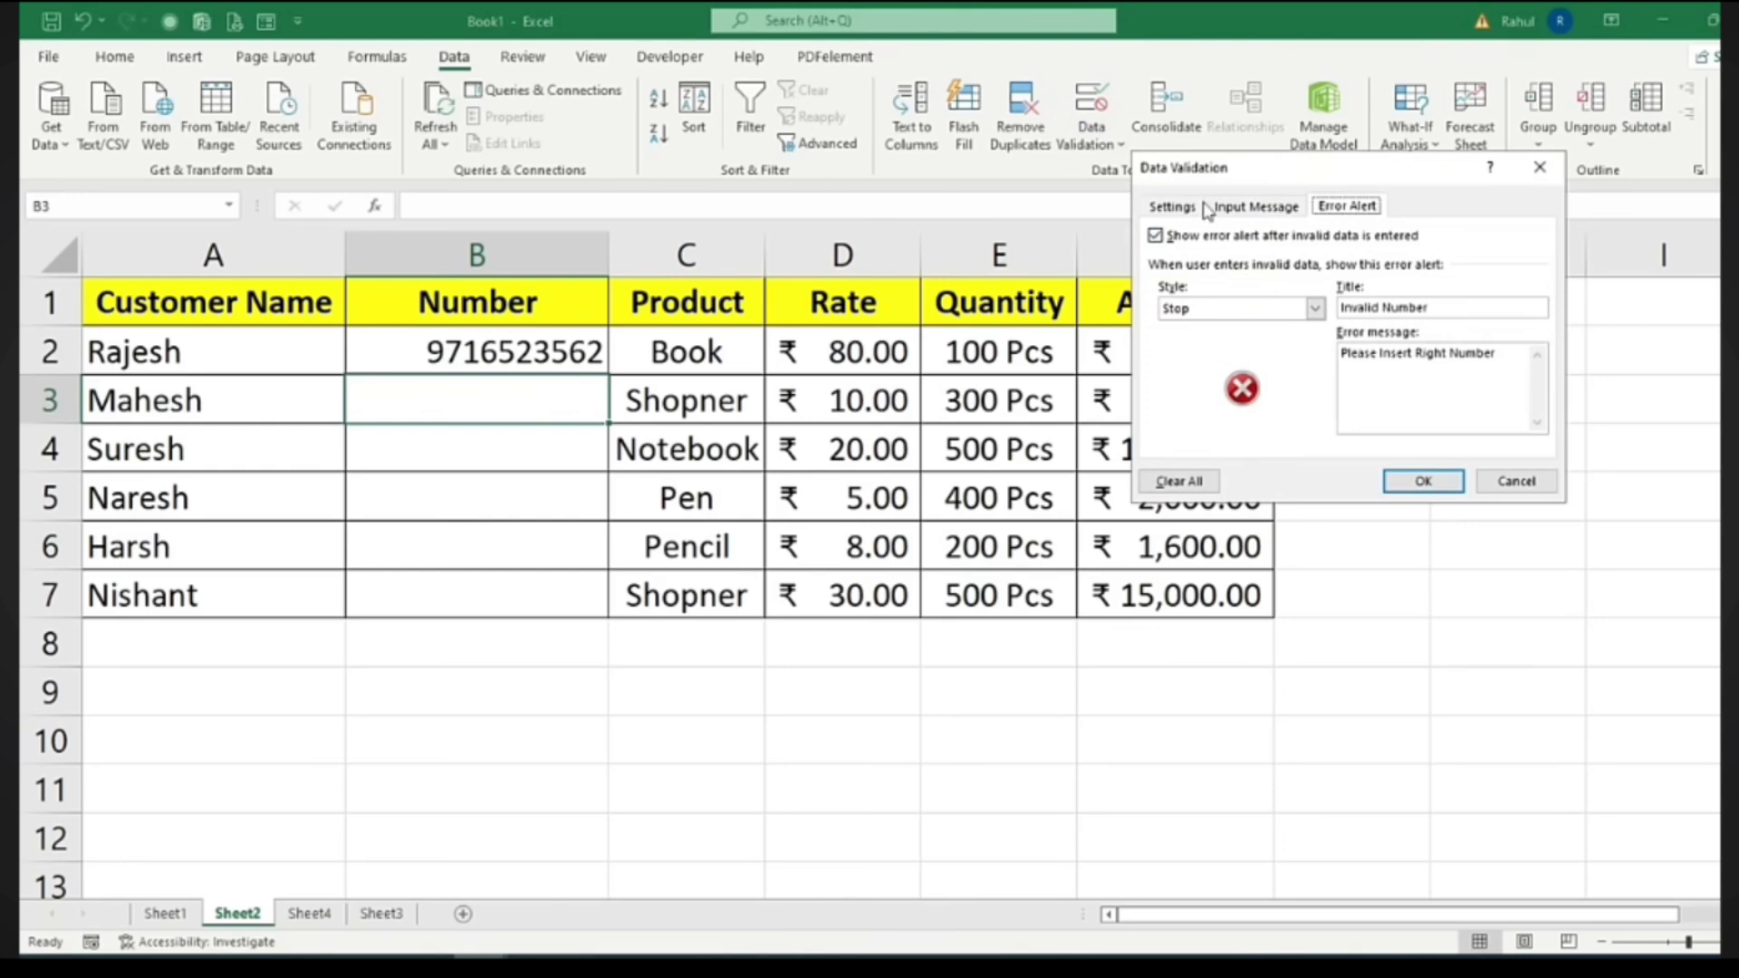
left_click(1176, 207)
left_click(1319, 279)
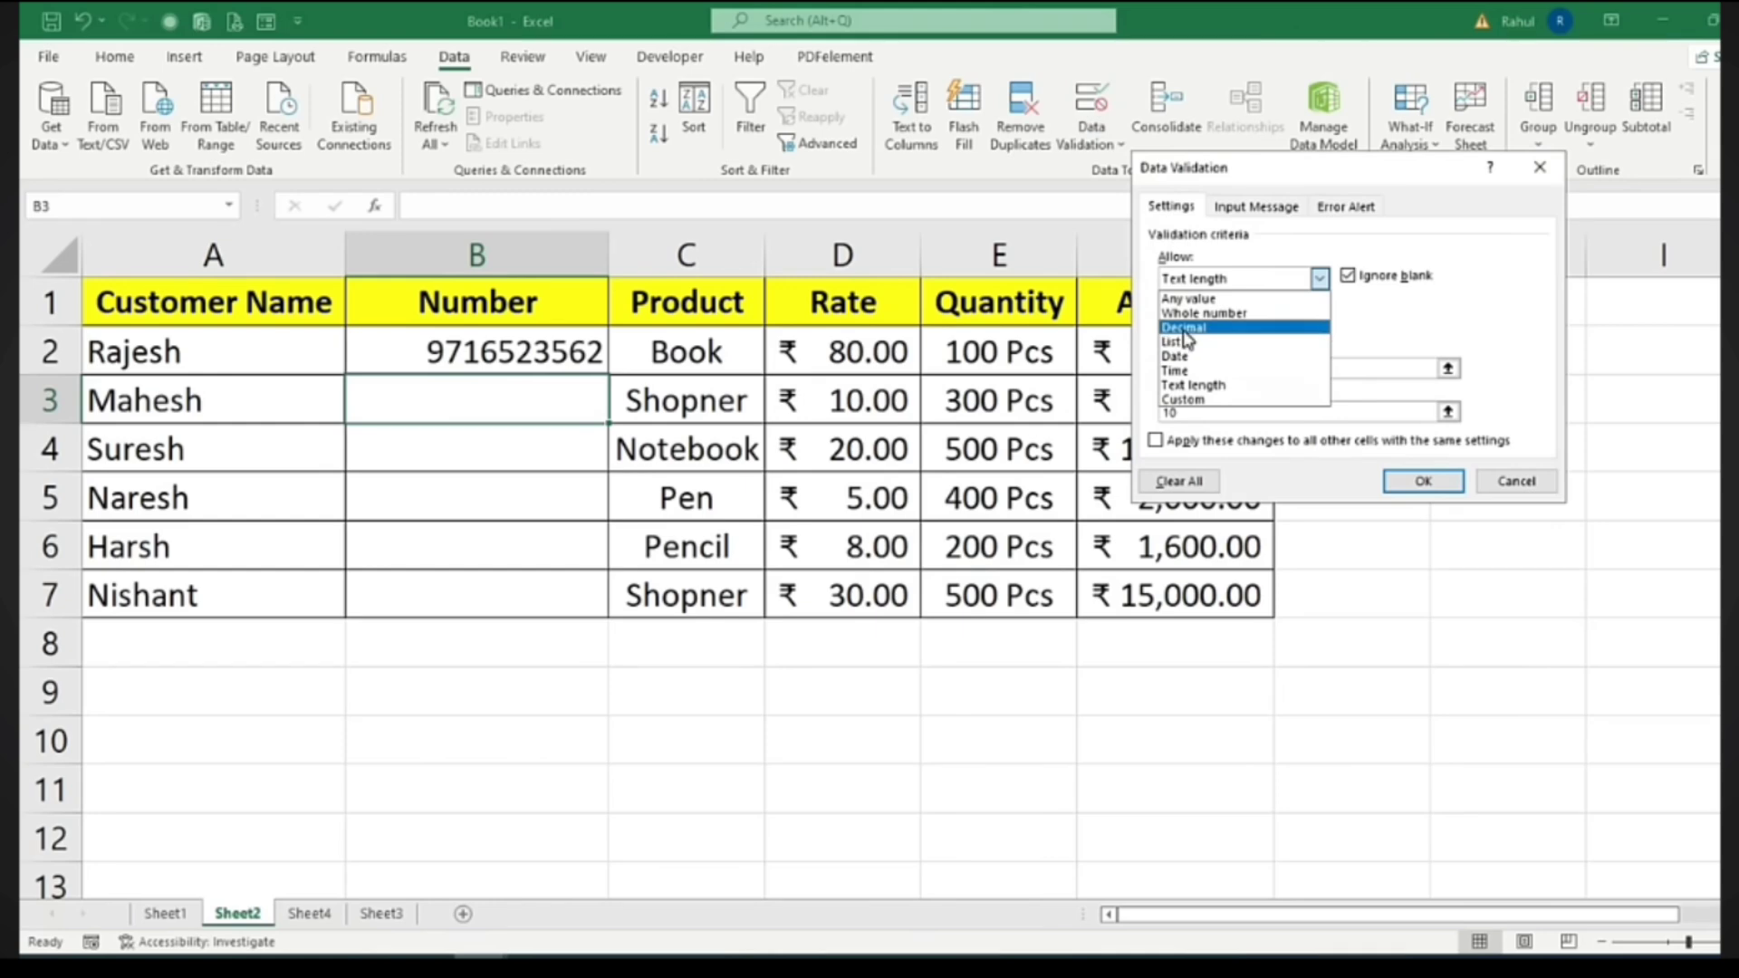
left_click(1407, 331)
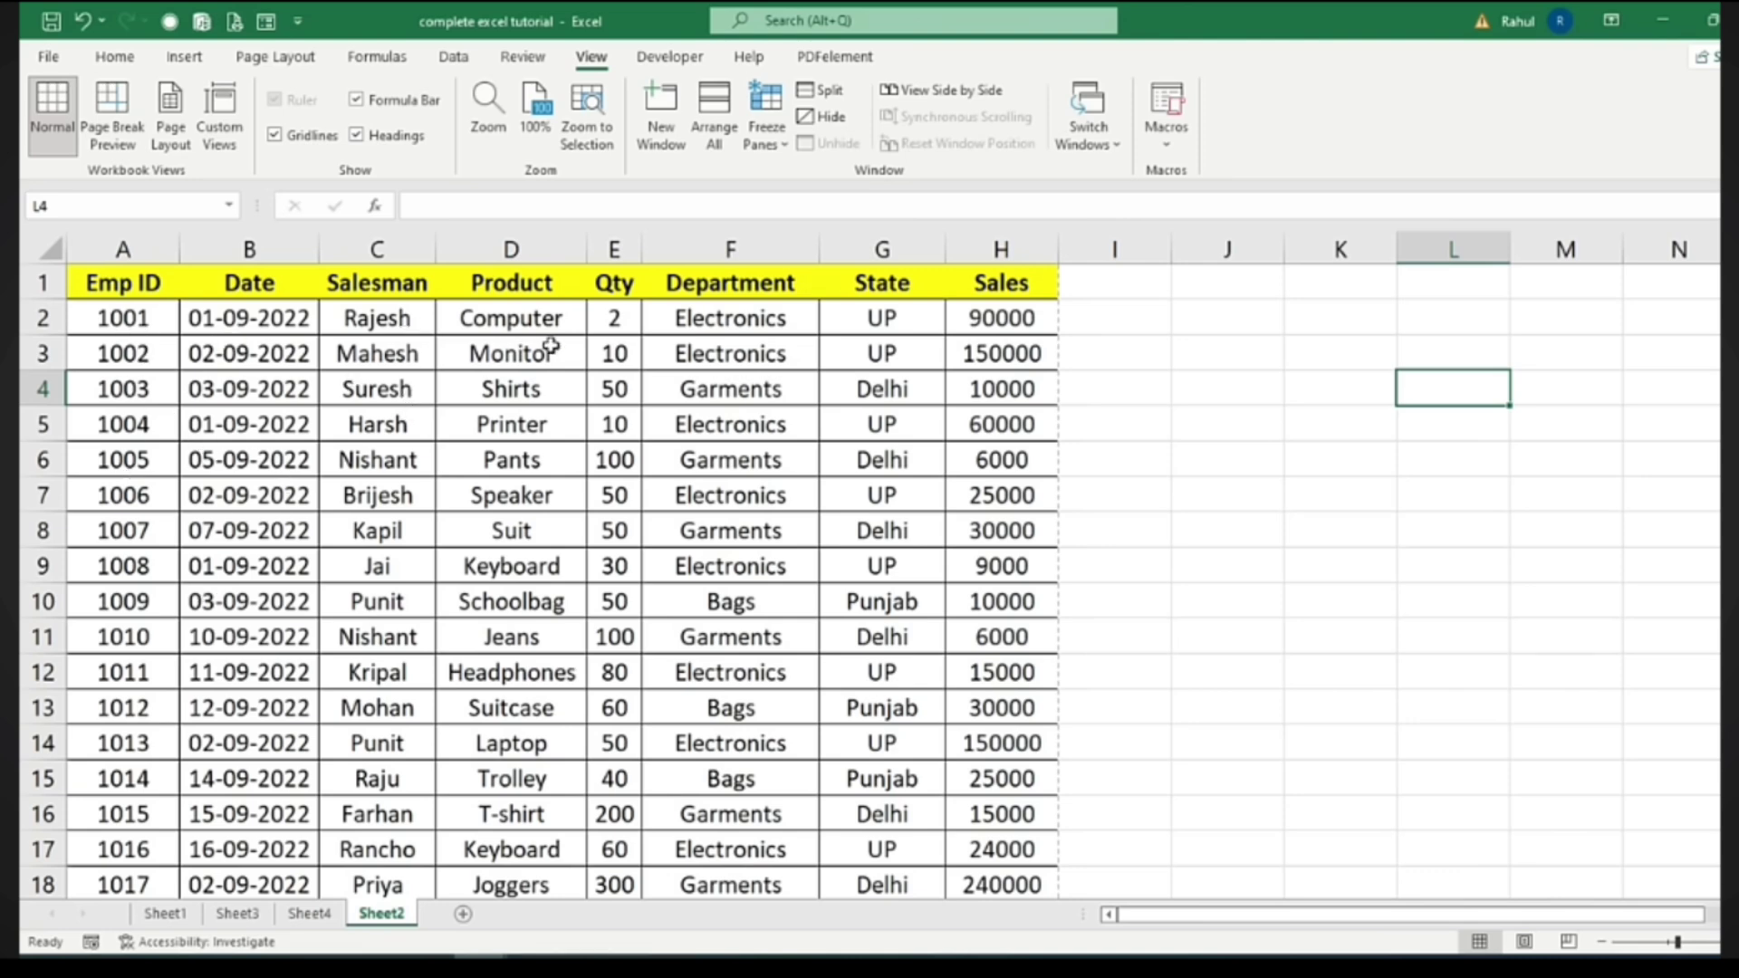
scroll(768, 729, "down", 8)
scroll(768, 728, "down", 2)
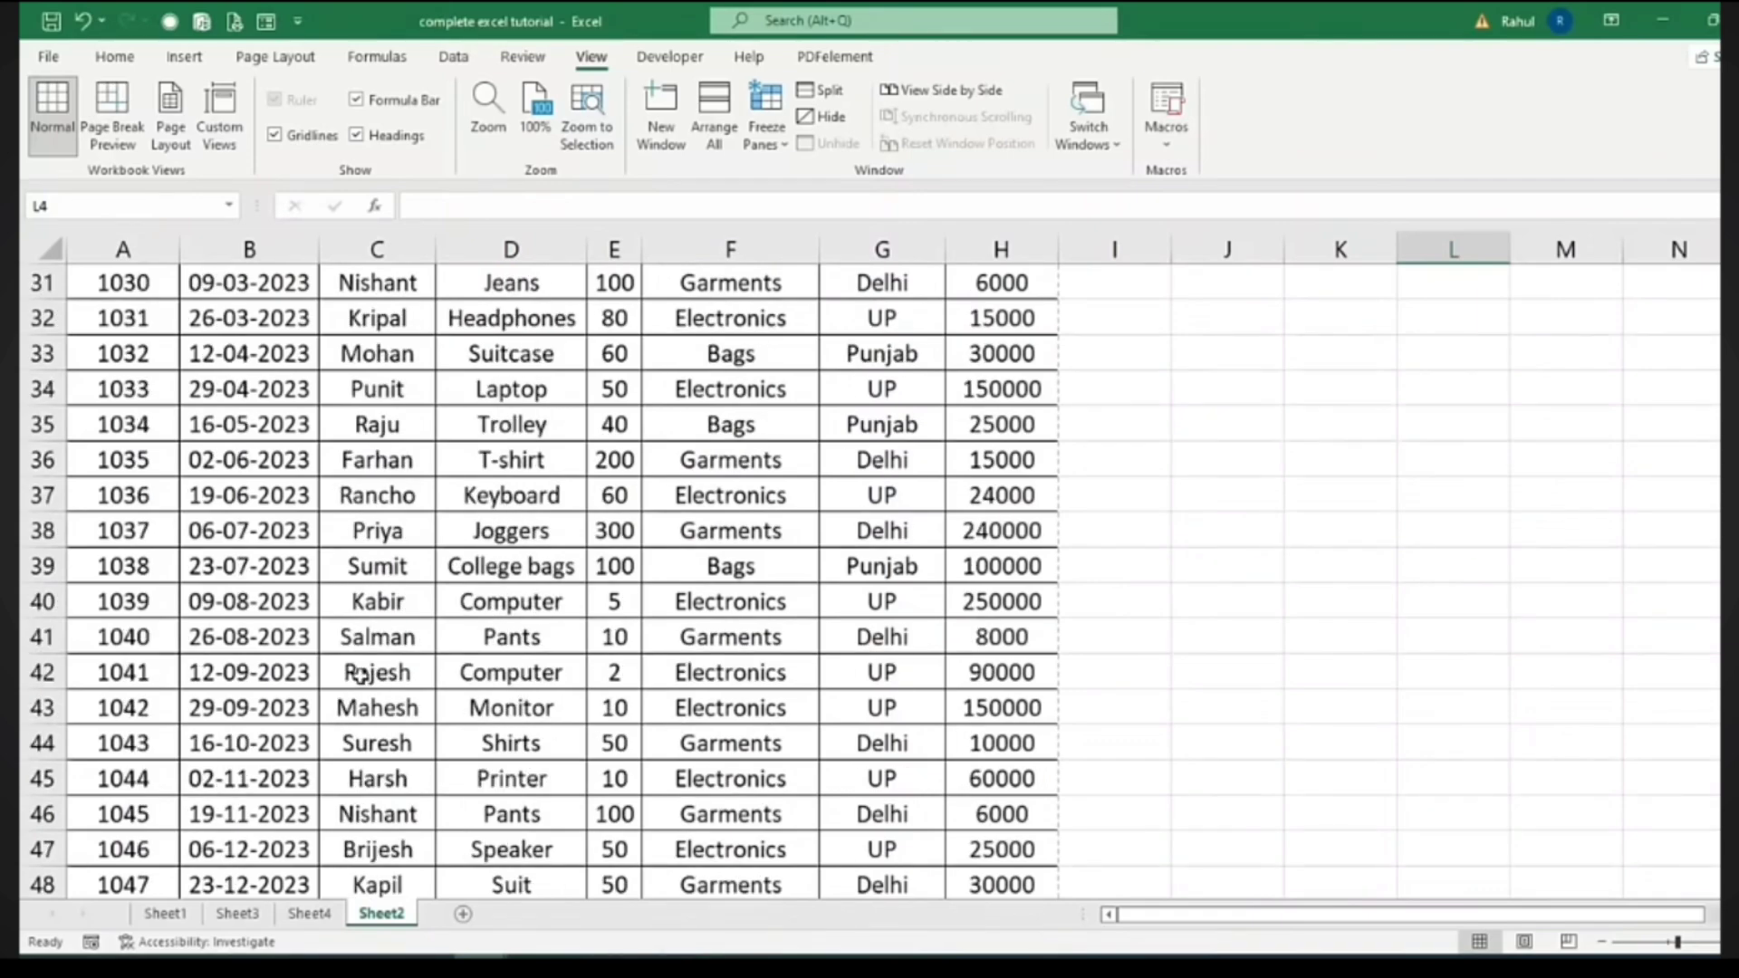
scroll(768, 728, "up", 10)
left_click(116, 56)
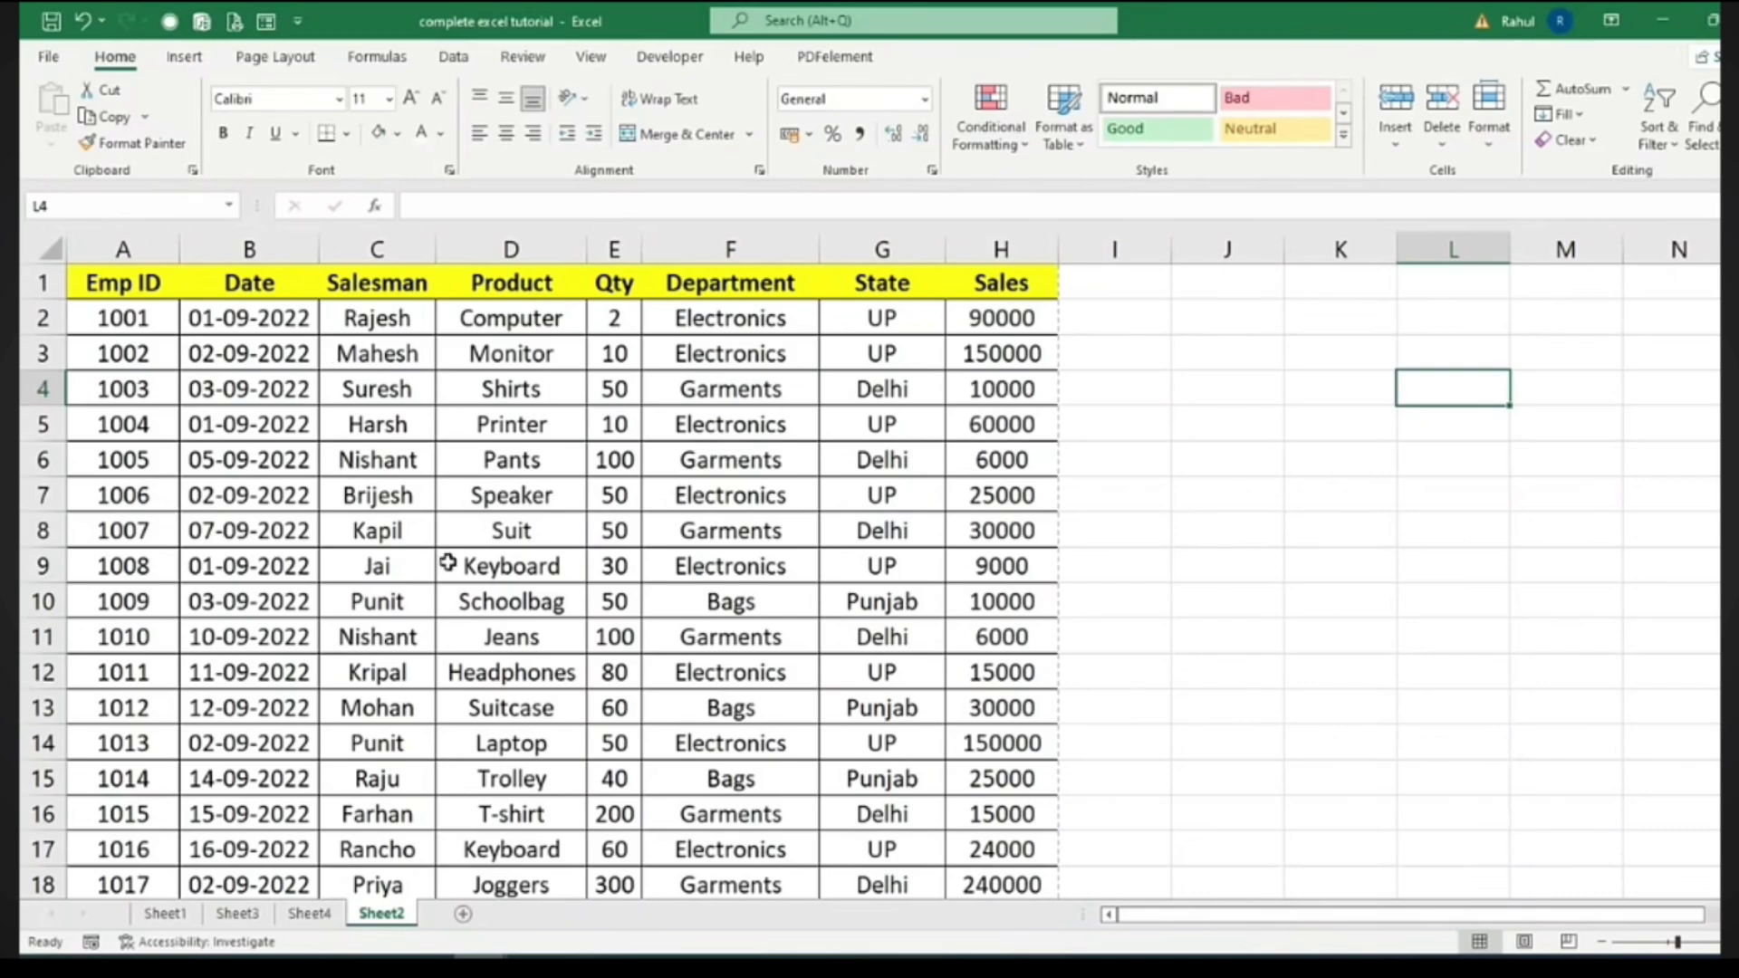
scroll(449, 561, "down", 11)
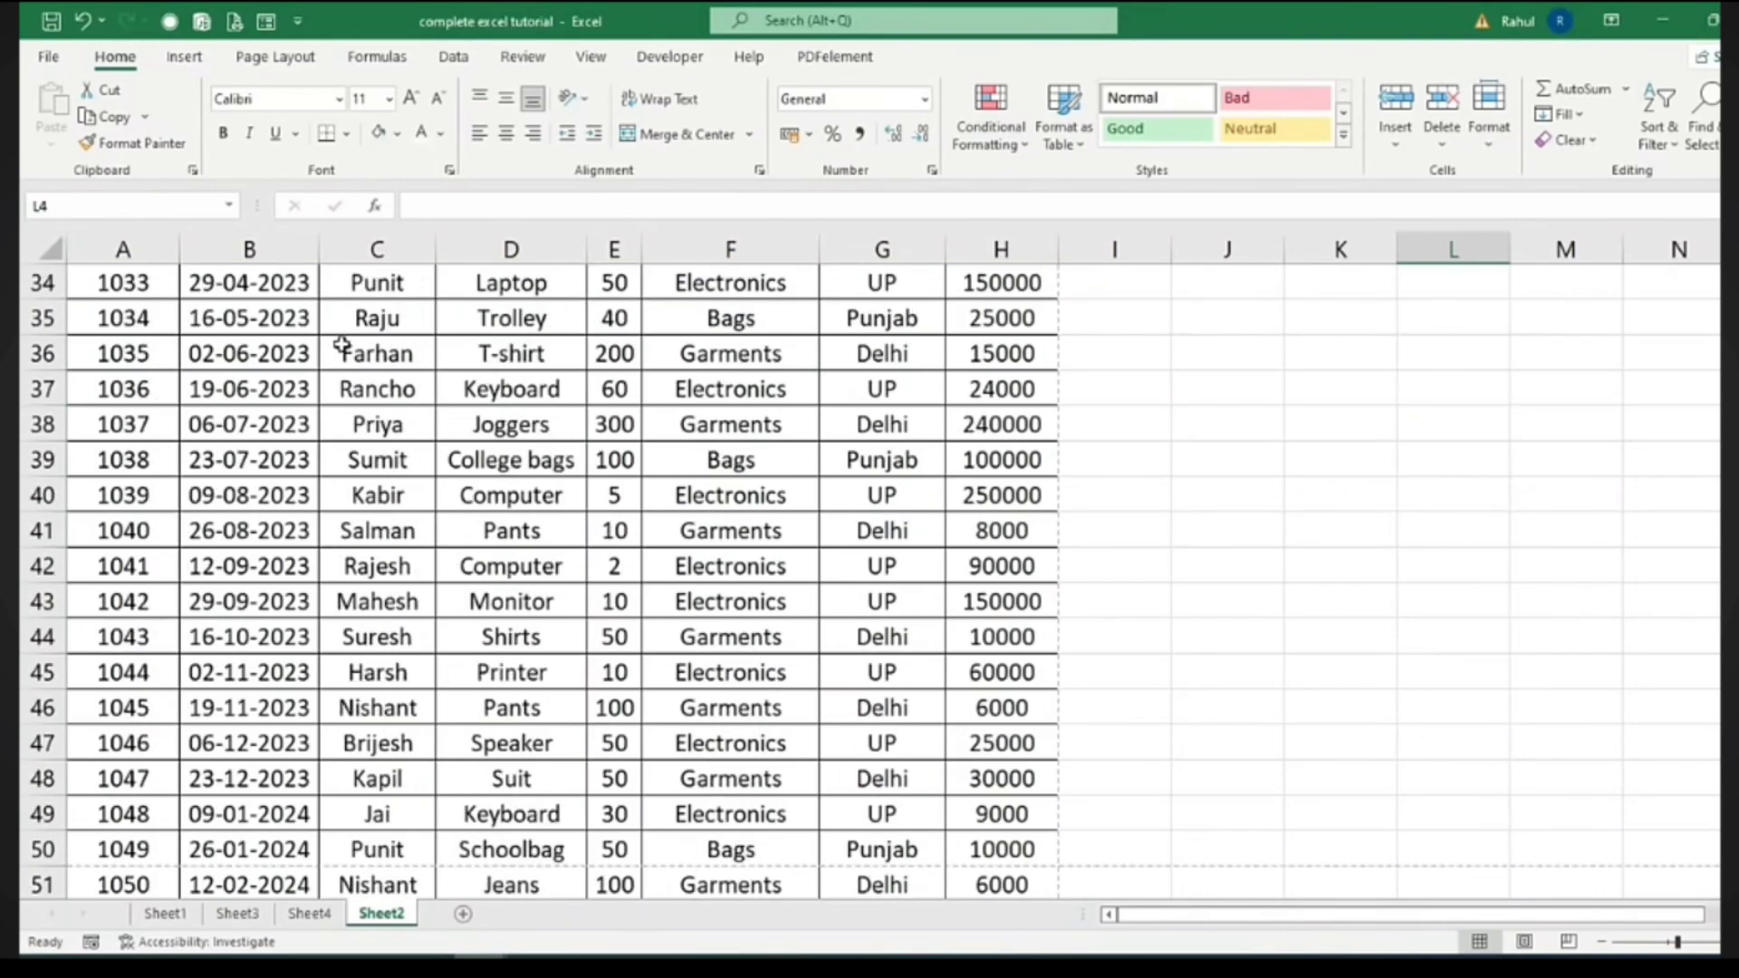
scroll(232, 447, "up", 11)
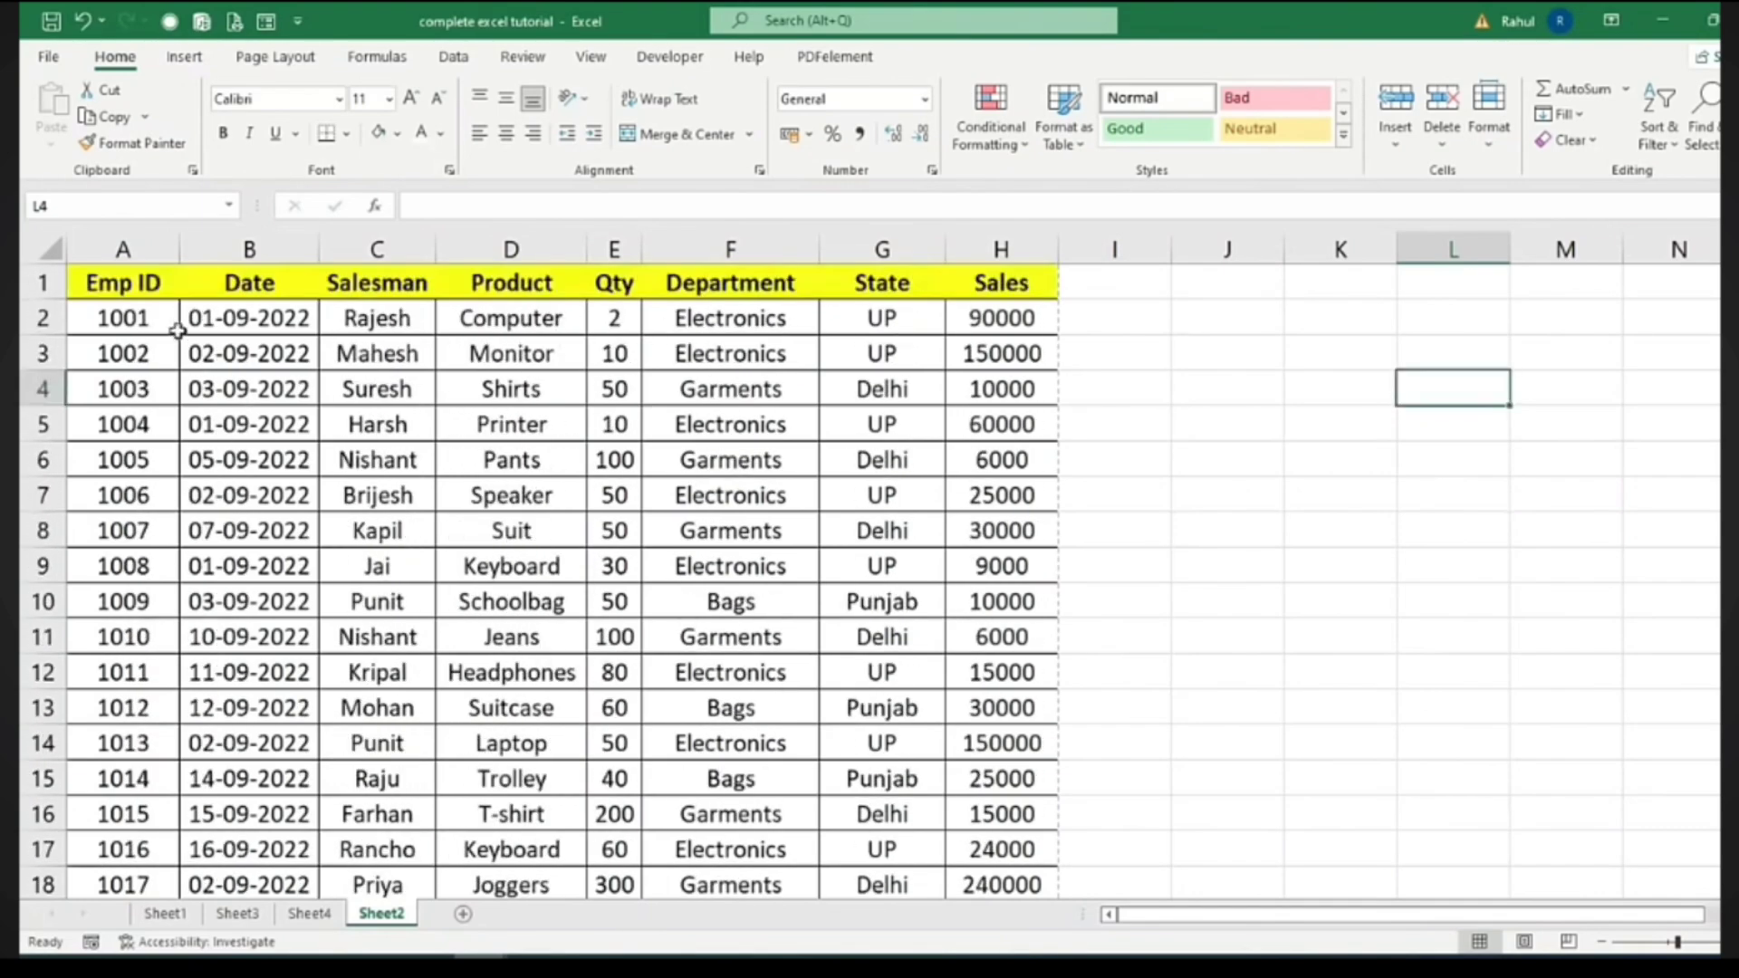
left_click(112, 286)
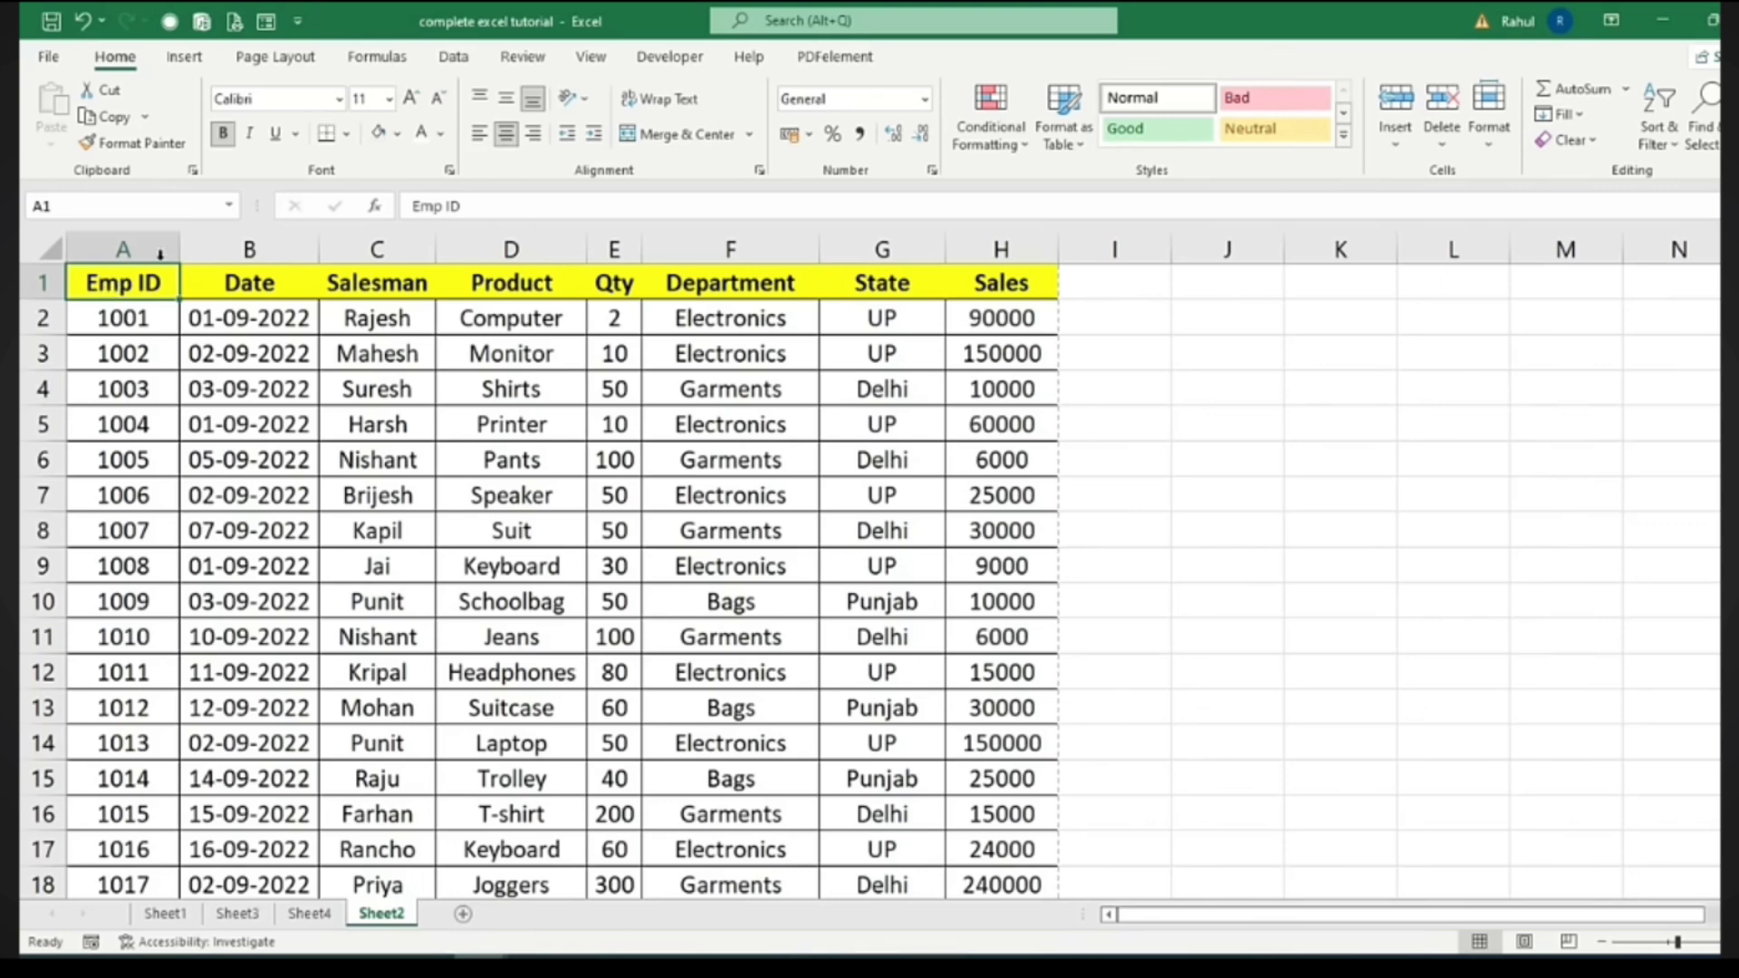
left_click(605, 65)
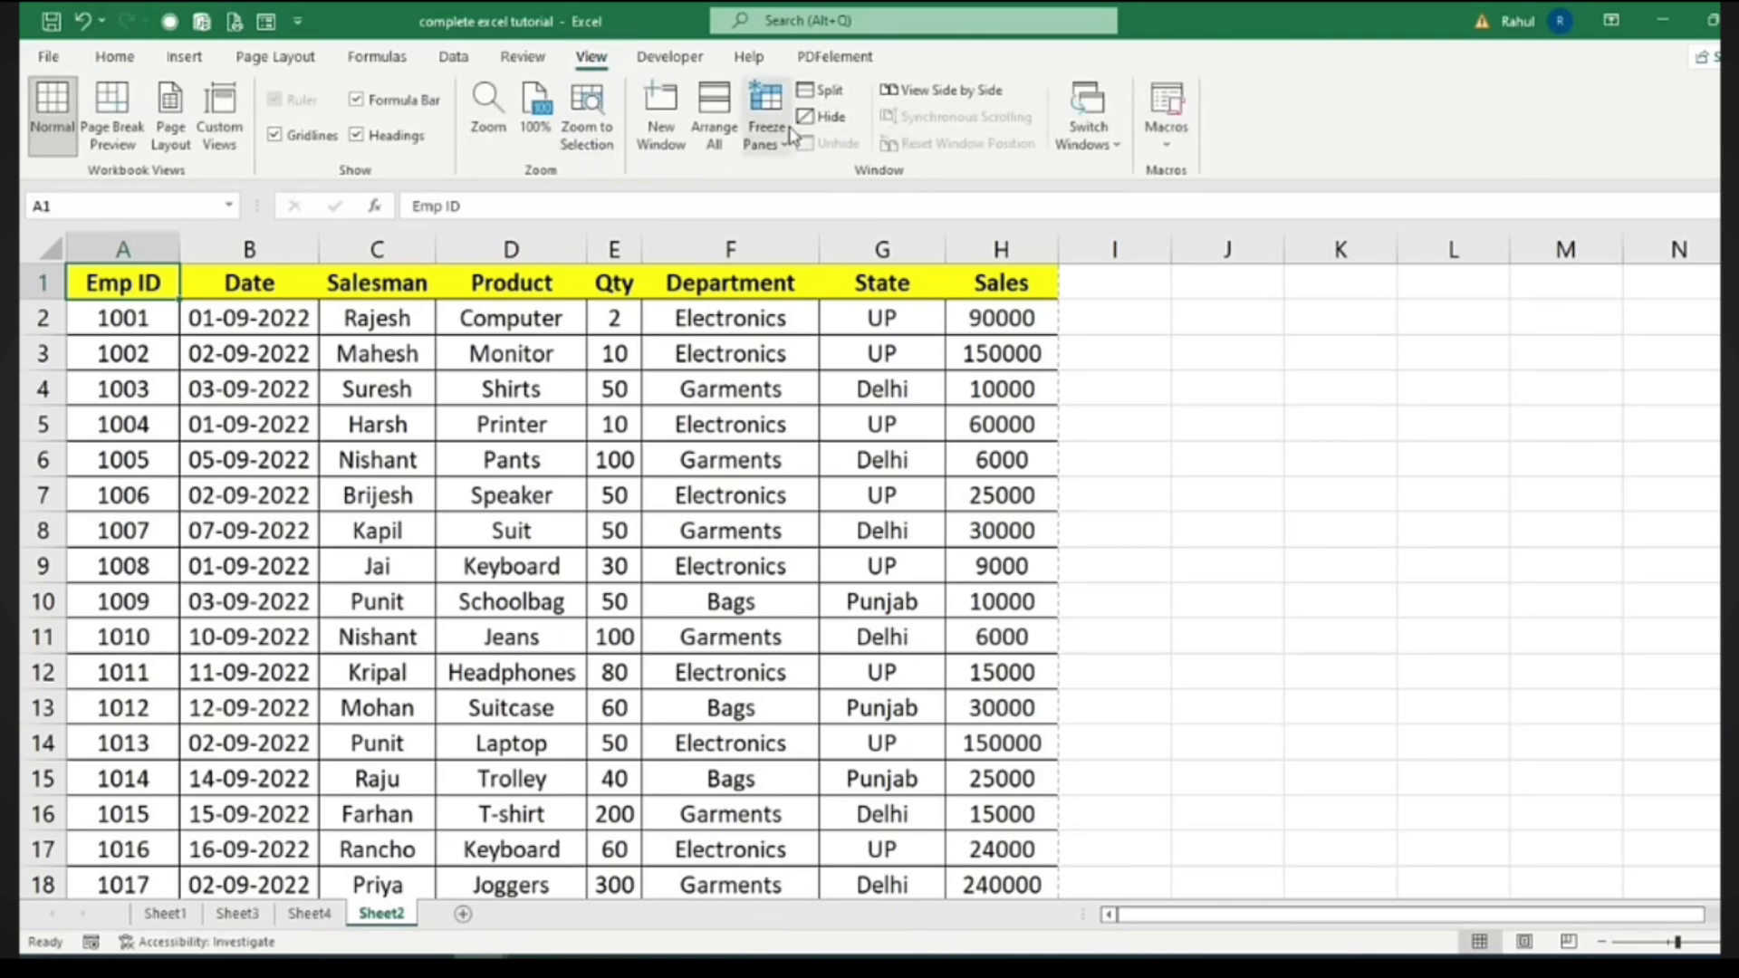
left_click(767, 118)
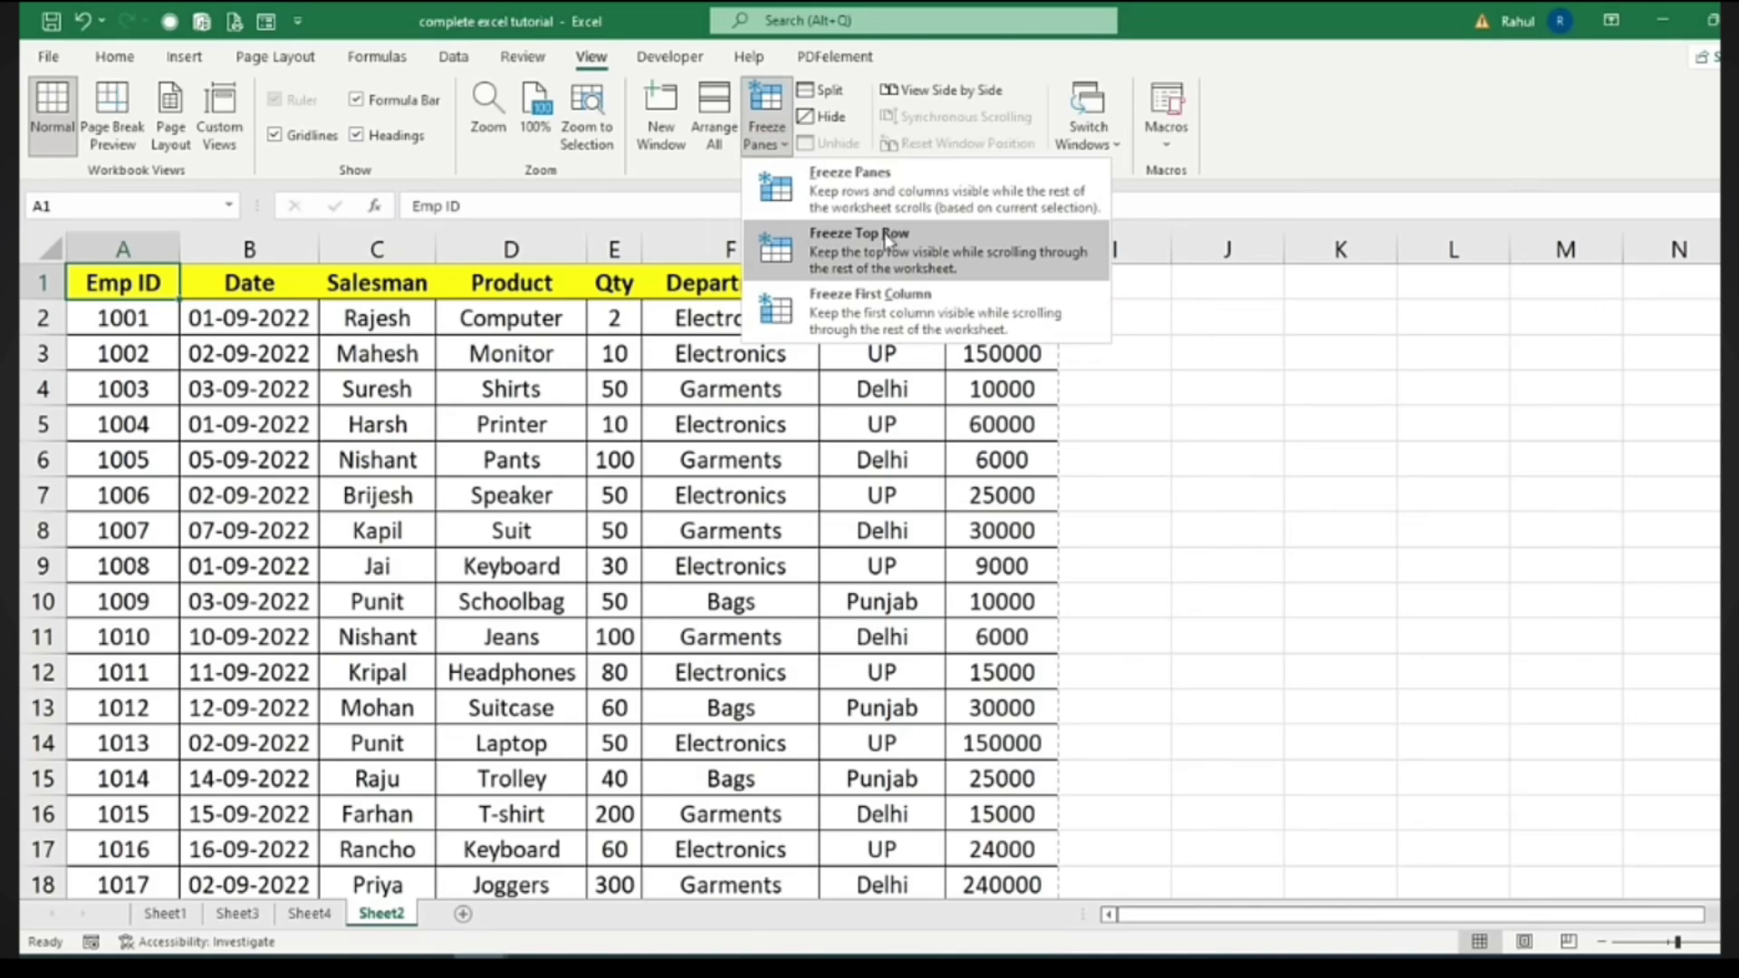
left_click(913, 242)
left_click(790, 536)
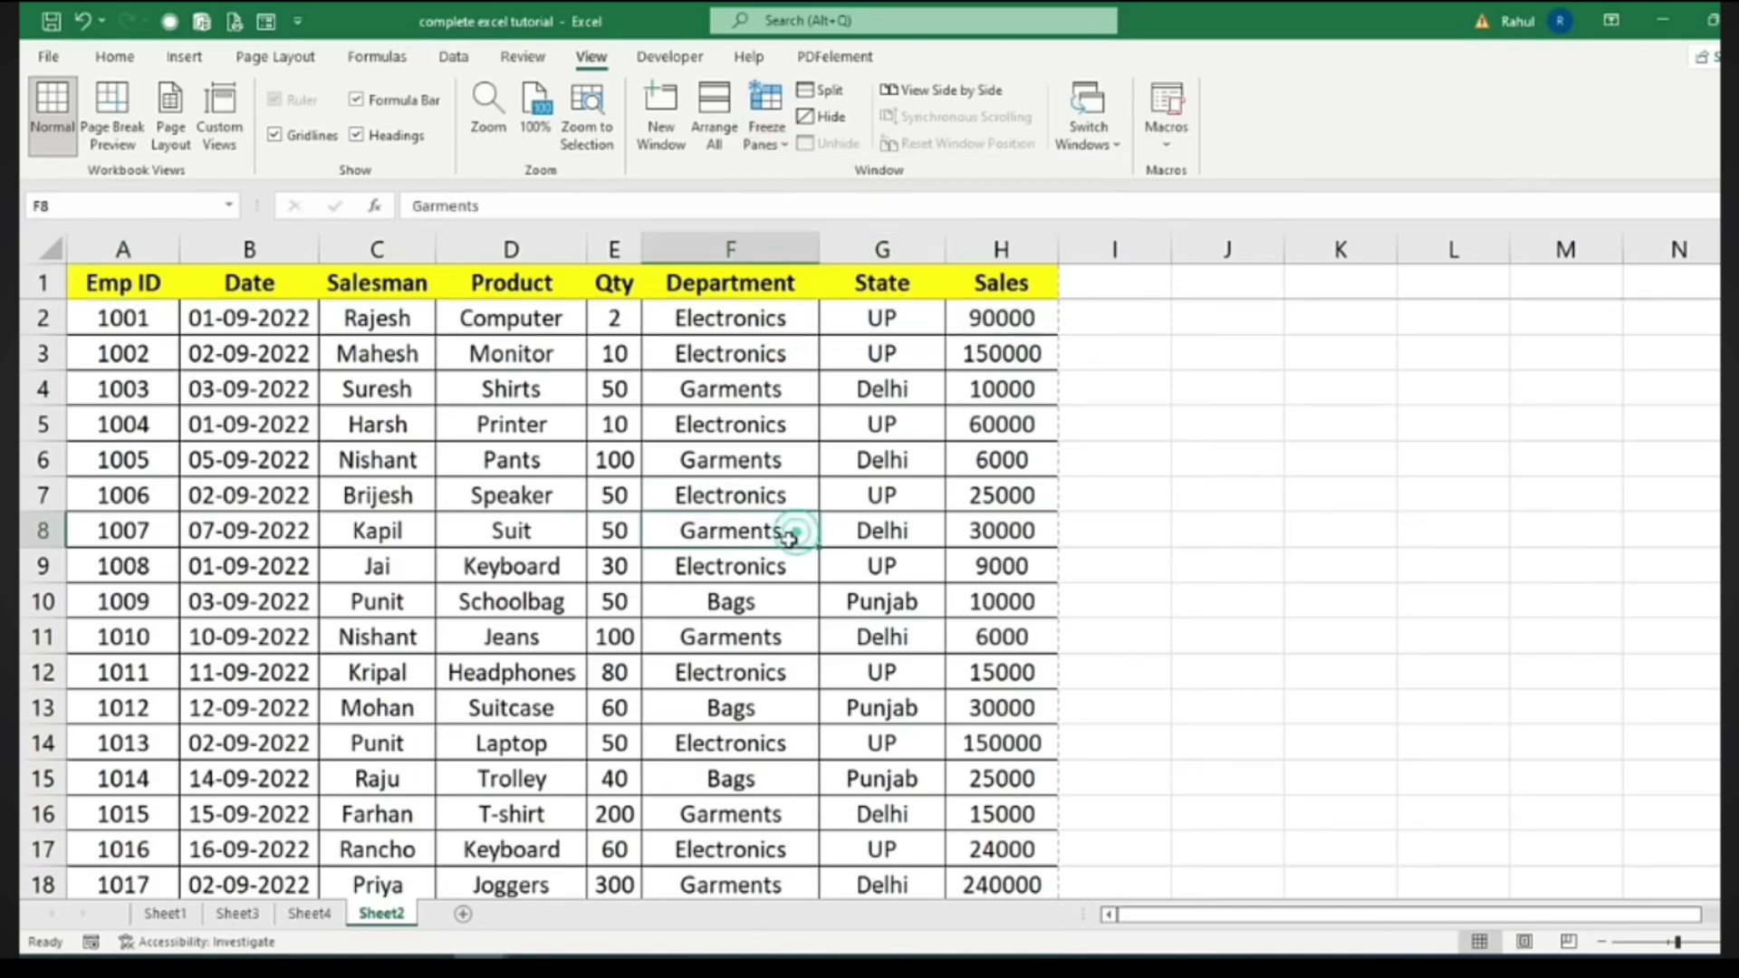
scroll(561, 473, "down", 18)
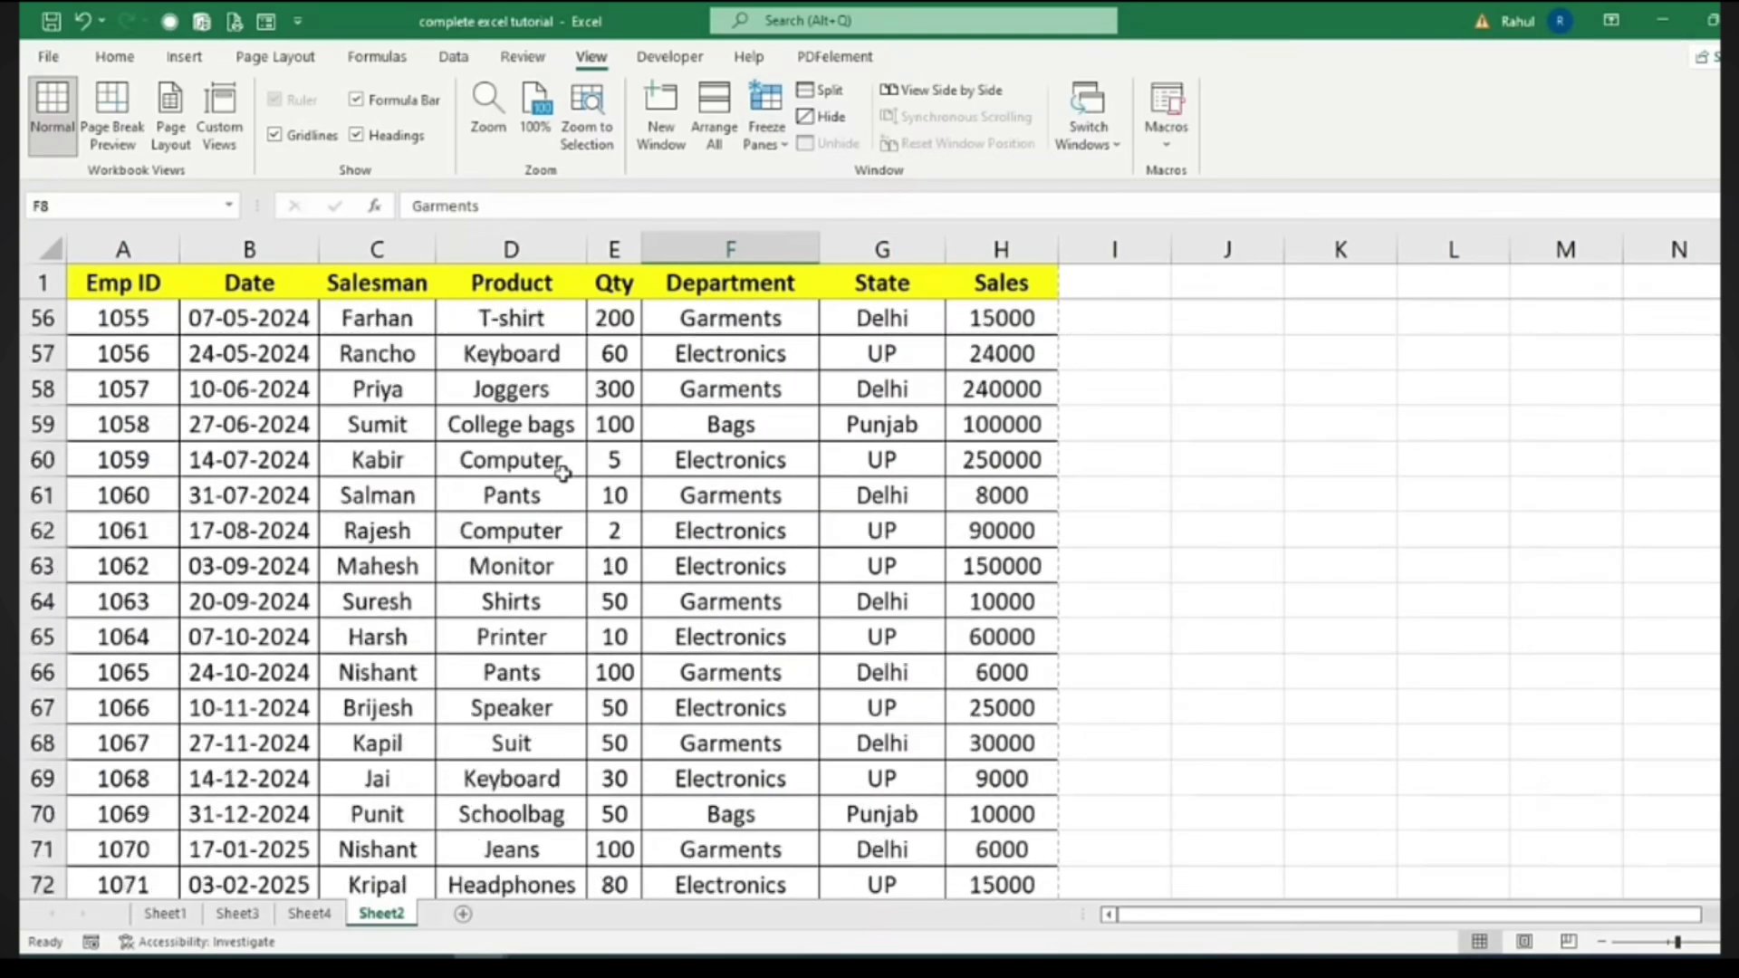
scroll(562, 473, "down", 6)
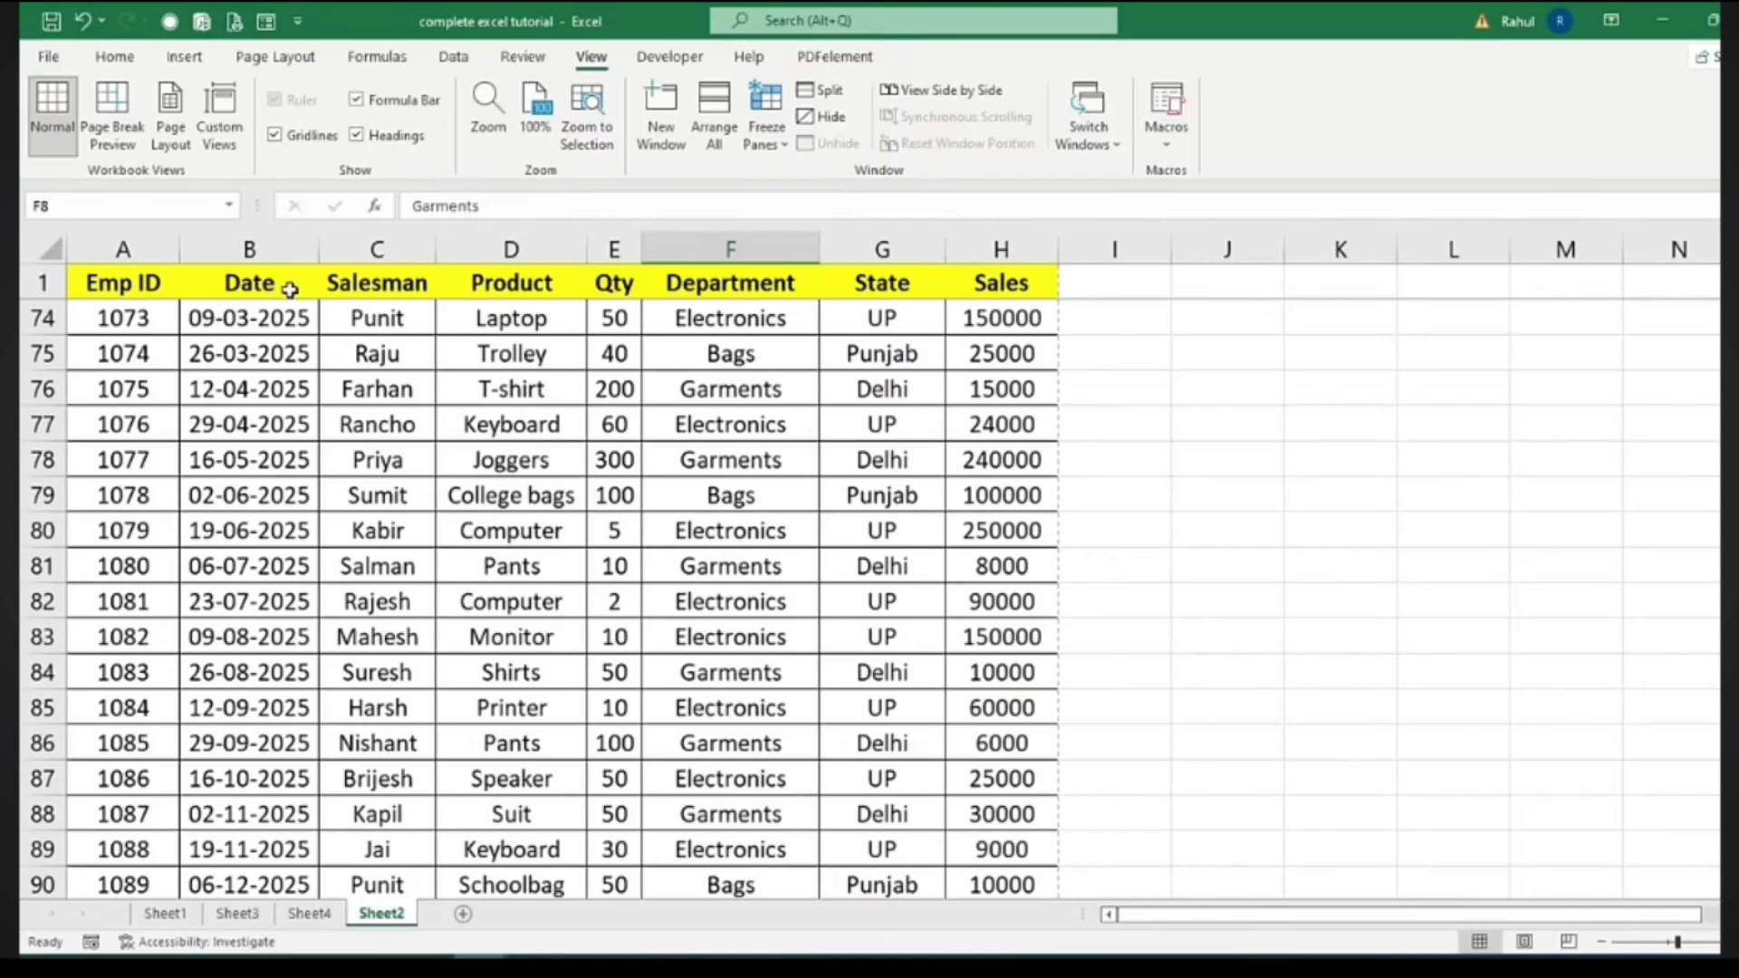
scroll(317, 347, "down", 17)
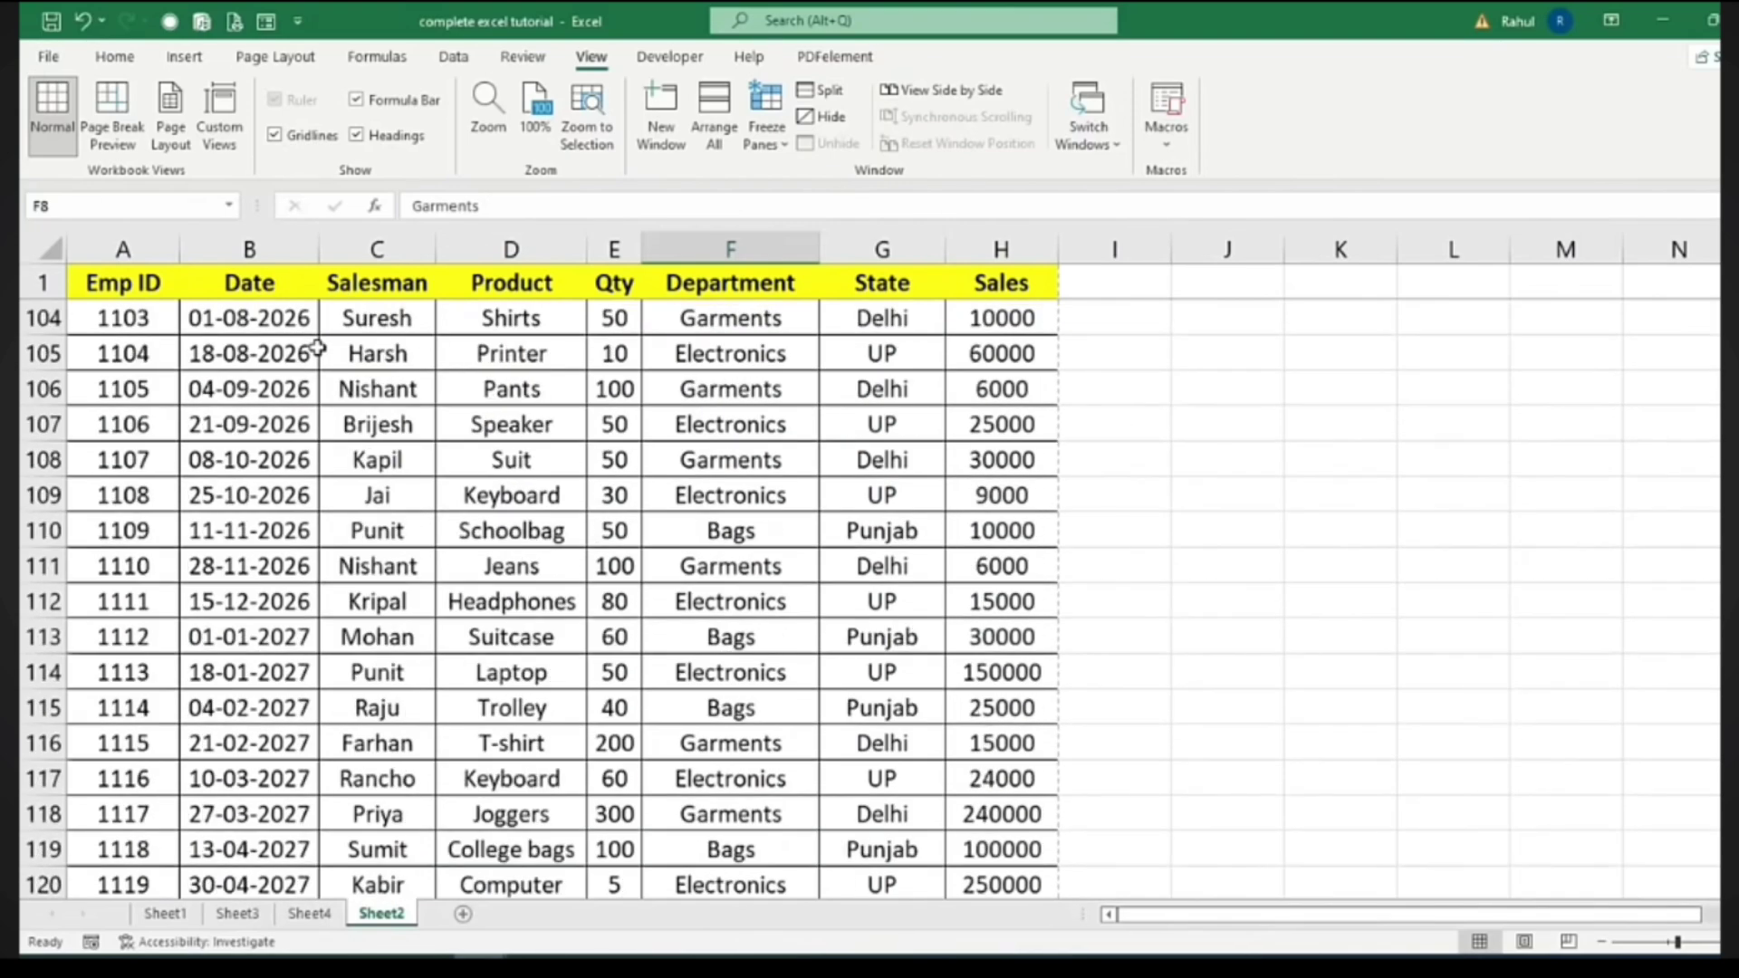
scroll(317, 348, "up", 20)
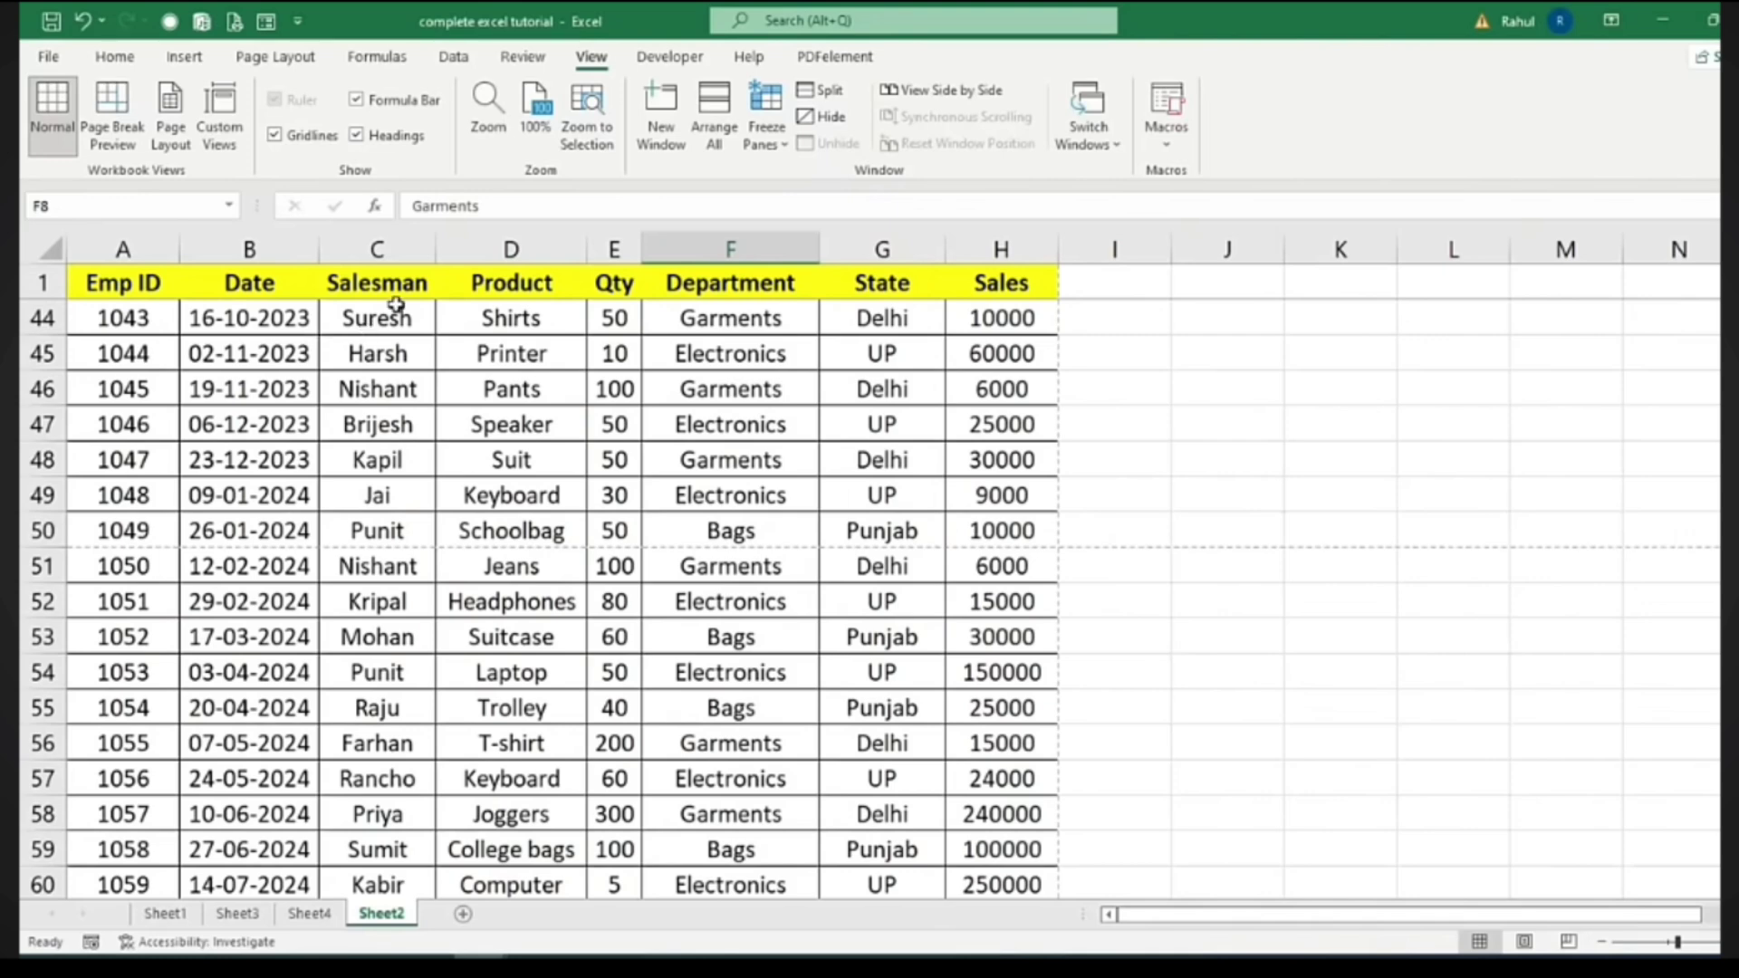
left_click(768, 136)
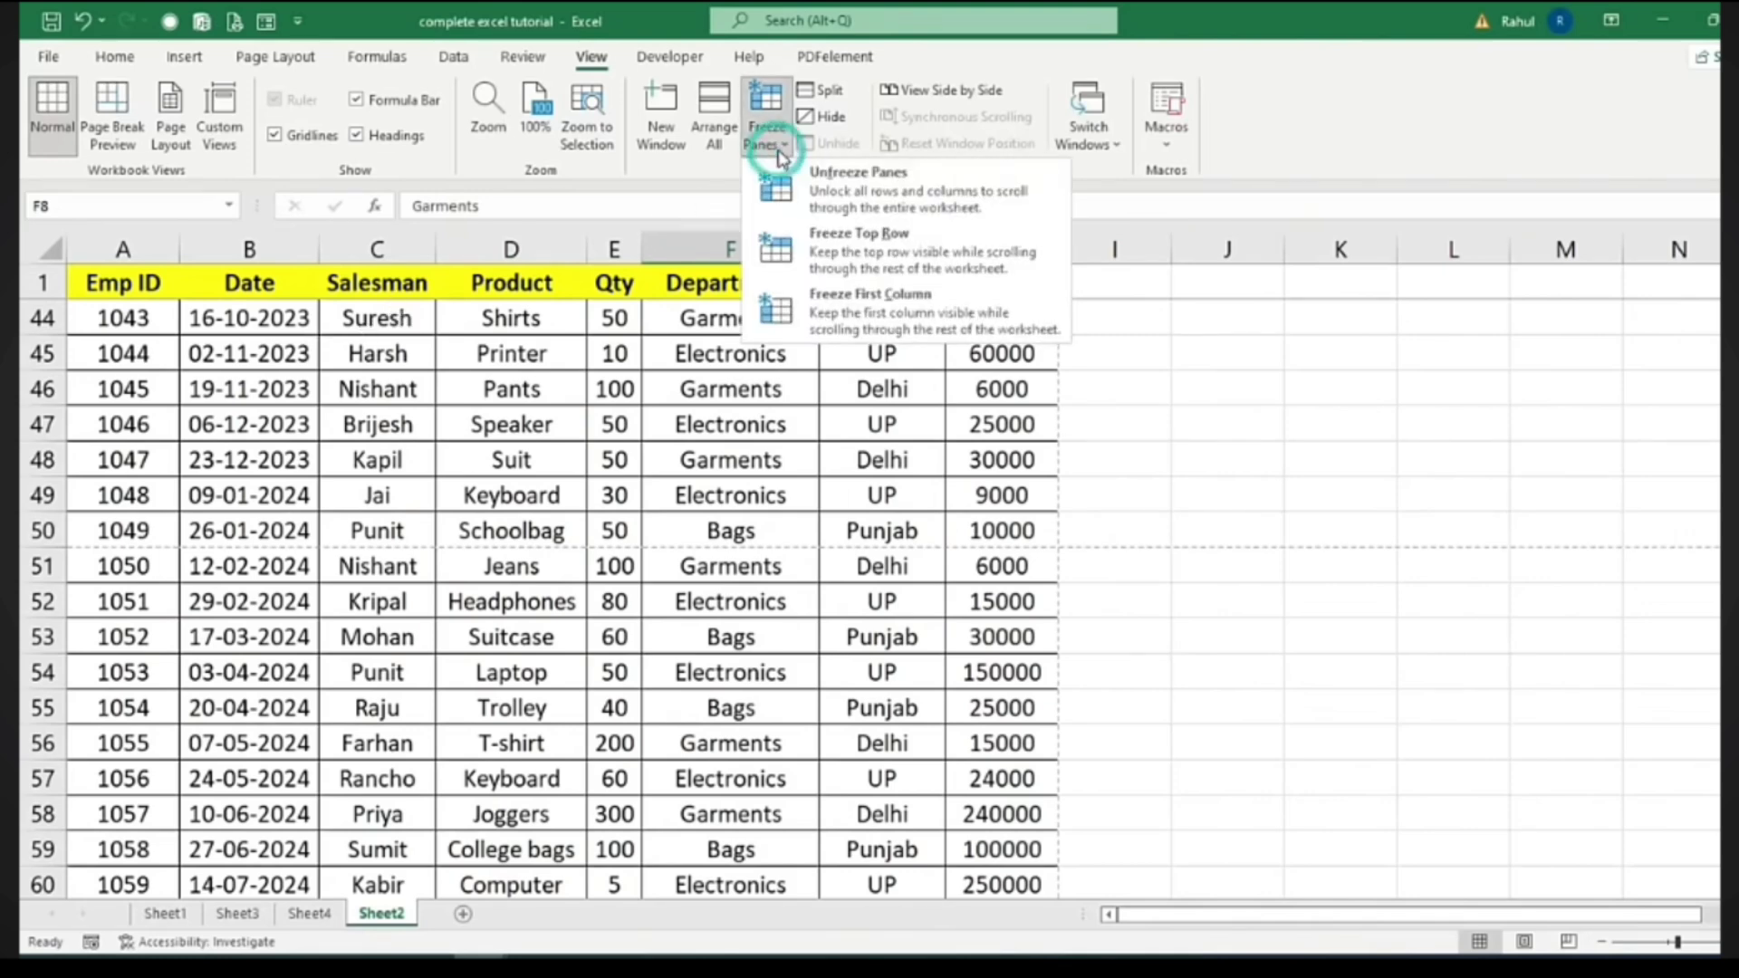
left_click(858, 186)
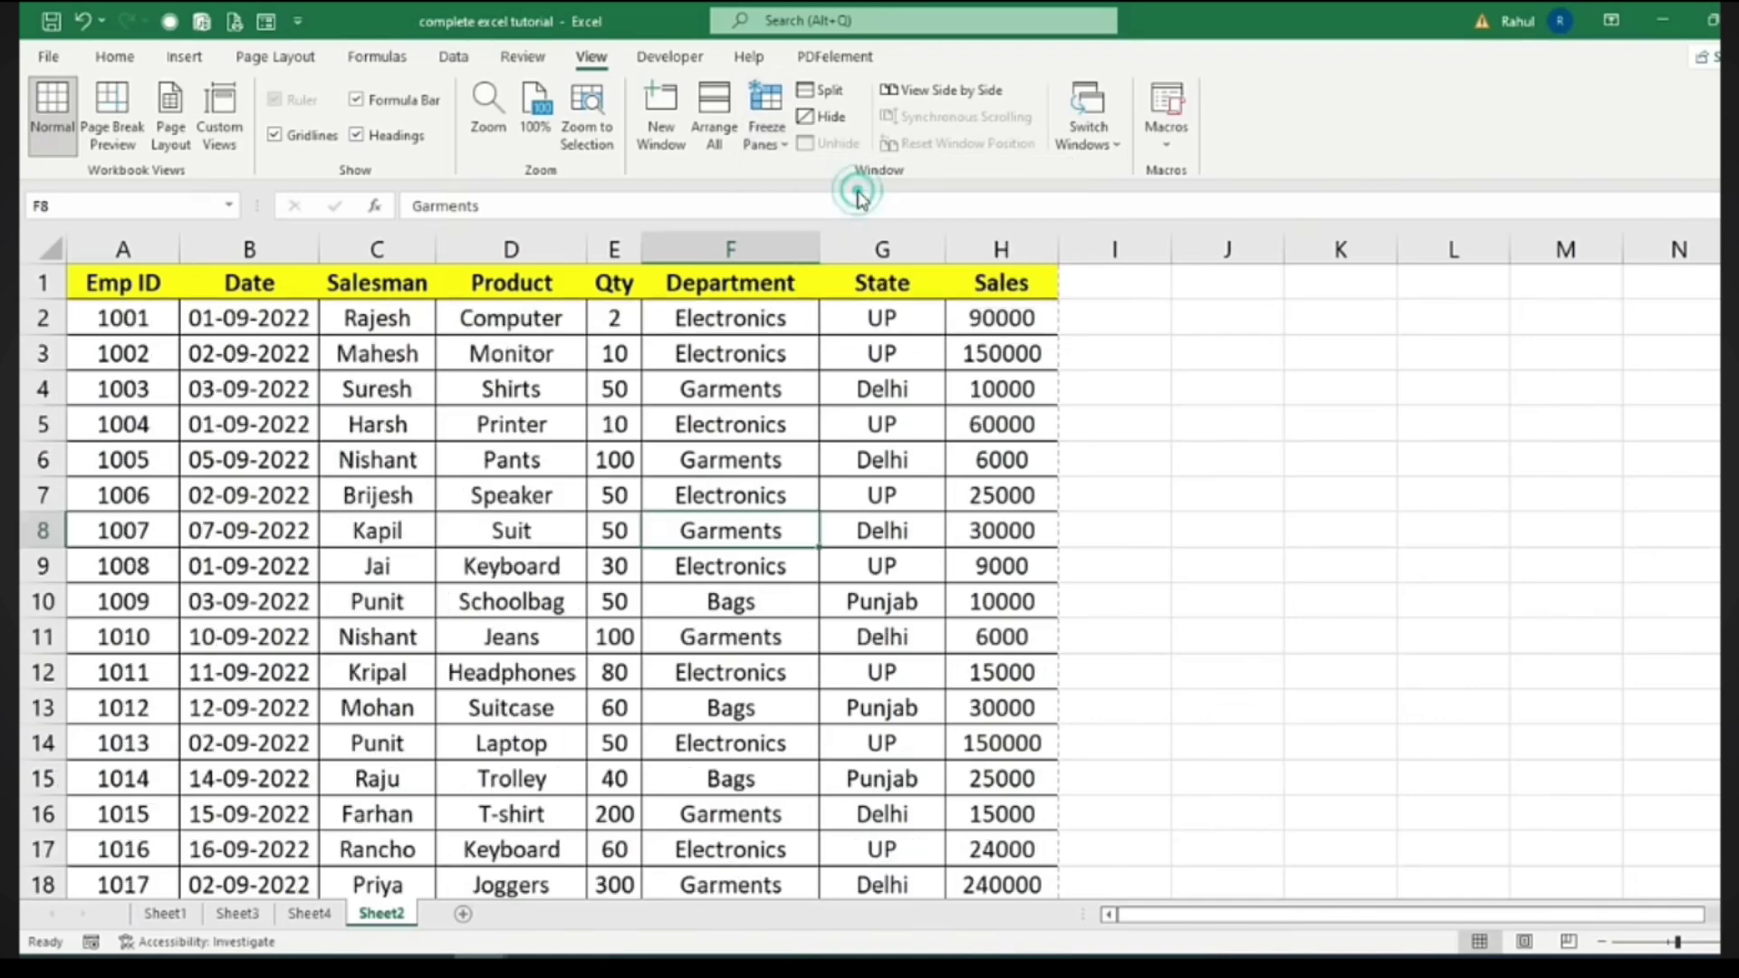
scroll(171, 574, "down", 9)
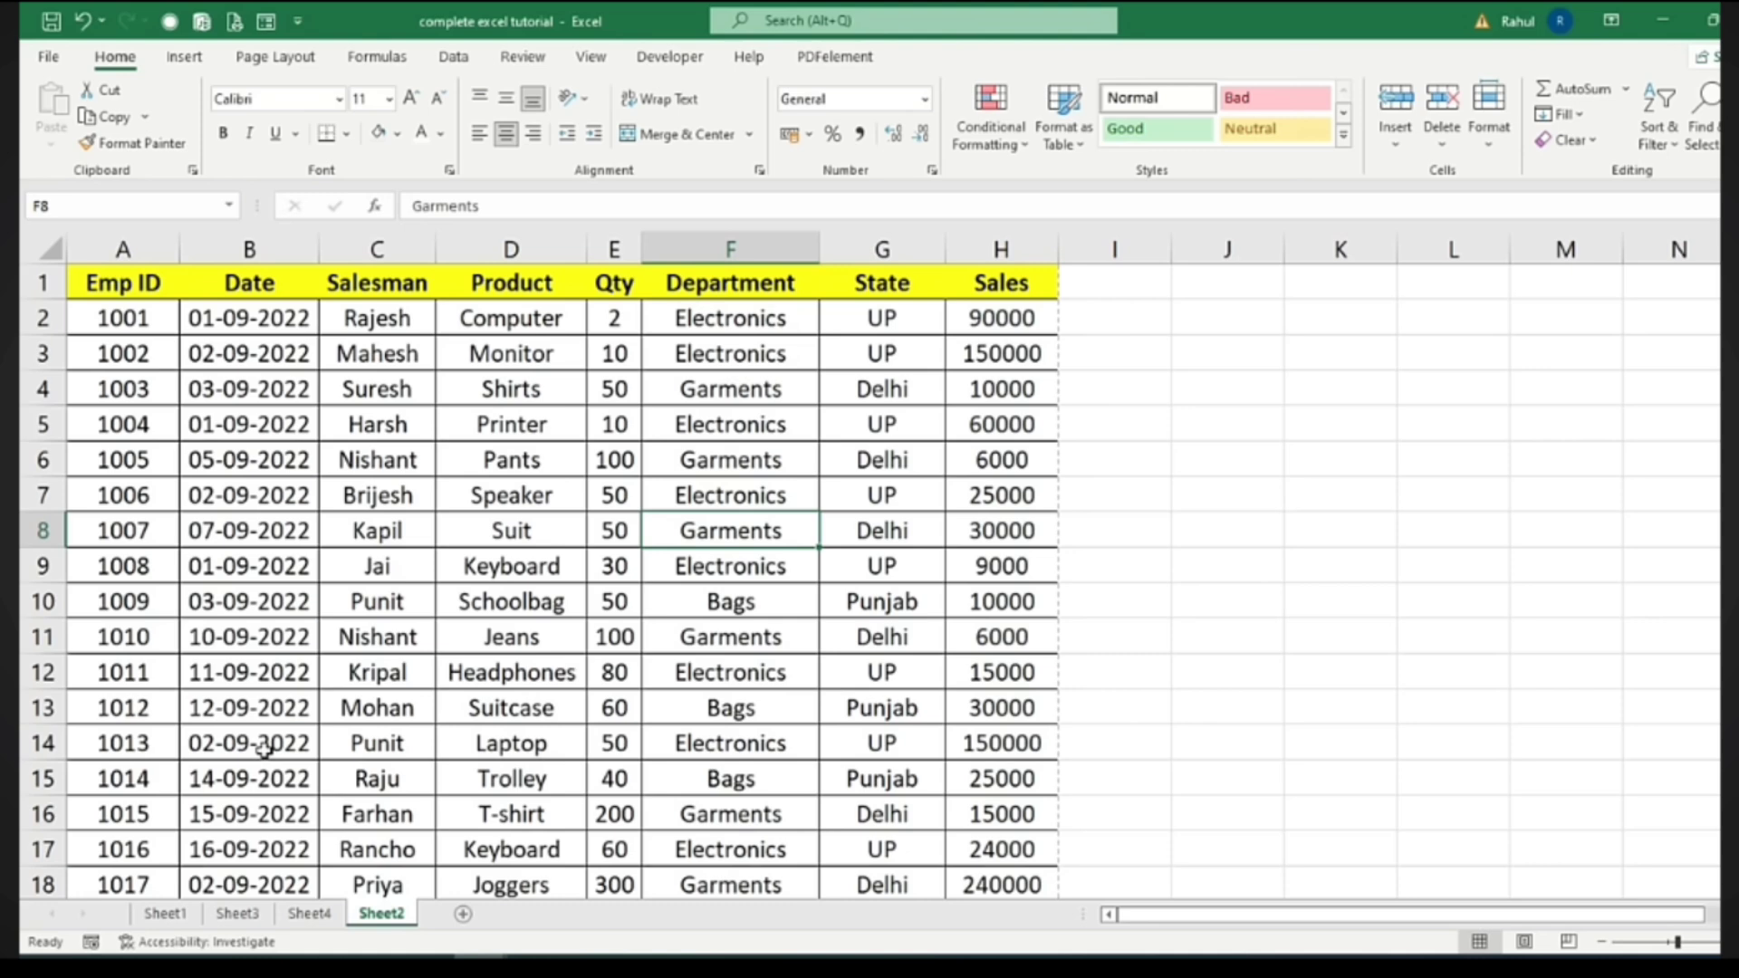
left_click(237, 913)
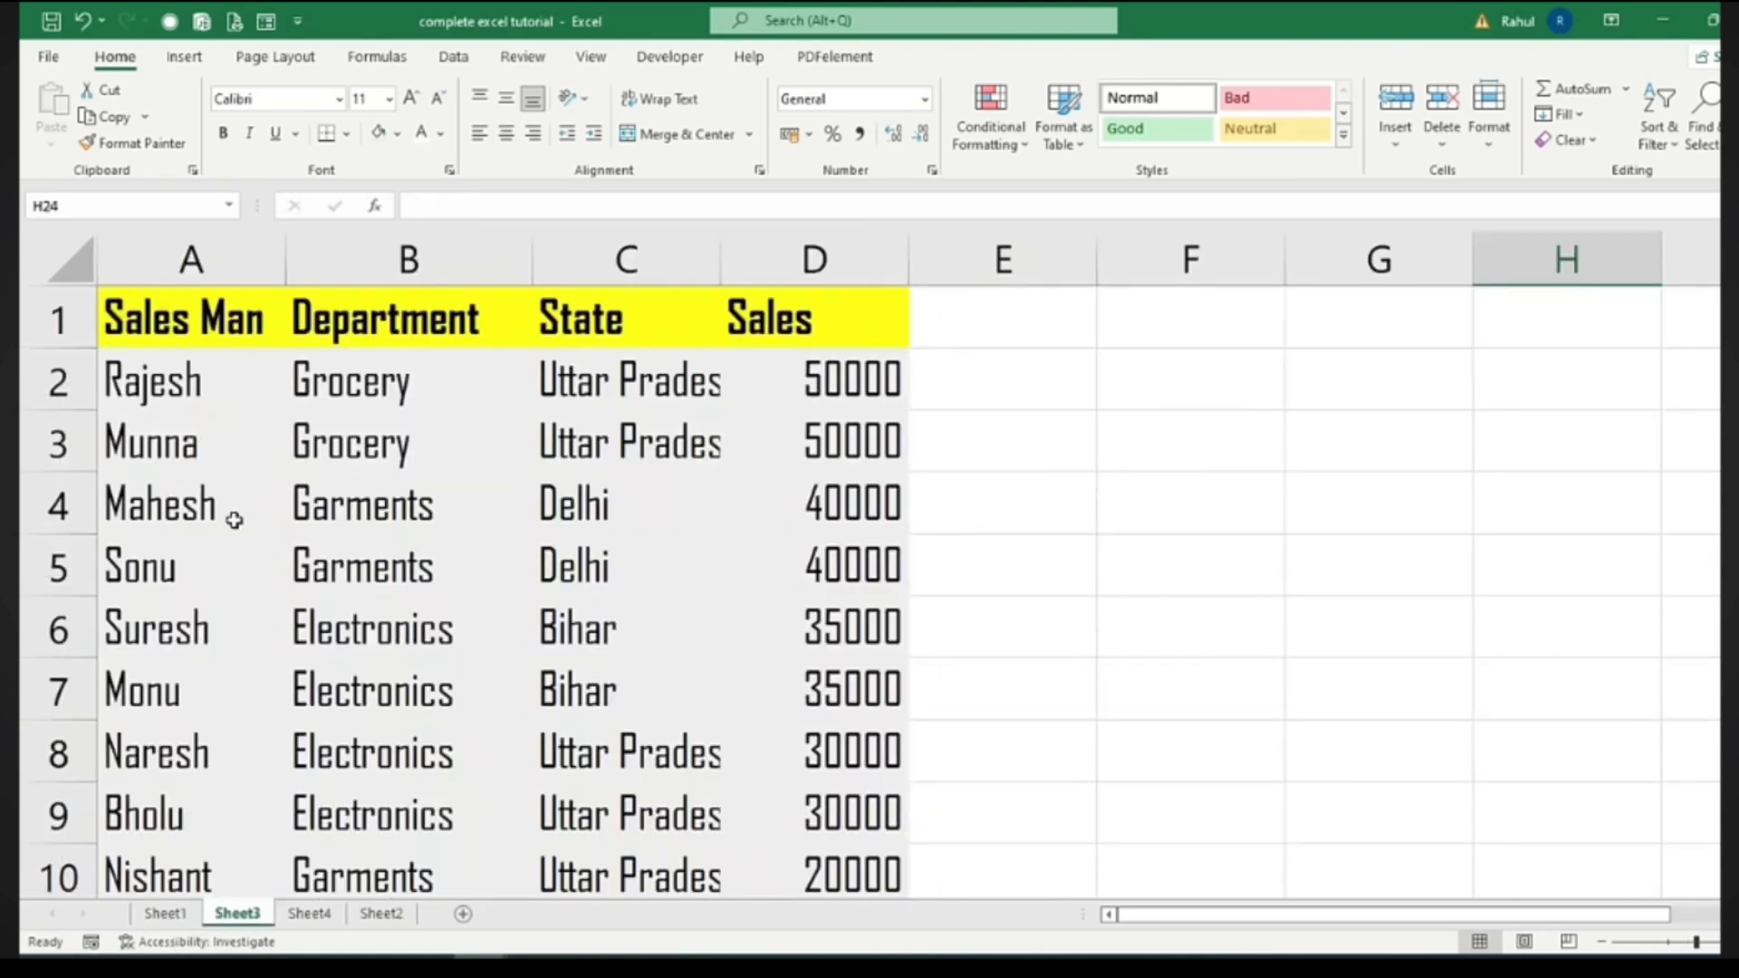
left_click(136, 382)
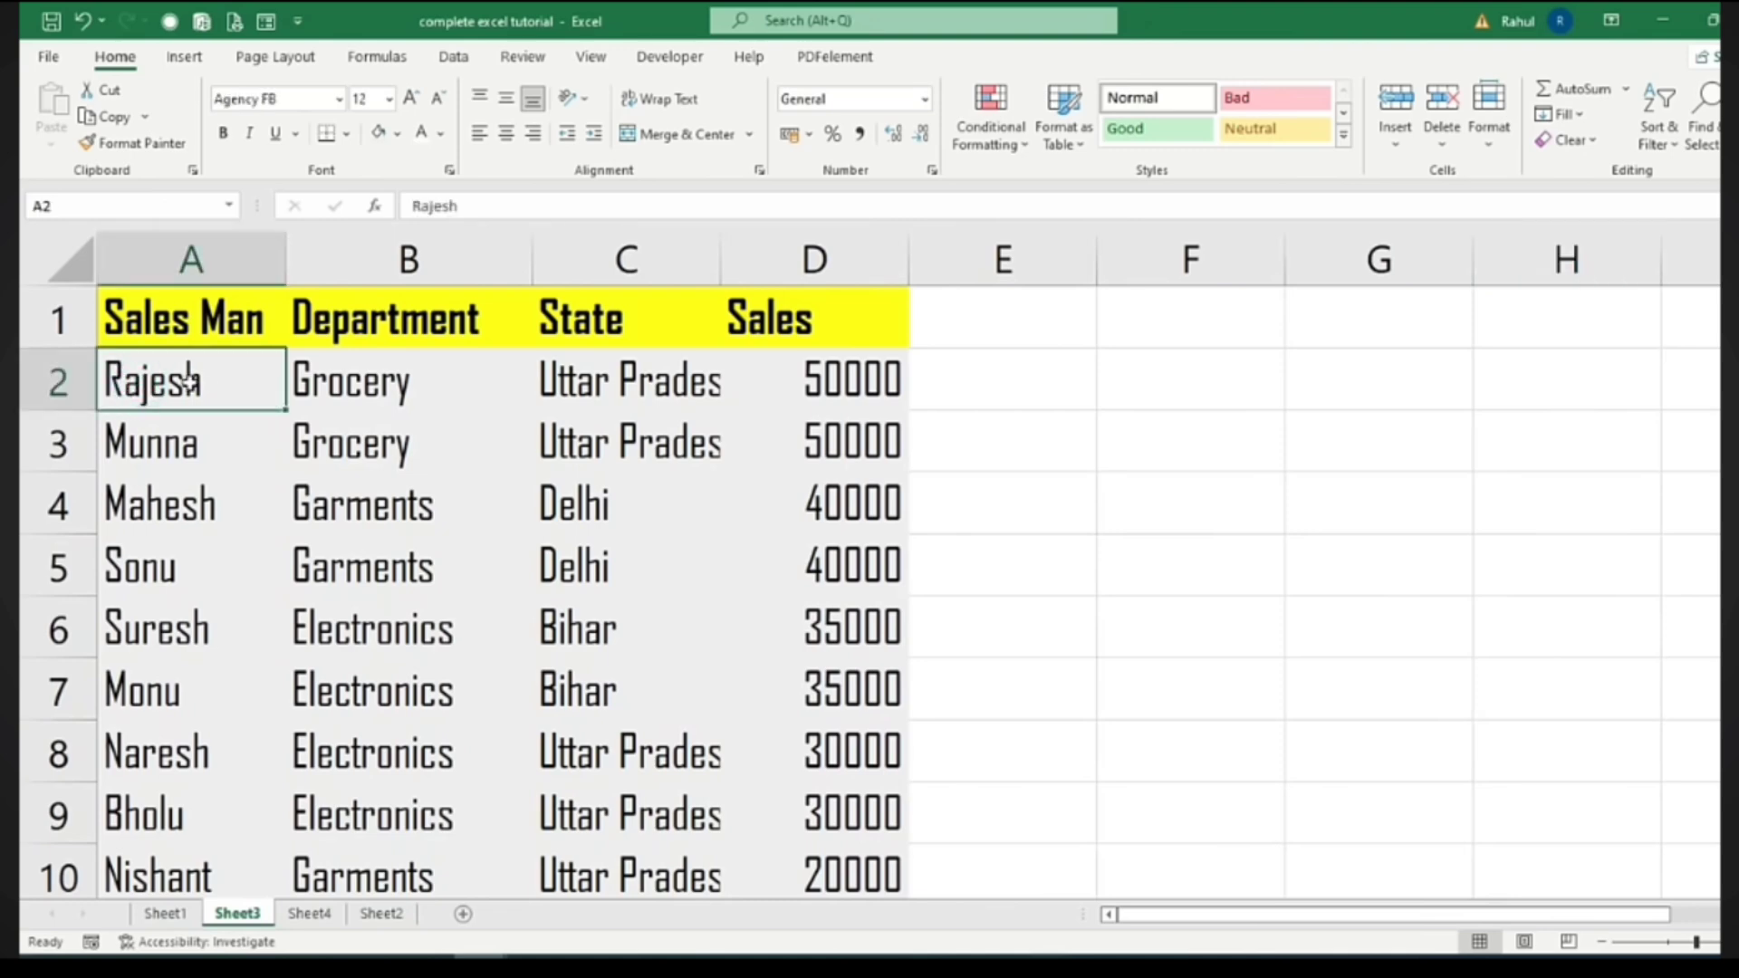
left_click(367, 381)
left_click(580, 387)
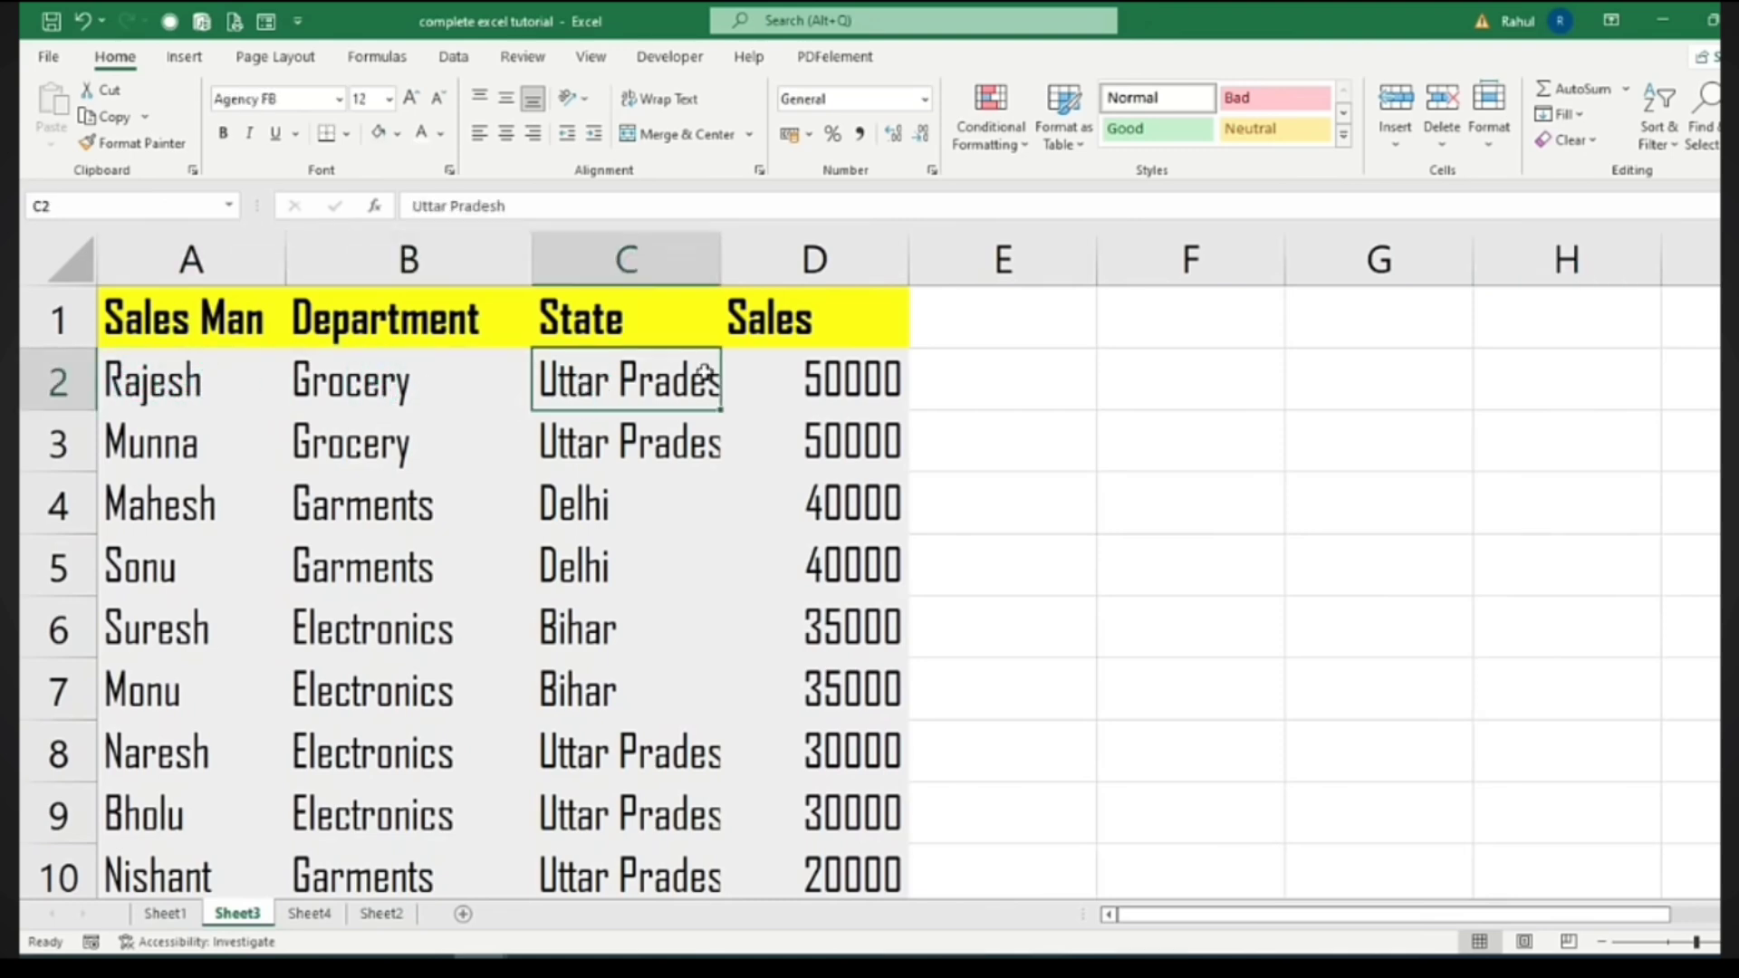
left_click(820, 379)
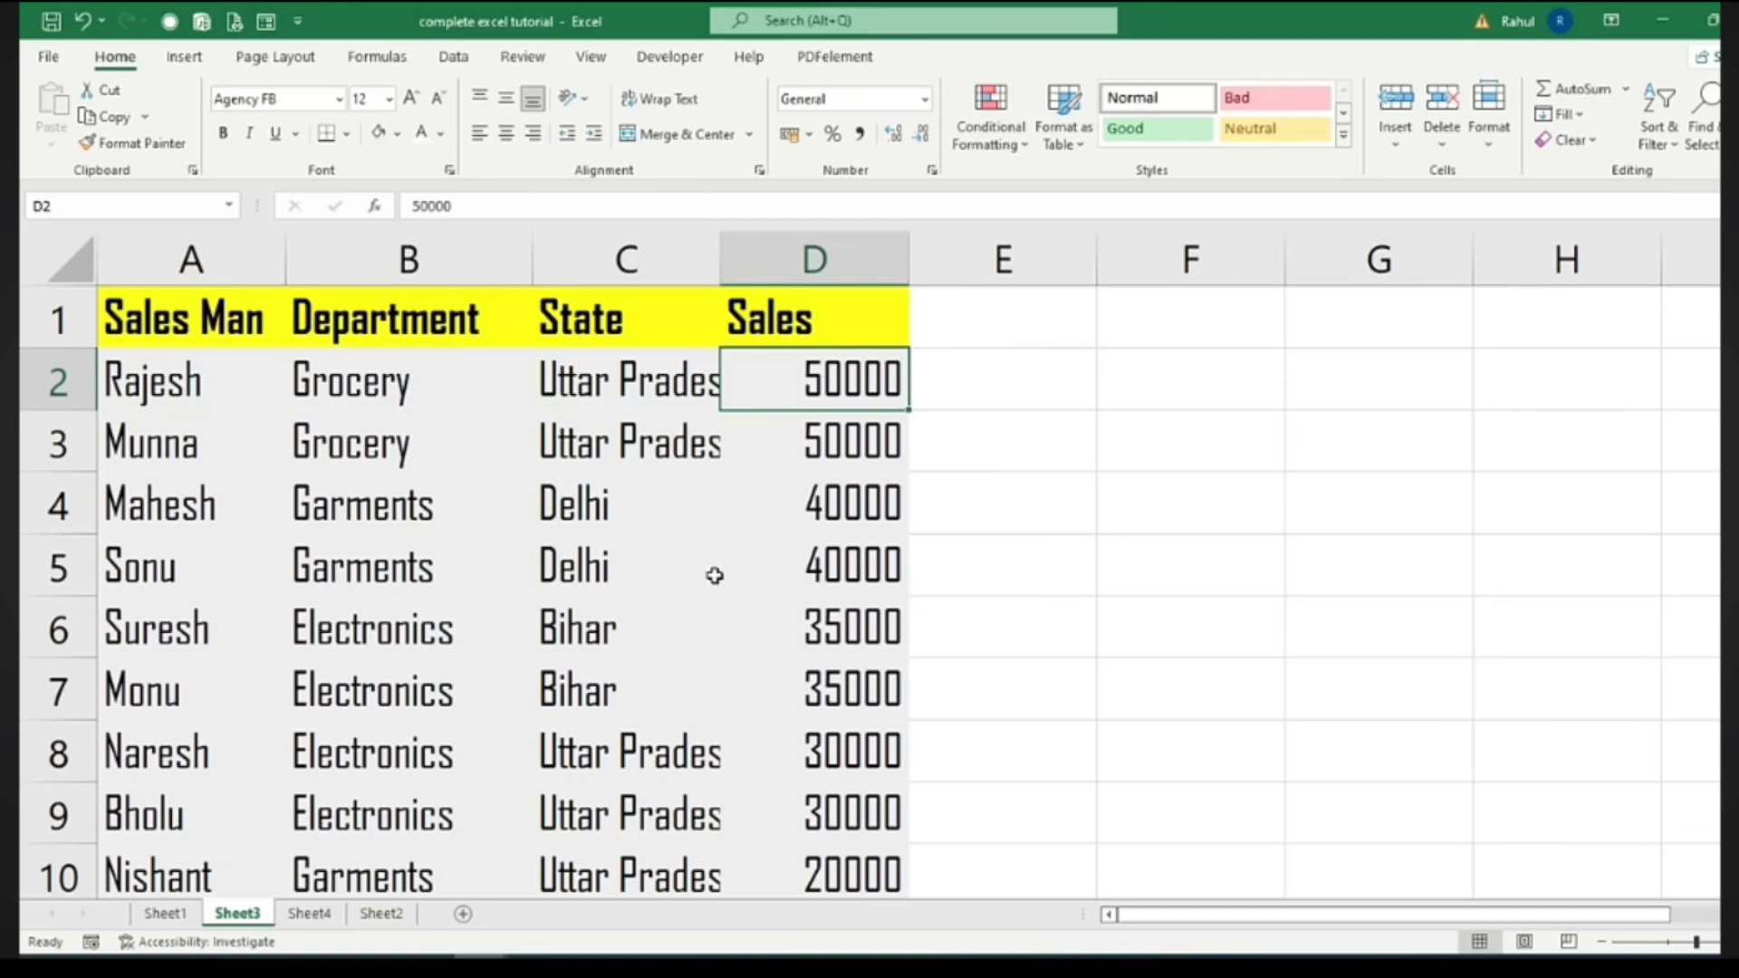
left_click(382, 914)
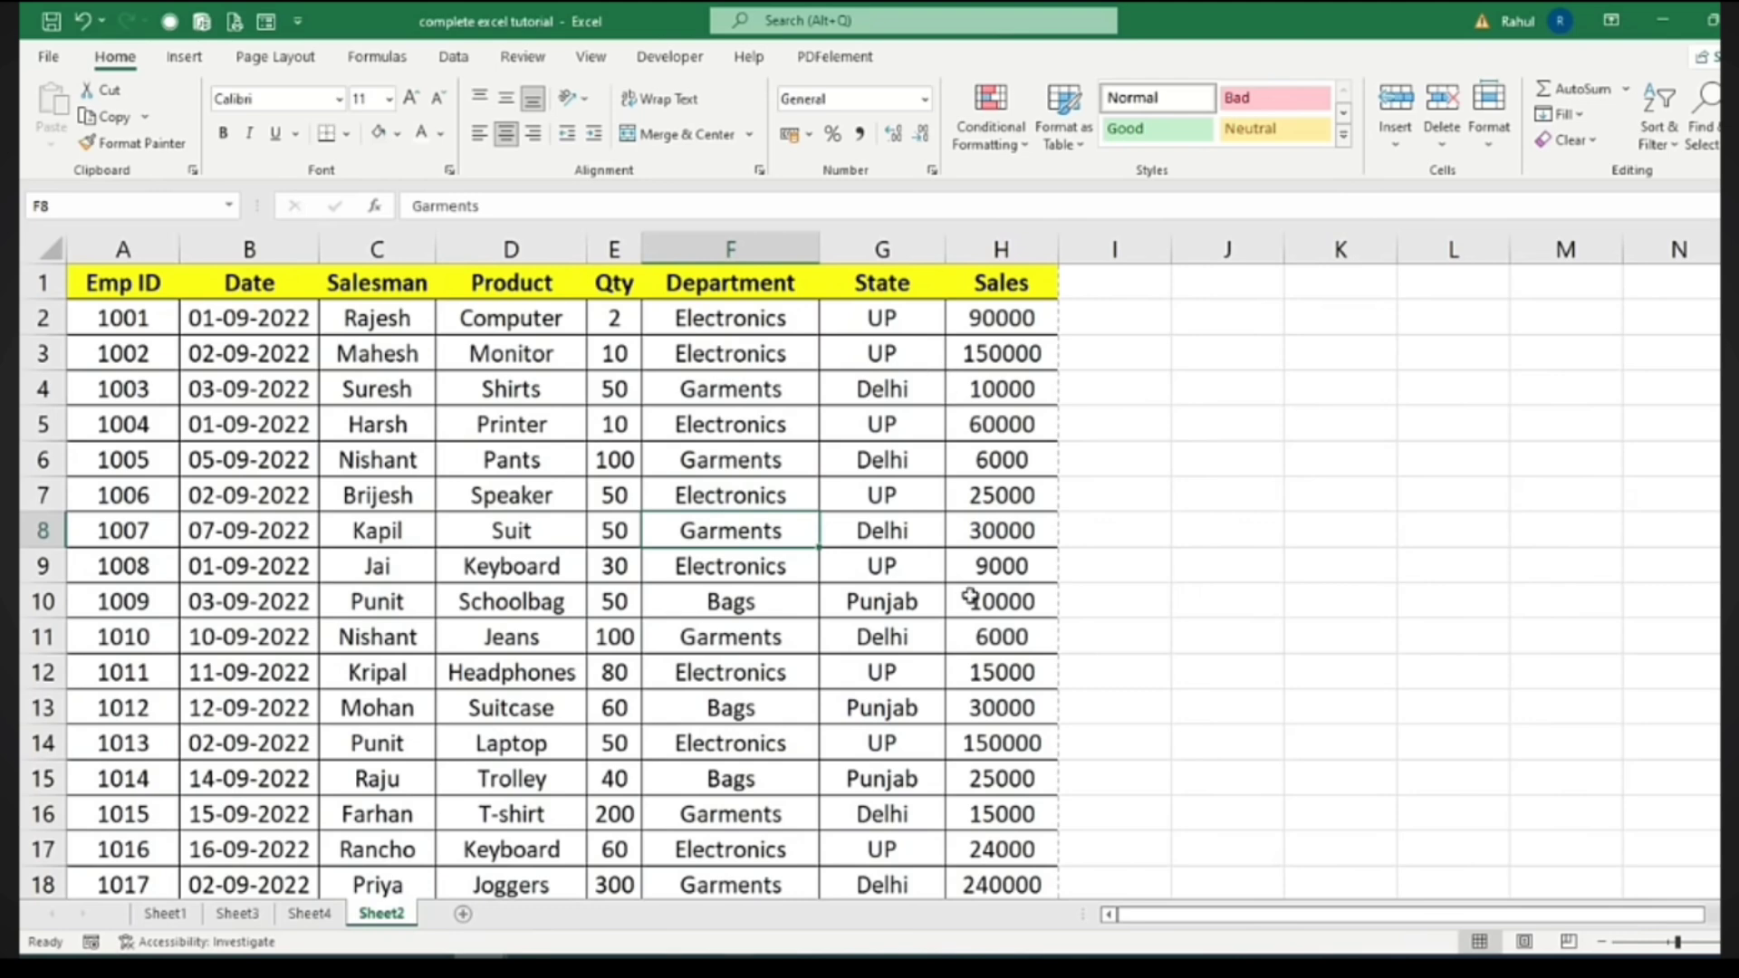
left_click(201, 352)
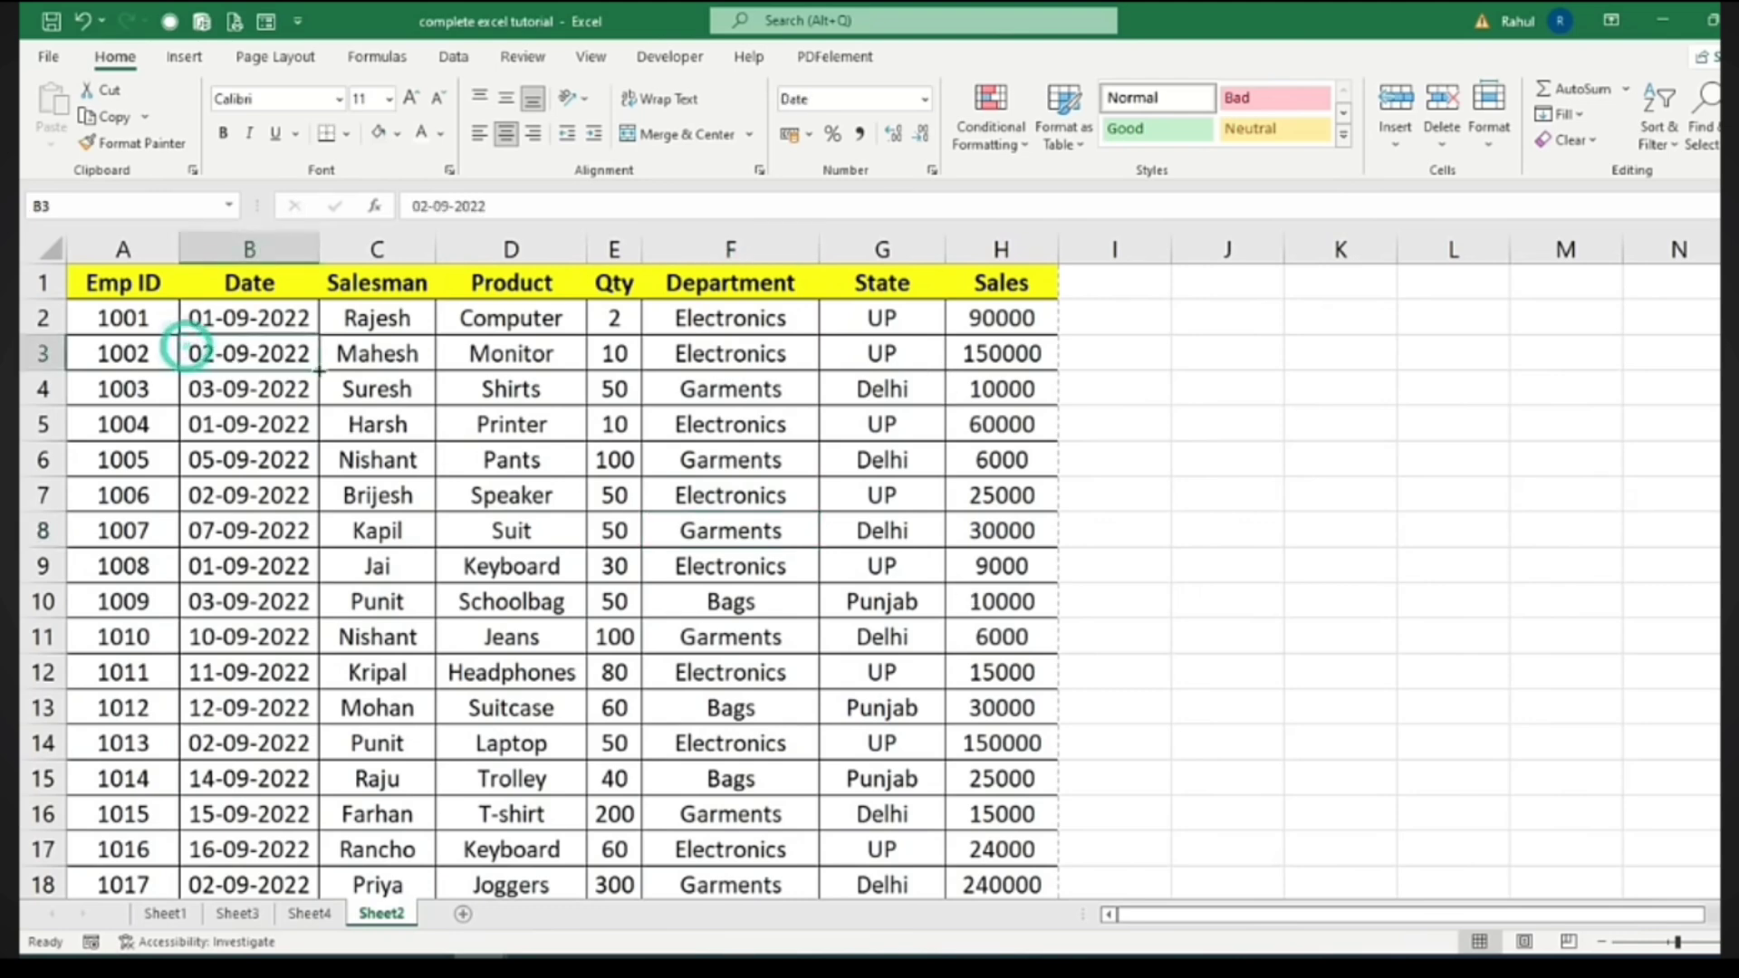
left_click(342, 362)
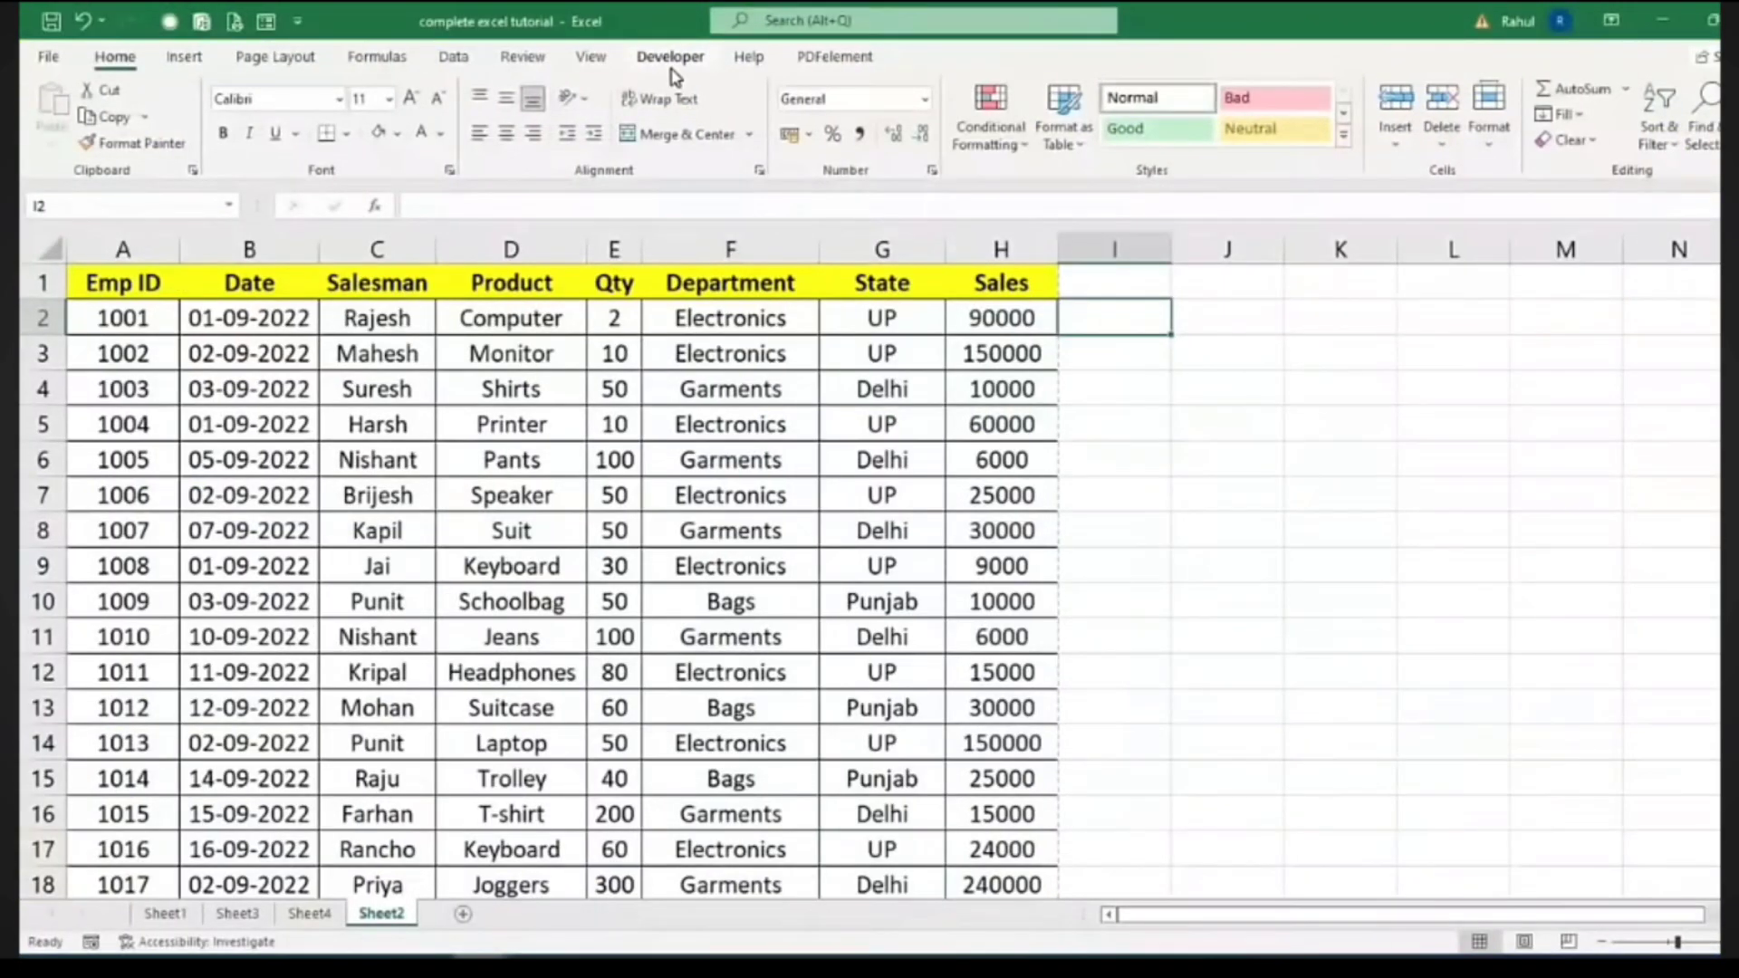
Show the Developer tab and keep Developer ticked under Customize Ribbon in Excel Options
left_click(670, 57)
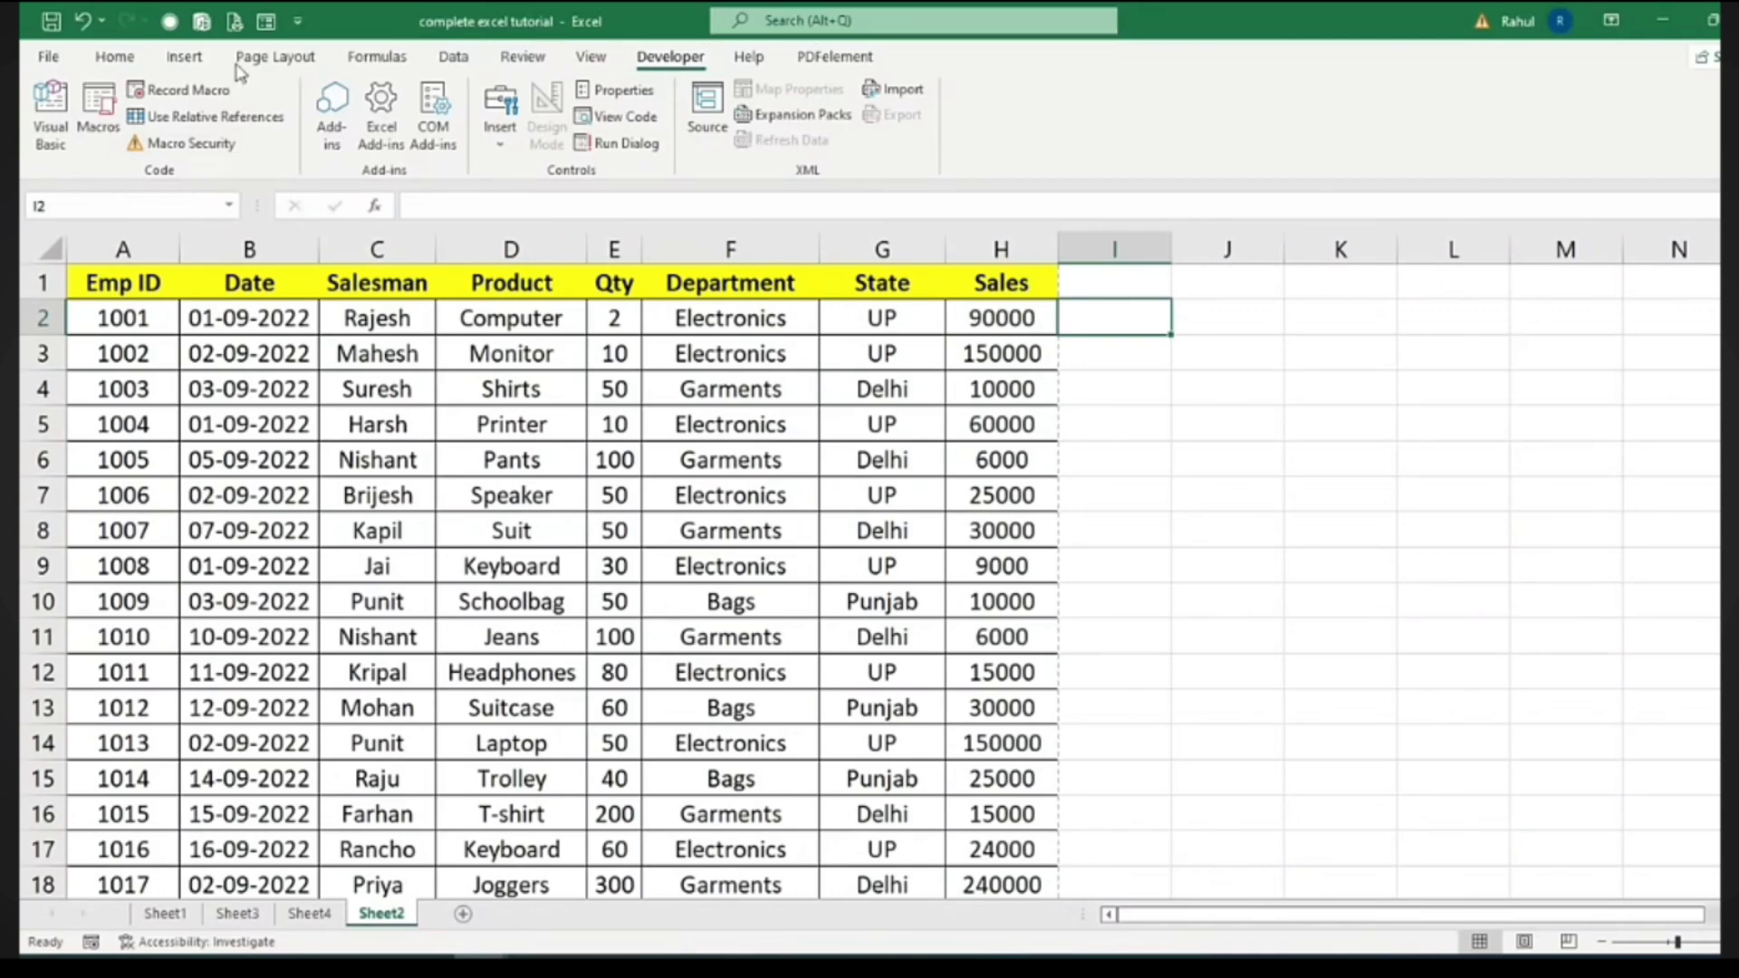
left_click(302, 25)
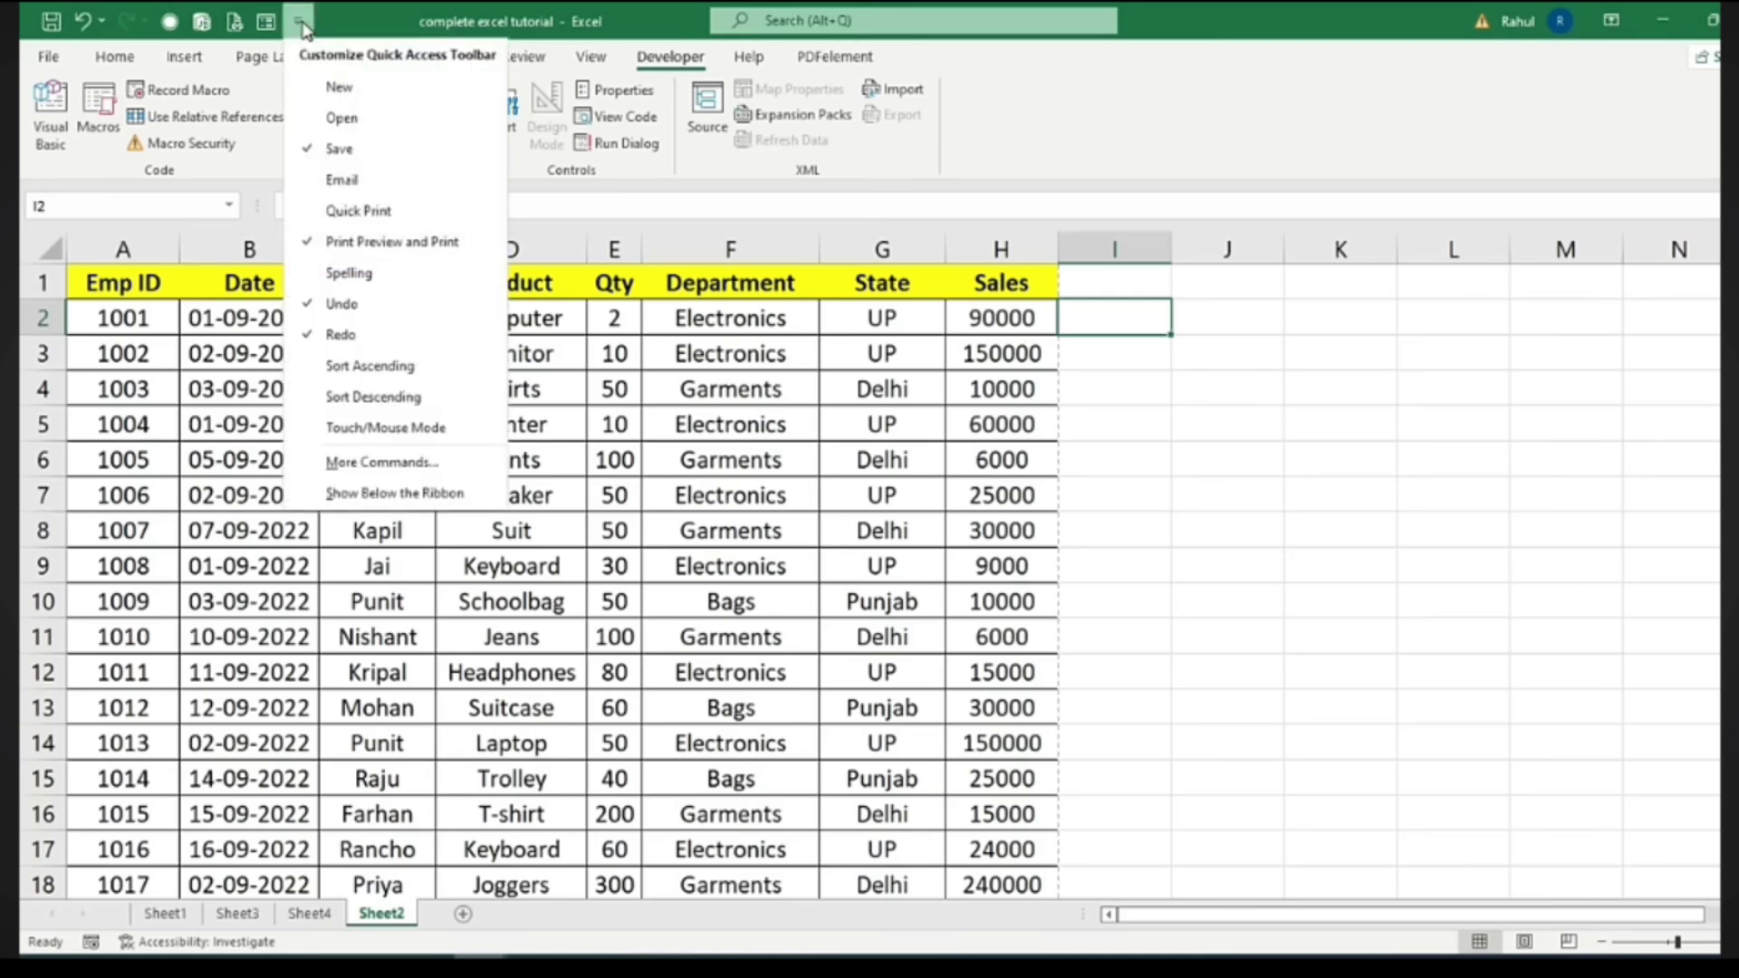
left_click(373, 462)
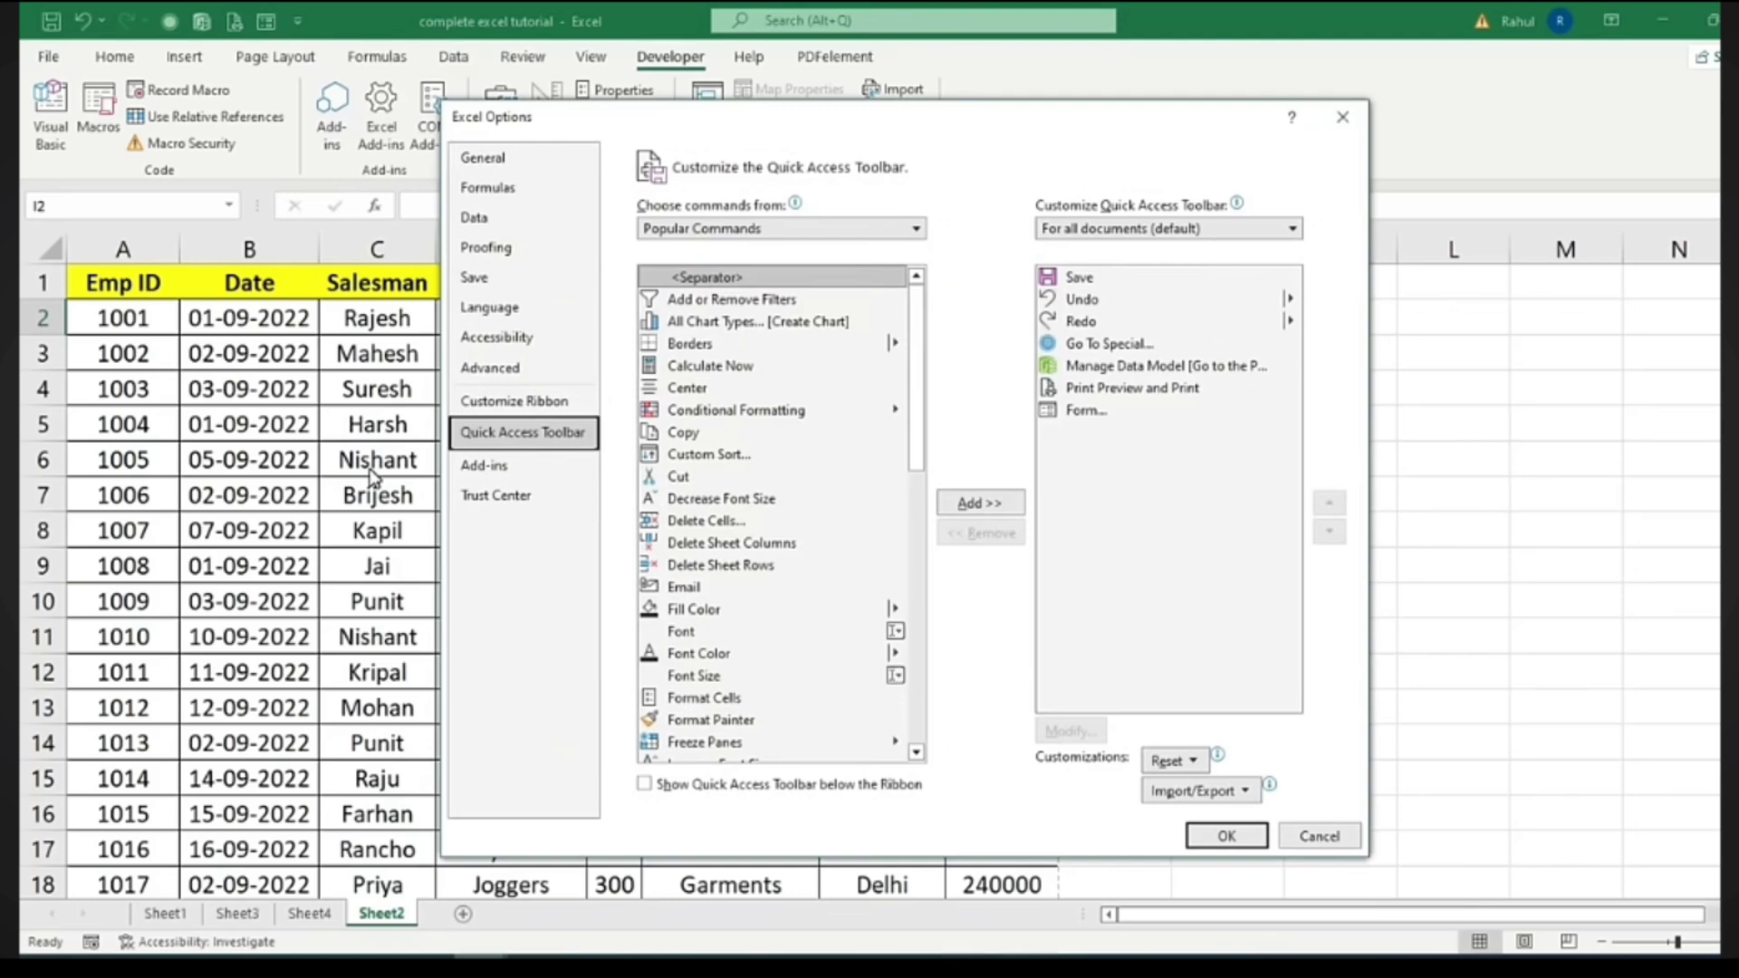
left_click(500, 412)
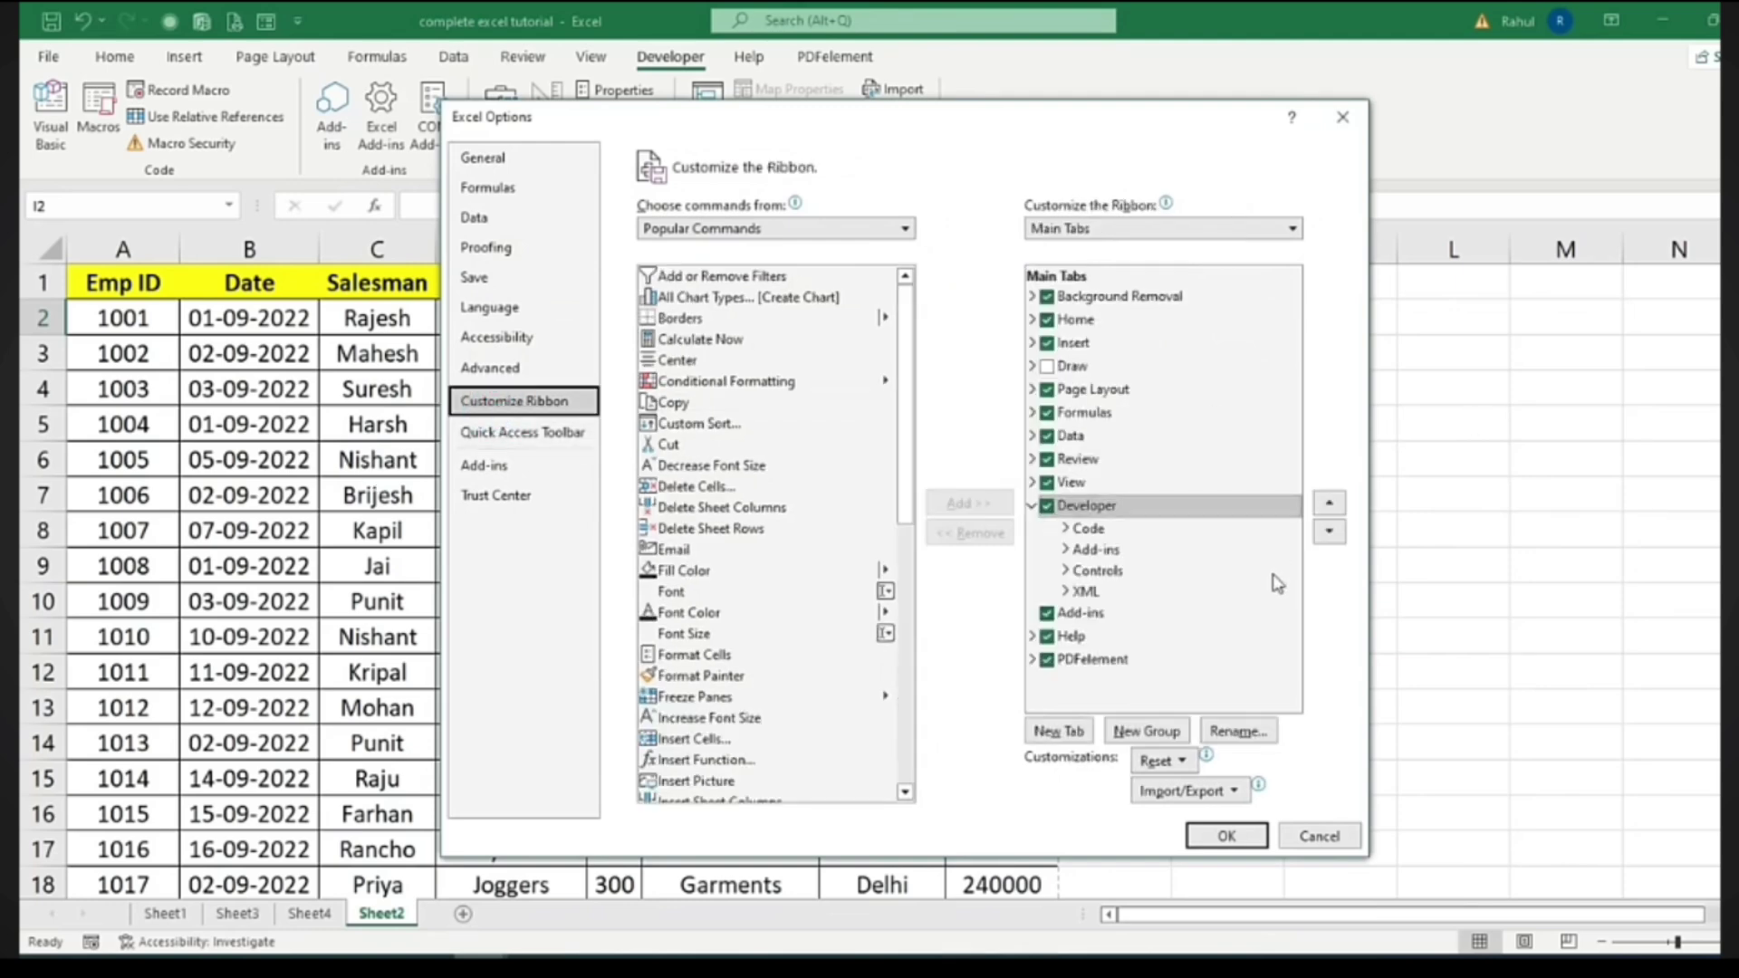
left_click(1047, 510)
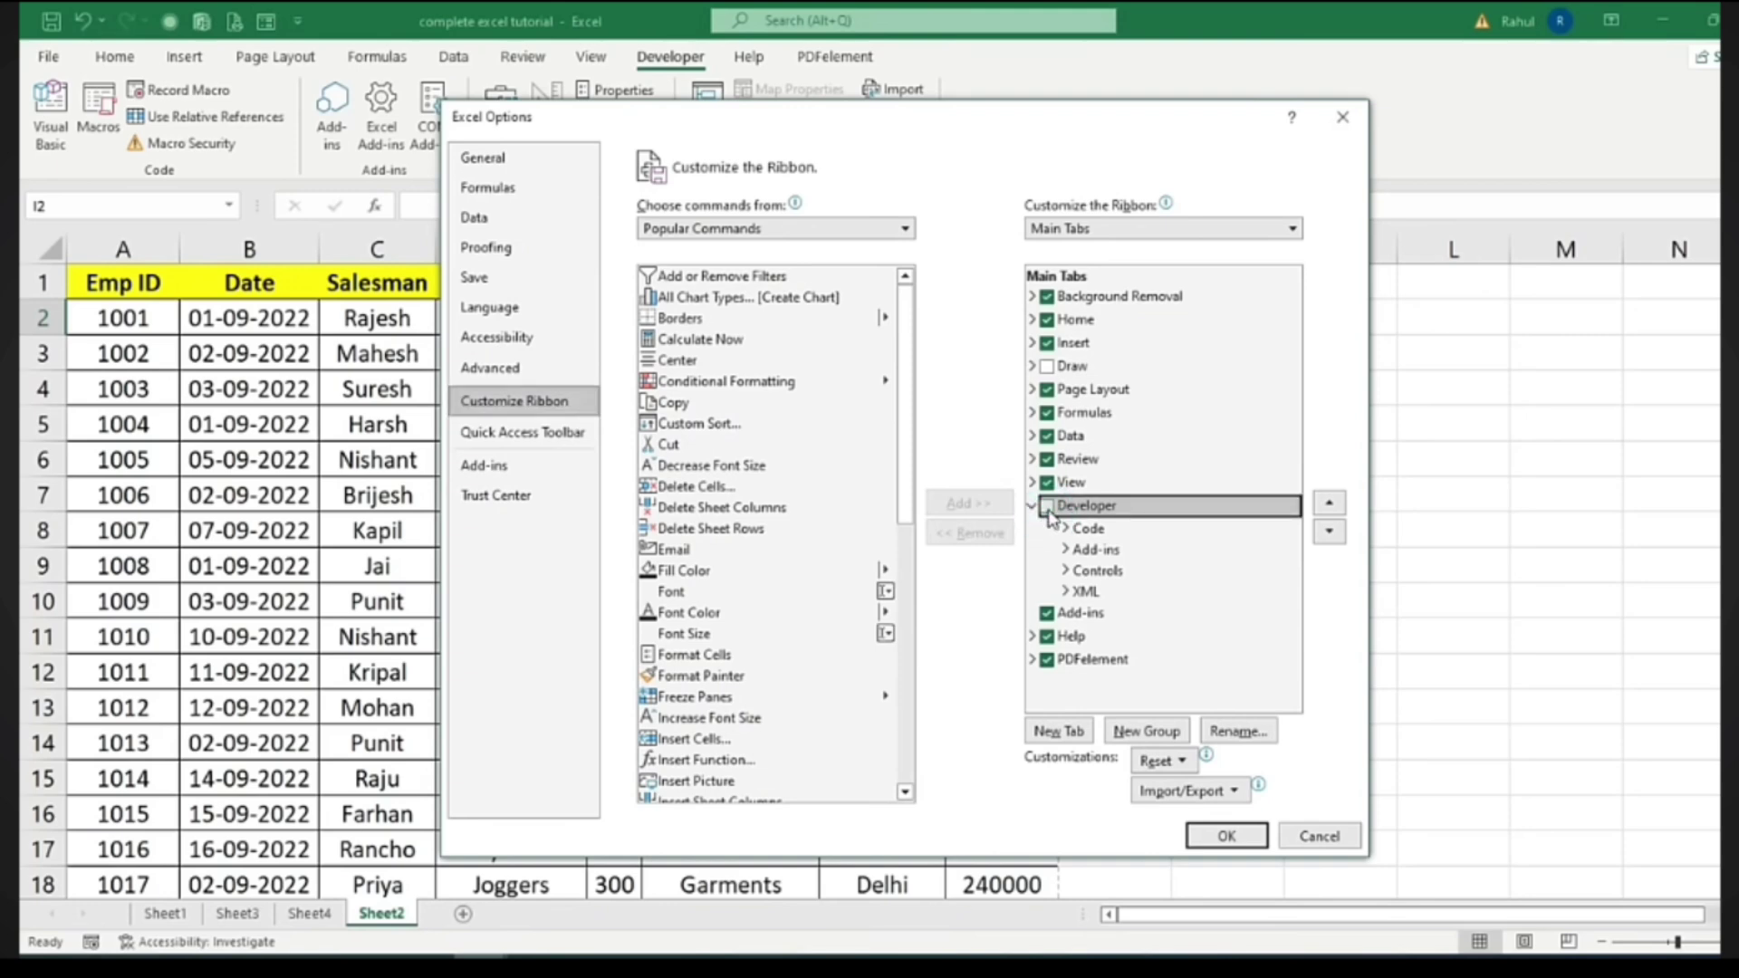
left_click(1047, 509)
left_click(1225, 834)
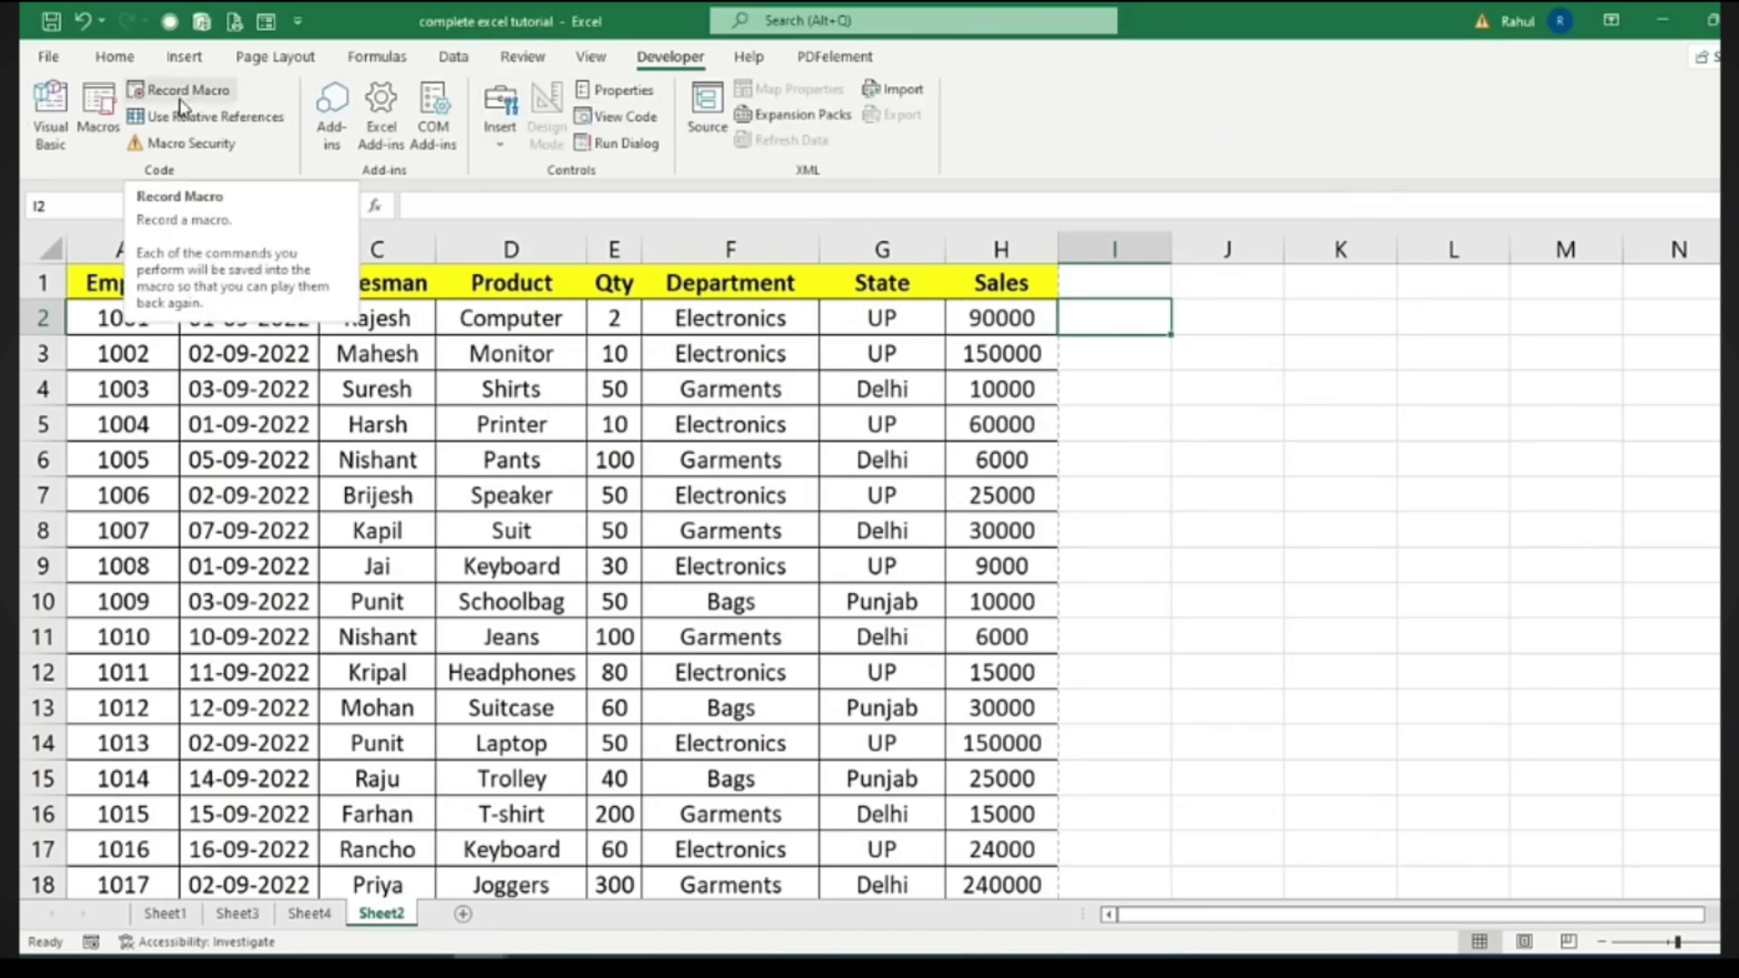
Make a copy of Sheet2 at the front of the workbook via Move or Copy
left_click(1095, 319)
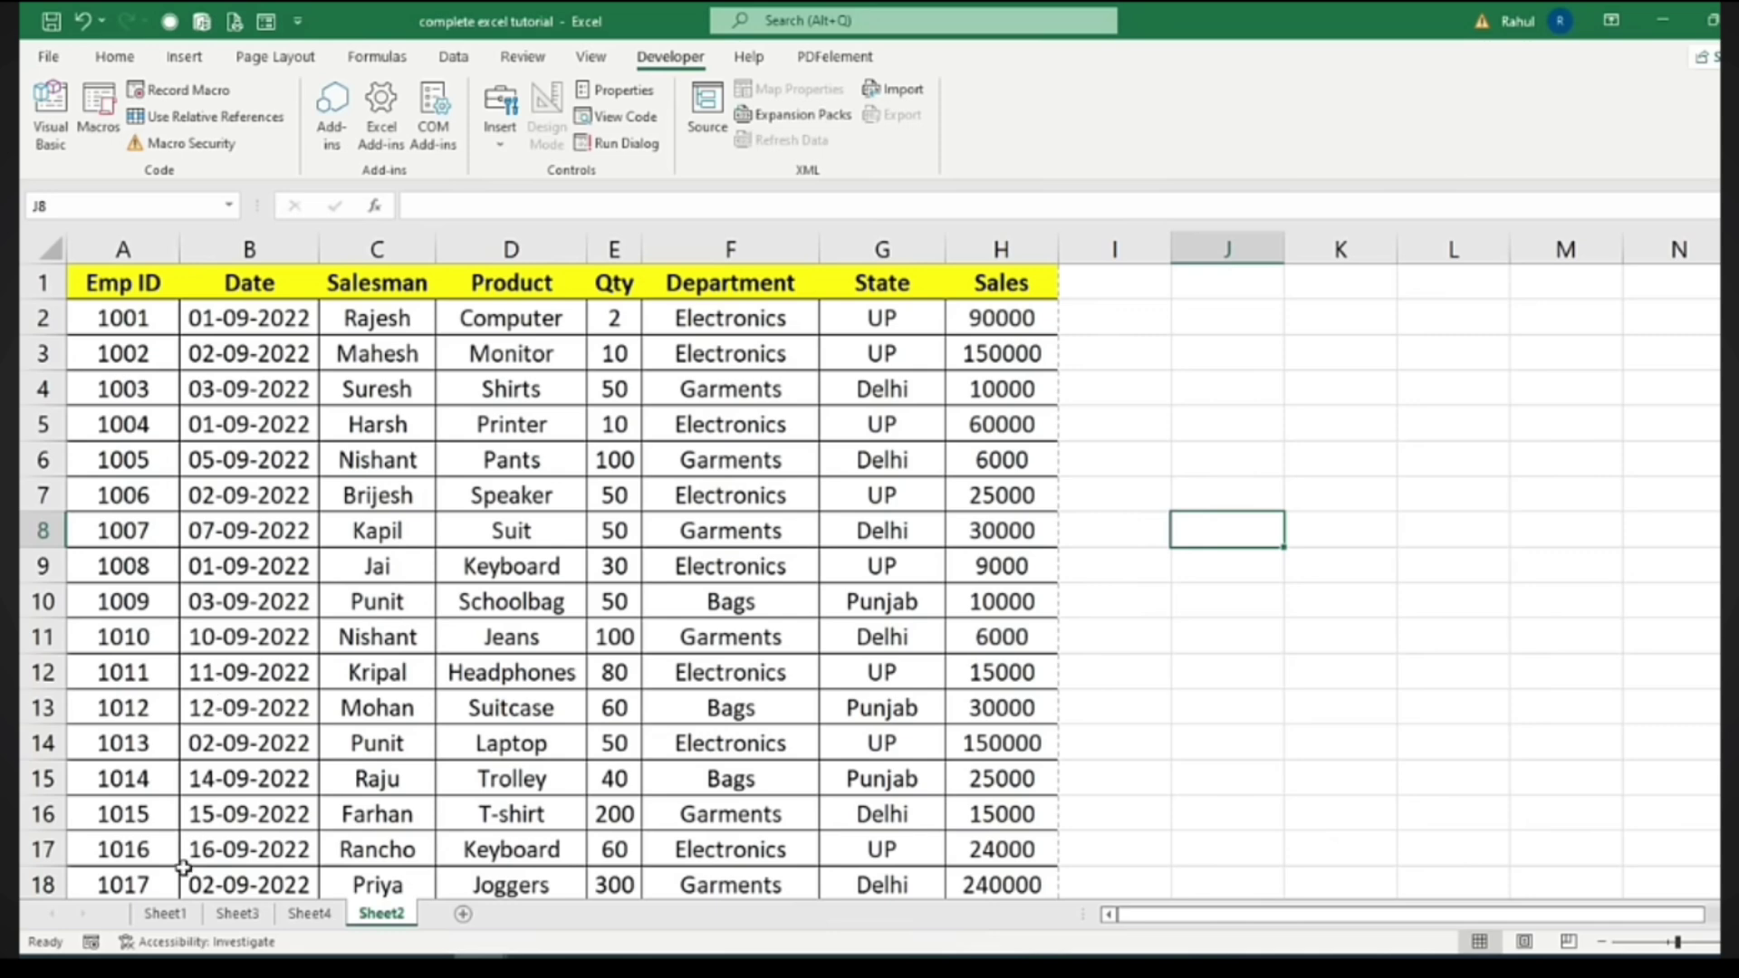
right_click(380, 916)
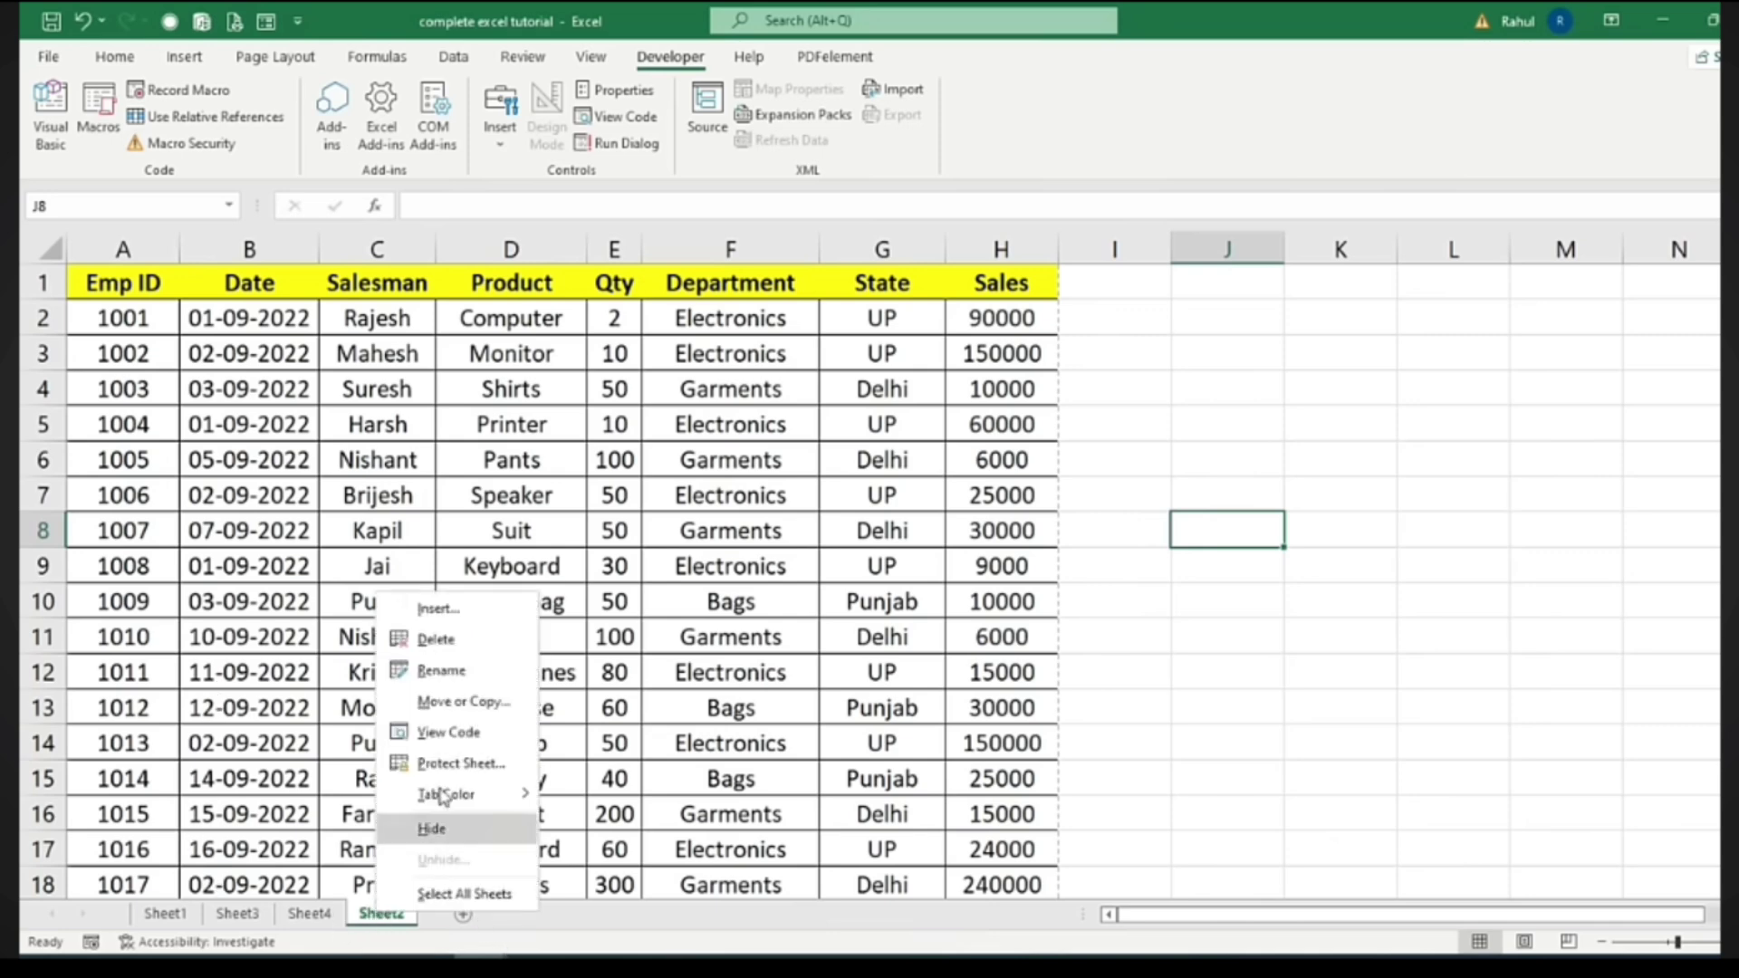
left_click(378, 922)
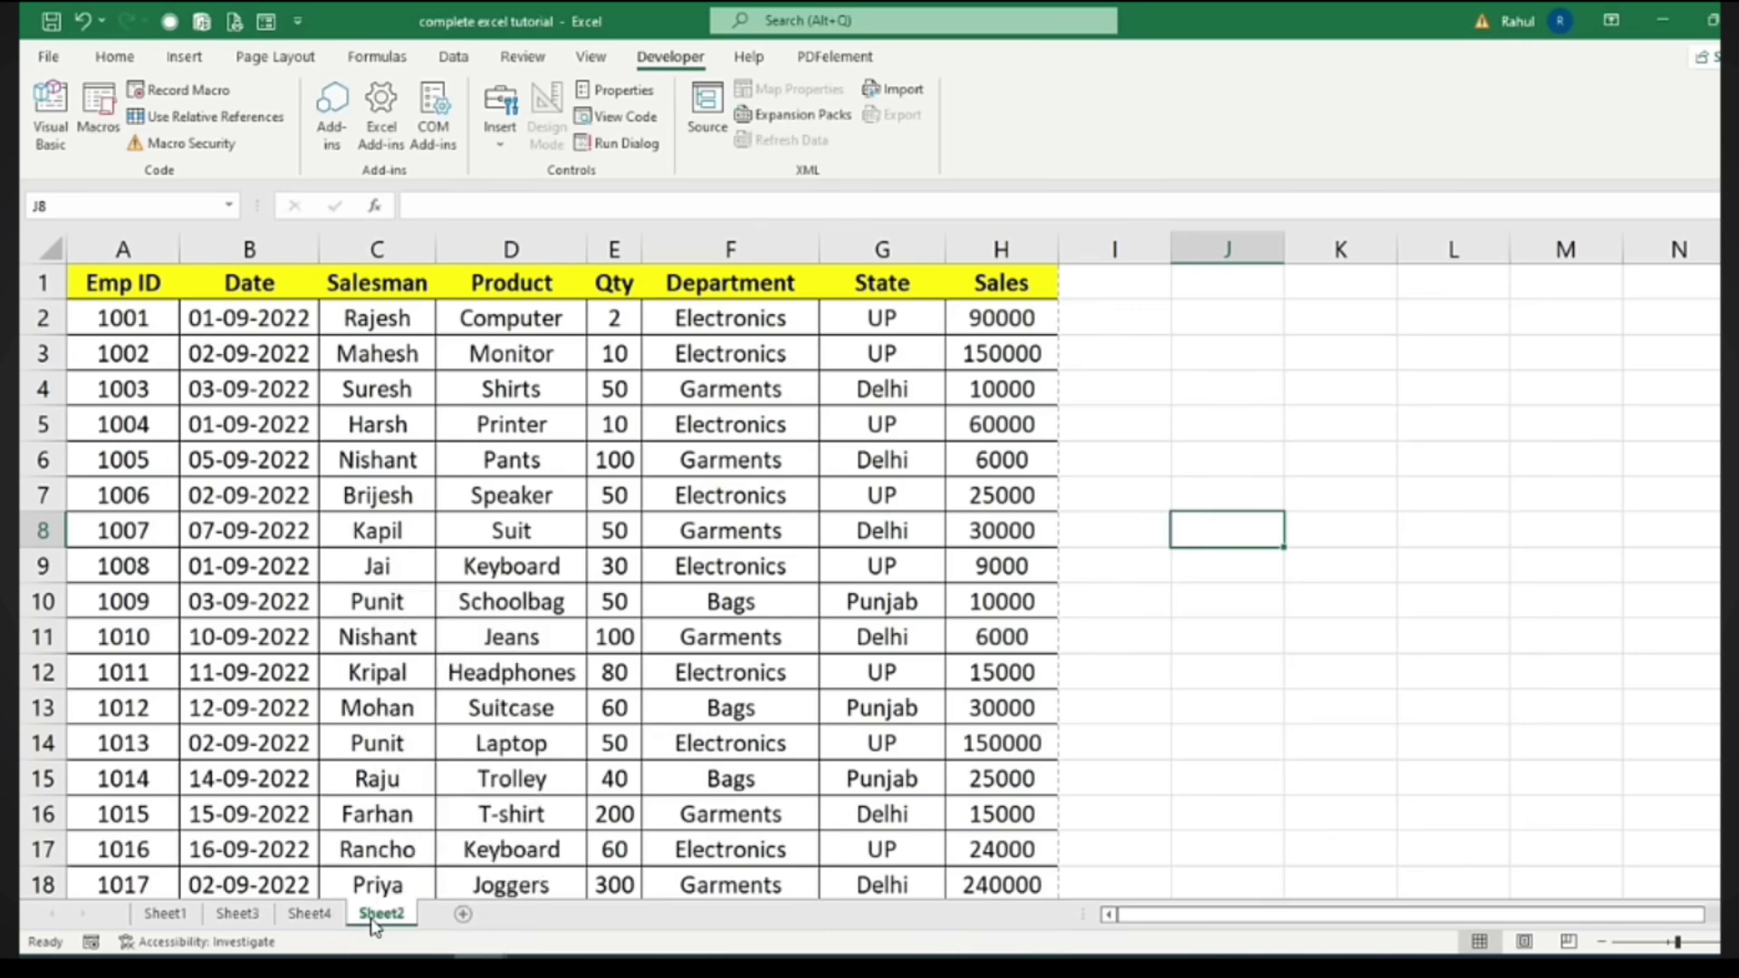
right_click(377, 916)
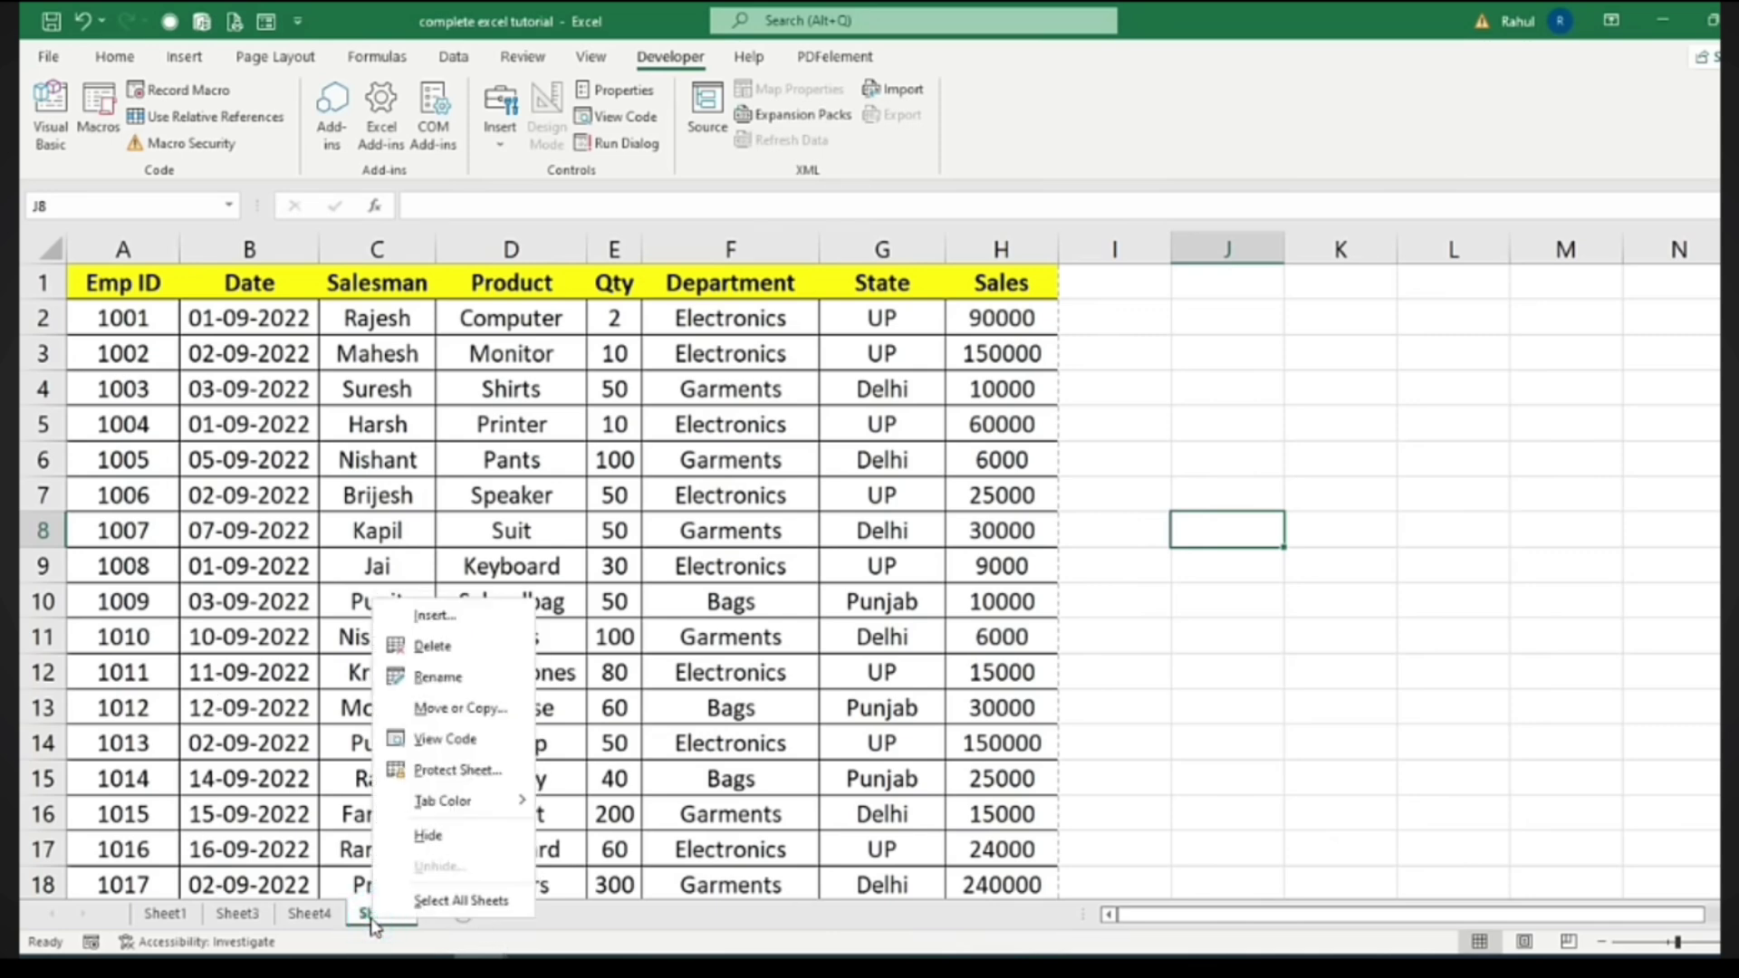
left_click(424, 709)
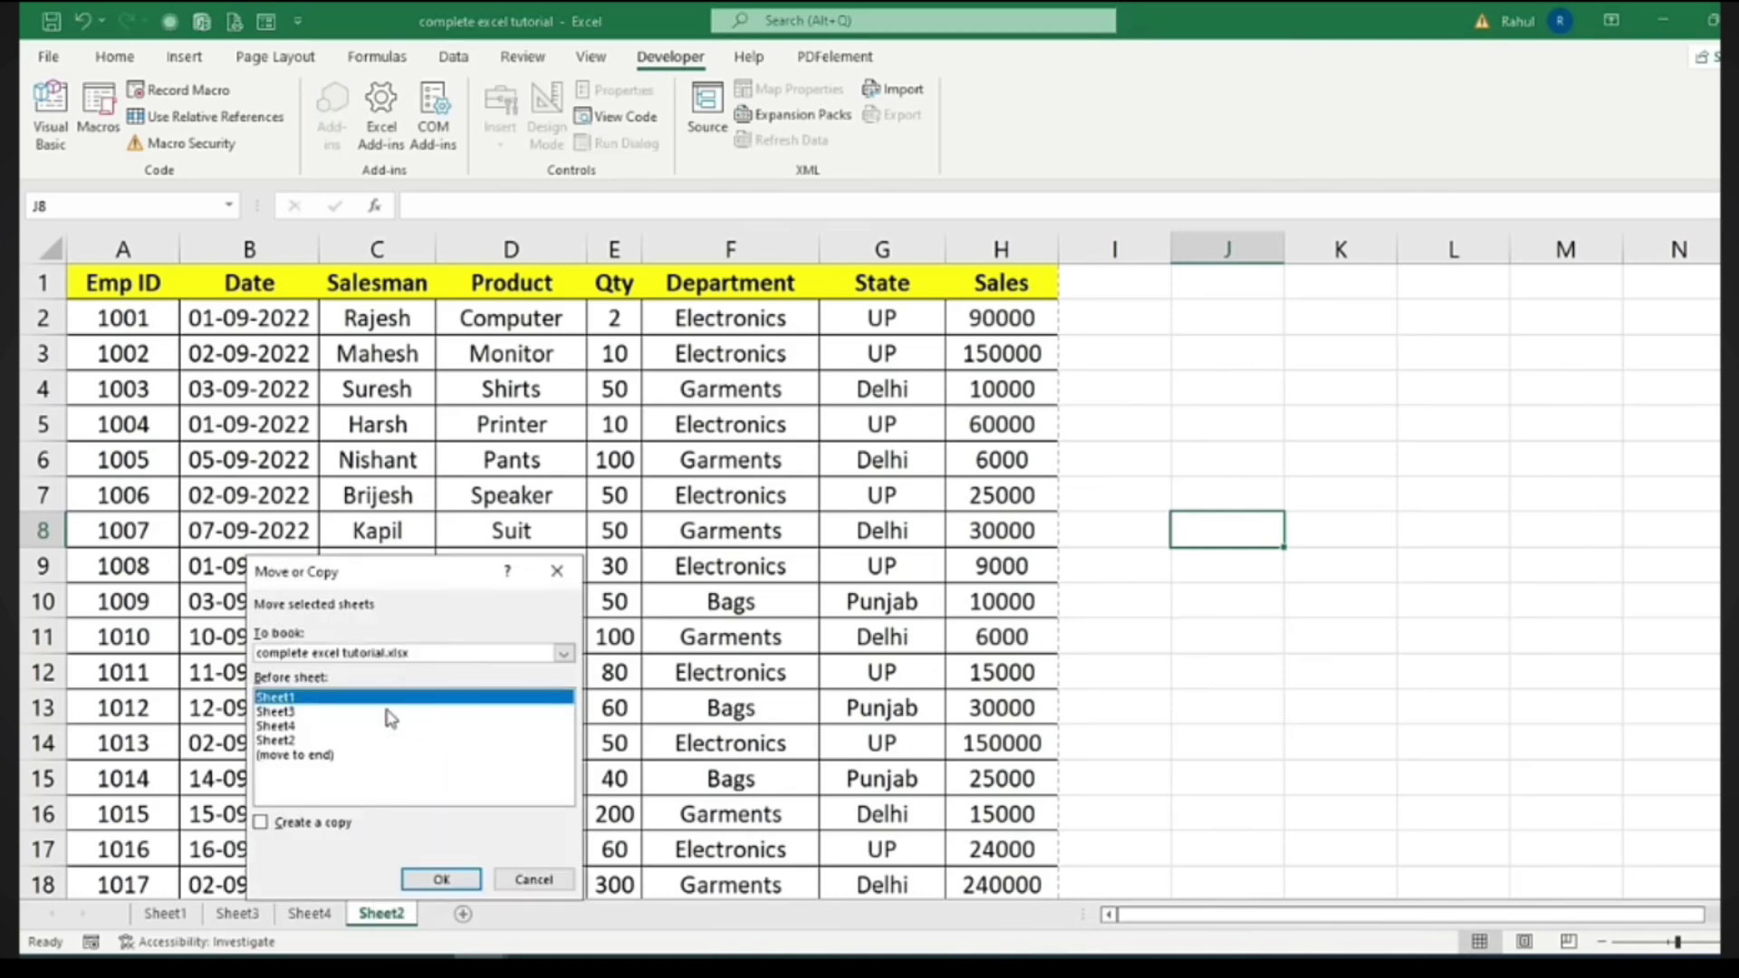
left_click(283, 826)
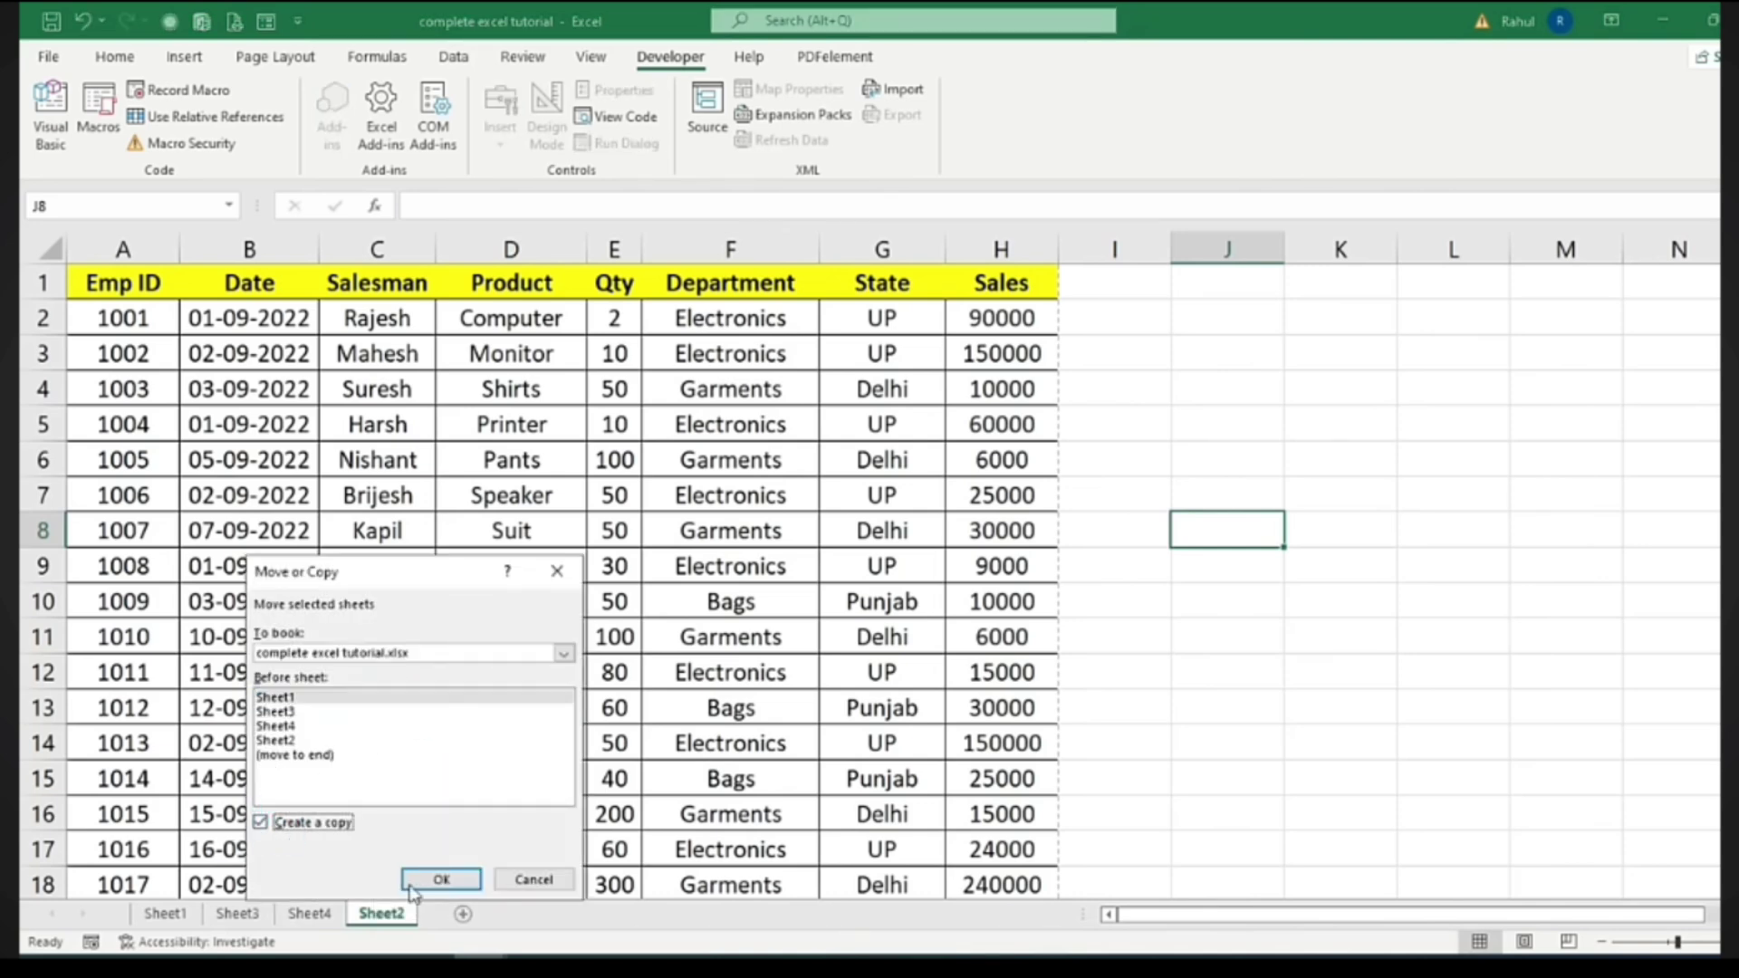
left_click(443, 878)
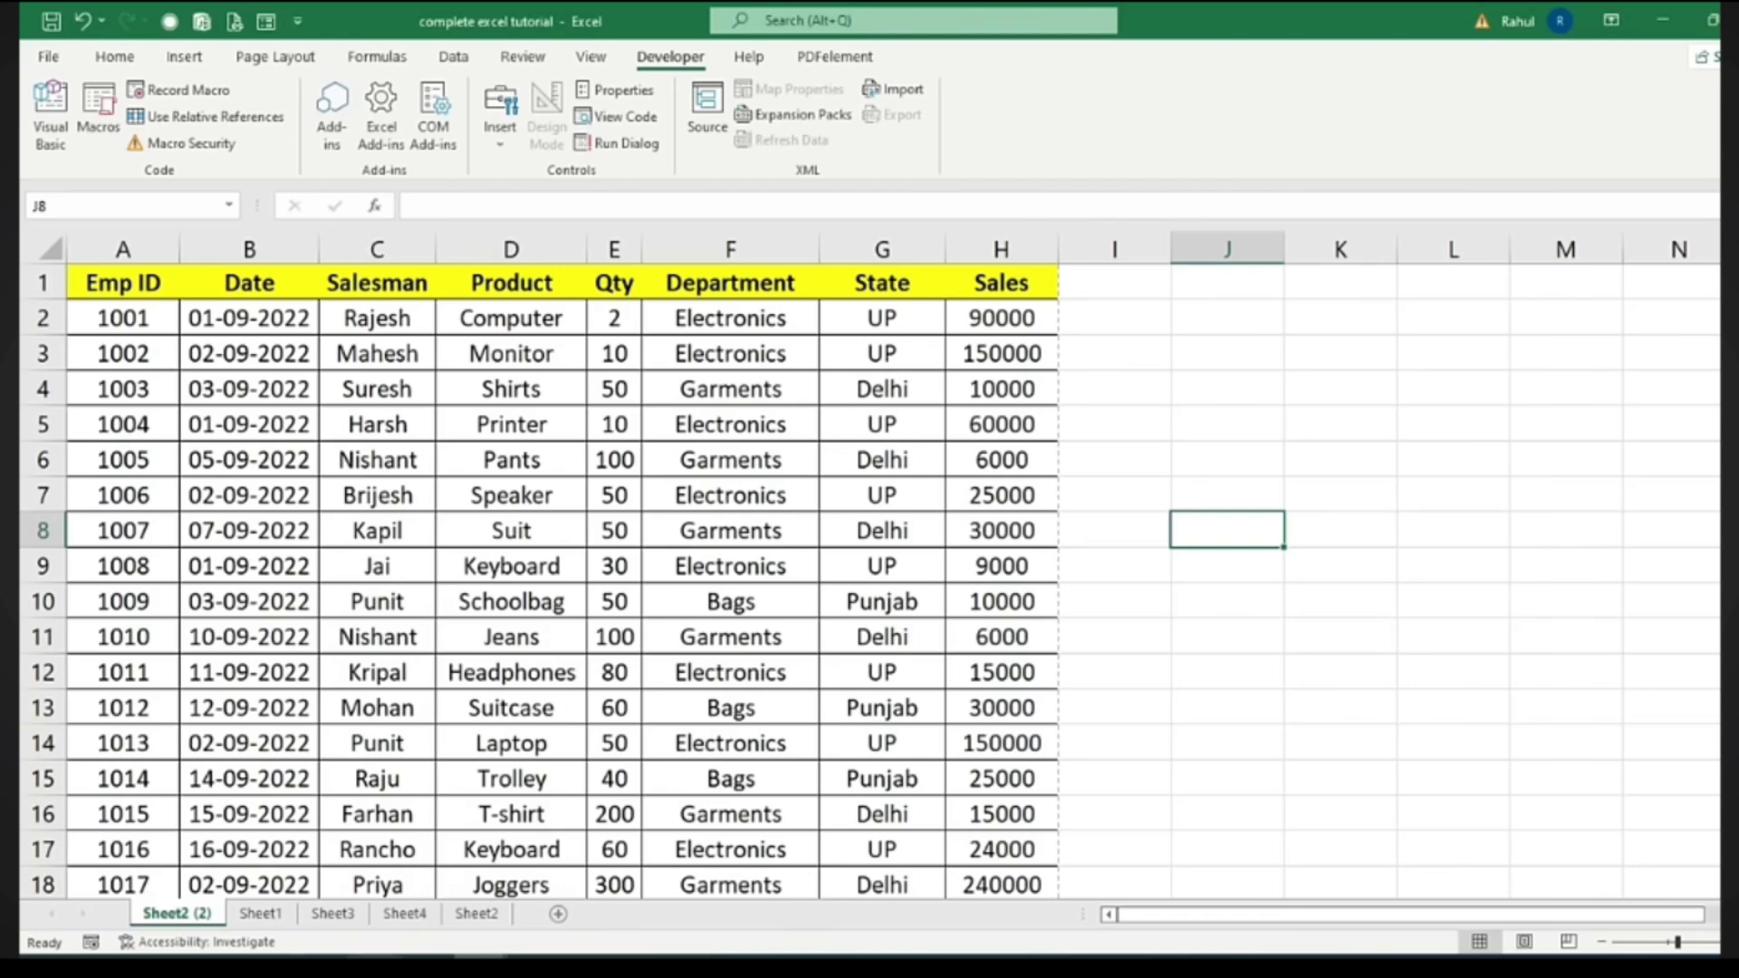
Rename the copy data1 and the original data2, placing data2 right after data1
left_click(184, 914)
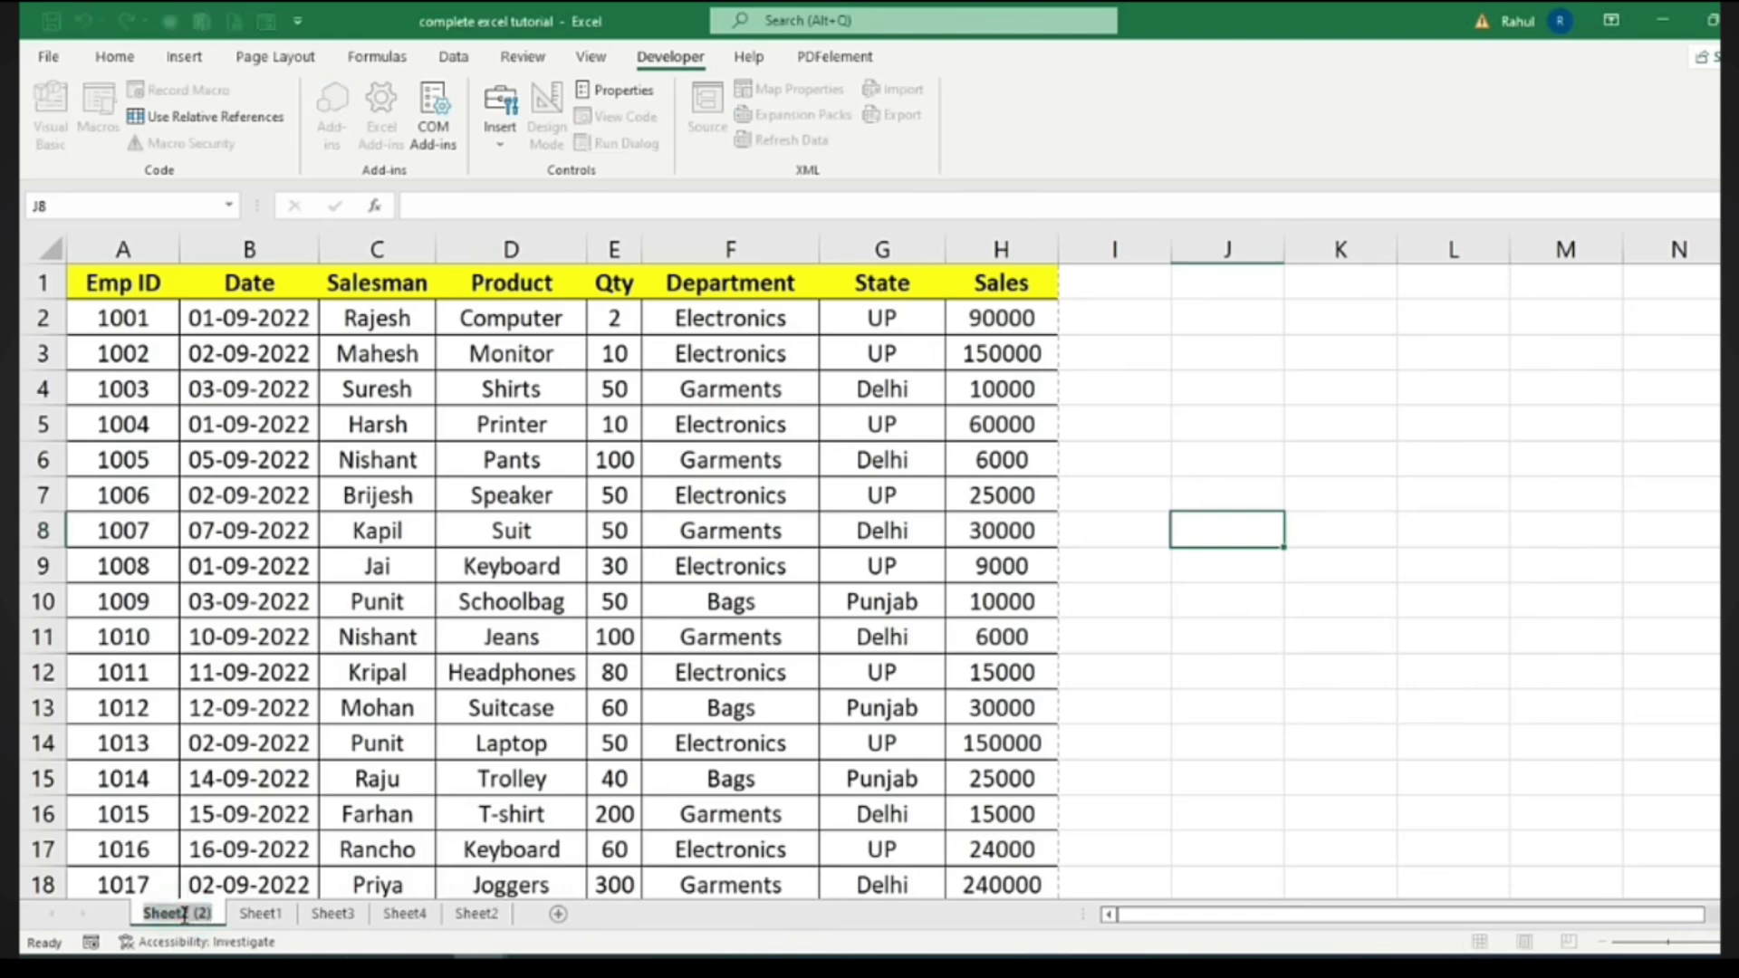
type("data1")
key("Return")
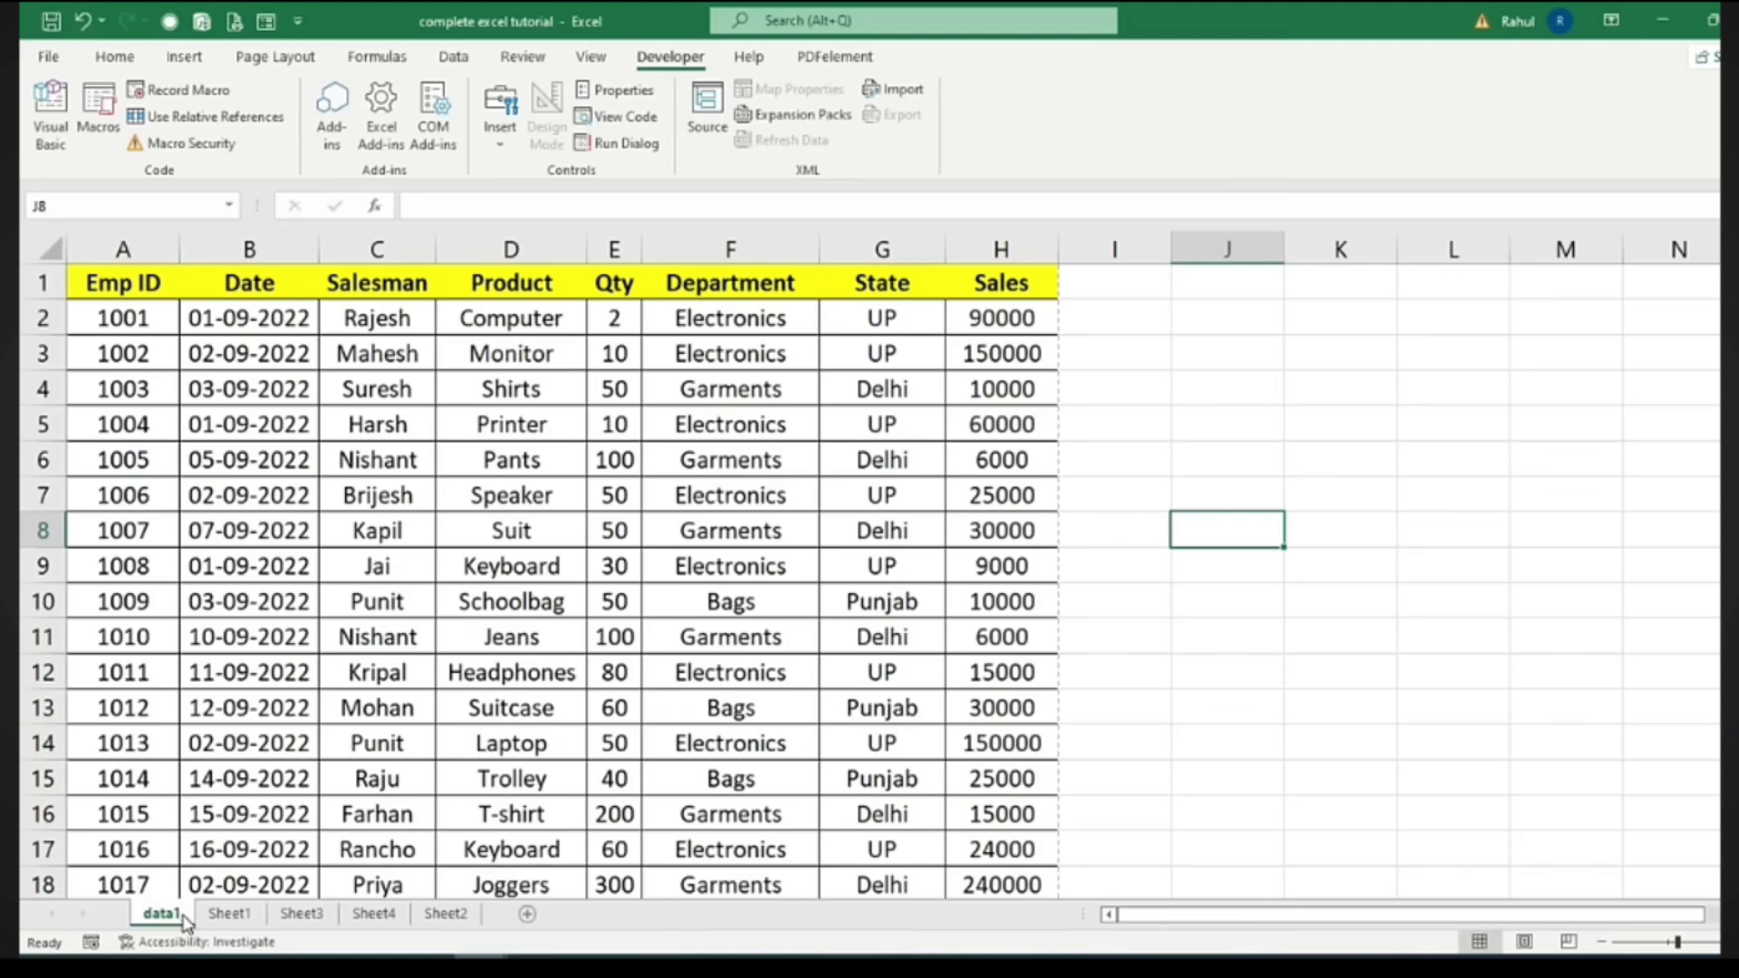
double_click(448, 916)
type("data")
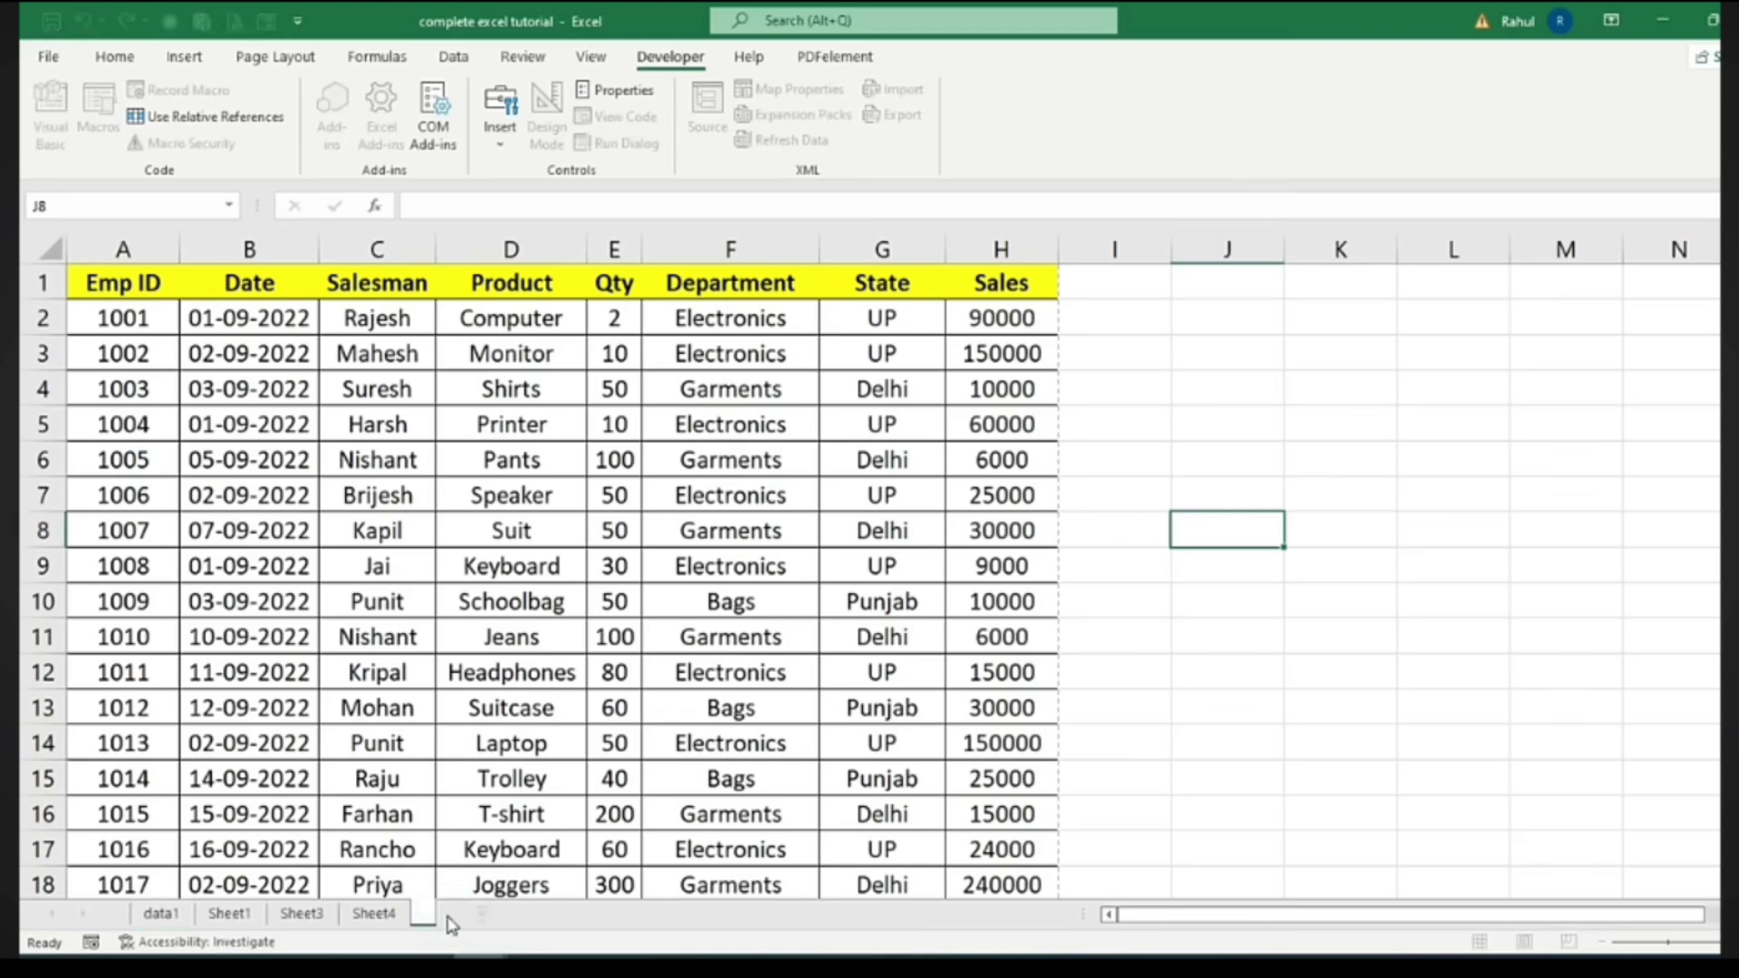
type("2")
key("Return")
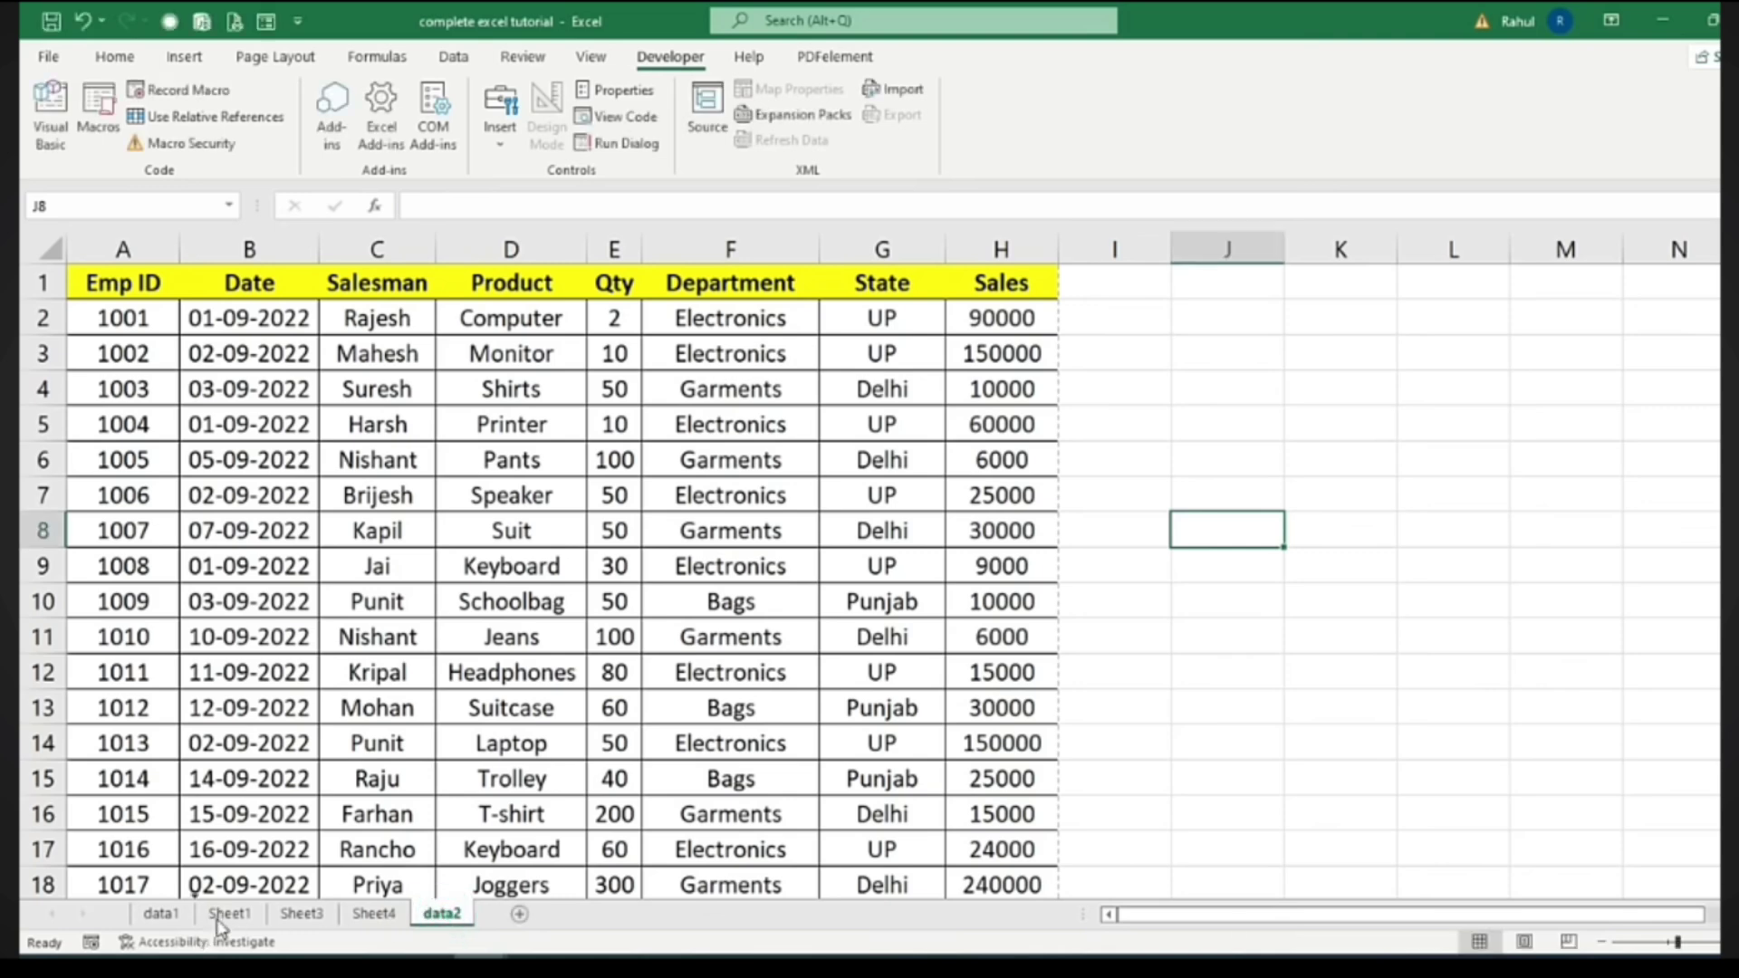
left_click_drag(437, 915, 207, 908)
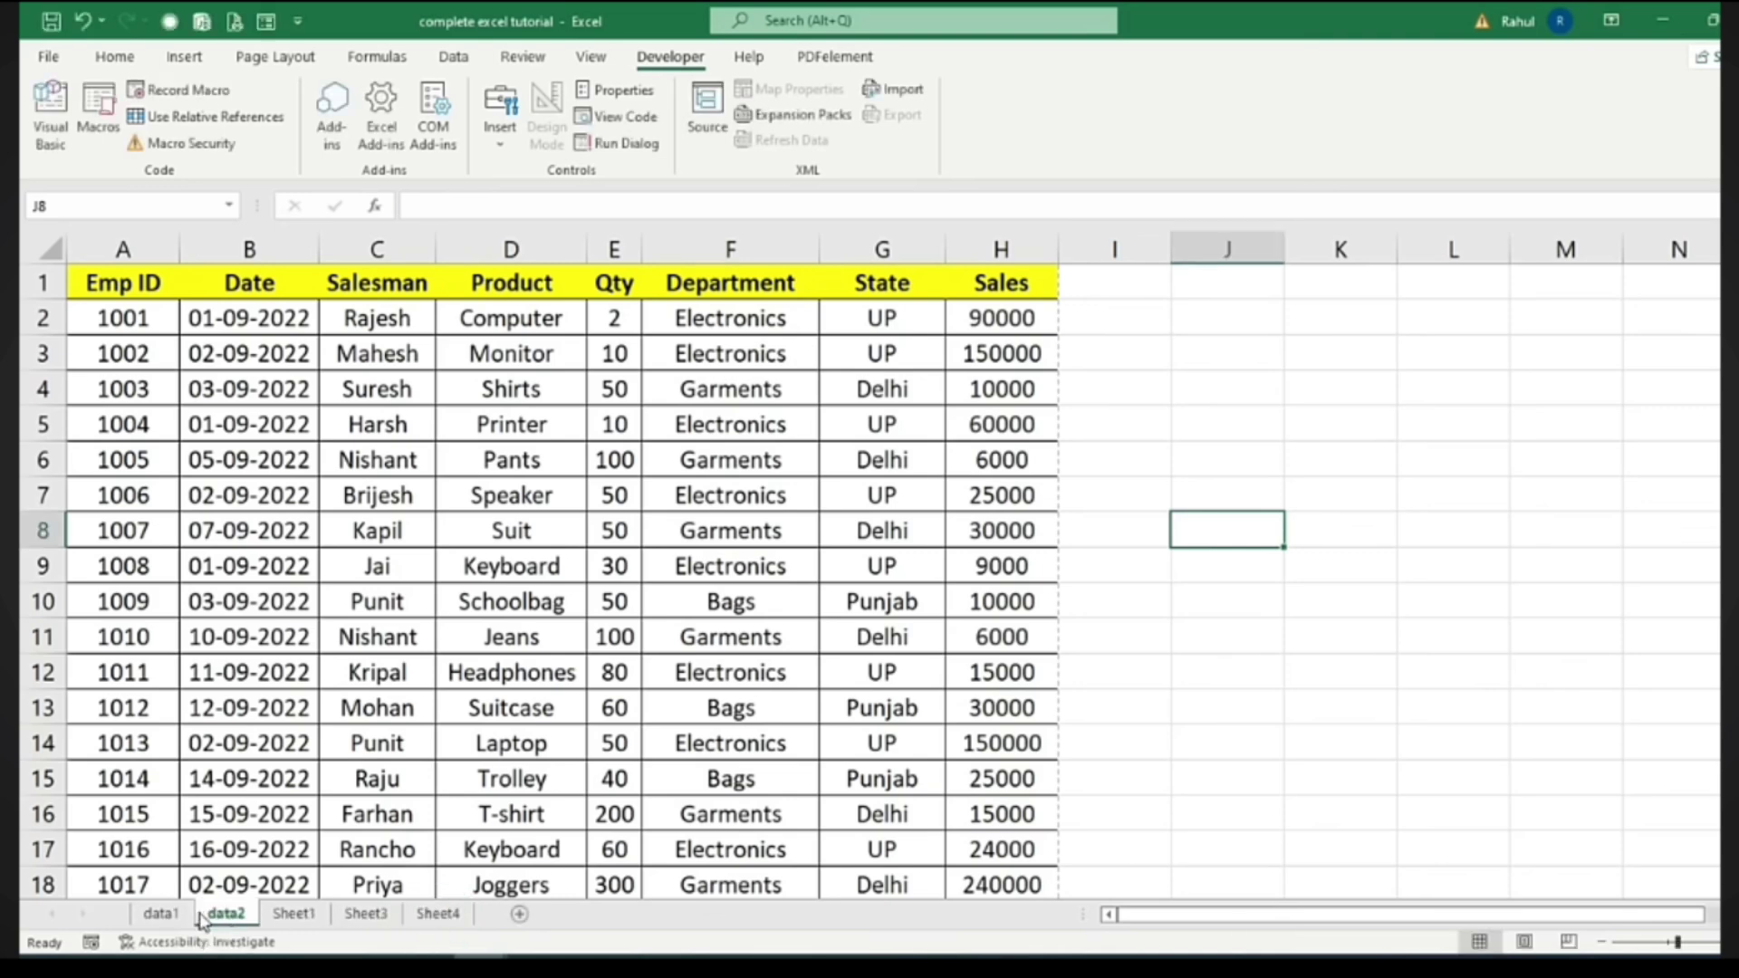
left_click(162, 915)
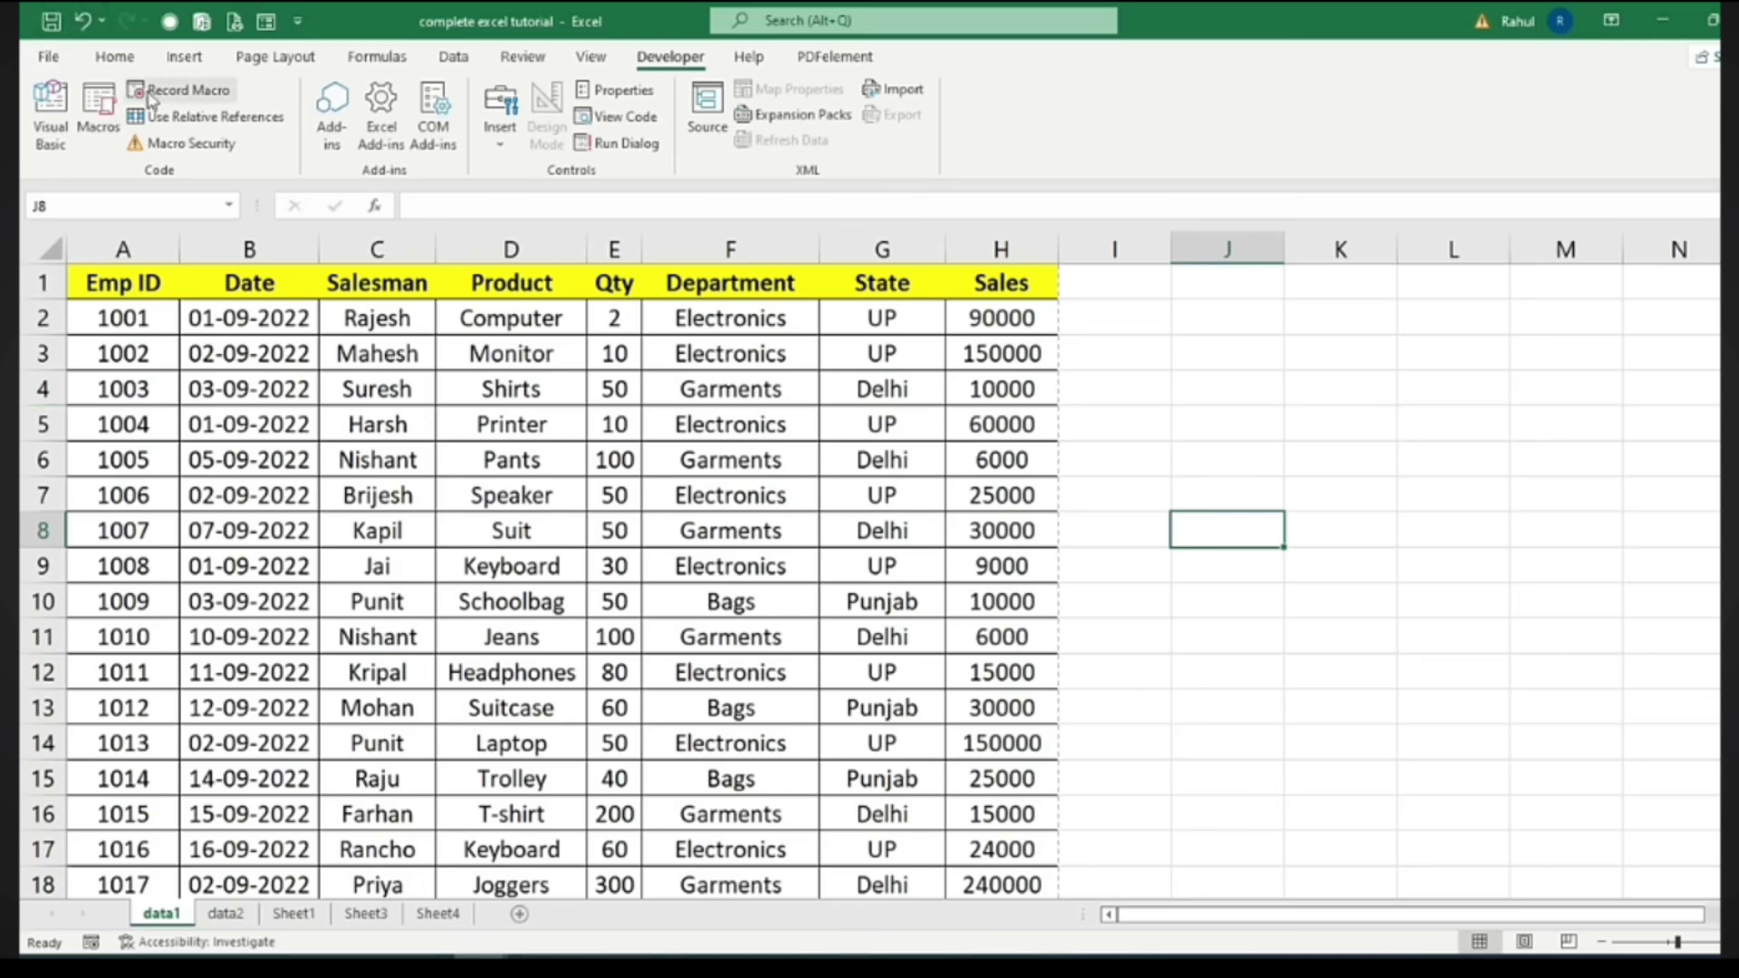
Start recording Macro1 in This Workbook with shortcut Ctrl+Shift+K
left_click(178, 94)
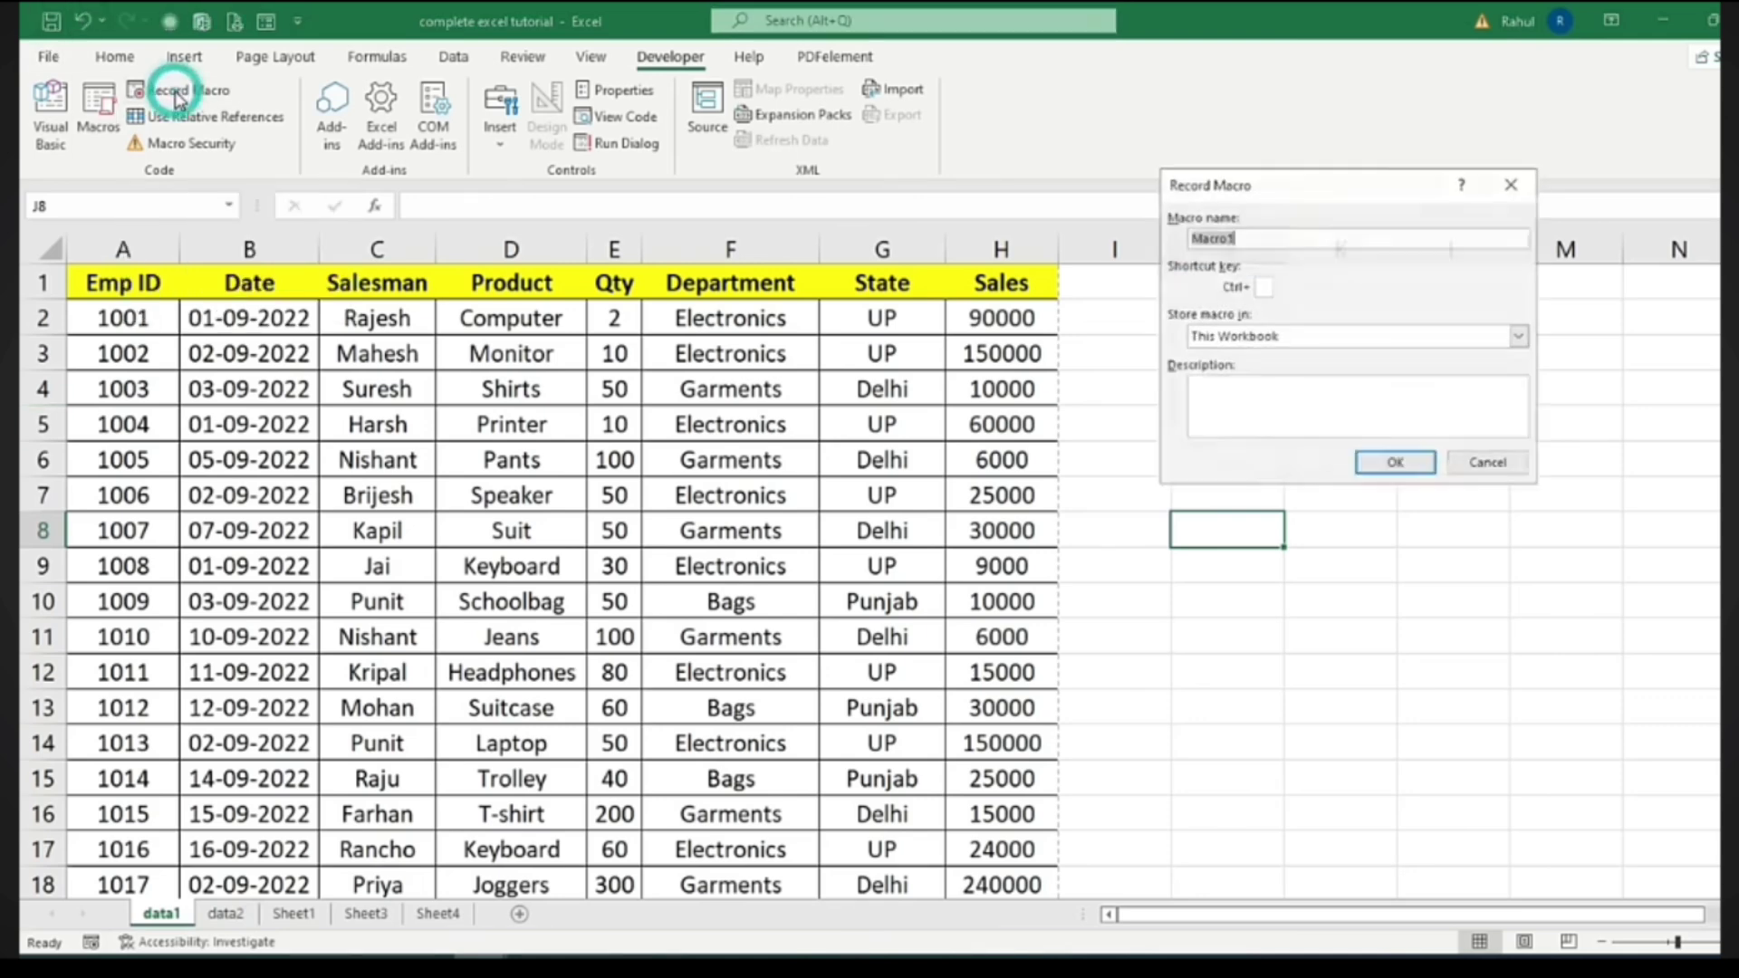
left_click_drag(1154, 245, 1097, 299)
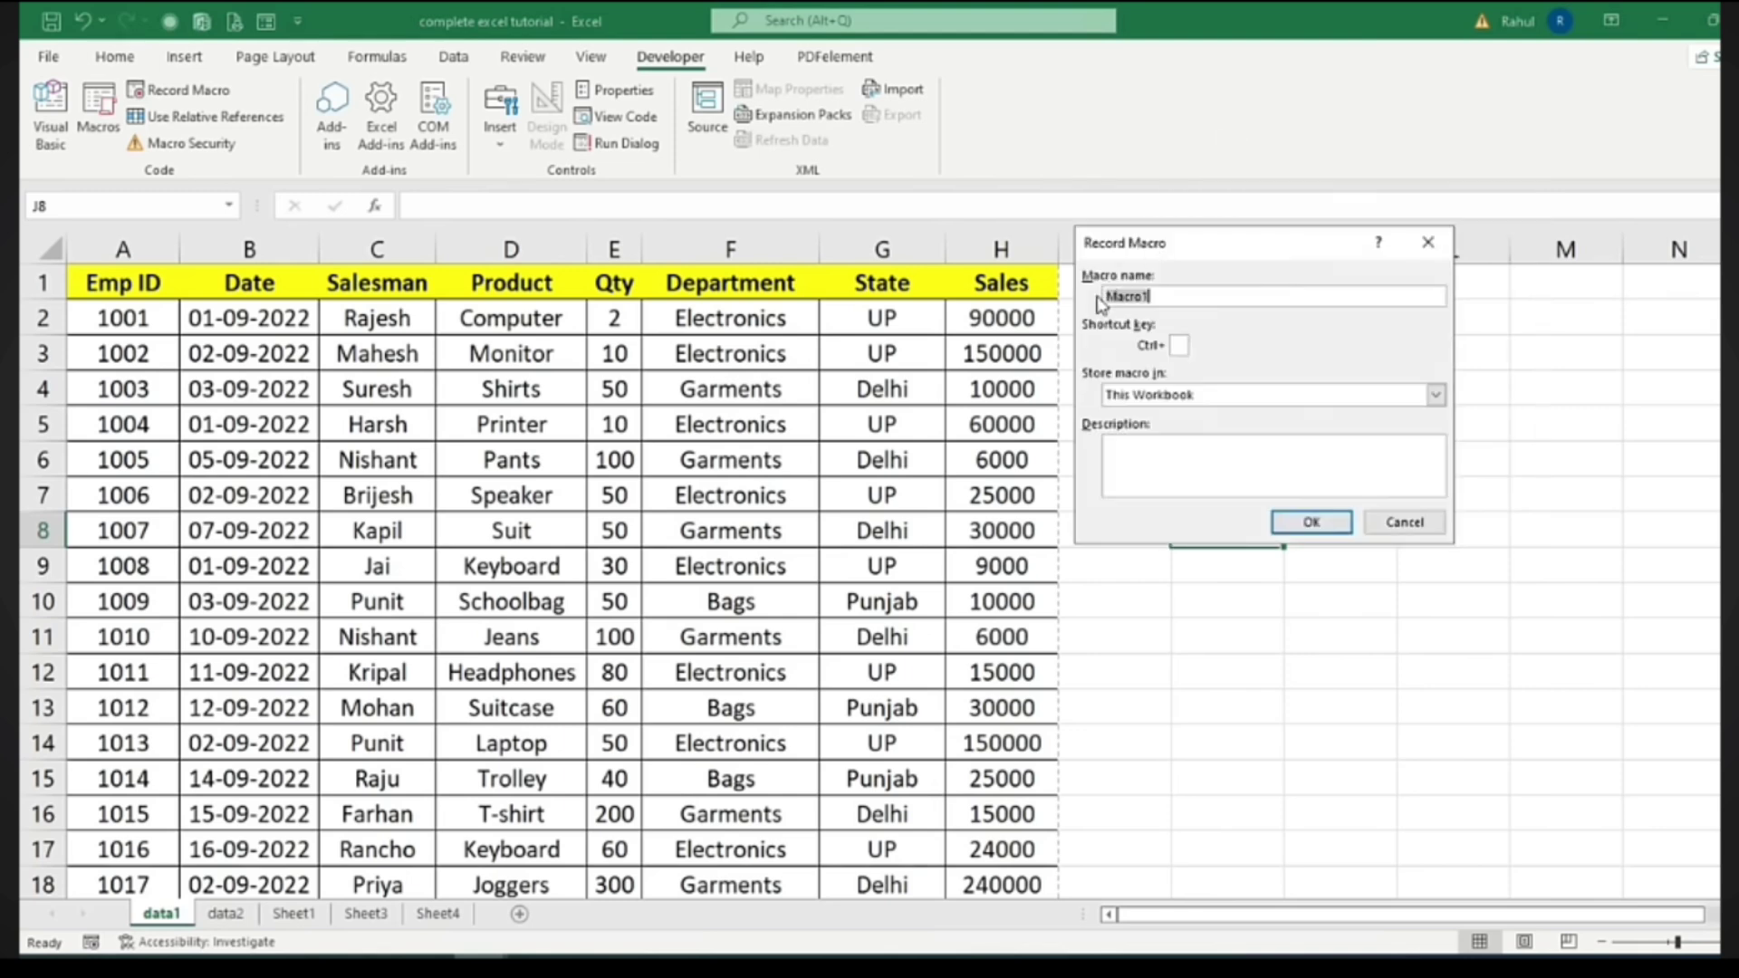
left_click(1152, 297)
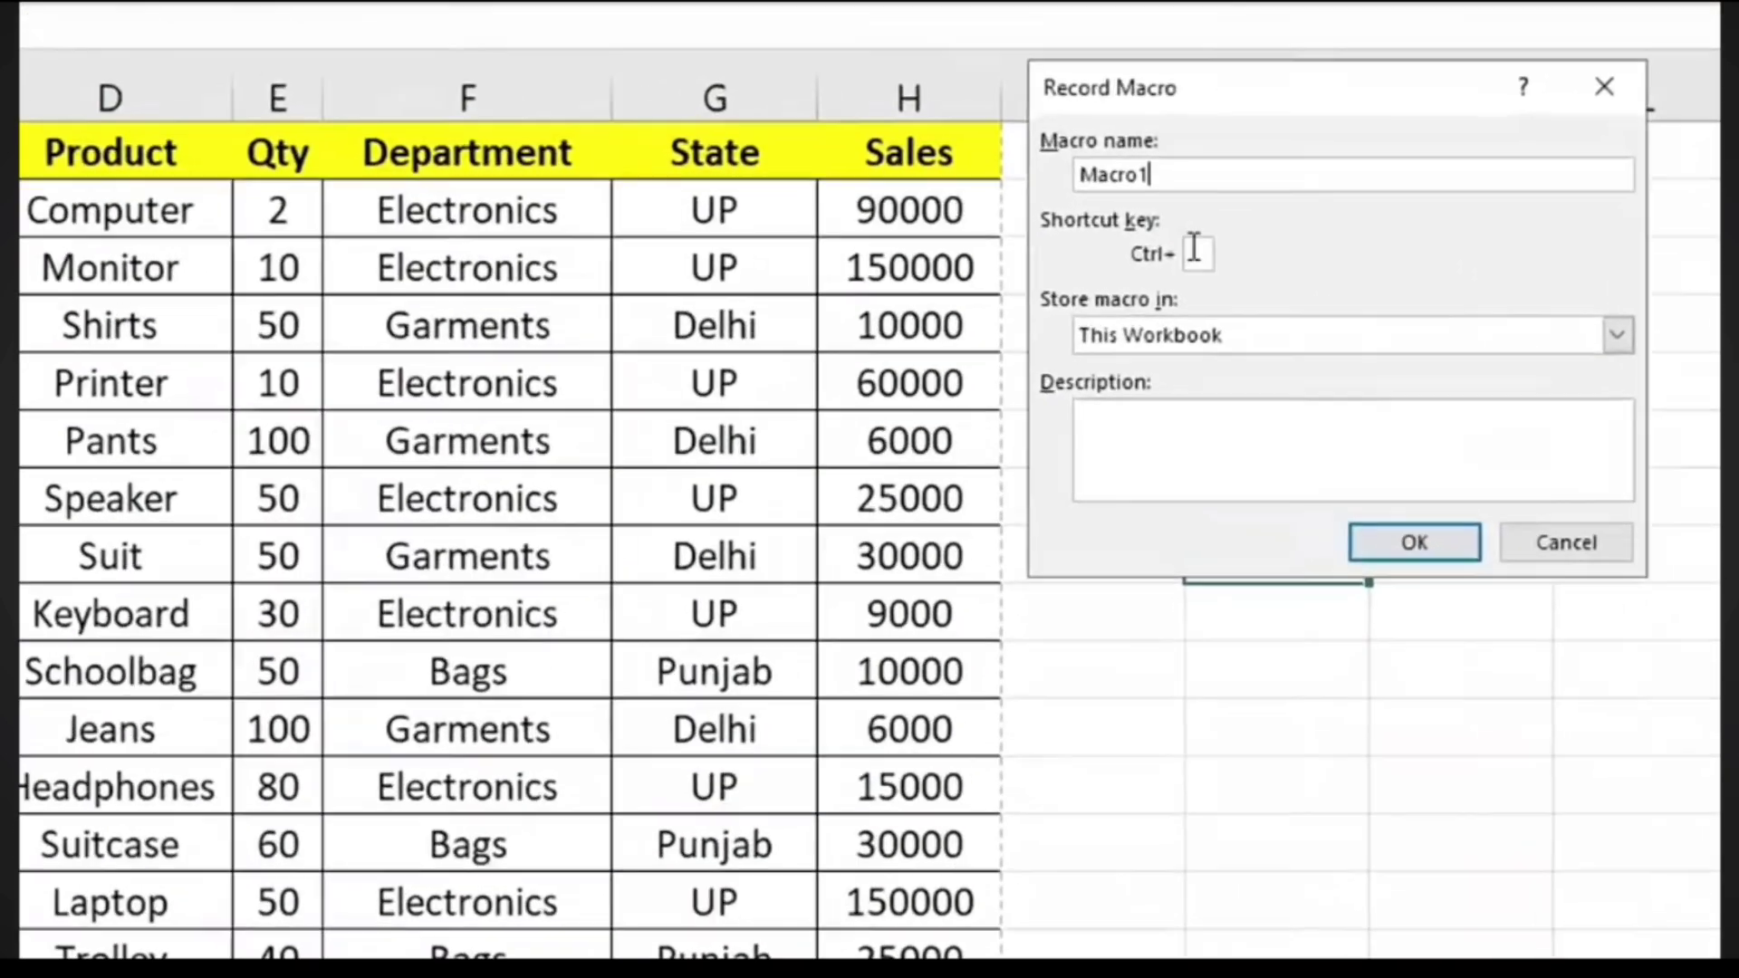
left_click(1179, 345)
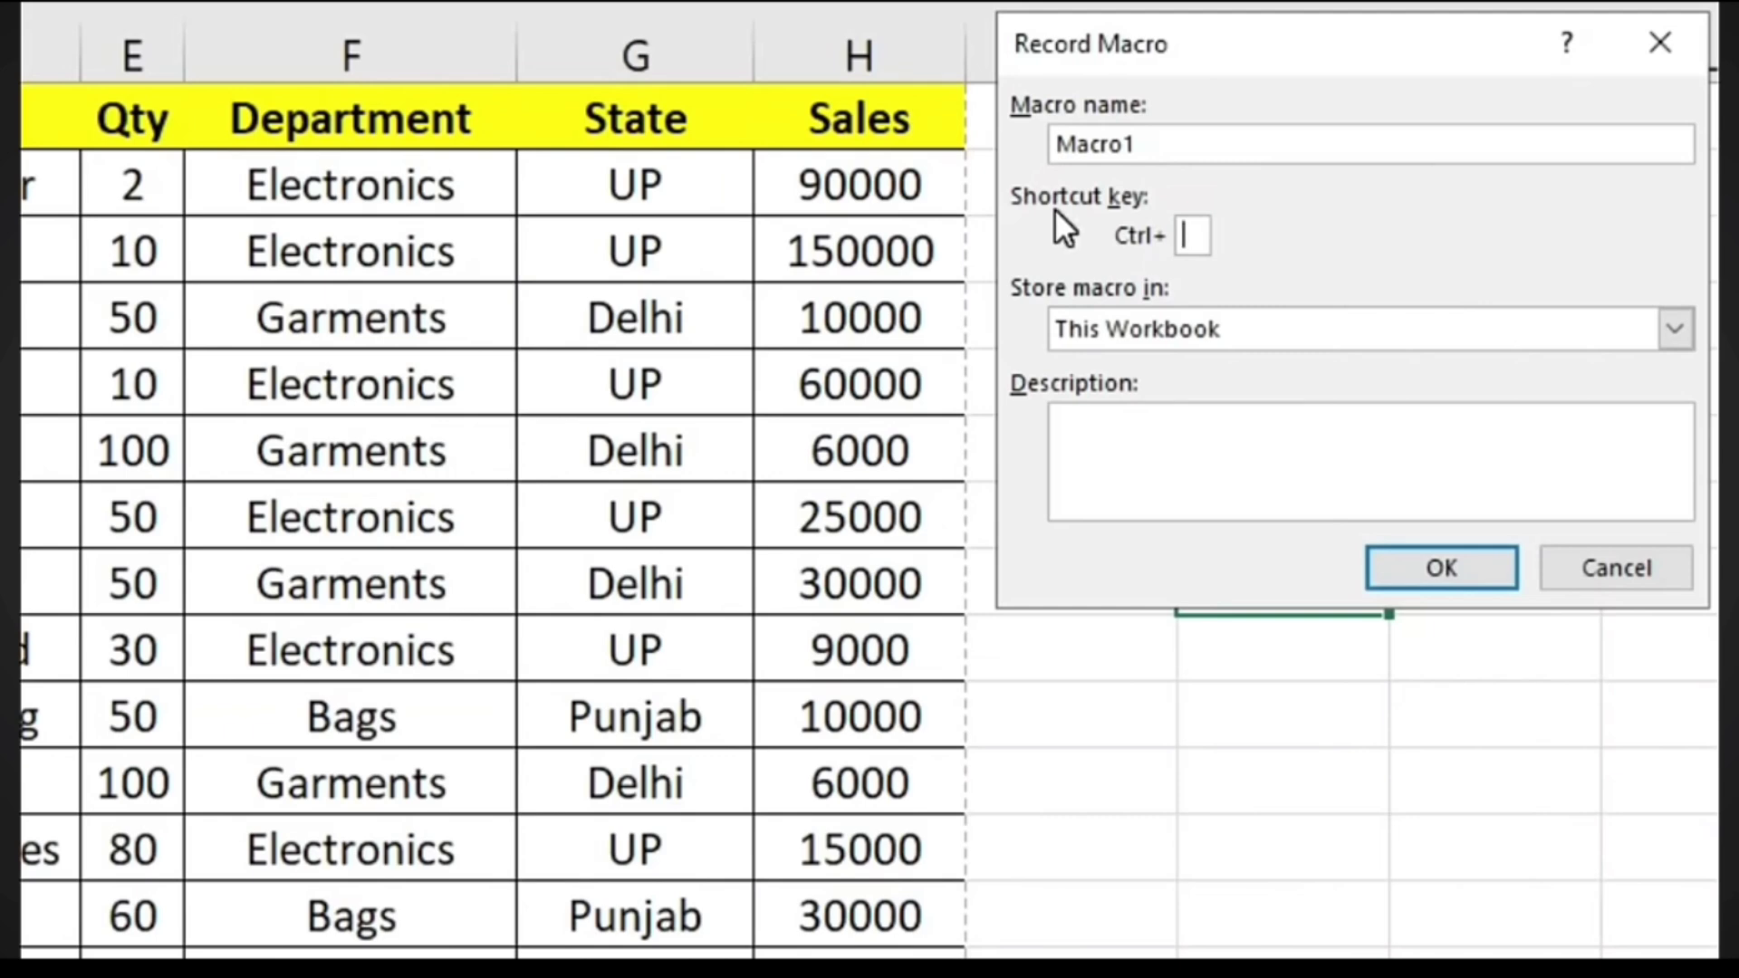
type("K")
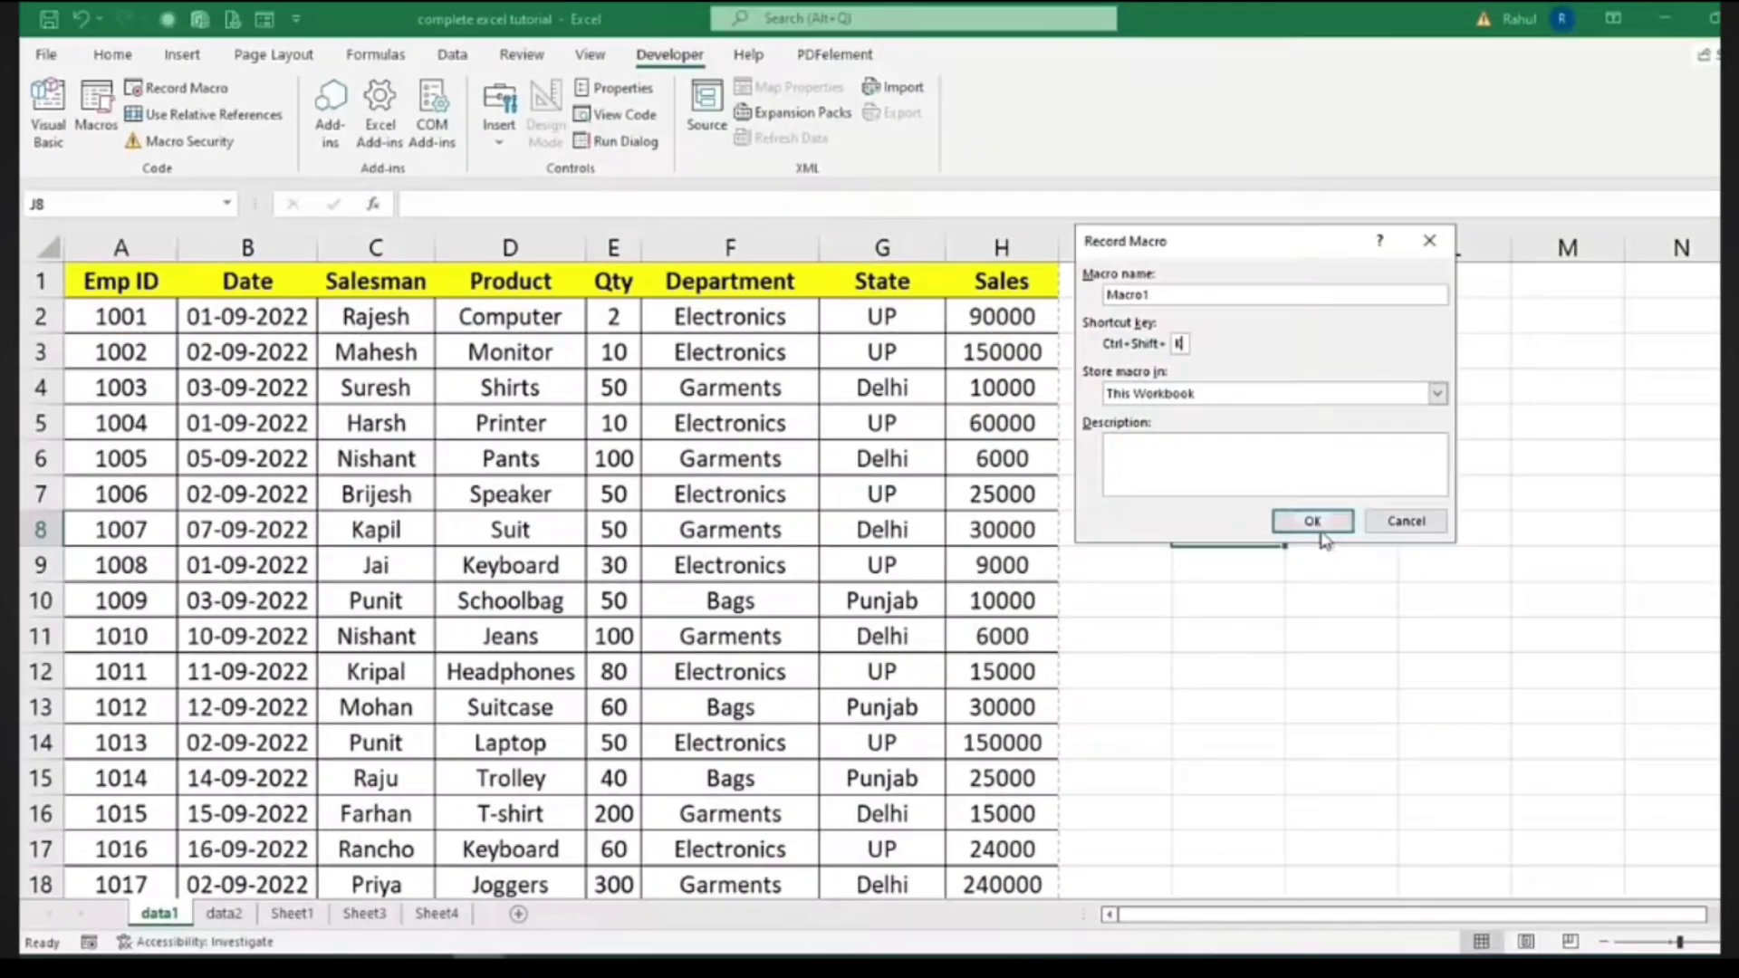
left_click(1441, 568)
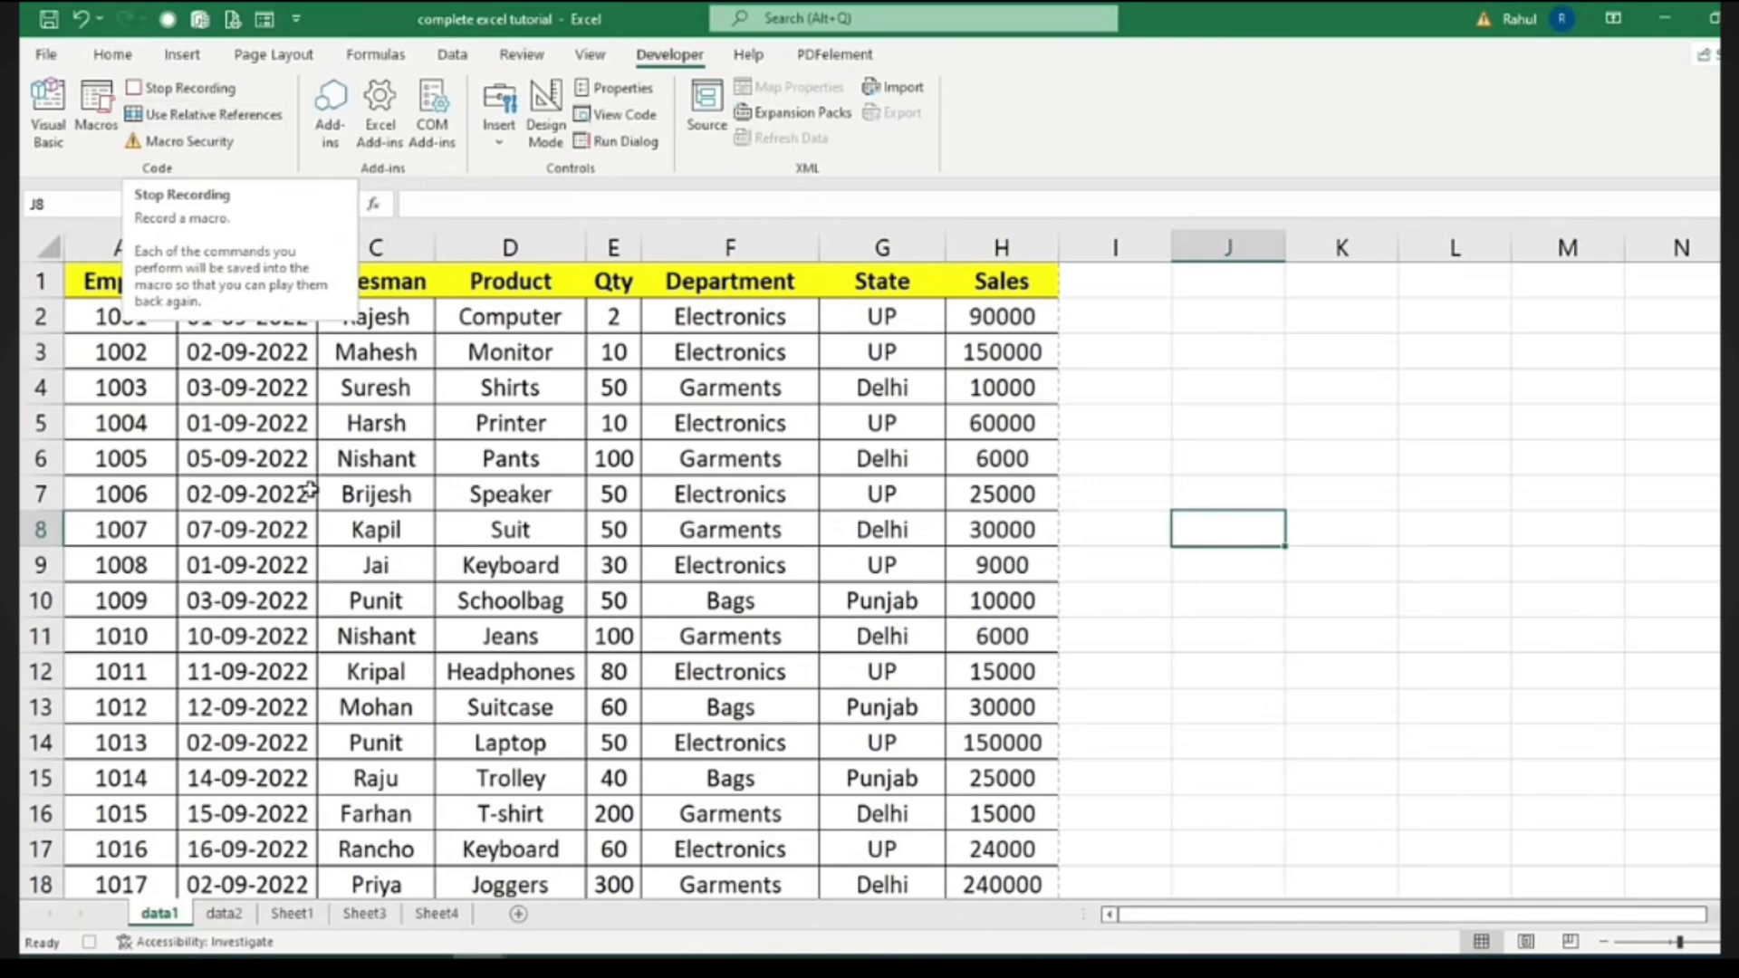
Insert an entire blank row above the table and make row 1 much taller
left_click(107, 286)
right_click(109, 290)
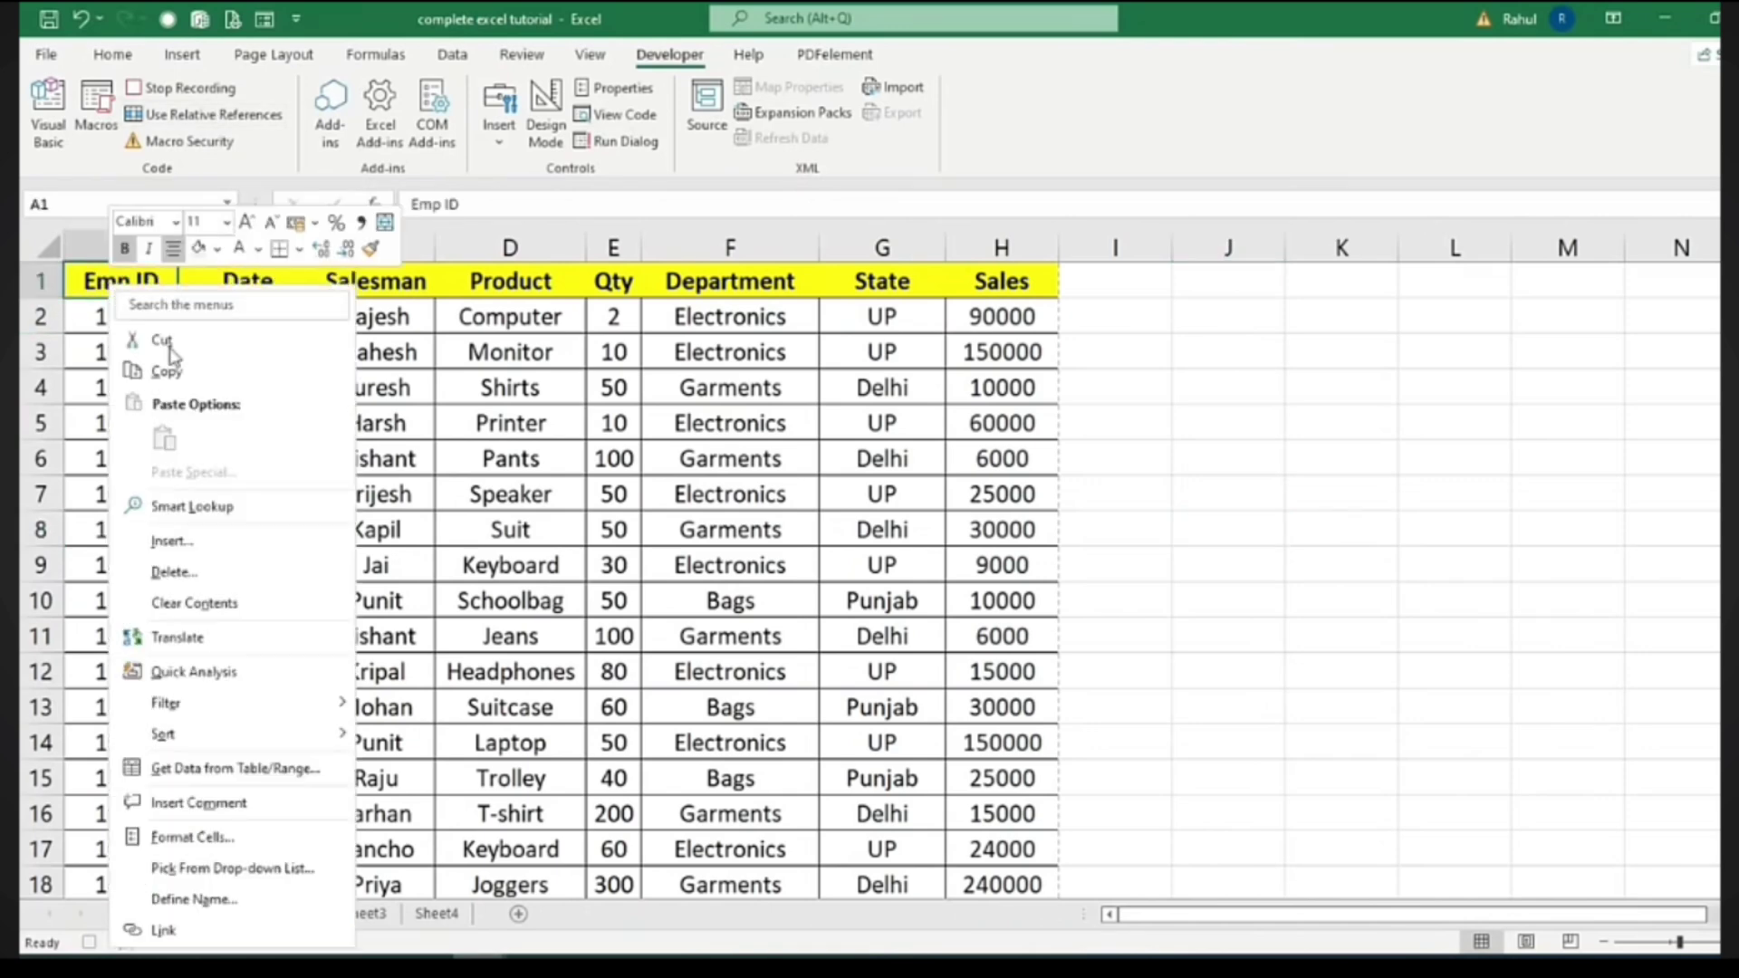
left_click(184, 543)
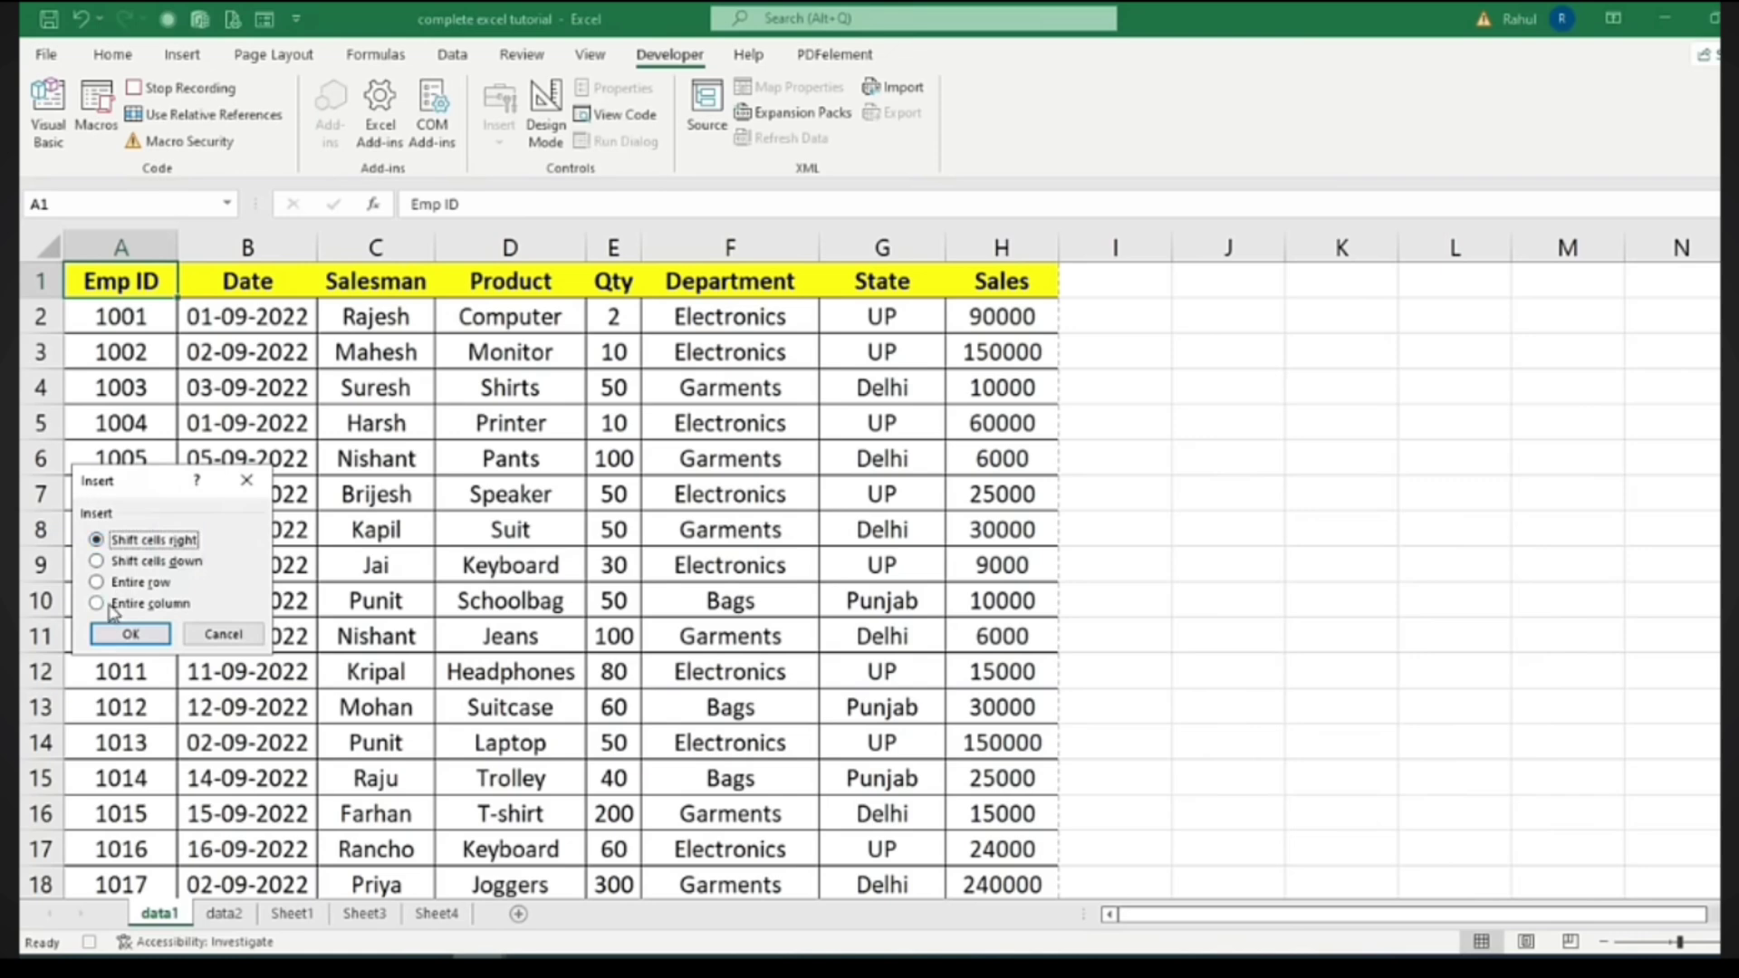
left_click(145, 583)
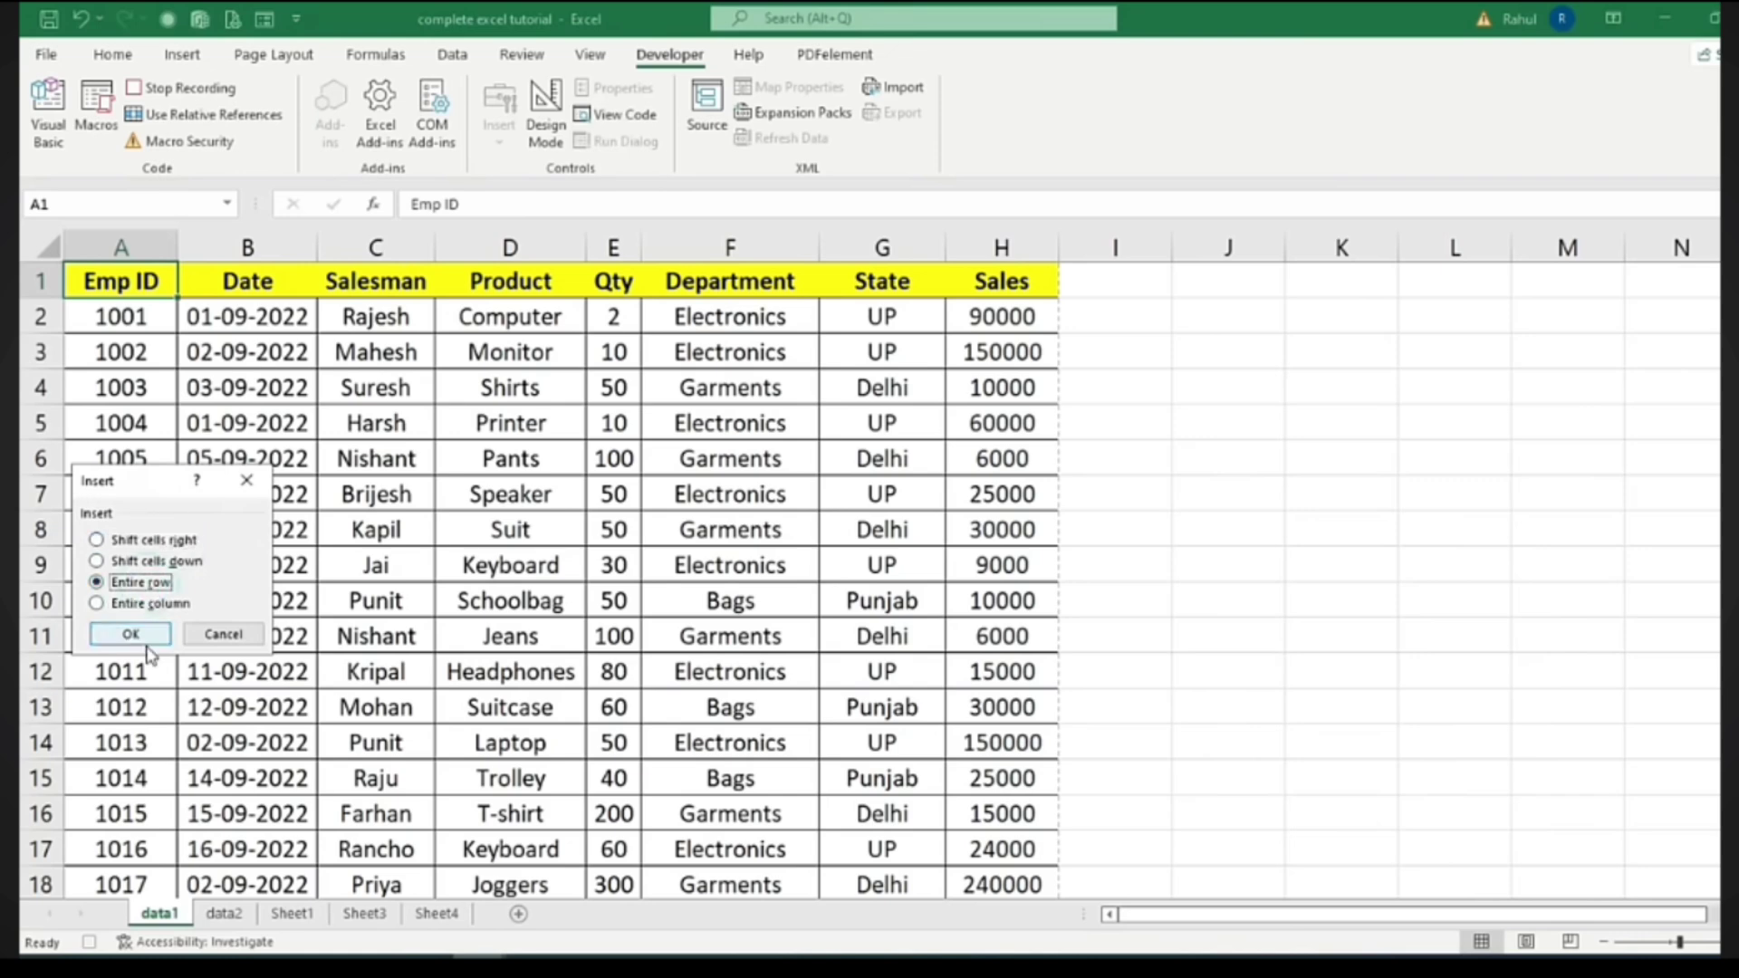
left_click(142, 637)
left_click_drag(47, 302, 51, 359)
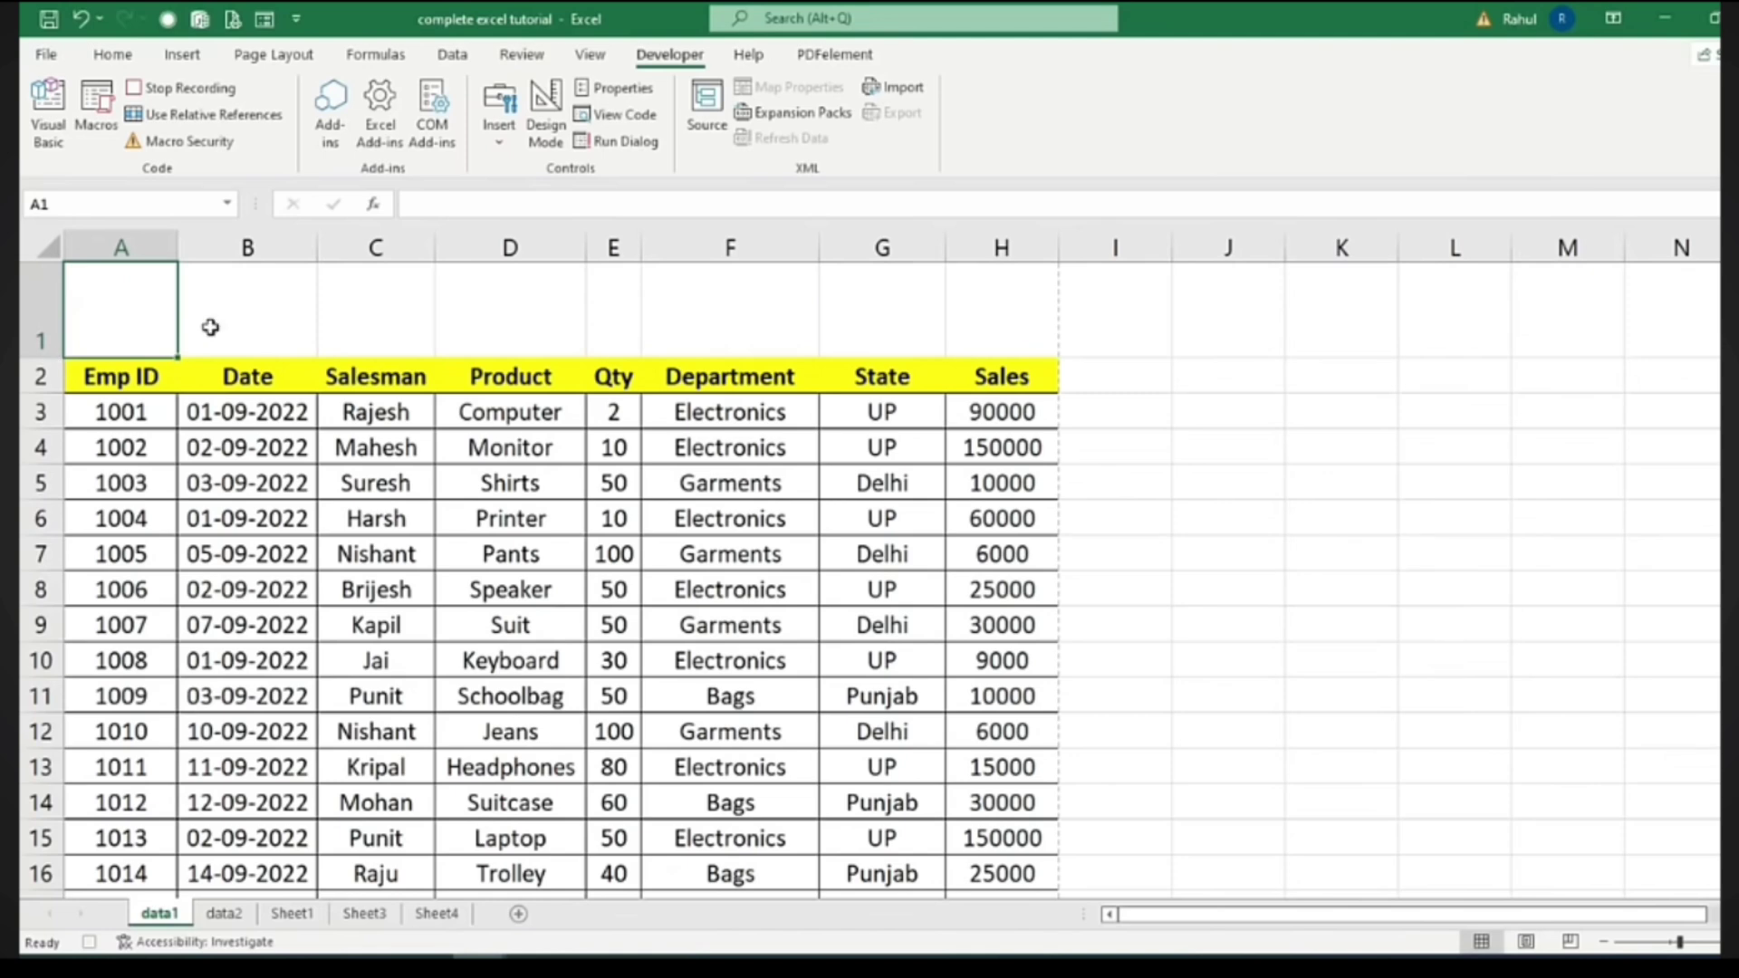
Merge and center A1:H1, fill it navy, apply a font colour, and set font size 22
left_click_drag(128, 310, 961, 313)
left_click(115, 56)
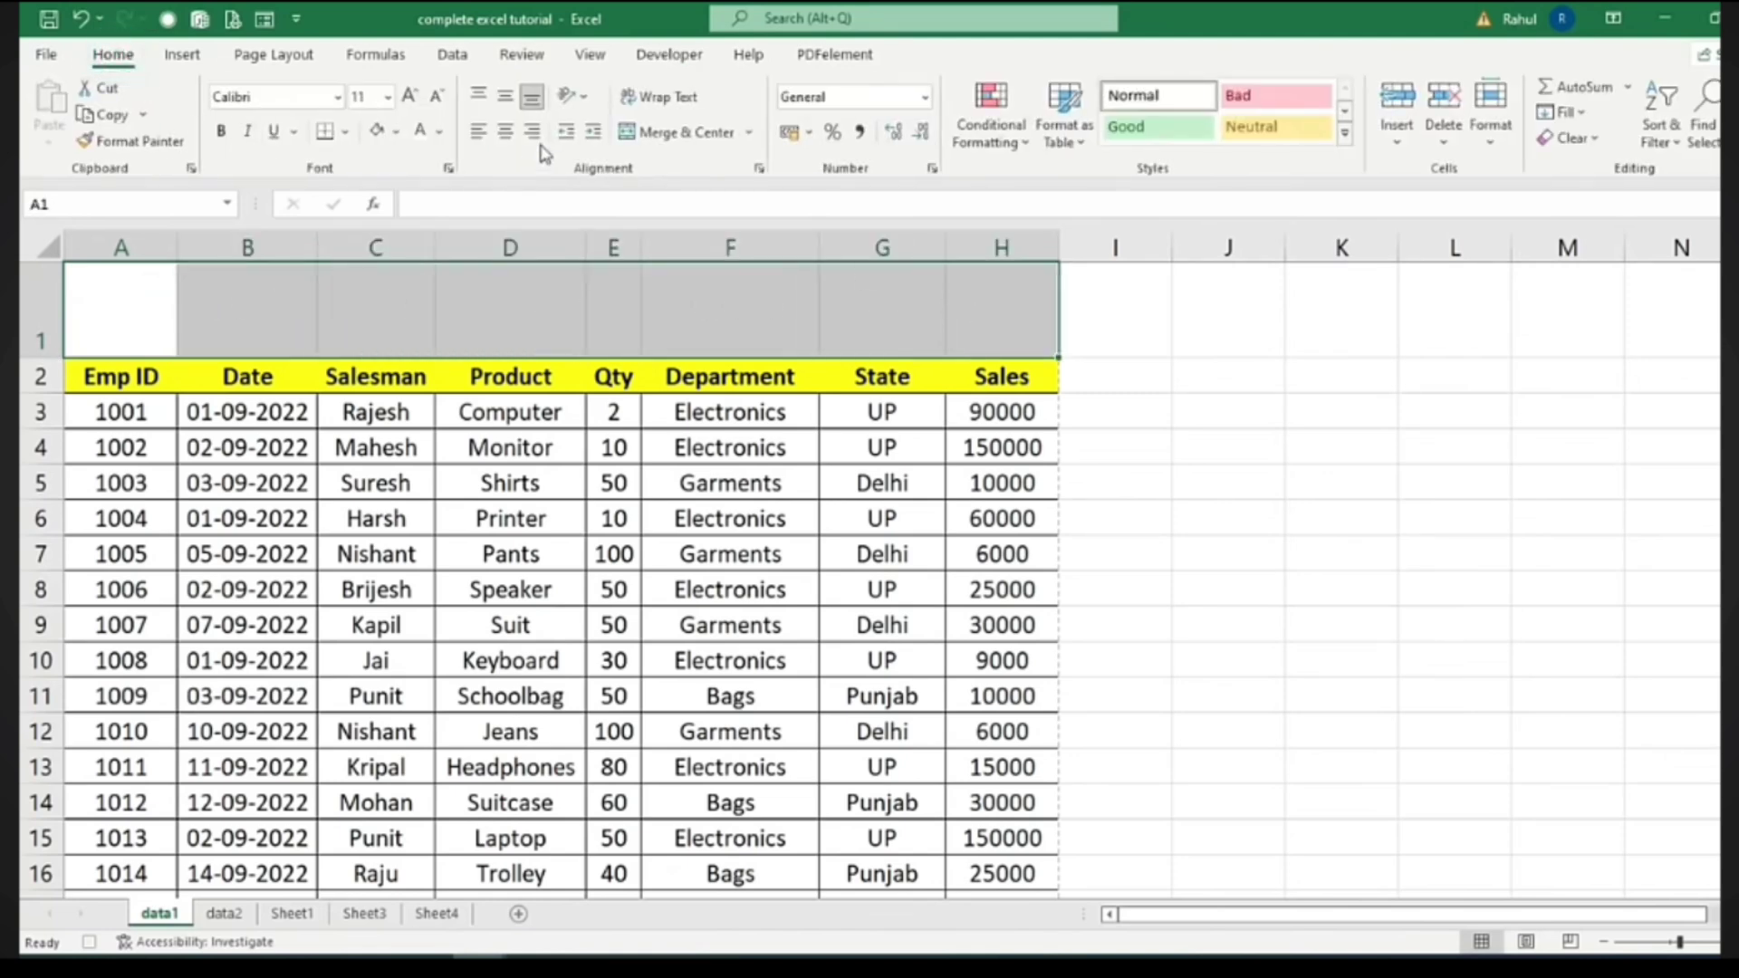
left_click(645, 133)
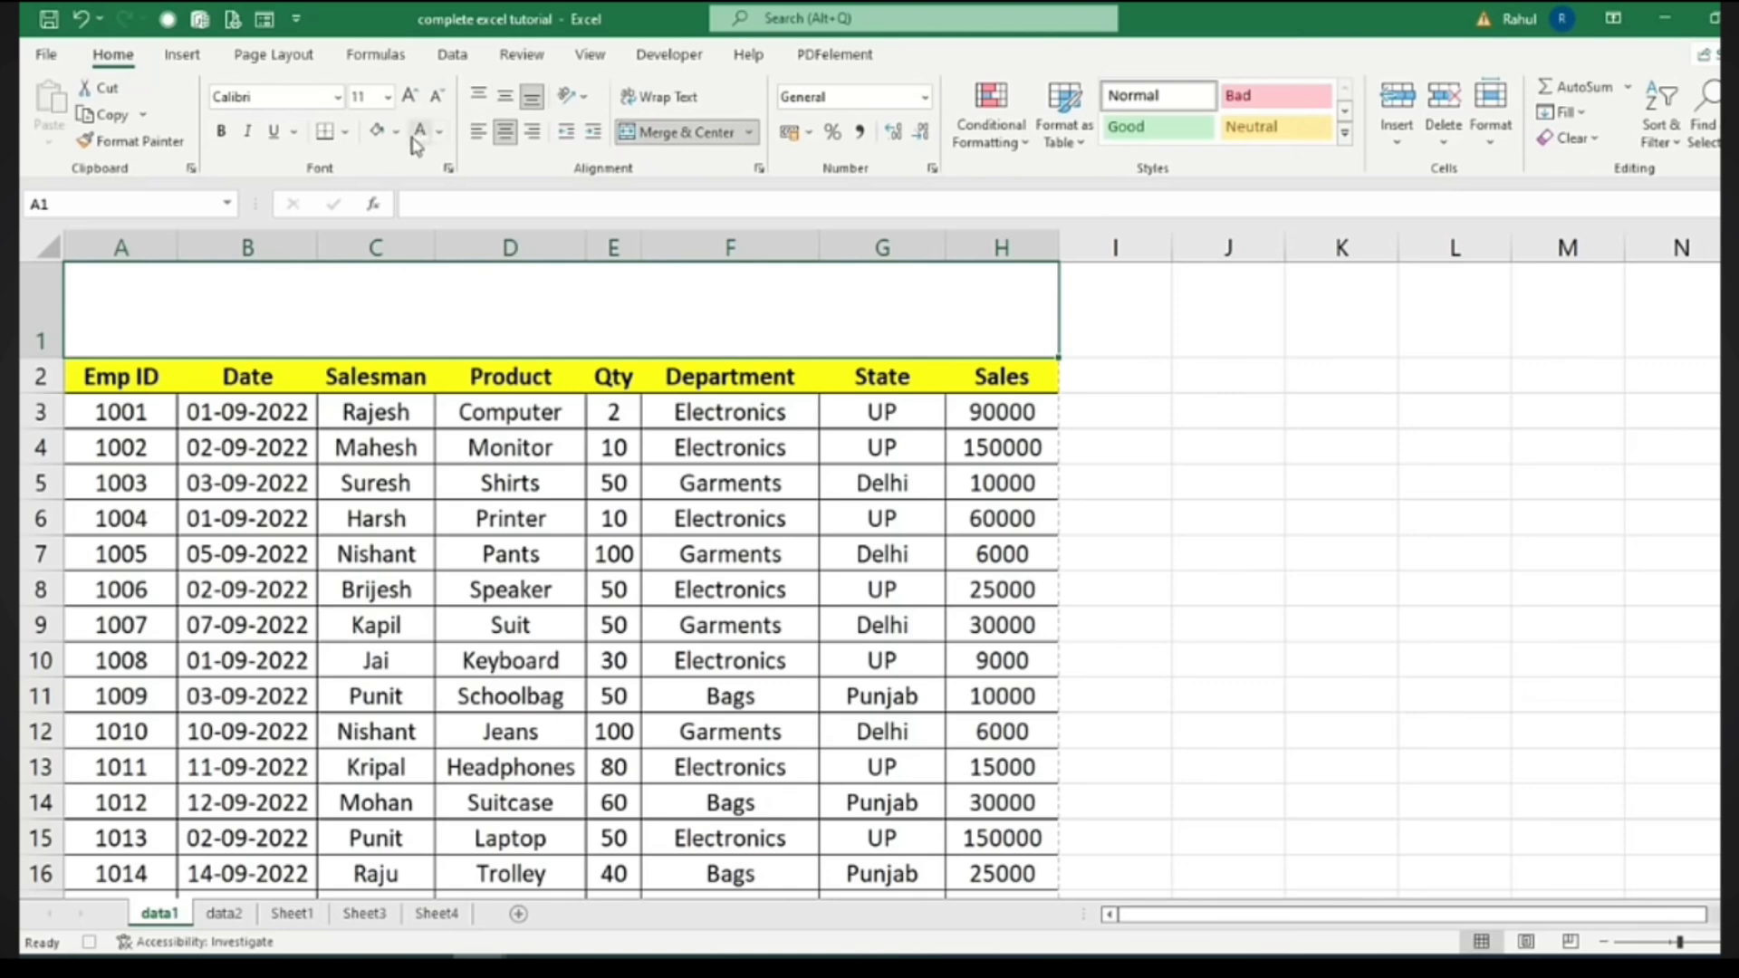
left_click(396, 131)
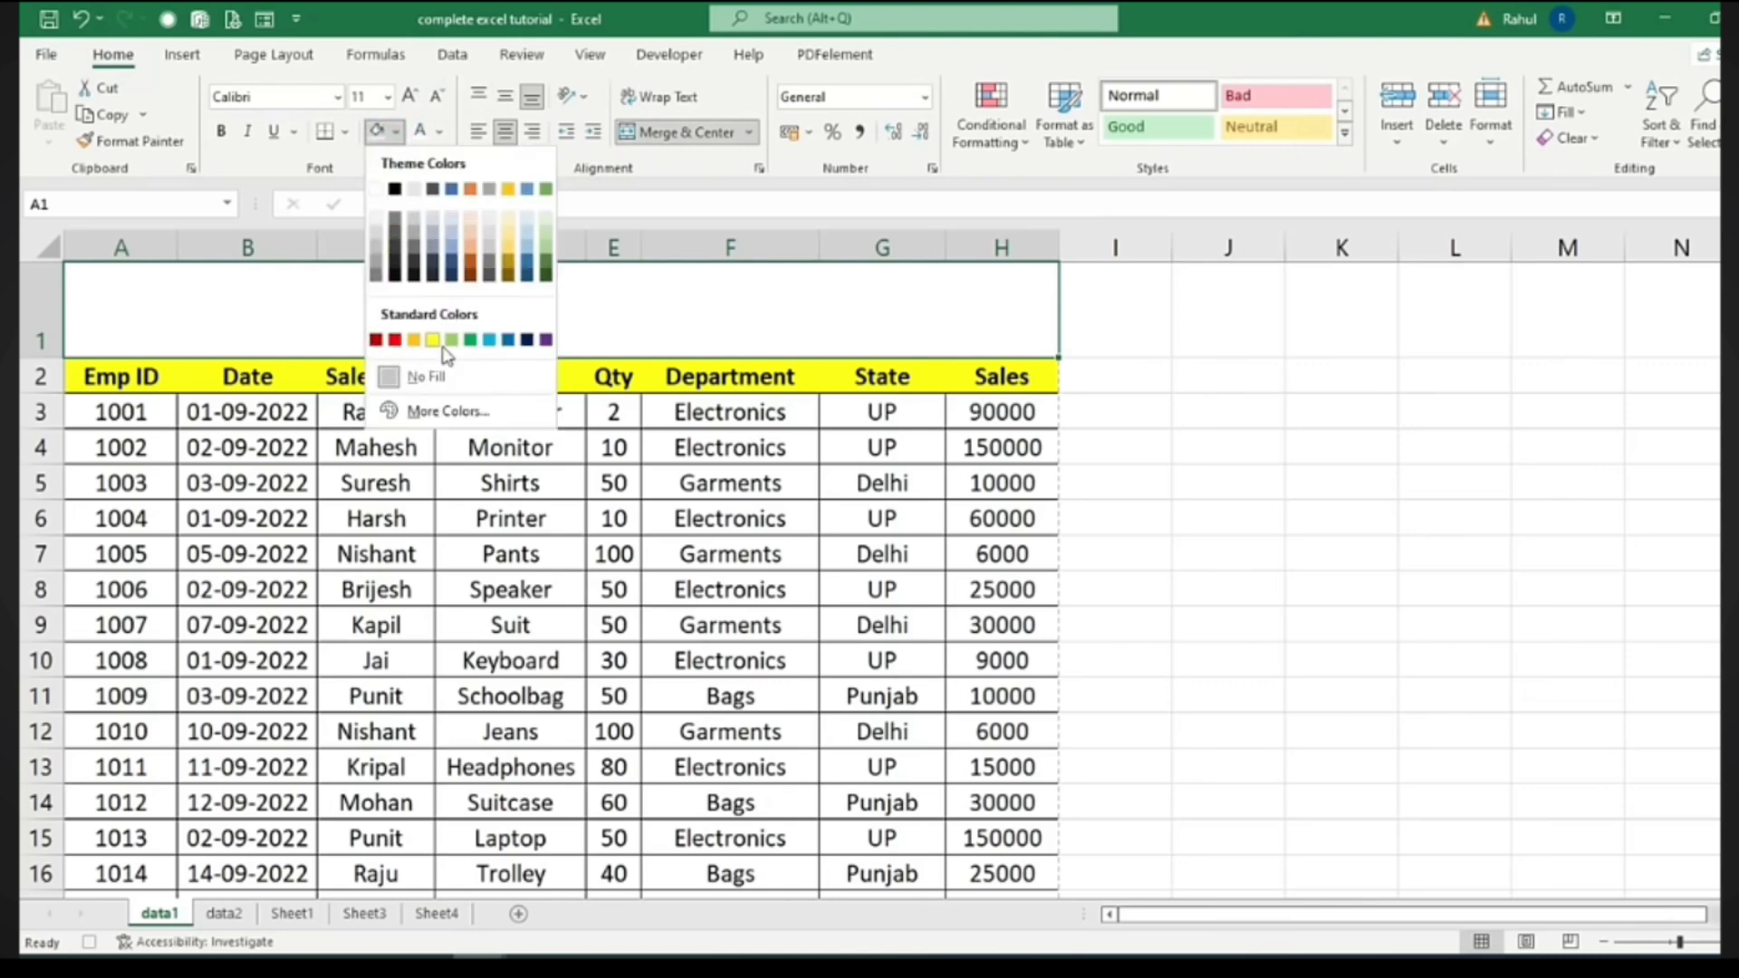
left_click(525, 341)
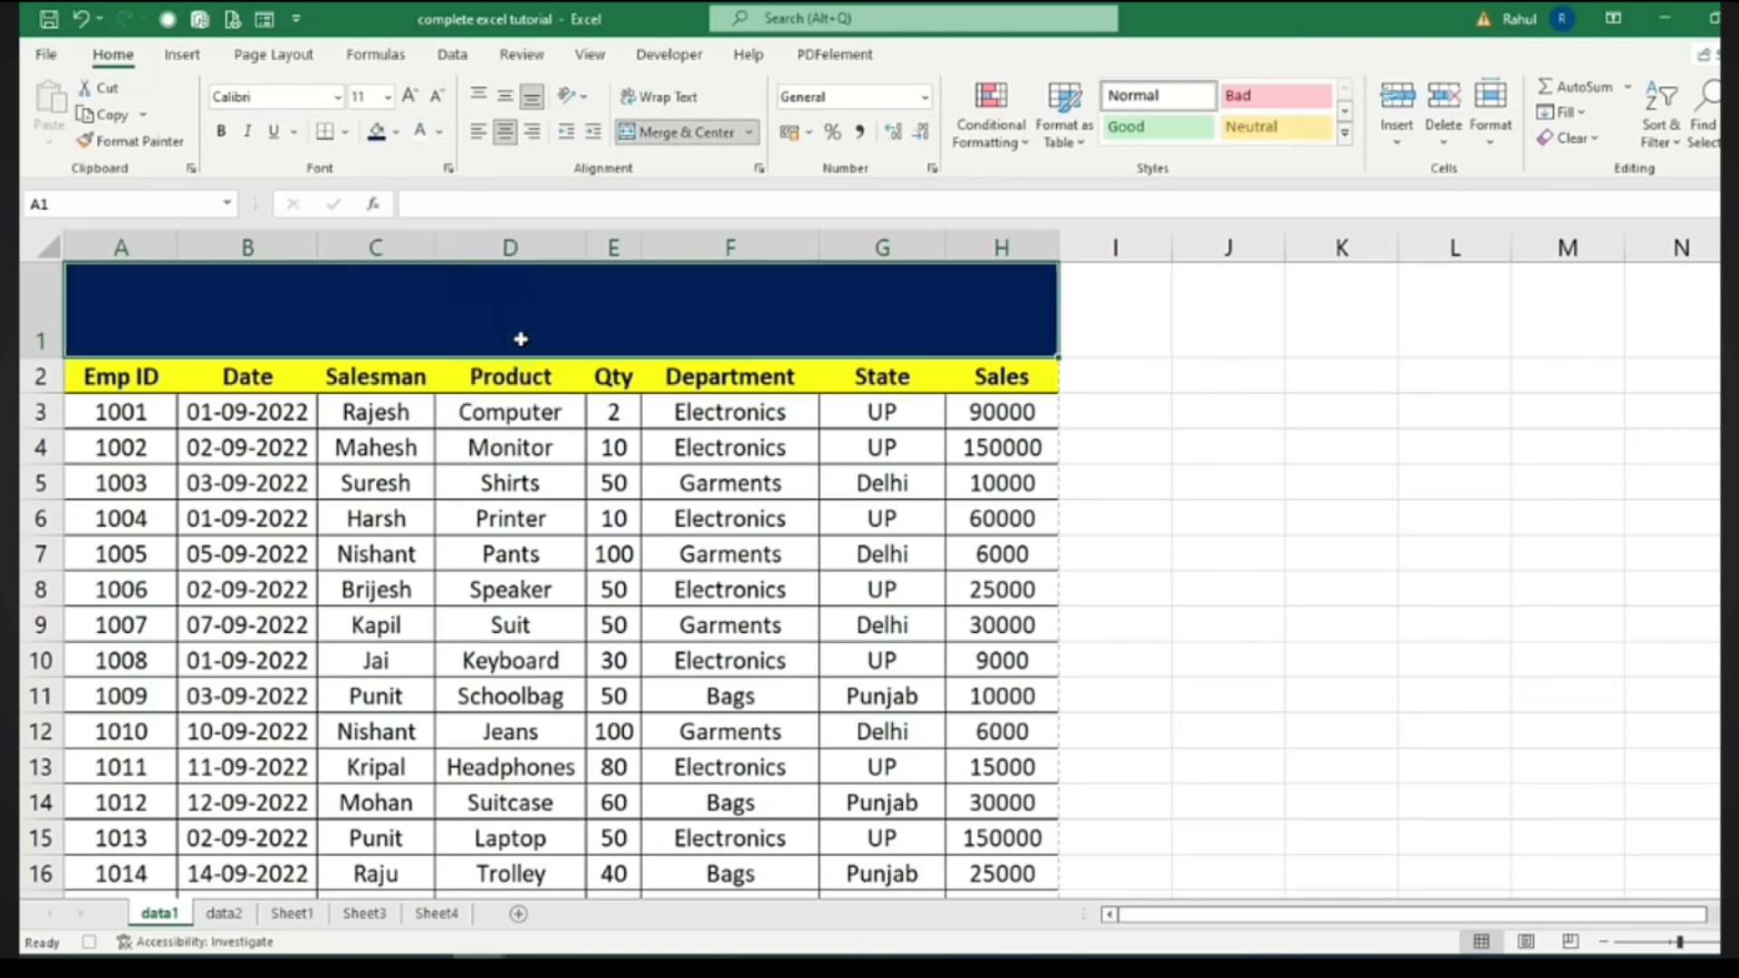
left_click(422, 139)
left_click(388, 97)
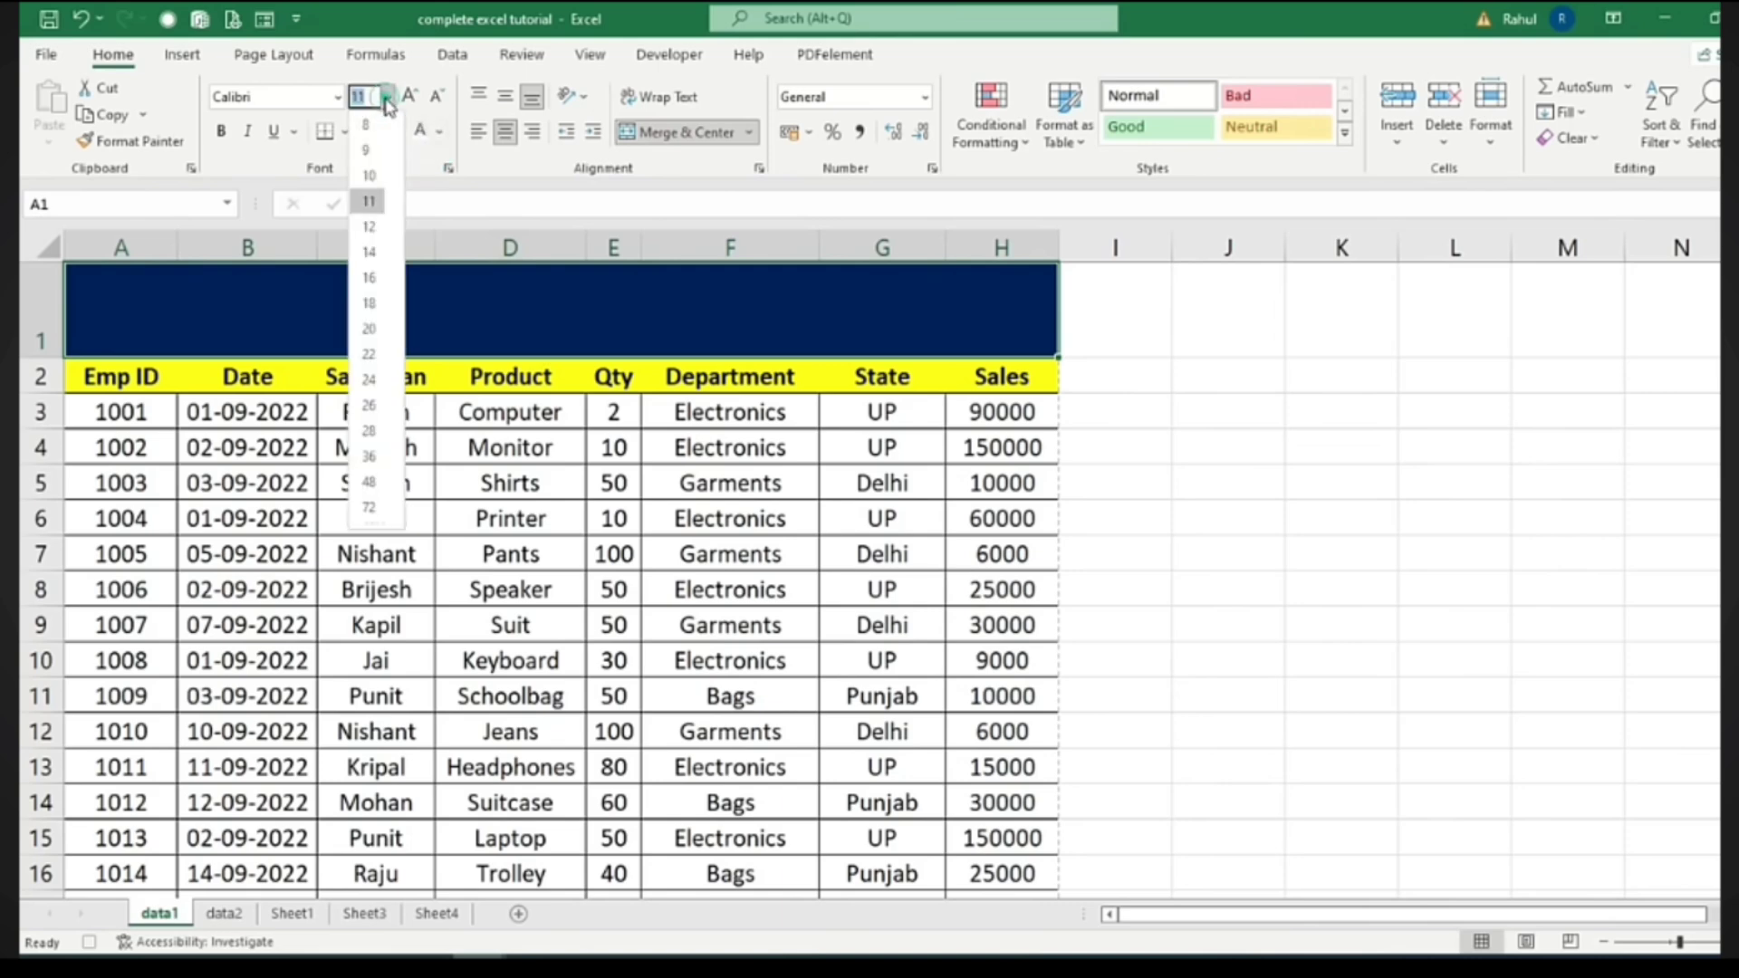
left_click(378, 355)
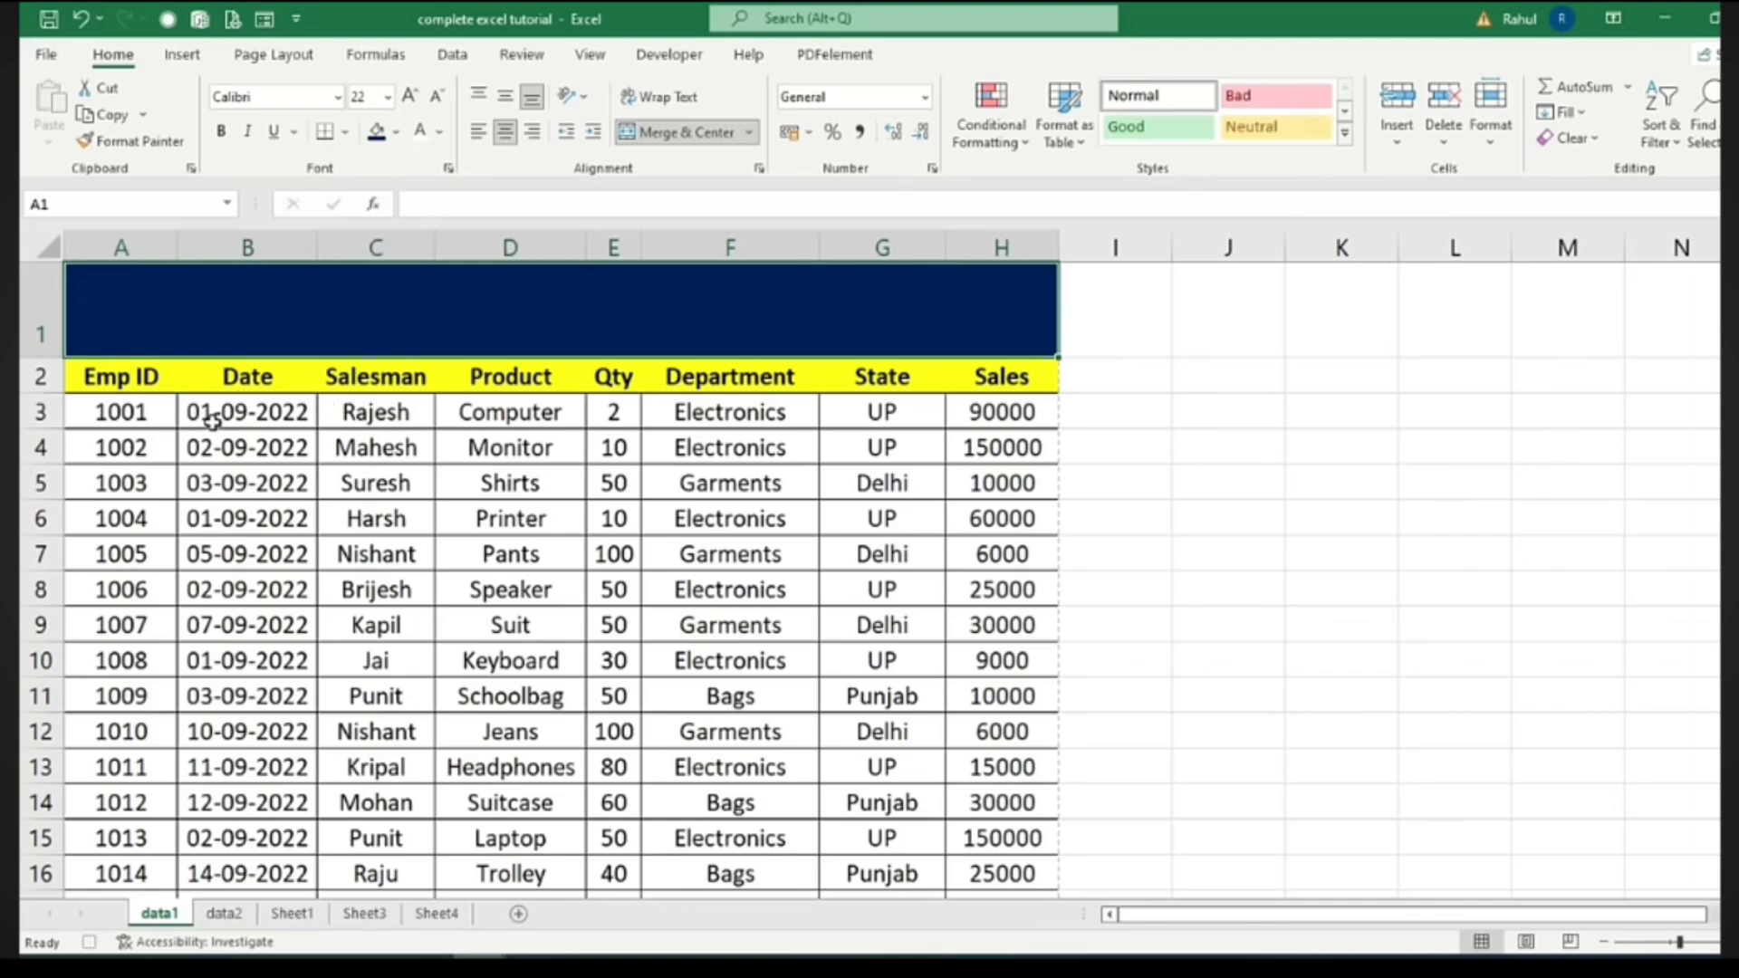
left_click_drag(125, 413, 107, 738)
Fill the Emp ID values tan and make them bold
left_click(395, 132)
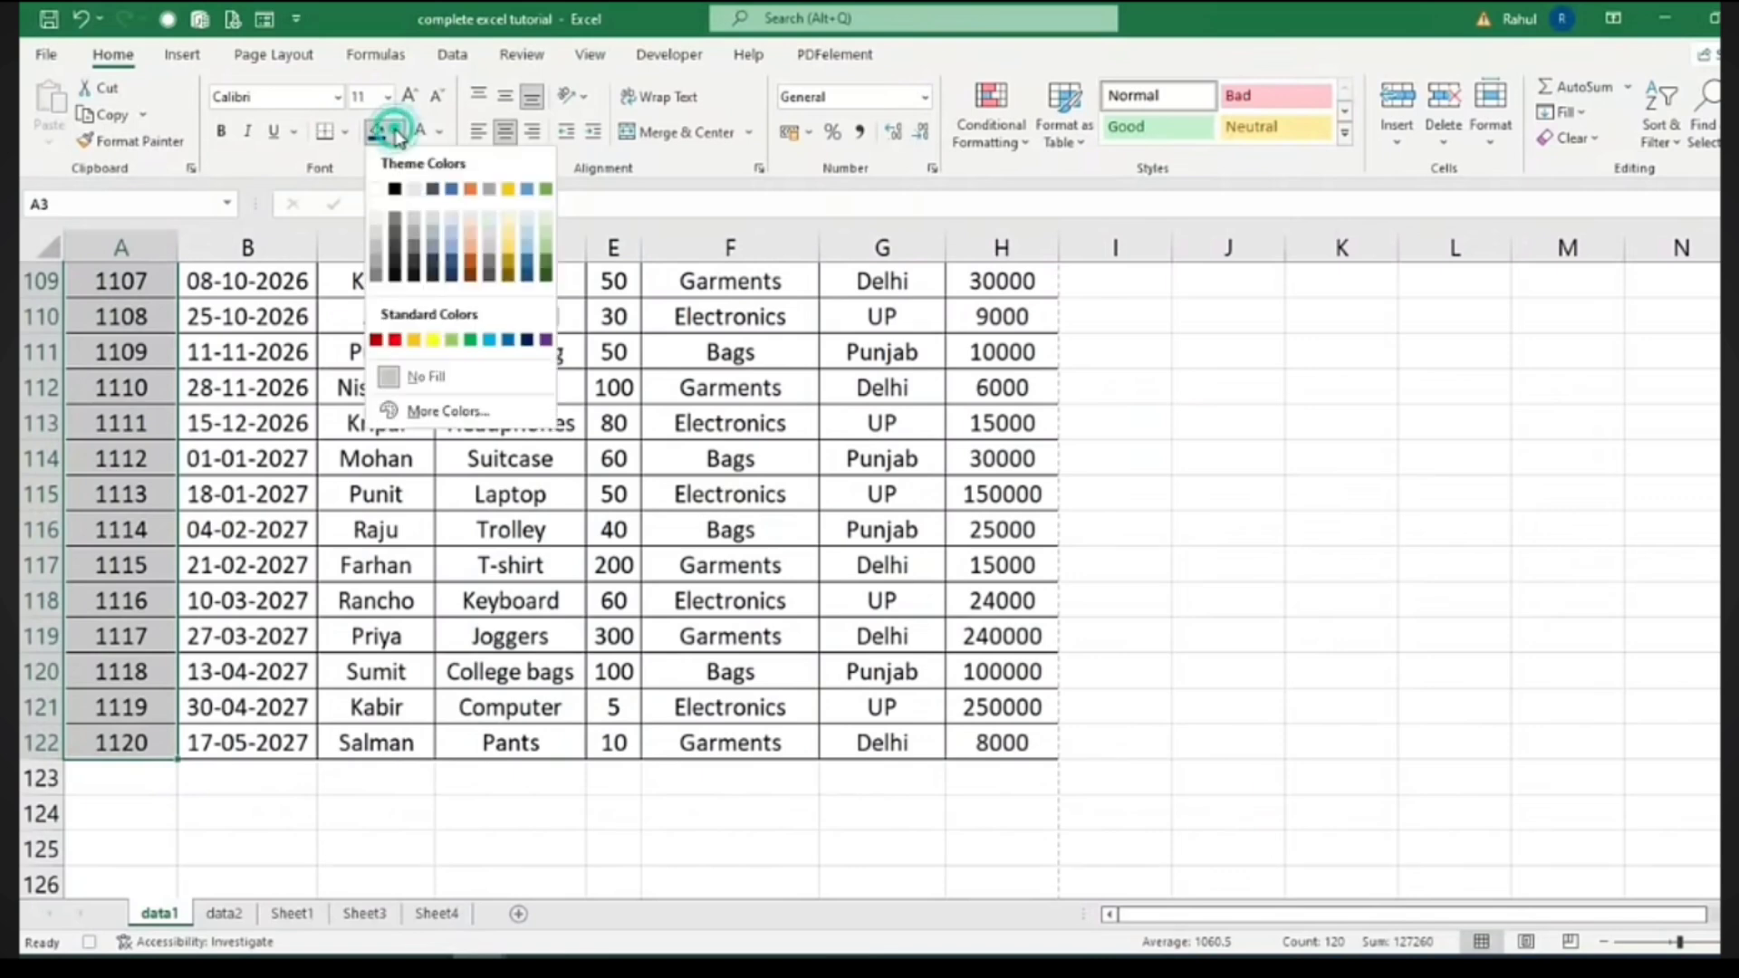
left_click(510, 218)
key("ctrl+BackSpace")
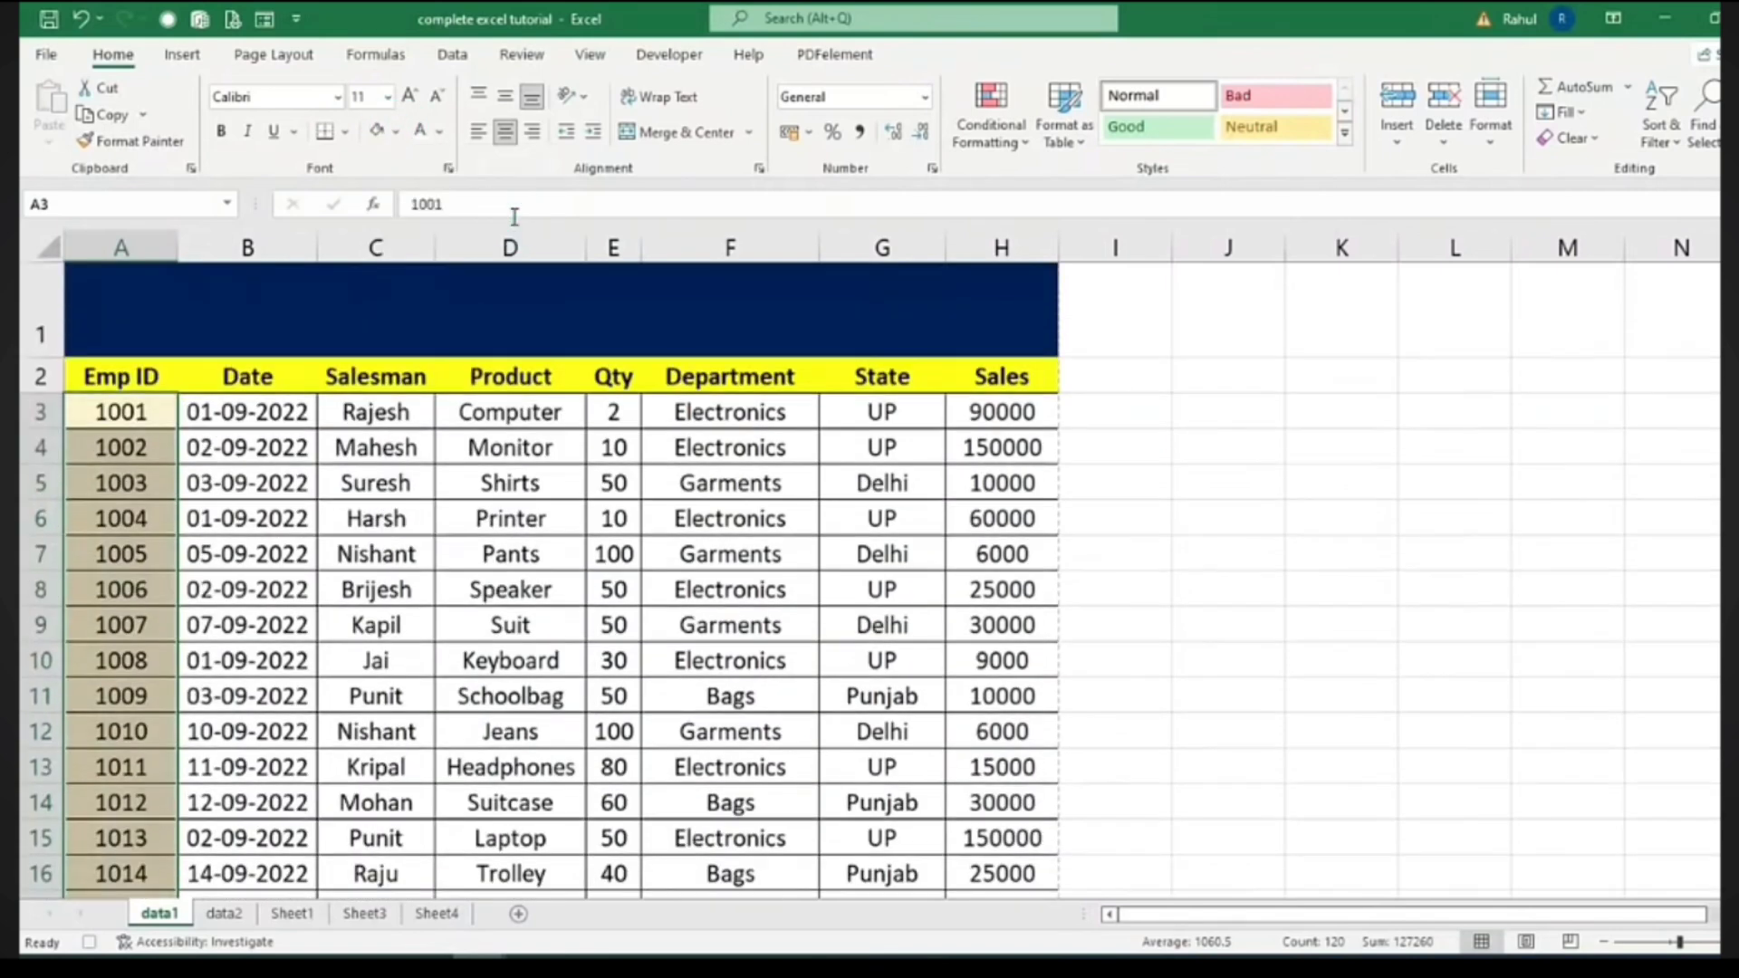
left_click(221, 132)
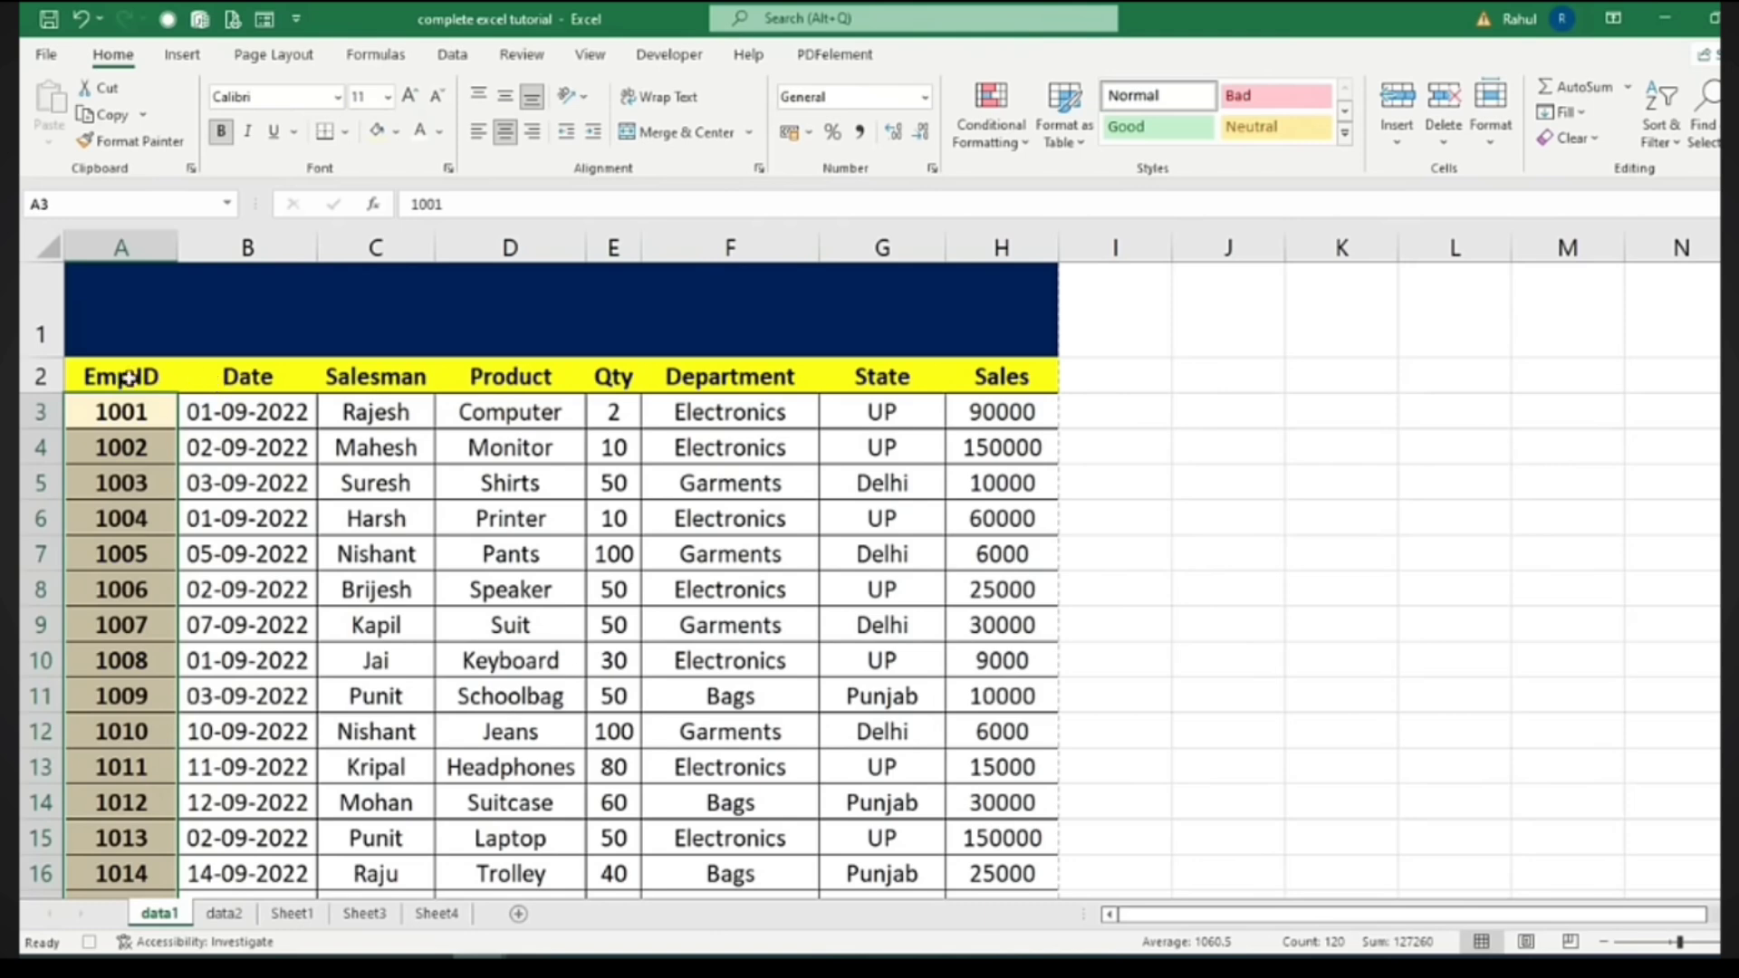
Apply All Borders to the header row A2:H2
left_click_drag(122, 377, 981, 388)
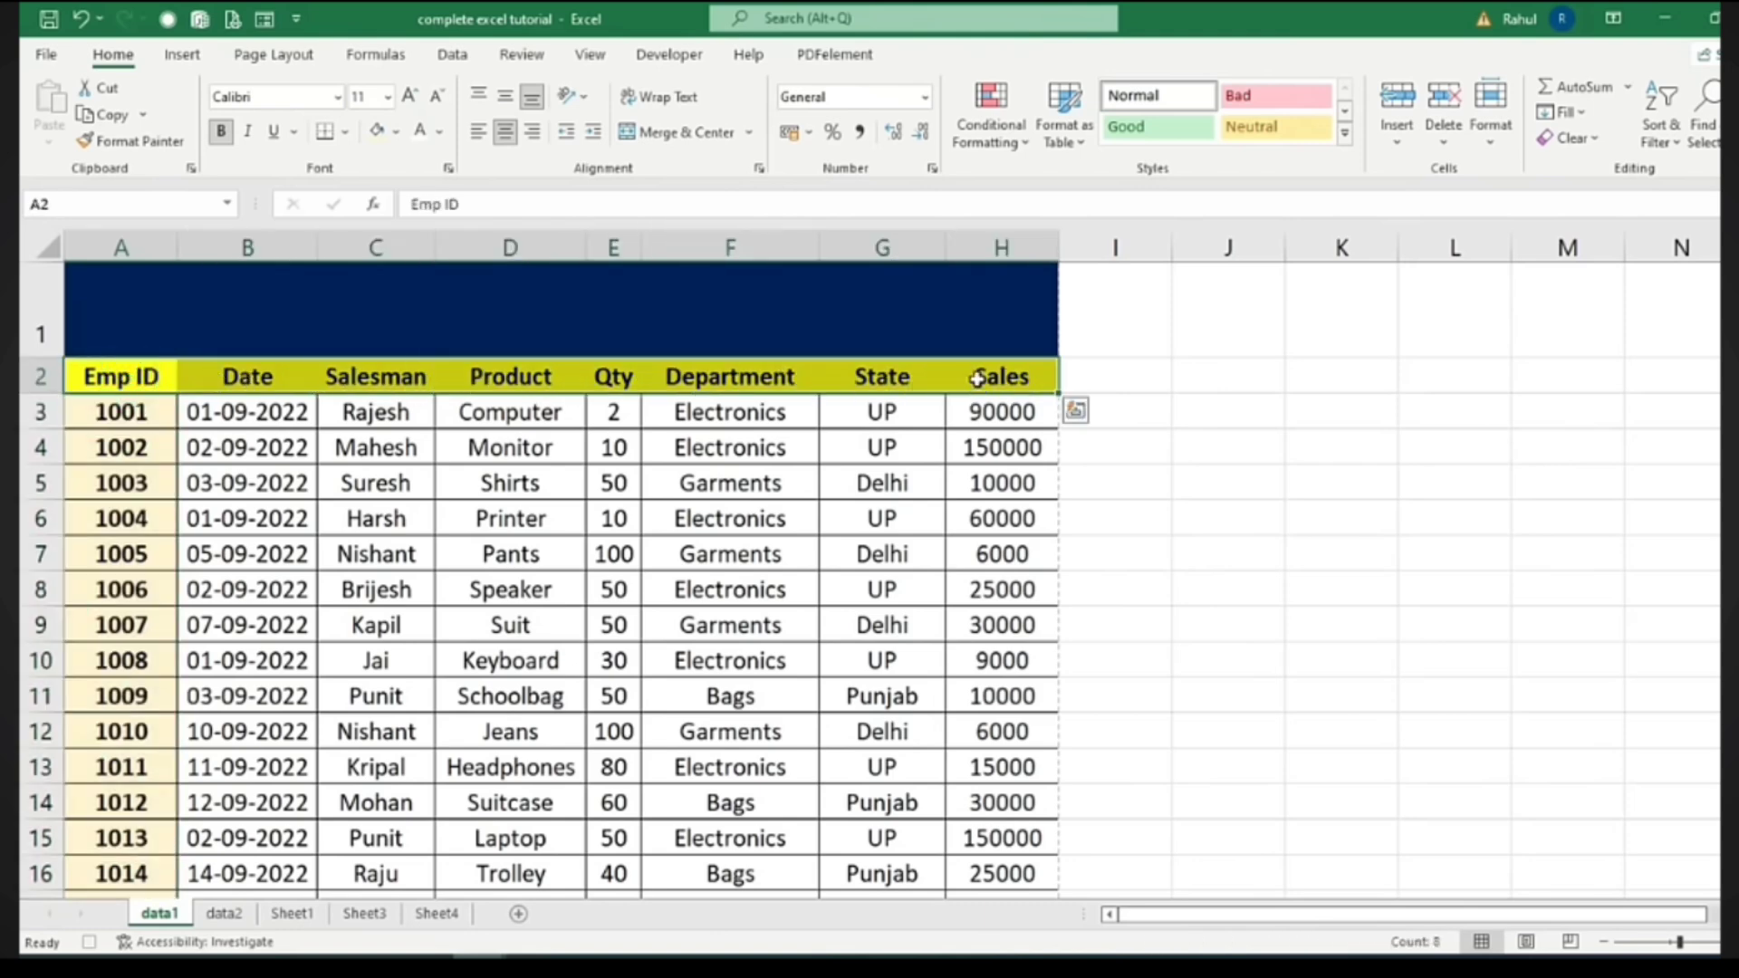
left_click(345, 131)
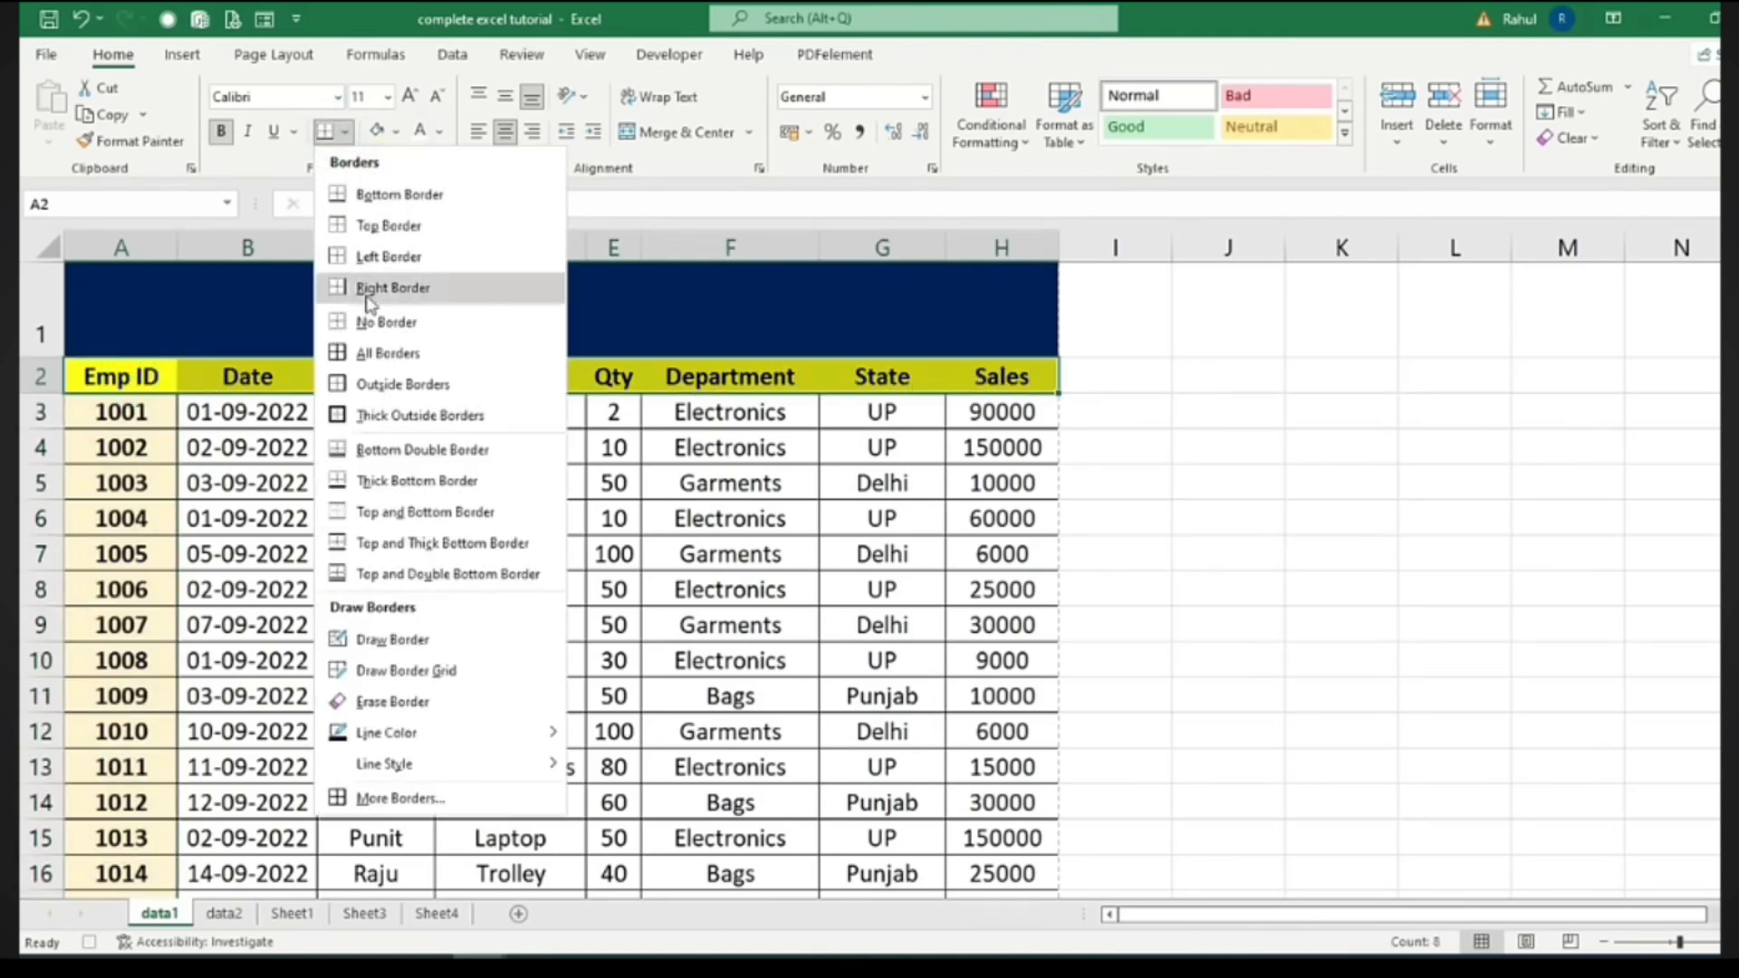
left_click(367, 351)
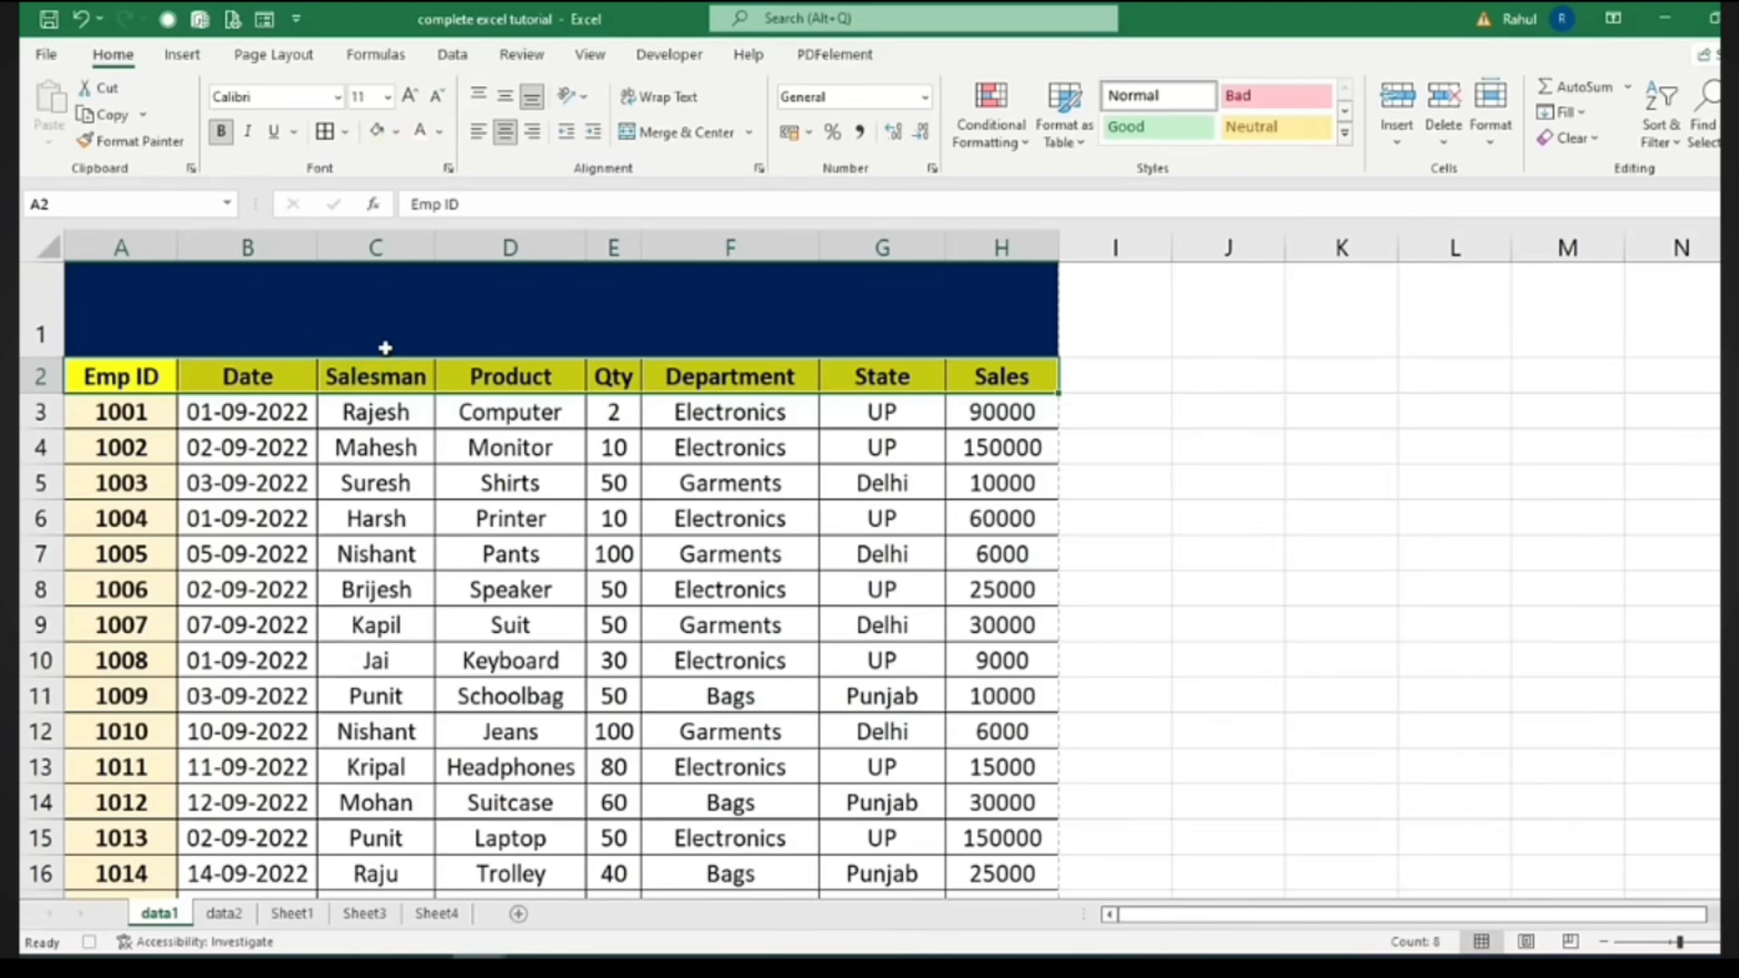
Format the Qty values E3:E122 with dark red fill and bold white text
left_click(615, 412)
left_click_drag(616, 412, 628, 939)
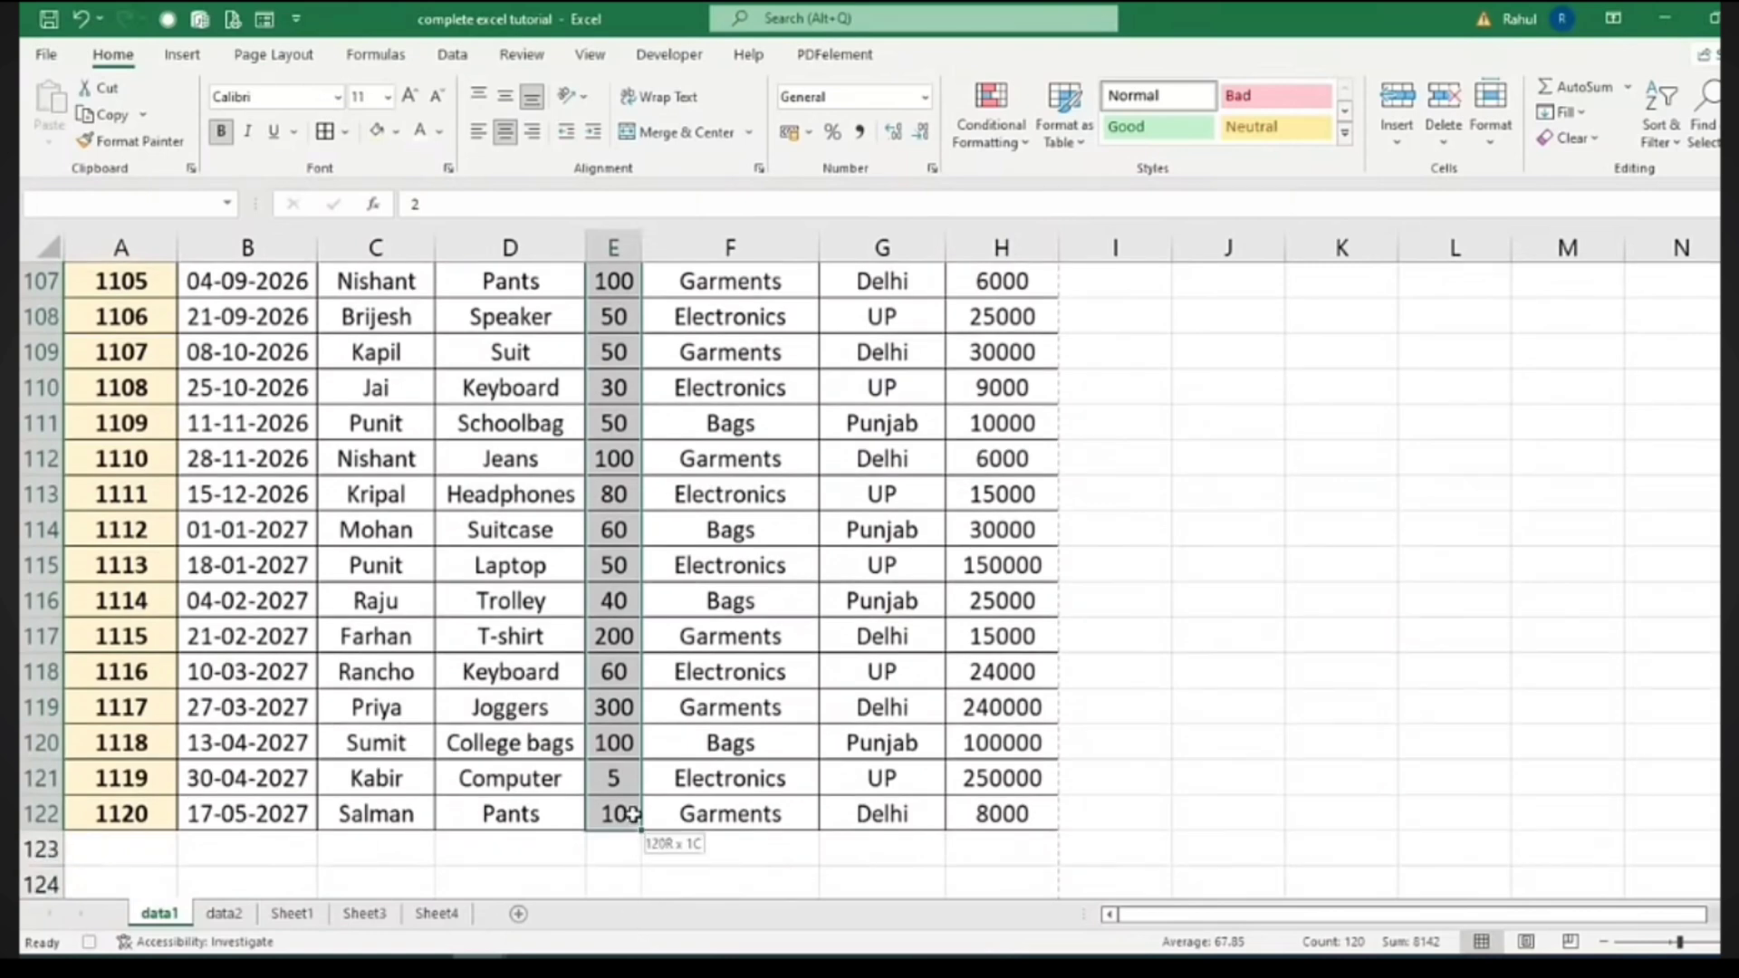
left_click(399, 133)
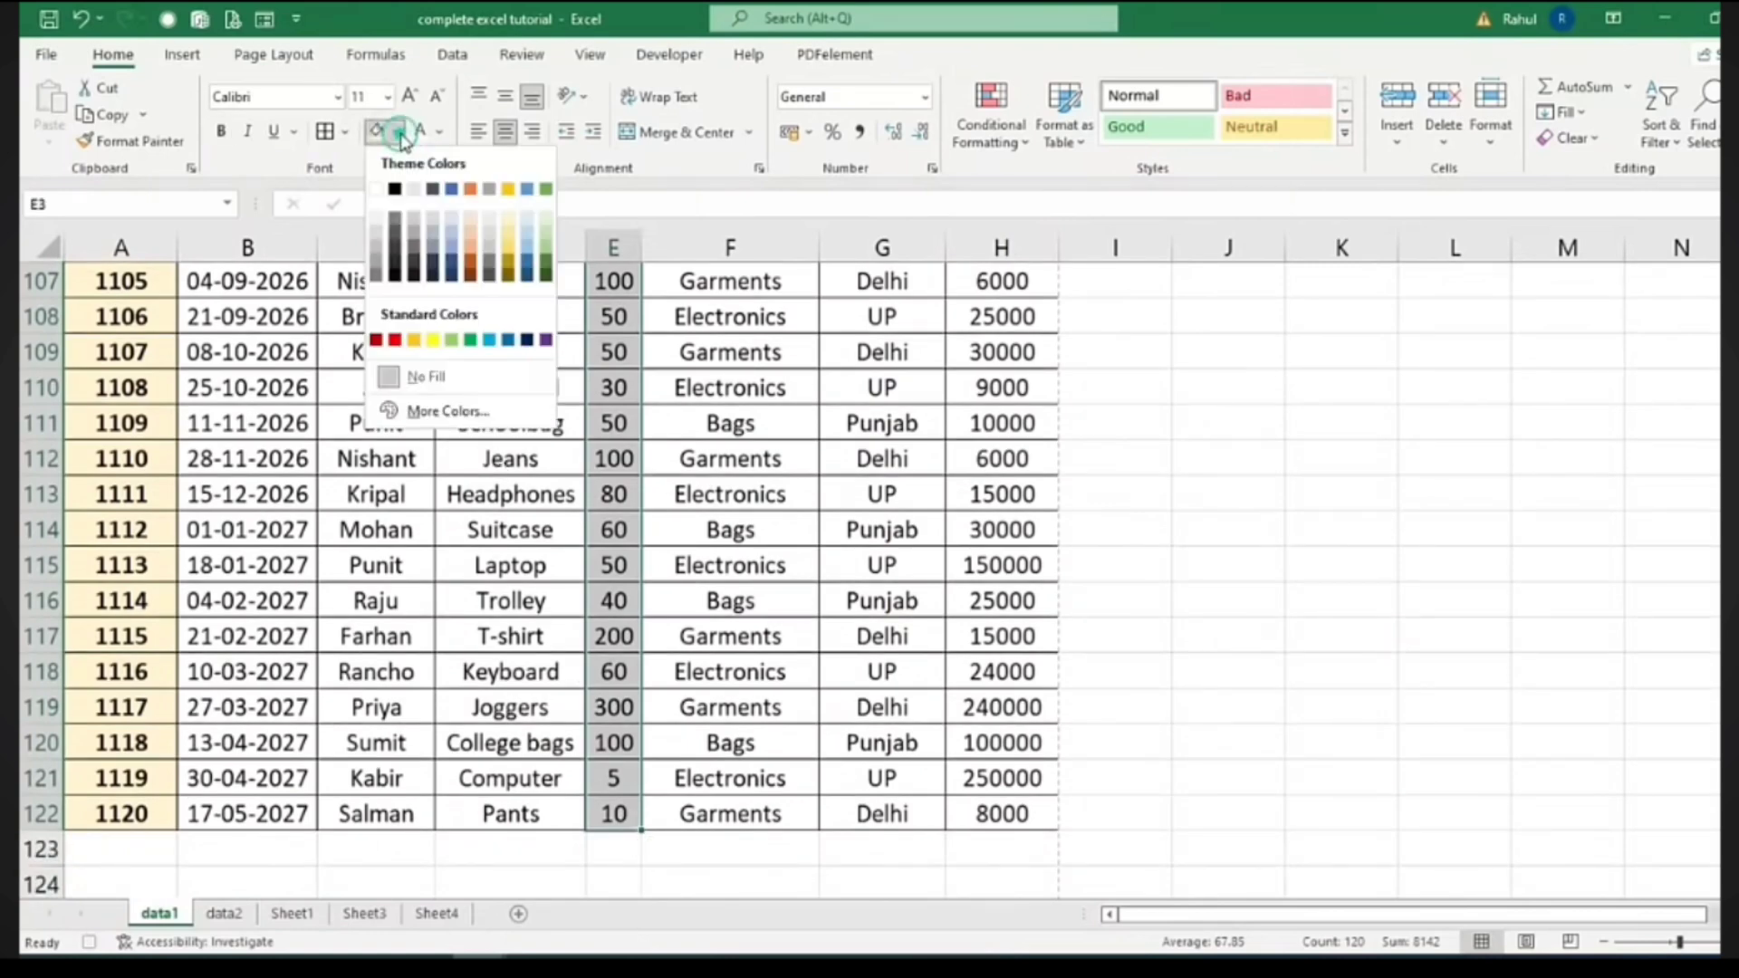
left_click(376, 340)
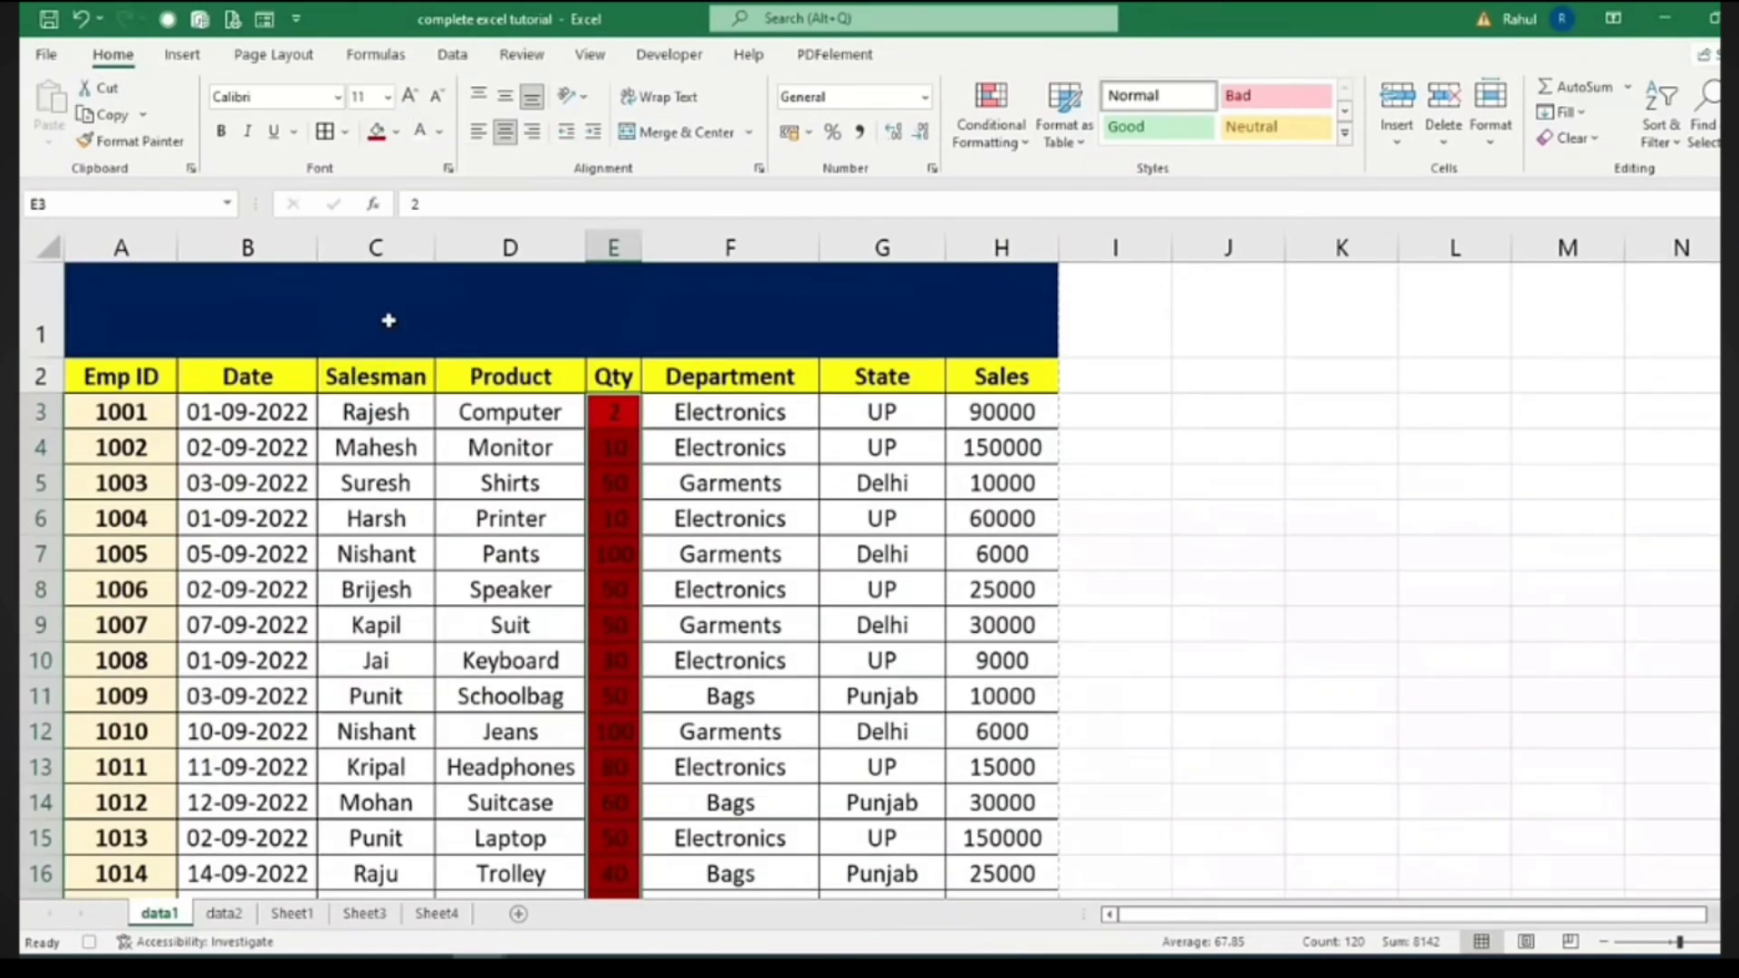
left_click(420, 131)
left_click(224, 134)
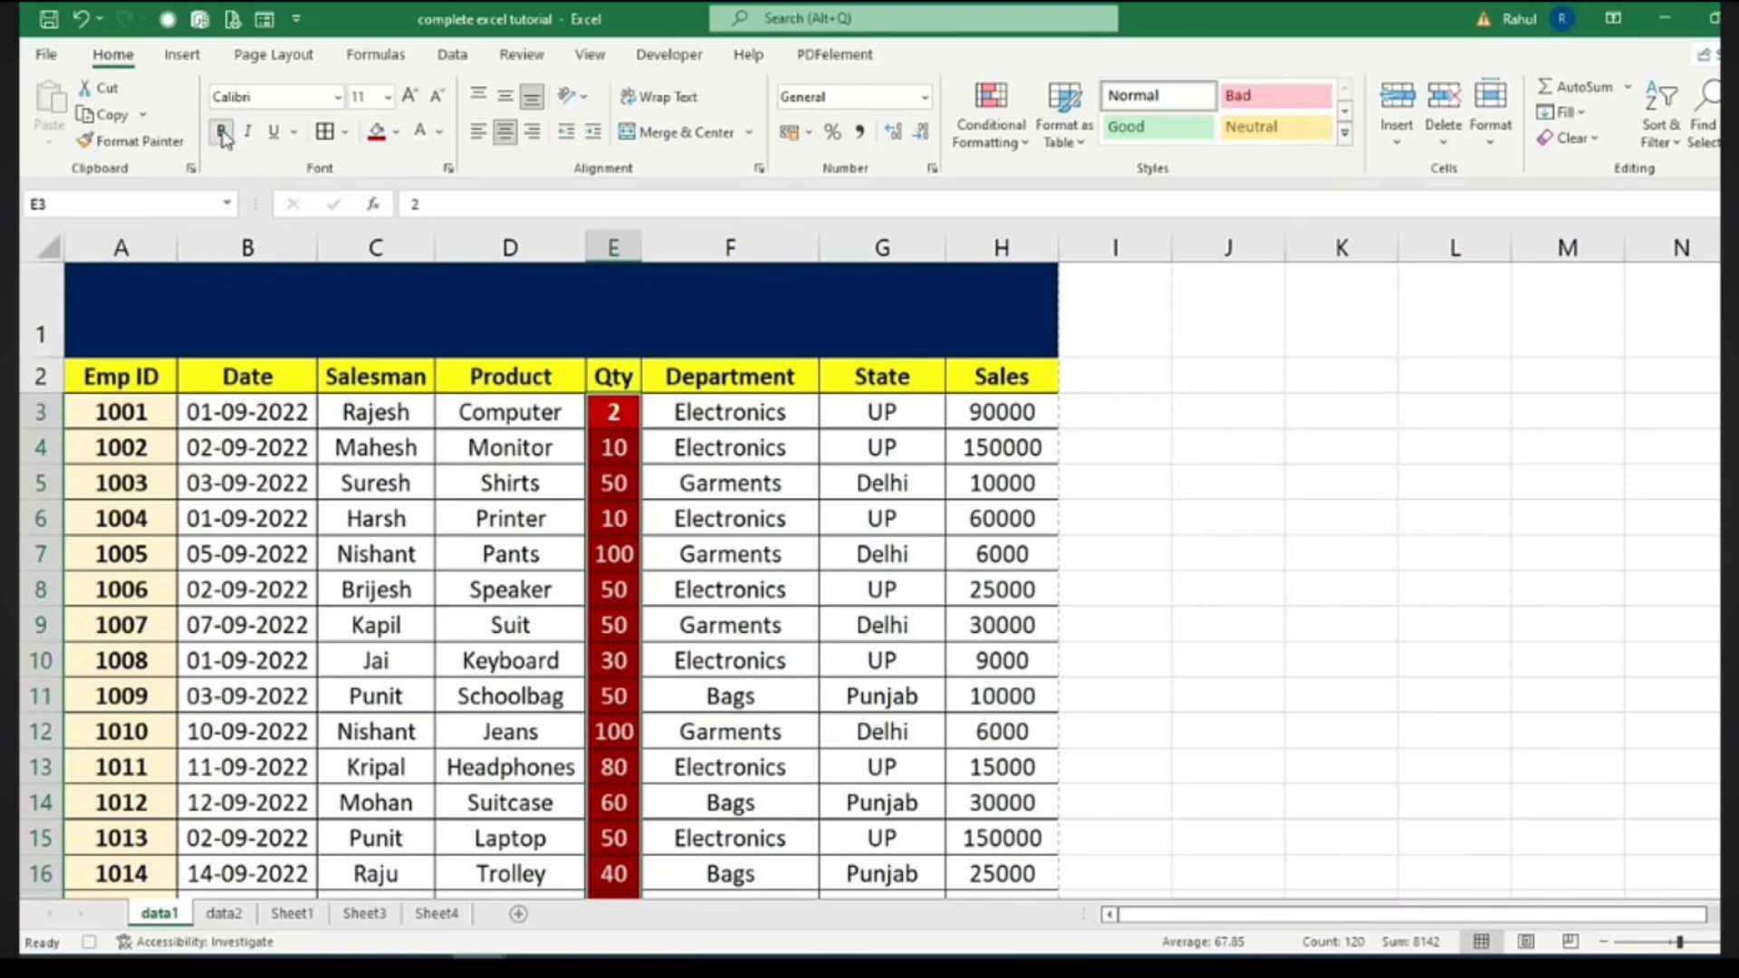
left_click(937, 512)
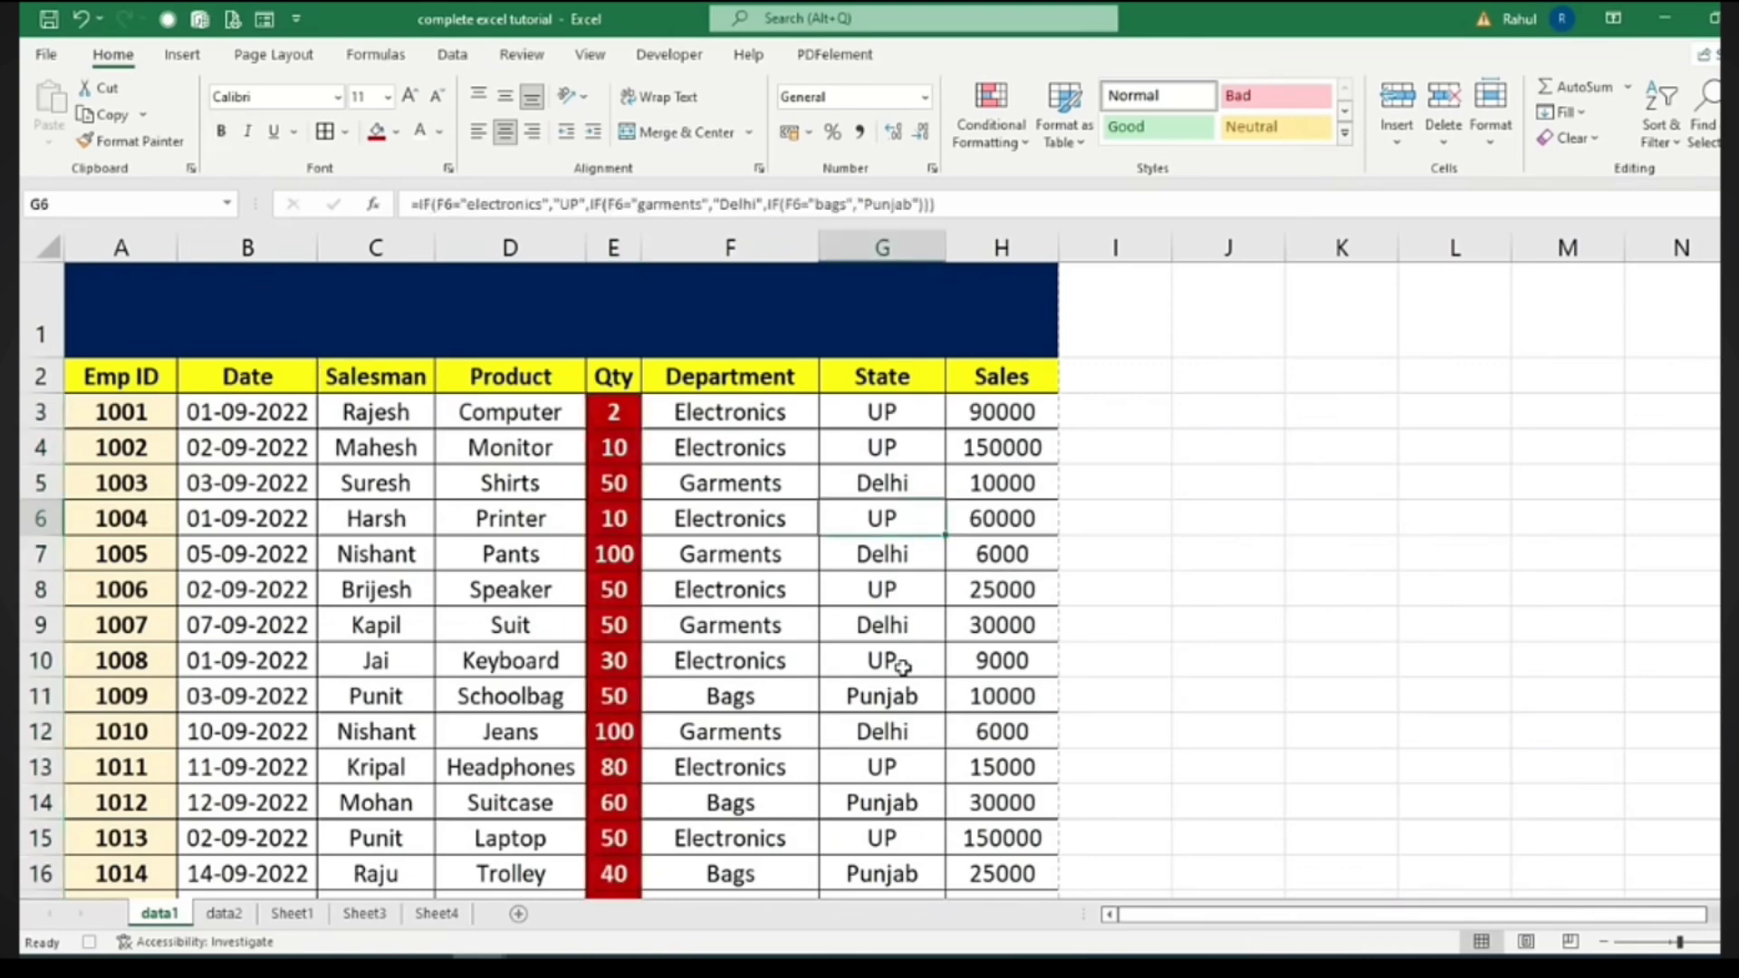
Stop the Macro1 recording, view the data2 sheet, then return to data1
left_click(679, 58)
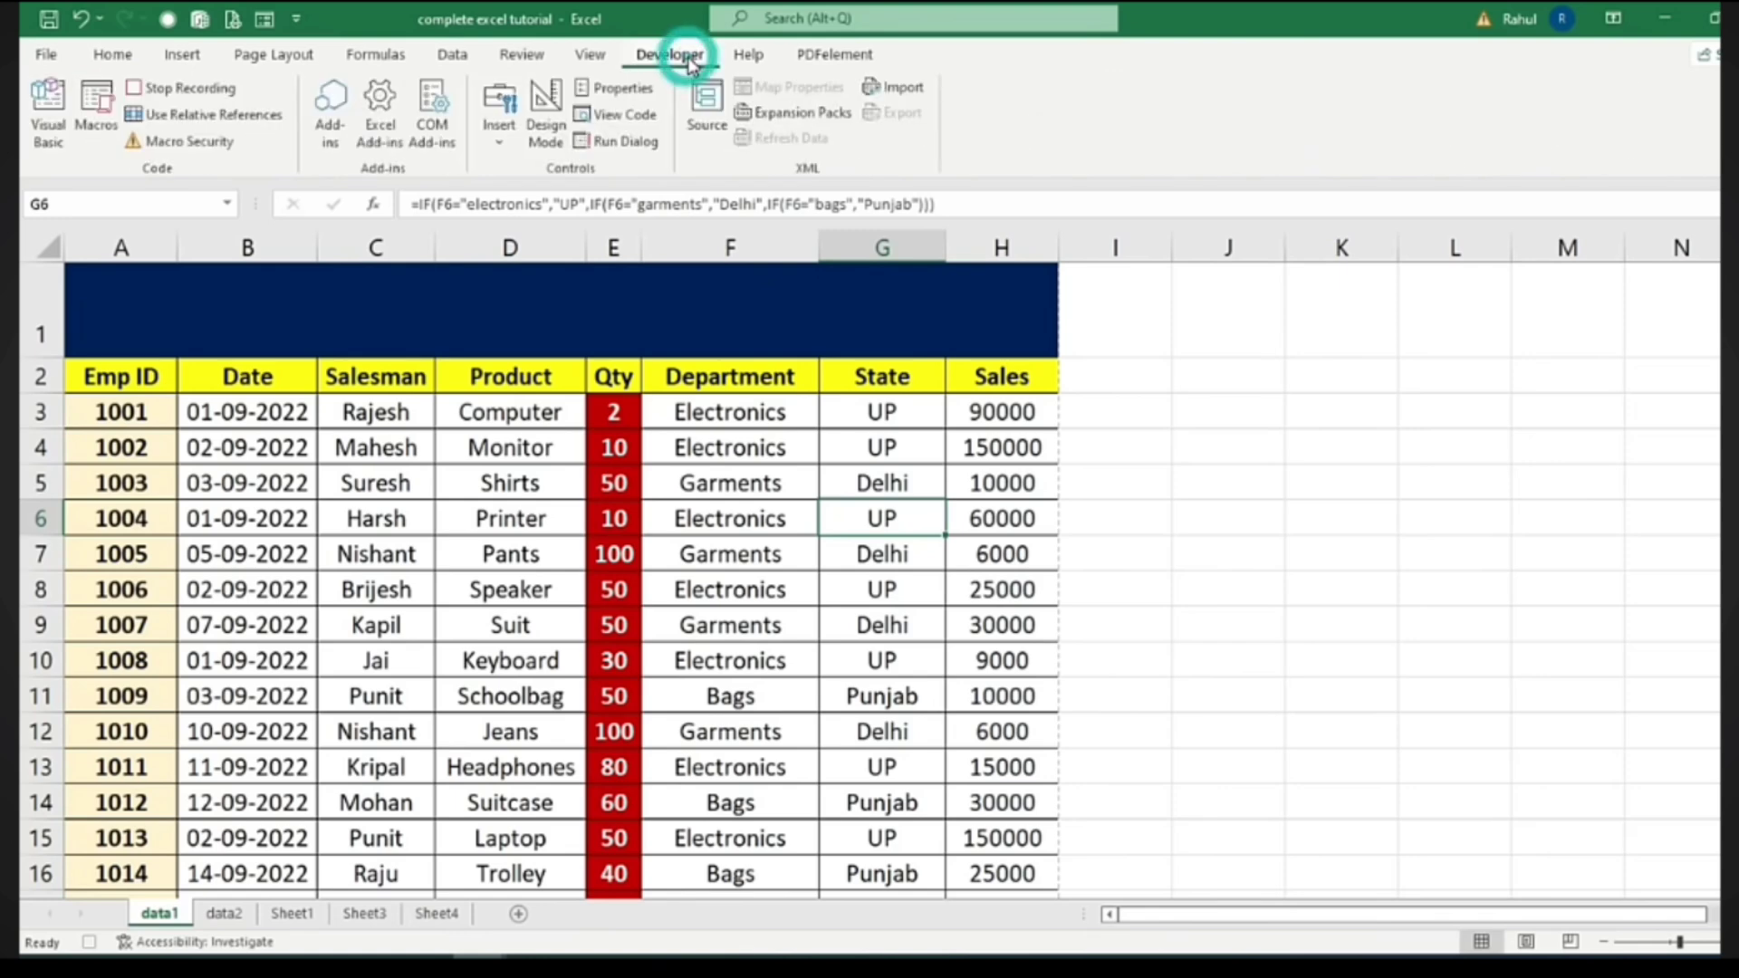
left_click(182, 88)
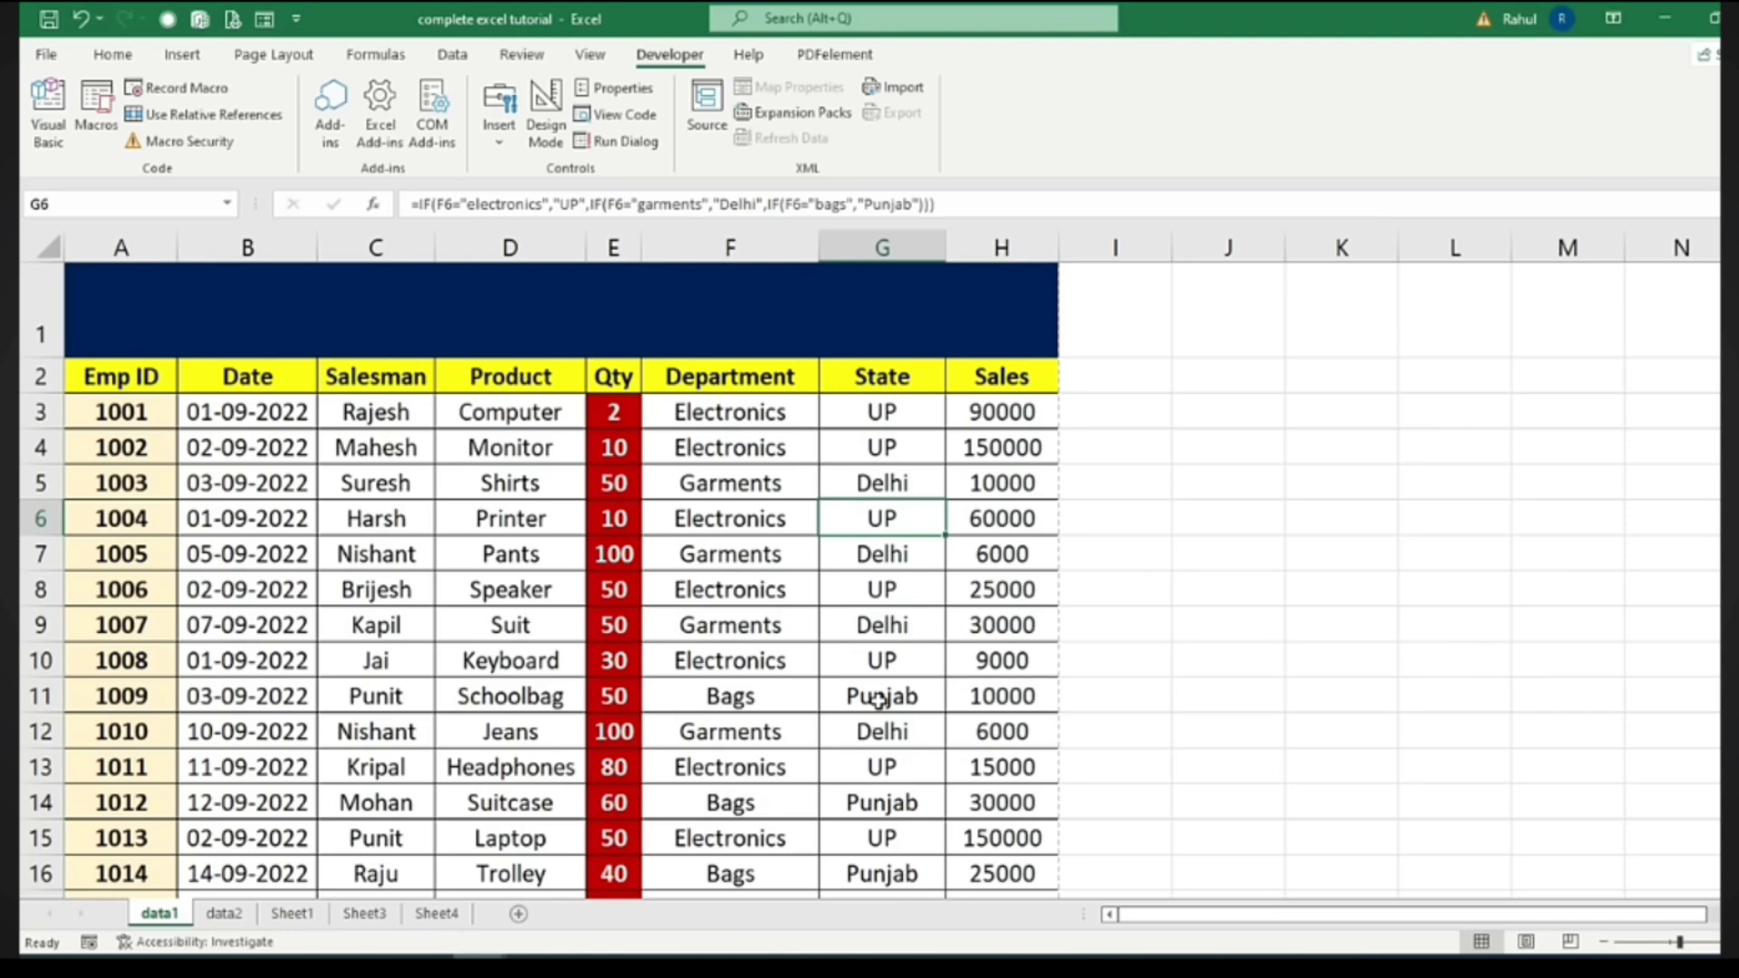
left_click(223, 913)
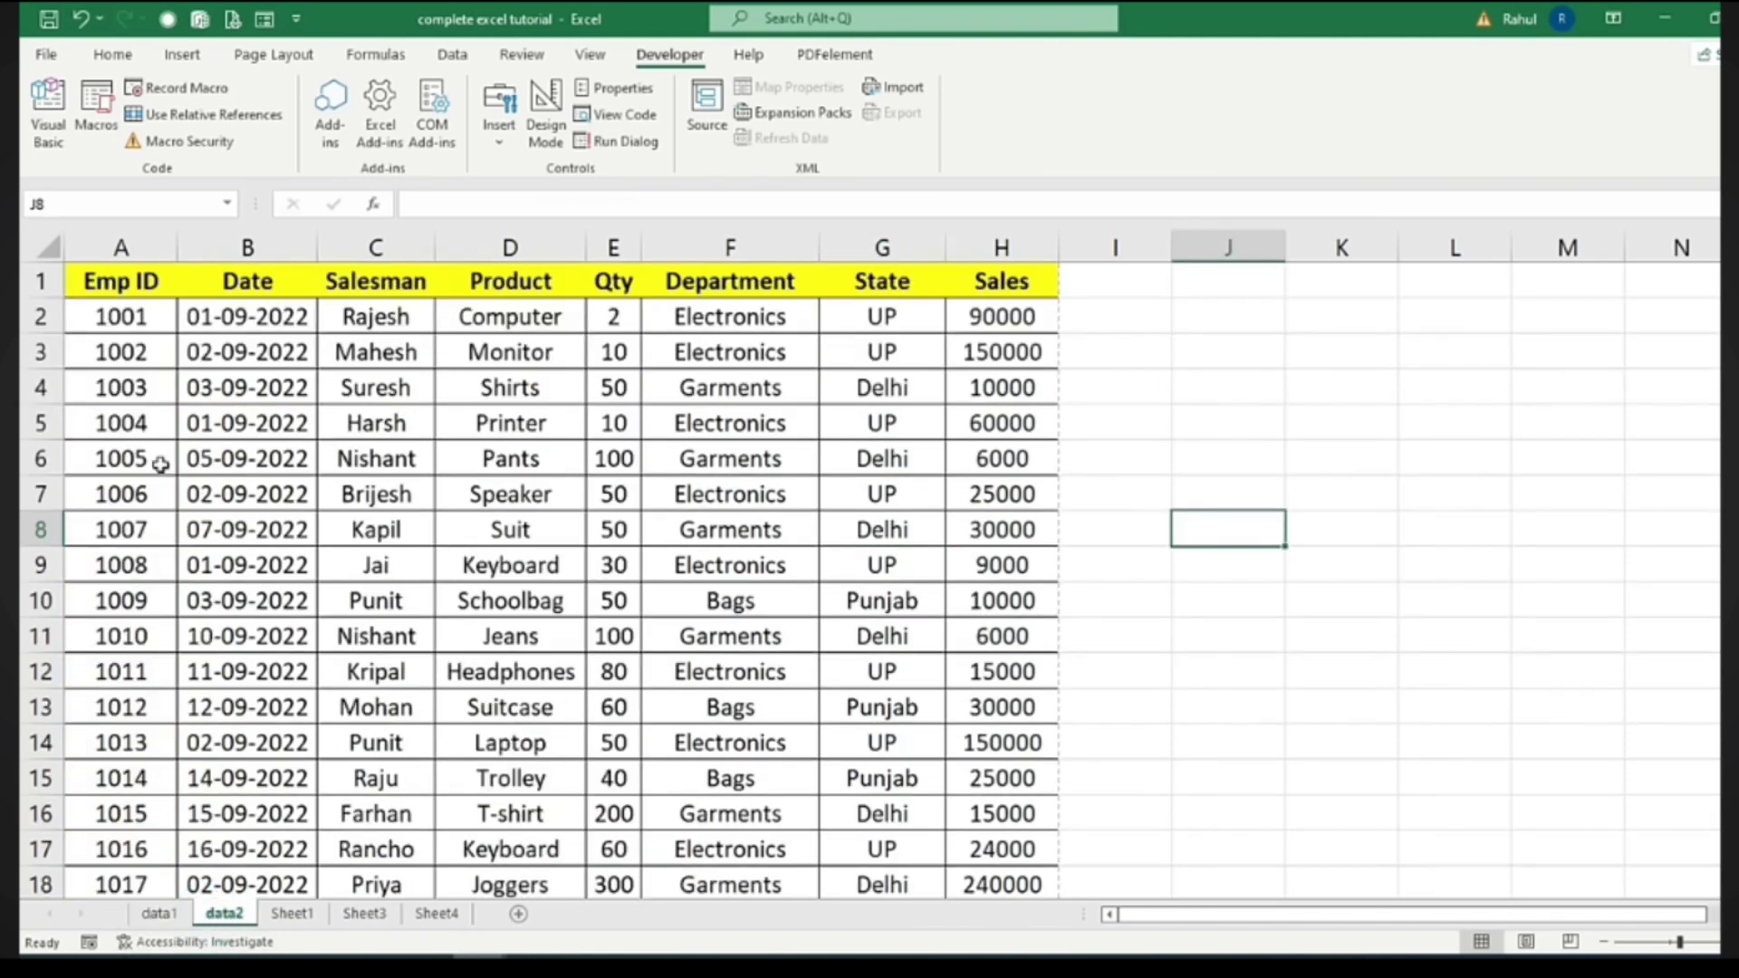
left_click(1472, 660)
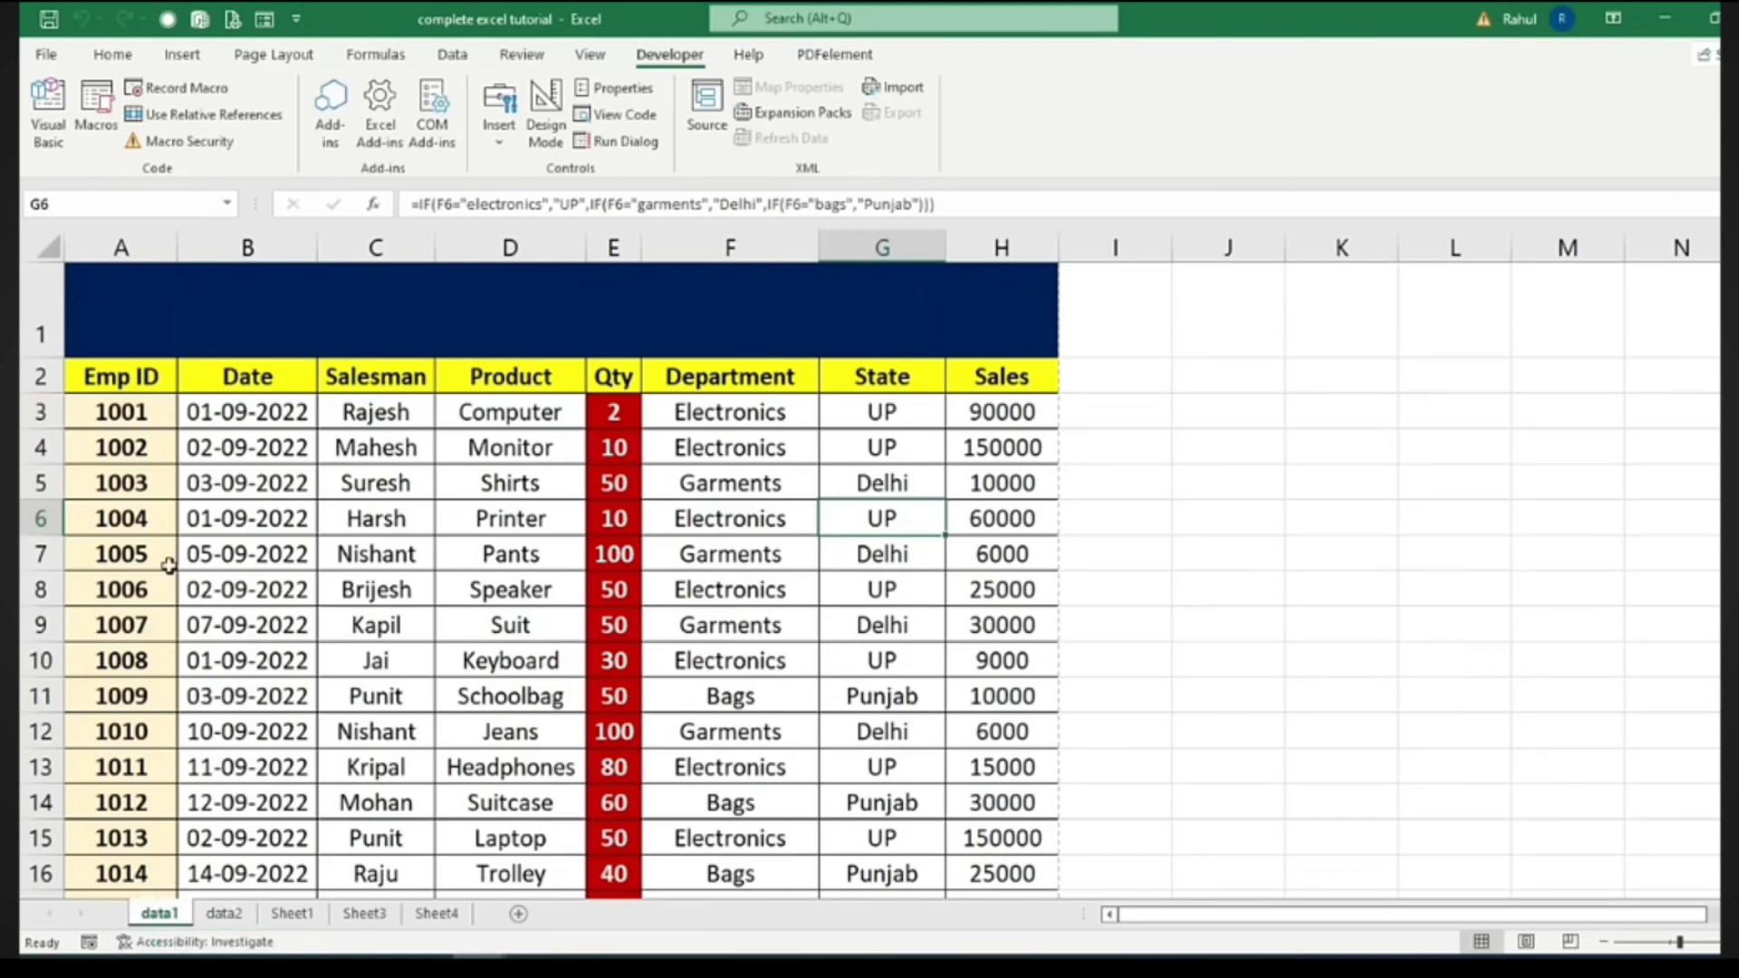
left_click(227, 915)
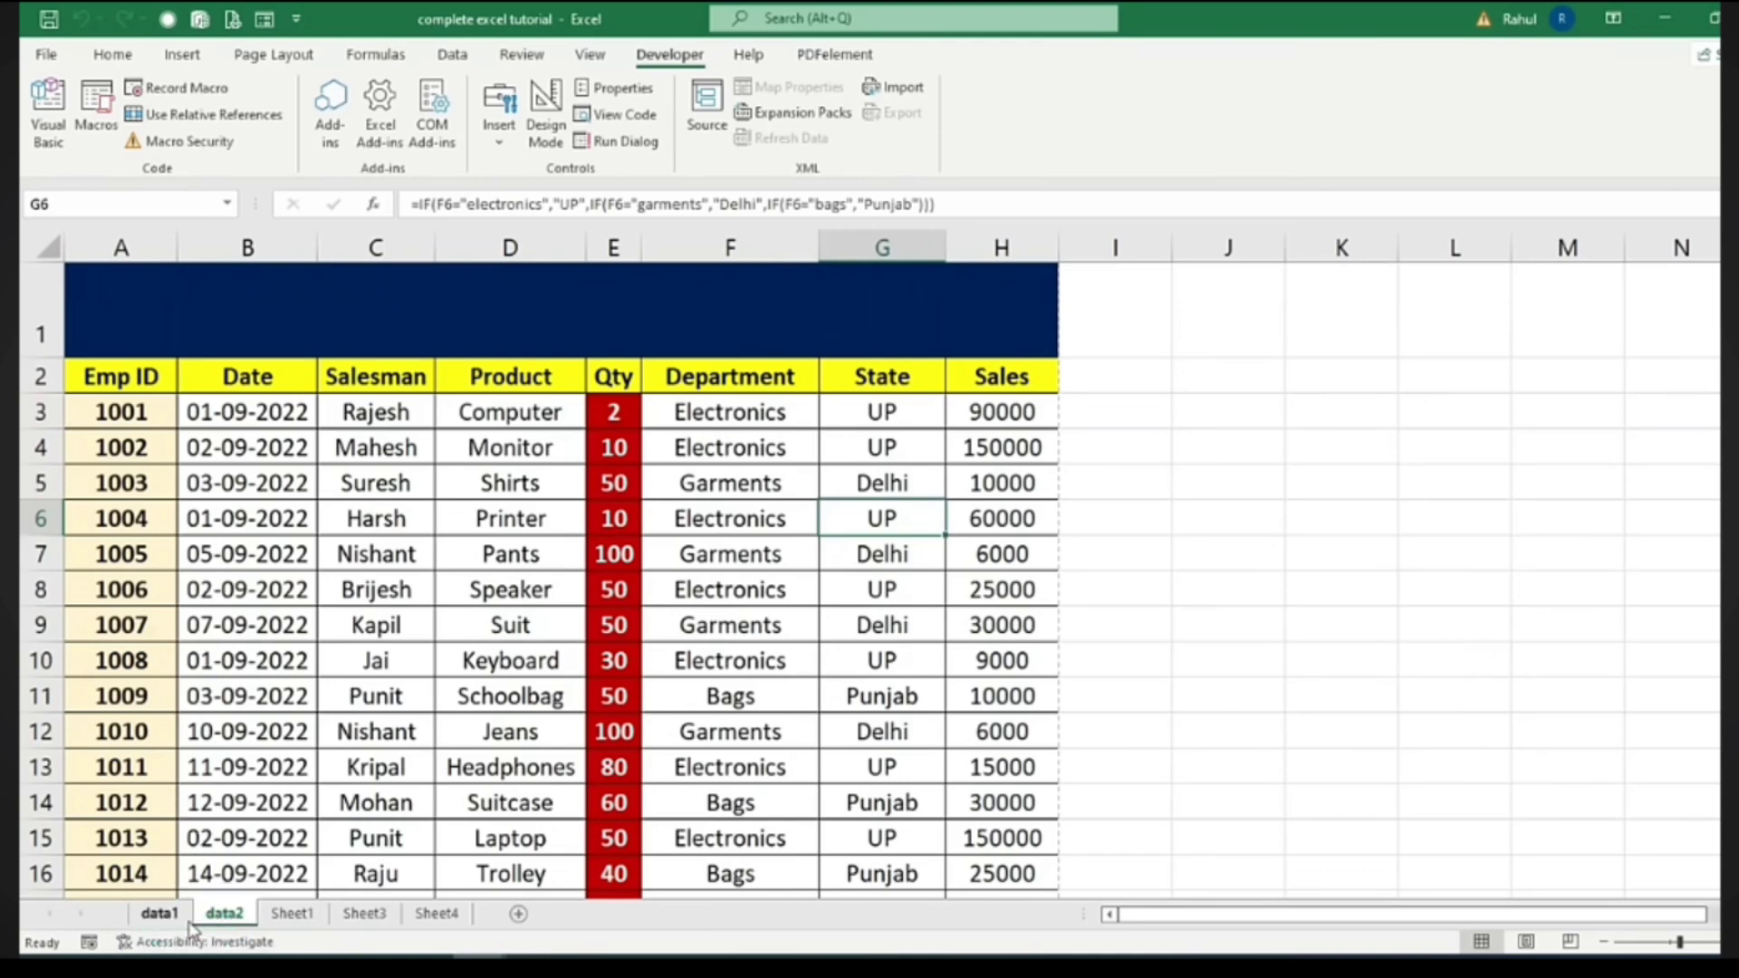
left_click(177, 918)
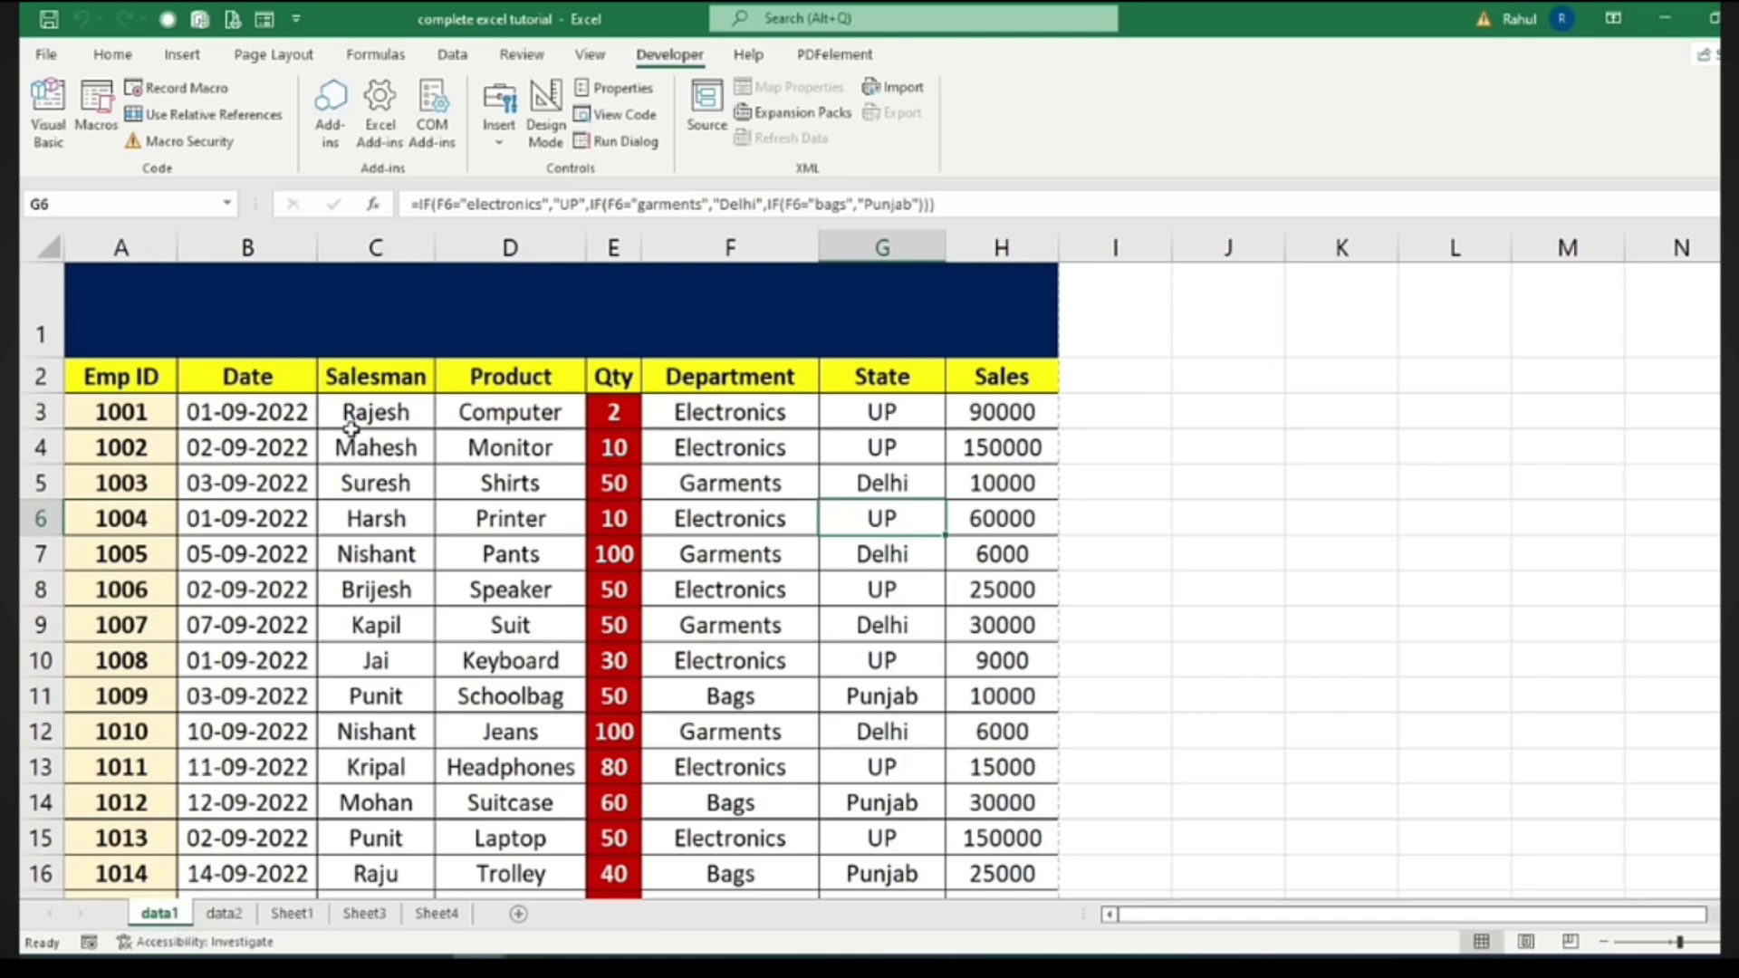
Title data1 'Data sheet of 2021' and data2 'Data Sheet of 2022' in their merged A1 cells
left_click(363, 326)
type("Data")
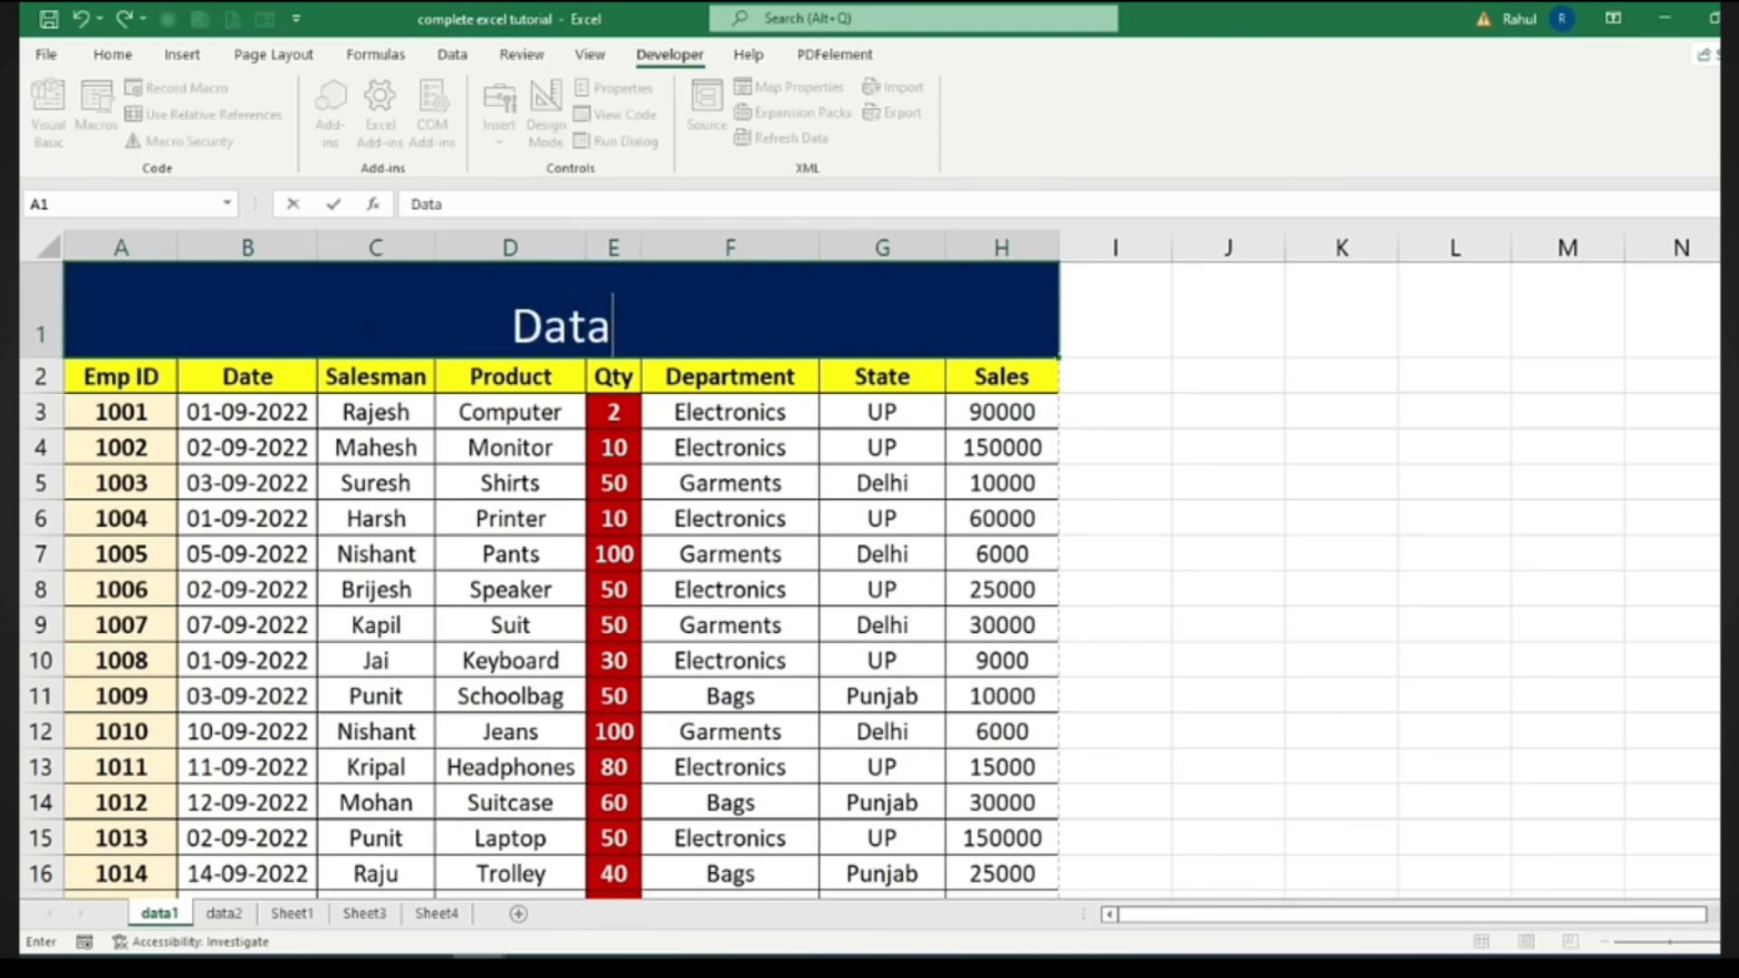
type(" sheet of 2021")
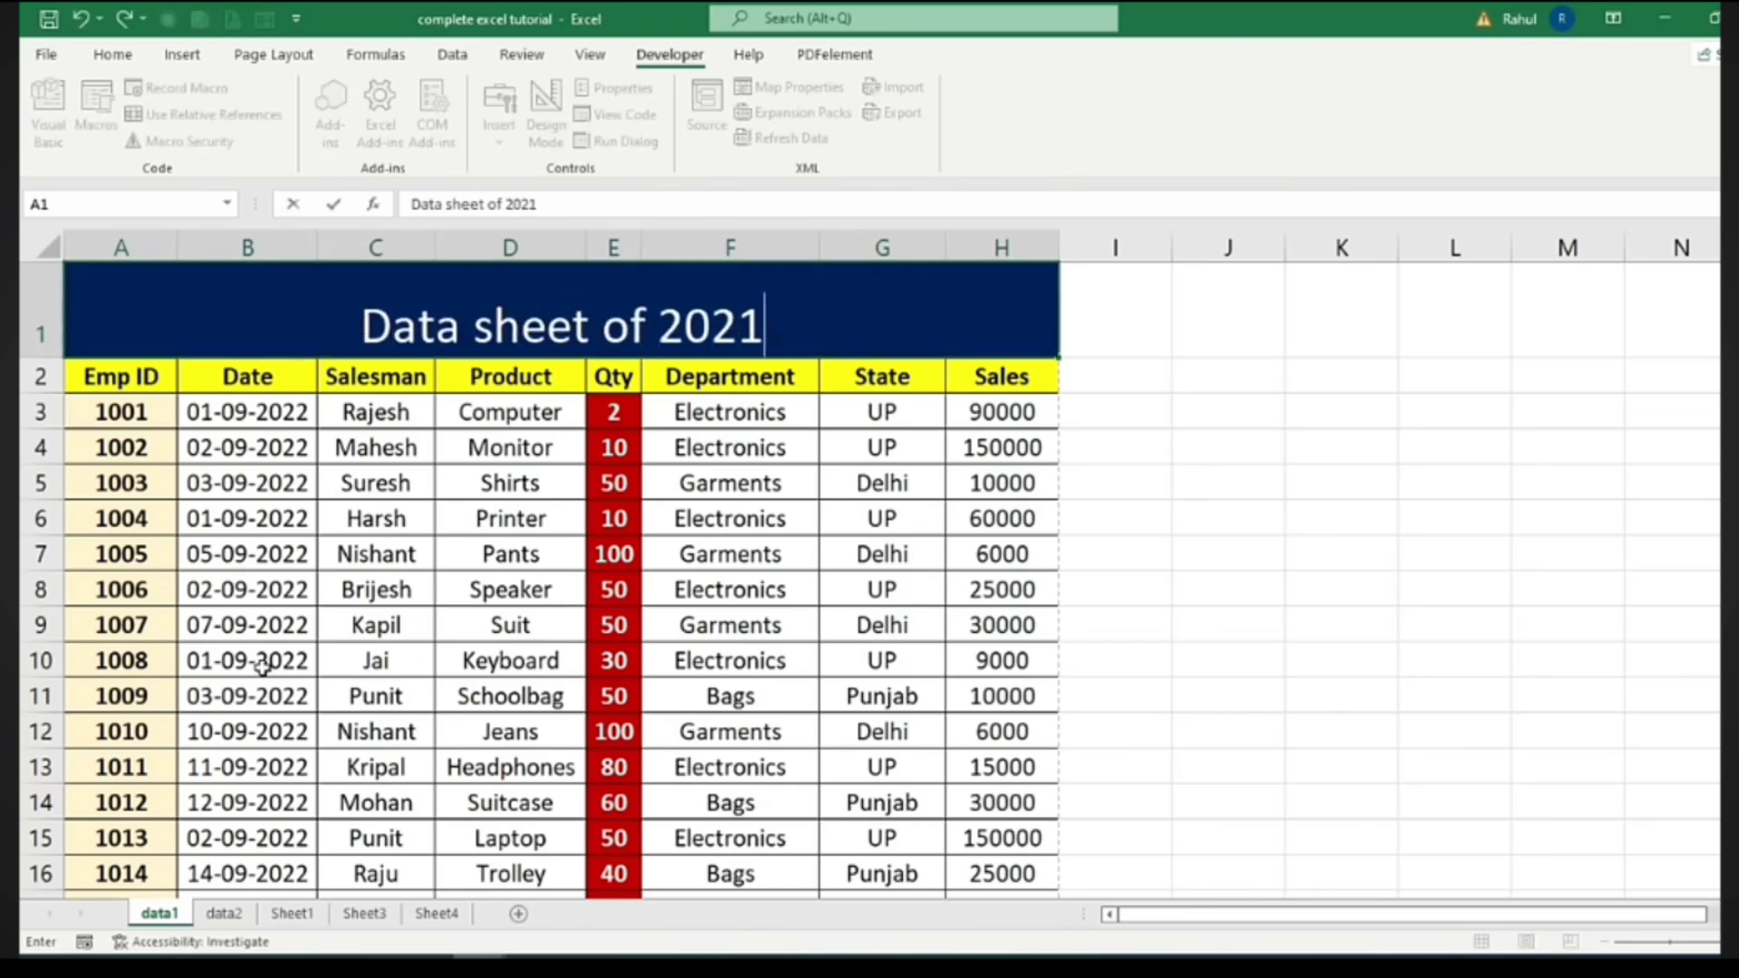
left_click(225, 913)
left_click(399, 291)
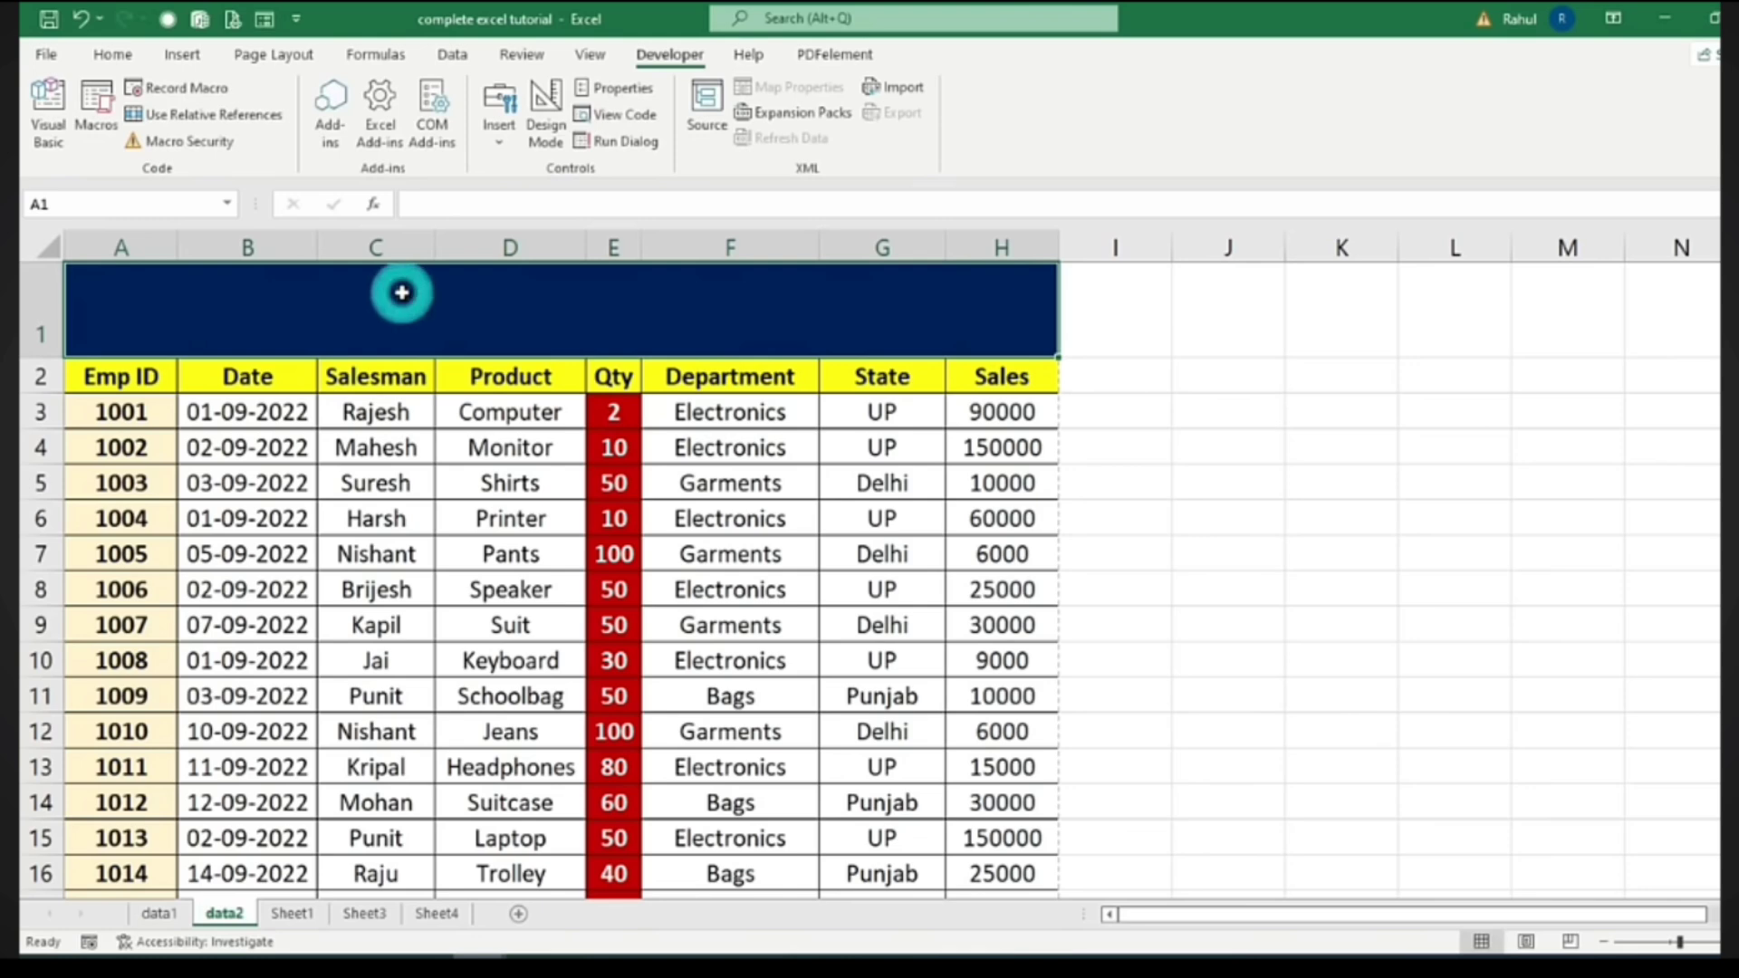
type("Data Sheet o")
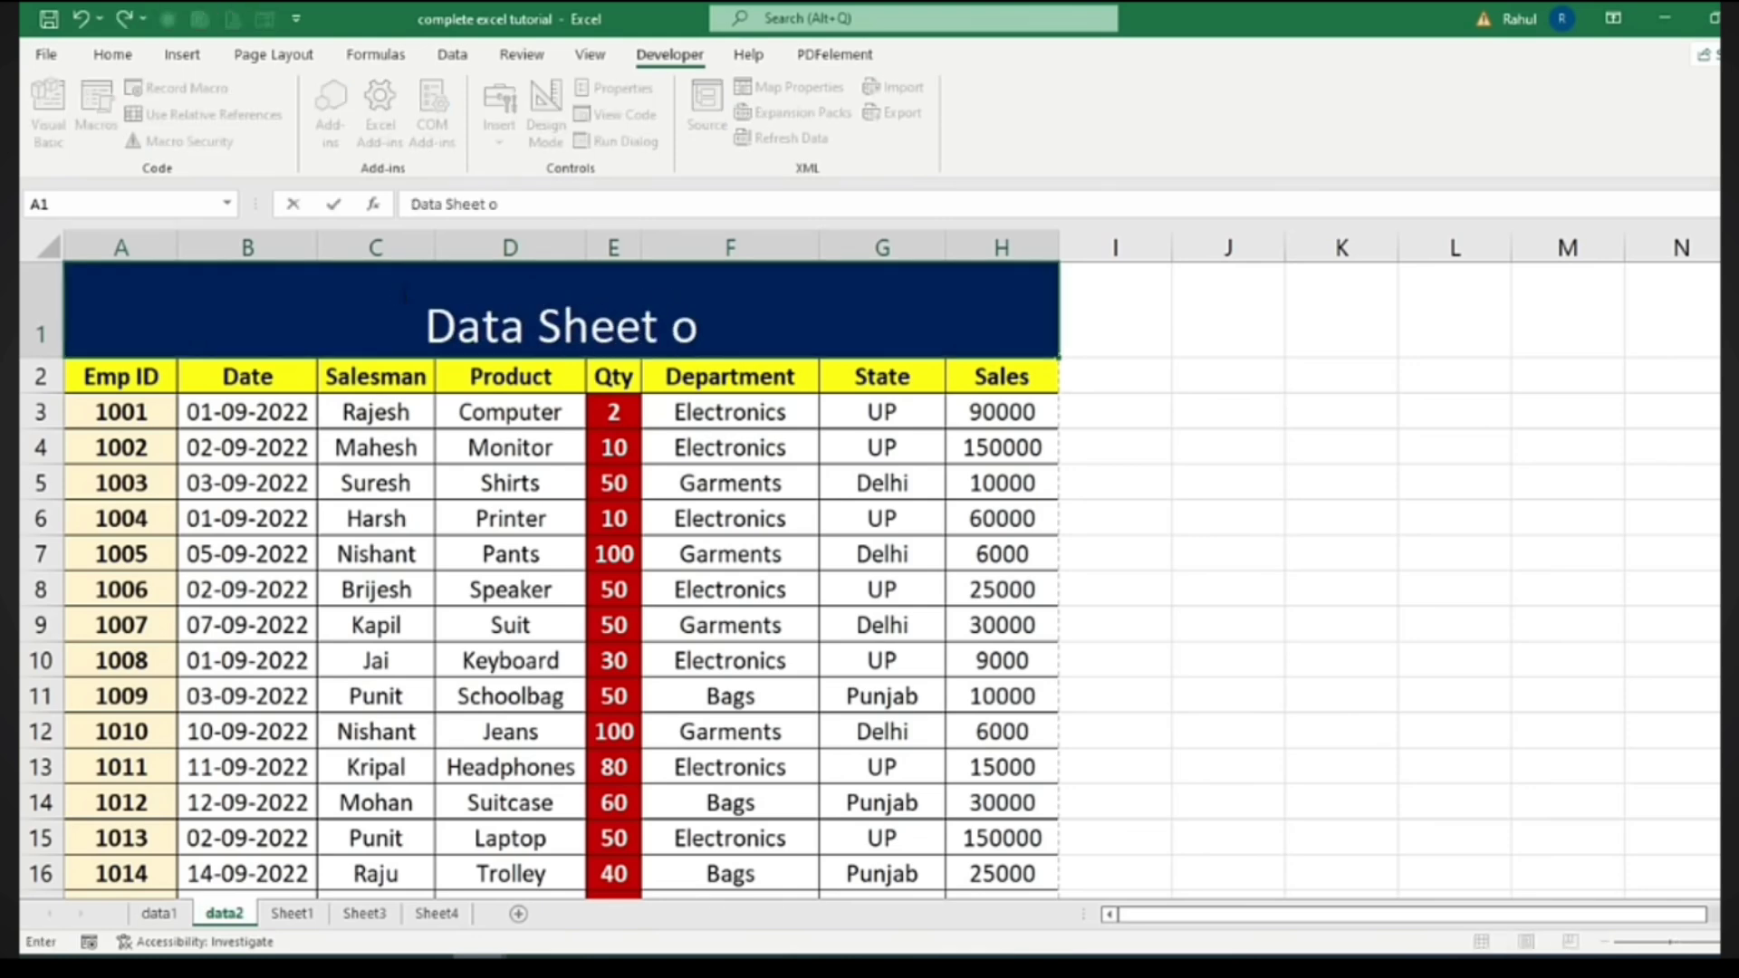
type("f 2022")
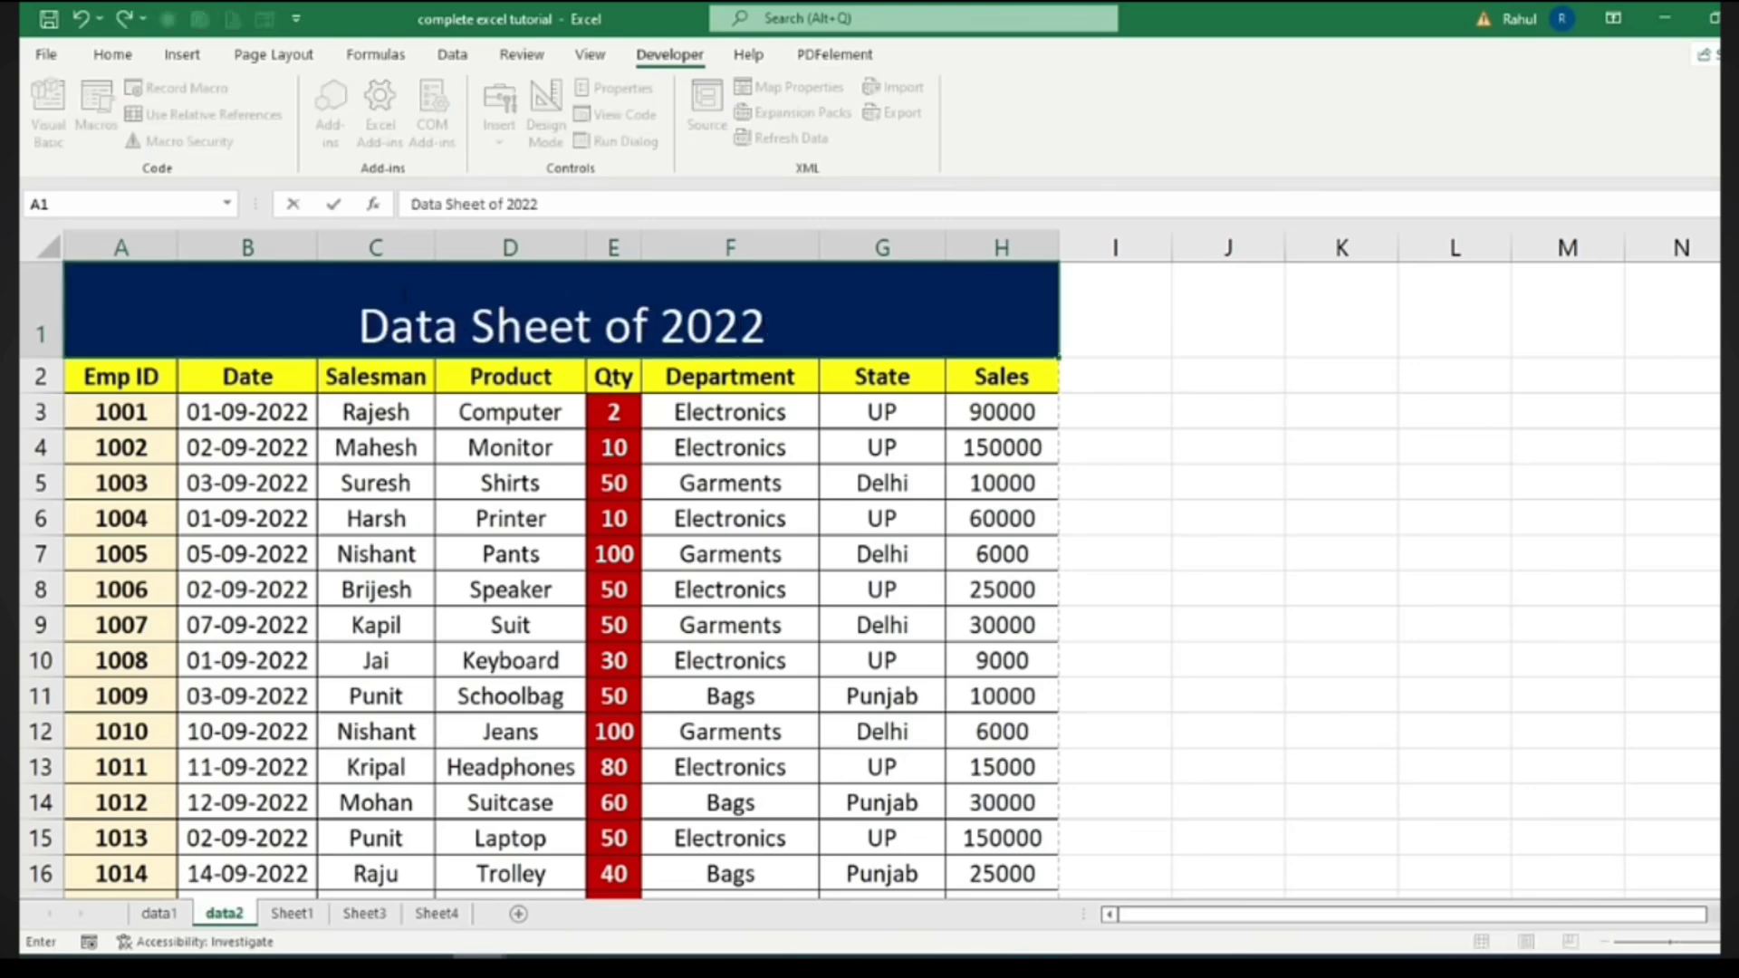
left_click(1114, 448)
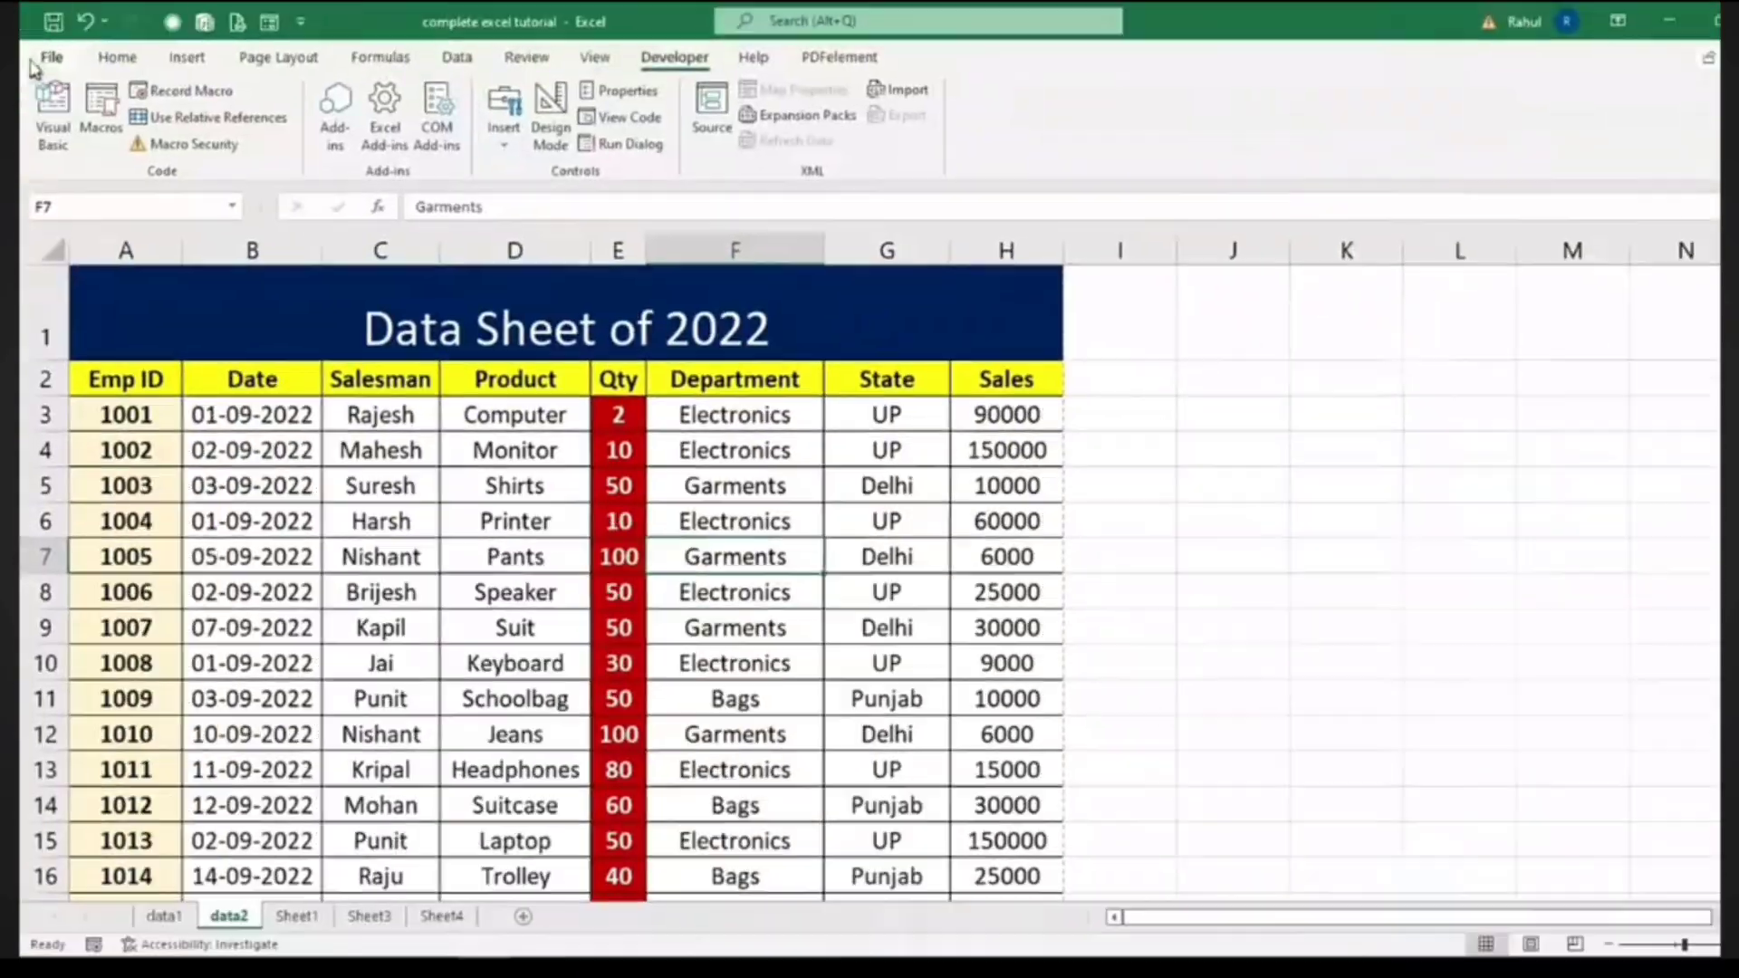
Pick an empty cell on data2 and save the workbook with Ctrl+S, answering the macro-free warning
left_click(39, 54)
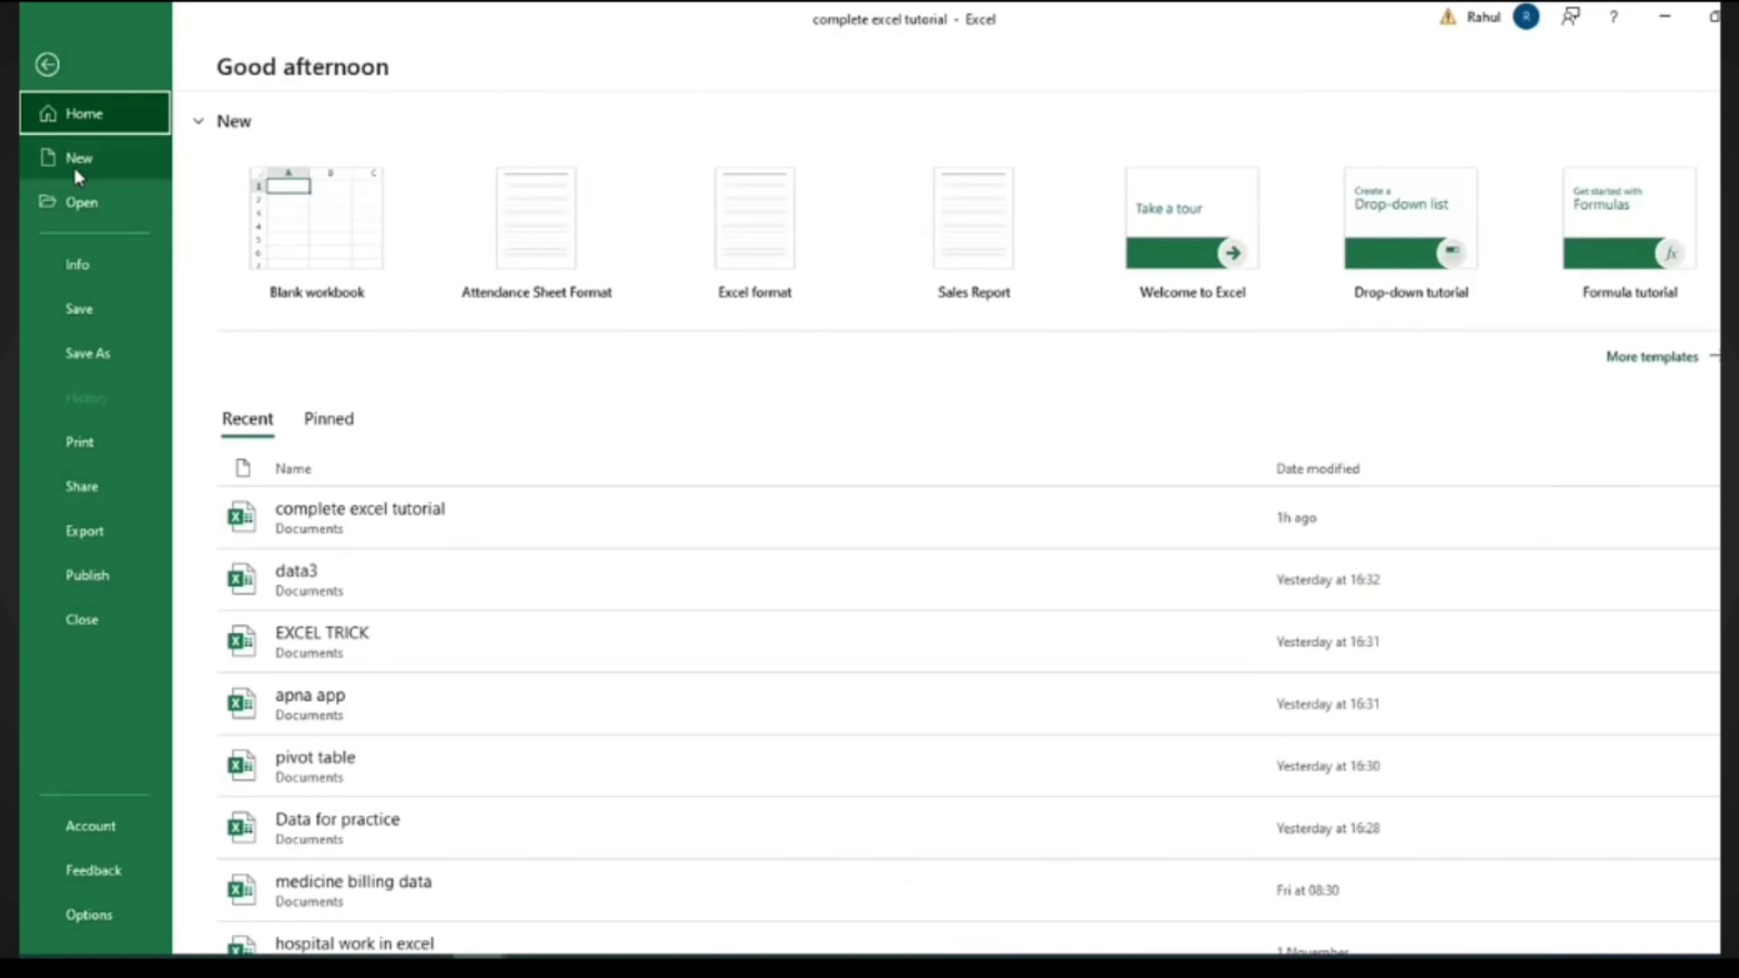
left_click(50, 64)
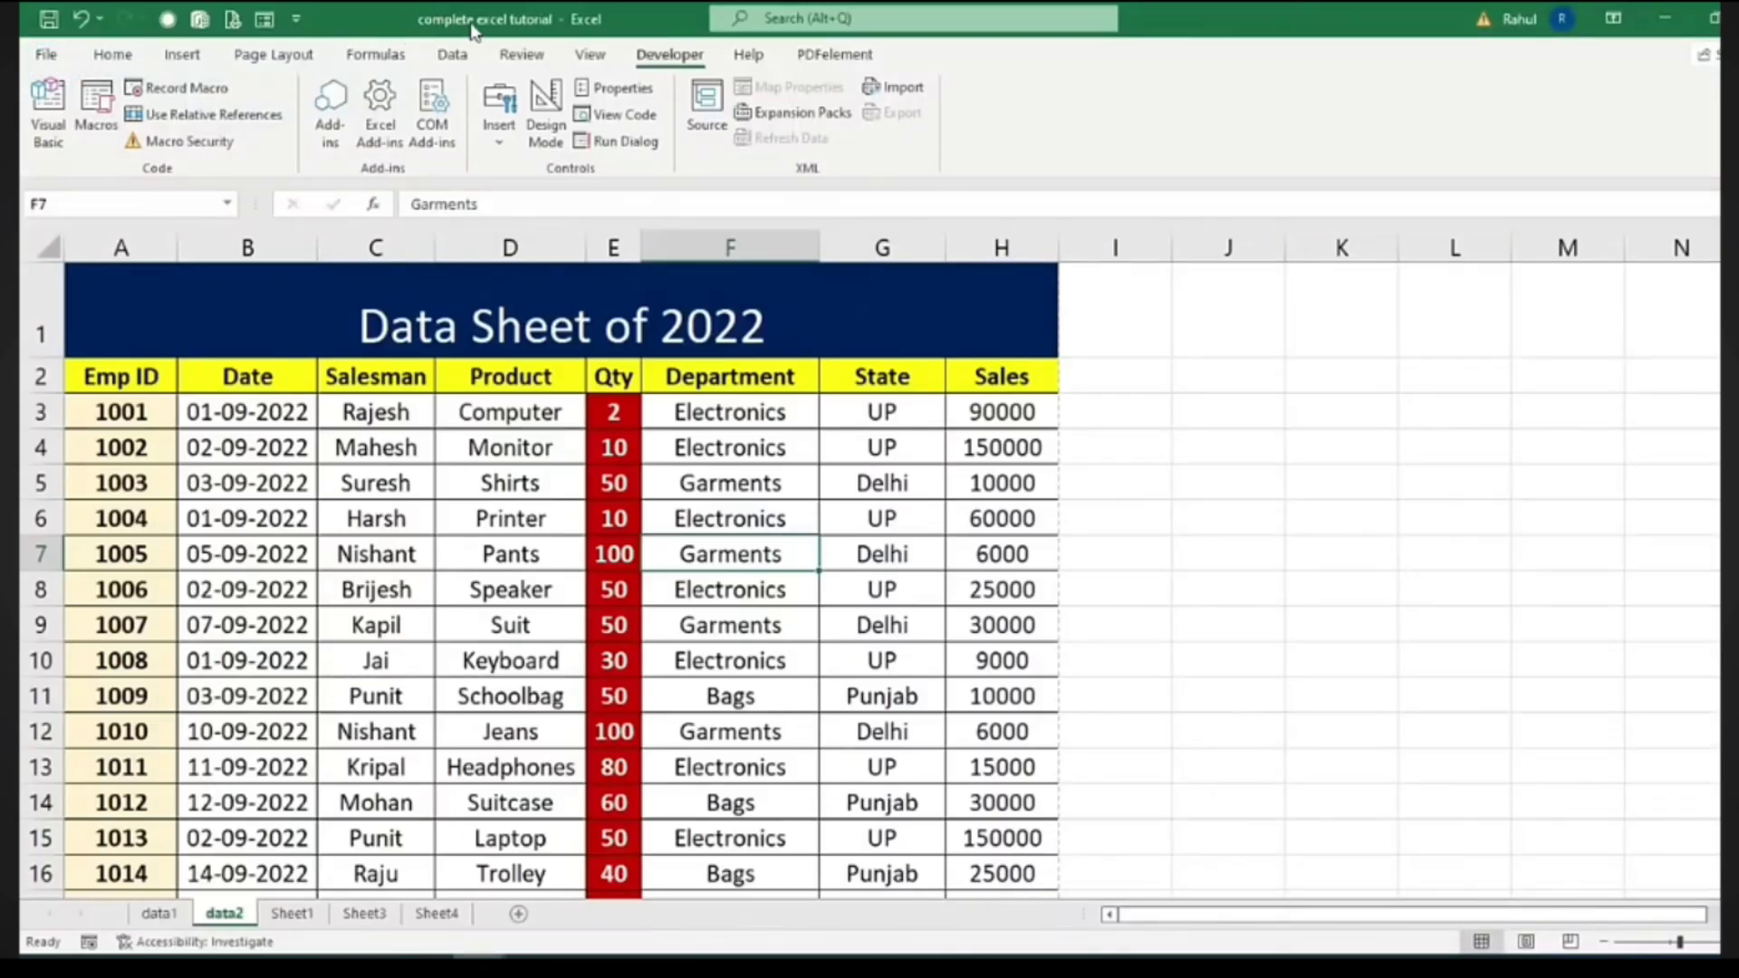
left_click(1449, 584)
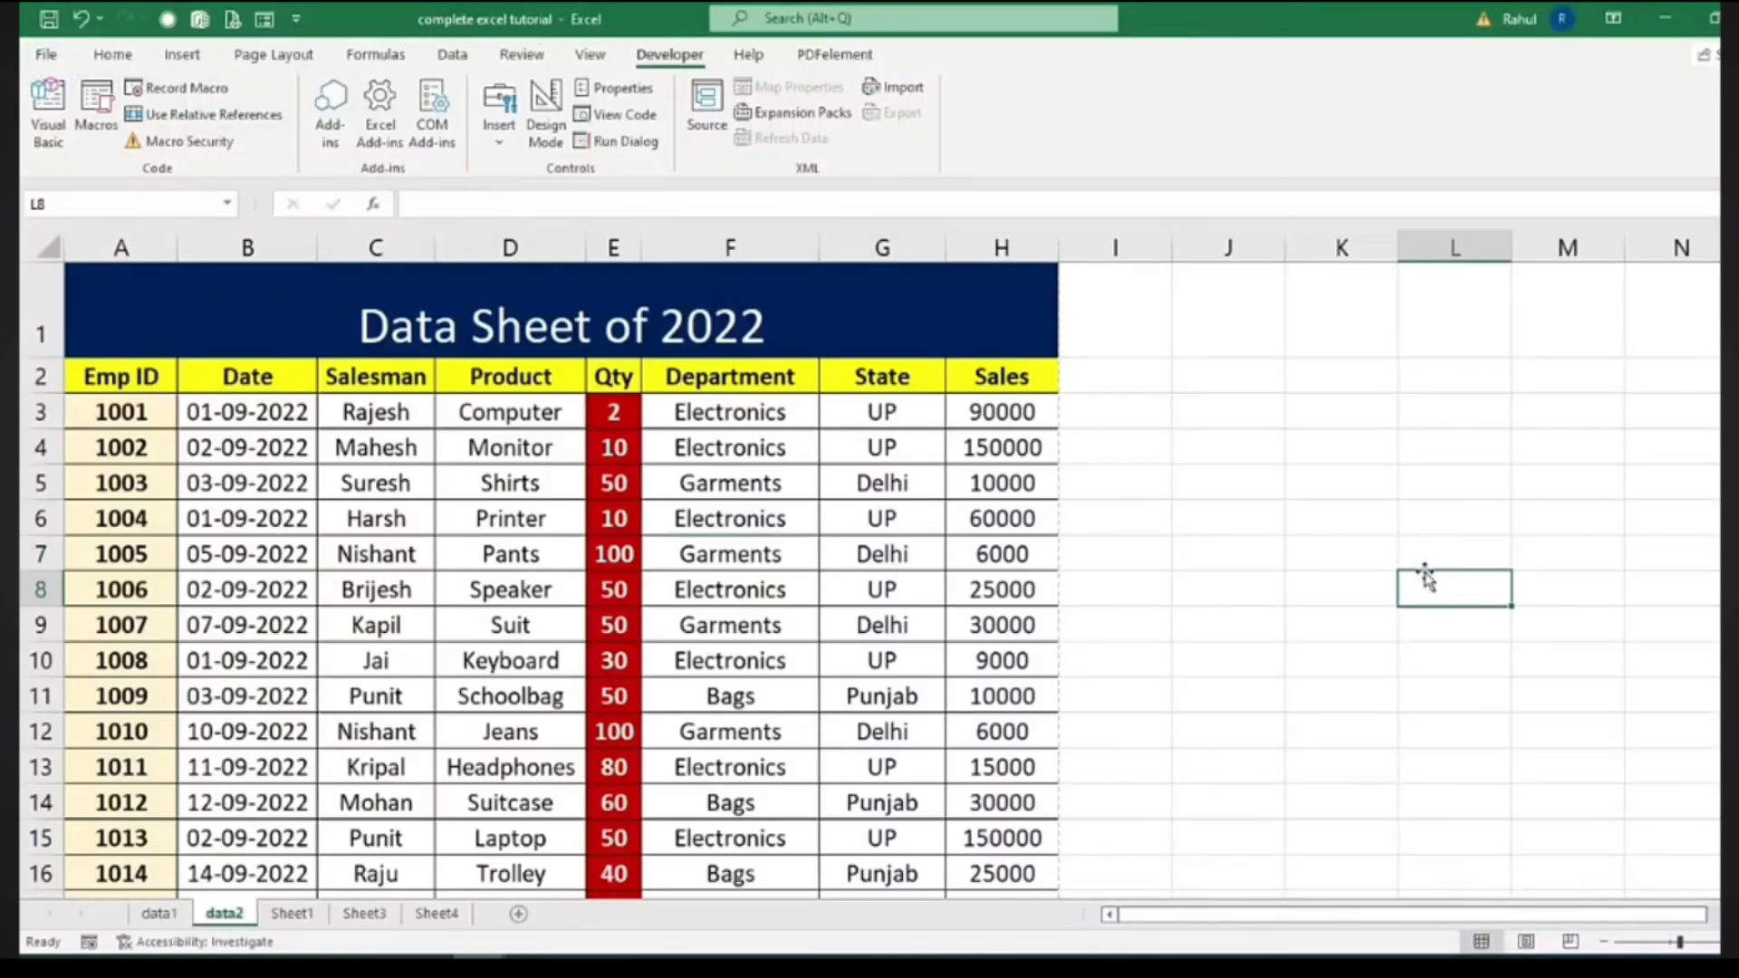
key("ctrl+s")
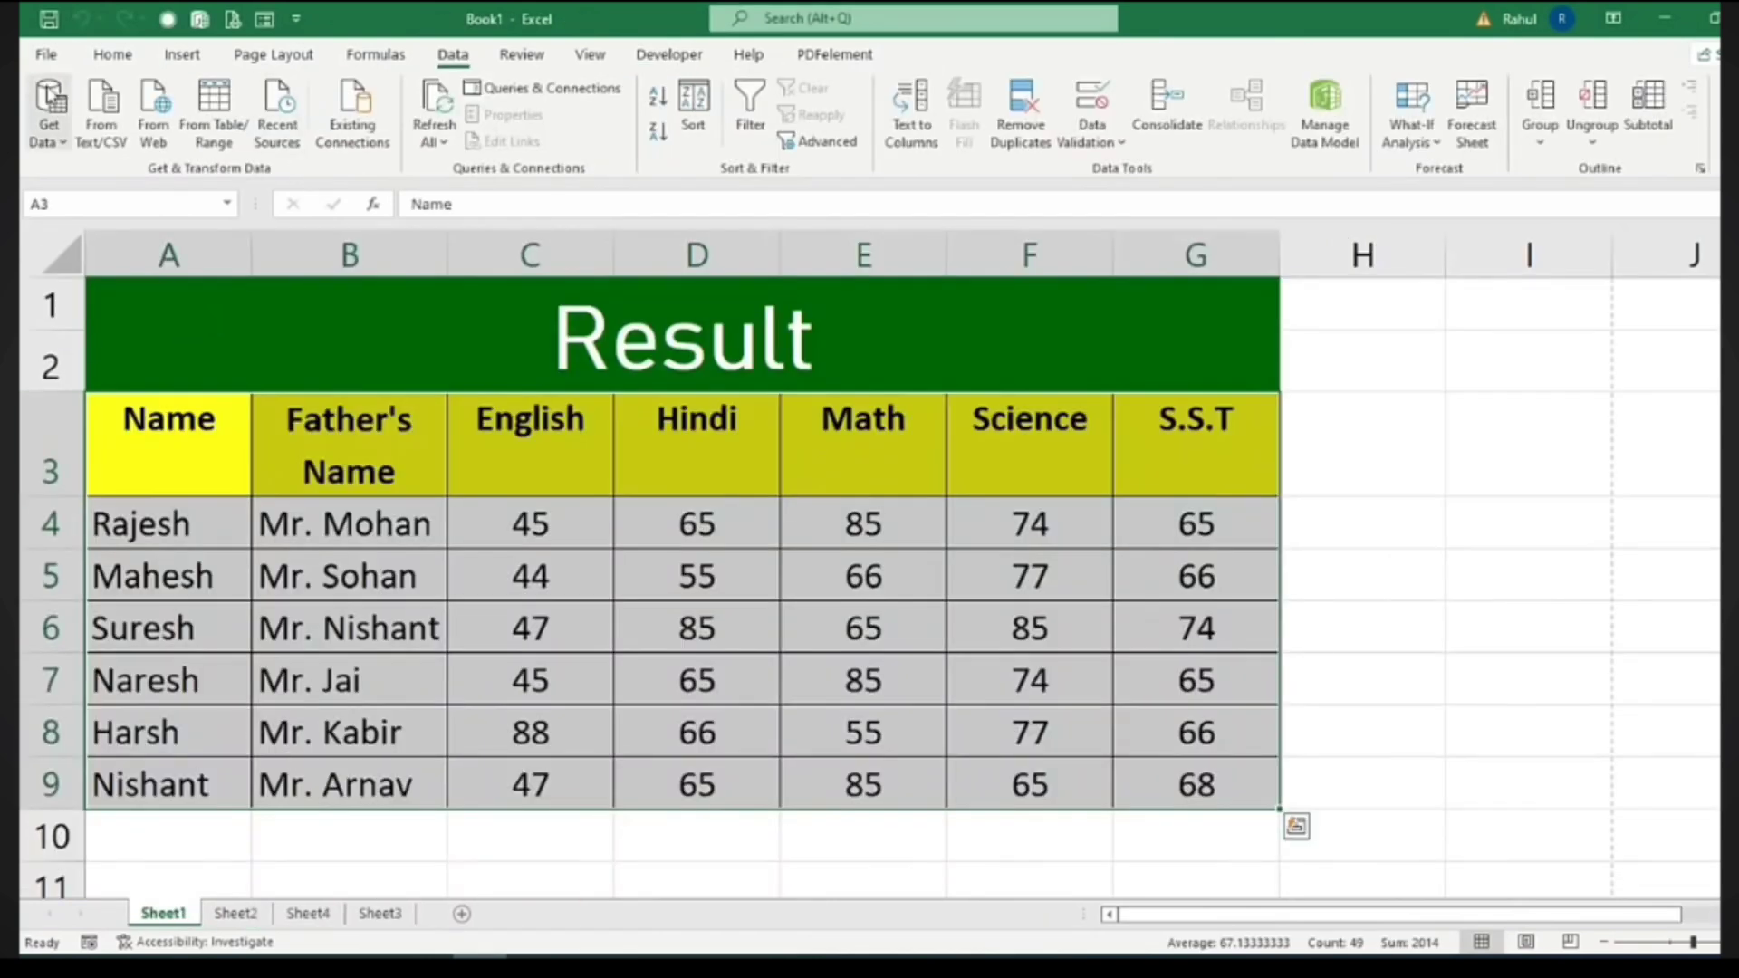
Reopen the 'complete excel tutorial' workbook from the recent files list
left_click(46, 56)
left_click(90, 192)
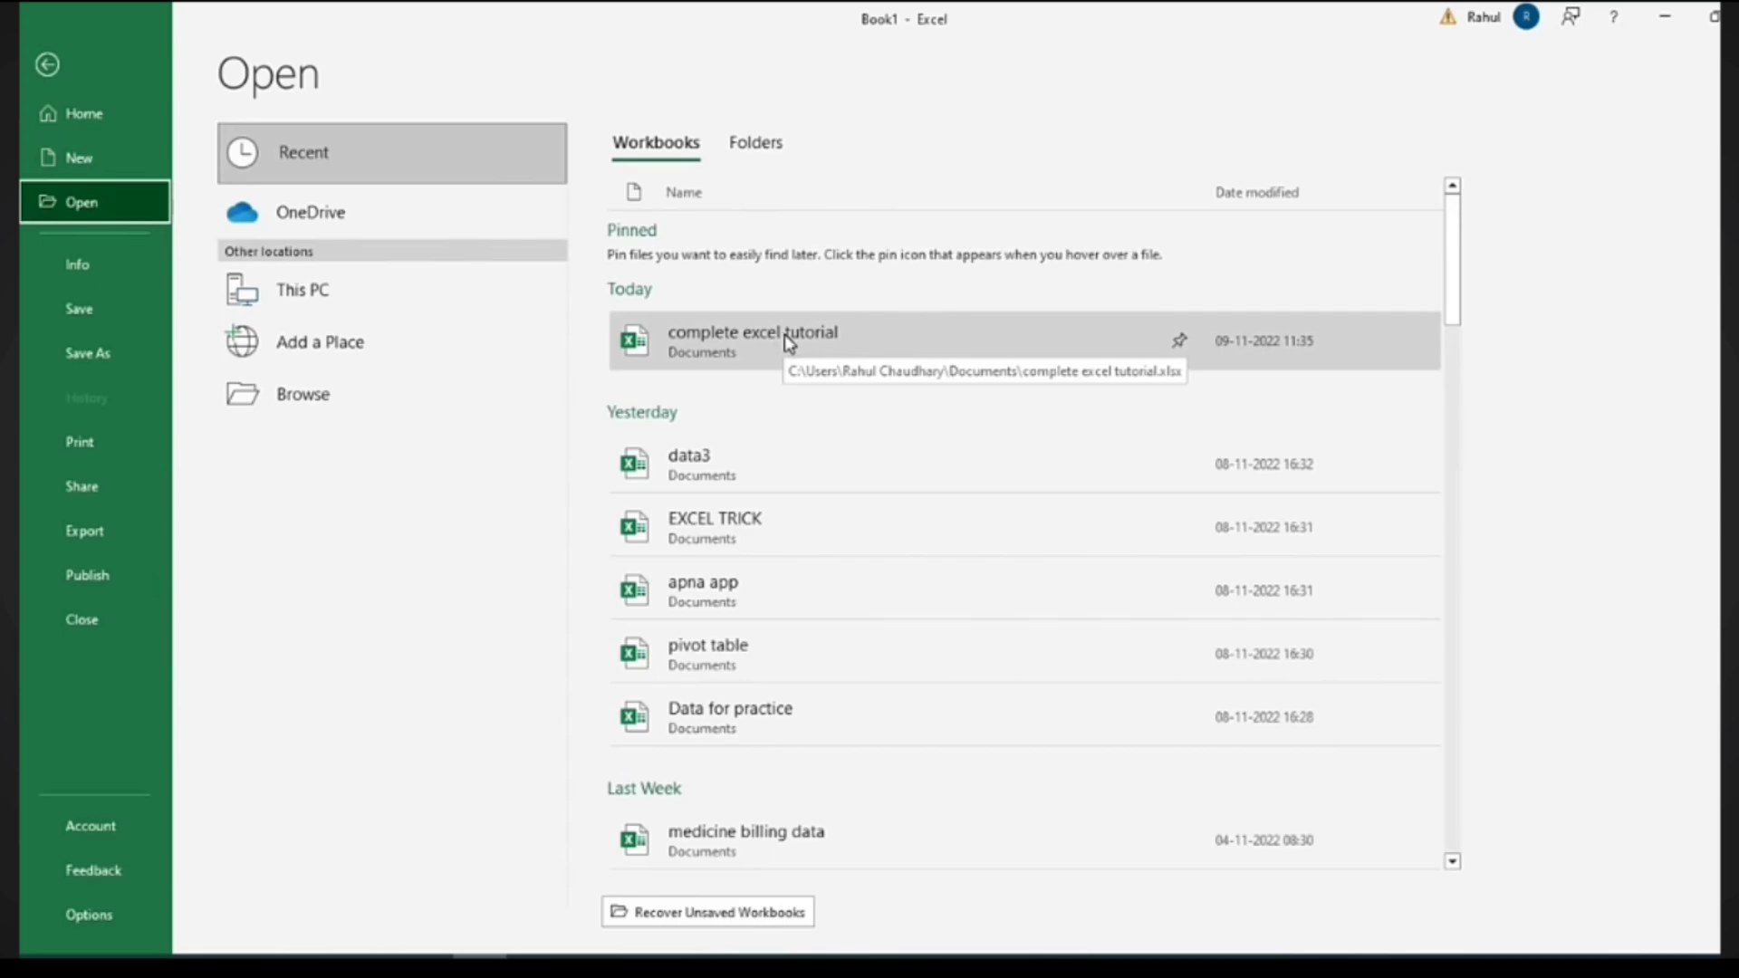
left_click(722, 348)
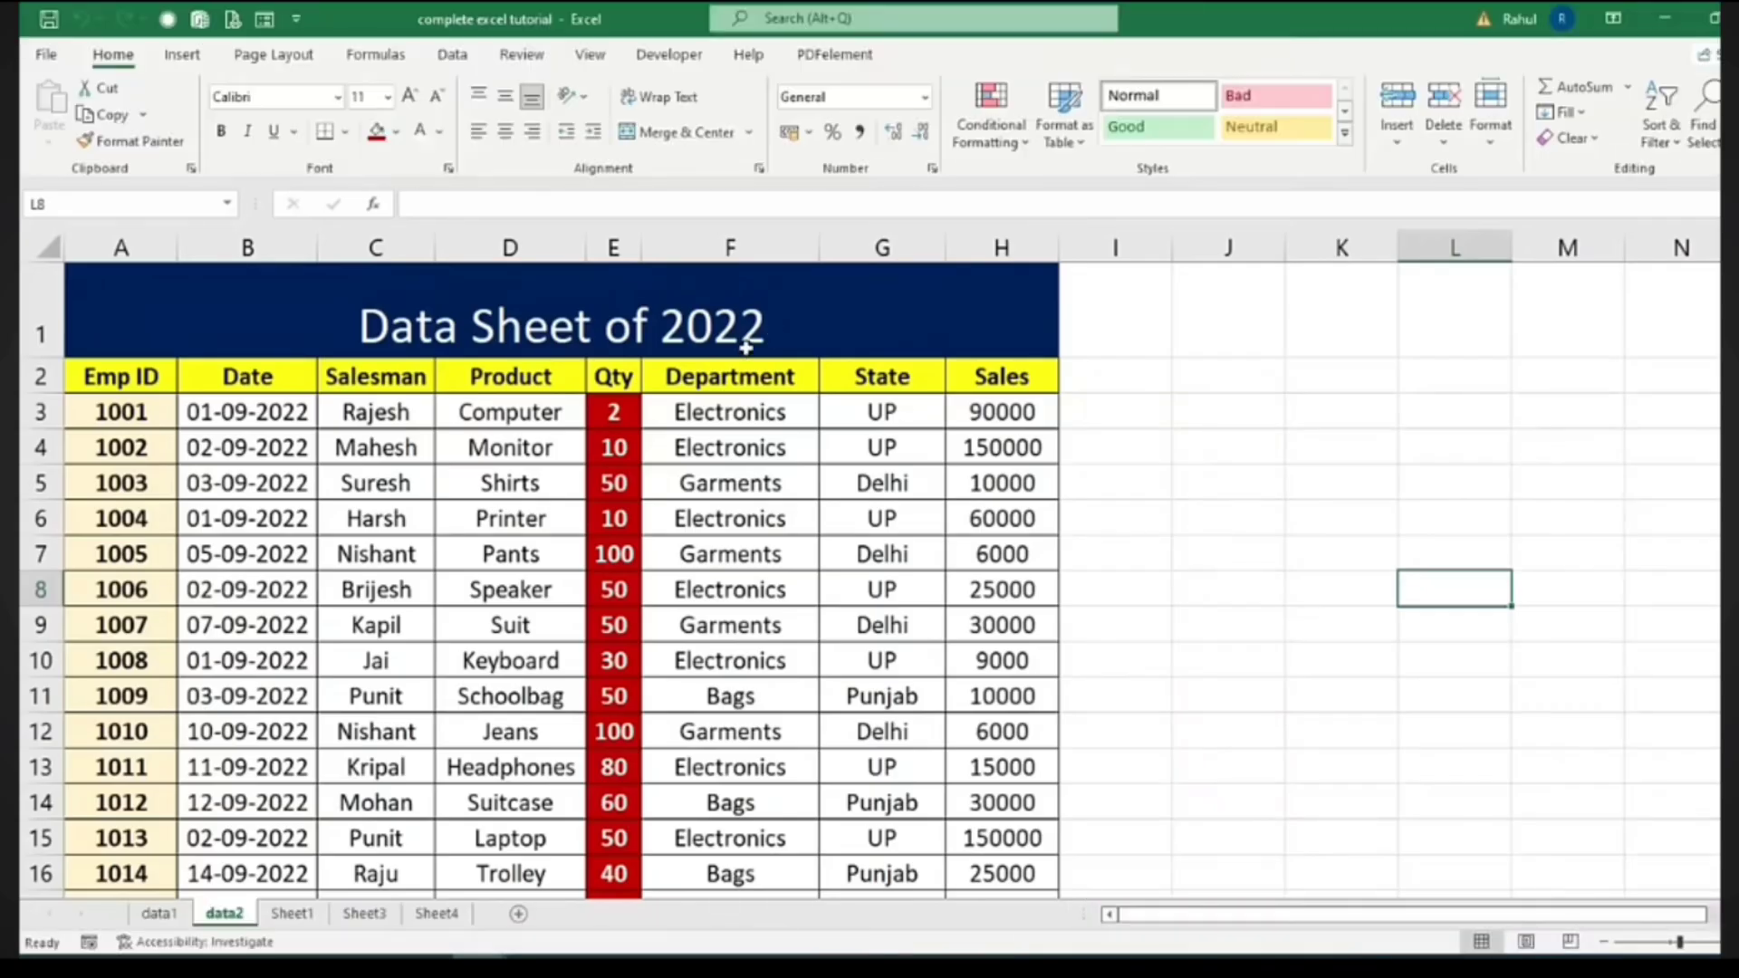
Check the three-page print preview of data2, then return to the sheet
left_click(46, 55)
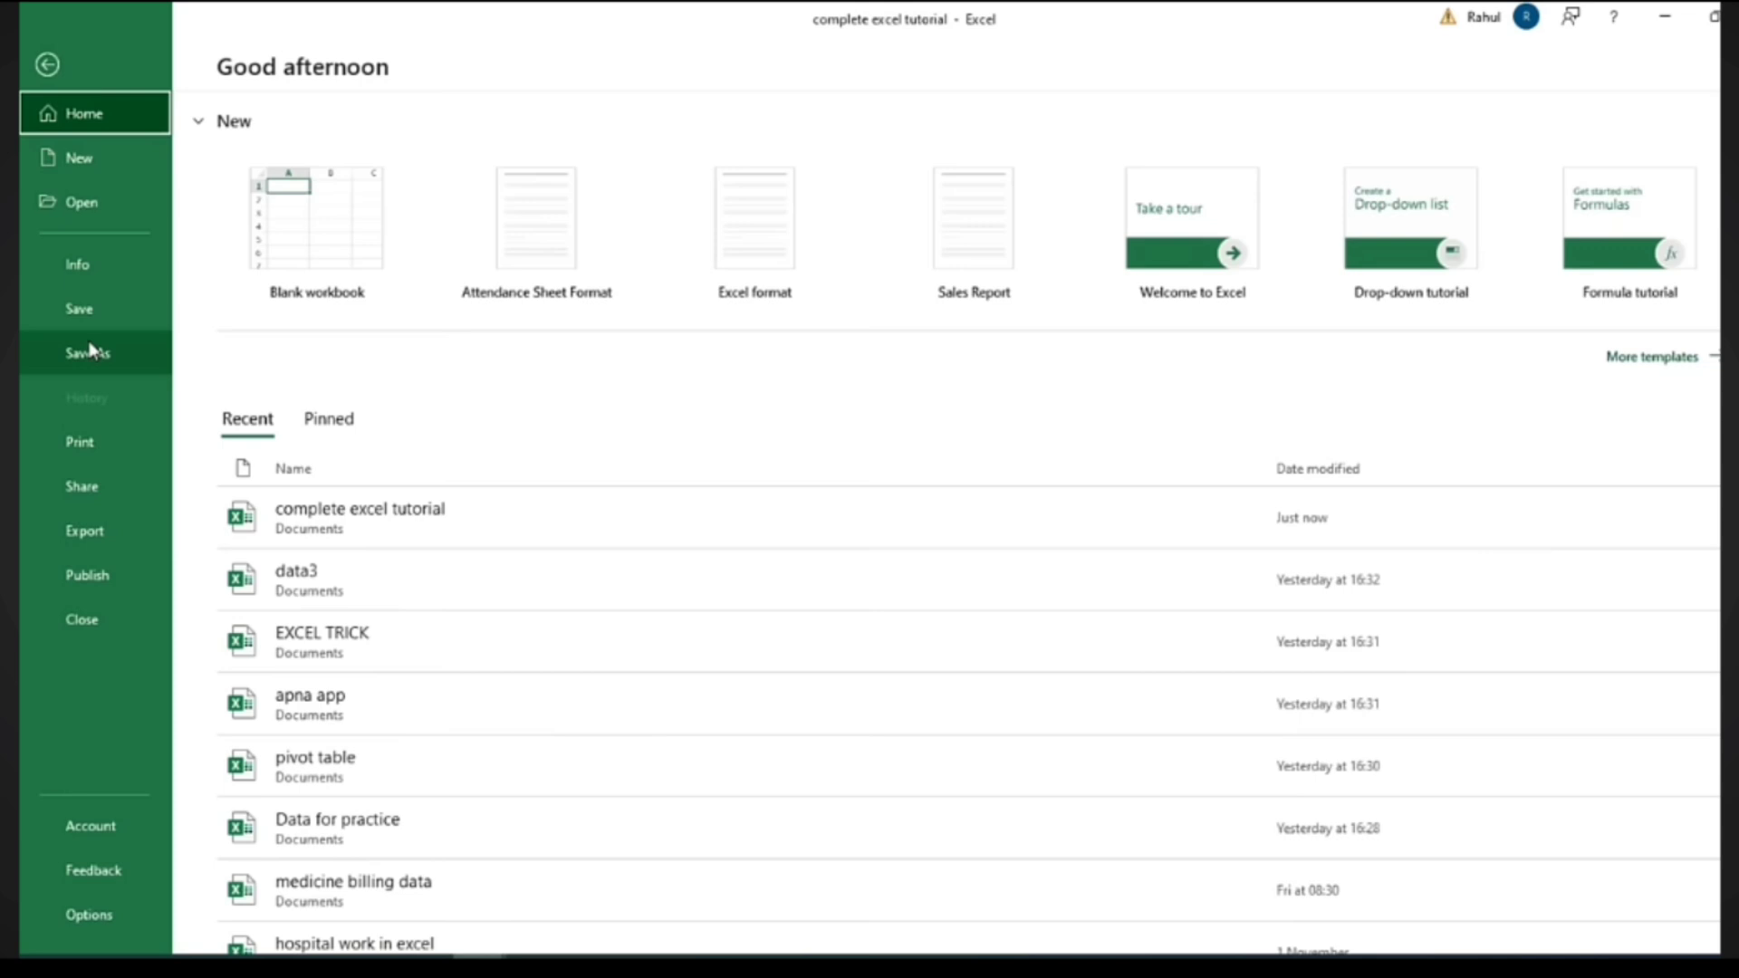
left_click(77, 450)
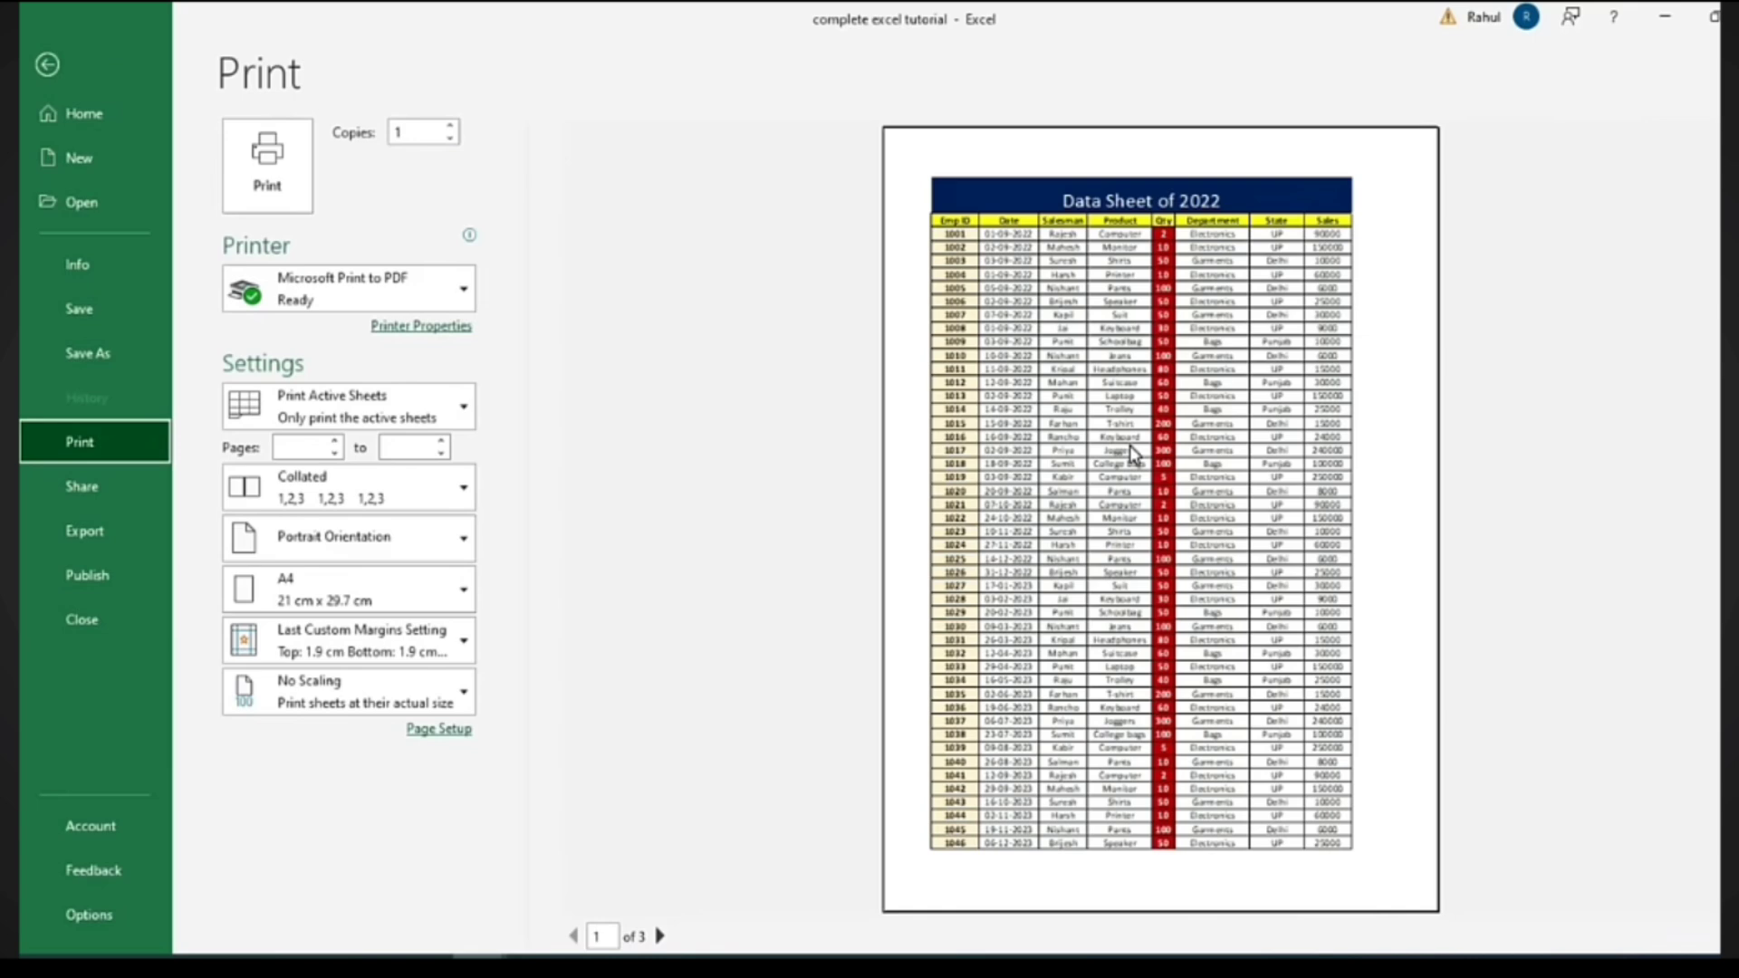
key("Escape")
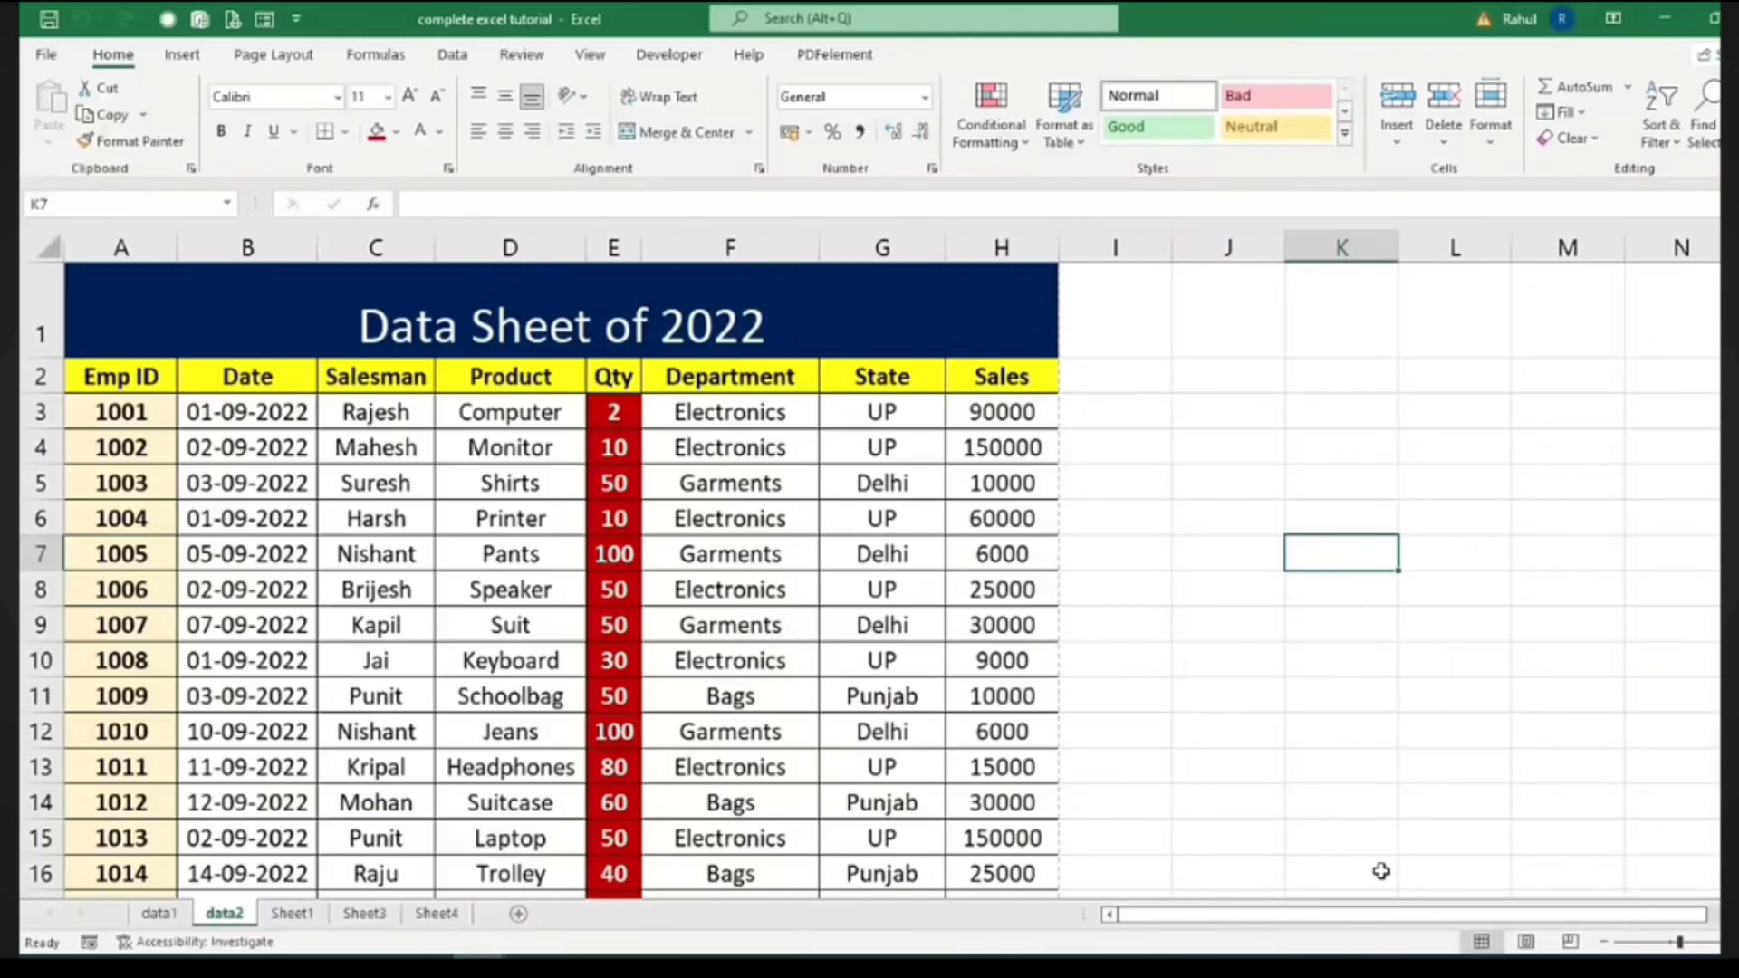